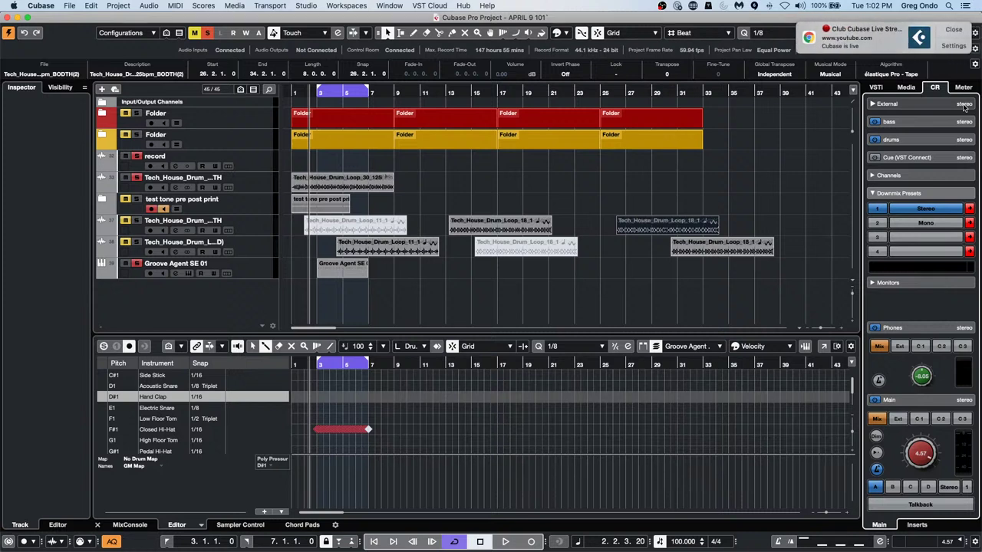
# Quit Microsoft Teams and close the Calendar window
pyautogui.press('super+Tab')
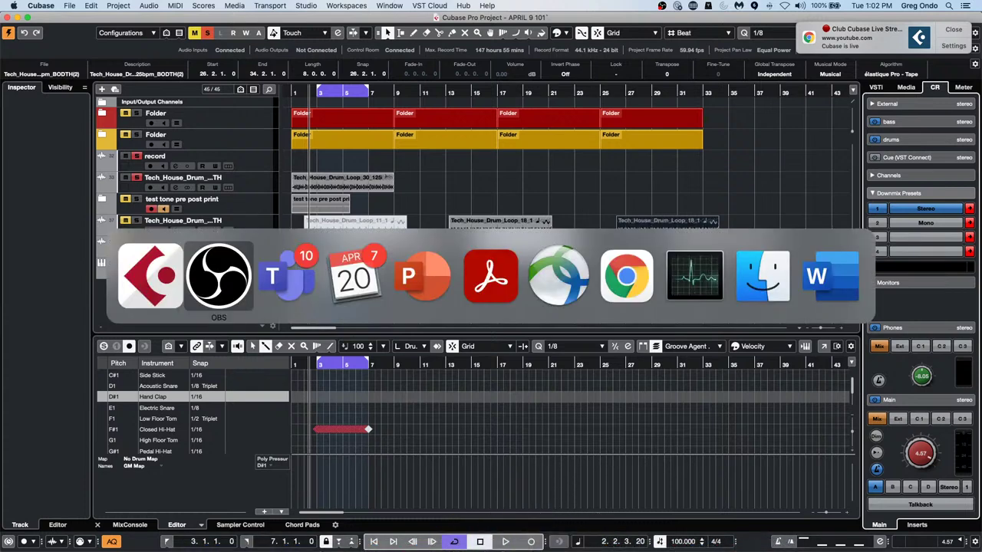
pyautogui.press('super+Tab')
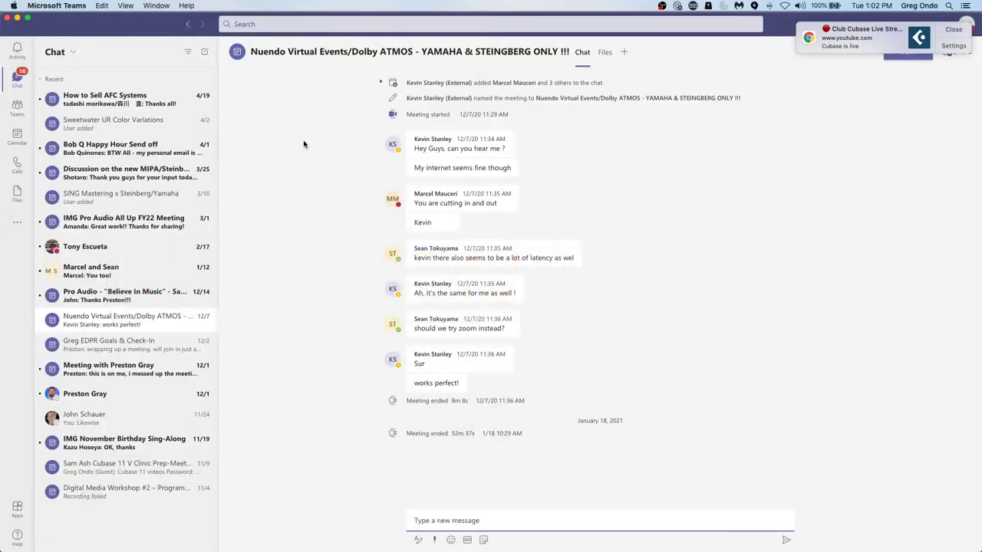
pyautogui.click(56, 5)
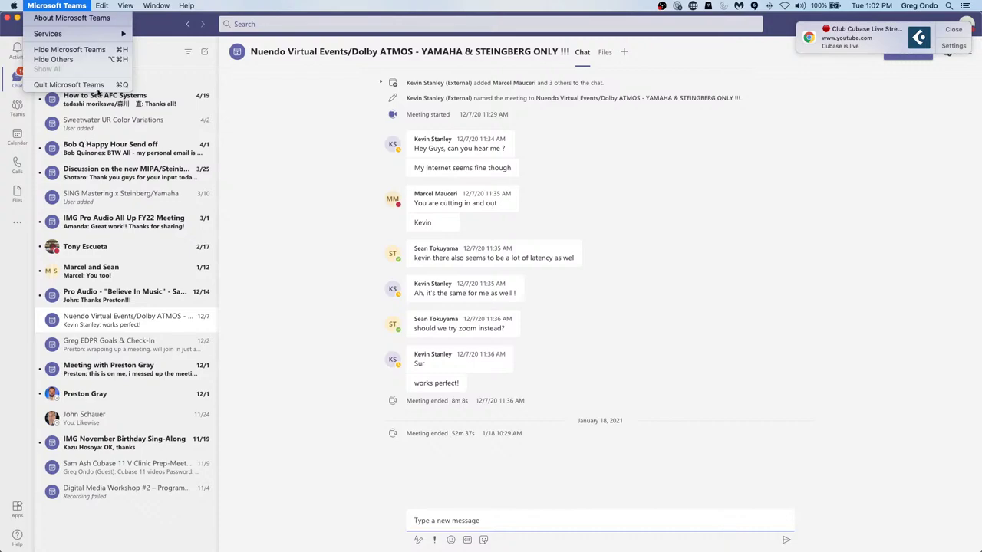
pyautogui.click(54, 85)
pyautogui.press('super+Tab')
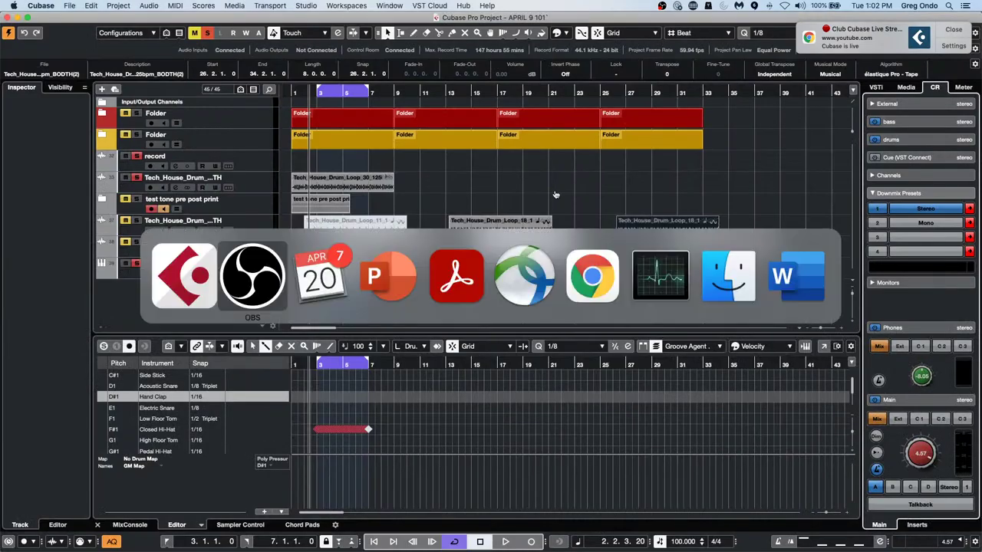
pyautogui.press('super+Tab')
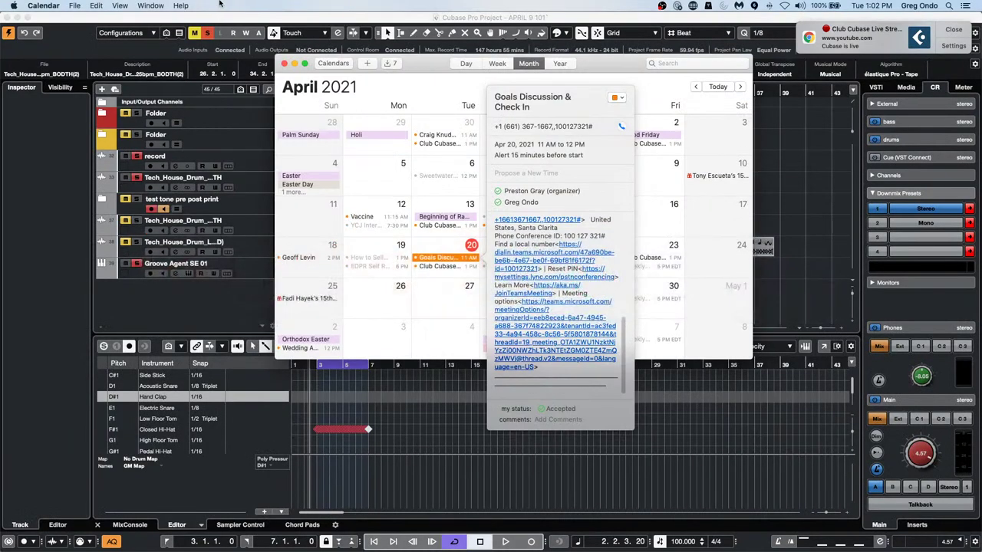
pyautogui.click(283, 65)
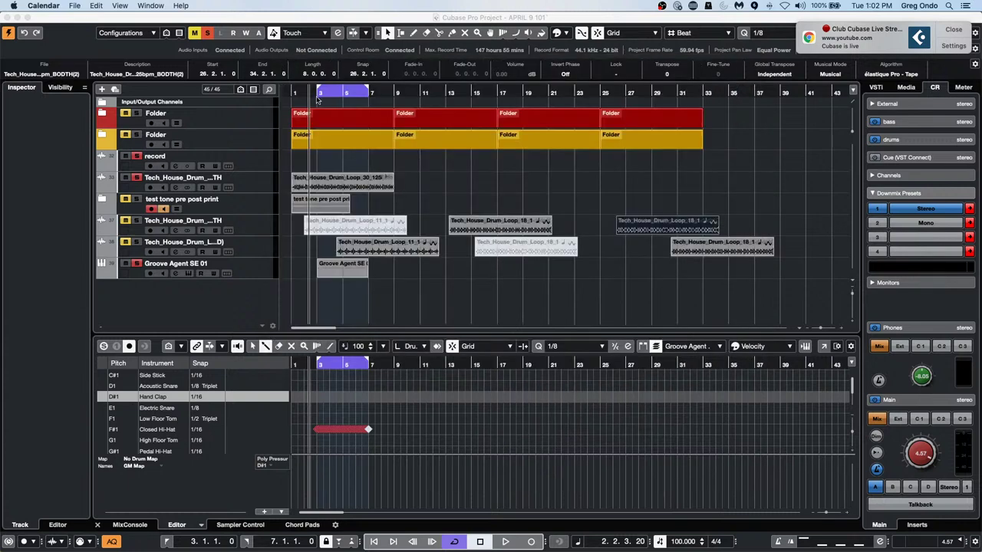
# Quit PowerPoint, Acrobat Reader, Chrome and Word, then bring OBS to the front
pyautogui.press('super+Tab')
pyautogui.press('super+Tab')
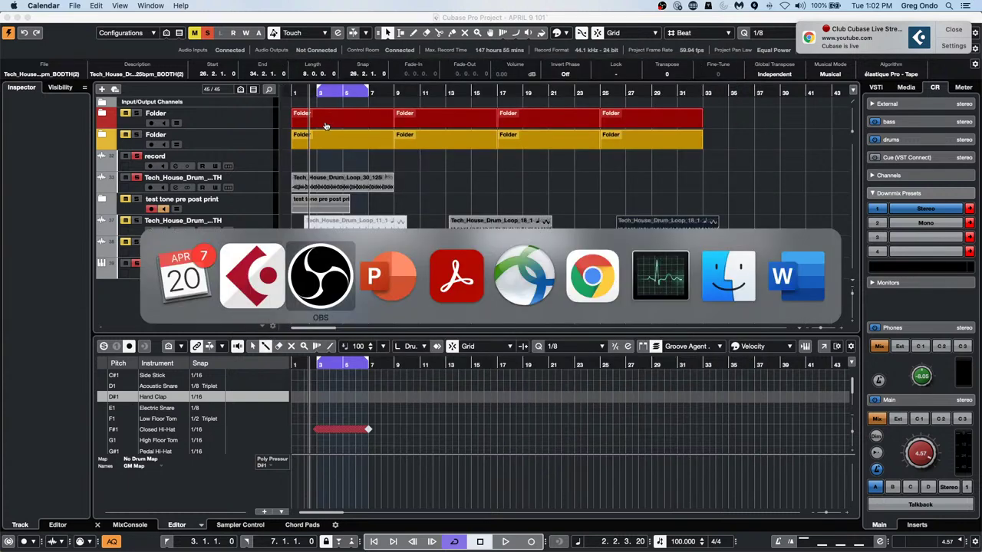
pyautogui.press('super+Tab')
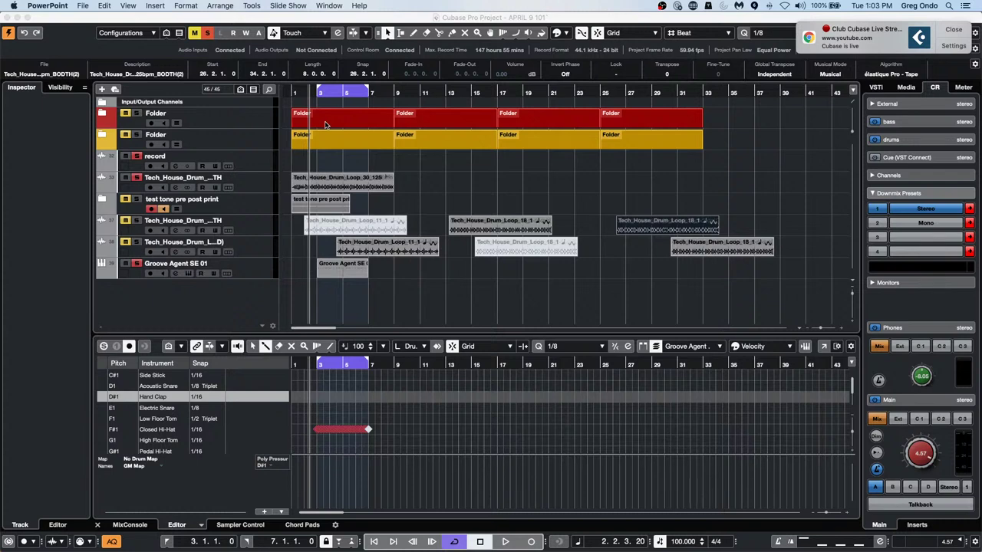
pyautogui.press('super+Tab')
pyautogui.press('super+Tab')
pyautogui.press('super+Tab')
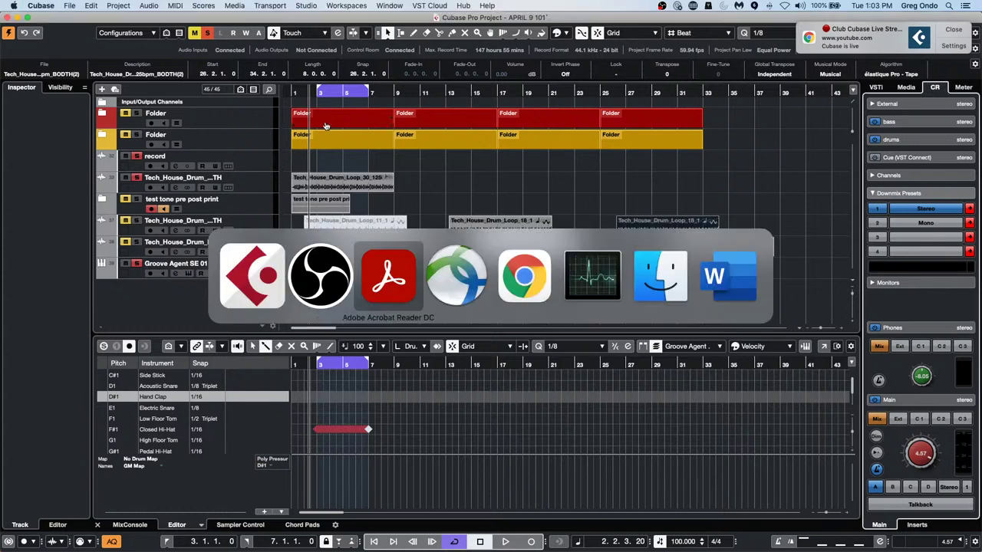
pyautogui.press('super+q')
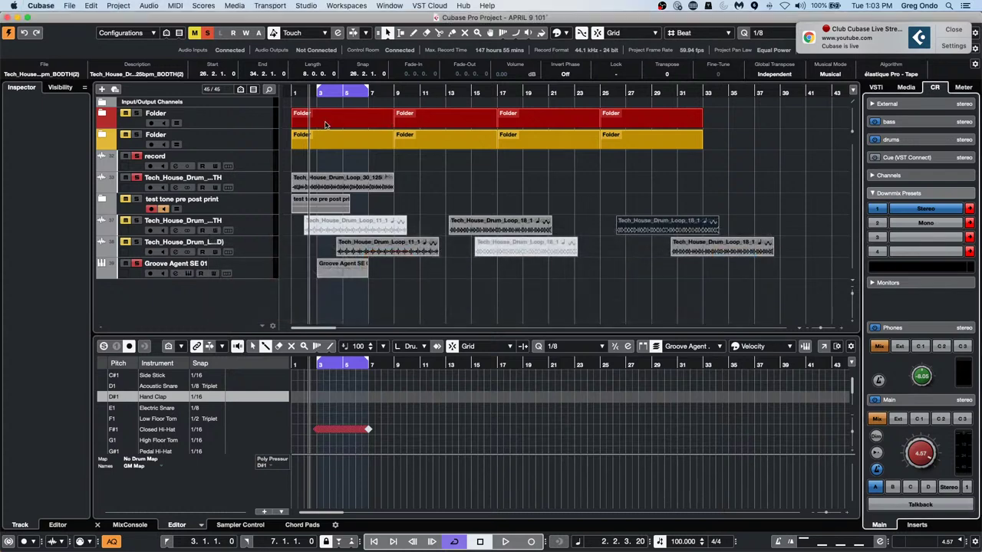
pyautogui.press('super+Tab')
pyautogui.press('super+Tab')
pyautogui.press('super+Tab')
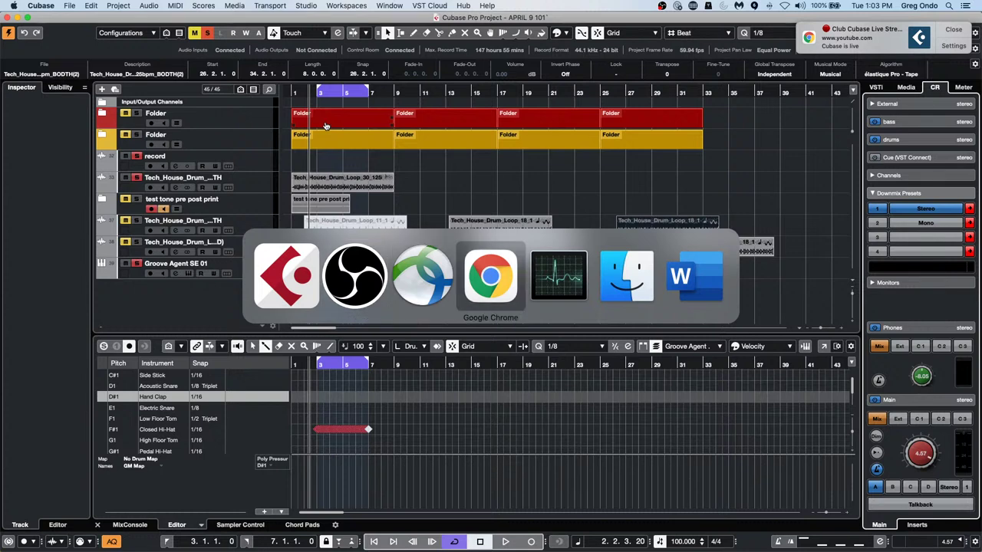
pyautogui.press('super+q')
pyautogui.press('super+Tab')
pyautogui.press('super+Tab')
pyautogui.press('super+Tab')
pyautogui.press('super+Tab')
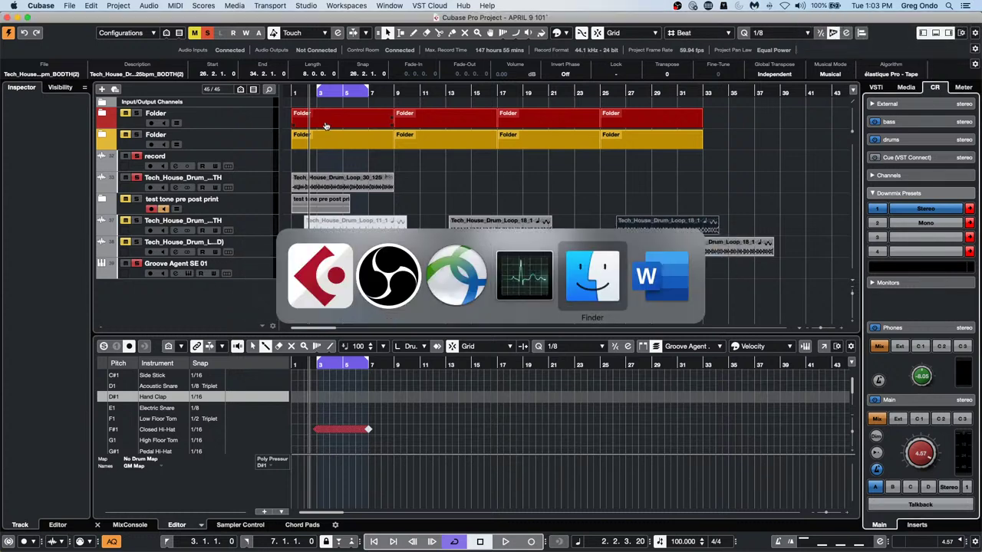
pyautogui.press('super+Tab')
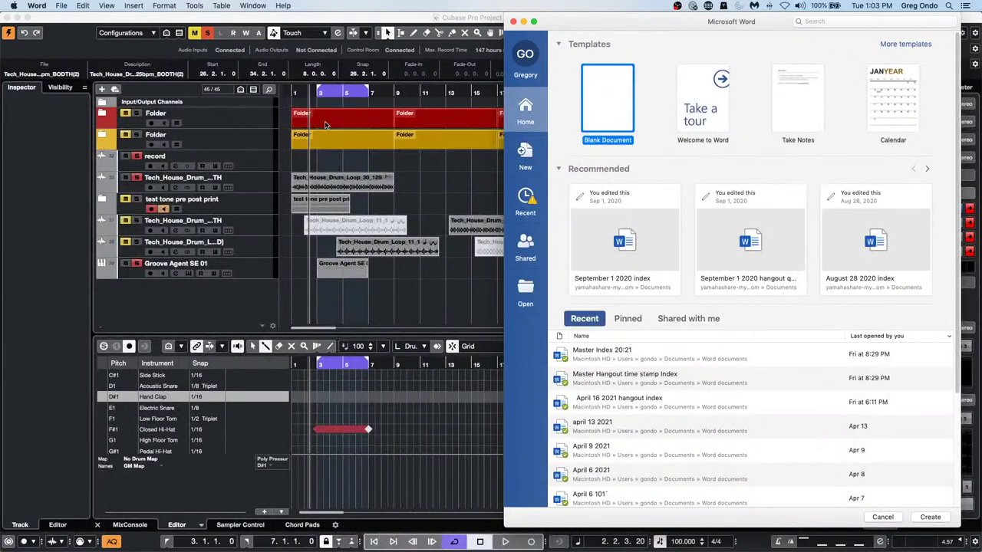
pyautogui.press('super+q')
pyautogui.press('super+Tab')
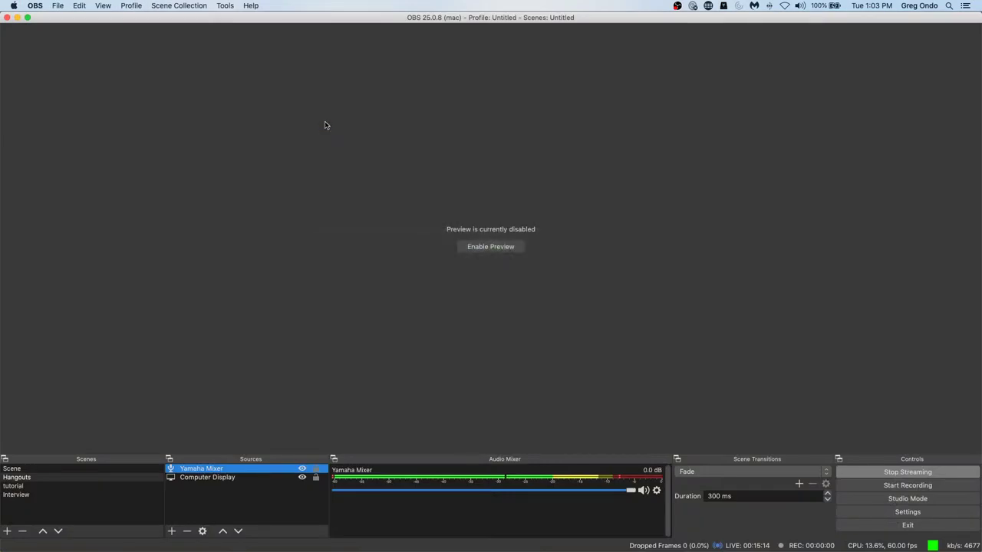
# Switch back to Cubase Pro with the APRIL 9 101 project showing the Hand Clap note
pyautogui.press('super+Tab')
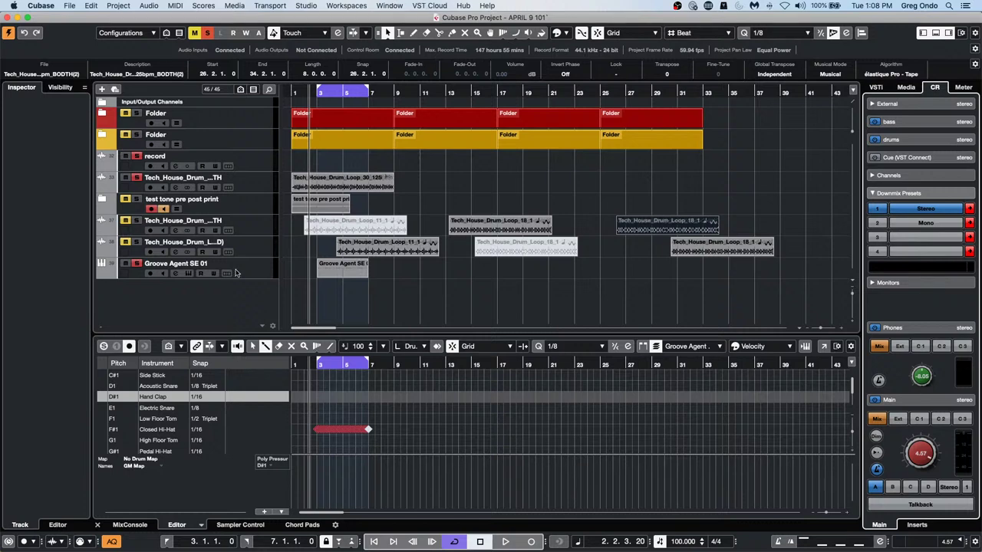
# Select the Groove Agent SE 01 track and audition its Kick 1, Snare 4 and Snare 2 pads
pyautogui.click(255, 258)
pyautogui.click(259, 268)
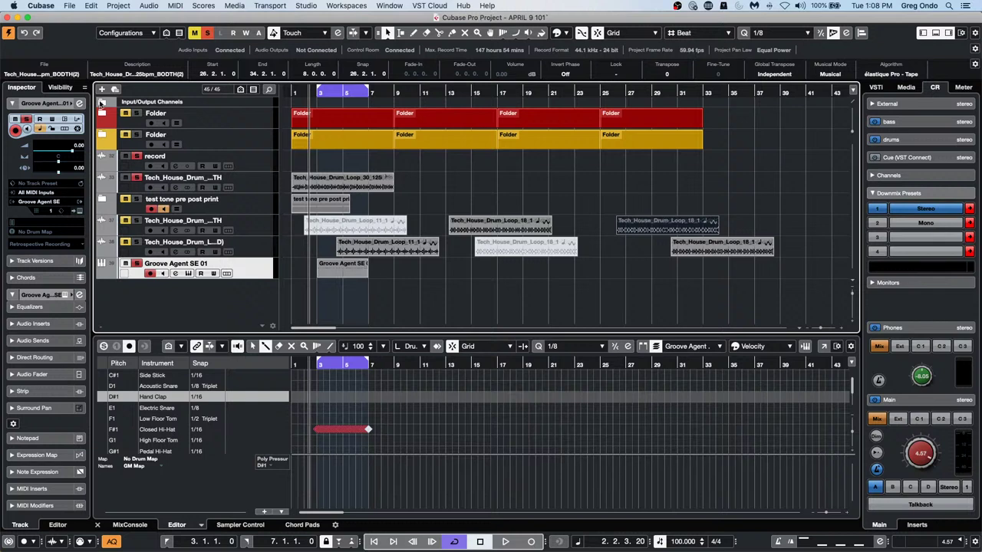
pyautogui.click(79, 211)
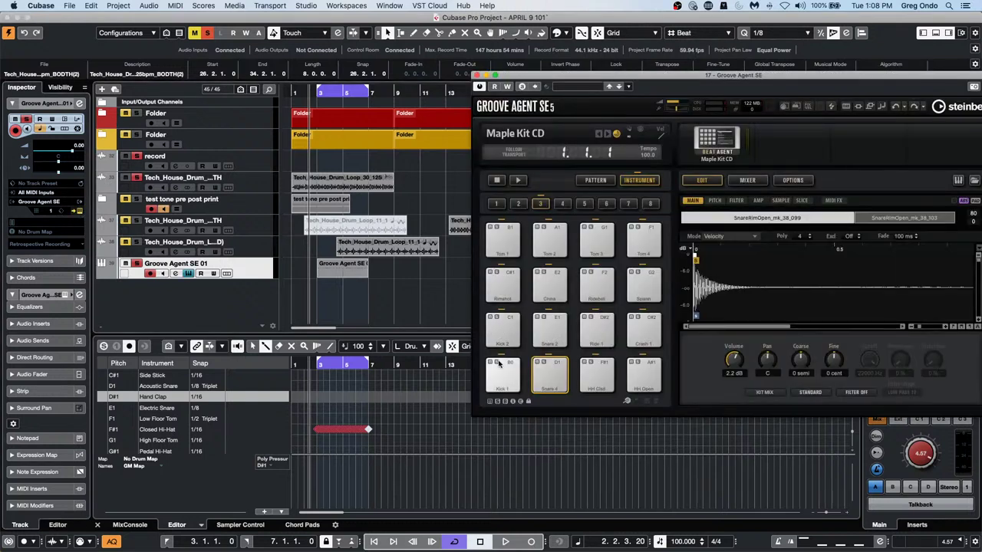
pyautogui.click(501, 386)
pyautogui.click(557, 384)
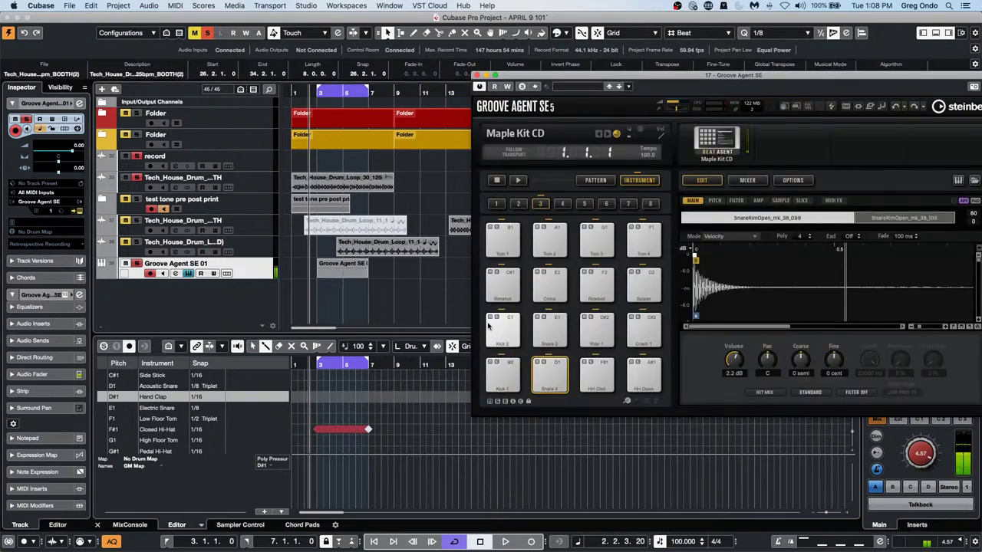
pyautogui.click(549, 330)
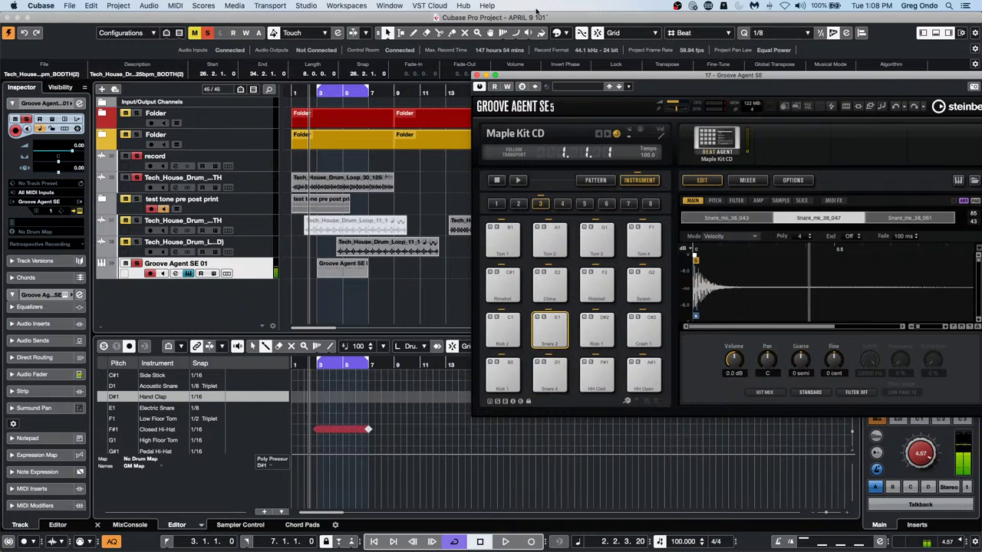
# Set the track's Inspector drum map to Maple Kit CD and close the instrument window
pyautogui.click(51, 232)
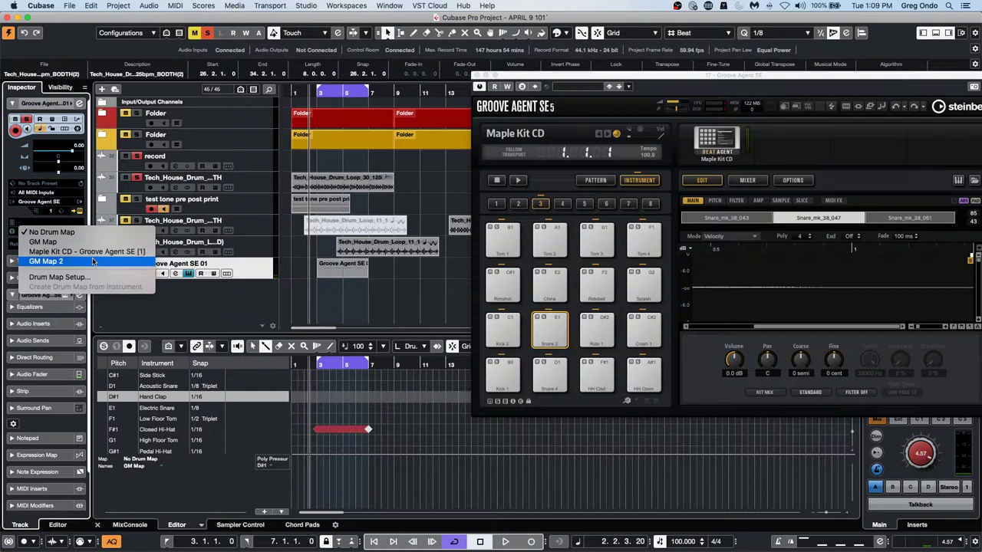
pyautogui.click(143, 252)
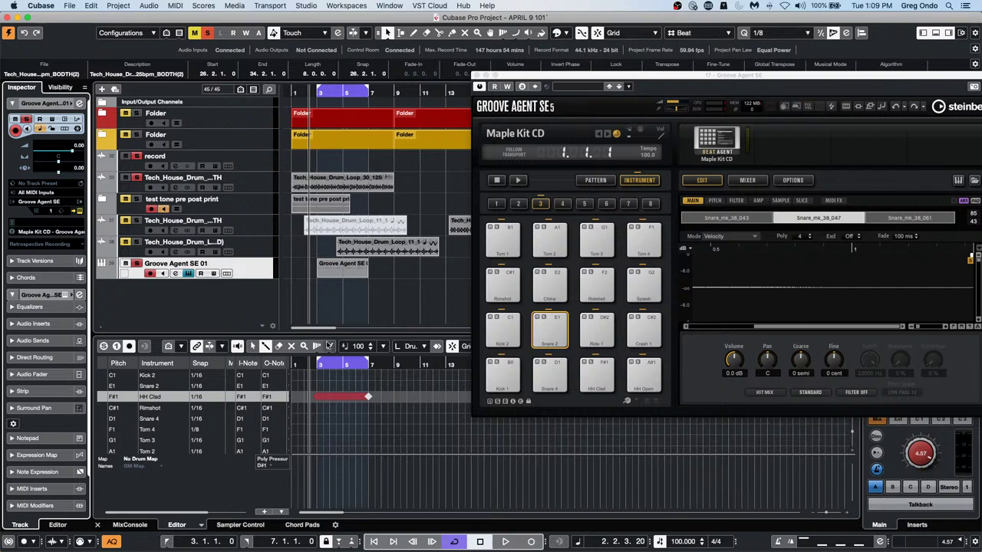
pyautogui.click(335, 274)
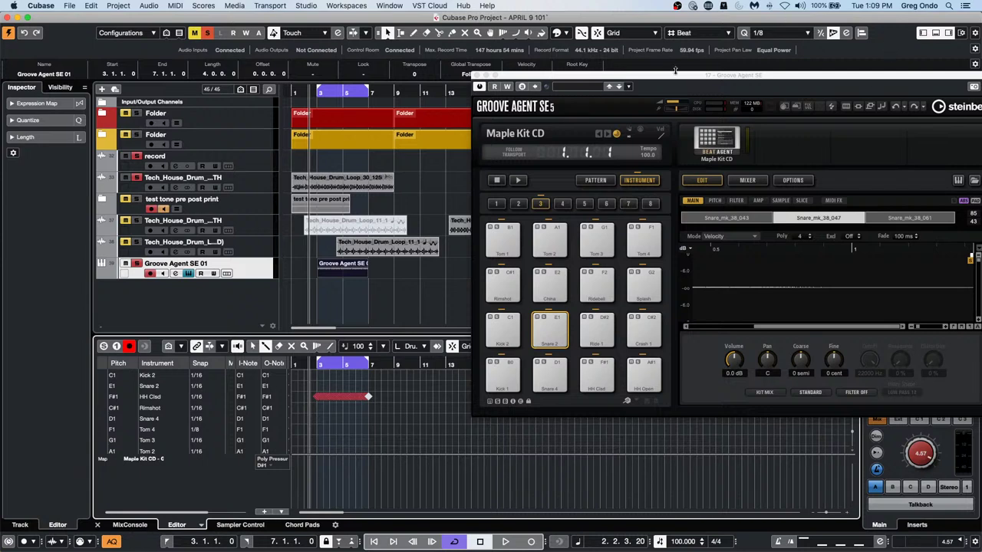
pyautogui.click(477, 76)
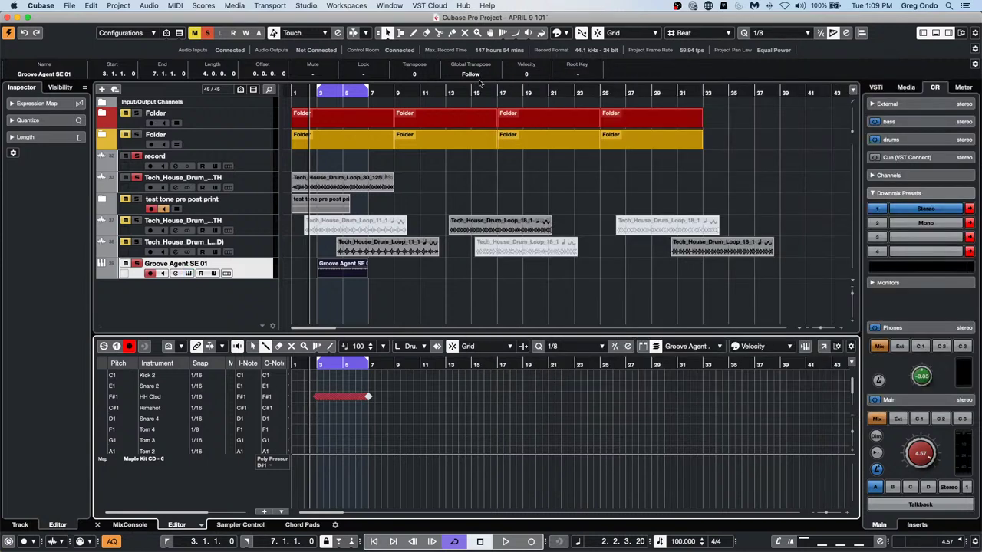
# Open the drum editor in its own window and rearrange the HH Clsd, Snare 2 and Tom 4 rows
pyautogui.click(823, 346)
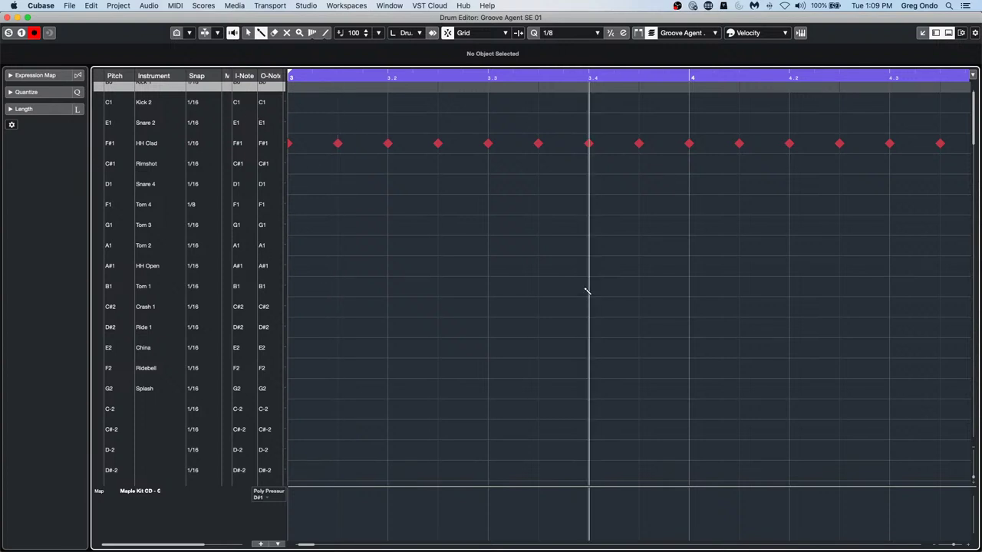
pyautogui.moveTo(113, 146); pyautogui.dragTo(113, 210)
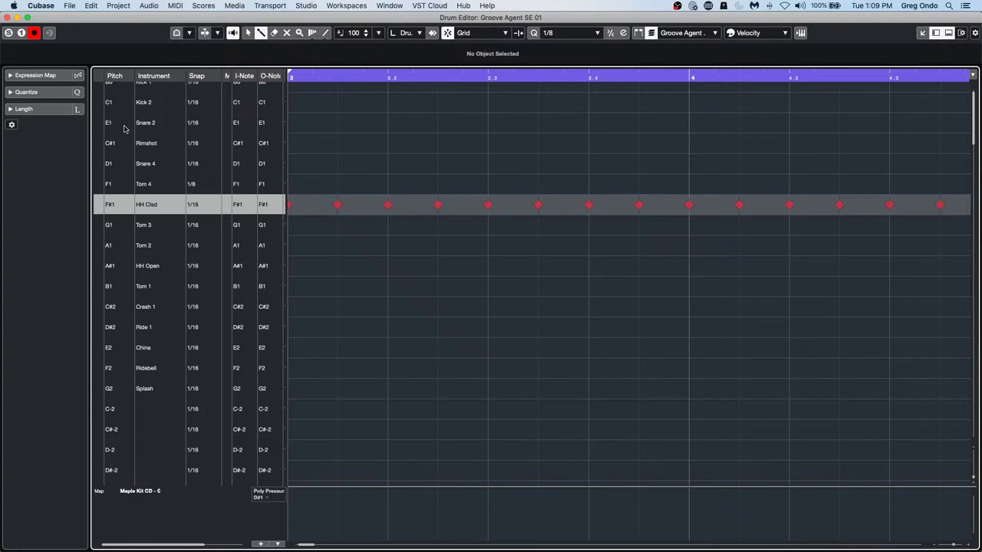
pyautogui.scroll(1, 118, 132)
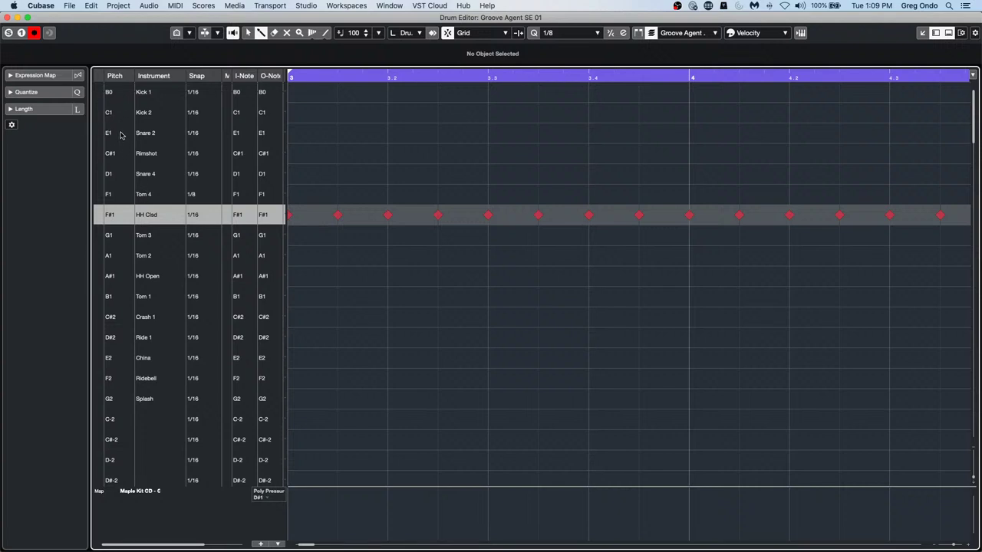
pyautogui.moveTo(123, 139)
pyautogui.mouseDown()
pyautogui.moveTo(120, 186)
pyautogui.moveTo(125, 107)
pyautogui.moveTo(125, 126)
pyautogui.mouseUp()
pyautogui.click(100, 114)
pyautogui.click(99, 134)
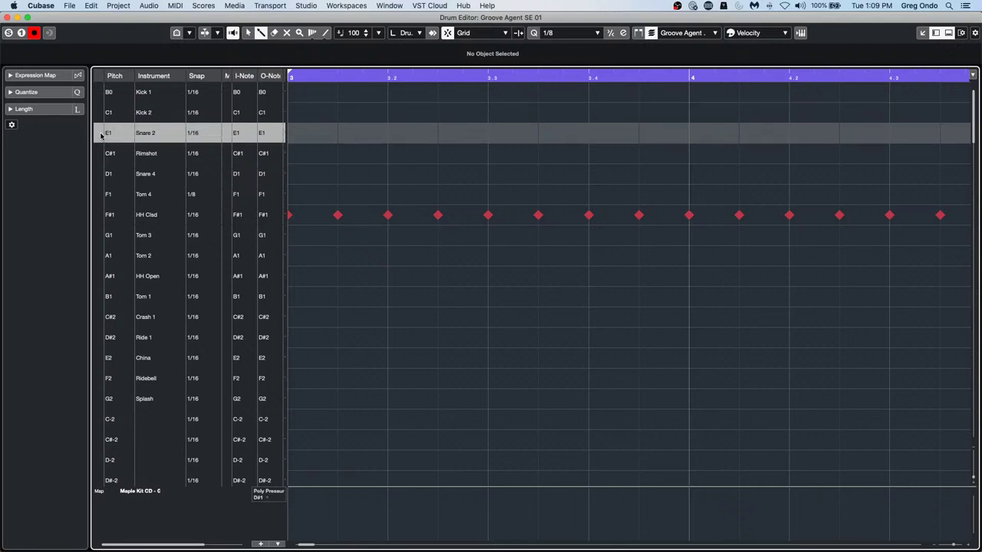
pyautogui.moveTo(121, 201); pyautogui.dragTo(120, 159)
# Move the HH Clsd row above Tom 4, check the row order, and close the editor
pyautogui.click(100, 117)
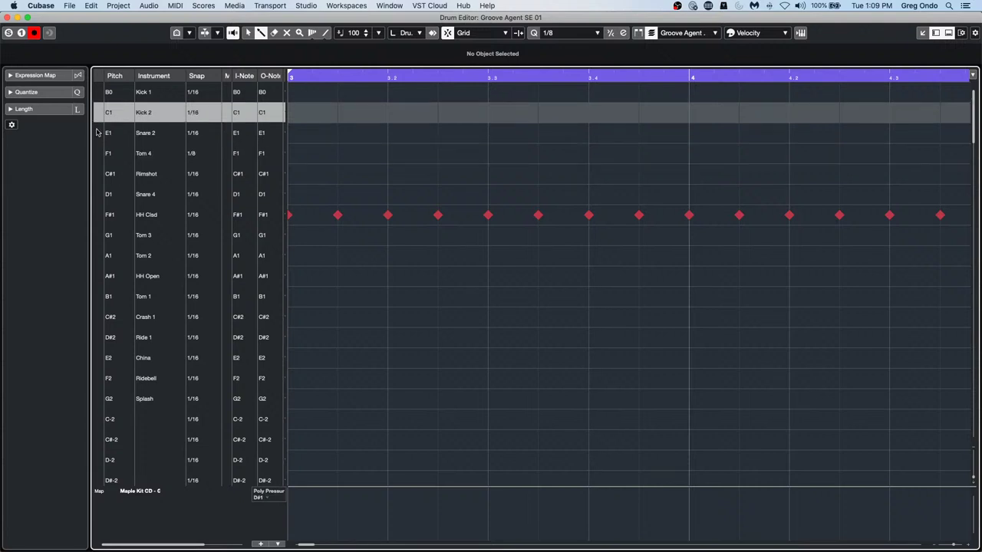
pyautogui.click(98, 134)
pyautogui.click(101, 157)
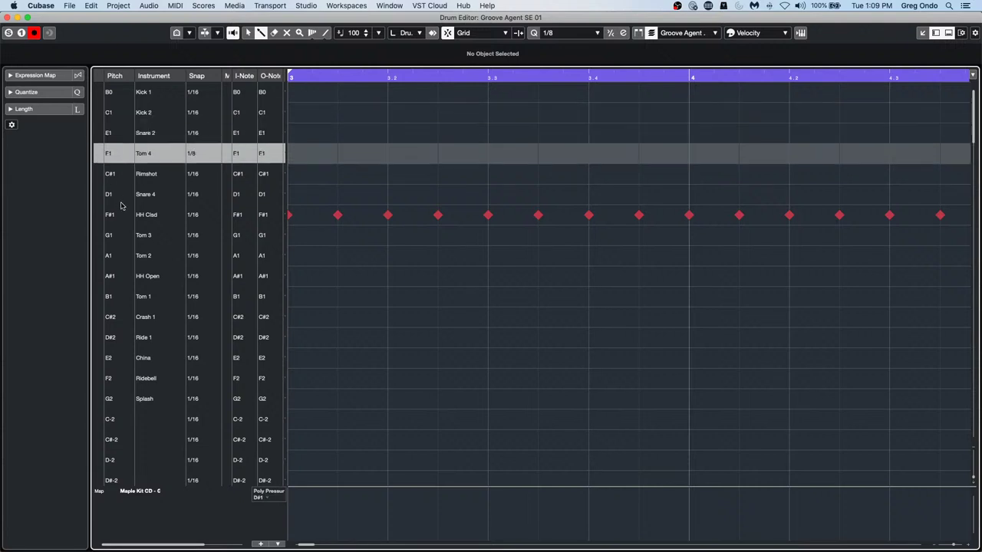
pyautogui.moveTo(121, 218); pyautogui.dragTo(122, 160)
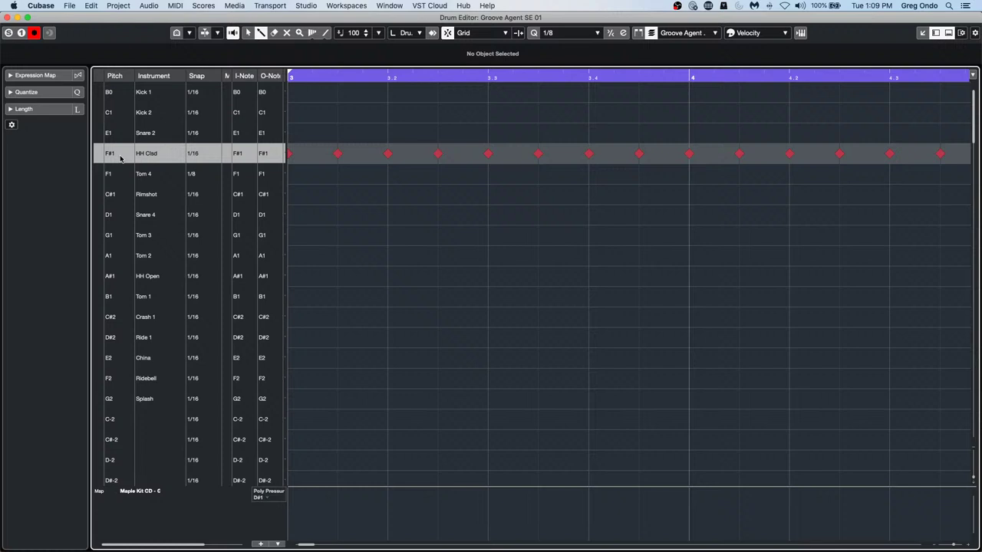
pyautogui.click(97, 115)
pyautogui.click(99, 133)
pyautogui.click(100, 150)
pyautogui.click(101, 137)
pyautogui.click(99, 113)
pyautogui.click(99, 134)
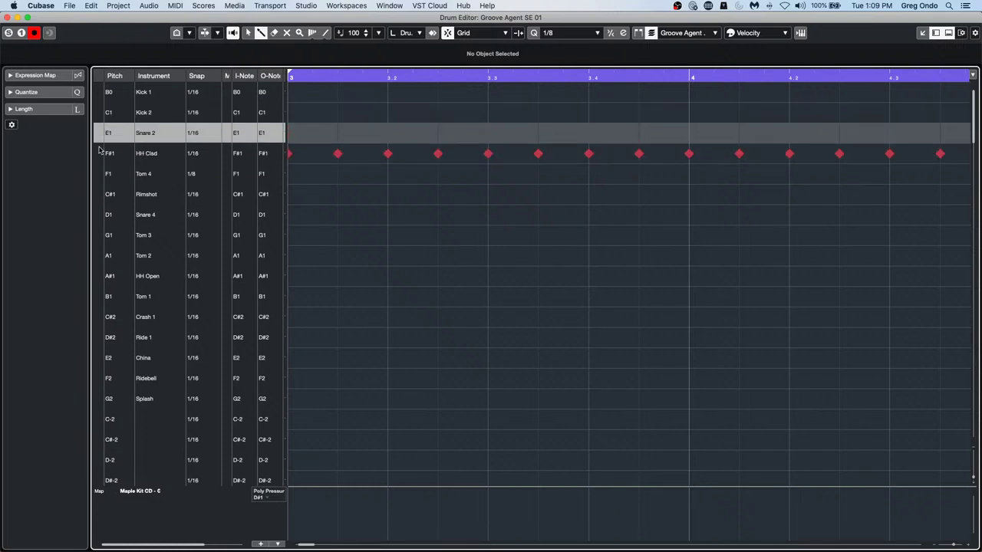
pyautogui.click(100, 152)
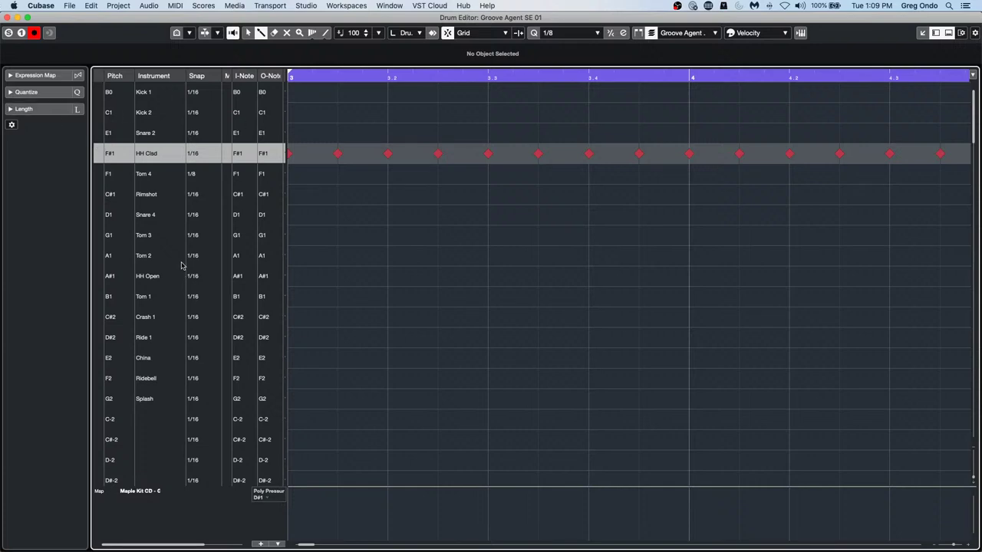
pyautogui.click(6, 16)
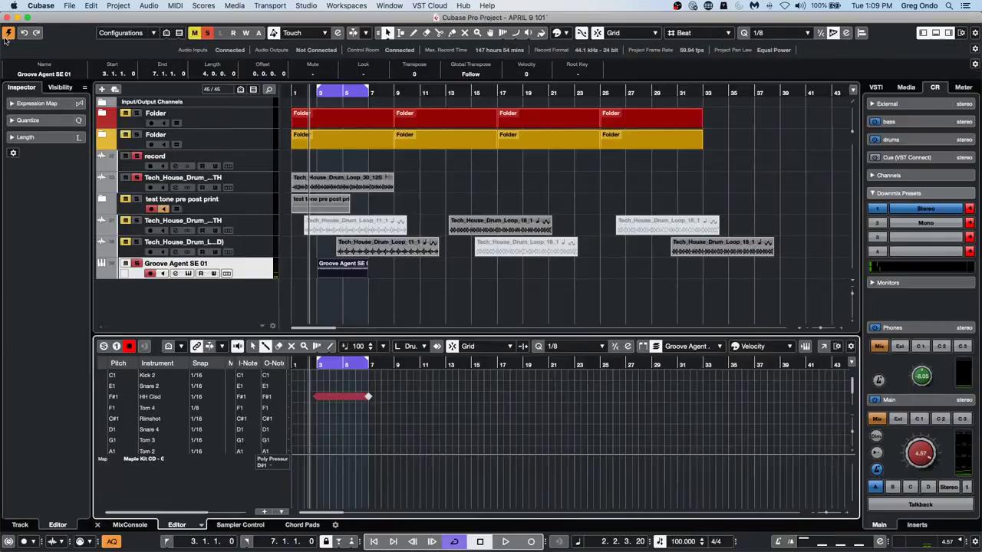
# Open Drum Map Setup from the Groove Agent SE 01 Inspector drum map field and its Functions list
pyautogui.click(268, 289)
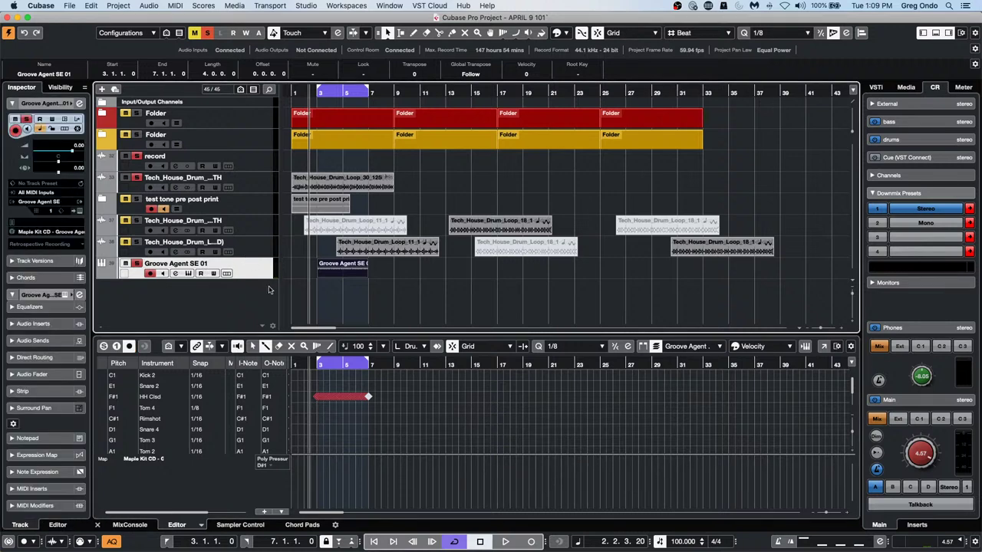
pyautogui.click(52, 234)
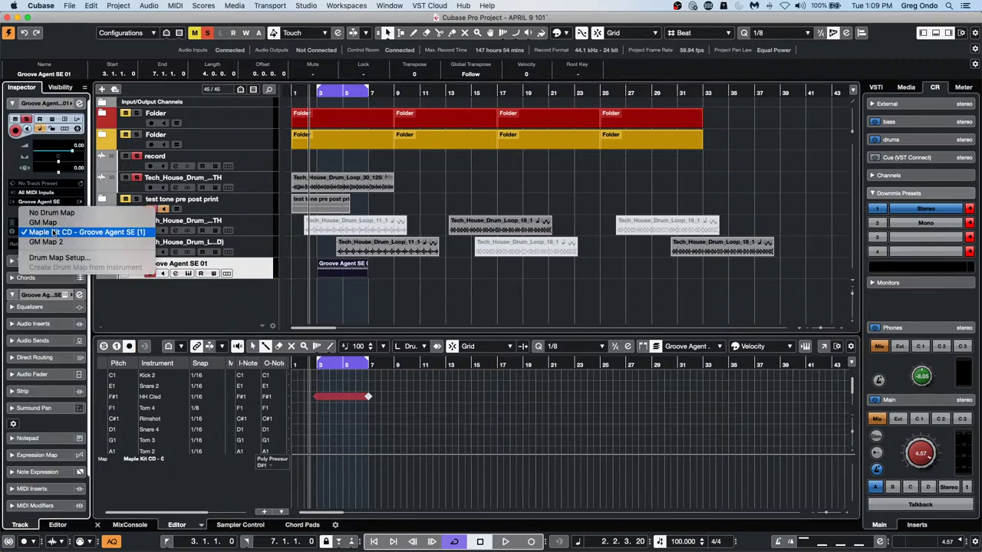
pyautogui.click(54, 257)
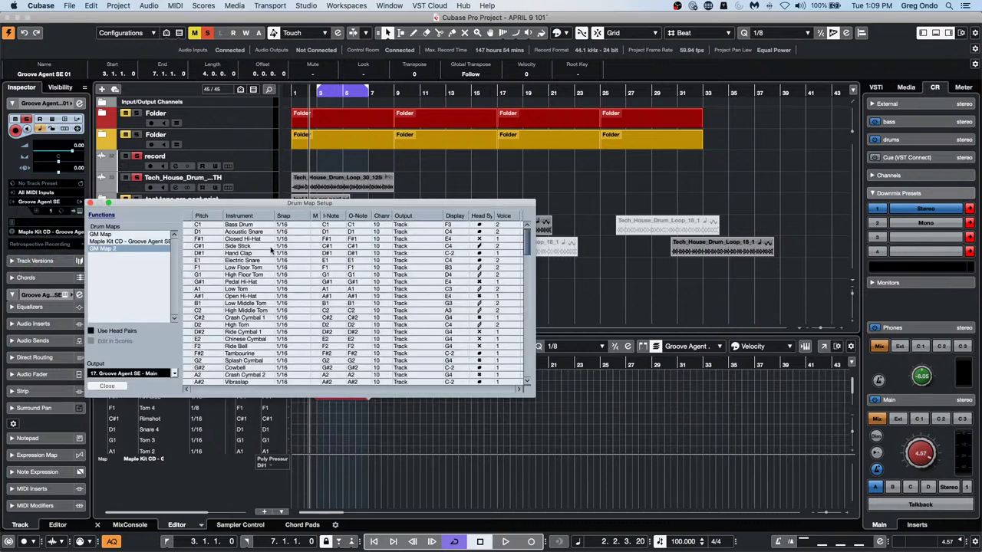
pyautogui.click(110, 215)
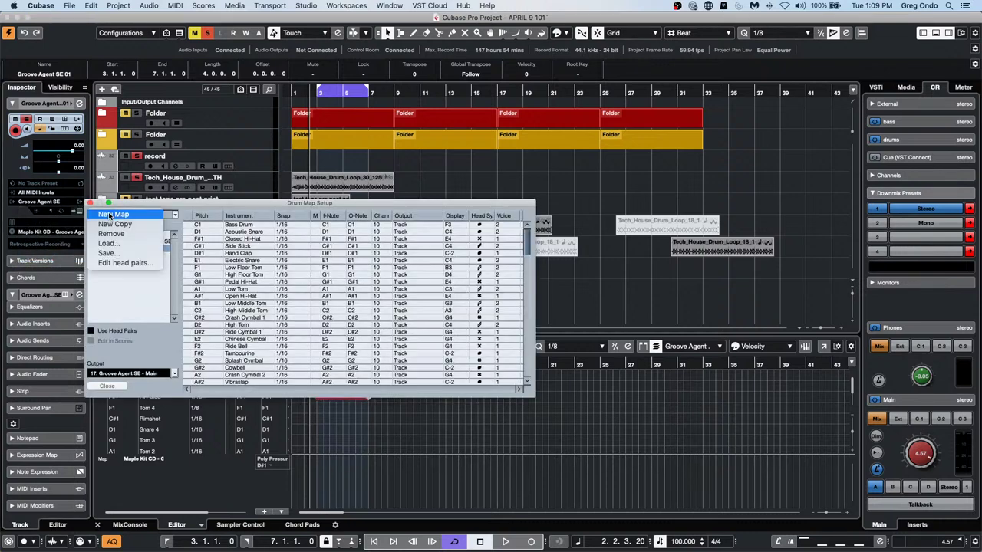
# Save GM Map 2 as a .drm file in the April 20 2021 folder, then close Drum Map Setup
pyautogui.click(144, 254)
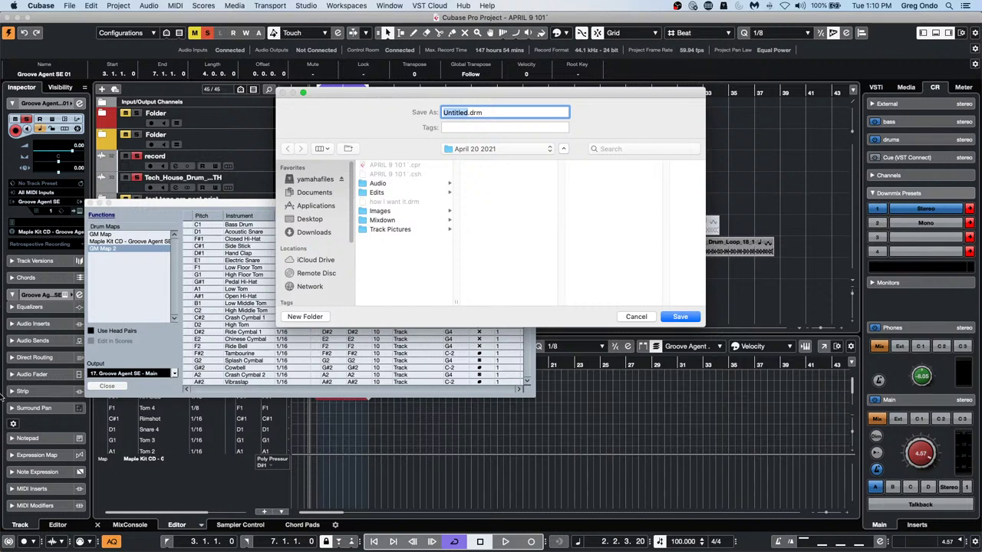
pyautogui.press('Return')
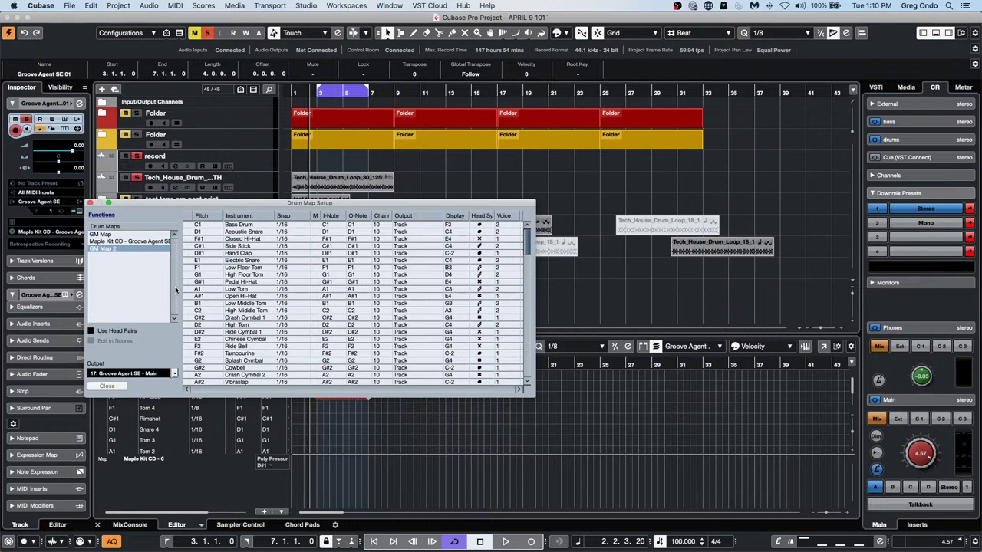
pyautogui.click(90, 203)
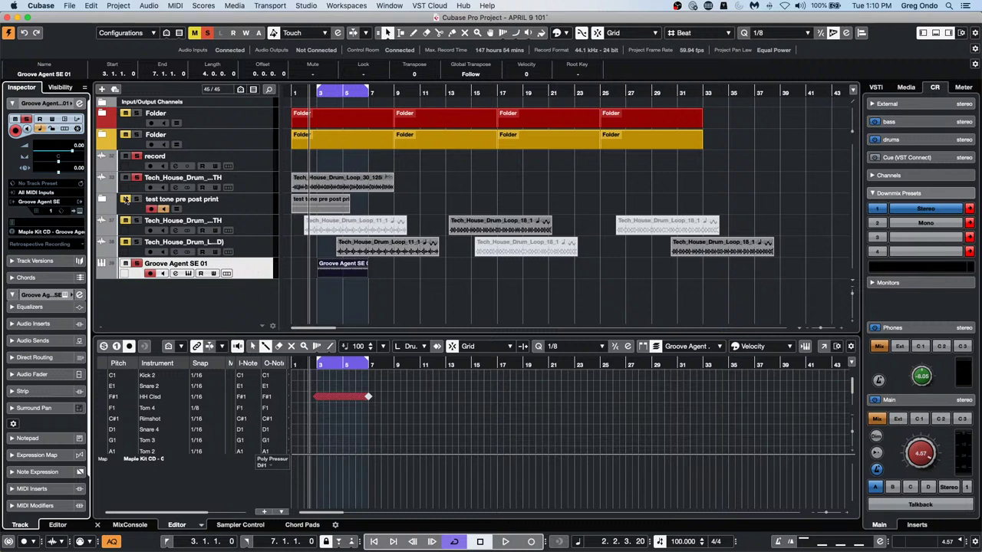
# Set the Inspector drum map to GM Map, then reopen Drum Map Setup from that field
pyautogui.click(37, 239)
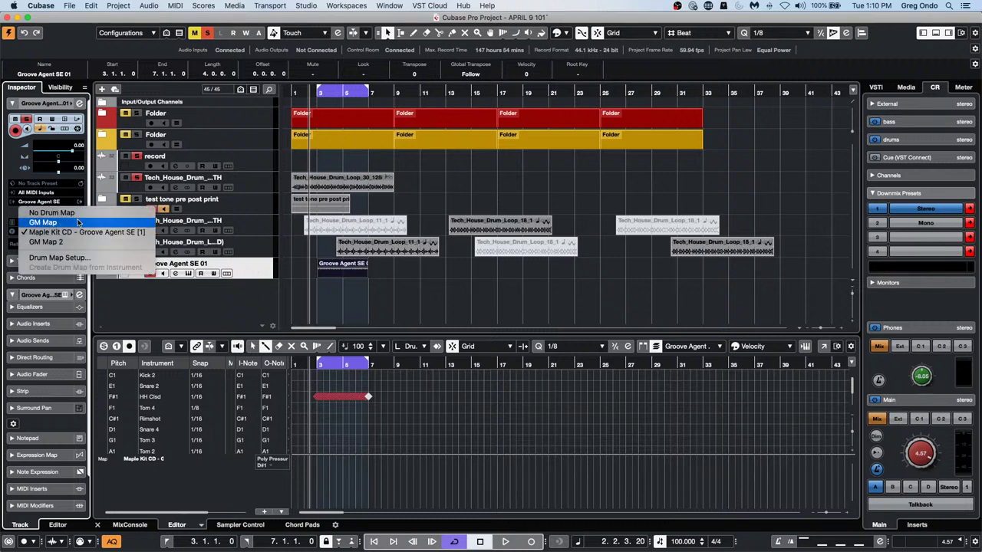
pyautogui.click(77, 222)
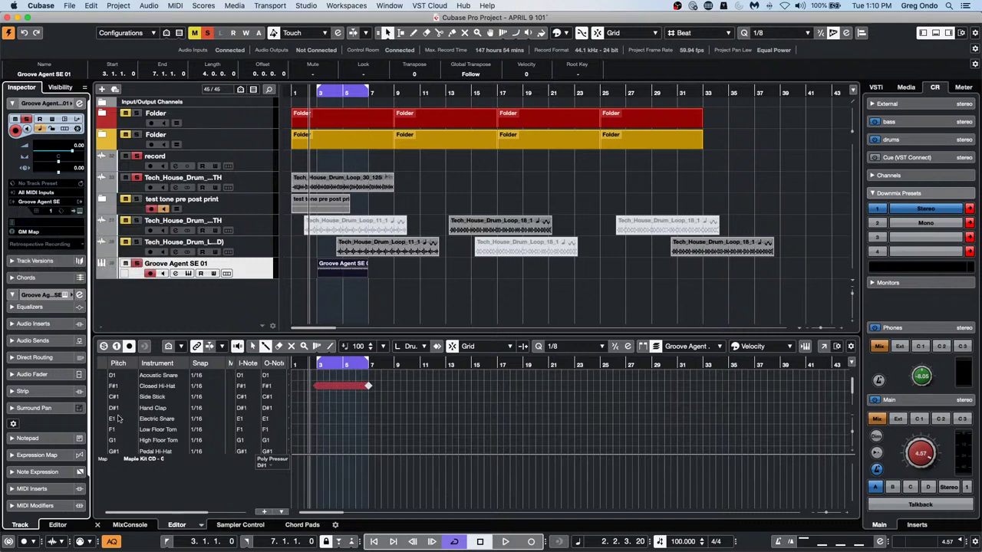
pyautogui.scroll(1, 119, 418)
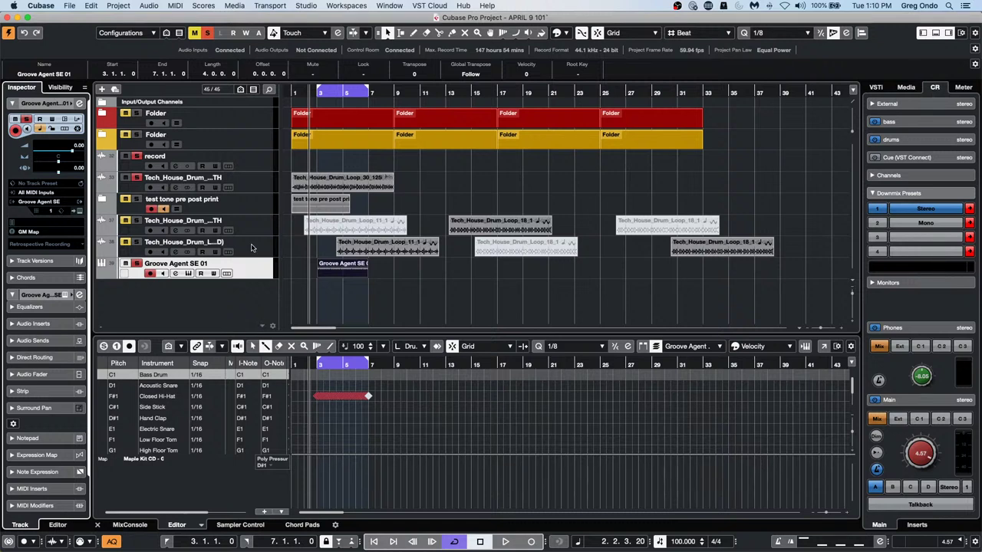
pyautogui.click(42, 232)
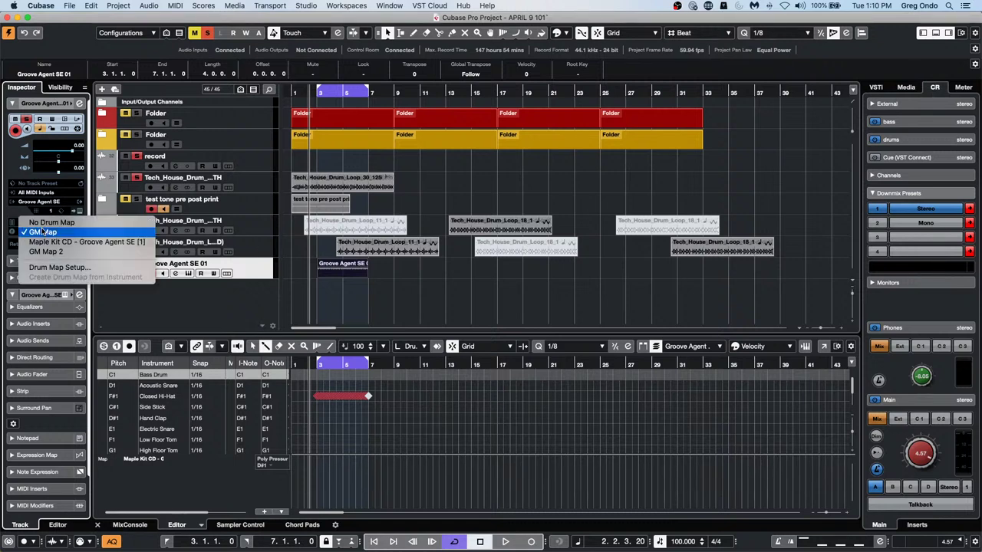
pyautogui.click(86, 267)
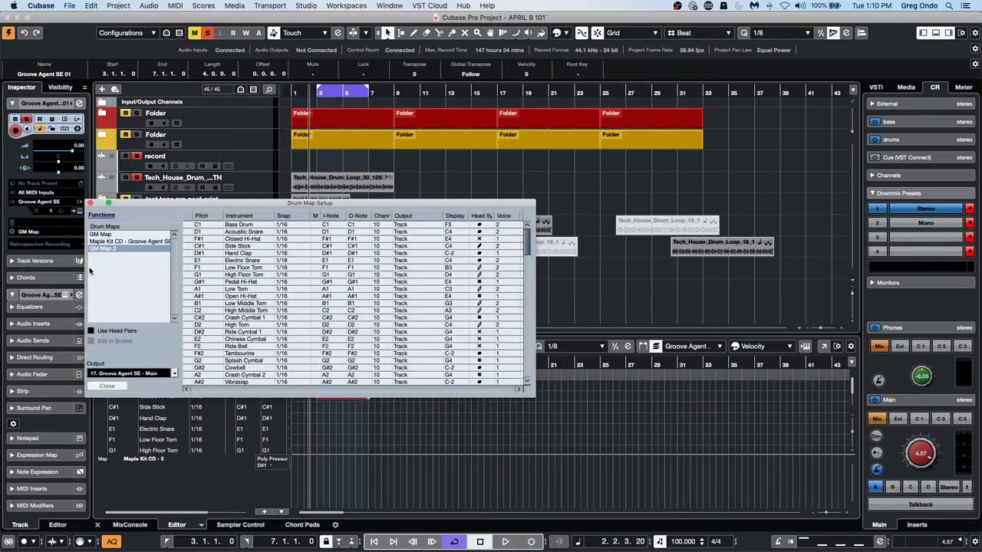
# Load the saved .drm file as GM Map 2 2, then close Drum Map Setup
pyautogui.click(153, 215)
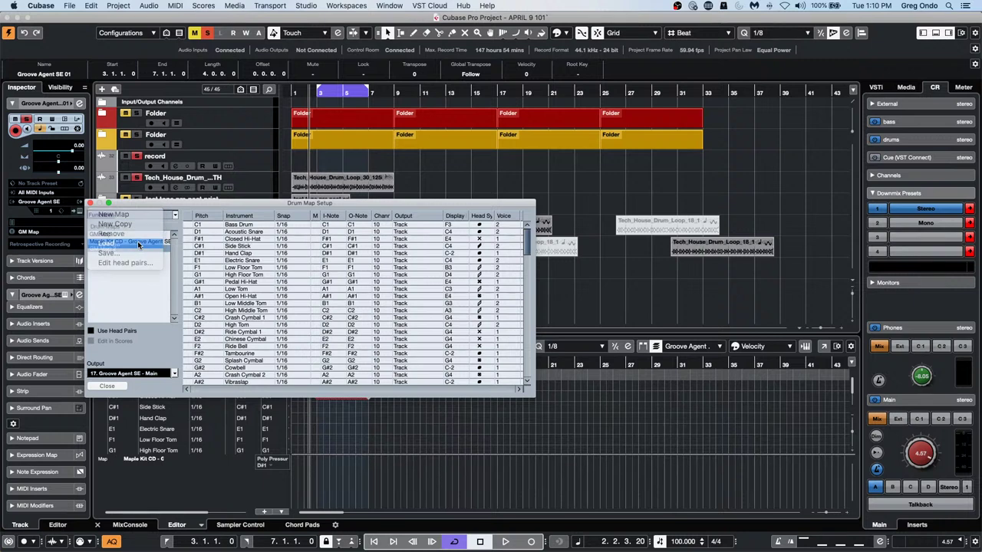
pyautogui.click(146, 243)
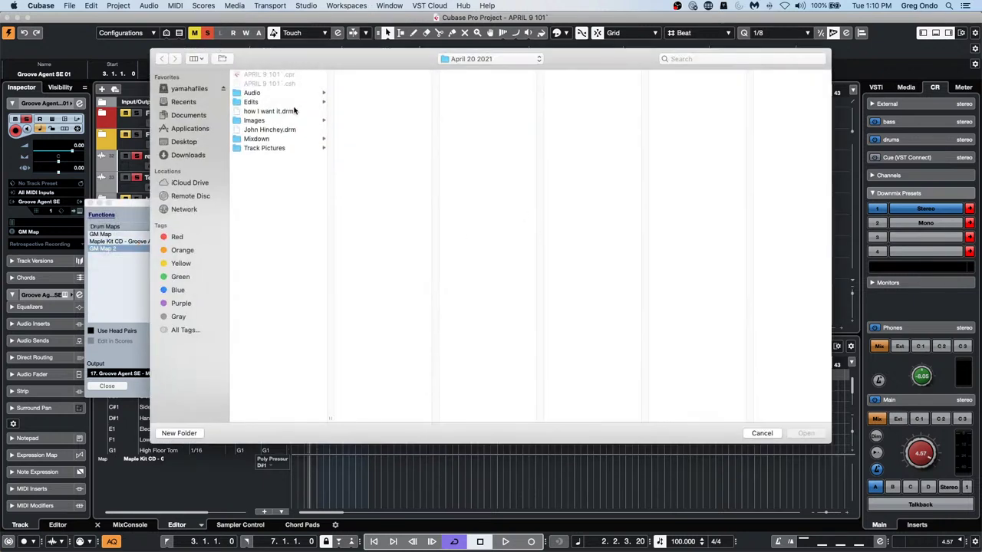
pyautogui.doubleClick(268, 131)
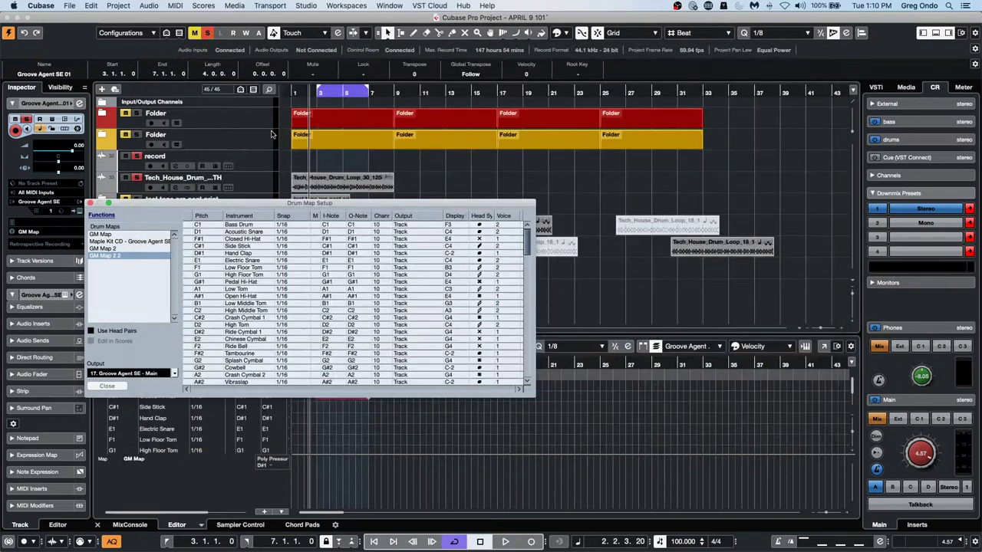
pyautogui.click(91, 203)
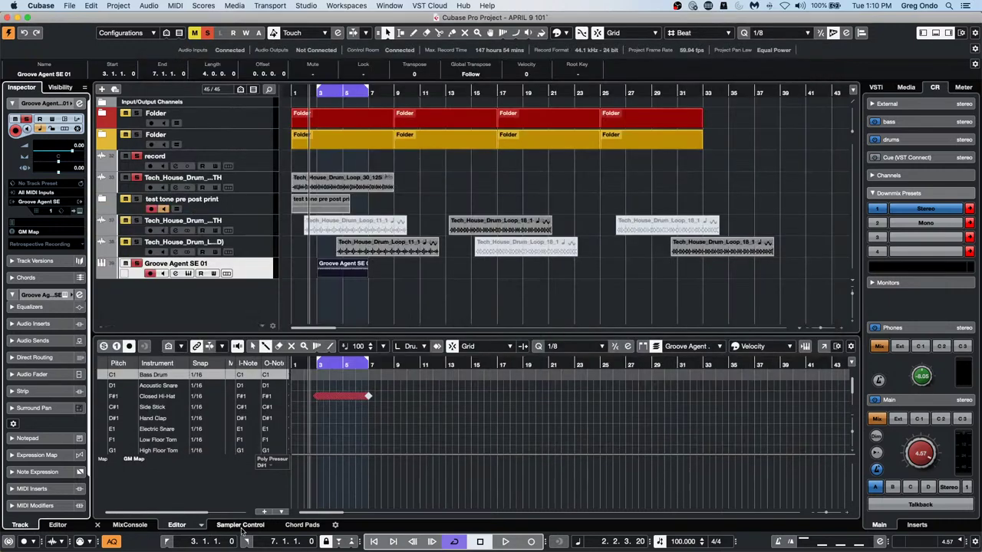
pyautogui.click(824, 346)
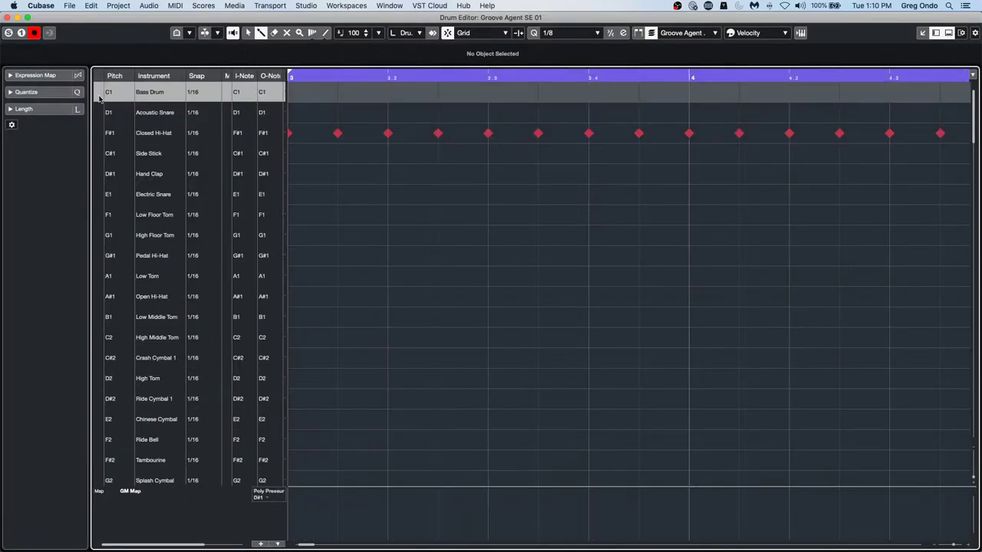
# Check the Closed Hi-Hat and Bass Drum rows, then close the standalone drum editor
pyautogui.click(98, 115)
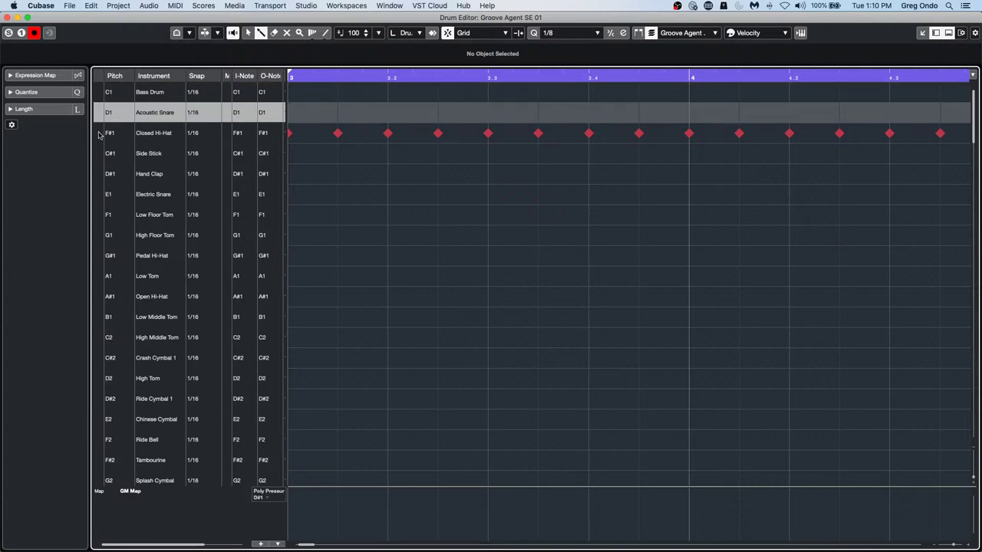
pyautogui.click(99, 134)
pyautogui.click(99, 113)
pyautogui.click(102, 91)
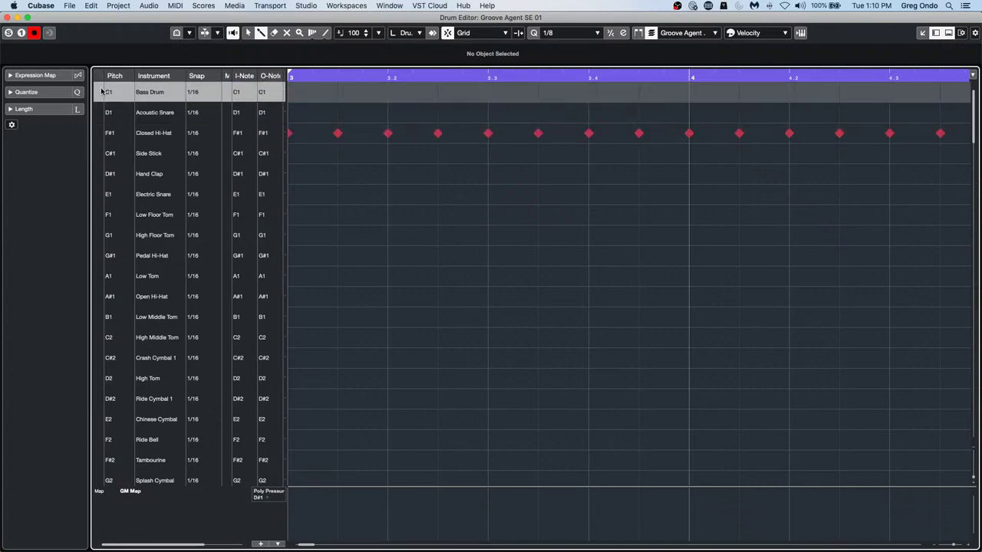
pyautogui.click(7, 18)
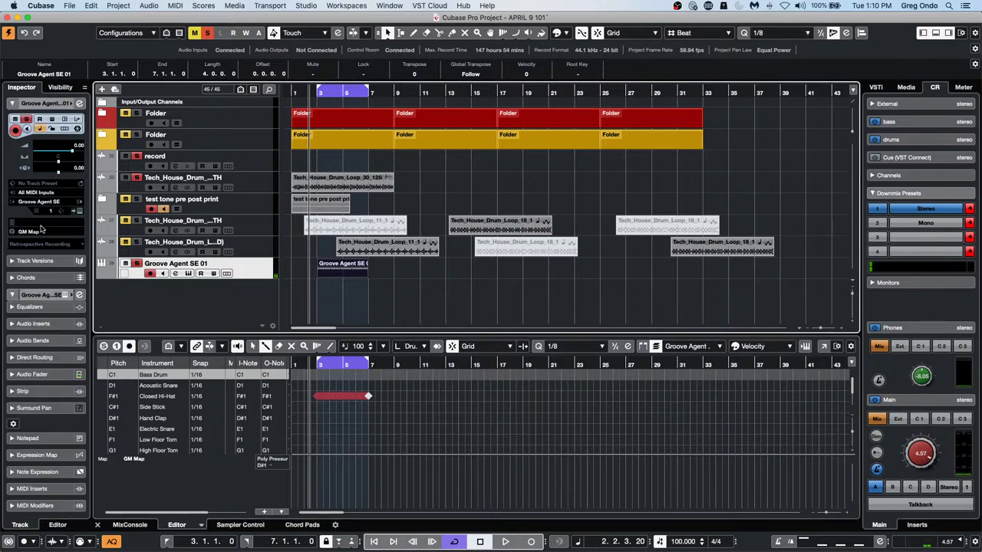
# Review the instrument list and Drum Map Setup, leaving the track on GM Map
pyautogui.click(56, 202)
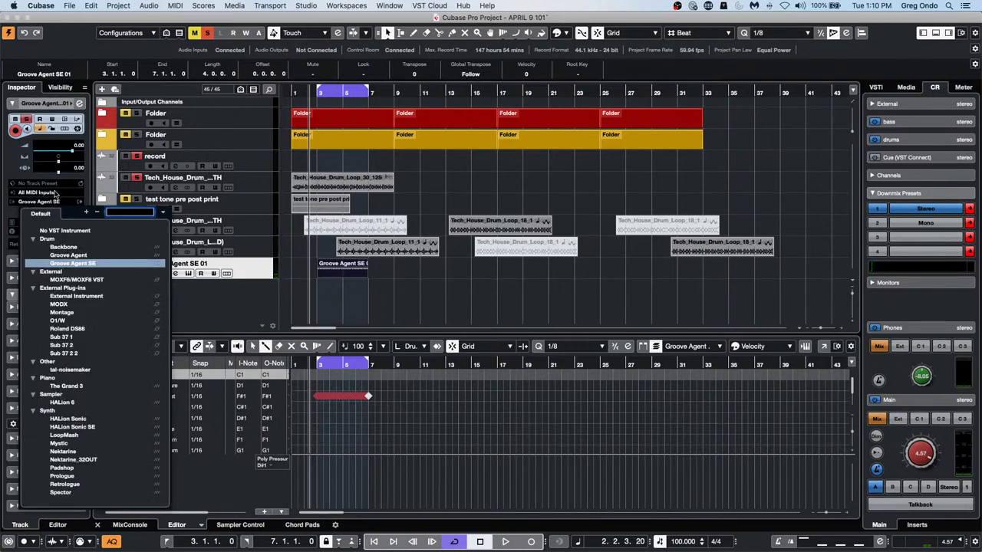
pyautogui.click(246, 265)
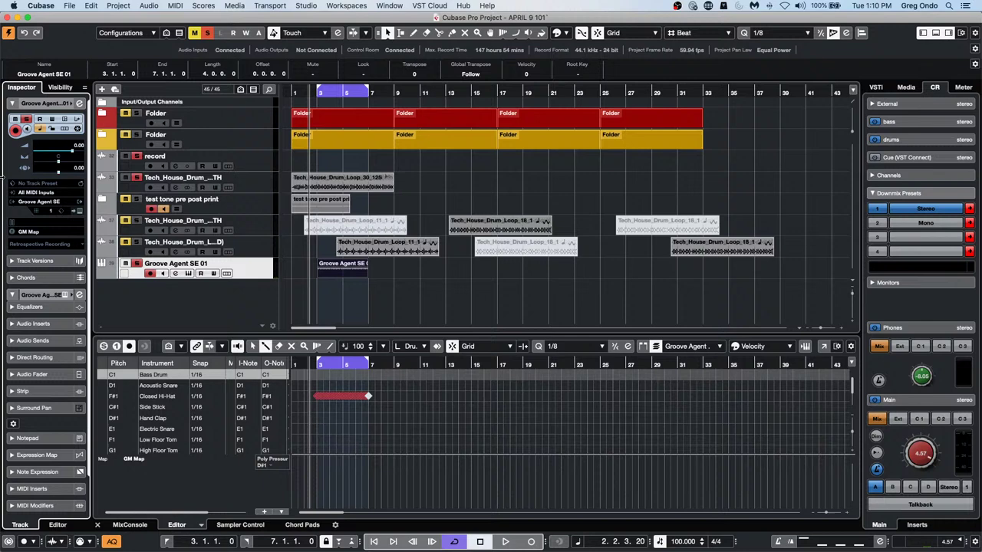
pyautogui.click(45, 233)
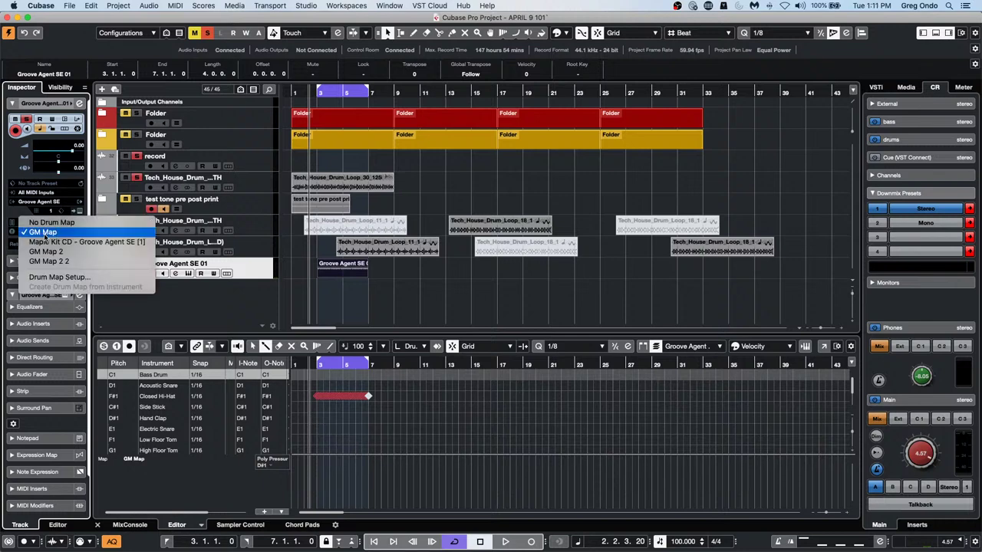
pyautogui.click(46, 278)
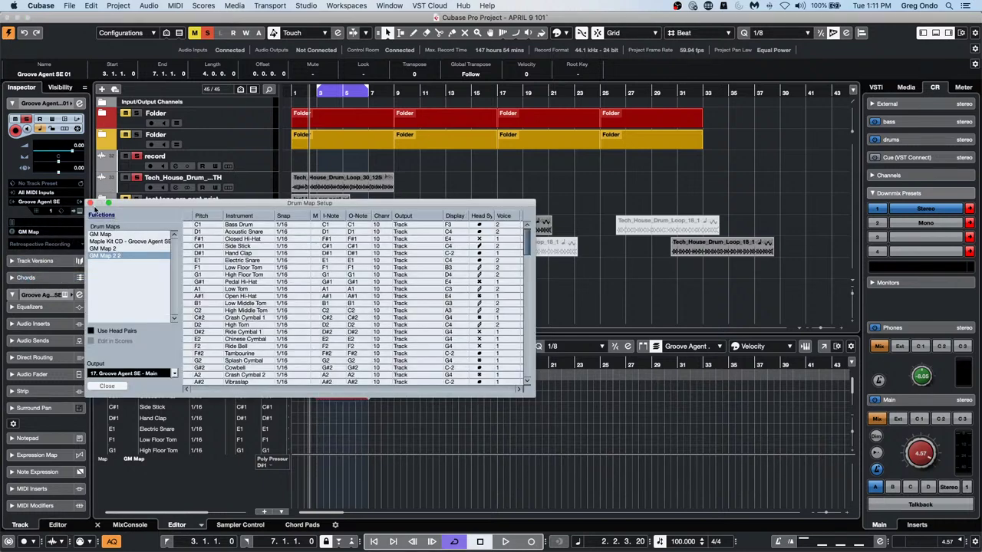
pyautogui.click(91, 203)
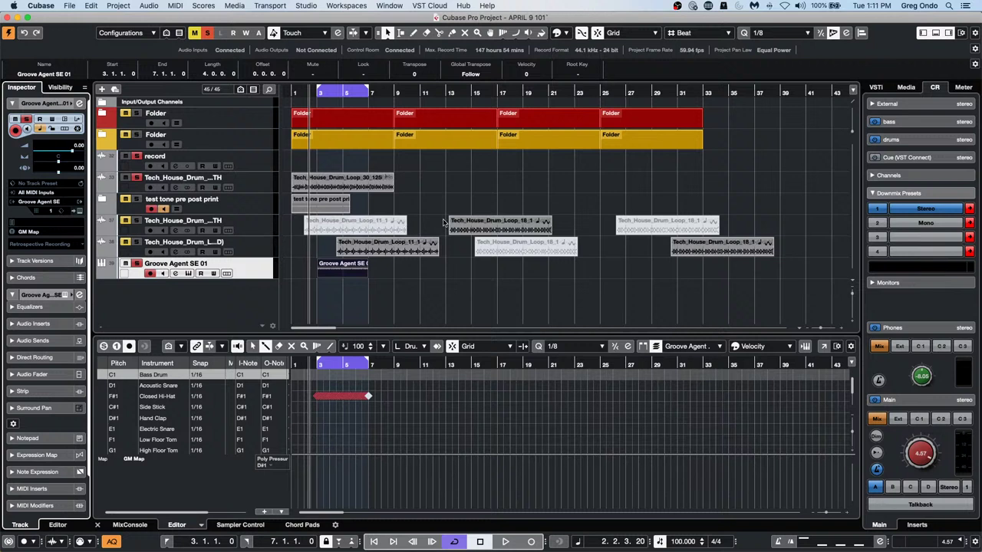
pyautogui.click(649, 271)
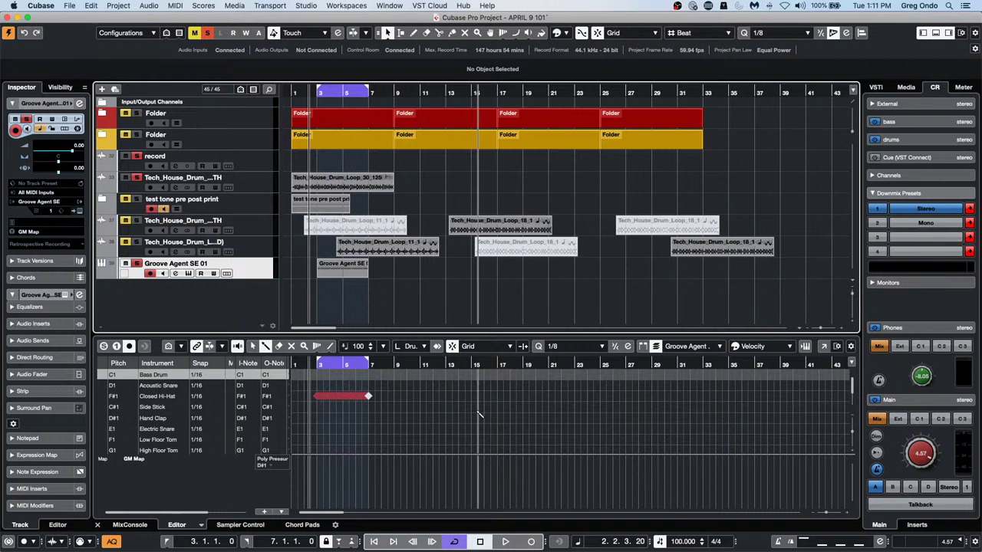
pyautogui.click(250, 232)
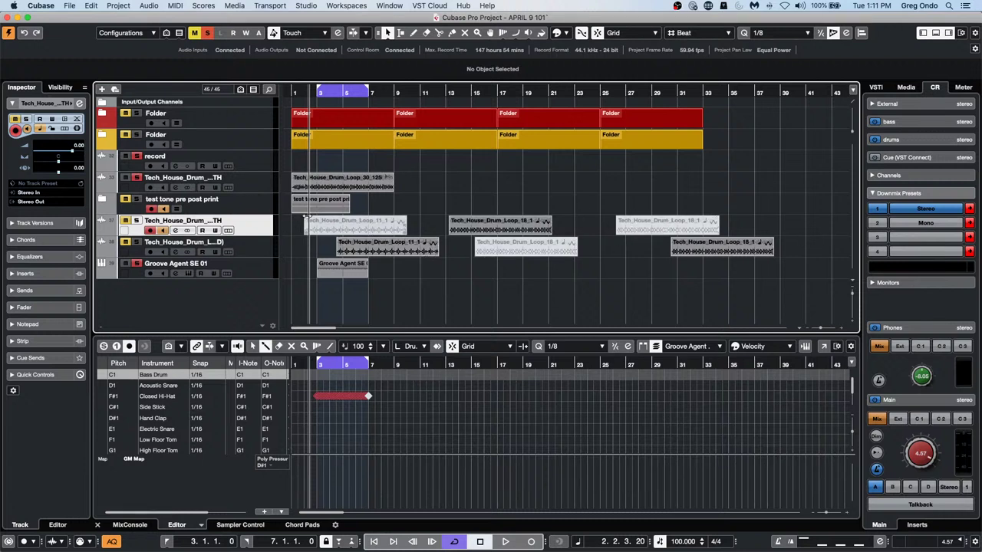
pyautogui.click(149, 6)
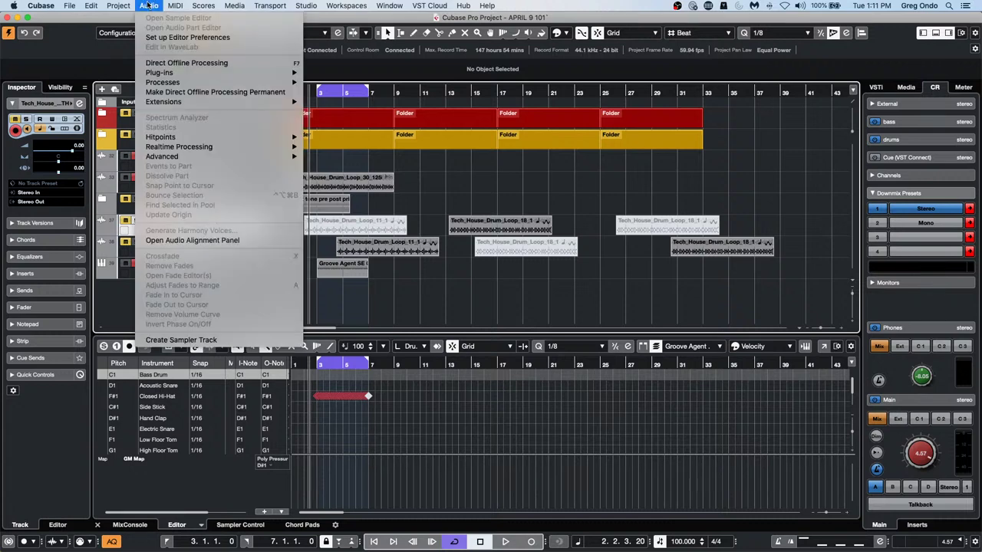
pyautogui.moveTo(119, 5)
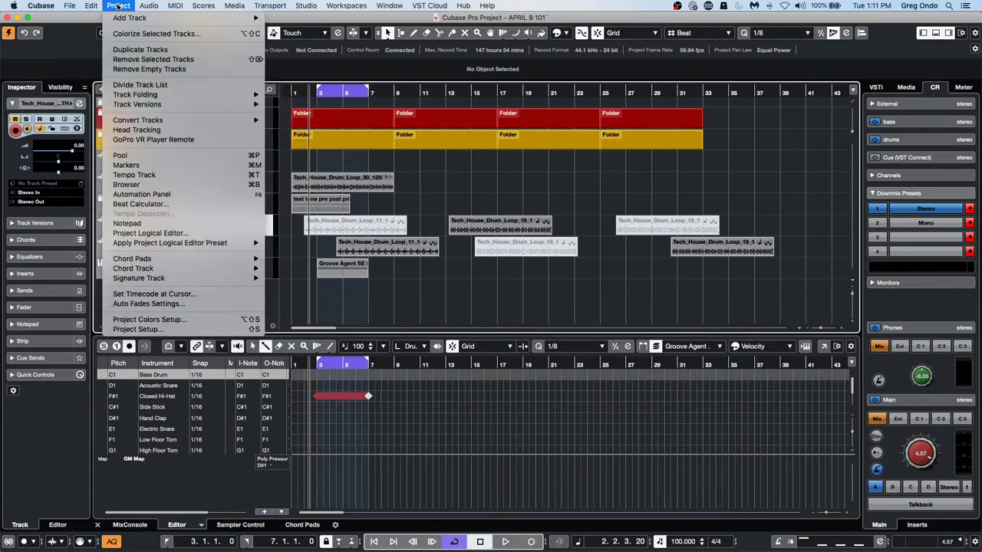
pyautogui.click(153, 233)
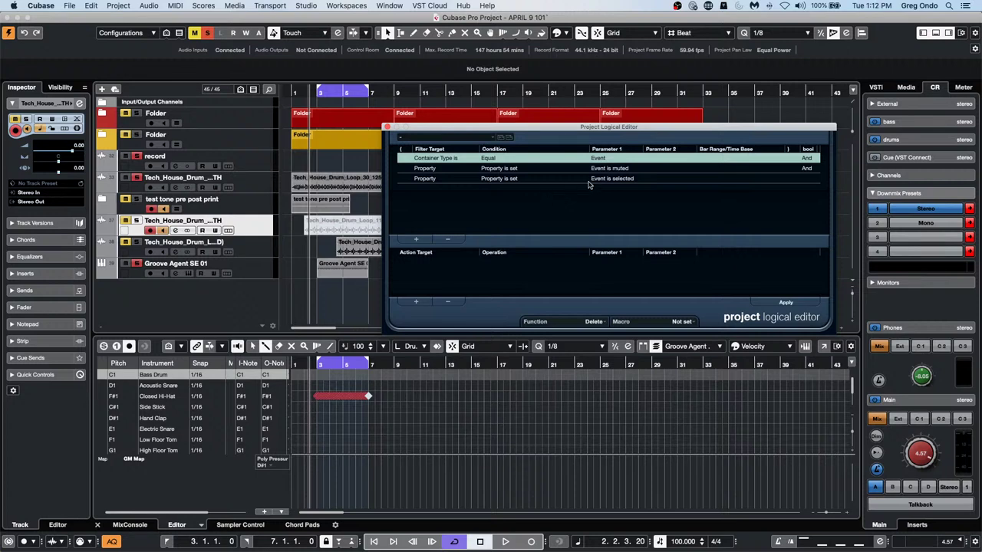
pyautogui.click(388, 127)
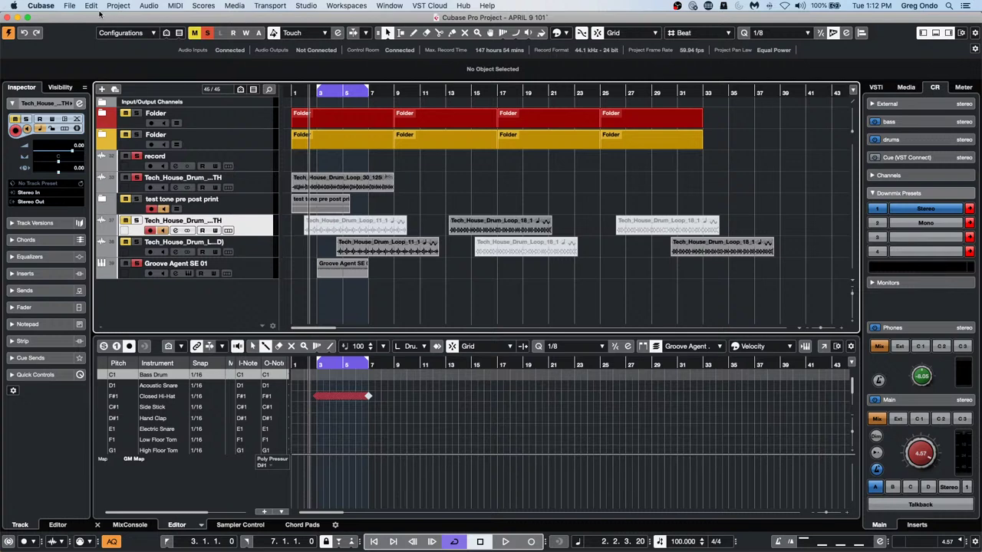
pyautogui.click(69, 5)
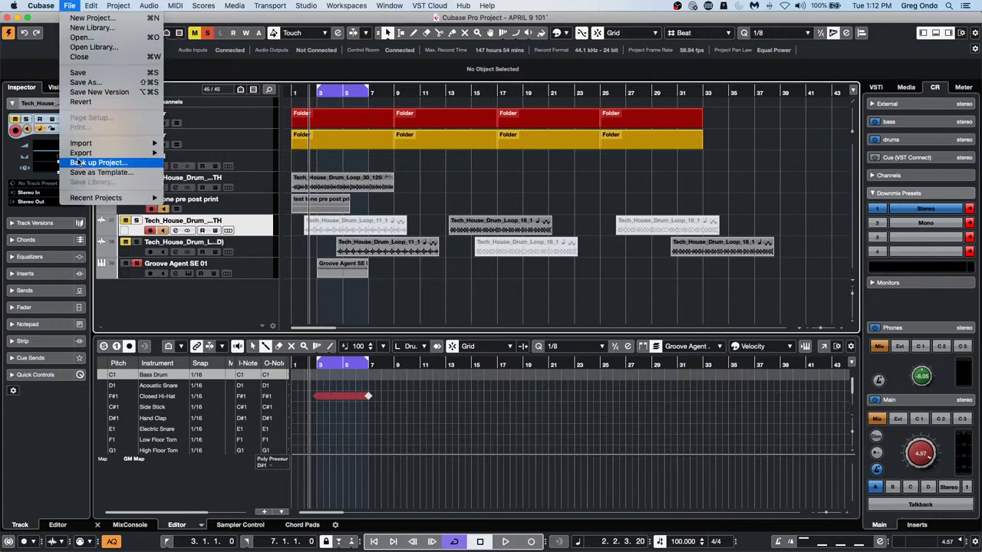
pyautogui.moveTo(91, 5)
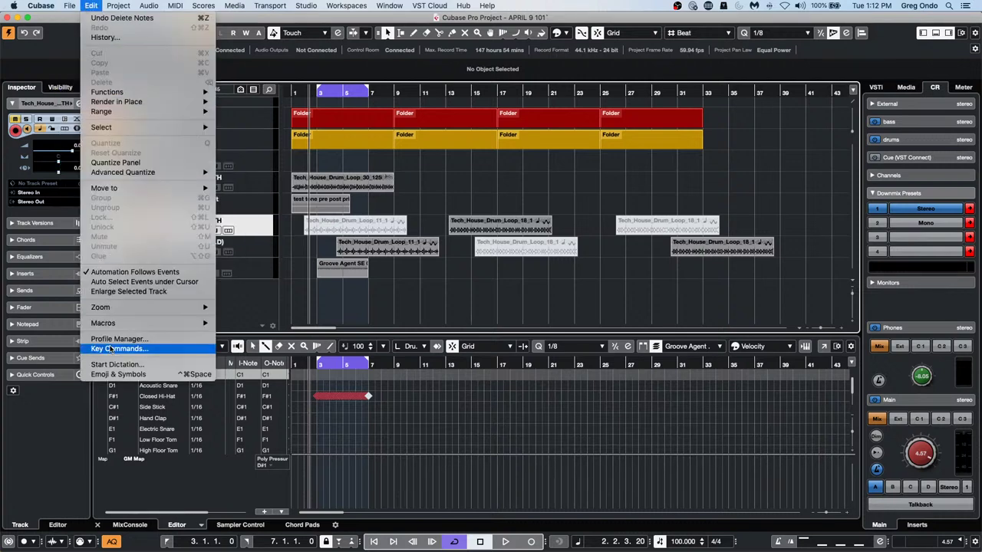
pyautogui.moveTo(123, 324)
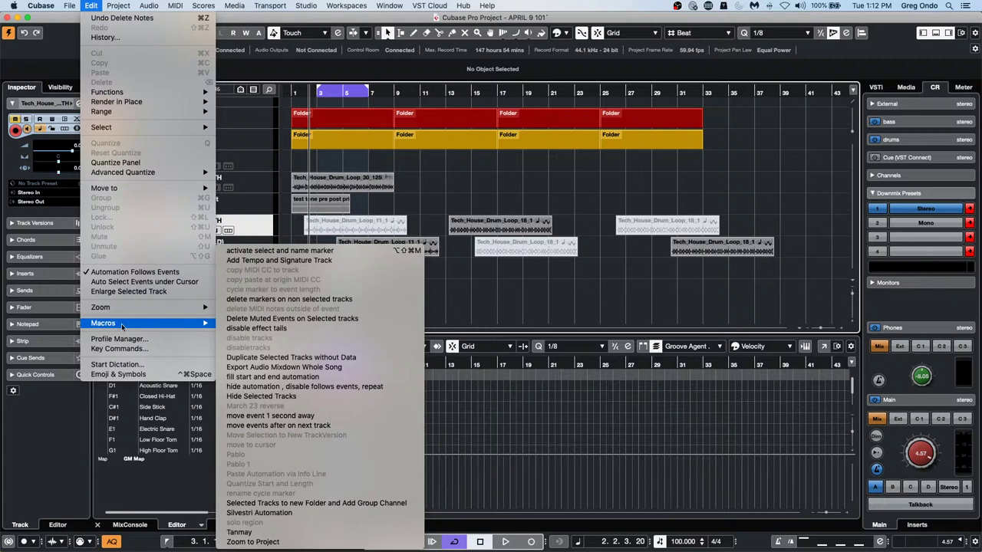
pyautogui.click(119, 349)
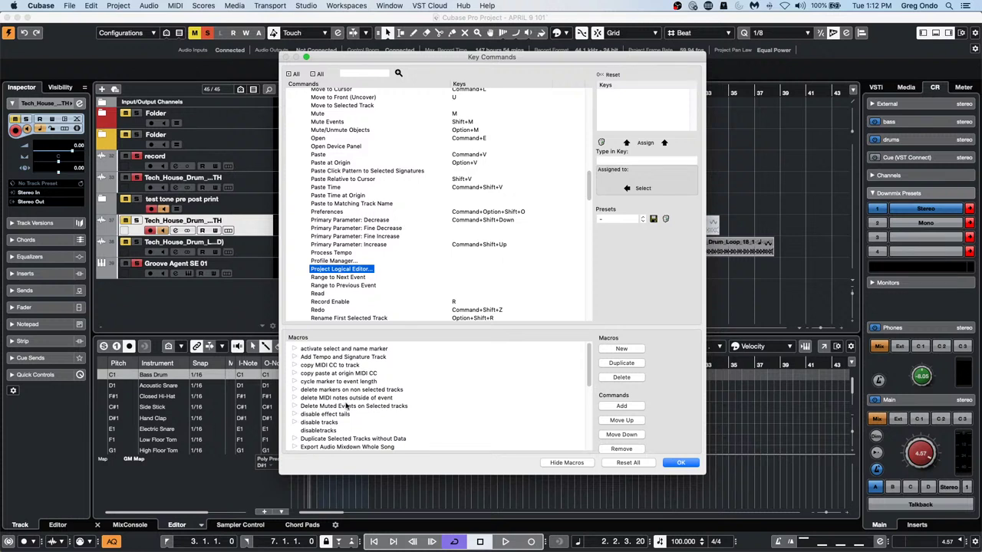
pyautogui.click(293, 407)
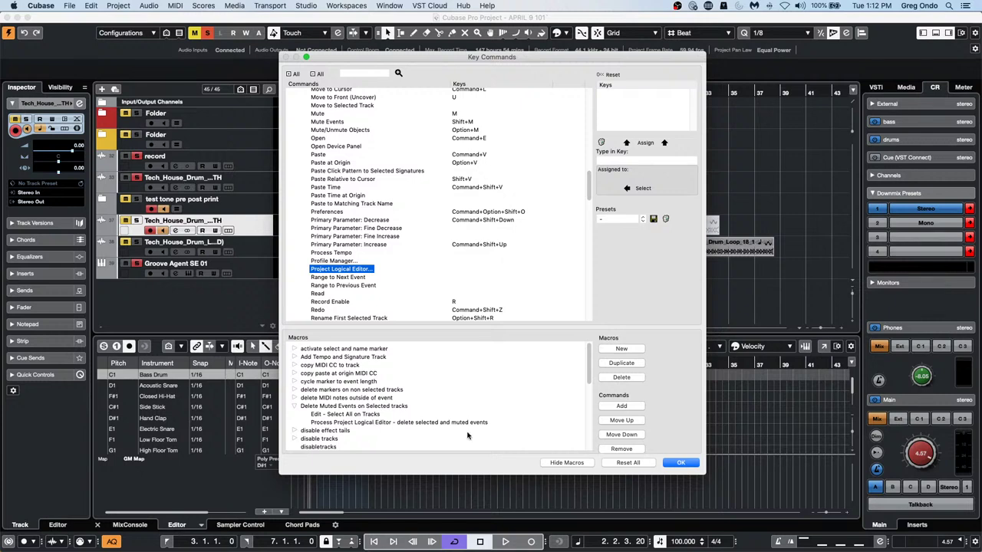
pyautogui.click(118, 6)
pyautogui.click(642, 427)
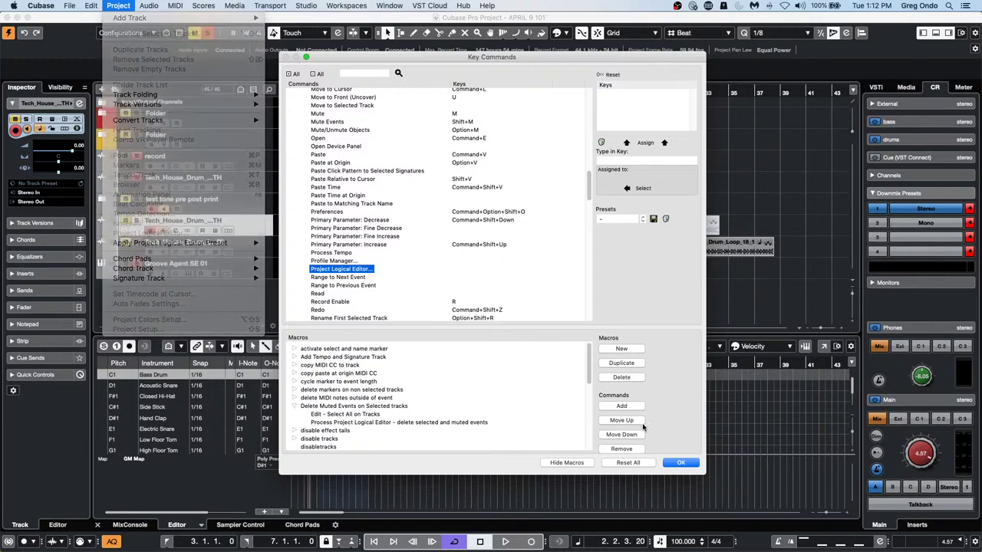
pyautogui.click(680, 462)
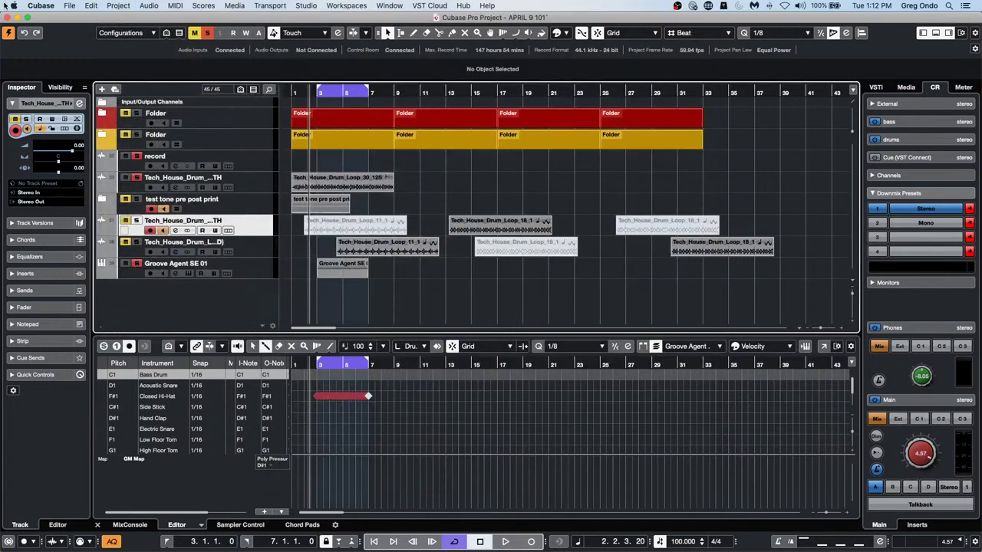
# Open the Project Logical Editor from the Project menu, close it, and return to the menus
pyautogui.click(119, 7)
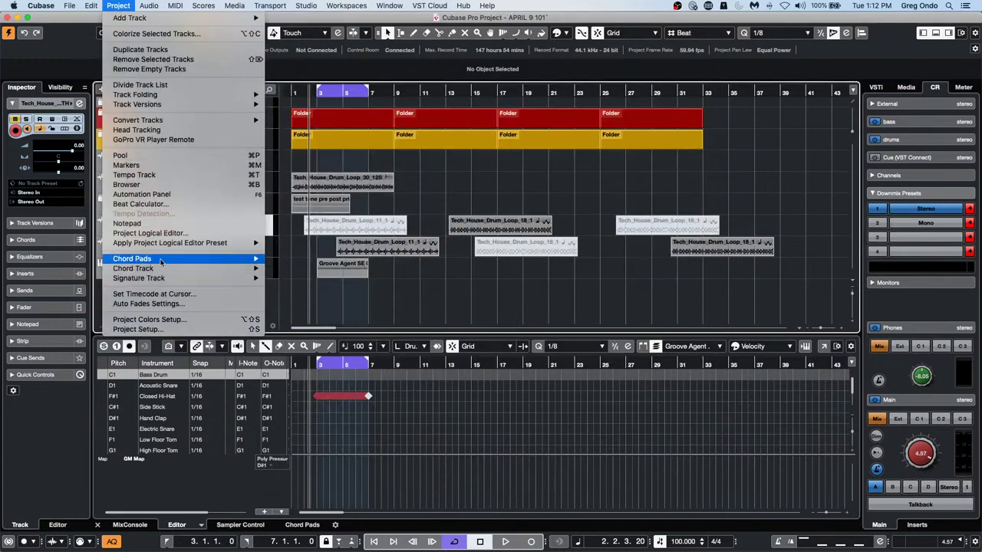
pyautogui.click(167, 232)
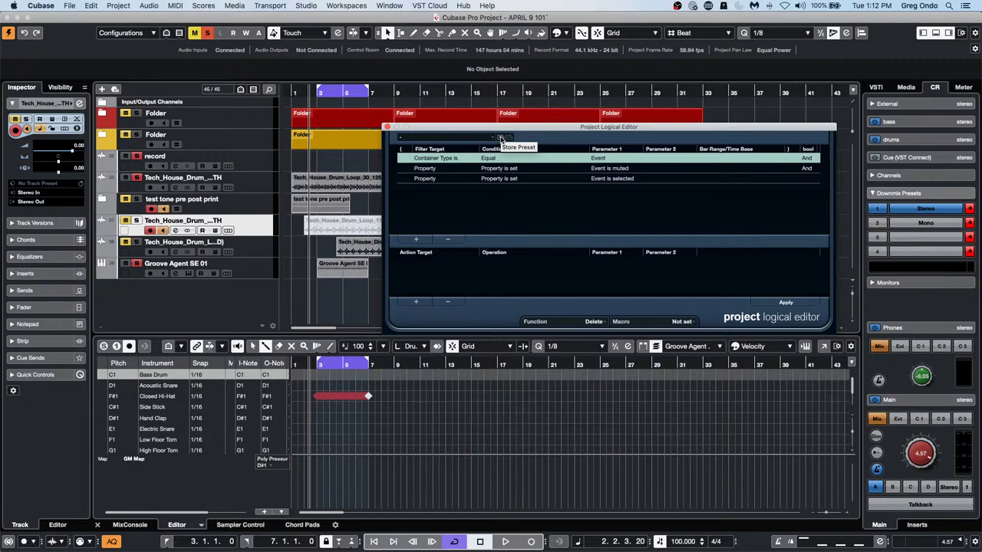
pyautogui.click(387, 127)
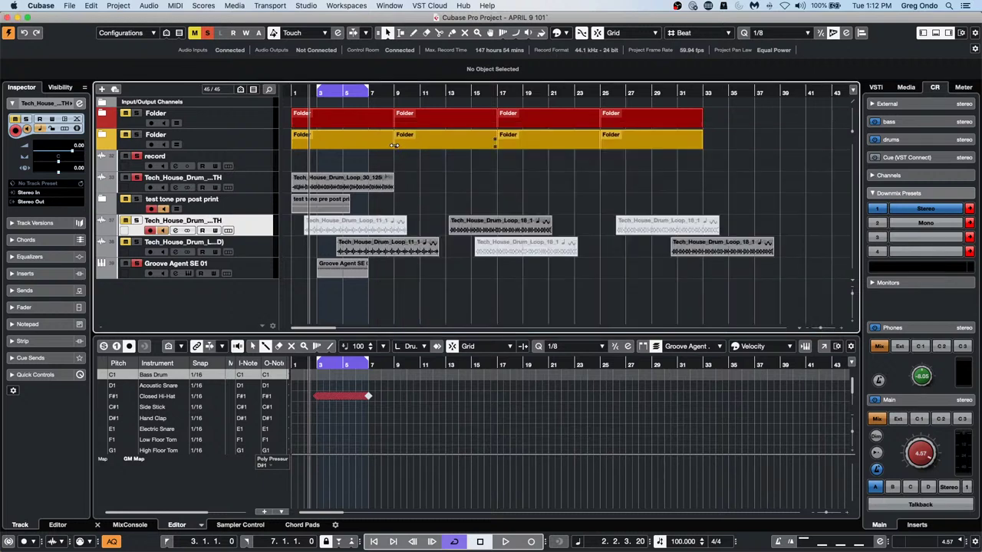
pyautogui.click(119, 5)
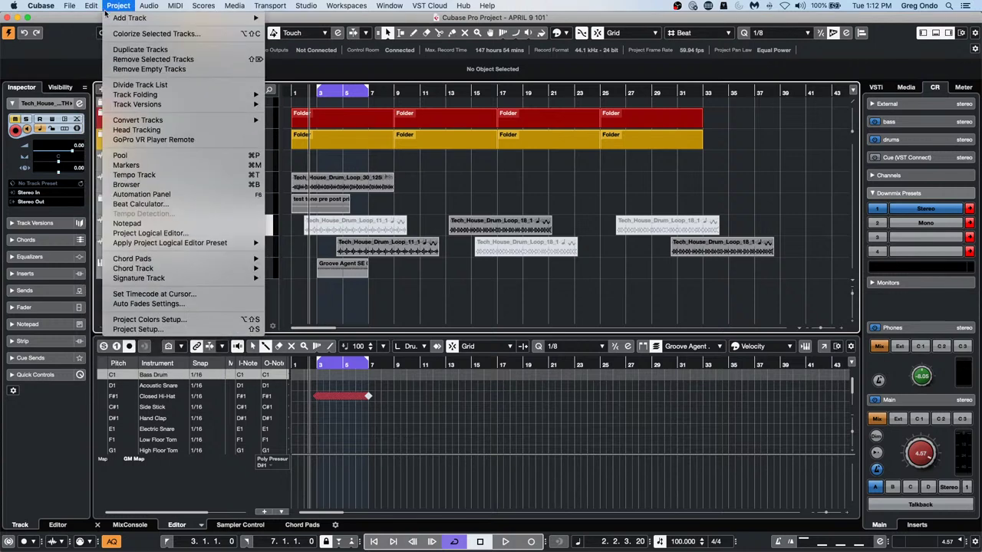
pyautogui.moveTo(92, 6)
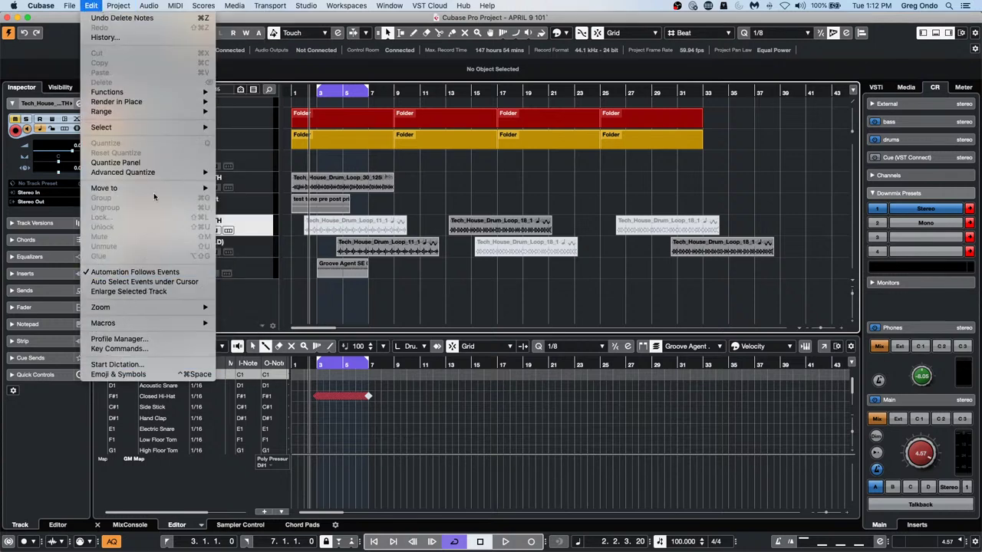
# In Key Commands, collapse Edit, browse the Process Project Logical Editor presets, then click OK
pyautogui.click(142, 348)
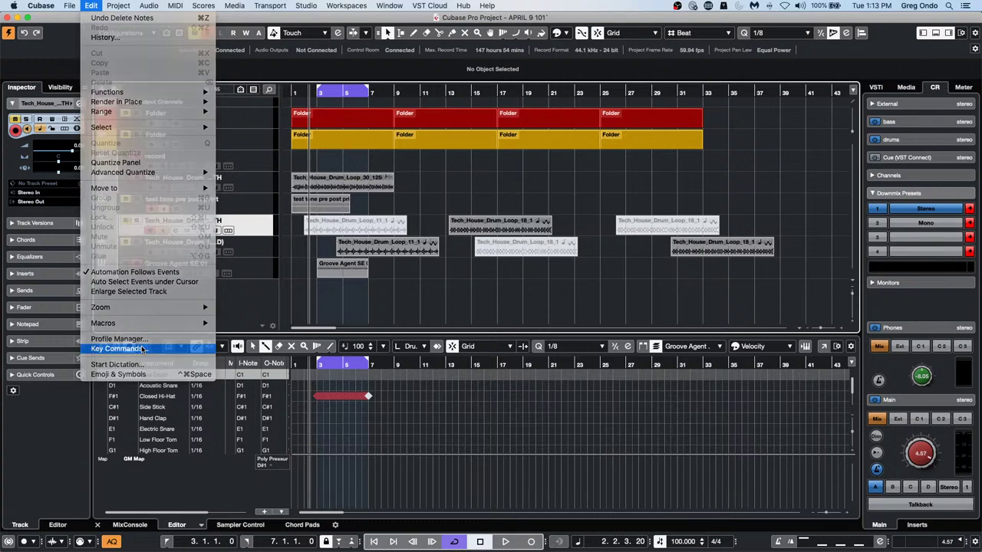
pyautogui.scroll(10, 328, 224)
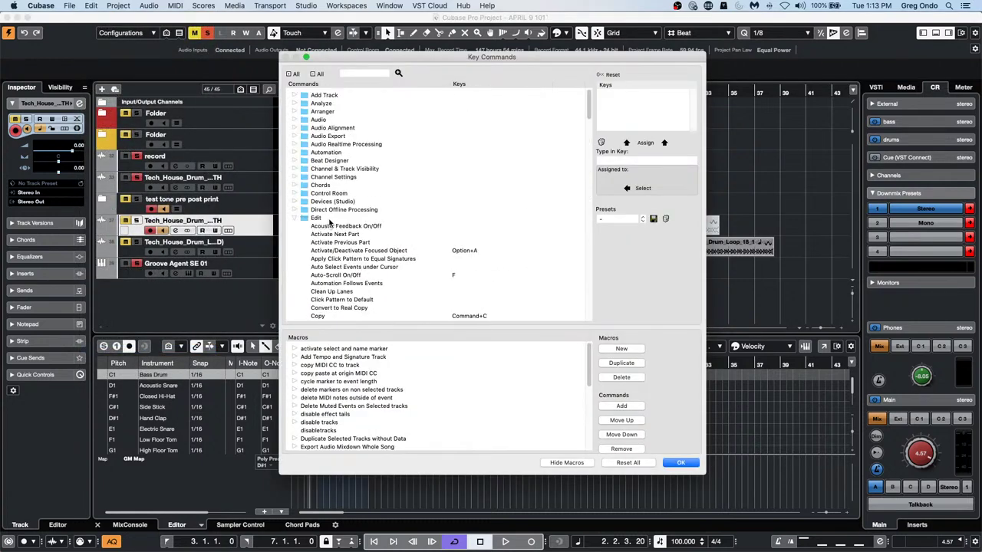
pyautogui.click(294, 219)
pyautogui.scroll(-10, 371, 233)
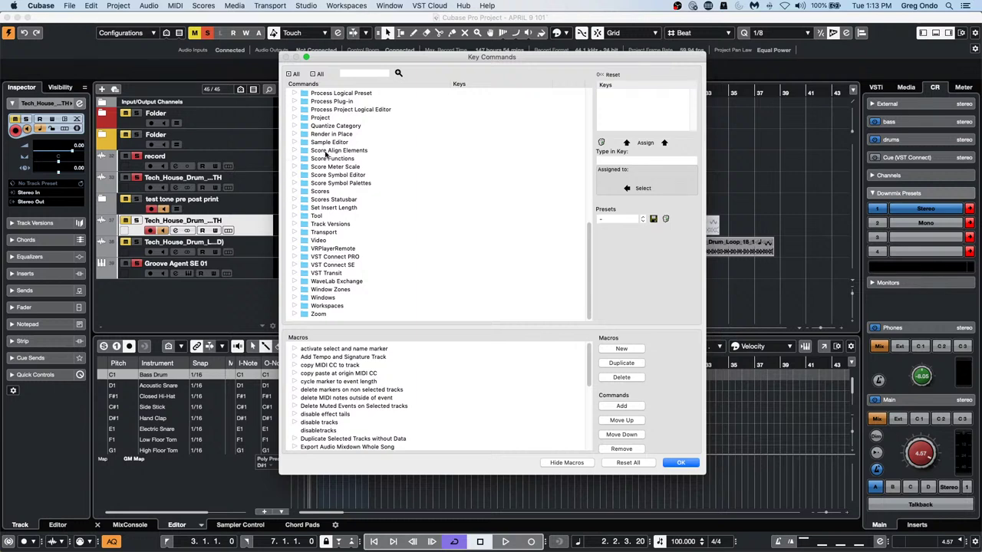
pyautogui.click(295, 108)
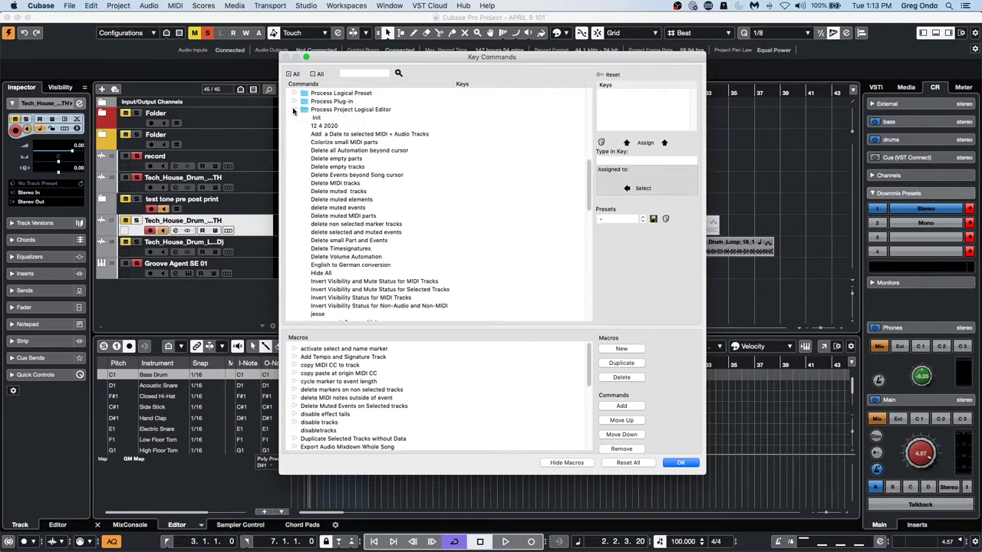
pyautogui.scroll(-1, 343, 238)
pyautogui.scroll(-3, 345, 238)
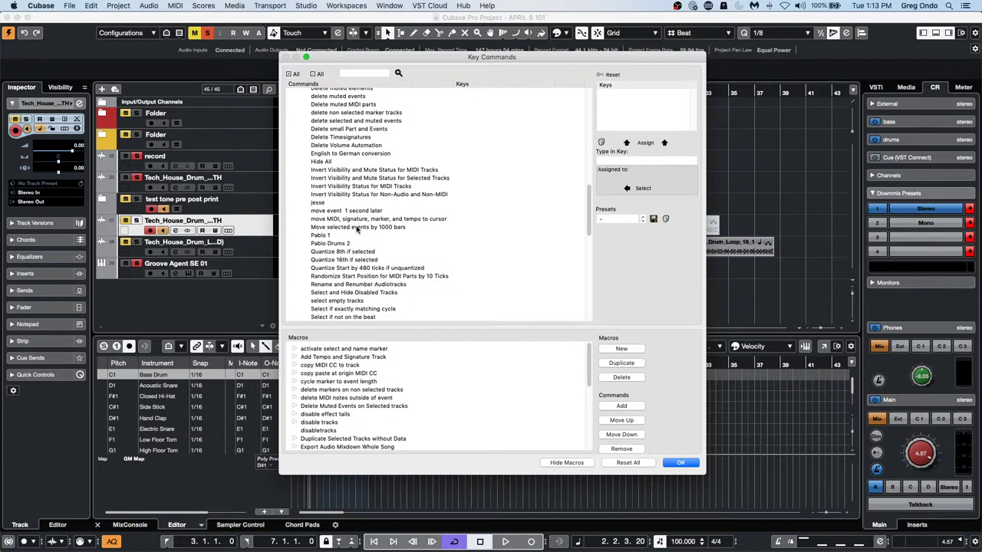
pyautogui.scroll(-3, 351, 236)
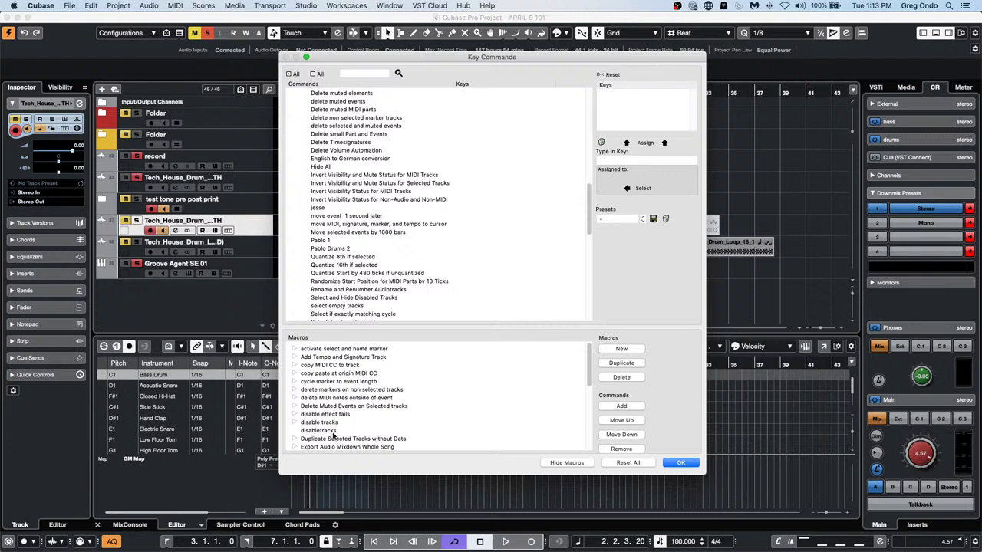
pyautogui.click(681, 463)
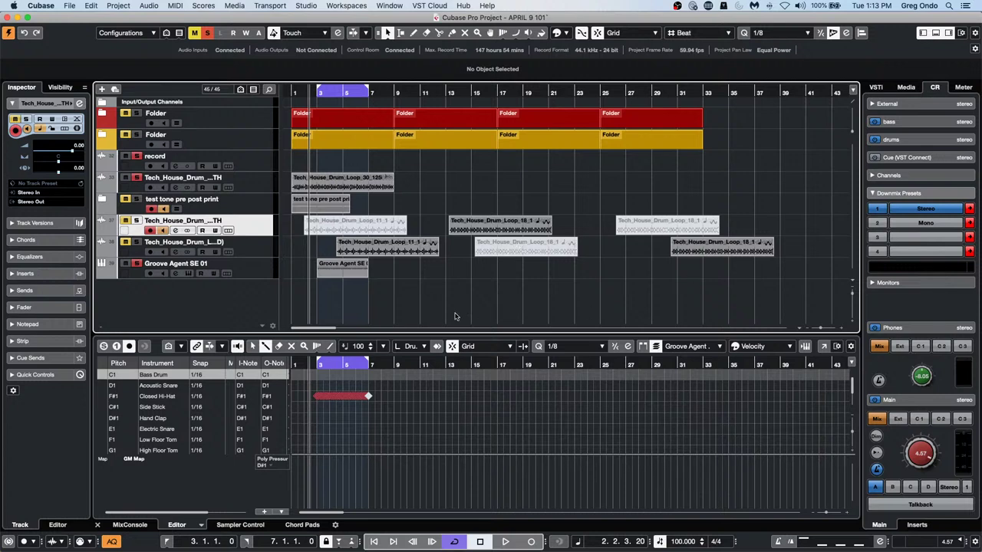
# Run the Delete Muted Events on Selected tracks macro, then paste the copied Loop_11_1 and Loop_18_1 events
pyautogui.click(90, 6)
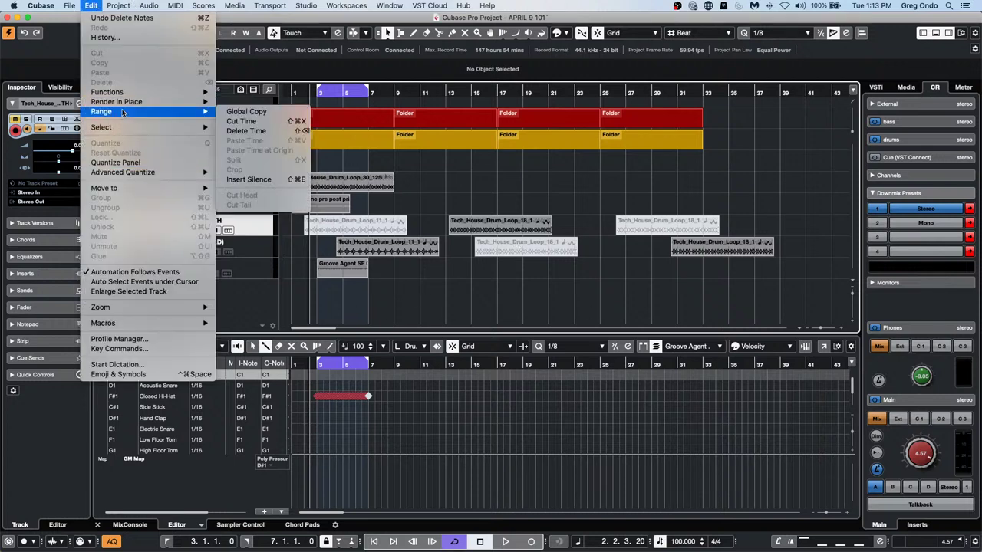
pyautogui.moveTo(135, 323)
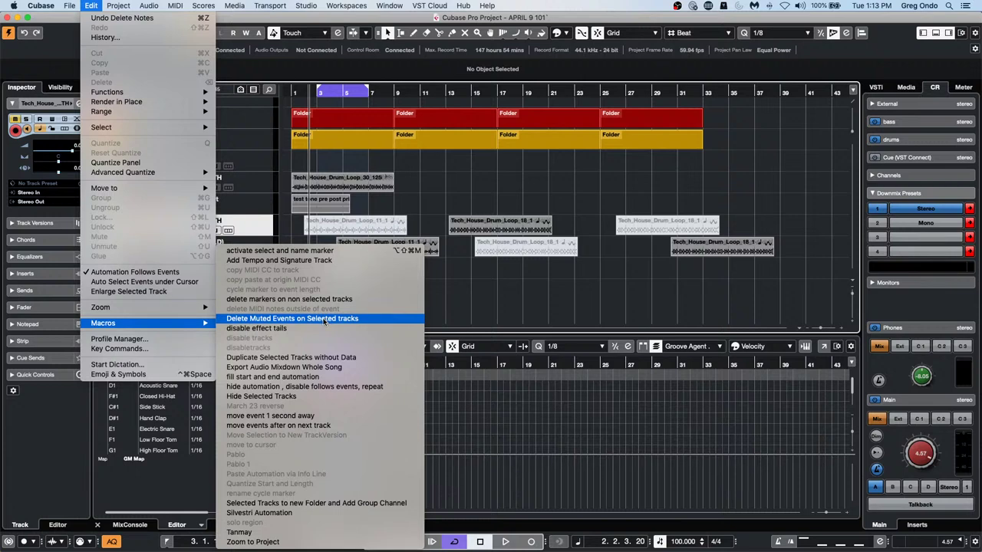
pyautogui.click(370, 319)
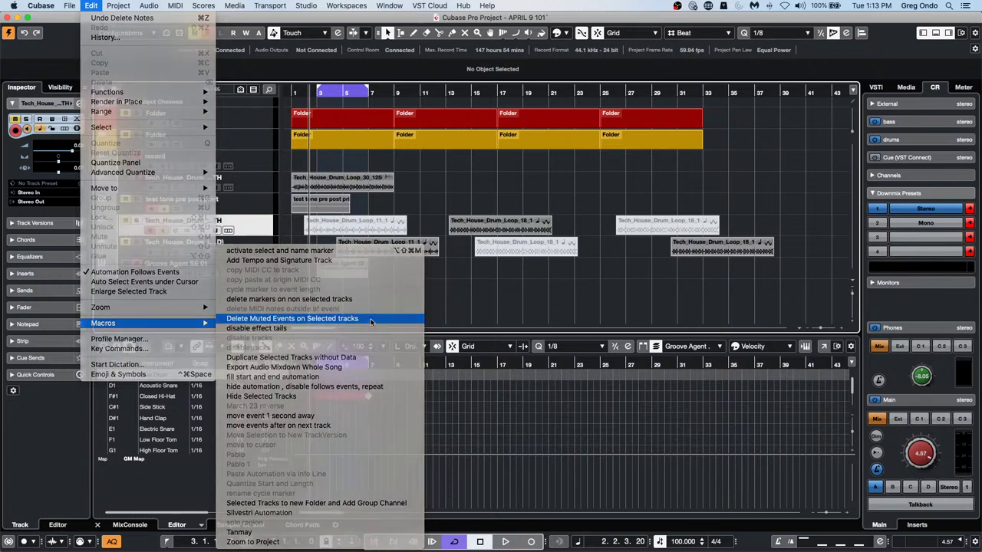
pyautogui.click(487, 276)
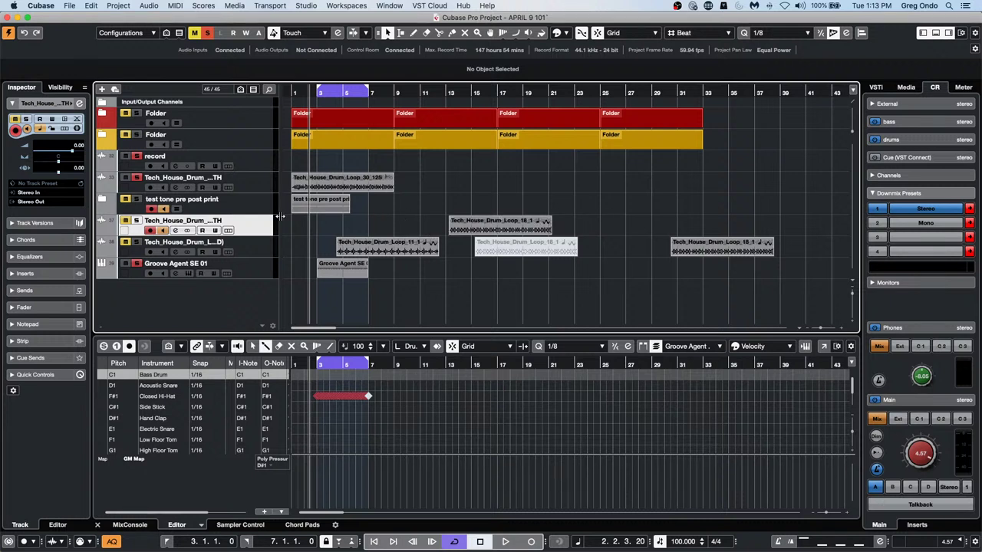
pyautogui.hotkey('ctrl', 'v')
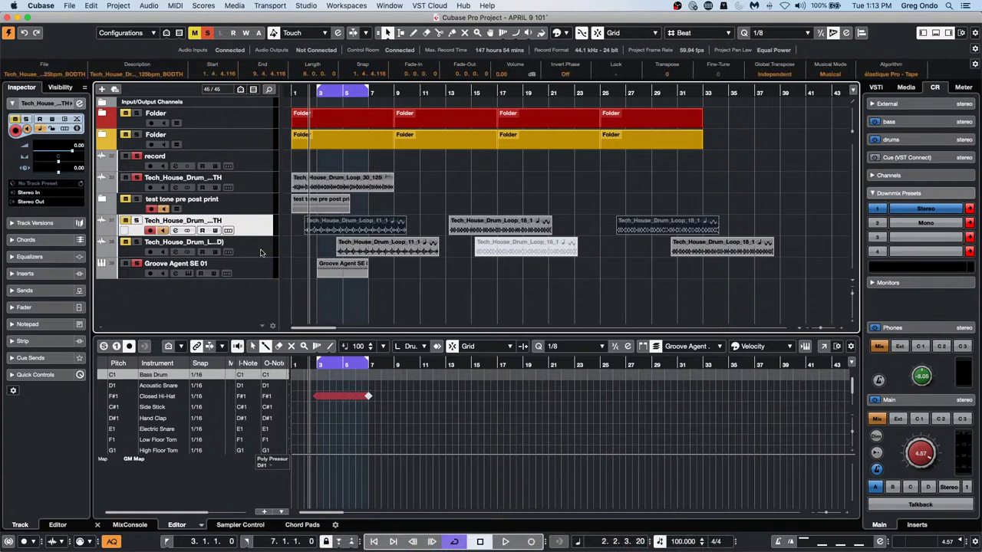
# Select the lower Tech House drum track and run Edit > Macros > Delete Muted Events on Selected tracks
pyautogui.click(263, 252)
pyautogui.click(523, 280)
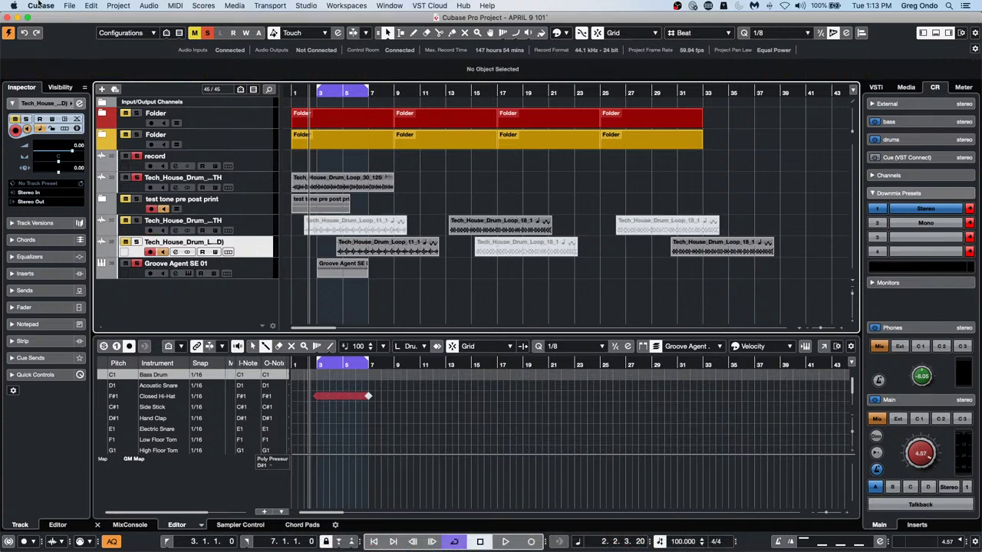
pyautogui.click(70, 5)
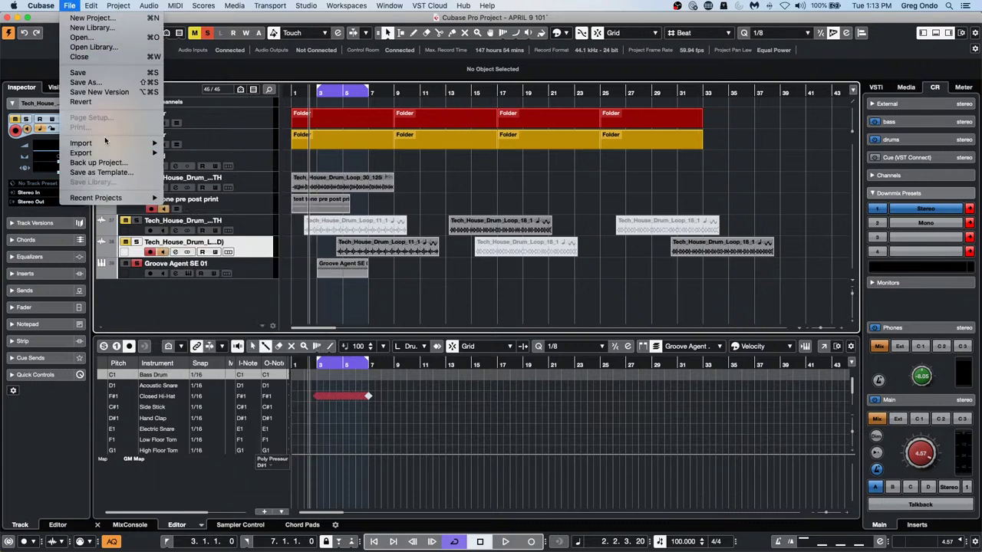
pyautogui.moveTo(90, 6)
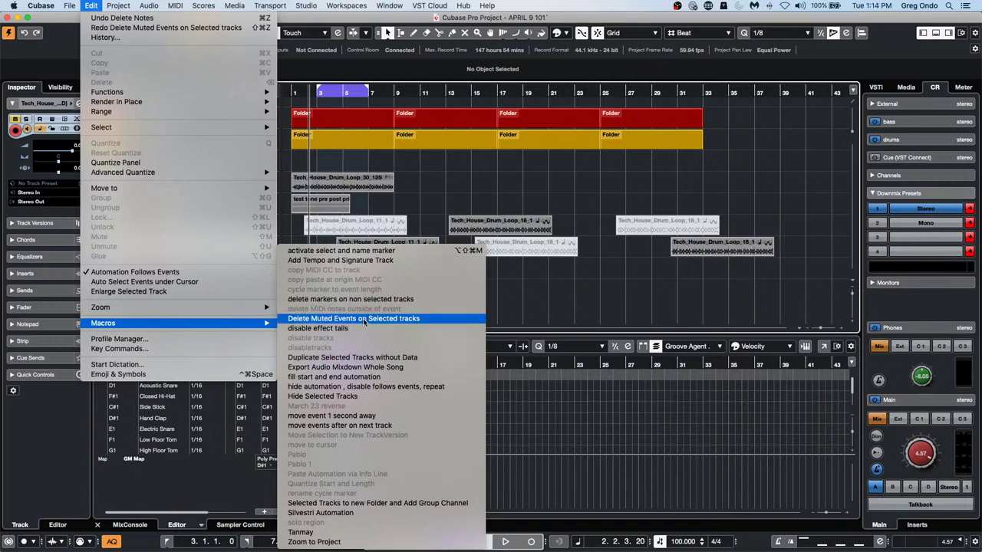
pyautogui.click(418, 318)
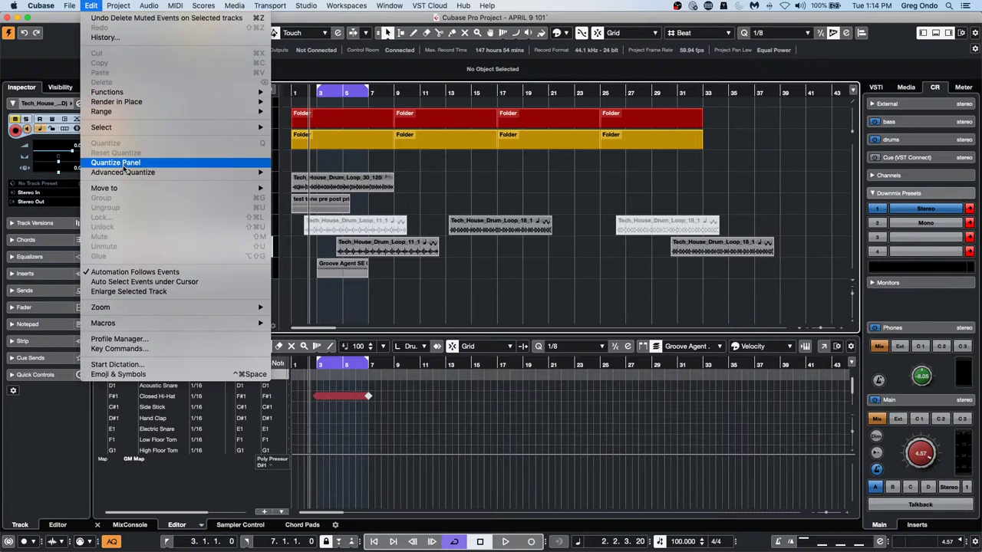
pyautogui.moveTo(118, 5)
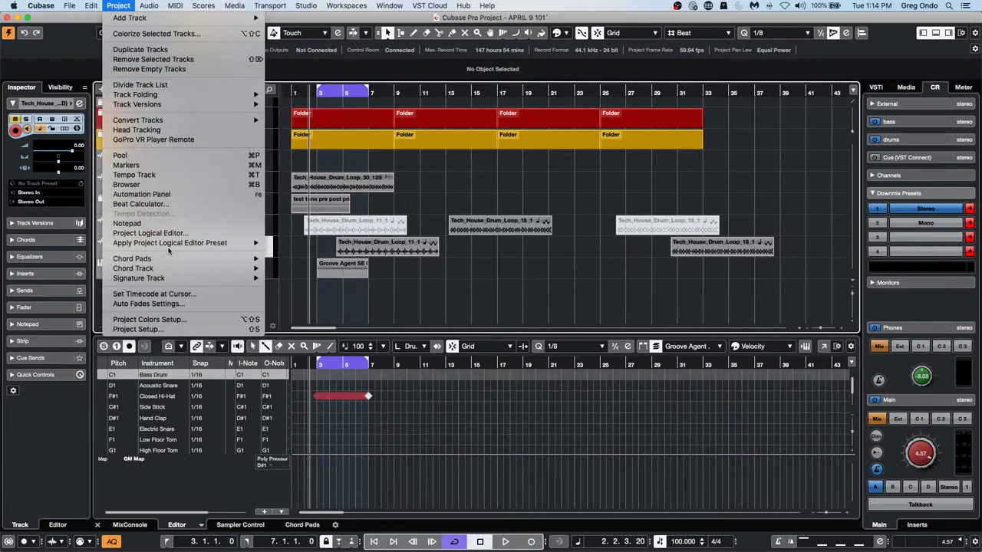
# Open the Project Logical Editor, then inspect the Delete Muted Events macro's commands in Key Commands
pyautogui.click(213, 233)
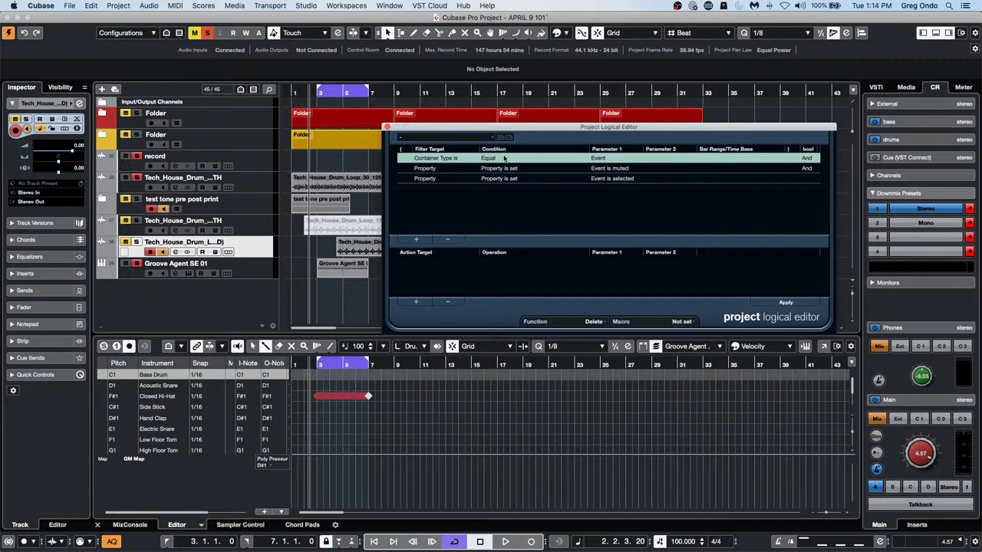
pyautogui.click(96, 7)
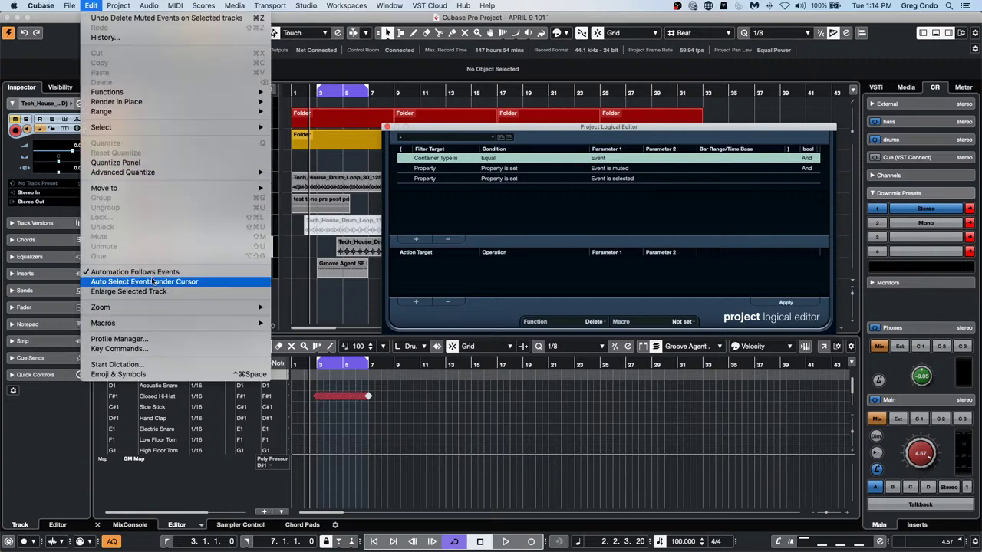
pyautogui.click(147, 348)
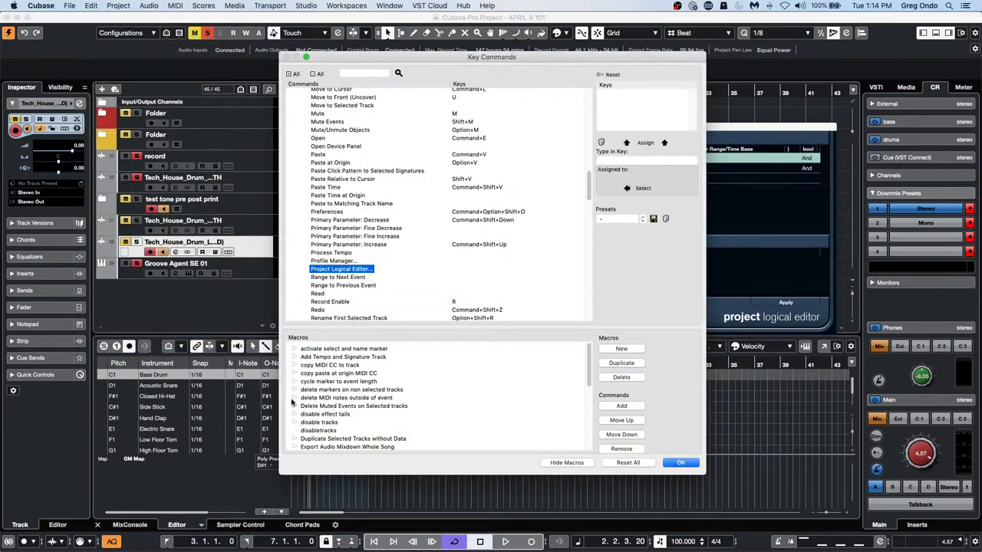
pyautogui.click(293, 407)
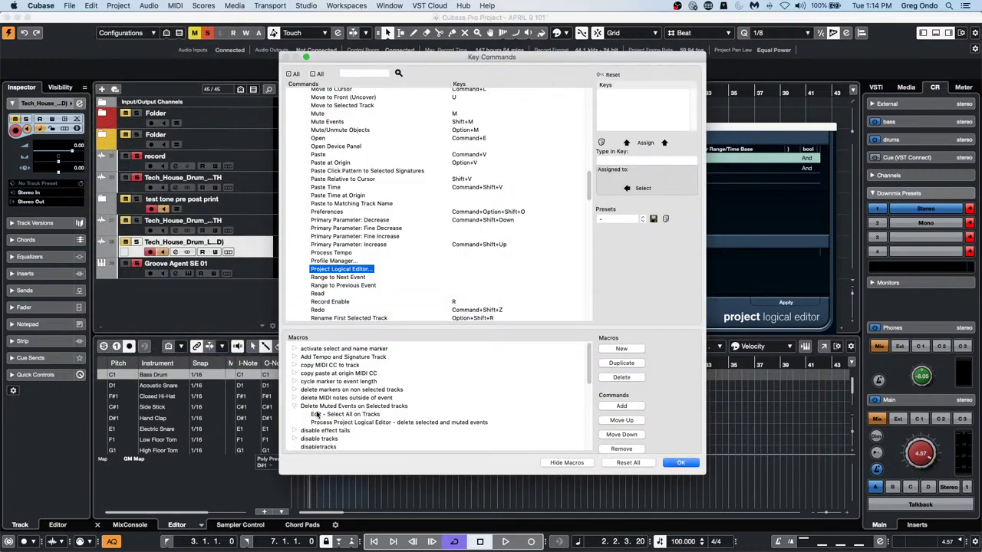
pyautogui.click(688, 464)
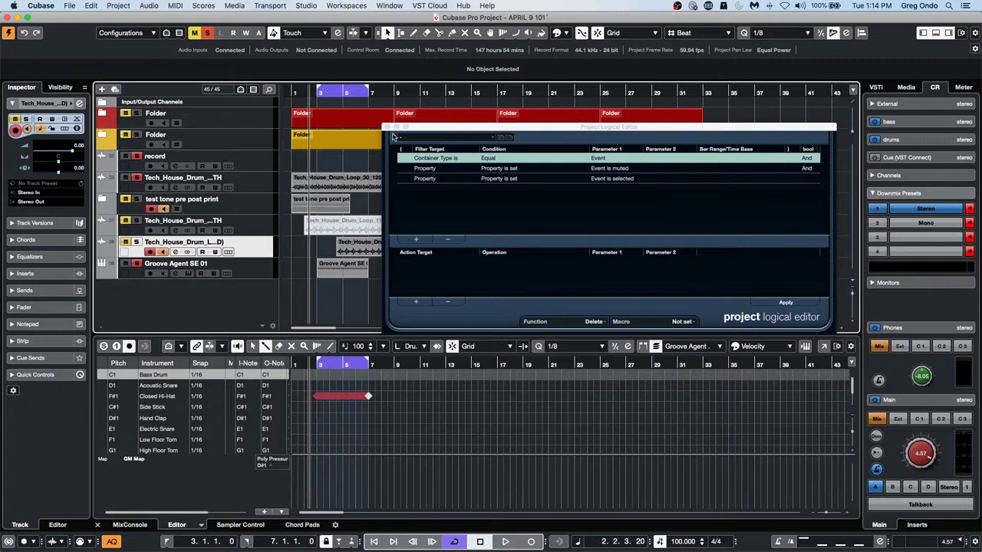
# Review the Delete Muted Events macro's two commands in Key Commands, then close the Project Logical Editor
pyautogui.click(92, 6)
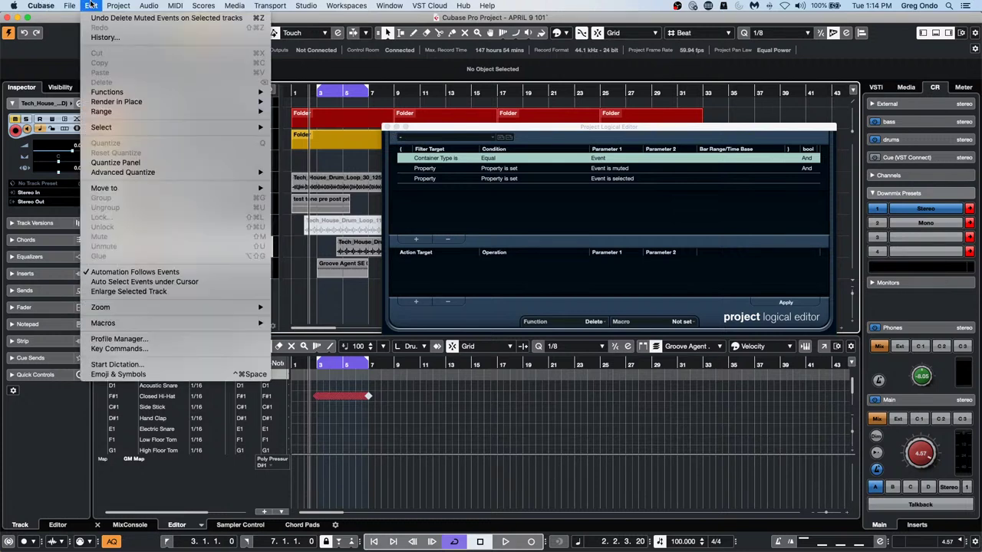
pyautogui.moveTo(187, 324)
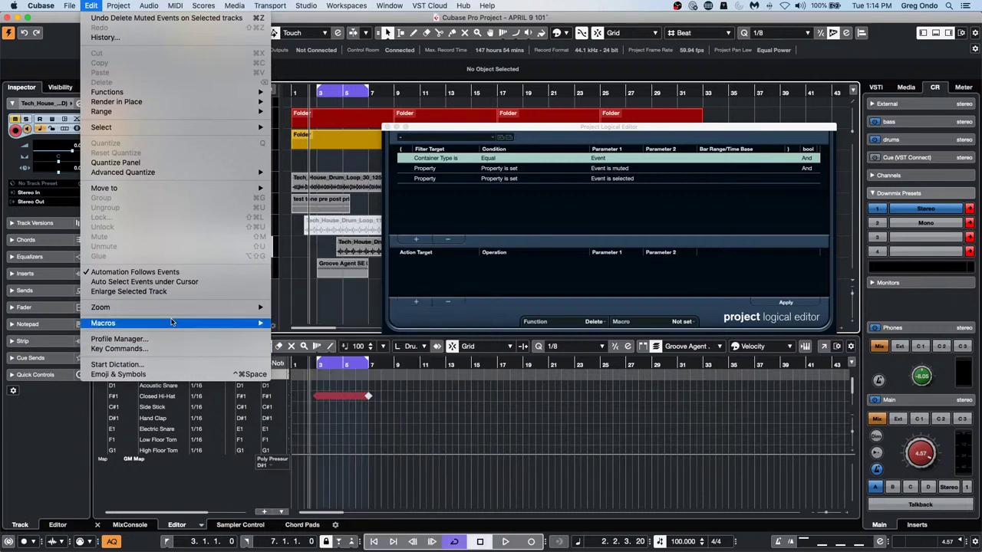
pyautogui.click(162, 349)
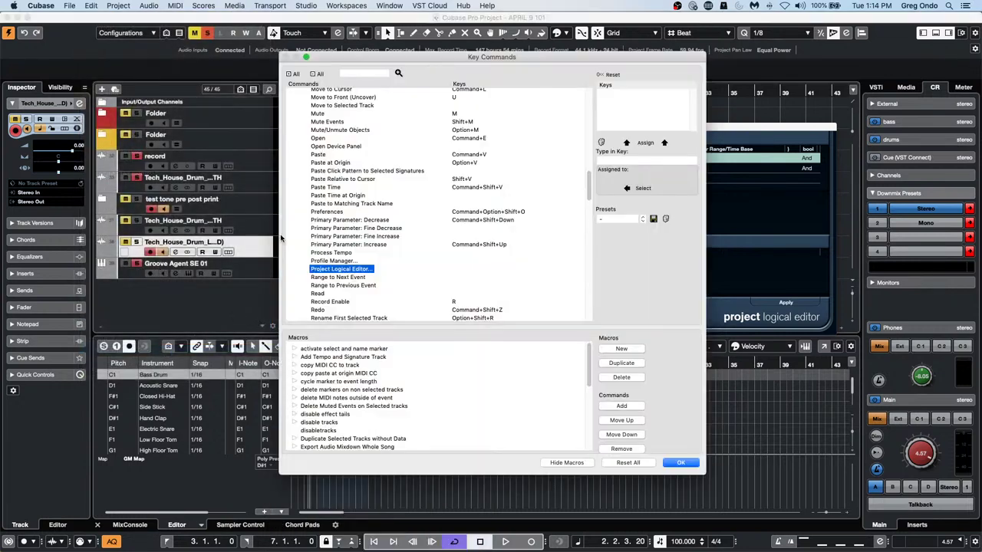
pyautogui.click(293, 408)
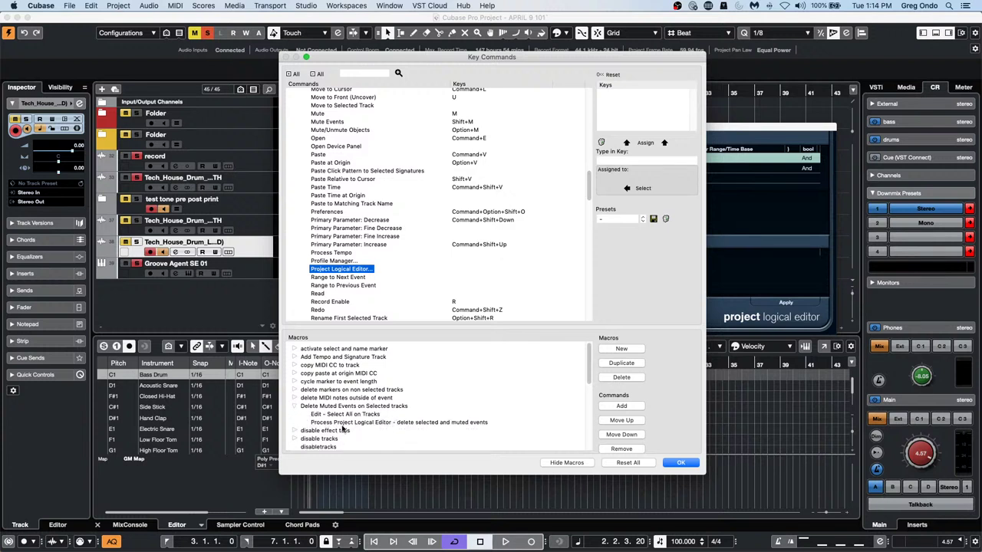
pyautogui.click(680, 463)
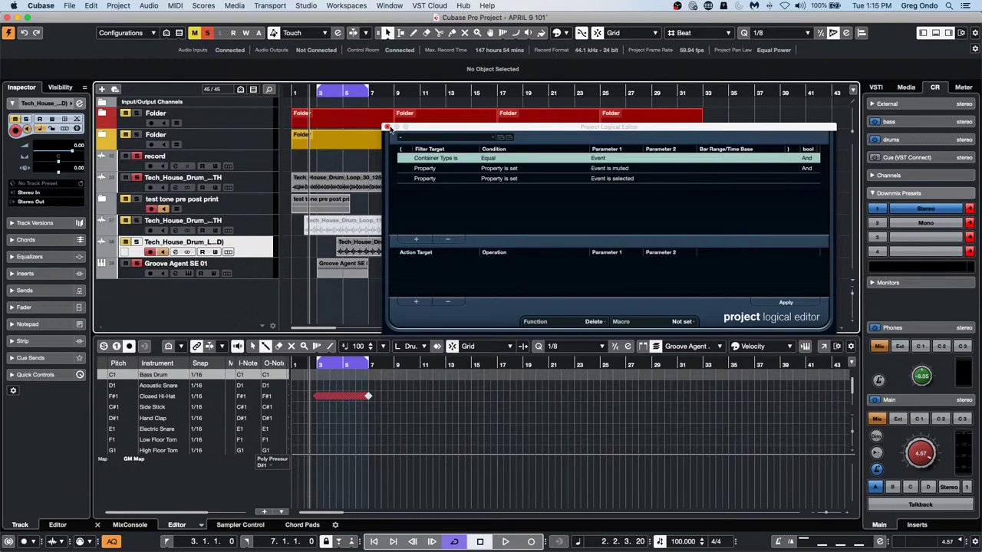
pyautogui.click(389, 128)
# Select the Groove Agent SE 01 part and open it in a full Drum Editor window
pyautogui.rightClick(365, 306)
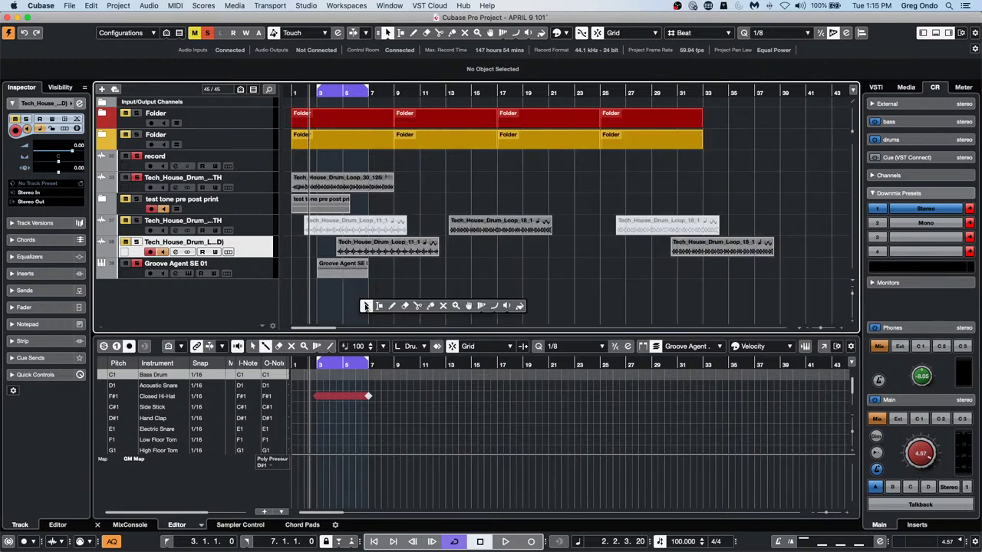
pyautogui.click(363, 303)
pyautogui.click(349, 272)
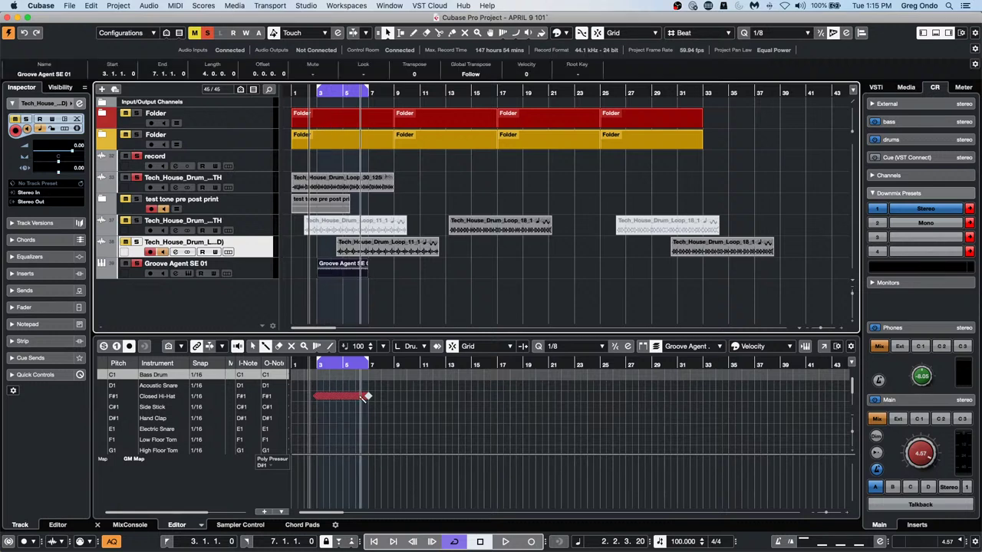
pyautogui.click(824, 346)
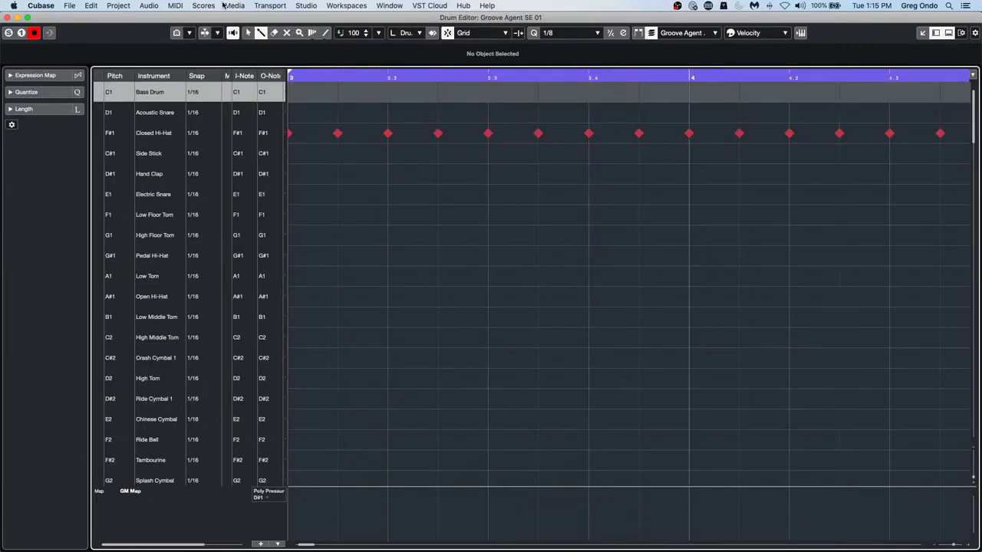
# Zoom out to show bars 3 through 12, enable Solo Editor, and play back the hi-hat pattern
pyautogui.moveTo(340, 79)
pyautogui.mouseDown()
pyautogui.moveTo(340, 63)
pyautogui.moveTo(339, 80)
pyautogui.mouseUp()
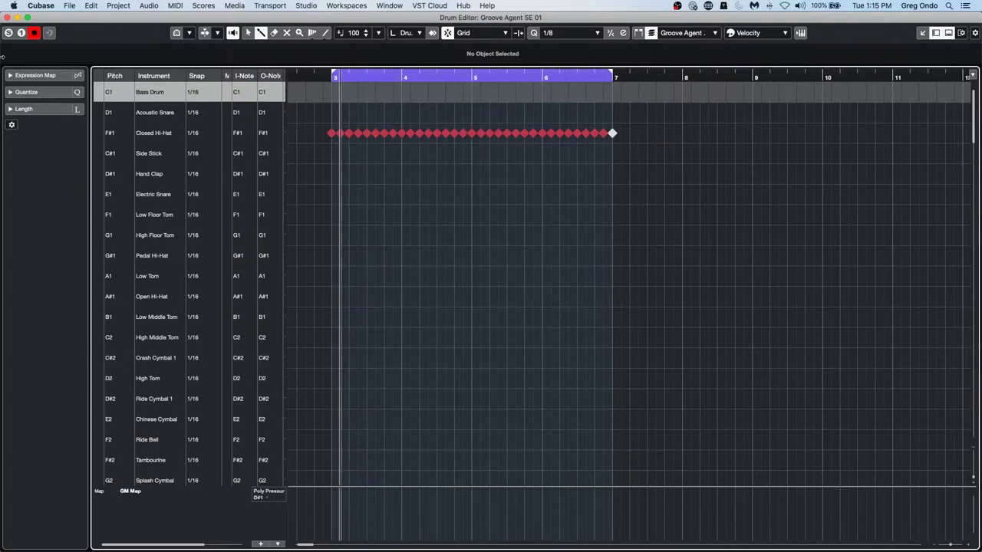
pyautogui.click(11, 35)
pyautogui.press('space')
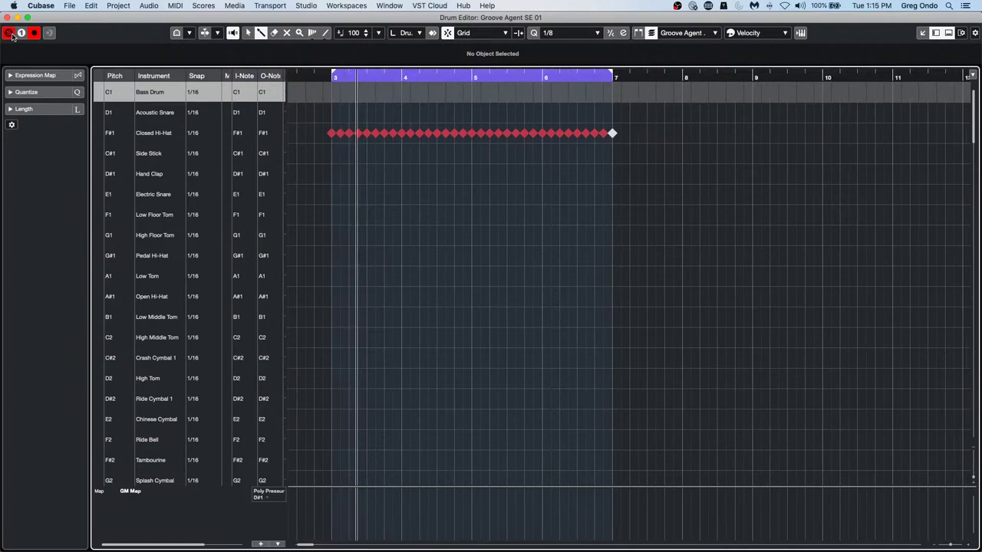
pyautogui.press('space')
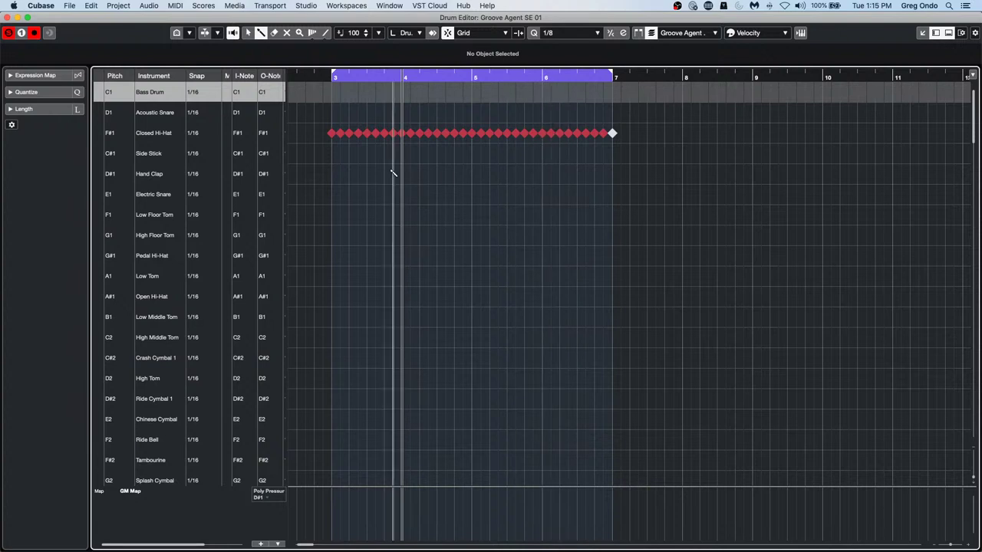
pyautogui.click(173, 5)
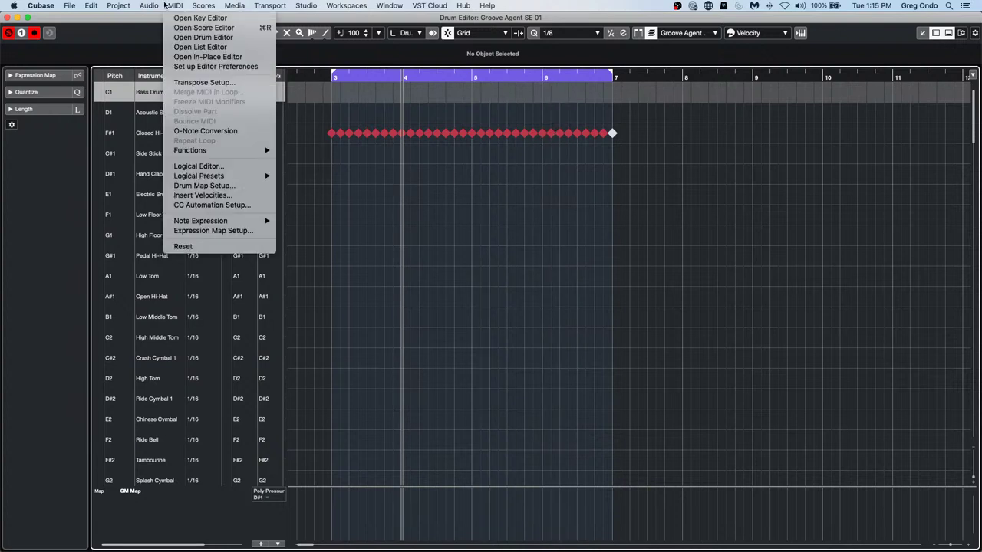
# Open the MIDI Logical Editor and browse its standard set 1, standard set 2 and experimental presets
pyautogui.click(210, 168)
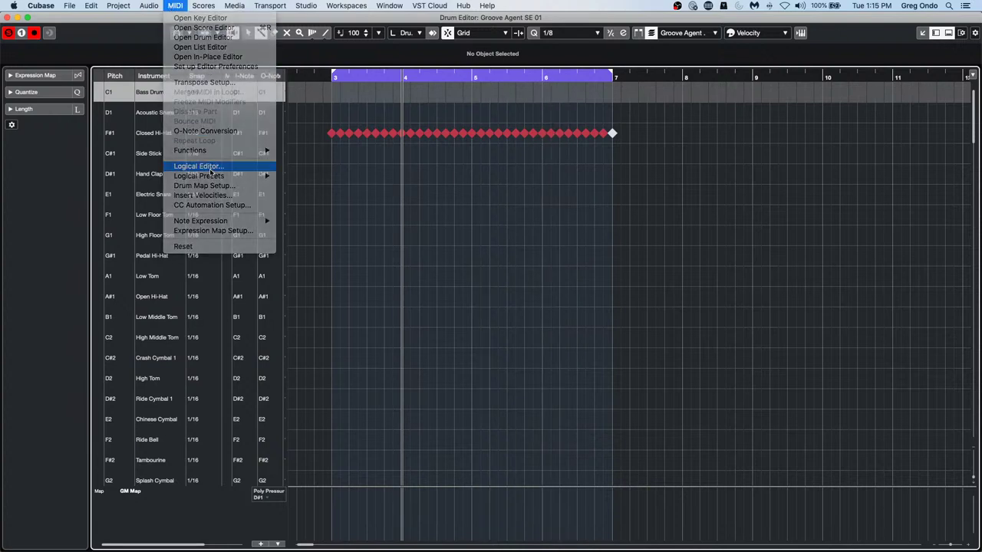
pyautogui.click(436, 142)
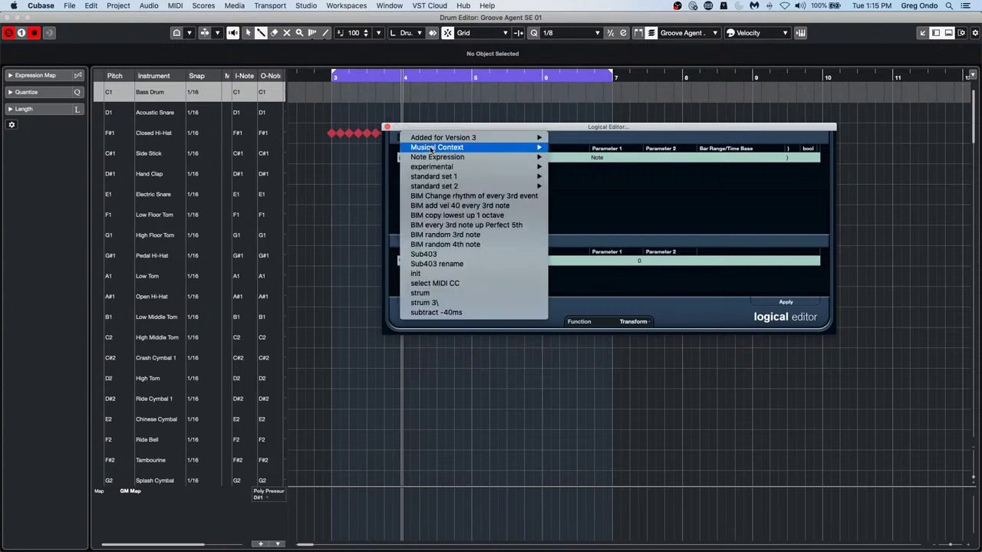
pyautogui.moveTo(435, 178)
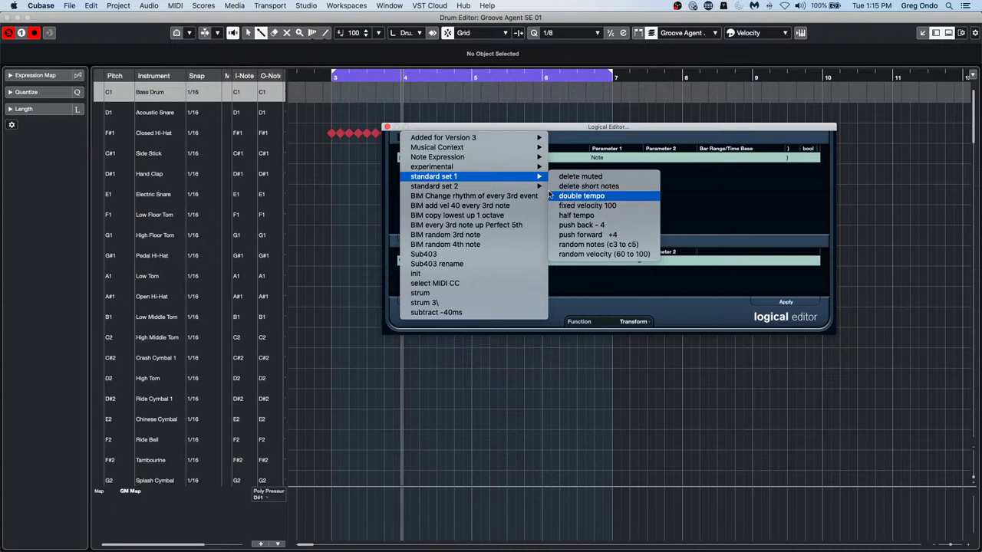
pyautogui.moveTo(511, 188)
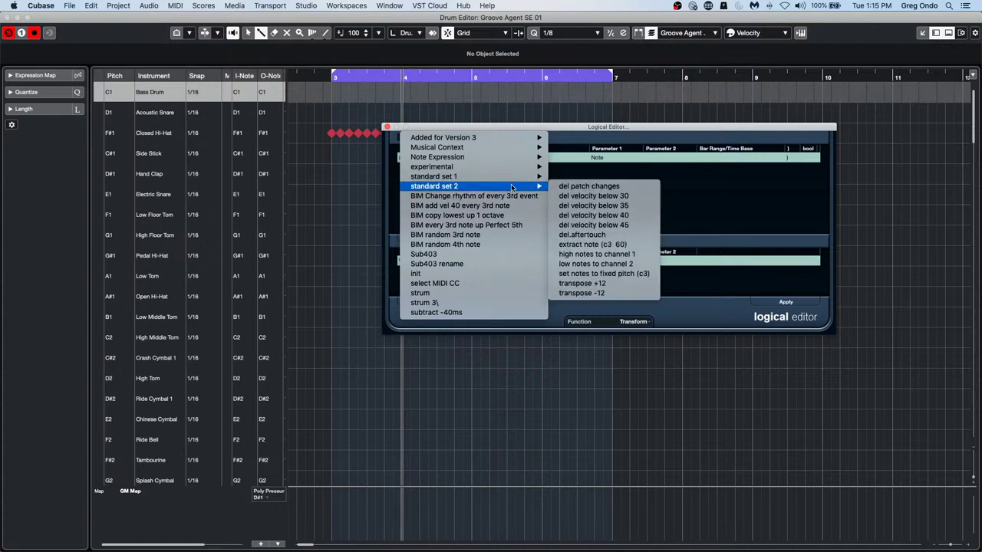
pyautogui.moveTo(514, 168)
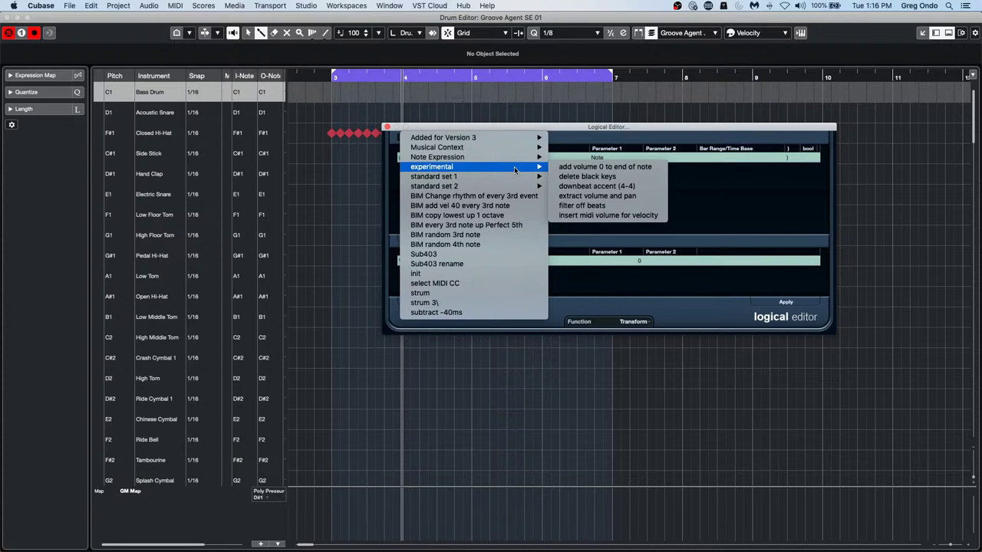
# Load the experimental 'filter off beats' preset, change Function to Select, and apply it to the hi-hats
pyautogui.click(655, 207)
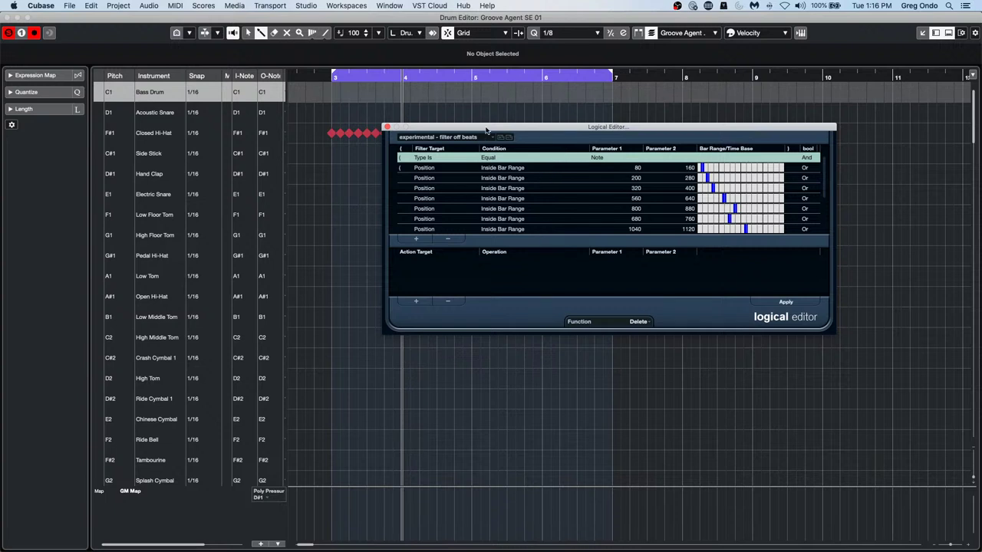
pyautogui.moveTo(486, 131); pyautogui.dragTo(483, 244)
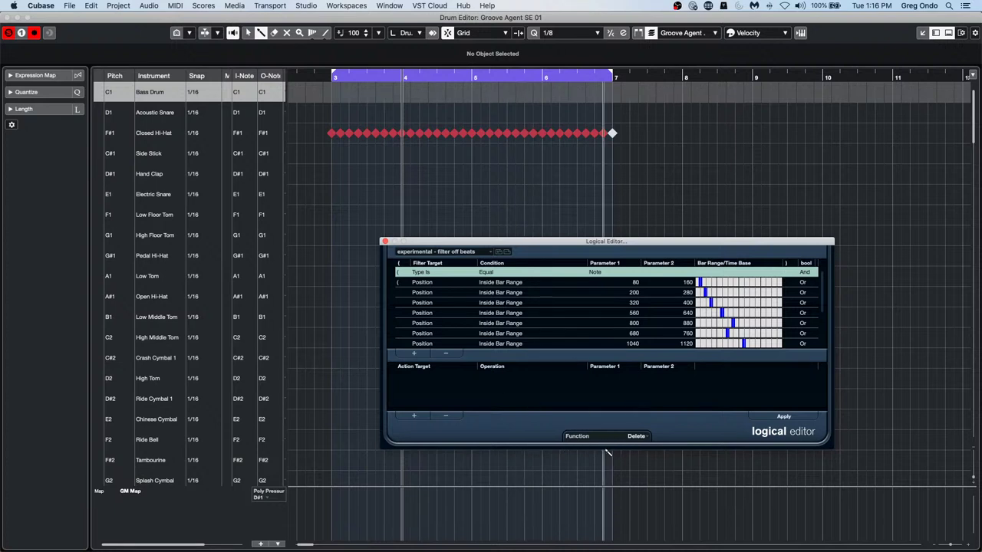
pyautogui.click(644, 440)
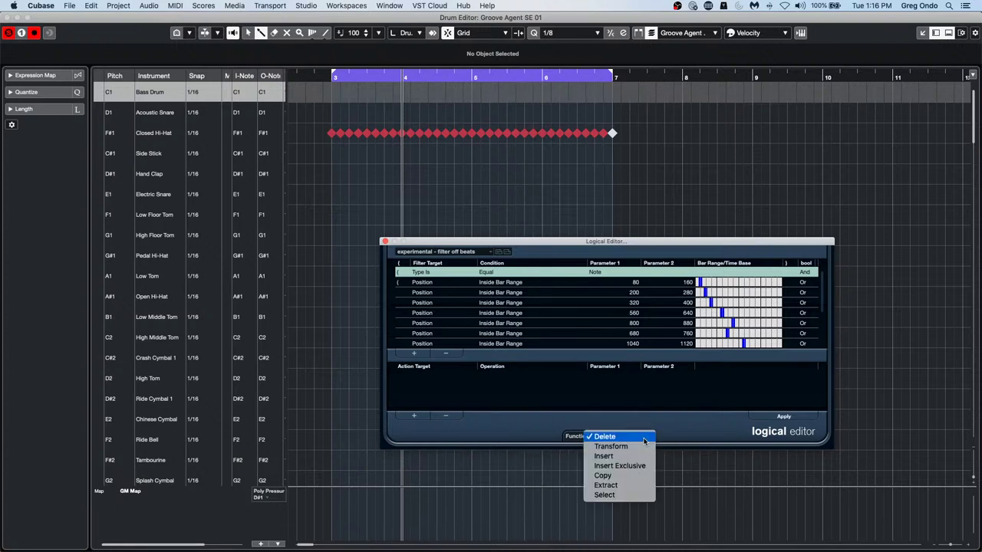
pyautogui.click(627, 498)
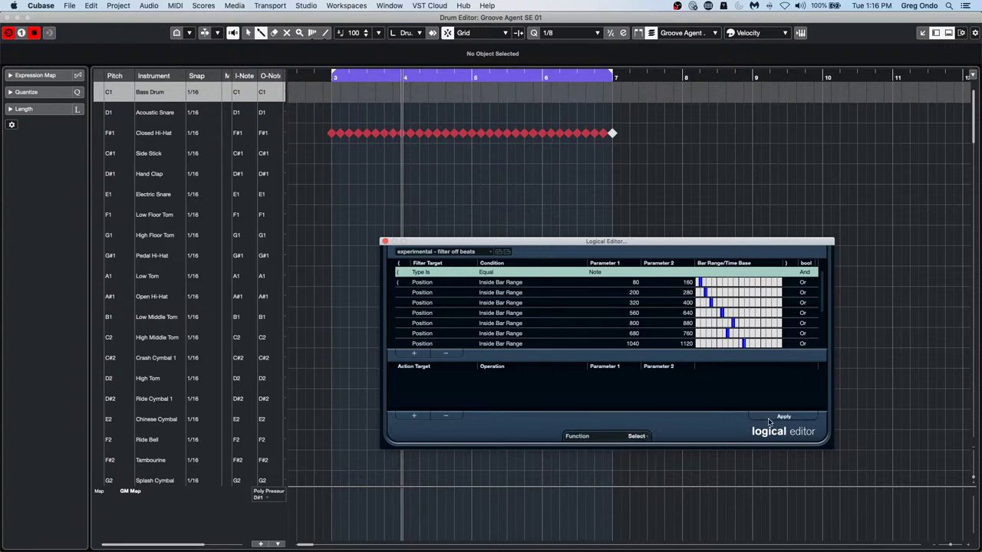
pyautogui.click(783, 416)
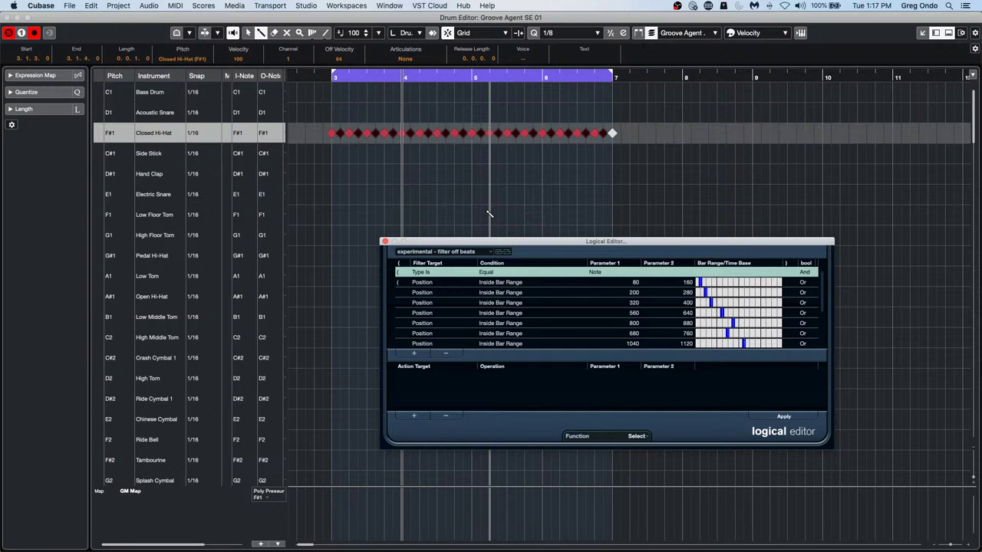
# Close the Logical Editor, open recent project 'beatles stones t.cpr', and confirm Activate
pyautogui.click(385, 243)
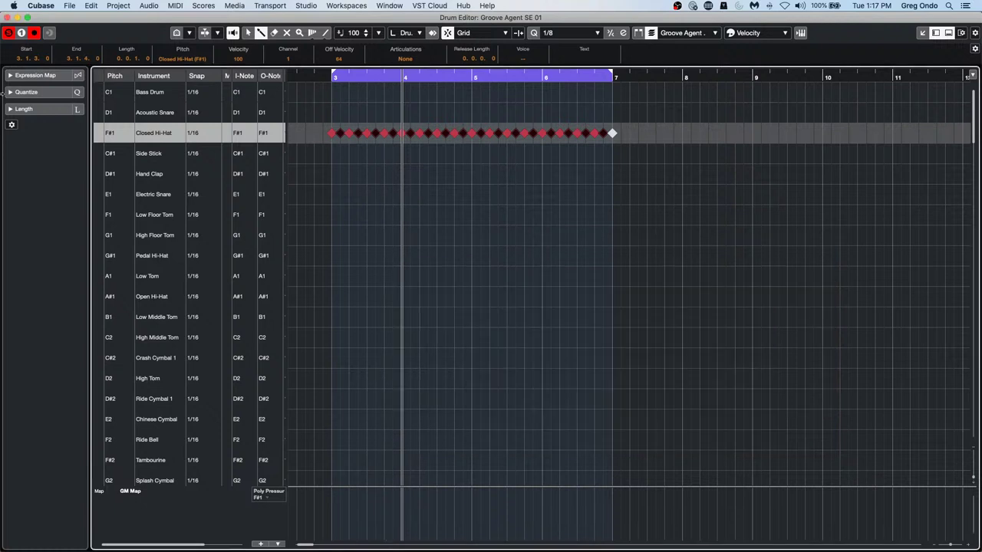
pyautogui.click(69, 7)
pyautogui.moveTo(102, 198)
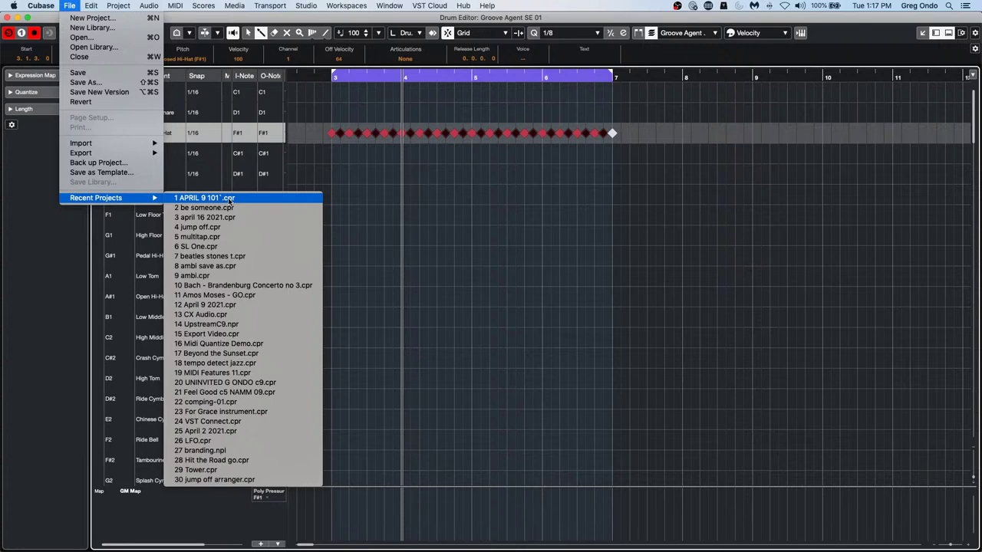
pyautogui.click(228, 255)
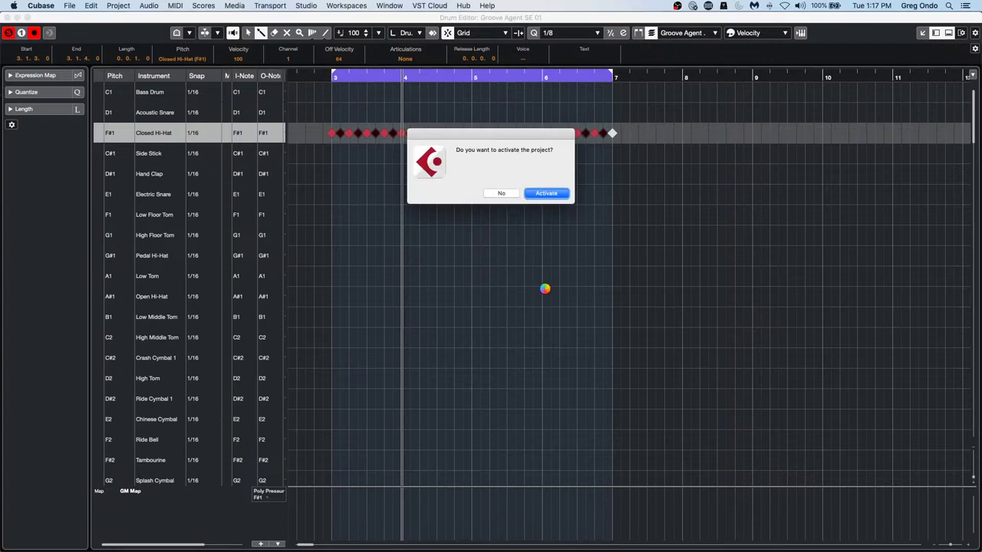
pyautogui.press('Return')
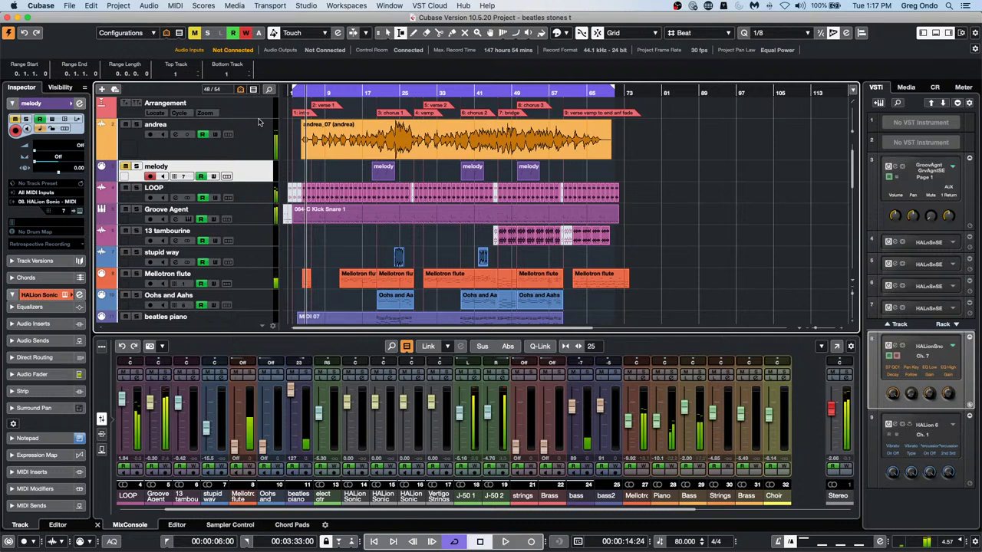
# Set the Control Room main monitor level to -5.84 and start playback
pyautogui.click(935, 90)
pyautogui.moveTo(922, 455); pyautogui.dragTo(917, 498)
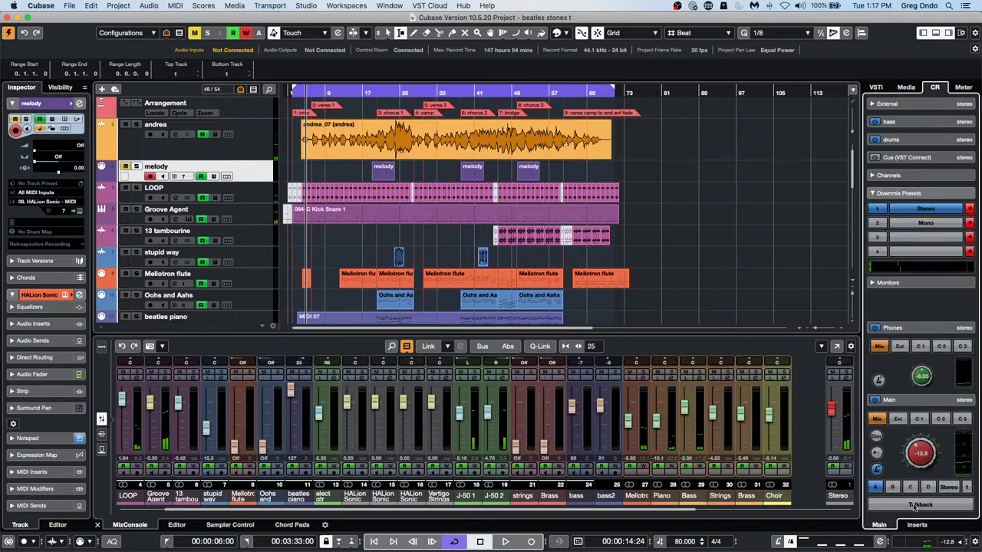
pyautogui.press('space')
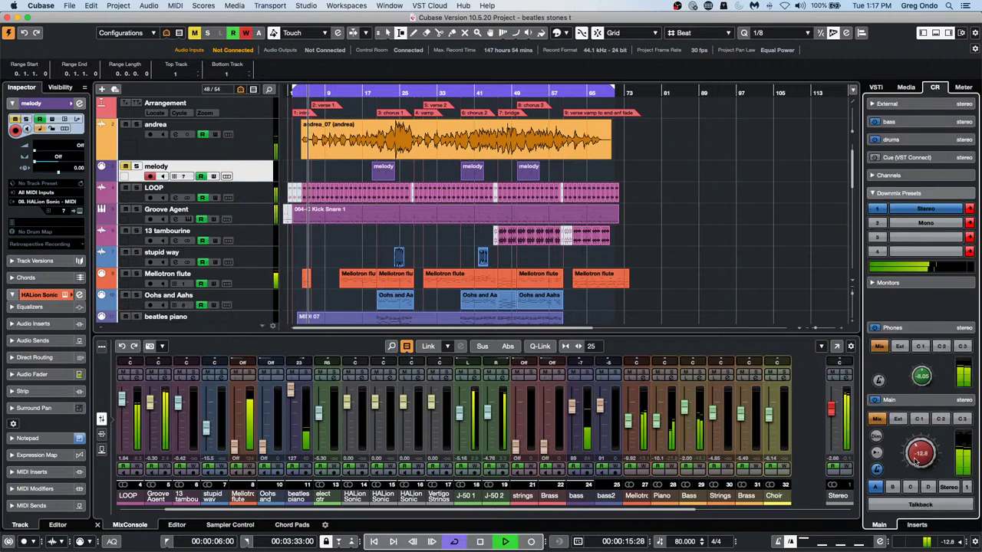
pyautogui.moveTo(921, 455); pyautogui.dragTo(923, 438)
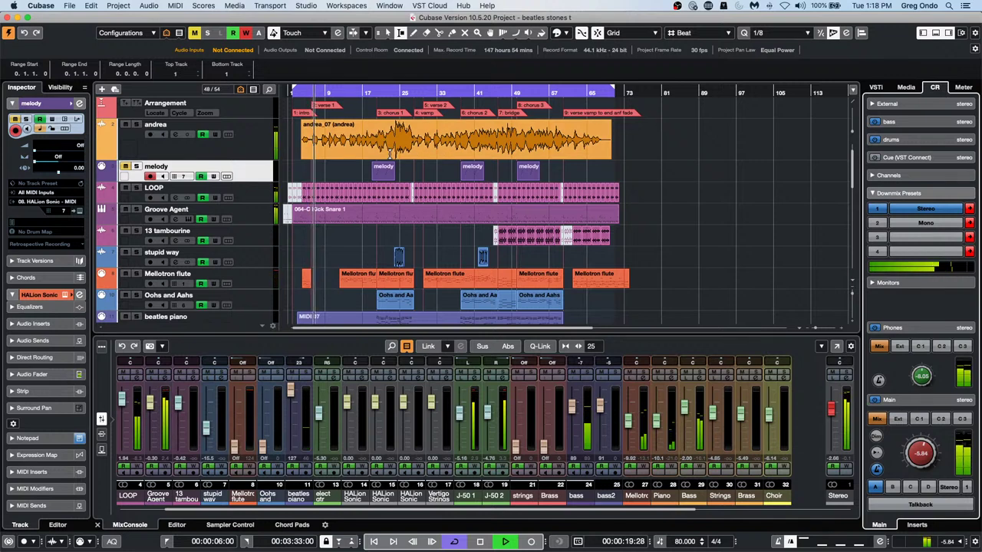
# Switch Musical Mode on for the andrea event and solo the andrea track
pyautogui.click(378, 33)
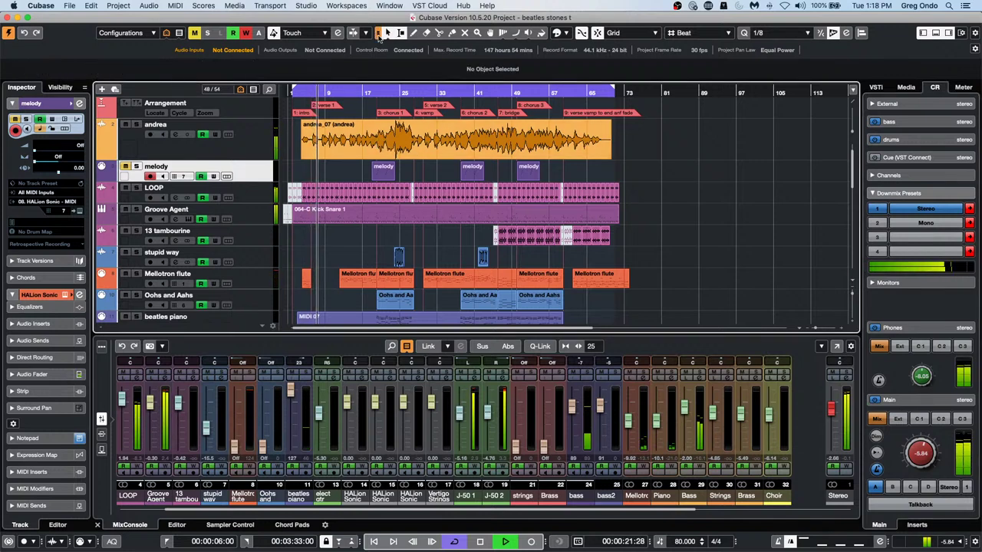
pyautogui.click(450, 159)
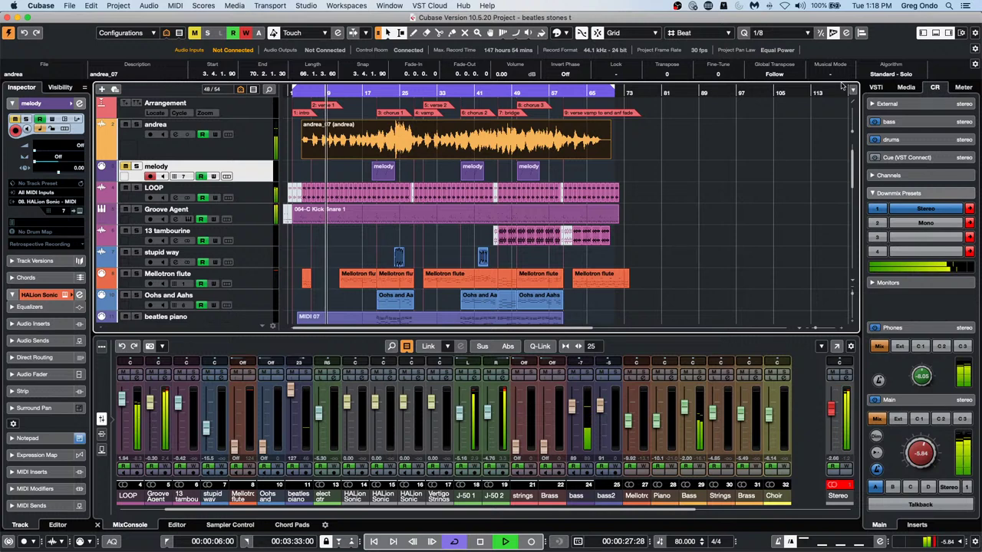
pyautogui.moveTo(661, 144); pyautogui.dragTo(337, 159)
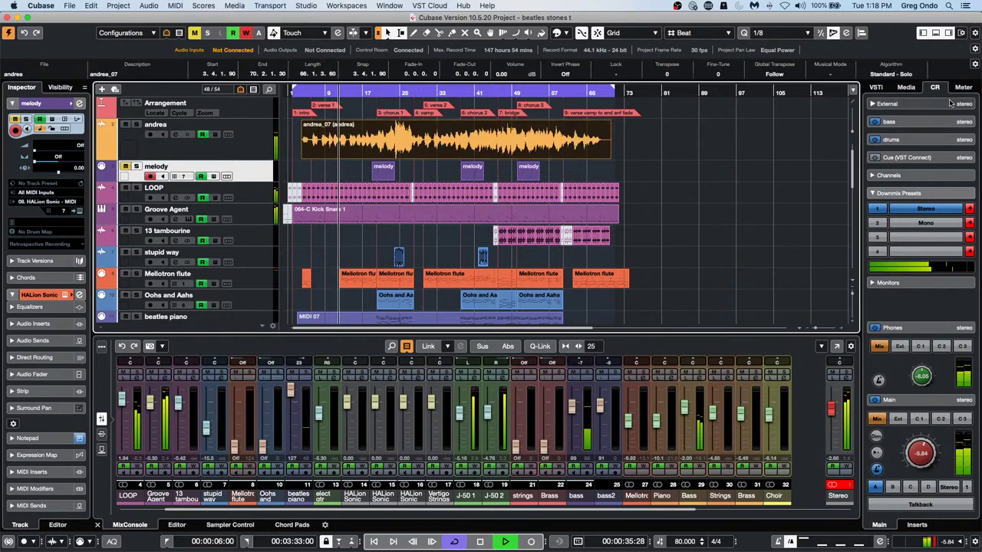
pyautogui.click(840, 74)
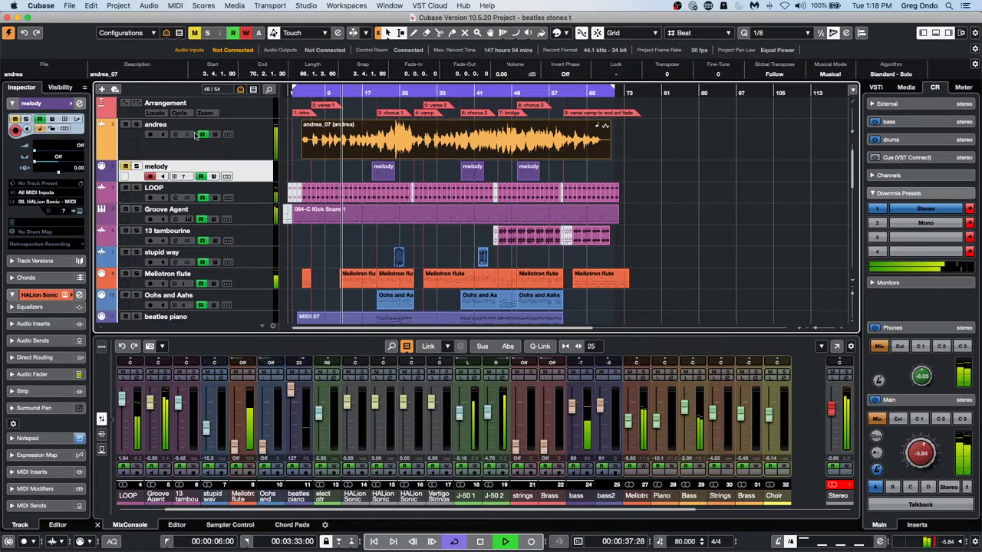
pyautogui.click(134, 125)
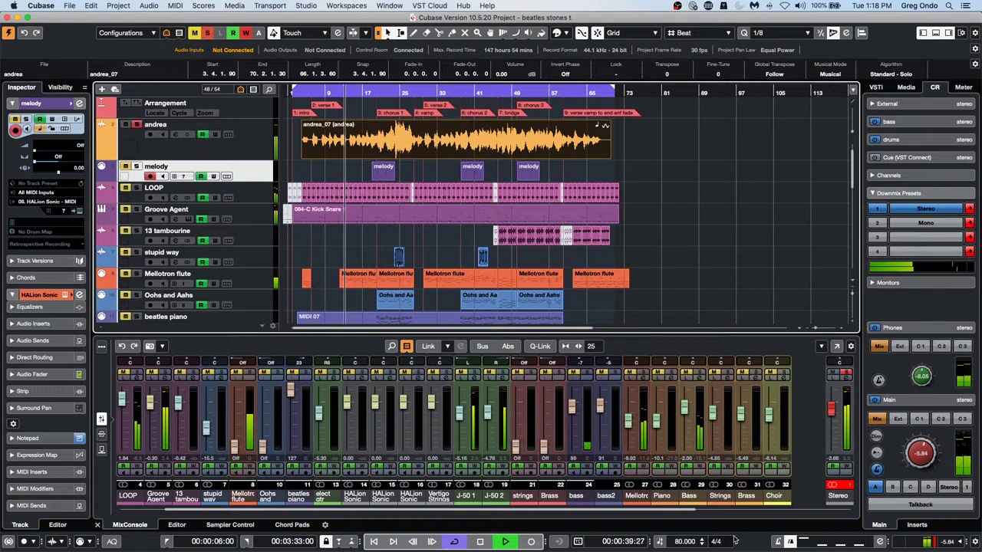
# Try project tempos of 120 and 8 BPM, then set the tempo to 80
pyautogui.click(685, 542)
pyautogui.write('120')
pyautogui.press('Return')
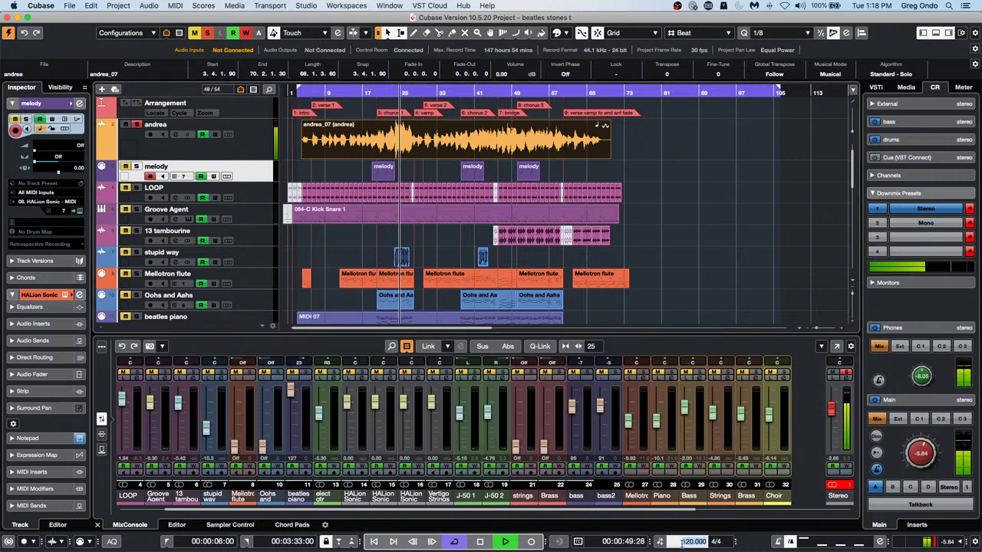
pyautogui.write('8')
pyautogui.press('Return')
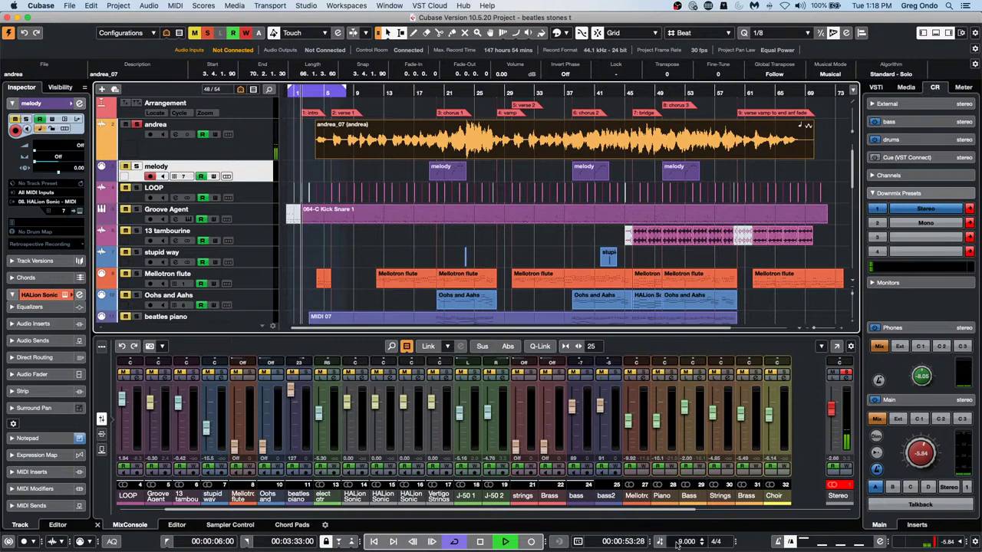
pyautogui.click(683, 542)
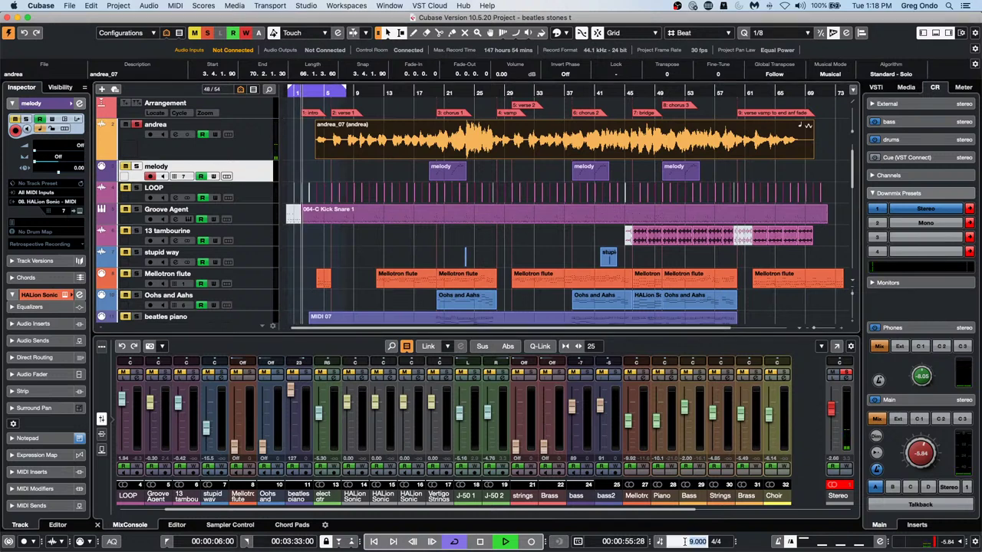
pyautogui.write('80')
pyautogui.press('Return')
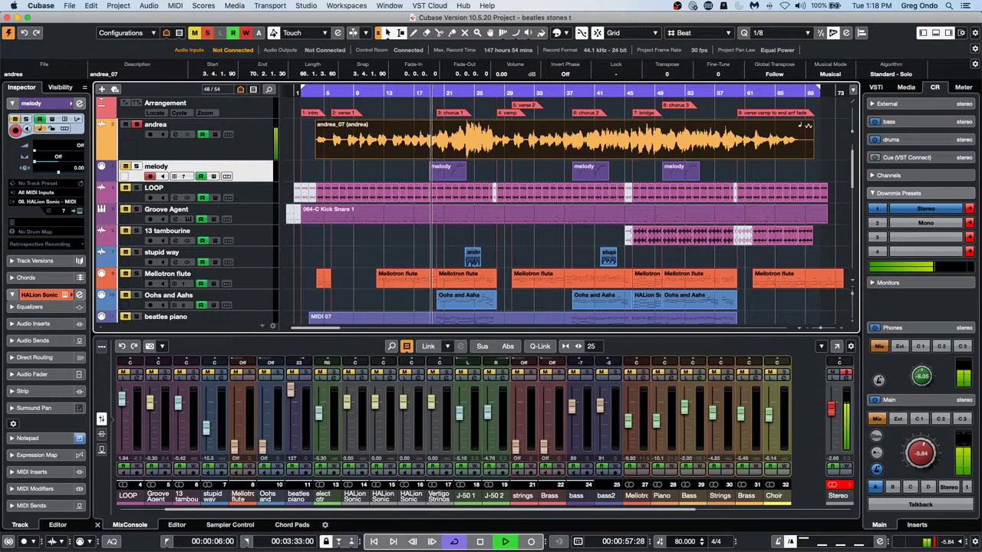
# Scroll the tempo up and down, stop playback, and re-enter 80 BPM
pyautogui.scroll(4, 685, 542)
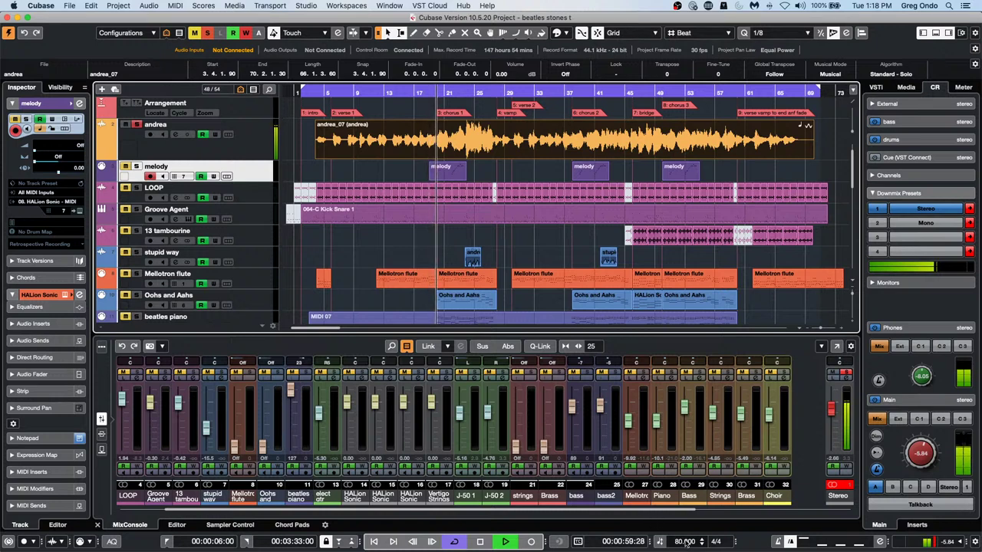
pyautogui.scroll(17, 685, 542)
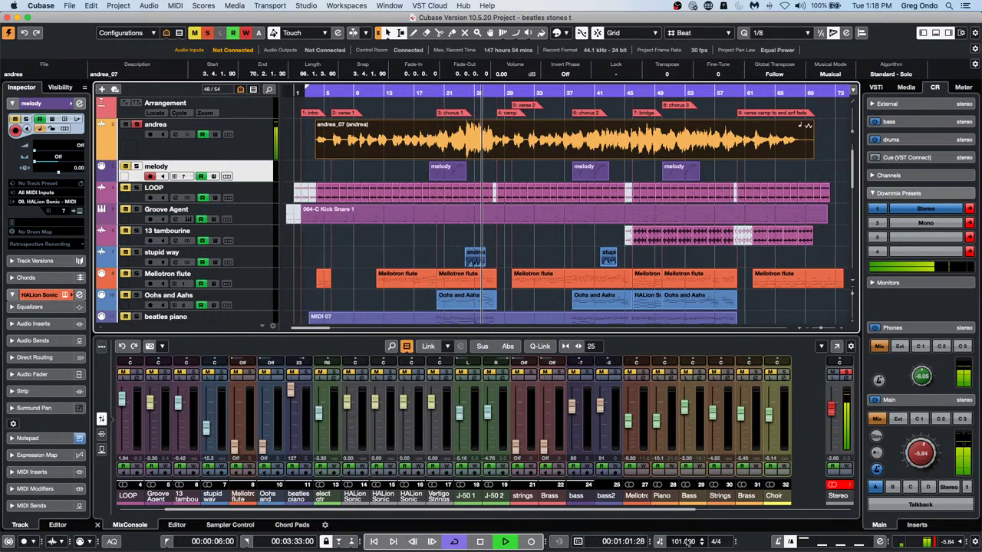
pyautogui.scroll(-7, 687, 543)
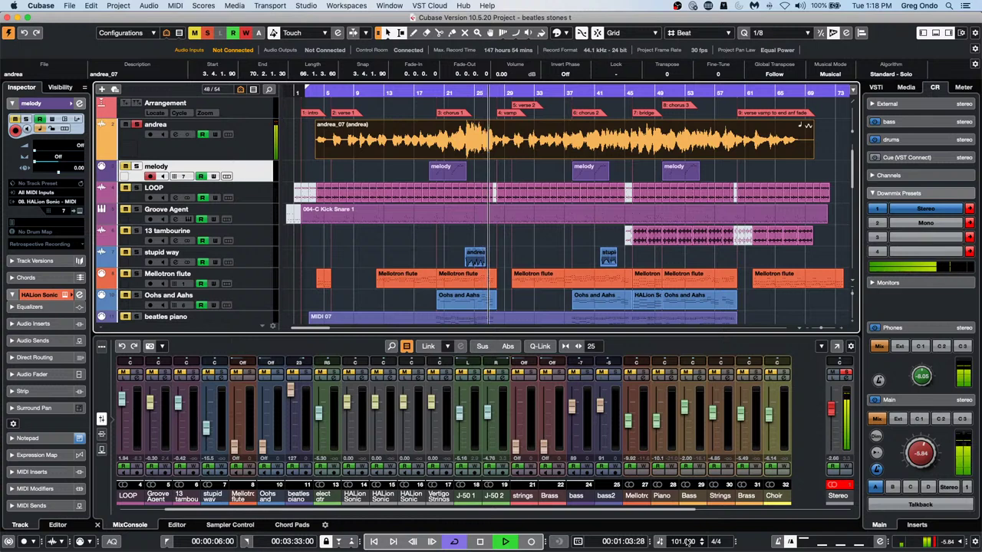
pyautogui.scroll(-20, 686, 541)
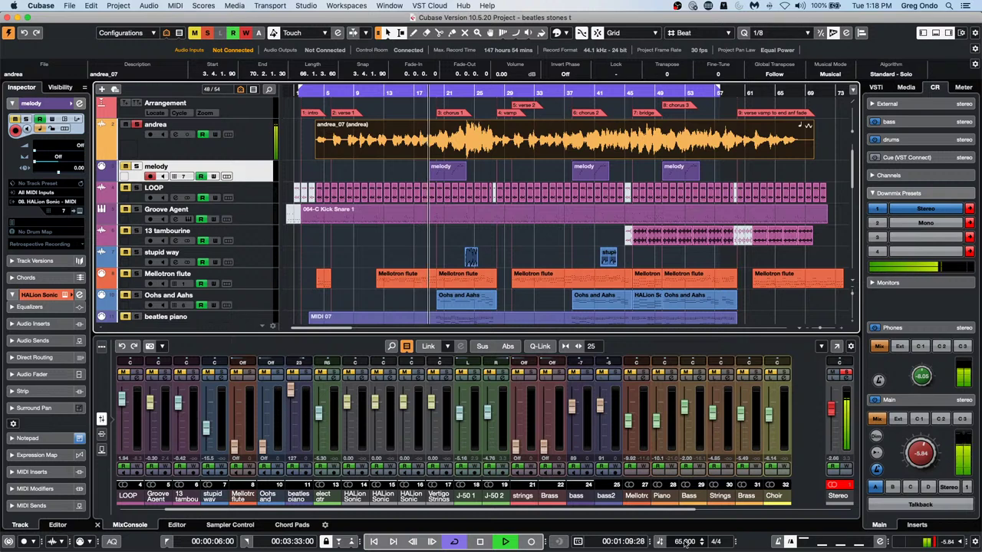
pyautogui.scroll(-8, 685, 543)
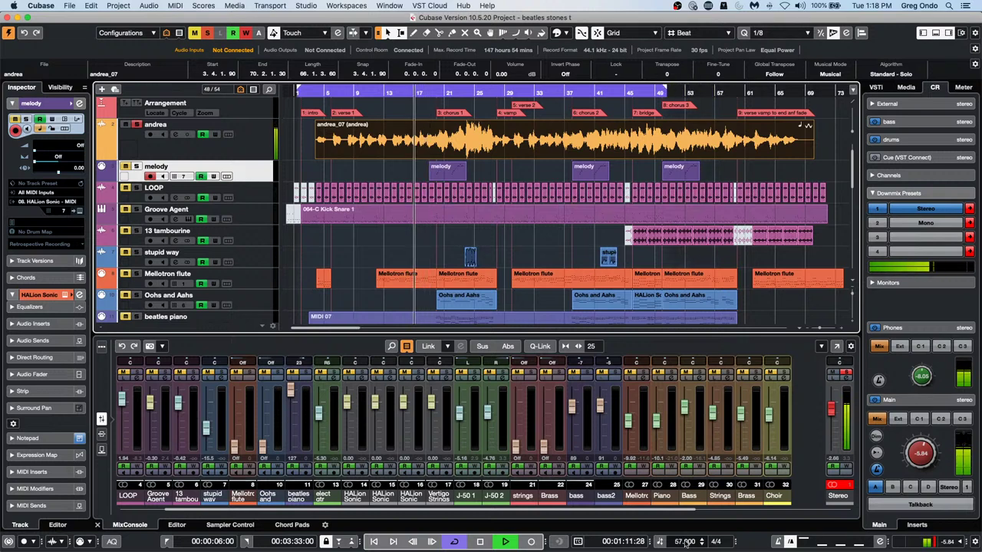
pyautogui.press('space')
pyautogui.click(505, 134)
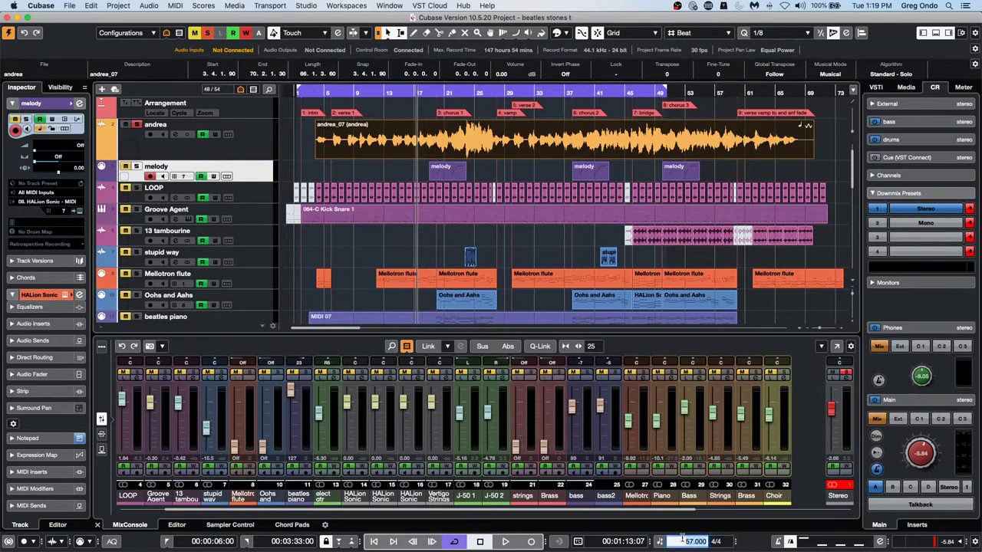
pyautogui.write('80')
pyautogui.press('Return')
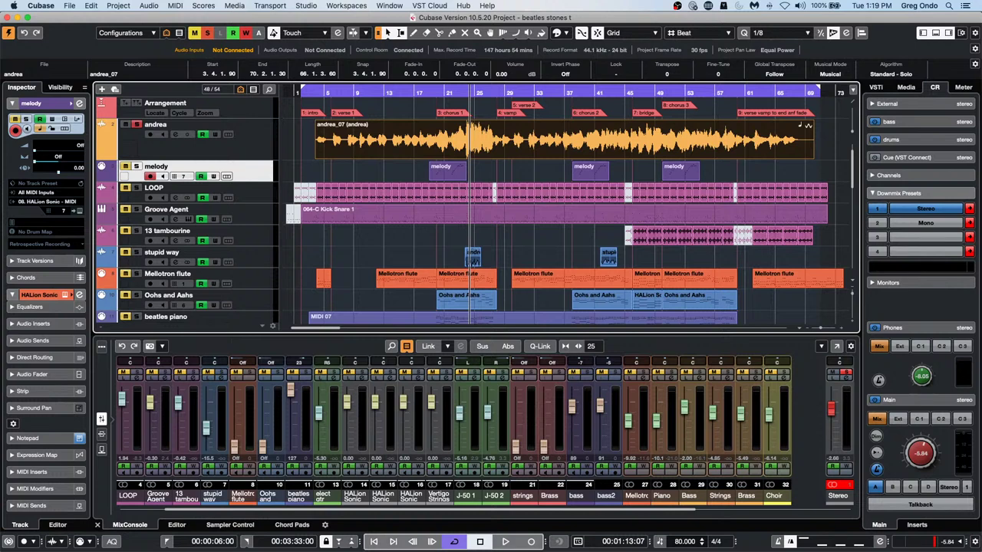
# Create an instrument track with HALion Sonic SE from the Add Track Instrument dialog
pyautogui.rightClick(259, 177)
pyautogui.moveTo(265, 178)
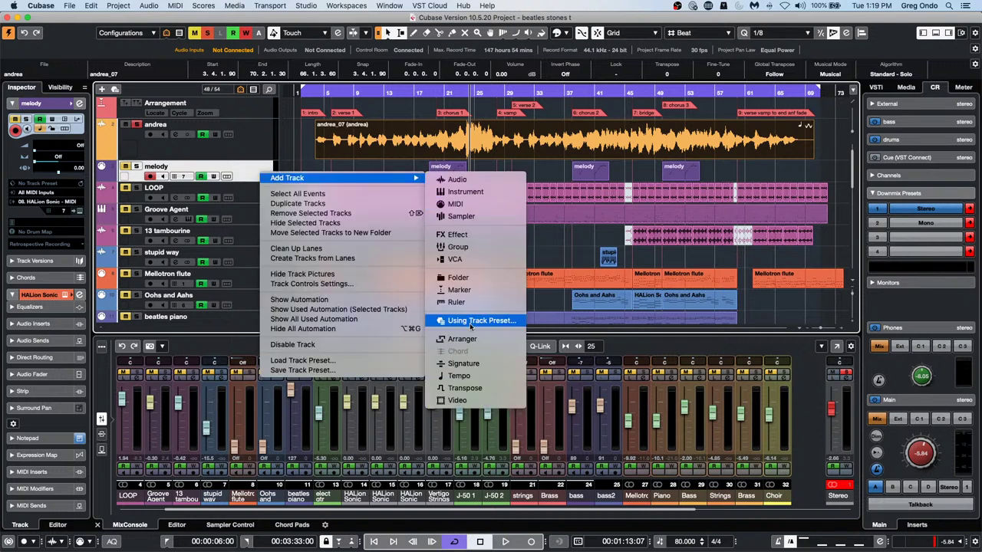
pyautogui.click(467, 191)
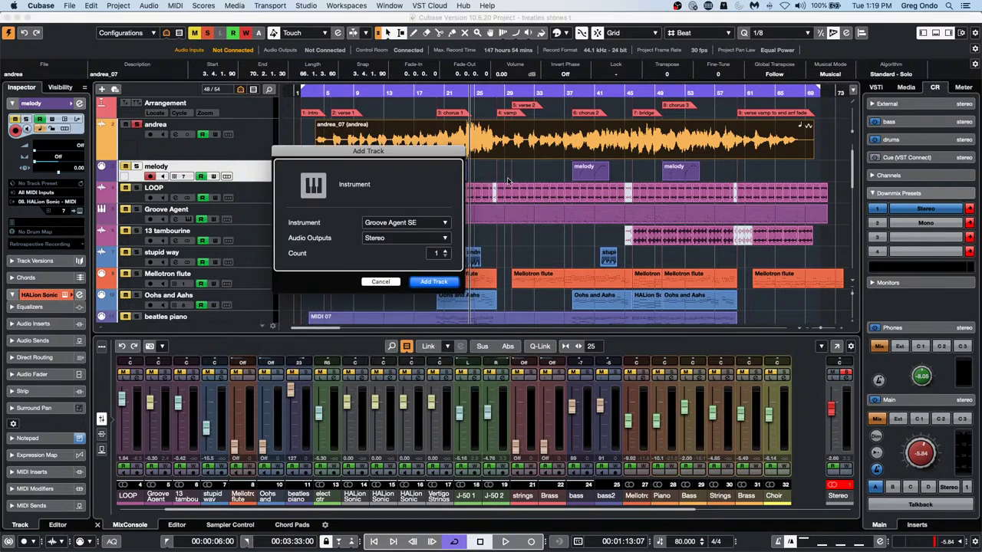
pyautogui.click(405, 222)
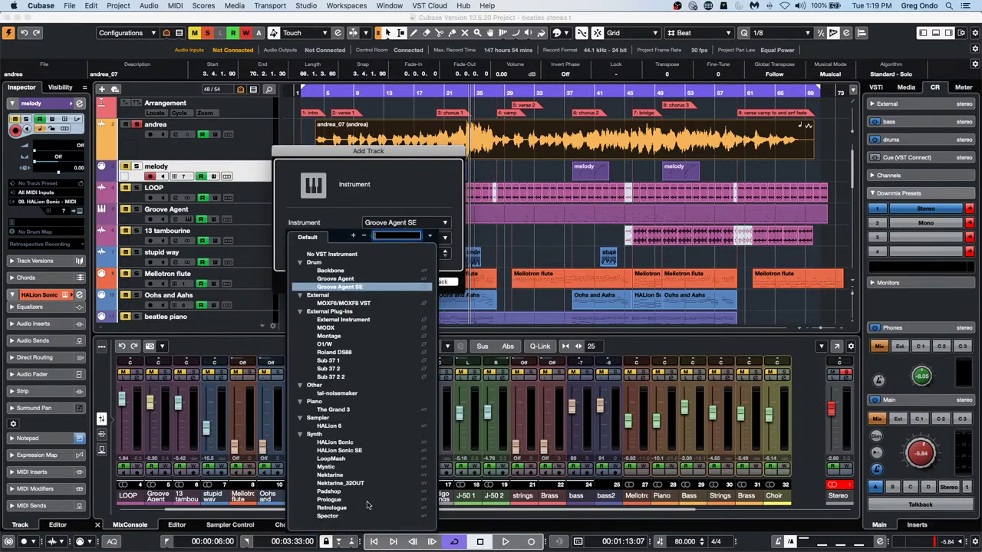
pyautogui.click(355, 451)
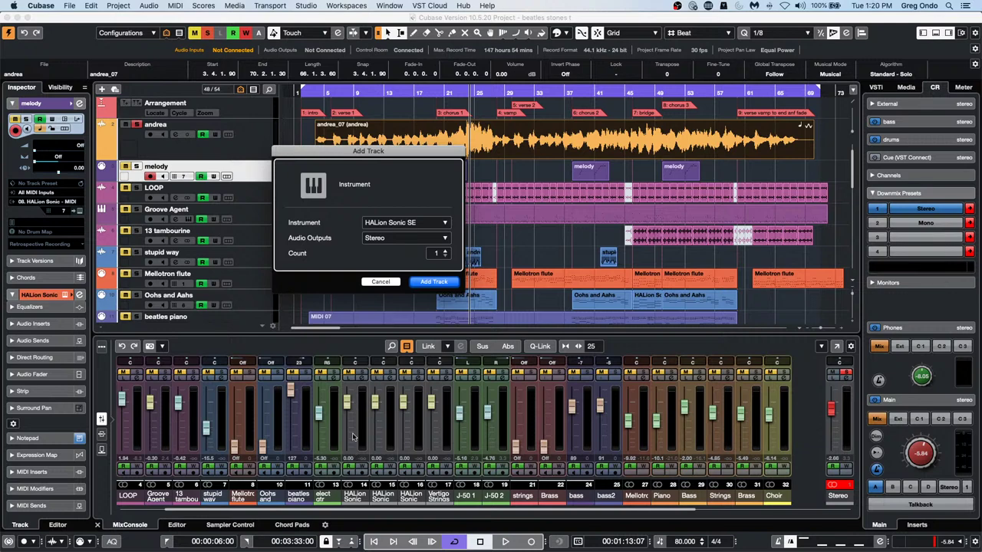
pyautogui.click(435, 282)
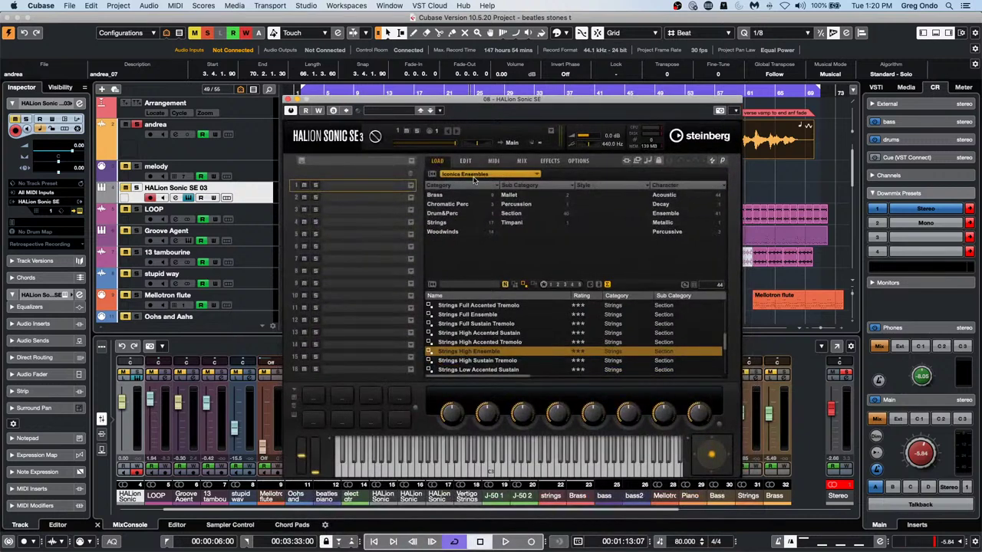
# Load the Flux library's Coppermine preset into HALion Sonic SE slot 1
pyautogui.click(474, 176)
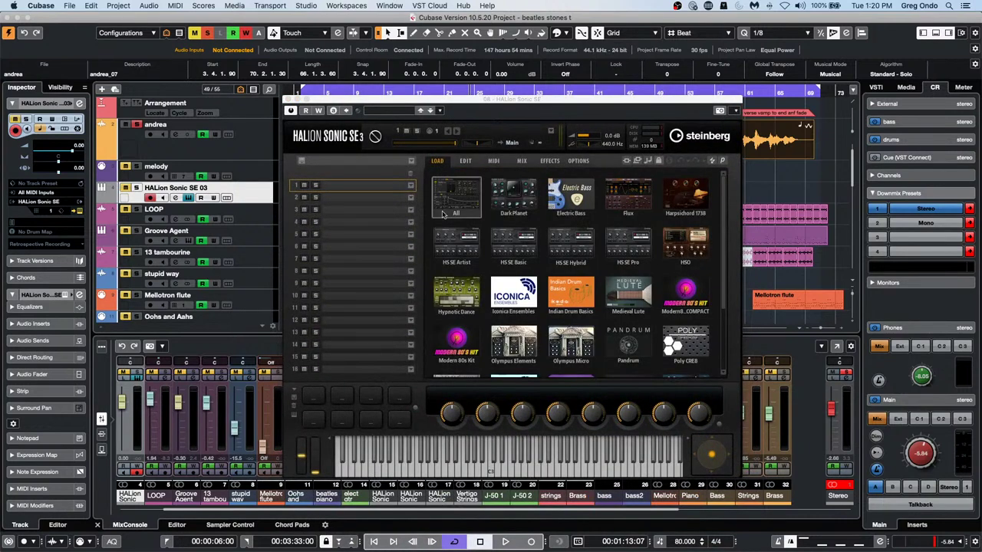
pyautogui.click(641, 189)
pyautogui.click(468, 325)
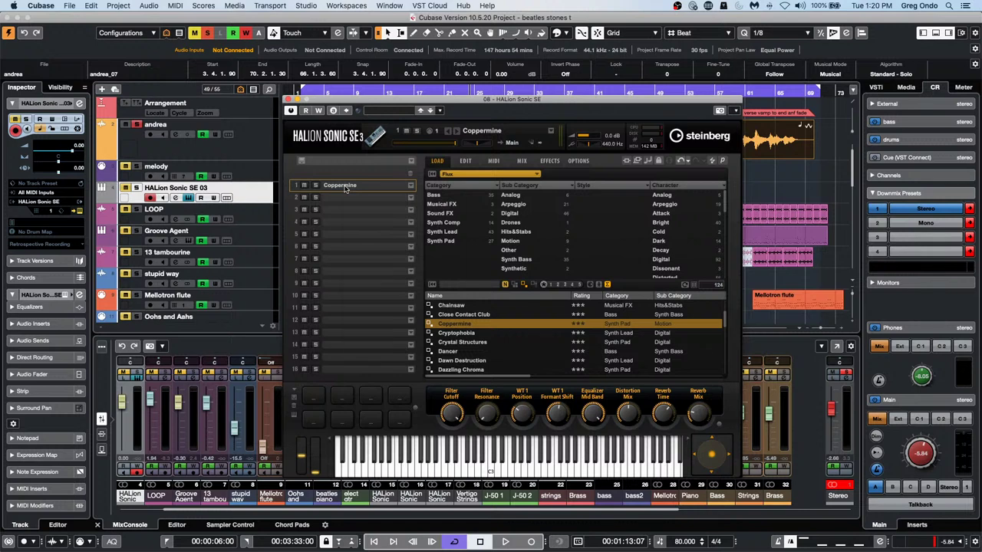
pyautogui.rightClick(345, 188)
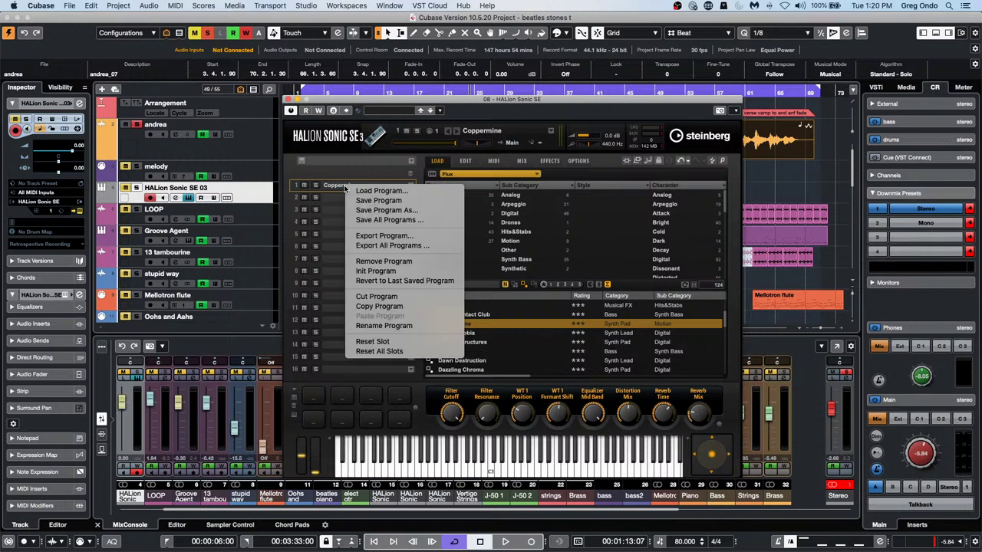
# Copy the Coppermine program from slot 1 and paste it into slot 2
pyautogui.click(382, 306)
pyautogui.click(358, 200)
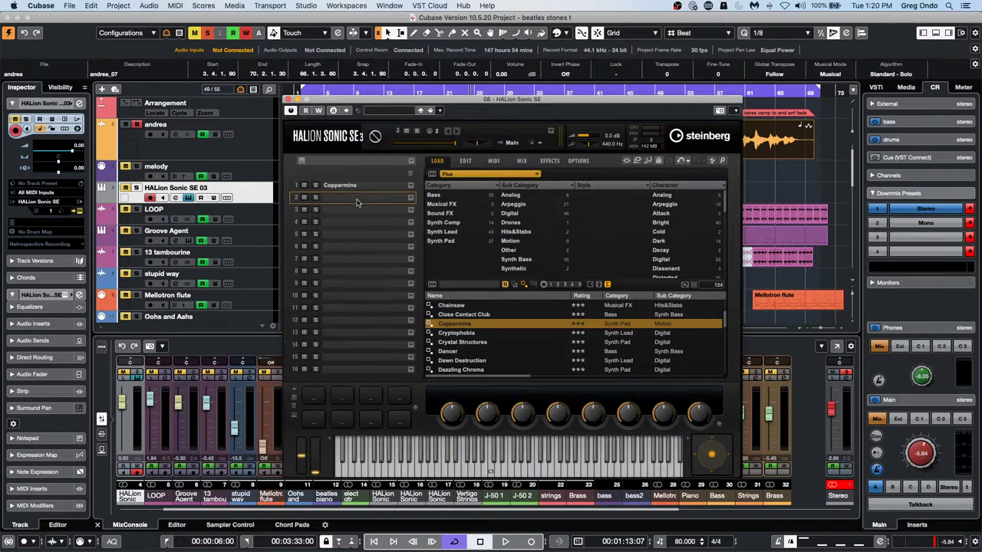
pyautogui.rightClick(357, 201)
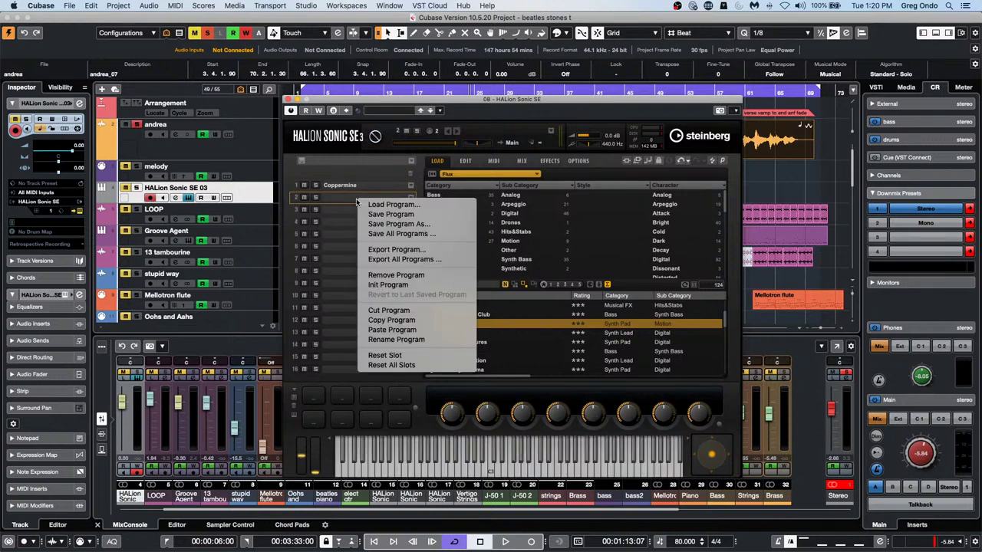
pyautogui.click(426, 328)
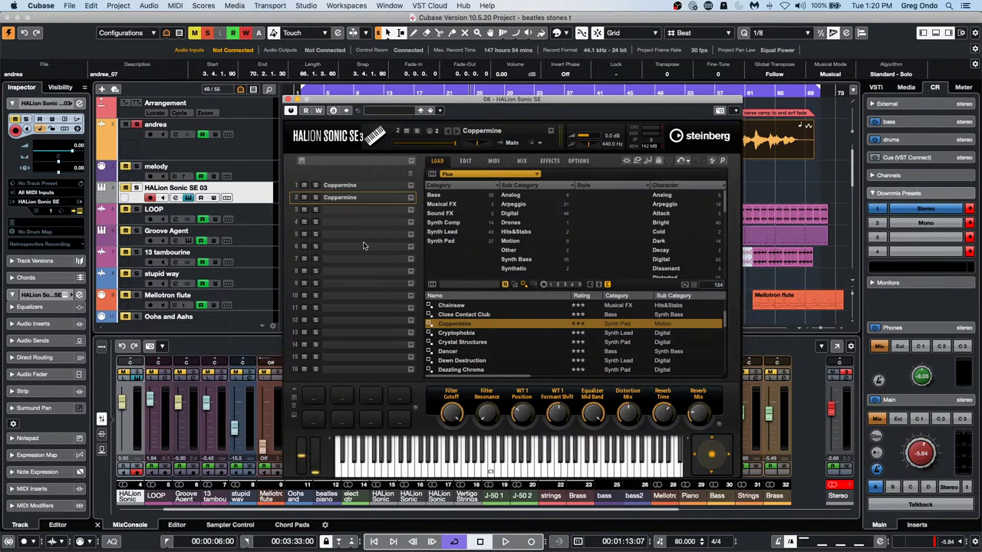
# Cut Coppermine out of slot 1 and paste it into slot 12
pyautogui.click(368, 186)
pyautogui.rightClick(366, 187)
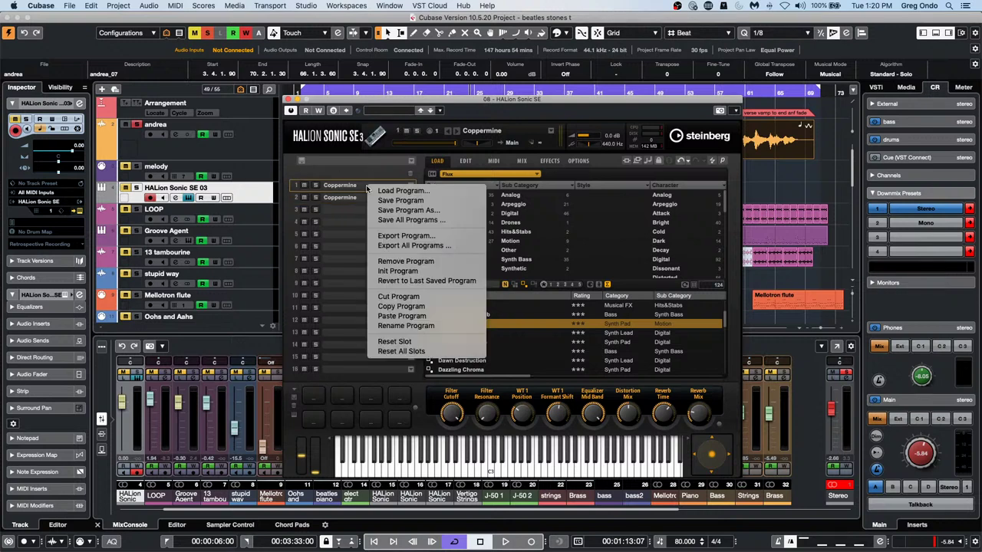
pyautogui.click(399, 296)
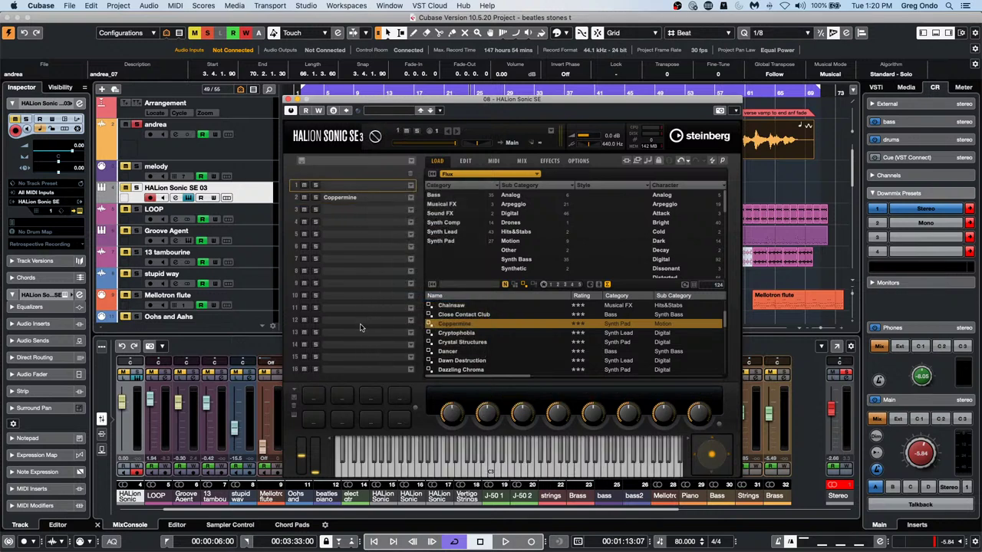
pyautogui.click(361, 321)
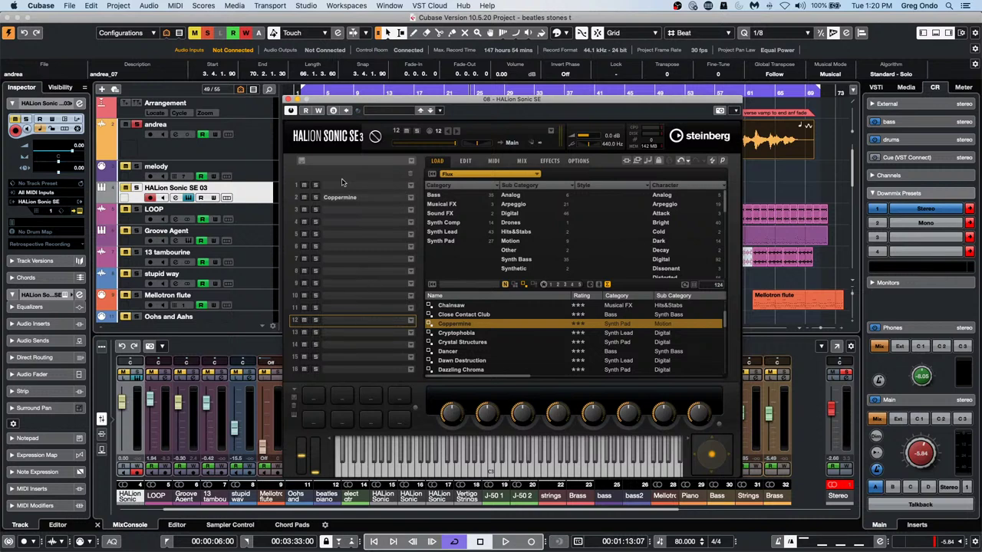
pyautogui.rightClick(365, 317)
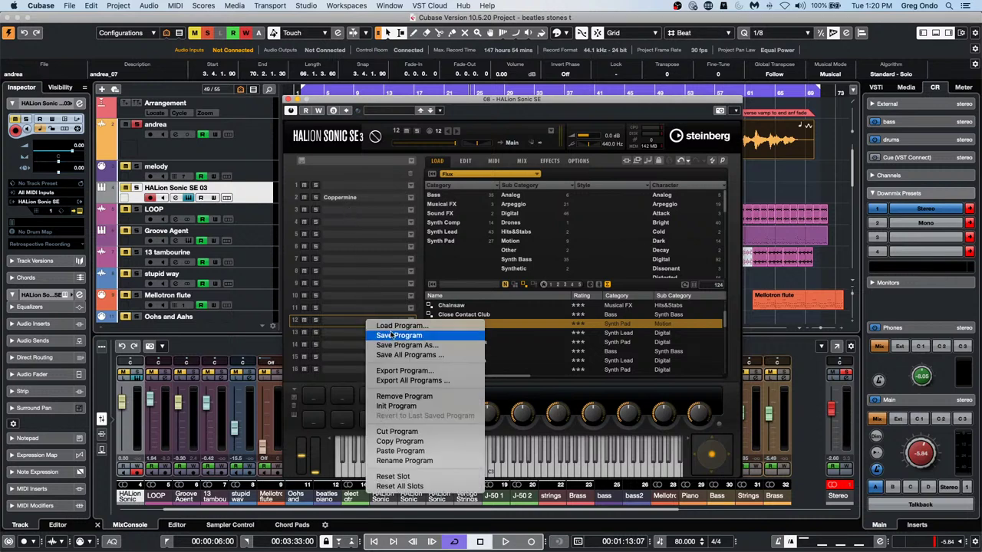
pyautogui.click(424, 451)
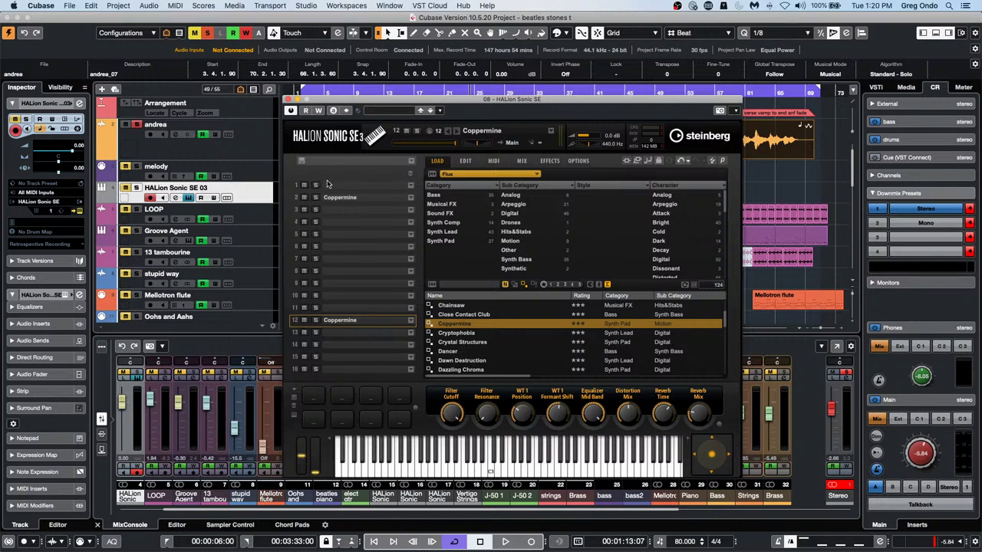
# Copy Coppermine from slot 2 and paste it into slot 7
pyautogui.rightClick(355, 198)
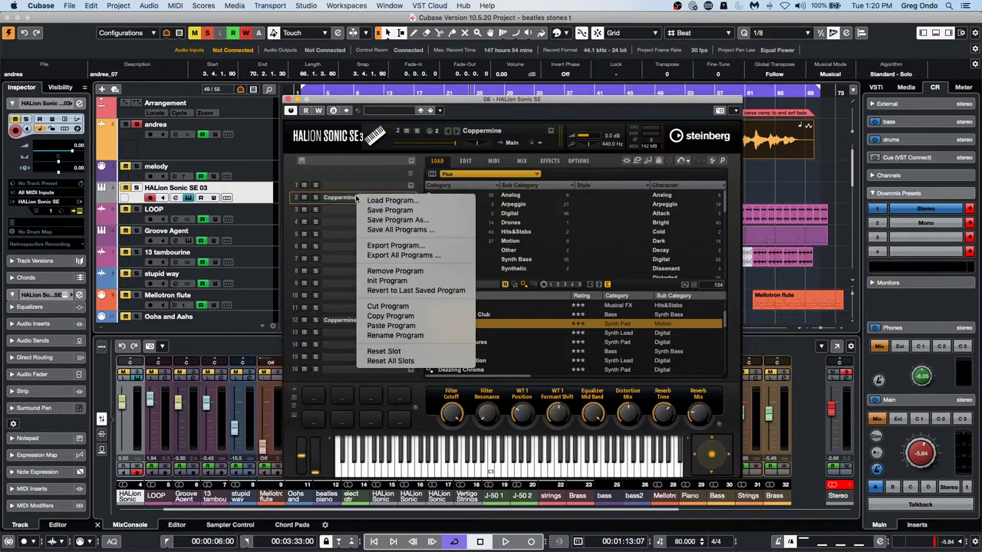
pyautogui.click(391, 316)
pyautogui.rightClick(334, 261)
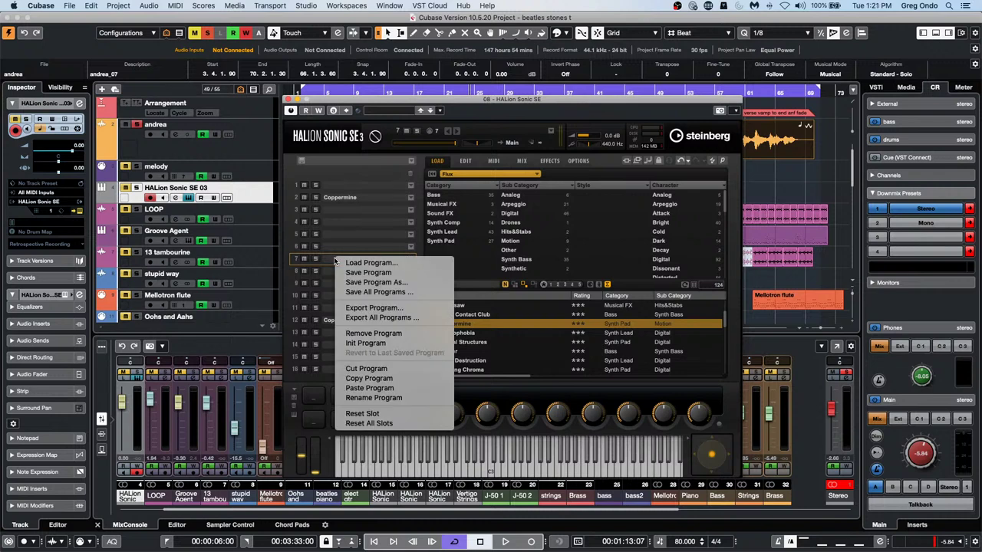
pyautogui.click(371, 389)
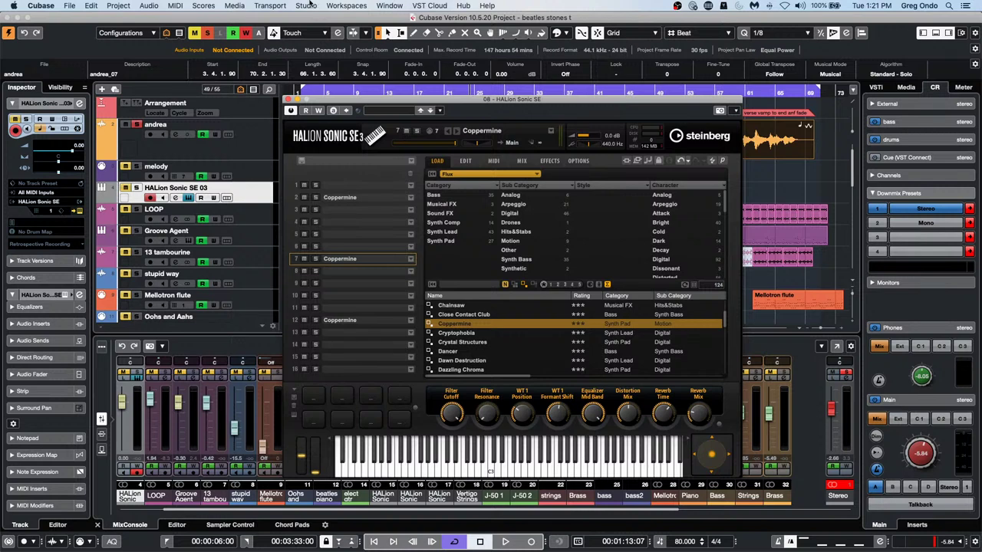
# Close HALion Sonic SE and draw a curve in the Mellotron flute Volume automation lane
pyautogui.click(290, 100)
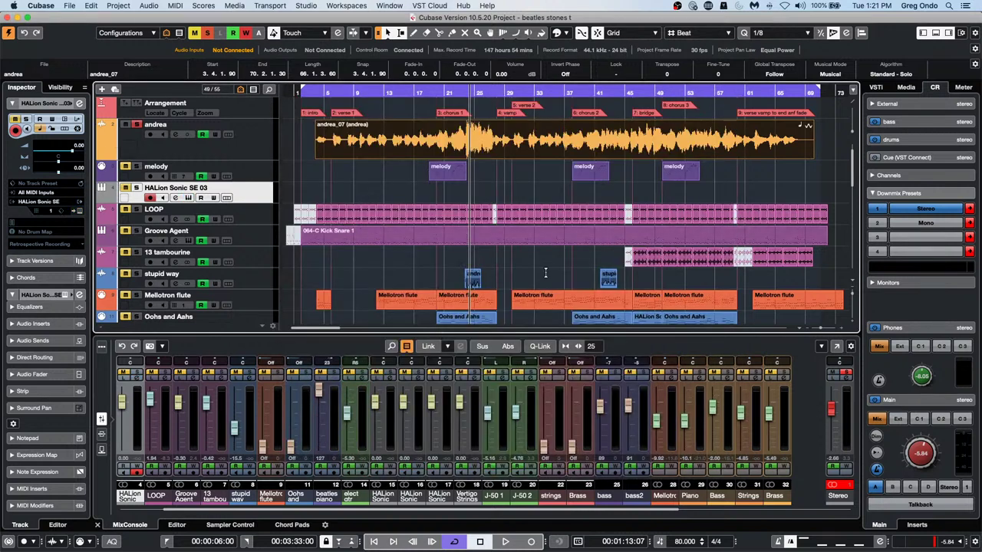
pyautogui.scroll(-2, 545, 272)
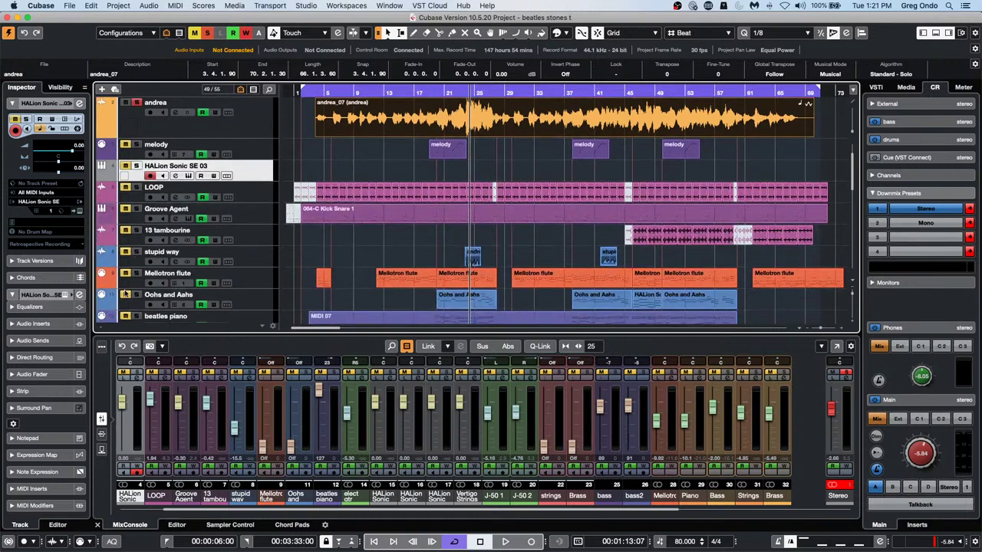
pyautogui.click(126, 291)
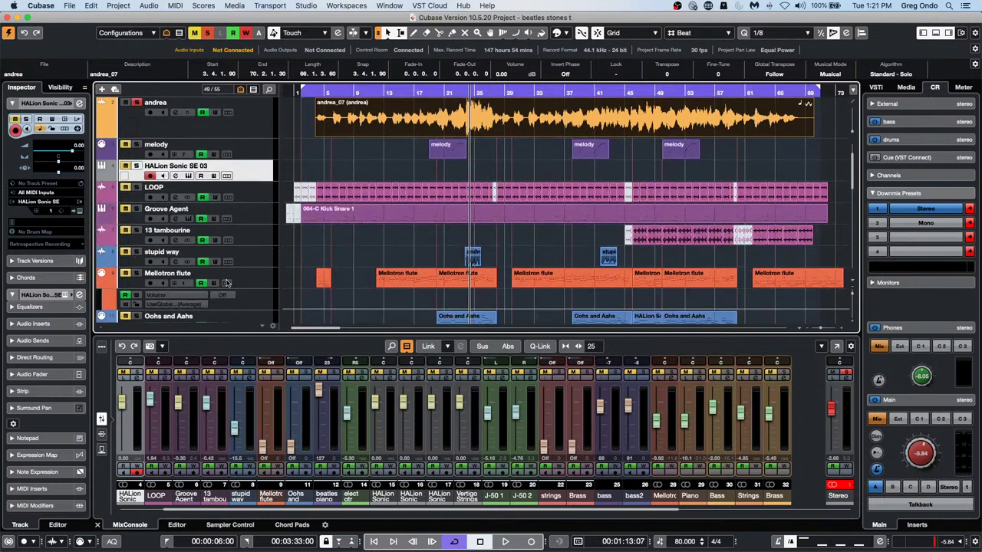
pyautogui.rightClick(398, 304)
pyautogui.click(428, 311)
pyautogui.moveTo(390, 308); pyautogui.dragTo(463, 296)
# Keep the global automation mode and marquee-select the drawn Volume points
pyautogui.click(198, 306)
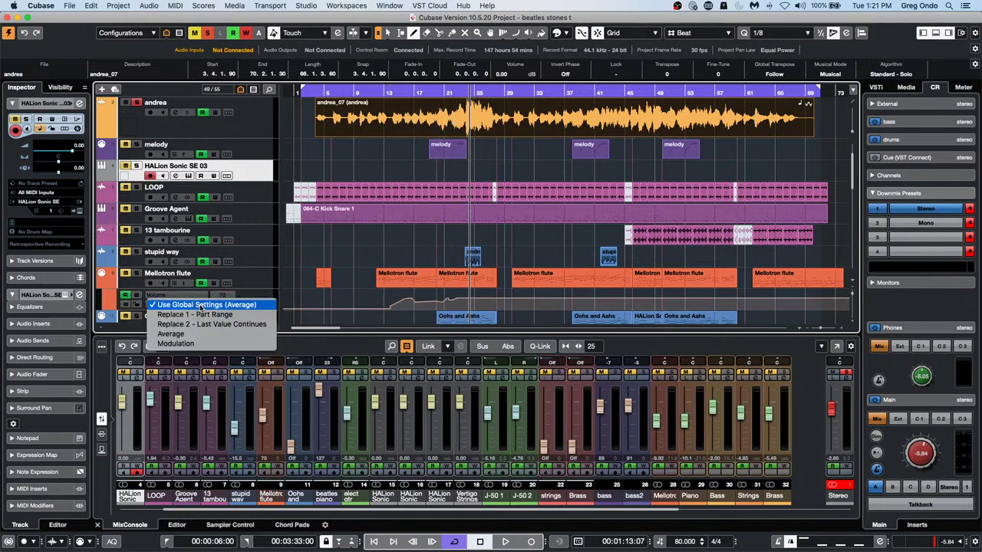
pyautogui.click(201, 306)
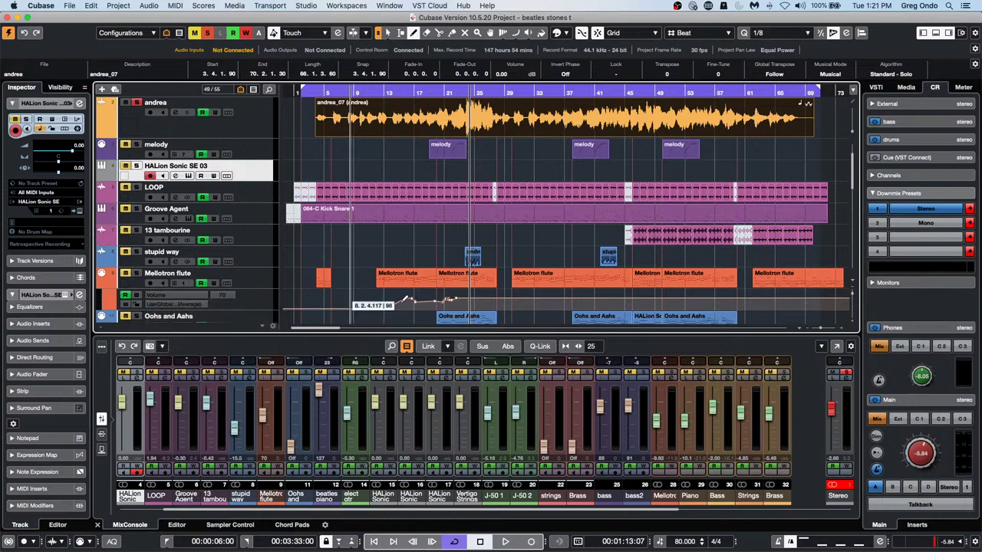
pyautogui.press('1')
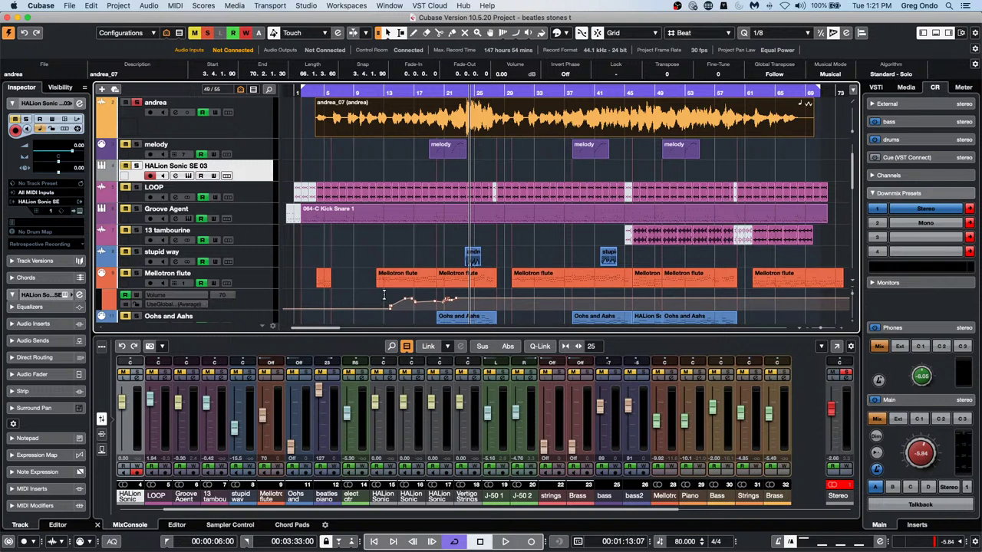
pyautogui.moveTo(385, 296); pyautogui.dragTo(389, 298)
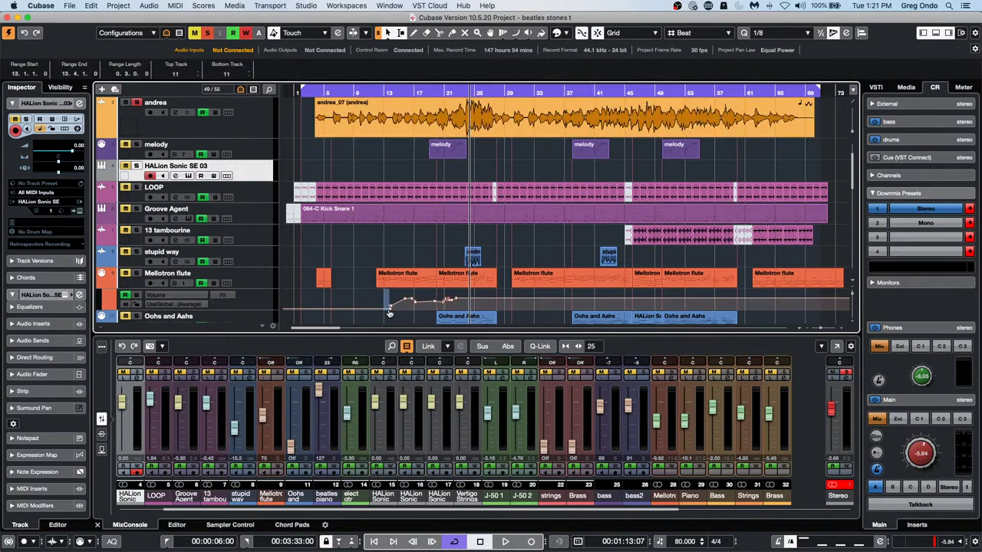
pyautogui.moveTo(468, 309); pyautogui.dragTo(376, 289)
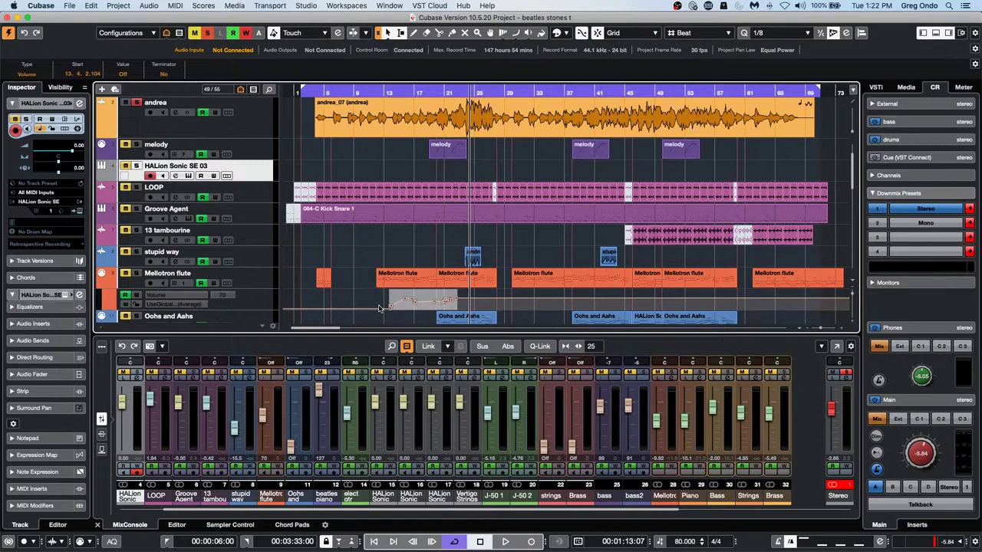
# Show andrea's Volume automation lane and undo, then redo, the pasted curve
pyautogui.click(101, 135)
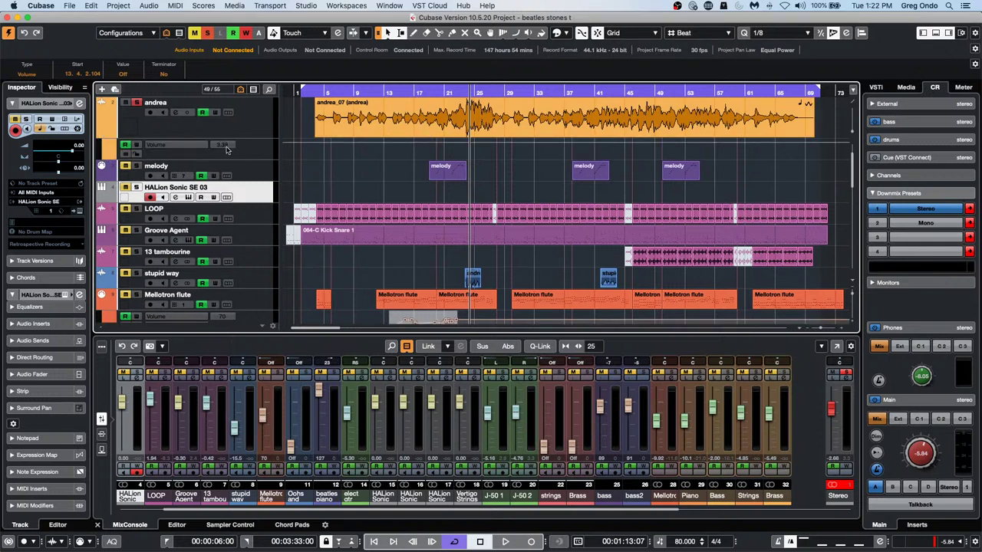
pyautogui.click(252, 152)
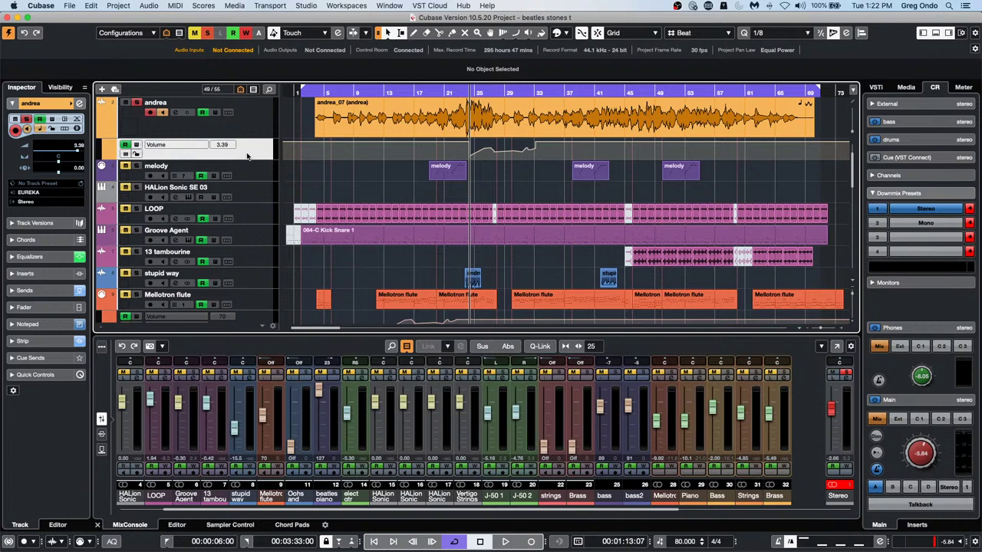
pyautogui.press('super+z')
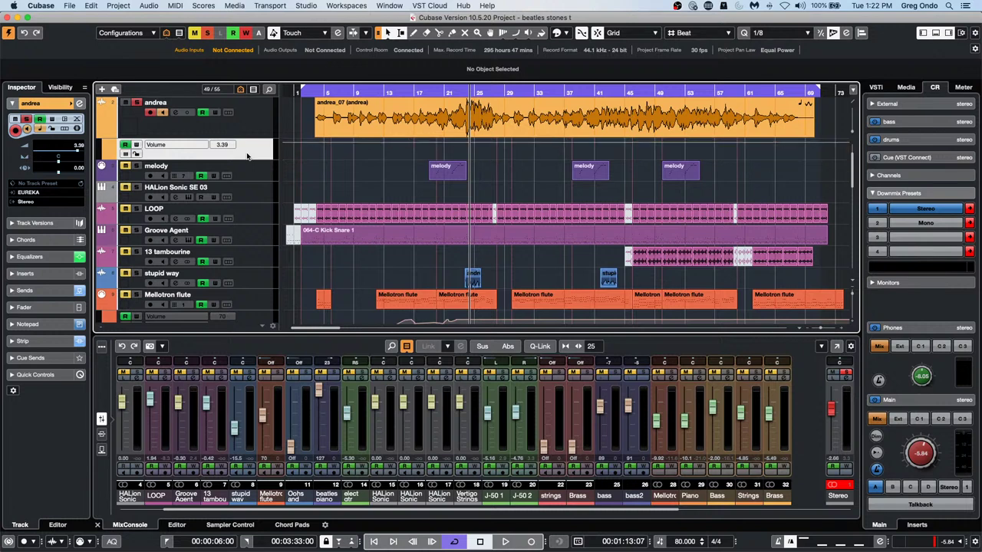
pyautogui.press('super+shift+z')
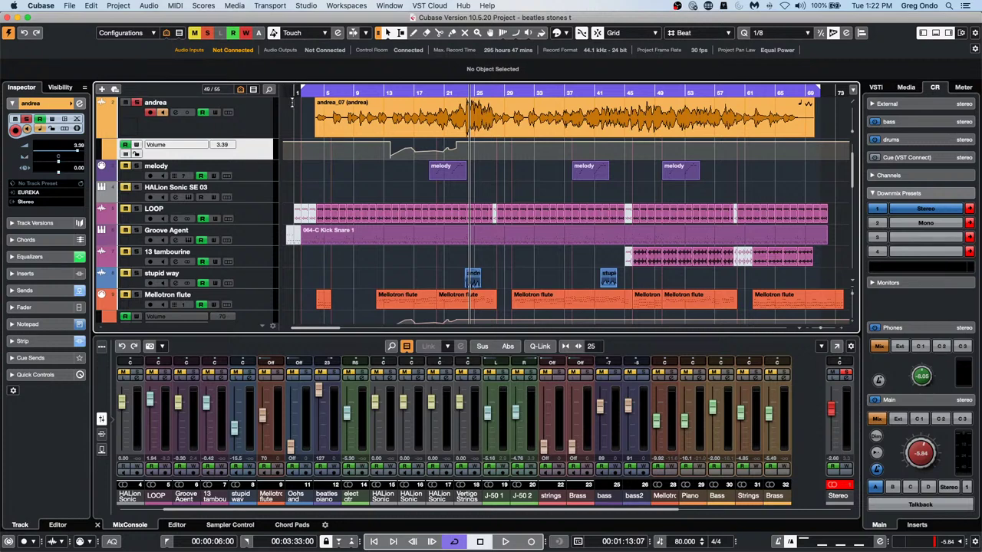
# Scroll the track list back to the top to reveal the Chord and Arrangement tracks
pyautogui.scroll(-3, 331, 162)
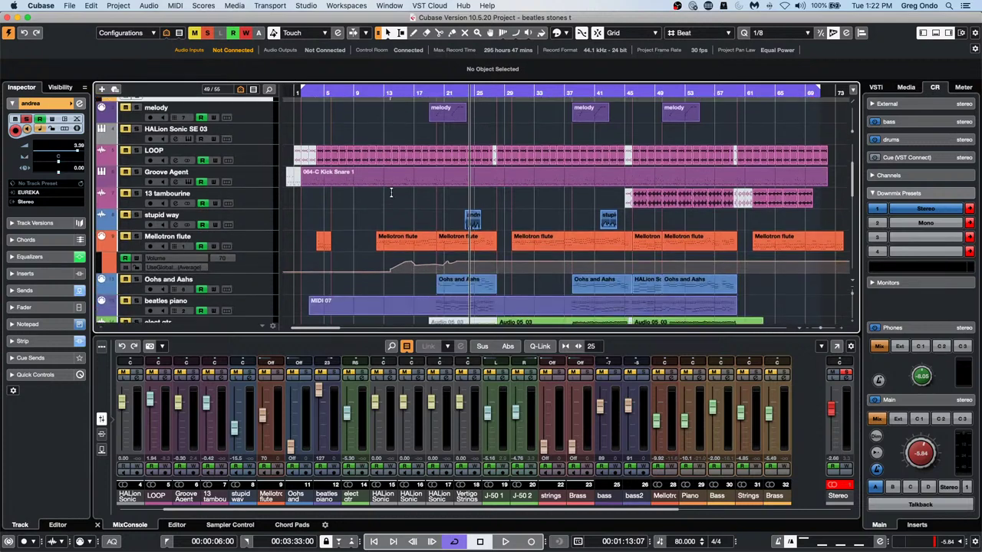
pyautogui.scroll(5, 384, 192)
pyautogui.scroll(1, 394, 193)
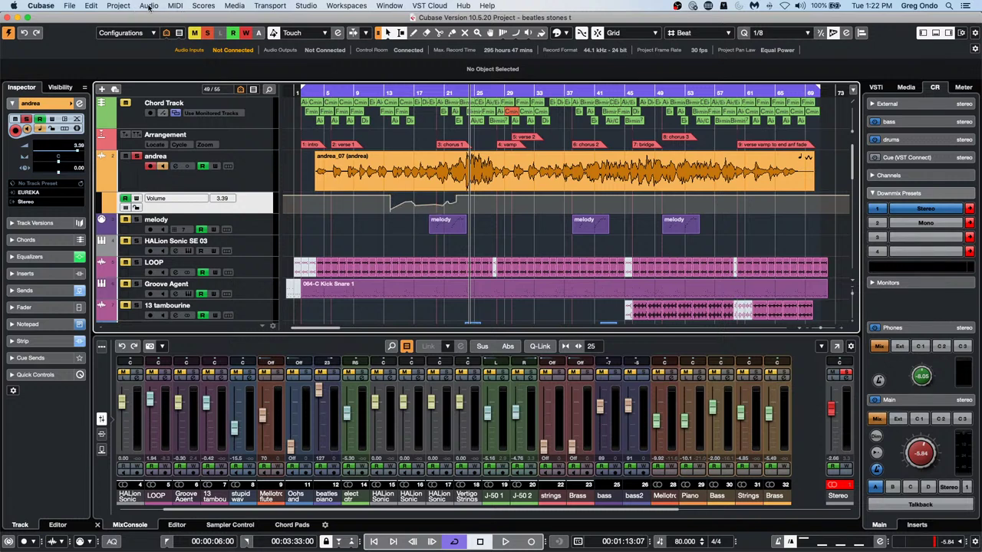
# Inspect the CC 6 and CC 7 Record Destination in CC Automation Setup without changes
pyautogui.click(121, 7)
pyautogui.moveTo(174, 8)
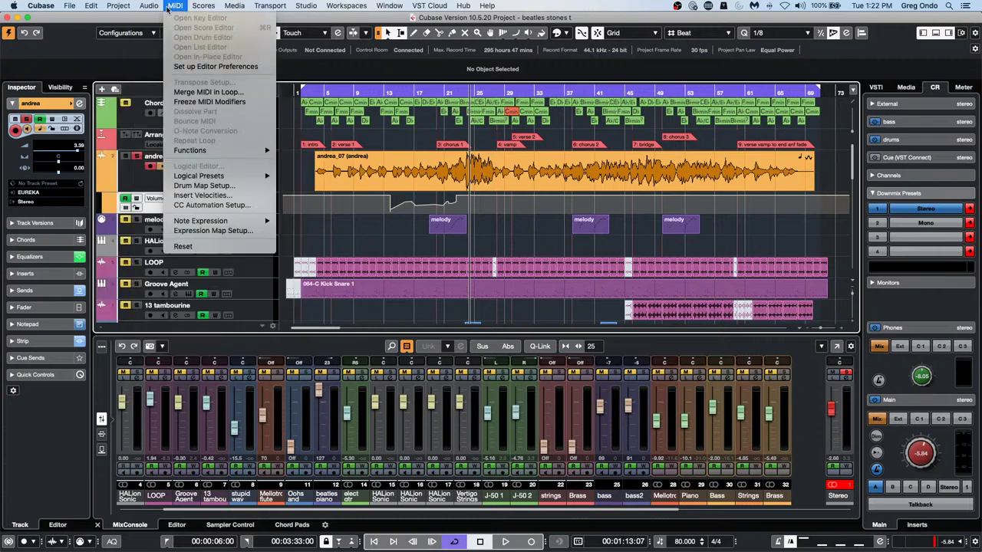
pyautogui.click(217, 206)
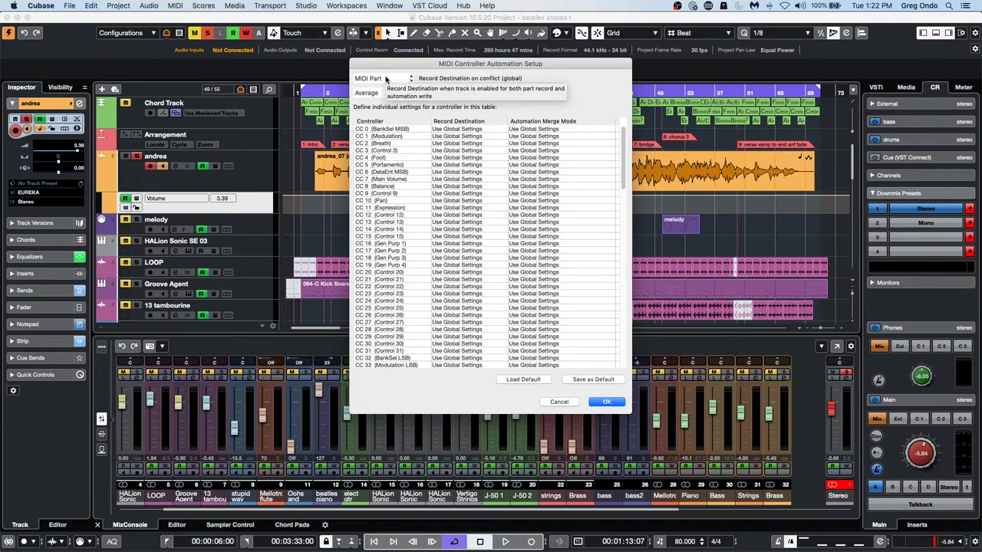
pyautogui.click(483, 175)
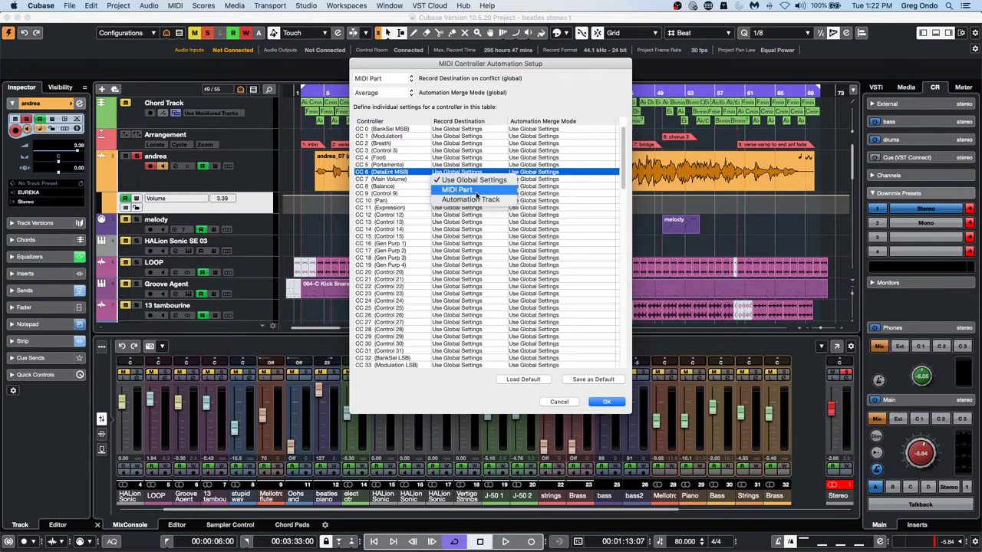
pyautogui.click(384, 181)
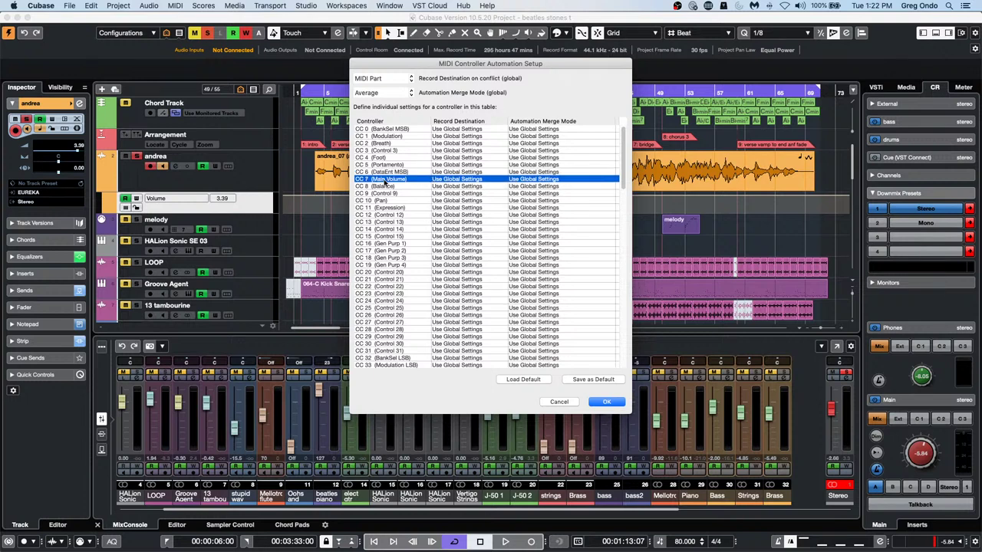
pyautogui.click(475, 183)
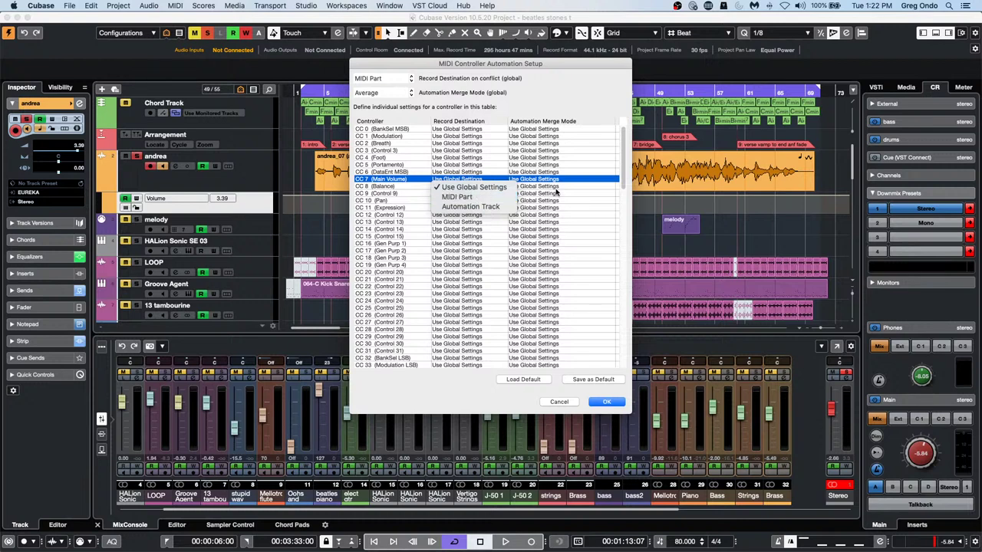
pyautogui.click(606, 404)
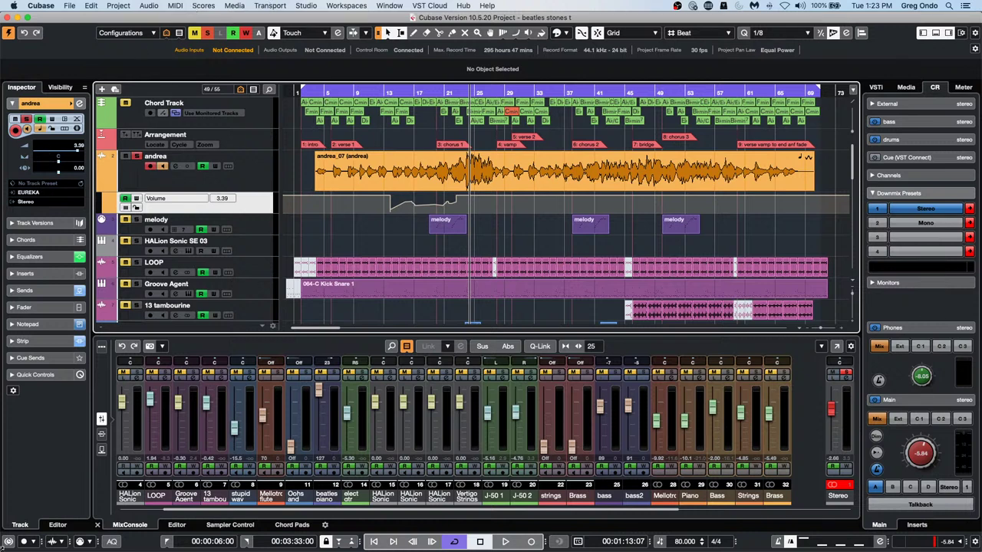
# Undo the andrea track's volume automation, then open and dismiss the File menu
pyautogui.press('super+z')
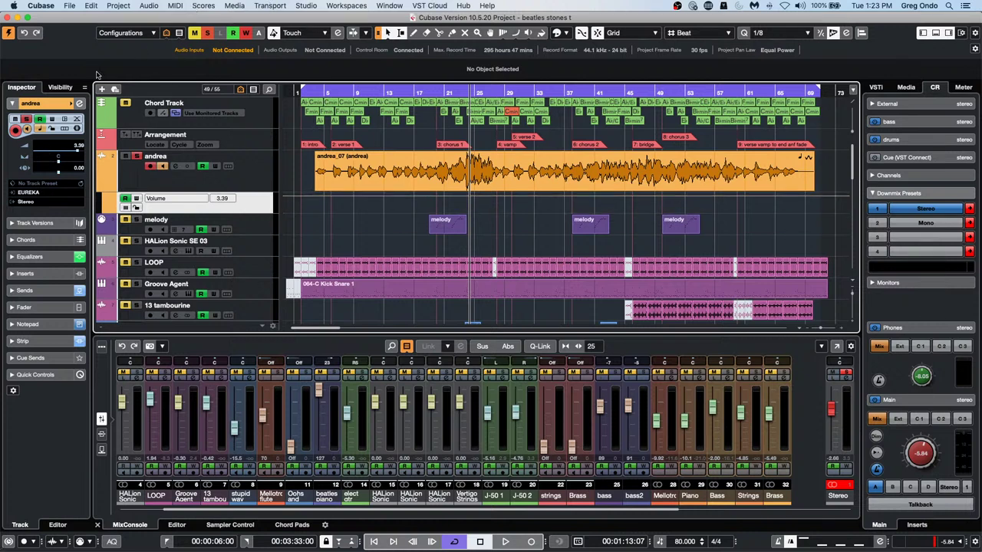
pyautogui.click(71, 6)
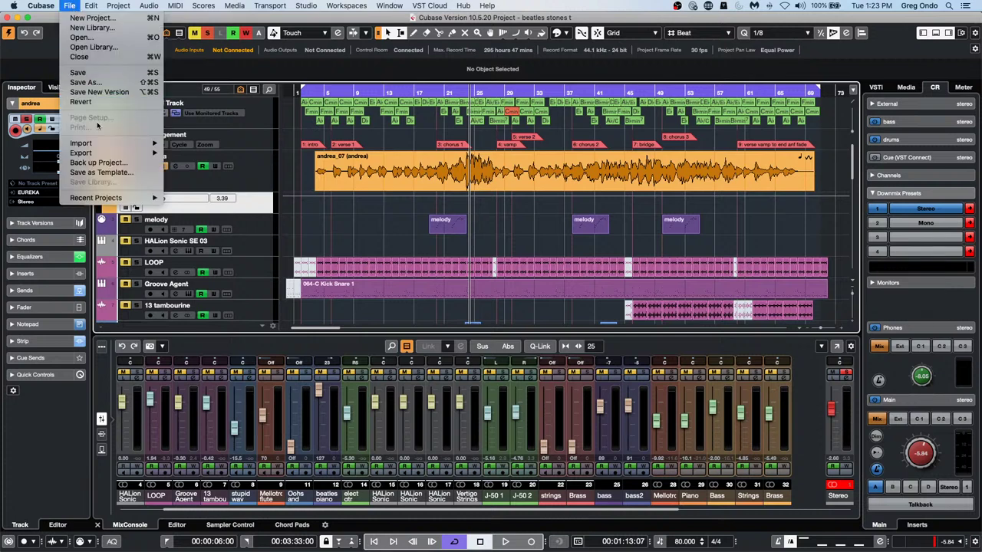
pyautogui.click(526, 245)
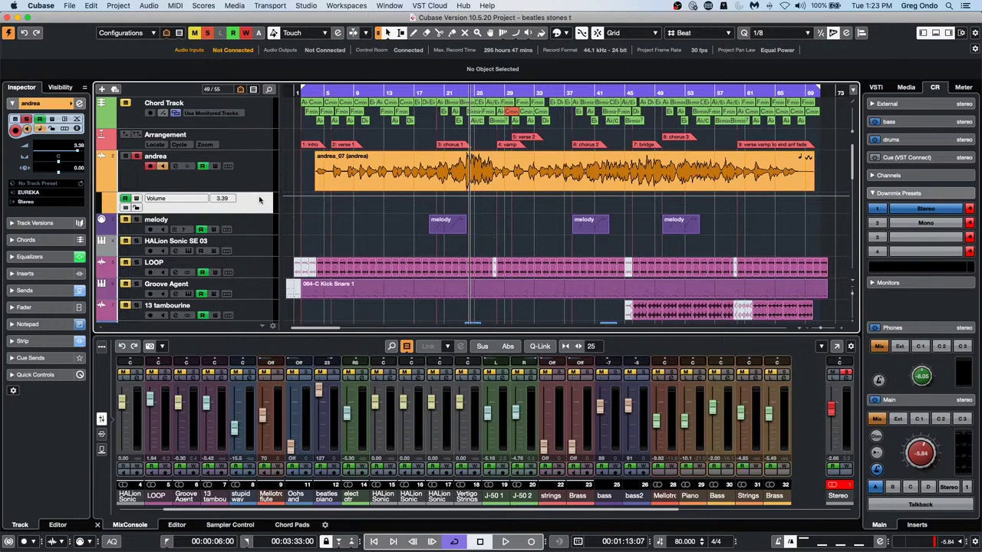
# Select and solo HALion Sonic SE 03, then open it via the Inspector's Edit Instrument button
pyautogui.rightClick(237, 181)
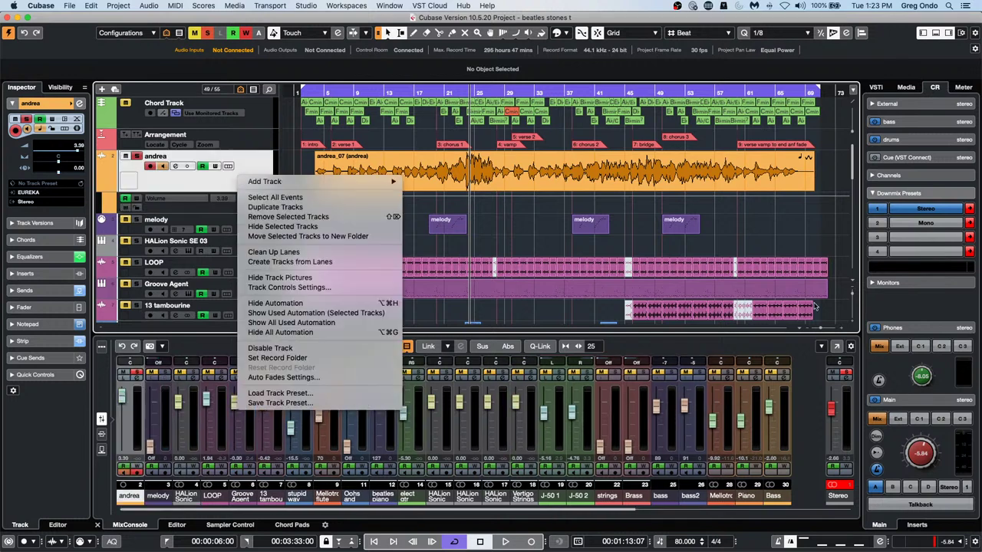
pyautogui.click(601, 246)
pyautogui.click(259, 254)
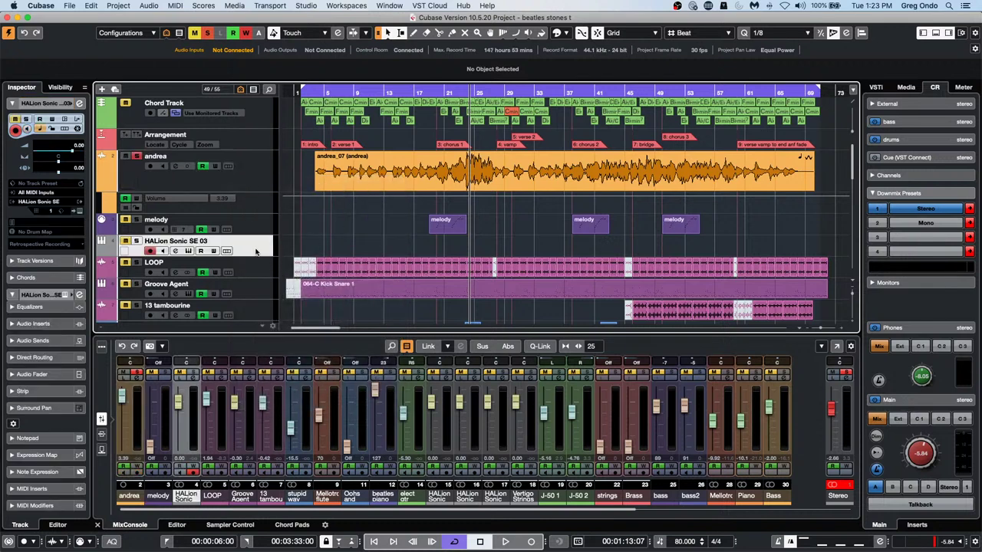
pyautogui.click(136, 241)
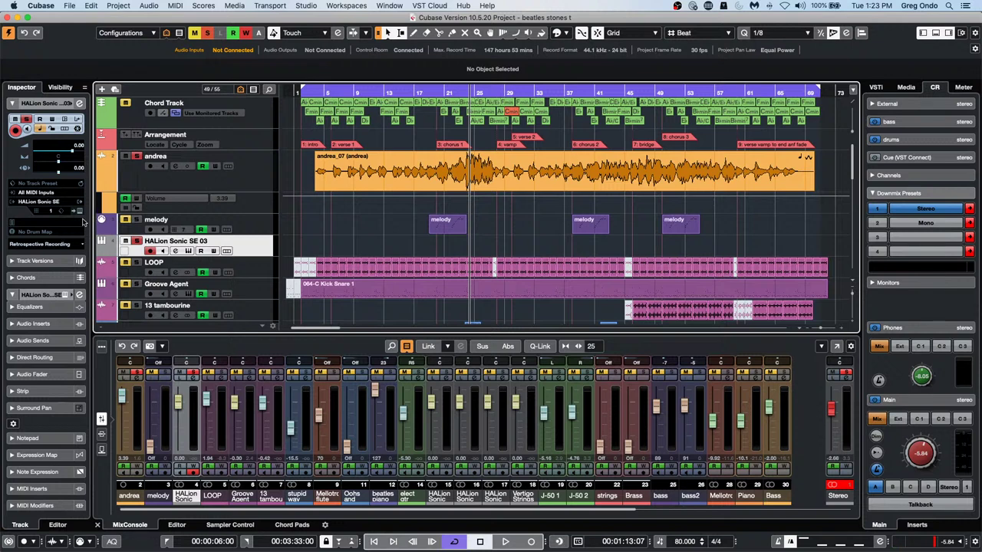
pyautogui.click(80, 210)
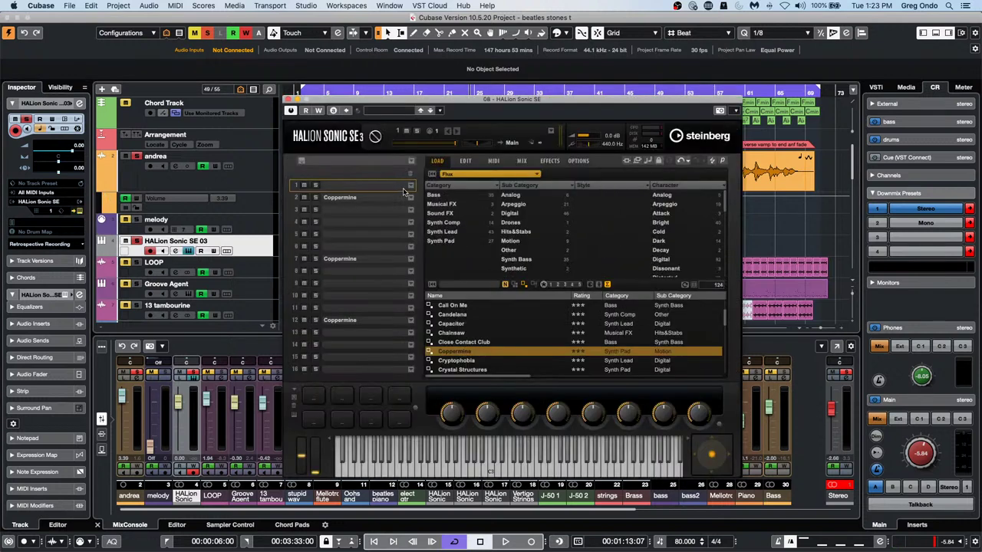
# Paste the Coppermine program from slot 2 into empty slot 1
pyautogui.click(338, 198)
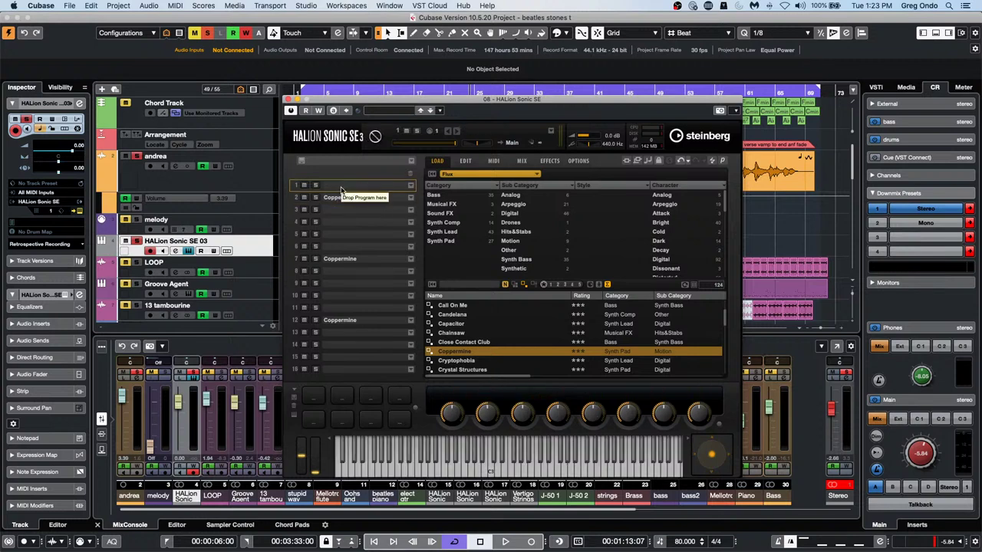
pyautogui.rightClick(342, 188)
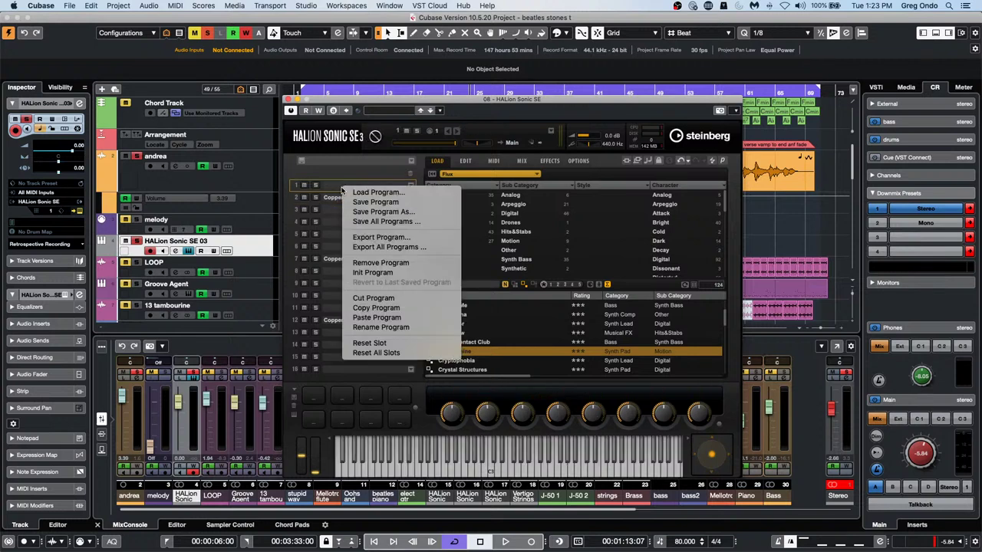
pyautogui.click(377, 317)
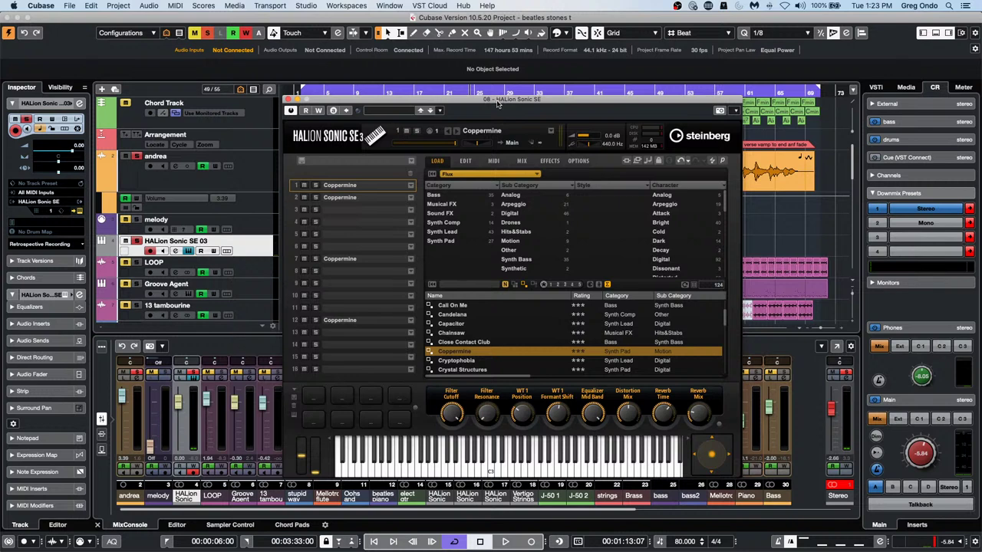
# Browse HALion's Options, automation, Load and Edit pages, repositioning the panel
pyautogui.moveTo(499, 105); pyautogui.dragTo(434, 81)
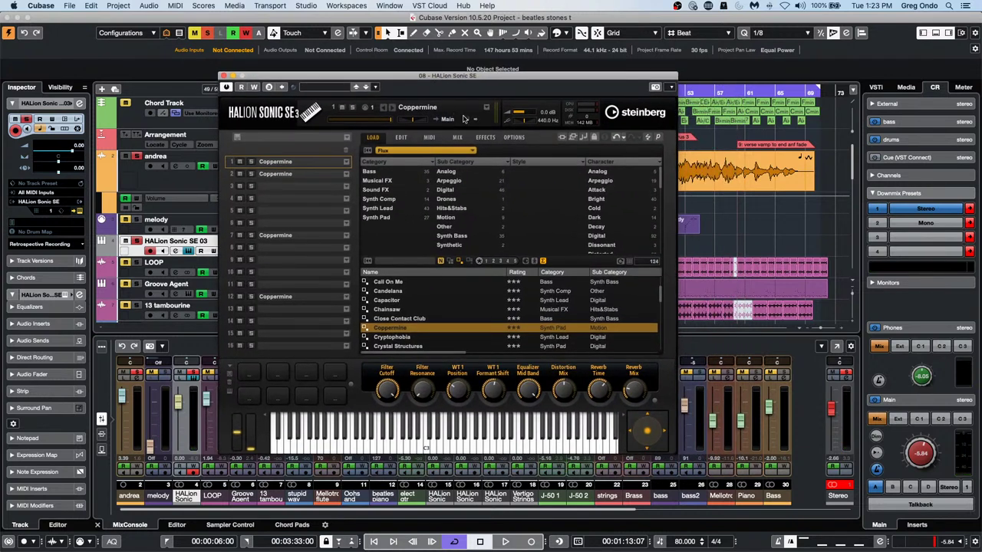
pyautogui.click(513, 137)
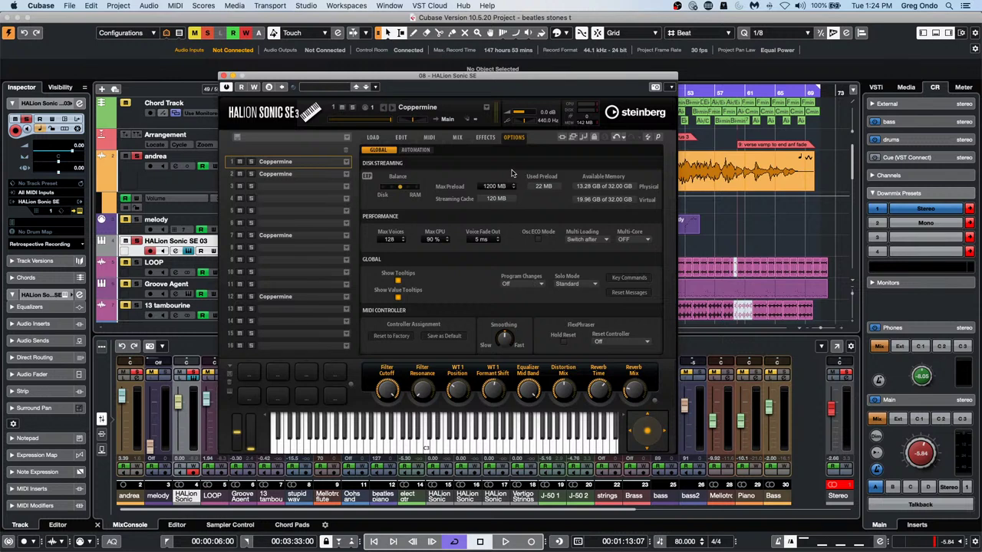
pyautogui.click(415, 150)
pyautogui.click(388, 150)
pyautogui.click(372, 138)
pyautogui.click(400, 138)
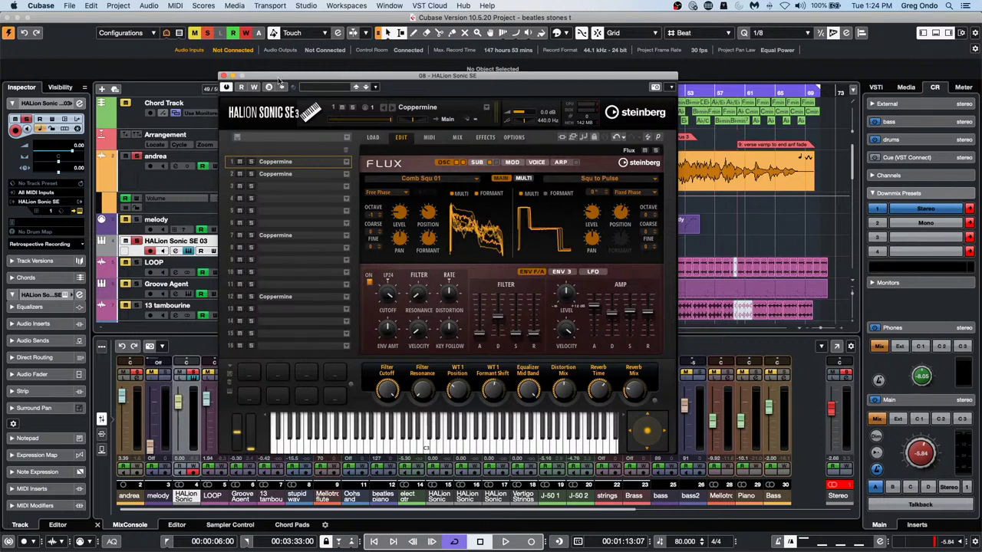
pyautogui.moveTo(280, 80); pyautogui.dragTo(564, 138)
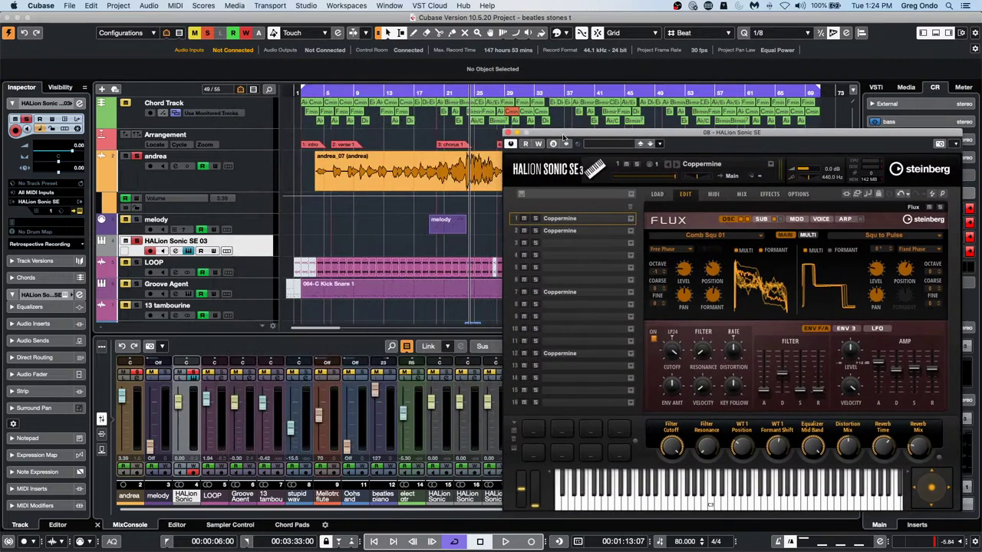
# Close the HALion Sonic SE panel and add a Retrologue instrument track, Retrologue 01
pyautogui.click(506, 134)
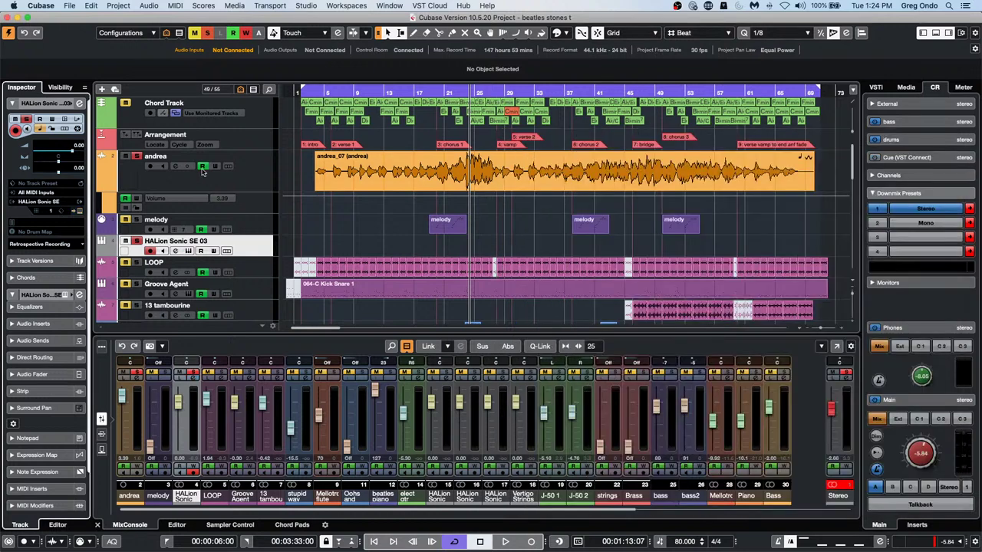
pyautogui.rightClick(250, 257)
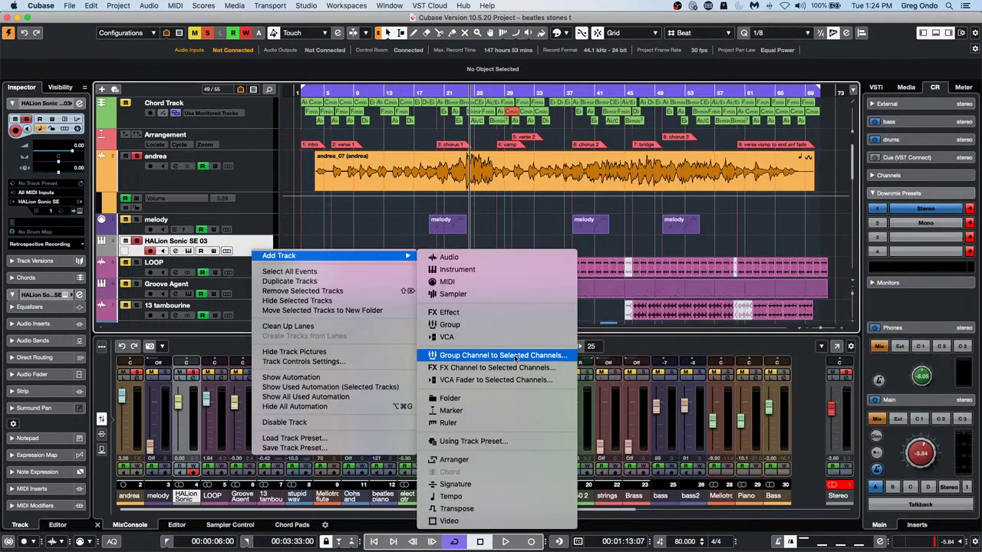
pyautogui.click(498, 267)
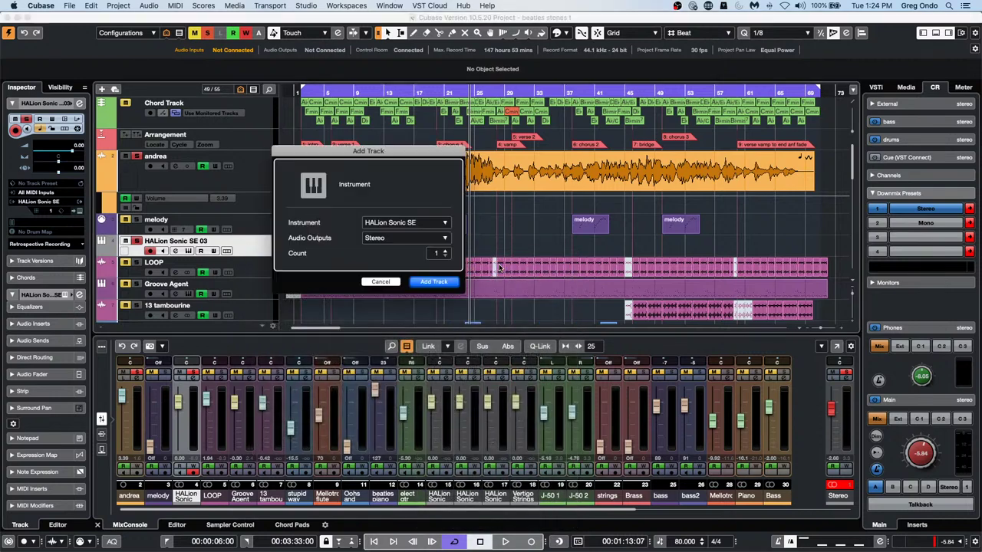
pyautogui.click(443, 223)
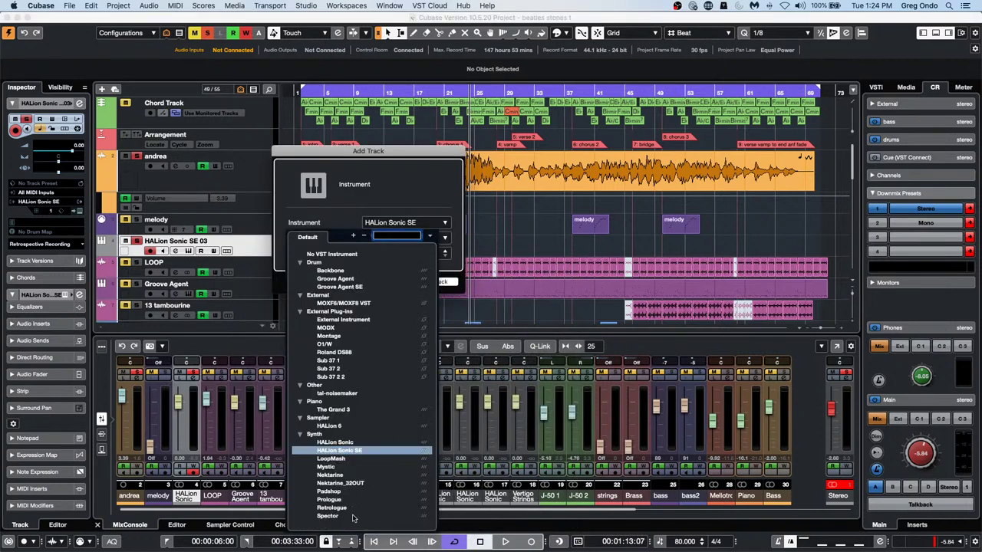
pyautogui.click(353, 509)
pyautogui.click(440, 286)
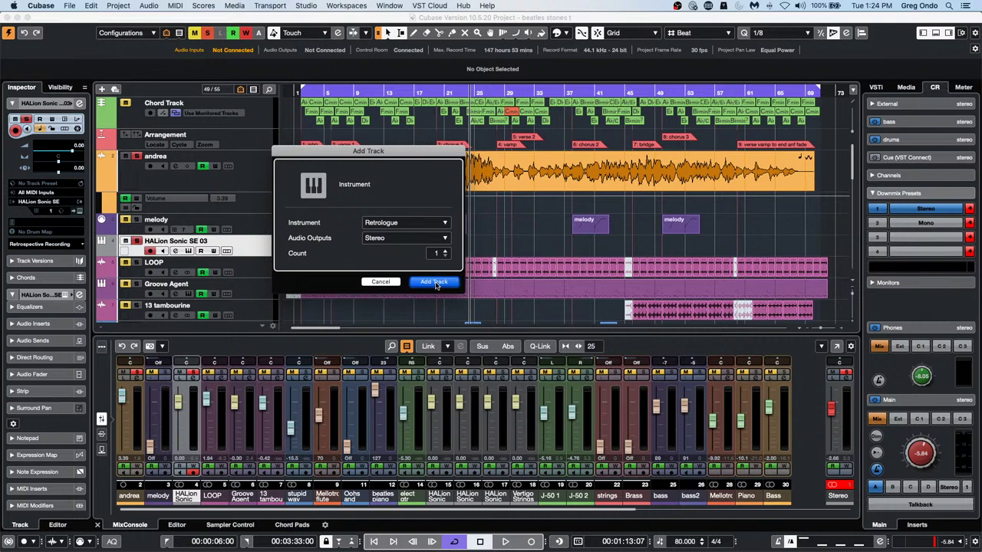
pyautogui.click(435, 283)
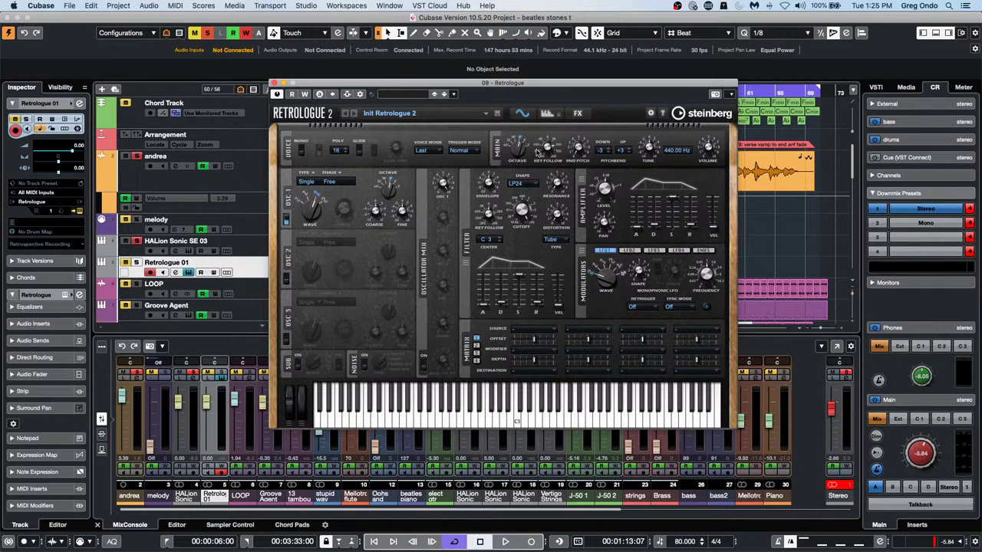
# Load Retrologue's Blade Racer preset from the preset browser, then close the synth window
pyautogui.click(420, 97)
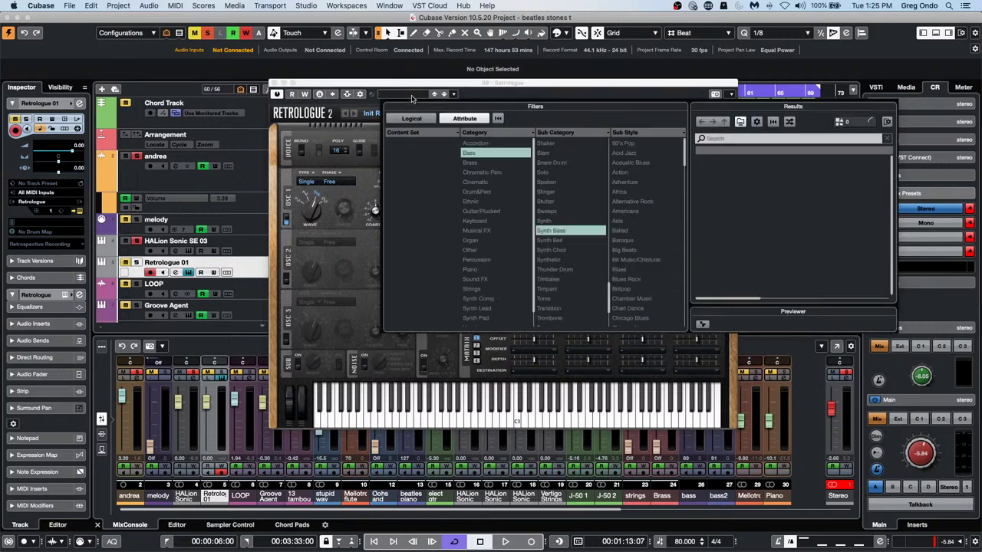
pyautogui.doubleClick(738, 228)
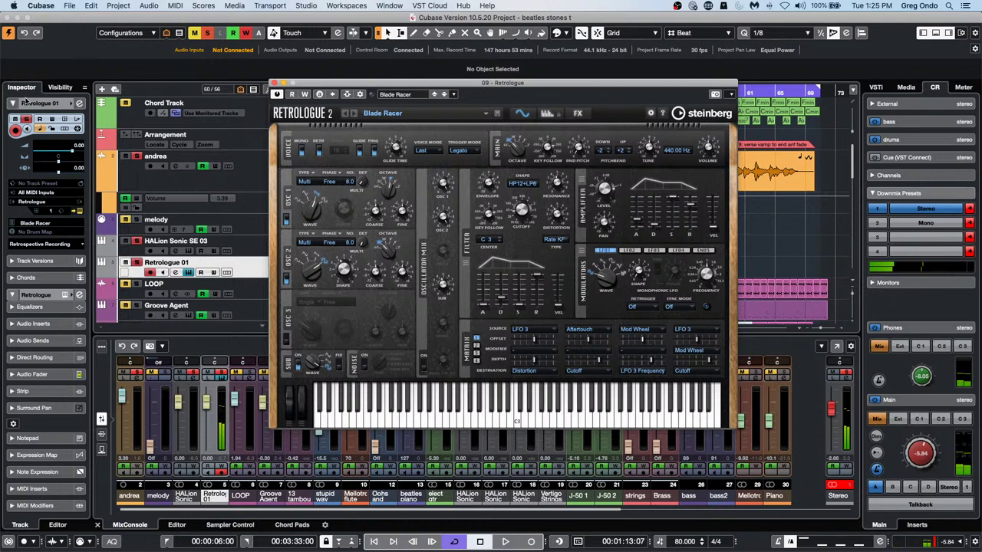
pyautogui.click(273, 83)
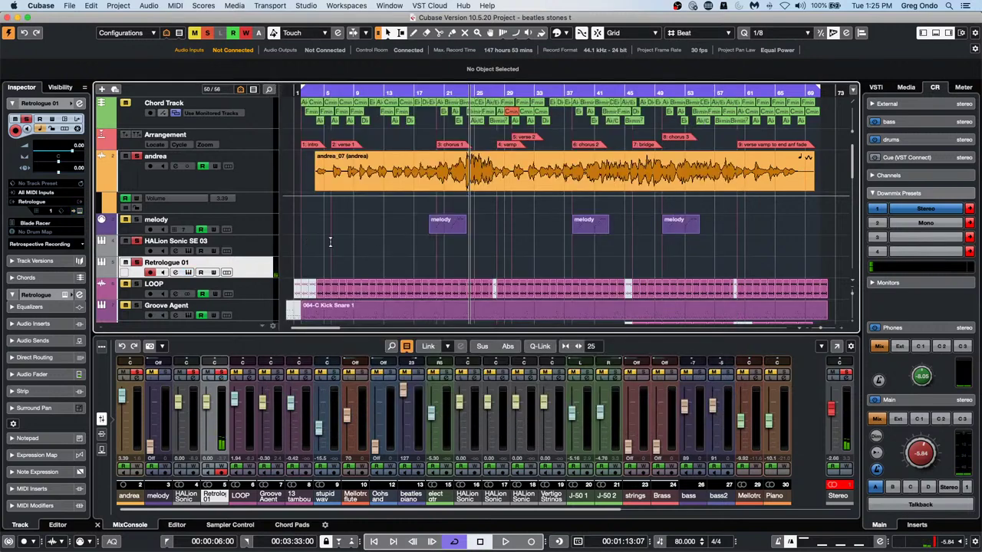
# Draw an empty part from bar 6 to 28 on Retrologue 01 and open it in the Key Editor
pyautogui.rightClick(355, 261)
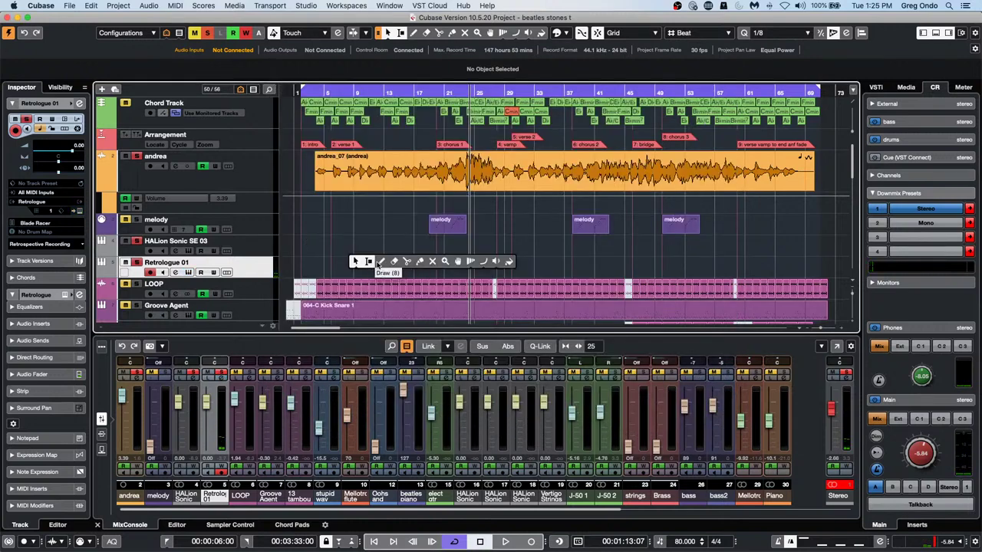
pyautogui.click(381, 261)
pyautogui.moveTo(340, 267); pyautogui.dragTo(500, 270)
pyautogui.press('1')
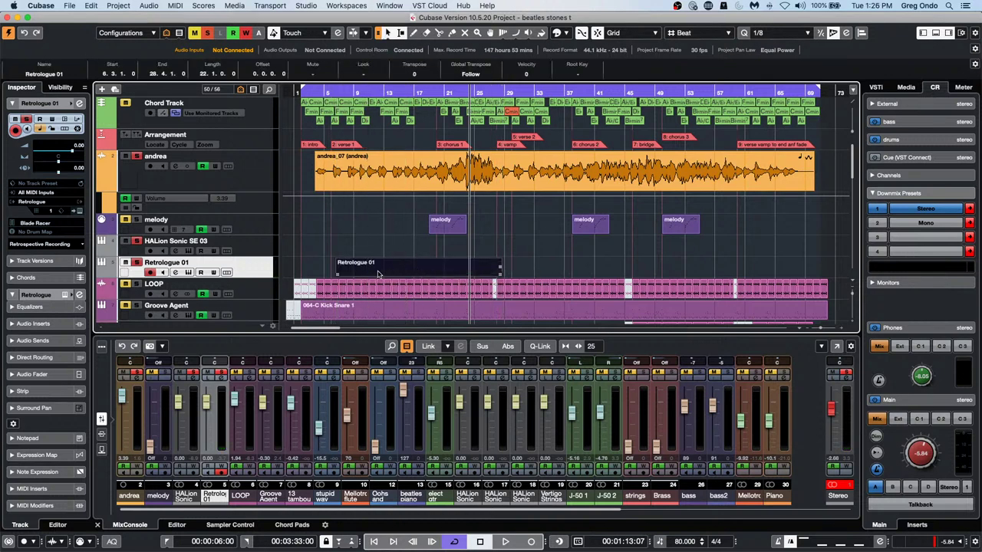
pyautogui.doubleClick(378, 274)
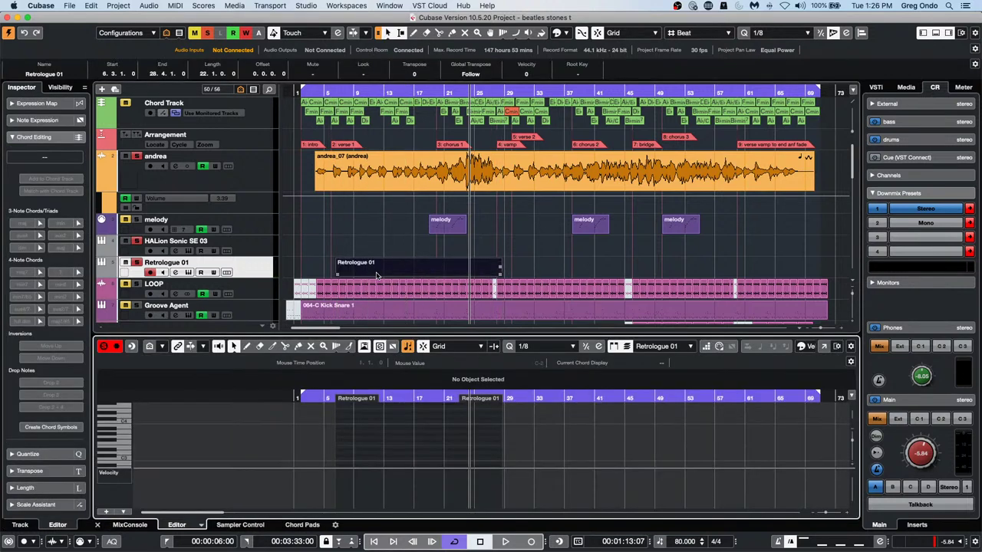
# Draw an F3 note from bar 13 to 21 and a short E3 note near the start
pyautogui.rightClick(385, 444)
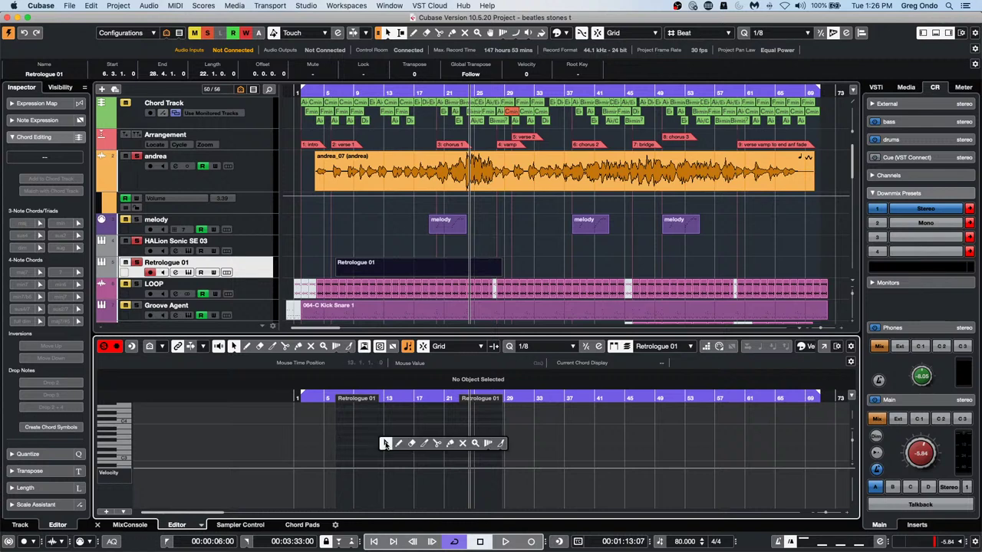
pyautogui.click(399, 444)
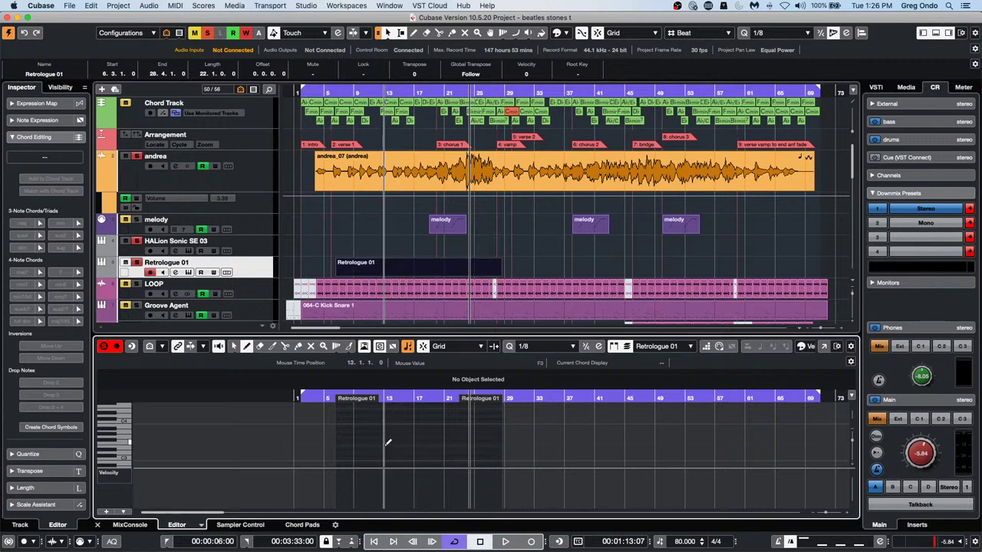
pyautogui.click(389, 443)
pyautogui.moveTo(388, 443); pyautogui.dragTo(447, 442)
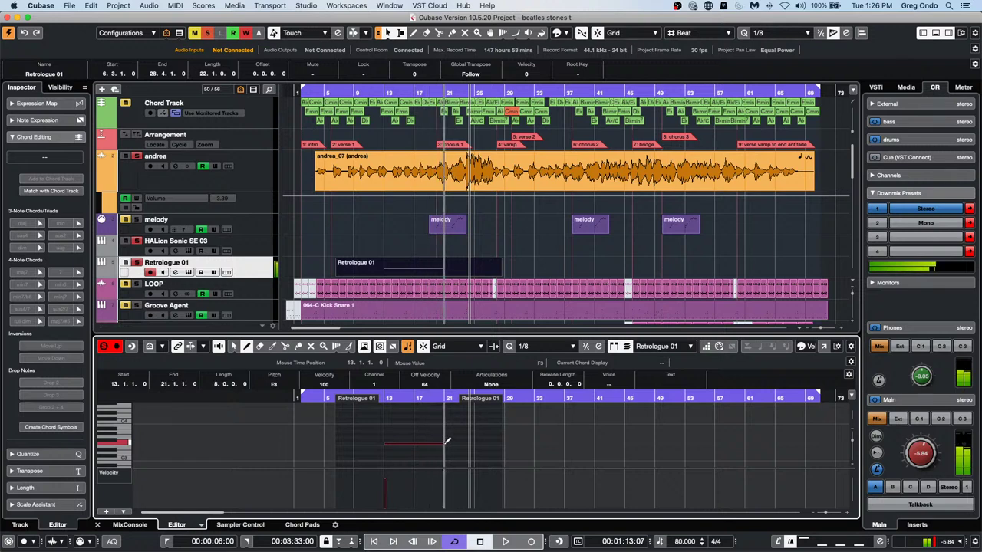
pyautogui.click(123, 475)
pyautogui.click(306, 446)
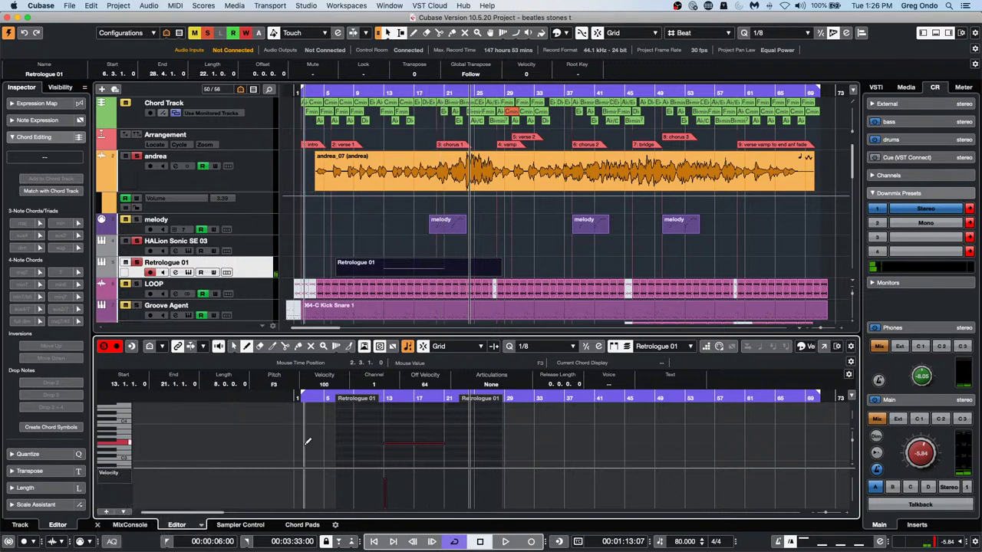
pyautogui.click(300, 446)
pyautogui.press('1')
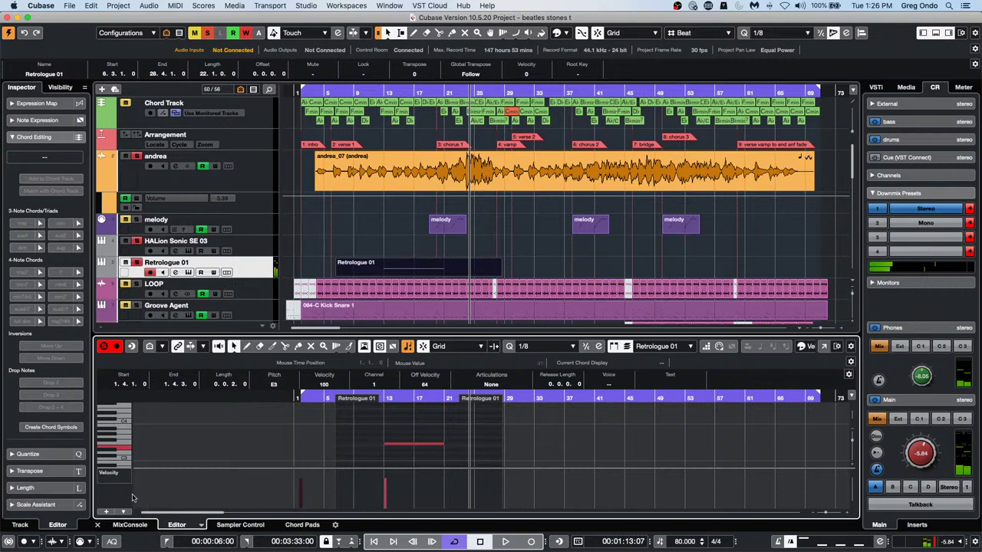
# Show Pitchbend in the controller lane and bring up its grid settings
pyautogui.click(125, 474)
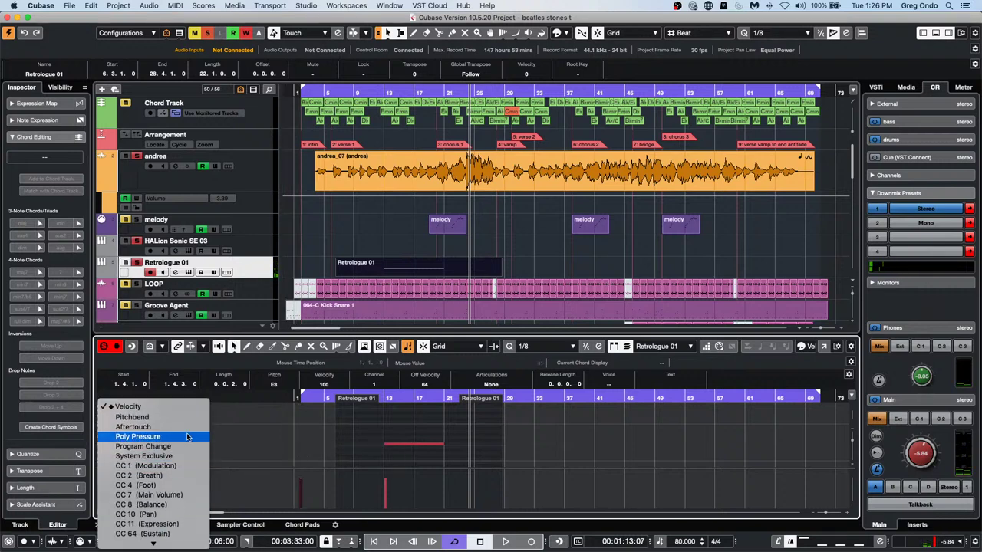
pyautogui.click(192, 418)
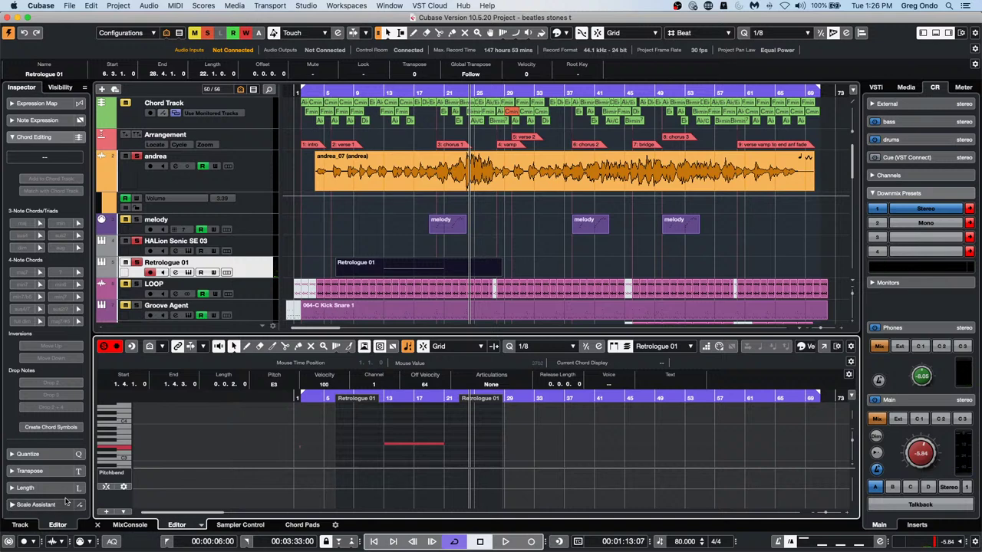
pyautogui.click(124, 487)
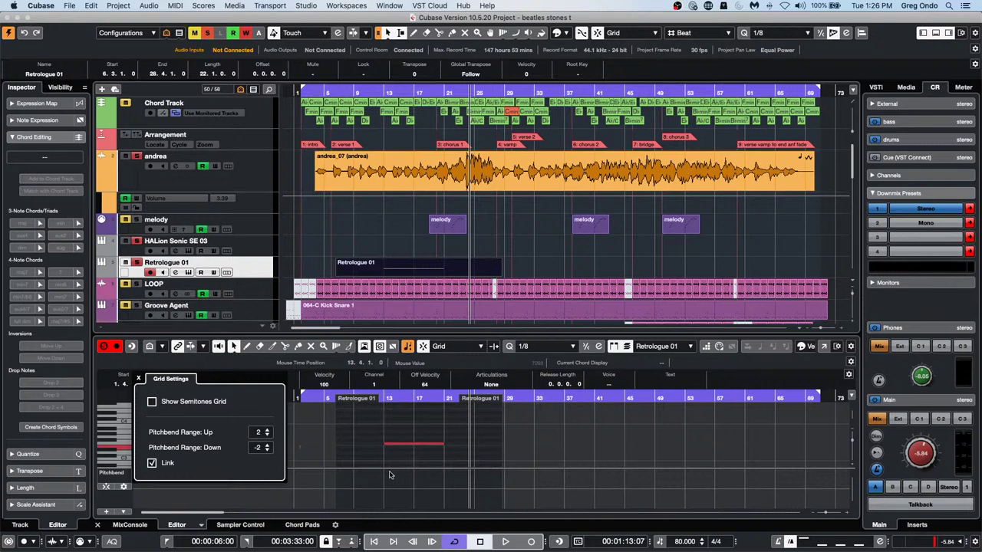
# Open the part in a separate Key Editor window, enlarge the Pitchbend lane, enable Show Semitones Grid
pyautogui.click(823, 346)
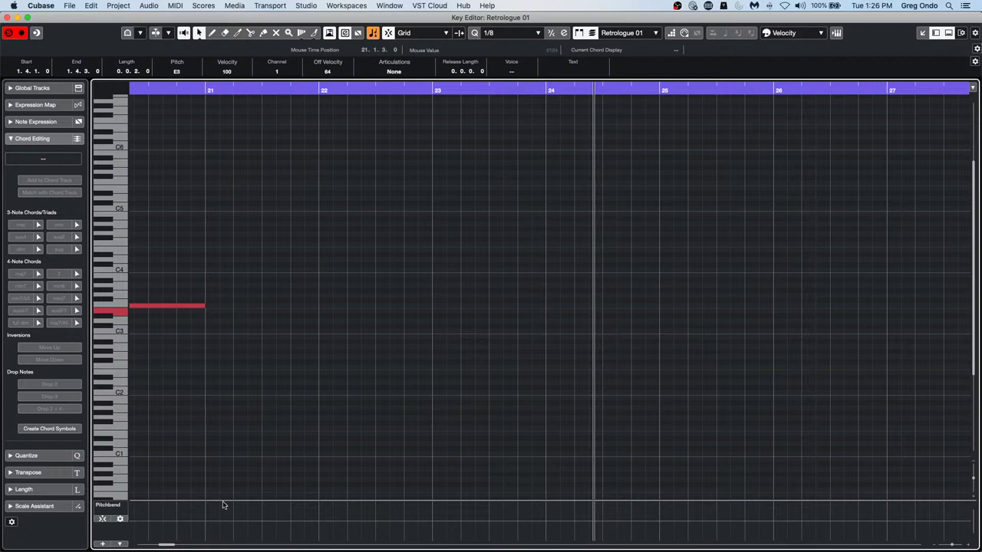
pyautogui.moveTo(224, 500); pyautogui.dragTo(253, 423)
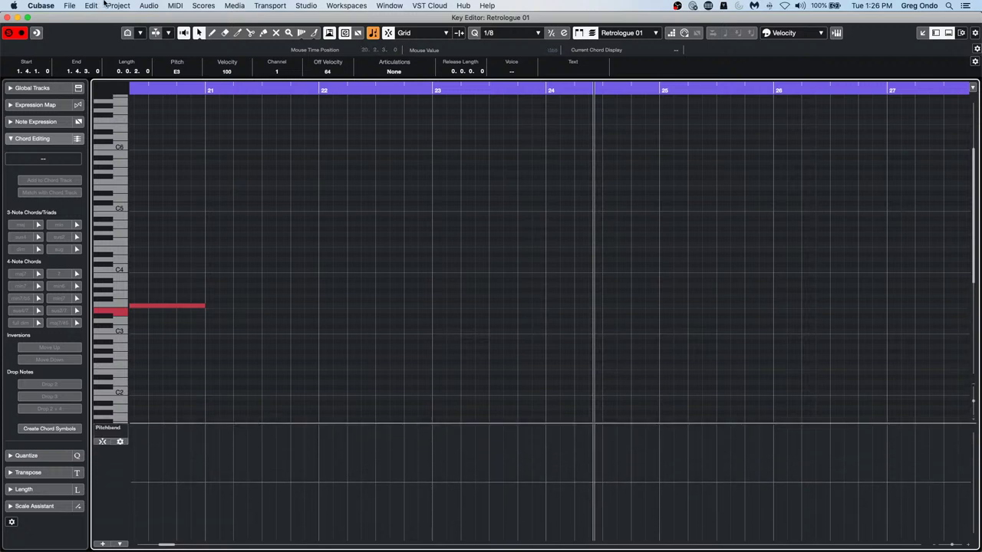
pyautogui.moveTo(227, 92); pyautogui.dragTo(171, 83)
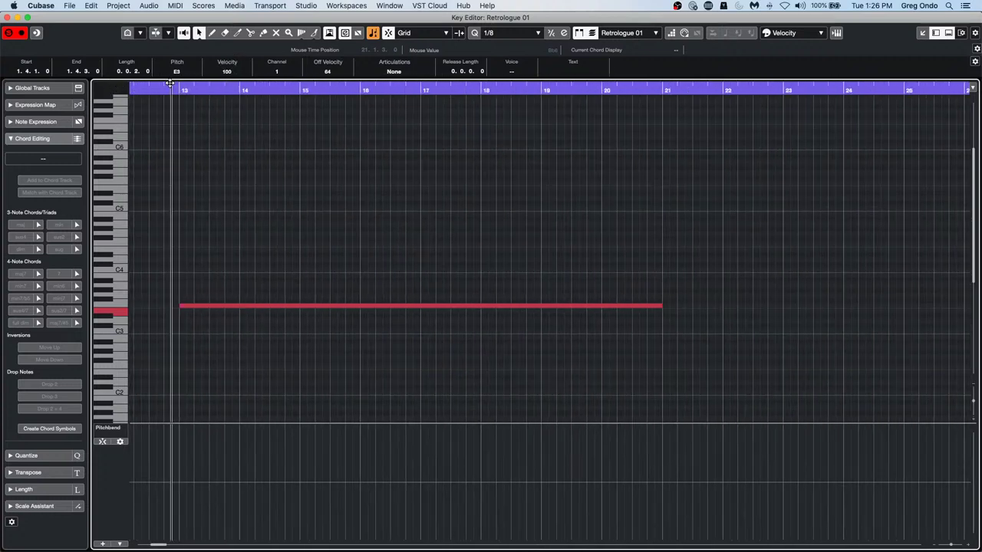
pyautogui.click(120, 441)
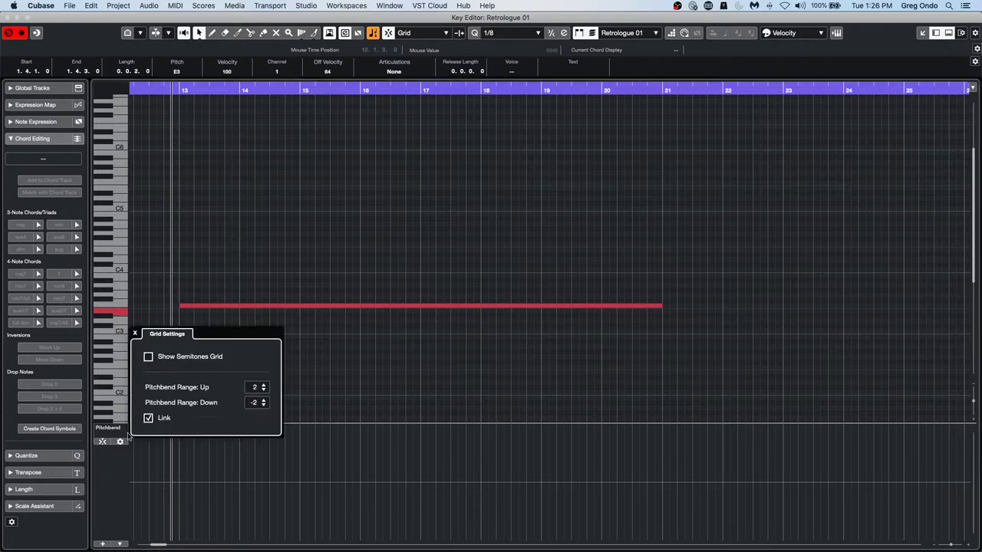
pyautogui.click(148, 357)
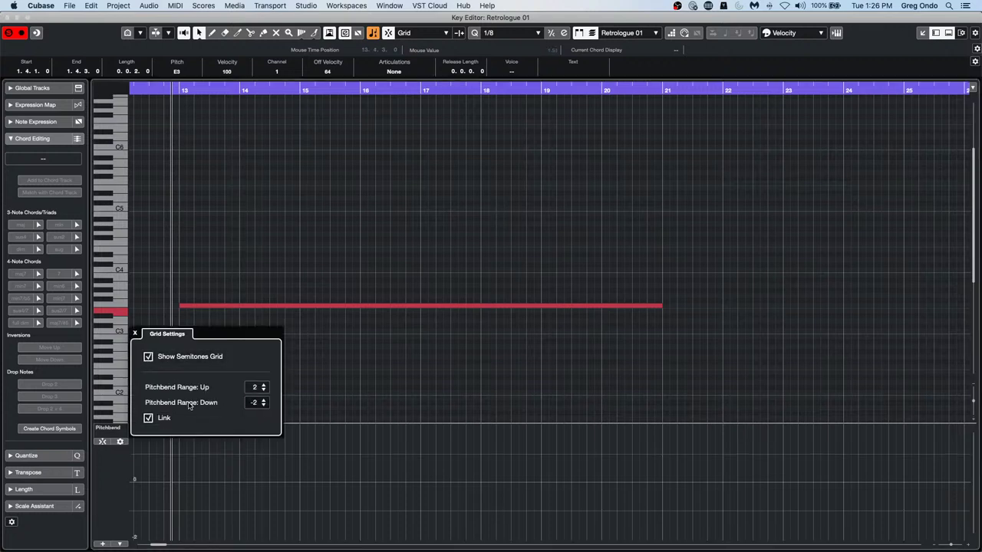
pyautogui.click(376, 464)
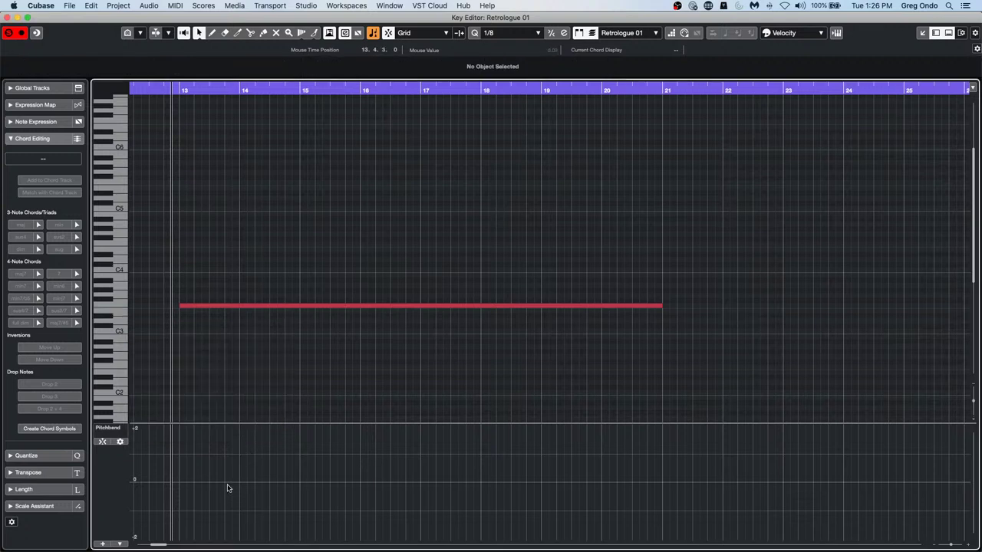
# Draw pitchbend points at 0 near bar 13 and 1.00 just before bar 14
pyautogui.rightClick(196, 482)
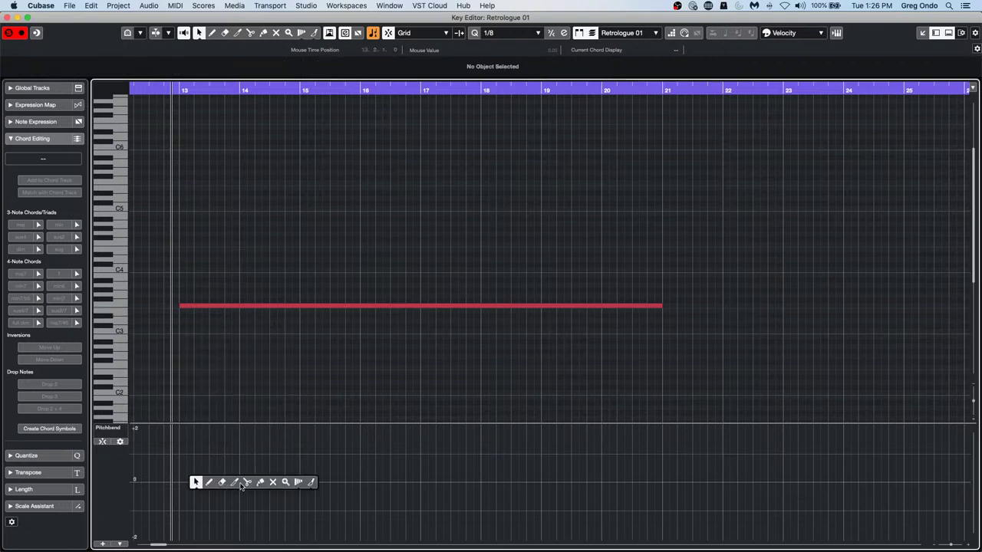
pyautogui.click(208, 482)
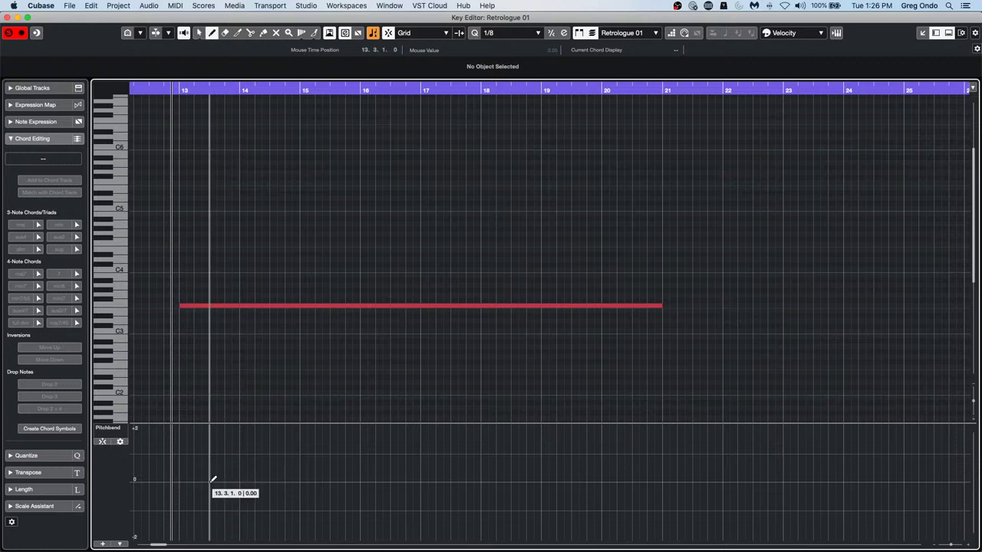
pyautogui.click(181, 480)
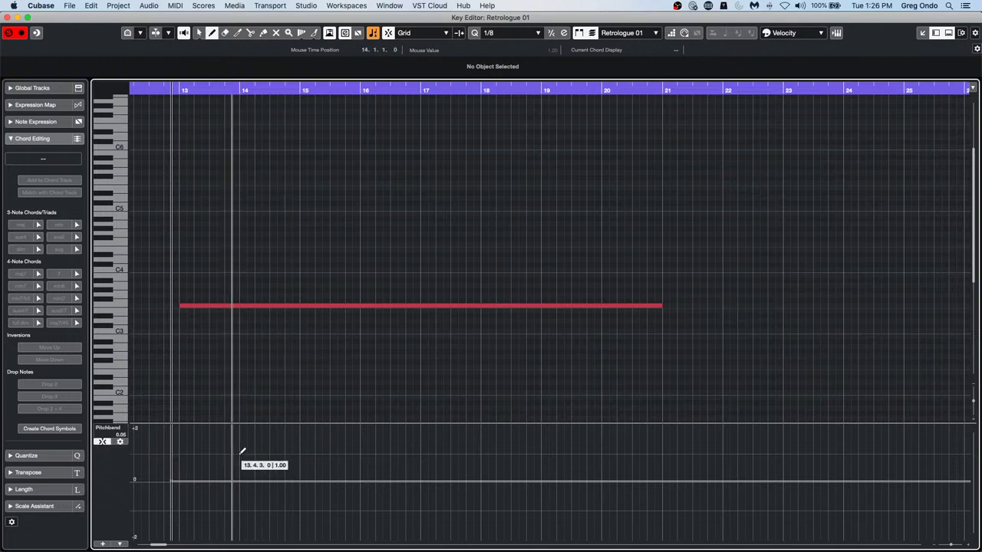
pyautogui.click(242, 453)
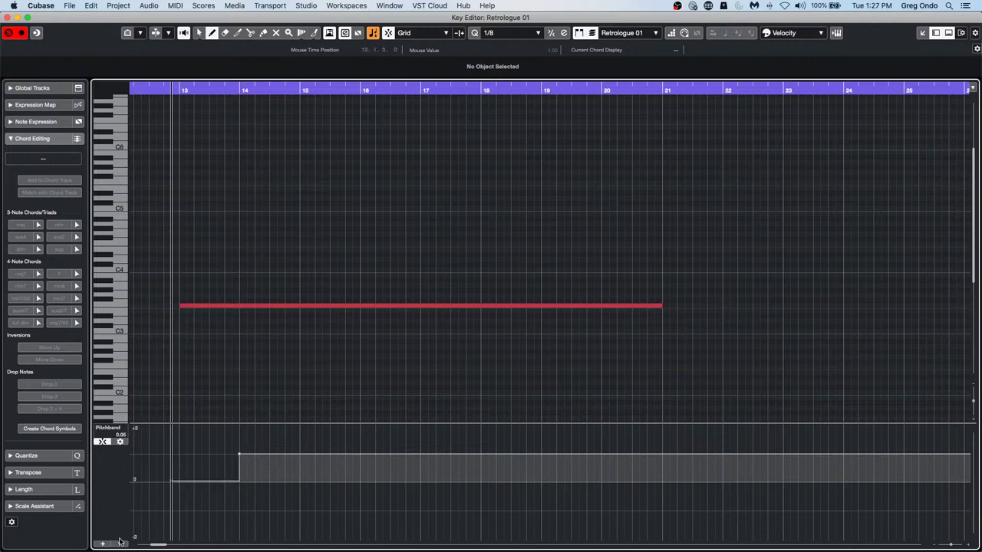
pyautogui.rightClick(114, 523)
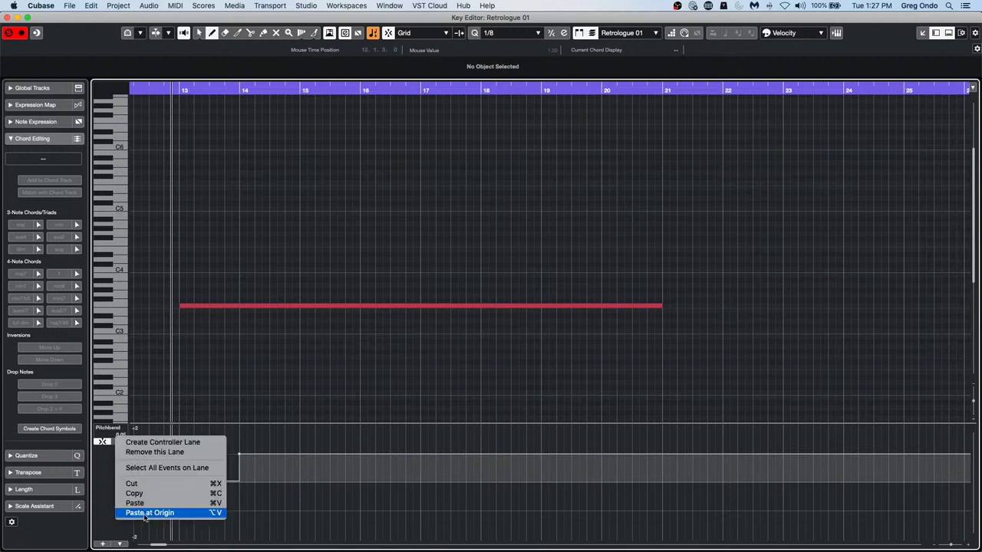
pyautogui.click(100, 470)
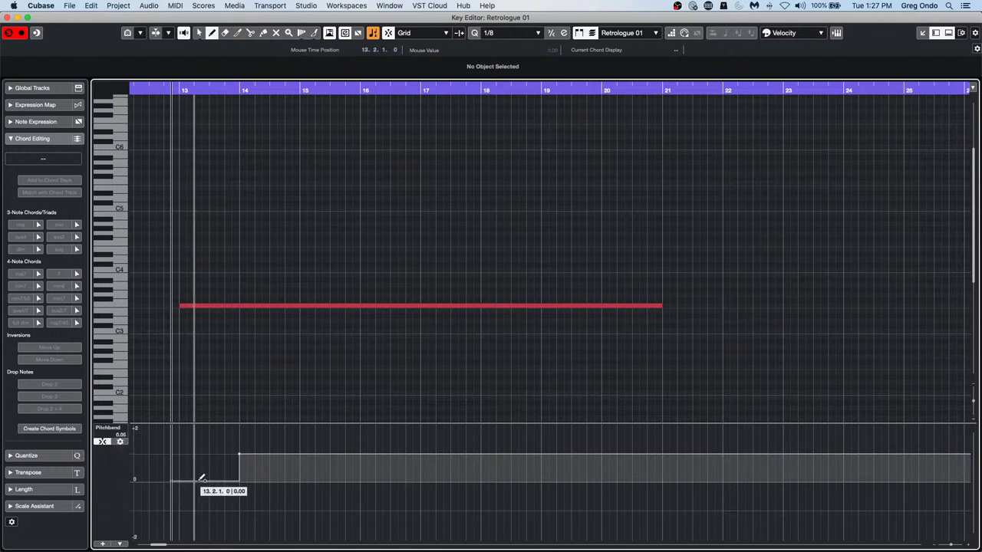
pyautogui.press('1')
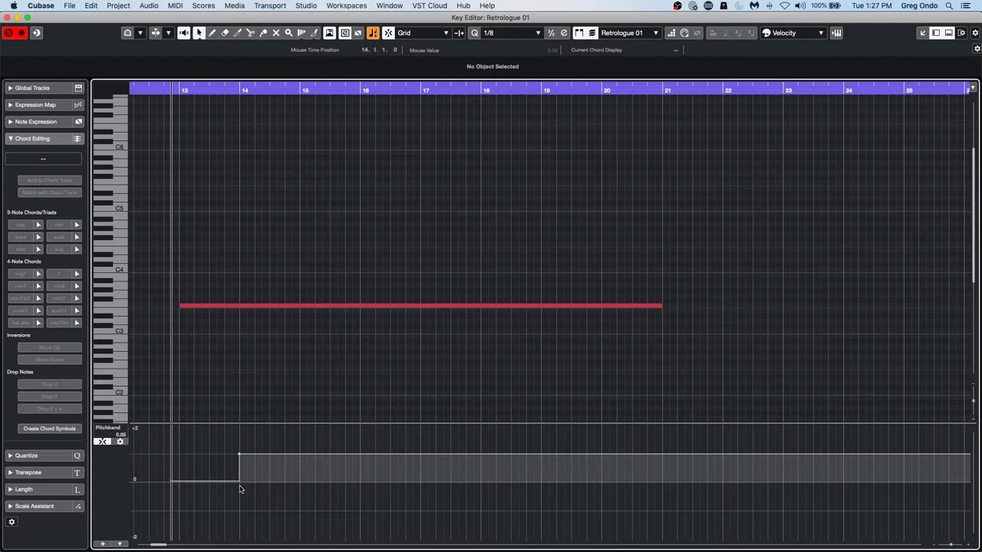
pyautogui.click(119, 442)
pyautogui.click(116, 452)
# Set Type of New Controller Events to Ramp and undo the pitchbend step at bar 14
pyautogui.rightClick(113, 478)
pyautogui.click(114, 479)
pyautogui.rightClick(115, 479)
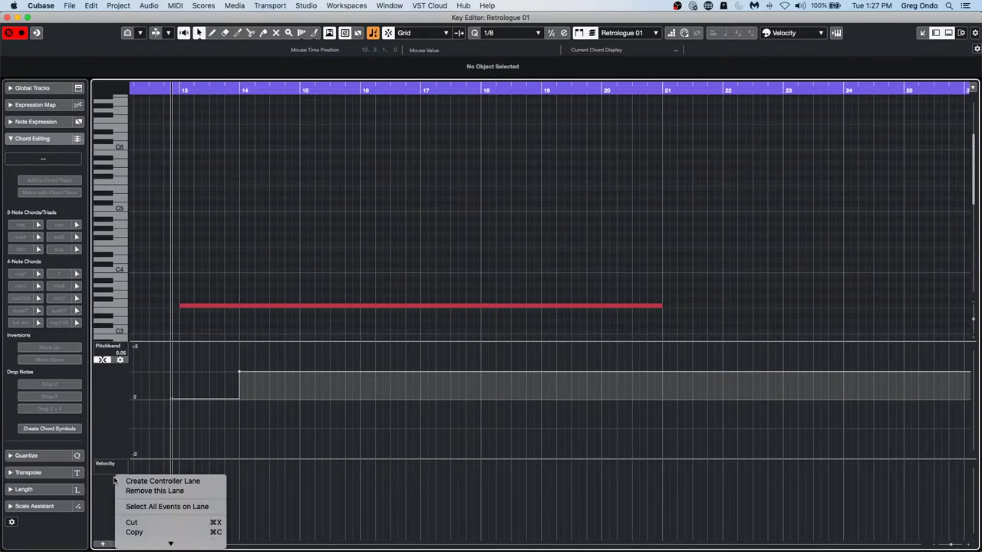
pyautogui.click(114, 480)
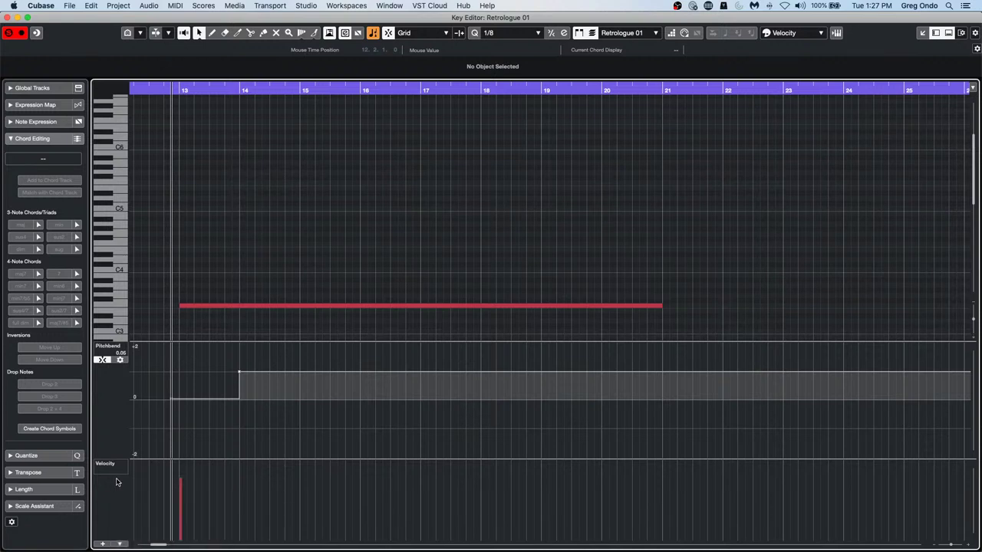
pyautogui.click(117, 545)
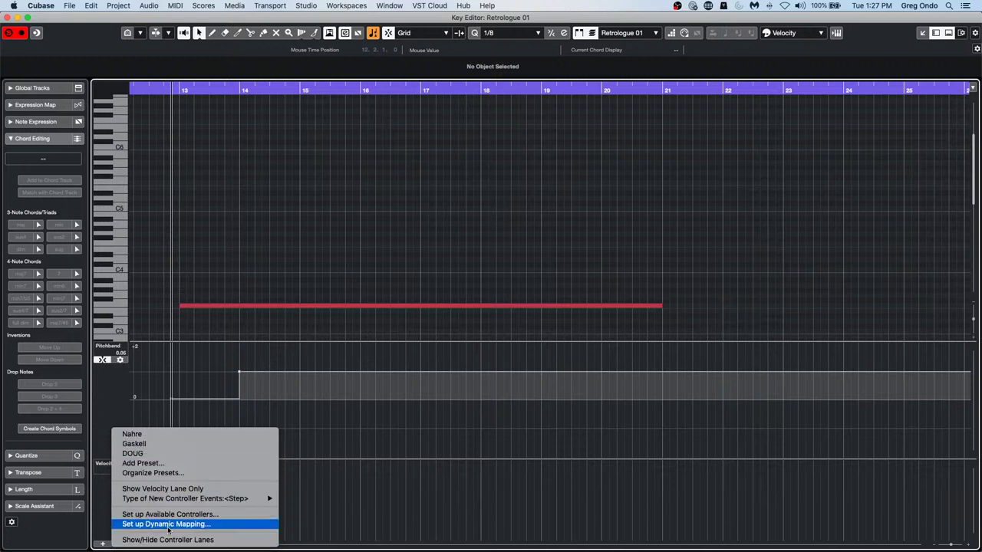
pyautogui.moveTo(187, 500)
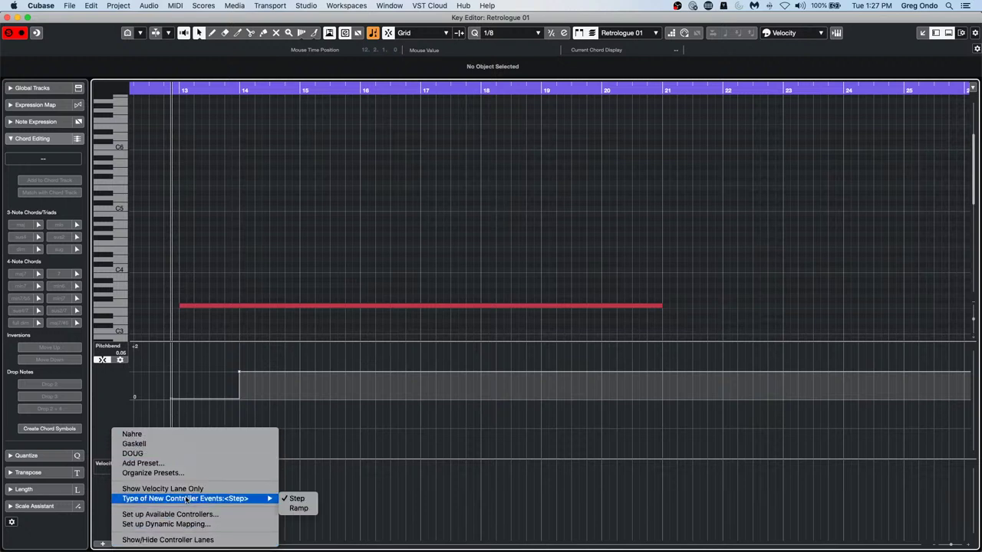
pyautogui.click(299, 508)
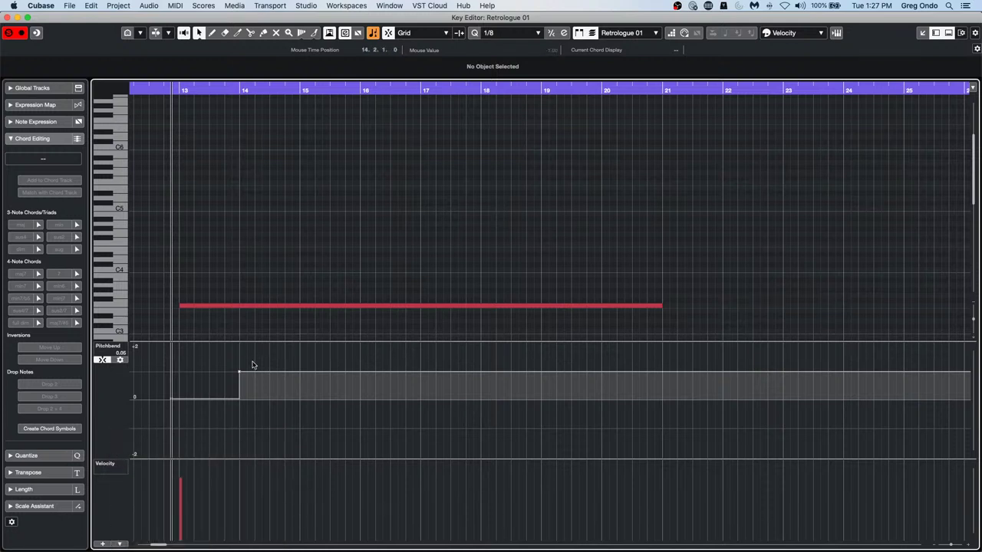
pyautogui.press('super+z')
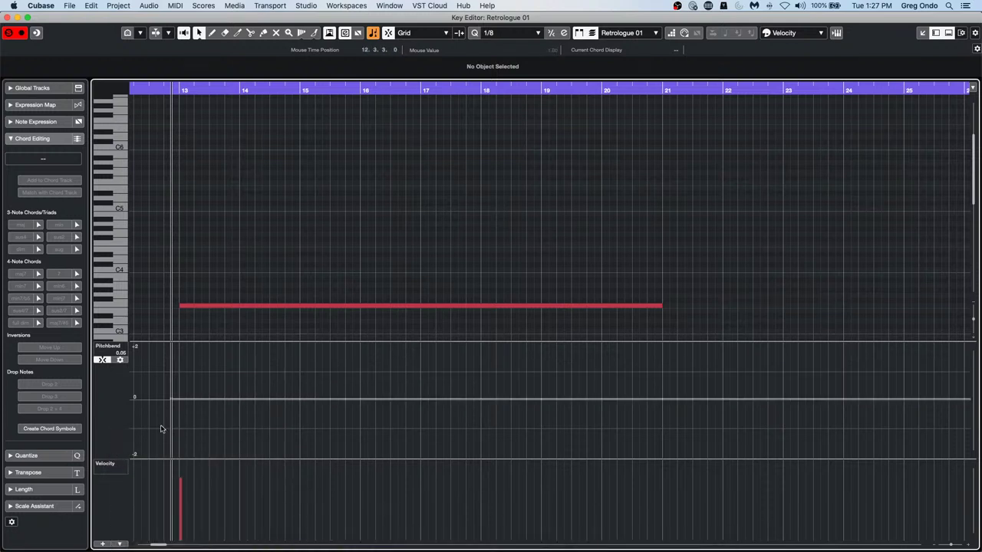
# Draw ramped pitchbend points: start near bar 14, +2 at bar 15, +1 at bar 19, 0 after
pyautogui.rightClick(253, 368)
pyautogui.click(265, 366)
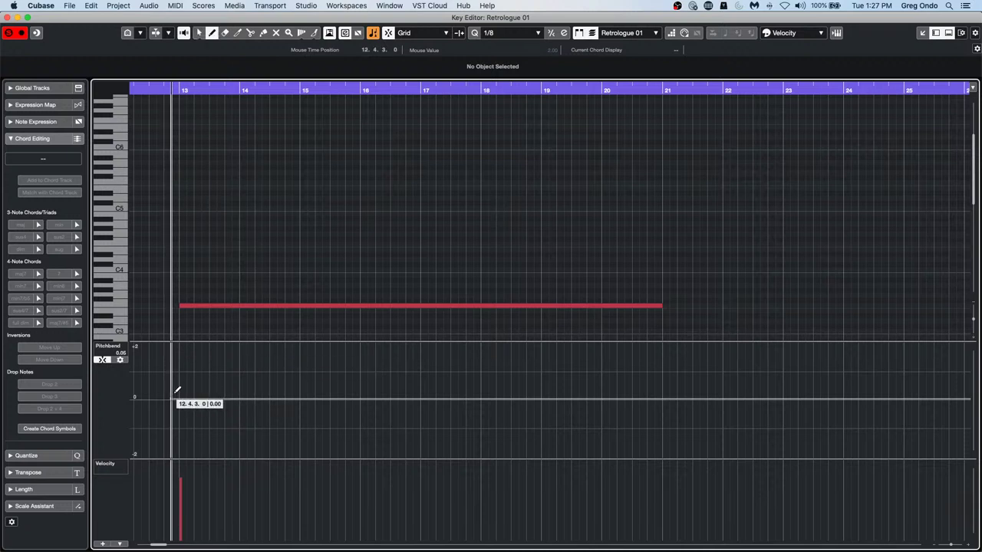
pyautogui.click(240, 372)
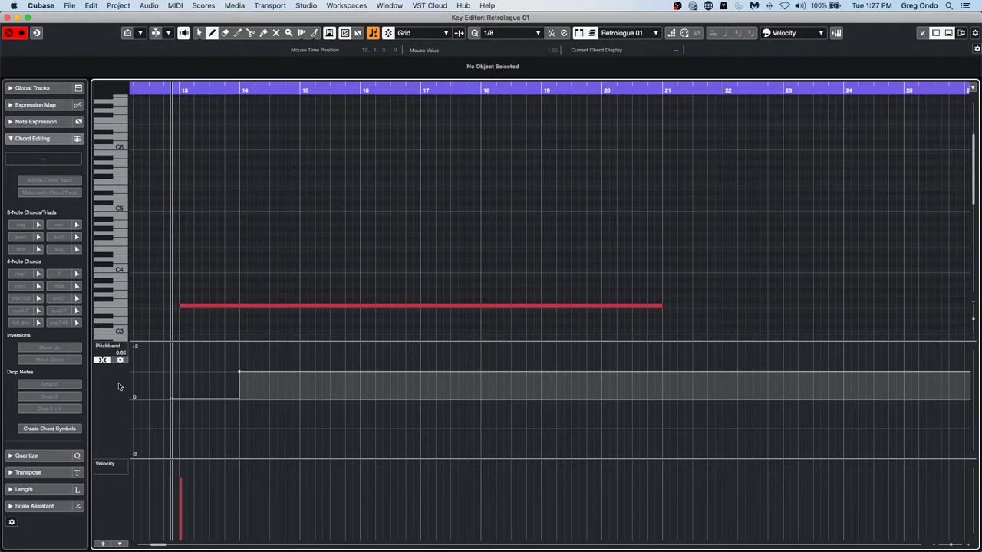
pyautogui.click(305, 343)
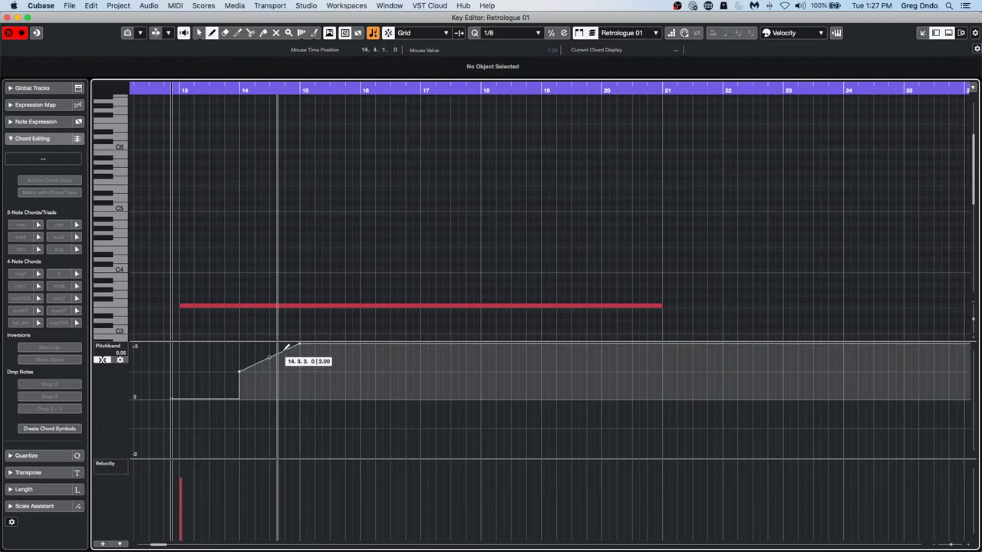
pyautogui.click(544, 372)
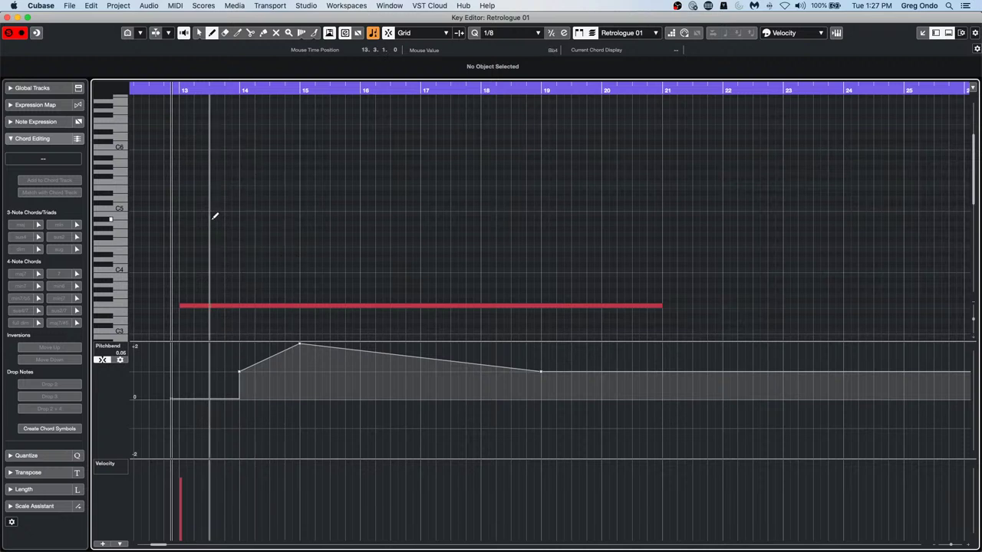
pyautogui.moveTo(164, 88); pyautogui.dragTo(149, 89)
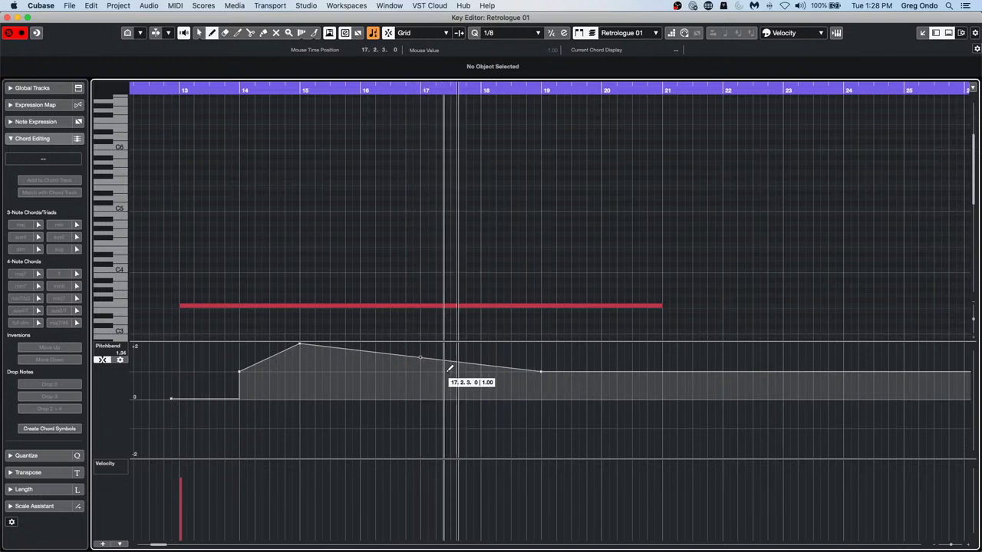
pyautogui.click(419, 358)
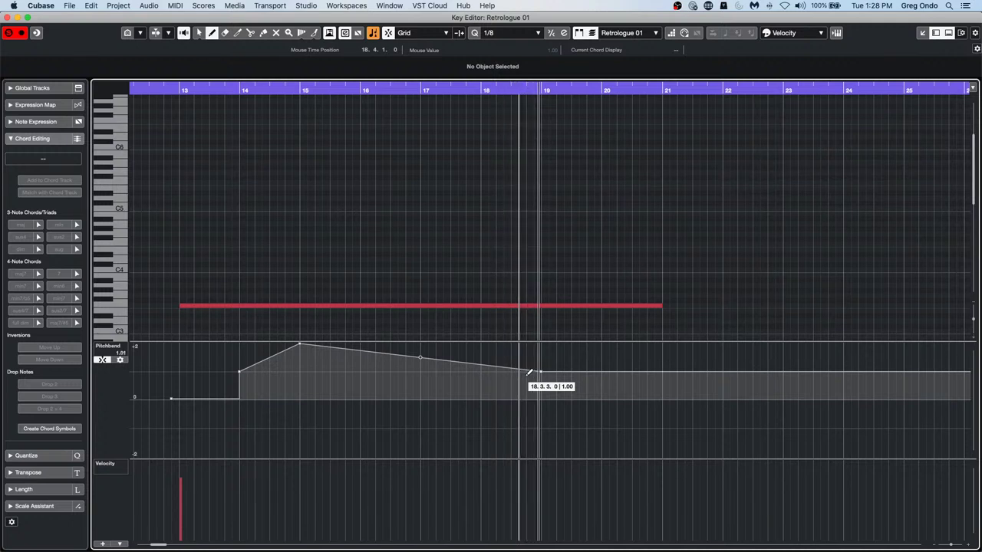
pyautogui.click(593, 400)
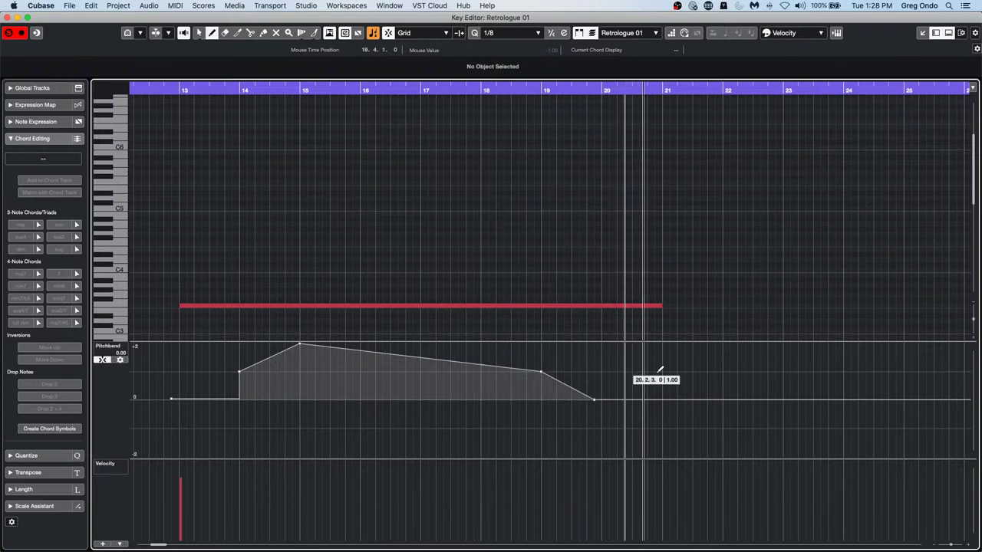
pyautogui.click(121, 360)
# Scroll the linked Pitchbend Range Up to 12 so Down follows to -12
pyautogui.scroll(3, 263, 418)
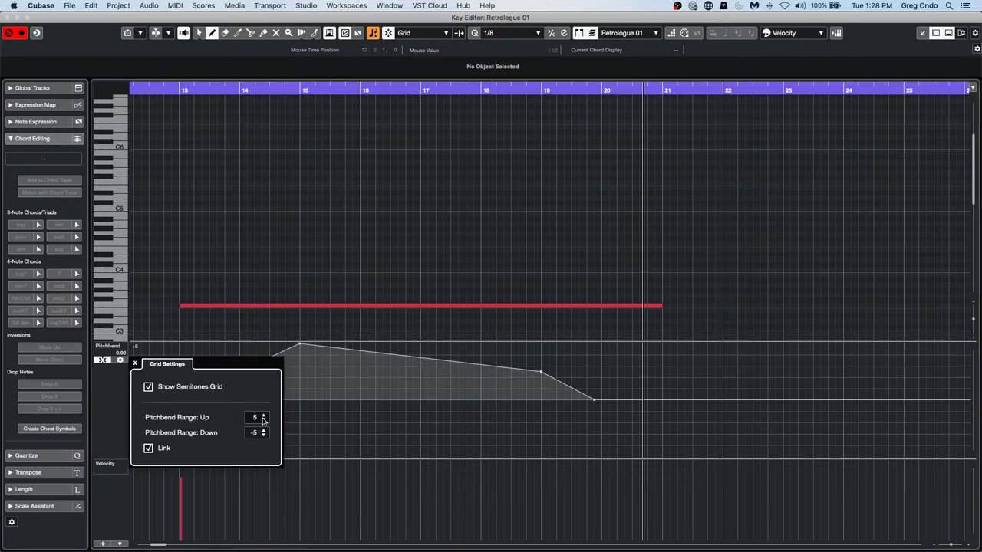
pyautogui.scroll(7, 263, 420)
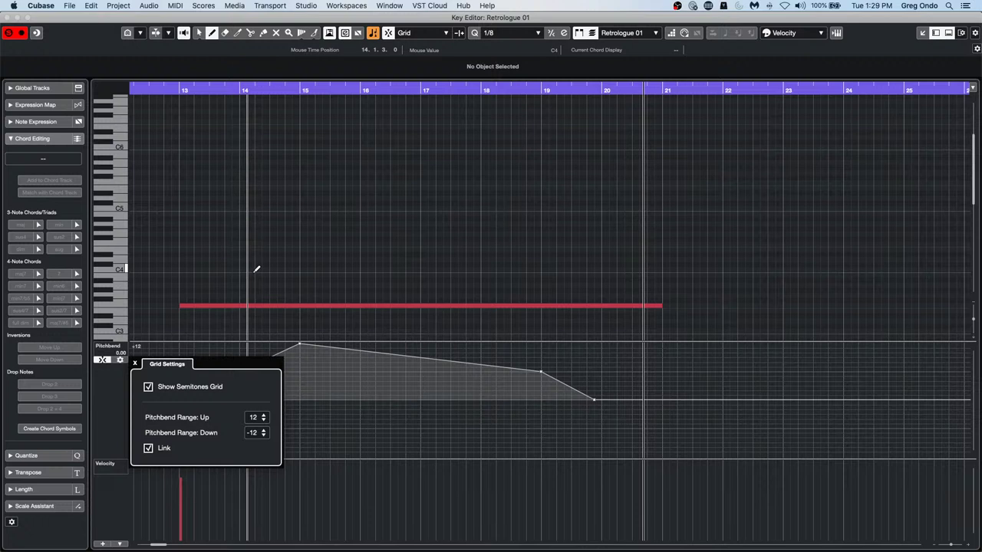
# Draw four notes between bars 15 and 19, including a long high note from bar 15 to 18
pyautogui.click(318, 276)
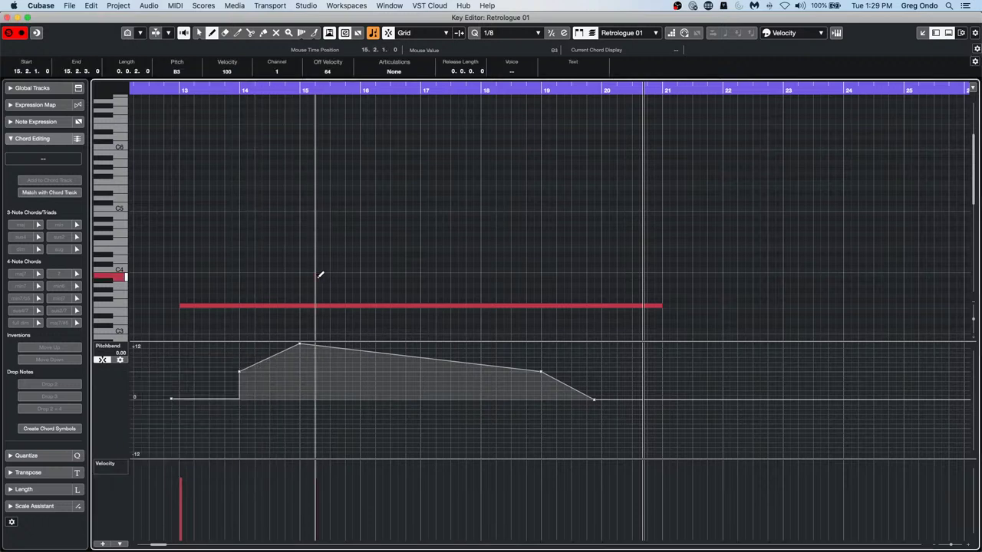
pyautogui.moveTo(311, 276)
pyautogui.mouseDown()
pyautogui.moveTo(408, 276)
pyautogui.moveTo(448, 249)
pyautogui.moveTo(495, 280)
pyautogui.moveTo(616, 290)
pyautogui.mouseUp()
pyautogui.moveTo(537, 228); pyautogui.dragTo(556, 229)
pyautogui.moveTo(491, 182); pyautogui.dragTo(532, 182)
pyautogui.moveTo(324, 158); pyautogui.dragTo(495, 158)
pyautogui.press('1')
# Inspect the D4 note's Note Expression, then delete it and the note starting at bar 15
pyautogui.click(417, 197)
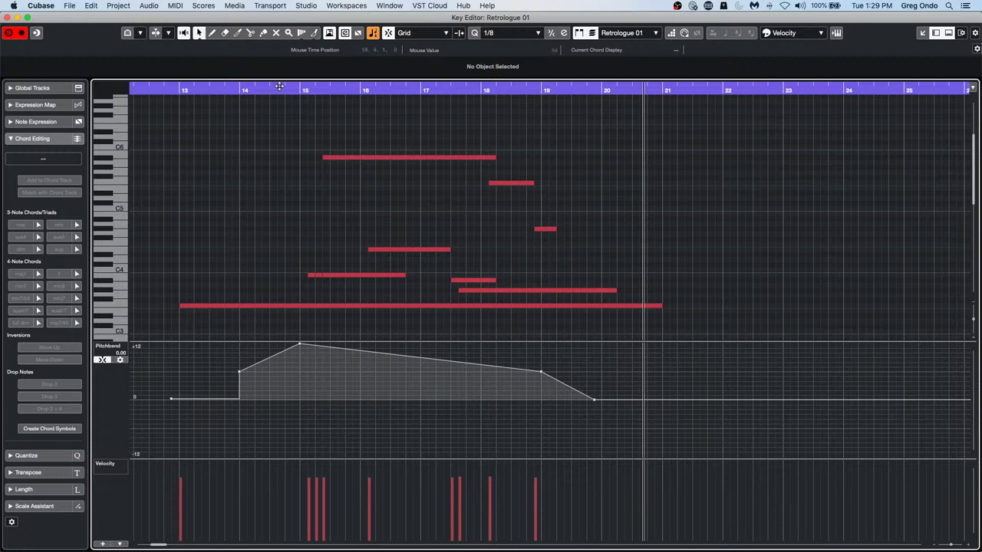
pyautogui.click(409, 251)
pyautogui.doubleClick(410, 251)
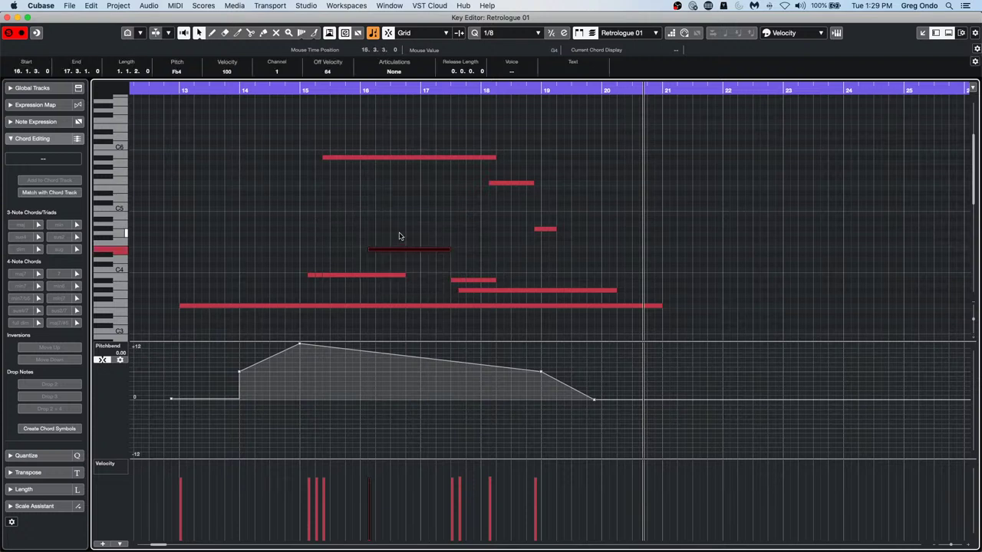
pyautogui.click(319, 224)
pyautogui.click(312, 208)
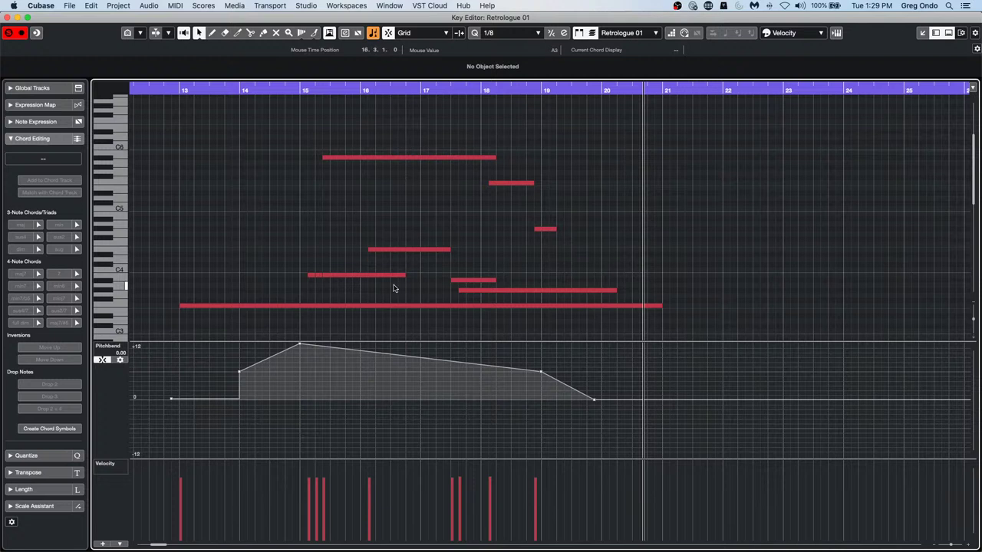
pyautogui.click(410, 250)
pyautogui.press('Delete')
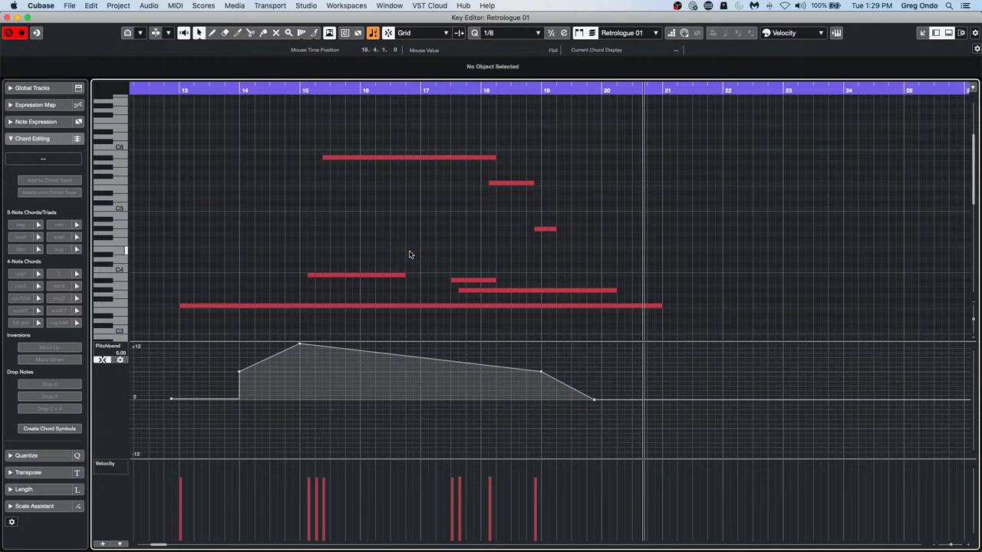
pyautogui.click(366, 275)
pyautogui.press('Delete')
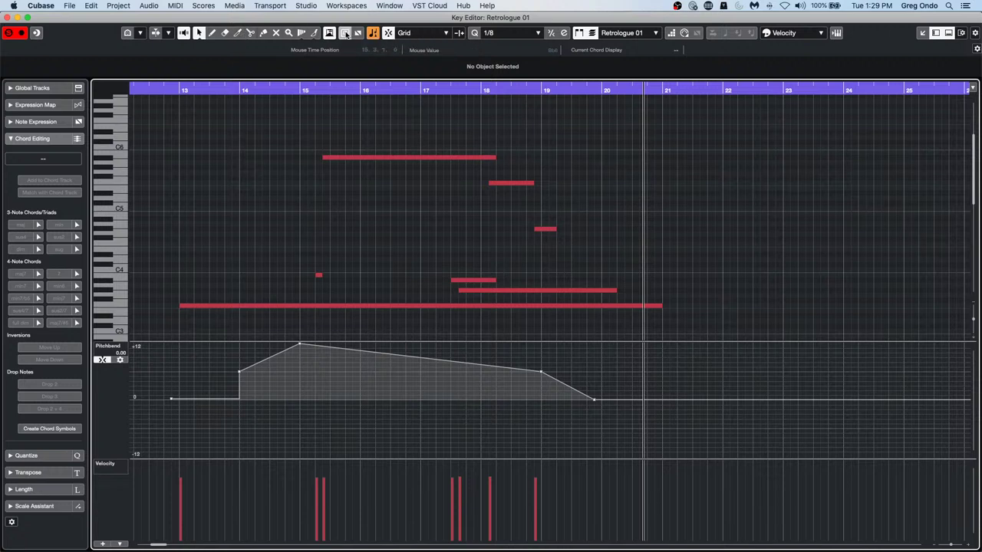
# Add a modulation point to the long high note and delete the short note near bar 18
pyautogui.doubleClick(414, 158)
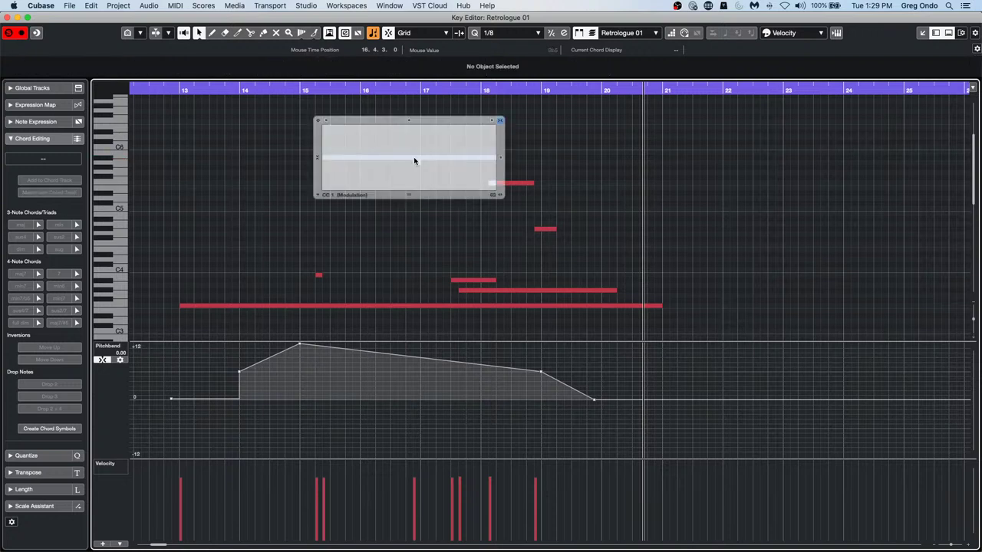
pyautogui.click(414, 160)
pyautogui.click(344, 107)
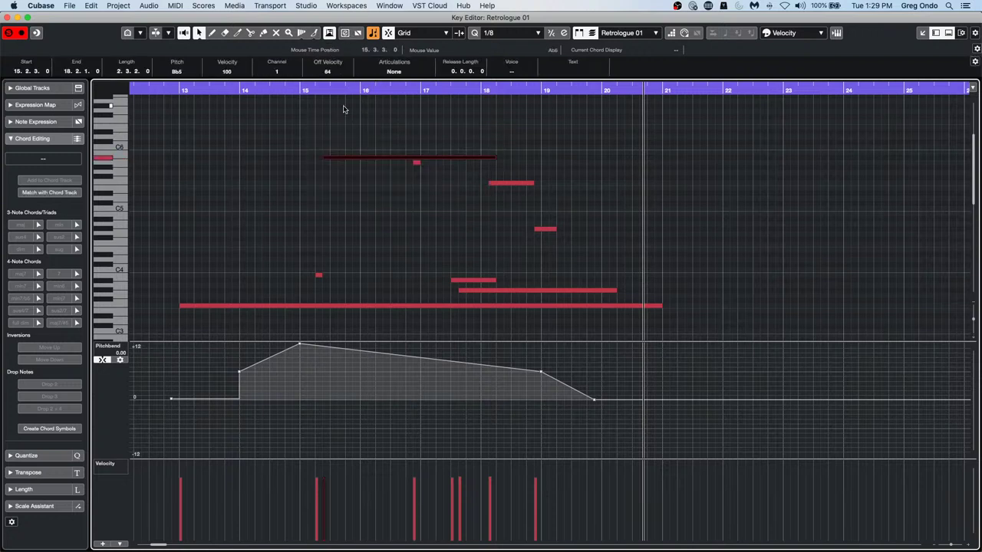
pyautogui.click(418, 167)
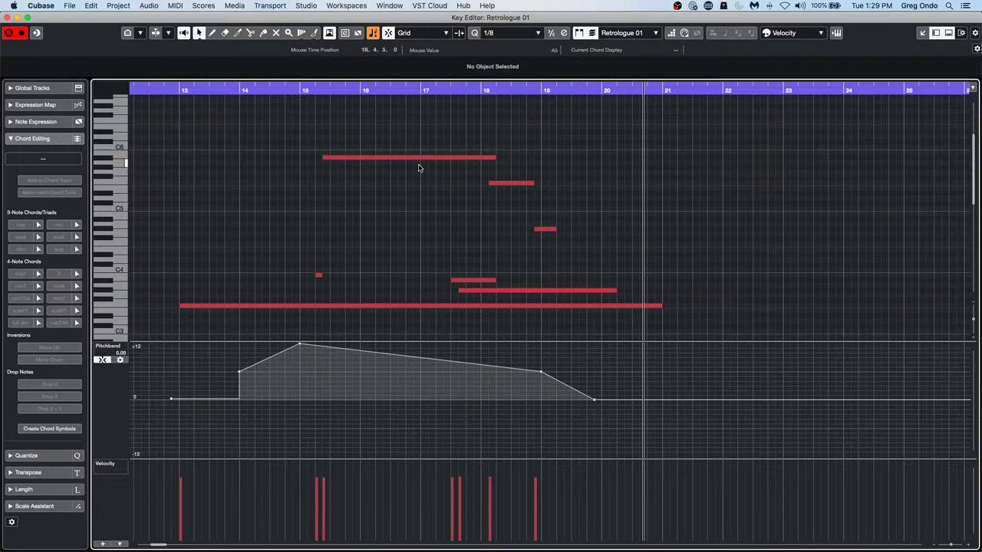
pyautogui.click(503, 183)
pyautogui.press('Delete')
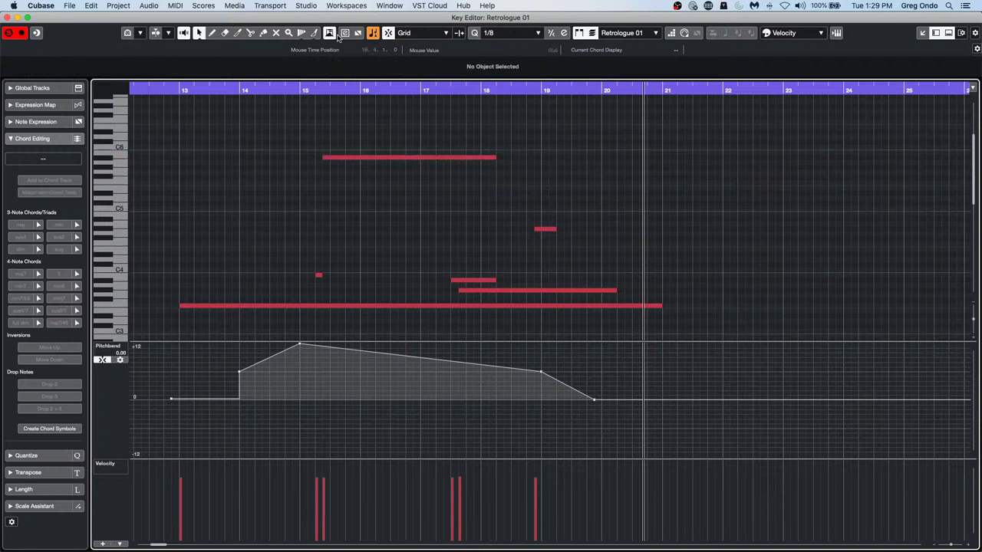
pyautogui.click(341, 36)
pyautogui.click(374, 159)
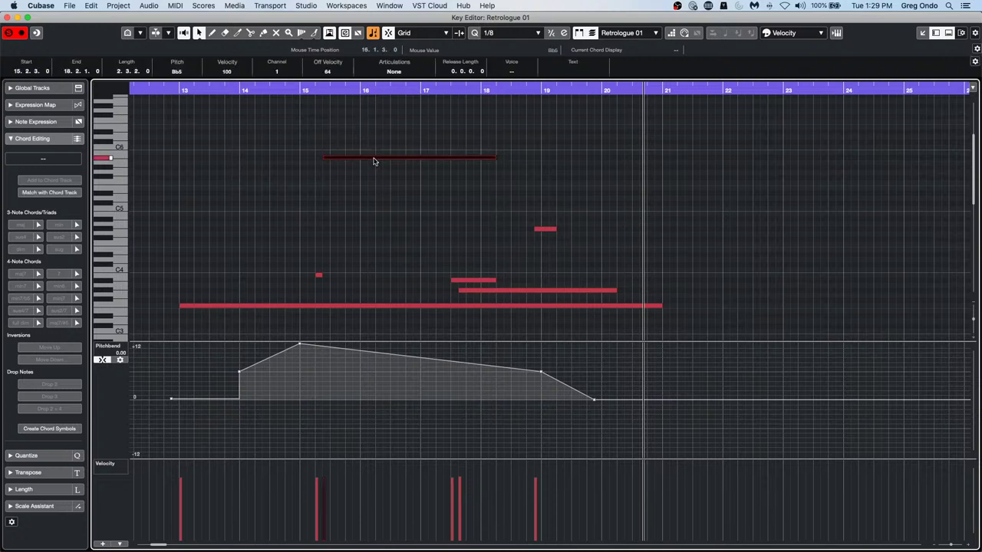
pyautogui.doubleClick(374, 160)
pyautogui.click(276, 154)
# Close the Key Editor to return to the project with the Retrologue 01 part
pyautogui.click(8, 17)
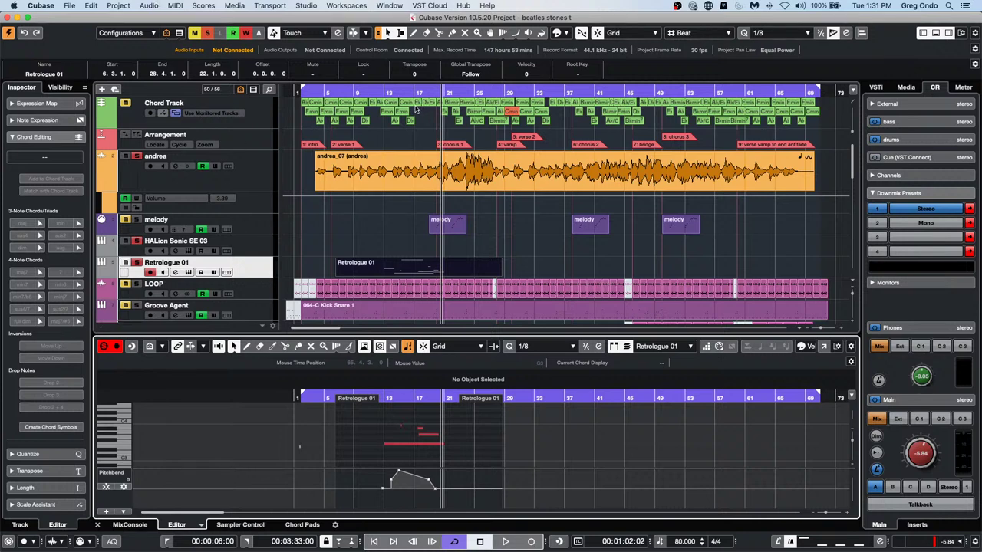
# Cancel the new-project Hub, then open and activate the recent project jump off.cpr
pyautogui.click(70, 6)
pyautogui.click(77, 19)
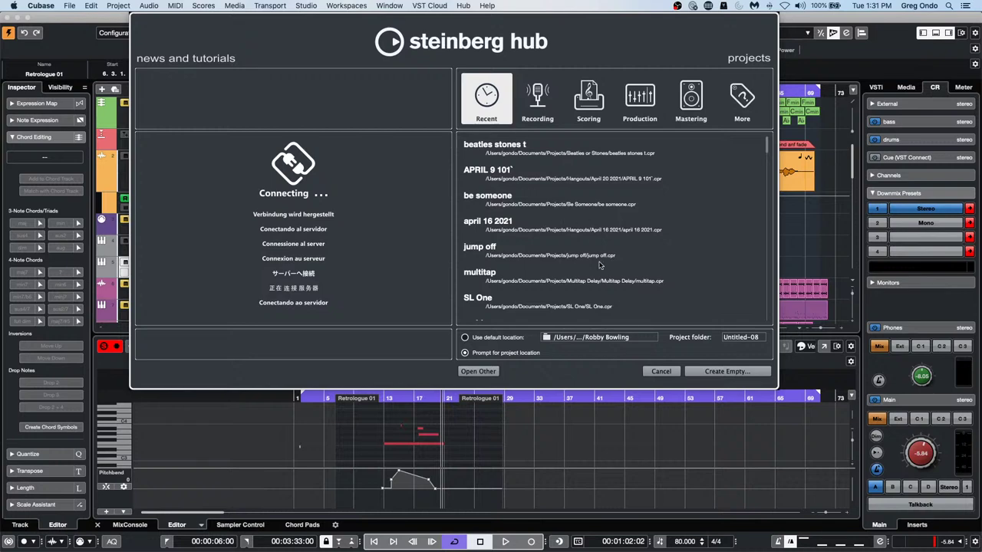
pyautogui.click(650, 371)
pyautogui.click(76, 5)
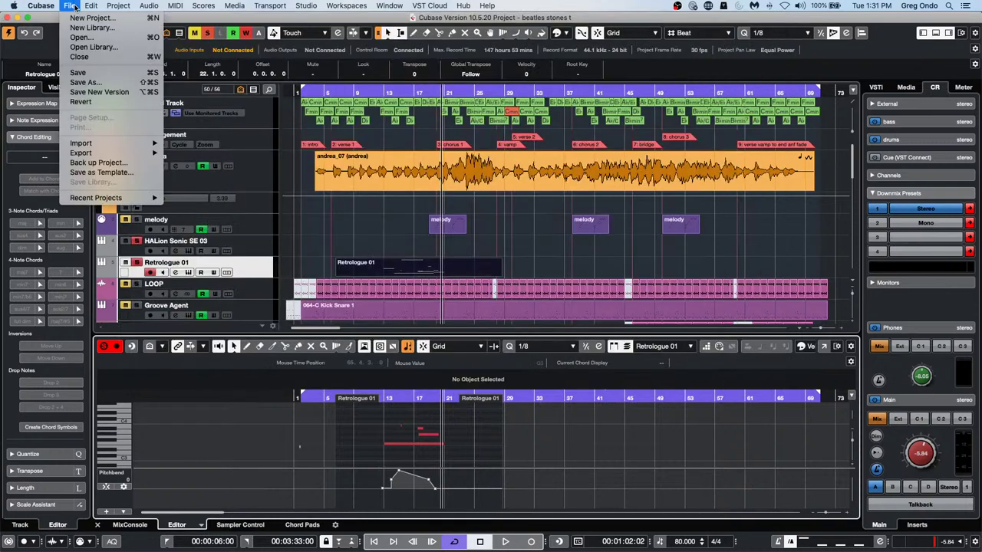
pyautogui.moveTo(83, 201)
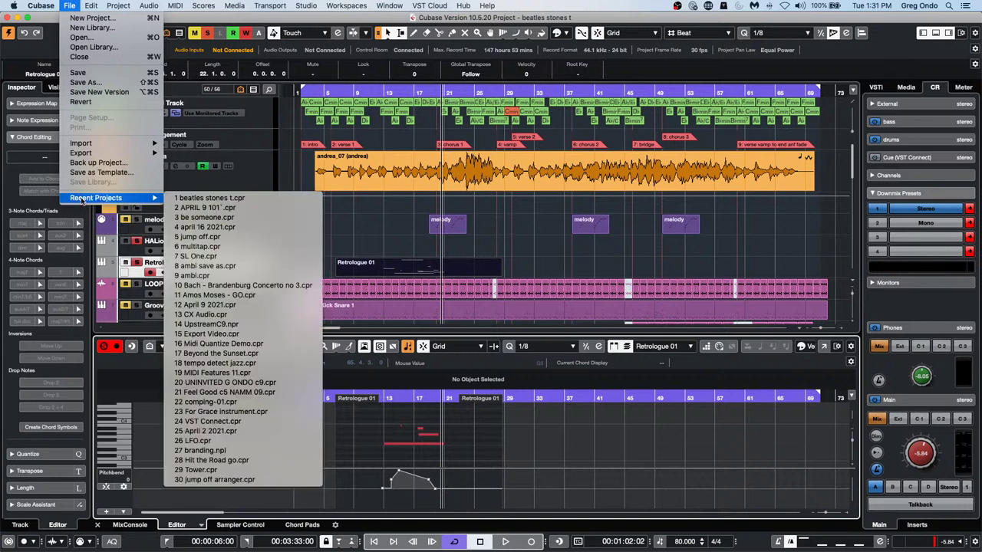
pyautogui.click(272, 238)
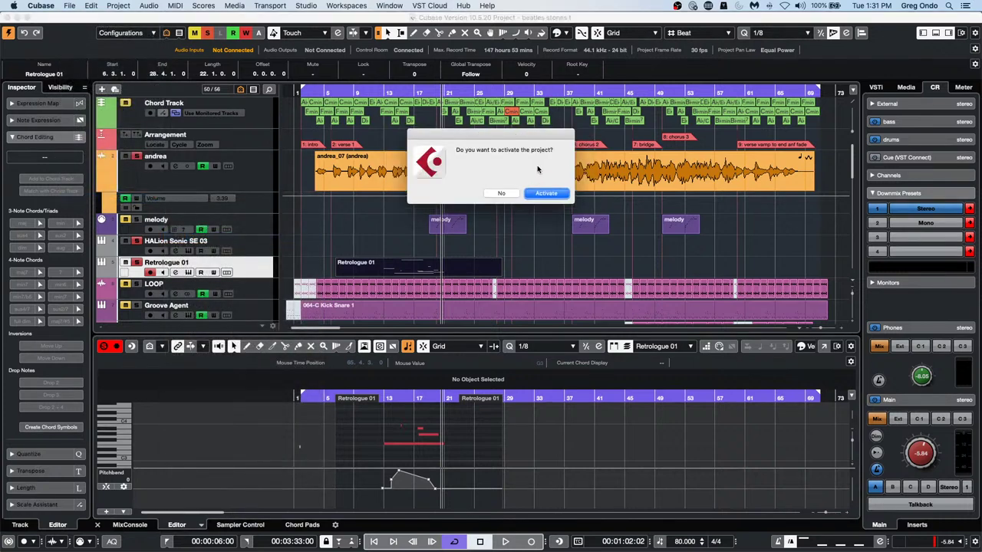
pyautogui.click(549, 193)
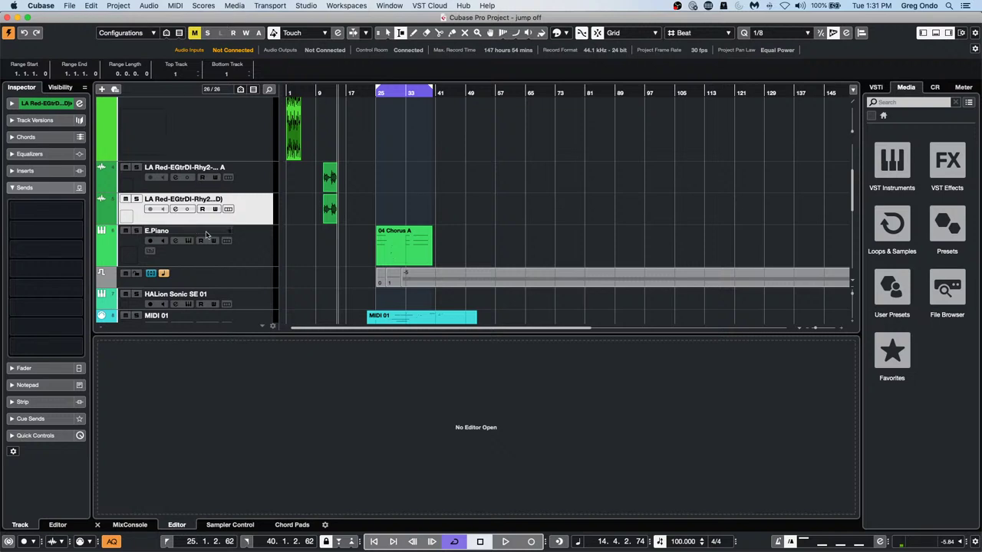
# Select the E.Piano track and show its Chord Pads (C, Dmin, Emin, F, G7, Amin)
pyautogui.click(246, 255)
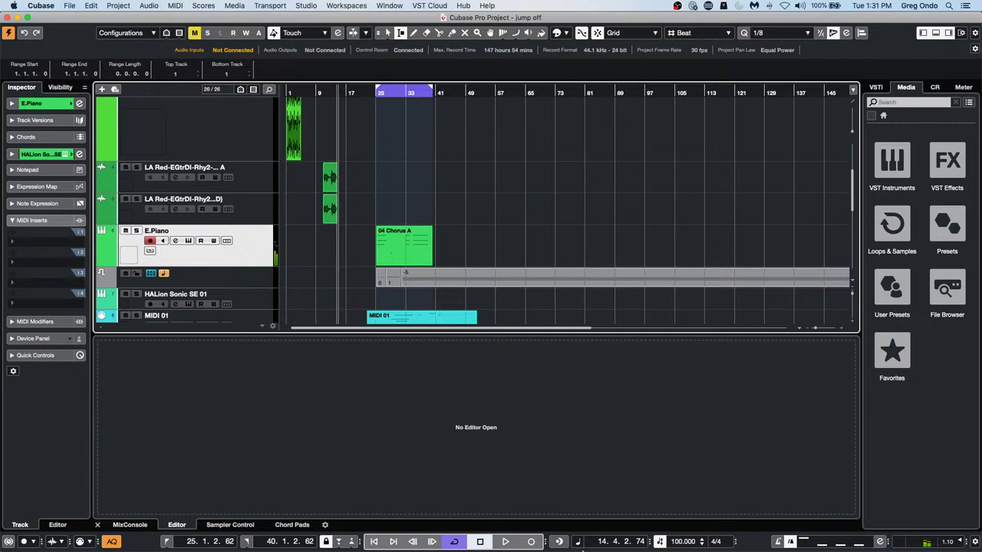
pyautogui.click(293, 525)
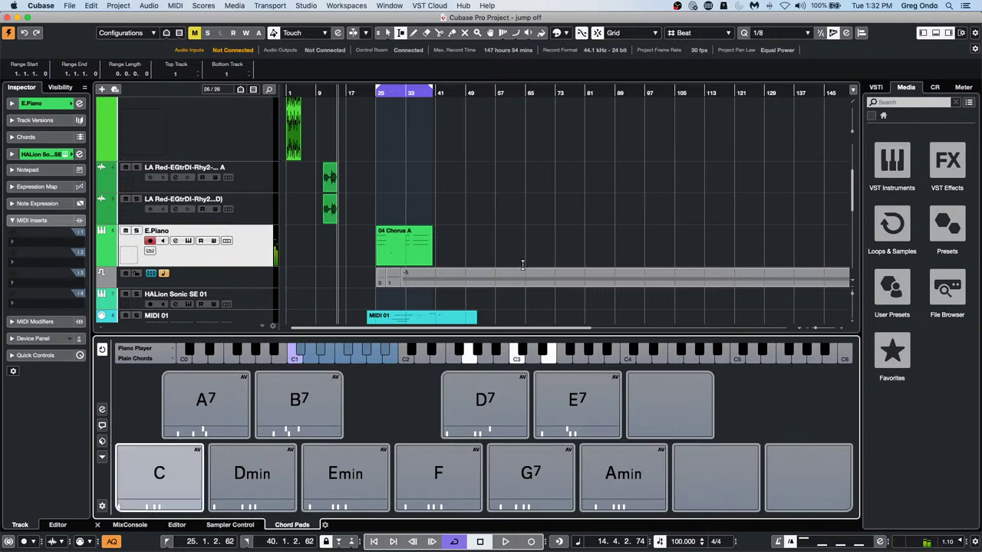
# Solo E.Piano and record a short C-chord pad part just after bar 57
pyautogui.click(136, 231)
pyautogui.click(491, 92)
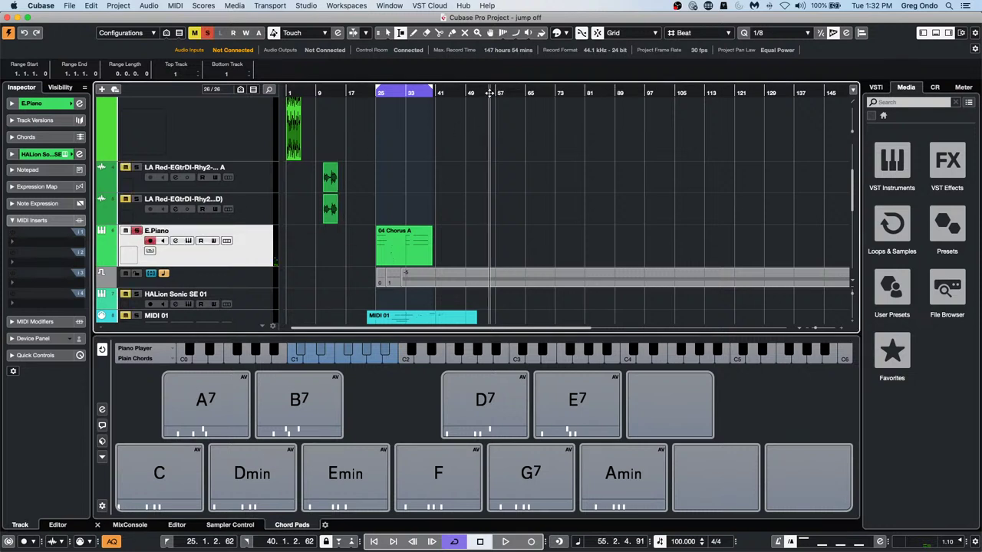
pyautogui.click(506, 542)
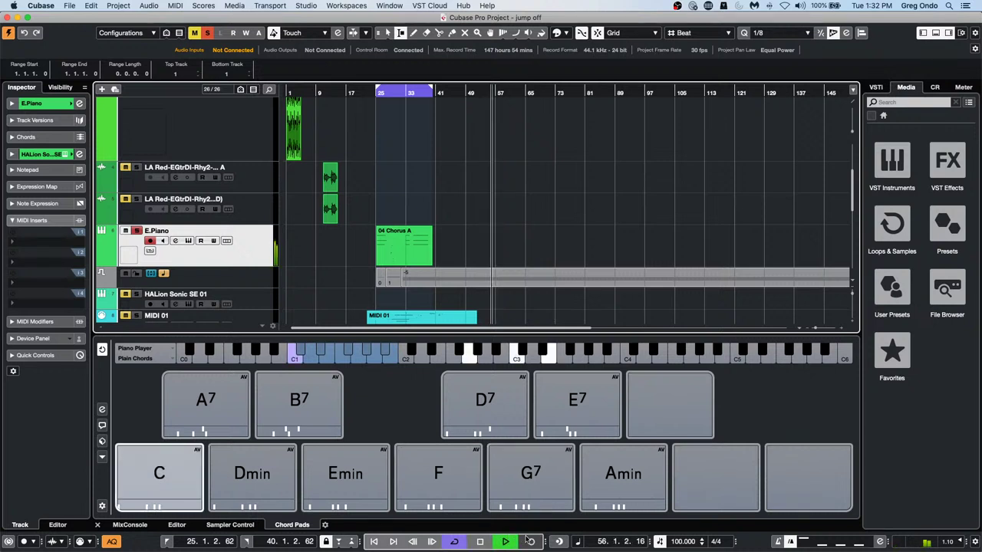
pyautogui.click(533, 541)
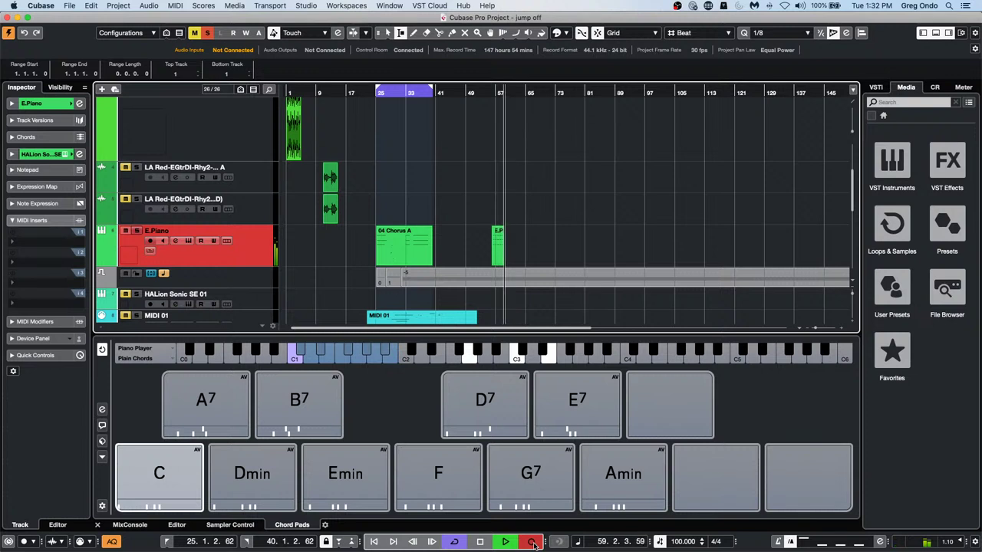
pyautogui.click(533, 542)
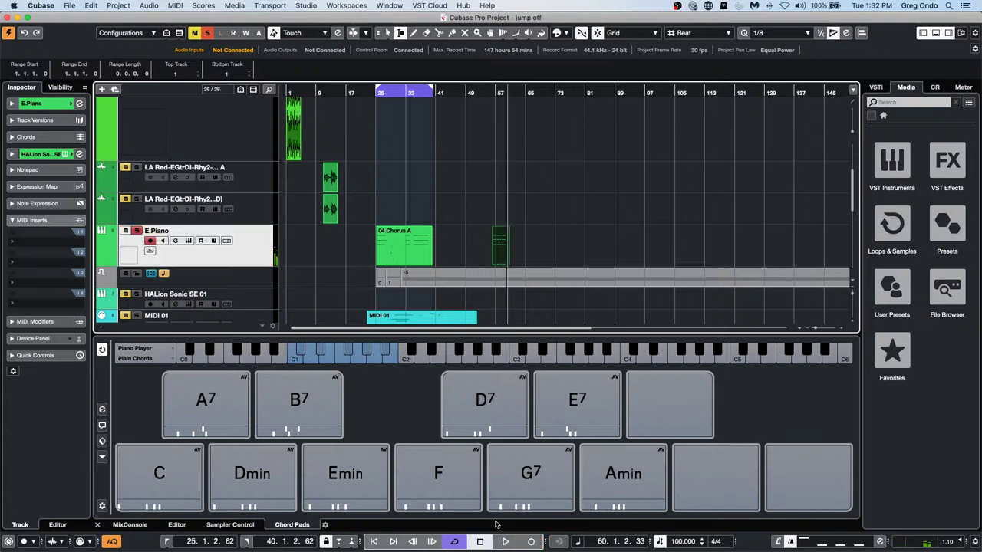
pyautogui.click(116, 478)
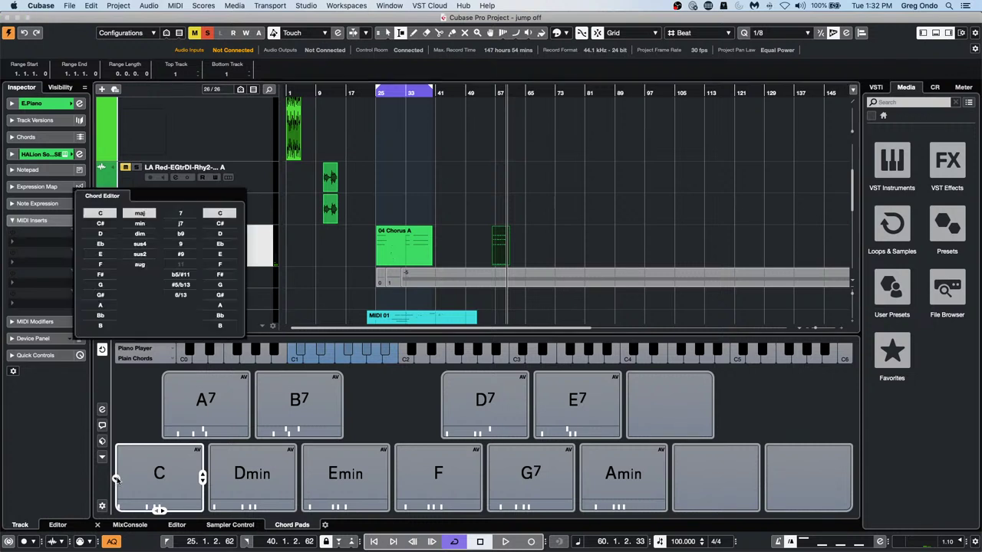
# Change the first chord pad from C to Gmin7
pyautogui.click(111, 285)
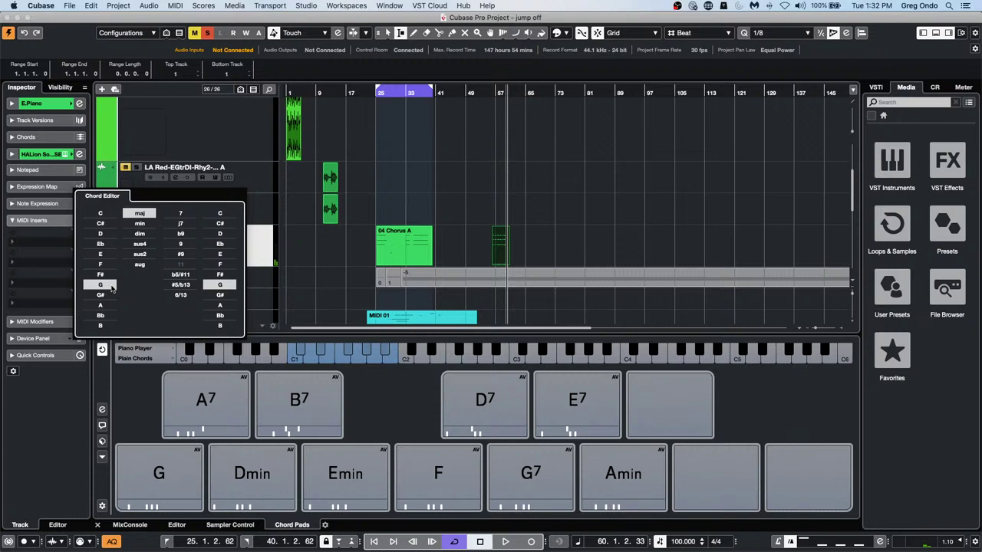
pyautogui.click(140, 223)
pyautogui.click(175, 214)
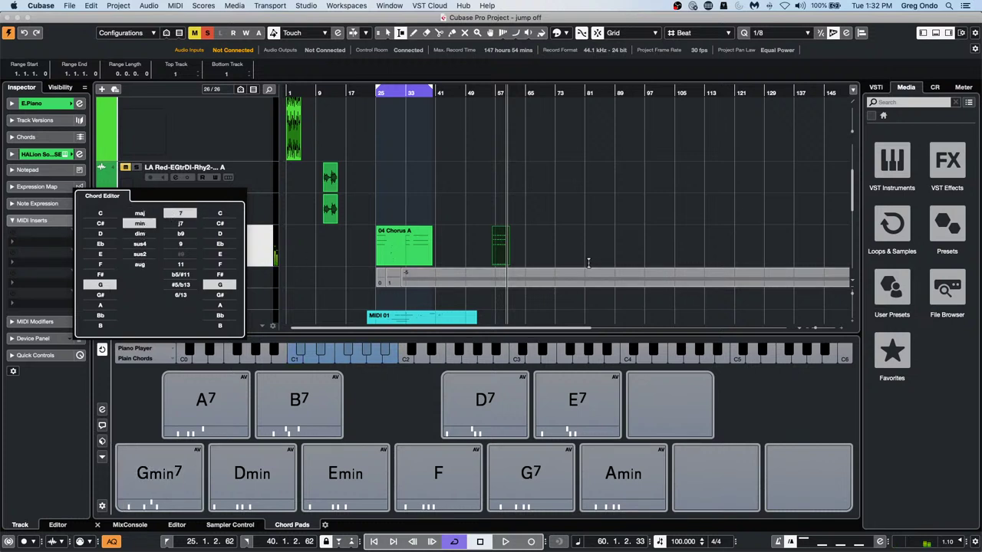
# Erase the short part recorded near bar 57 with the Erase tool
pyautogui.rightClick(525, 251)
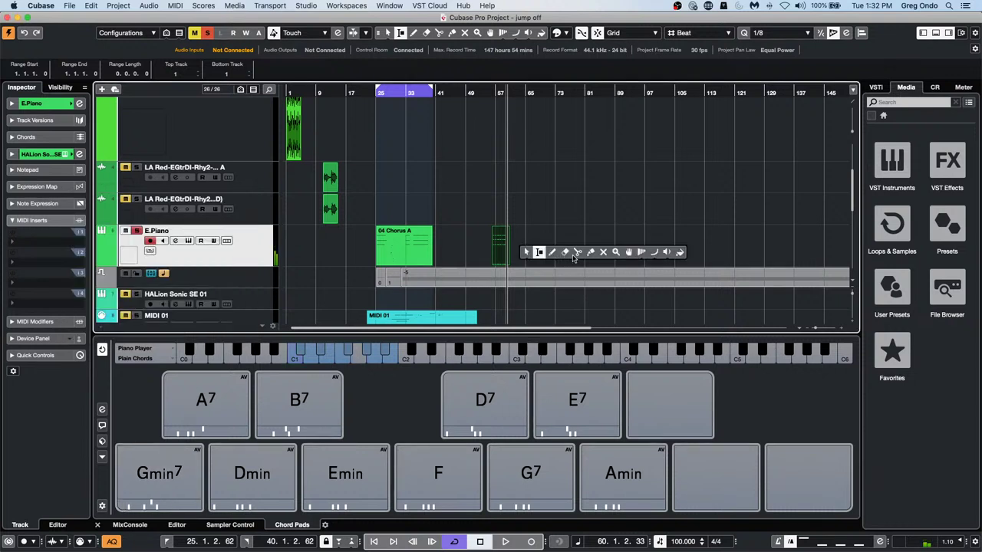
pyautogui.click(566, 253)
pyautogui.click(506, 245)
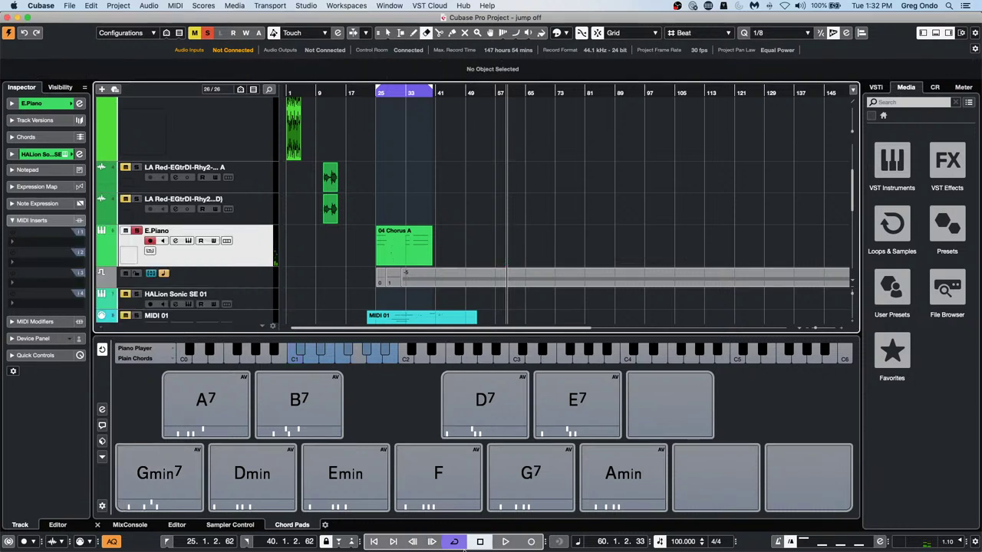
pyautogui.click(505, 541)
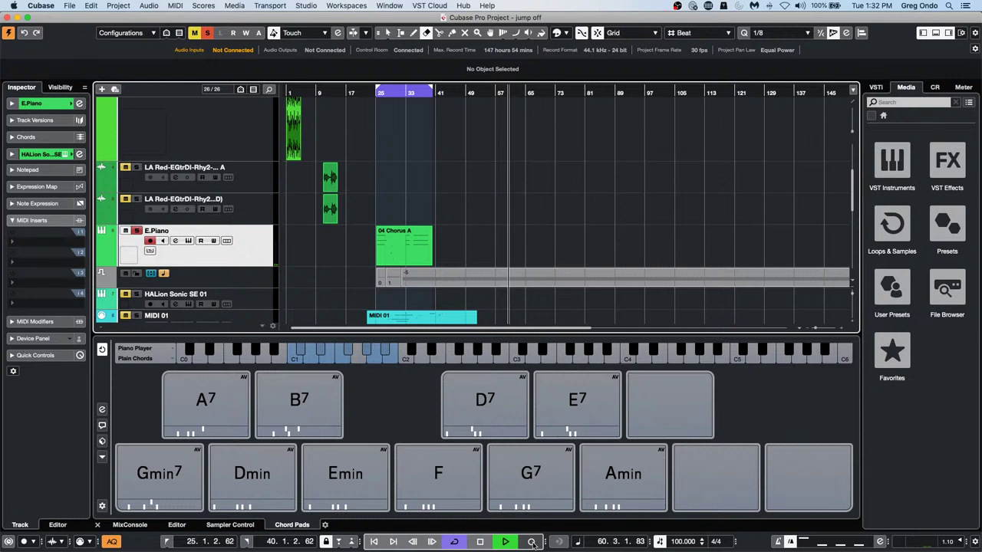
# Record a Gmin7 chord part on E.Piano over bars 60–66 and open it in the Key Editor
pyautogui.click(532, 542)
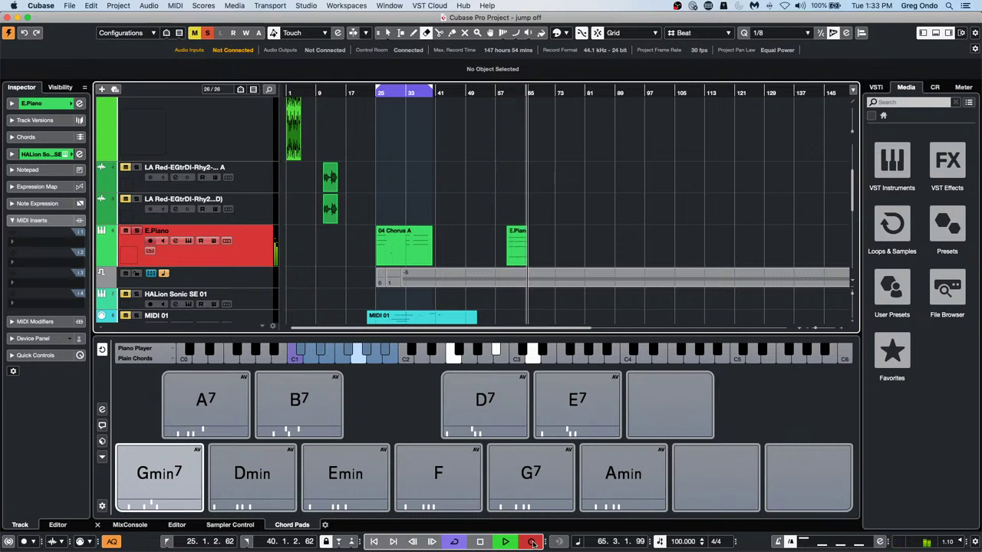
pyautogui.click(532, 542)
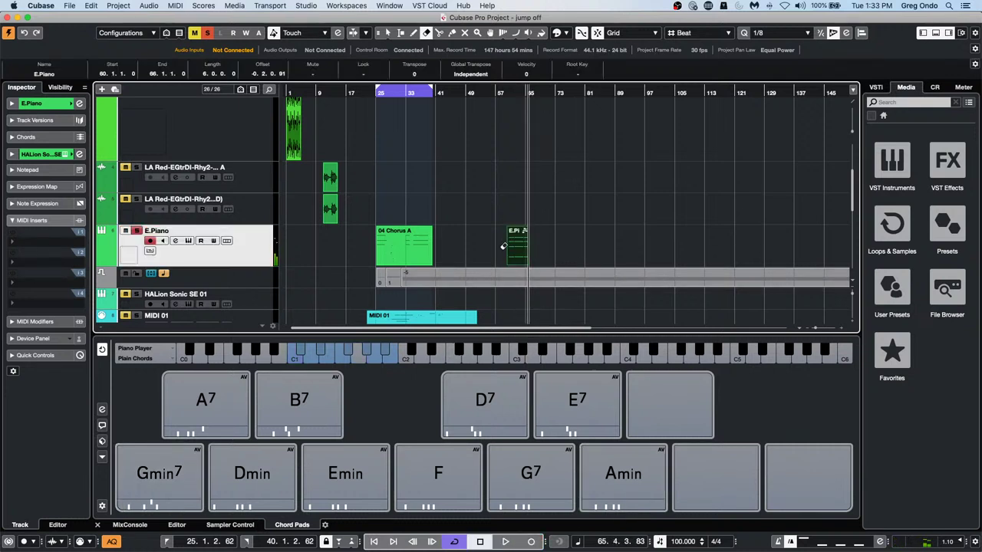
pyautogui.rightClick(526, 247)
pyautogui.click(531, 249)
pyautogui.doubleClick(523, 250)
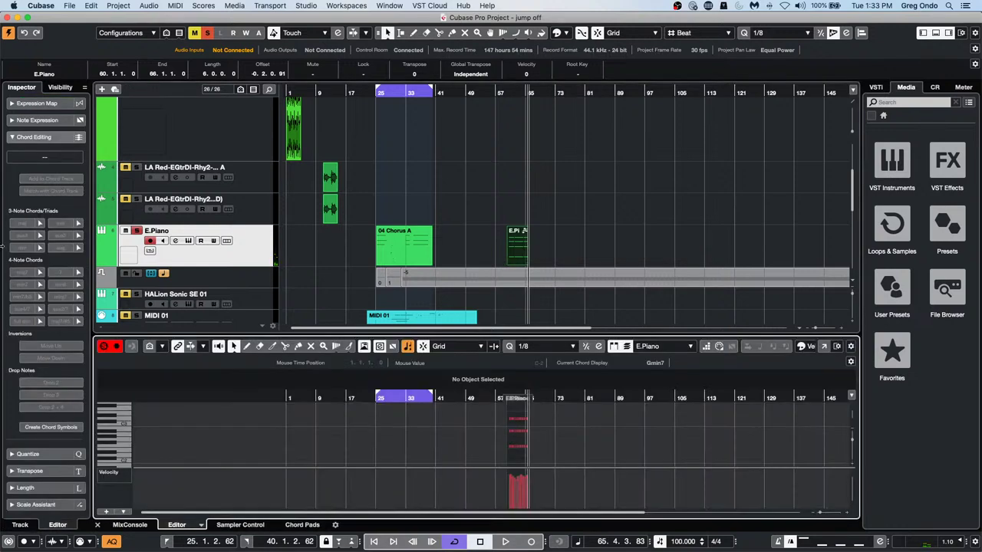
pyautogui.click(824, 348)
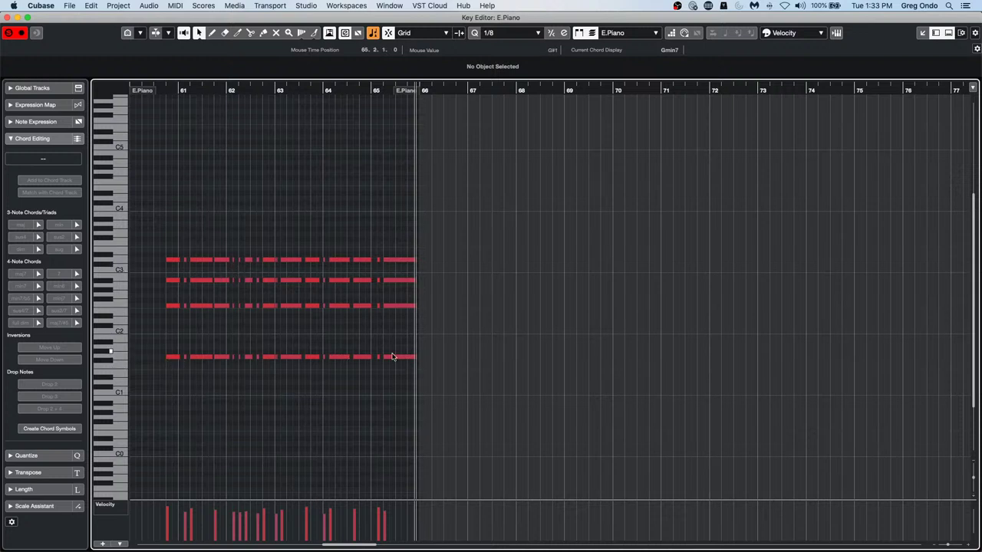
pyautogui.moveTo(170, 345); pyautogui.dragTo(406, 368)
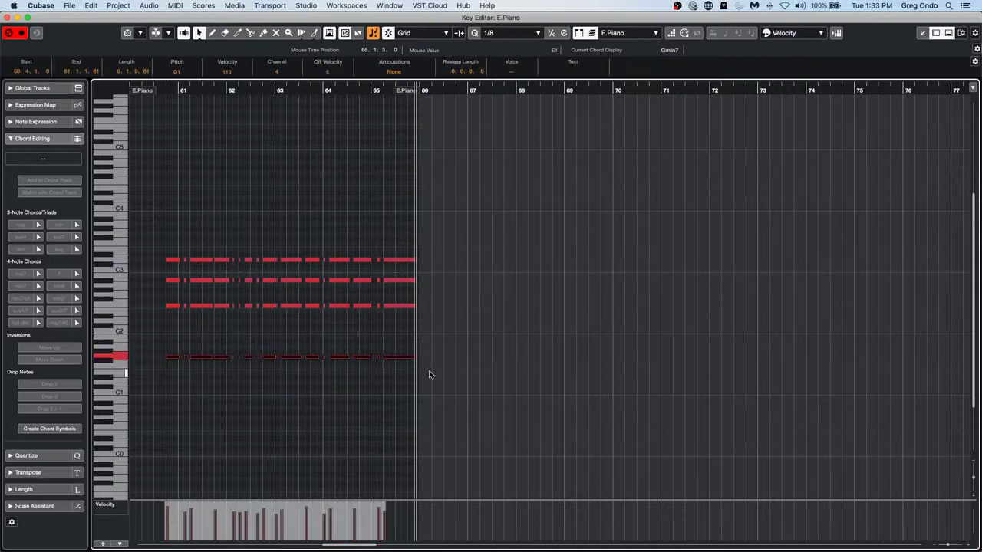
pyautogui.click(277, 374)
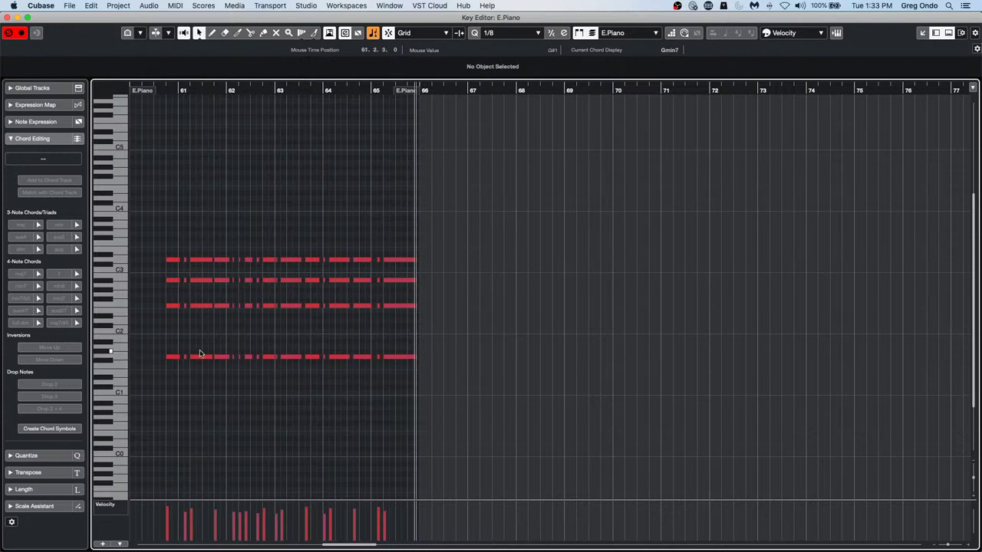
pyautogui.click(174, 358)
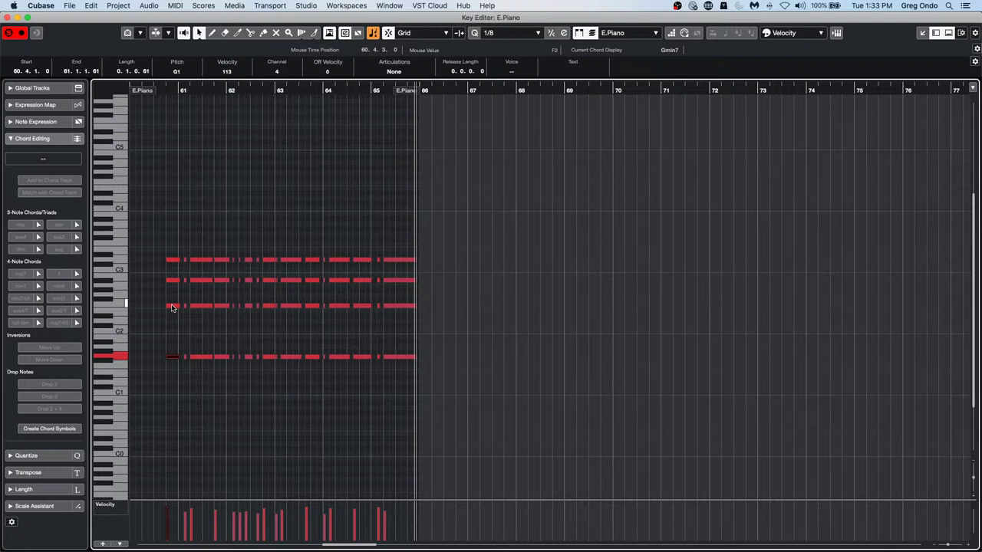
pyautogui.click(172, 307)
pyautogui.click(174, 283)
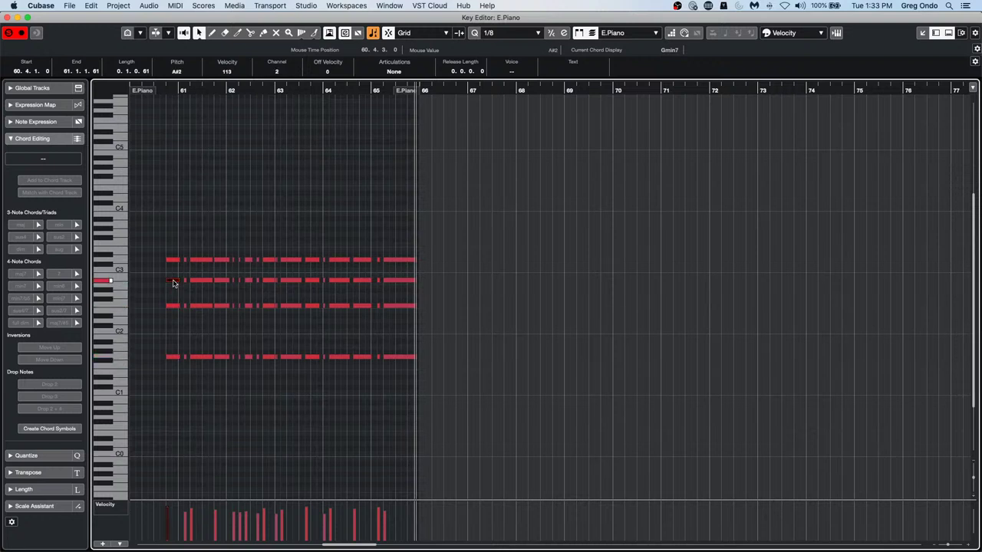
pyautogui.click(174, 260)
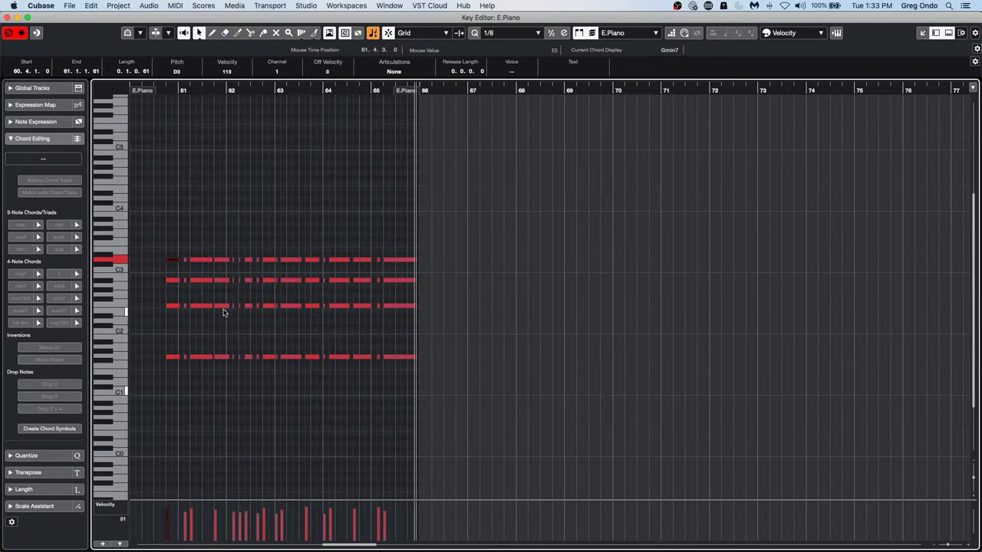
pyautogui.click(6, 16)
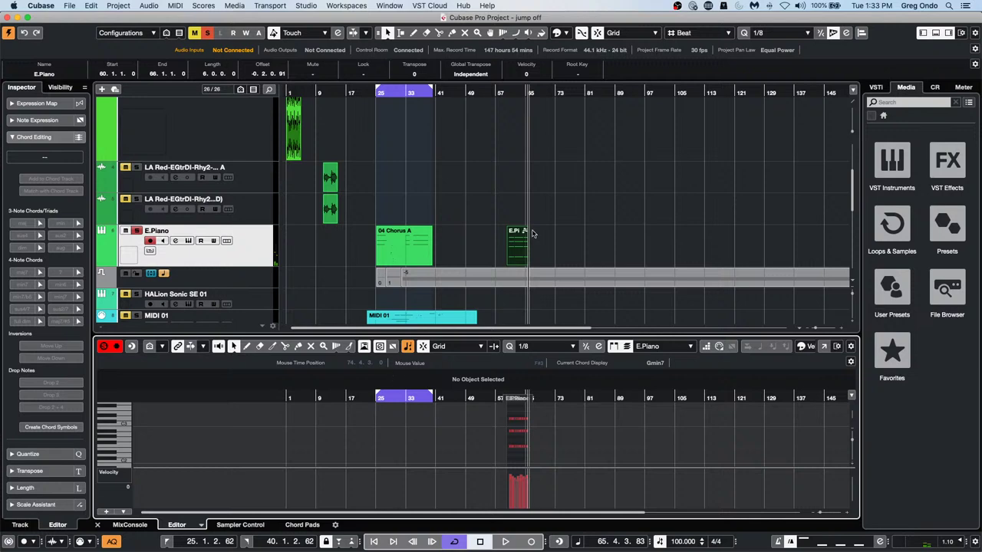
# Show the Chord Pads again and open E.Piano's MIDI input port list in the Inspector
pyautogui.click(311, 527)
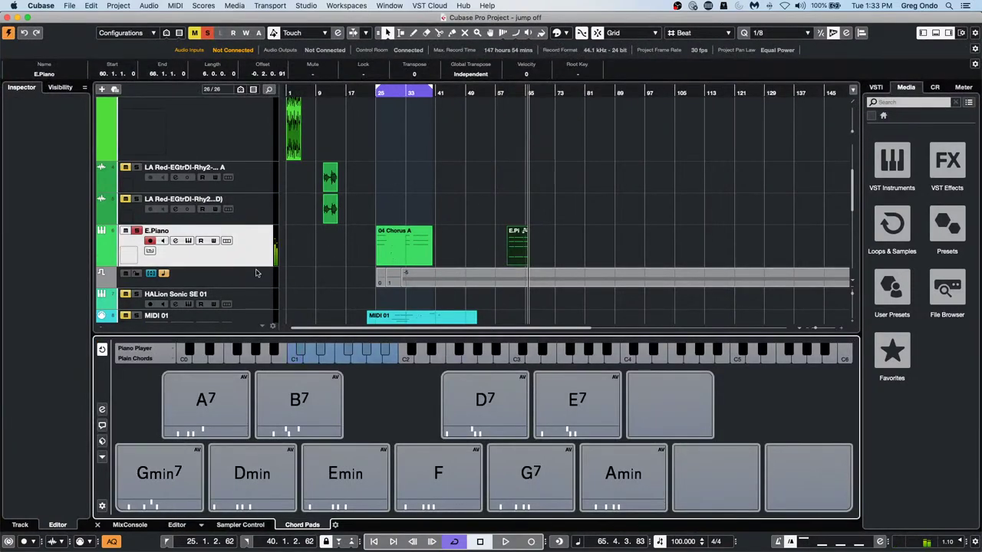
pyautogui.click(256, 259)
pyautogui.click(31, 104)
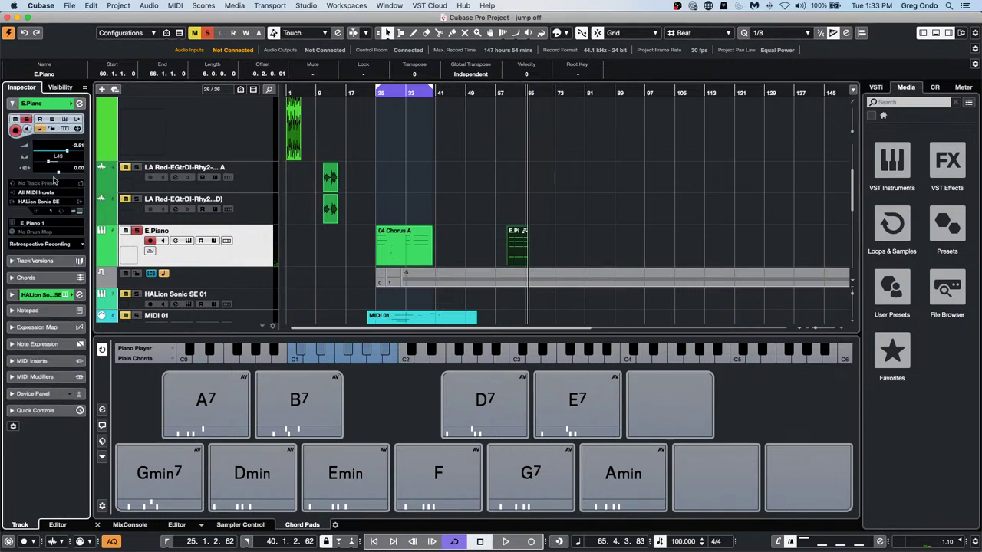
pyautogui.click(48, 192)
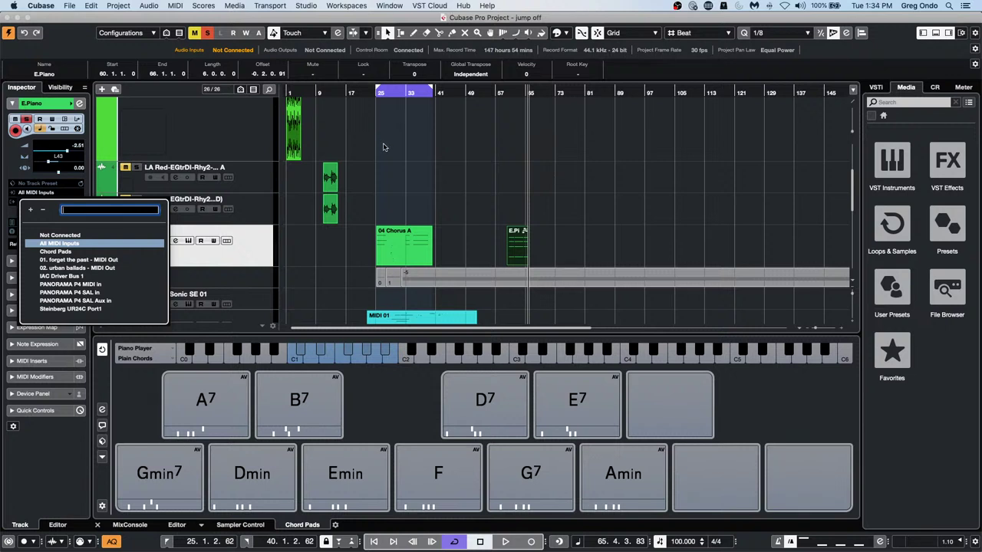
# Return the playhead to bar 1 and briefly play the beat
pyautogui.click(298, 92)
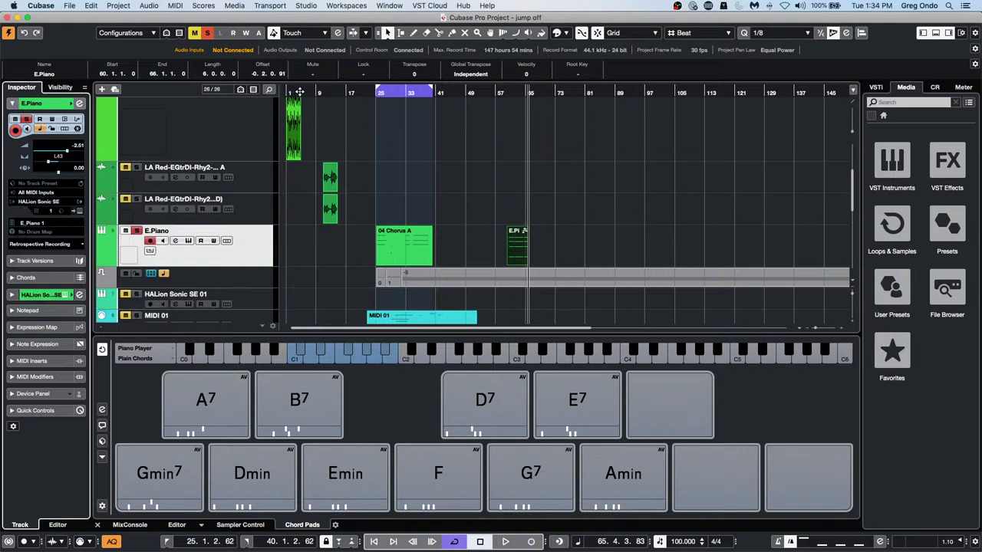
pyautogui.moveTo(300, 93); pyautogui.dragTo(240, 127)
pyautogui.scroll(4, 242, 134)
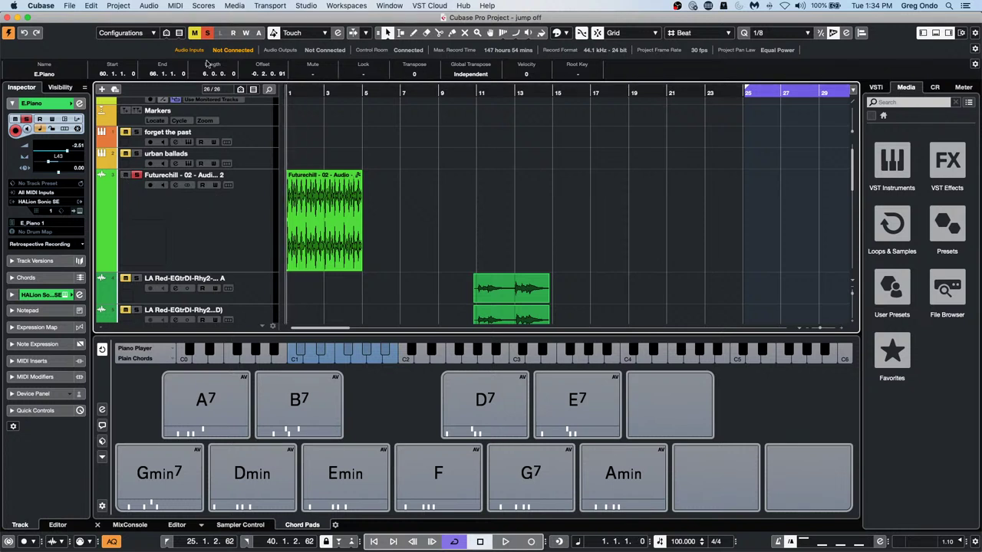
pyautogui.press('space')
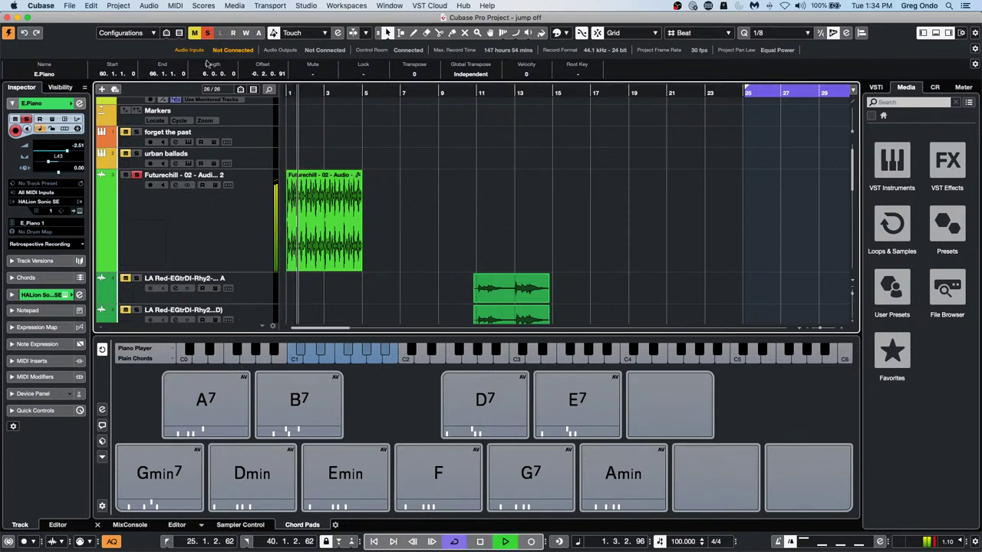
pyautogui.press('space')
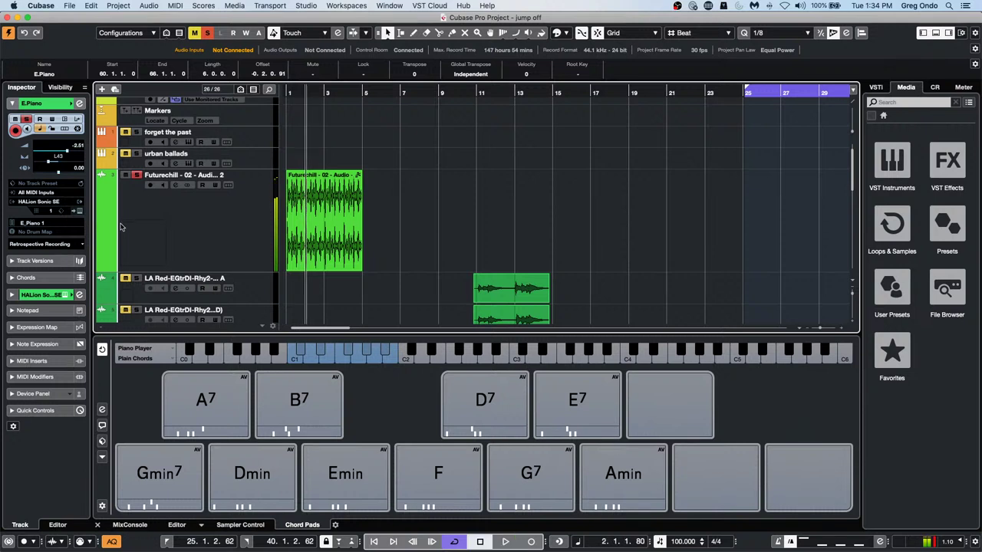
# Show the Futurechill Volume automation lane and draw a rising swell over the opening bars
pyautogui.click(103, 269)
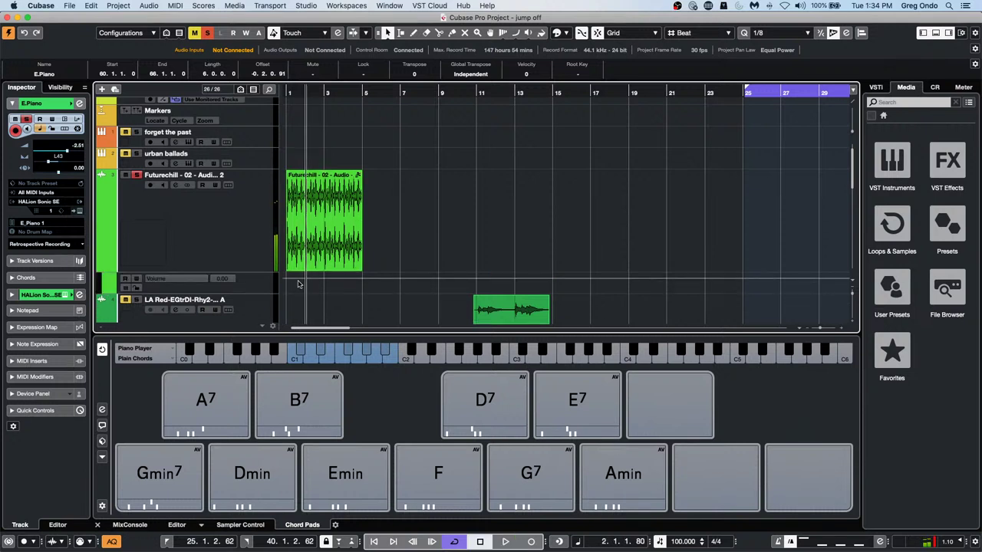
pyautogui.moveTo(252, 293); pyautogui.dragTo(252, 322)
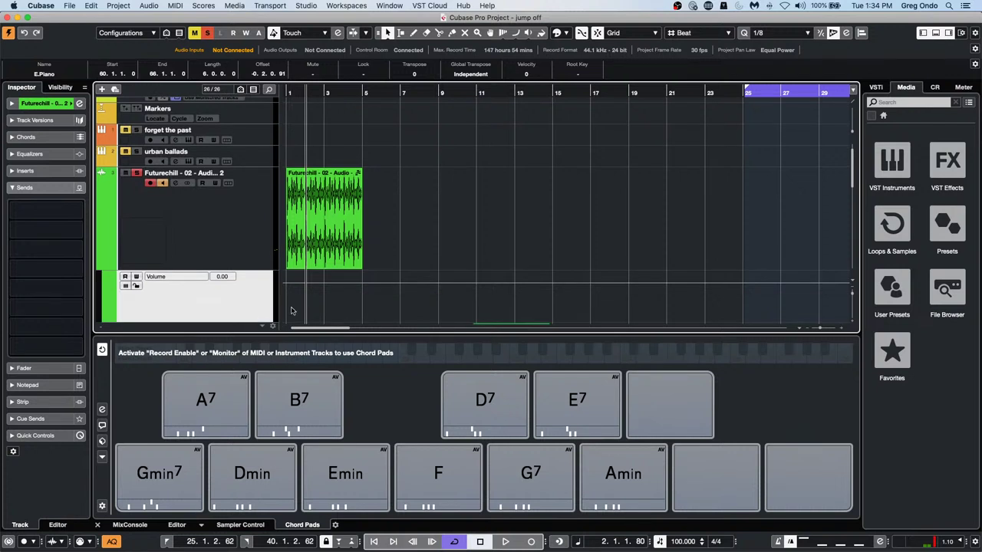
pyautogui.scroll(-5, 472, 251)
pyautogui.rightClick(283, 187)
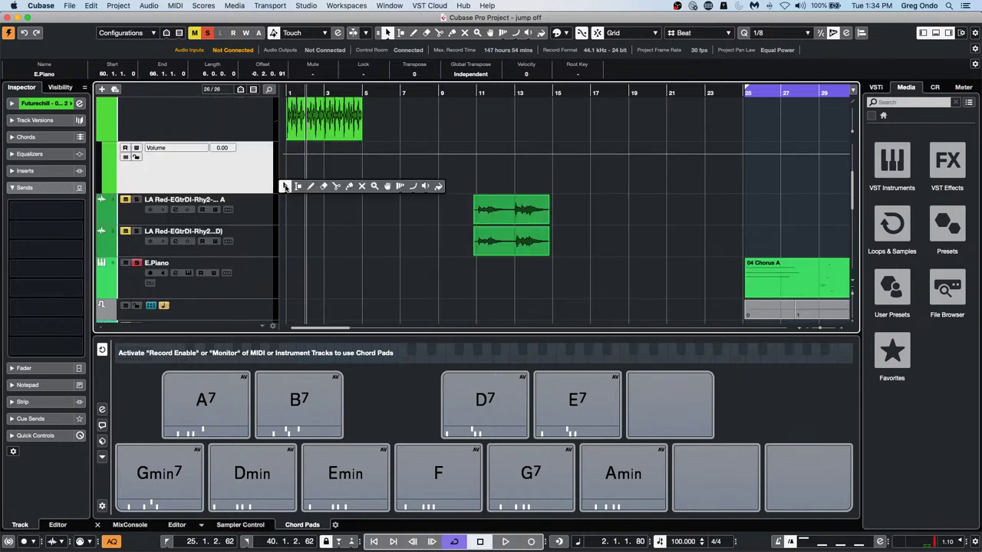
pyautogui.click(312, 187)
pyautogui.moveTo(289, 185)
pyautogui.mouseDown()
pyautogui.moveTo(317, 156)
pyautogui.moveTo(362, 188)
pyautogui.mouseUp()
# Play the beat from the start to audition the swell, zooming into the first bars
pyautogui.click(286, 90)
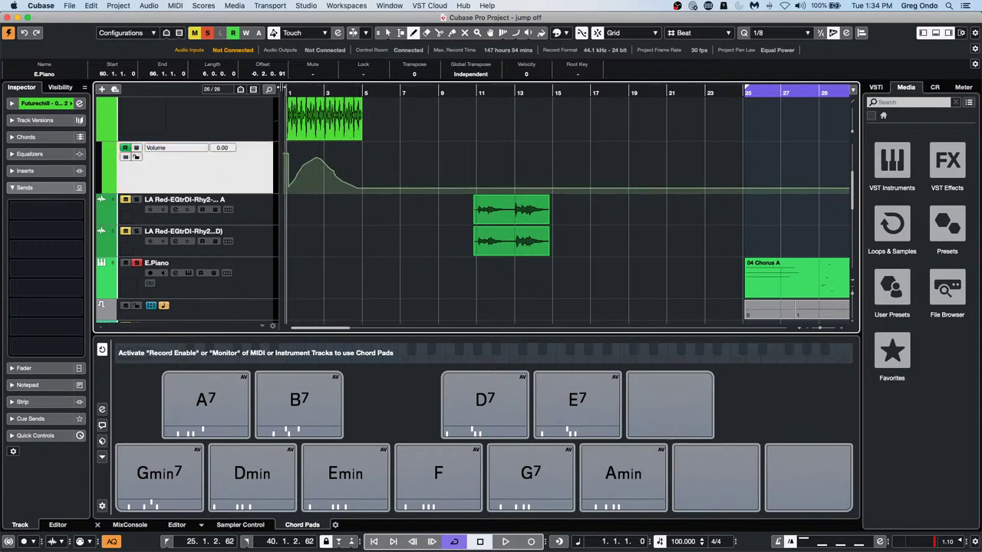
pyautogui.press('space')
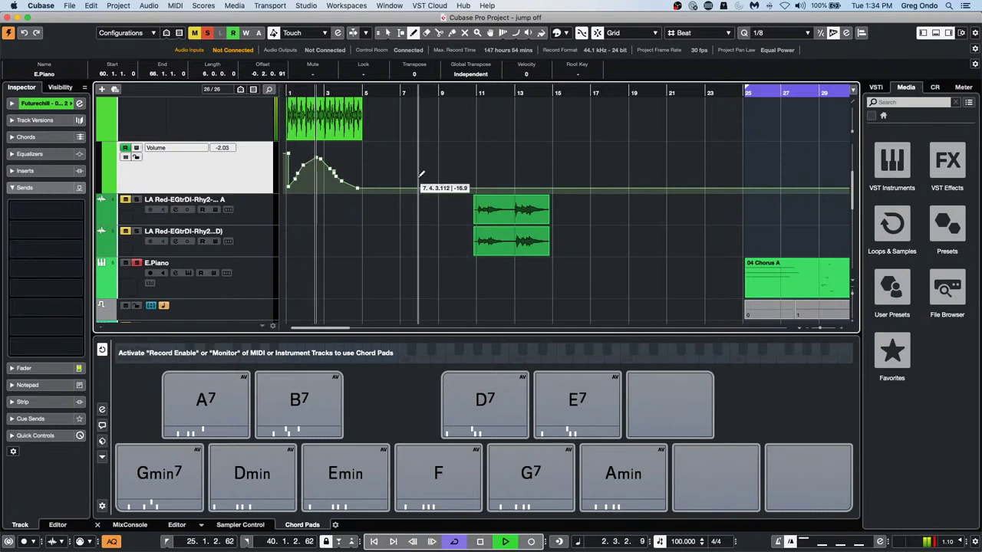
pyautogui.scroll(3, 420, 173)
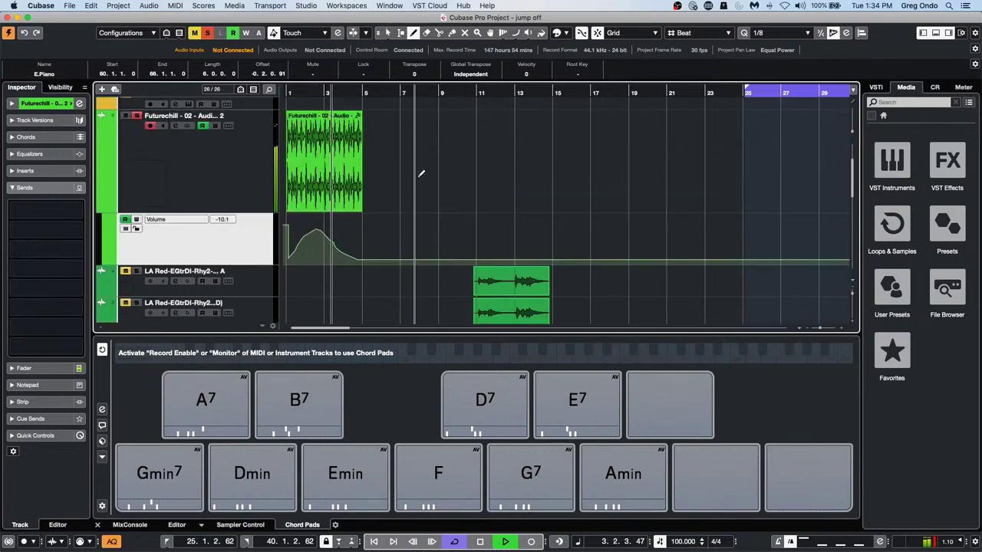
pyautogui.press('h')
pyautogui.press('h')
pyautogui.press('h')
pyautogui.press('h')
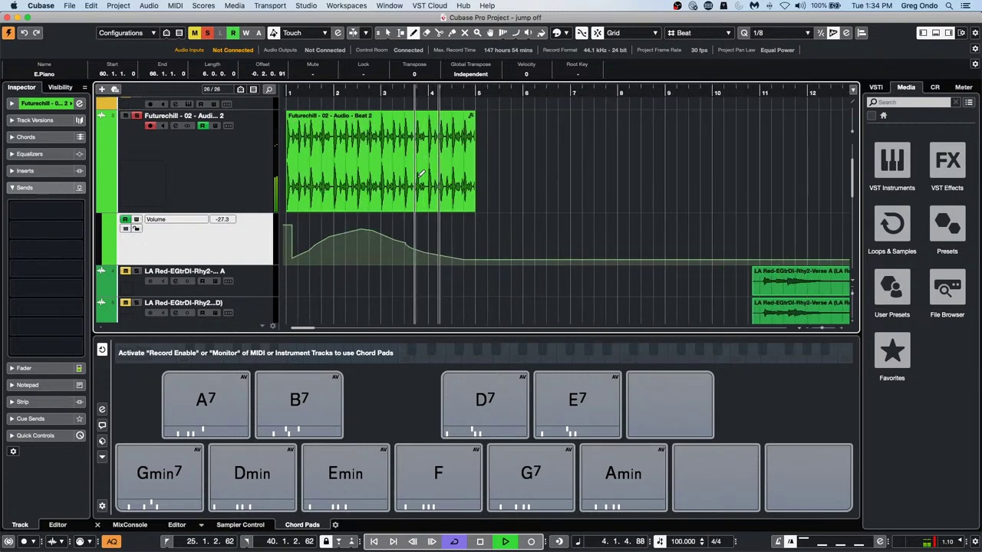
# Render the Futurechill beat in place with Complete Signal Path + Master FX onto a new Stereo (R) track
pyautogui.press('space')
pyautogui.click(225, 182)
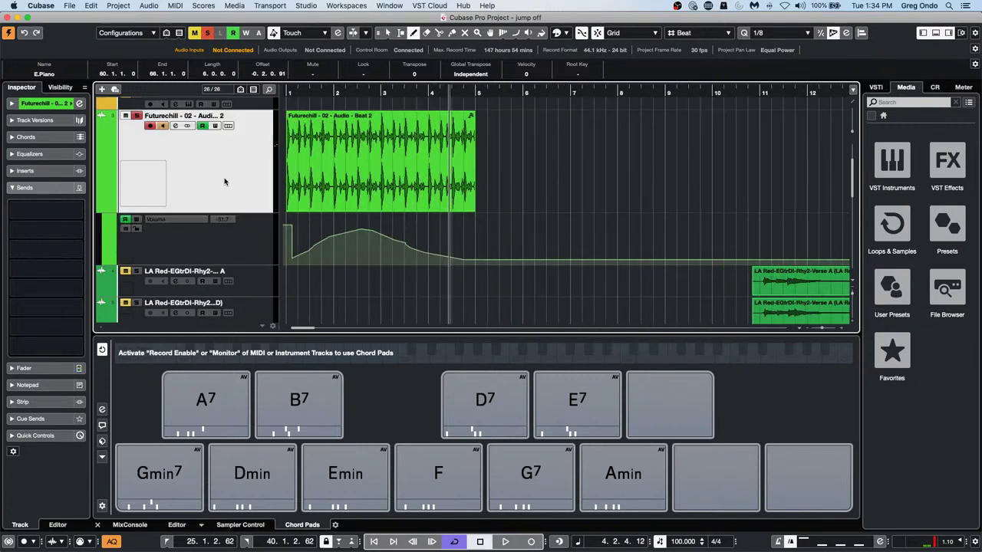
pyautogui.click(182, 6)
pyautogui.moveTo(91, 5)
pyautogui.moveTo(119, 93)
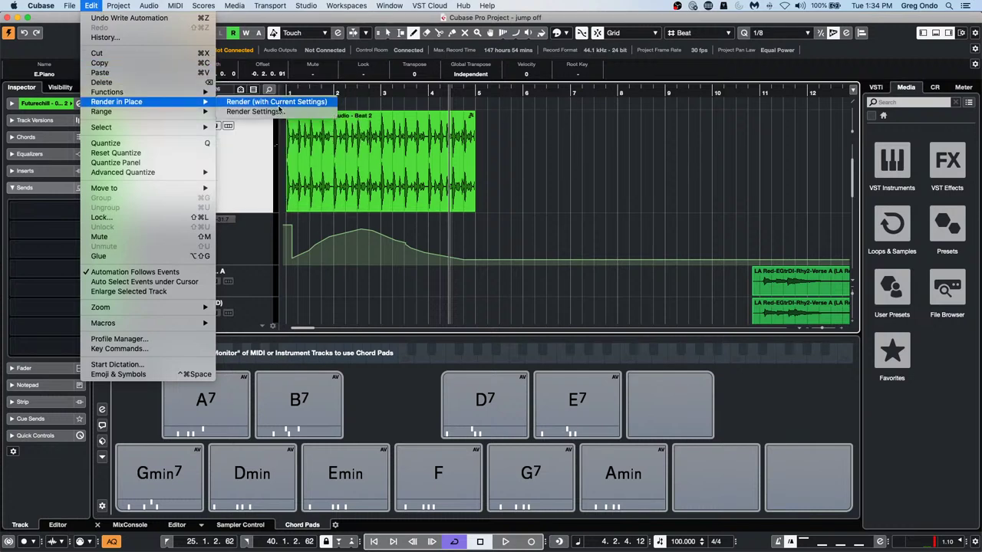
pyautogui.click(278, 112)
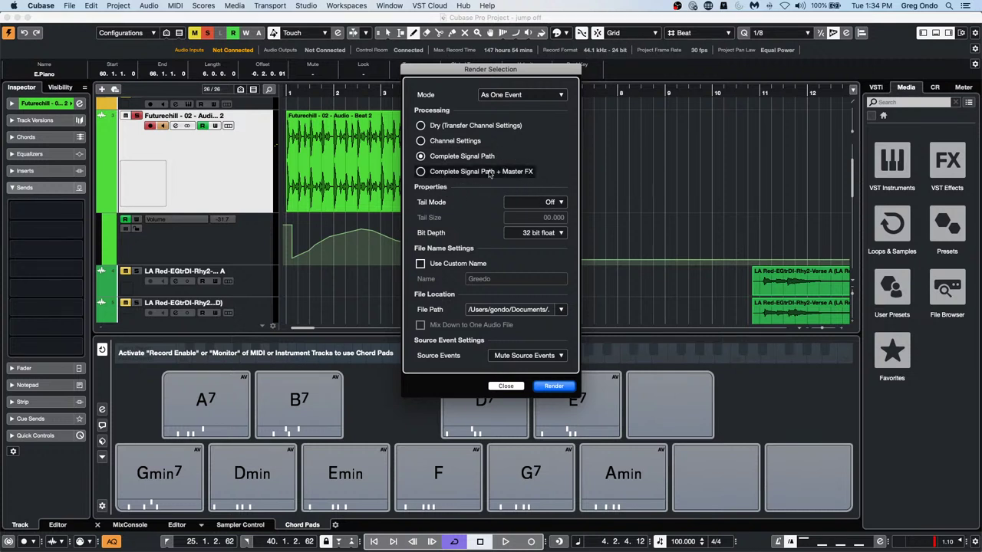
pyautogui.click(421, 173)
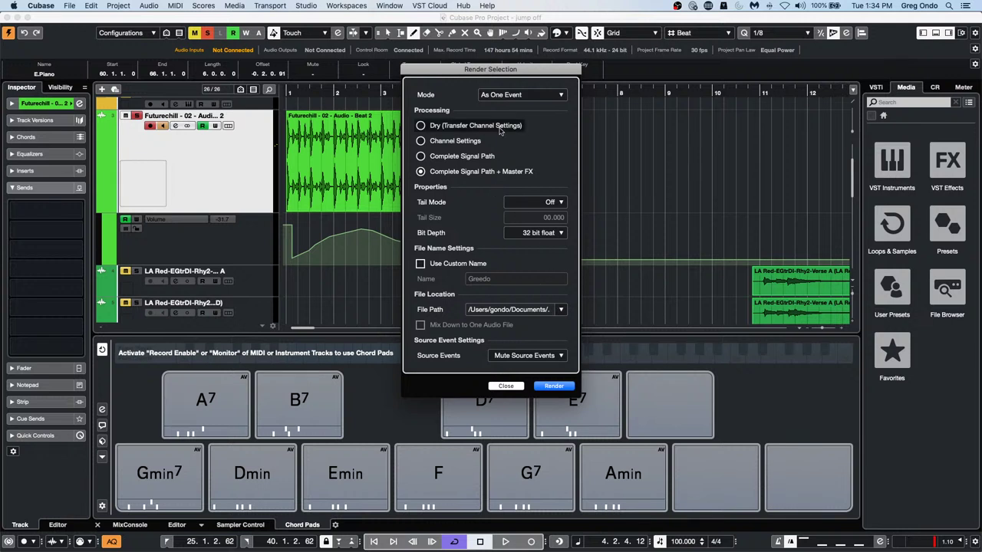
pyautogui.click(562, 387)
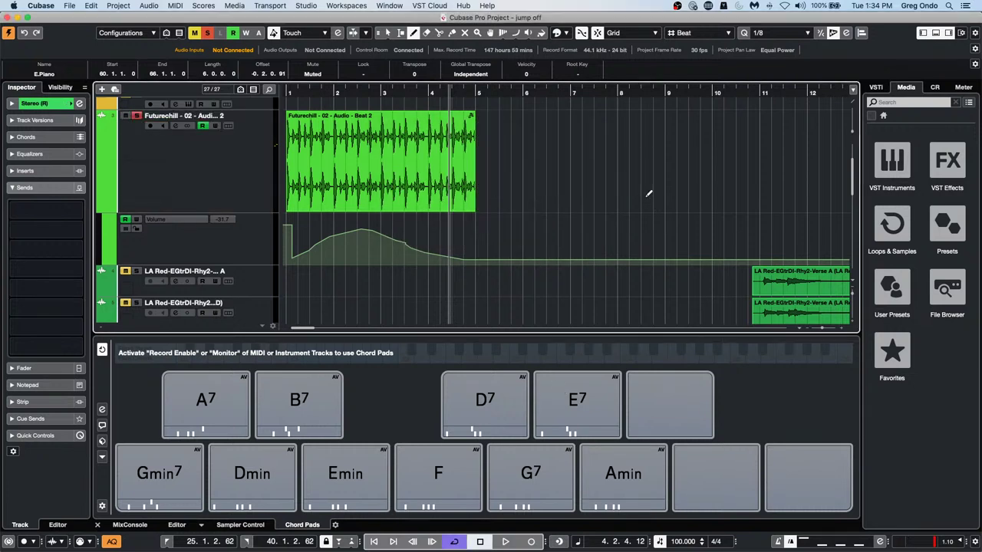
pyautogui.scroll(-10, 649, 193)
# Select the original Futurechill audio event and unmute it with undo
pyautogui.scroll(12, 646, 193)
pyautogui.scroll(-8, 645, 190)
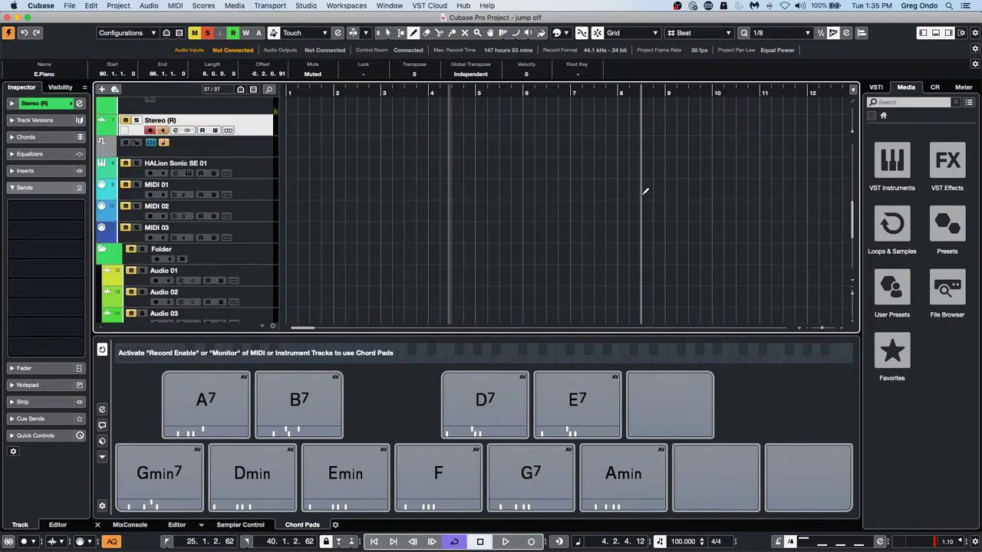
pyautogui.scroll(4, 645, 191)
pyautogui.scroll(3, 645, 192)
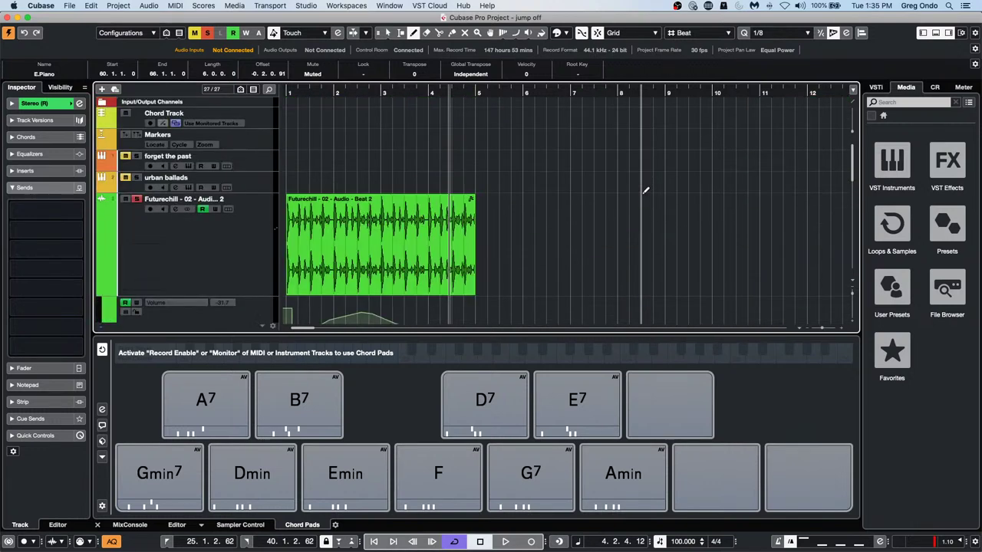
pyautogui.click(381, 270)
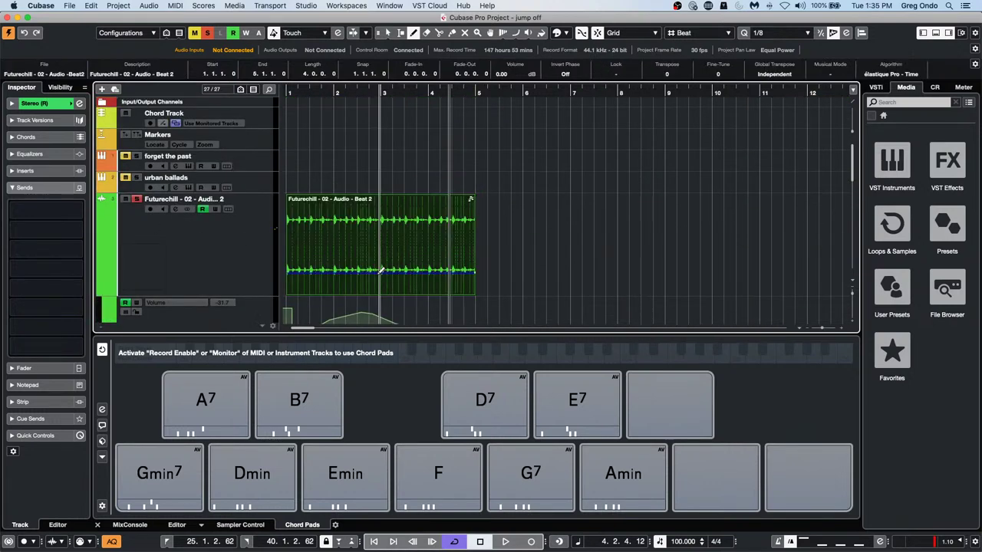
pyautogui.rightClick(577, 258)
pyautogui.click(561, 264)
pyautogui.scroll(-2, 557, 261)
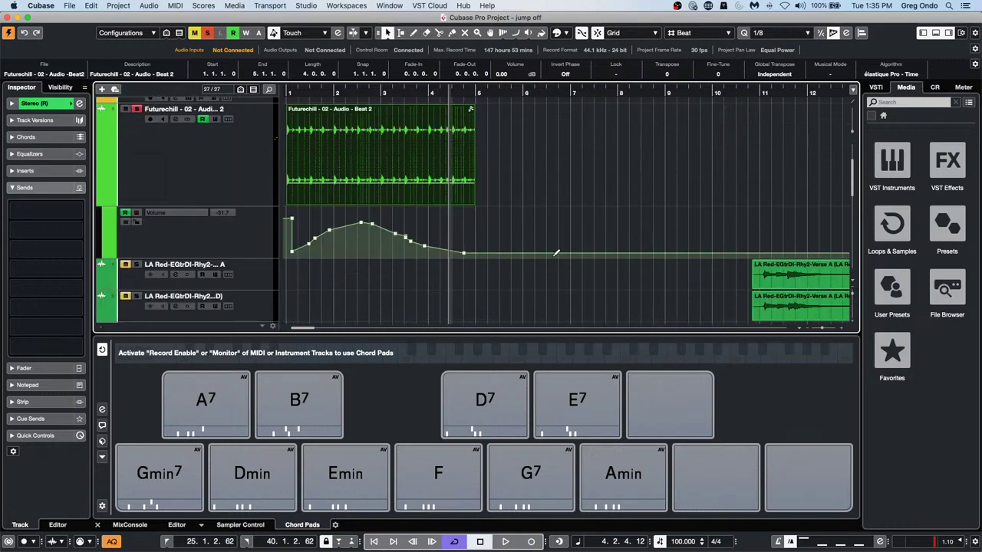
pyautogui.press('super+z')
pyautogui.scroll(-10, 704, 261)
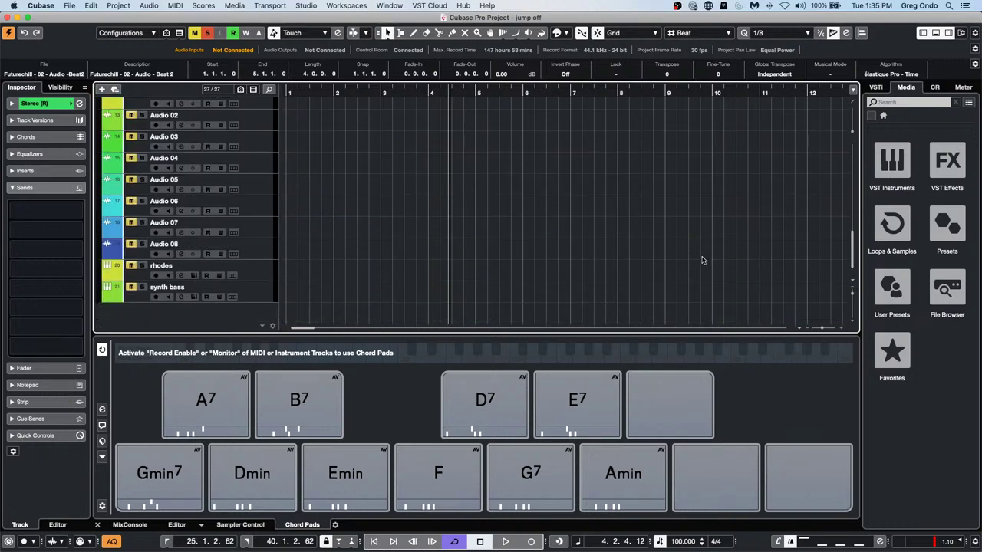
pyautogui.scroll(10, 564, 250)
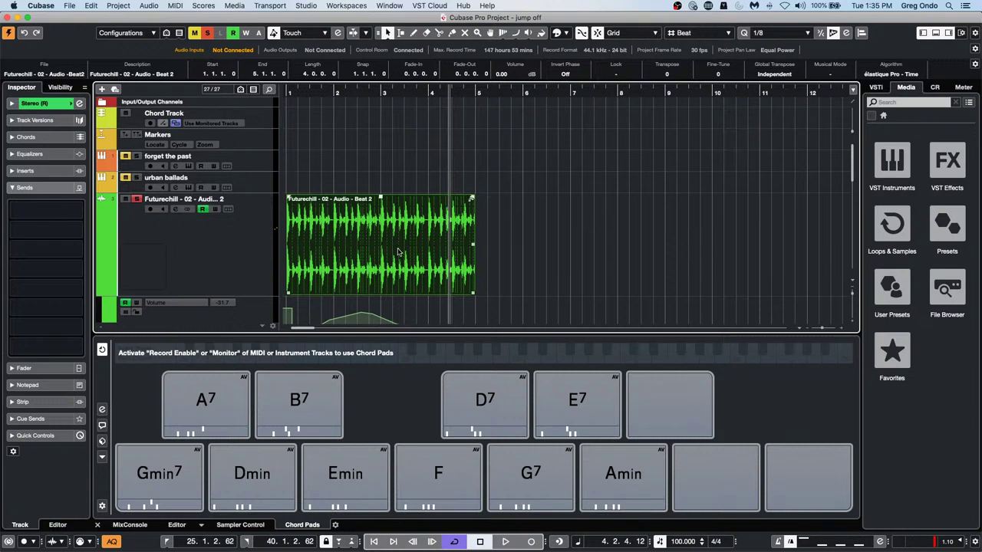
# Render the beat in place again onto Stereo (R) 01 and make that track taller
pyautogui.click(91, 6)
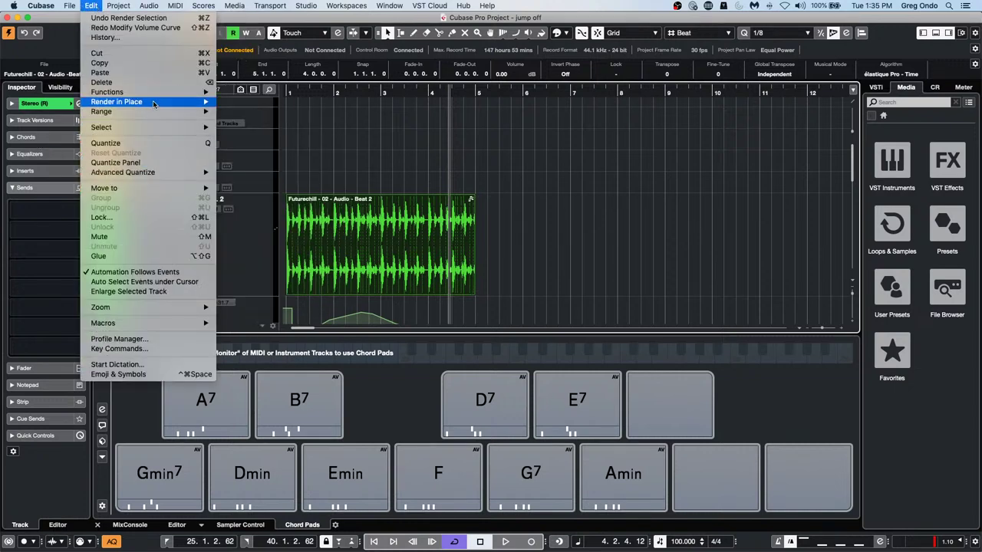
pyautogui.moveTo(161, 92)
pyautogui.moveTo(165, 127)
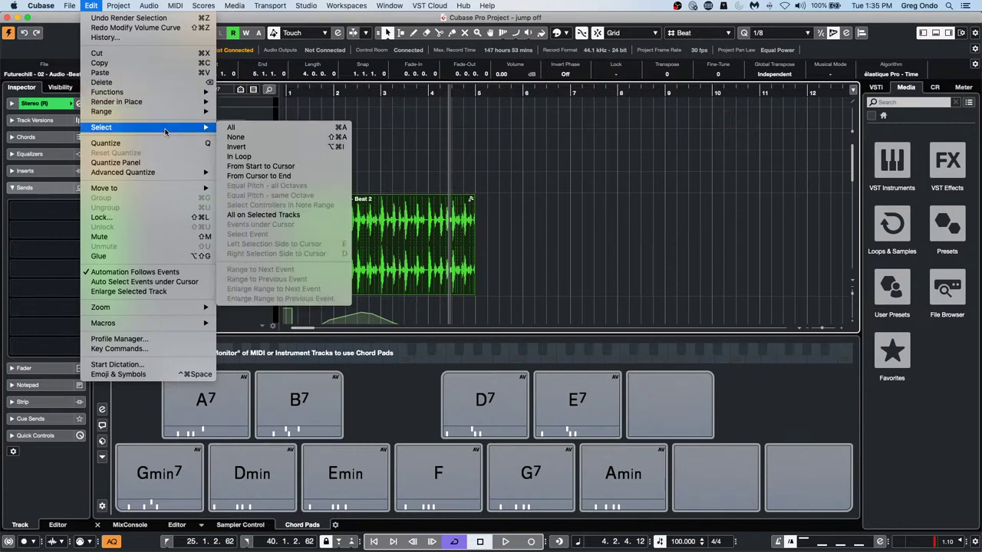
pyautogui.moveTo(192, 103)
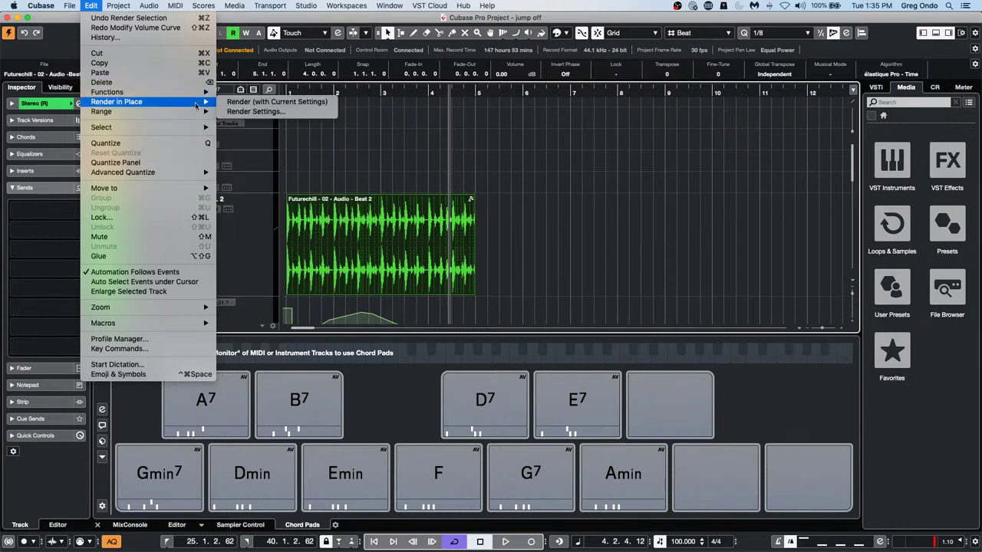
pyautogui.click(302, 112)
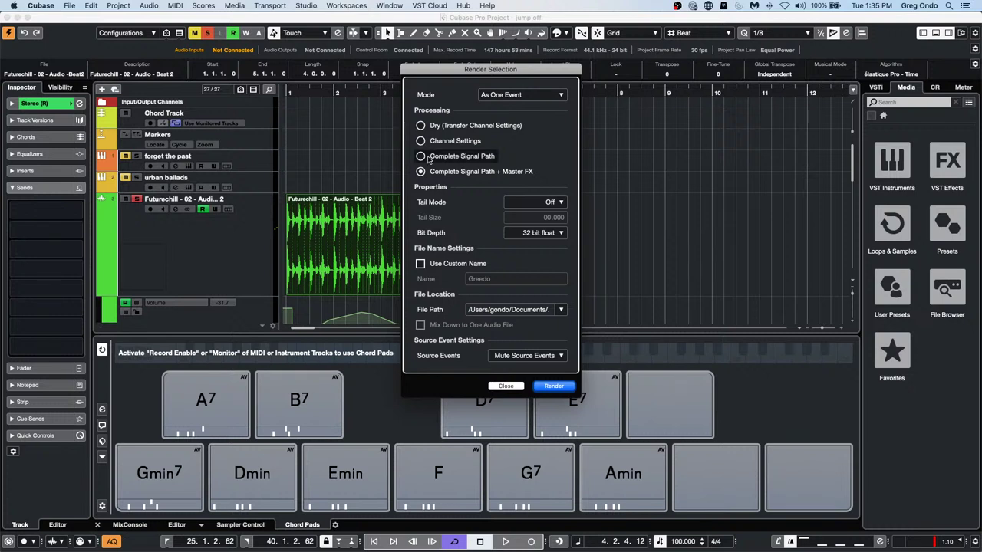
pyautogui.click(554, 385)
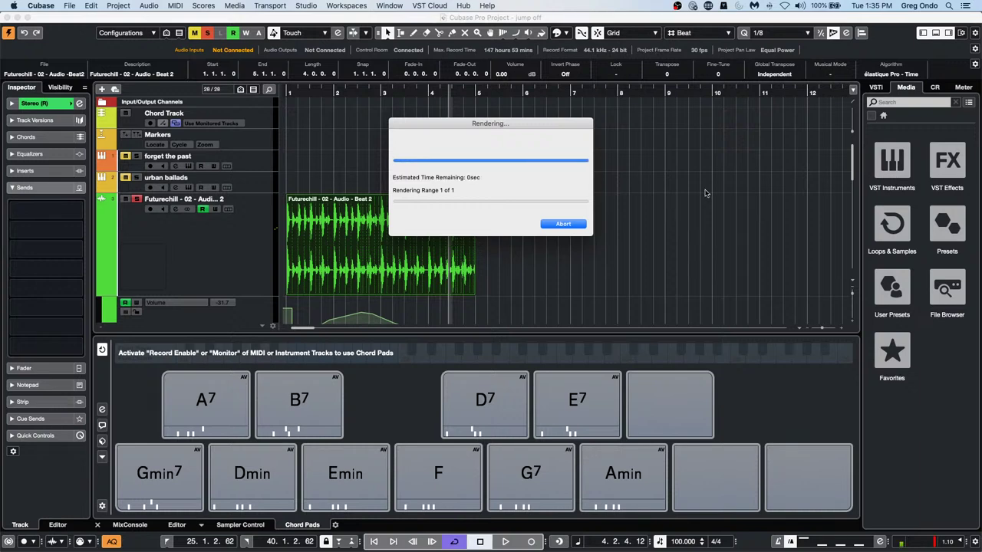
pyautogui.scroll(-5, 690, 188)
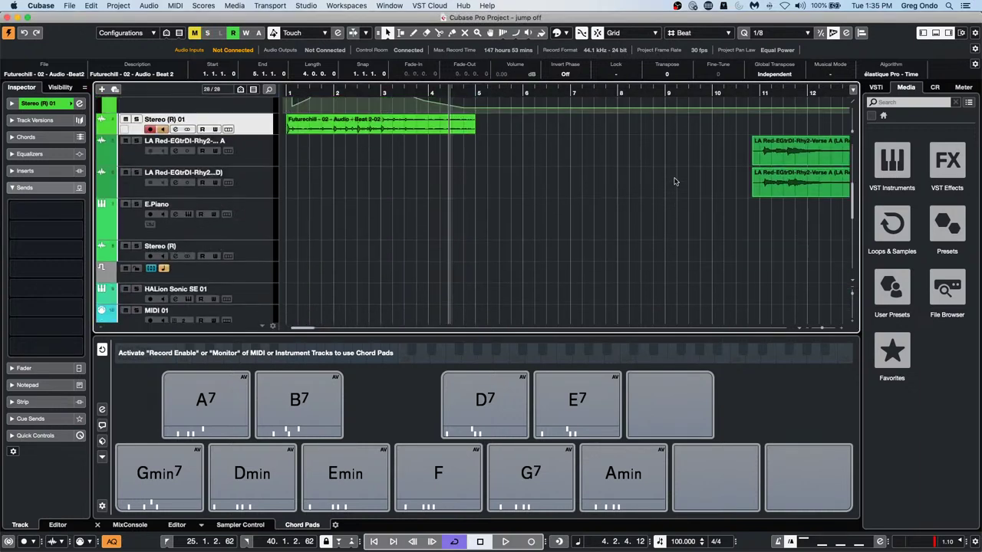
pyautogui.scroll(3, 405, 254)
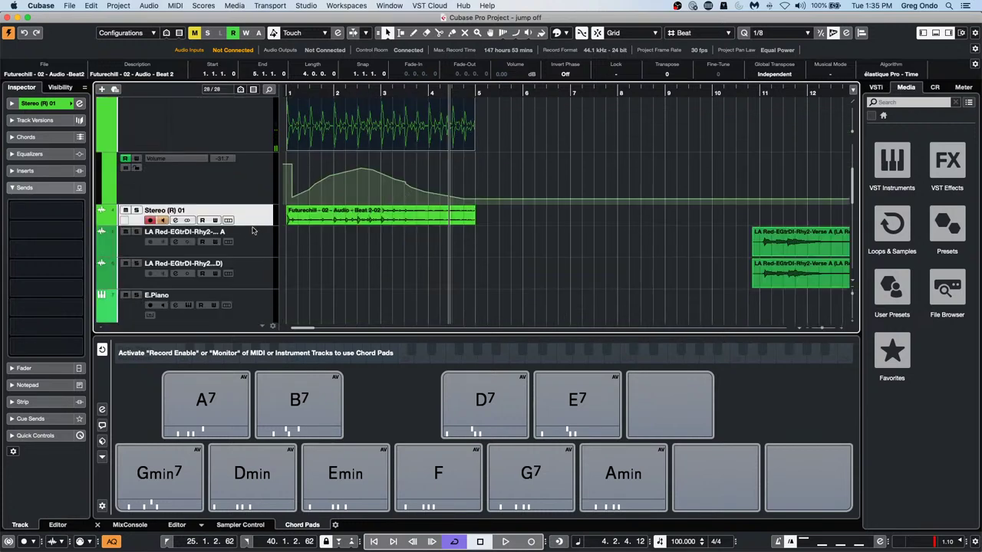
pyautogui.moveTo(252, 222); pyautogui.dragTo(264, 274)
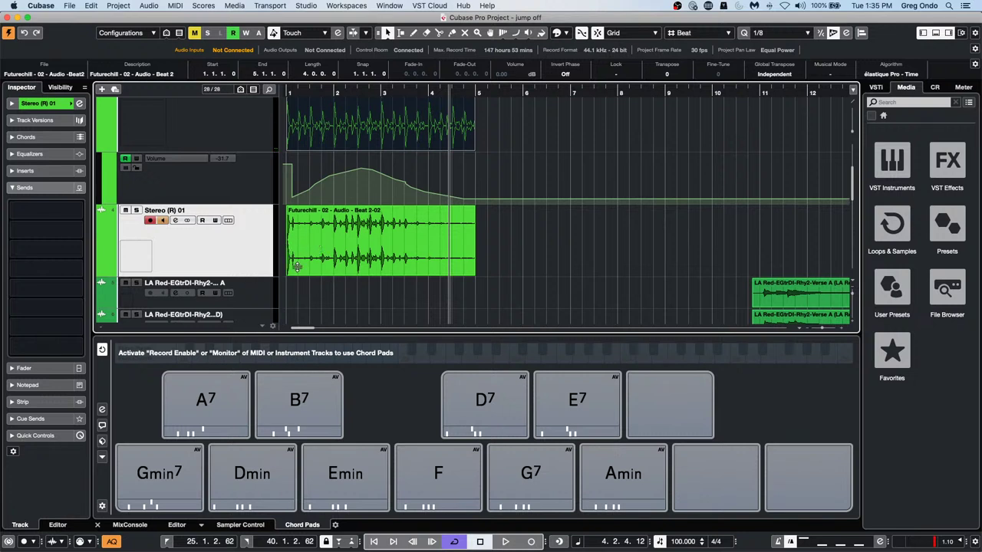
# Solo Stereo (R) 01 and play its rendered beat from bar 1, then stop
pyautogui.click(136, 210)
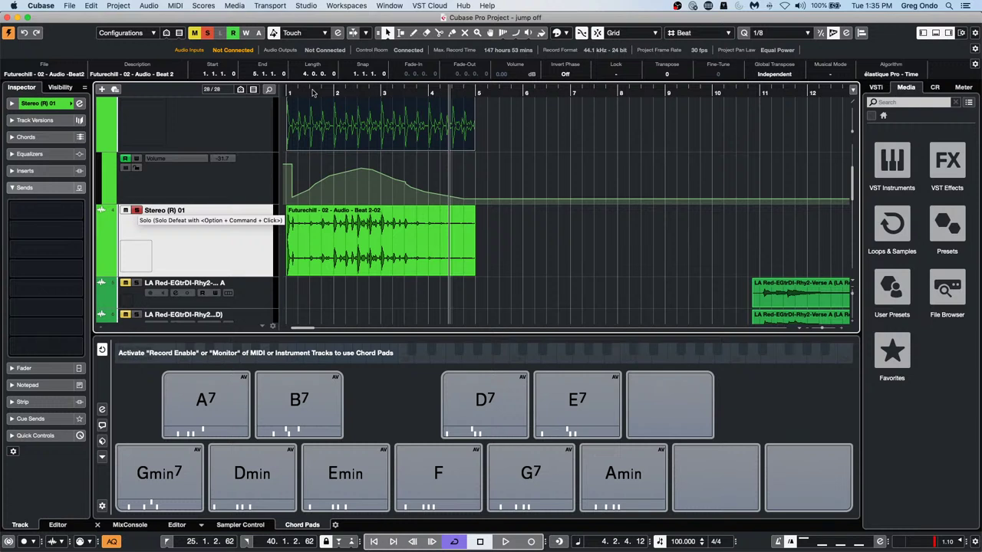
pyautogui.moveTo(313, 92); pyautogui.dragTo(215, 78)
pyautogui.press('space')
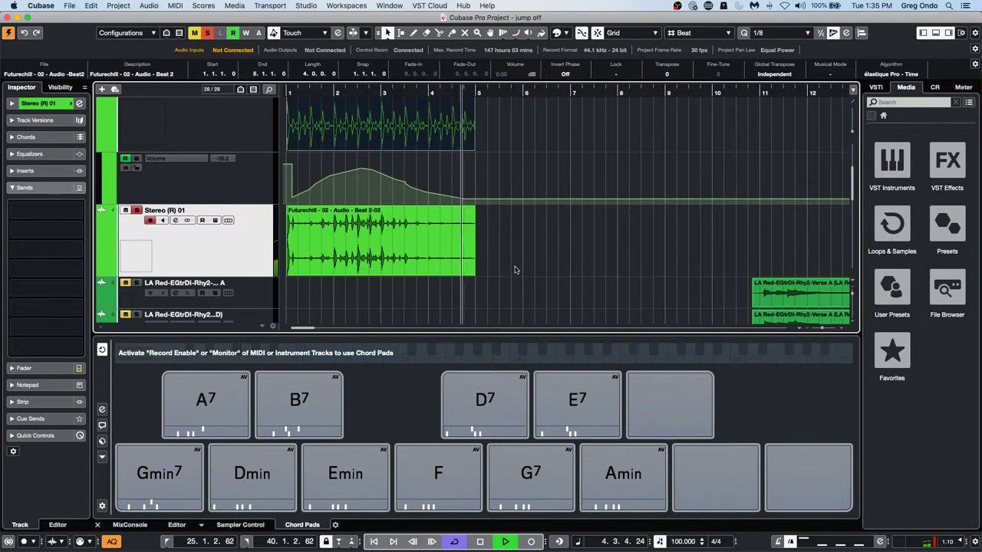
pyautogui.press('space')
# Undo the earlier render, removing the Stereo (R) 01 track
pyautogui.click(91, 6)
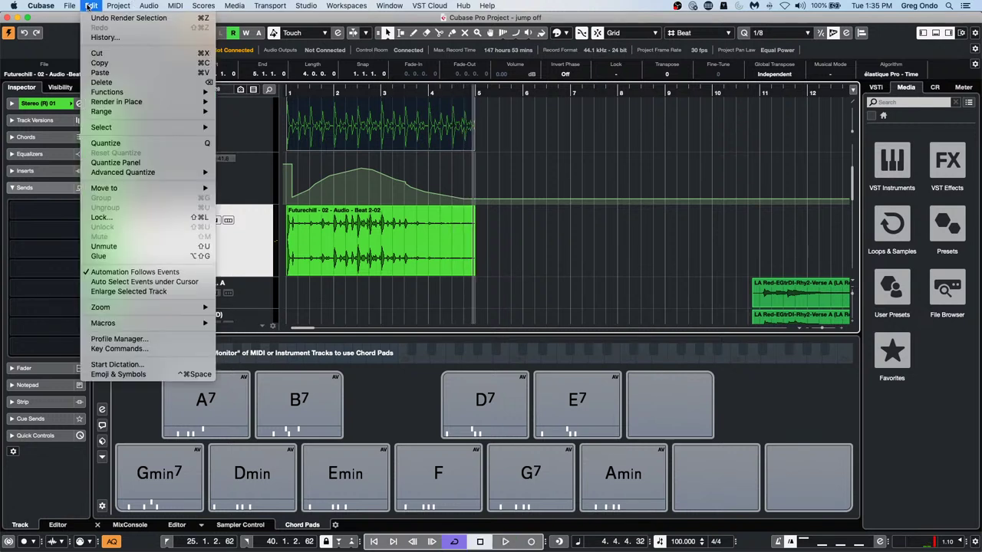
pyautogui.moveTo(131, 104)
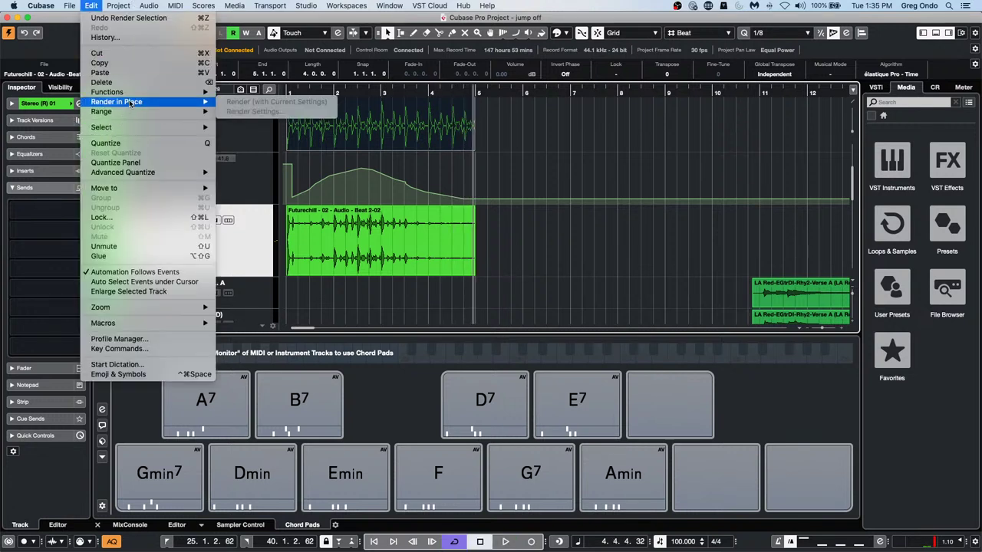
pyautogui.click(373, 126)
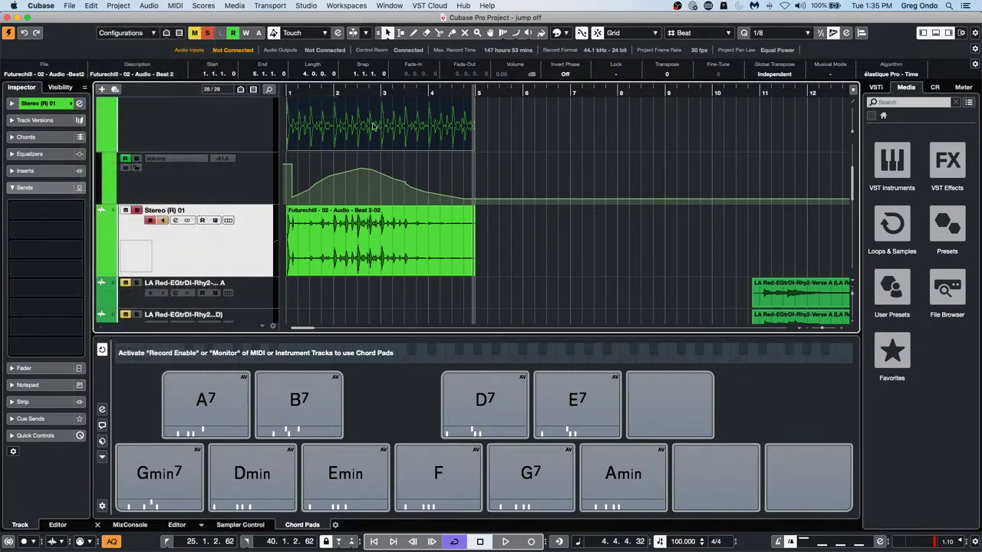
pyautogui.press('super+z')
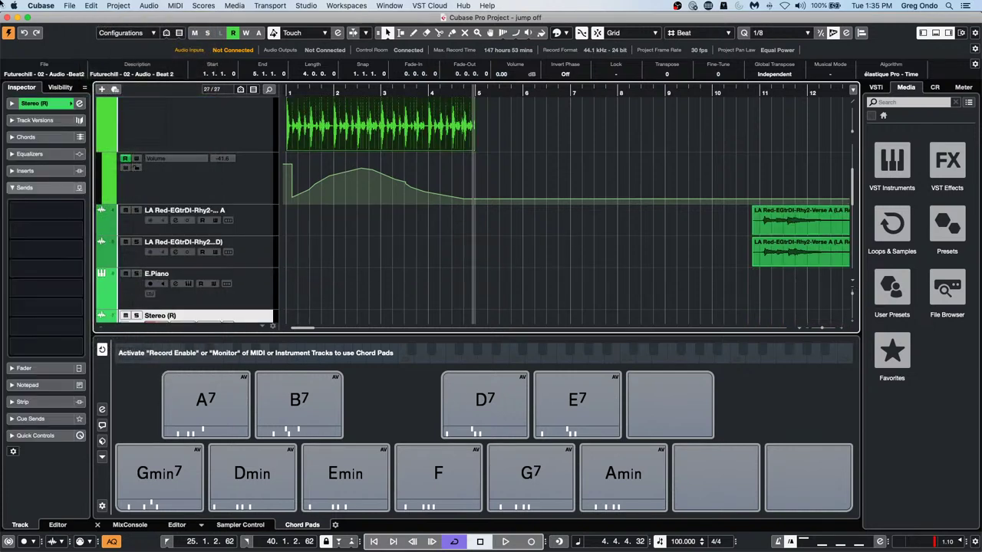
# Render the beat with Complete Signal Path processing, then undo that render
pyautogui.click(96, 6)
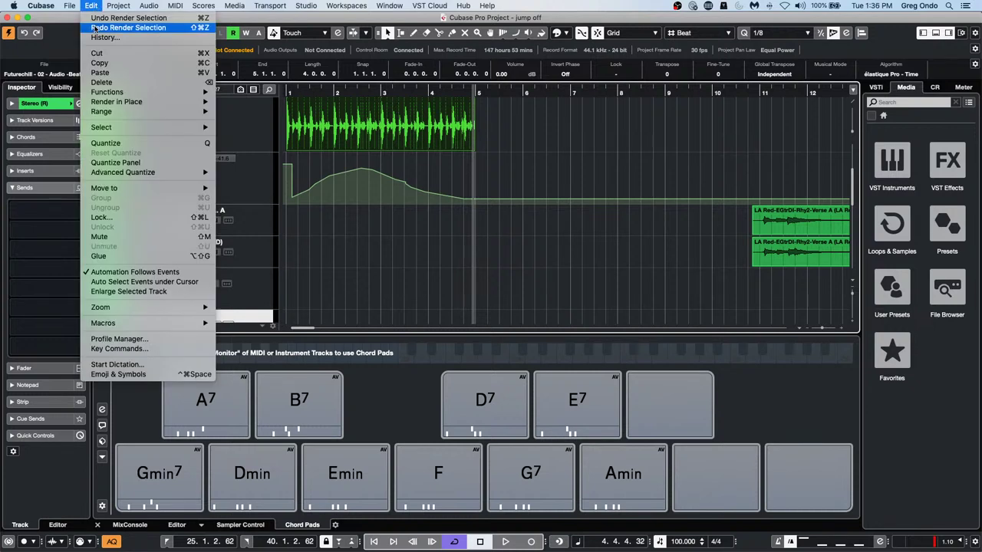
pyautogui.moveTo(105, 102)
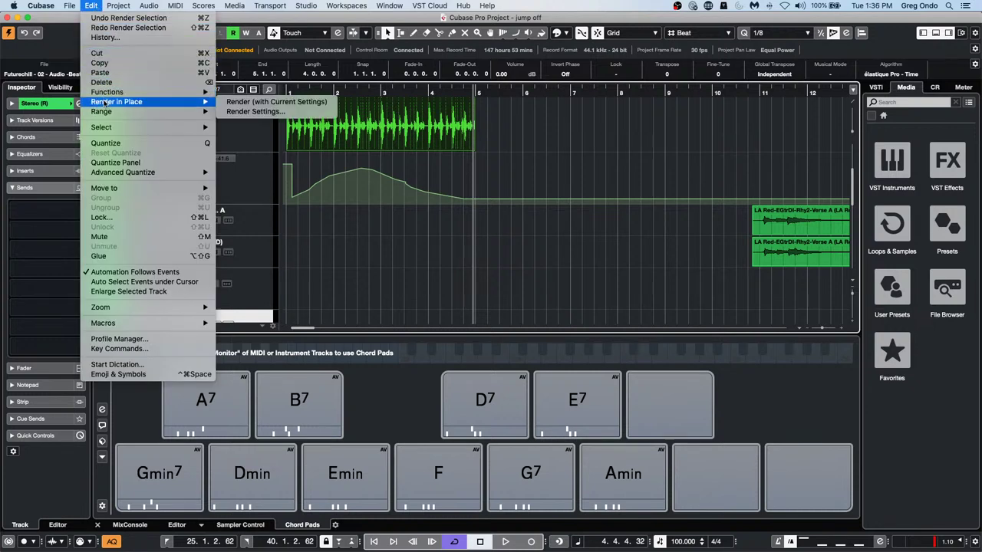
pyautogui.click(255, 112)
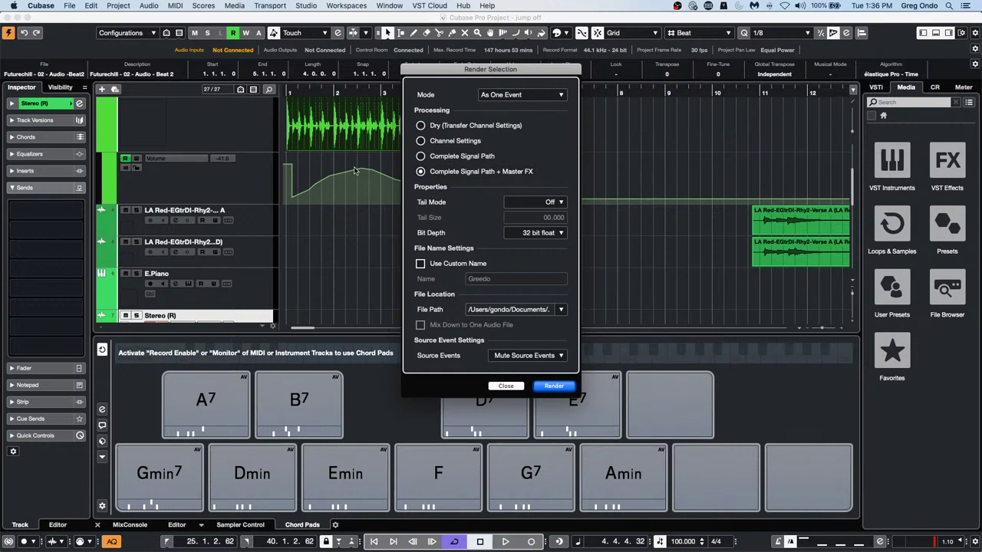
pyautogui.click(420, 157)
pyautogui.click(556, 388)
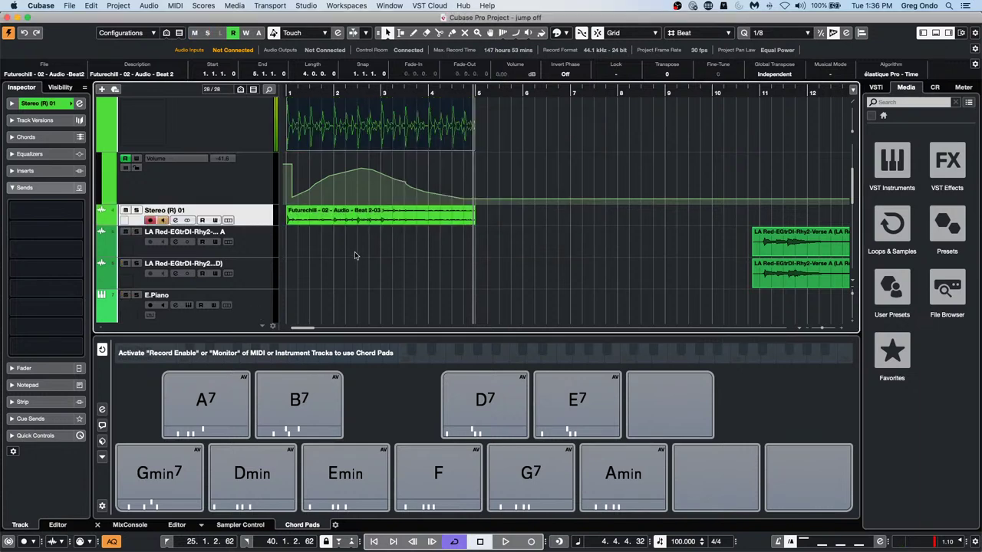
pyautogui.press('super+z')
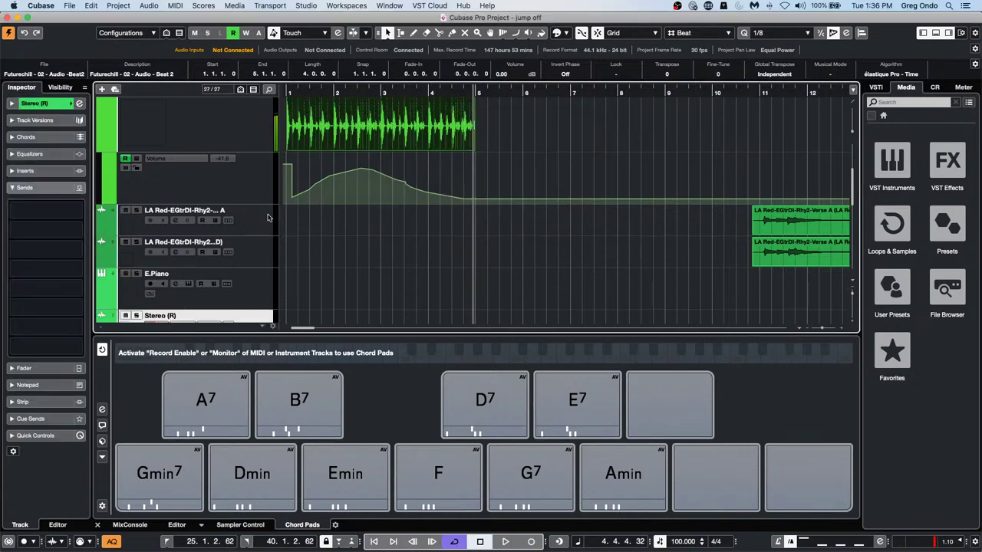
pyautogui.click(95, 6)
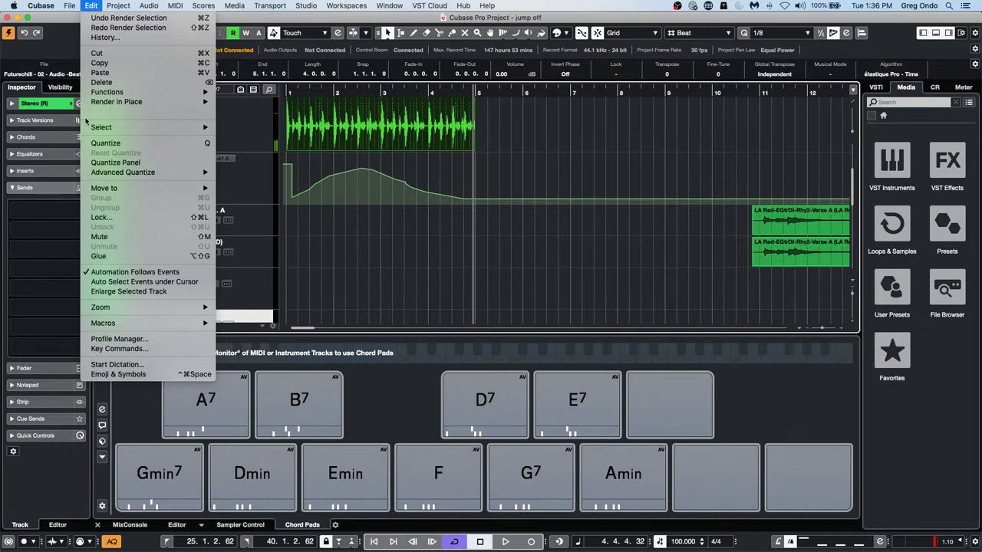
pyautogui.moveTo(130, 106)
pyautogui.click(255, 111)
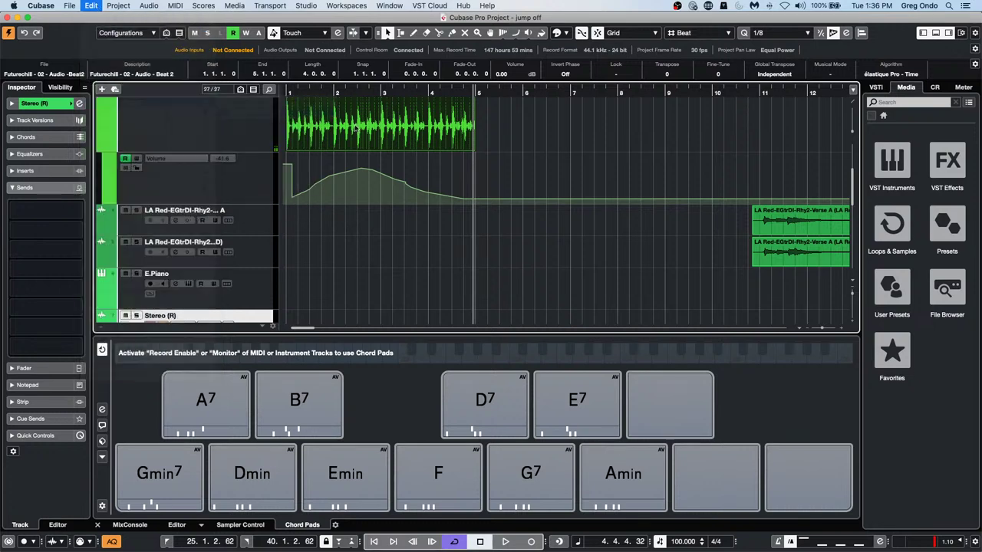
pyautogui.click(421, 141)
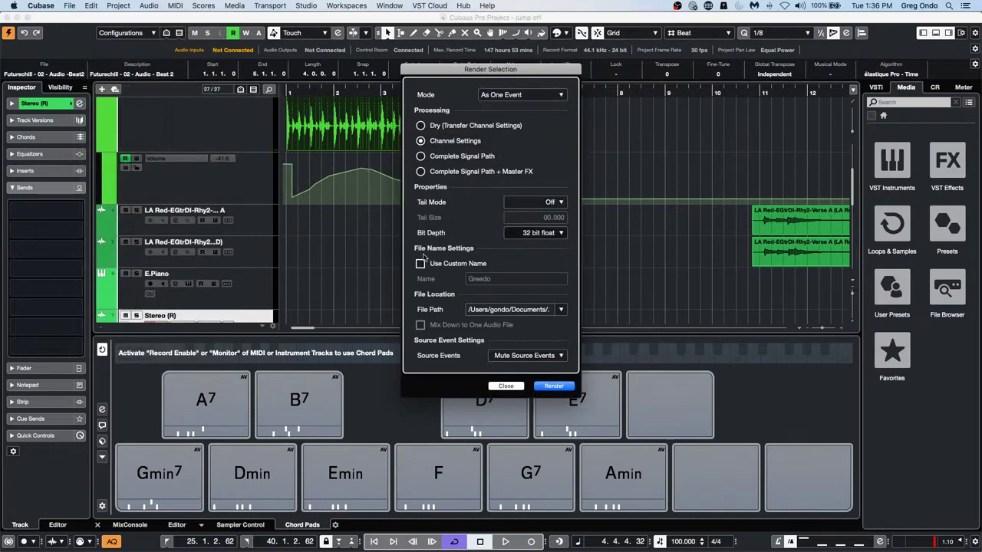
pyautogui.click(554, 386)
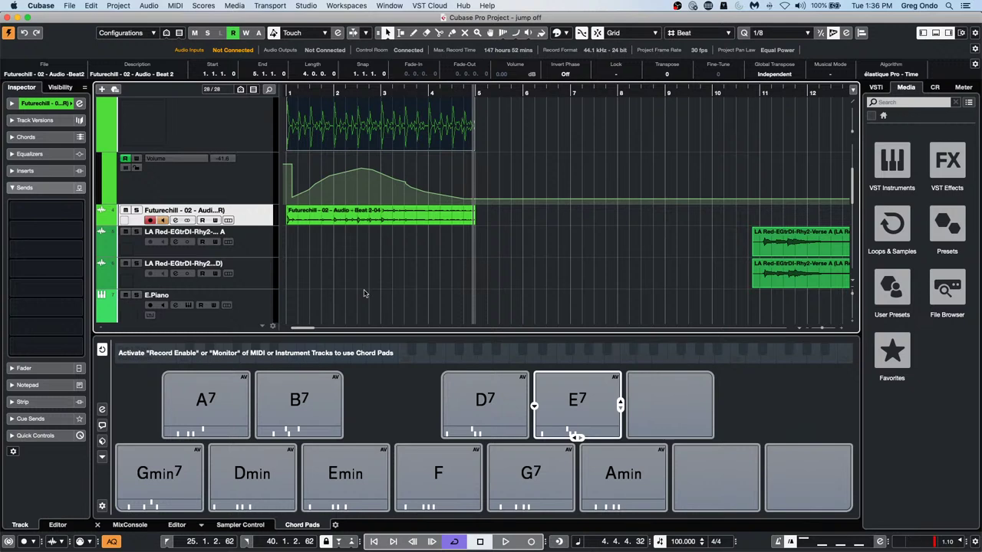
pyautogui.press('super+z')
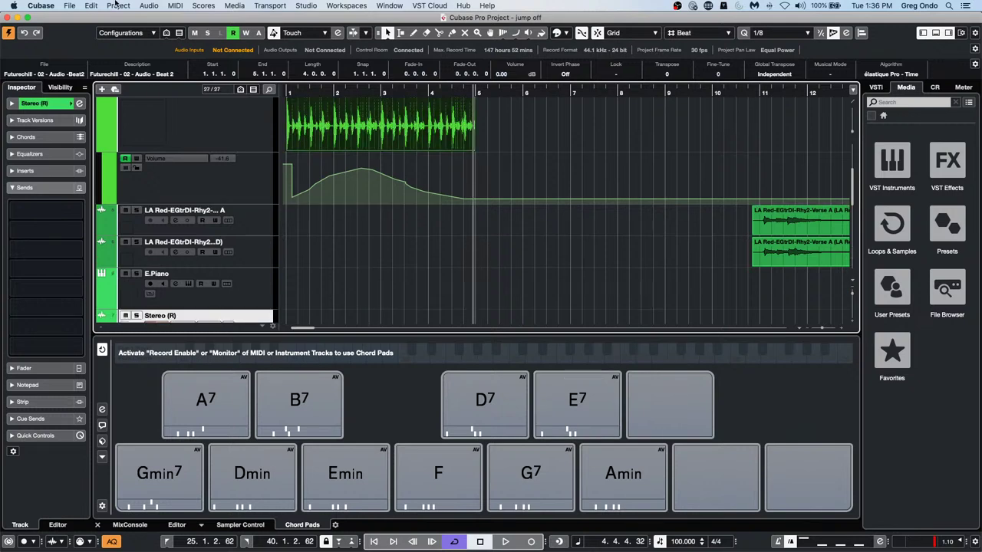
# Render the beat with Dry (Transfer Channel Settings), creating a new Futurechill track holding Beat 2-05
pyautogui.click(91, 6)
pyautogui.moveTo(153, 102)
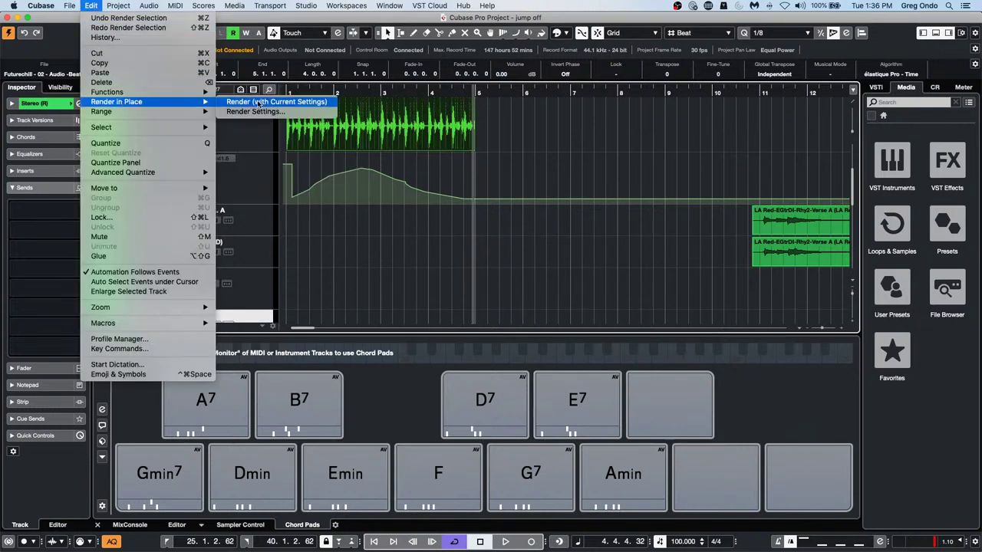
pyautogui.click(270, 112)
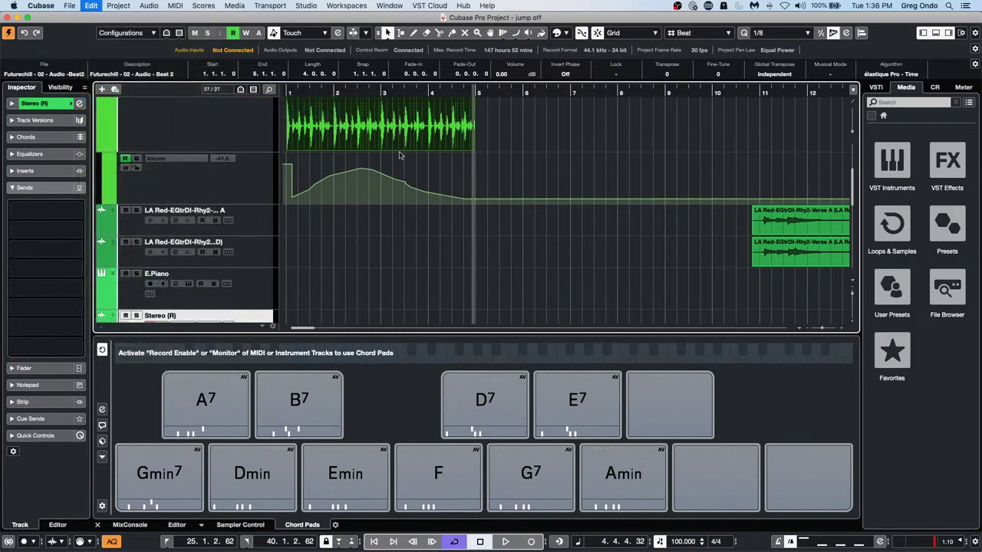
pyautogui.click(421, 141)
pyautogui.click(420, 125)
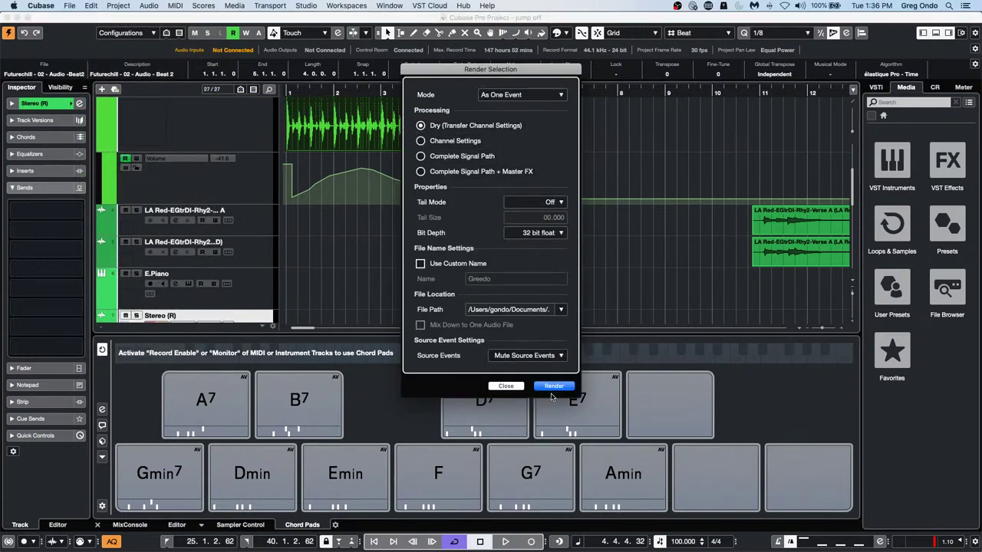
pyautogui.click(554, 386)
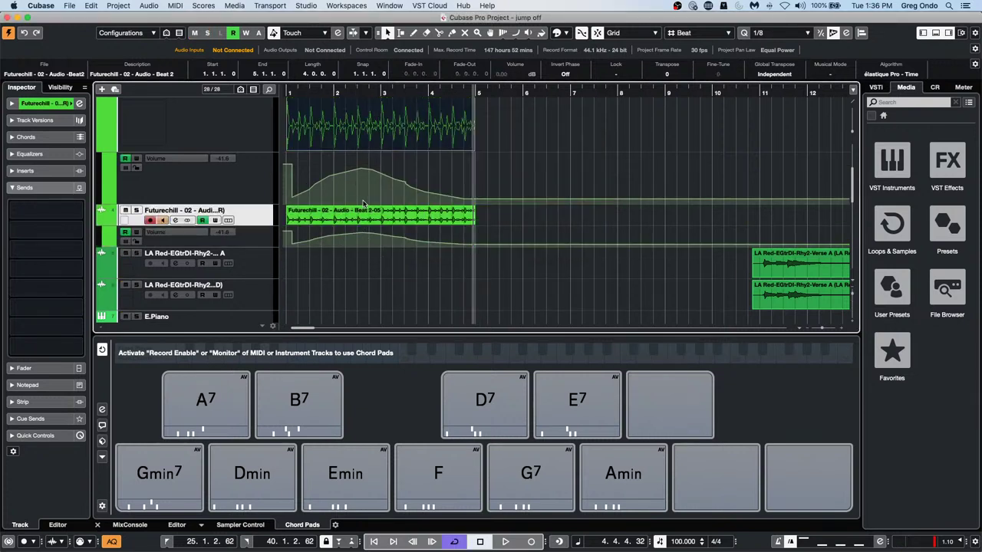
pyautogui.click(91, 5)
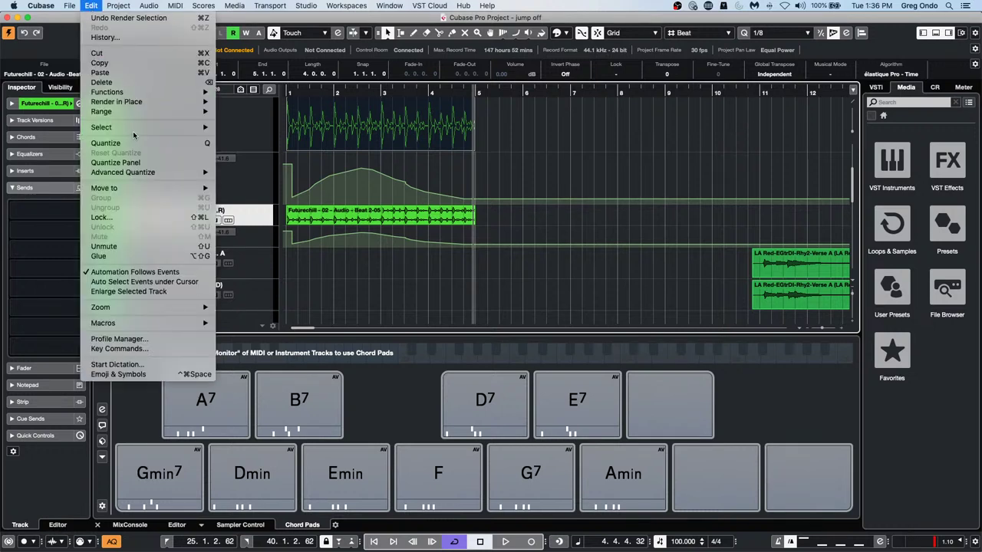
# Close the Render Settings without rendering and undo the dry render, returning to 27 tracks
pyautogui.moveTo(140, 102)
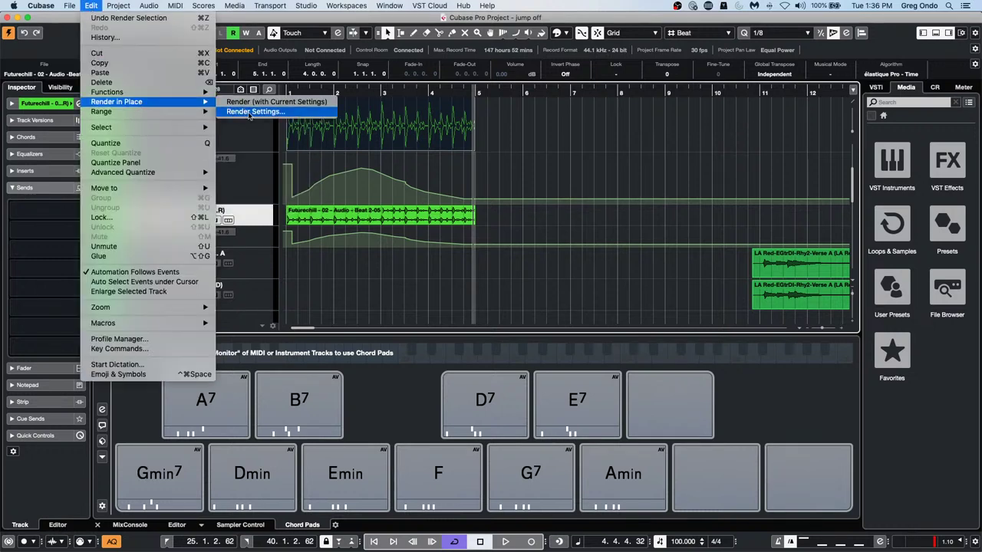
pyautogui.click(249, 113)
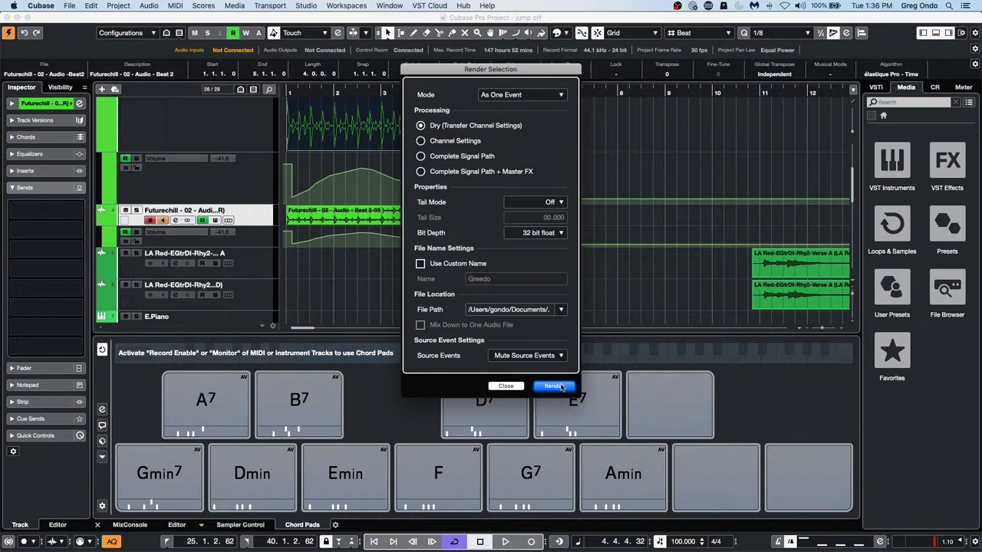
pyautogui.click(521, 386)
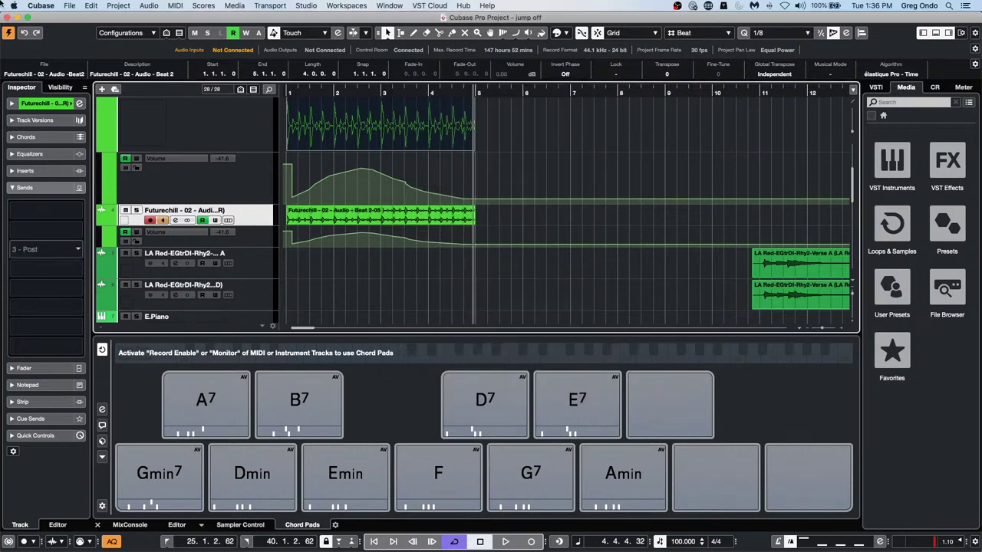
pyautogui.press('super+z')
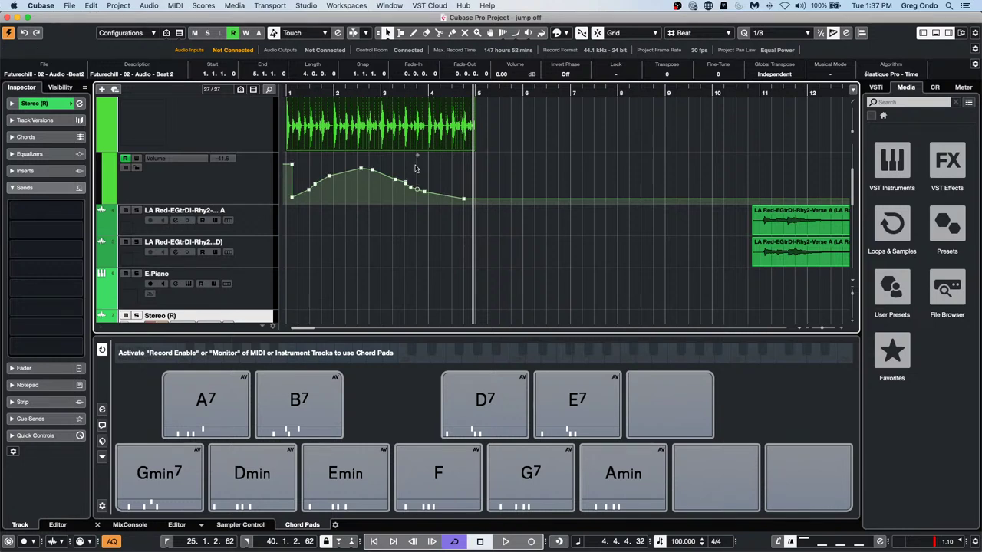
# Duplicate the Futurechill beat event so a copy follows at bar 5
pyautogui.scroll(2, 460, 173)
pyautogui.scroll(3, 531, 166)
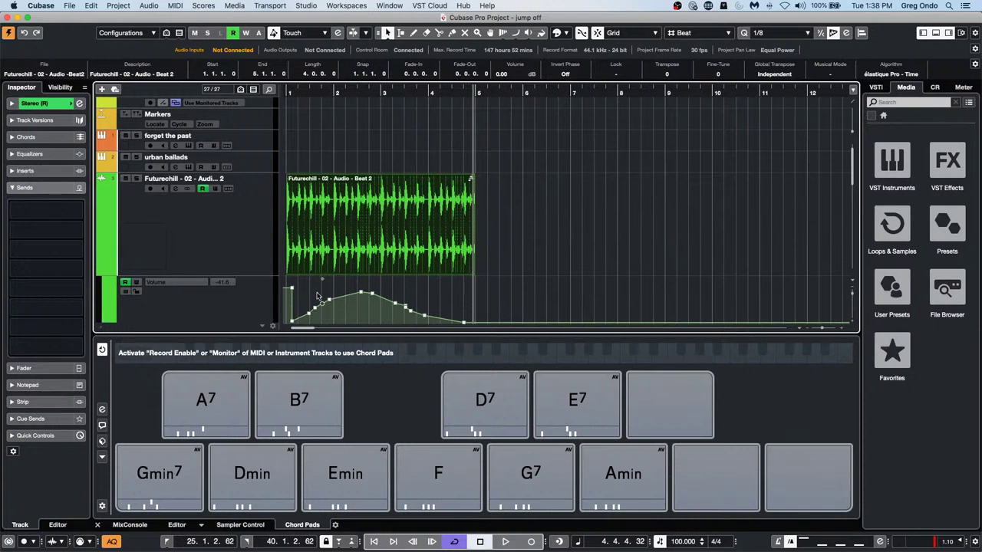
pyautogui.click(393, 229)
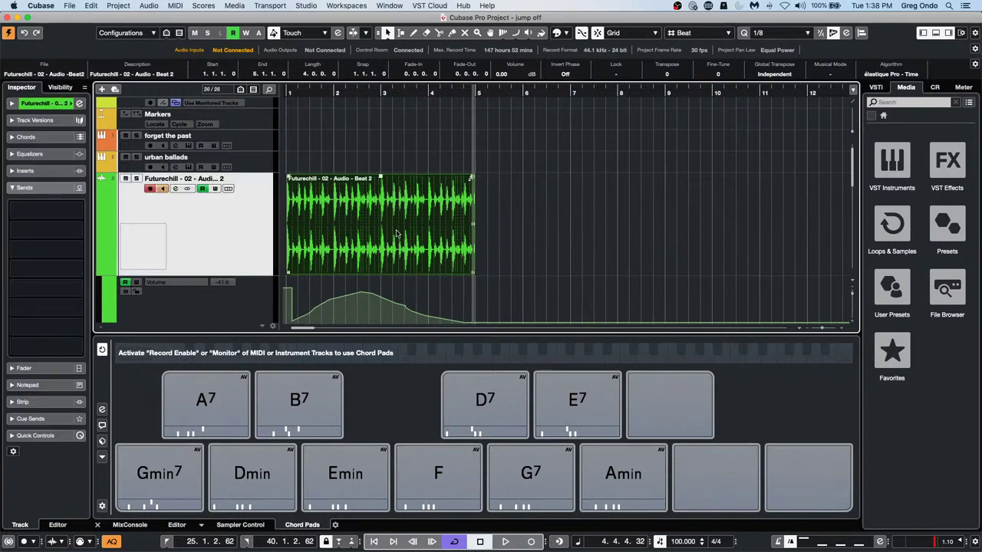
pyautogui.press('super+d')
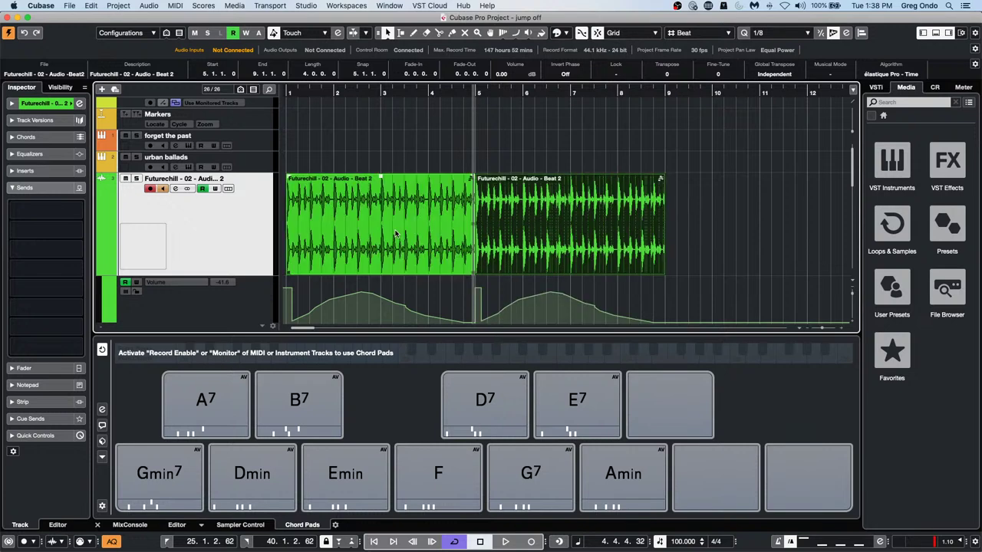
pyautogui.click(475, 133)
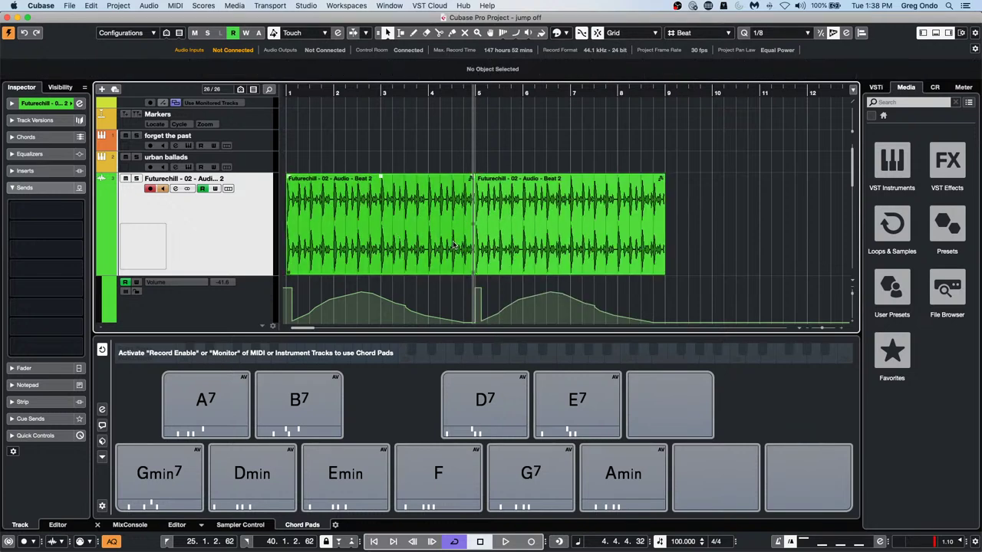
# Try a crossfade between the two beat events, then undo the move and zoom the timeline out
pyautogui.moveTo(738, 230); pyautogui.dragTo(335, 234)
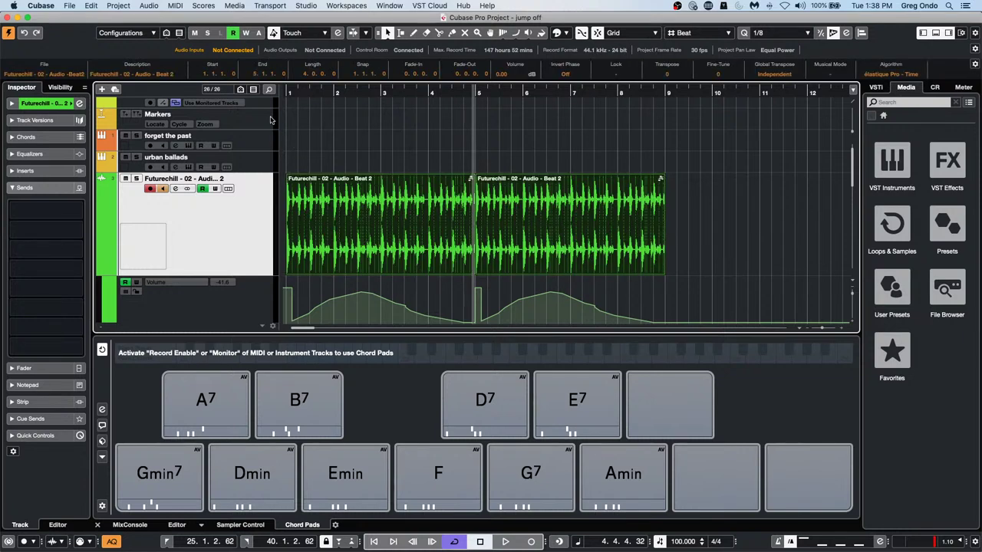
pyautogui.click(418, 241)
pyautogui.press('x')
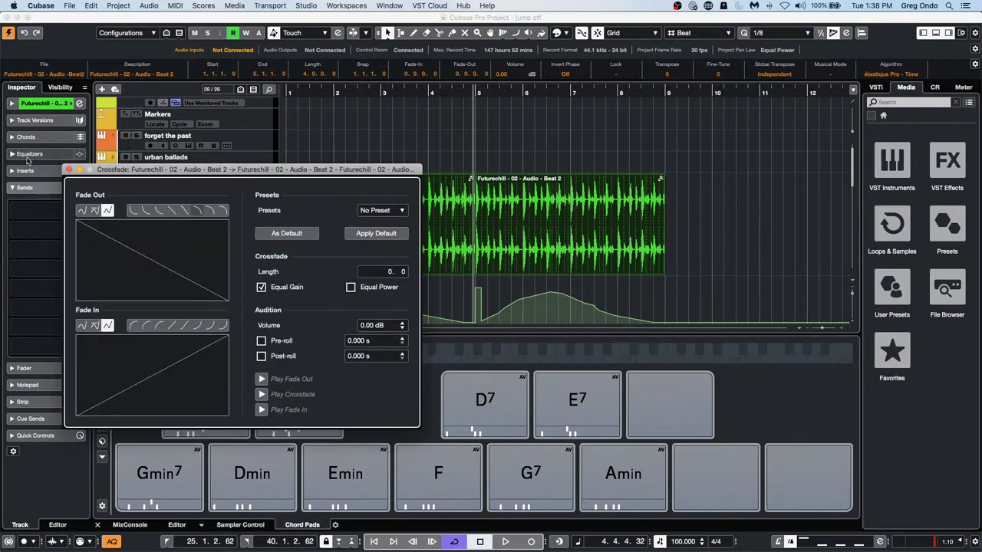
pyautogui.click(69, 170)
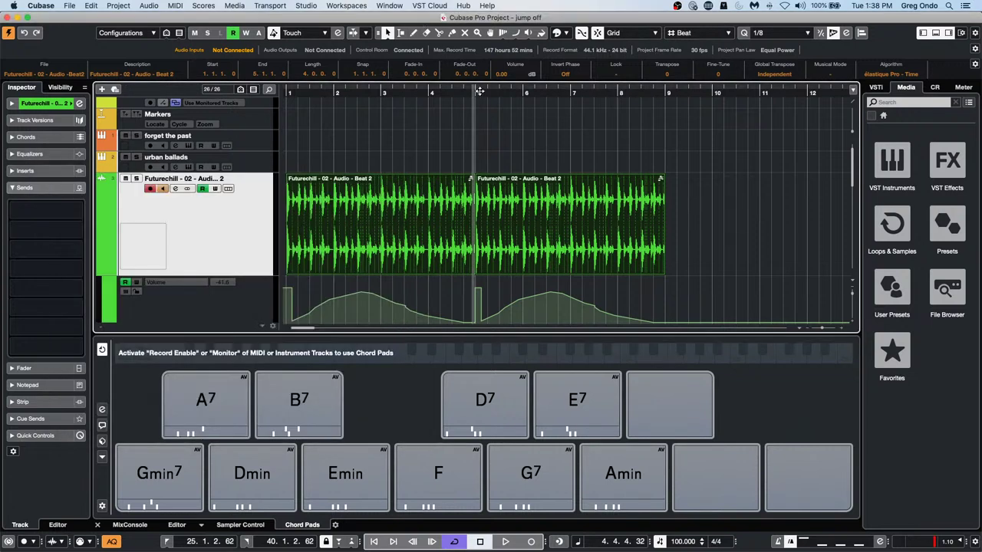
pyautogui.moveTo(479, 91)
pyautogui.mouseDown()
pyautogui.moveTo(466, 103)
pyautogui.moveTo(508, 146)
pyautogui.moveTo(666, 177)
pyautogui.moveTo(668, 201)
pyautogui.moveTo(406, 191)
pyautogui.moveTo(493, 234)
pyautogui.moveTo(491, 252)
pyautogui.moveTo(506, 223)
pyautogui.moveTo(526, 224)
pyautogui.moveTo(505, 228)
pyautogui.mouseUp()
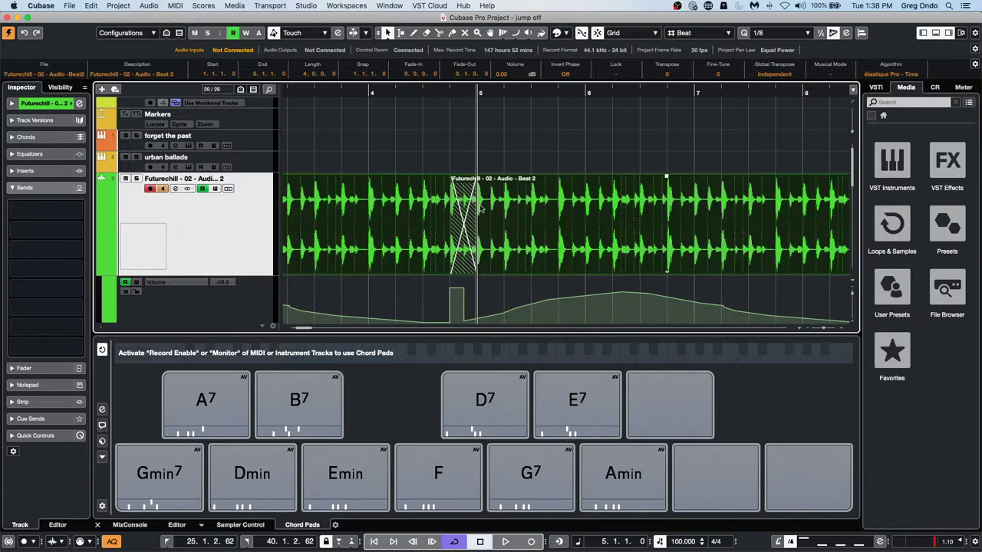
pyautogui.press('super+z')
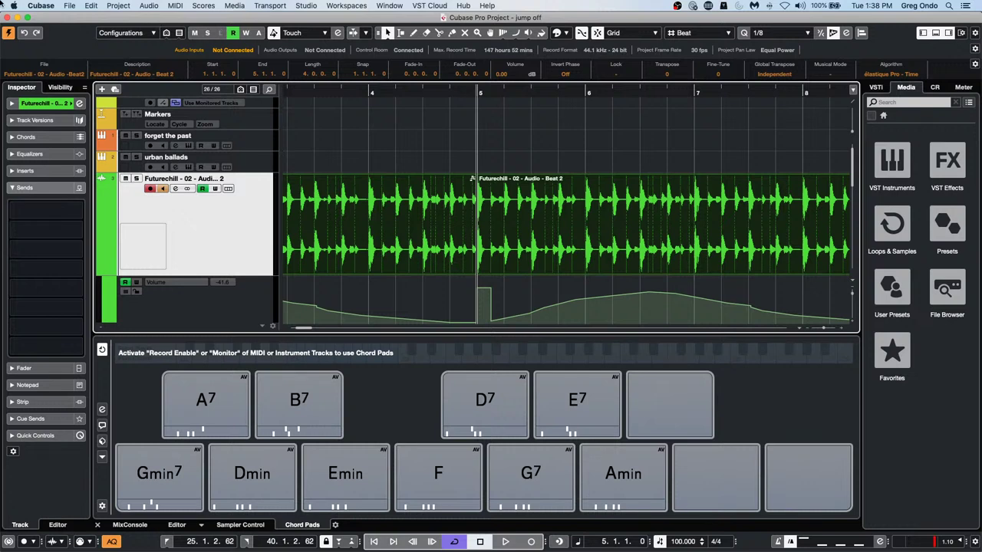
pyautogui.click(346, 90)
pyautogui.moveTo(347, 90); pyautogui.dragTo(353, 57)
# Merge the beat events into one part and place a copy around bar 11
pyautogui.click(171, 5)
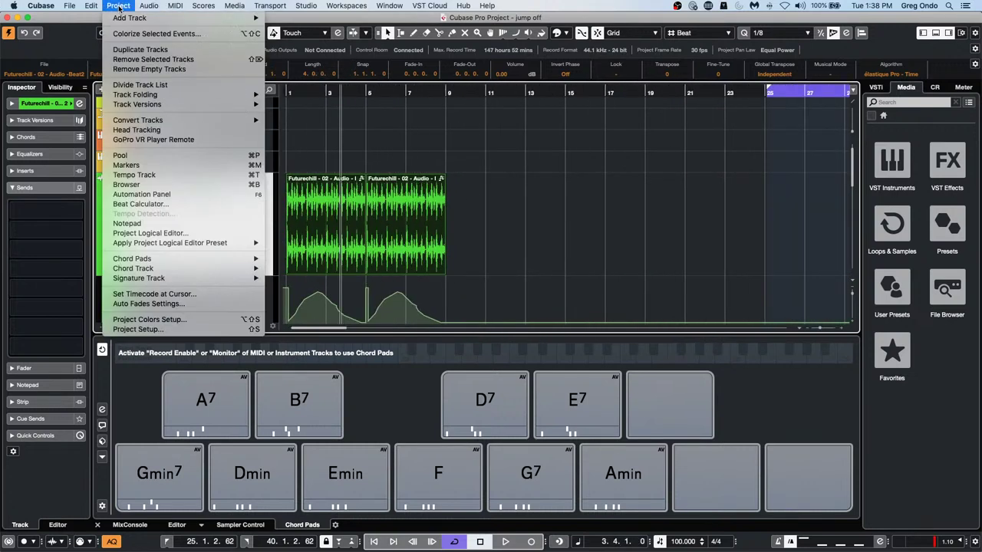
pyautogui.moveTo(147, 6)
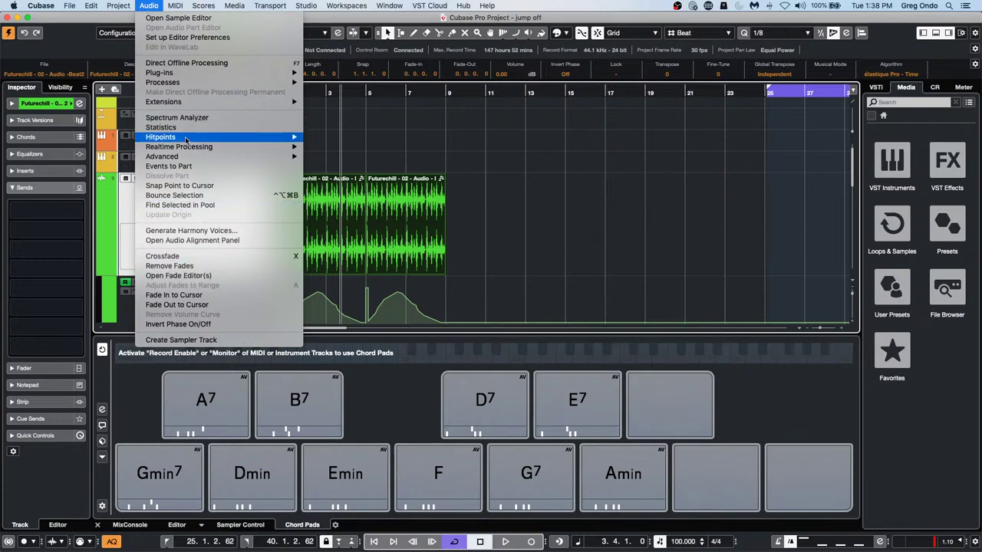
pyautogui.click(171, 165)
pyautogui.click(518, 230)
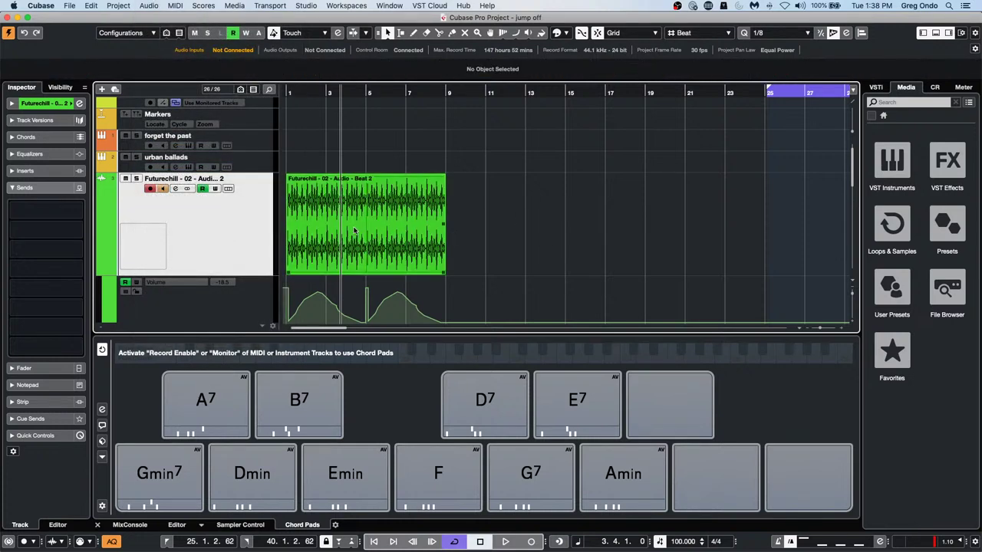
pyautogui.moveTo(371, 230)
pyautogui.mouseDown()
pyautogui.moveTo(409, 225)
pyautogui.moveTo(373, 224)
pyautogui.mouseUp()
pyautogui.click(469, 223)
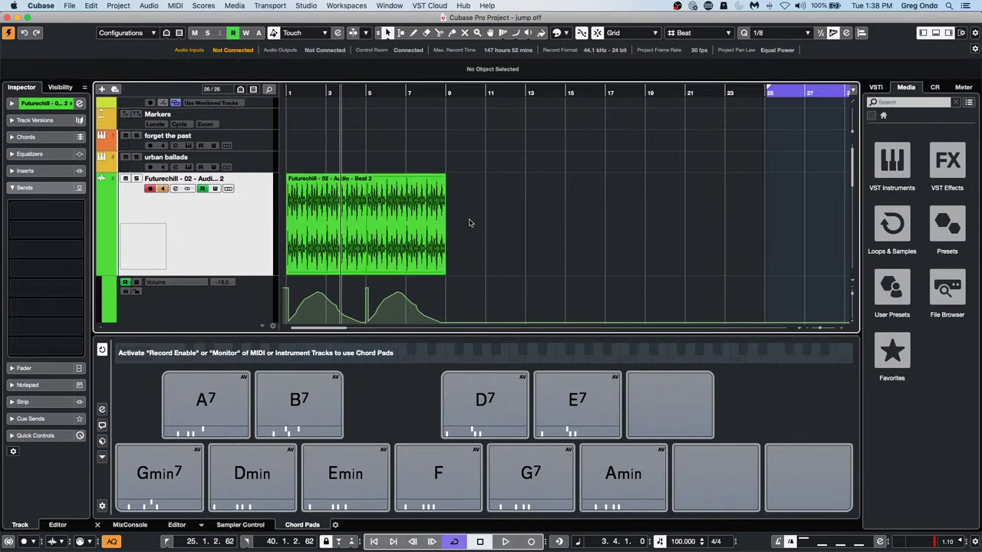
pyautogui.click(342, 222)
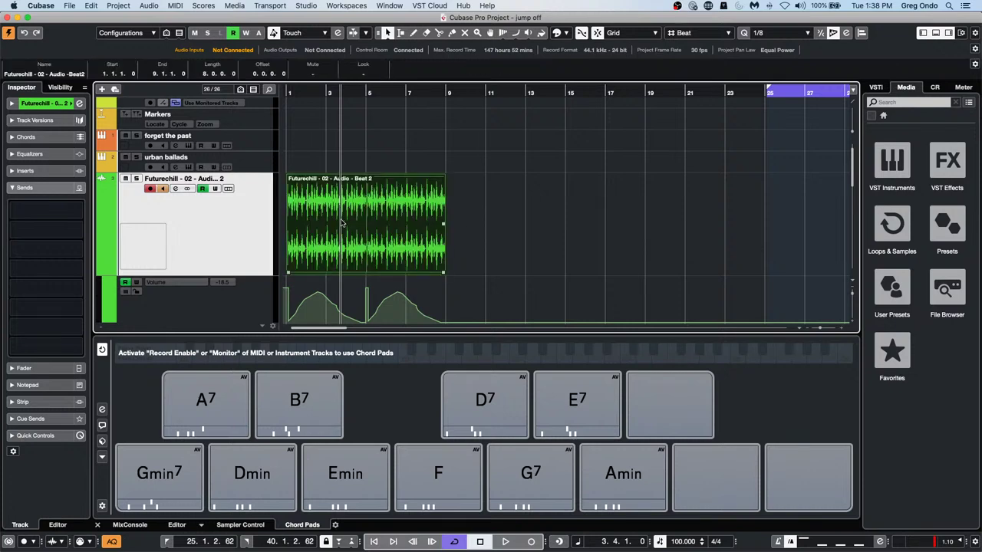
pyautogui.moveTo(341, 220); pyautogui.dragTo(499, 247)
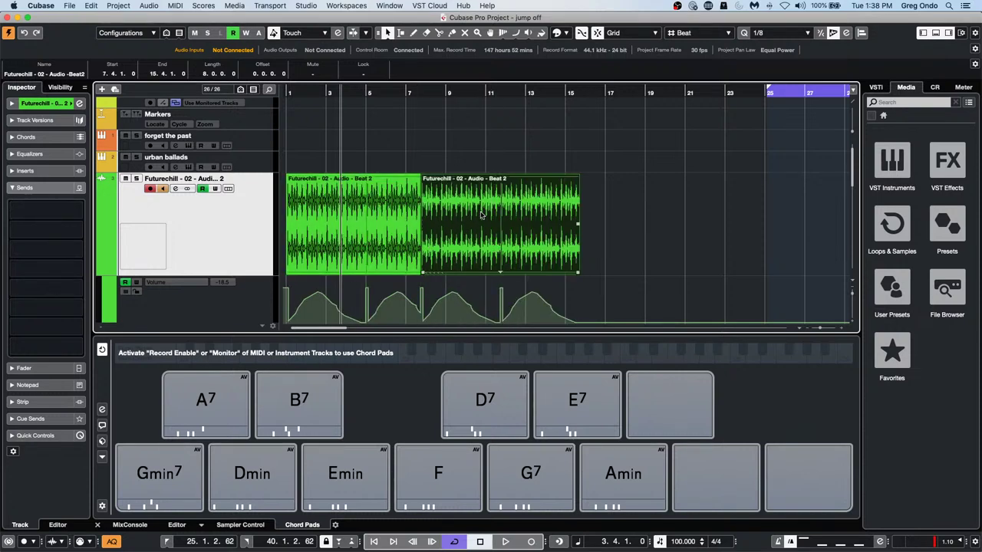
pyautogui.moveTo(482, 214)
pyautogui.mouseDown()
pyautogui.moveTo(568, 217)
pyautogui.moveTo(476, 227)
pyautogui.mouseUp()
pyautogui.press('super+z')
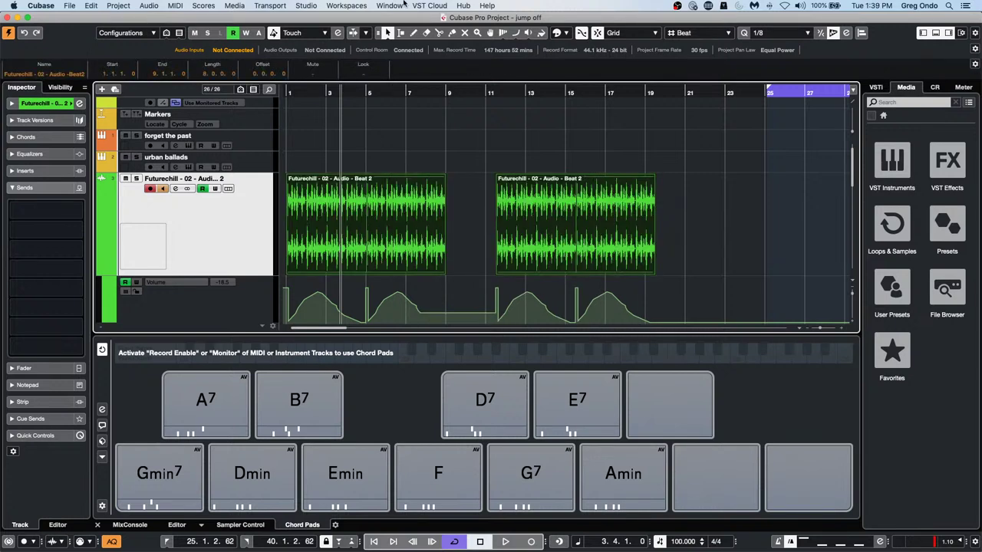
# Dissolve the parts back into audio events, try a crossfade with X, then undo it
pyautogui.click(123, 8)
pyautogui.moveTo(150, 6)
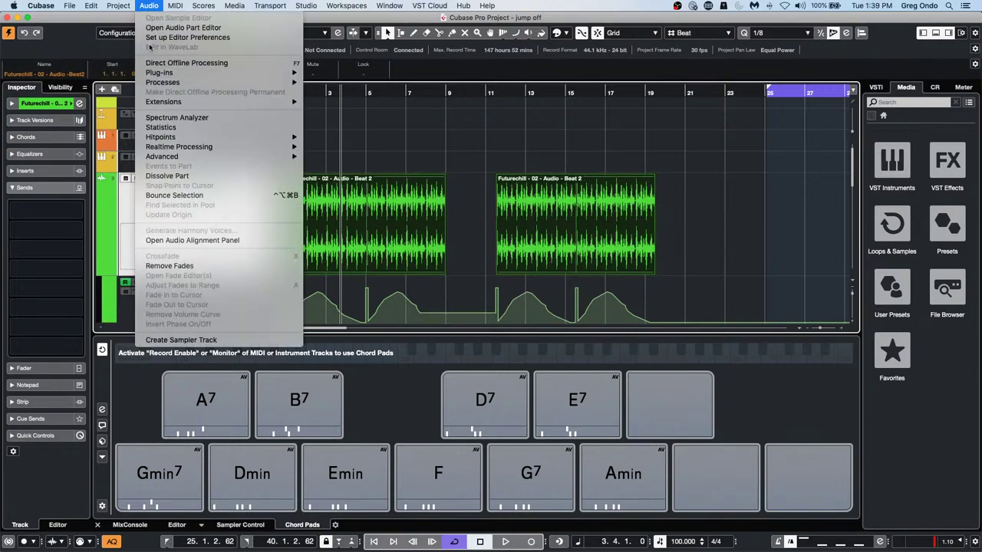
pyautogui.click(167, 176)
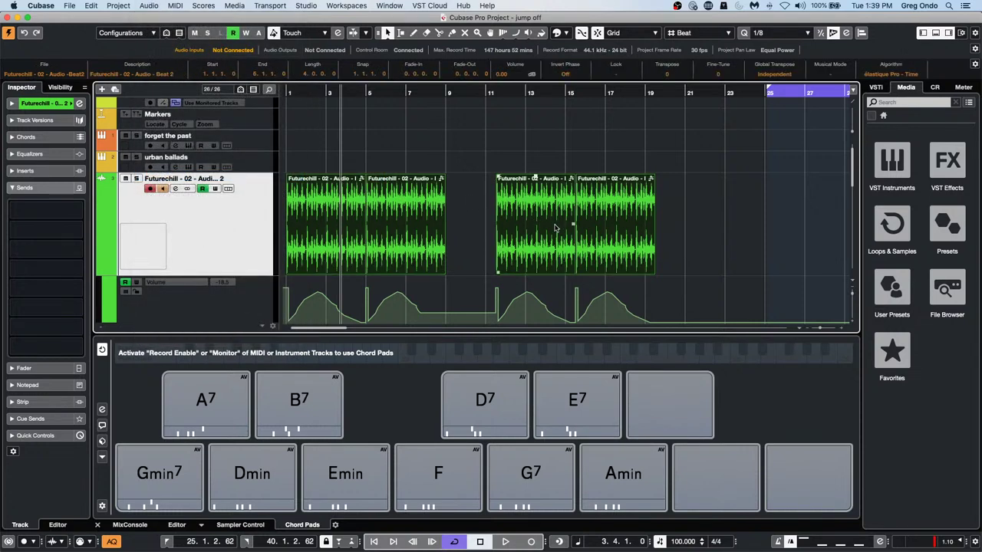
pyautogui.moveTo(556, 228)
pyautogui.mouseDown()
pyautogui.moveTo(526, 228)
pyautogui.moveTo(568, 227)
pyautogui.moveTo(451, 230)
pyautogui.moveTo(481, 230)
pyautogui.mouseUp()
pyautogui.click(696, 221)
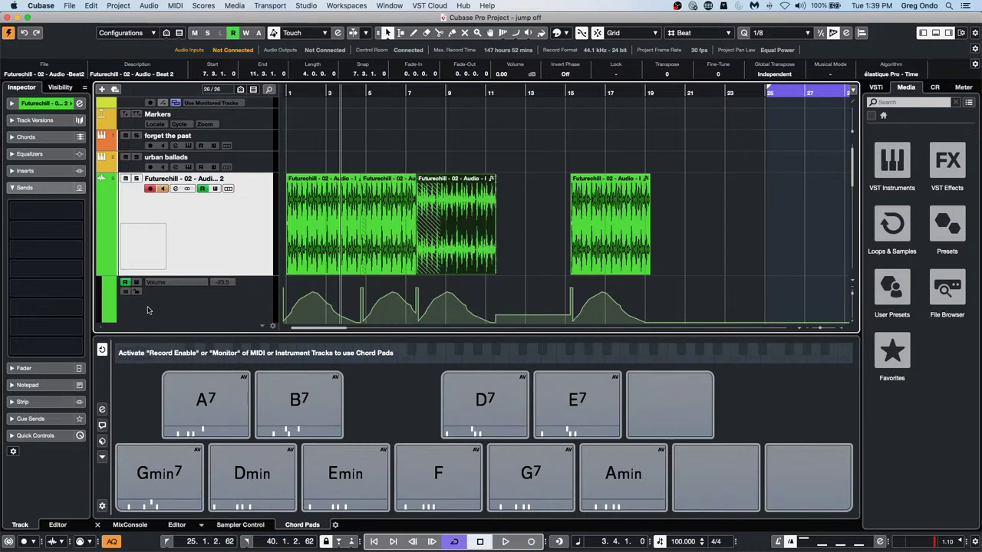
pyautogui.press('x')
pyautogui.press('x')
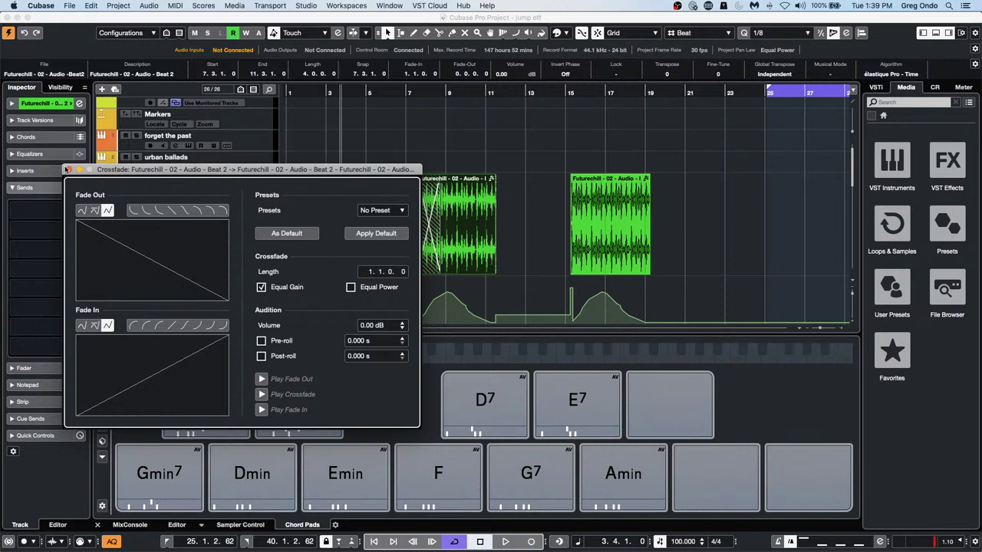
pyautogui.click(69, 169)
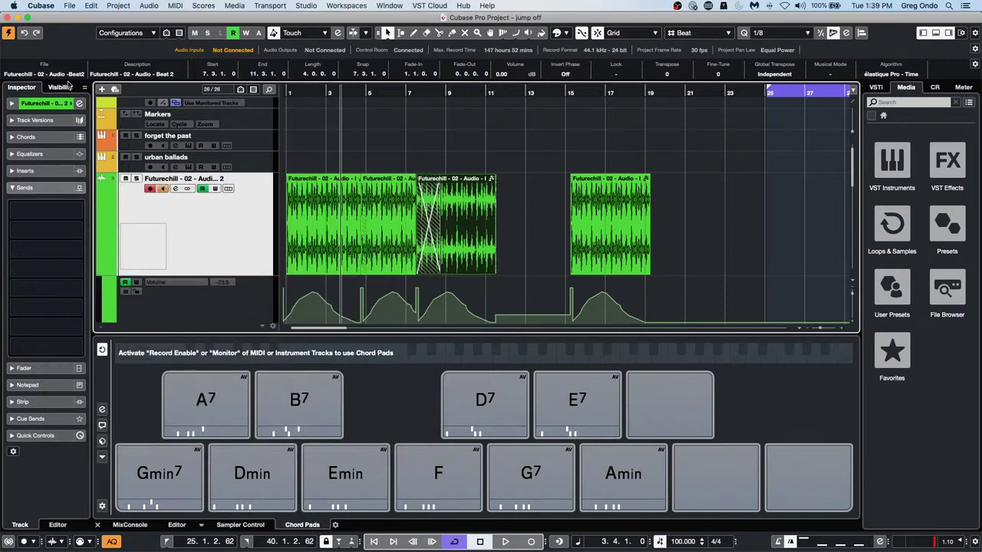
pyautogui.press('super+z')
pyautogui.press('super+z')
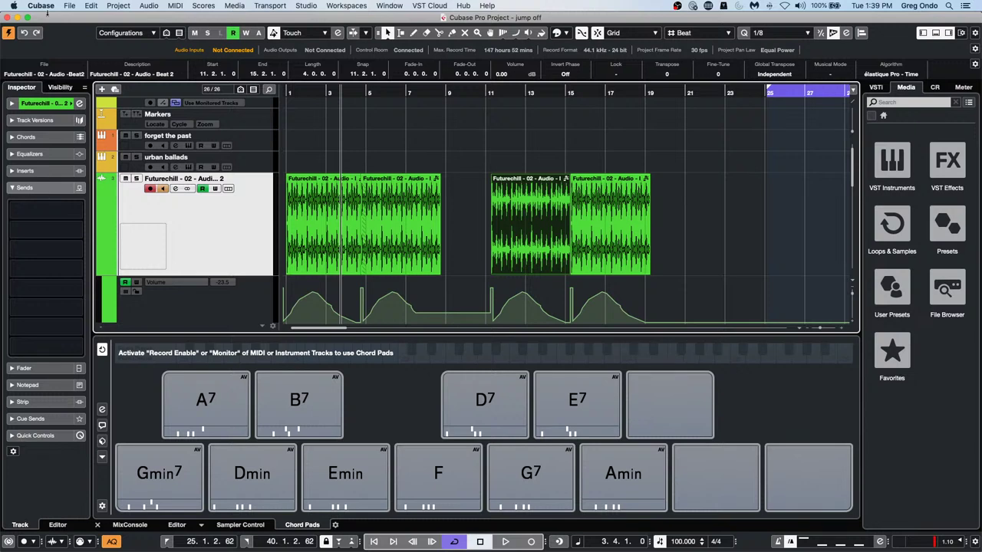
pyautogui.click(69, 6)
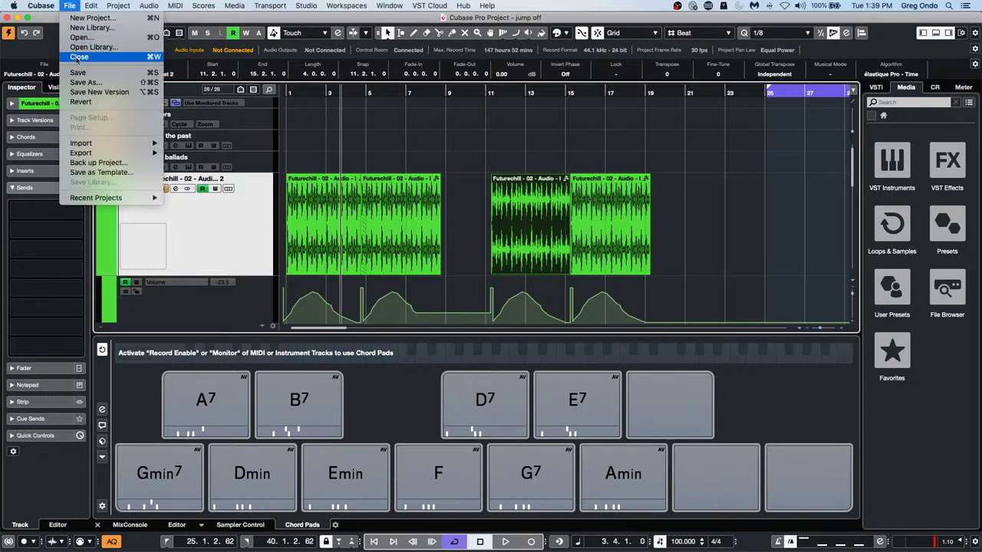
pyautogui.moveTo(94, 7)
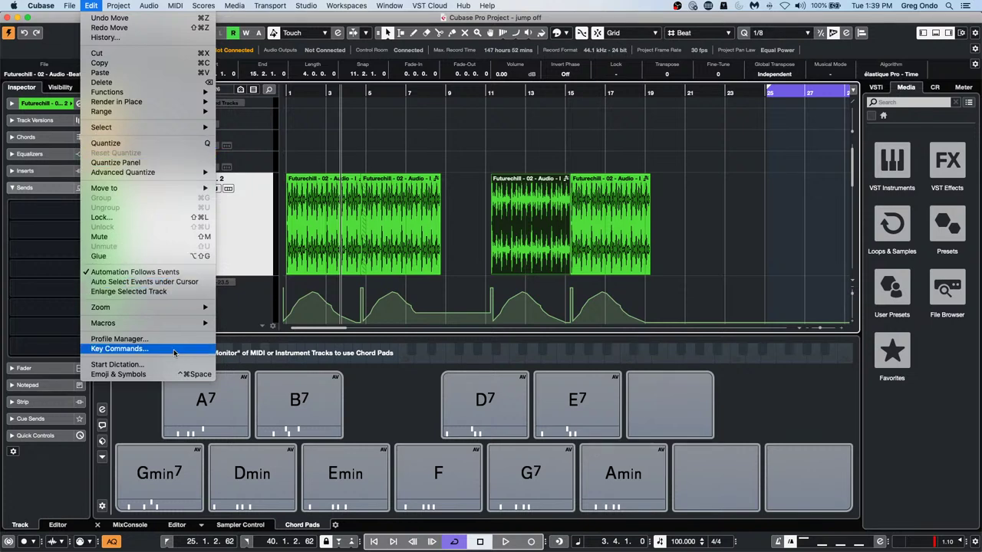
pyautogui.click(119, 349)
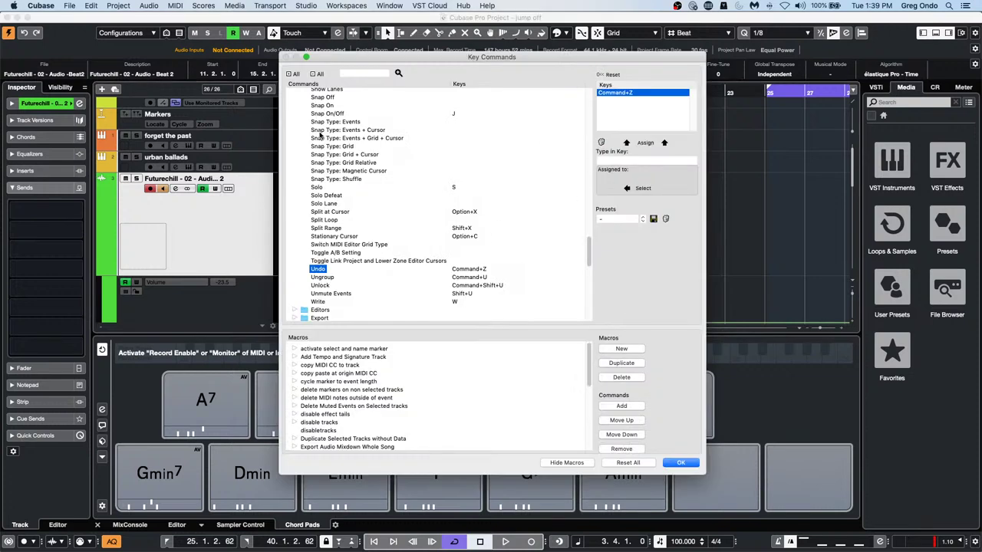
pyautogui.click(631, 161)
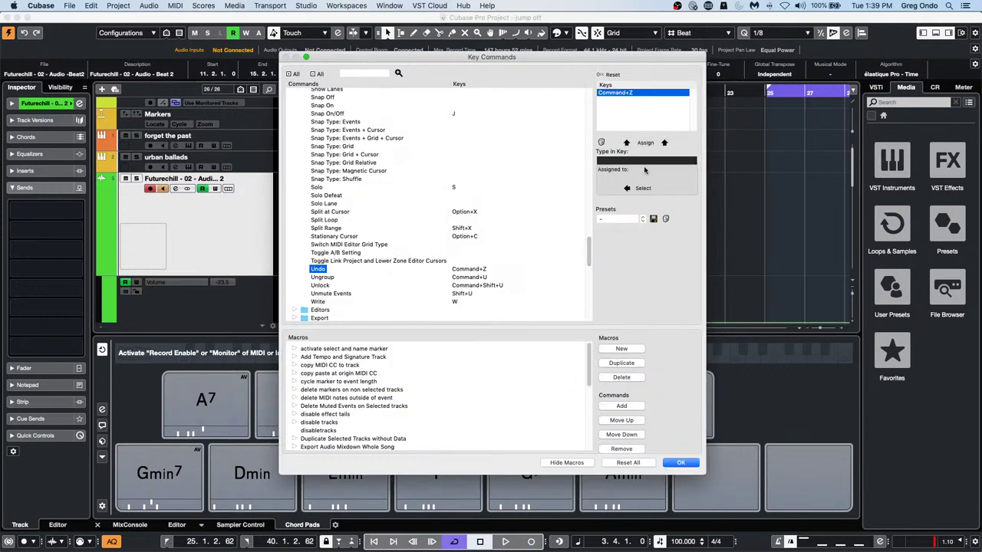
pyautogui.press('x')
pyautogui.scroll(20, 388, 189)
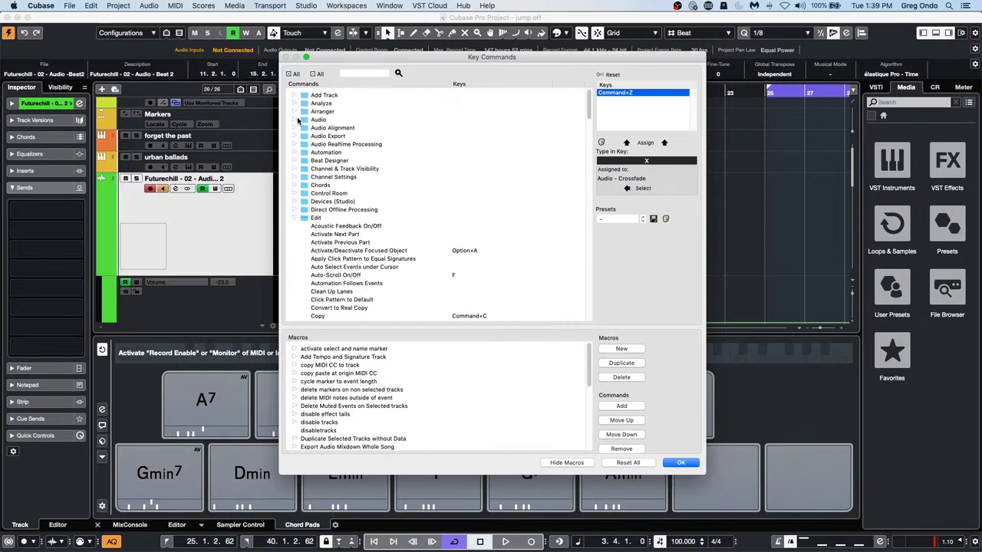
pyautogui.click(294, 120)
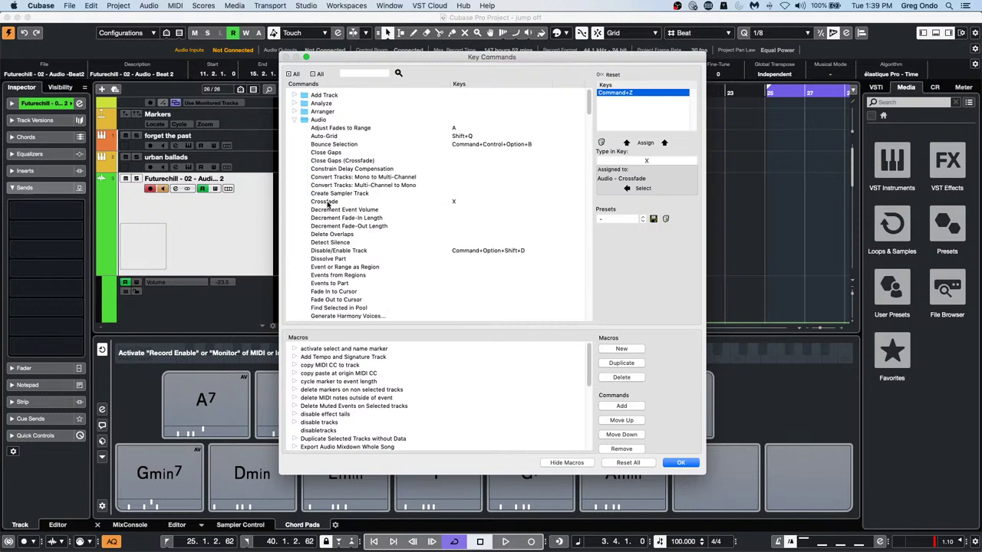
pyautogui.click(326, 201)
pyautogui.click(684, 462)
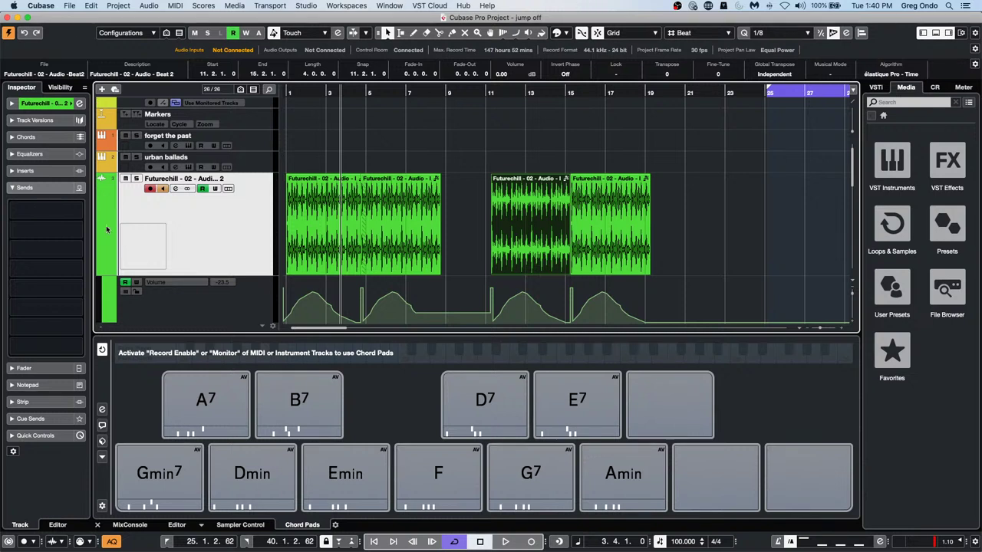
# Select the forget the past track and show its Groove Agent SE 5 kit browser
pyautogui.rightClick(244, 217)
pyautogui.moveTo(266, 218)
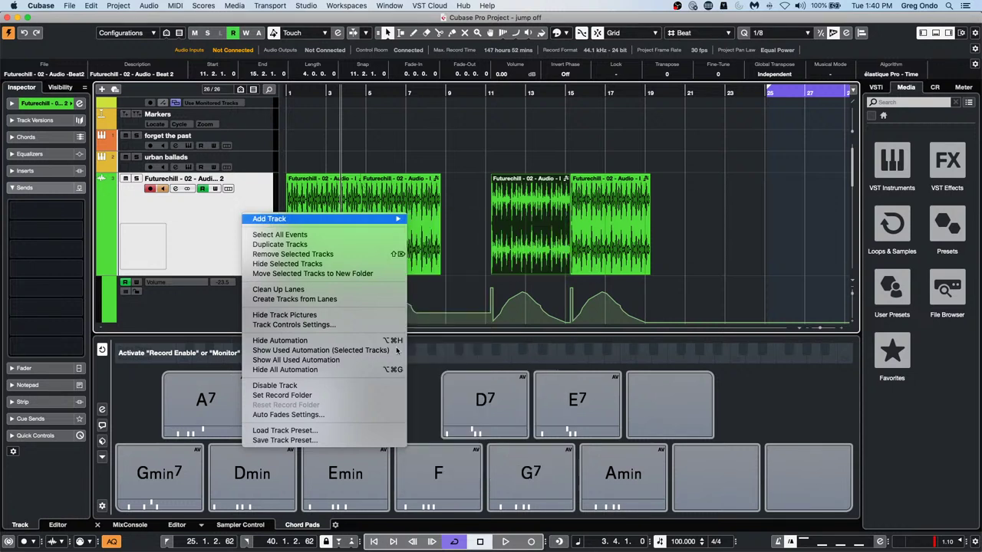
pyautogui.click(251, 144)
pyautogui.click(250, 145)
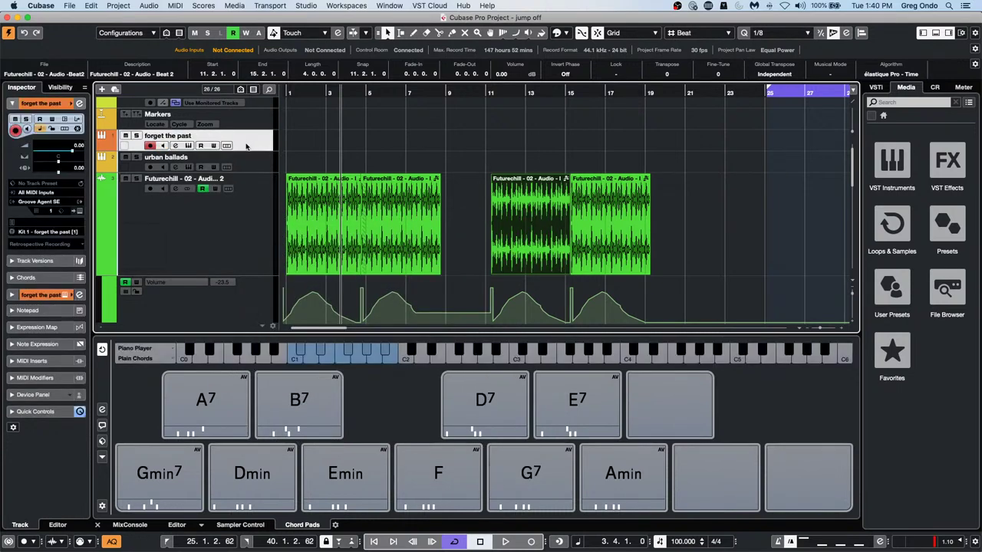
pyautogui.click(79, 210)
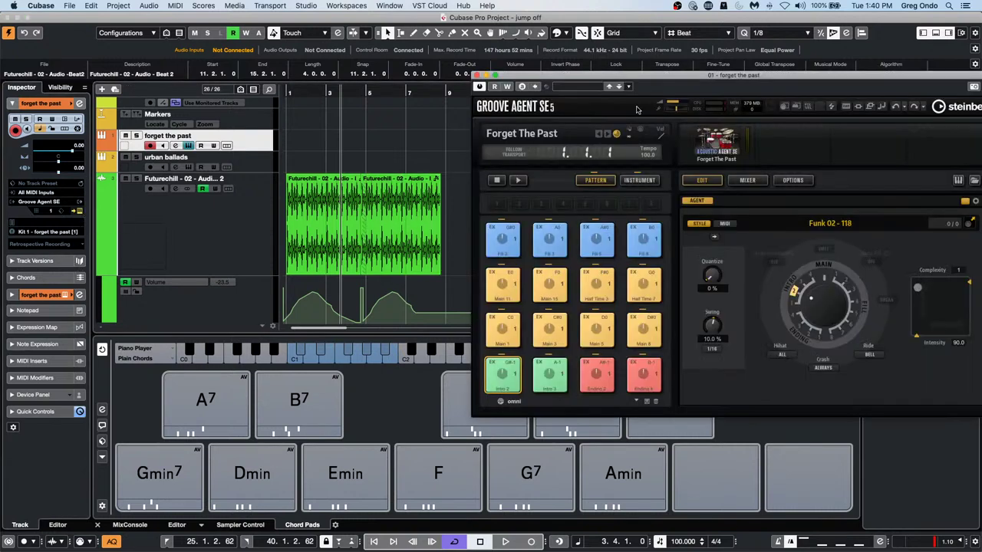
pyautogui.moveTo(637, 79); pyautogui.dragTo(344, 80)
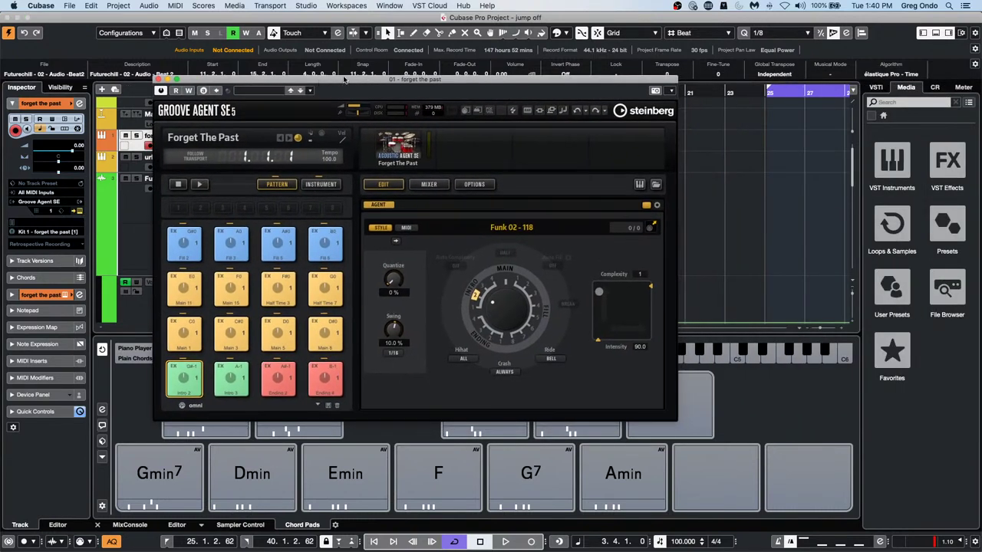
pyautogui.click(656, 185)
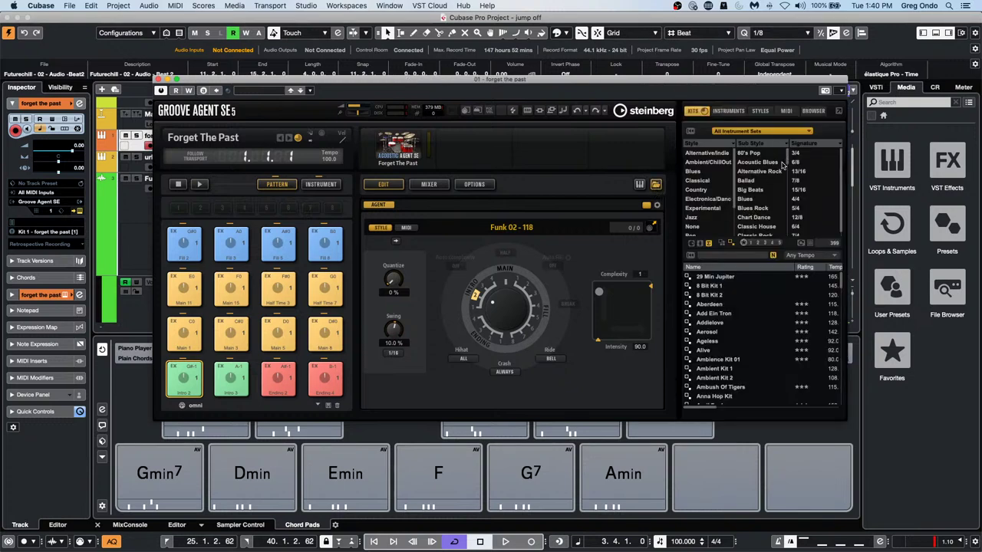
pyautogui.click(656, 185)
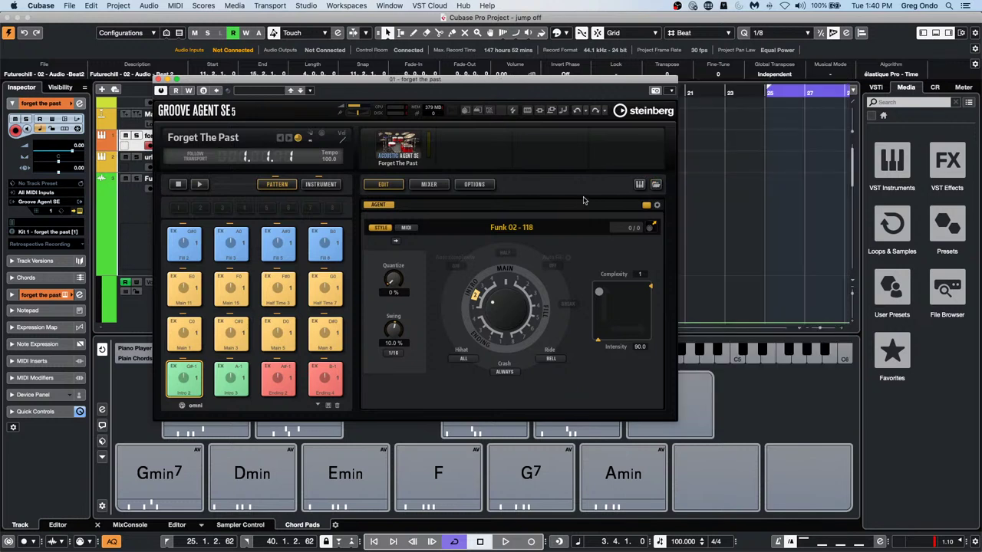
pyautogui.click(656, 185)
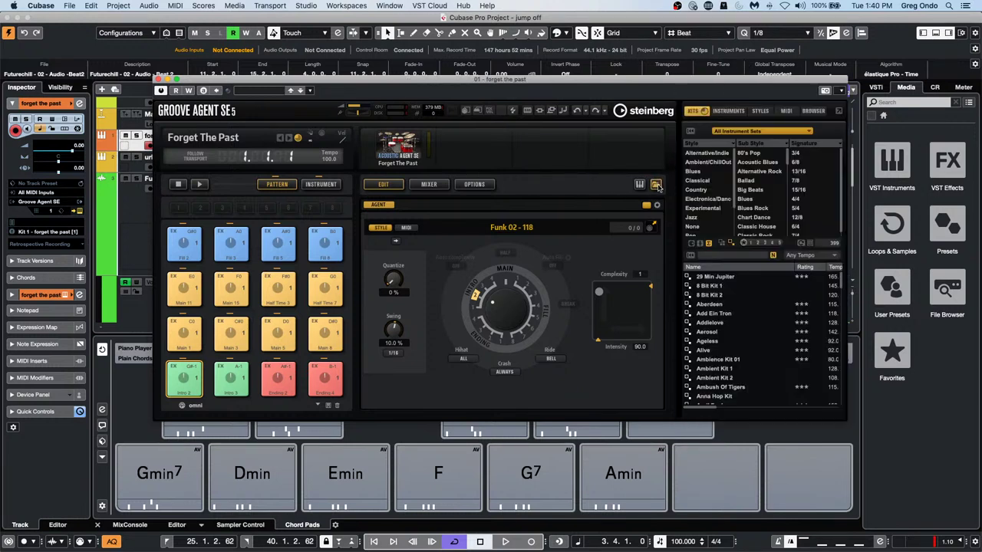
# Filter the kit list to 3/4 signature, leaving the Jazz Waltz kits, then close Groove Agent SE
pyautogui.click(803, 154)
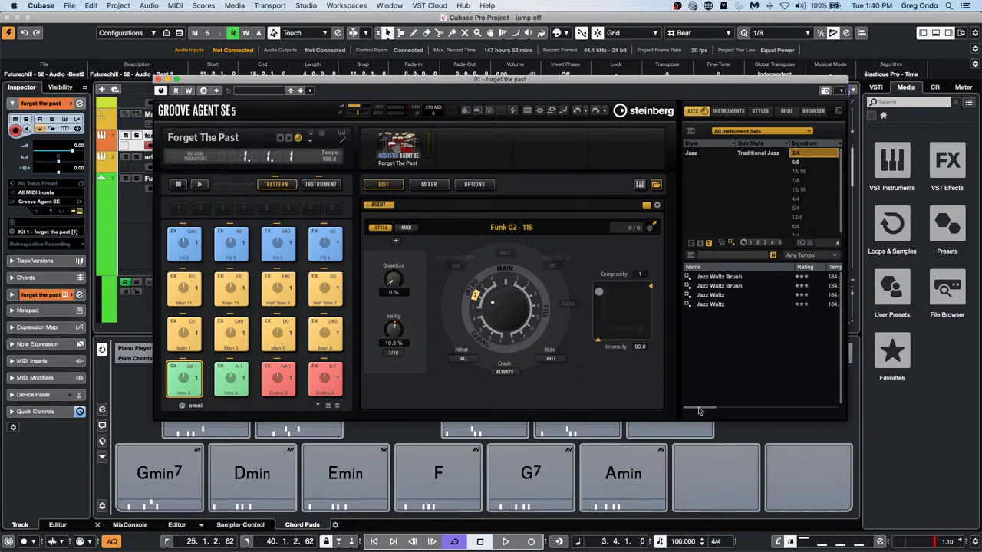
pyautogui.moveTo(700, 407); pyautogui.dragTo(659, 413)
pyautogui.click(806, 157)
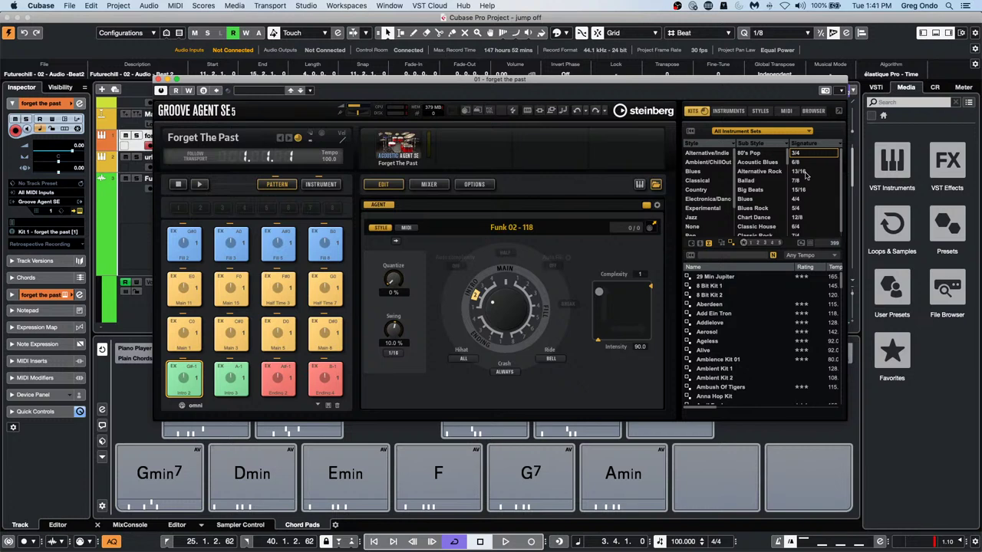
pyautogui.click(807, 171)
pyautogui.click(808, 168)
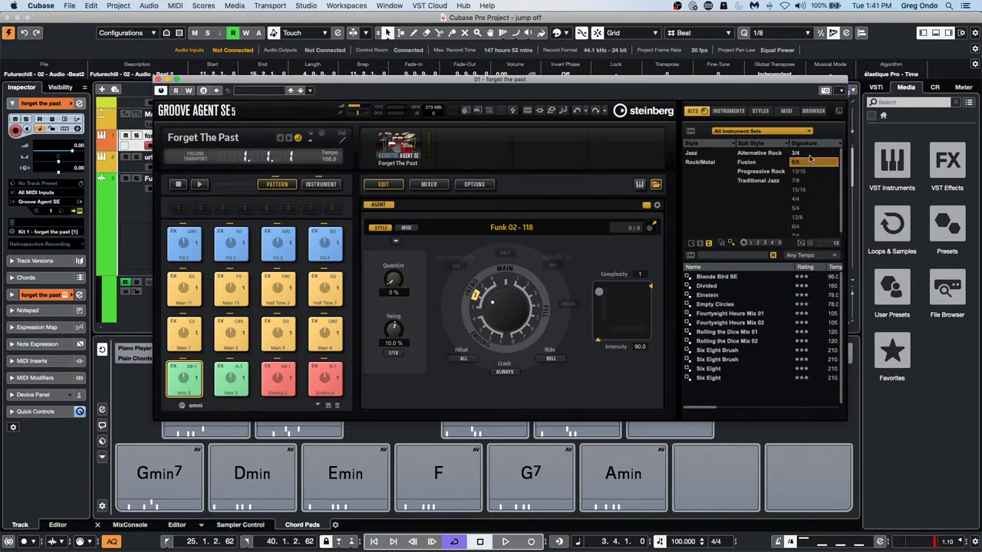
pyautogui.click(812, 154)
pyautogui.click(831, 144)
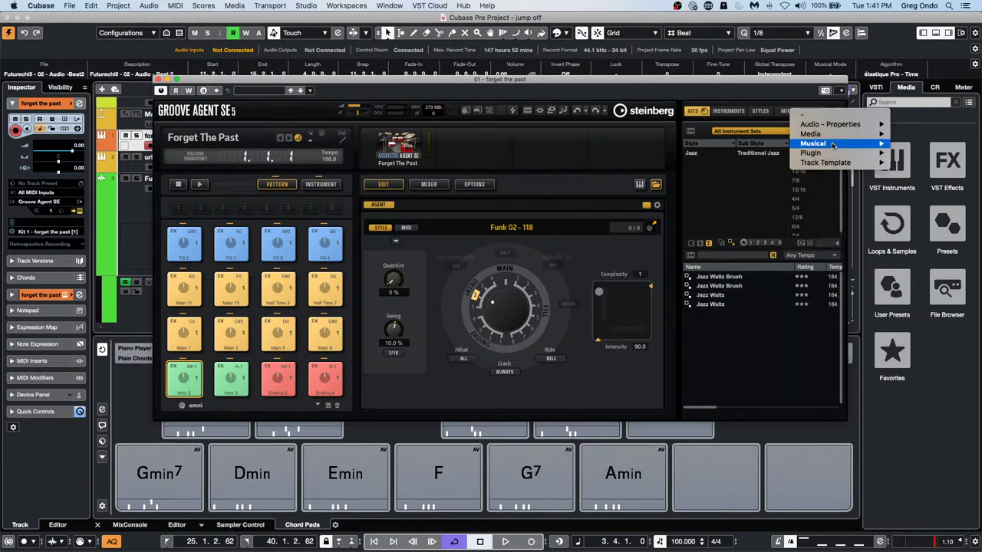
pyautogui.moveTo(842, 144)
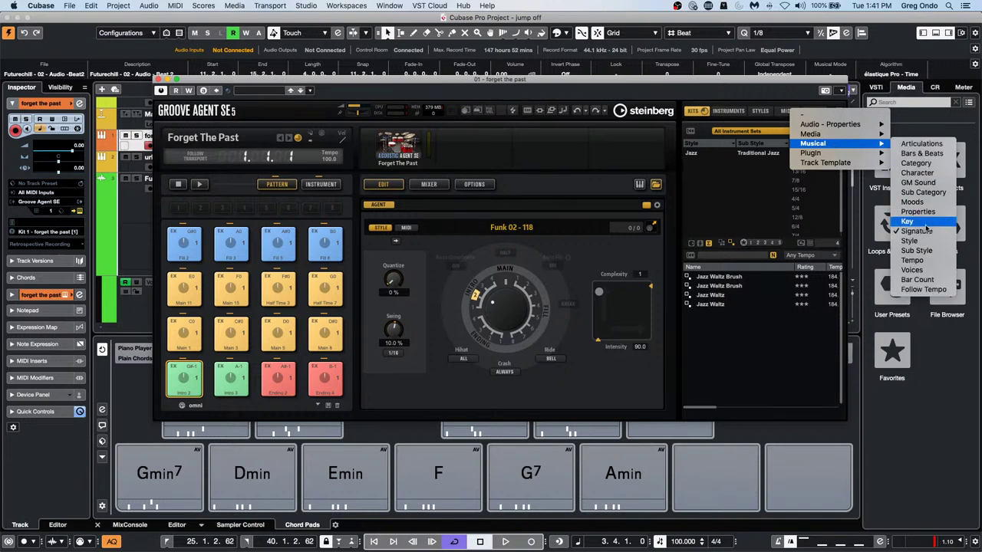
pyautogui.click(709, 202)
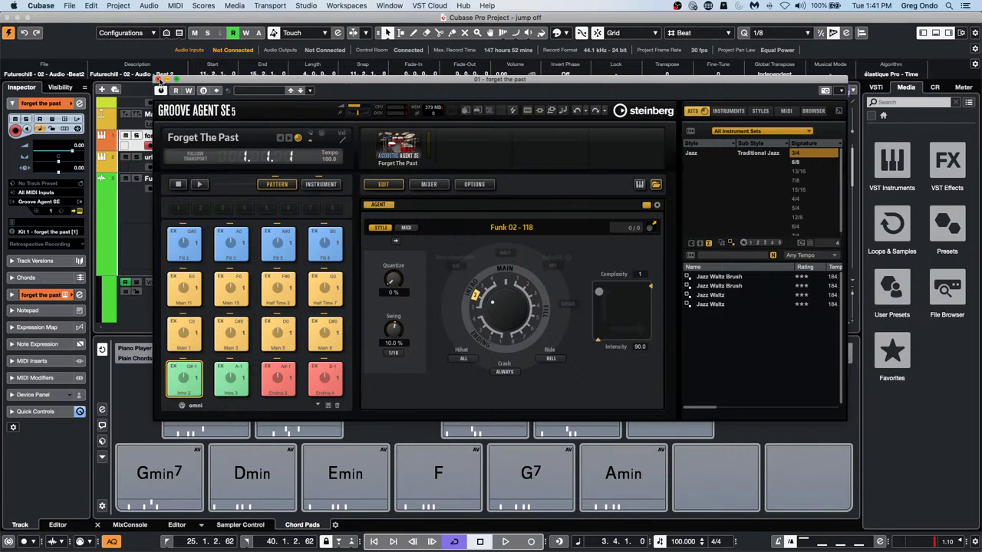
pyautogui.click(159, 80)
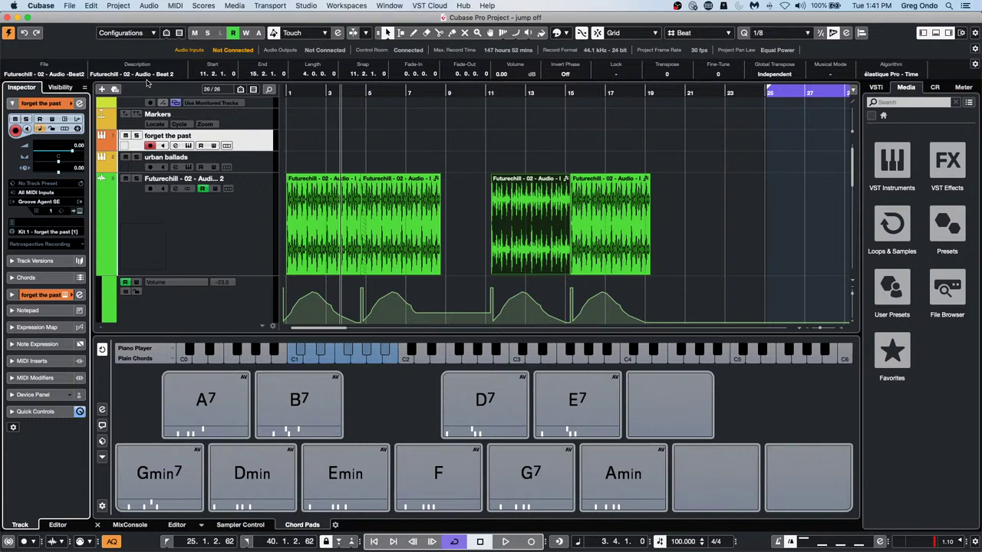
# Open the Edit menu in the menu bar
pyautogui.click(92, 6)
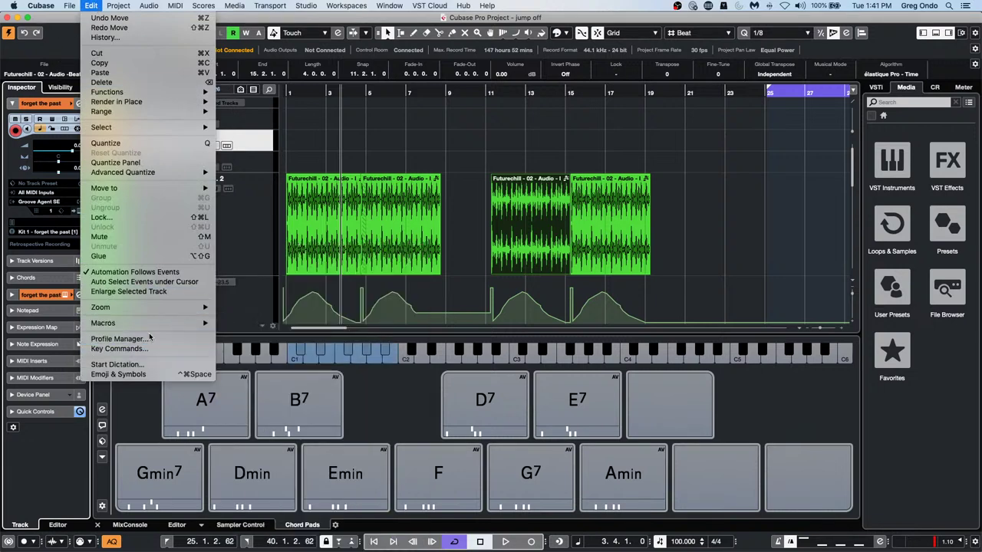
pyautogui.click(146, 338)
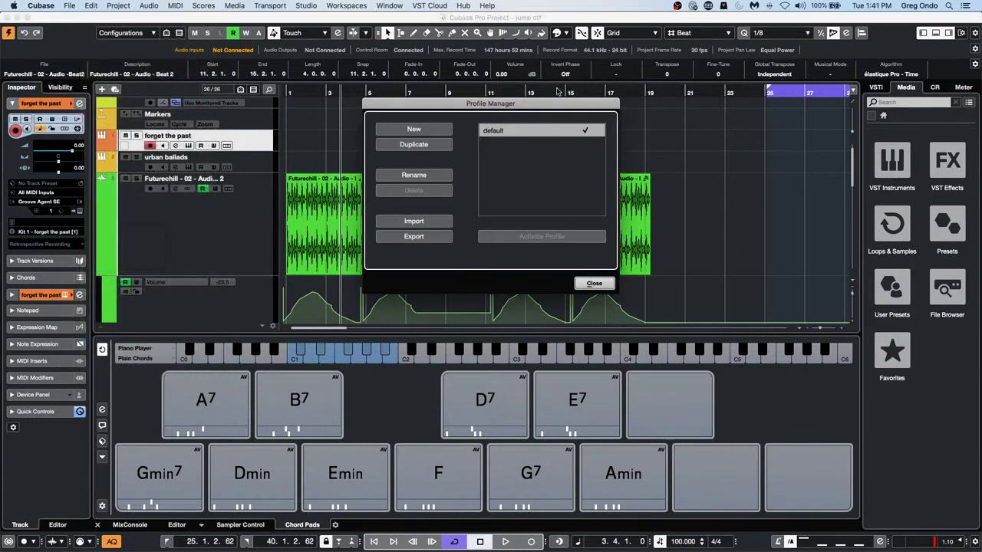
pyautogui.click(418, 237)
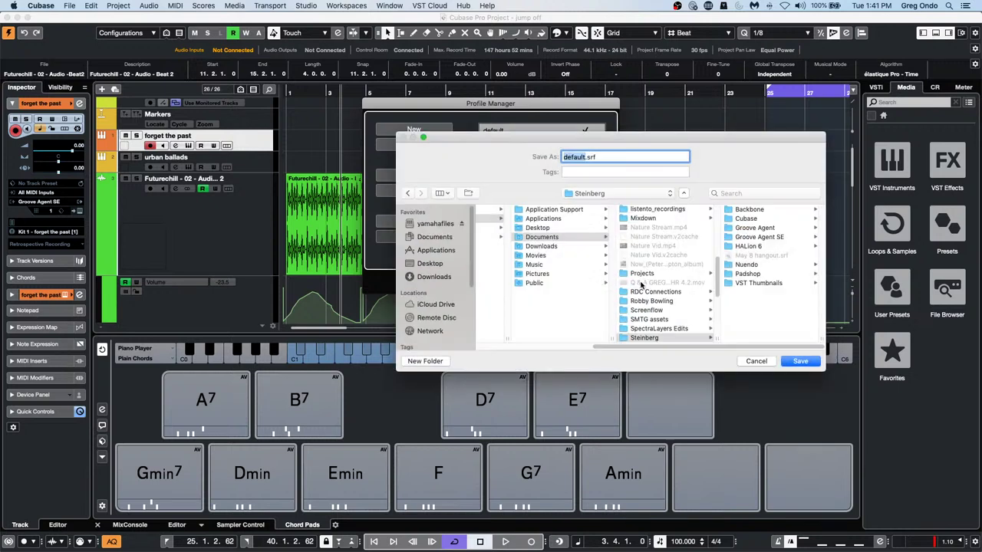
pyautogui.click(756, 360)
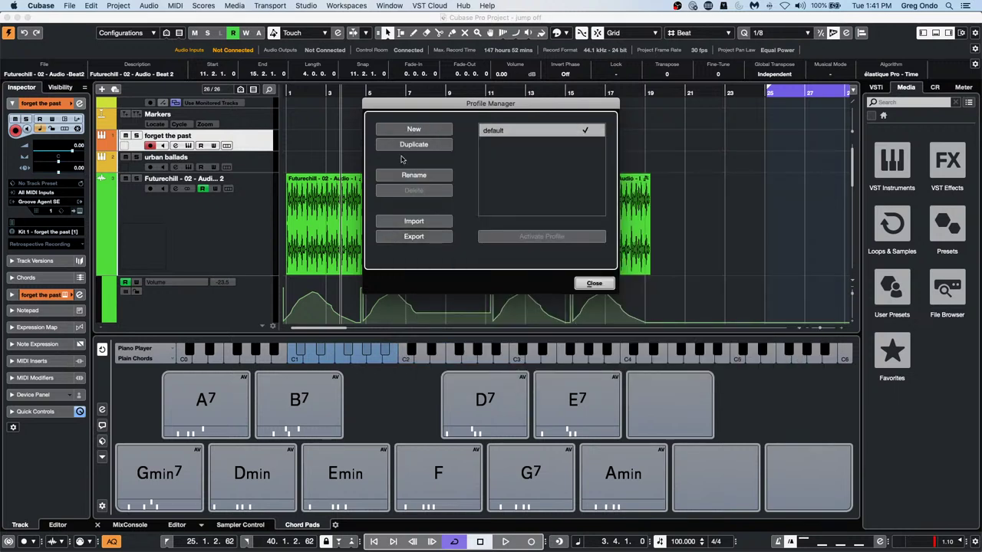
pyautogui.click(589, 287)
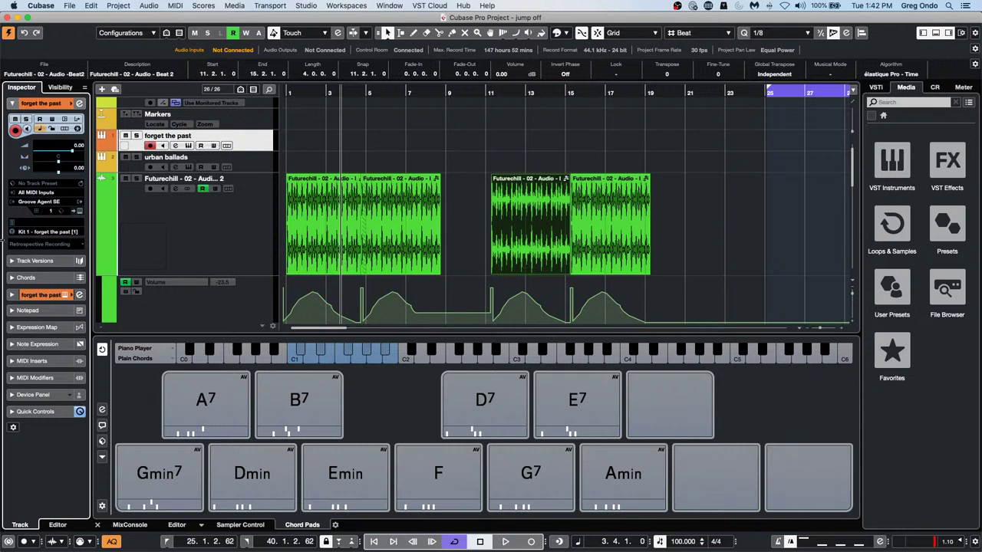
# Open the E.Piano part 04 Chorus A in the Key Editor as a separate window
pyautogui.scroll(-3, 187, 244)
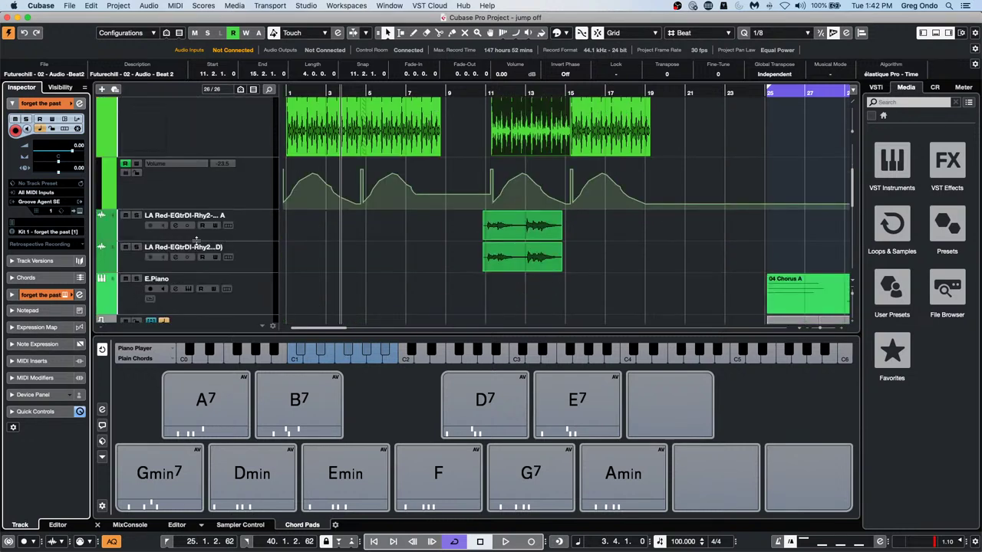
pyautogui.click(253, 287)
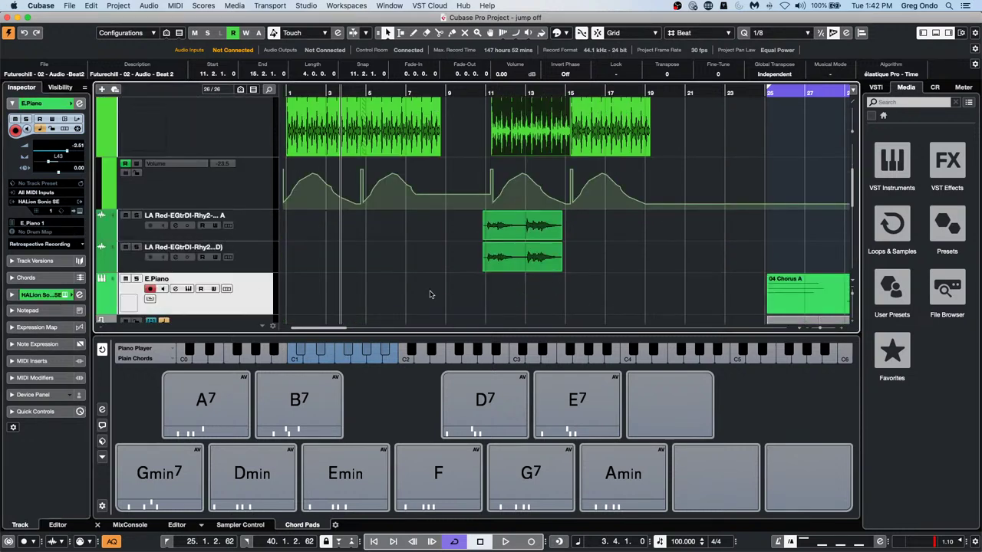
pyautogui.click(811, 296)
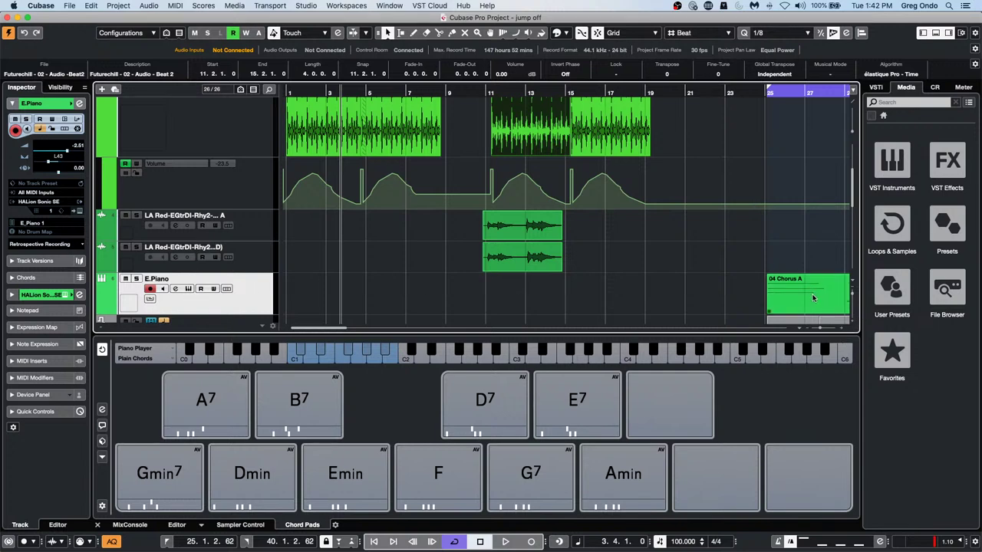
pyautogui.doubleClick(812, 298)
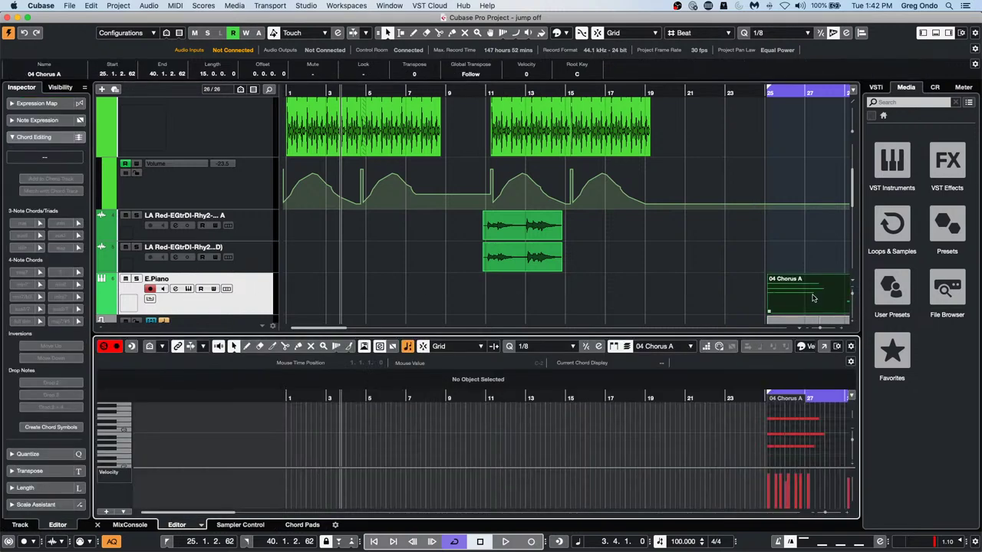
pyautogui.click(825, 347)
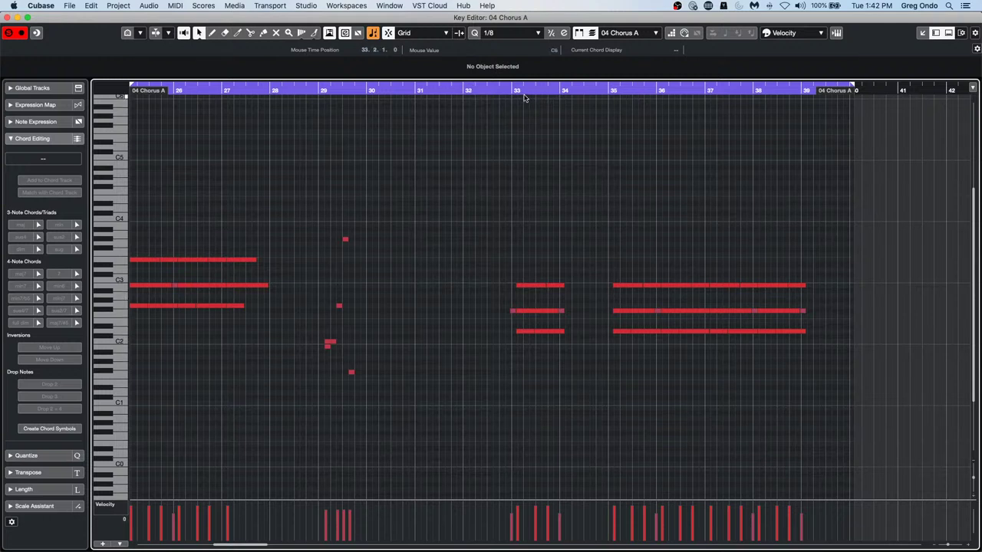
# Play the chorus from bar 29 zoomed around bar 30, then turn off solo and close the editor
pyautogui.click(480, 87)
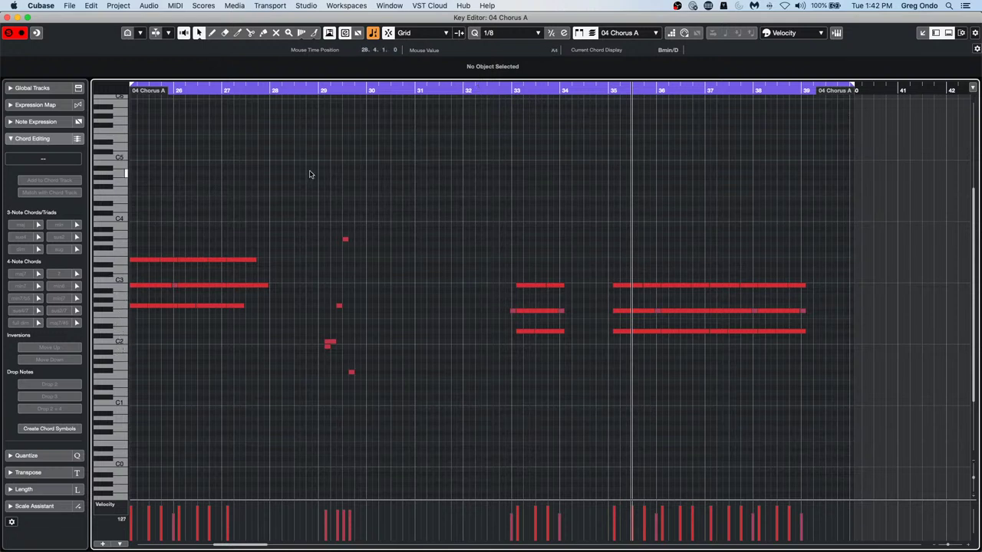
pyautogui.click(362, 86)
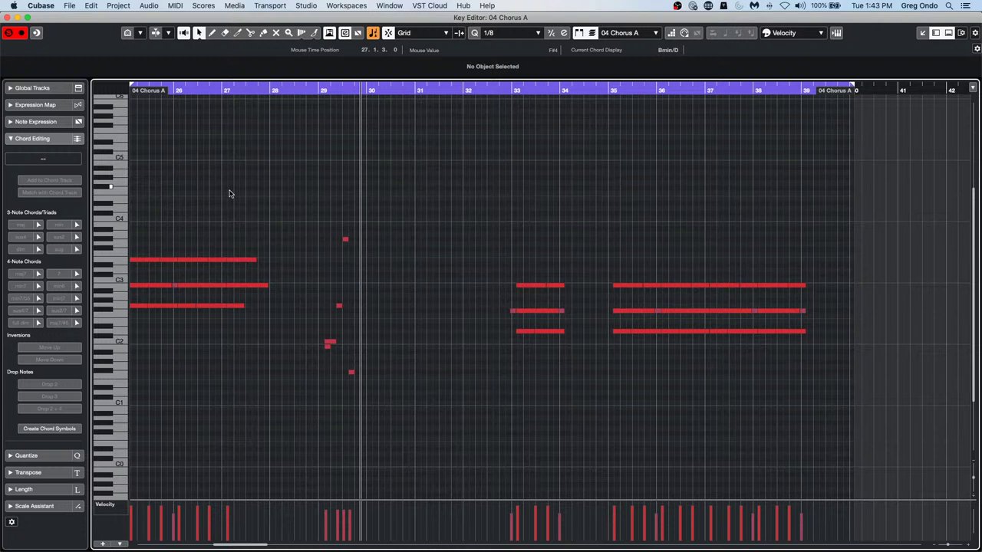
pyautogui.press('KP_Subtract')
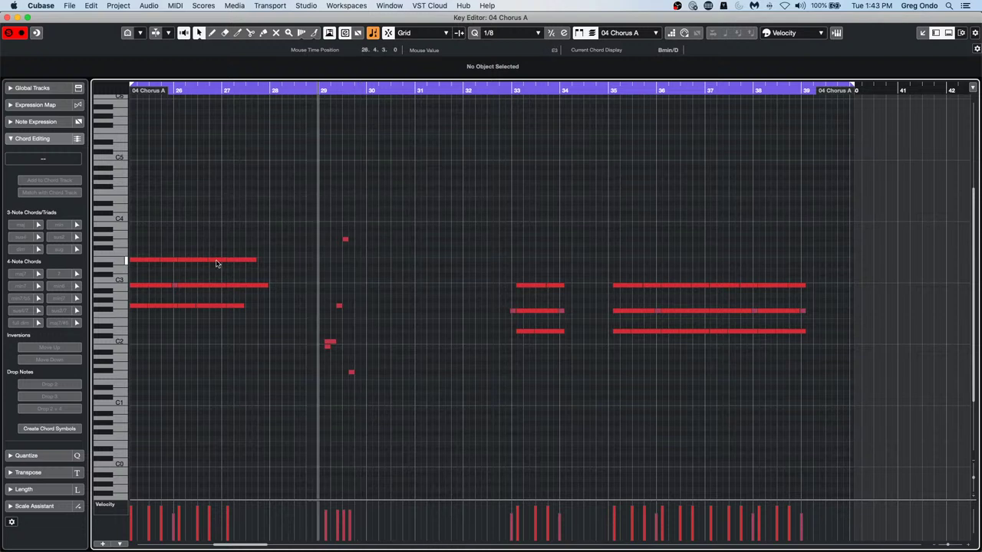
pyautogui.press('space')
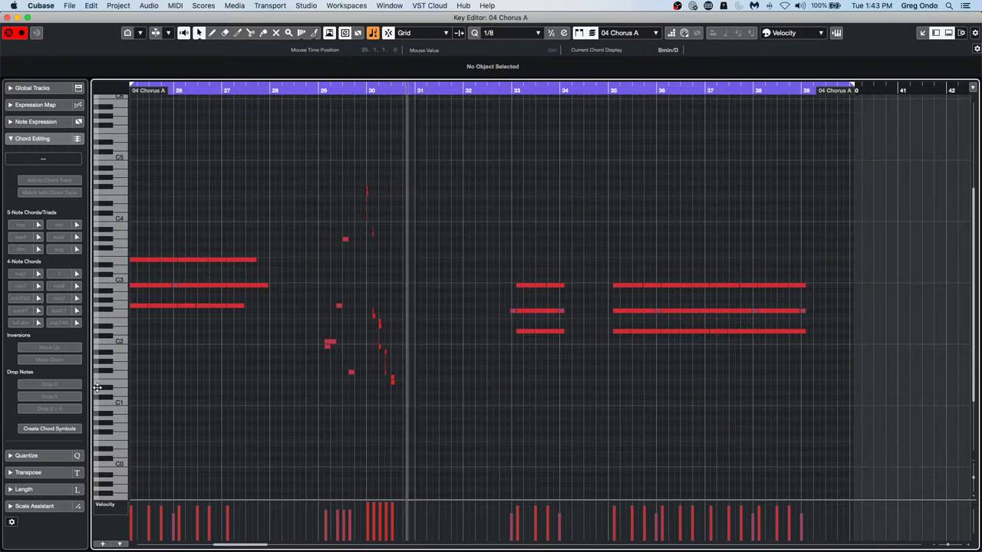
pyautogui.moveTo(362, 90); pyautogui.dragTo(362, 109)
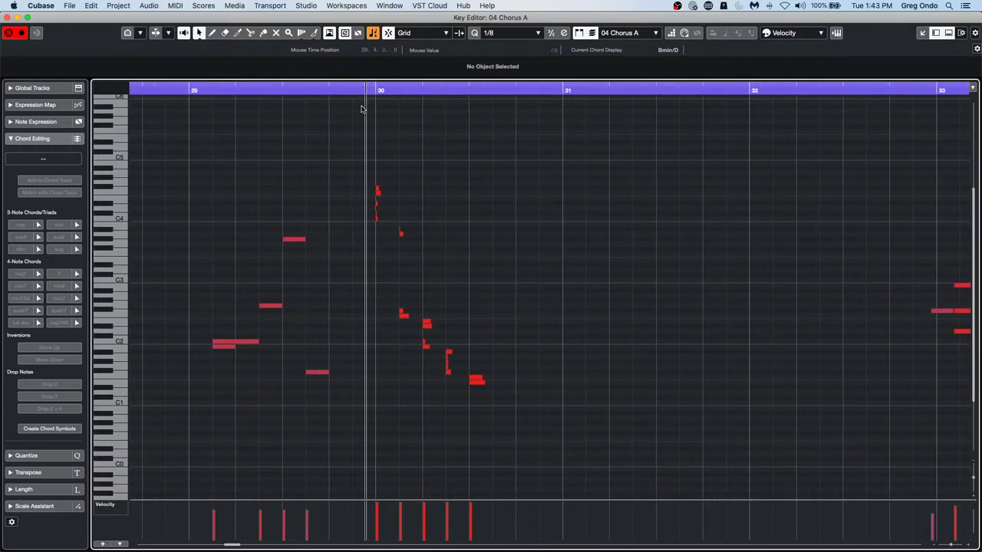
pyautogui.press('space')
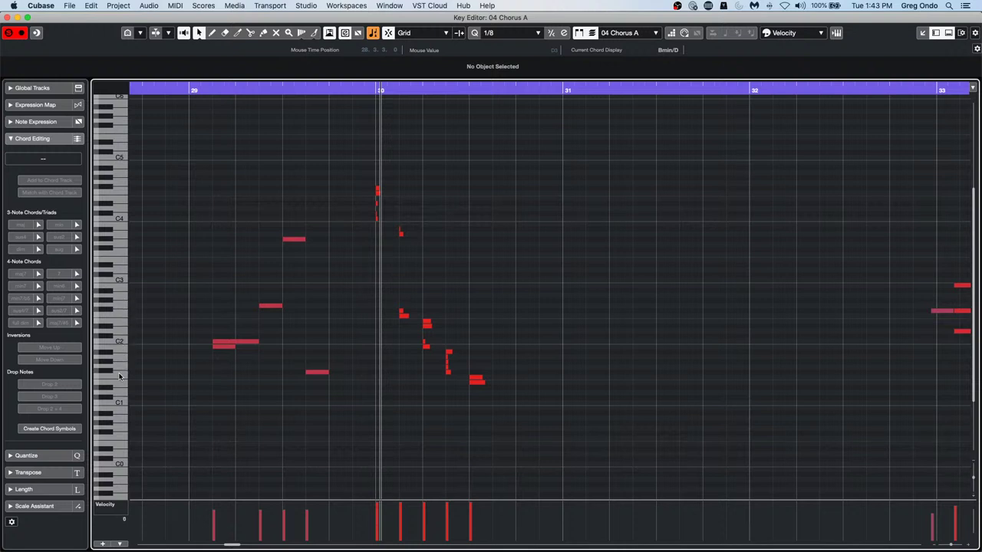
pyautogui.click(9, 34)
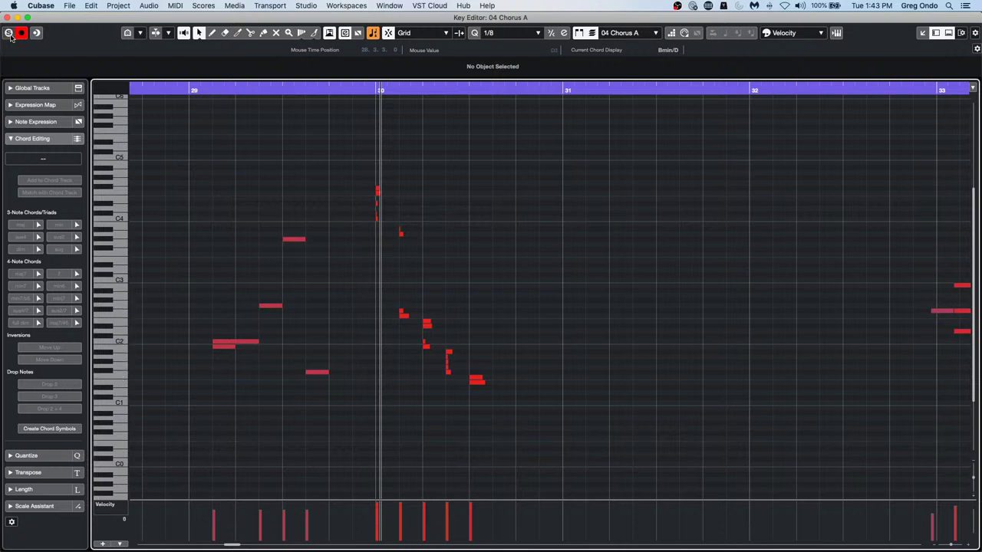
pyautogui.click(6, 17)
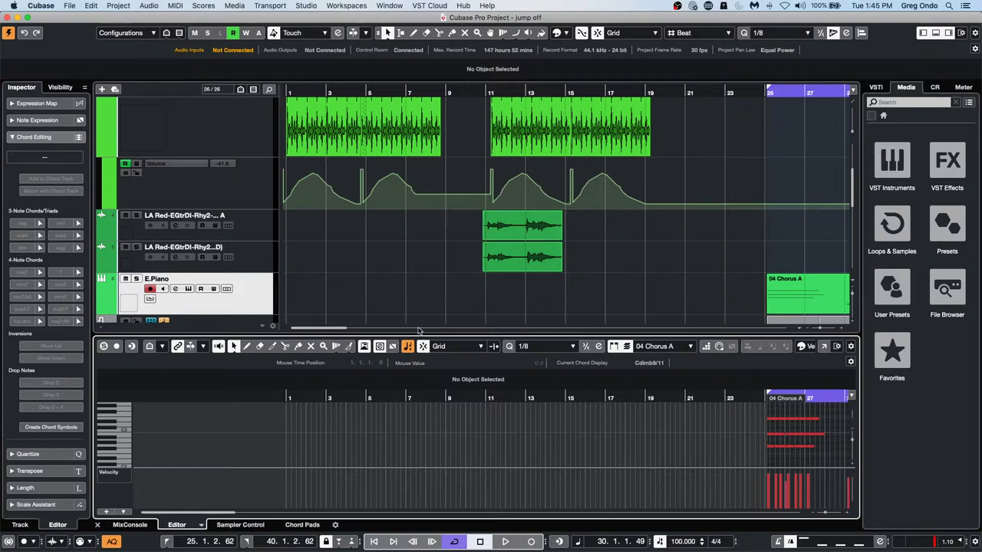
# Open the Logical Editor and load the init preset
pyautogui.click(205, 6)
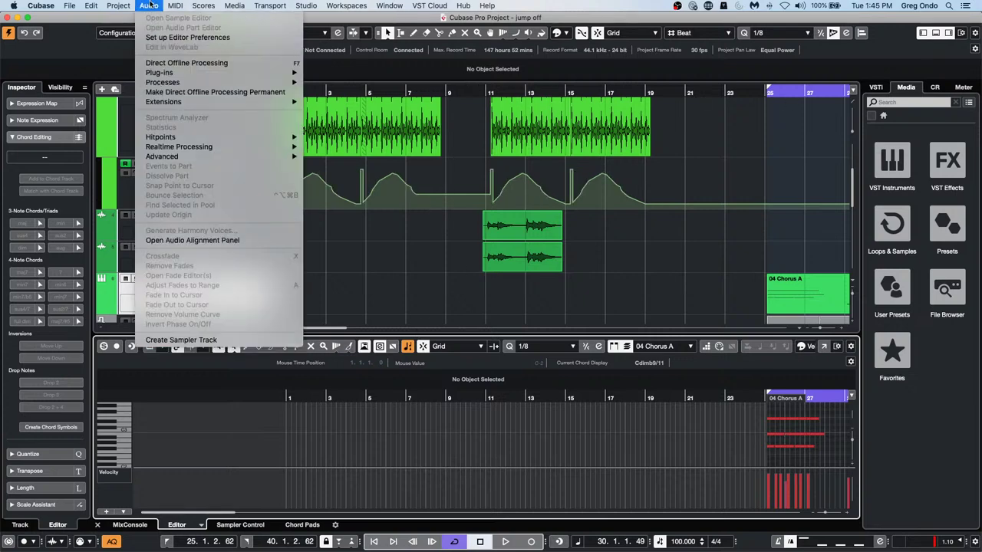
pyautogui.moveTo(169, 5)
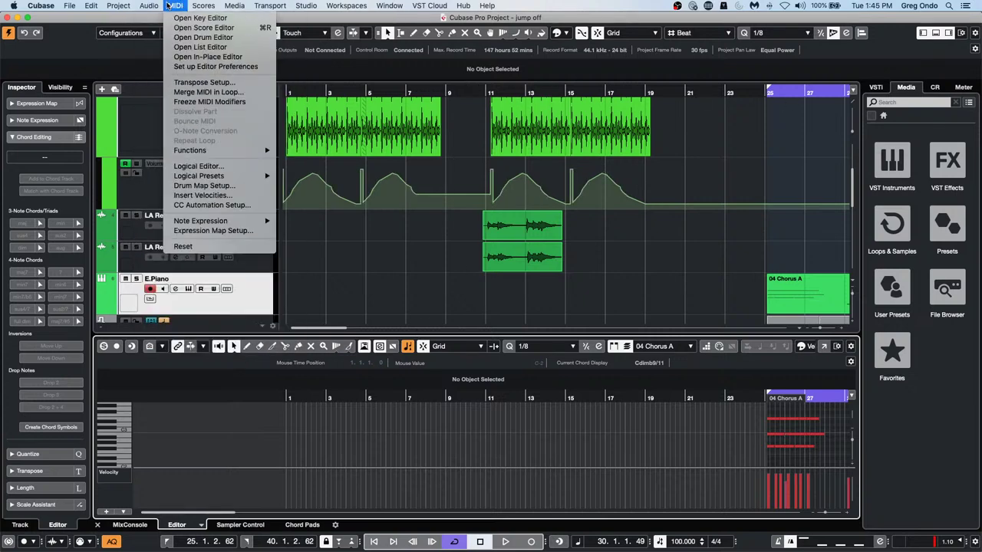
pyautogui.click(194, 167)
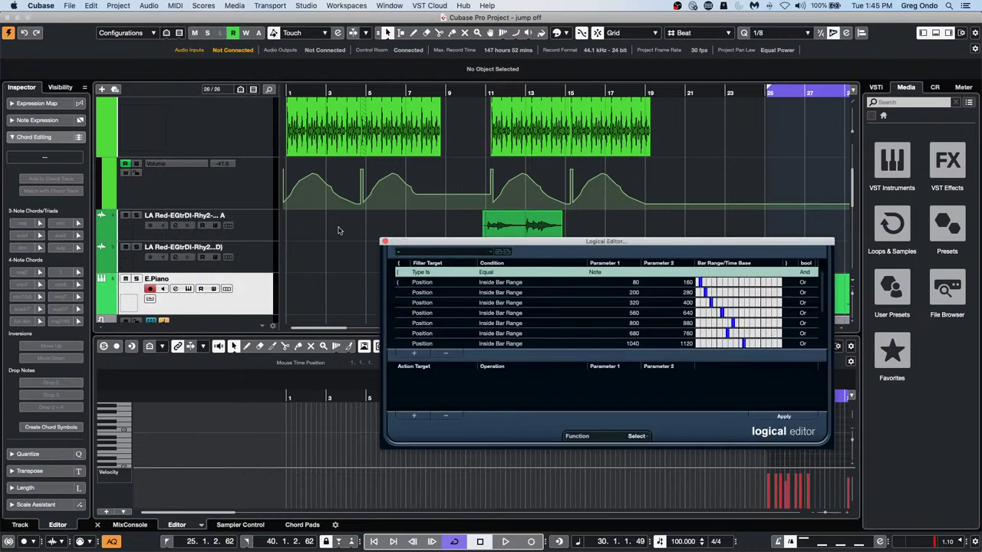
pyautogui.click(451, 251)
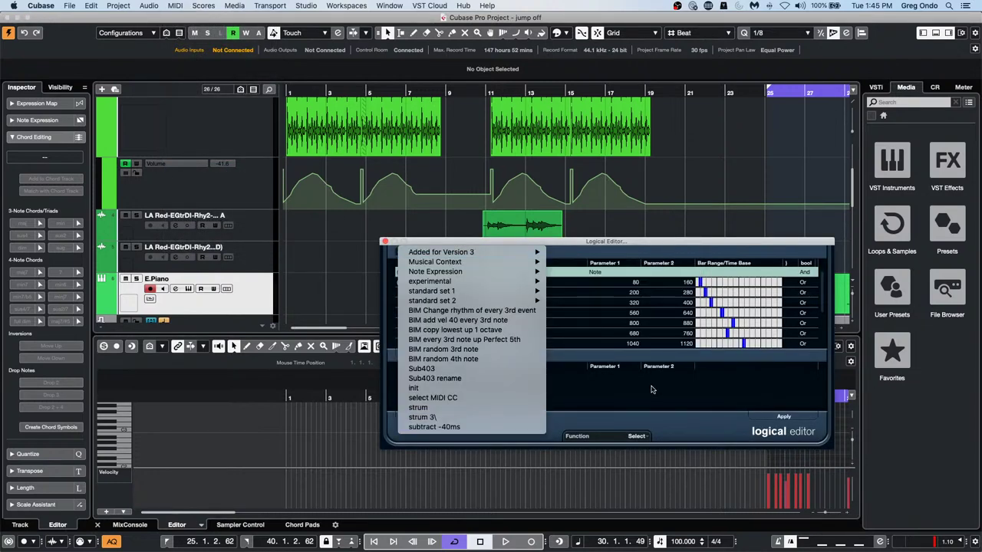
pyautogui.moveTo(500, 277)
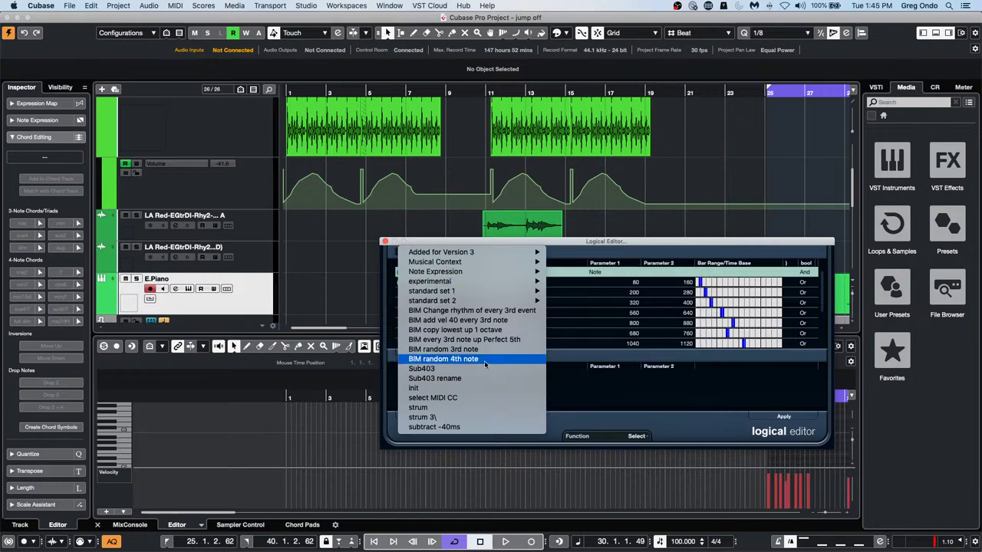
pyautogui.click(677, 282)
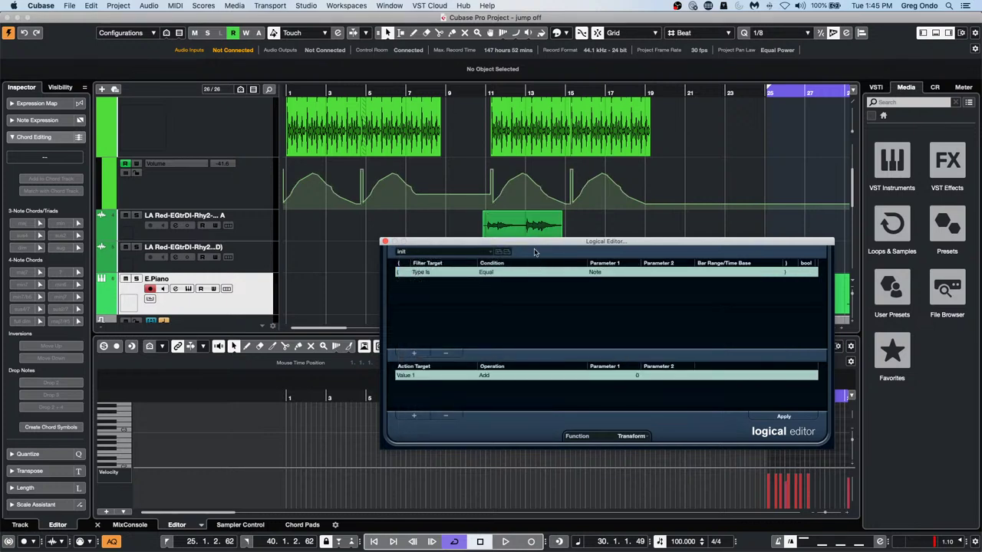
pyautogui.moveTo(533, 247); pyautogui.dragTo(432, 201)
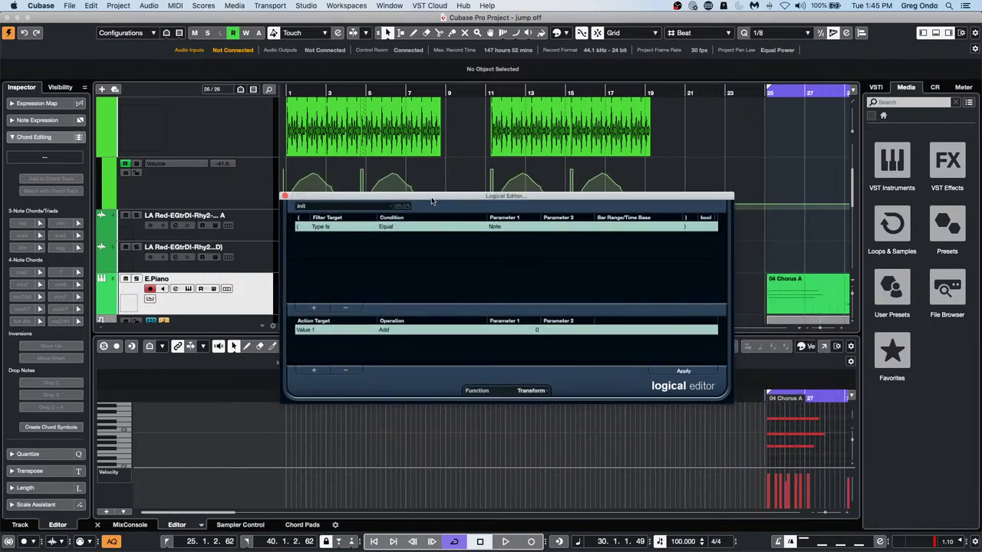
# Keep Transform as the function and drop down the Function list
pyautogui.click(530, 391)
pyautogui.click(528, 391)
pyautogui.click(533, 392)
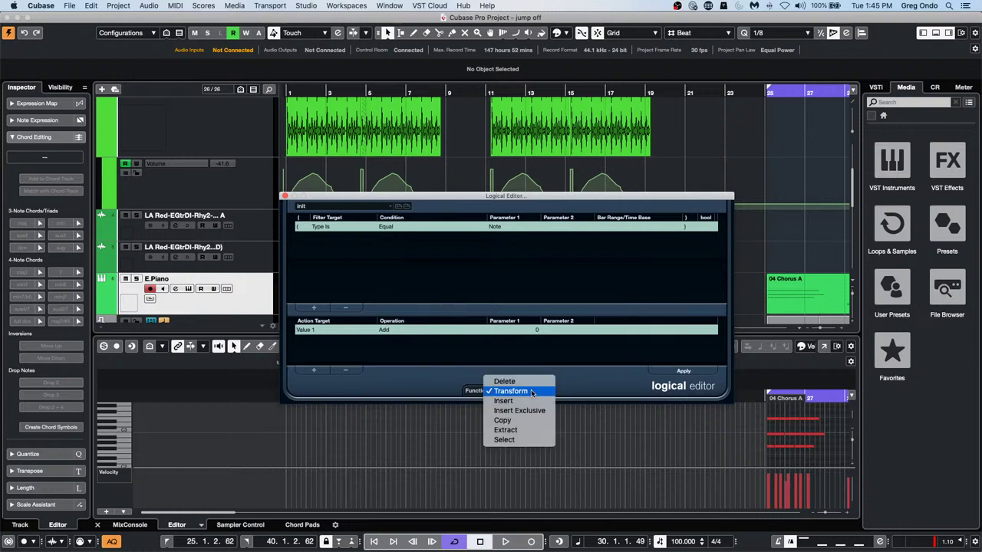
pyautogui.click(532, 392)
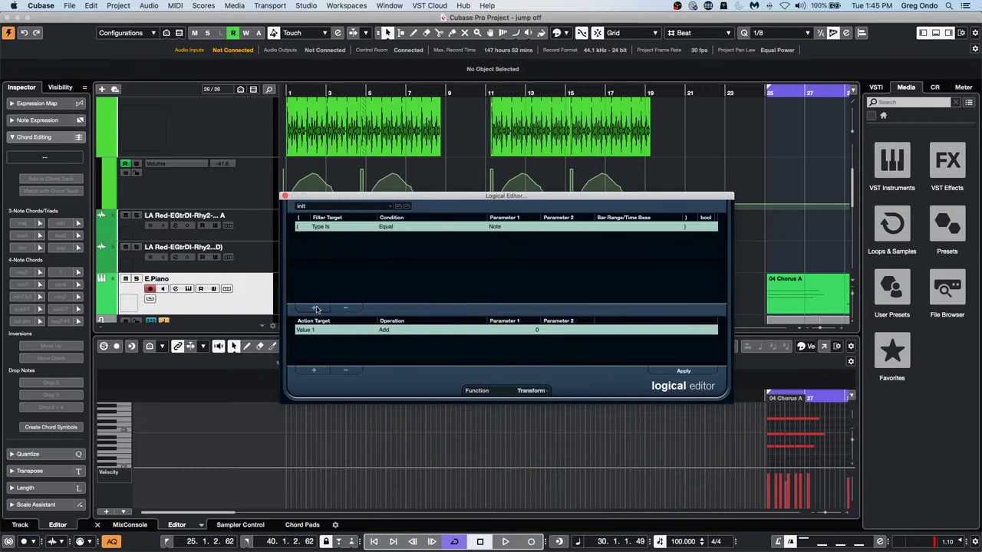
pyautogui.click(526, 392)
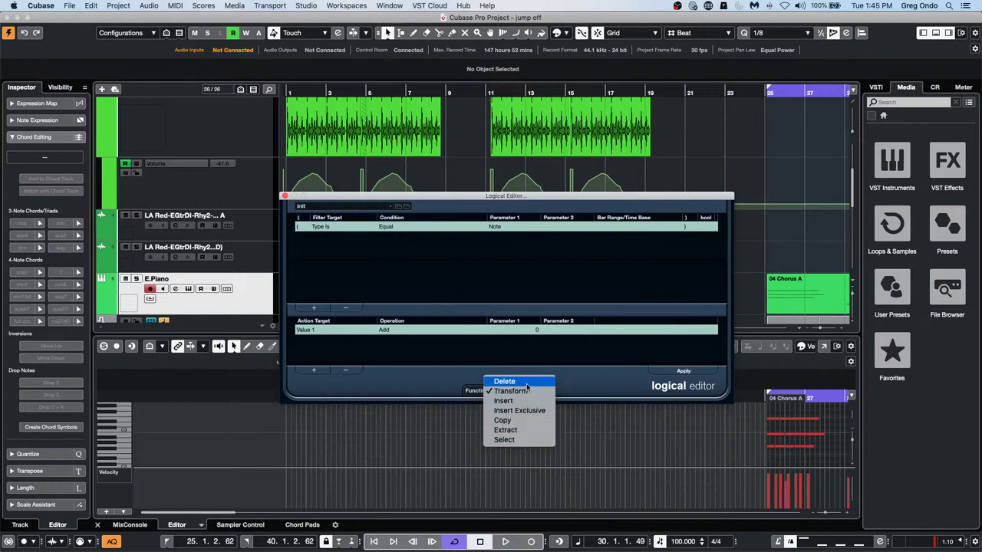
# Set the Logical Editor function to Delete and add a second filter line
pyautogui.click(520, 382)
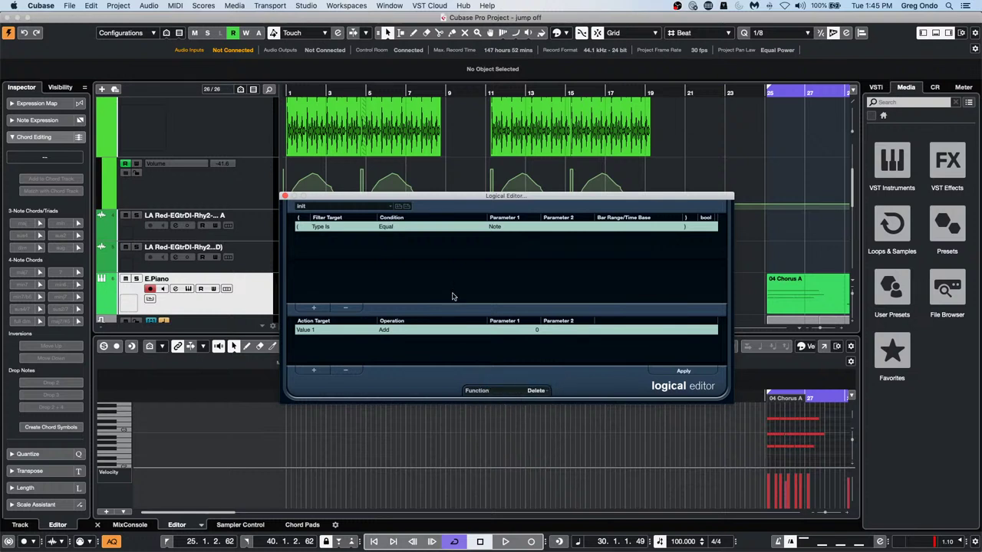
pyautogui.click(322, 227)
pyautogui.click(480, 270)
pyautogui.click(314, 308)
# Set the new filter line to Property, Property is set, Event is muted
pyautogui.click(331, 239)
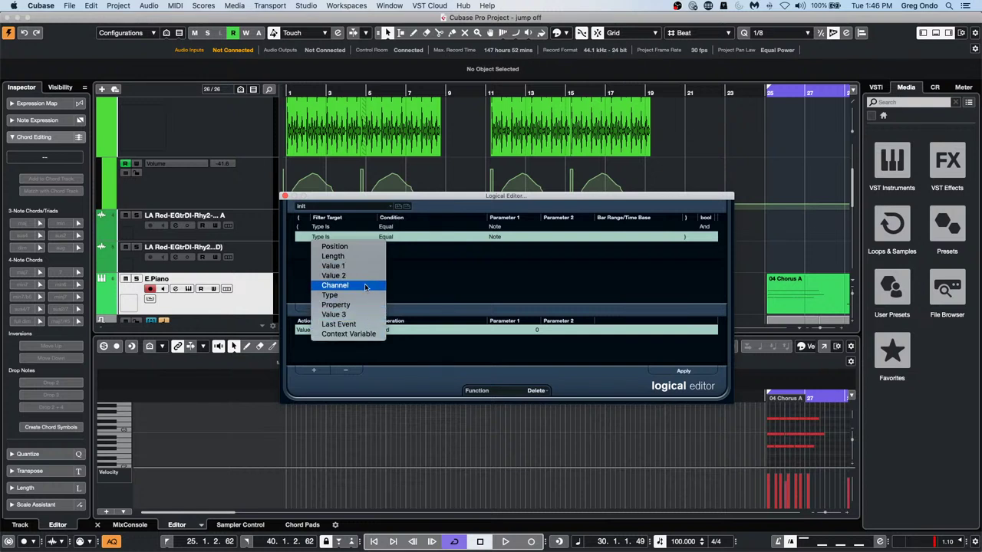
pyautogui.click(353, 305)
pyautogui.click(397, 238)
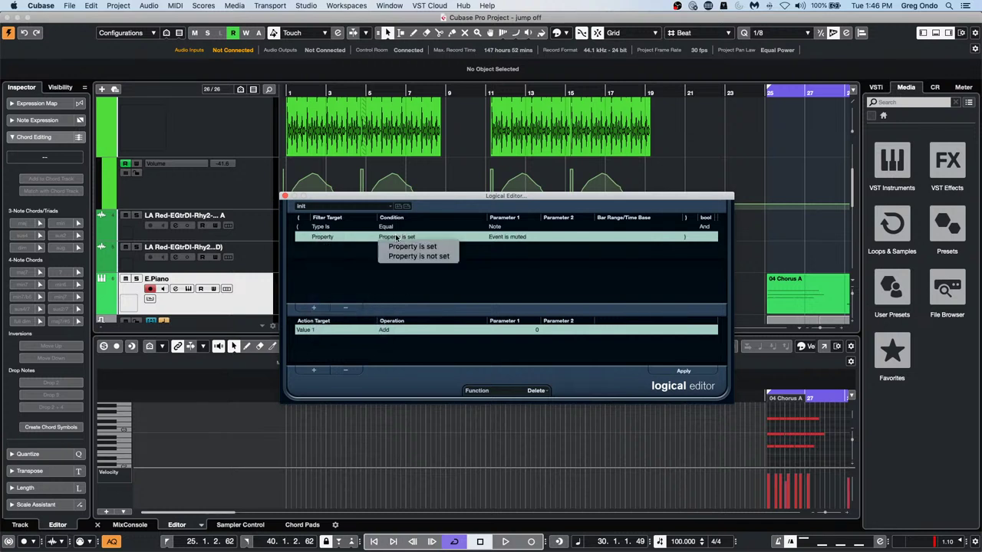
pyautogui.click(398, 246)
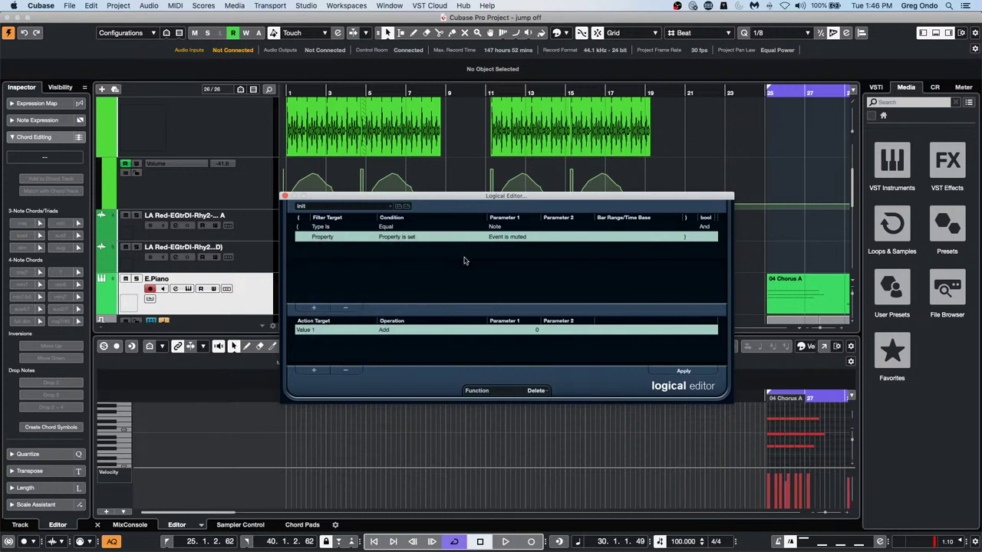
pyautogui.click(501, 238)
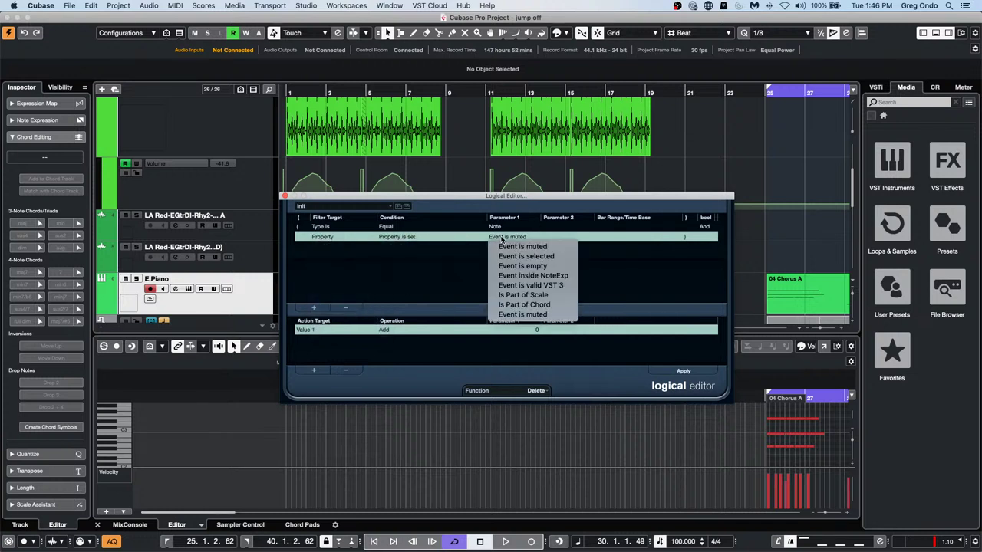
pyautogui.click(337, 237)
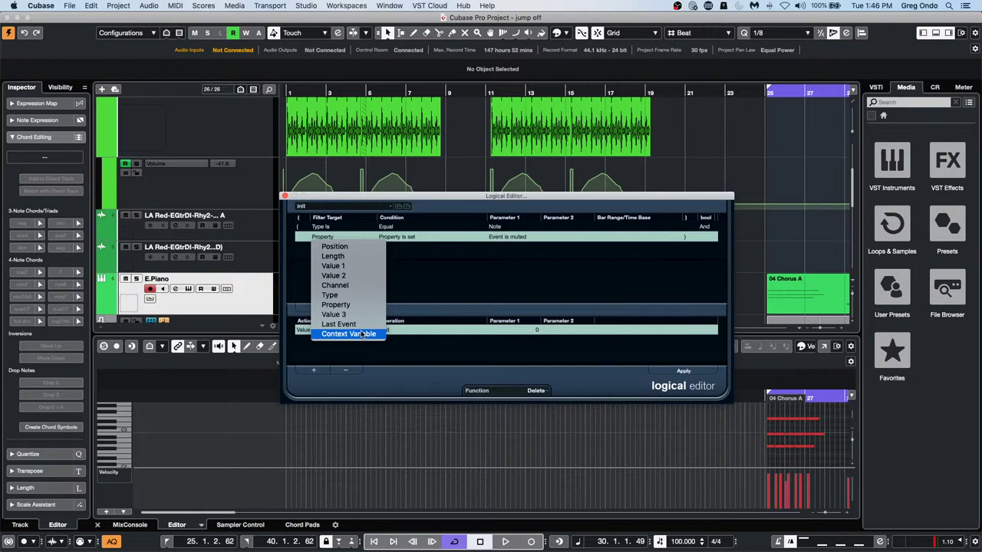
pyautogui.click(309, 330)
pyautogui.click(311, 330)
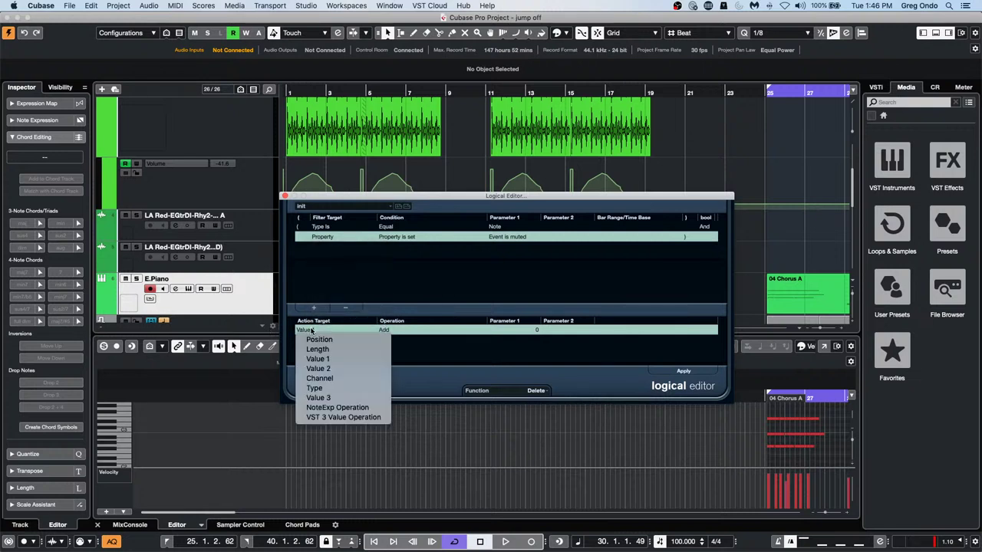
pyautogui.click(337, 238)
pyautogui.click(337, 238)
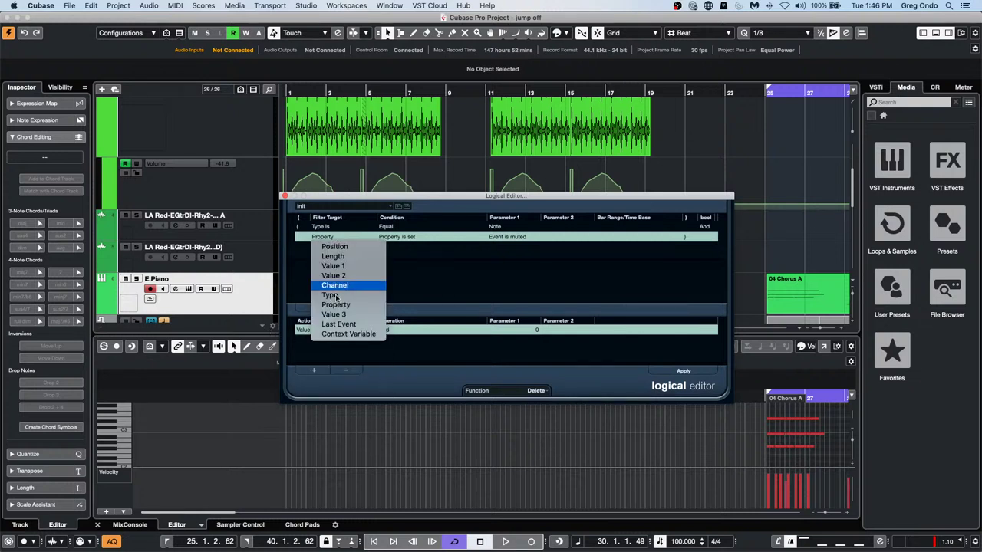
# Make the second filter line Context Variable, Inside Range, keeping Highest Pitch as its variable
pyautogui.click(349, 334)
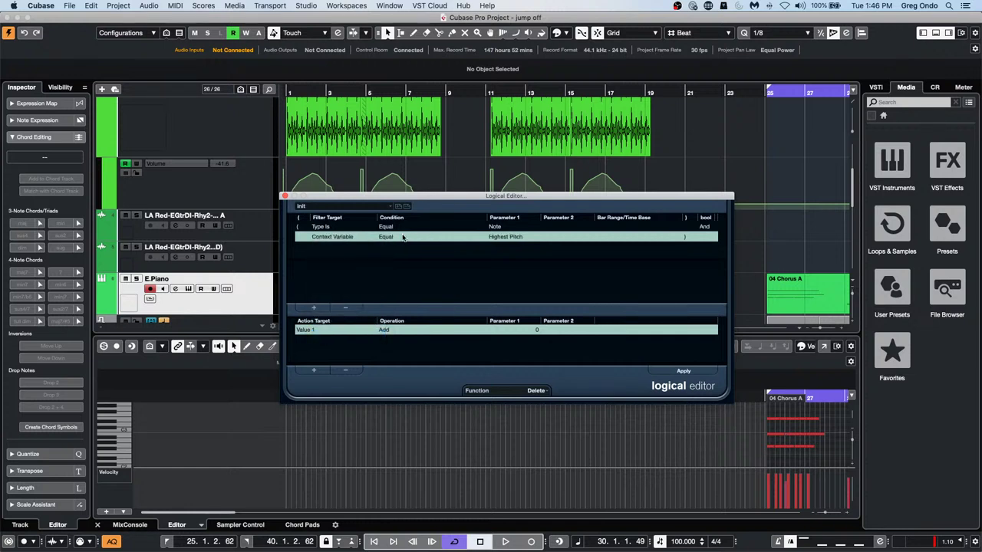
pyautogui.click(402, 237)
pyautogui.click(520, 240)
pyautogui.click(520, 240)
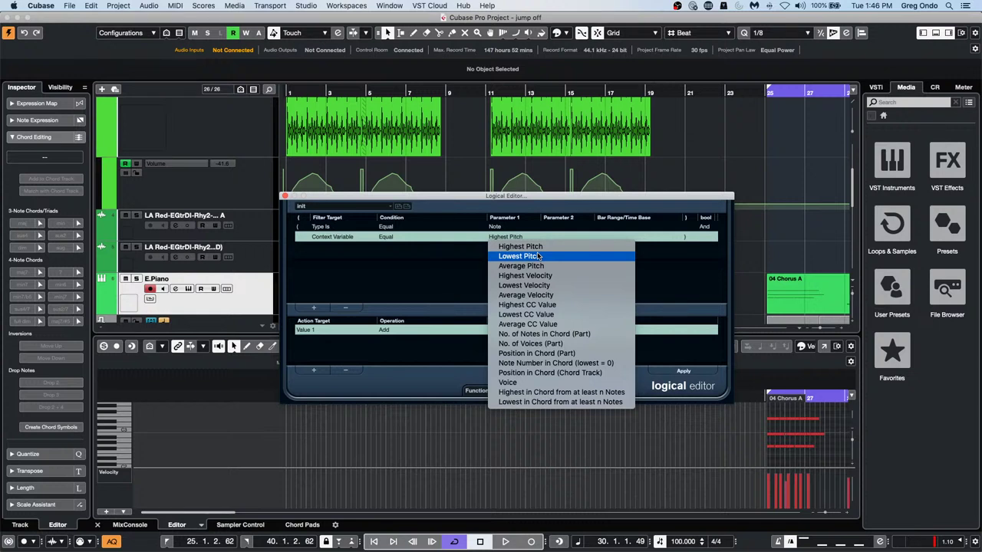
pyautogui.click(396, 240)
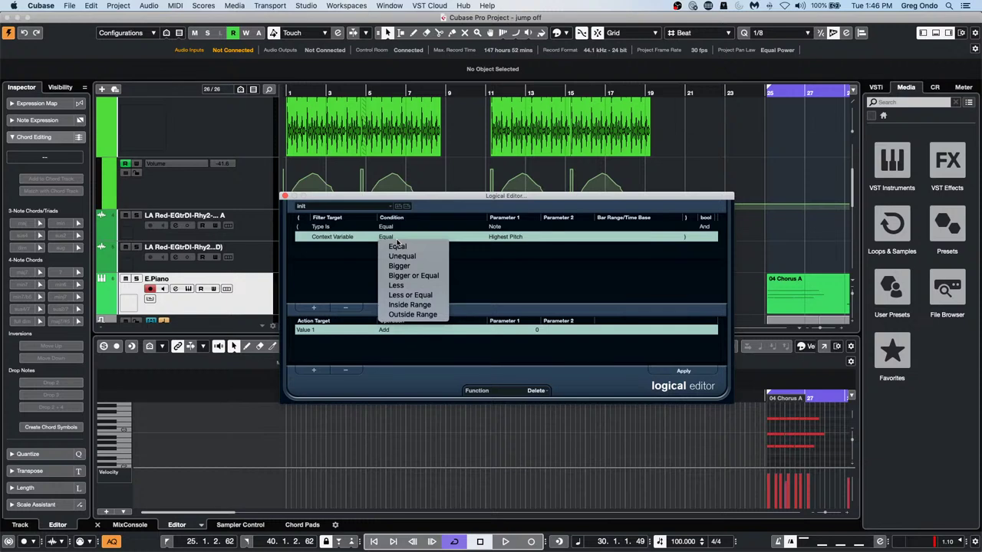
pyautogui.click(410, 305)
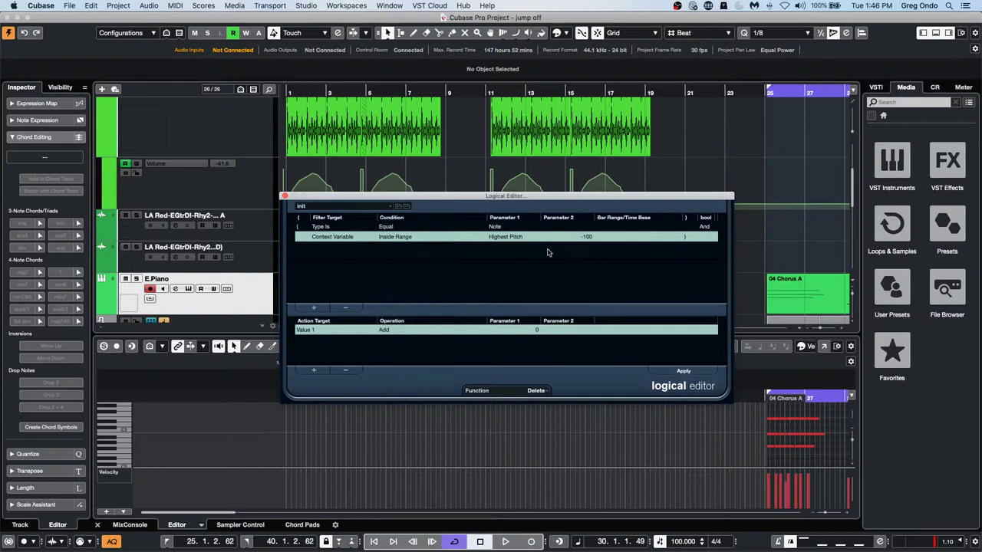
pyautogui.click(519, 241)
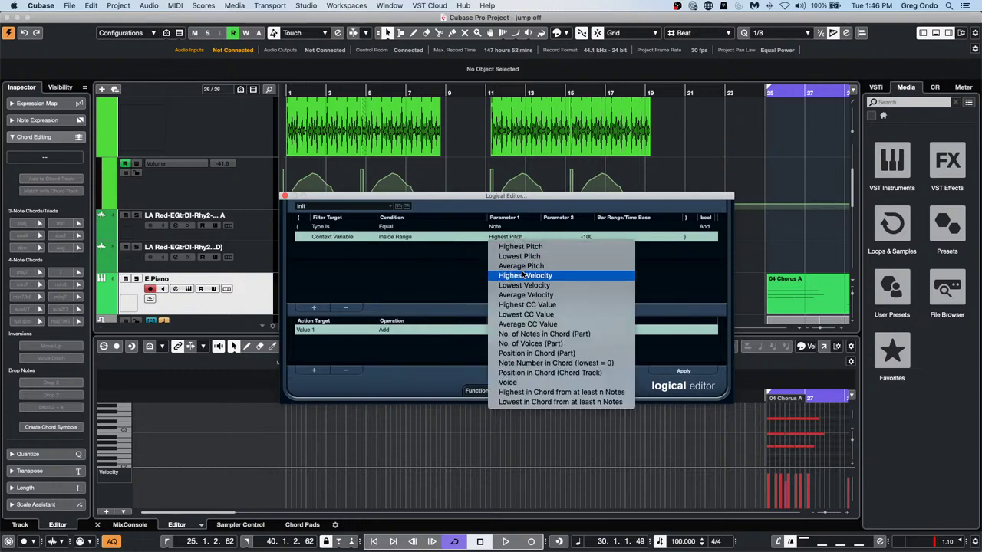
pyautogui.click(435, 263)
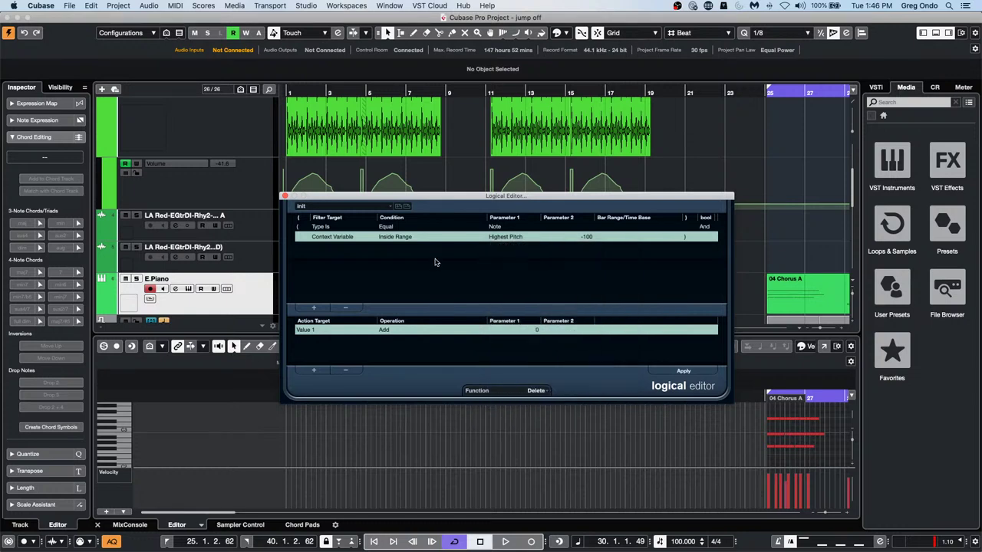
pyautogui.click(513, 238)
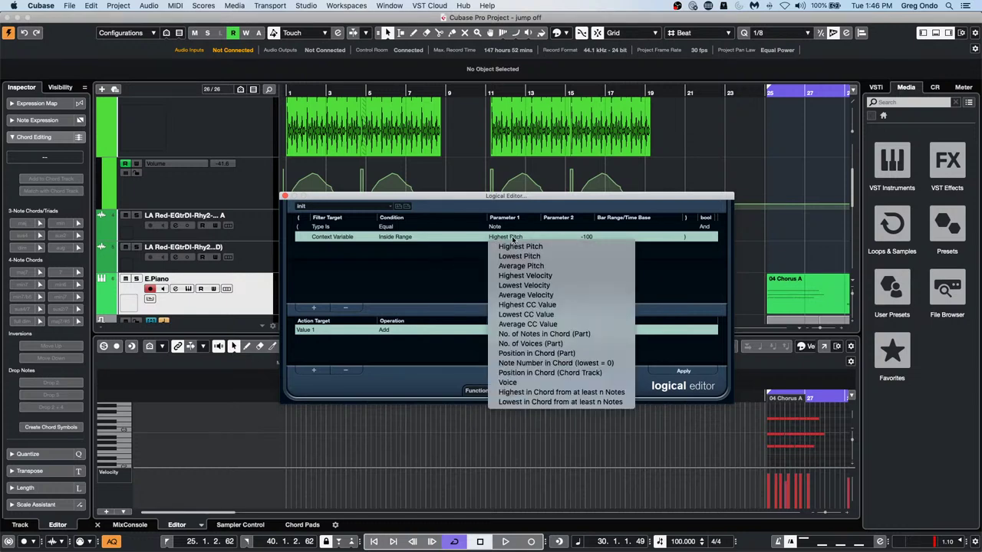
pyautogui.click(401, 246)
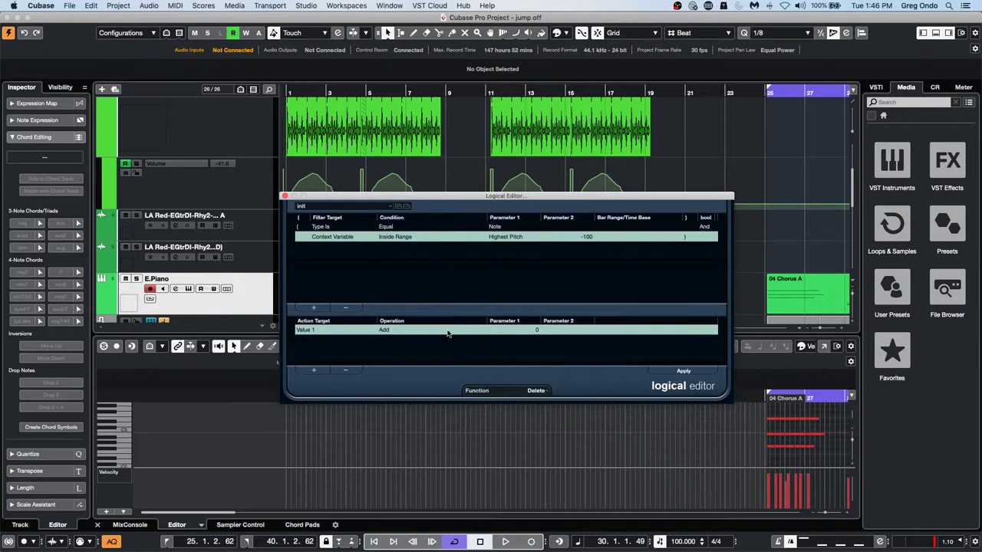
# Remove the Type Is filter line and retarget the first line to Value 1 pitch
pyautogui.click(341, 227)
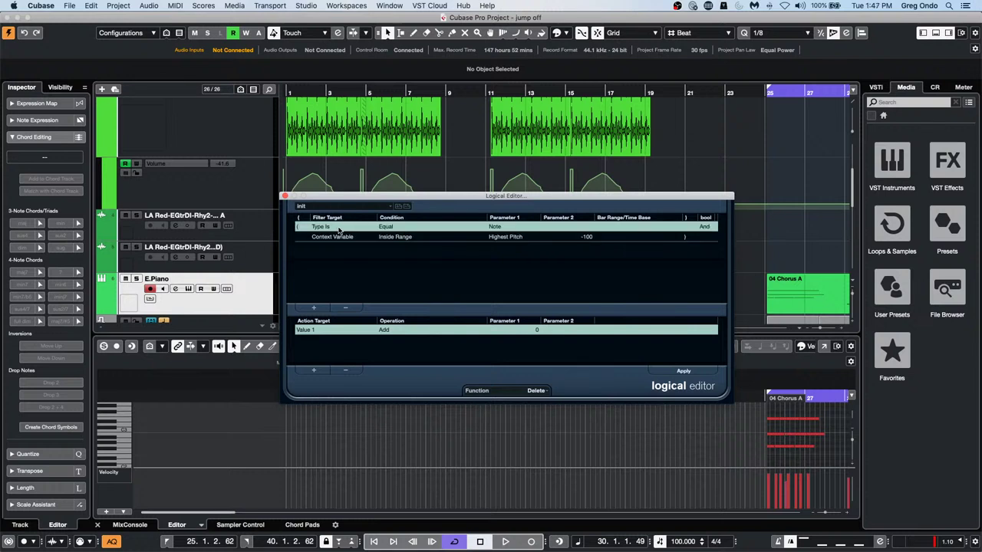
pyautogui.click(345, 307)
pyautogui.click(347, 228)
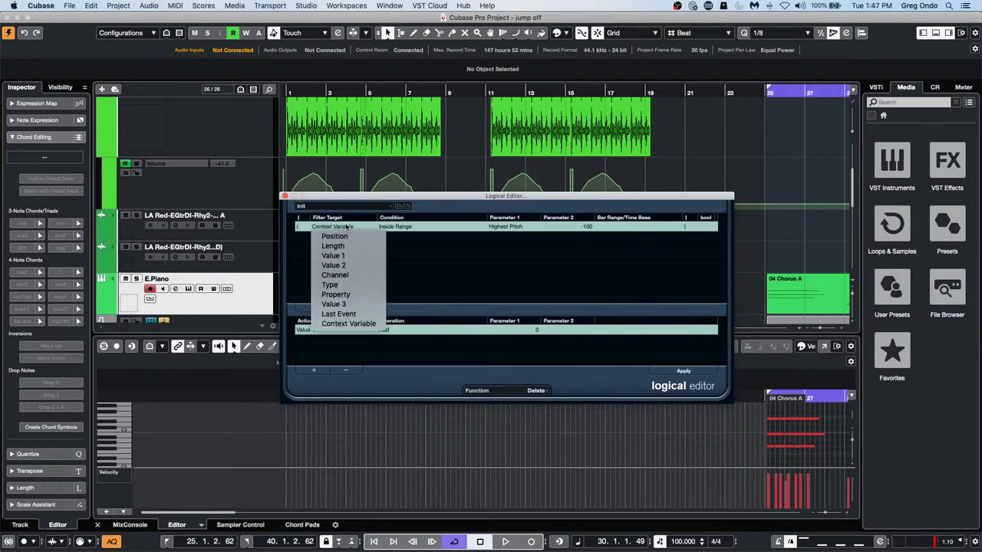
pyautogui.click(348, 256)
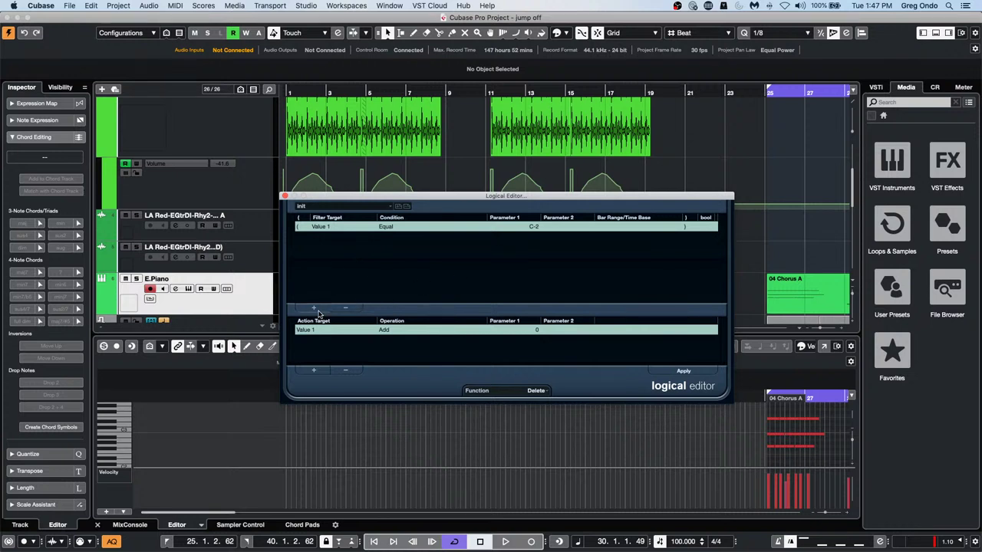
# Add a new filter line set to Context Variable, Inside Range, Highest Pitch
pyautogui.click(313, 308)
pyautogui.click(335, 236)
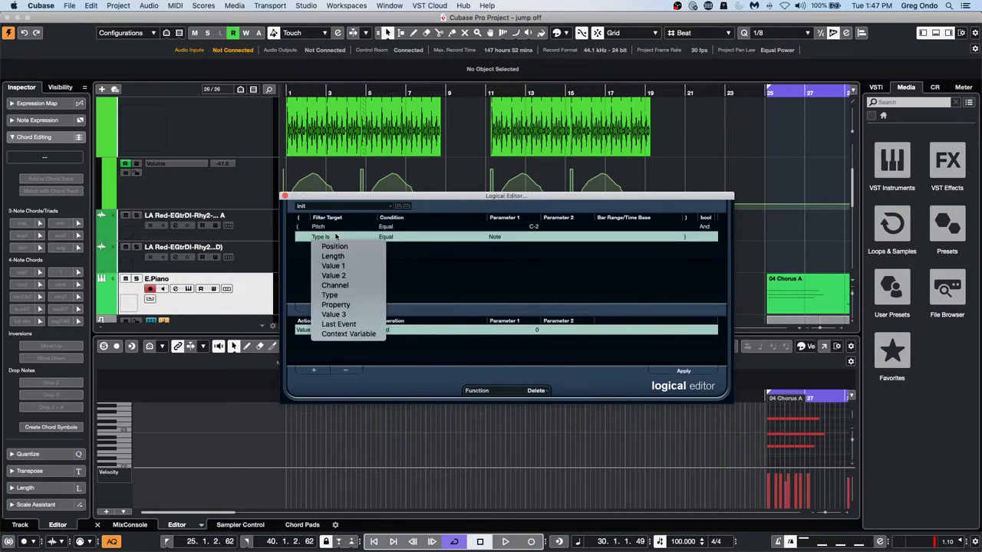
pyautogui.click(368, 335)
pyautogui.click(386, 238)
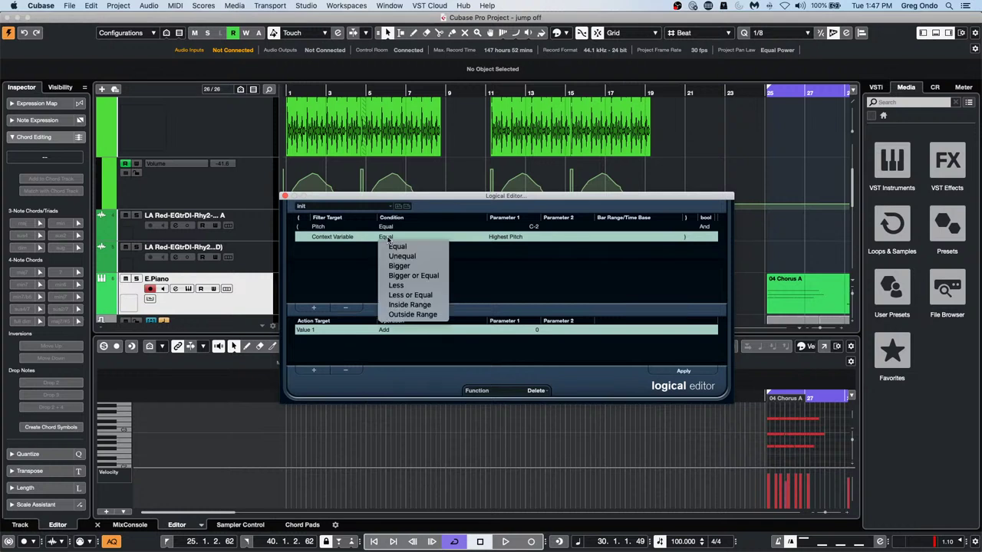
pyautogui.click(389, 304)
pyautogui.click(499, 238)
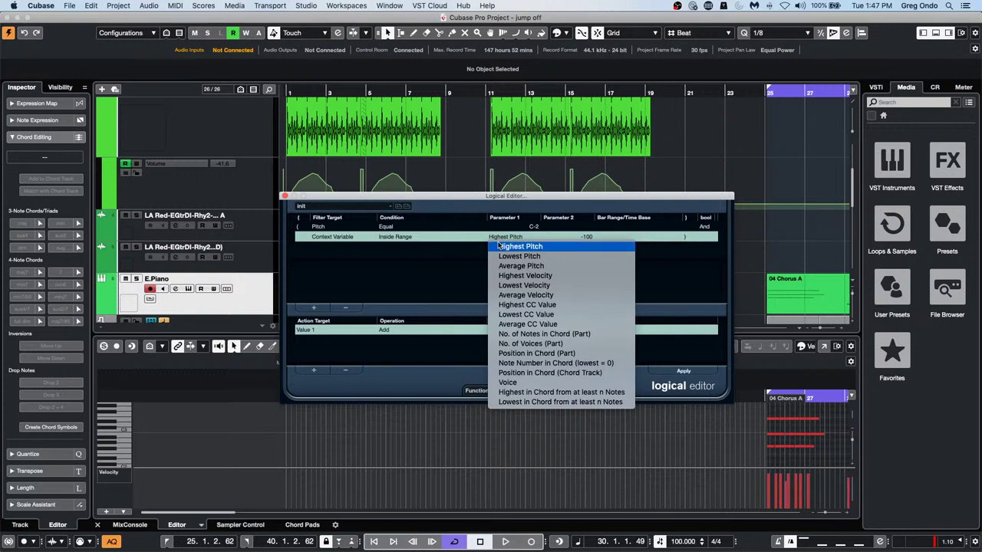
pyautogui.click(498, 246)
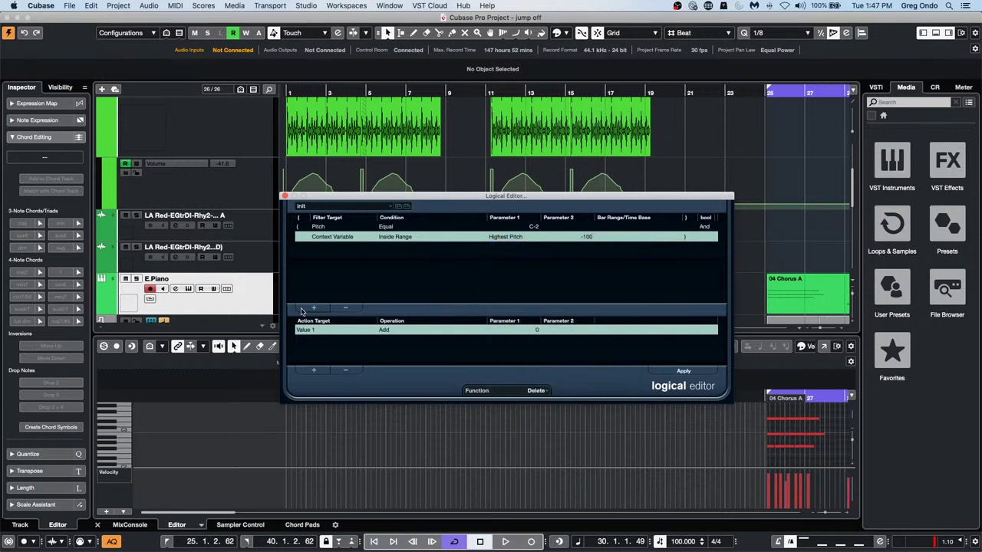
pyautogui.click(589, 237)
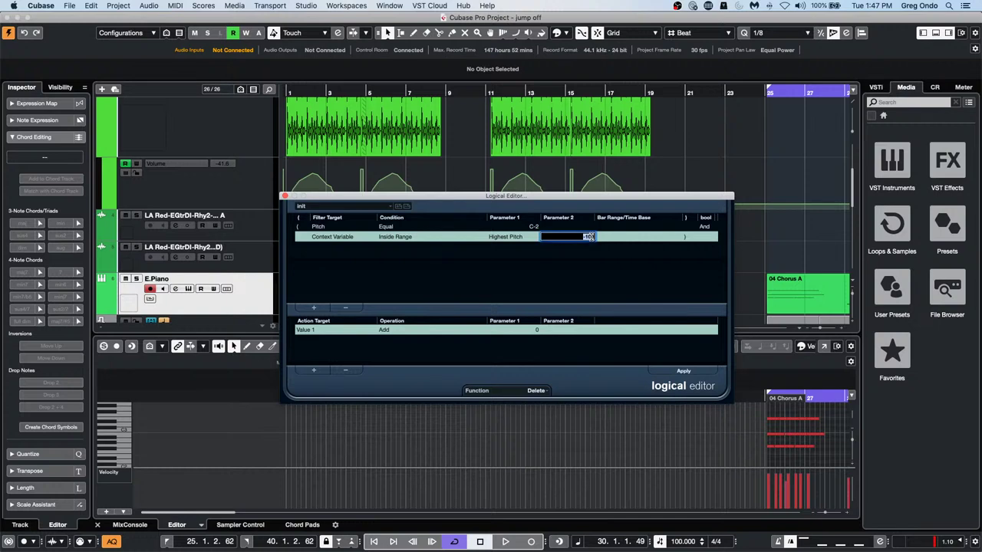
pyautogui.click(525, 238)
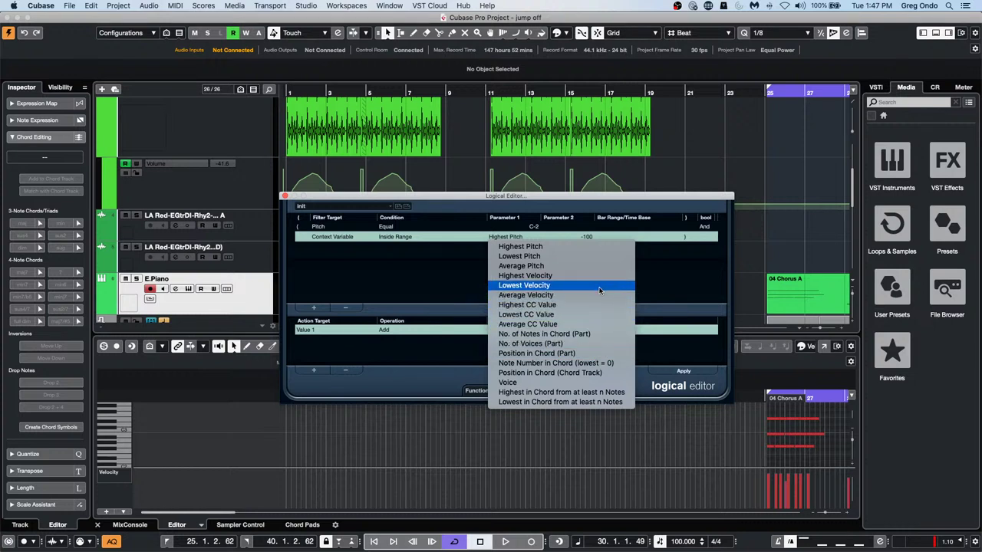
pyautogui.click(457, 282)
pyautogui.click(505, 237)
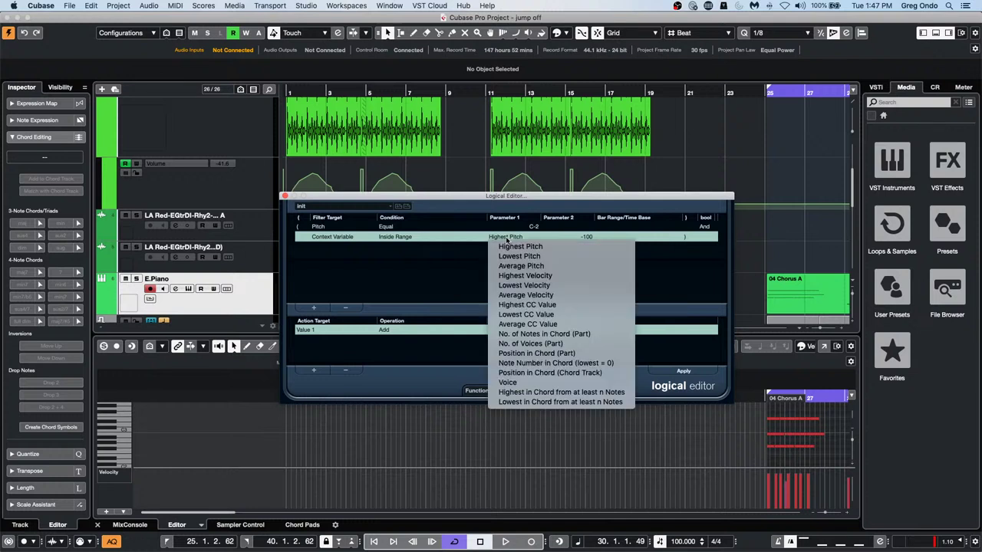
pyautogui.click(477, 247)
# Try C1, then C3, as the range's second value
pyautogui.click(588, 238)
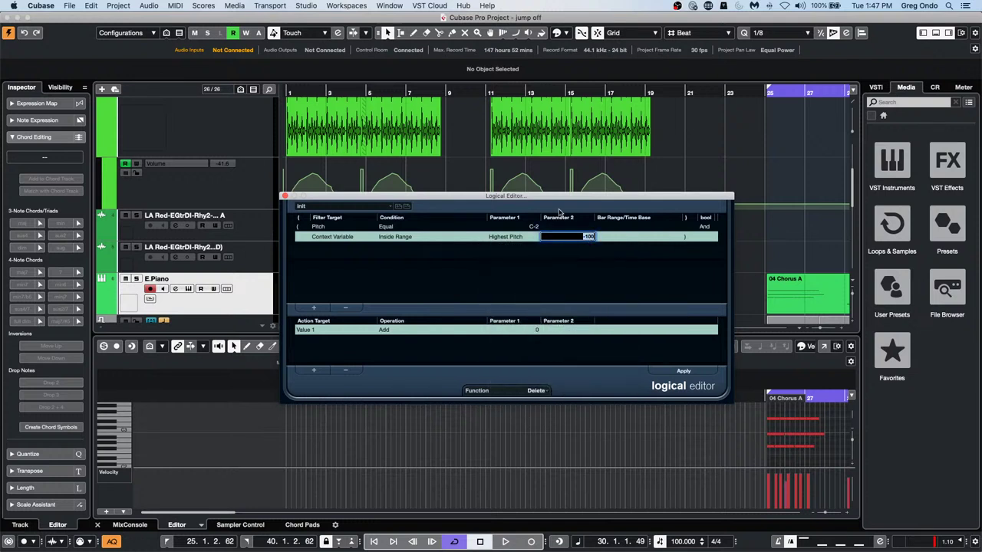
pyautogui.write('c1')
pyautogui.press('Return')
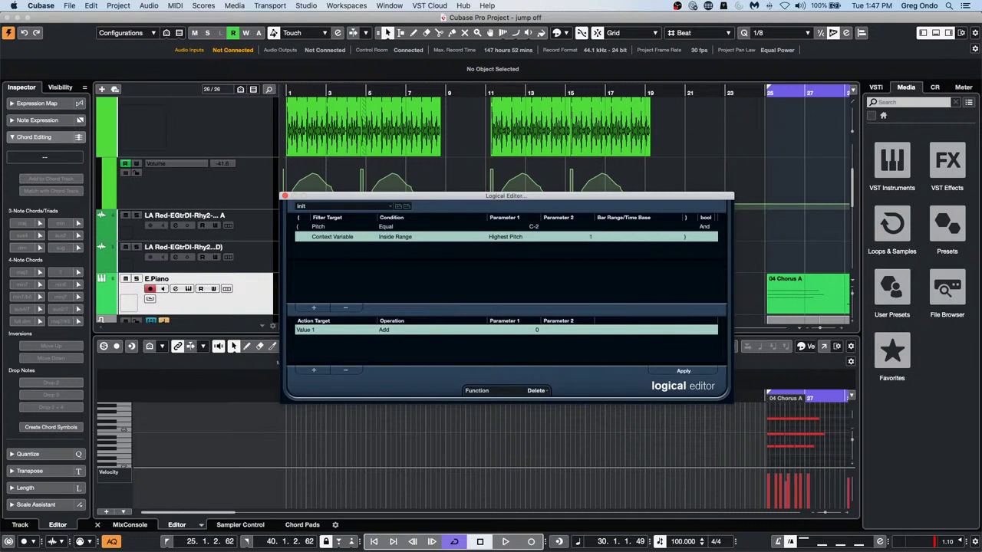
pyautogui.click(584, 239)
pyautogui.write('c')
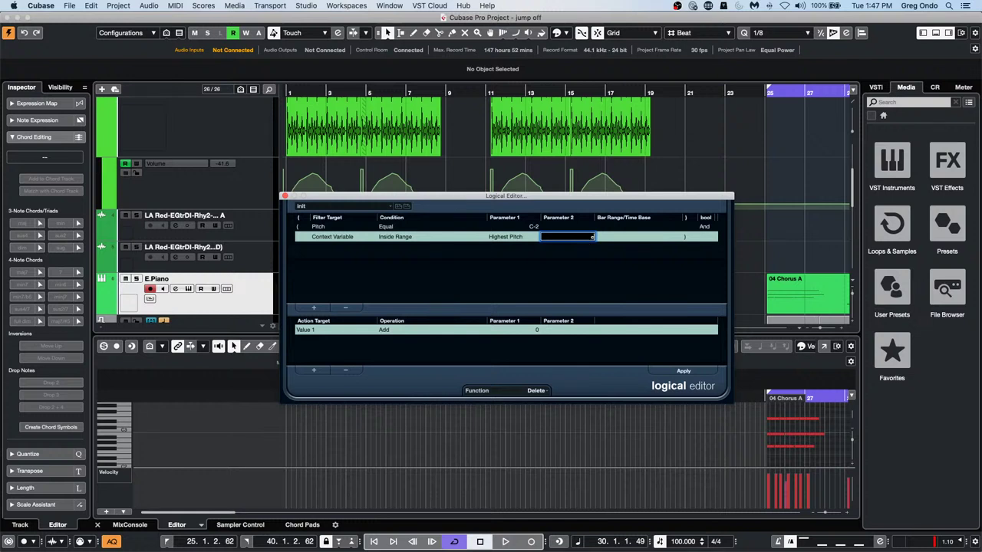
pyautogui.write('3')
pyautogui.press('Return')
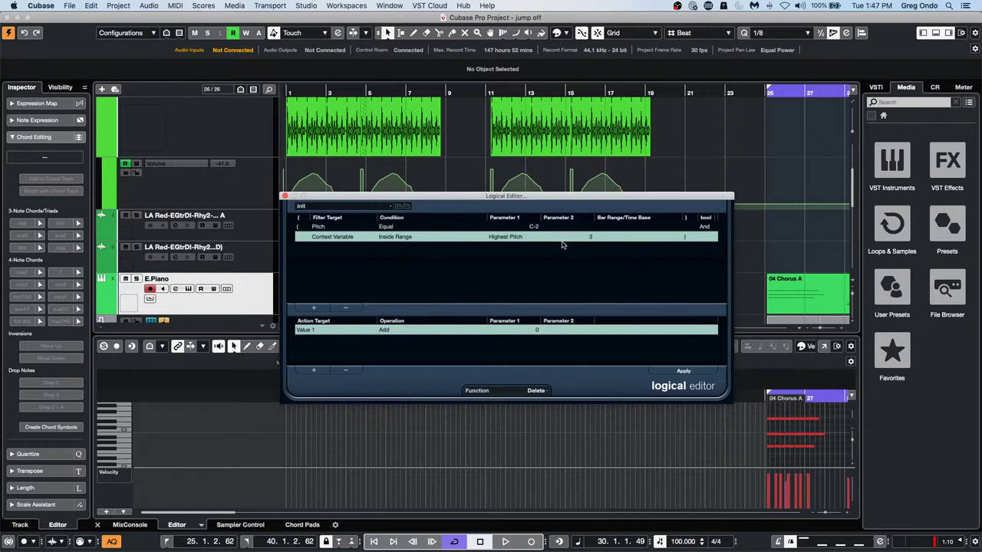
# Try C2 and C3 again, then settle on 3 as the range value
pyautogui.click(587, 239)
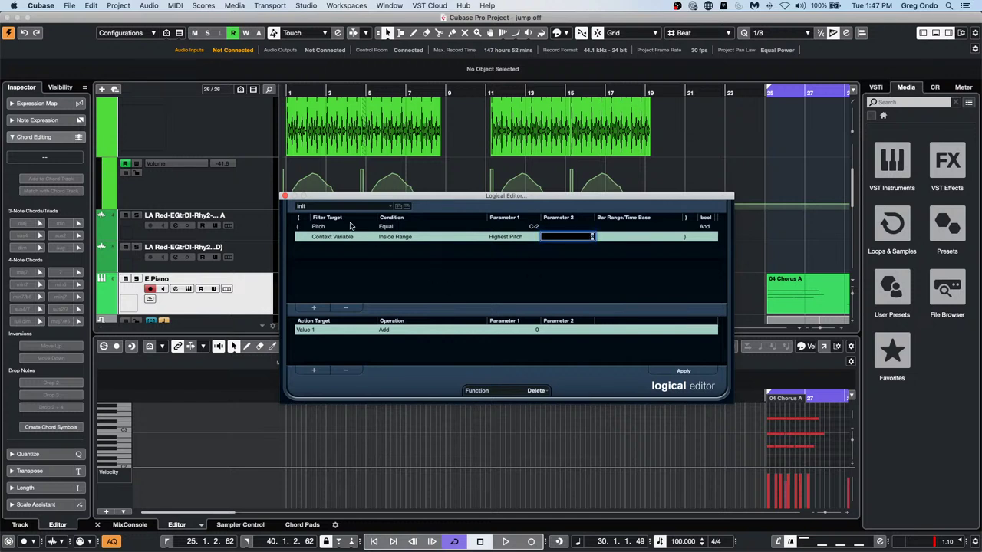
pyautogui.write('c2')
pyautogui.press('Return')
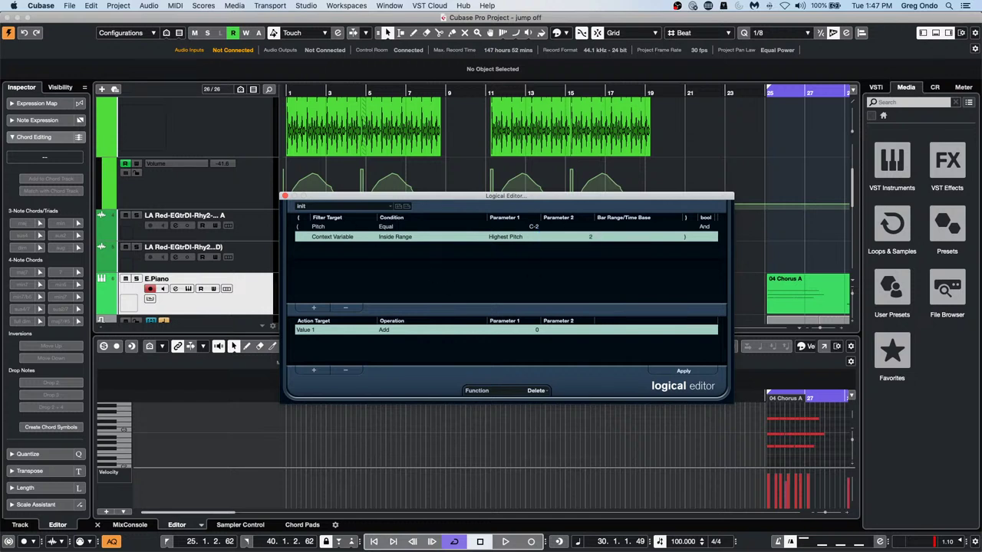
pyautogui.click(588, 243)
pyautogui.write('c')
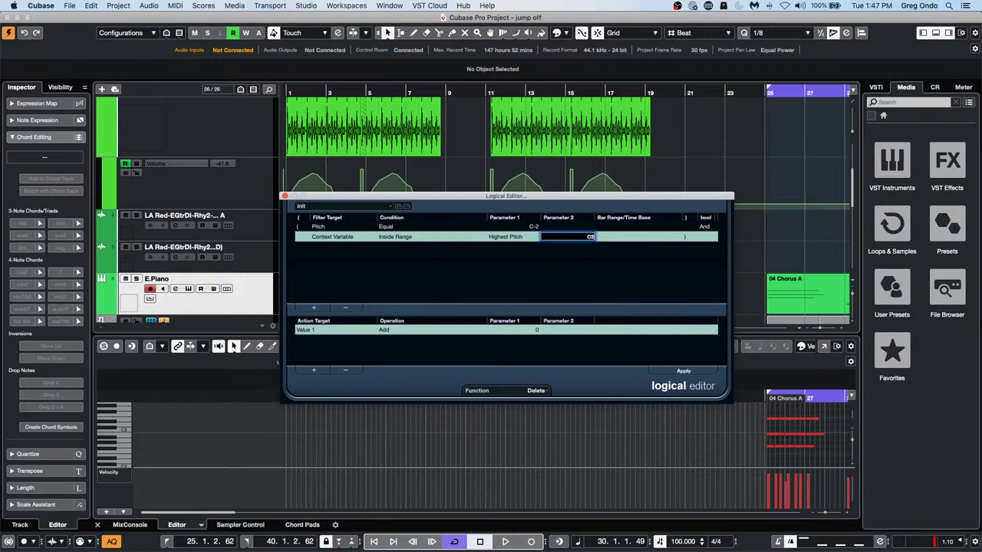
pyautogui.write('3')
pyautogui.press('Return')
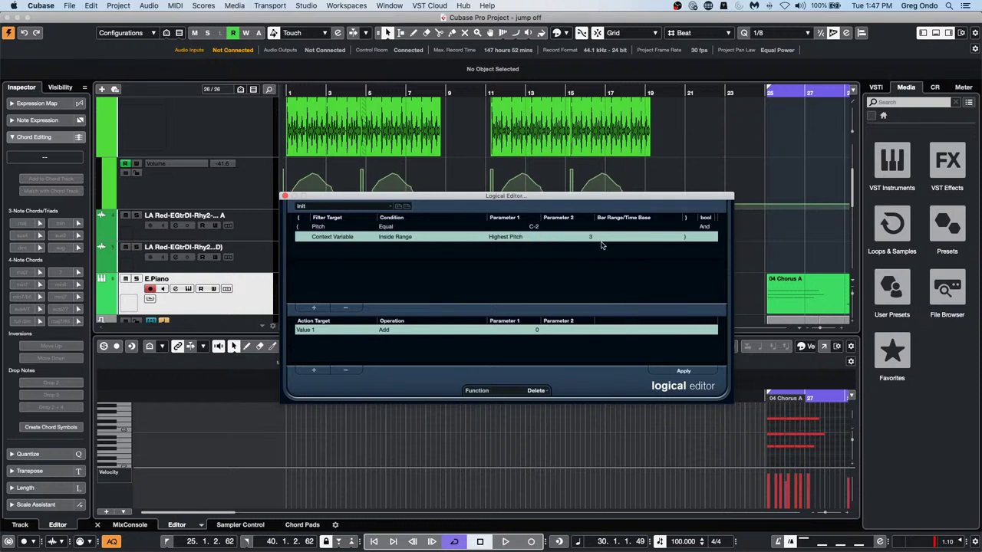
pyautogui.click(591, 239)
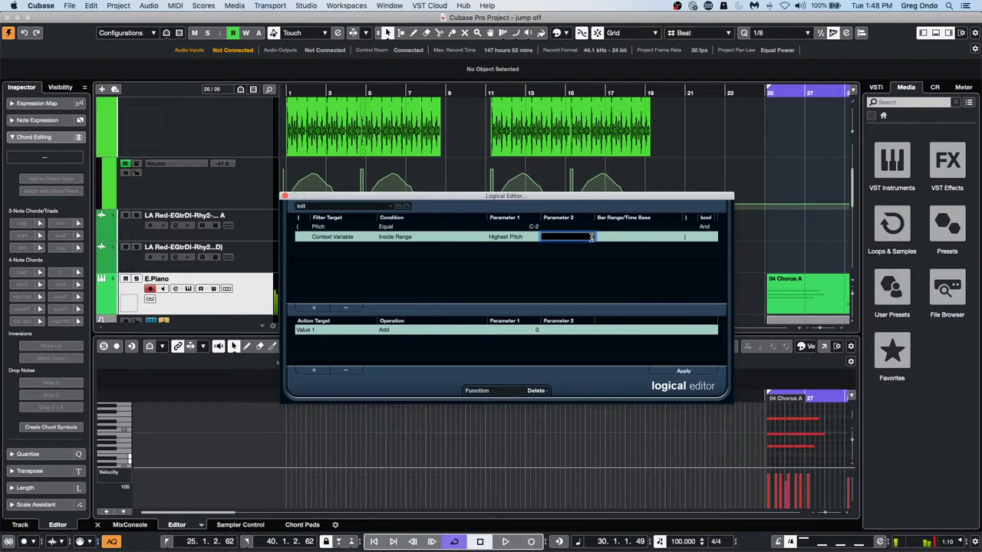
pyautogui.write('3')
pyautogui.press('Return')
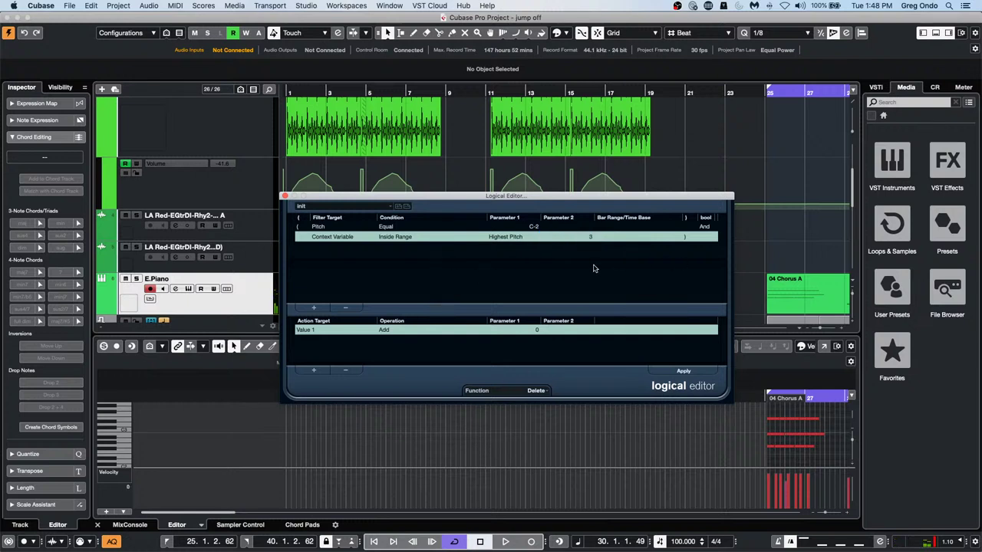
# Look through the context variable and condition lists without changing anything
pyautogui.click(515, 239)
pyautogui.click(411, 244)
pyautogui.click(408, 238)
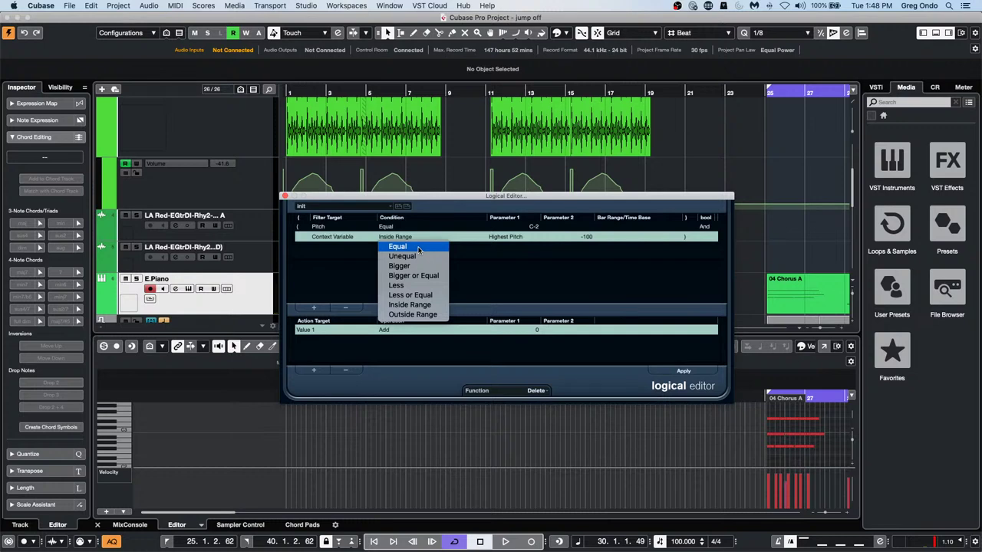
pyautogui.click(500, 266)
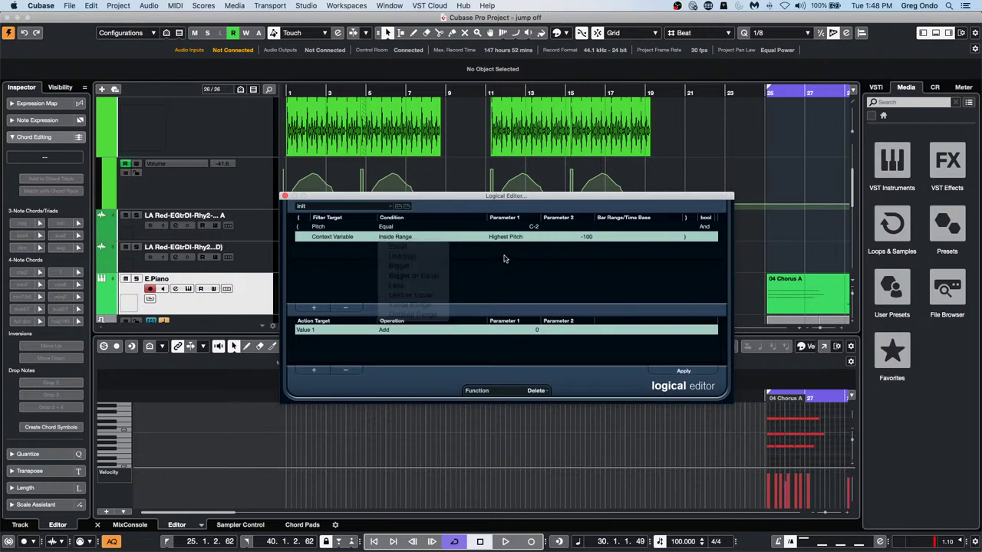
pyautogui.click(506, 237)
pyautogui.click(473, 255)
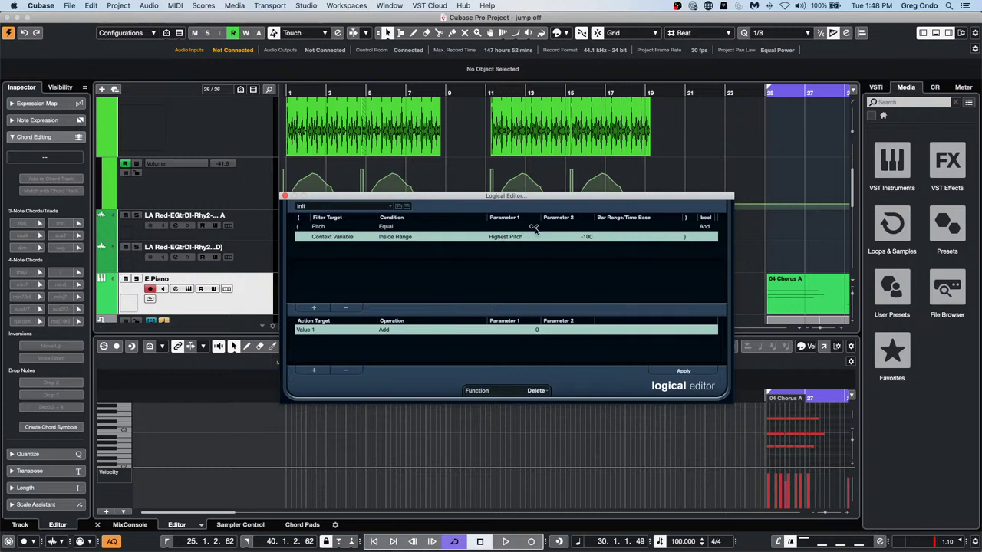
# Filter the first line on Value 1 Equal F#2 and delete the Context Variable row
pyautogui.click(535, 229)
pyautogui.click(528, 227)
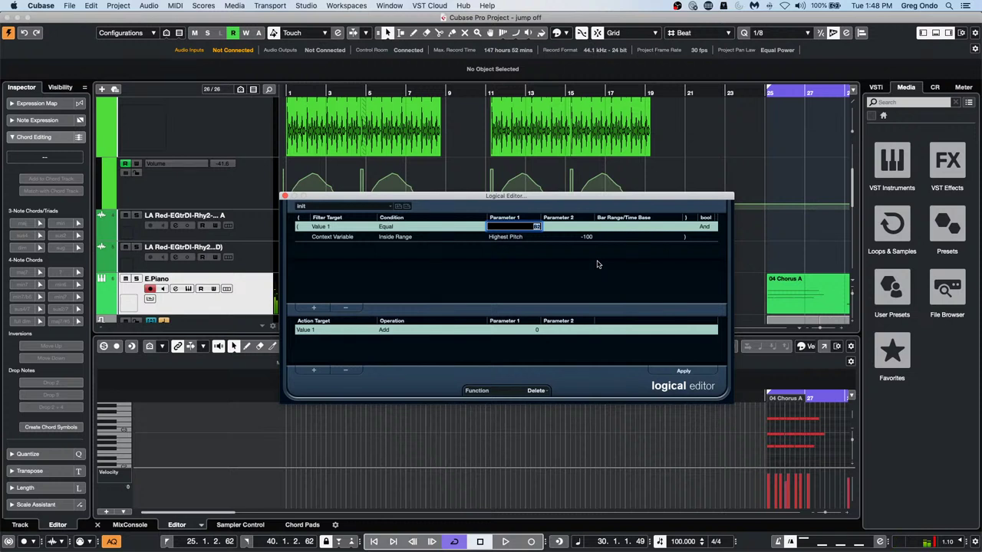
pyautogui.click(521, 240)
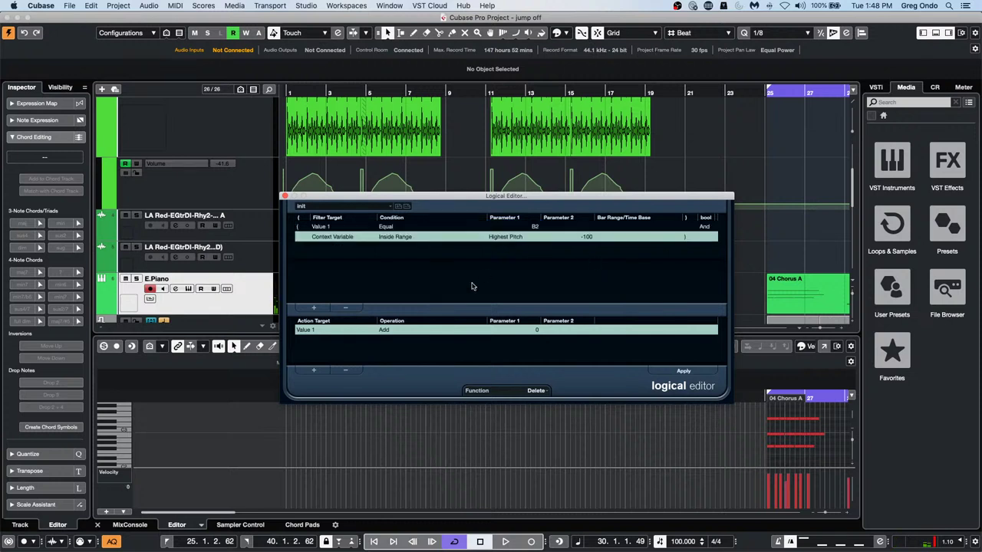
pyautogui.click(344, 308)
pyautogui.click(529, 227)
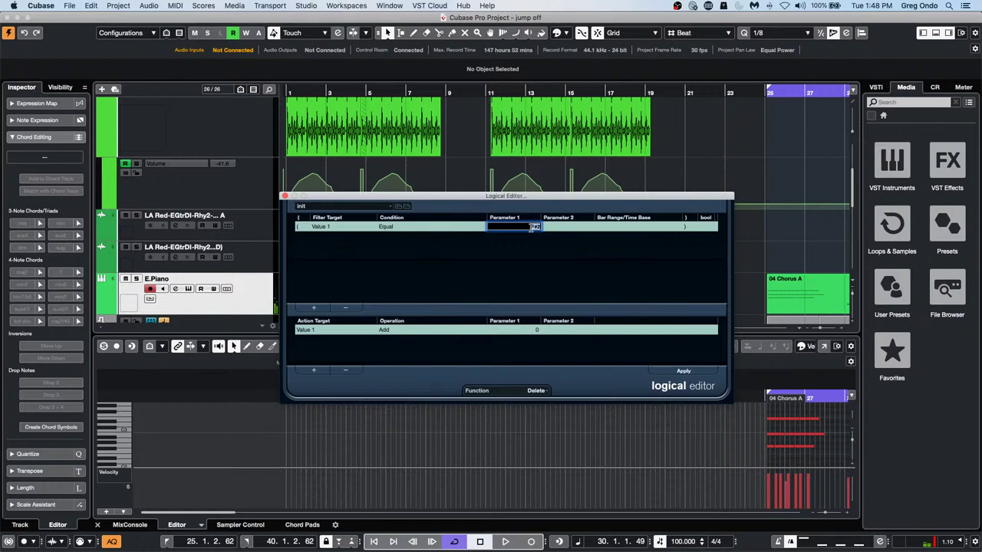
pyautogui.click(530, 245)
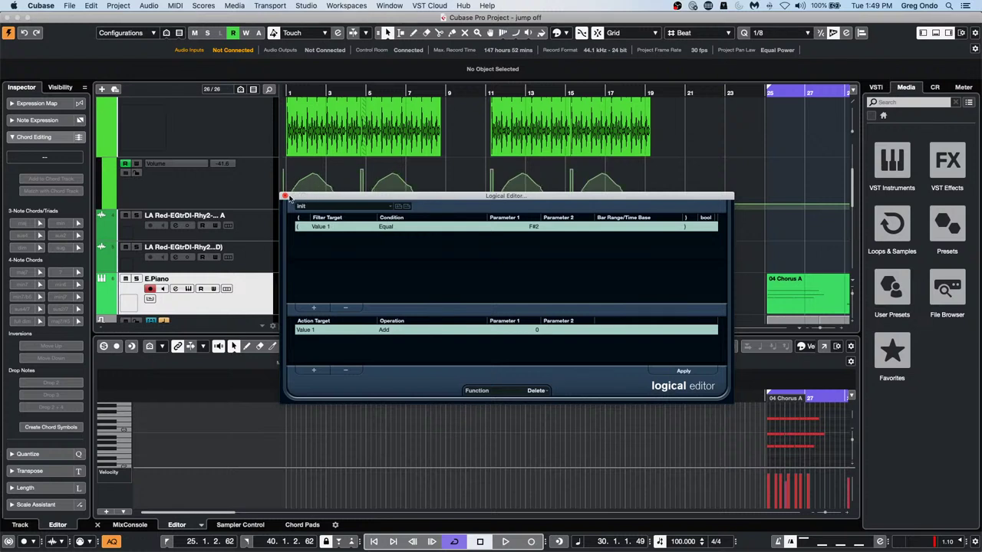
# Close the Logical Editor and turn on Step Input in the lower-zone Key Editor
pyautogui.click(283, 196)
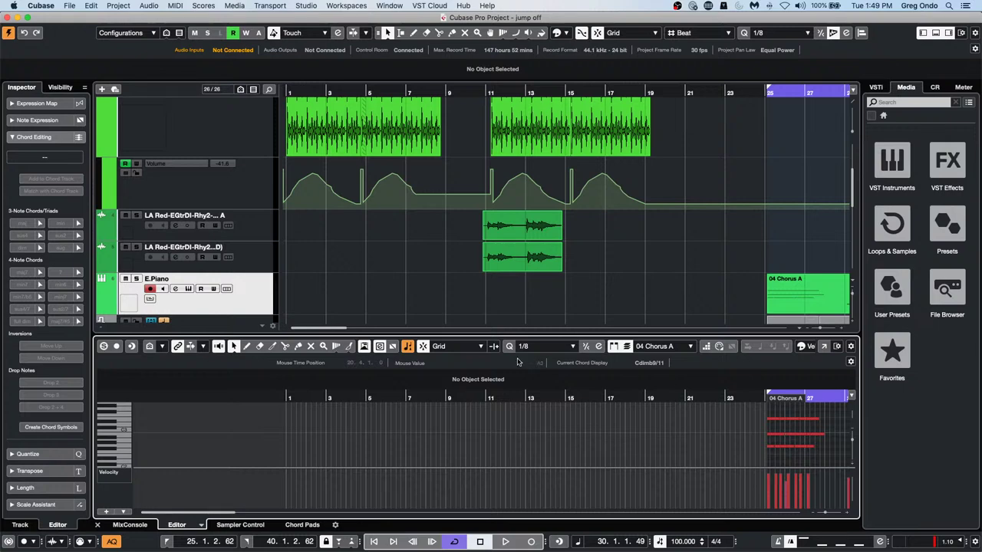
pyautogui.click(705, 346)
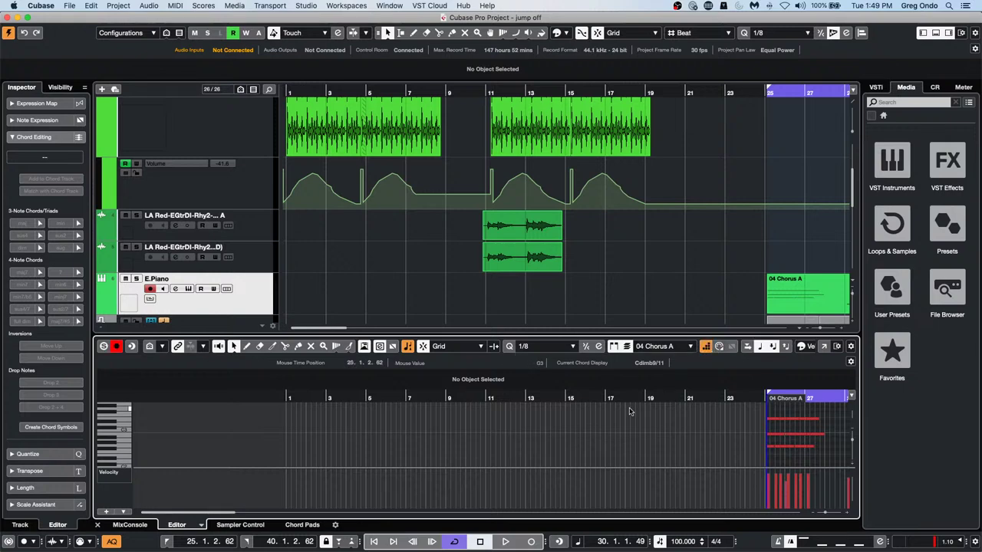
pyautogui.moveTo(582, 399); pyautogui.dragTo(538, 395)
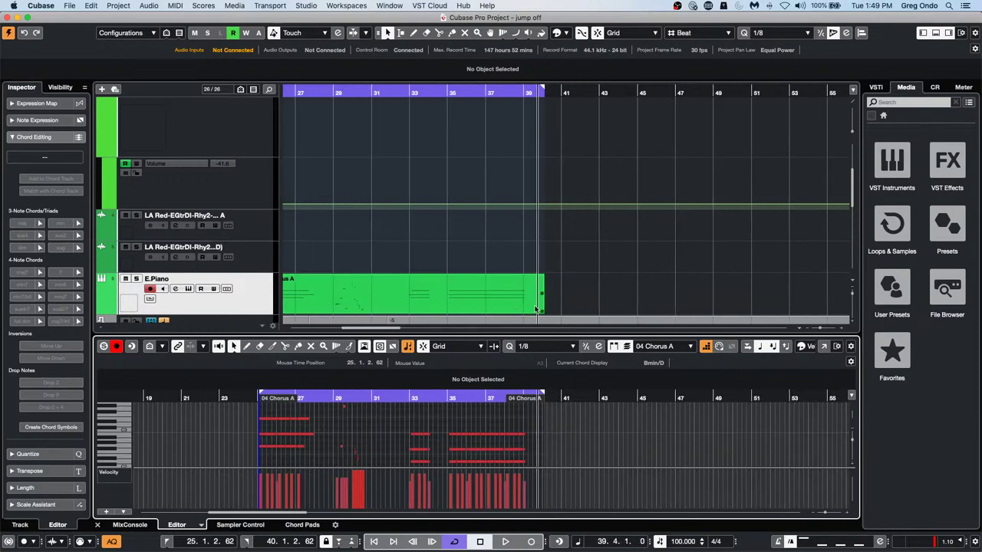
# Extend the E.Piano part to about bar 117 and set the project position to bar 93
pyautogui.moveTo(543, 312); pyautogui.dragTo(971, 322)
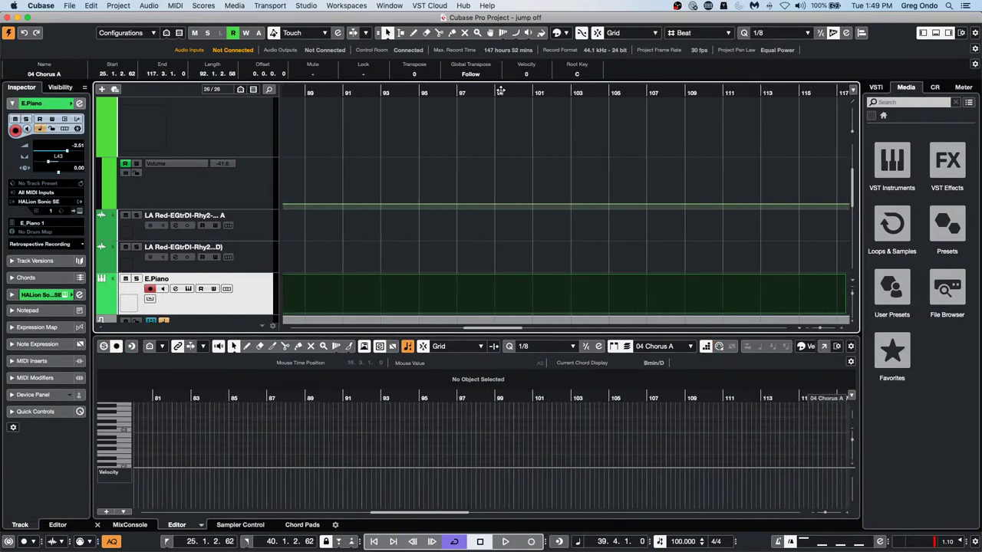
pyautogui.click(386, 91)
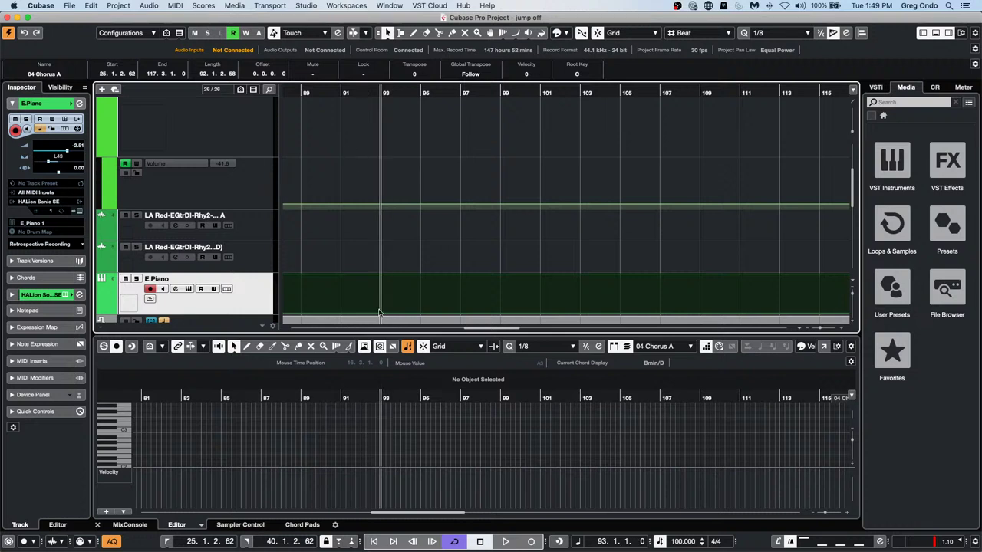
pyautogui.click(389, 435)
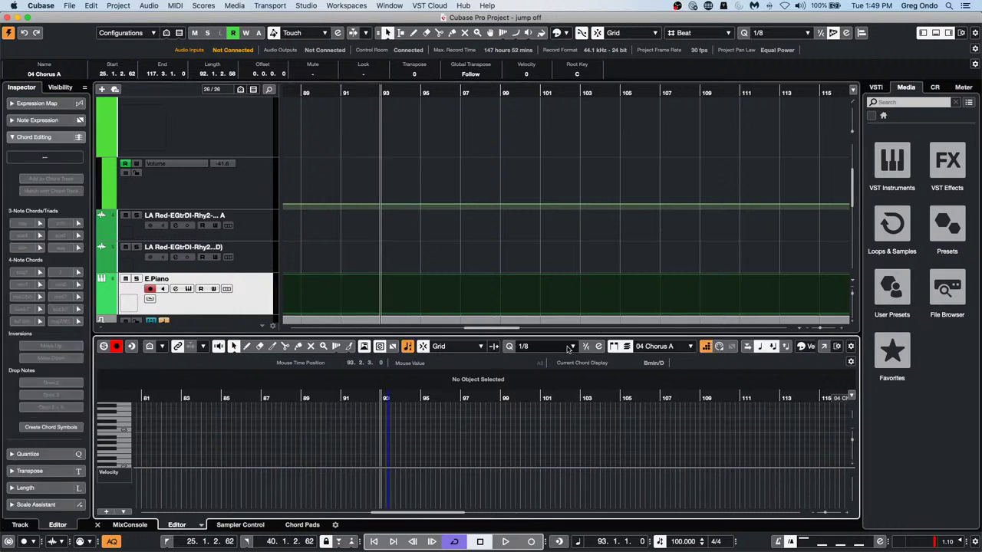
# Set the entry note length to 1/2 and step-record the rising melody from bar 93
pyautogui.click(566, 347)
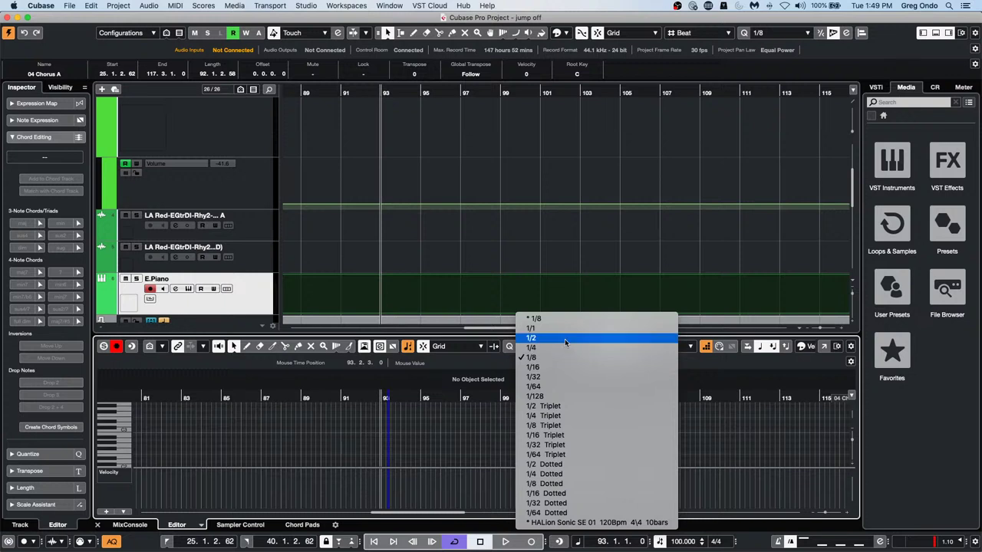
pyautogui.click(565, 342)
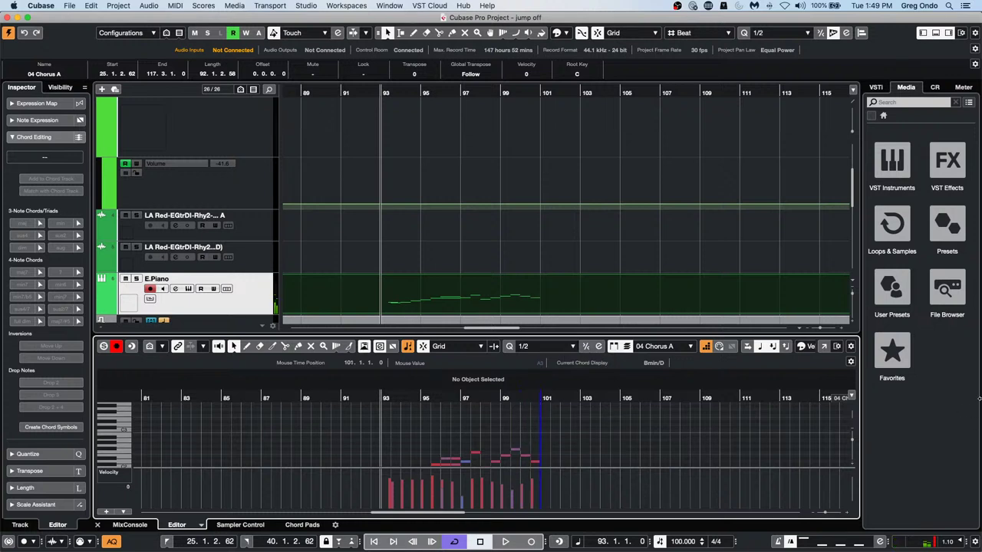
pyautogui.scroll(1, 719, 417)
pyautogui.scroll(-3, 719, 416)
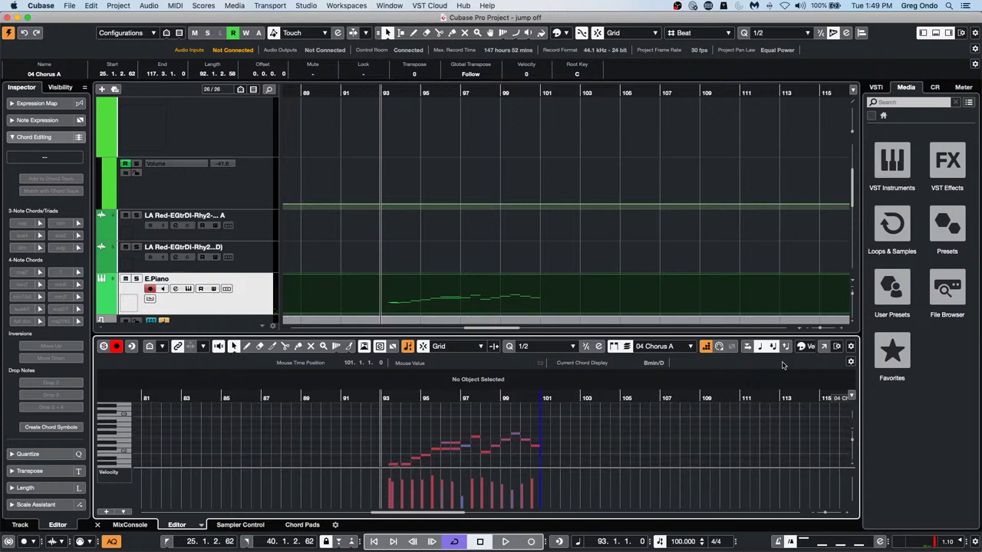
# Open the Key Editor in its own window, zoom out, and turn off Step Input
pyautogui.click(825, 345)
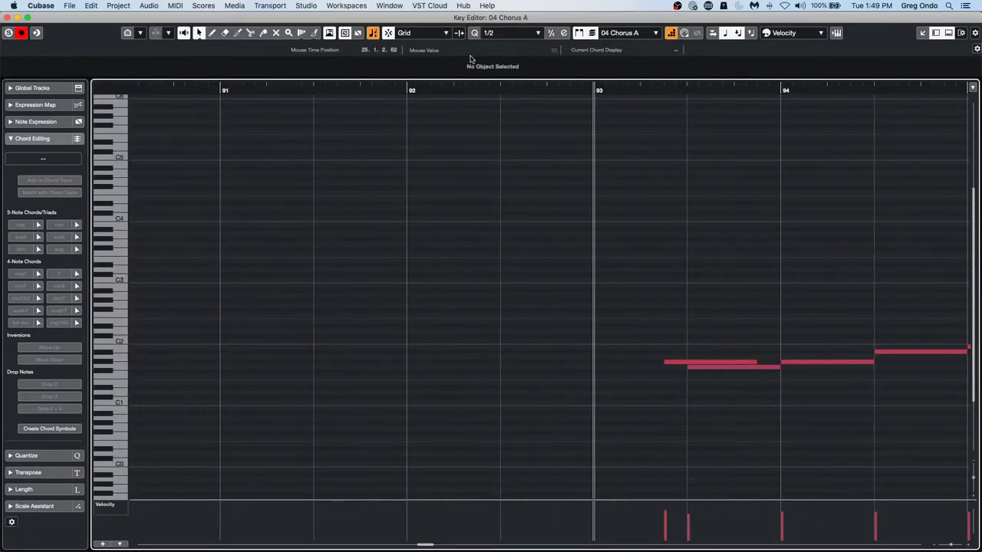
pyautogui.moveTo(483, 88); pyautogui.dragTo(480, 48)
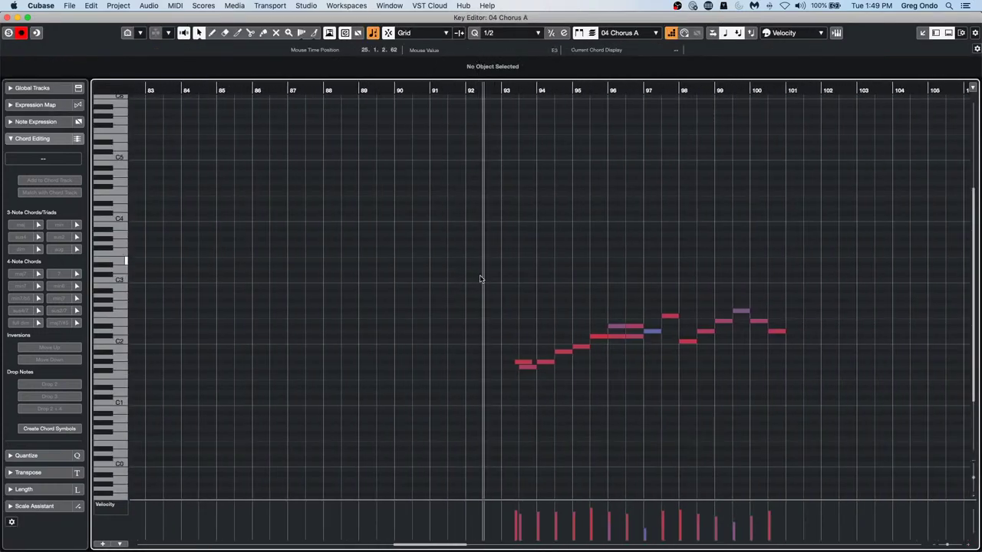
pyautogui.click(528, 370)
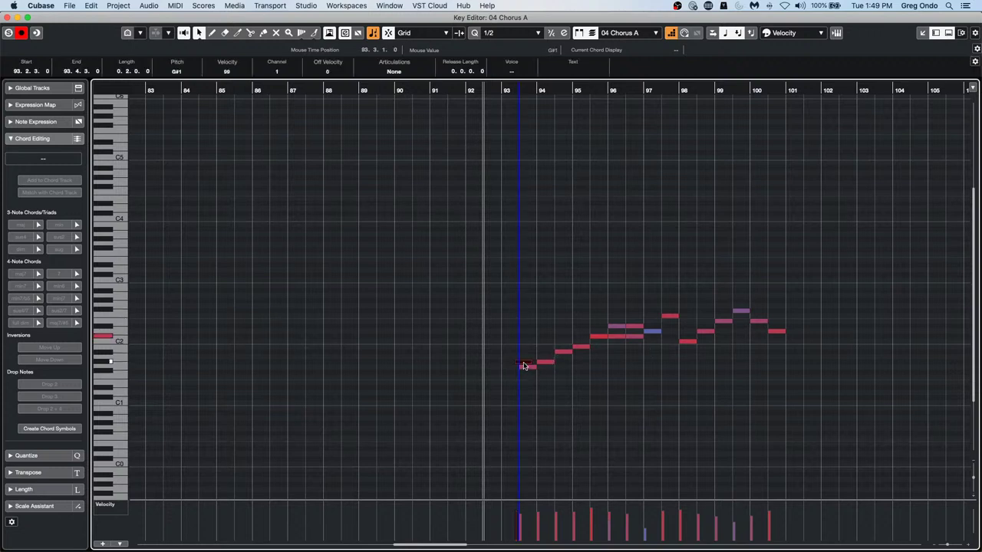
pyautogui.click(669, 33)
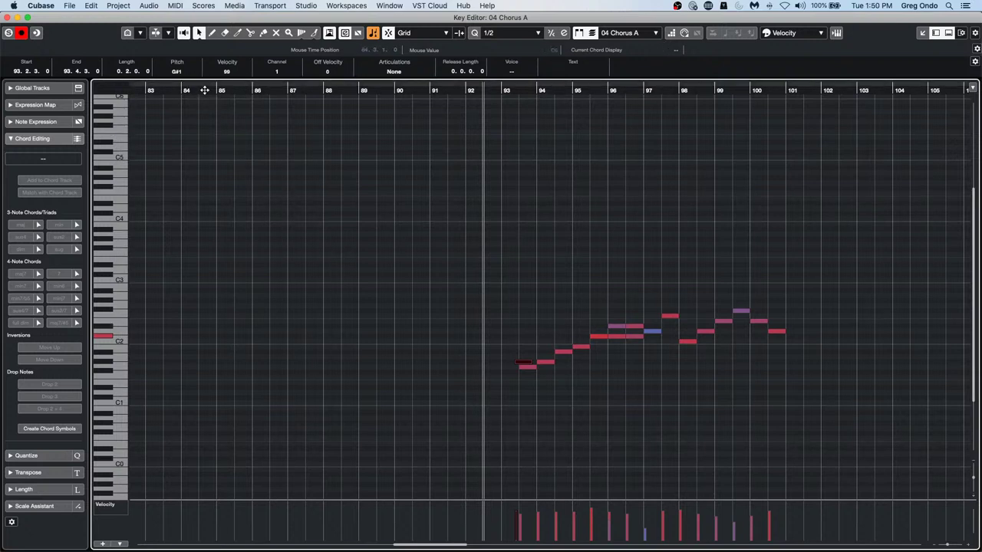
# Step through the melody notes, then drag-select all notes from bar 93 to 101
pyautogui.press('Right')
pyautogui.press('Right')
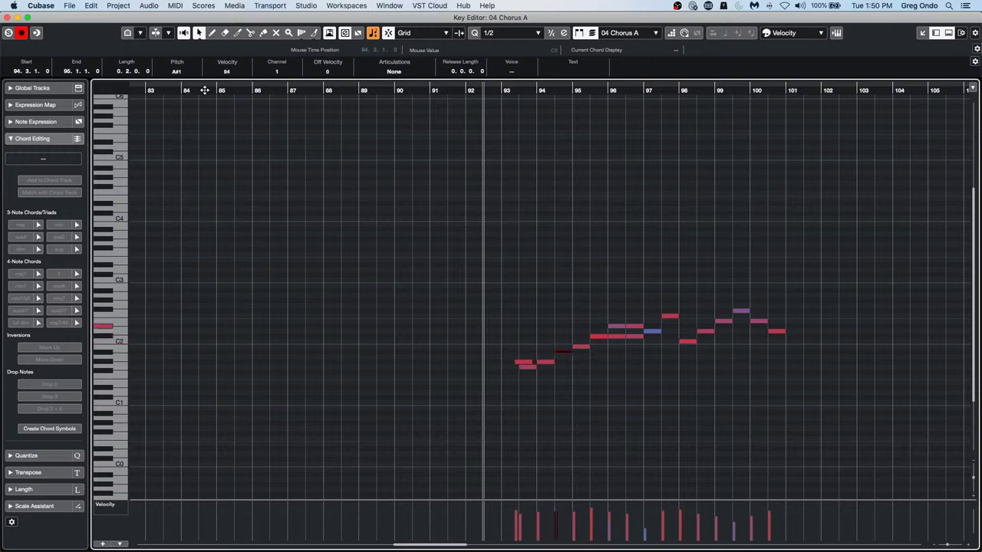
pyautogui.press('Right')
pyautogui.press('Right')
pyautogui.press('Right')
pyautogui.press('Right')
pyautogui.press('Right')
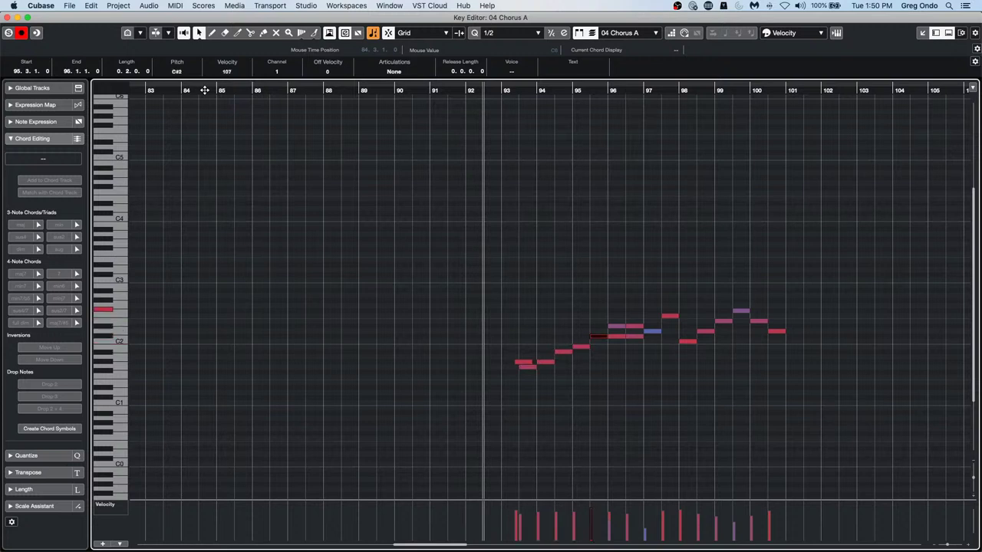
pyautogui.press('Right')
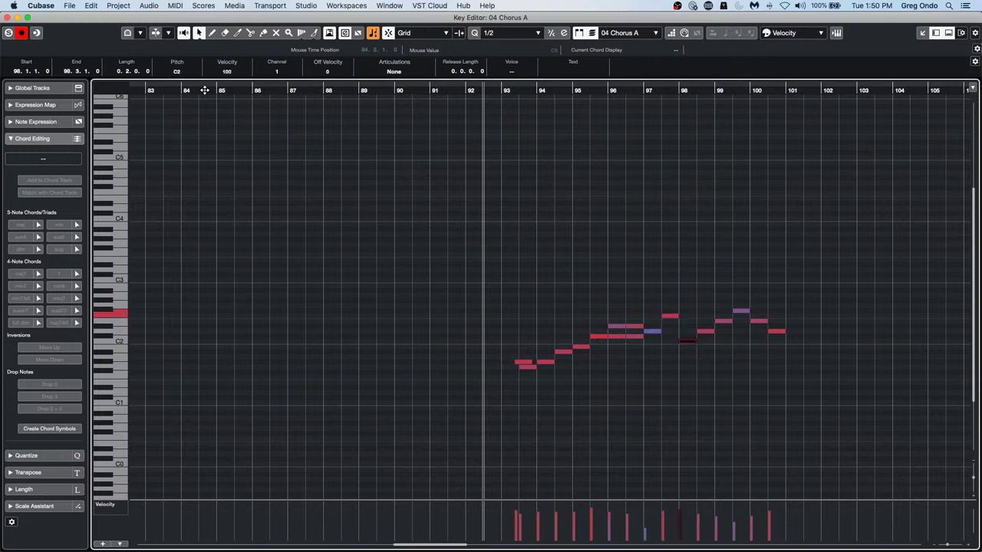
pyautogui.press('Left')
pyautogui.press('Left')
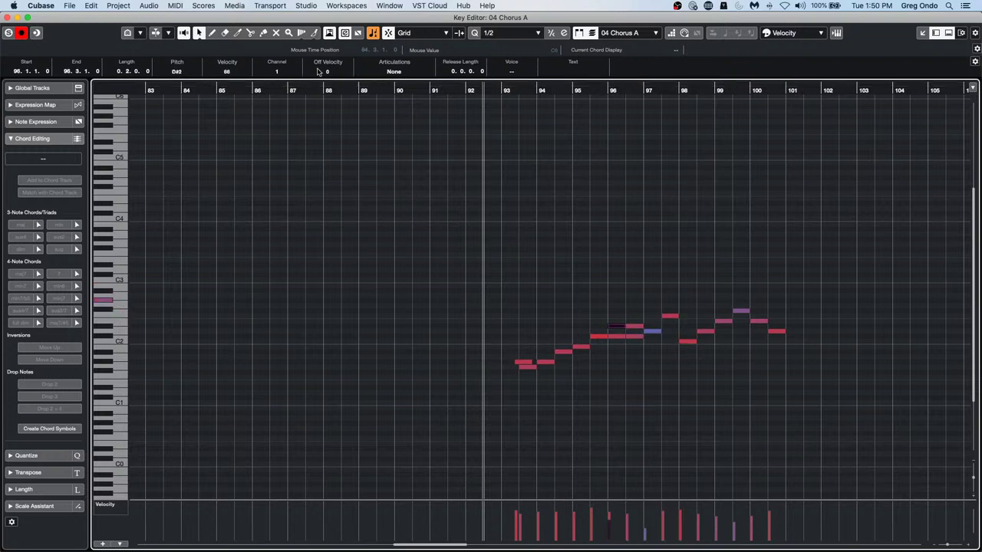
pyautogui.moveTo(509, 263); pyautogui.dragTo(922, 440)
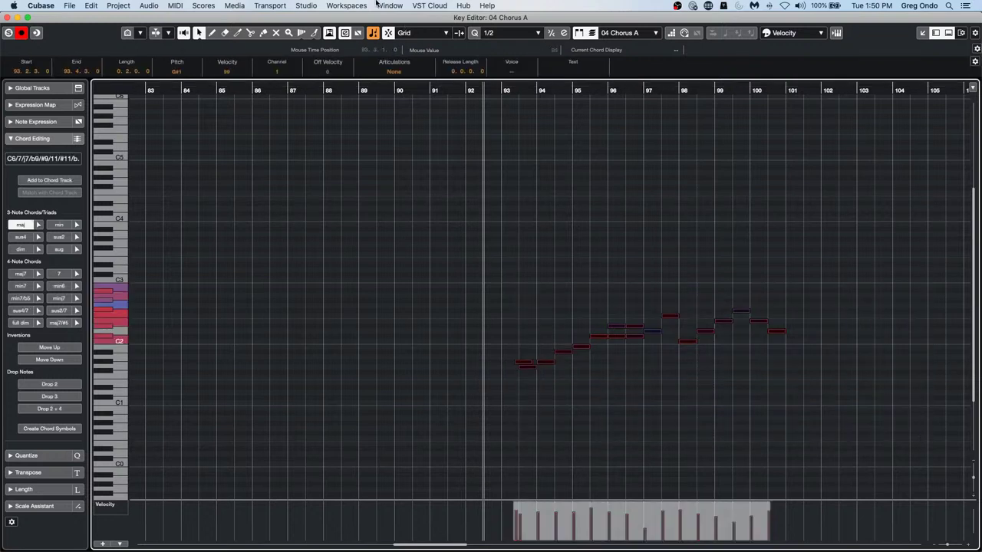
# Expand the Scale Assistant in the Inspector, showing C Major
pyautogui.click(148, 7)
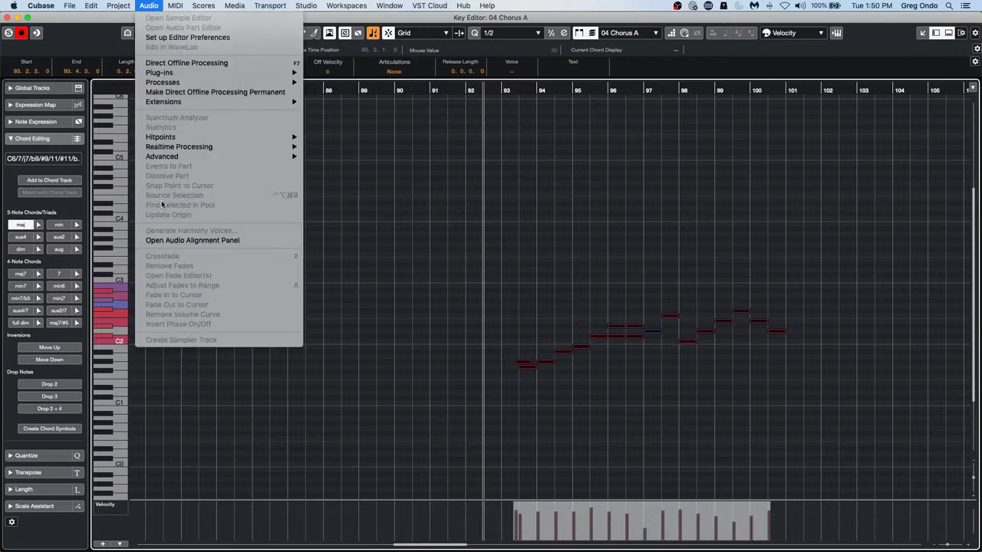
pyautogui.moveTo(177, 6)
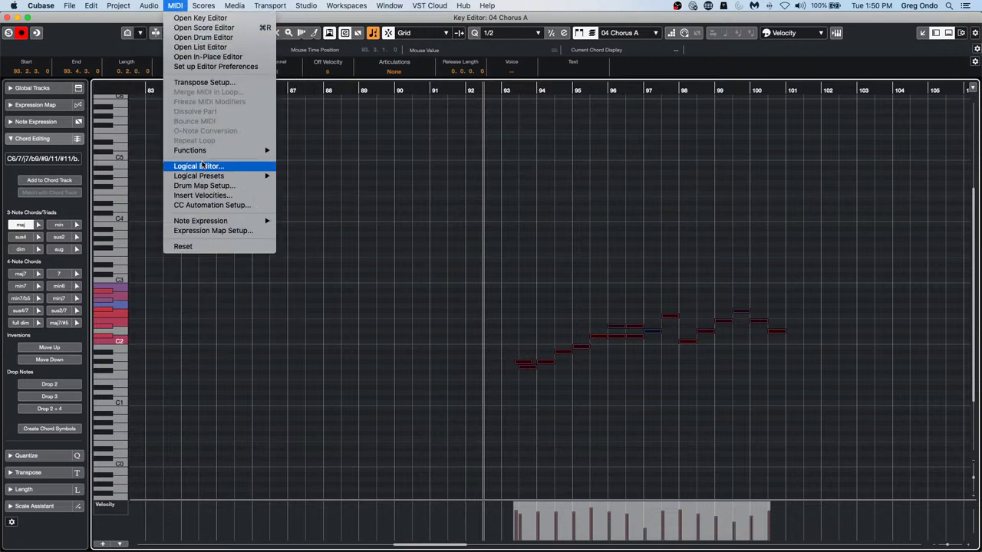
pyautogui.moveTo(204, 153)
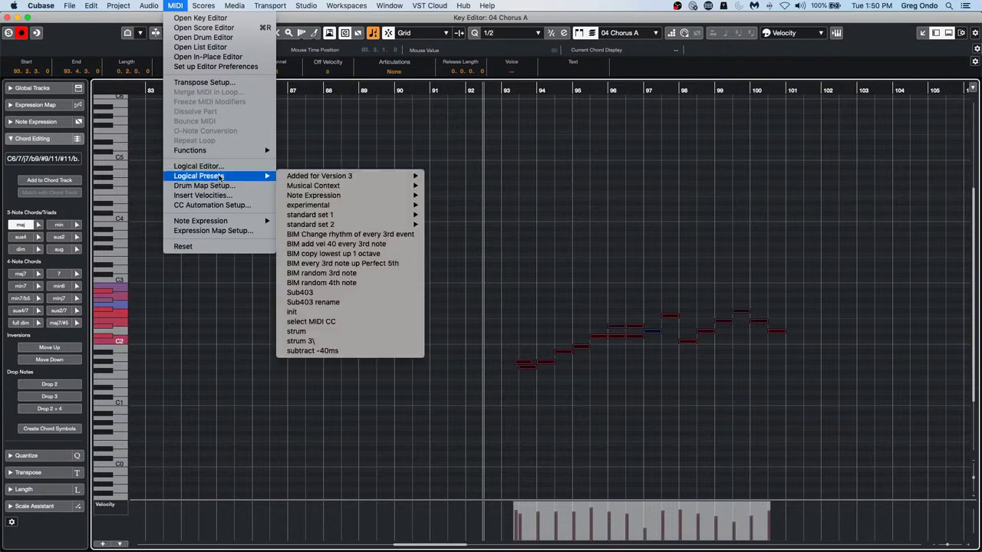
pyautogui.click(35, 506)
pyautogui.click(34, 506)
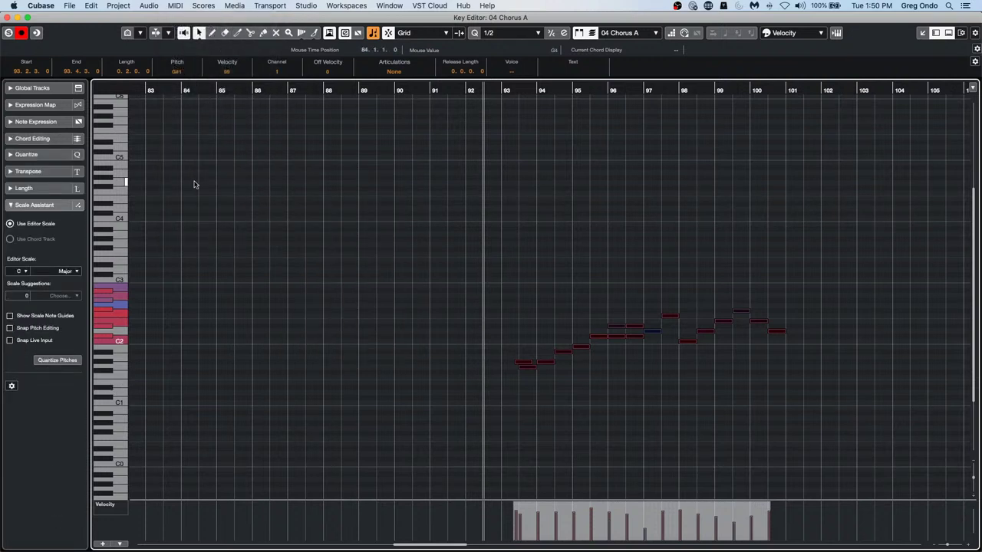
# Deselect all notes and open MIDI > Logical Editor
pyautogui.click(324, 307)
pyautogui.click(198, 5)
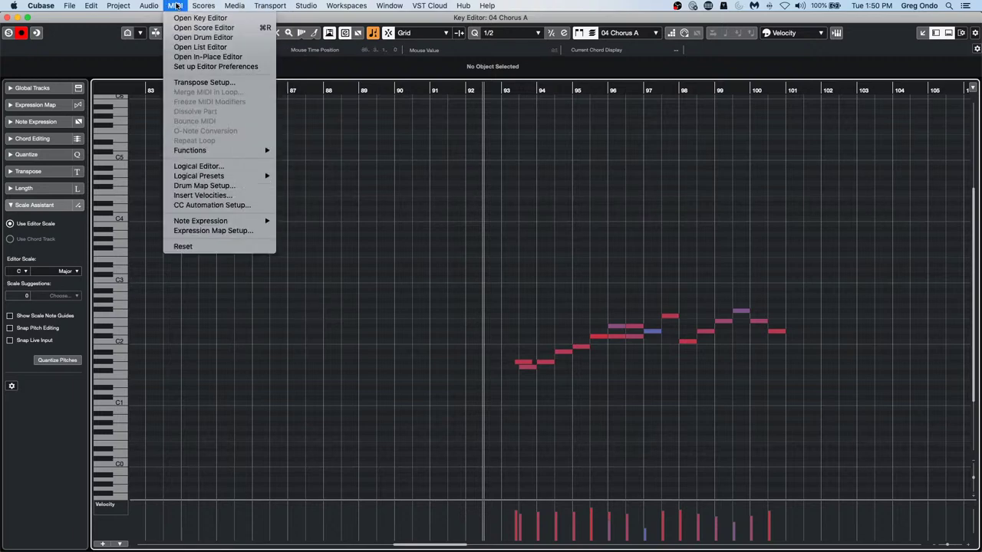
pyautogui.click(207, 167)
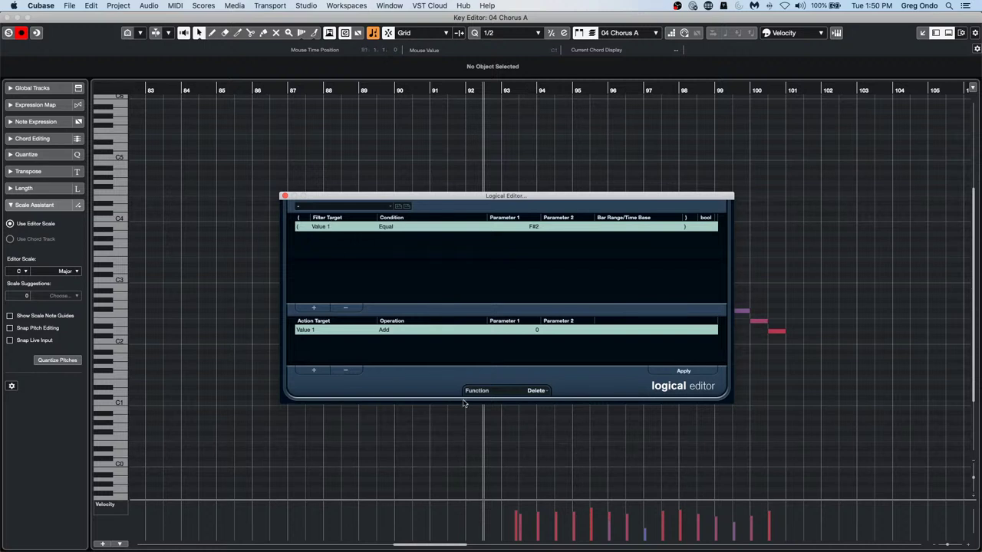
# Switch the function to Transform, replace old rows with a Type Is Equal Note filter and new action row
pyautogui.click(518, 391)
pyautogui.click(530, 401)
pyautogui.click(347, 307)
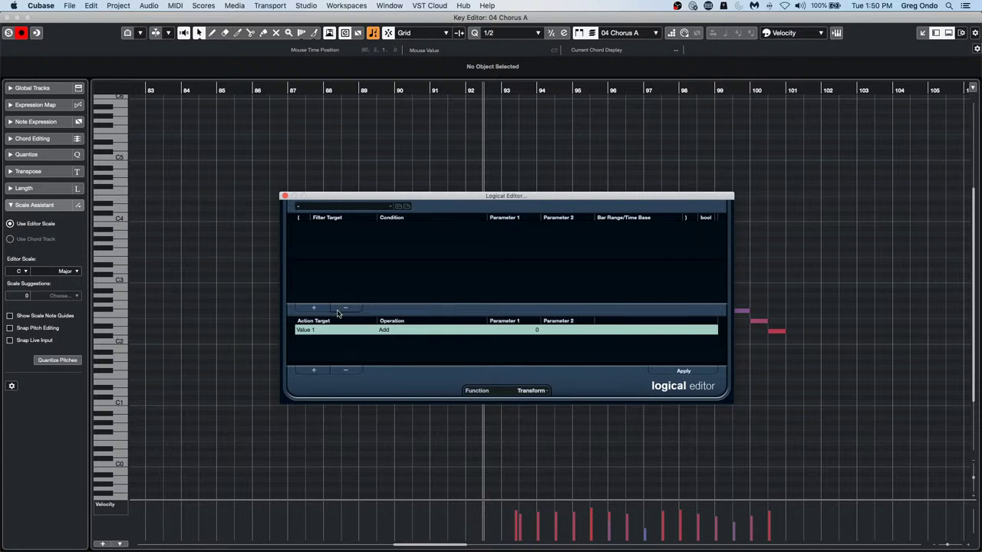
pyautogui.click(355, 372)
pyautogui.click(314, 307)
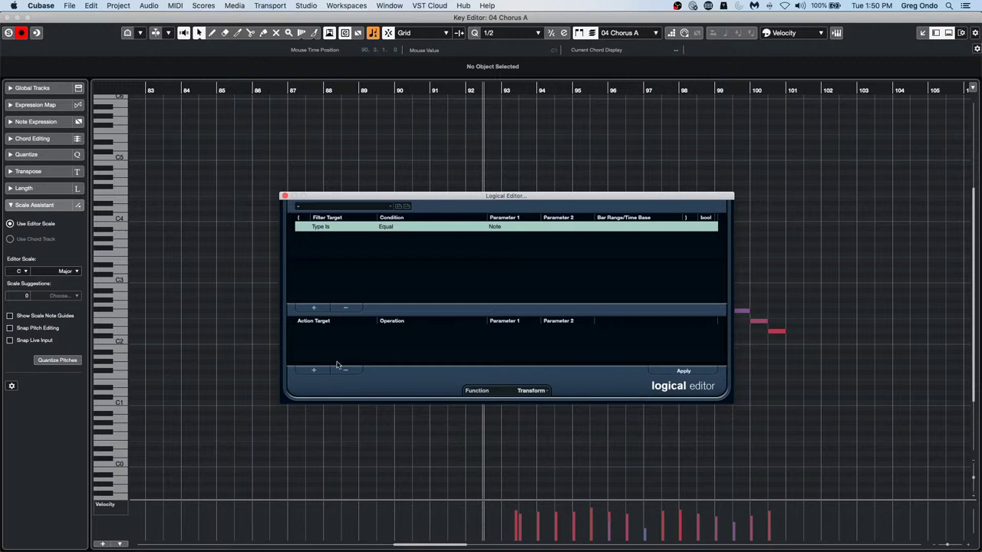
pyautogui.click(313, 370)
# Set the action to Value 1 Transpose to Scale with root C Major
pyautogui.click(323, 330)
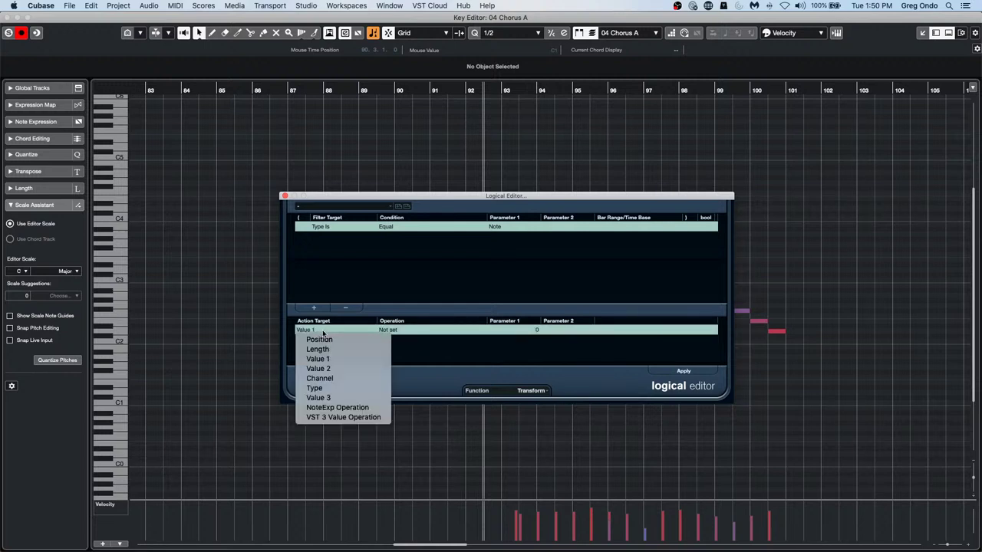
pyautogui.click(411, 356)
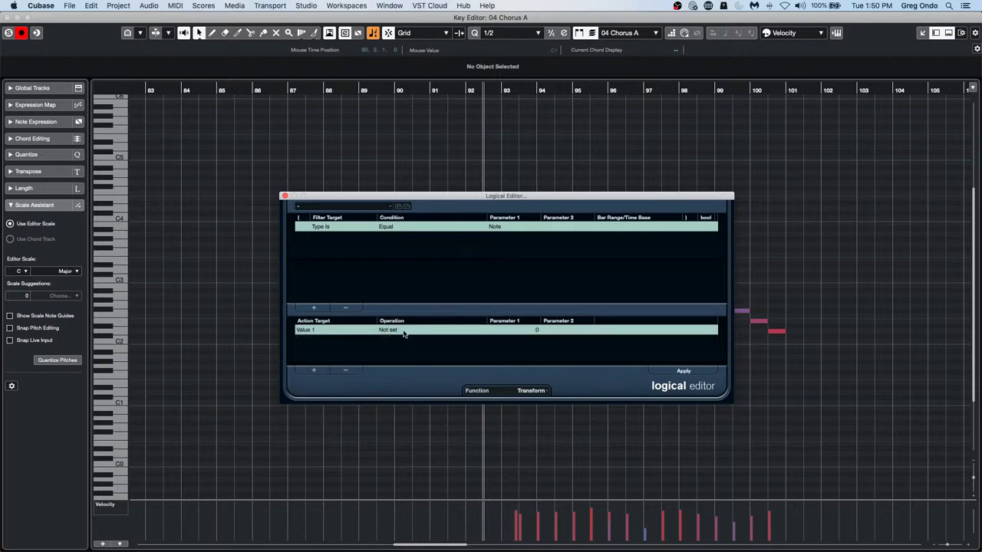
pyautogui.click(399, 330)
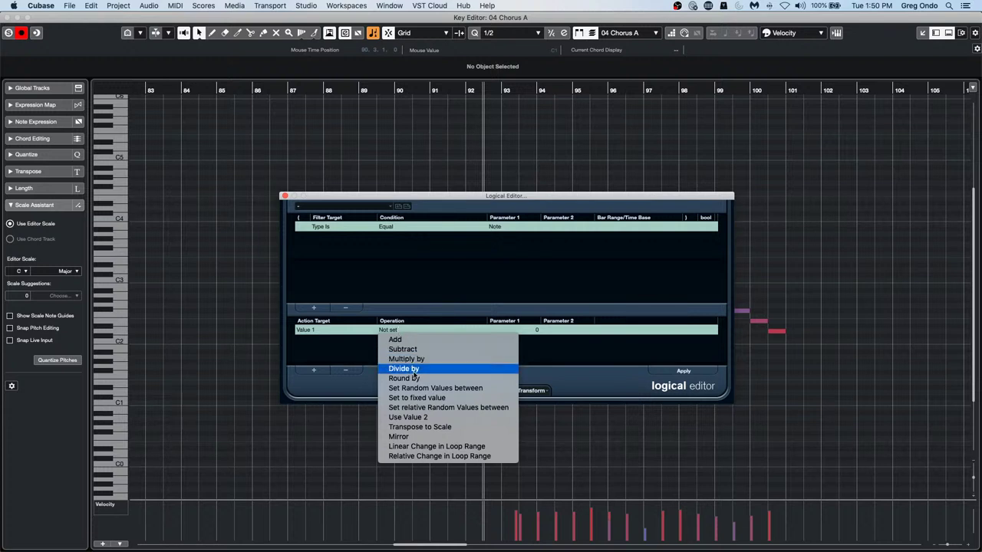
pyautogui.click(420, 427)
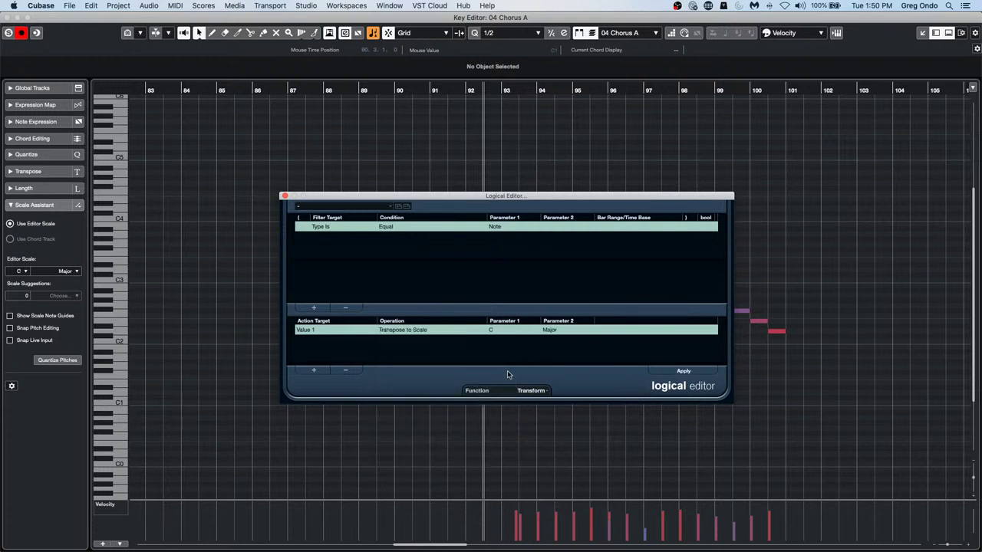
pyautogui.click(503, 331)
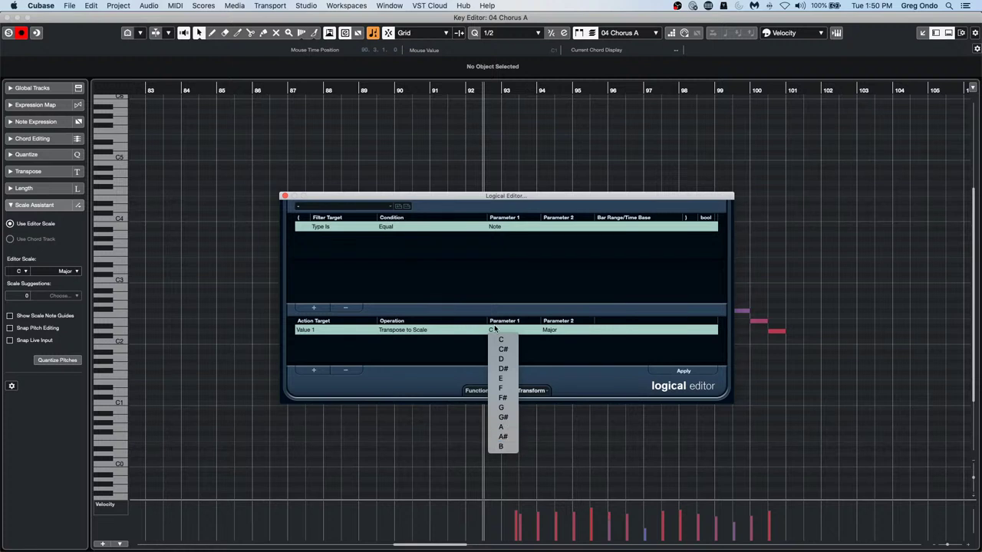
pyautogui.click(497, 340)
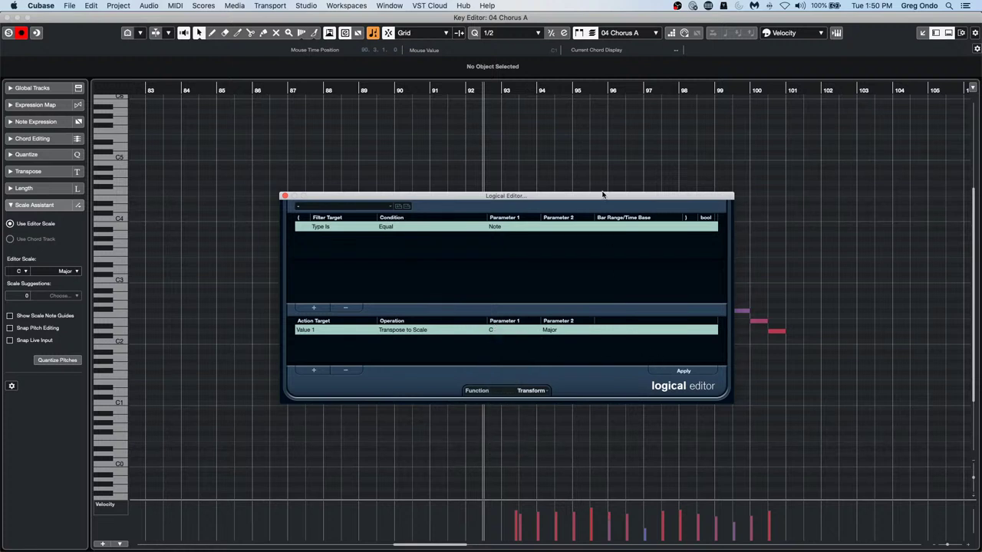
# Test the C Major transpose and Quantize Pitches on the melody, undoing both
pyautogui.moveTo(598, 197); pyautogui.dragTo(482, 57)
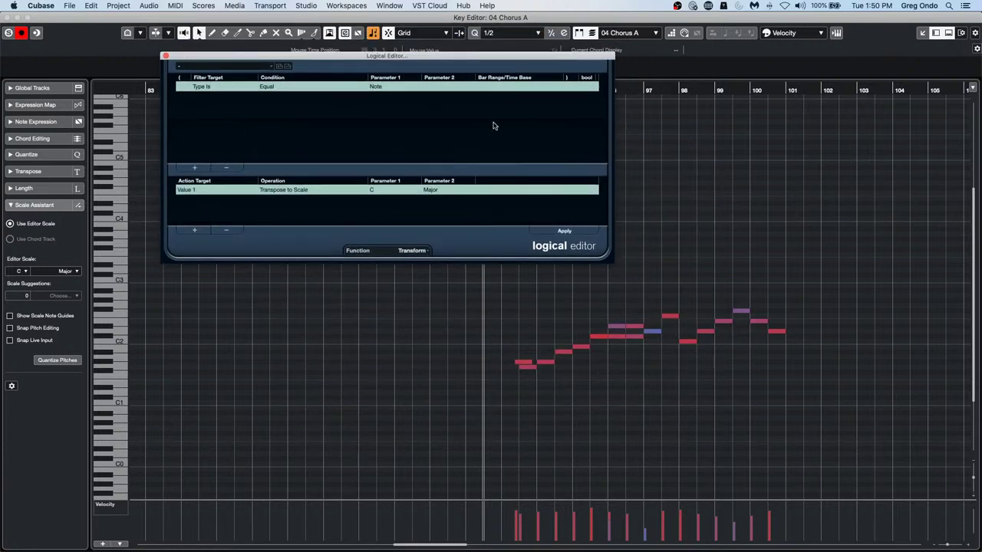
pyautogui.click(564, 231)
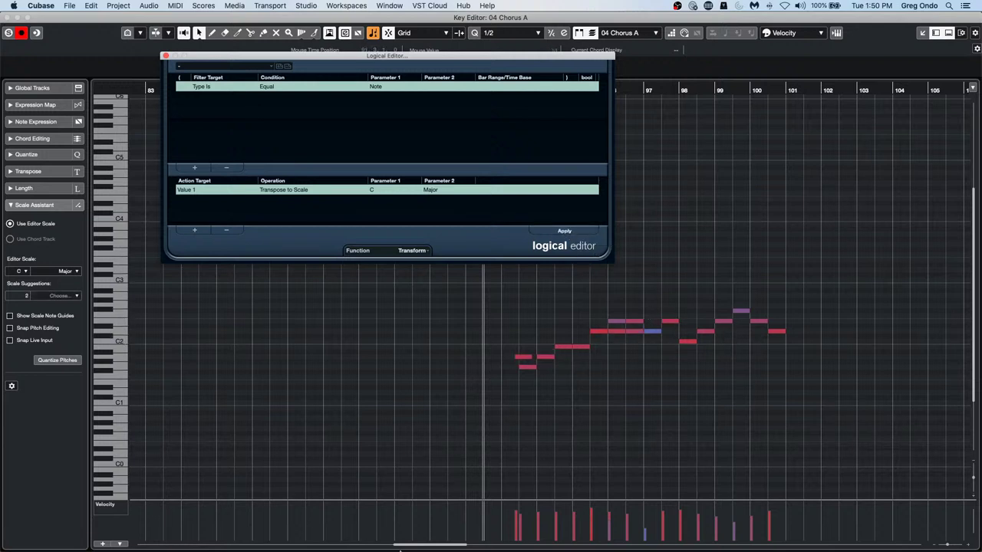
pyautogui.press('super+z')
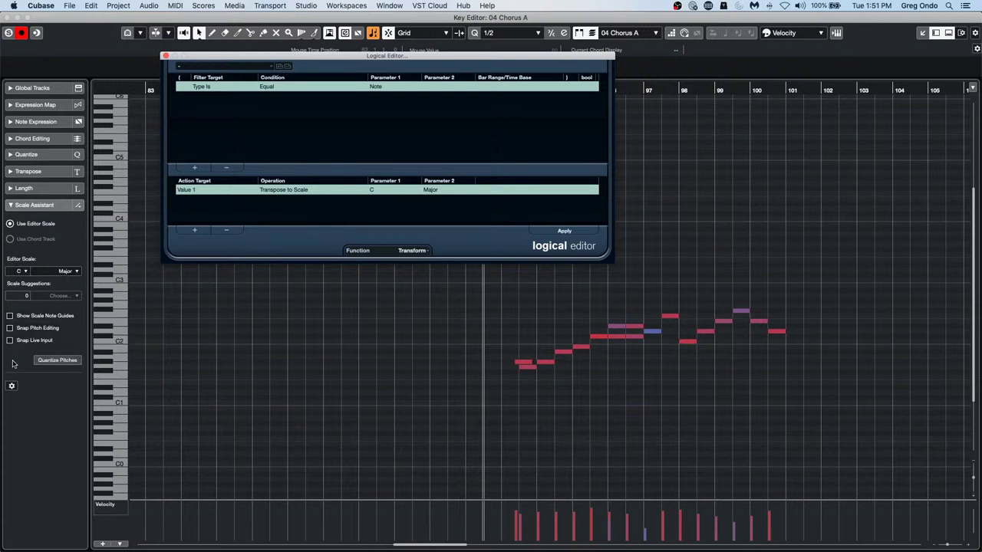
pyautogui.click(58, 359)
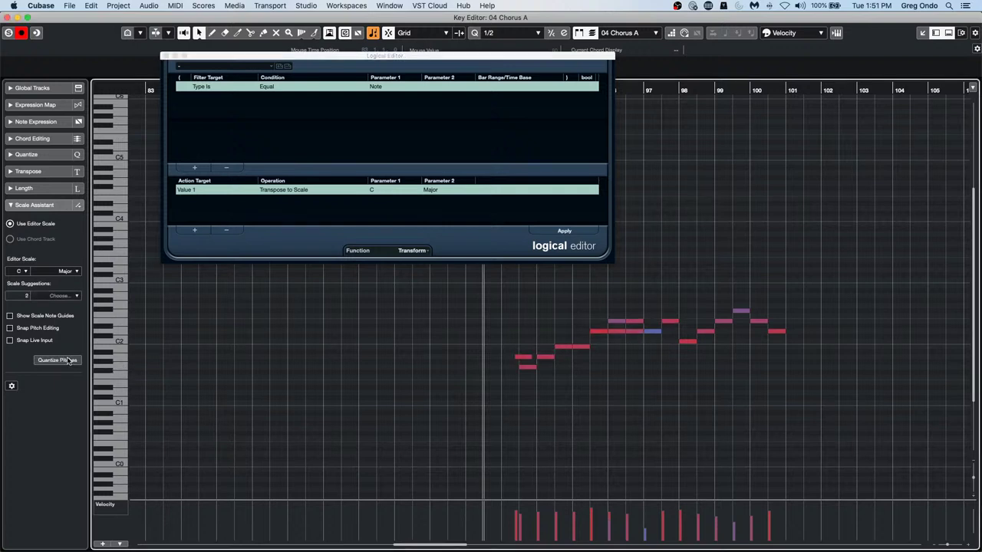
pyautogui.press('super+z')
# Change the scale root to D, apply the transform, and close the Logical Editor
pyautogui.click(375, 191)
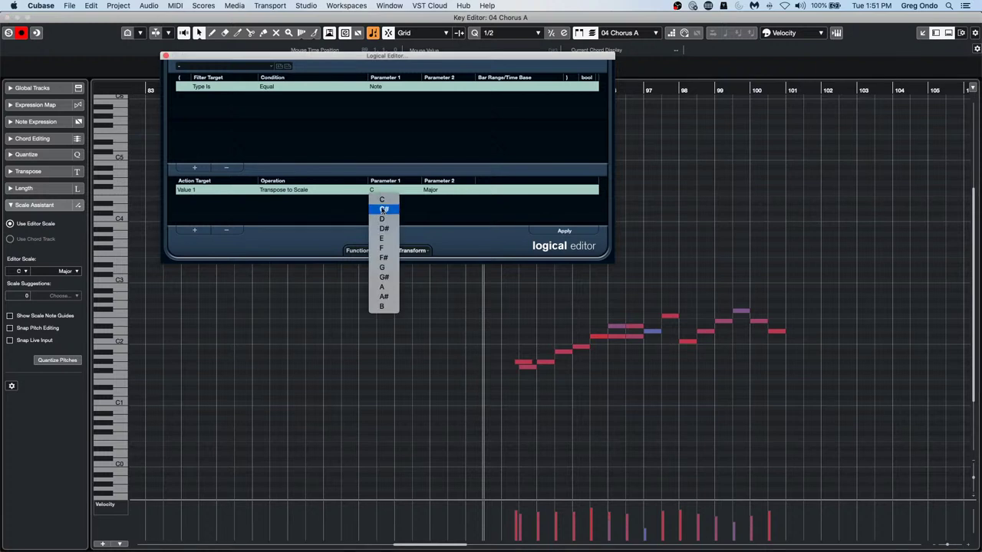
pyautogui.click(390, 188)
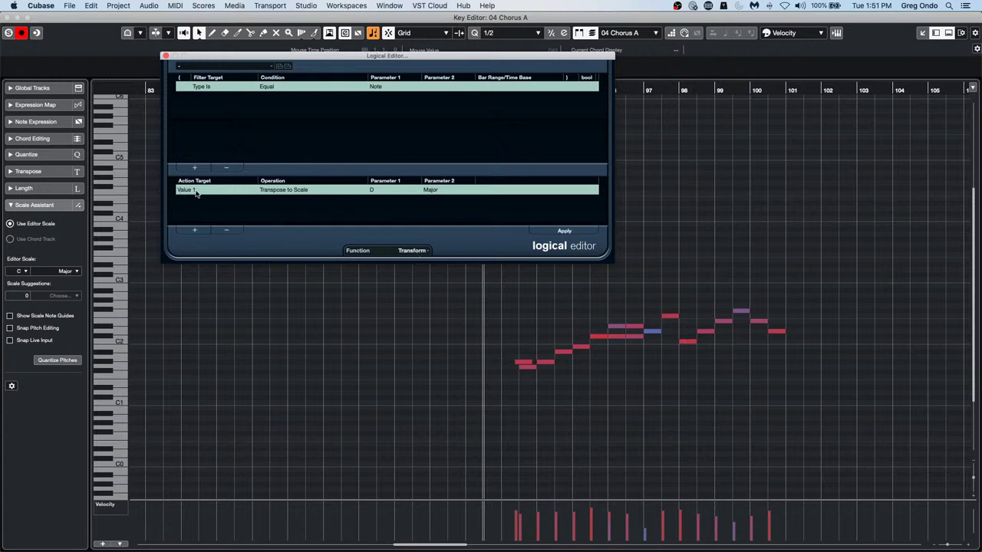
pyautogui.click(286, 192)
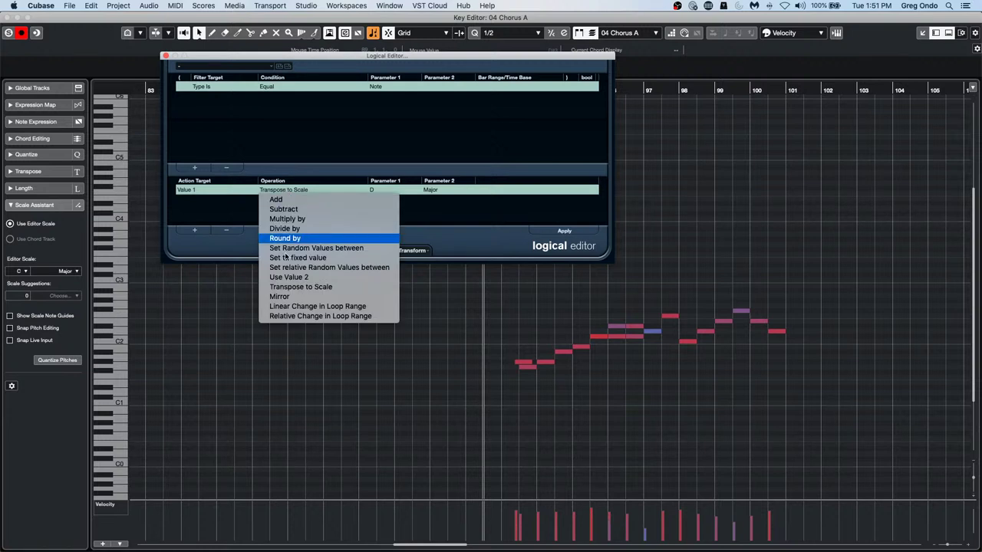
pyautogui.click(492, 207)
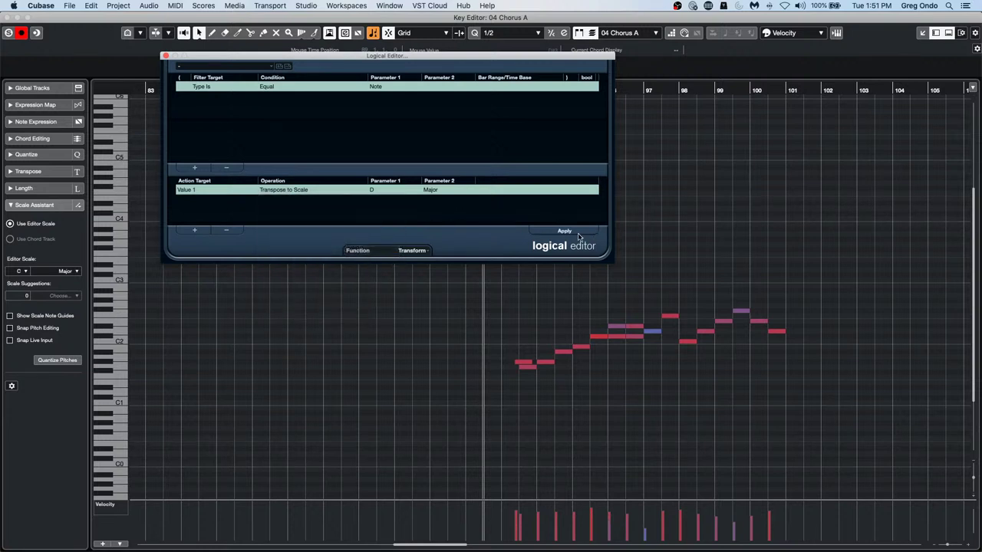
pyautogui.click(571, 232)
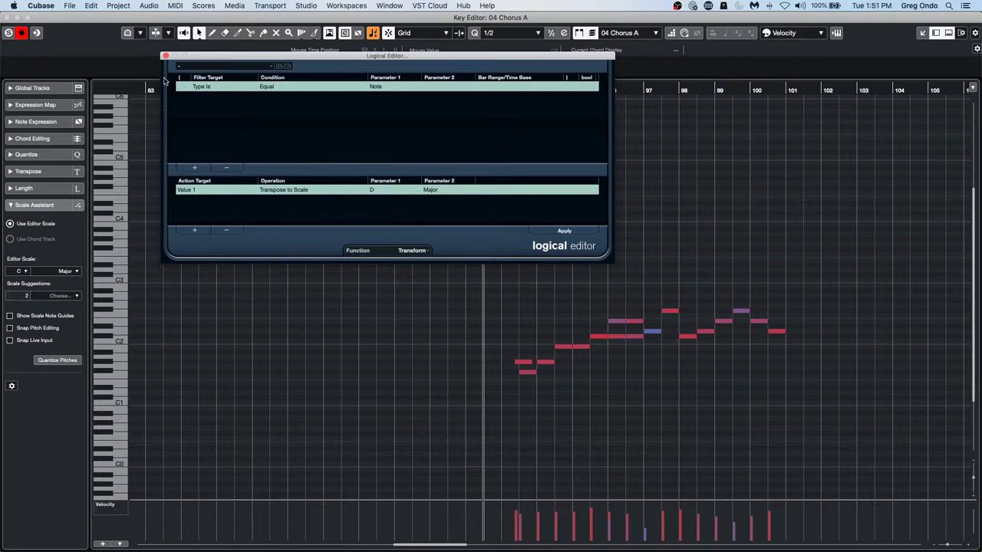
pyautogui.click(166, 56)
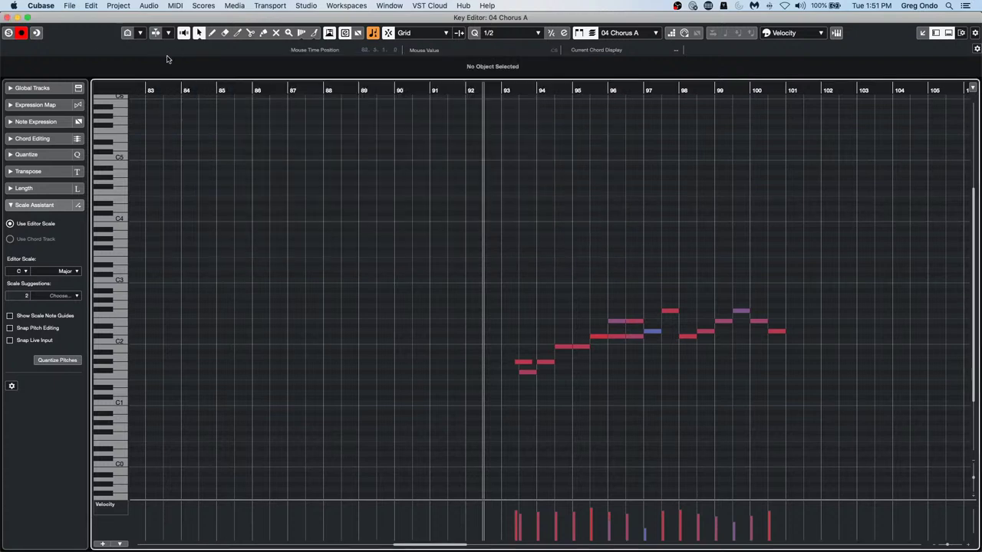
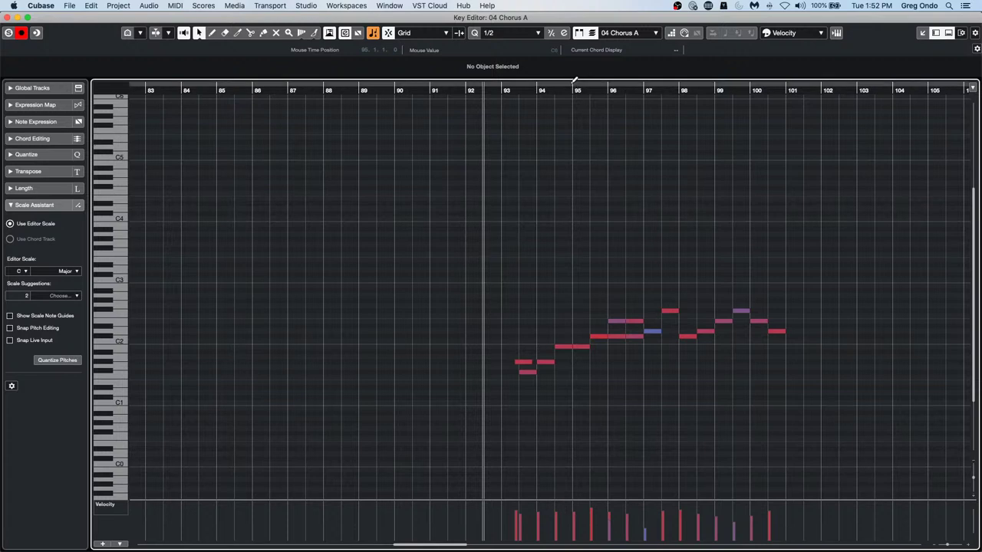
# Close the Key Editor, select the 'forget the past' track and open its Groove Agent SE instrument
pyautogui.click(7, 18)
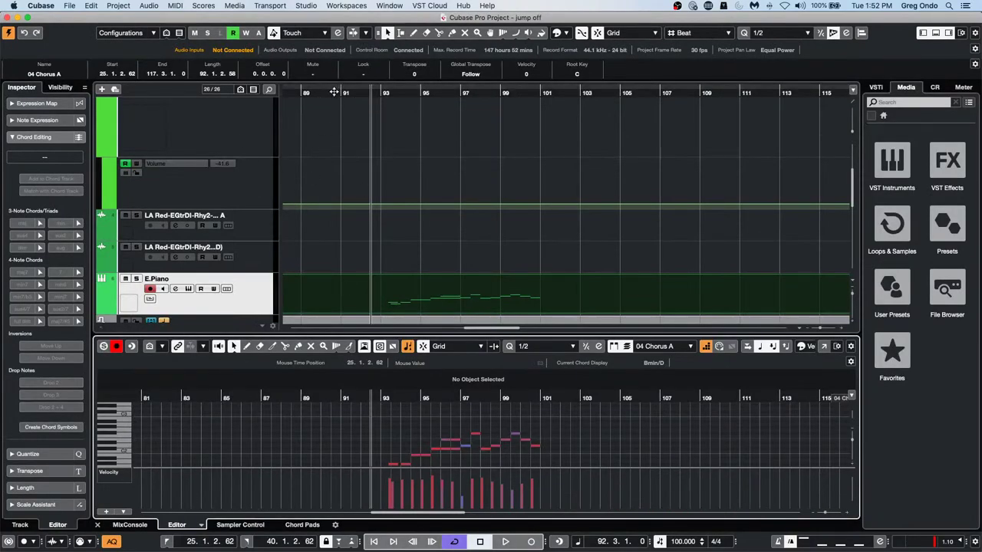
pyautogui.moveTo(334, 91); pyautogui.dragTo(351, 37)
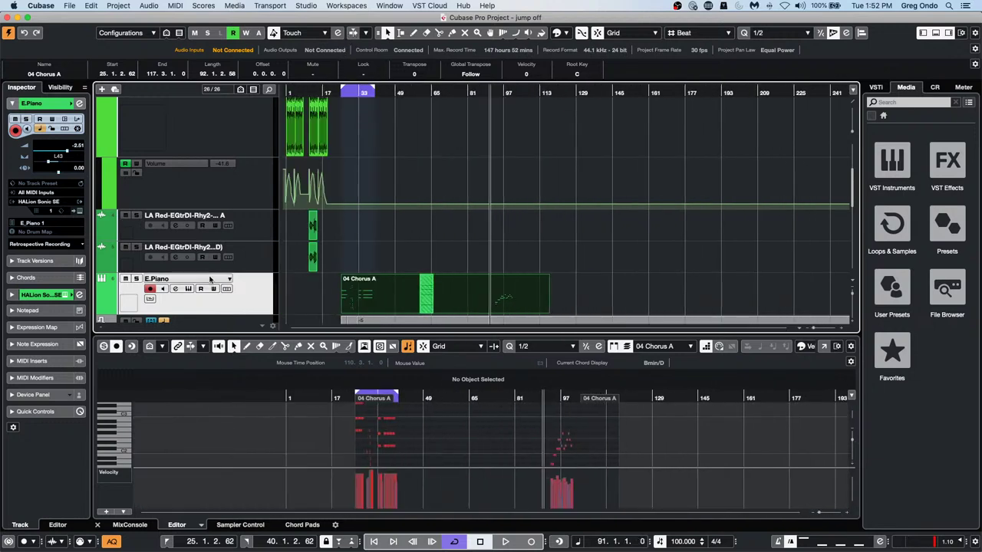
pyautogui.scroll(5, 214, 279)
pyautogui.click(255, 162)
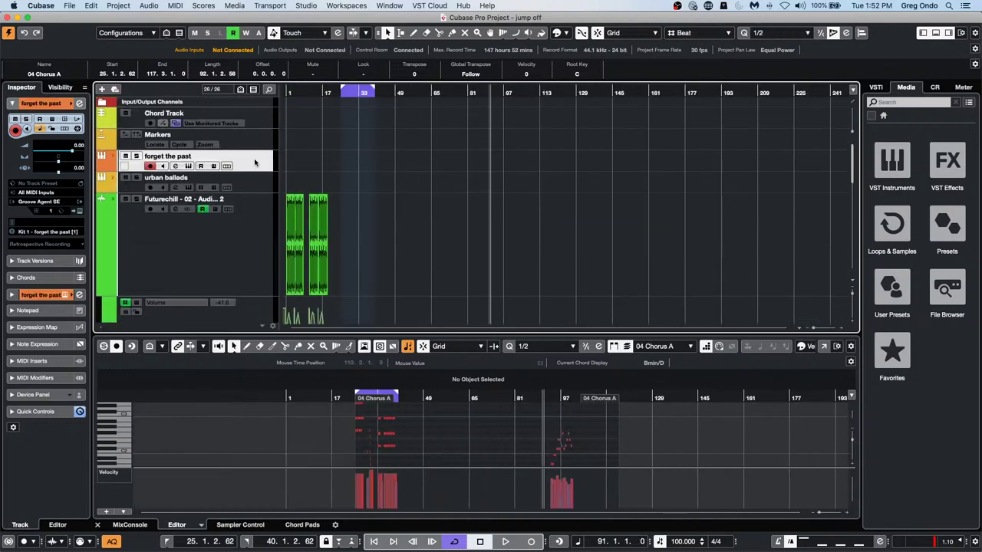
pyautogui.click(75, 212)
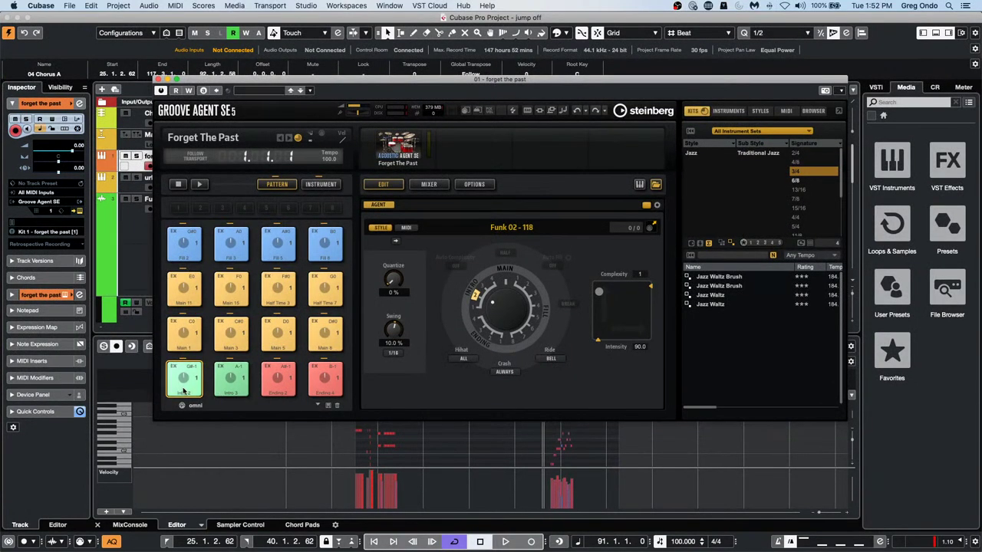
# Show the kit mixer and route Kick, Snare and Hihat to Out 2, Out 3 and Out 4
pyautogui.click(197, 338)
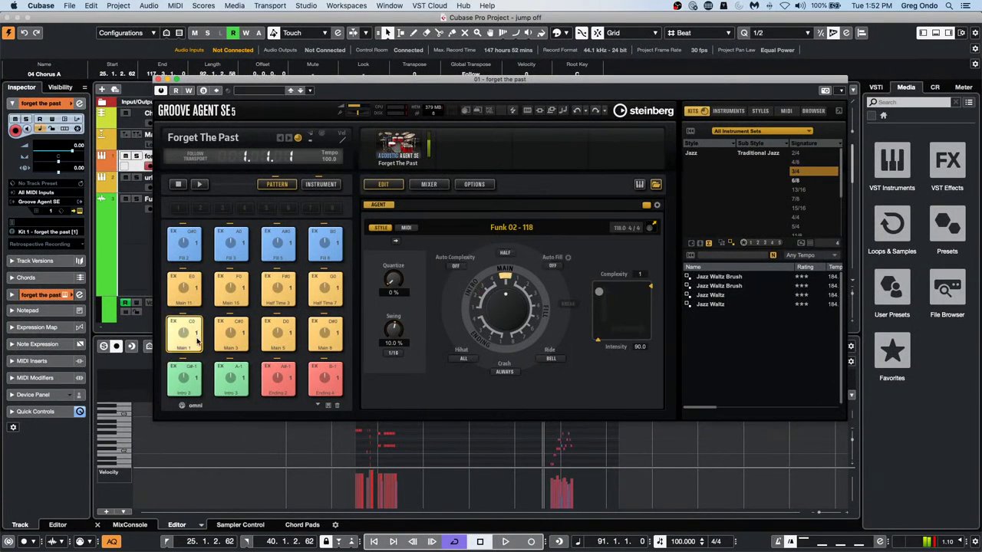
pyautogui.click(315, 185)
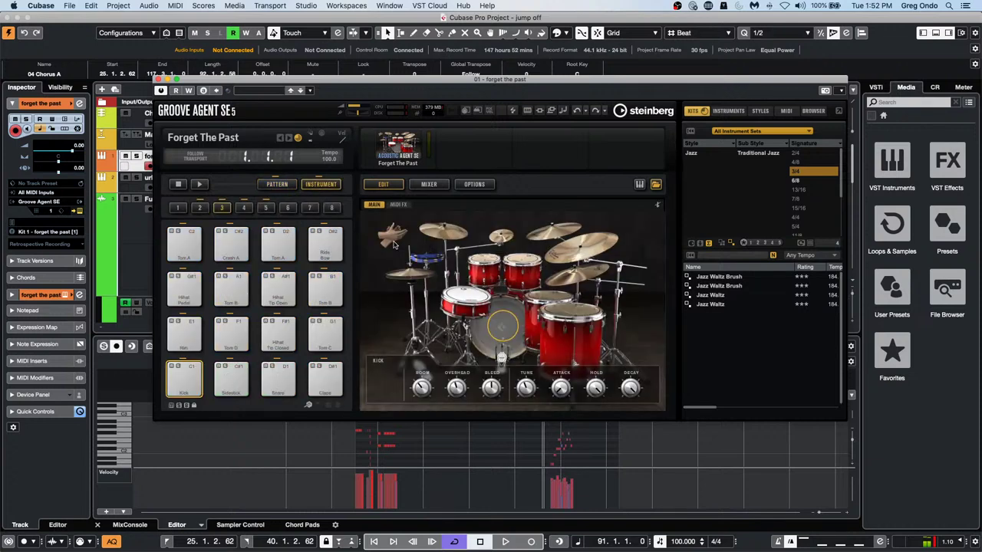
pyautogui.click(427, 186)
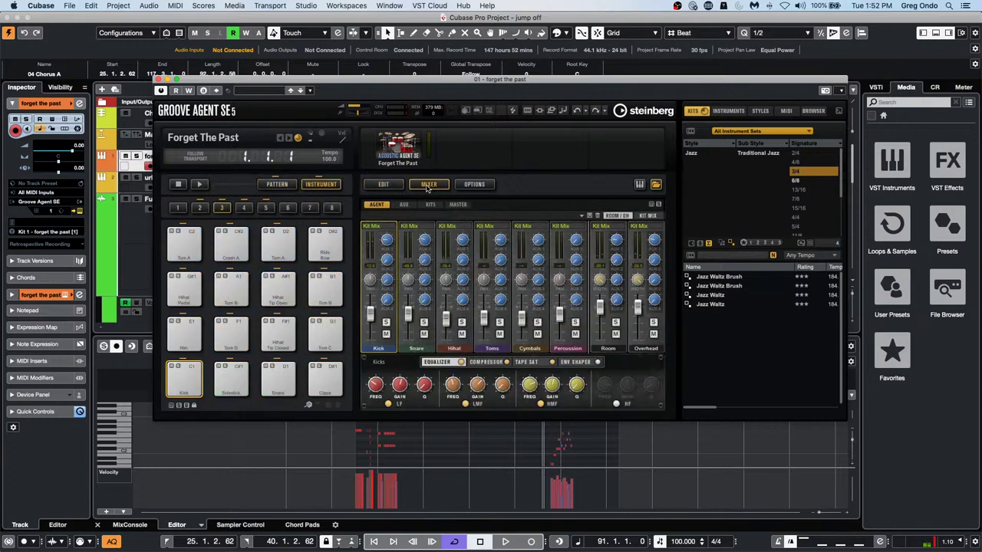
pyautogui.click(378, 228)
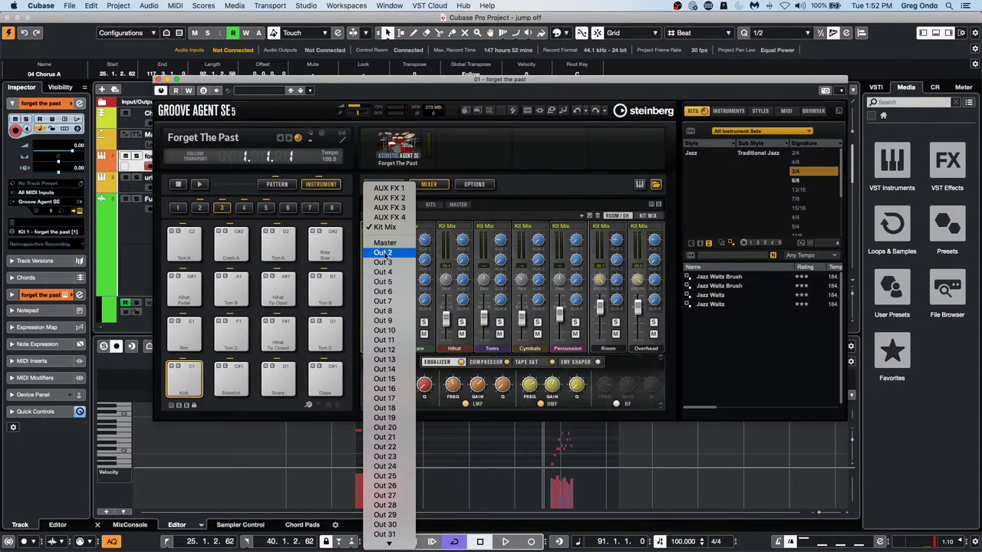
pyautogui.click(383, 253)
pyautogui.click(417, 227)
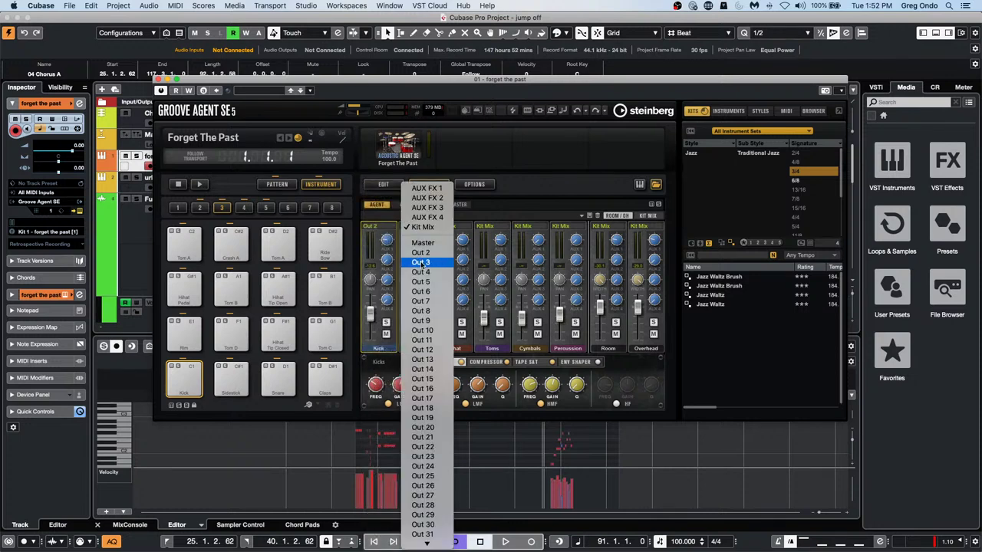
pyautogui.click(416, 263)
pyautogui.click(454, 227)
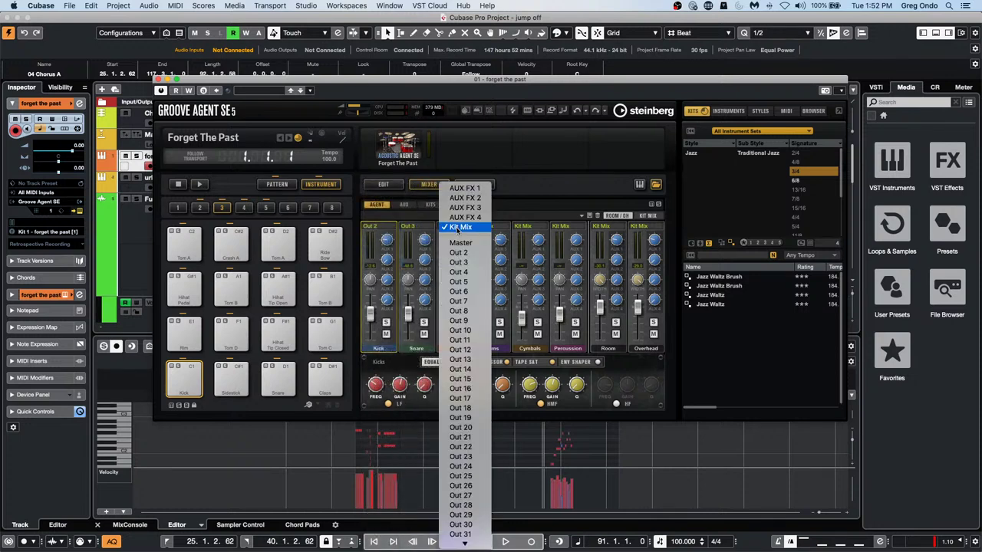
pyautogui.click(458, 272)
# Route Toms, Cymbals and Percussion to Out 5, Out 6 and Out 7, then close Groove Agent
pyautogui.click(493, 227)
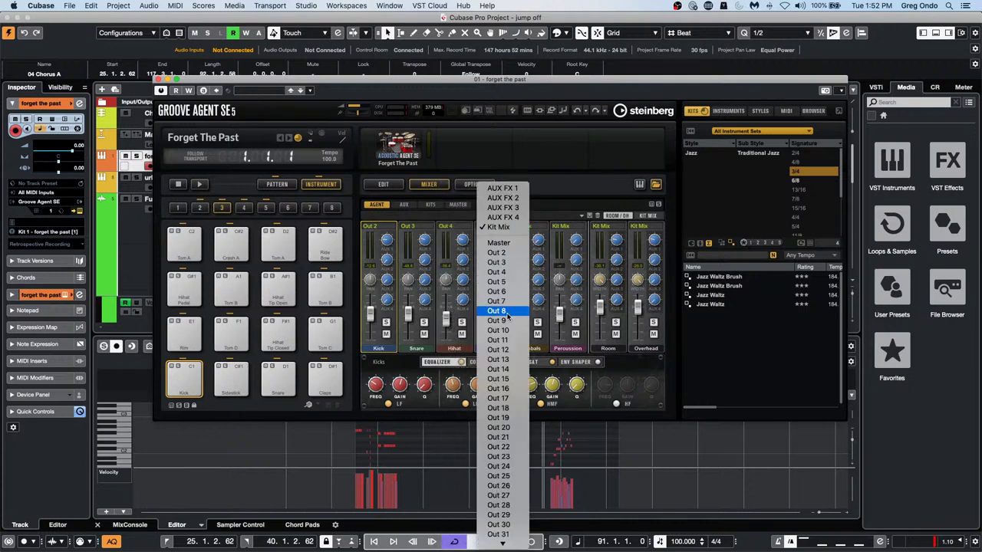
pyautogui.click(497, 282)
pyautogui.click(530, 227)
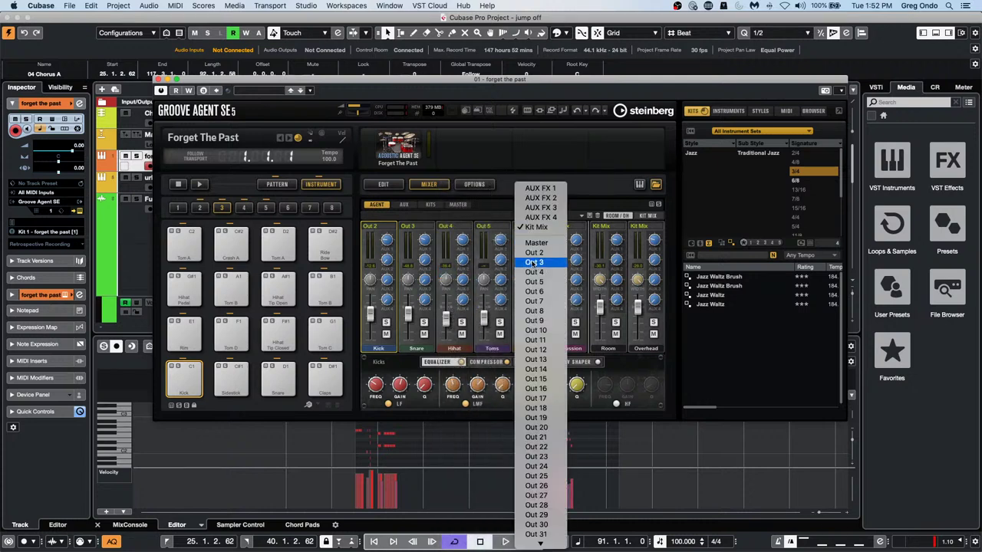
pyautogui.click(539, 292)
pyautogui.click(567, 227)
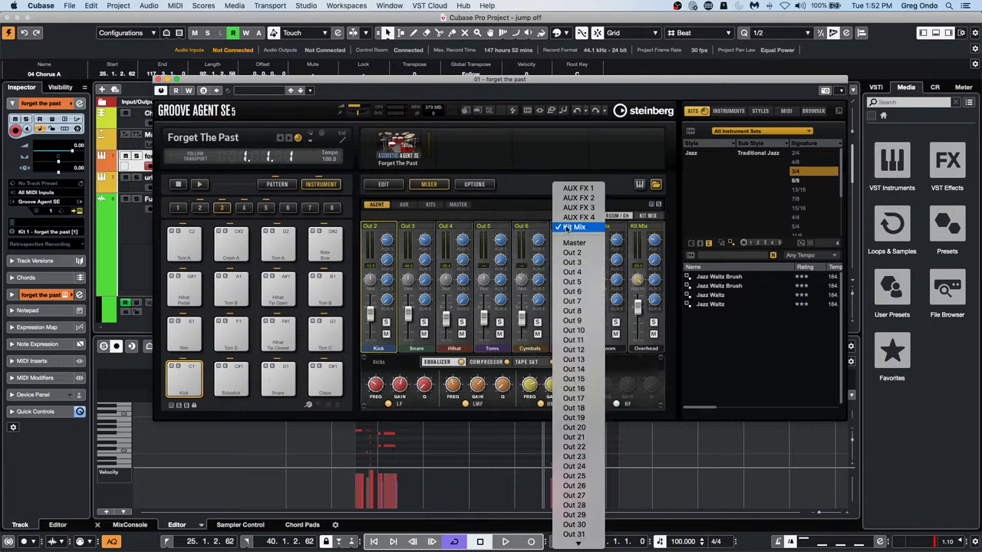
pyautogui.click(573, 301)
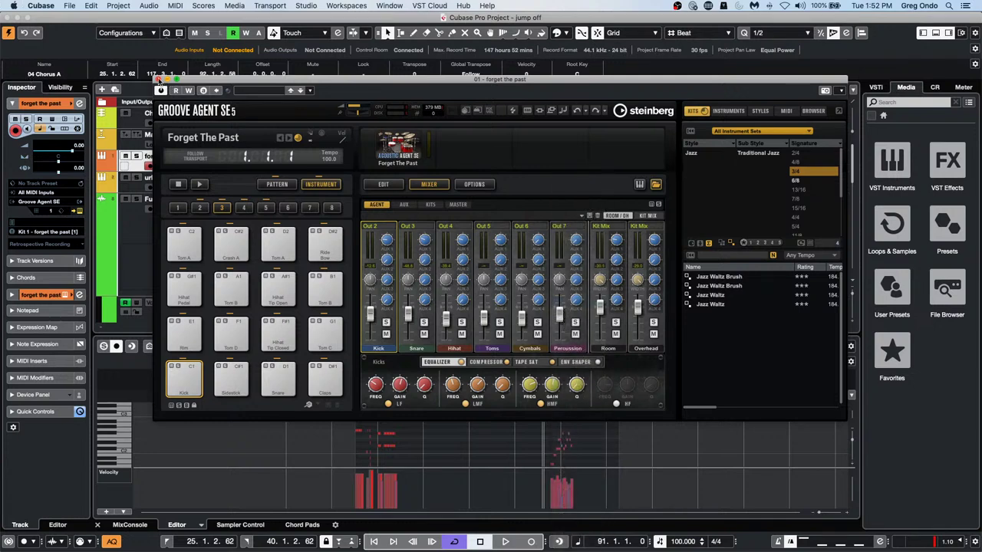
pyautogui.click(159, 79)
# Draw a volume automation curve in the E.Piano track's Volume lane using the Draw tool
pyautogui.scroll(-5, 159, 265)
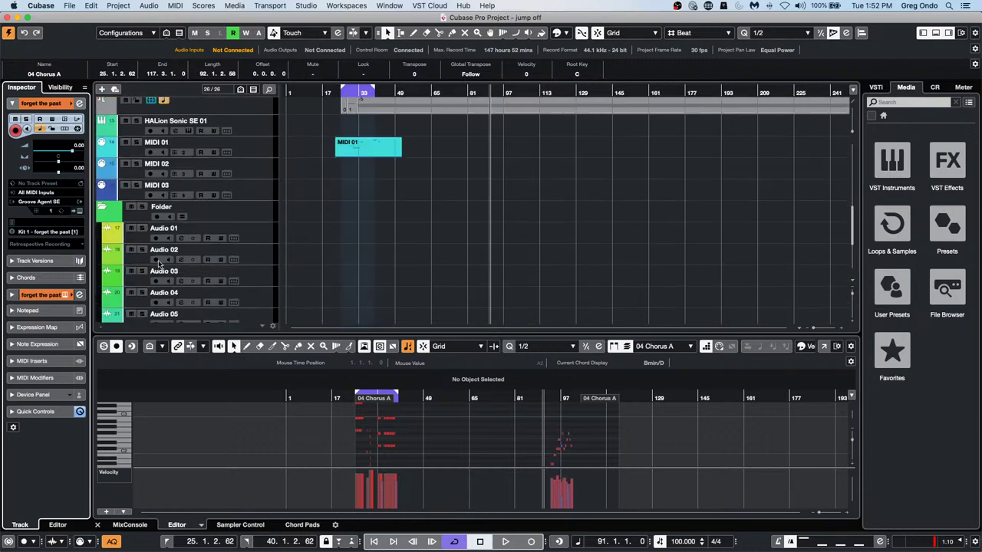
pyautogui.scroll(4, 159, 264)
pyautogui.click(104, 234)
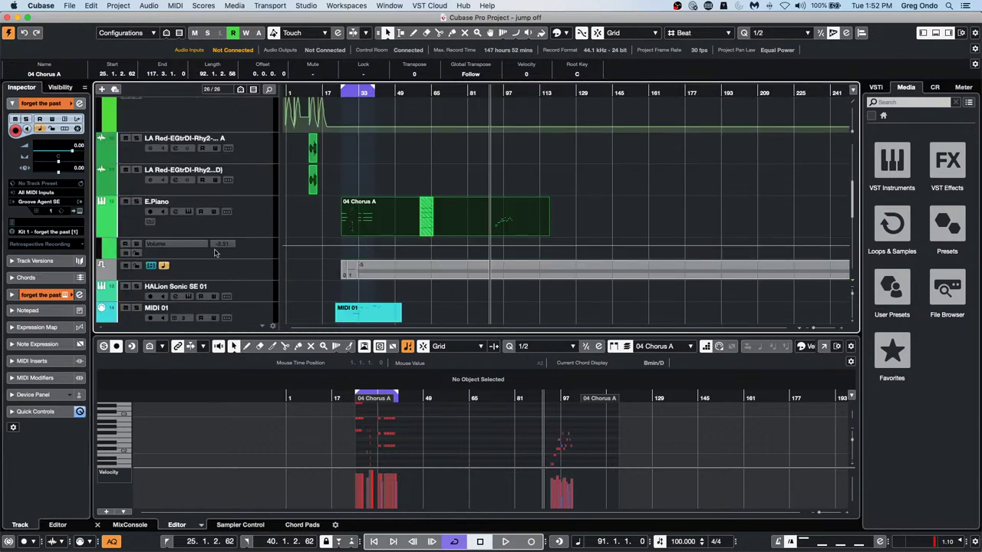
pyautogui.click(367, 247)
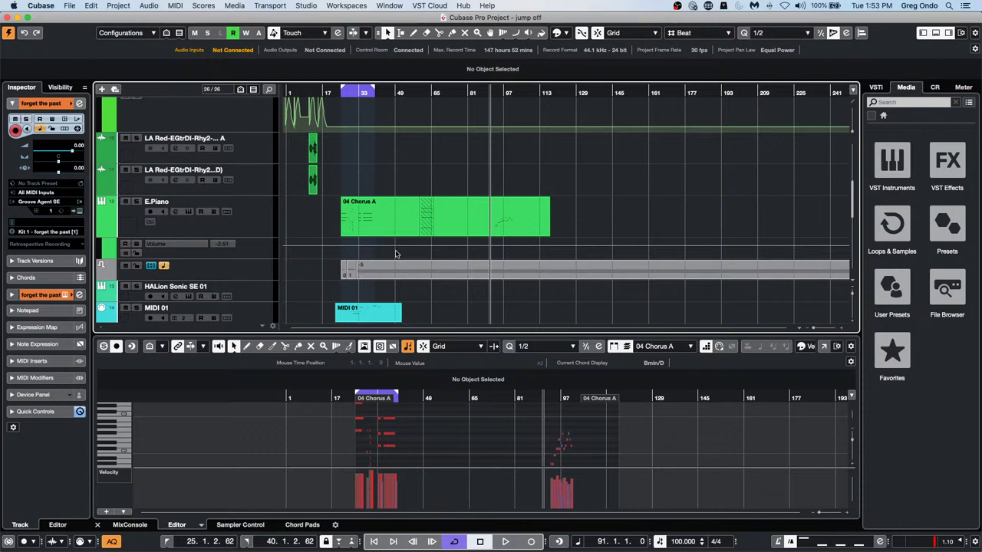
pyautogui.rightClick(412, 251)
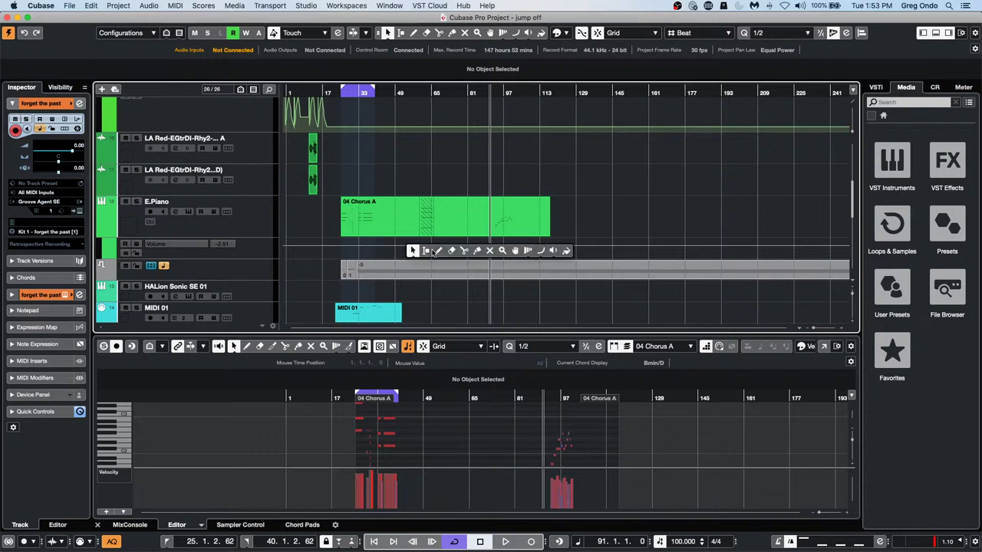
pyautogui.click(439, 251)
pyautogui.moveTo(431, 247); pyautogui.dragTo(487, 250)
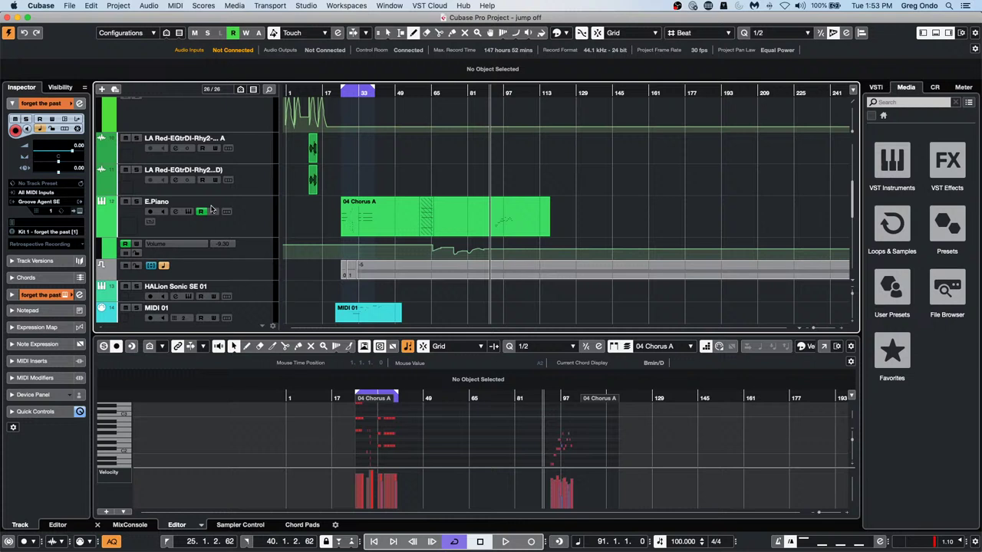
# Draw volume curves in the Volume lanes of both LA Red guitar tracks
pyautogui.click(100, 191)
pyautogui.moveTo(304, 207)
pyautogui.mouseDown()
pyautogui.moveTo(457, 218)
pyautogui.moveTo(565, 218)
pyautogui.moveTo(583, 207)
pyautogui.mouseUp()
pyautogui.click(101, 160)
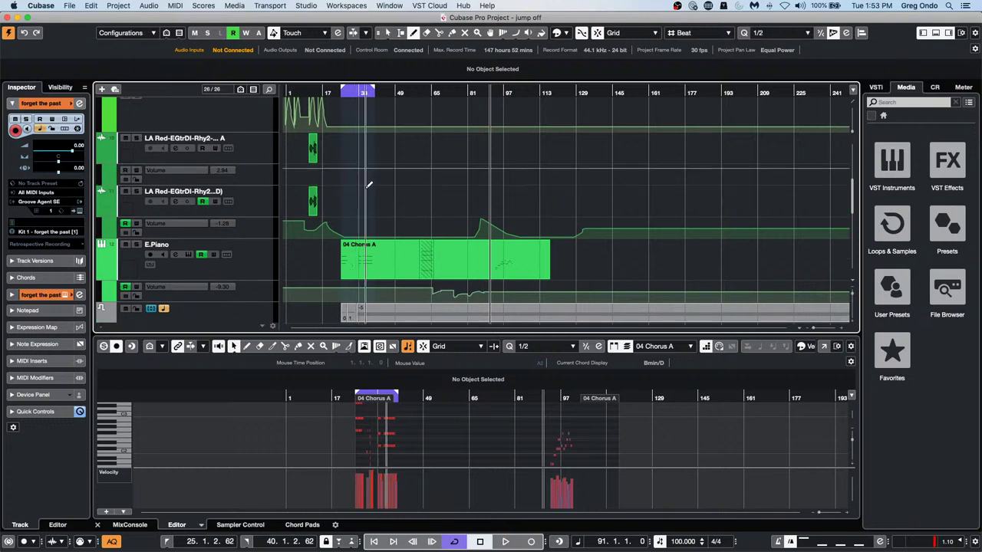
pyautogui.moveTo(347, 170)
pyautogui.mouseDown()
pyautogui.moveTo(382, 162)
pyautogui.moveTo(429, 178)
pyautogui.mouseUp()
# Open the Automation Panel with F6
pyautogui.scroll(6, 377, 223)
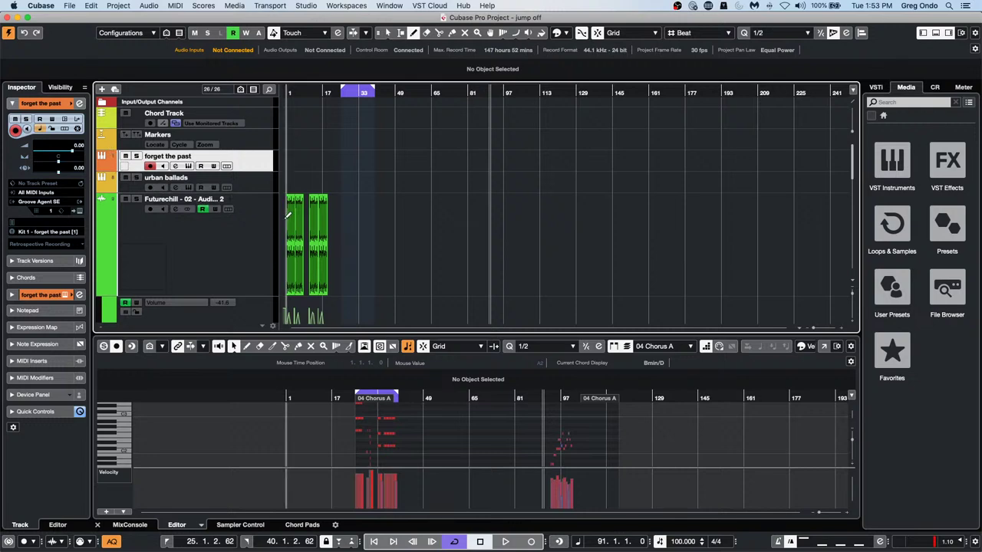
pyautogui.scroll(-5, 196, 201)
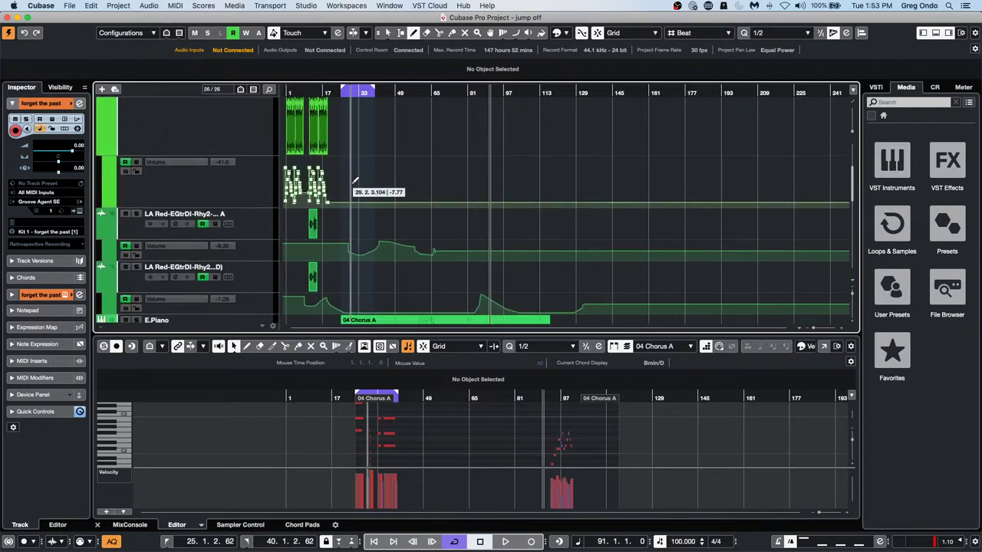
pyautogui.scroll(5, 380, 192)
pyautogui.scroll(-10, 382, 192)
pyautogui.scroll(1, 381, 192)
pyautogui.scroll(2, 381, 191)
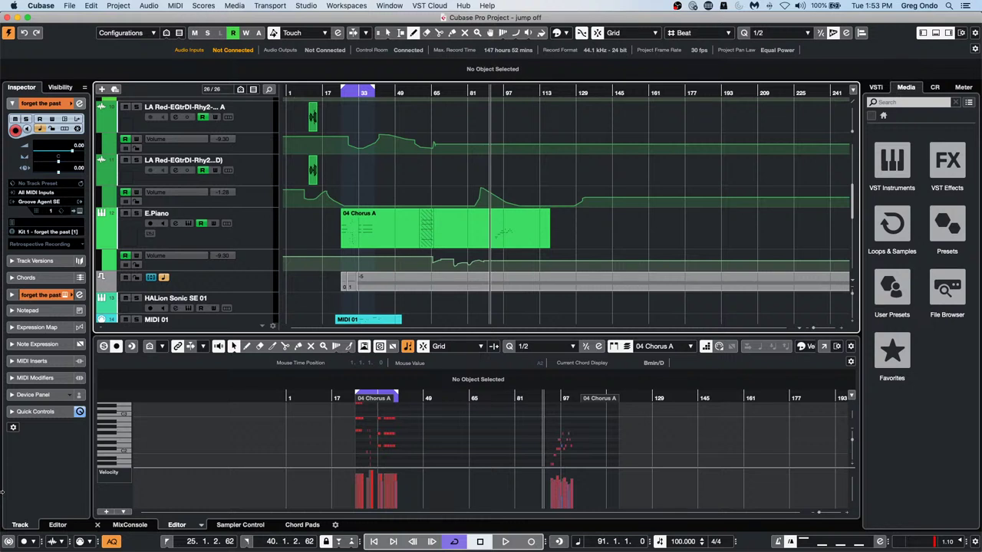
pyautogui.press('F6')
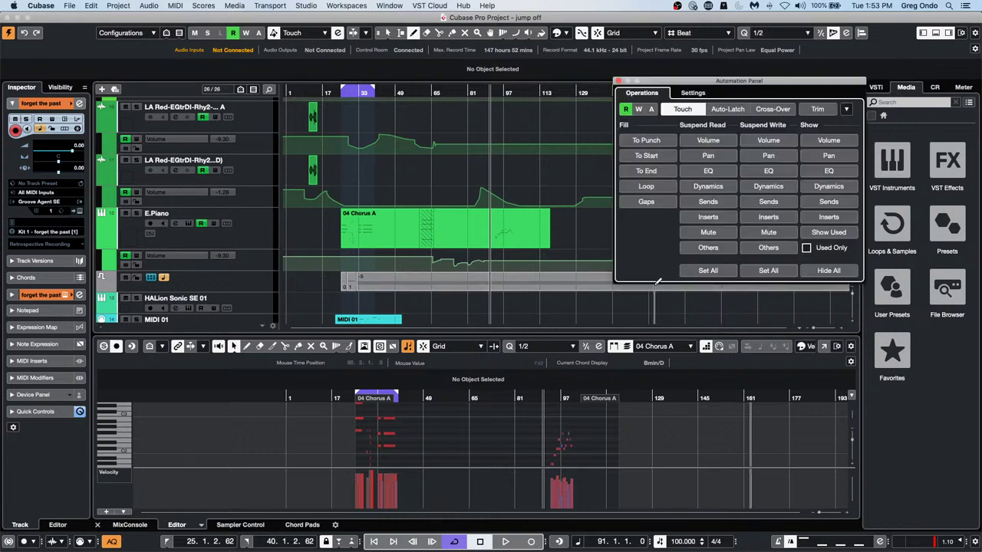
# Hide all automation lanes from the Automation Panel and scroll the track list to check
pyautogui.click(832, 272)
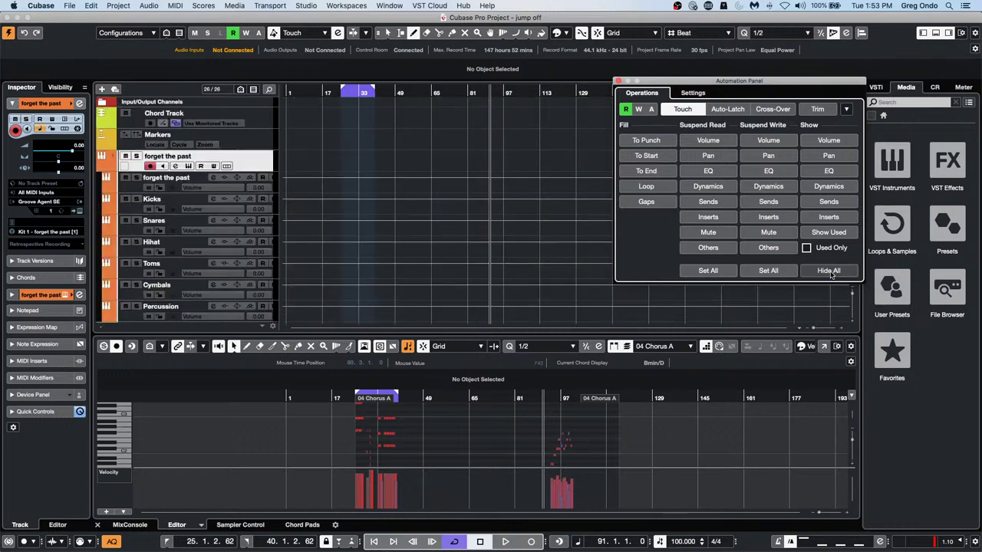
pyautogui.scroll(-10, 511, 249)
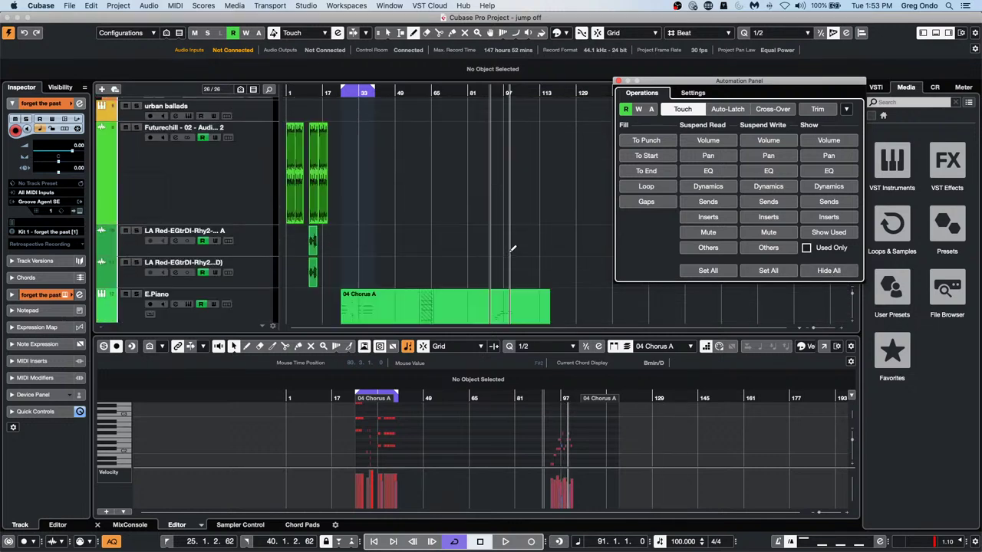
pyautogui.scroll(10, 512, 248)
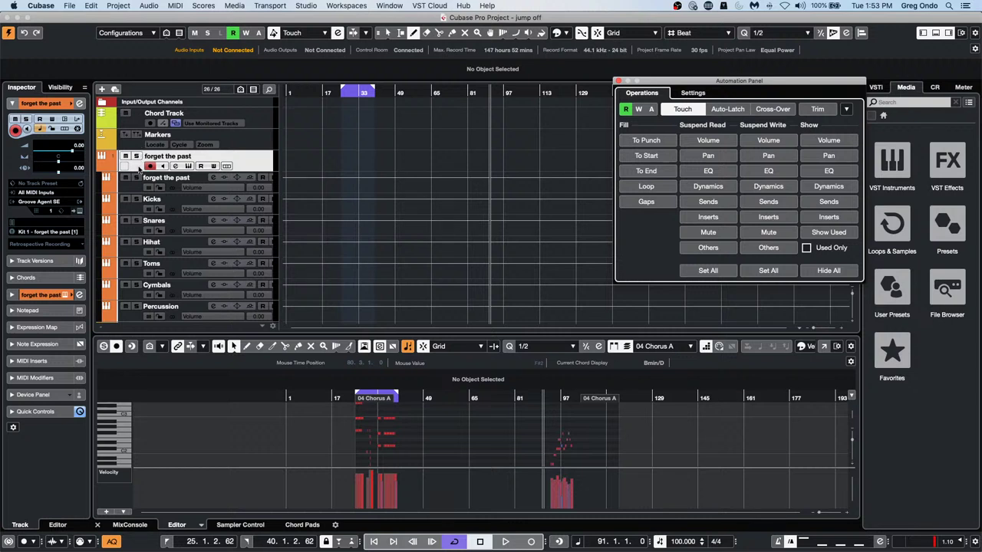
pyautogui.click(102, 167)
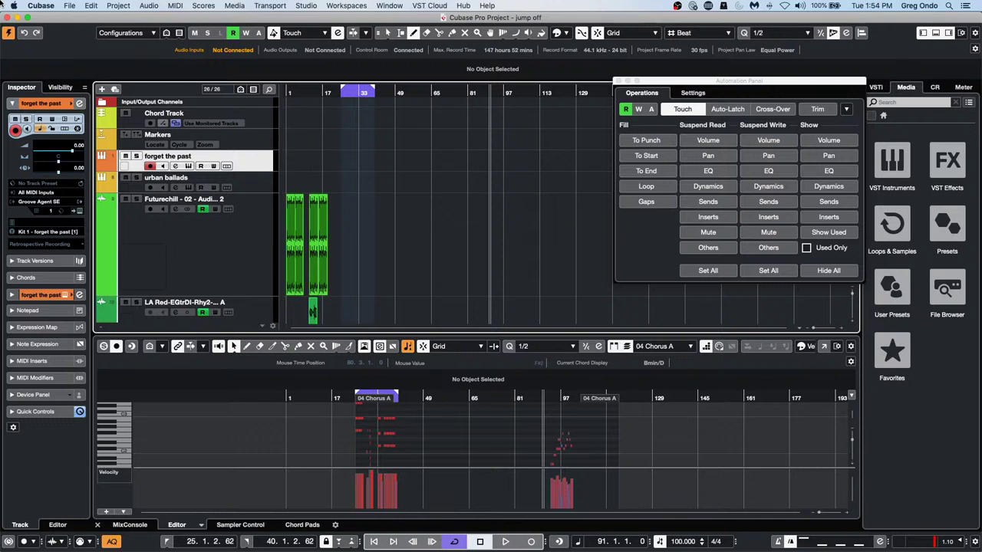
pyautogui.press('KP_Divide')
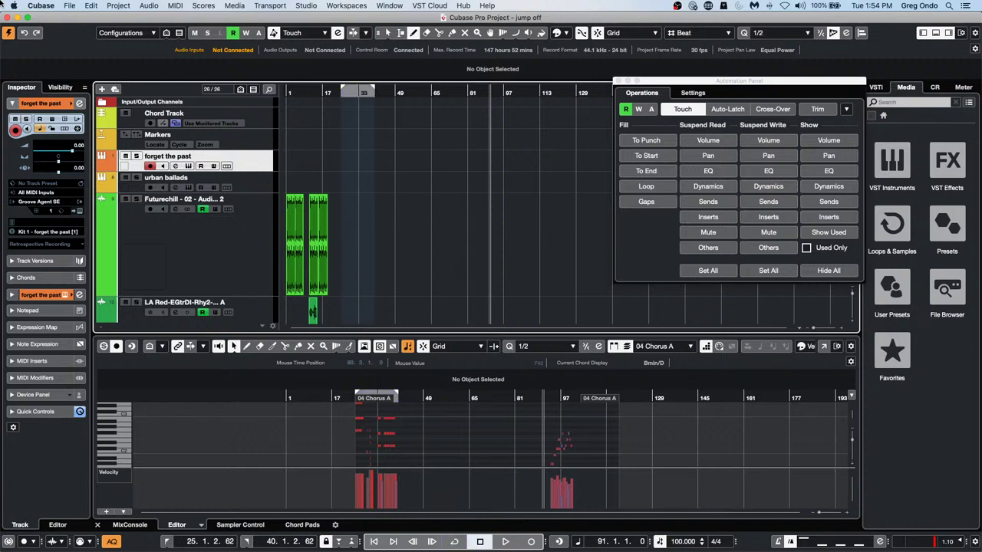
pyautogui.press('KP_Divide')
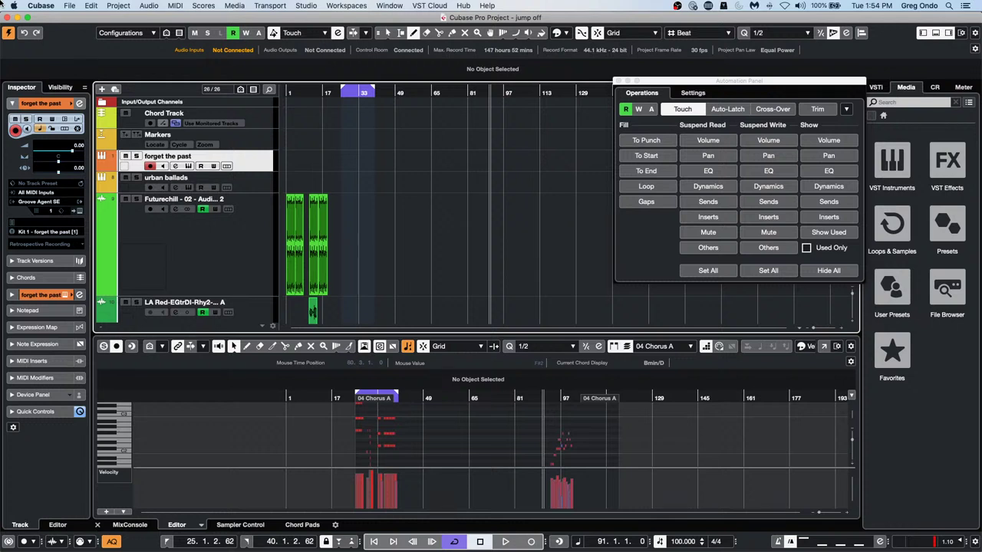
pyautogui.press('KP_Divide')
pyautogui.press('KP_Divide')
pyautogui.press('KP_Divide')
pyautogui.press('KP_Divide')
pyautogui.press('KP_Divide')
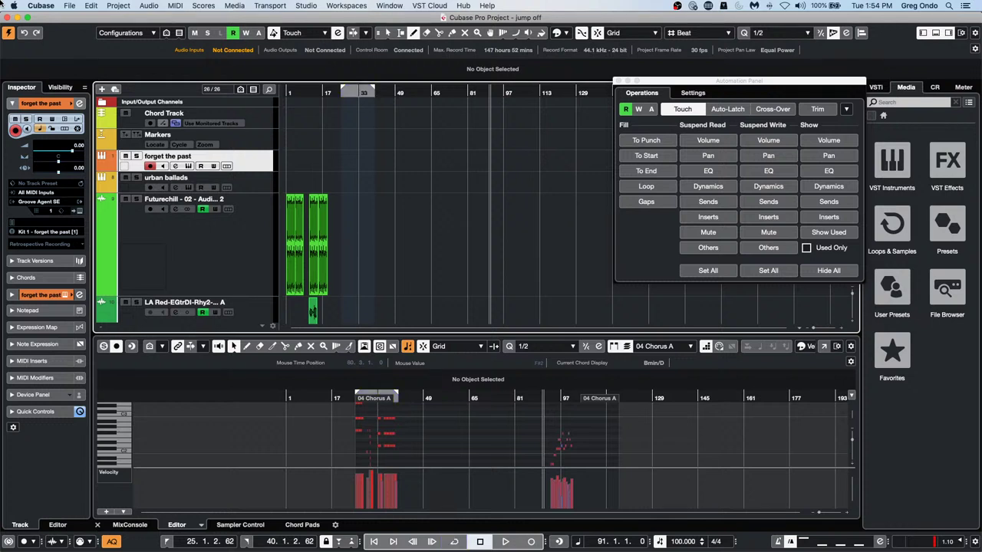
pyautogui.press('KP_Divide')
pyautogui.press('KP_Divide')
pyautogui.press('KP_Divide')
pyautogui.press('KP_Divide')
pyautogui.press('KP_Divide')
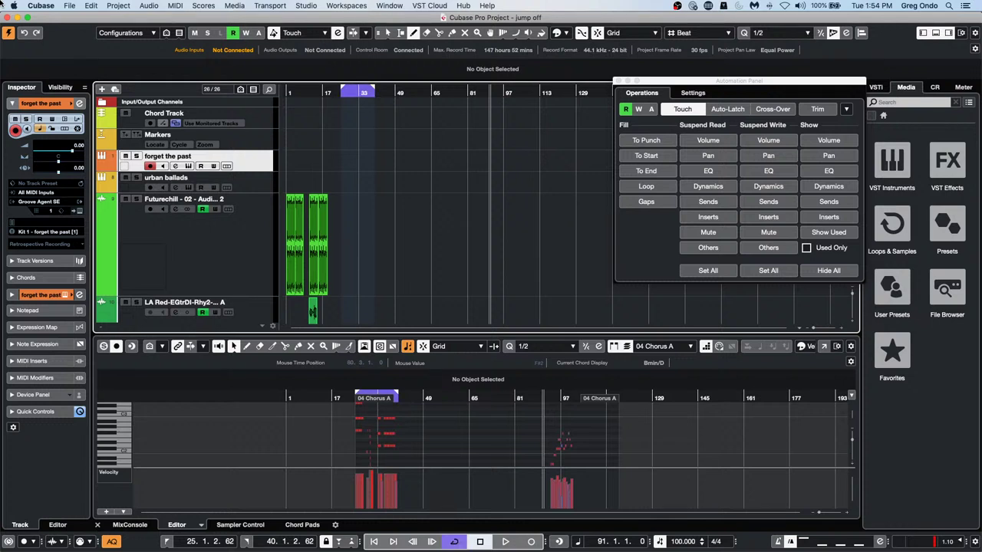
pyautogui.press('KP_Divide')
pyautogui.press('KP_Divide')
pyautogui.press('KP_Divide')
pyautogui.press('KP_Divide')
pyautogui.press('KP_Divide')
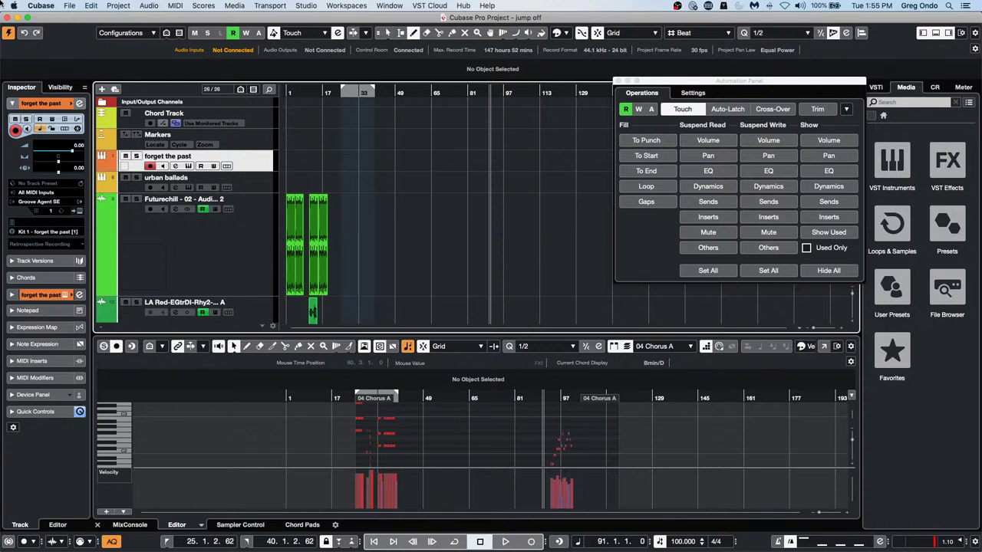
pyautogui.press('KP_Divide')
pyautogui.press('KP_Divide')
pyautogui.press('KP_Divide')
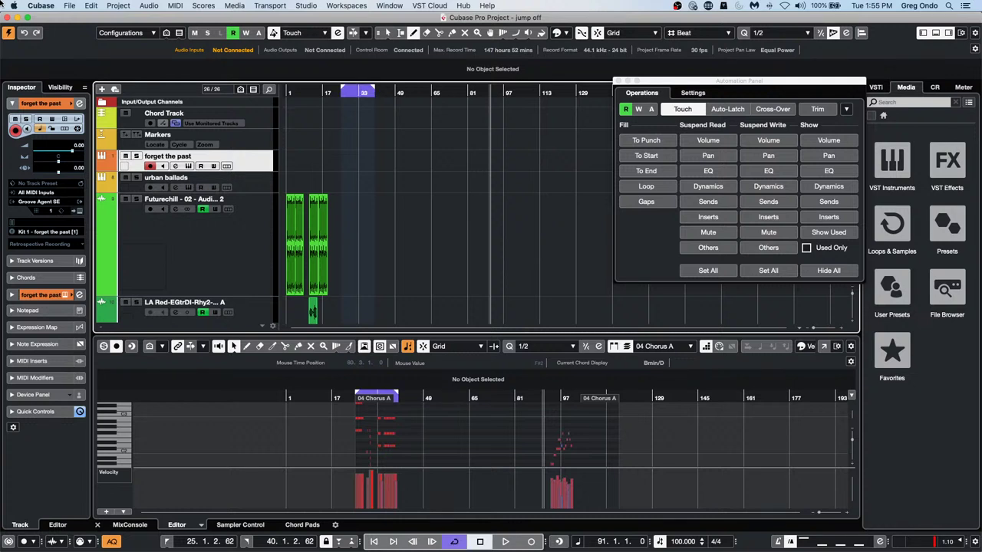
pyautogui.press('KP_Divide')
pyautogui.press('KP_Divide')
pyautogui.press('KP_Divide')
pyautogui.press('KP_Divide')
pyautogui.press('KP_Divide')
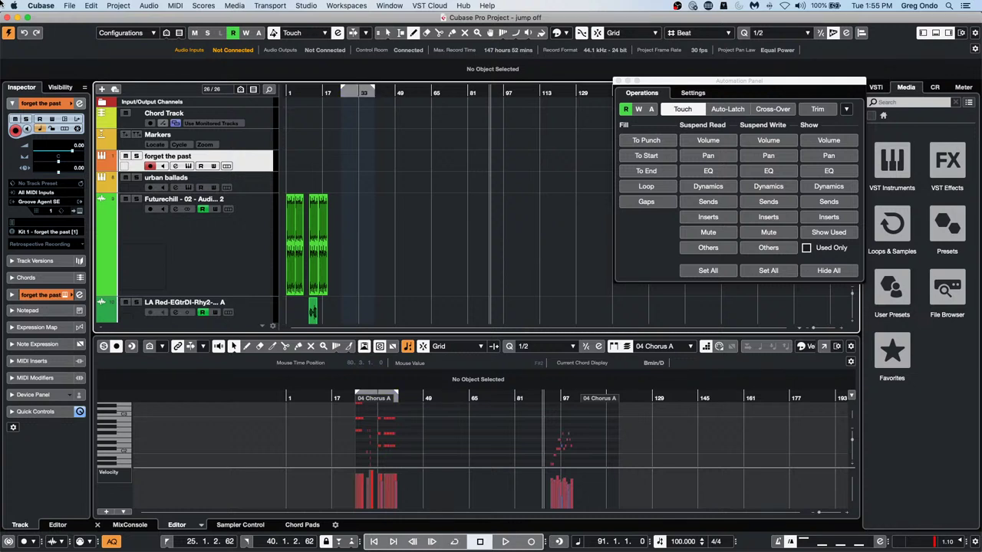
pyautogui.press('KP_Divide')
pyautogui.press('KP_Divide')
pyautogui.press('KP_Divide')
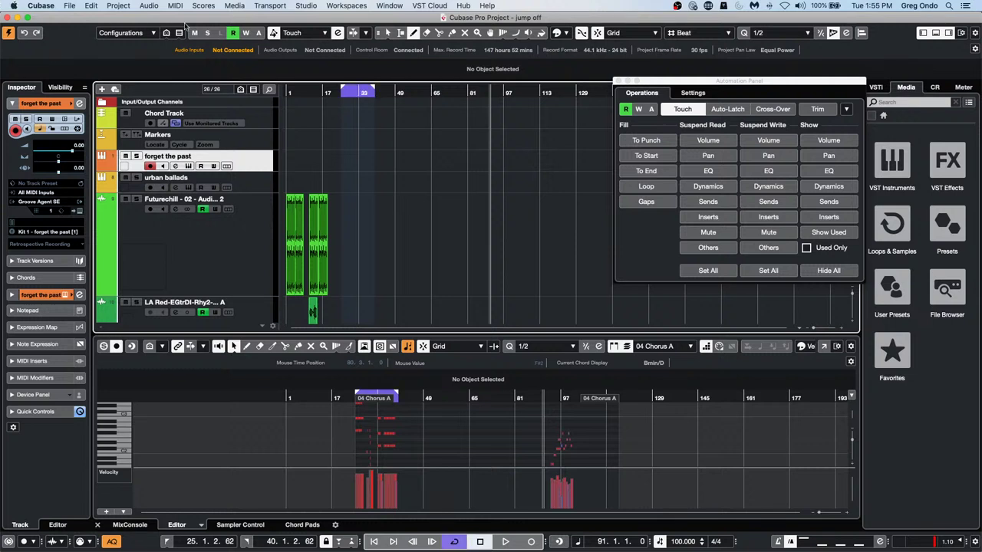
# Turn cycle playback off and open the Studio menu
pyautogui.click(355, 90)
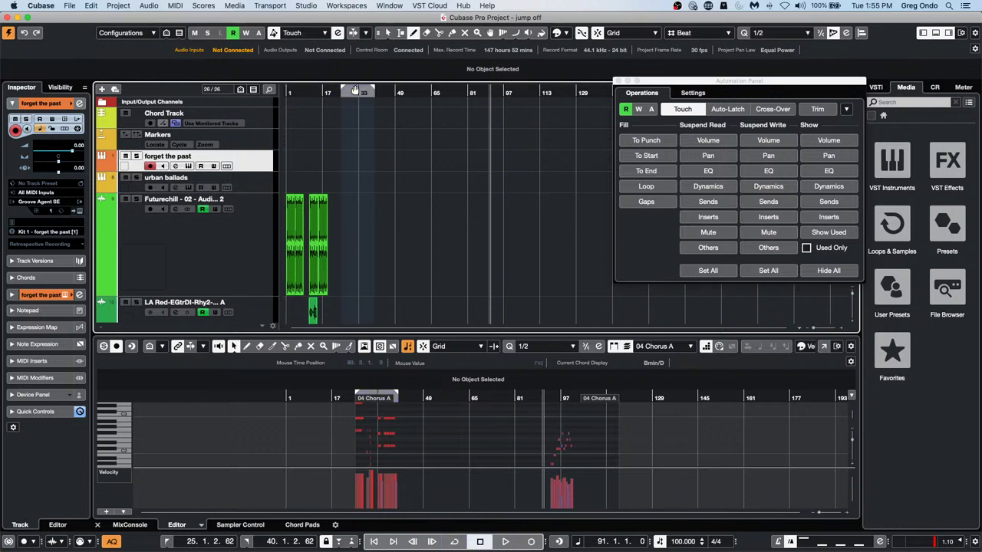
pyautogui.click(356, 91)
pyautogui.click(355, 91)
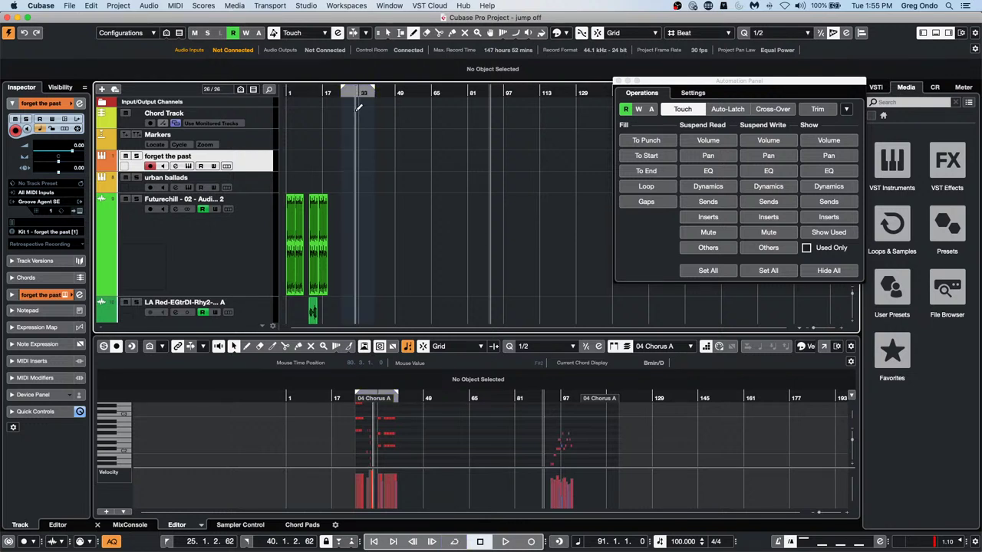
pyautogui.click(456, 542)
pyautogui.click(456, 542)
pyautogui.click(456, 542)
pyautogui.click(456, 542)
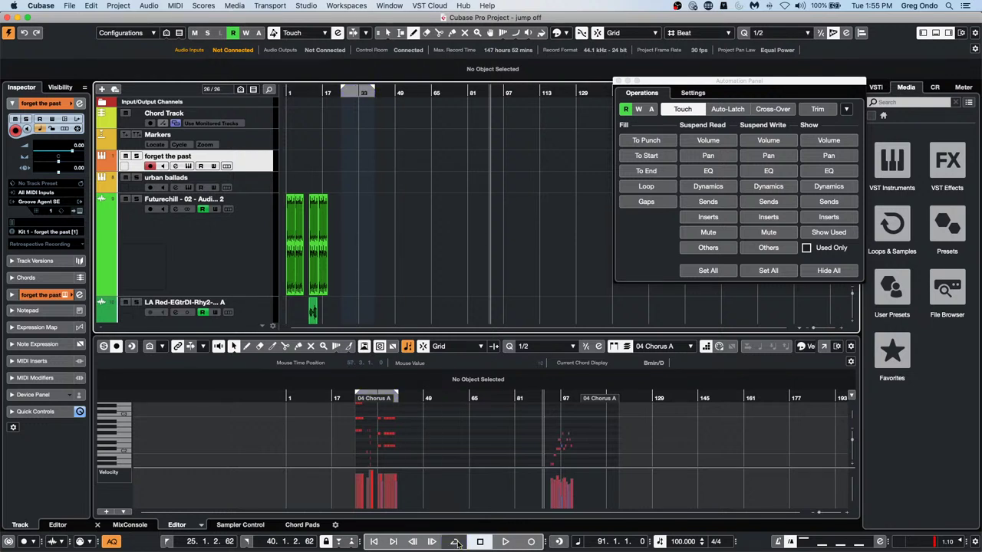
pyautogui.click(456, 542)
pyautogui.click(457, 542)
pyautogui.click(457, 542)
pyautogui.click(457, 542)
pyautogui.click(457, 542)
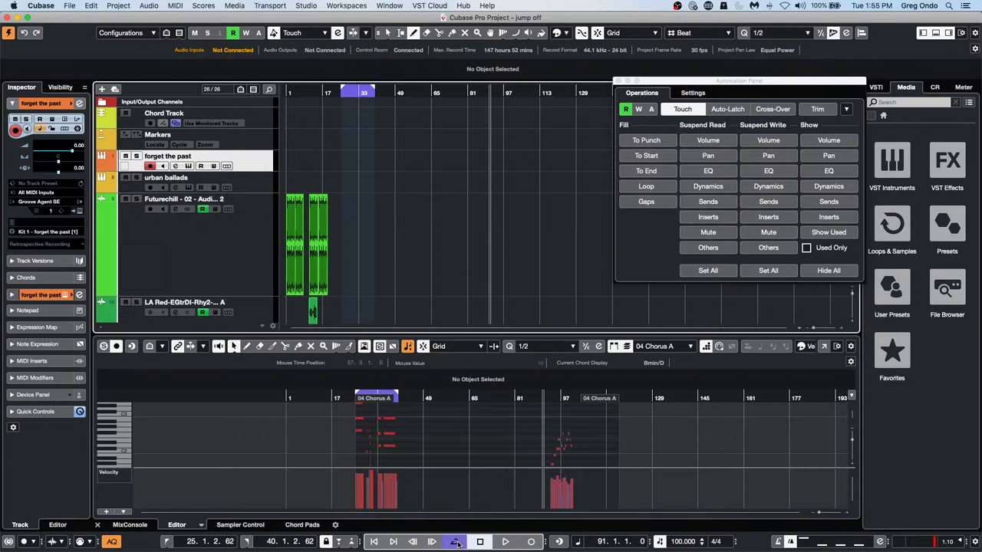
pyautogui.click(457, 542)
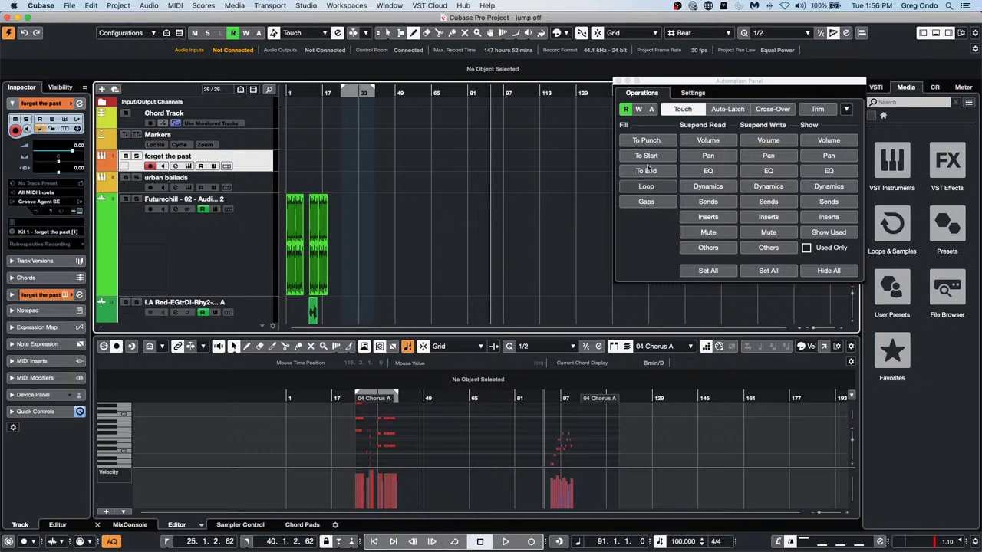
pyautogui.click(305, 6)
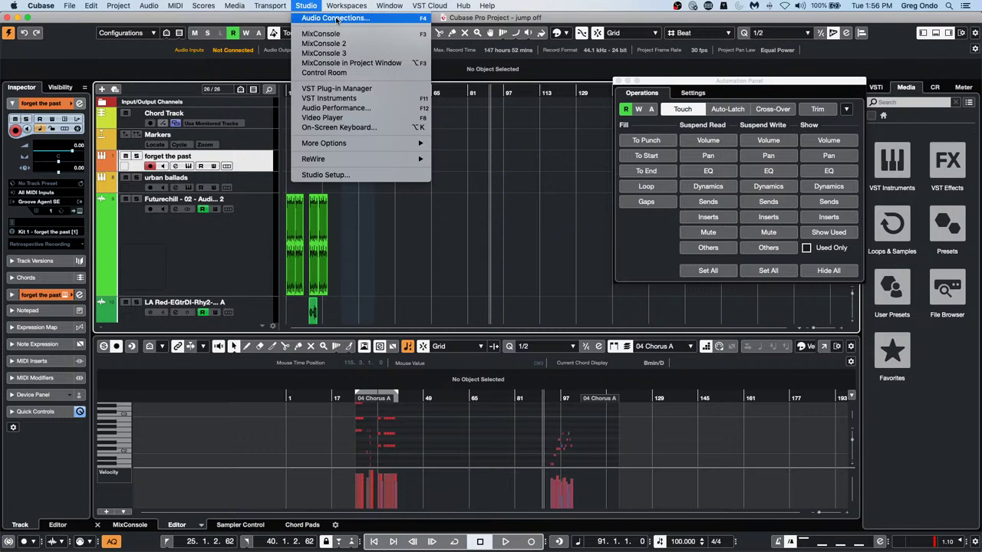
# In Audio Connections' Outputs, remove the Stereo output bus and confirm
pyautogui.click(335, 19)
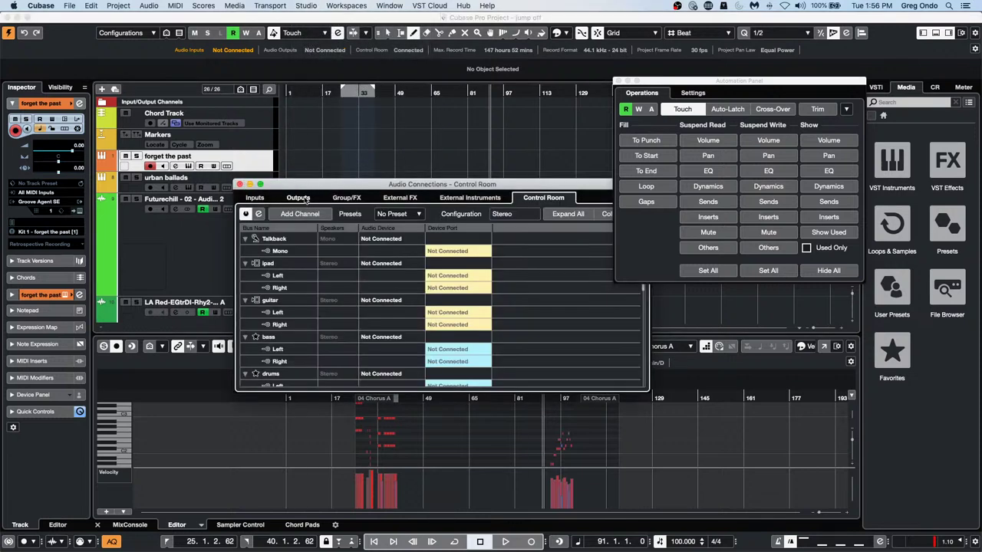
pyautogui.click(301, 198)
pyautogui.rightClick(276, 241)
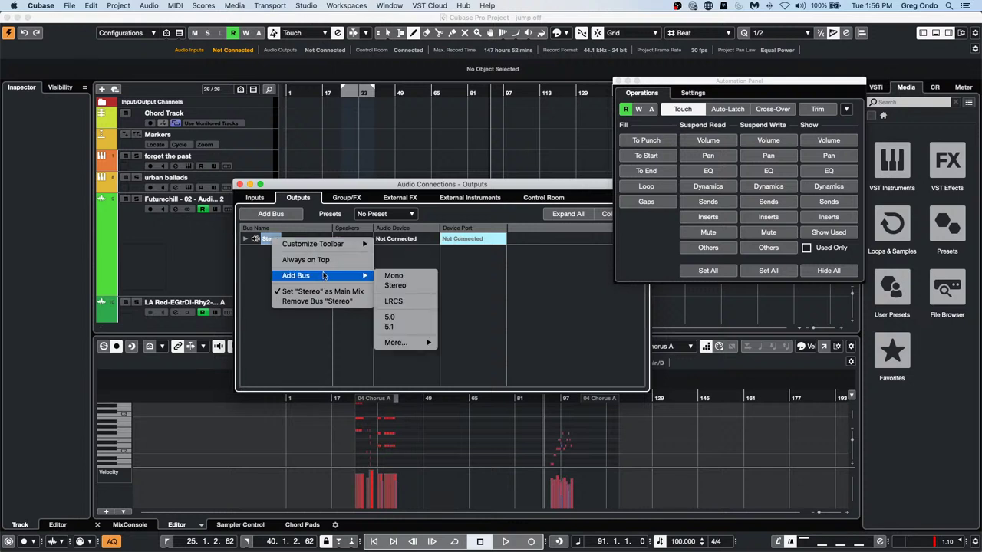
pyautogui.click(313, 301)
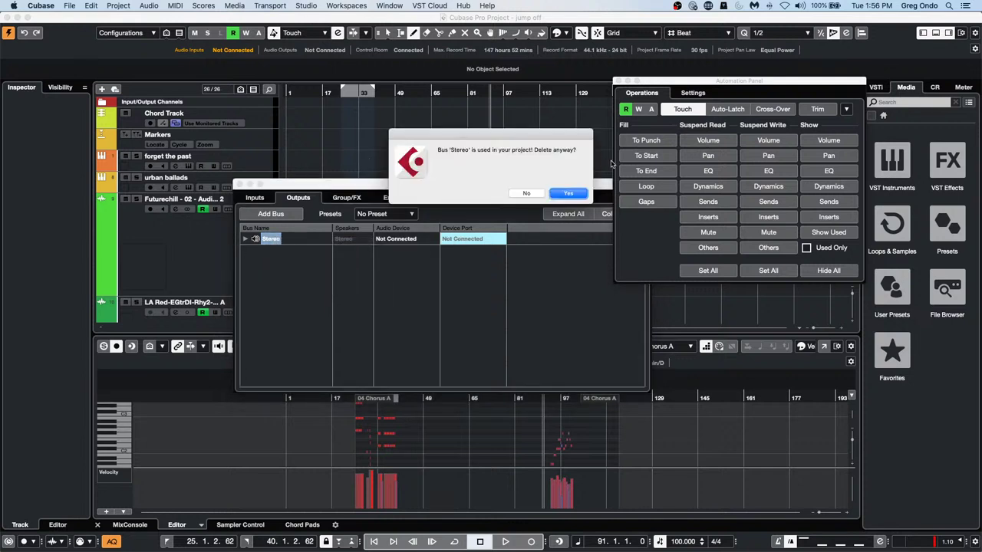
pyautogui.click(567, 194)
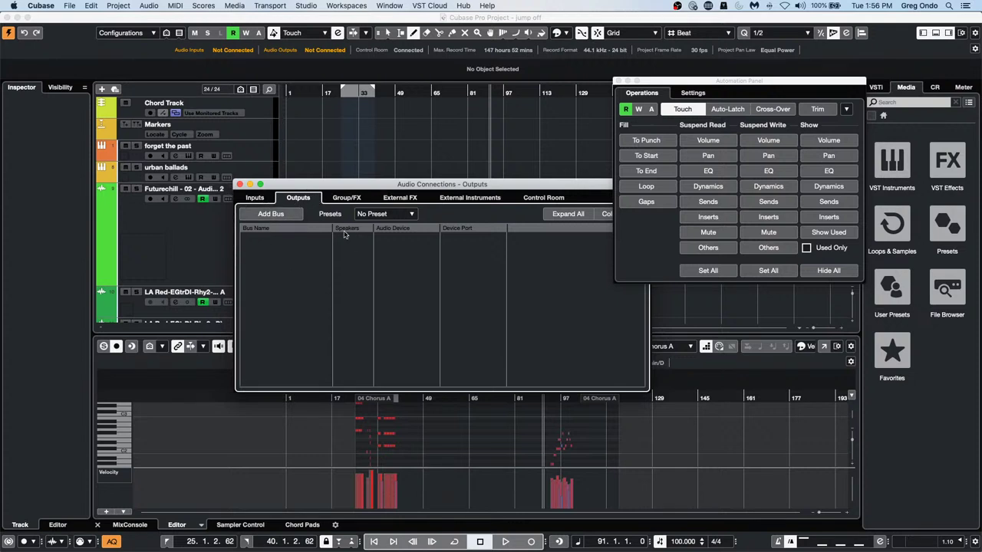
# Add two new stereo output buses (Configuration Stereo, Count 2)
pyautogui.click(270, 215)
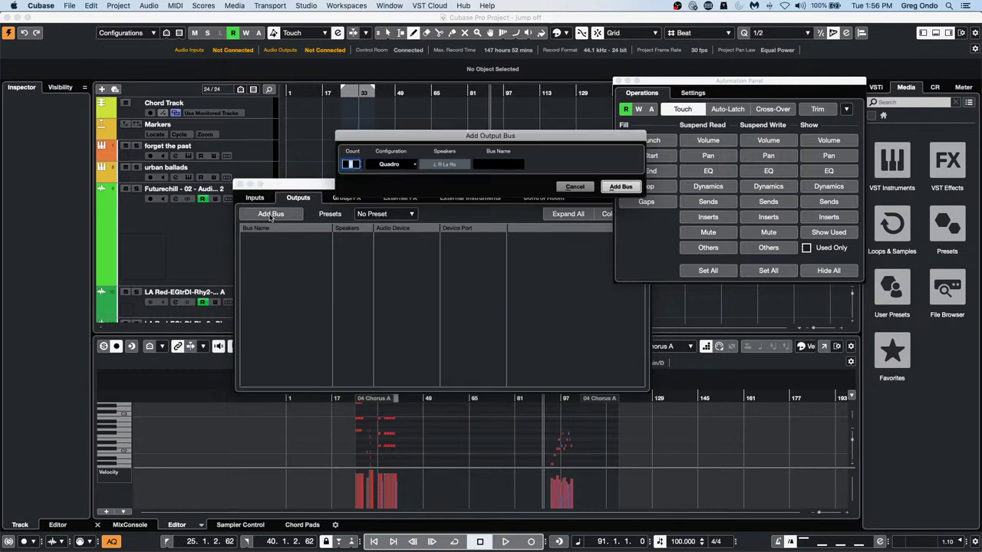
pyautogui.click(405, 164)
pyautogui.click(387, 107)
pyautogui.write('2')
pyautogui.press('Return')
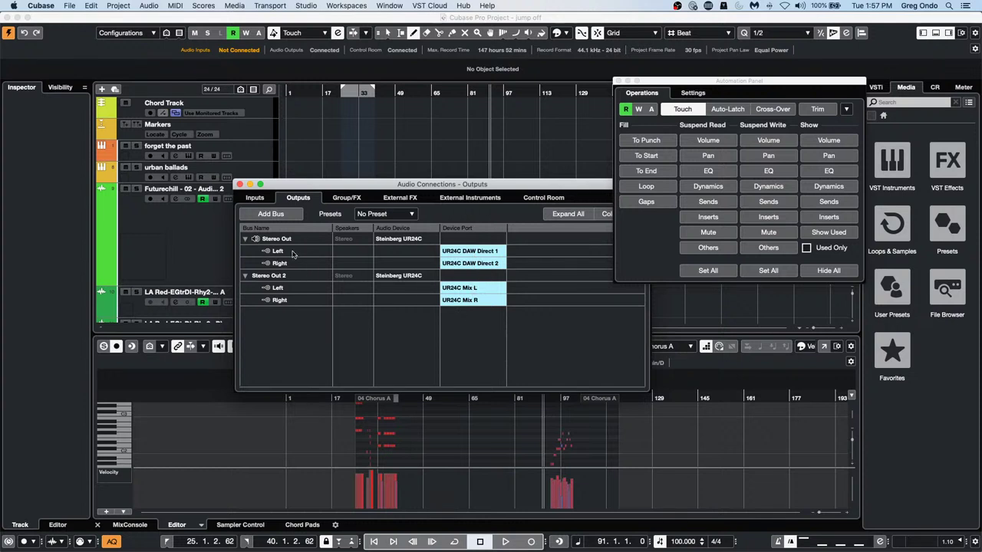
pyautogui.click(255, 200)
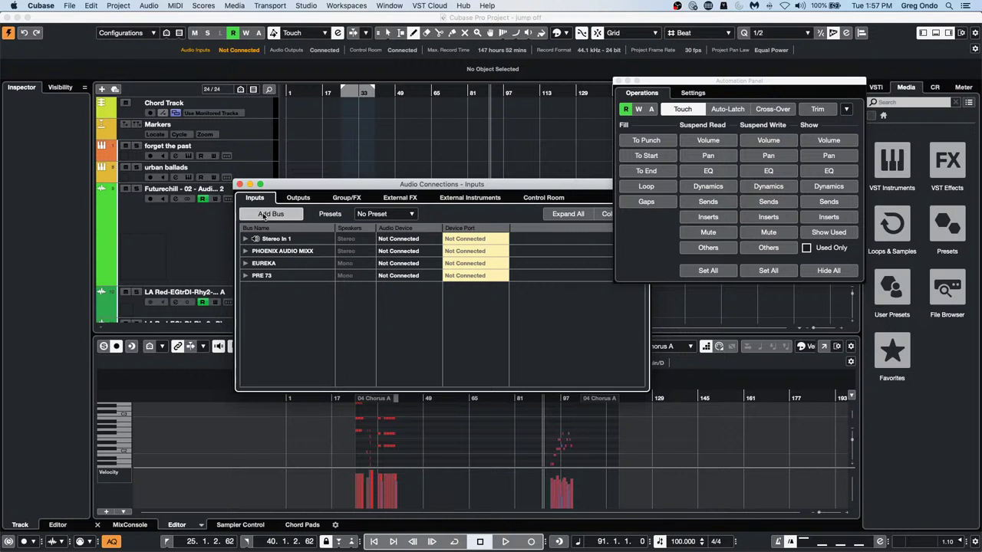
pyautogui.click(270, 214)
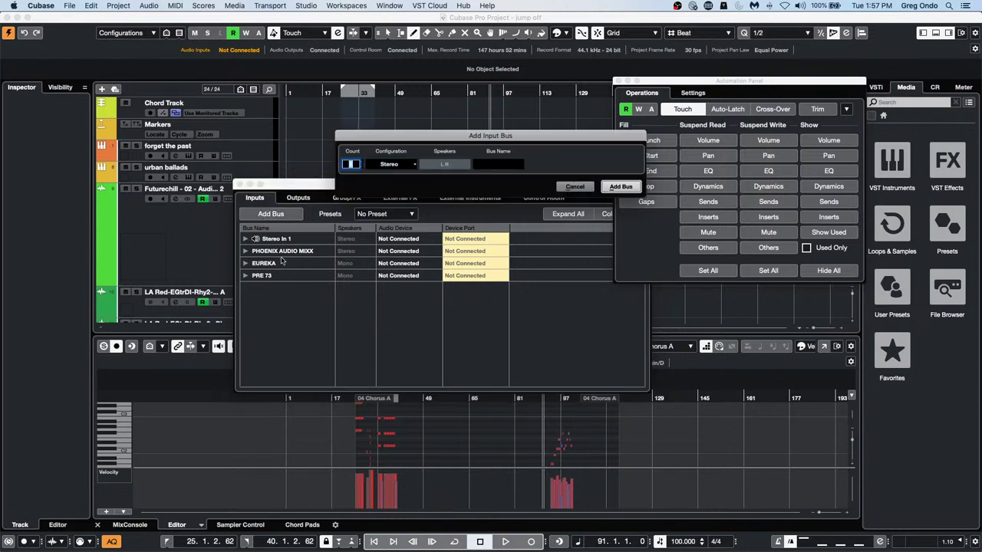
pyautogui.click(355, 164)
pyautogui.click(574, 187)
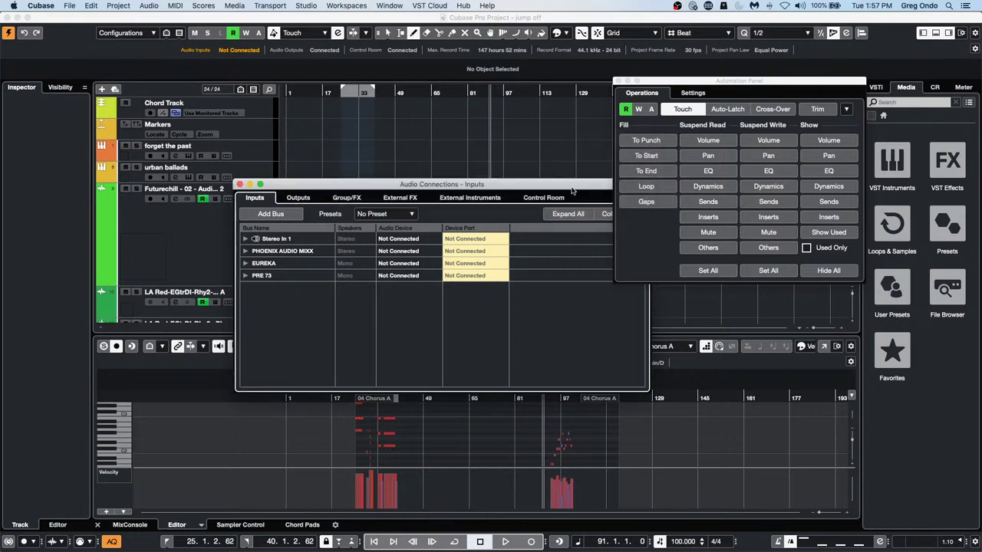
pyautogui.click(401, 215)
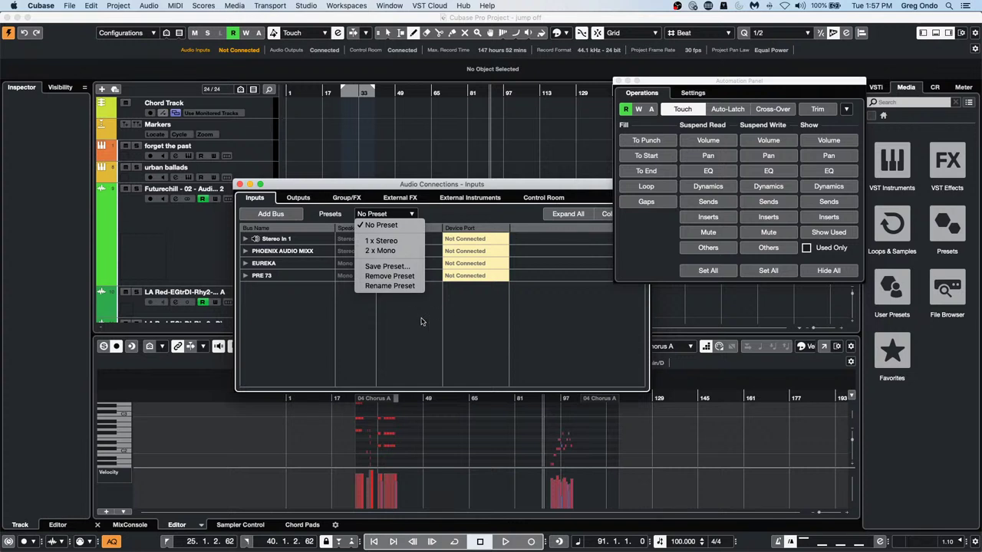
pyautogui.click(298, 197)
# Remove the Stereo Out 2 bus and disconnect Stereo Out from the audio device
pyautogui.click(298, 198)
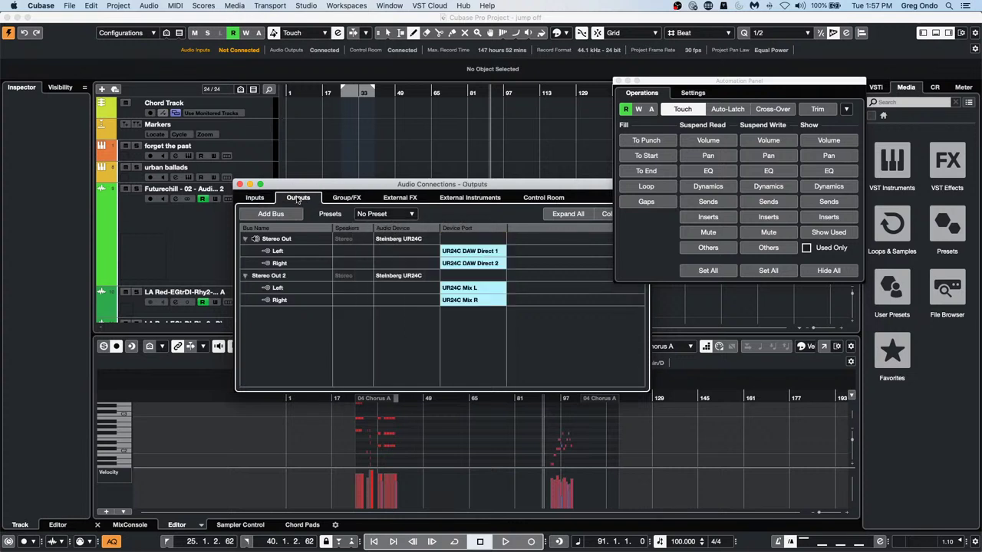
pyautogui.click(387, 214)
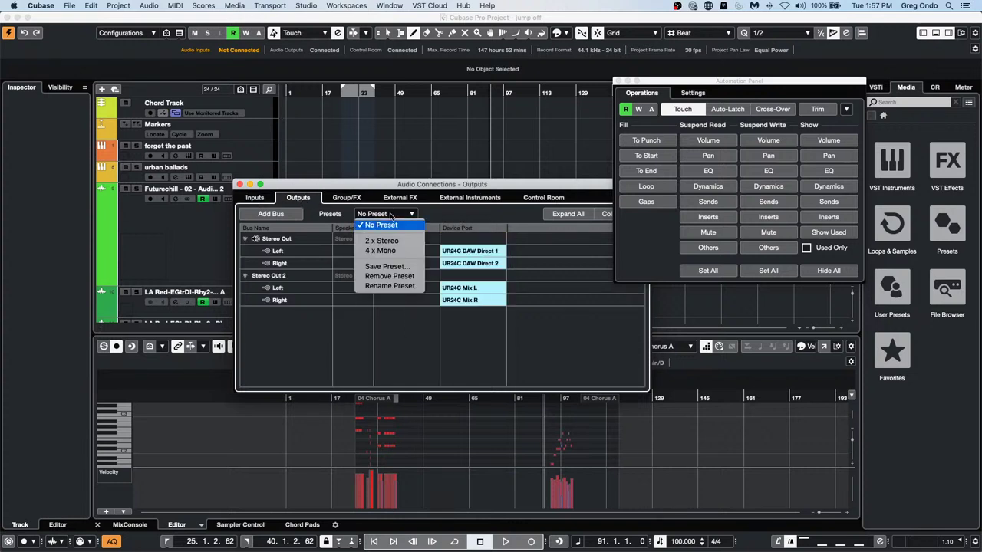
pyautogui.click(294, 334)
pyautogui.click(287, 277)
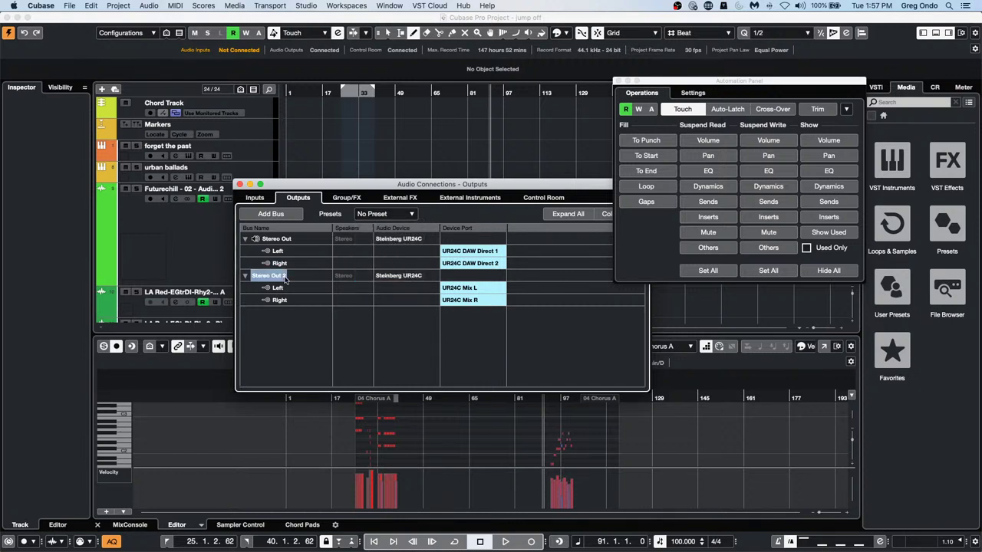
pyautogui.rightClick(287, 277)
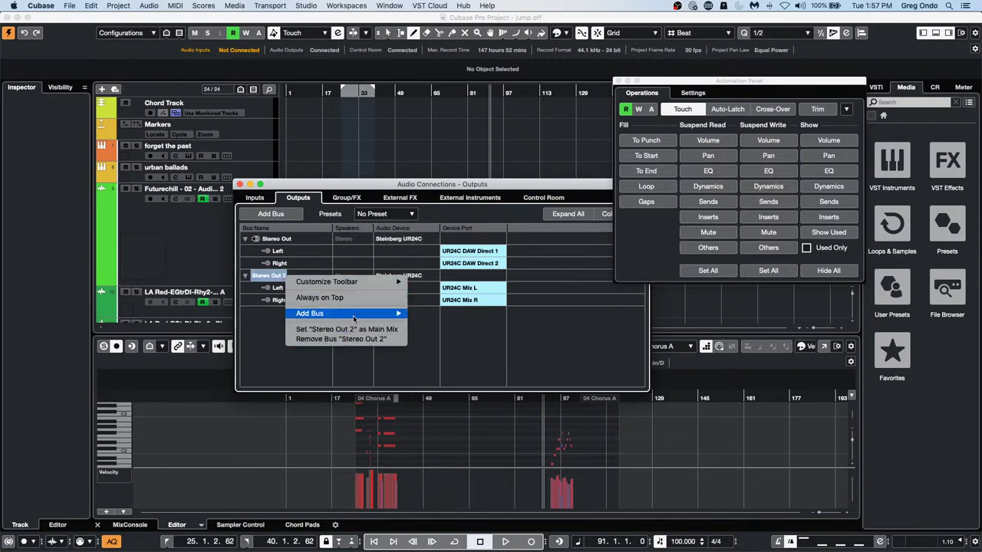
pyautogui.click(355, 339)
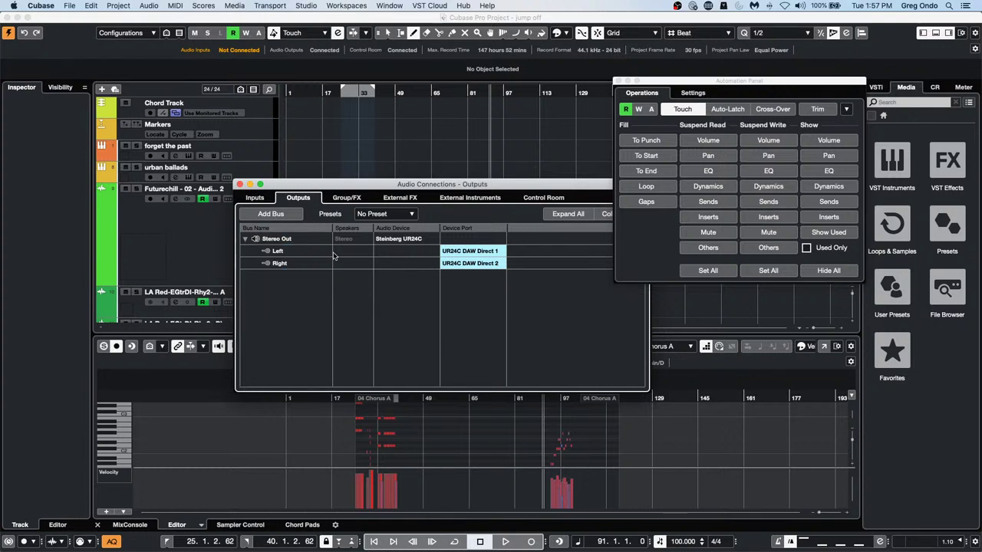
pyautogui.click(424, 239)
pyautogui.click(395, 248)
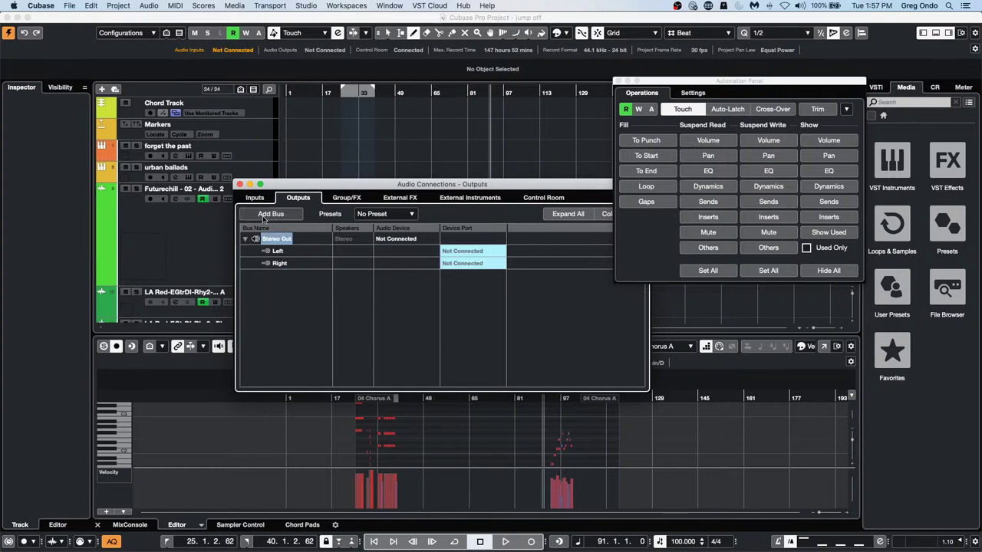
# Cancel the Add Output Bus dialog and close the Audio Connections window
pyautogui.click(272, 215)
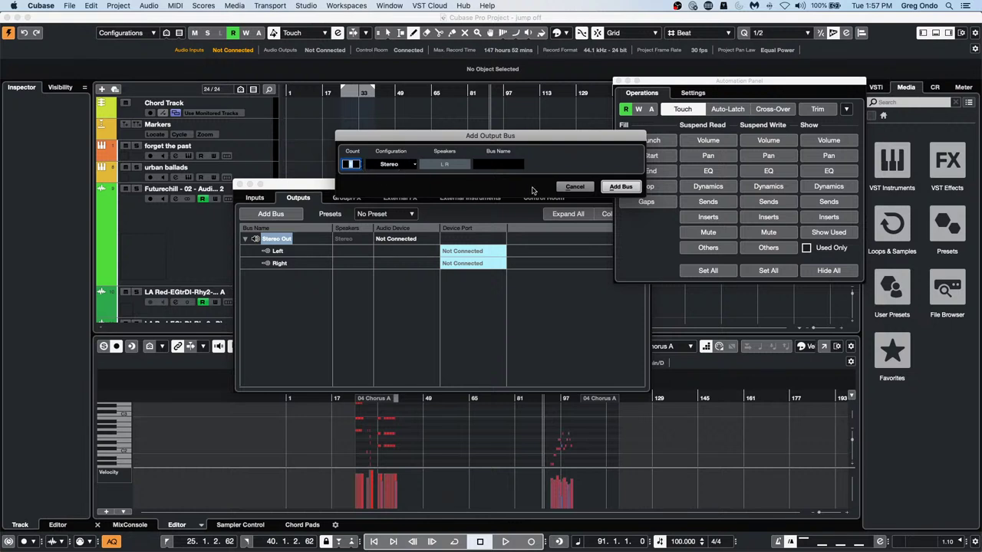
pyautogui.click(574, 187)
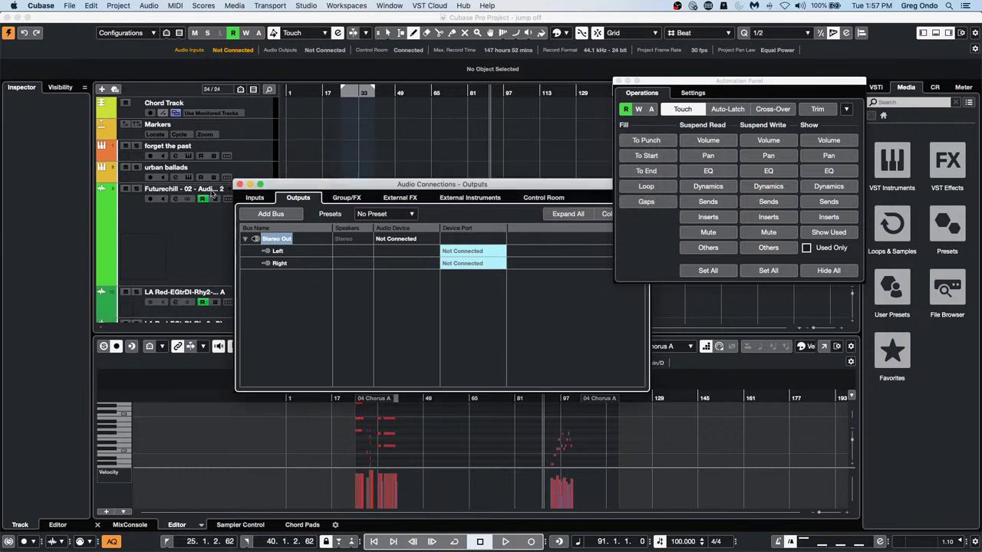
pyautogui.click(240, 185)
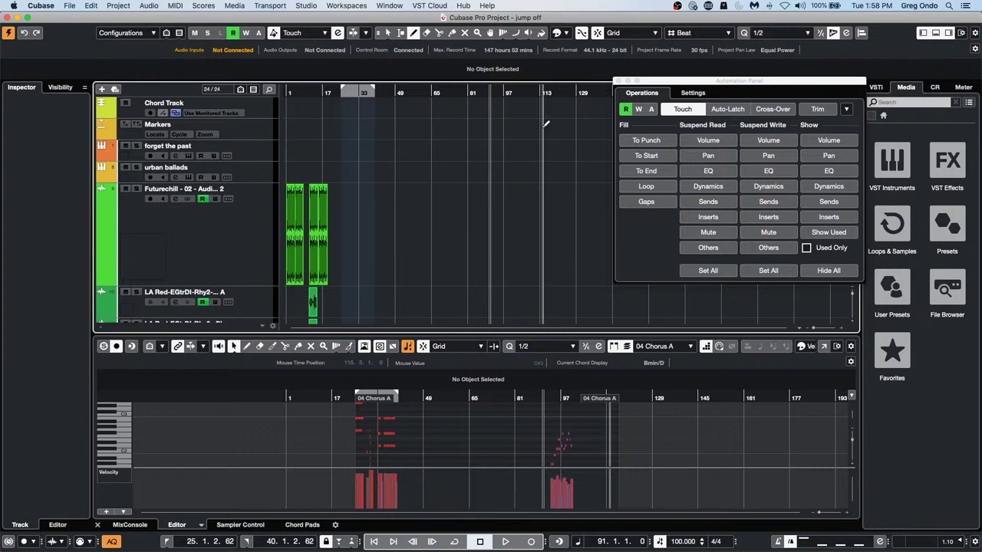
# Close the Automation Panel, then open and activate recent project 'Amos Moses - GO'
pyautogui.click(618, 81)
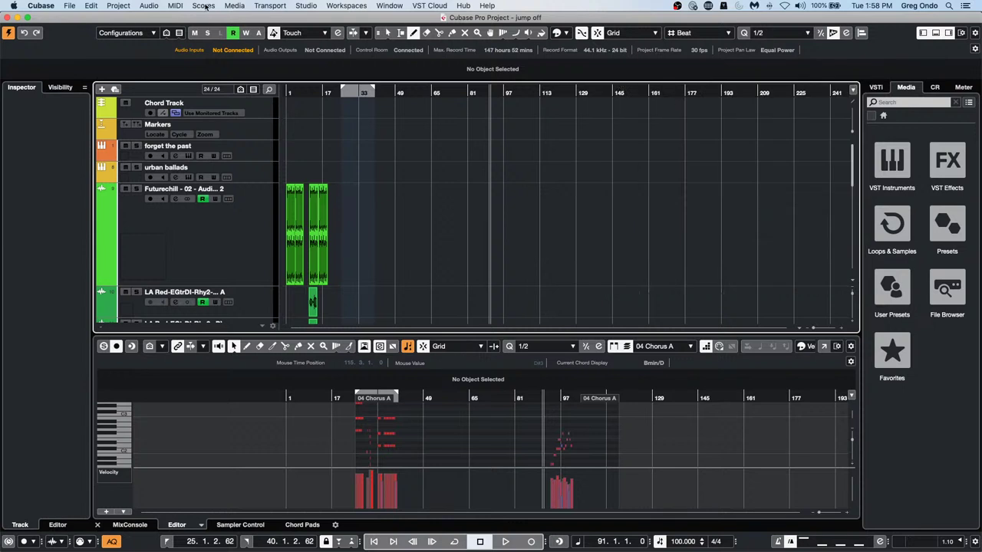
pyautogui.click(68, 6)
pyautogui.moveTo(98, 198)
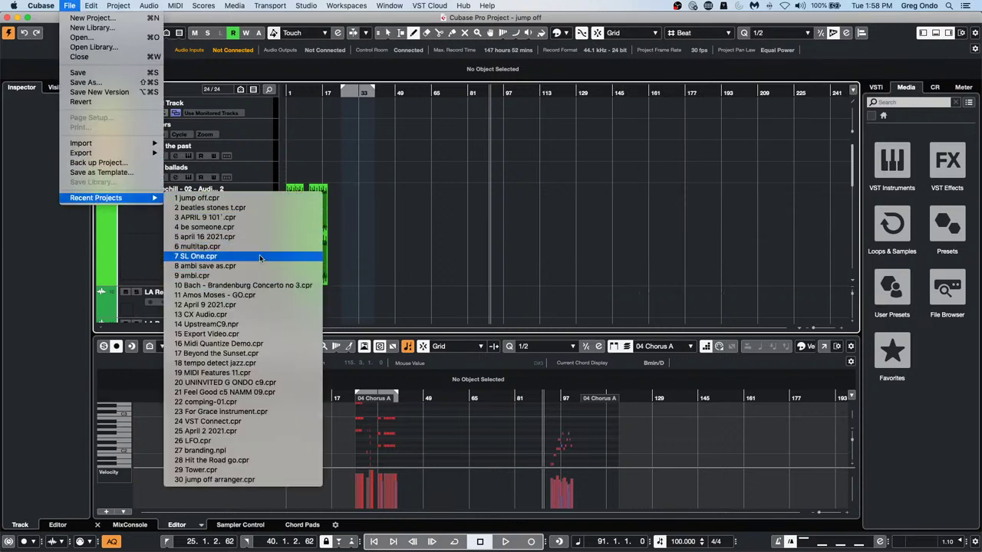
pyautogui.click(253, 295)
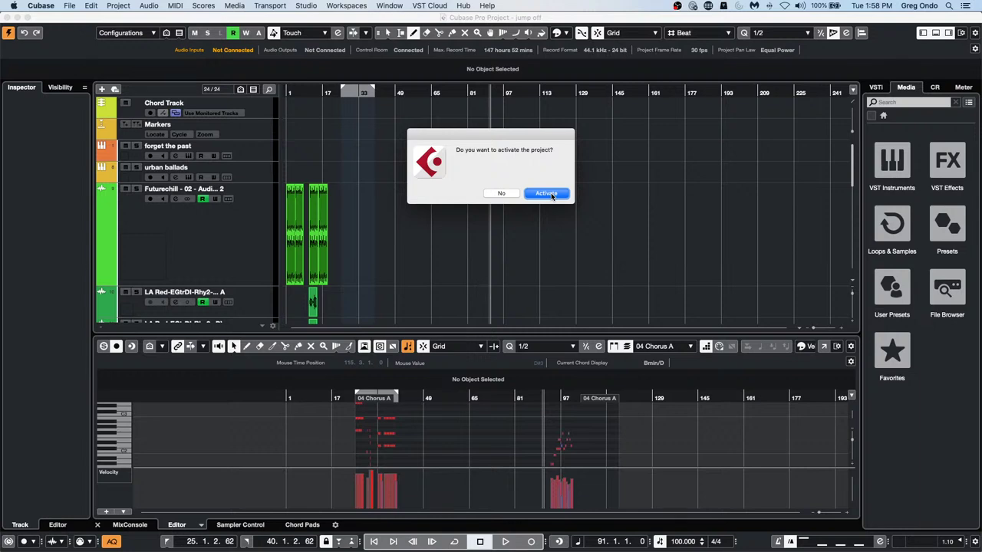
pyautogui.click(546, 194)
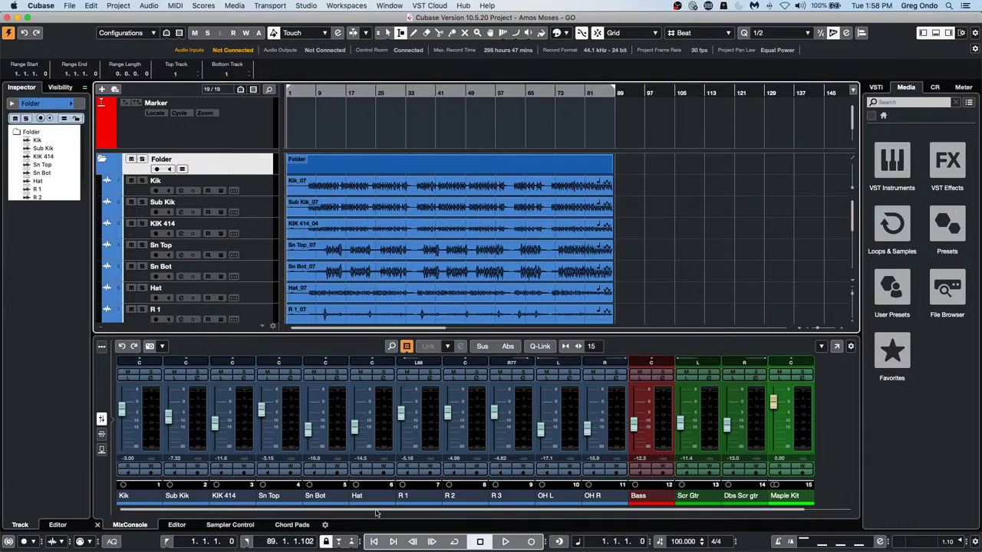
# Show the Control Room, set Stereo Out to -0.81 and Main to -11.4, and enable cycle
pyautogui.moveTo(376, 511); pyautogui.dragTo(532, 512)
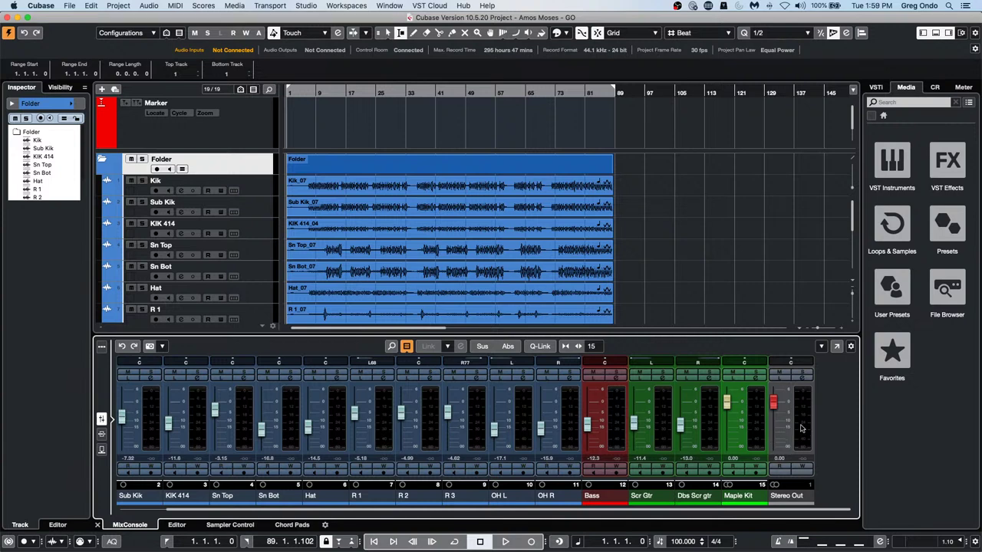
pyautogui.click(935, 87)
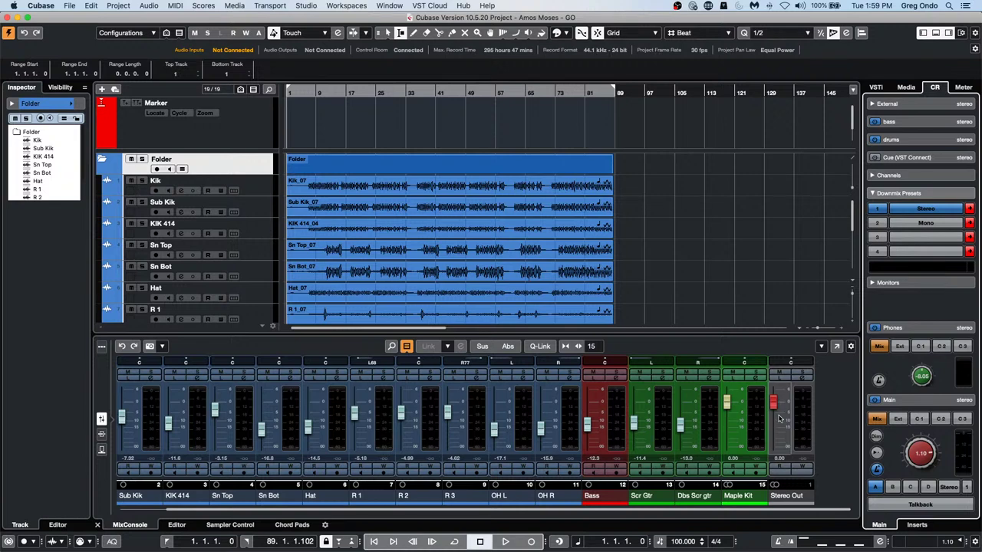
pyautogui.click(773, 412)
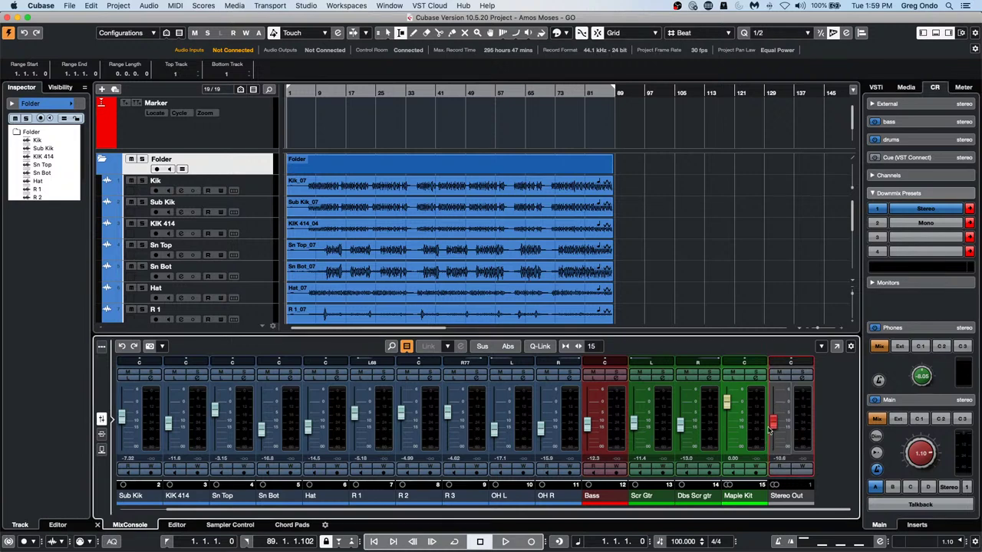
pyautogui.moveTo(773, 412)
pyautogui.mouseDown()
pyautogui.moveTo(775, 456)
pyautogui.moveTo(780, 413)
pyautogui.mouseUp()
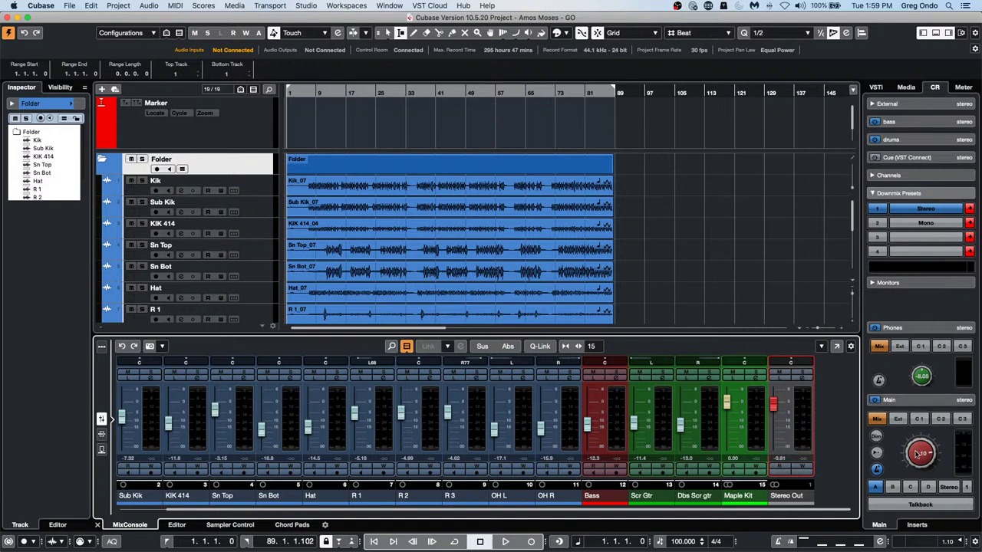
pyautogui.moveTo(919, 454); pyautogui.dragTo(943, 361)
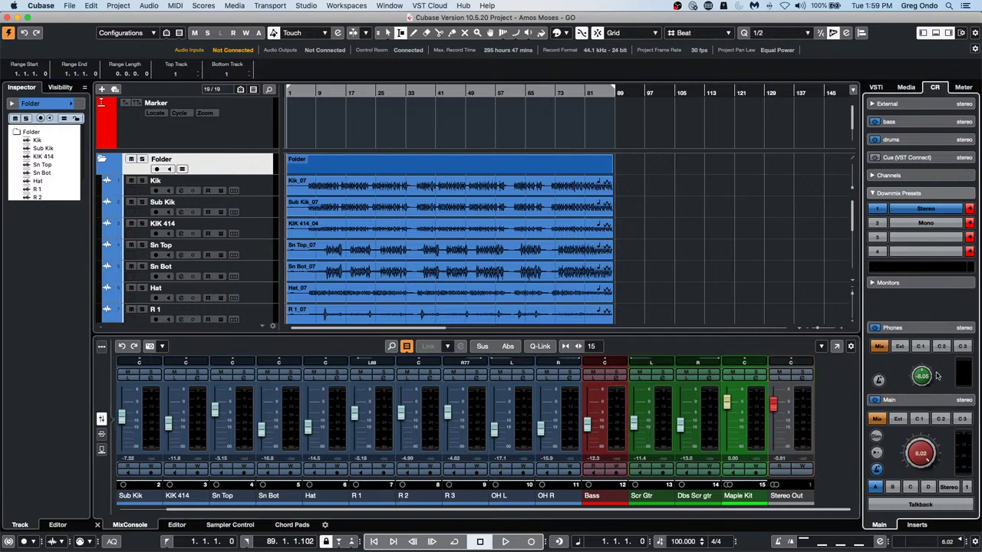
pyautogui.moveTo(931, 443); pyautogui.dragTo(920, 494)
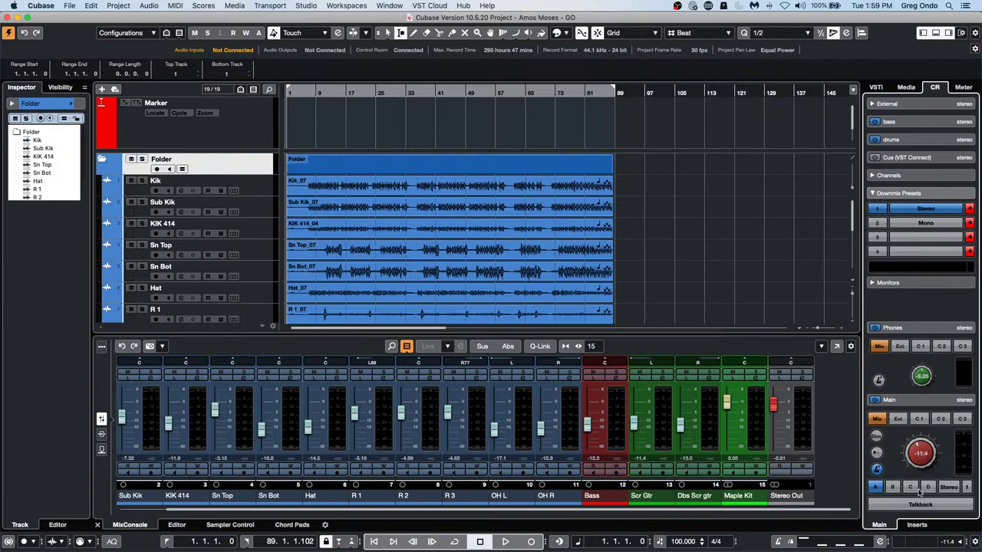
pyautogui.click(533, 91)
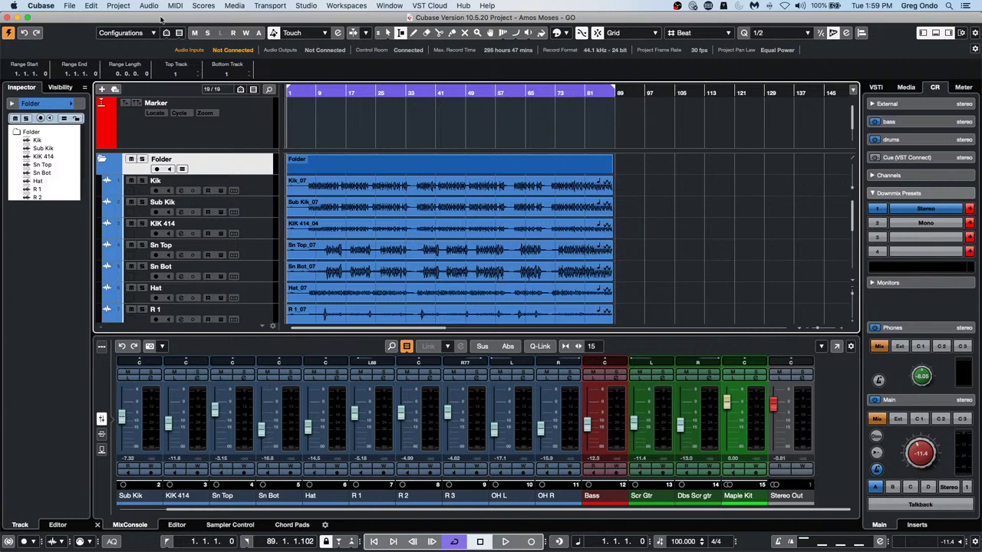
pyautogui.click(270, 6)
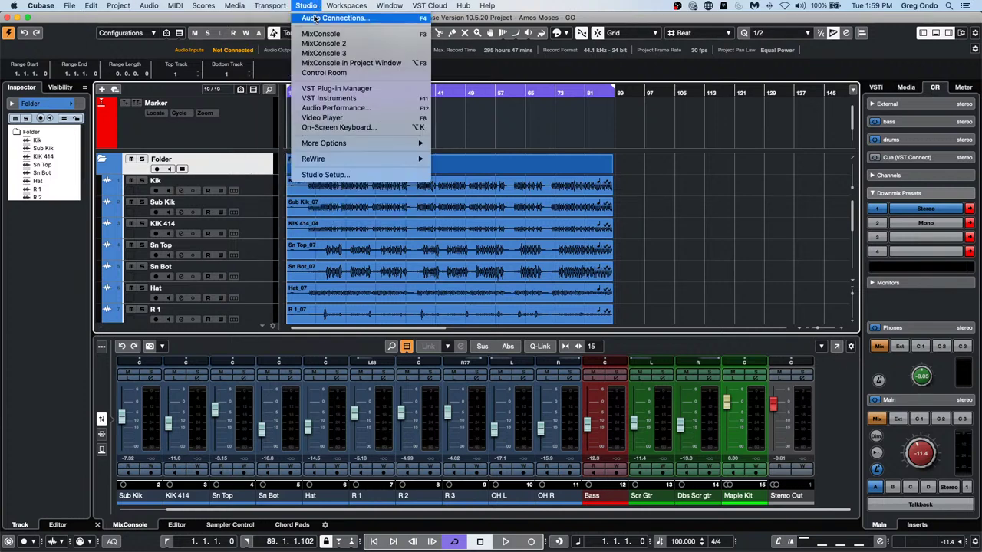
pyautogui.click(315, 18)
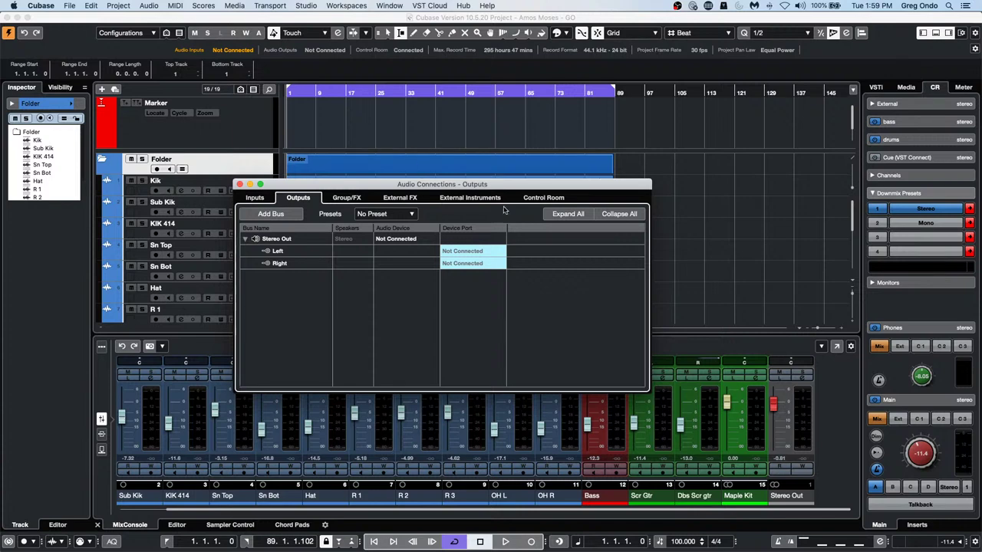
pyautogui.click(534, 199)
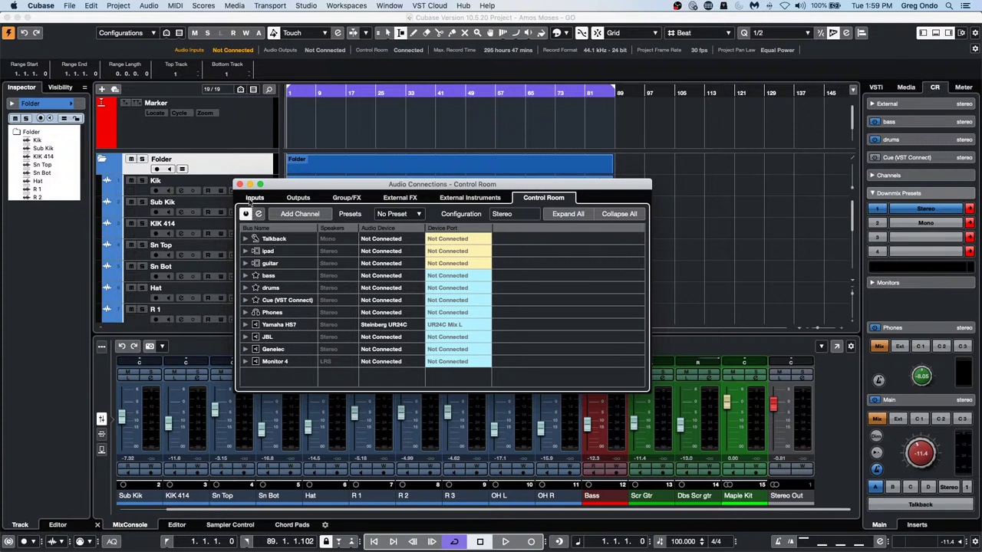
pyautogui.click(239, 184)
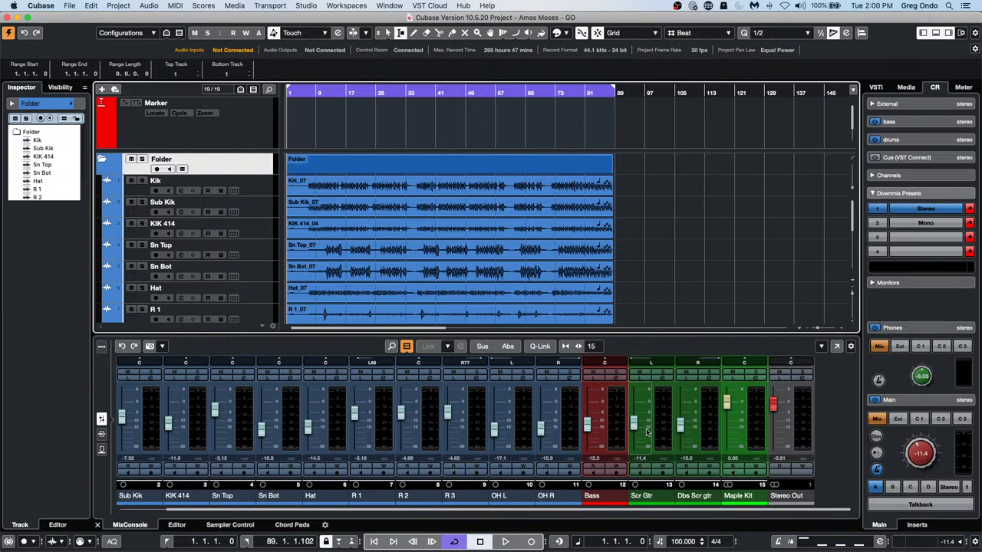
# Play the project while adjusting Main monitor and Stereo Out levels, leaving Main at -1.67
pyautogui.press('space')
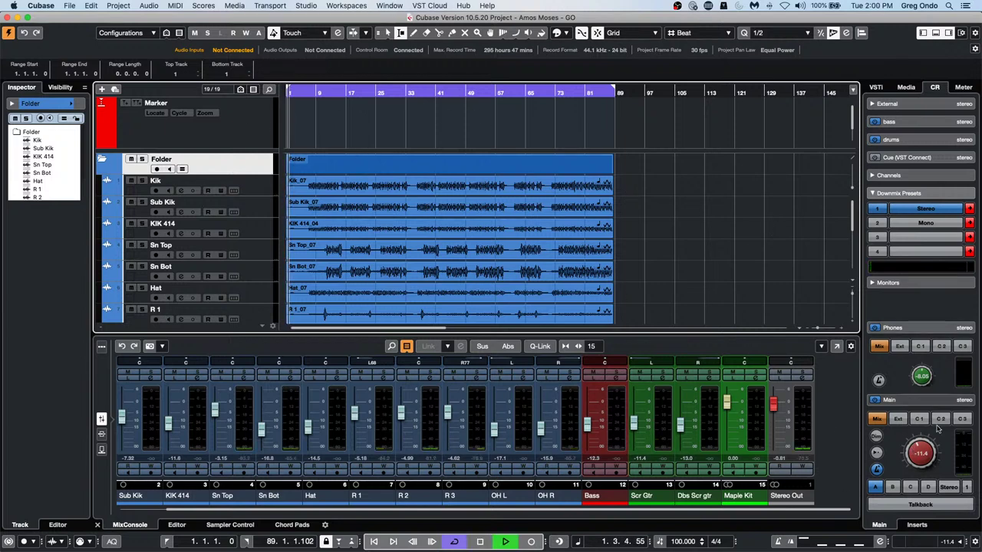
pyautogui.moveTo(919, 455); pyautogui.dragTo(930, 417)
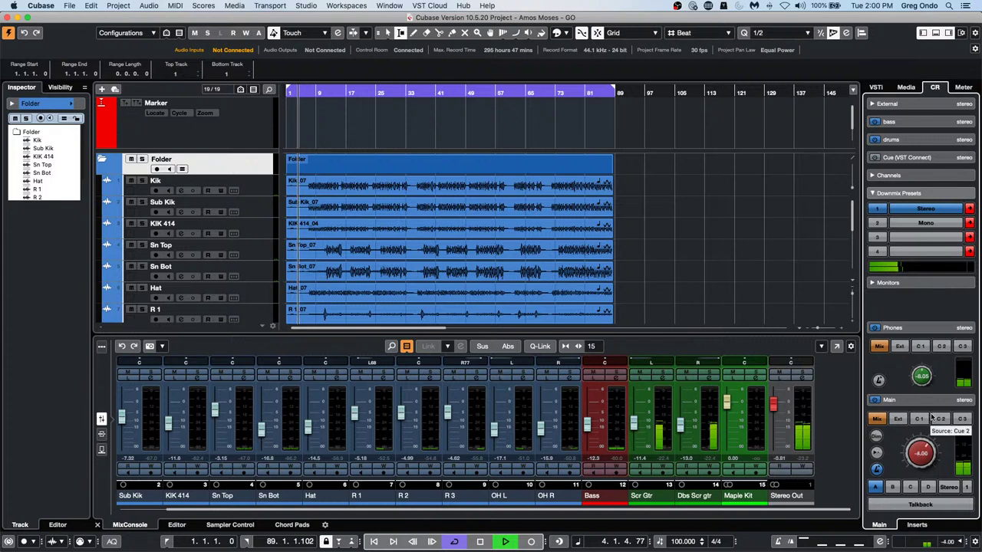
pyautogui.moveTo(776, 417)
pyautogui.mouseDown()
pyautogui.moveTo(772, 445)
pyautogui.moveTo(773, 400)
pyautogui.mouseUp()
pyautogui.moveTo(913, 450)
pyautogui.mouseDown()
pyautogui.moveTo(910, 514)
pyautogui.moveTo(912, 434)
pyautogui.moveTo(910, 504)
pyautogui.moveTo(913, 437)
pyautogui.moveTo(908, 469)
pyautogui.moveTo(913, 446)
pyautogui.mouseUp()
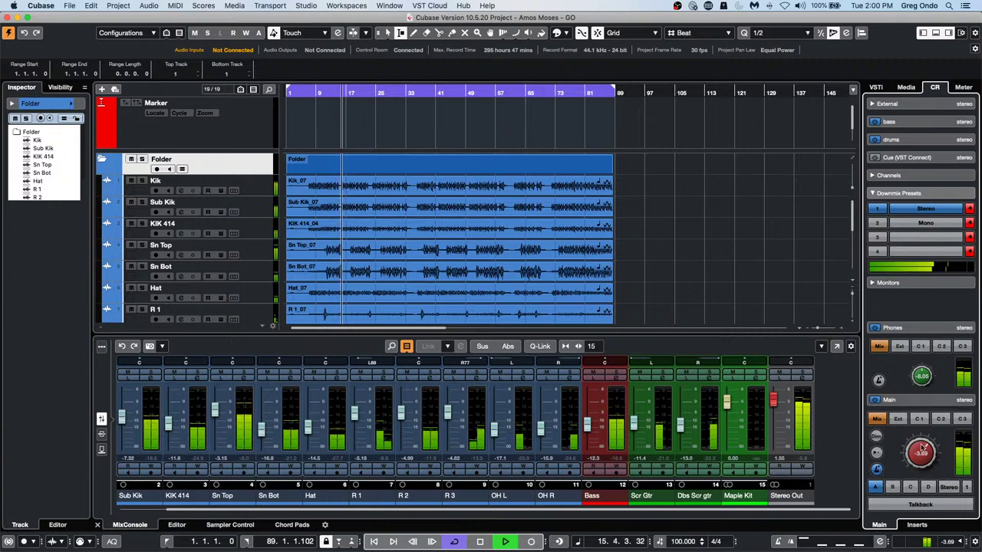
pyautogui.moveTo(921, 453); pyautogui.dragTo(922, 447)
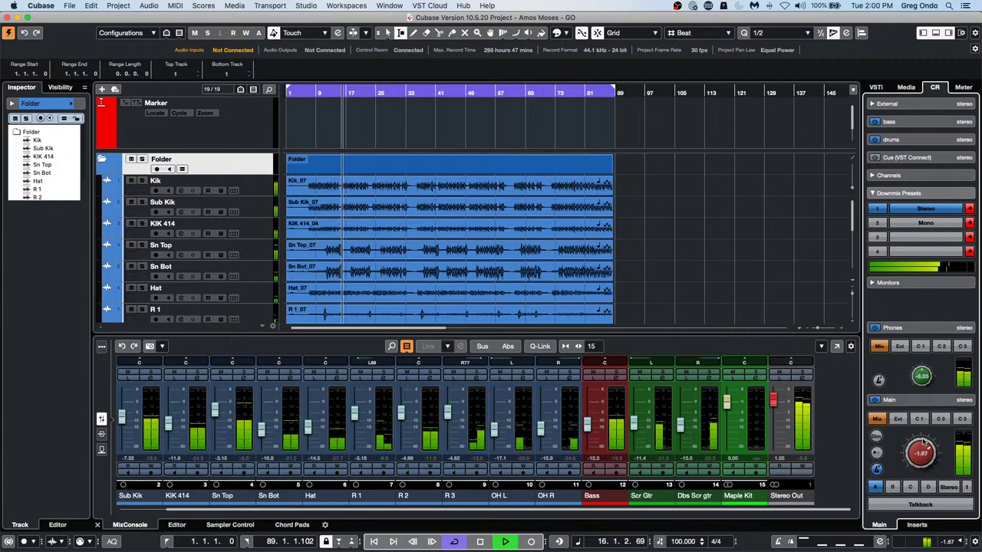
# Audition the Control Room Dim and Reference Level buttons, switching both off again
pyautogui.click(878, 438)
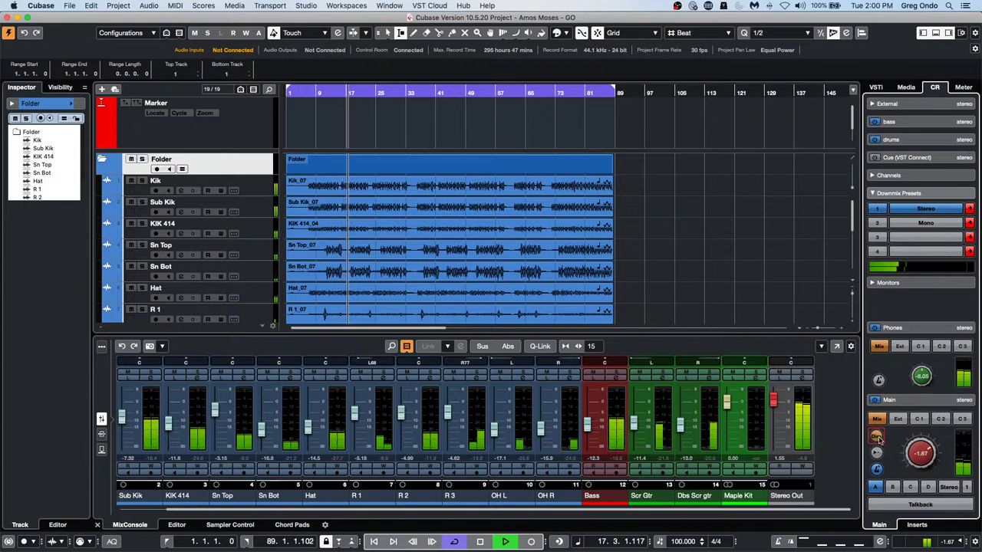
pyautogui.click(878, 438)
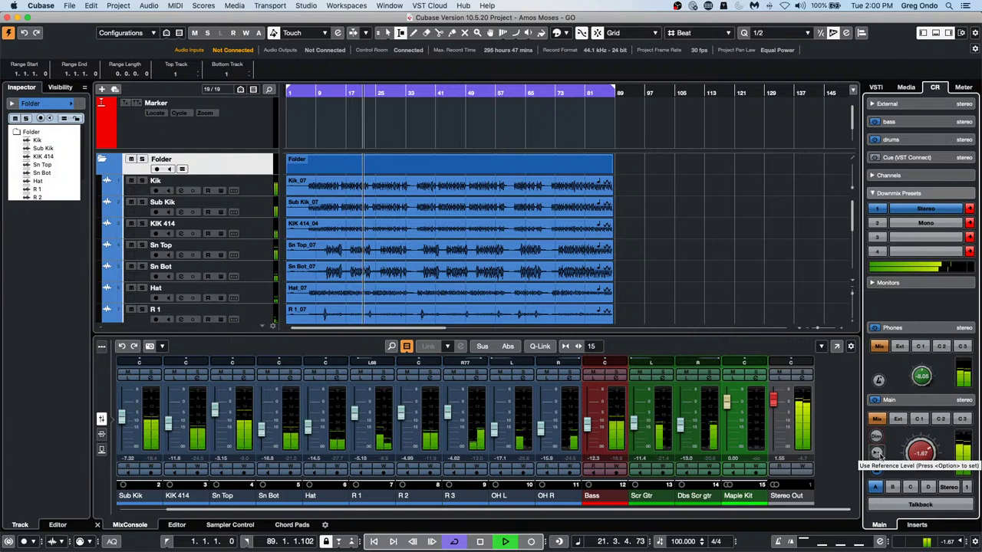
pyautogui.click(879, 454)
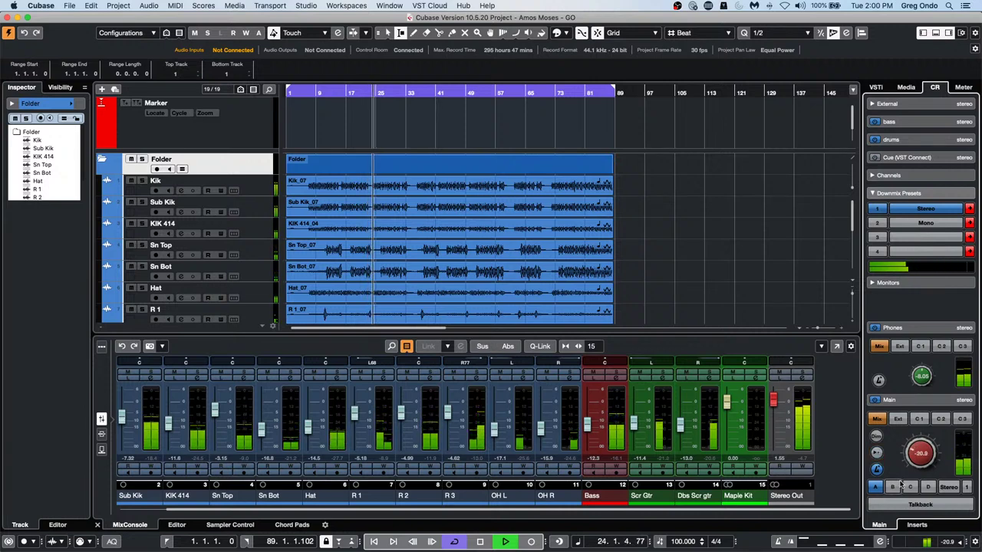
pyautogui.click(881, 457)
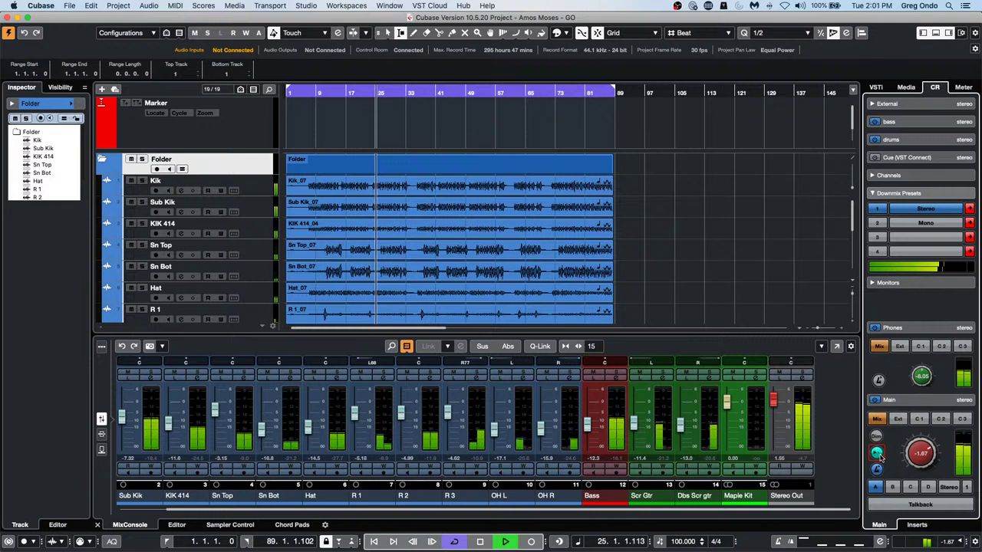
pyautogui.click(880, 455)
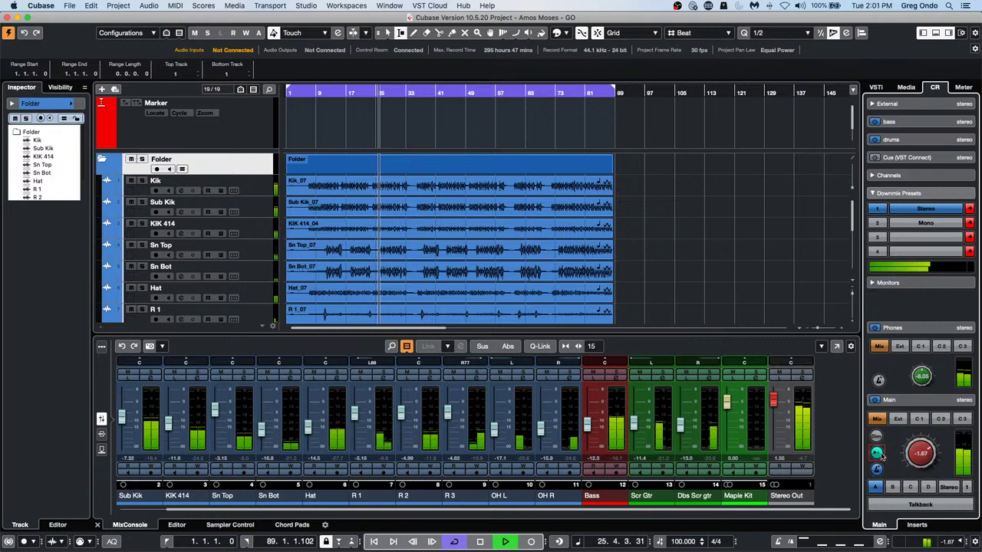
pyautogui.click(879, 454)
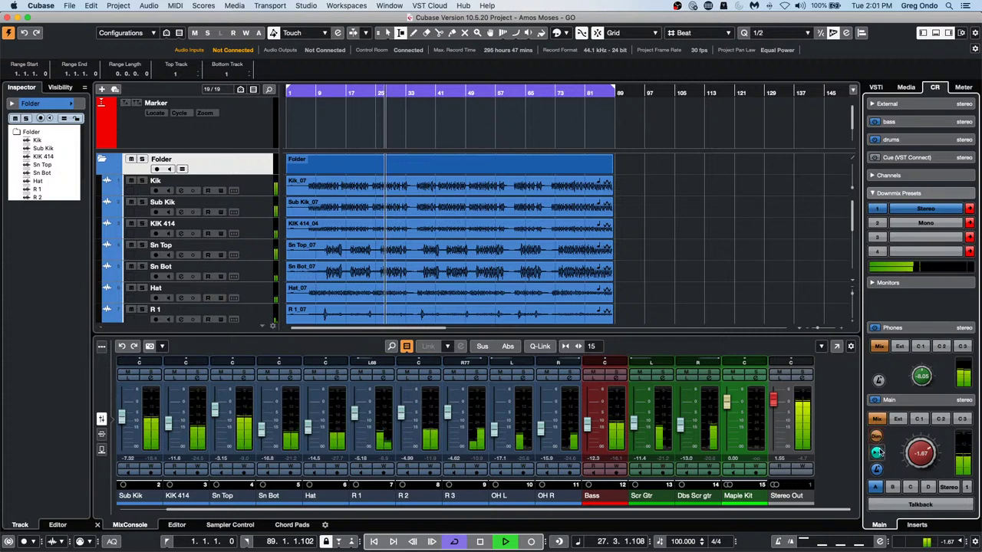
pyautogui.click(878, 438)
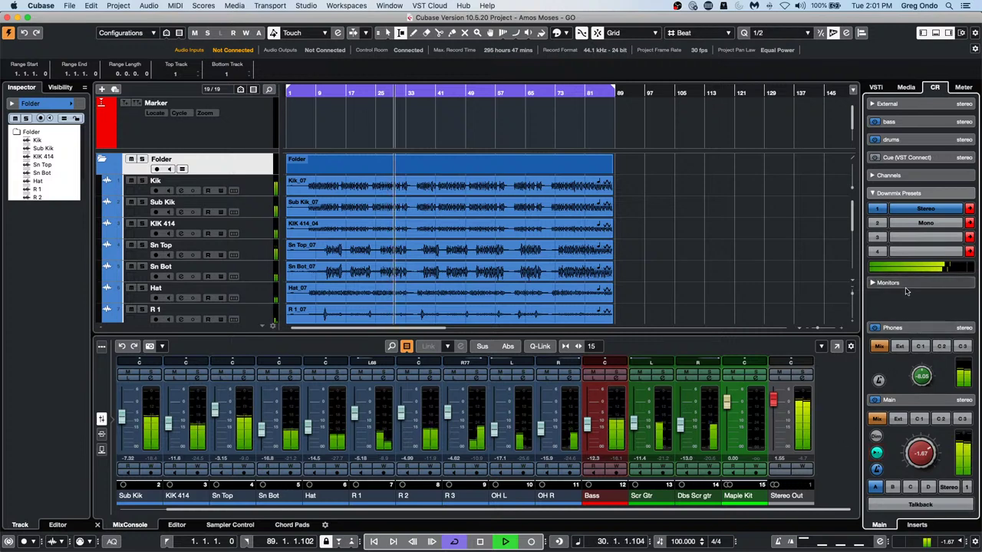
pyautogui.click(907, 194)
pyautogui.click(907, 195)
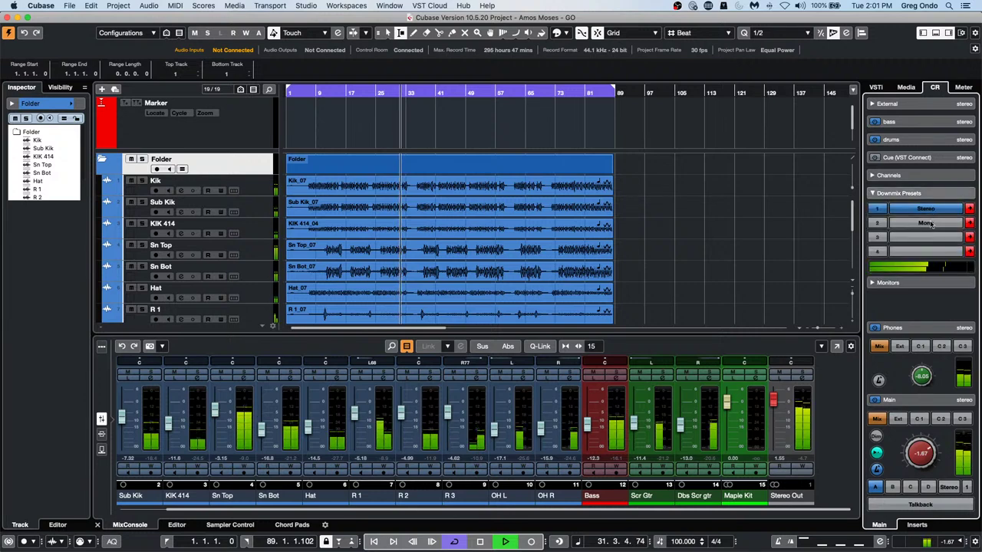
pyautogui.click(925, 224)
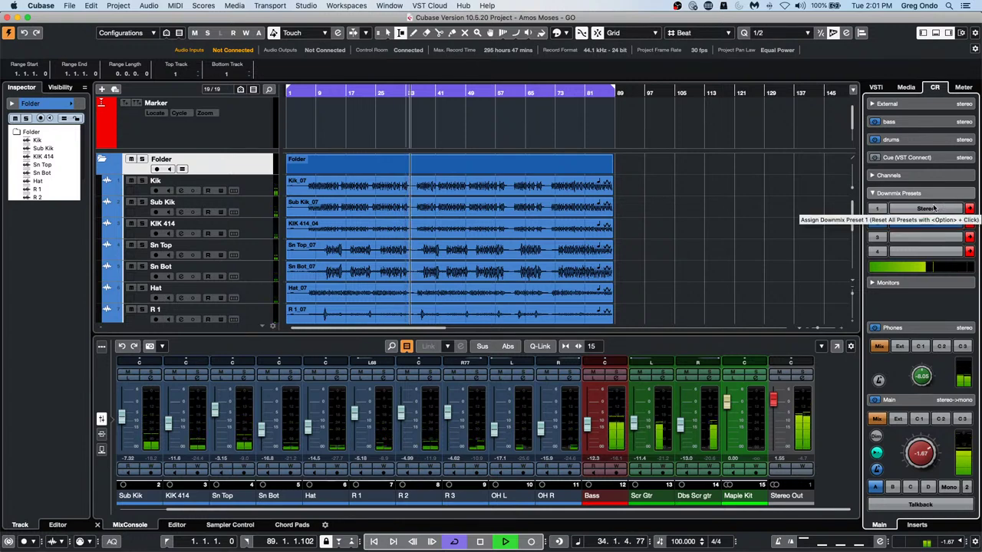
pyautogui.click(933, 208)
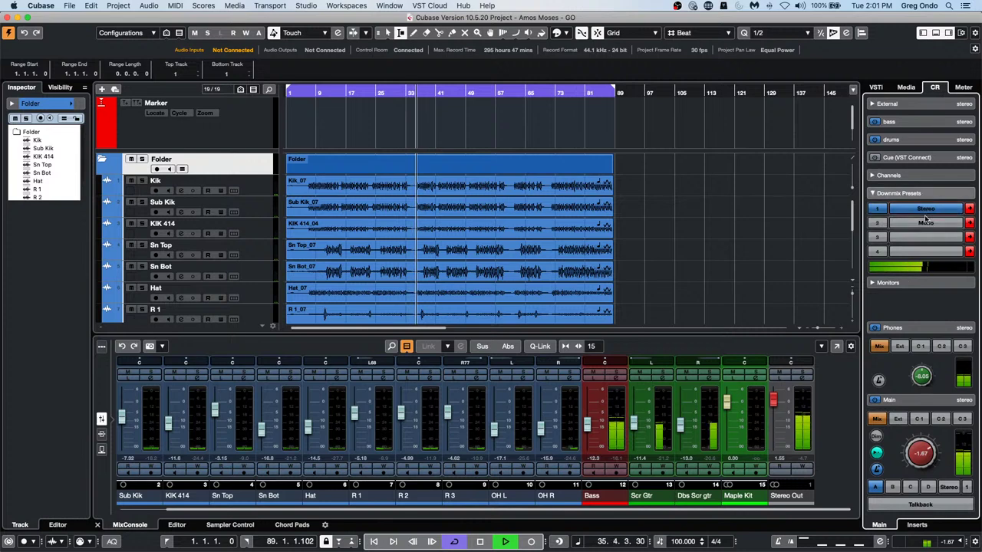
pyautogui.click(926, 222)
pyautogui.click(926, 209)
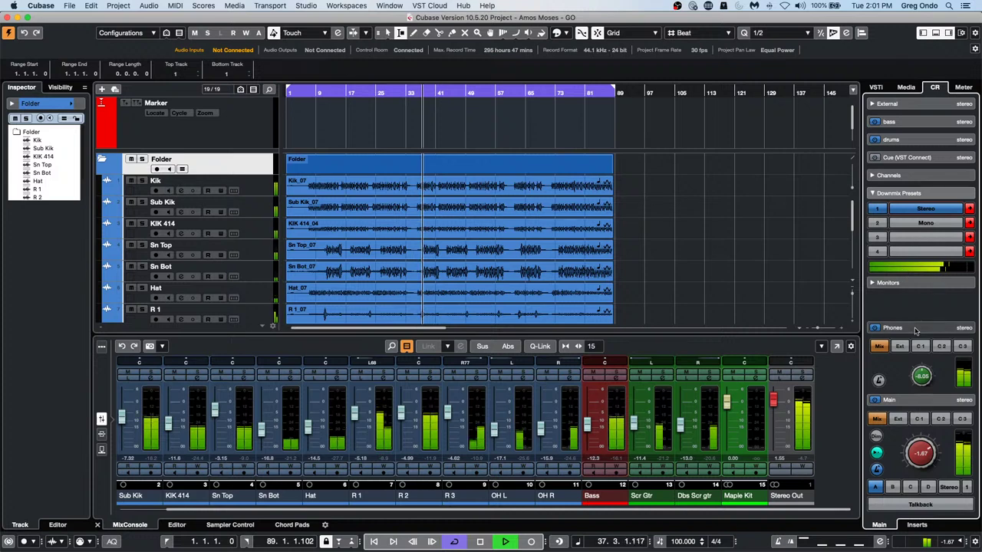
# Put the Bass channel on Listen, drag the Listen Dim level lower, then take Bass off Listen
pyautogui.scroll(-2, 911, 373)
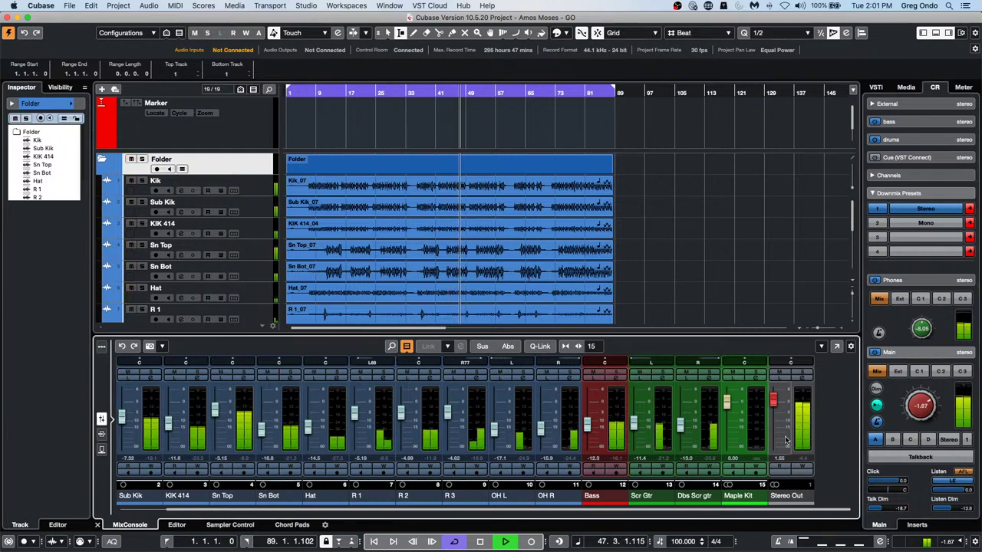
pyautogui.click(598, 381)
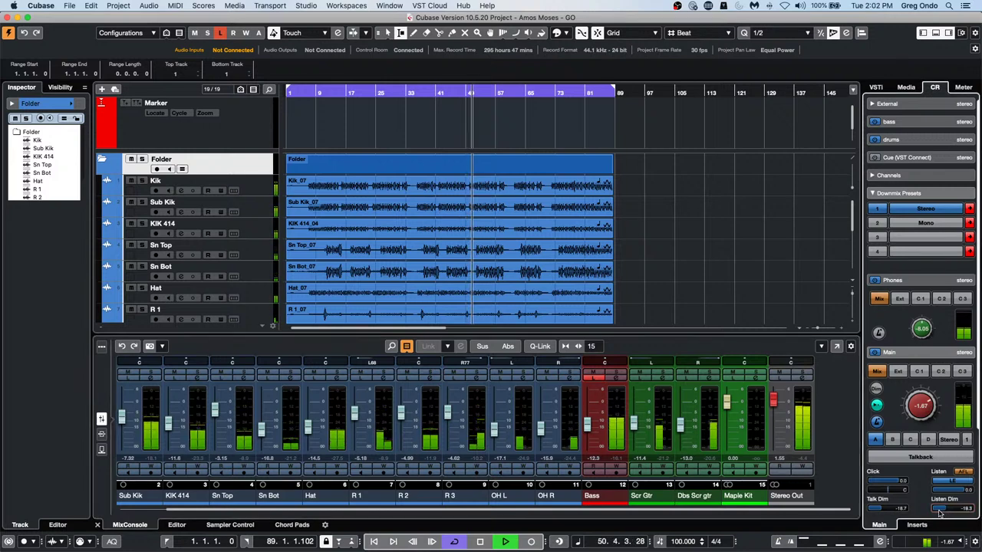
pyautogui.moveTo(945, 512)
pyautogui.mouseDown()
pyautogui.moveTo(937, 512)
pyautogui.moveTo(945, 514)
pyautogui.mouseUp()
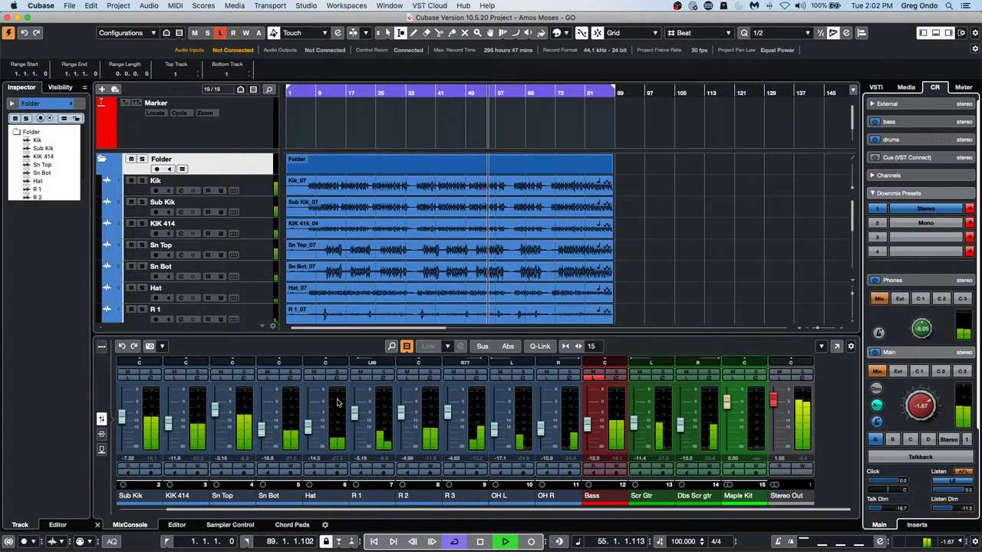
pyautogui.click(591, 377)
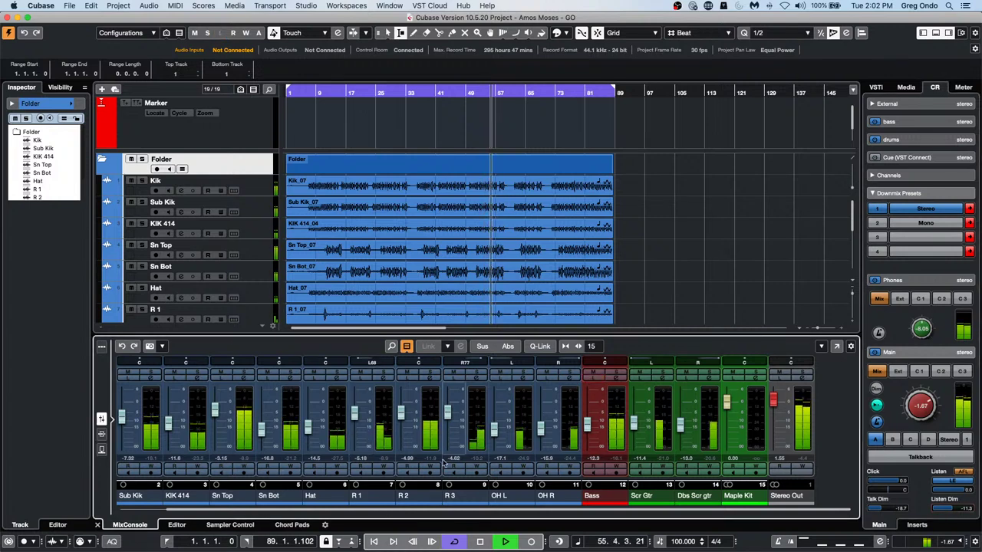
pyautogui.click(592, 377)
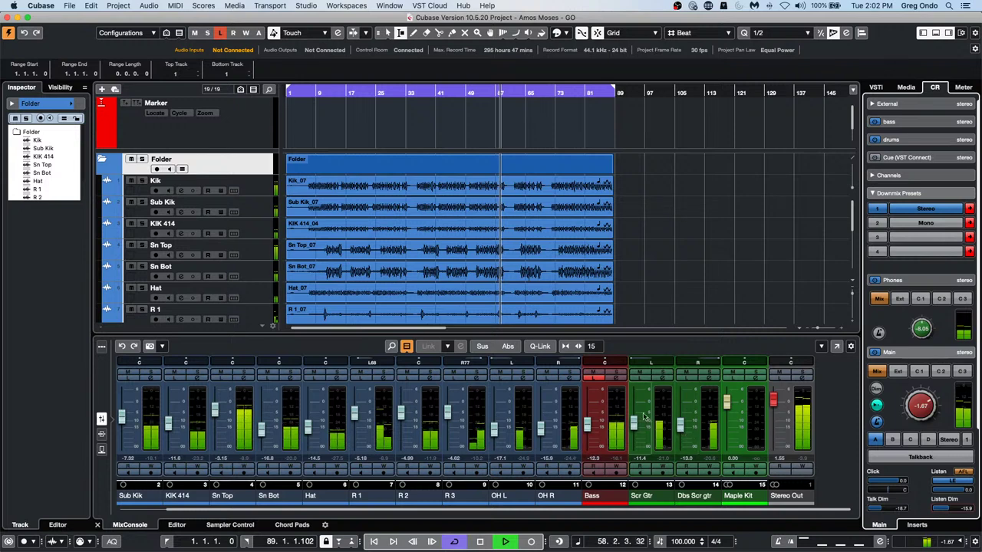
pyautogui.click(591, 377)
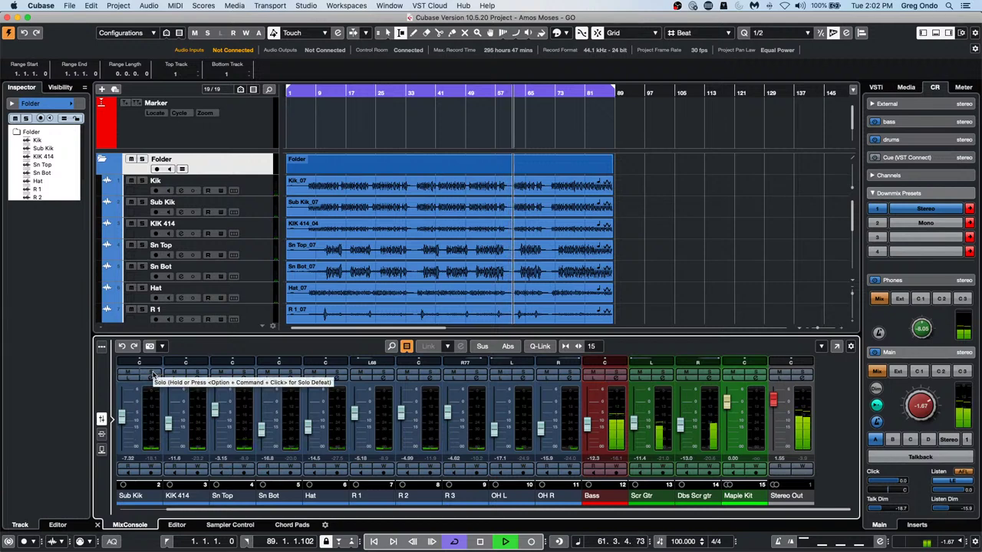
# Solo and unsolo Sub Kik, then put KIK 414 and Sn Top on Listen
pyautogui.click(153, 374)
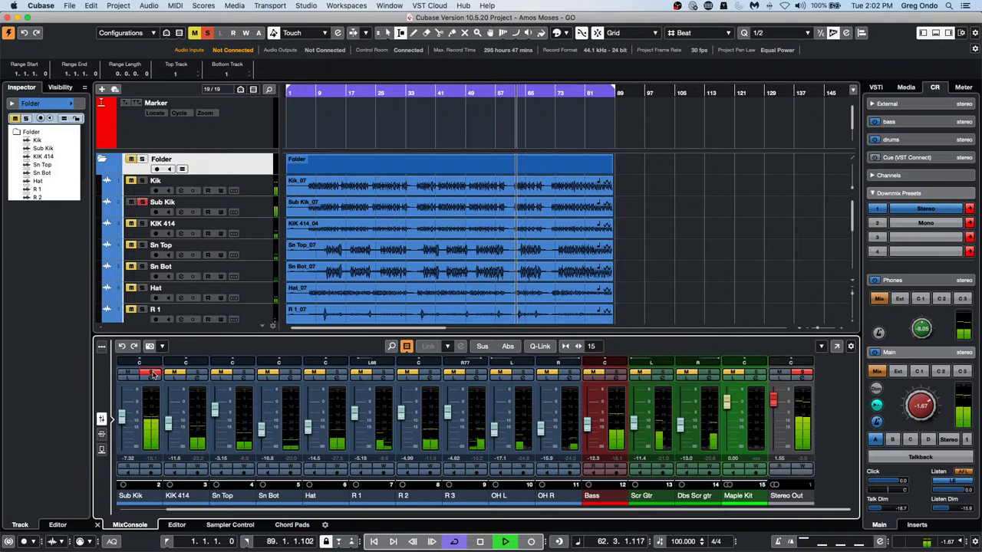
pyautogui.click(151, 375)
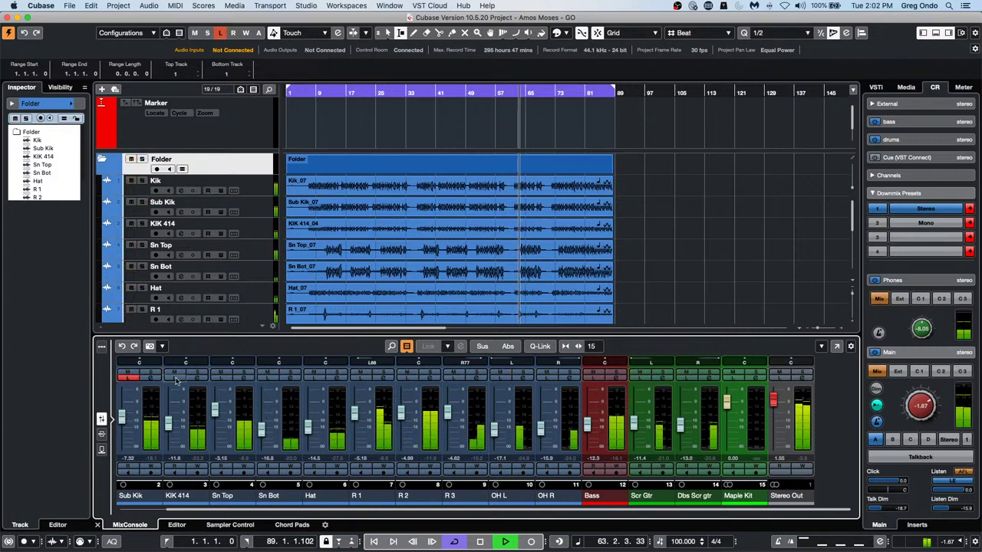
pyautogui.click(174, 377)
pyautogui.click(221, 379)
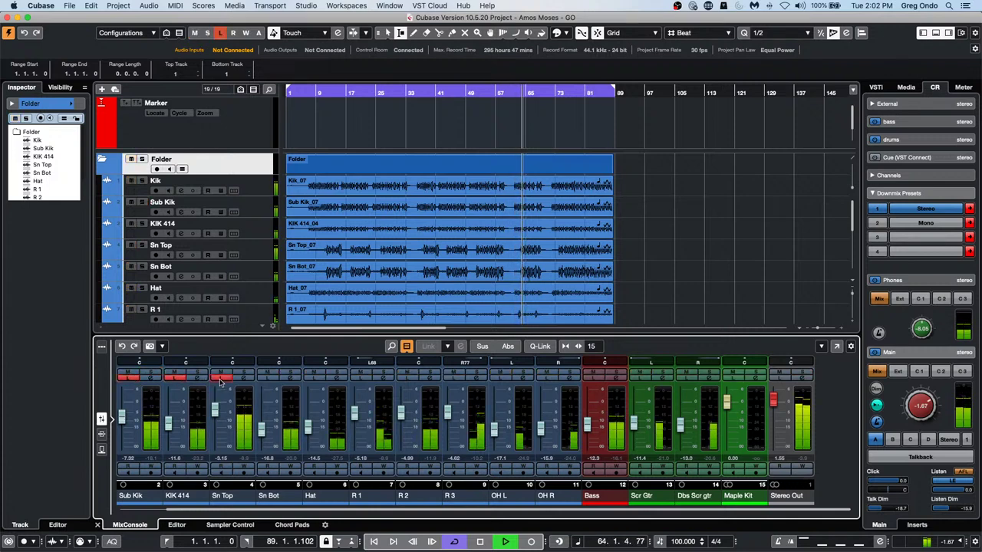
# Raise Sn Top to +6.02 dB, lower Kik to about -5.63 dB, and clear the Listen buttons
pyautogui.click(215, 387)
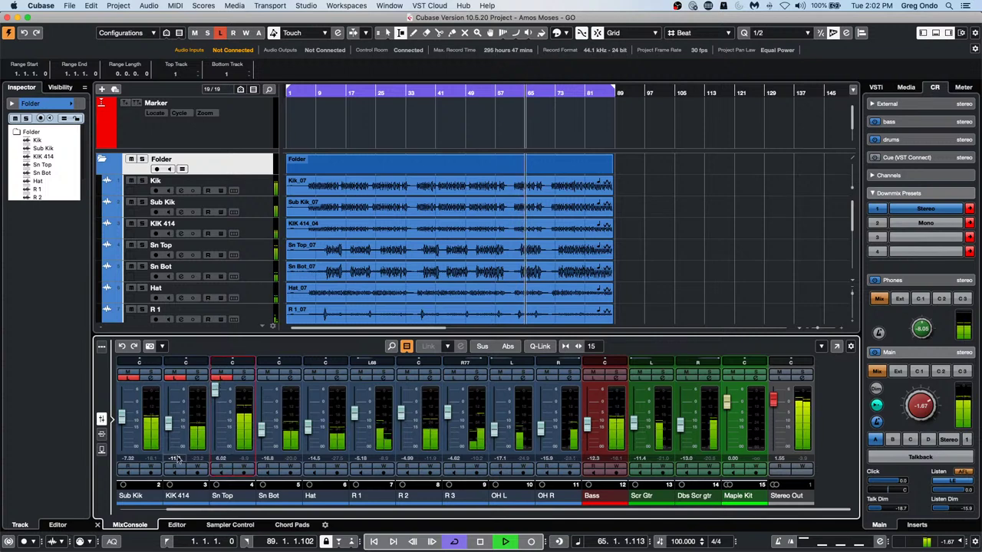
pyautogui.moveTo(174, 510); pyautogui.dragTo(128, 509)
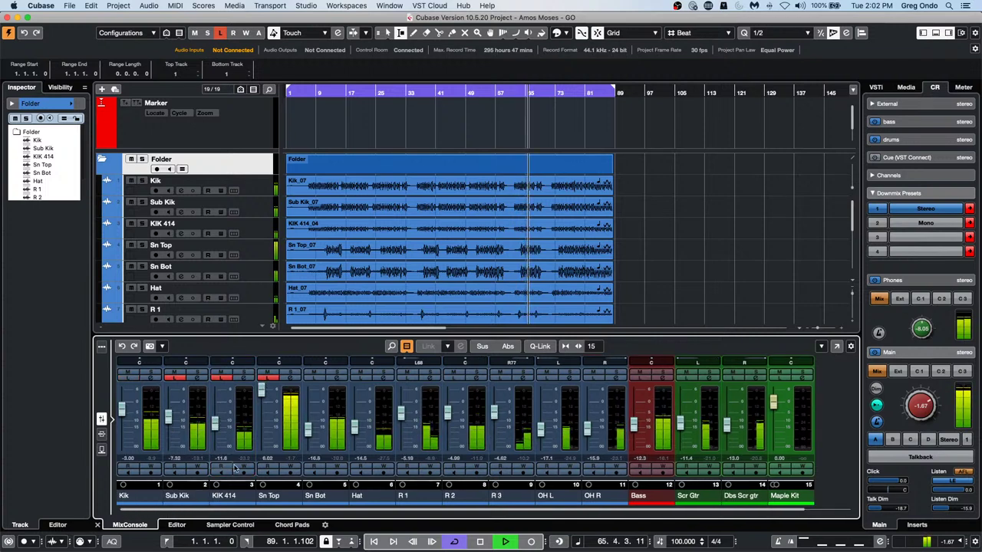
pyautogui.click(270, 375)
pyautogui.click(121, 388)
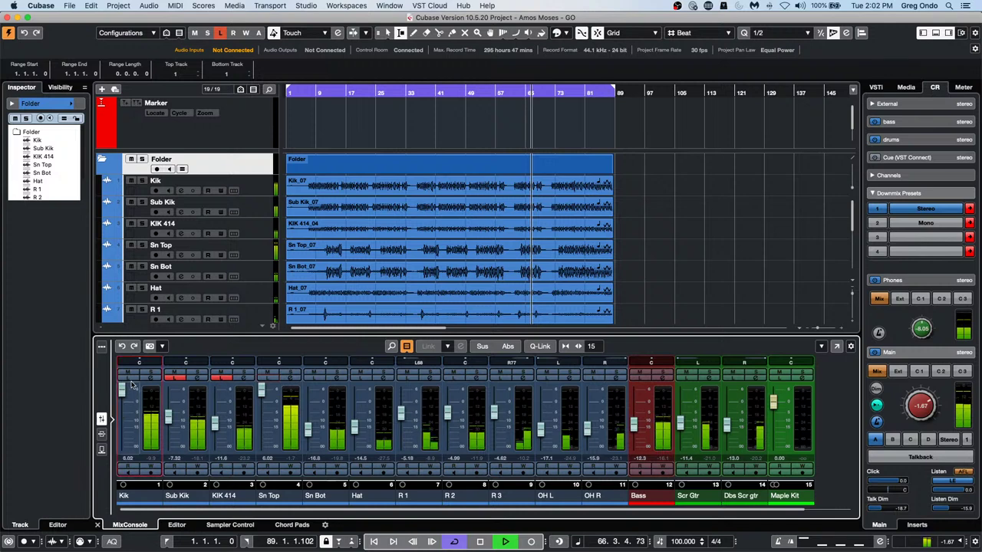
pyautogui.moveTo(129, 394); pyautogui.dragTo(128, 409)
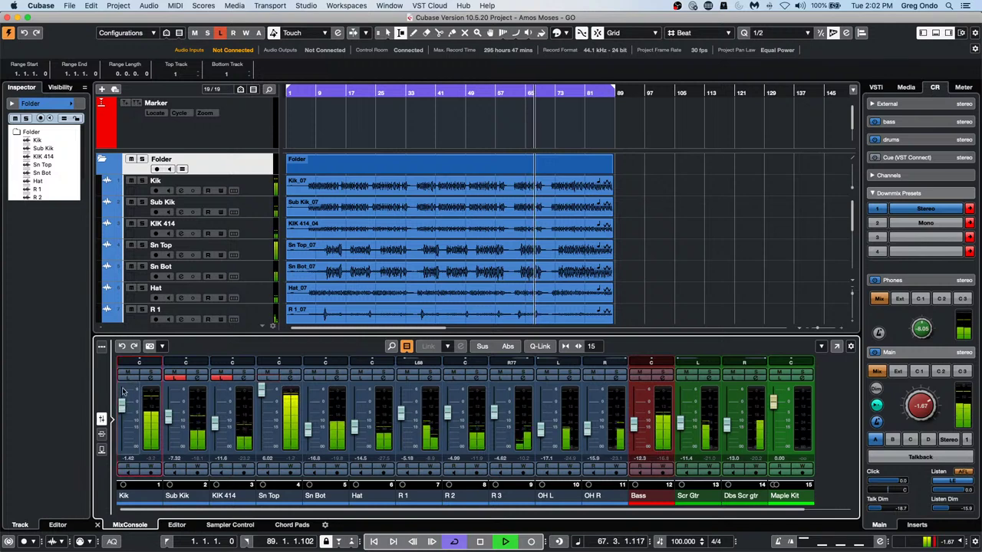
pyautogui.click(128, 377)
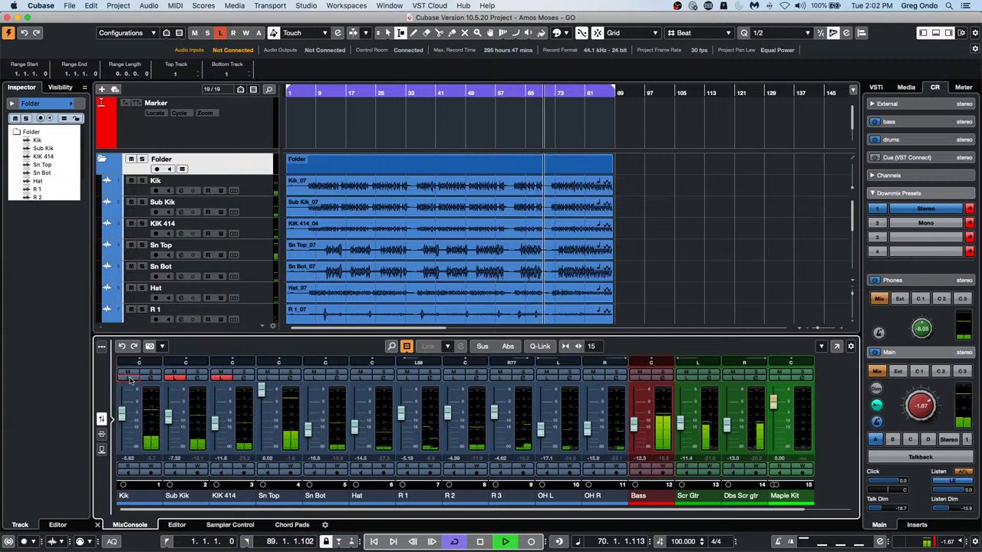
pyautogui.click(222, 377)
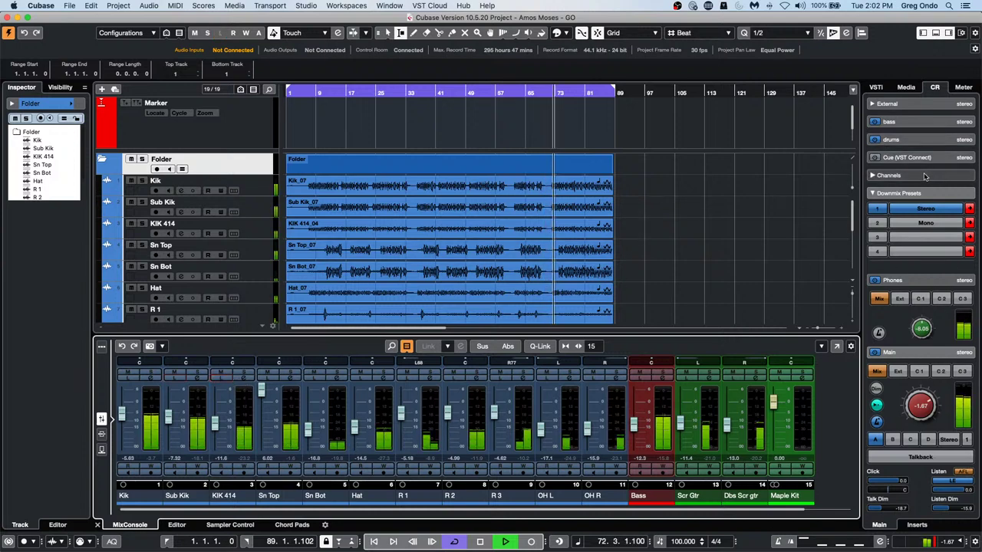
pyautogui.click(912, 352)
# Switch monitoring through JBL, Genelec and Monitor 4, then back to Yamaha HS7
pyautogui.click(914, 284)
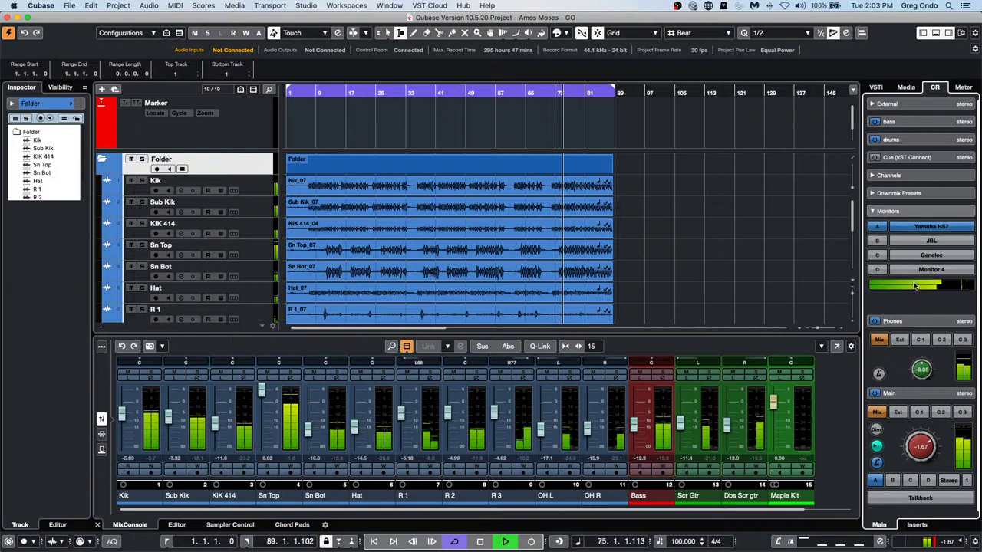
pyautogui.click(931, 240)
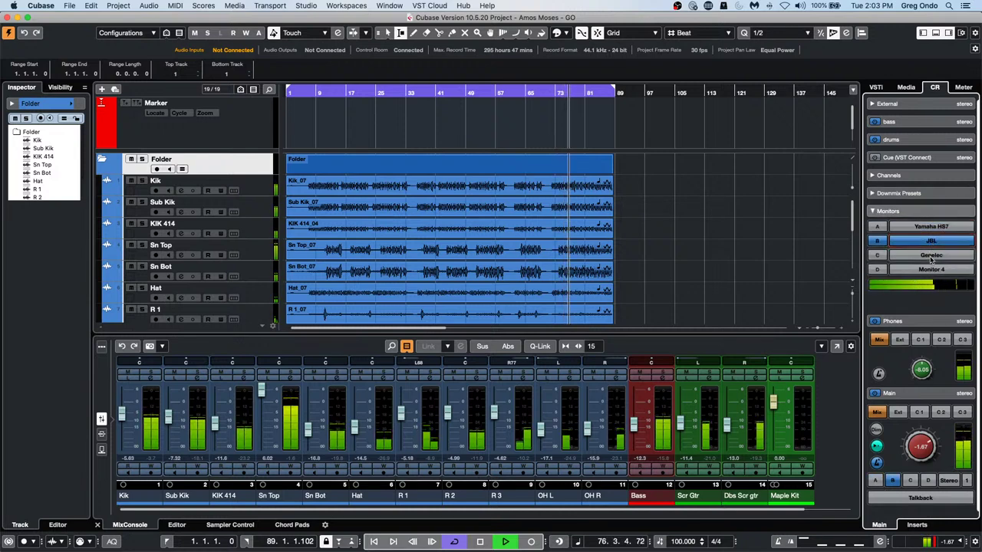
pyautogui.click(931, 258)
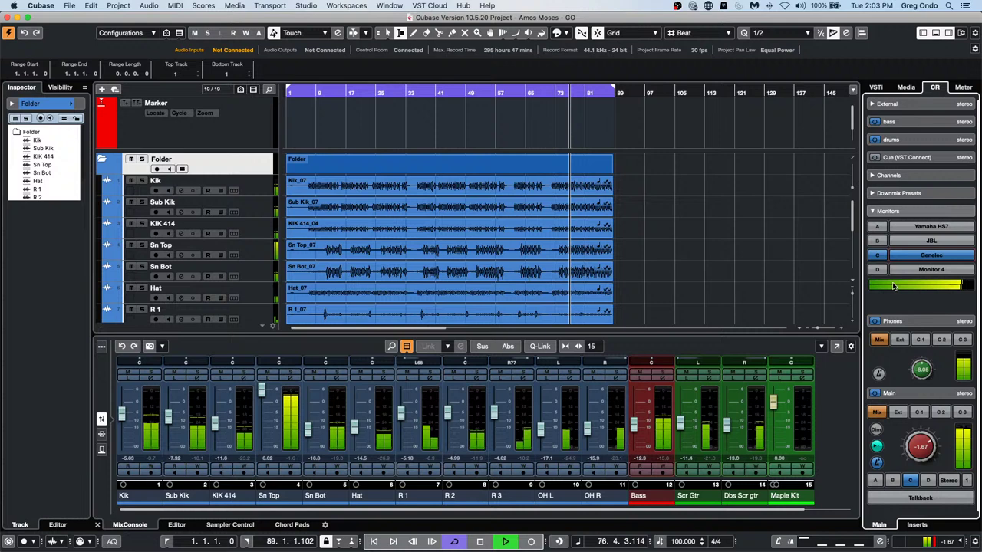
pyautogui.click(950, 270)
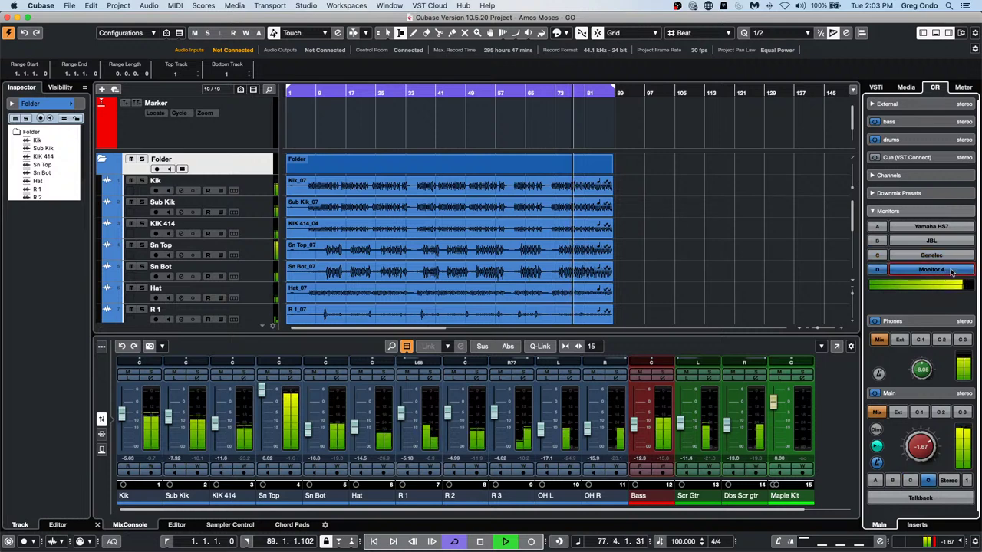
pyautogui.click(933, 227)
# Cycle the speaker sets again, settle on Yamaha HS7, show the Control Room inserts and stop playback
pyautogui.click(931, 241)
pyautogui.click(927, 256)
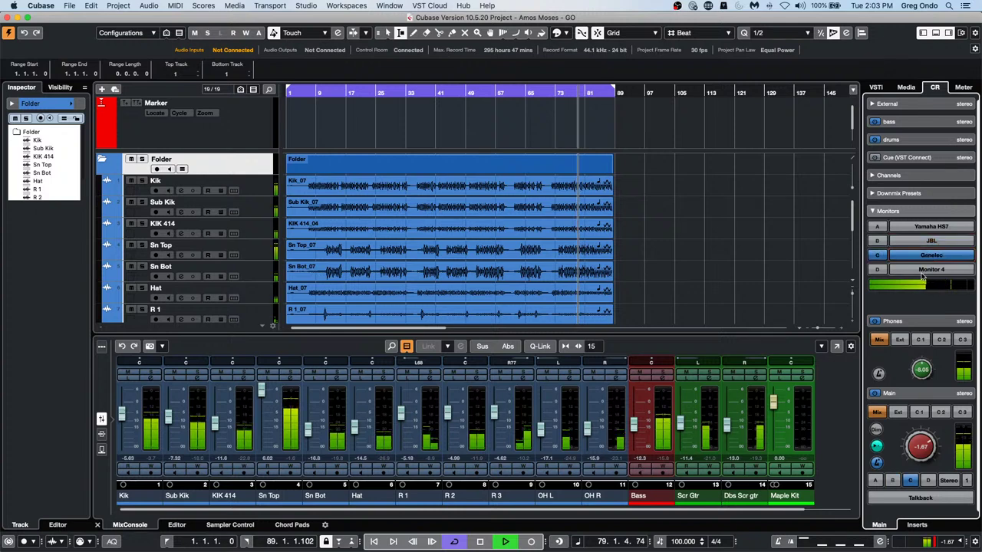
pyautogui.click(923, 270)
pyautogui.click(928, 213)
pyautogui.click(927, 213)
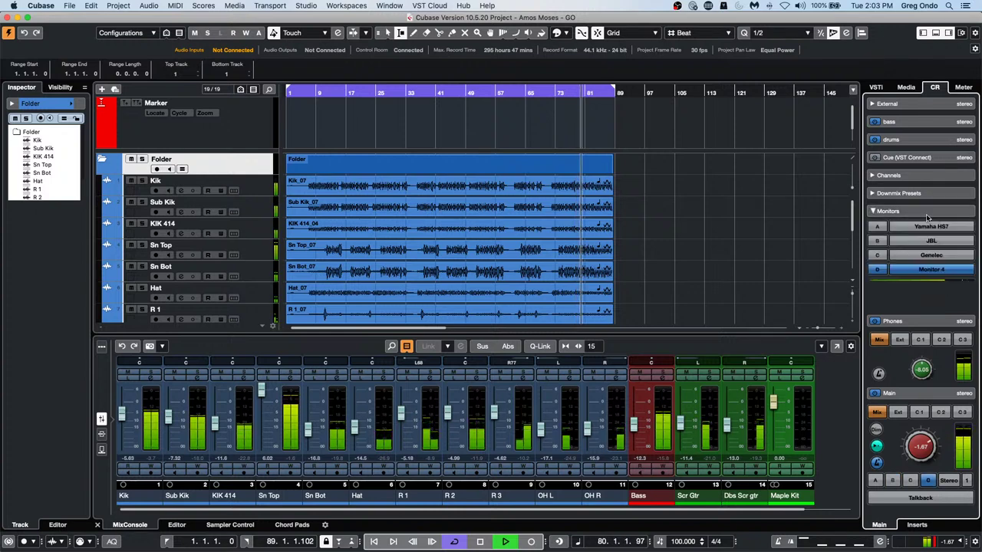
pyautogui.click(929, 226)
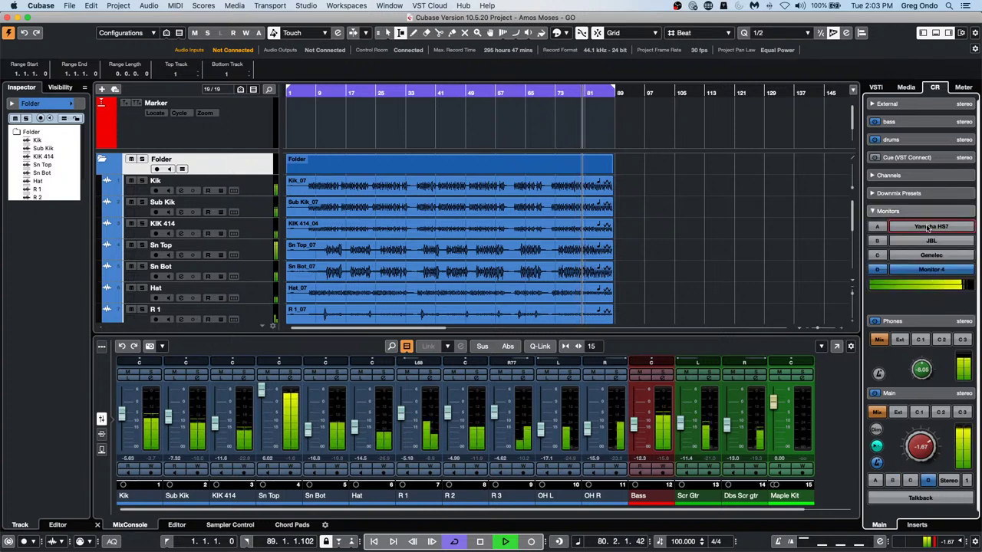
pyautogui.click(915, 524)
pyautogui.press('space')
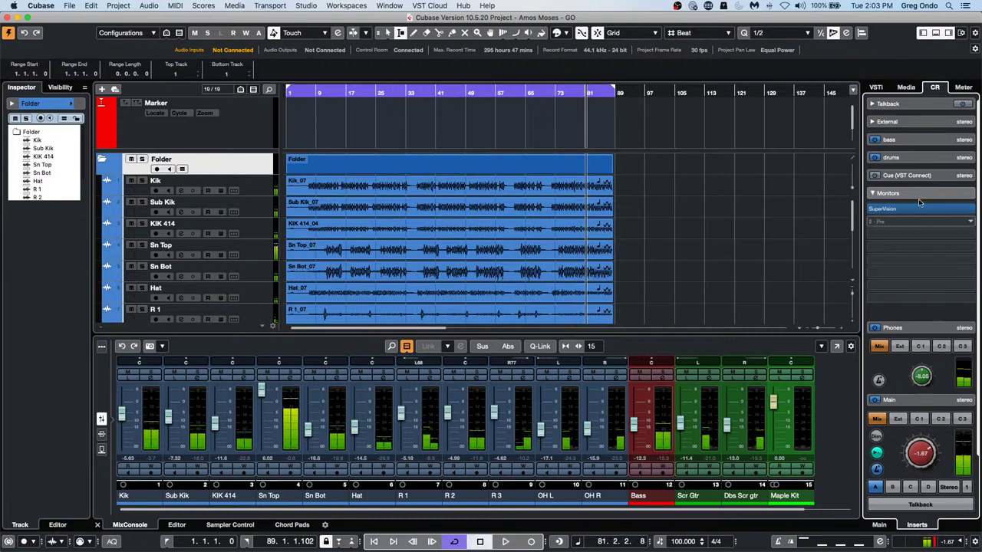
# Toggle the Monitors inserts section and check the bass cue's inserts, then return to the main Control Room page
pyautogui.click(917, 196)
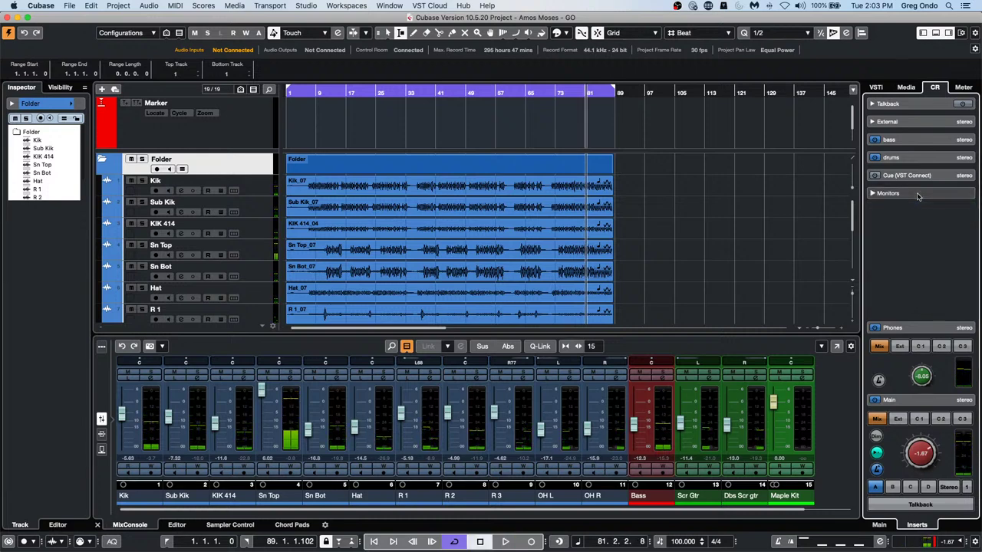
pyautogui.click(918, 196)
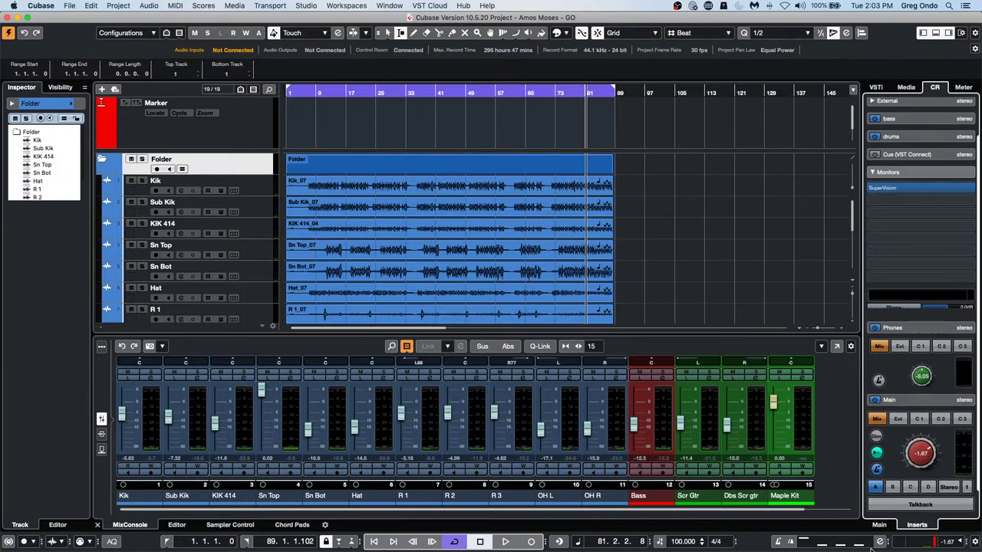
pyautogui.click(907, 120)
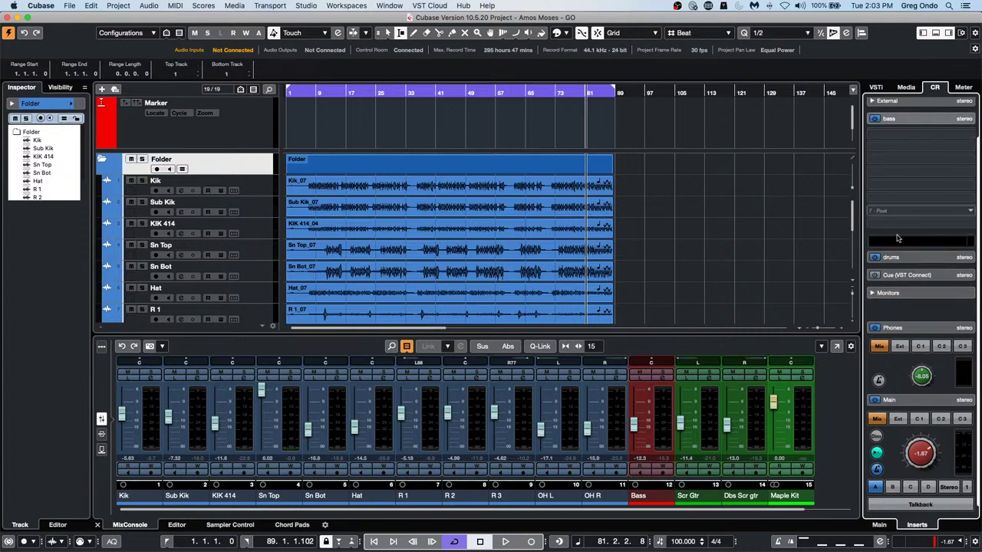
pyautogui.click(878, 526)
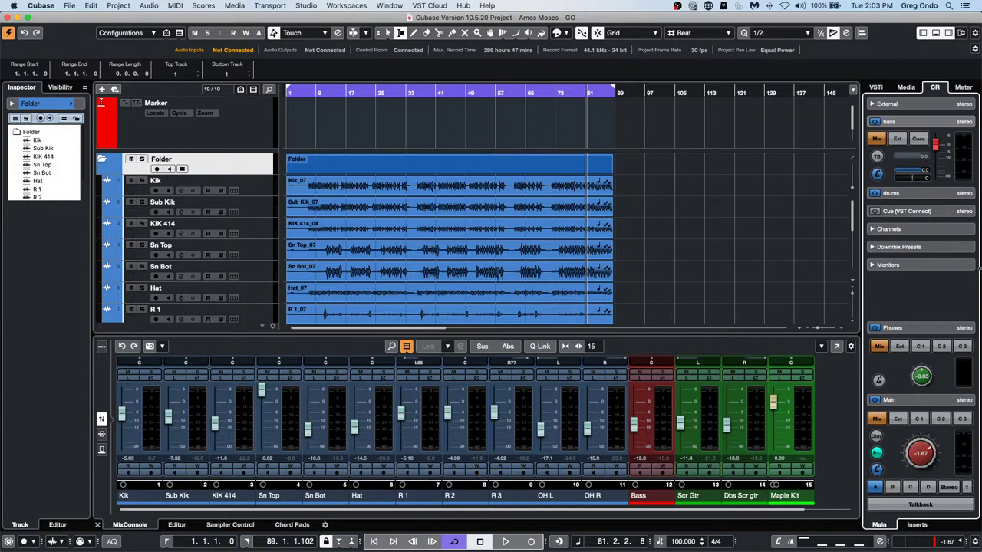
# Inspect the Stereo Out channels under Audio Connections' Outputs, then close the Audio Connections window
pyautogui.click(310, 7)
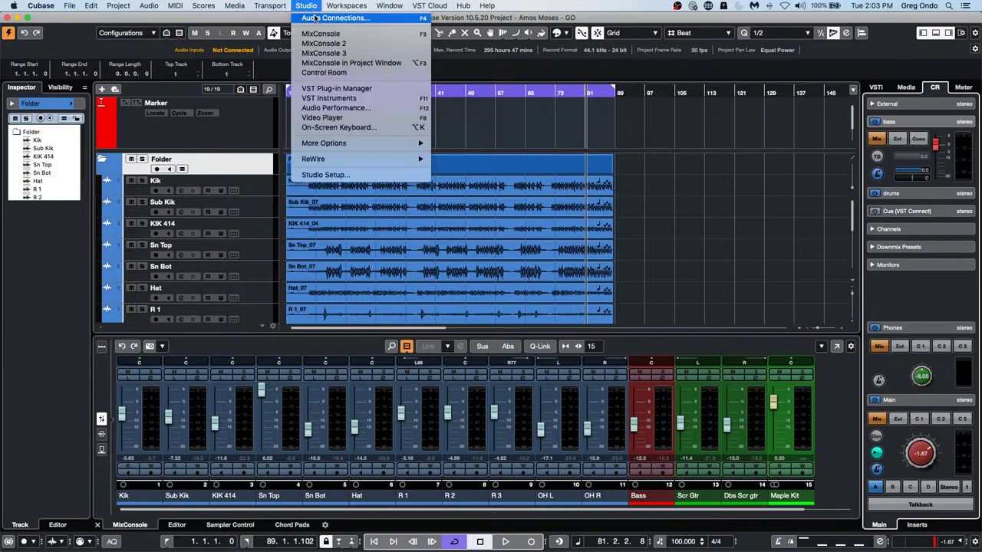
pyautogui.click(323, 90)
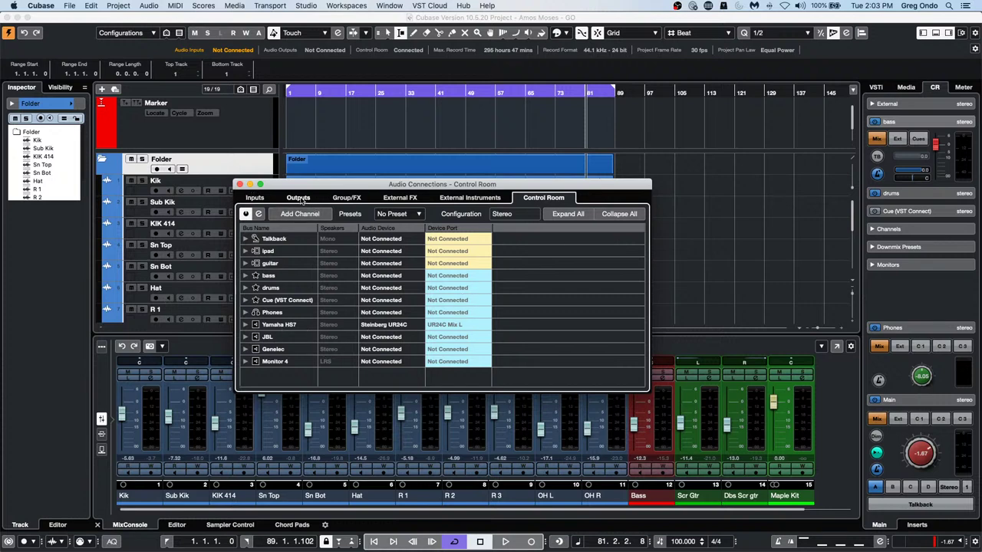
pyautogui.click(298, 198)
pyautogui.click(245, 239)
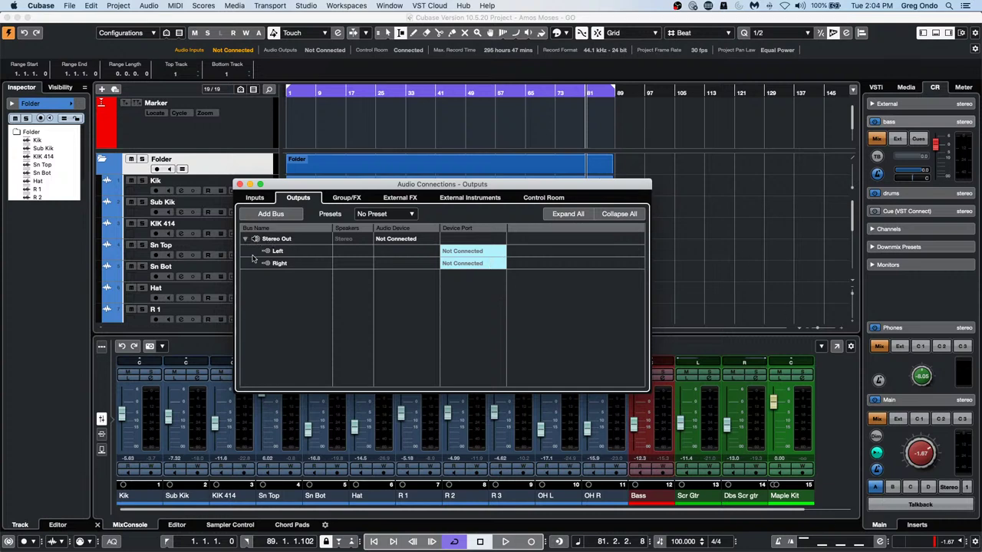
pyautogui.click(239, 185)
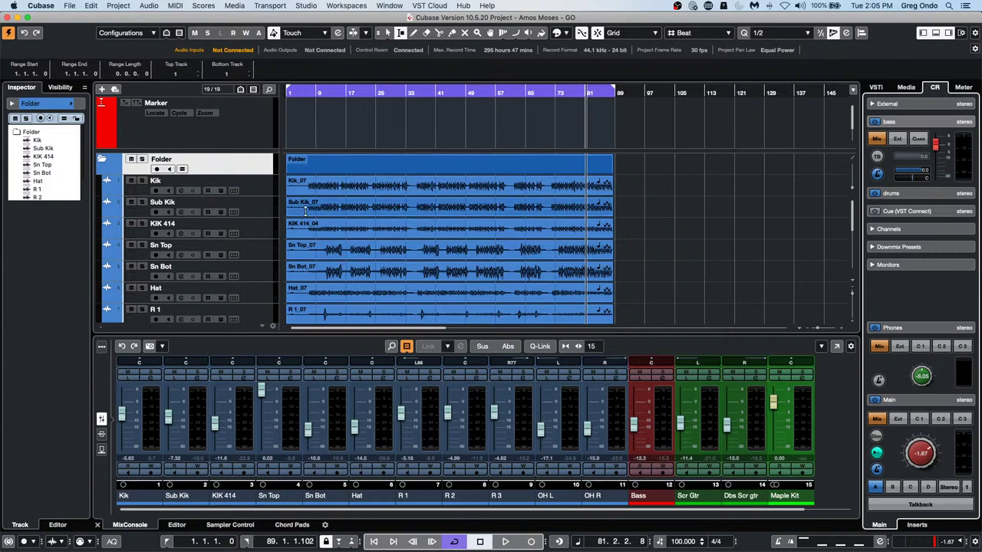
# Select the Kik track and browse the Delay, Modulation, Other and EQ folders in Media > VST Effects
pyautogui.click(261, 190)
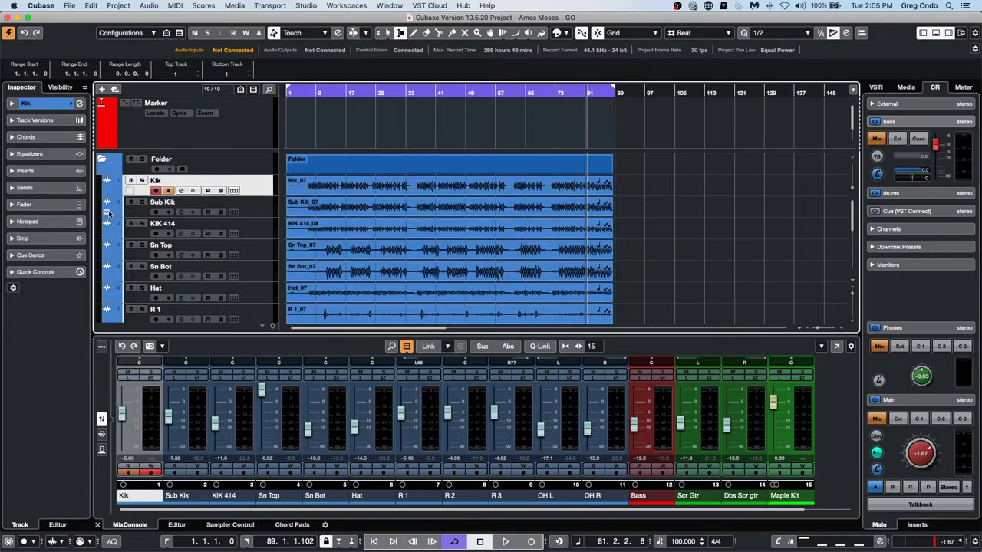
pyautogui.click(905, 86)
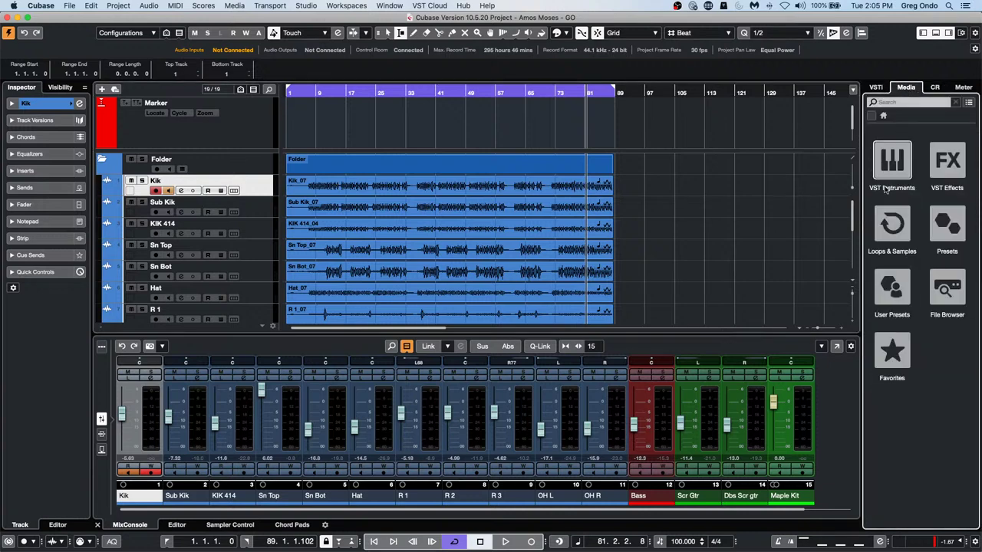
pyautogui.click(946, 177)
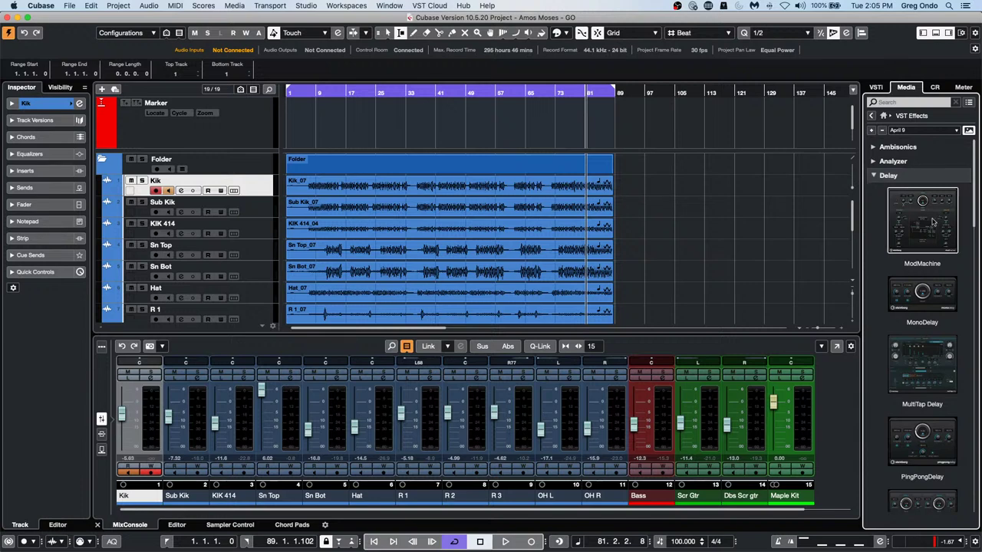
pyautogui.click(871, 177)
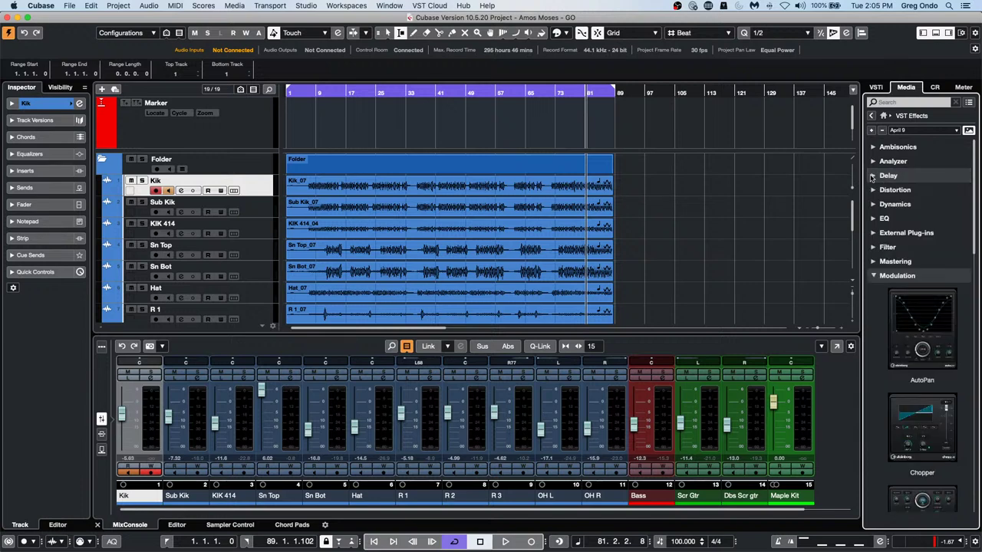
pyautogui.click(871, 281)
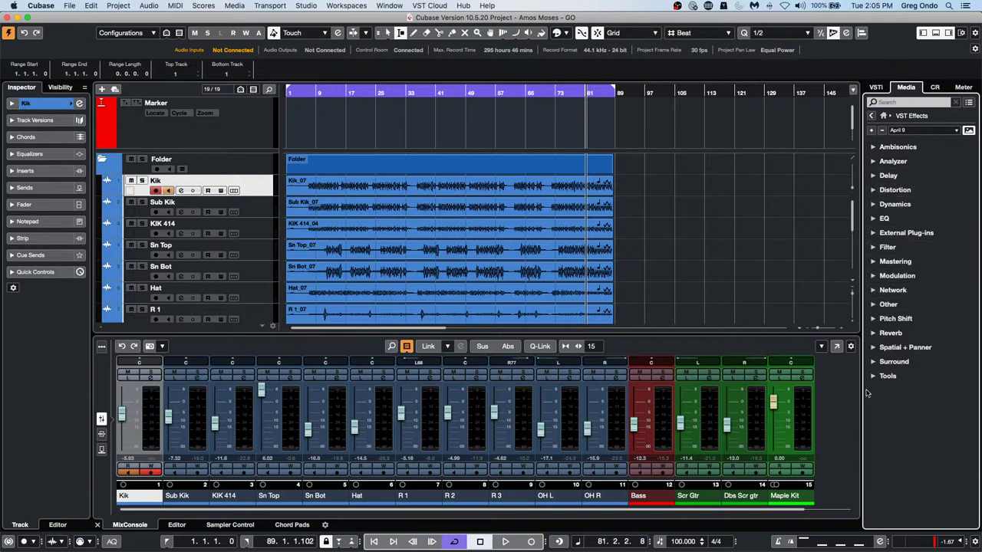
pyautogui.click(873, 304)
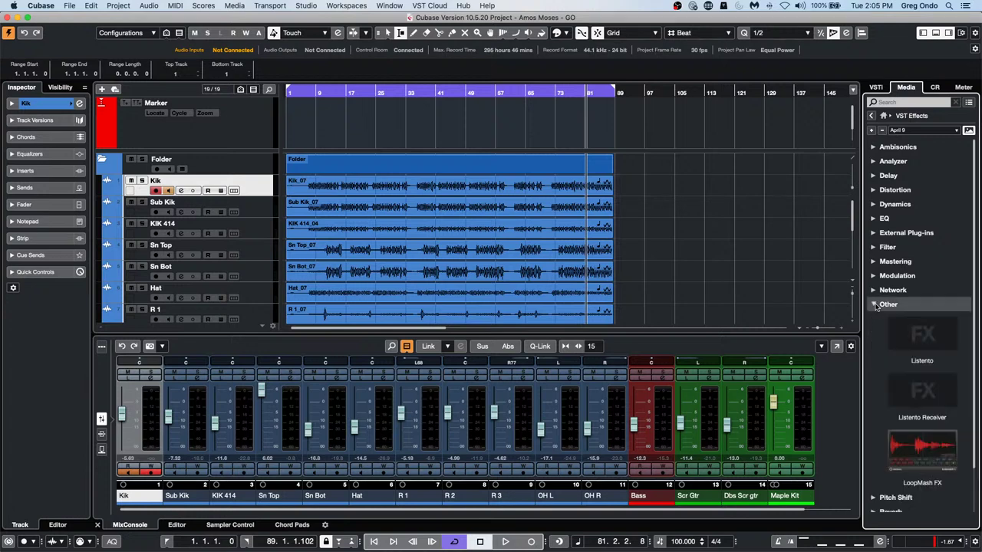
pyautogui.click(874, 304)
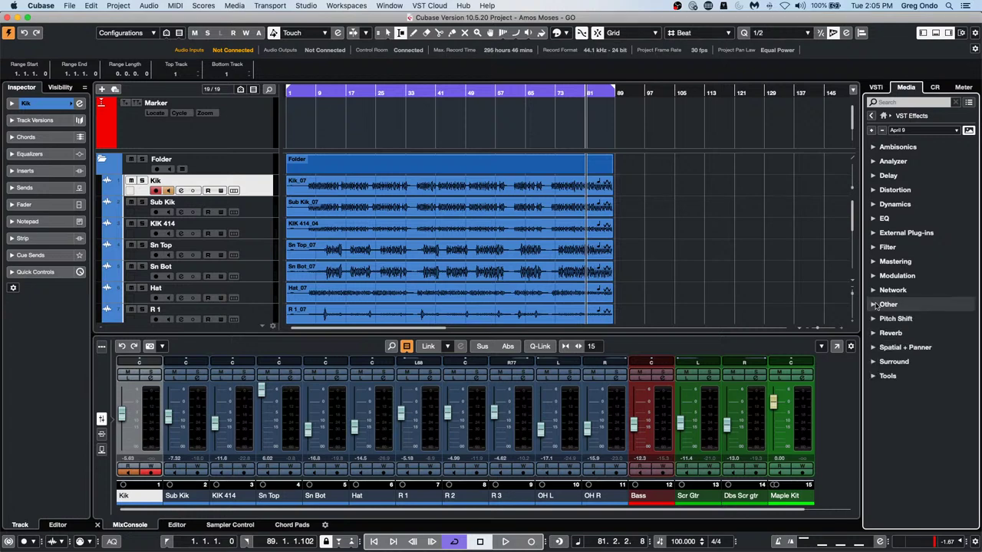
pyautogui.click(875, 218)
pyautogui.scroll(-5, 930, 353)
pyautogui.scroll(-3, 930, 353)
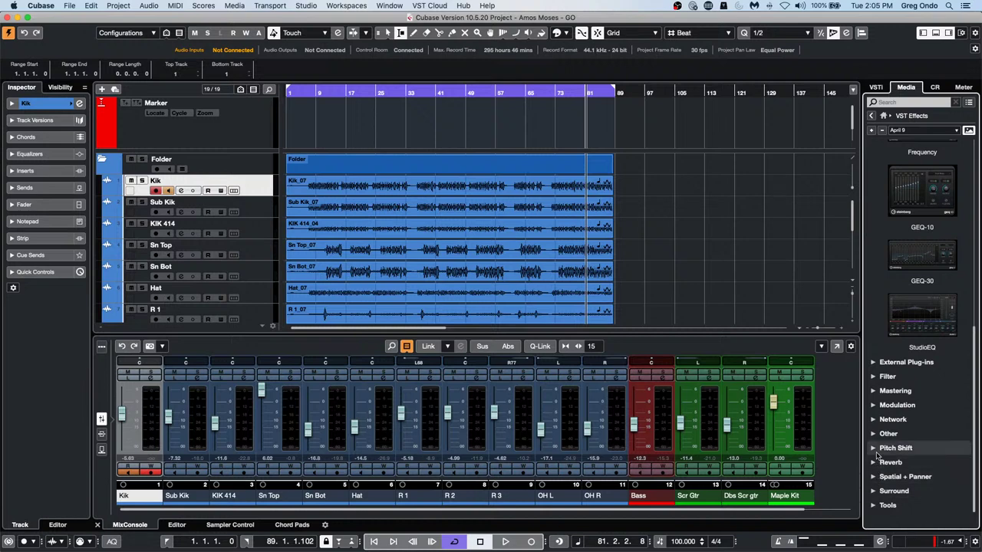
pyautogui.click(874, 405)
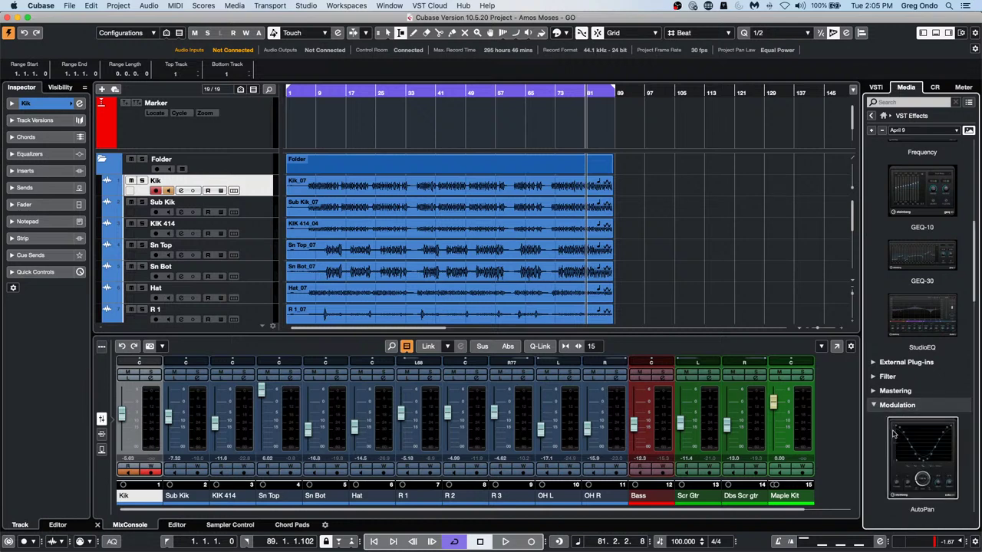
pyautogui.scroll(-10, 889, 422)
pyautogui.scroll(15, 892, 434)
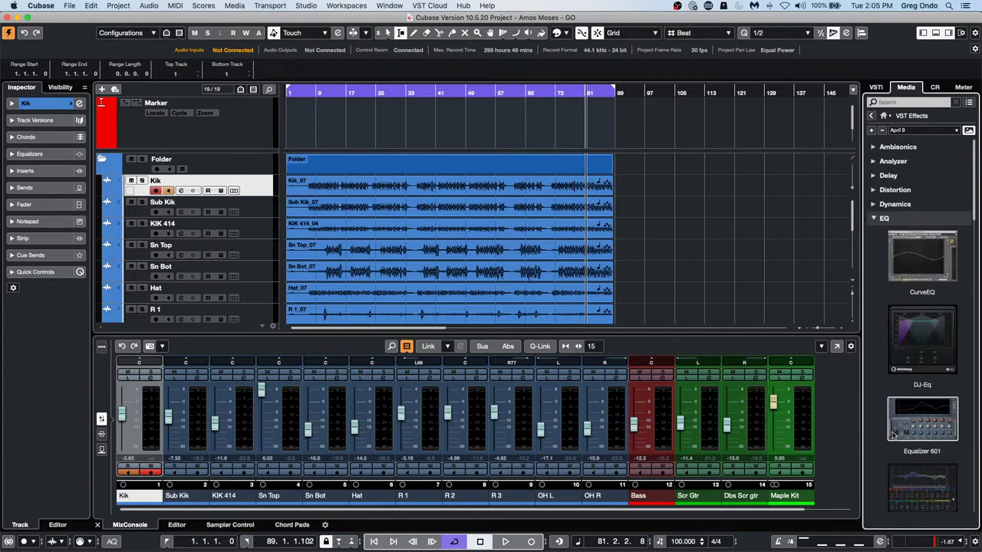
# Switch the plug-in collection to Default and expand Other, Tools, Spatial + Panner, Modulation and EQ
pyautogui.click(953, 131)
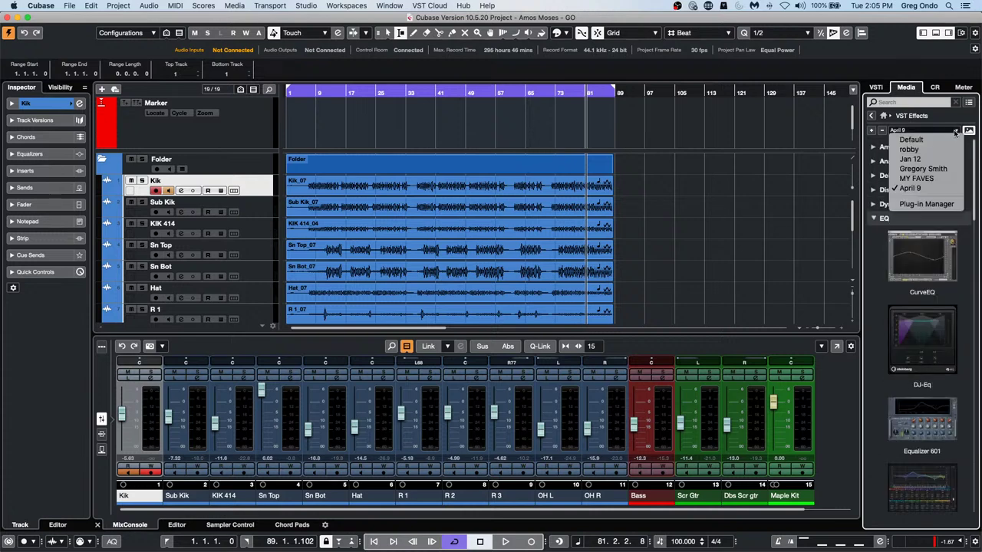
pyautogui.click(945, 141)
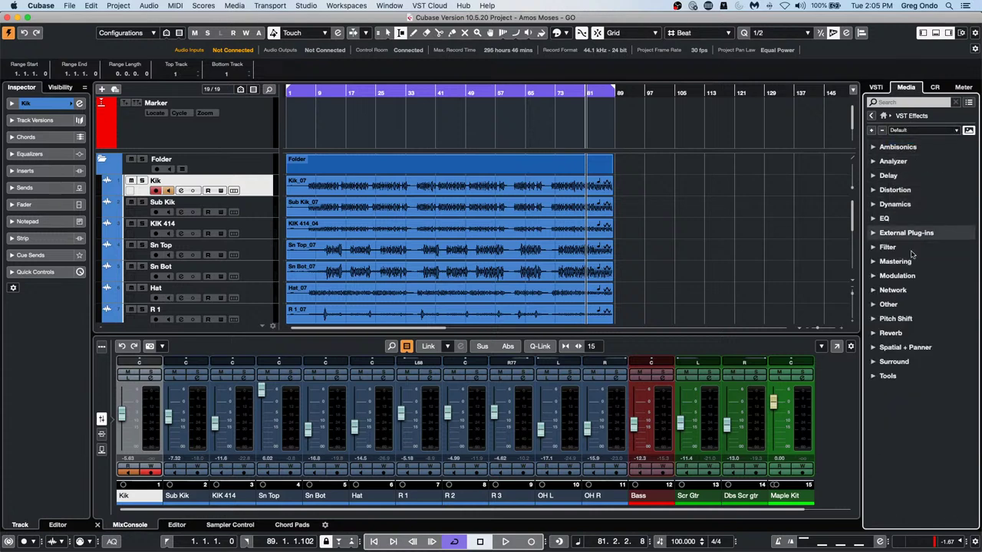
pyautogui.click(881, 305)
pyautogui.scroll(-3, 892, 373)
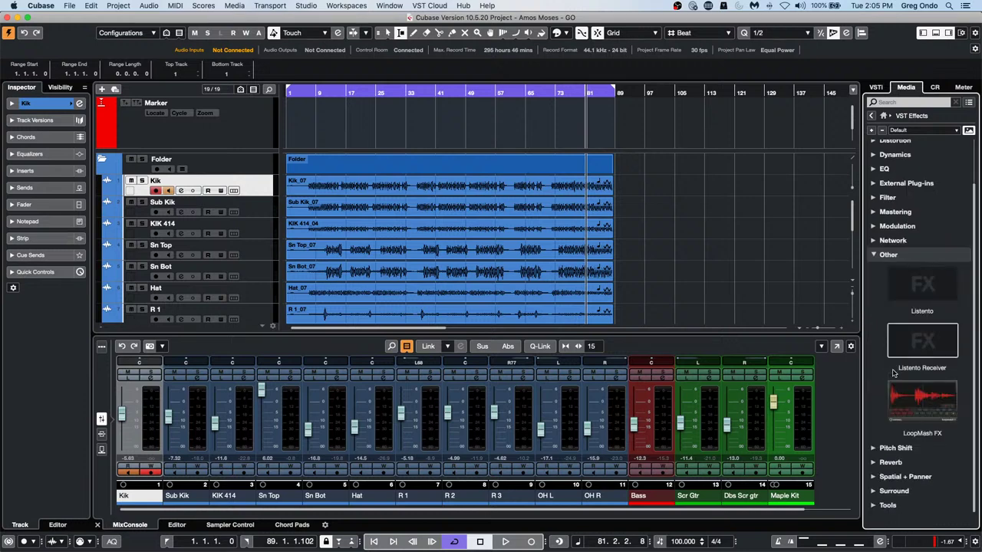
pyautogui.click(882, 504)
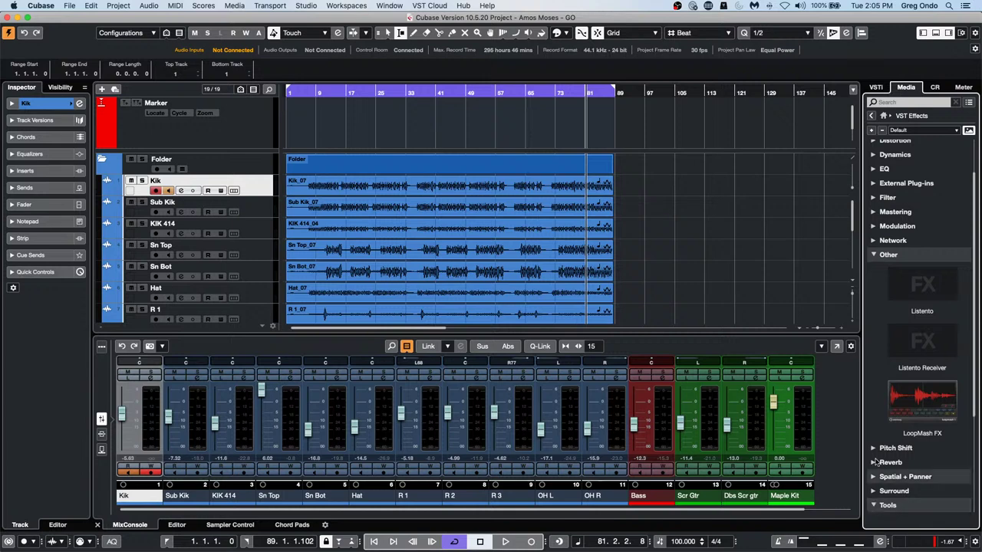
pyautogui.scroll(-8, 887, 422)
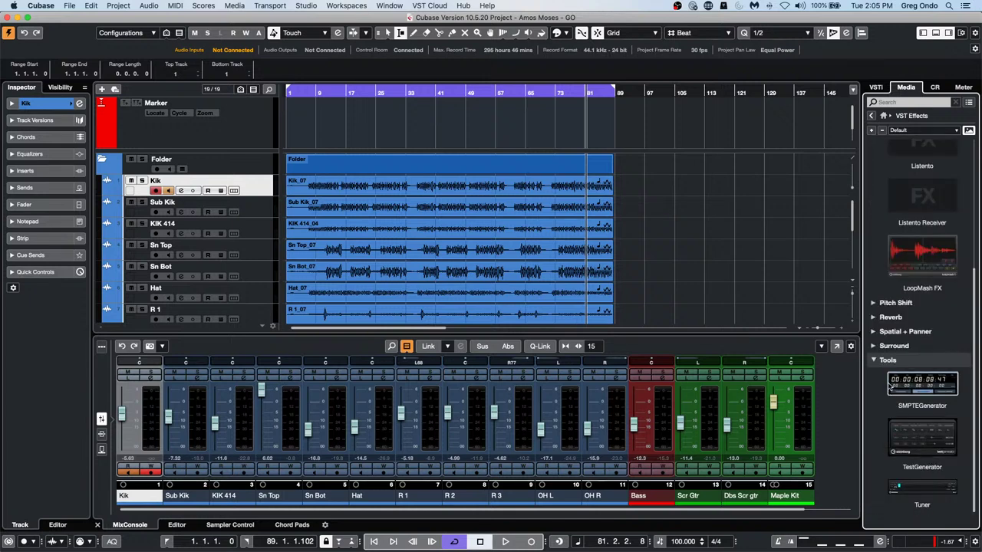
pyautogui.click(882, 333)
pyautogui.scroll(-20, 882, 343)
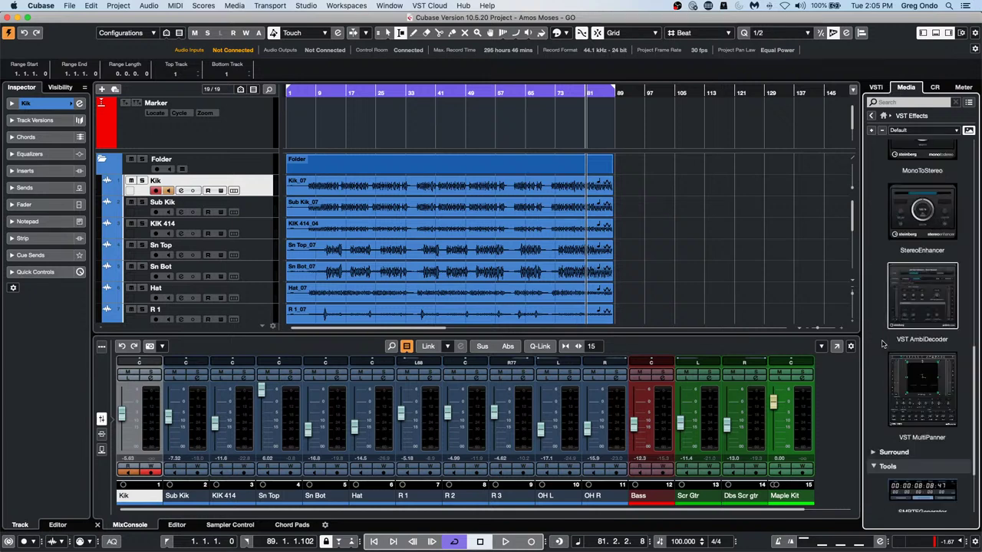
pyautogui.scroll(15, 882, 346)
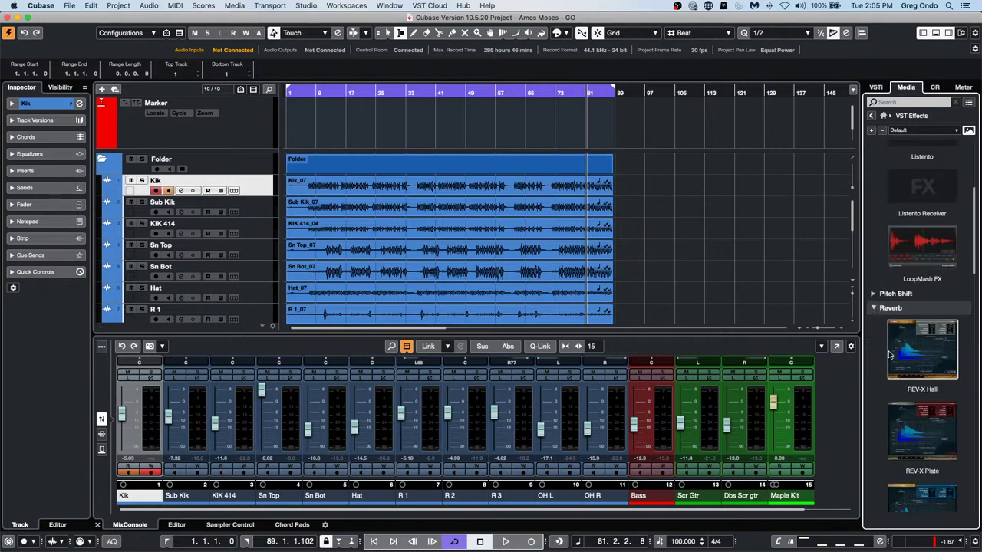
pyautogui.scroll(-7, 886, 345)
pyautogui.scroll(-15, 890, 354)
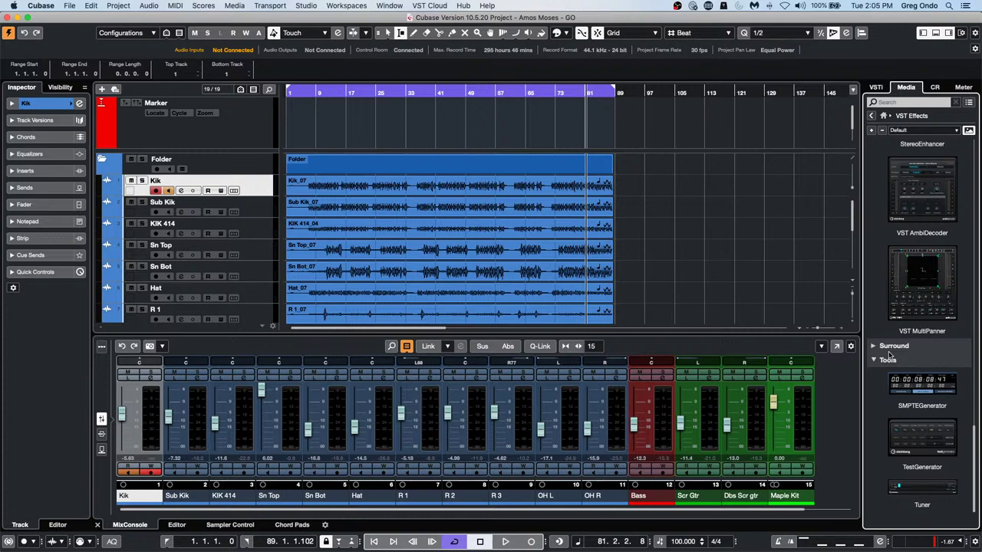
pyautogui.scroll(20, 889, 354)
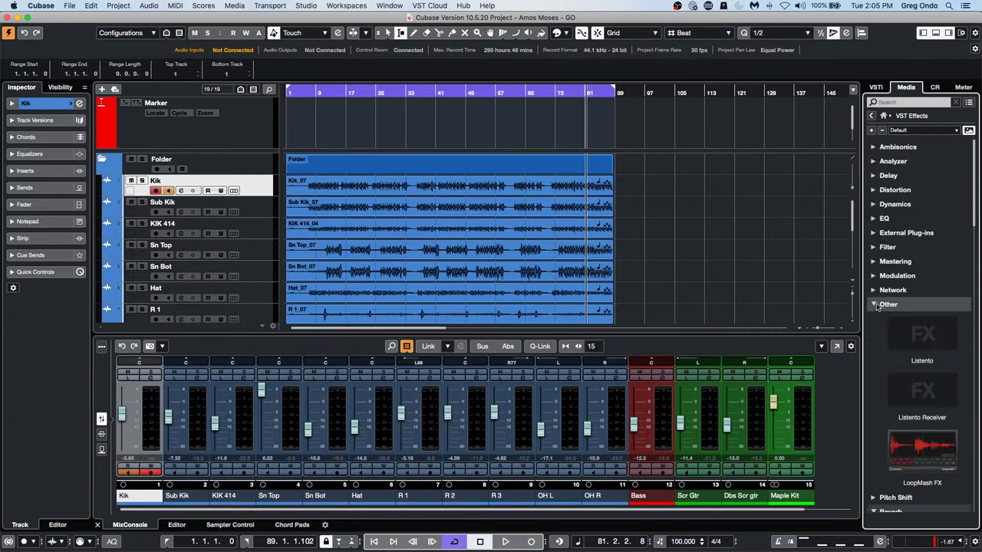
pyautogui.click(872, 276)
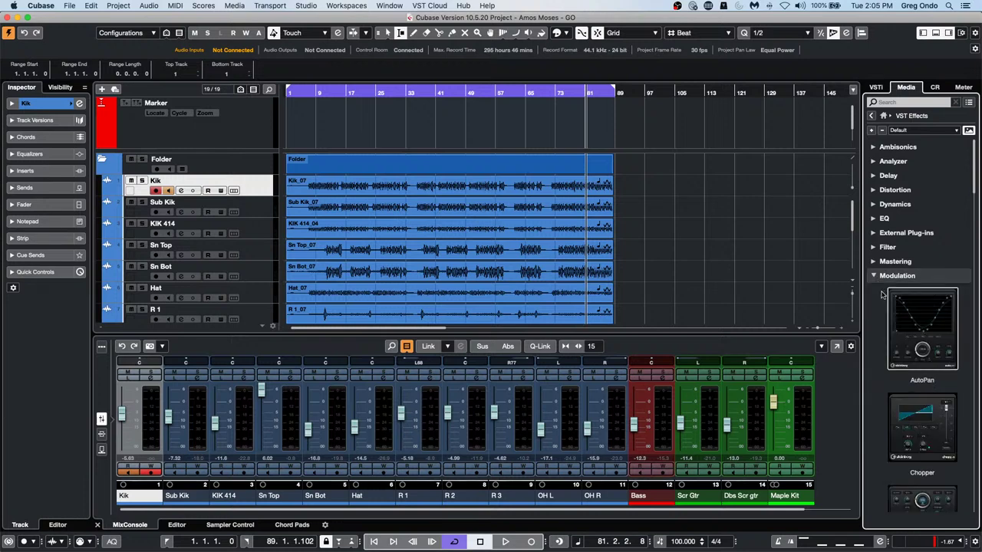
pyautogui.scroll(-20, 887, 323)
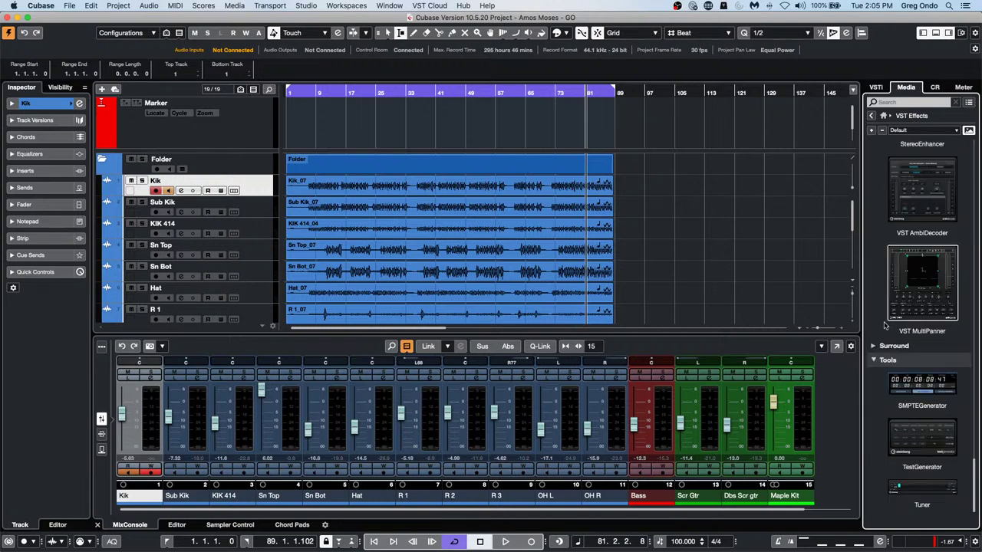
pyautogui.scroll(20, 890, 328)
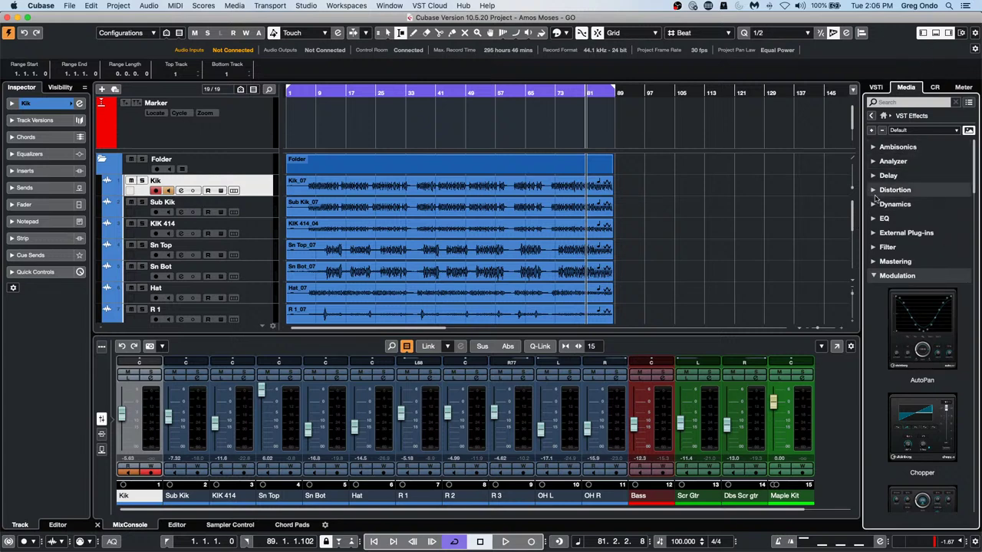
pyautogui.click(874, 219)
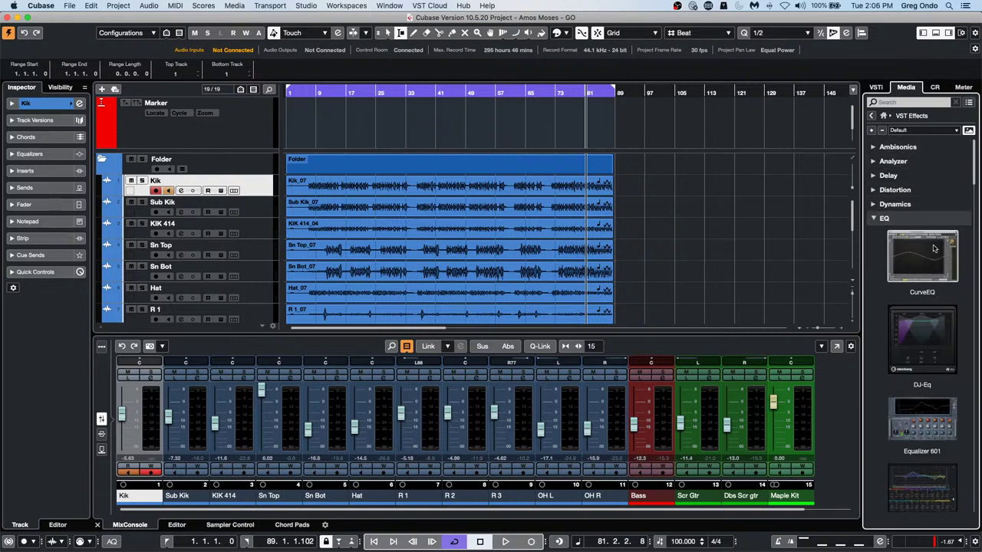
# Load CurveEQ as a Kik insert, show the Kik inserts and quick controls, and reposition the window
pyautogui.moveTo(928, 265); pyautogui.dragTo(248, 195)
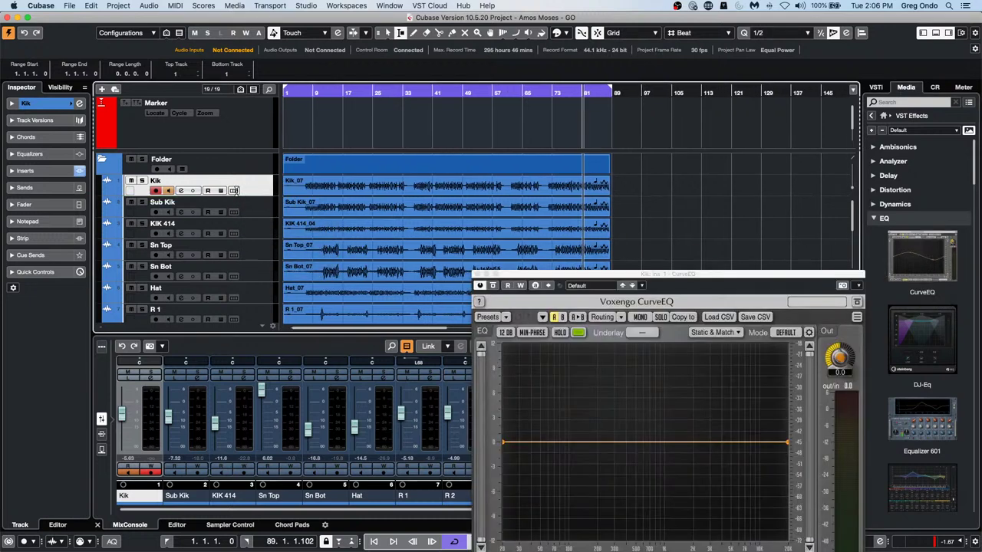
pyautogui.click(46, 172)
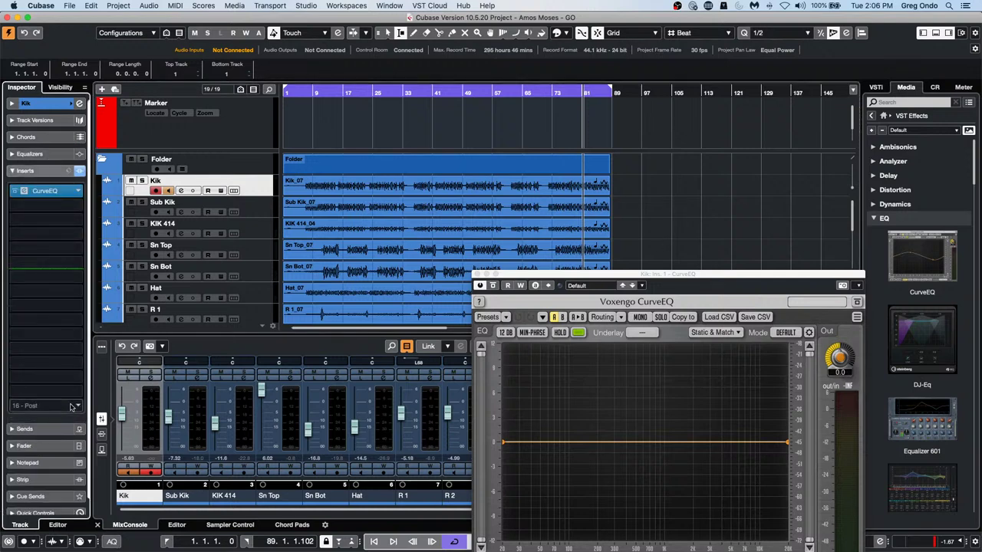
pyautogui.scroll(-1, 76, 429)
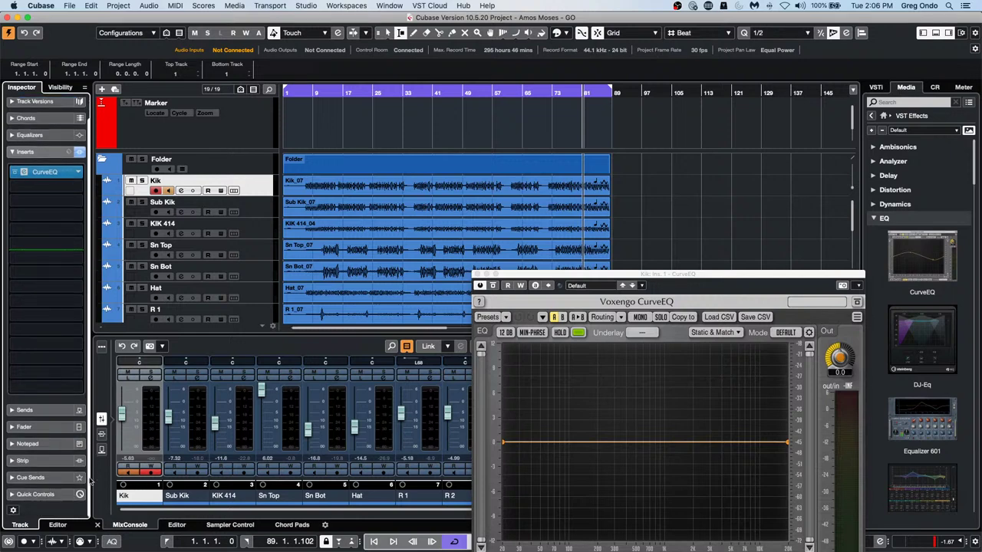
pyautogui.click(19, 504)
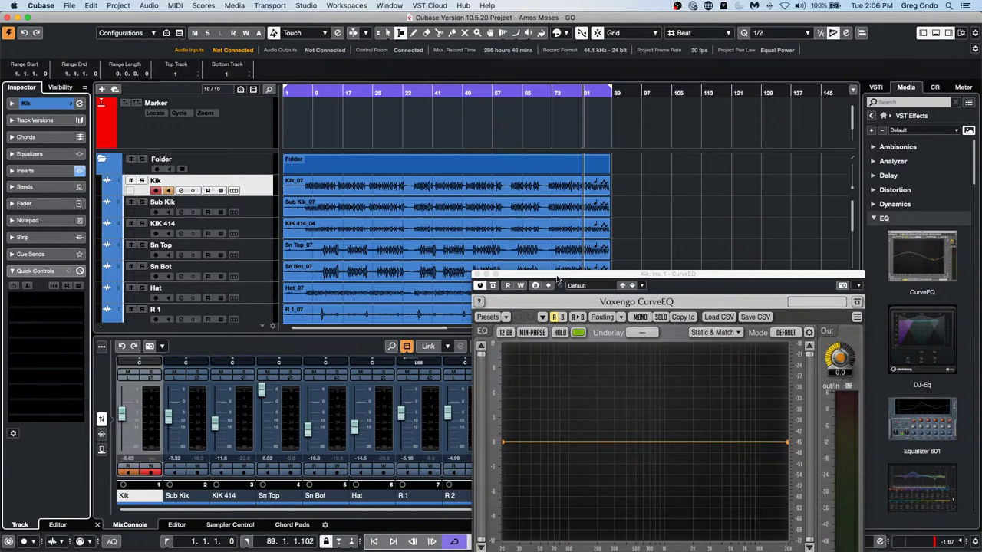
pyautogui.moveTo(557, 279); pyautogui.dragTo(513, 149)
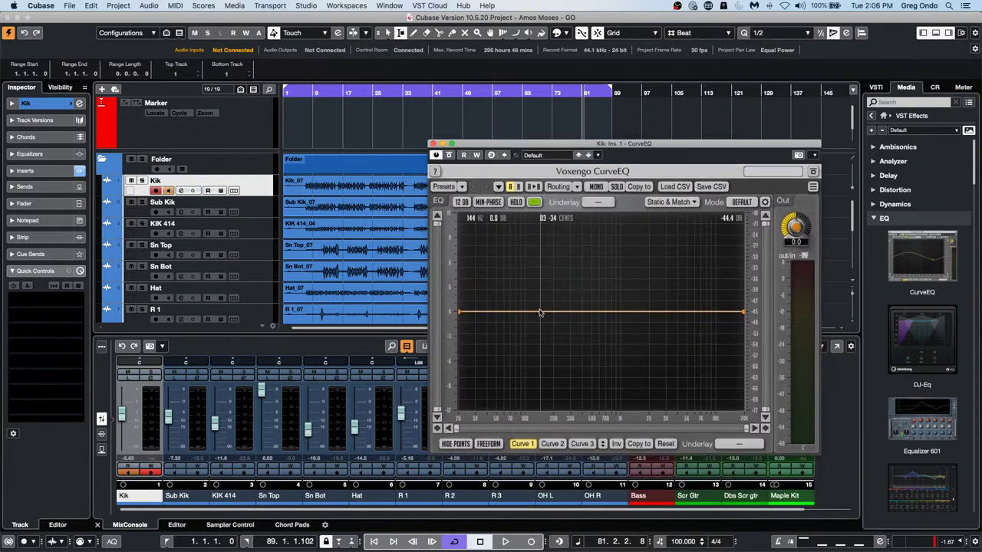
# Boost about +2.9 dB near 110 Hz, move the boost lower in frequency, then raise it slightly
pyautogui.moveTo(540, 313); pyautogui.dragTo(528, 283)
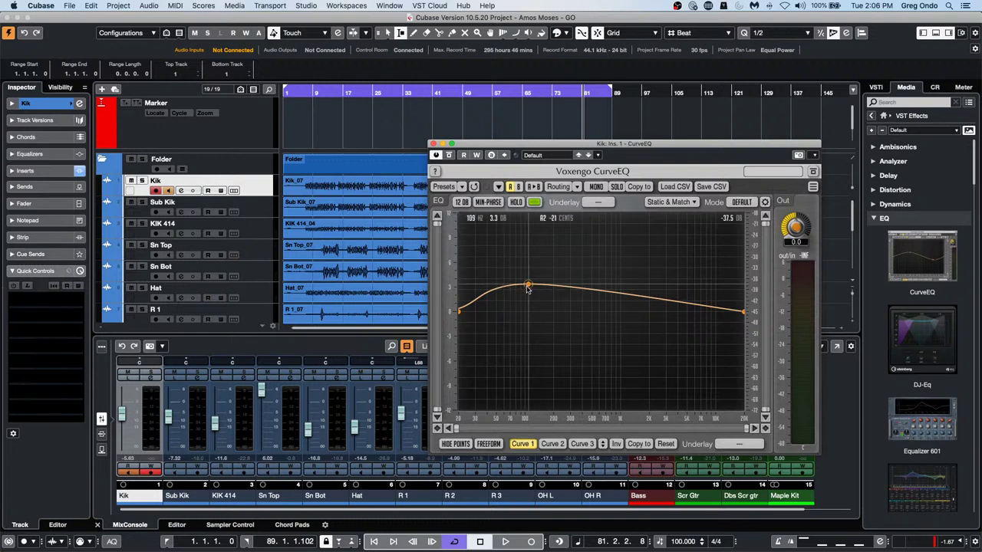
pyautogui.click(27, 286)
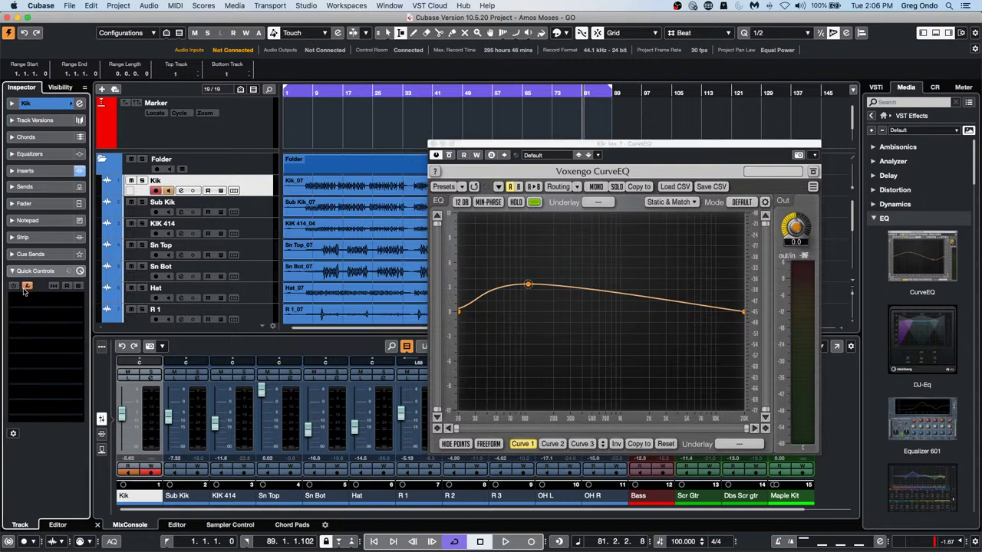
pyautogui.moveTo(529, 285)
pyautogui.mouseDown()
pyautogui.moveTo(523, 296)
pyautogui.moveTo(495, 274)
pyautogui.moveTo(514, 276)
pyautogui.mouseUp()
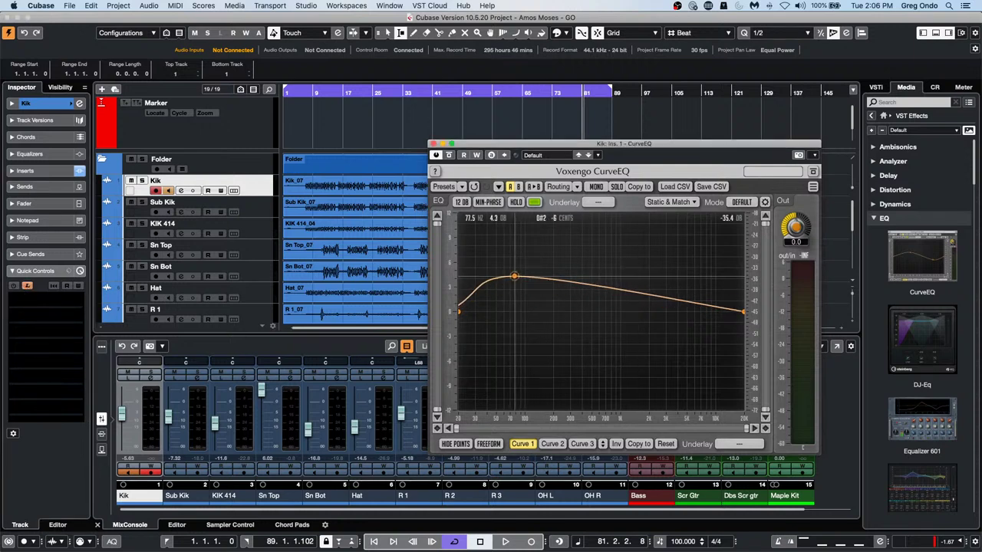
pyautogui.click(13, 286)
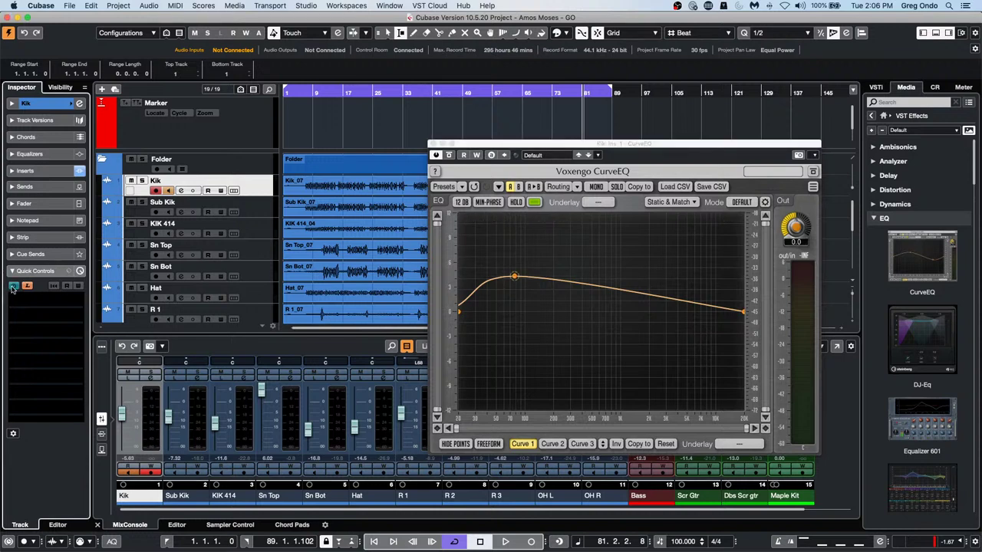
pyautogui.moveTo(515, 276); pyautogui.dragTo(561, 301)
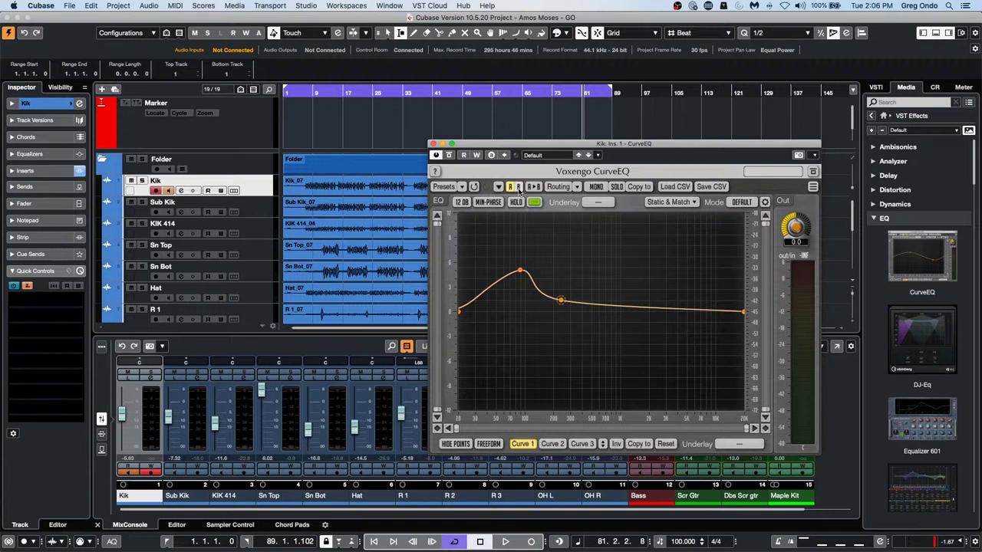
# Keep the 12 dB display range, look through the Delay and Distortion folders, then close CurveEQ
pyautogui.click(461, 203)
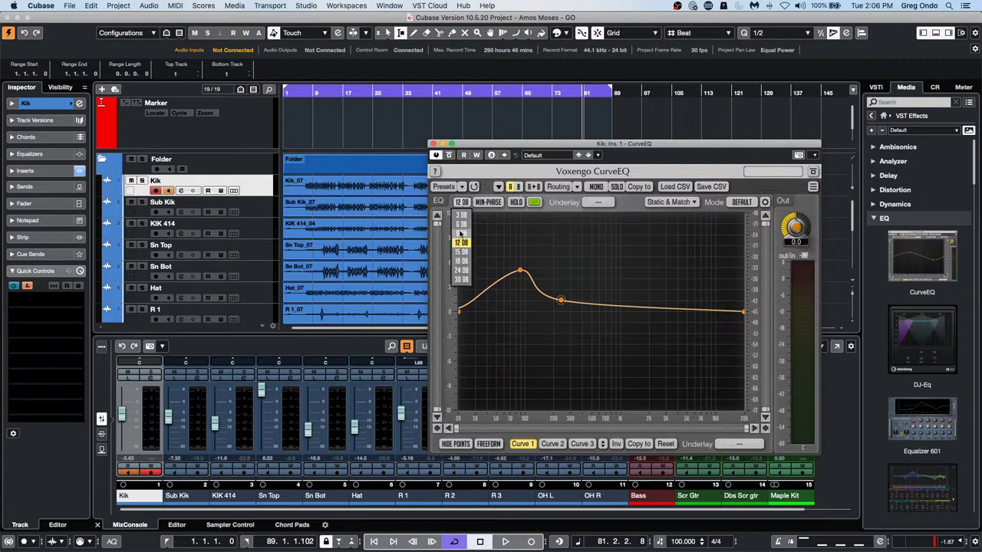
pyautogui.click(446, 232)
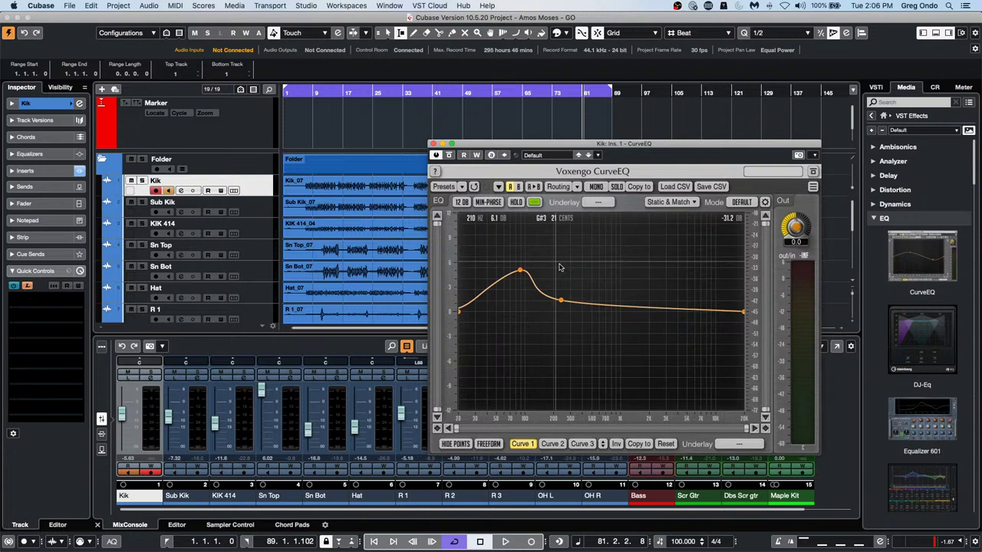
pyautogui.click(874, 176)
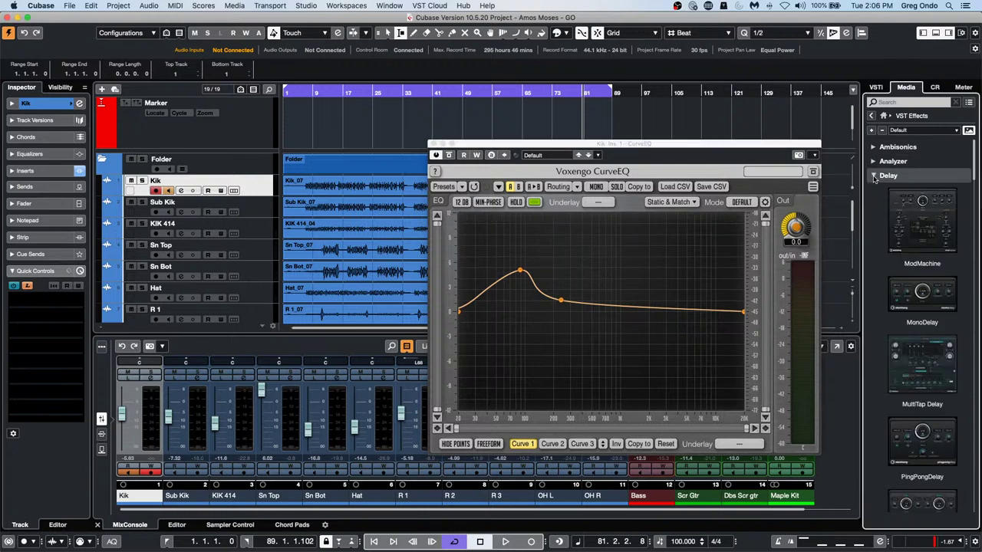
pyautogui.click(873, 176)
pyautogui.click(872, 190)
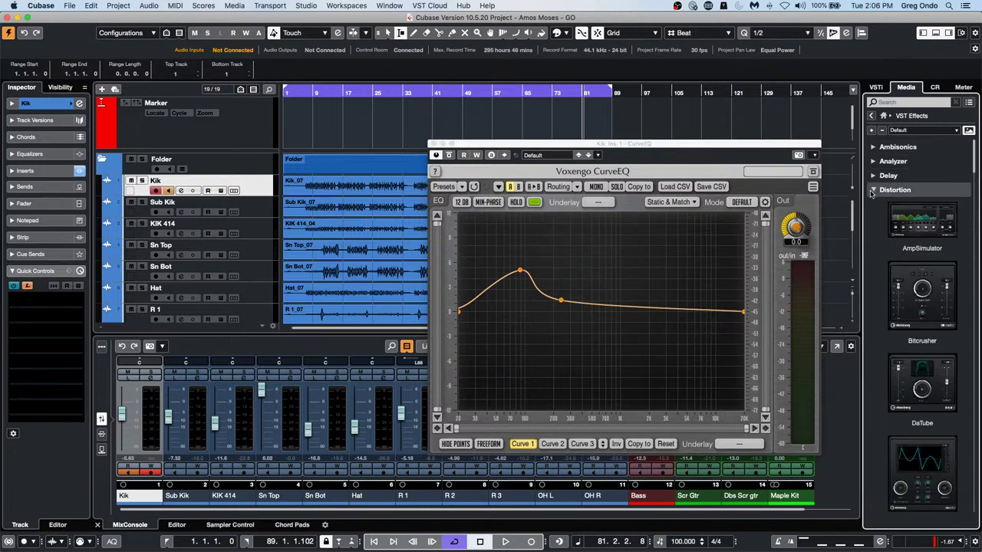
pyautogui.click(872, 191)
pyautogui.click(432, 143)
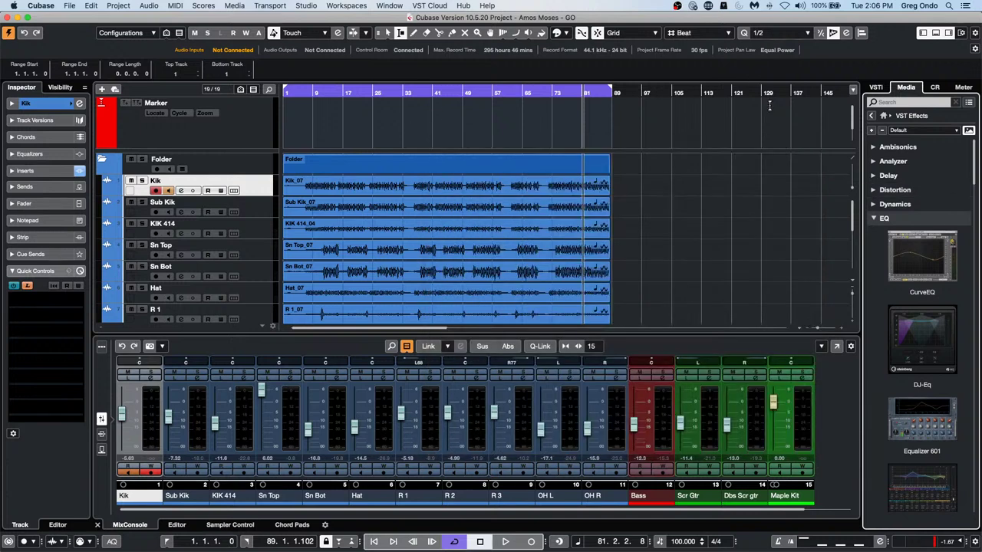
# Insert Compressor 276 on Kik, raise input to -19.66 dB and output, mapping both to quick controls
pyautogui.click(871, 205)
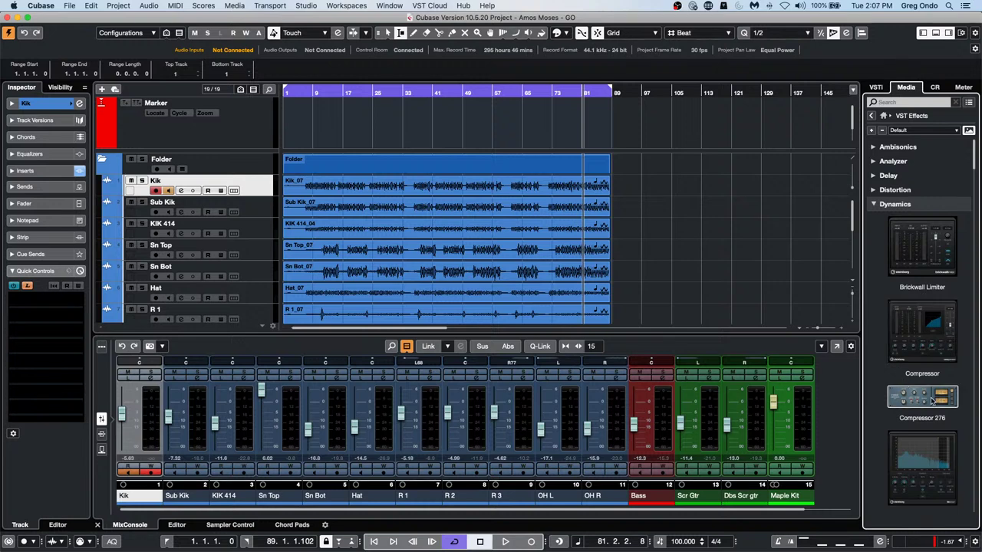
pyautogui.moveTo(932, 400); pyautogui.dragTo(168, 180)
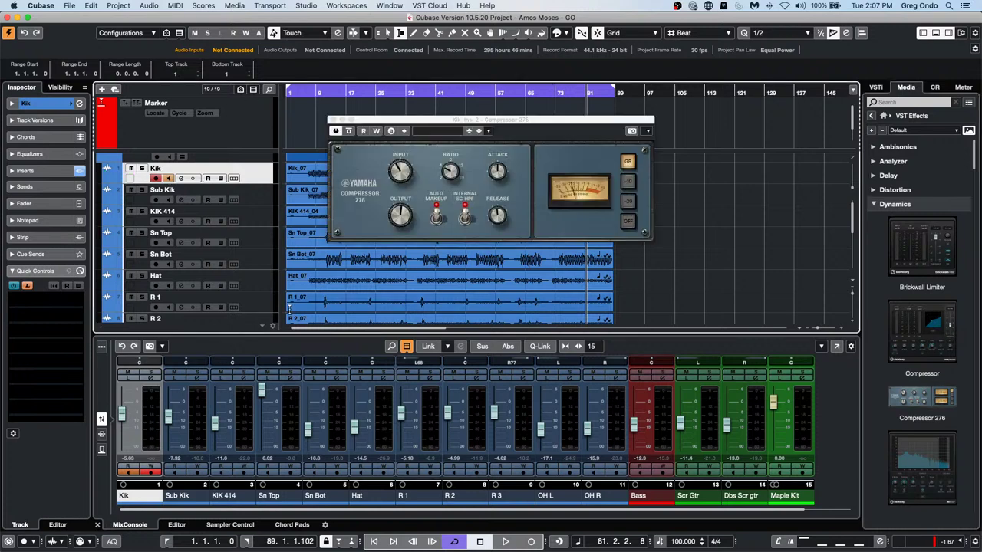
pyautogui.moveTo(394, 178)
pyautogui.moveTo(394, 177); pyautogui.dragTo(404, 153)
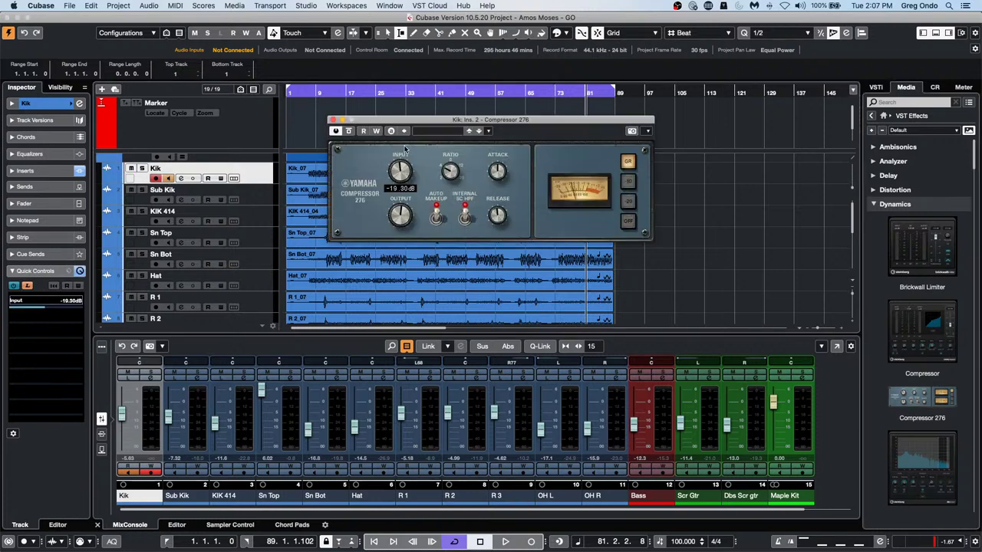
pyautogui.click(64, 322)
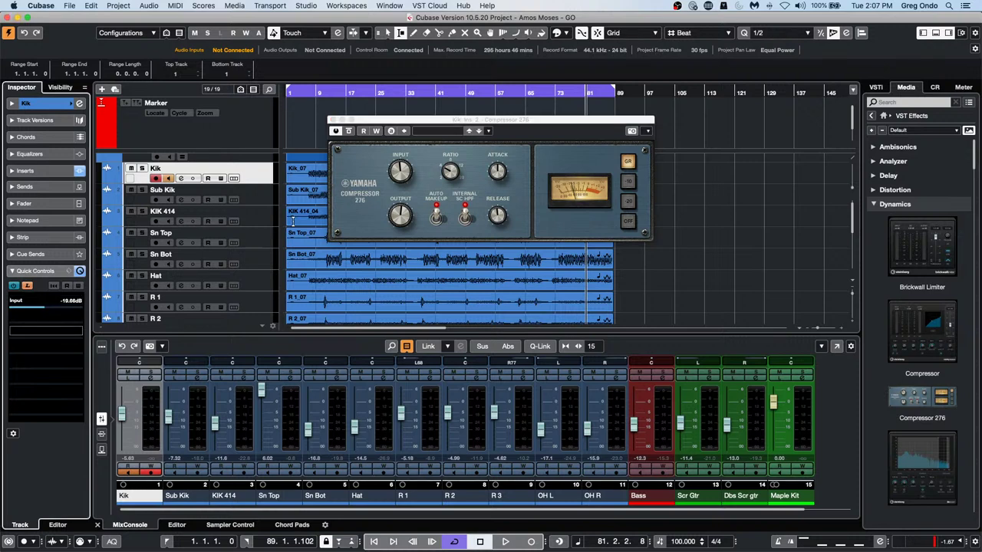
pyautogui.moveTo(393, 215)
pyautogui.moveTo(393, 215); pyautogui.dragTo(418, 204)
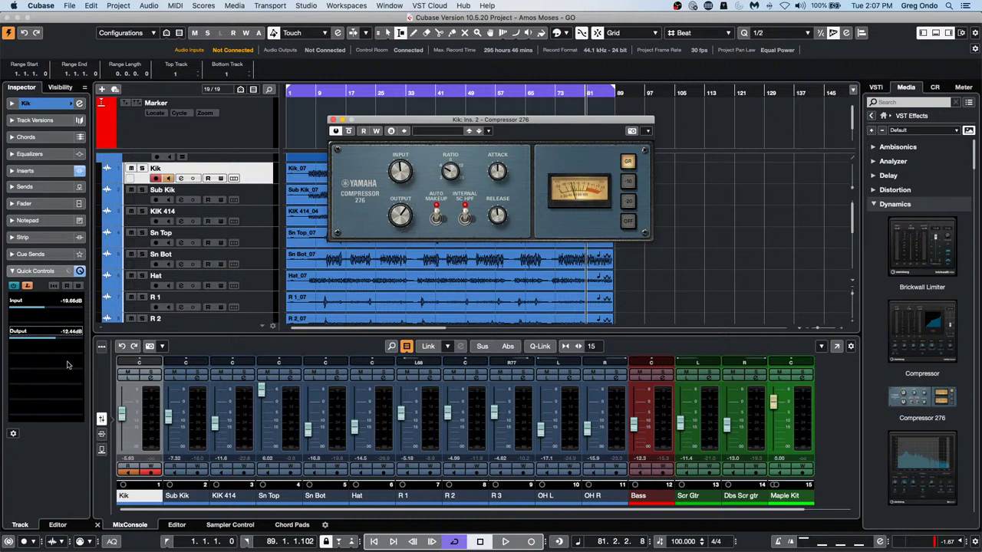
pyautogui.click(36, 322)
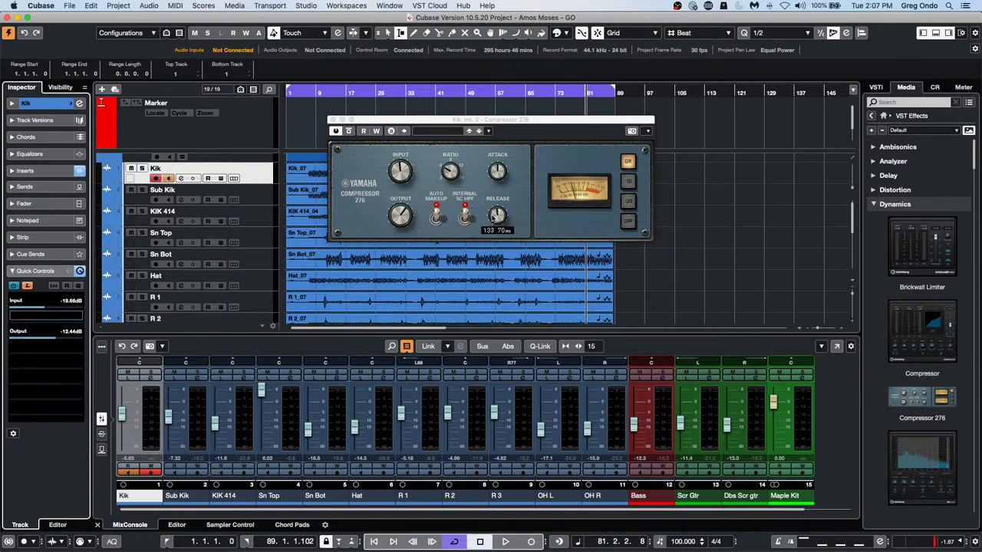
# Set release to 218.47 ms, turn off auto makeup and internal SC HPF, mapping each to quick controls
pyautogui.click(497, 215)
pyautogui.moveTo(512, 180); pyautogui.dragTo(508, 184)
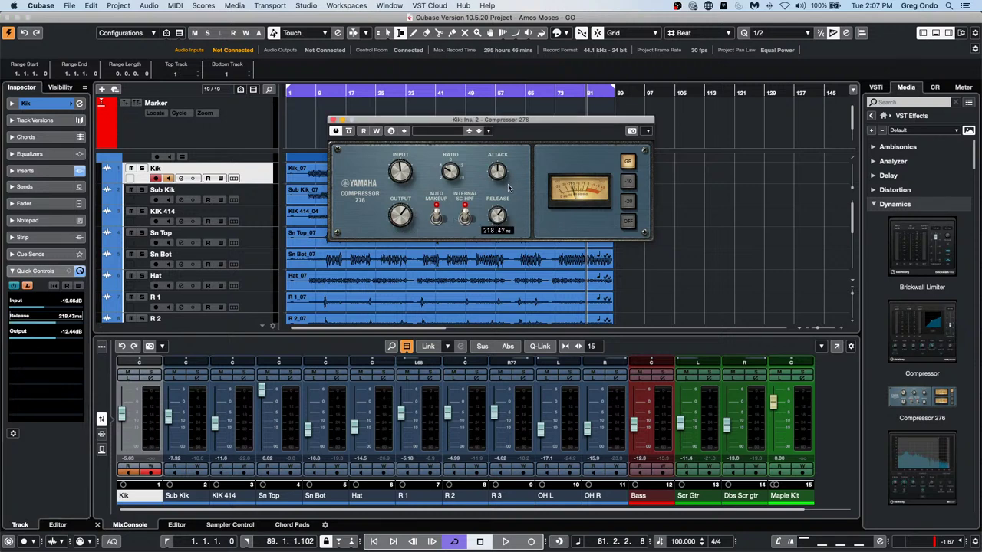
pyautogui.click(50, 351)
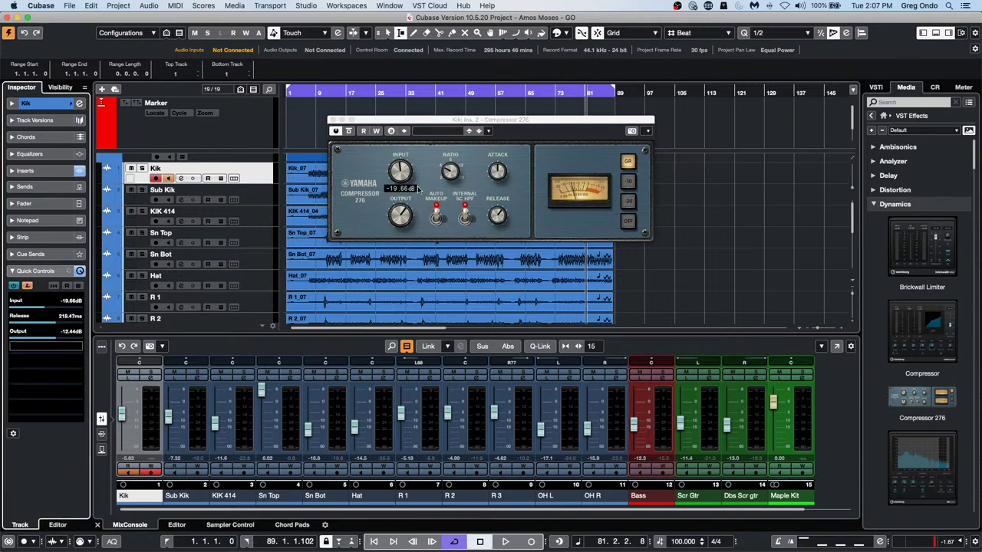
pyautogui.click(437, 218)
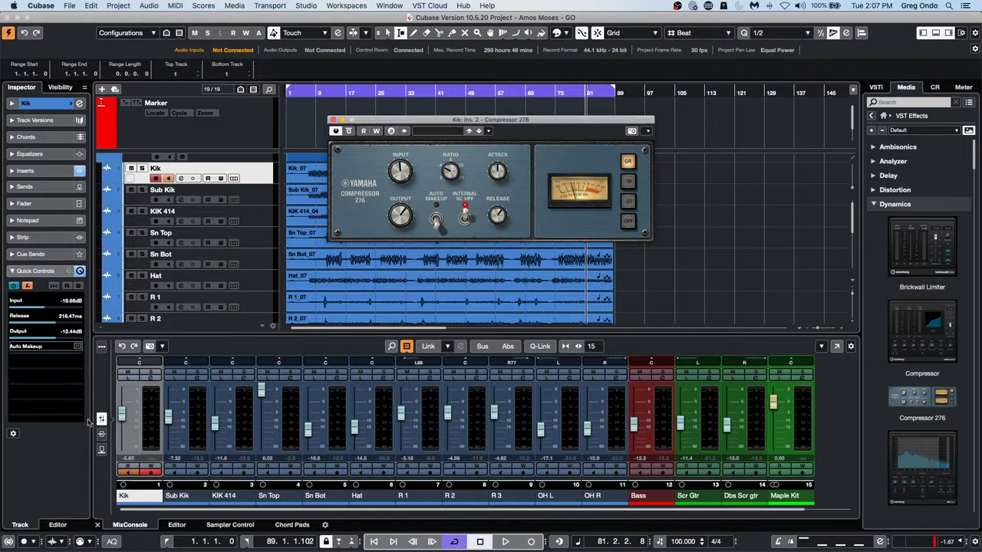
pyautogui.click(63, 366)
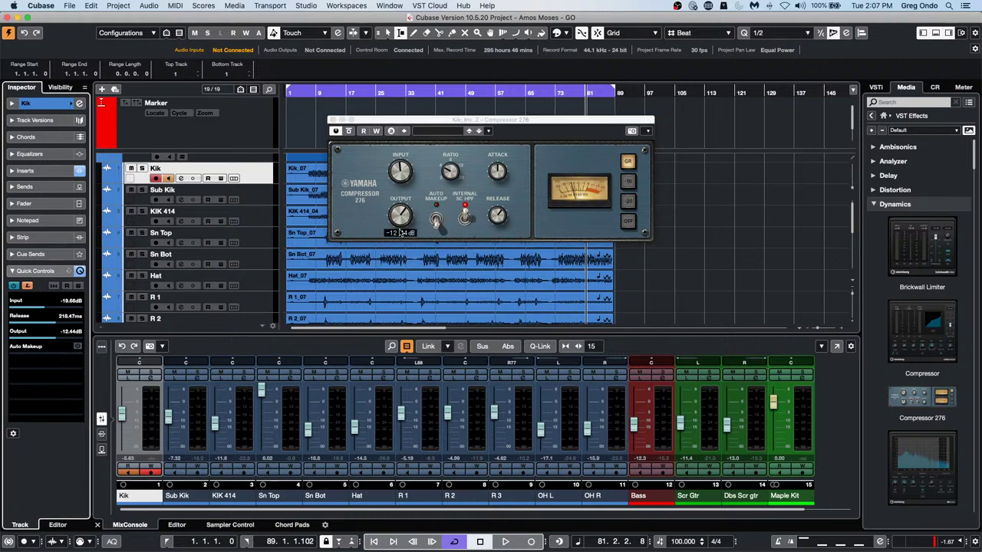
pyautogui.click(463, 217)
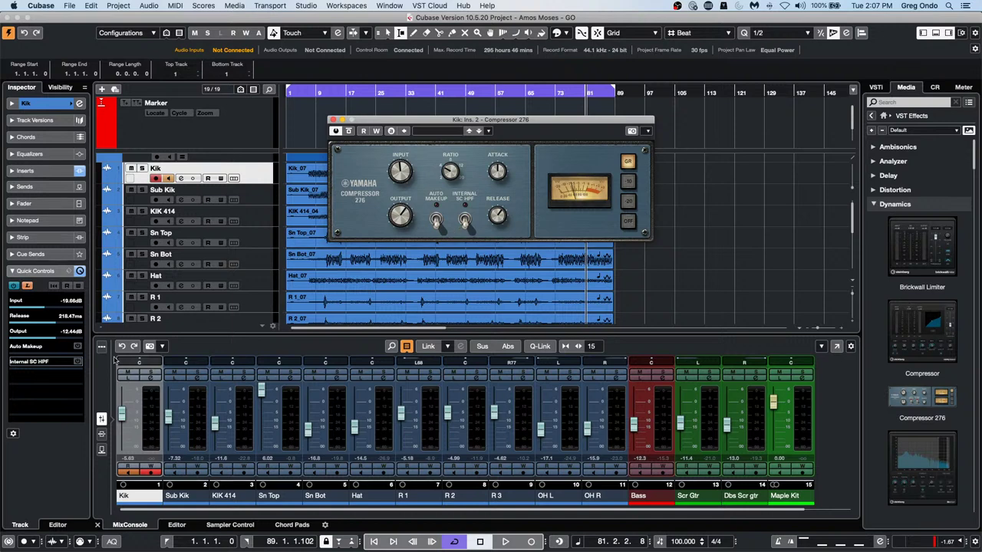
pyautogui.click(41, 375)
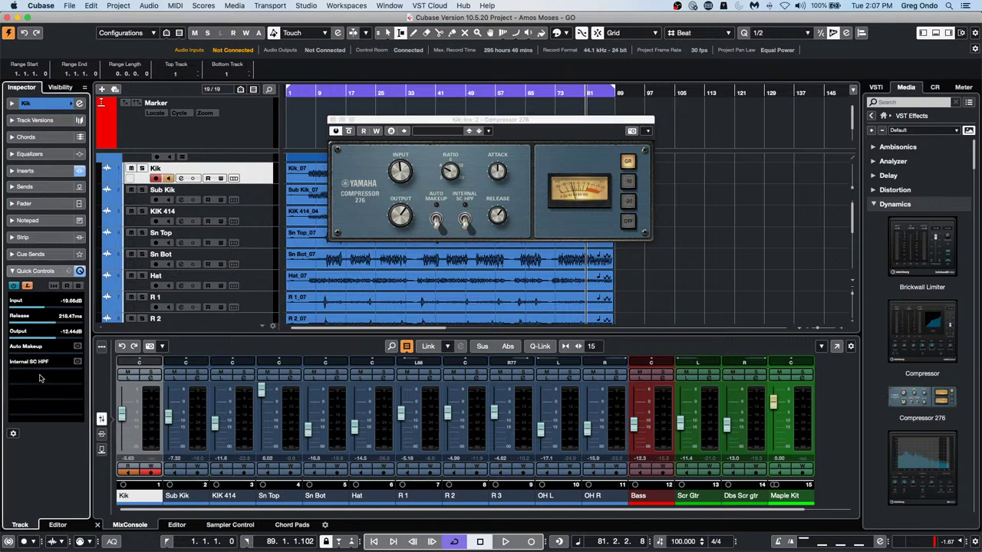
# Map the compressor ratio and meter to quick controls, set the meter to gain reduction and test it
pyautogui.click(451, 171)
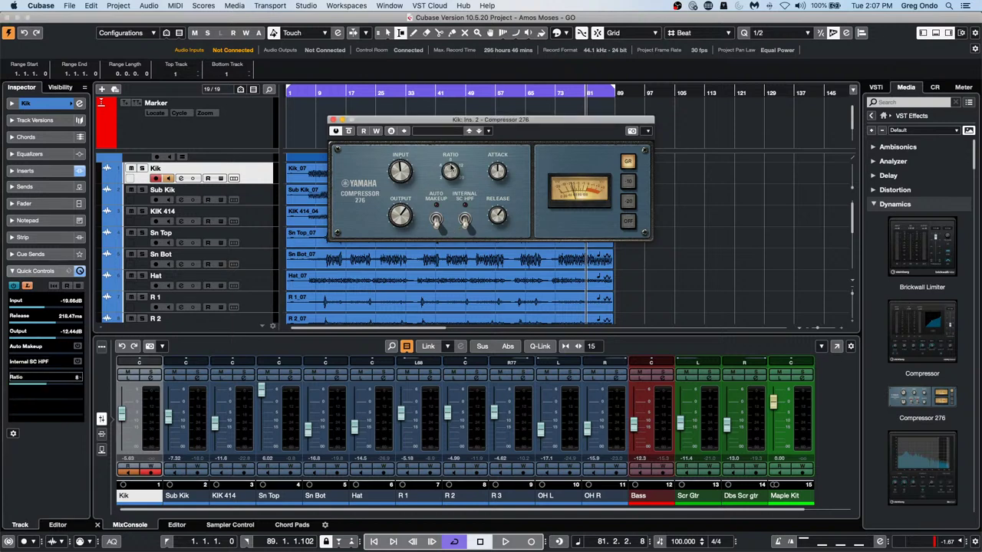
pyautogui.click(38, 391)
pyautogui.click(628, 202)
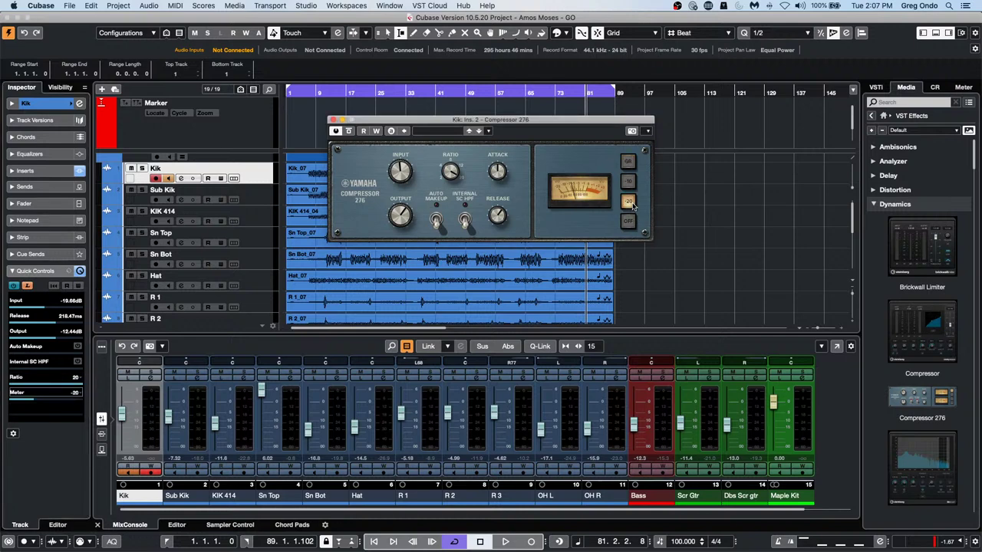
pyautogui.click(32, 408)
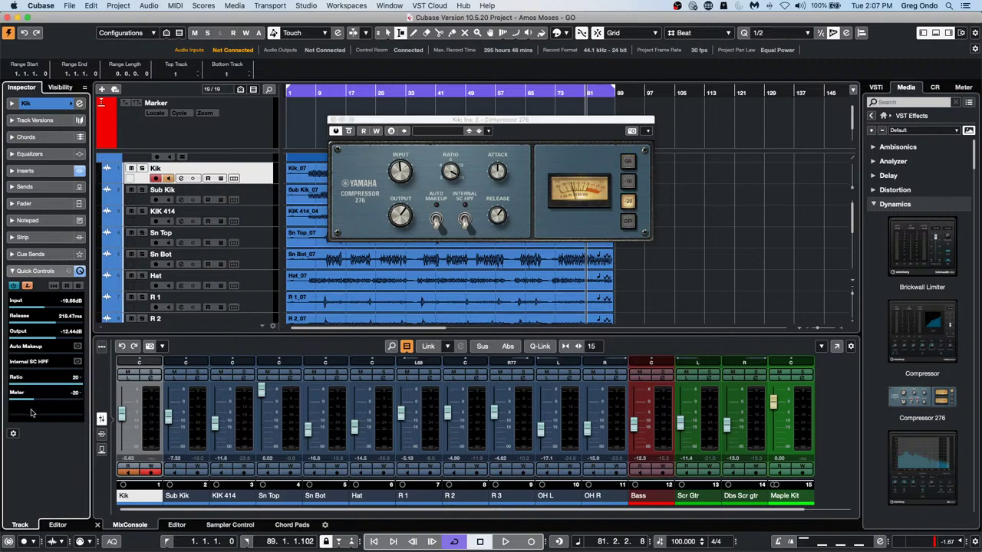
pyautogui.click(630, 161)
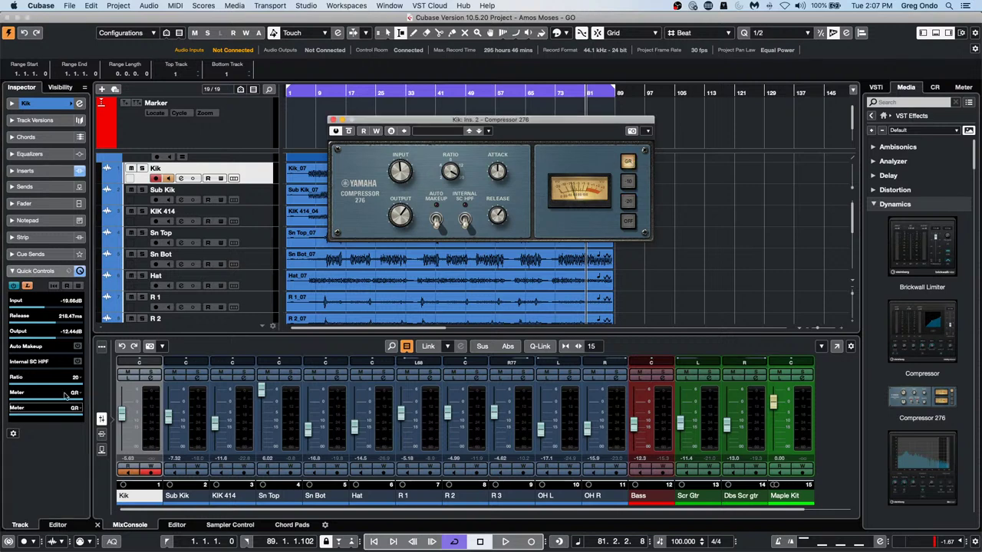
pyautogui.moveTo(62, 399); pyautogui.dragTo(16, 369)
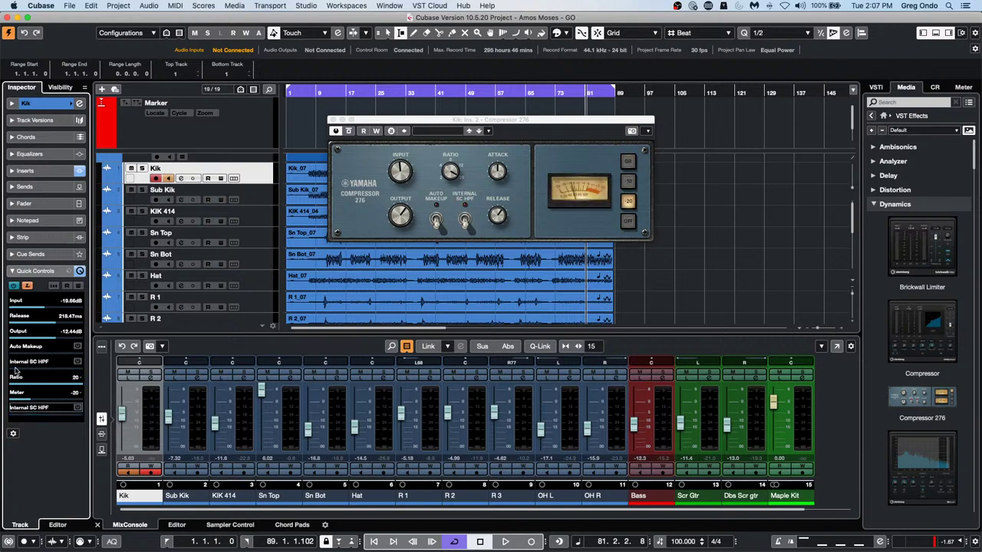
# Save Kik's quick control assignments as a new preset, entering the name 'Yamaha 2'
pyautogui.click(69, 272)
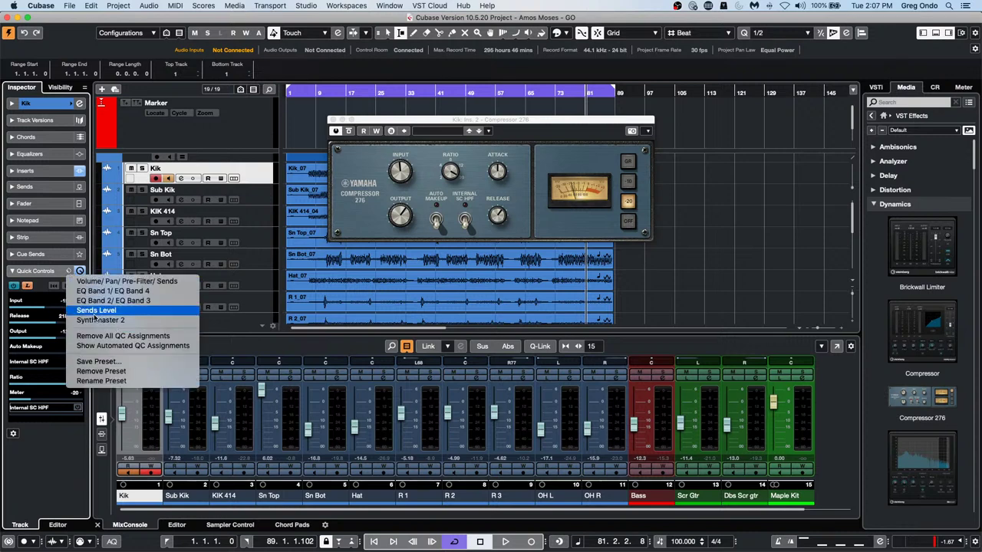
pyautogui.click(129, 362)
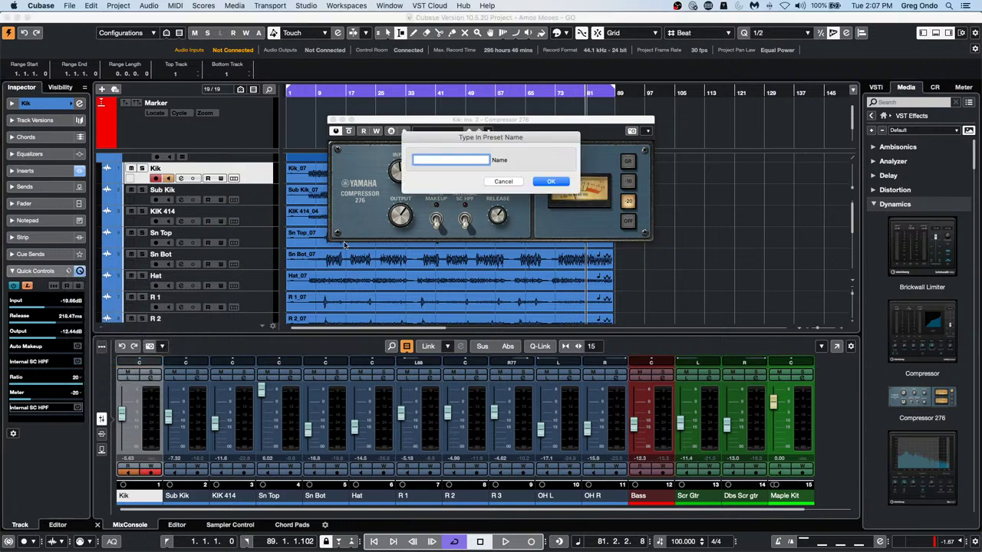
pyautogui.moveTo(433, 136); pyautogui.dragTo(437, 268)
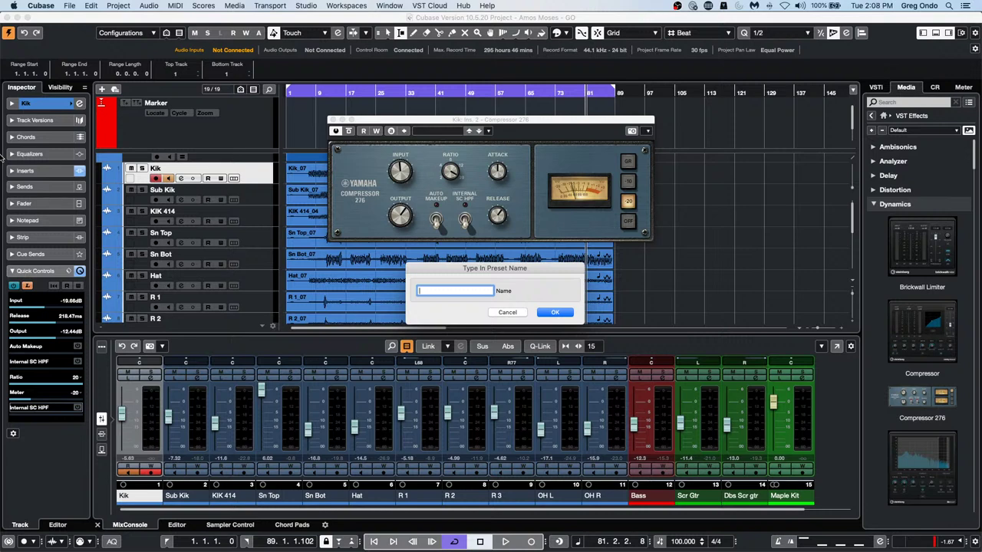
pyautogui.write('Yamaha 276')
# Confirm the preset name, then insert Compressor 276 on the Sub Kik track
pyautogui.press('Return')
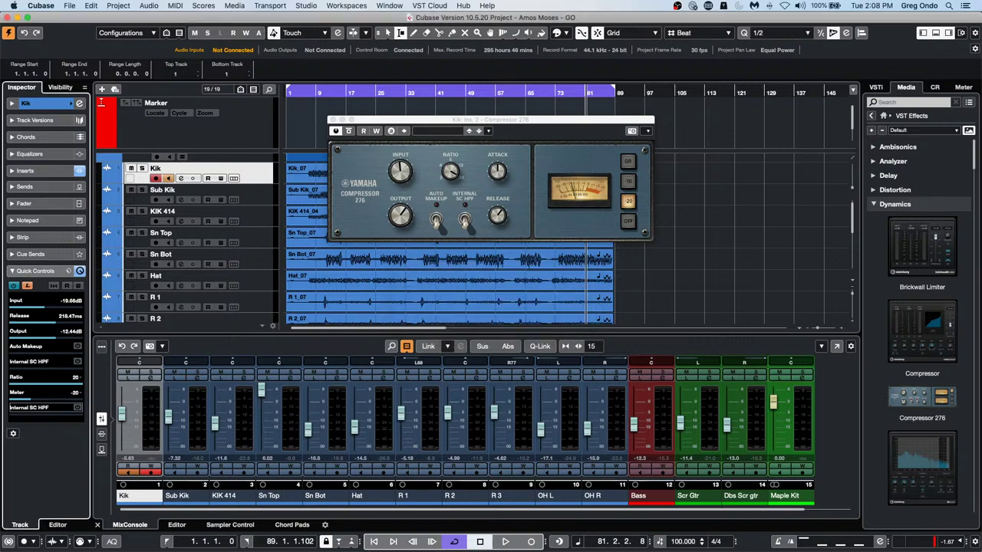
pyautogui.click(261, 203)
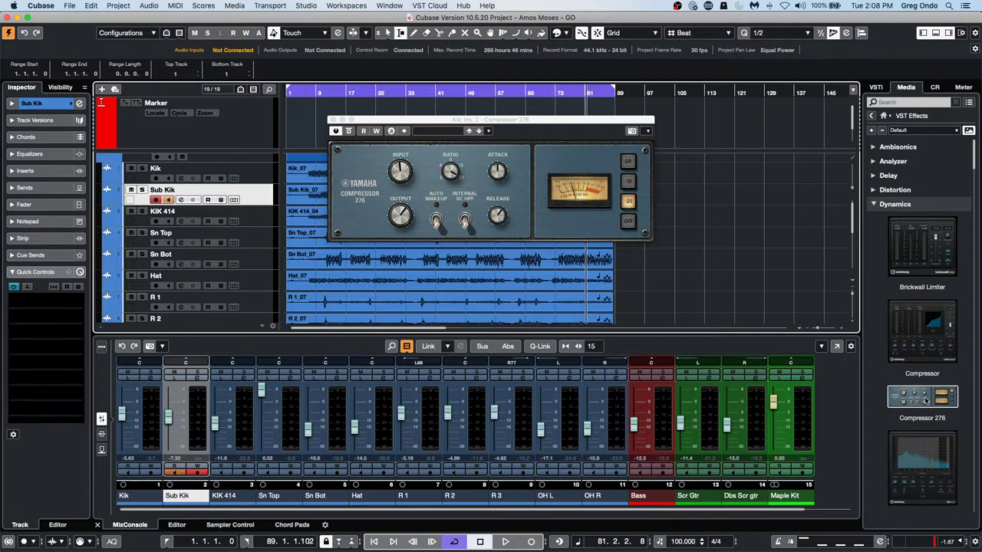
pyautogui.moveTo(924, 397); pyautogui.dragTo(198, 205)
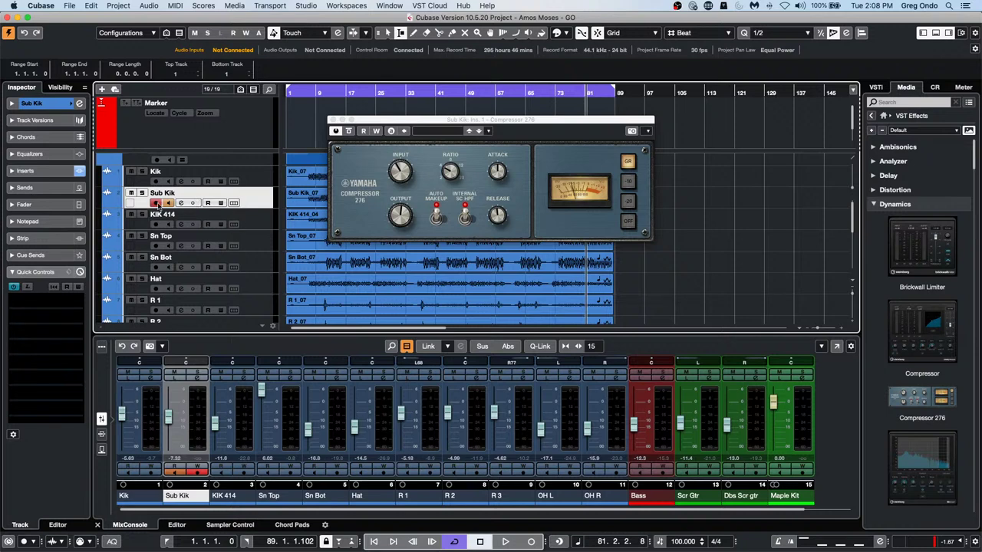
pyautogui.click(46, 170)
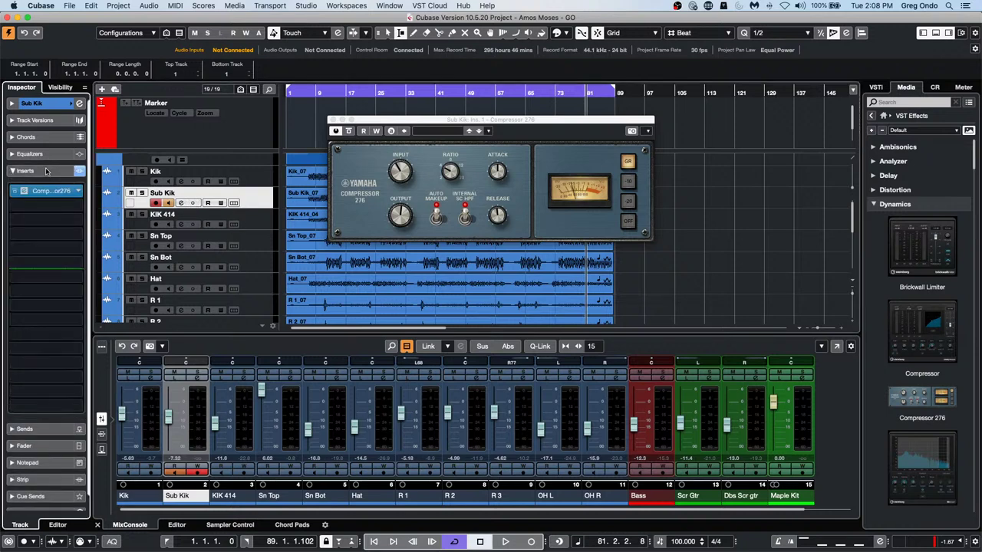
pyautogui.click(46, 170)
# Apply the Yamaha 276 quick-control preset to Sub Kik and nudge the compressor input up slightly
pyautogui.click(38, 271)
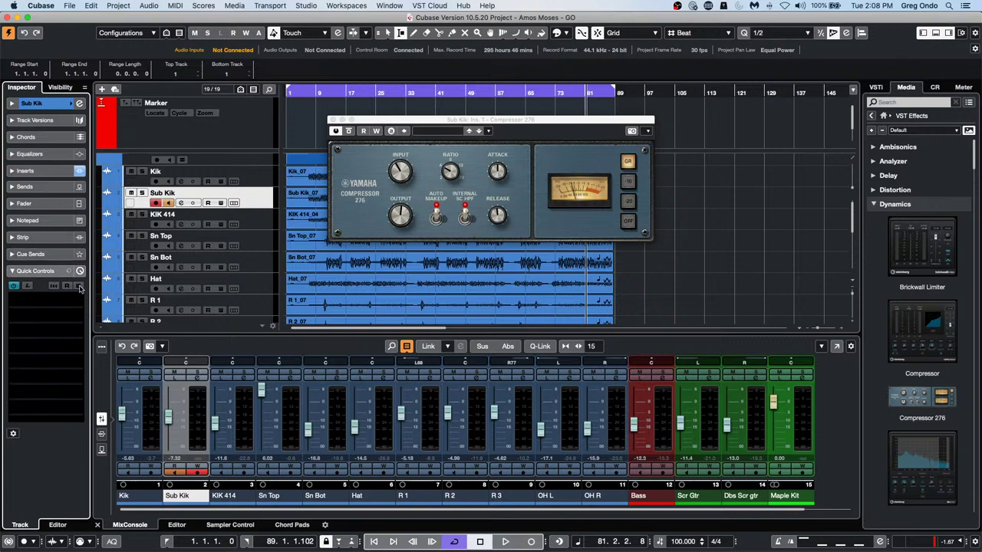
pyautogui.click(68, 273)
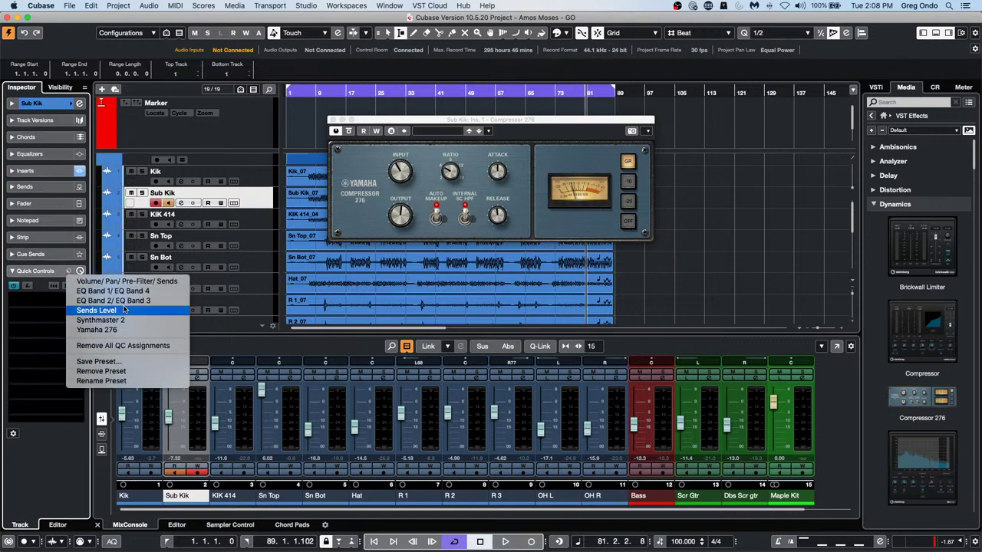
pyautogui.click(126, 331)
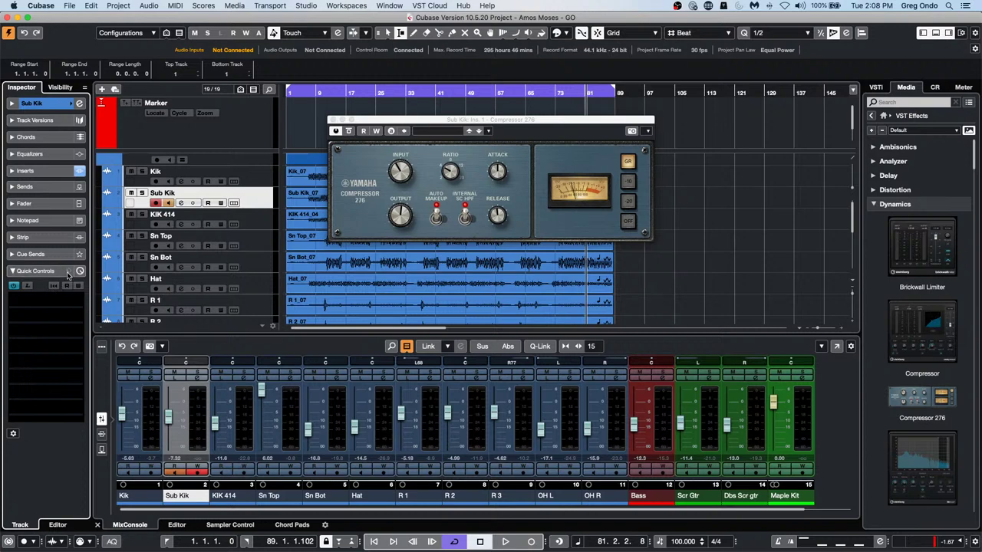
pyautogui.click(28, 287)
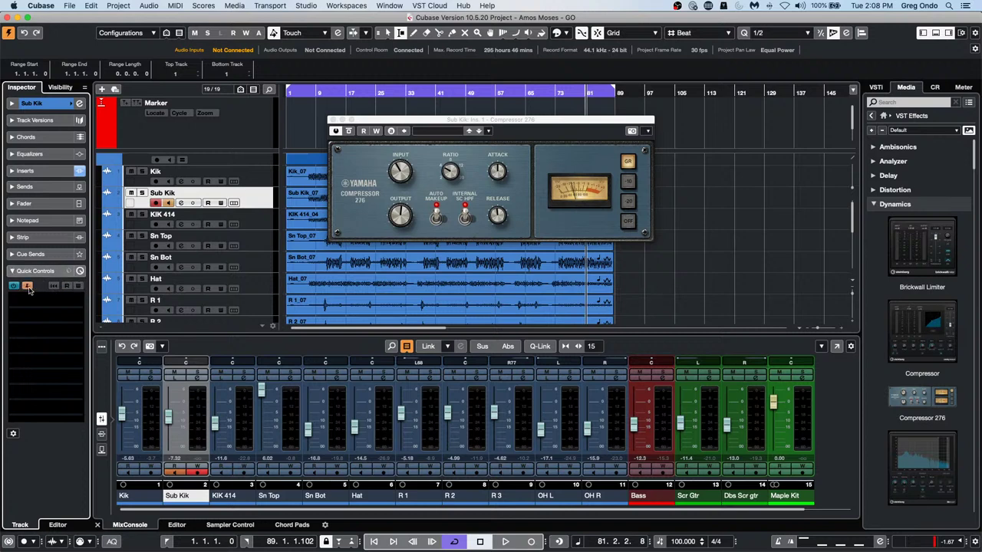
pyautogui.click(28, 287)
pyautogui.click(78, 270)
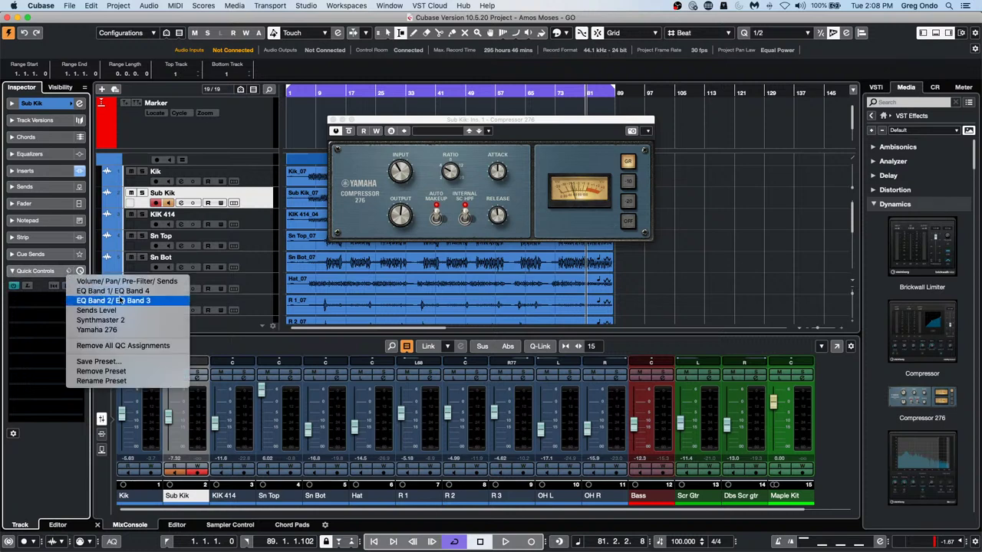
pyautogui.click(154, 330)
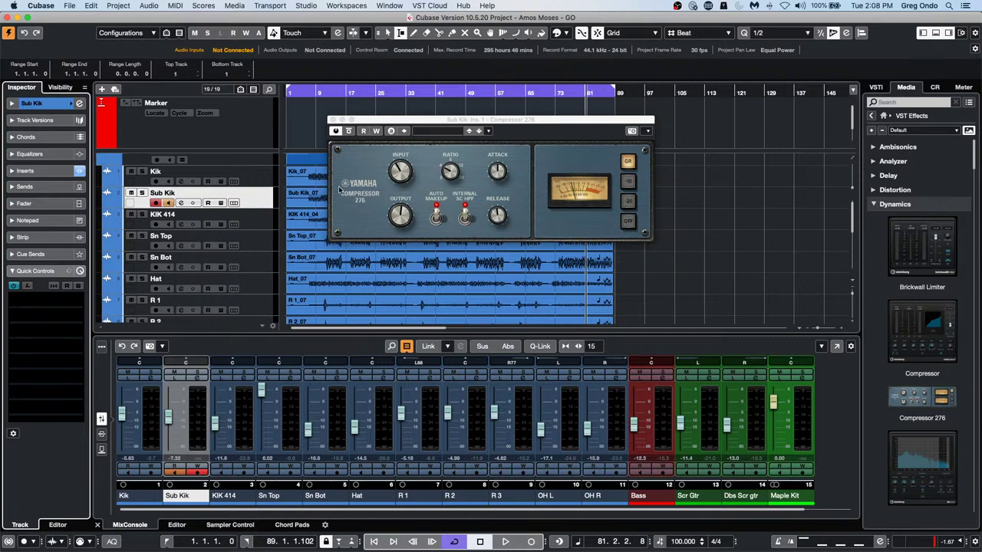
pyautogui.moveTo(400, 172); pyautogui.dragTo(403, 165)
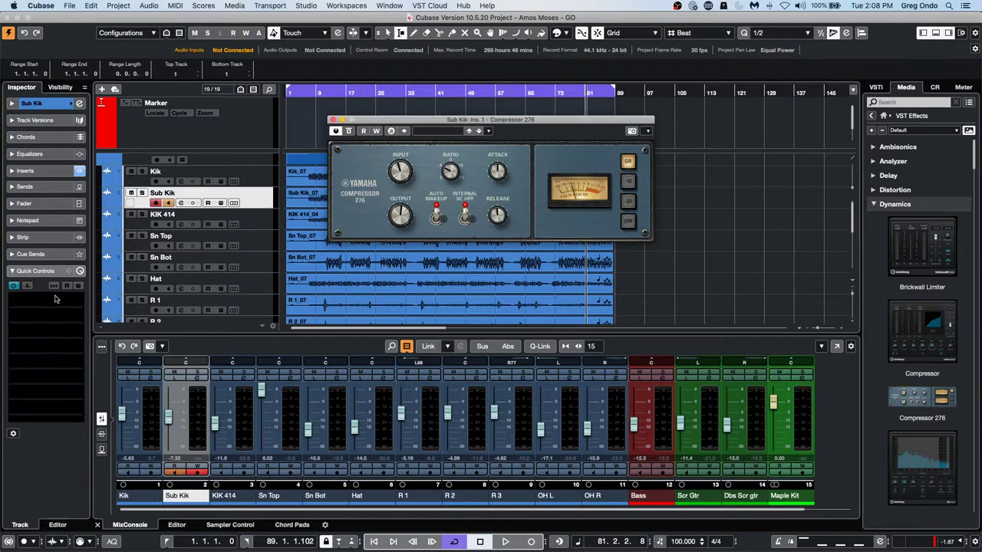
# Select Kik and save its compressor quick controls as the preset 'Yamaha 276 2'
pyautogui.click(268, 181)
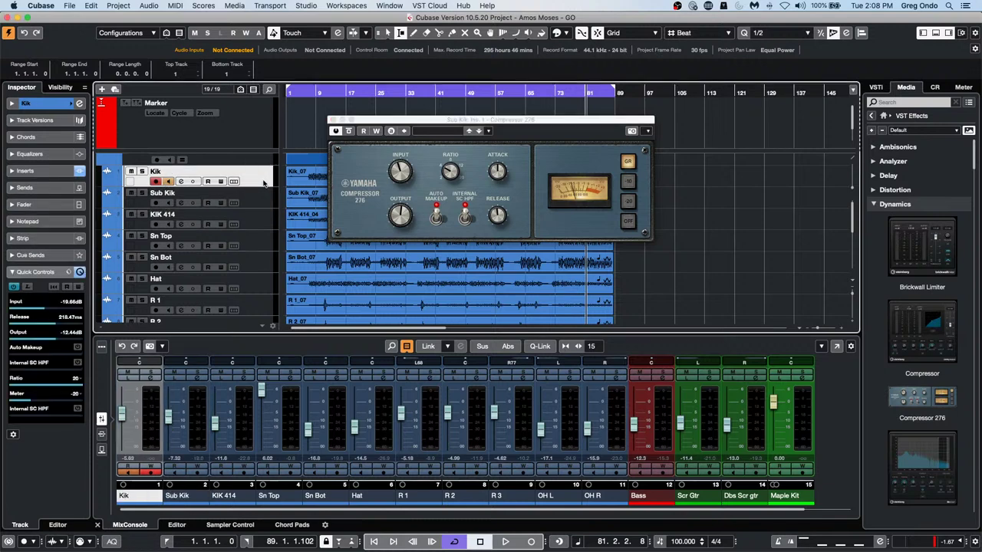
pyautogui.click(68, 272)
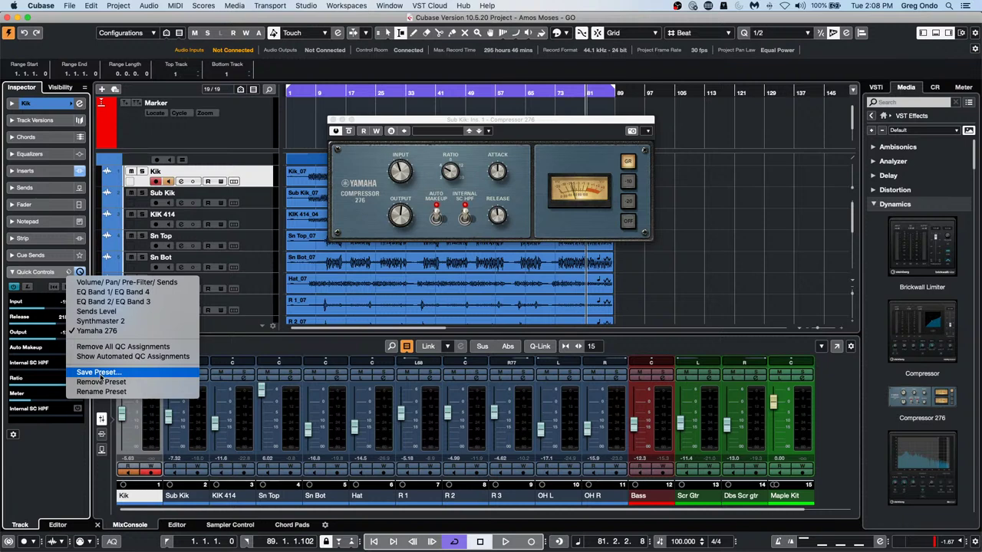
pyautogui.click(100, 372)
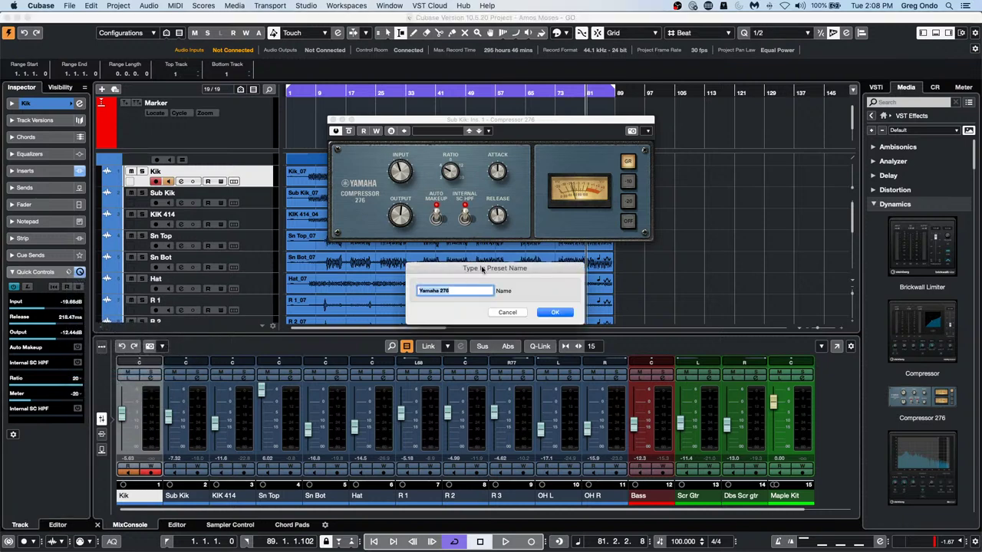
pyautogui.click(457, 290)
pyautogui.press('Return')
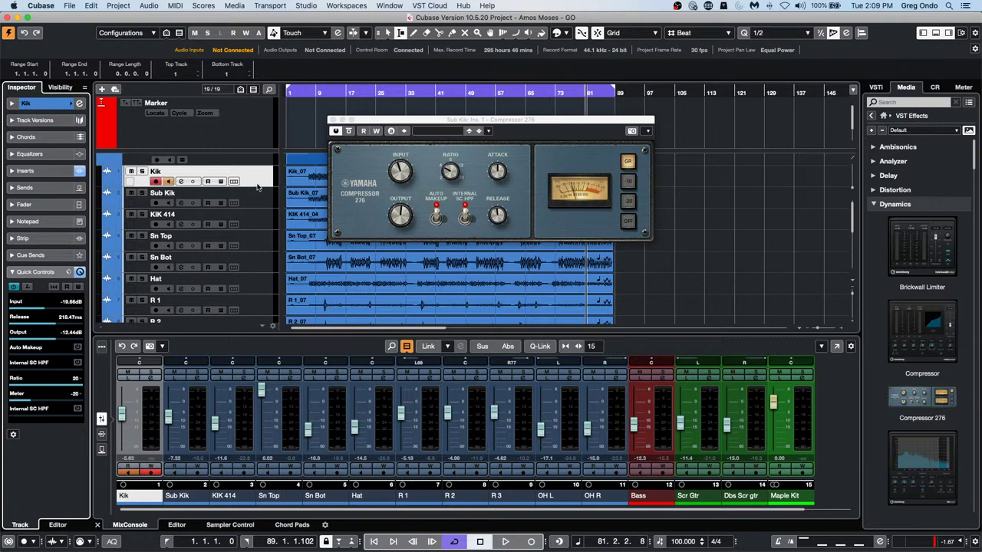
# Move Sub Kik's Compressor 276 insert down to slot 2
pyautogui.click(59, 173)
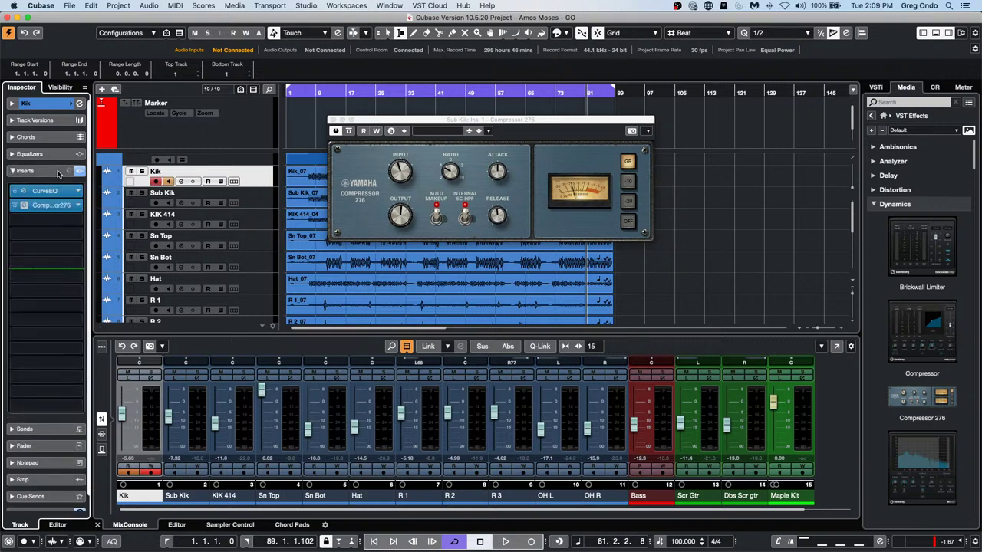
pyautogui.click(59, 173)
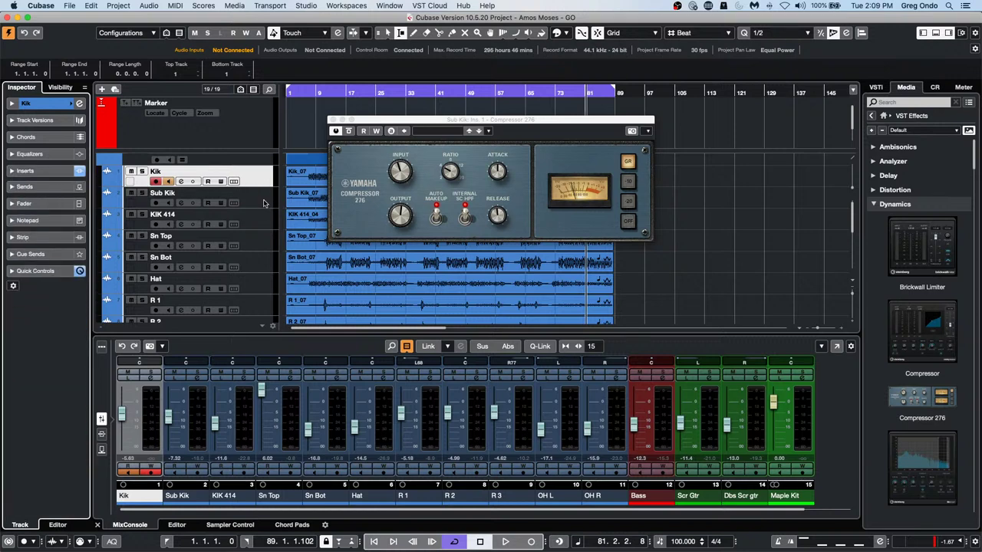
pyautogui.click(262, 203)
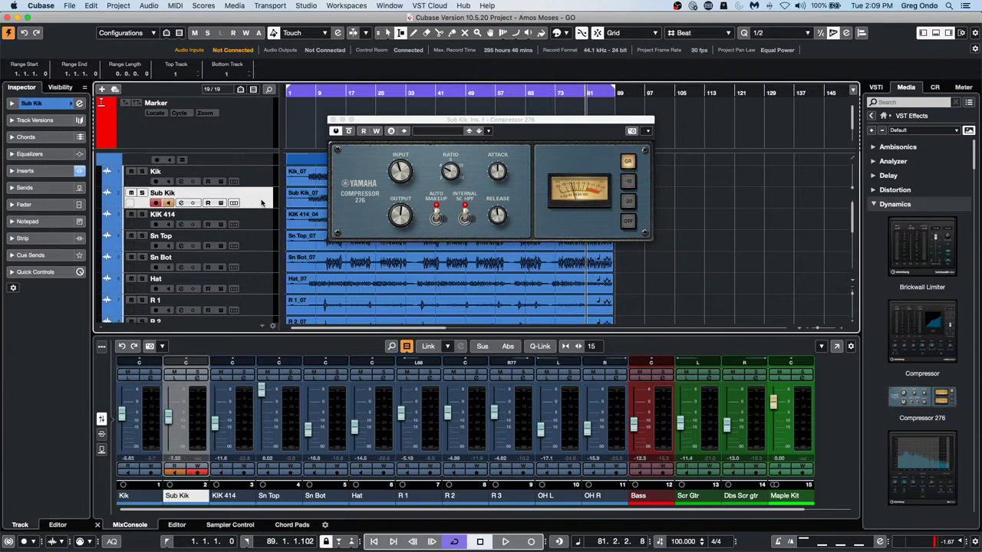
pyautogui.click(55, 171)
pyautogui.moveTo(59, 192); pyautogui.dragTo(59, 210)
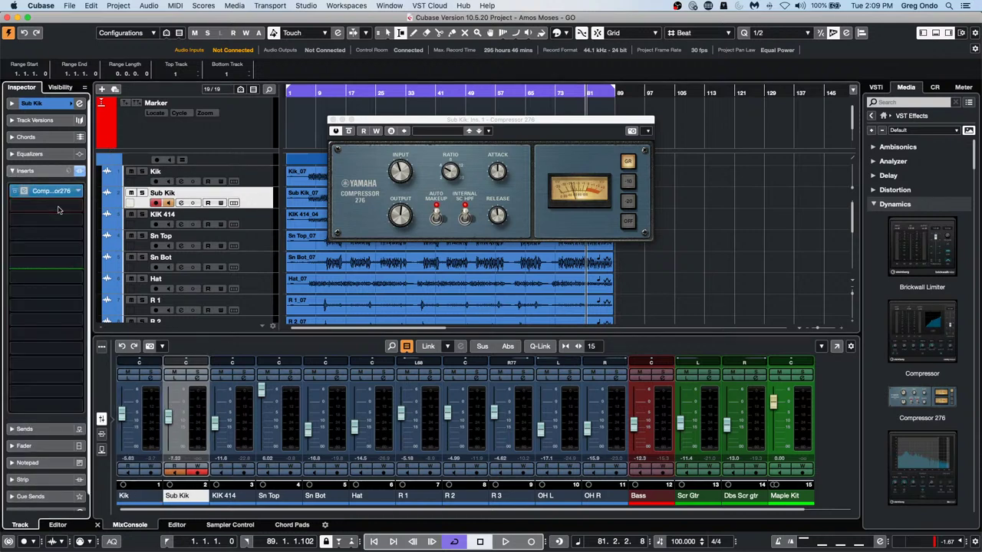
# Load the Yamaha 276 2 quick-control preset on Sub Kik and nudge the compressor input
pyautogui.click(262, 181)
pyautogui.click(259, 198)
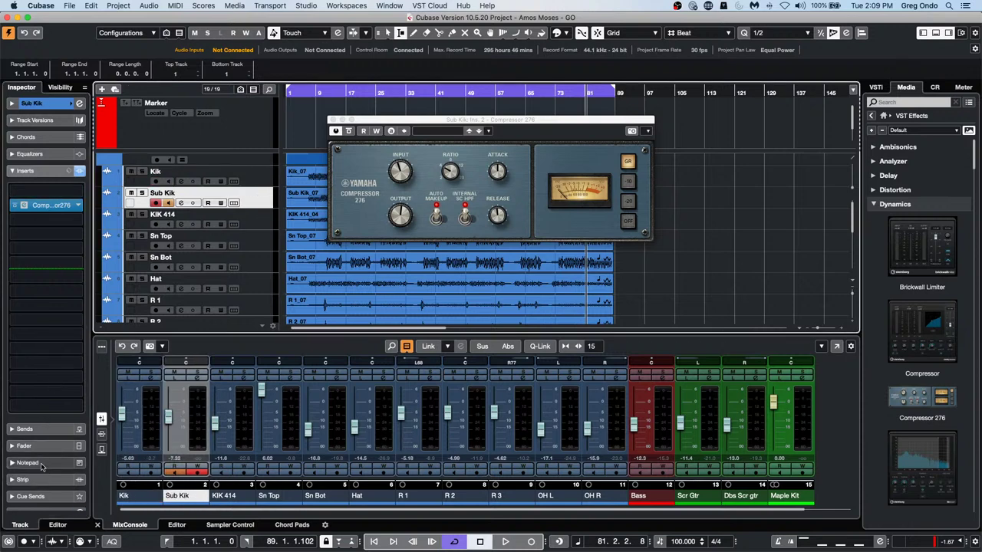
pyautogui.scroll(-1, 44, 465)
pyautogui.click(61, 504)
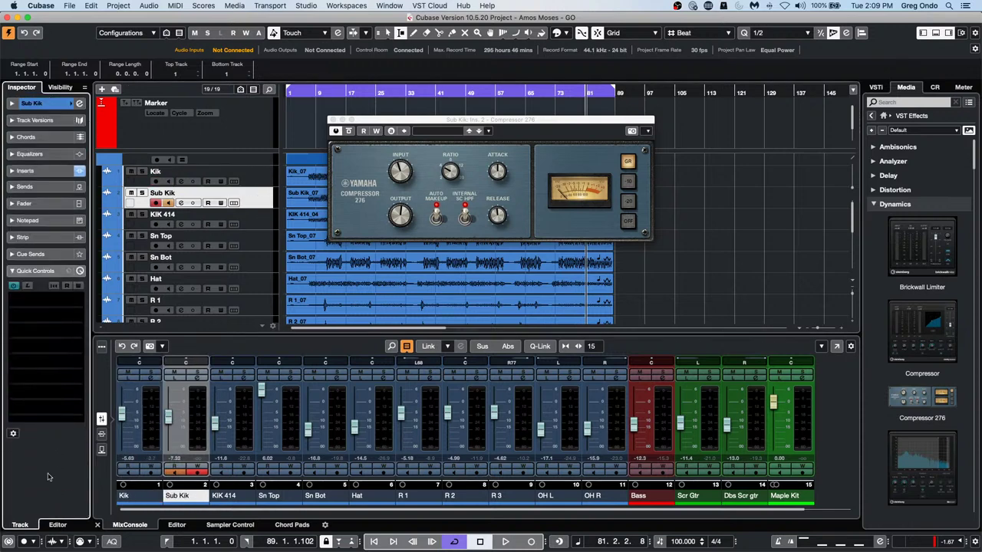
pyautogui.click(79, 271)
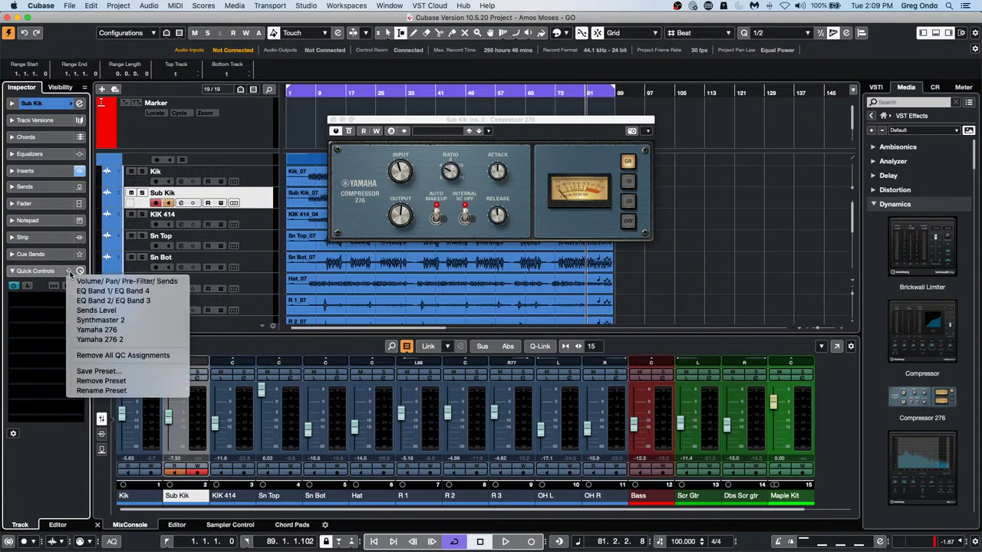
pyautogui.click(103, 339)
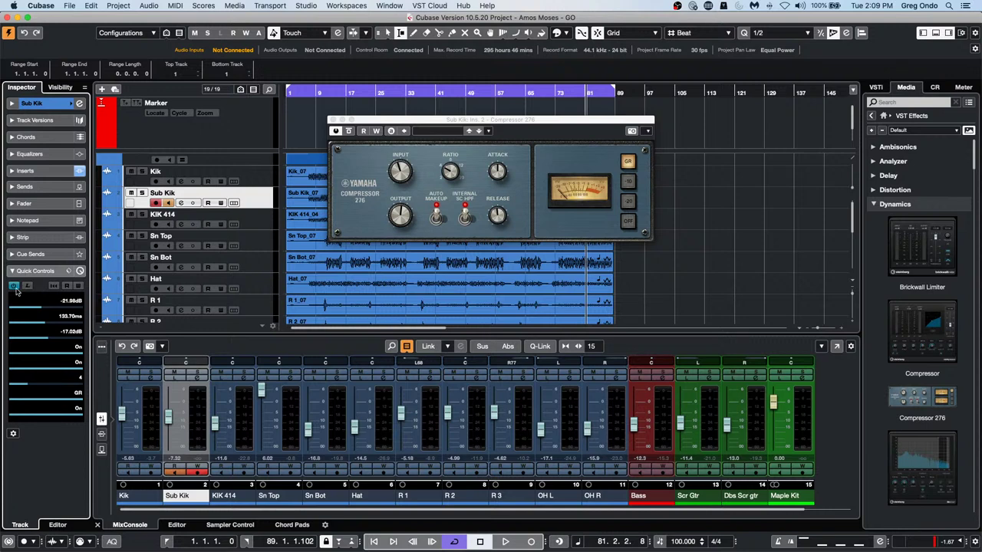
pyautogui.moveTo(37, 308)
pyautogui.mouseDown()
pyautogui.moveTo(46, 308)
pyautogui.moveTo(36, 306)
pyautogui.mouseUp()
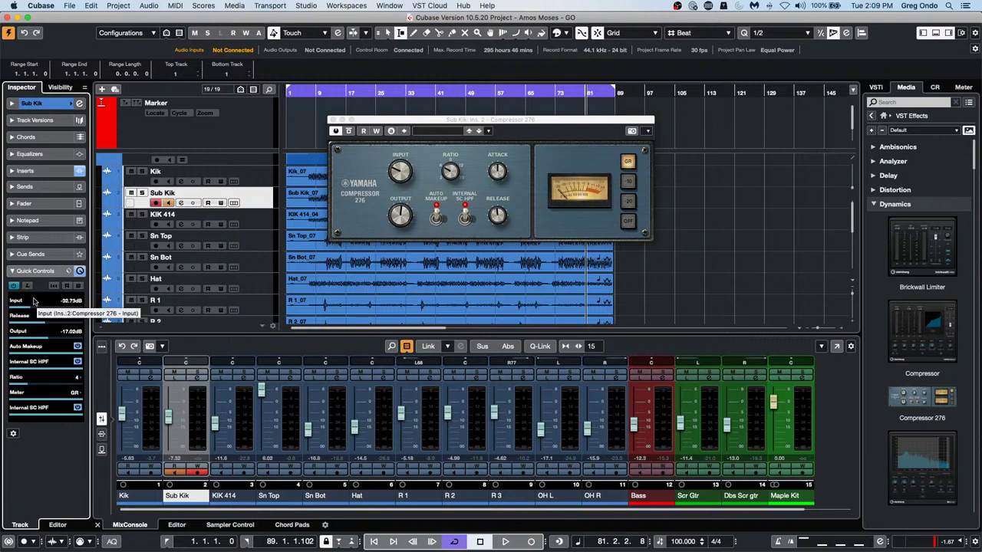
# Show Sub Kik's quick-control preset menu with Yamaha 276 2 marked active
pyautogui.click(69, 271)
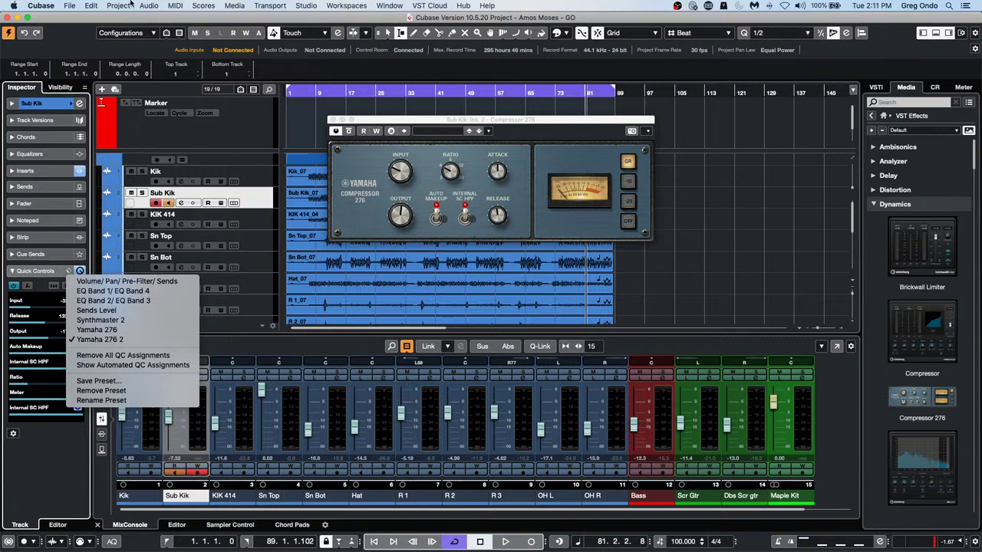
# Open the recent project 'tempo detect jazz.cpr' and activate it
pyautogui.click(69, 5)
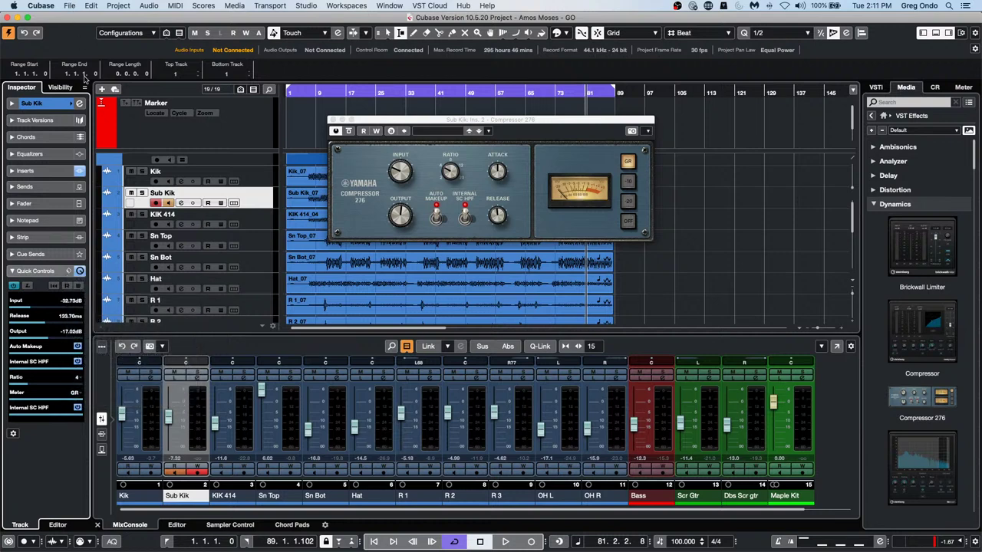
pyautogui.click(70, 5)
pyautogui.moveTo(108, 196)
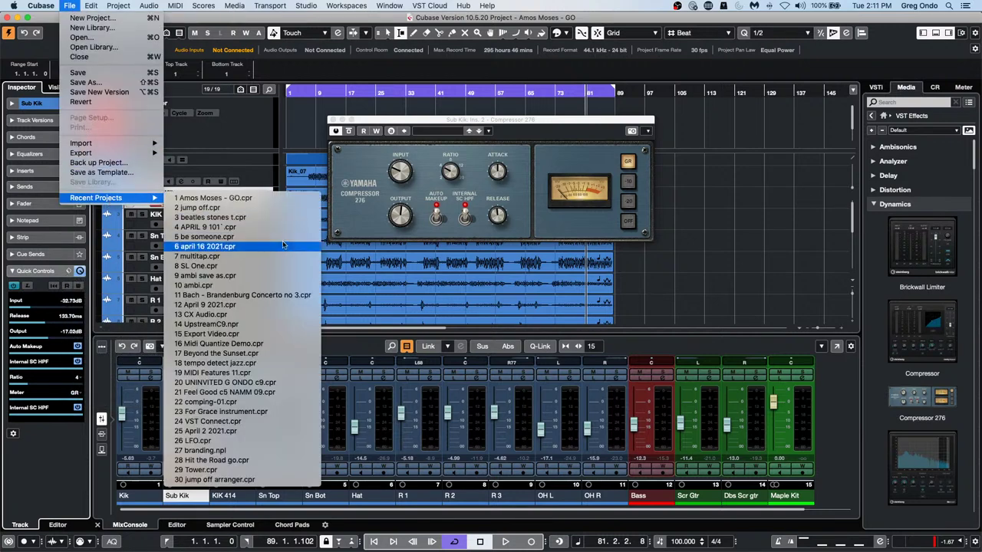
pyautogui.click(254, 363)
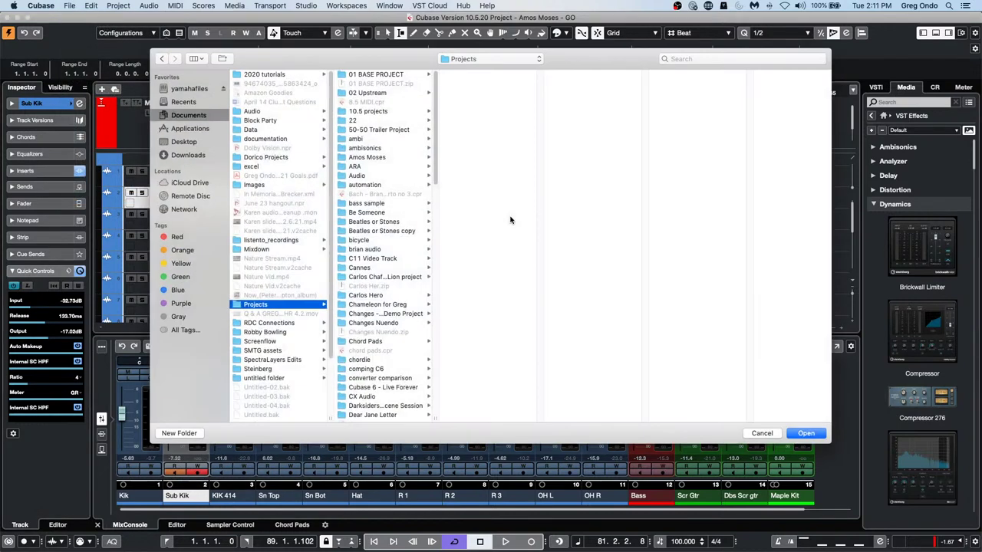
pyautogui.click(812, 434)
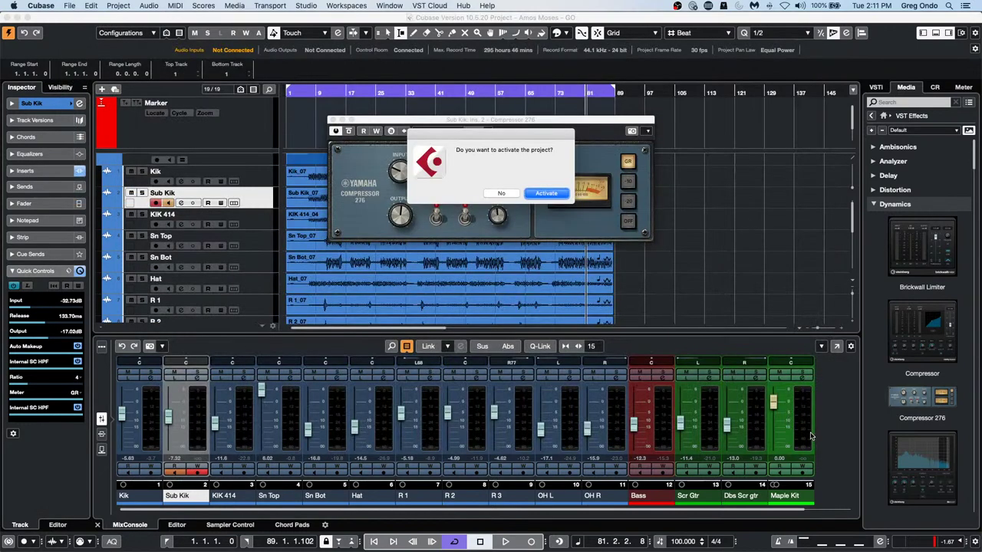
pyautogui.click(557, 195)
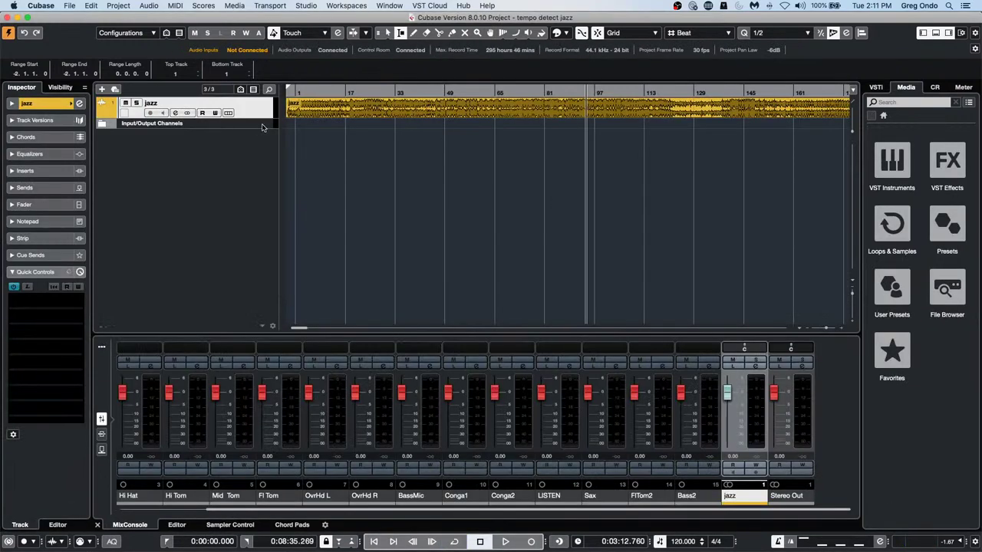
# Select the jazz track and drag its lower edge to make it taller
pyautogui.click(259, 122)
pyautogui.click(259, 114)
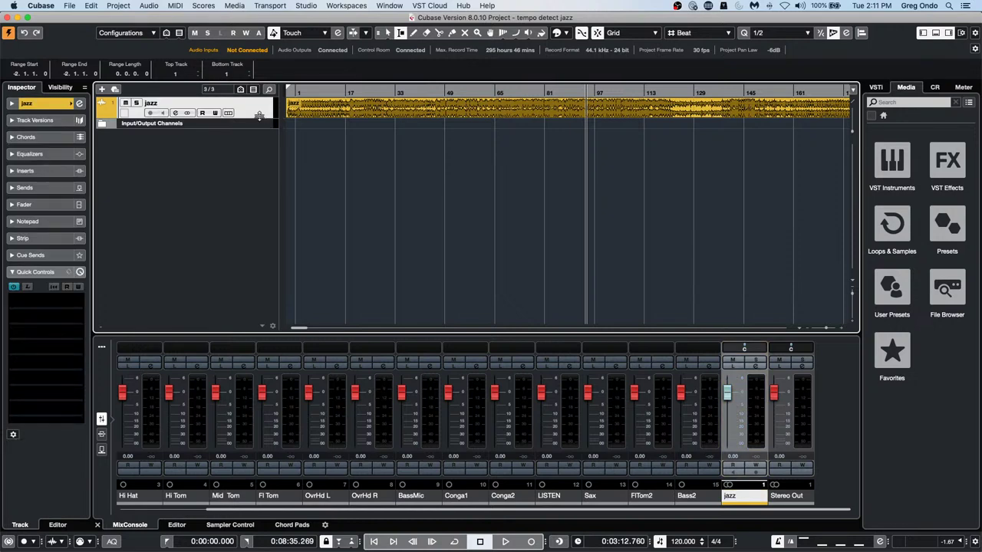
pyautogui.moveTo(259, 118); pyautogui.dragTo(259, 170)
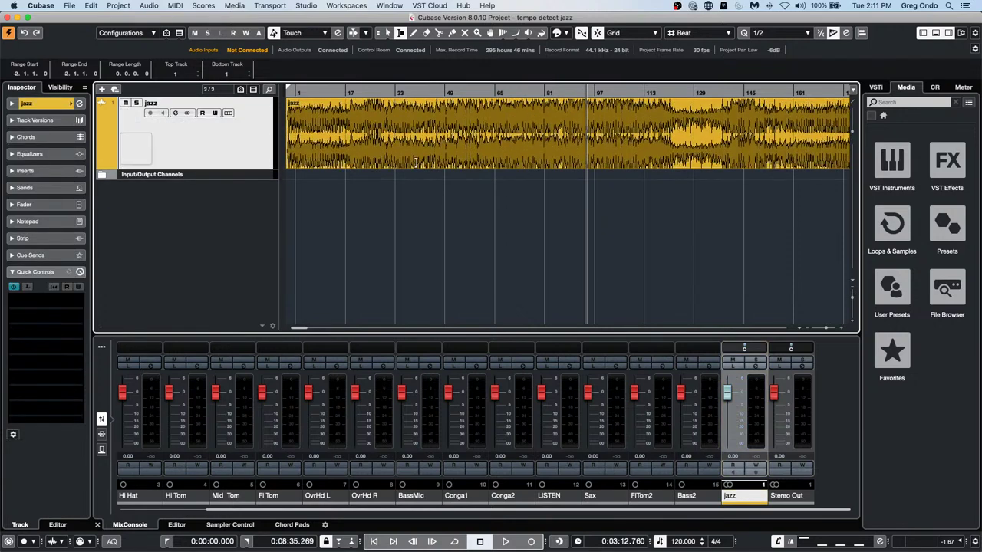
# Convert the jazz track into mono jazz_L and jazz_R tracks, then undo the split
pyautogui.click(119, 5)
pyautogui.moveTo(134, 95)
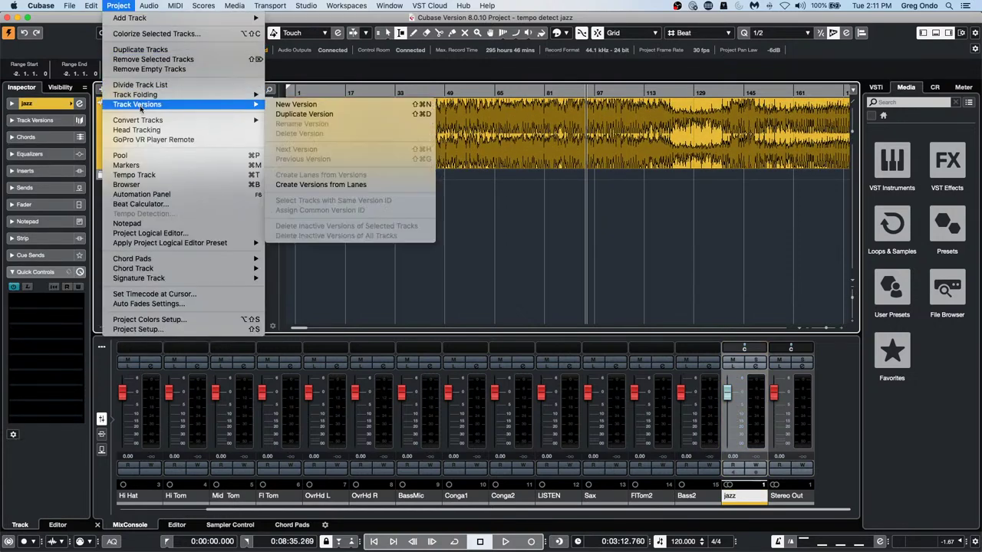
pyautogui.moveTo(230, 120)
pyautogui.click(312, 123)
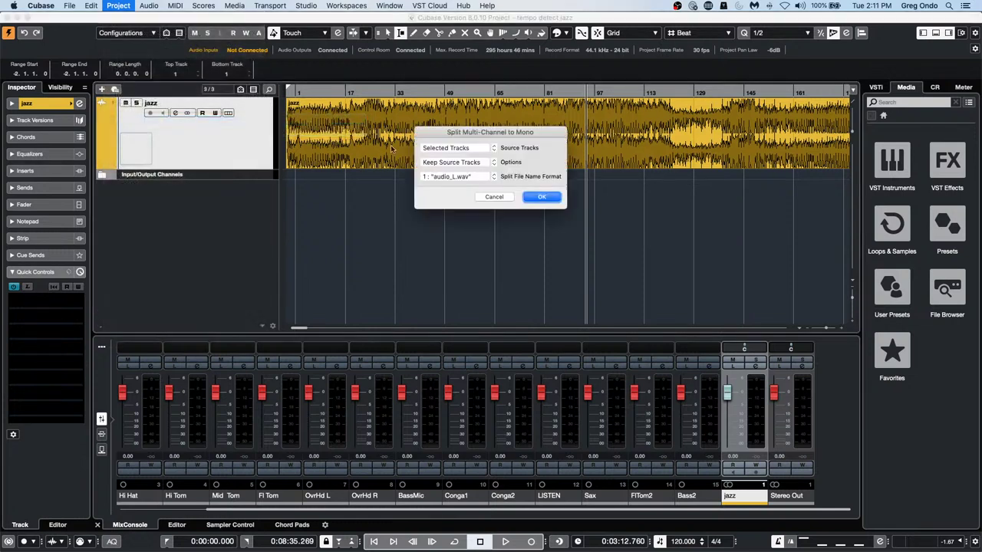
pyautogui.click(536, 199)
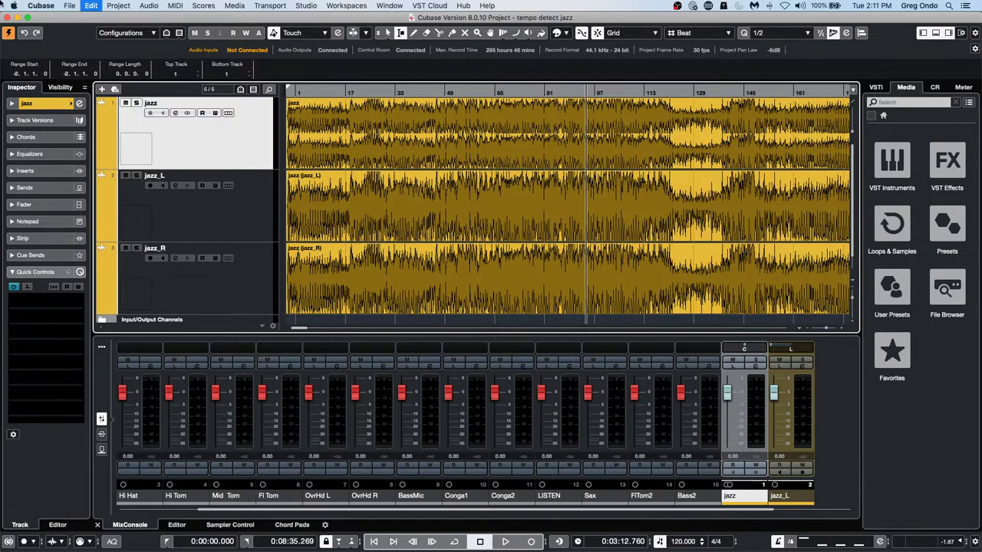
pyautogui.press('super+z')
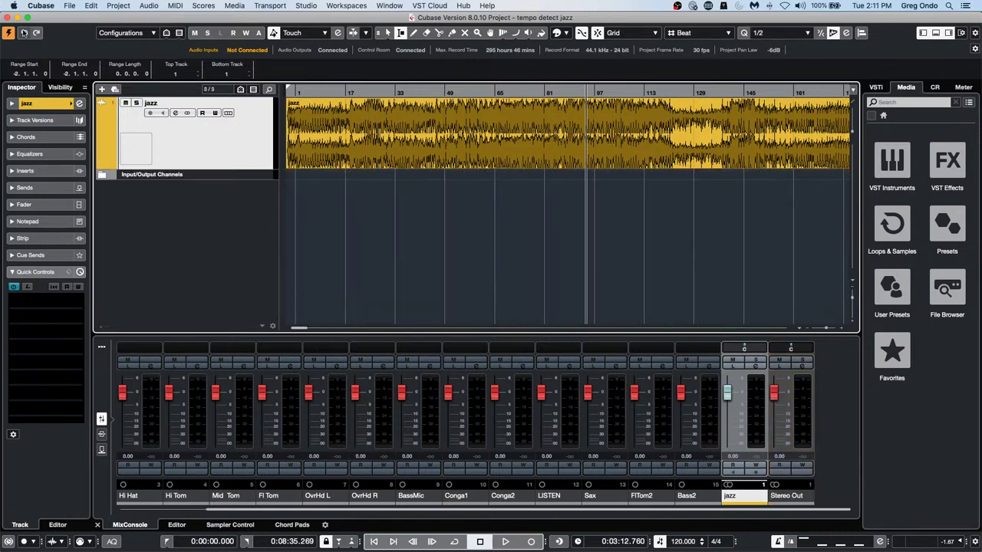
# Show the Project menu's Track Folding and Track Versions submenus
pyautogui.click(118, 5)
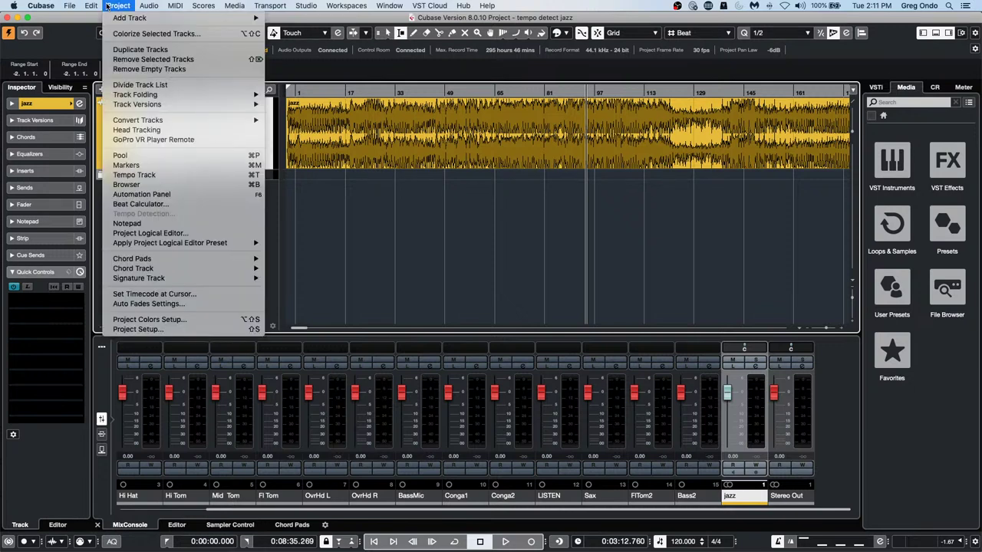
pyautogui.moveTo(191, 96)
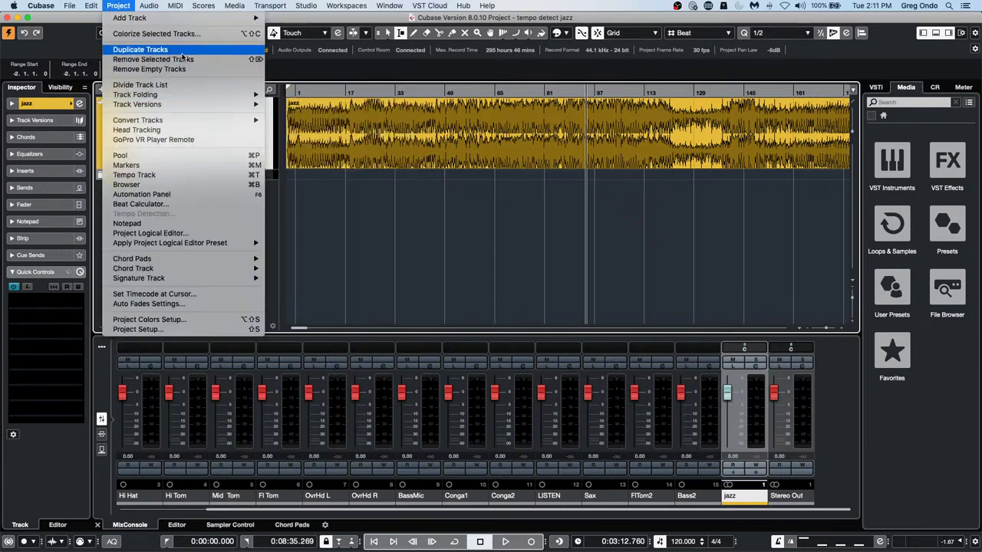
pyautogui.moveTo(177, 111)
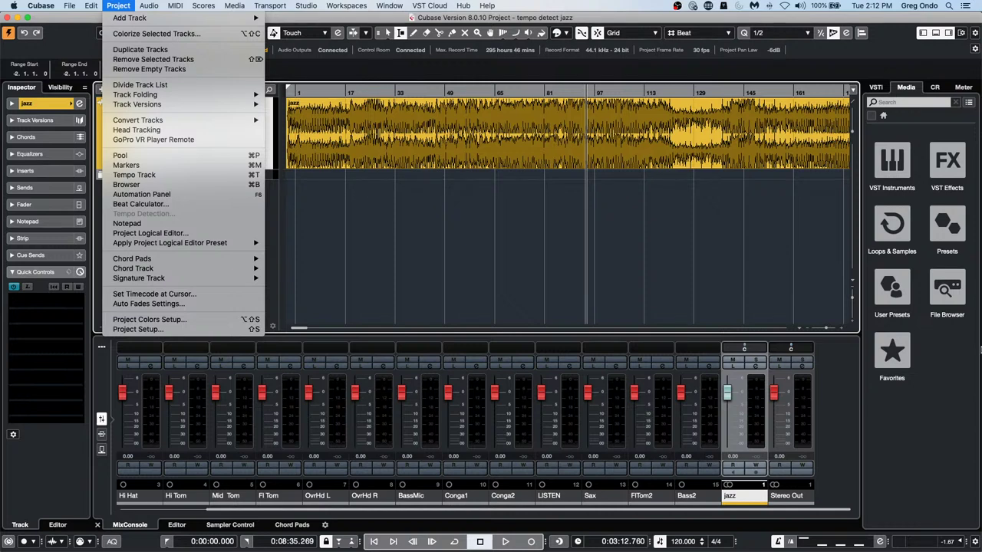
# Add a HALion Sonic SE instrument track and load Coppermine into its slot 1
pyautogui.click(392, 222)
pyautogui.rightClick(204, 206)
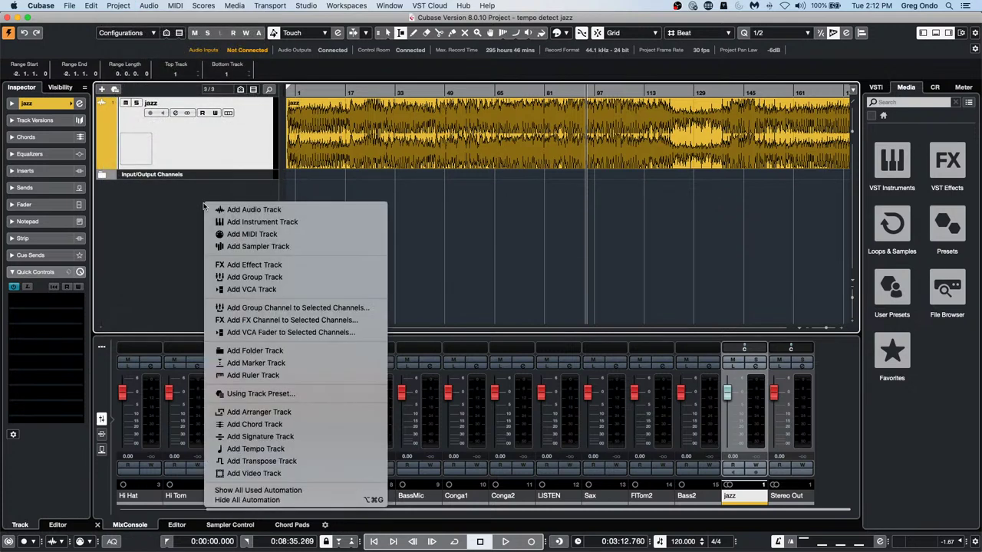
pyautogui.click(294, 222)
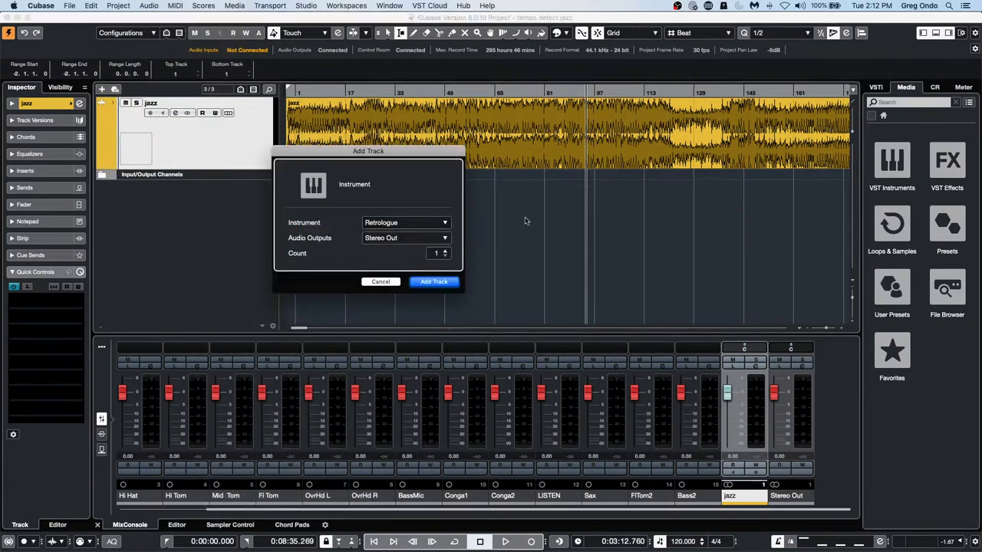
pyautogui.click(396, 223)
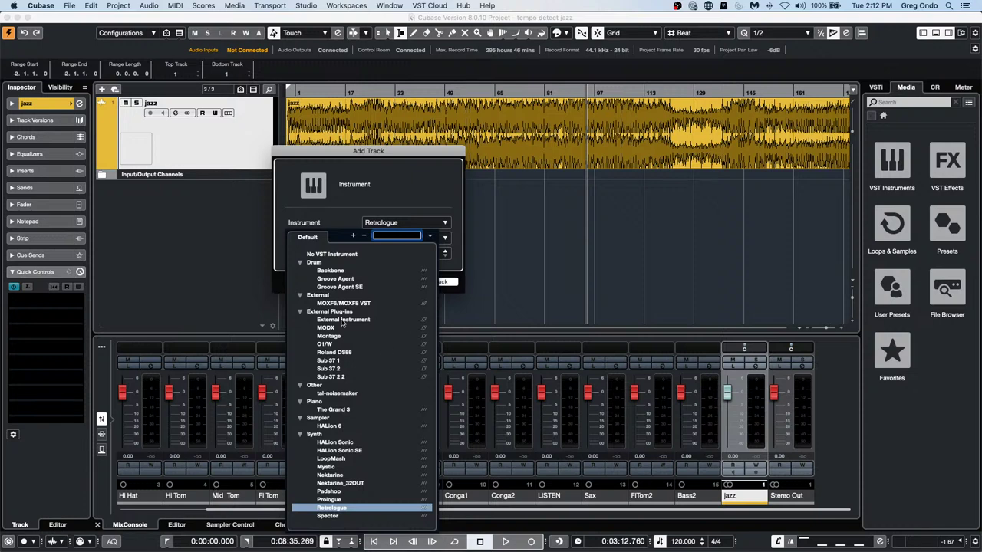
pyautogui.click(367, 451)
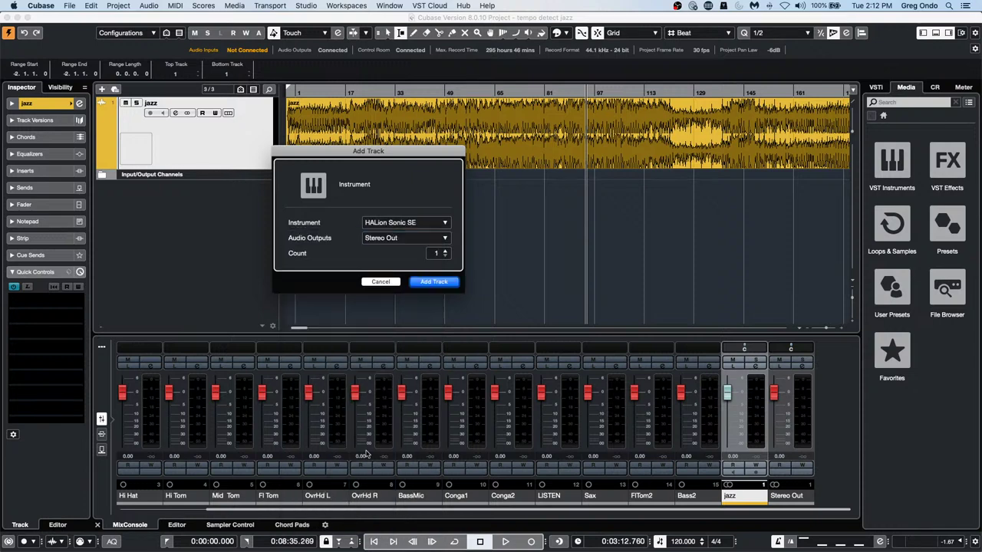
pyautogui.click(449, 282)
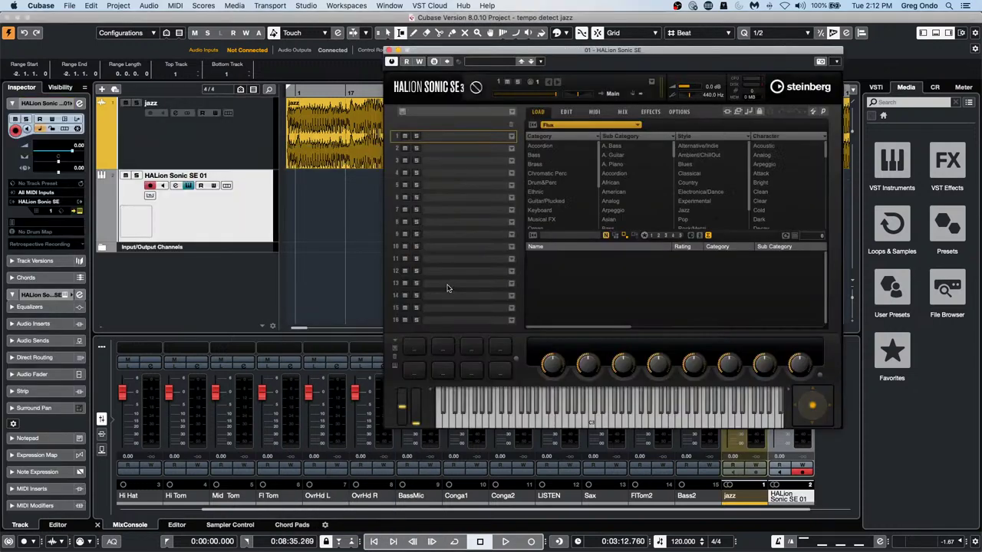
pyautogui.moveTo(448, 52); pyautogui.dragTo(151, 121)
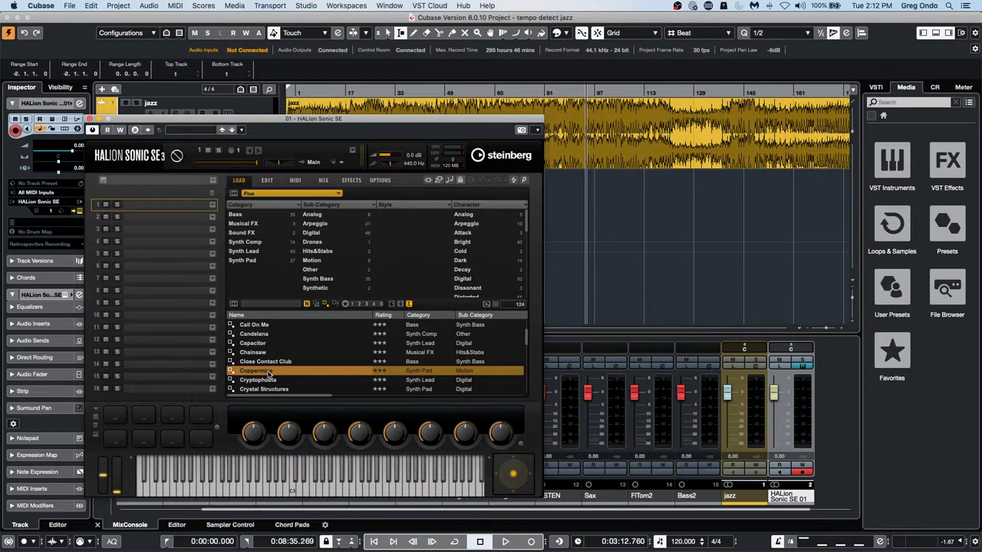
pyautogui.doubleClick(268, 372)
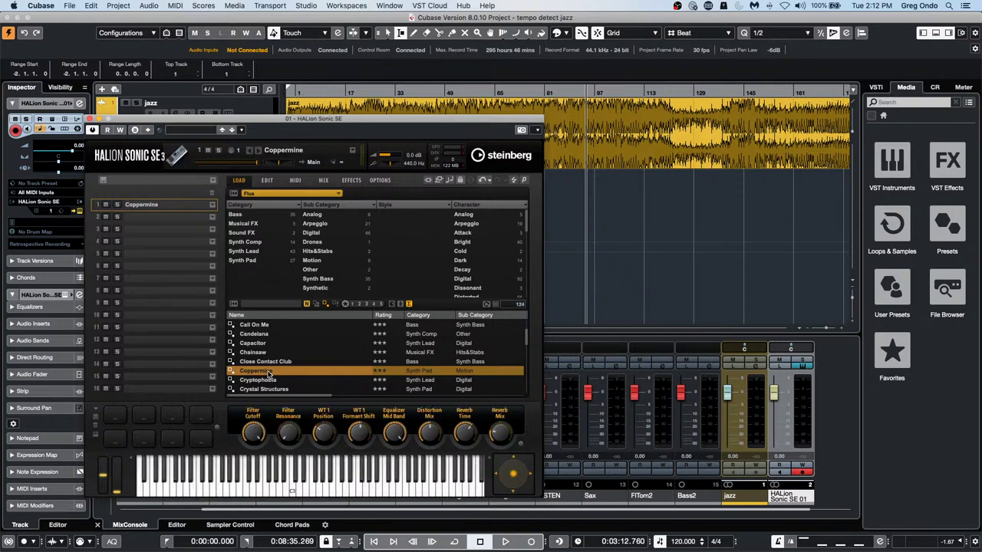
# Switch HALion to its B setting and load Cryptophobia into slot 1
pyautogui.click(537, 130)
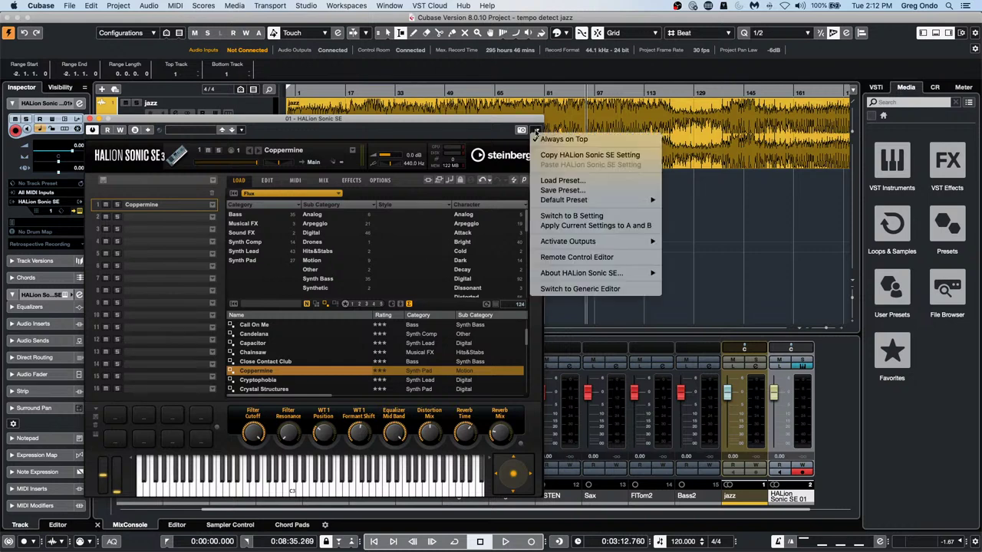
pyautogui.click(585, 217)
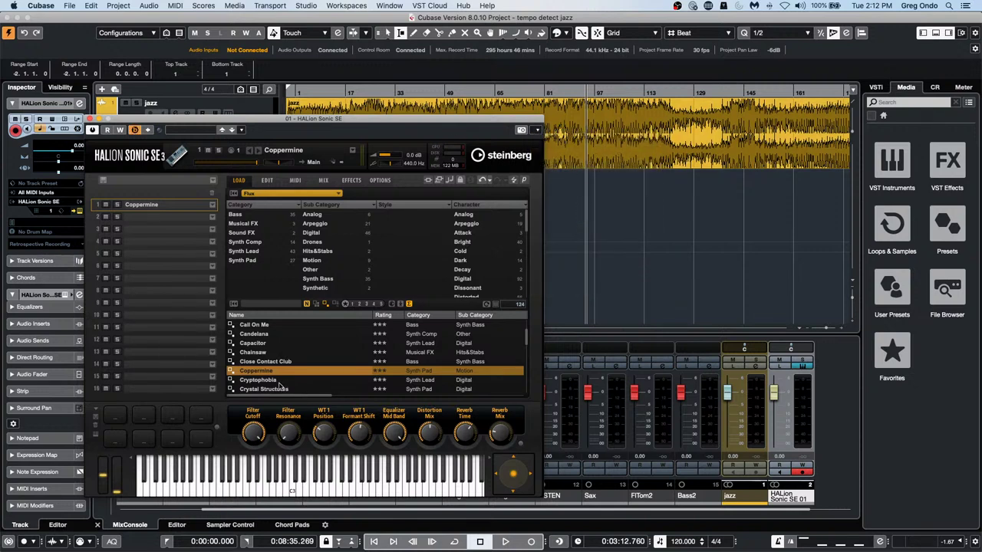
pyautogui.moveTo(278, 381); pyautogui.dragTo(165, 211)
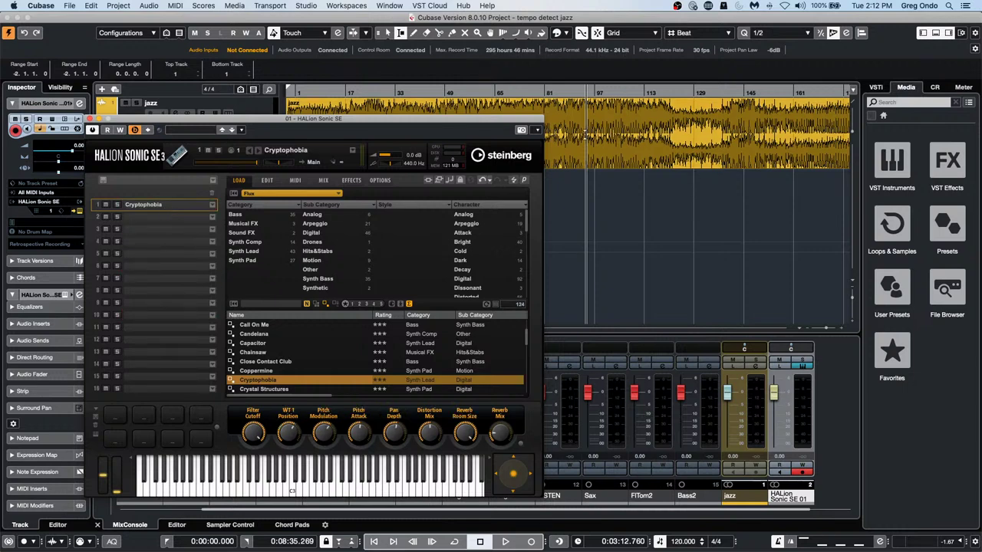
# Toggle between A (Coppermine) and B (Cryptophobia), leave B active, and close HALion
pyautogui.click(539, 131)
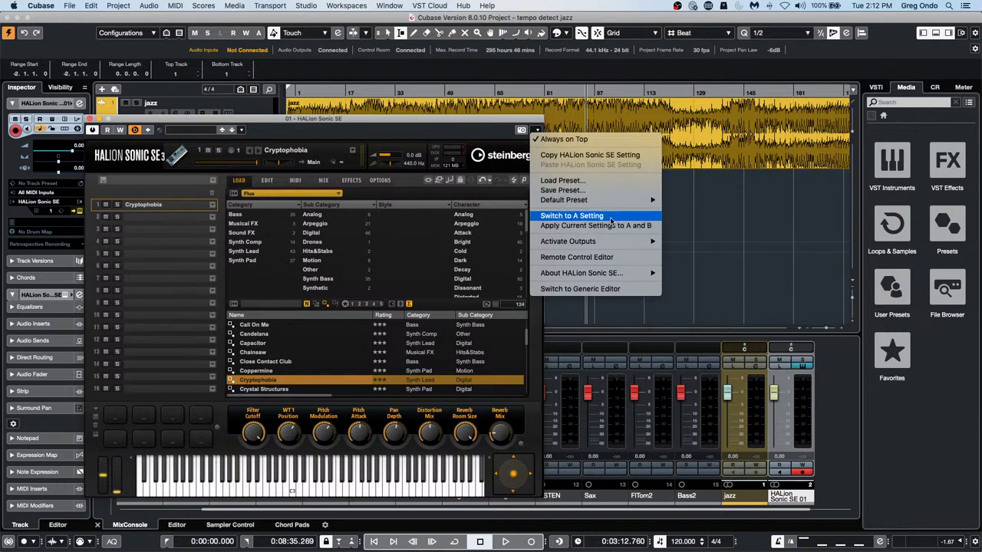
pyautogui.click(610, 221)
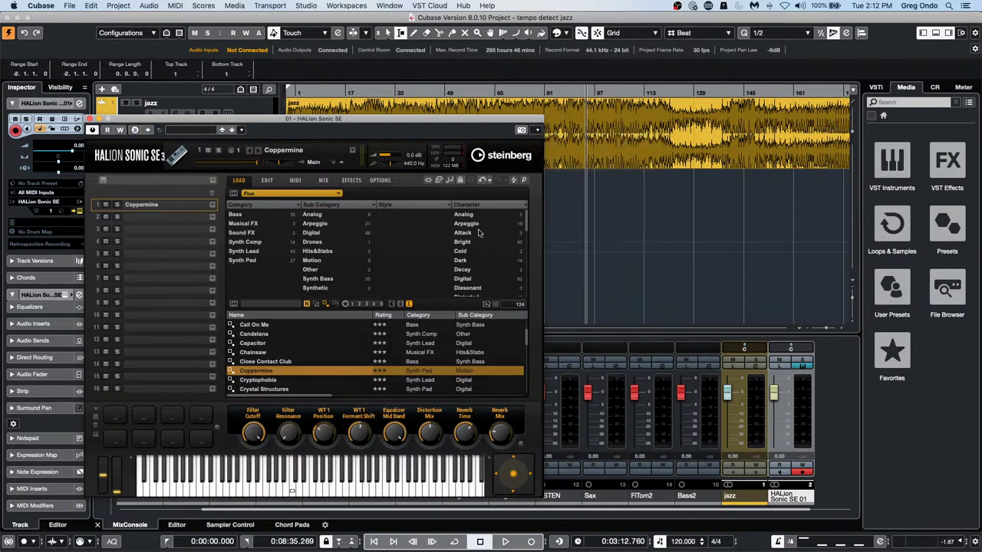
pyautogui.click(537, 132)
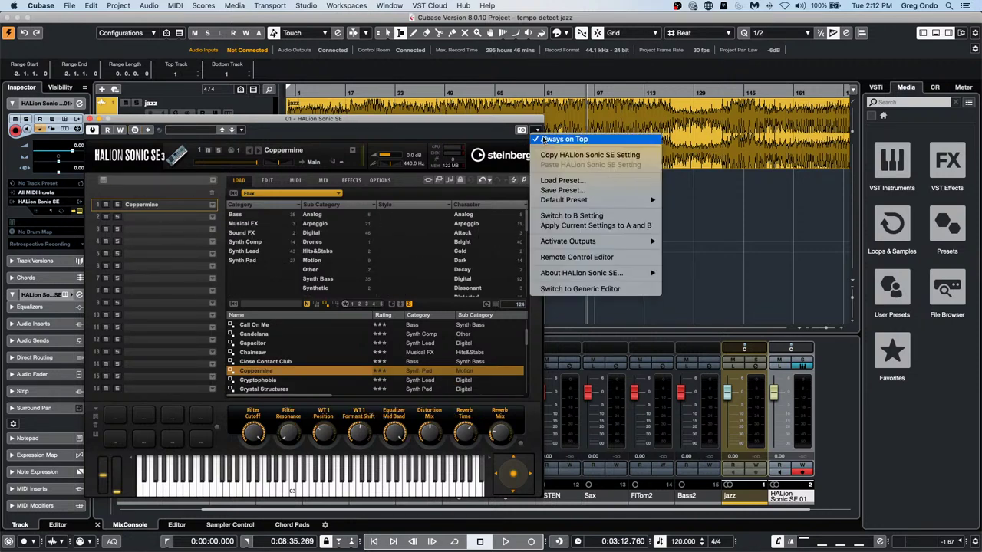
pyautogui.click(571, 216)
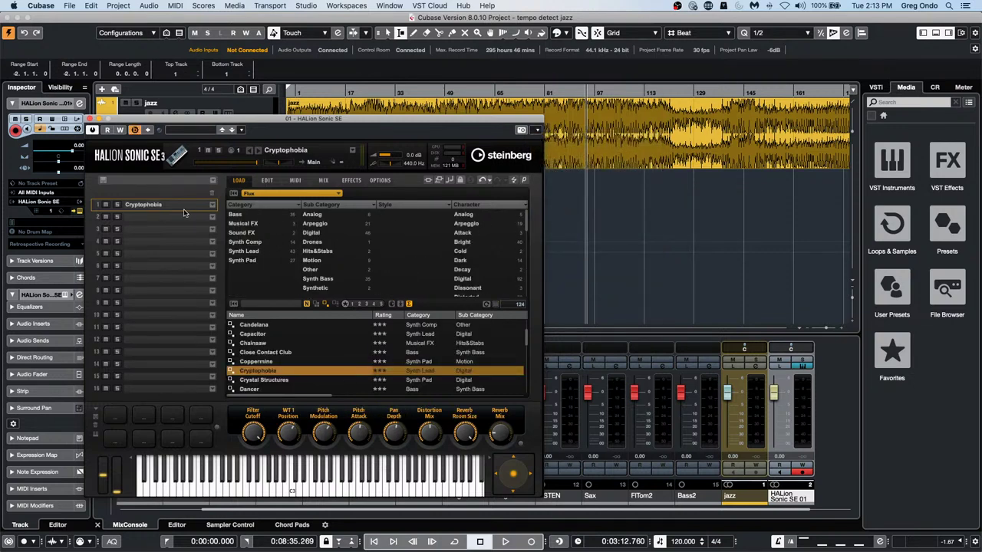
pyautogui.click(537, 132)
pyautogui.click(573, 217)
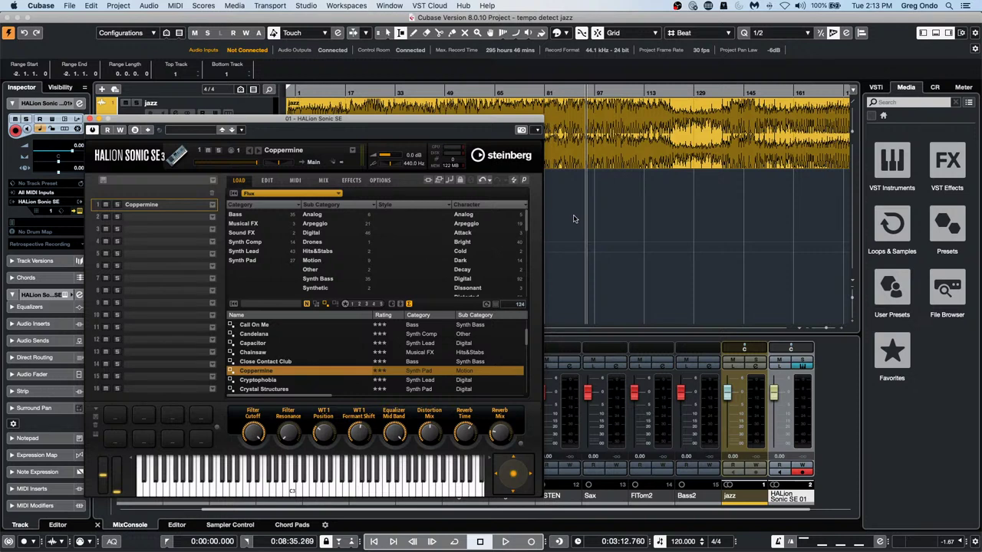
pyautogui.click(536, 132)
pyautogui.moveTo(558, 202)
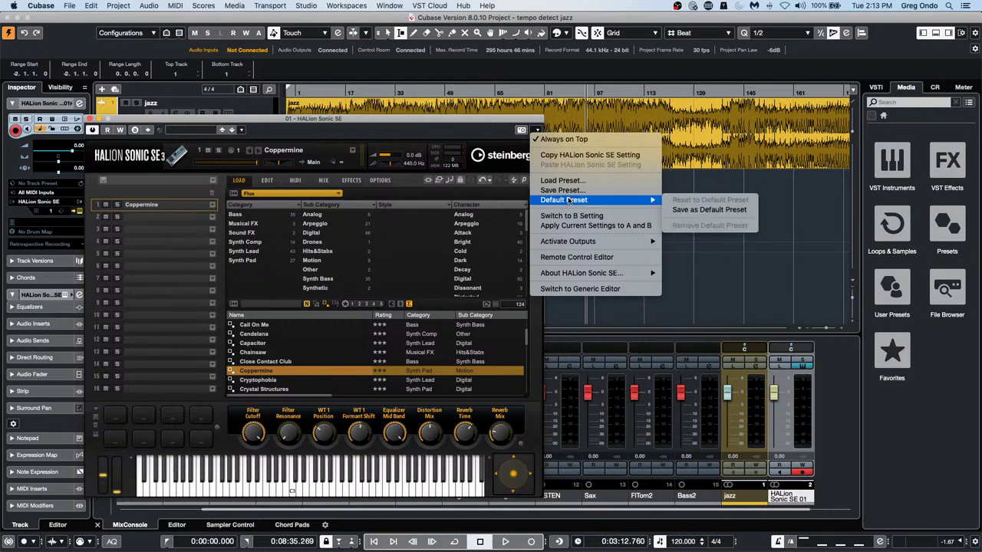
pyautogui.click(567, 217)
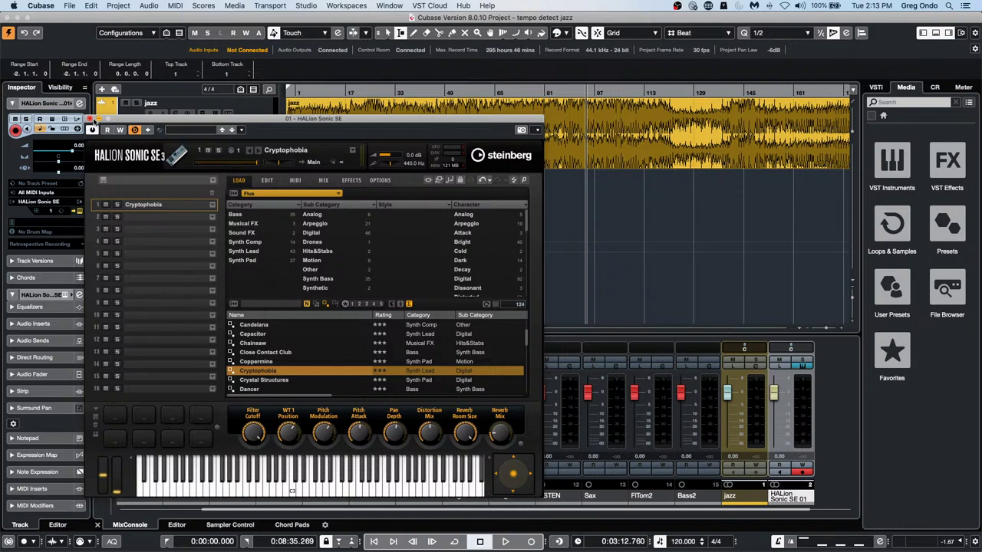
pyautogui.click(90, 120)
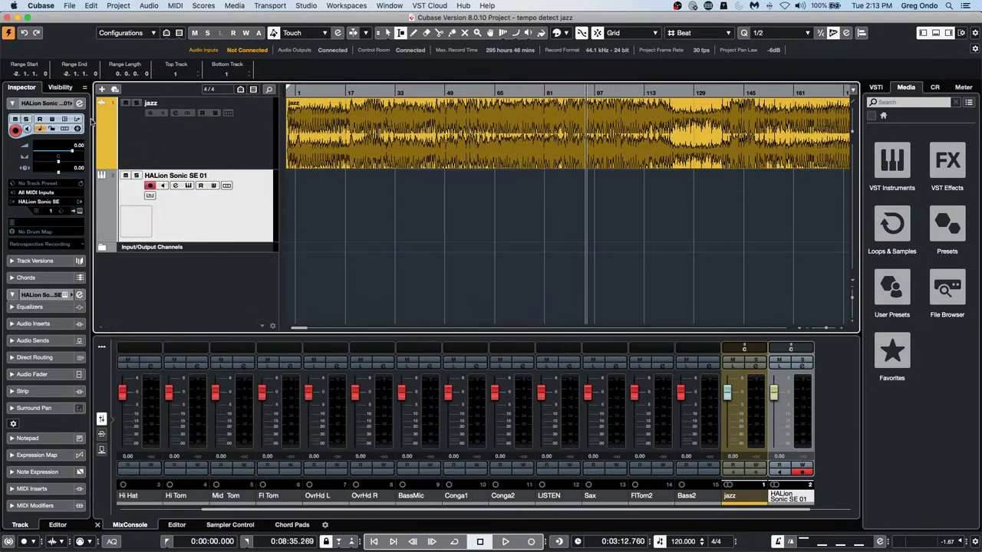
# Draw an empty MIDI part on the HALion track and open it for note editing
pyautogui.rightClick(349, 215)
pyautogui.click(377, 217)
pyautogui.moveTo(299, 209); pyautogui.dragTo(492, 205)
pyautogui.press('1')
pyautogui.doubleClick(352, 207)
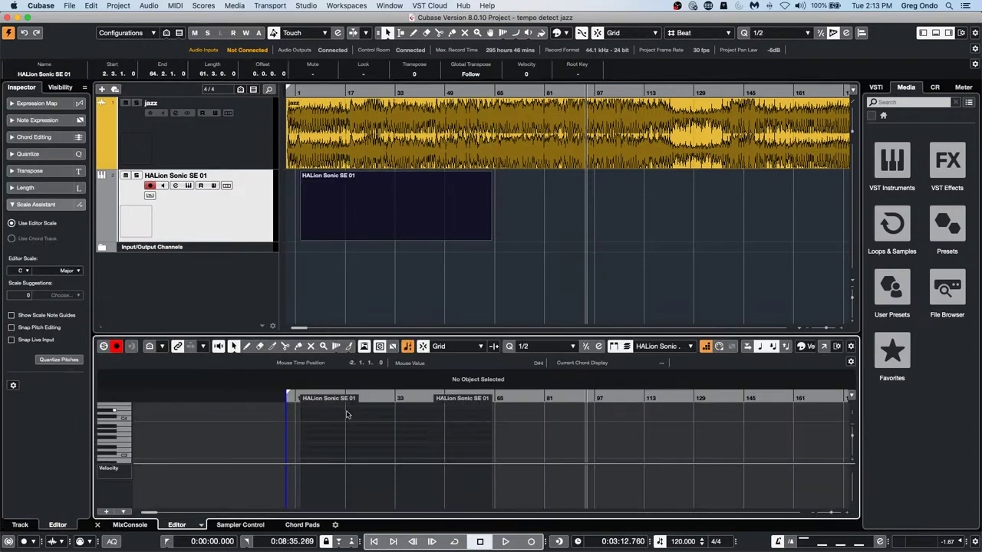
# Draw a long G#3 note near bar 20, a short G3, and another short note
pyautogui.rightClick(344, 434)
pyautogui.click(371, 434)
pyautogui.moveTo(358, 431); pyautogui.dragTo(399, 432)
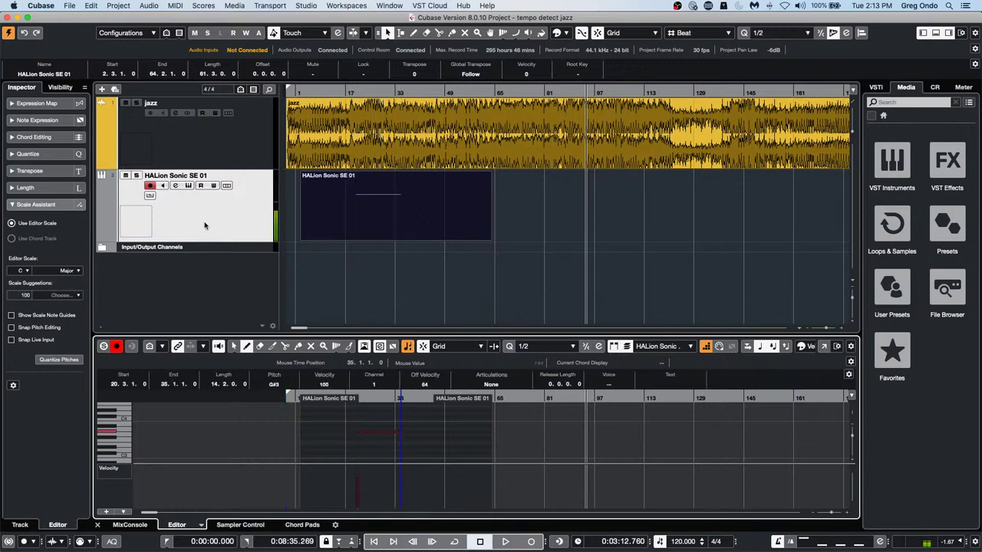
pyautogui.click(934, 86)
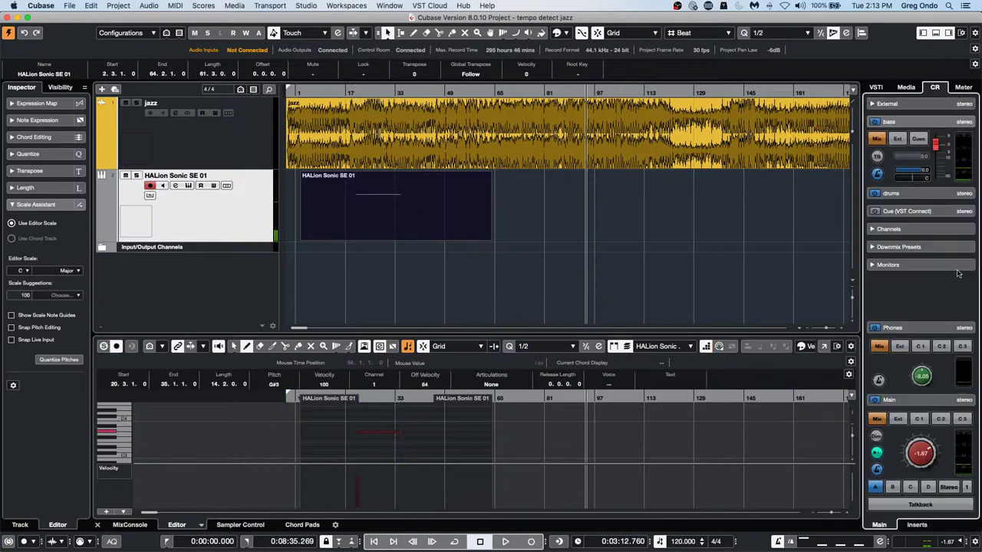
pyautogui.moveTo(921, 469); pyautogui.dragTo(908, 492)
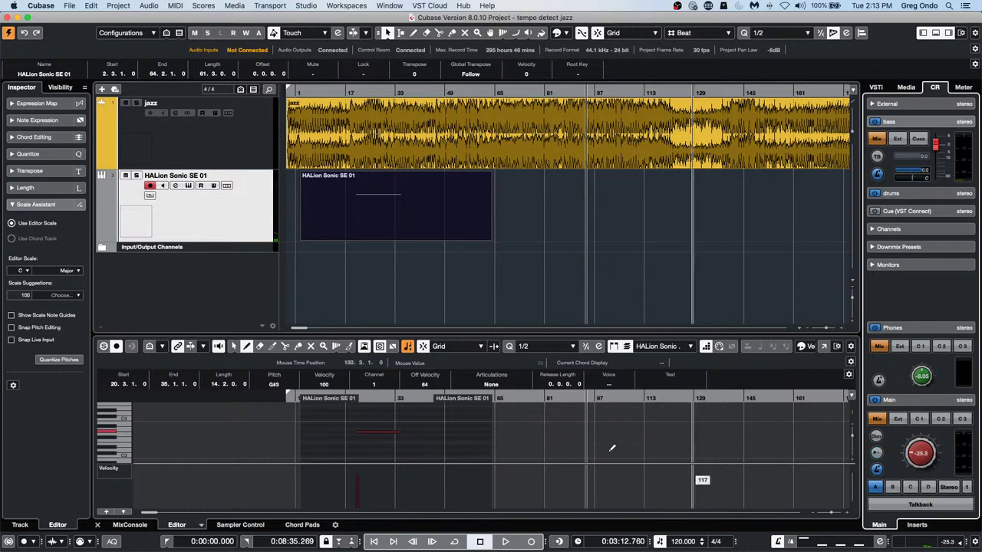
pyautogui.moveTo(350, 434); pyautogui.dragTo(385, 423)
# Add more melody notes plus a one-bar C3 at bar 12, then show the jazz Volume lane
pyautogui.click(415, 457)
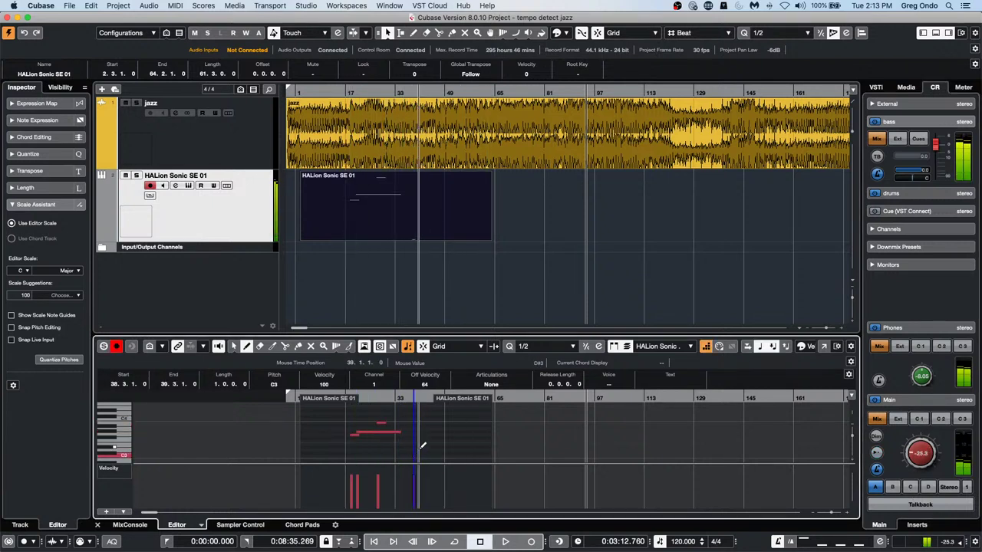
pyautogui.click(423, 444)
pyautogui.click(426, 439)
pyautogui.click(427, 435)
pyautogui.click(399, 458)
pyautogui.click(334, 455)
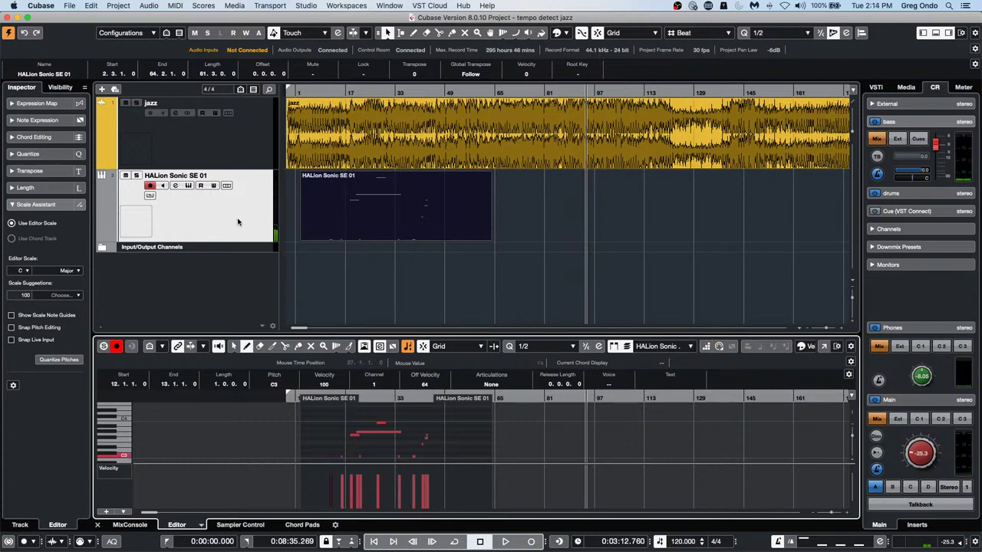
pyautogui.click(105, 167)
pyautogui.scroll(-1, 653, 235)
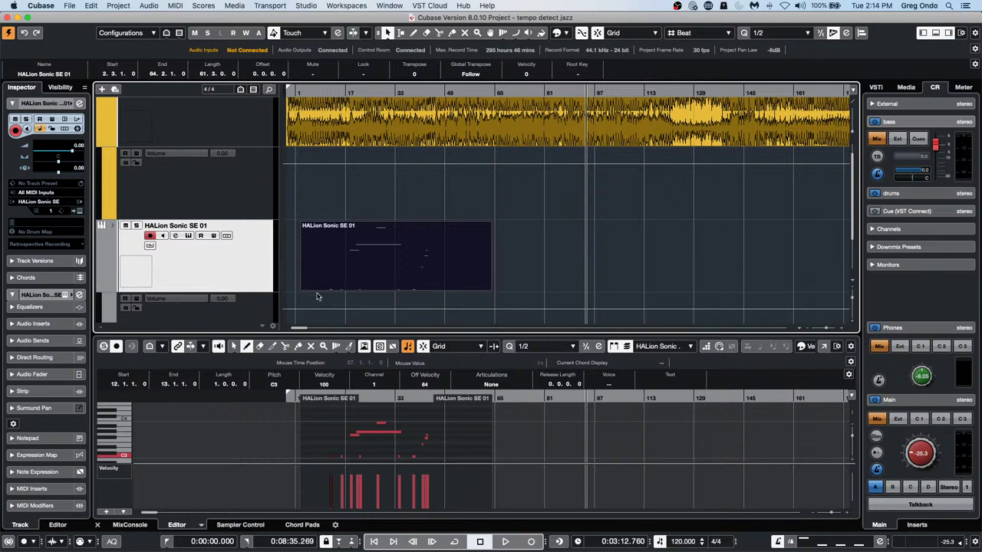
# Draw a volume automation bump on the HALion Sonic SE Volume lane
pyautogui.rightClick(359, 314)
pyautogui.click(389, 313)
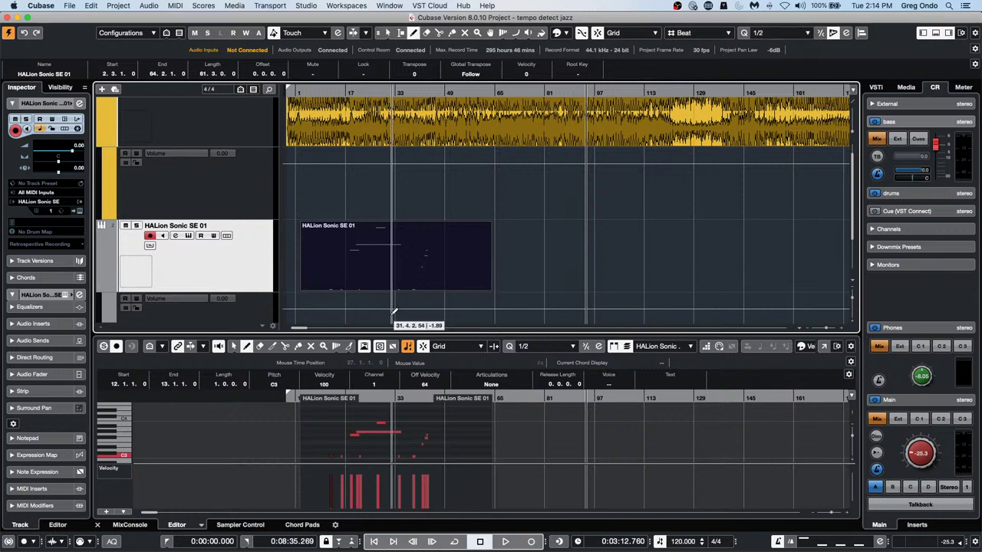
pyautogui.moveTo(371, 314); pyautogui.dragTo(425, 314)
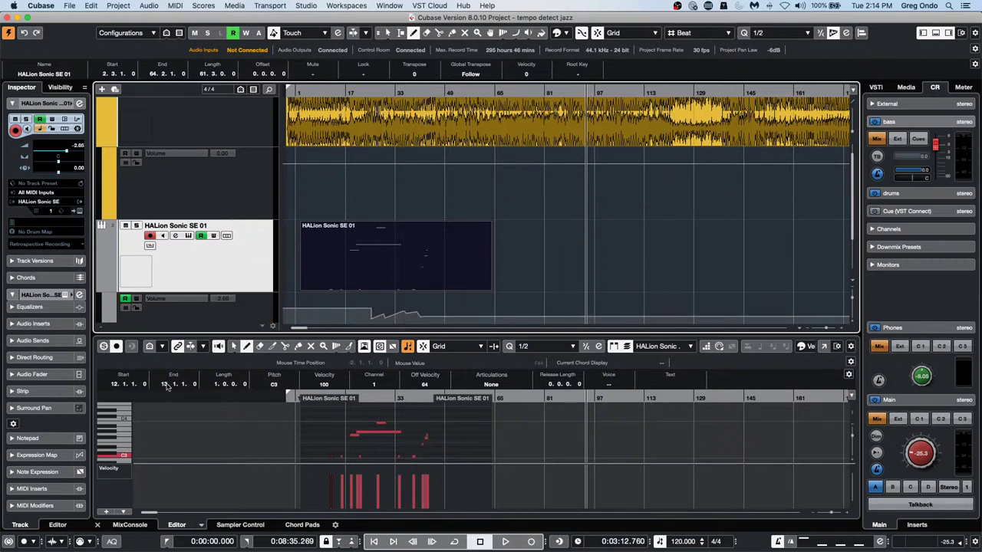
pyautogui.rightClick(365, 314)
pyautogui.click(366, 314)
# Select the drawn volume points and trial-paste them at bar 89, then undo
pyautogui.hscroll(10, 426, 320)
pyautogui.press('.')
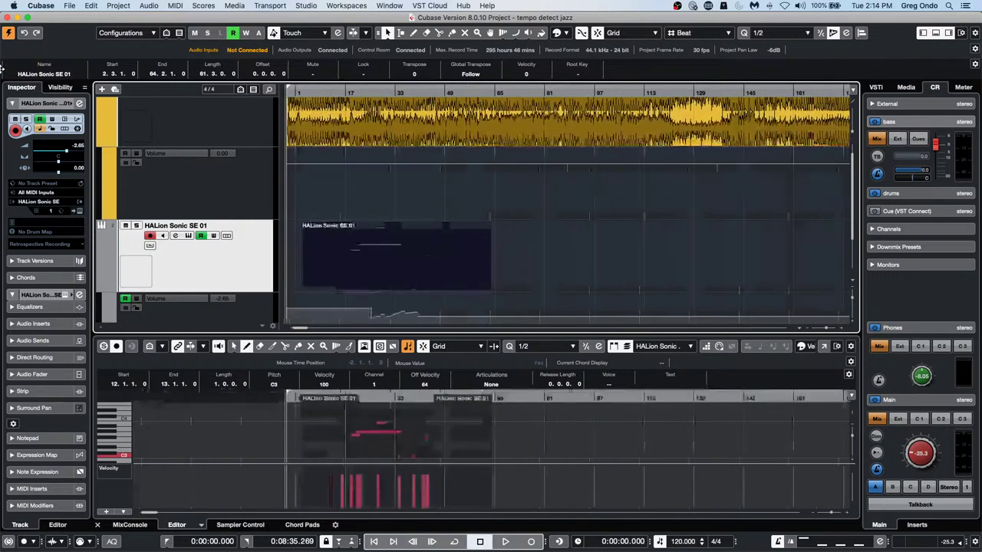
pyautogui.scroll(-1, 556, 263)
pyautogui.scroll(-1, 556, 263)
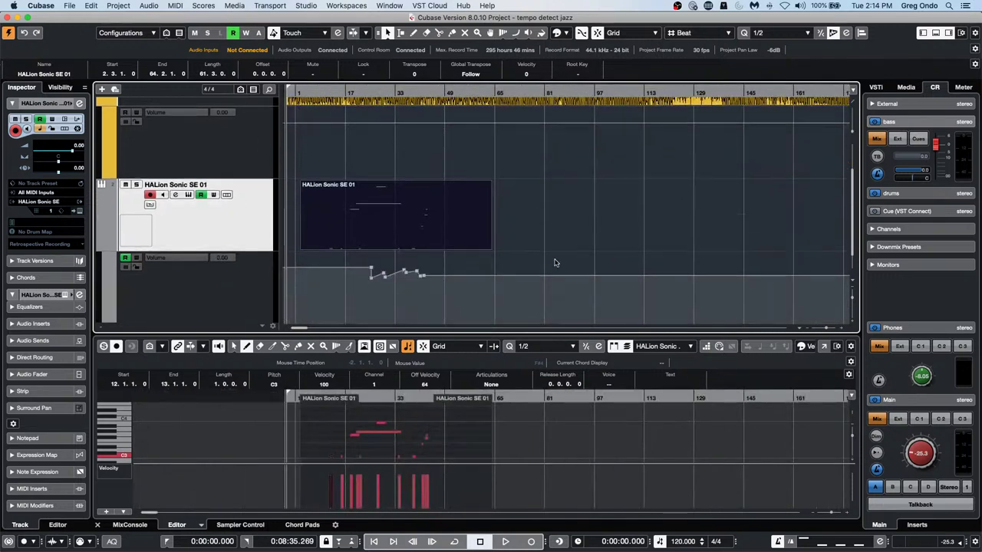
pyautogui.moveTo(332, 311); pyautogui.dragTo(432, 267)
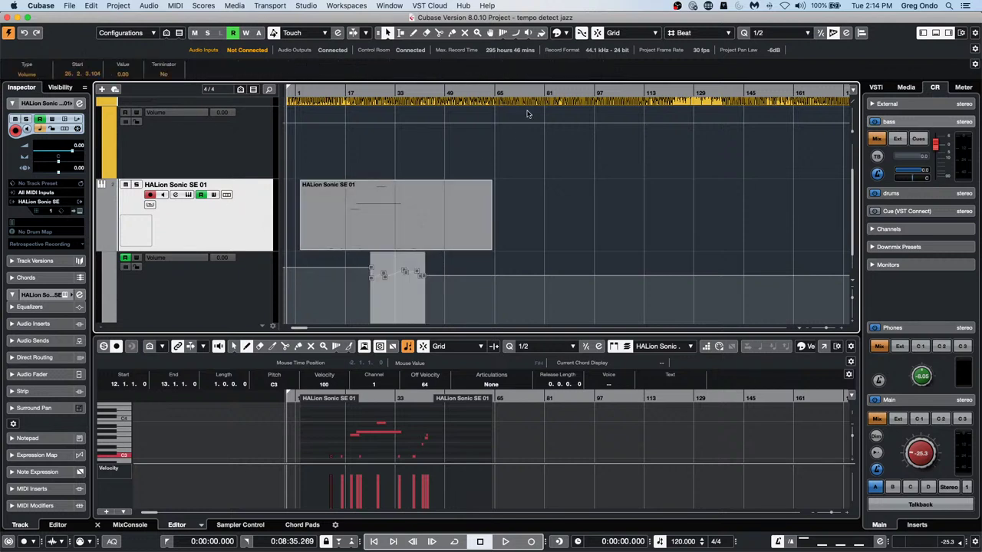
pyautogui.click(573, 92)
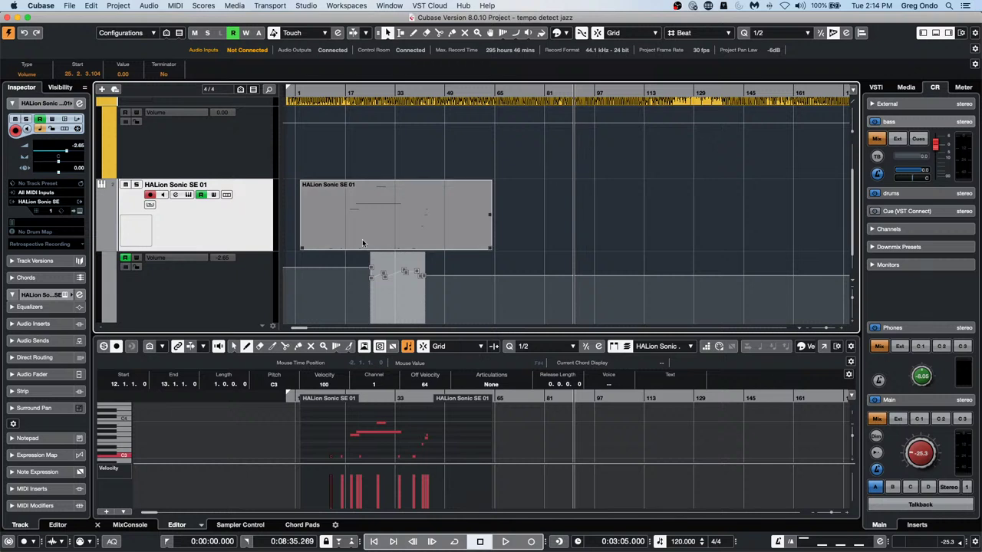
pyautogui.press('super+v')
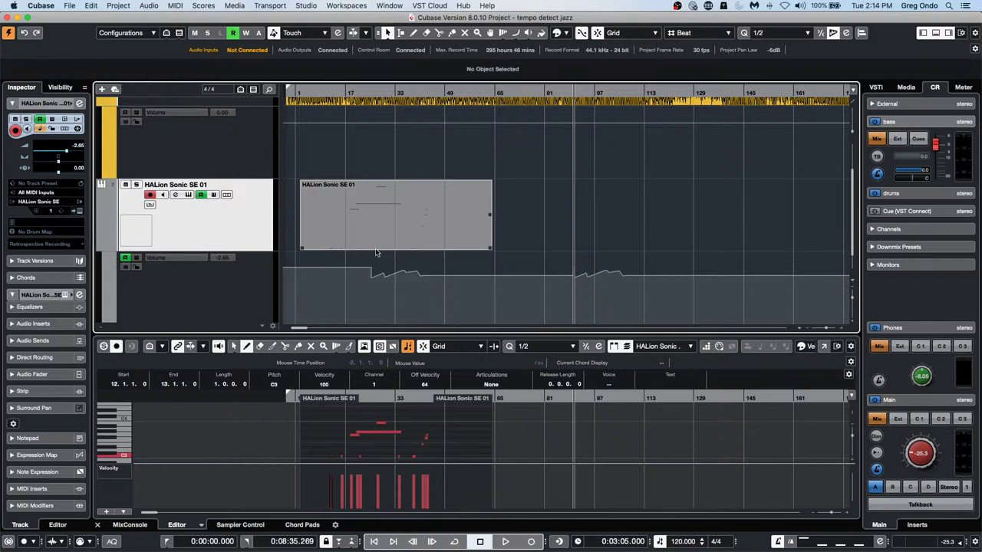
pyautogui.press('super+z')
# Paste the HALion volume curve onto the jazz track's volume at the same bars
pyautogui.click(230, 149)
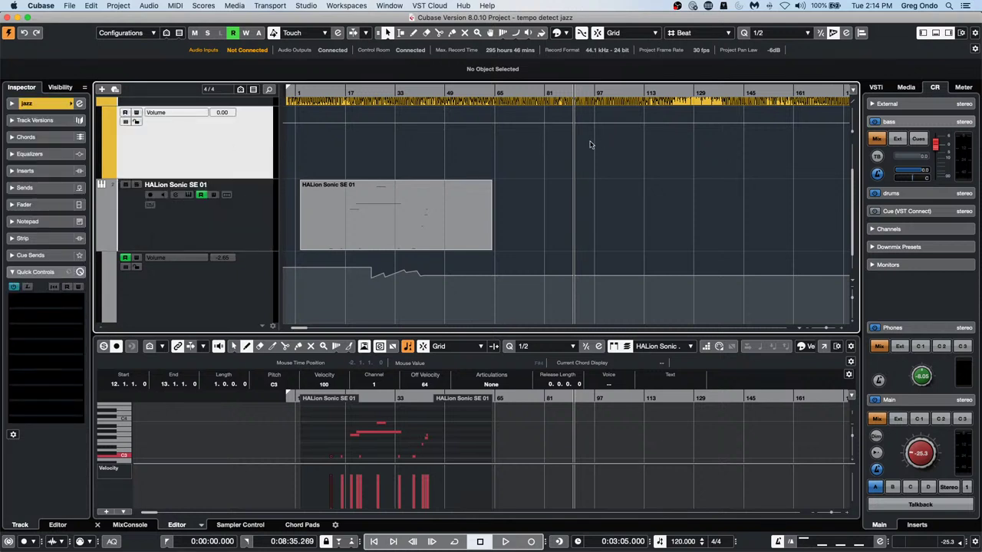
pyautogui.press('super+v')
pyautogui.press('super+z')
pyautogui.moveTo(325, 295); pyautogui.dragTo(451, 258)
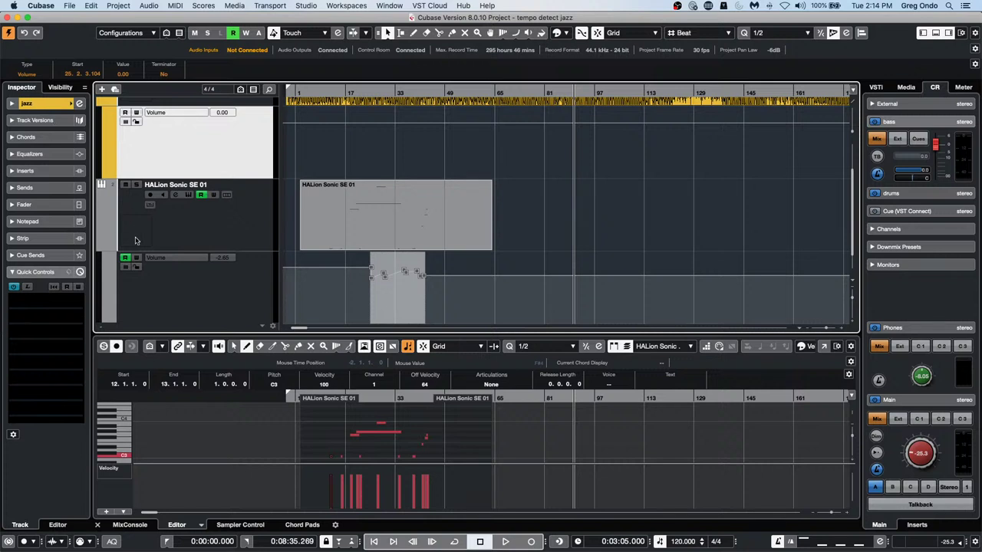
pyautogui.click(361, 89)
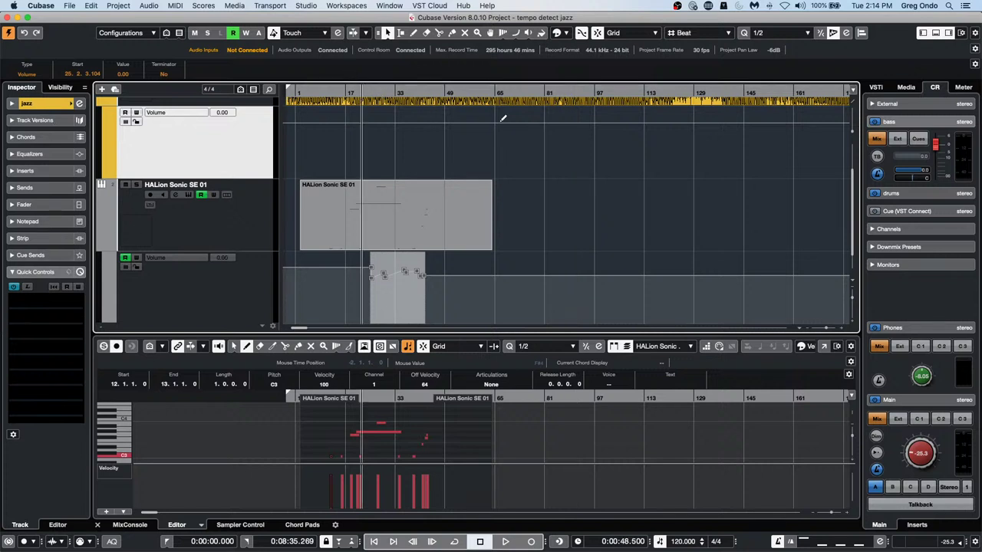
pyautogui.moveTo(561, 91); pyautogui.dragTo(580, 91)
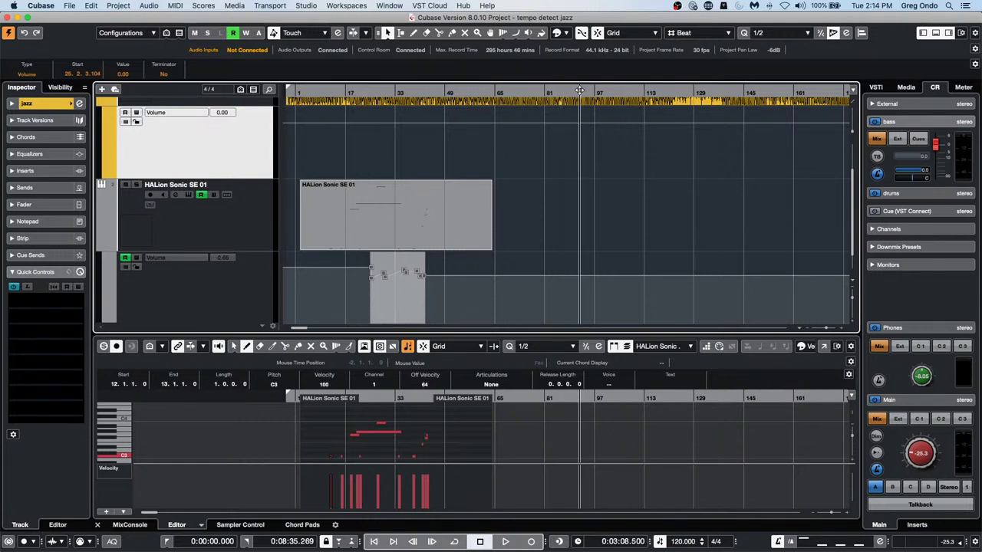
pyautogui.hotkey('alt', 'v')
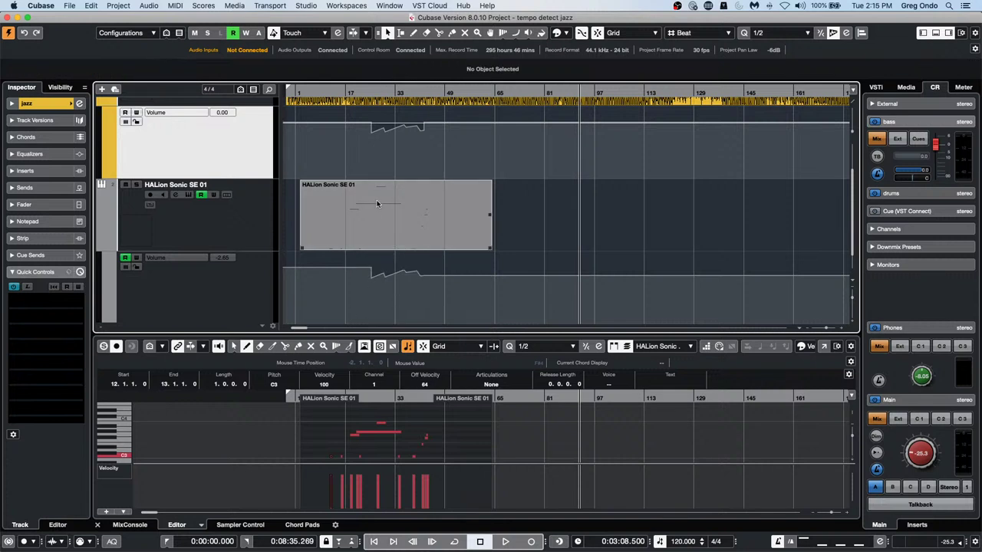
# Browse the Edit menu commands and close it without changing anything
pyautogui.click(87, 7)
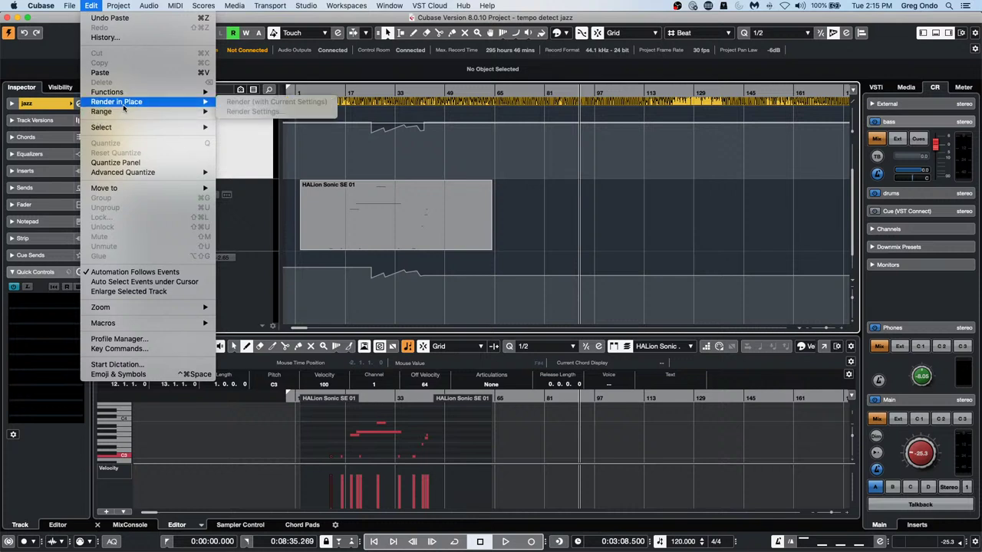
pyautogui.moveTo(125, 129)
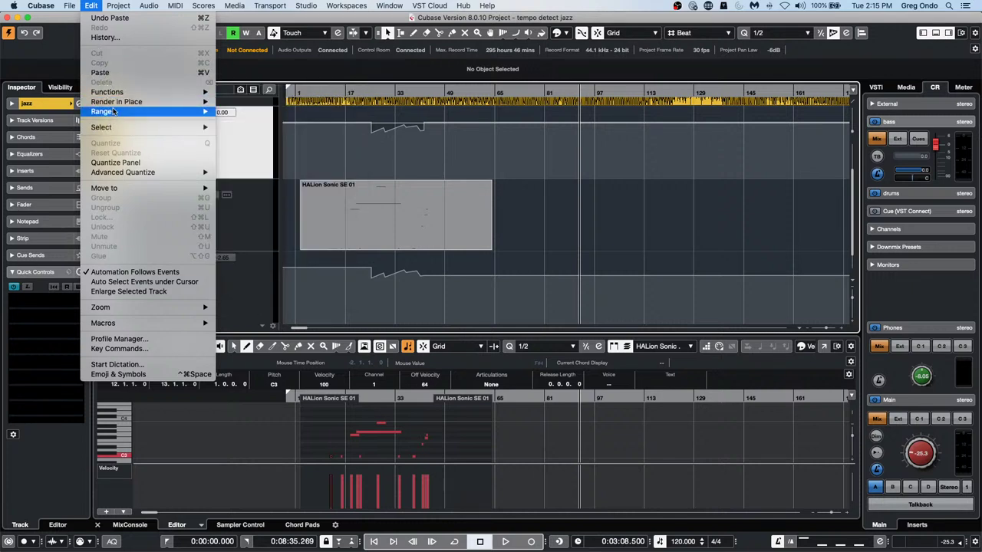
pyautogui.moveTo(113, 112)
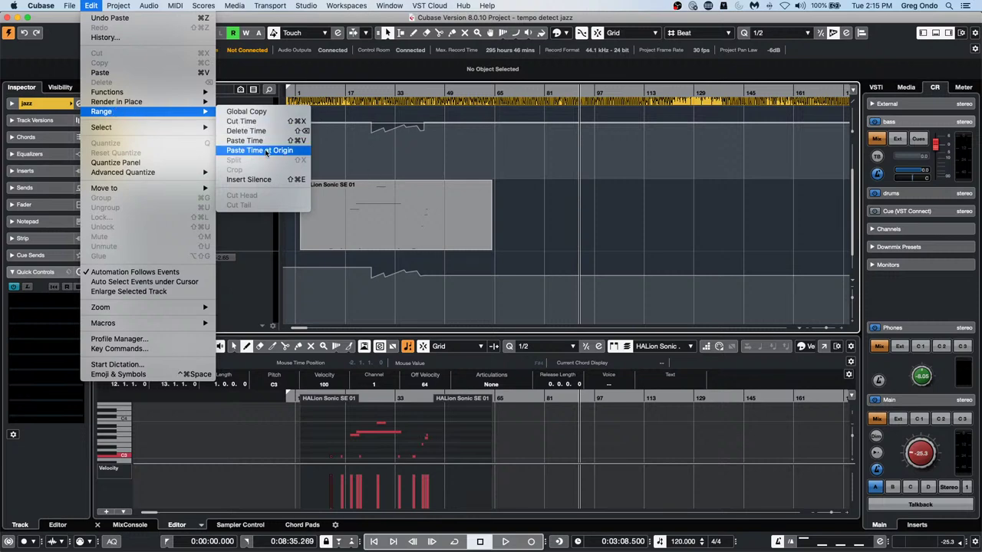
pyautogui.click(420, 153)
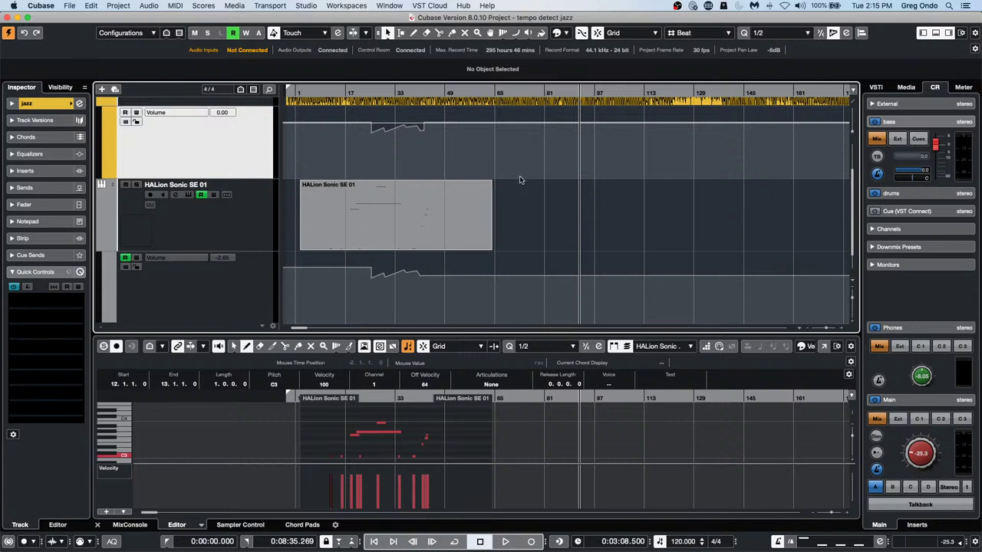
# Draw a volume curve on the HALion Sonic SE lane from bar 89 and select its points
pyautogui.rightClick(560, 287)
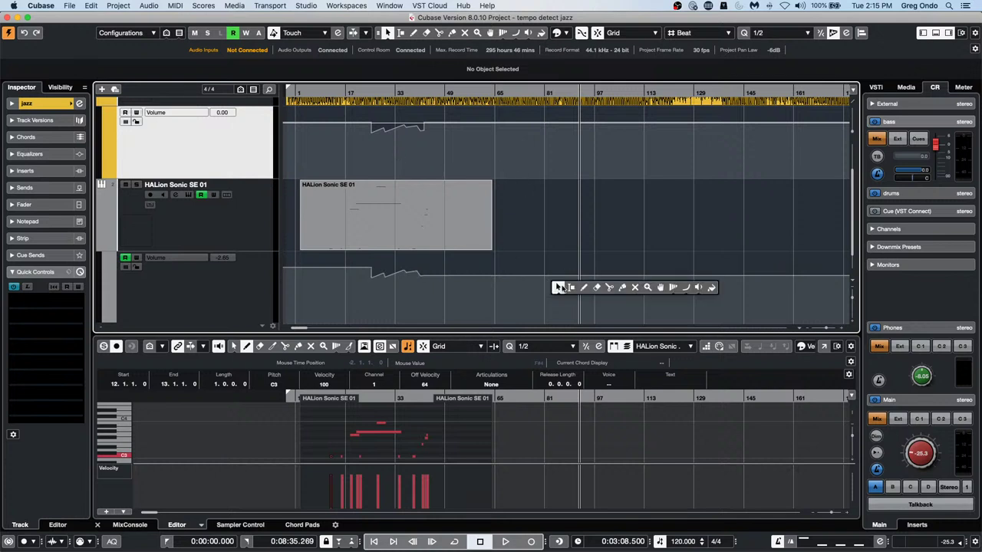
pyautogui.click(596, 288)
pyautogui.moveTo(580, 287)
pyautogui.mouseDown()
pyautogui.moveTo(652, 278)
pyautogui.moveTo(729, 295)
pyautogui.mouseUp()
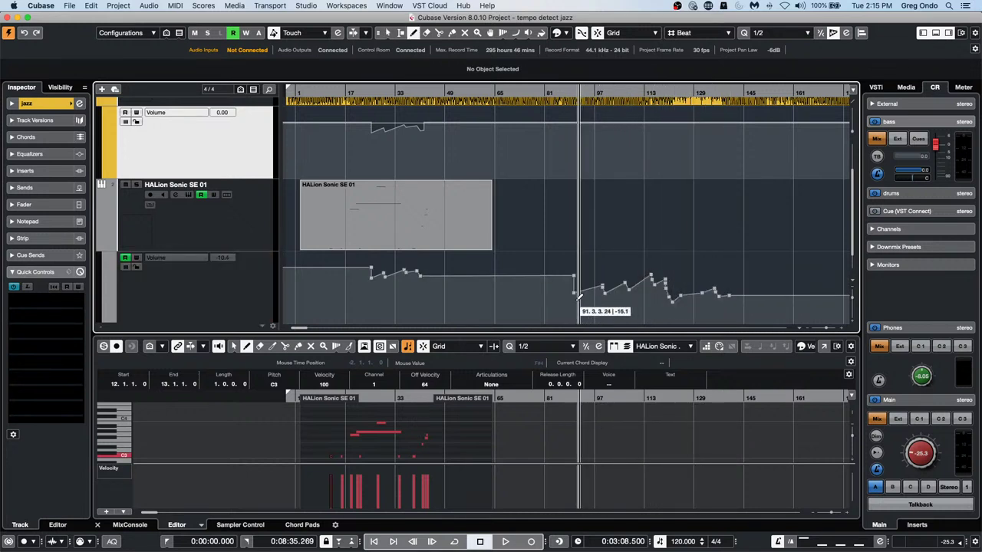
pyautogui.press('1')
pyautogui.moveTo(552, 305)
pyautogui.mouseDown()
pyautogui.moveTo(789, 293)
pyautogui.moveTo(777, 258)
pyautogui.mouseUp()
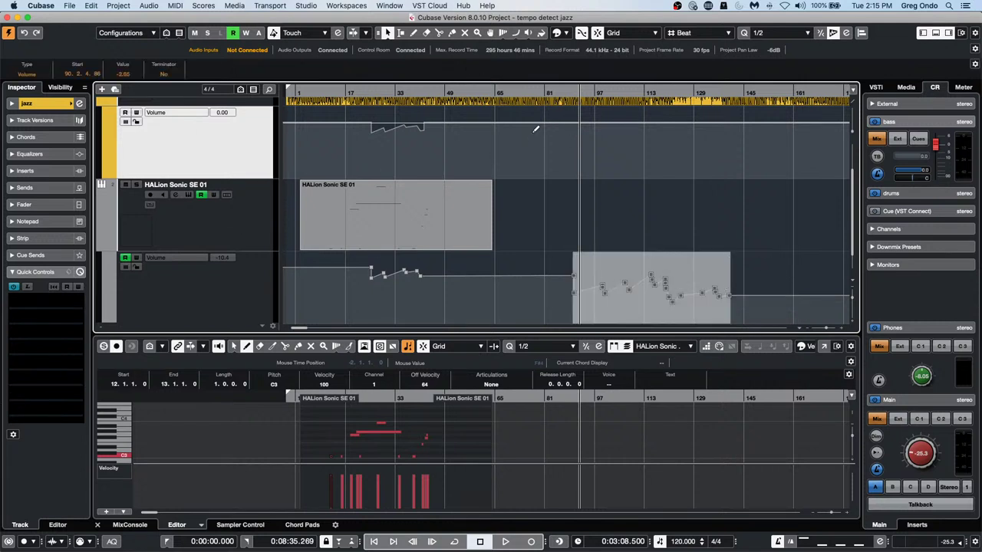
# Reselect the HALion automation points and paste the curve onto the jazz track's volume, bars 89–138
pyautogui.moveTo(513, 91); pyautogui.dragTo(428, 99)
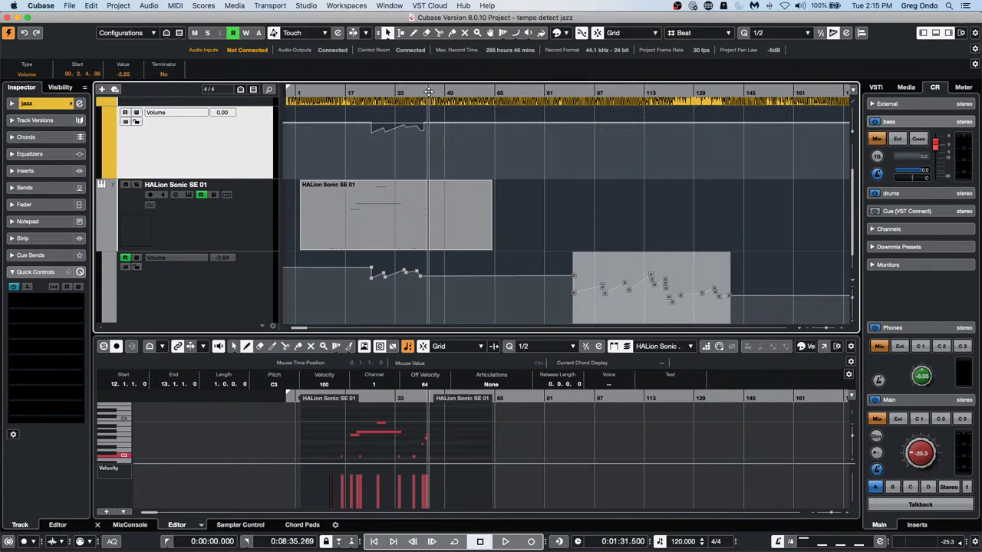
pyautogui.moveTo(320, 93); pyautogui.dragTo(809, 96)
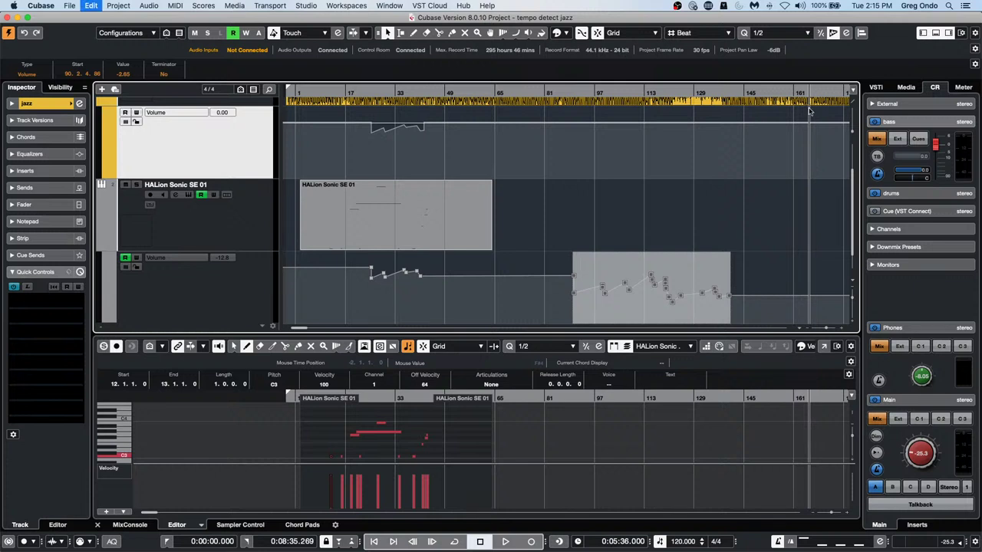
pyautogui.click(805, 130)
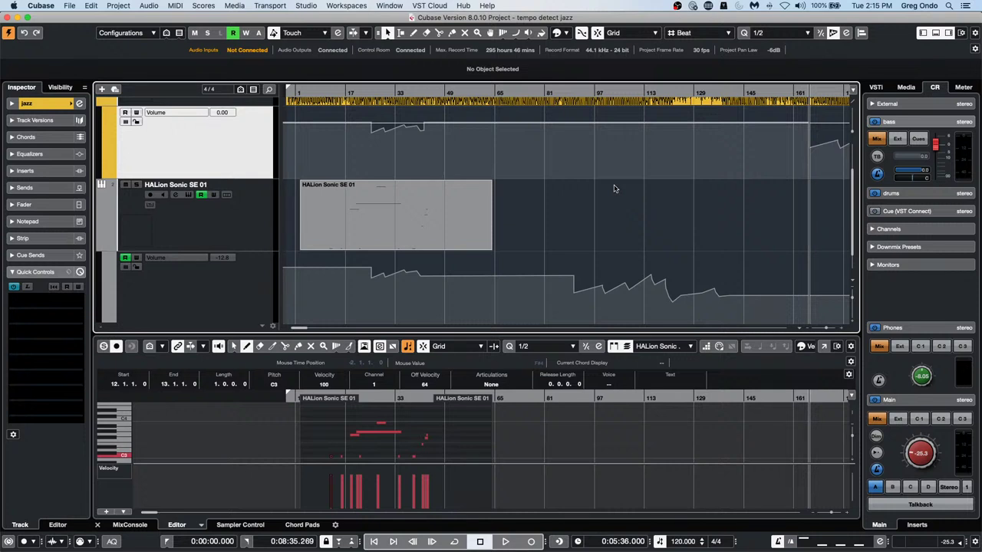
pyautogui.moveTo(546, 308); pyautogui.dragTo(752, 264)
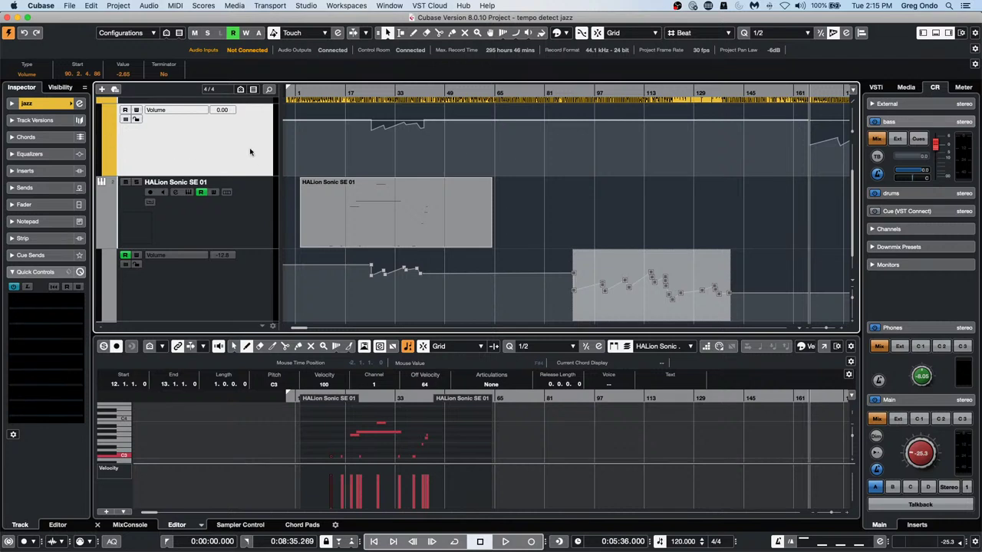
pyautogui.hotkey('alt', 'v')
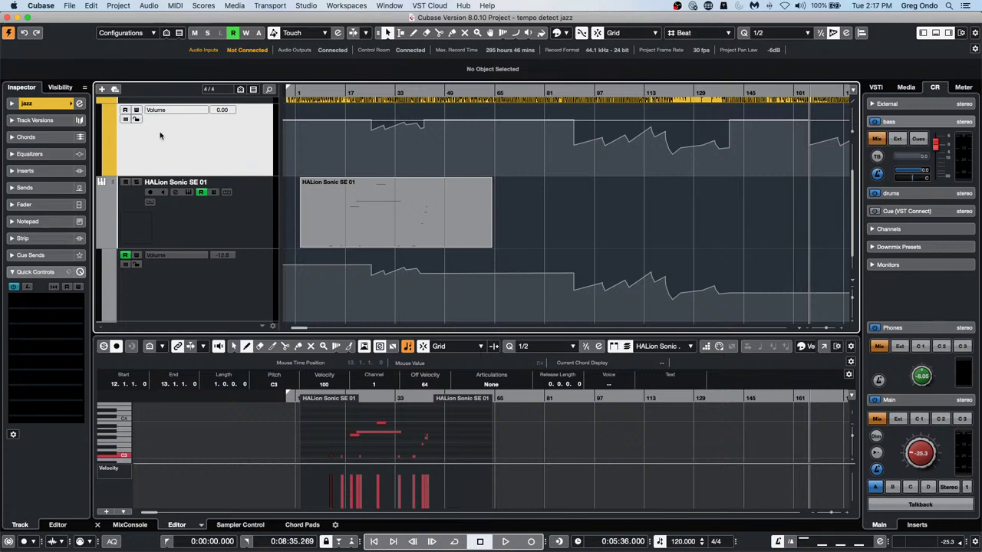
# Start importing tracks from Feel Good c7.cpr in the Feel Good NAMM 09 folder, then cancel
pyautogui.rightClick(191, 140)
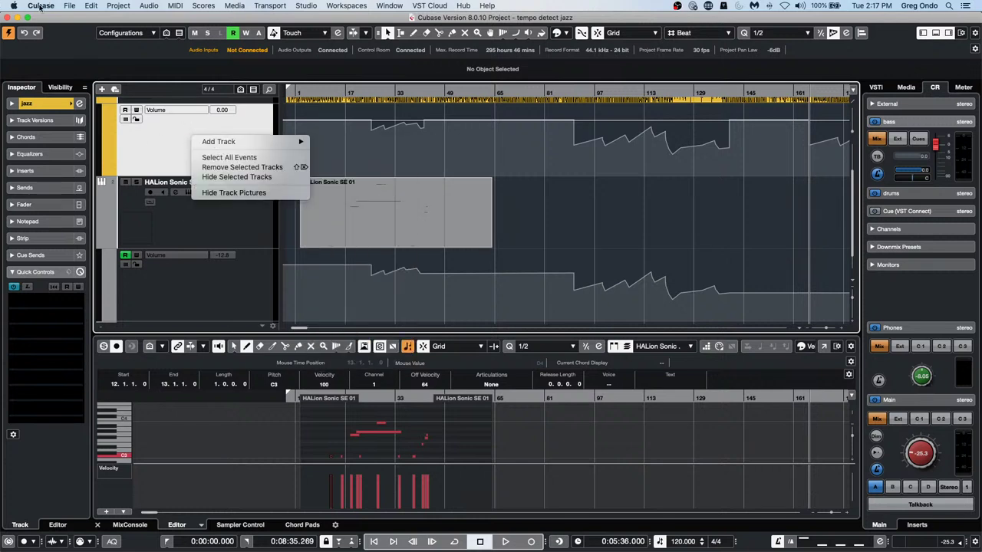
pyautogui.click(71, 5)
pyautogui.click(71, 5)
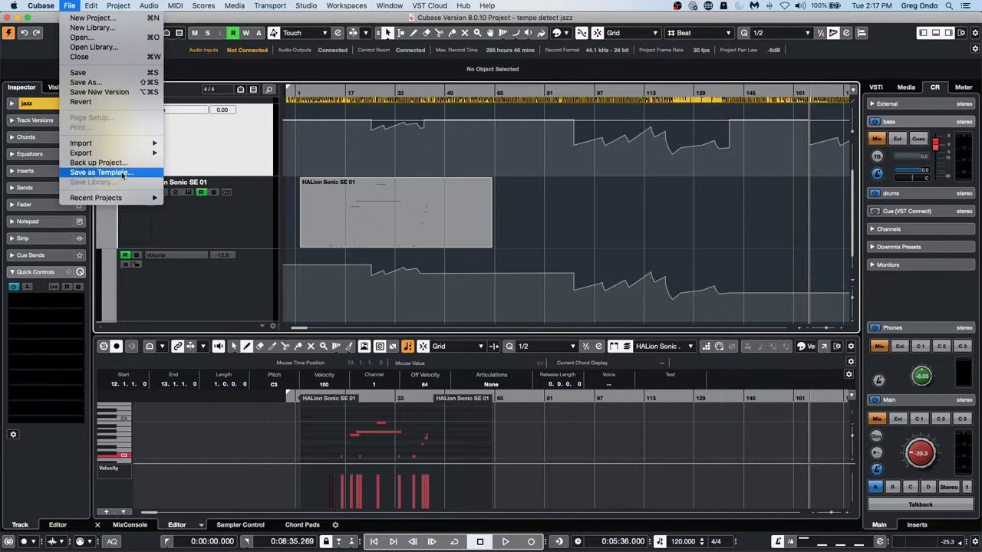
pyautogui.moveTo(135, 143)
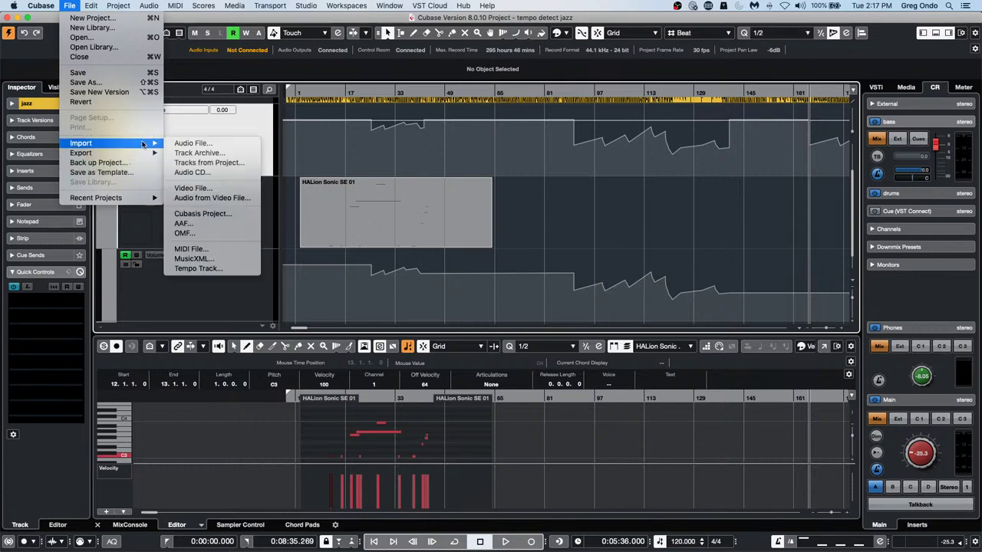
pyautogui.click(209, 162)
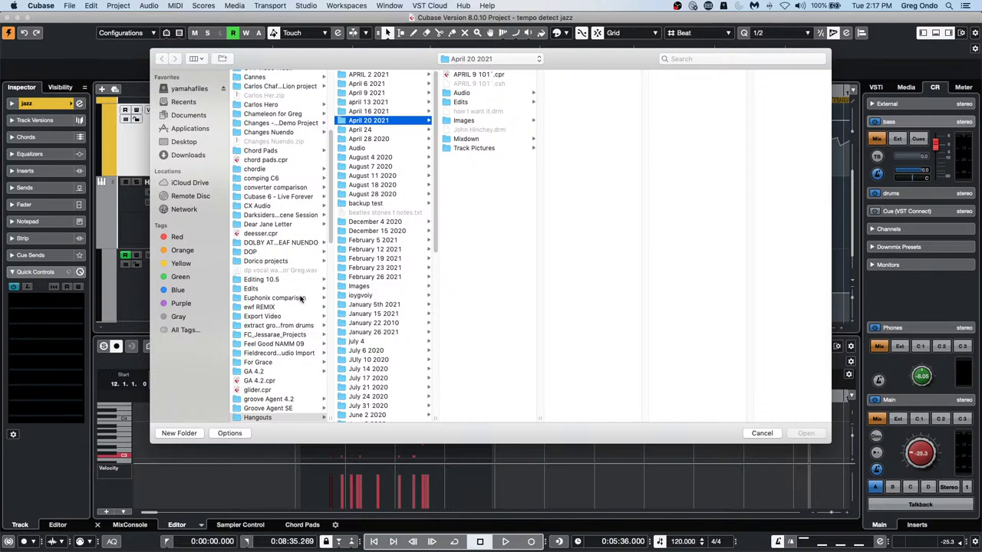
pyautogui.click(264, 344)
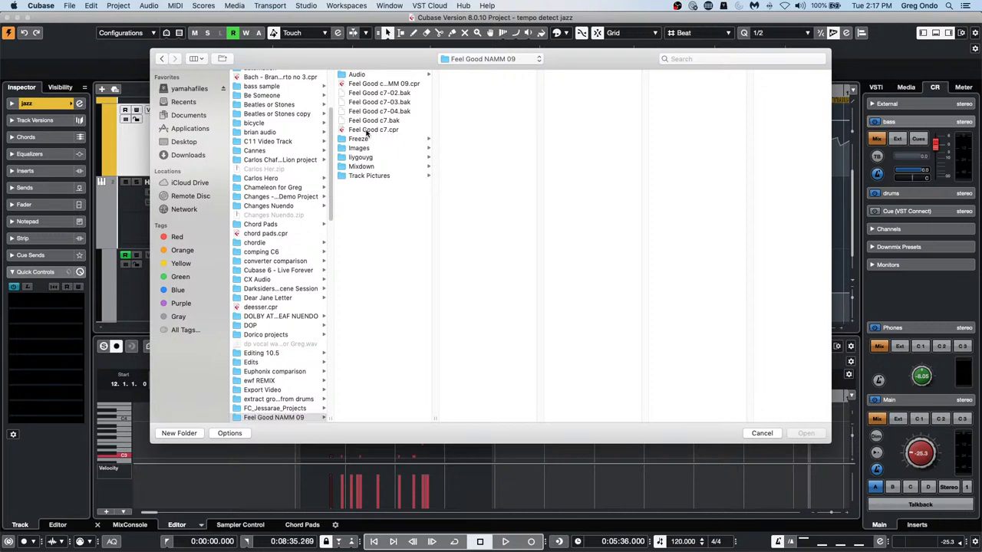
pyautogui.click(368, 130)
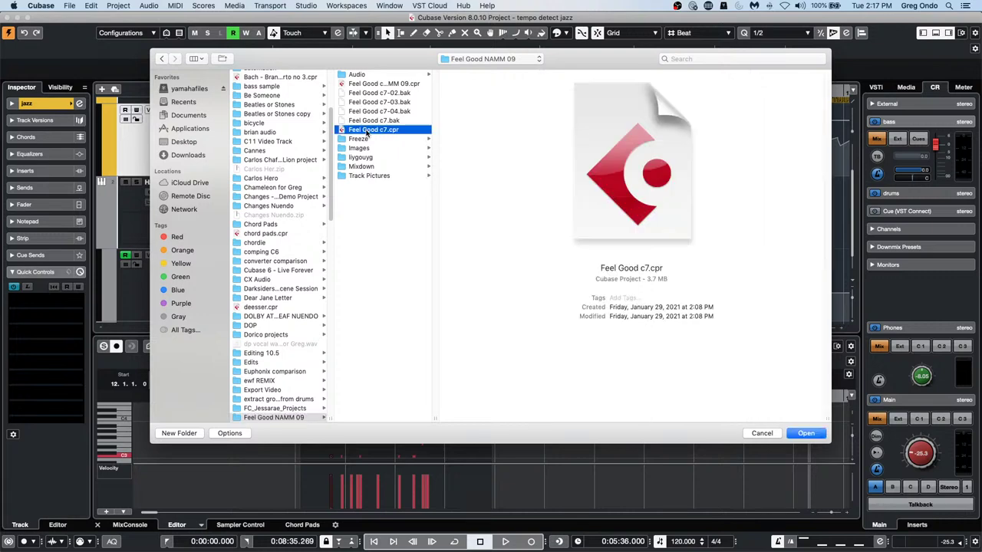
pyautogui.click(817, 434)
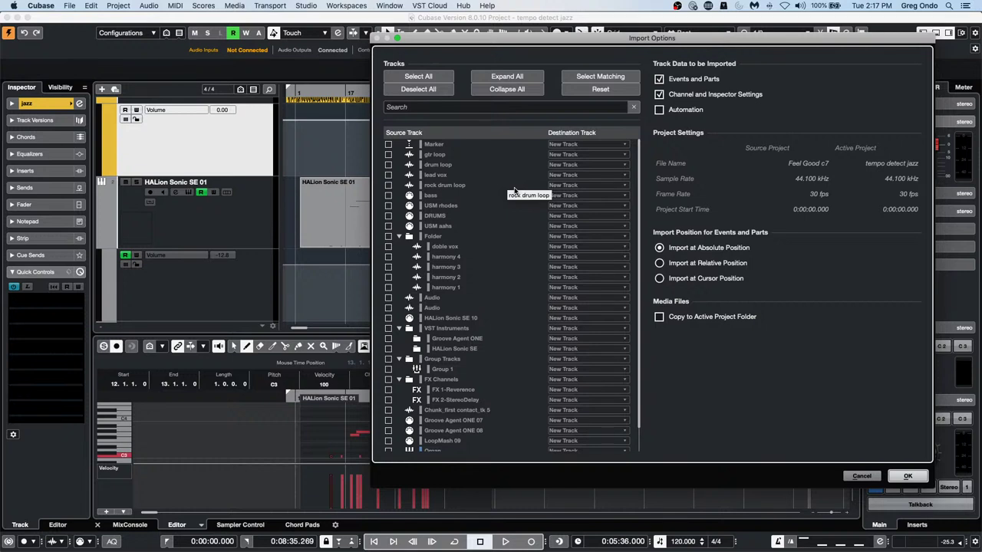
pyautogui.scroll(-3, 514, 190)
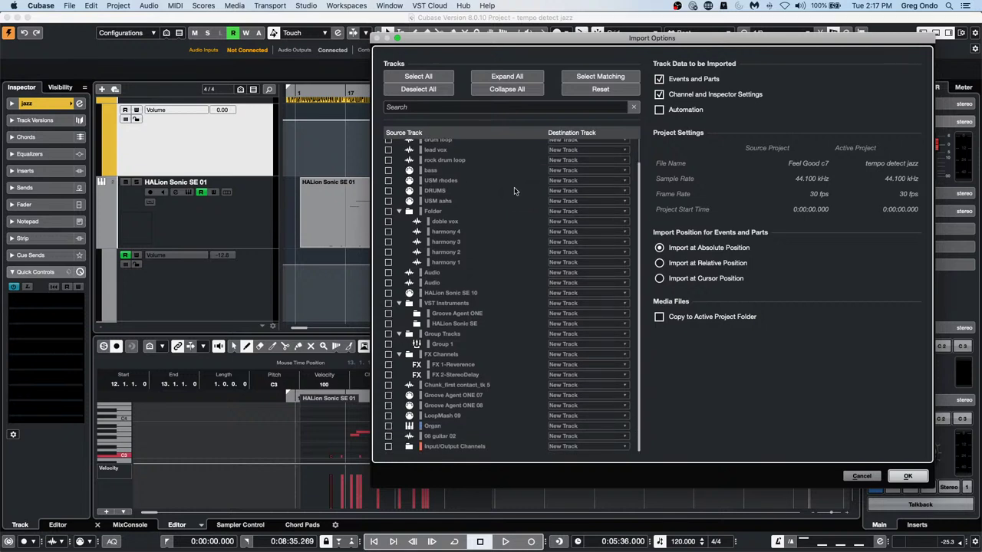
pyautogui.click(863, 476)
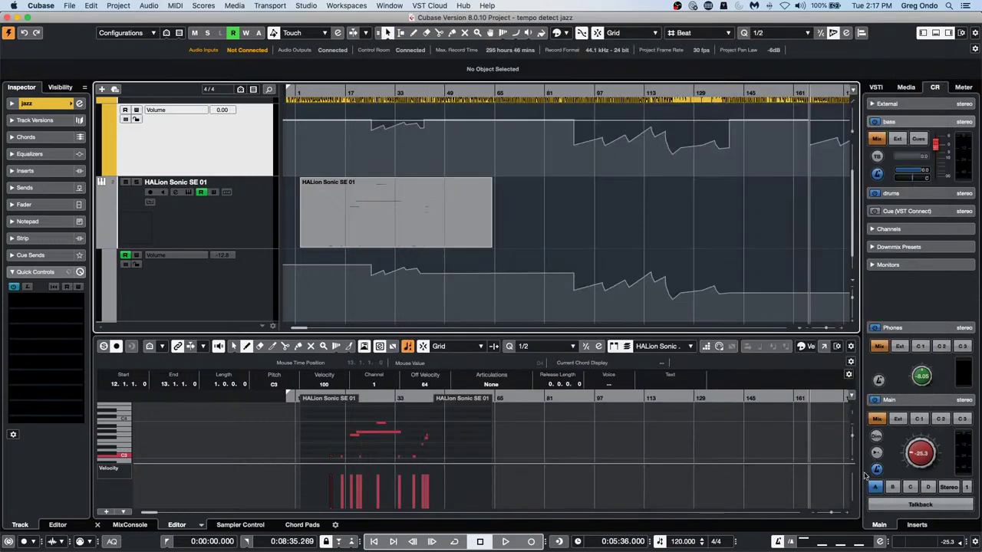
# Open and activate Feel Good c7.cpr, dismissing the Groove Agent ONE and missing-files warnings
pyautogui.click(67, 9)
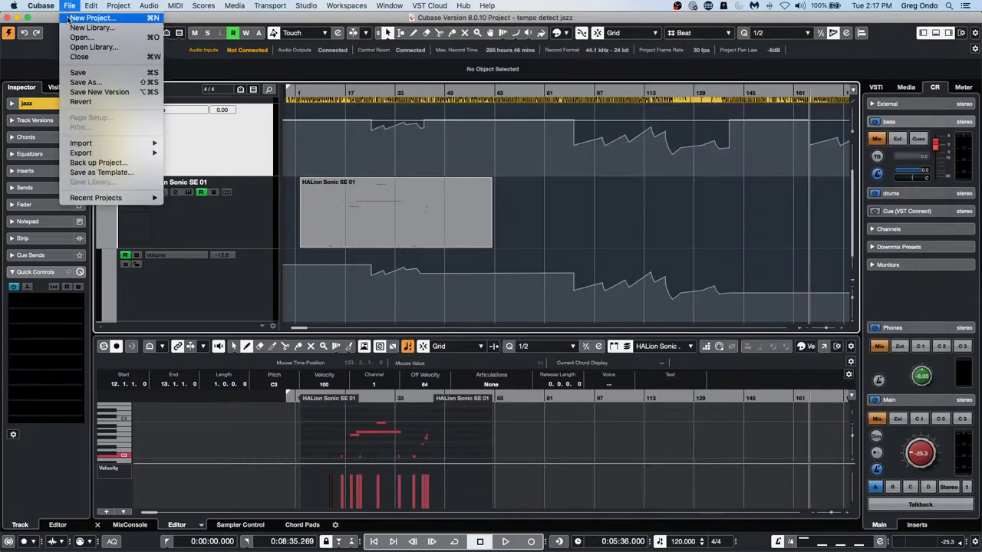
pyautogui.moveTo(92, 153)
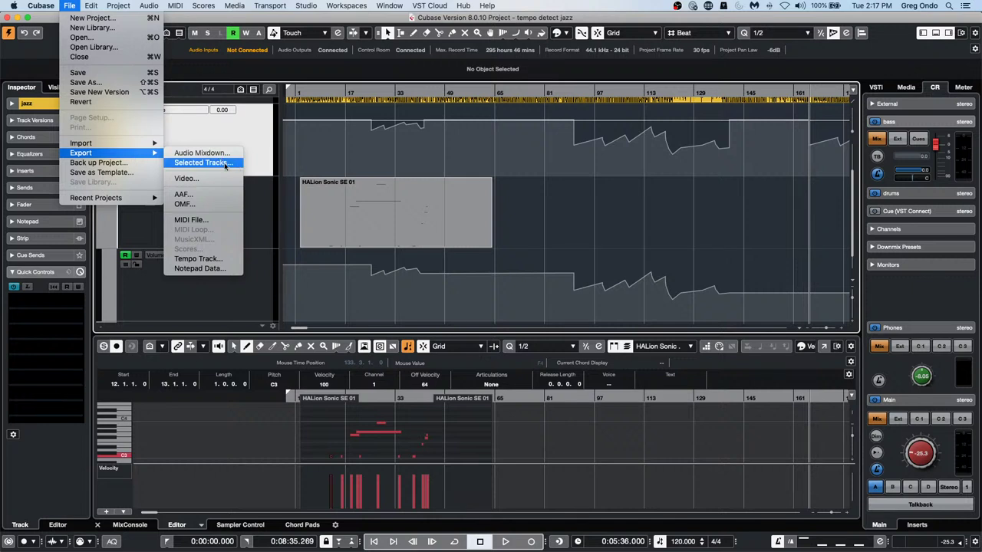
pyautogui.moveTo(107, 201)
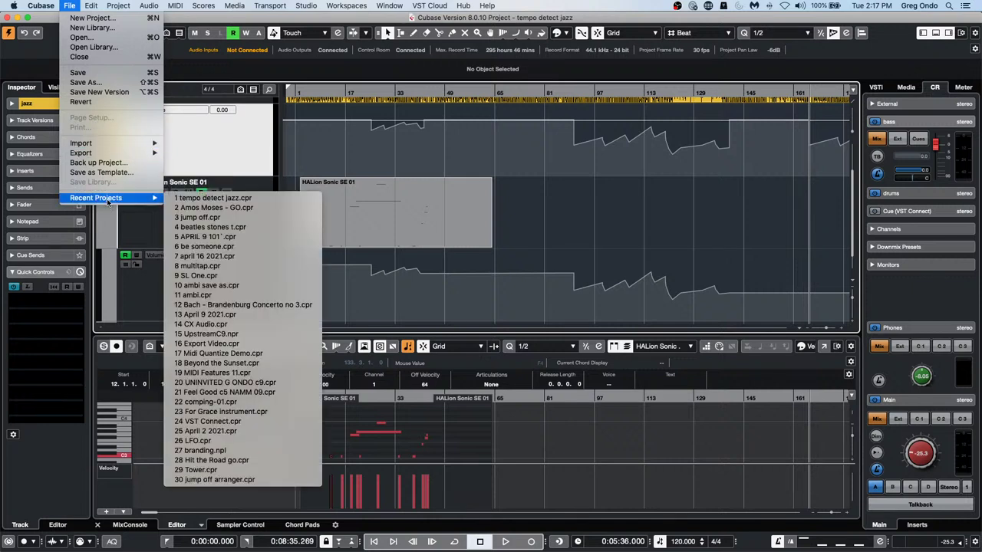
pyautogui.click(112, 38)
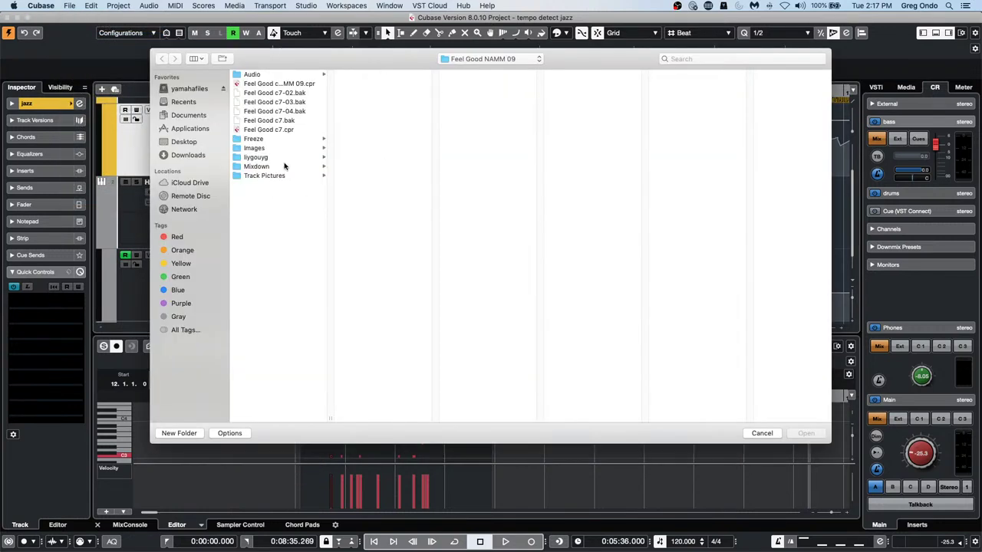
pyautogui.doubleClick(271, 130)
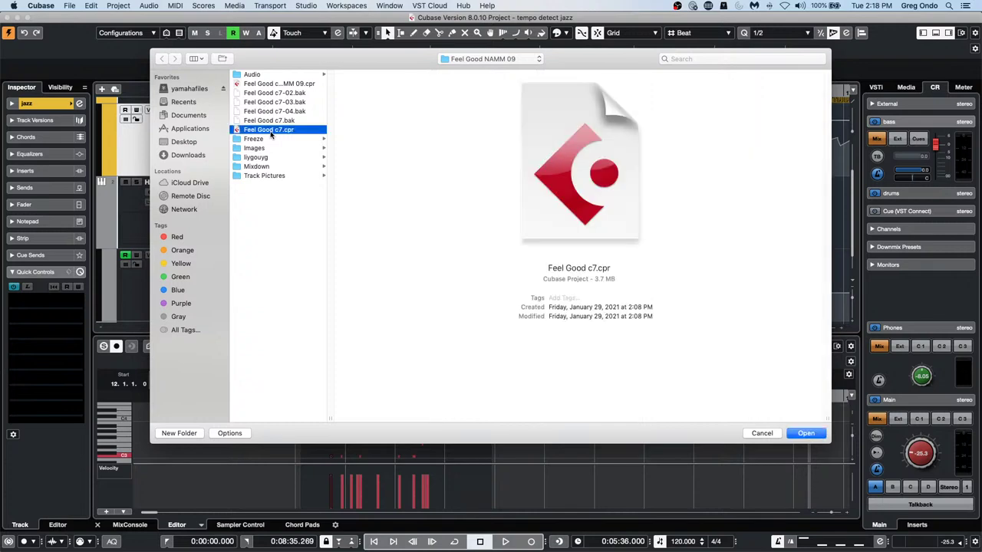
pyautogui.click(549, 194)
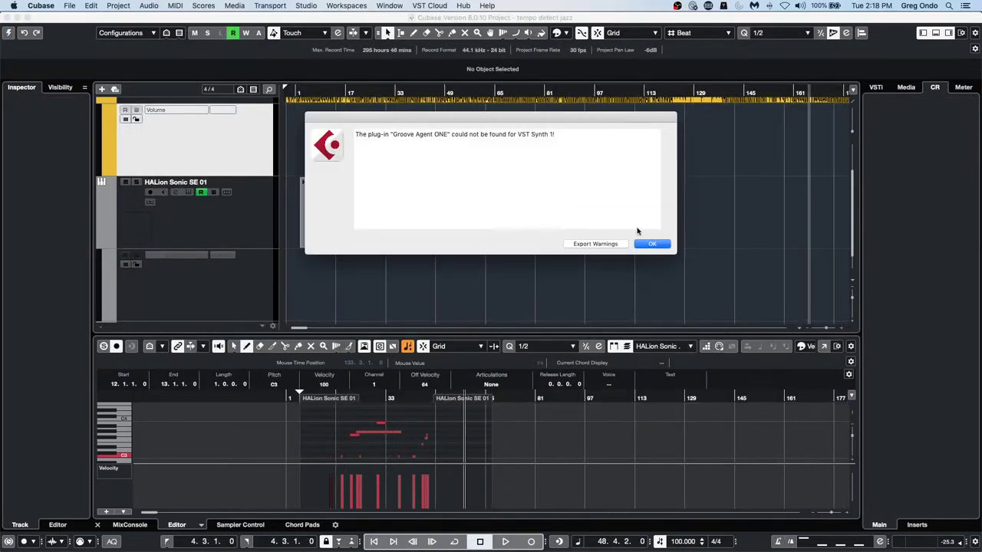
pyautogui.click(650, 243)
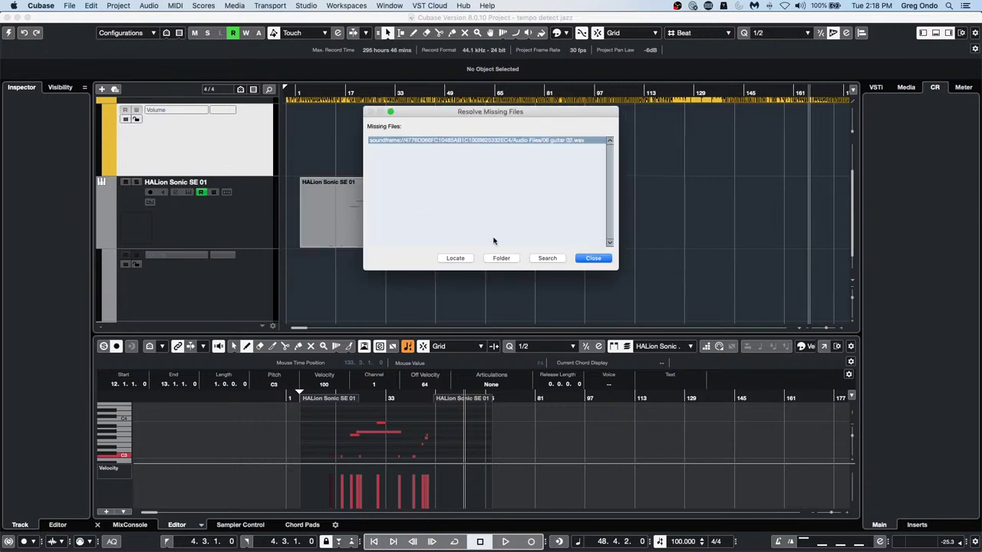
pyautogui.click(598, 261)
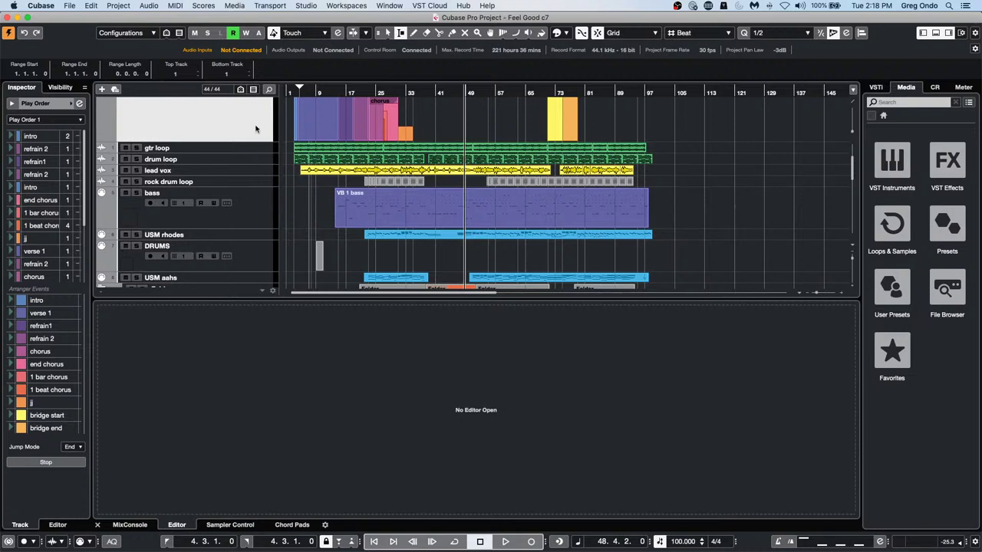
# Move the playhead to the project start and zoom in horizontally
pyautogui.scroll(3, 253, 138)
pyautogui.click(201, 218)
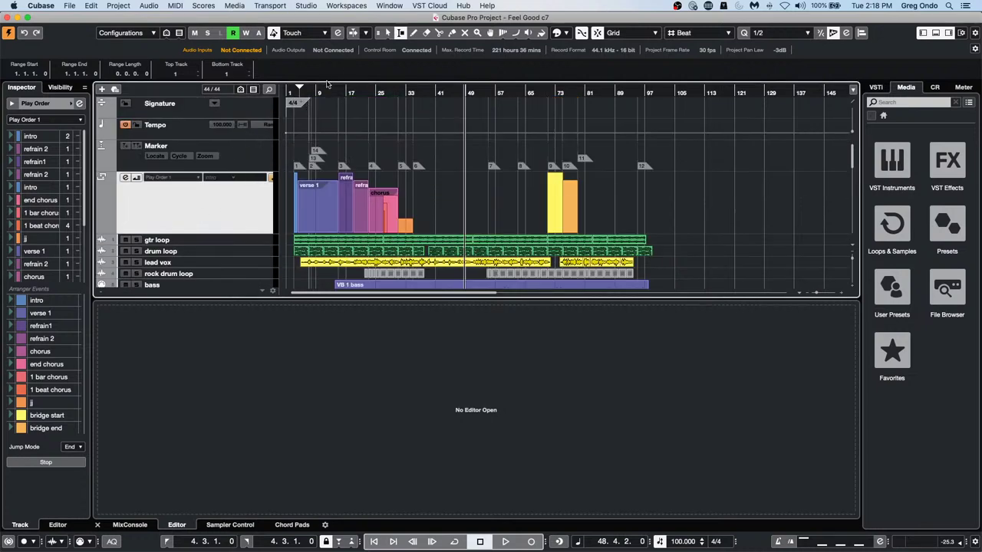
pyautogui.moveTo(309, 90); pyautogui.dragTo(276, 92)
pyautogui.press('h')
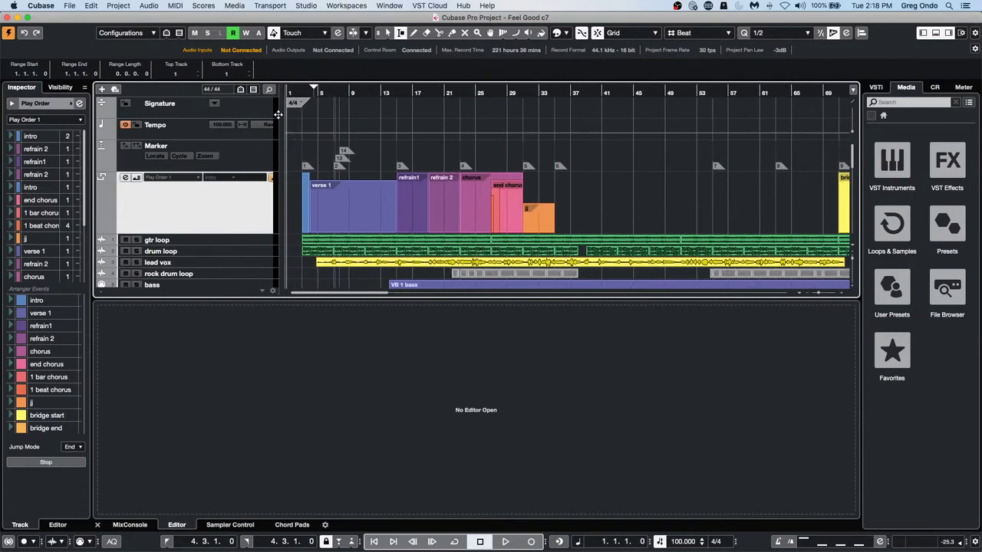
# Export the selected track as 'arranger', dismiss the failure alert, and drag the window aside
pyautogui.click(71, 6)
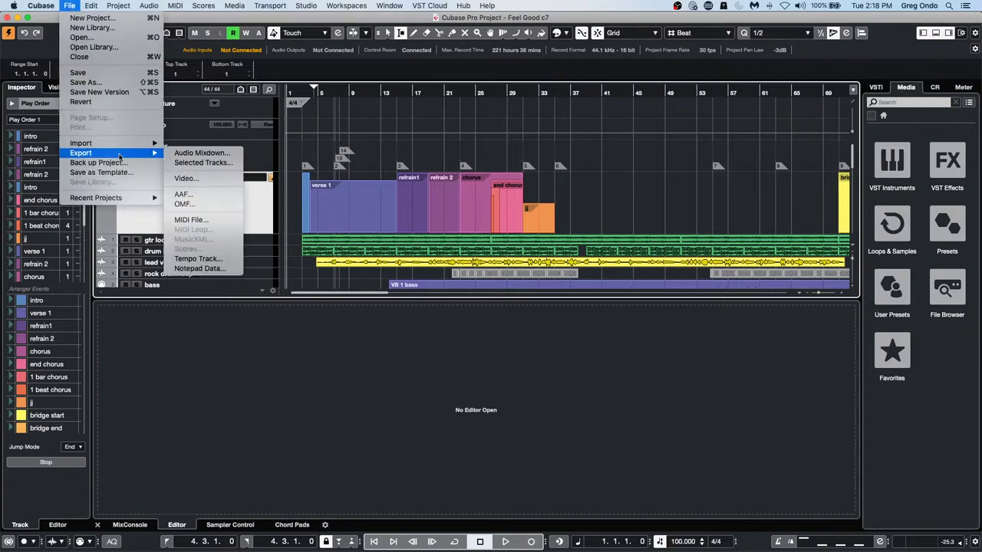
pyautogui.click(235, 164)
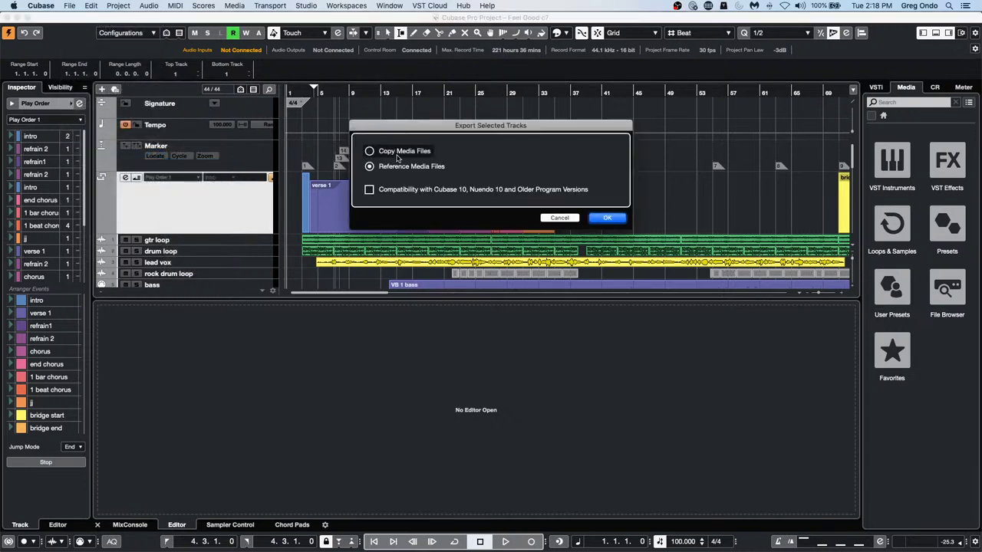
pyautogui.click(606, 218)
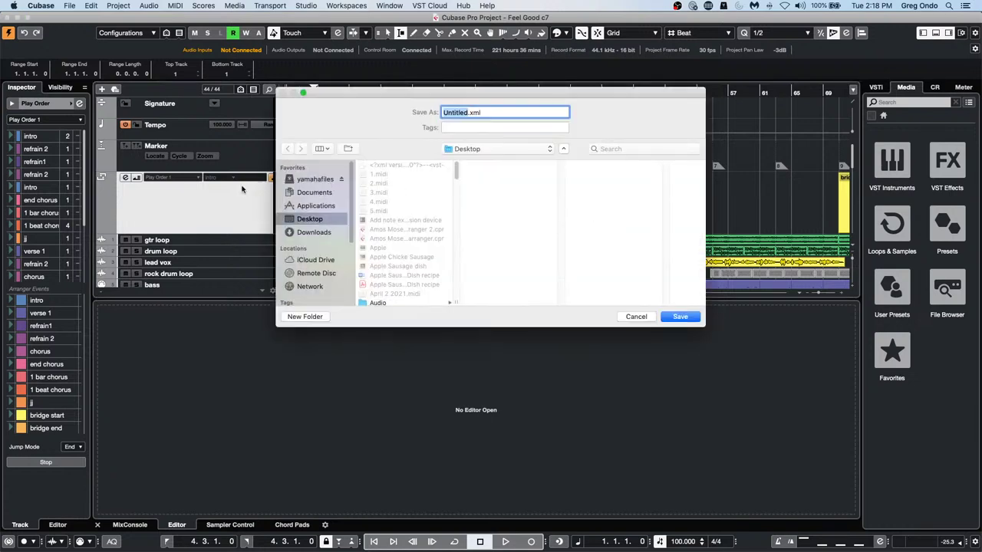
pyautogui.write('arranger')
pyautogui.click(690, 320)
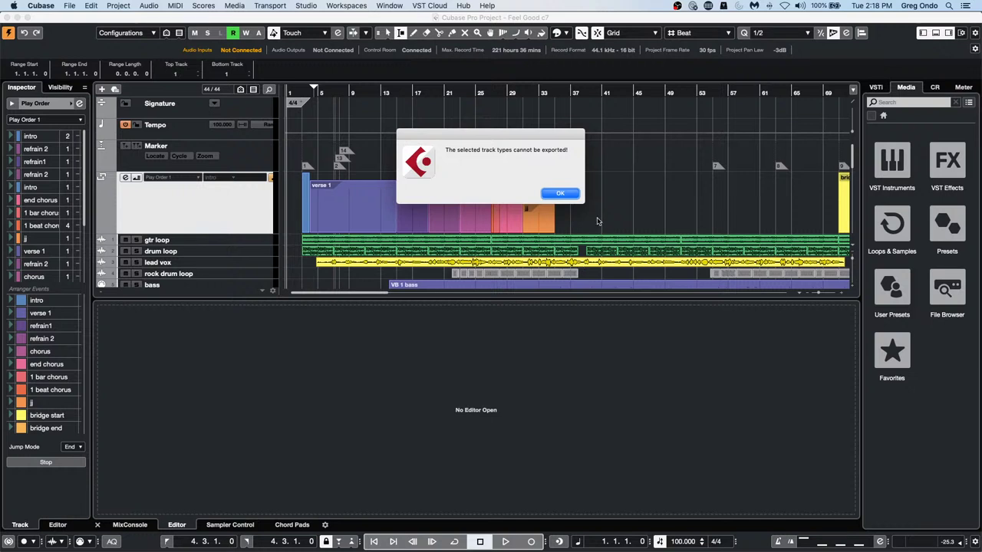
pyautogui.click(559, 193)
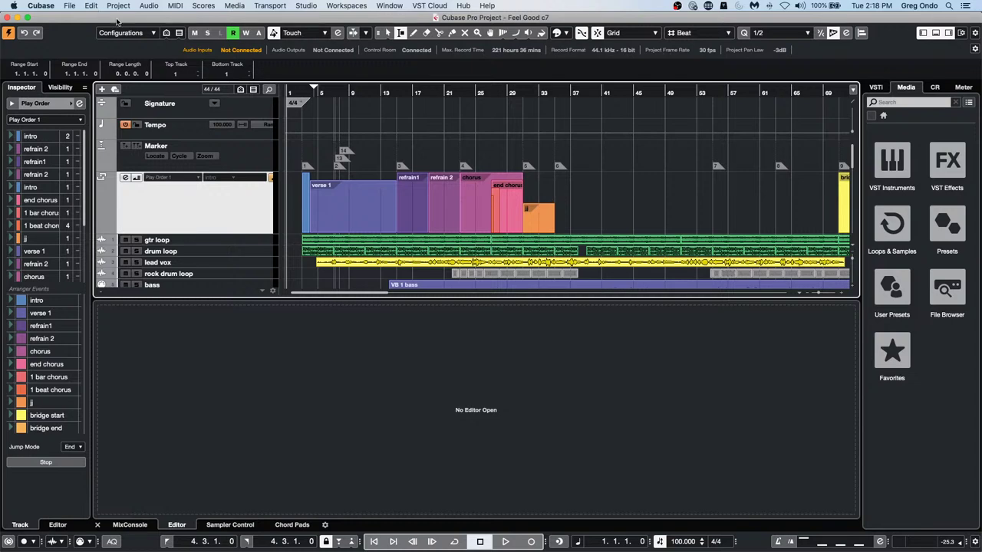
pyautogui.moveTo(116, 23); pyautogui.dragTo(587, 47)
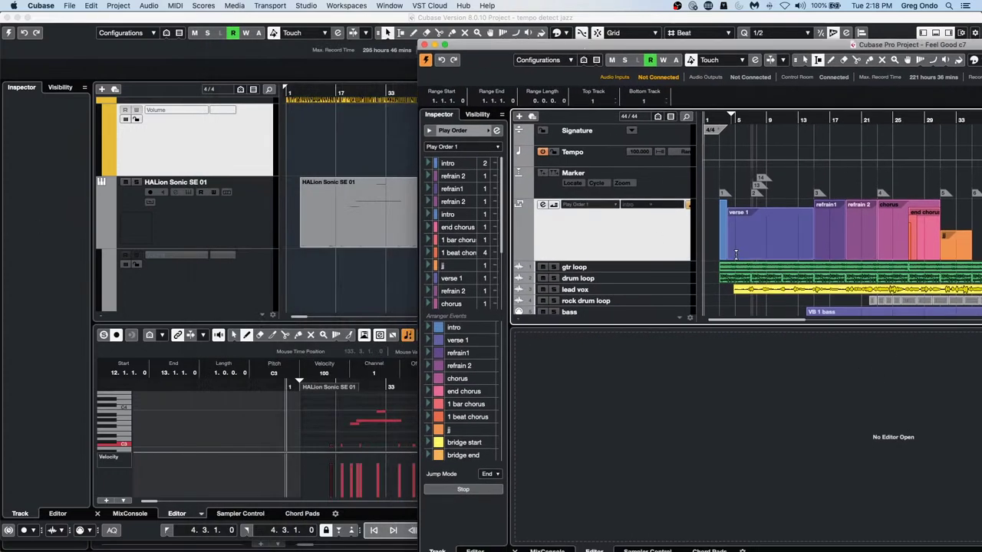
# Select the Feel Good arranger events and add an Arranger track to the jazz project
pyautogui.press('1')
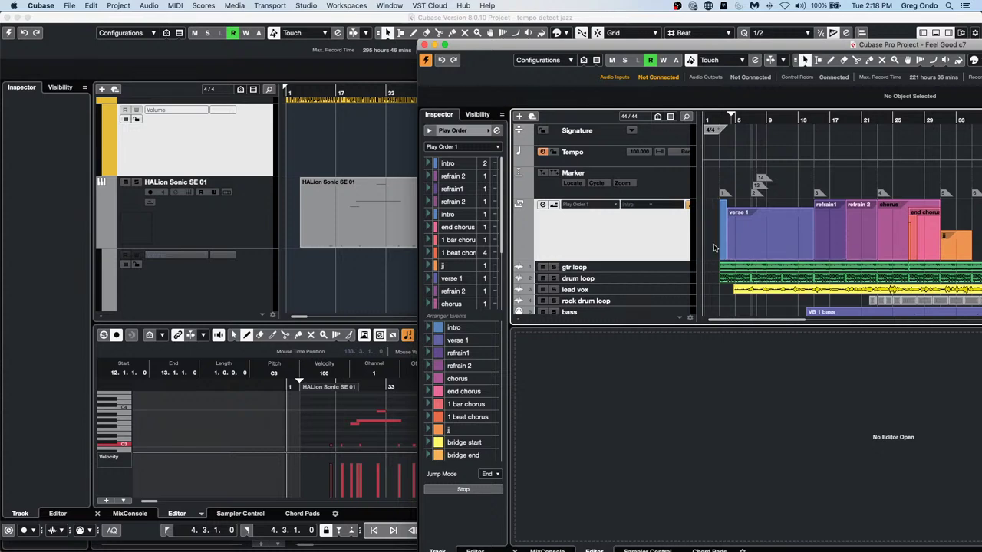
pyautogui.moveTo(712, 243); pyautogui.dragTo(955, 252)
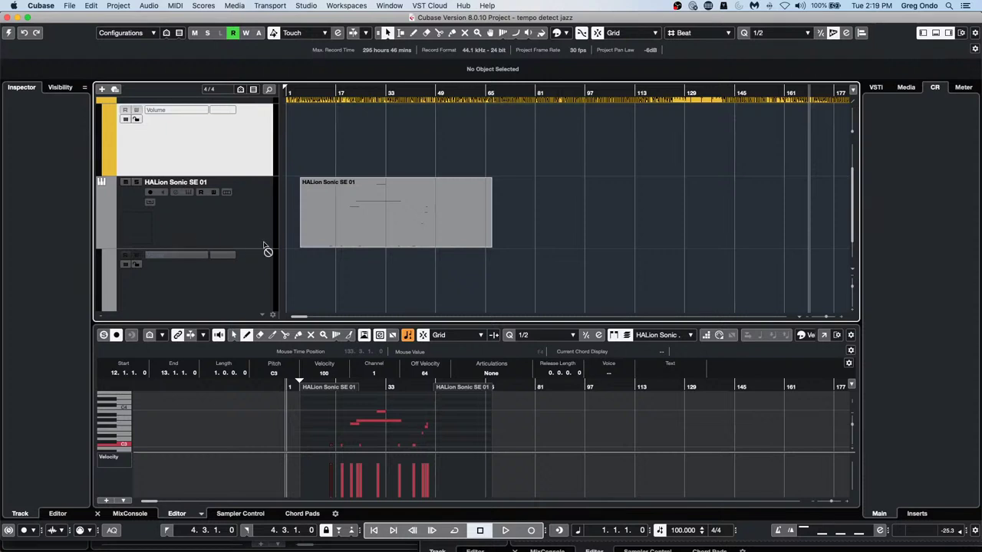
pyautogui.rightClick(210, 160)
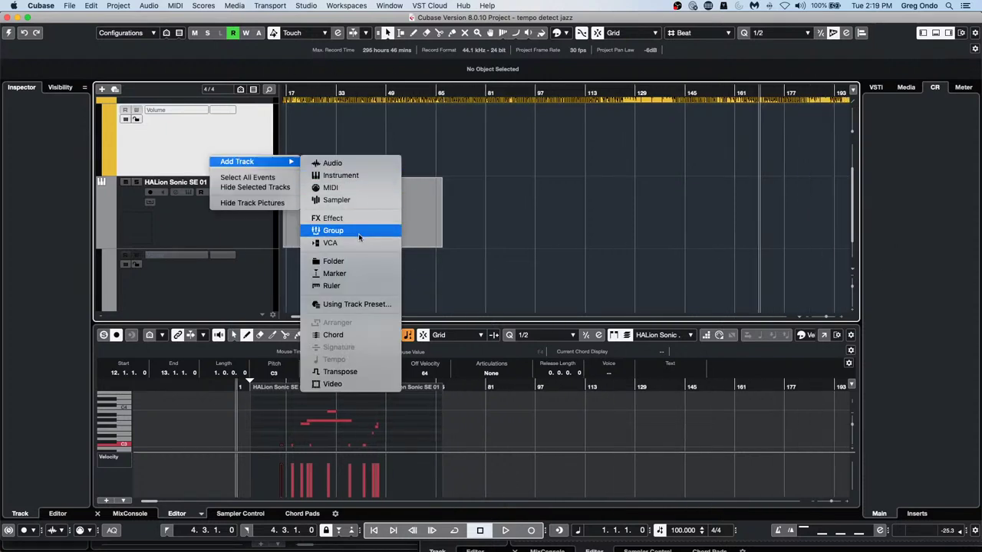
pyautogui.click(8, 33)
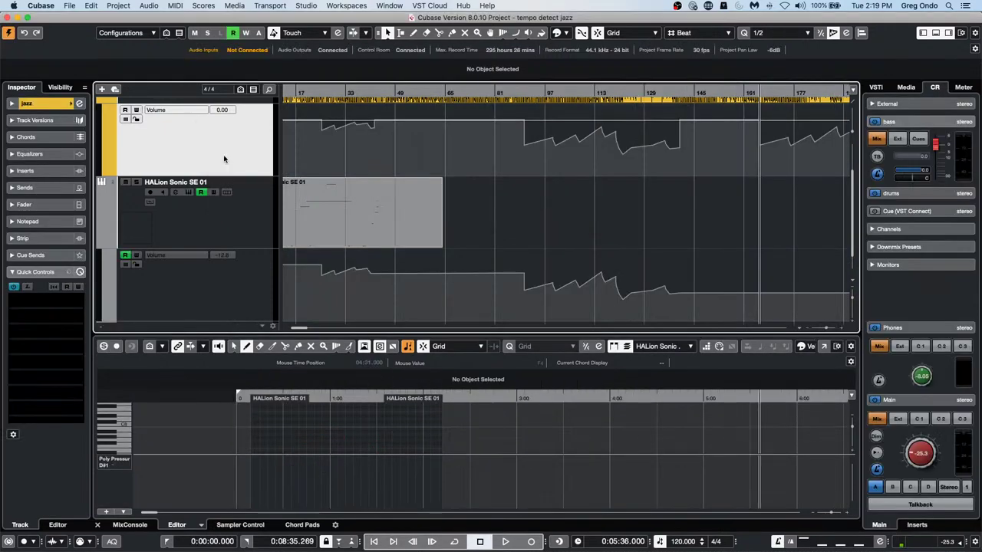
pyautogui.rightClick(224, 159)
pyautogui.moveTo(265, 154)
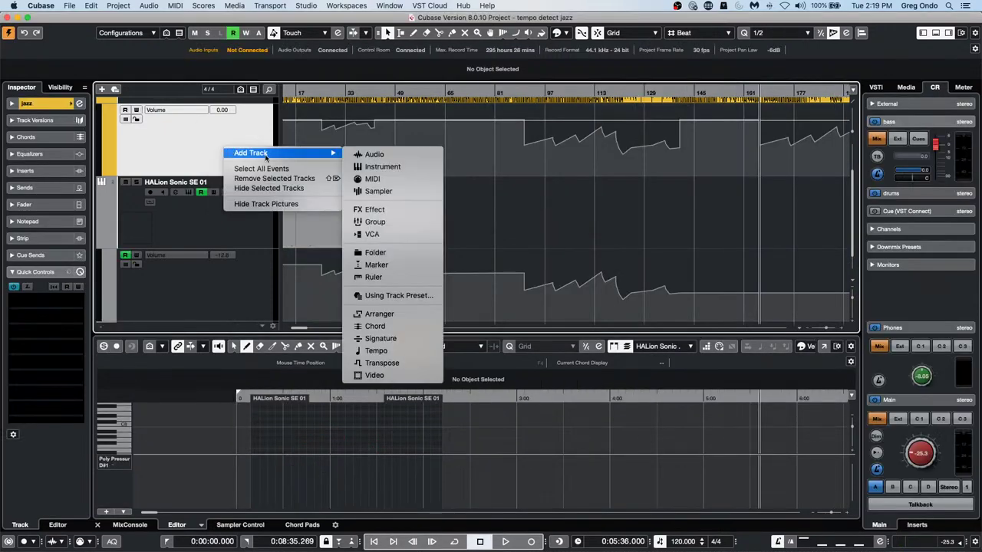
pyautogui.click(394, 317)
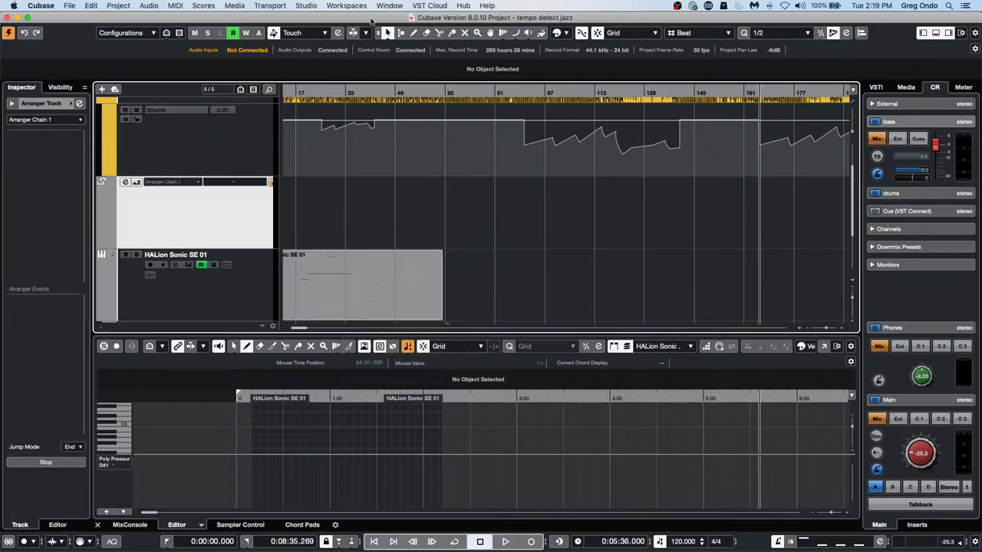
# Copy the verse, refrain and chorus arranger sections and gtr loop into the jazz project at bar 49
pyautogui.moveTo(373, 20); pyautogui.dragTo(237, 244)
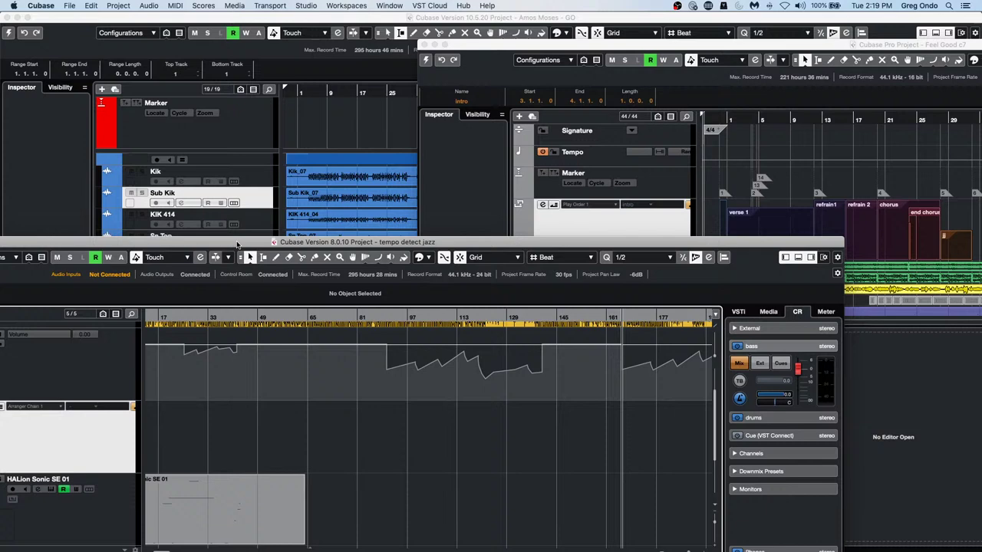
pyautogui.click(772, 224)
pyautogui.moveTo(772, 223); pyautogui.dragTo(188, 428)
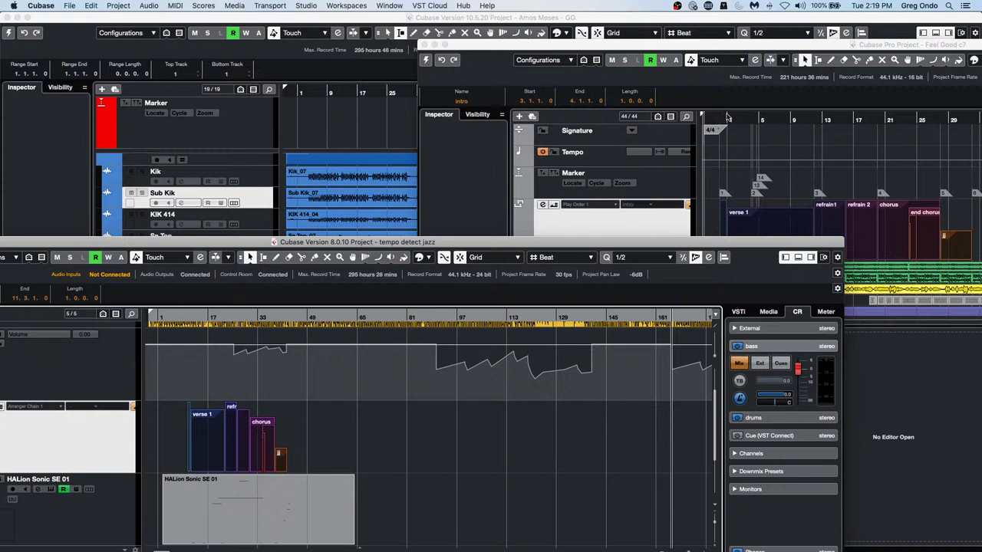
pyautogui.click(729, 119)
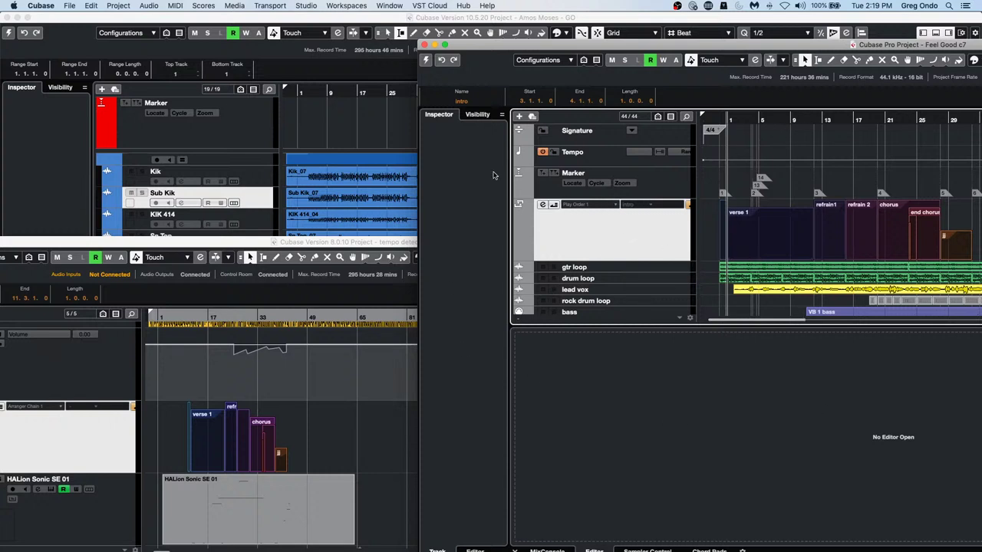
pyautogui.click(711, 228)
pyautogui.moveTo(710, 228); pyautogui.dragTo(980, 273)
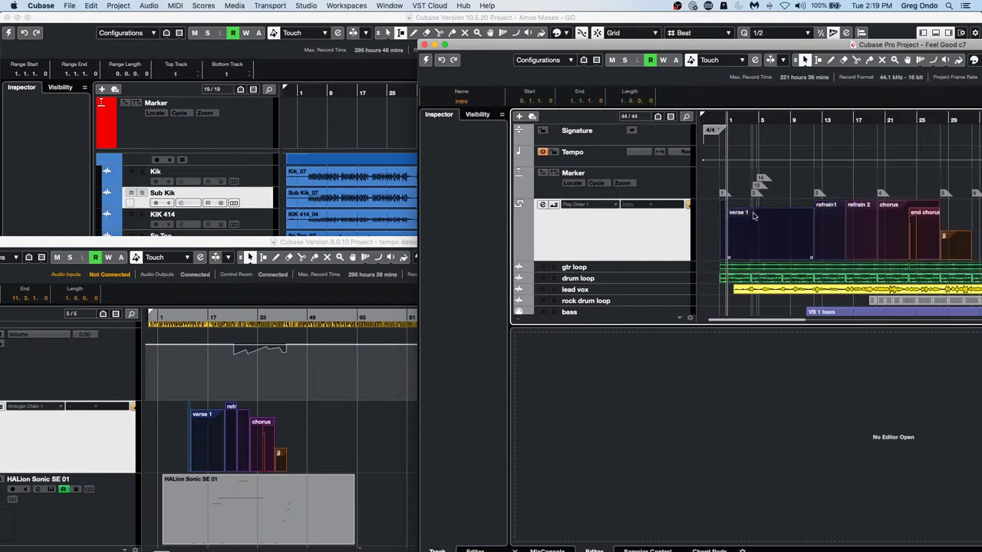
pyautogui.click(317, 447)
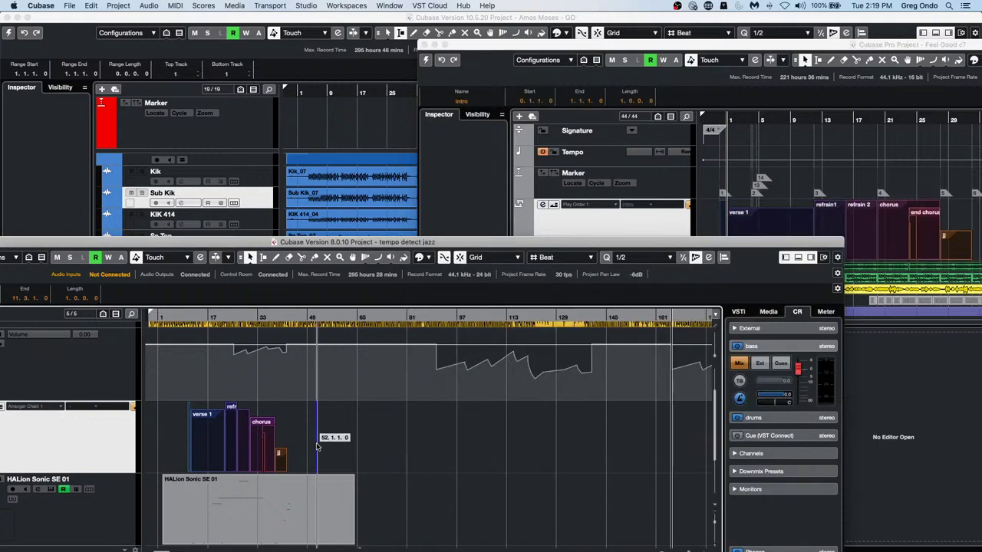
pyautogui.moveTo(317, 447); pyautogui.dragTo(304, 455)
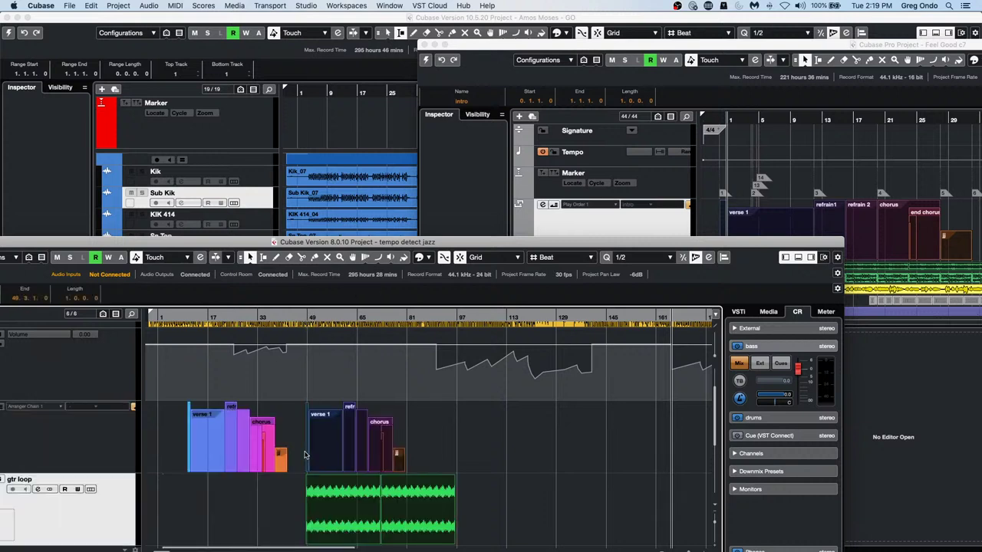
# Close the tempo detect jazz project without saving
pyautogui.moveTo(37, 242); pyautogui.dragTo(314, 226)
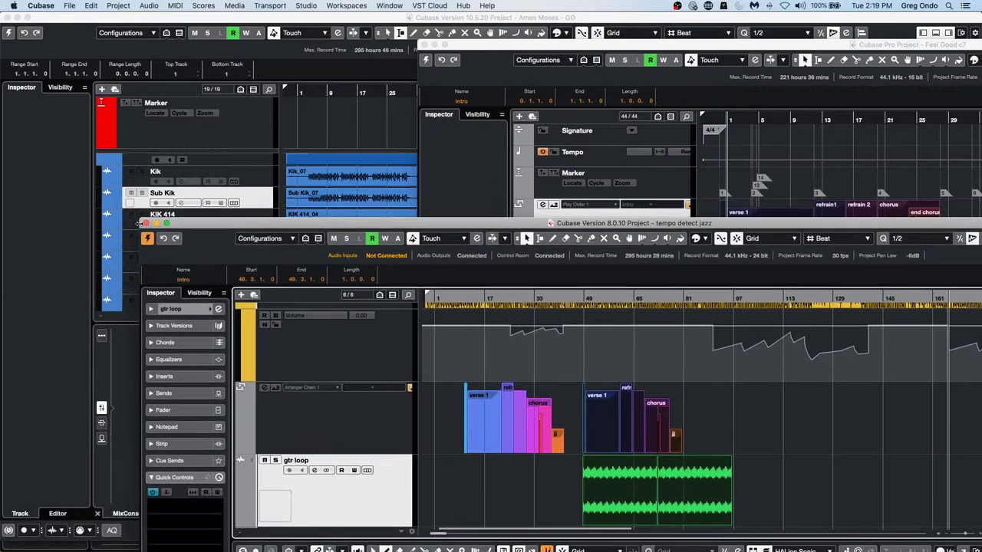
pyautogui.click(146, 222)
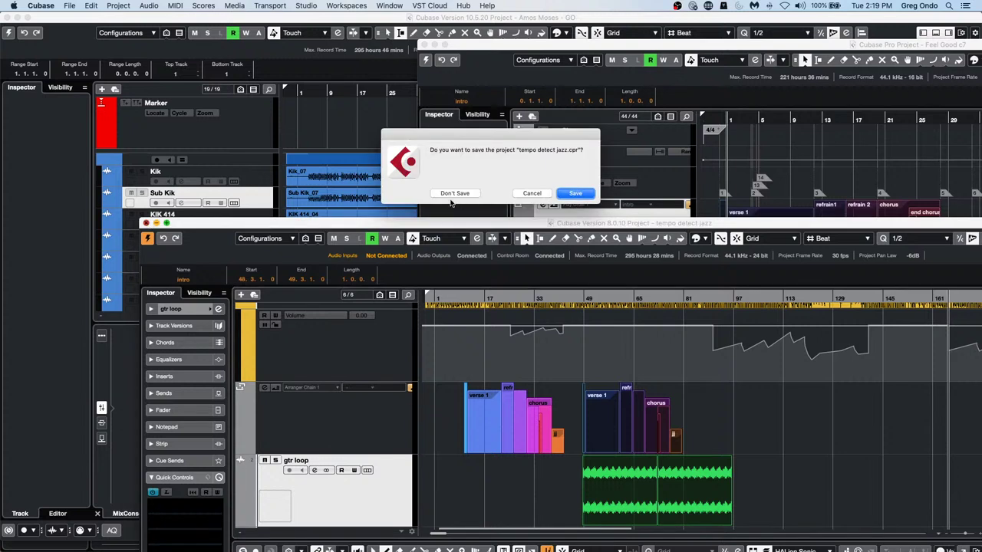
pyautogui.click(453, 195)
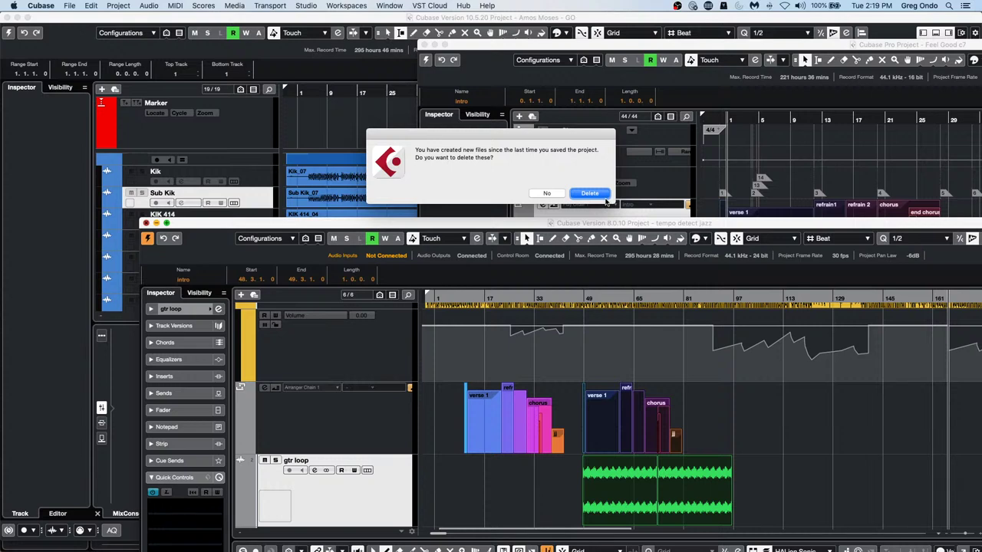
# Delete the jazz project's new files and enlarge the Feel Good c7 window to full screen
pyautogui.click(589, 193)
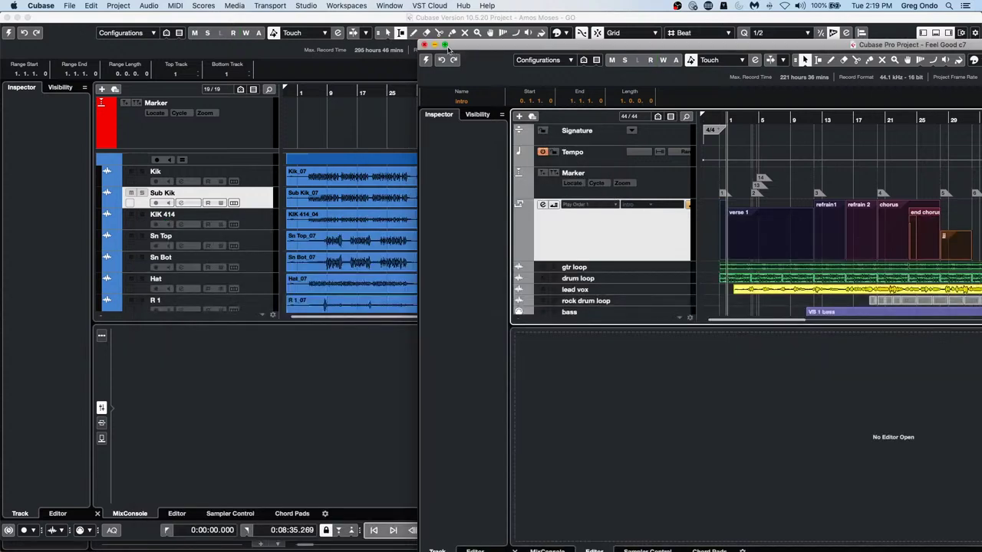
pyautogui.click(445, 45)
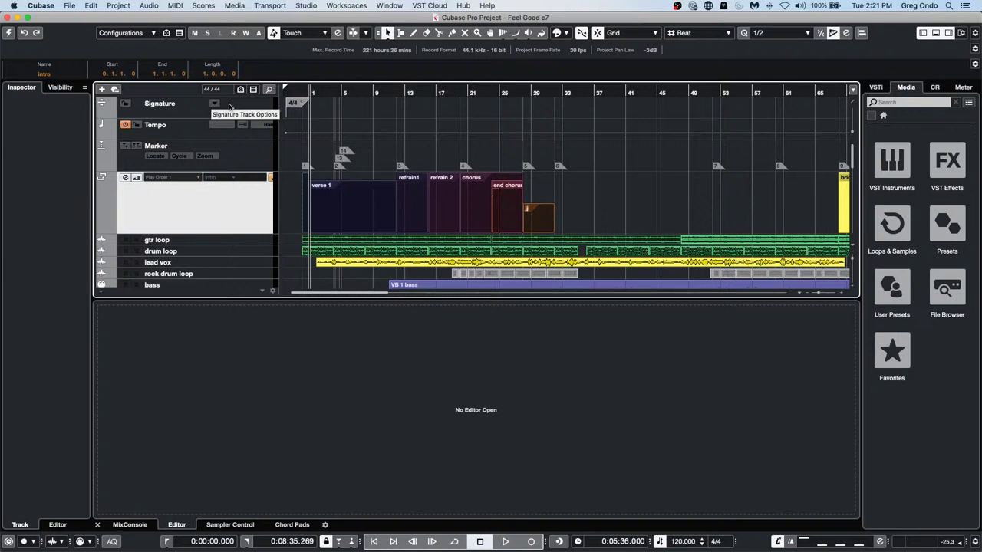
# Open a Finder window and search for 'calcul'
pyautogui.click(14, 6)
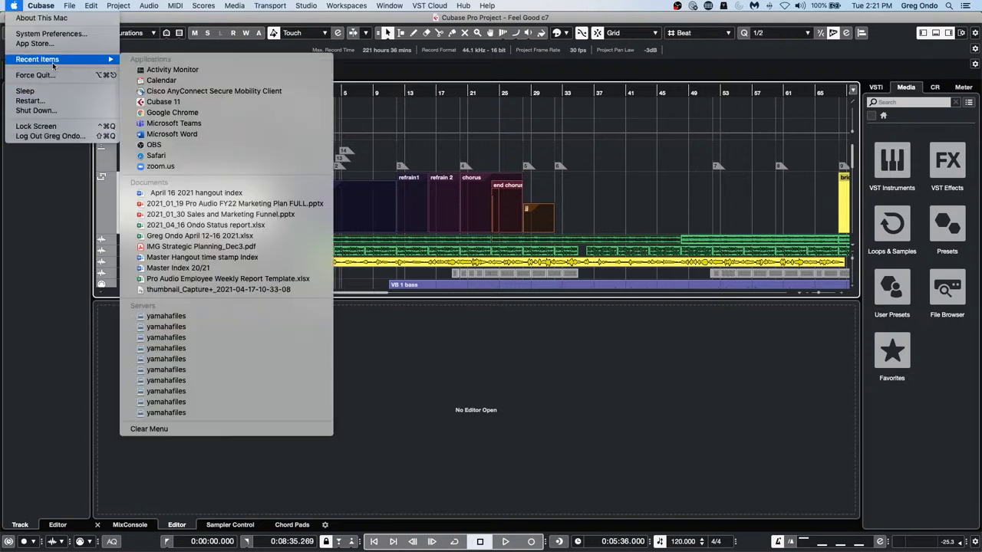
pyautogui.click(43, 18)
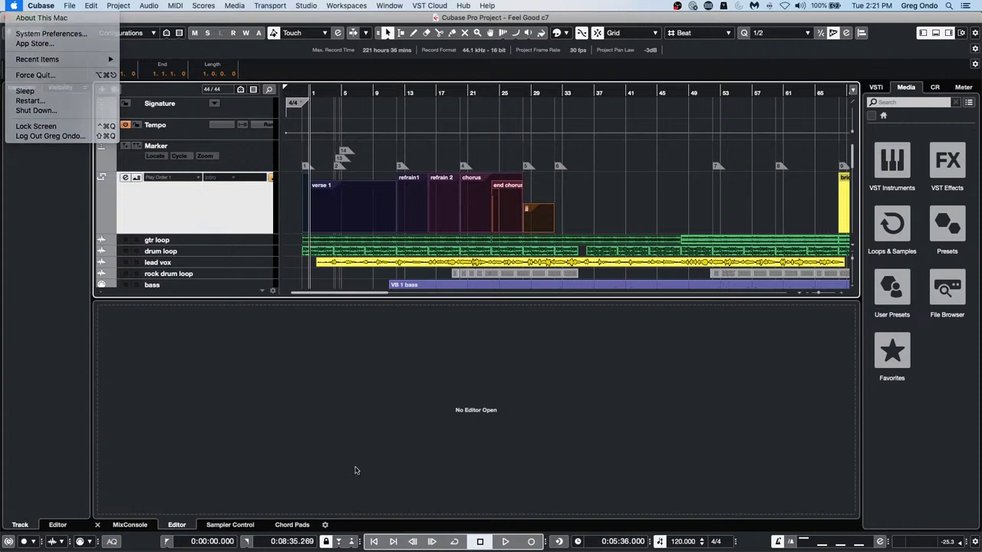
pyautogui.moveTo(260, 545)
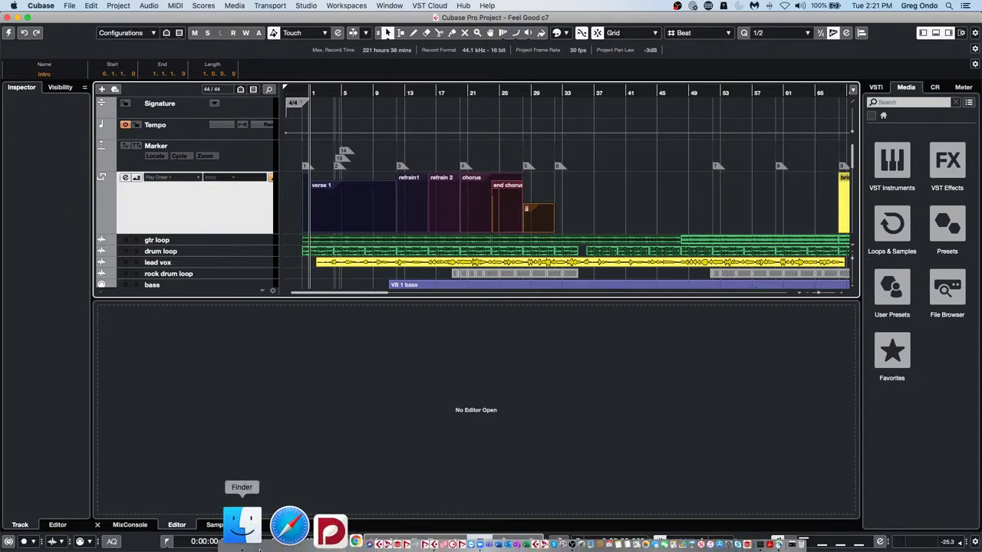
pyautogui.click(257, 540)
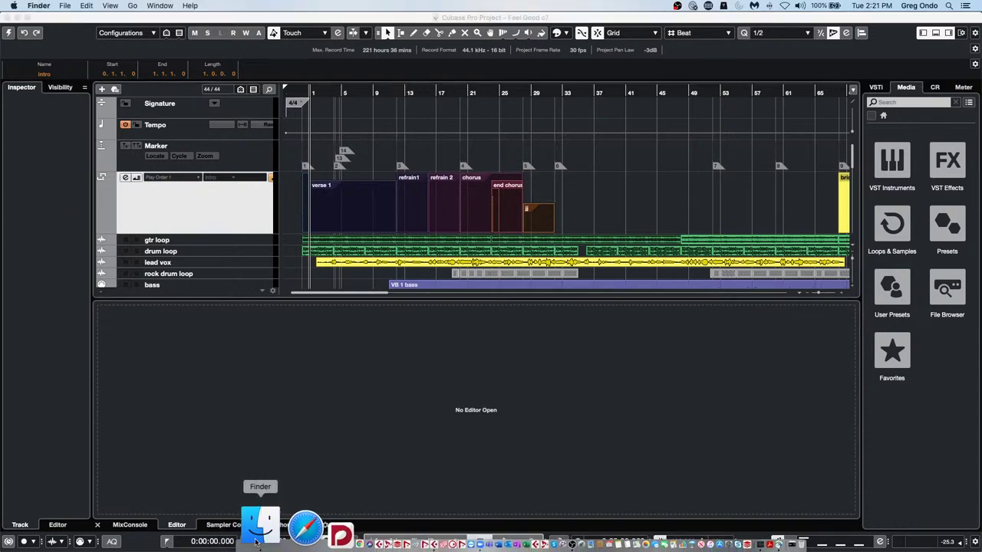
pyautogui.click(489, 162)
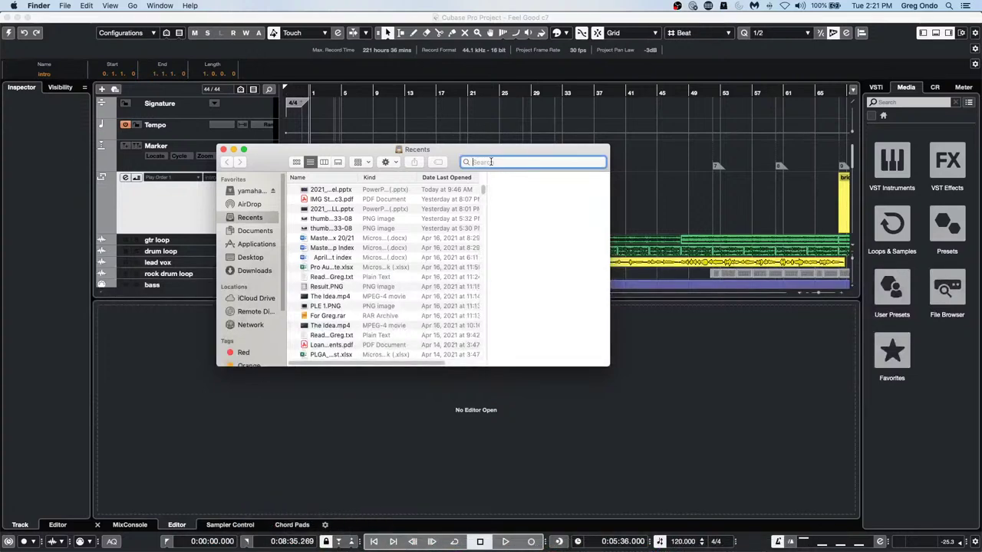
pyautogui.write('ca')
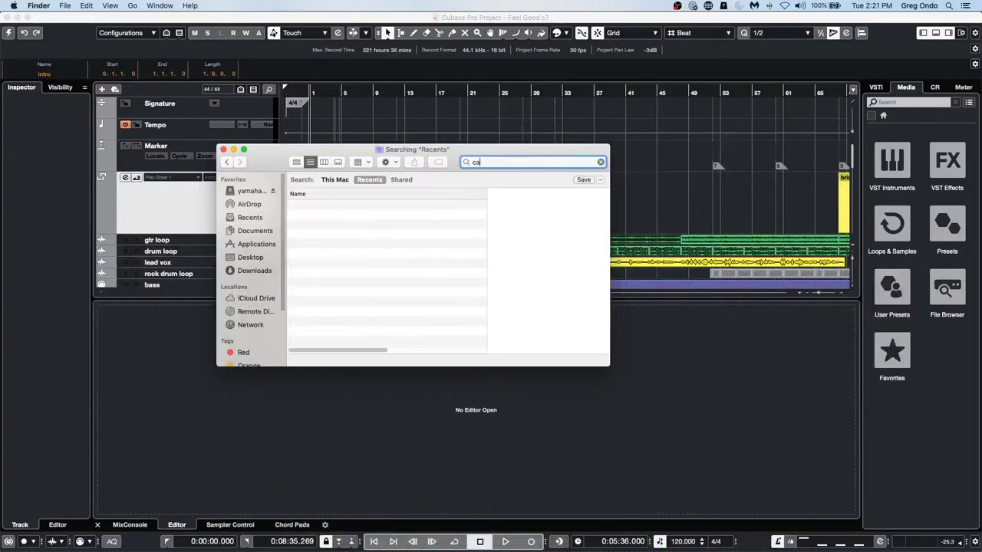
pyautogui.write('lculator')
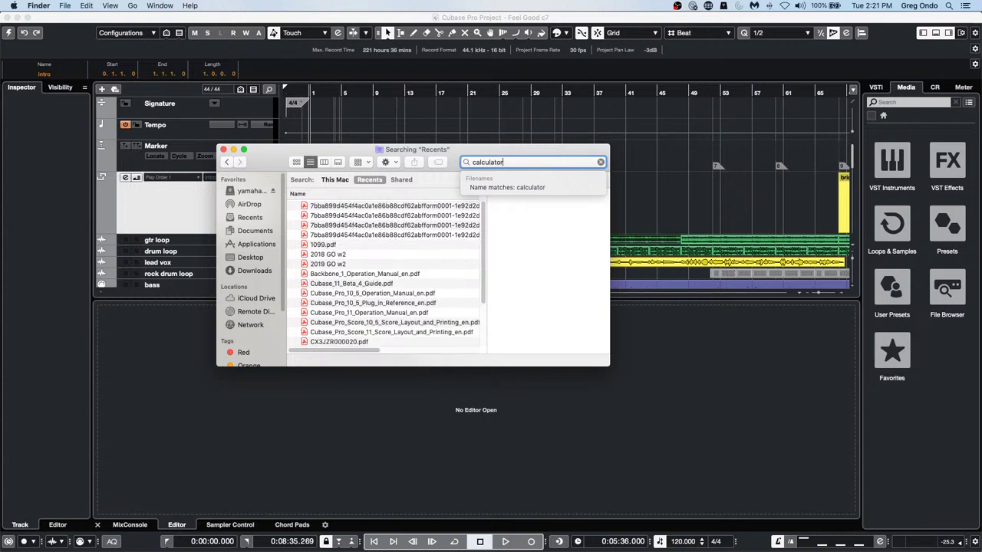
pyautogui.press('Return')
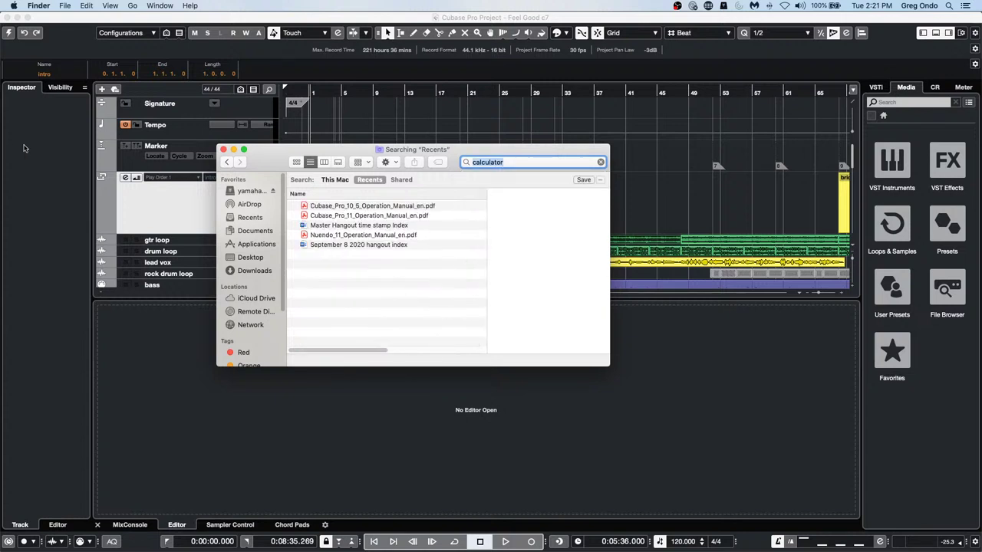
# Show the Applications folder scrolled up to Calculator
pyautogui.click(247, 253)
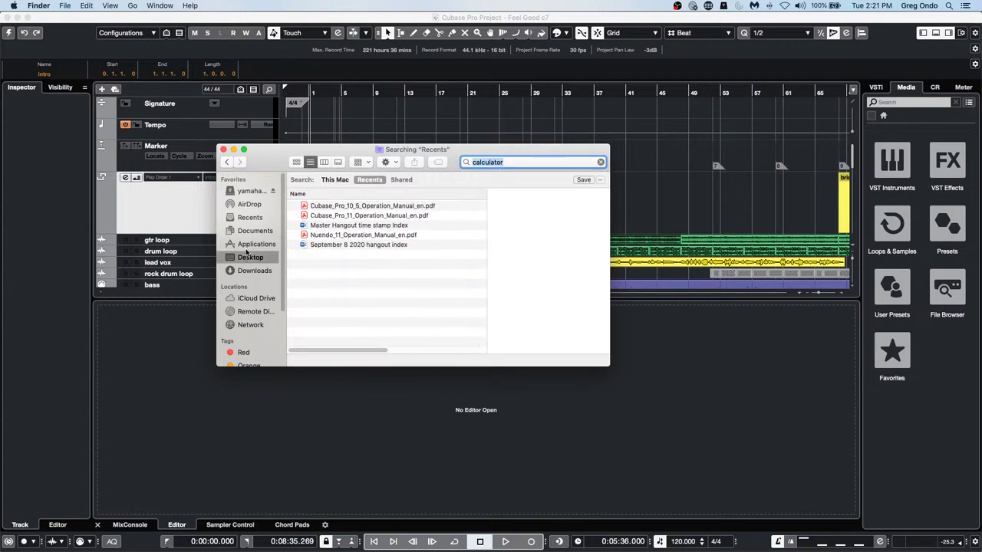
pyautogui.click(247, 244)
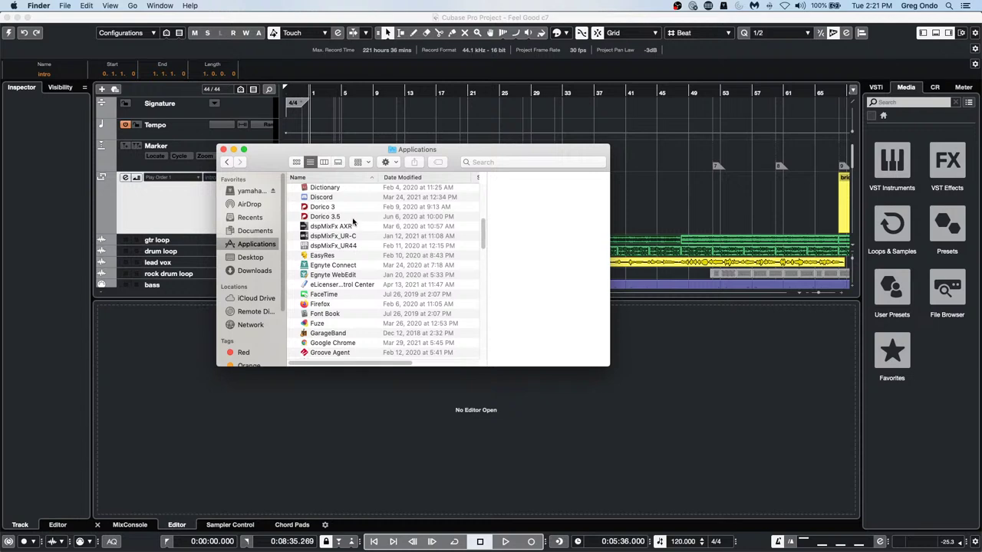
pyautogui.scroll(3, 352, 222)
pyautogui.scroll(5, 354, 223)
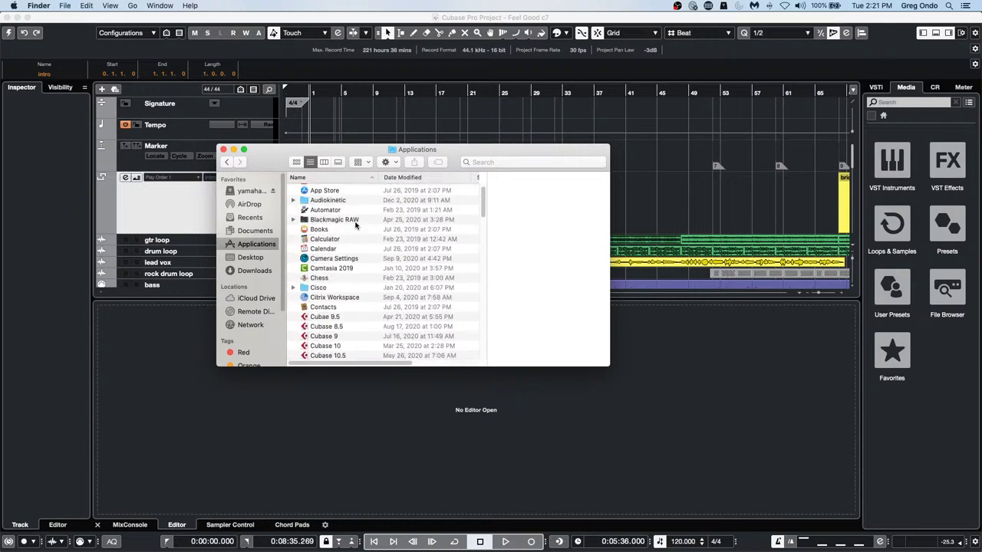
# Launch Calculator, compute 128 × 128 = 16384, and close it
pyautogui.doubleClick(330, 240)
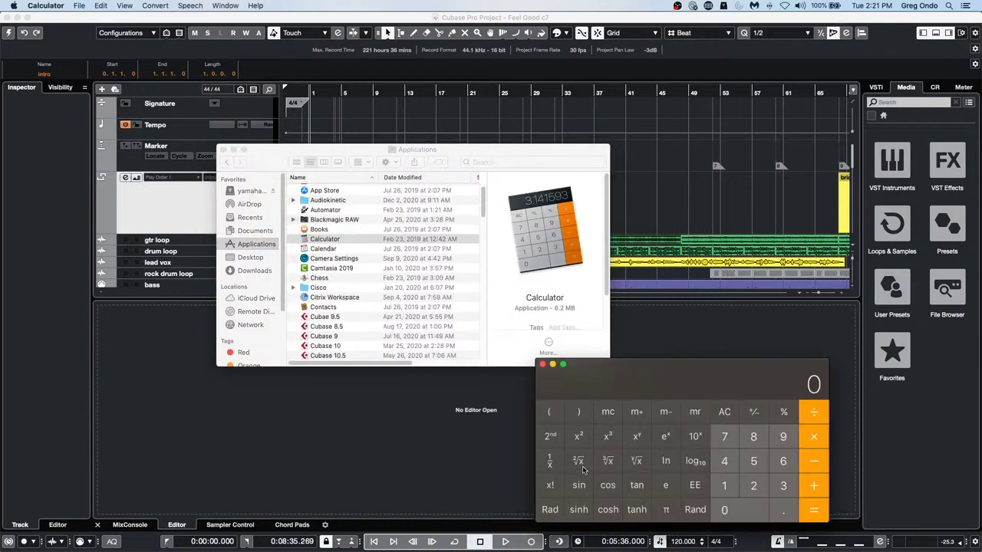
pyautogui.click(723, 485)
pyautogui.click(753, 485)
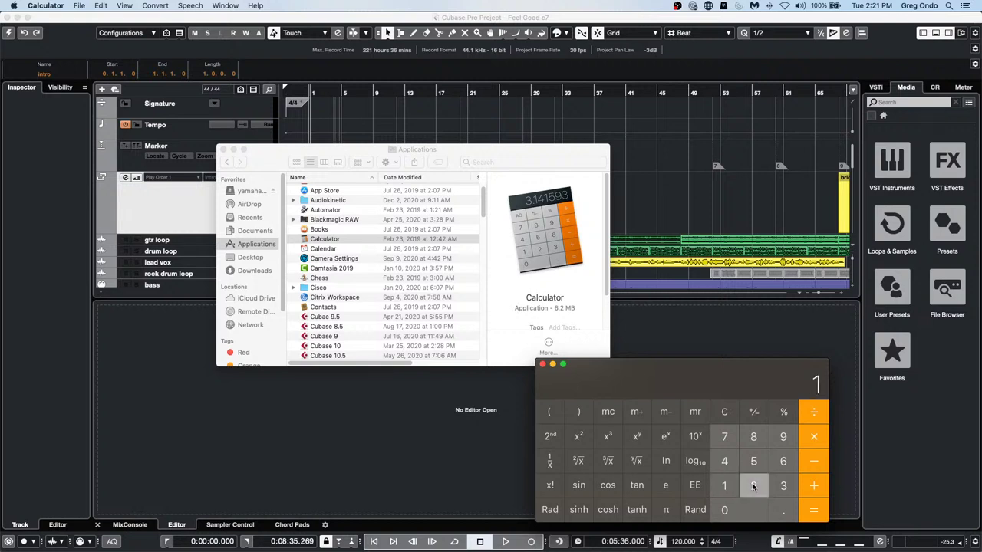
pyautogui.click(751, 440)
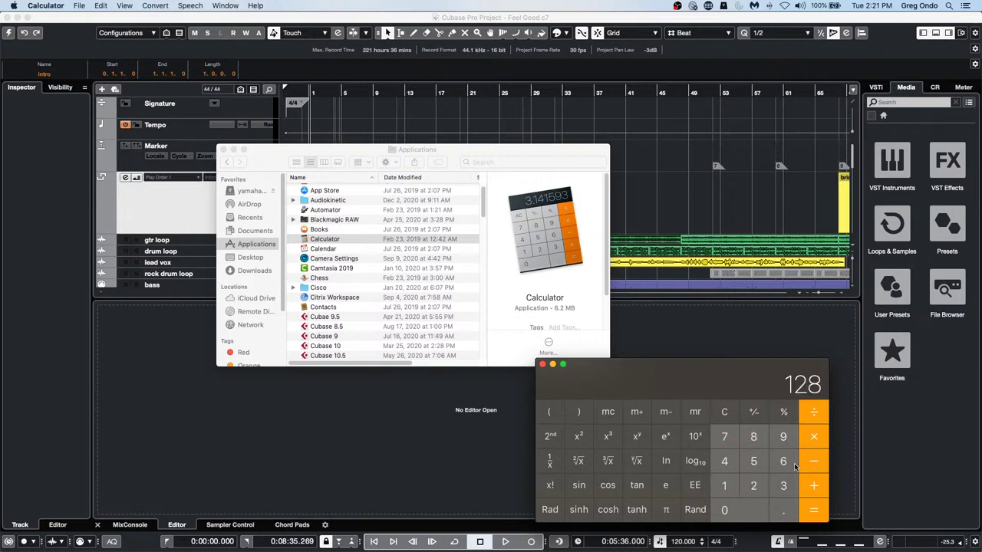
pyautogui.click(723, 485)
pyautogui.click(753, 486)
pyautogui.click(753, 437)
pyautogui.click(808, 504)
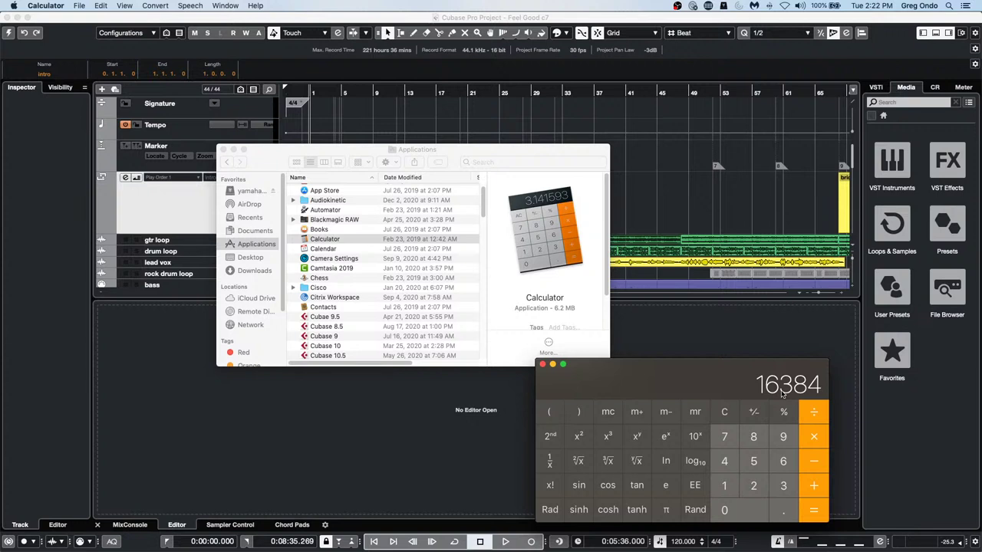
pyautogui.click(542, 364)
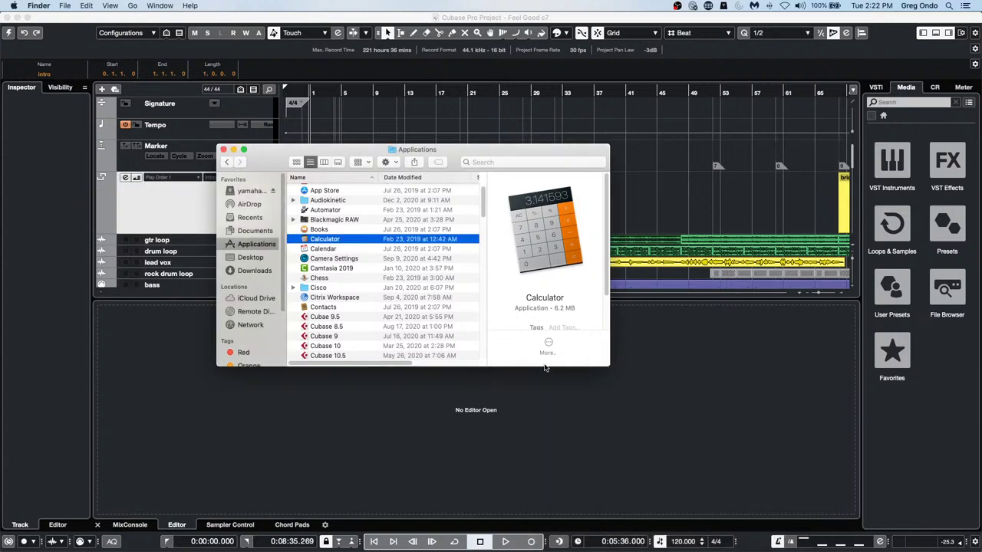
# Close Finder, enlarge the lead vox track, select its event, and activate the Feel Good project
pyautogui.click(222, 151)
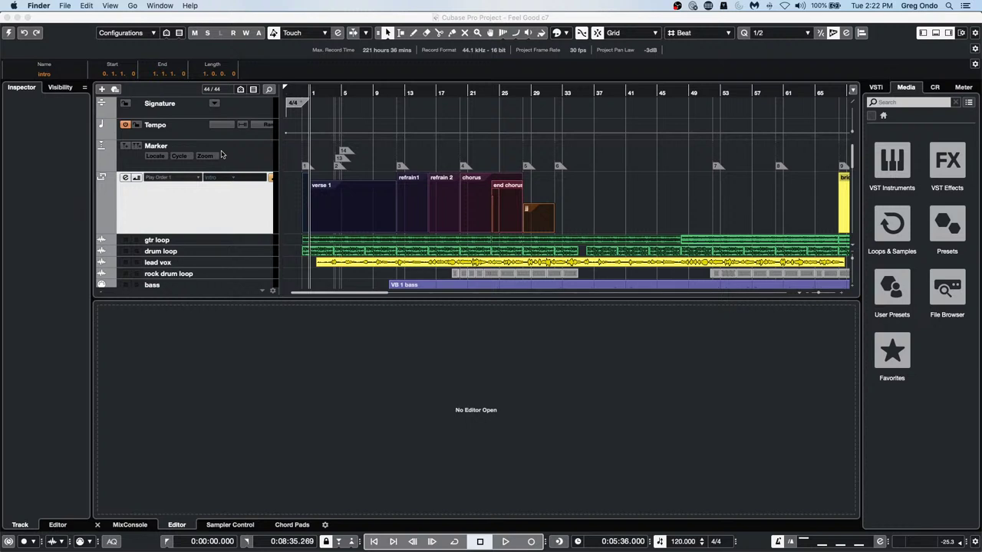
pyautogui.click(255, 269)
pyautogui.moveTo(255, 267); pyautogui.dragTo(255, 272)
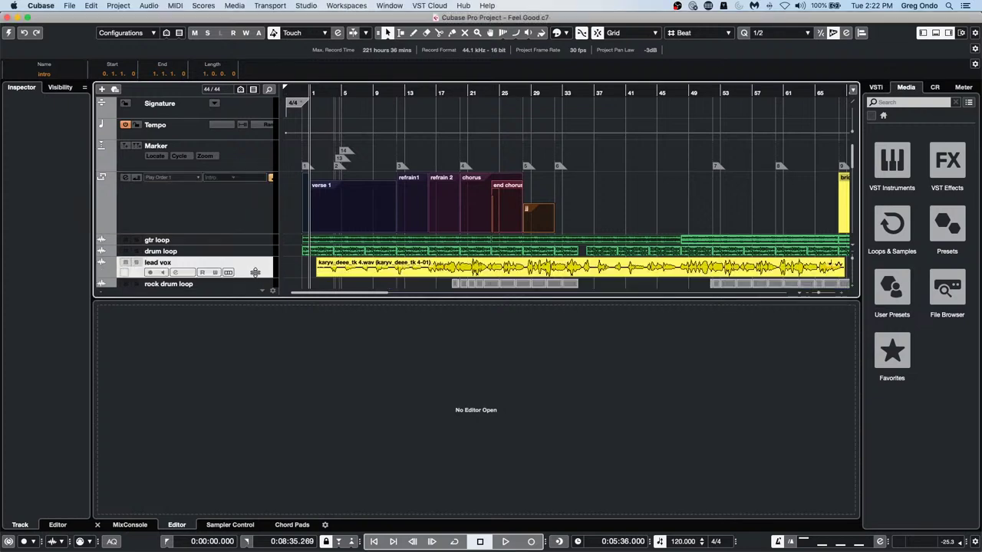
pyautogui.scroll(-2, 384, 219)
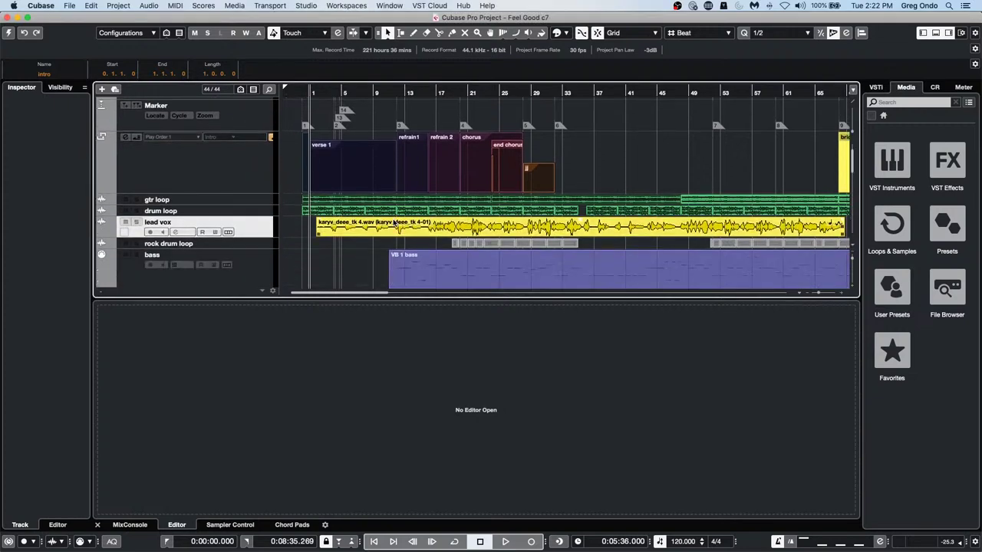
pyautogui.click(389, 232)
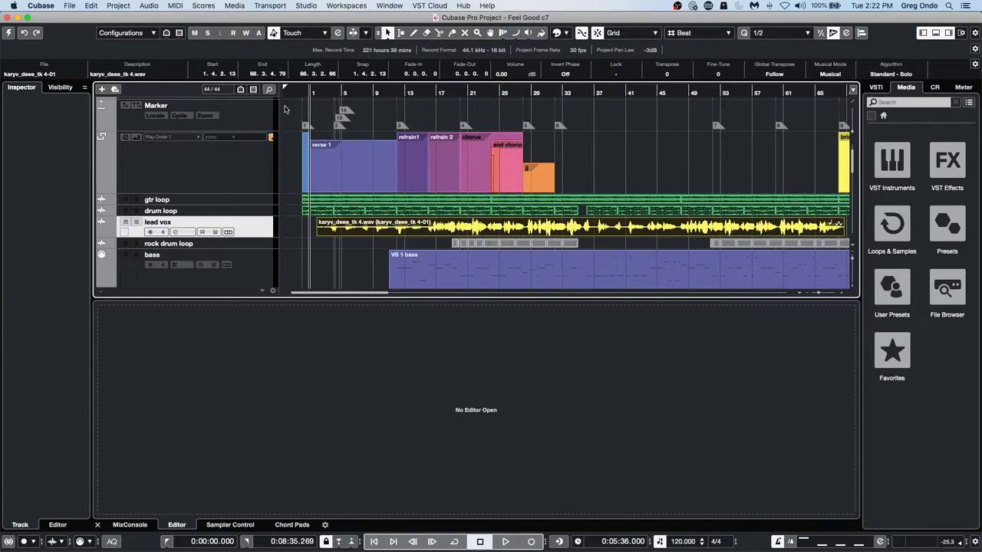
pyautogui.click(9, 33)
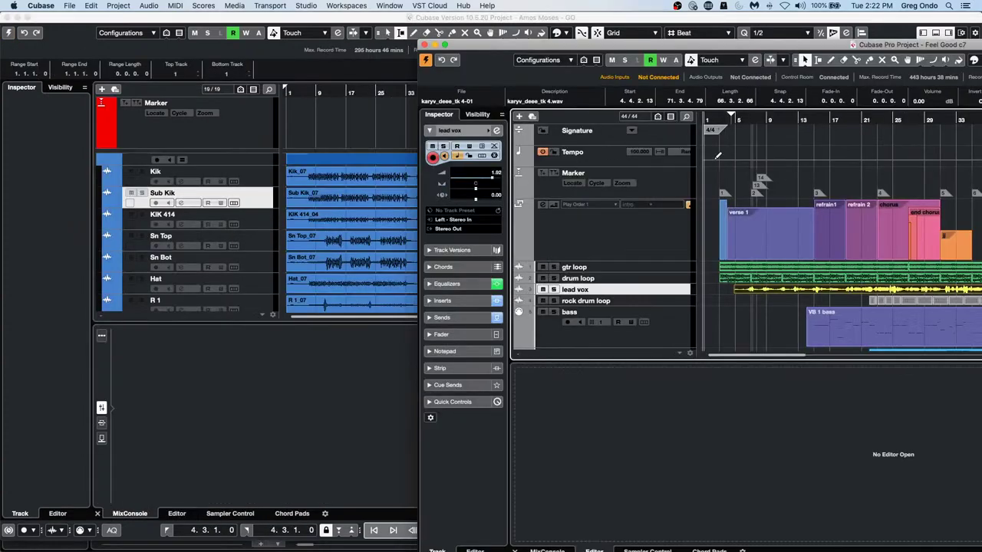
# Maximize and revert Feel Good c7 to its saved version, dismissing the Groove Agent and missing-file warnings
pyautogui.click(444, 45)
pyautogui.click(41, 6)
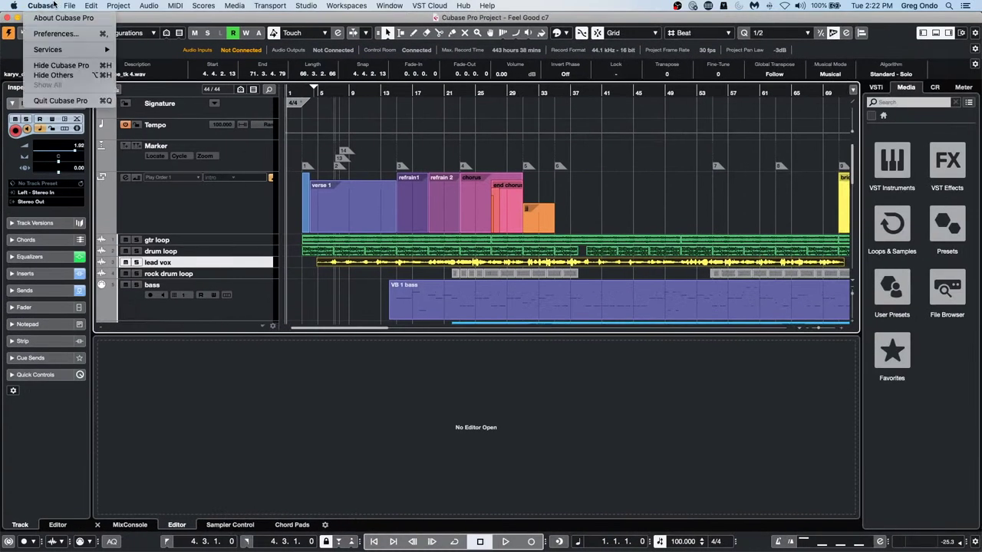
pyautogui.moveTo(69, 5)
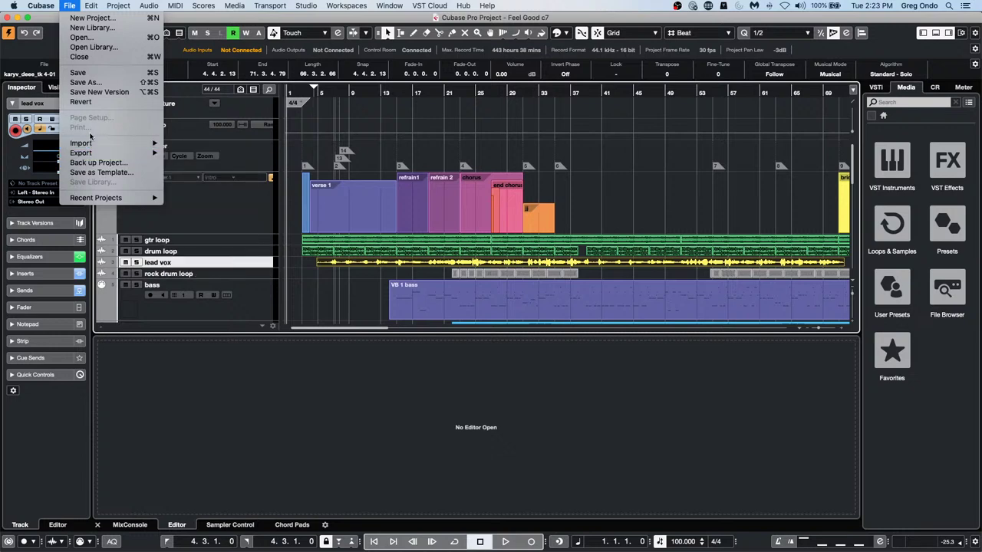
pyautogui.click(95, 103)
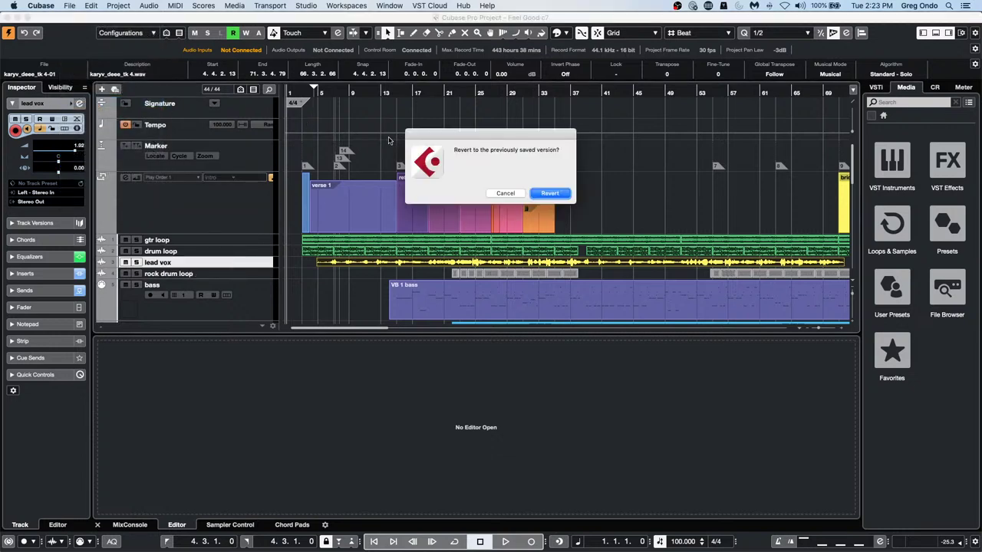
pyautogui.click(557, 197)
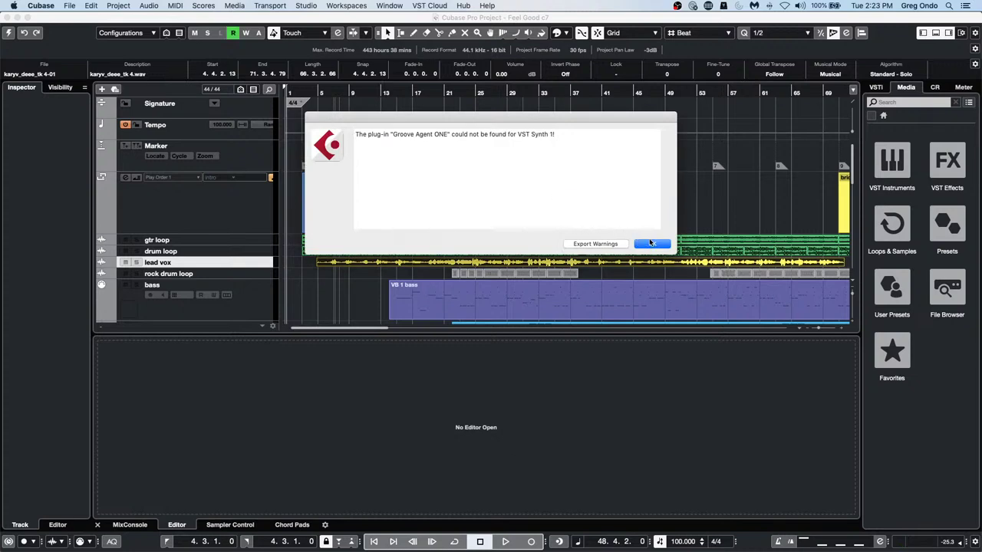
pyautogui.click(651, 243)
pyautogui.click(593, 258)
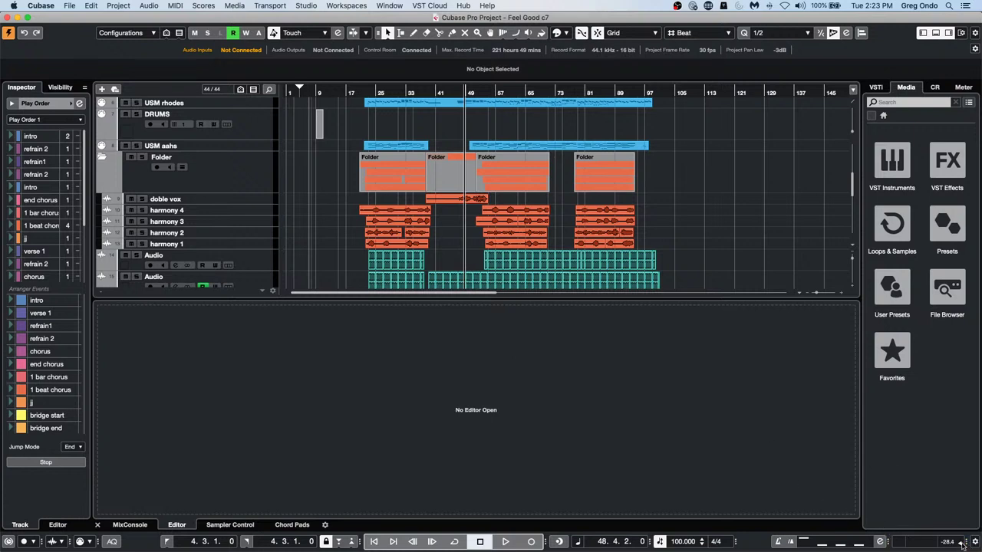
# Play the song with the project tempo raised to 120 BPM
pyautogui.press('space')
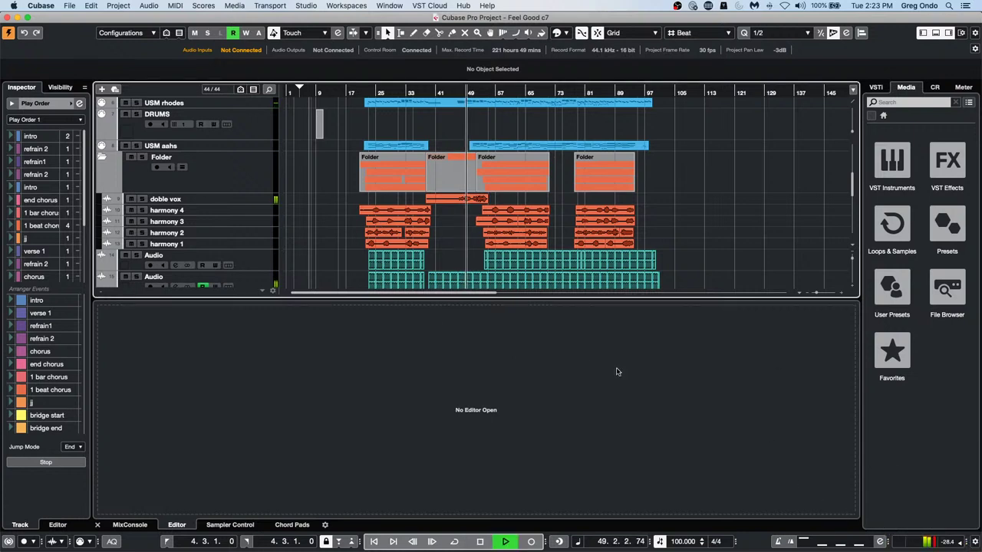
pyautogui.doubleClick(680, 542)
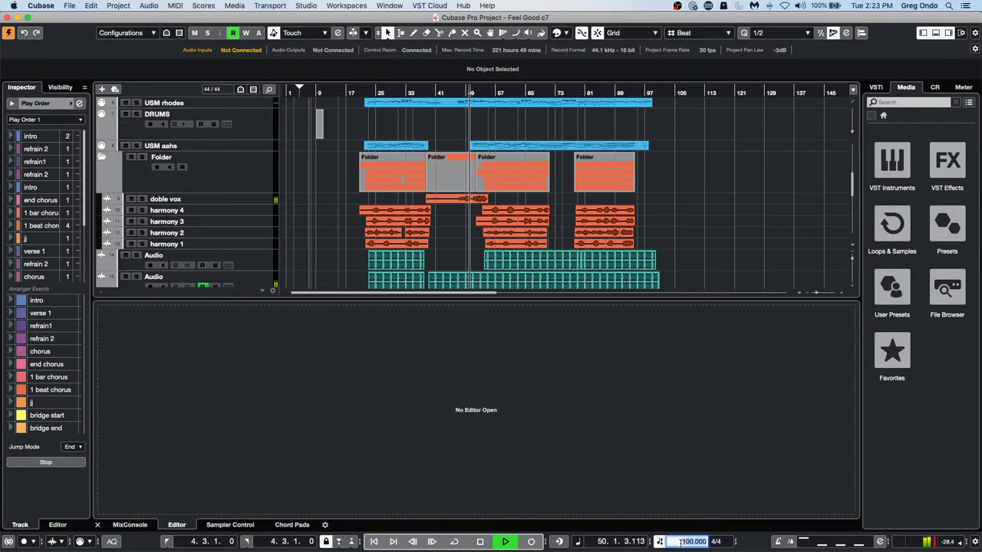
pyautogui.write('120')
pyautogui.press('Return')
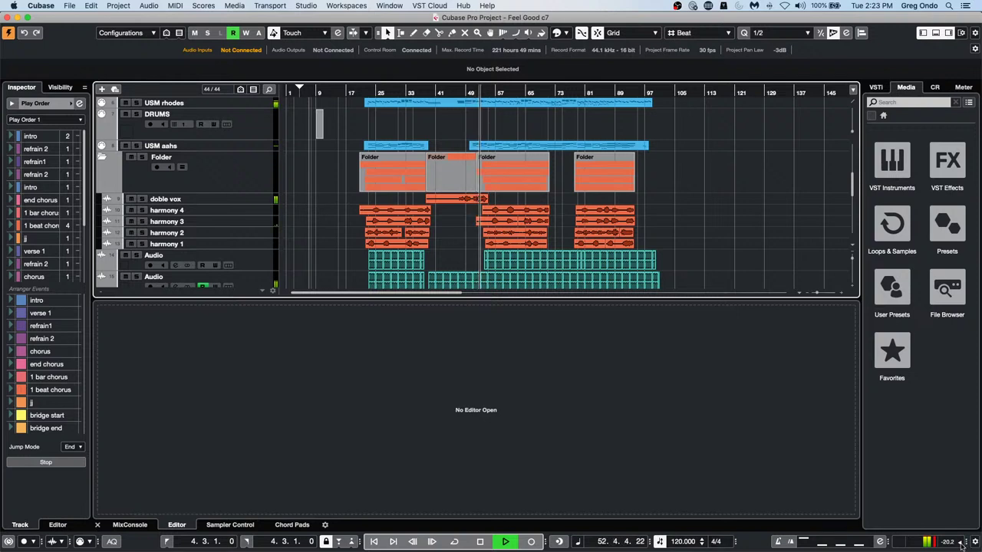
# Set the tempo back to 100 BPM, stop playback, and select the doble vox harmony events
pyautogui.doubleClick(683, 541)
pyautogui.write('100')
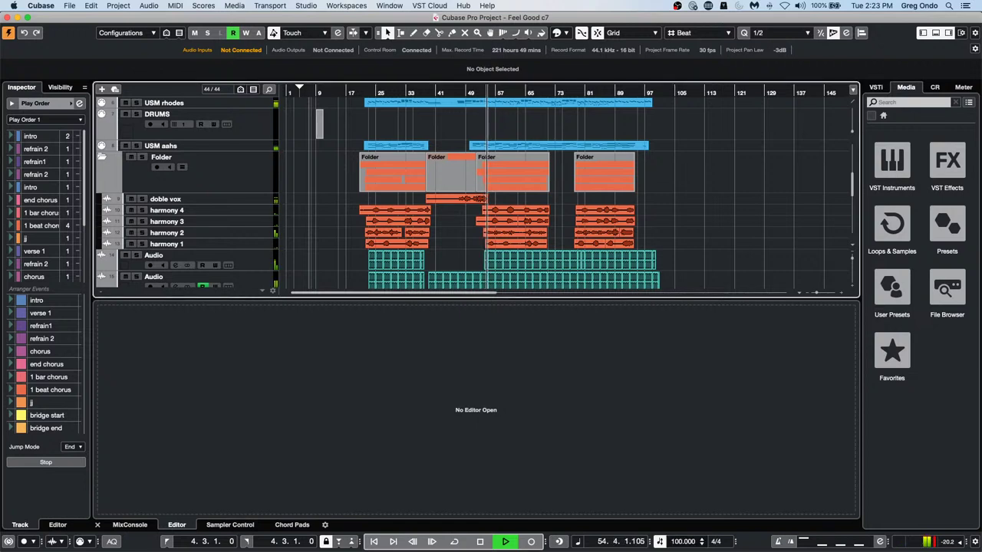
pyautogui.press('Return')
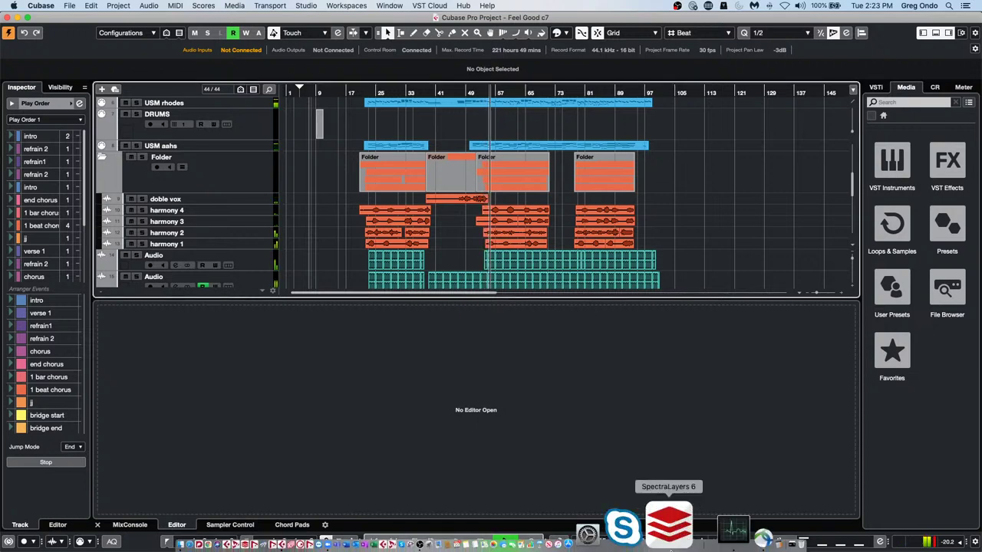
pyautogui.press('space')
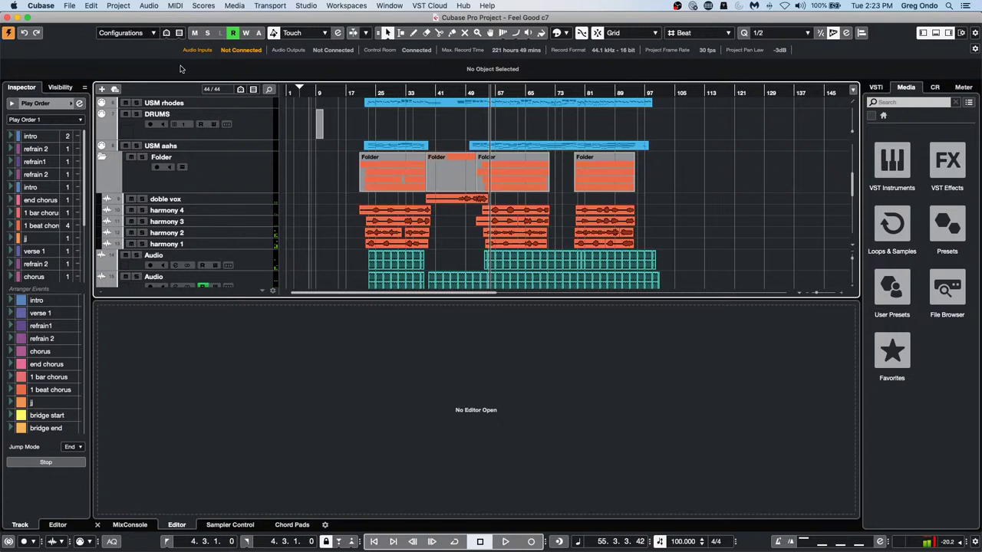
pyautogui.click(260, 201)
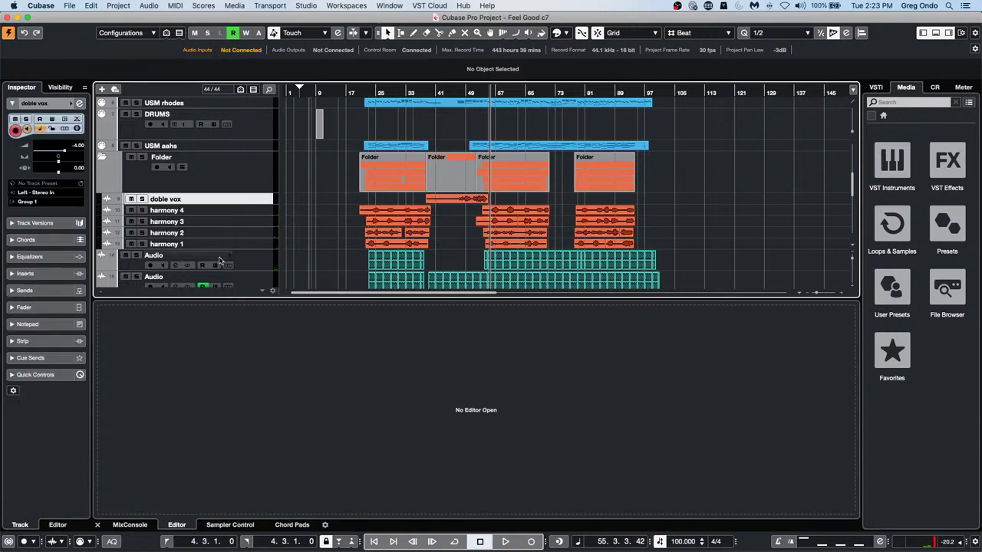
pyautogui.moveTo(349, 212); pyautogui.dragTo(679, 251)
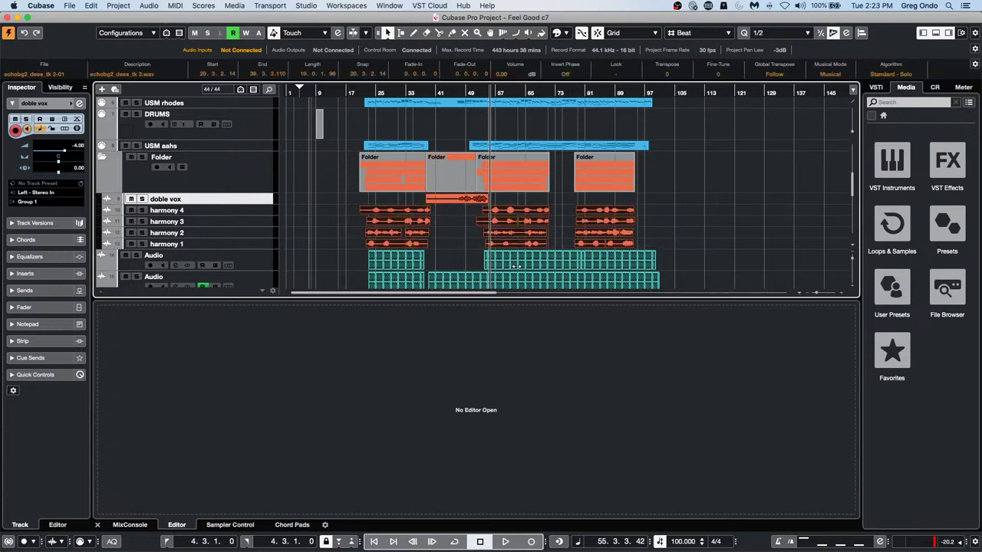
# Open the harmony event's audio processing options in the Sample Editor, then reselect the harmony events from bar 20
pyautogui.doubleClick(410, 243)
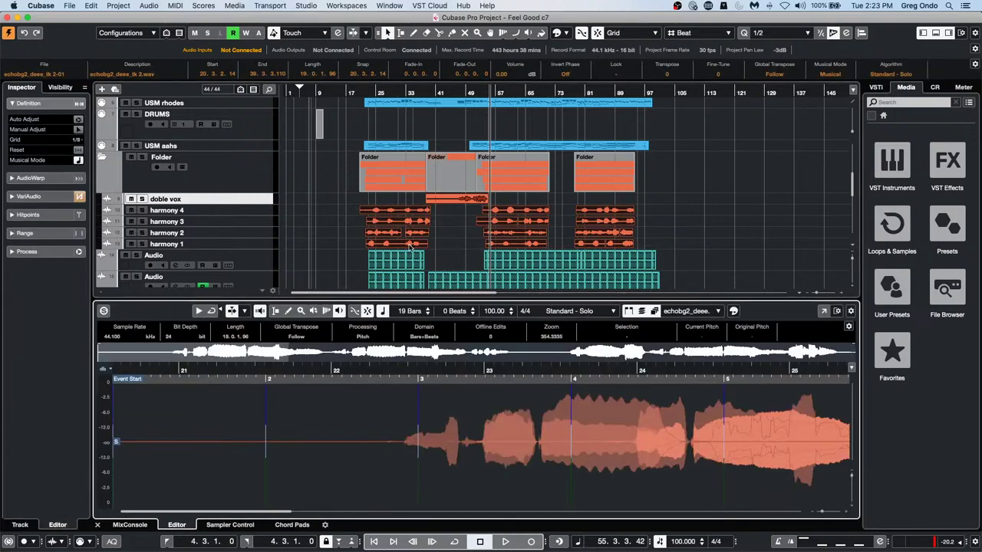
pyautogui.click(26, 252)
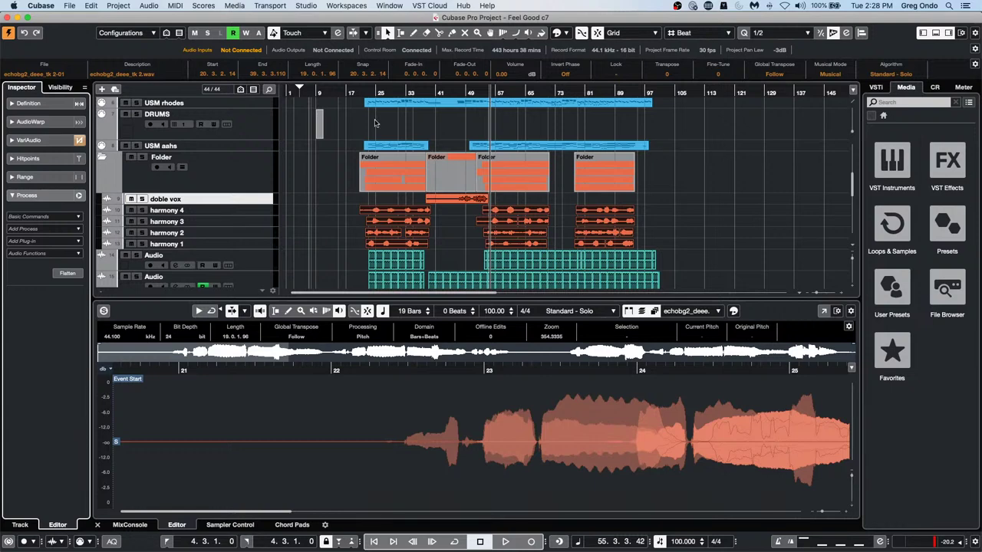
pyautogui.click(362, 92)
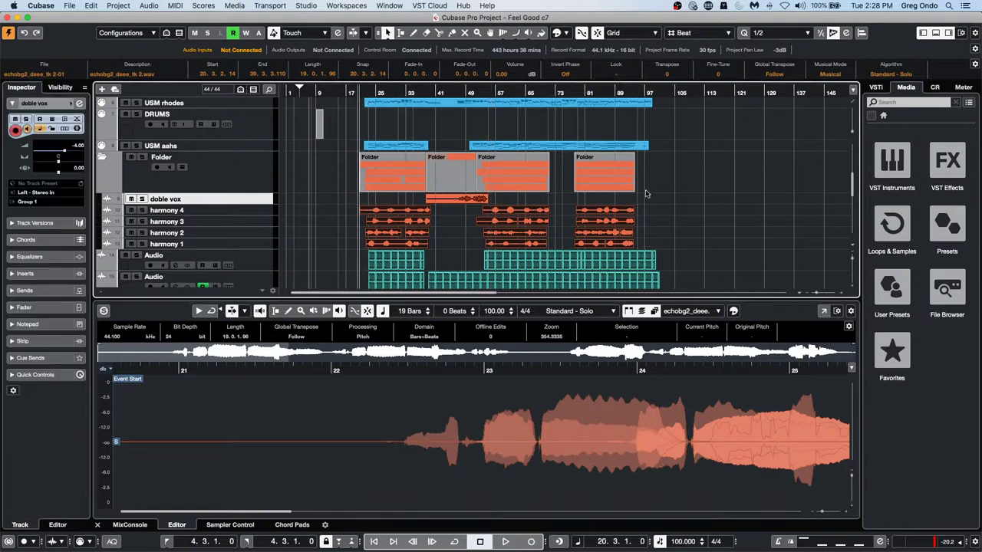
pyautogui.click(705, 194)
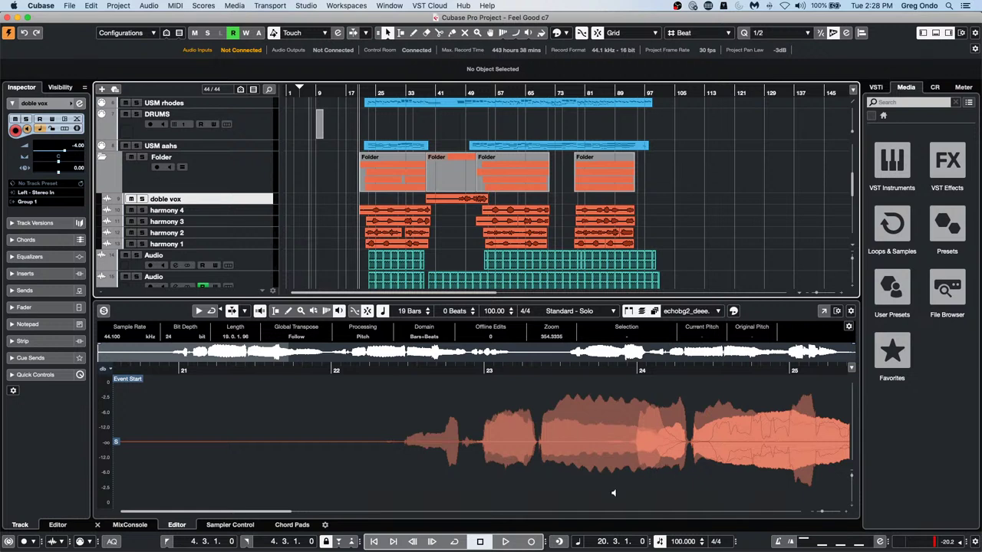
pyautogui.moveTo(648, 205); pyautogui.dragTo(303, 246)
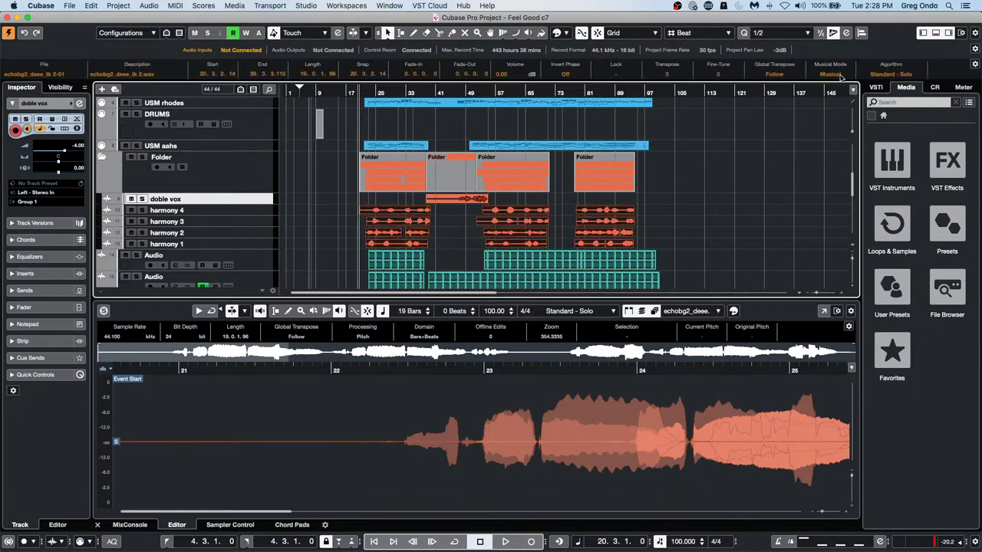
# Play the song while trying tempos of 110 and 140 BPM, settling on 88 BPM
pyautogui.press('space')
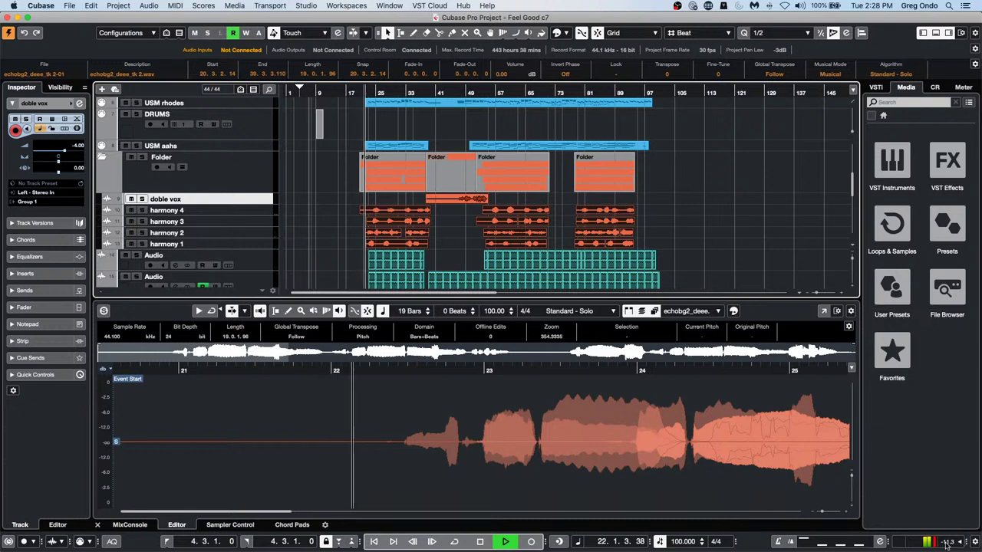
pyautogui.click(678, 541)
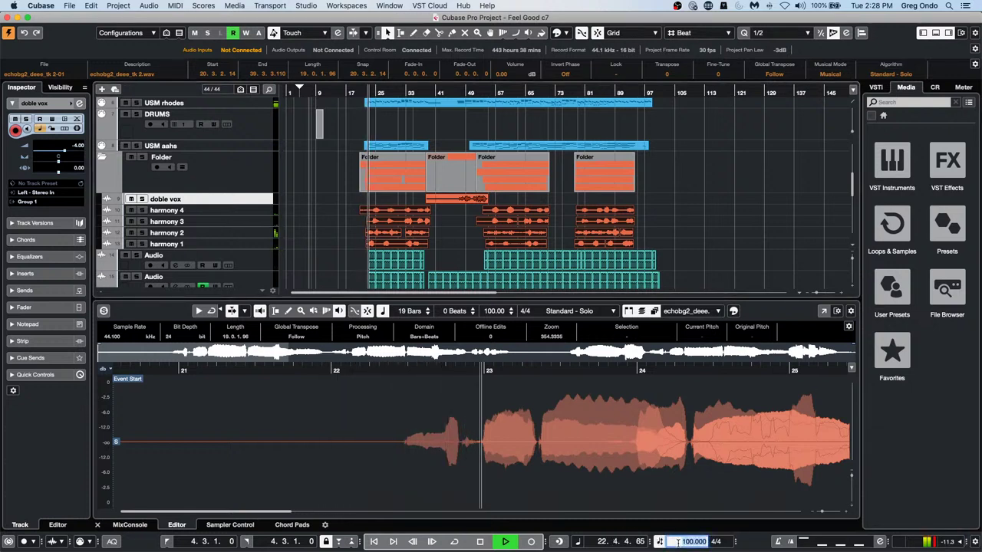
pyautogui.write('110')
pyautogui.press('Return')
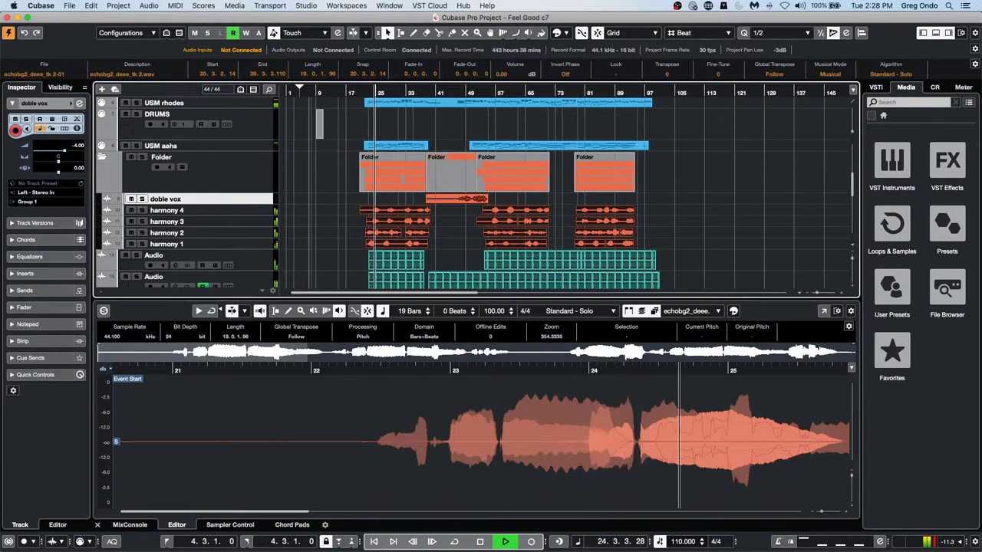
pyautogui.doubleClick(681, 543)
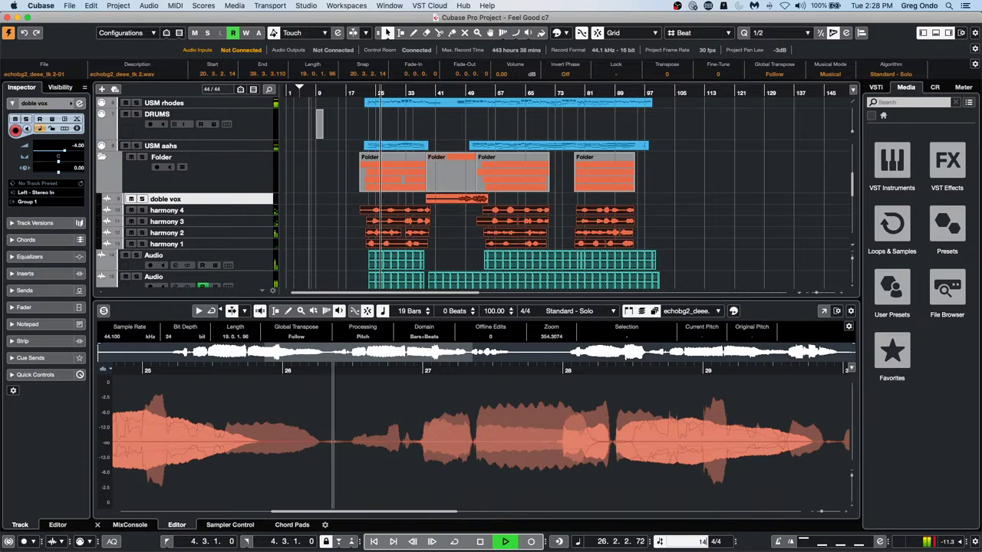
pyautogui.write('140')
pyautogui.press('Return')
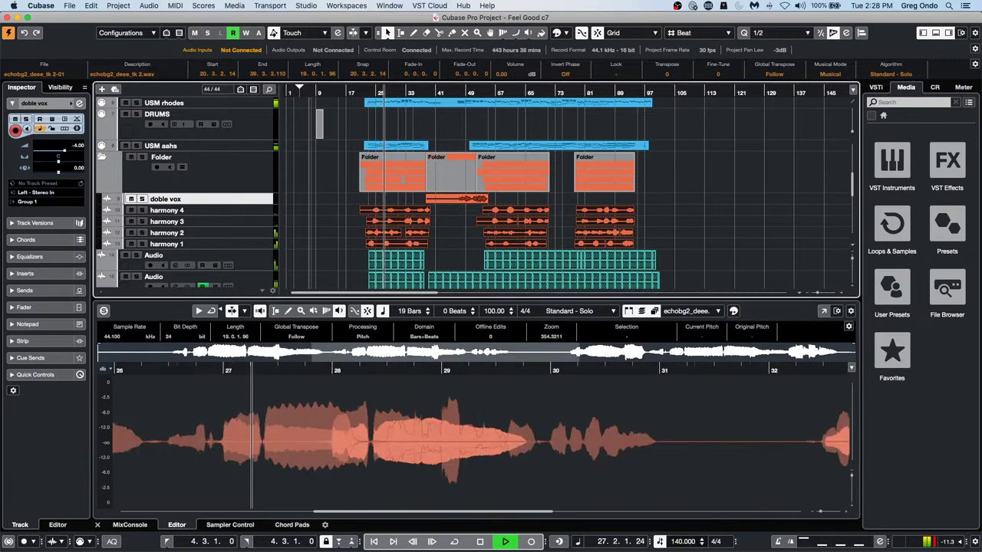
pyautogui.doubleClick(681, 542)
pyautogui.write('88')
pyautogui.press('Return')
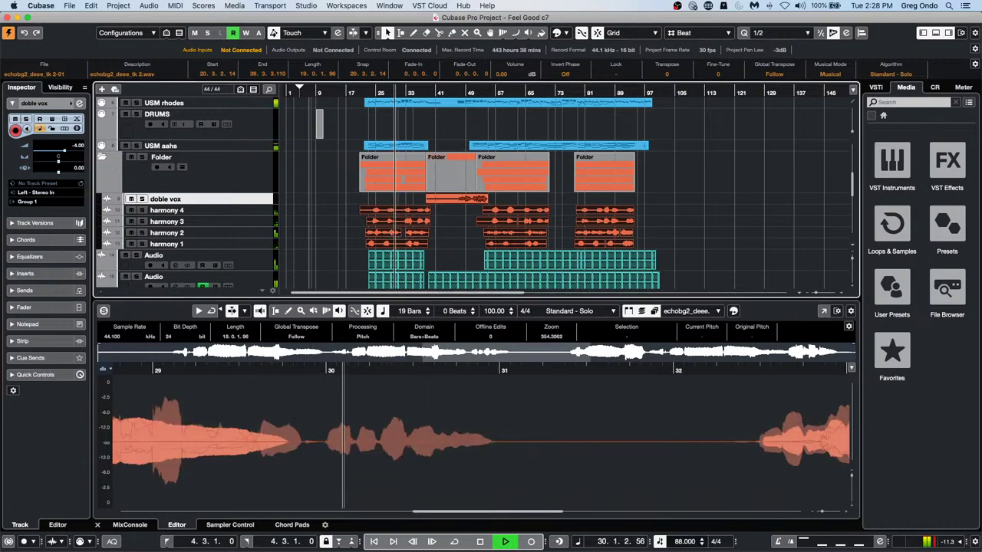
pyautogui.press('space')
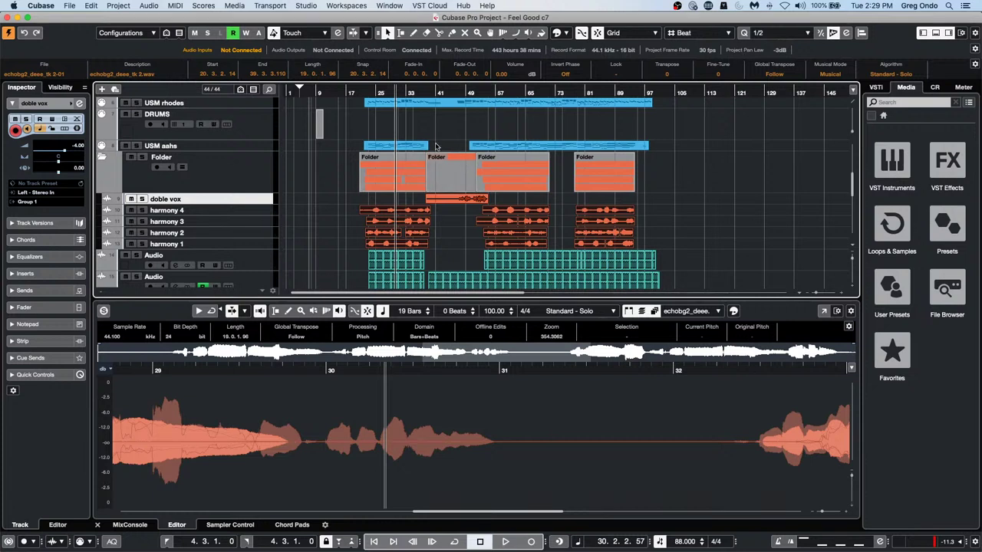
# Look through the USM aahs track's options and versions list without changing anything
pyautogui.rightClick(228, 179)
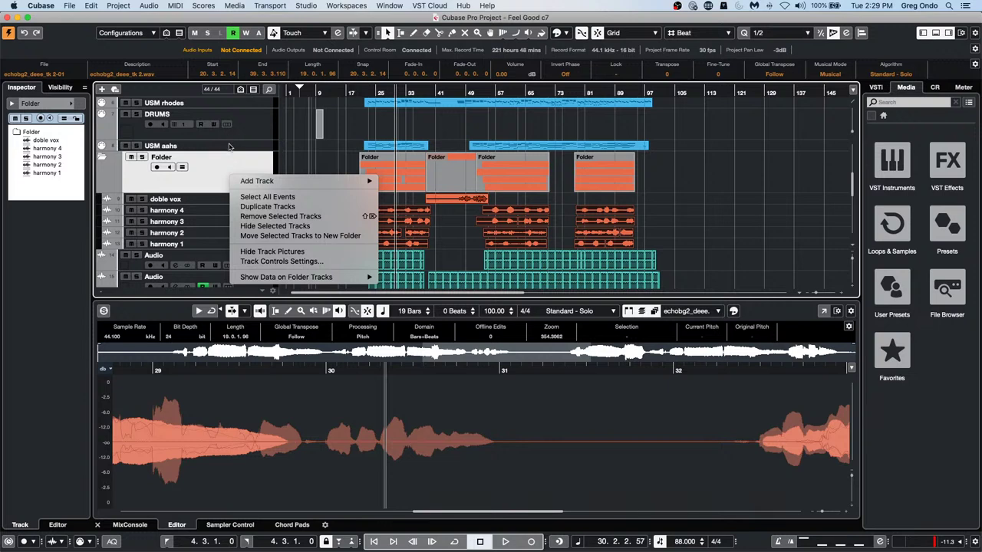
pyautogui.click(228, 146)
pyautogui.click(229, 146)
pyautogui.click(208, 146)
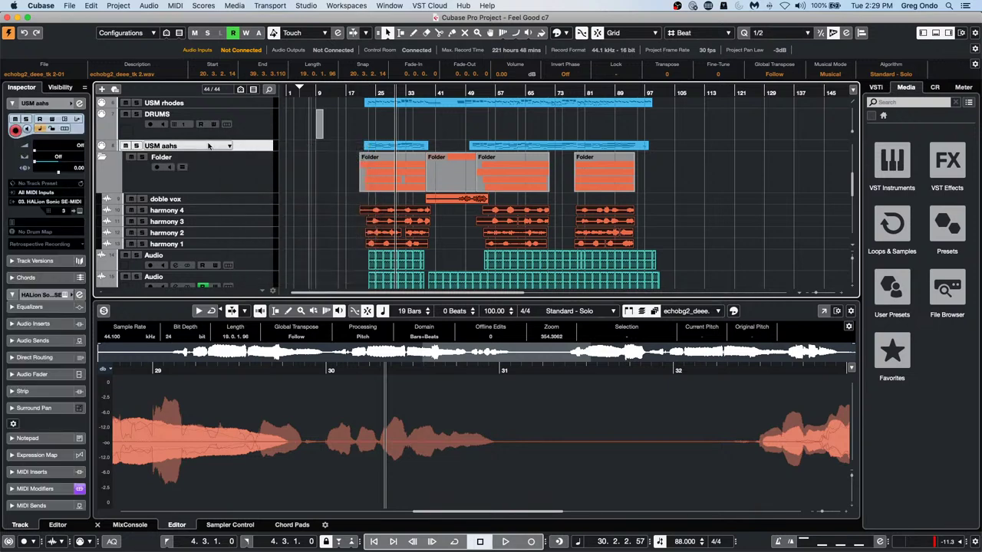
pyautogui.rightClick(208, 145)
pyautogui.click(266, 116)
pyautogui.click(230, 146)
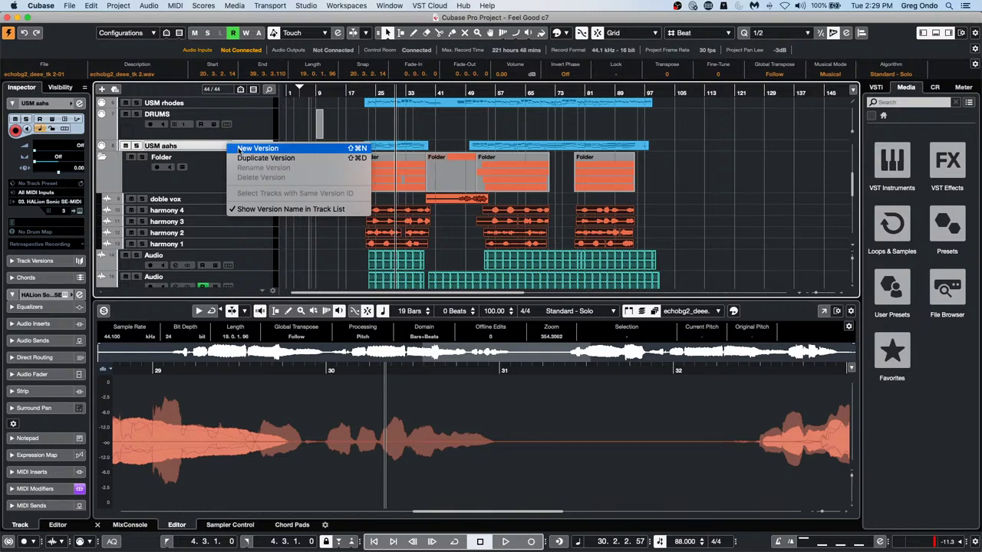
pyautogui.click(207, 167)
pyautogui.scroll(5, 211, 165)
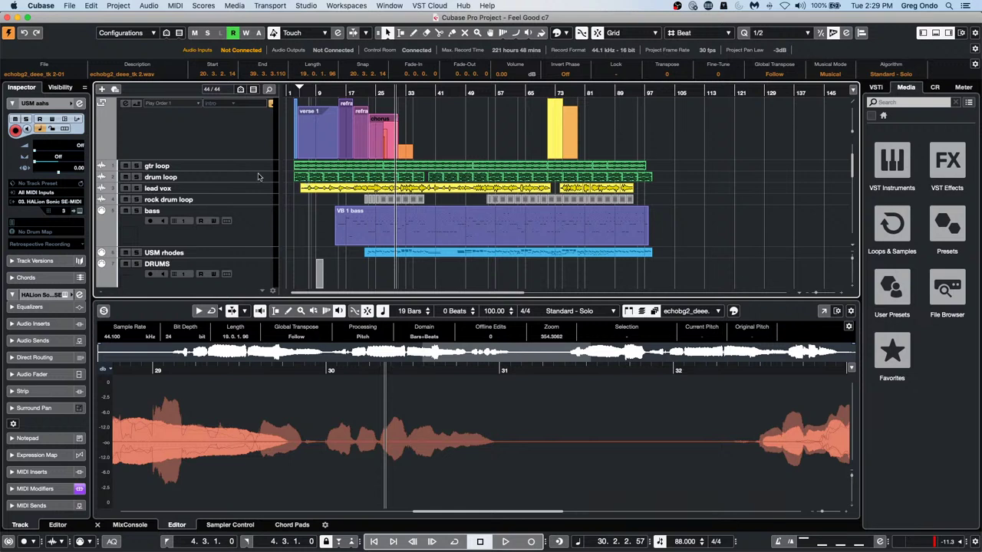
pyautogui.scroll(-2, 261, 179)
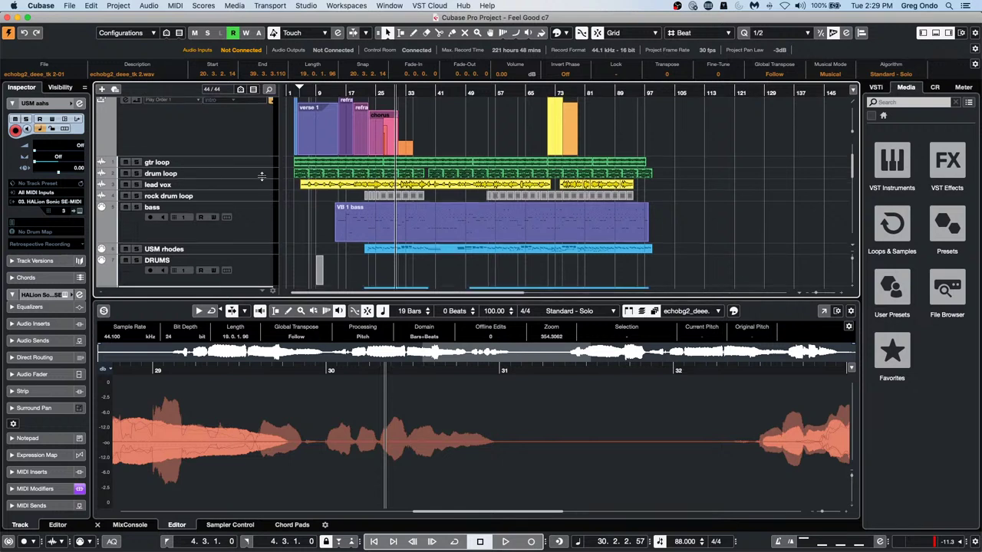
# Create a new empty version of the USM rhodes track
pyautogui.click(247, 243)
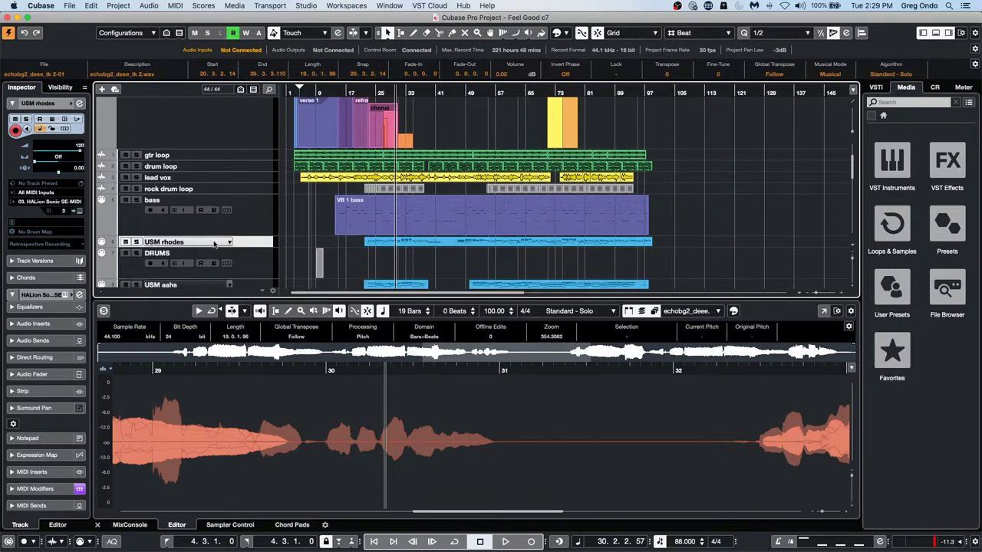
pyautogui.click(227, 242)
pyautogui.click(254, 245)
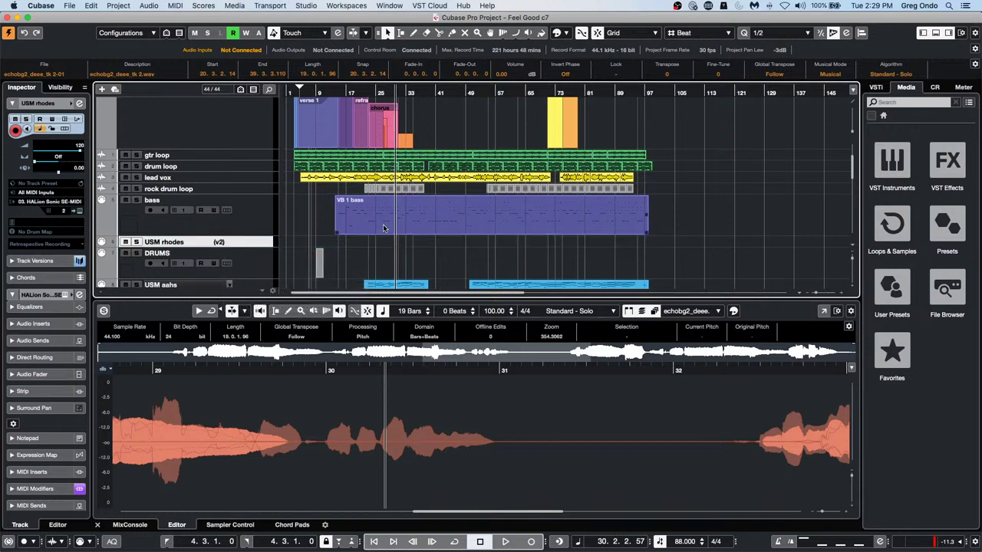
# With the Draw tool, draw an empty USM rhodes part from bar 28 to bar 64
pyautogui.rightClick(396, 247)
pyautogui.click(420, 244)
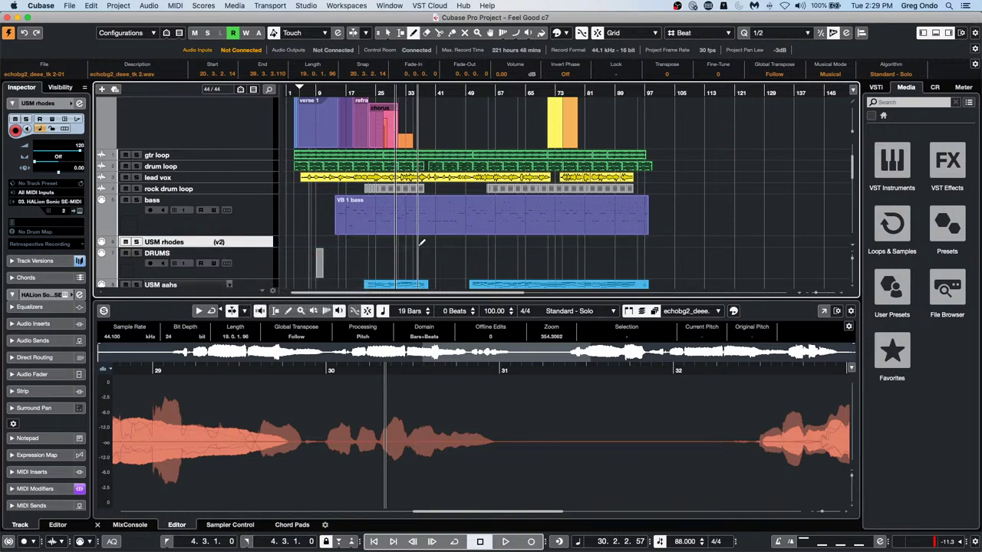
pyautogui.moveTo(388, 244)
pyautogui.mouseDown()
pyautogui.moveTo(476, 244)
pyautogui.moveTo(507, 232)
pyautogui.mouseUp()
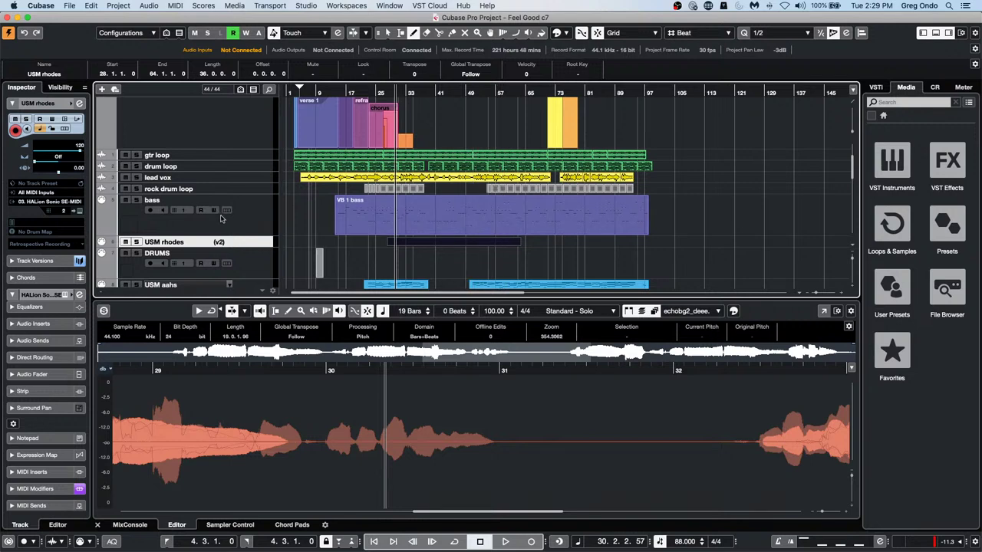
pyautogui.scroll(-4, 247, 228)
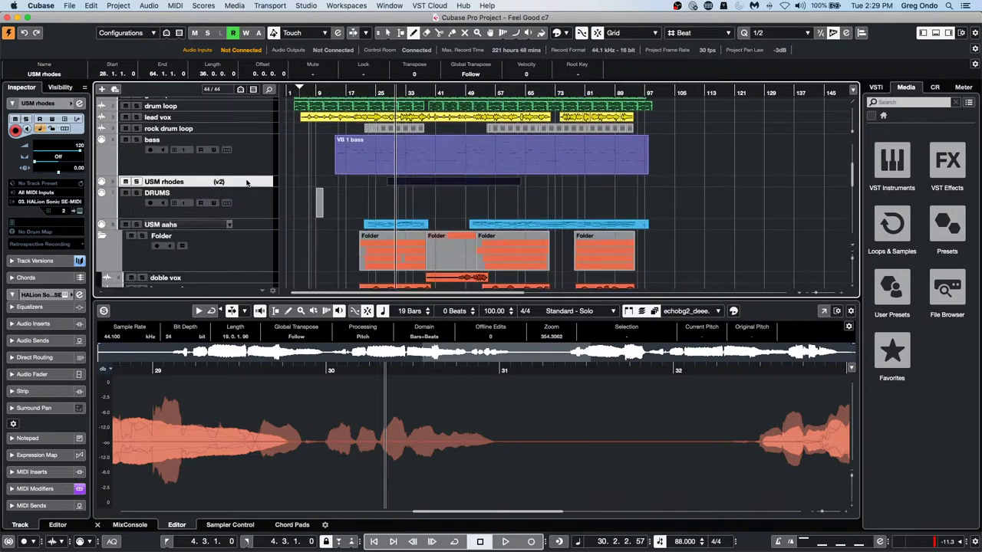
pyautogui.click(246, 184)
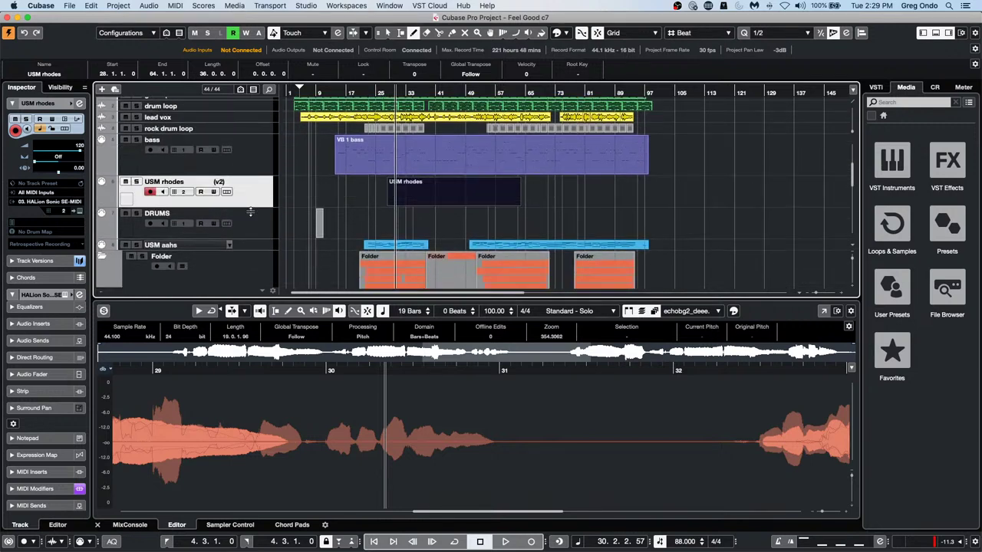
# Open the new rhodes part in the Key Editor and draw the opening melody notes
pyautogui.press('1')
pyautogui.doubleClick(430, 204)
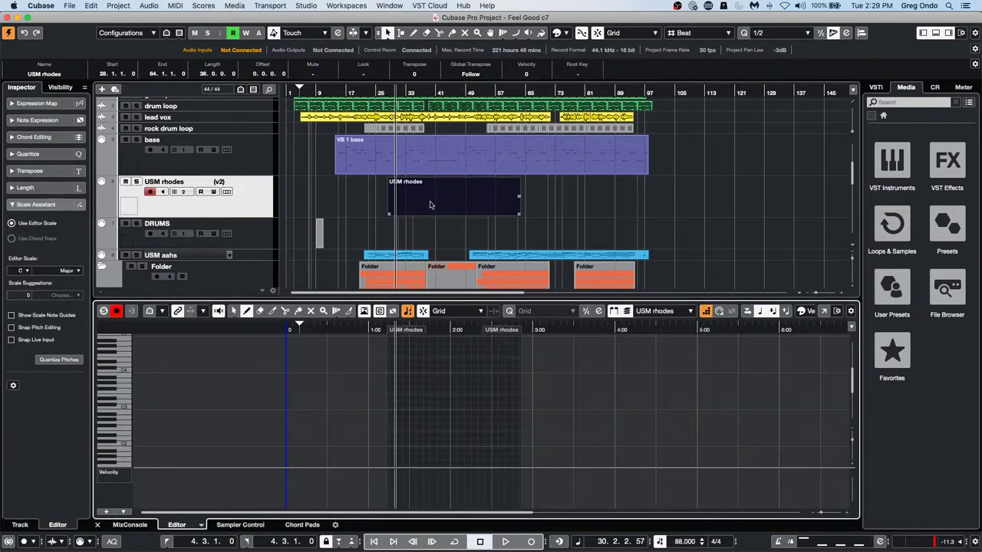
pyautogui.click(704, 312)
pyautogui.click(399, 394)
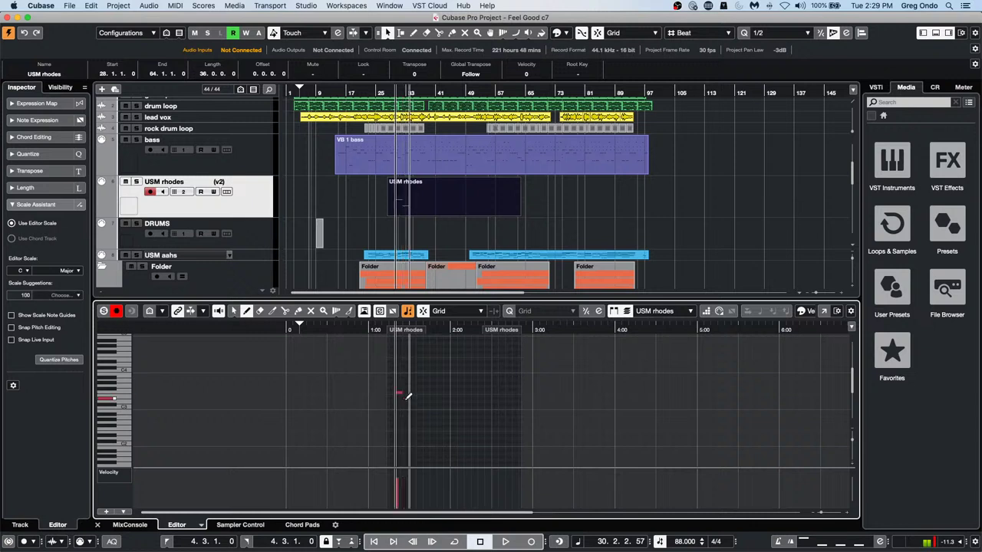
pyautogui.click(406, 399)
pyautogui.click(406, 405)
pyautogui.moveTo(417, 401)
pyautogui.mouseDown()
pyautogui.moveTo(449, 420)
pyautogui.moveTo(449, 439)
pyautogui.moveTo(484, 412)
pyautogui.mouseUp()
pyautogui.click(439, 384)
pyautogui.click(433, 408)
pyautogui.click(440, 417)
pyautogui.click(459, 412)
# Add the rest of the melody, including a longer note and a long low note underneath
pyautogui.click(460, 421)
pyautogui.click(432, 445)
pyautogui.click(459, 423)
pyautogui.click(474, 441)
pyautogui.click(488, 439)
pyautogui.click(488, 435)
pyautogui.click(496, 424)
pyautogui.click(496, 368)
pyautogui.click(502, 368)
pyautogui.click(488, 414)
pyautogui.moveTo(486, 457); pyautogui.dragTo(497, 457)
pyautogui.moveTo(424, 460); pyautogui.dragTo(482, 443)
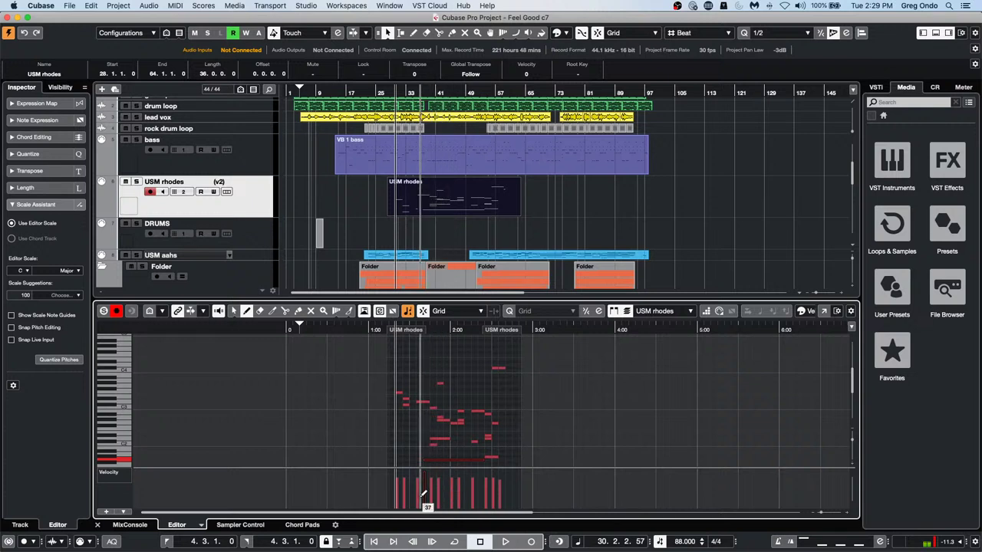
# Lower the velocities of several notes in the Velocity lane
pyautogui.moveTo(422, 494); pyautogui.dragTo(508, 497)
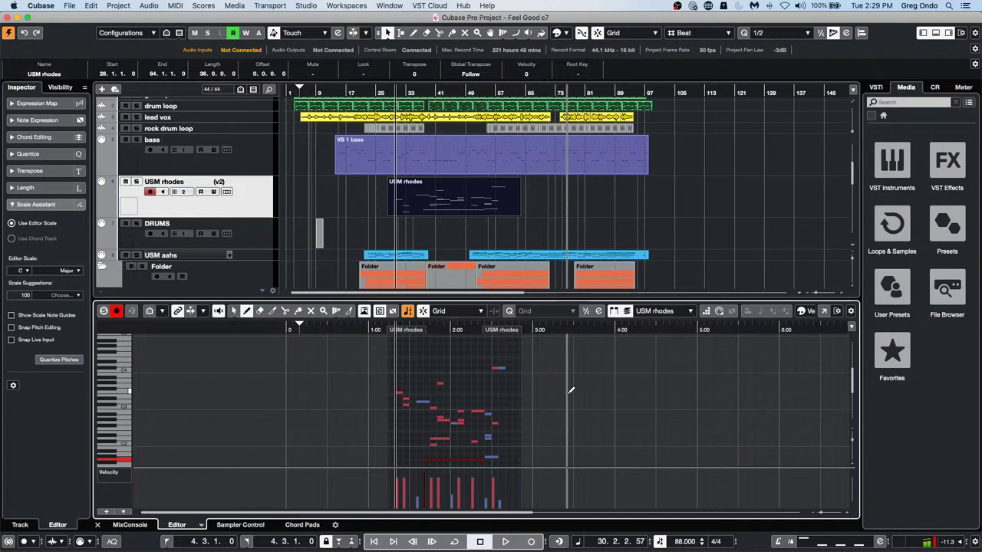
pyautogui.click(440, 385)
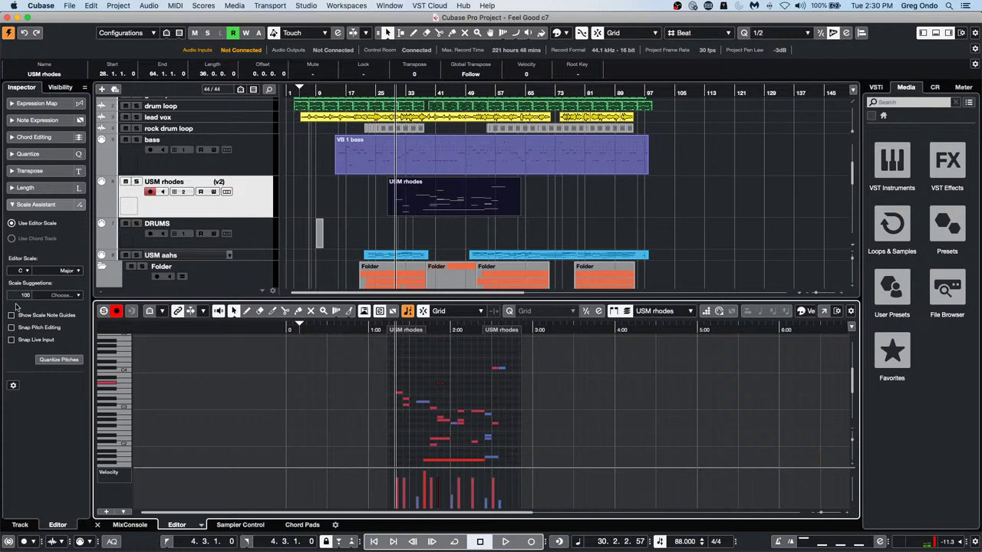
pyautogui.click(850, 310)
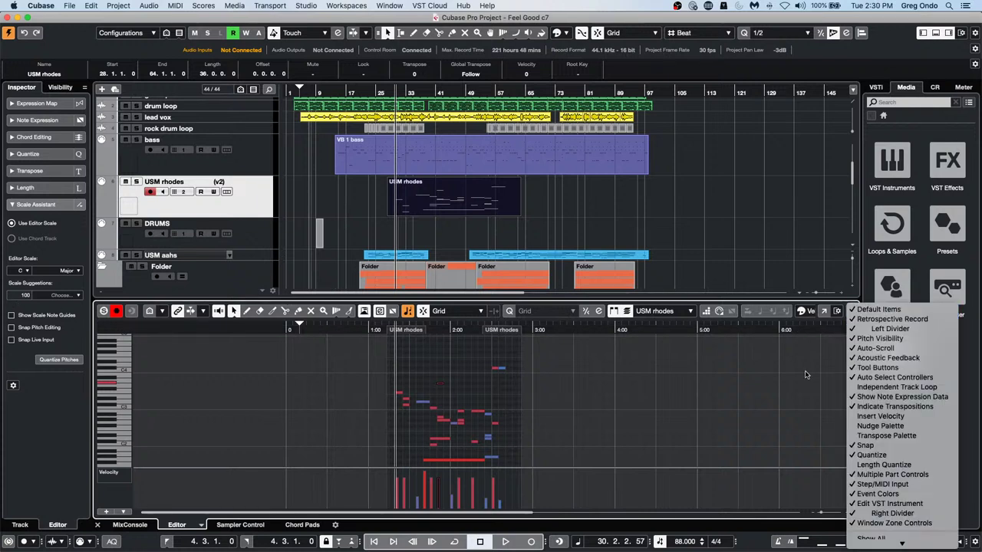
pyautogui.click(821, 415)
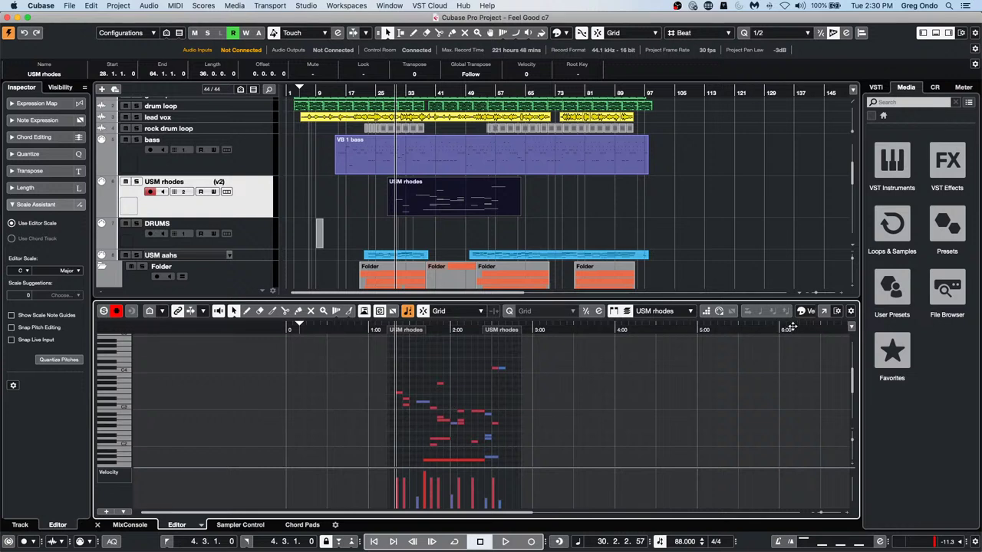
# Enable the Info Line in the window layout and check a selected note's details
pyautogui.click(837, 311)
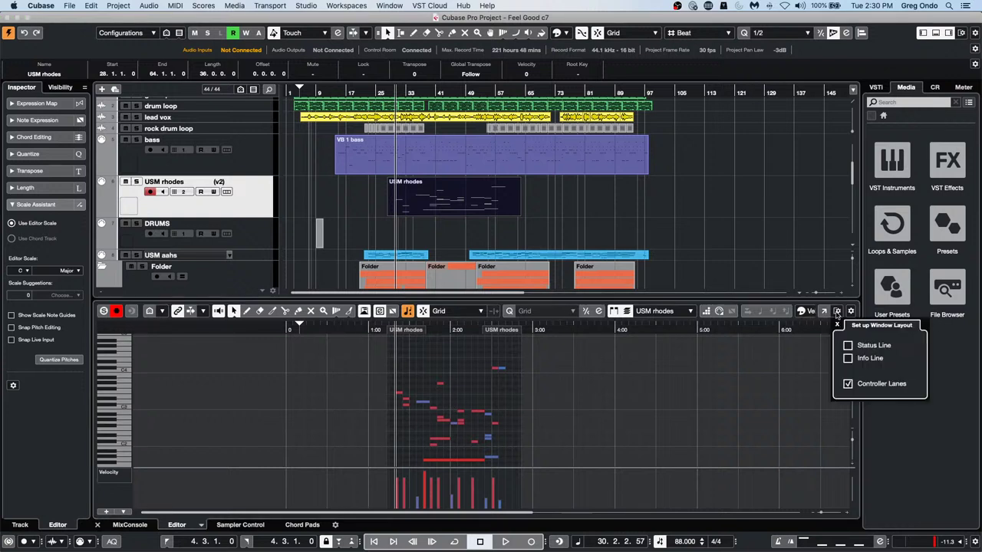
pyautogui.click(848, 357)
pyautogui.click(540, 412)
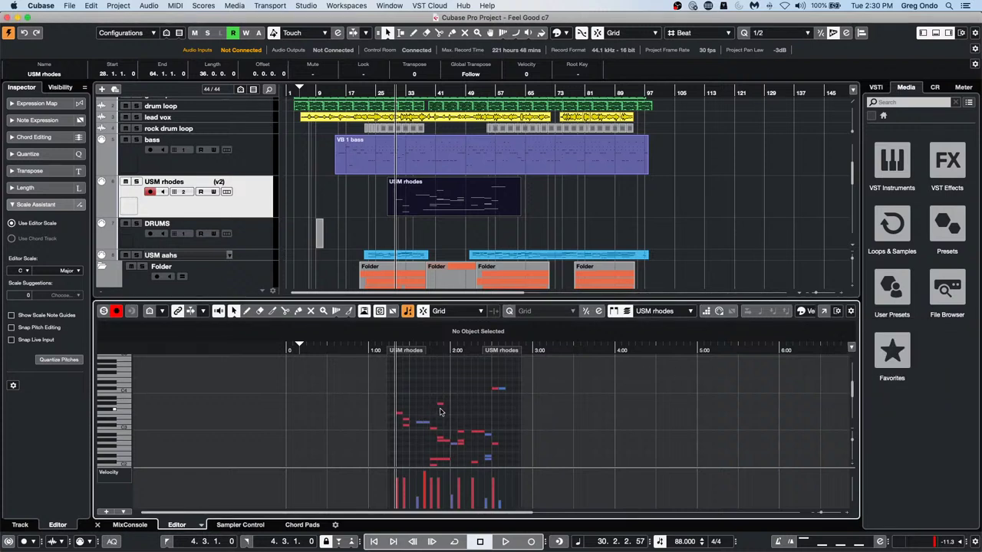
pyautogui.click(439, 404)
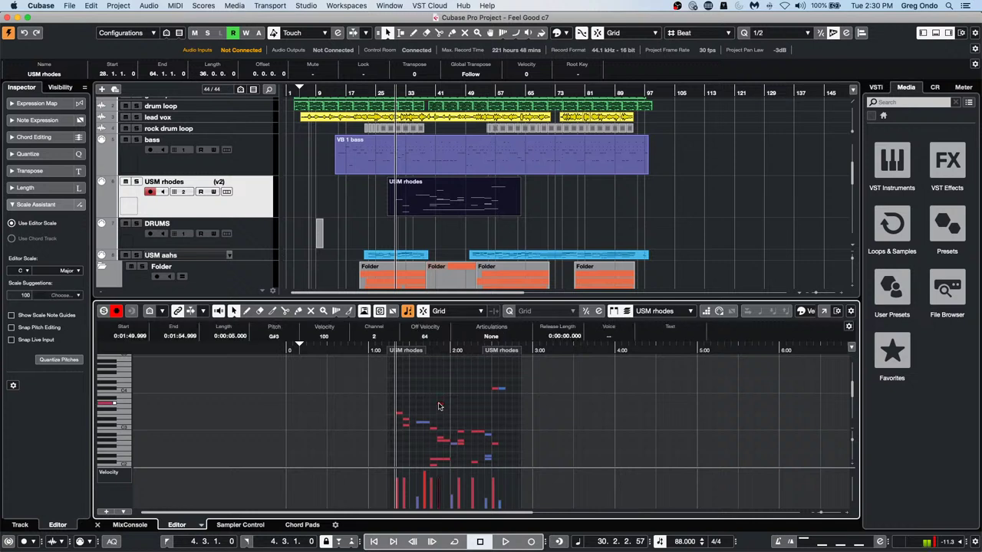
pyautogui.click(564, 406)
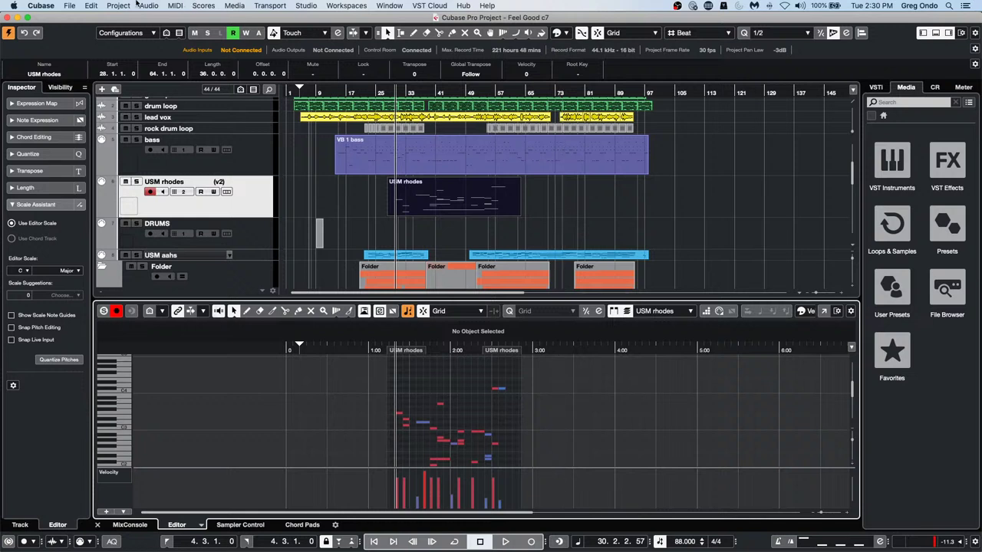
# In the Logical Editor, clear the old condition and Transpose to Scale action, and set the function to Select
pyautogui.click(175, 5)
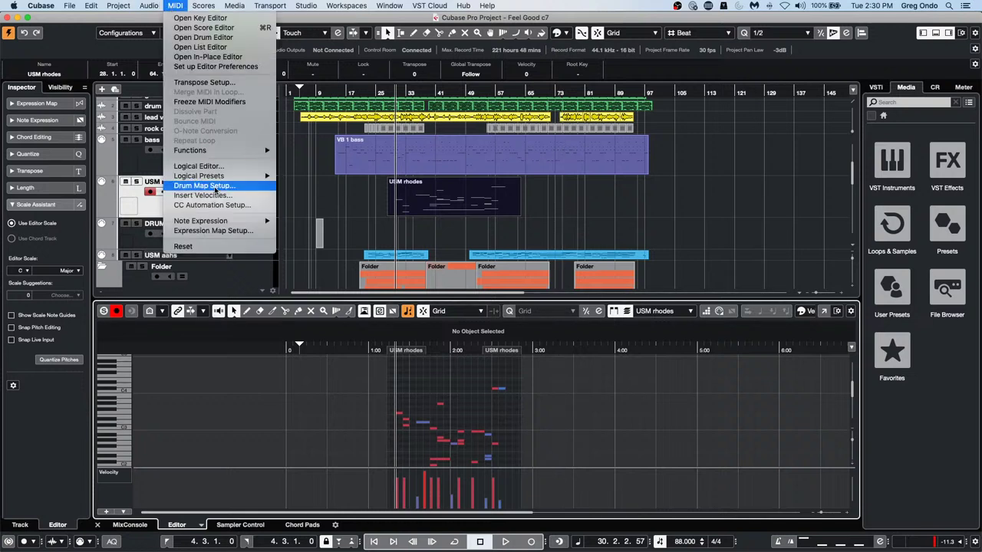
pyautogui.click(215, 166)
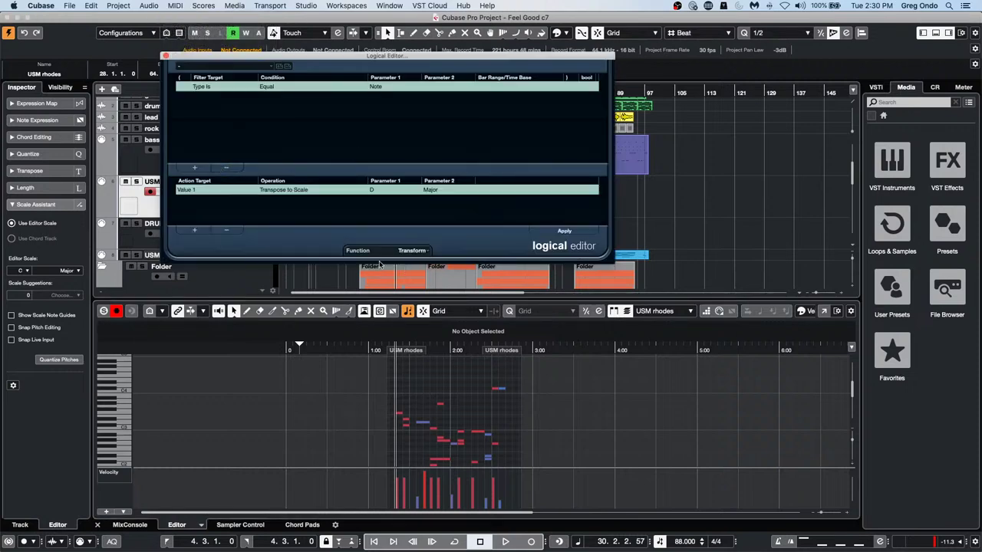
pyautogui.click(225, 230)
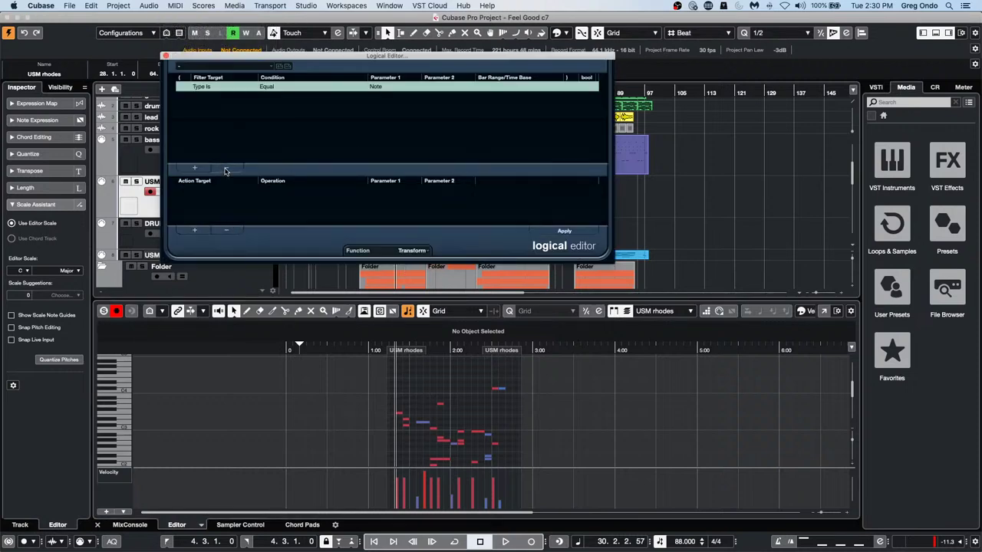
pyautogui.click(225, 168)
pyautogui.click(408, 250)
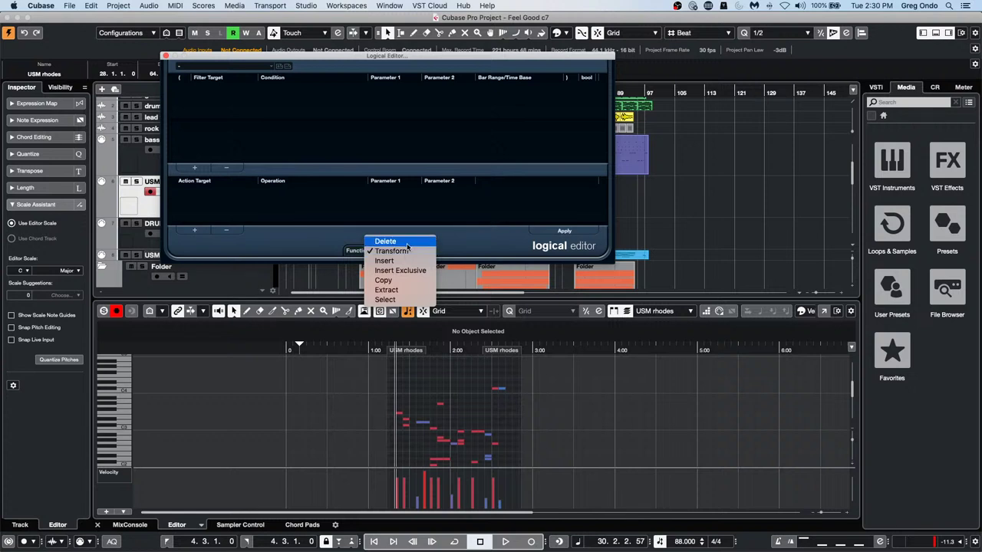
pyautogui.click(409, 299)
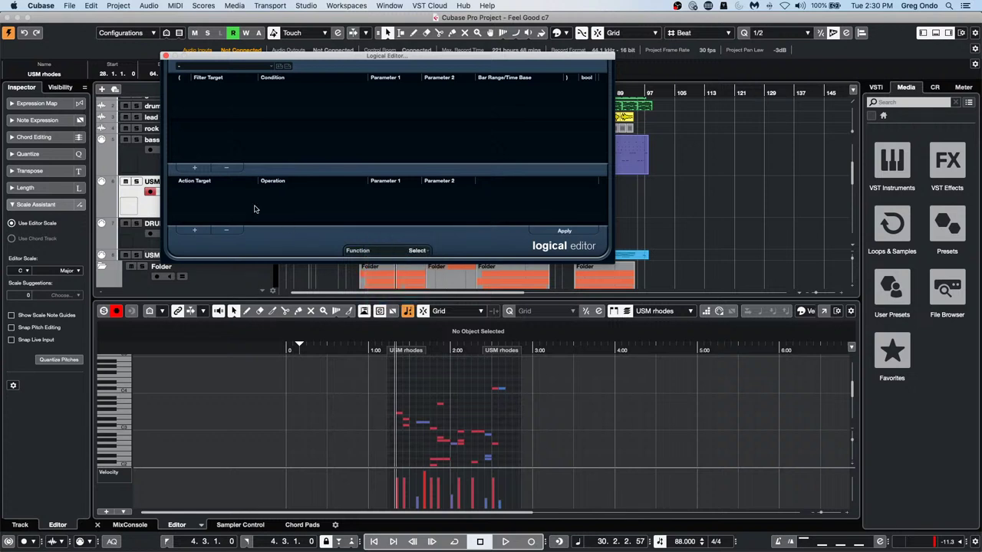
# Add a Velocity condition with value 100 and apply it to select matching notes
pyautogui.click(194, 168)
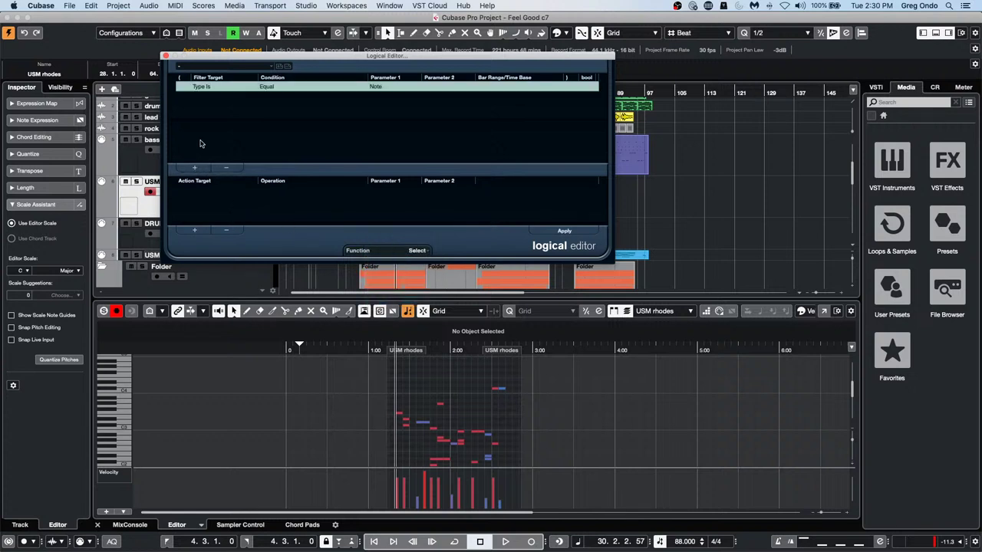
pyautogui.click(194, 168)
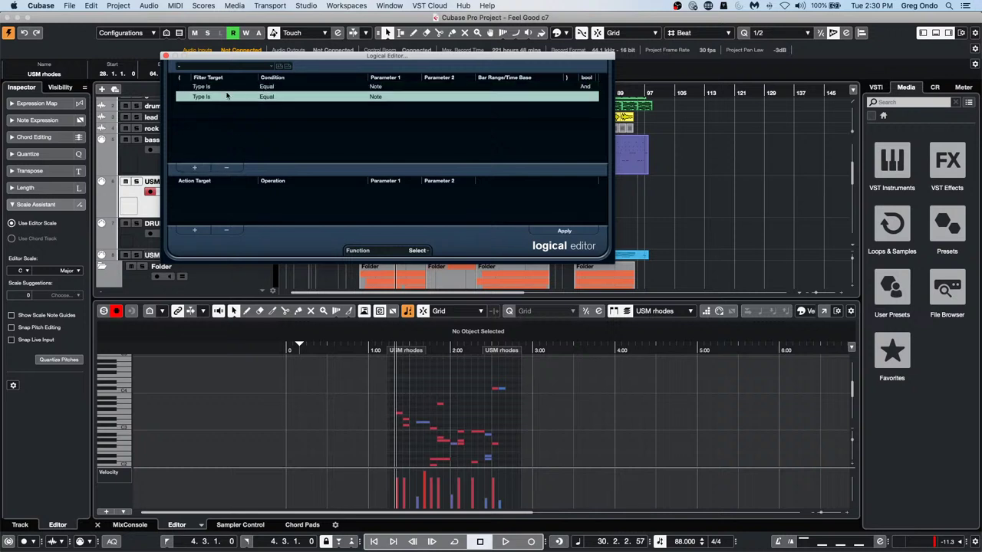
pyautogui.click(227, 96)
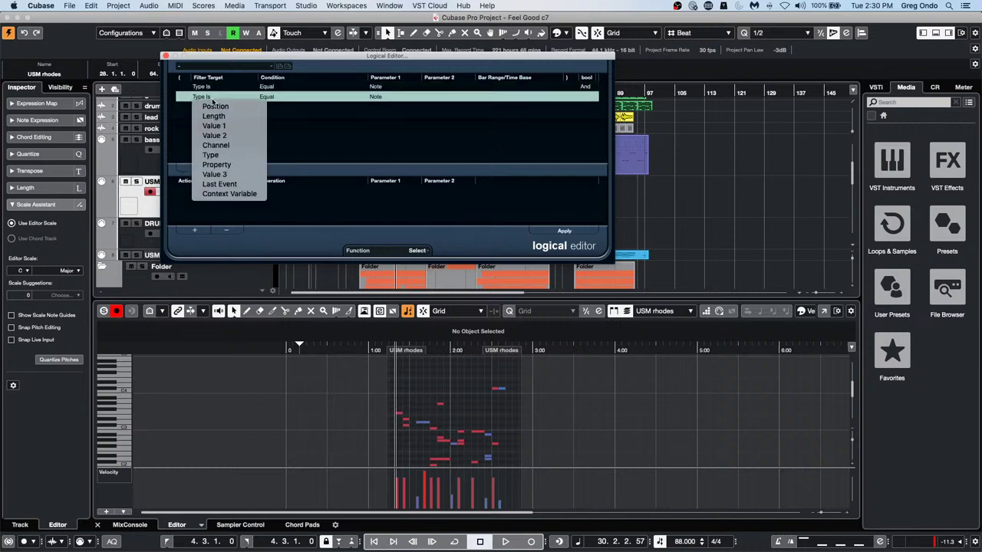
pyautogui.click(223, 135)
pyautogui.click(402, 97)
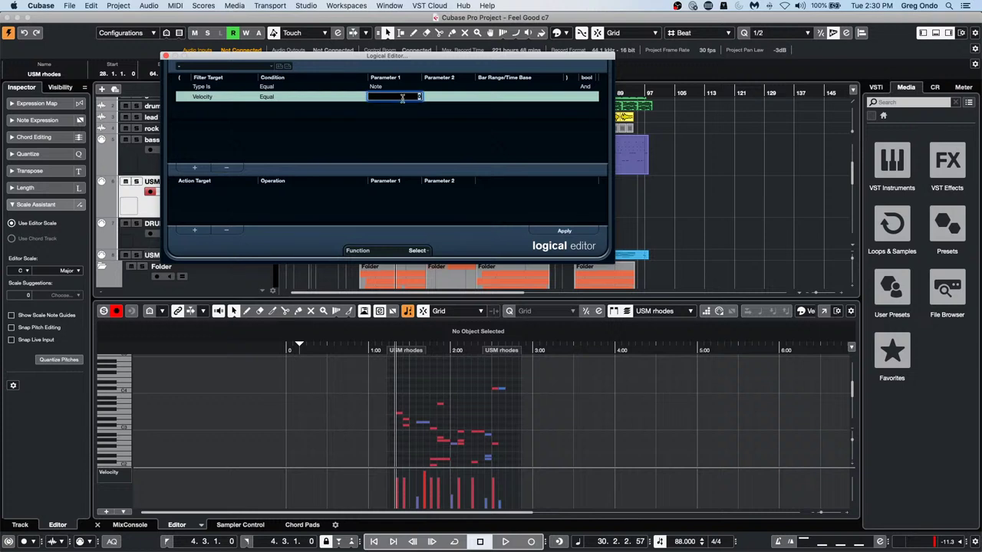
pyautogui.write('100')
pyautogui.press('Return')
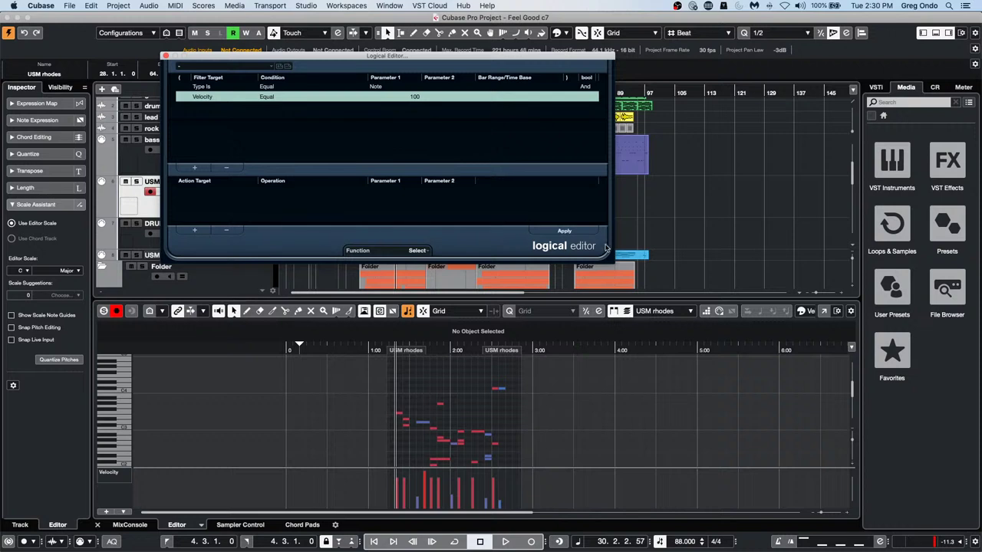
pyautogui.click(573, 232)
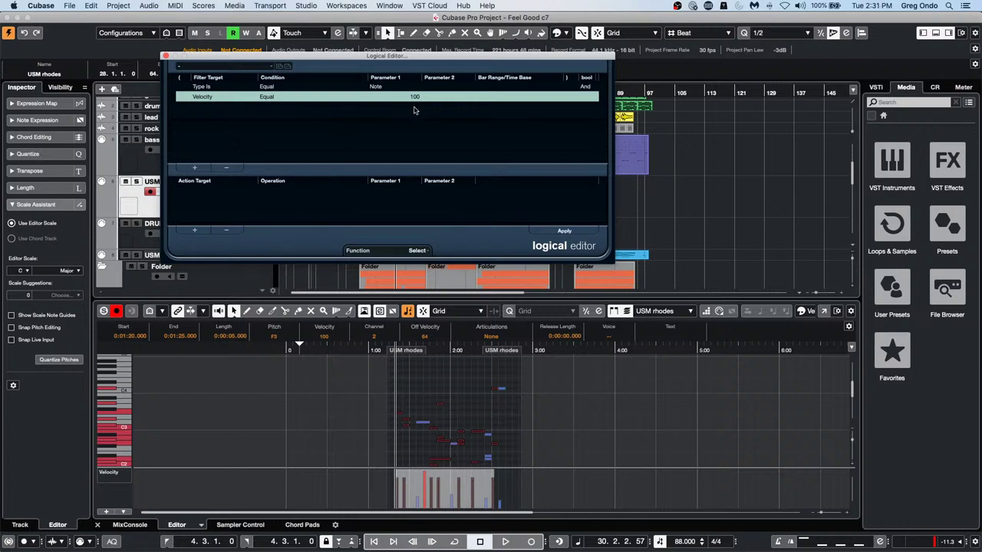
# Change the condition to Less or Equal 100, raise one note's velocity, and apply the selection
pyautogui.click(266, 96)
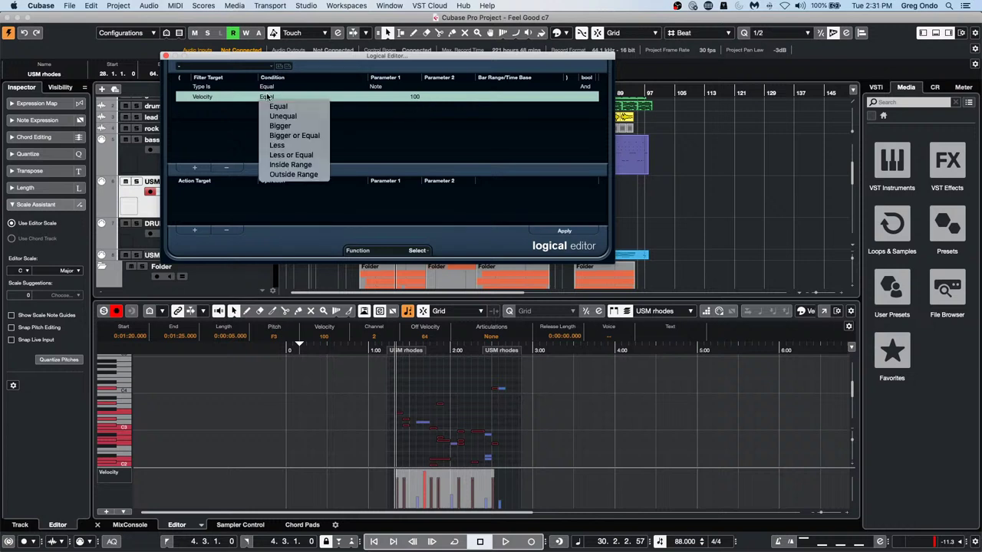
pyautogui.click(370, 123)
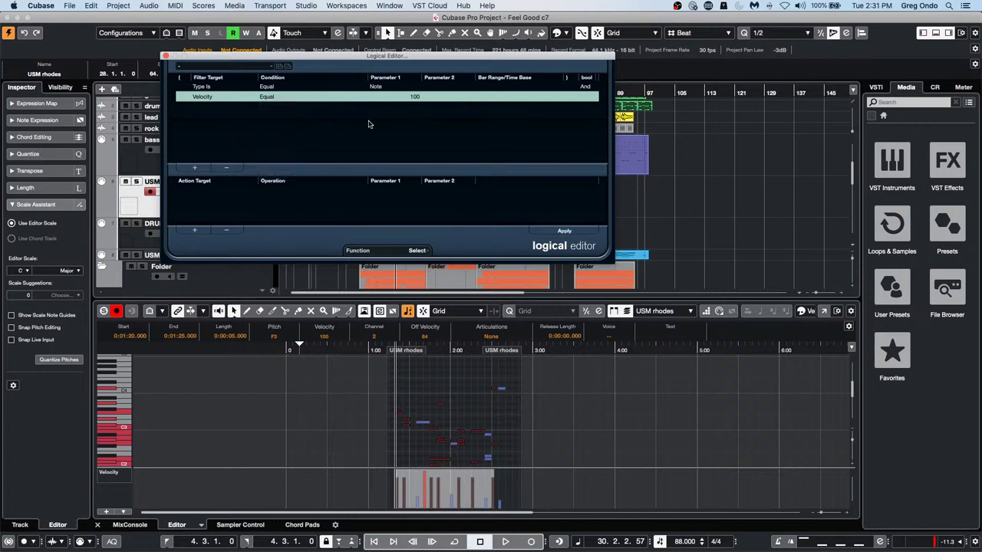
pyautogui.click(281, 98)
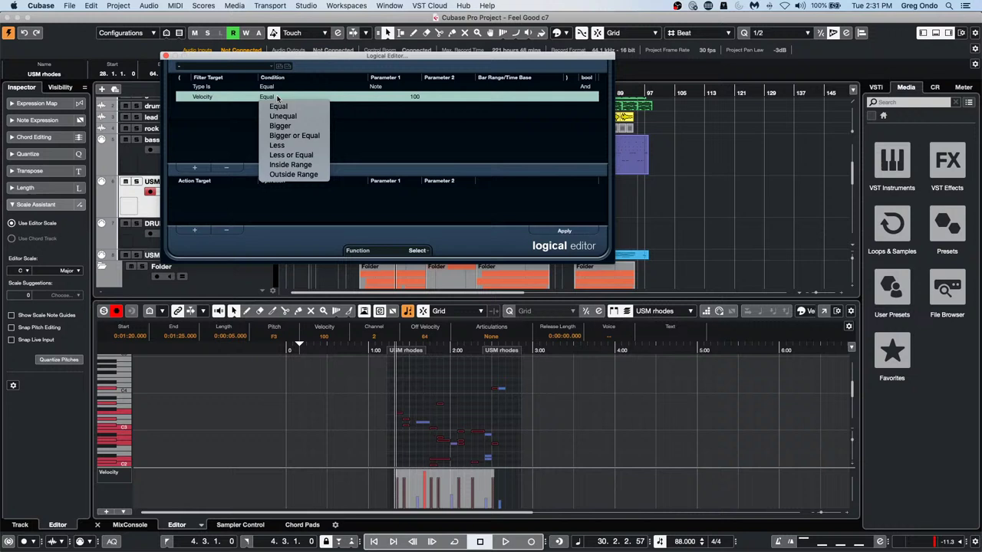
pyautogui.click(296, 157)
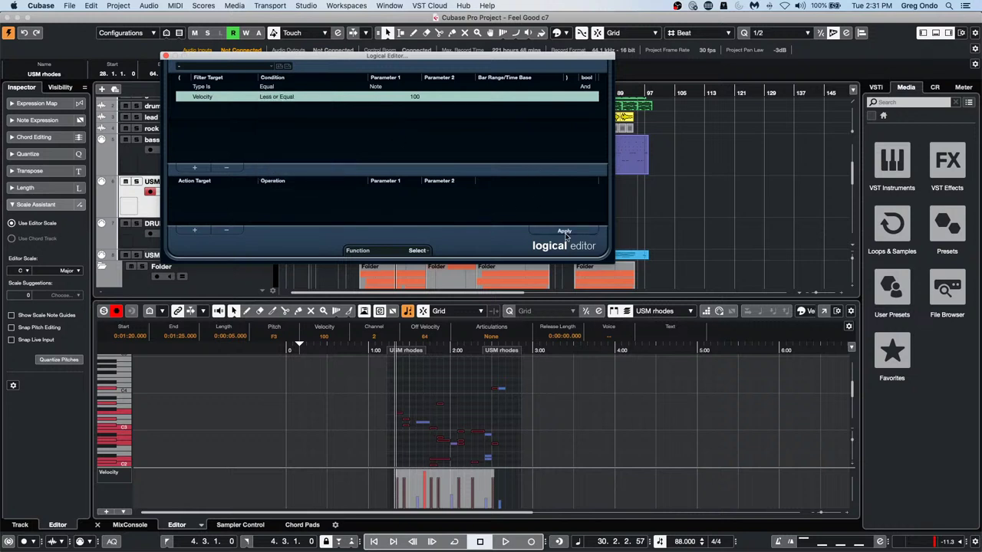
pyautogui.click(473, 376)
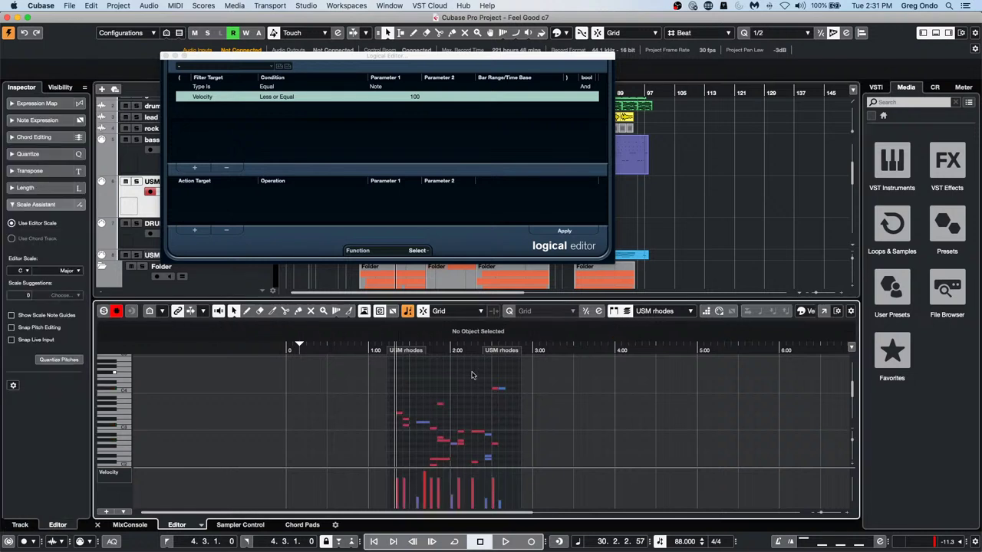
pyautogui.click(498, 472)
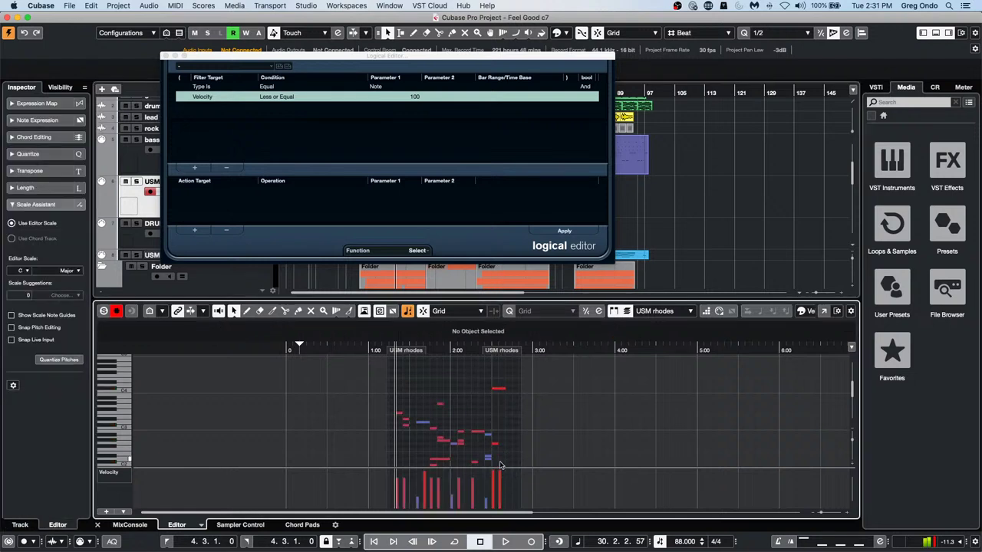
pyautogui.click(566, 231)
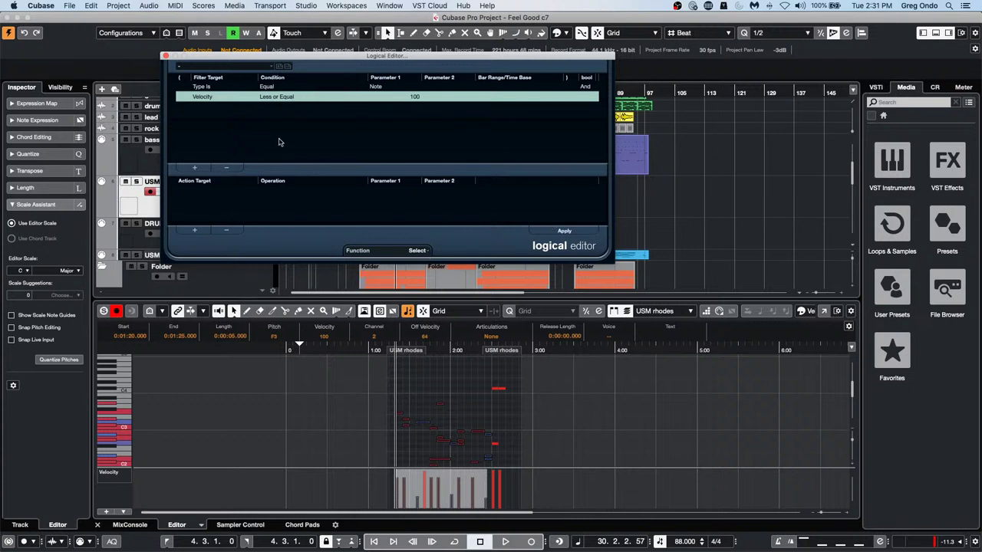
pyautogui.click(214, 94)
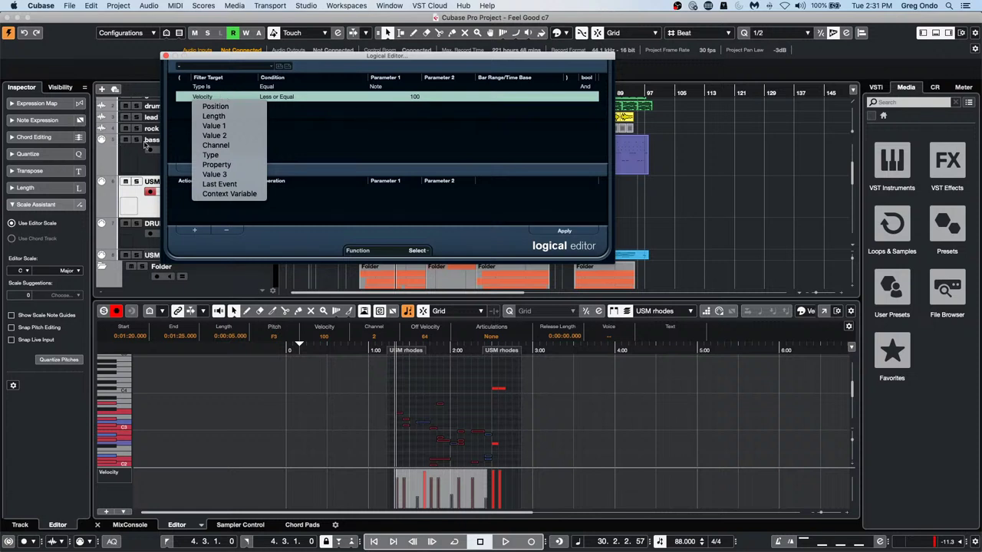
pyautogui.click(291, 113)
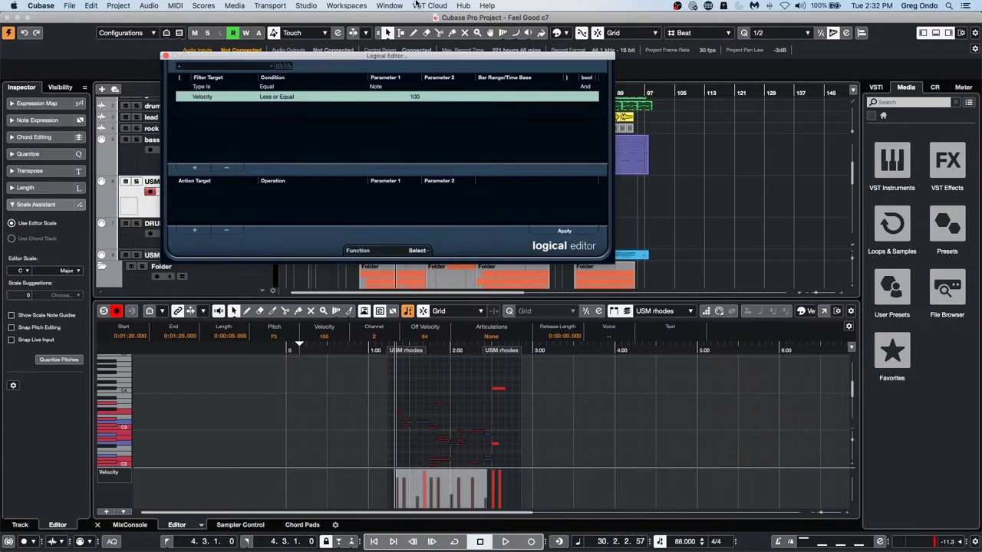
# Close the Logical Editor and expand distressor under External FX in Audio Connections
pyautogui.click(166, 57)
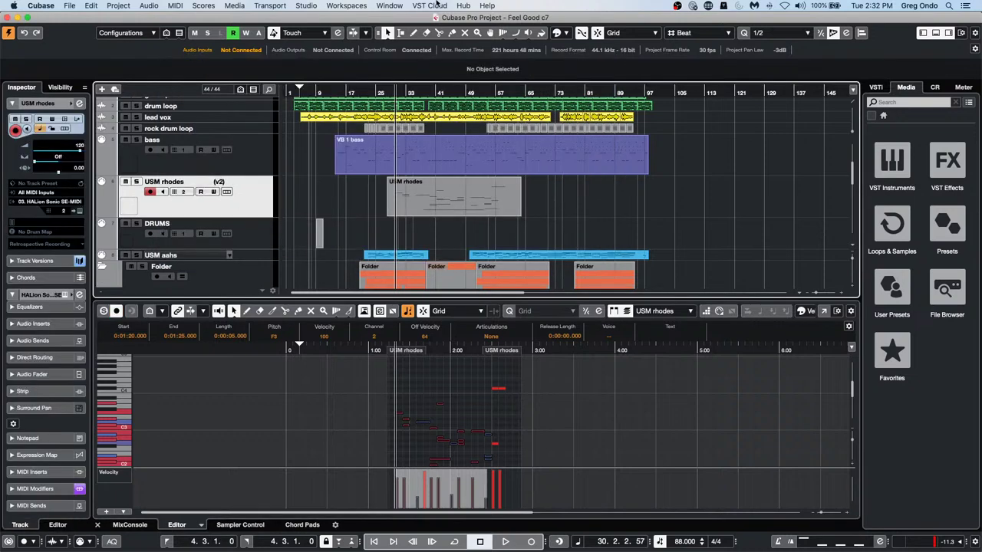
pyautogui.click(306, 5)
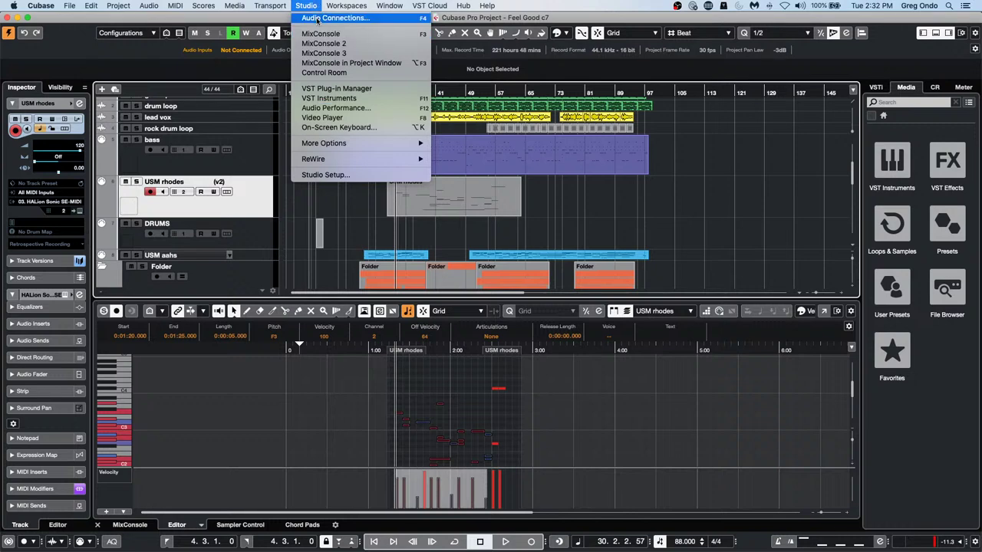
pyautogui.click(314, 17)
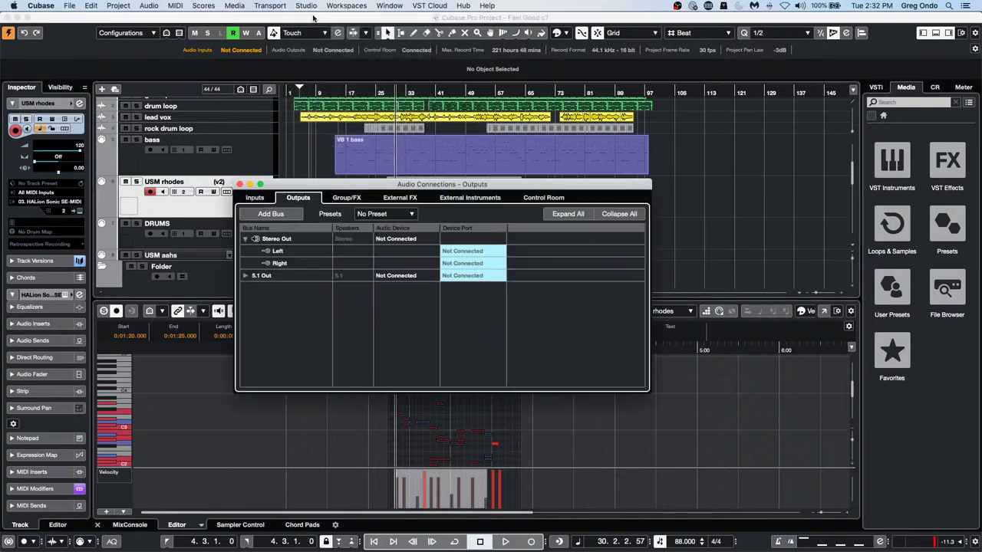
pyautogui.click(406, 199)
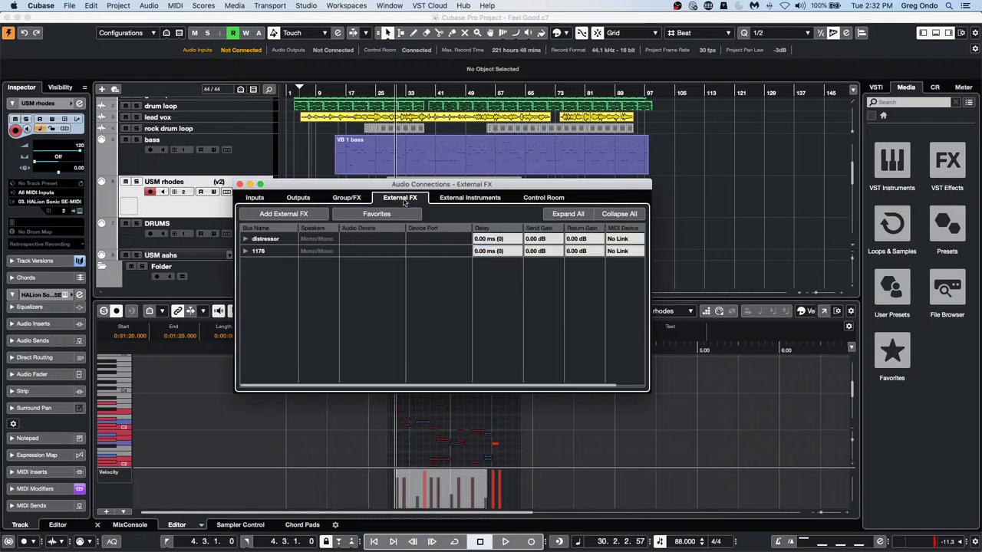
pyautogui.click(246, 238)
# Route the distressor send to UR24C DAW Direct 1 and its return to UR24C Input 1
pyautogui.click(445, 252)
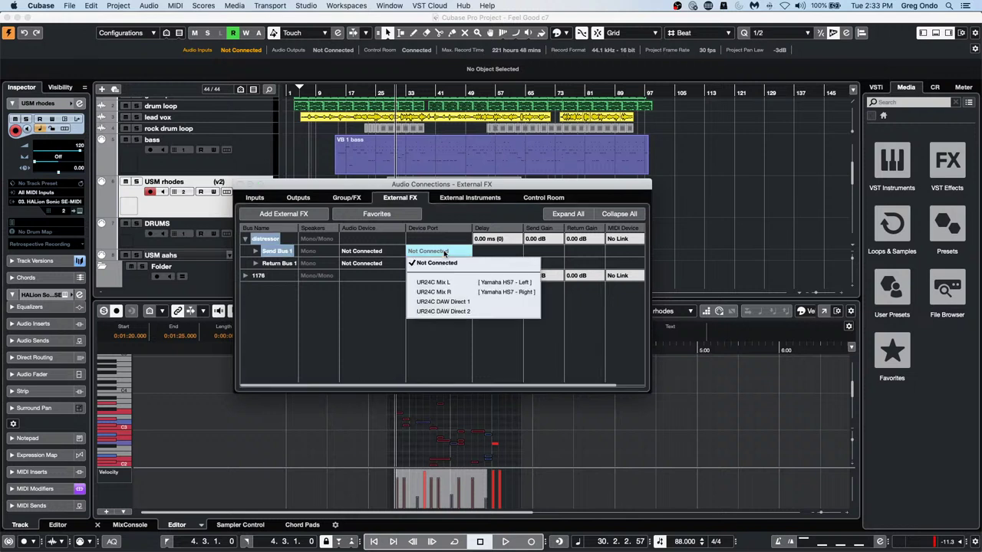
pyautogui.click(450, 300)
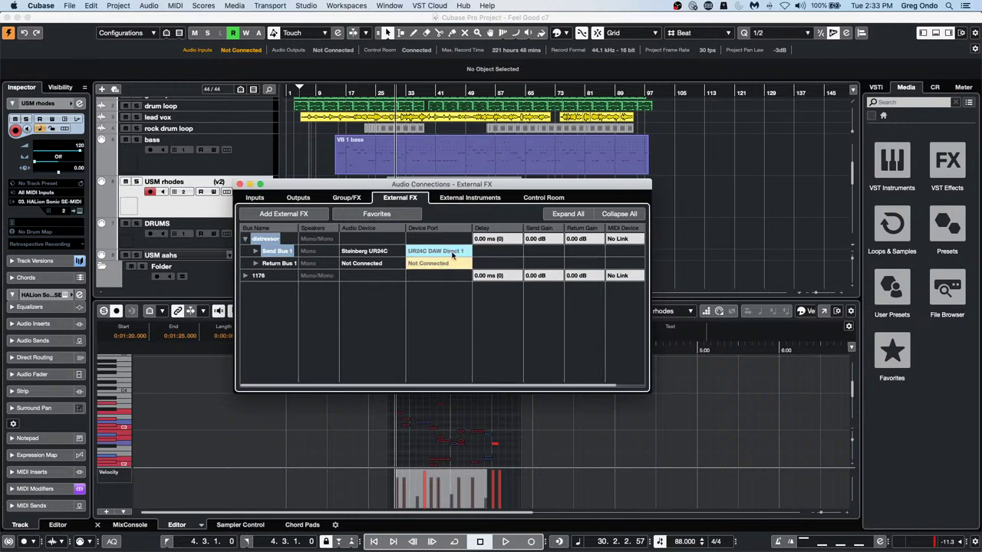
pyautogui.click(441, 263)
pyautogui.click(451, 296)
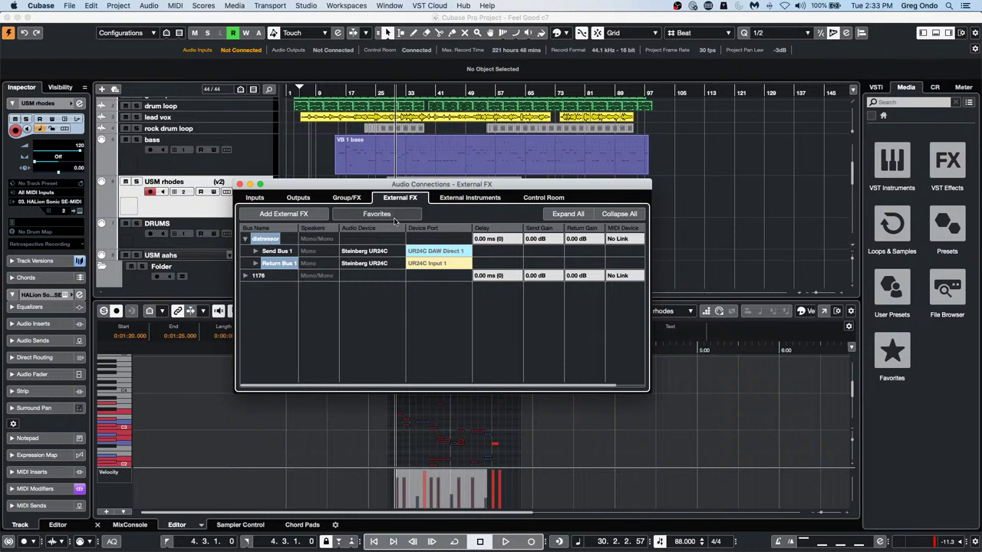
# Check the external FX favourites list and bring up the distressor's context options
pyautogui.click(393, 216)
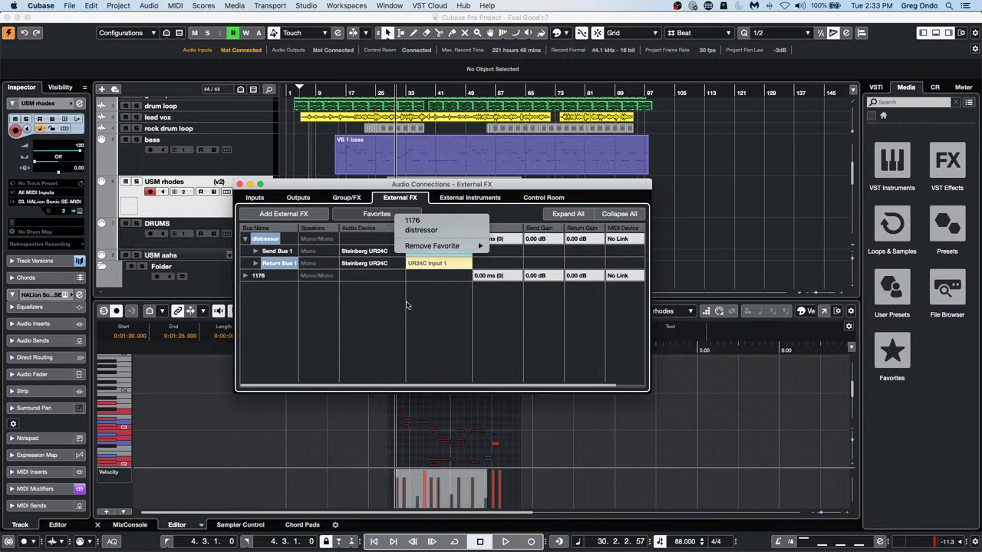
pyautogui.moveTo(439, 252)
pyautogui.click(358, 317)
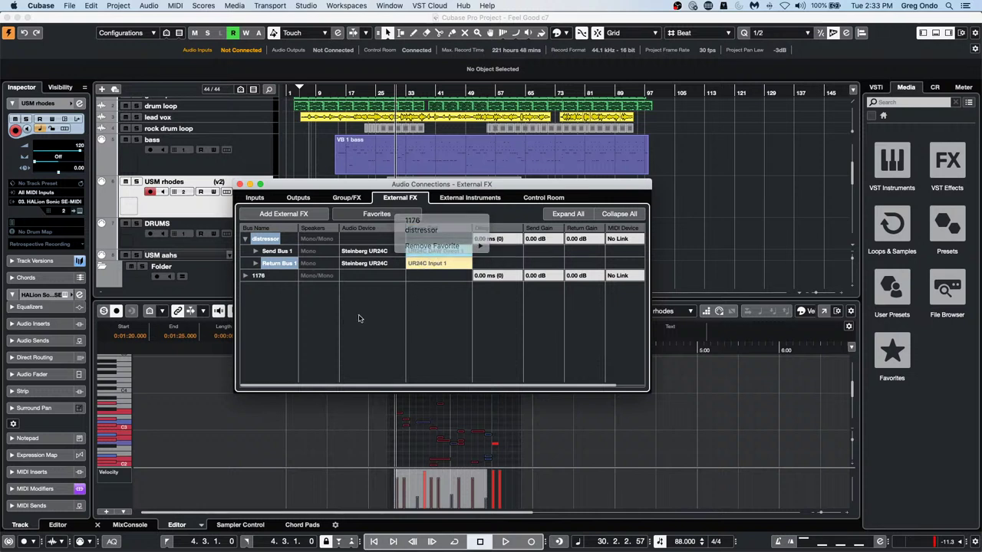
pyautogui.rightClick(272, 236)
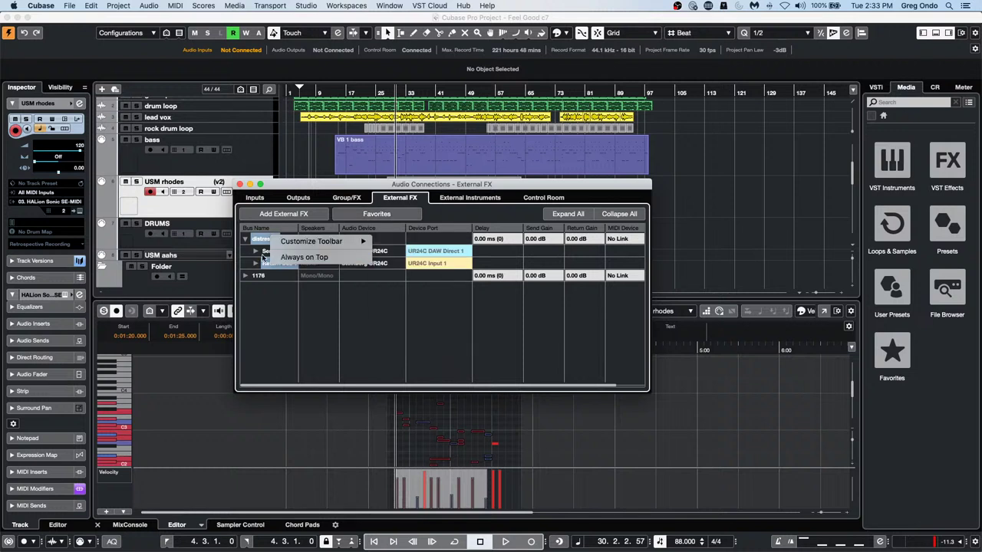
pyautogui.rightClick(259, 238)
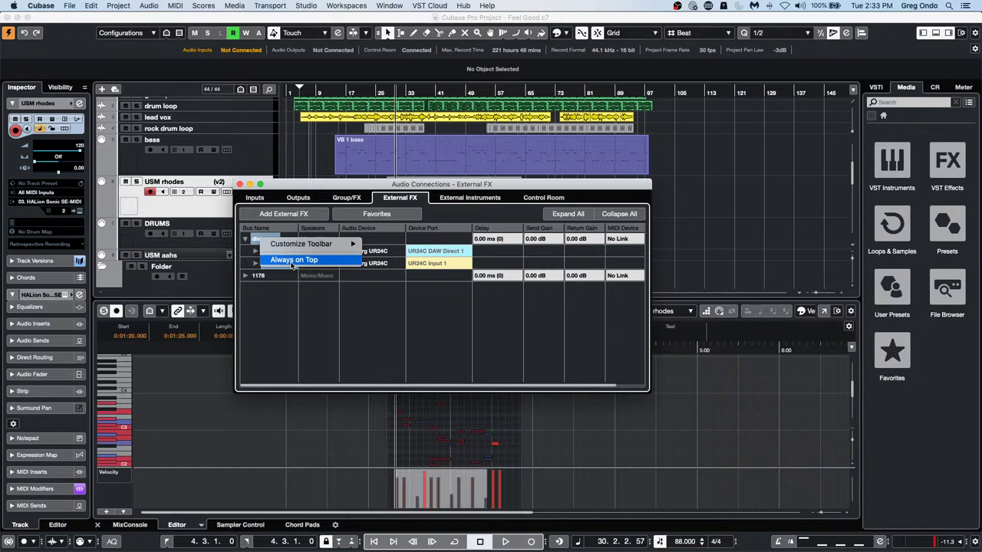
# Keep the window on top and remove the 1176 and distressor external effects
pyautogui.click(292, 261)
pyautogui.click(261, 279)
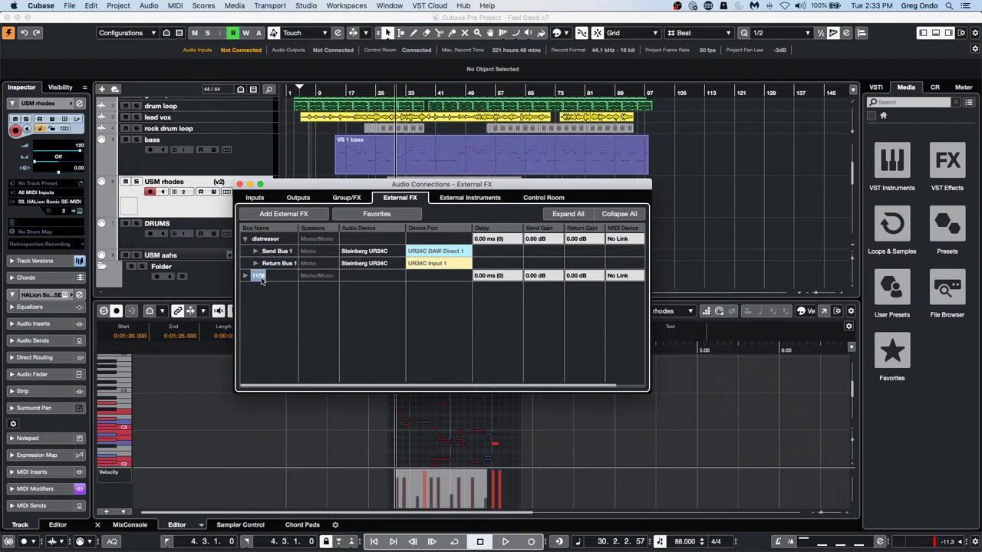
pyautogui.rightClick(261, 279)
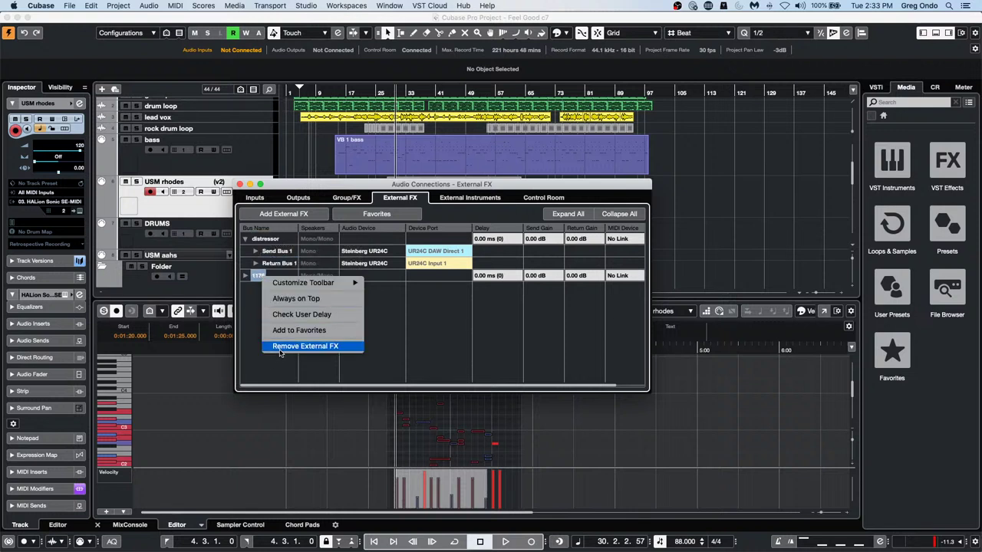
pyautogui.click(279, 352)
pyautogui.rightClick(270, 240)
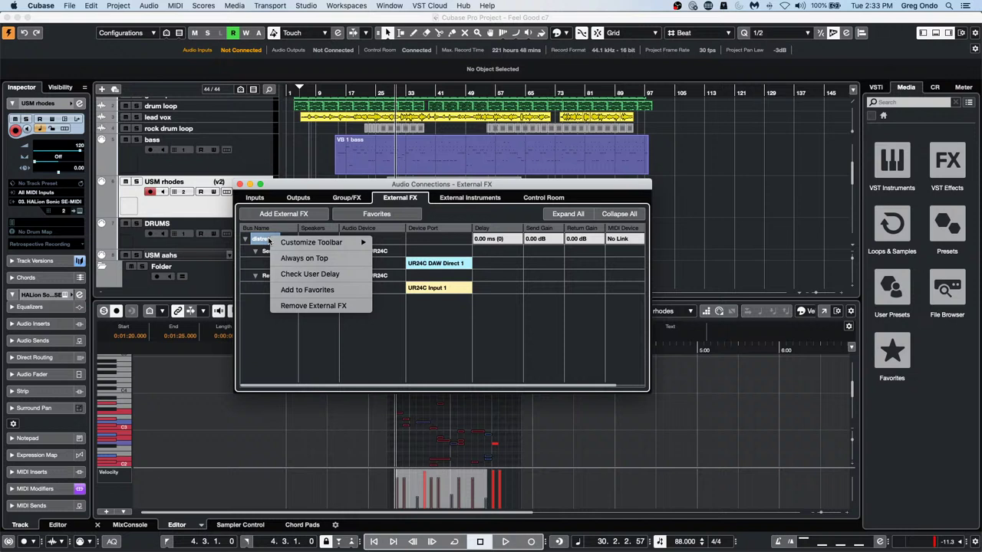
pyautogui.click(297, 306)
# Re-add distressor from favourites with send and return devices set to Steinberg UR24C
pyautogui.click(366, 218)
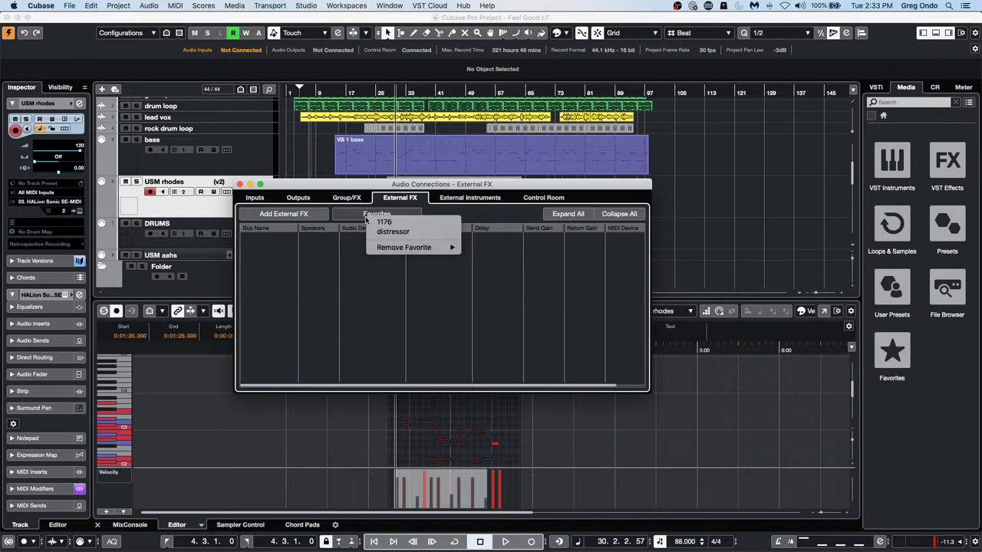
pyautogui.click(390, 232)
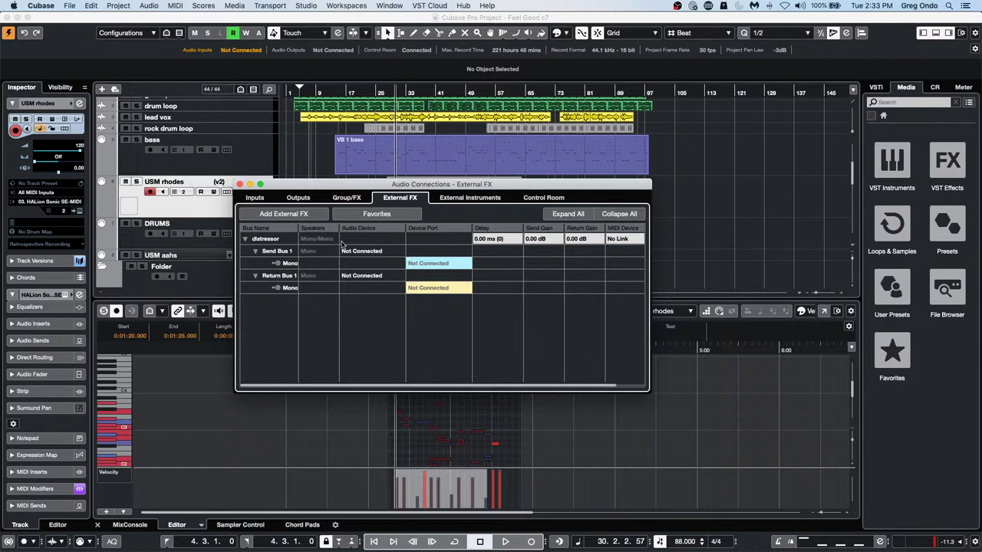
pyautogui.click(373, 252)
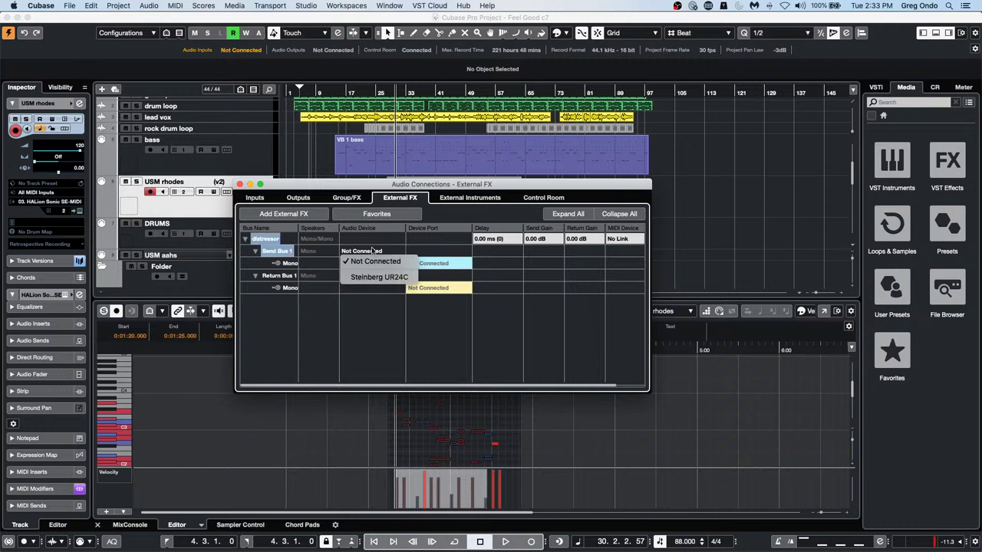
pyautogui.click(374, 277)
pyautogui.click(374, 277)
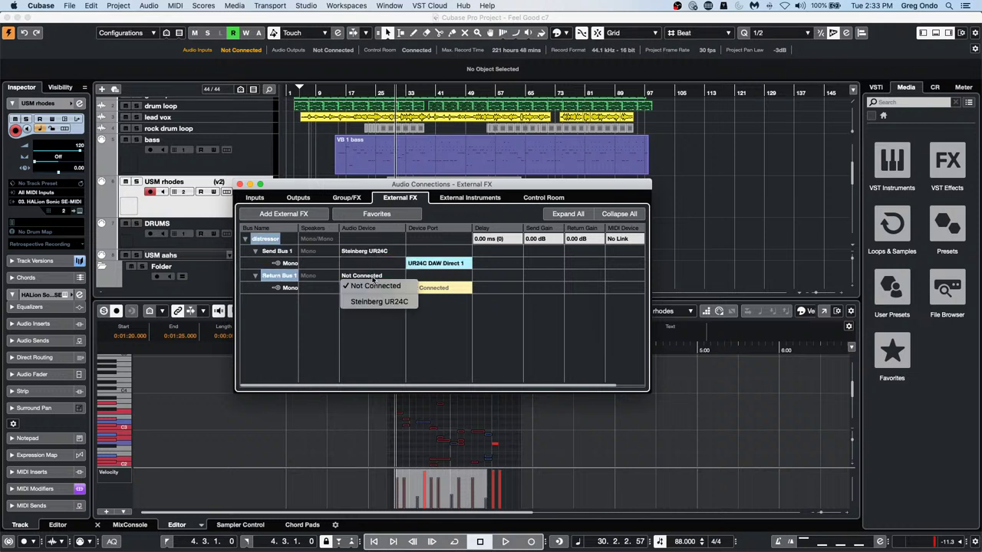
pyautogui.click(381, 302)
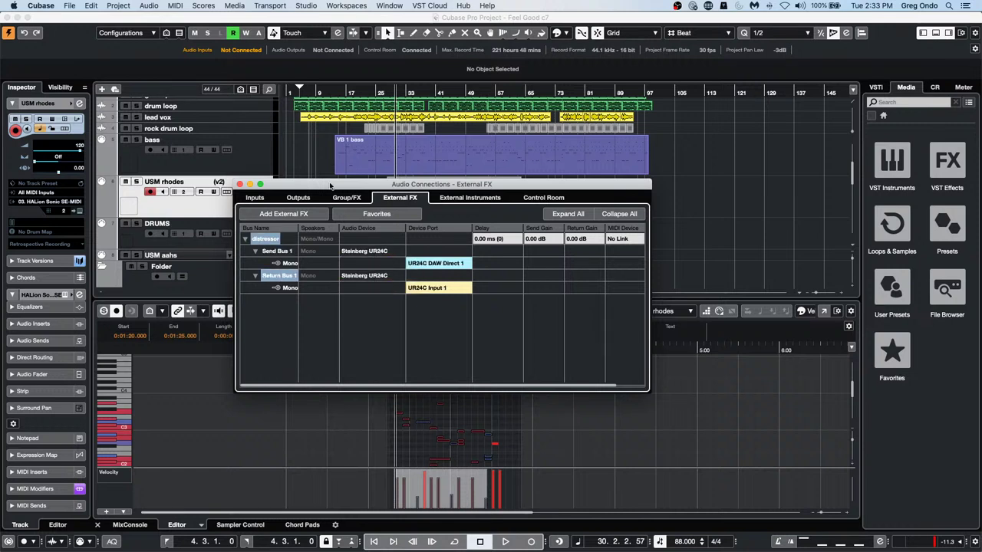
pyautogui.click(388, 215)
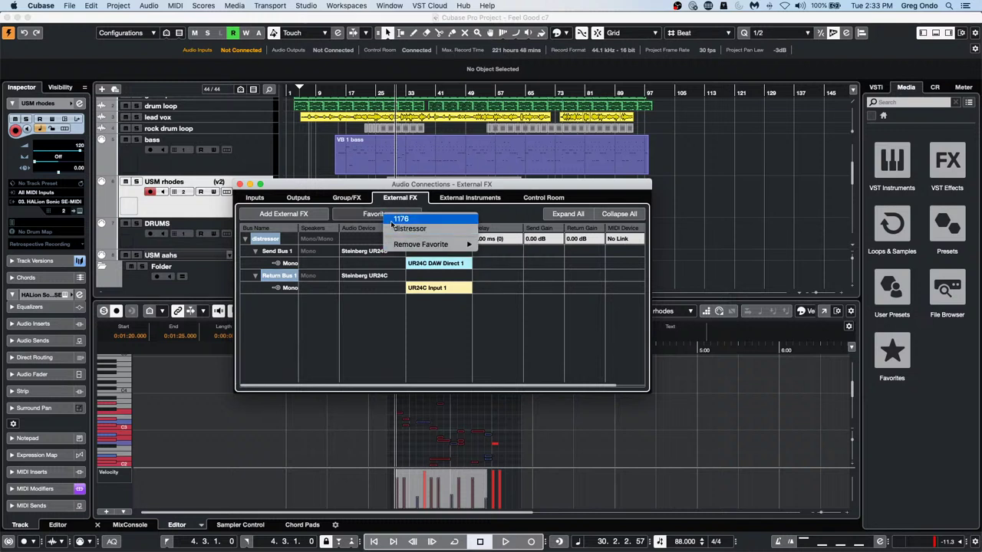
# Remove distressor from the external FX favourites list
pyautogui.click(359, 218)
pyautogui.rightClick(266, 241)
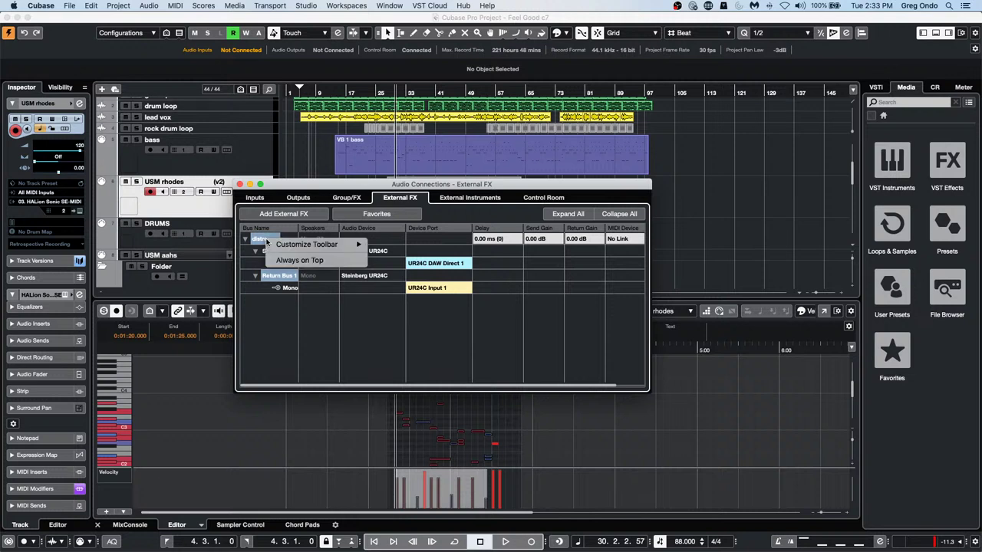
pyautogui.click(375, 216)
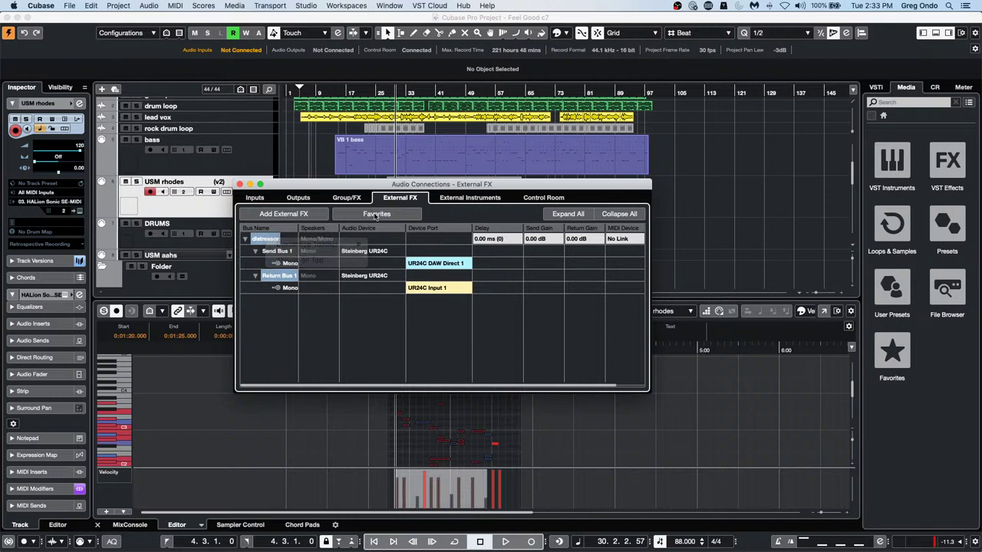
pyautogui.click(375, 216)
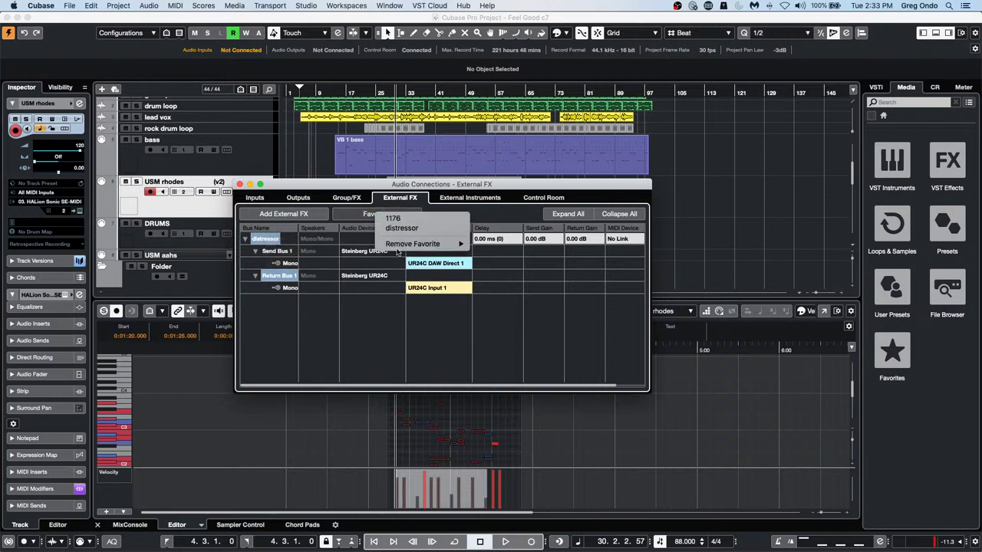
pyautogui.moveTo(399, 243)
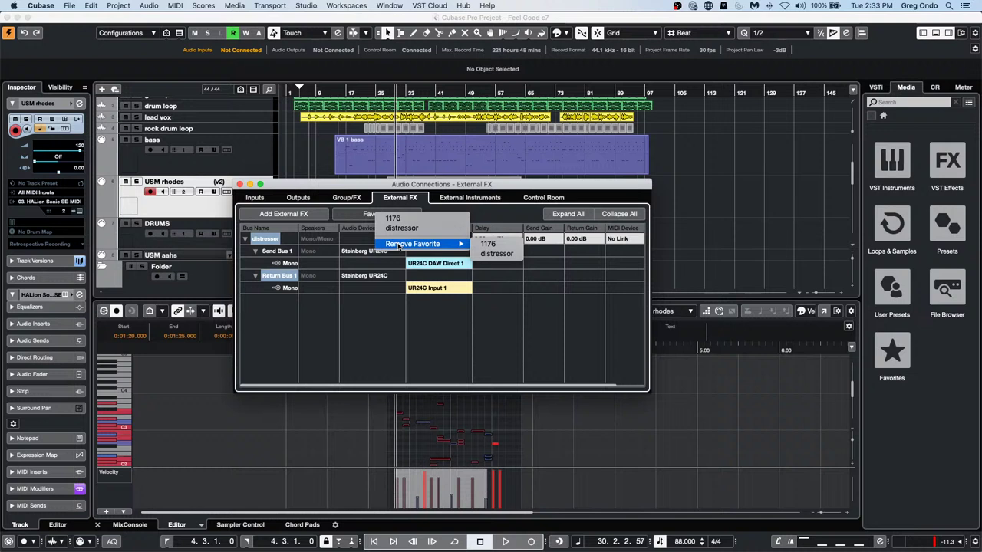
pyautogui.click(503, 255)
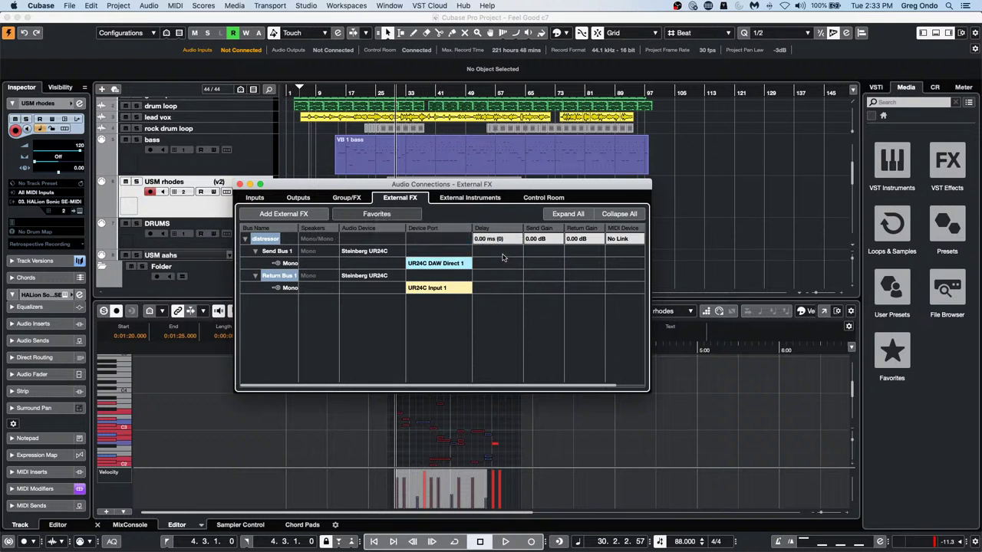
pyautogui.click(374, 215)
pyautogui.moveTo(404, 235)
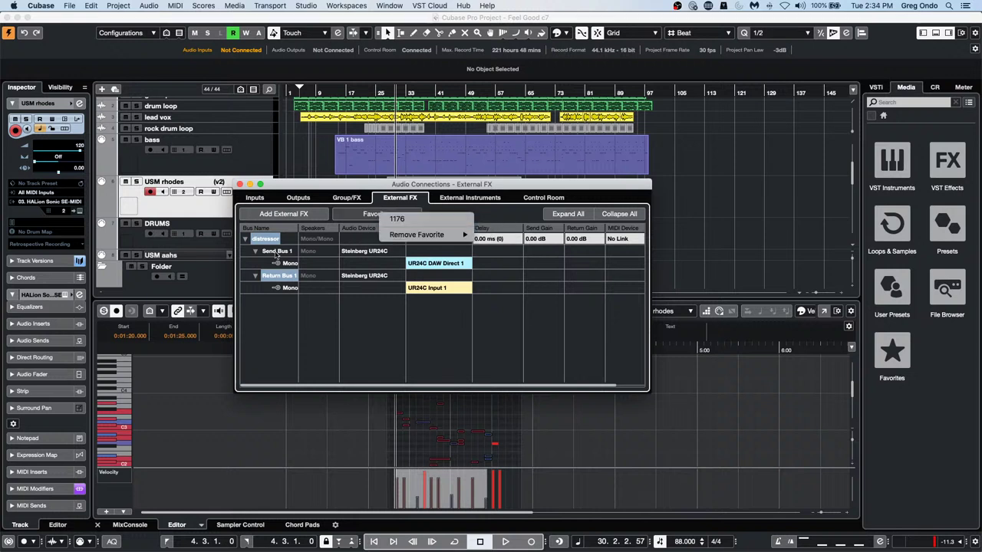
# Select the distressor effect and add it to the favourites again
pyautogui.rightClick(276, 238)
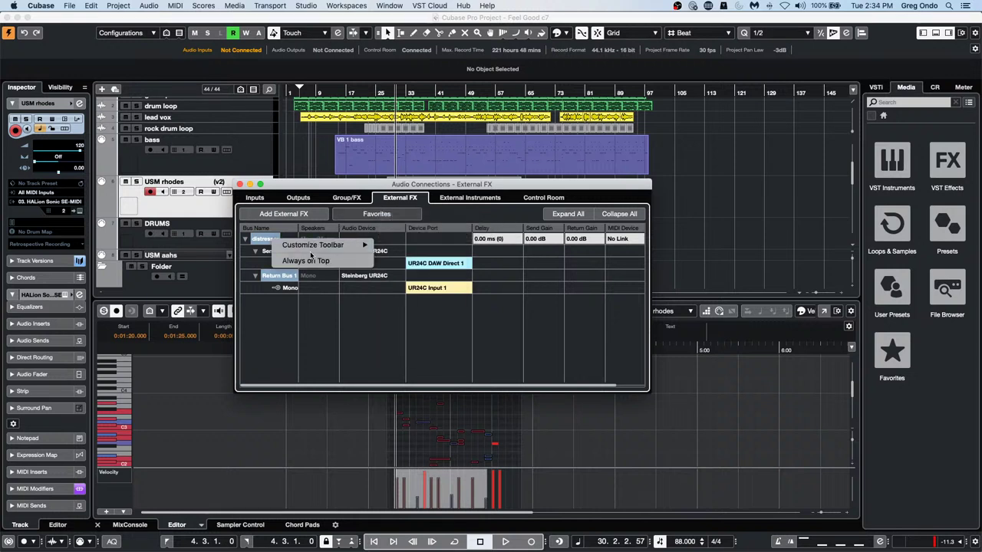
pyautogui.click(327, 228)
pyautogui.click(361, 215)
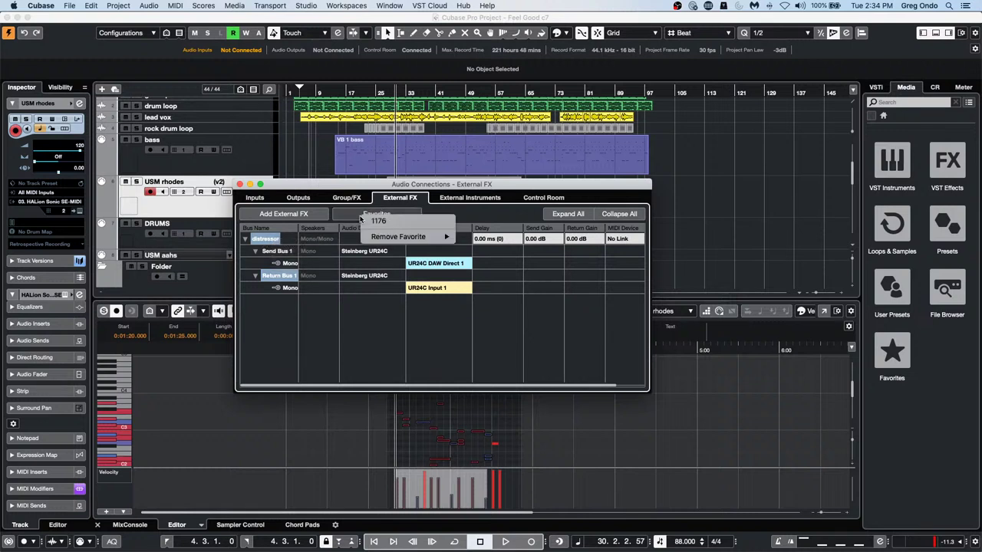
pyautogui.moveTo(427, 238)
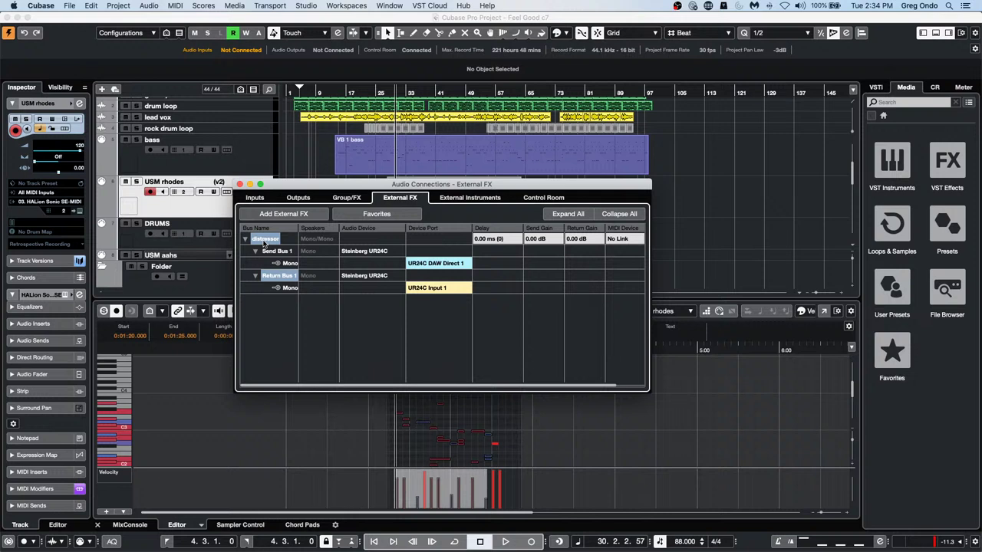
pyautogui.click(261, 316)
pyautogui.click(264, 239)
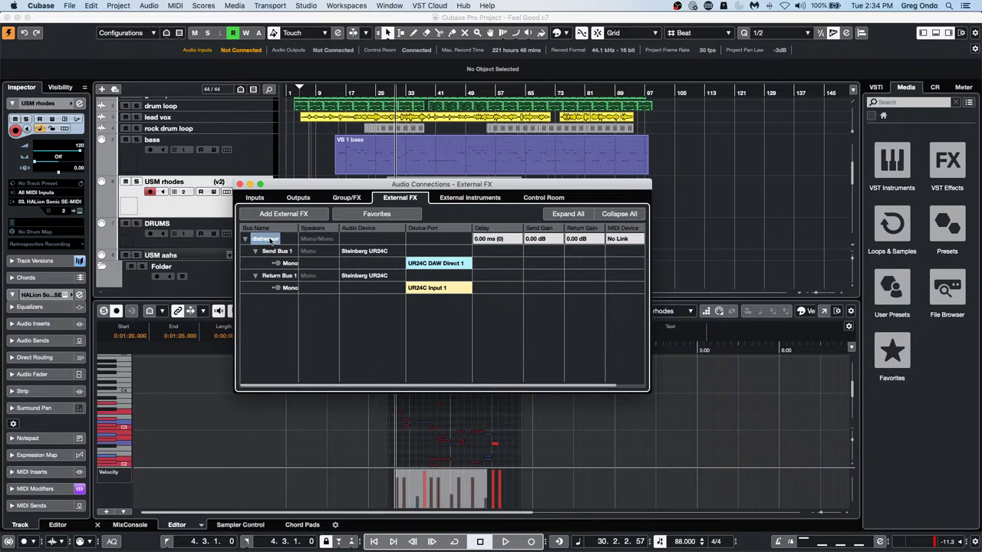
pyautogui.click(377, 214)
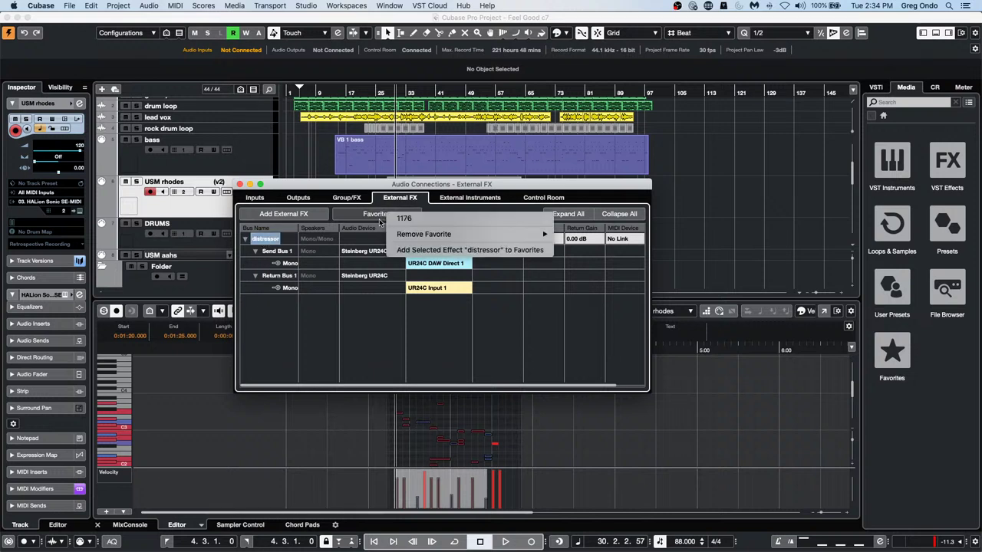
pyautogui.click(438, 251)
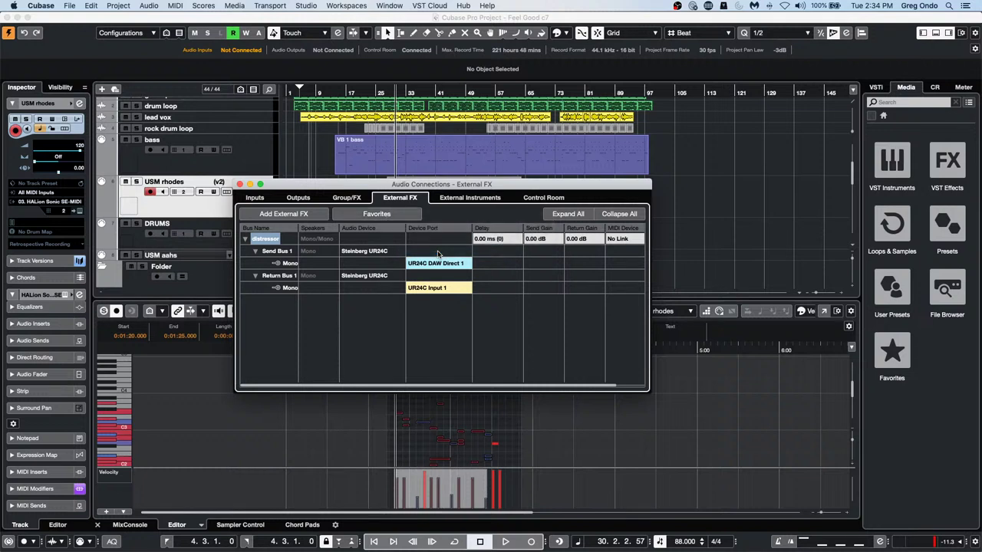
# Remove the distressor external effect, then restore it from the favourites
pyautogui.click(354, 322)
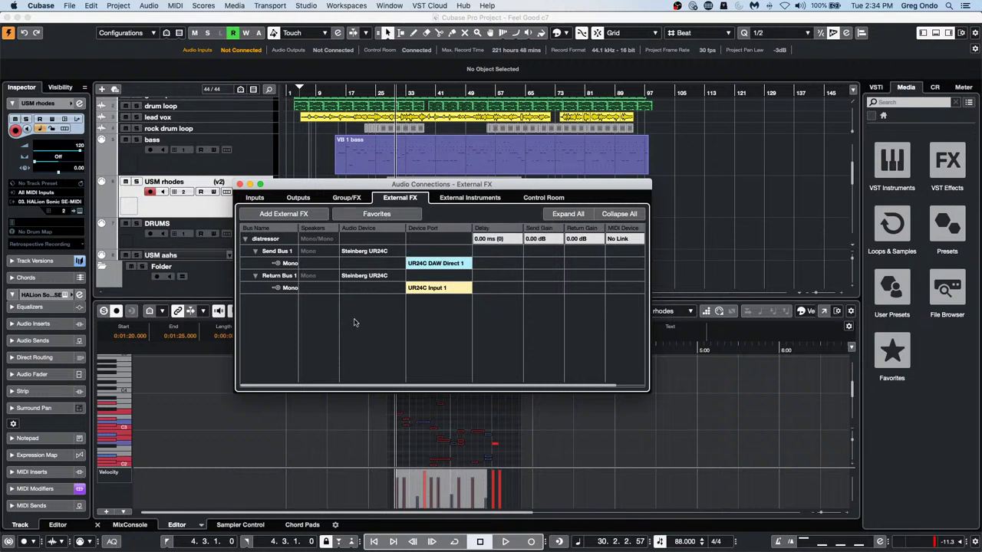
pyautogui.rightClick(265, 239)
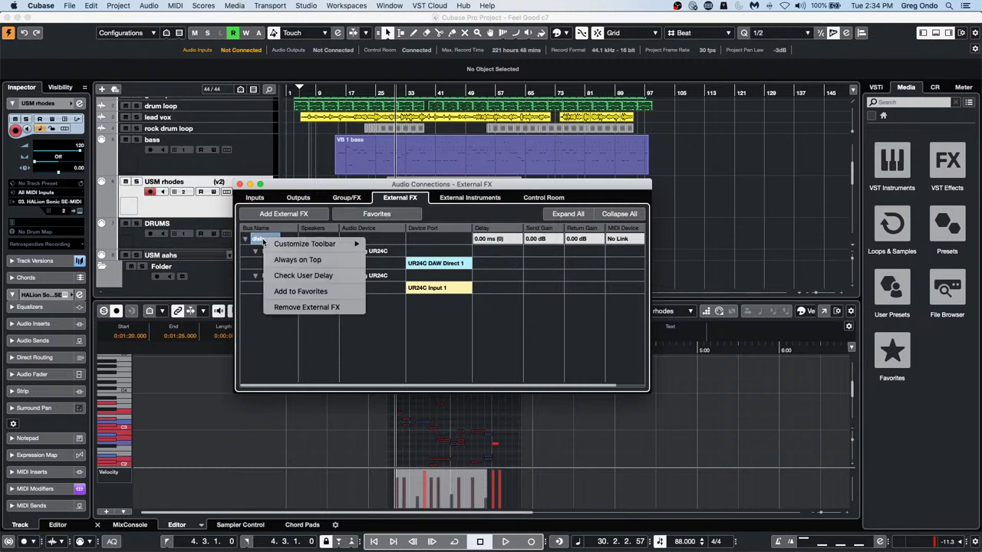
pyautogui.click(291, 309)
pyautogui.click(373, 216)
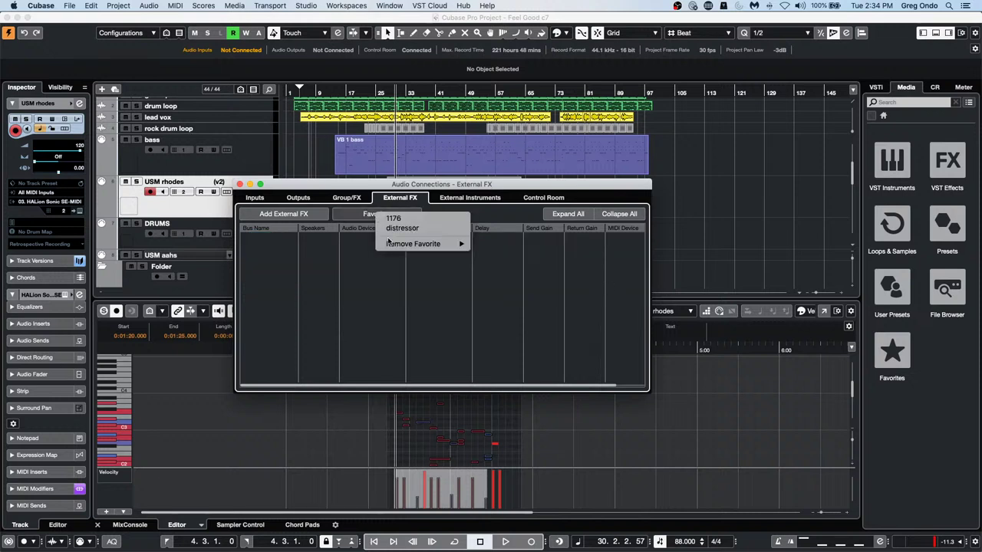
pyautogui.click(408, 228)
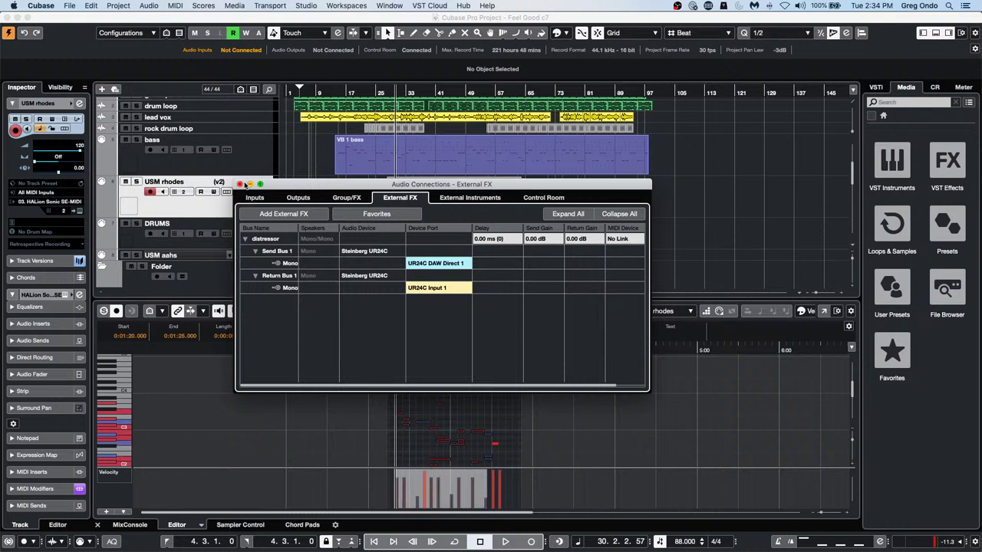
# Close the Audio Connections – External FX window to reveal the Feel Good c7 tracks
pyautogui.click(239, 184)
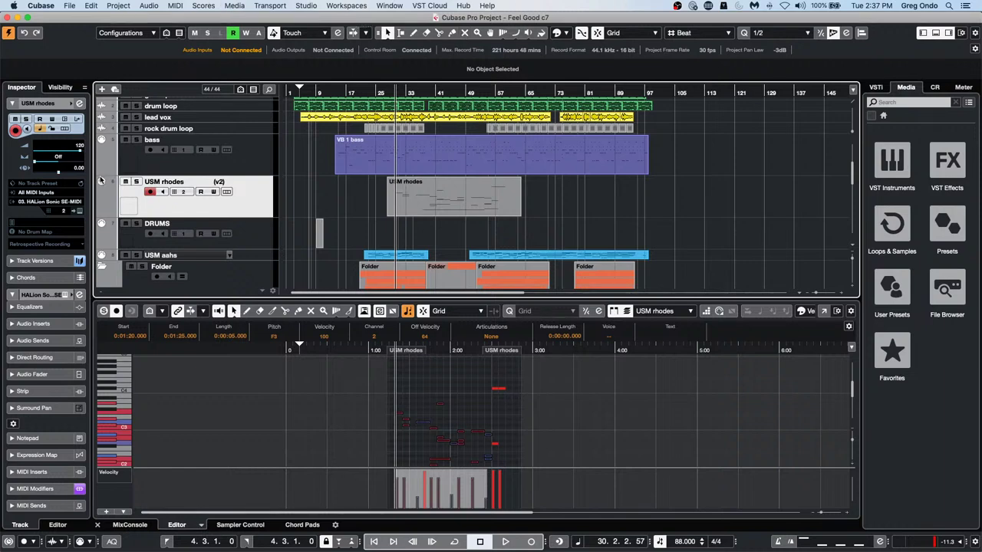
# Open jump off.cpr from Recent Projects and activate it
pyautogui.scroll(-2, 101, 181)
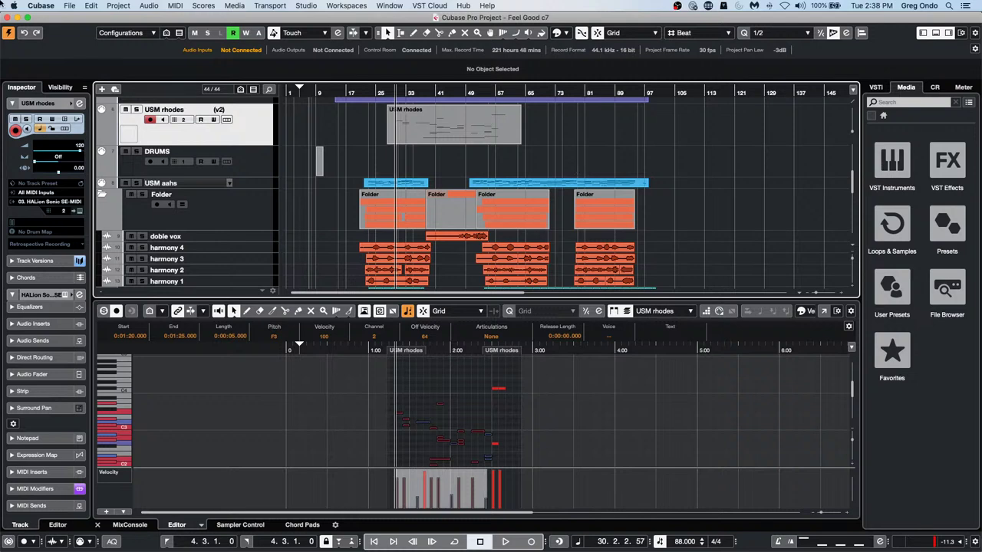
pyautogui.click(69, 6)
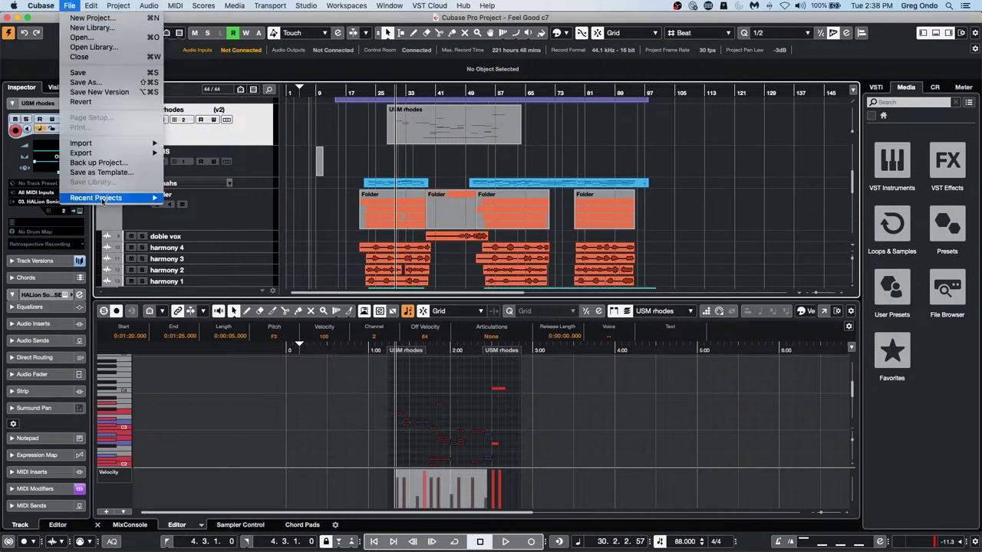
pyautogui.moveTo(102, 201)
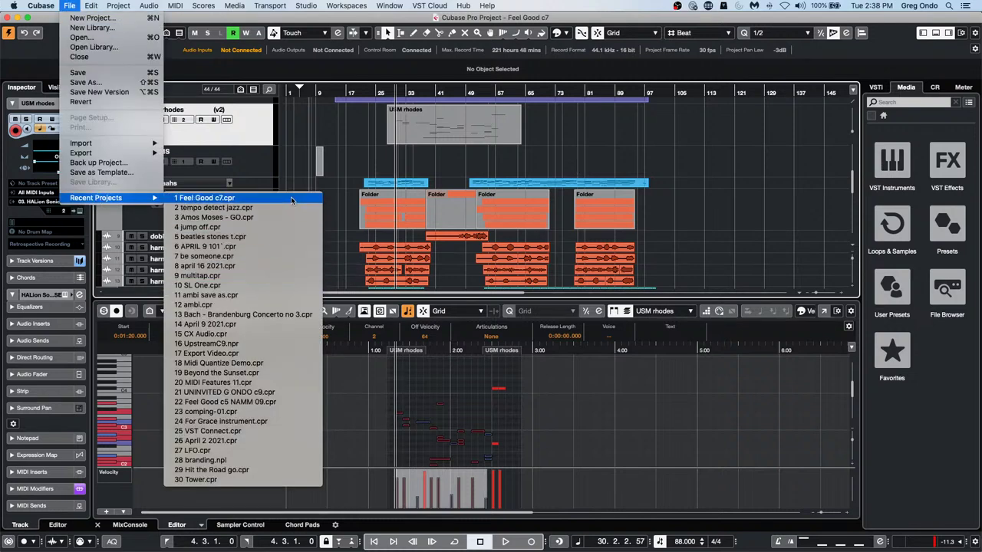
pyautogui.click(264, 229)
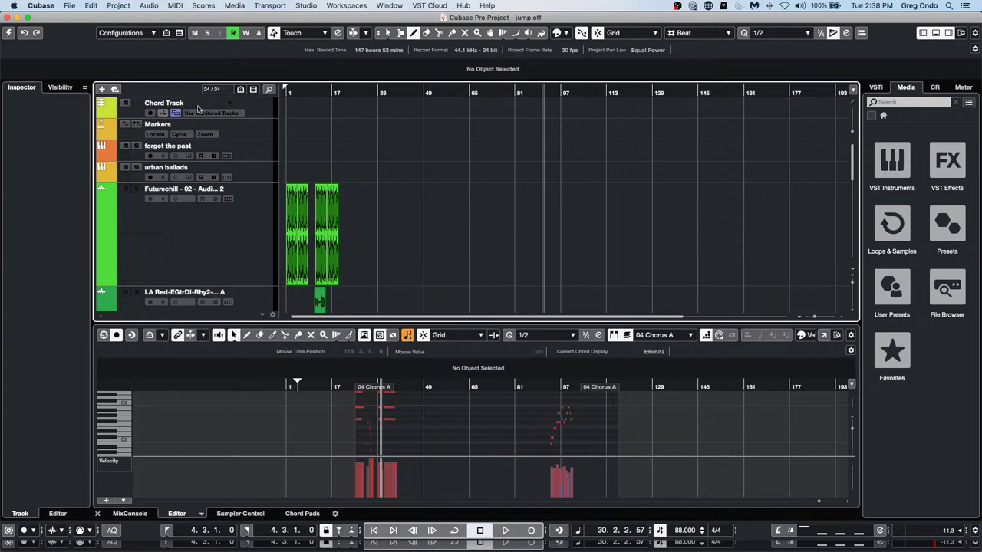
pyautogui.click(7, 33)
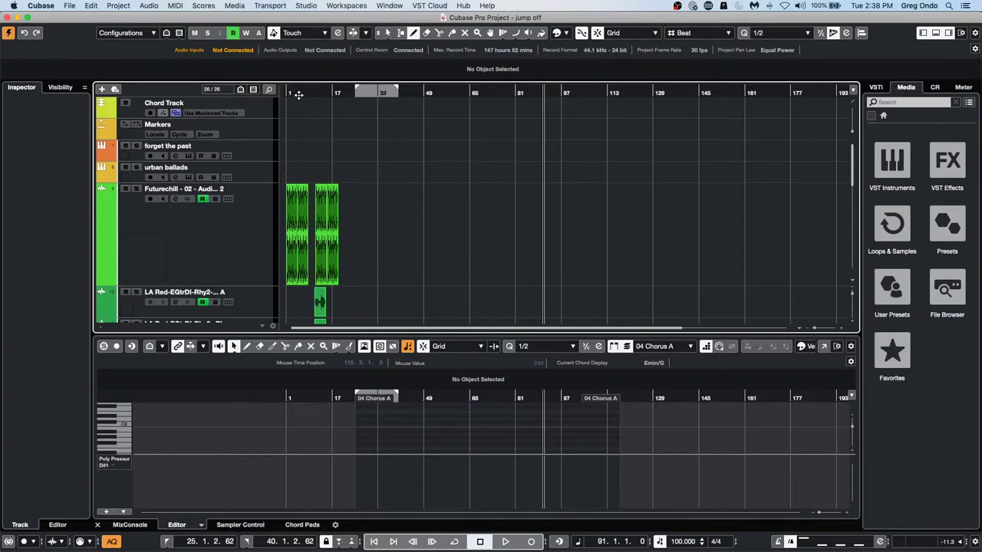
# Zoom to the timeline start and open forget the past's Groove Agent SE instrument, then request Revert
pyautogui.click(302, 93)
pyautogui.moveTo(302, 93); pyautogui.dragTo(200, 118)
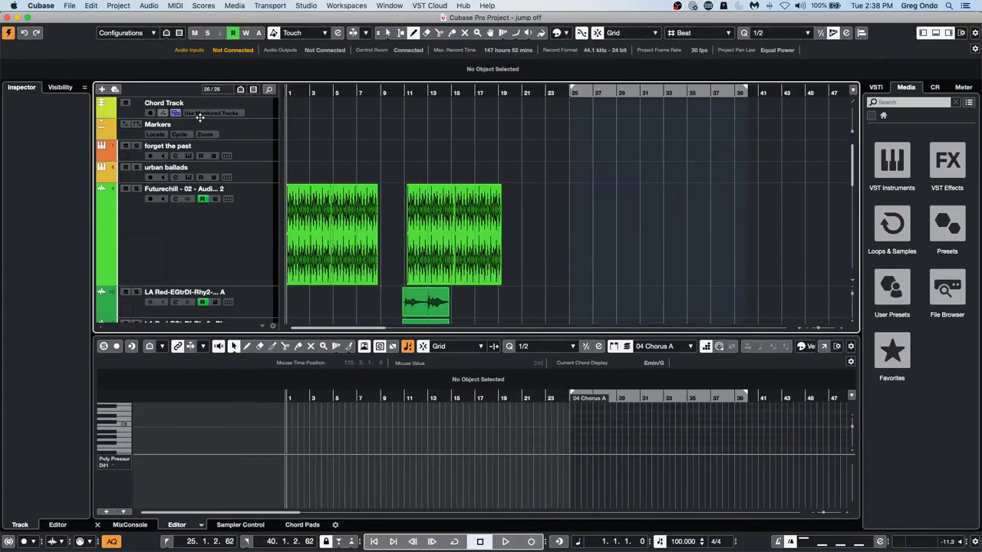
pyautogui.click(242, 148)
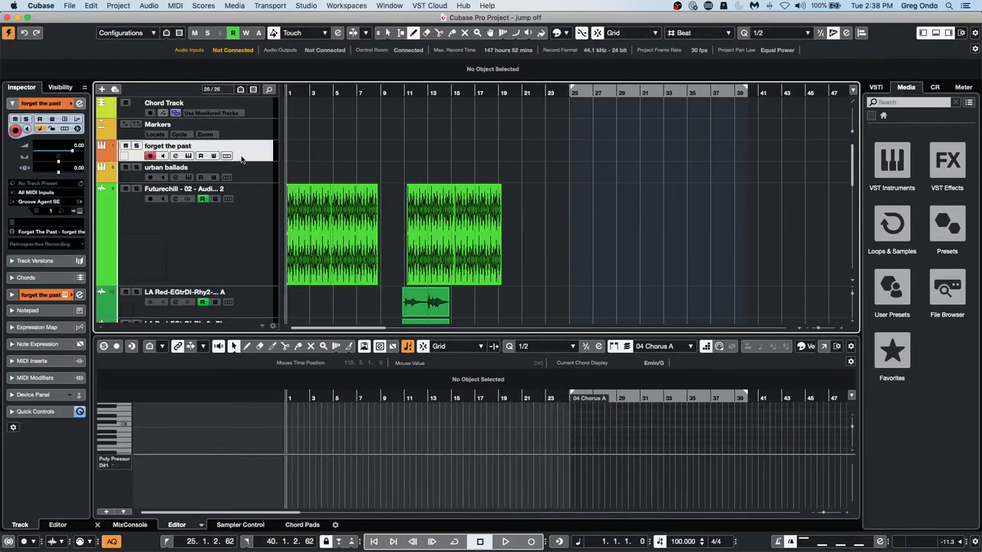
pyautogui.click(80, 213)
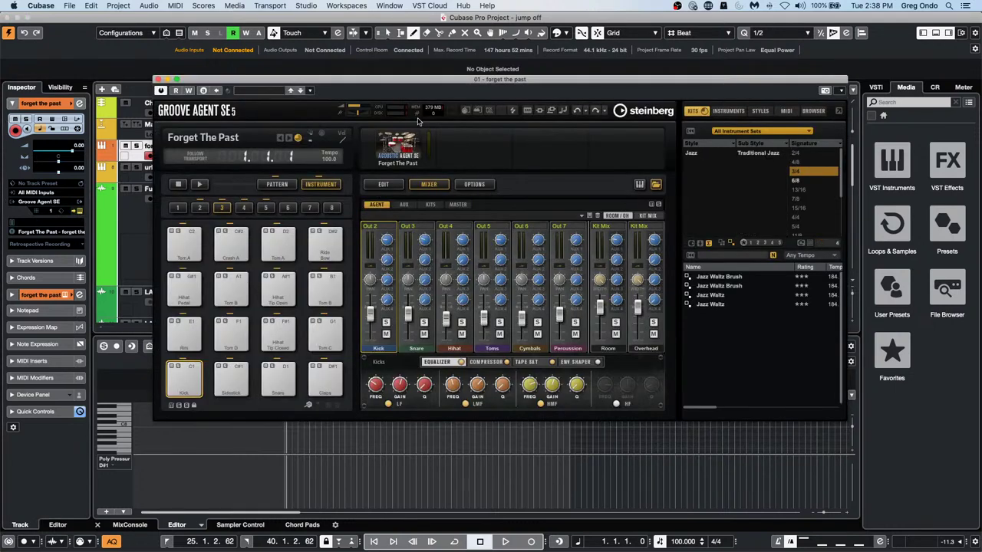
pyautogui.click(68, 6)
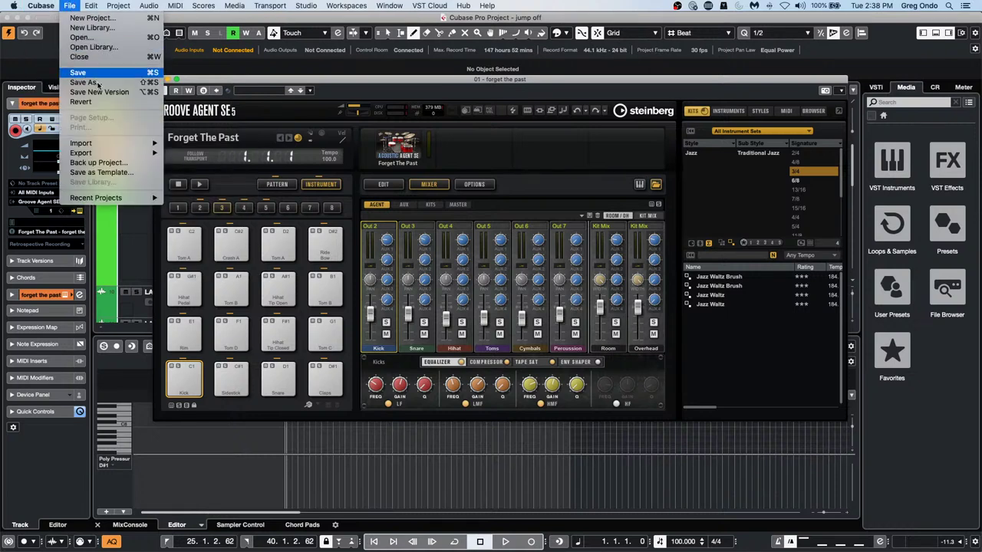
# Revert jump off to its saved version, deleting files created since the last save
pyautogui.click(126, 104)
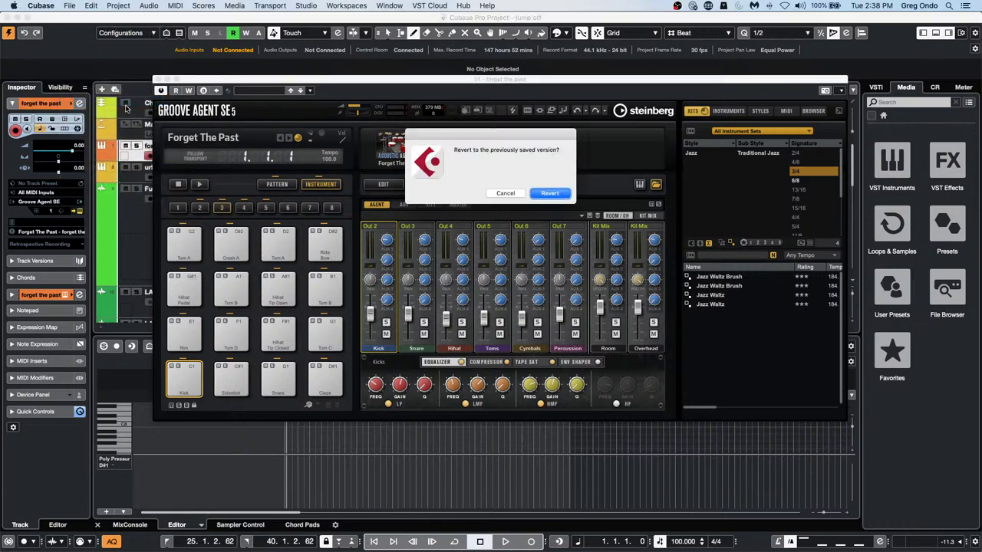
pyautogui.click(547, 193)
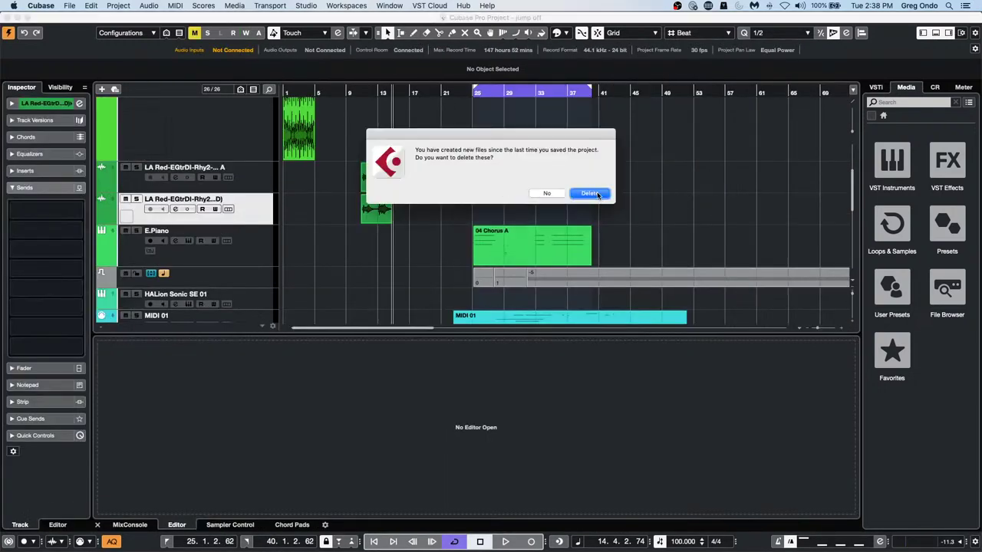
pyautogui.click(597, 196)
# Open Groove Agent SE 5 and place its Main 1 pattern at bar 1 of forget the past
pyautogui.scroll(5, 364, 220)
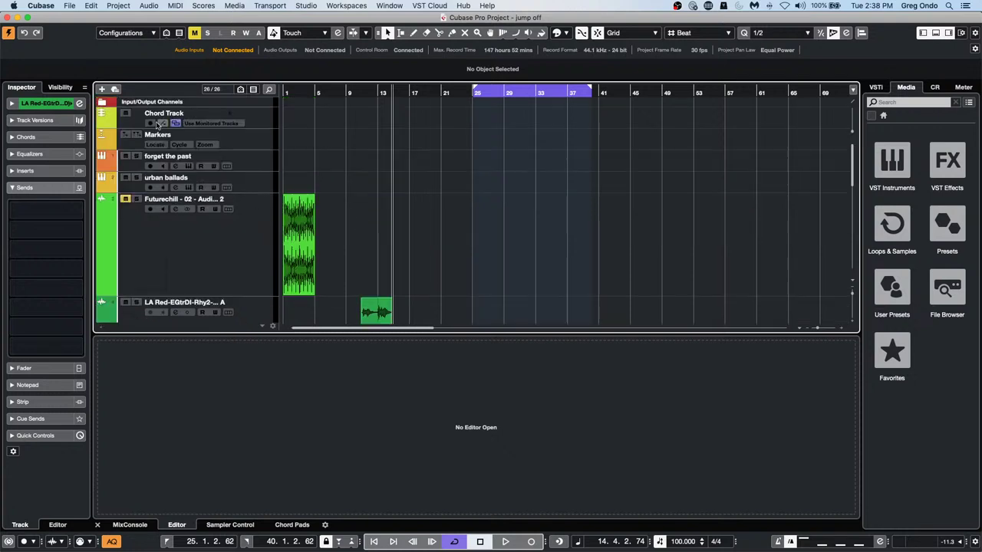
pyautogui.click(245, 165)
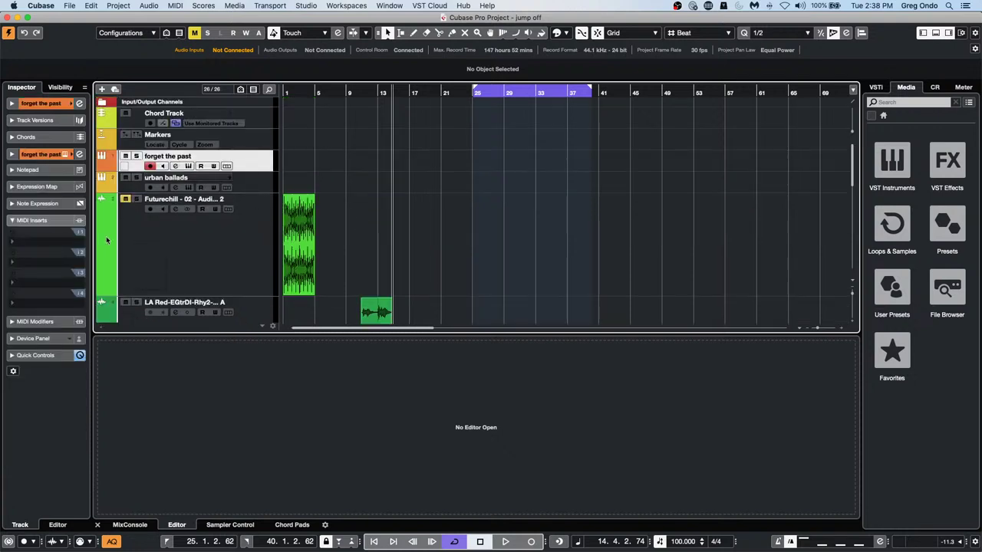
pyautogui.click(52, 104)
pyautogui.click(80, 202)
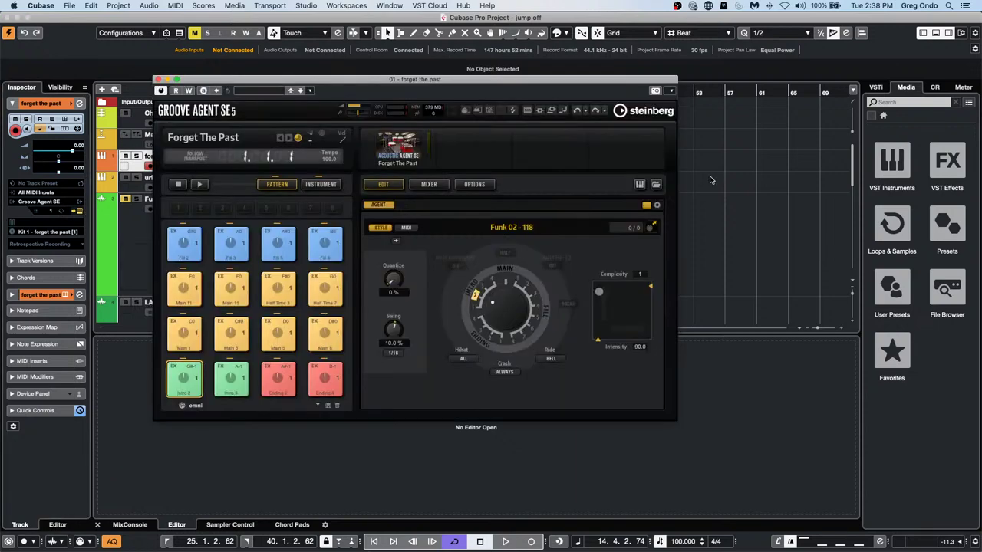
pyautogui.moveTo(397, 81); pyautogui.dragTo(651, 65)
pyautogui.moveTo(441, 322); pyautogui.dragTo(286, 161)
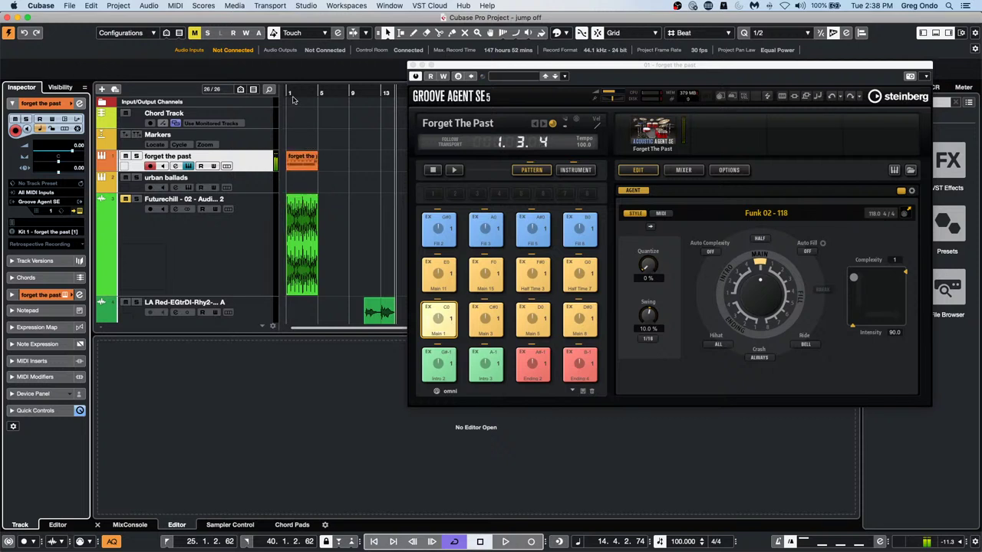
pyautogui.moveTo(303, 88); pyautogui.dragTo(218, 89)
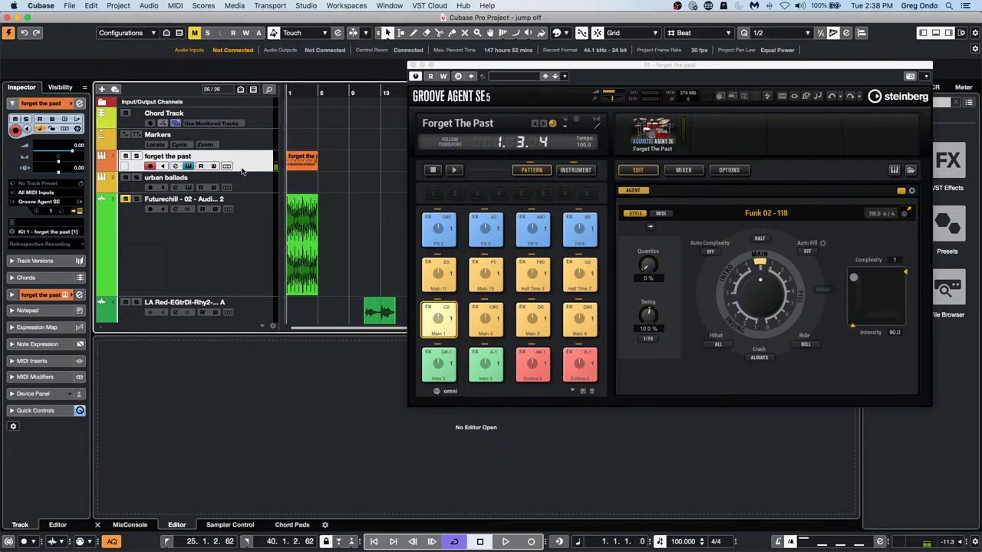
# Show and enlarge the forget the past volume lane, zoom in, solo the track and audition it
pyautogui.click(123, 168)
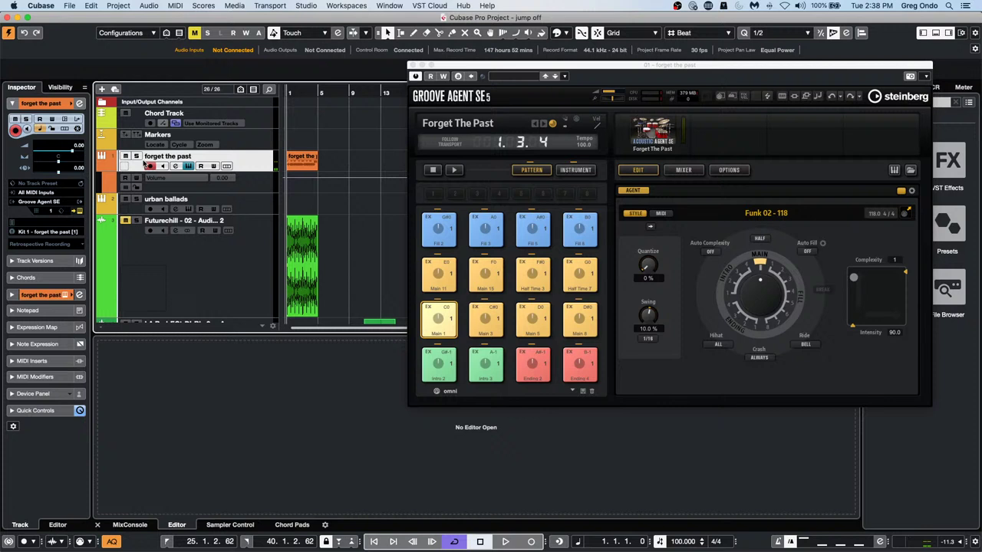
pyautogui.click(230, 196)
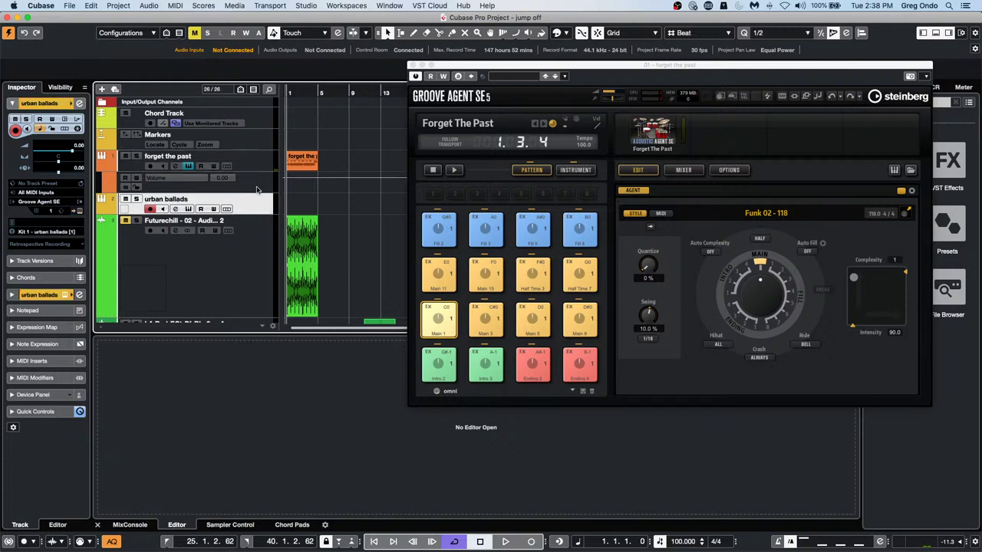
pyautogui.click(254, 188)
pyautogui.moveTo(239, 192); pyautogui.dragTo(239, 213)
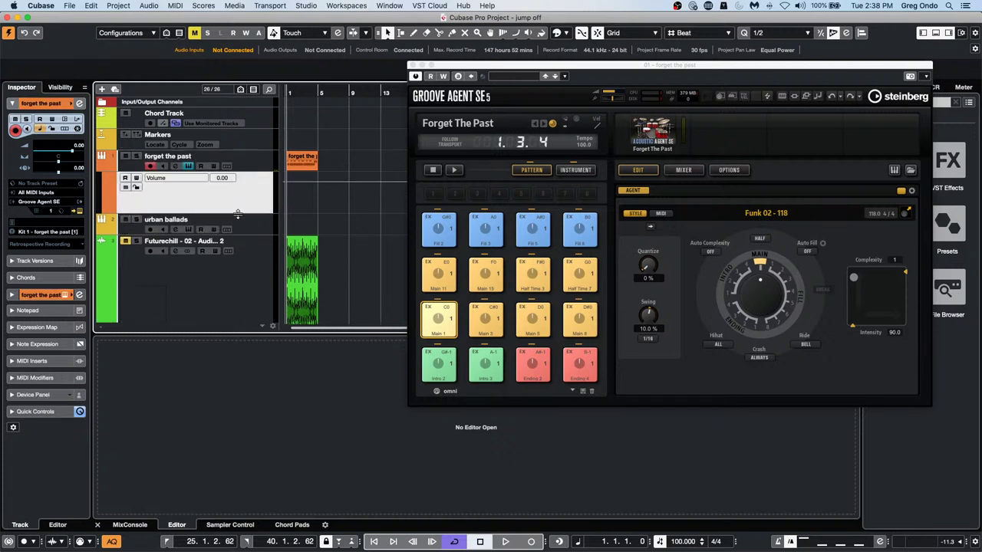
pyautogui.press('h')
pyautogui.press('h')
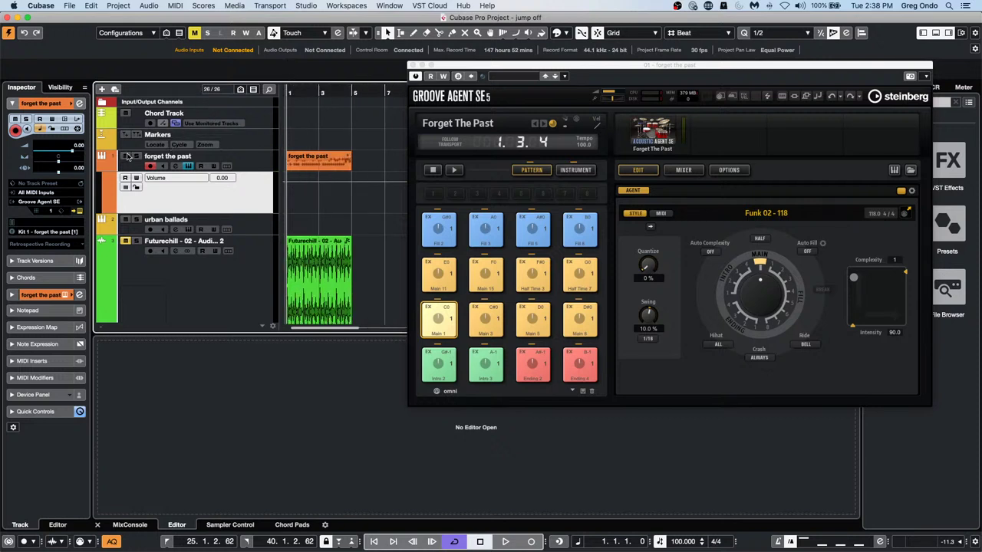
pyautogui.click(134, 157)
pyautogui.press('space')
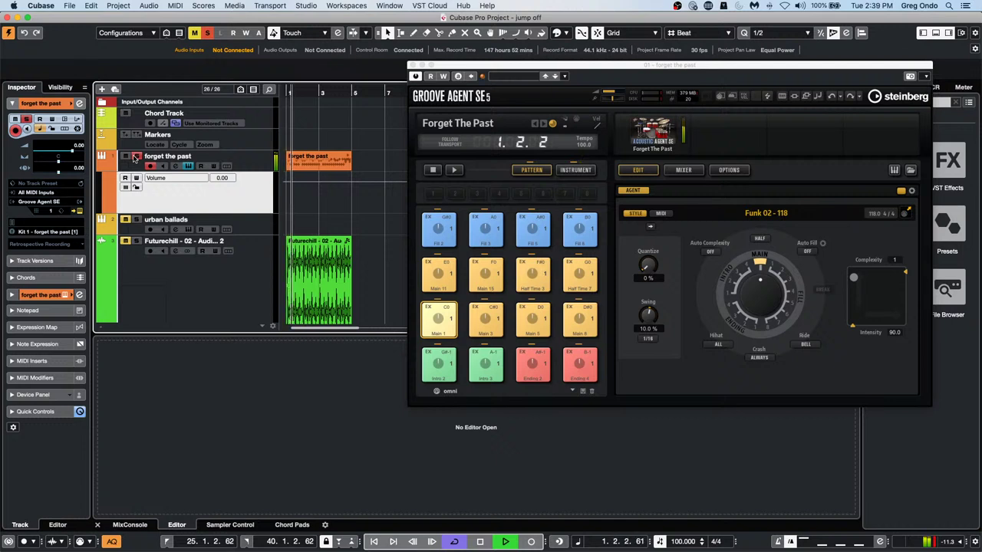
pyautogui.press('space')
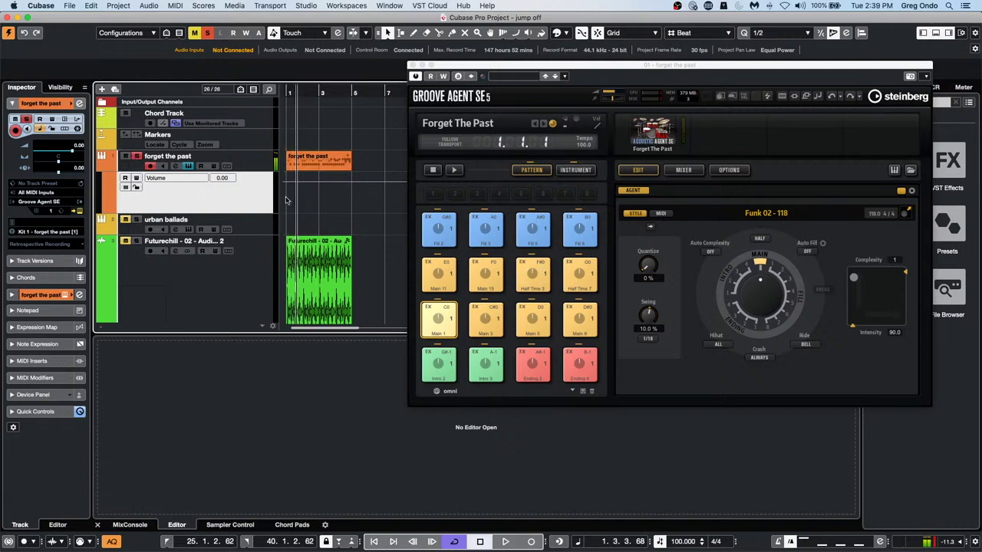
# Draw a freehand volume curve that rises to a peak and falls, then play it back
pyautogui.rightClick(286, 198)
pyautogui.click(313, 197)
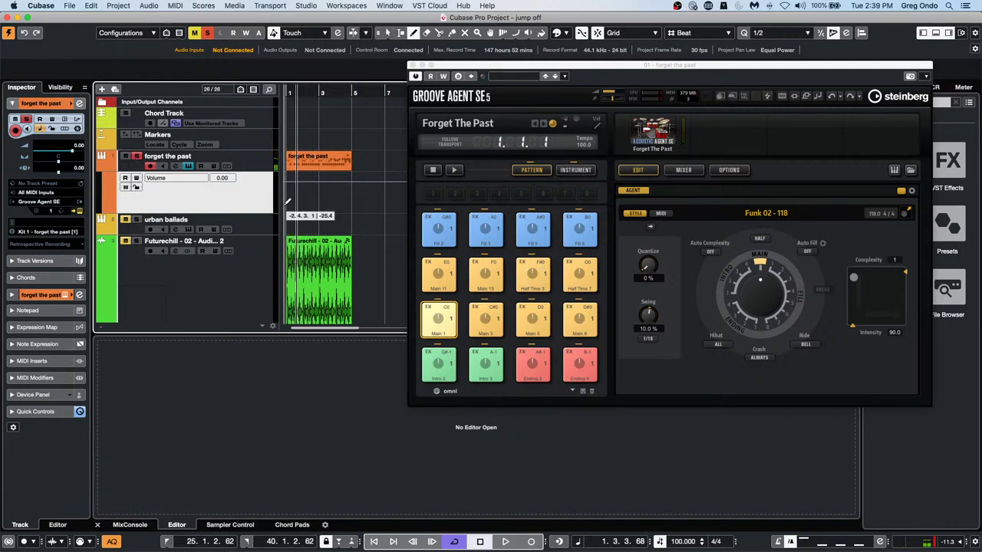
pyautogui.click(290, 203)
pyautogui.moveTo(290, 201)
pyautogui.mouseDown()
pyautogui.moveTo(309, 181)
pyautogui.moveTo(336, 203)
pyautogui.moveTo(349, 183)
pyautogui.mouseUp()
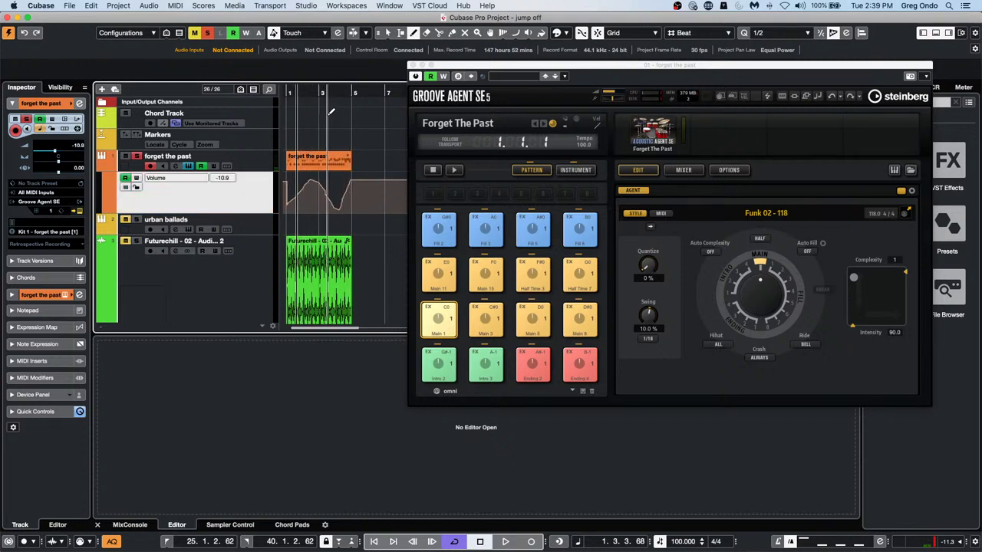
pyautogui.press('space')
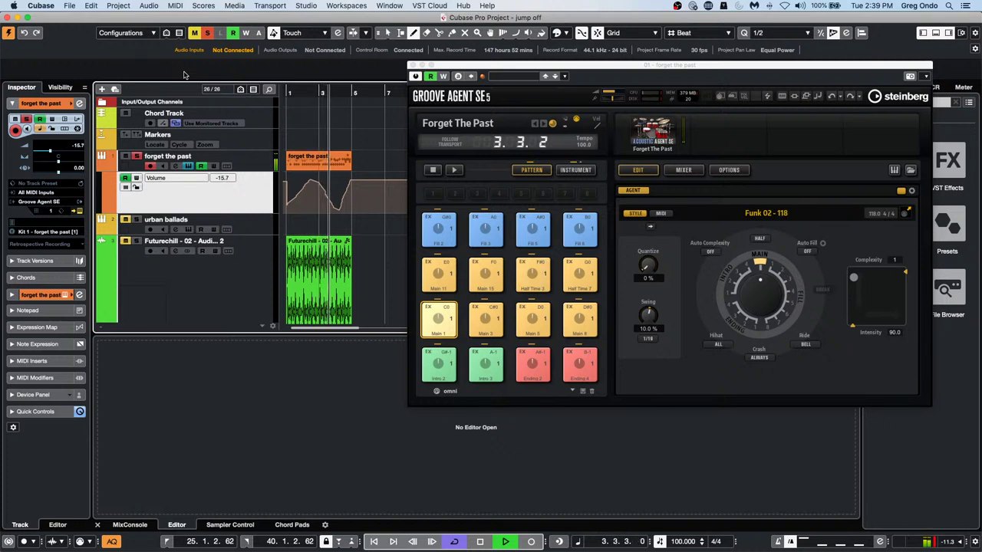
pyautogui.press('space')
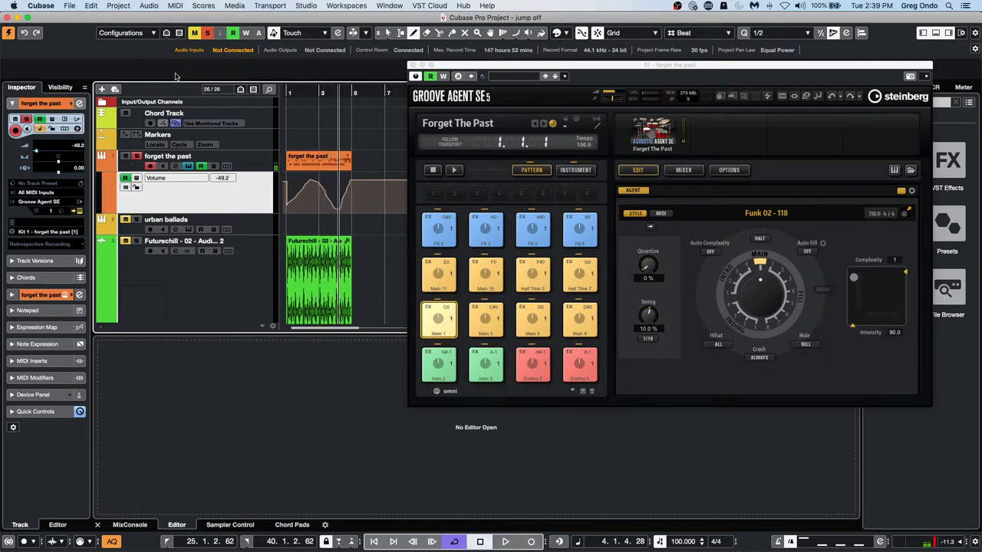
# Switch to the Object Selection tool and select the forget the past part
pyautogui.click(261, 169)
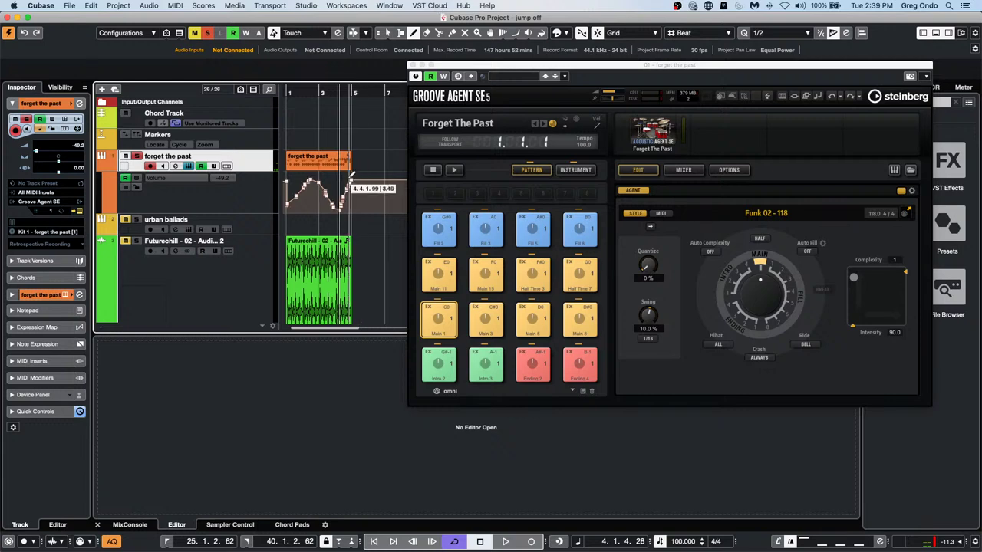
pyautogui.press('1')
pyautogui.click(322, 162)
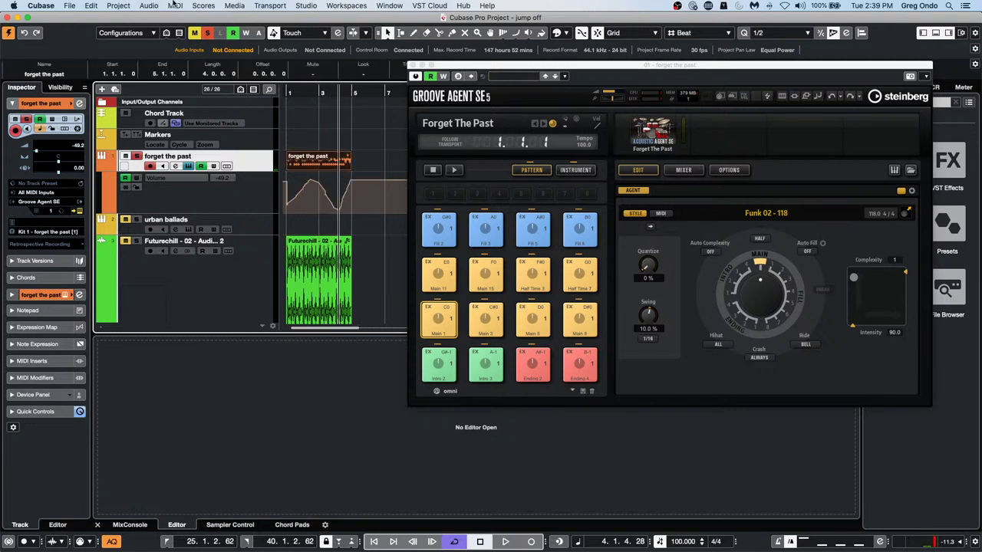
# Render the forget the past part in place through the Complete Signal Path
pyautogui.click(116, 7)
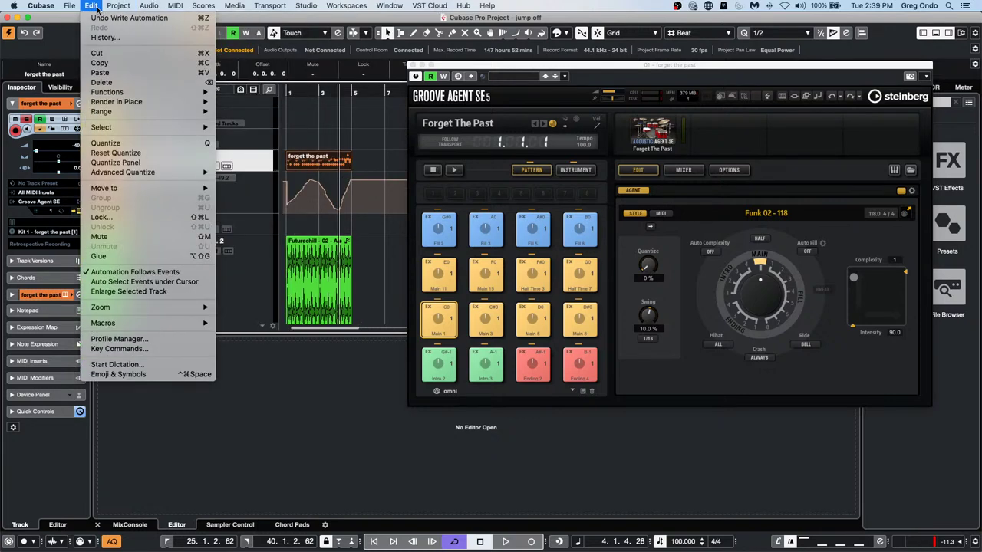
pyautogui.moveTo(115, 101)
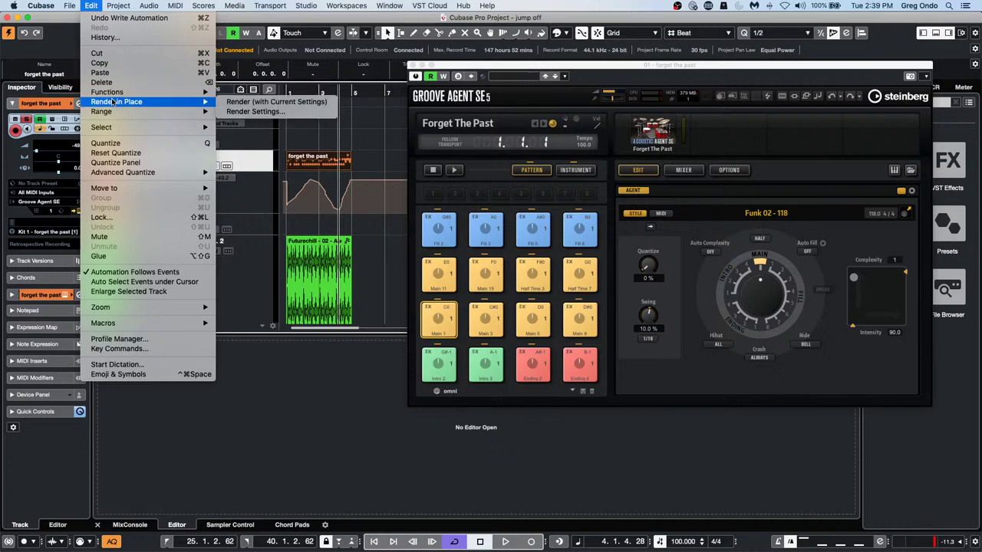
pyautogui.click(257, 112)
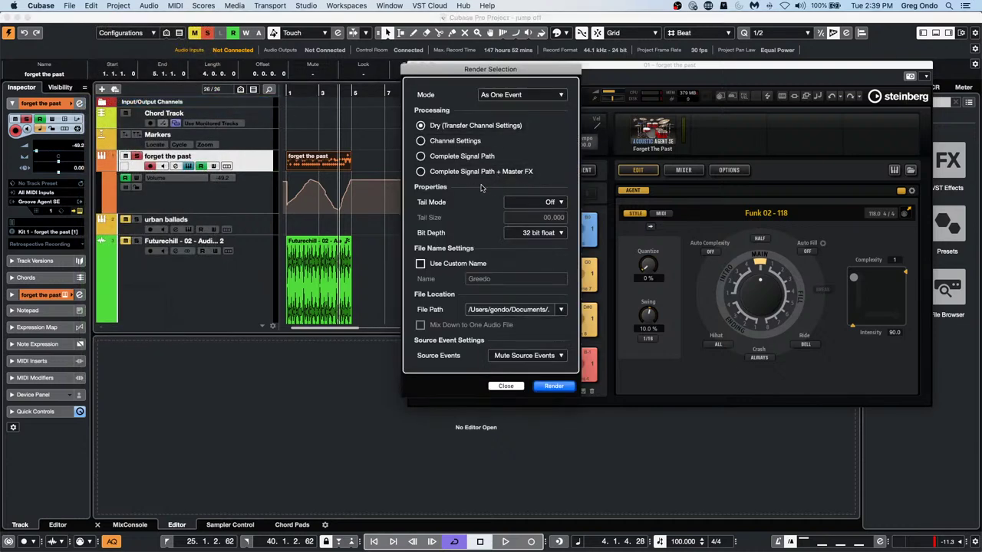
pyautogui.click(420, 156)
pyautogui.click(556, 387)
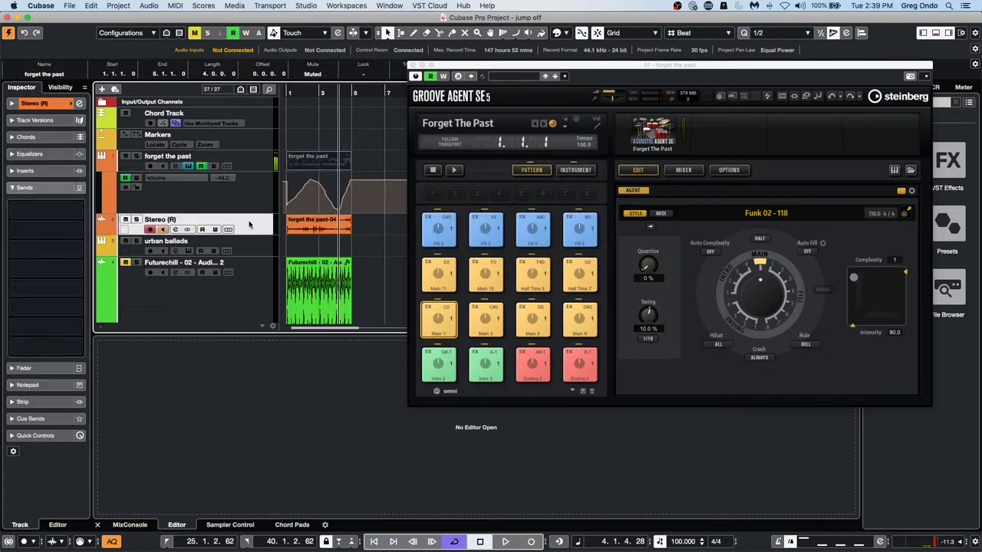
# Enlarge and solo the new Stereo (R) track, then play it from the start
pyautogui.moveTo(253, 232); pyautogui.dragTo(252, 275)
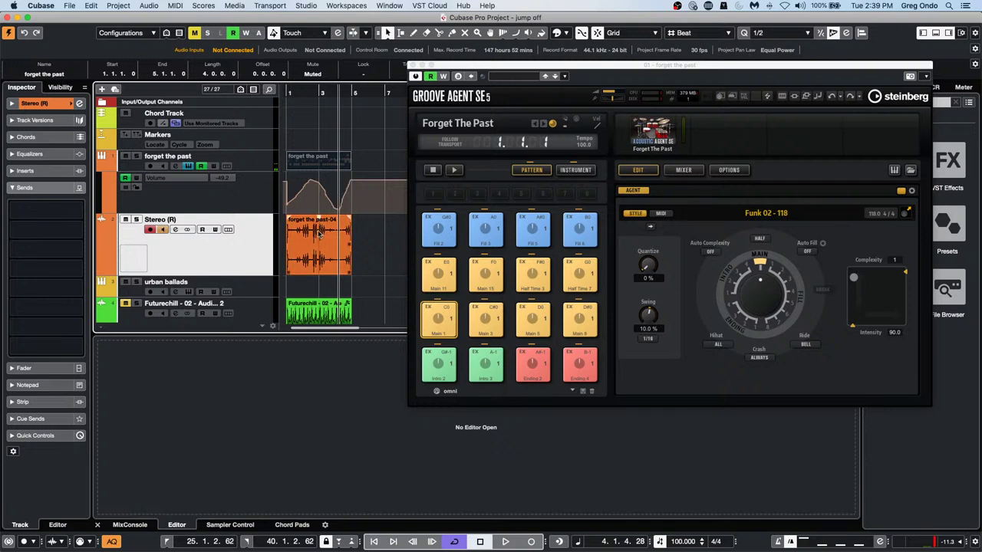
pyautogui.click(137, 219)
pyautogui.moveTo(313, 93); pyautogui.dragTo(284, 93)
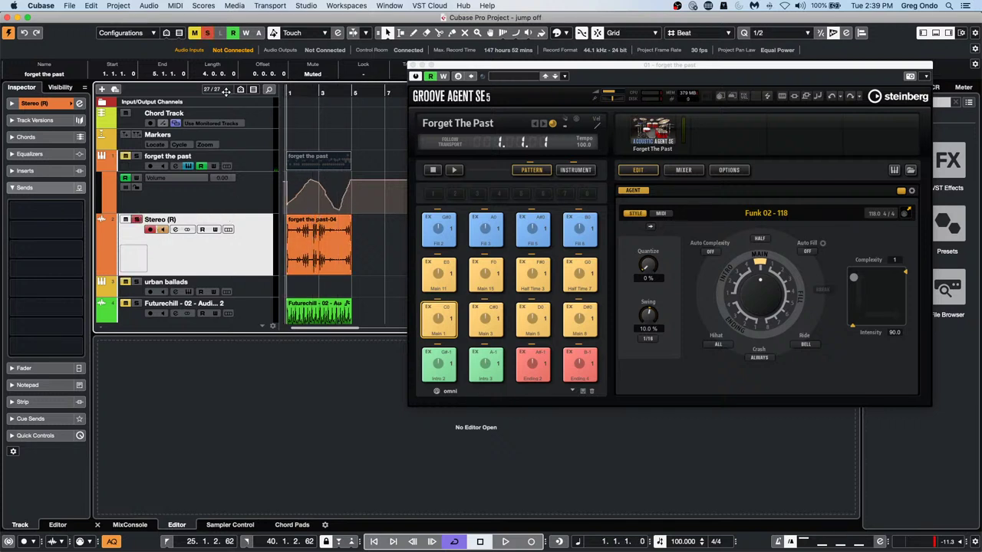
pyautogui.press('space')
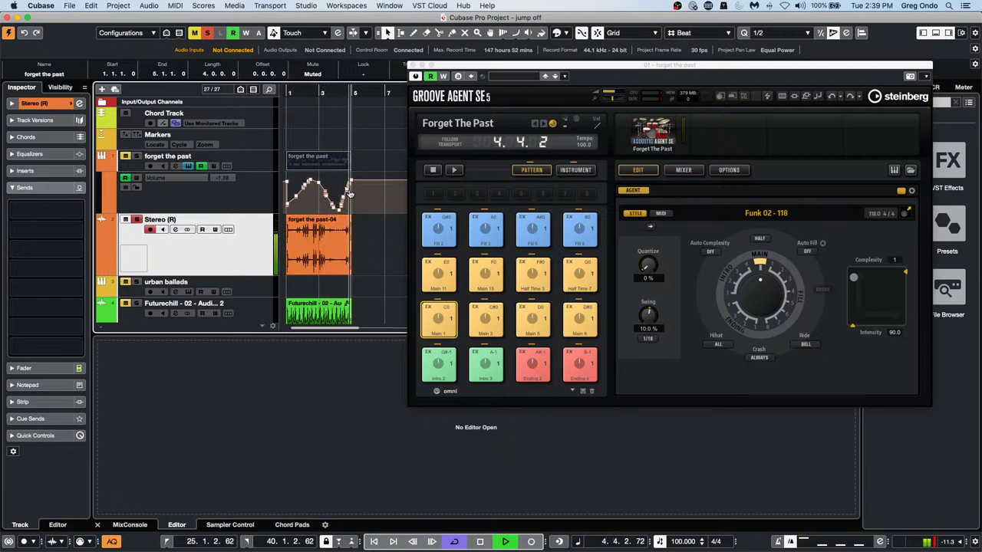
pyautogui.press('space')
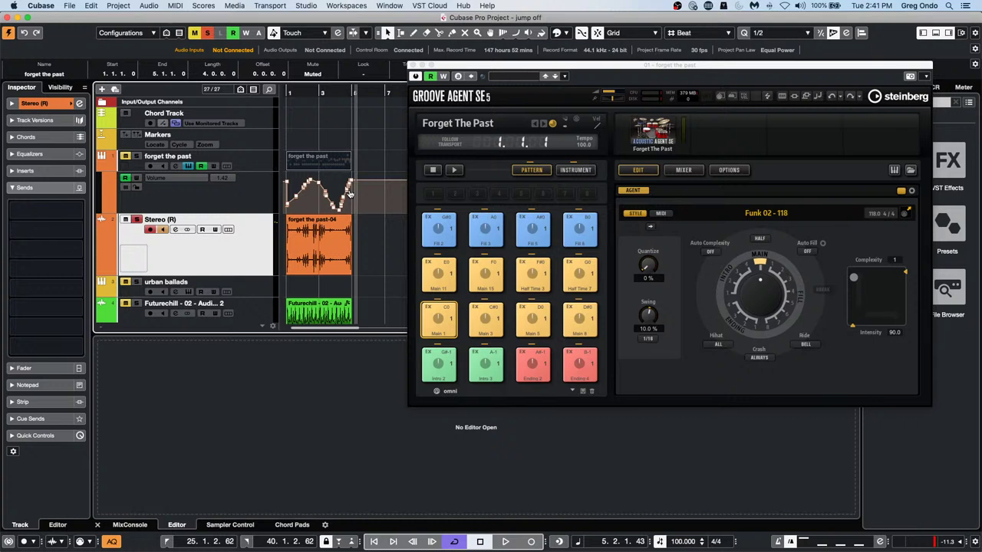
# Load the Major Scale Key F chord preset onto the Chord Pads via Load Chords from Preset
pyautogui.click(383, 269)
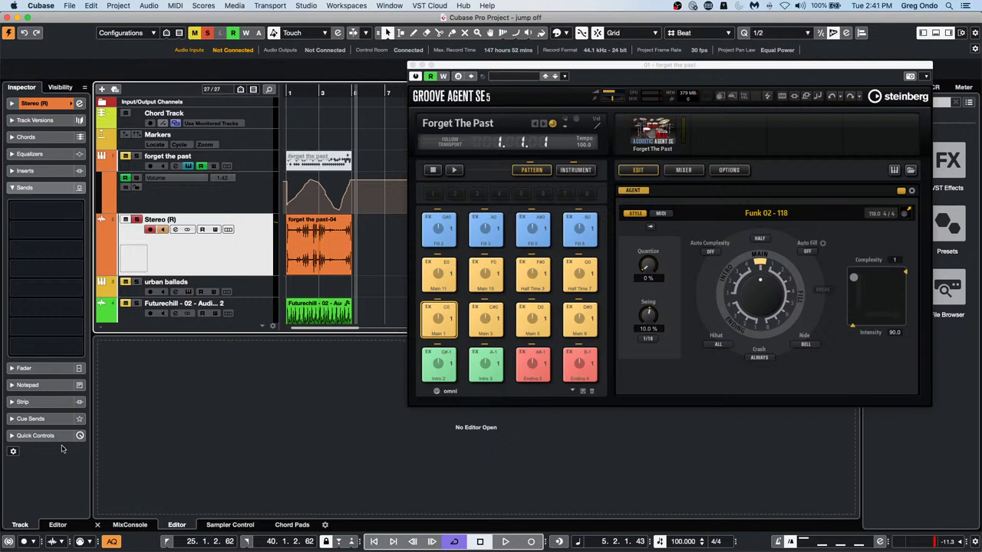
pyautogui.click(298, 525)
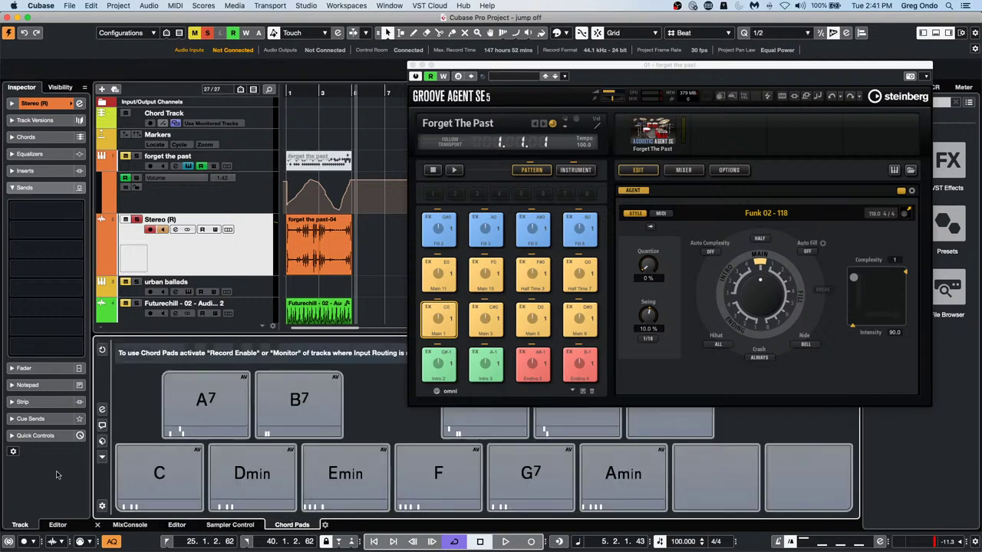
pyautogui.click(101, 440)
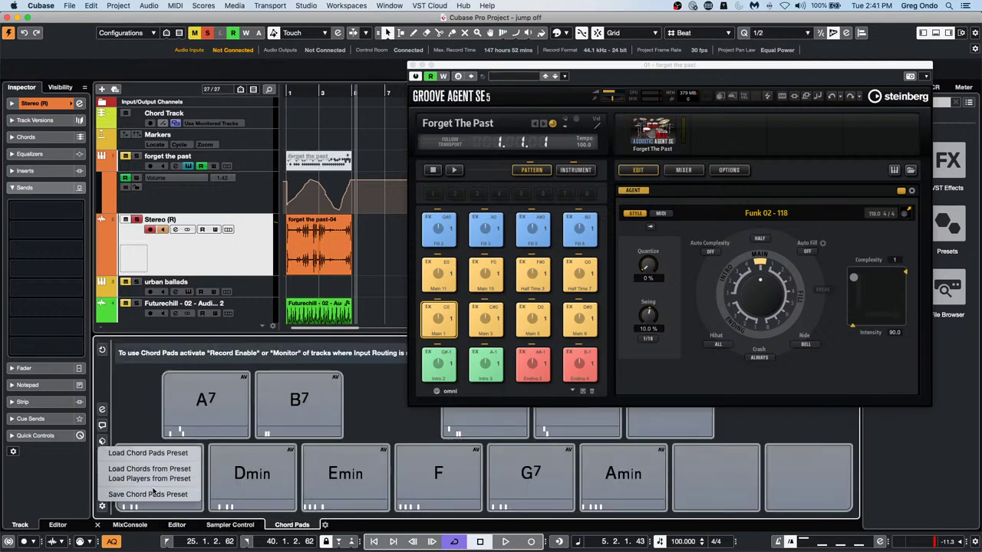
pyautogui.click(180, 469)
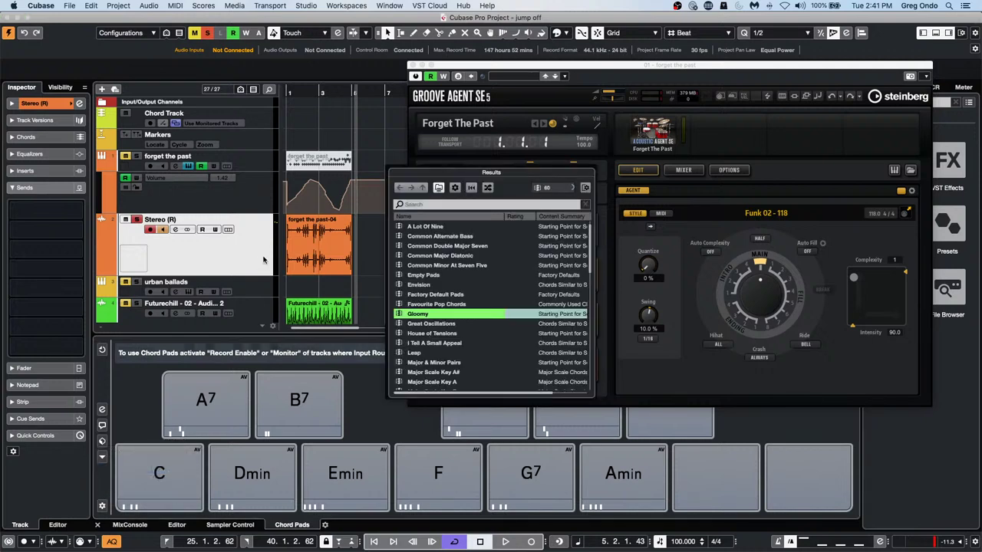
pyautogui.scroll(1, 445, 326)
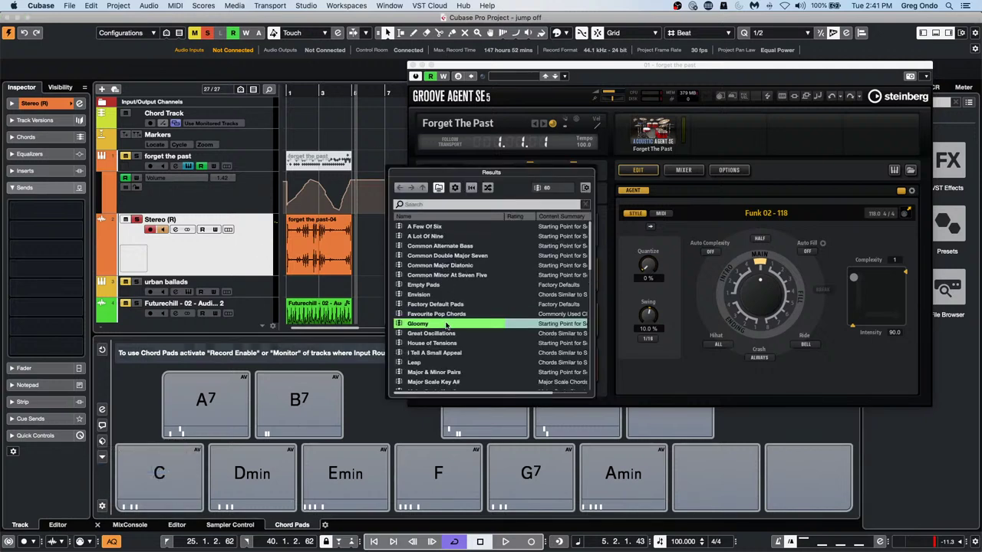
pyautogui.scroll(-5, 446, 326)
pyautogui.scroll(5, 448, 323)
pyautogui.scroll(-6, 449, 324)
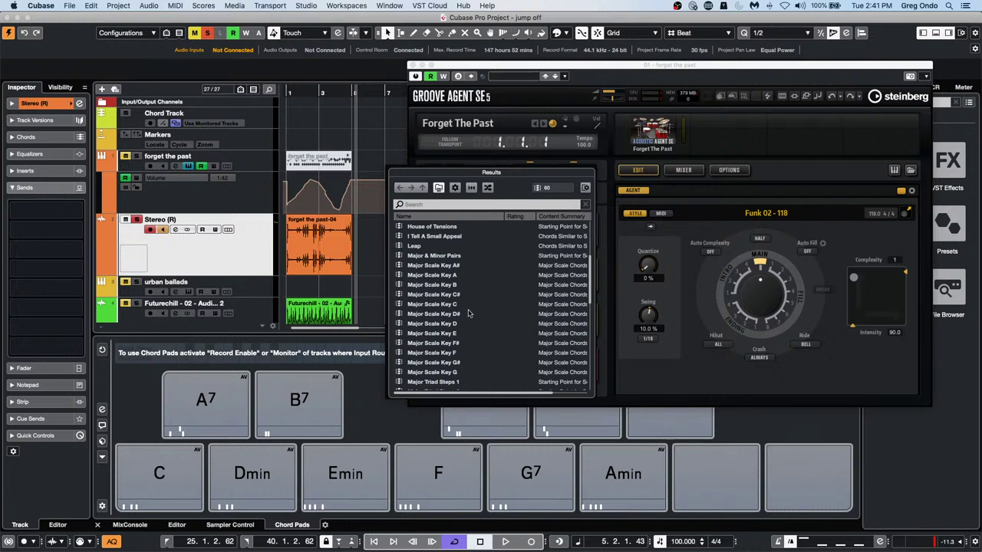
pyautogui.click(454, 354)
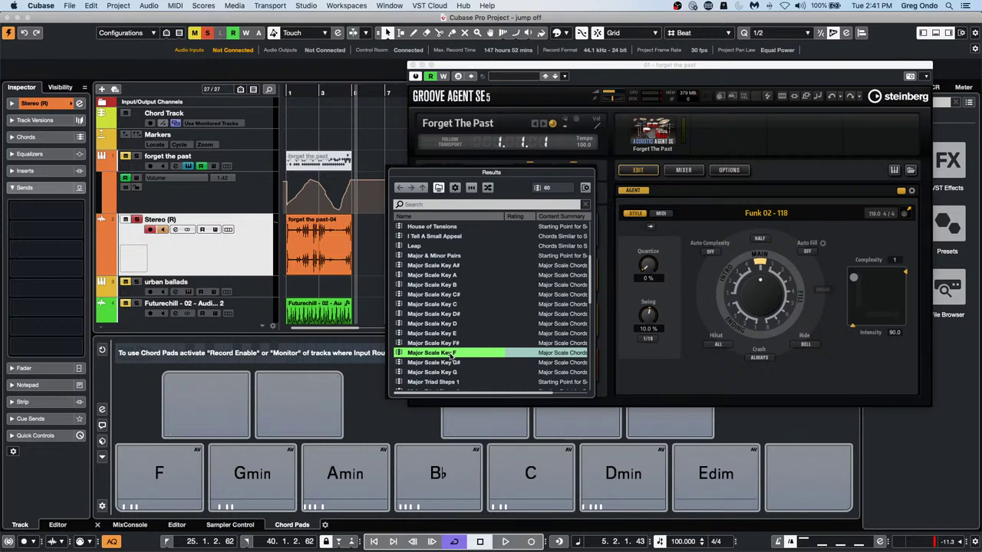
pyautogui.scroll(-5, 453, 354)
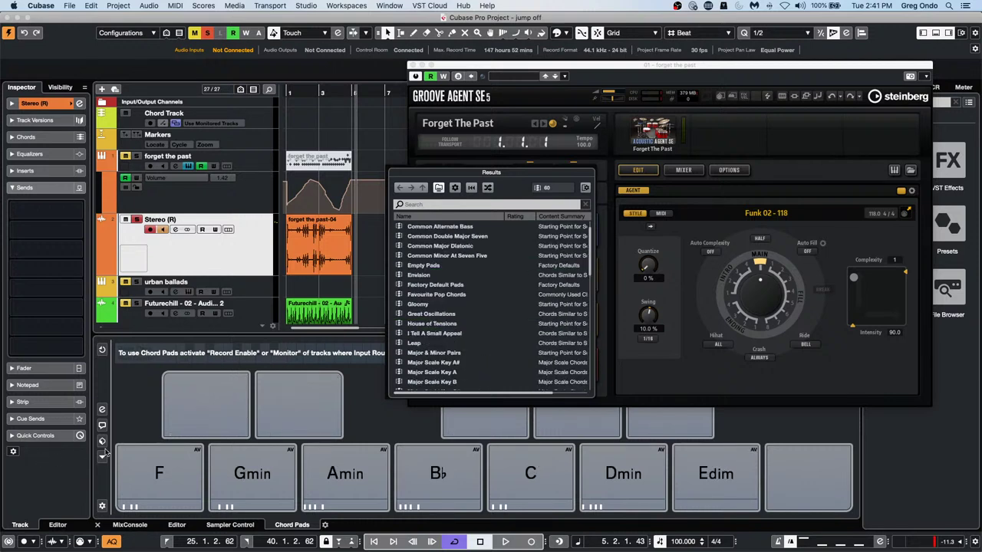
pyautogui.click(159, 474)
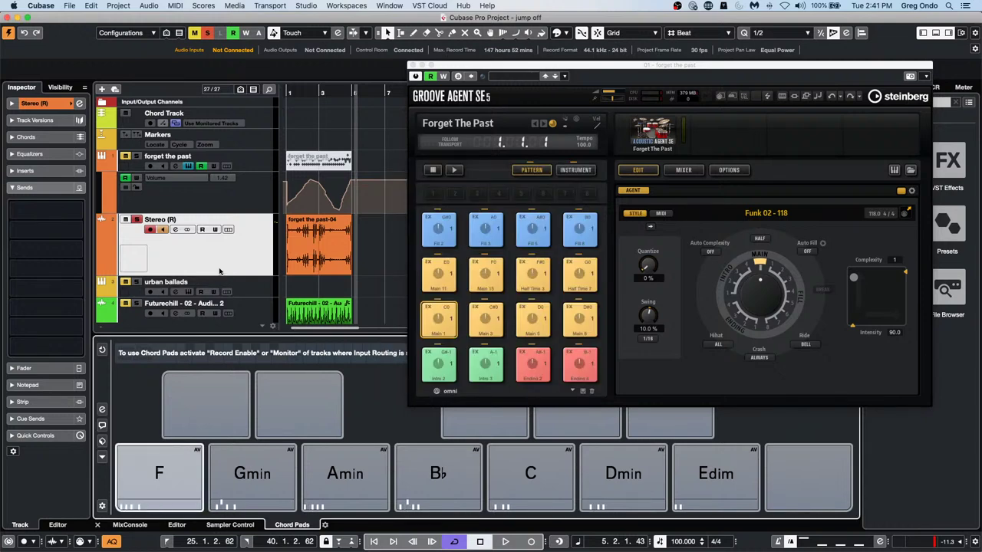
# Select the E.Piano track and audition the F and Gmin pads and a Groove Agent Main pattern
pyautogui.scroll(-1, 218, 269)
pyautogui.scroll(-2, 218, 269)
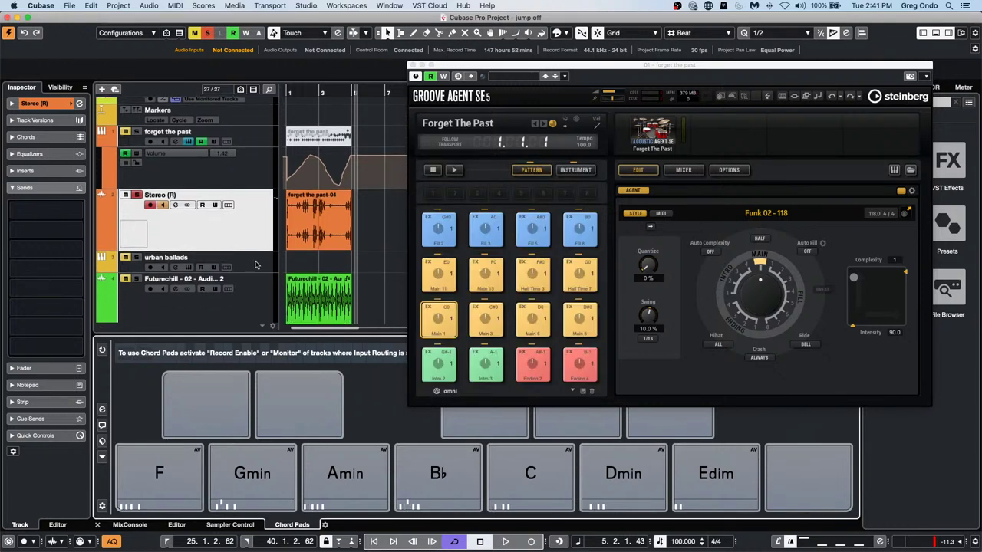
pyautogui.scroll(-2, 251, 269)
pyautogui.scroll(-8, 251, 268)
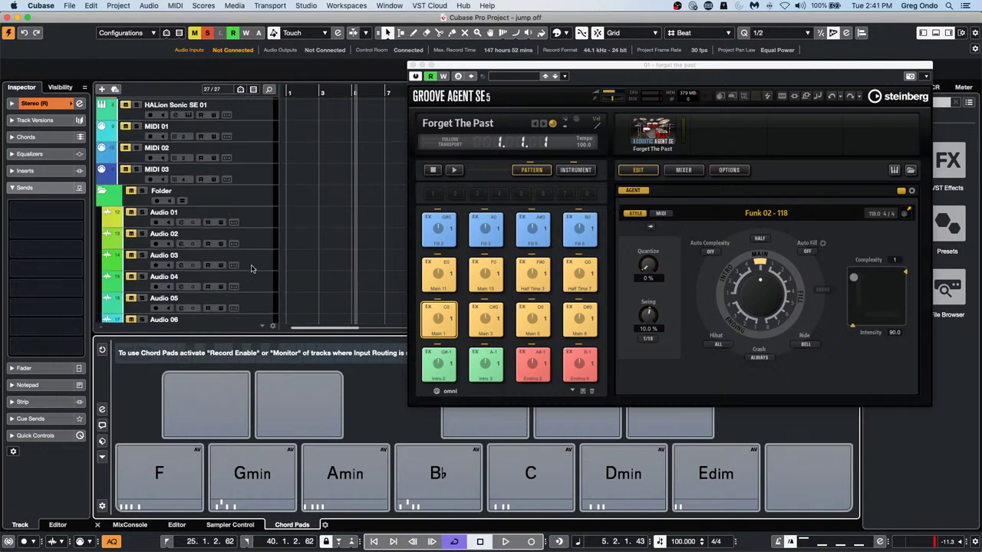
pyautogui.click(259, 207)
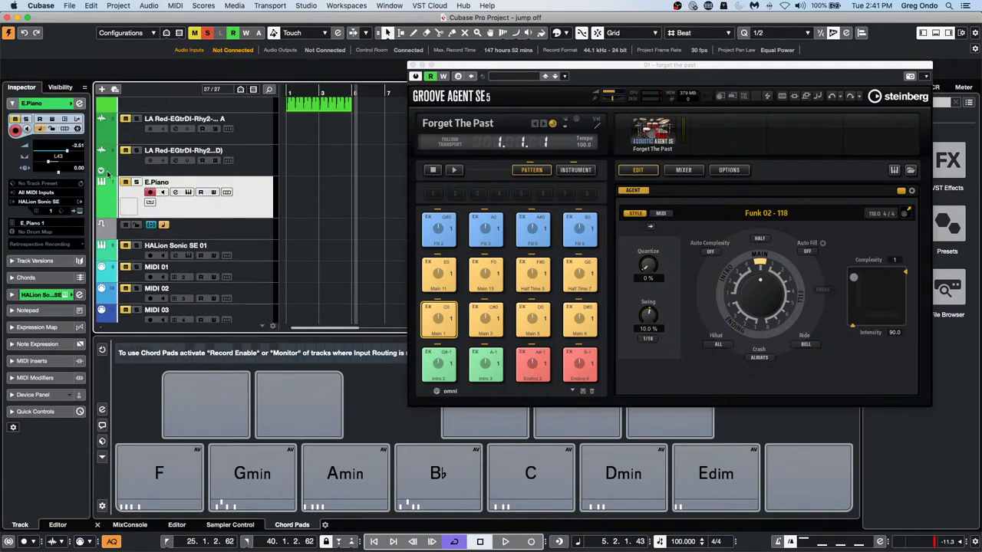
pyautogui.click(175, 471)
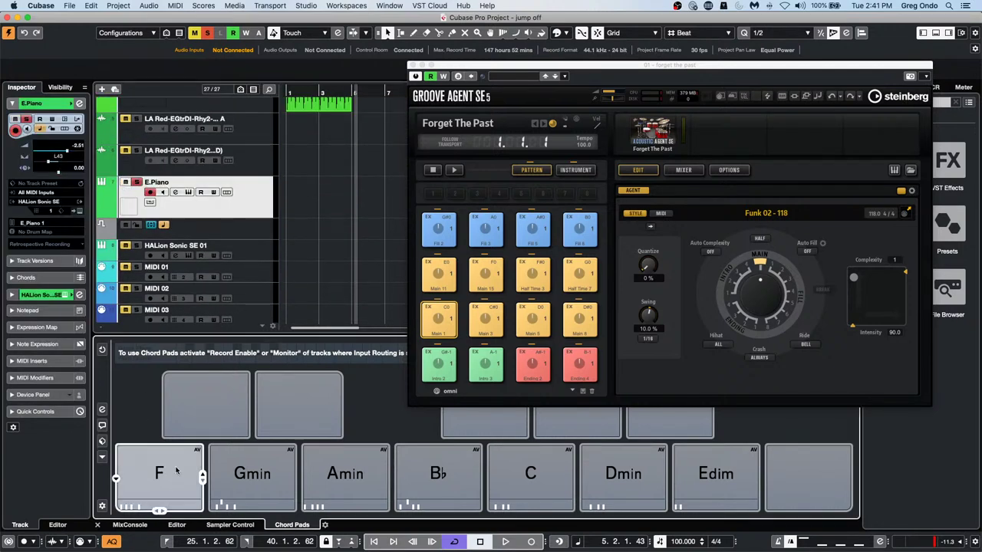
pyautogui.click(266, 476)
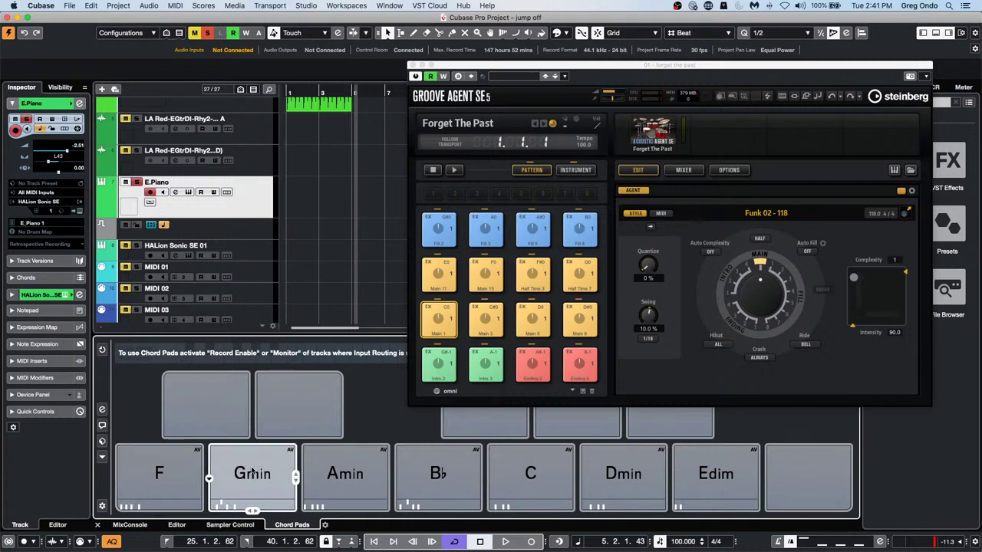
pyautogui.click(197, 450)
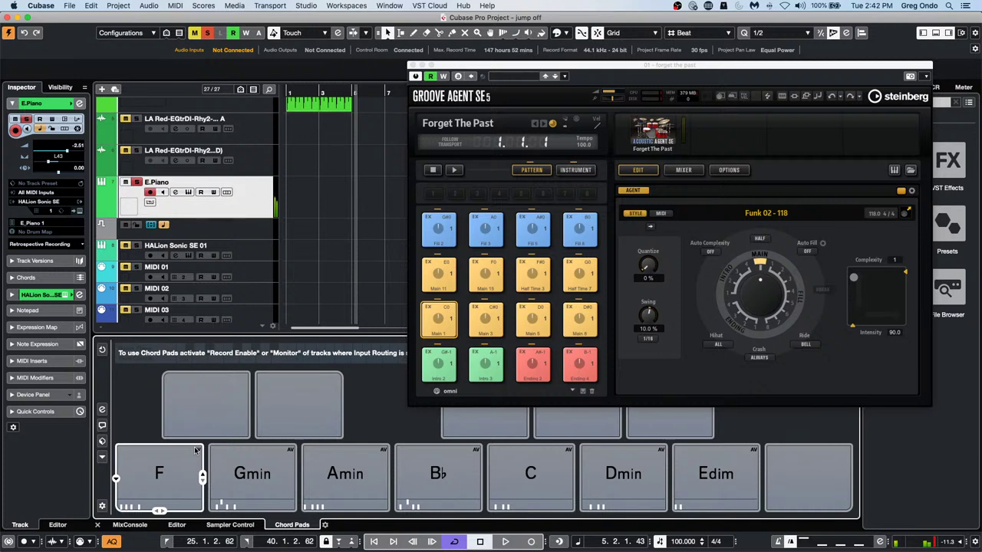
pyautogui.click(442, 276)
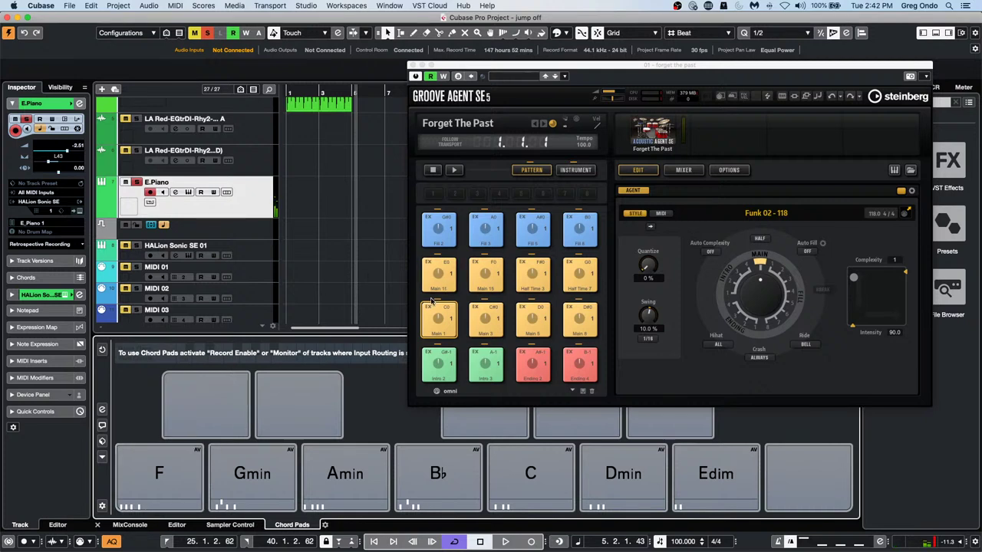
# Set the E.Piano MIDI input to Chord Pads and close the Groove Agent SE window
pyautogui.click(54, 192)
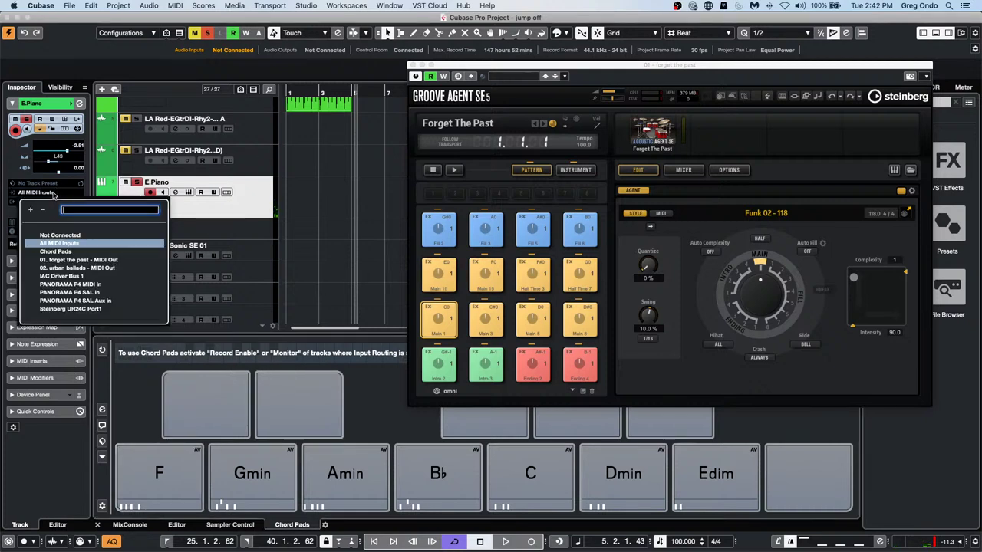
pyautogui.click(67, 251)
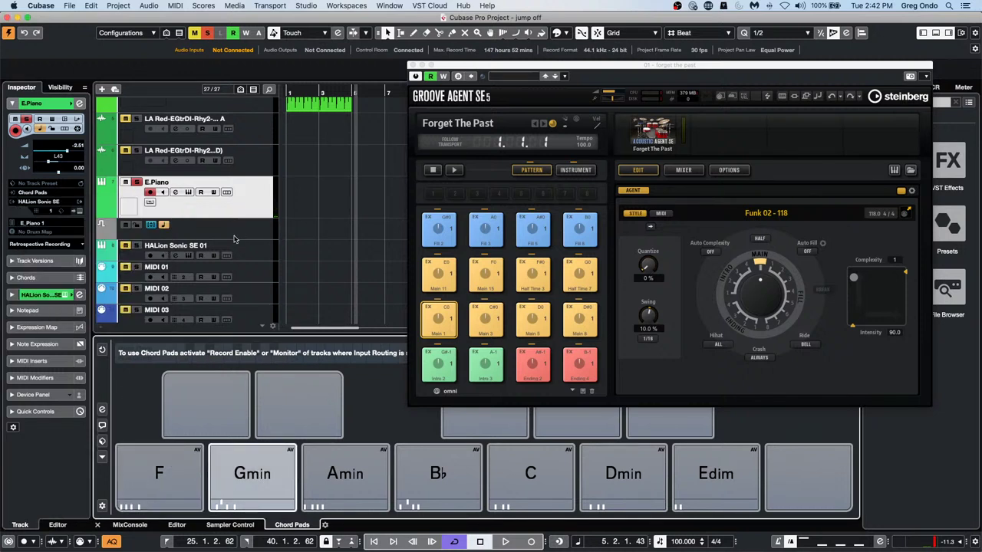
pyautogui.click(102, 441)
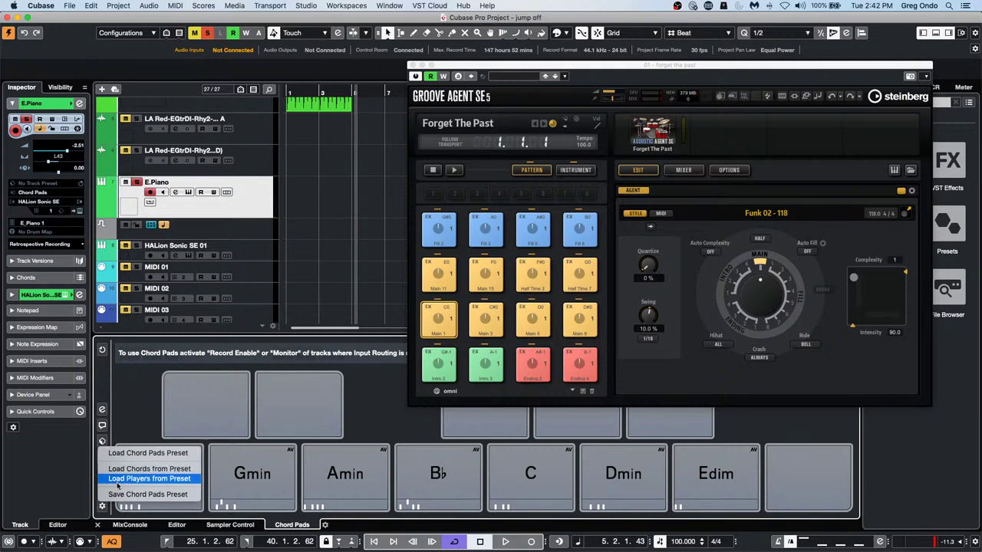
pyautogui.click(140, 470)
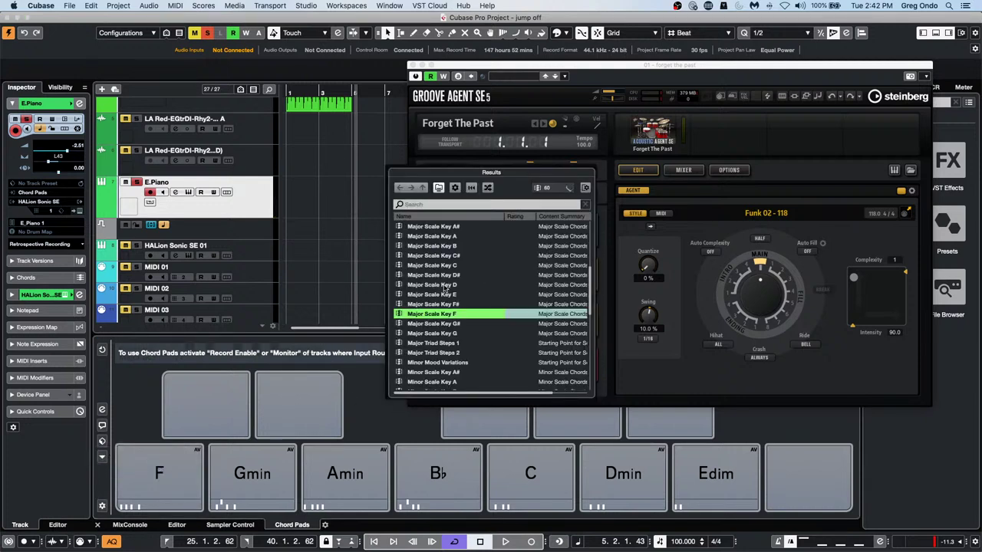
pyautogui.scroll(-5, 455, 294)
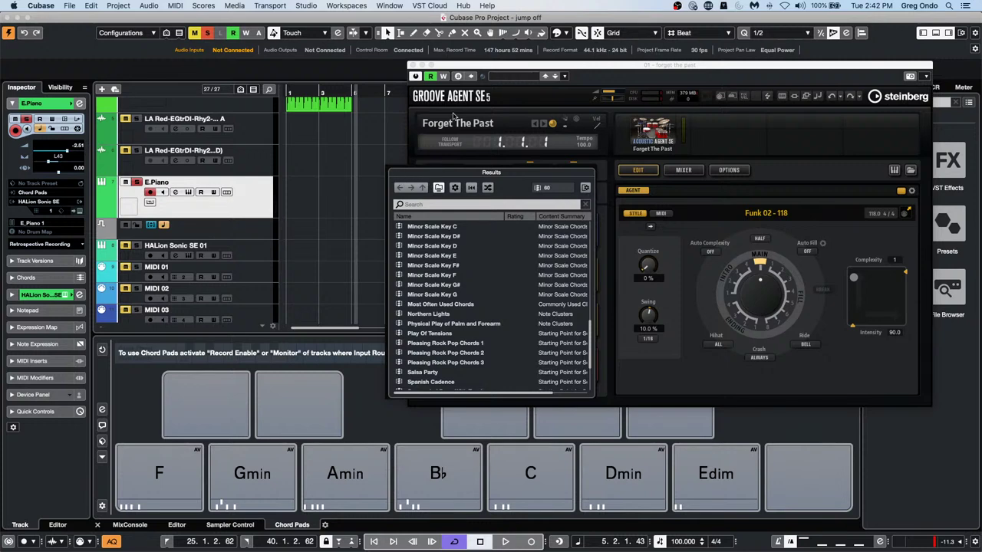
pyautogui.click(411, 67)
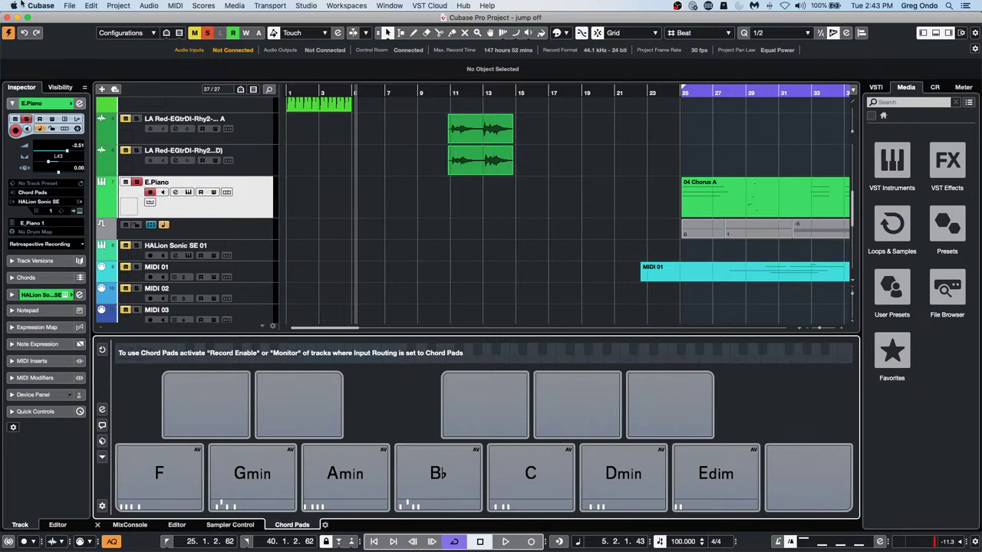
# Open the tempo detect jazz project via File > Open
pyautogui.click(71, 6)
pyautogui.moveTo(146, 198)
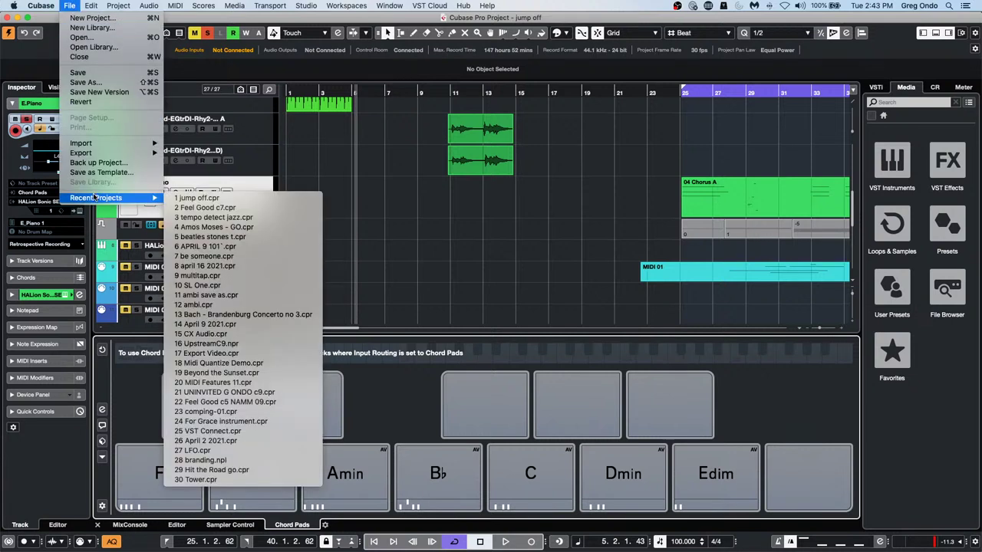
pyautogui.click(296, 221)
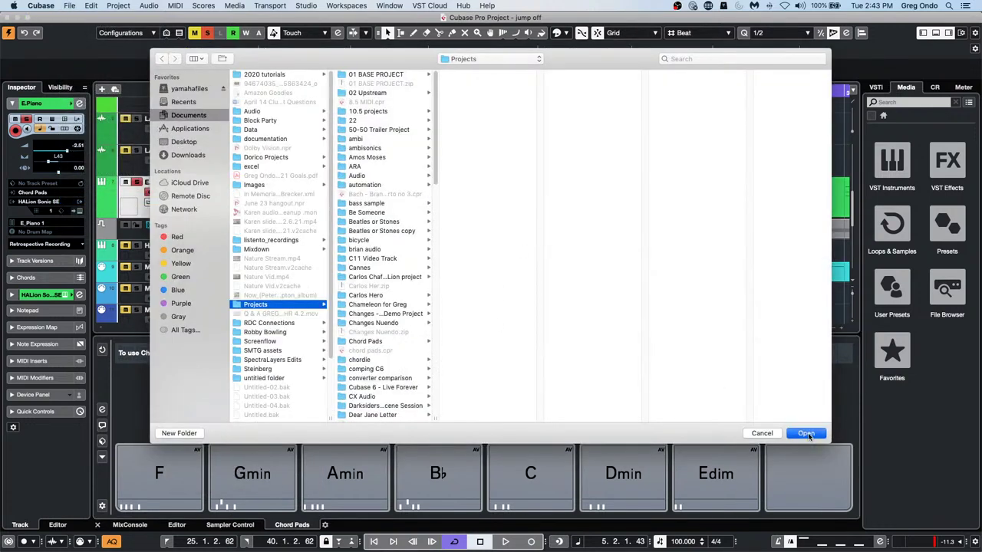
pyautogui.click(808, 432)
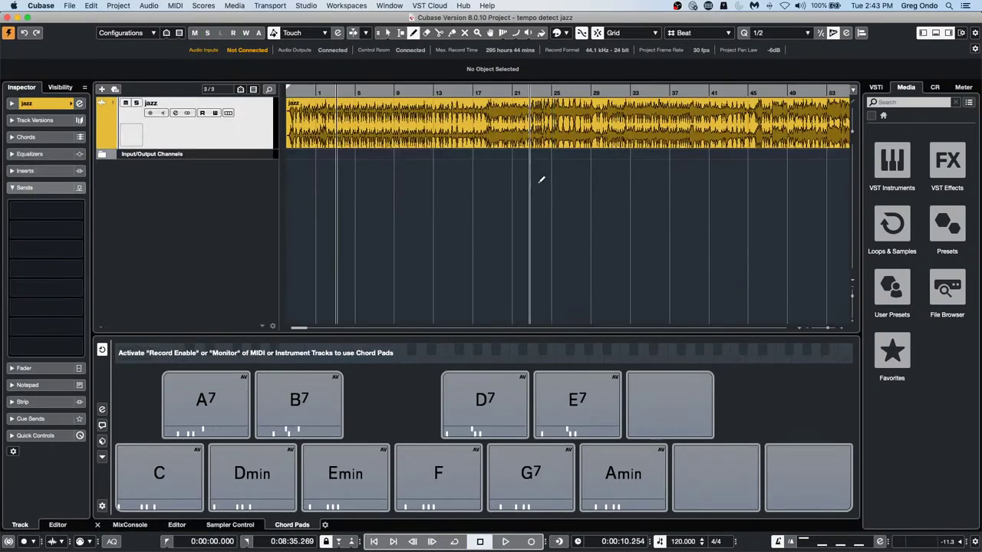
# Return to the song start, play the jazz recording briefly, and bring up Audio Connections with F4
pyautogui.moveTo(302, 93); pyautogui.dragTo(222, 80)
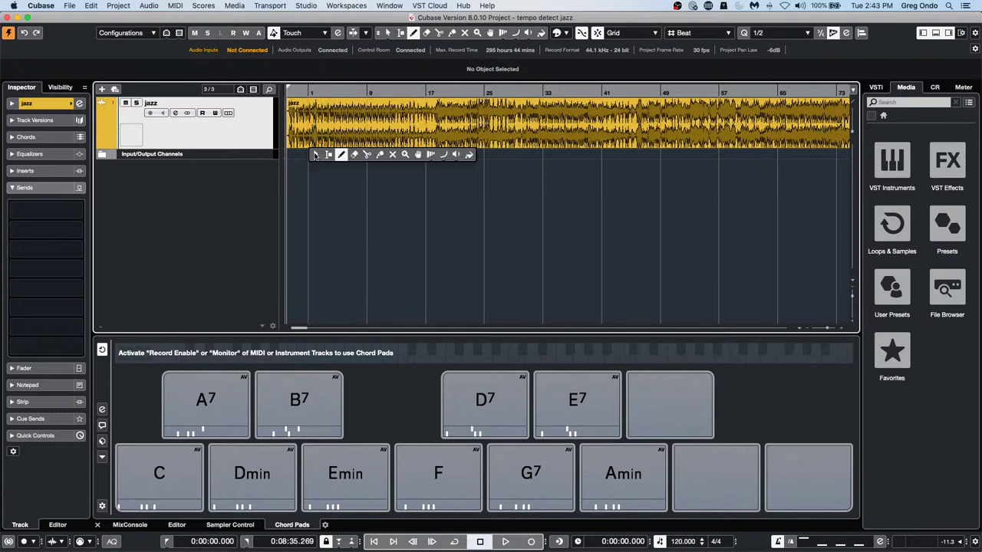
pyautogui.press('1')
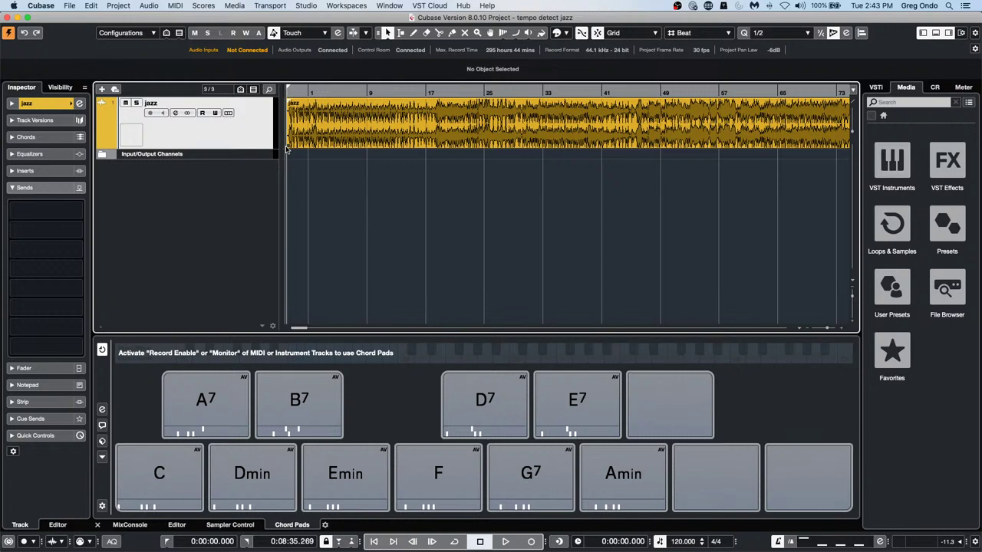
pyautogui.press('space')
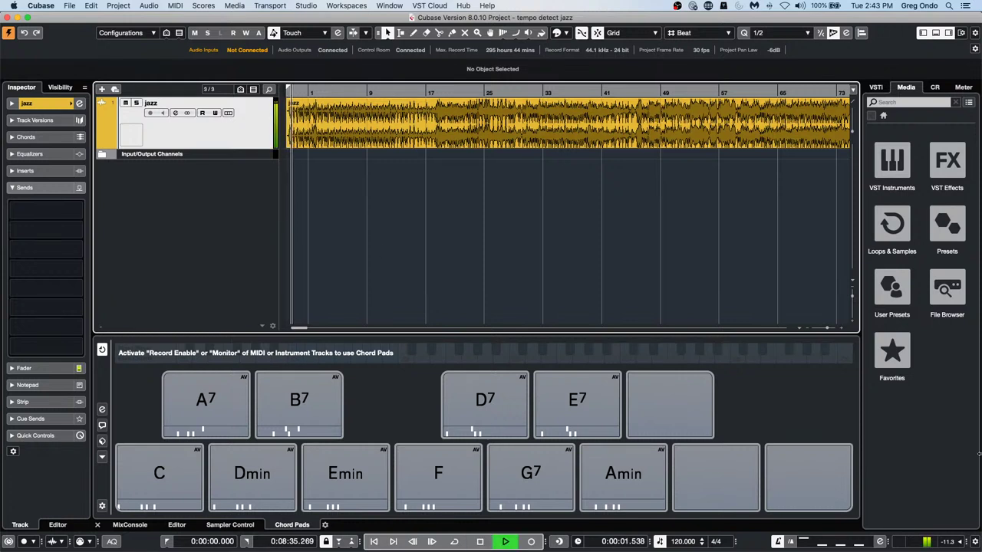
pyautogui.press('space')
pyautogui.press('F4')
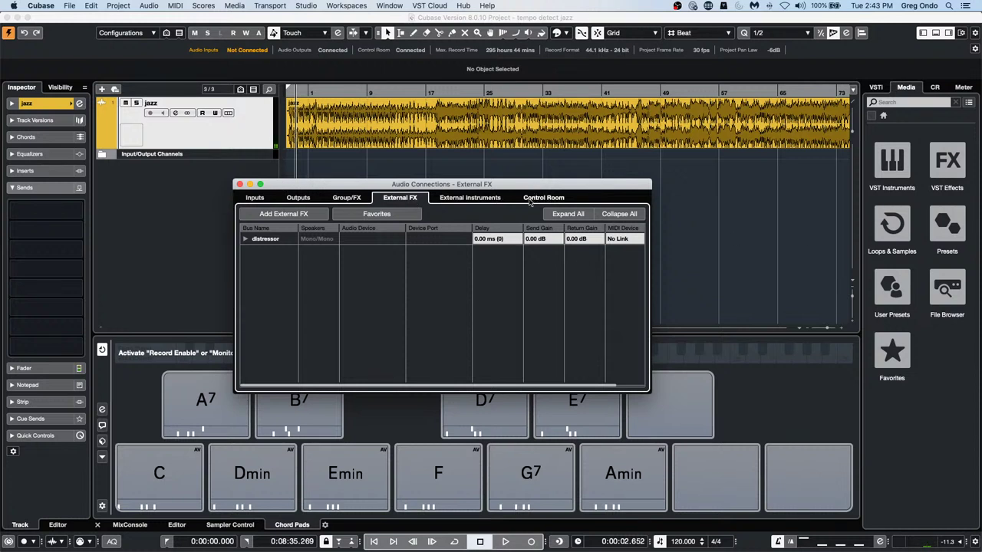
# Remove the distressor external effect from Audio Connections
pyautogui.click(264, 239)
pyautogui.rightClick(265, 239)
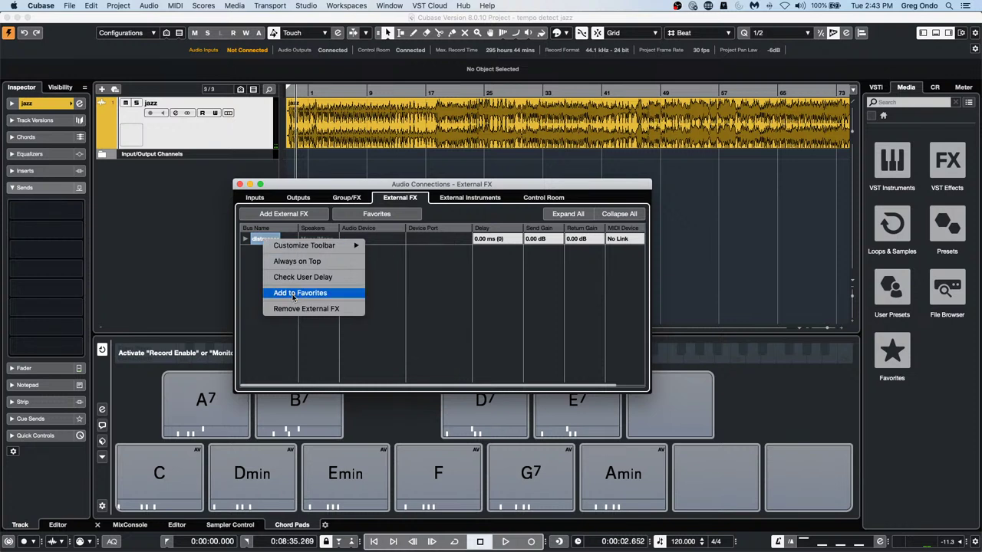
pyautogui.click(306, 309)
# Check the Control Room's Yamaha HS7 ports and show the Control Room panel during playback
pyautogui.click(543, 197)
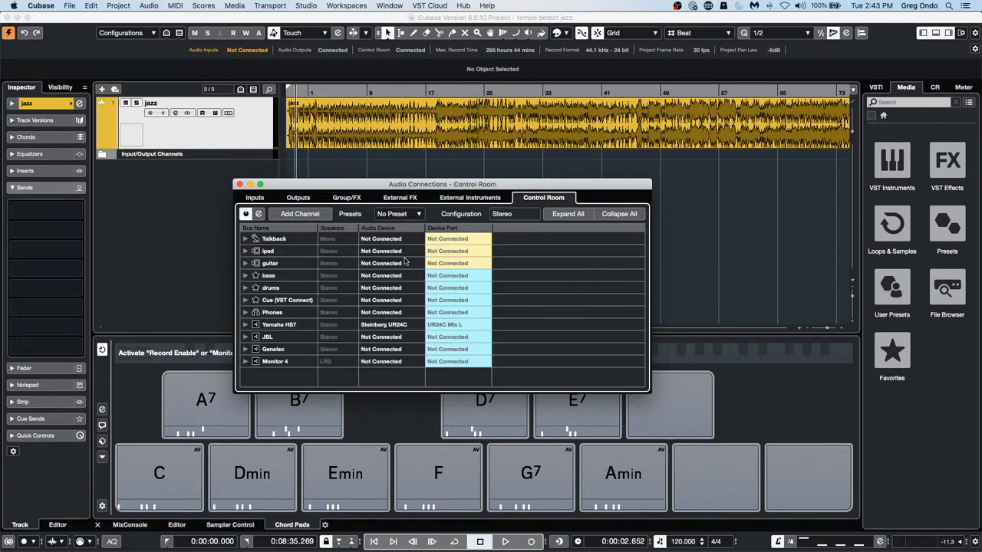
pyautogui.click(244, 324)
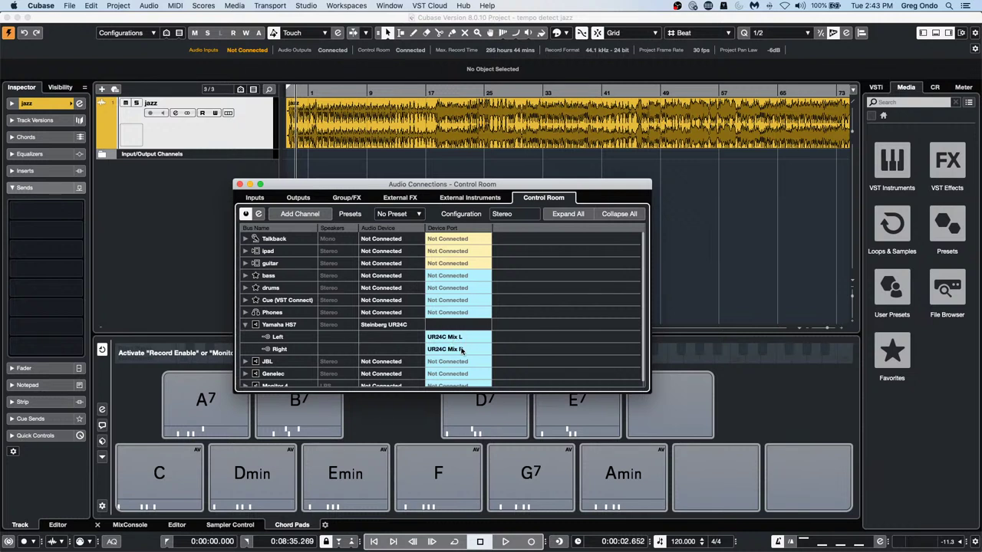
pyautogui.press('space')
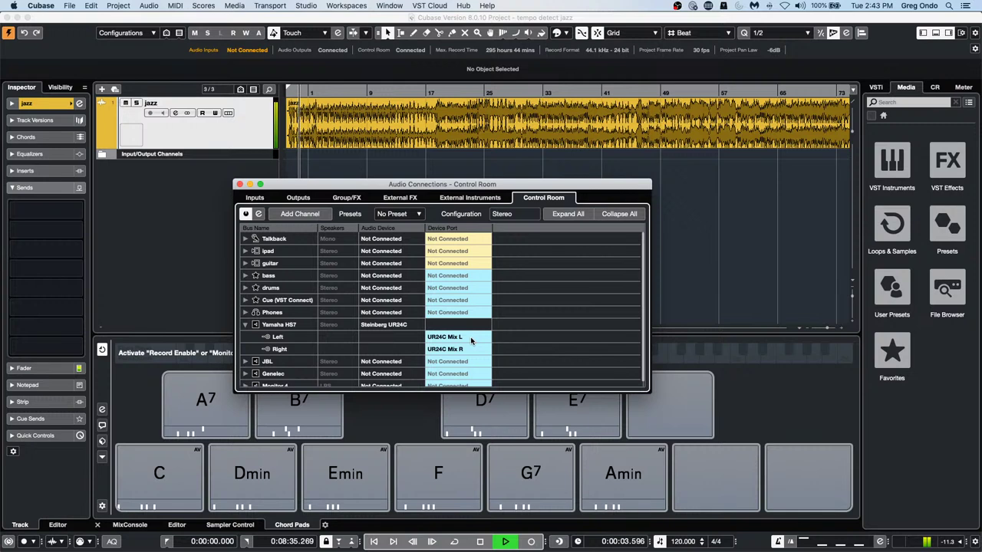
pyautogui.press('space')
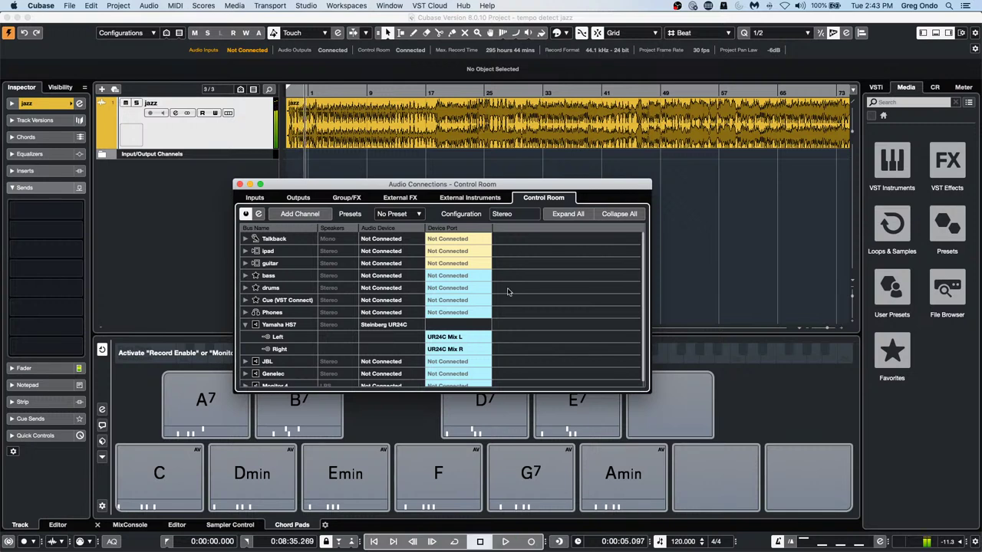
pyautogui.click(933, 88)
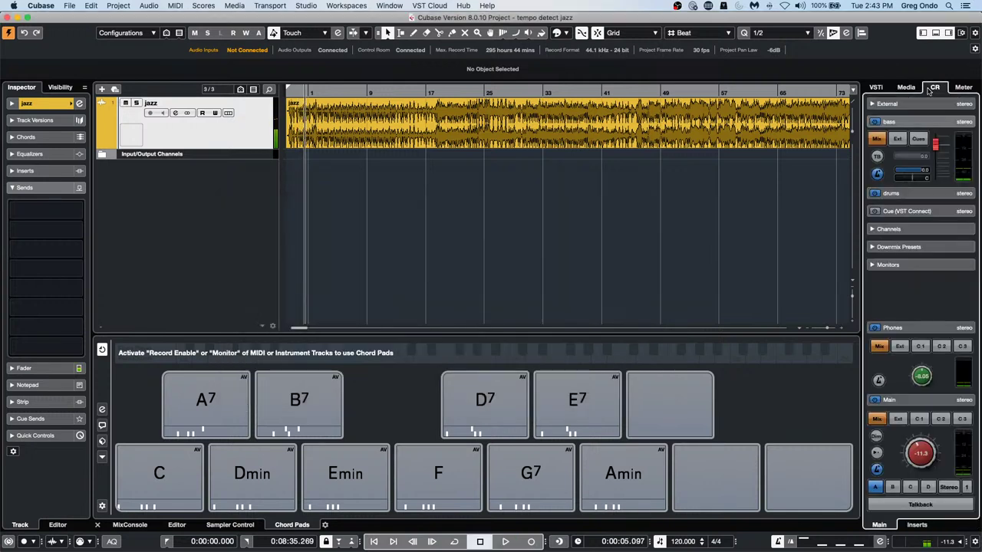
pyautogui.press('space')
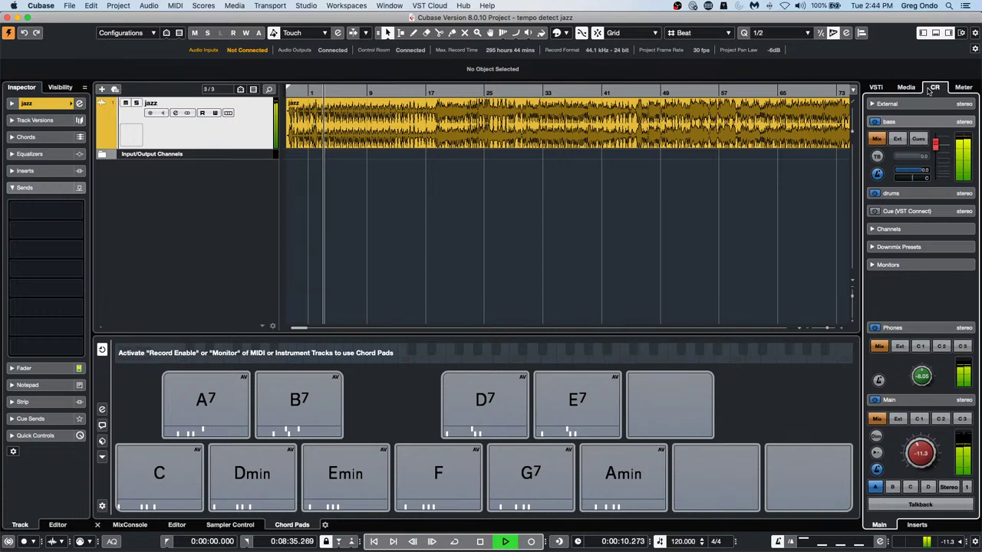
pyautogui.press('space')
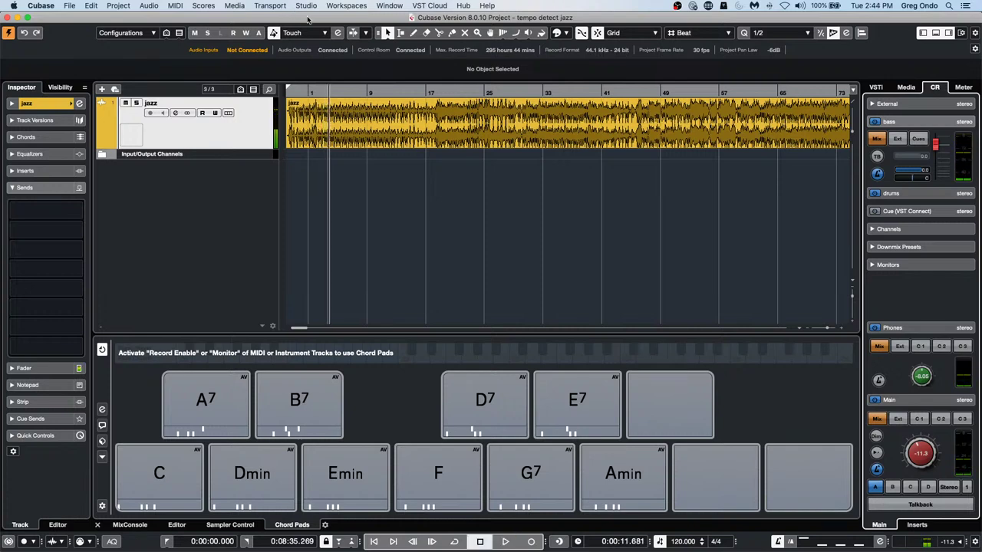
# Set the Stereo Out bus device to Not Connected, close Audio Connections, and select the jazz event
pyautogui.press('F4')
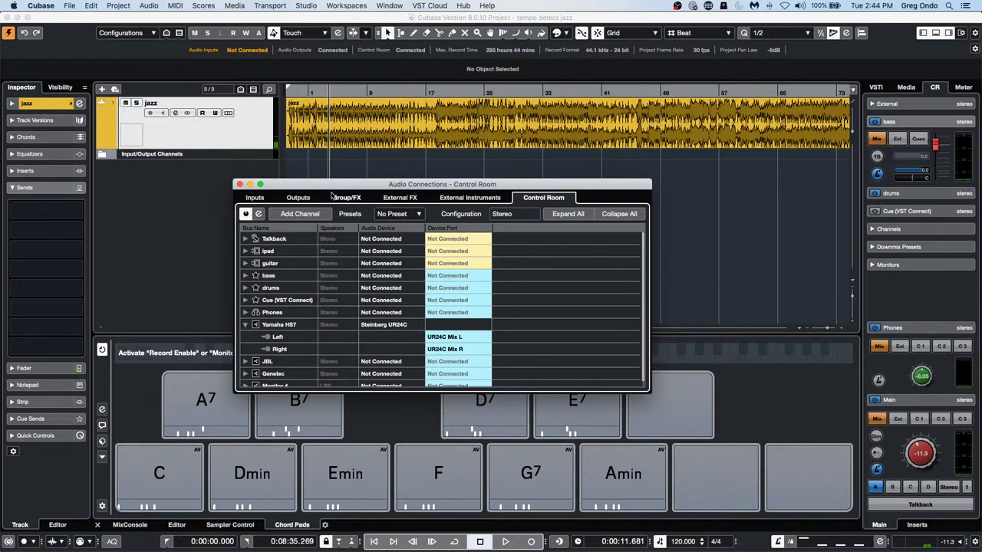
pyautogui.click(302, 199)
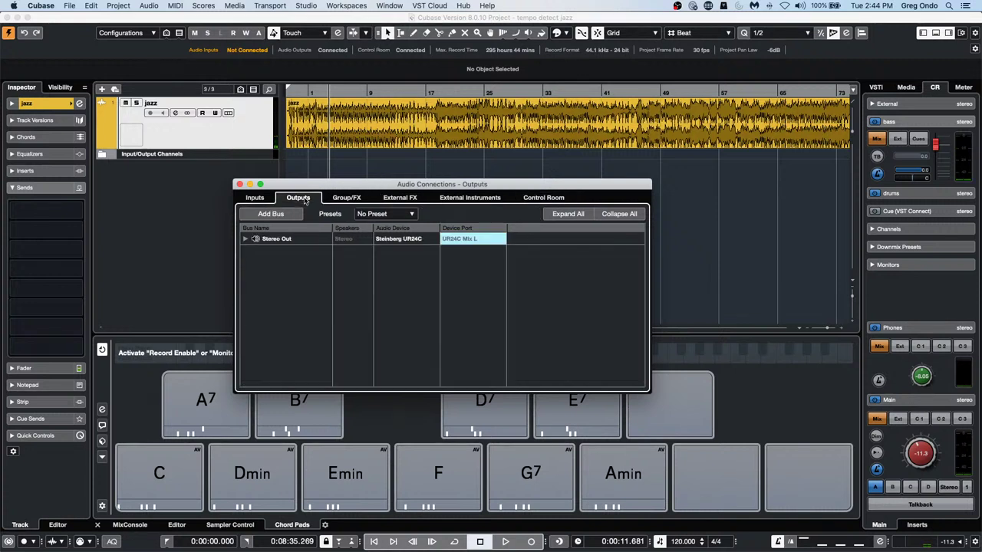
pyautogui.click(247, 239)
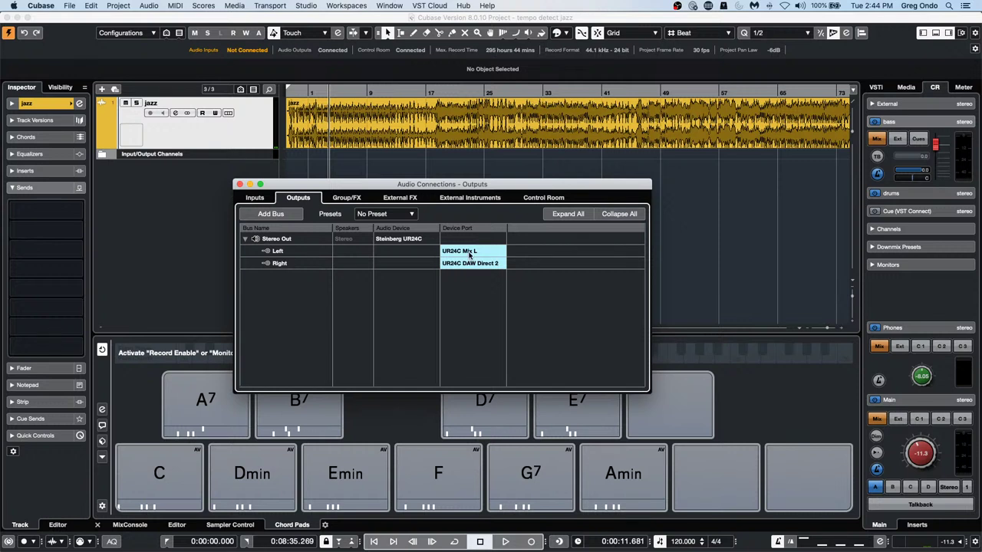
pyautogui.click(412, 242)
pyautogui.click(399, 249)
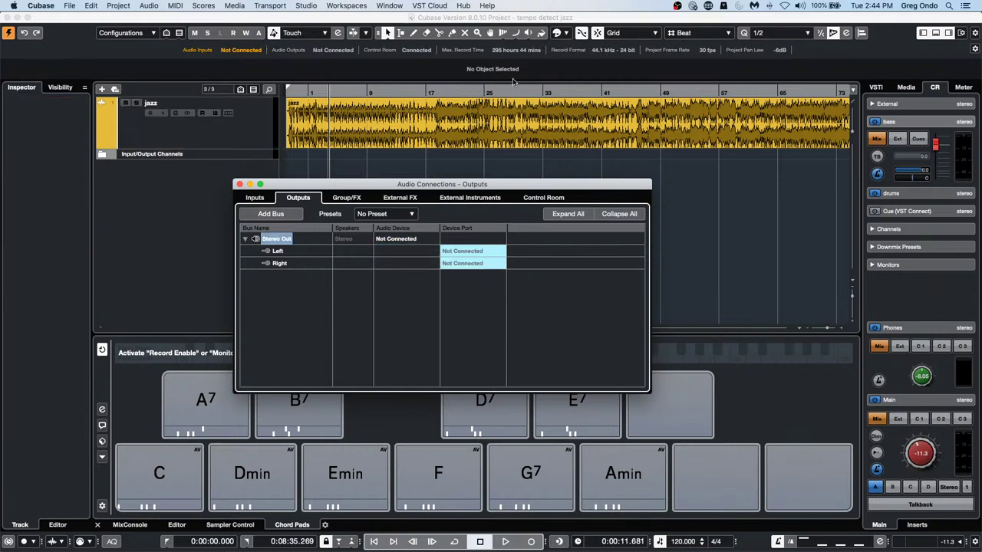
pyautogui.press('space')
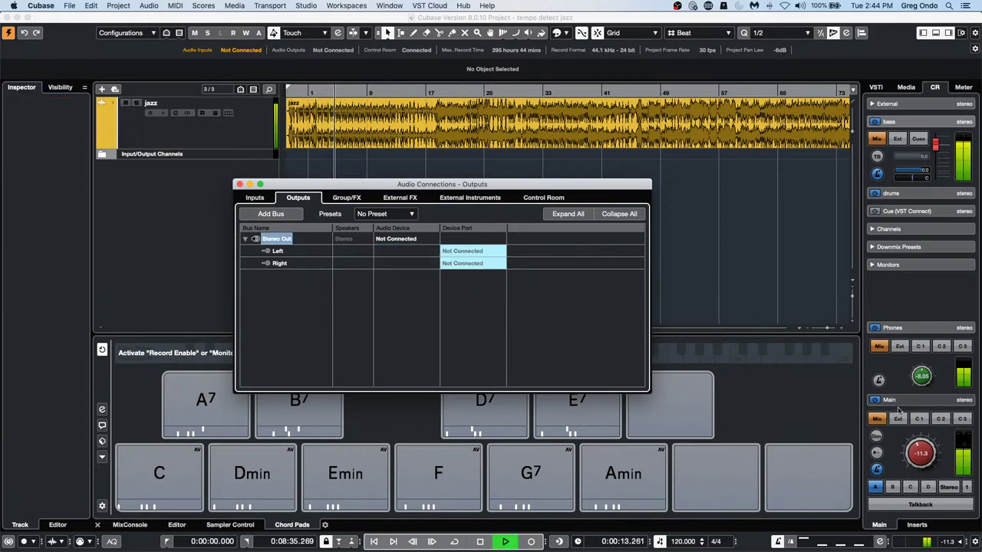
pyautogui.press('F4')
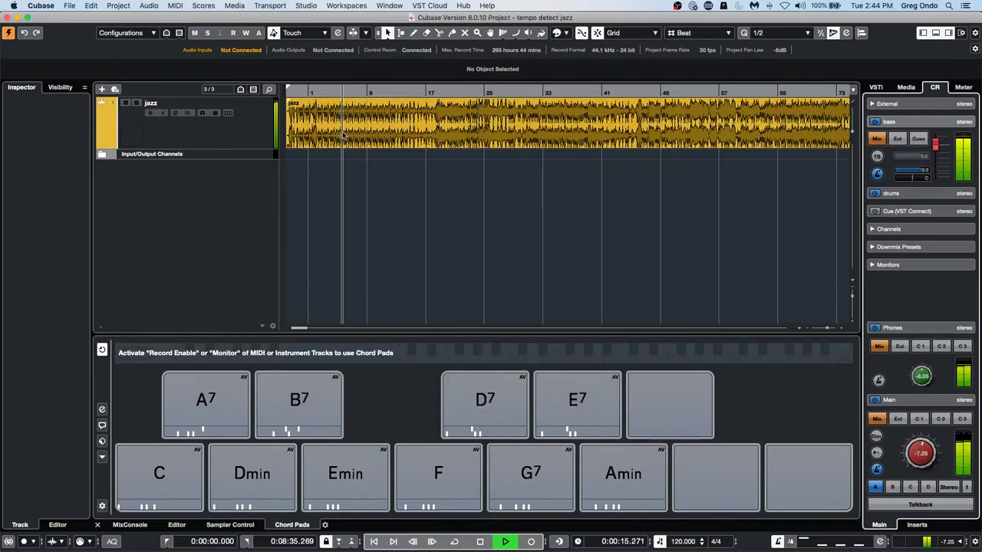
pyautogui.click(343, 135)
# Analyze the jazz recording's tempo with Project > Tempo Detection
pyautogui.click(117, 6)
pyautogui.moveTo(98, 7)
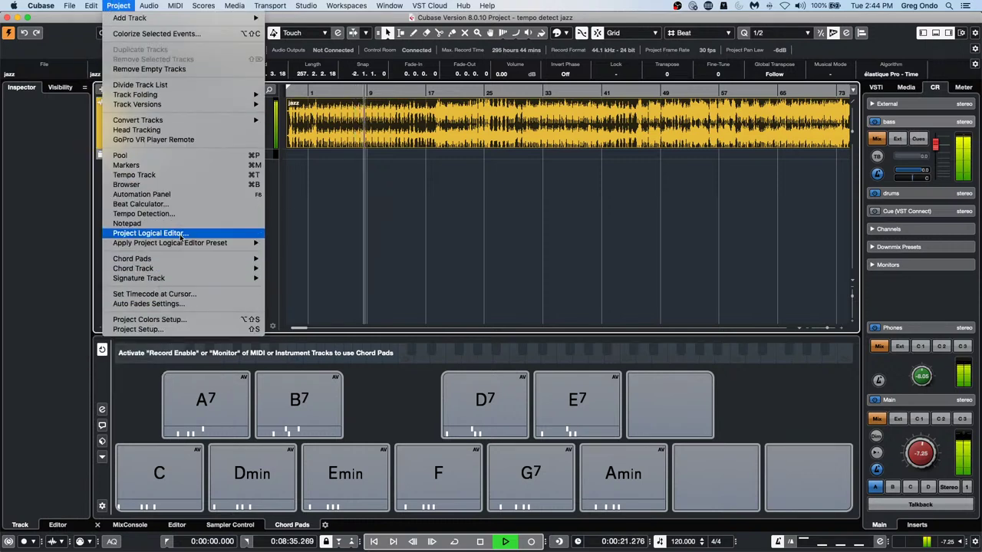
pyautogui.click(181, 233)
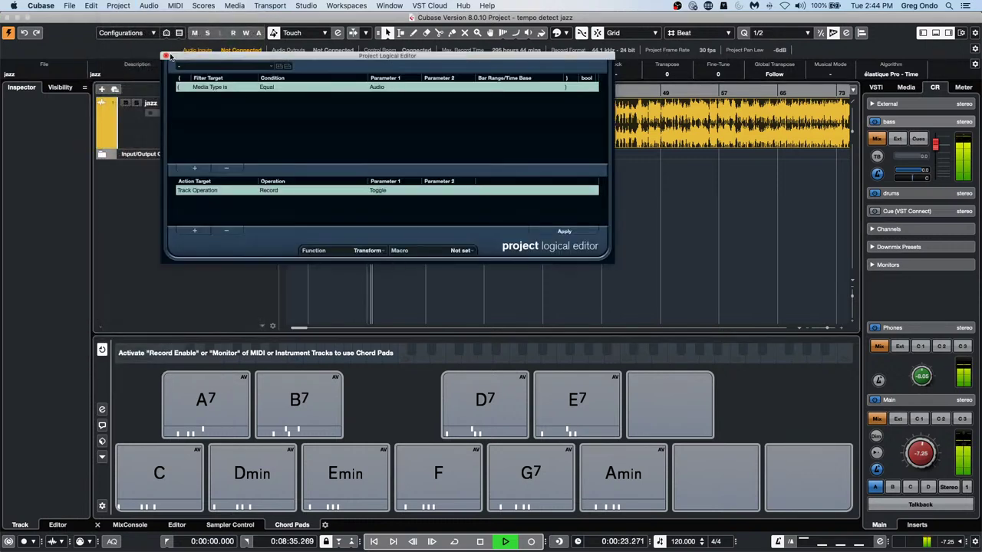
pyautogui.click(165, 56)
pyautogui.click(118, 5)
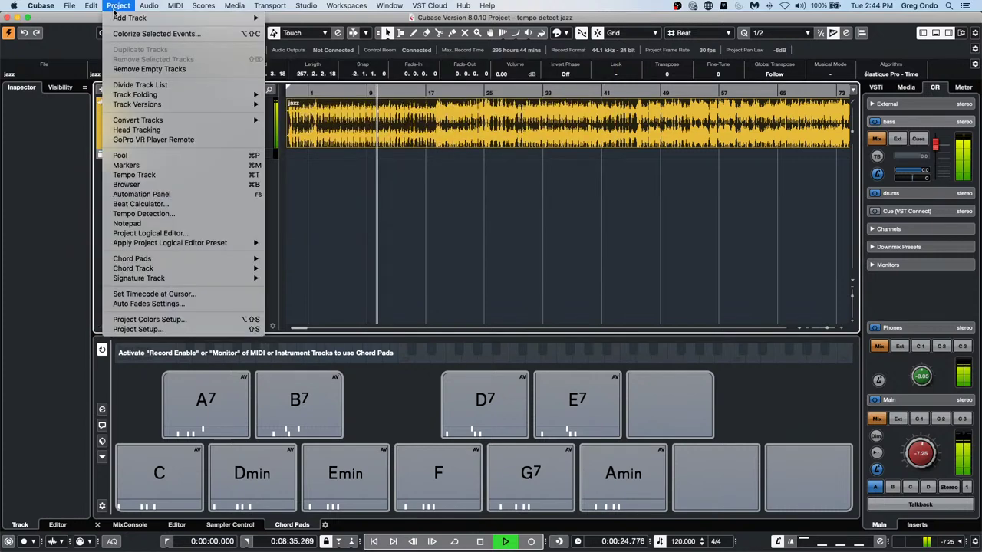
pyautogui.click(132, 213)
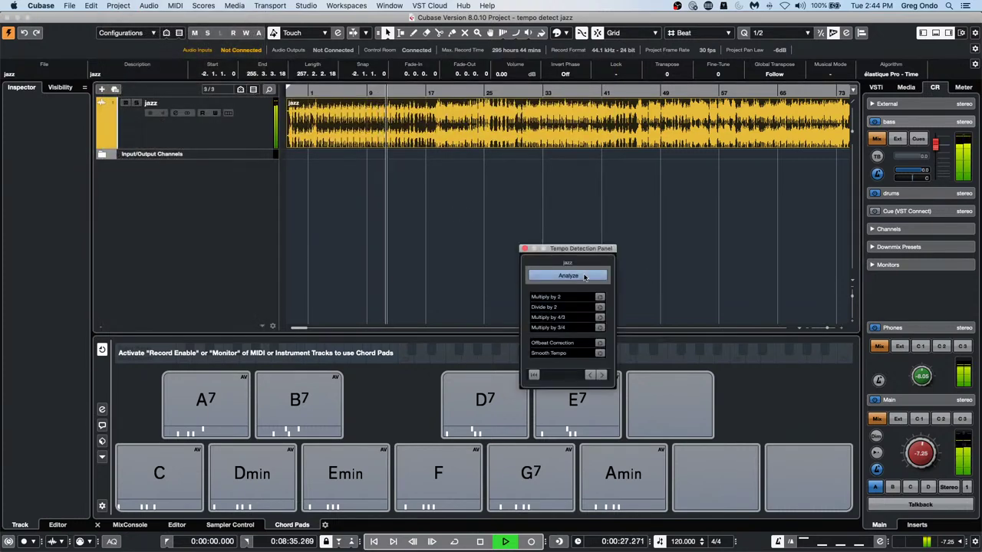
pyautogui.click(584, 276)
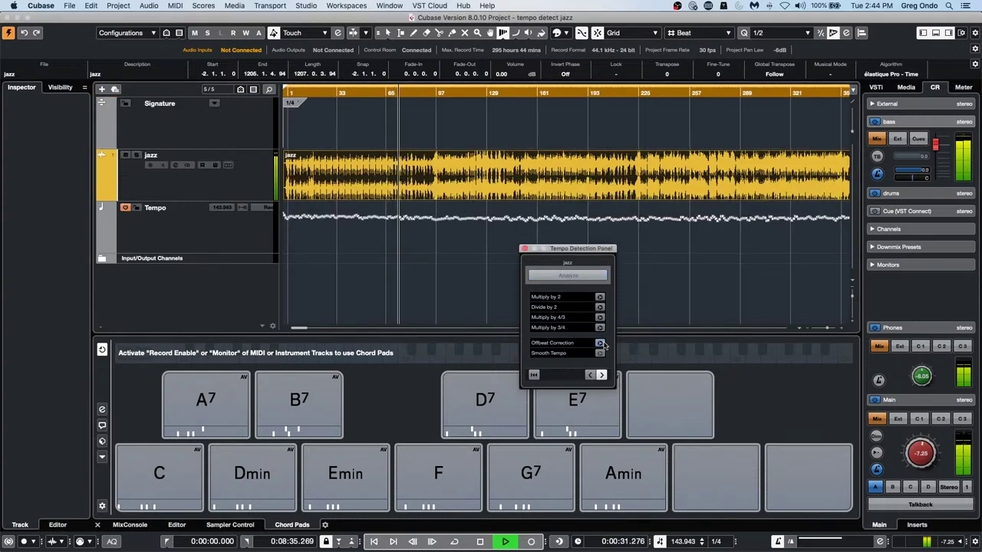
pyautogui.click(522, 248)
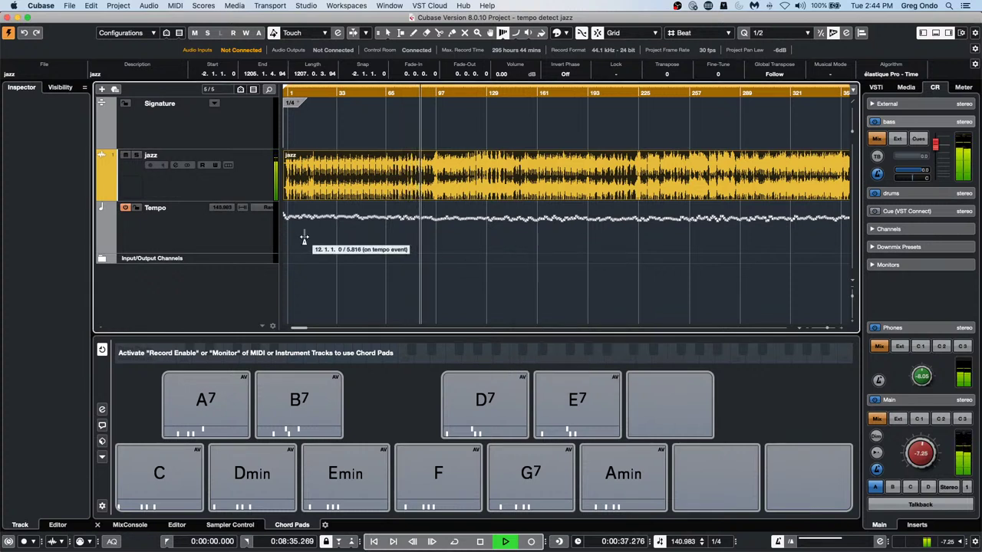
# Stop playback, zoom out to the whole song, and reselect the jazz event with Object Selection
pyautogui.press('space')
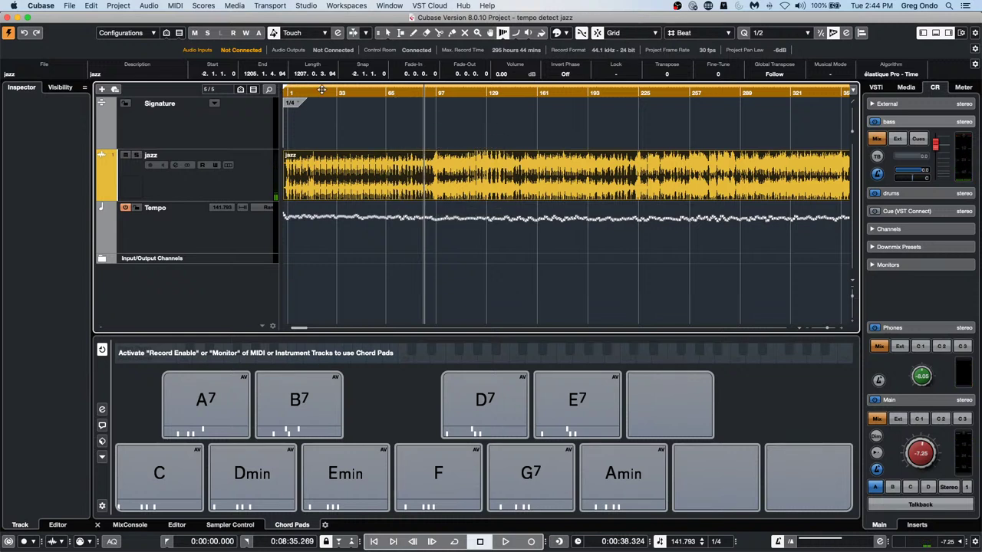
pyautogui.moveTo(321, 92); pyautogui.dragTo(321, 74)
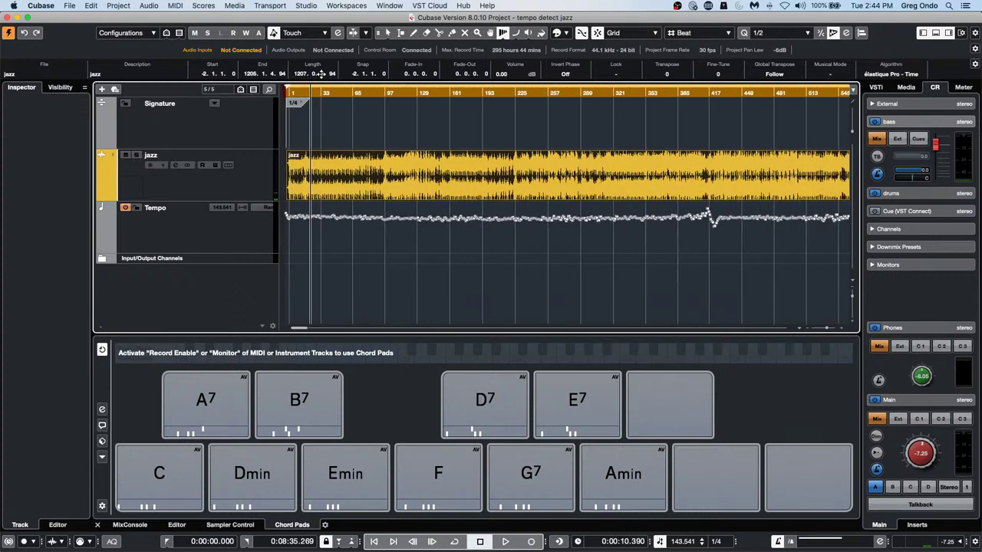
pyautogui.rightClick(399, 184)
pyautogui.click(399, 183)
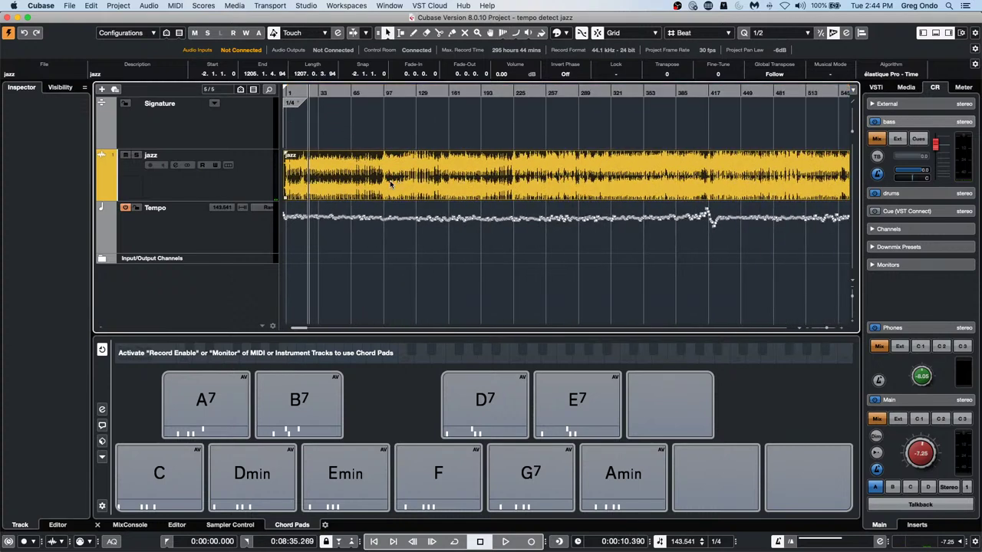
pyautogui.click(401, 247)
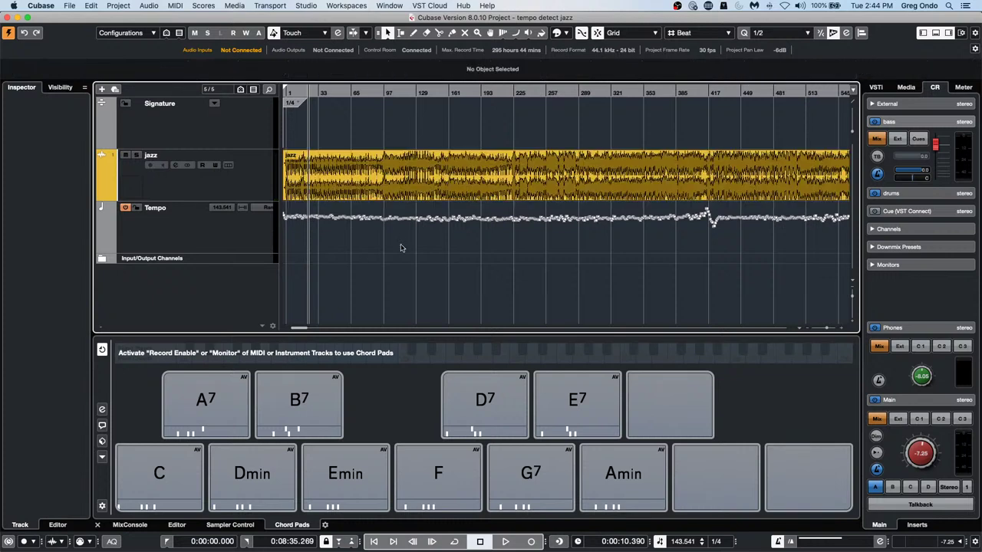
pyautogui.click(414, 192)
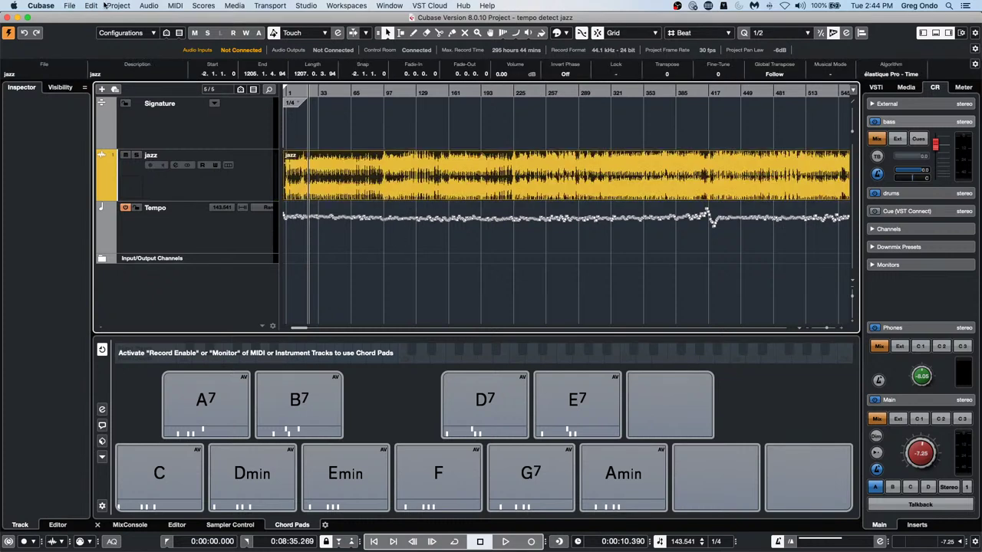
# Apply Audio > Advanced > Set Definition From Tempo, saving the definition in the project only
pyautogui.click(144, 7)
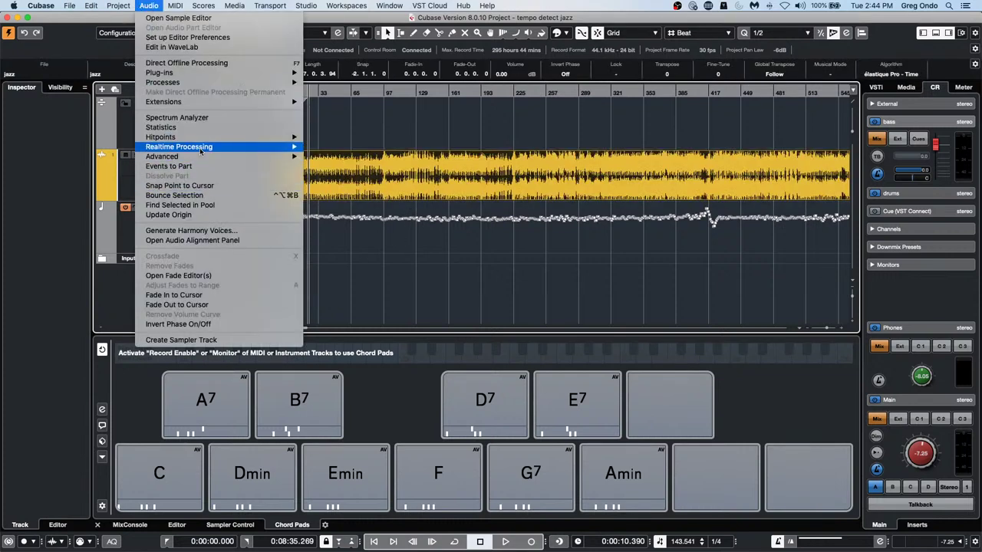
pyautogui.moveTo(200, 150)
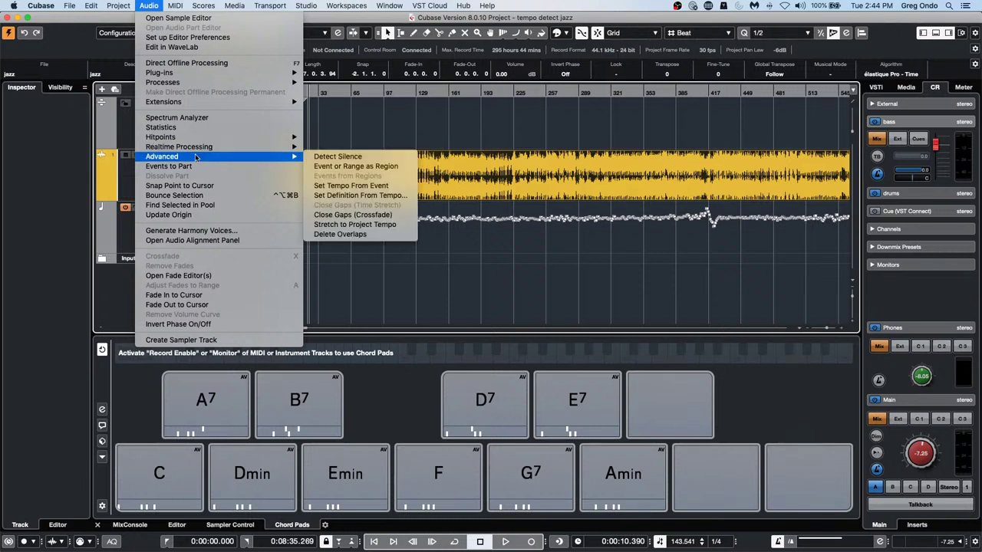
pyautogui.click(321, 195)
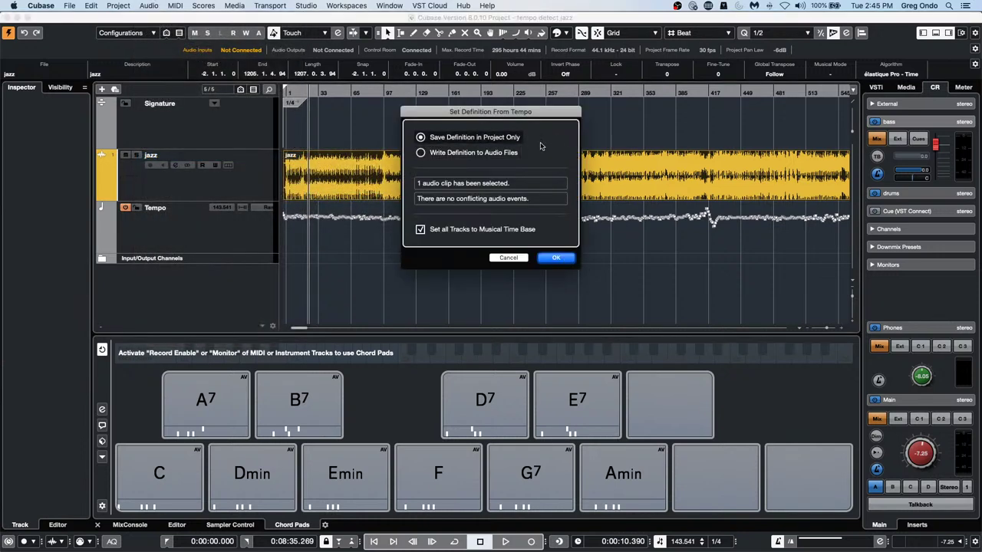
pyautogui.click(554, 259)
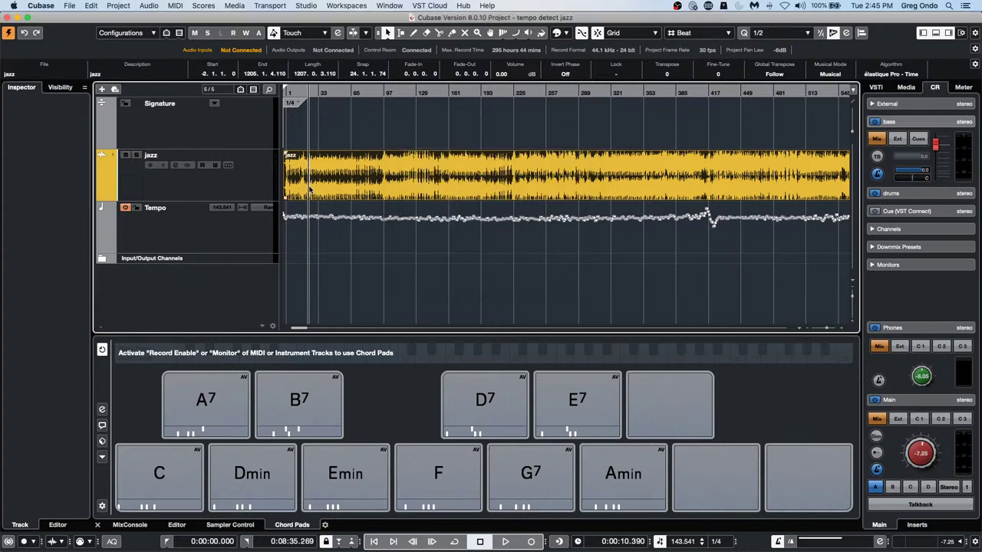
pyautogui.click(251, 234)
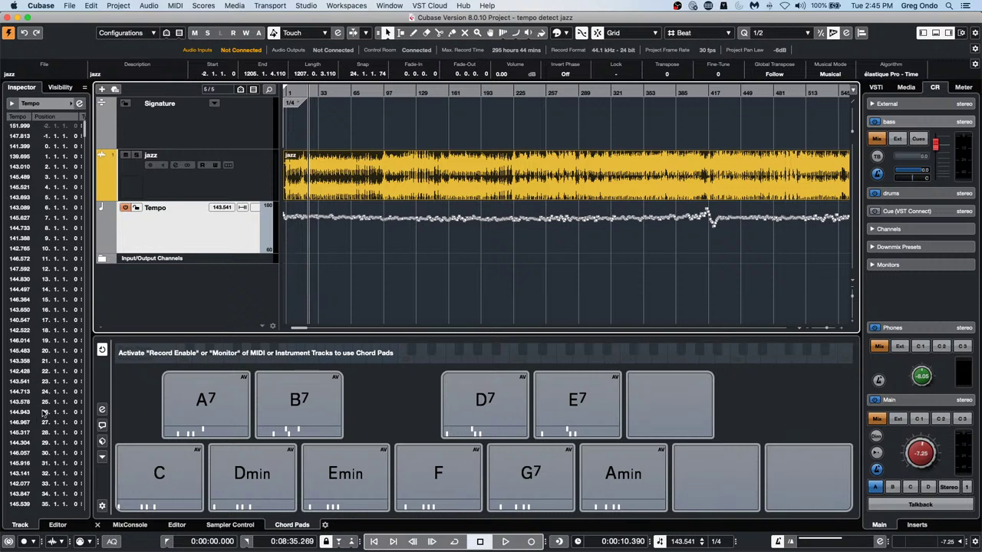
# During playback, deactivate the Tempo track and enter a fixed project tempo of 144 BPM
pyautogui.moveTo(318, 96); pyautogui.dragTo(313, 80)
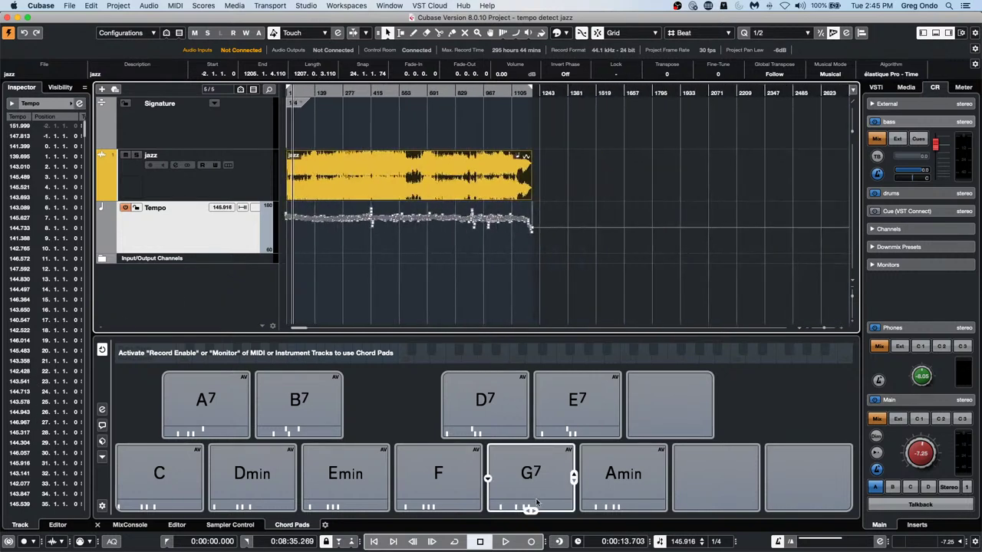
pyautogui.click(506, 541)
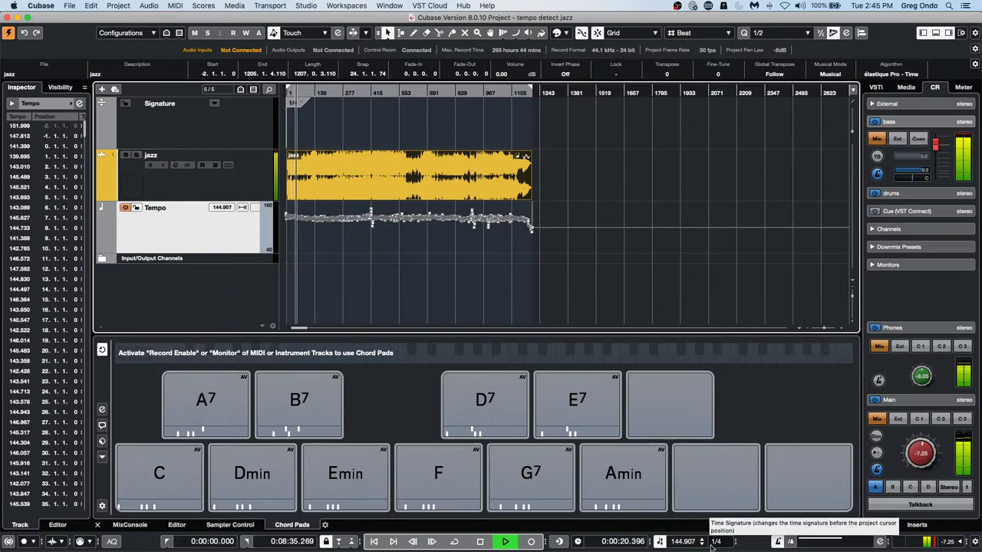
pyautogui.click(660, 541)
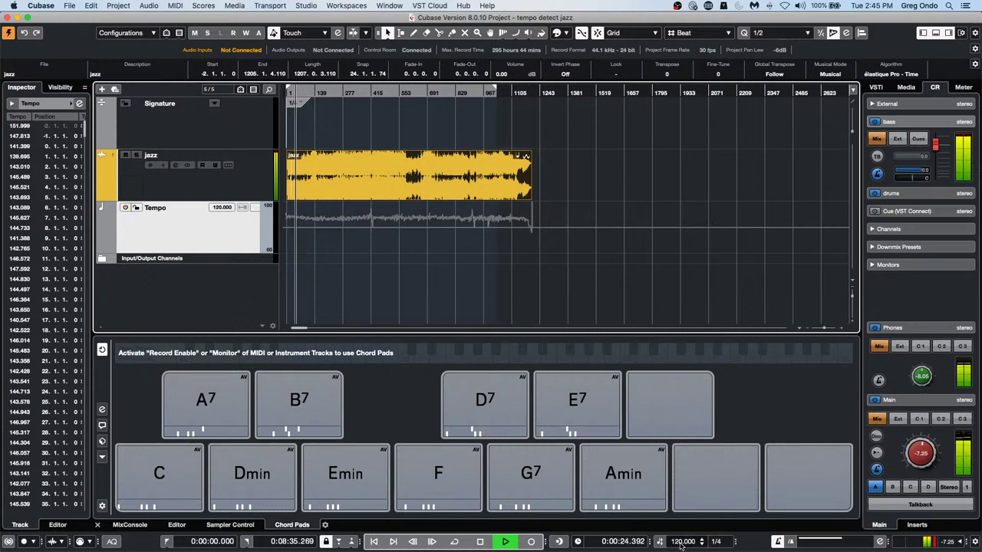
pyautogui.click(680, 542)
pyautogui.write('144')
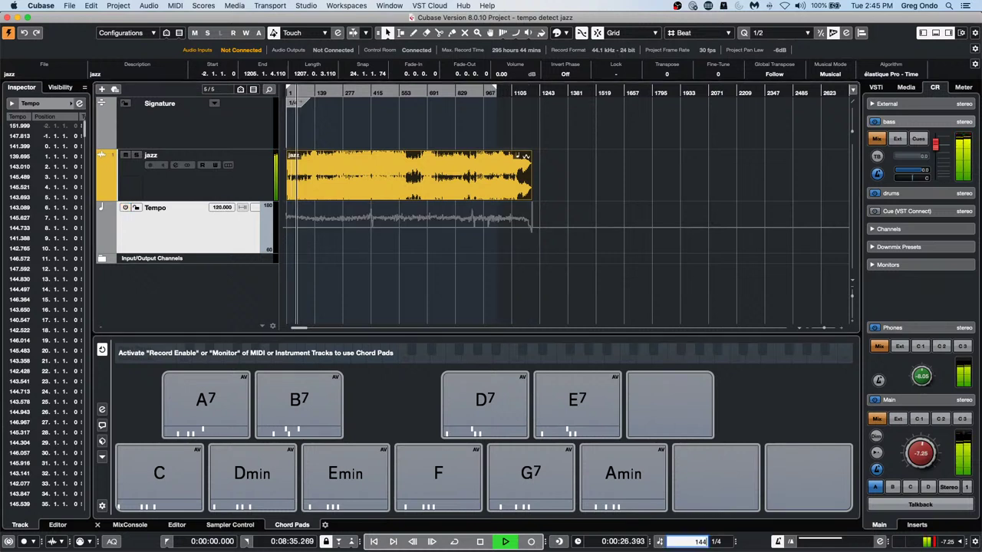
pyautogui.press('Return')
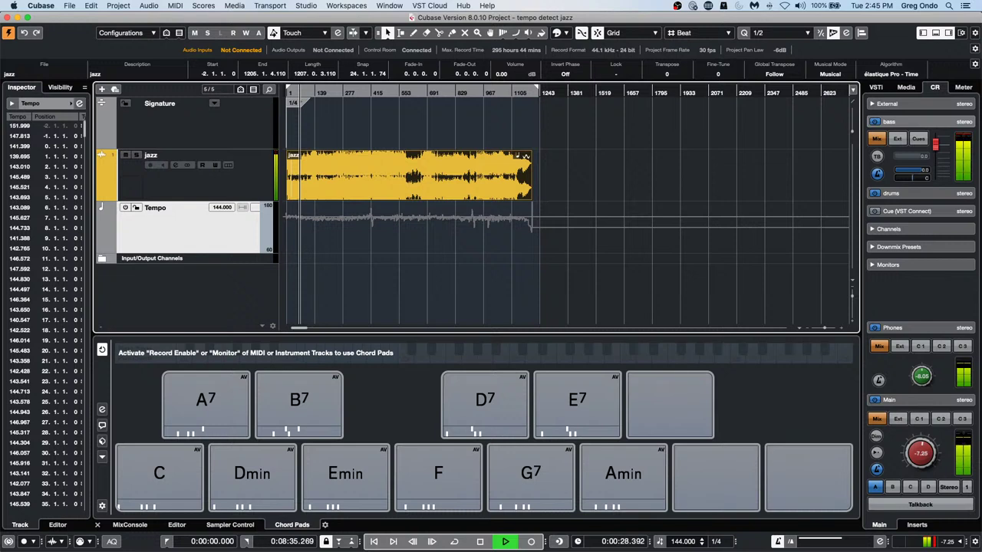
pyautogui.press('h')
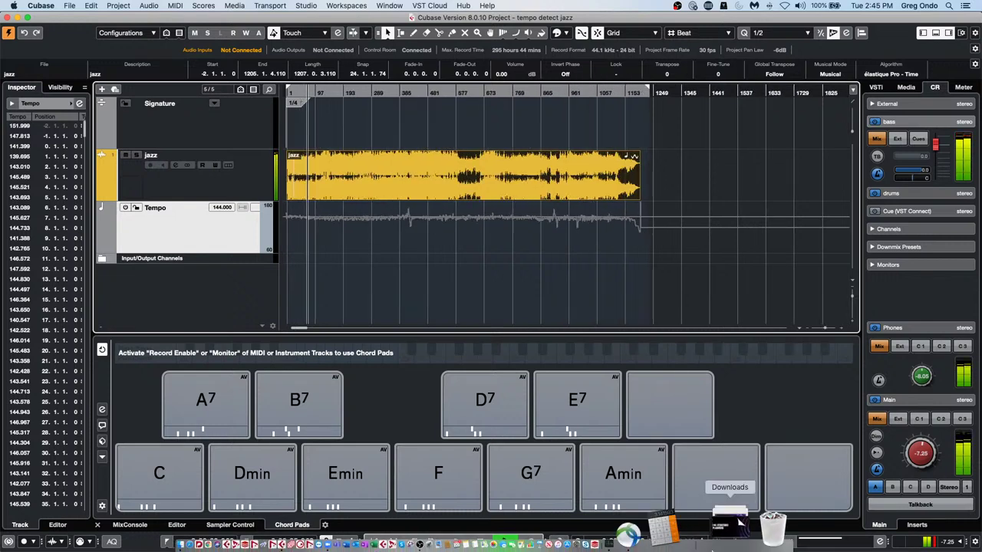
pyautogui.press('h')
pyautogui.press('h')
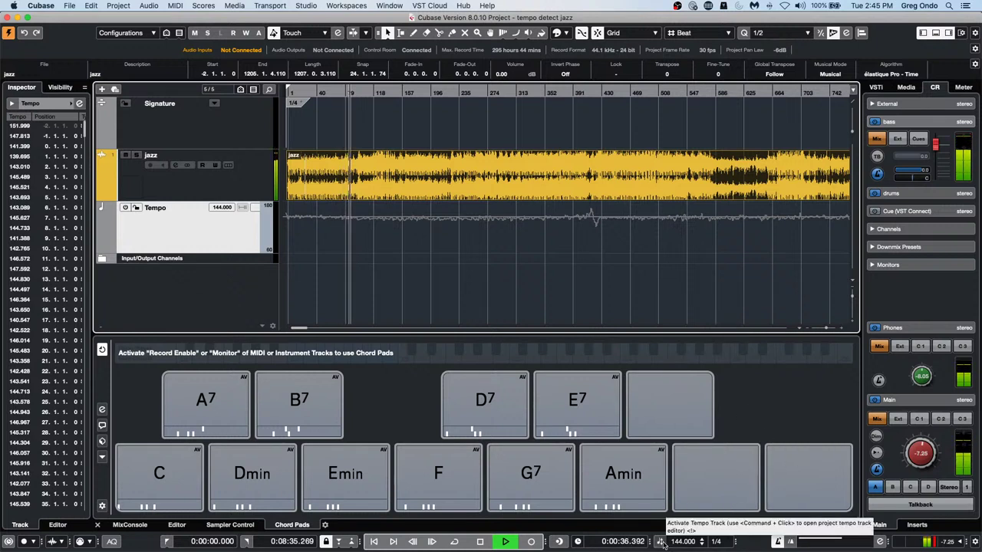
pyautogui.click(662, 542)
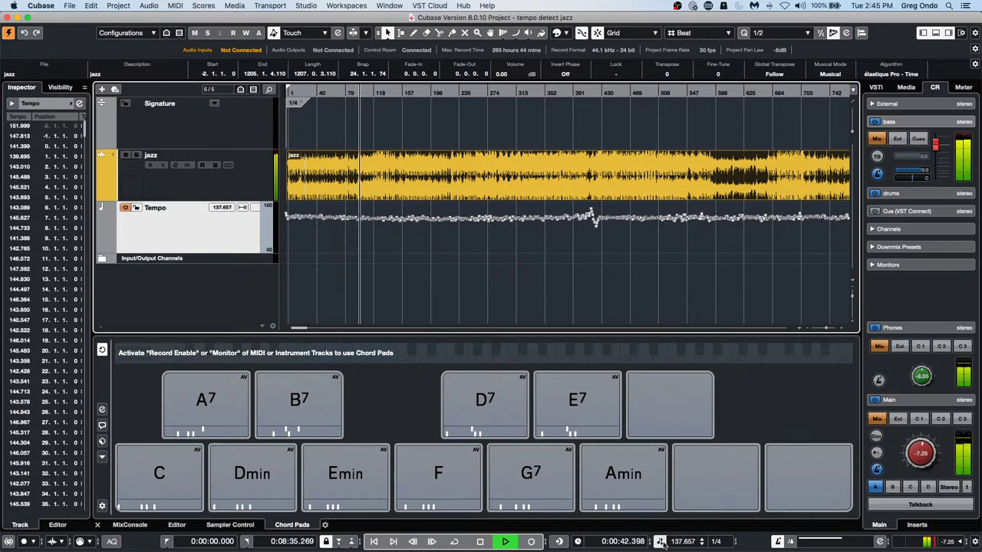
pyautogui.click(661, 541)
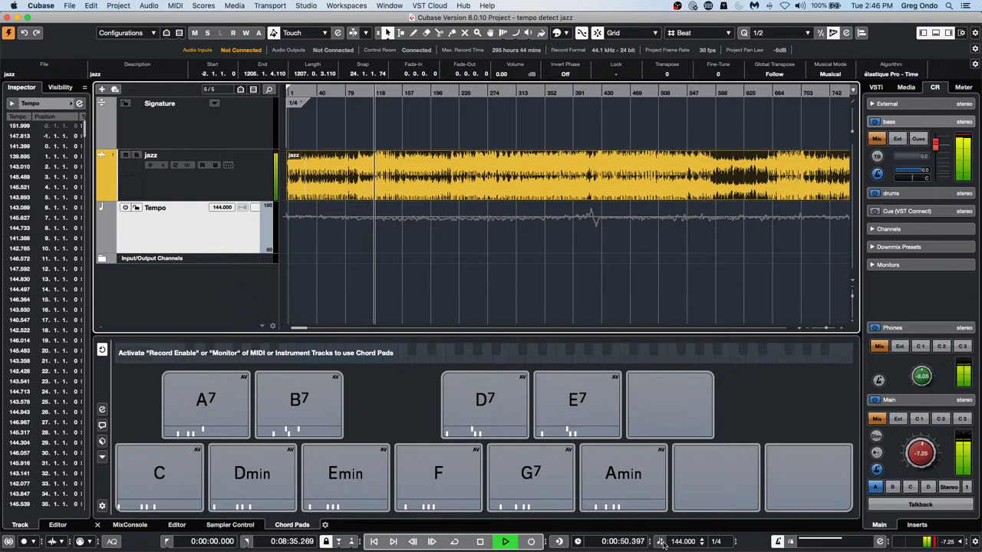
# Stop playback, reactivate the Tempo track, and range-select a mid-song tempo section to rescale it
pyautogui.press('space')
pyautogui.click(660, 541)
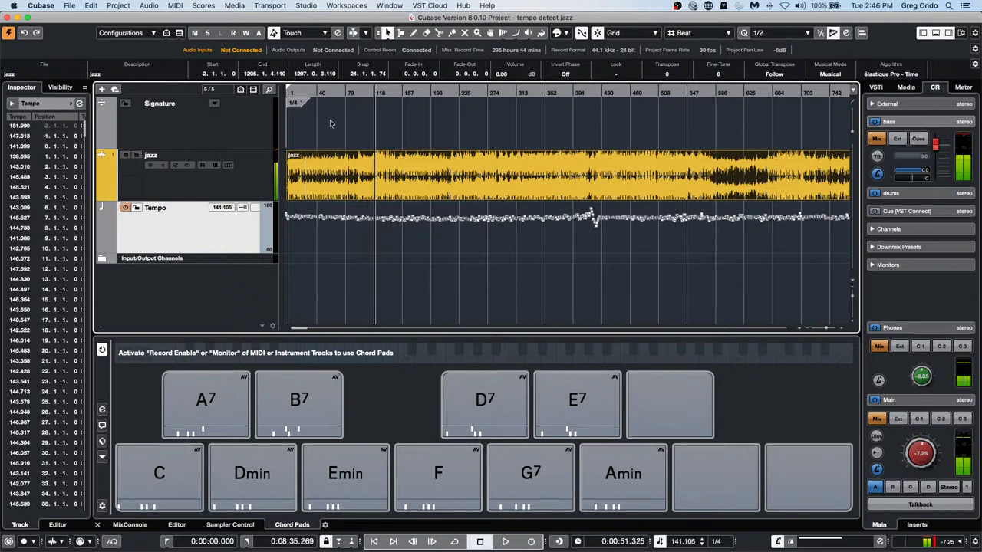
pyautogui.moveTo(372, 91); pyautogui.dragTo(373, 115)
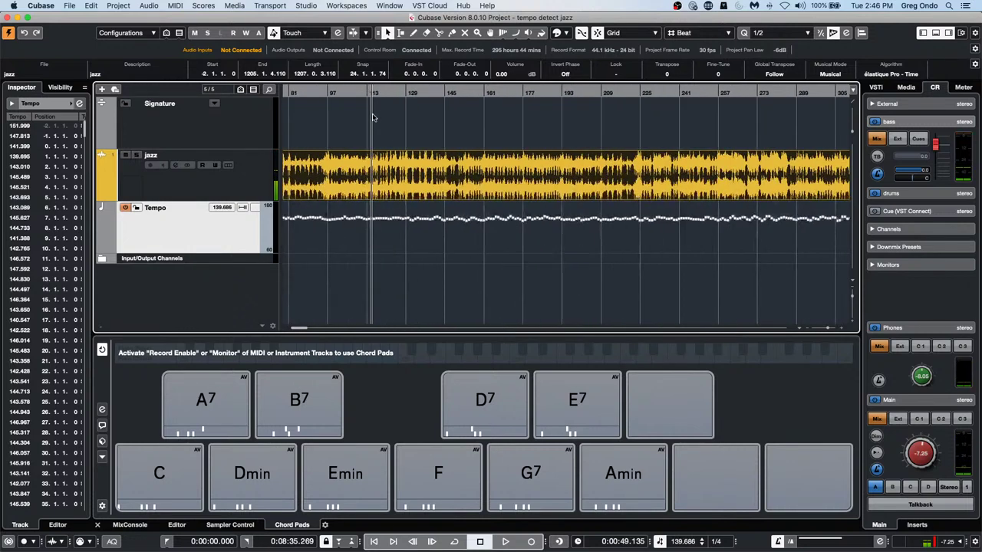
pyautogui.moveTo(390, 253); pyautogui.dragTo(589, 206)
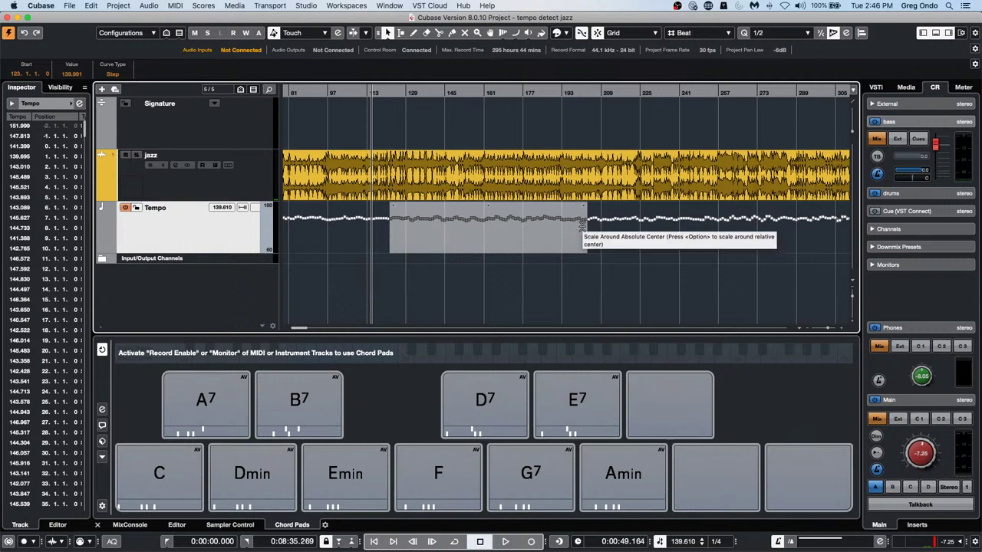
pyautogui.moveTo(583, 223); pyautogui.dragTo(580, 298)
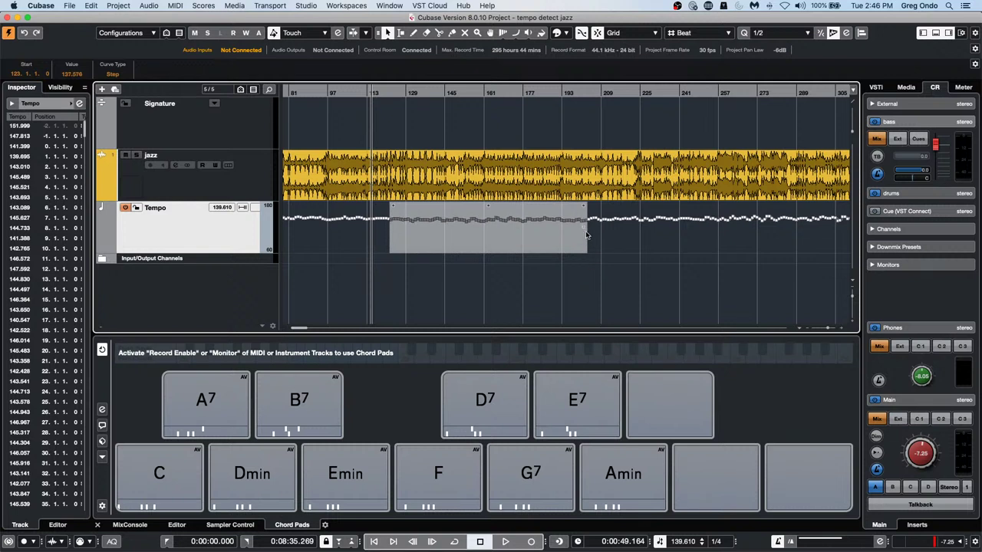
pyautogui.moveTo(587, 235)
pyautogui.mouseDown()
pyautogui.moveTo(576, 285)
pyautogui.moveTo(581, 243)
pyautogui.moveTo(588, 275)
pyautogui.moveTo(580, 196)
pyautogui.moveTo(582, 251)
pyautogui.mouseUp()
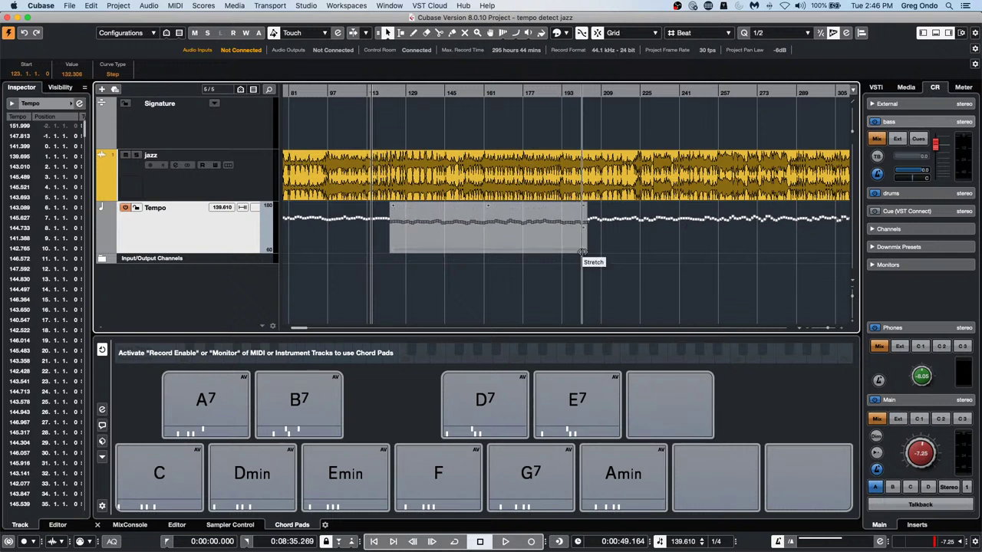
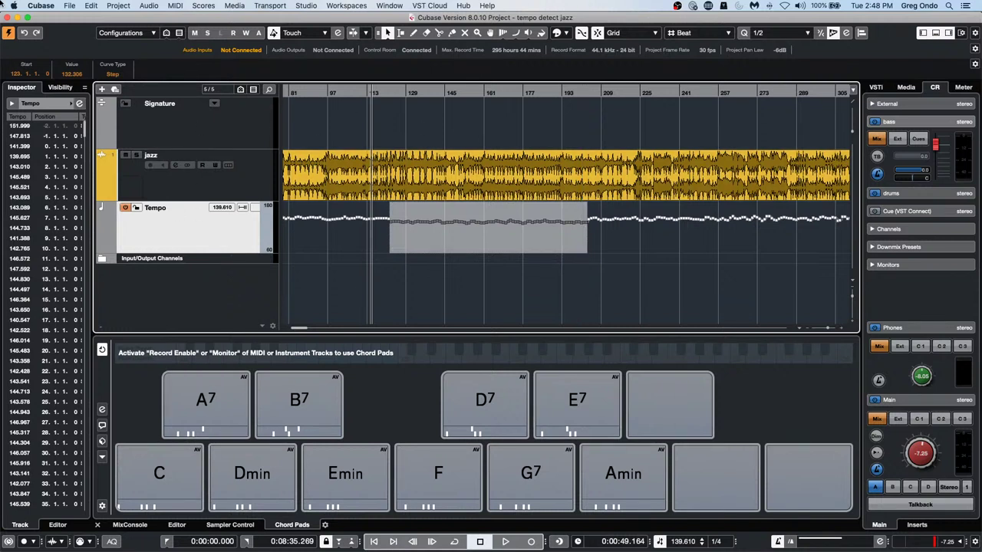
# Open the recent project comping-01.cpr, activate it, and dismiss the Groove Agent ONE warning
pyautogui.click(69, 6)
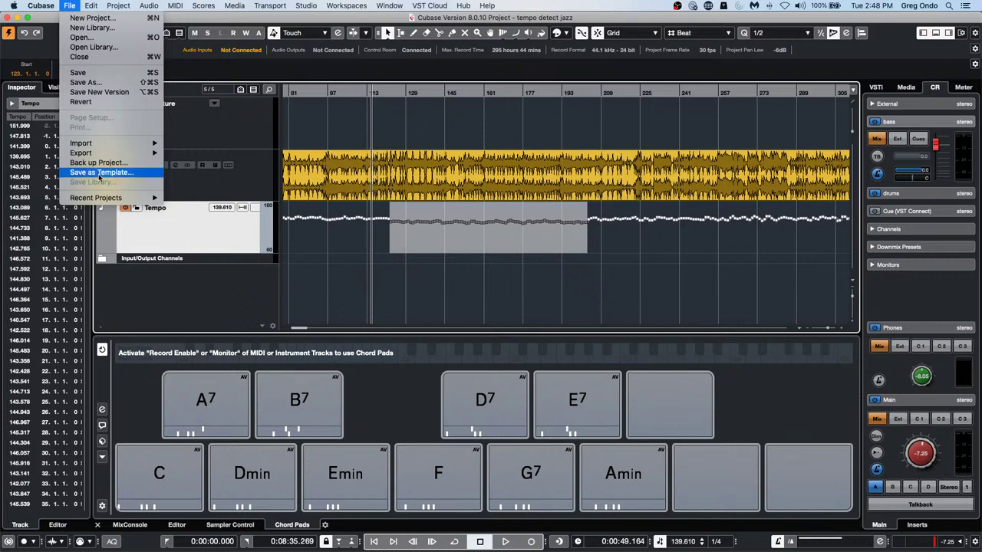
pyautogui.moveTo(108, 152)
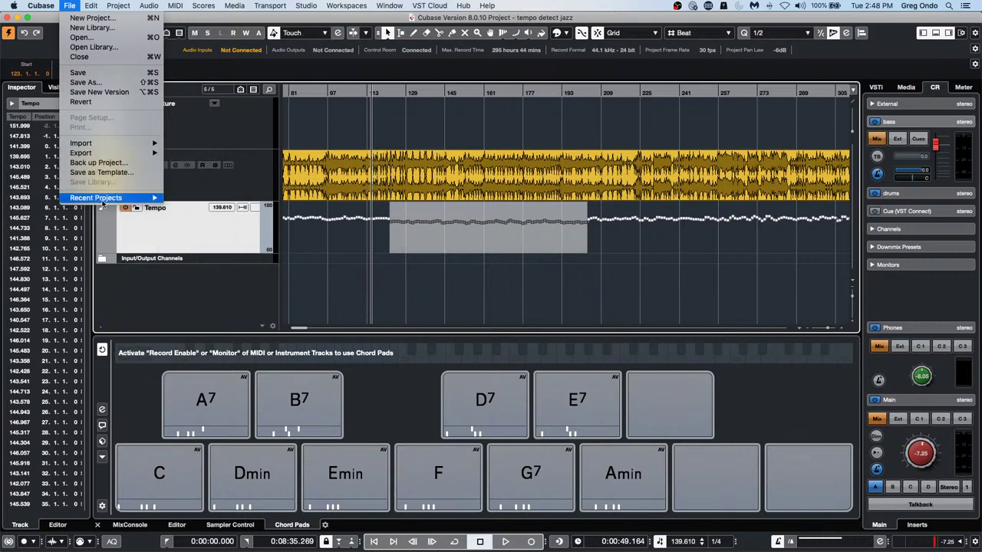
pyautogui.moveTo(112, 202)
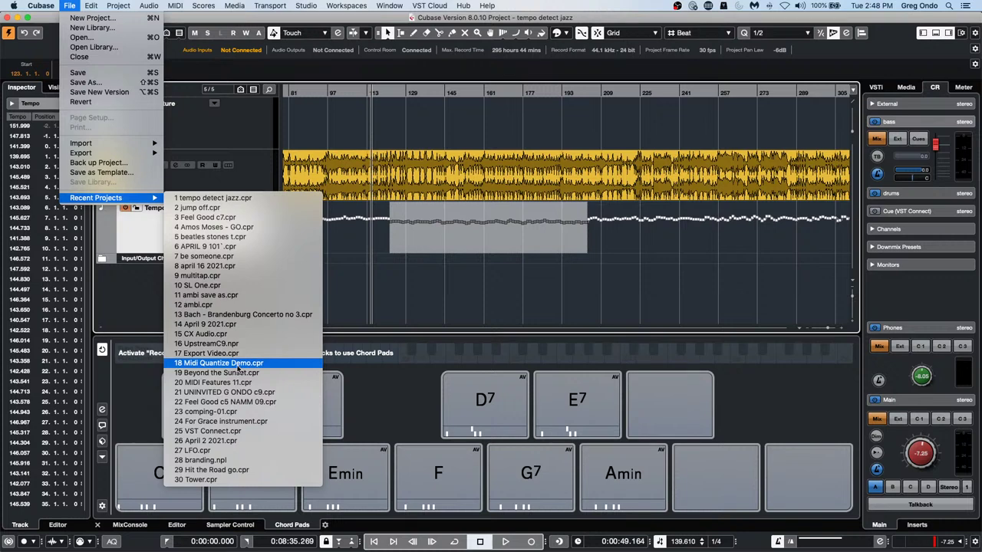
pyautogui.click(234, 416)
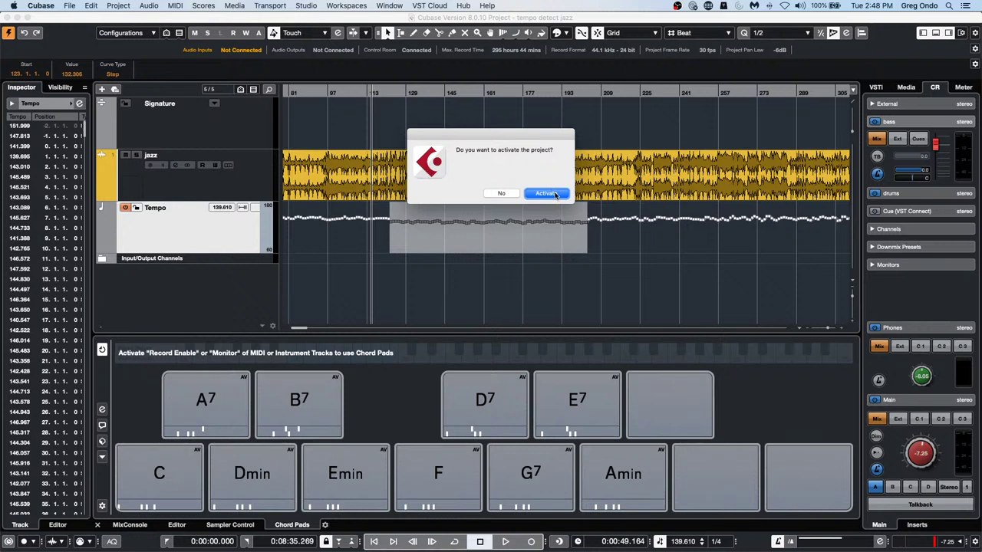
pyautogui.click(546, 194)
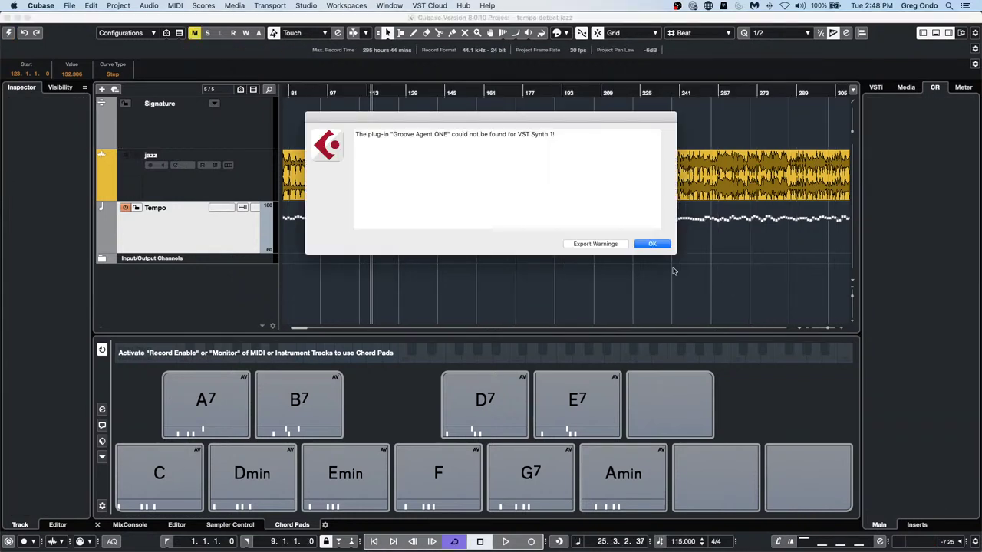
pyautogui.click(663, 246)
# Dismiss the missing files warning, zoom in at the project start, and select the Audio 02 event
pyautogui.click(603, 263)
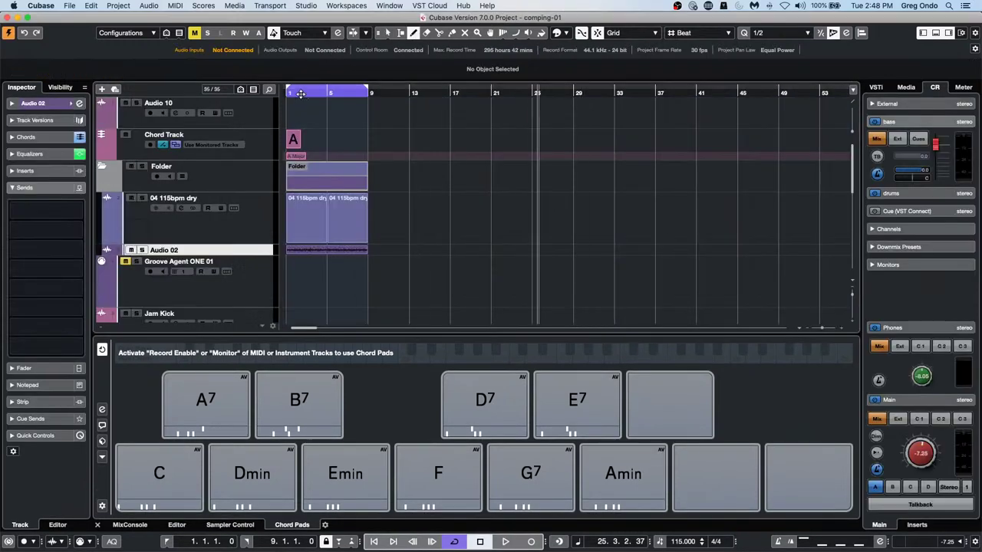
pyautogui.moveTo(300, 94); pyautogui.dragTo(253, 97)
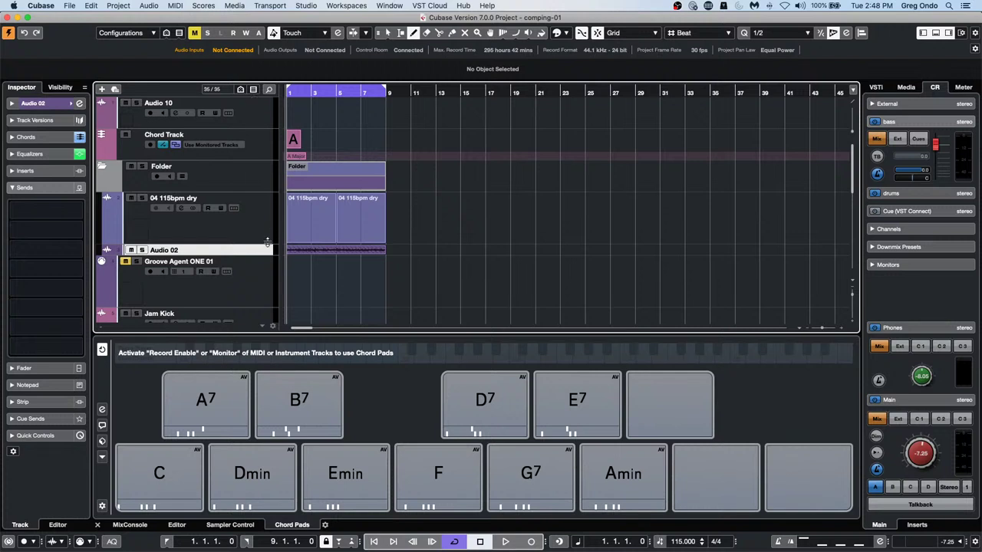
pyautogui.press('1')
pyautogui.click(346, 254)
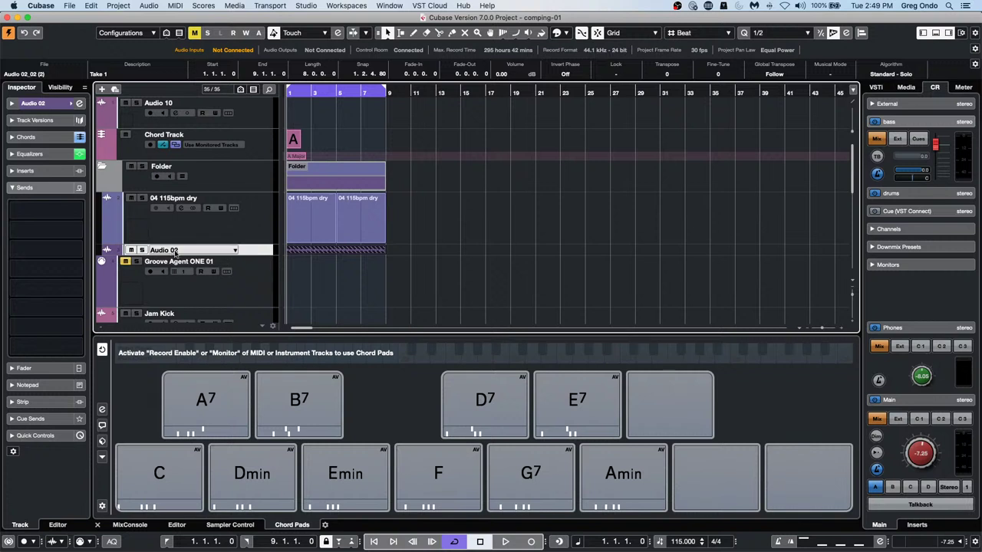
# Enlarge Audio 02, show its take lanes, and reveal Lanes 1 through 7
pyautogui.moveTo(214, 255); pyautogui.dragTo(215, 265)
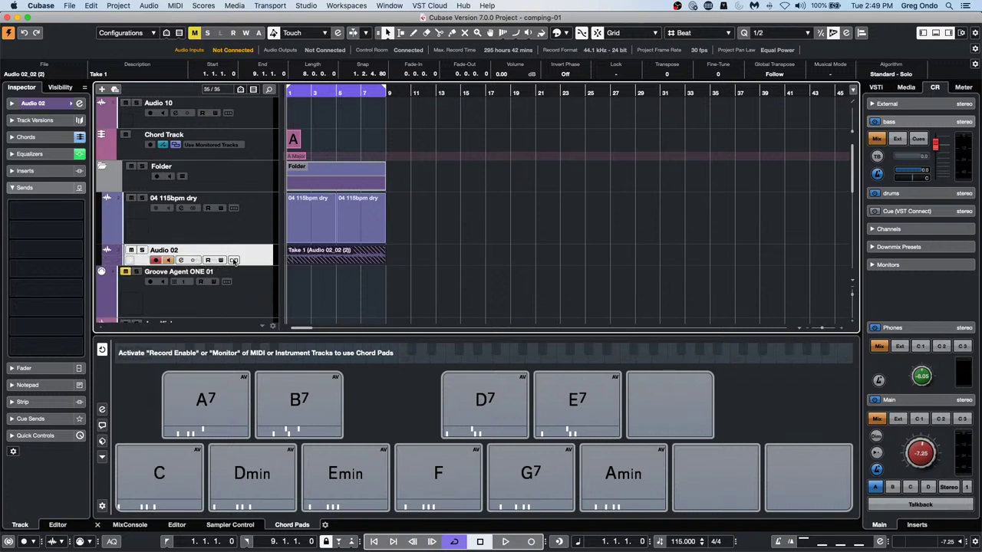
pyautogui.click(234, 261)
pyautogui.click(462, 270)
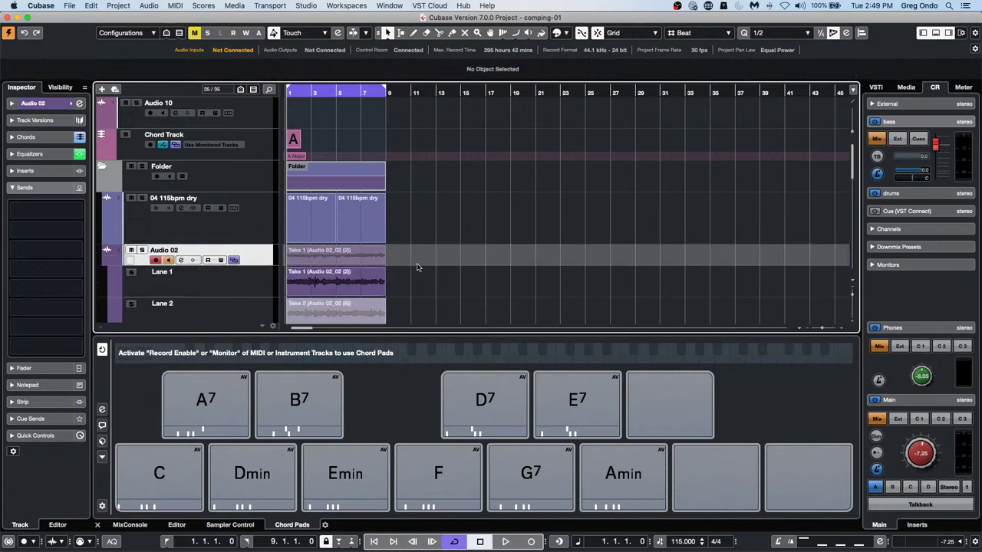
pyautogui.click(350, 260)
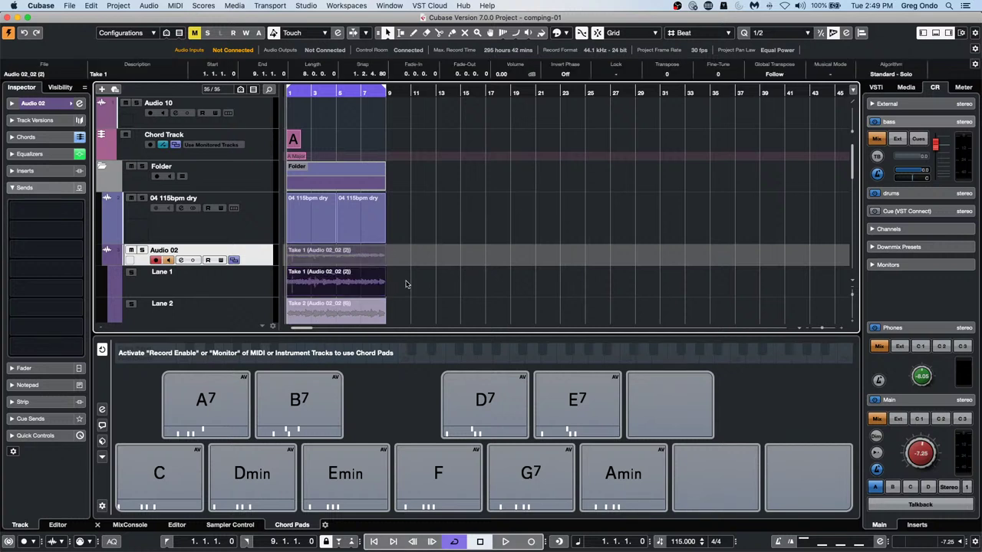
pyautogui.click(407, 284)
pyautogui.click(342, 261)
pyautogui.moveTo(435, 287); pyautogui.dragTo(294, 318)
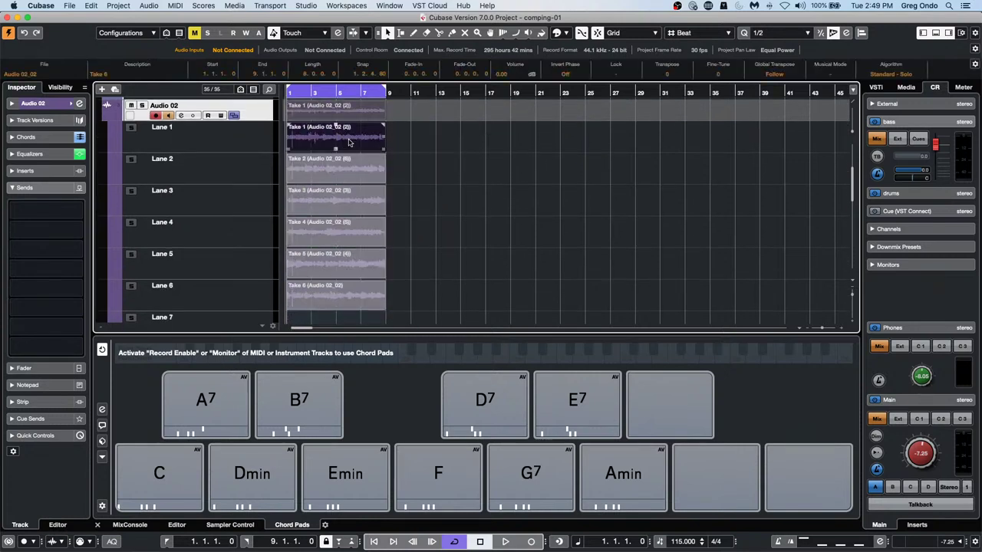
# Combine Audio 02's take events into one part with Audio > Events to Part
pyautogui.click(176, 6)
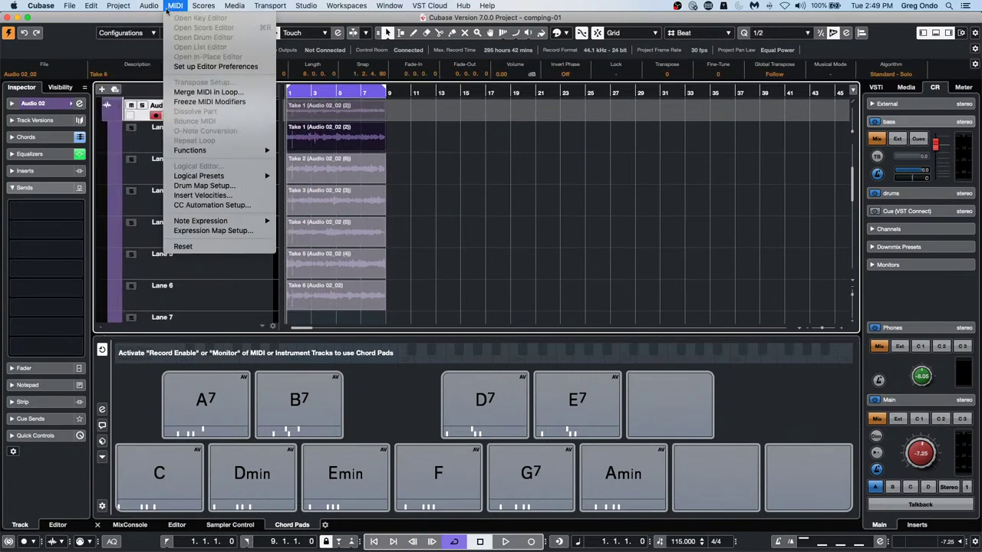
pyautogui.moveTo(149, 6)
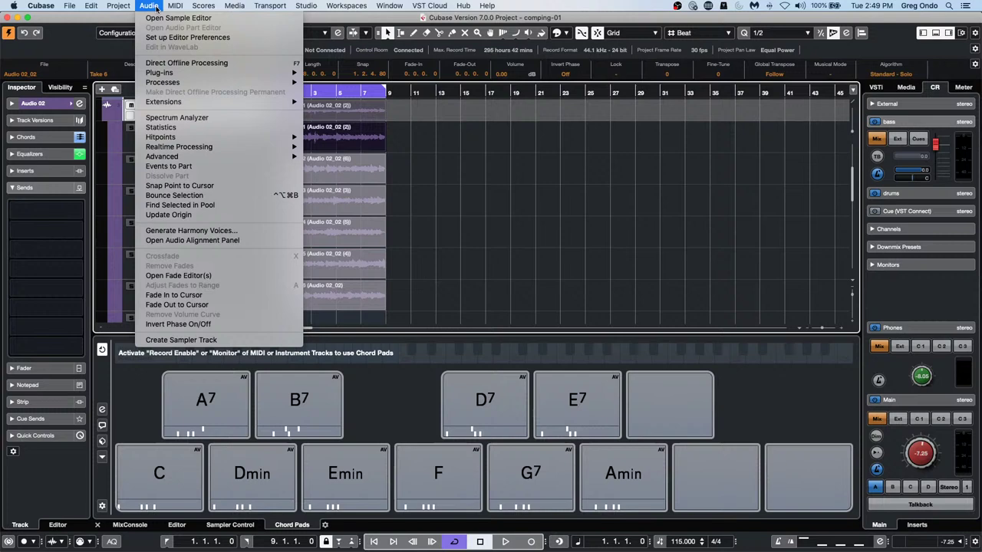
pyautogui.click(170, 166)
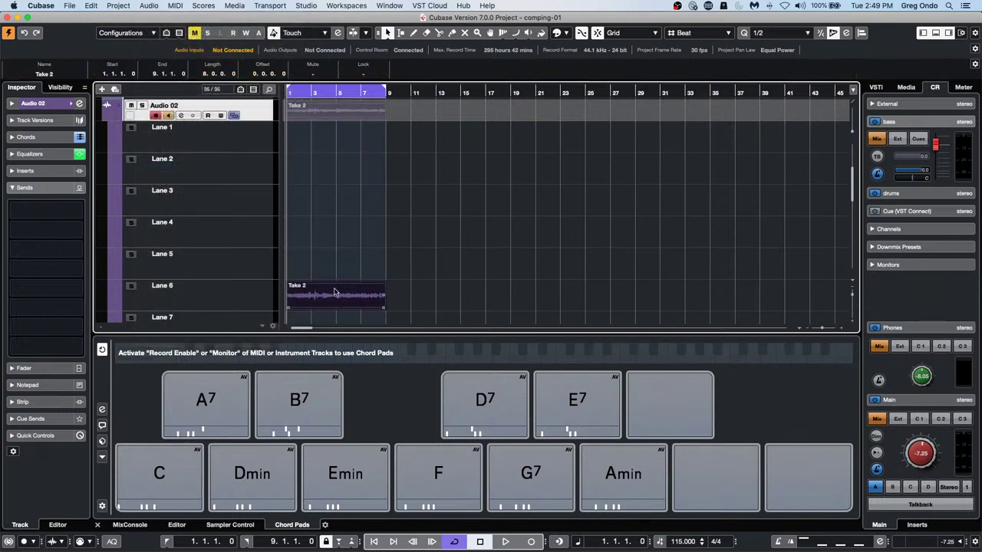
# Open the Take 2 part in the Audio Part Editor and maximize the editor
pyautogui.scroll(5, 328, 197)
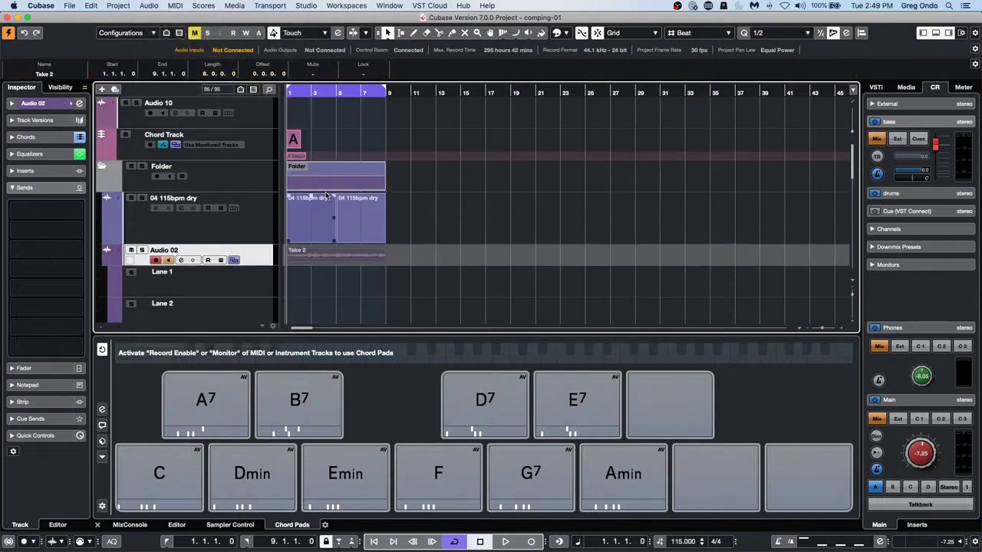
pyautogui.doubleClick(331, 253)
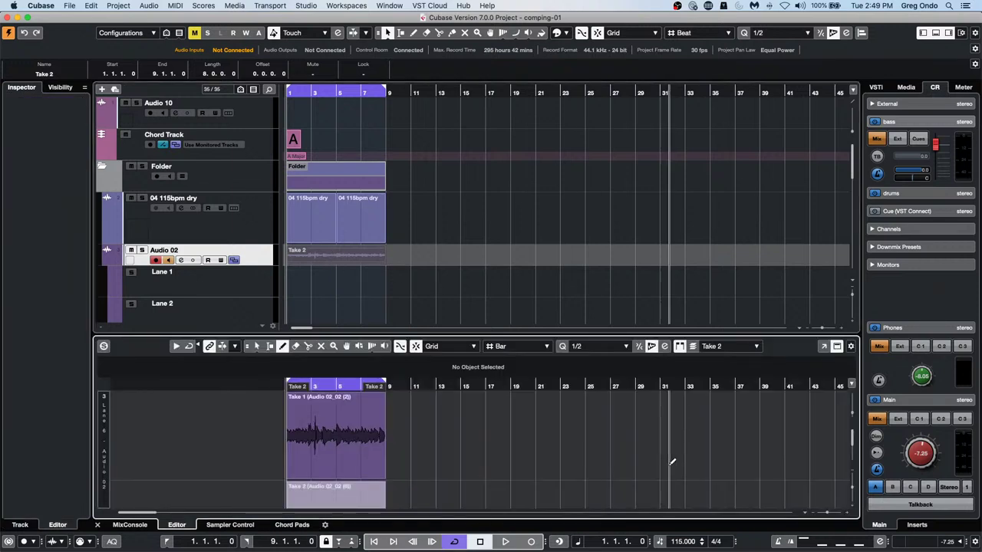
pyautogui.click(823, 345)
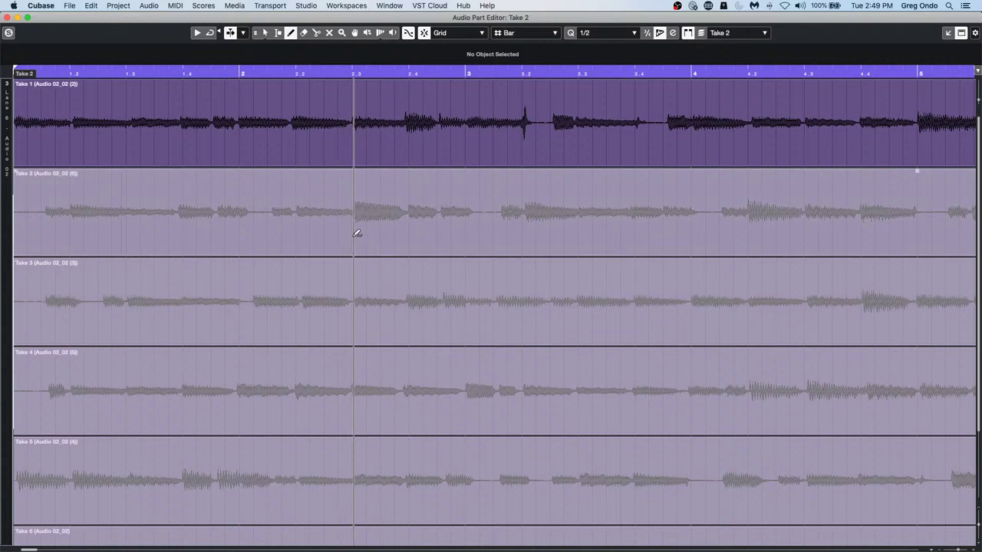
# Split Take 2 at the start of bar 3 and later in bar 3, selecting the middle section
pyautogui.rightClick(357, 233)
pyautogui.click(406, 237)
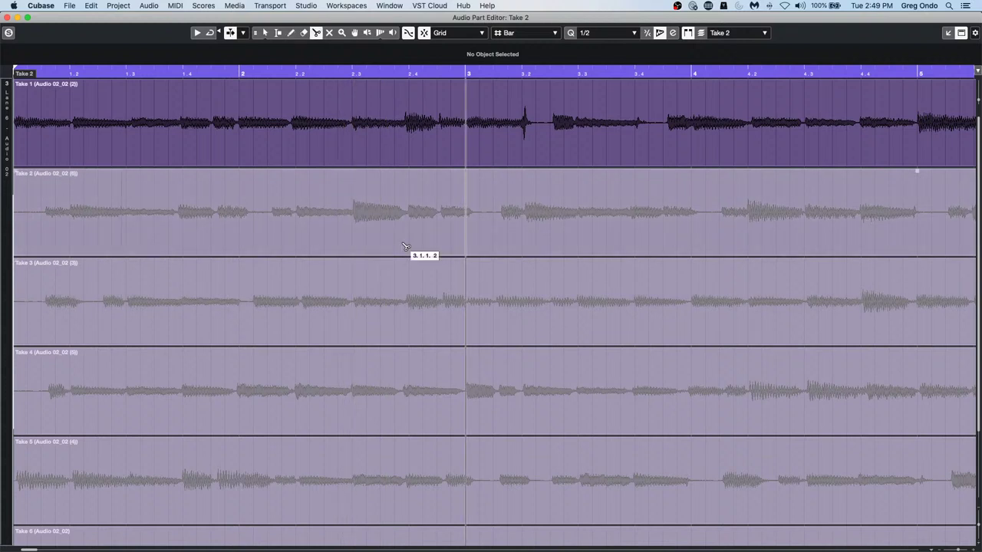
pyautogui.click(466, 231)
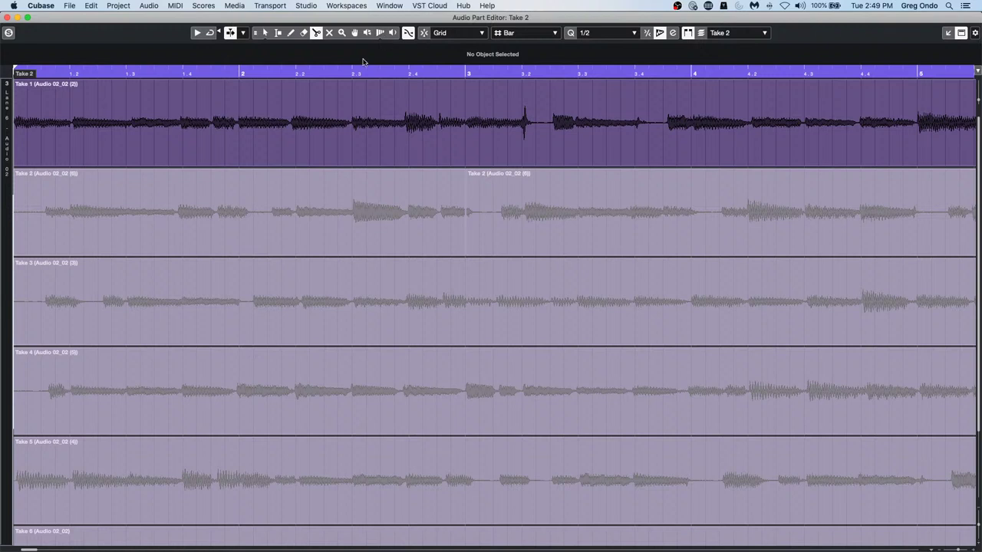
pyautogui.click(611, 215)
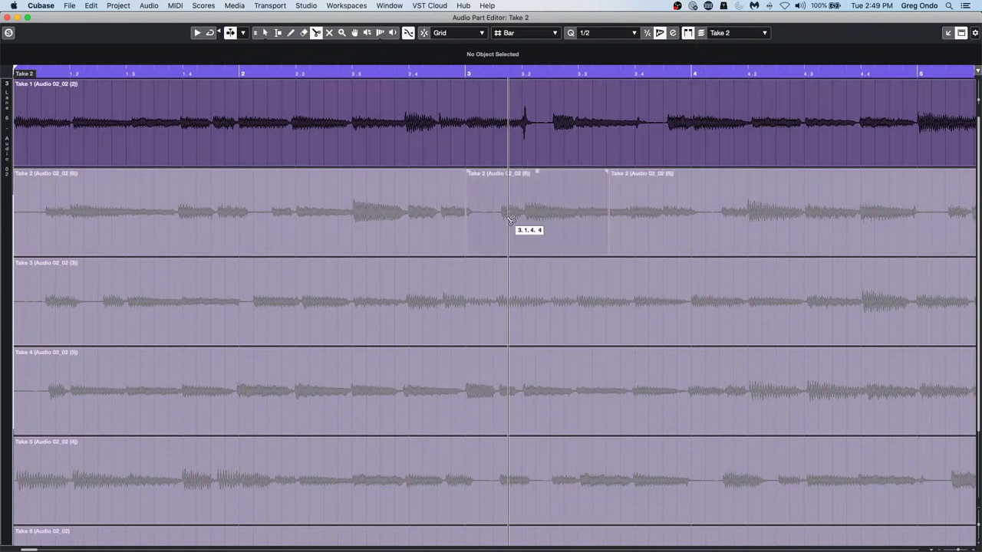
pyautogui.rightClick(509, 219)
pyautogui.click(507, 221)
pyautogui.click(513, 220)
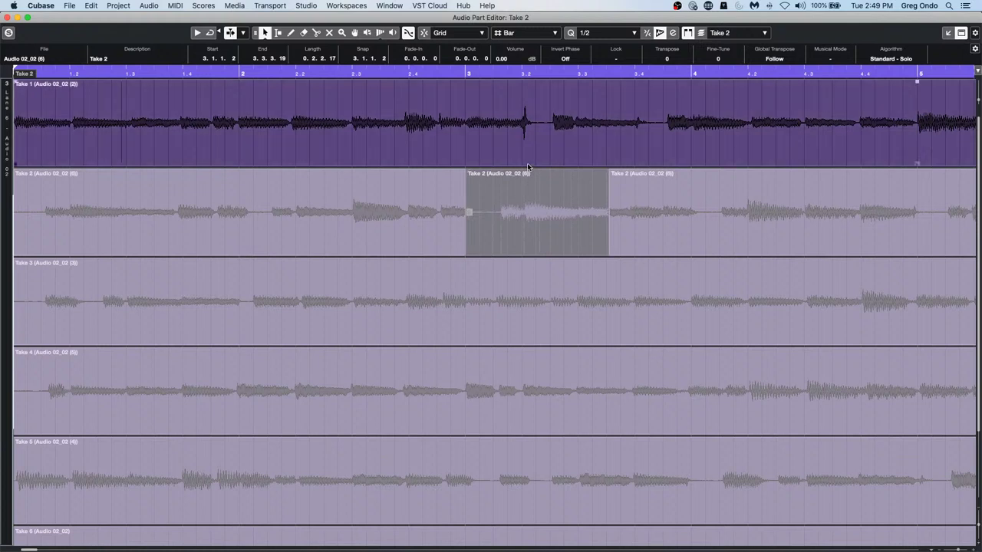
pyautogui.rightClick(508, 226)
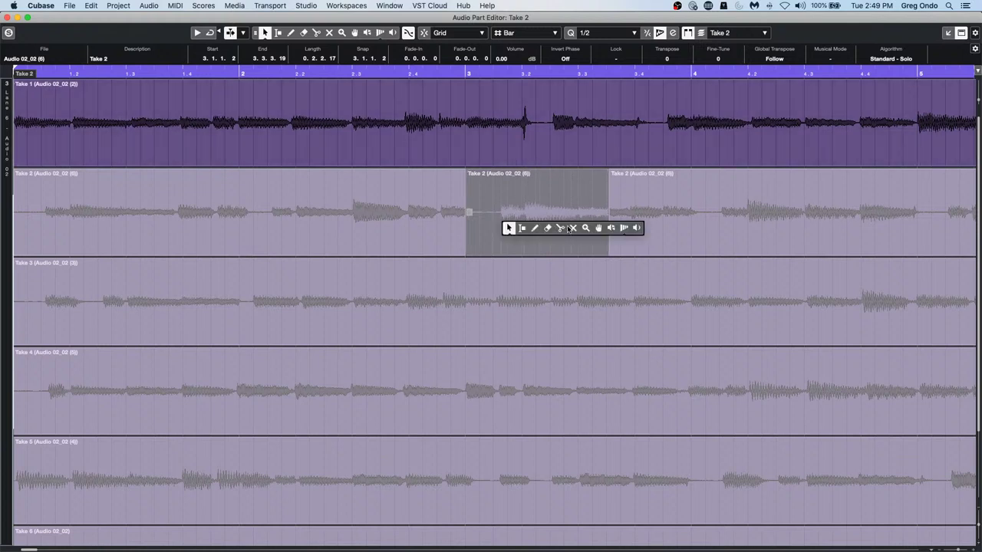
pyautogui.click(572, 227)
# Split Take 1 at bar 3 and where the Take 2 section ends
pyautogui.rightClick(470, 219)
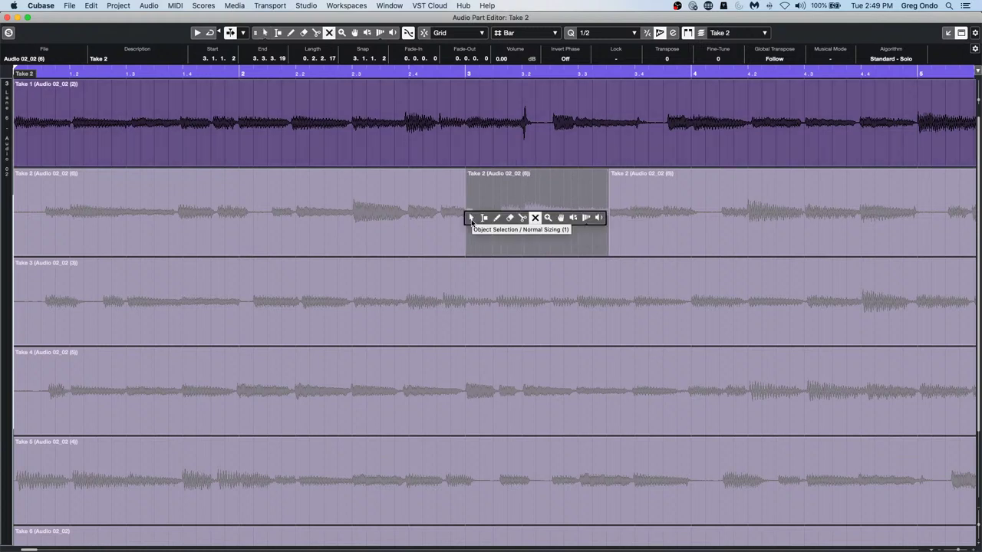
pyautogui.click(522, 218)
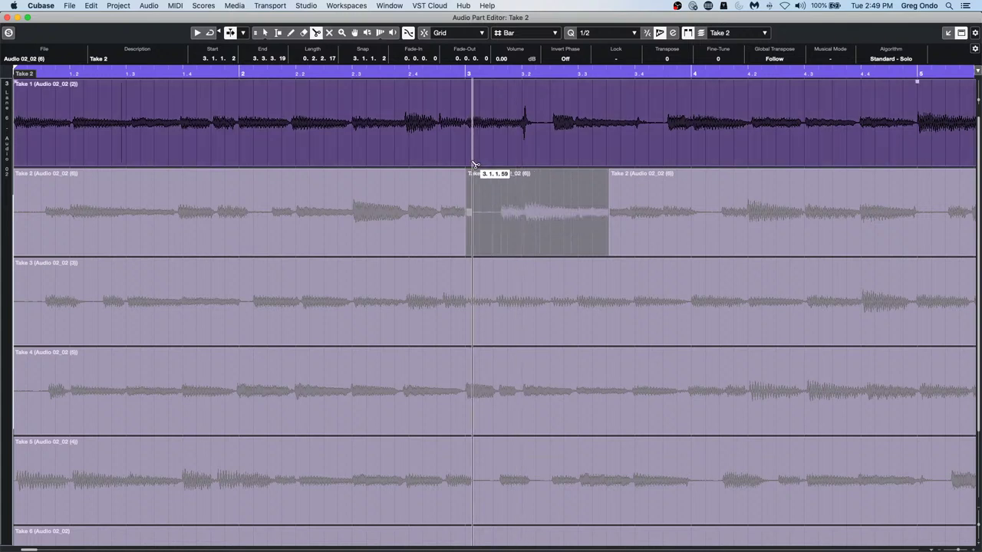
pyautogui.click(469, 158)
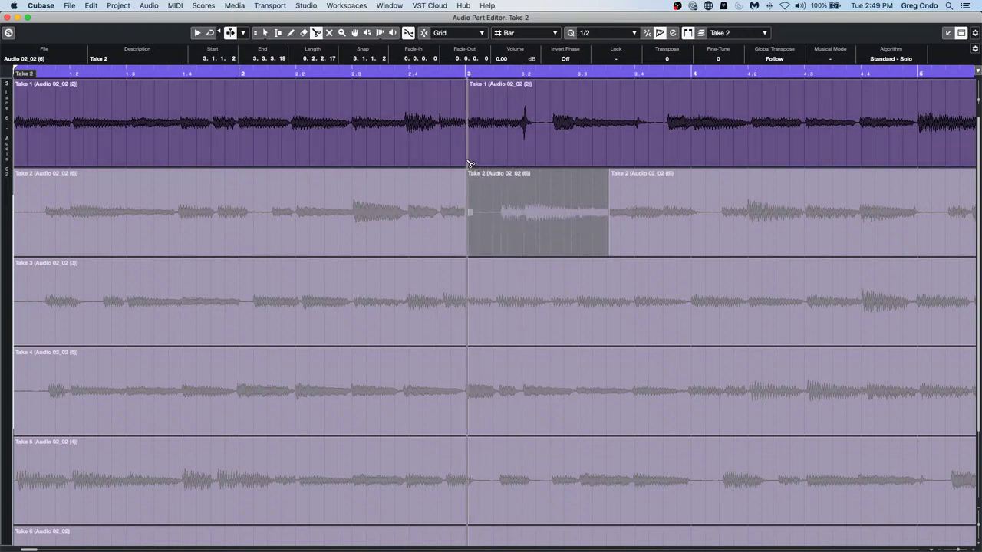
pyautogui.click(608, 161)
pyautogui.rightClick(509, 139)
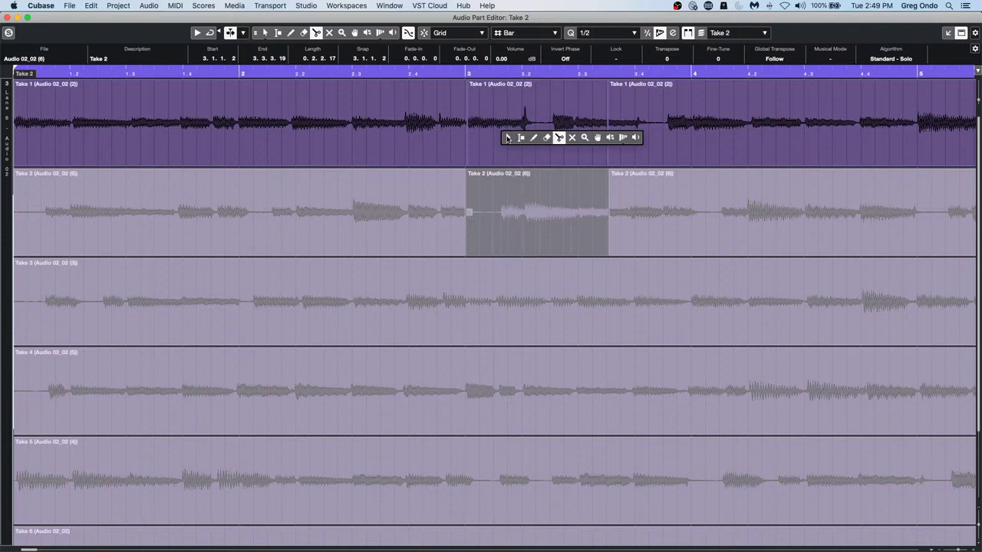
pyautogui.click(509, 150)
pyautogui.rightClick(506, 137)
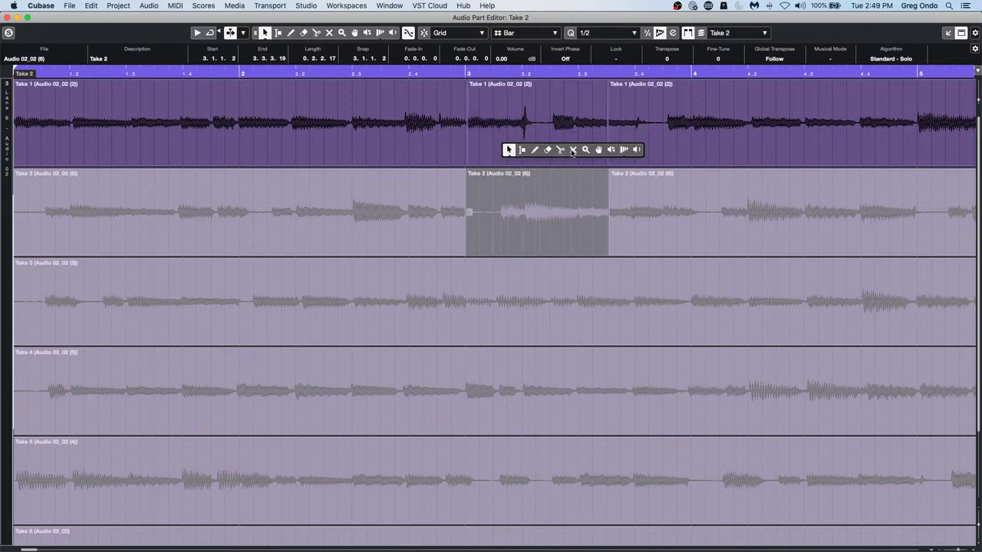
pyautogui.click(573, 150)
# Activate Take 2 for the section between the splits, then select the Take 3 lane
pyautogui.click(536, 145)
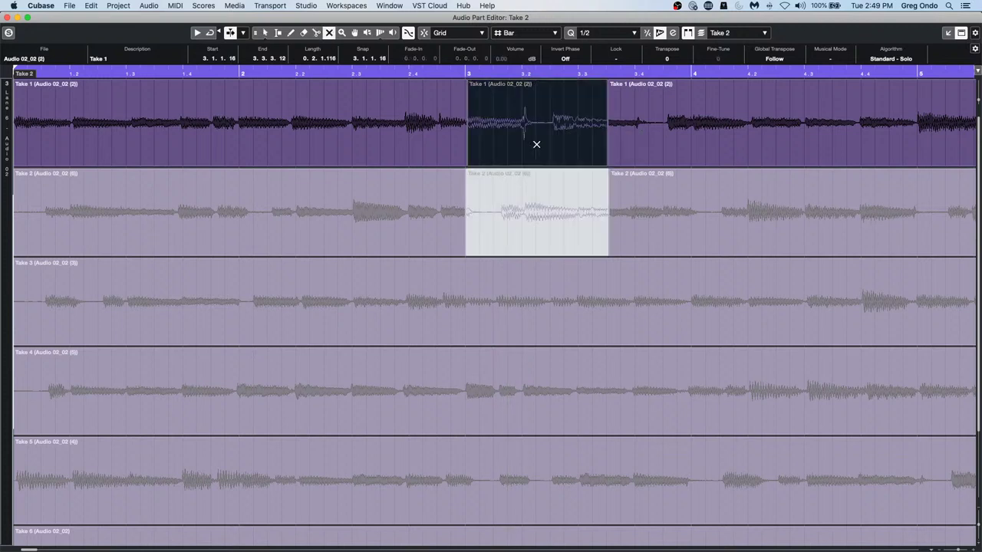
pyautogui.click(527, 209)
pyautogui.click(537, 307)
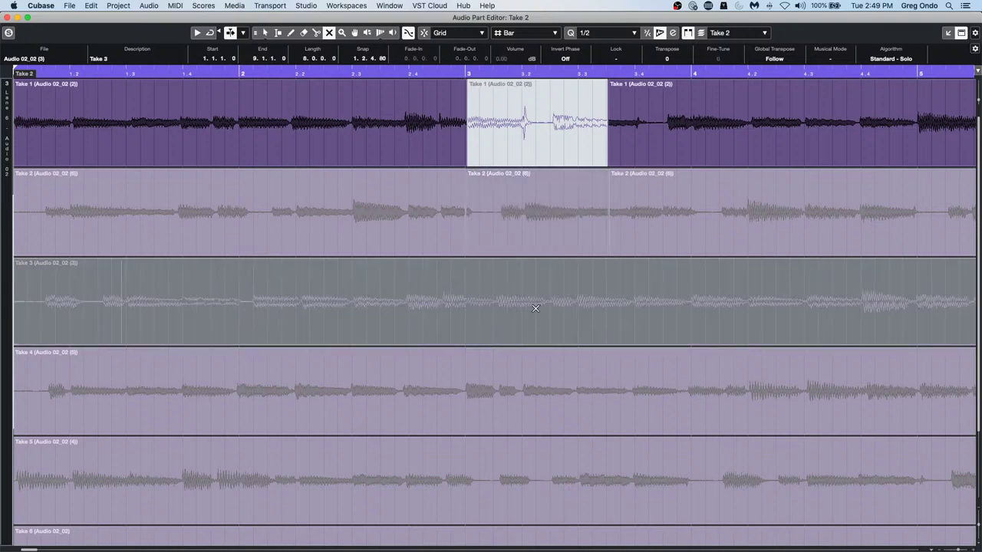
# Zoom out and shorten Take 2 to end near bar 6.7 and Take 1 at bar 6
pyautogui.press('1')
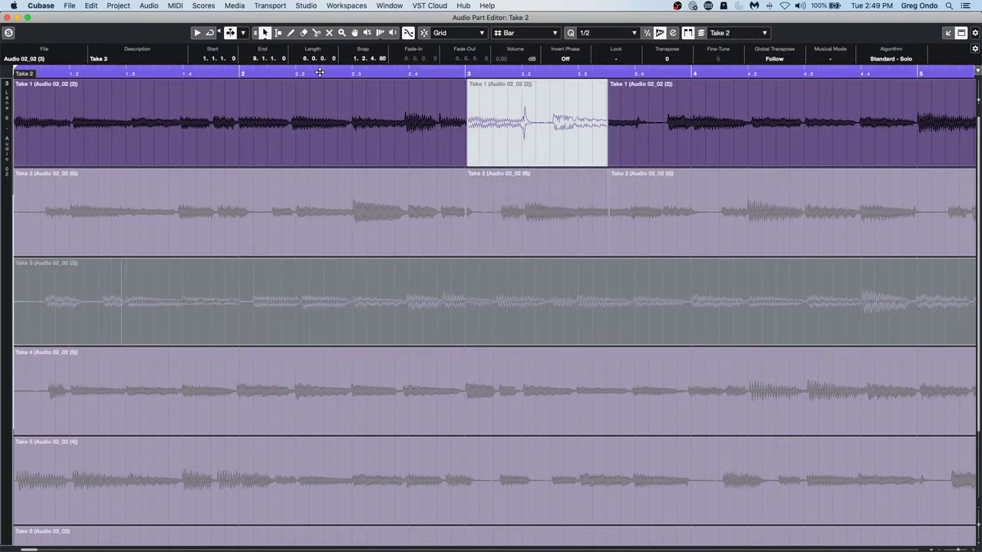
pyautogui.moveTo(320, 72); pyautogui.dragTo(322, 49)
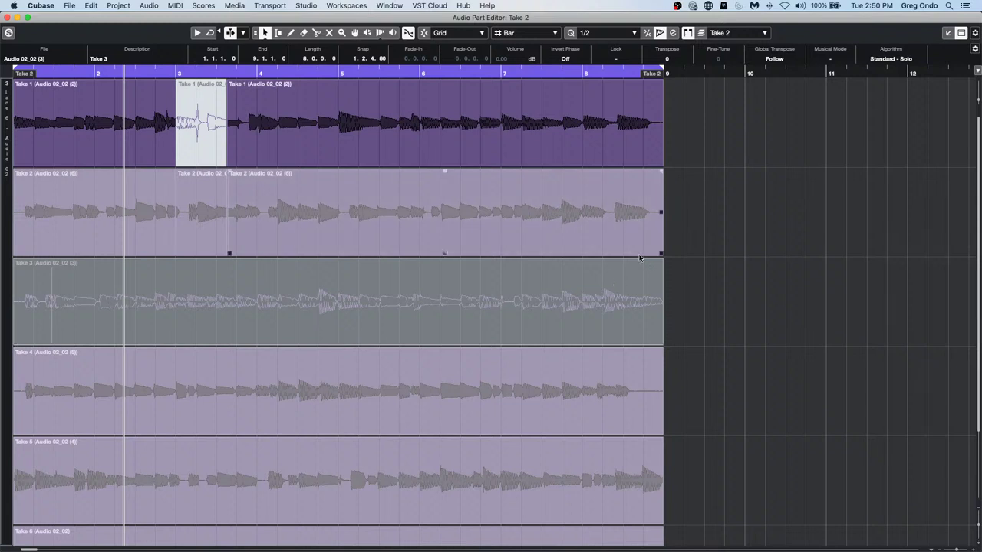
pyautogui.moveTo(658, 252); pyautogui.dragTo(482, 253)
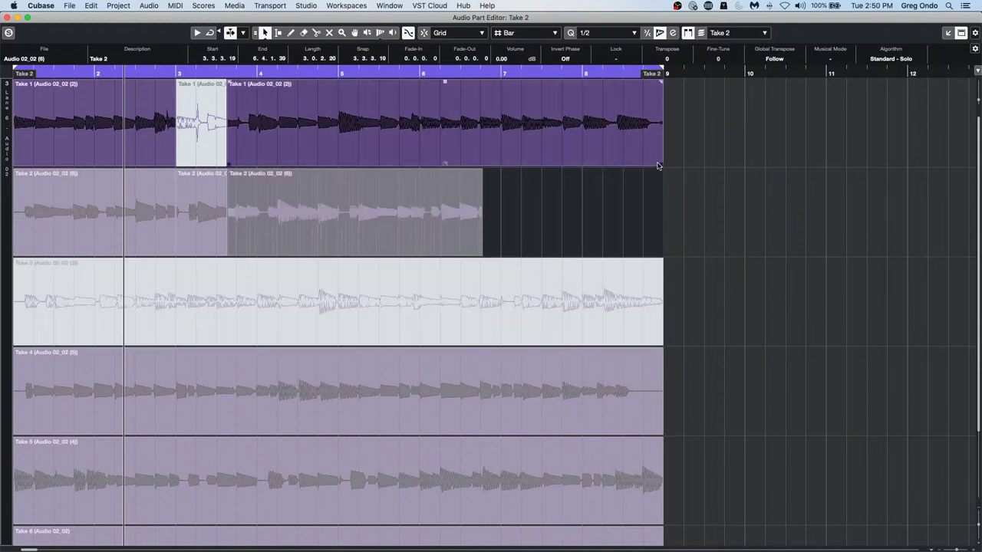
pyautogui.moveTo(660, 163); pyautogui.dragTo(411, 159)
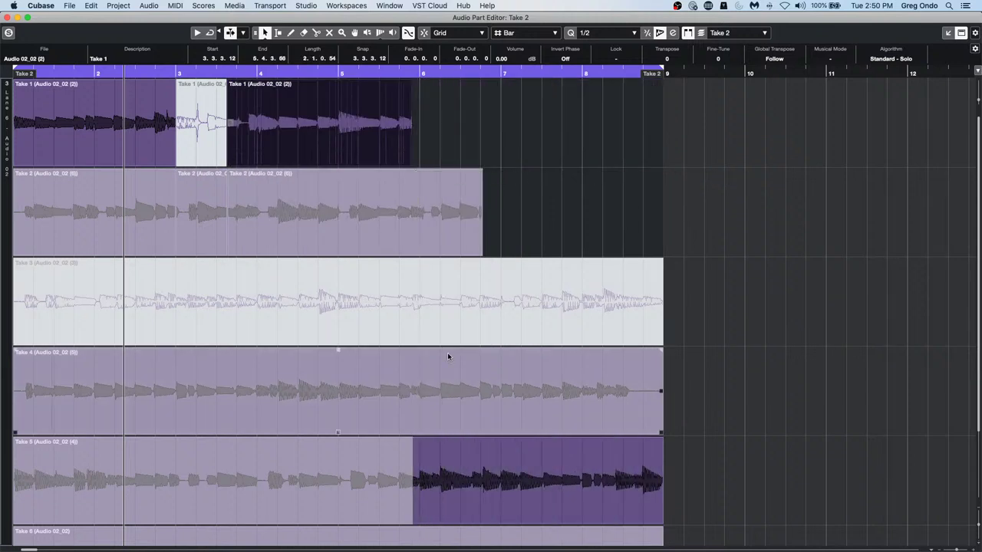
# Select Take 5 and Take 4, then close the Audio Part Editor
pyautogui.click(517, 486)
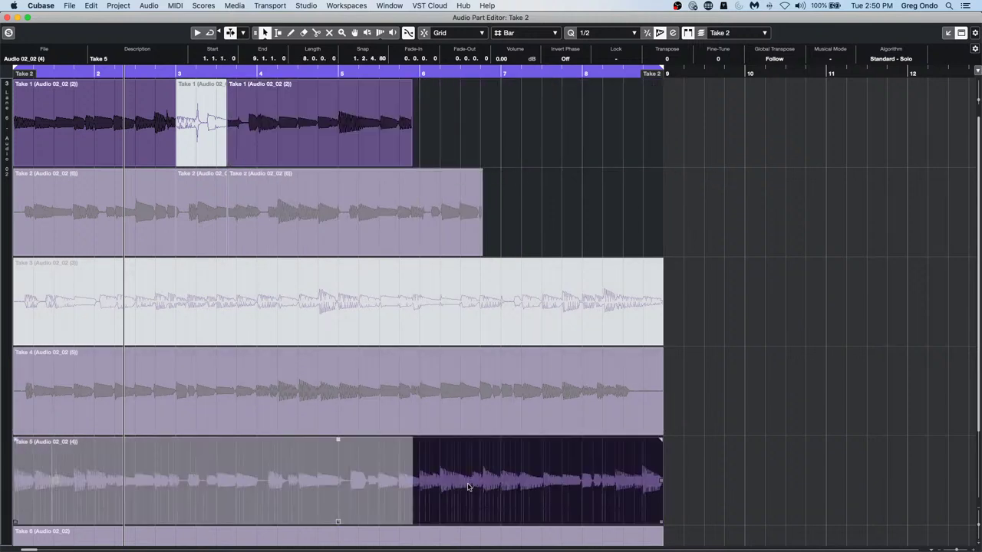
pyautogui.click(471, 395)
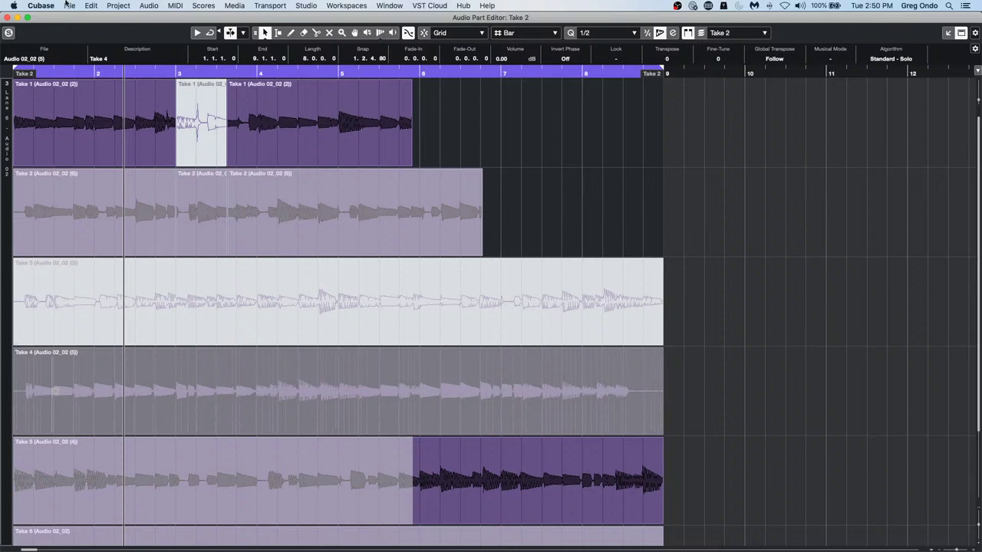
pyautogui.click(7, 16)
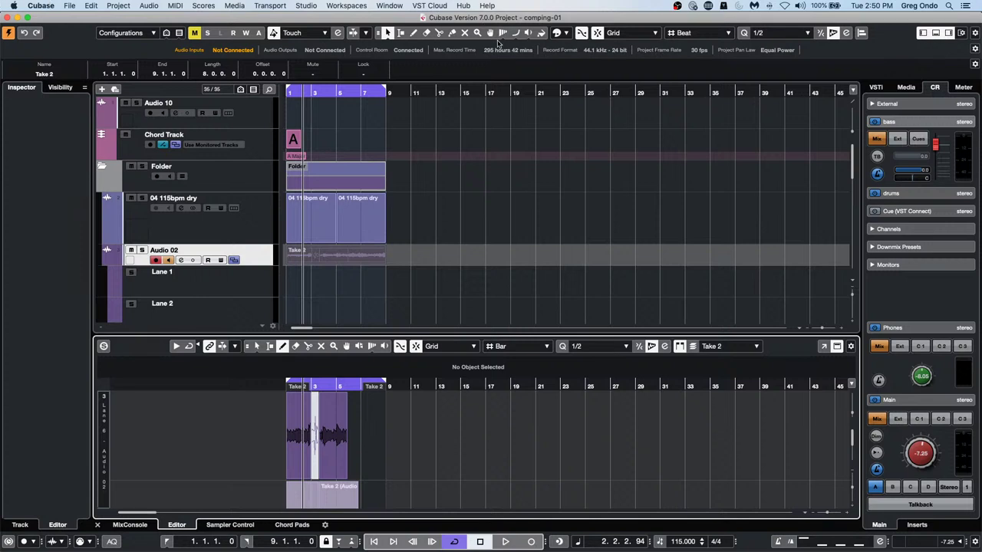
# Open Export Video.cpr from the Export Video folder, activate it, and accept the missing ports mapping
pyautogui.click(76, 5)
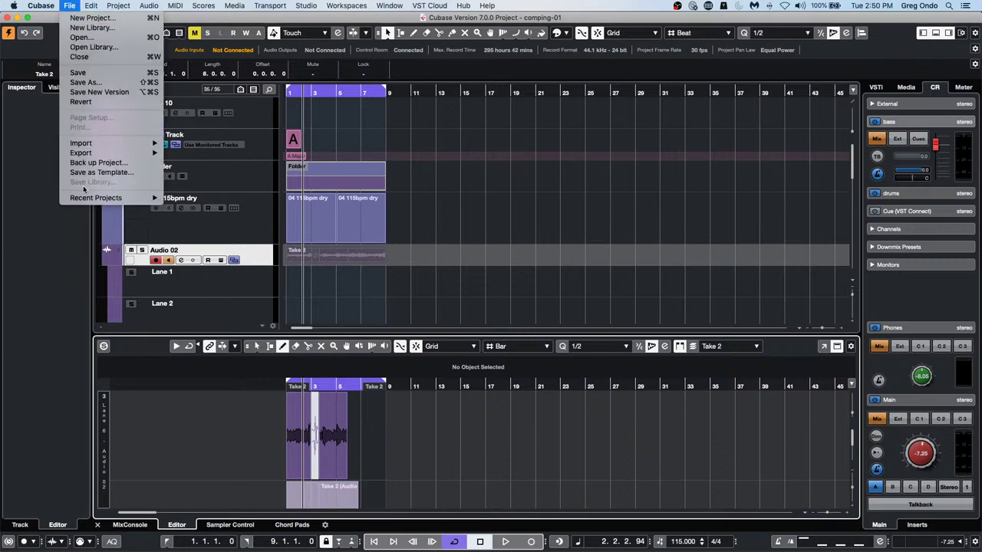
pyautogui.moveTo(86, 200)
pyautogui.click(81, 37)
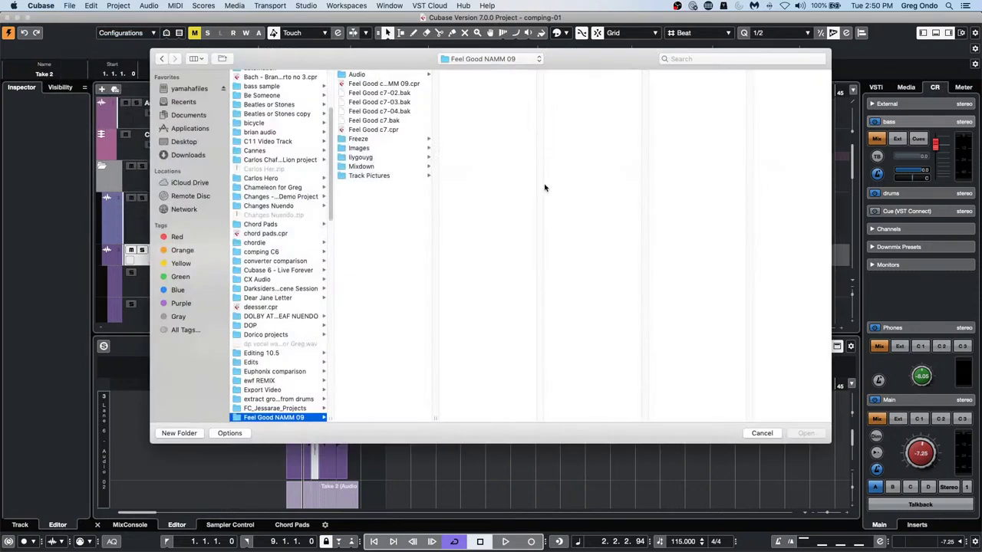
pyautogui.click(270, 390)
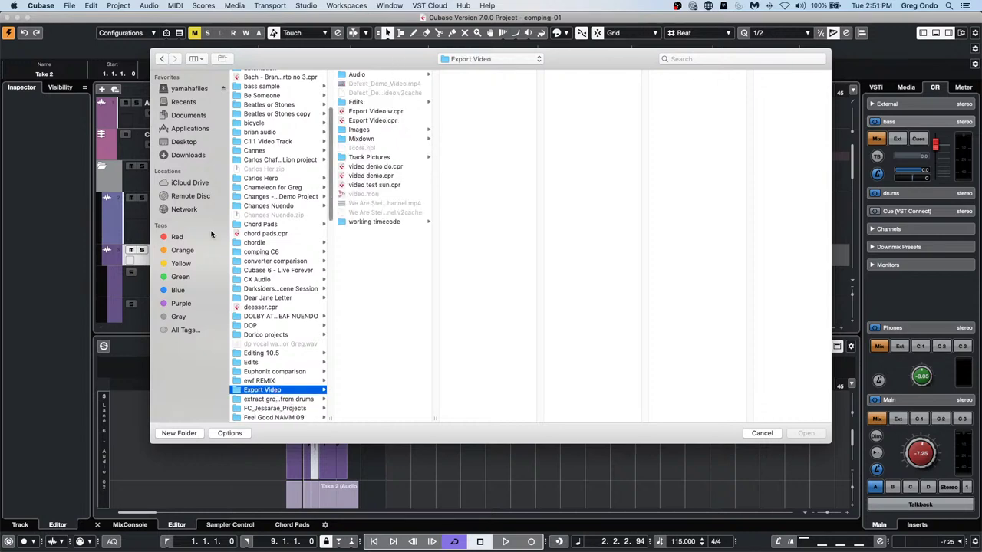
pyautogui.doubleClick(370, 121)
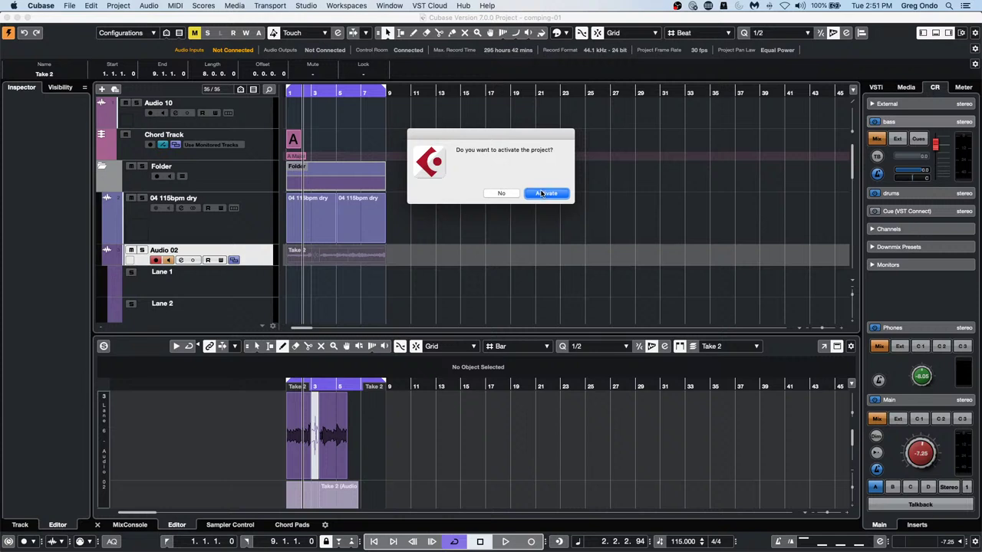
pyautogui.click(542, 193)
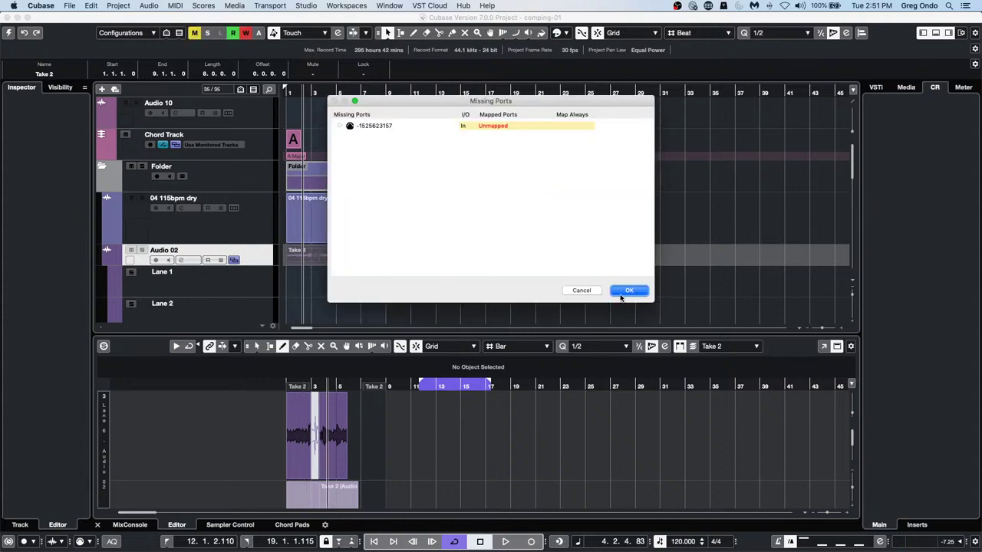
pyautogui.click(623, 295)
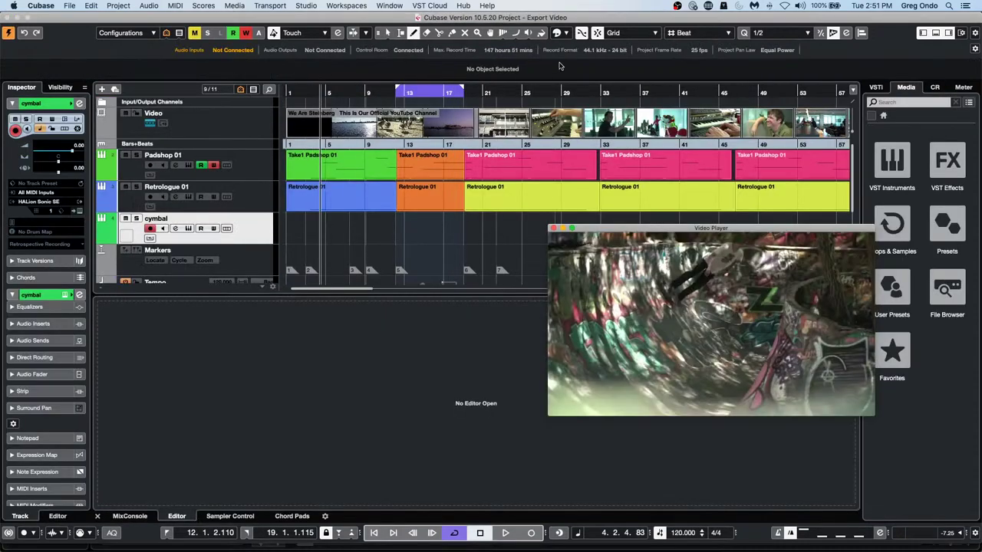
# Scrub and play the video with the music, then open the cymbal track's HALion Sonic SE instrument
pyautogui.moveTo(363, 88); pyautogui.dragTo(309, 91)
pyautogui.press('space')
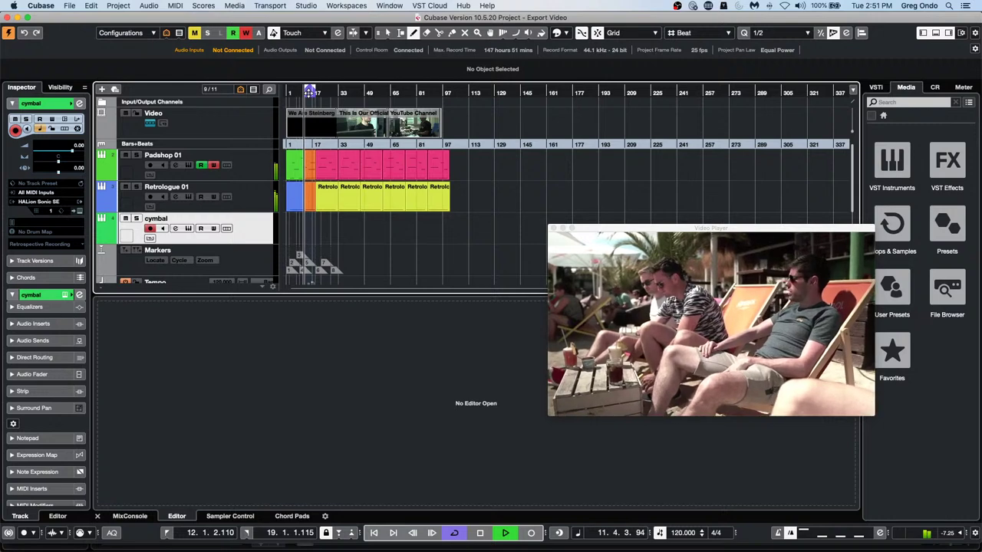
pyautogui.press('space')
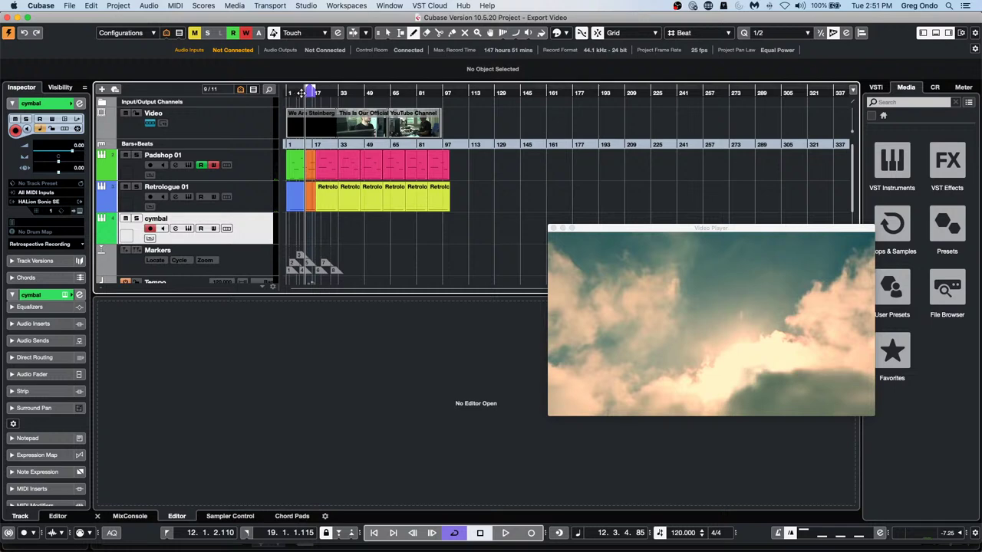
pyautogui.moveTo(301, 93); pyautogui.dragTo(306, 117)
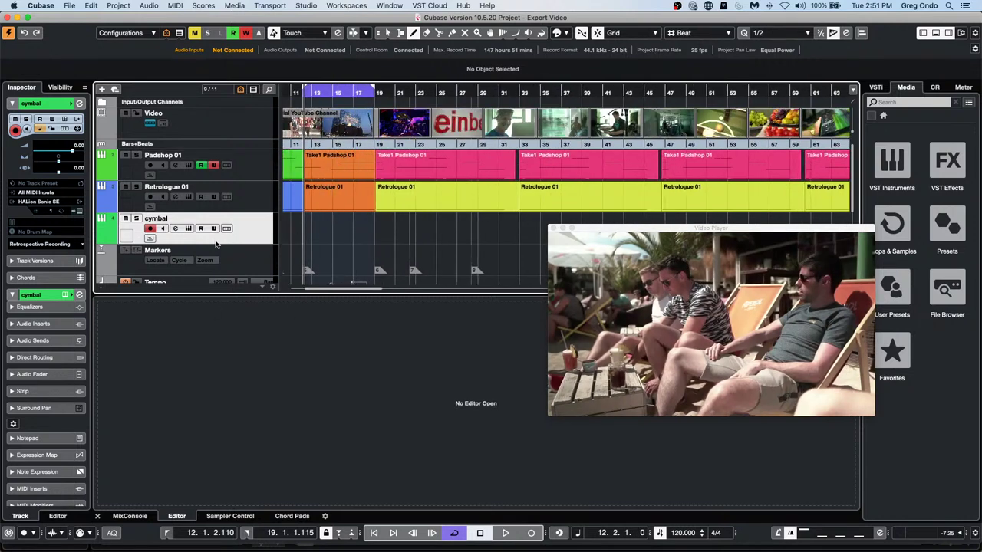
pyautogui.click(80, 212)
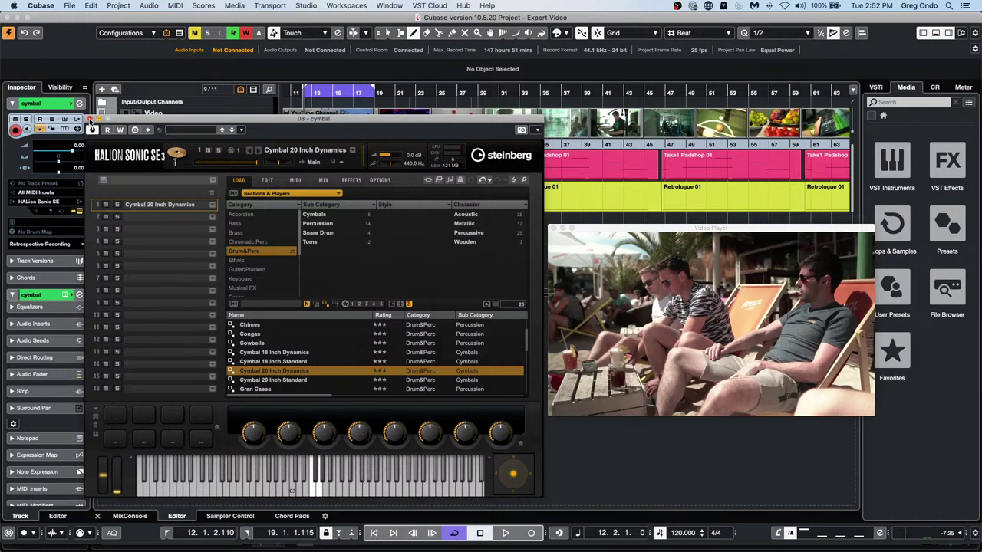
# Close HALion and record a cymbal MIDI part starting from bar 11.3
pyautogui.click(90, 119)
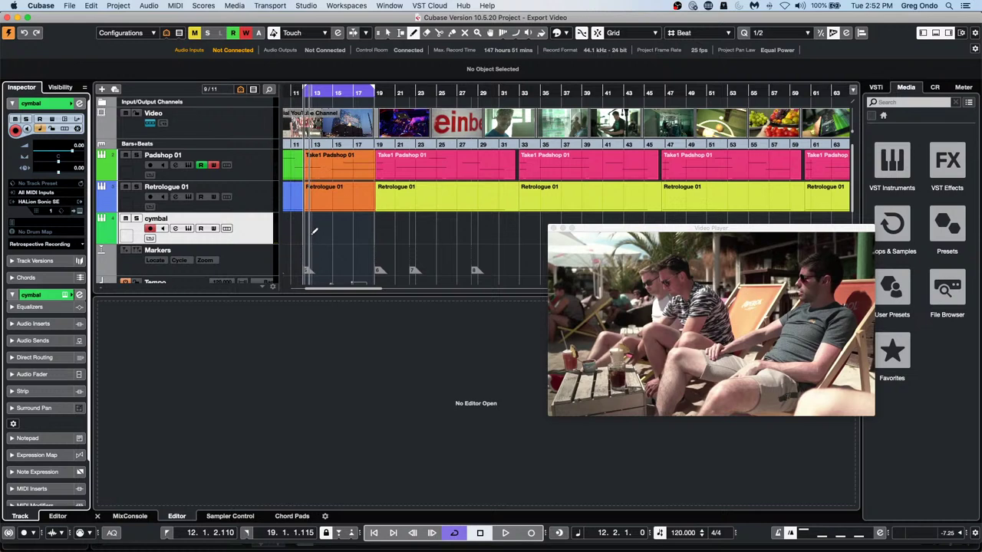
pyautogui.click(300, 93)
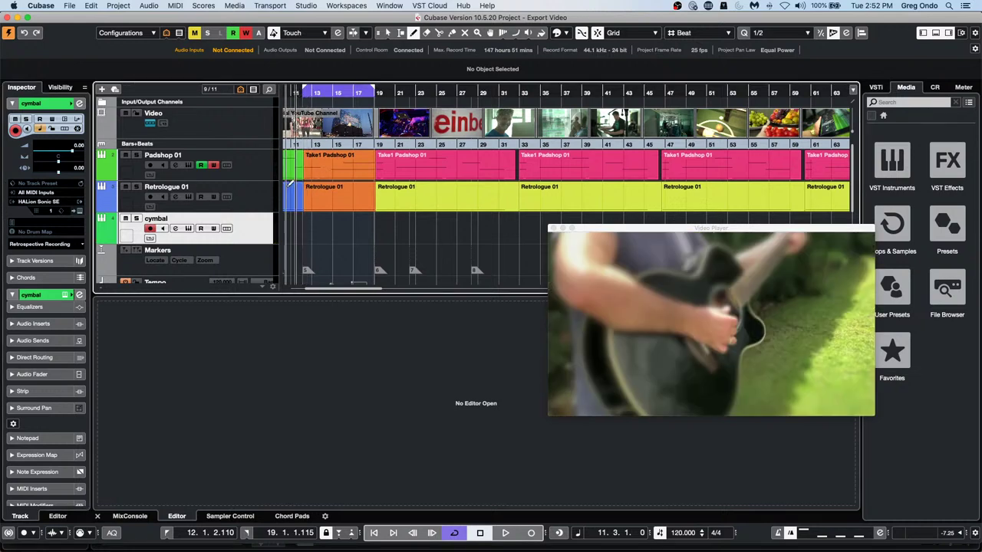
pyautogui.click(530, 533)
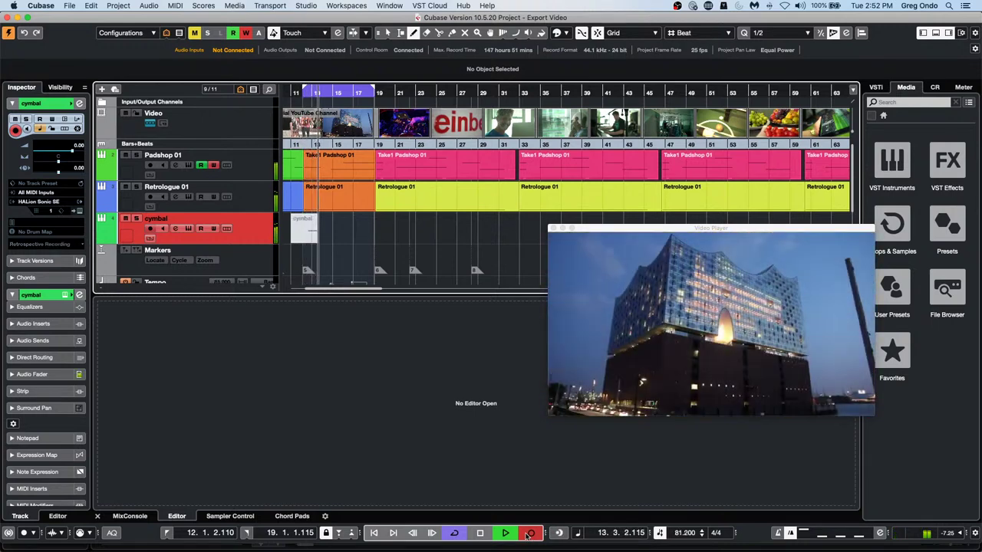
pyautogui.press('space')
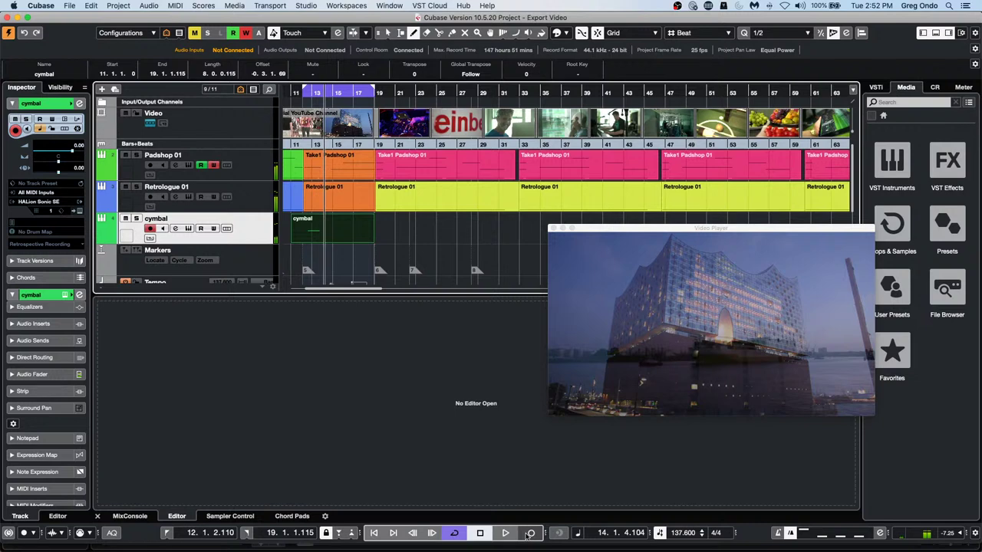
# Select the recorded cymbal part and zoom the timeline in around bar 12
pyautogui.press('1')
pyautogui.click(317, 227)
pyautogui.click(314, 227)
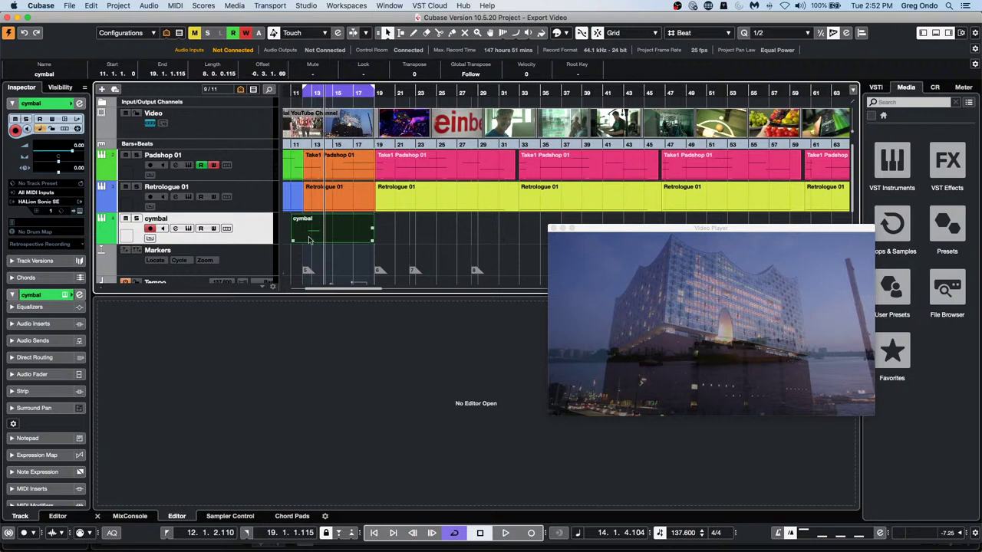
pyautogui.moveTo(315, 95); pyautogui.dragTo(306, 113)
# Open the cymbal part in the Key Editor, play from bar 10.3, and nudge the note slightly earlier
pyautogui.doubleClick(331, 234)
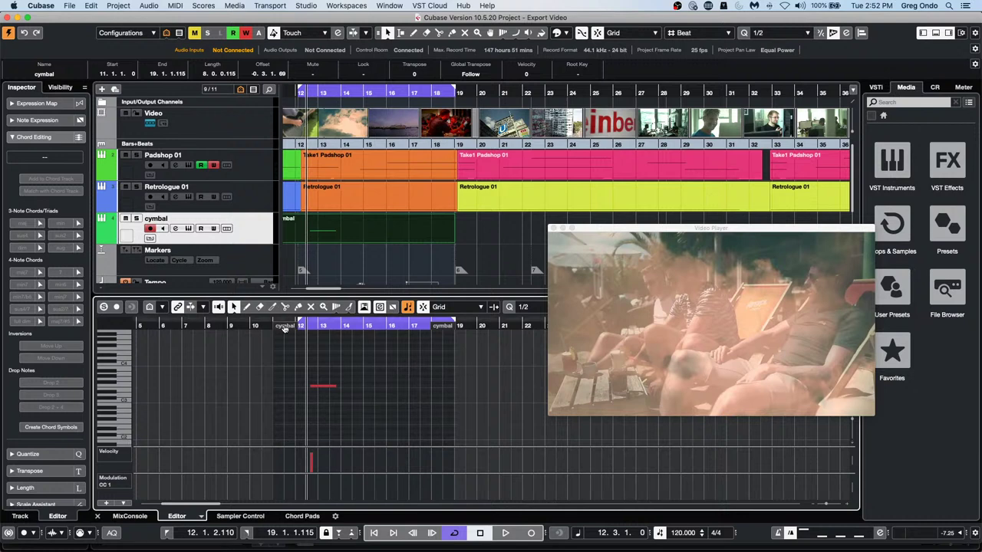
pyautogui.click(262, 325)
pyautogui.press('space')
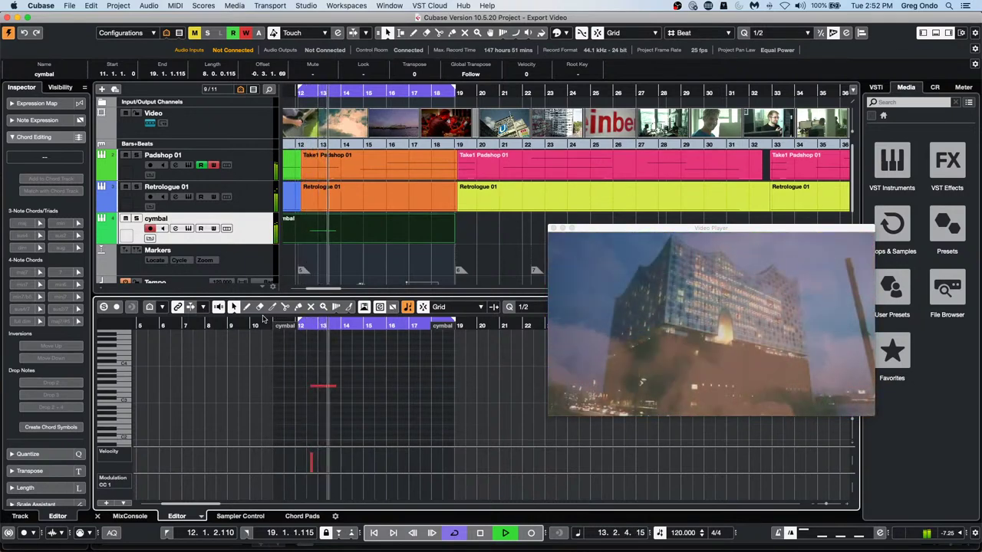
pyautogui.press('space')
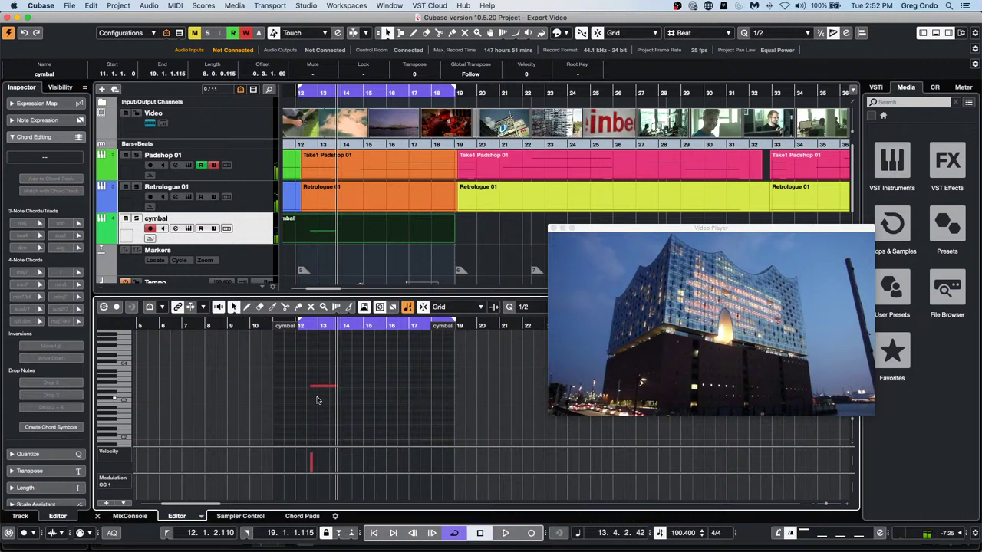
pyautogui.moveTo(322, 390); pyautogui.dragTo(320, 390)
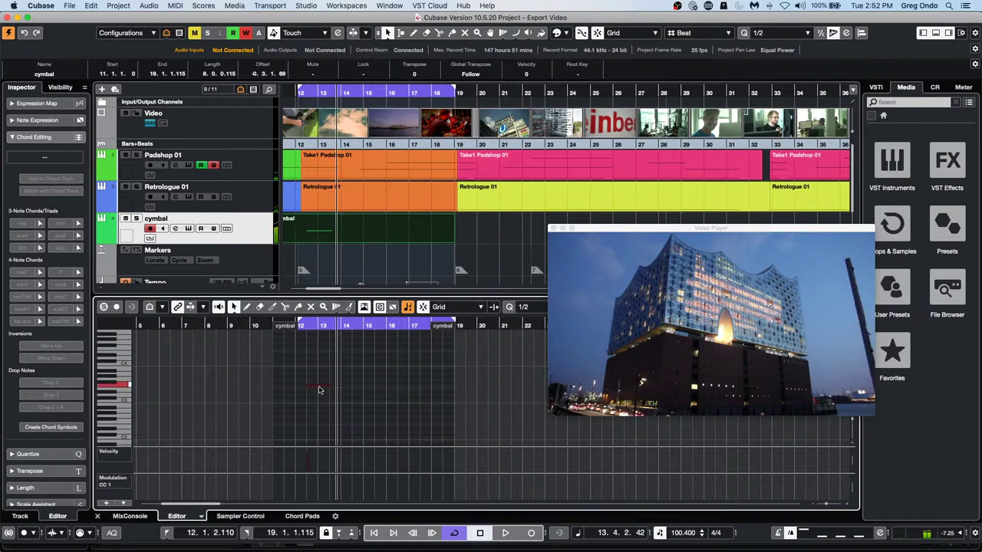
# Enable Video Follows Edit Mode, select the cymbal note at bar 12, and zoom in around bar 13
pyautogui.click(287, 6)
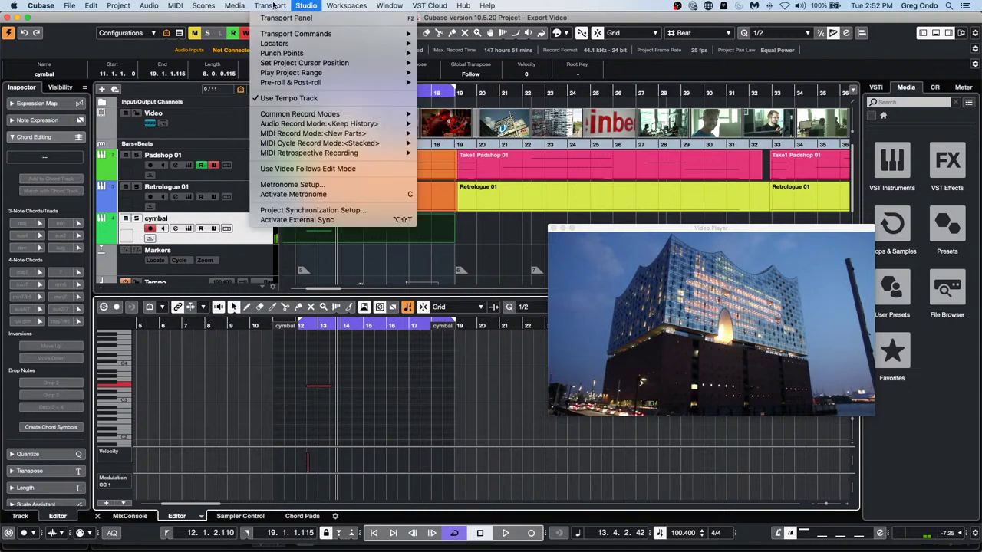
pyautogui.click(313, 168)
pyautogui.click(322, 386)
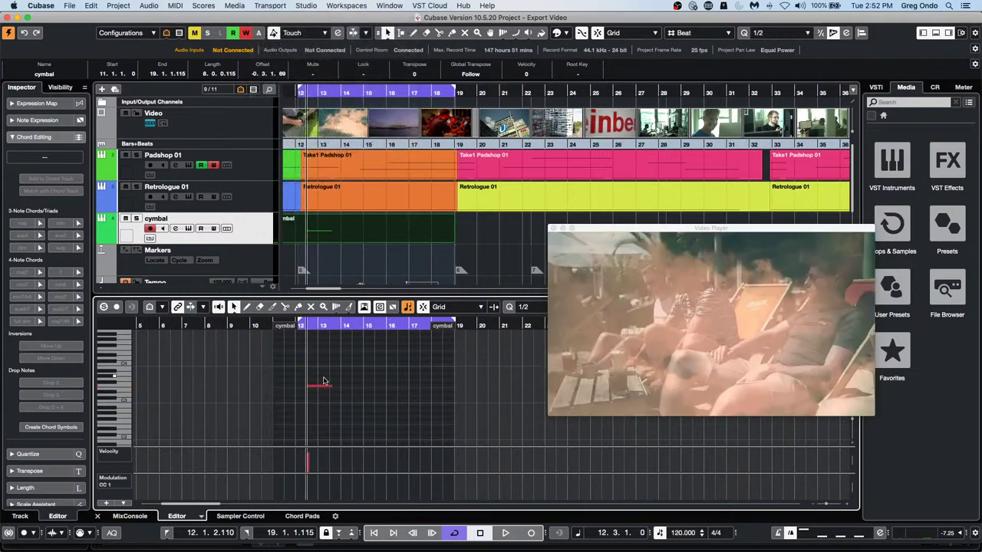
pyautogui.click(314, 389)
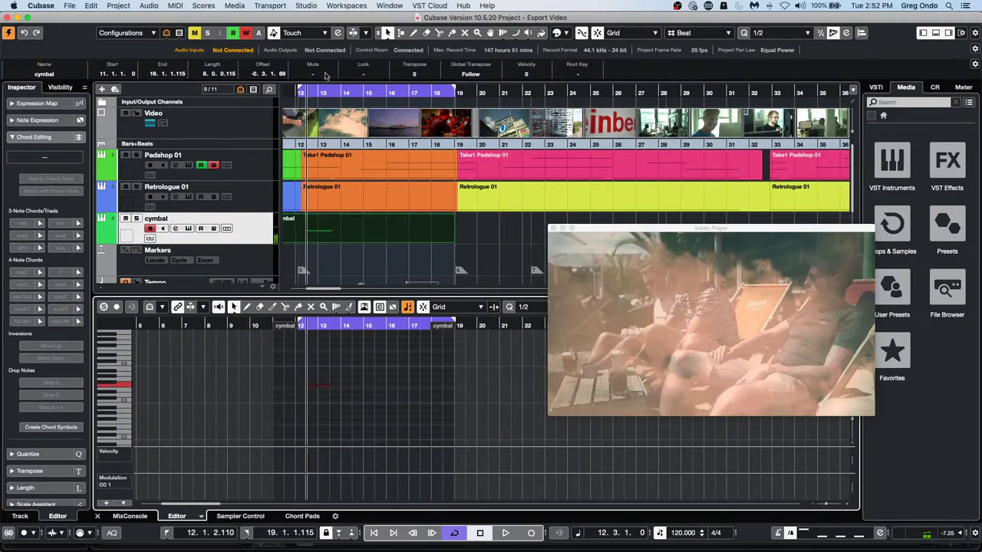
pyautogui.moveTo(322, 93); pyautogui.dragTo(324, 117)
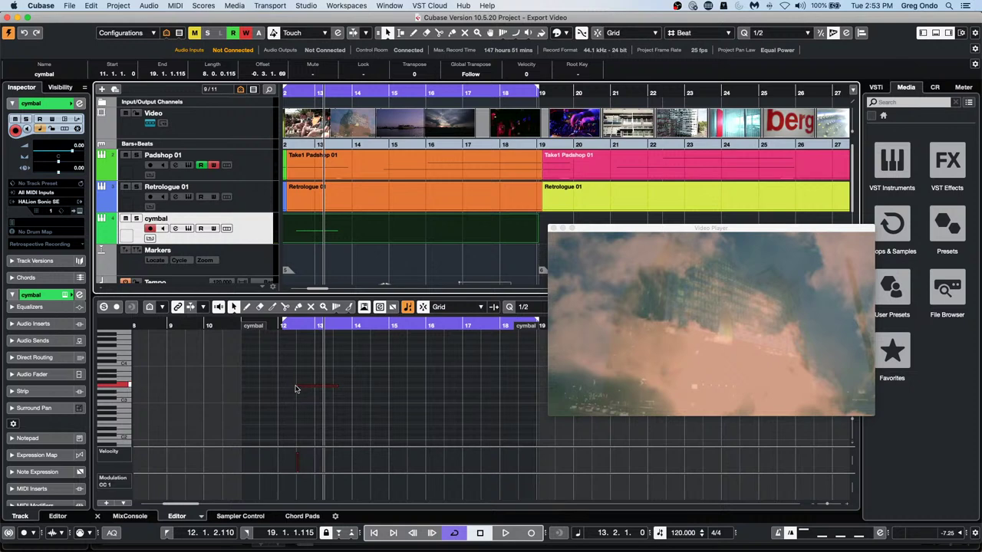
pyautogui.click(297, 387)
pyautogui.moveTo(304, 388)
pyautogui.mouseDown()
pyautogui.moveTo(319, 388)
pyautogui.moveTo(304, 388)
pyautogui.mouseUp()
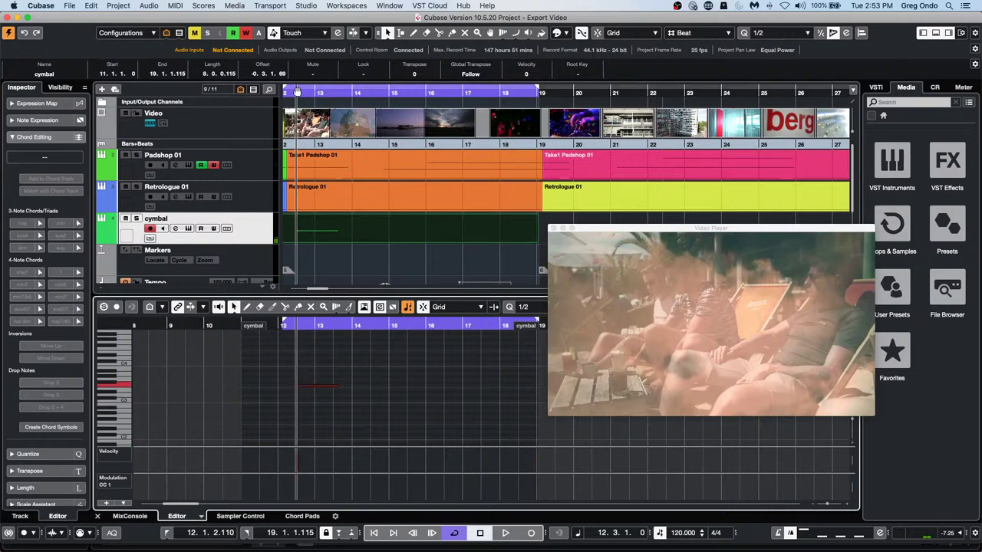
pyautogui.moveTo(303, 91); pyautogui.dragTo(282, 94)
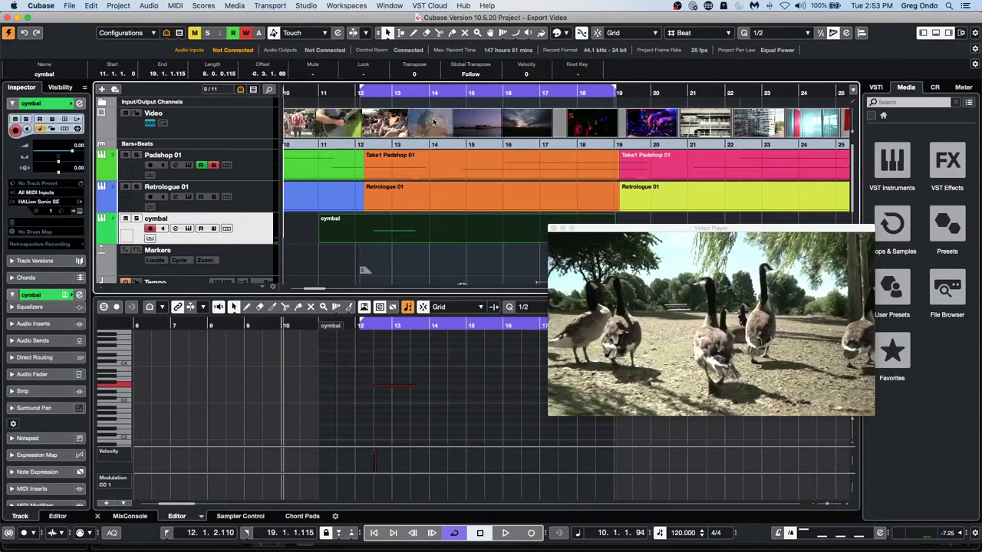
pyautogui.press('space')
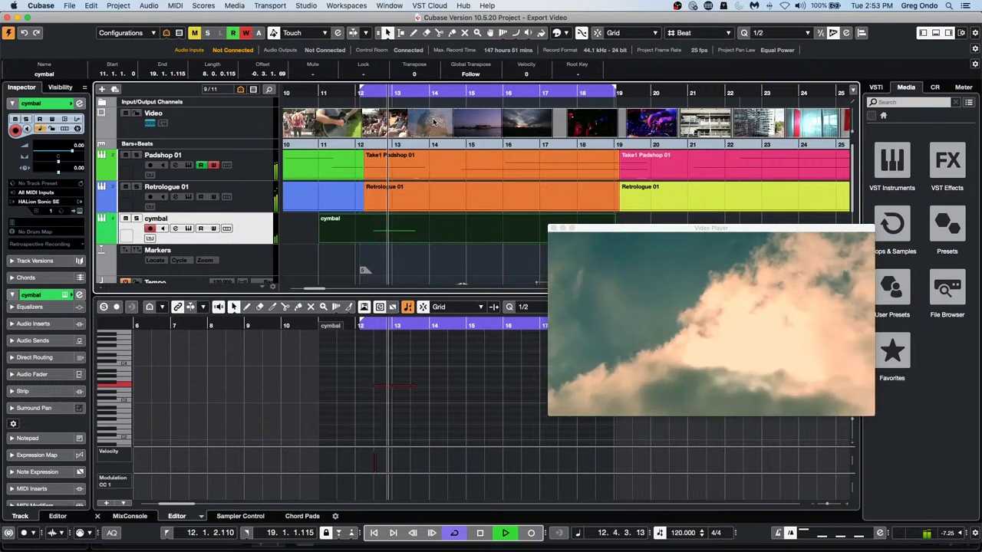
pyautogui.press('space')
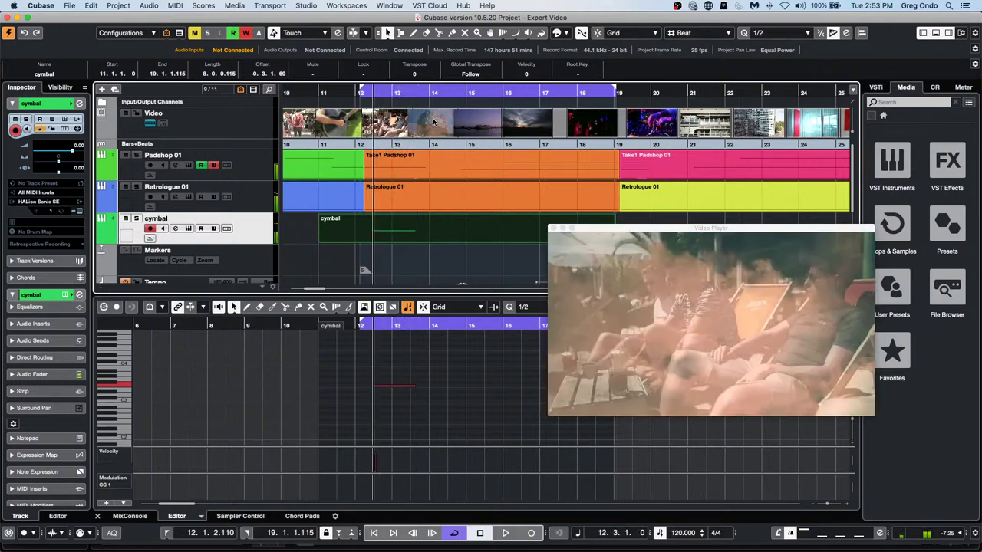
pyautogui.click(396, 417)
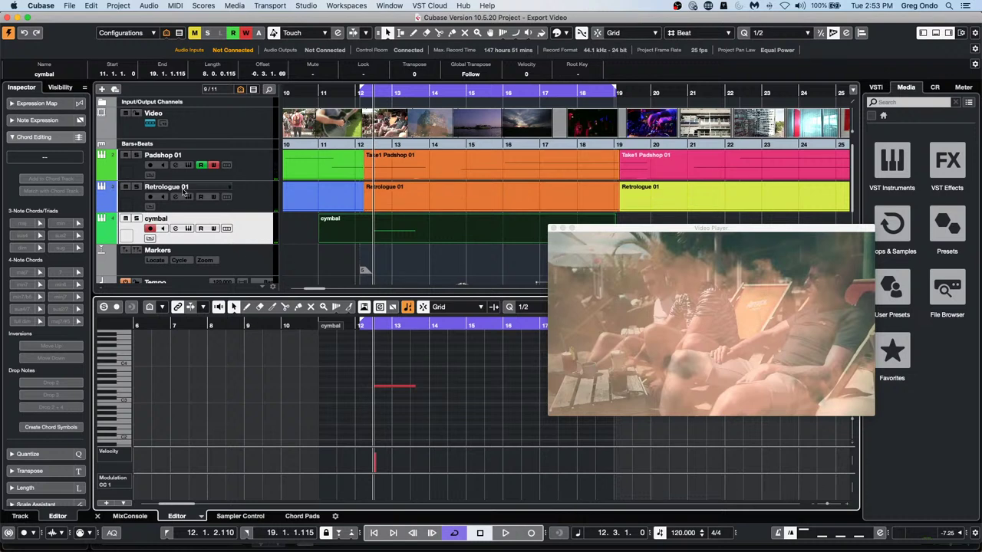
pyautogui.click(266, 235)
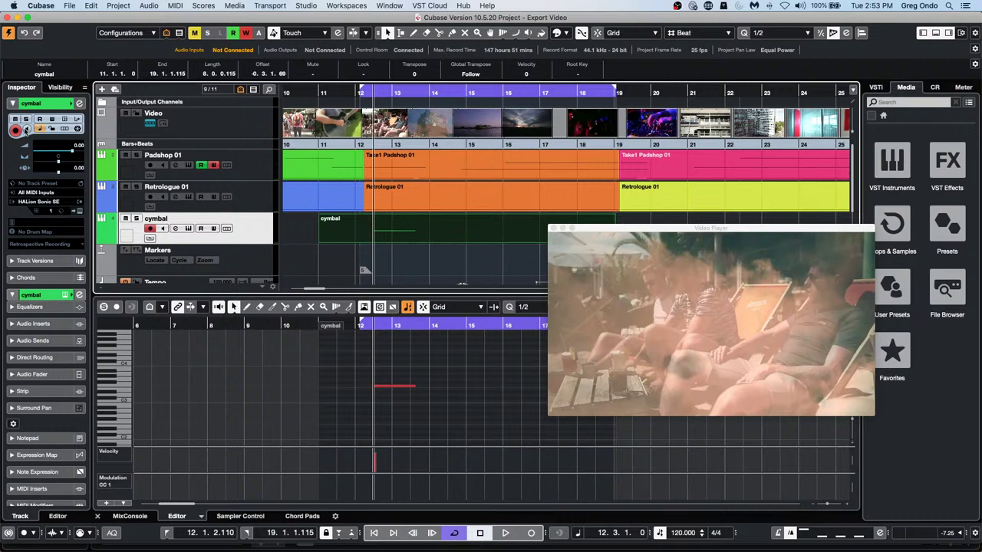
# Lower the project tempo to 99 BPM and play from just before bar 12 to test
pyautogui.scroll(-15, 675, 539)
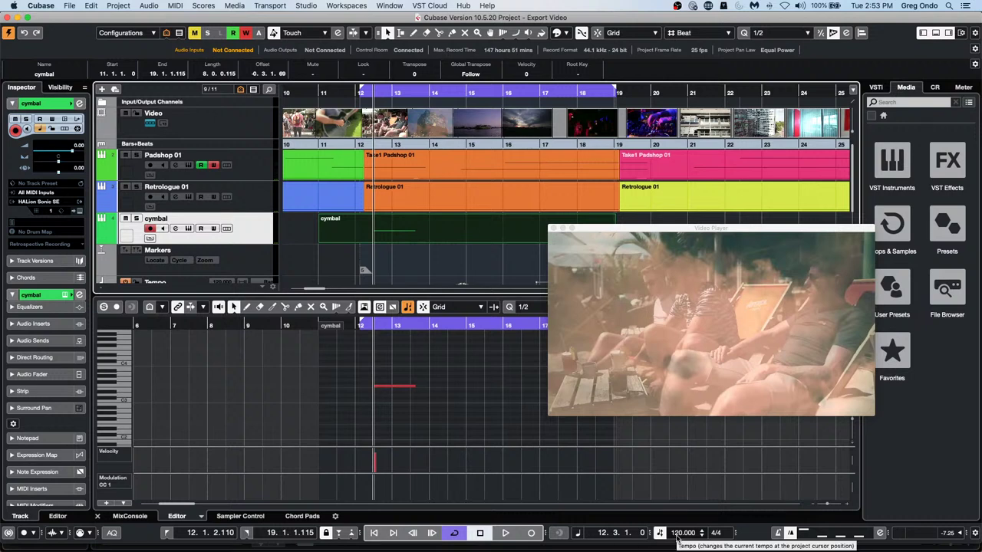
pyautogui.scroll(-6, 679, 539)
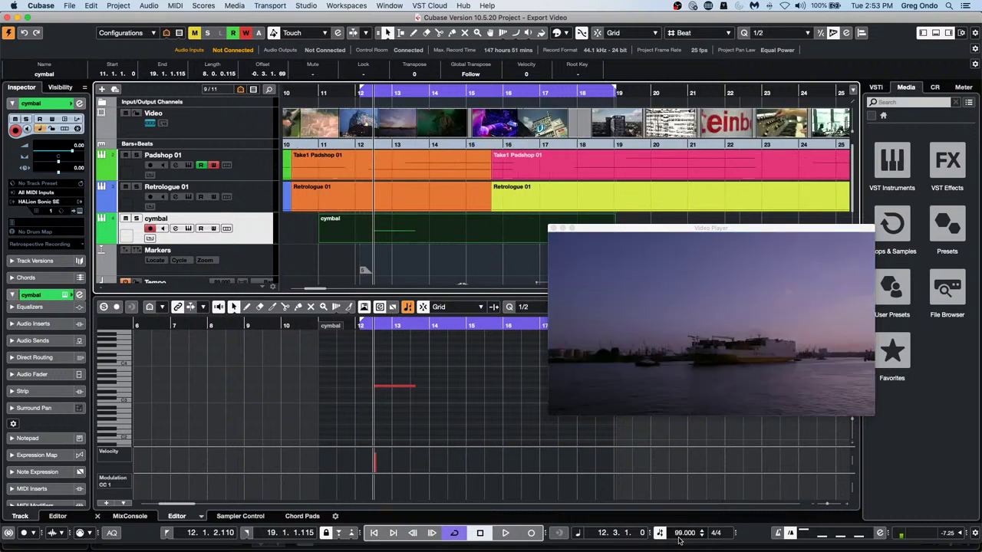
pyautogui.click(348, 92)
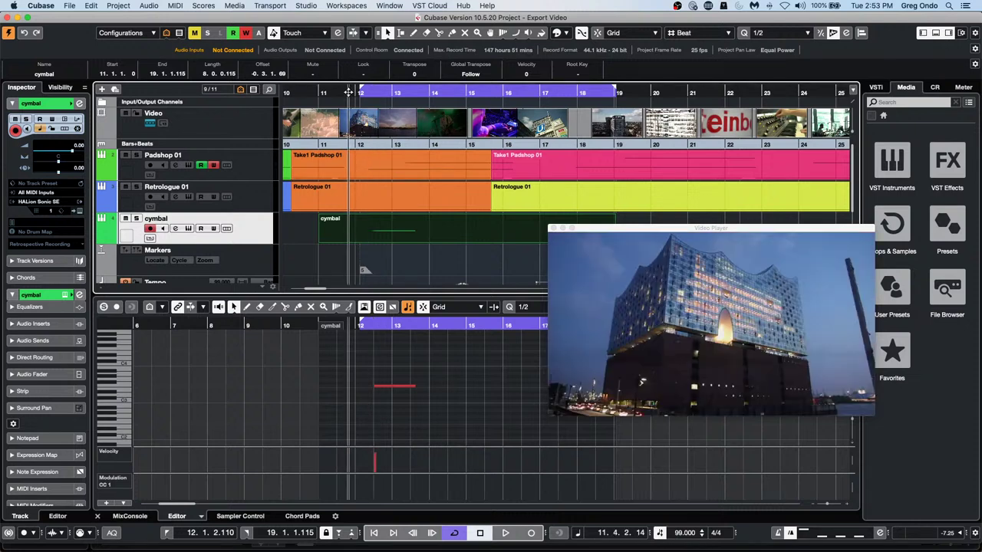
pyautogui.press('space')
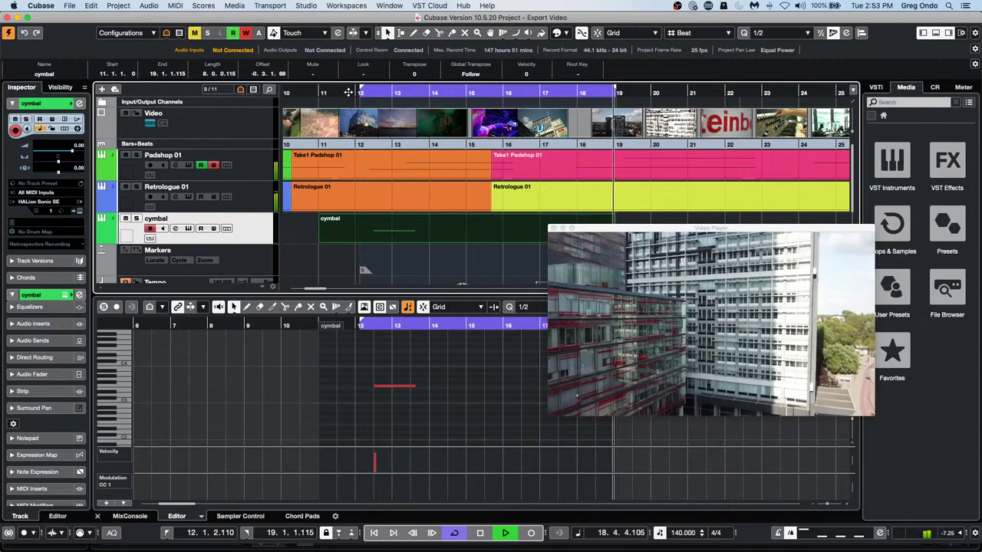
pyautogui.press('space')
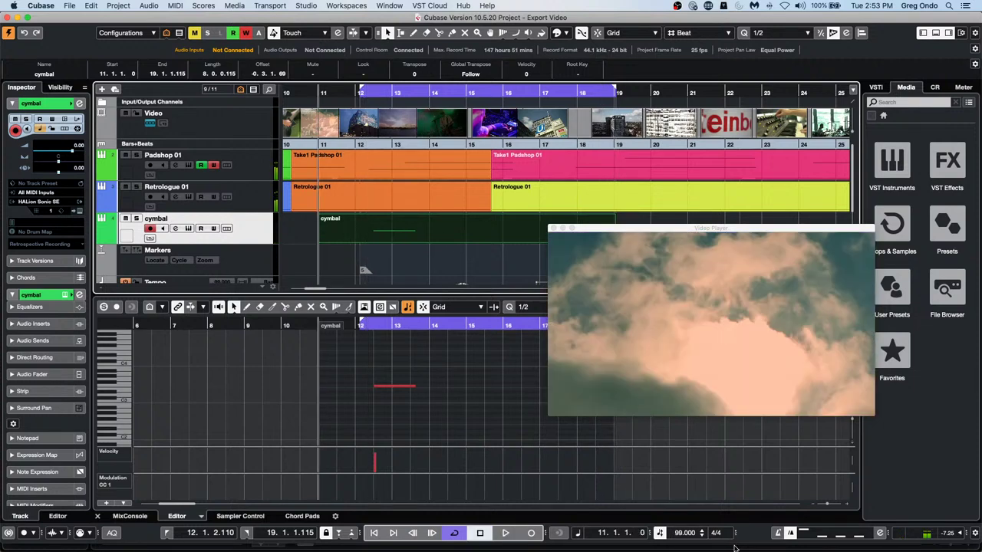
# Raise the tempo back to 120 BPM and play back to check the result
pyautogui.scroll(14, 679, 539)
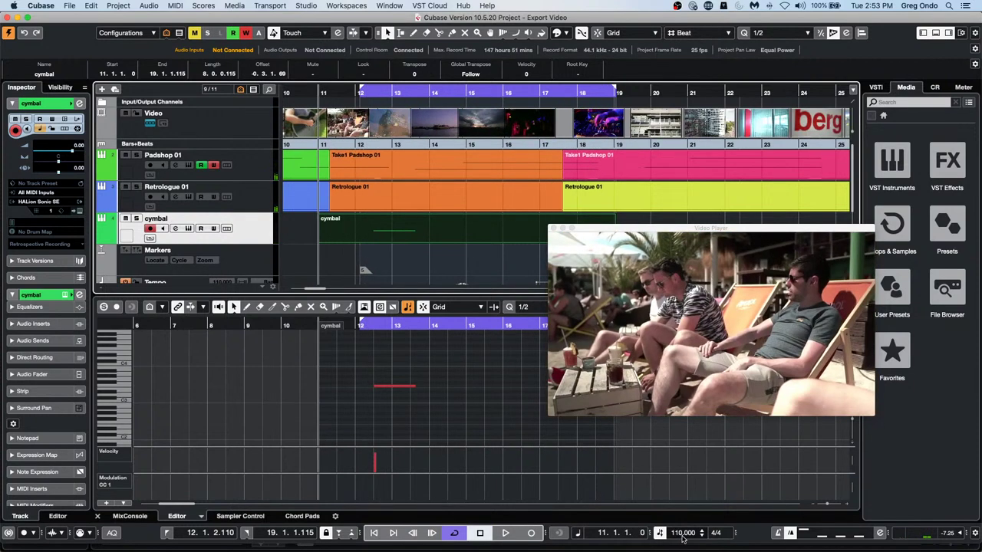
pyautogui.scroll(7, 682, 539)
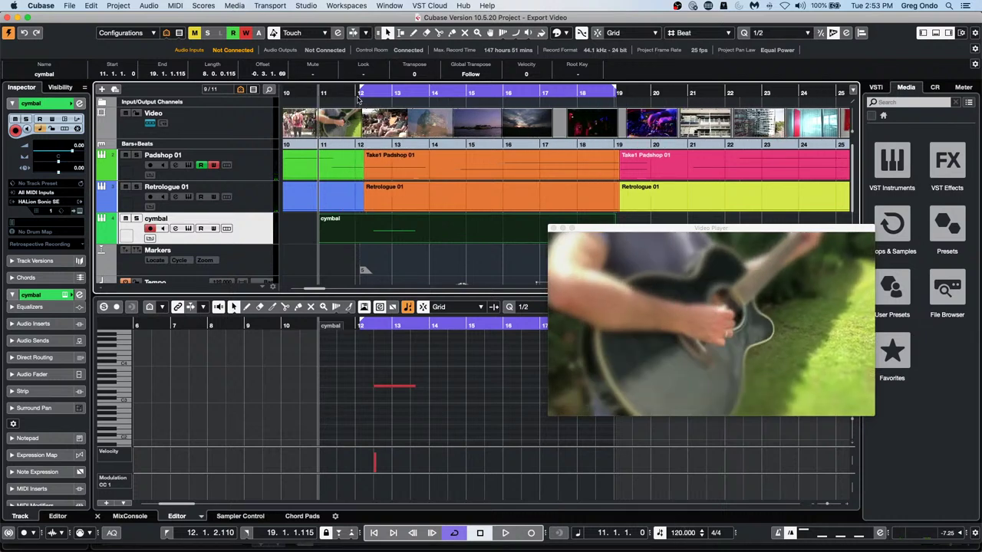
pyautogui.press('space')
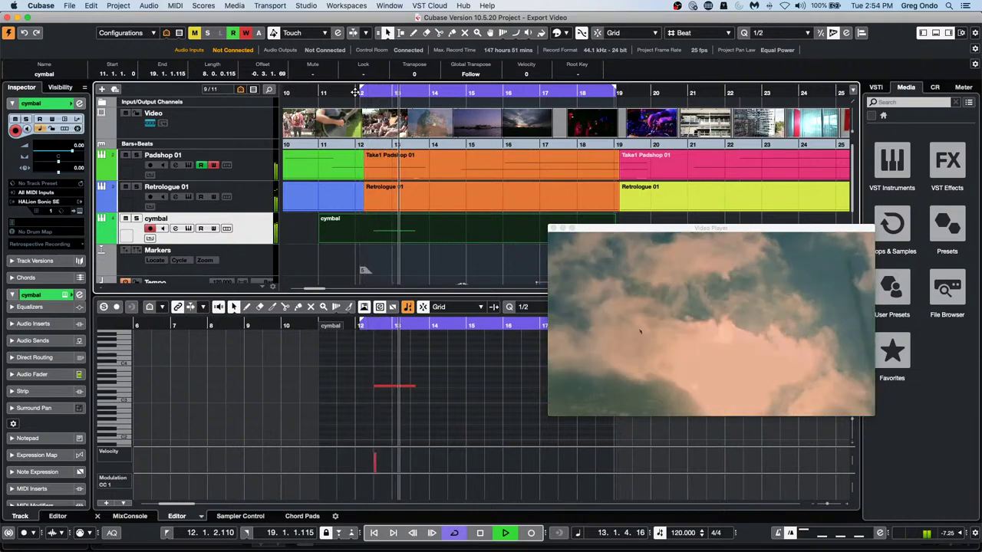
pyautogui.press('space')
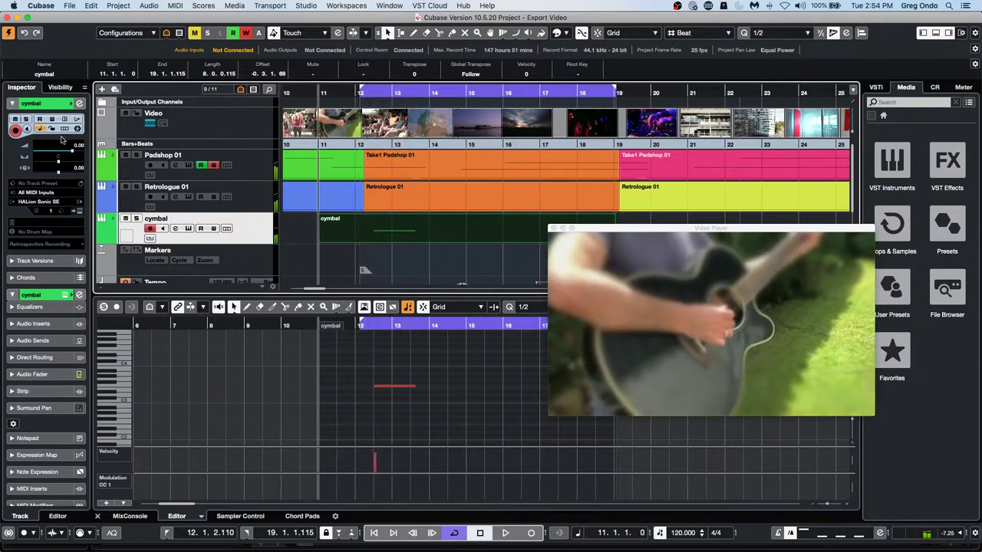
# Switch the cymbal track to linear time base and lower the project tempo to 102 BPM
pyautogui.click(40, 129)
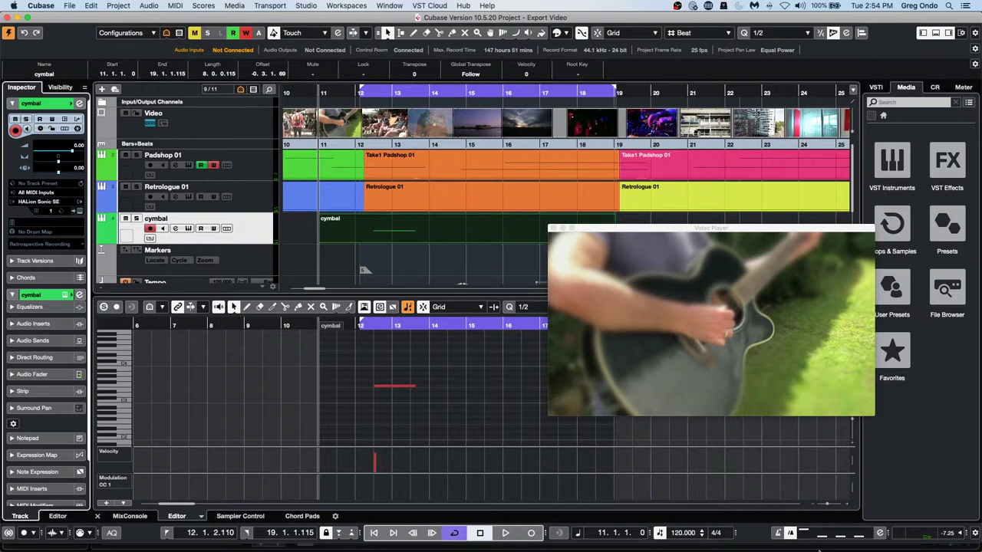
pyautogui.moveTo(685, 532); pyautogui.dragTo(678, 538)
pyautogui.scroll(-12, 678, 533)
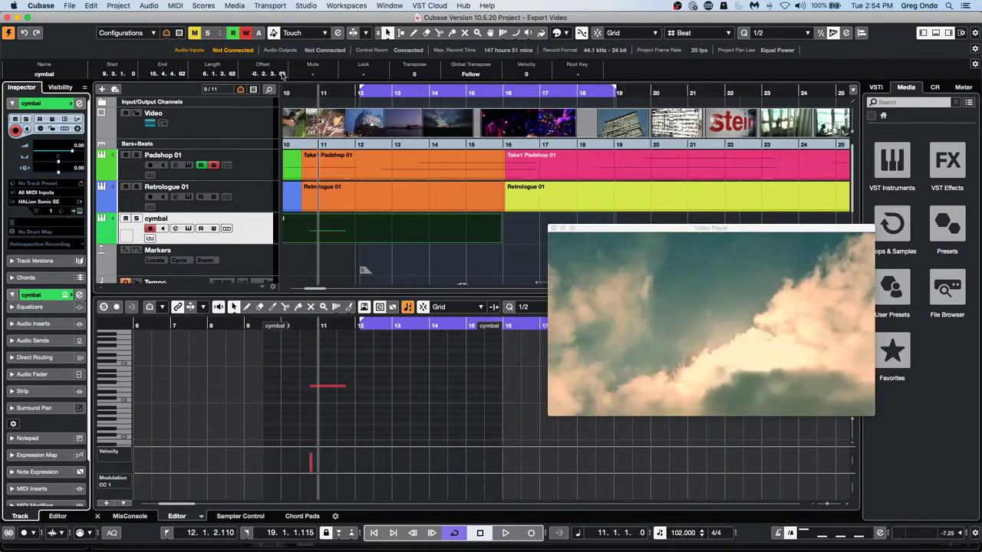
# Move the playhead left, then play and stop the project at the new tempo
pyautogui.moveTo(309, 90); pyautogui.dragTo(270, 90)
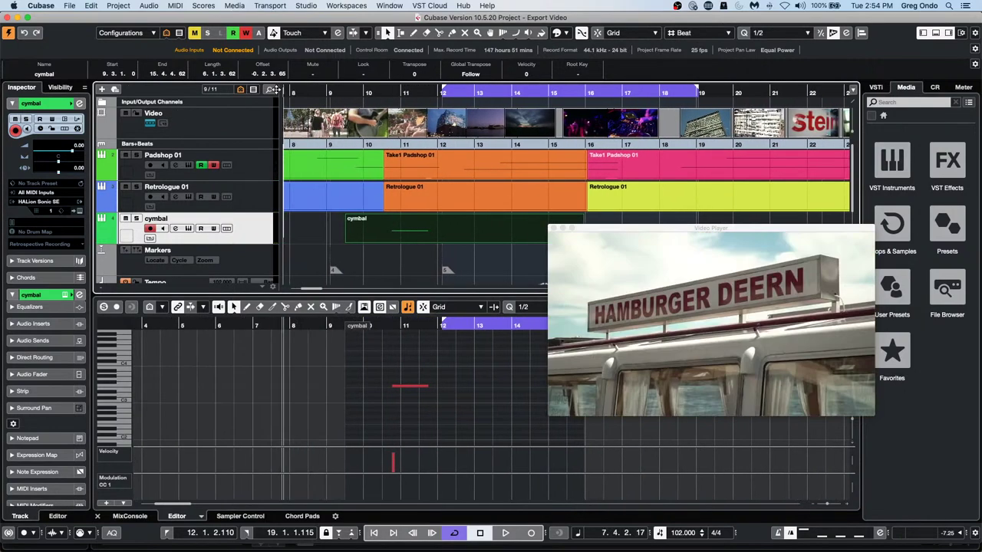
pyautogui.press('space')
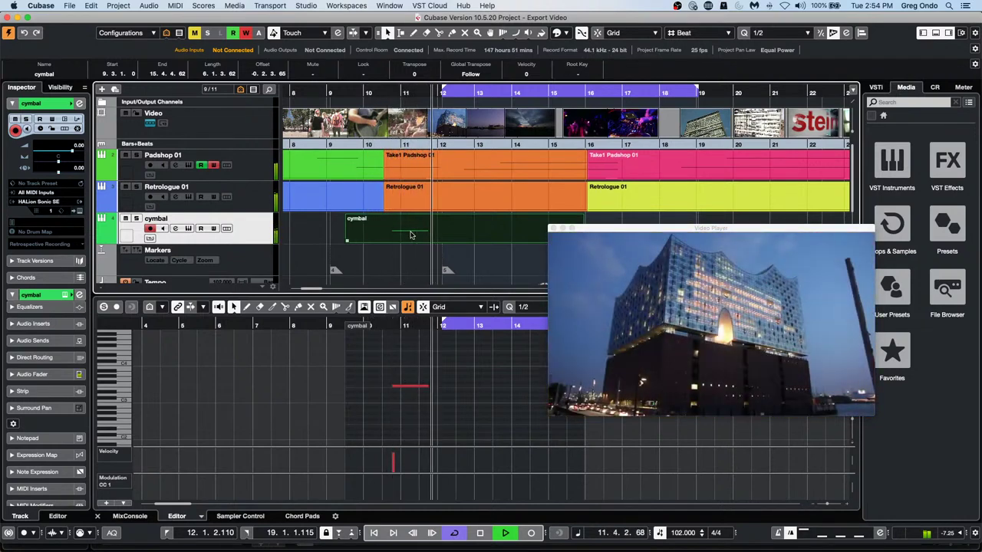
pyautogui.press('space')
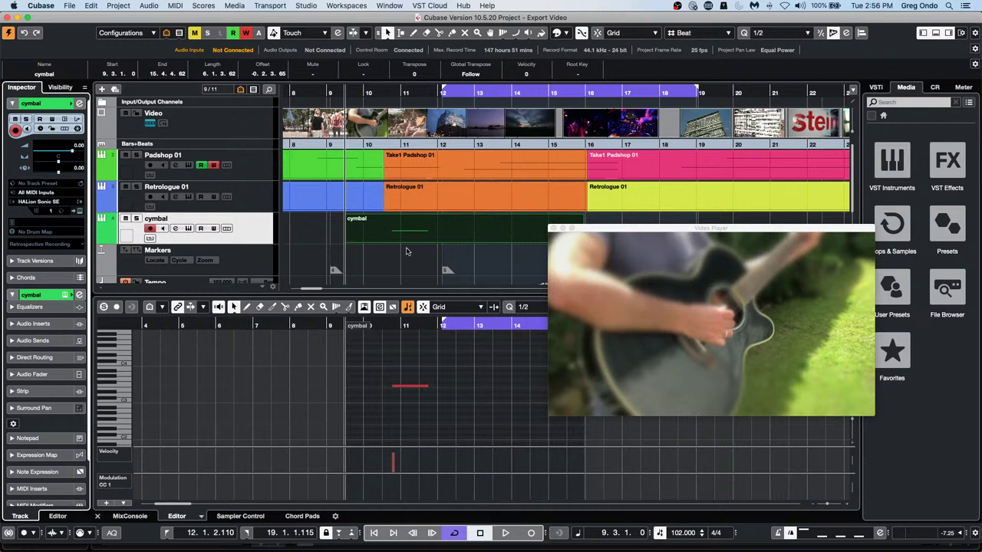
pyautogui.click(406, 251)
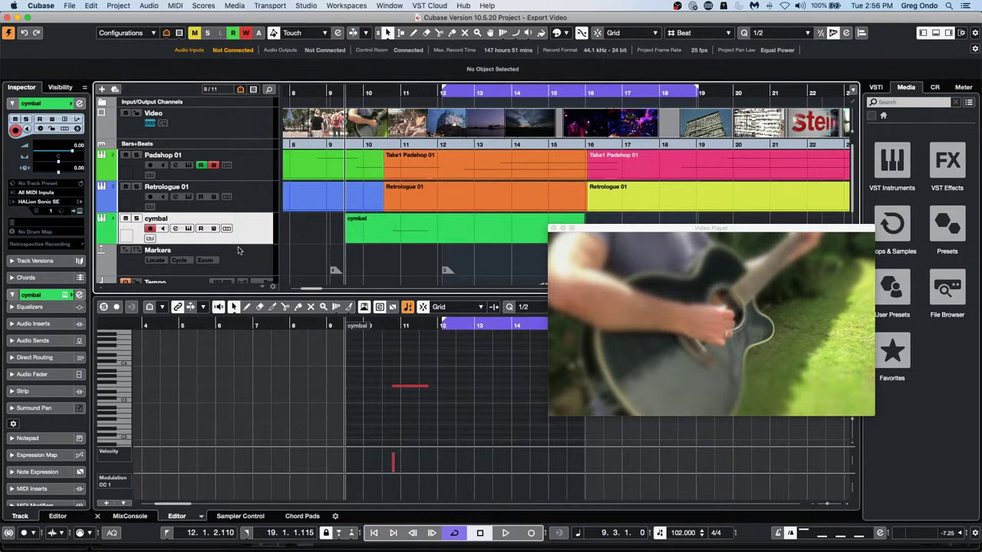
pyautogui.rightClick(245, 235)
pyautogui.click(275, 225)
pyautogui.rightClick(275, 225)
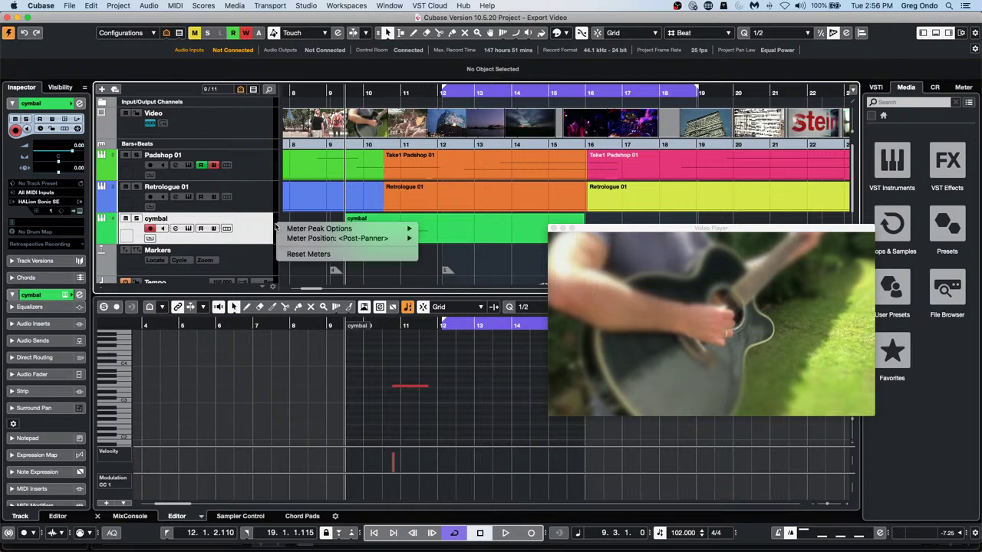
pyautogui.click(265, 227)
pyautogui.rightClick(265, 227)
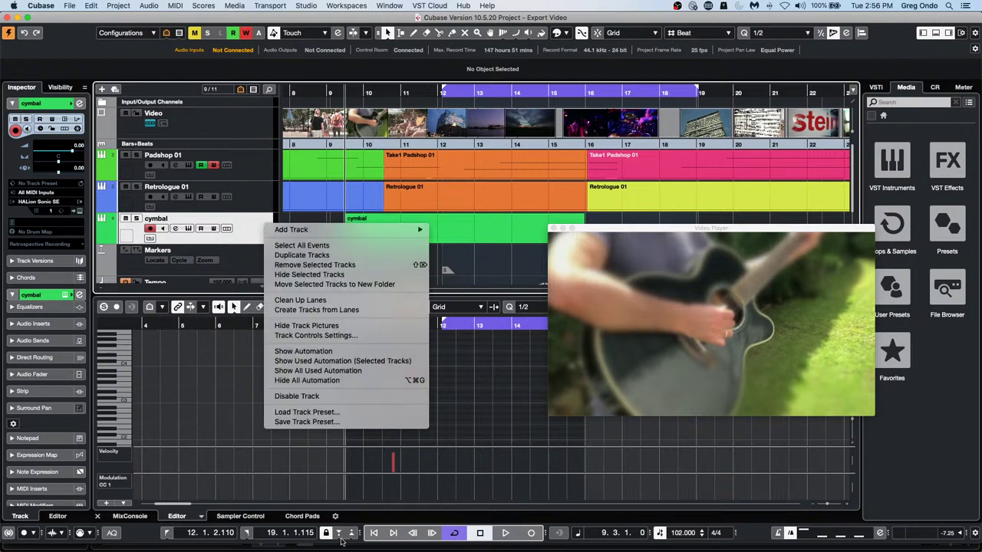
pyautogui.click(461, 267)
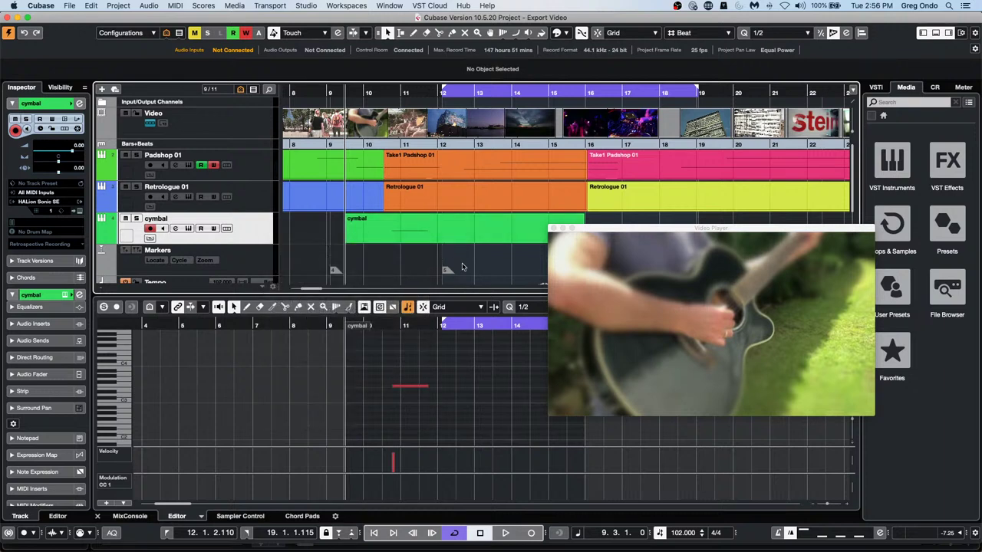
pyautogui.rightClick(397, 263)
pyautogui.click(396, 263)
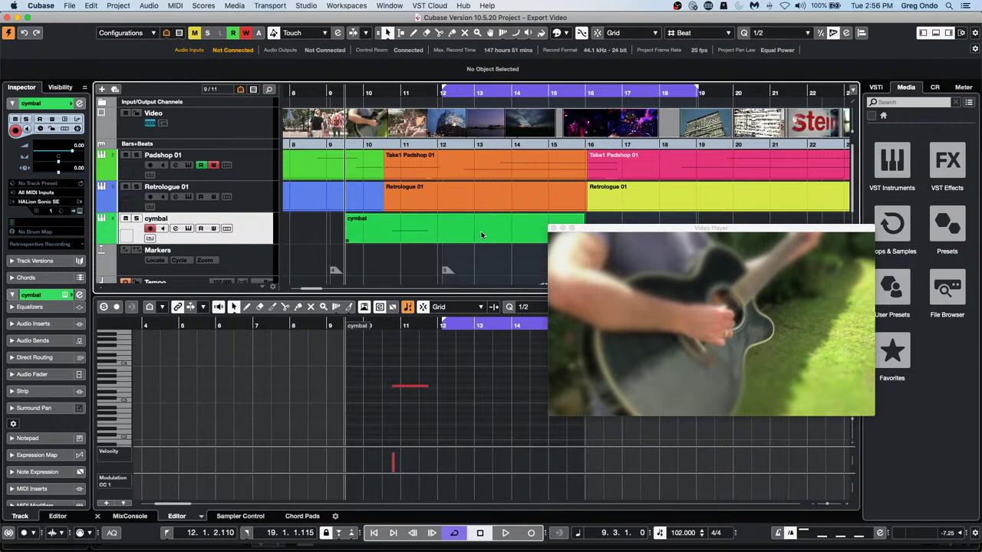
pyautogui.scroll(-2, 482, 236)
pyautogui.click(483, 184)
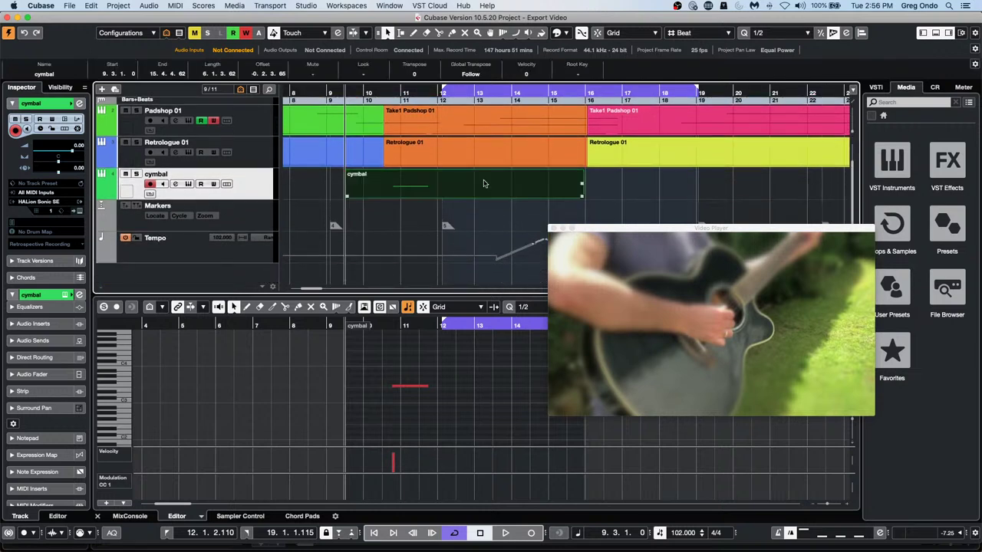
pyautogui.scroll(2, 491, 201)
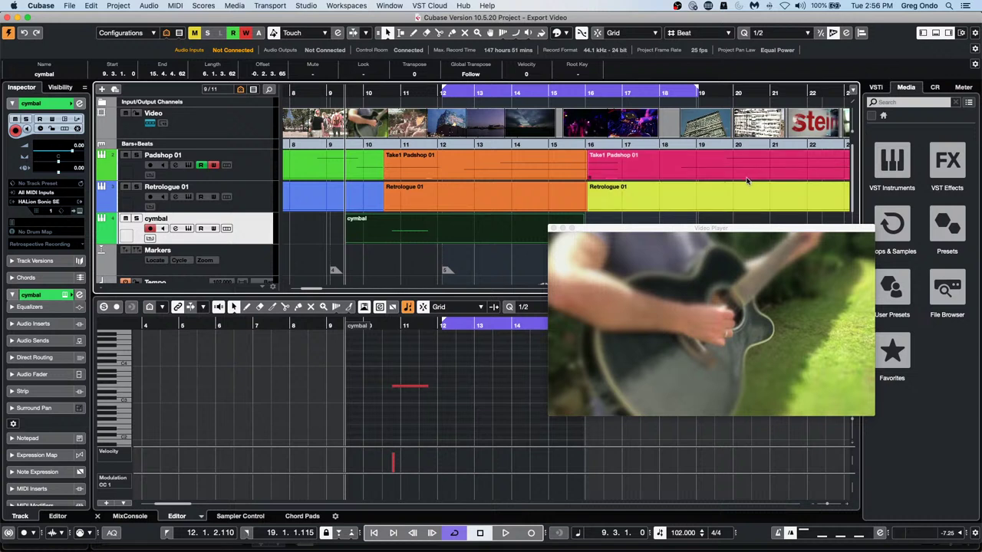
pyautogui.click(648, 165)
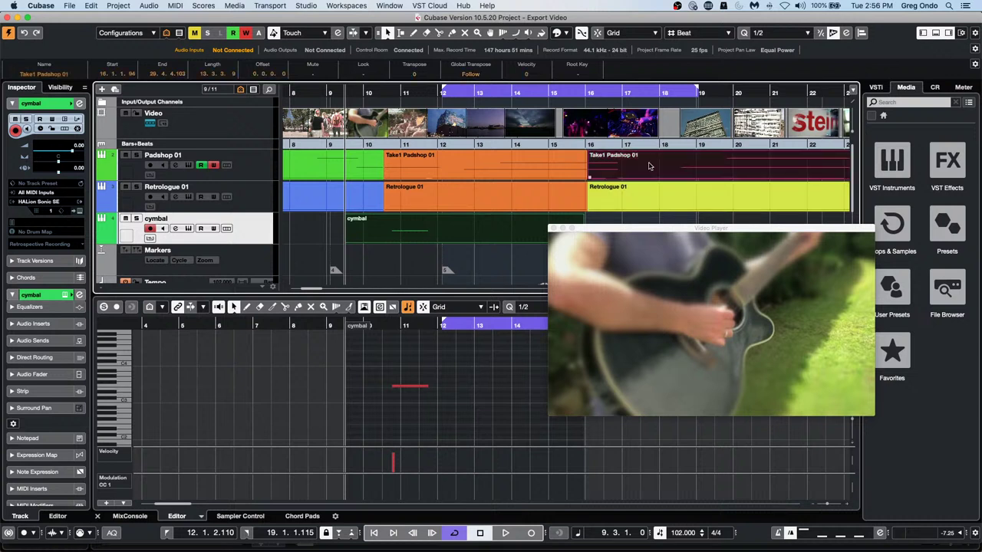
pyautogui.press('Delete')
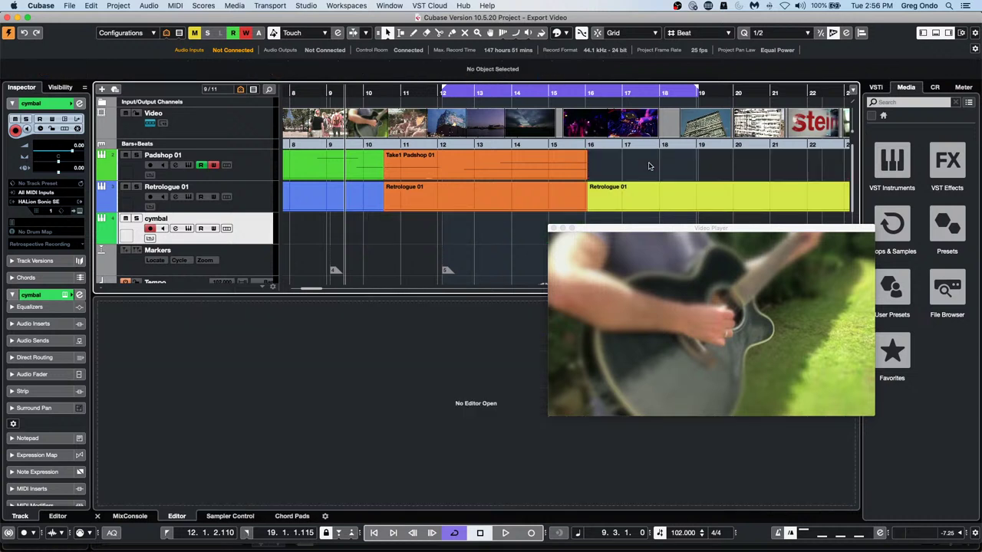
pyautogui.press('super+z')
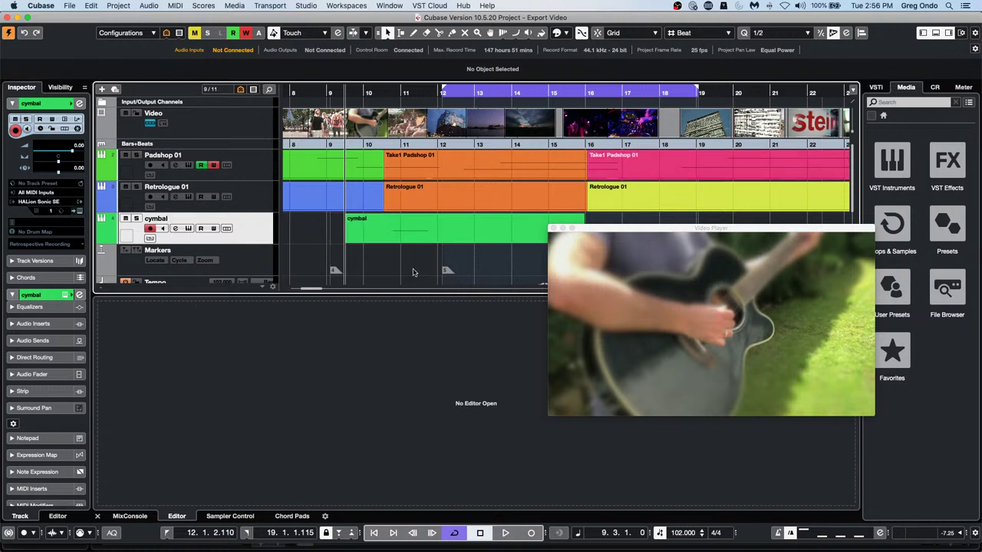
pyautogui.click(204, 5)
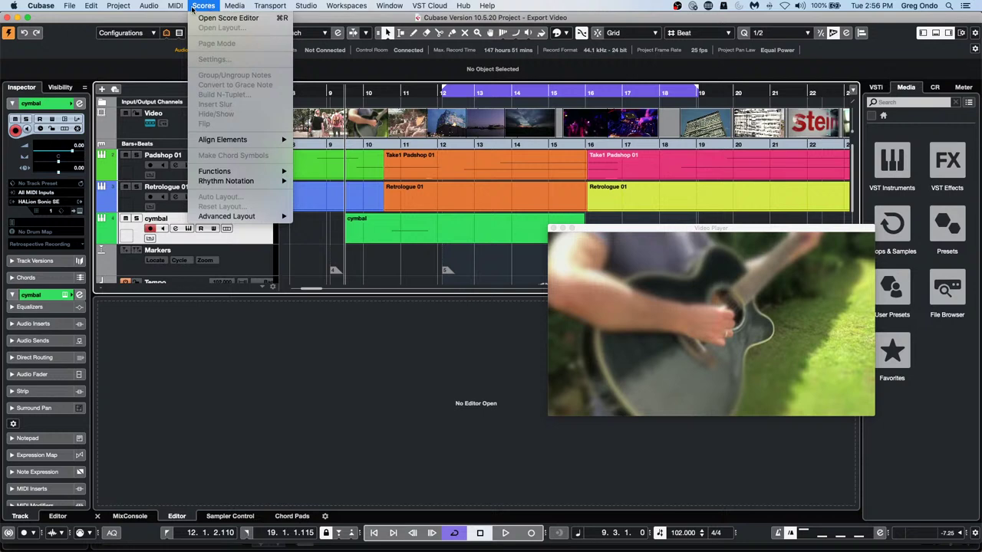
pyautogui.moveTo(167, 8)
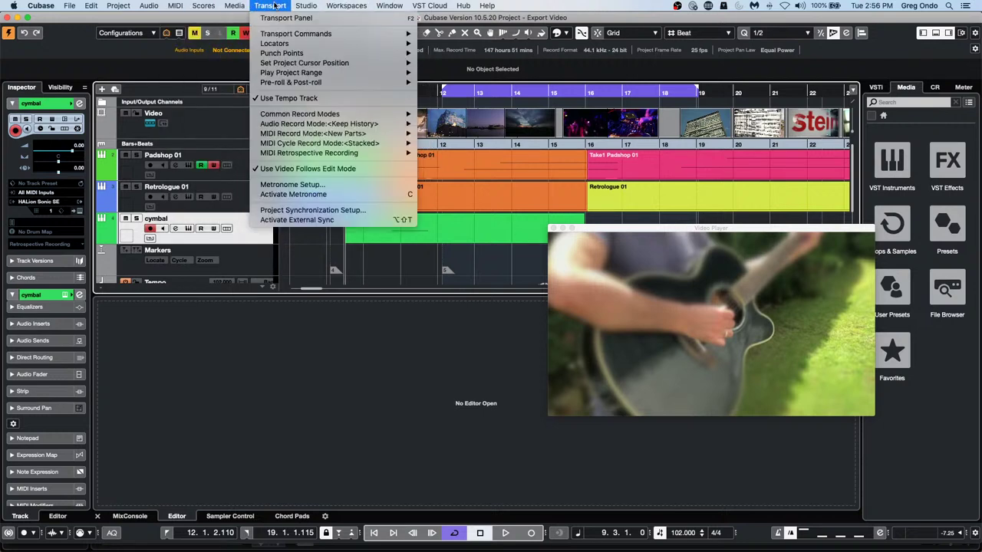
# Open the Pool and move the Video Player to the lower left
pyautogui.moveTo(214, 6)
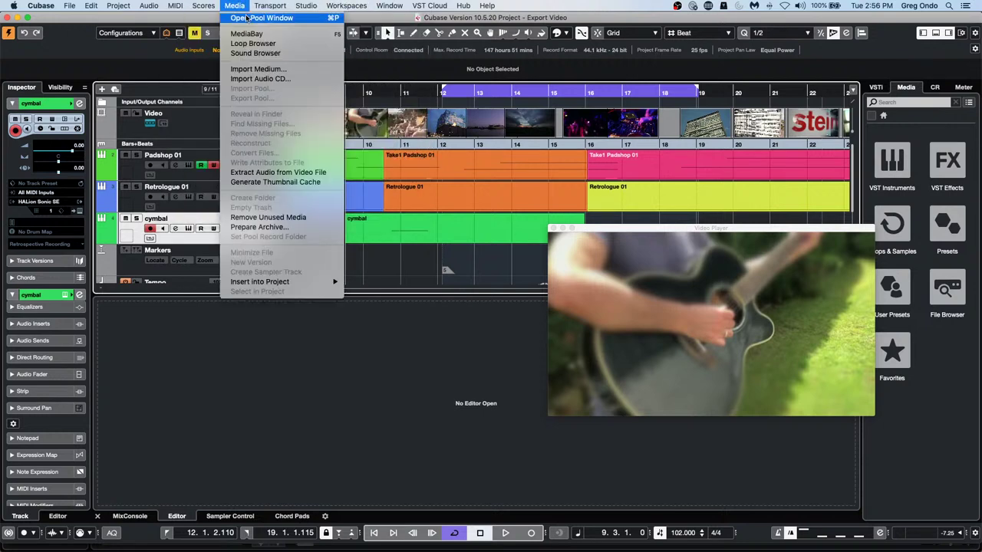
pyautogui.click(246, 16)
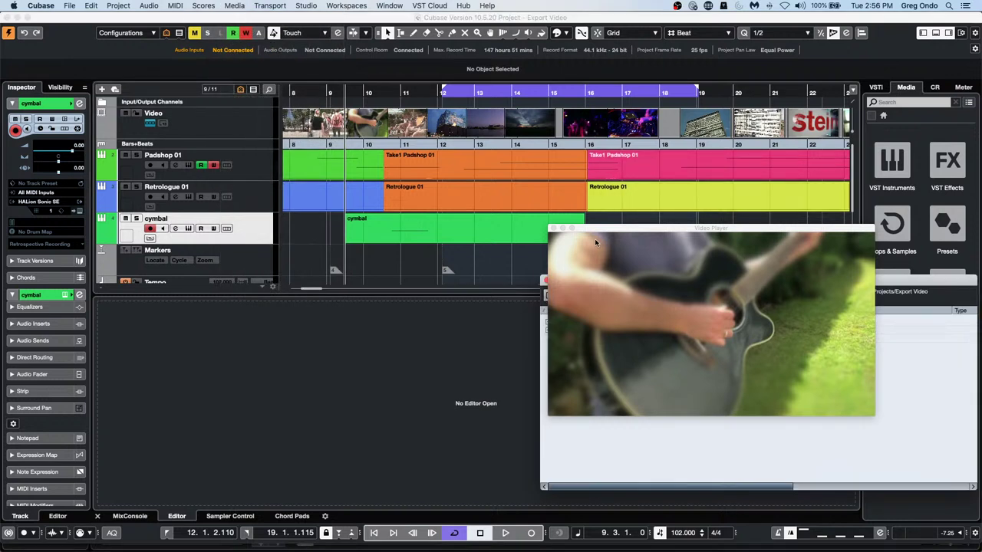
pyautogui.click(600, 229)
pyautogui.moveTo(599, 229); pyautogui.dragTo(191, 318)
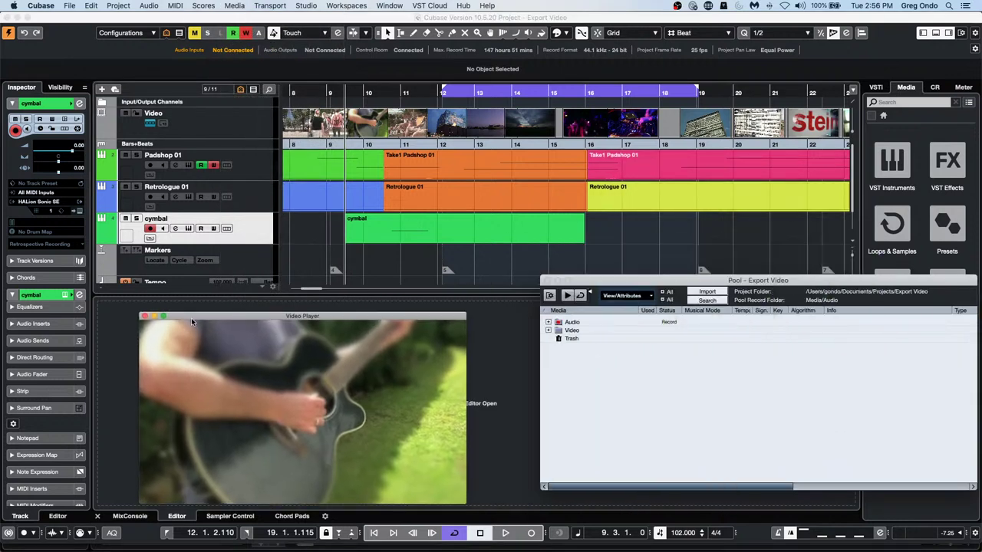
# Drag the demo video clip toward the project, then reopen the Pool from the Media menu
pyautogui.click(554, 331)
pyautogui.moveTo(603, 330); pyautogui.dragTo(616, 261)
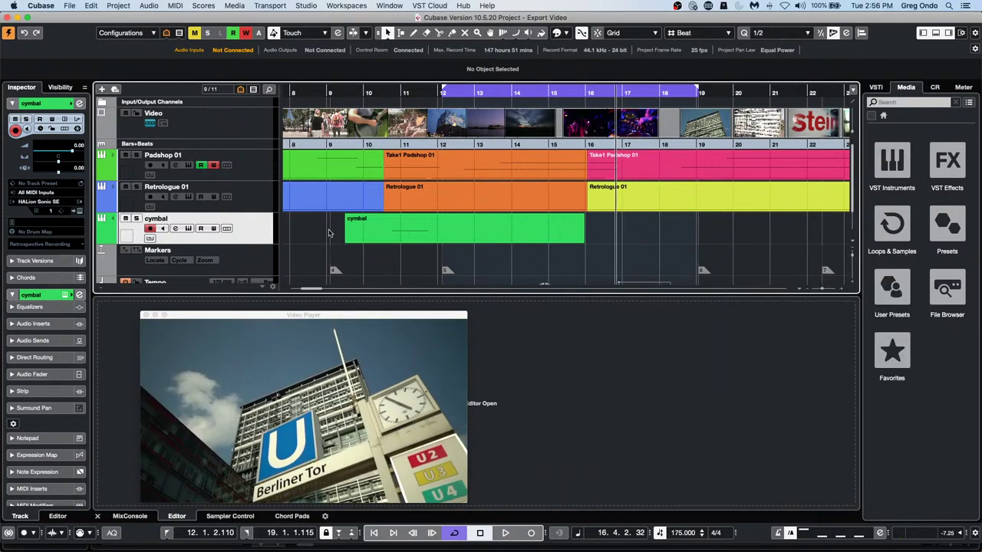
pyautogui.scroll(-2, 334, 230)
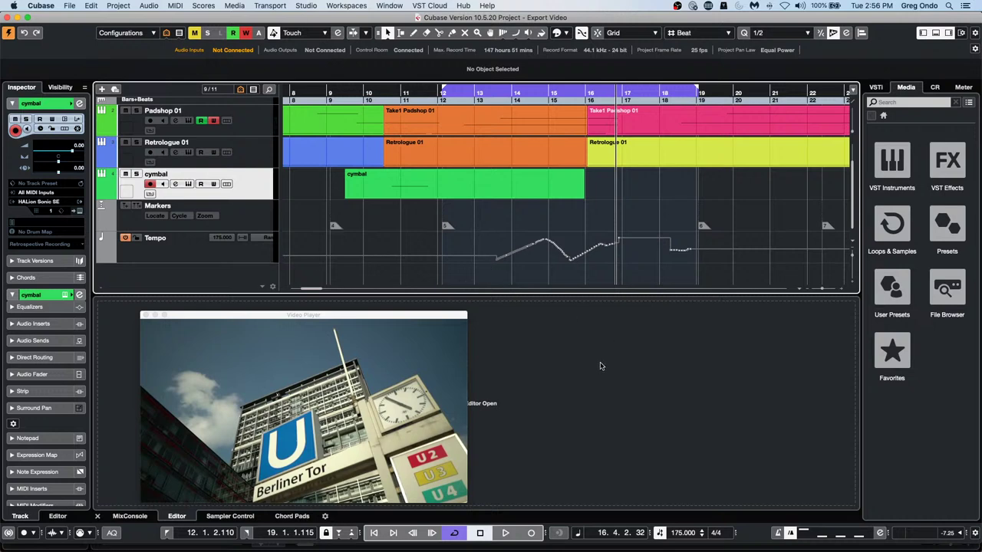
pyautogui.click(270, 6)
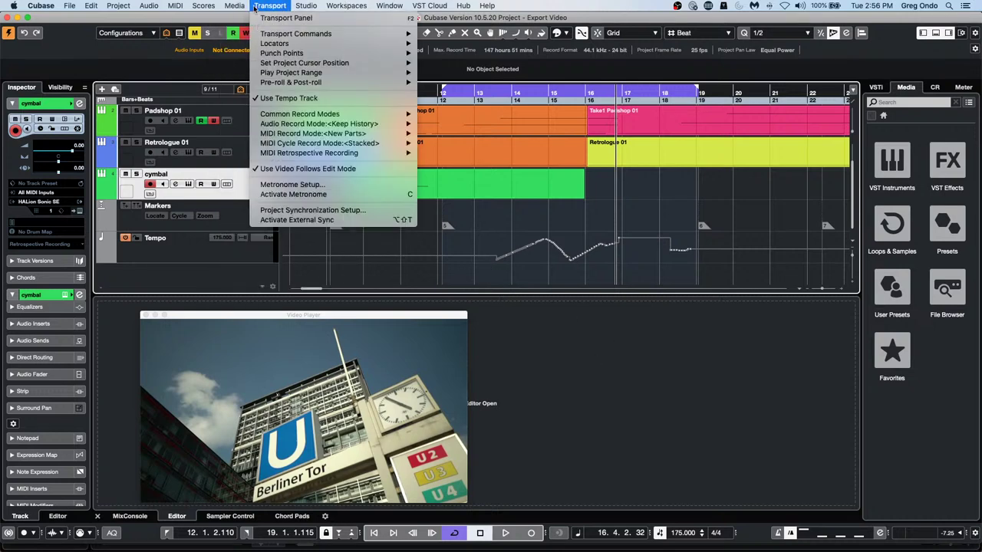
pyautogui.click(257, 18)
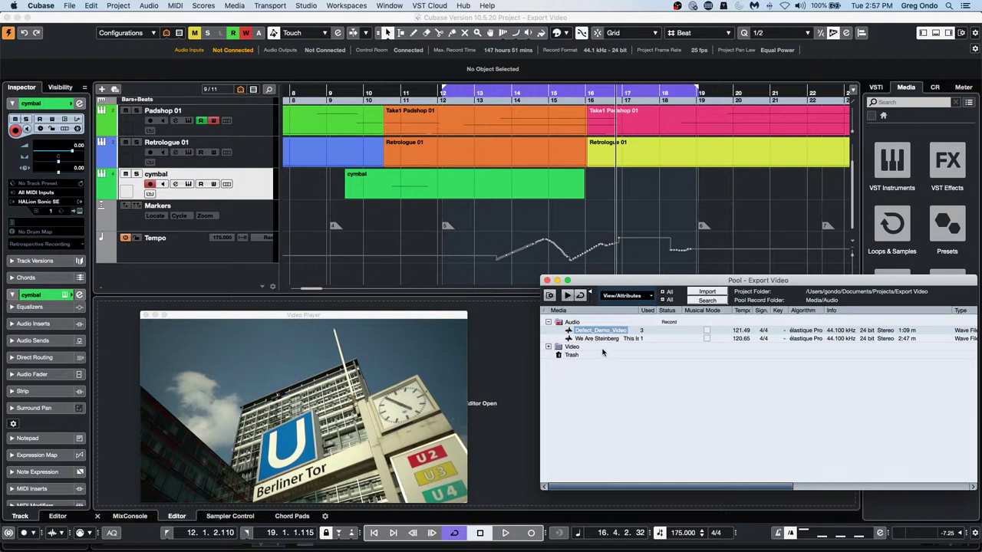
# Drag the We Are Steinberg file from the Pool into the project's track list
pyautogui.moveTo(613, 340); pyautogui.dragTo(181, 273)
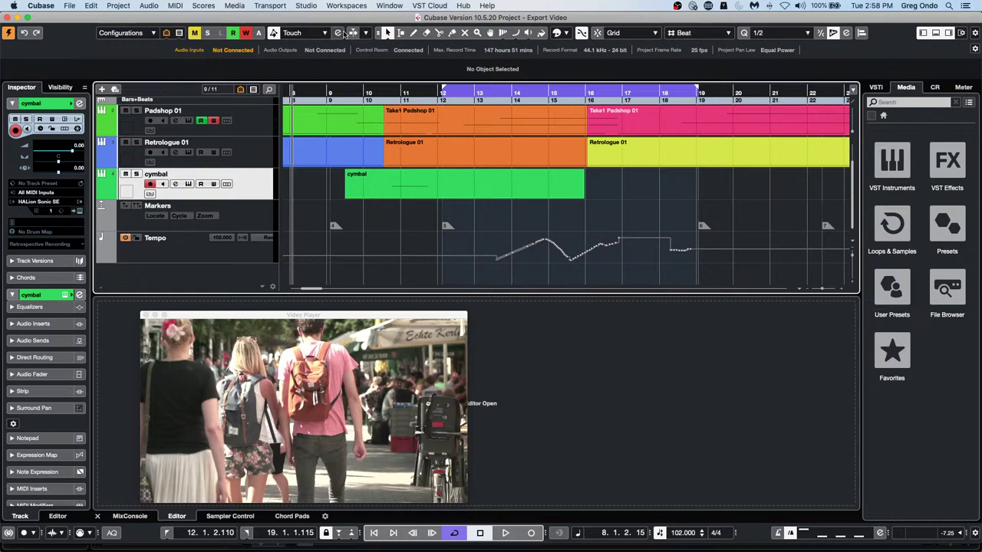
# Check the Auto-Scroll options without changes, then load the recent project Amos Moses - GO.cpr
pyautogui.click(365, 33)
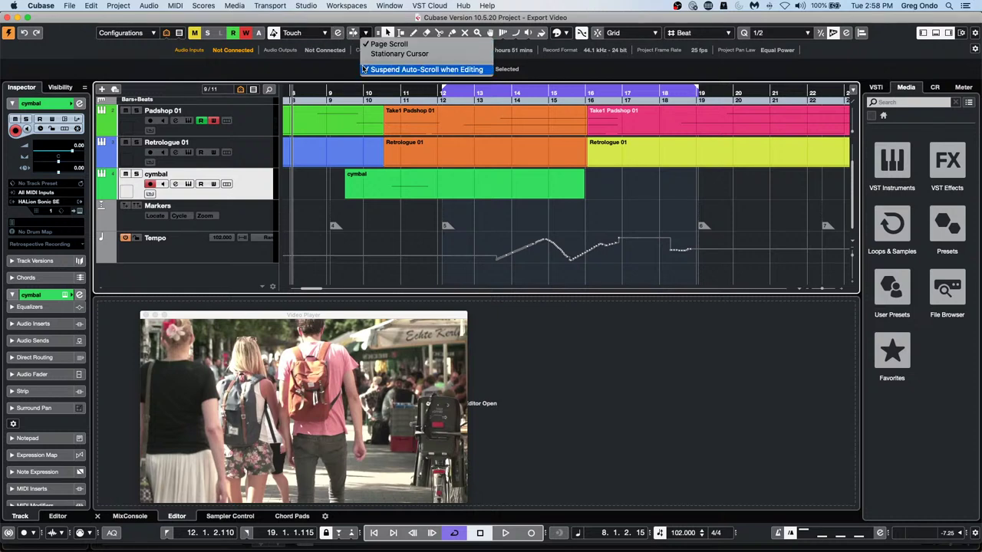
pyautogui.click(349, 54)
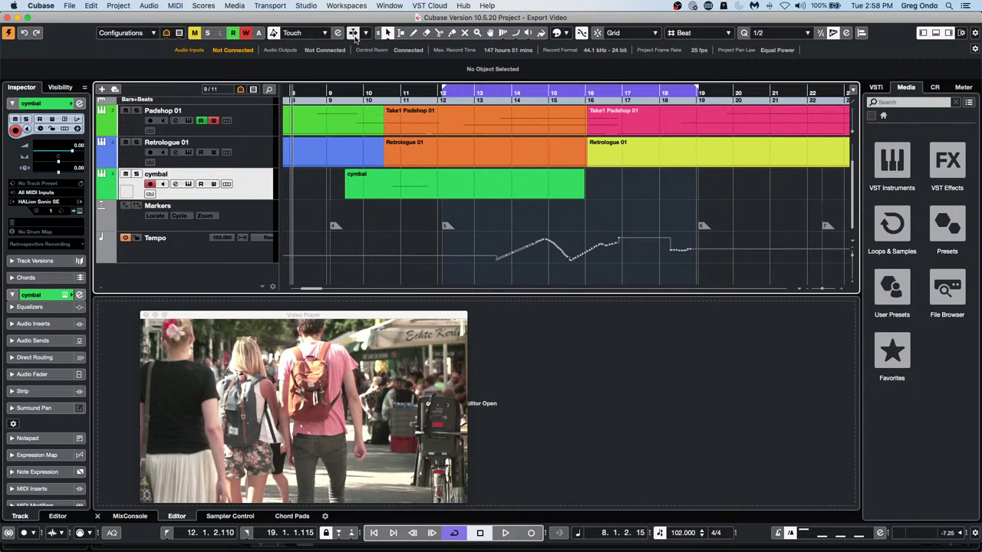
pyautogui.click(69, 6)
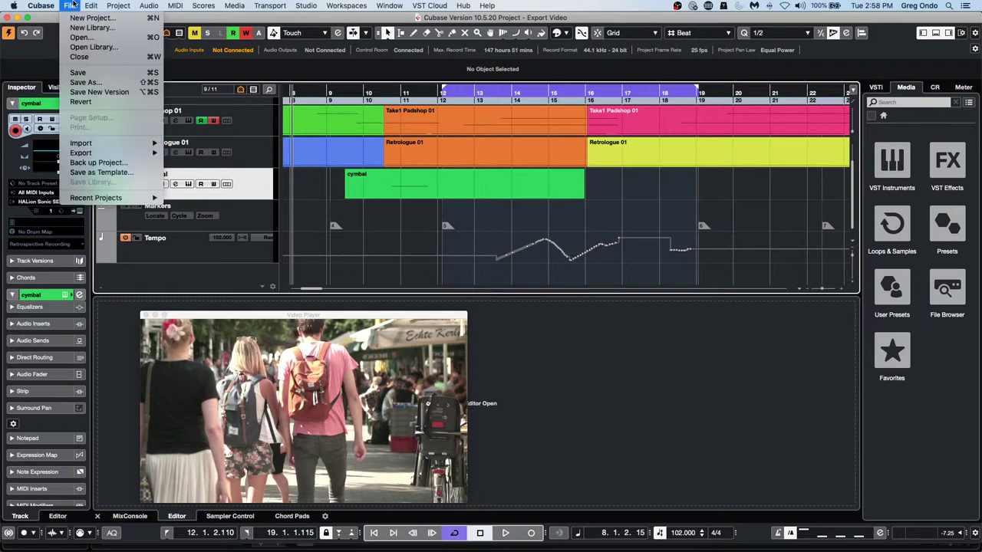
pyautogui.moveTo(116, 201)
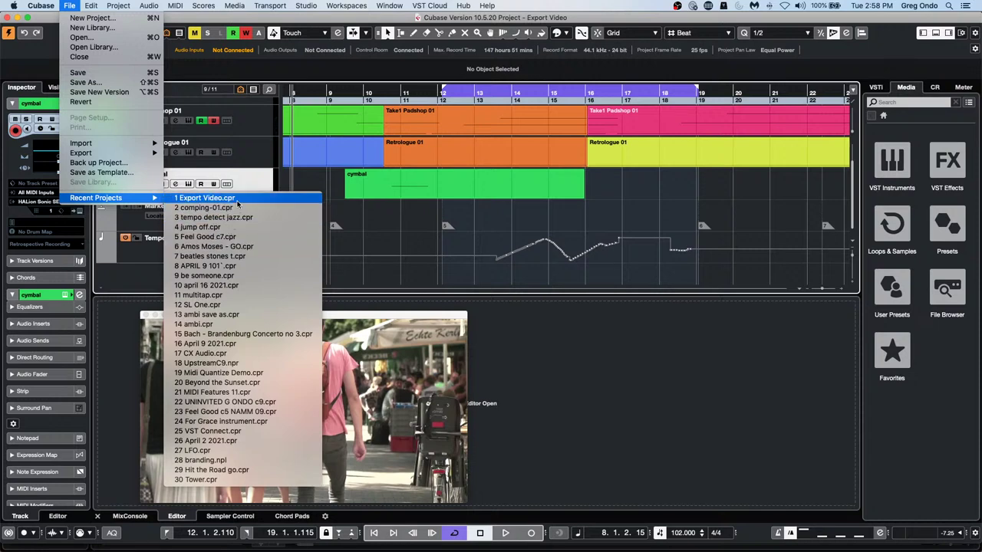
pyautogui.click(230, 246)
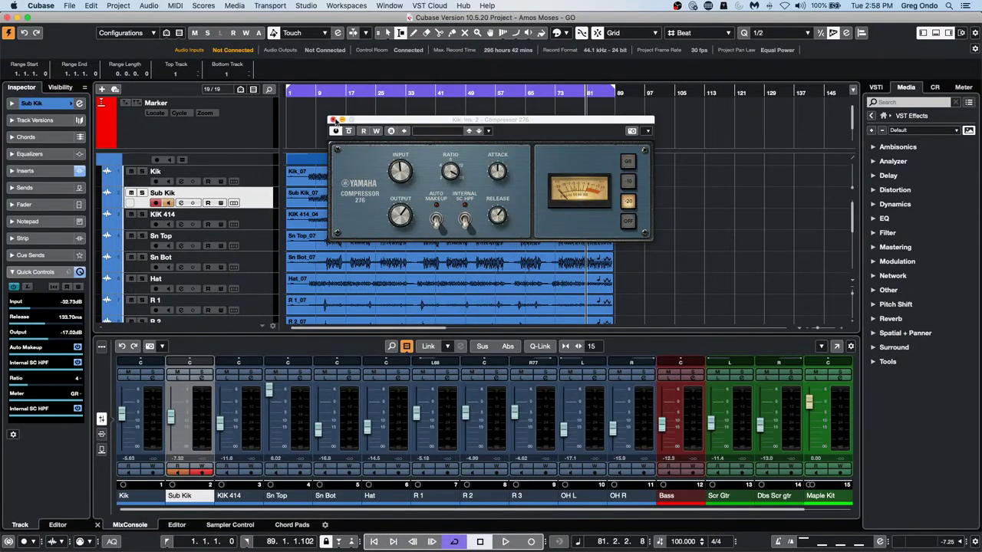
# Close Kik's Compressor 276 window, zoom in on the drums at bar 52, and play from there
pyautogui.click(332, 120)
pyautogui.moveTo(307, 109); pyautogui.dragTo(477, 126)
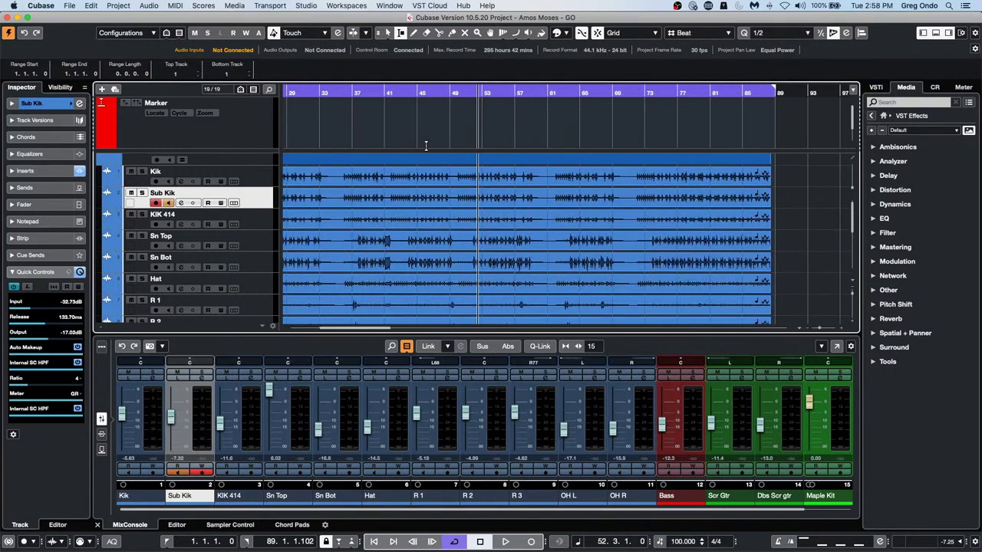
pyautogui.press('h')
pyautogui.press('h')
pyautogui.press('h')
pyautogui.press('h')
pyautogui.press('h')
pyautogui.press('h')
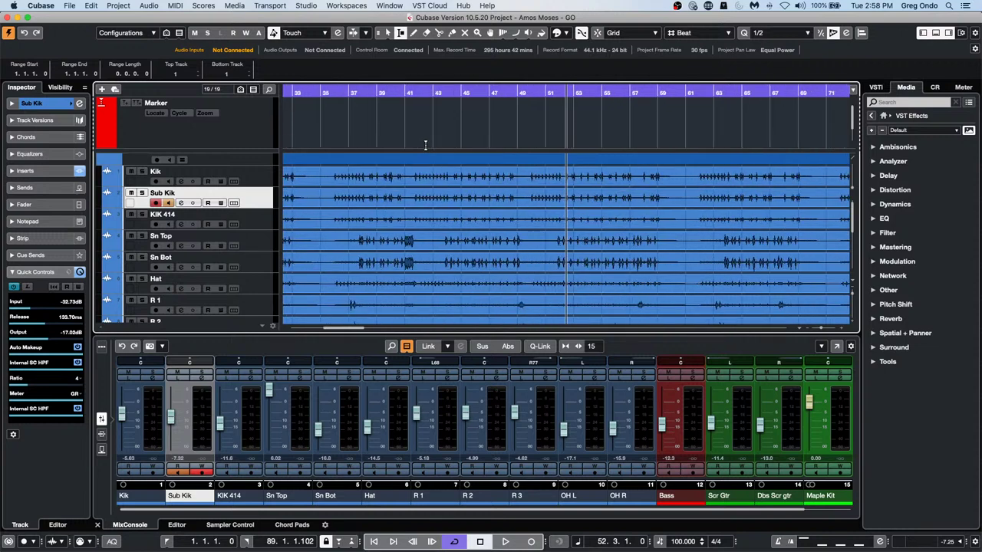
pyautogui.press('h')
pyautogui.press('h')
pyautogui.press('space')
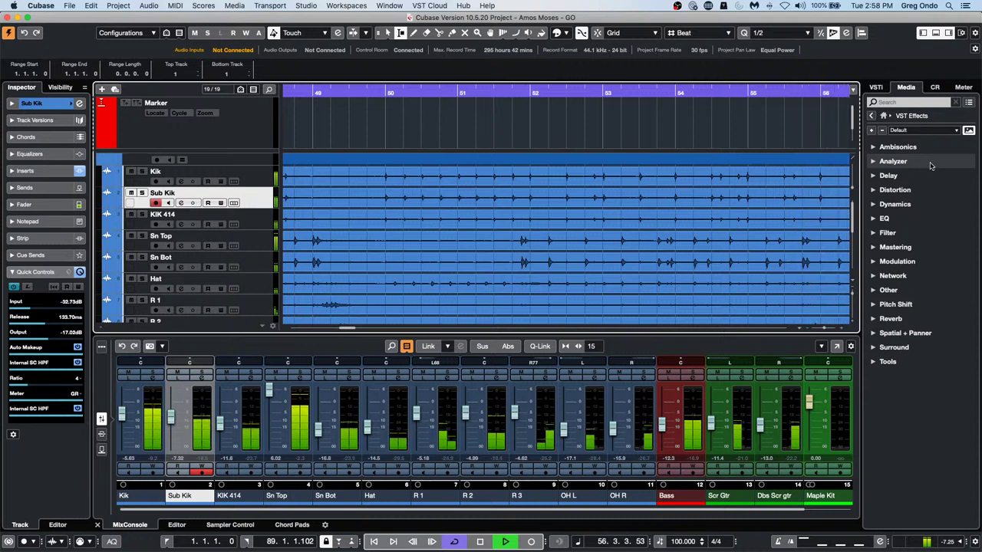
# Look over the Editing preferences page, close Preferences, and stop playback
pyautogui.click(41, 5)
pyautogui.click(49, 34)
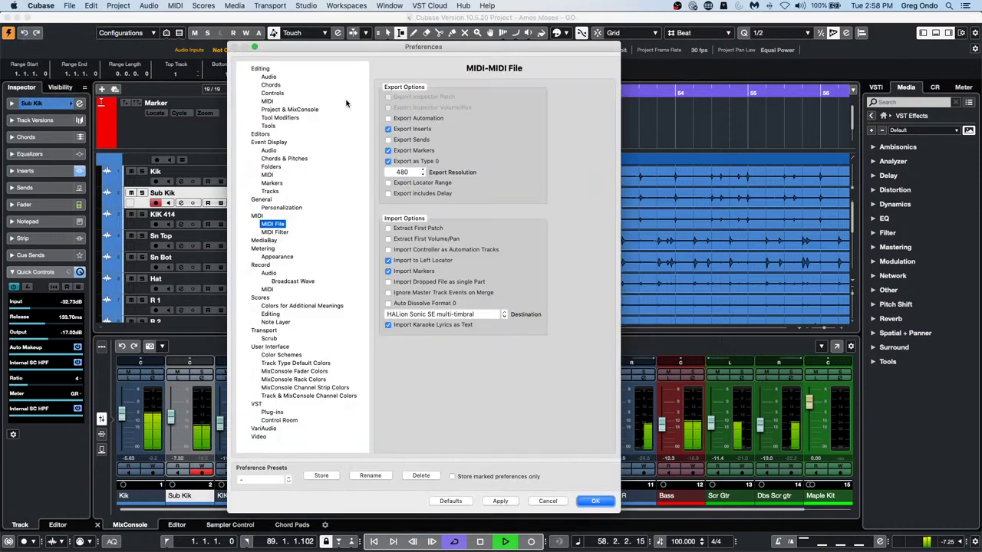
pyautogui.click(260, 68)
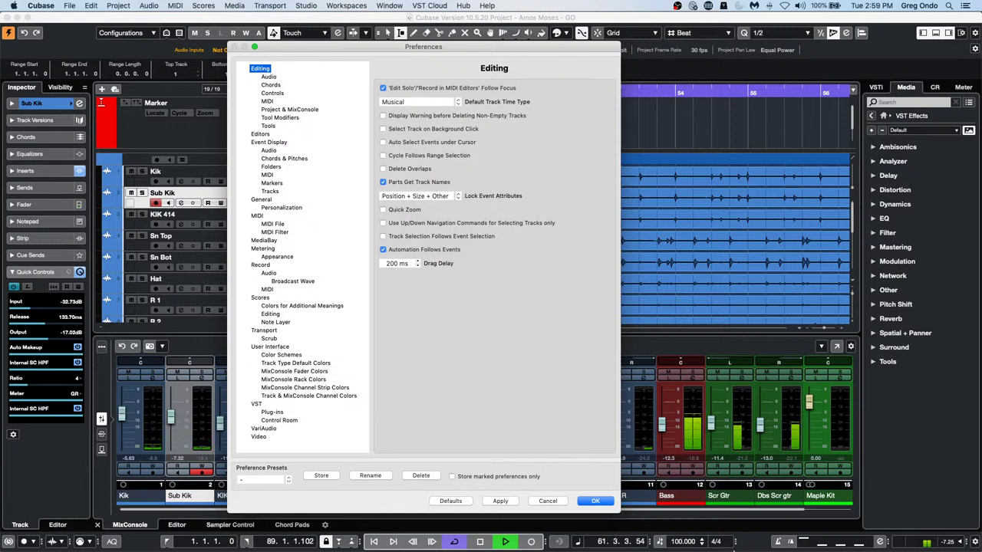
pyautogui.click(595, 502)
pyautogui.press('space')
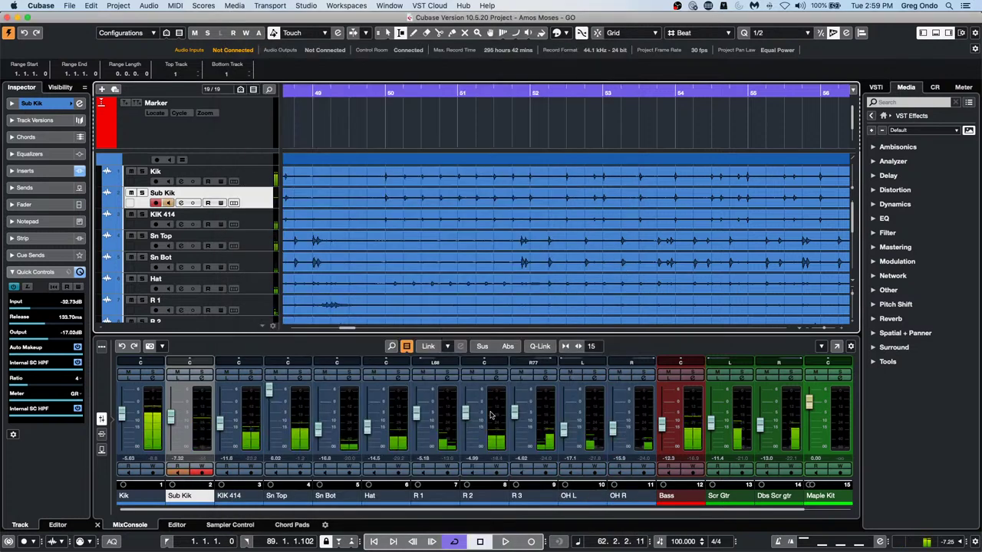
# Enable Locate when Clicked in Empty Space in the Transport preferences and restart playback
pyautogui.click(40, 5)
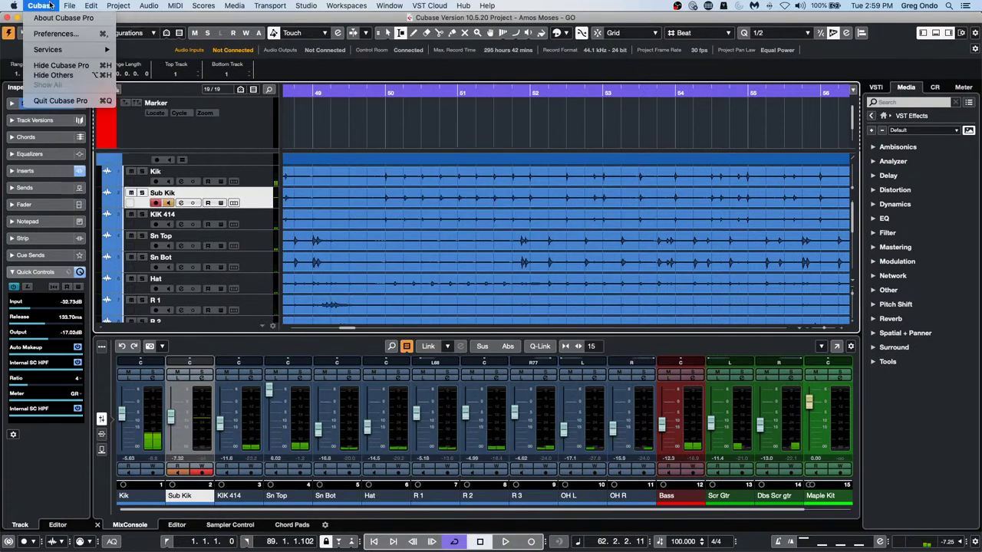
pyautogui.click(61, 35)
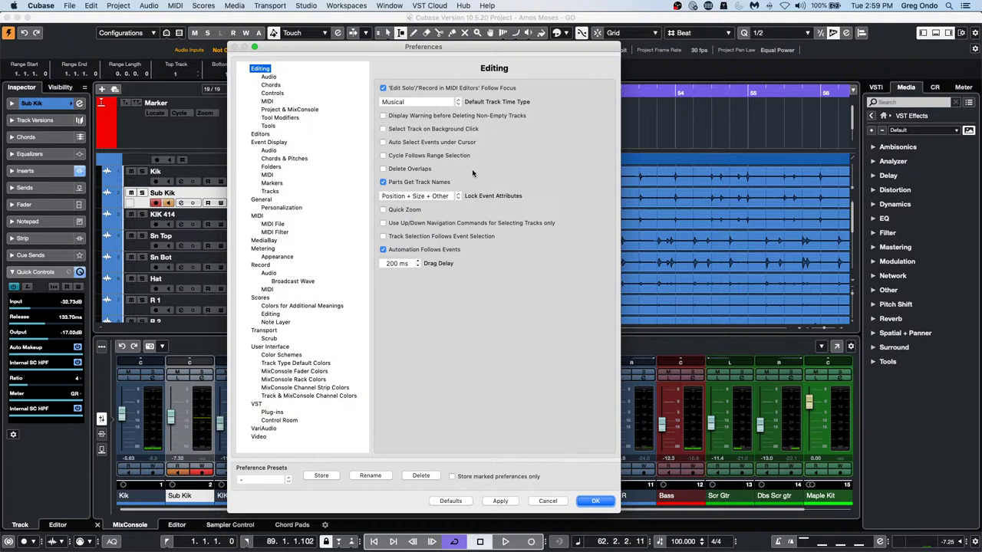
pyautogui.click(284, 111)
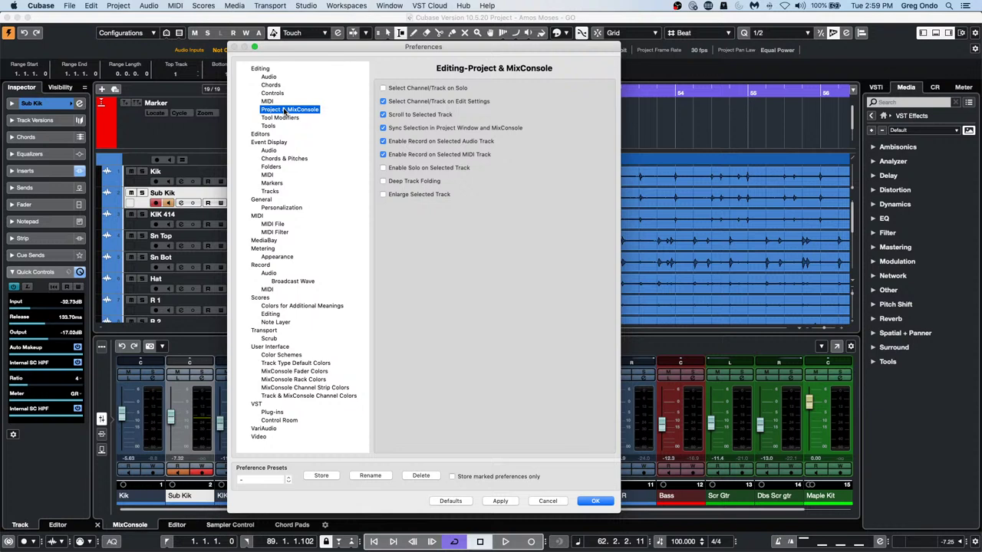
pyautogui.click(274, 332)
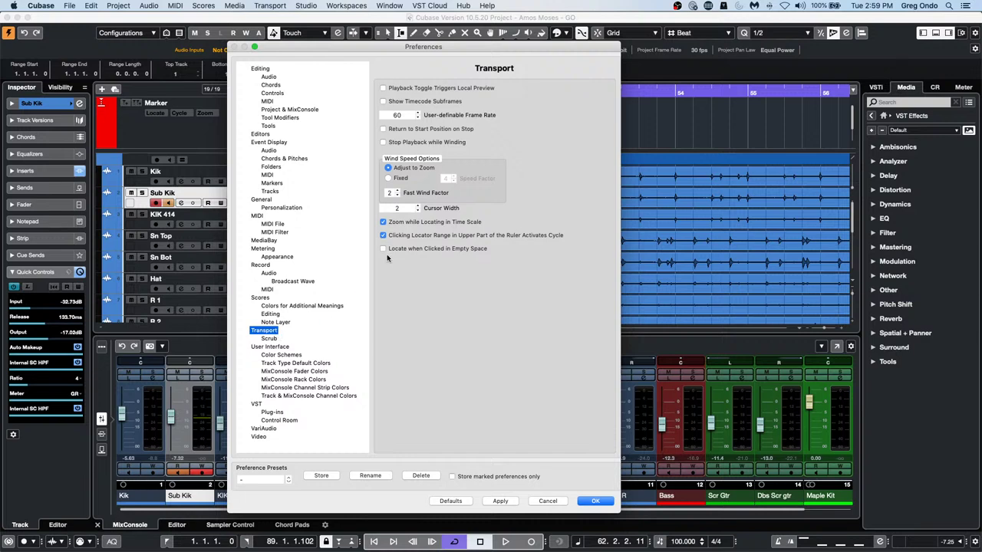
pyautogui.click(384, 250)
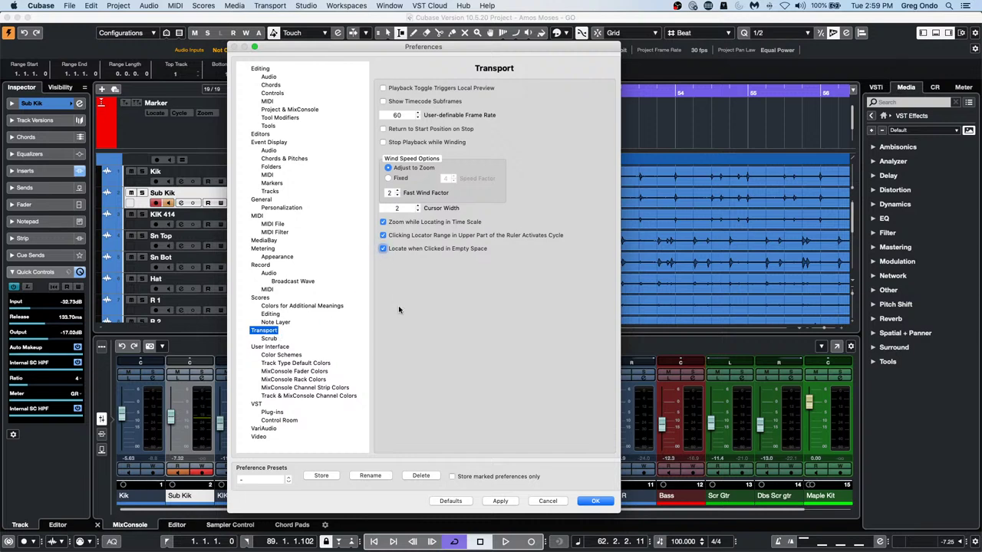
pyautogui.click(595, 501)
pyautogui.press('space')
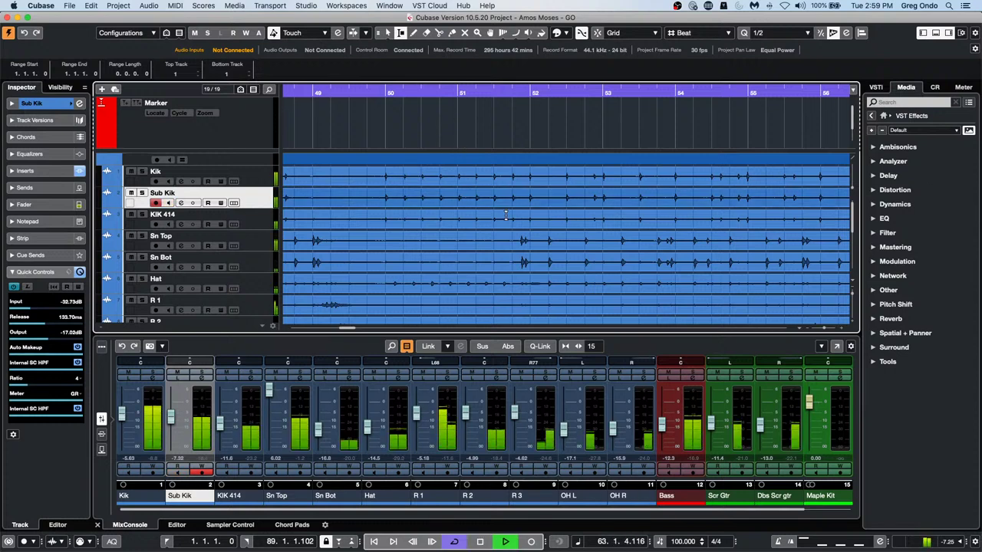
# With the Object Selection tool, jump playback to bars 51 and 55, then stop
pyautogui.rightClick(483, 132)
pyautogui.click(483, 132)
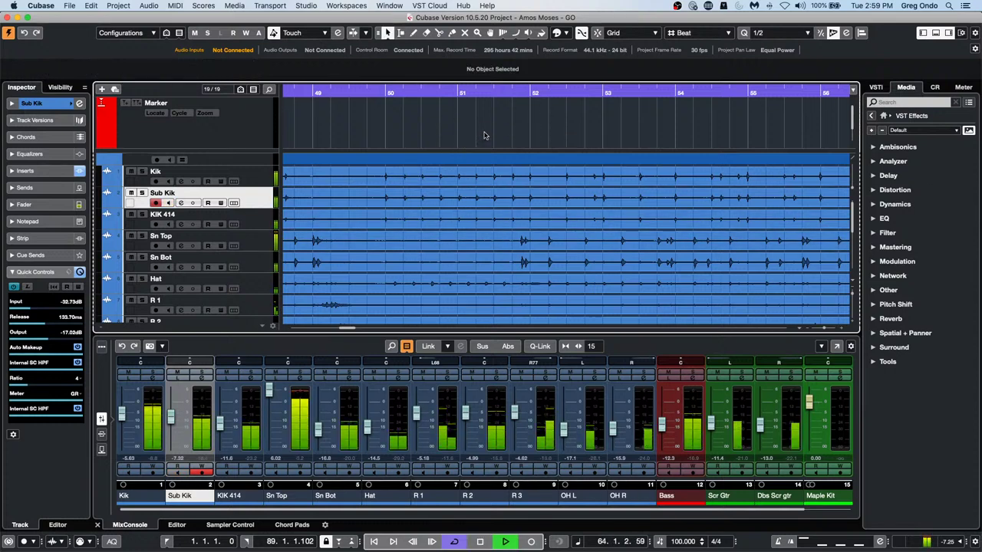
pyautogui.click(479, 173)
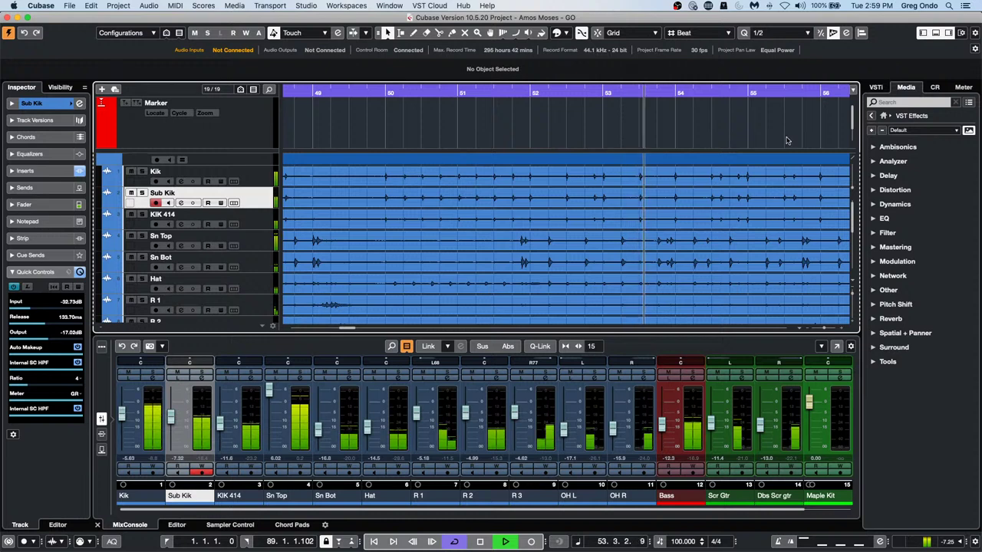
pyautogui.click(785, 141)
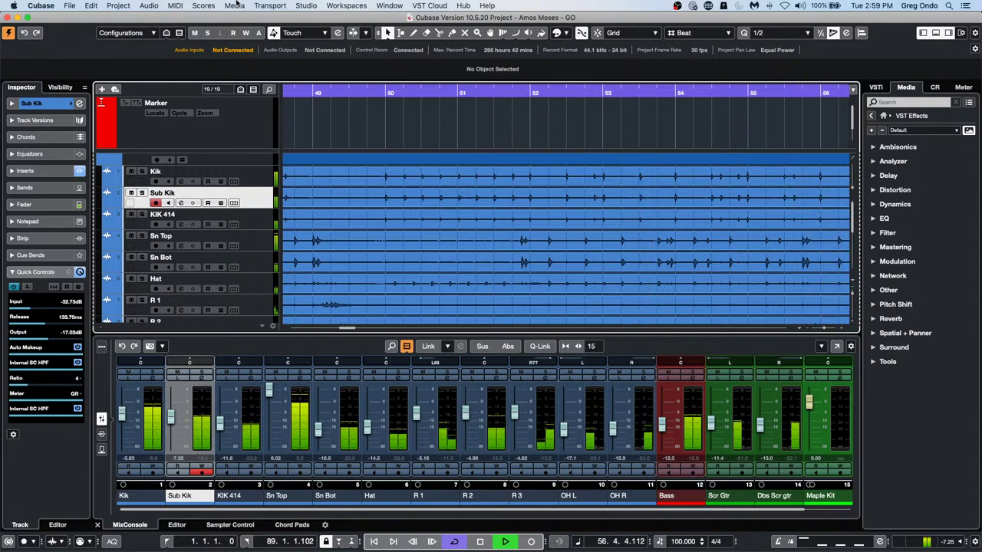
pyautogui.press('space')
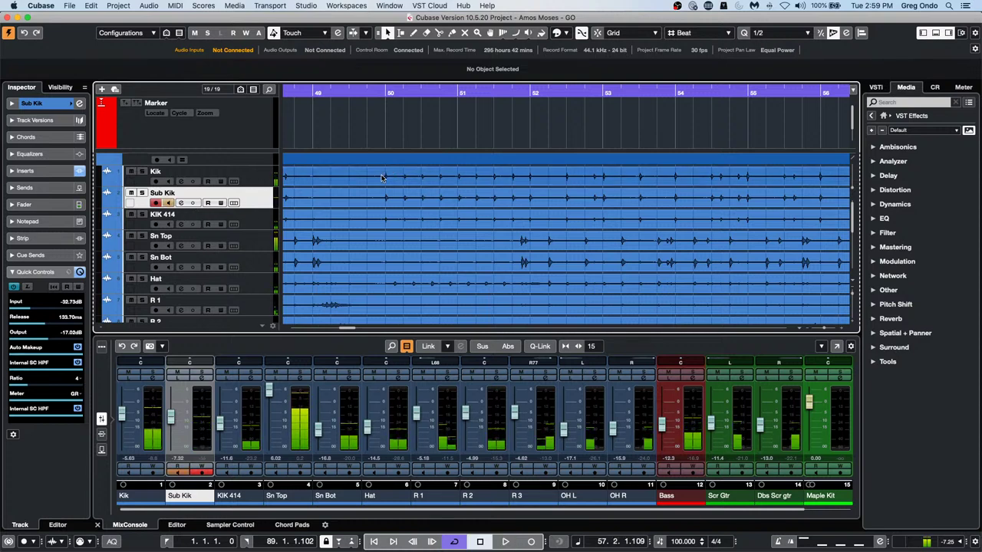
# Select the Kik_07 clip, then park the project cursor at bar 50 by clicking empty space
pyautogui.click(383, 179)
pyautogui.press('l')
pyautogui.click(392, 140)
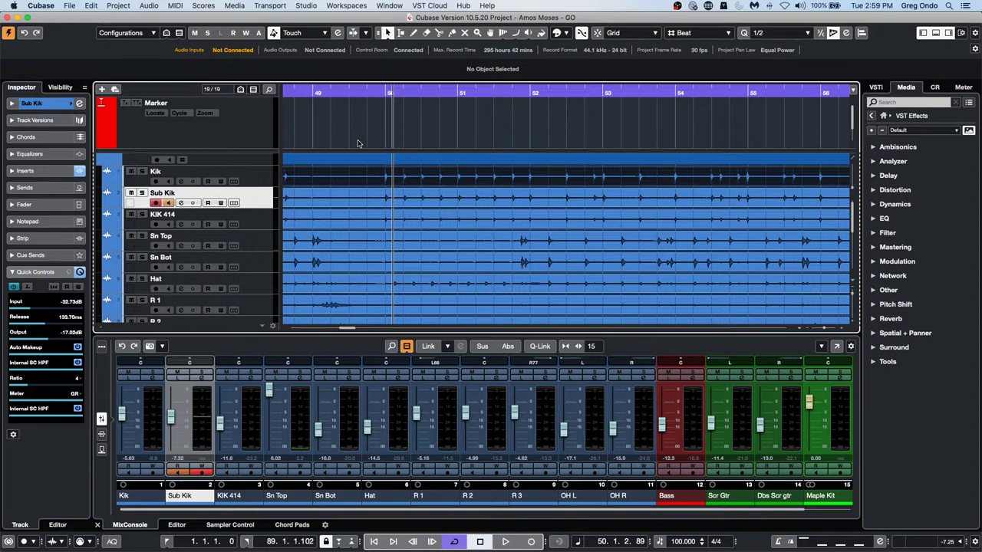
pyautogui.click(69, 5)
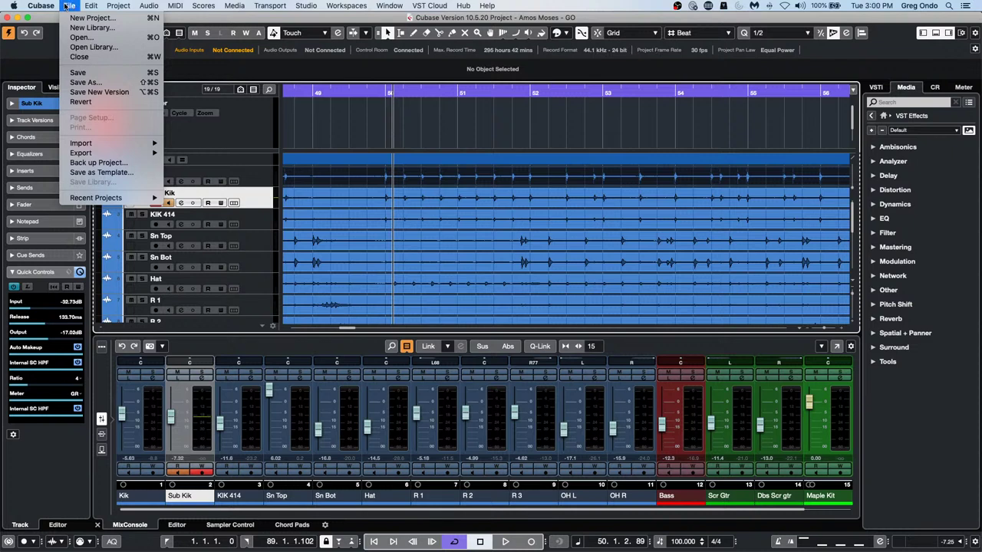
# Uncheck Locate when Clicked in Empty Space in Transport preferences, apply, and confirm
pyautogui.moveTo(40, 6)
pyautogui.click(54, 34)
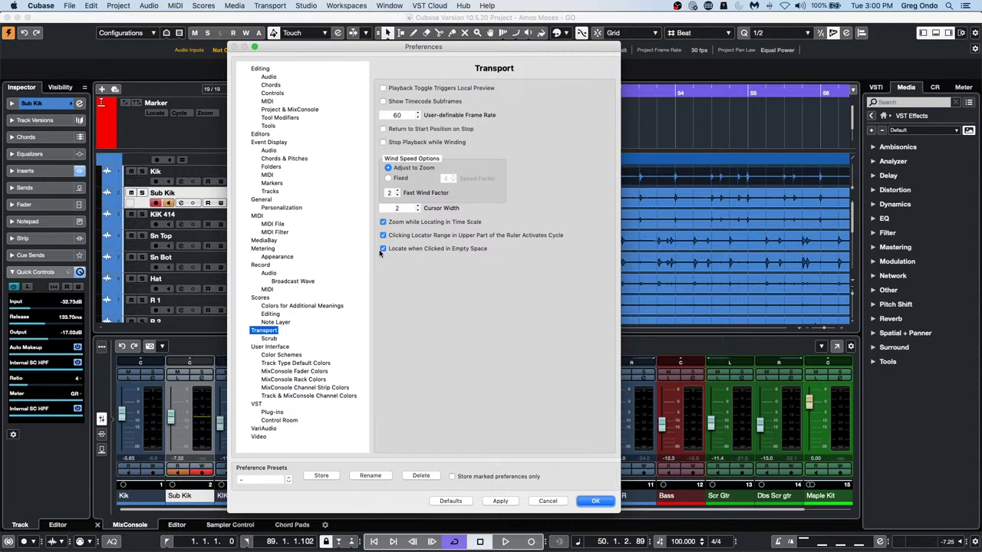
pyautogui.click(383, 248)
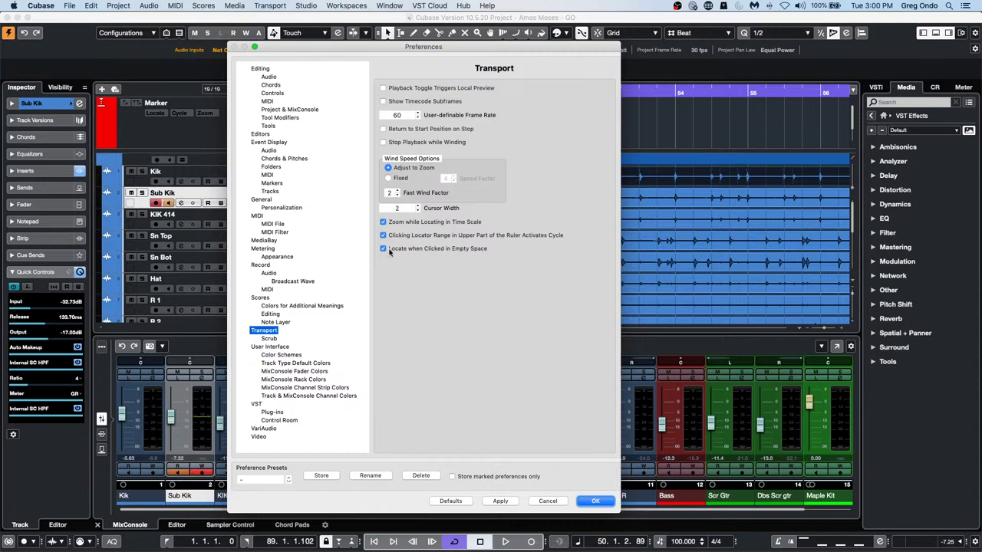
pyautogui.click(512, 501)
pyautogui.click(604, 502)
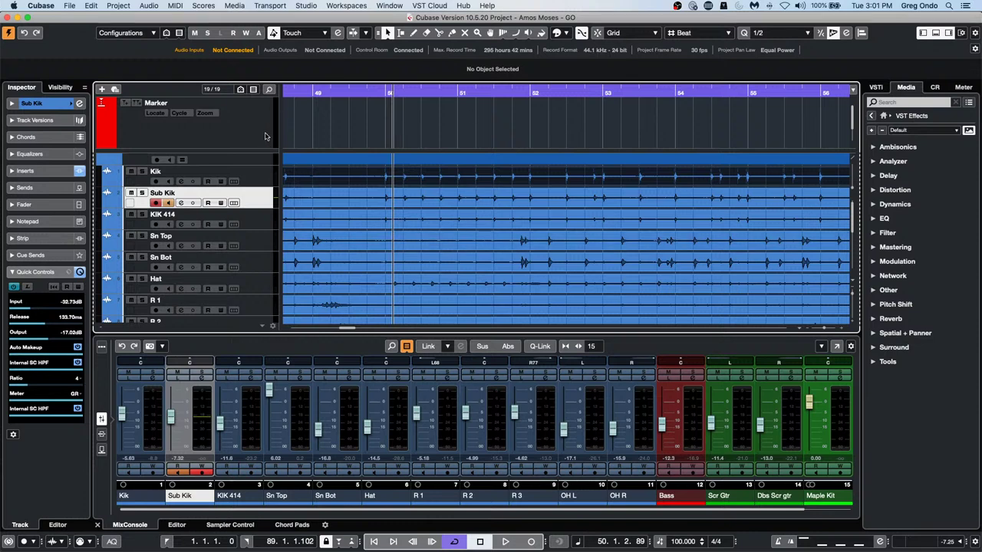
# Review the Audio Connections settings and close them
pyautogui.click(308, 7)
pyautogui.click(315, 18)
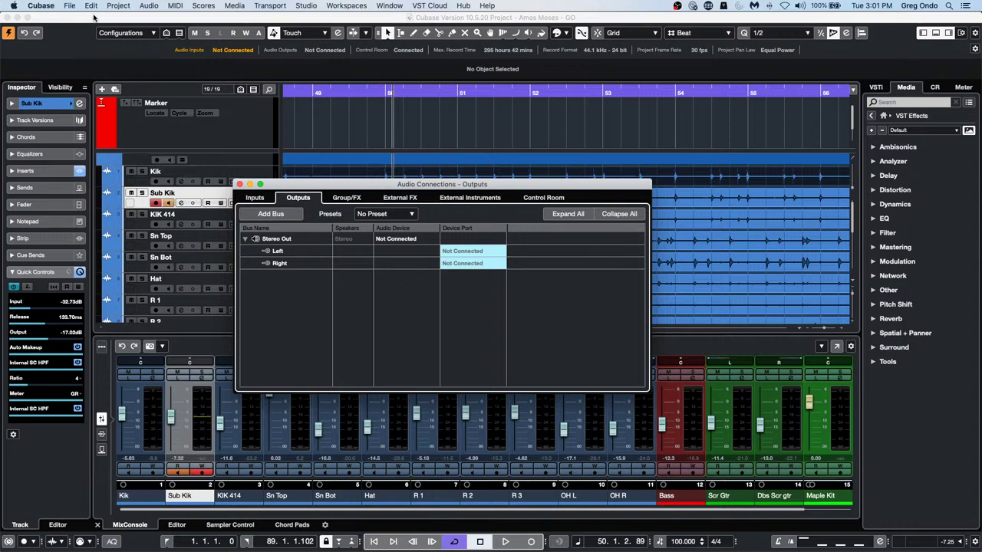
pyautogui.click(239, 184)
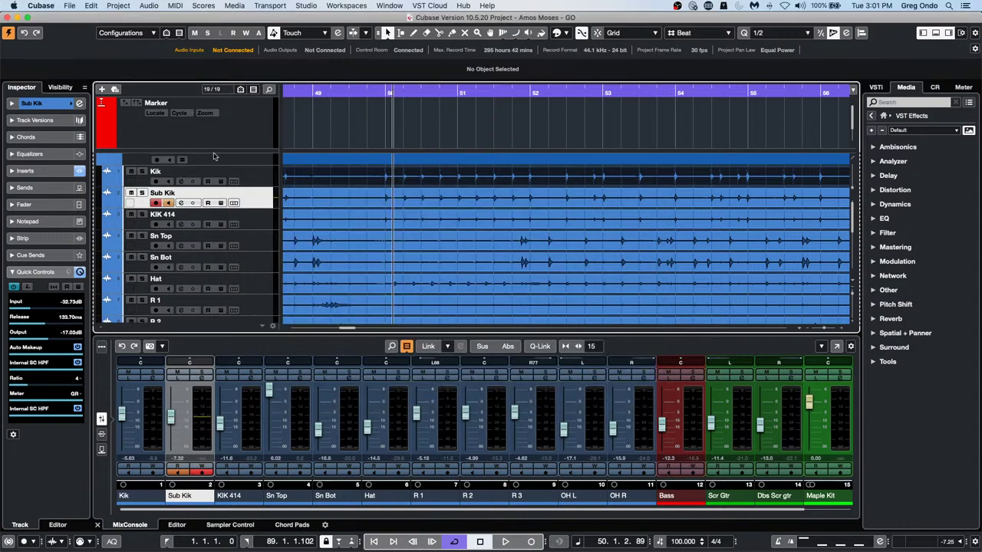
# Create an empty new project stored in the April 20 2021 folder
pyautogui.click(69, 7)
pyautogui.click(92, 18)
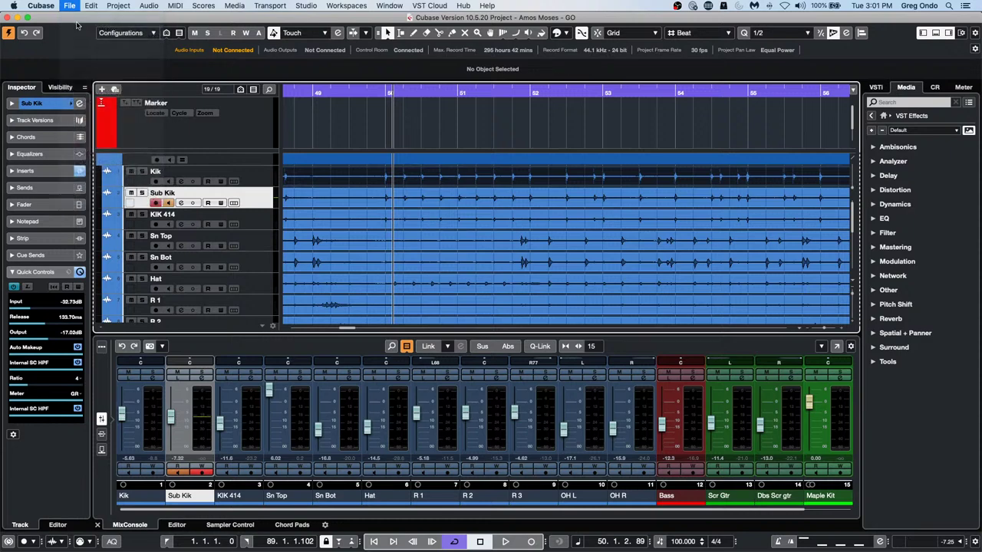
pyautogui.click(709, 374)
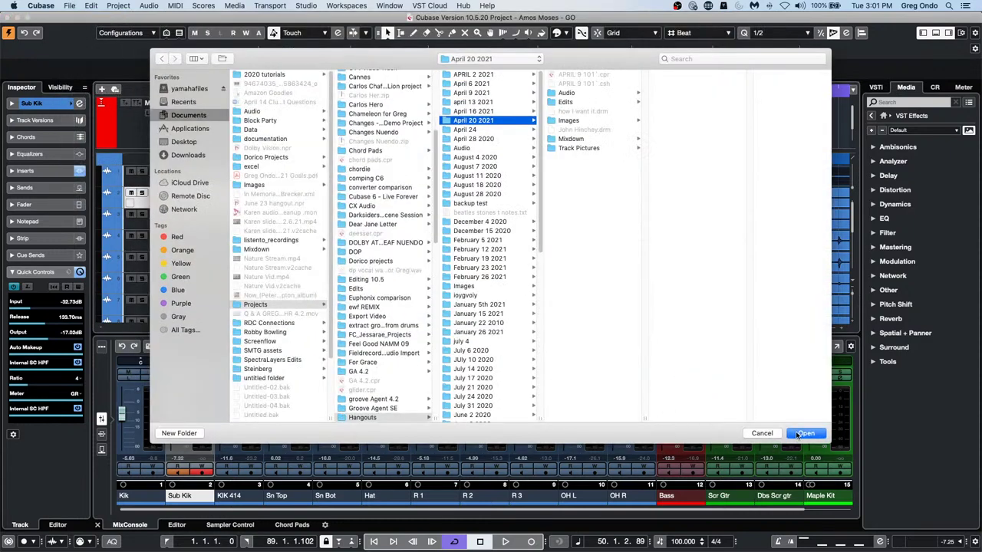
pyautogui.click(805, 434)
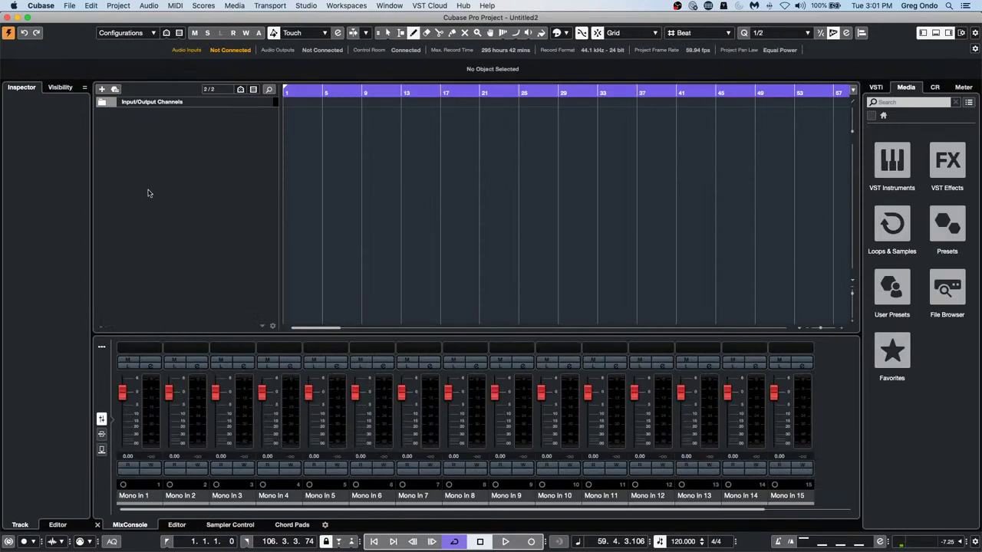
pyautogui.rightClick(167, 147)
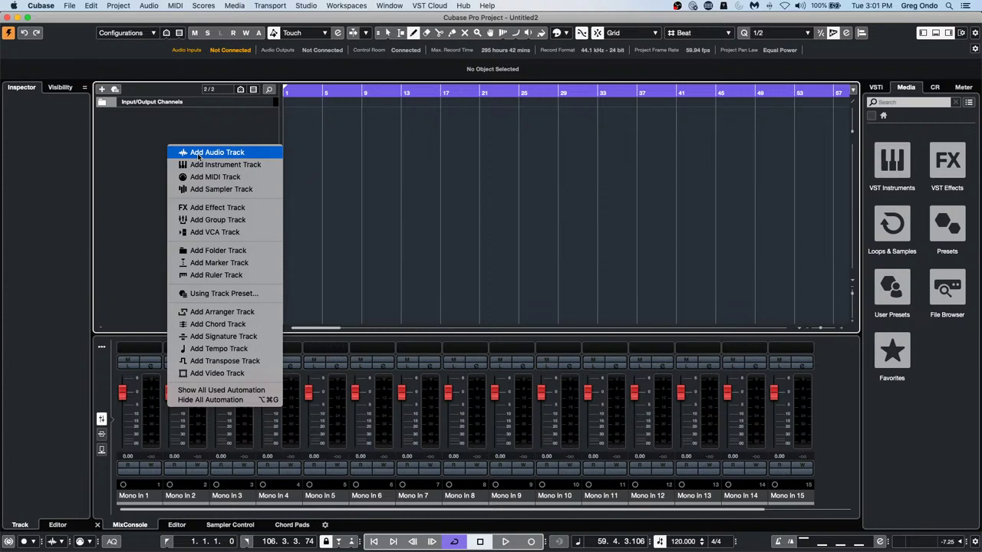
# Check the Mono In 1–16 input buses in Audio Connections
pyautogui.click(316, 6)
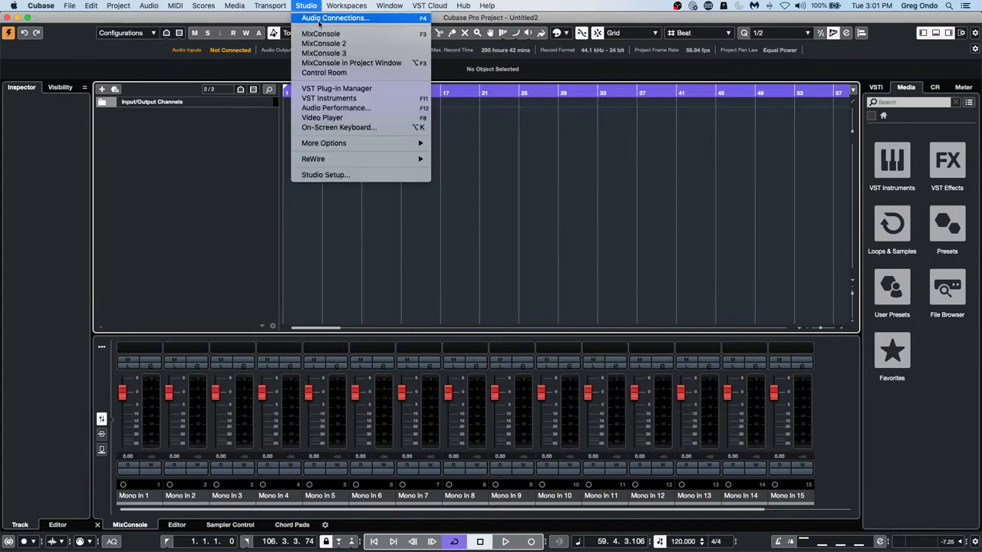
pyautogui.click(319, 23)
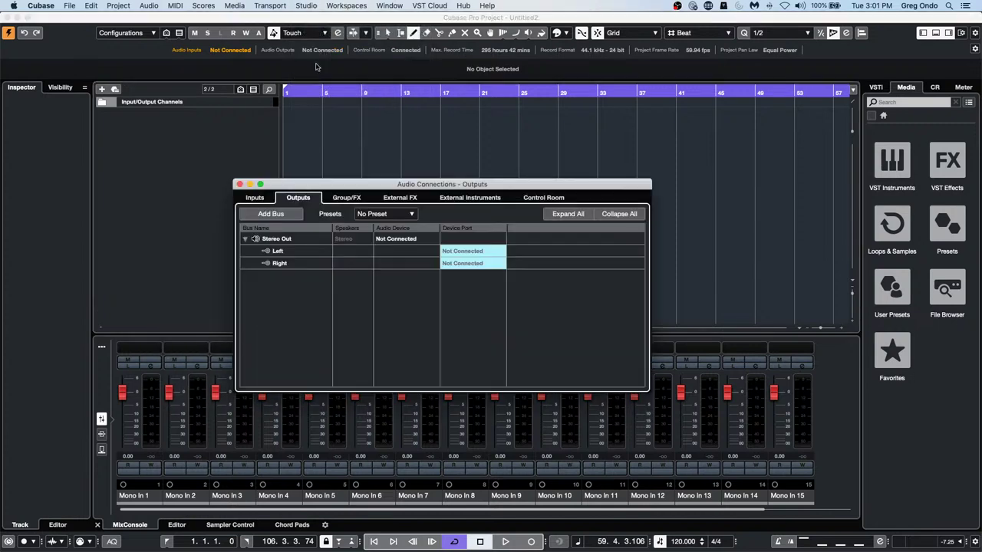
pyautogui.click(258, 201)
pyautogui.scroll(-3, 280, 303)
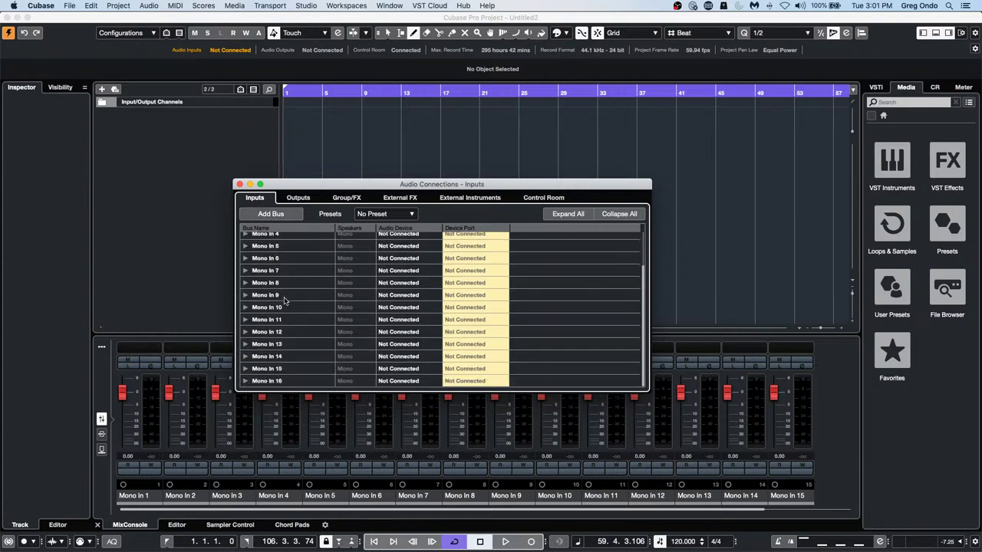
pyautogui.scroll(3, 284, 300)
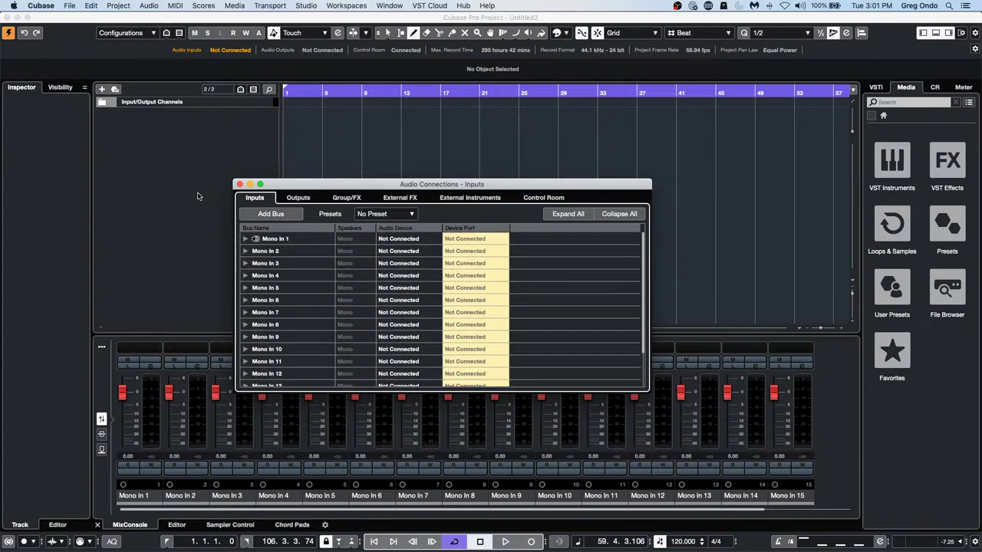
pyautogui.click(239, 184)
# Add 16 mono audio tracks to the empty project
pyautogui.rightClick(191, 149)
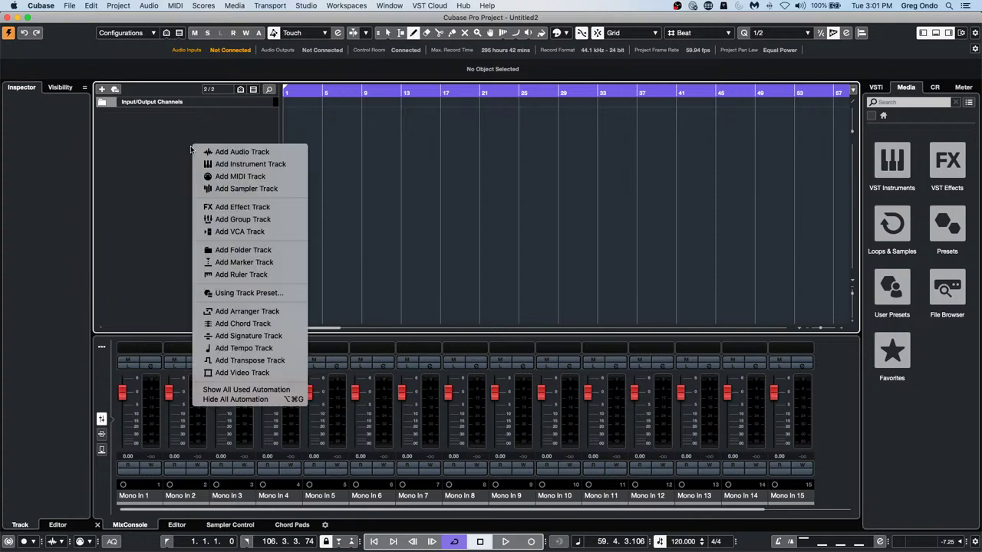
pyautogui.click(264, 153)
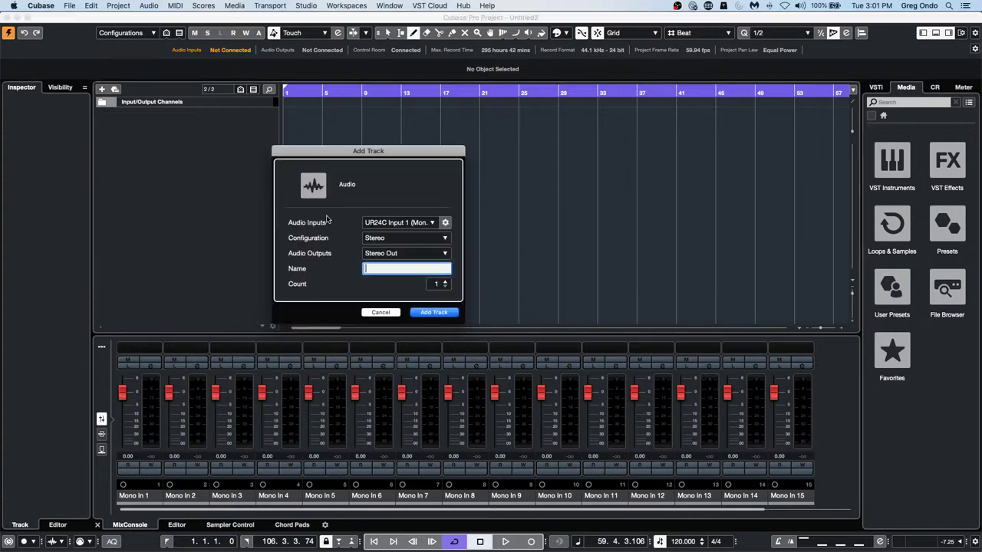
pyautogui.click(415, 239)
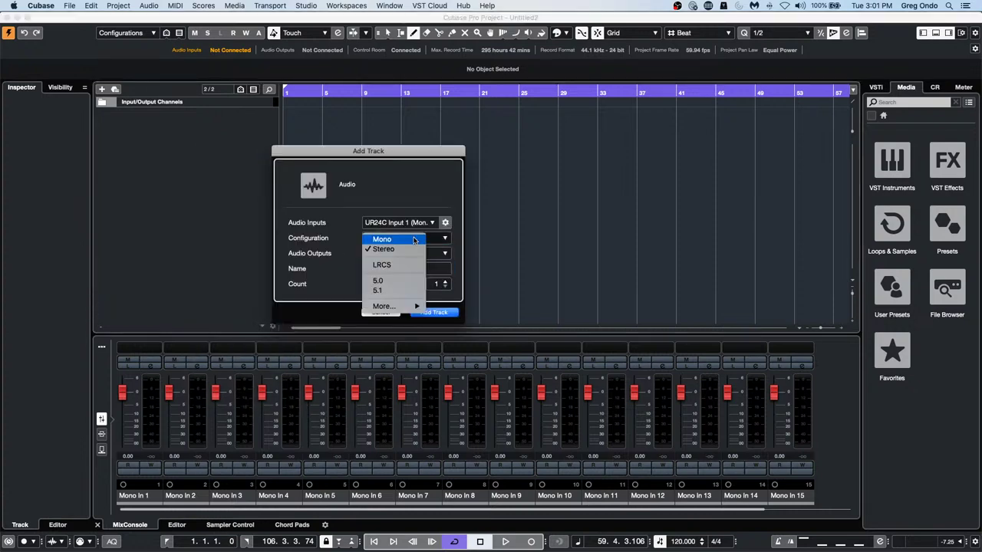
pyautogui.click(410, 239)
pyautogui.click(444, 282)
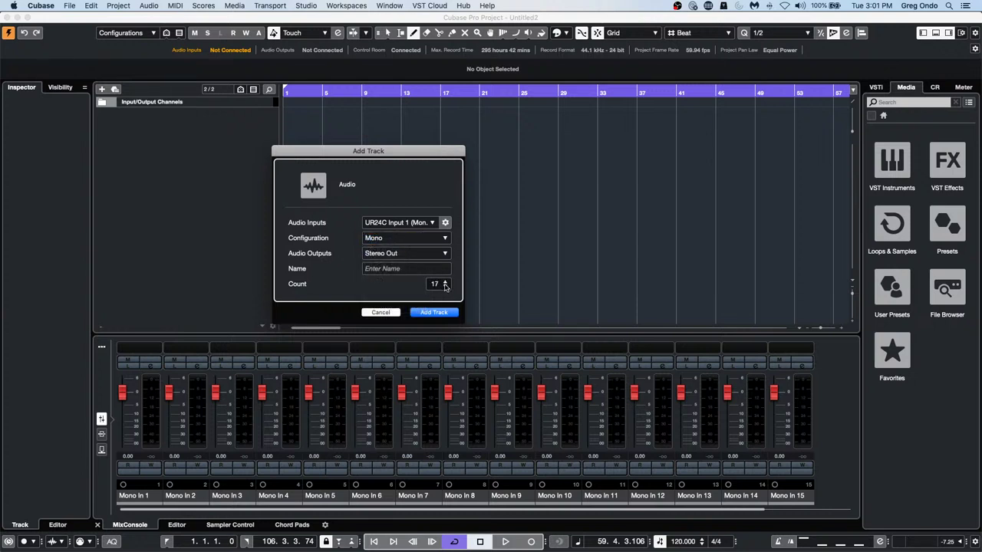
pyautogui.click(442, 313)
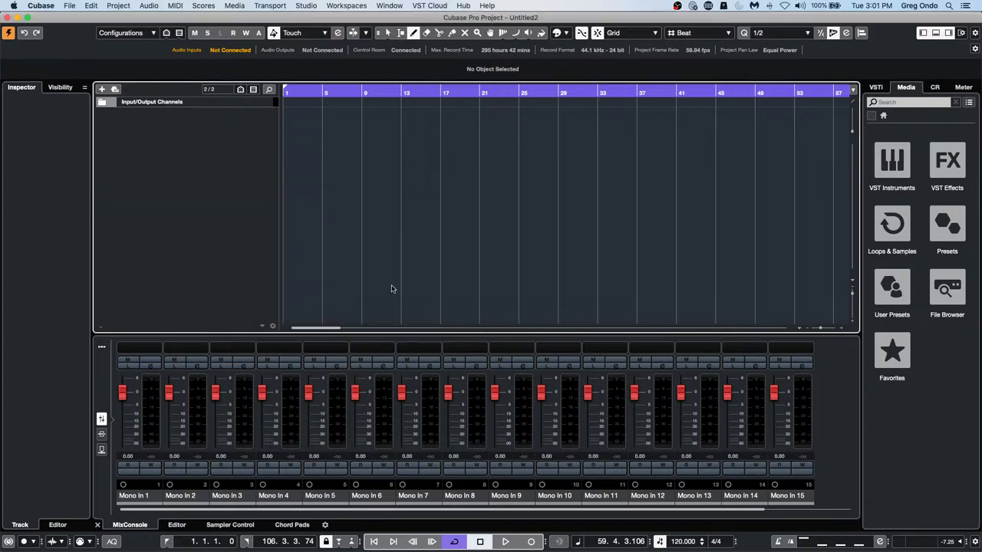
# Record-arm all sixteen audio tracks and keep Mono In 1 as the input
pyautogui.click(252, 120)
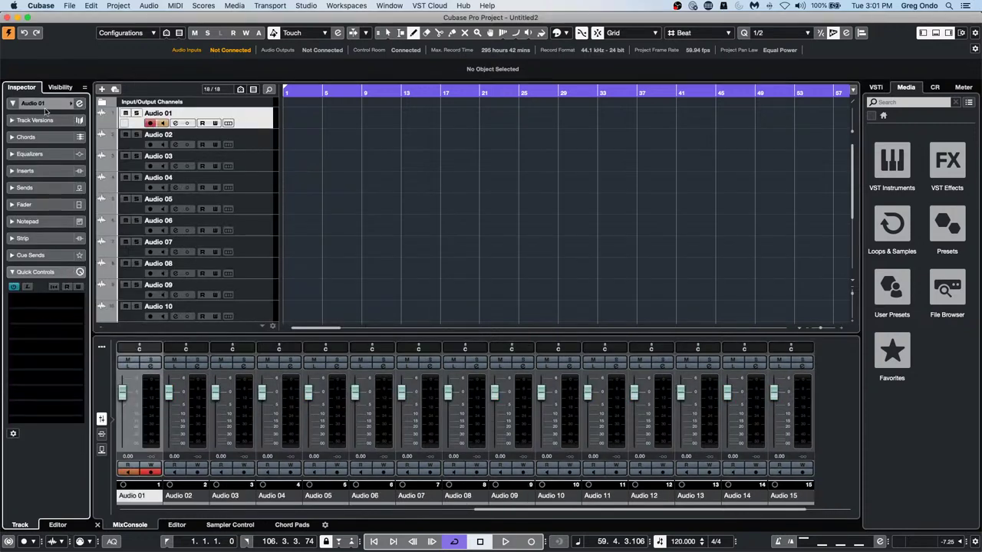
pyautogui.click(261, 147)
pyautogui.click(259, 160)
pyautogui.click(260, 122)
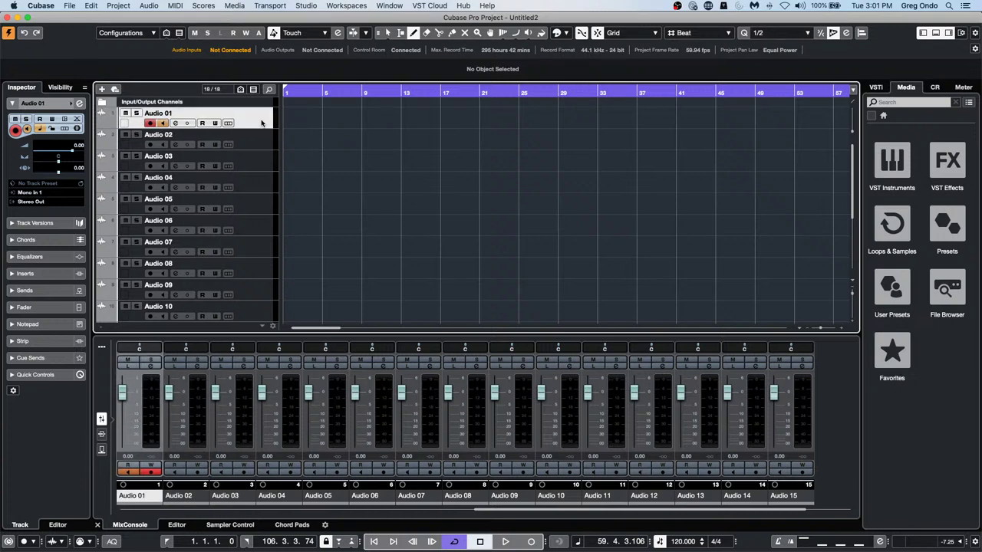
pyautogui.scroll(-5, 252, 244)
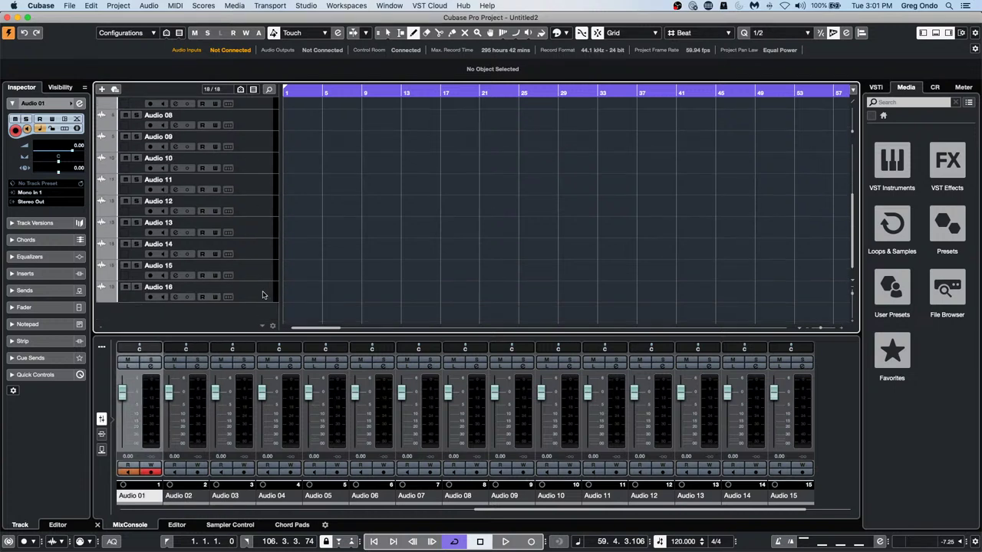
pyautogui.keyDown('shift'); pyautogui.click(262, 293); pyautogui.keyUp('shift')
pyautogui.scroll(5, 241, 265)
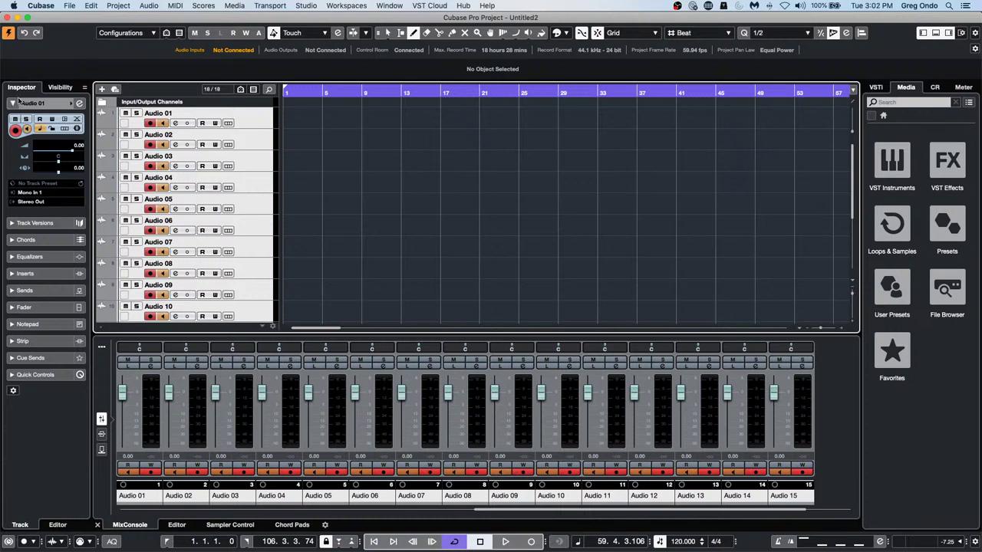
pyautogui.click(46, 192)
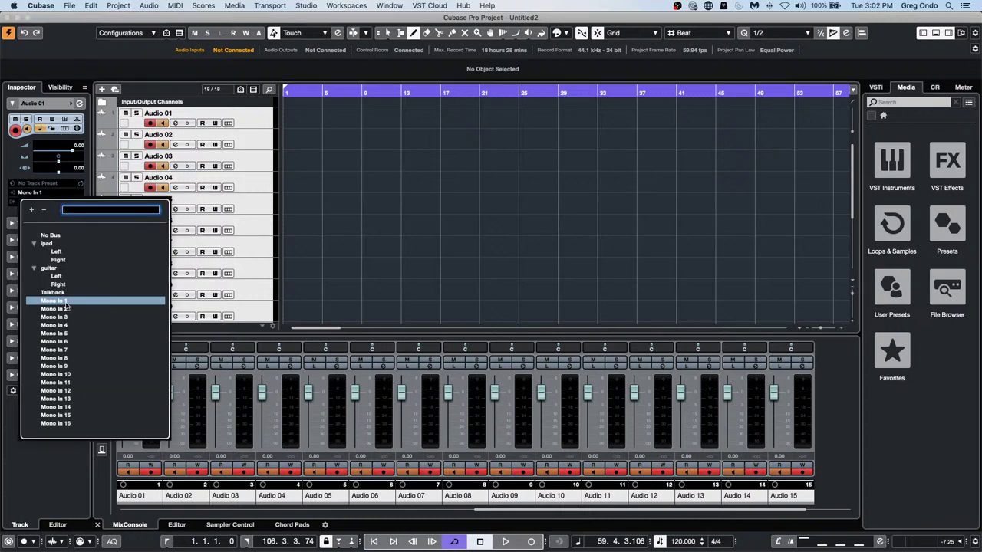
pyautogui.click(65, 303)
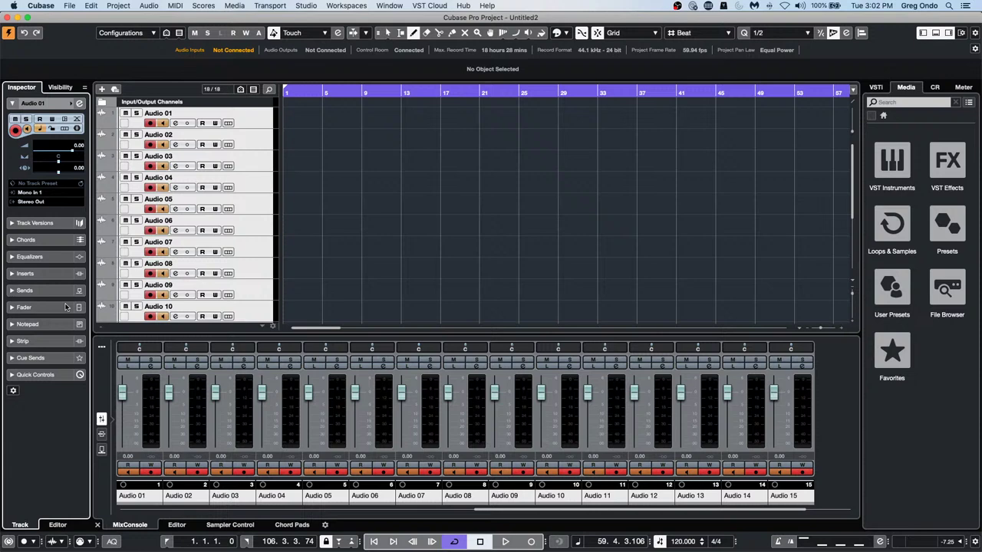
# Reselect Audio 01 through Audio 16, then leave only Audio 01 armed
pyautogui.click(252, 144)
pyautogui.click(250, 157)
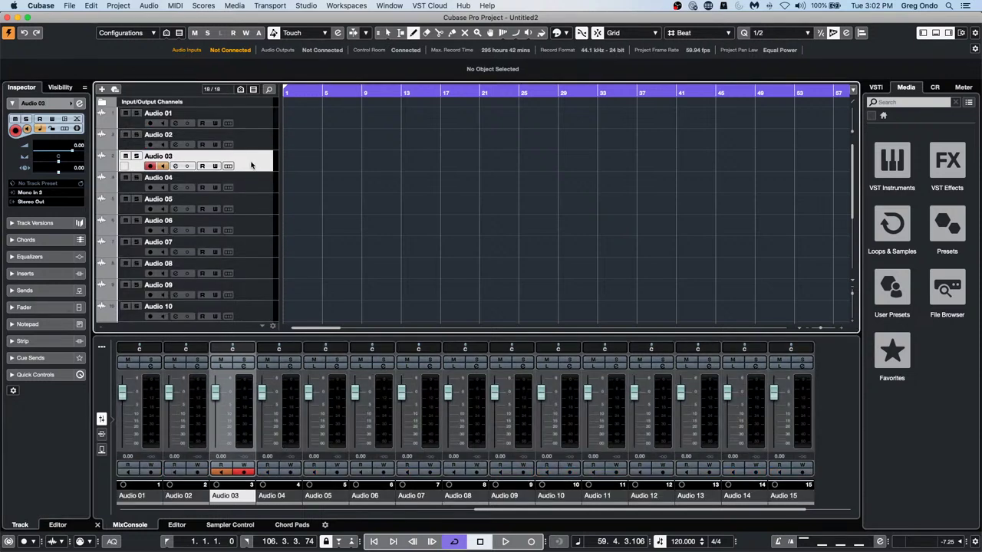
pyautogui.click(264, 124)
pyautogui.scroll(-4, 235, 276)
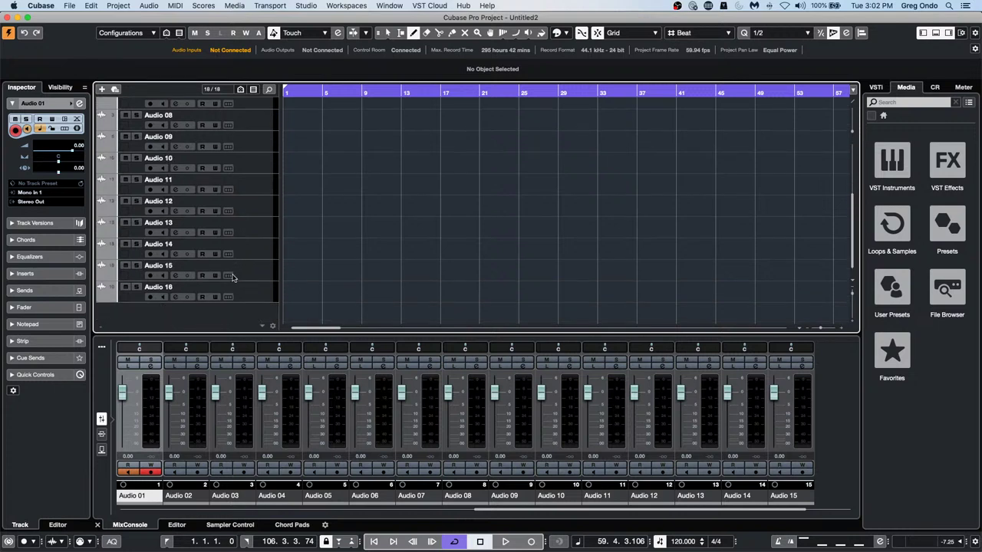
pyautogui.keyDown('shift'); pyautogui.click(251, 293); pyautogui.keyUp('shift')
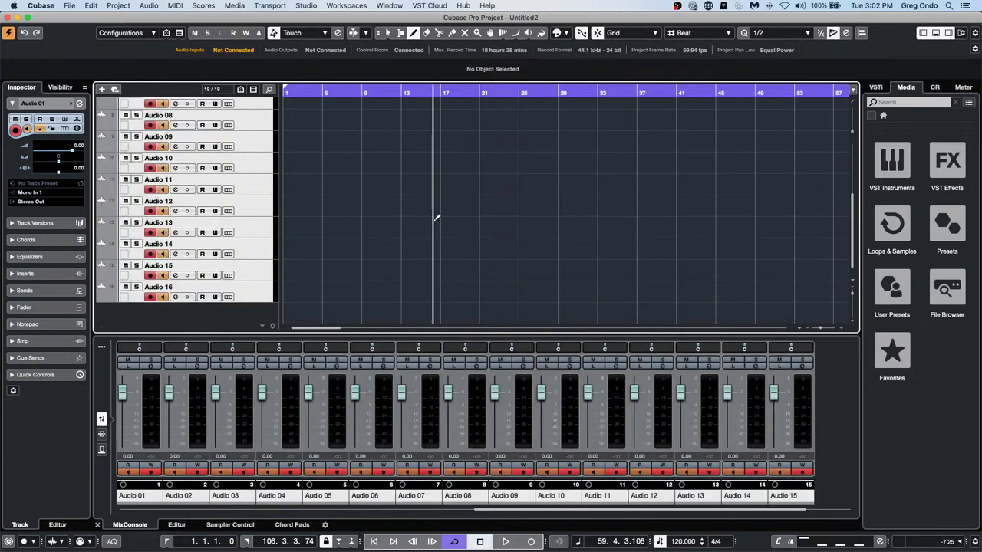
pyautogui.scroll(4, 430, 212)
pyautogui.click(257, 127)
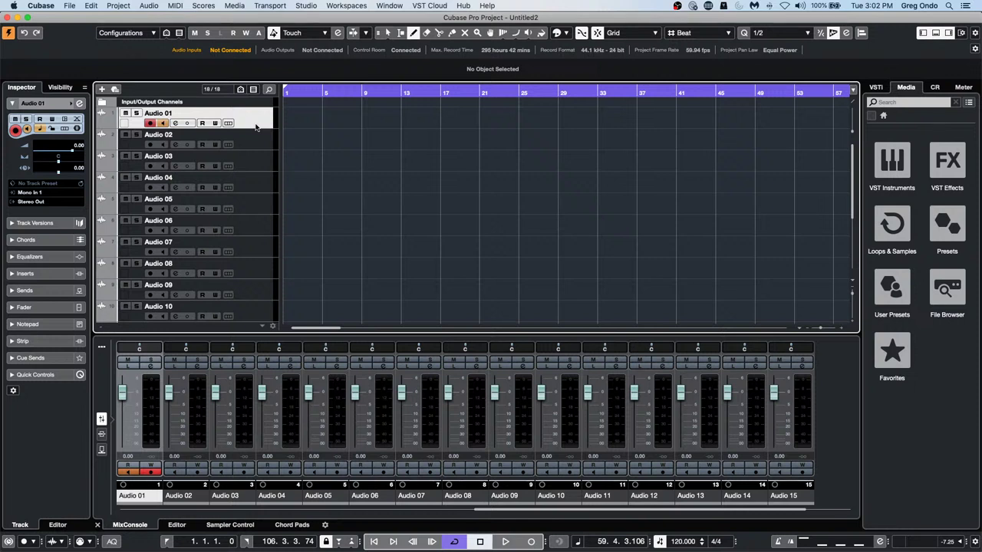
# Step the armed track selection through the list until Audio 10 is record-enabled on Mono In 10
pyautogui.press('Down')
pyautogui.press('Down')
pyautogui.press('Down')
pyautogui.press('Down')
pyautogui.press('Down')
pyautogui.press('Down')
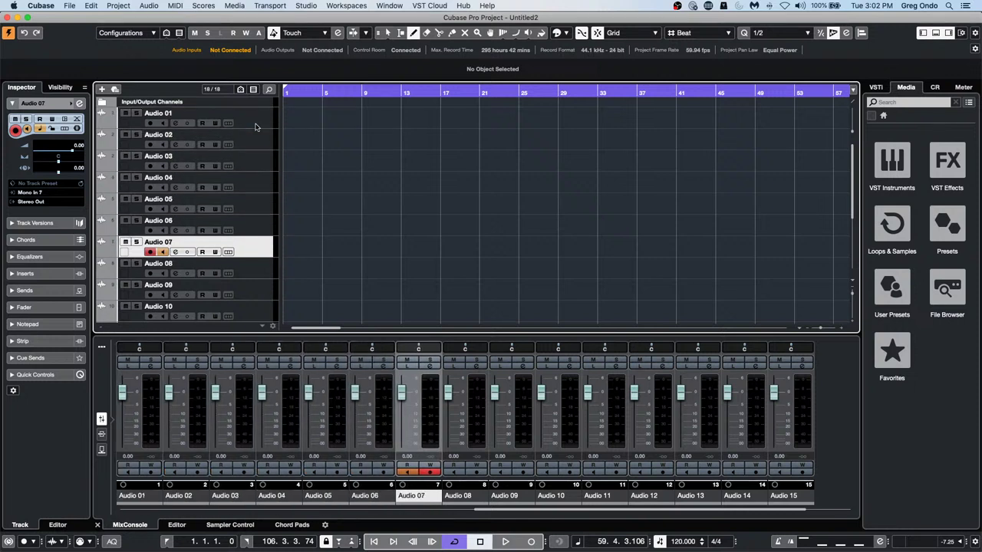
pyautogui.press('Down')
pyautogui.press('Down')
pyautogui.press('Down')
pyautogui.press('Down')
pyautogui.press('Down')
pyautogui.press('Down')
pyautogui.press('Down')
pyautogui.press('Down')
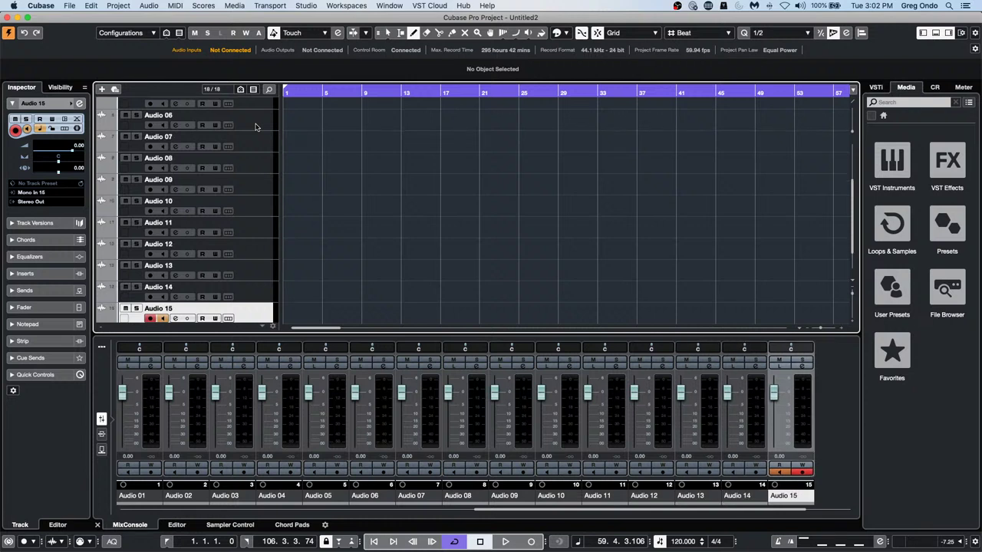
pyautogui.press('Down')
pyautogui.press('Up')
pyautogui.press('Up')
pyautogui.press('Up')
pyautogui.press('Up')
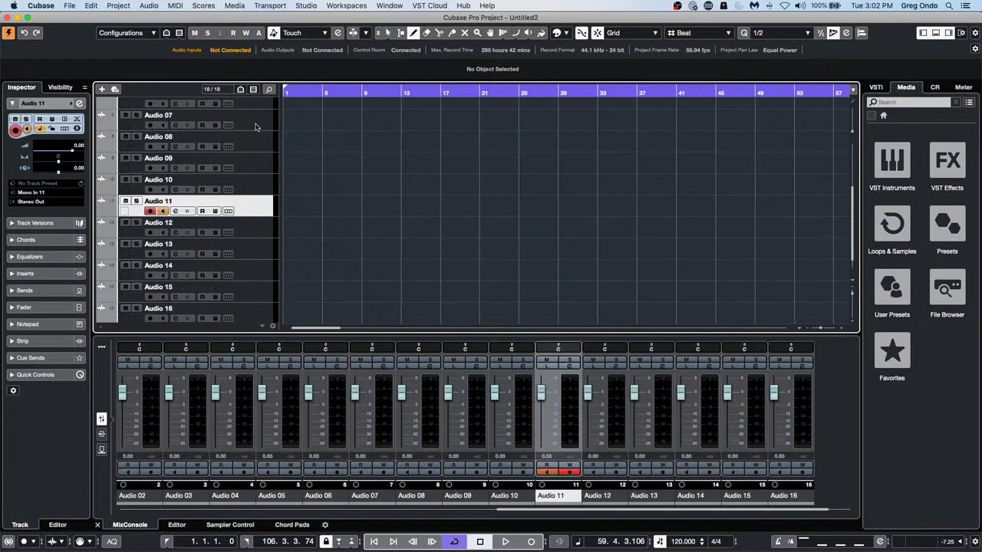
pyautogui.press('Up')
pyautogui.press('Up')
pyautogui.press('Up')
pyautogui.press('Up')
pyautogui.press('Up')
pyautogui.press('Up')
pyautogui.press('Up')
pyautogui.press('Up')
pyautogui.press('Up')
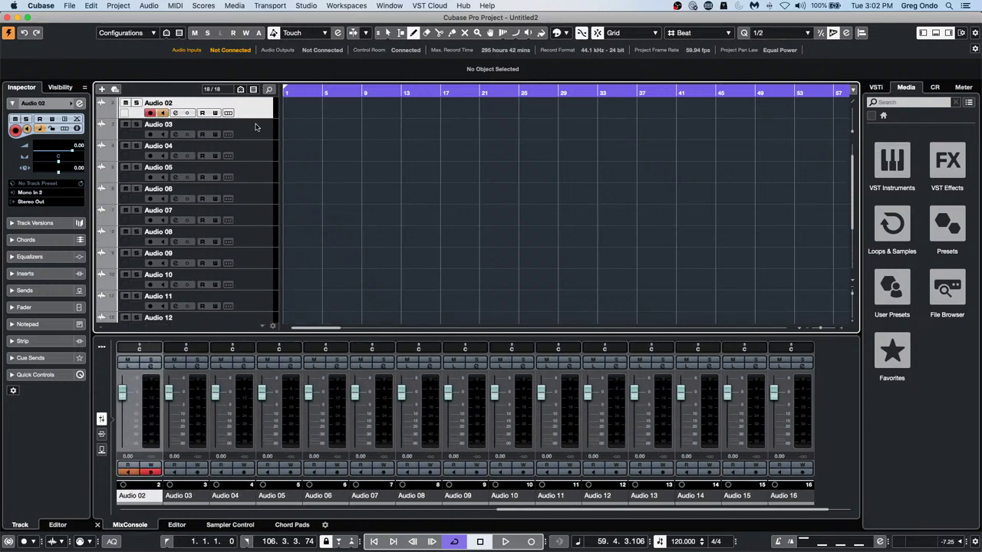
pyautogui.press('Up')
pyautogui.press('Up')
pyautogui.press('Down')
pyautogui.press('Down')
pyautogui.press('Down')
pyautogui.press('Down')
pyautogui.press('Down')
pyautogui.press('Down')
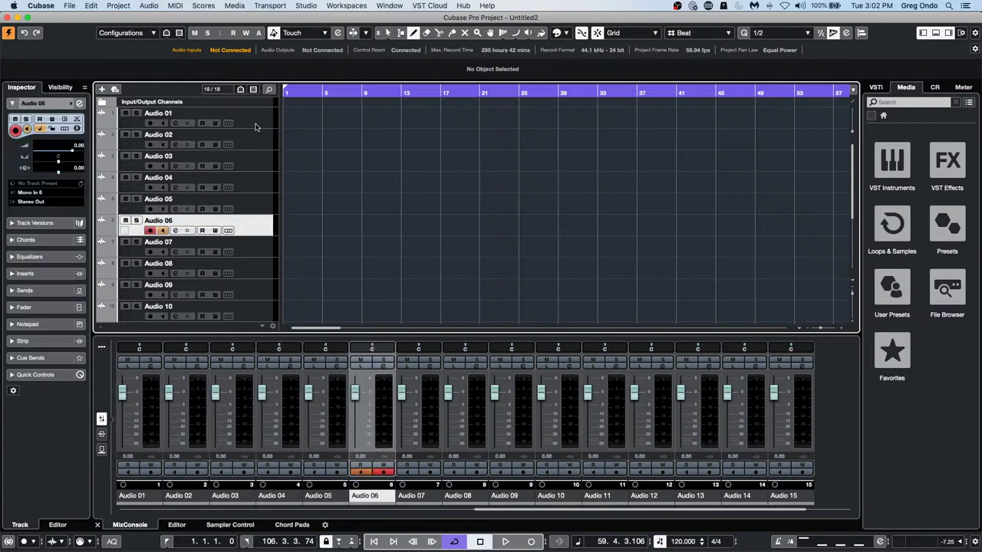
pyautogui.press('Down')
pyautogui.press('Down')
pyautogui.press('Down')
pyautogui.press('Down')
pyautogui.press('Down')
pyautogui.press('Down')
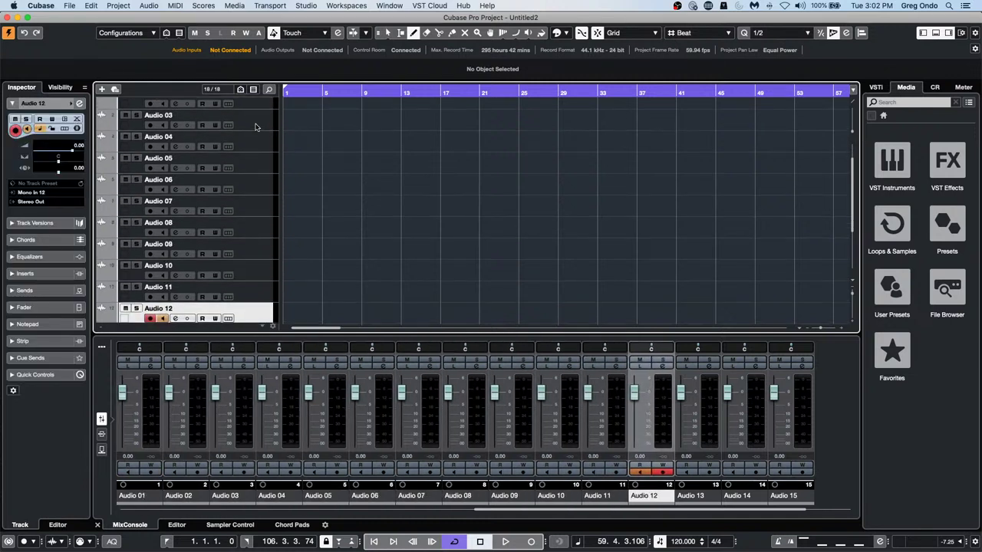
pyautogui.press('Down')
pyautogui.press('Down')
pyautogui.press('Down')
pyautogui.press('Down')
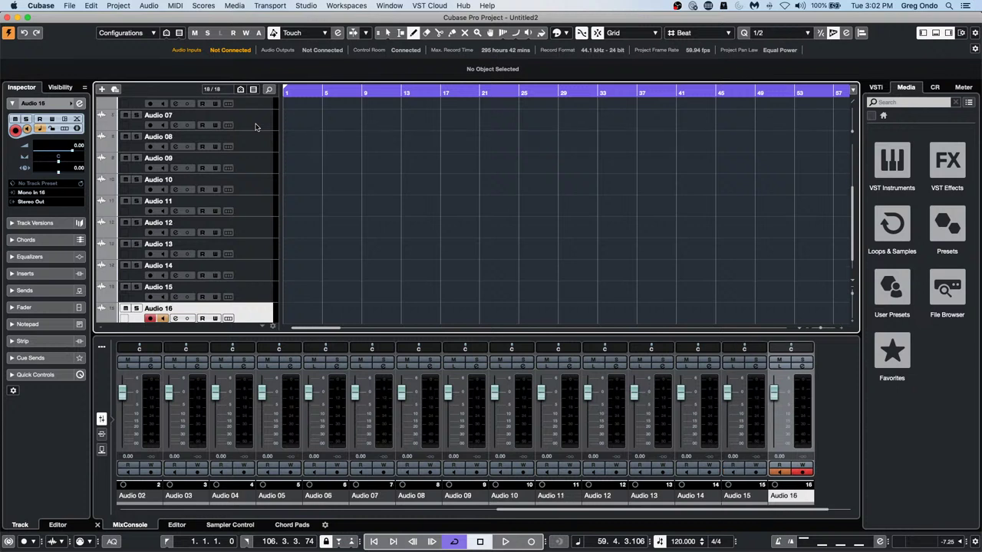
pyautogui.press('Up')
pyautogui.press('Up')
pyautogui.press('Up')
pyautogui.press('Up')
pyautogui.press('Up')
pyautogui.press('Up')
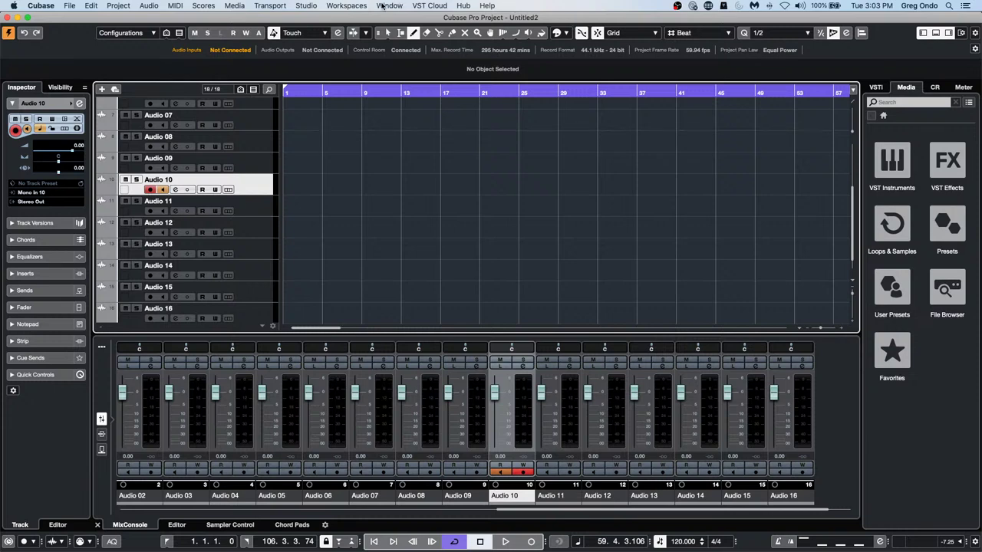
# In Studio Setup, select the Generic Remote device and switch Learn on
pyautogui.click(349, 6)
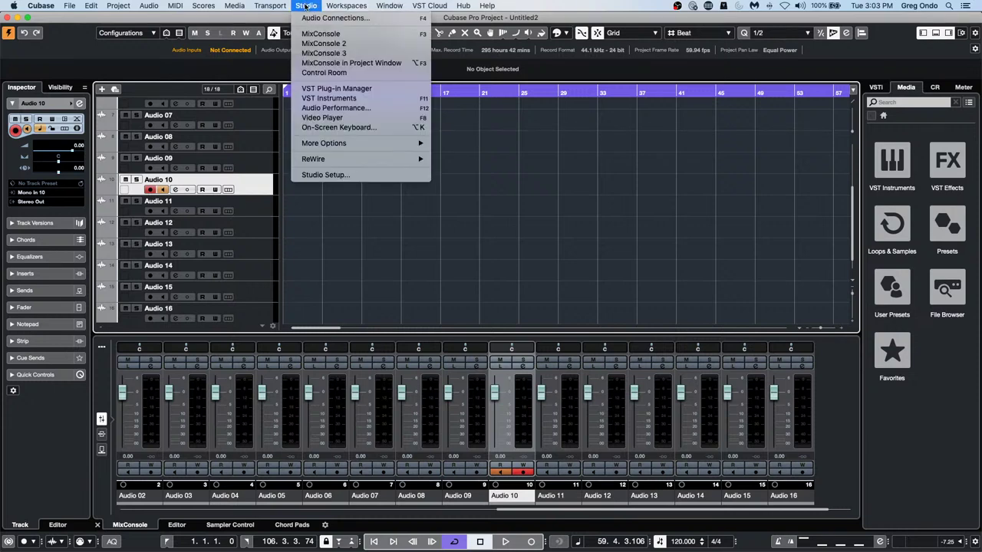
pyautogui.click(325, 175)
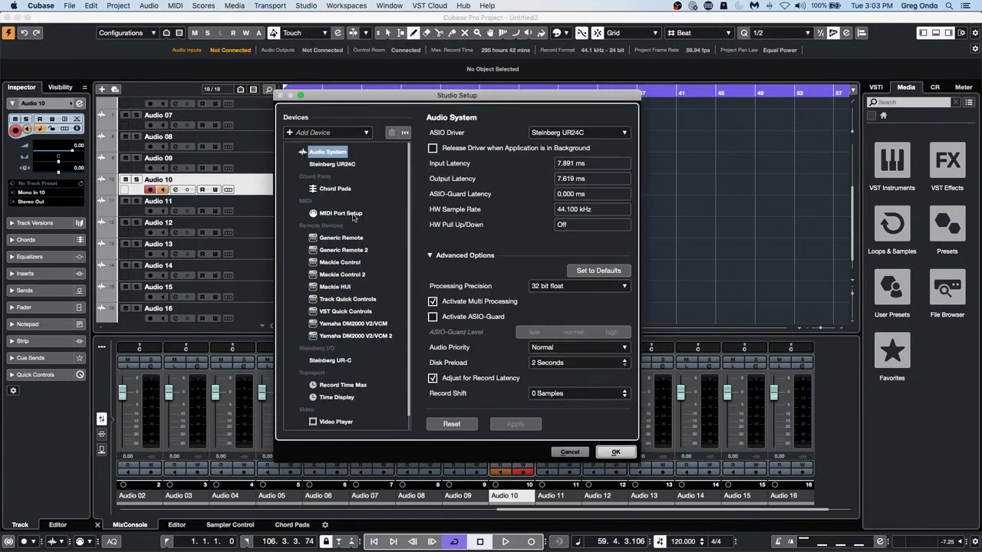
pyautogui.click(349, 239)
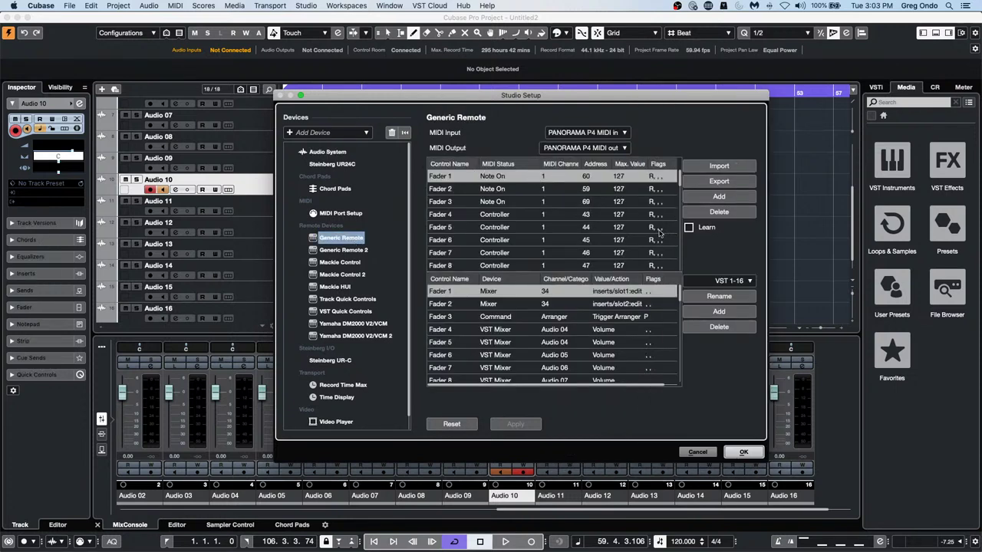
pyautogui.click(688, 228)
# Set Fader 1's device to Command in the Generic Remote assignments
pyautogui.click(499, 293)
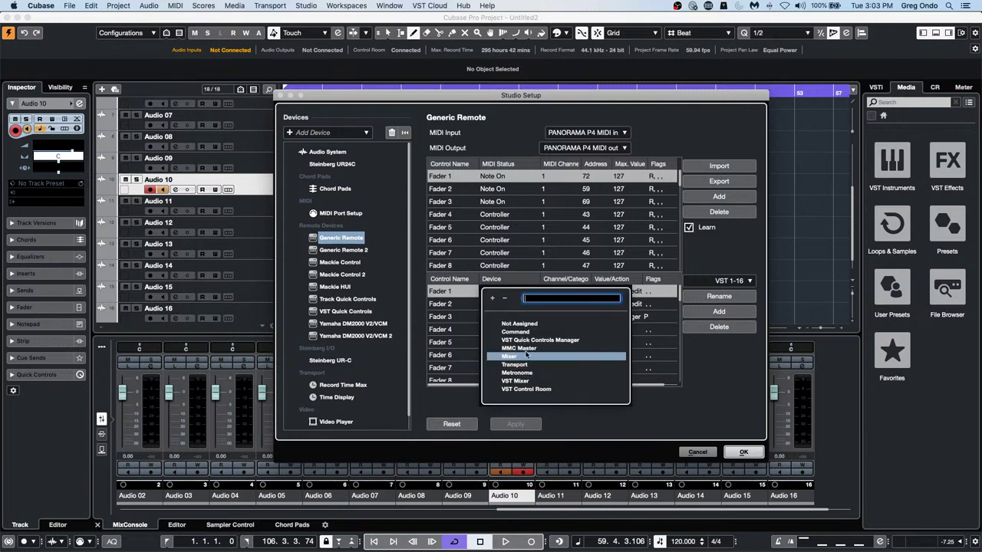
pyautogui.click(522, 358)
pyautogui.click(562, 296)
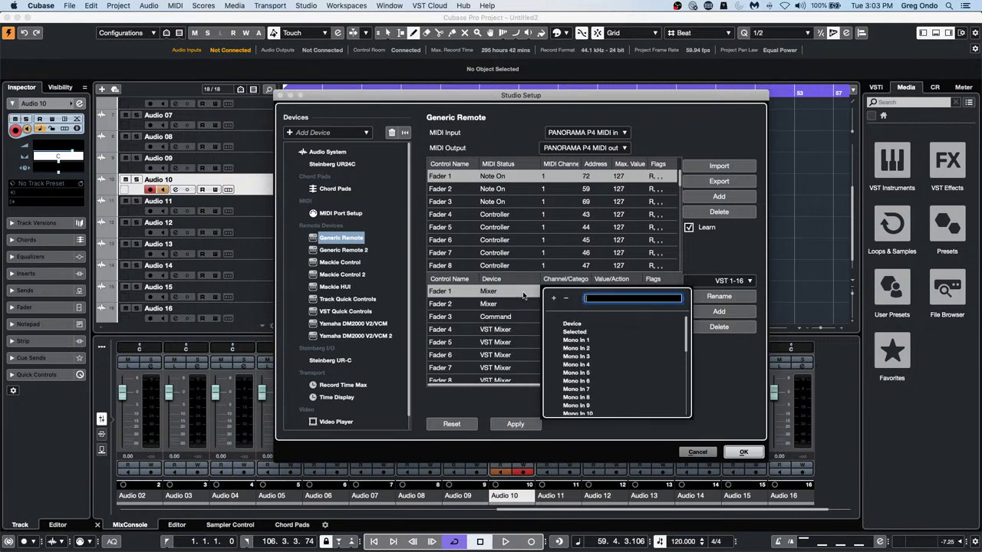
pyautogui.click(526, 297)
pyautogui.click(494, 293)
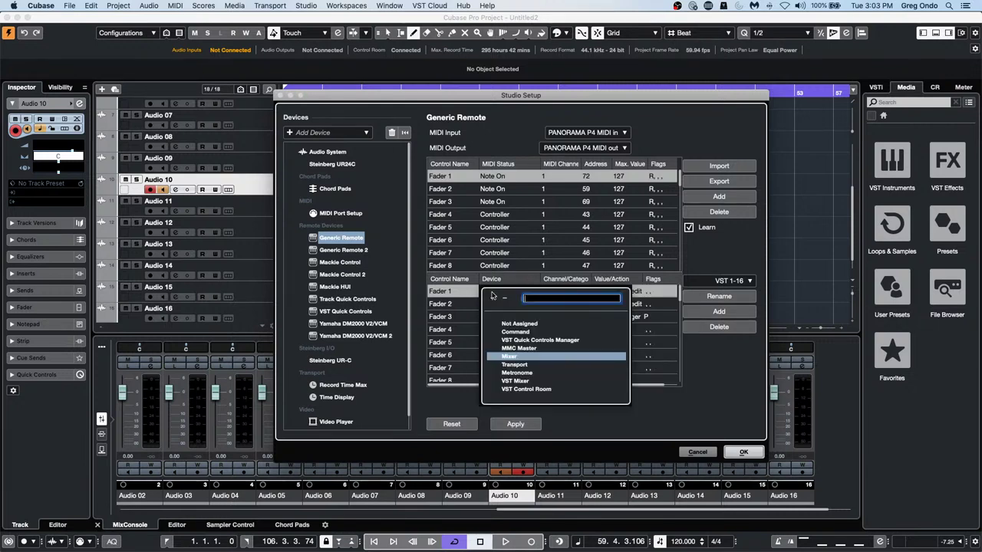
pyautogui.click(515, 331)
# Give Fader 1 the Devices category with action Mixer, and confirm Studio Setup
pyautogui.click(558, 292)
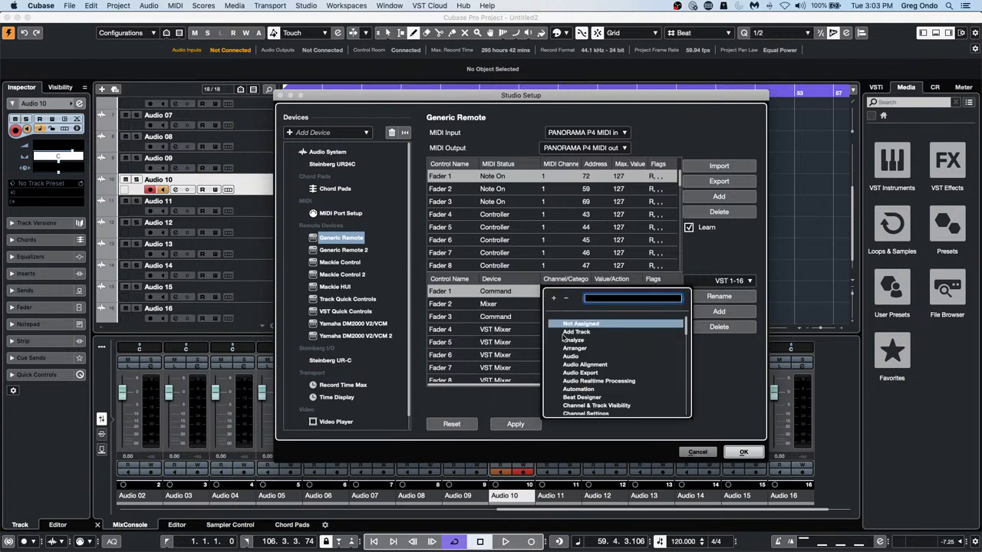
pyautogui.scroll(-3, 598, 360)
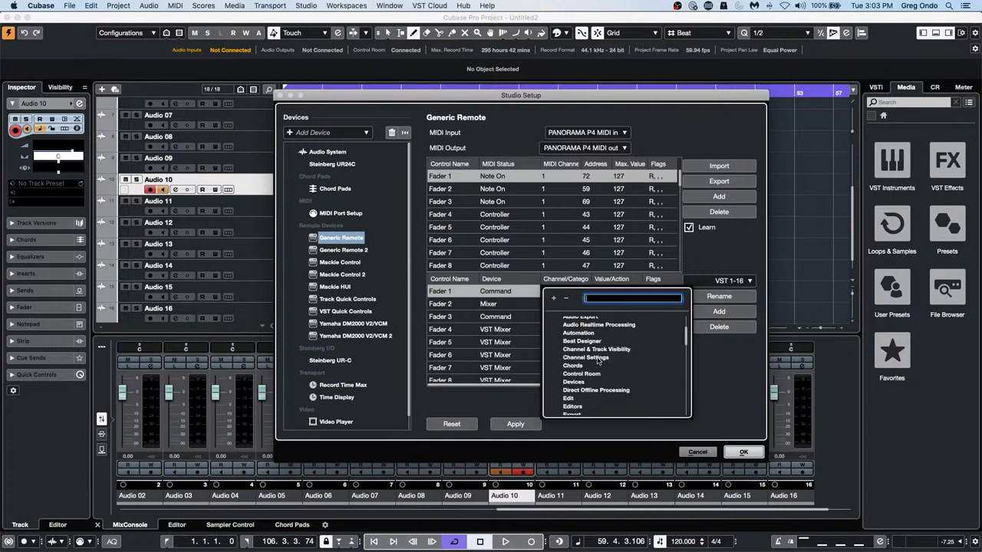
pyautogui.click(581, 382)
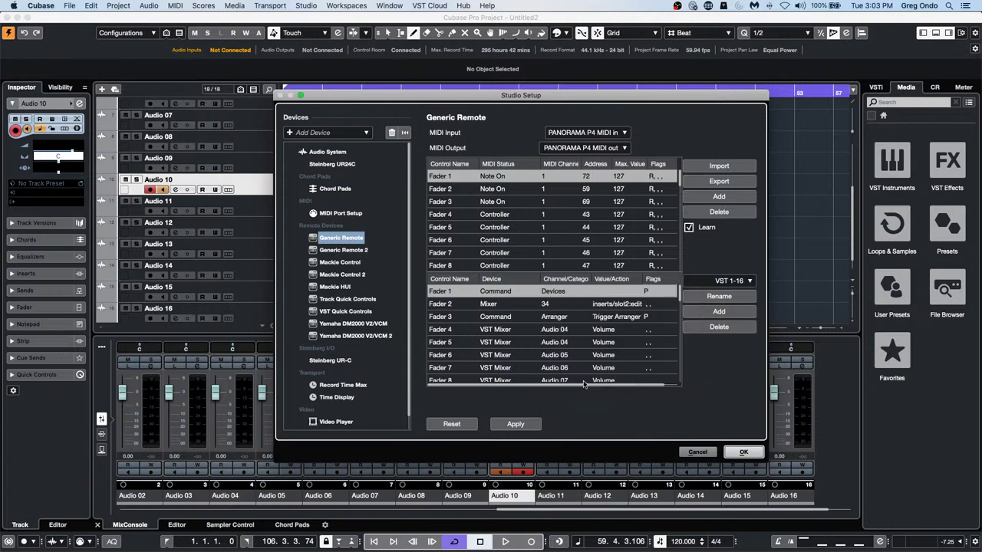
pyautogui.click(613, 306)
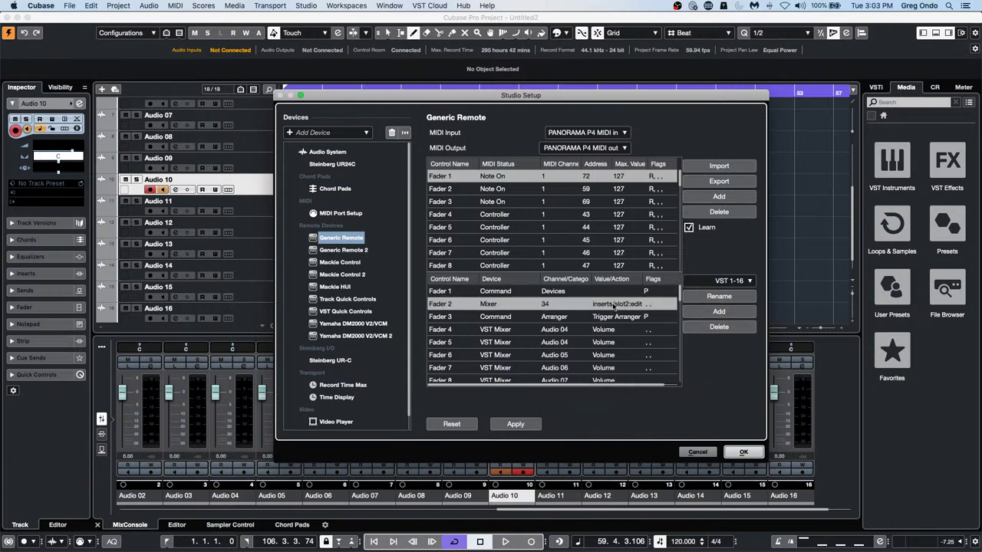
pyautogui.click(601, 292)
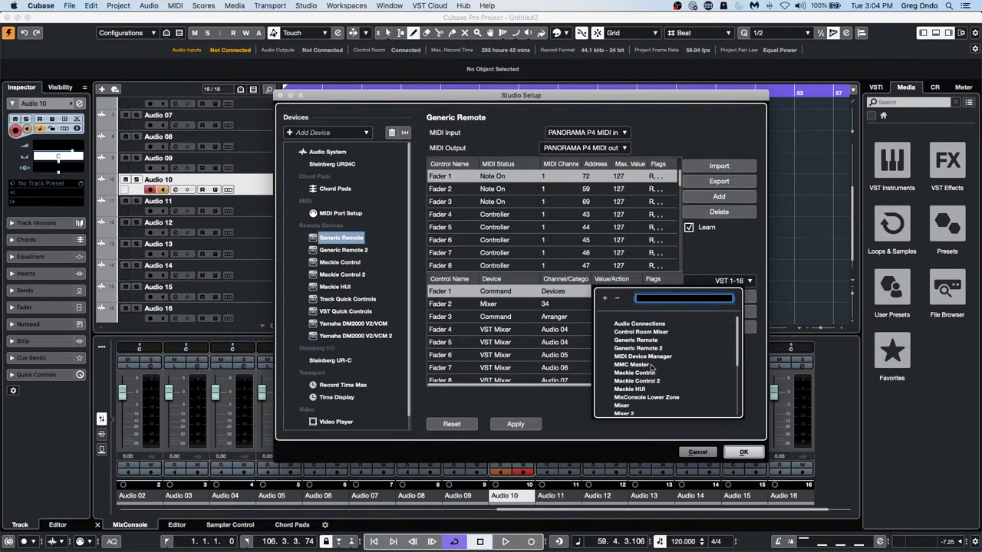
pyautogui.scroll(-1, 653, 370)
pyautogui.click(624, 393)
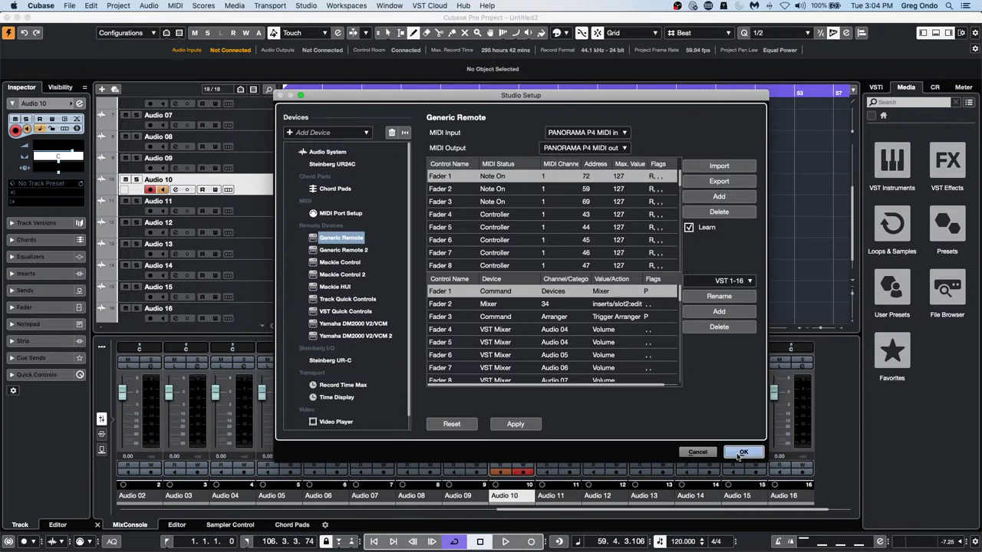
pyautogui.click(736, 452)
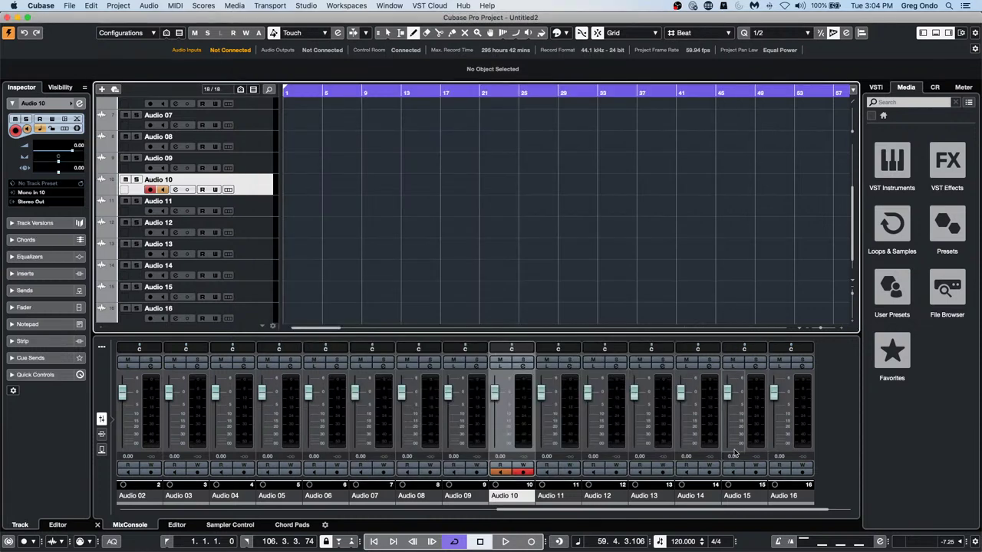
# Open the MixConsole with F3, then switch the lower zone to the empty Sampler Control
pyautogui.press('F3')
pyautogui.press('F3')
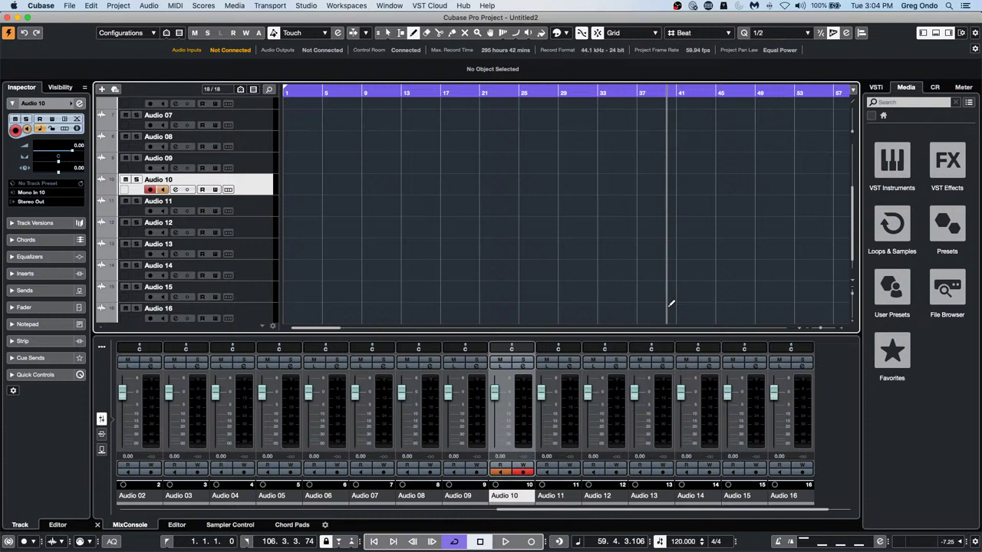
pyautogui.scroll(-1, 671, 303)
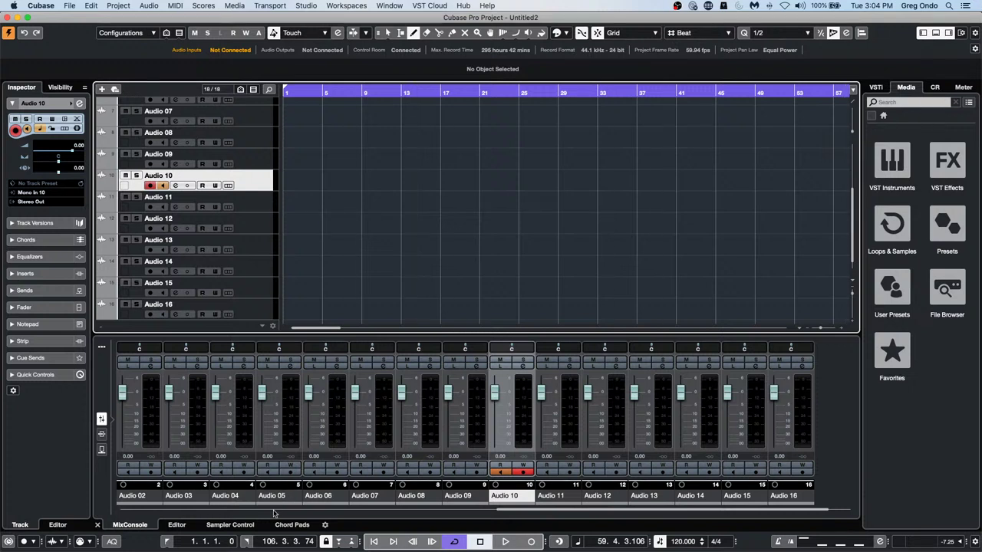
pyautogui.click(249, 526)
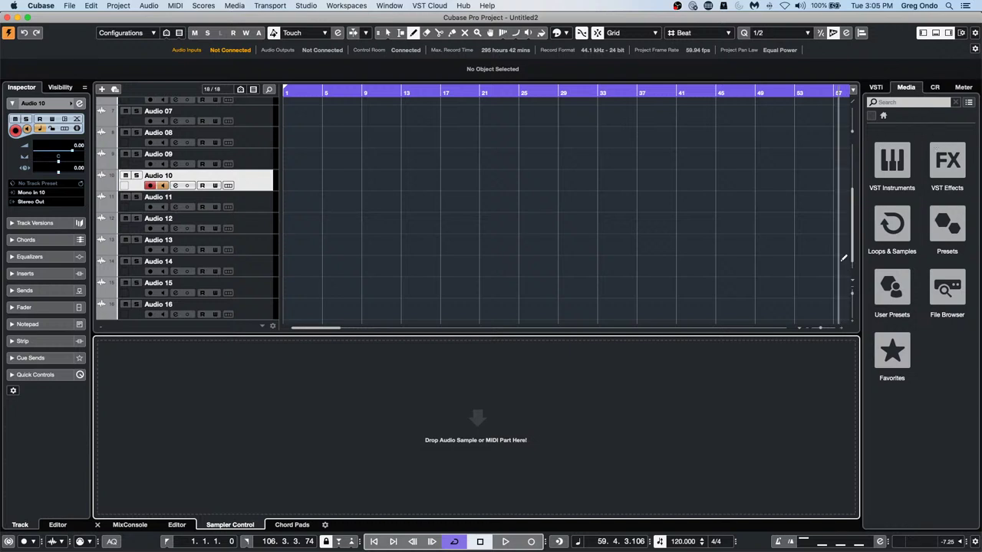
# Search Loops & Samples for 'motown' and create a Sampler Track from Motown - Bass B 02-03
pyautogui.click(891, 224)
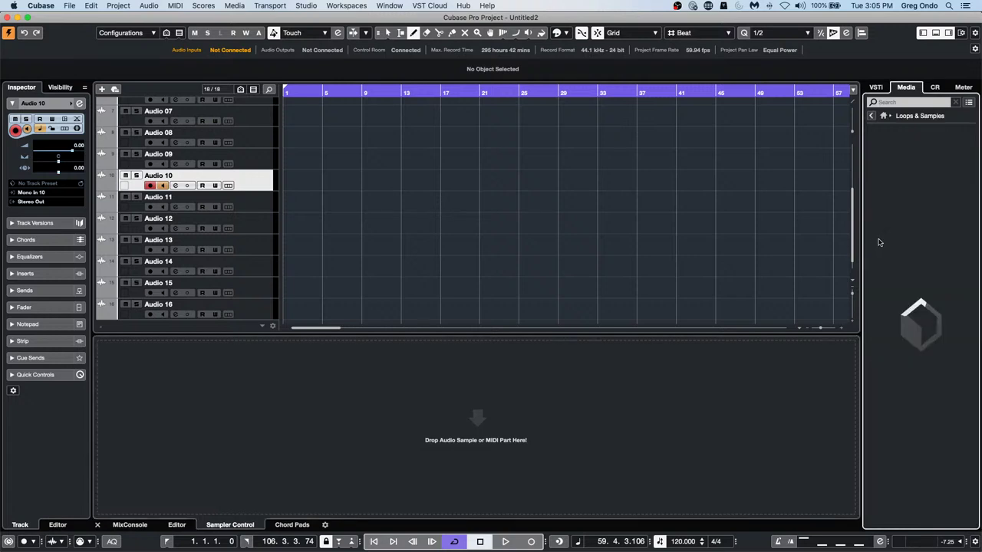
pyautogui.click(911, 102)
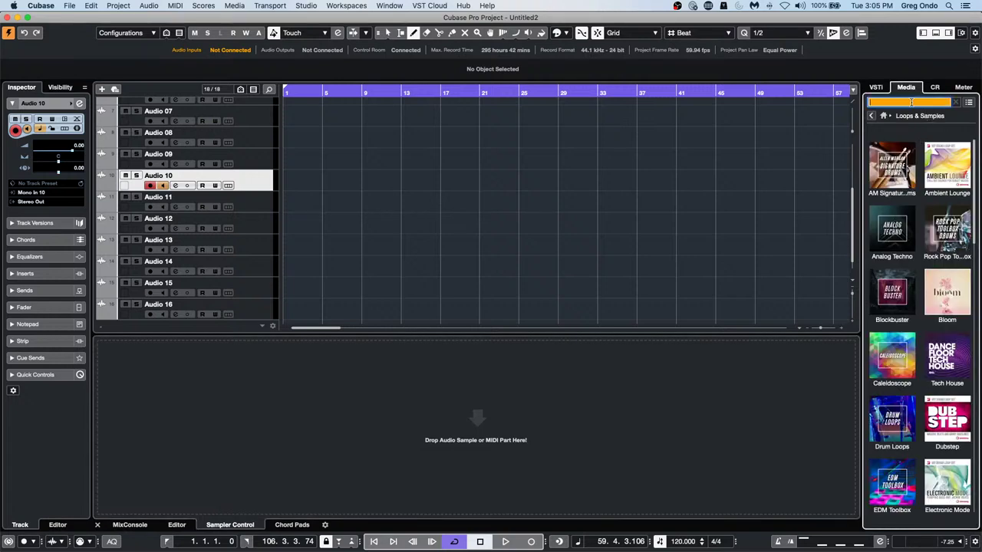
pyautogui.write('mot')
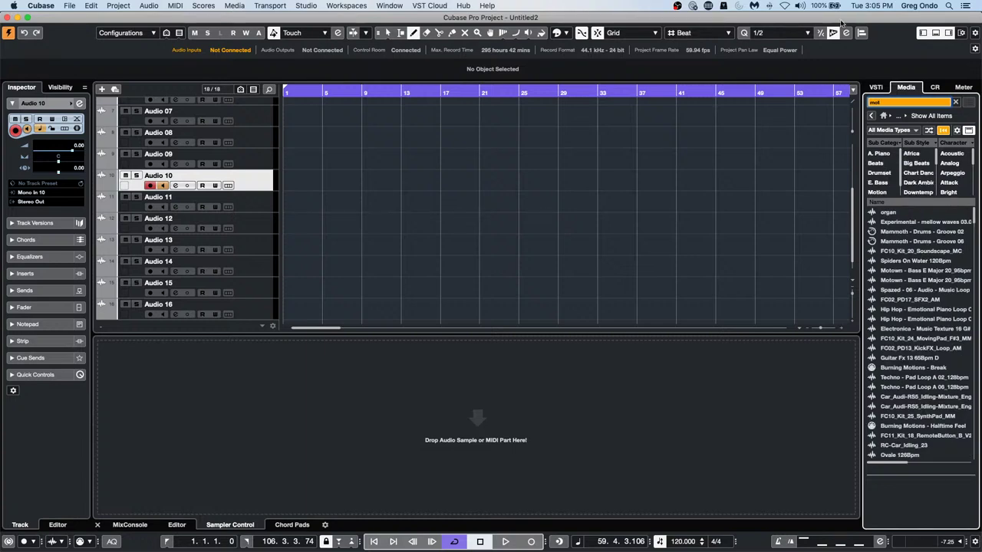
pyautogui.write('own')
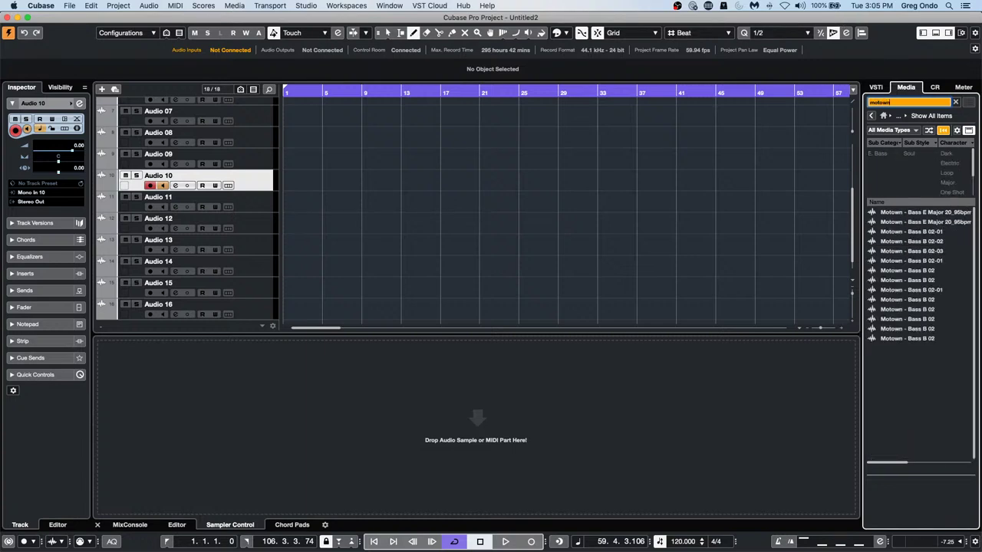
pyautogui.click(914, 233)
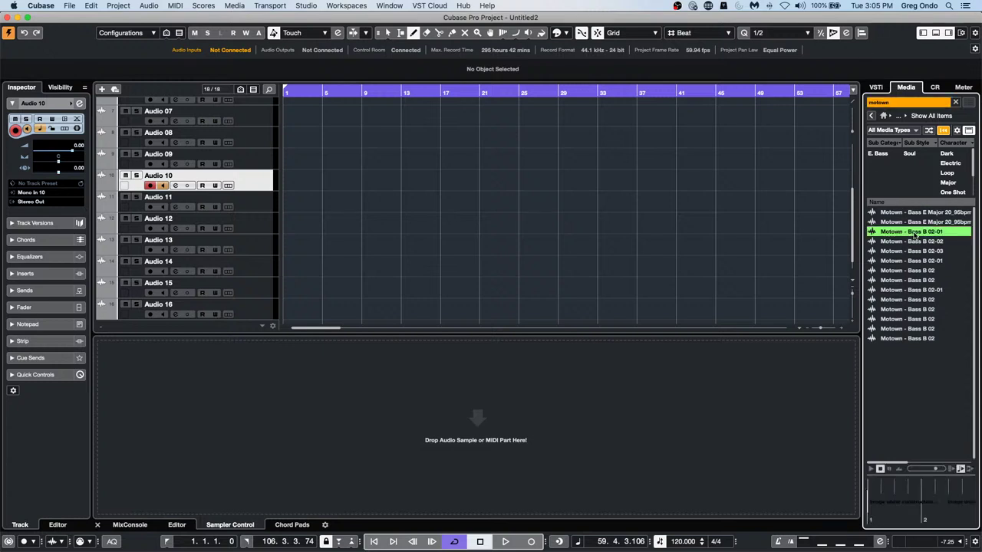
pyautogui.click(913, 251)
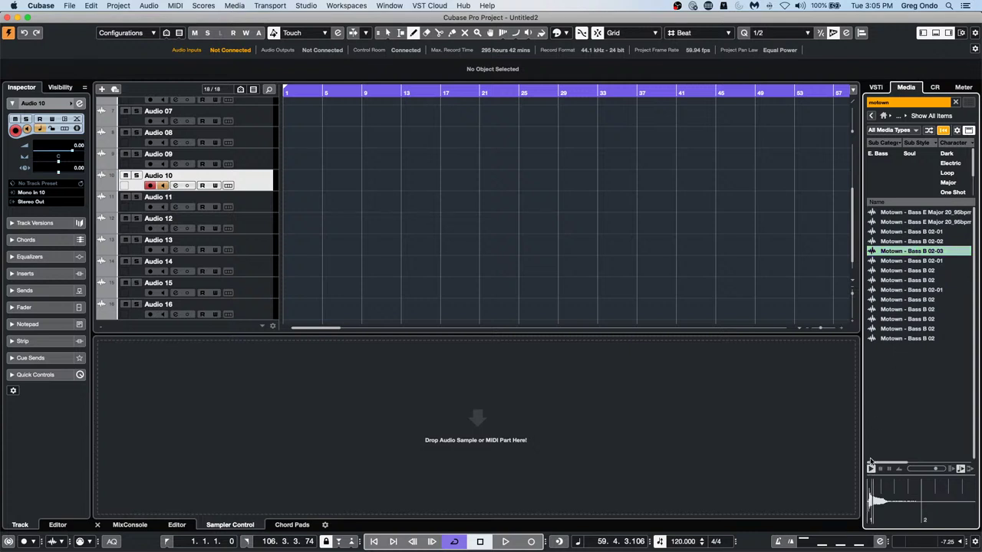
pyautogui.rightClick(911, 252)
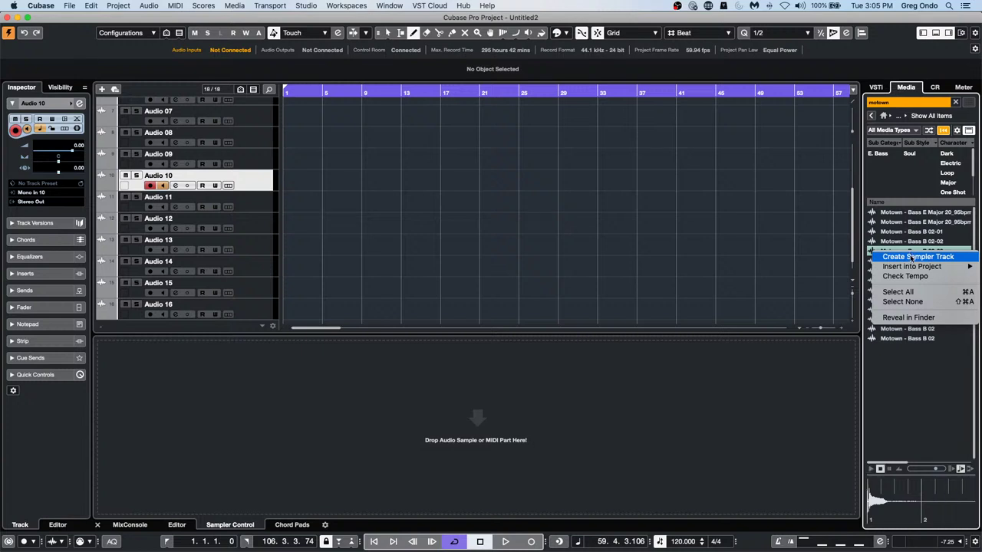
pyautogui.click(911, 256)
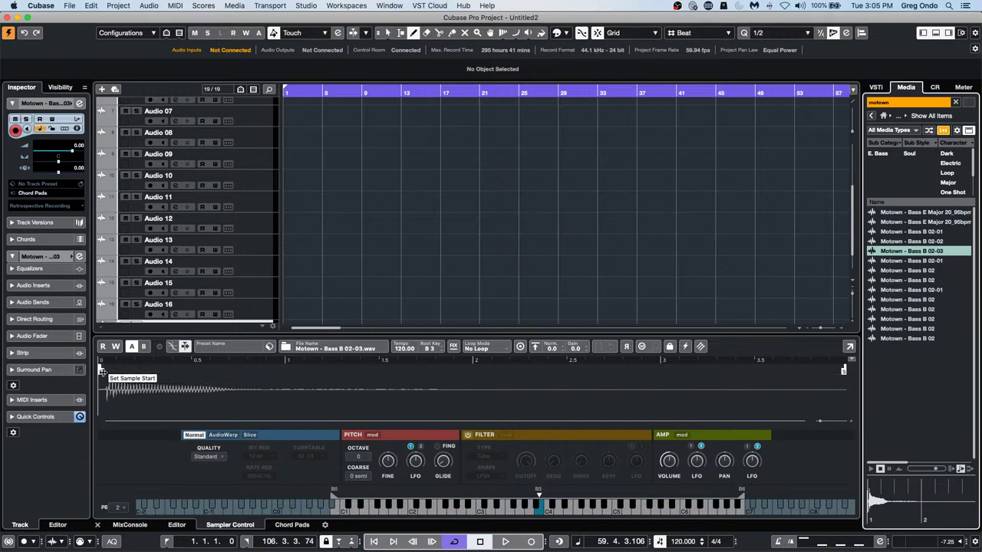
# Drag the bass sample's start marker right to the waveform's onset
pyautogui.moveTo(103, 372); pyautogui.dragTo(108, 372)
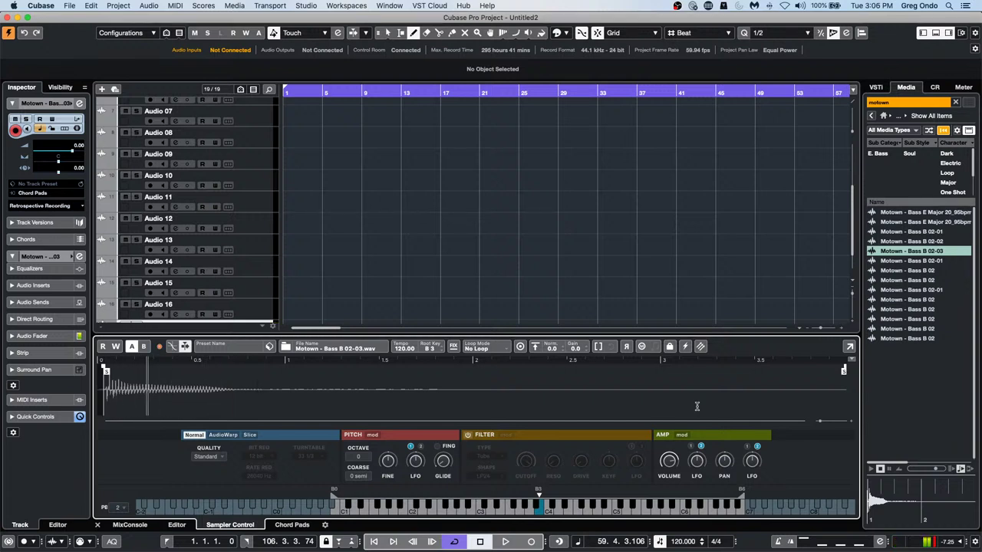
# Check the MixConsole briefly, then switch the bass sample to AudioWarp in Music mode
pyautogui.press('F3')
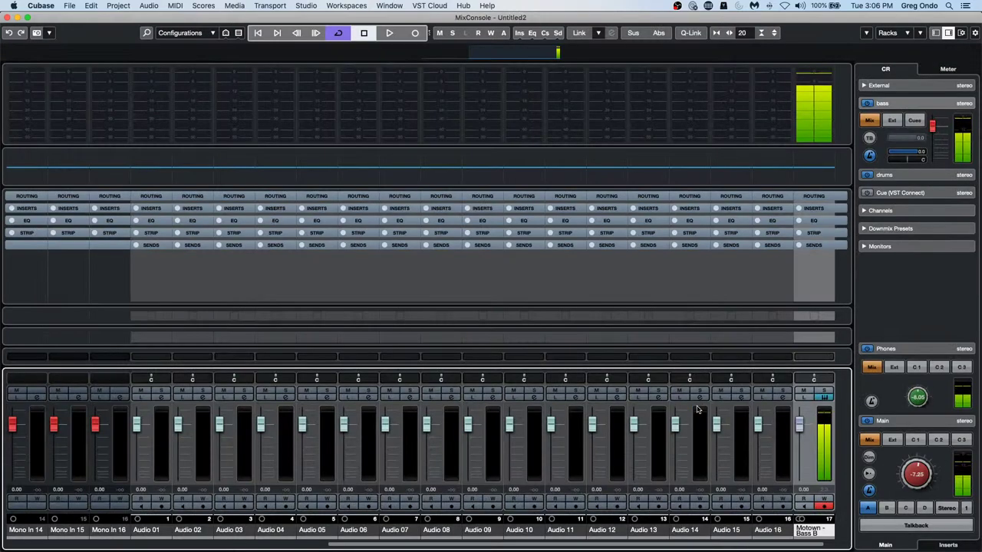
pyautogui.press('F3')
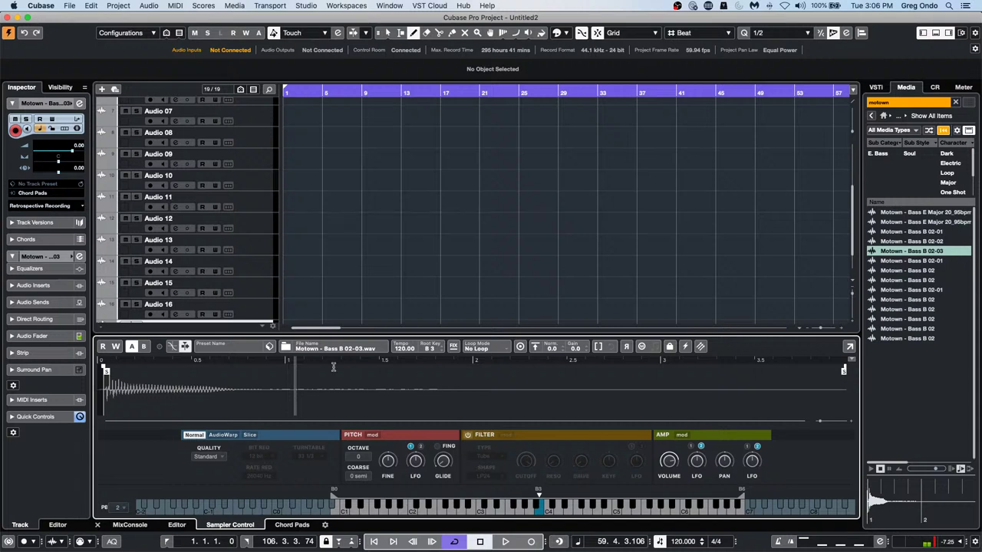
pyautogui.click(223, 435)
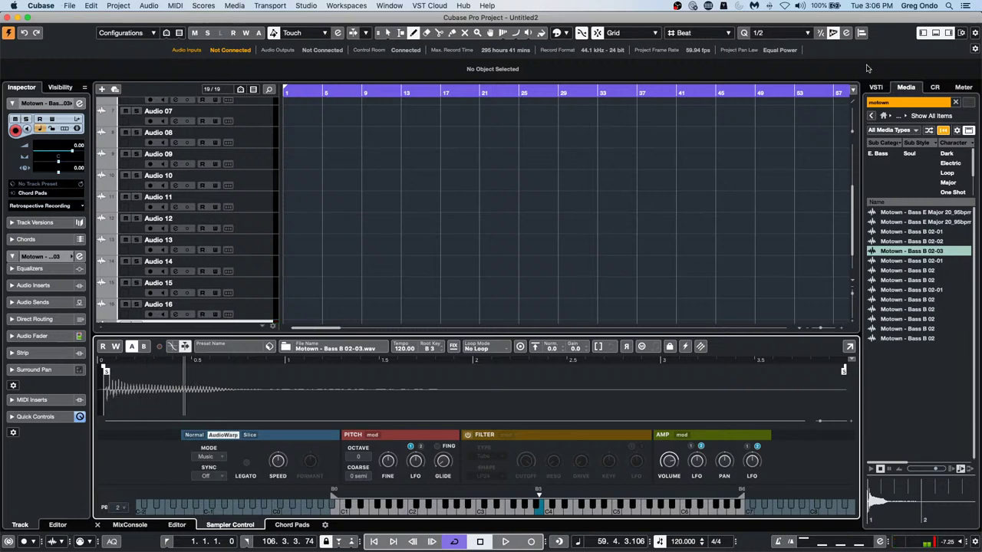
# Create a Sampler Track from Tech_House_Drum_Loop_05 in the Tech House Beats loops
pyautogui.click(871, 118)
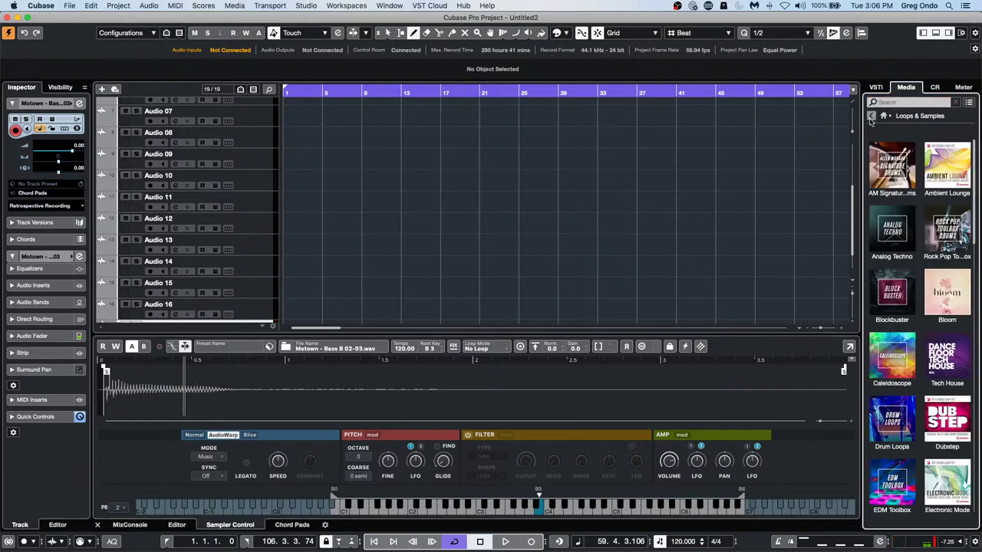
pyautogui.click(954, 345)
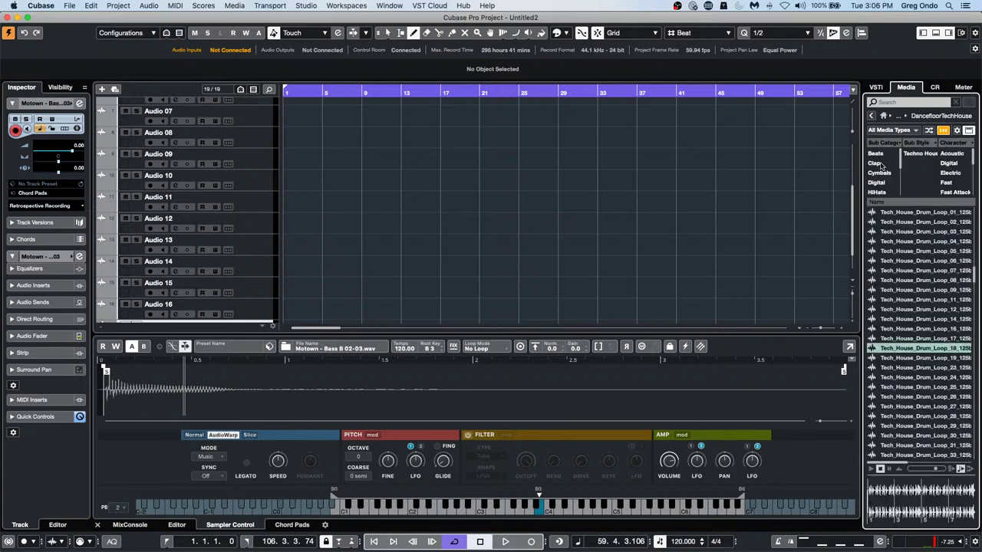
pyautogui.click(877, 153)
pyautogui.click(911, 251)
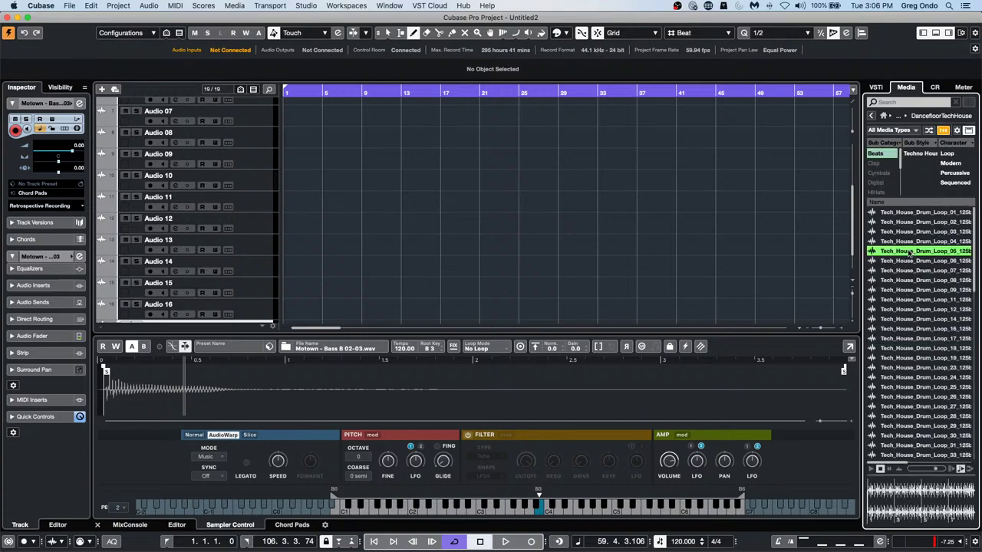
pyautogui.click(870, 468)
pyautogui.rightClick(905, 254)
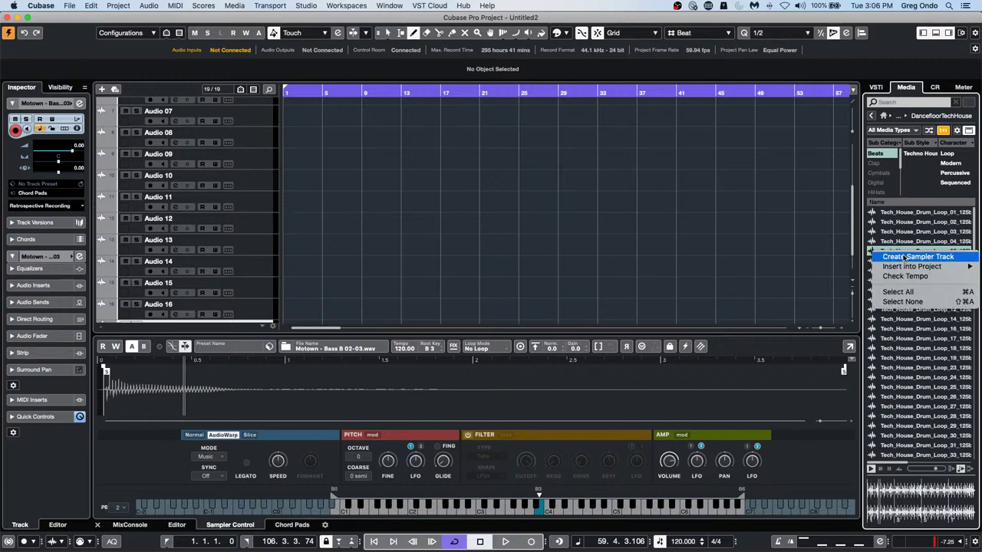
pyautogui.click(912, 257)
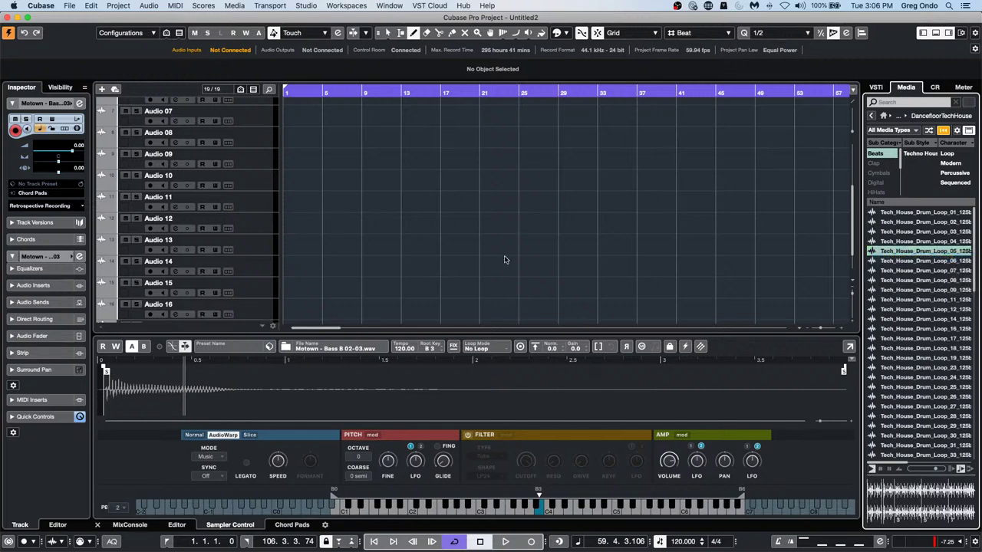
# Audition the 125 BPM drum loop repeatedly, then set it to AudioWarp playback
pyautogui.click(482, 506)
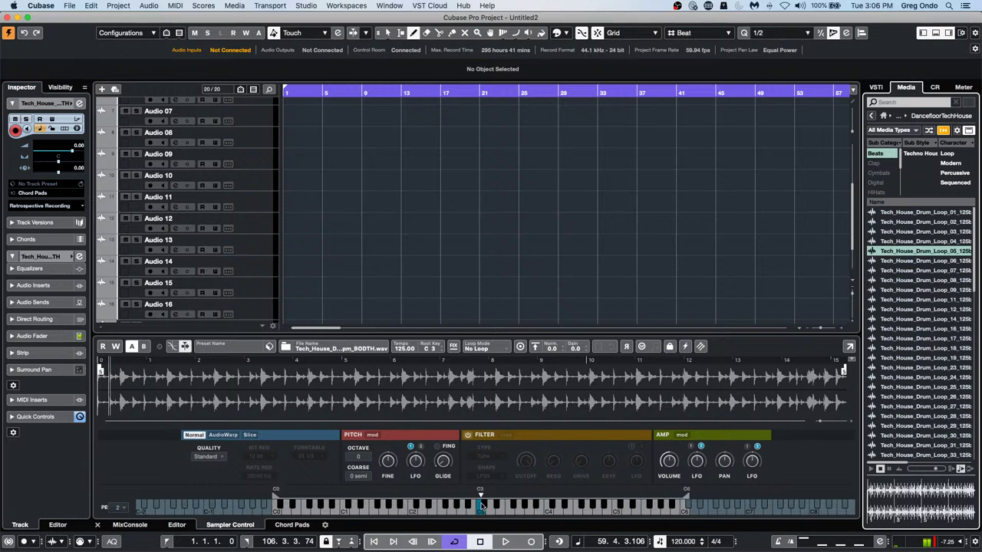
pyautogui.click(481, 505)
pyautogui.click(482, 505)
pyautogui.click(482, 505)
pyautogui.click(481, 505)
pyautogui.click(482, 505)
pyautogui.click(482, 506)
pyautogui.click(481, 506)
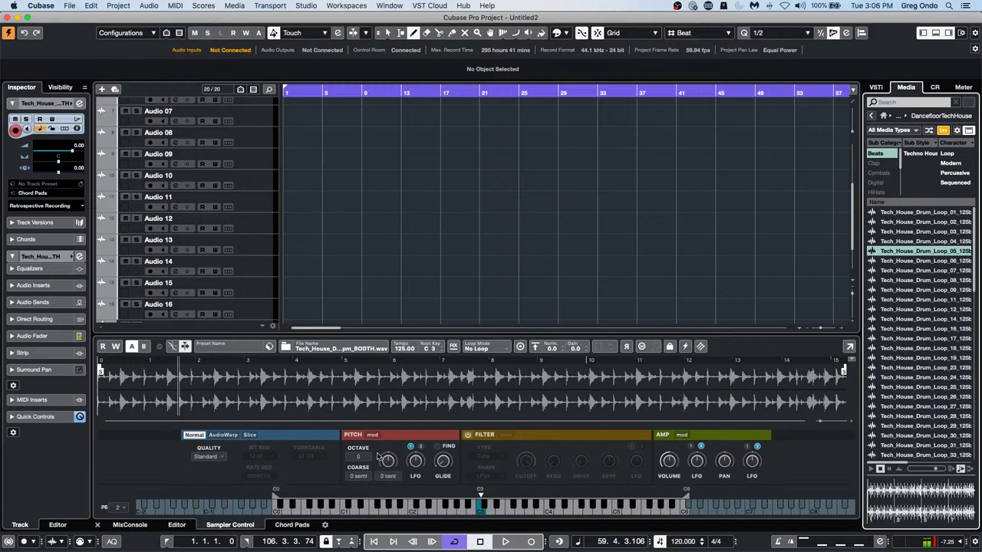
pyautogui.click(212, 436)
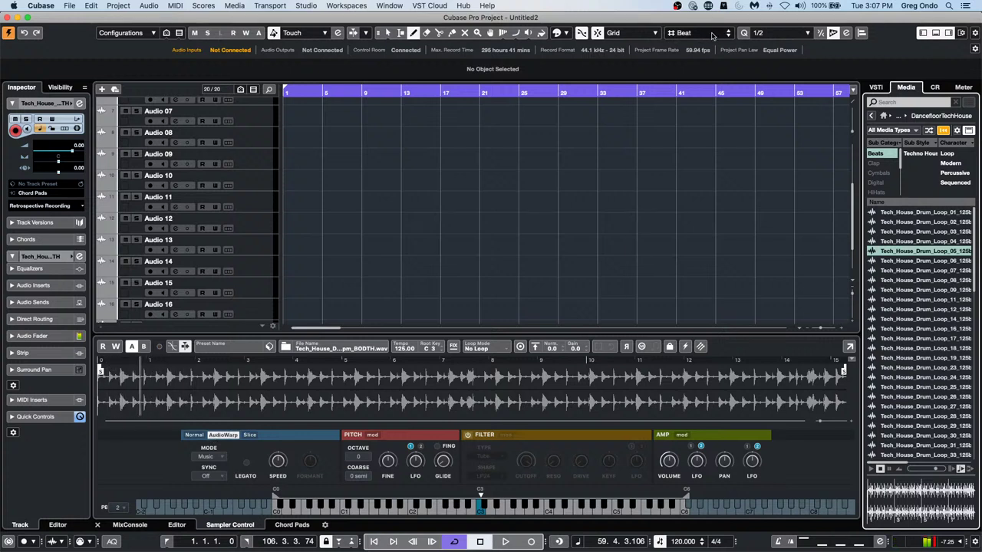
# Create an AudioWarp Sampler Track from Bloom's Vocals_108_G#m_Adlibs_08_AKB.wav, then reopen Tech House loops
pyautogui.click(871, 117)
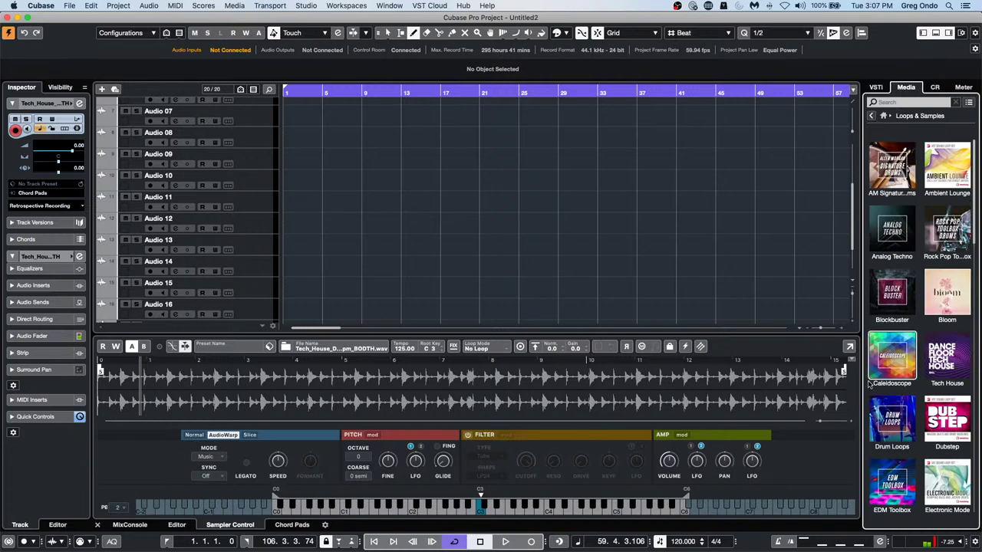
pyautogui.click(946, 294)
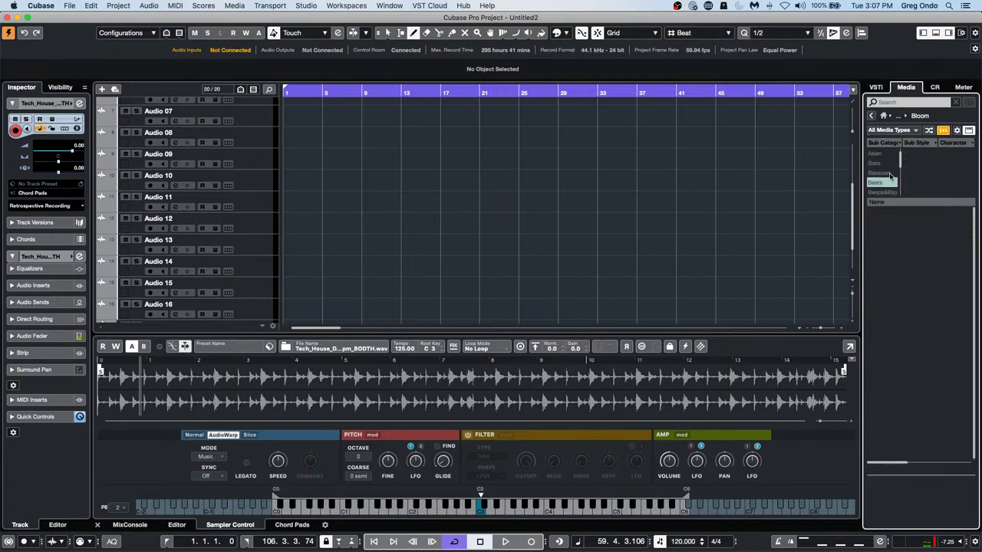
pyautogui.rightClick(896, 300)
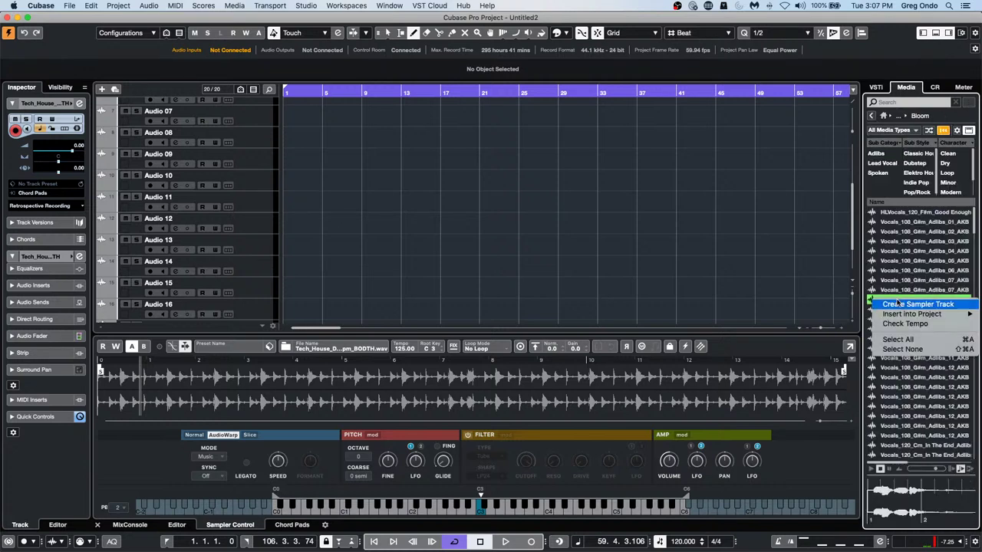
pyautogui.click(898, 303)
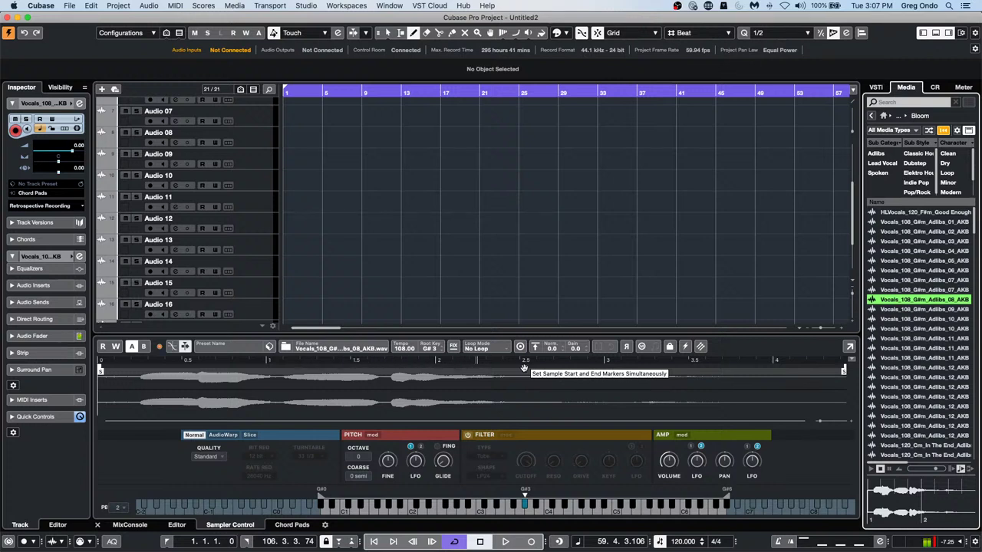
pyautogui.click(223, 435)
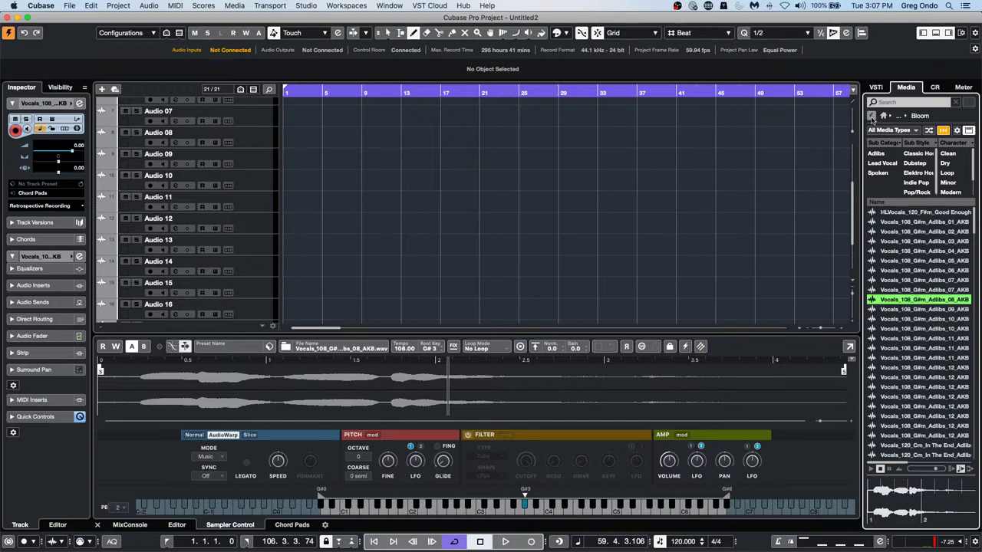
pyautogui.click(871, 117)
pyautogui.click(946, 356)
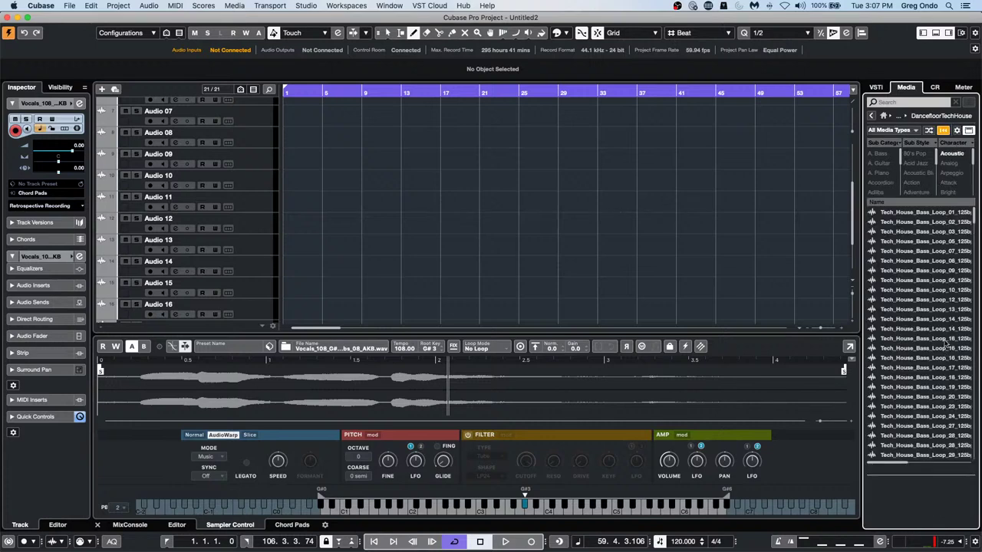
# Drag the twelfth Tech House Beats drum loop onto a new audio track at bar 1
pyautogui.click(912, 280)
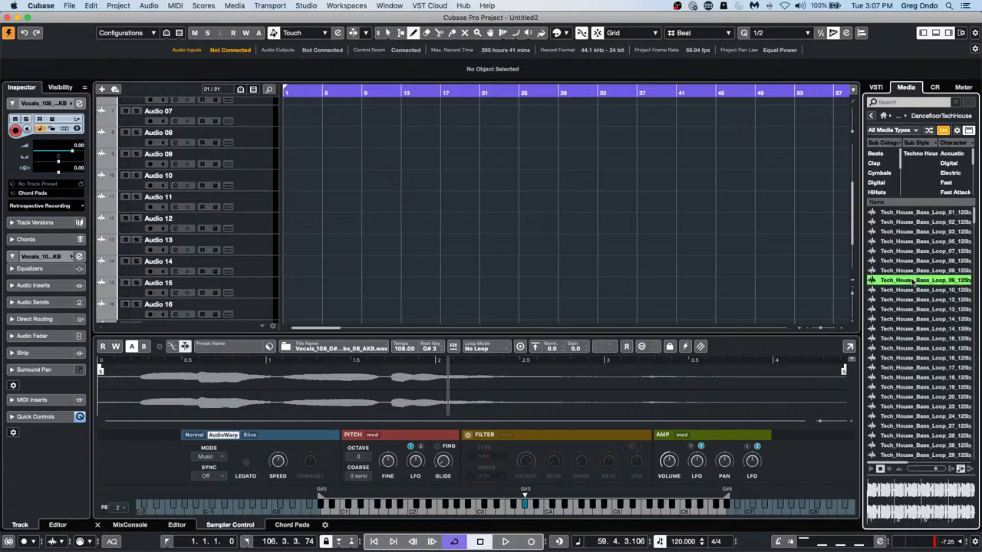
pyautogui.click(875, 154)
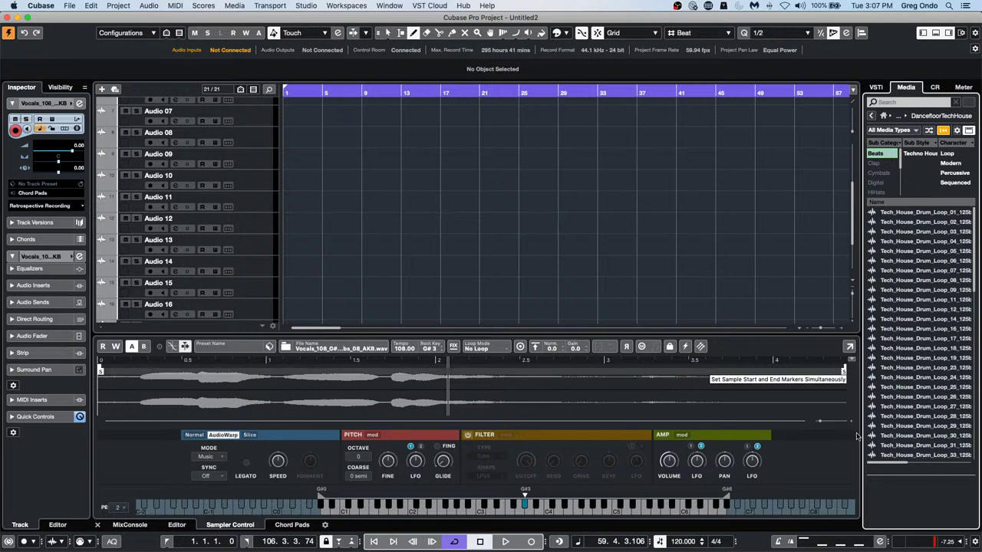
pyautogui.click(912, 309)
pyautogui.moveTo(912, 309); pyautogui.dragTo(399, 166)
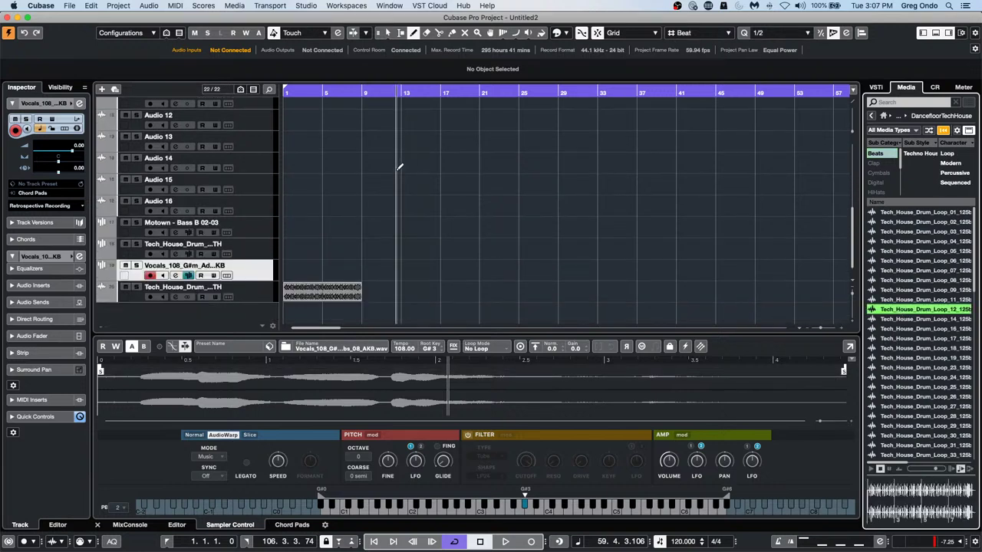
pyautogui.rightClick(310, 300)
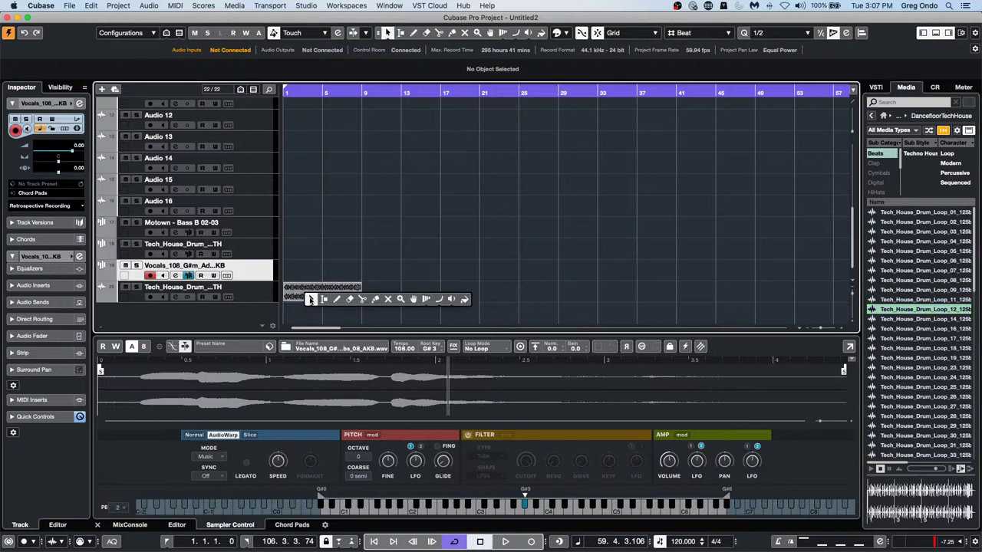
pyautogui.click(310, 299)
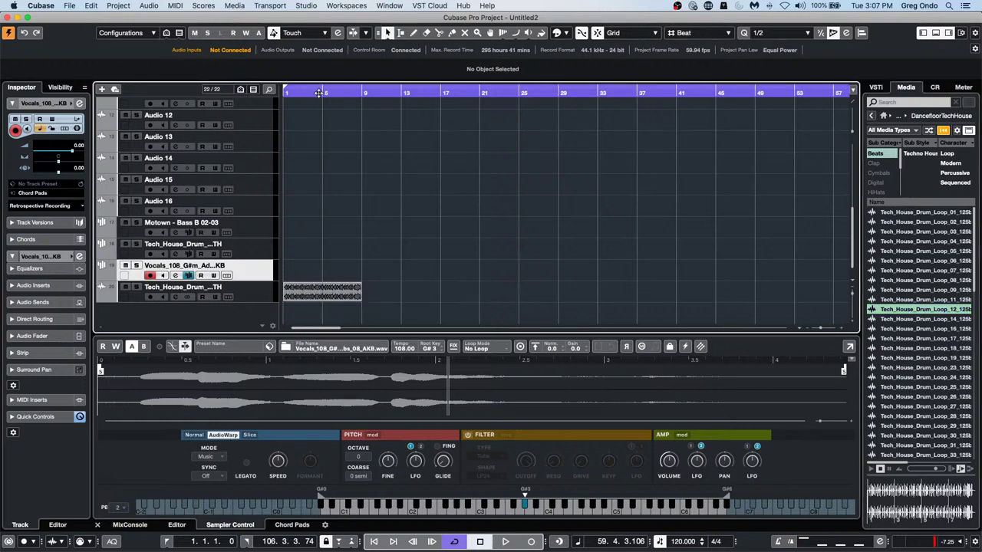
# Play from bar 1, solo the drum loop track, select its event, and stop
pyautogui.moveTo(319, 93); pyautogui.dragTo(151, 83)
pyautogui.press('space')
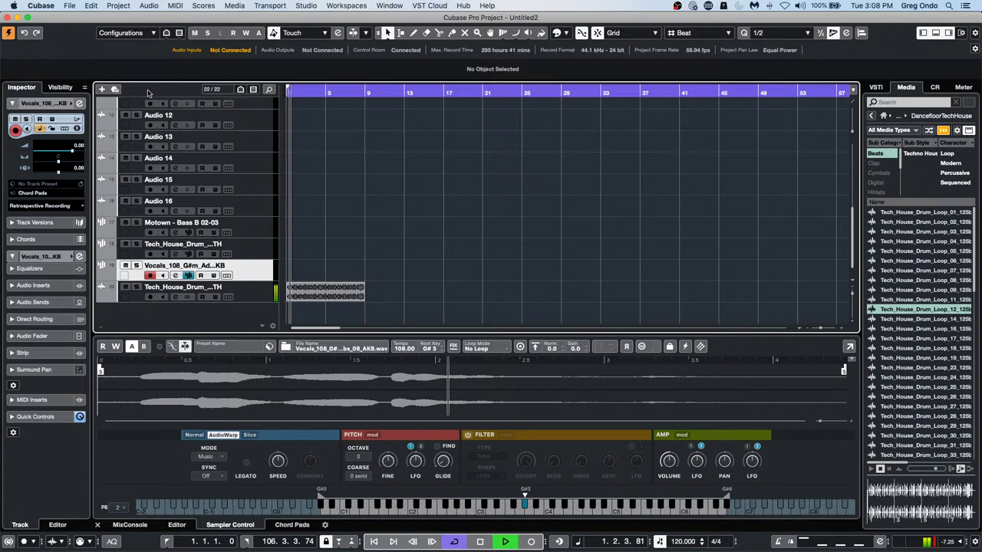
pyautogui.click(137, 287)
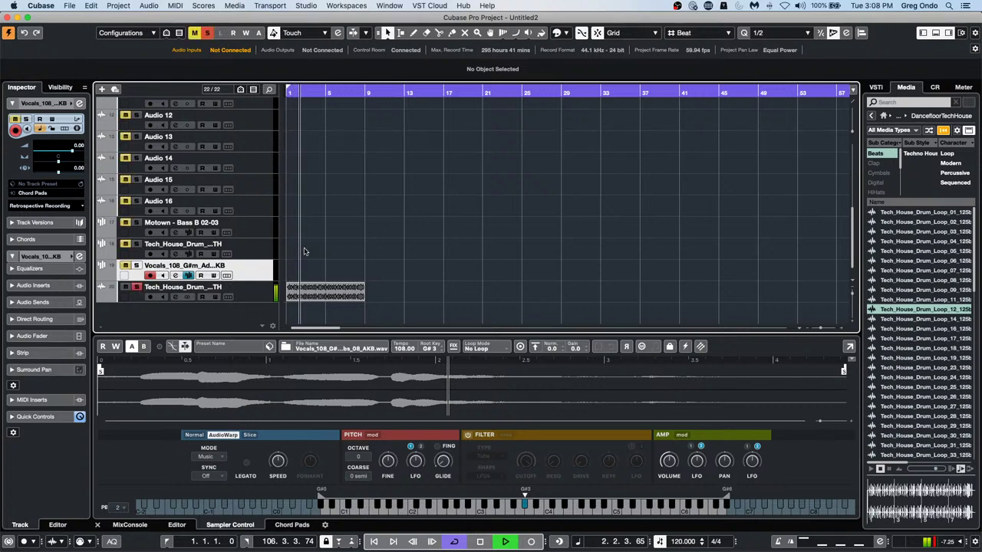
pyautogui.click(305, 287)
pyautogui.press('space')
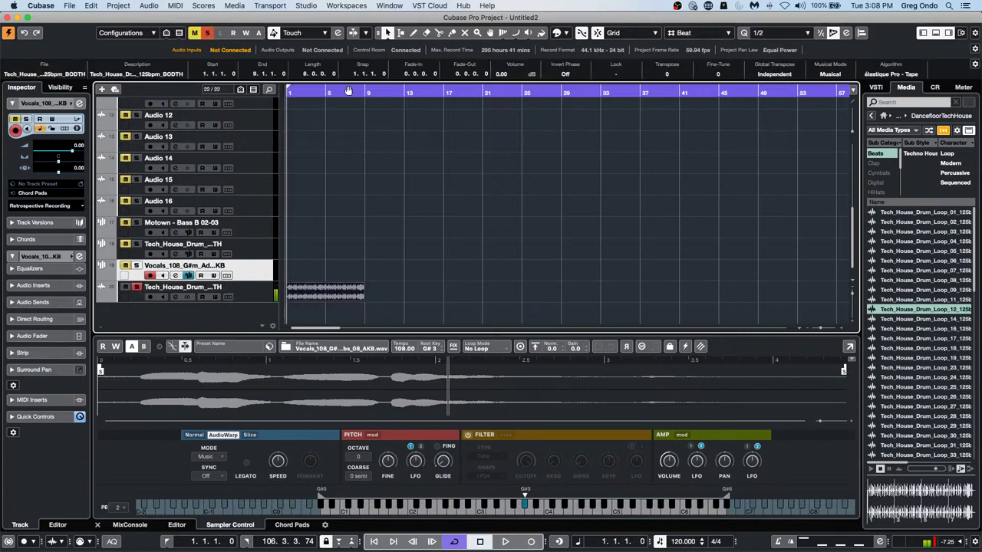
pyautogui.click(149, 5)
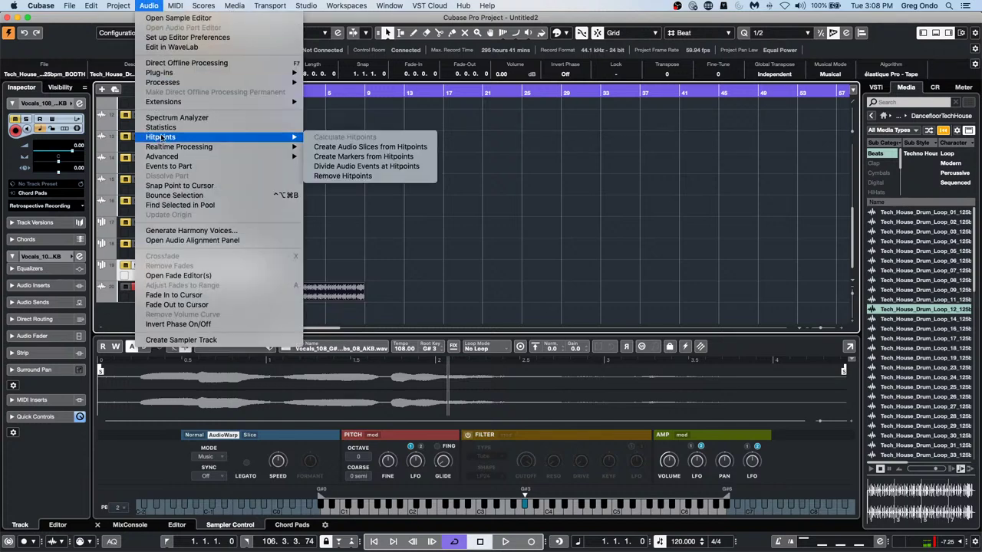
# Apply offline Pitch Shift to the drum loop at -5 semitones with Auto Apply, and audition it
pyautogui.moveTo(239, 85)
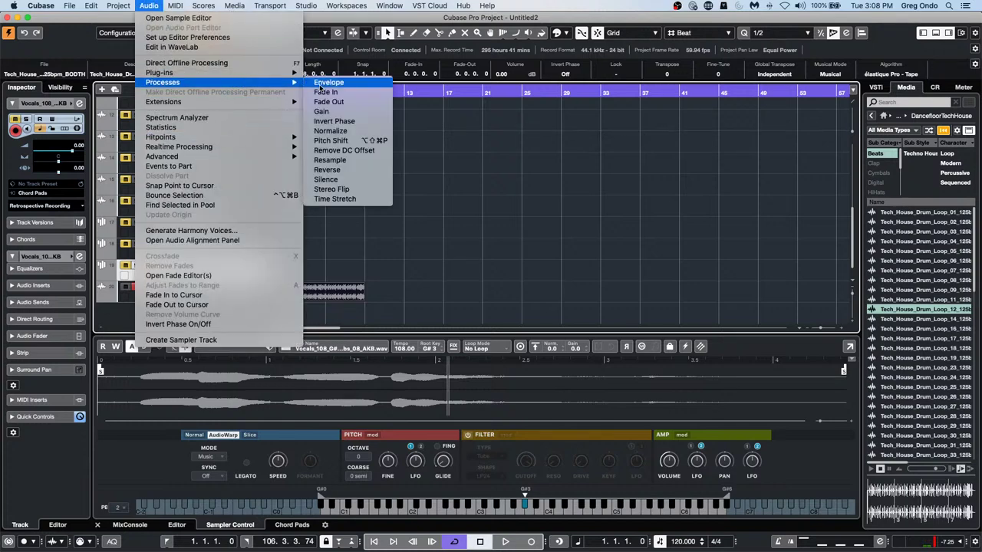
pyautogui.click(372, 144)
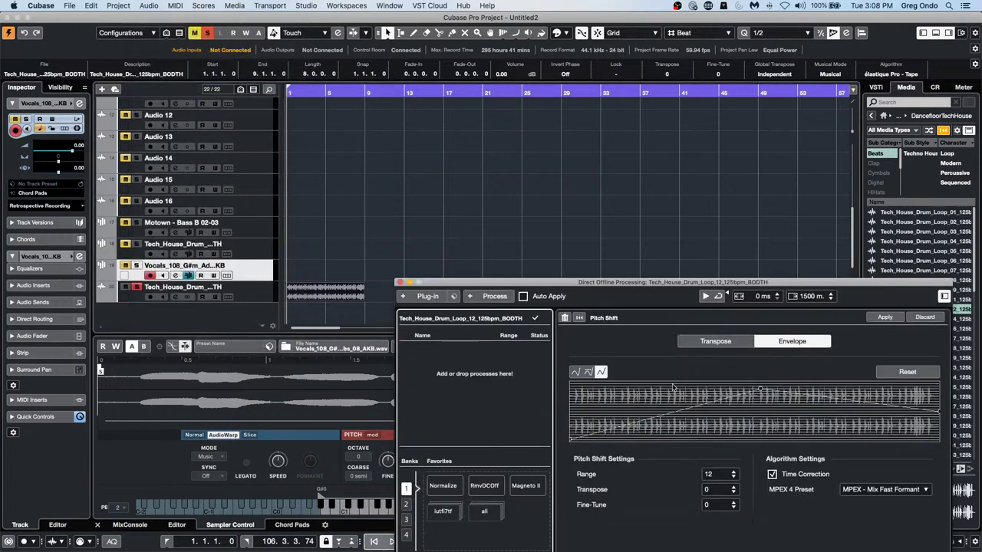
pyautogui.click(717, 342)
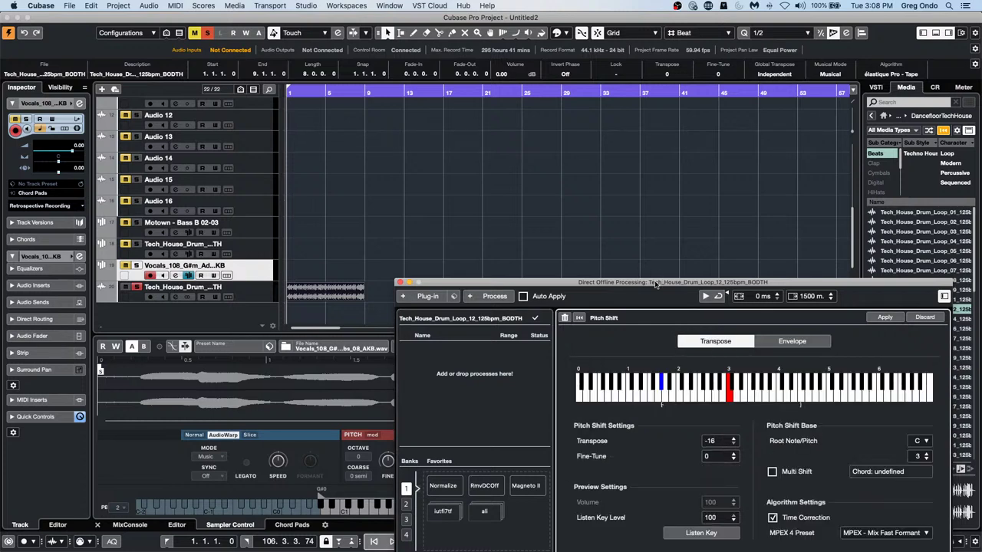
pyautogui.moveTo(656, 284); pyautogui.dragTo(546, 150)
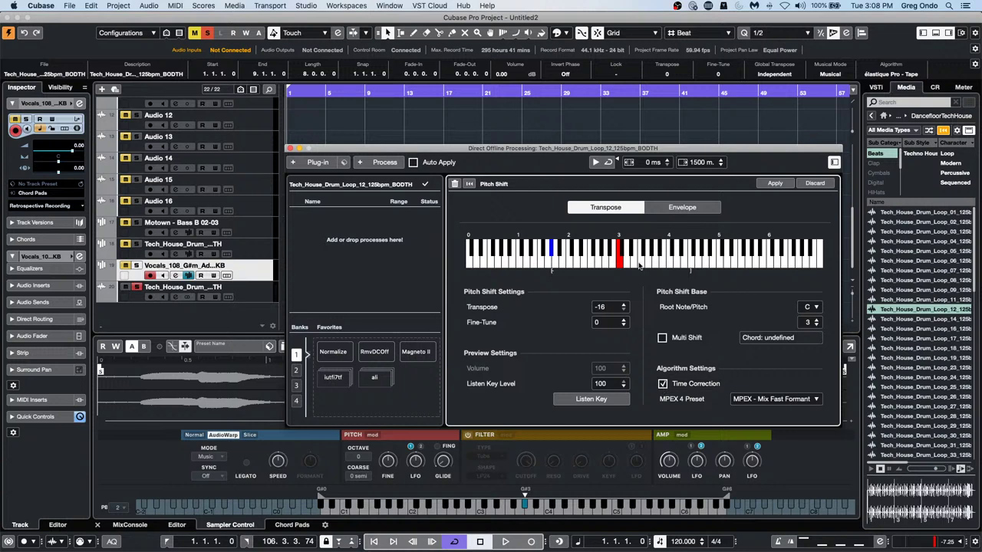
pyautogui.click(601, 265)
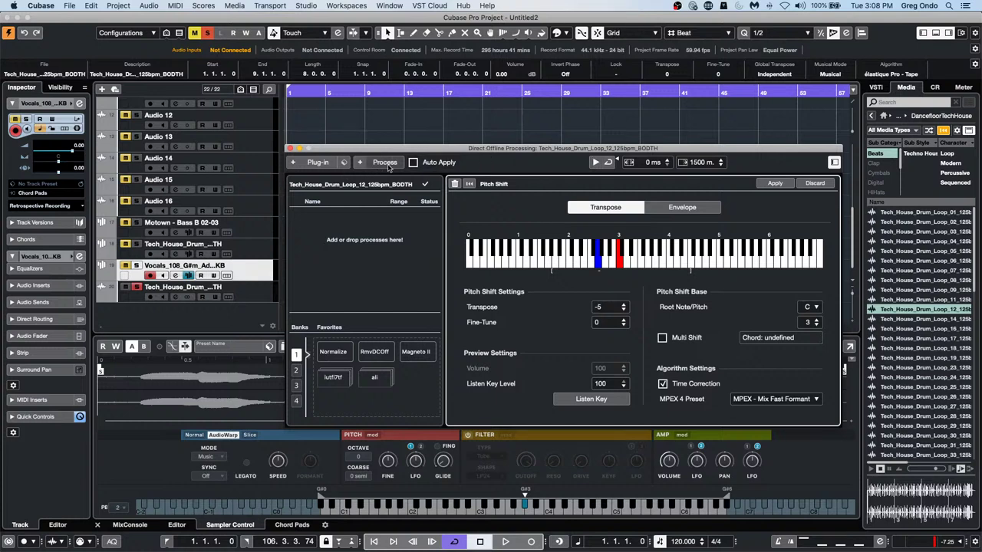
pyautogui.click(413, 162)
pyautogui.moveTo(422, 150); pyautogui.dragTo(567, 80)
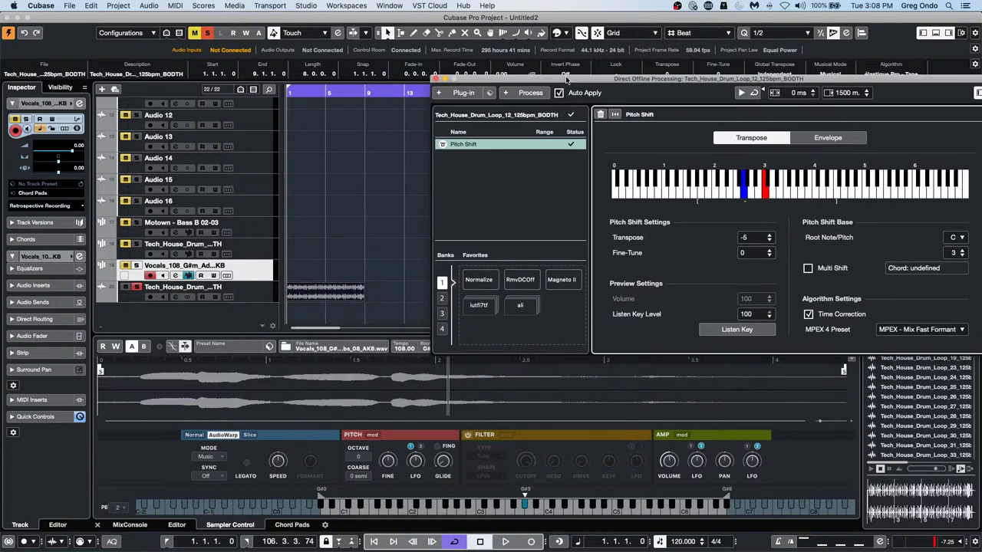
pyautogui.moveTo(305, 91); pyautogui.dragTo(175, 86)
pyautogui.press('space')
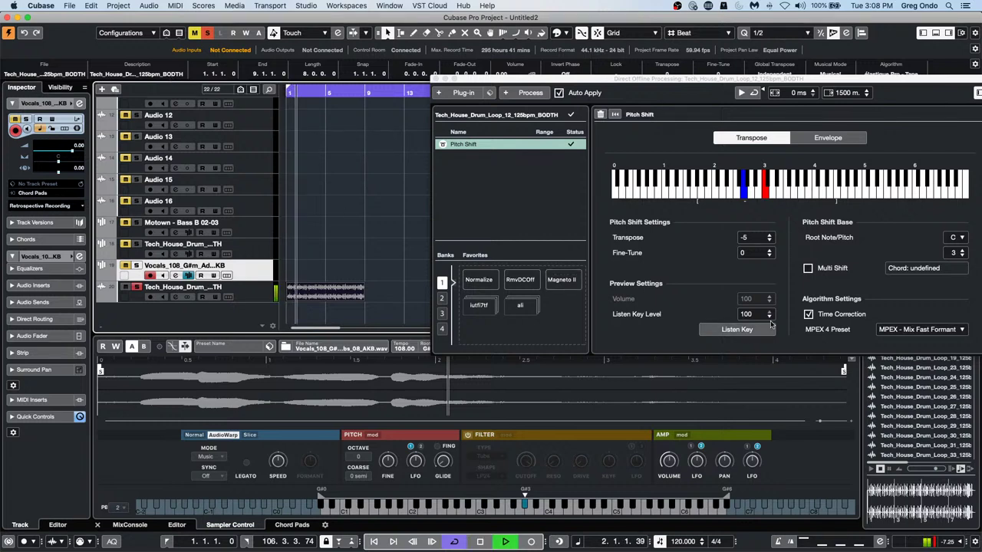
# Replace the process with a new Pitch Shift at -10 semitones, Time Correction off, and play it
pyautogui.rightClick(514, 146)
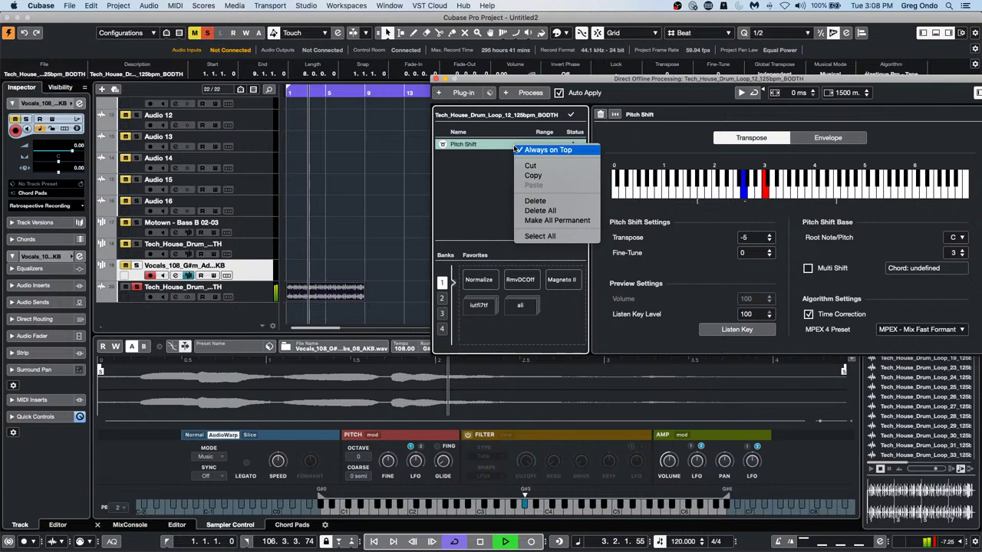
pyautogui.click(542, 203)
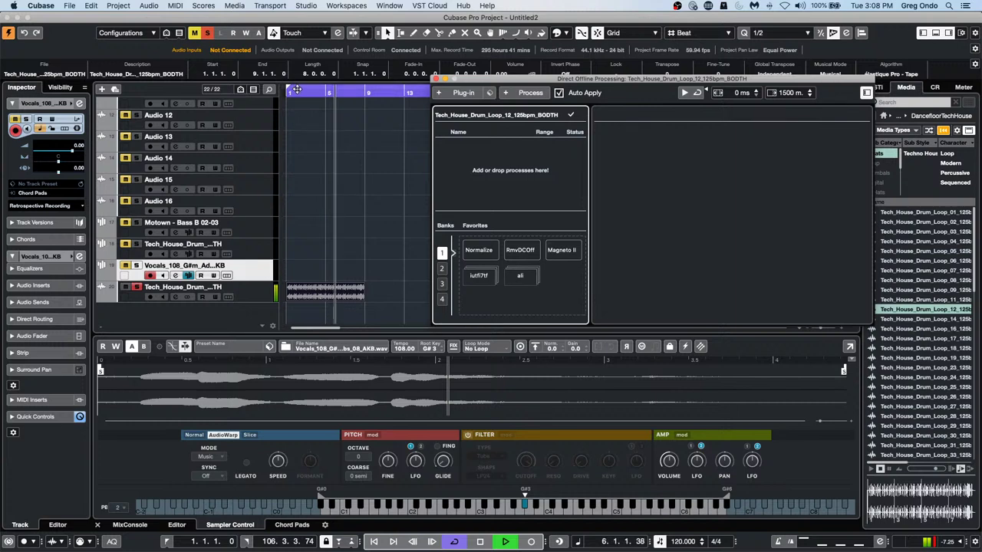
pyautogui.click(198, 90)
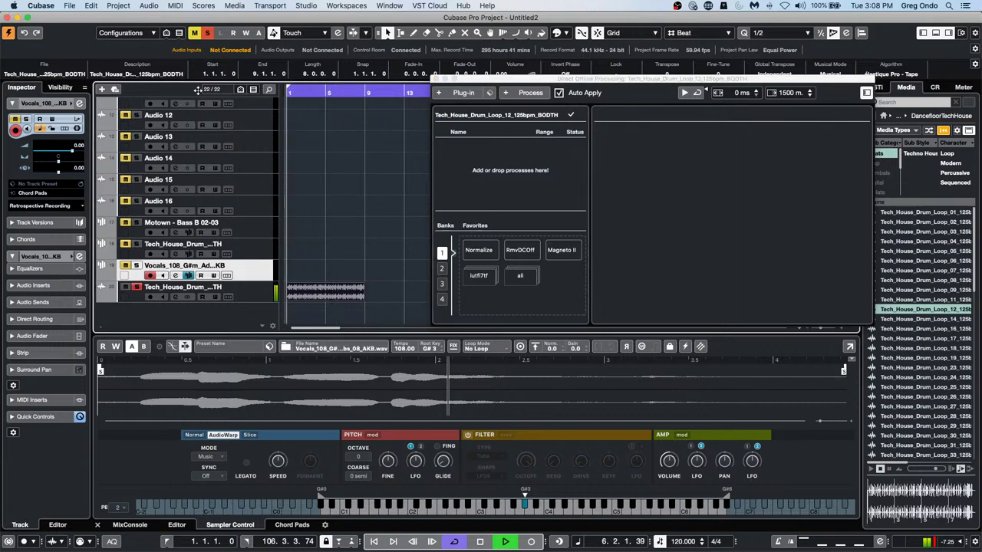
pyautogui.click(529, 93)
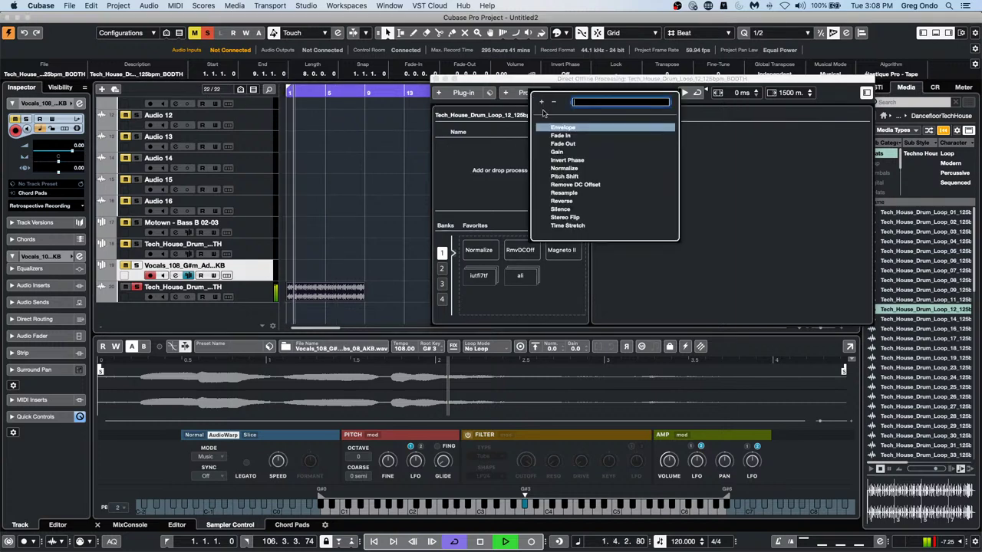
pyautogui.click(573, 178)
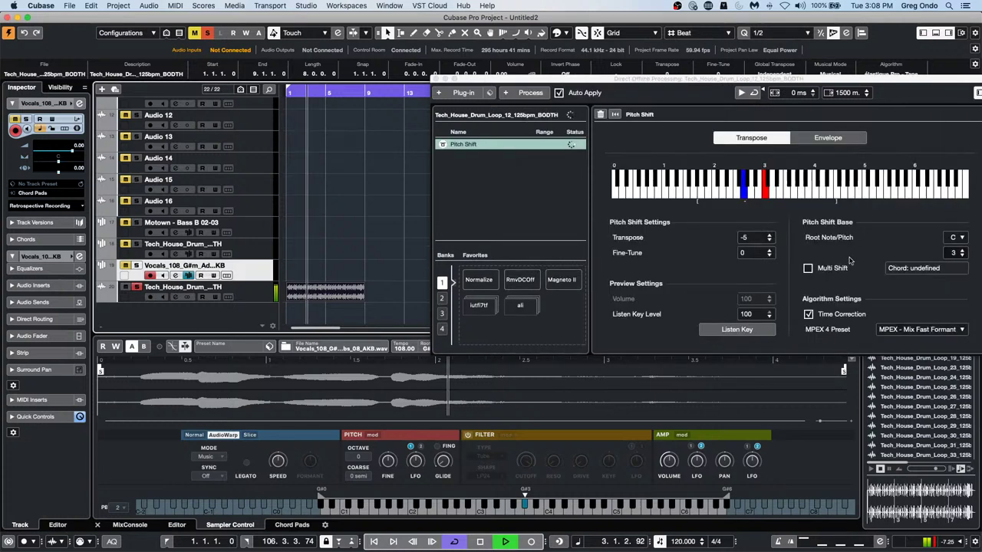
pyautogui.click(808, 313)
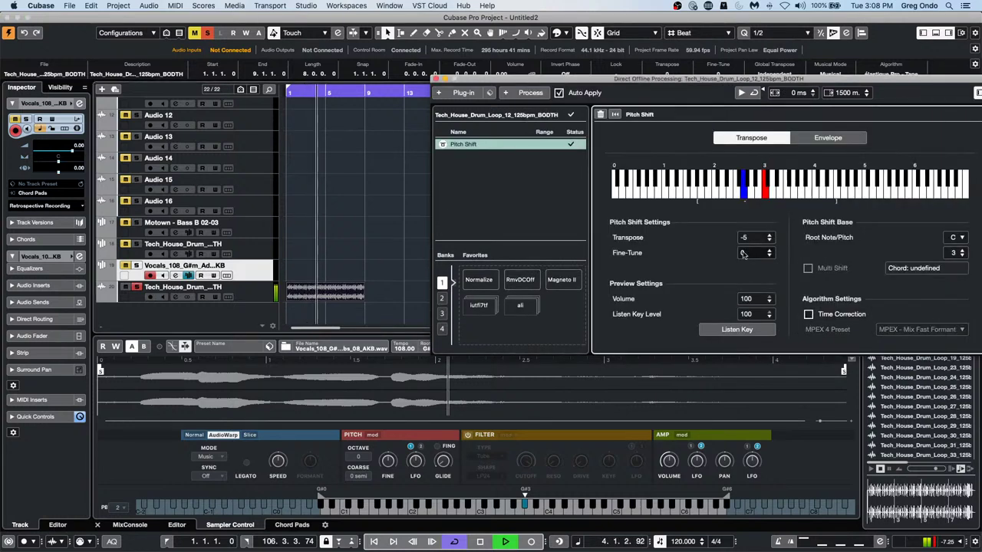
pyautogui.click(720, 195)
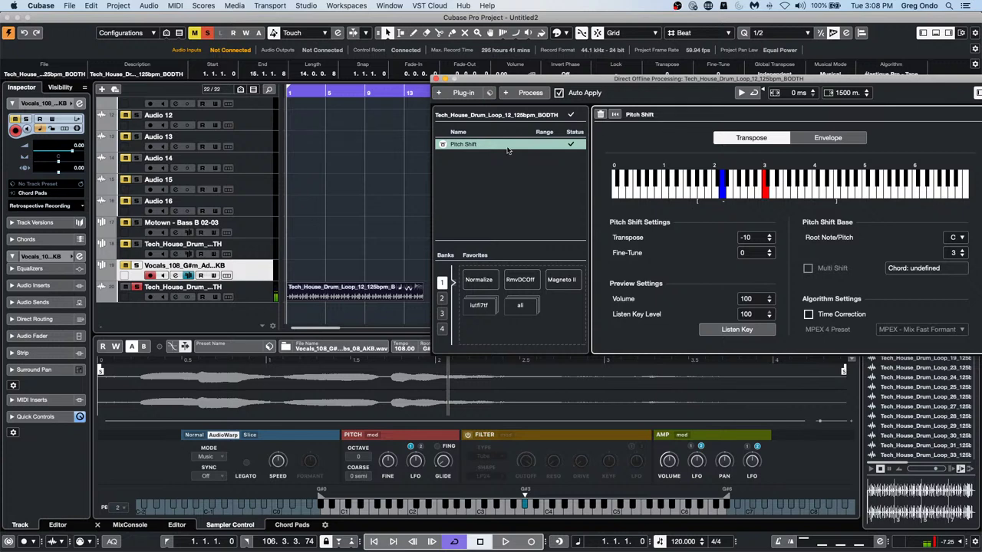
pyautogui.moveTo(297, 93); pyautogui.dragTo(124, 99)
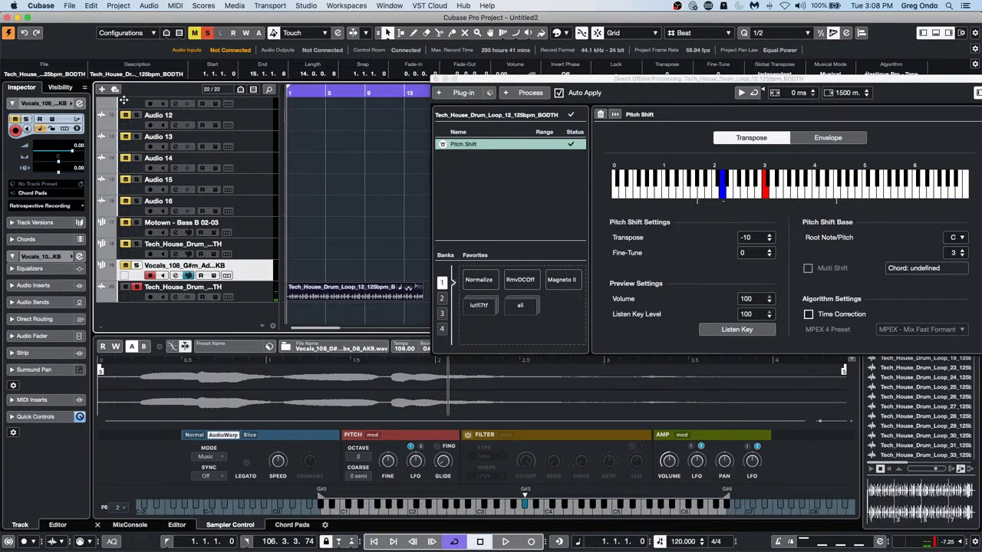
pyautogui.press('space')
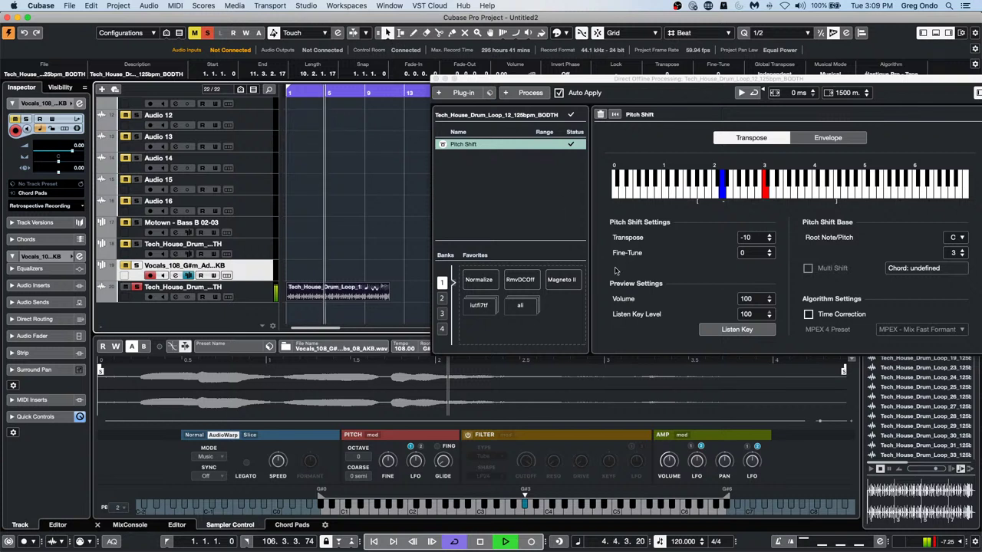
# Turn Time Correction back on, stop, close Direct Offline Processing, and undo the drum and vocal track additions
pyautogui.click(808, 314)
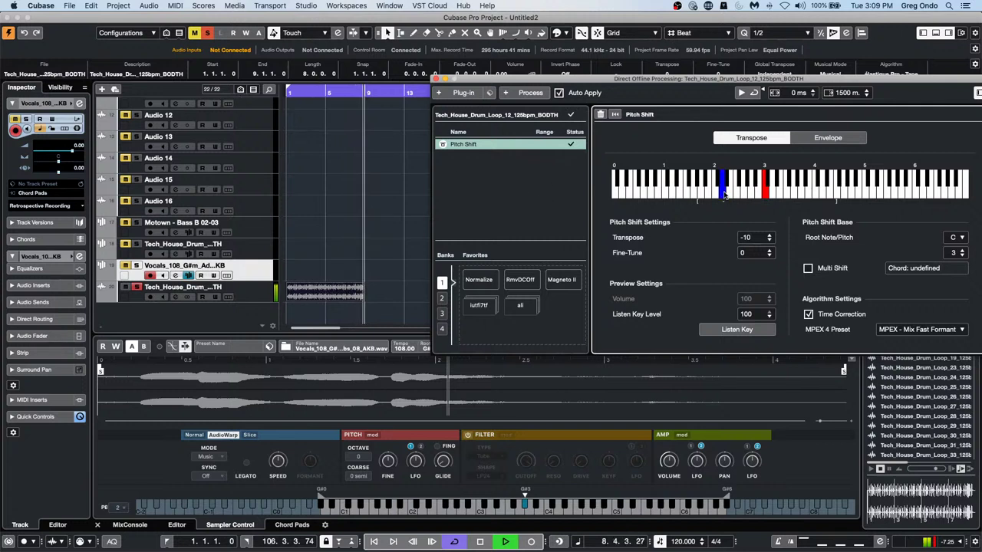
pyautogui.press('space')
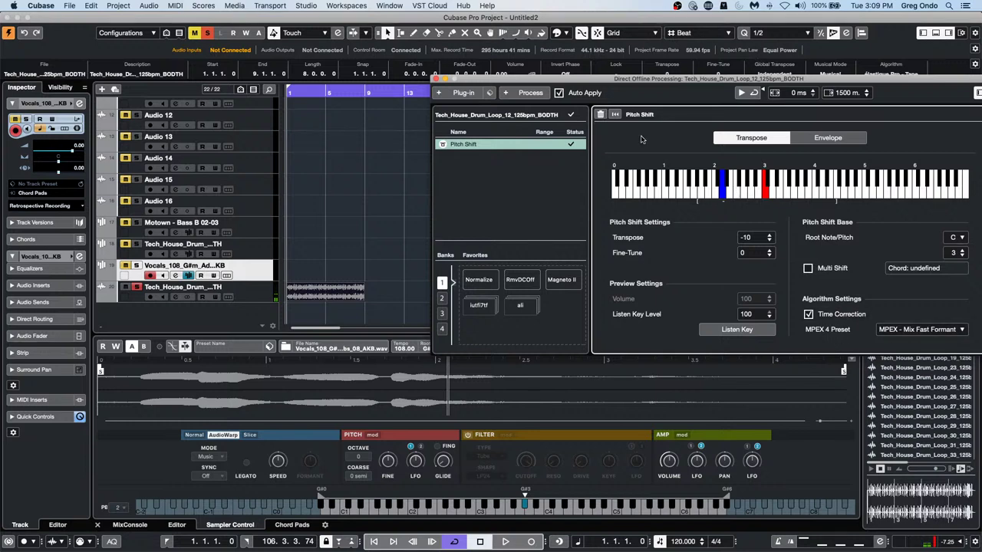
pyautogui.click(435, 78)
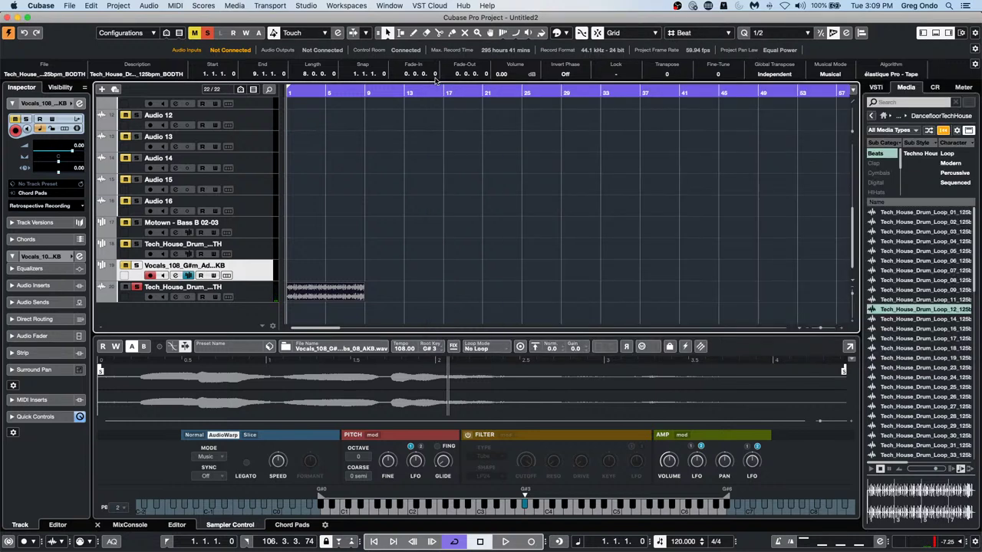
pyautogui.click(90, 5)
pyautogui.press('super+z')
pyautogui.press('super+z')
pyautogui.press('super+z')
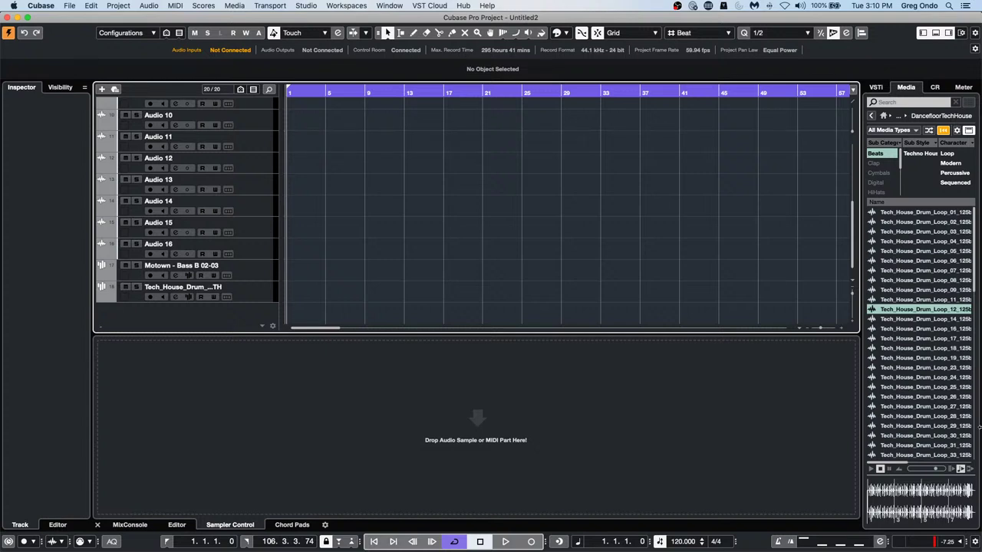
# Place Tech_House_Drum_Loop_23 at bar 9, end the cycle at bar 29, and return the cursor to bar 1
pyautogui.moveTo(914, 367)
pyautogui.mouseDown()
pyautogui.moveTo(507, 290)
pyautogui.moveTo(351, 270)
pyautogui.moveTo(351, 288)
pyautogui.mouseUp()
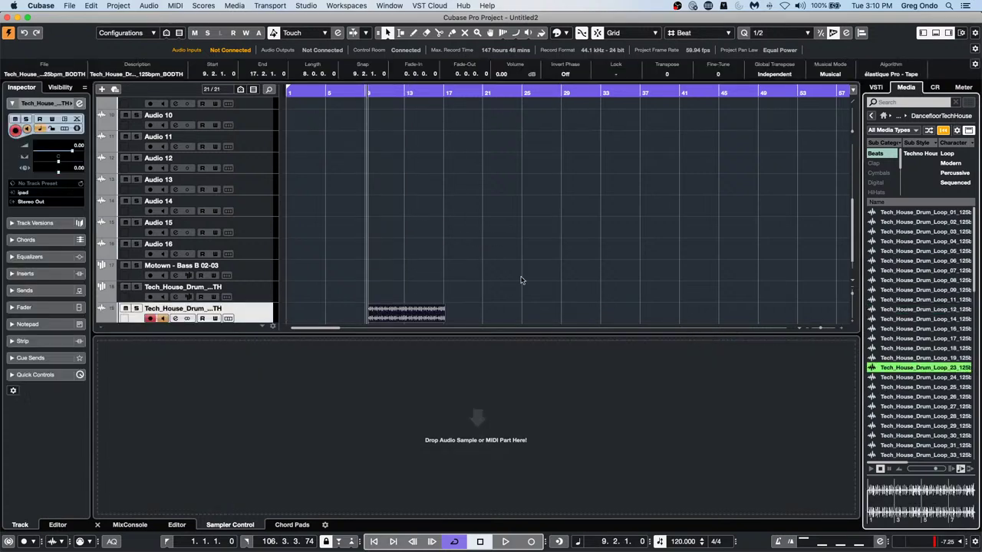
pyautogui.scroll(-1, 521, 279)
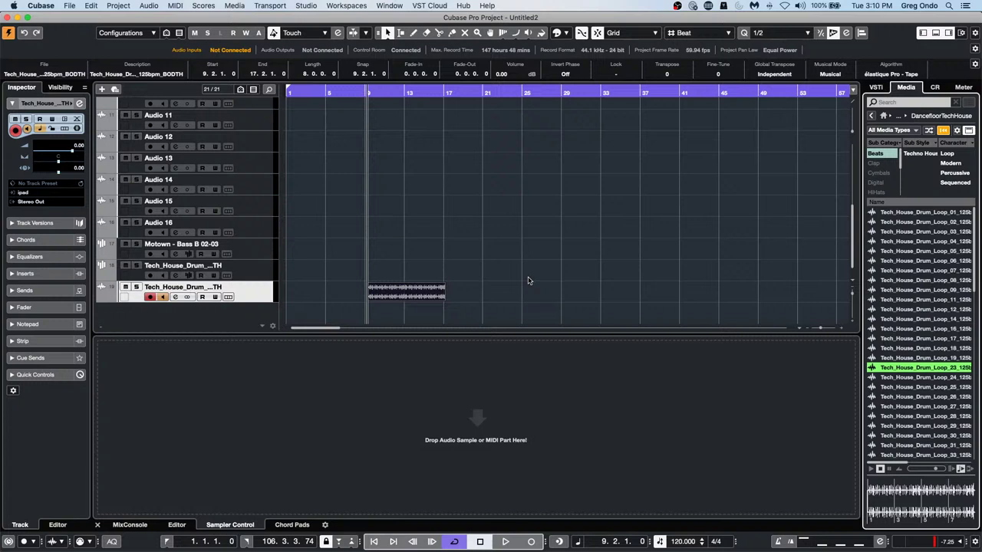
pyautogui.keyDown('alt'); pyautogui.click(562, 98); pyautogui.keyUp('alt')
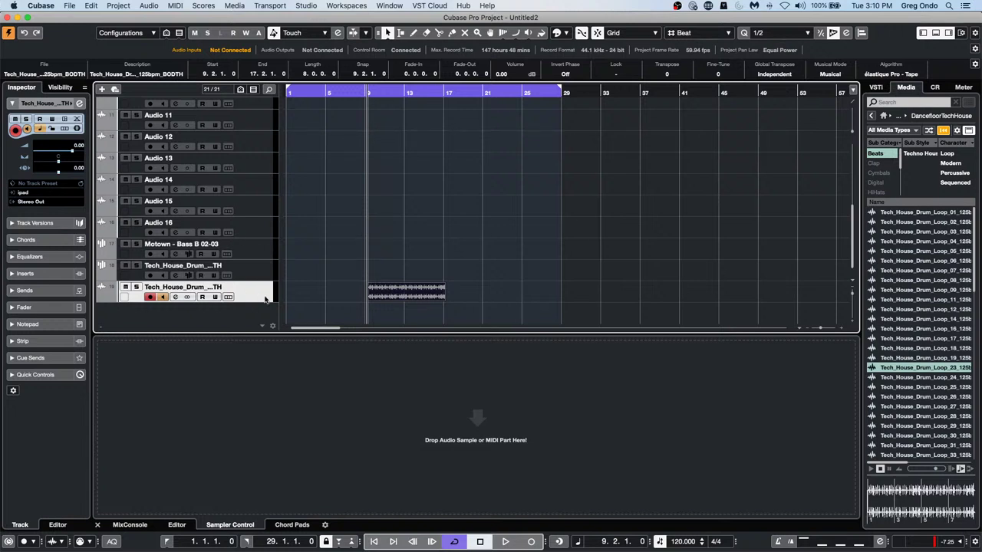
pyautogui.click(405, 289)
pyautogui.moveTo(305, 93); pyautogui.dragTo(288, 93)
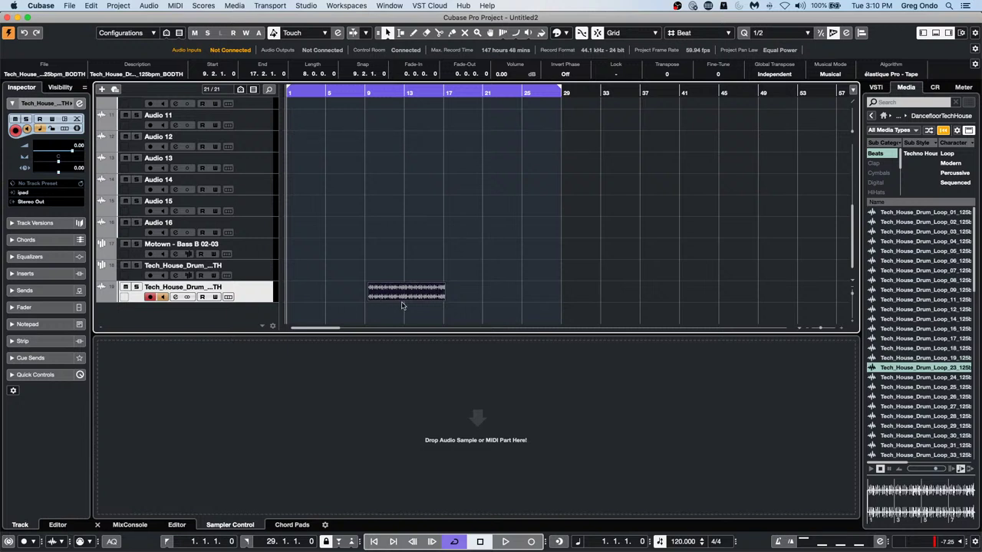
# Check the Render in Place Mode options, close Render Settings unchanged, and show the File > Export formats
pyautogui.click(94, 5)
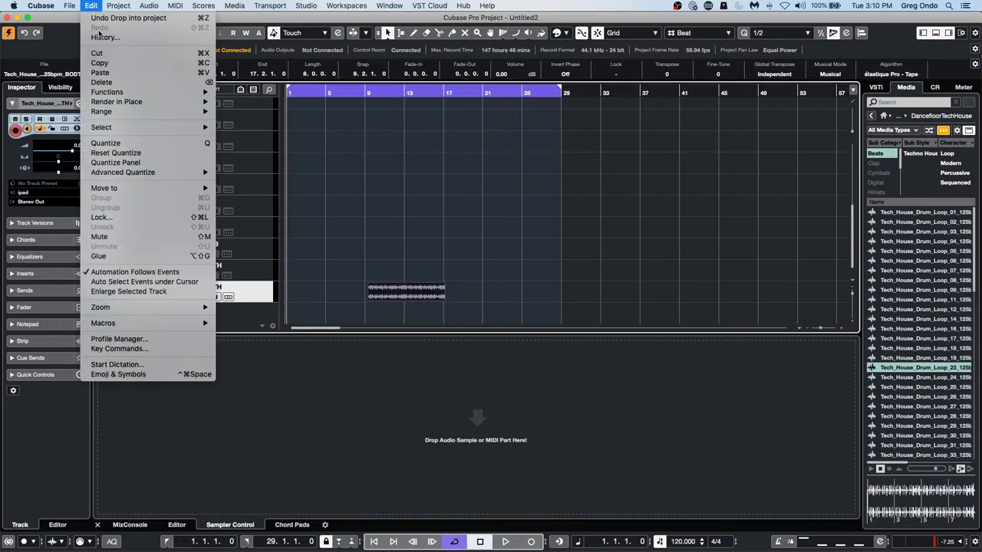
pyautogui.moveTo(177, 101)
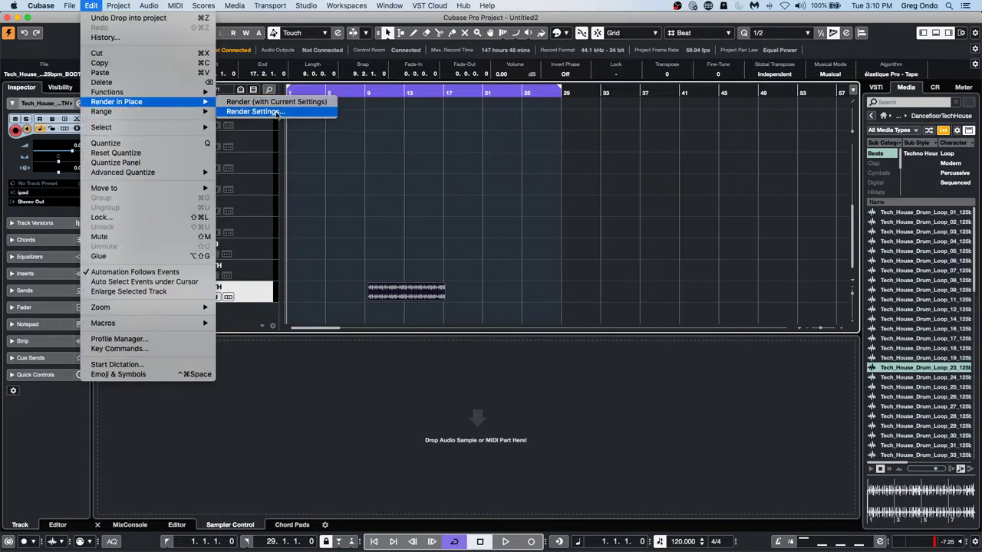
pyautogui.click(256, 111)
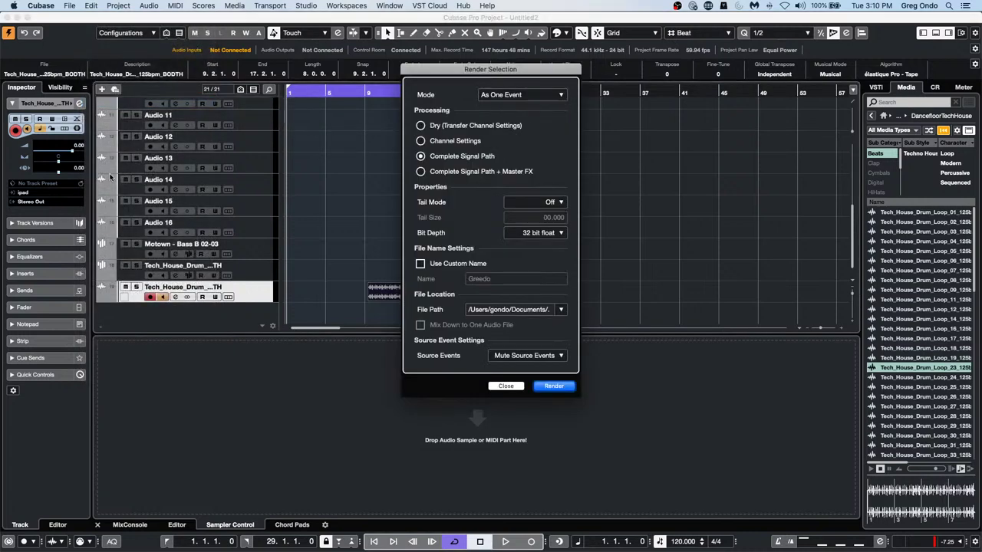
pyautogui.click(512, 95)
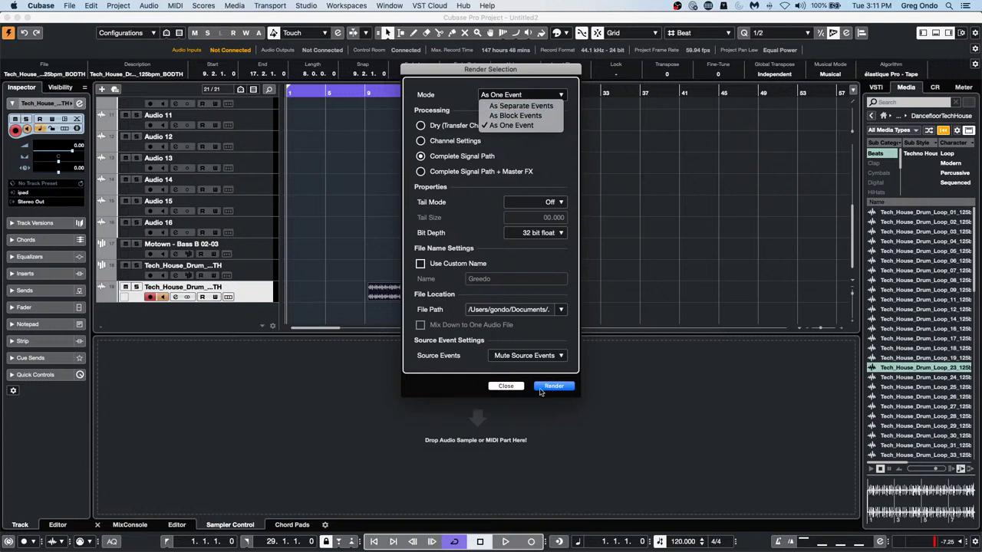
pyautogui.click(492, 389)
pyautogui.click(505, 385)
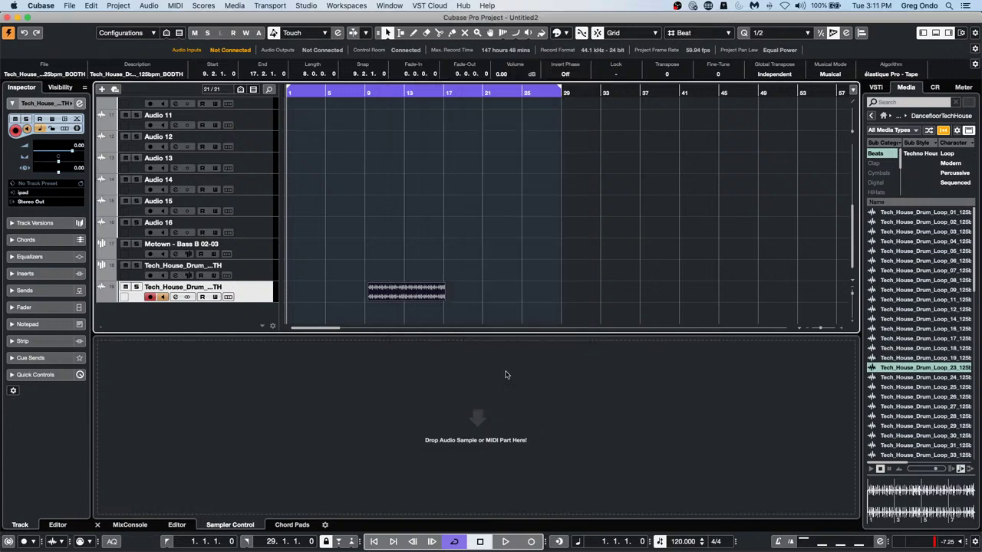
pyautogui.click(69, 5)
# Open the Audio Mixdown export settings and solo the drum loop track
pyautogui.moveTo(84, 153)
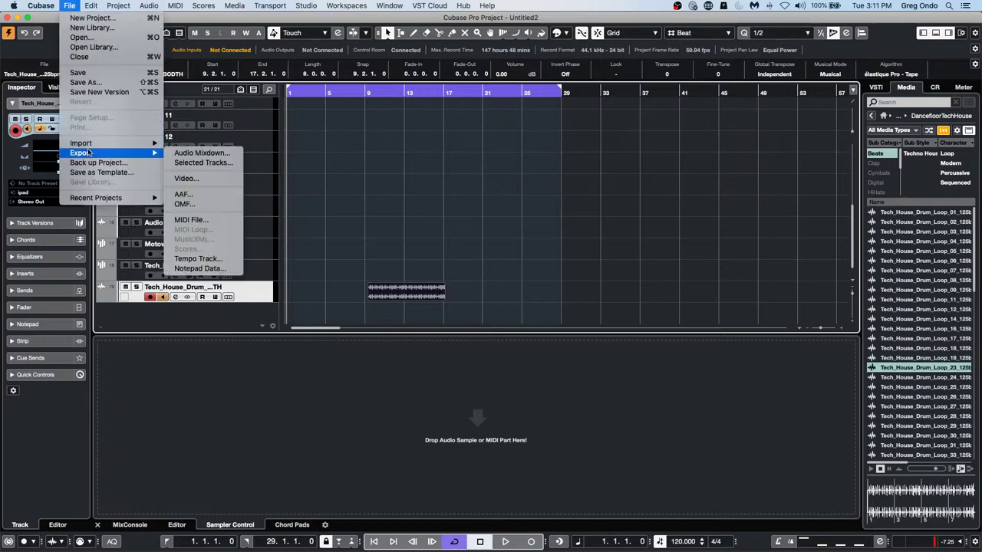
pyautogui.click(201, 152)
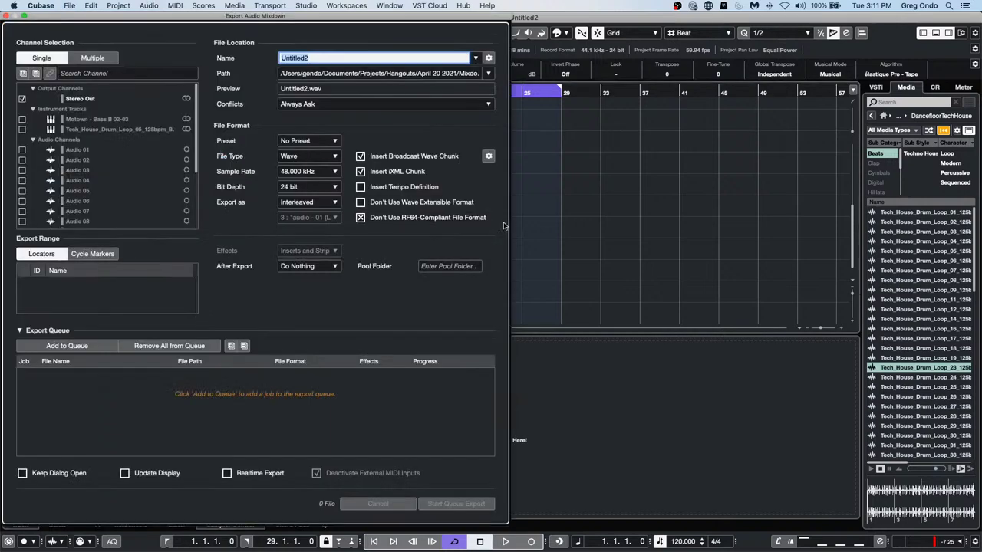
pyautogui.moveTo(345, 17); pyautogui.dragTo(925, 63)
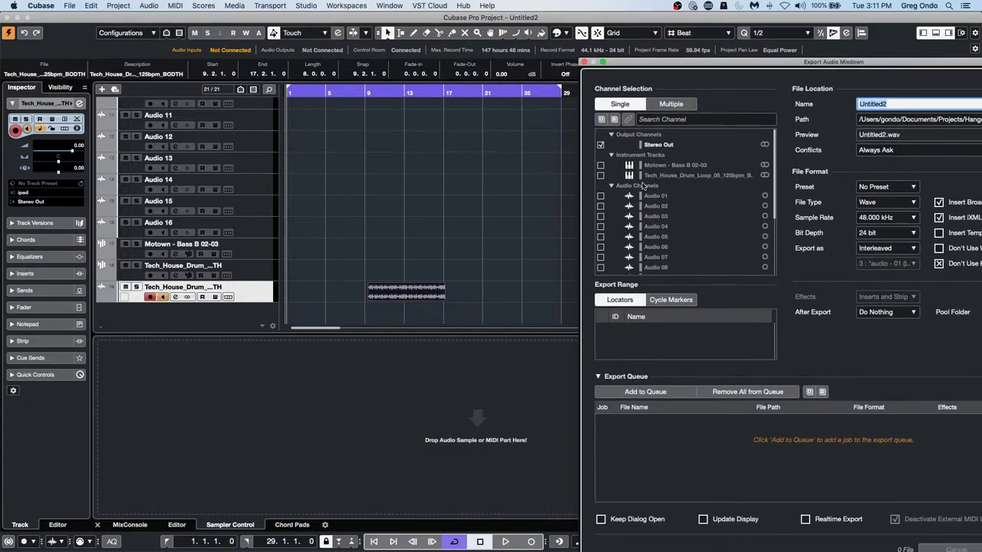
pyautogui.click(136, 287)
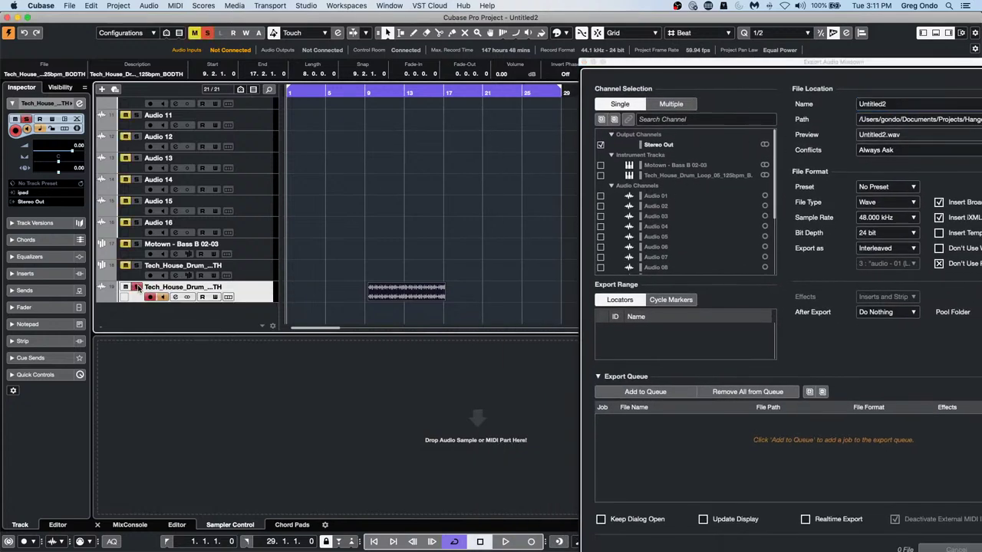
pyautogui.click(706, 60)
pyautogui.moveTo(763, 67); pyautogui.dragTo(695, 57)
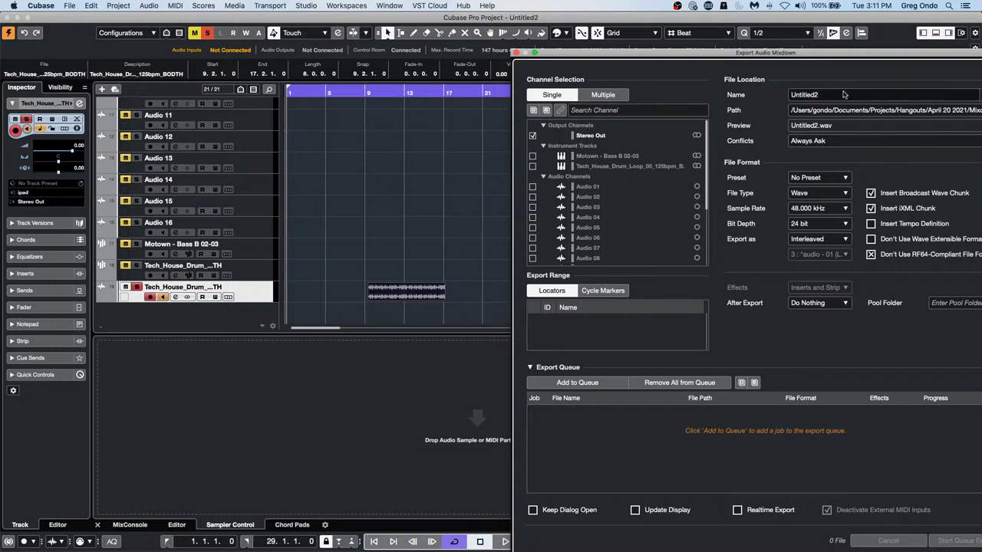
# Name the mixdown 'add length', queue it with Create Audio Track after export, and export
pyautogui.click(790, 94)
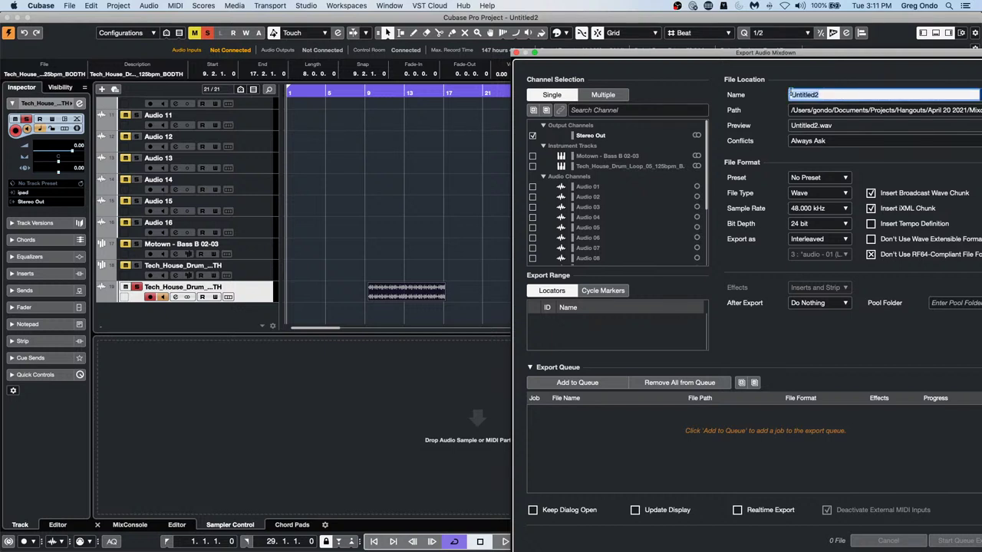
pyautogui.write('add length')
pyautogui.click(576, 382)
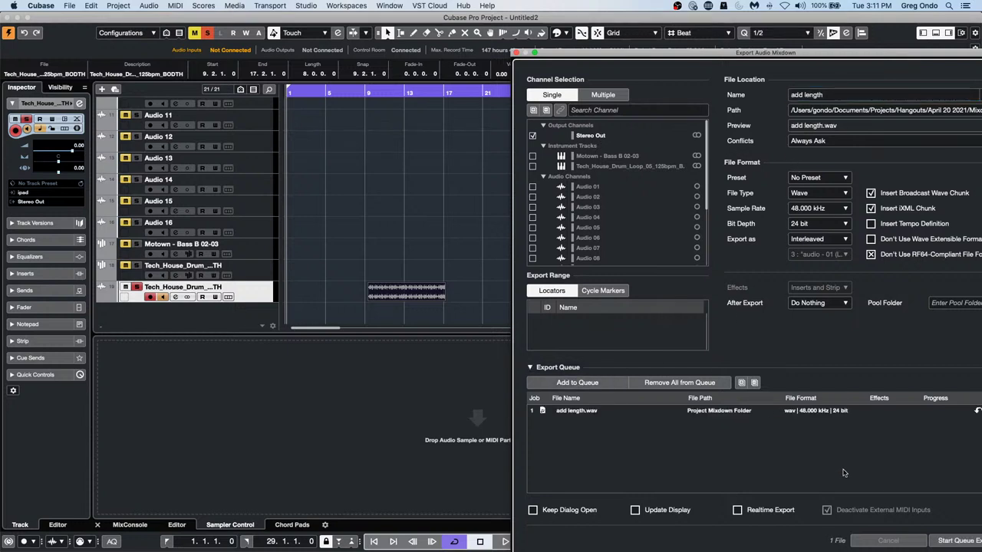
pyautogui.click(817, 302)
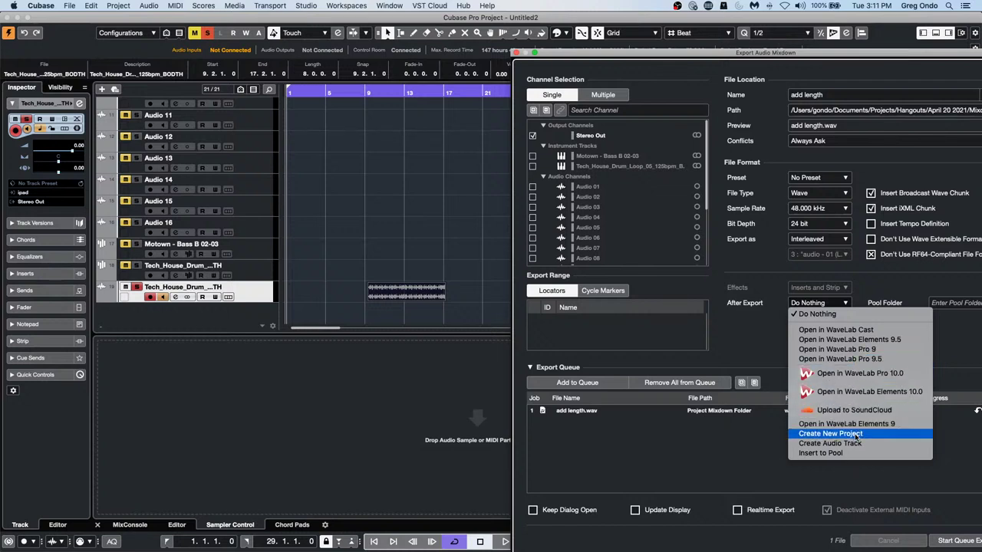
pyautogui.click(858, 443)
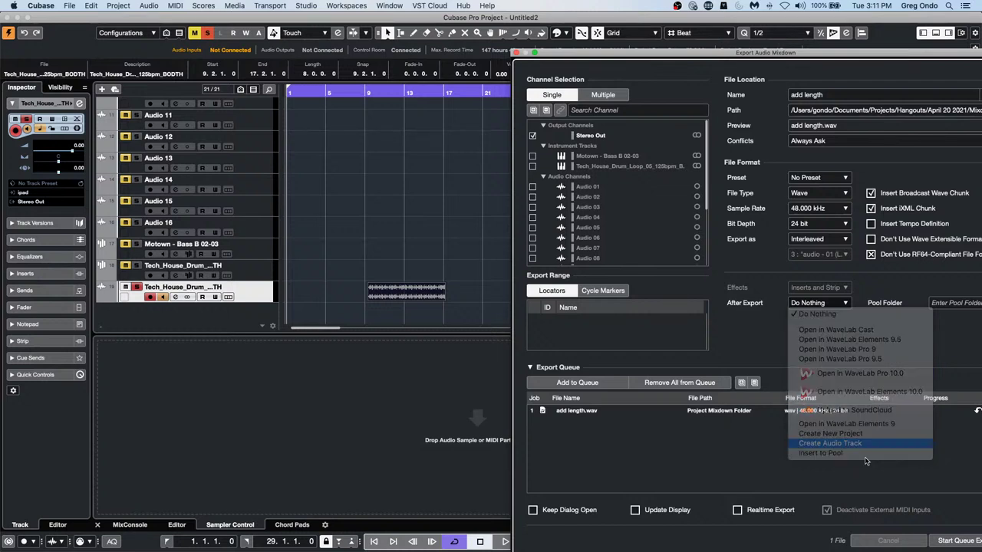
pyautogui.click(951, 541)
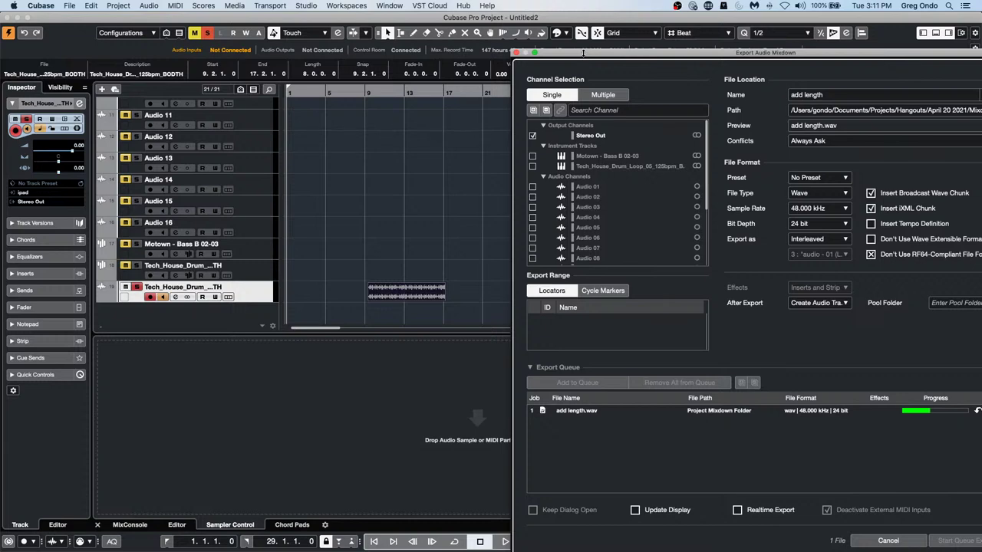
pyautogui.moveTo(582, 52); pyautogui.dragTo(742, 76)
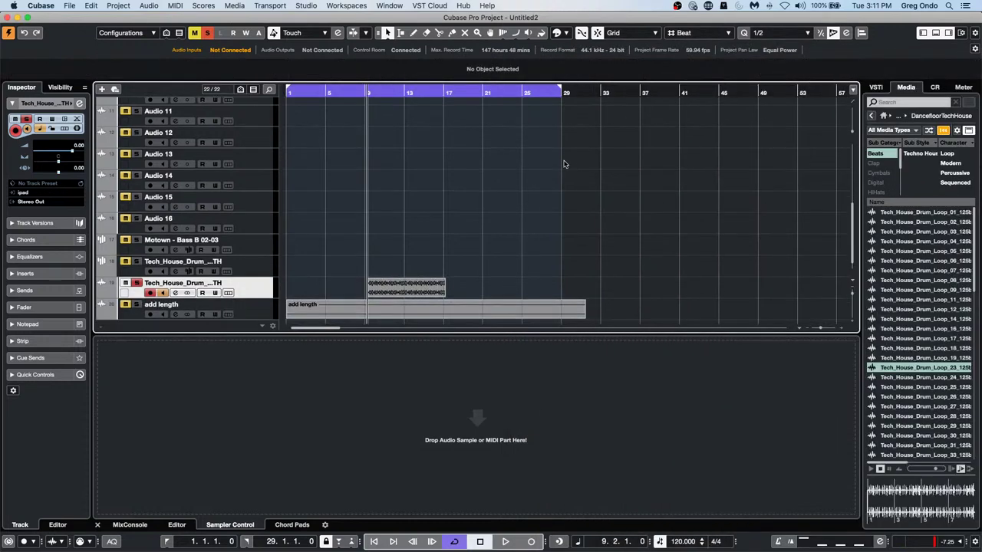
# Undo the add length track, disarm recording on the drum track, and rerun the queued mixdown export
pyautogui.press('super+z')
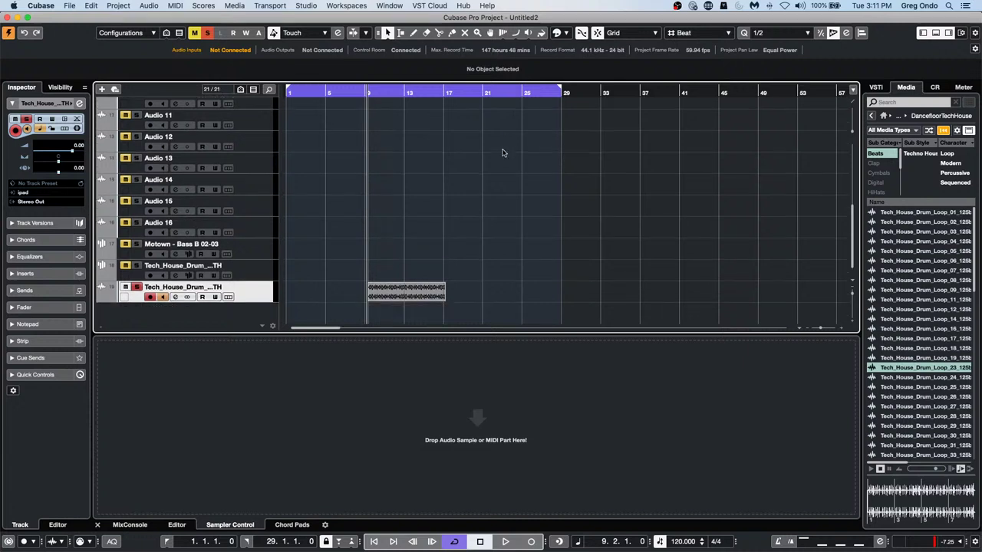
pyautogui.click(150, 297)
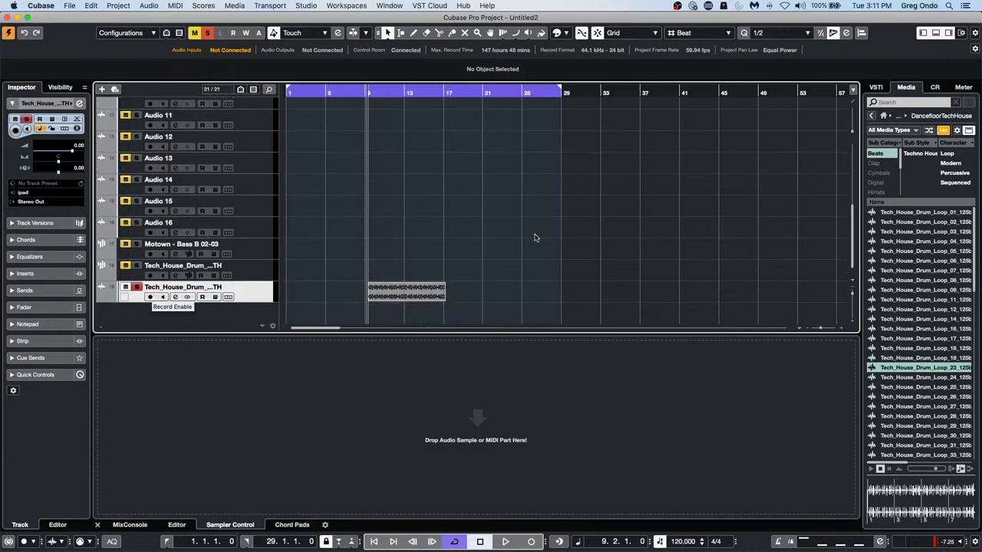
pyautogui.click(68, 5)
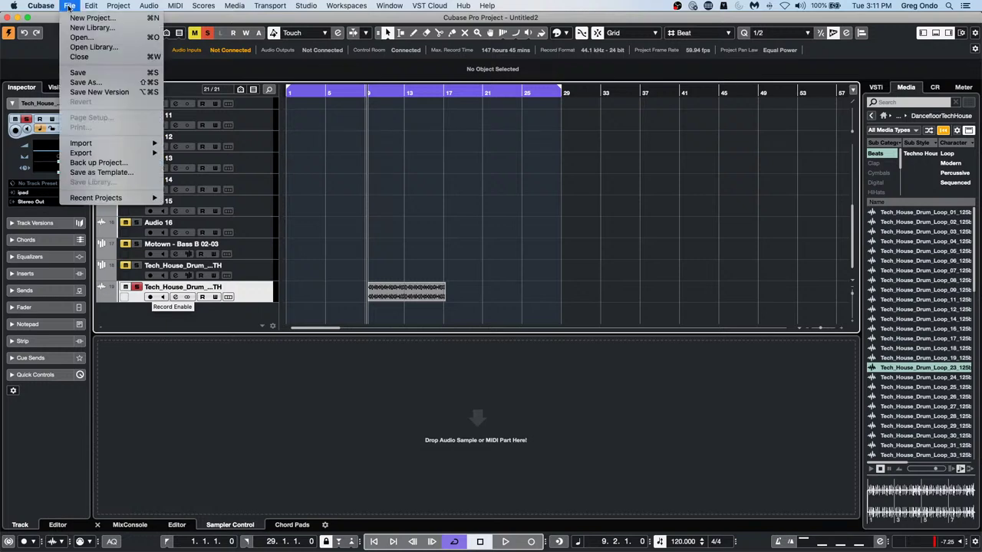
pyautogui.moveTo(141, 156)
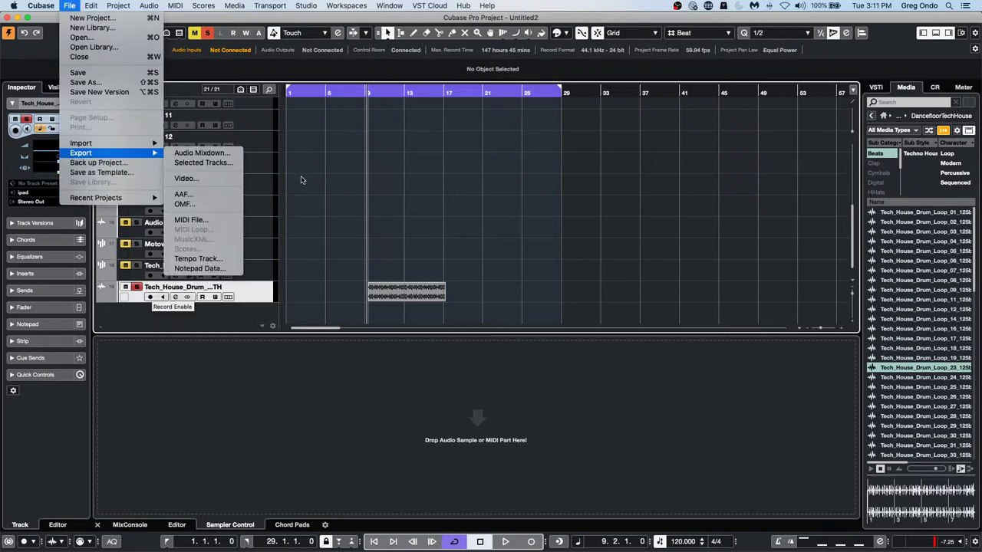
pyautogui.click(201, 152)
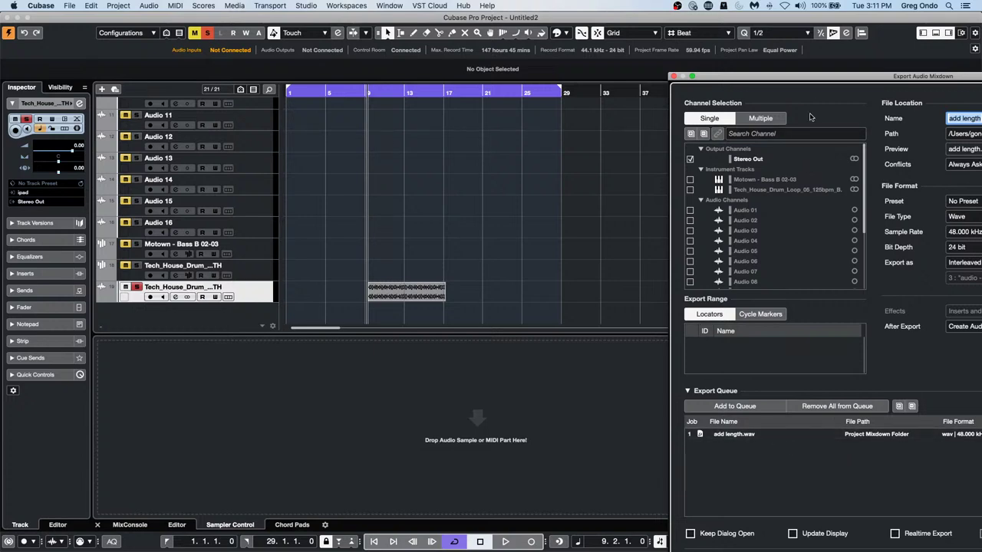
pyautogui.moveTo(823, 81); pyautogui.dragTo(625, 27)
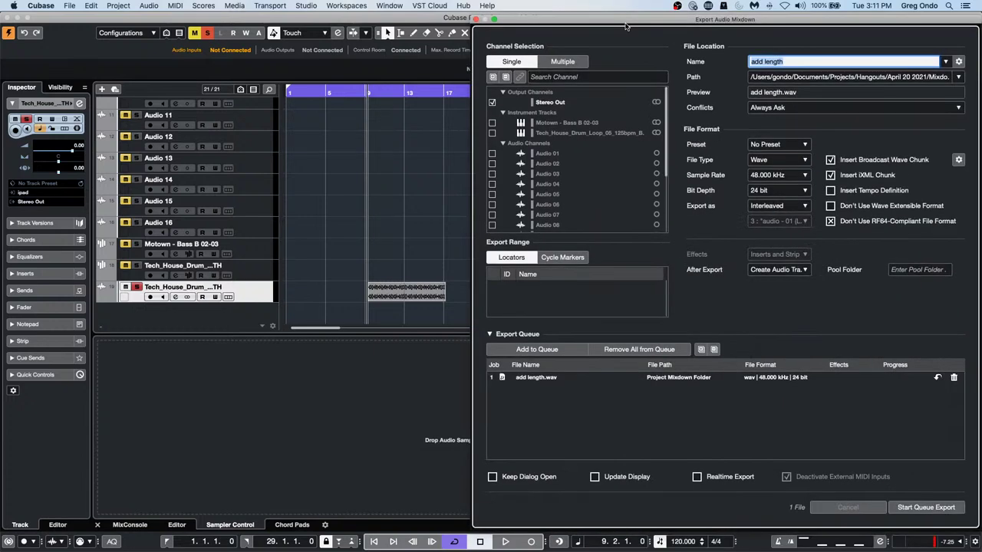
pyautogui.click(933, 509)
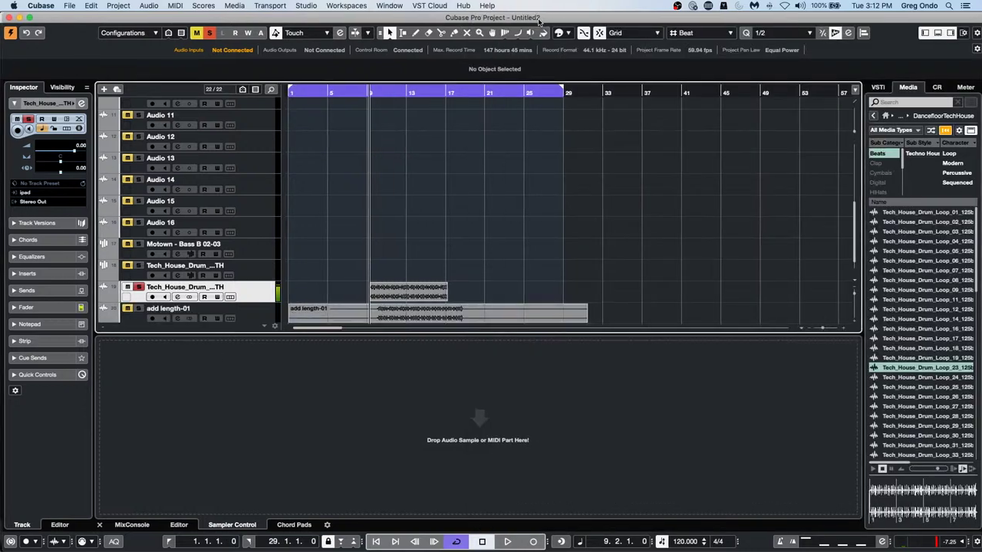
# Undo the resulting add length-01 track and deselect the drum loop event
pyautogui.scroll(2, 370, 254)
pyautogui.scroll(-3, 371, 253)
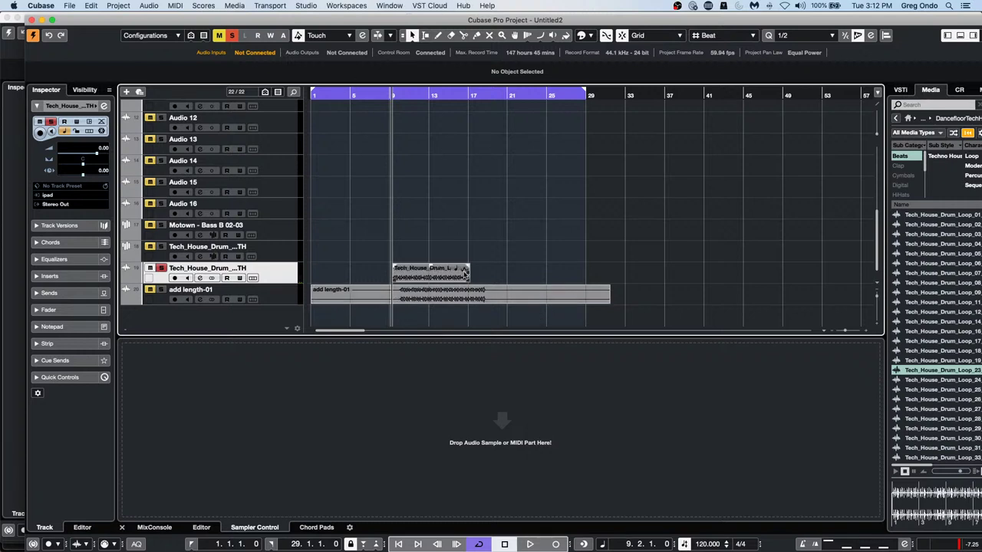
pyautogui.click(421, 280)
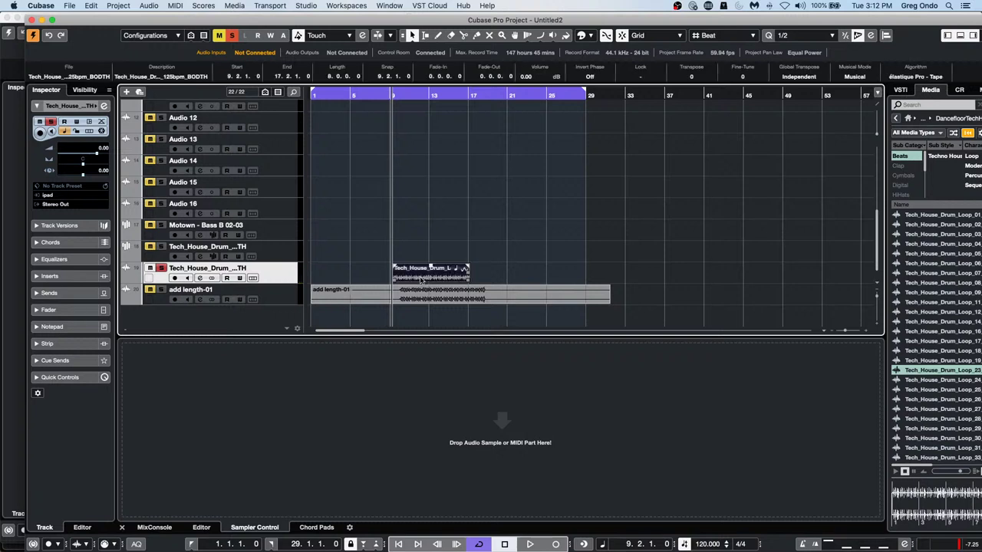
pyautogui.press('super+z')
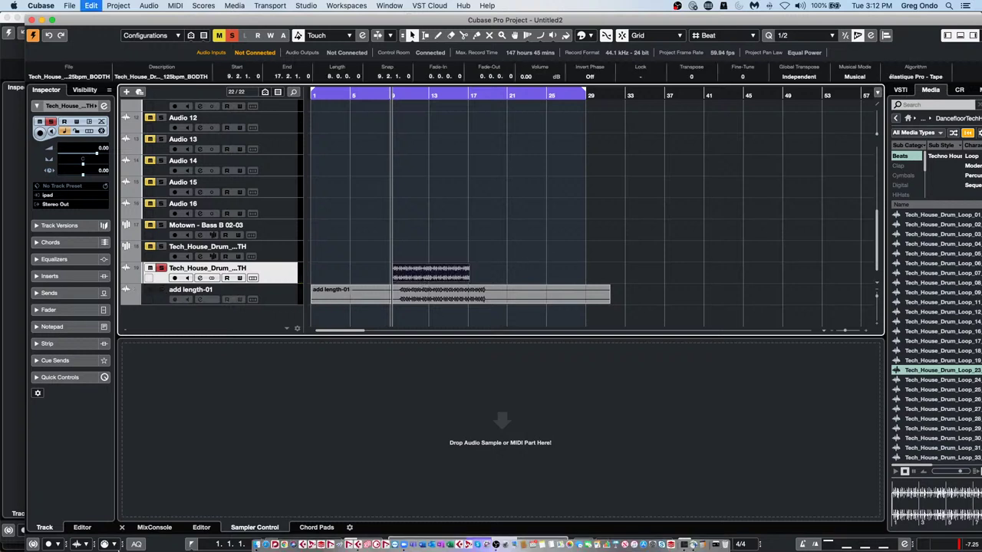
pyautogui.click(553, 275)
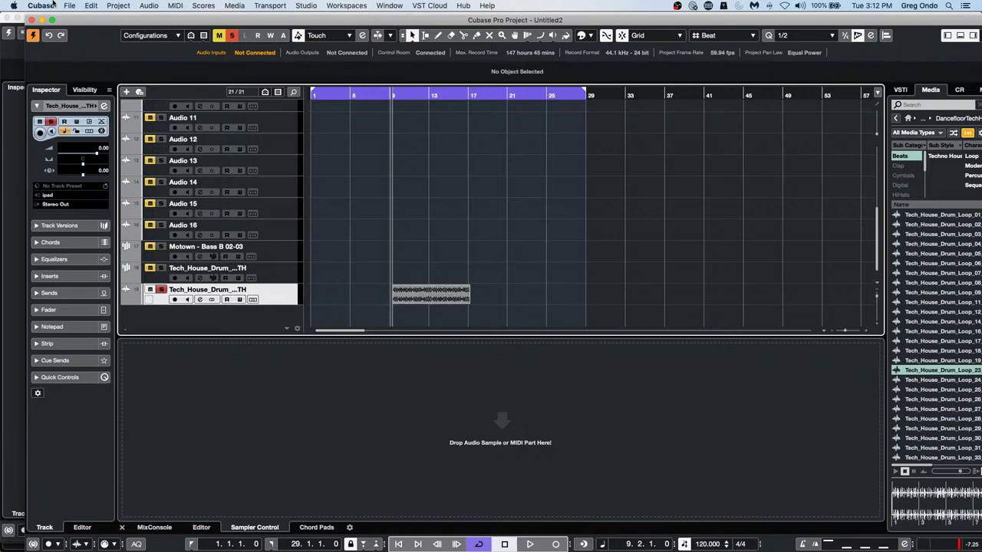
# Render the drum loop in place with default settings to a new Stereo Out (R) track
pyautogui.click(91, 6)
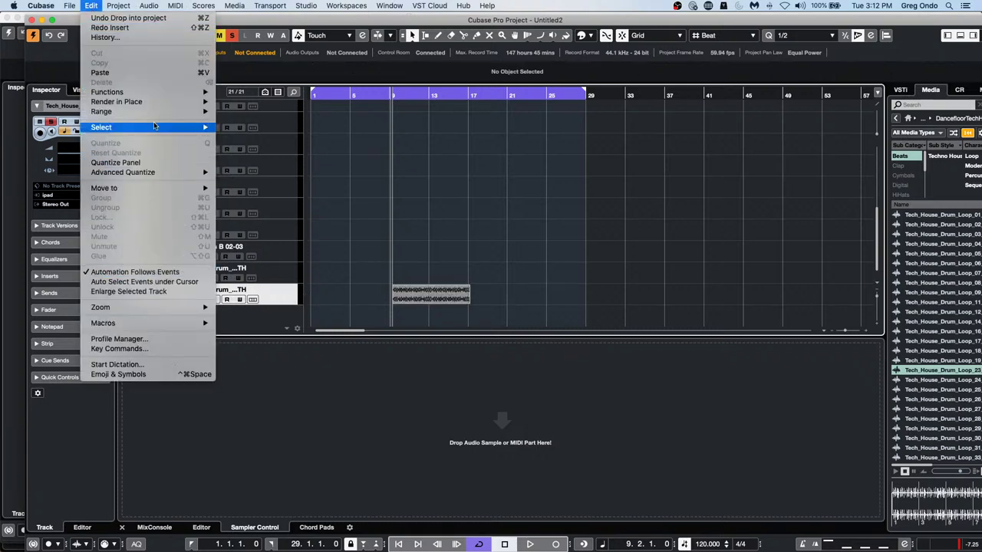
pyautogui.moveTo(152, 103)
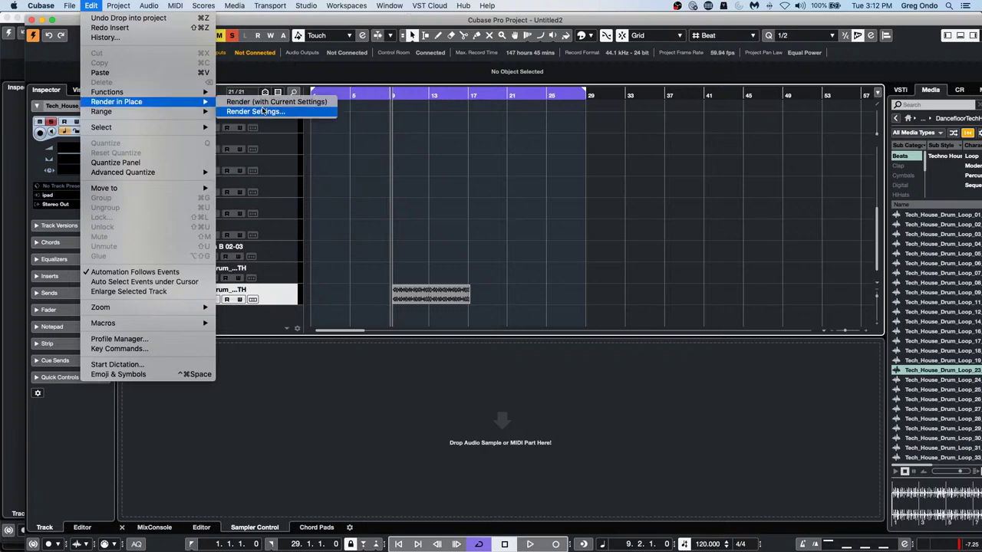
pyautogui.click(262, 112)
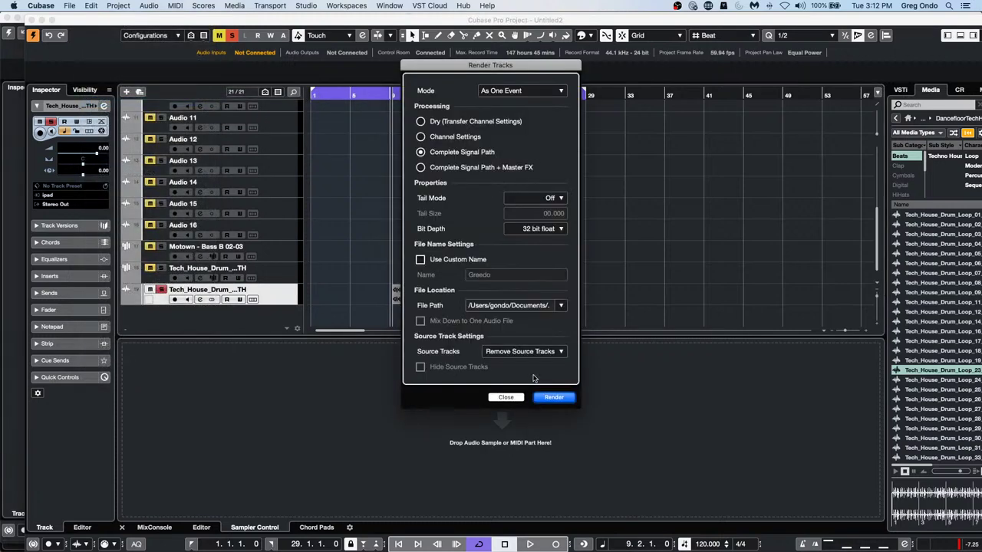
pyautogui.click(552, 397)
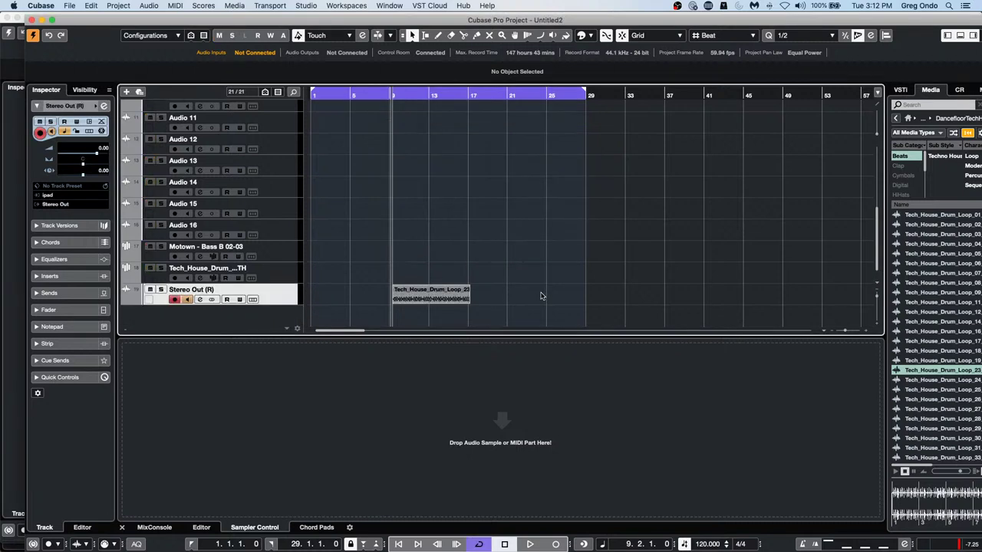
pyautogui.scroll(3, 544, 242)
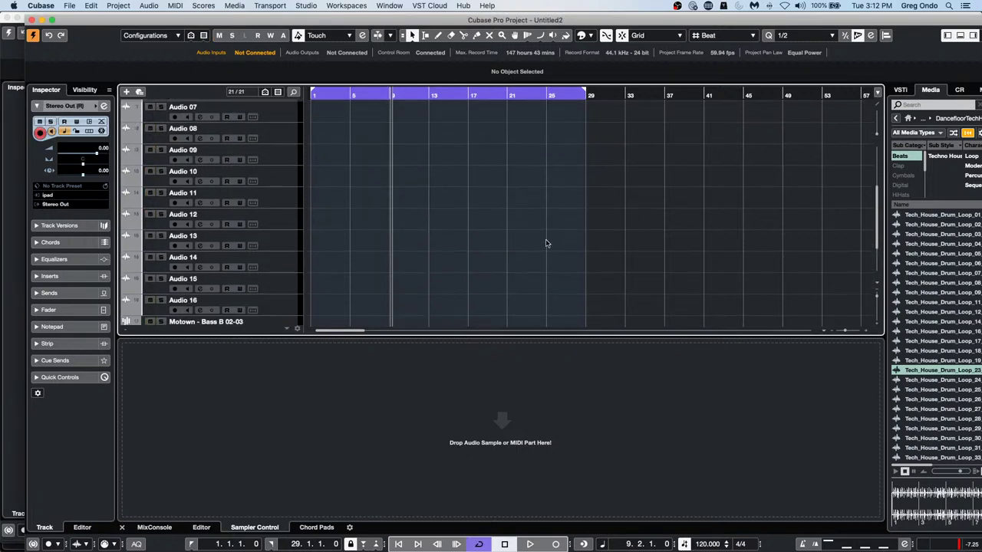
pyautogui.scroll(-3, 546, 244)
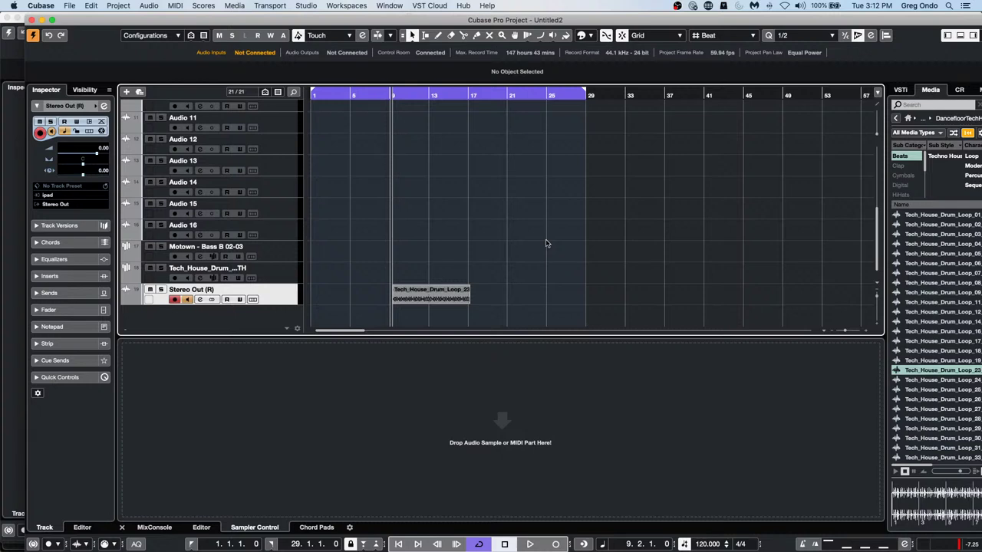
# Render in place again as one event with Keep Source Tracks Unchanged, creating Stereo Out (R) 01
pyautogui.click(94, 6)
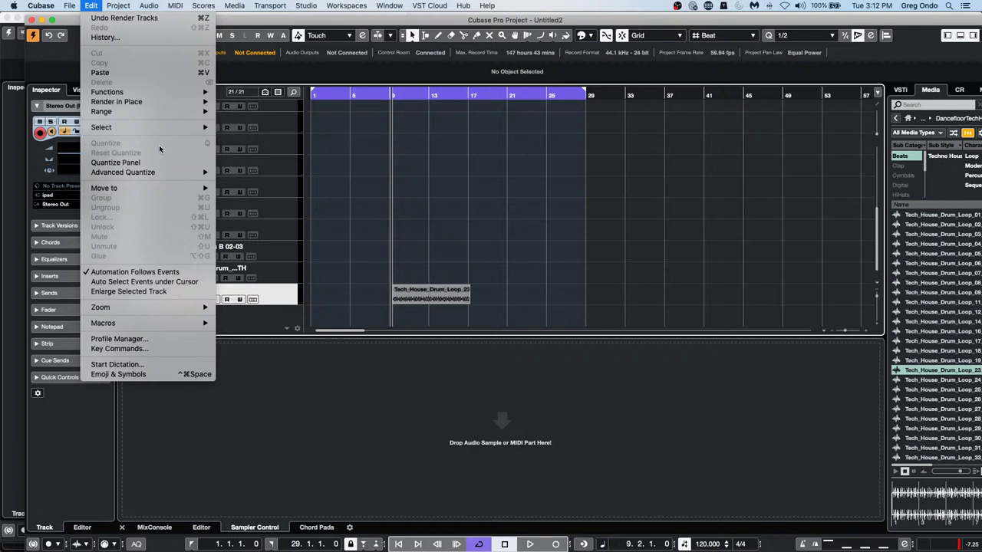
pyautogui.moveTo(161, 108)
pyautogui.click(244, 111)
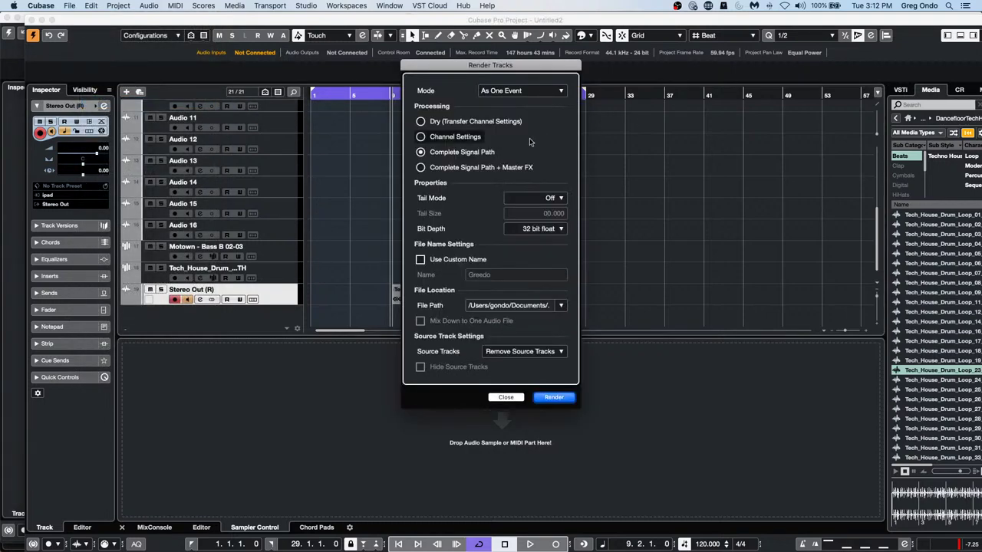
pyautogui.click(512, 93)
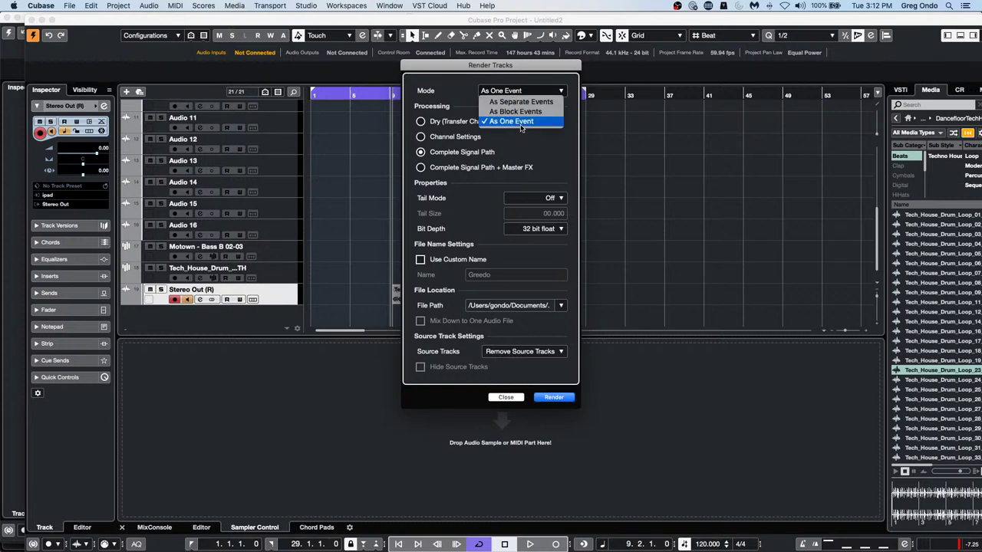
pyautogui.click(515, 121)
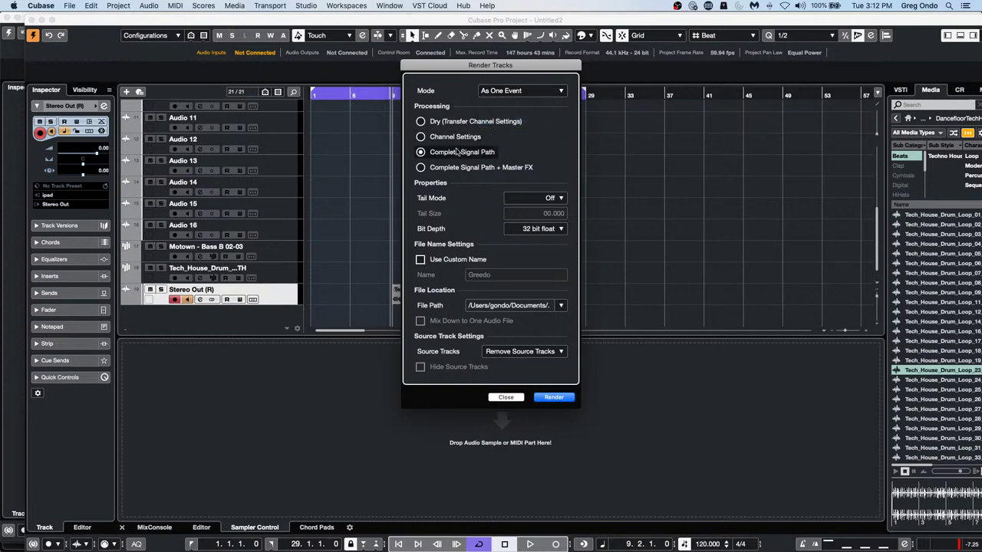
pyautogui.click(539, 354)
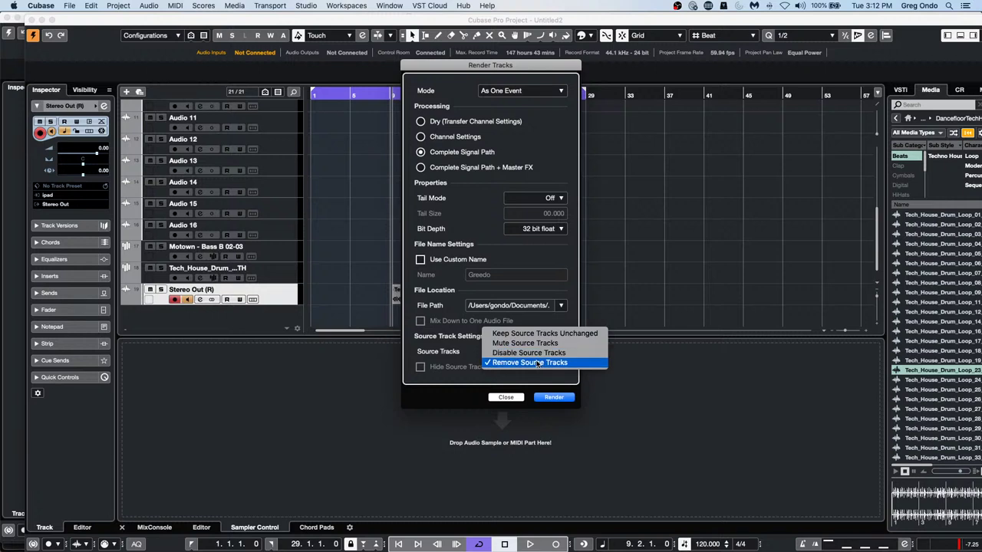
pyautogui.click(537, 333)
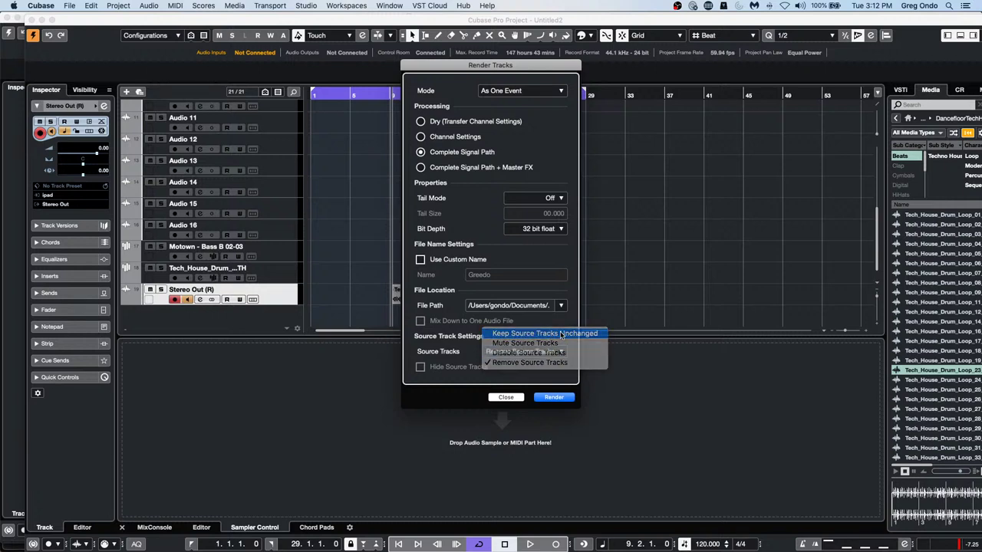
pyautogui.click(560, 398)
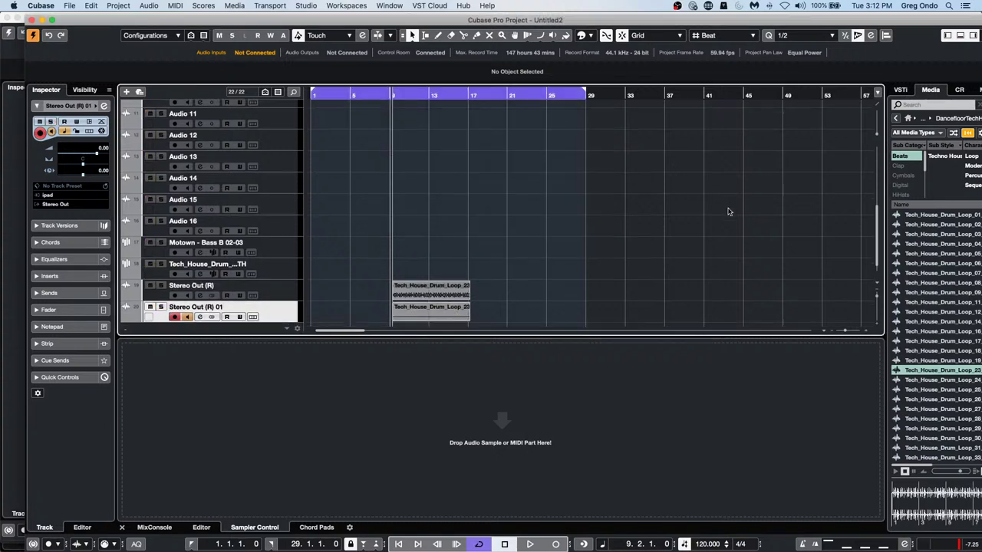
# Scroll back up the track list and open the File menu
pyautogui.scroll(1, 692, 209)
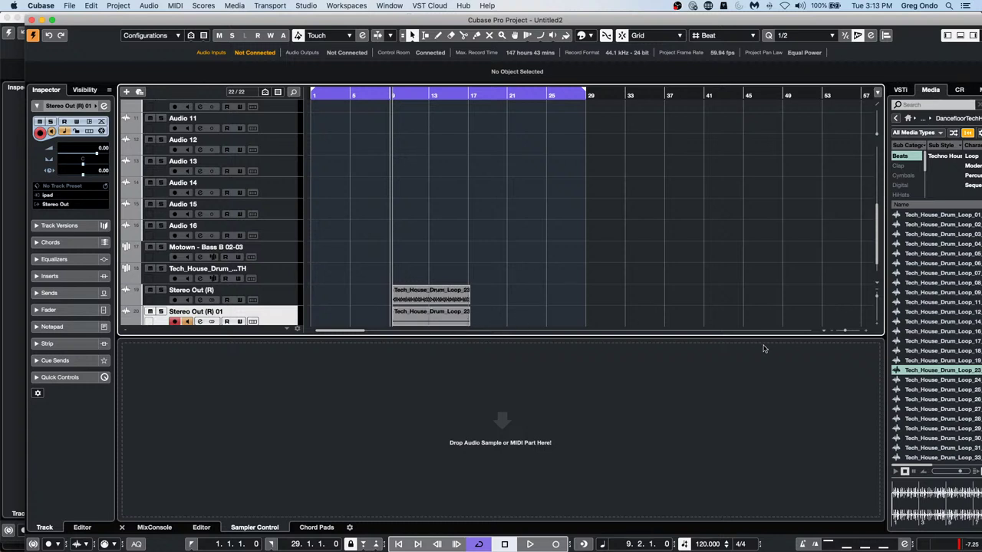
pyautogui.click(72, 7)
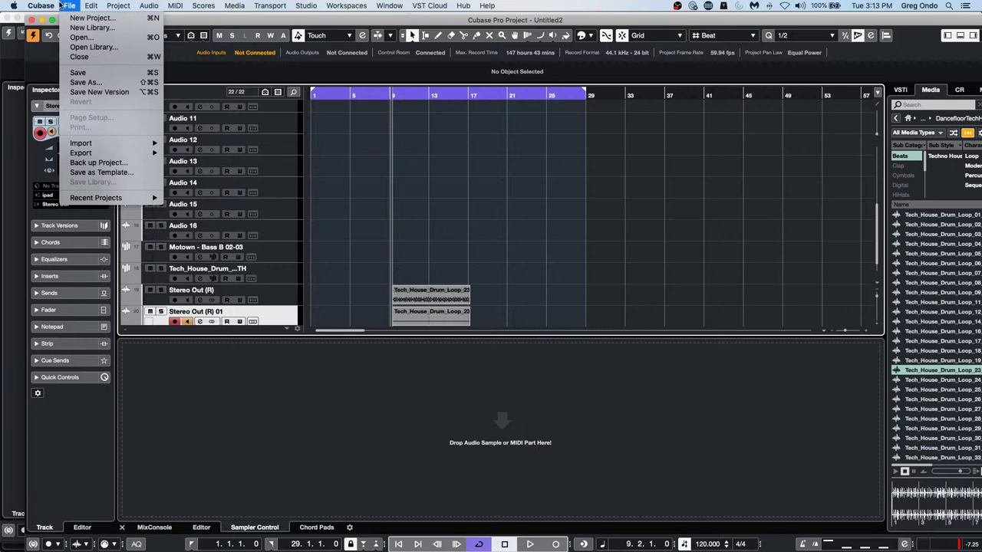
# Open Sampling in HALion.cpr from the sampling in HALion folder and activate it
pyautogui.moveTo(94, 198)
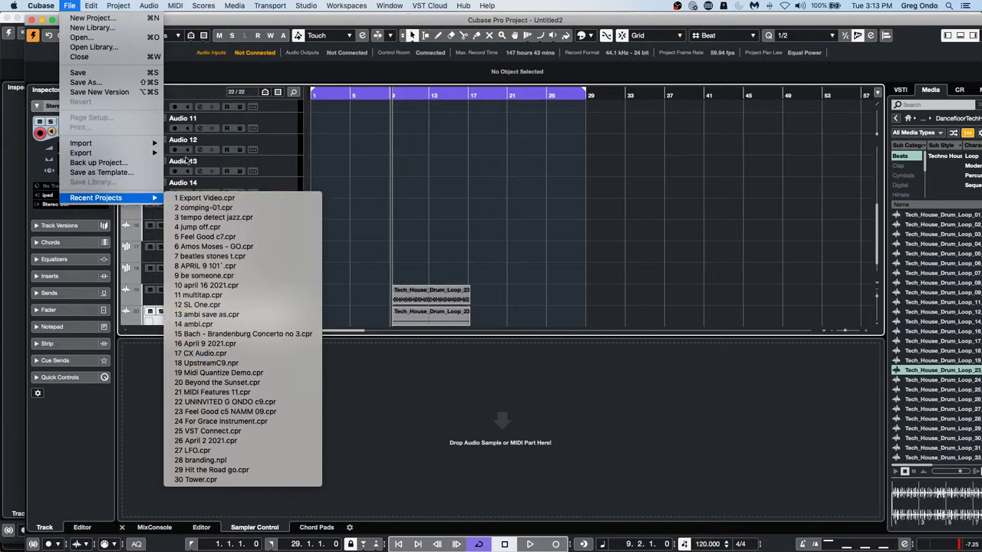
pyautogui.click(82, 37)
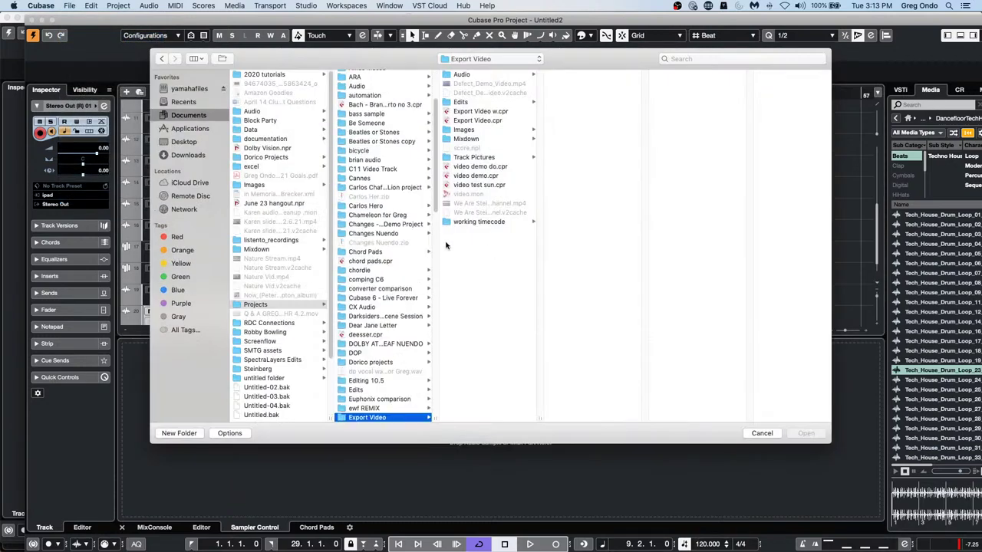
pyautogui.scroll(-10, 373, 245)
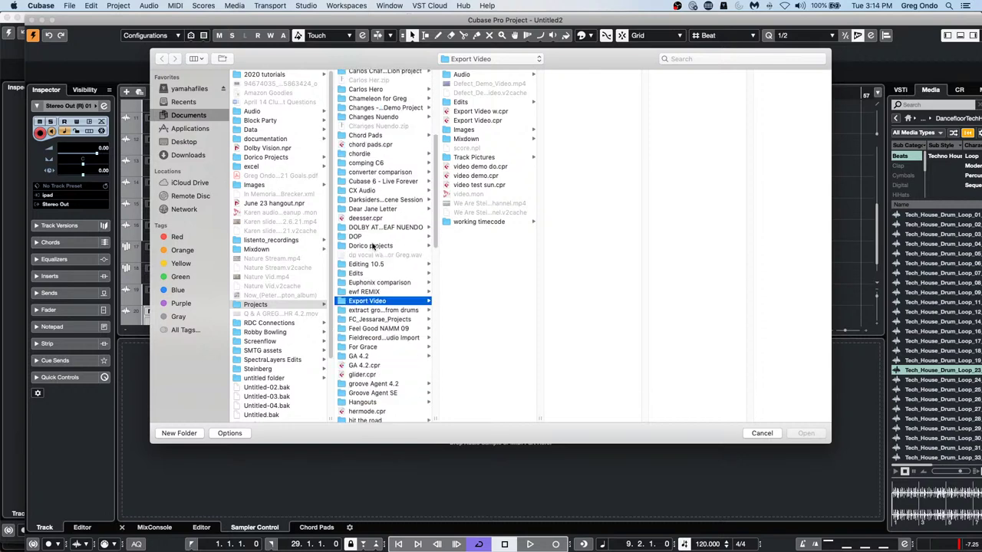
pyautogui.scroll(-3, 373, 244)
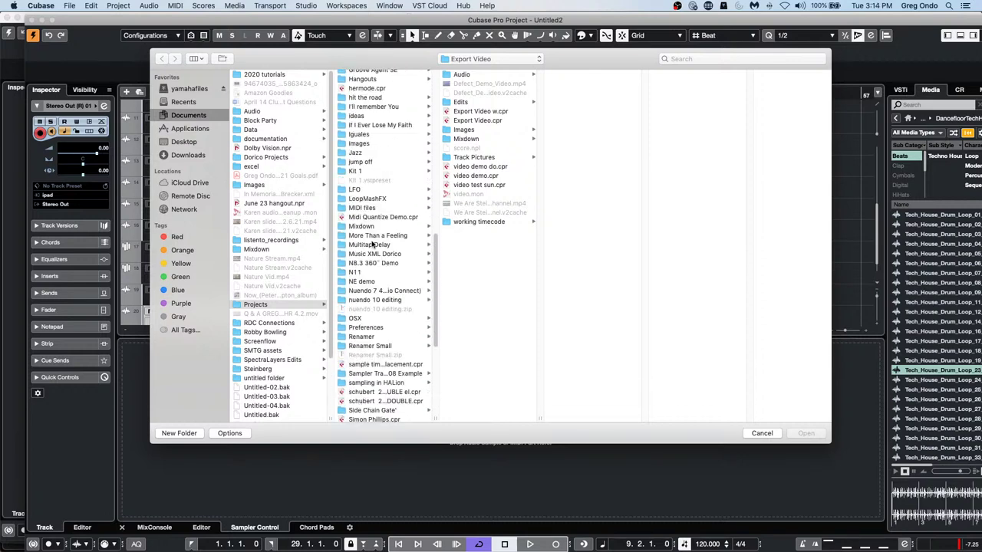
pyautogui.click(392, 382)
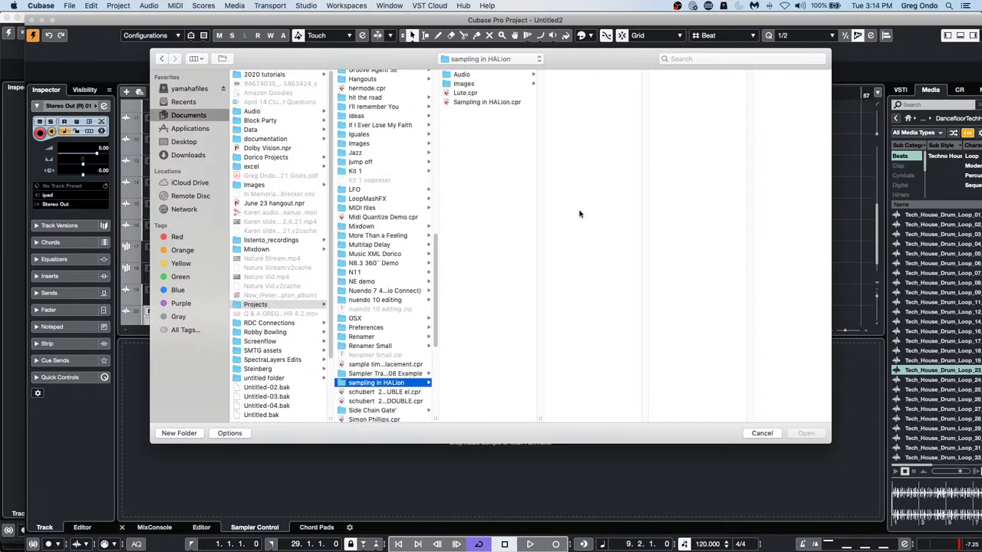
pyautogui.doubleClick(500, 102)
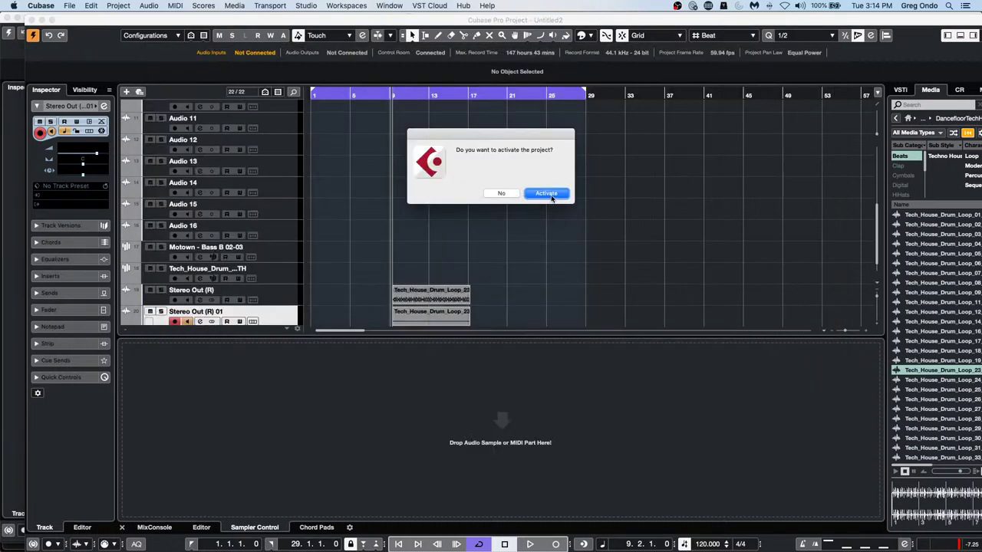
pyautogui.click(546, 193)
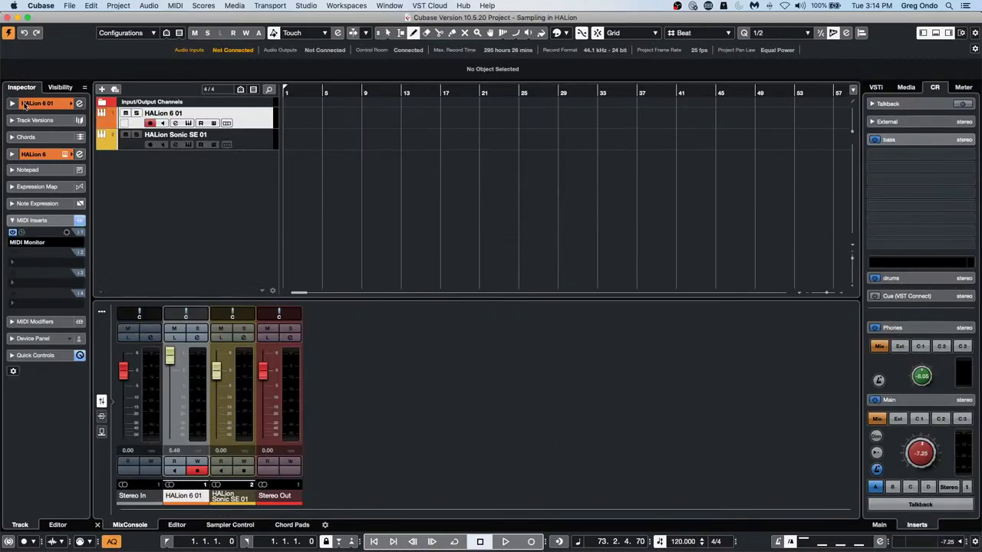
# Glance at HALion 6 01's channel settings, rewind to the start, then open HALion 6 from the Inspector
pyautogui.click(79, 102)
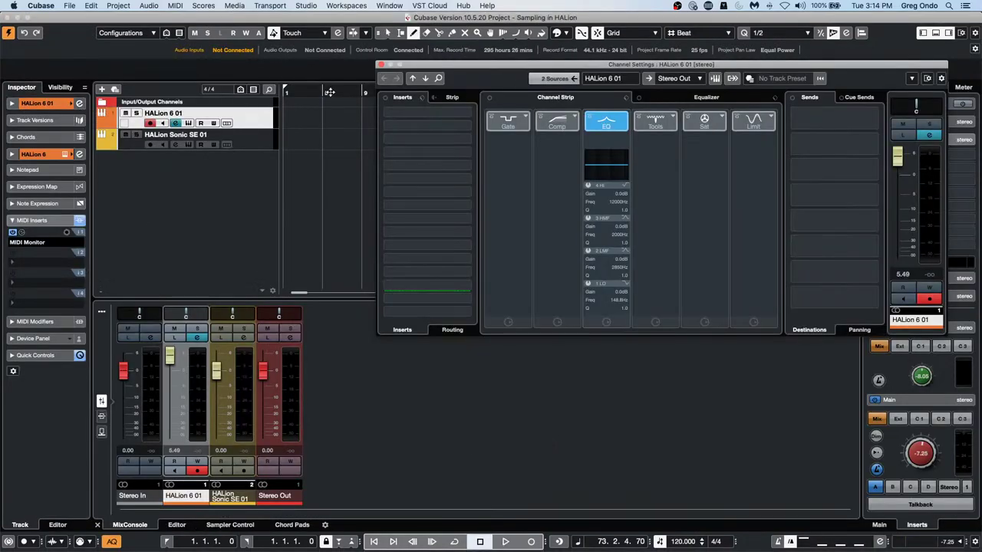
pyautogui.click(285, 89)
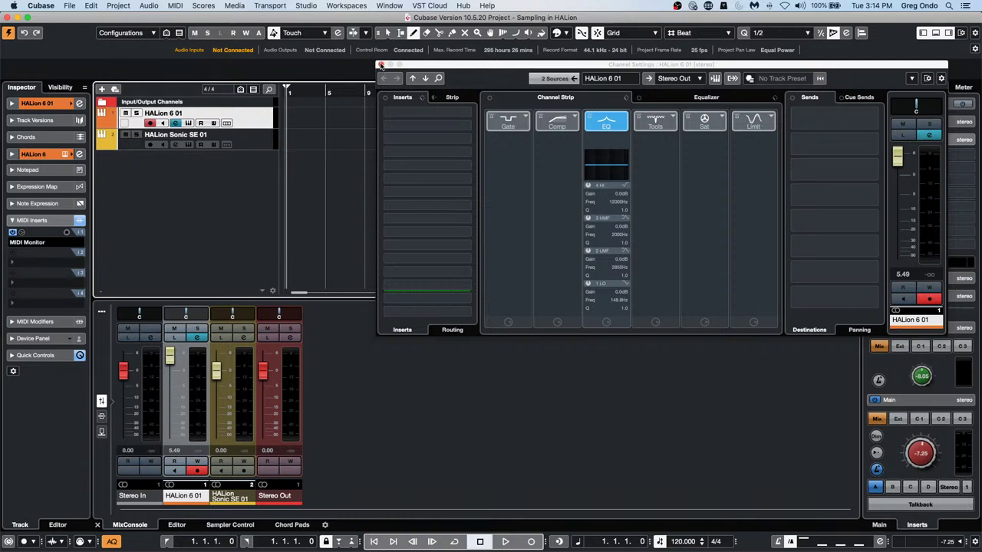
pyautogui.click(381, 65)
pyautogui.click(39, 103)
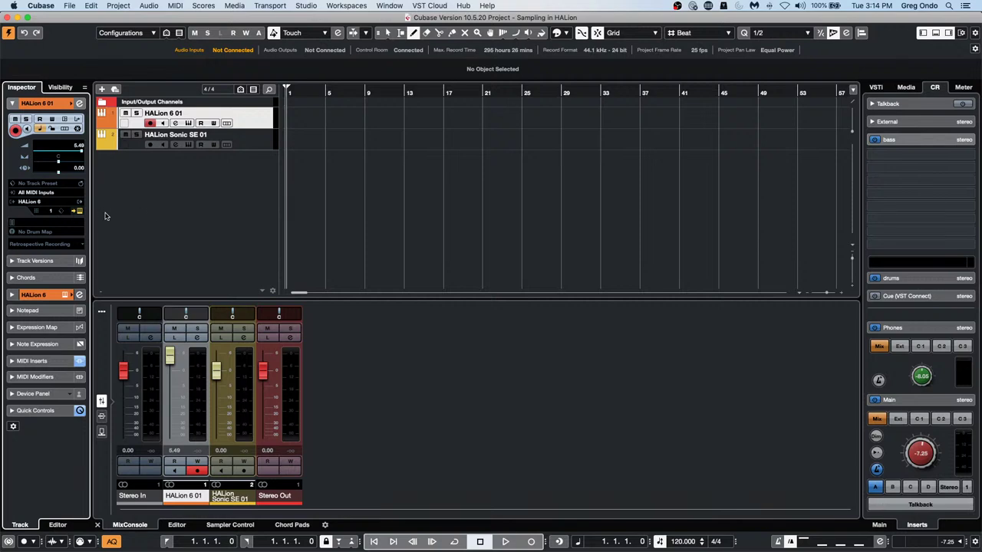
pyautogui.click(79, 211)
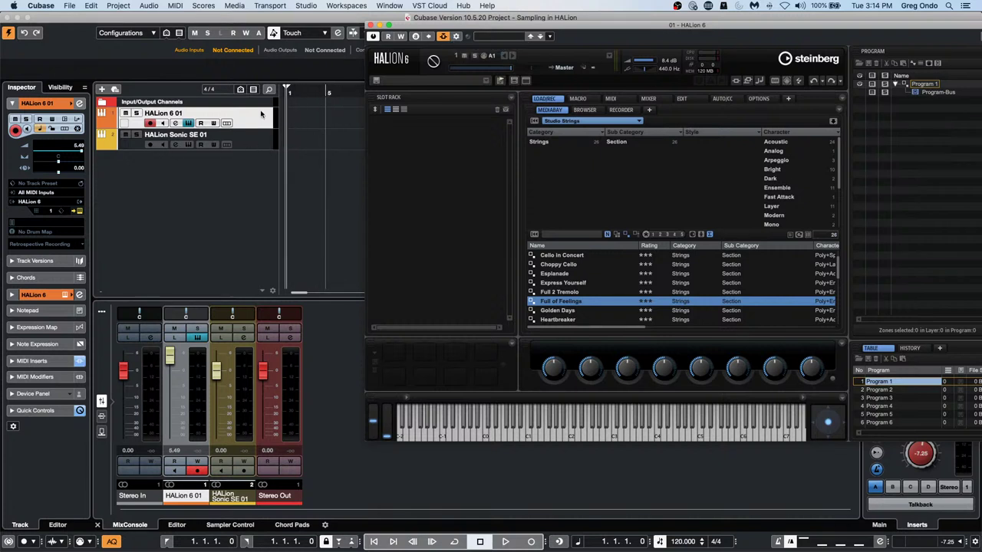
# Open HALion Sonic SE for the HALion Sonic SE 01 track and play three Boost Tines notes
pyautogui.click(151, 147)
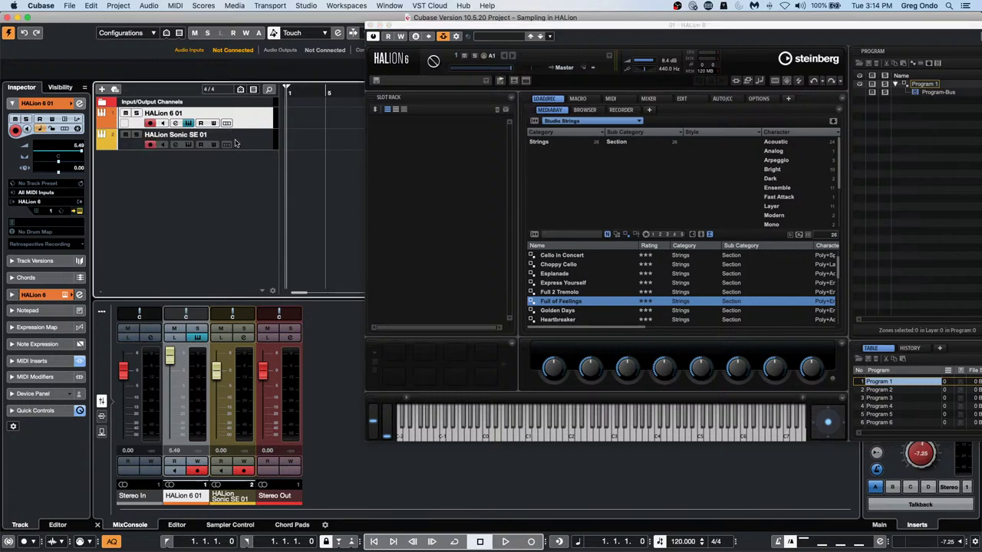
pyautogui.click(268, 145)
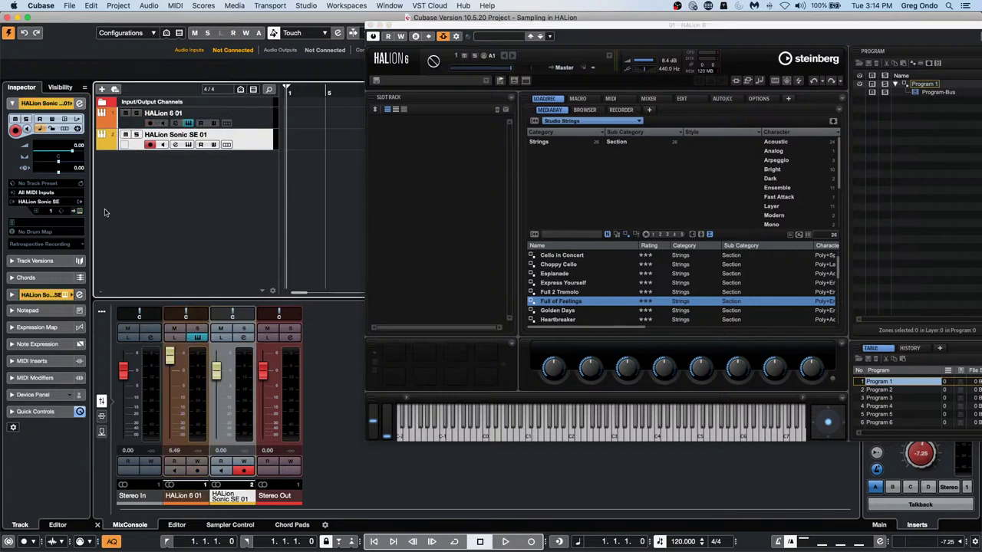
pyautogui.click(82, 212)
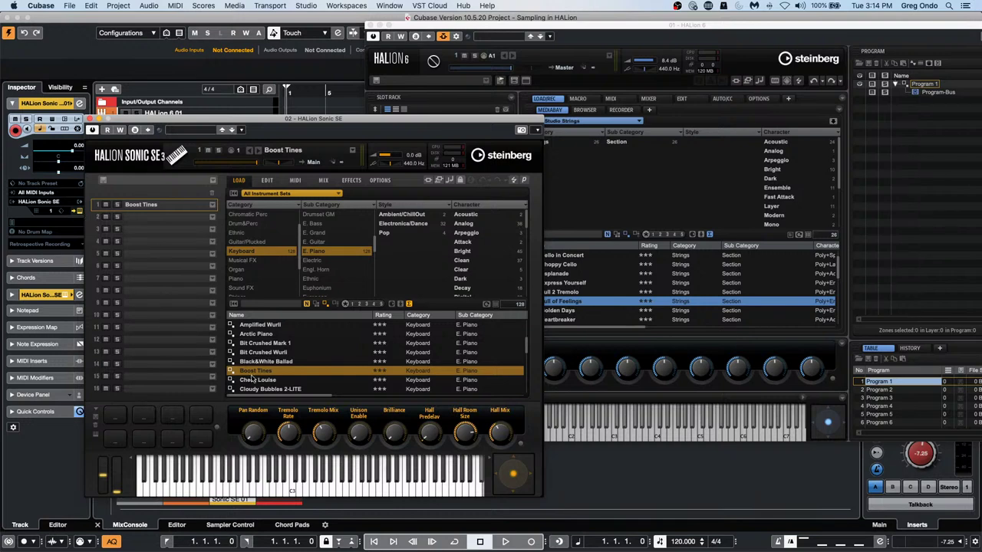
pyautogui.click(325, 493)
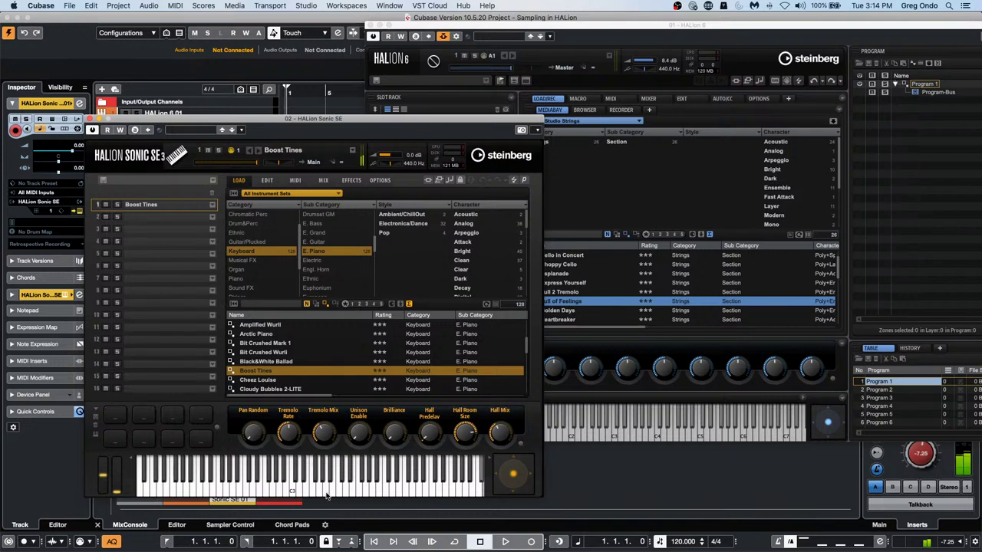
pyautogui.click(309, 492)
pyautogui.click(283, 492)
# Move HALion Sonic SE down, bring HALion 6 forward, and dismiss the side-chain popup
pyautogui.moveTo(487, 126); pyautogui.dragTo(654, 312)
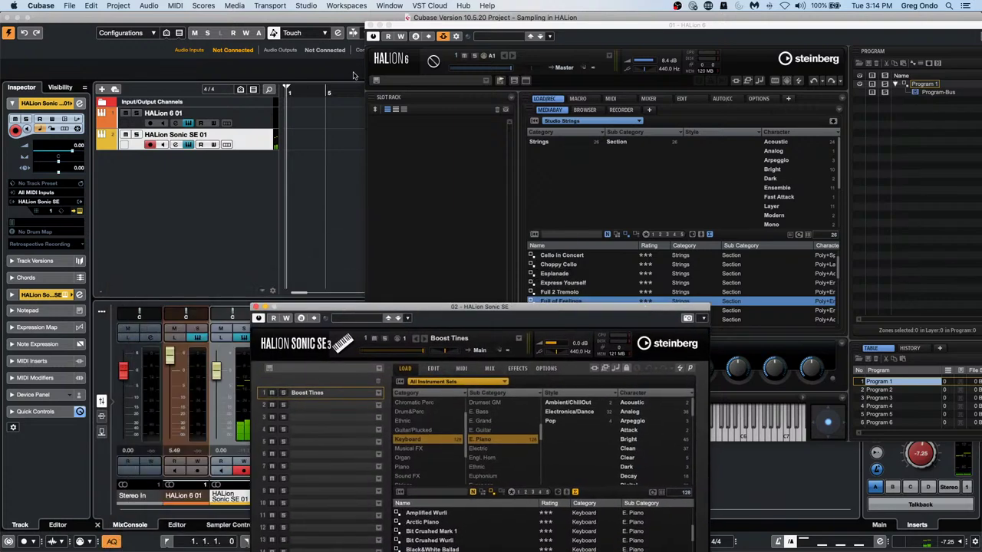
pyautogui.click(456, 36)
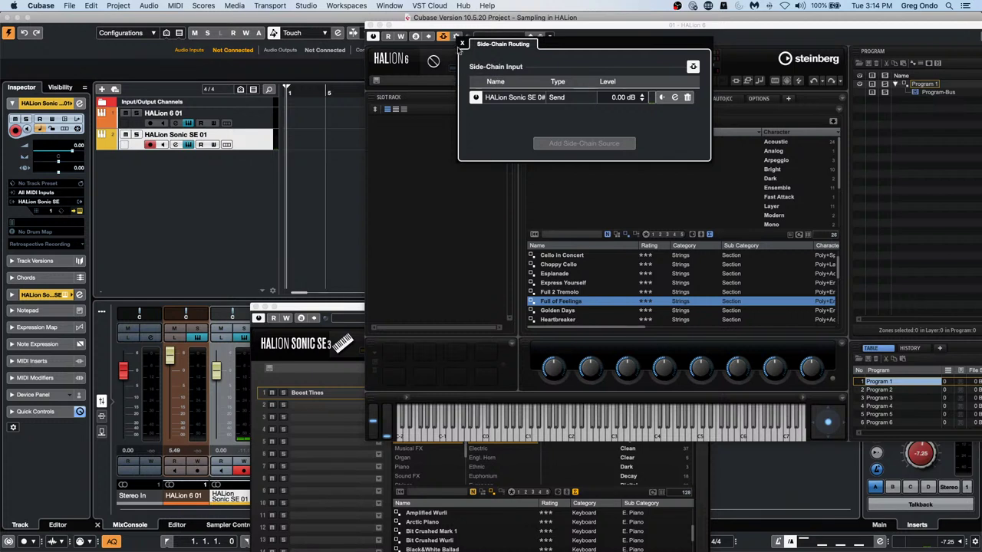
pyautogui.click(431, 132)
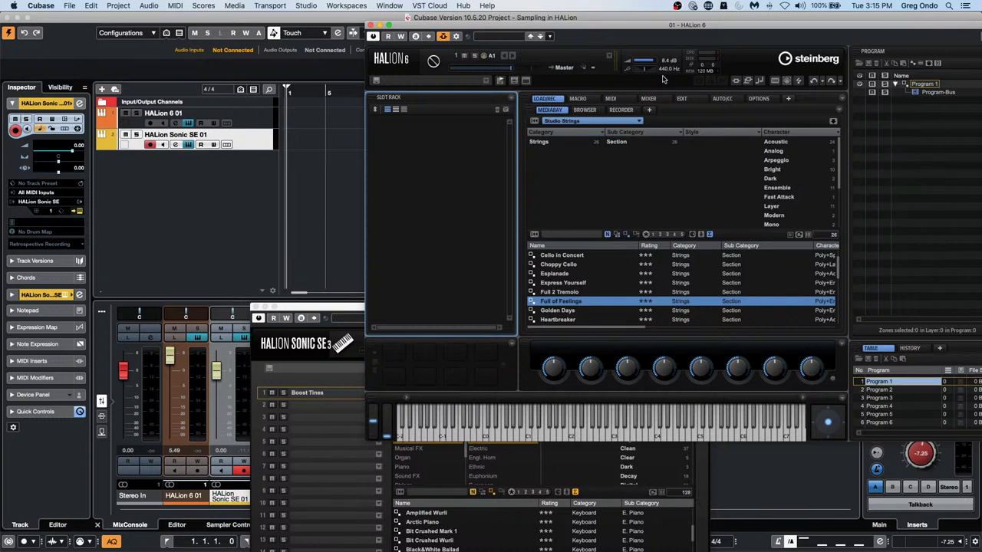
# Dismiss HALion's Save dialog and Screen Set list, then switch HALion 6 to the Recorder page
pyautogui.click(502, 82)
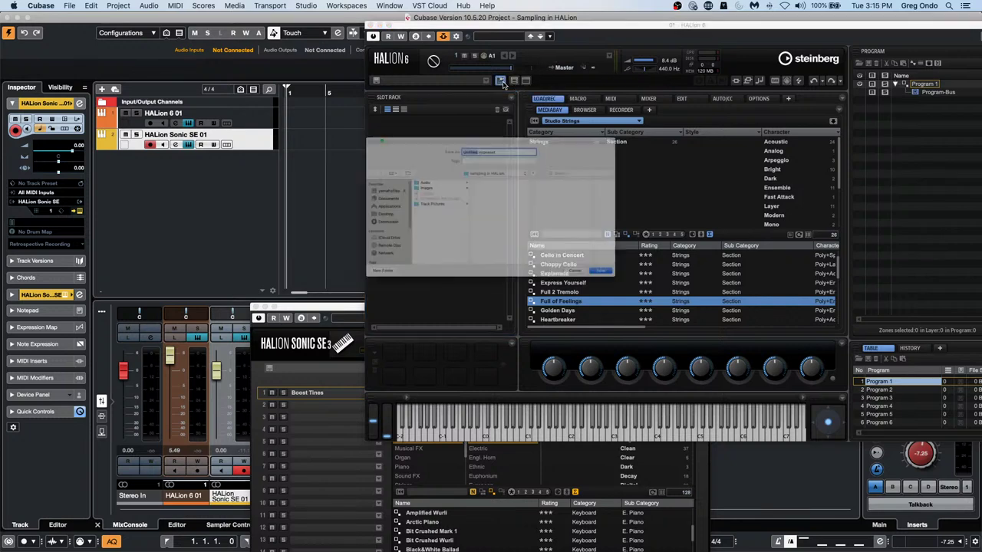
pyautogui.click(636, 313)
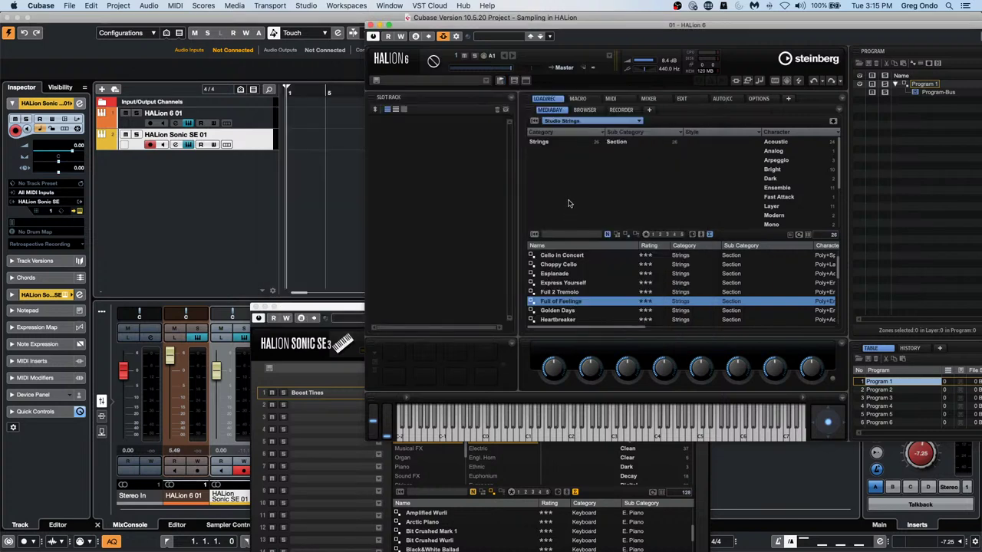
pyautogui.click(513, 81)
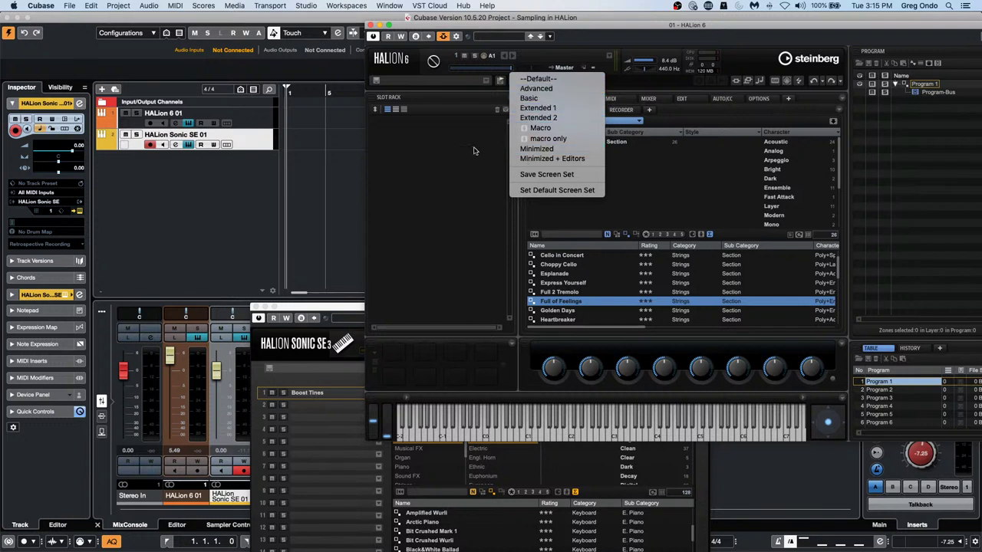
pyautogui.click(475, 148)
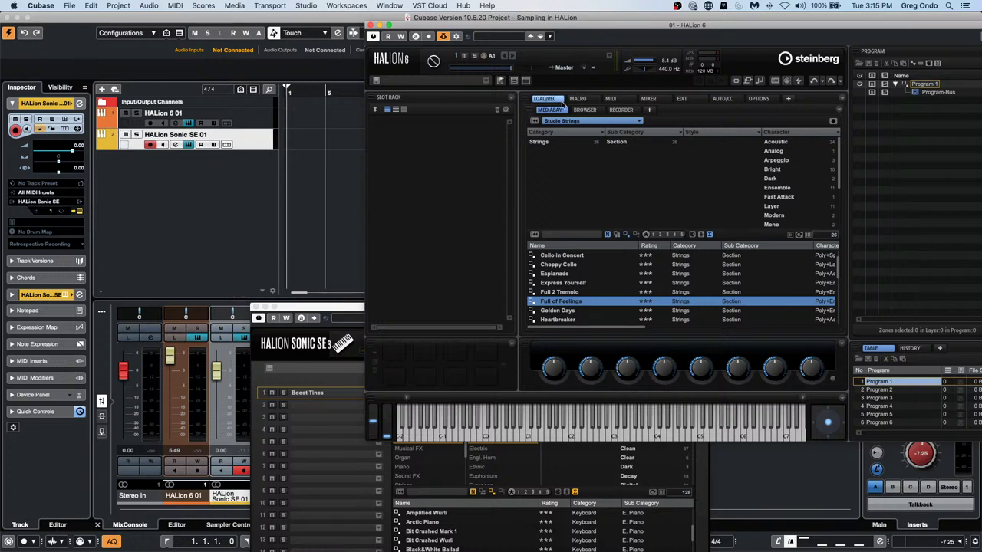
pyautogui.click(621, 110)
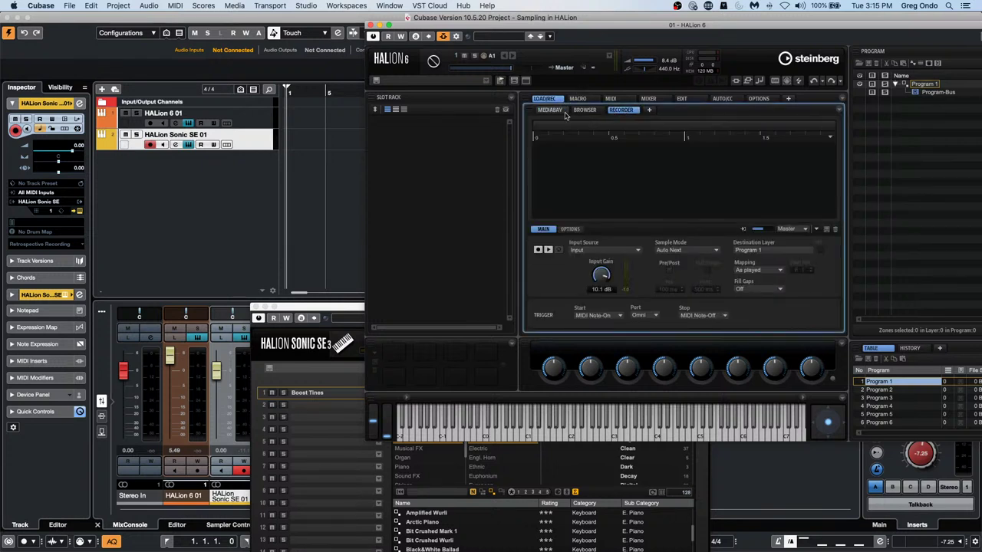
# Arm the HALion 6 01 track, record notes F2–C3 into Program 1, and close HALion 6
pyautogui.click(149, 124)
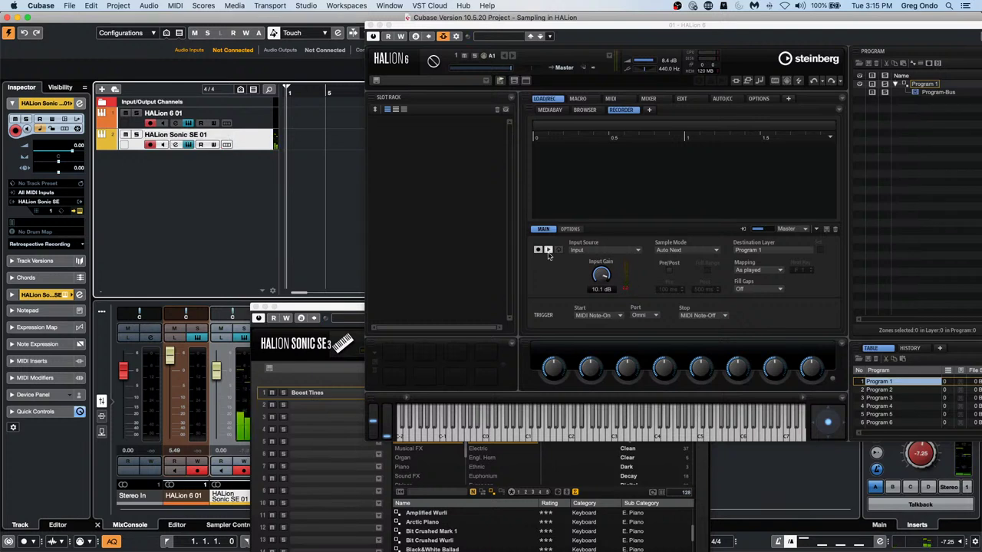
pyautogui.click(539, 250)
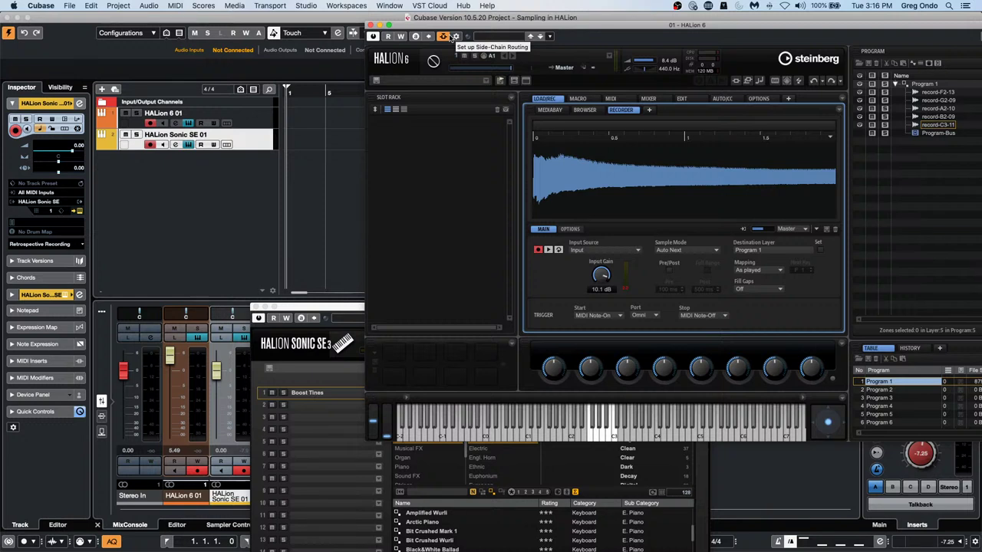
pyautogui.click(372, 25)
pyautogui.rightClick(338, 136)
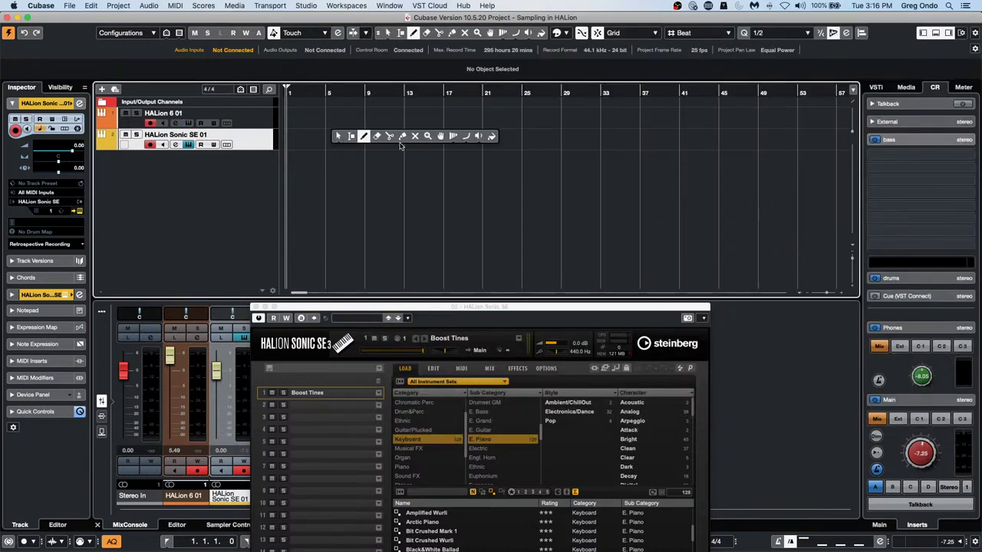
# Draw a HALion Sonic SE 01 MIDI part from bar 4 to bar 24 and open it in the editor
pyautogui.click(365, 137)
pyautogui.moveTo(322, 138); pyautogui.dragTo(512, 140)
pyautogui.press('1')
pyautogui.doubleClick(408, 145)
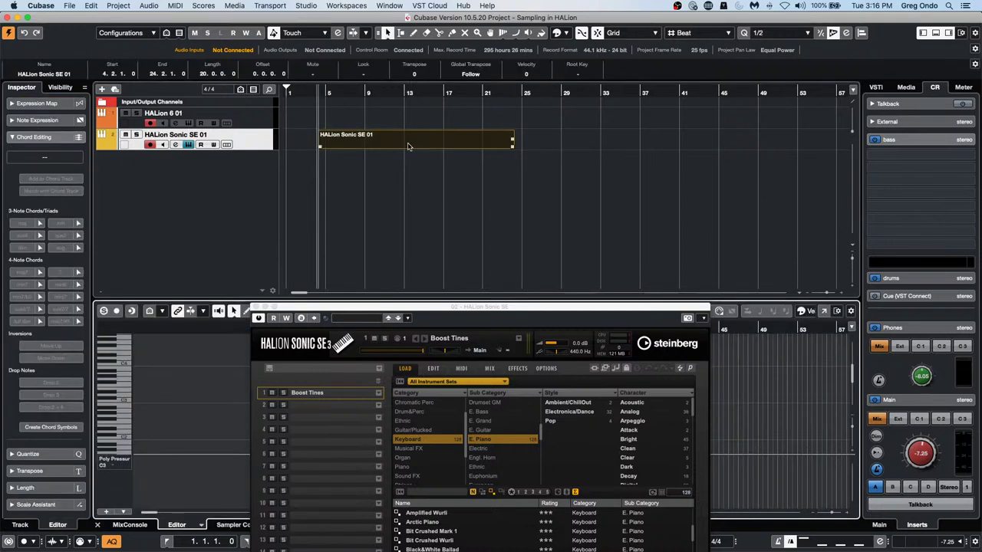
pyautogui.click(256, 307)
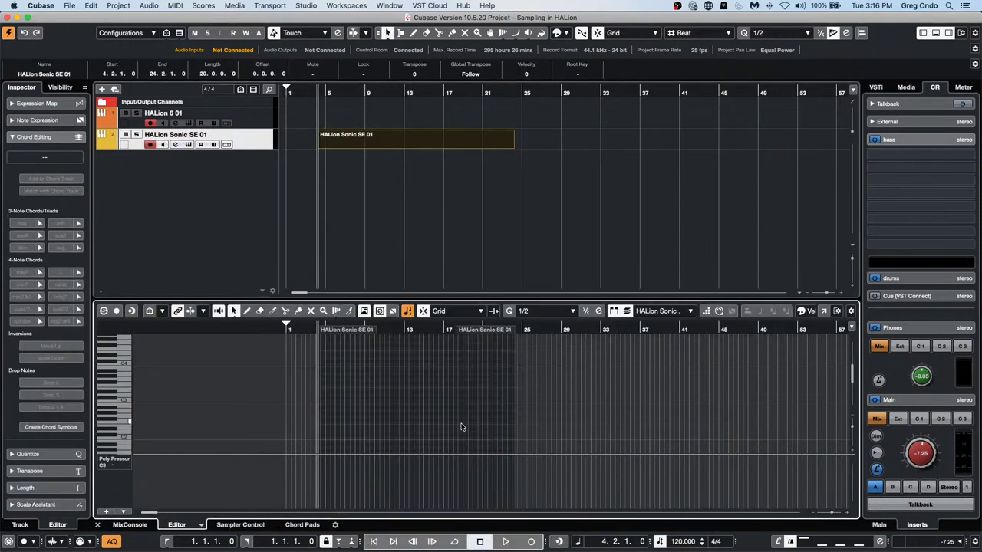
# Pencil several long and short notes into the part, including a long low note
pyautogui.rightClick(339, 396)
pyautogui.click(355, 397)
pyautogui.moveTo(319, 396)
pyautogui.mouseDown()
pyautogui.moveTo(358, 396)
pyautogui.moveTo(398, 419)
pyautogui.mouseUp()
pyautogui.moveTo(401, 382); pyautogui.dragTo(418, 385)
pyautogui.moveTo(421, 426)
pyautogui.mouseDown()
pyautogui.moveTo(464, 423)
pyautogui.moveTo(462, 412)
pyautogui.mouseUp()
pyautogui.click(484, 368)
pyautogui.click(484, 356)
pyautogui.click(480, 371)
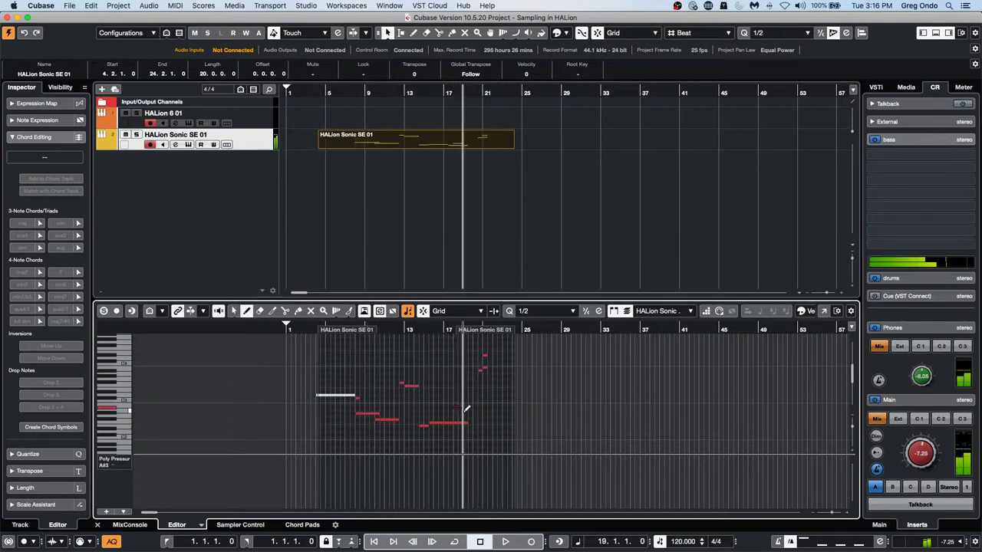
pyautogui.moveTo(415, 444); pyautogui.dragTo(463, 442)
# Show the MixConsole in the lower zone below the project
pyautogui.rightClick(477, 300)
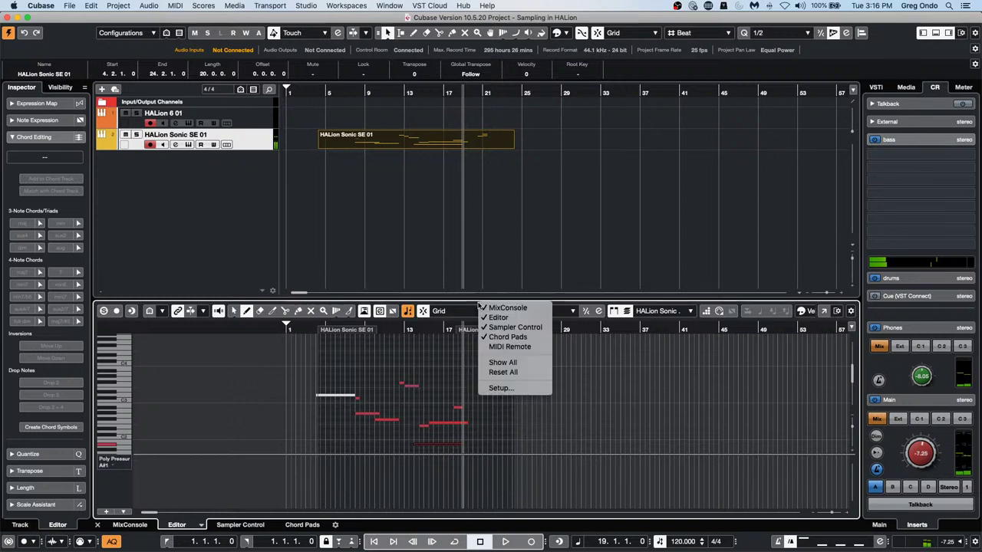
pyautogui.click(123, 528)
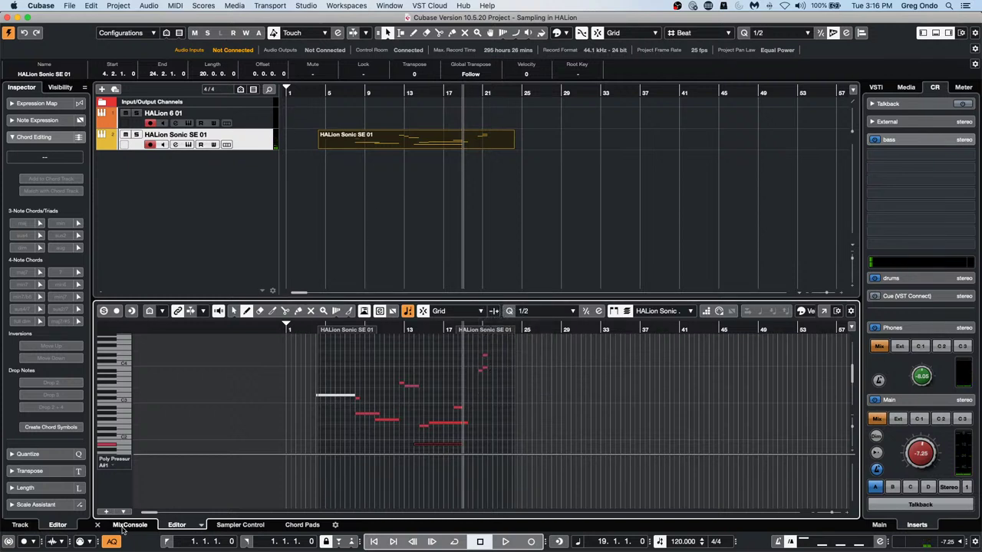
pyautogui.click(123, 527)
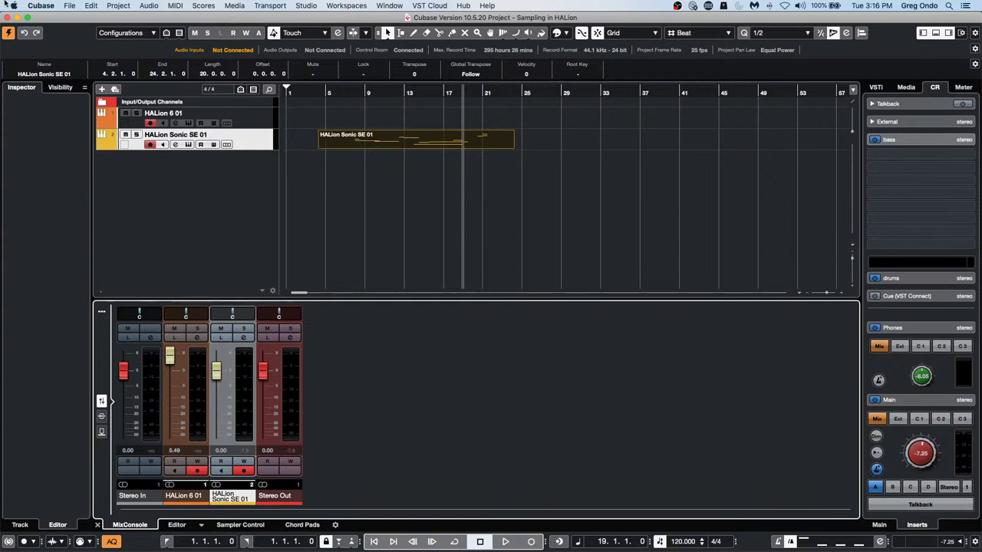
# Set Editors preferences so double-click opens a separate editor window, apply, and test it on the part
pyautogui.click(37, 6)
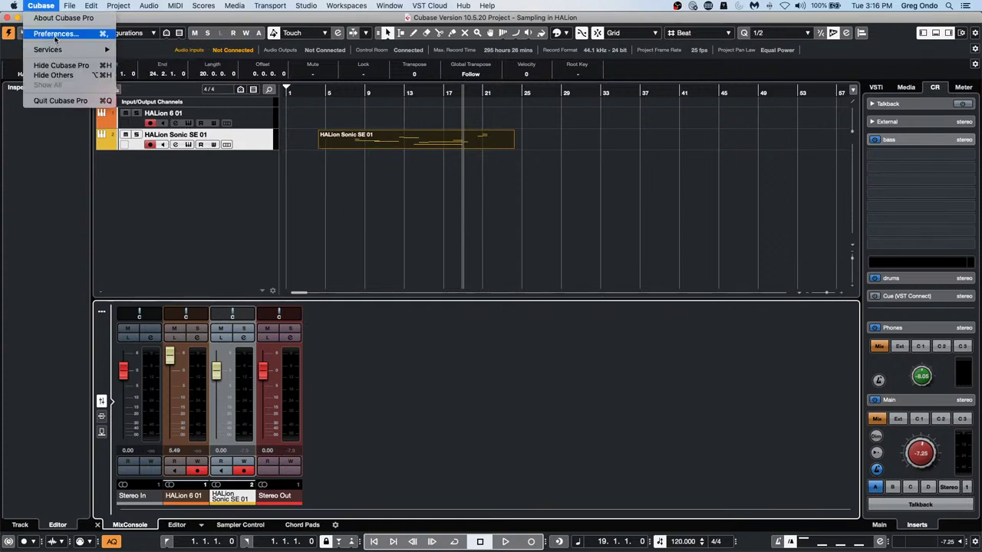
pyautogui.click(57, 34)
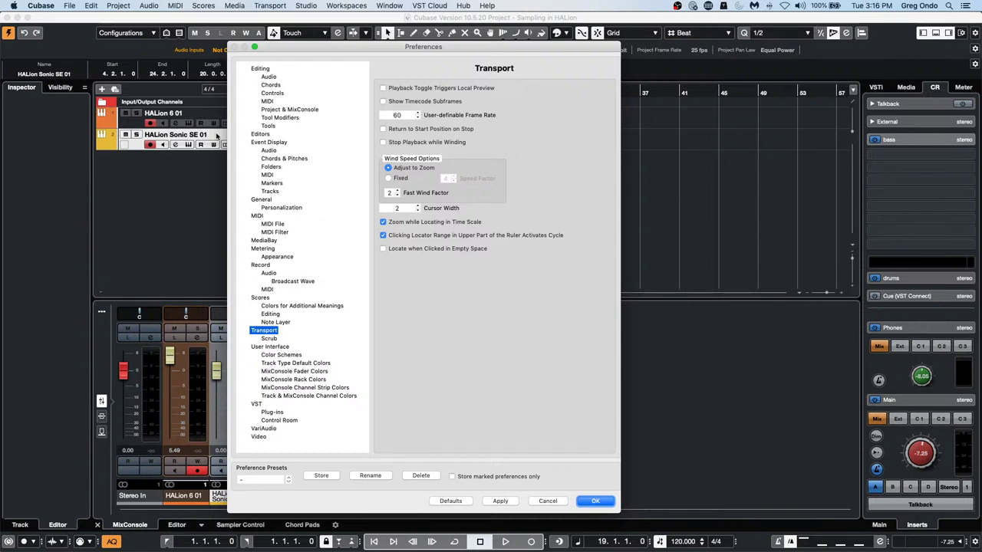
pyautogui.click(259, 134)
pyautogui.click(469, 130)
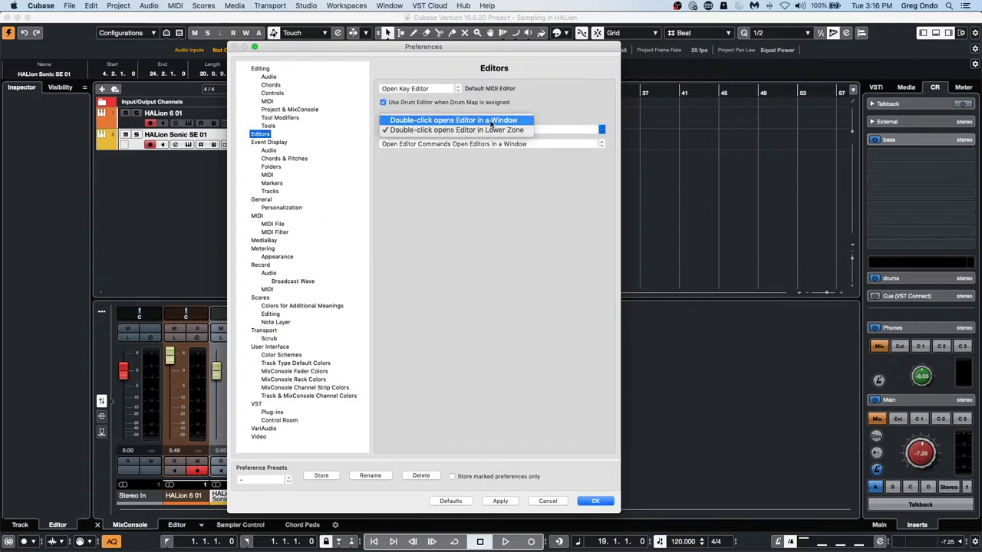
pyautogui.click(483, 120)
pyautogui.click(499, 502)
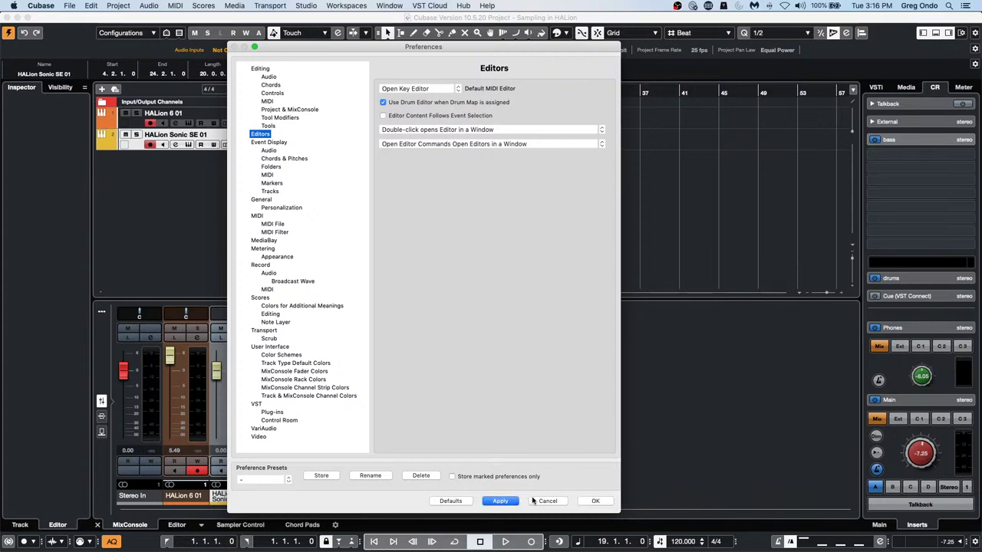
pyautogui.click(595, 502)
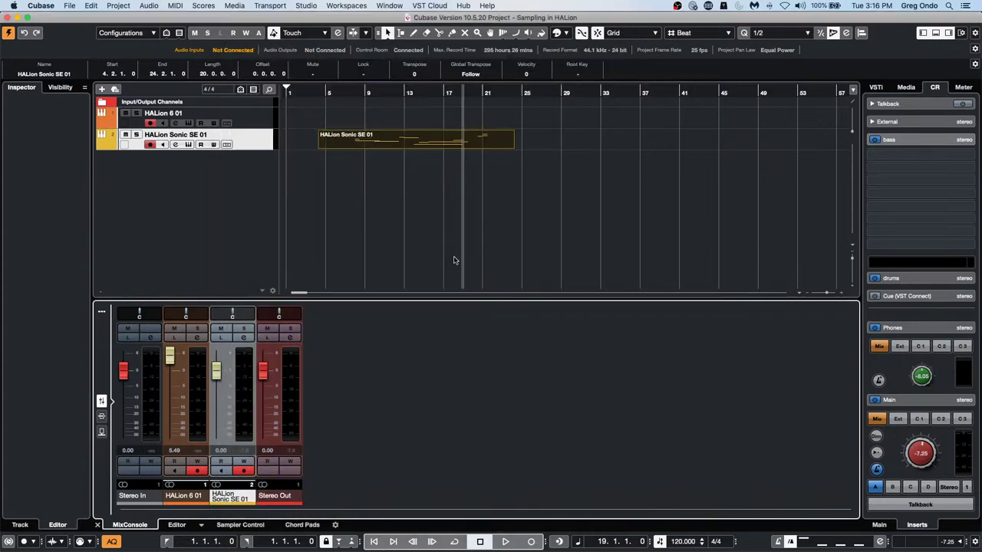
pyautogui.doubleClick(387, 138)
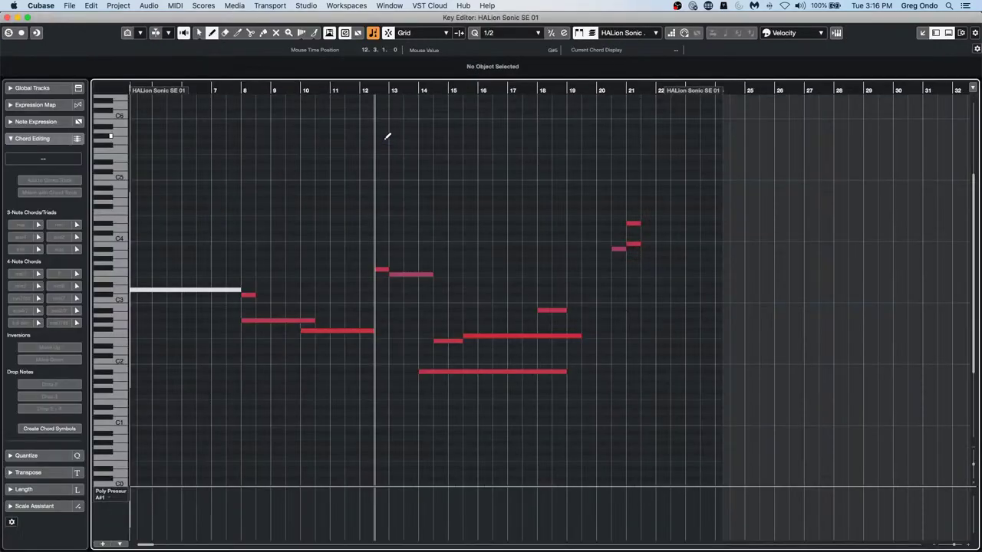
pyautogui.click(7, 17)
# Switch the double-click option back to 'Double-click opens Editor in Lower Zone', then apply and confirm
pyautogui.click(13, 6)
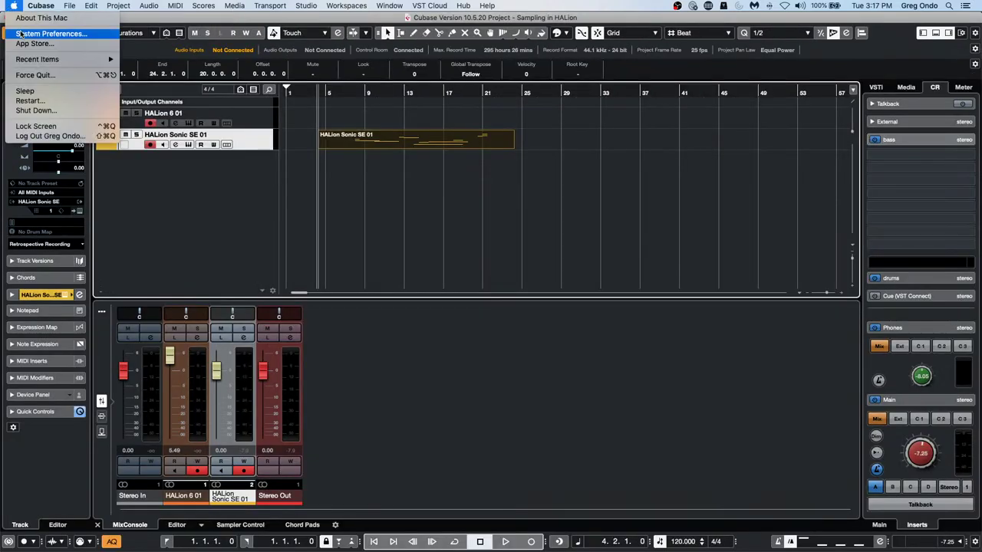
pyautogui.moveTo(38, 6)
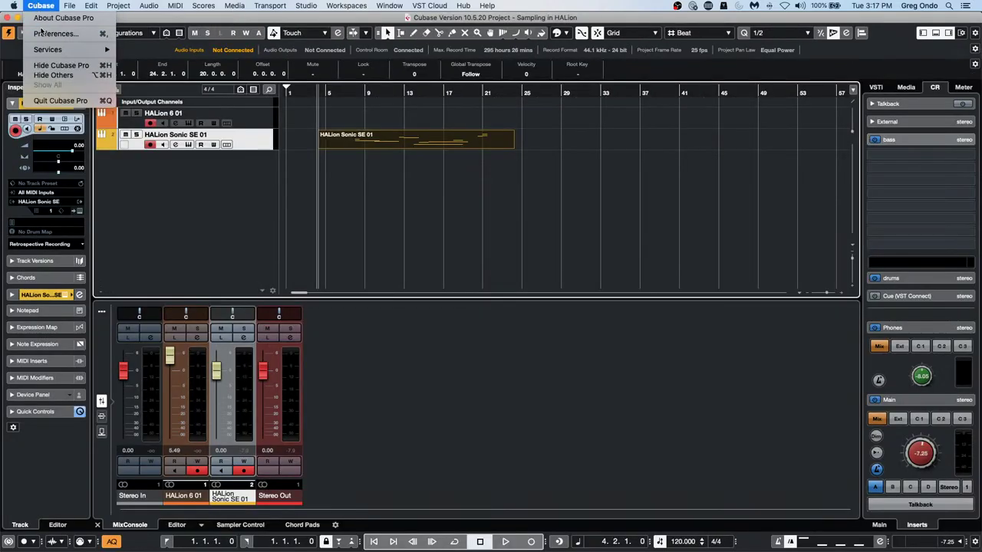
pyautogui.click(55, 34)
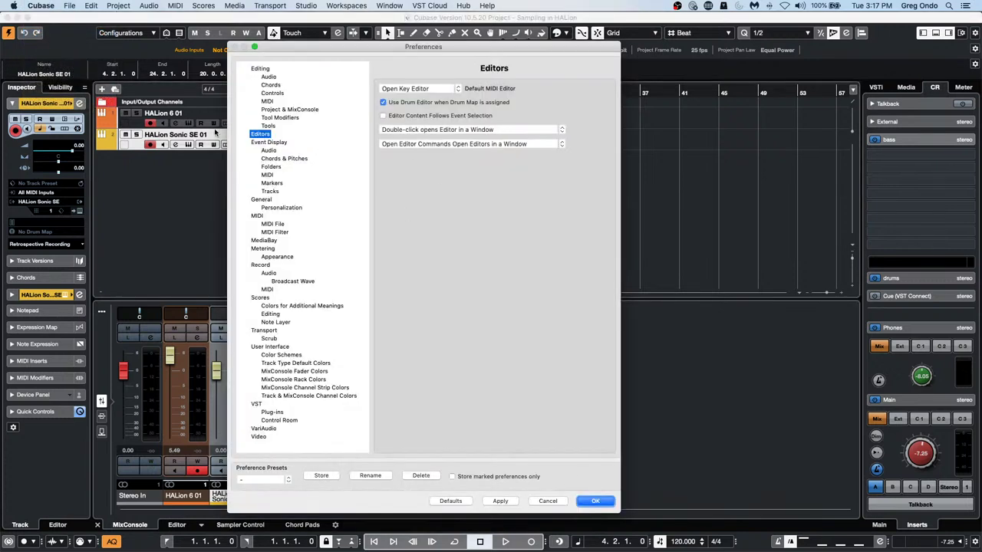
pyautogui.click(429, 131)
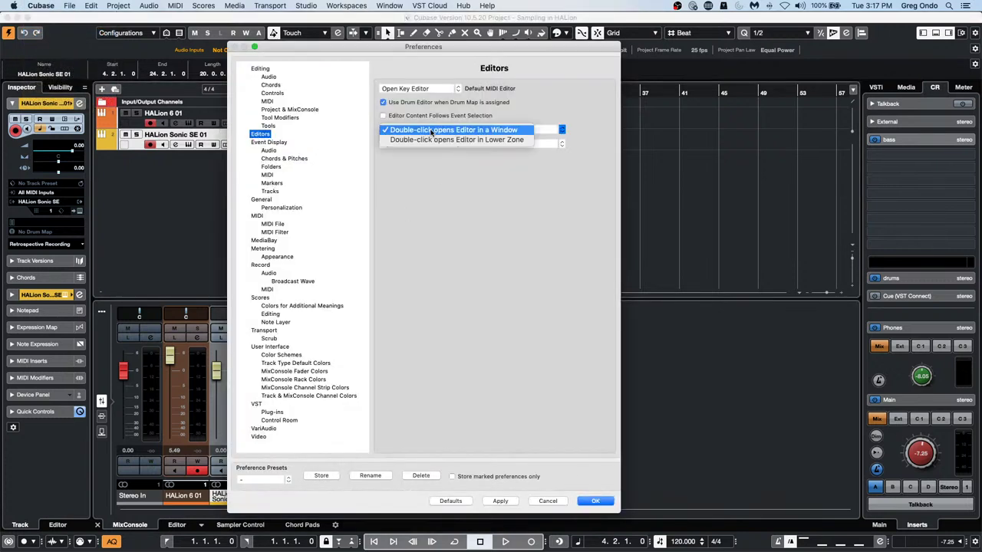
pyautogui.click(460, 140)
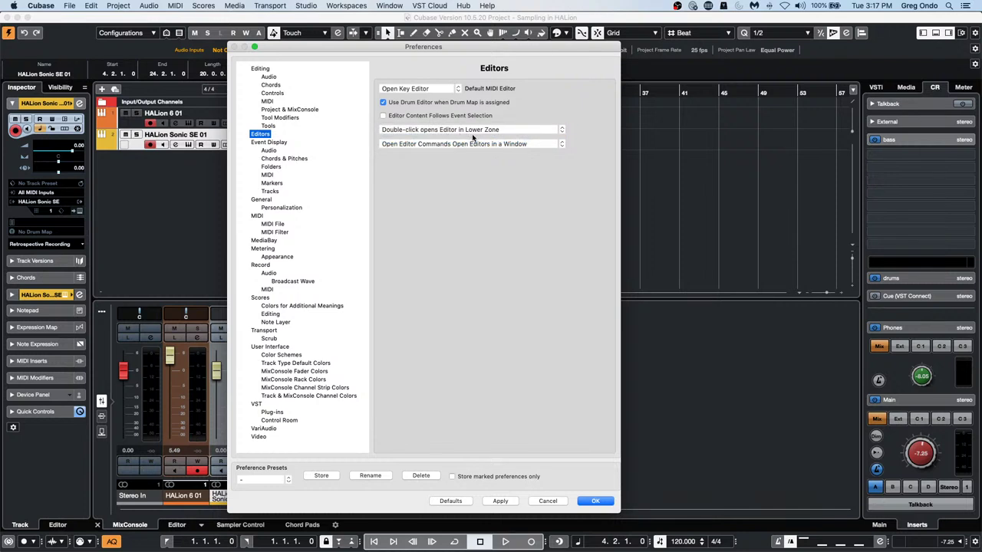
pyautogui.click(477, 130)
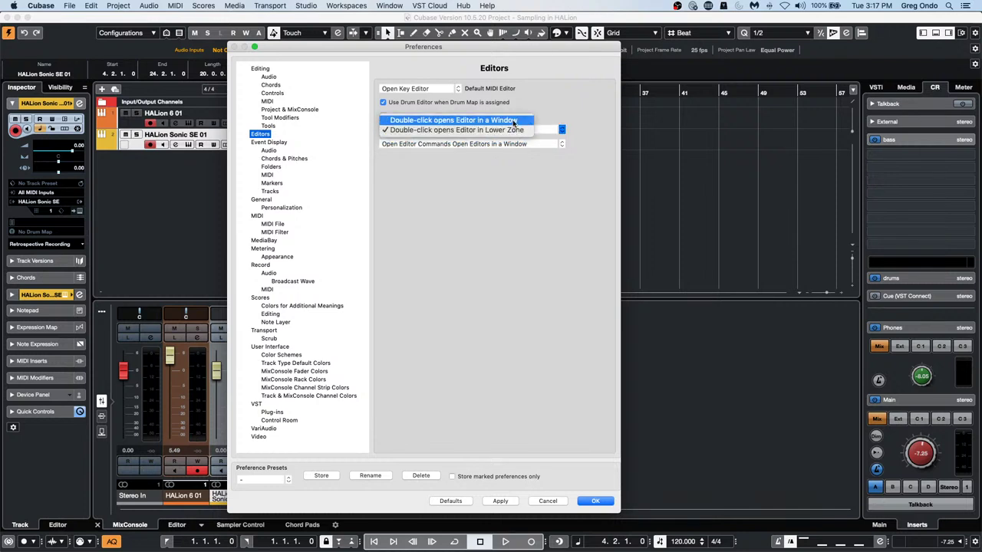
pyautogui.click(513, 130)
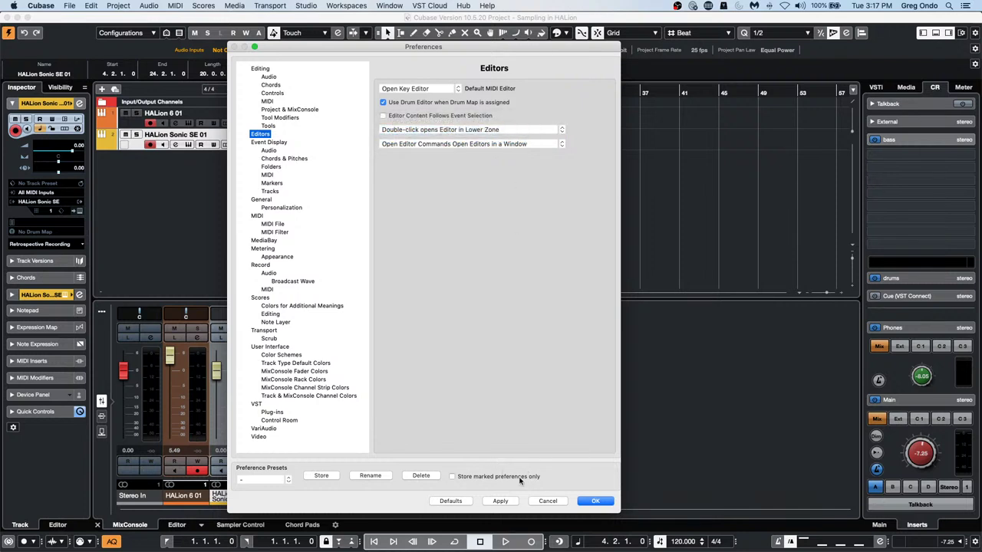
pyautogui.click(500, 503)
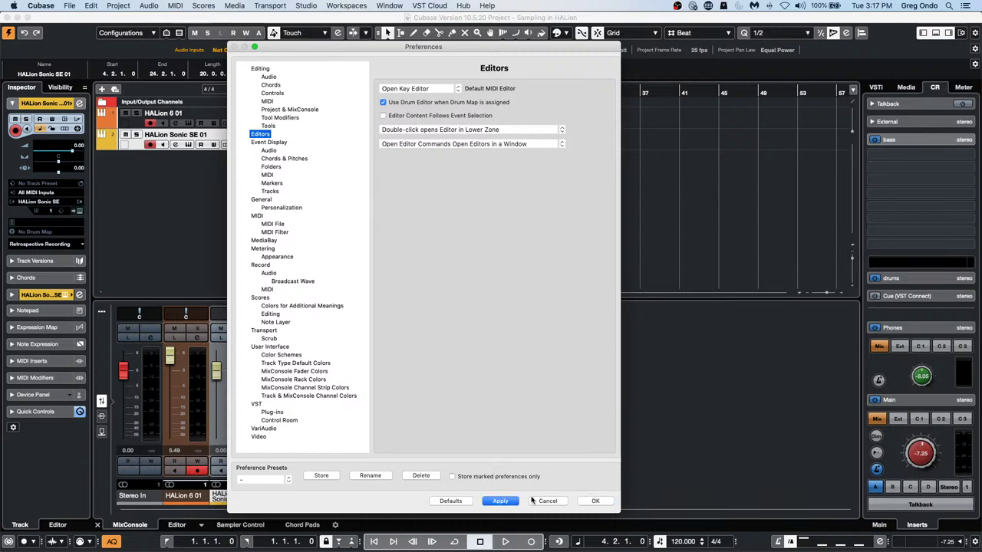
pyautogui.click(595, 501)
# Open the HALion Sonic SE 01 part in the lower-zone Key Editor and expand the Inspector's Chords section
pyautogui.doubleClick(425, 146)
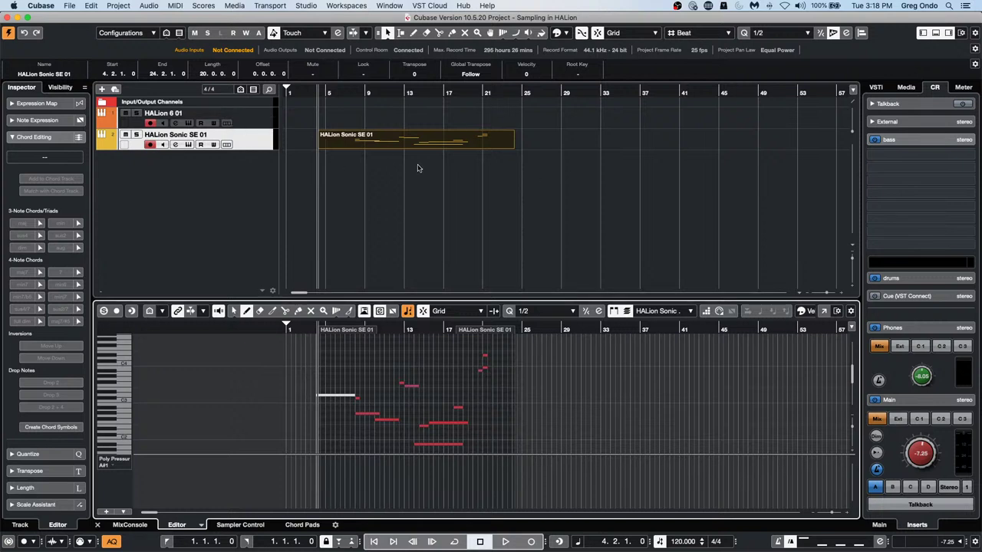
pyautogui.click(256, 146)
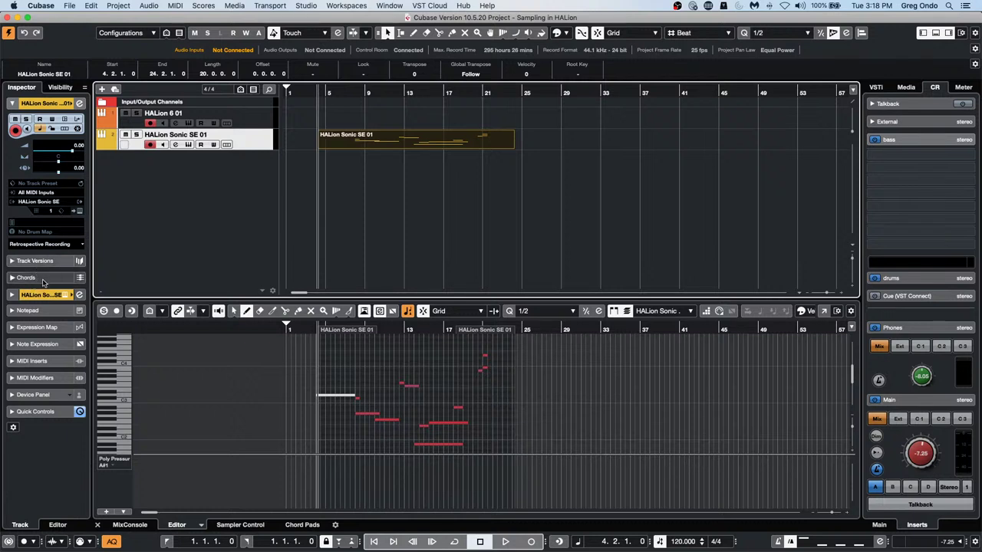
pyautogui.click(43, 281)
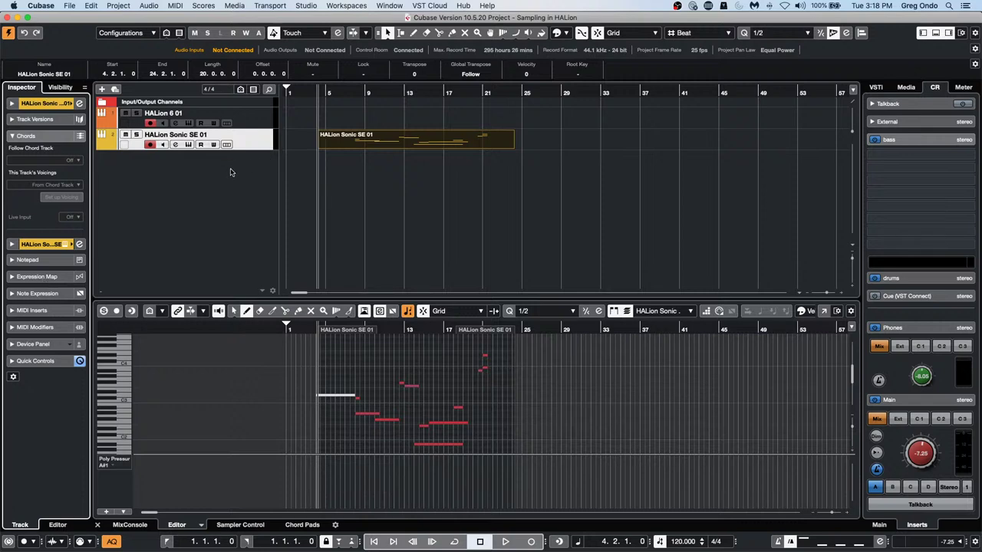
# Add an effect track using the Reverb > REV-X Plate plugin
pyautogui.rightClick(208, 180)
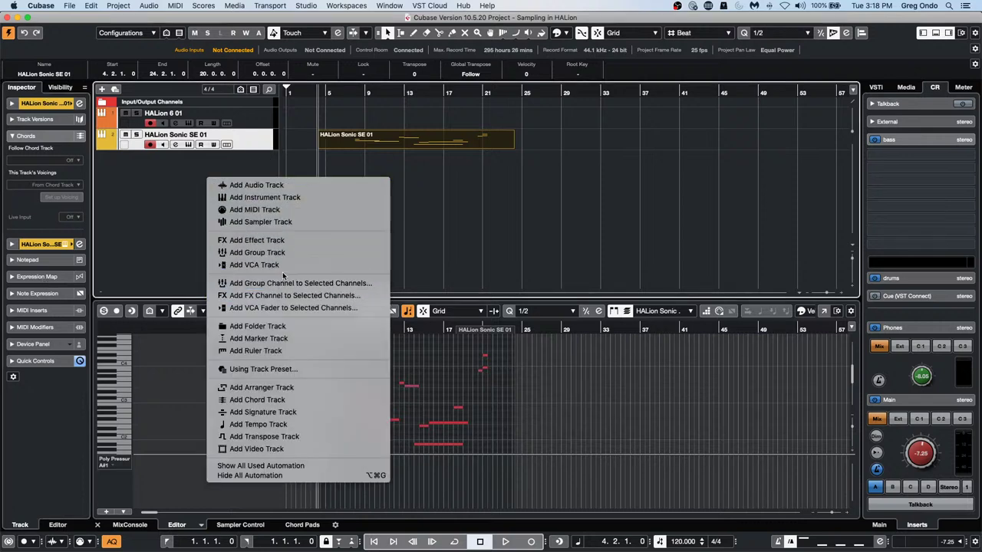
pyautogui.click(297, 240)
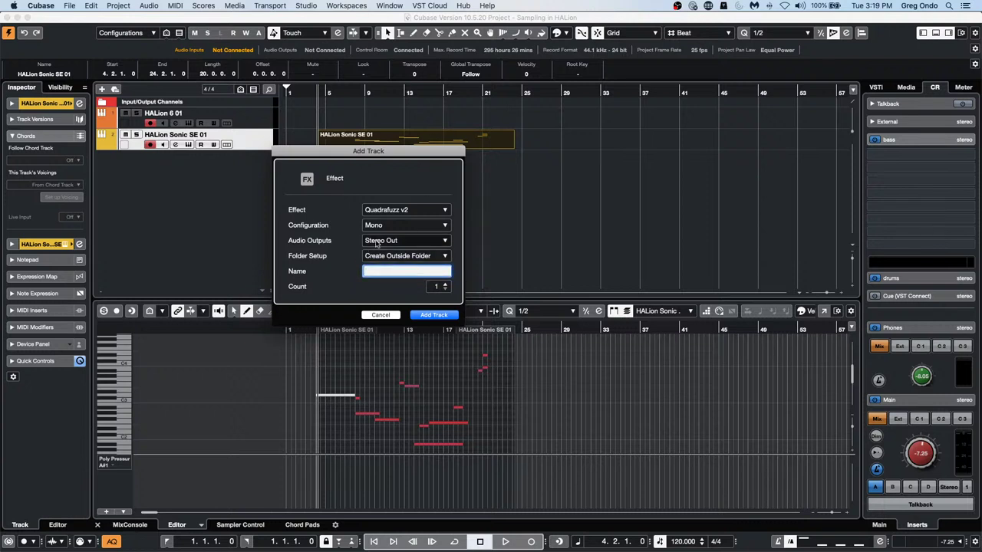
pyautogui.click(405, 209)
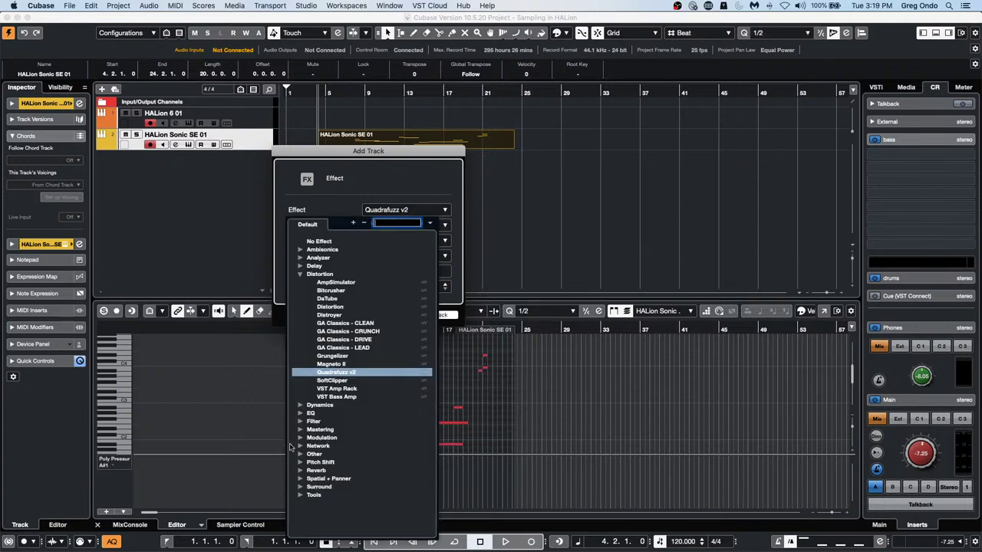
pyautogui.click(303, 471)
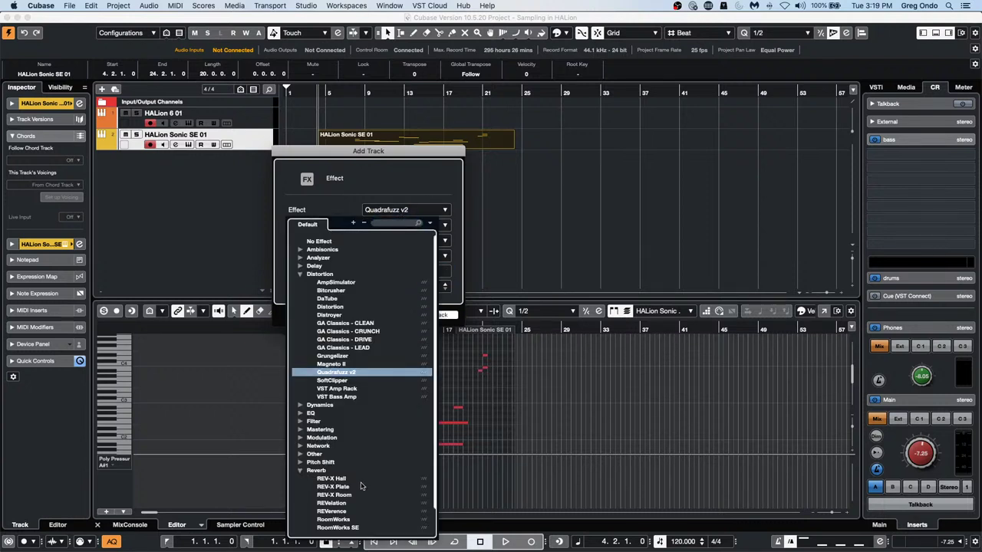
pyautogui.click(349, 487)
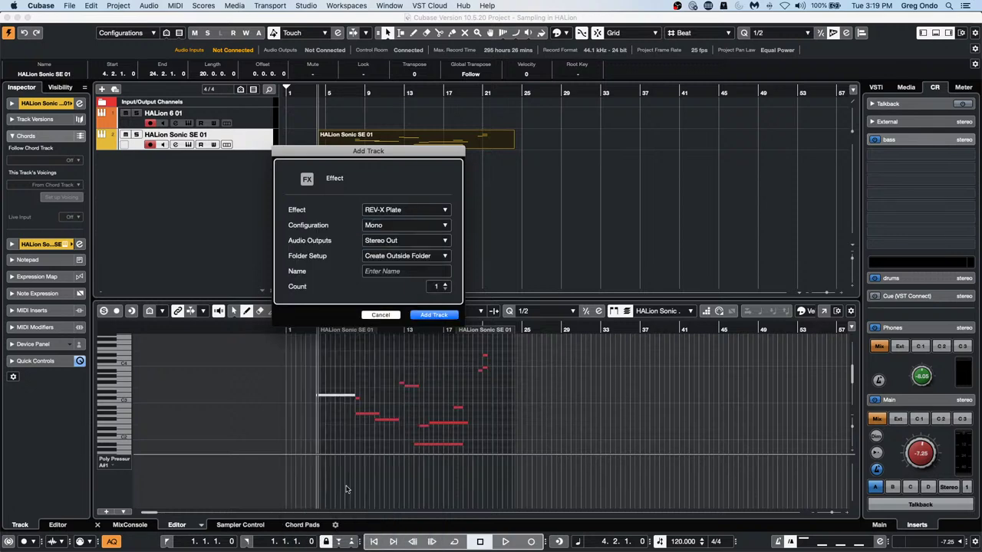
pyautogui.click(432, 315)
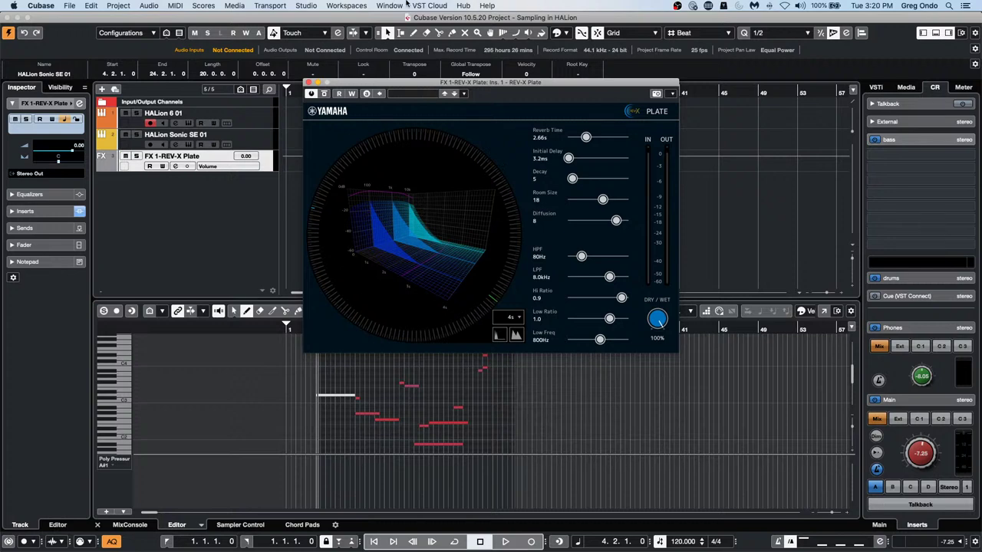
# Look through the application menus
pyautogui.click(399, 6)
pyautogui.moveTo(430, 6)
pyautogui.moveTo(430, 27)
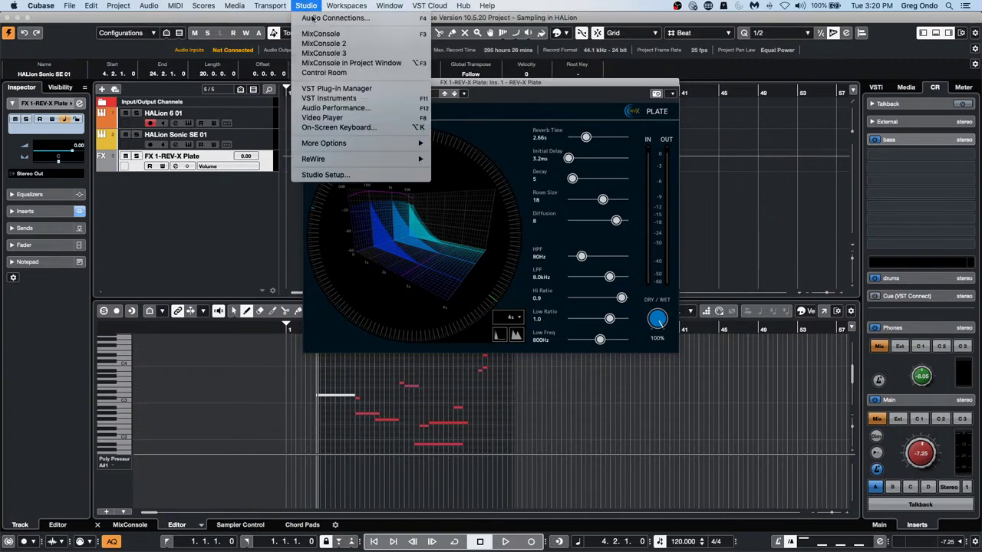
# Close the REV-X Plate window and view the Control Room page of Audio Connections, checking Phones options
pyautogui.click(311, 16)
pyautogui.click(351, 86)
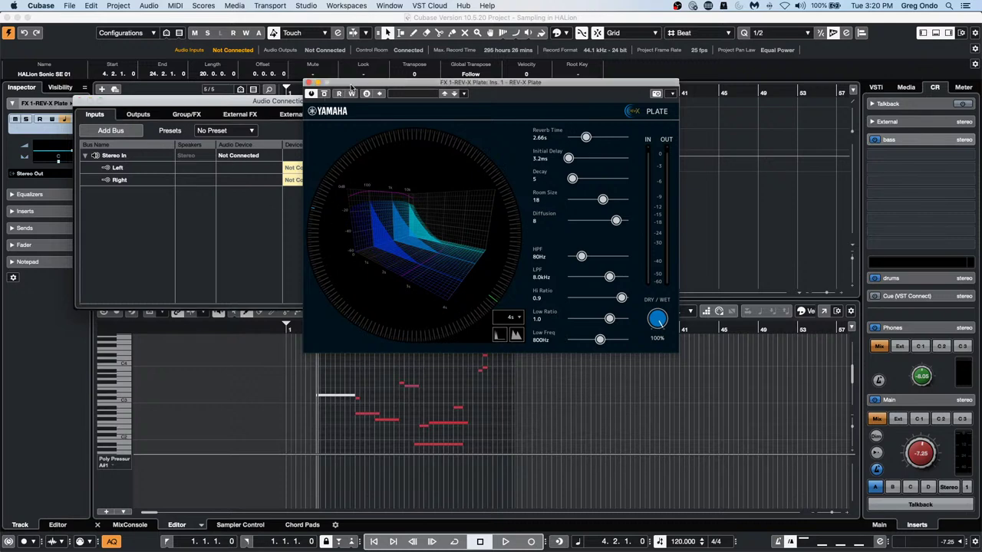
pyautogui.moveTo(351, 86); pyautogui.dragTo(526, 172)
pyautogui.click(483, 172)
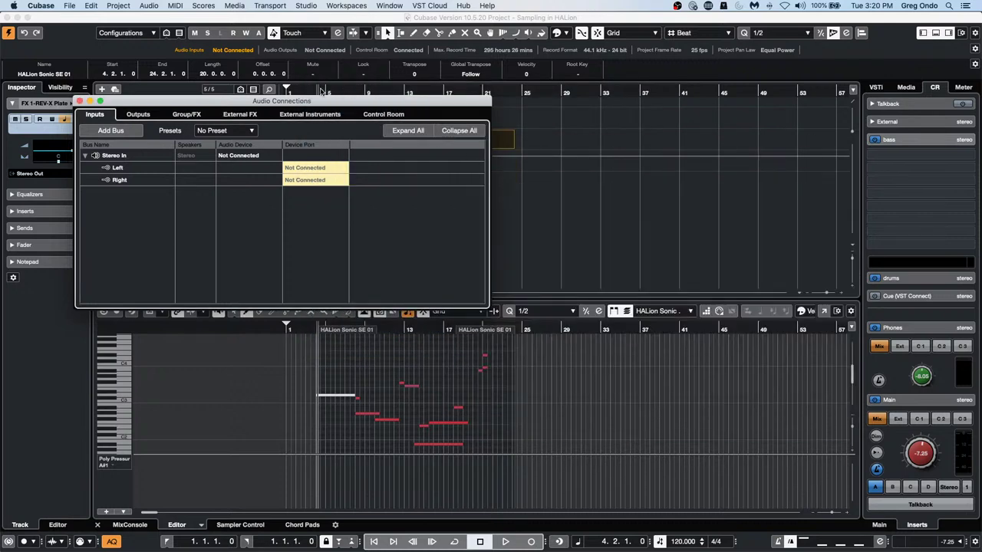
pyautogui.click(380, 114)
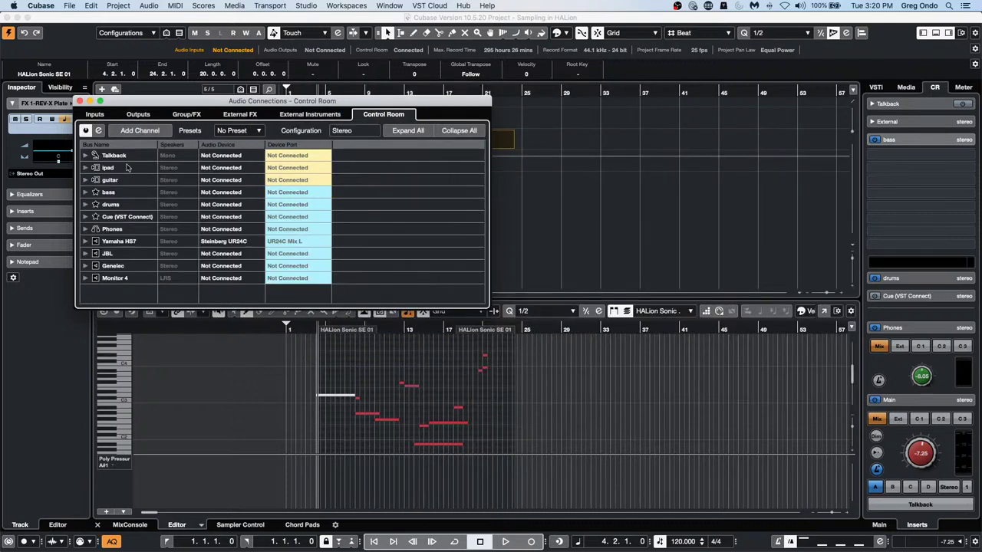
pyautogui.rightClick(121, 229)
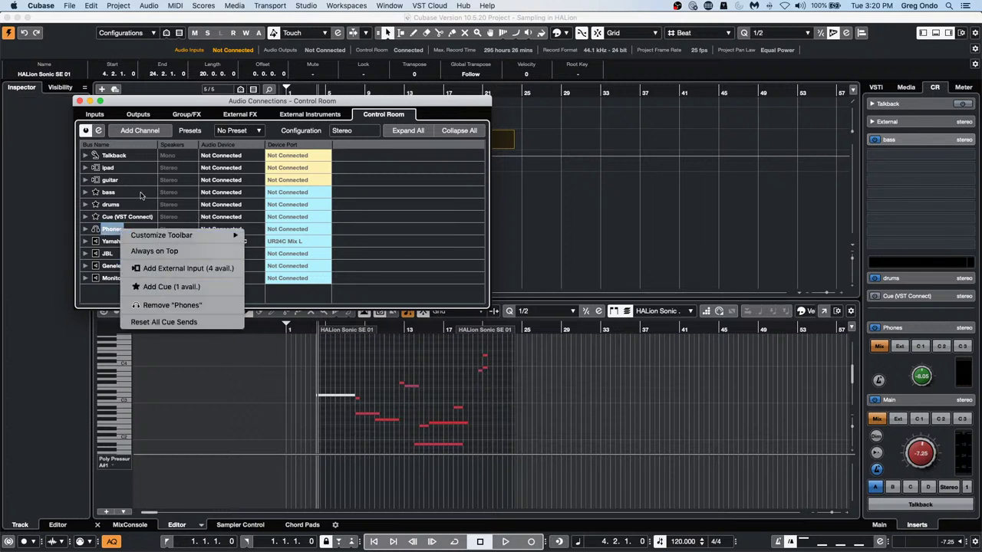
pyautogui.click(82, 102)
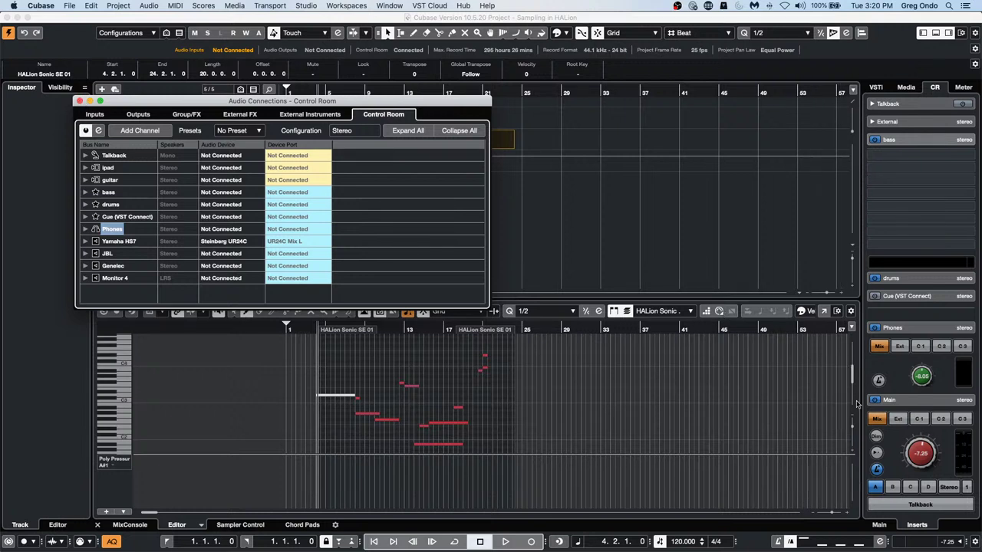
# In Preferences > VST > Control Room, leave 'Use Phones Channel as Preview Channel' off and apply
pyautogui.click(35, 6)
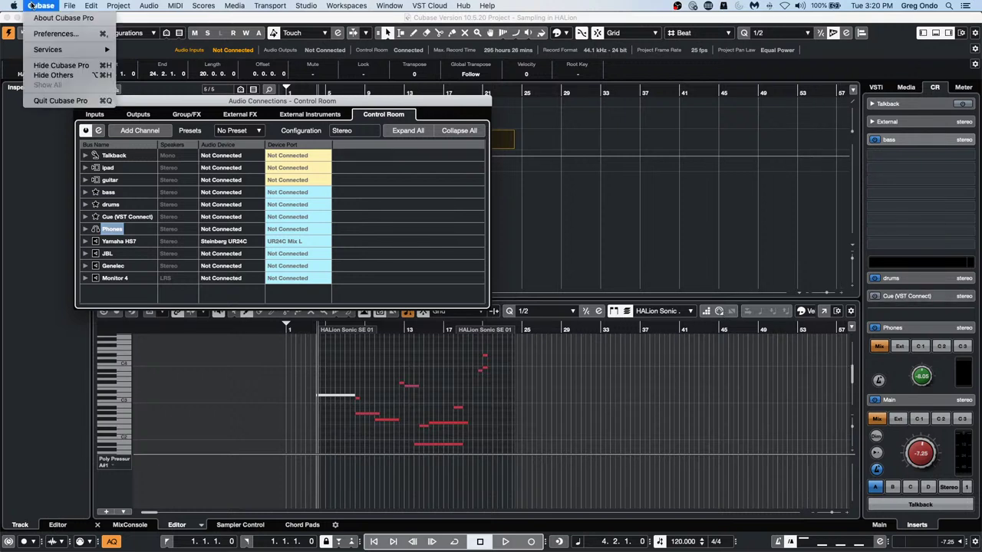
pyautogui.click(53, 33)
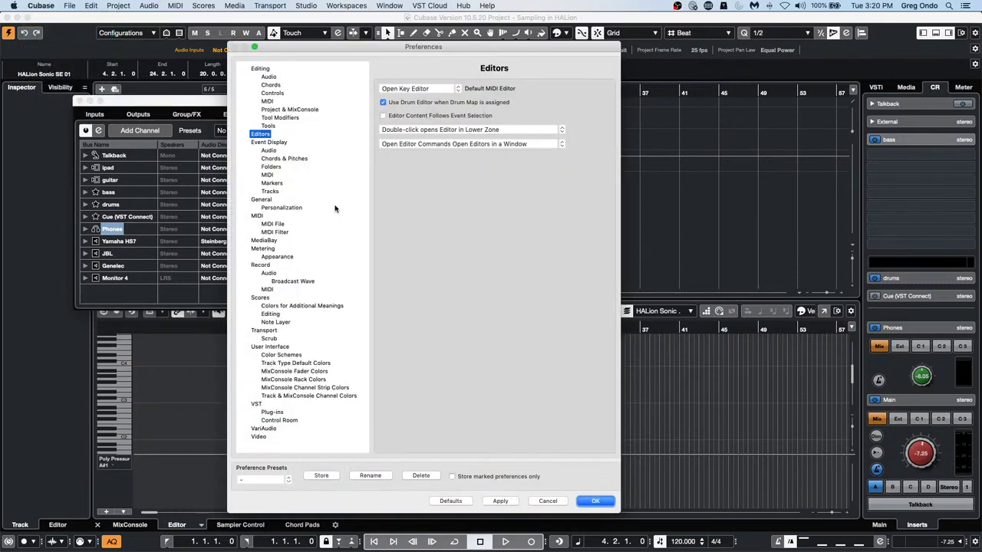
pyautogui.click(278, 421)
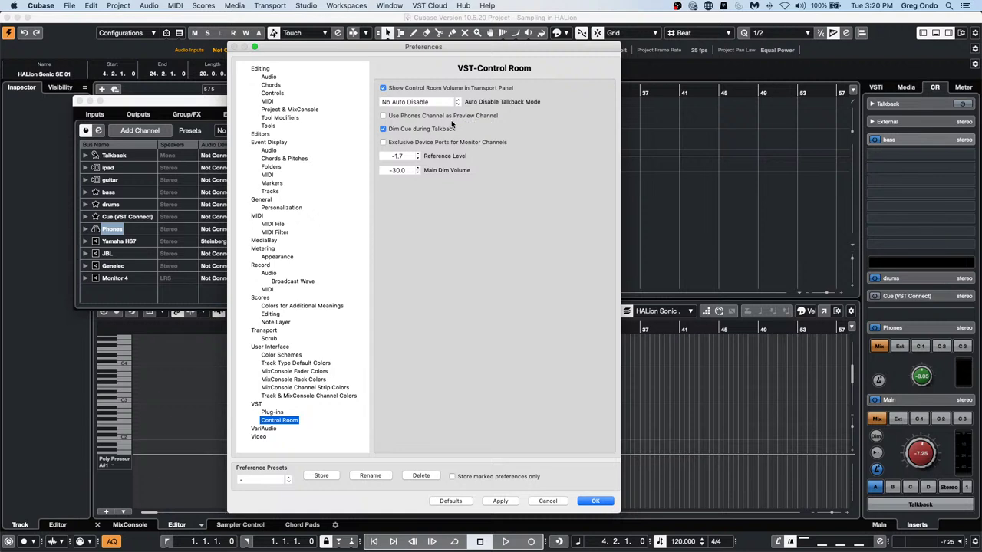
pyautogui.click(382, 115)
pyautogui.click(383, 115)
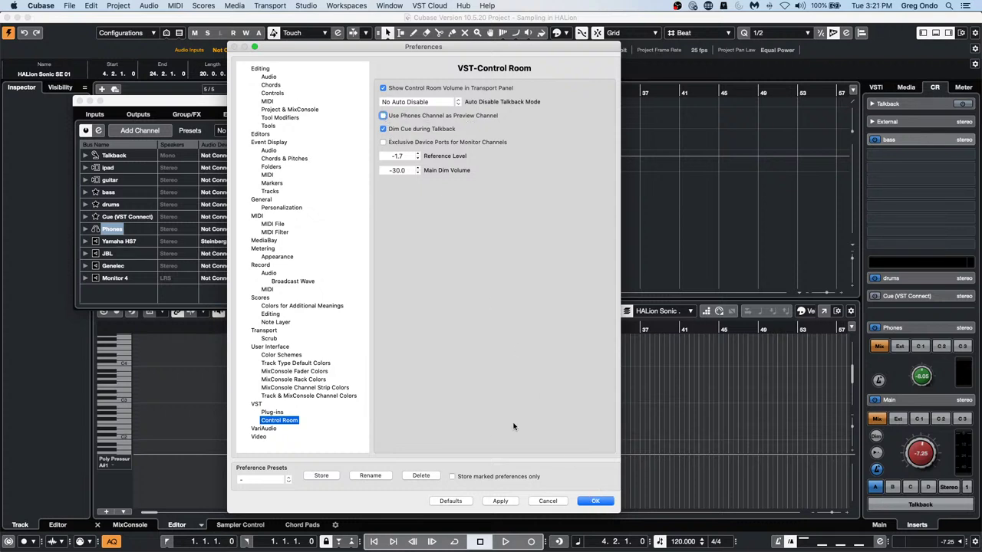
pyautogui.click(500, 501)
# Confirm and close the preferences, then go to the Steinberg Download Assistant in the Dock
pyautogui.click(593, 502)
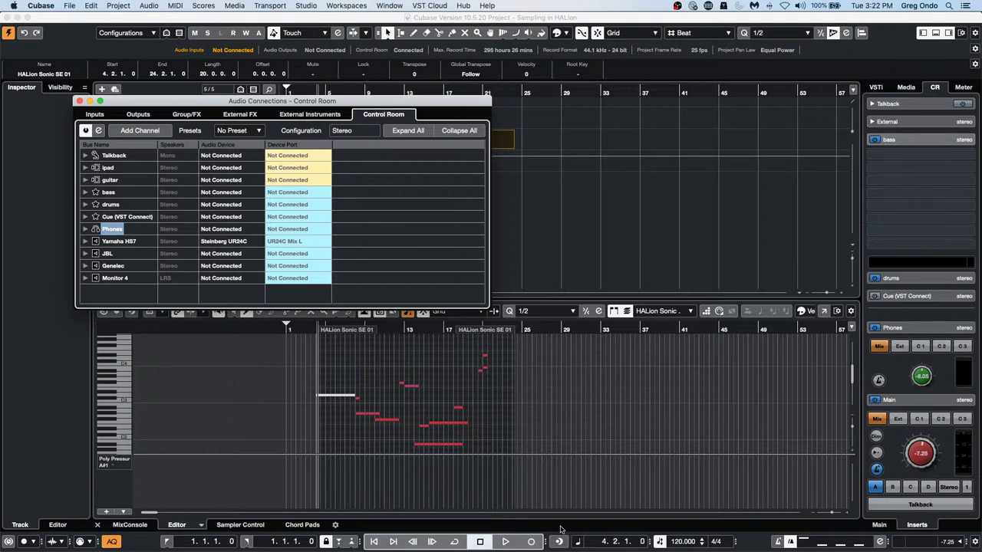
pyautogui.moveTo(401, 547)
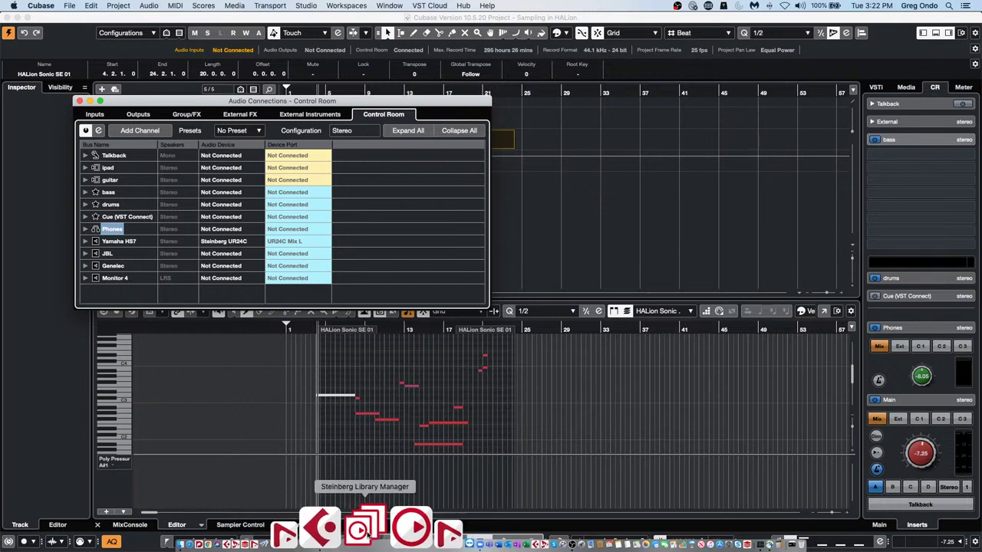
# Launch the Steinberg Download Assistant and authorize it with the account password
pyautogui.click(371, 525)
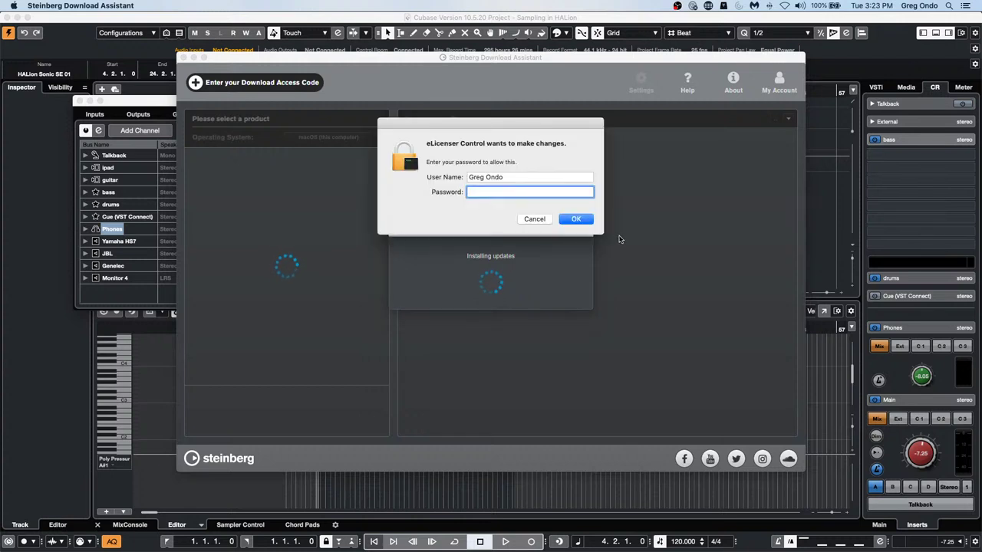
pyautogui.write('•••••••••')
pyautogui.press('Return')
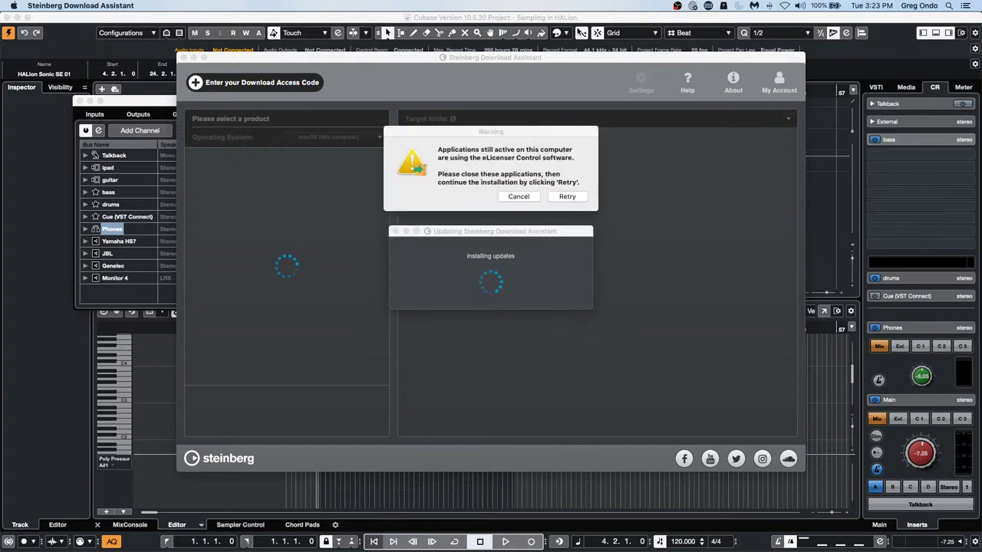
# Cancel the eLicenser warning, expand Complementary products, and close the Download Assistant
pyautogui.click(530, 200)
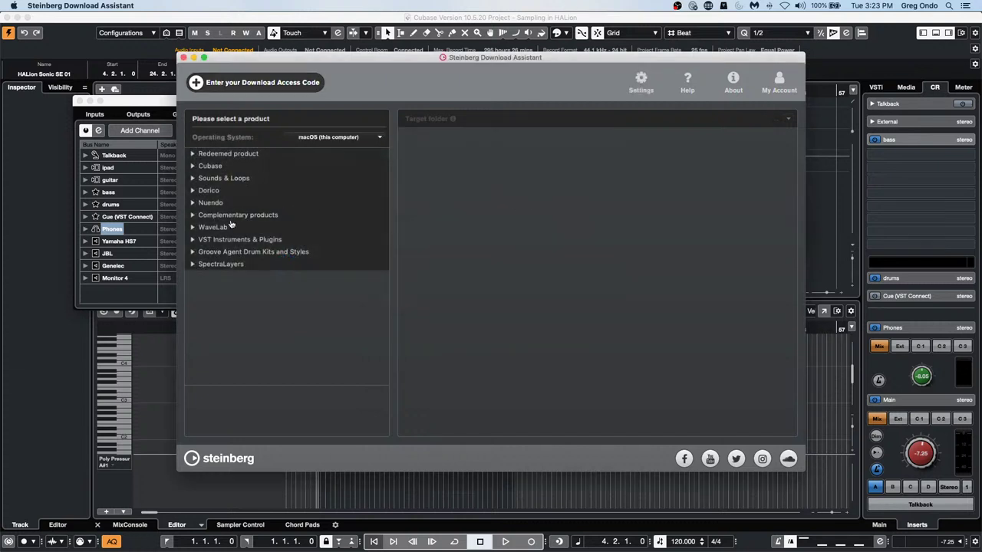
pyautogui.click(235, 218)
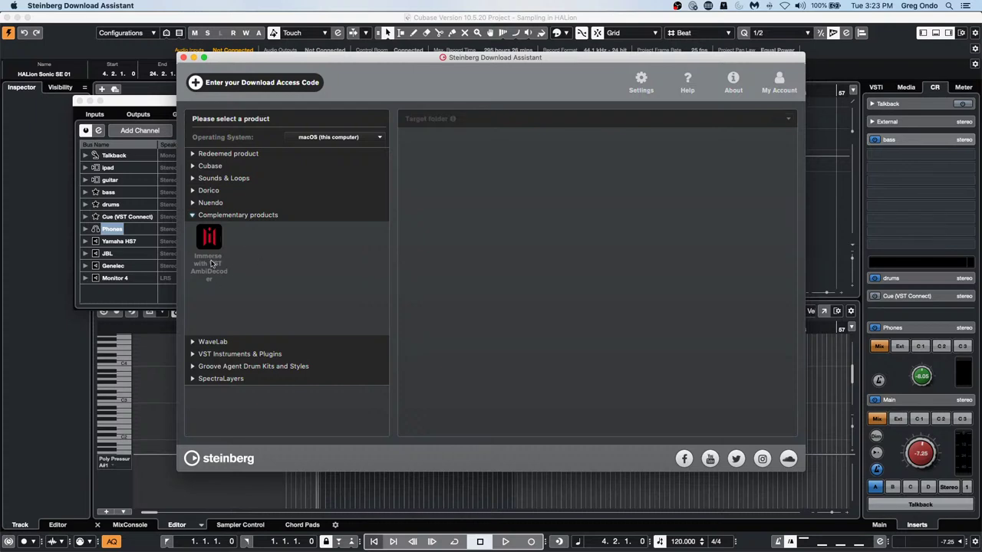
pyautogui.click(183, 58)
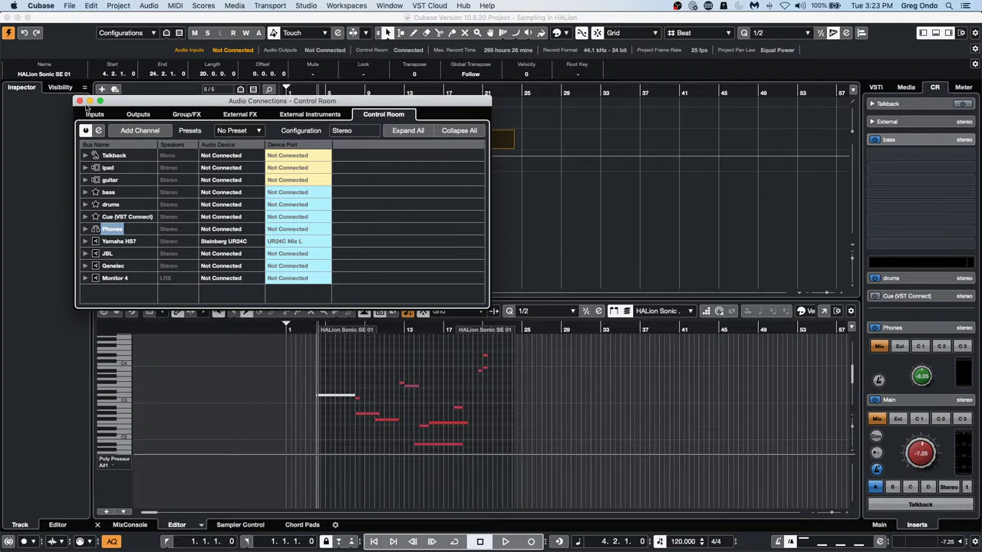
# Close the Audio Connections – Control Room window to return to the project
pyautogui.click(79, 100)
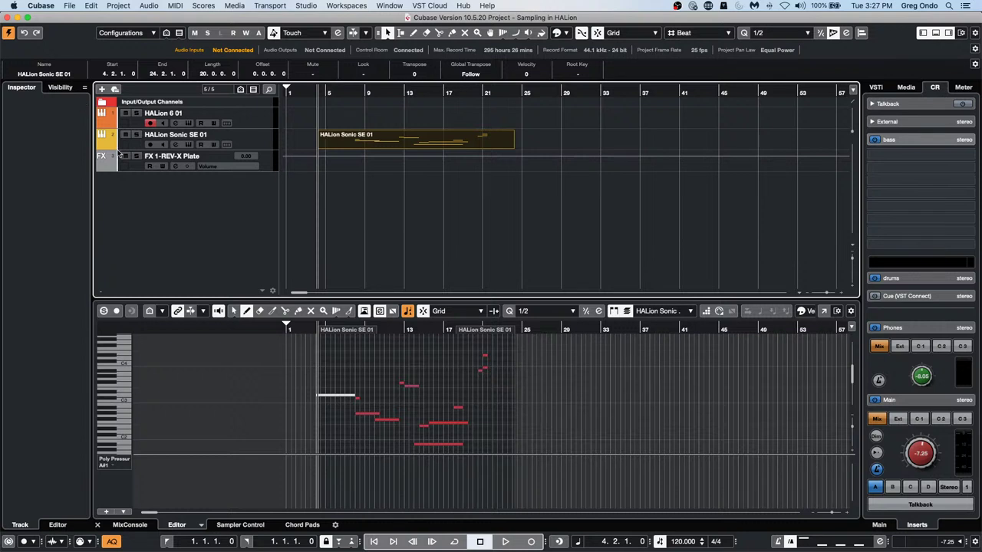
# Switch the lower zone from the Key Editor to the Chord Pads, showing chords A7 through Amin
pyautogui.click(302, 525)
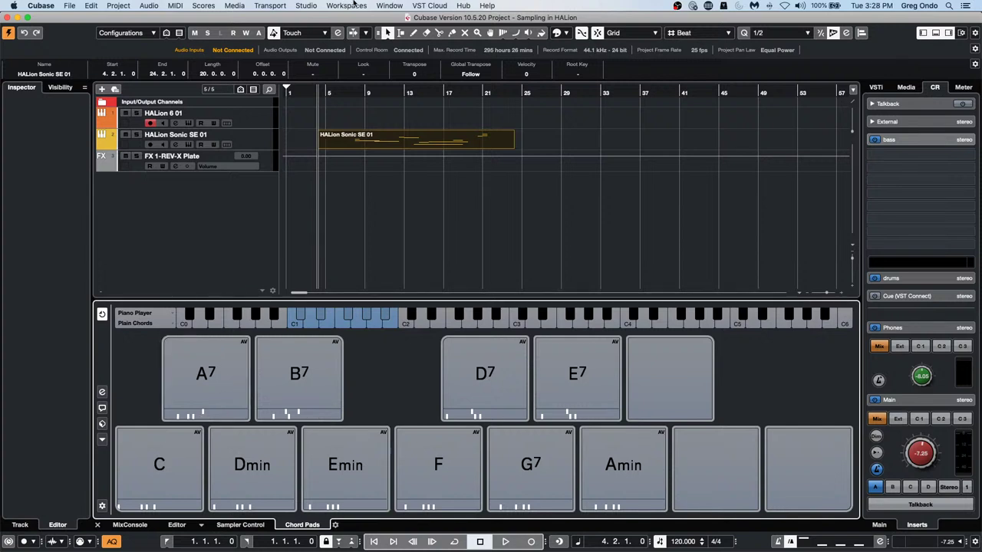
pyautogui.click(306, 6)
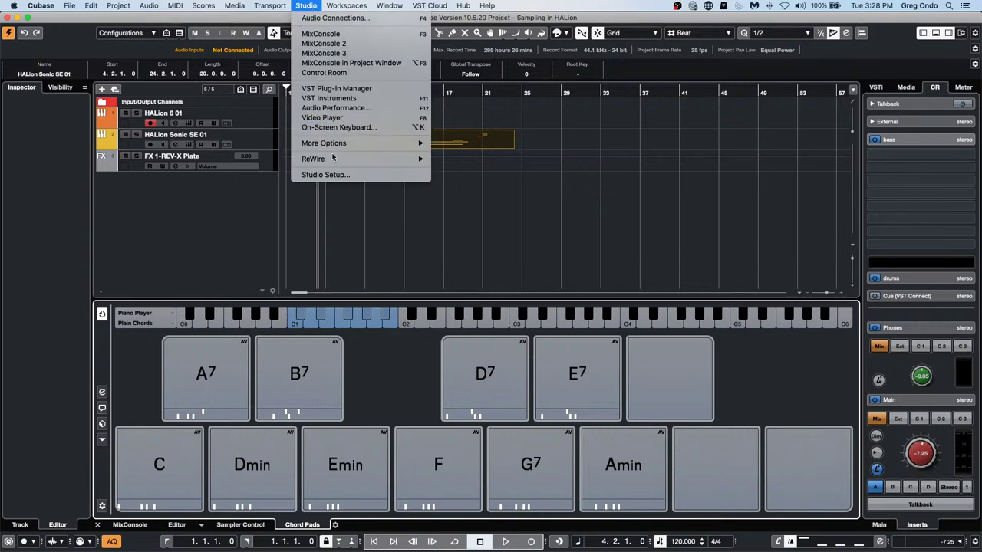
pyautogui.moveTo(334, 158)
pyautogui.click(325, 175)
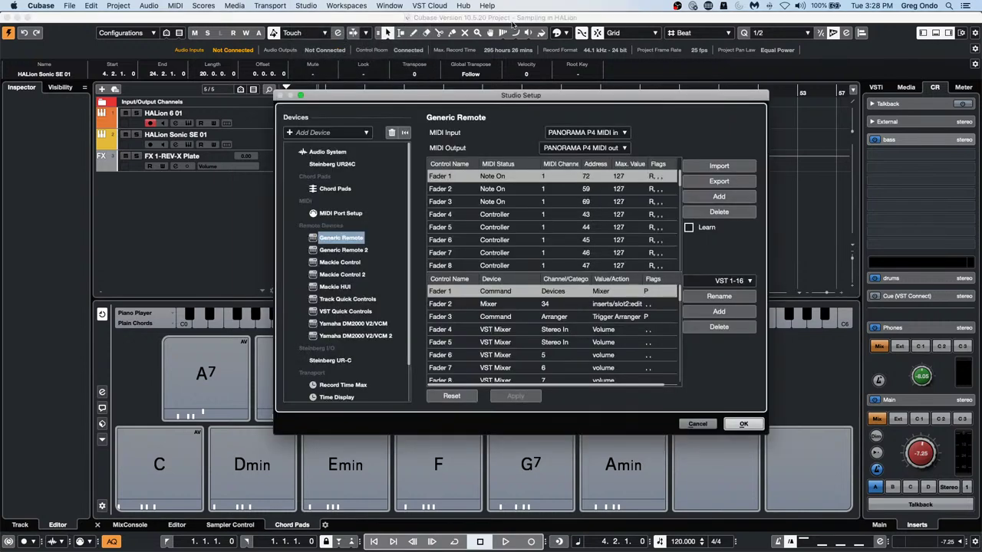
pyautogui.click(360, 214)
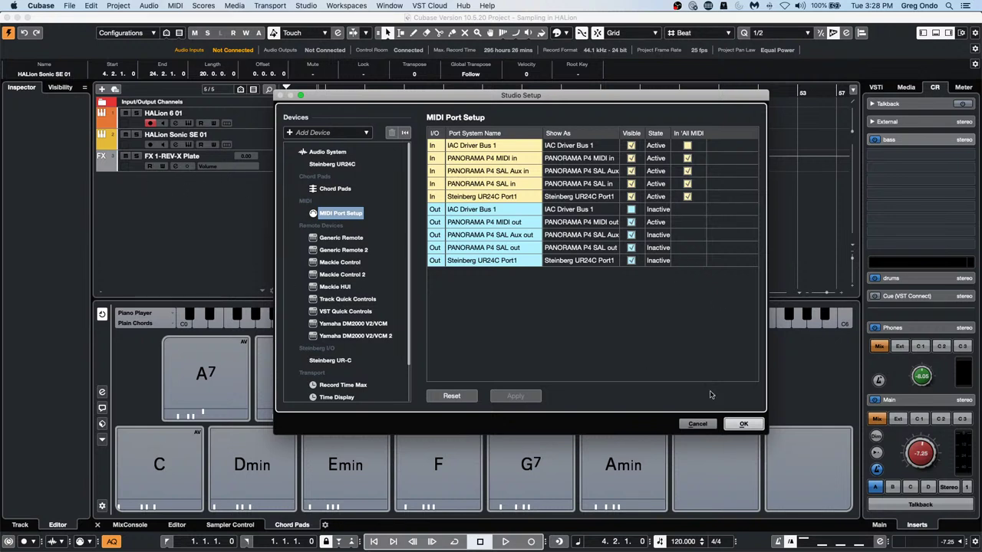
pyautogui.click(743, 424)
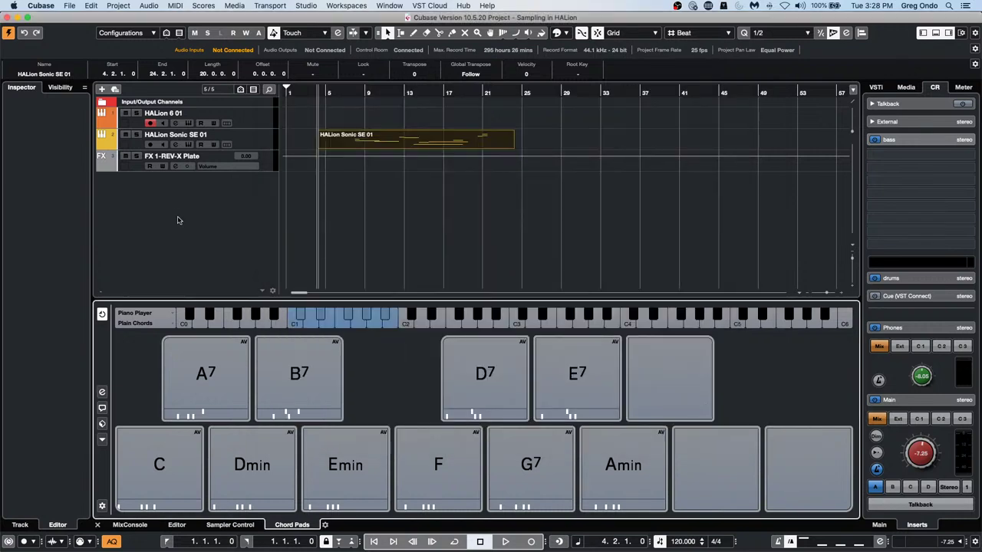
# Add a MIDI track named MIDI 01 from the track list, cancelling the accidental audio track
pyautogui.rightClick(176, 211)
pyautogui.click(195, 220)
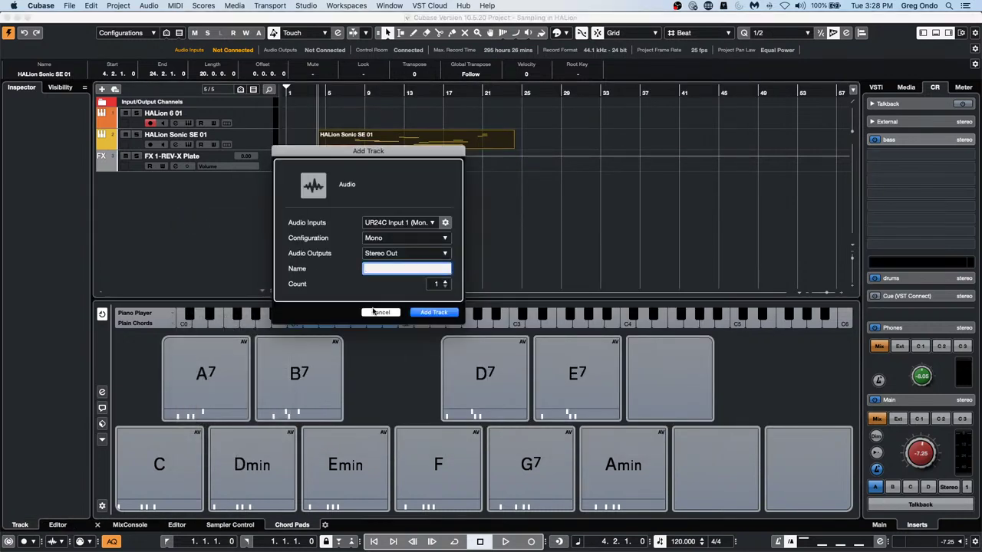
pyautogui.press('Escape')
pyautogui.rightClick(194, 222)
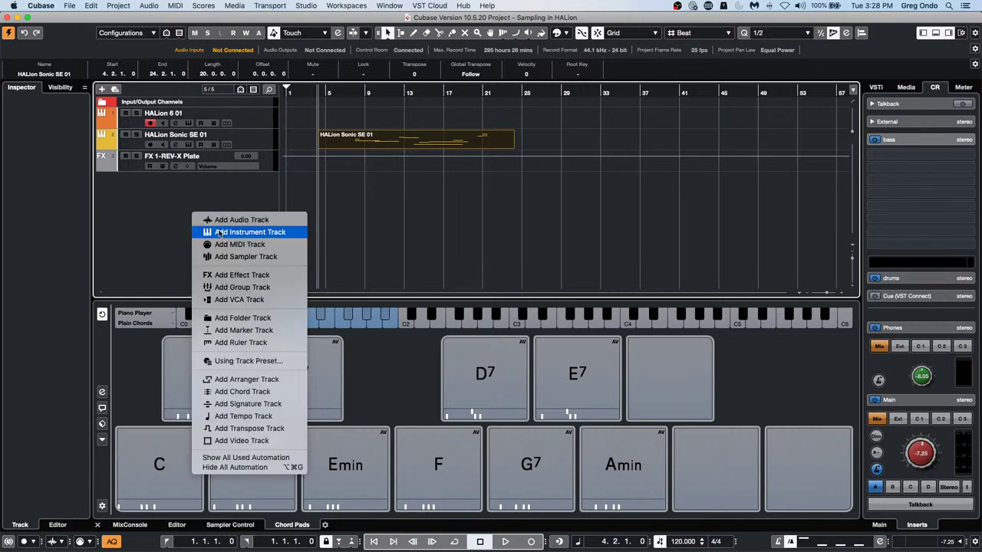
pyautogui.click(198, 243)
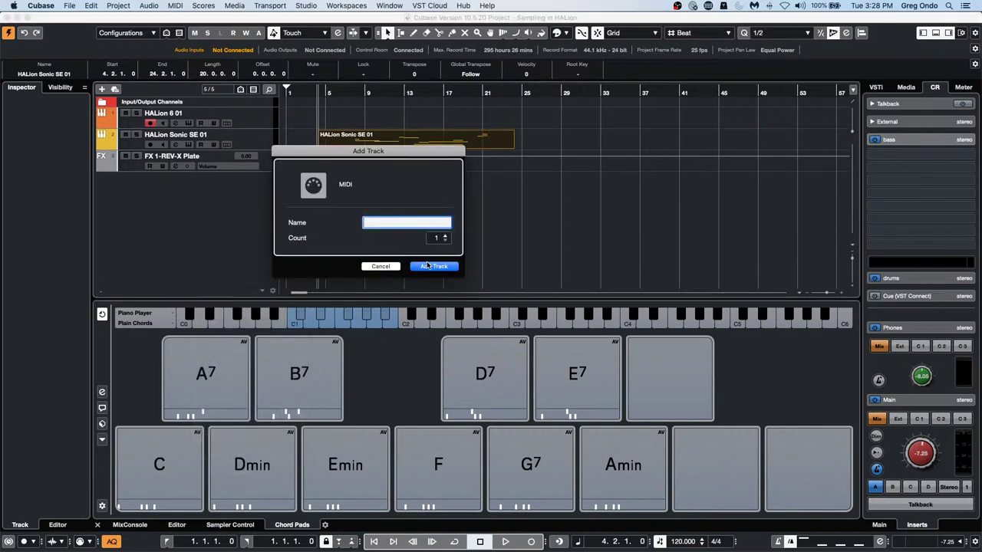
pyautogui.click(428, 266)
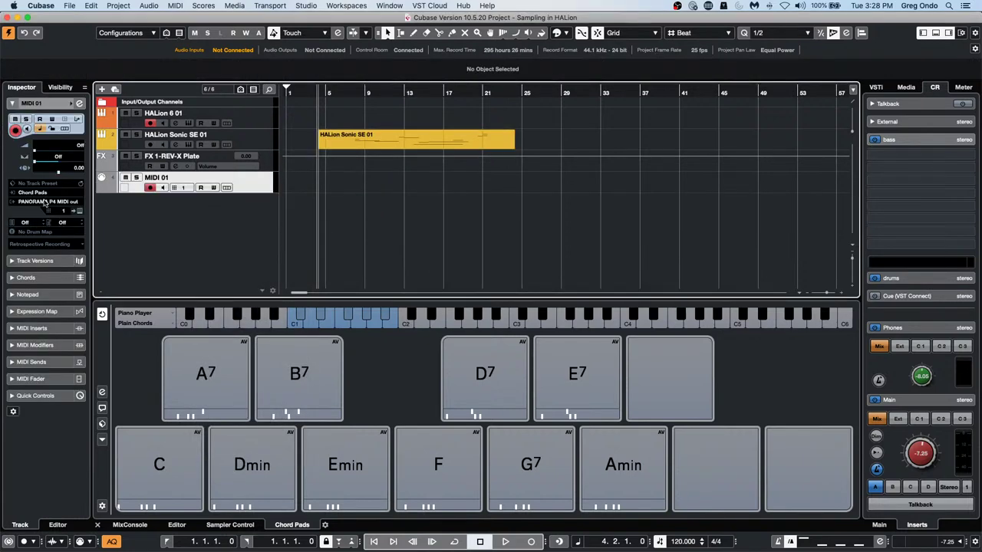
# Route MIDI 01's output to Steinberg UR24C Port1 and open Studio Setup's MIDI Port Setup
pyautogui.click(48, 201)
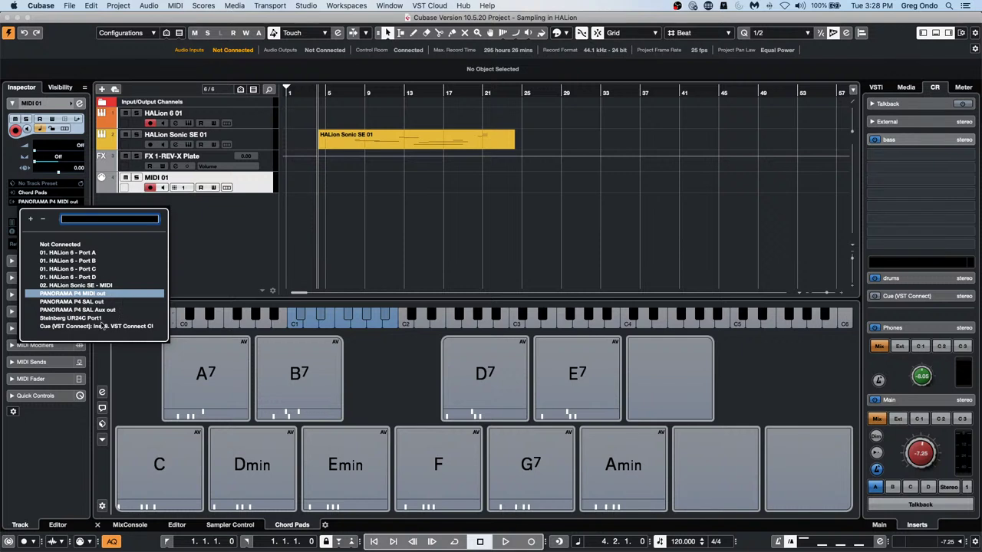
pyautogui.click(84, 317)
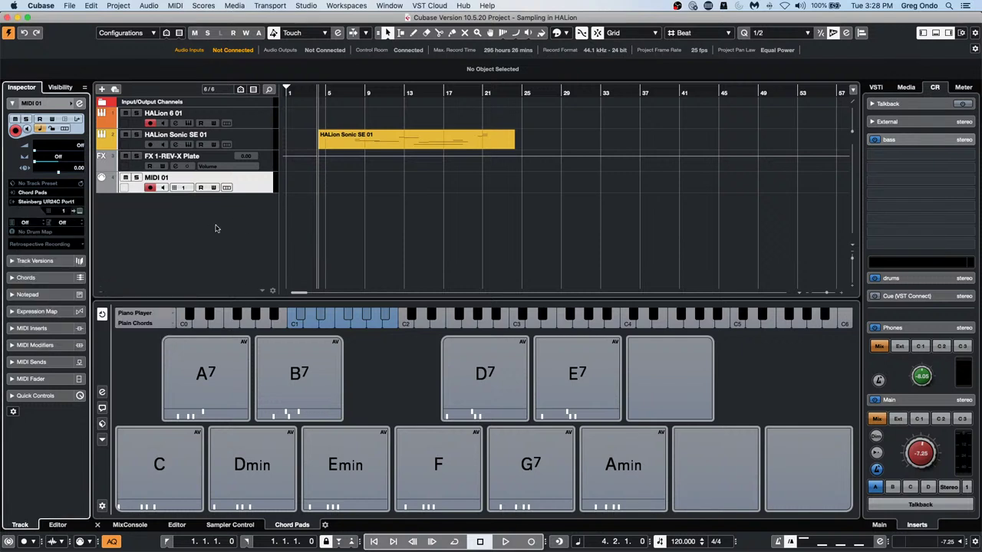
pyautogui.hscroll(1, 344, 16)
pyautogui.click(315, 7)
pyautogui.click(326, 174)
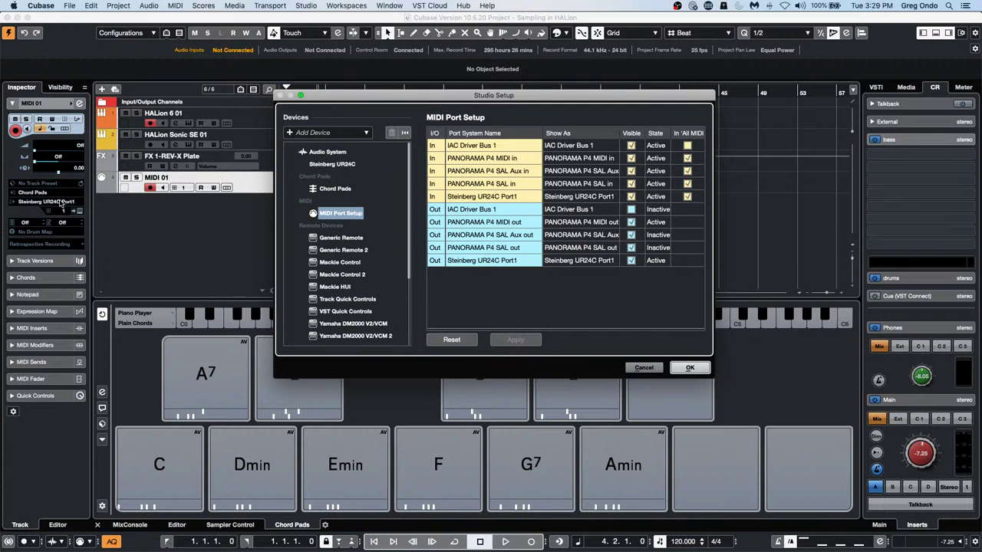
# Close Studio Setup, try MIDI 01 output on 01. HALion 6 - Port A, and recheck Studio Setup
pyautogui.click(689, 368)
pyautogui.click(683, 372)
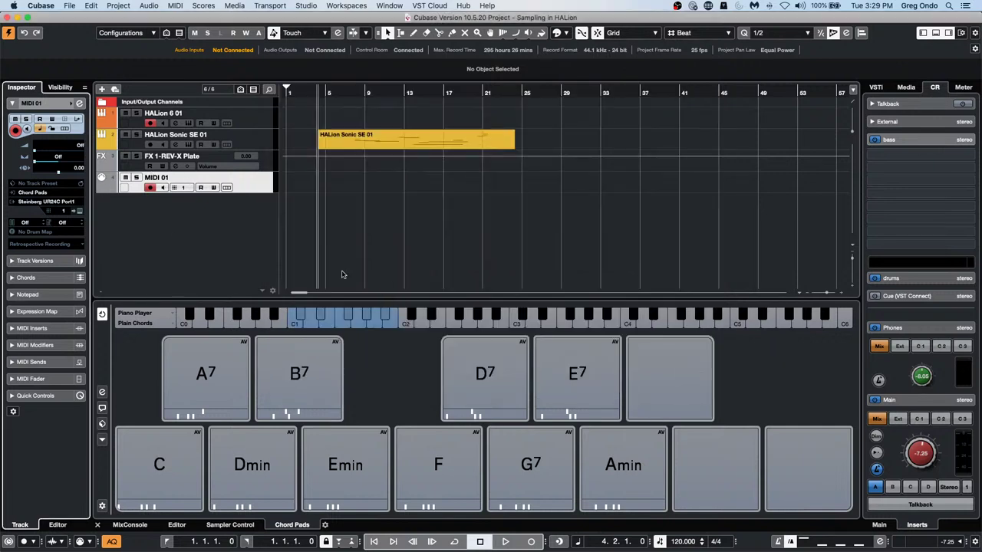
pyautogui.click(44, 202)
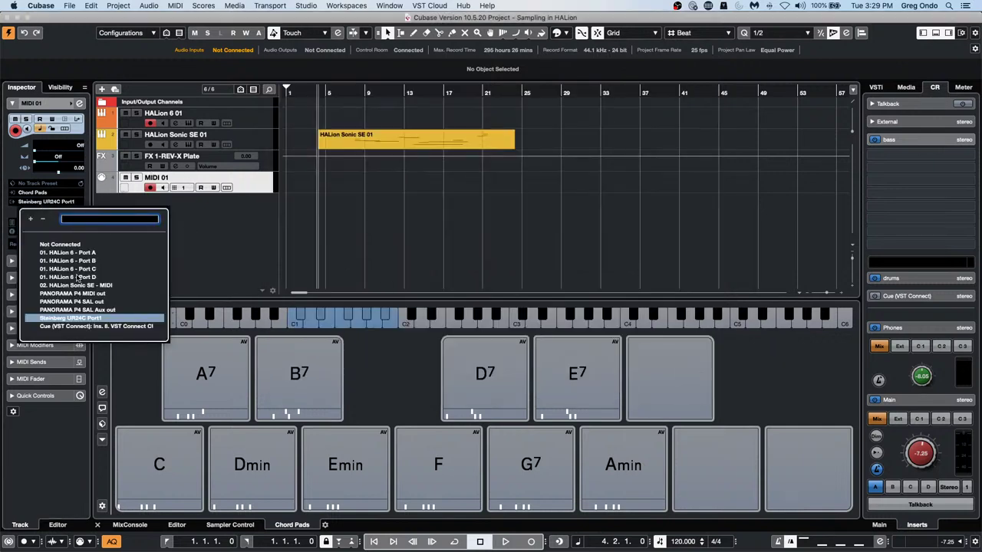
pyautogui.click(69, 252)
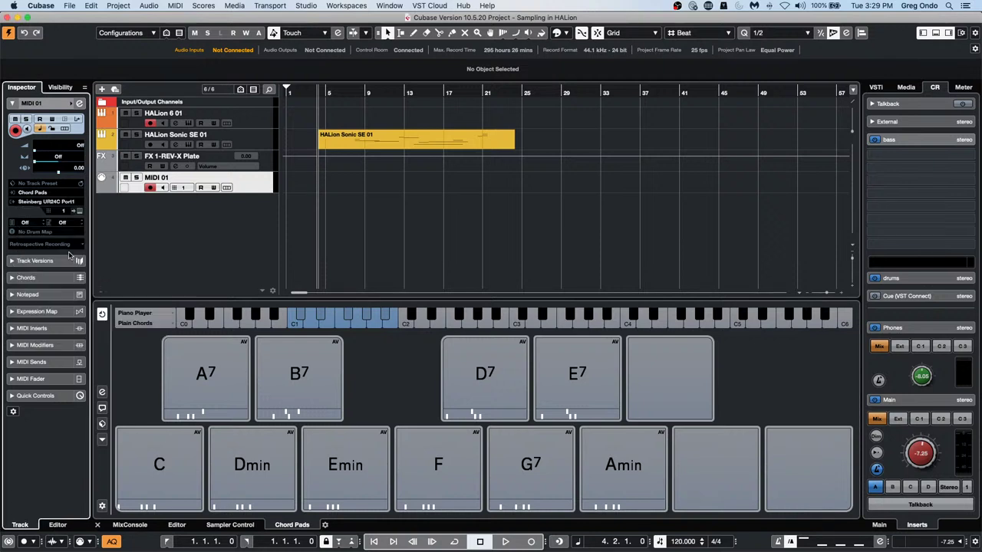
pyautogui.click(307, 5)
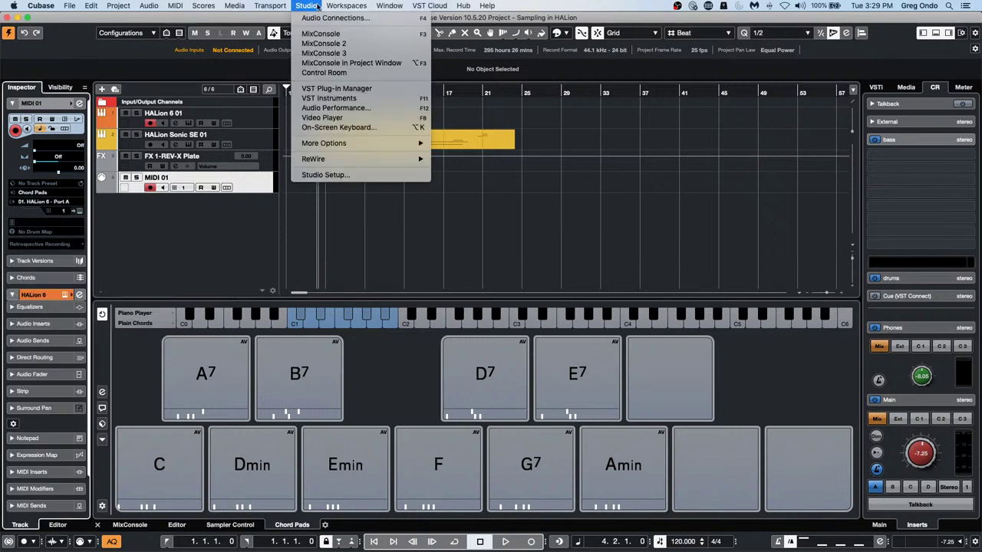
pyautogui.click(338, 175)
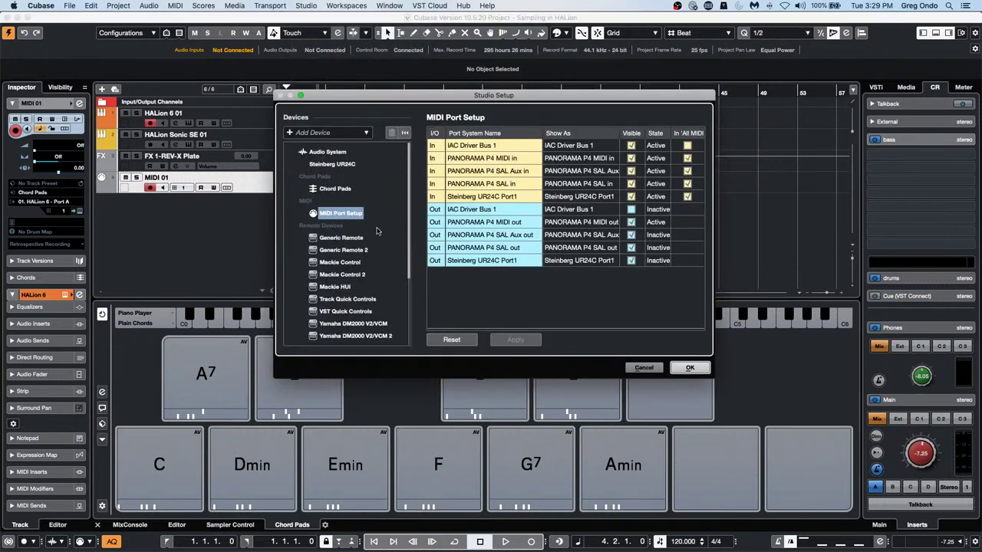
pyautogui.click(689, 367)
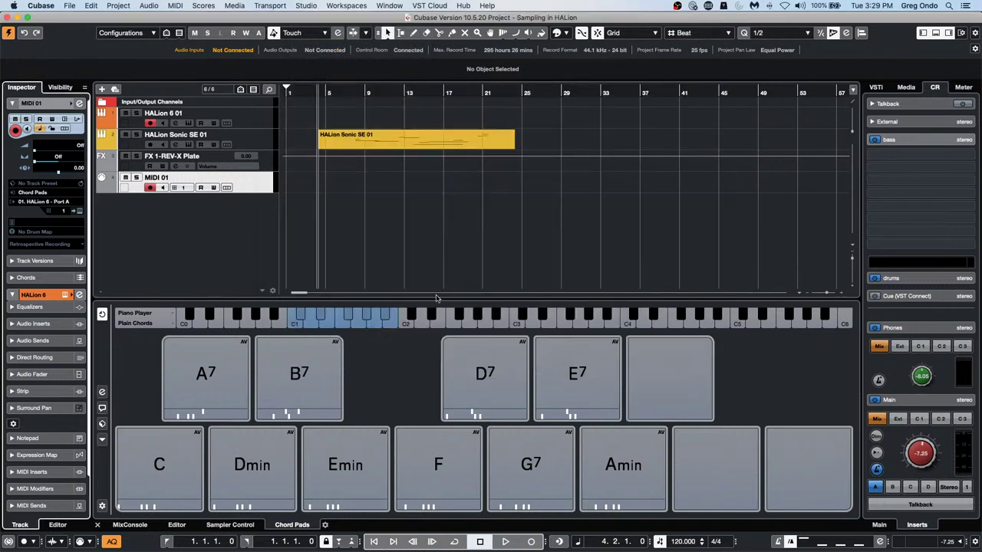
# Route MIDI 01's output back to Steinberg UR24C Port1
pyautogui.click(41, 202)
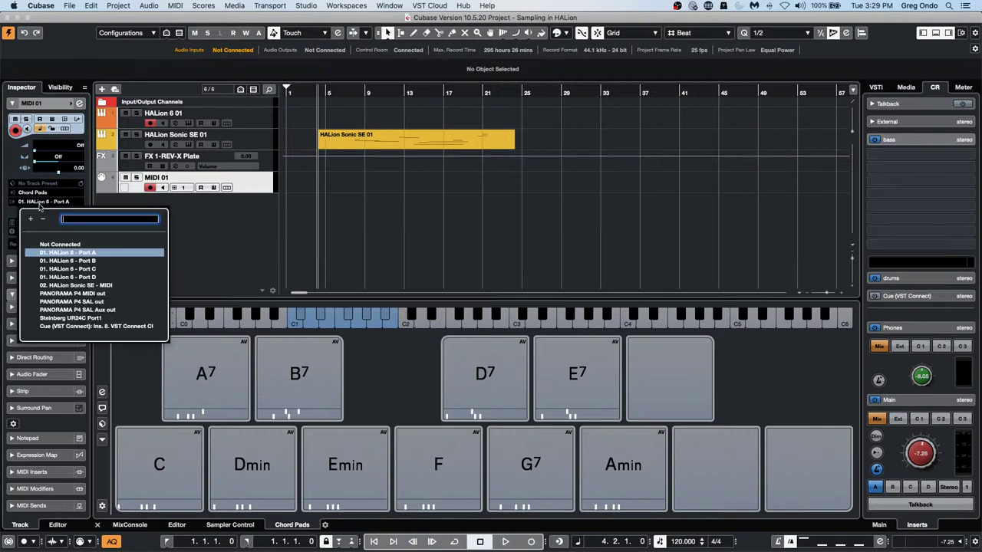
pyautogui.click(76, 318)
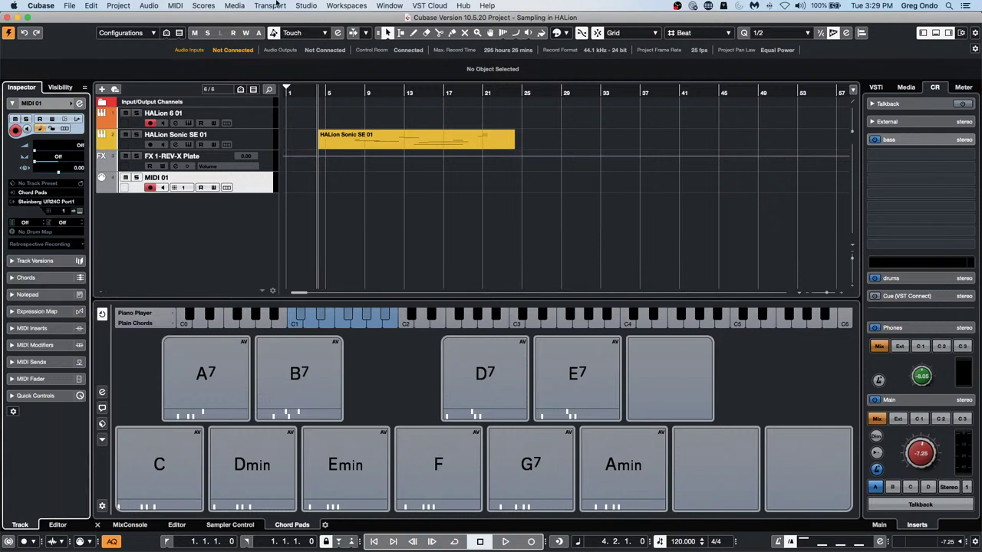
pyautogui.click(318, 5)
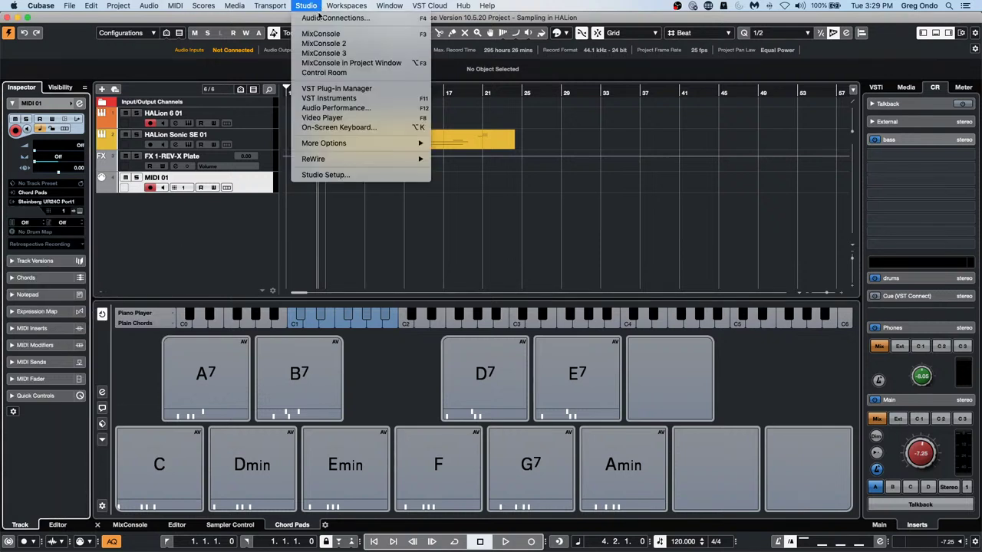
pyautogui.click(357, 175)
pyautogui.click(689, 367)
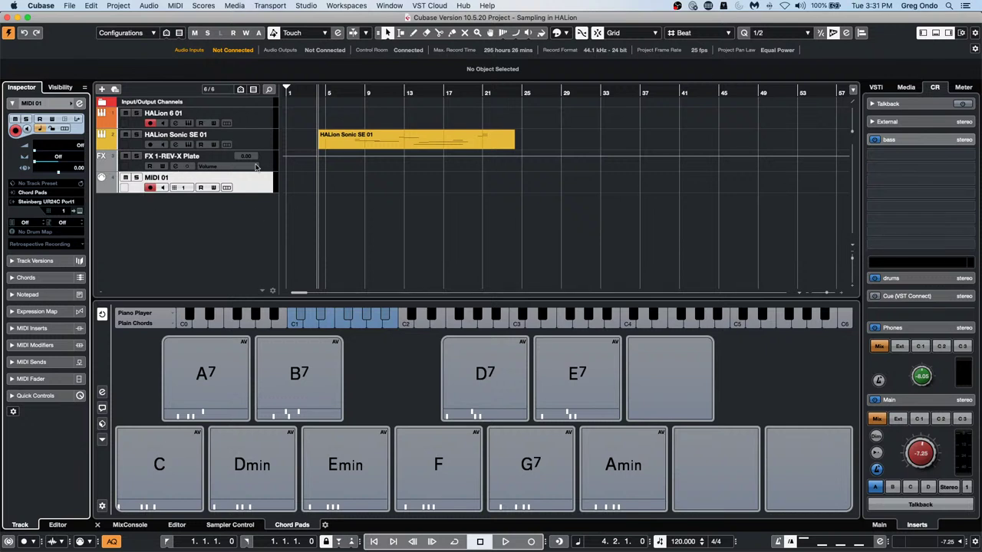
# Divide the track list into two zones and move MIDI 01 into the new upper zone
pyautogui.rightClick(227, 221)
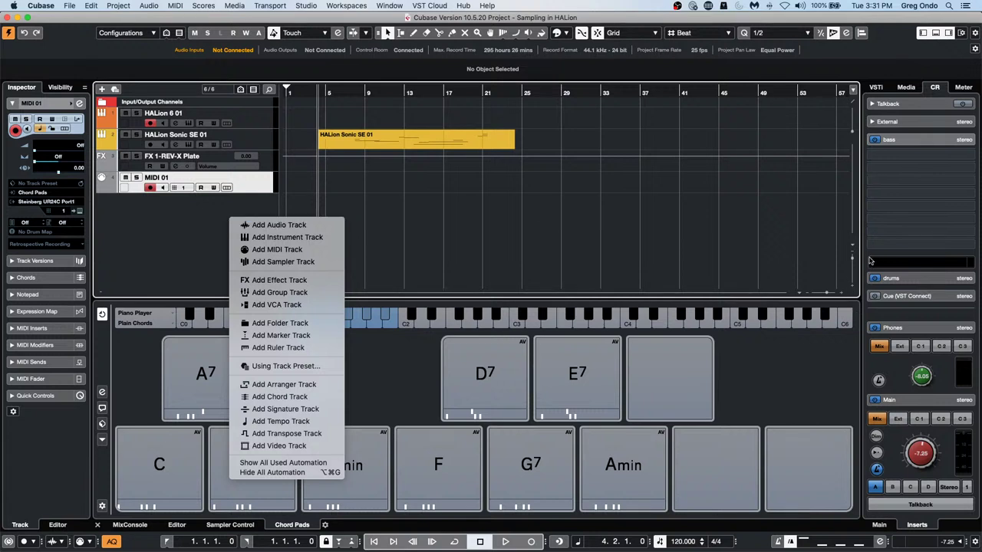
pyautogui.click(855, 104)
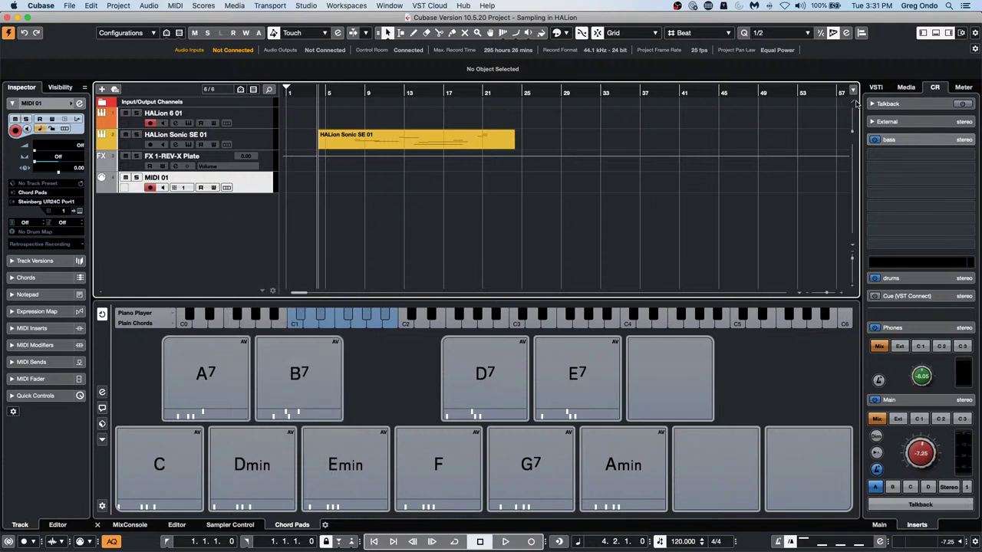
pyautogui.click(855, 103)
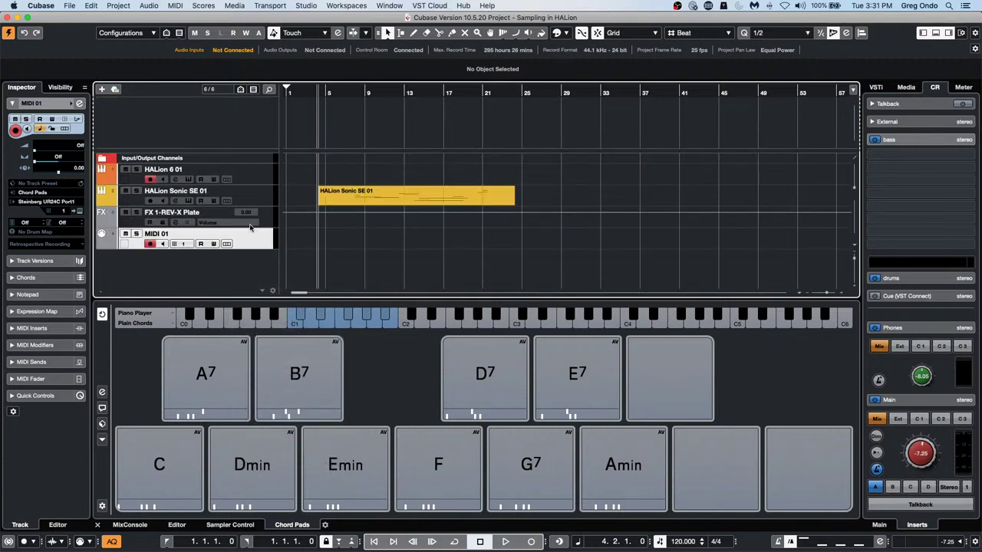
pyautogui.moveTo(250, 230); pyautogui.dragTo(253, 116)
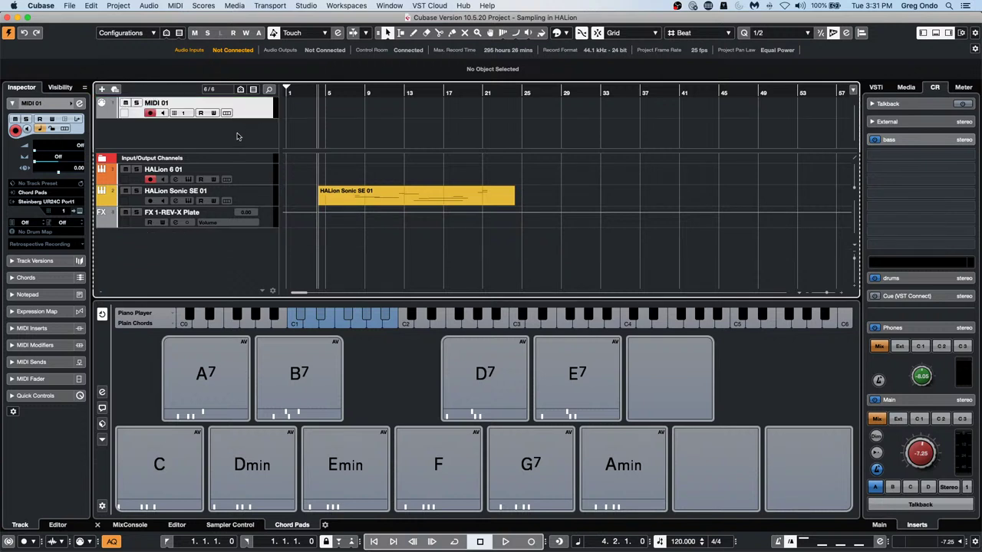
# Move HALion 6 01 and HALion Sonic SE 01 under MIDI 01, then show the MixConsole below
pyautogui.click(261, 172)
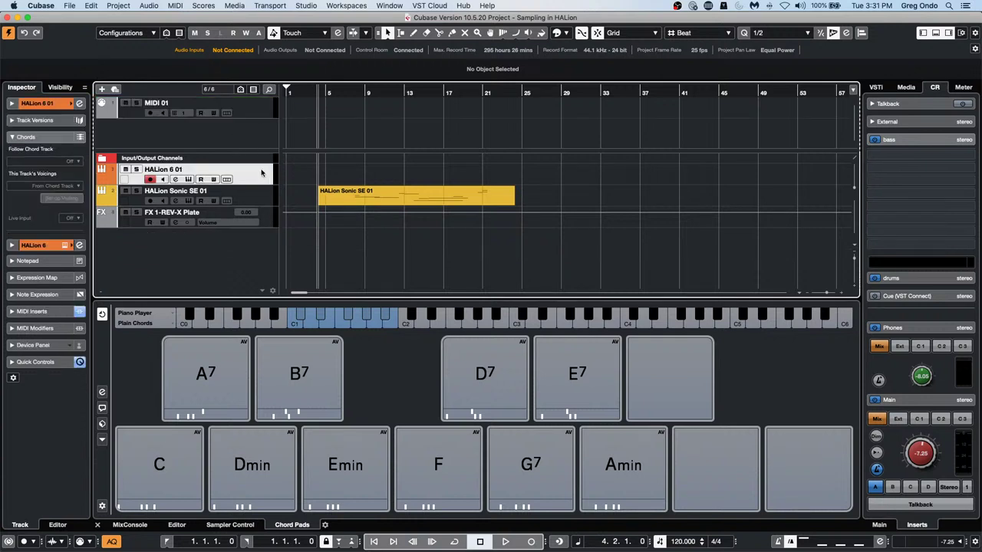
pyautogui.moveTo(260, 173); pyautogui.dragTo(264, 127)
pyautogui.moveTo(261, 172); pyautogui.dragTo(264, 138)
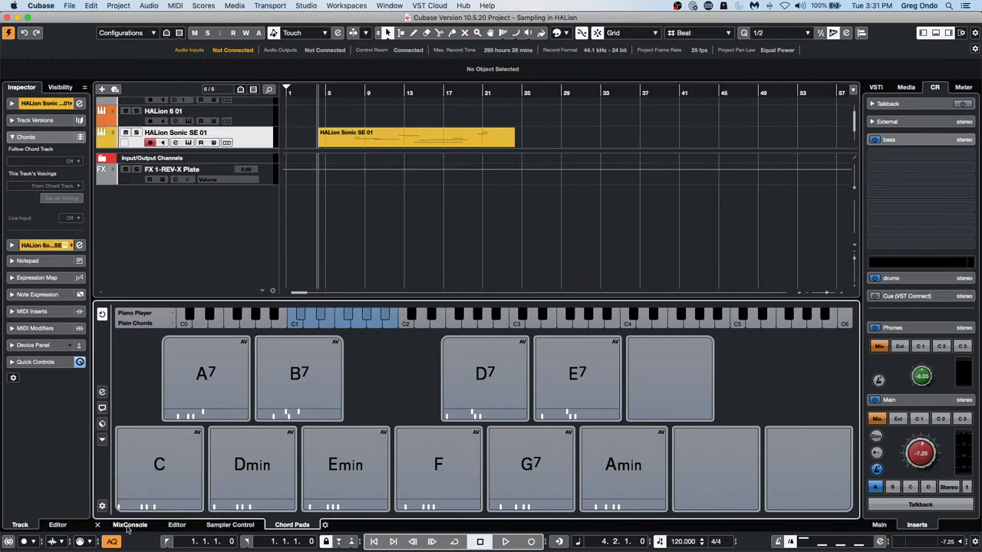
pyautogui.click(127, 525)
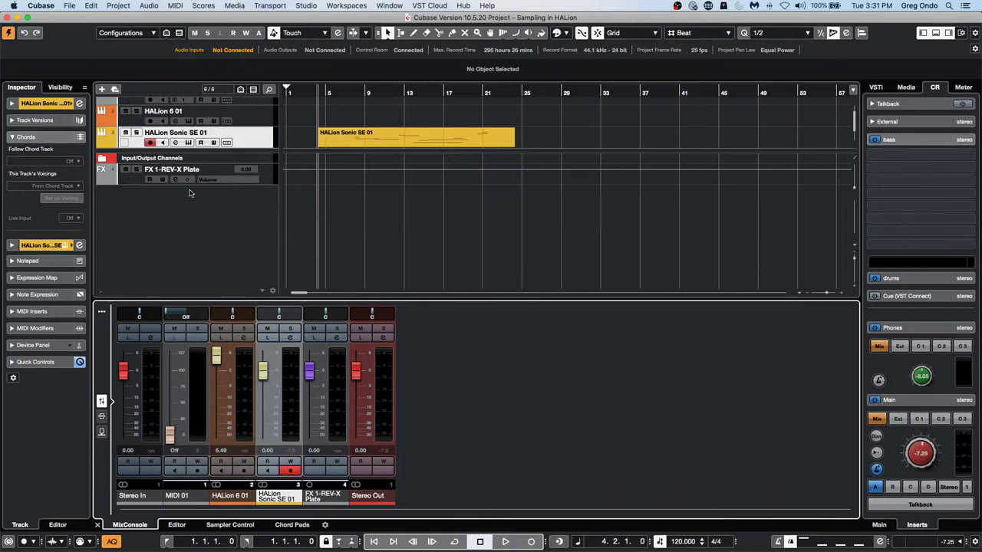
# Add six mono audio tracks, Audio 01 to Audio 06, bringing the project to 12 tracks
pyautogui.rightClick(190, 205)
pyautogui.click(269, 215)
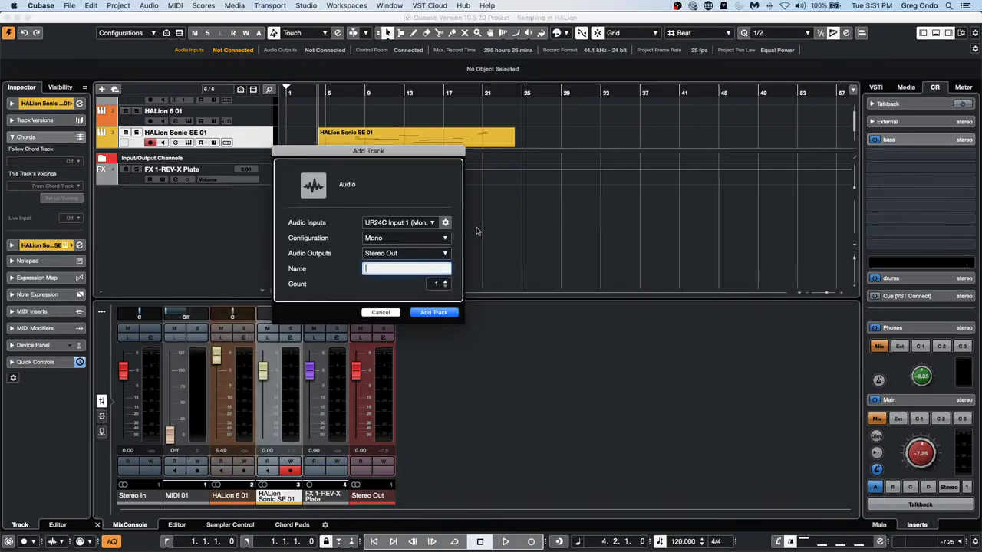
pyautogui.click(450, 312)
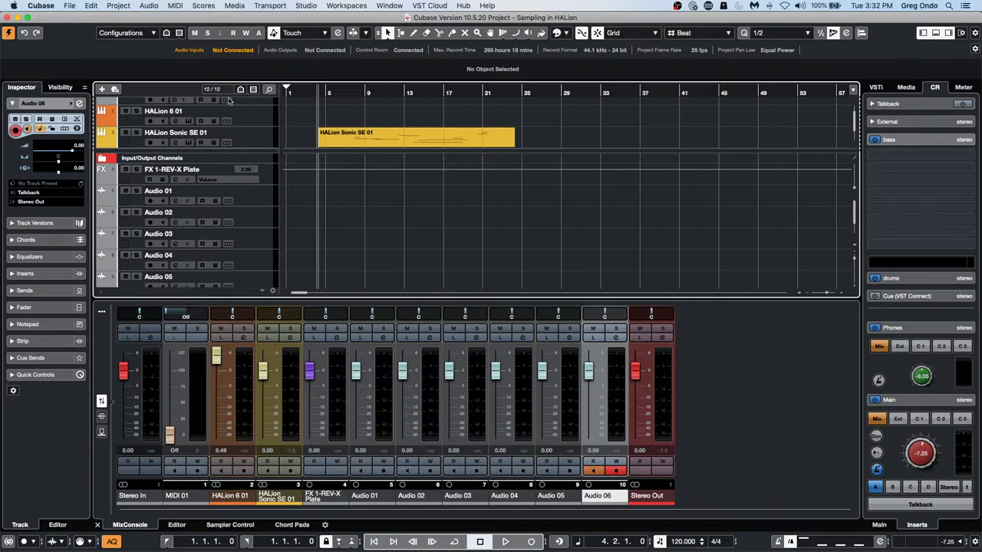
# Make the HALion Sonic SE 01 track in the upper zone taller
pyautogui.scroll(2, 233, 115)
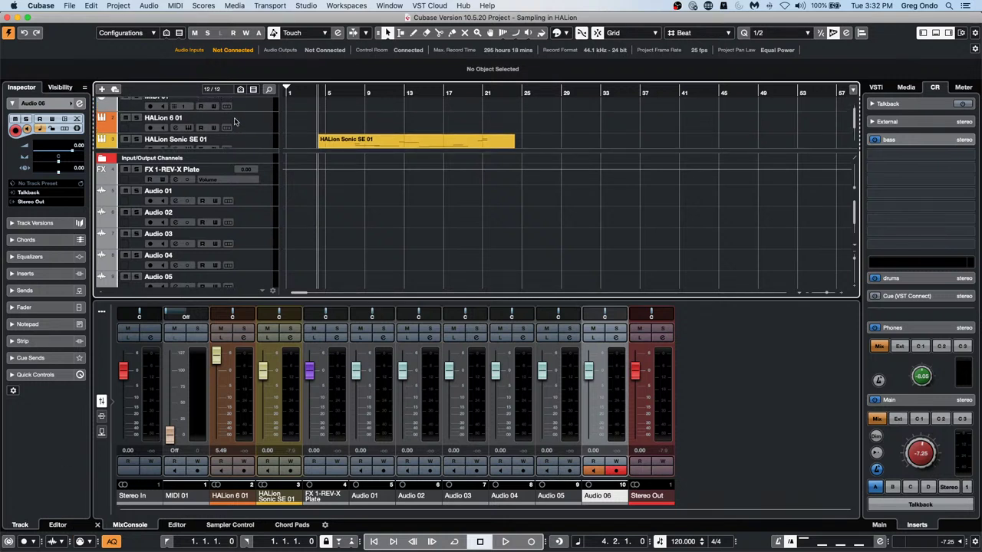
pyautogui.scroll(1, 235, 121)
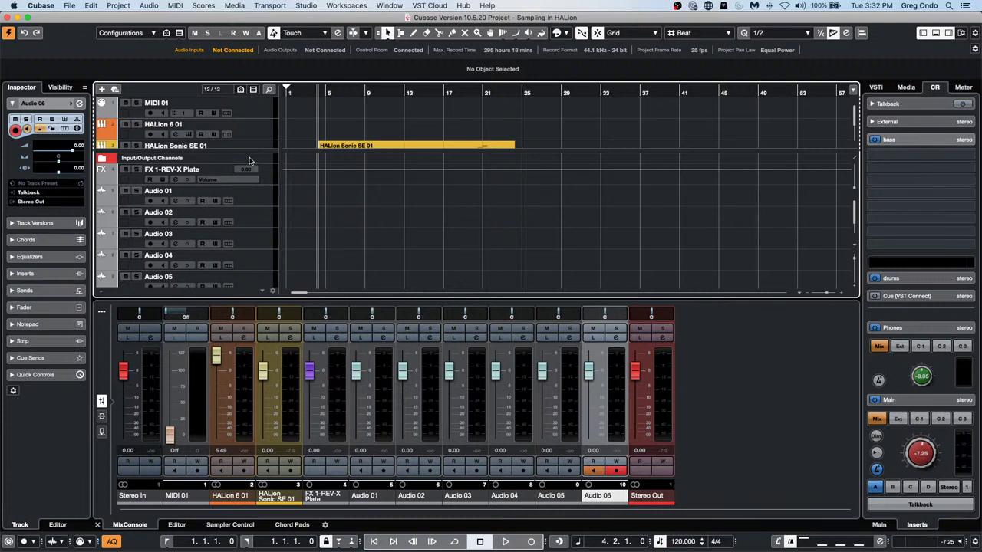
pyautogui.moveTo(250, 152); pyautogui.dragTo(250, 182)
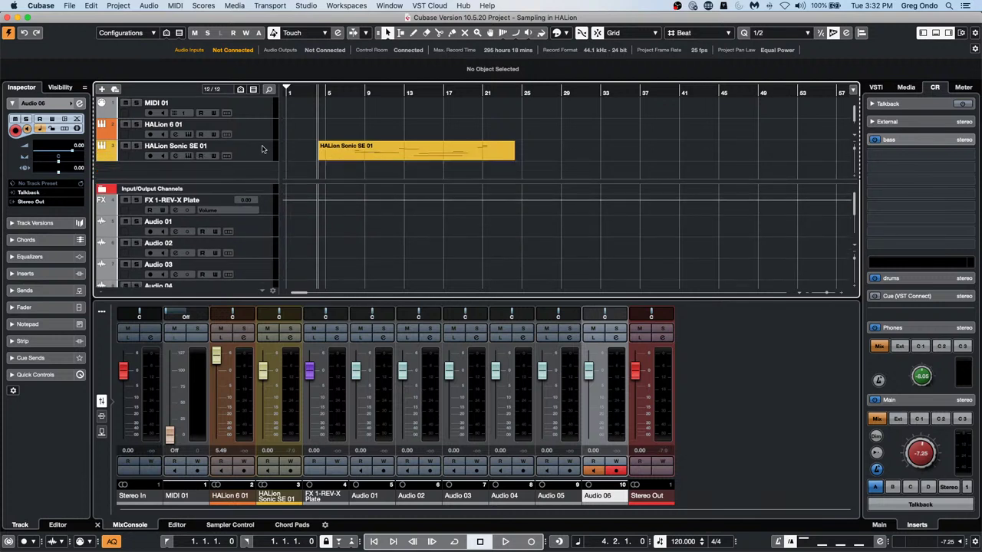
# In the Visibility tab, hide MIDI 01, HALion 6 01 and HALion Sonic SE 01
pyautogui.click(60, 88)
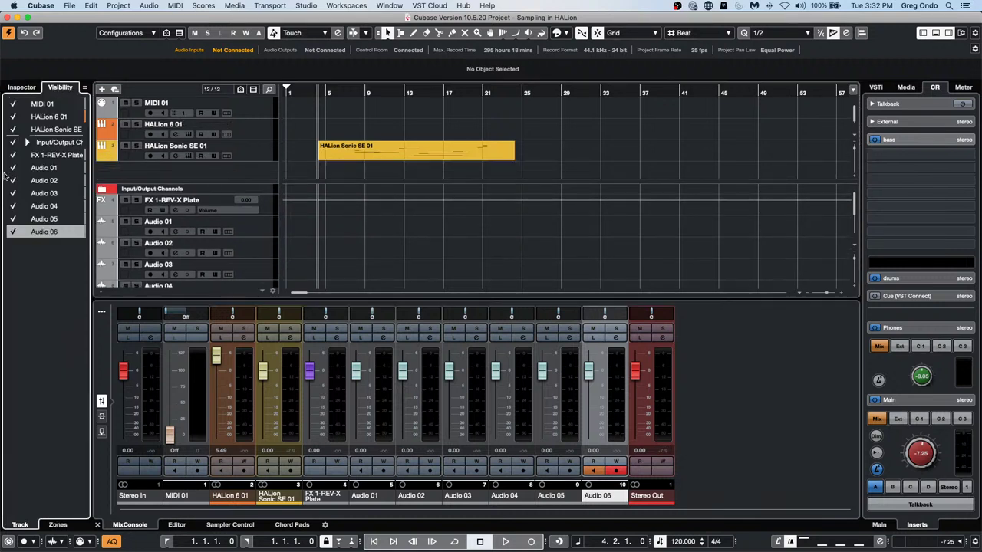
pyautogui.click(12, 104)
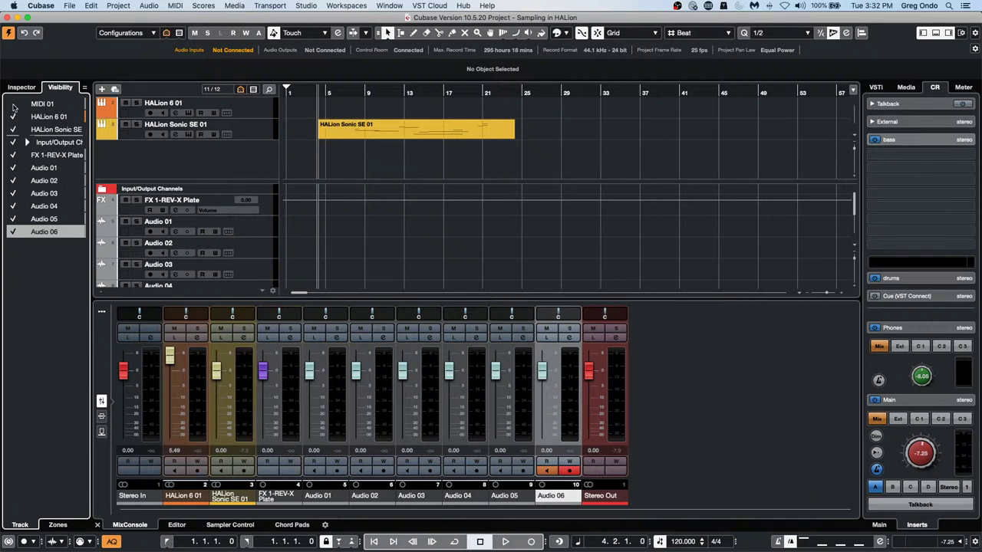
pyautogui.click(12, 104)
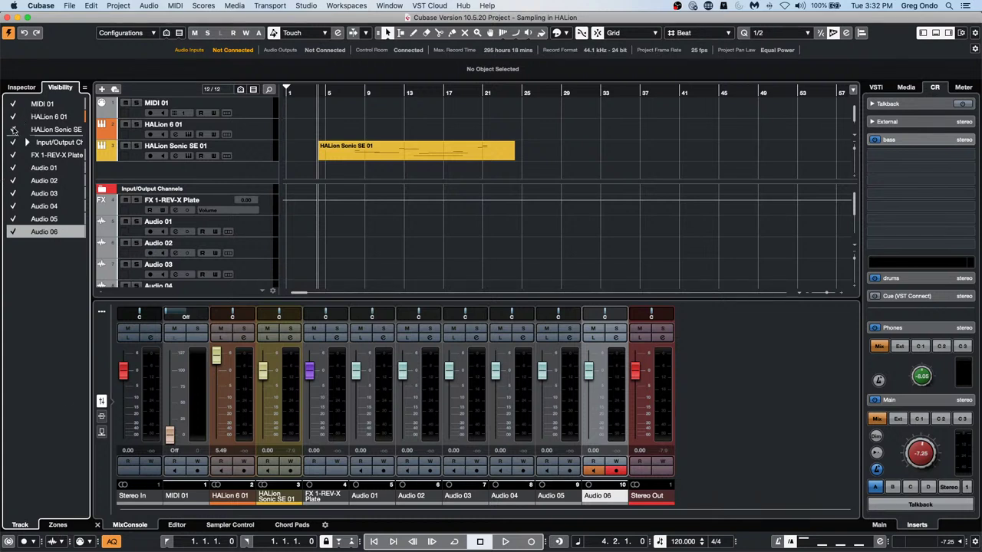
pyautogui.click(13, 130)
pyautogui.click(12, 117)
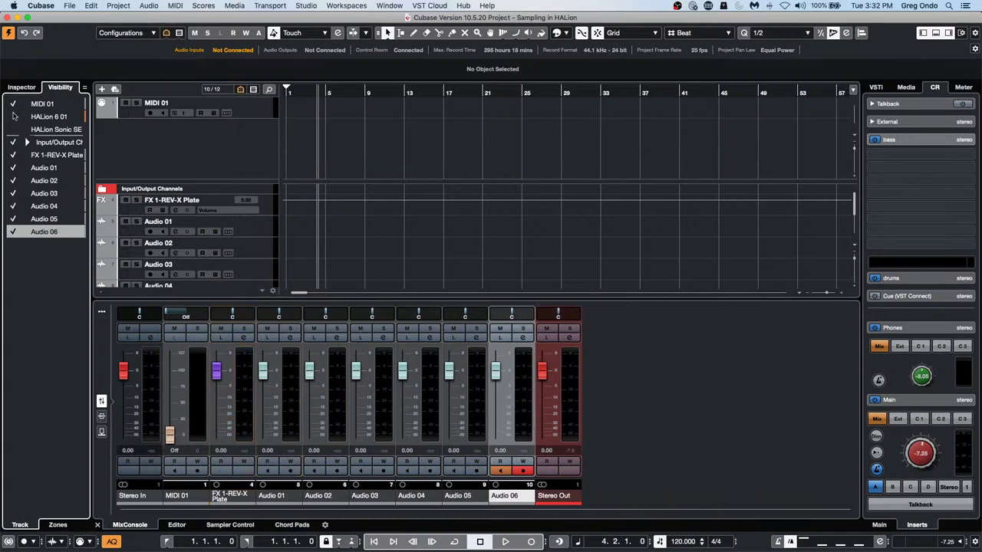
pyautogui.click(12, 104)
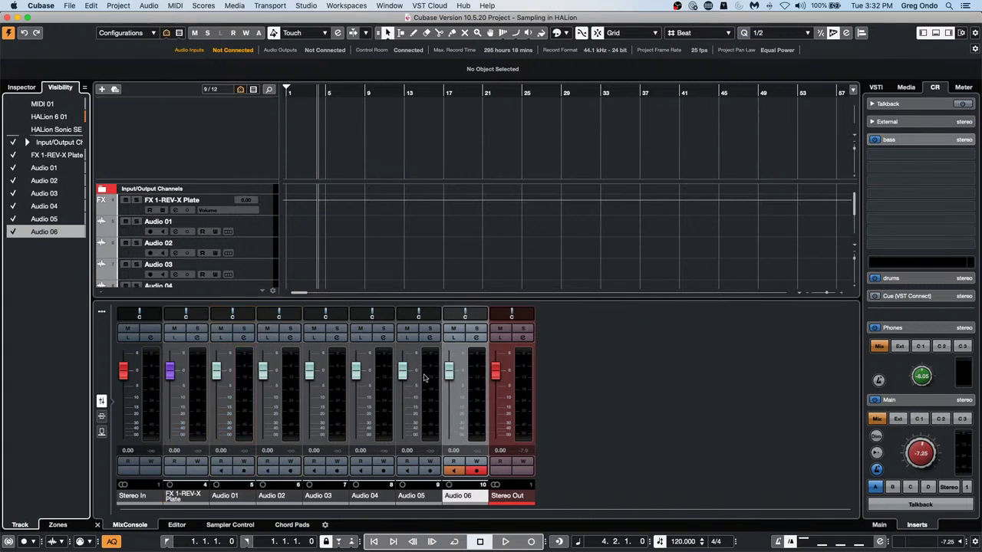
# Enable Sync Project and MixConsole, re-show the three instrument tracks and hide Input/Output Channels
pyautogui.click(84, 88)
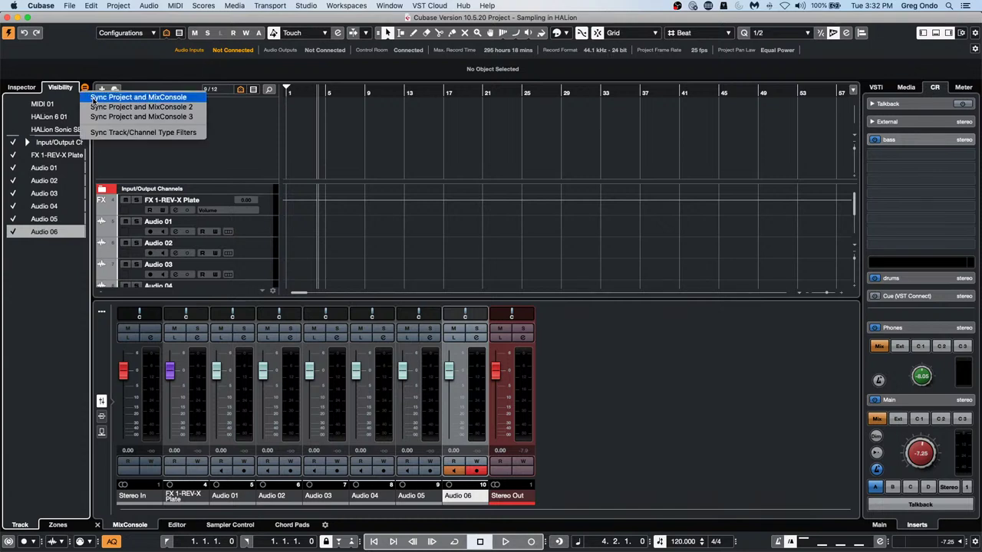
pyautogui.click(92, 100)
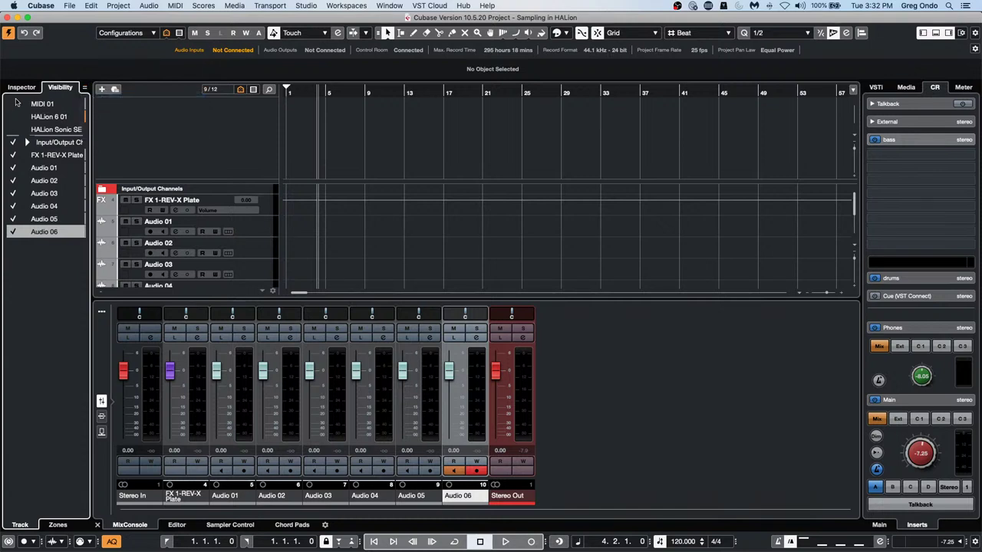
pyautogui.click(12, 104)
pyautogui.click(12, 117)
pyautogui.click(12, 141)
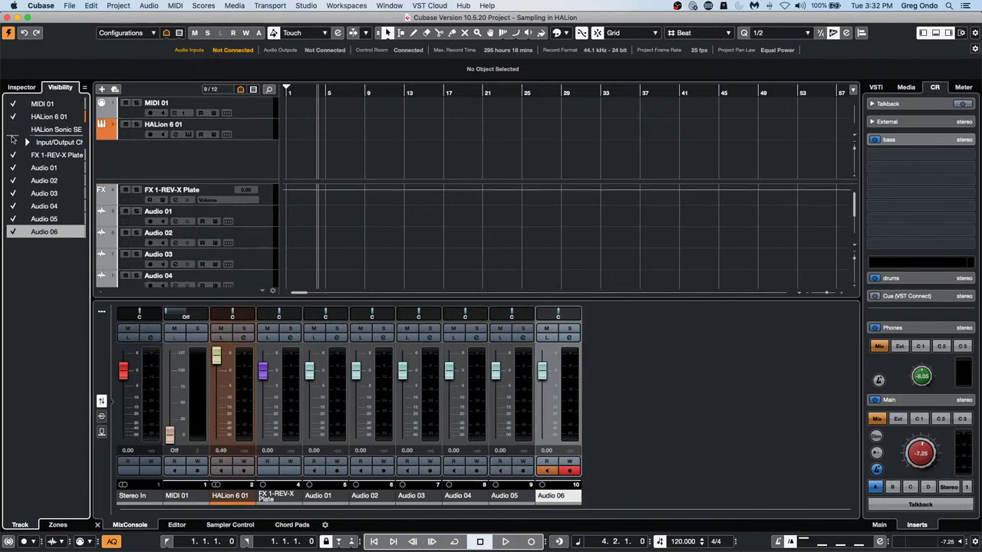
pyautogui.click(12, 129)
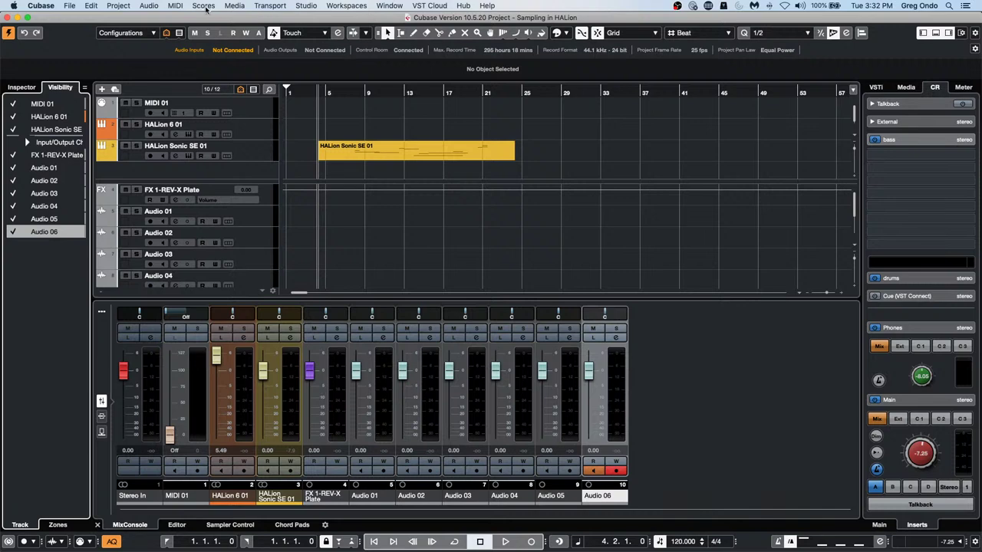
pyautogui.click(203, 5)
pyautogui.click(661, 275)
# In the separate MixConsole, hide Stereo In, MIDI 01 and both HALion channels, then shrink the window
pyautogui.press('F3')
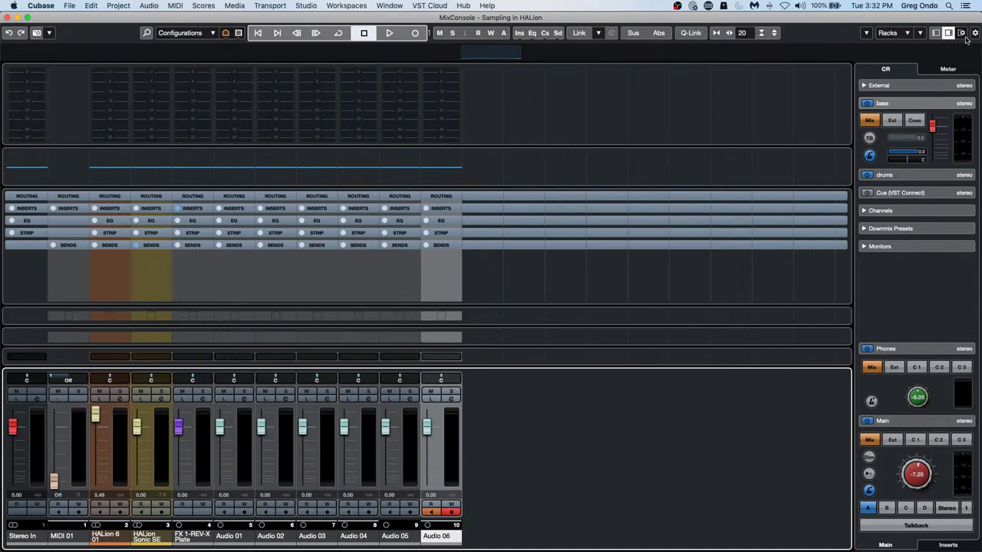
pyautogui.click(935, 32)
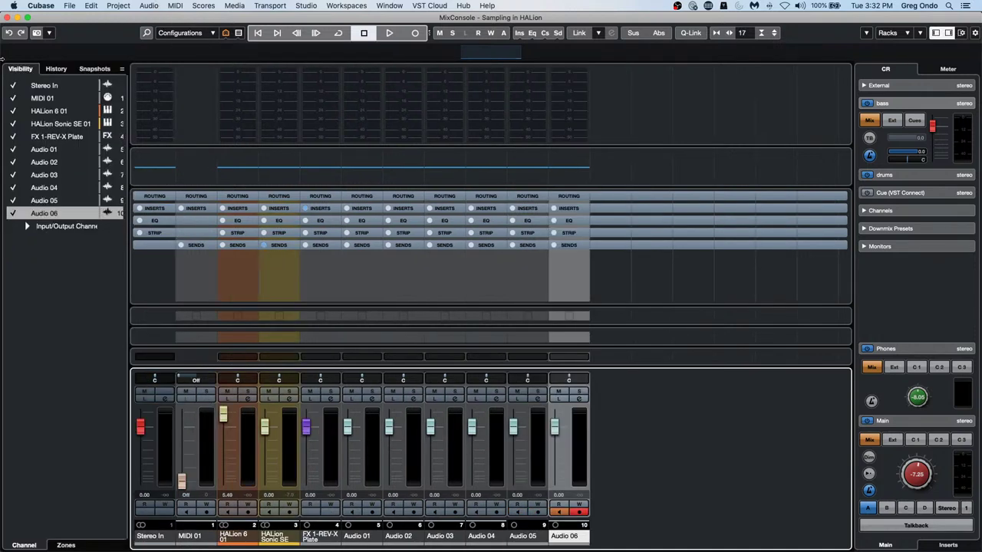
pyautogui.click(12, 85)
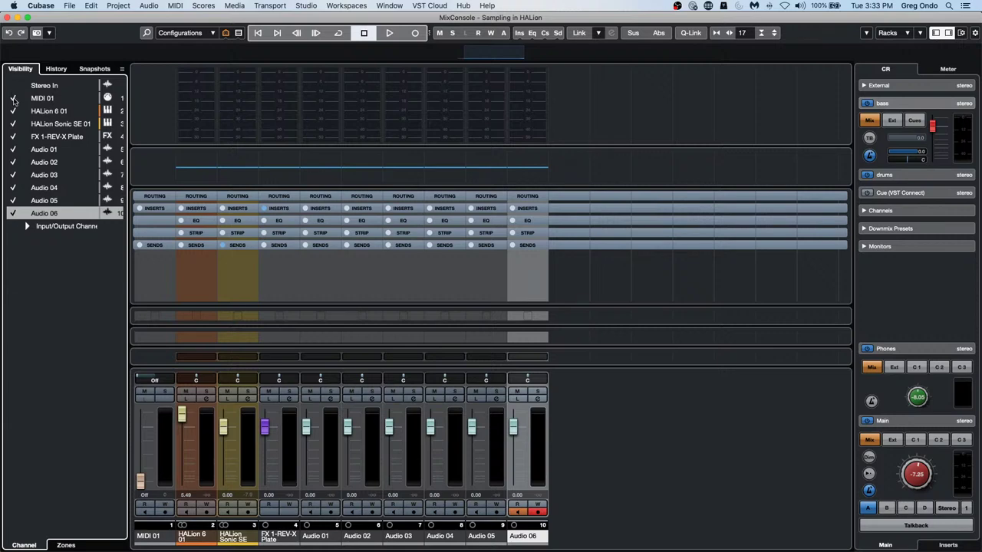
pyautogui.click(13, 99)
pyautogui.click(14, 111)
pyautogui.click(13, 124)
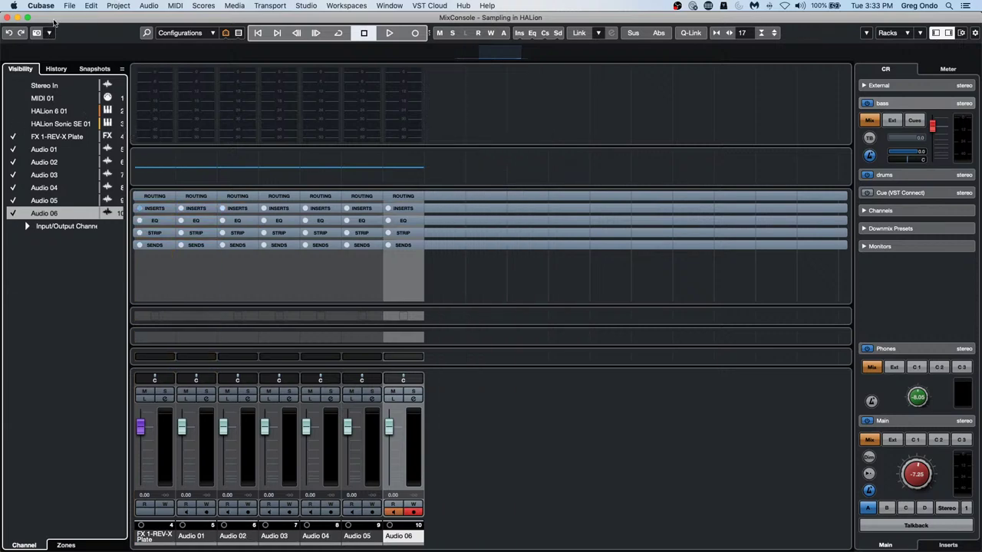
pyautogui.click(26, 17)
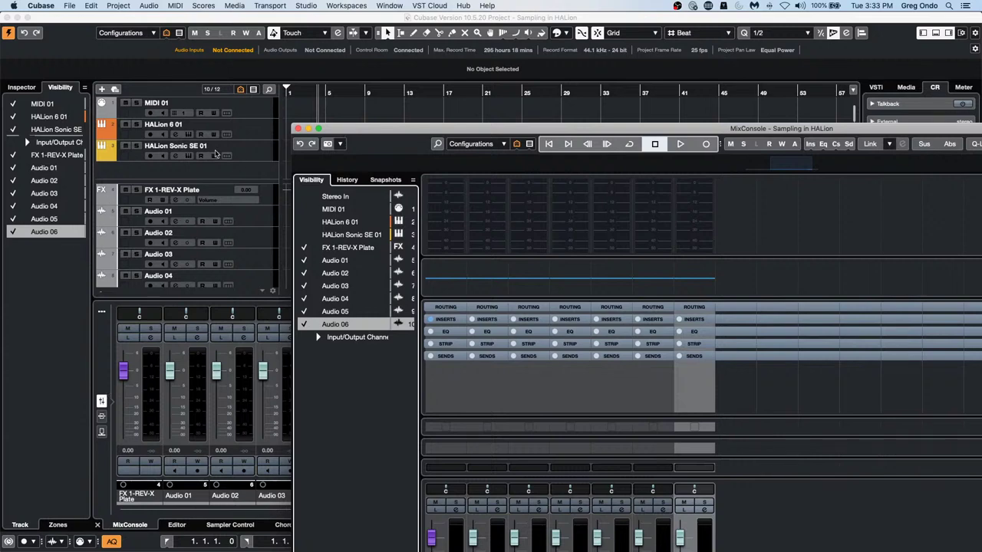
# Close the MixConsole and hide MIDI 01 and both HALion tracks while toggling type-filter syncing
pyautogui.click(299, 129)
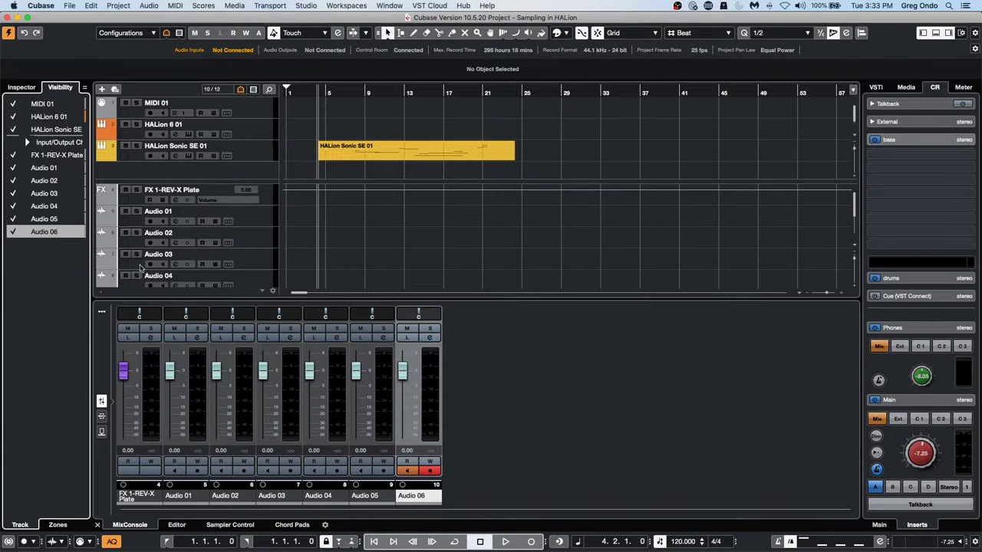
pyautogui.click(84, 88)
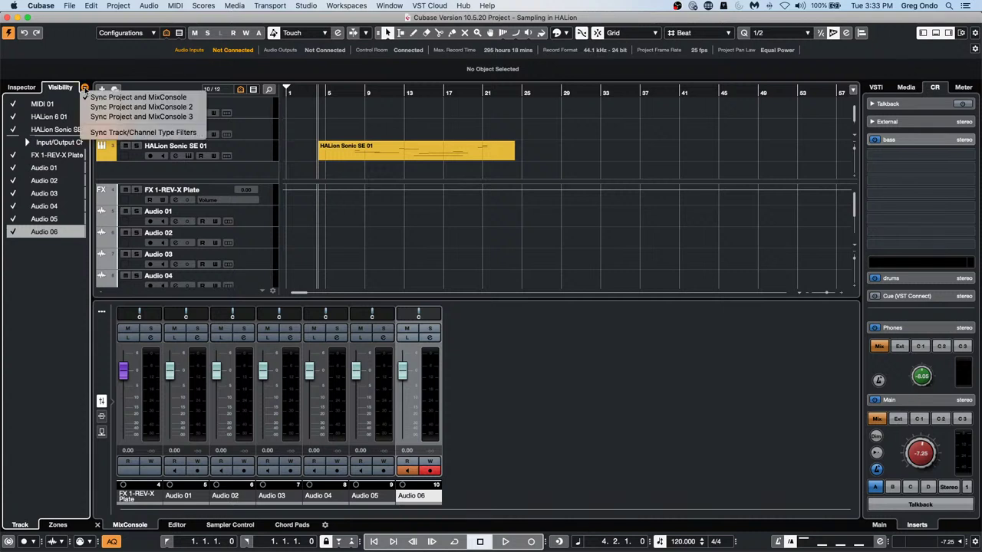
pyautogui.click(100, 135)
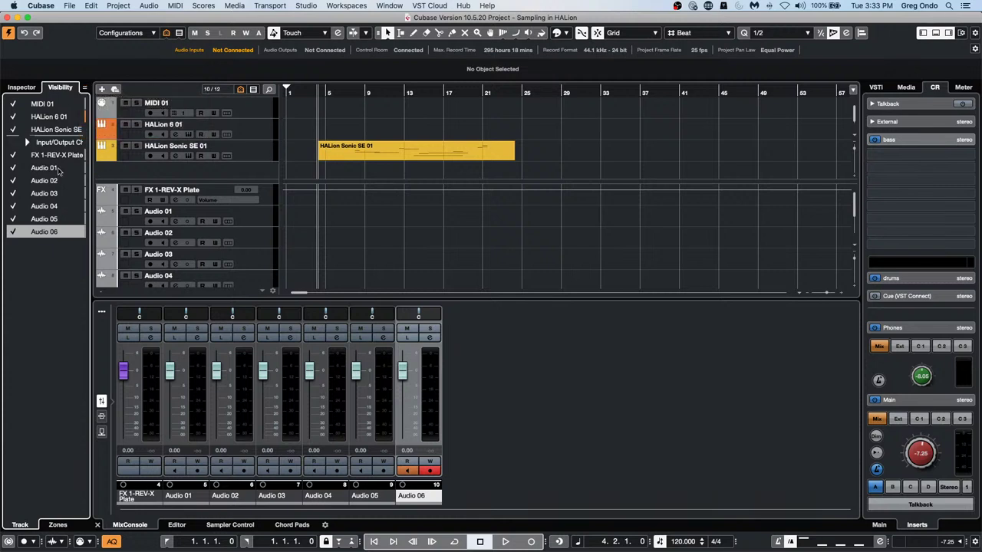
pyautogui.click(12, 103)
pyautogui.click(12, 117)
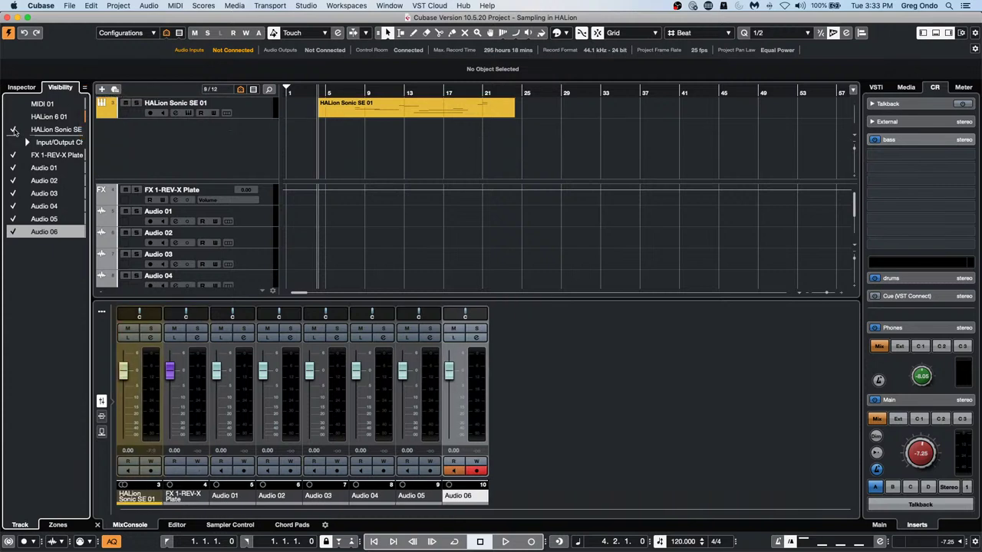
pyautogui.click(12, 129)
pyautogui.click(84, 87)
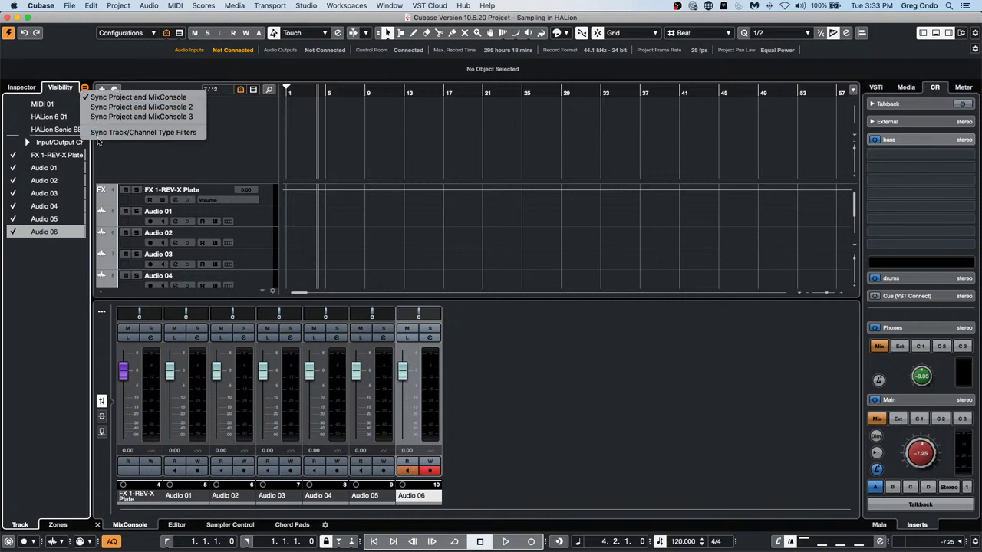
pyautogui.click(100, 133)
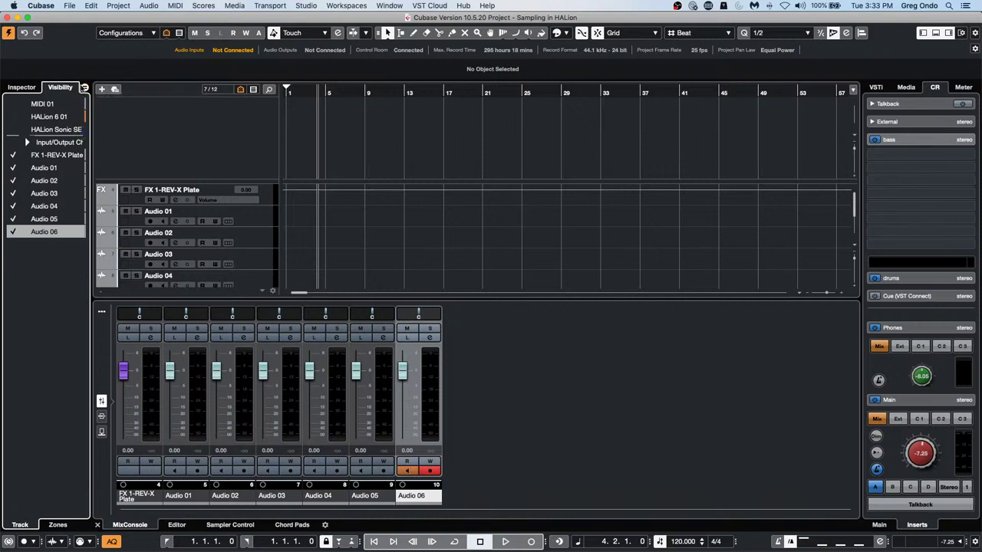
# Toggle the project–MixConsole visibility link, re-show MIDI 01 and both HALion tracks, and check the MixConsole
pyautogui.click(84, 88)
pyautogui.click(87, 99)
pyautogui.click(12, 103)
pyautogui.click(12, 116)
pyautogui.click(12, 129)
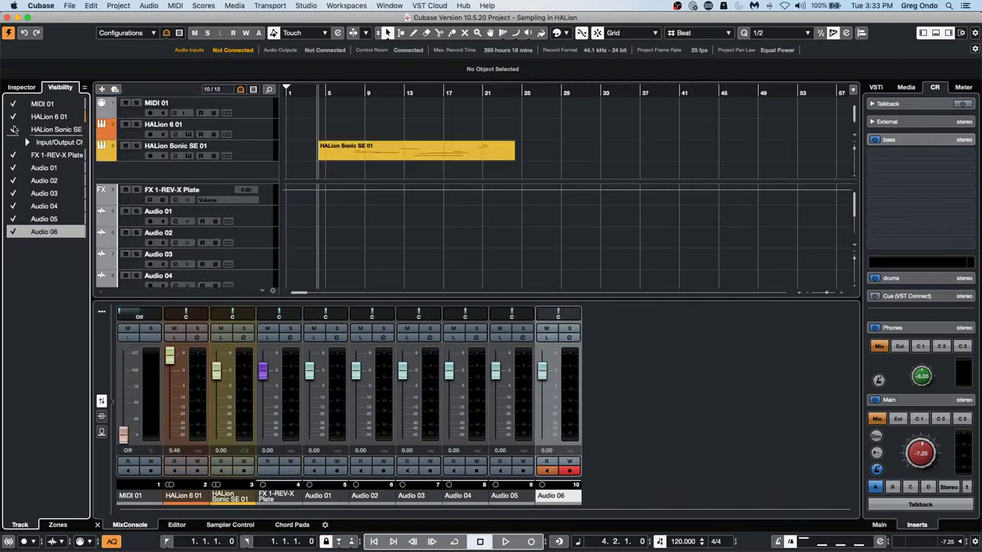
pyautogui.press('F3')
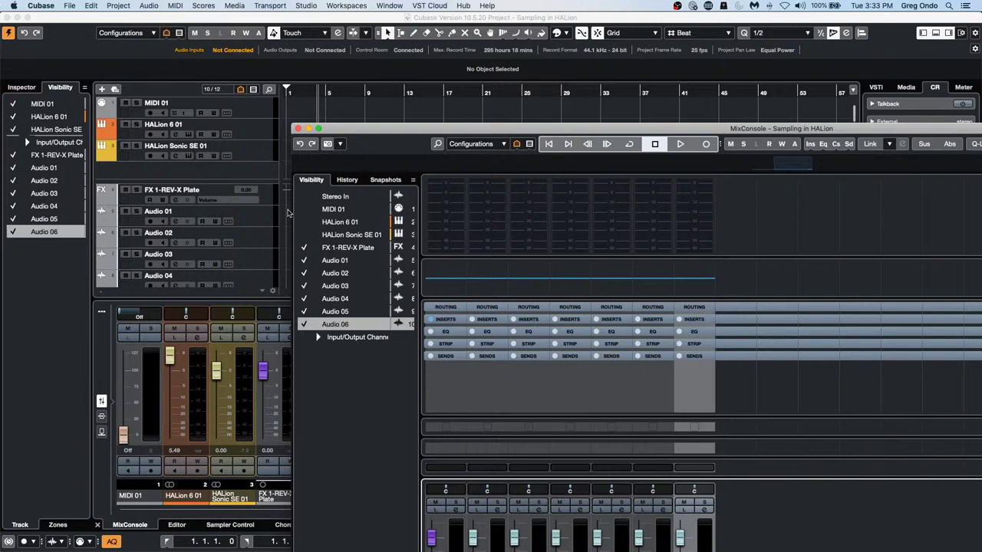
pyautogui.click(299, 129)
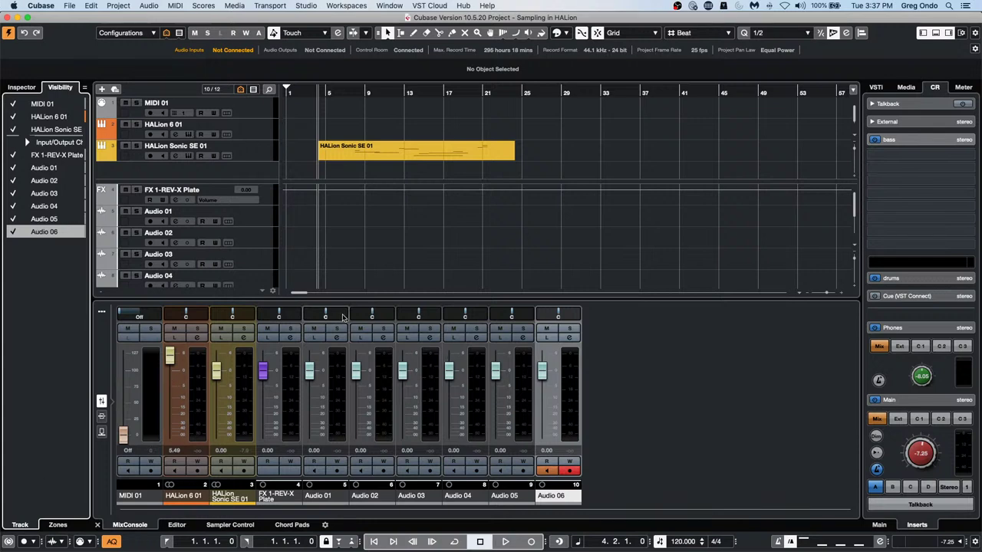
# Add an effect channel track running REVerence, creating FX 2-REVerence with the LA Studio impulse
pyautogui.rightClick(248, 219)
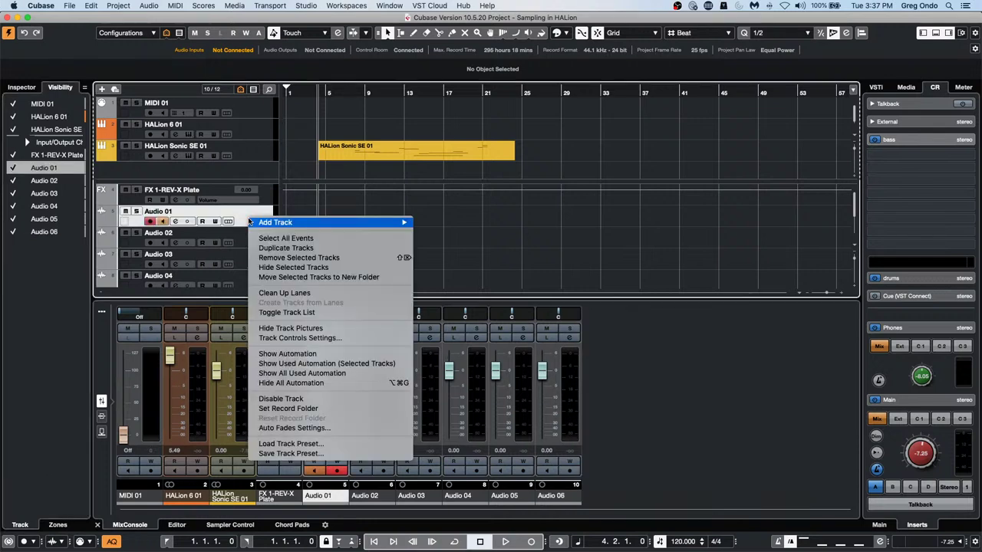
pyautogui.moveTo(370, 226)
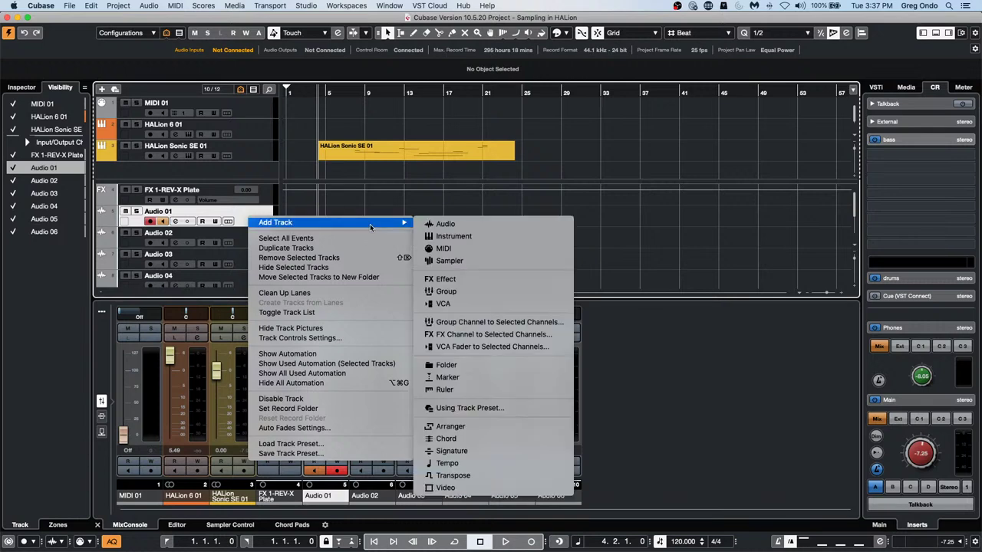
pyautogui.click(455, 279)
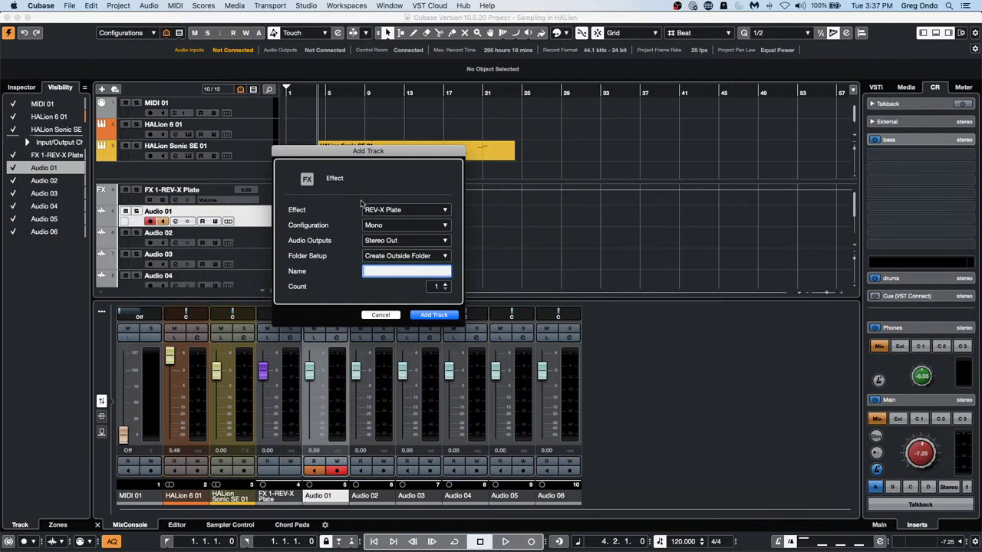
pyautogui.click(366, 212)
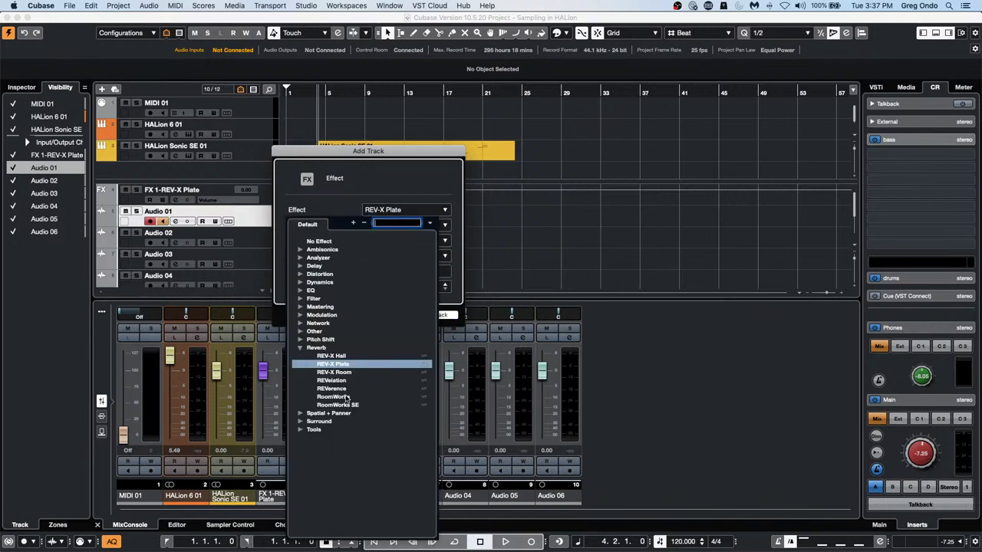
pyautogui.click(343, 389)
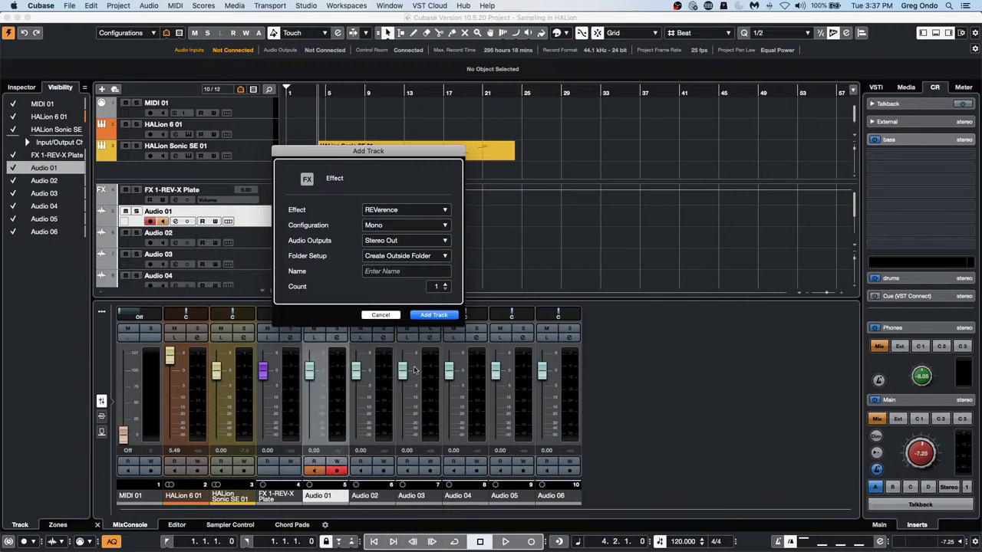
pyautogui.click(434, 316)
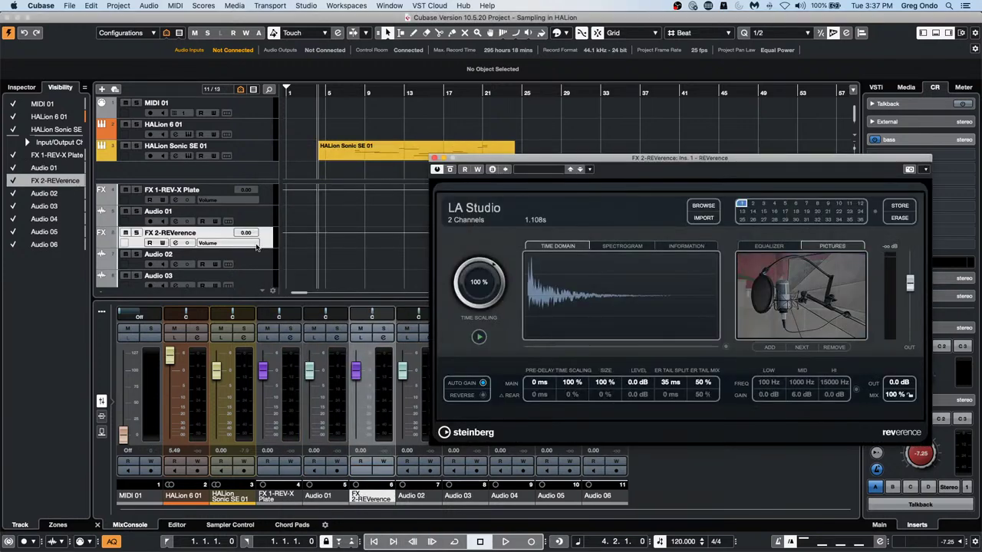
pyautogui.rightClick(259, 244)
pyautogui.moveTo(337, 250)
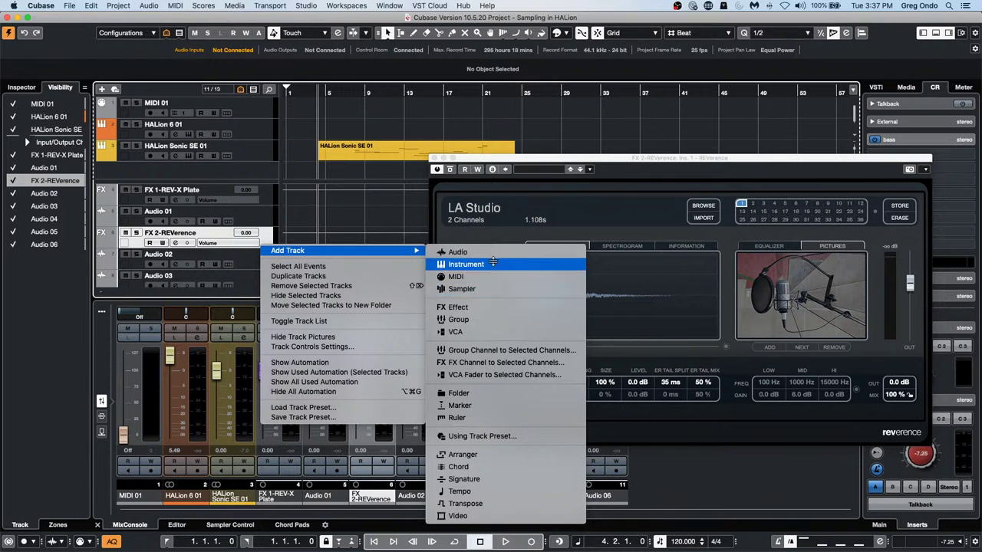
# Add a stereo group channel for the selected channels, creating Group 1
pyautogui.click(509, 351)
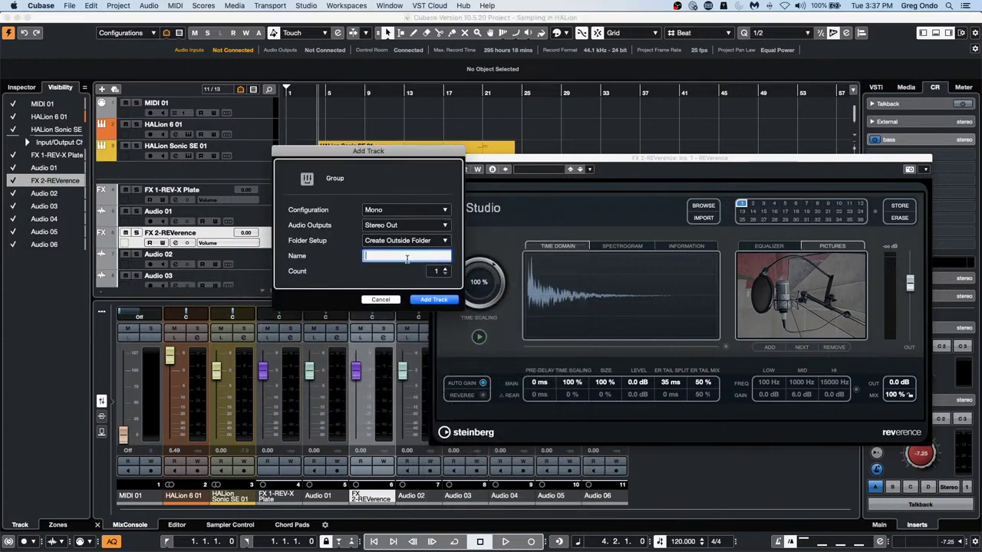
pyautogui.click(413, 210)
pyautogui.click(405, 231)
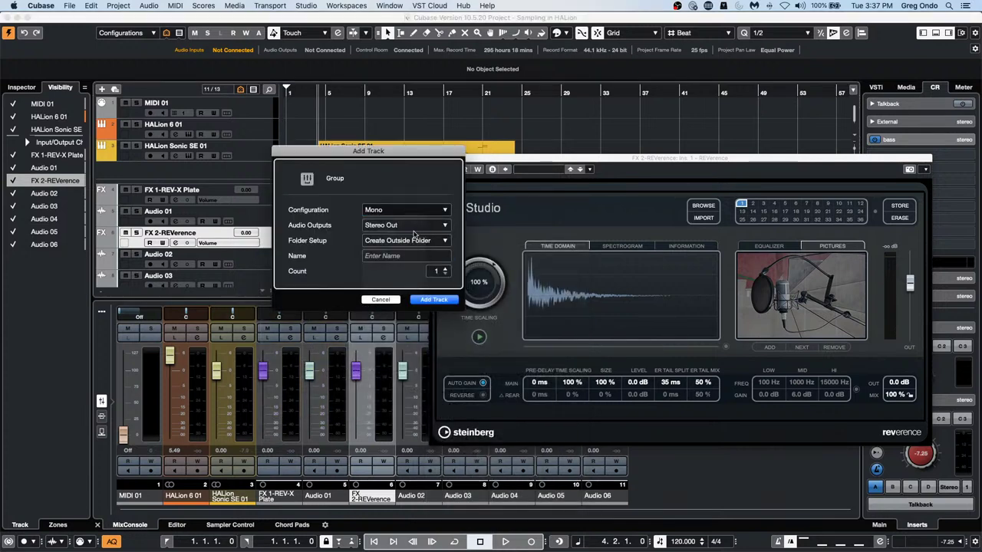
pyautogui.click(434, 300)
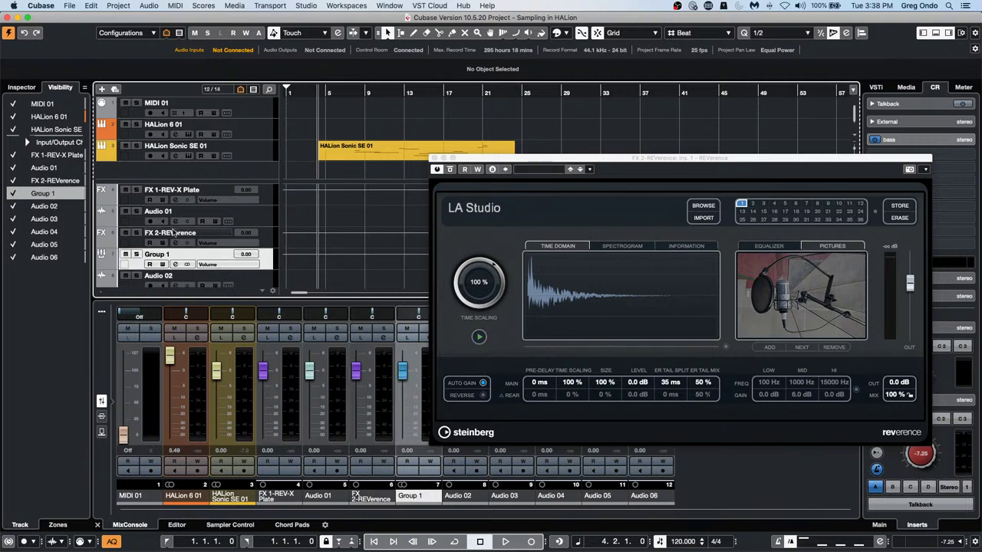
# Insert REVerence and then the Frequency EQ on Group 1, and close both plug-in windows
pyautogui.click(20, 86)
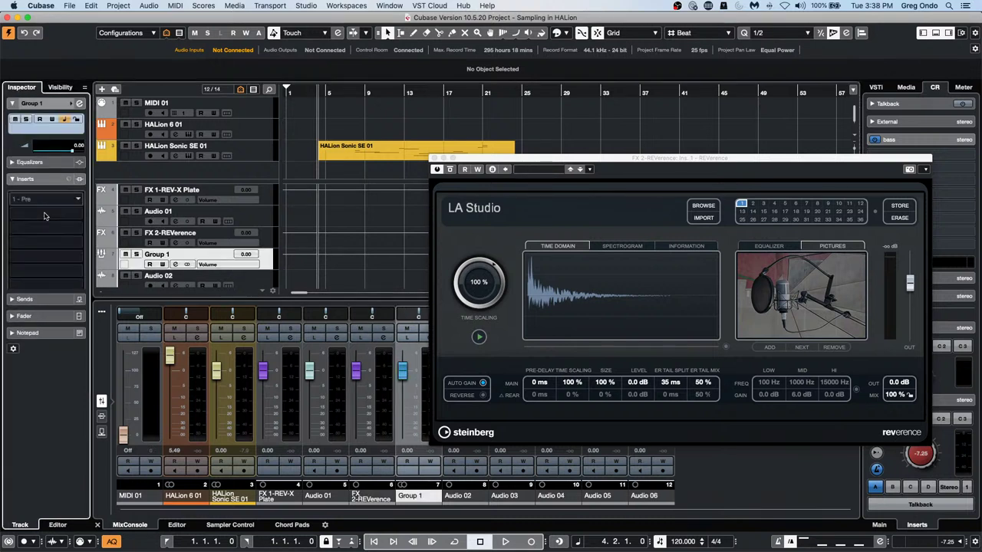
pyautogui.scroll(-1, 44, 216)
pyautogui.click(67, 165)
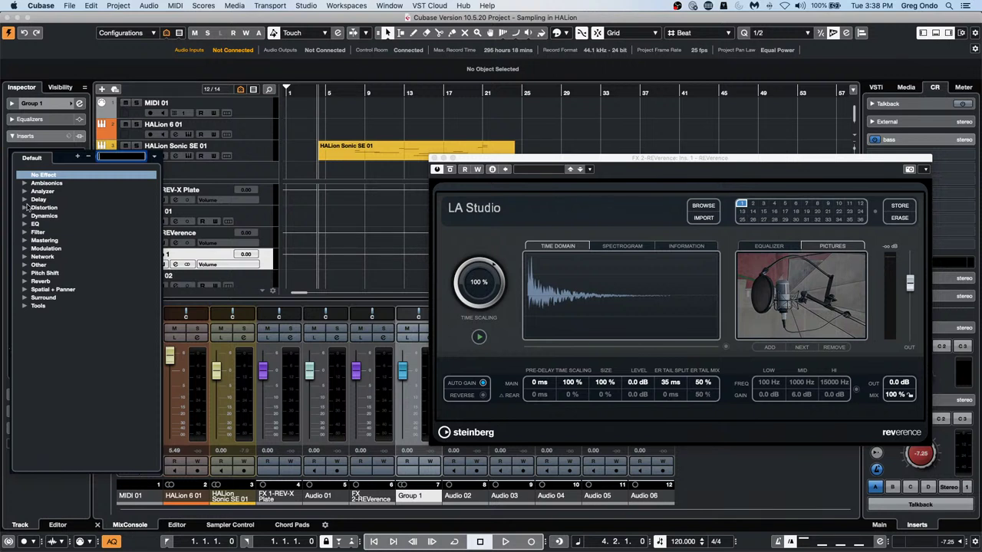
pyautogui.click(26, 282)
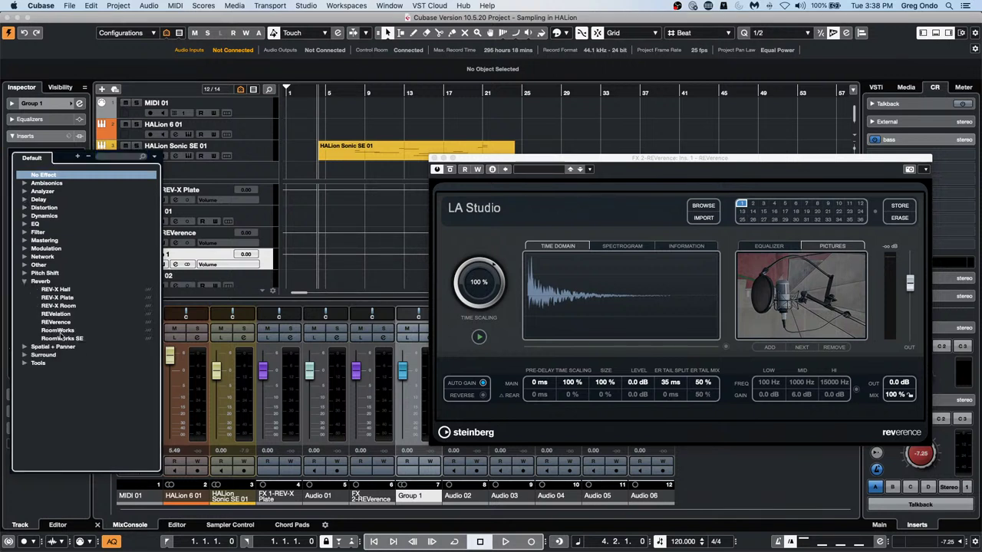
pyautogui.click(56, 322)
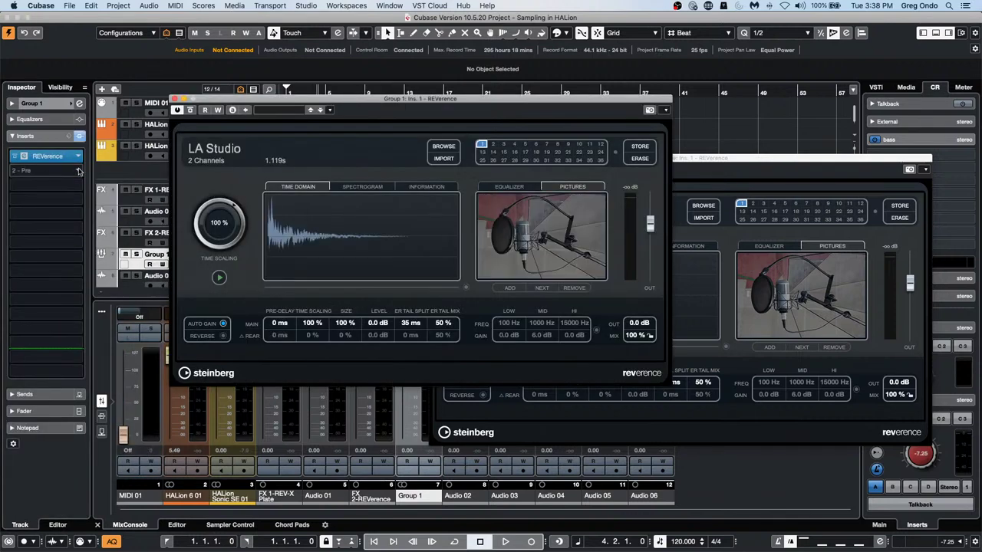
pyautogui.click(79, 170)
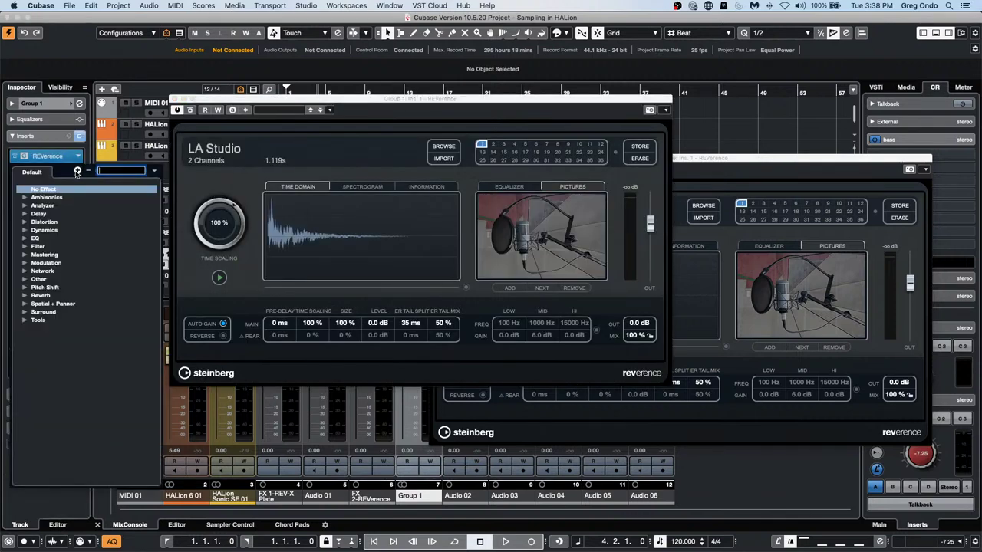
pyautogui.click(25, 238)
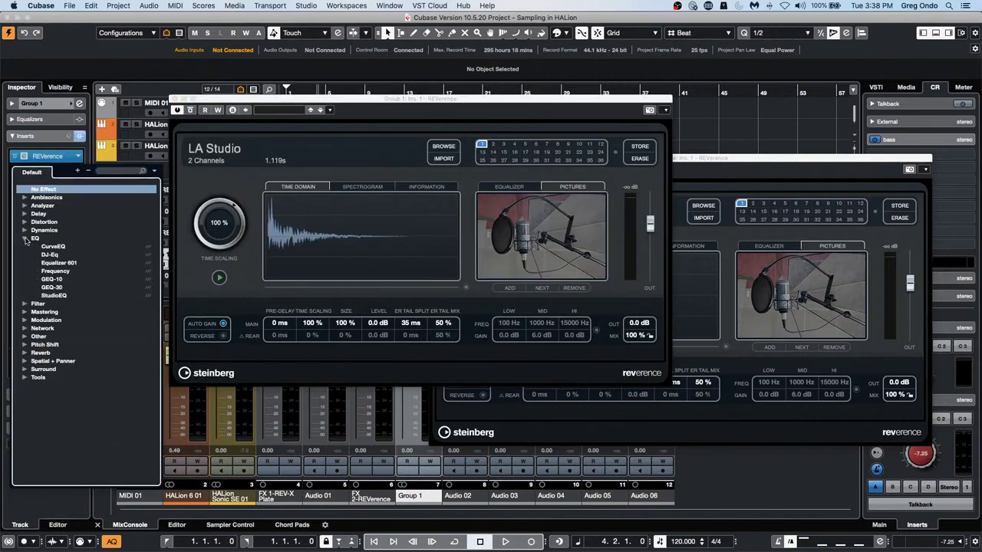
pyautogui.click(56, 271)
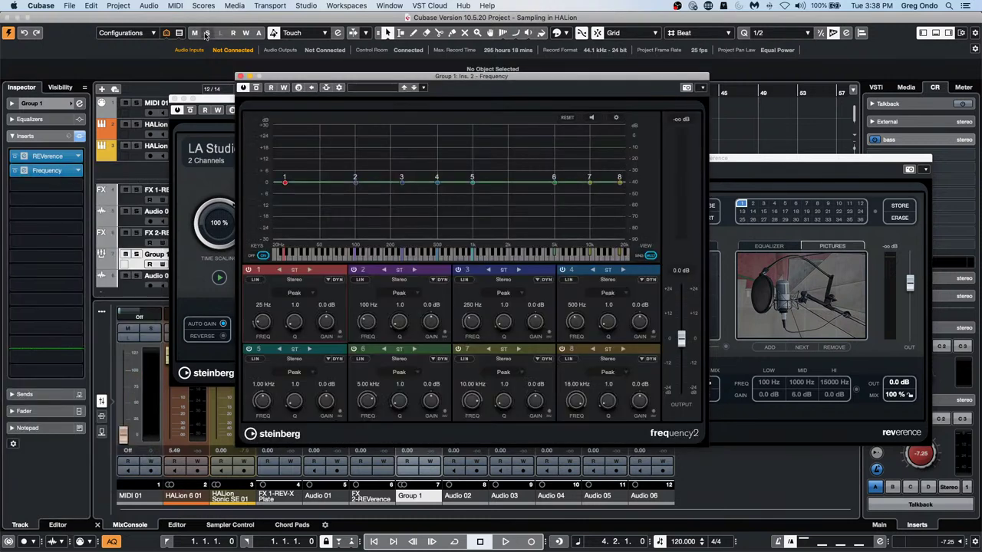
pyautogui.click(240, 76)
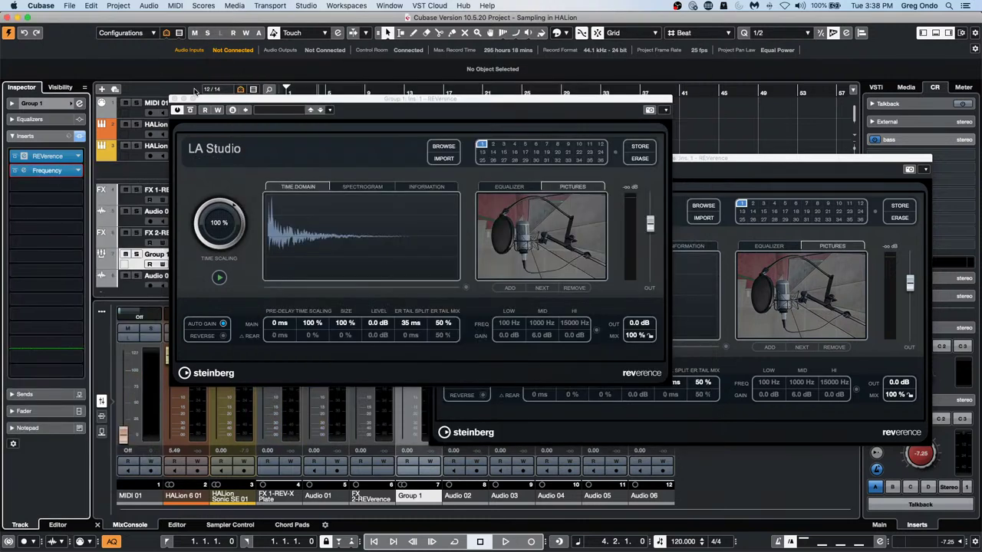
pyautogui.click(175, 102)
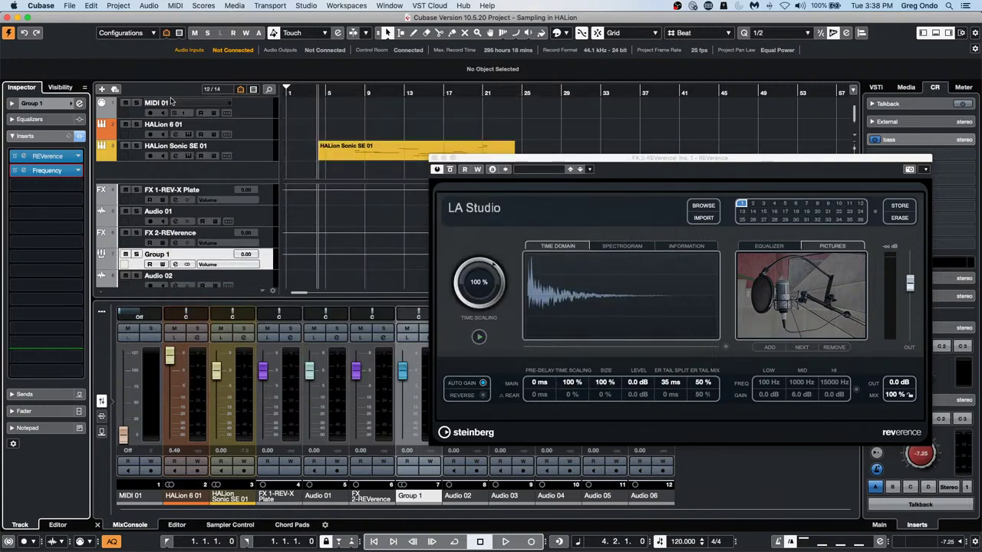
# Select FX 2-REVerence, switch the MixConsole rack to Sends, and close the REVerence plug-in window
pyautogui.rightClick(265, 265)
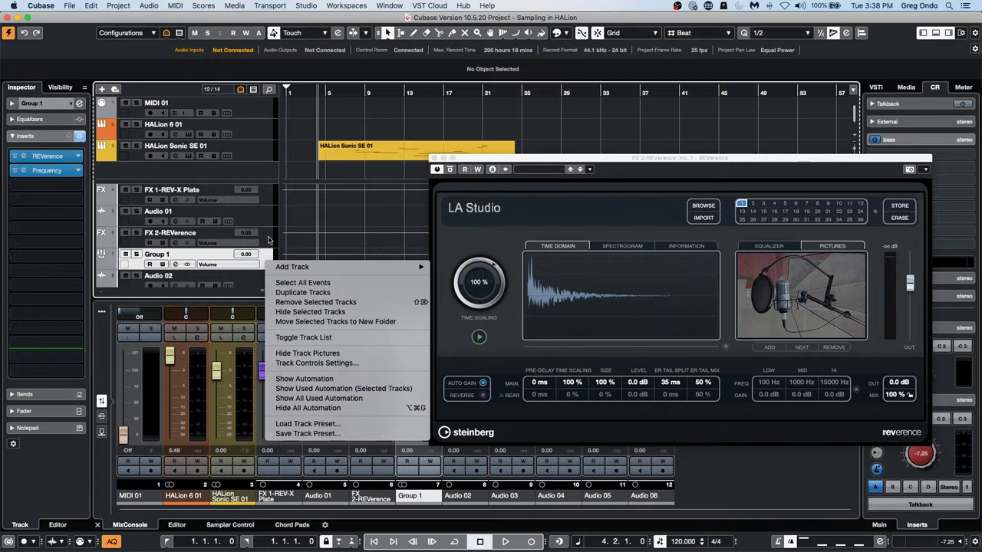
pyautogui.click(269, 240)
pyautogui.rightClick(265, 244)
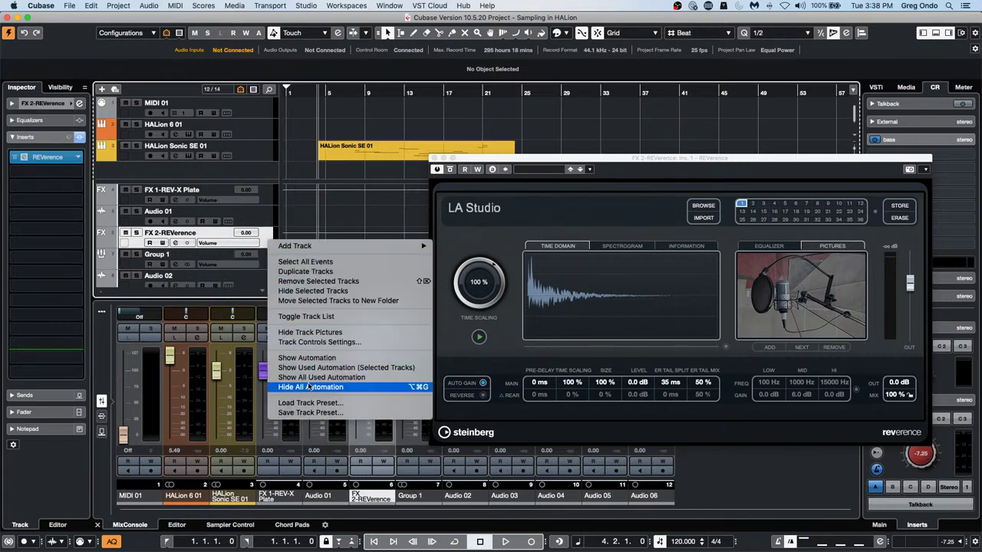
pyautogui.click(107, 437)
pyautogui.click(102, 432)
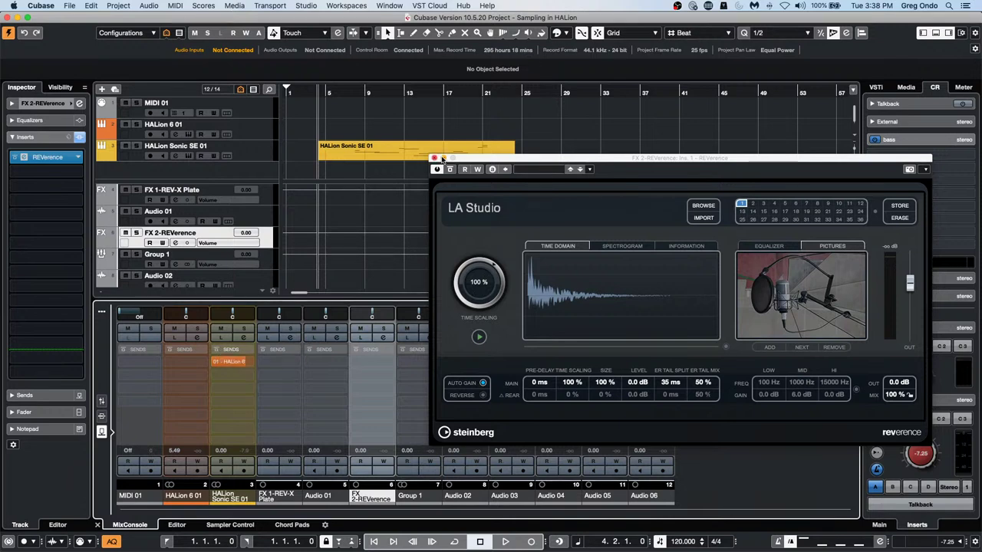
pyautogui.click(438, 159)
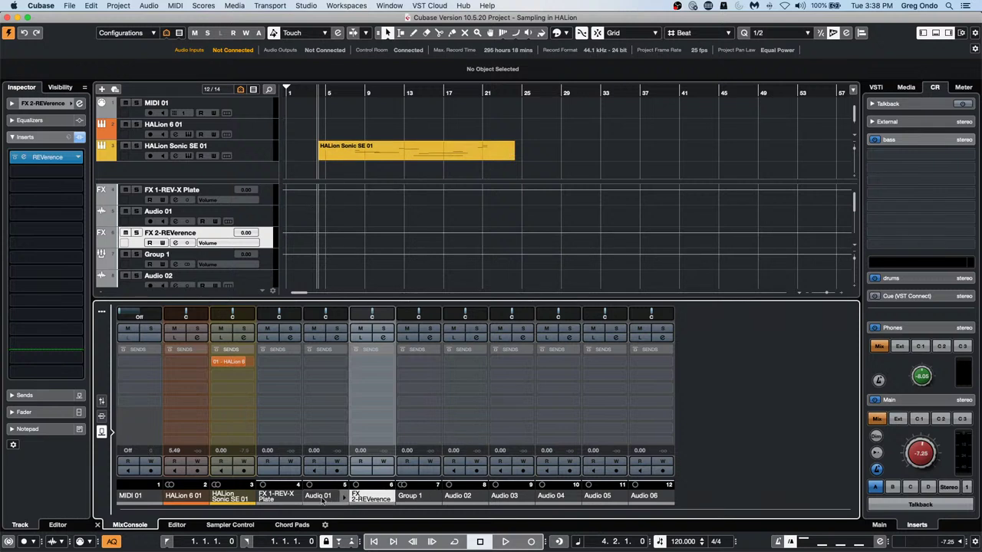
# Switch the mixer rack to Inserts and bypass all inserts on Group 1
pyautogui.click(102, 417)
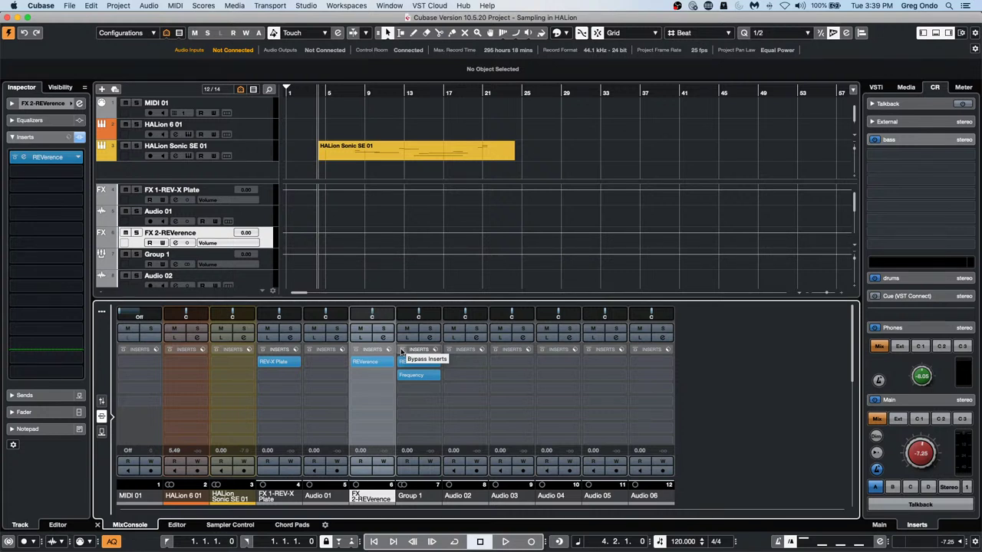
pyautogui.click(401, 350)
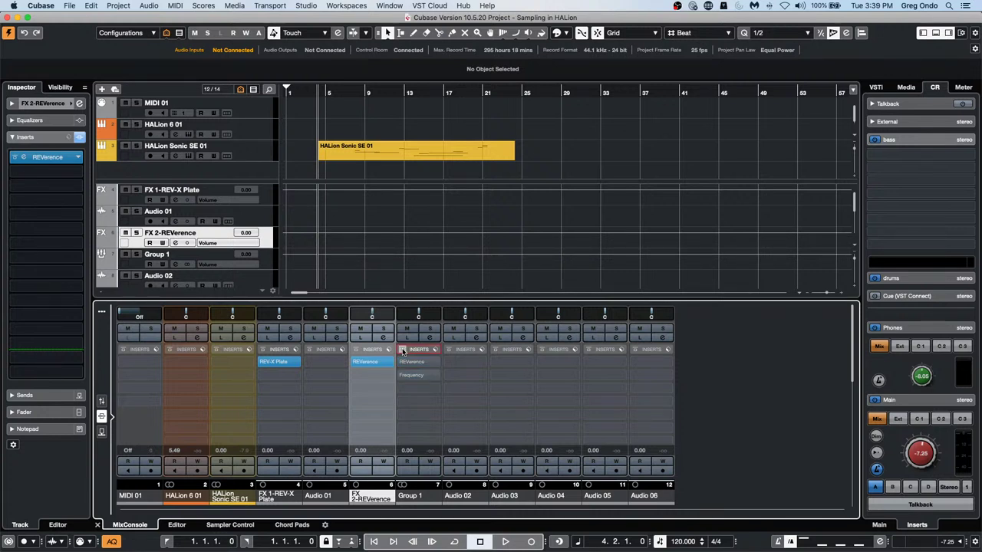
pyautogui.click(356, 351)
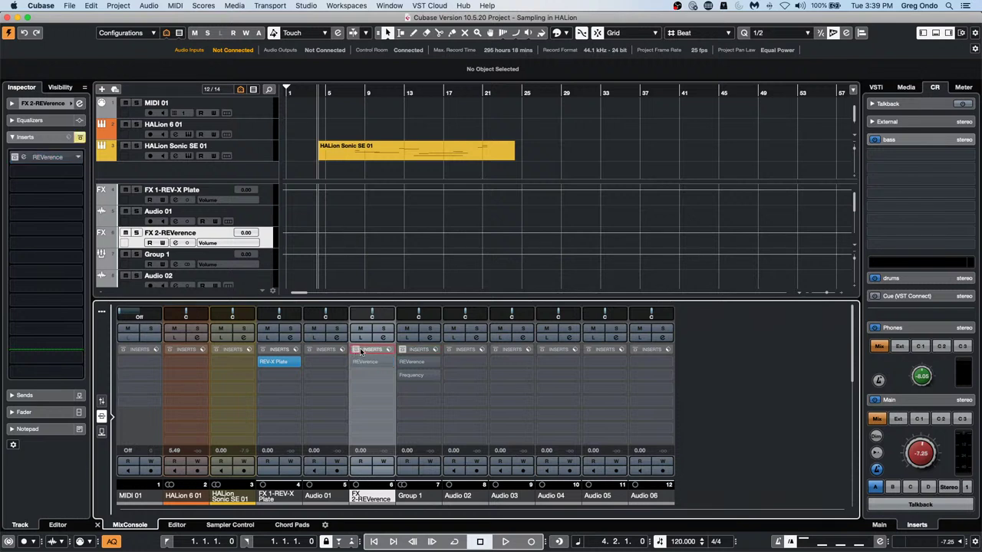
pyautogui.click(359, 351)
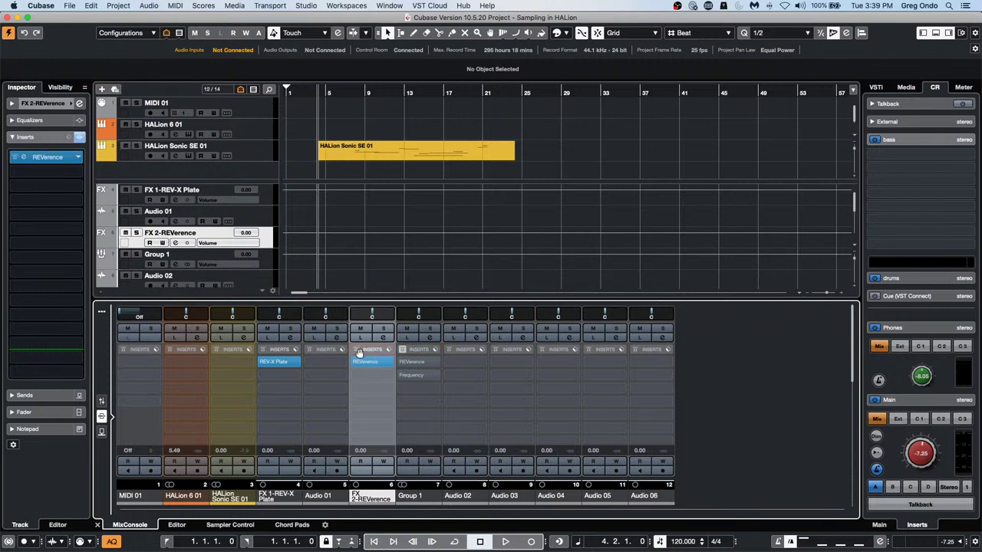
# Toggle the FX 2-REVerence inserts bypass in the Inspector, leaving them bypassed
pyautogui.click(81, 138)
pyautogui.click(81, 139)
pyautogui.rightClick(81, 140)
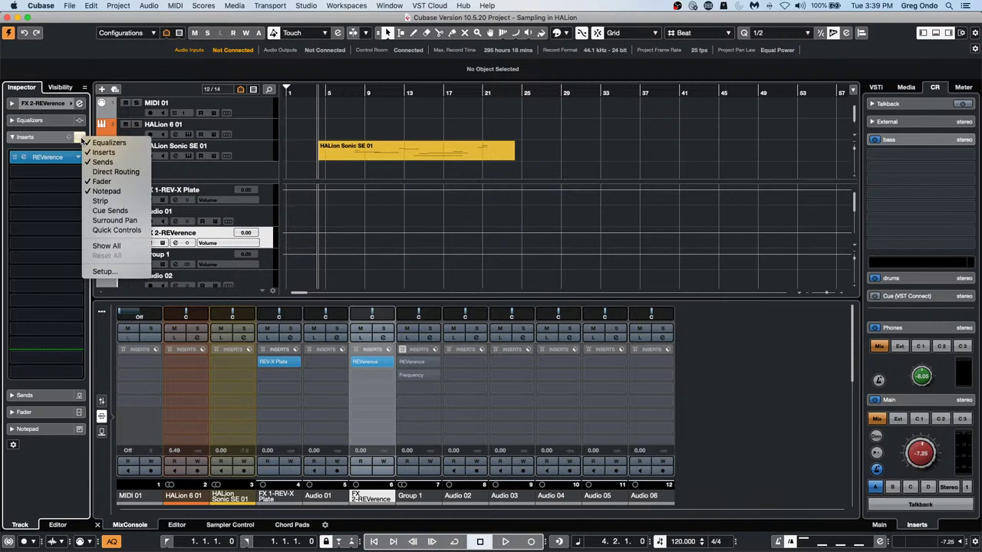
pyautogui.click(70, 139)
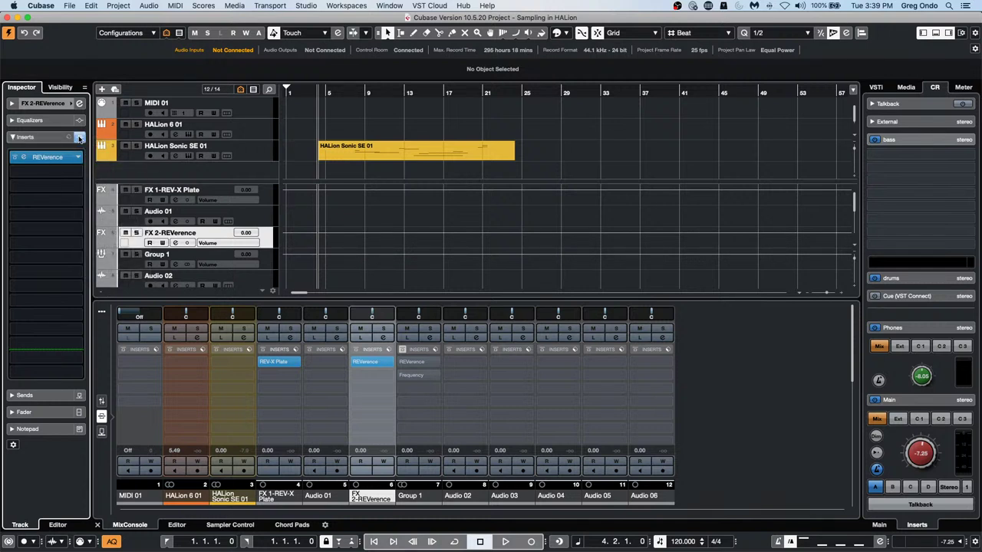
pyautogui.click(79, 138)
pyautogui.click(80, 138)
pyautogui.click(80, 138)
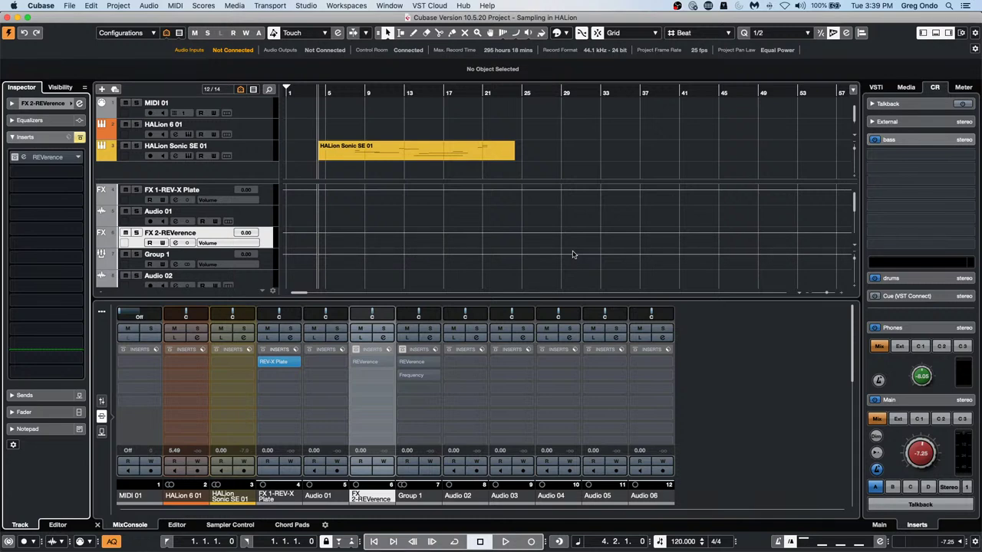
# Open the HALion Sonic SE 01 part in the Key Editor, show the Velocity lane, and draw lower velocities
pyautogui.doubleClick(388, 153)
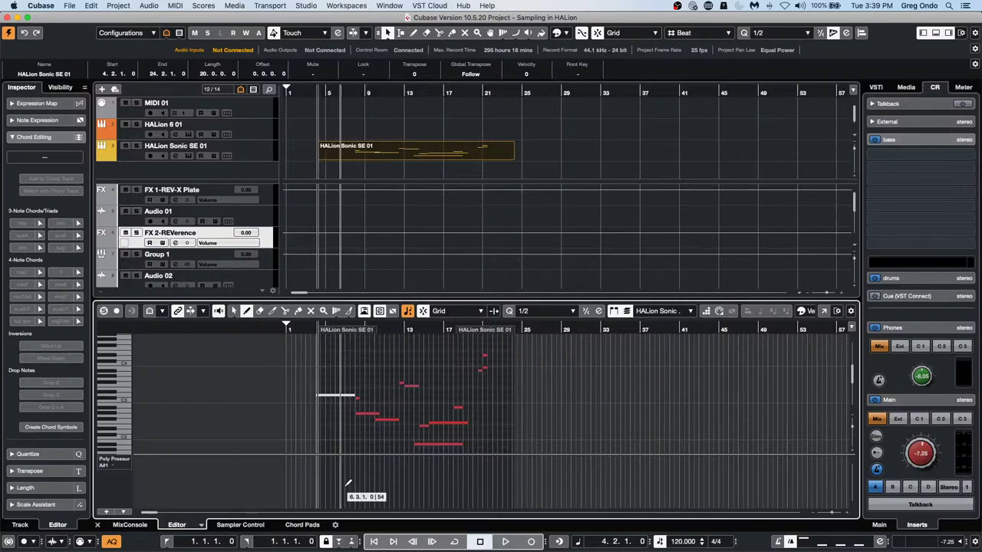
pyautogui.click(117, 460)
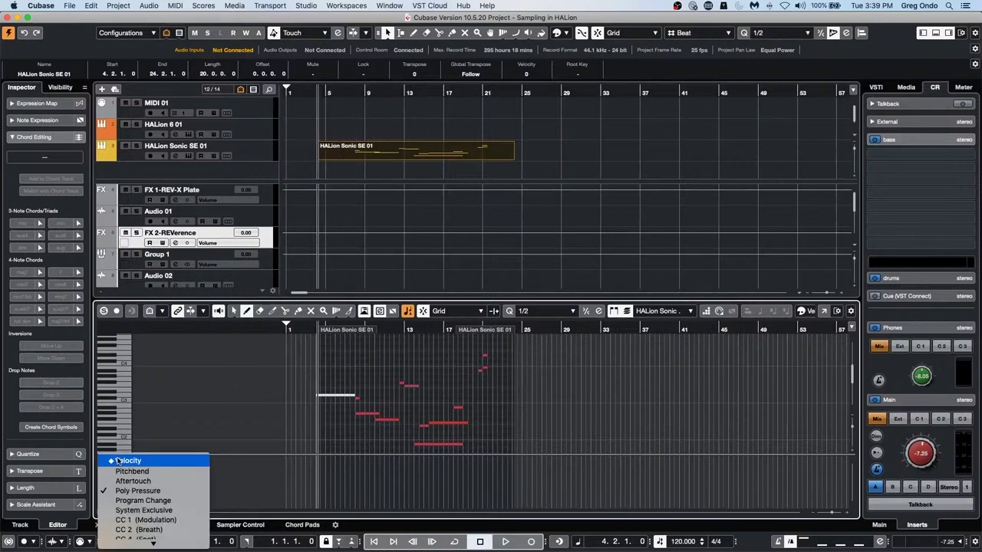
pyautogui.moveTo(143, 543)
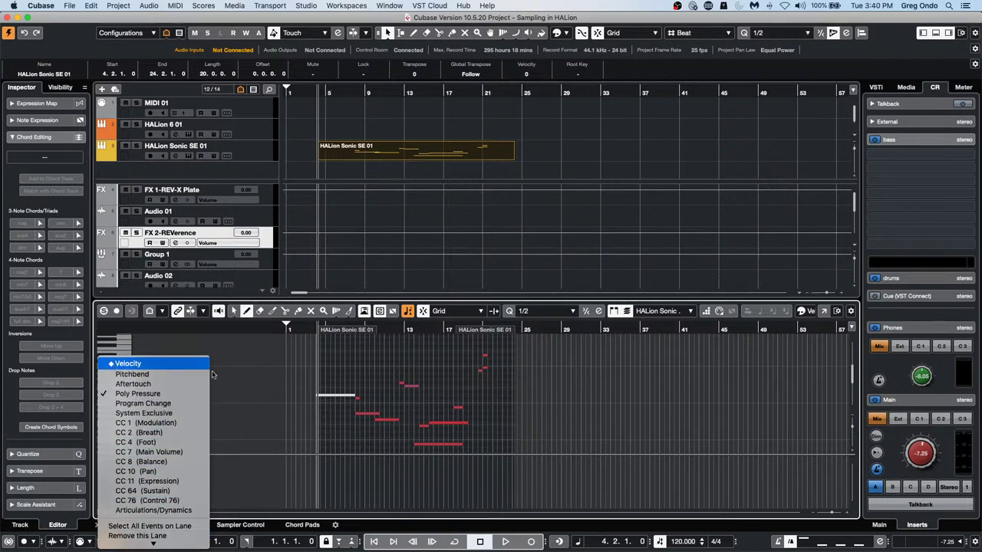
pyautogui.click(123, 364)
pyautogui.moveTo(345, 488)
pyautogui.mouseDown()
pyautogui.moveTo(373, 508)
pyautogui.moveTo(407, 509)
pyautogui.moveTo(432, 500)
pyautogui.moveTo(434, 460)
pyautogui.mouseUp()
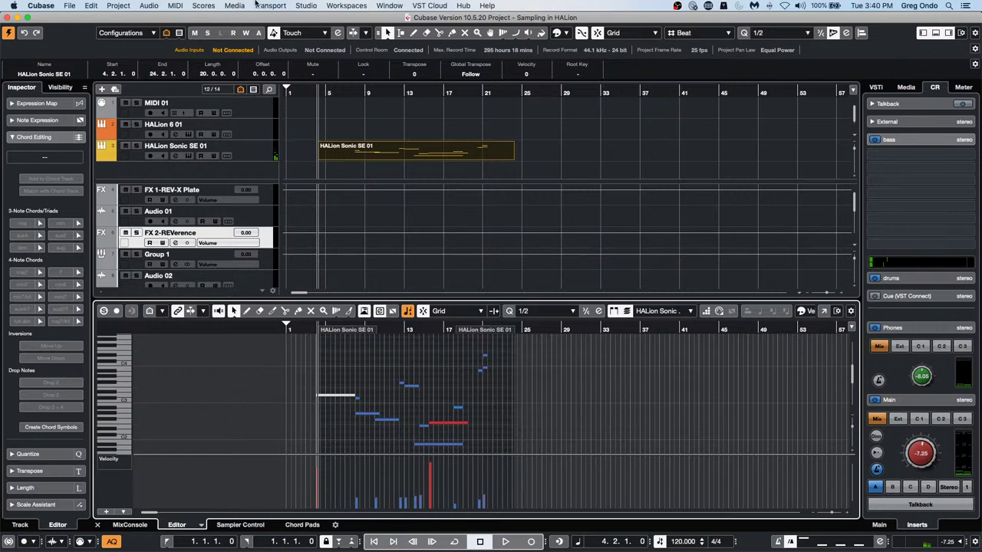
pyautogui.click(175, 5)
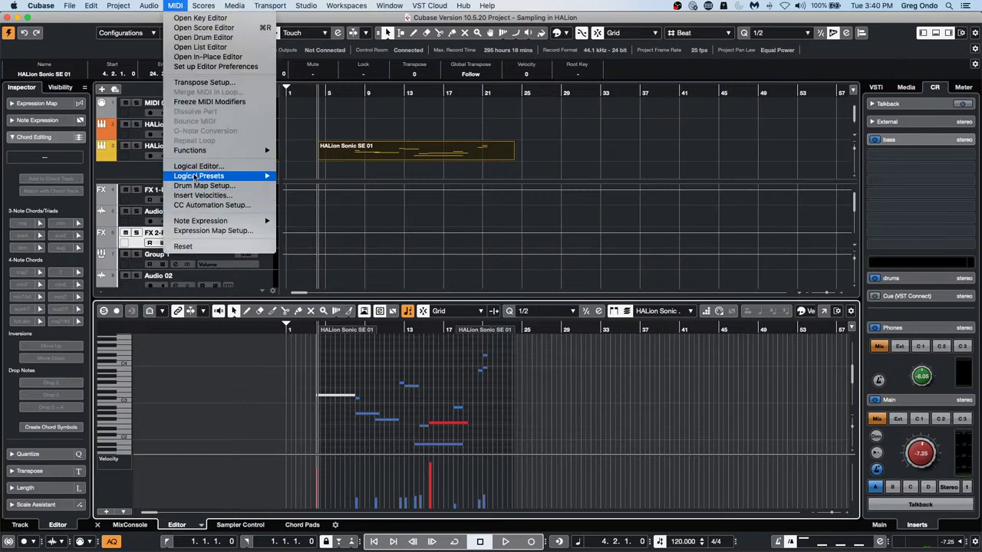
# In the Logical Editor, set Function to Select and delete the Value 1 add action
pyautogui.click(230, 165)
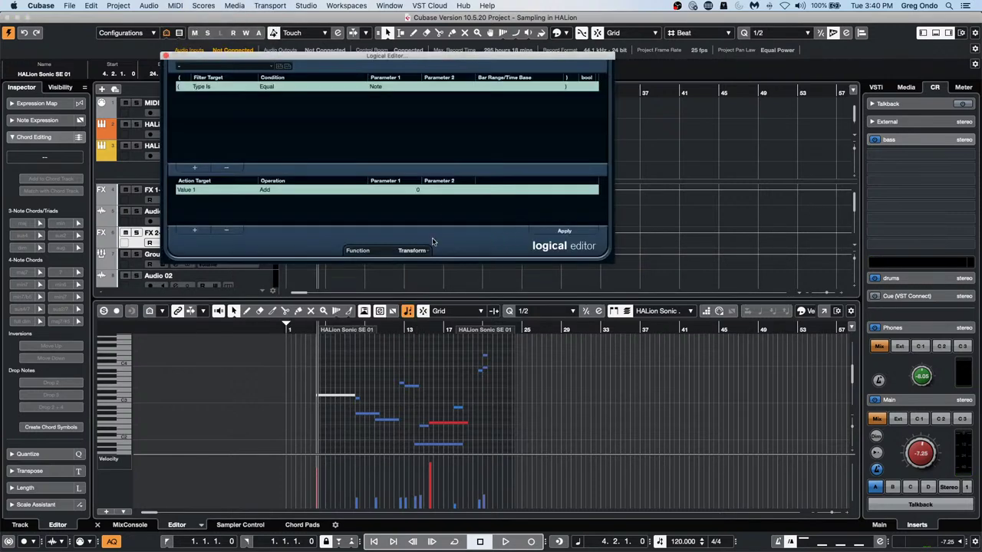
pyautogui.click(412, 249)
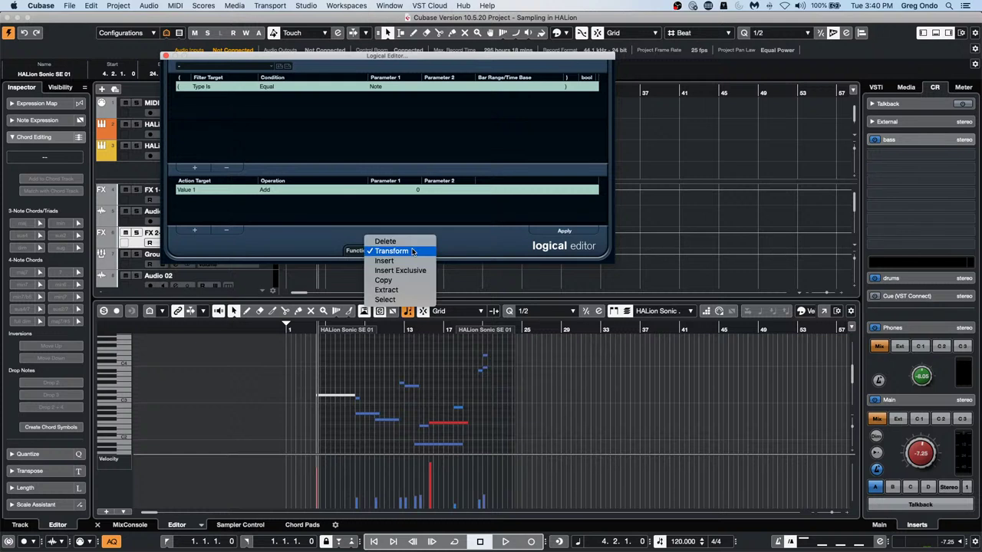
pyautogui.click(397, 300)
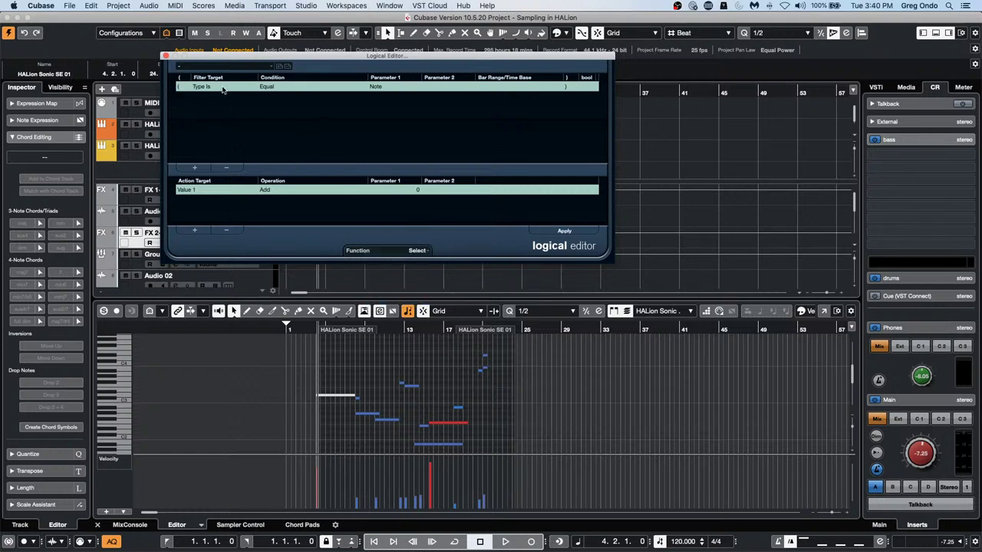
pyautogui.click(227, 230)
# Add a filter condition: Context Variable Equal Highest Velocity
pyautogui.click(194, 168)
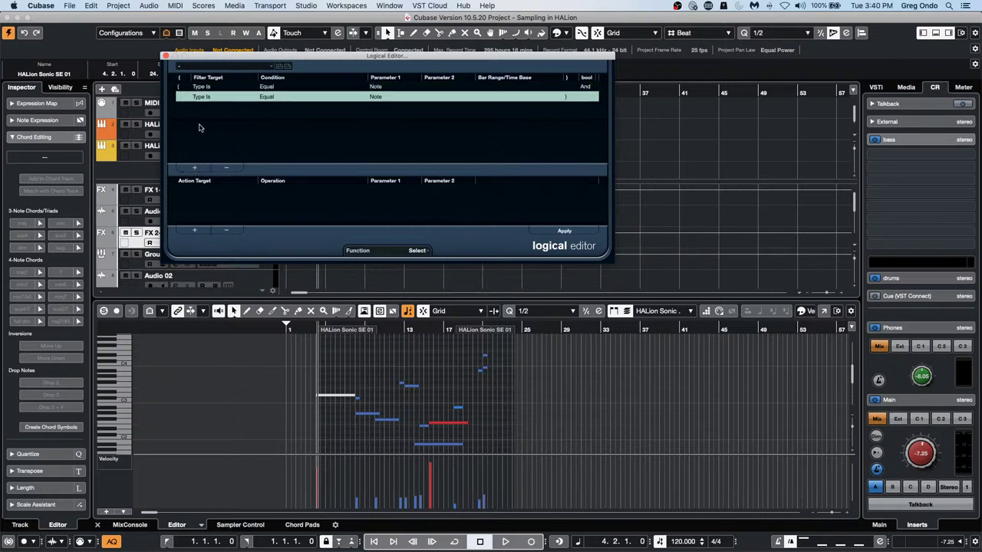
pyautogui.click(204, 97)
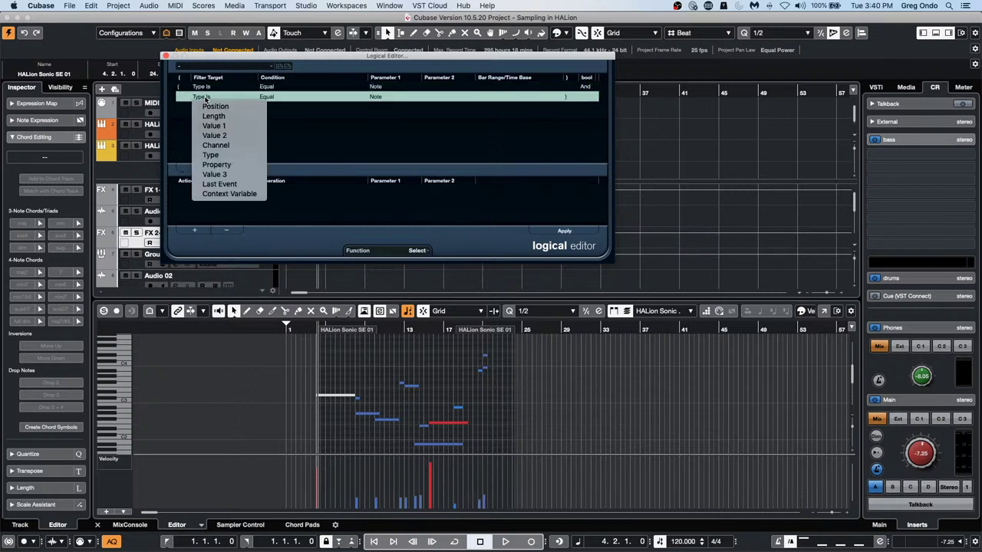
pyautogui.click(230, 164)
pyautogui.click(276, 105)
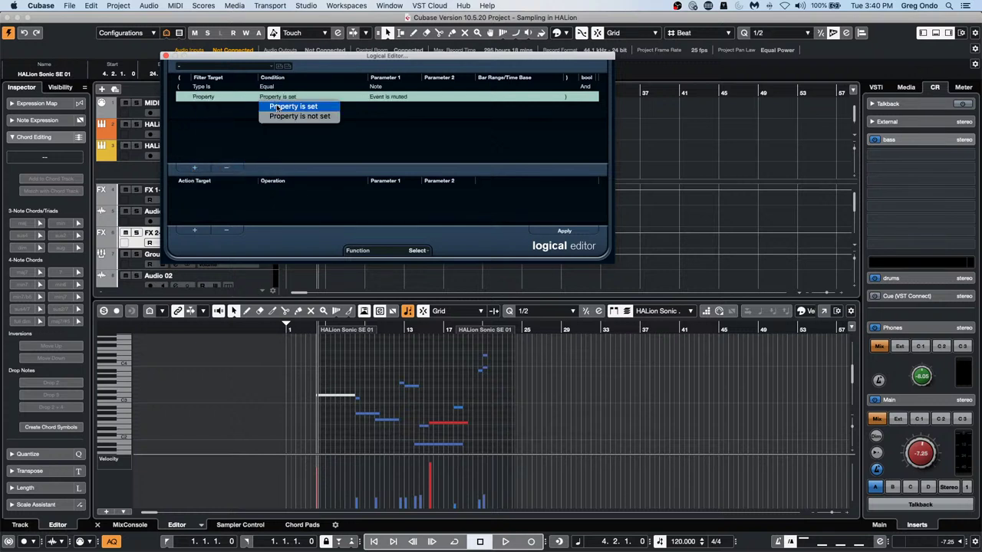
pyautogui.click(277, 103)
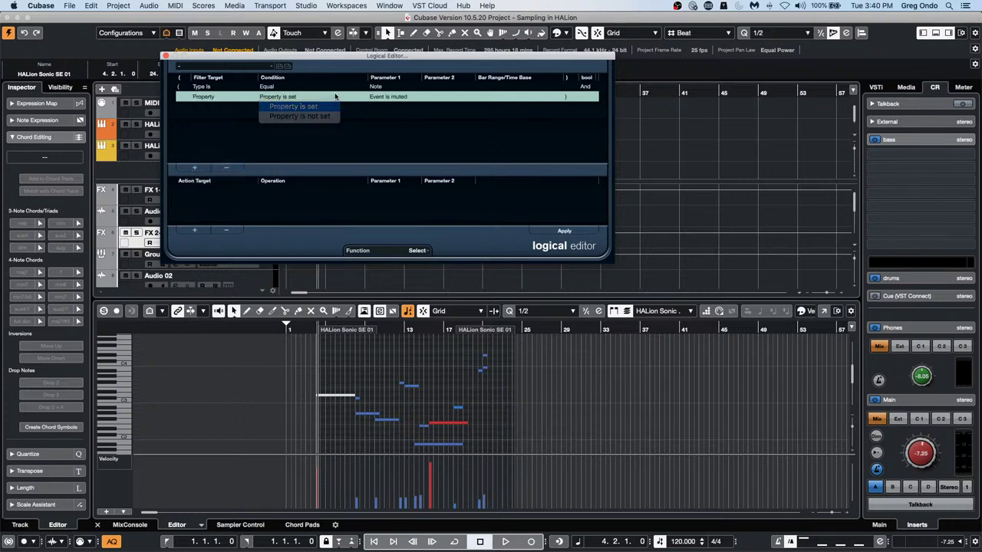
pyautogui.click(374, 97)
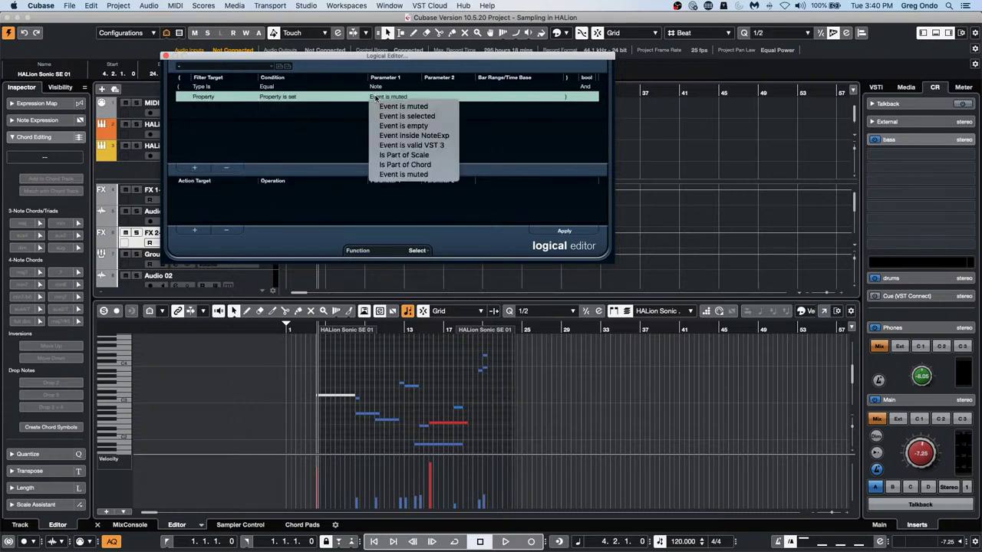
pyautogui.click(207, 98)
pyautogui.click(226, 193)
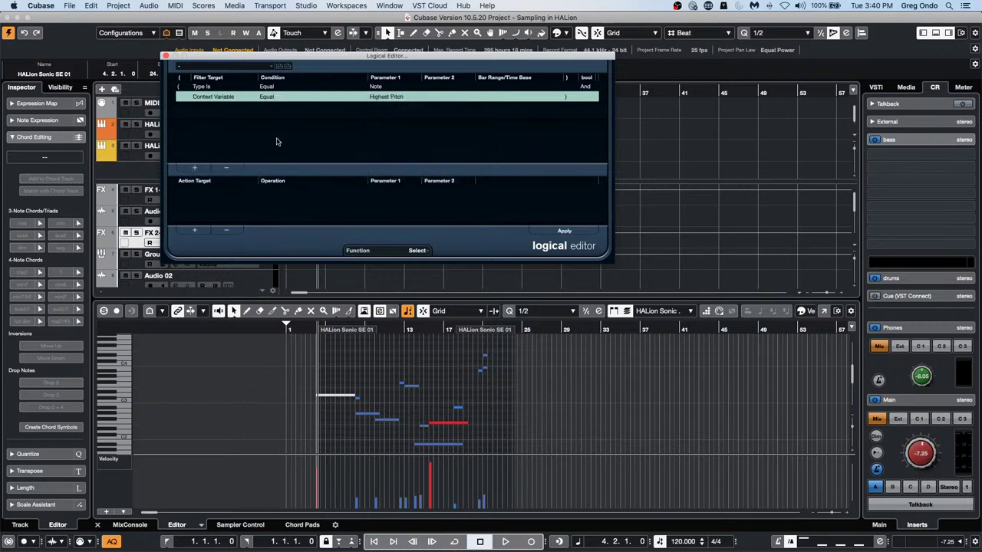
pyautogui.click(287, 94)
pyautogui.click(289, 108)
pyautogui.click(399, 97)
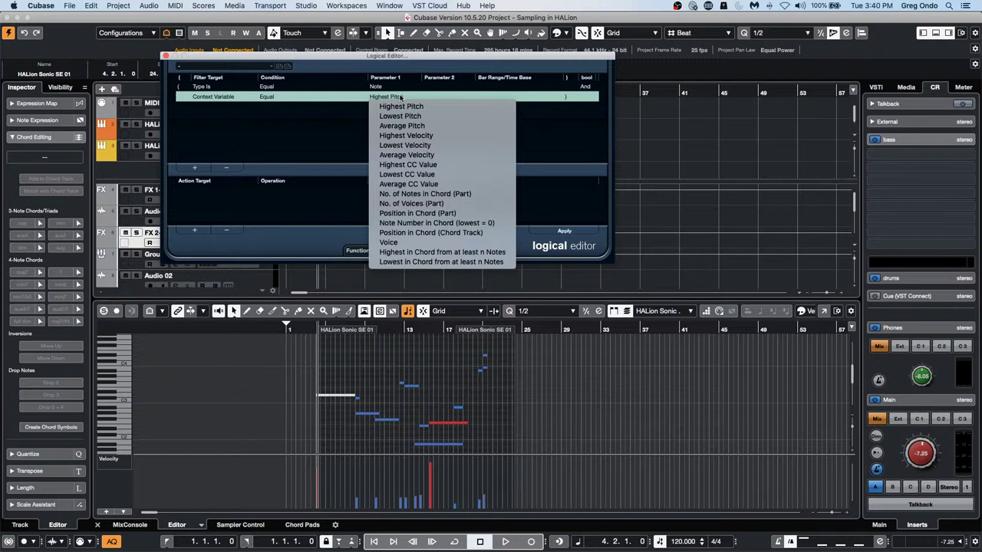
pyautogui.click(416, 136)
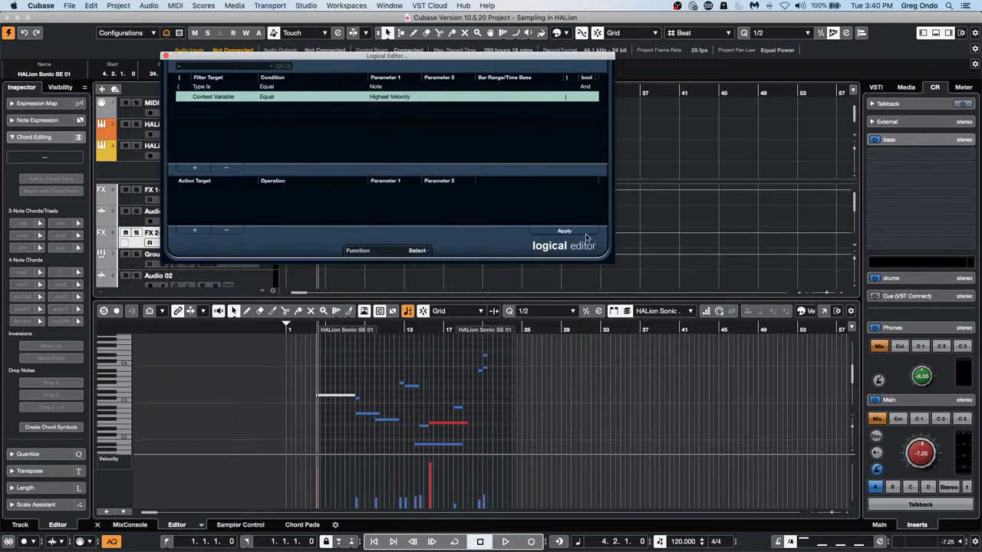
# Apply the rule to select the loudest note, then recheck the filter target and context variable
pyautogui.click(570, 233)
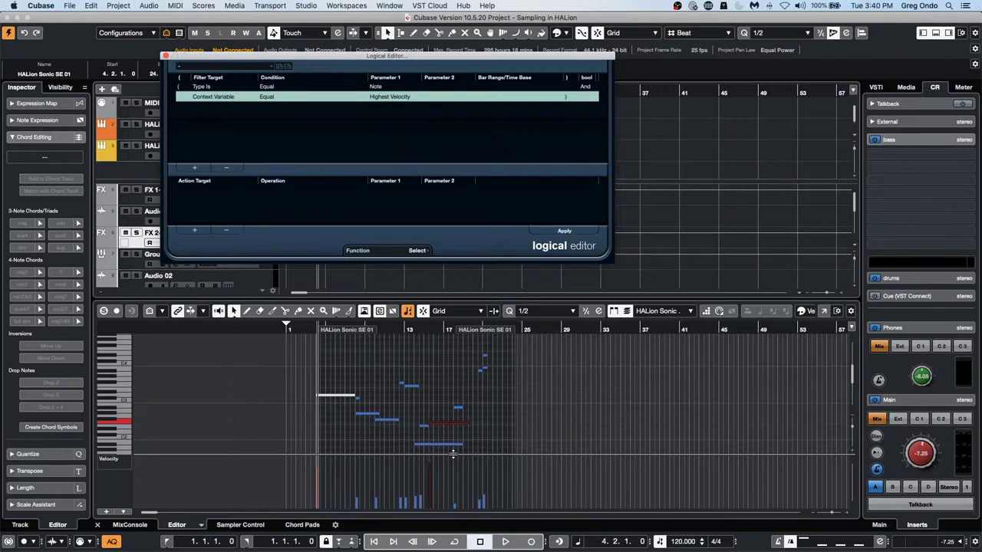
pyautogui.click(435, 390)
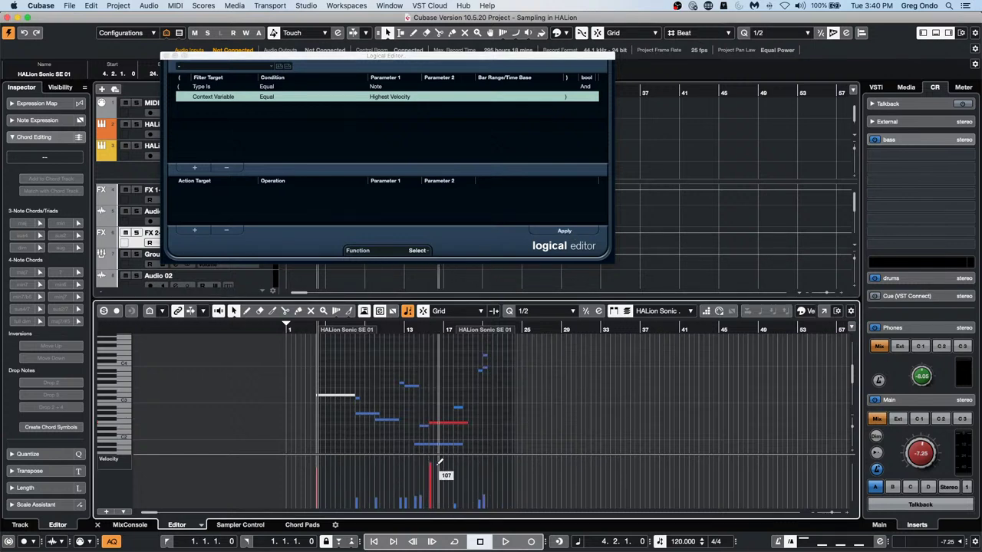
pyautogui.click(566, 233)
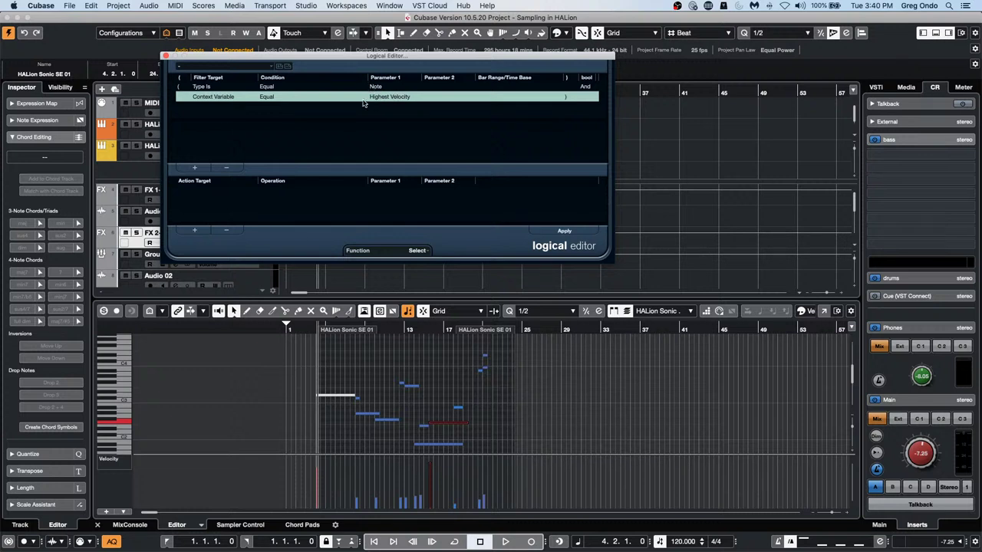
pyautogui.click(210, 107)
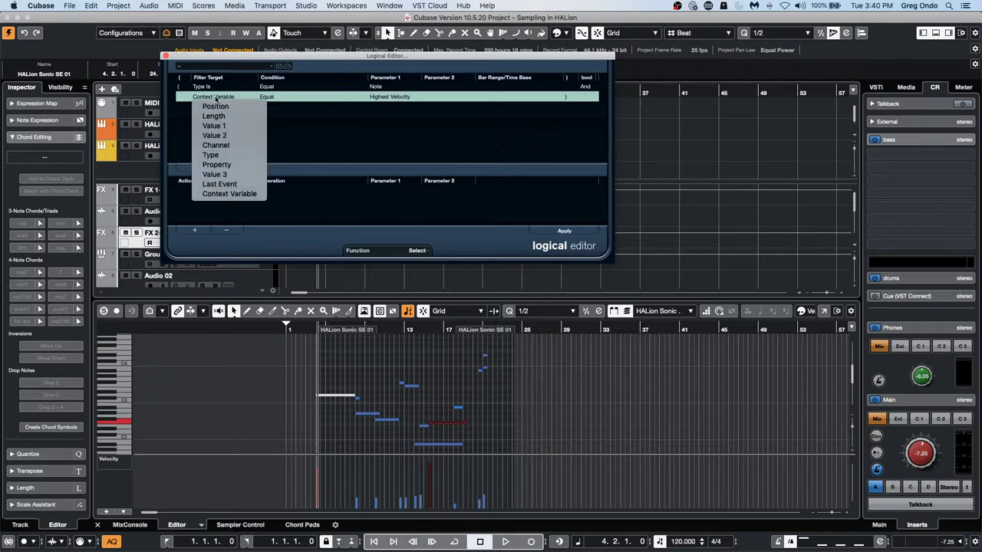
pyautogui.click(306, 148)
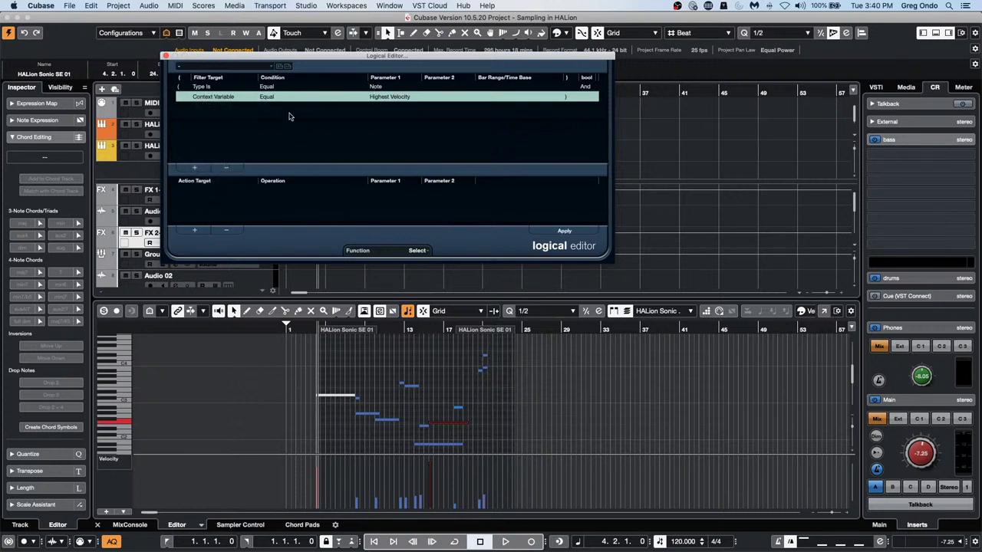
pyautogui.click(390, 100)
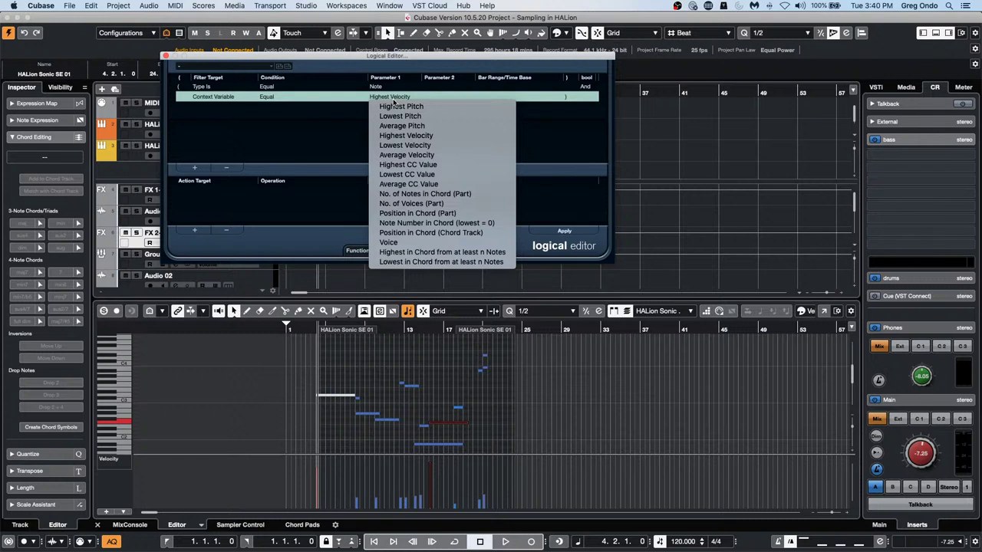
pyautogui.click(345, 135)
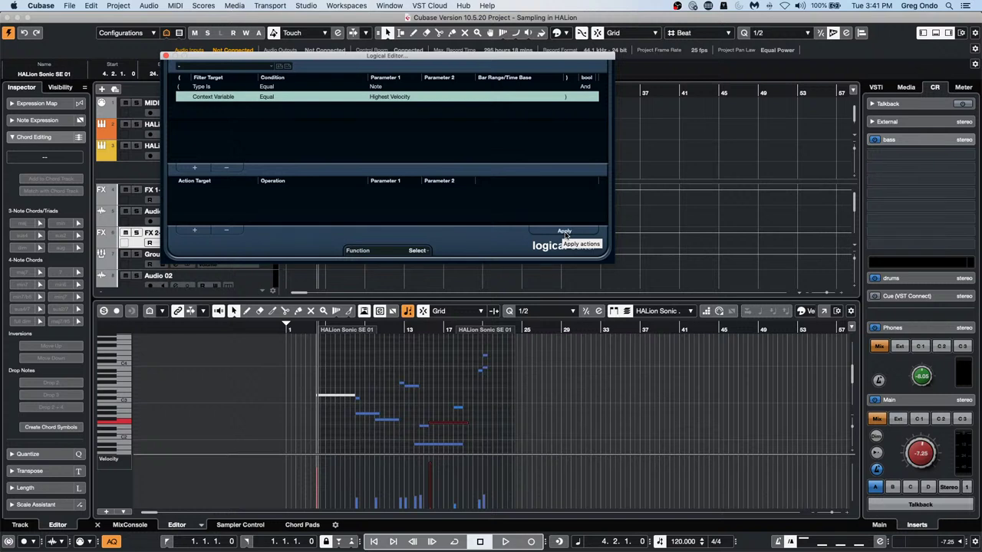
# Close the Logical Editor and open jump off.cpr from the recent projects list
pyautogui.click(166, 57)
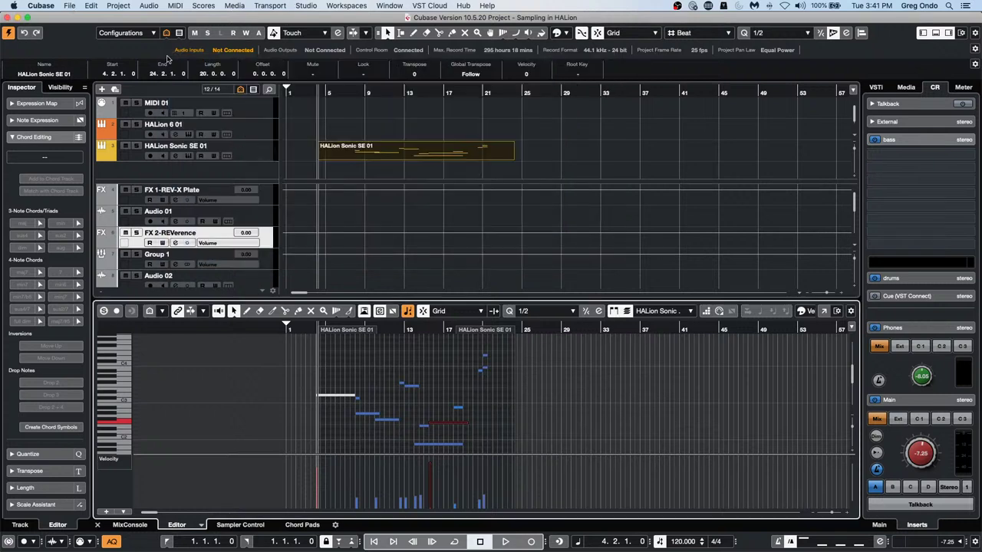
pyautogui.click(286, 92)
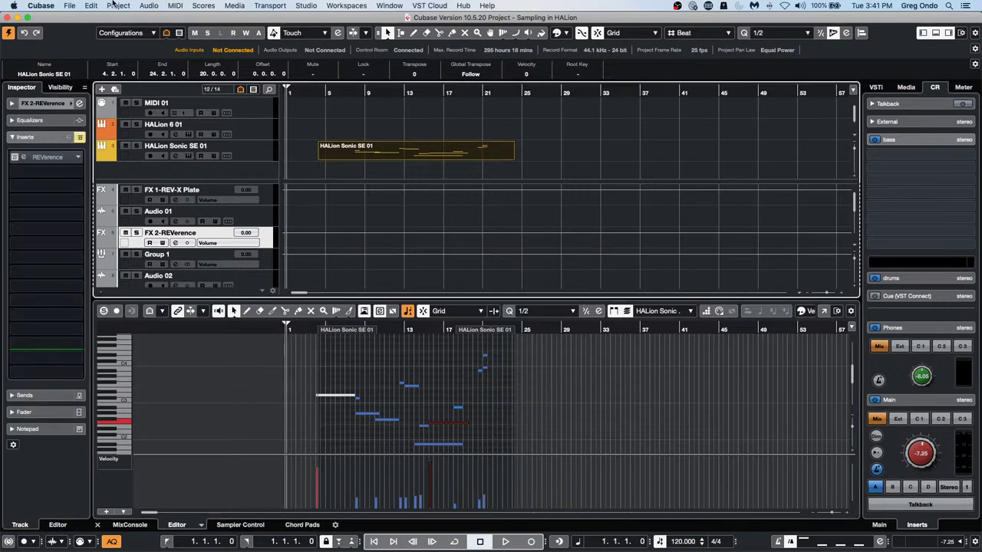
pyautogui.click(69, 6)
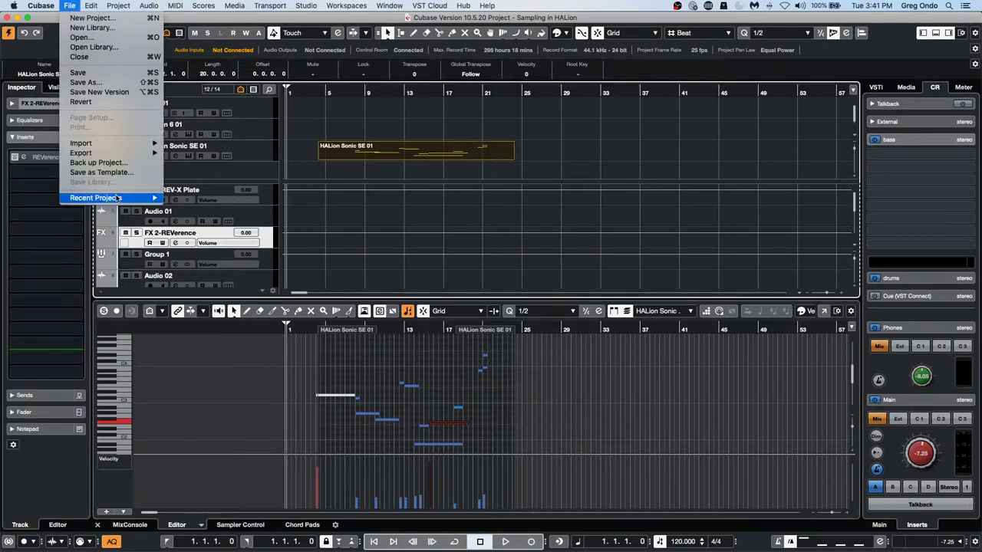
pyautogui.moveTo(118, 199)
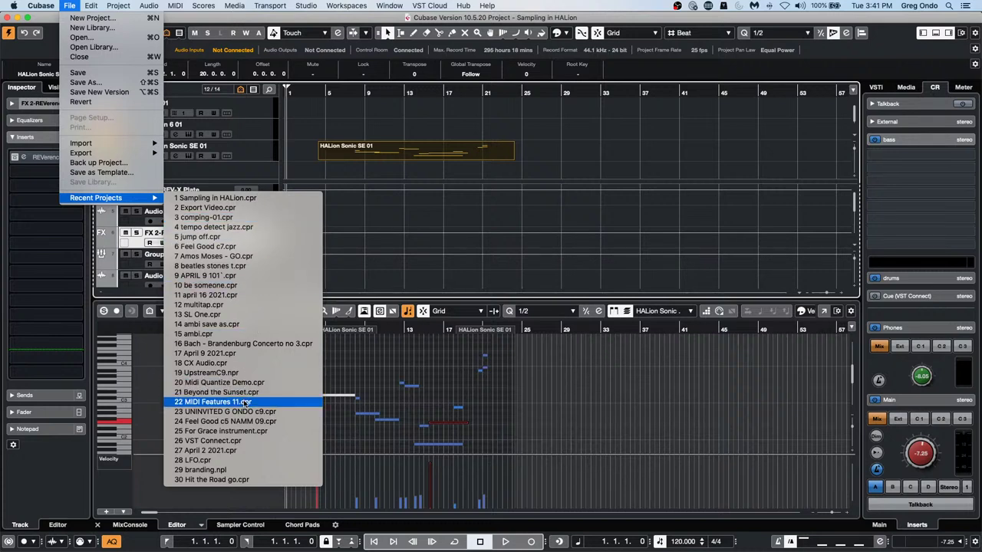
pyautogui.click(258, 237)
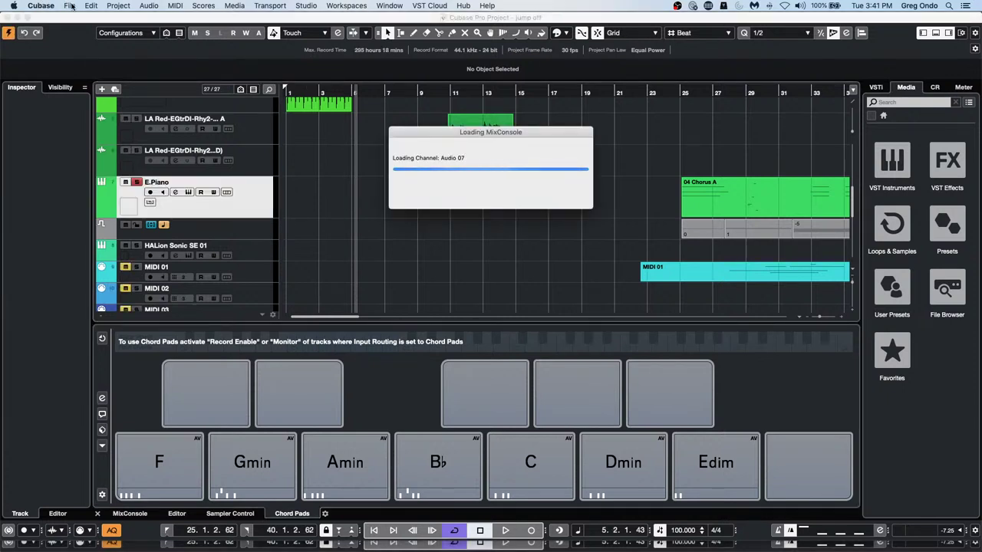
# Revert jump off to its last saved version, deleting the newly created files
pyautogui.click(69, 6)
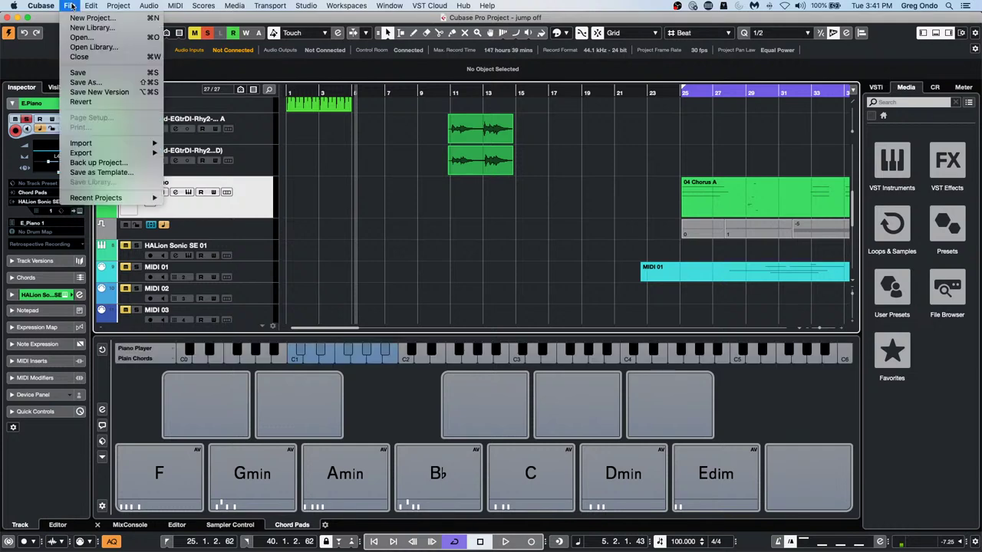
pyautogui.click(81, 102)
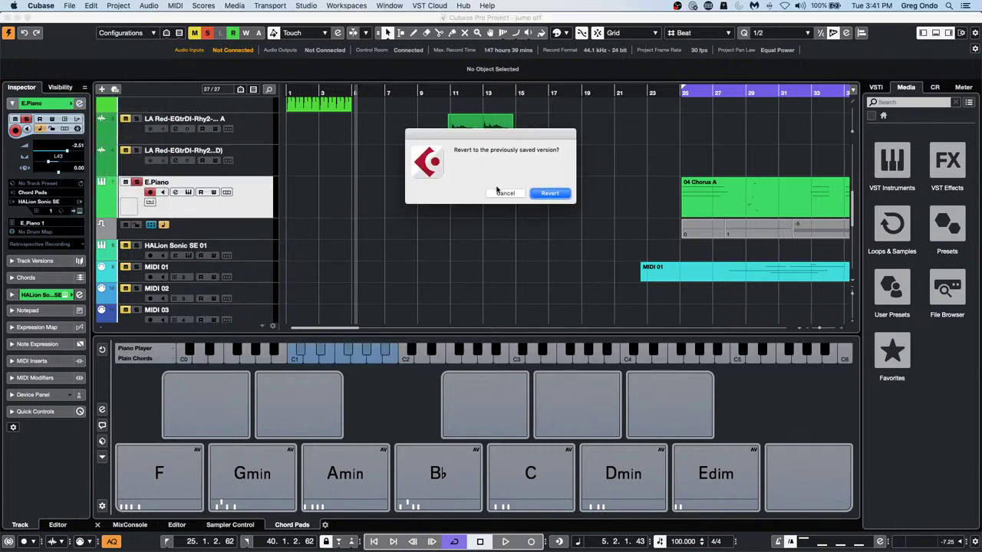
pyautogui.click(550, 194)
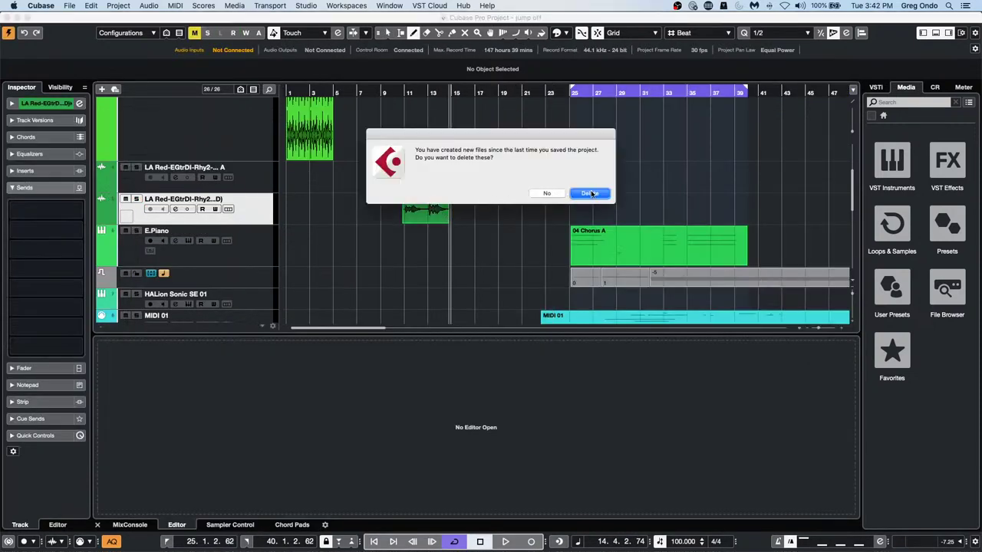
pyautogui.click(590, 193)
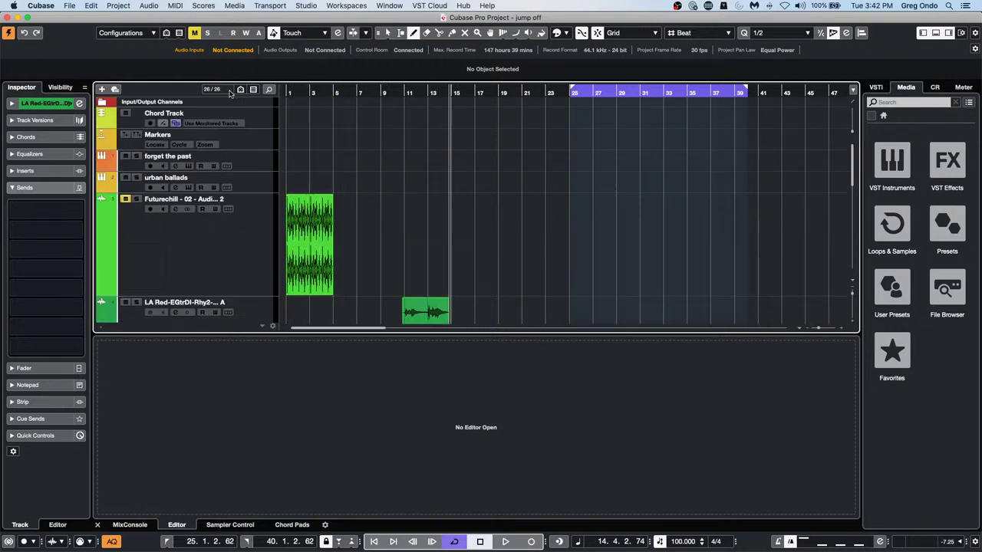
# Select and solo the urban ballads track and show its Inspector track settings
pyautogui.click(263, 190)
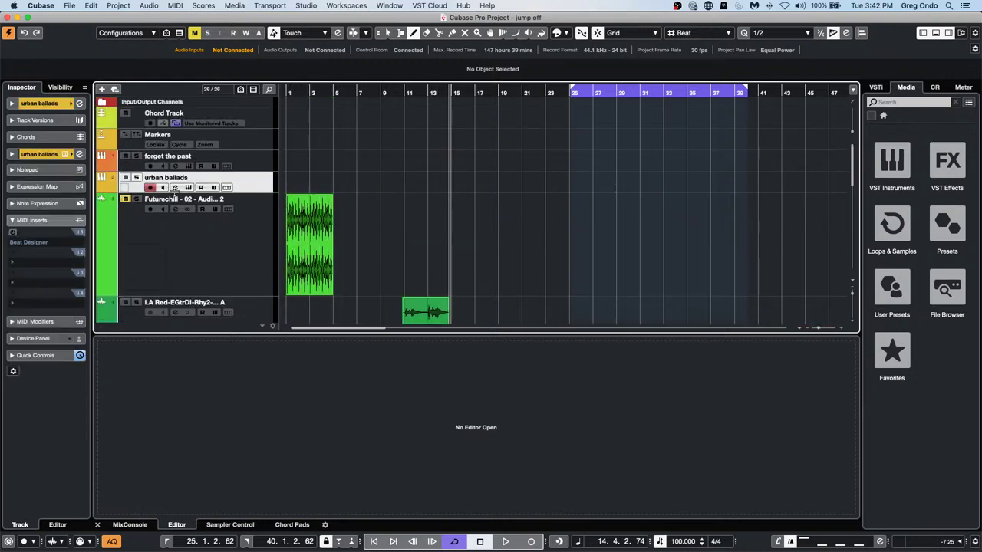
pyautogui.click(137, 178)
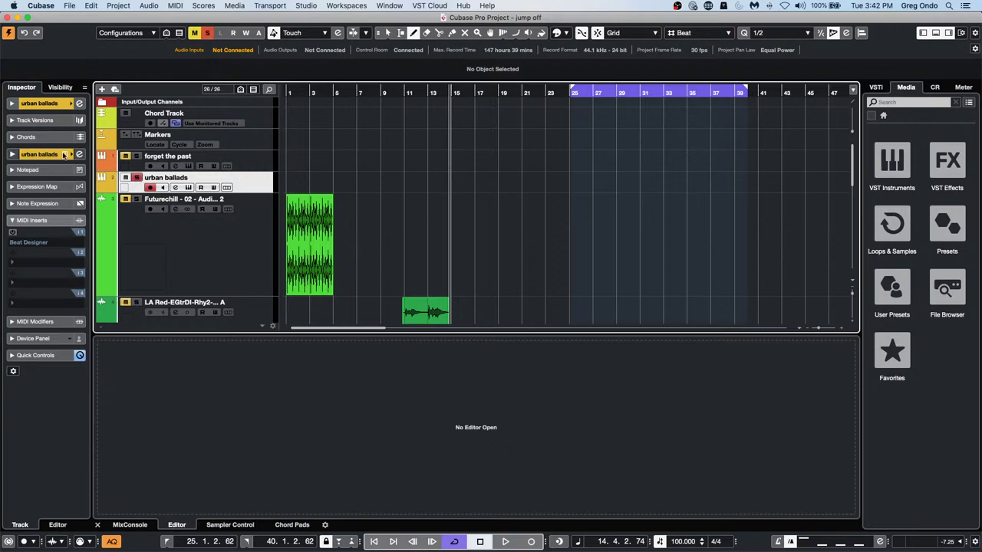
pyautogui.click(46, 103)
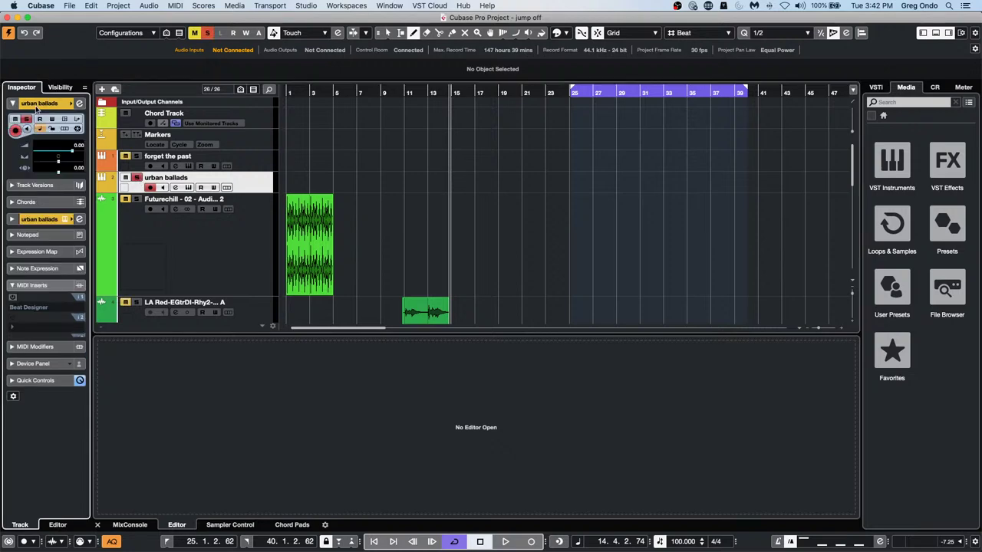
# In Groove Agent SE pattern mode, drag the Intro - 087 pattern onto urban ballads at bar 1
pyautogui.click(80, 211)
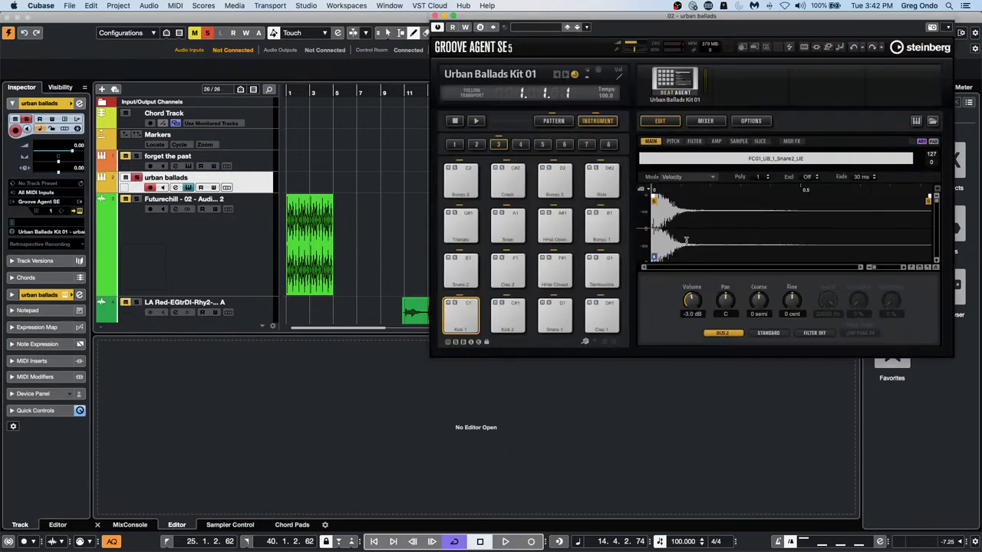
pyautogui.click(552, 120)
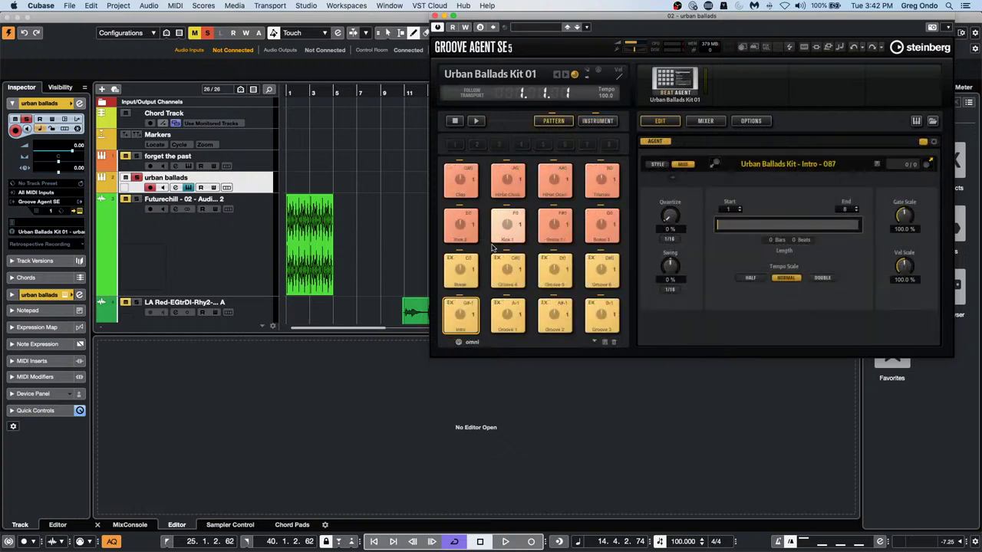
pyautogui.moveTo(471, 268); pyautogui.dragTo(418, 208)
pyautogui.click(468, 315)
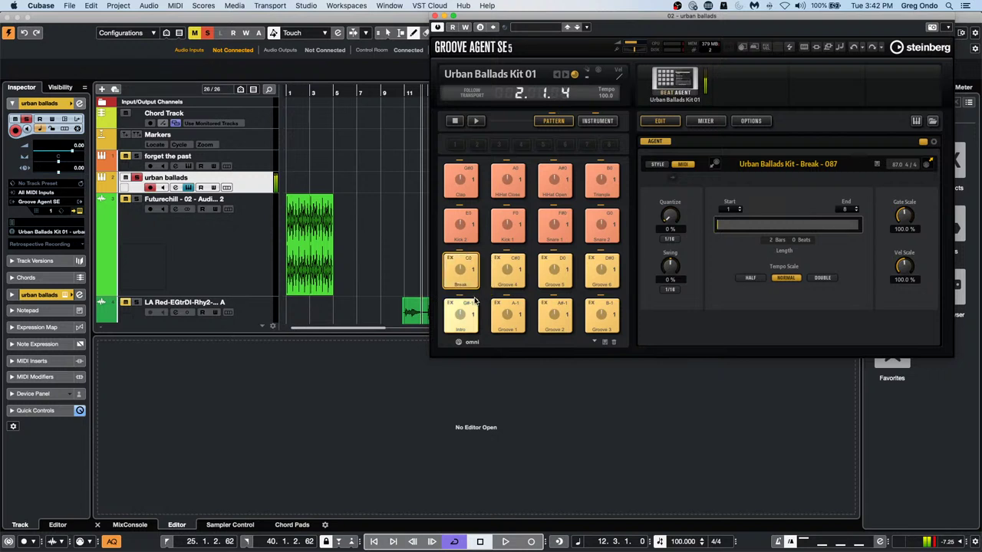
pyautogui.moveTo(468, 315); pyautogui.dragTo(293, 188)
# Set the locators to the Intro part with P and start looped playback
pyautogui.rightClick(296, 183)
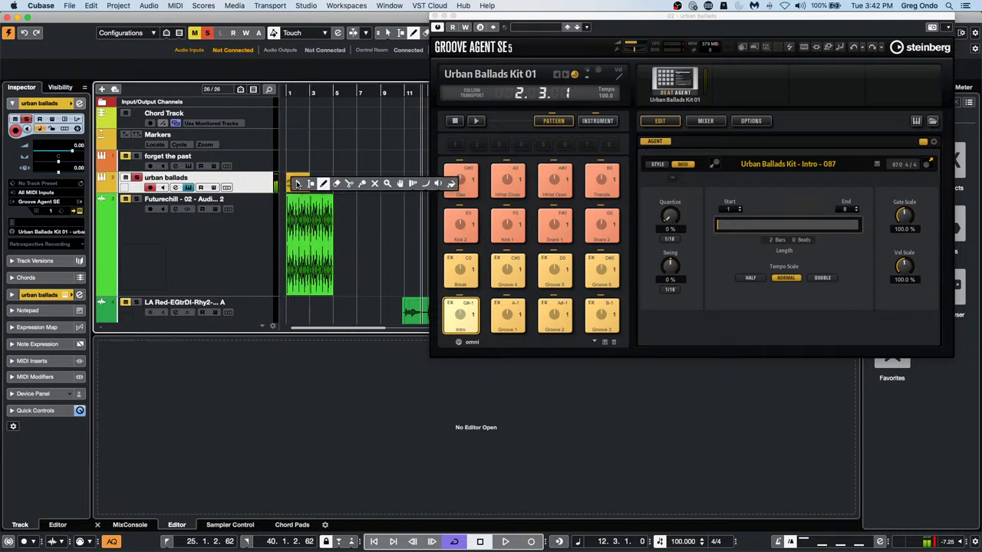
pyautogui.click(297, 184)
pyautogui.press('p')
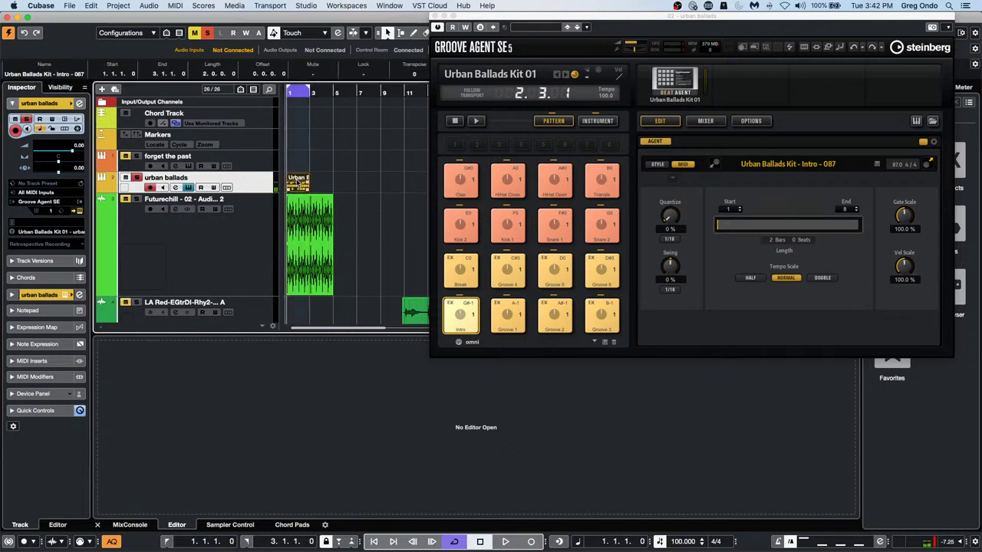
pyautogui.press('space')
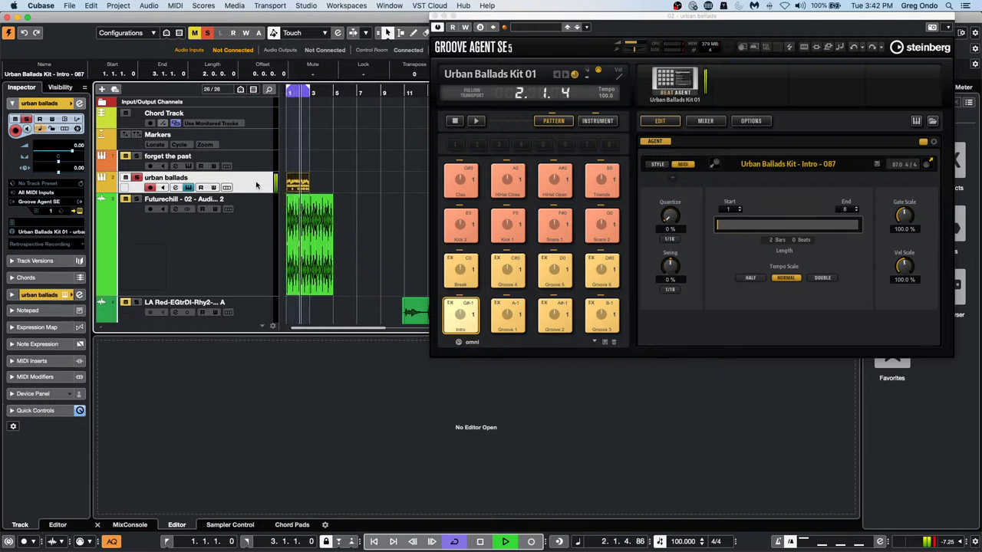
# Replace the Beat Designer MIDI insert with Quantizer at 90% swing, then open Intro in the Drum Editor
pyautogui.click(31, 361)
pyautogui.click(48, 240)
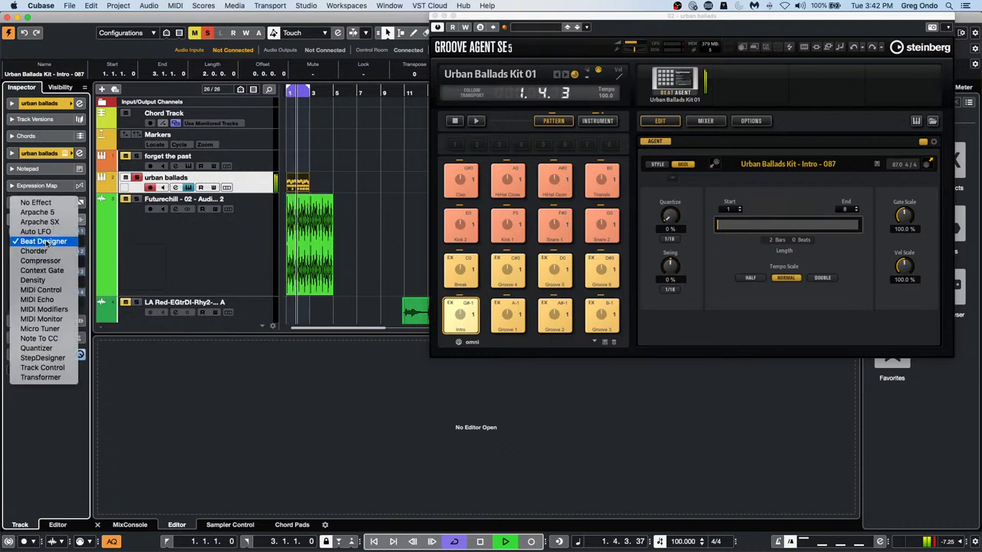
pyautogui.click(37, 348)
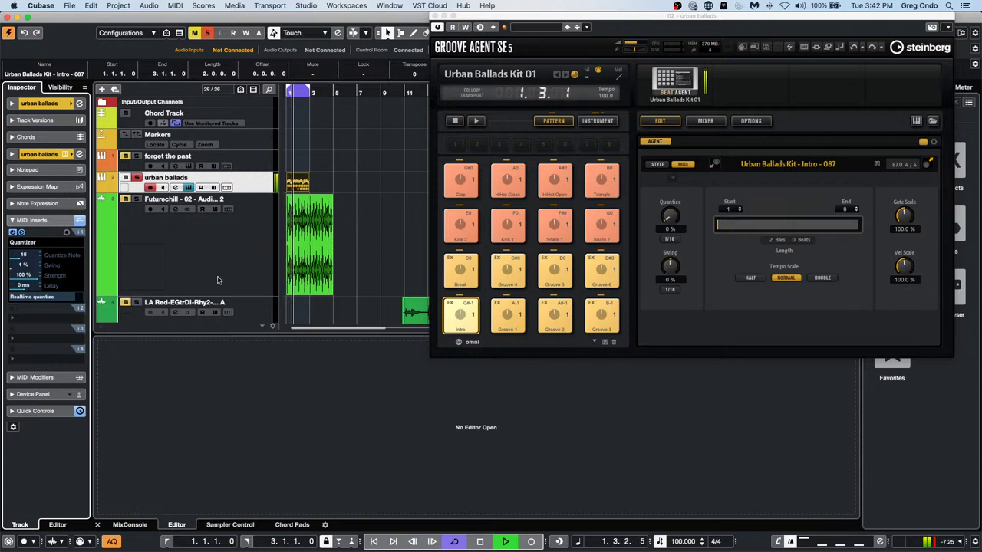
pyautogui.moveTo(19, 273); pyautogui.dragTo(82, 277)
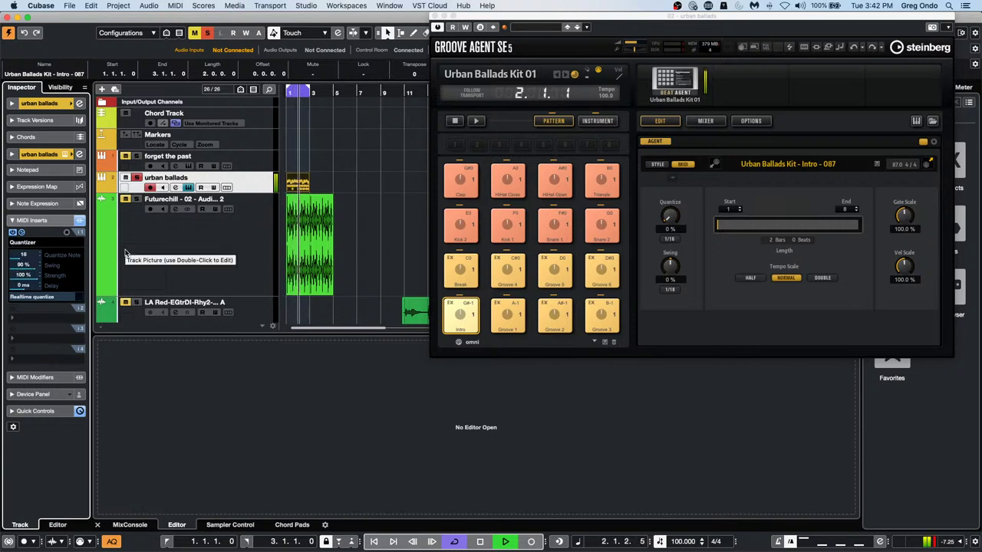
pyautogui.doubleClick(26, 265)
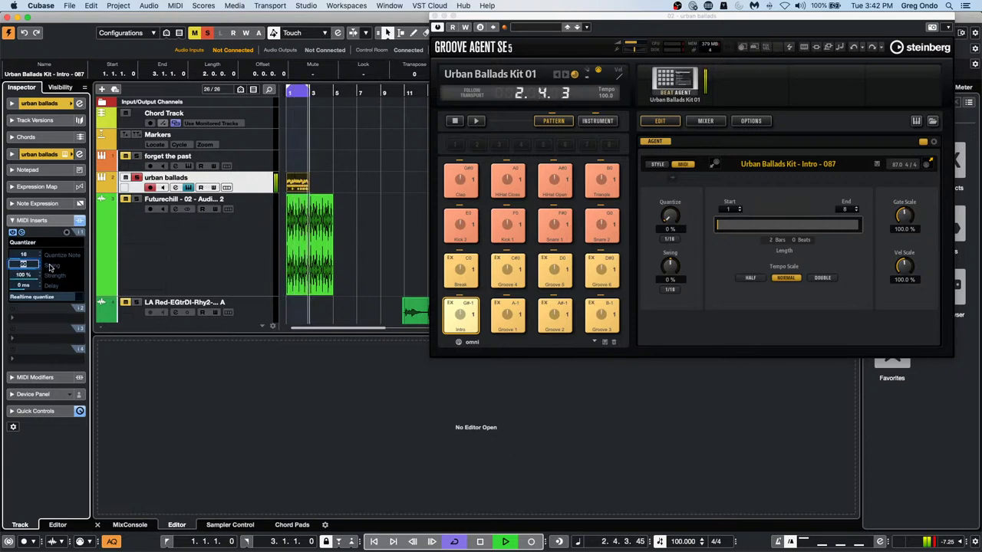
pyautogui.doubleClick(299, 186)
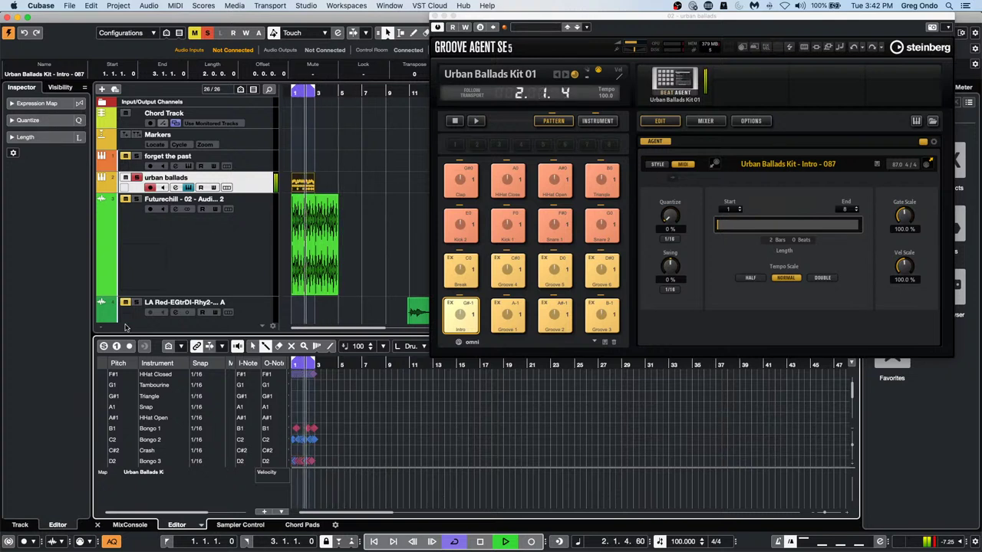
# Raise the part's quantize swing to 73 %
pyautogui.click(28, 121)
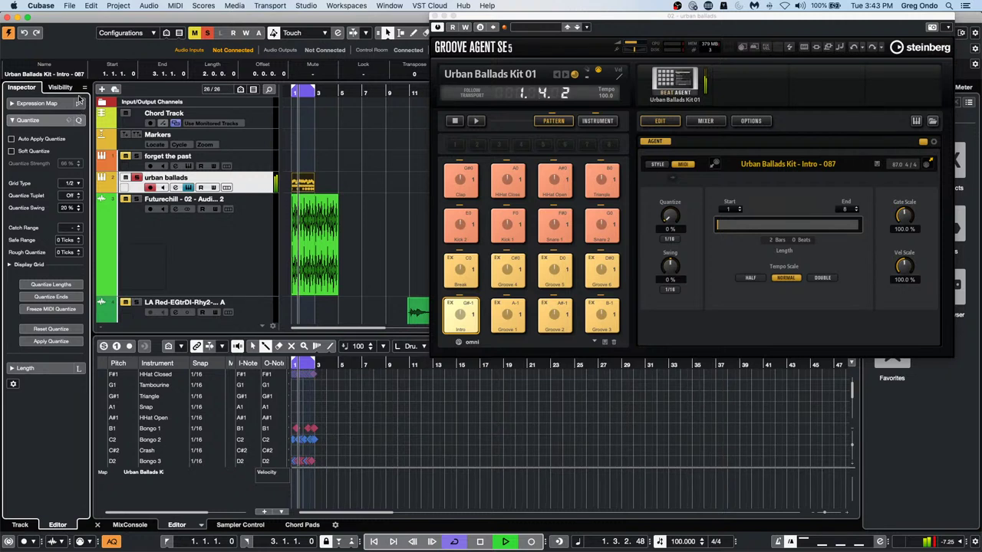
pyautogui.moveTo(79, 98); pyautogui.dragTo(73, 212)
pyautogui.scroll(5, 71, 212)
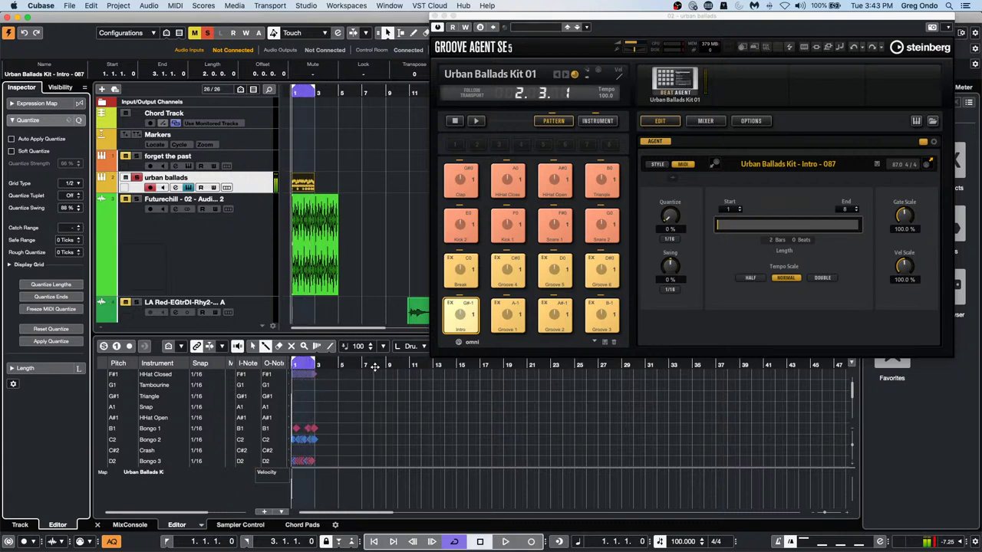
# Stop playback, delete all the Intro part's bongo notes, and zoom in on the two bars
pyautogui.press('space')
pyautogui.moveTo(329, 367); pyautogui.dragTo(323, 367)
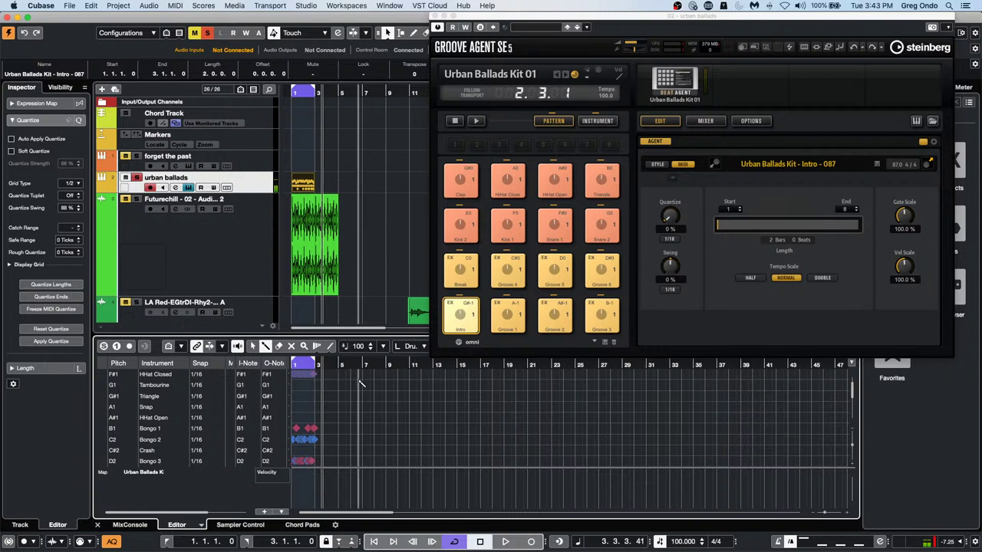
pyautogui.scroll(-1, 358, 460)
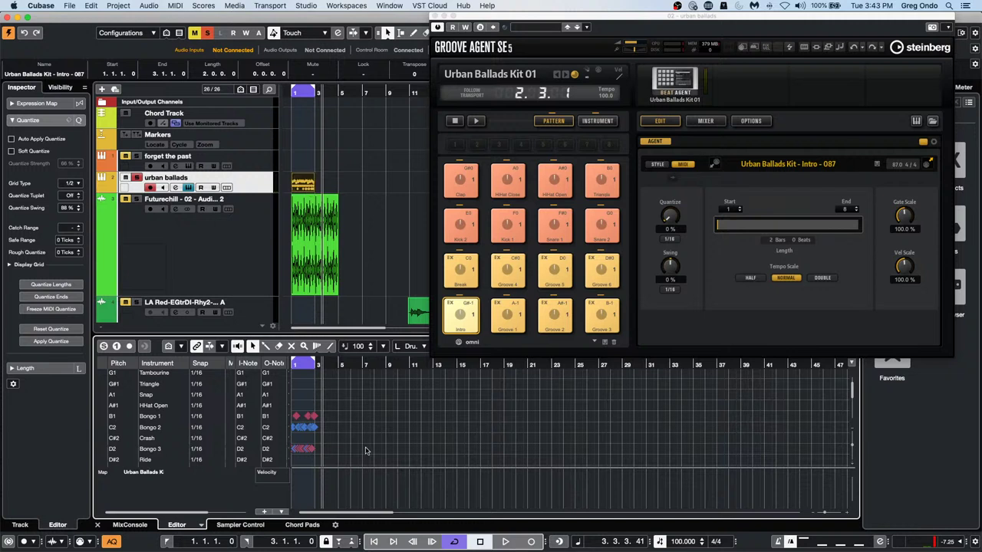
pyautogui.press('super+a')
pyautogui.press('BackSpace')
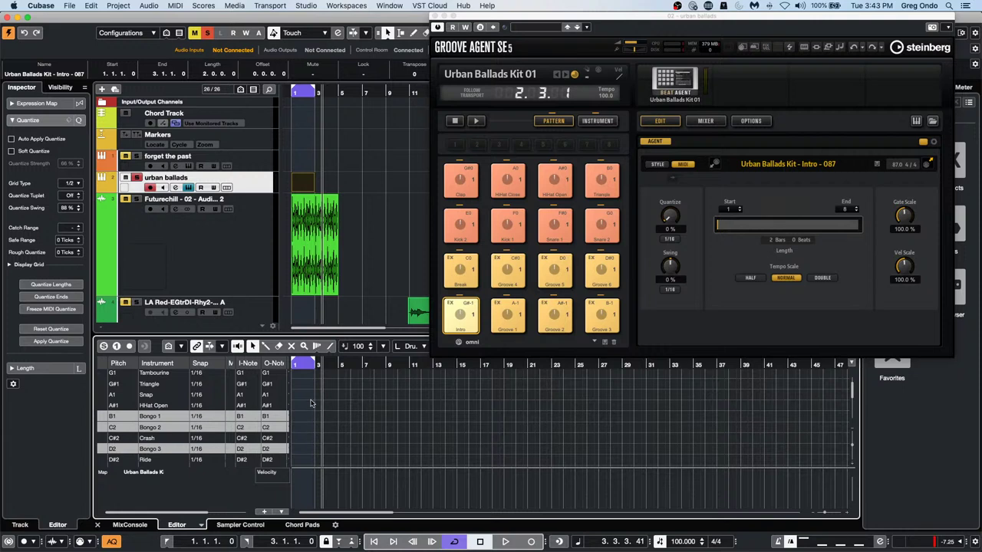
pyautogui.click(294, 366)
pyautogui.press('h')
pyautogui.press('h')
pyautogui.press('h')
pyautogui.press('h')
pyautogui.press('h')
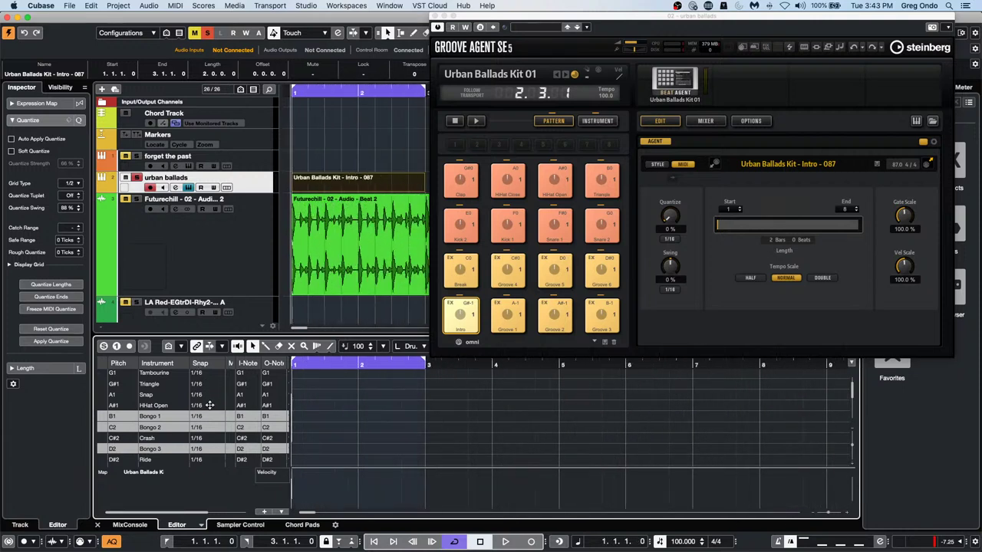
# Draw three Bongo 1 notes from bar 1 with the line drawing tool
pyautogui.rightClick(316, 429)
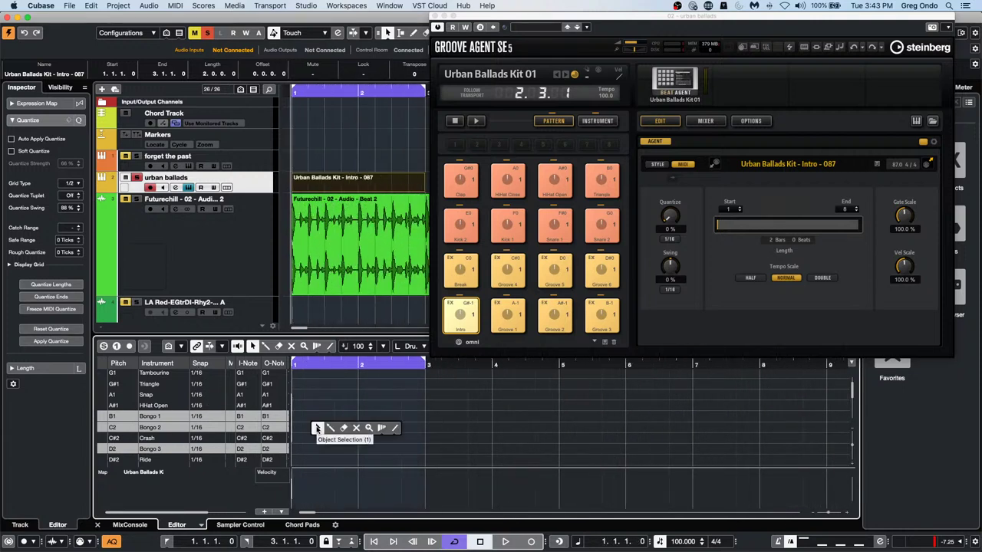
pyautogui.click(330, 428)
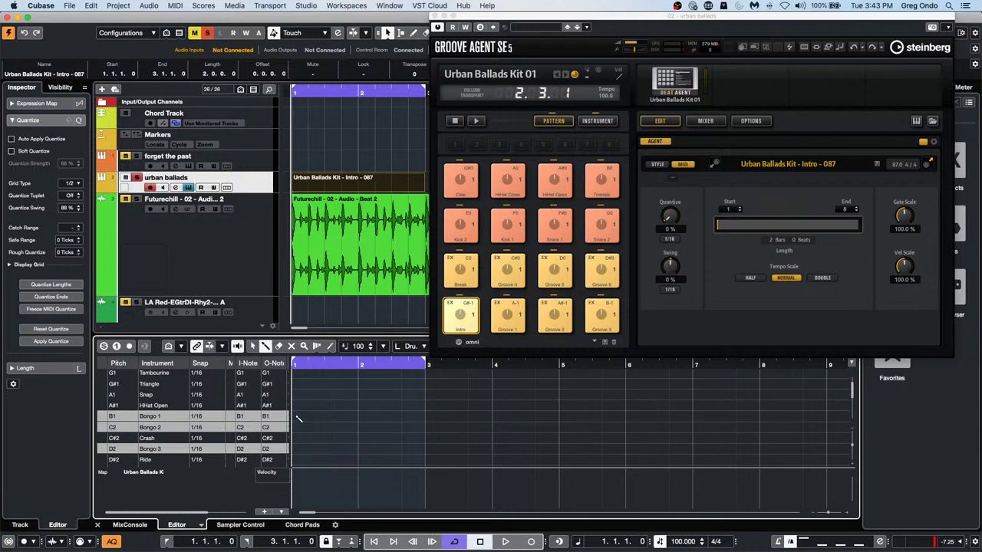
pyautogui.click(296, 416)
pyautogui.click(332, 416)
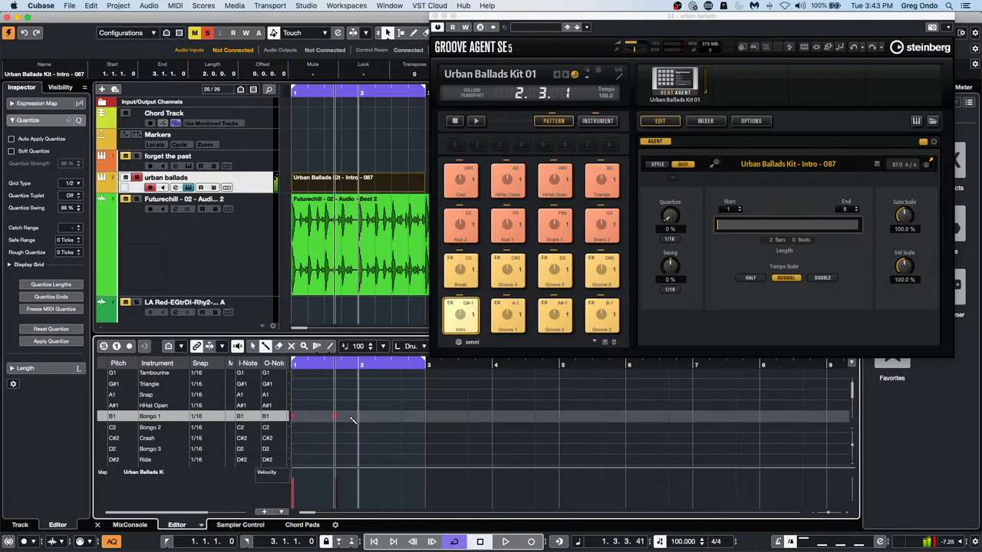
pyautogui.click(360, 417)
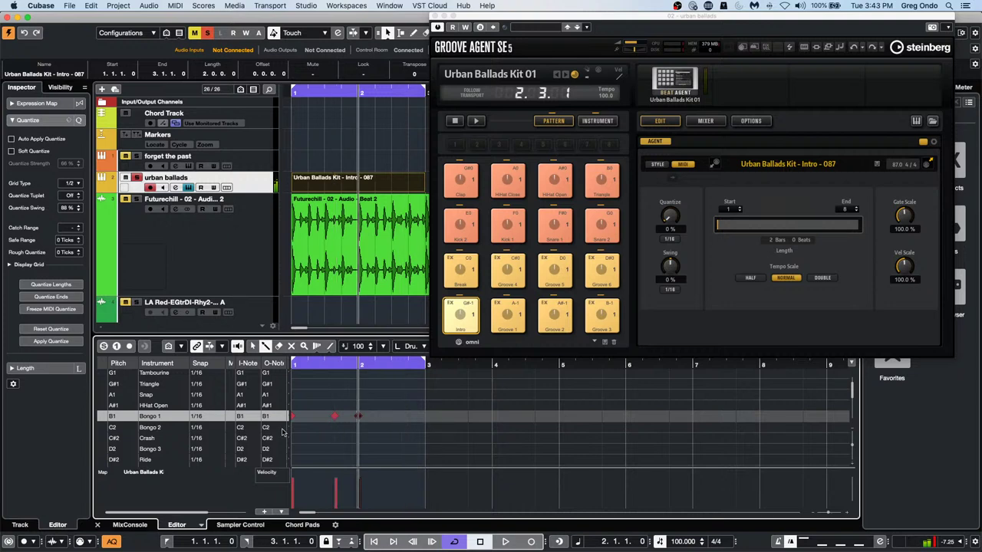
# Close Groove Agent and set the note grid to 1/16
pyautogui.click(435, 15)
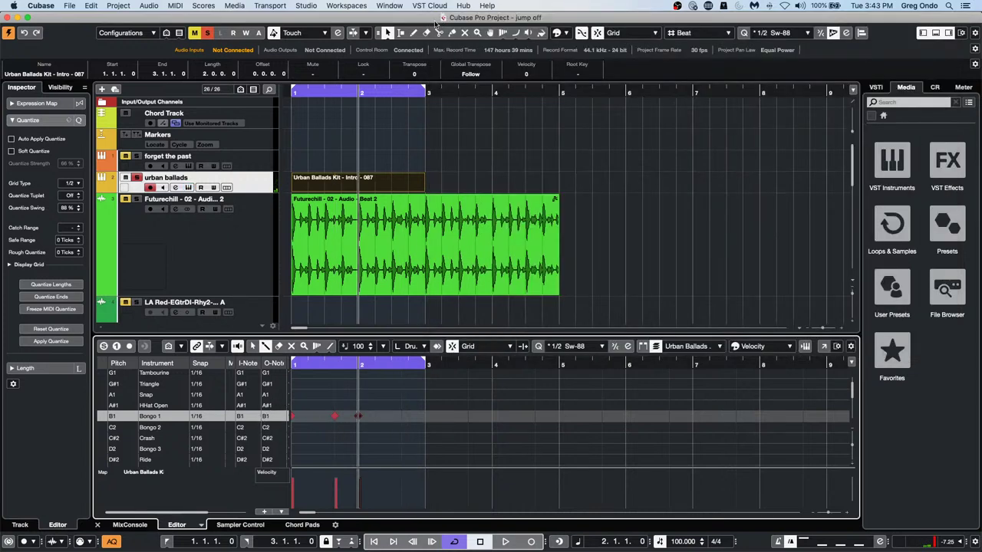
pyautogui.click(573, 346)
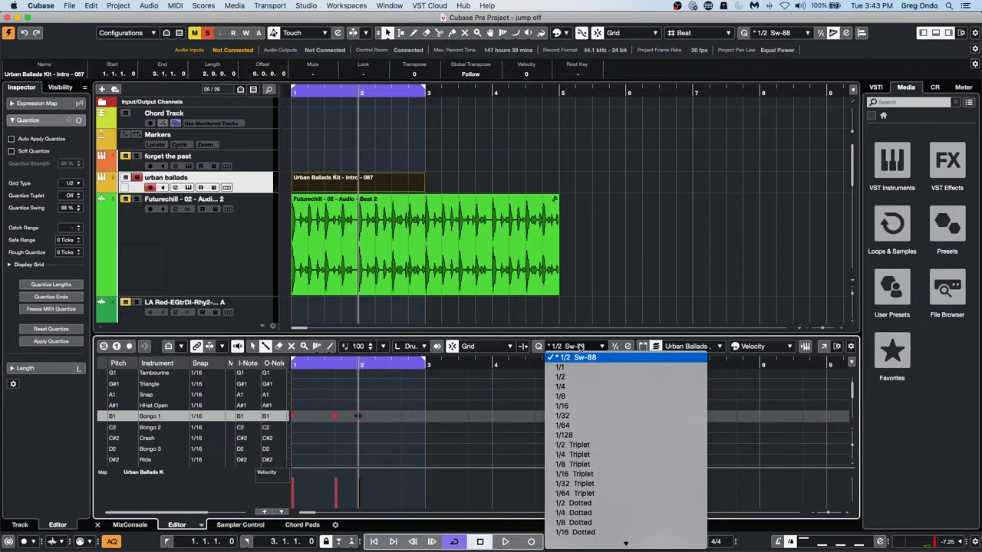
pyautogui.click(576, 407)
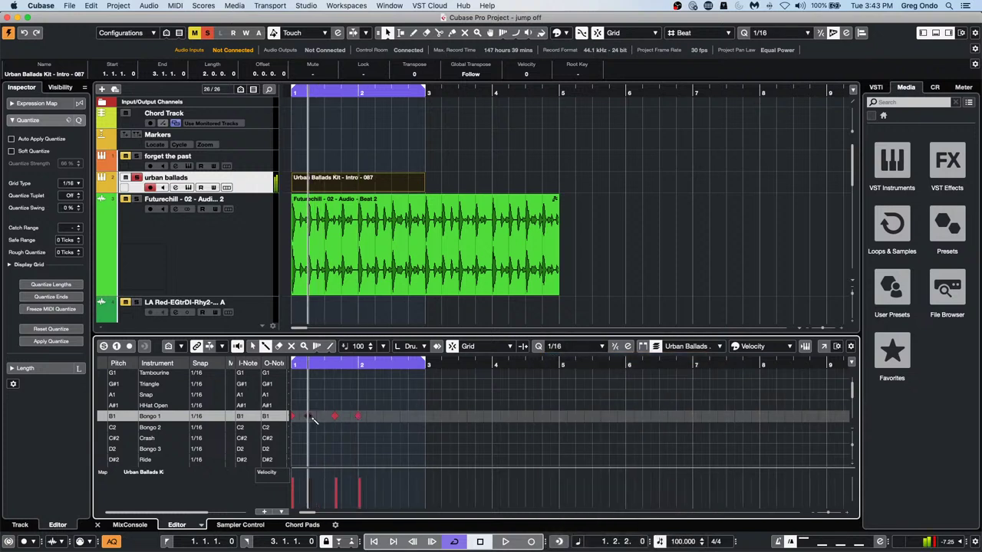
# Draw Bongo 2 and more Bongo 1 hits across both bars, then play the pattern
pyautogui.click(326, 427)
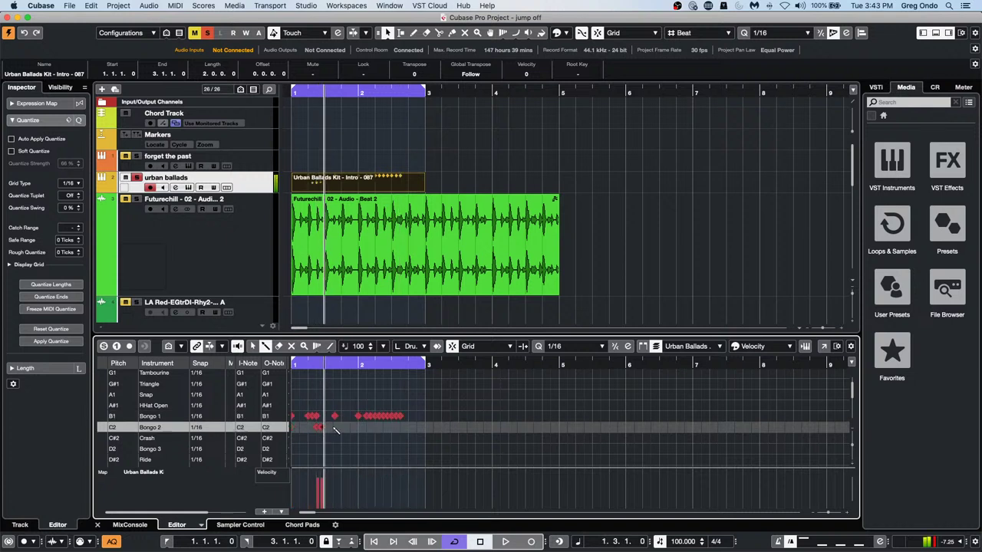
pyautogui.click(390, 426)
pyautogui.moveTo(385, 416); pyautogui.dragTo(377, 416)
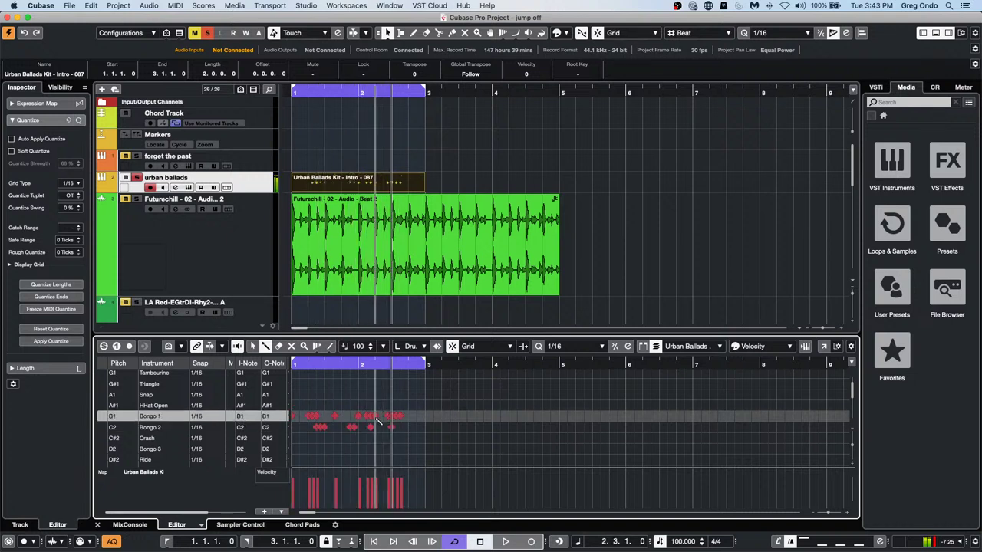
pyautogui.click(375, 417)
pyautogui.click(411, 427)
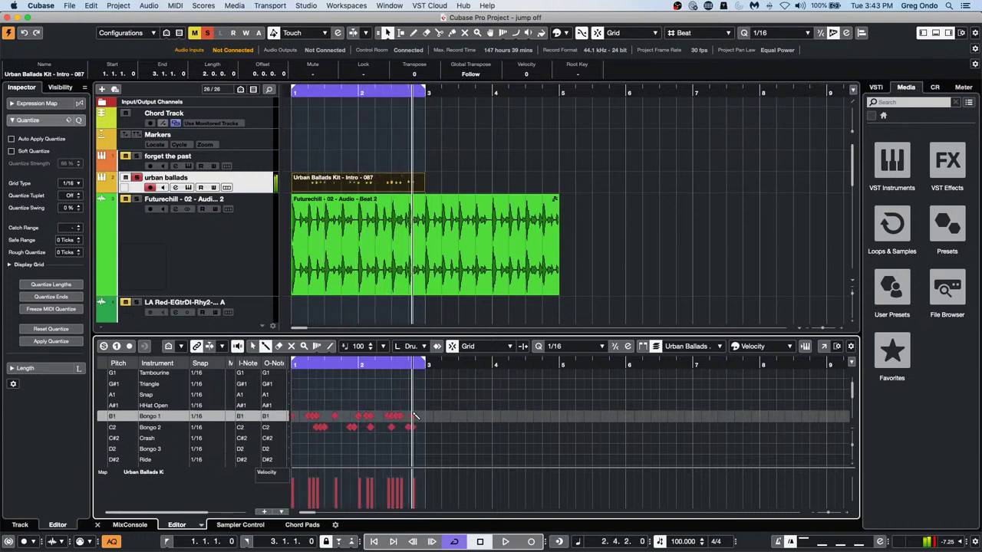
pyautogui.click(411, 416)
pyautogui.press('space')
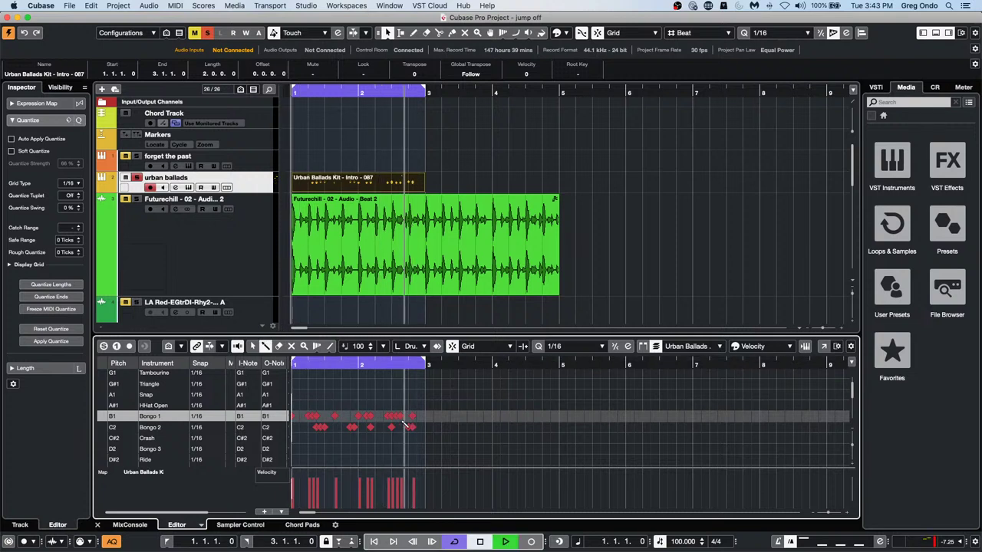
pyautogui.click(301, 427)
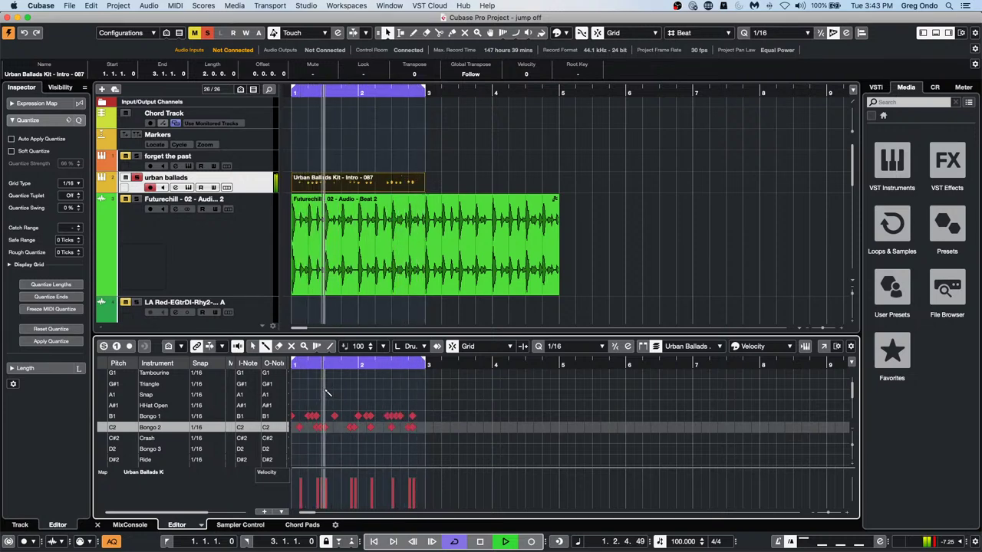
# Click Kick 1 and Clap 1 hits into bars 1 and 2 with the Drumstick during playback
pyautogui.scroll(5, 328, 399)
pyautogui.scroll(-5, 334, 419)
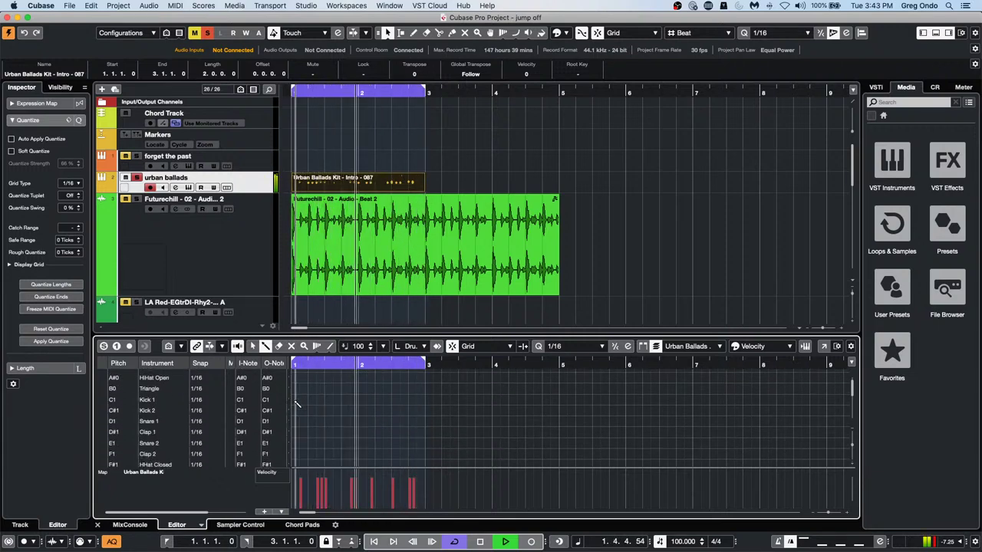
pyautogui.click(355, 403)
pyautogui.click(356, 400)
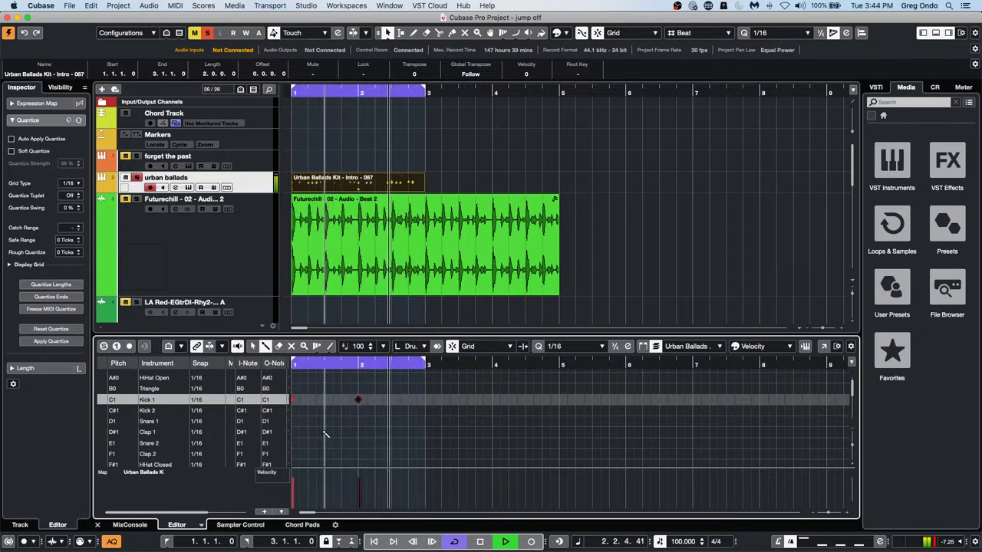
pyautogui.click(325, 432)
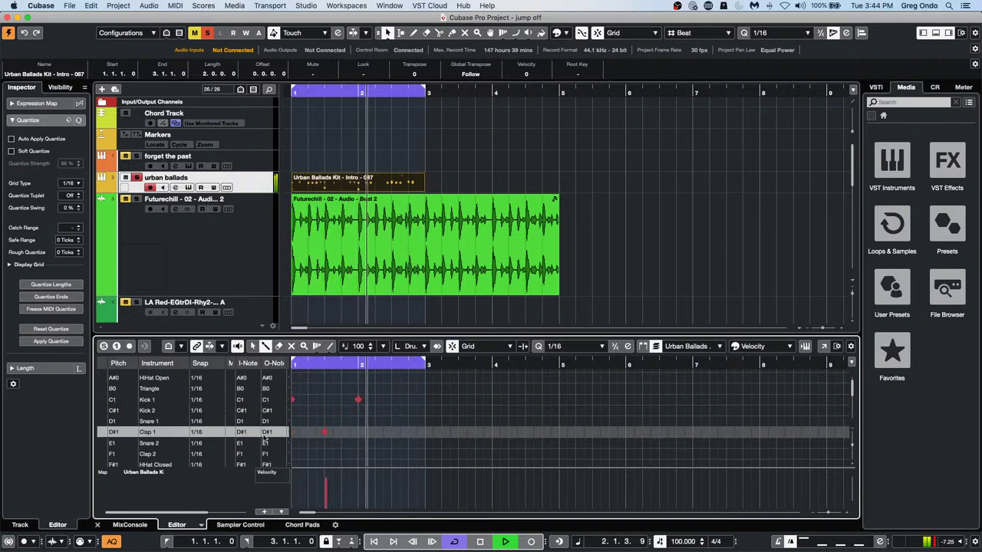
pyautogui.click(308, 434)
pyautogui.click(323, 399)
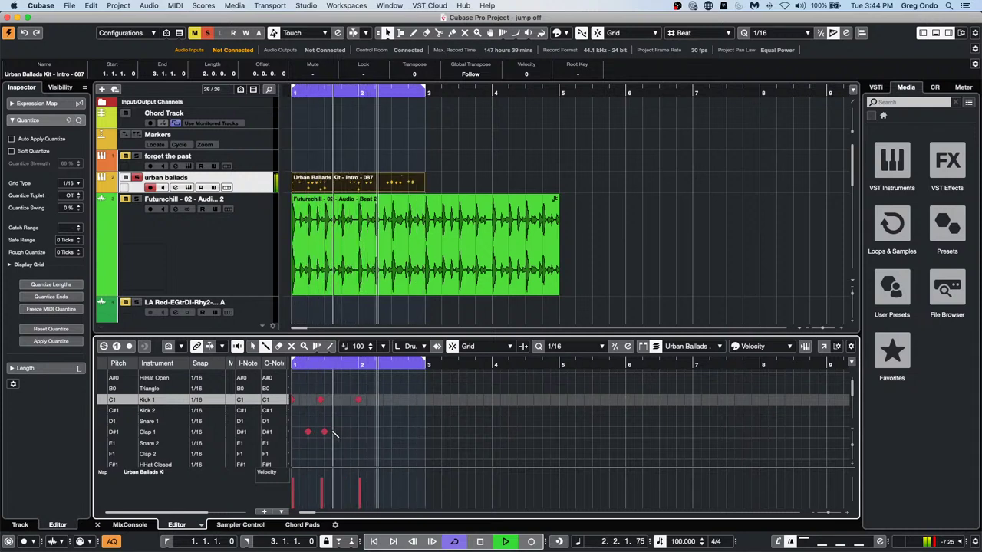
pyautogui.click(333, 433)
pyautogui.click(375, 431)
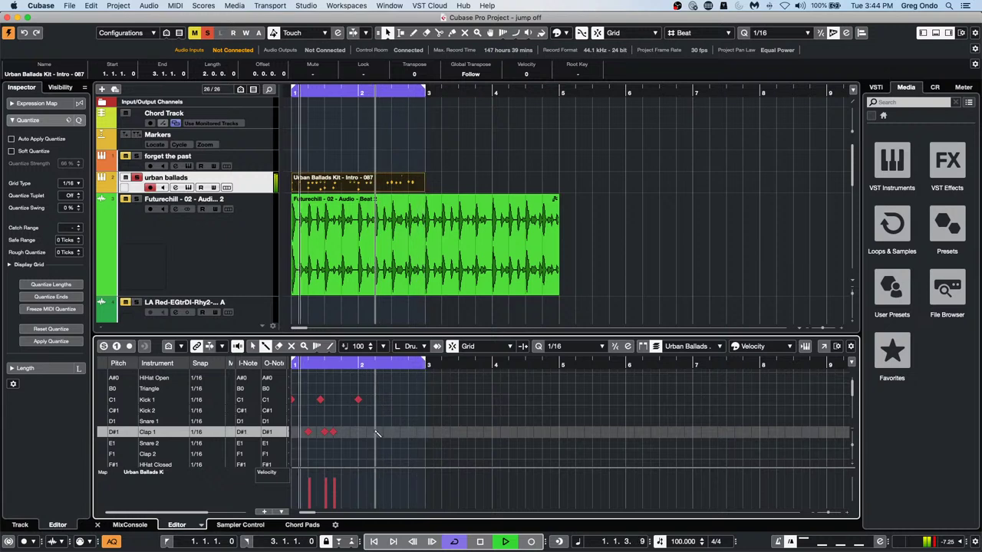
pyautogui.click(391, 399)
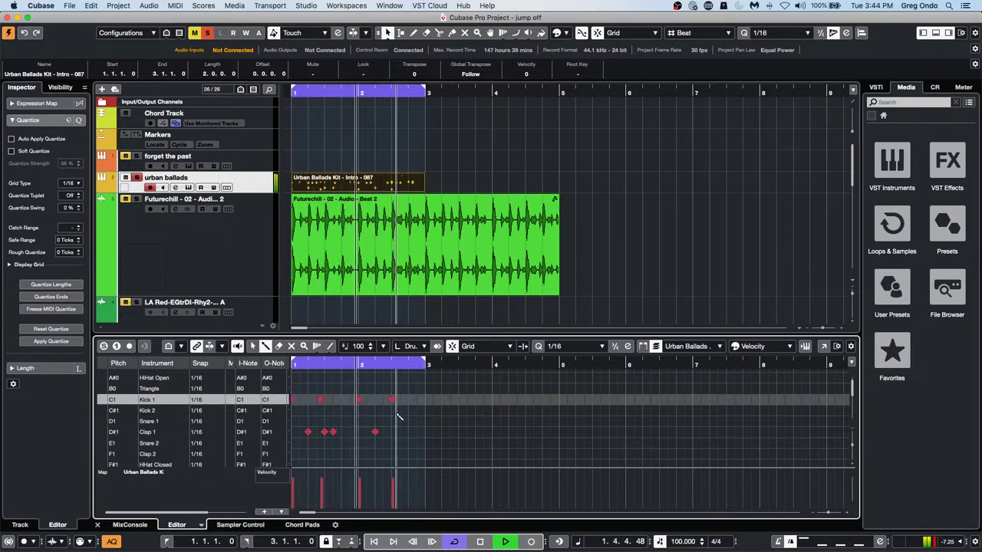
pyautogui.click(408, 431)
pyautogui.scroll(-5, 443, 407)
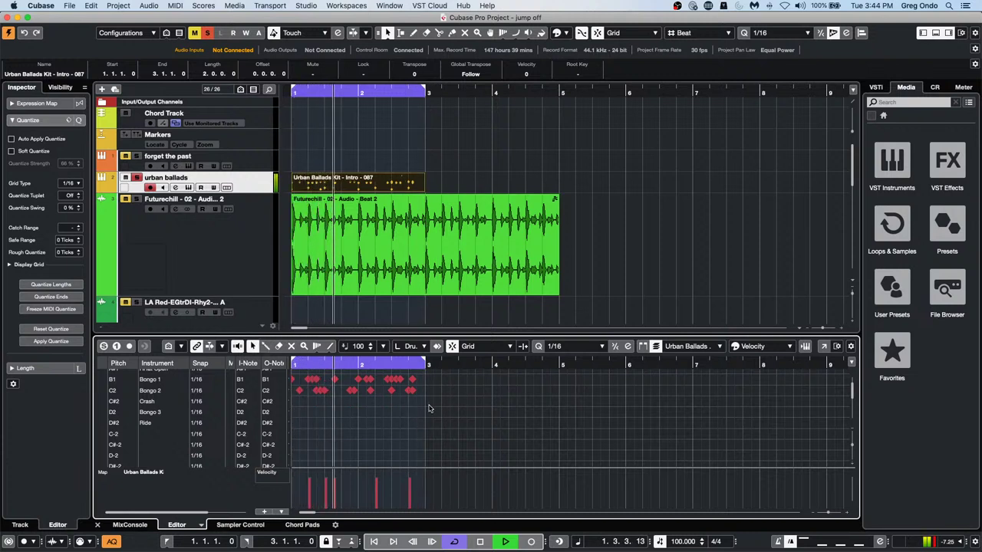
# Select all Bongo 1 and Bongo 2 notes and quantize them with 45% swing
pyautogui.moveTo(426, 405); pyautogui.dragTo(263, 375)
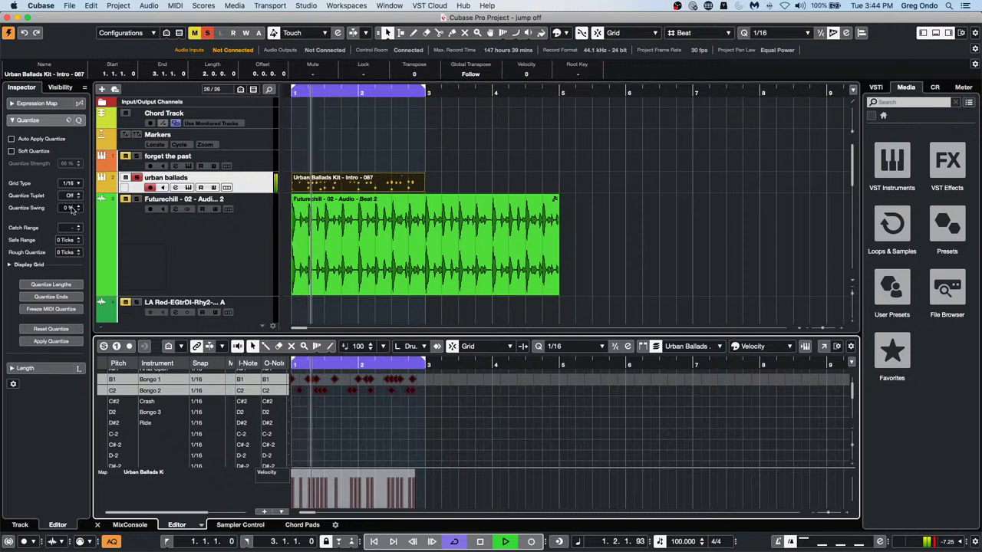
pyautogui.scroll(10, 72, 209)
pyautogui.scroll(18, 72, 209)
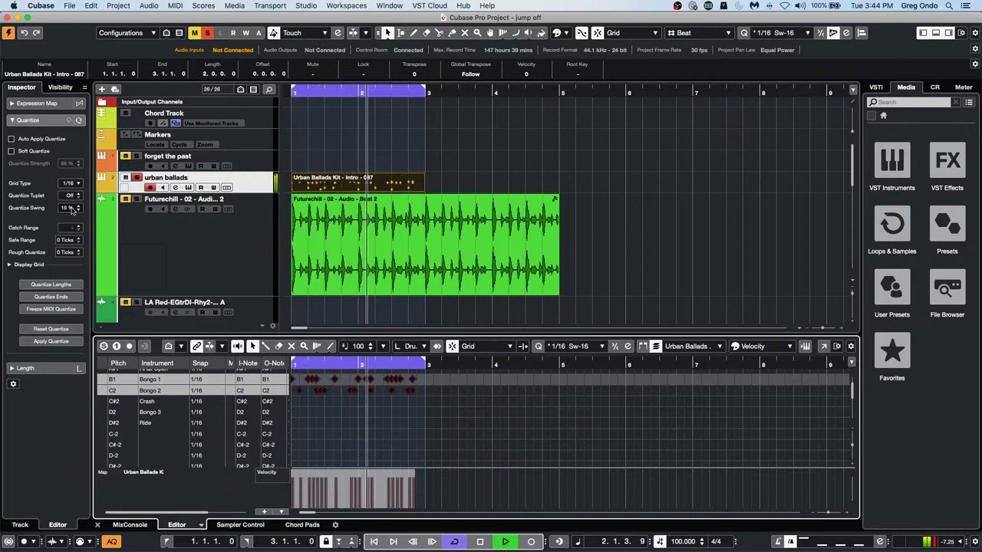
pyautogui.scroll(-1, 71, 209)
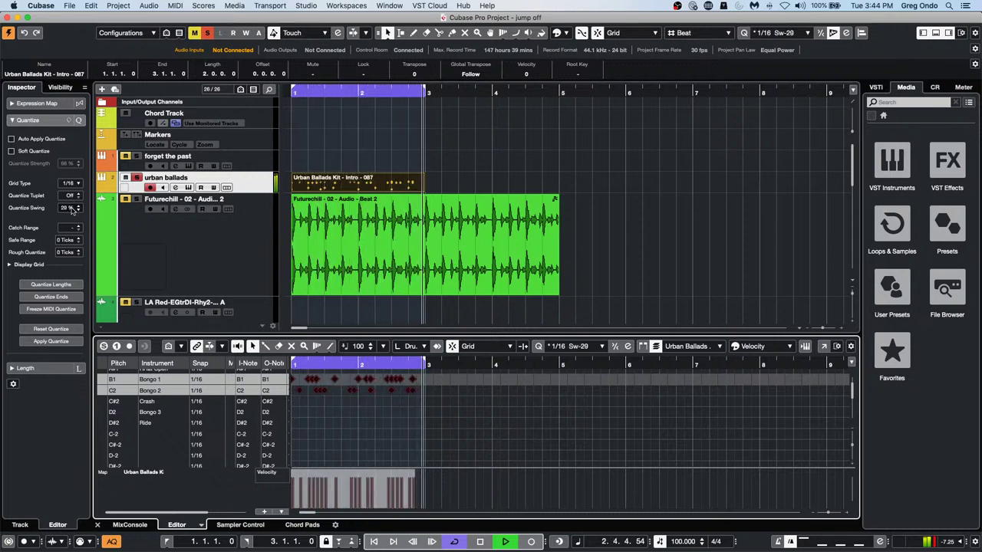
pyautogui.scroll(-7, 71, 213)
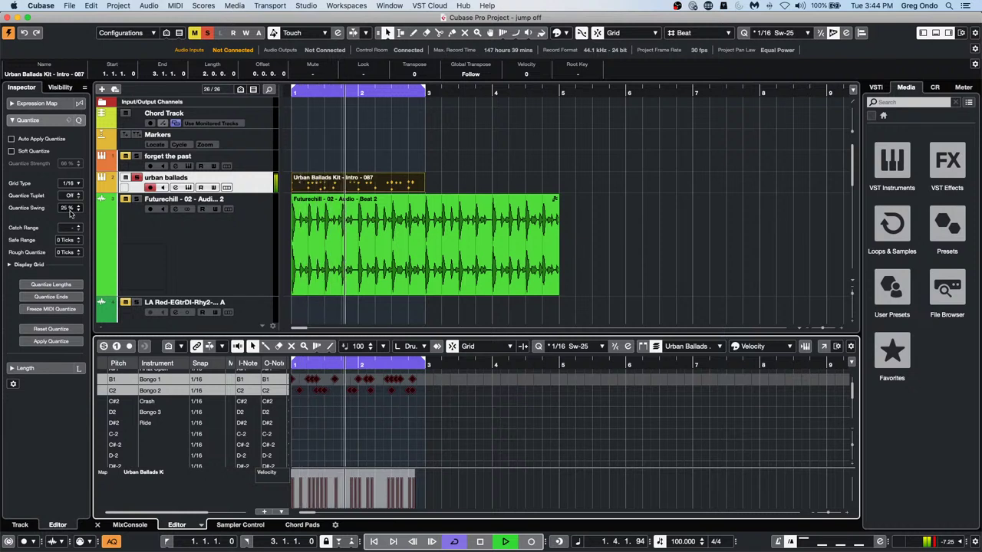
pyautogui.scroll(20, 72, 212)
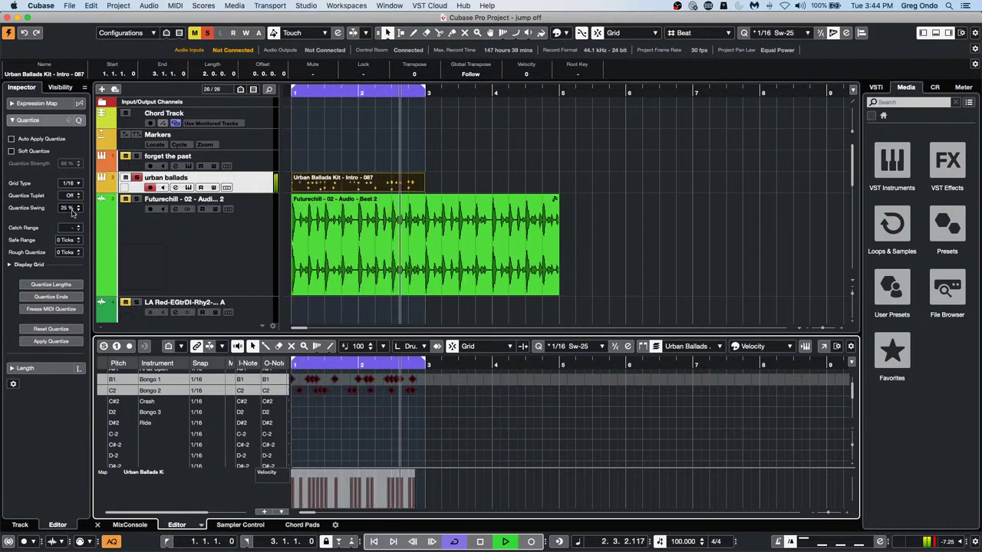
pyautogui.scroll(4, 72, 208)
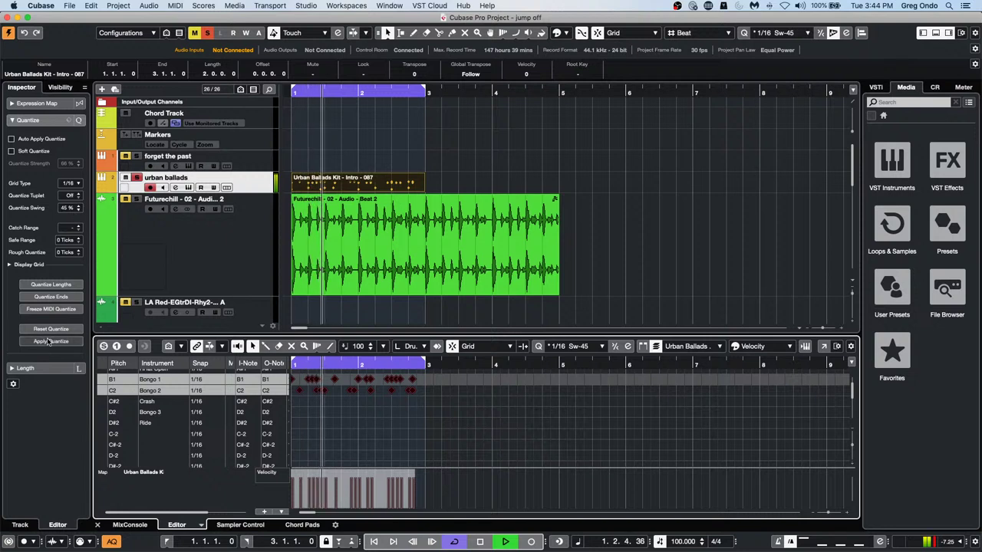
pyautogui.click(50, 341)
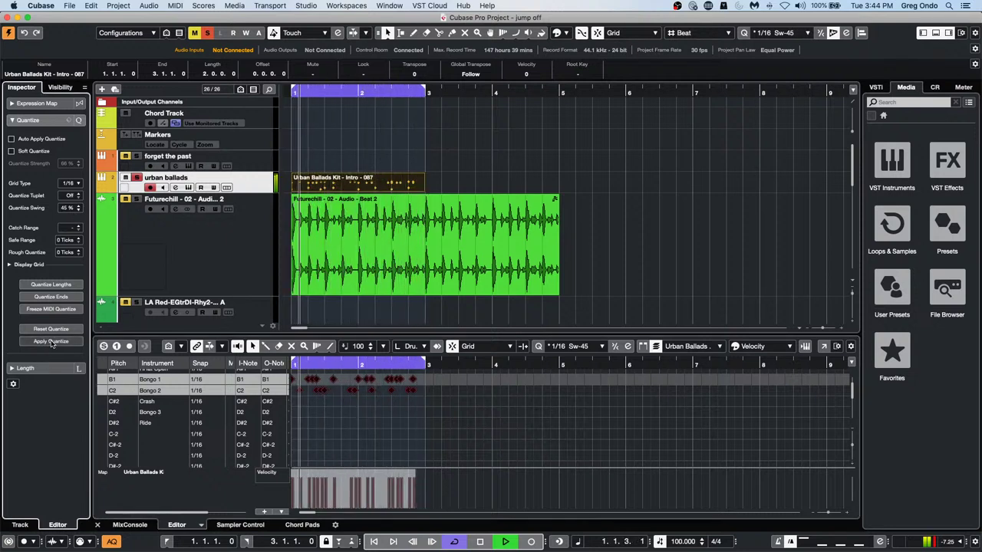
# Keep the 1/16 grid, reset swing to 0%, and re-quantize the bongo notes
pyautogui.press('space')
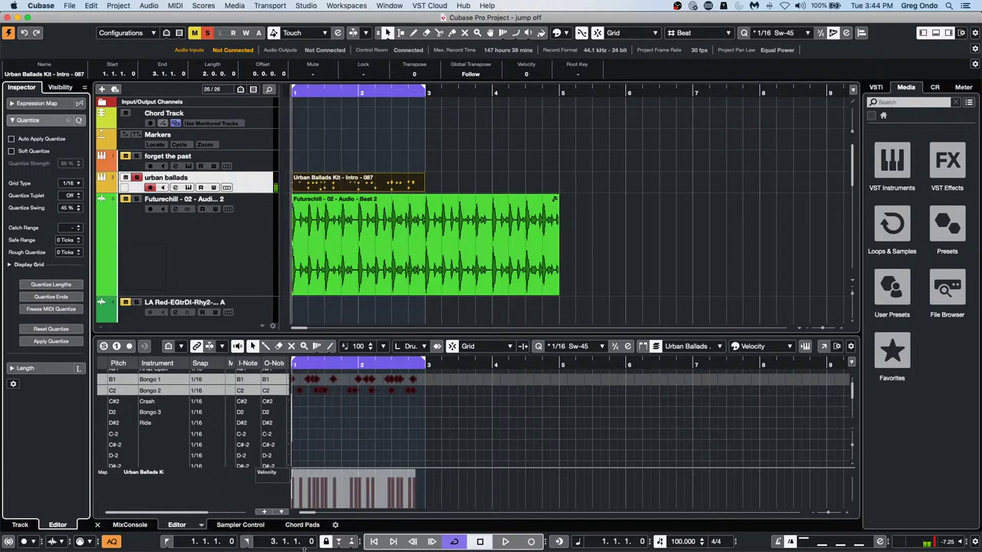
pyautogui.click(71, 184)
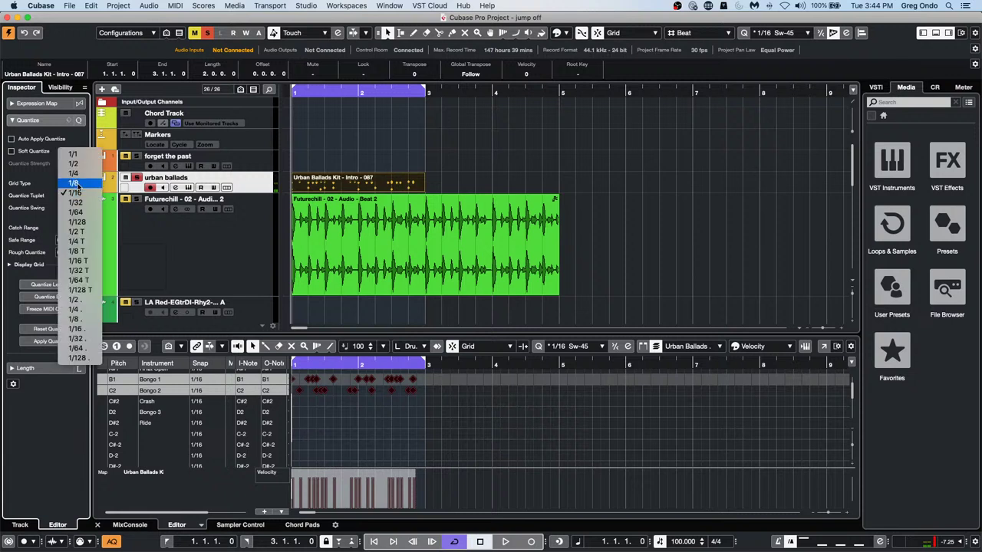
pyautogui.click(82, 195)
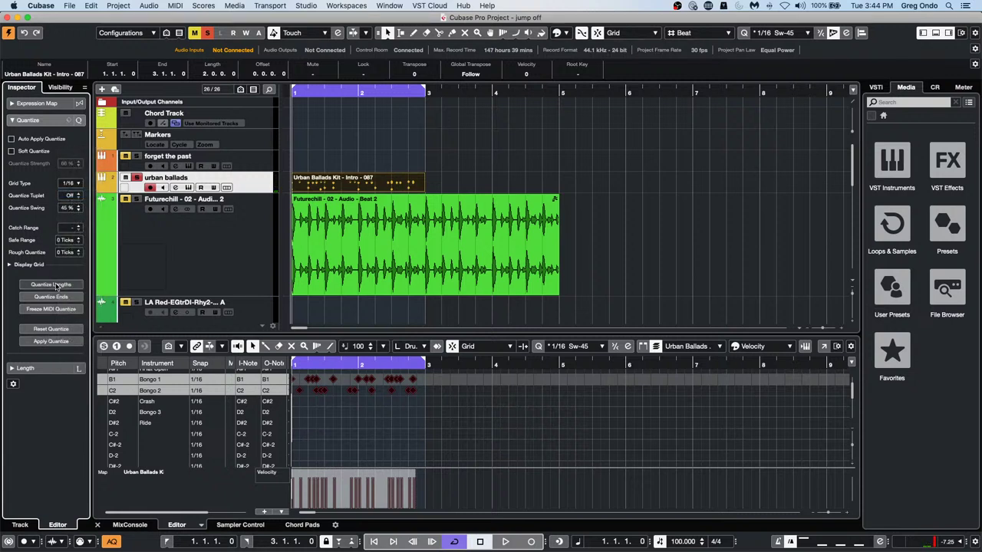
pyautogui.moveTo(65, 277); pyautogui.dragTo(65, 317)
pyautogui.click(56, 343)
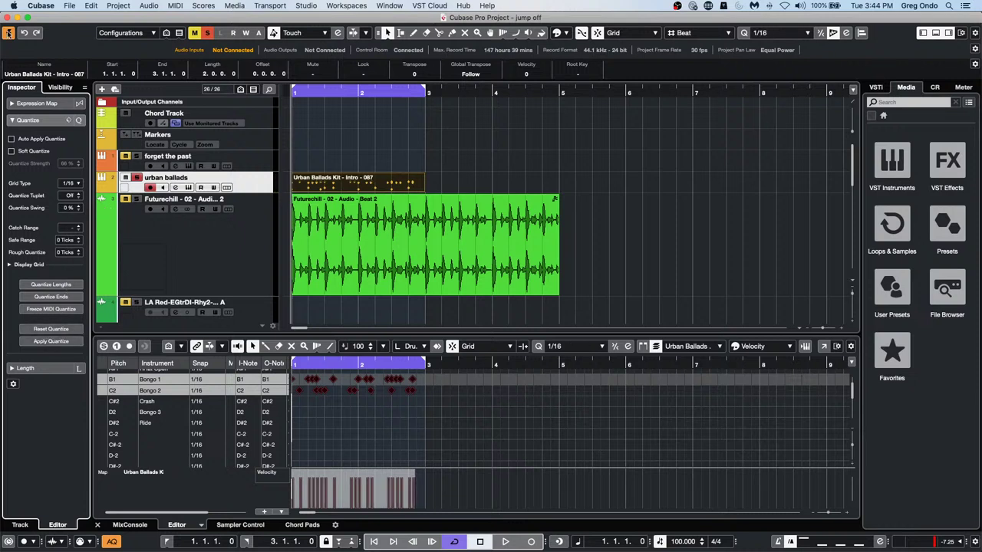
# Cancel closing the project and restart loop playback
pyautogui.click(6, 17)
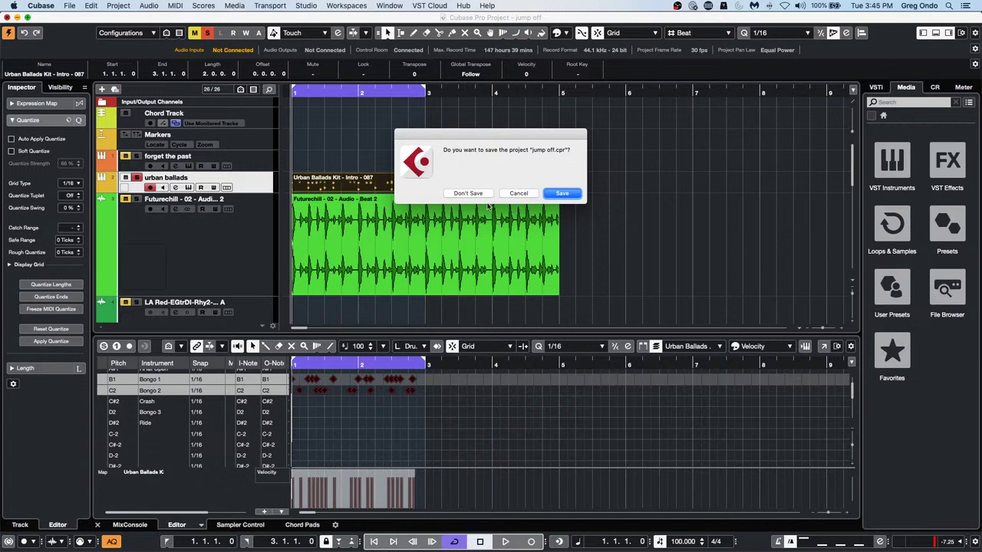
pyautogui.click(519, 192)
pyautogui.press('space')
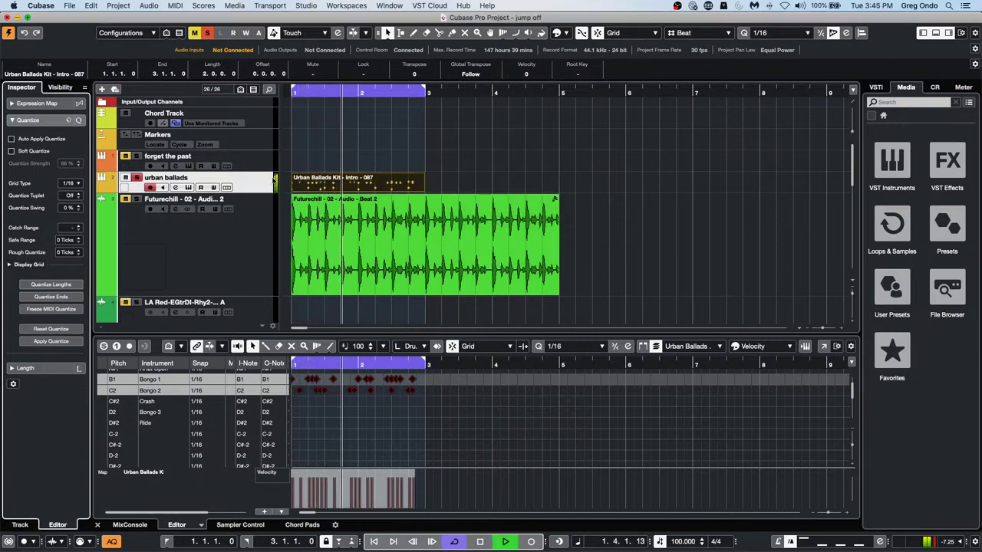
# Set the track's Quantizer insert swing to 84%, comparing it bypassed and active
pyautogui.click(256, 186)
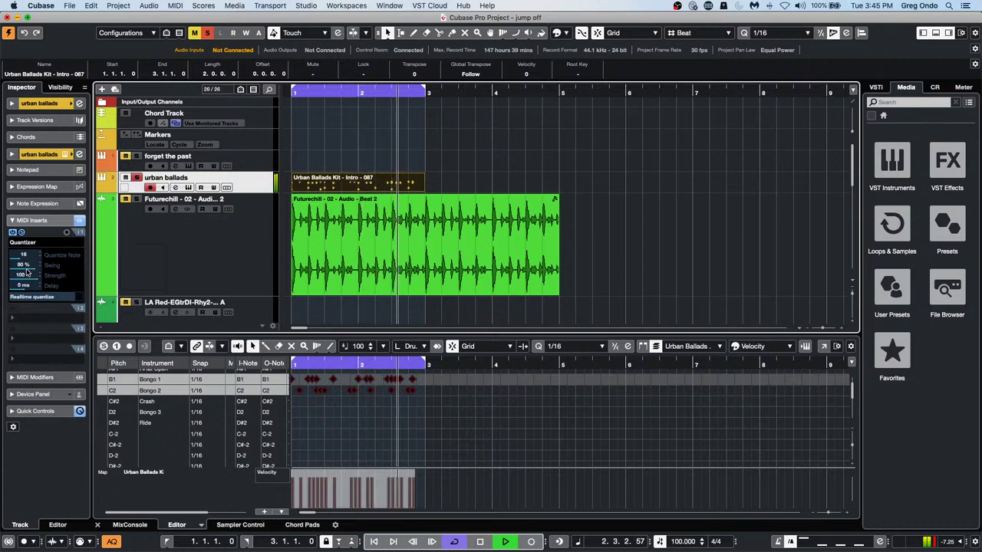
pyautogui.moveTo(28, 270); pyautogui.dragTo(70, 277)
pyautogui.click(13, 233)
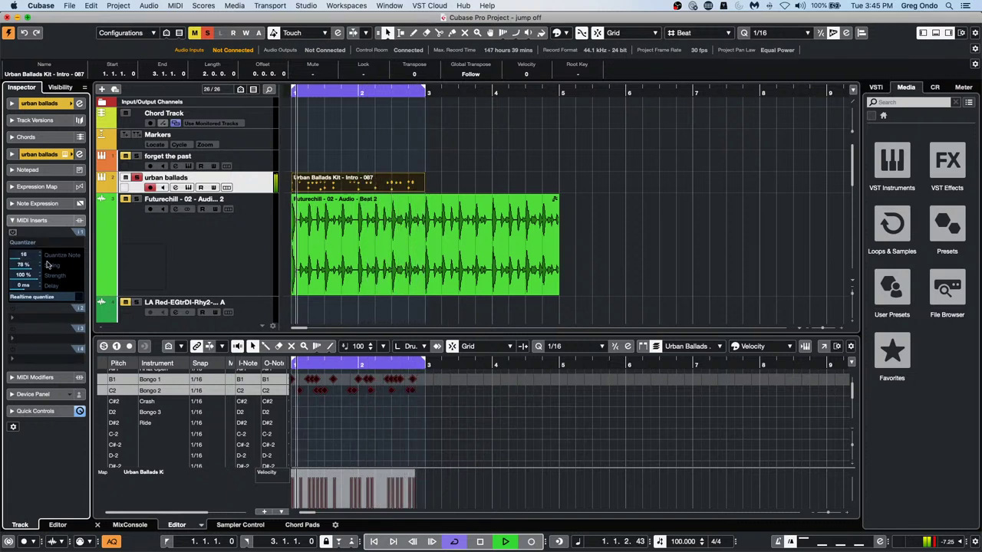
pyautogui.click(12, 232)
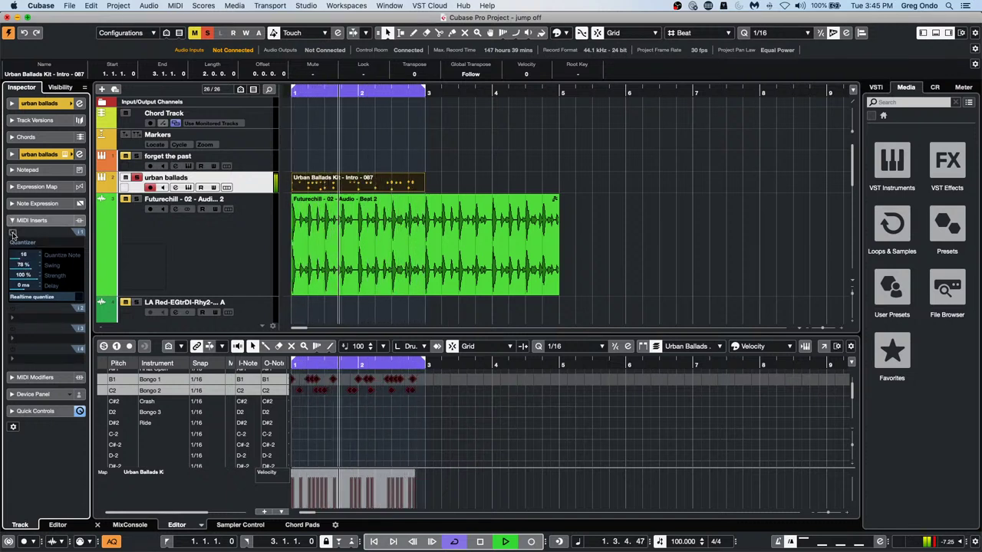
pyautogui.click(22, 274)
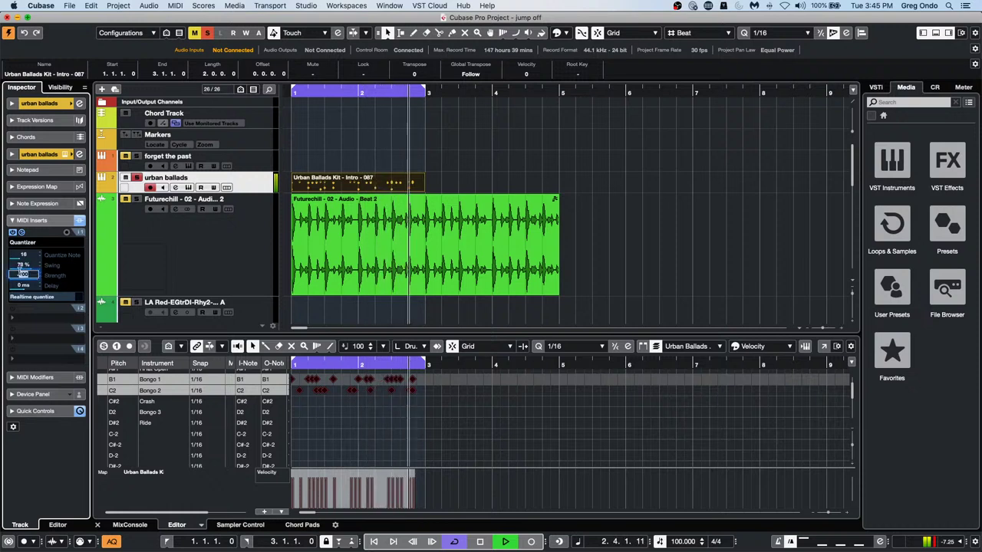
pyautogui.moveTo(22, 269); pyautogui.dragTo(28, 268)
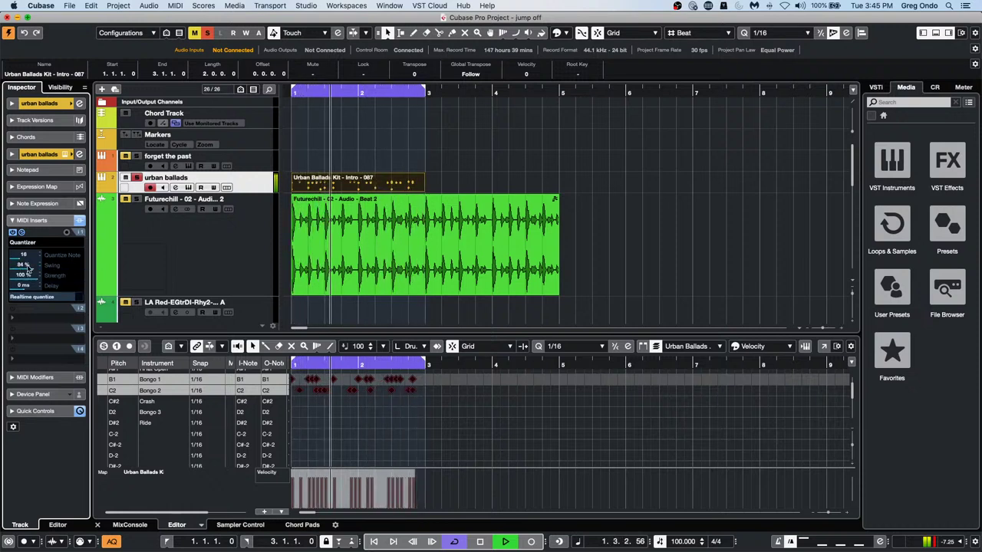
pyautogui.press('space')
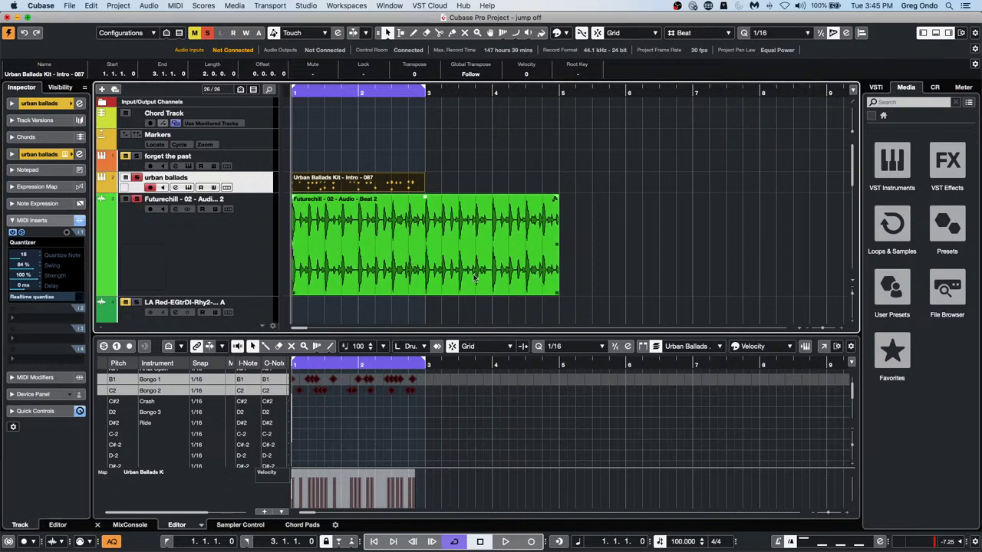
# Audition the Futurechill Beat 2 loop from a clicked point with the Play tool
pyautogui.rightClick(410, 279)
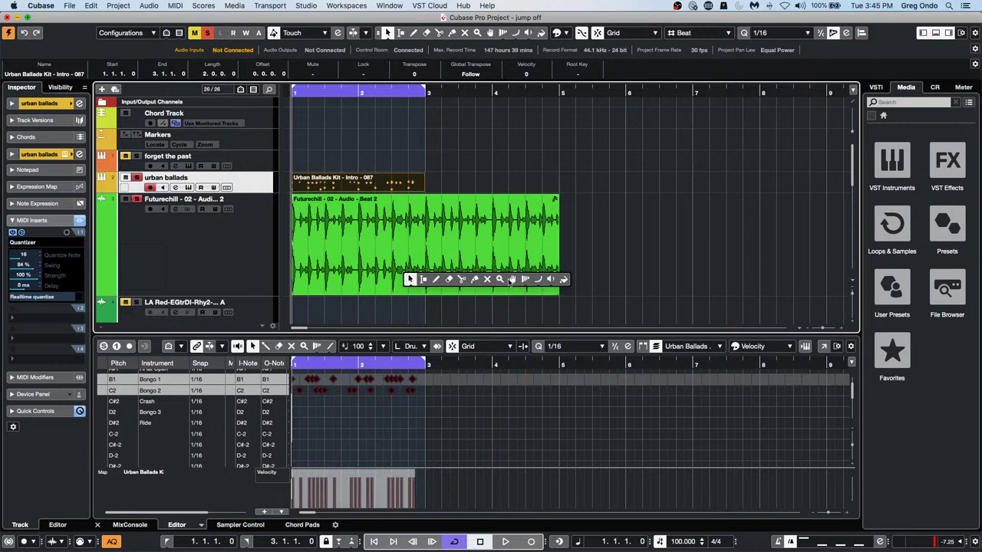
pyautogui.click(550, 280)
pyautogui.click(379, 261)
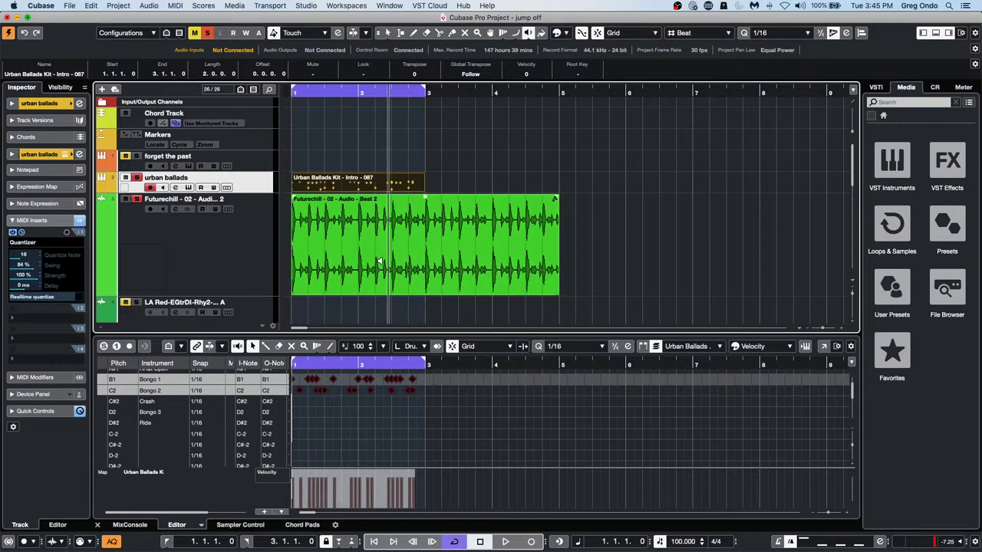
# Range-select bar 3 to 4 of the loop, apply Reverse, and play it back
pyautogui.rightClick(424, 254)
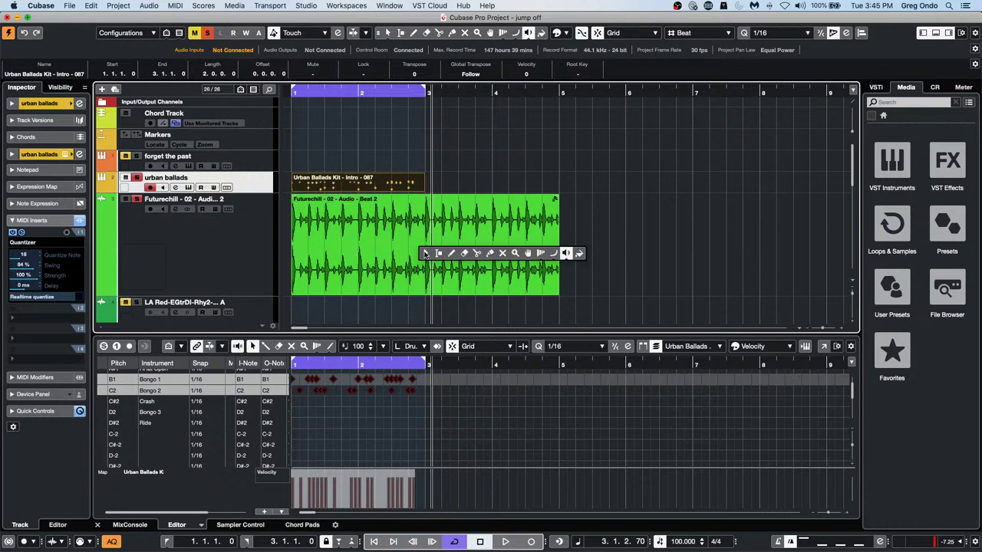
pyautogui.click(439, 254)
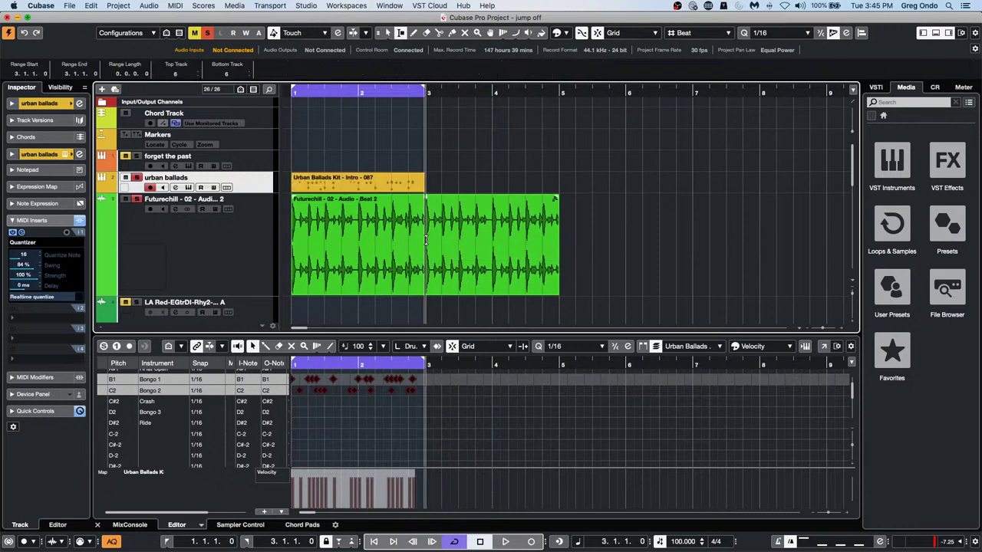
pyautogui.moveTo(425, 244); pyautogui.dragTo(493, 246)
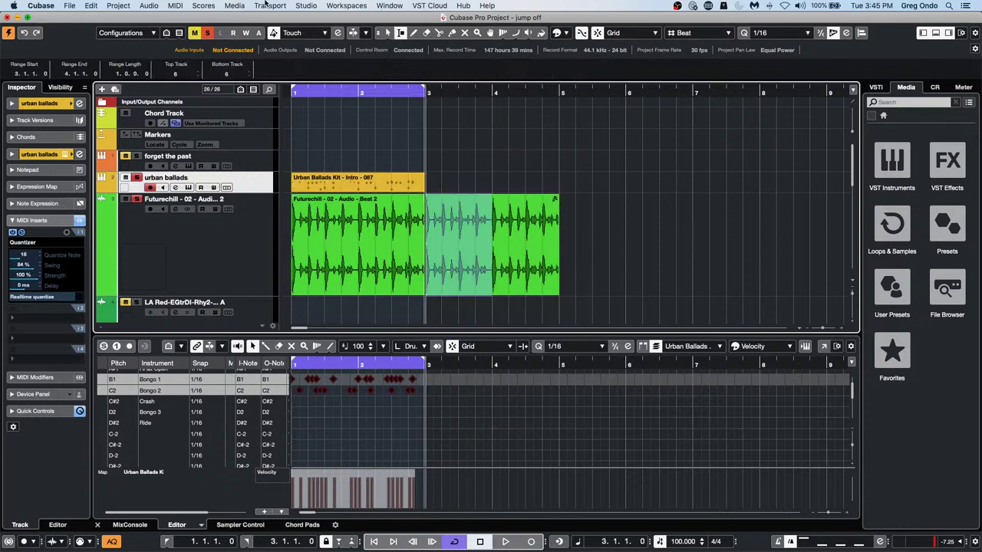
pyautogui.click(150, 6)
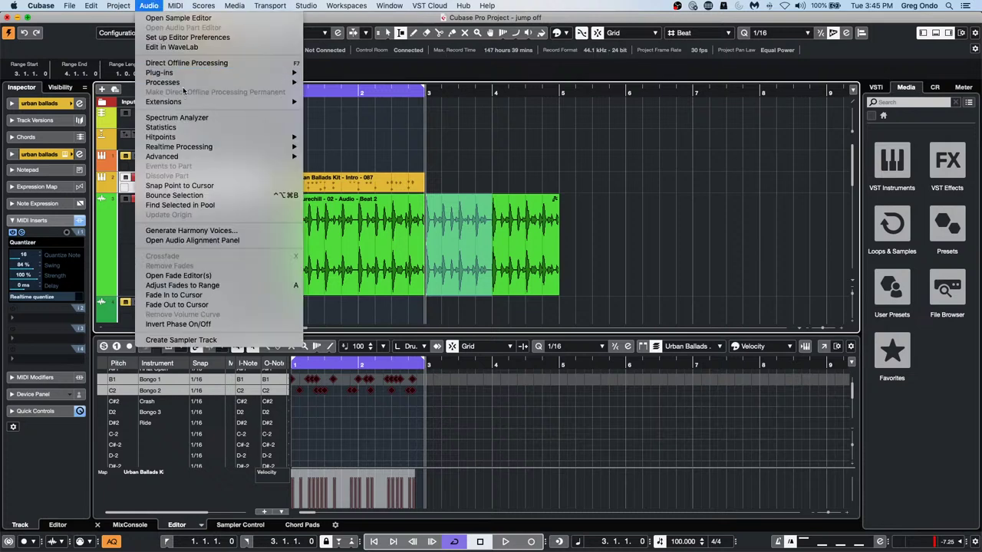
pyautogui.moveTo(186, 83)
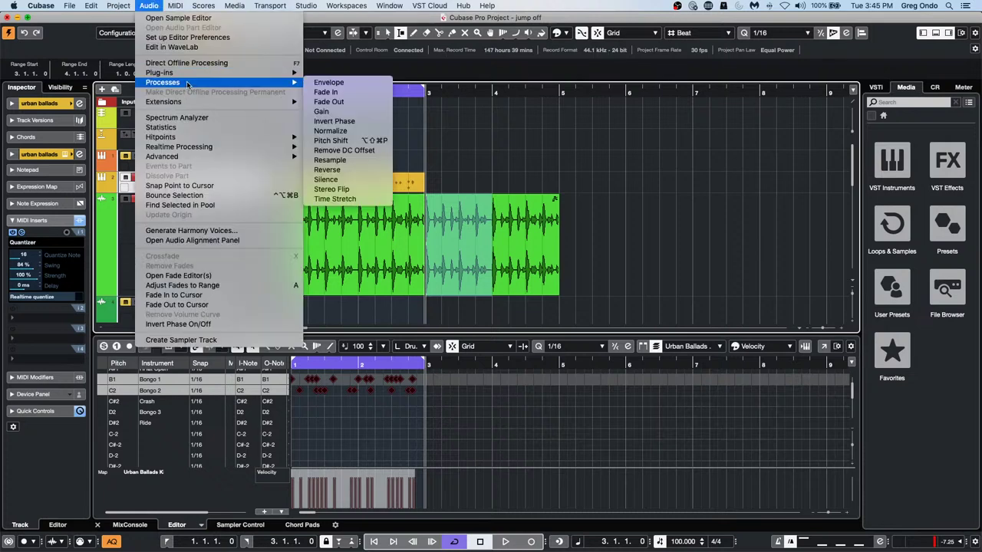
pyautogui.click(362, 170)
pyautogui.moveTo(406, 94); pyautogui.dragTo(371, 89)
pyautogui.press('space')
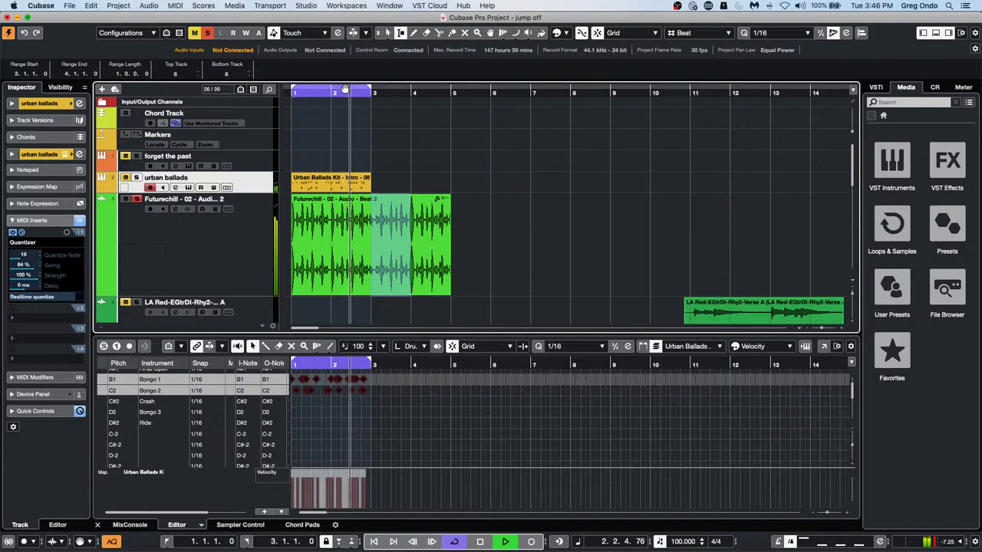
# Turn off the bar 1–3 cycle loop and stop playback
pyautogui.click(345, 89)
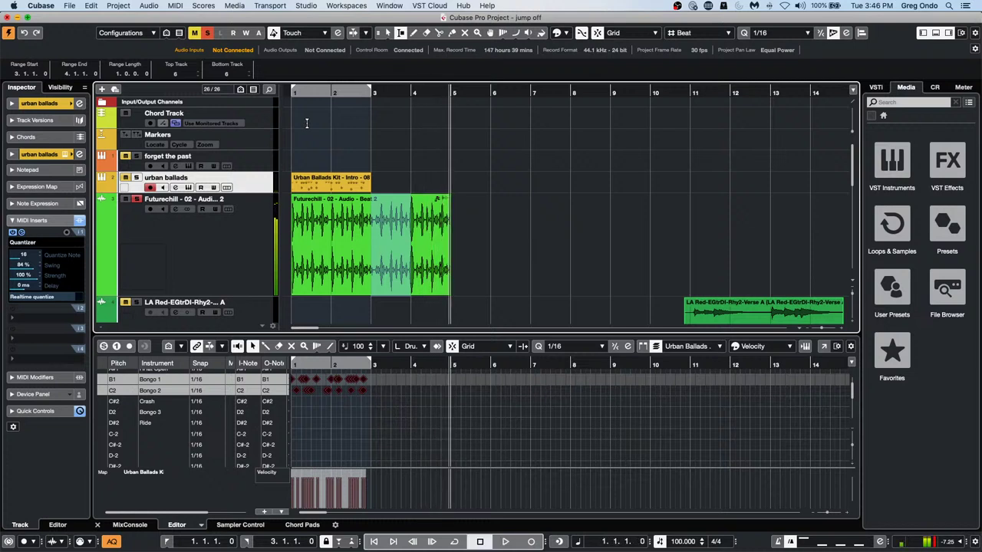
pyautogui.press('space')
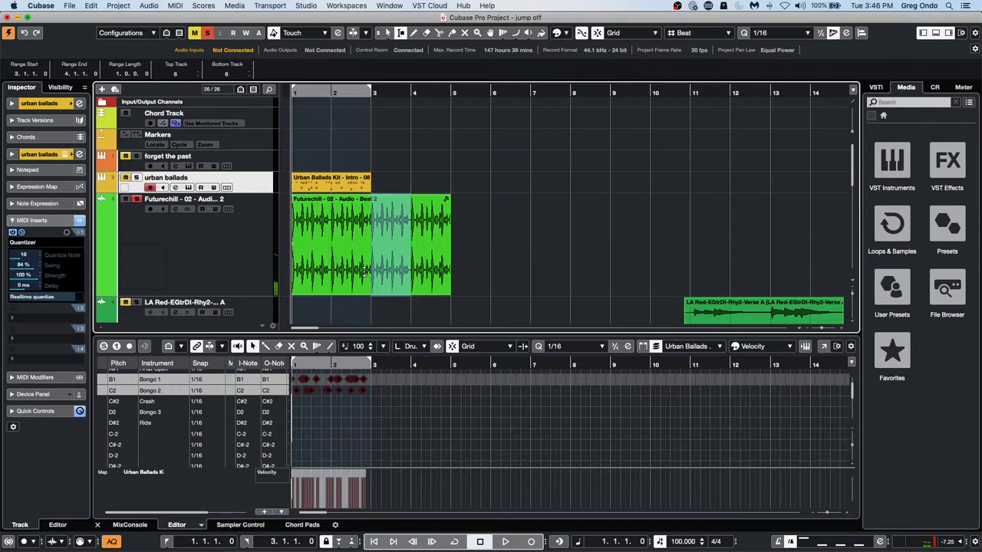
pyautogui.click(148, 5)
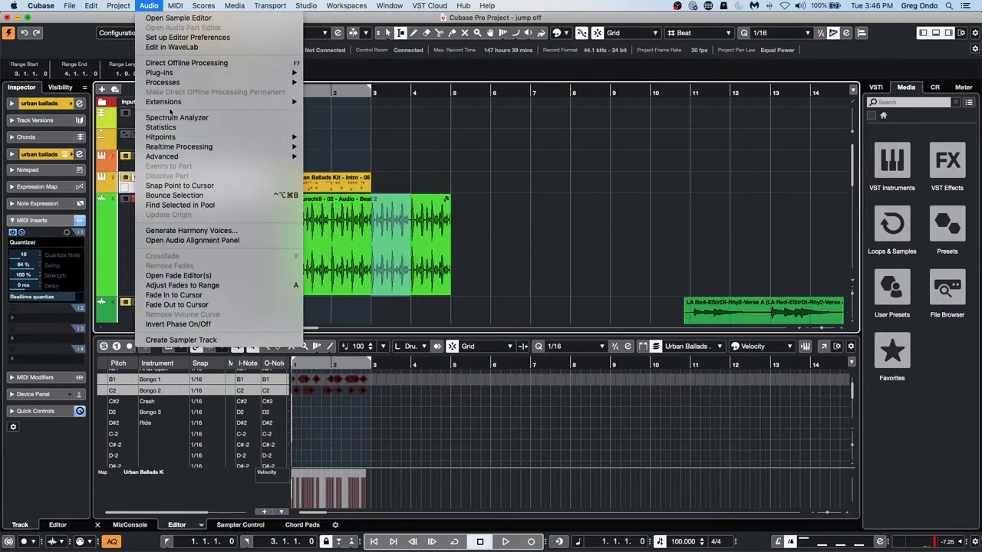
pyautogui.click(673, 256)
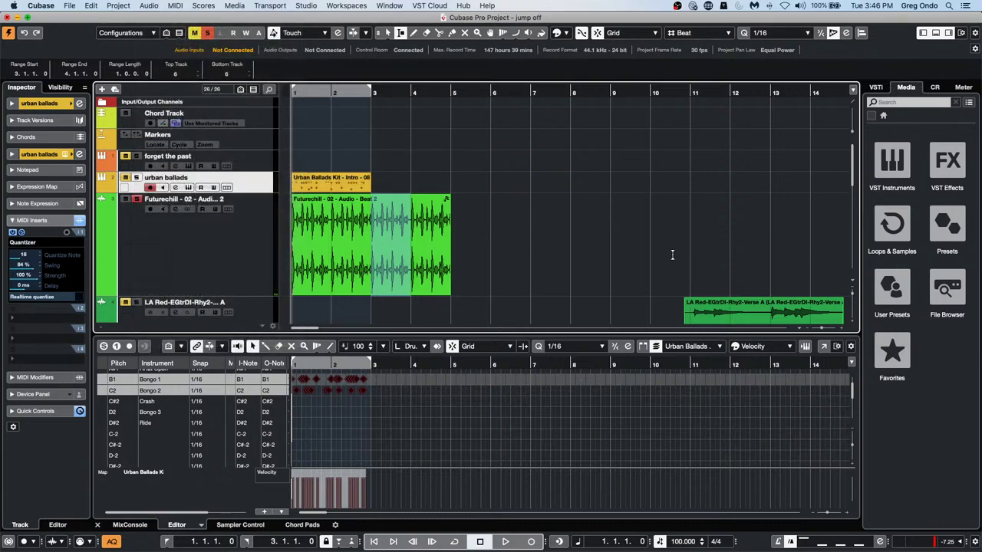
# Audition a Reverse process in Direct Offline Processing, then delete it
pyautogui.press('F7')
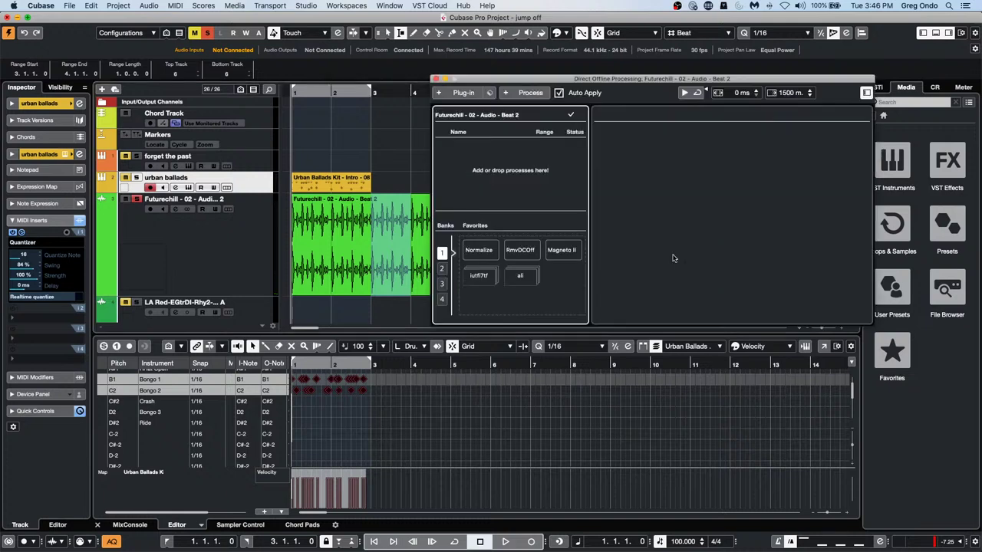
pyautogui.click(532, 92)
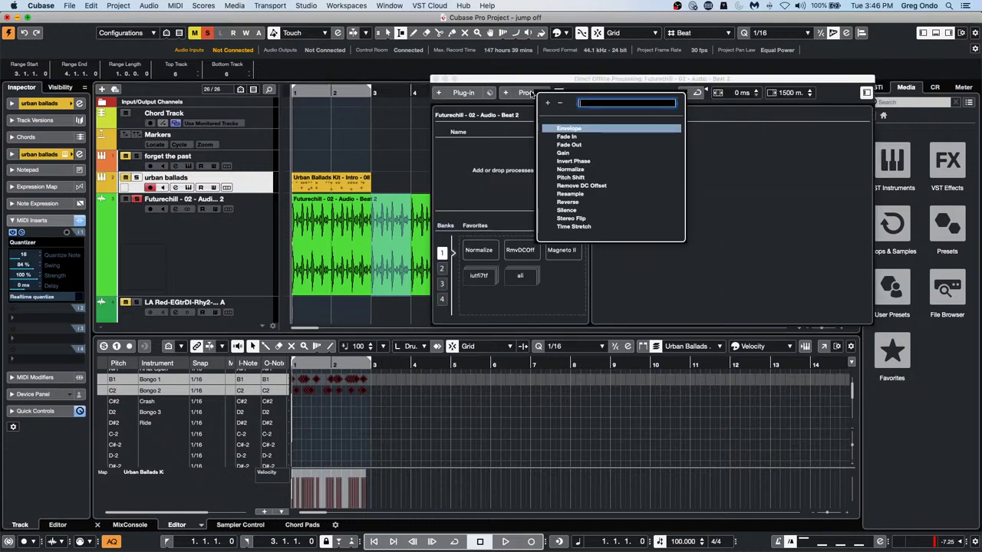
pyautogui.click(575, 202)
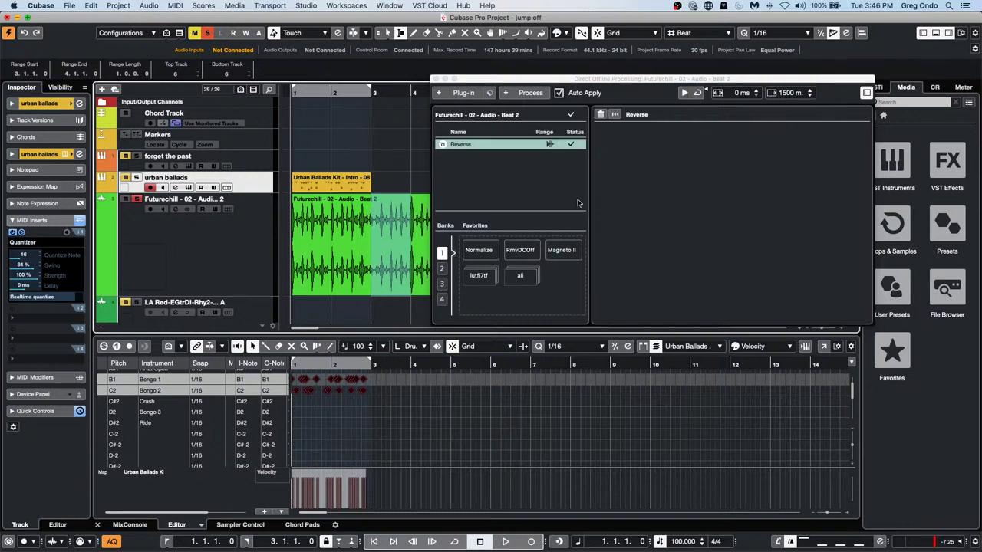
pyautogui.press('space')
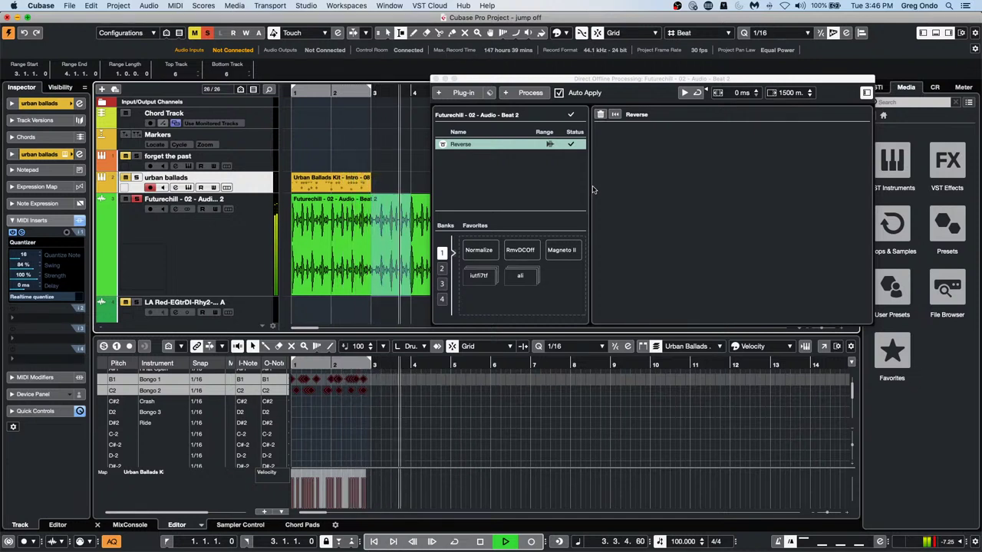
pyautogui.press('Delete')
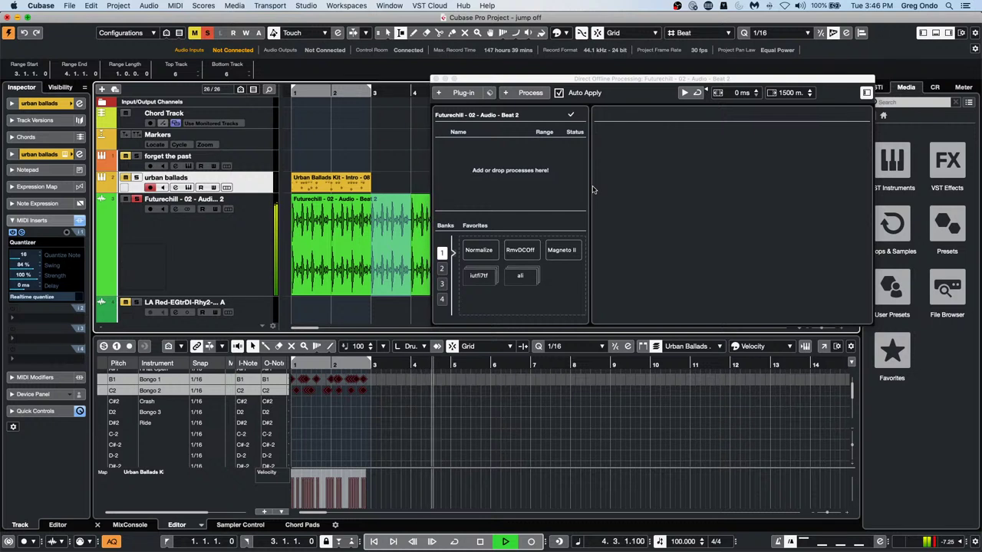
pyautogui.press('space')
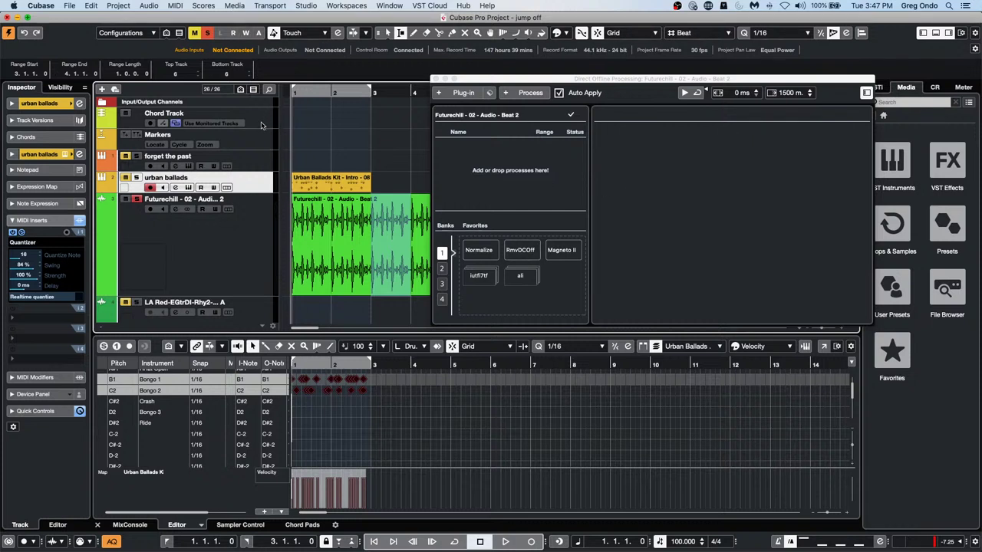
# Close offline processing and draw an E.Piano MIDI part from bar 5 to 11
pyautogui.click(434, 79)
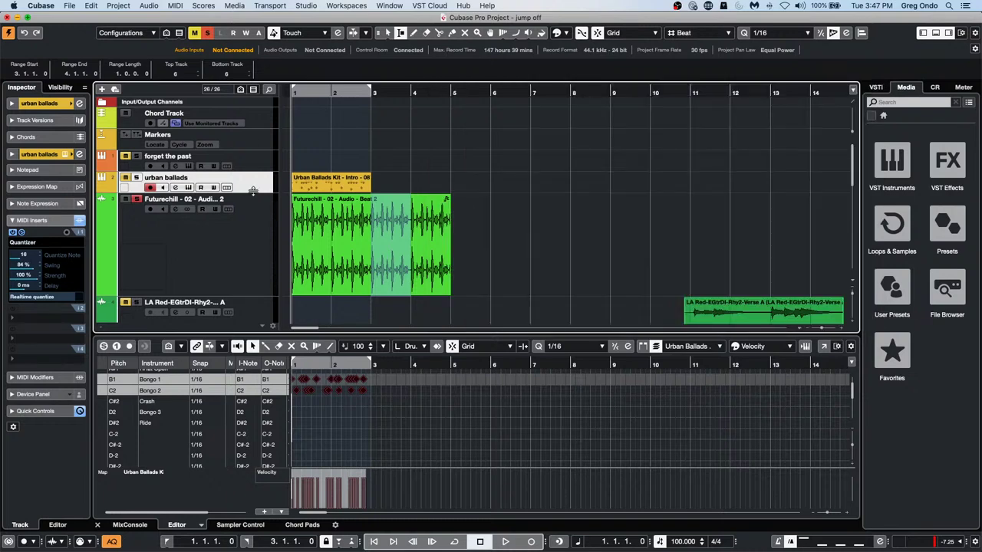
pyautogui.click(257, 122)
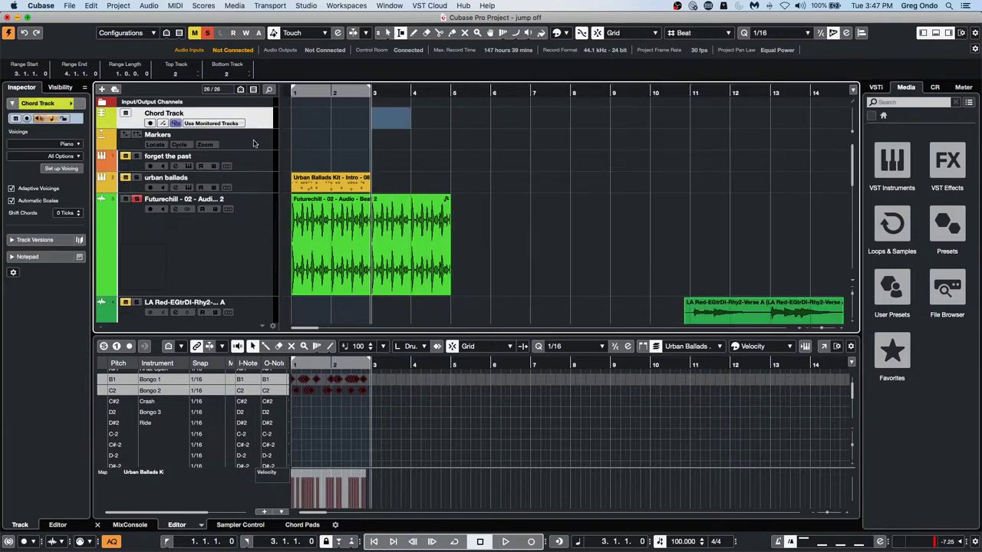
pyautogui.click(257, 168)
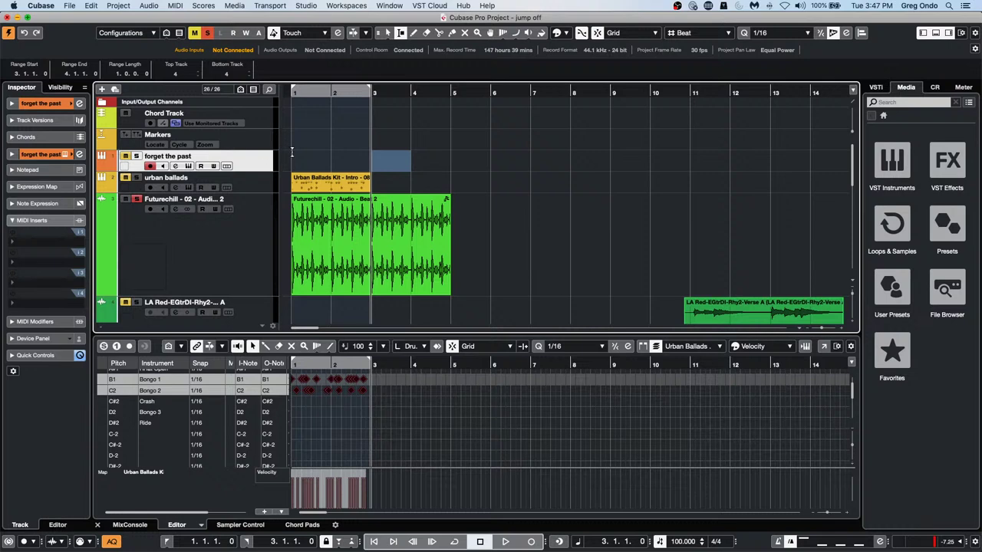
pyautogui.rightClick(391, 158)
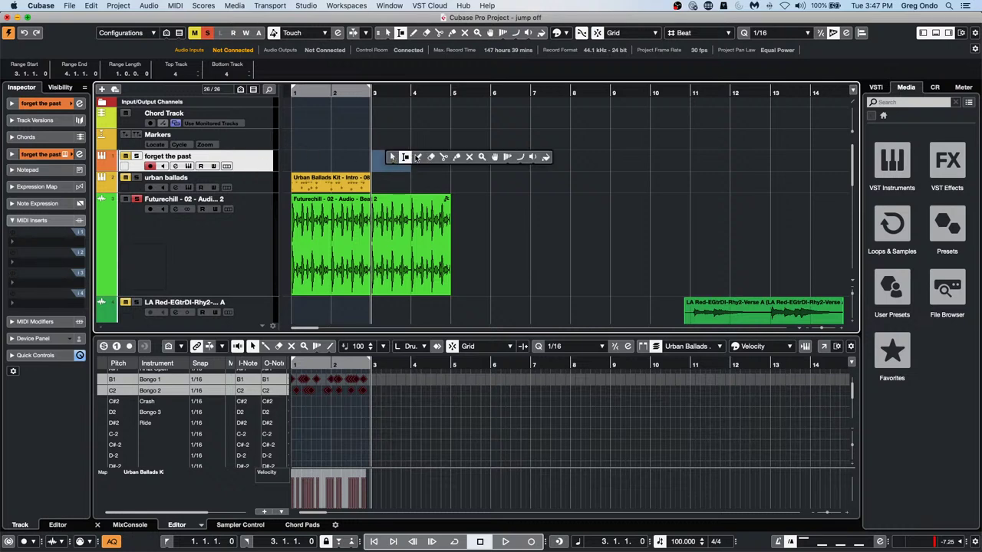
pyautogui.click(417, 157)
pyautogui.scroll(-10, 310, 121)
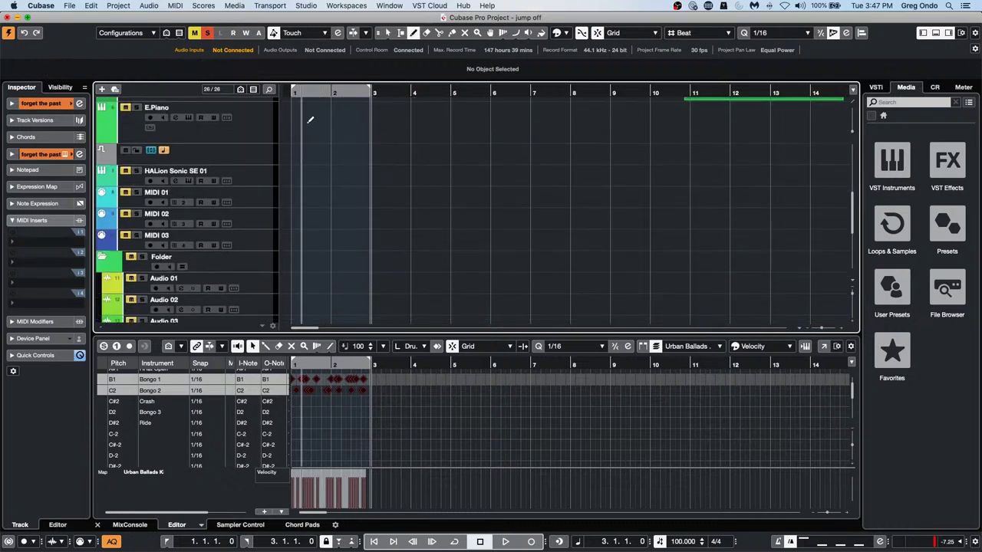
pyautogui.scroll(3, 238, 159)
pyautogui.click(268, 230)
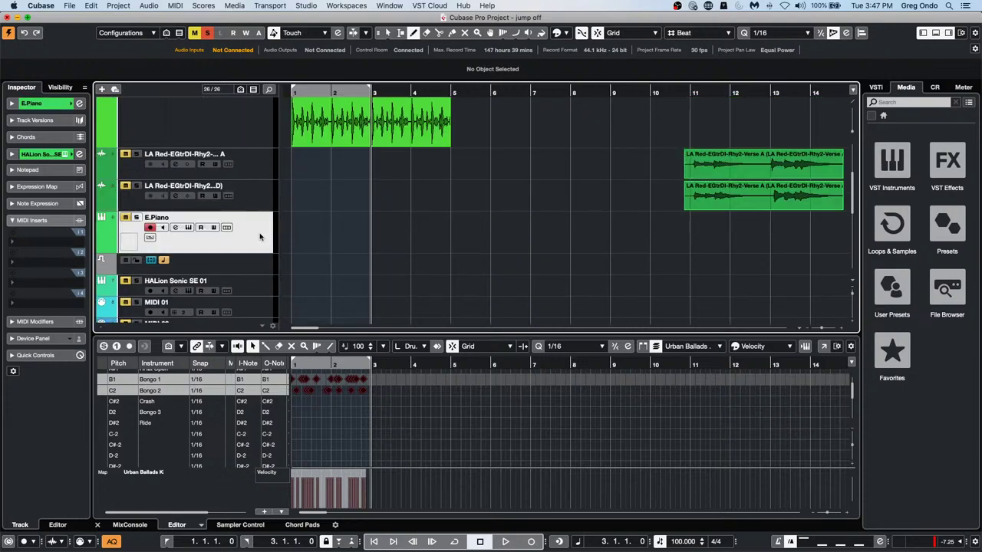
pyautogui.moveTo(470, 221); pyautogui.dragTo(687, 227)
# Draw an Aftertouch curve across the new E.Piano part, then open the Logical Editor
pyautogui.rightClick(522, 228)
pyautogui.click(522, 227)
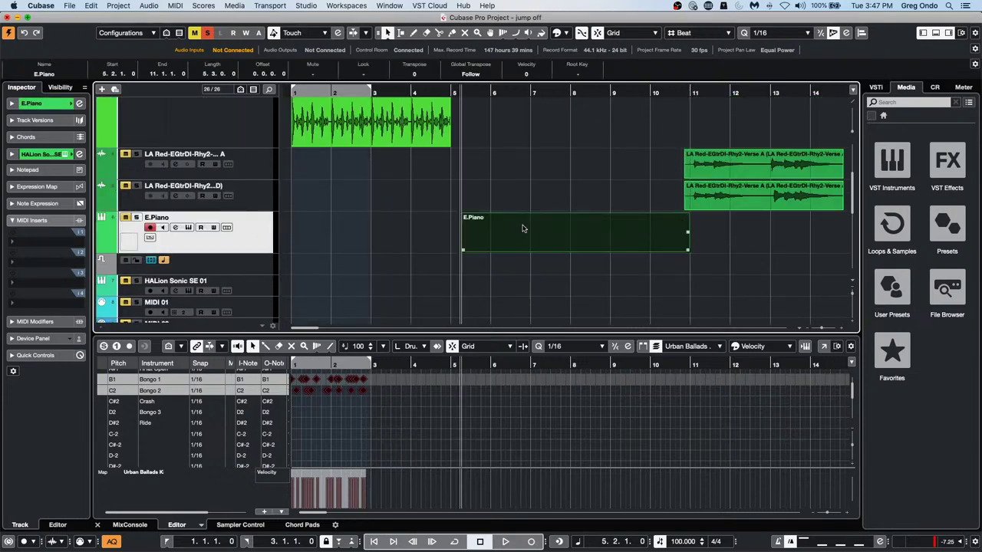
pyautogui.click(525, 228)
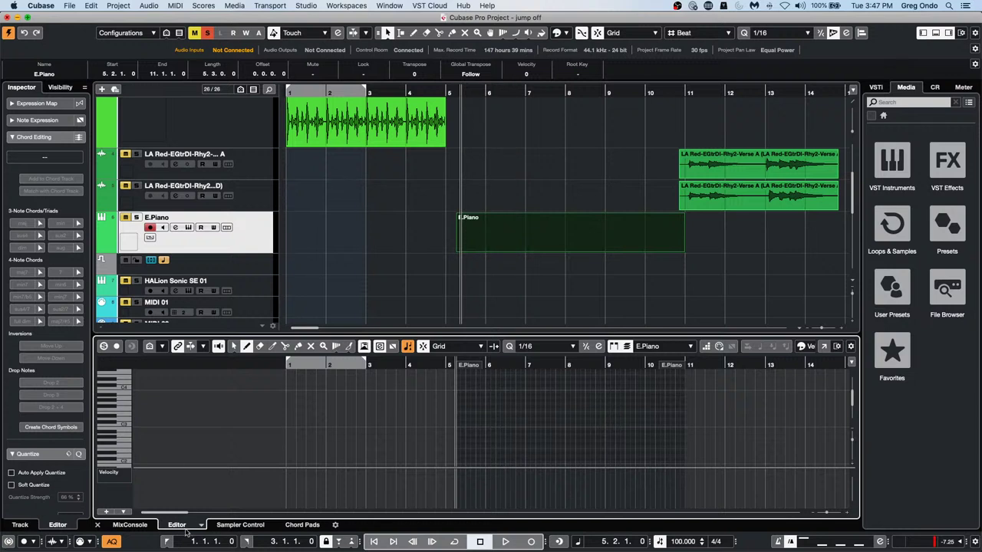
pyautogui.click(123, 472)
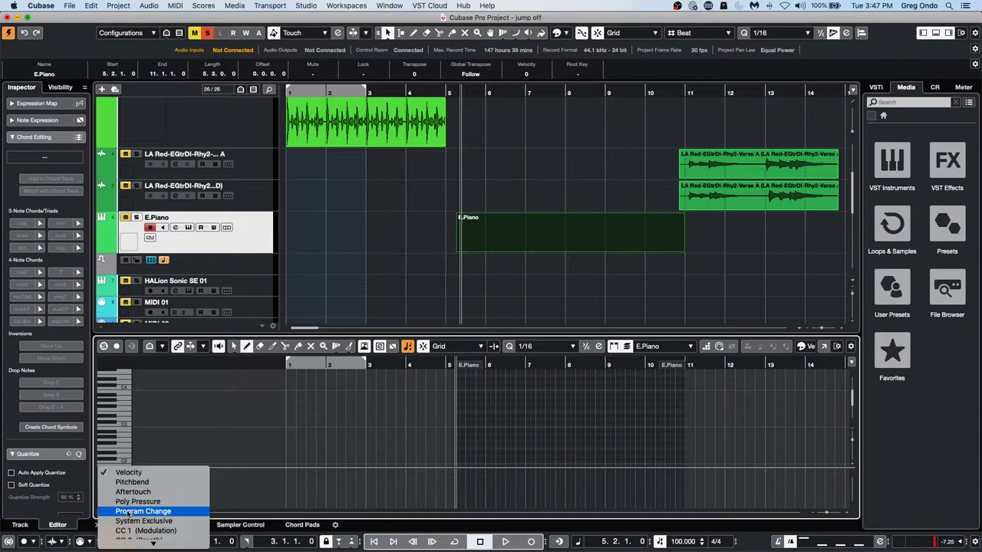
pyautogui.click(133, 492)
pyautogui.moveTo(506, 487); pyautogui.dragTo(684, 489)
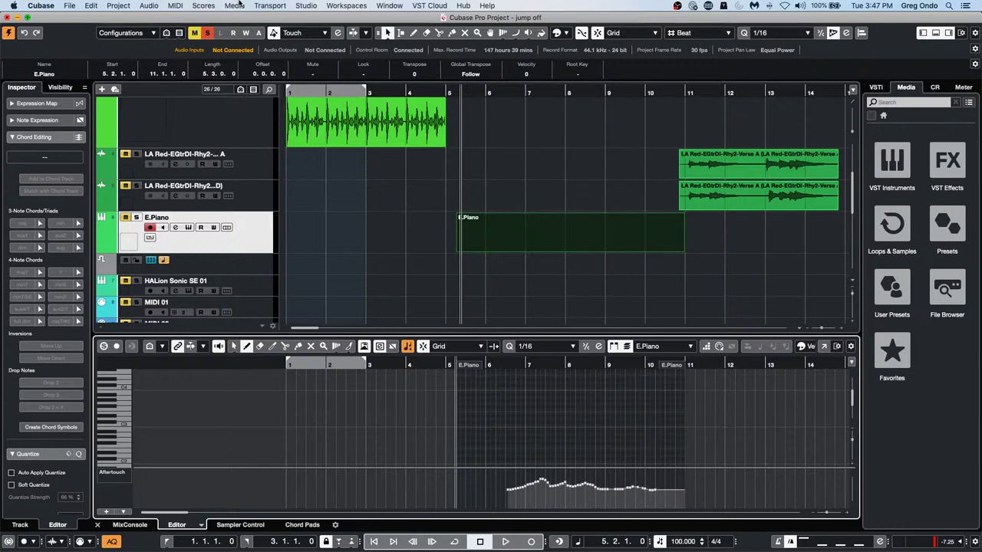
pyautogui.click(150, 6)
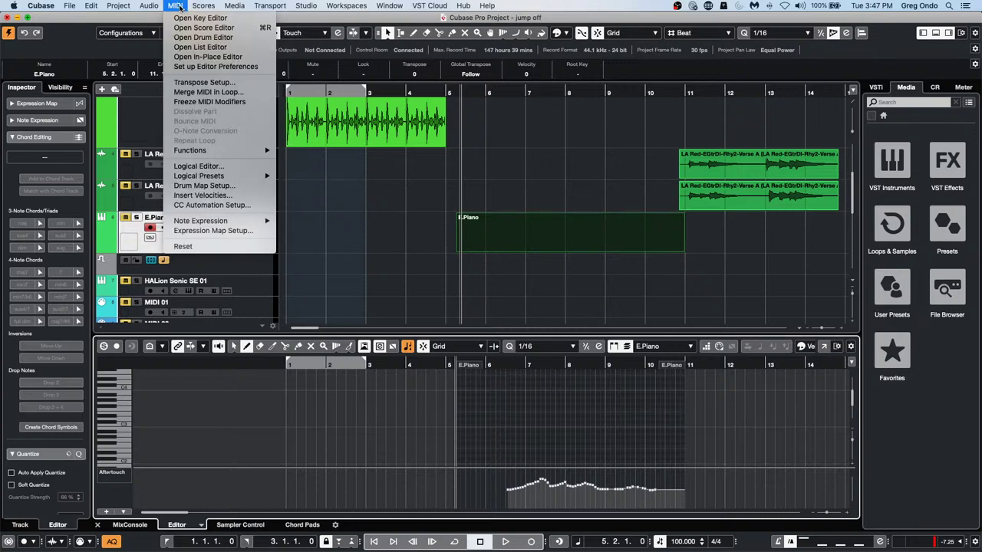
pyautogui.click(214, 166)
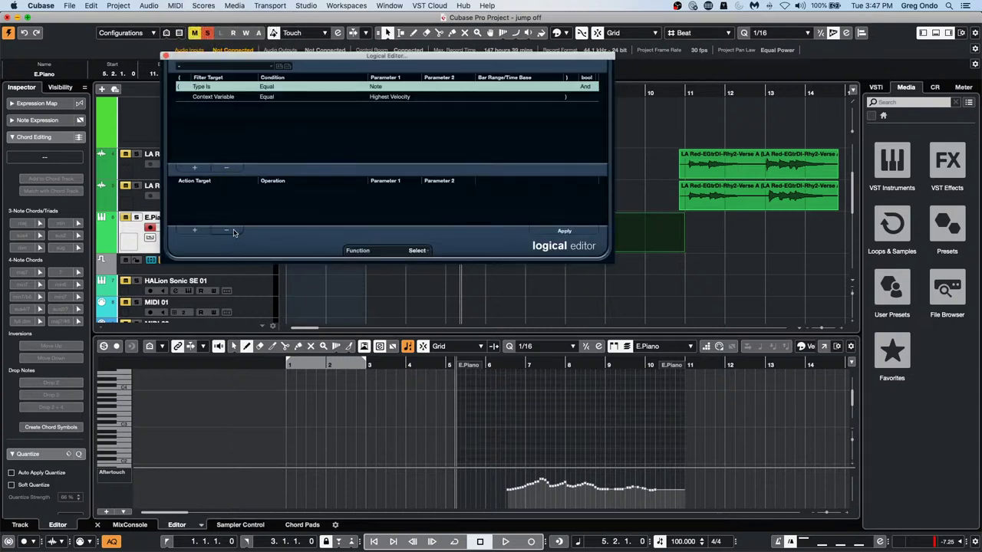
# Set the Logical Editor to Transform with a filter for Aftertouch events
pyautogui.click(226, 167)
pyautogui.click(226, 167)
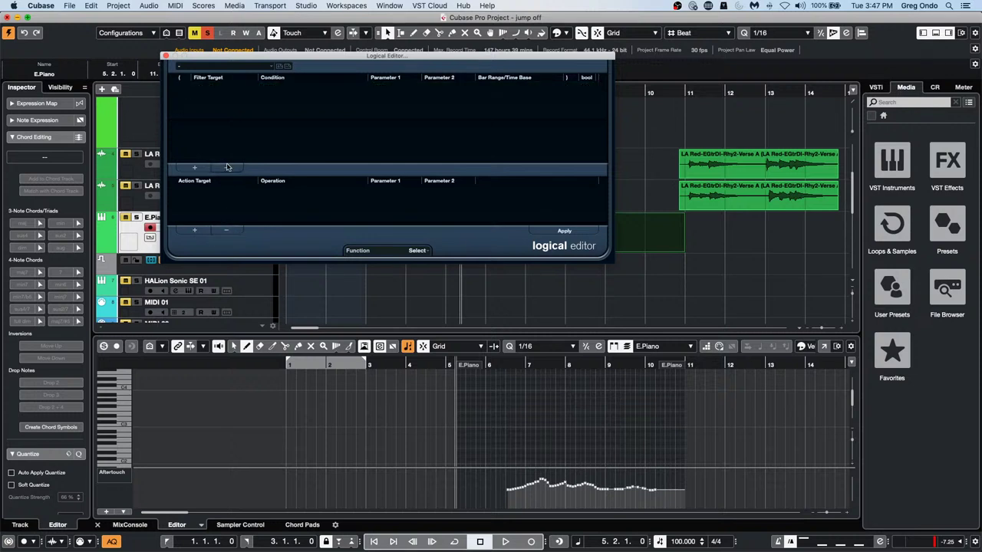
pyautogui.click(418, 251)
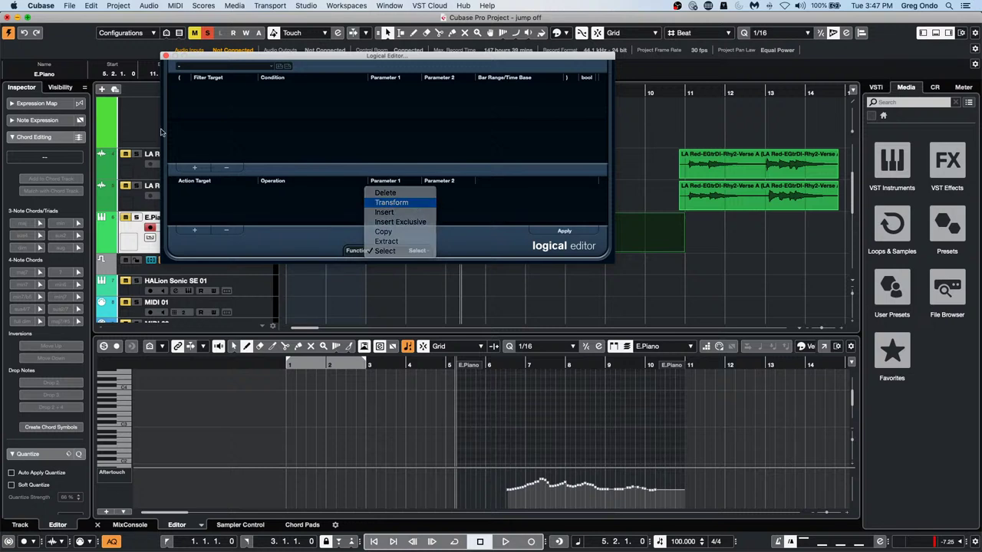
pyautogui.press('Return')
pyautogui.click(195, 167)
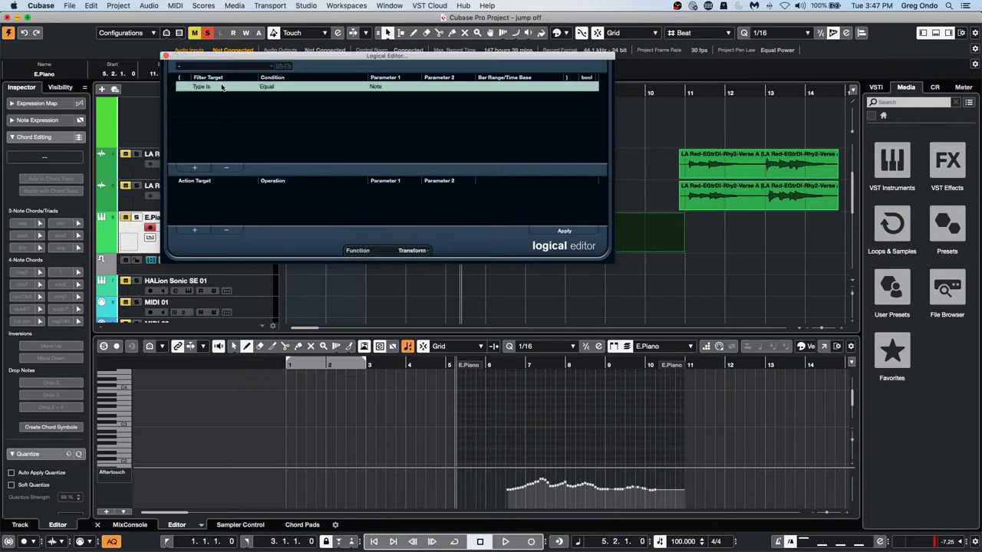
pyautogui.click(380, 87)
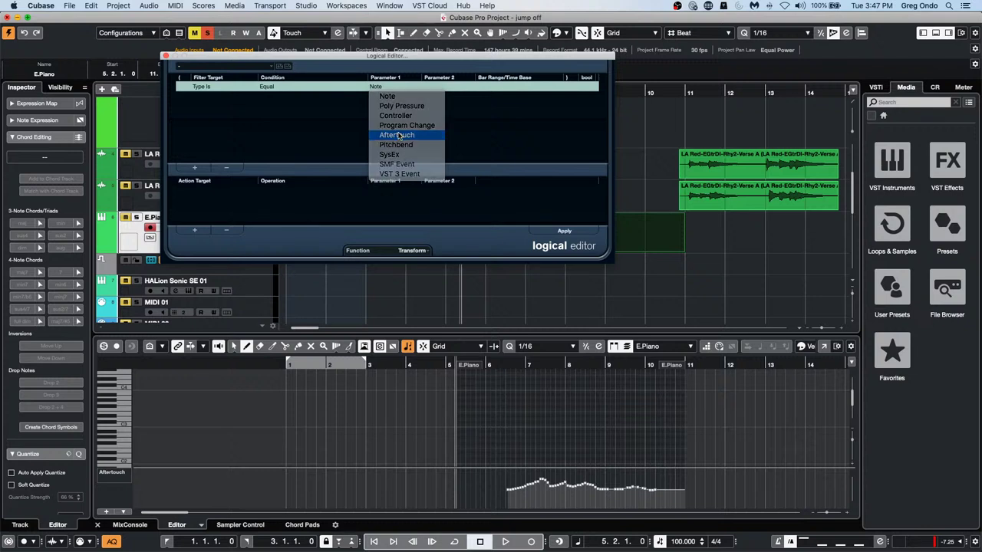
pyautogui.click(398, 136)
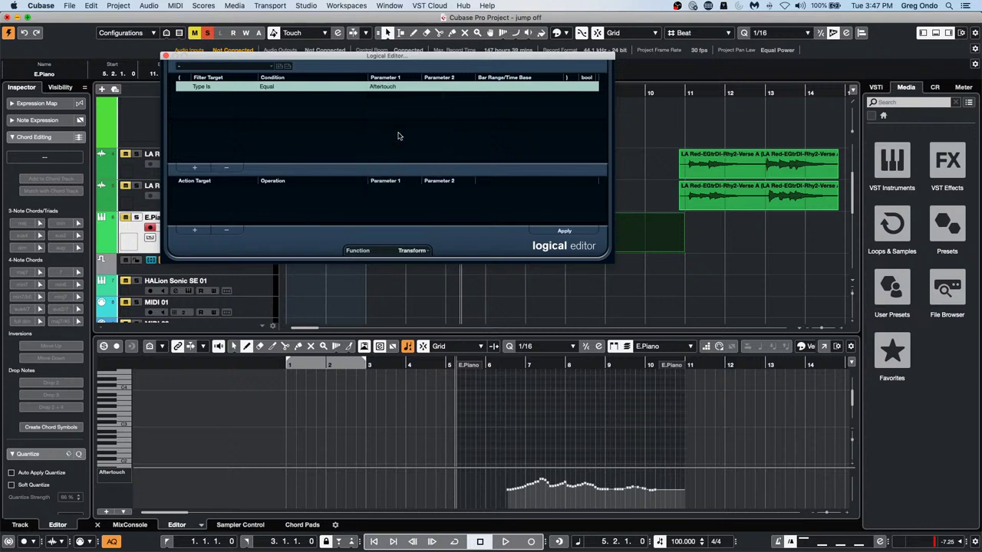
# Add an action changing the event type to Poly Pressure and apply it
pyautogui.click(195, 233)
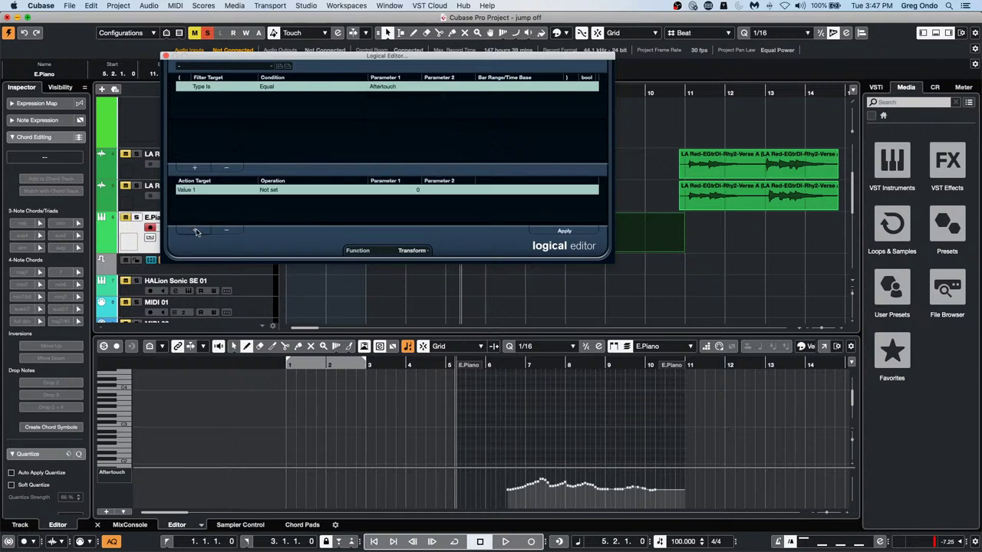
pyautogui.click(204, 191)
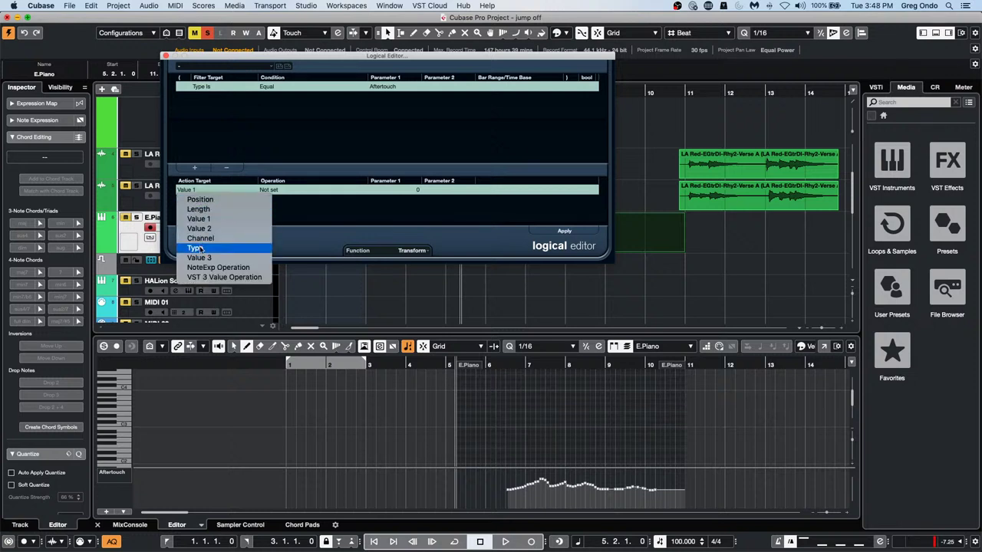
pyautogui.click(307, 197)
pyautogui.click(300, 192)
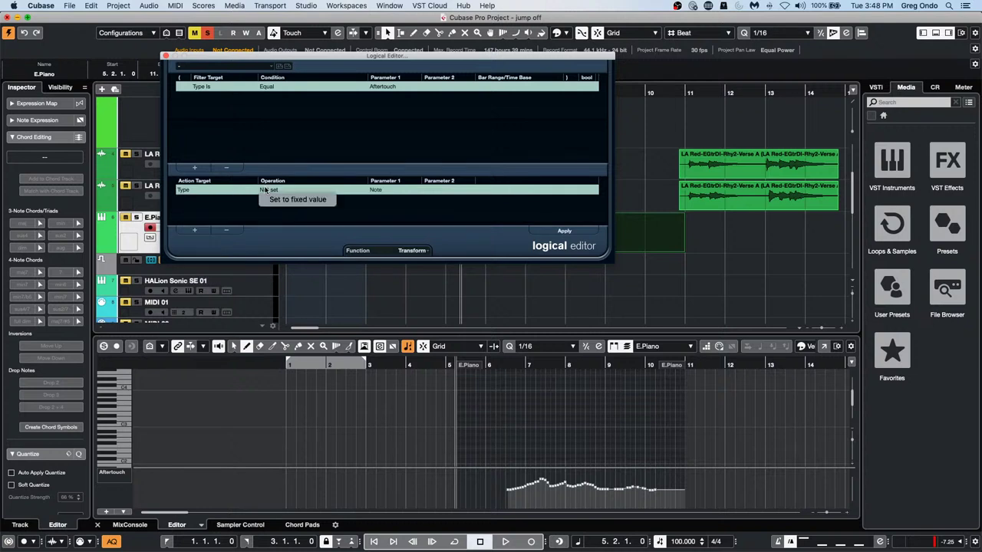
pyautogui.click(392, 190)
pyautogui.click(391, 190)
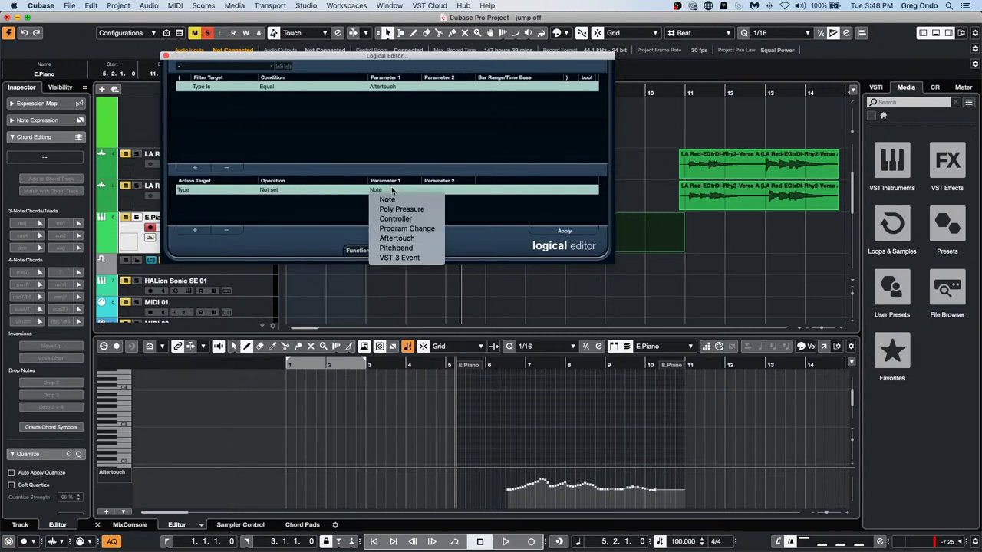
pyautogui.click(394, 208)
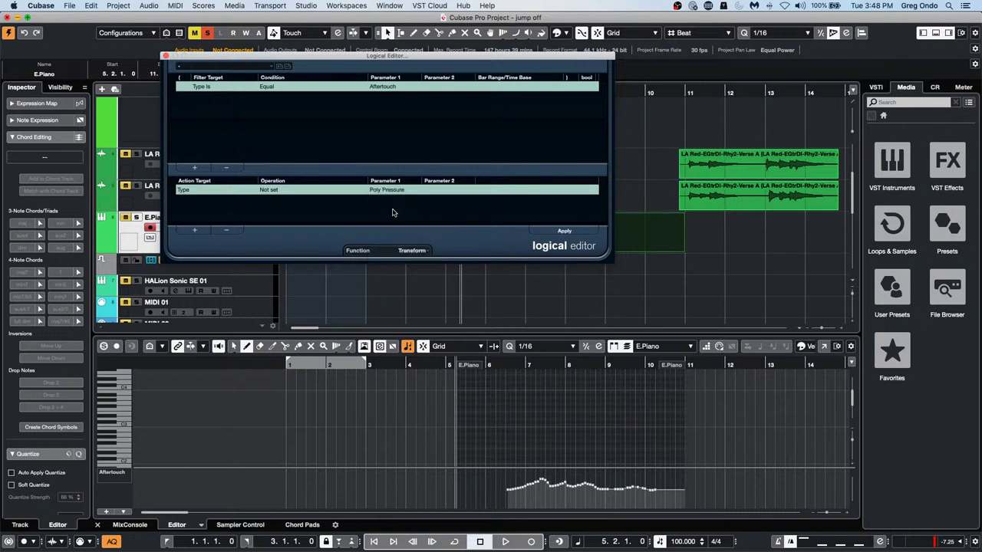
pyautogui.click(565, 231)
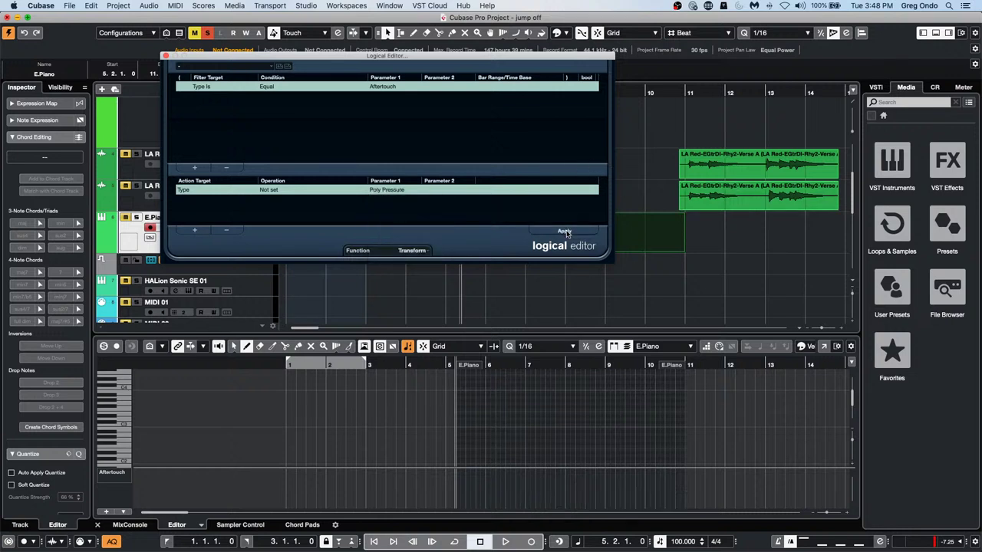
# Show the Poly Pressure controller lane and make it taller
pyautogui.click(129, 474)
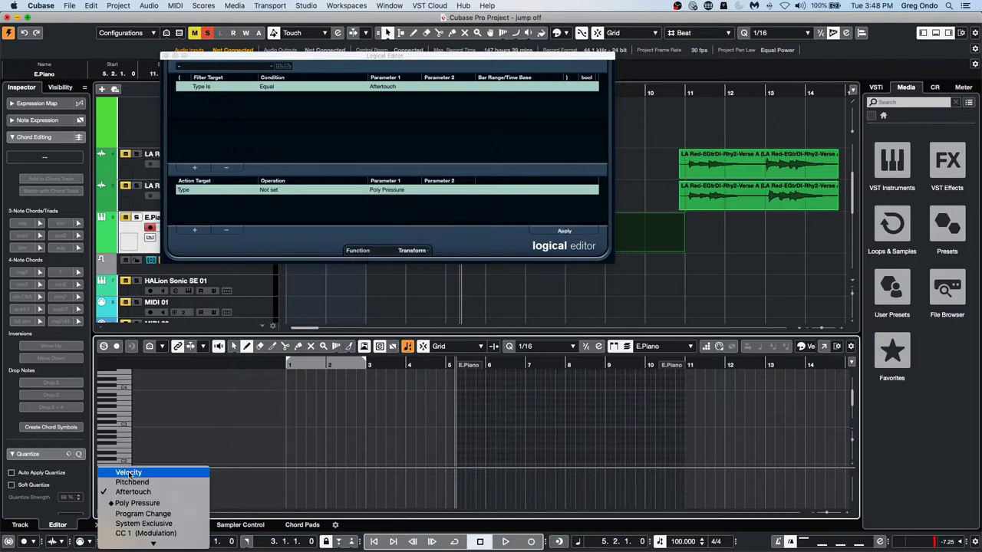
pyautogui.click(137, 503)
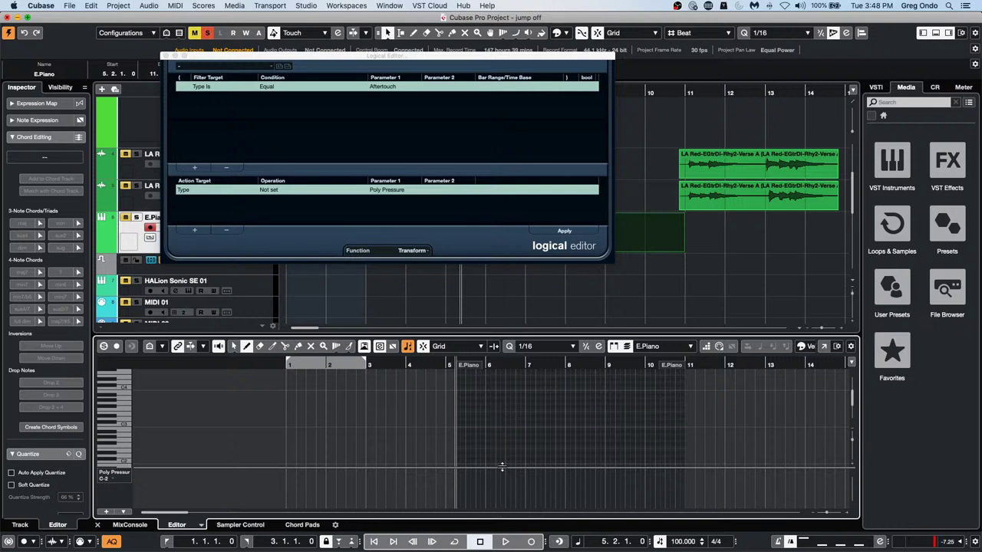
pyautogui.moveTo(503, 465); pyautogui.dragTo(501, 443)
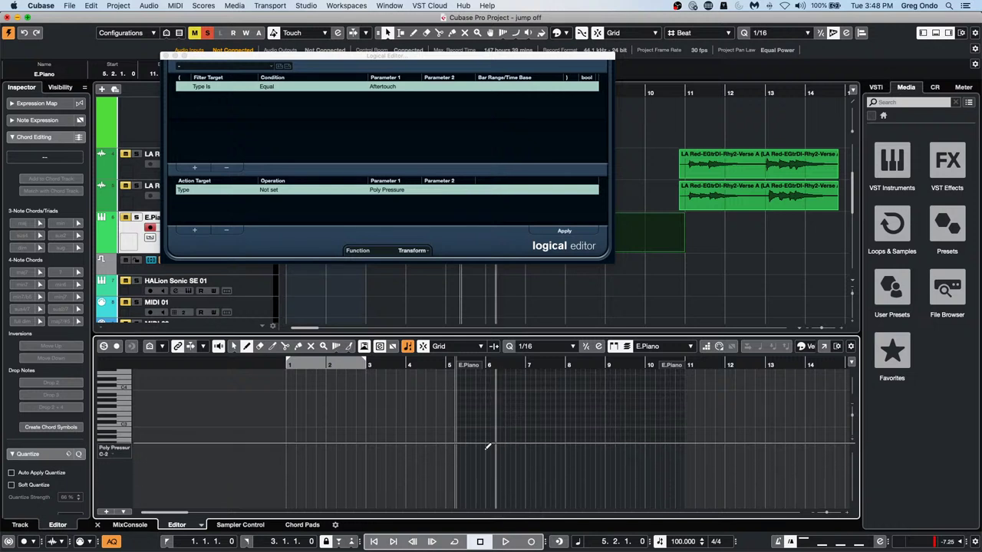
# Check the E.Piano events in the List Editor, then close it
pyautogui.click(92, 7)
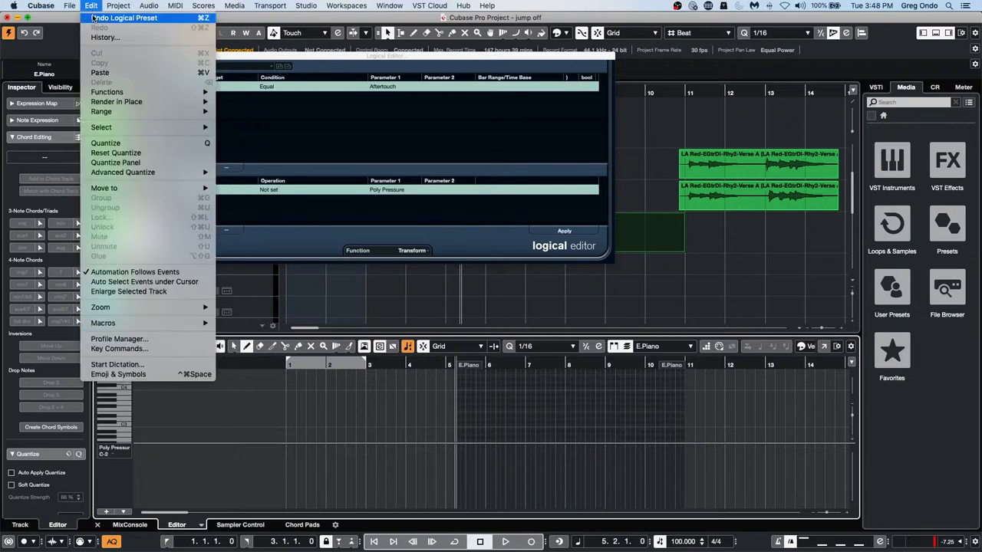
pyautogui.click(129, 6)
pyautogui.click(171, 6)
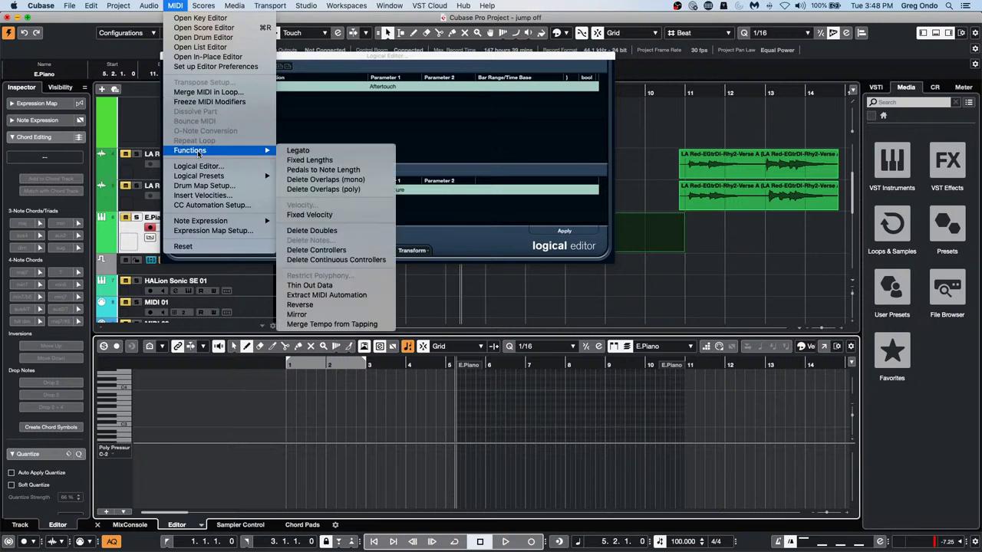
pyautogui.click(187, 48)
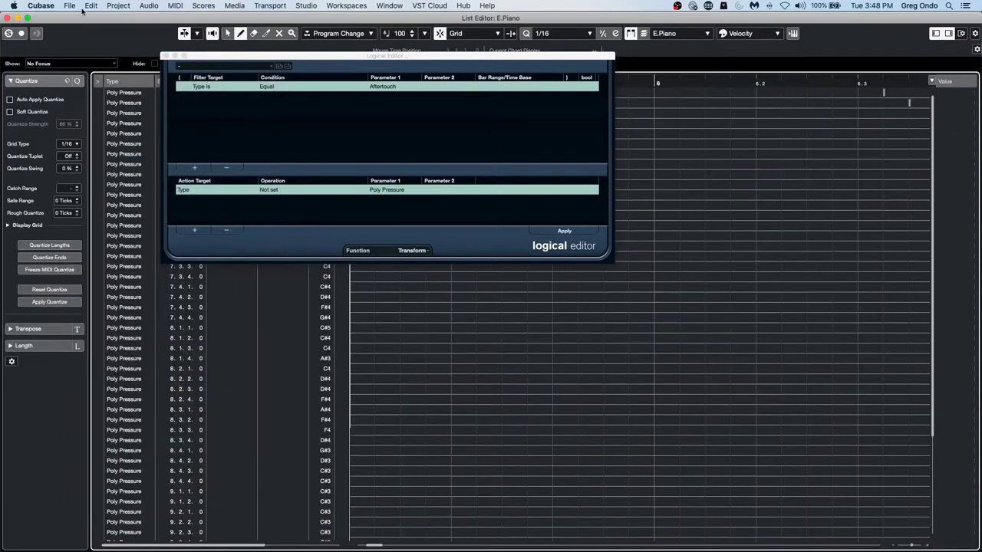
pyautogui.click(8, 18)
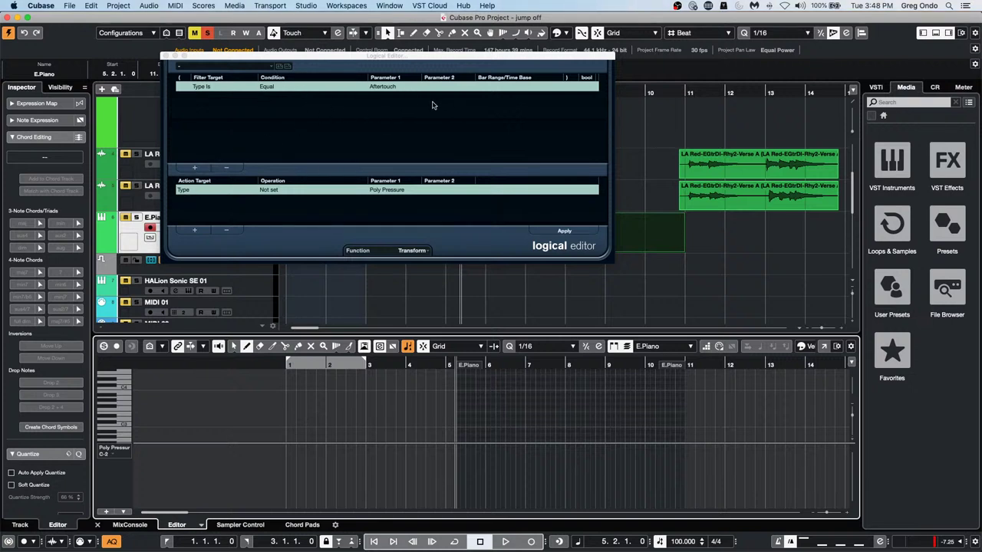
# Leave the action's event type unchanged and close the Logical Editor
pyautogui.click(404, 192)
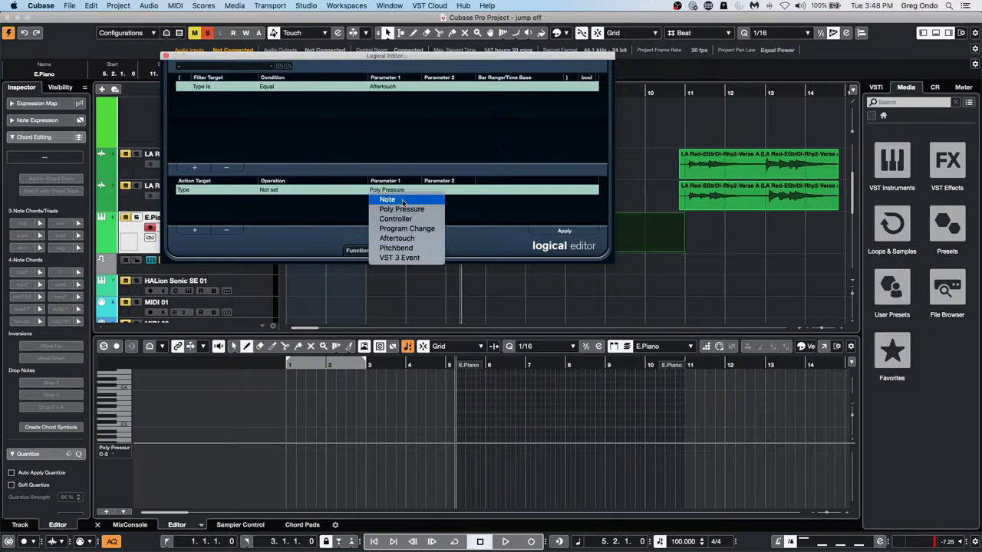
pyautogui.click(303, 213)
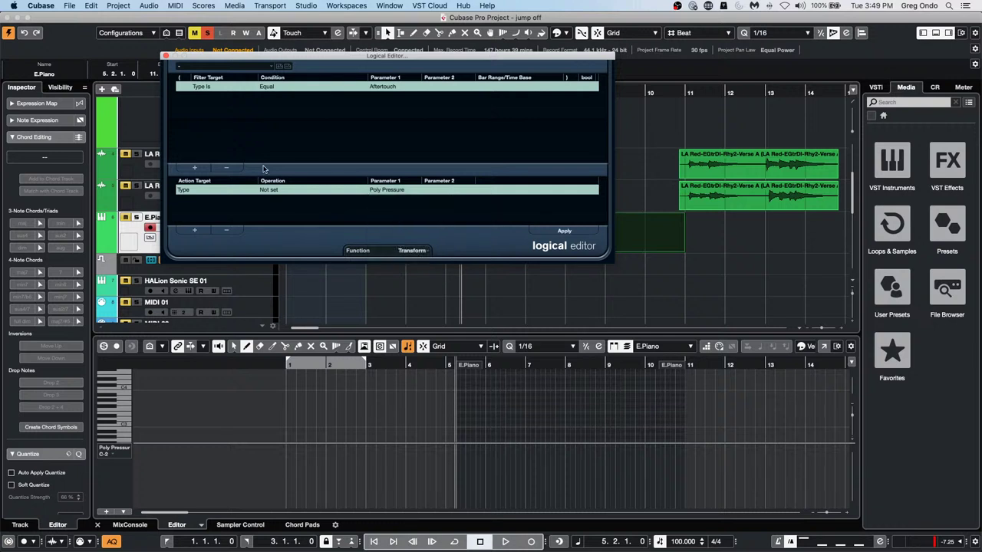
pyautogui.click(166, 57)
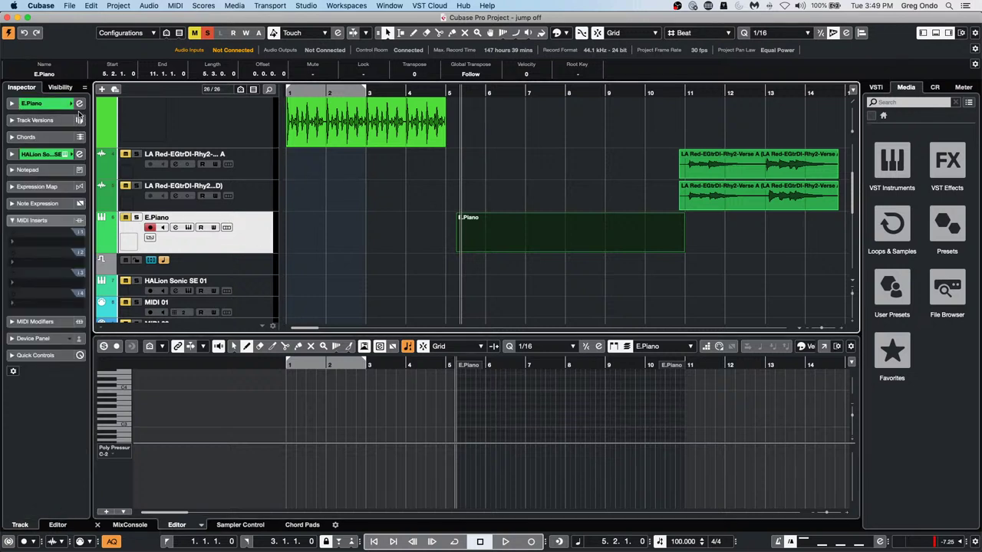
# Show the Visibility tab and draw notes from bar 6 to 9, including D#4
pyautogui.click(60, 87)
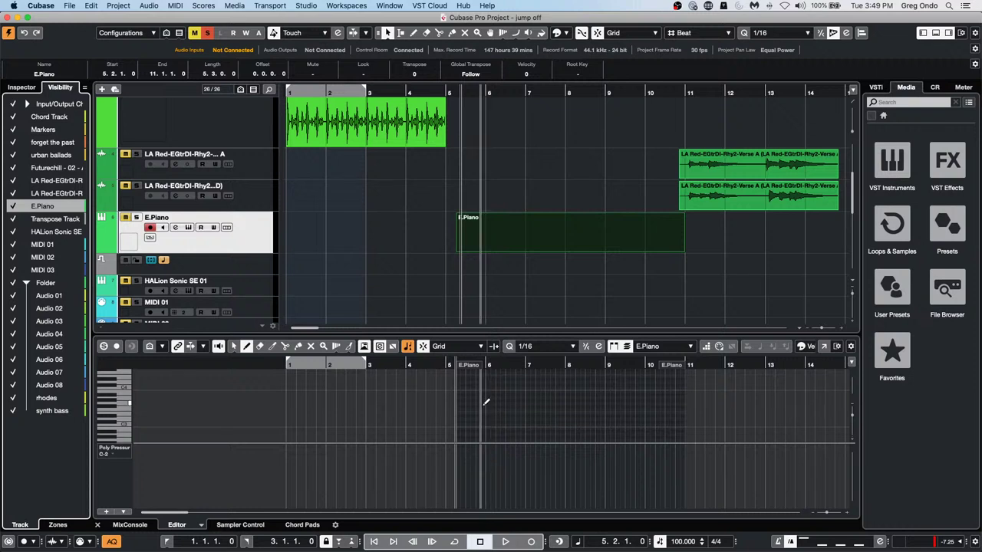
pyautogui.moveTo(485, 410); pyautogui.dragTo(595, 409)
pyautogui.moveTo(499, 401); pyautogui.dragTo(600, 419)
pyautogui.moveTo(603, 412); pyautogui.dragTo(632, 391)
pyautogui.click(613, 394)
pyautogui.click(639, 388)
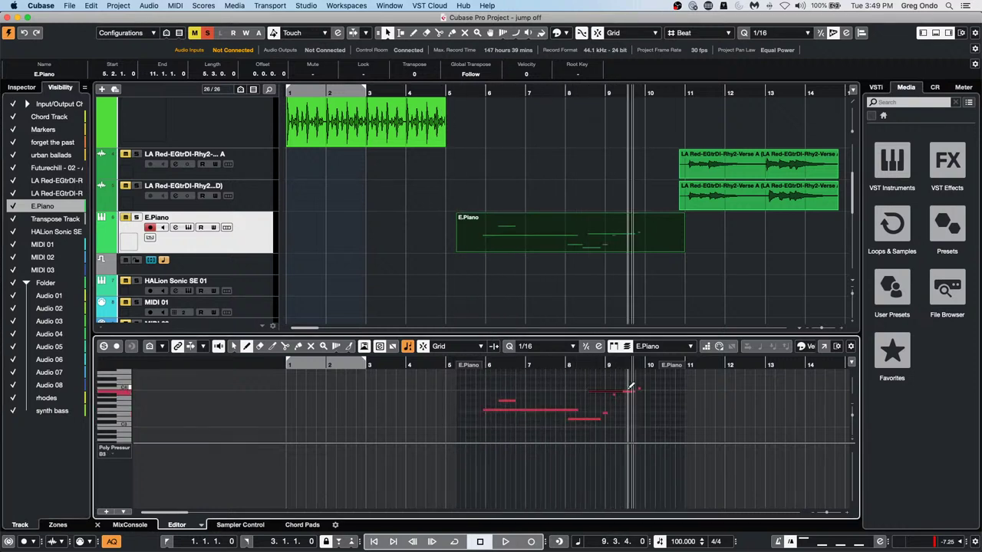
pyautogui.moveTo(526, 391); pyautogui.dragTo(555, 392)
pyautogui.moveTo(551, 378); pyautogui.dragTo(613, 382)
# Add notes around bar 6, a long note from bar 4, and short notes near bars 8–9
pyautogui.moveTo(476, 419); pyautogui.dragTo(498, 419)
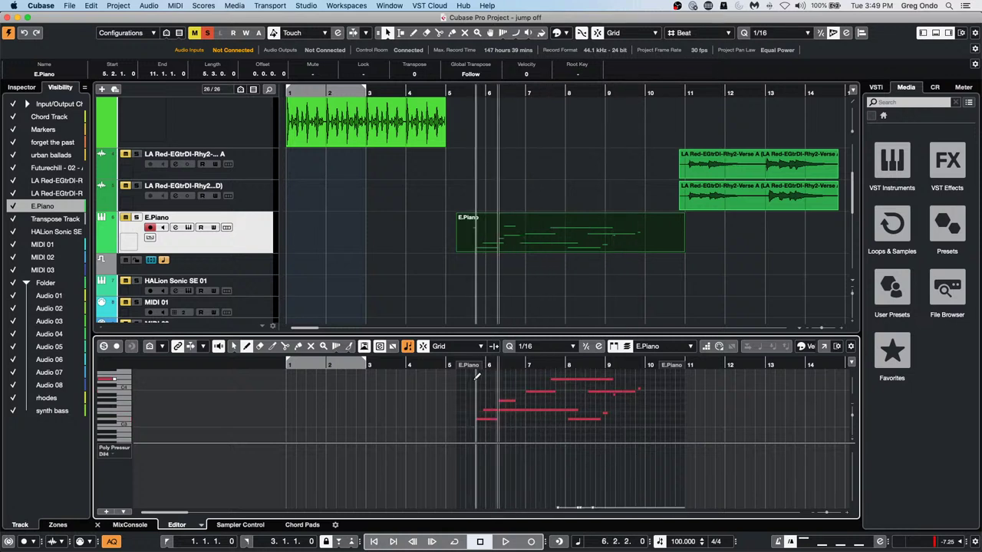
pyautogui.moveTo(474, 378); pyautogui.dragTo(505, 379)
pyautogui.moveTo(412, 410)
pyautogui.mouseDown()
pyautogui.moveTo(500, 410)
pyautogui.moveTo(550, 425)
pyautogui.moveTo(638, 418)
pyautogui.mouseUp()
pyautogui.click(612, 408)
pyautogui.click(651, 412)
pyautogui.moveTo(562, 421); pyautogui.dragTo(569, 422)
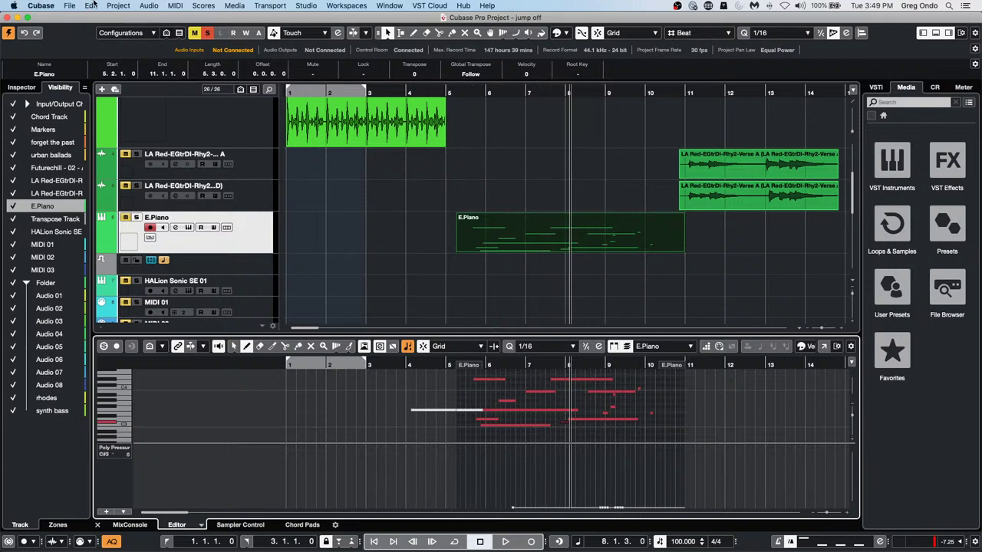
pyautogui.click(170, 7)
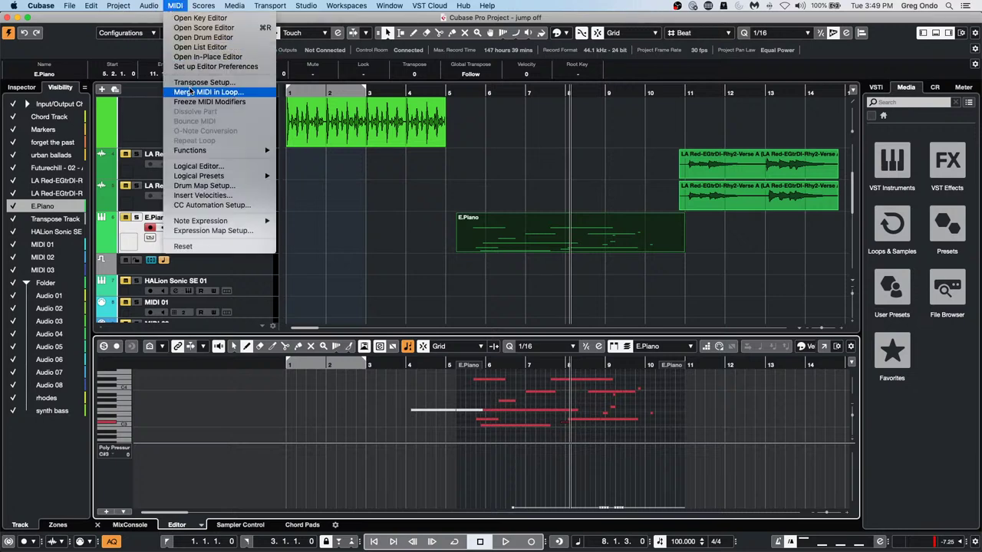
# In the Logical Editor, set the action to 'Set to fixed value' with Parameter 1 Poly Pressure, then close it
pyautogui.click(199, 166)
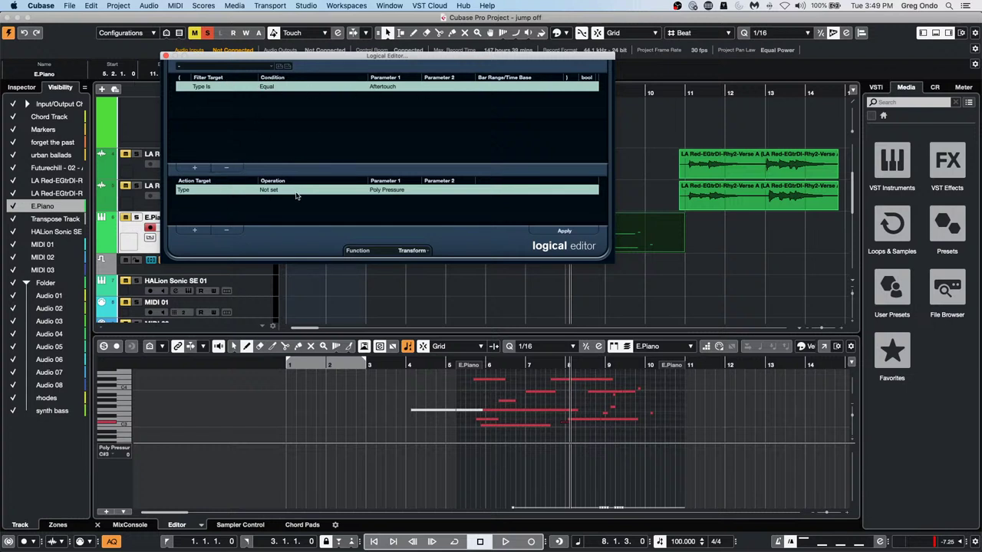
pyautogui.click(269, 189)
pyautogui.click(272, 198)
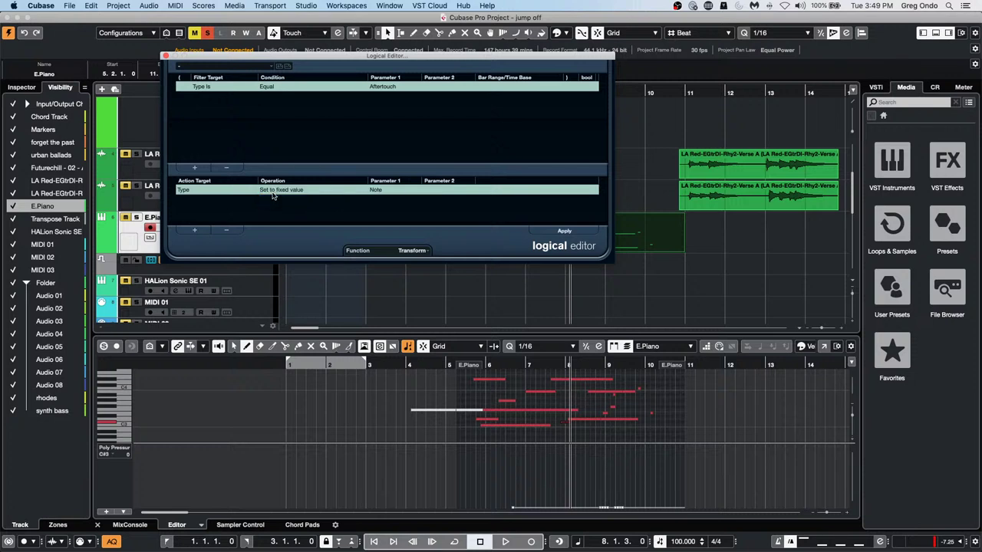
pyautogui.click(379, 191)
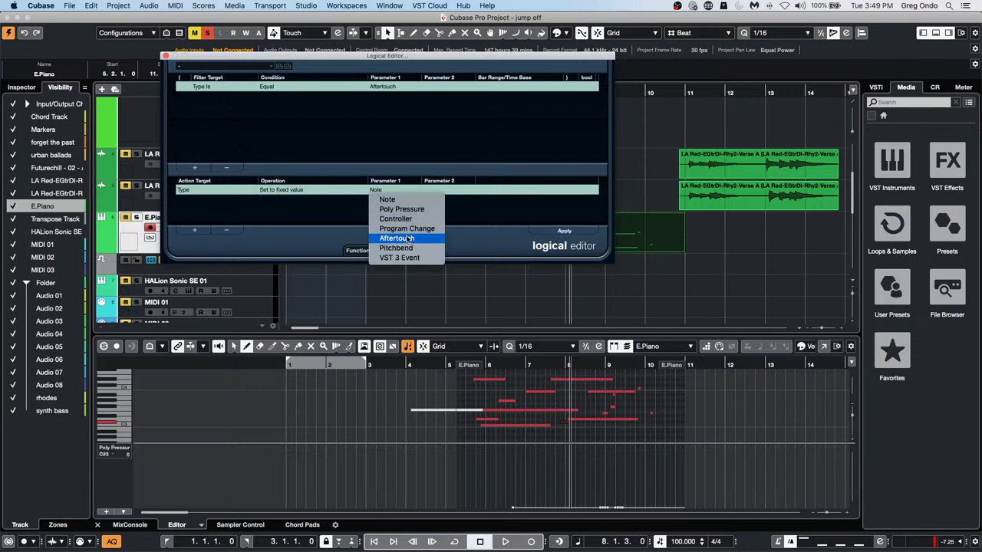
pyautogui.click(400, 209)
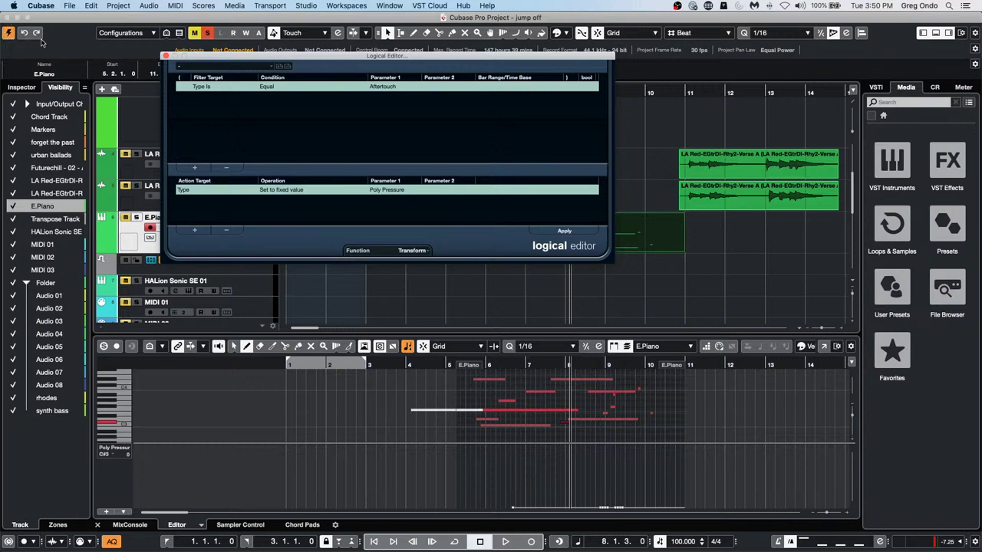
pyautogui.click(165, 57)
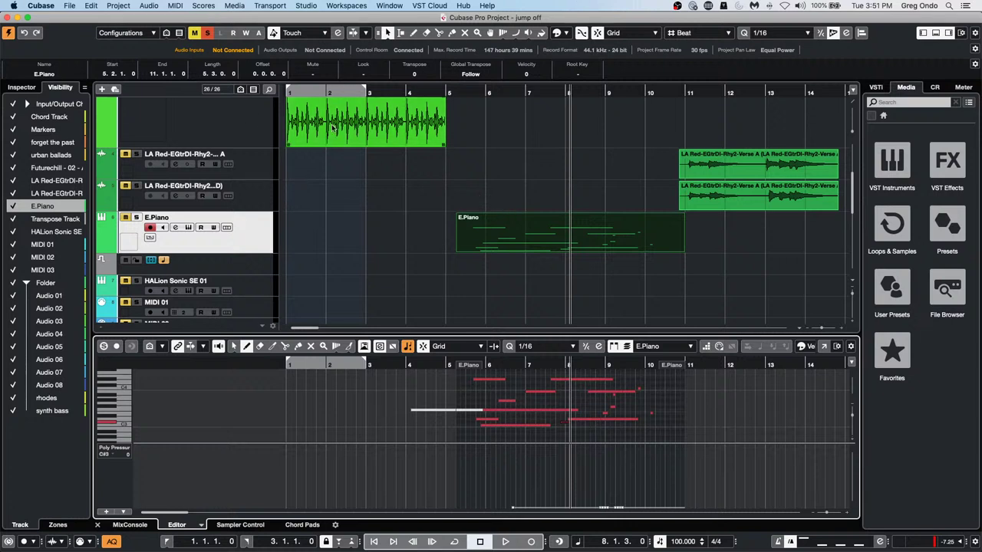
pyautogui.click(305, 6)
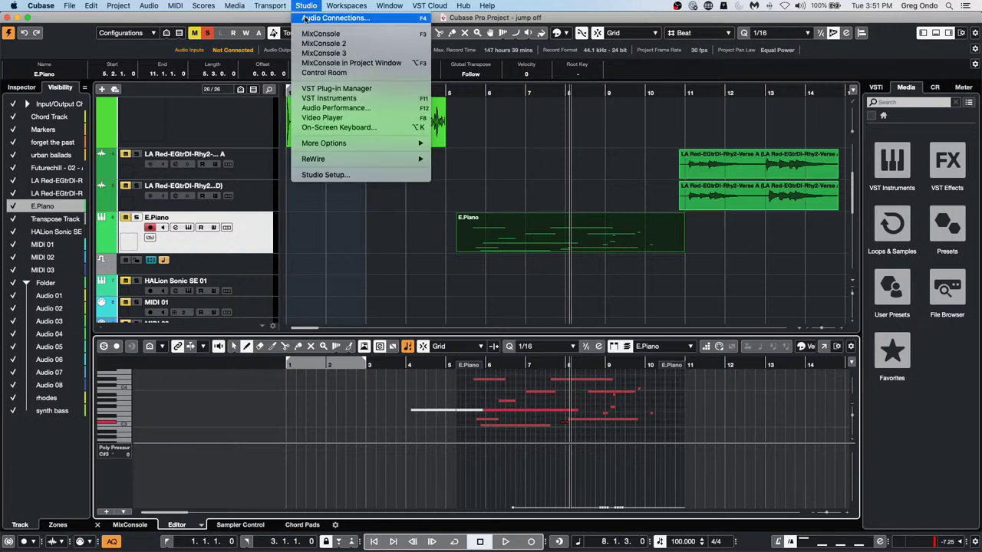
# Add a new external effect in Audio Connections with Stereo send and Stereo return configurations
pyautogui.click(306, 18)
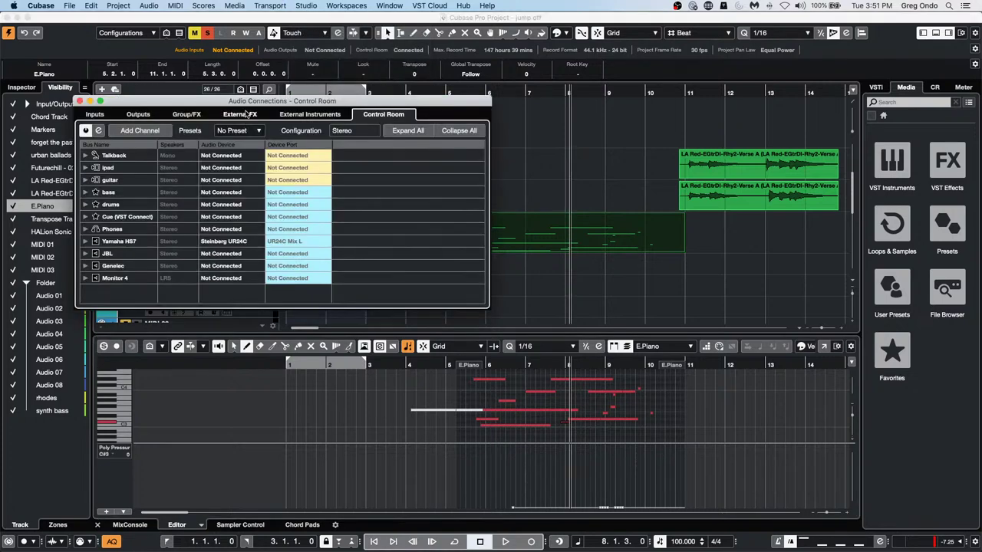
pyautogui.click(237, 115)
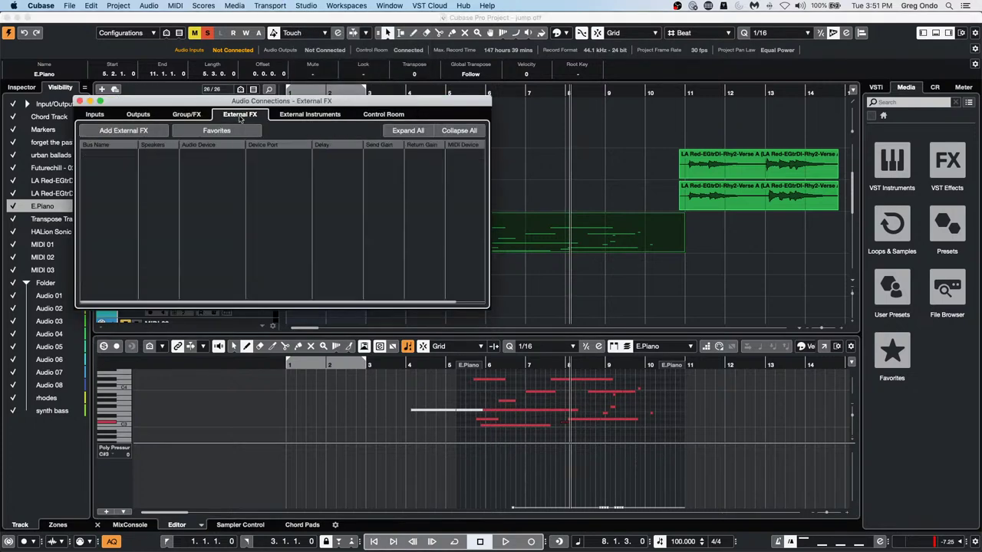
pyautogui.click(125, 132)
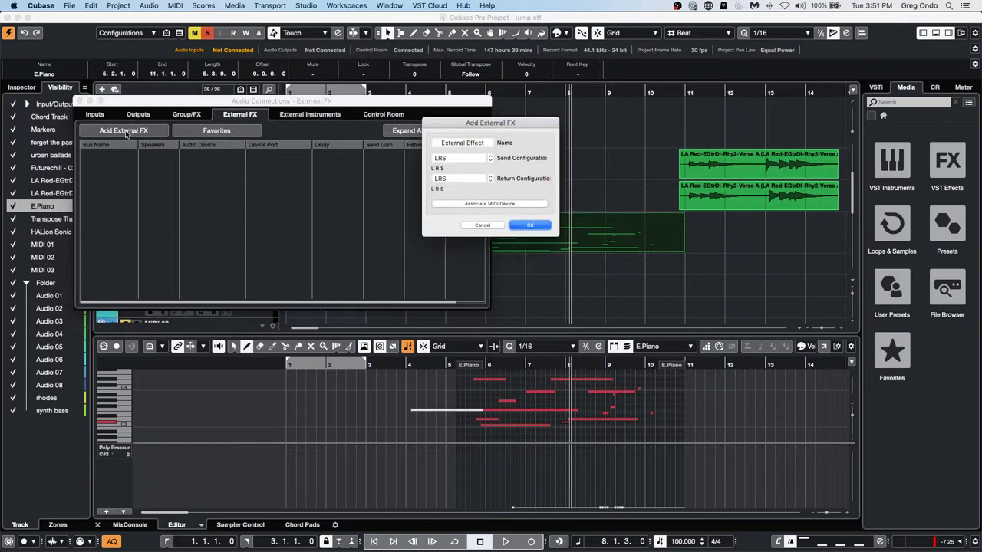
pyautogui.click(469, 159)
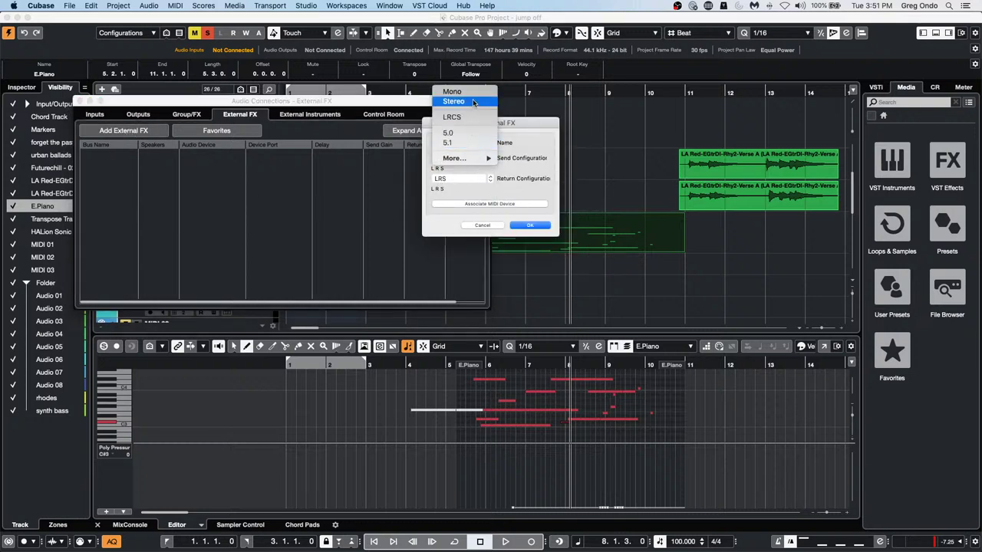
pyautogui.click(473, 103)
pyautogui.click(460, 178)
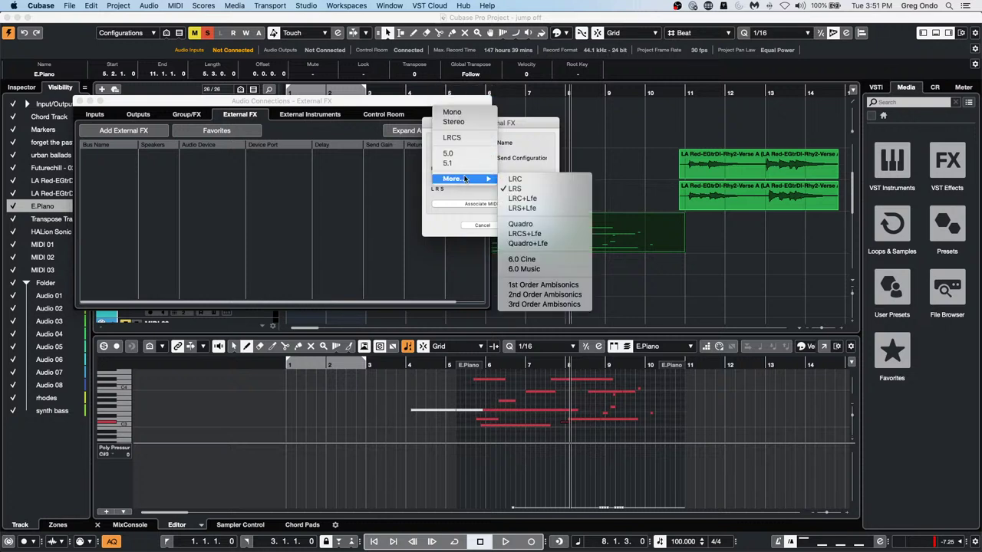
pyautogui.click(477, 122)
pyautogui.click(529, 225)
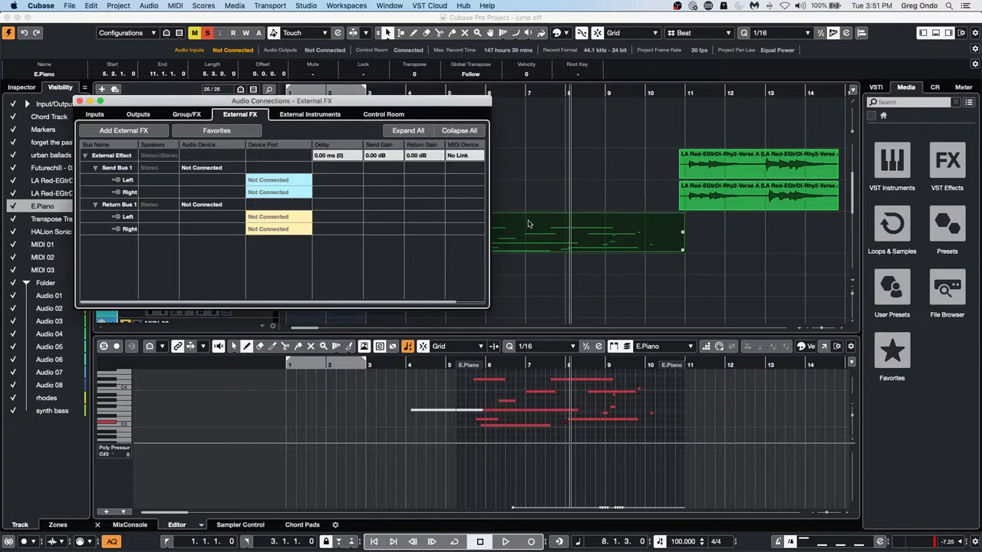
# Rename the new external effect bus to 'Bricasti', leave its ports unconnected, and close Audio Connections
pyautogui.doubleClick(115, 155)
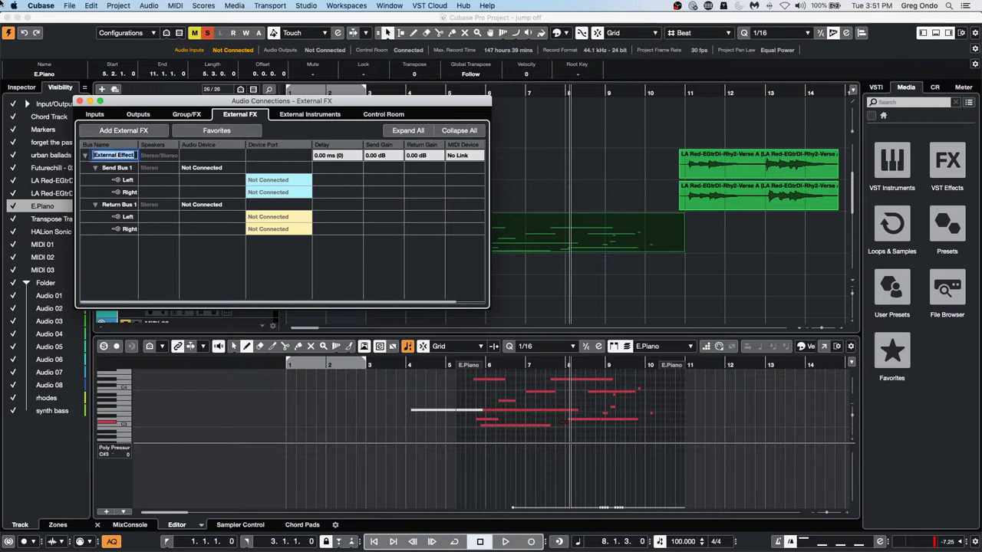
pyautogui.write('Bricasti')
pyautogui.press('Return')
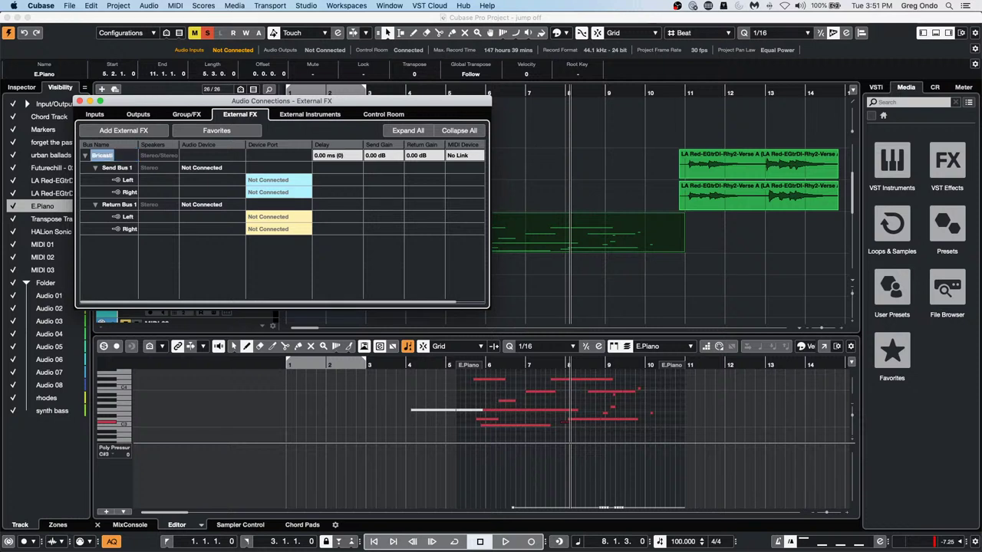
pyautogui.click(268, 181)
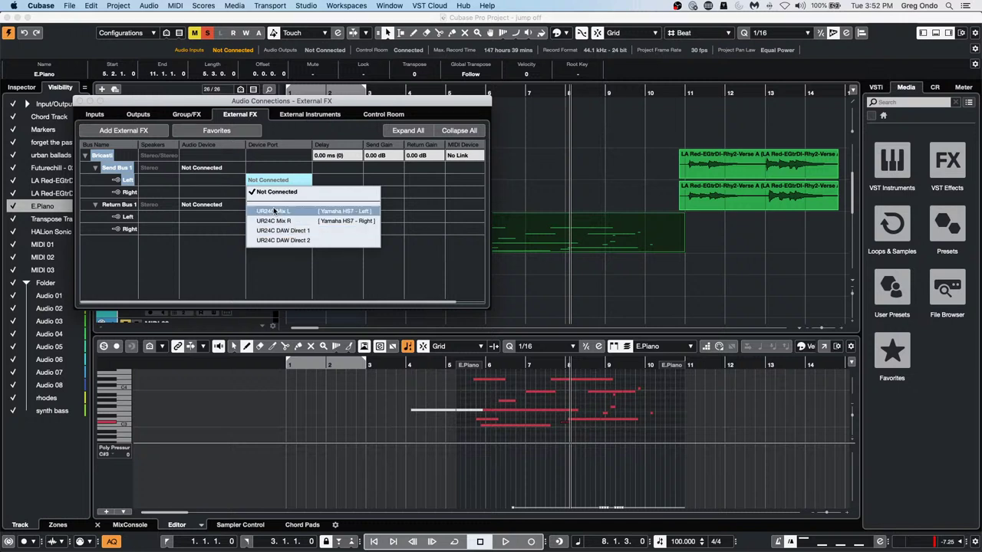
pyautogui.click(212, 250)
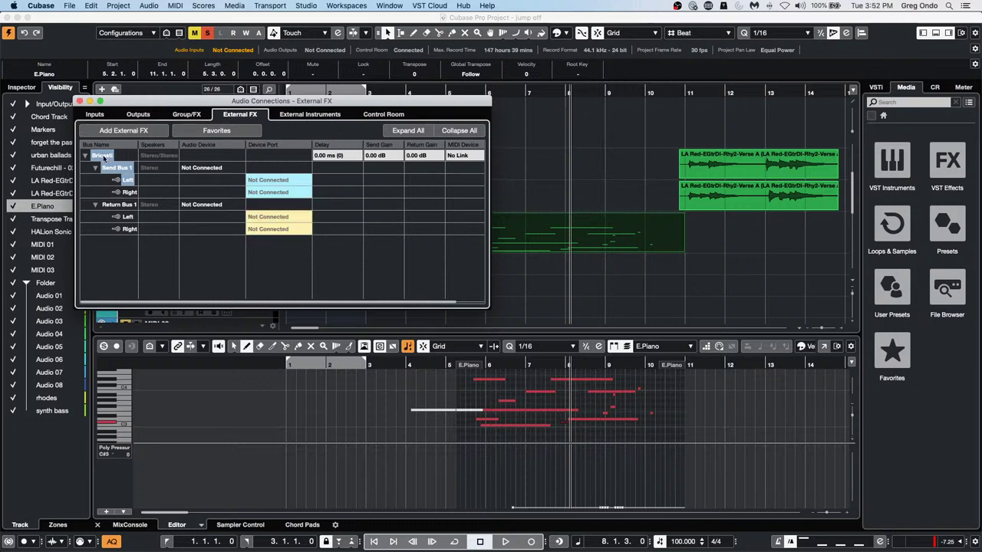
pyautogui.click(82, 101)
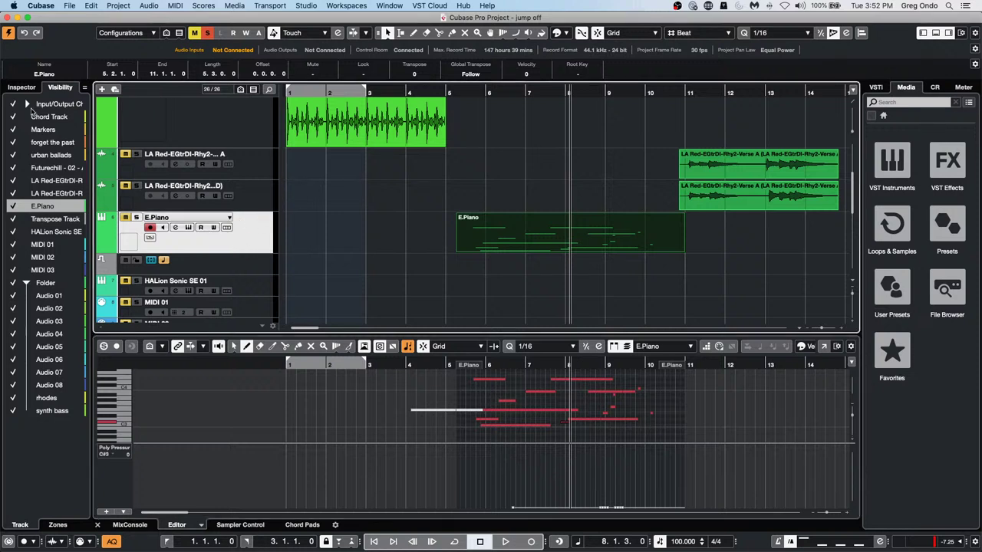
# Load the Bricasti external plug-in into an E.Piano channel insert and measure its delay
pyautogui.click(28, 87)
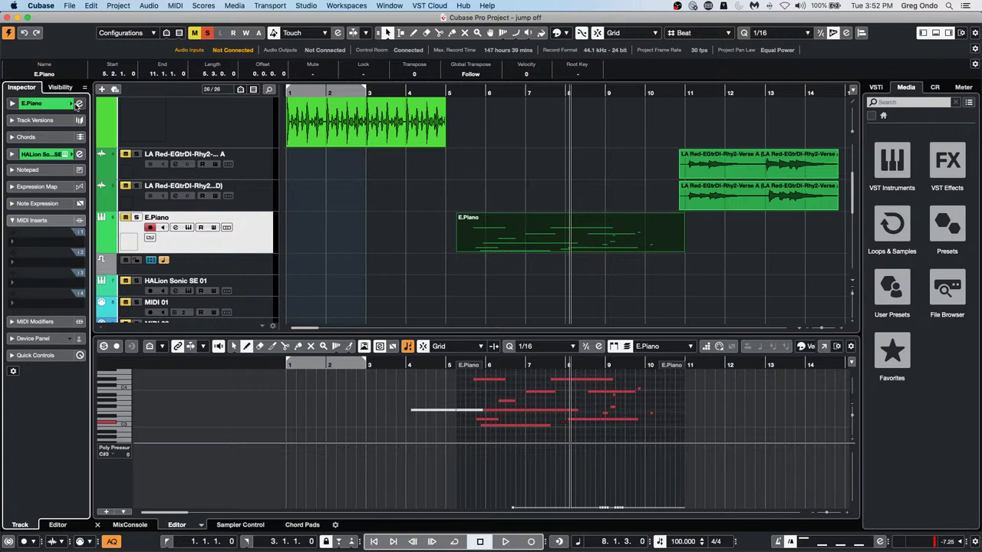
pyautogui.click(77, 106)
pyautogui.click(462, 116)
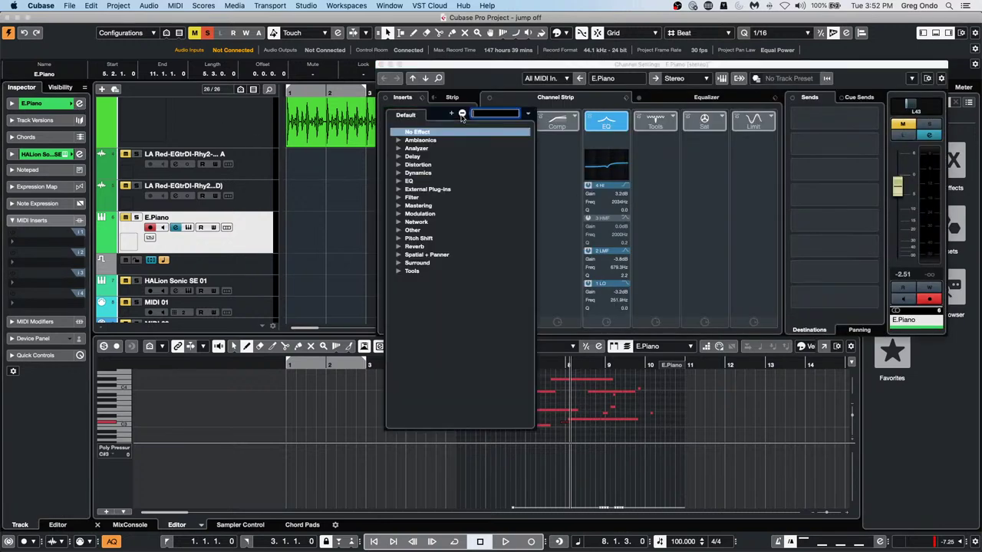
pyautogui.click(399, 190)
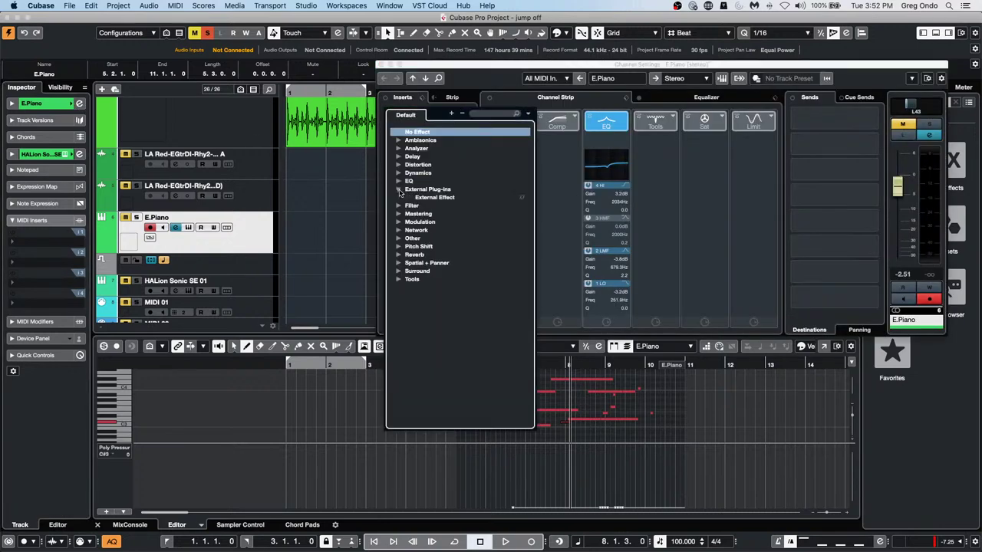
pyautogui.click(445, 199)
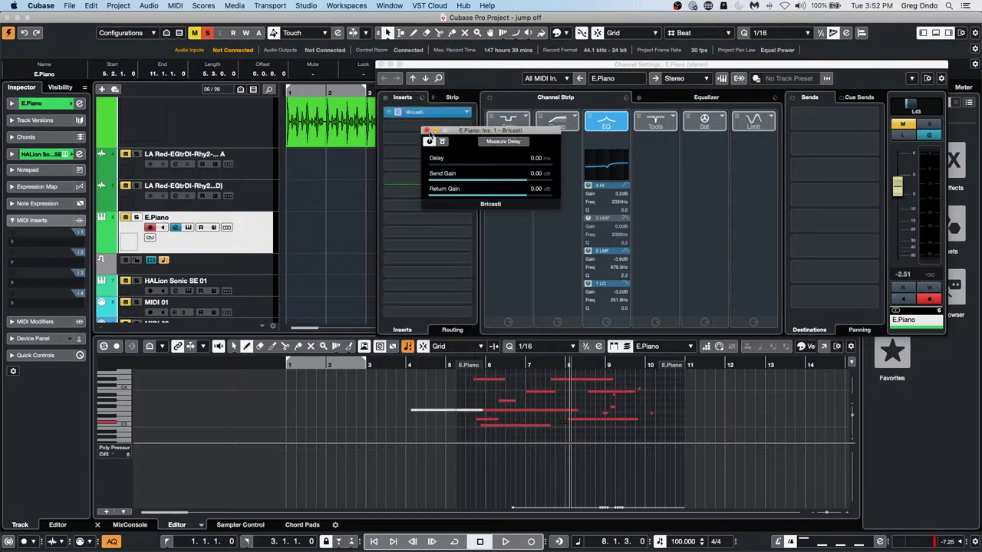
pyautogui.click(426, 130)
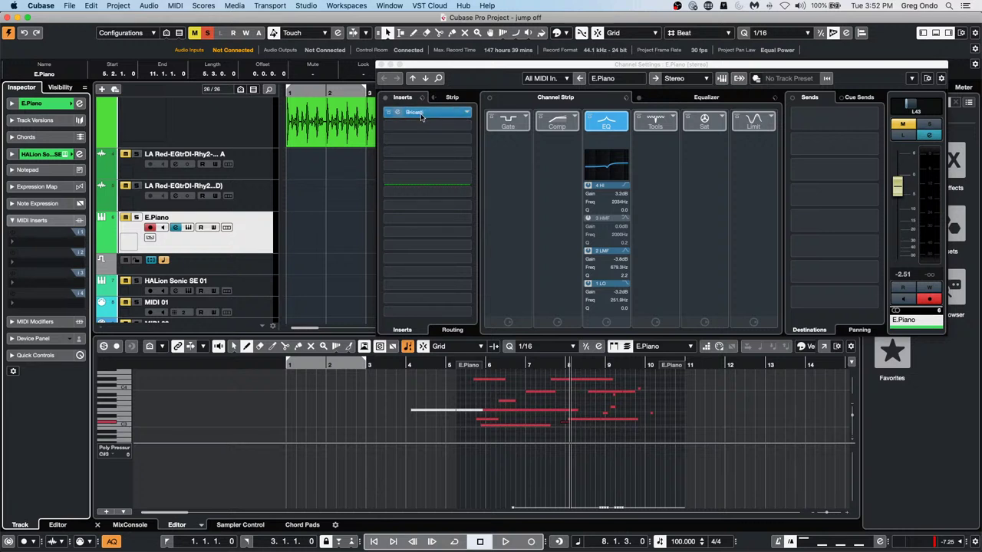
pyautogui.click(420, 113)
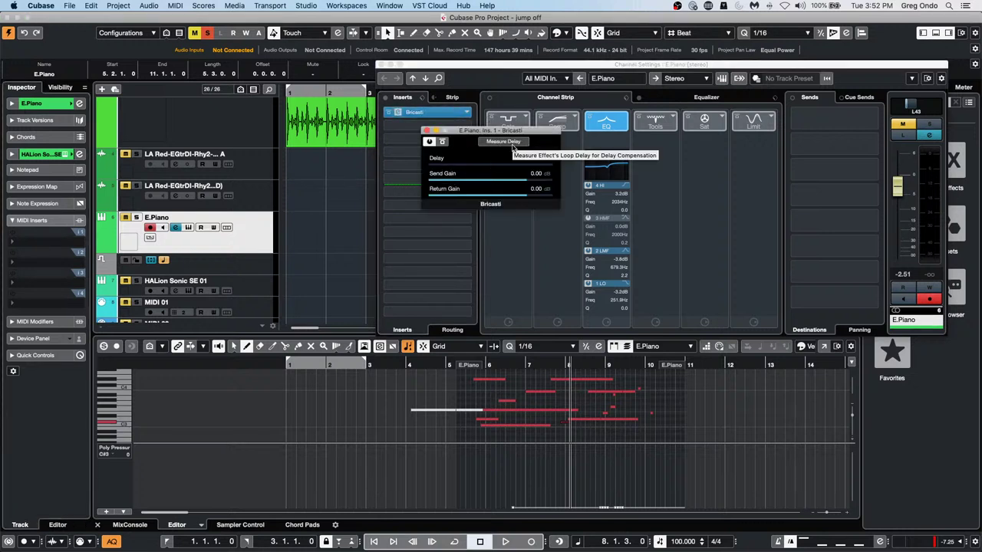
pyautogui.click(511, 145)
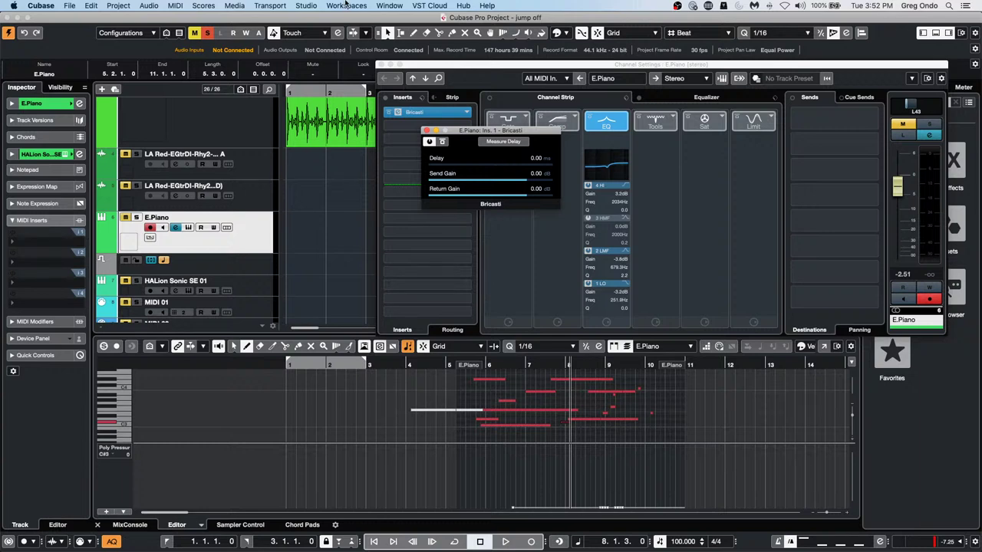
# Review Bricasti in the External FX connections, then close the effect window and E.Piano channel settings
pyautogui.click(311, 5)
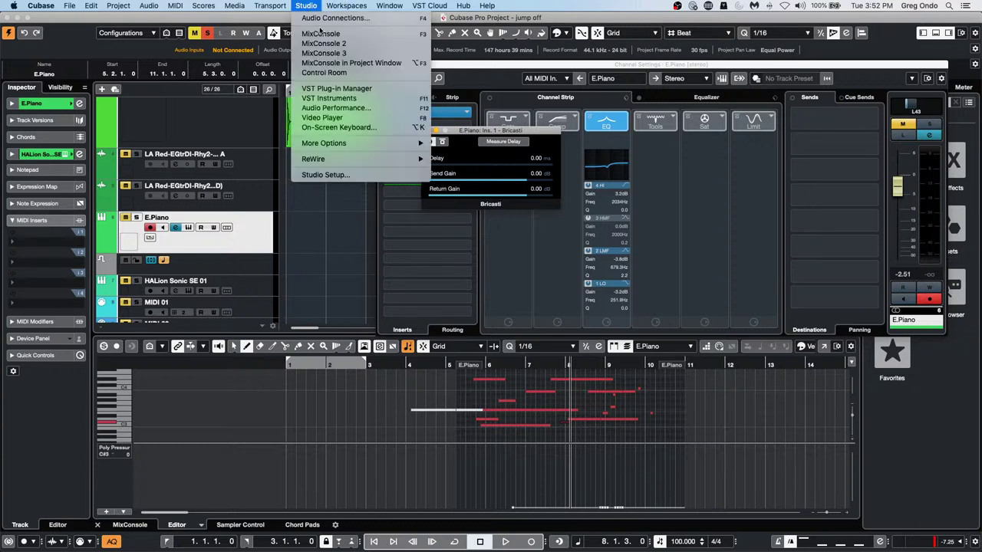
pyautogui.click(322, 17)
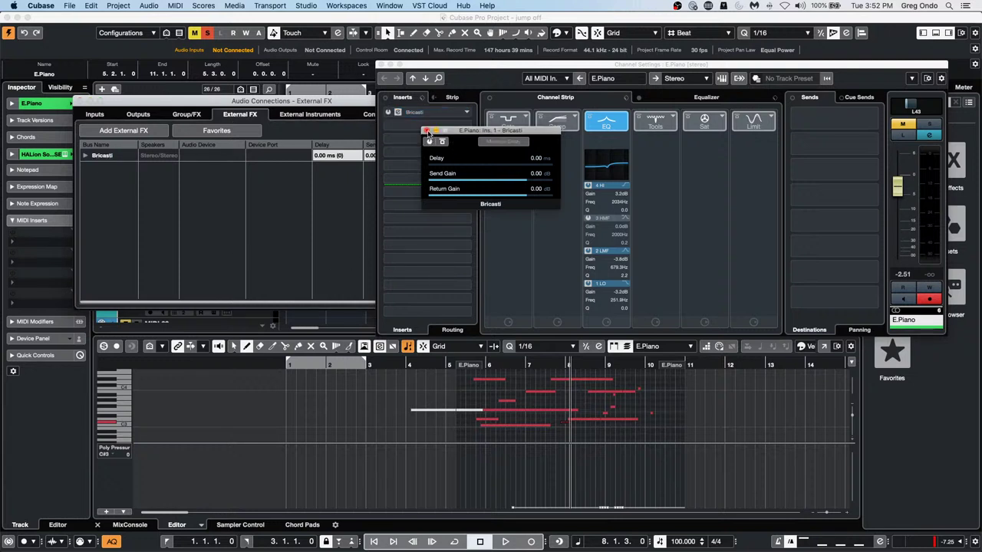
pyautogui.click(292, 158)
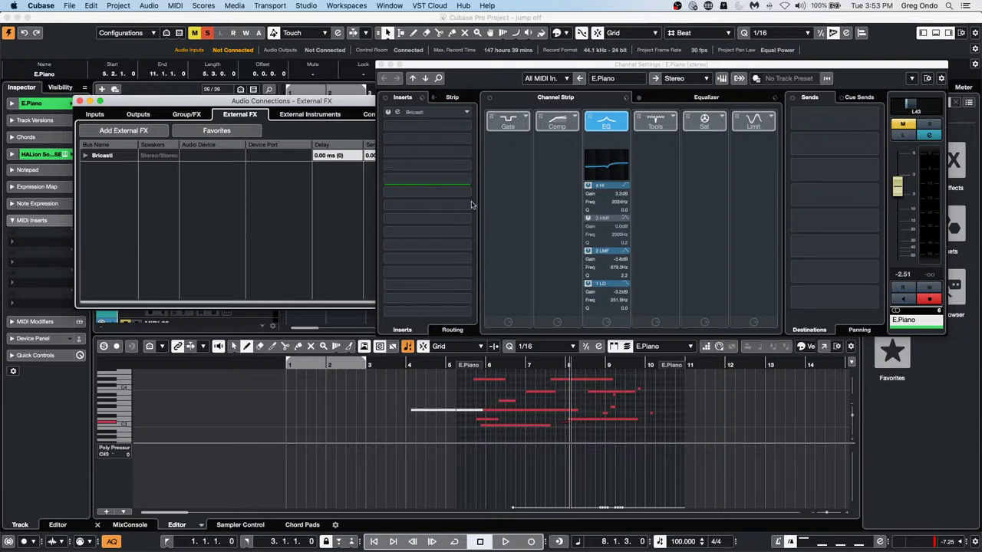
pyautogui.click(383, 65)
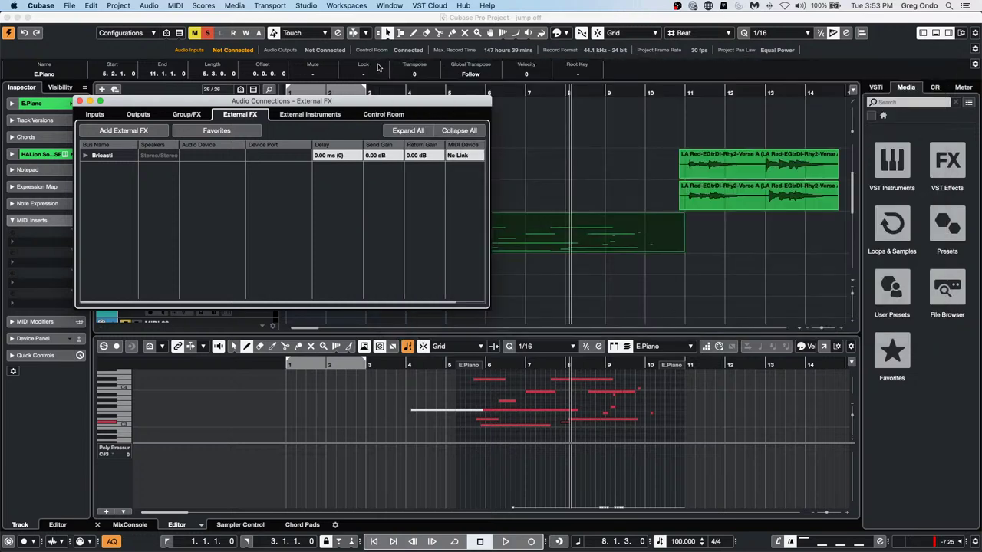
pyautogui.click(79, 101)
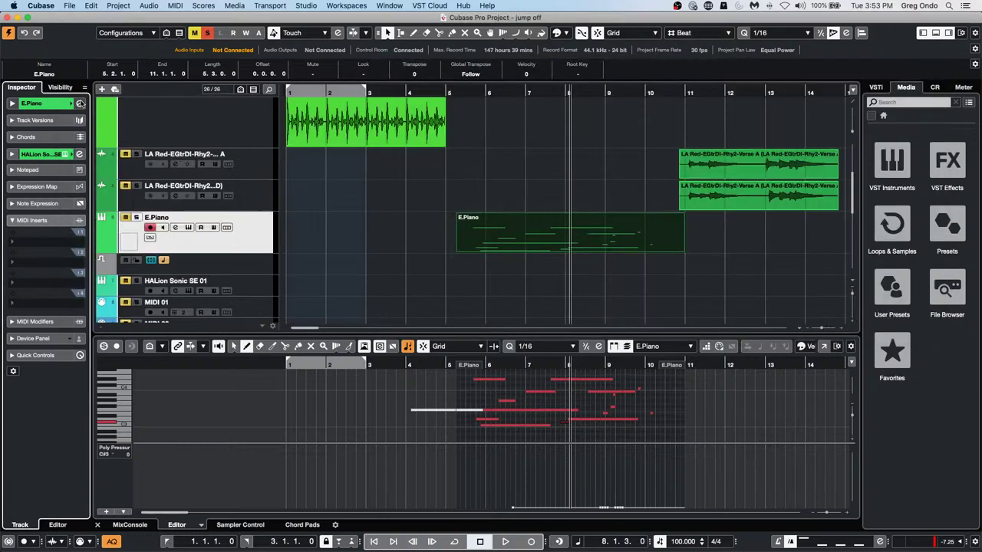
pyautogui.click(69, 5)
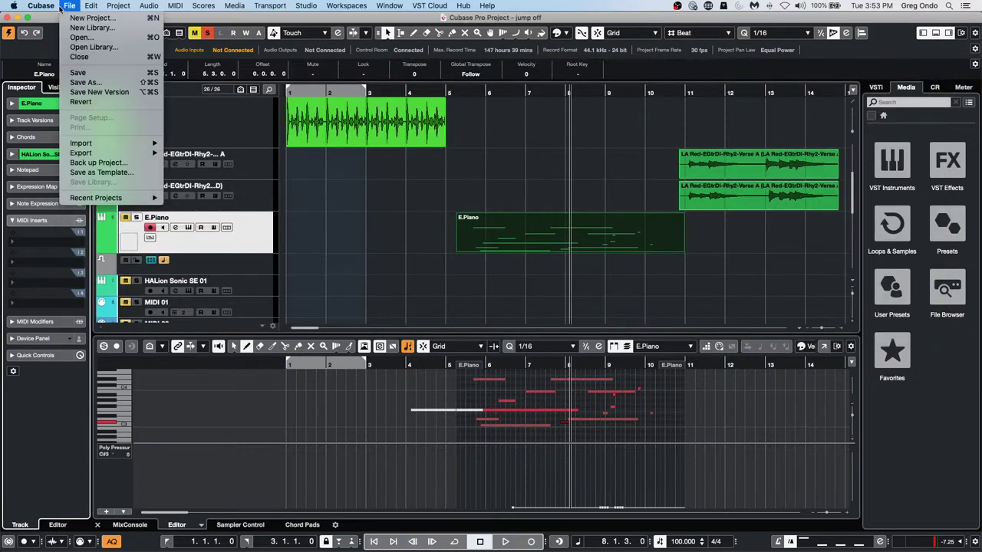
pyautogui.moveTo(54, 7)
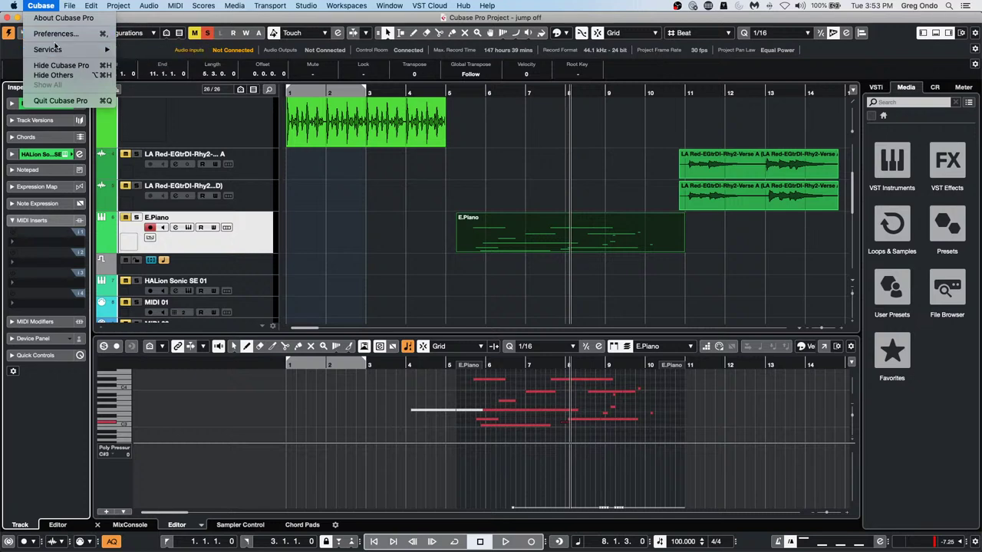
pyautogui.click(55, 34)
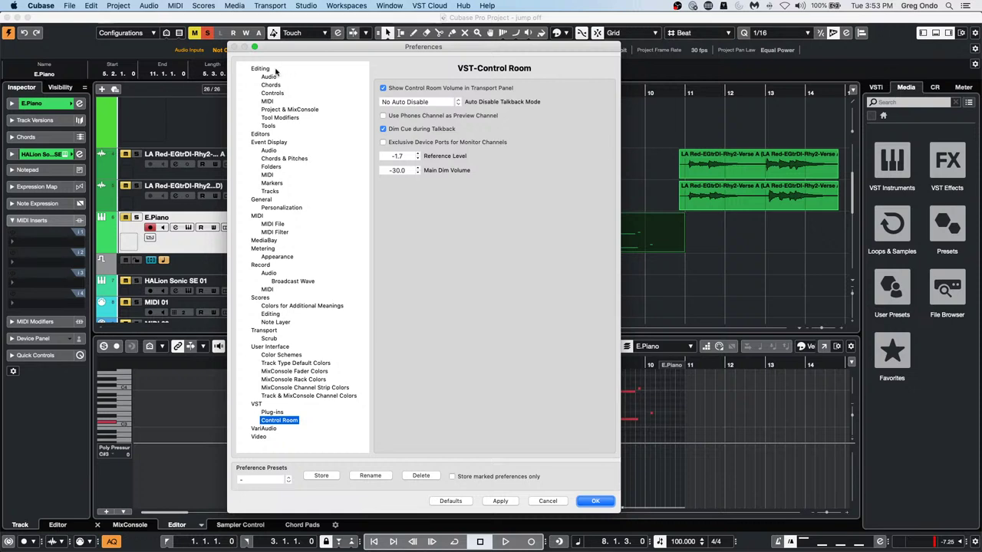
pyautogui.click(267, 77)
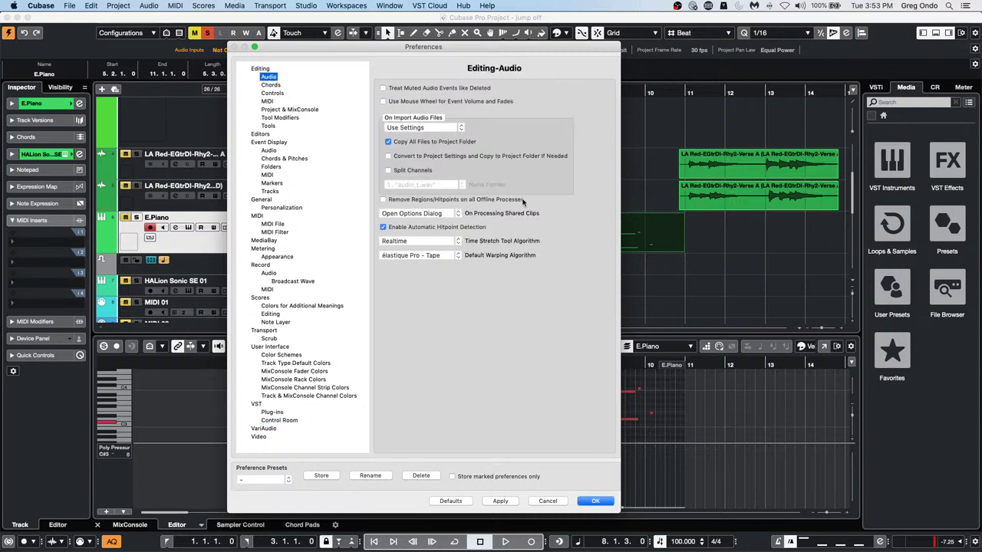
pyautogui.click(425, 128)
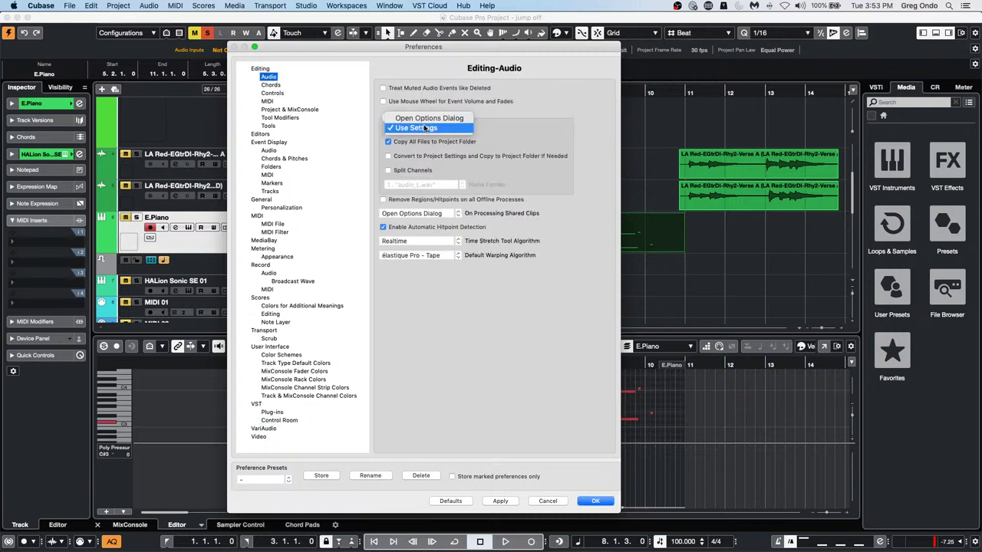
pyautogui.click(450, 155)
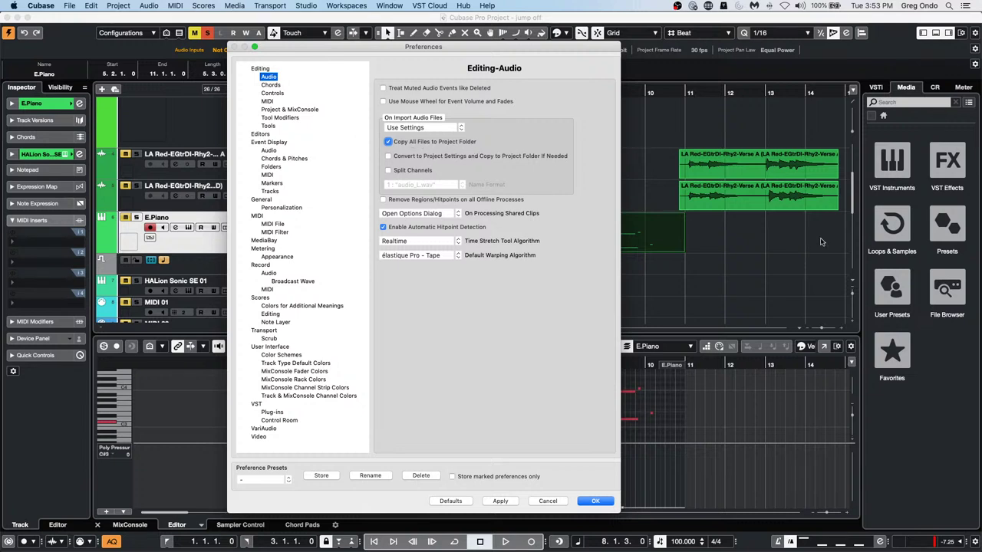
pyautogui.click(595, 501)
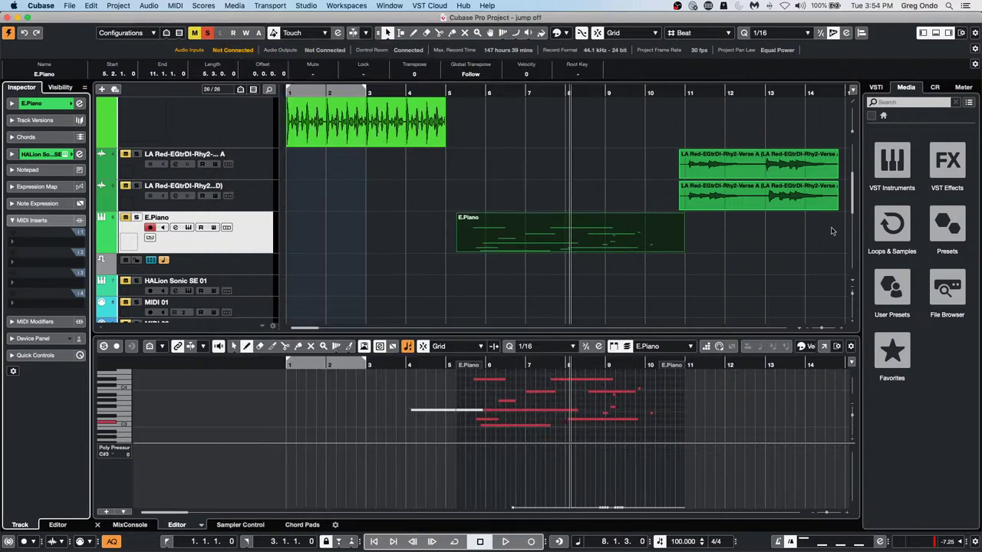
pyautogui.click(281, 6)
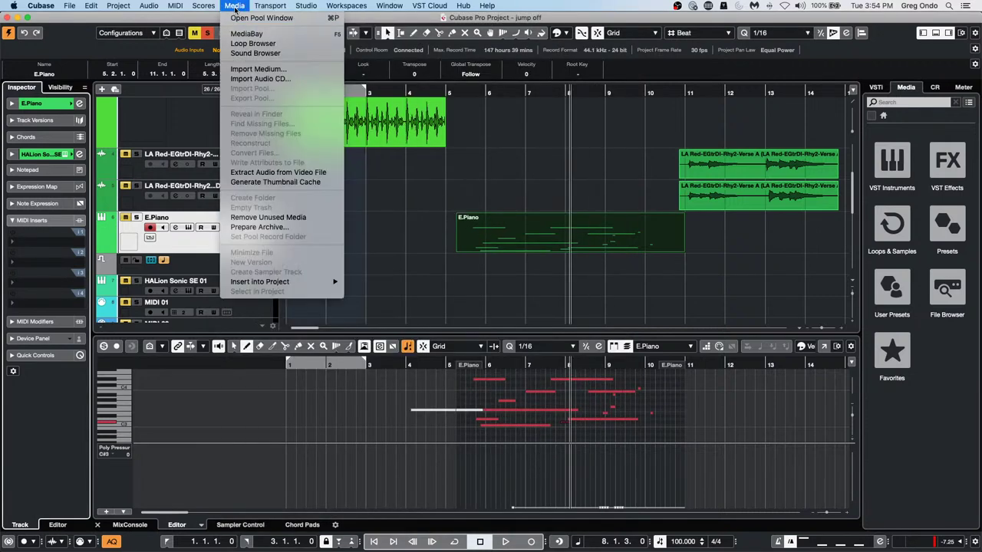
pyautogui.moveTo(319, 9)
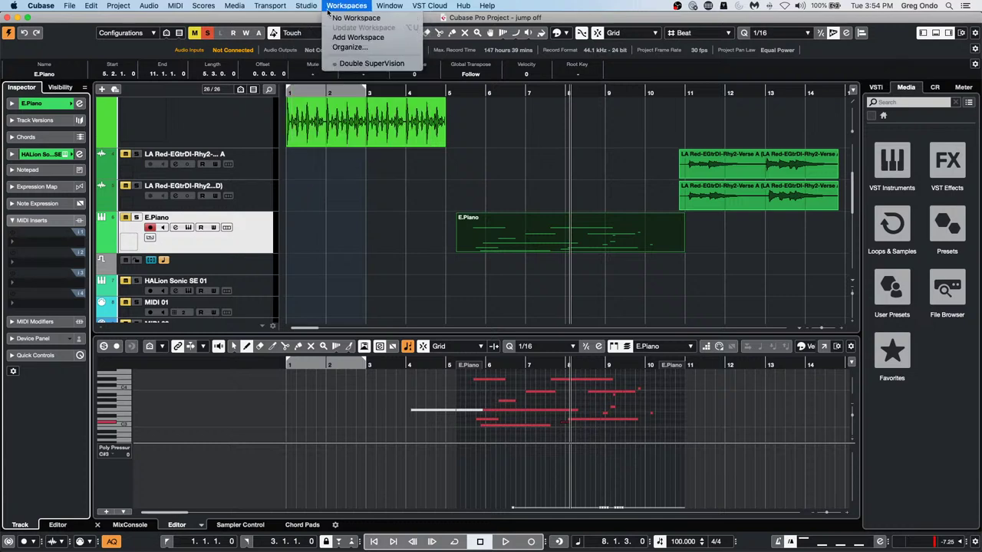
pyautogui.click(249, 18)
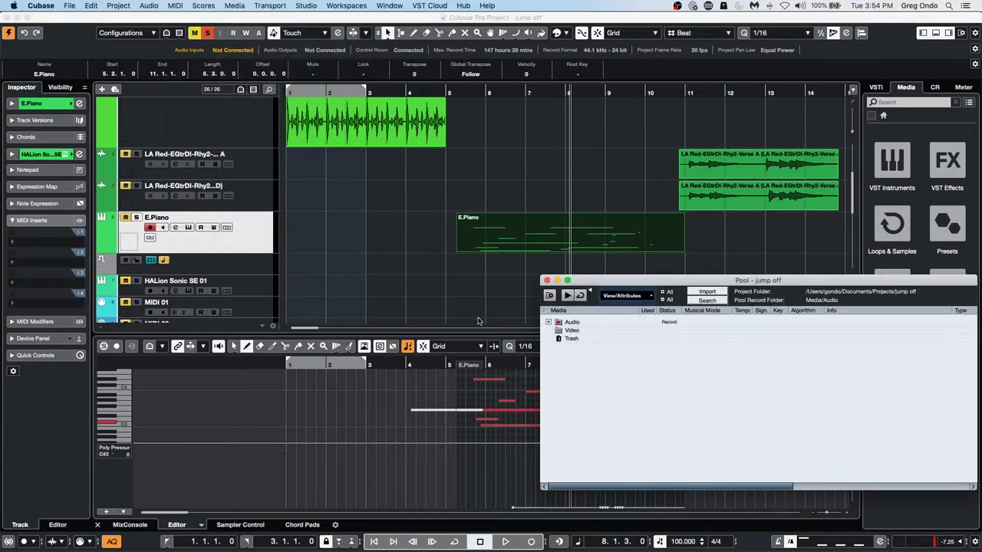
pyautogui.click(549, 322)
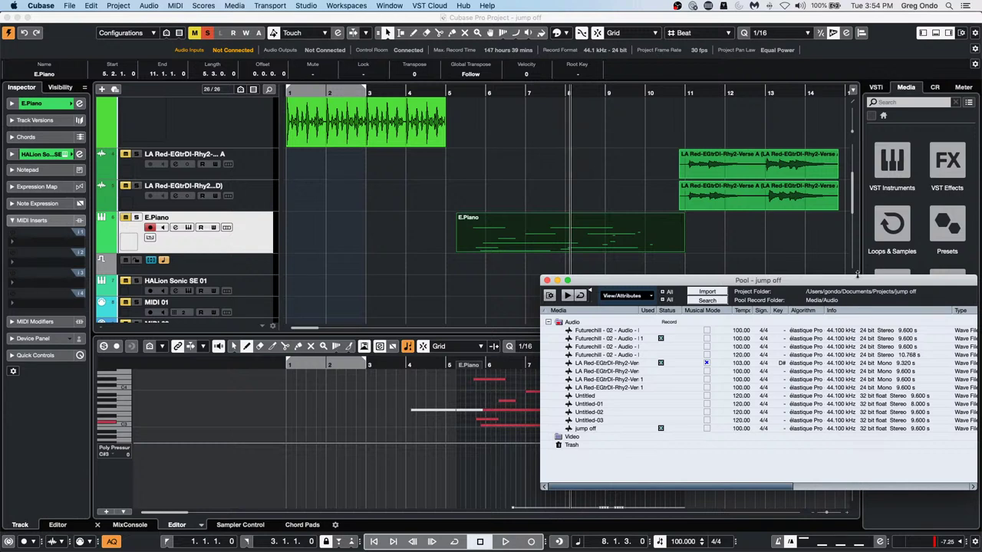
pyautogui.moveTo(858, 279); pyautogui.dragTo(603, 227)
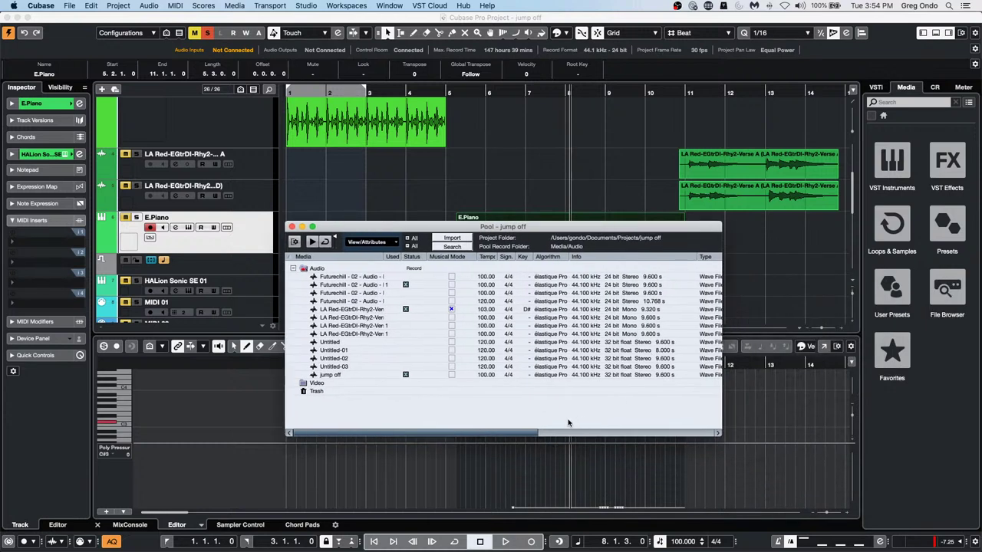
pyautogui.moveTo(536, 433); pyautogui.dragTo(708, 430)
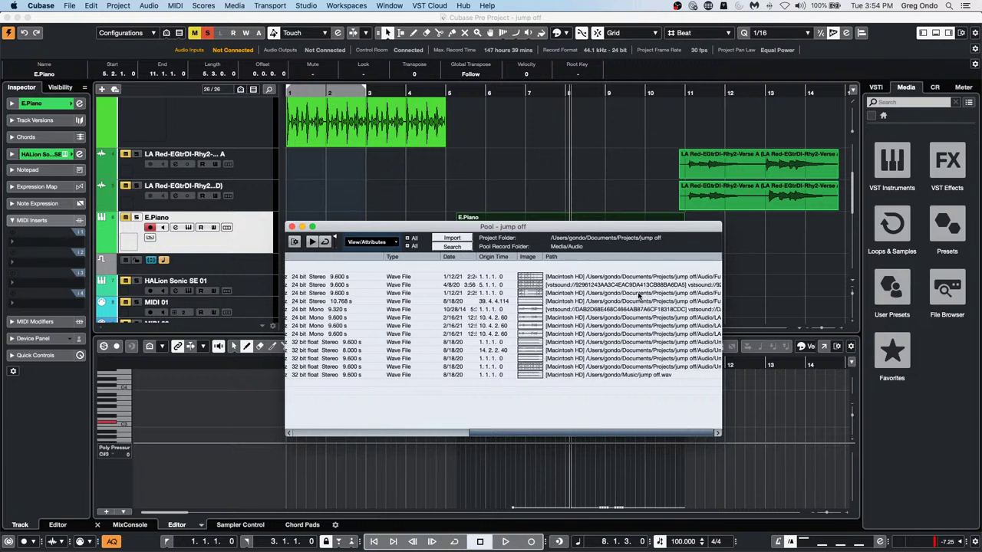
pyautogui.moveTo(601, 435); pyautogui.dragTo(376, 435)
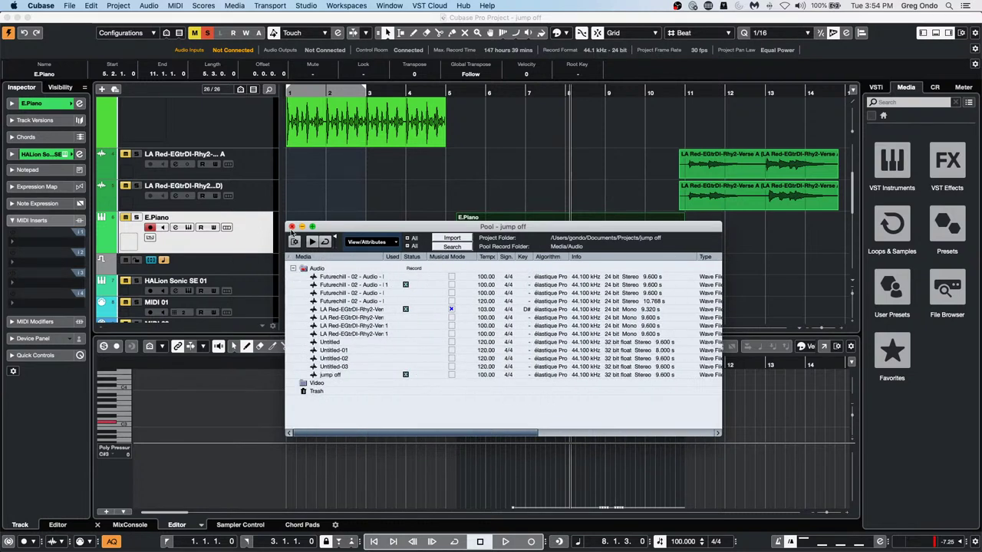
pyautogui.click(292, 226)
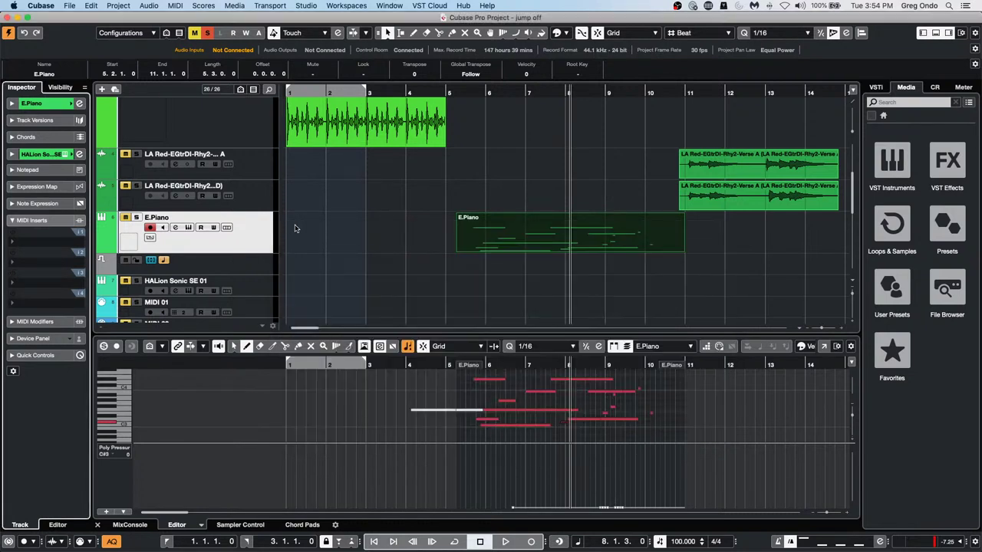
pyautogui.click(43, 6)
pyautogui.click(54, 34)
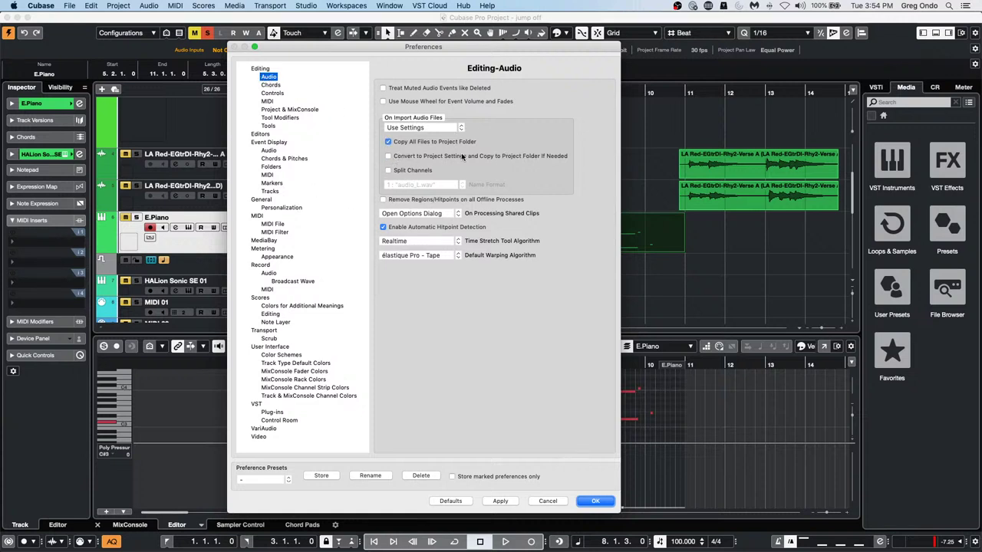
pyautogui.click(603, 502)
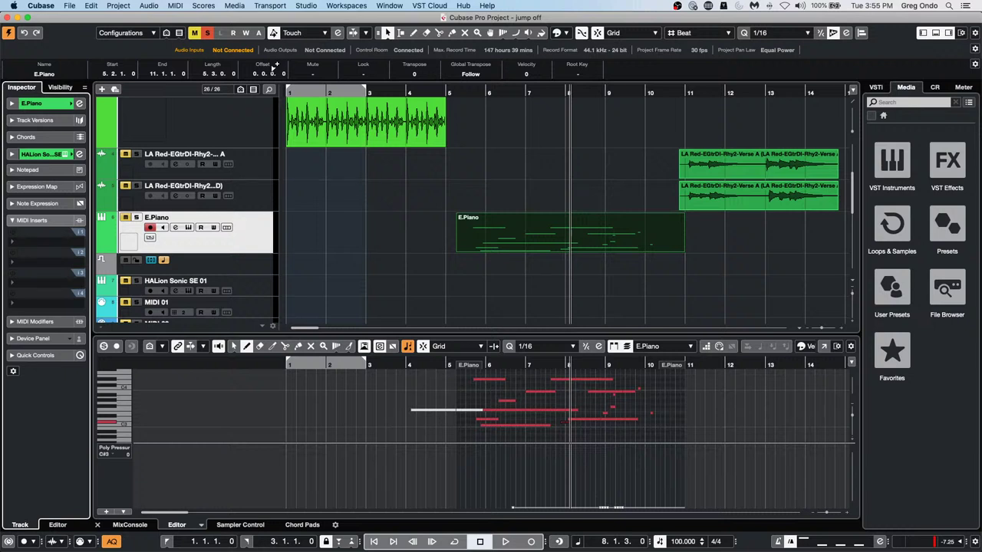
pyautogui.click(232, 5)
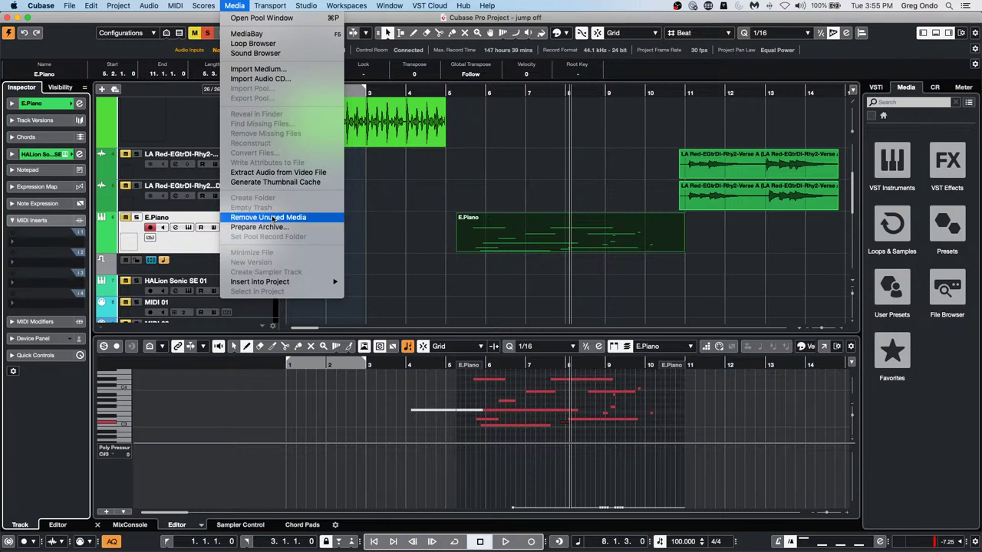
pyautogui.click(474, 222)
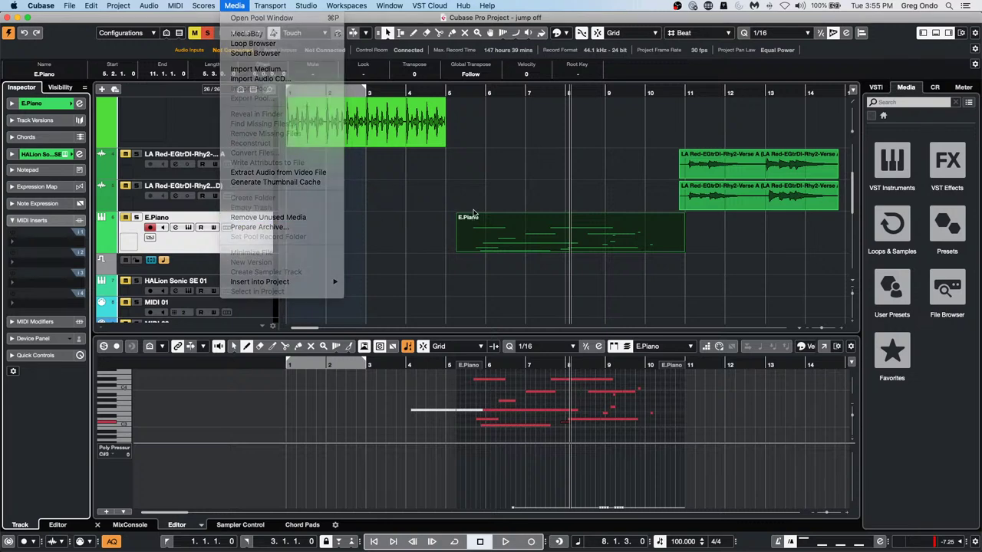
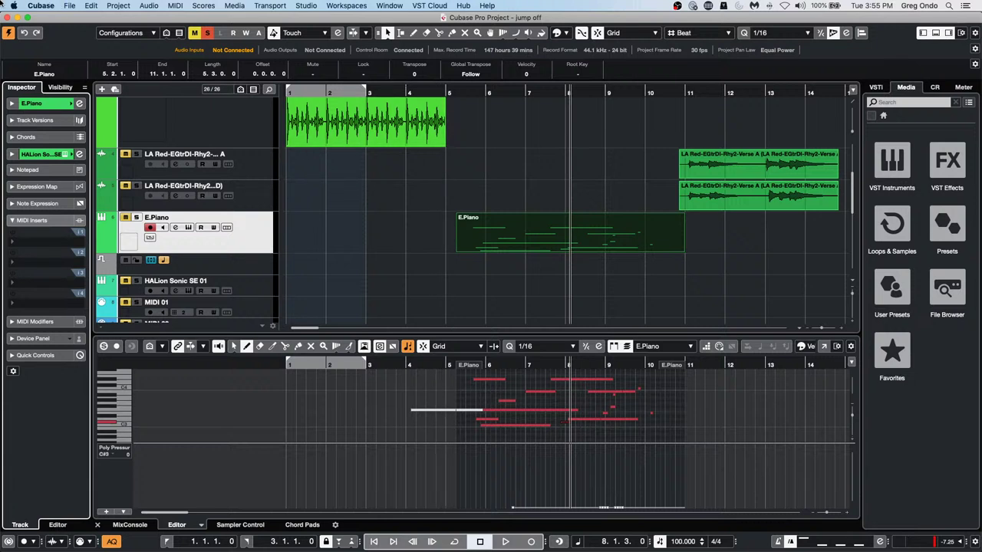
# Create a new empty project, Untitled3, in the April 20 2021 folder
pyautogui.click(70, 6)
pyautogui.click(594, 209)
pyautogui.click(707, 368)
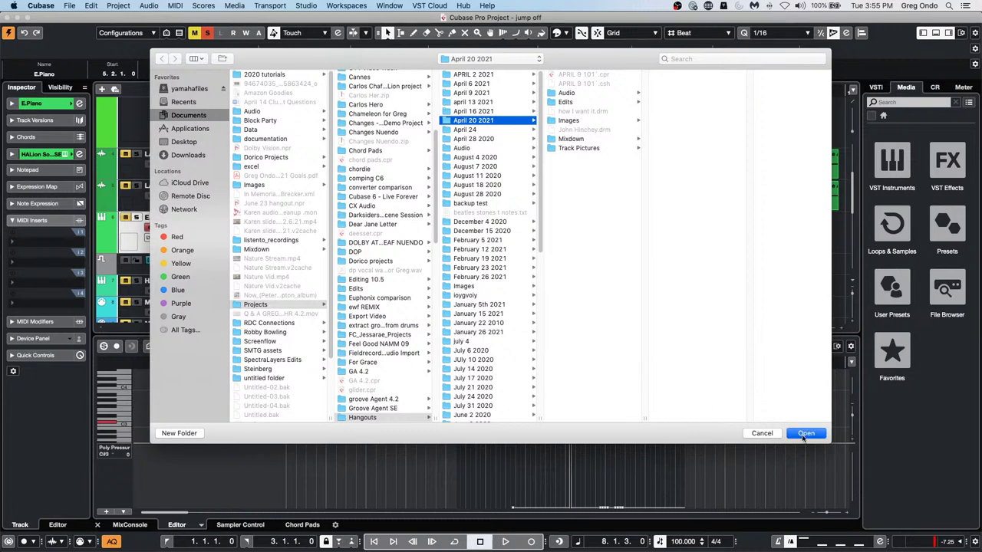
pyautogui.click(805, 434)
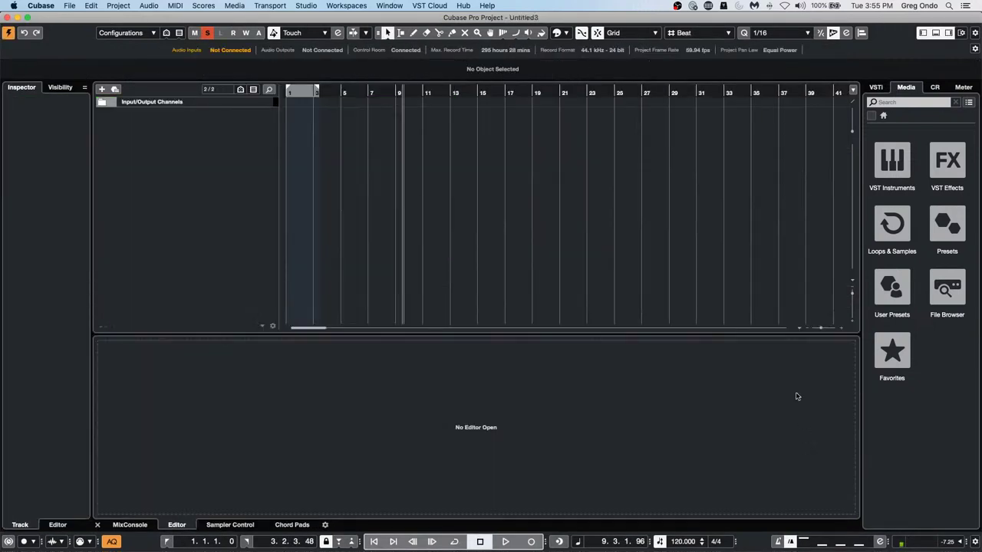
# Add an instrument track using HALion Sonic SE, creating HALion Sonic SE 01
pyautogui.rightClick(163, 128)
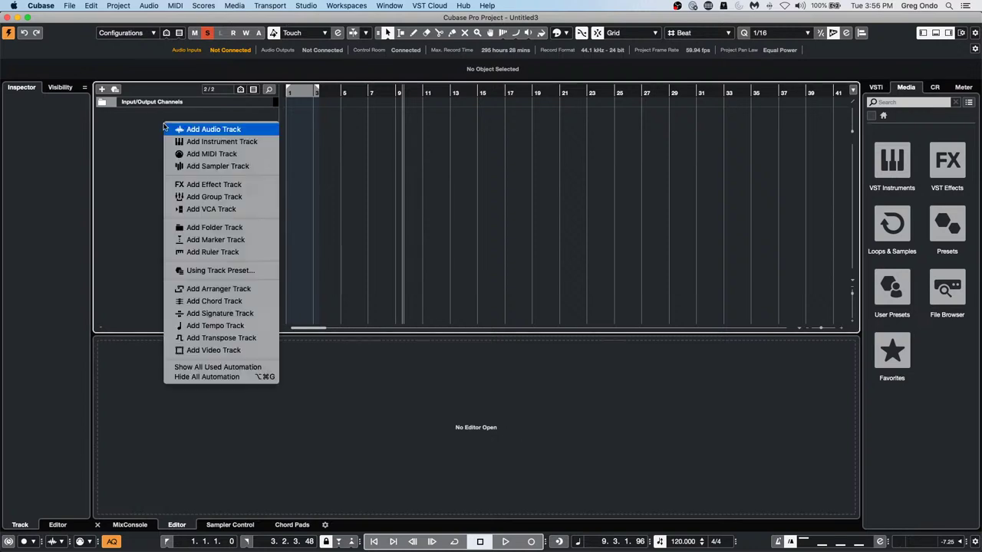
pyautogui.click(226, 142)
pyautogui.click(418, 223)
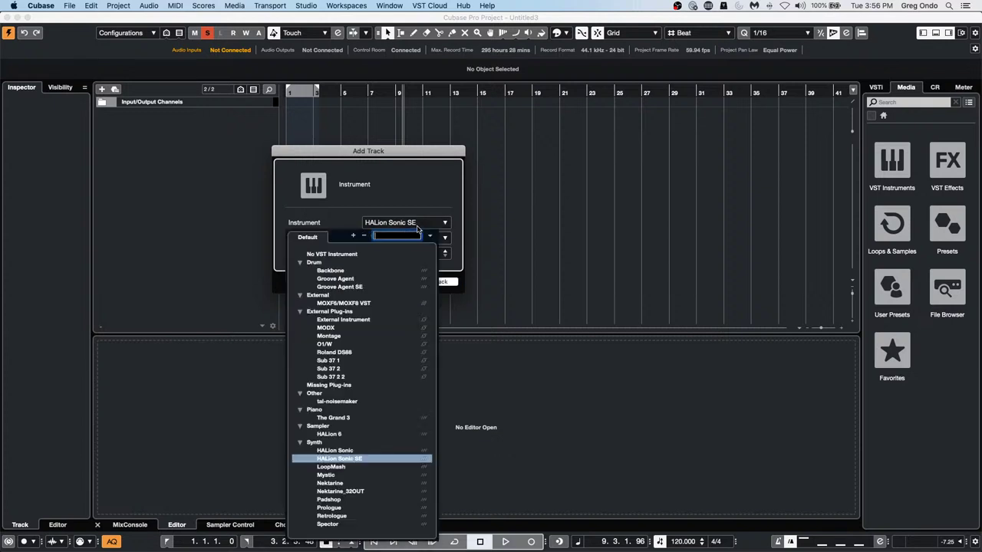
pyautogui.click(374, 459)
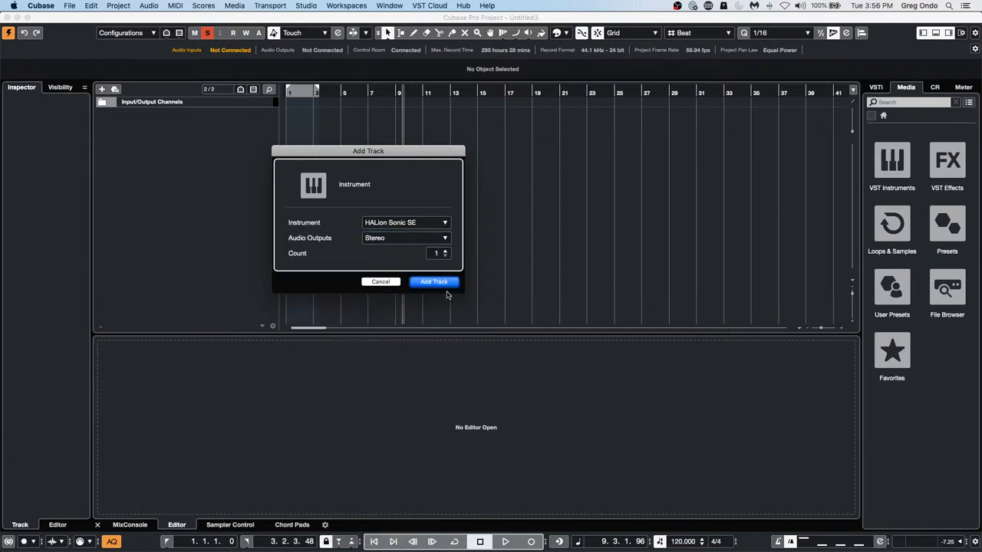
pyautogui.click(448, 282)
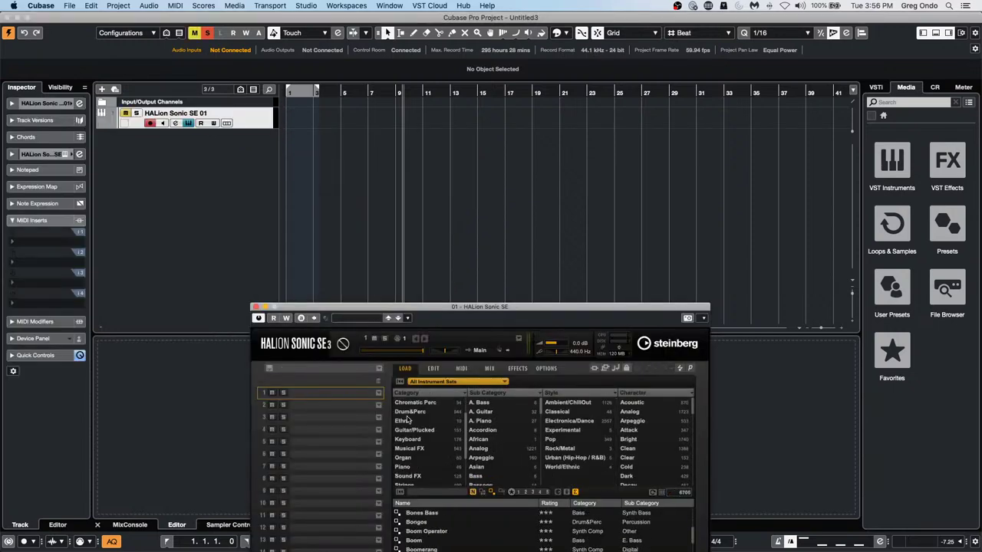
# Load the Woodwinds Full Ensemble preset from the Iconica Ensembles set into HALion Sonic SE
pyautogui.moveTo(481, 307); pyautogui.dragTo(505, 86)
pyautogui.click(469, 165)
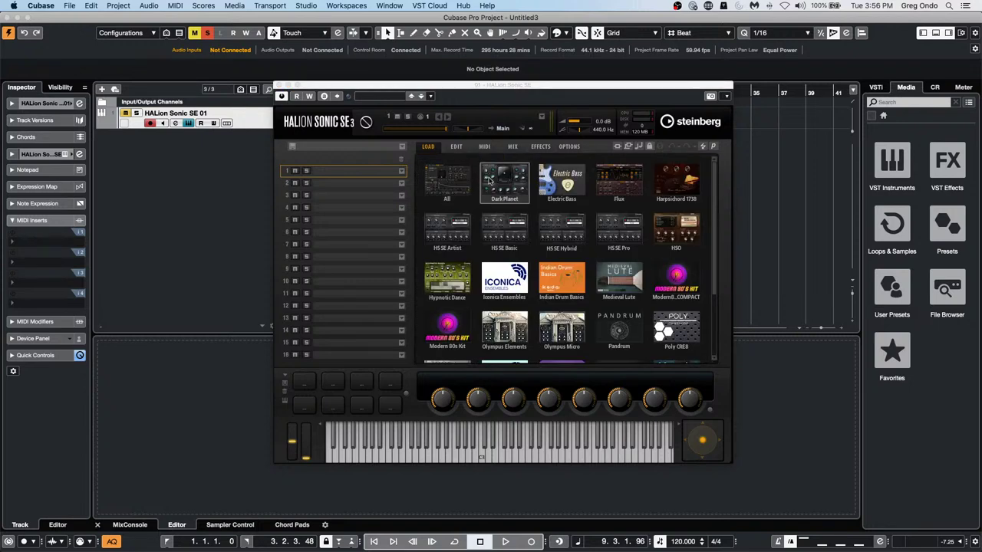
pyautogui.click(509, 290)
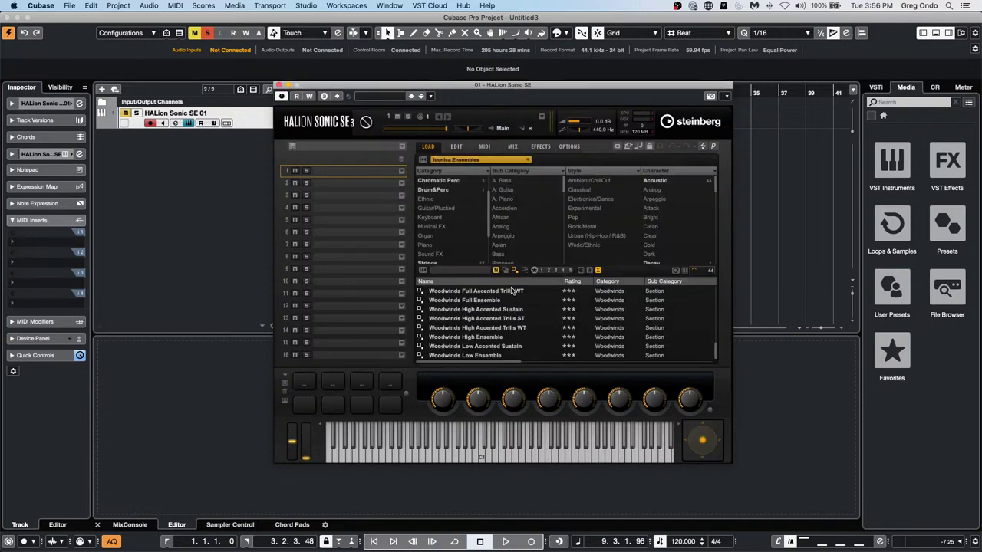
pyautogui.doubleClick(477, 304)
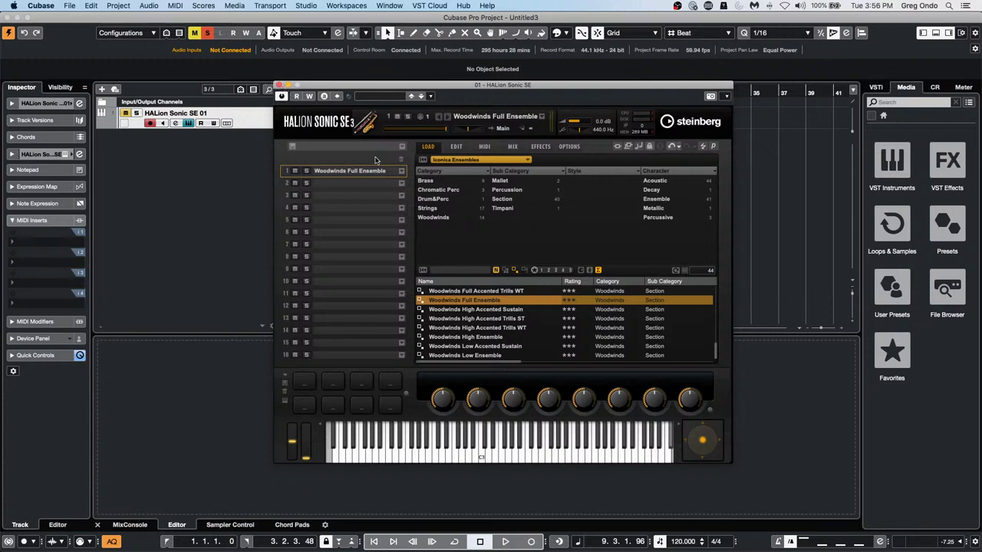
# Audition the woodwinds on the on-screen keyboard, then close the instrument window
pyautogui.click(528, 458)
pyautogui.click(504, 460)
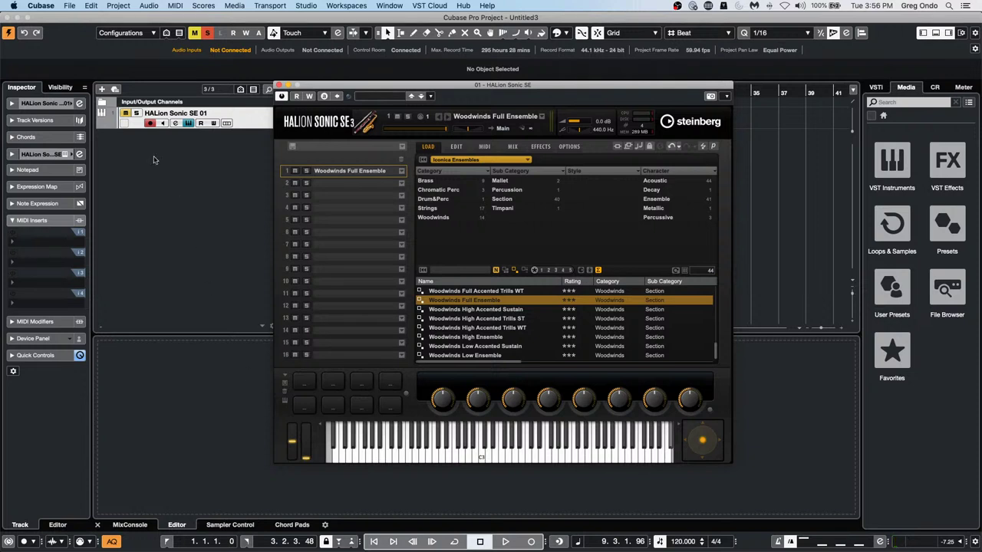
pyautogui.click(140, 123)
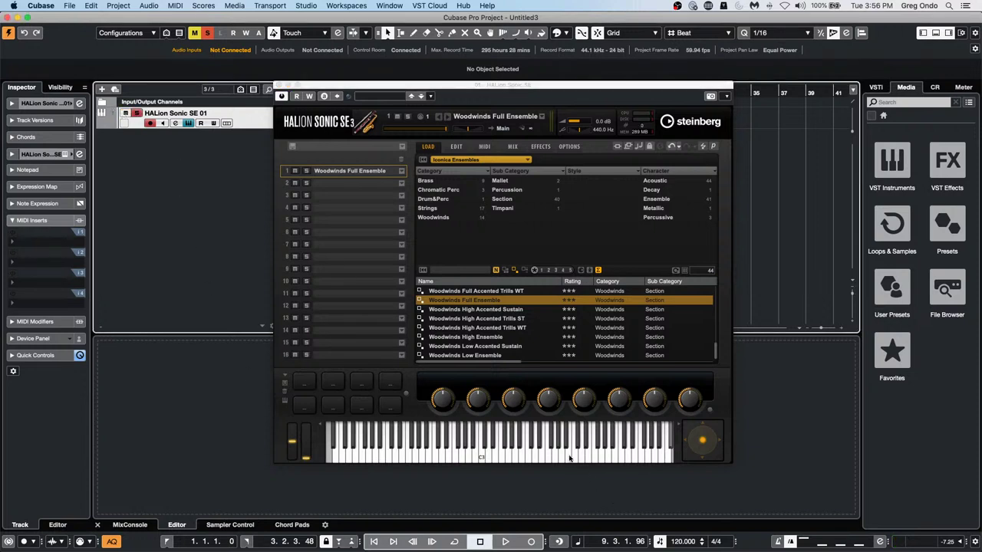
pyautogui.click(569, 456)
pyautogui.click(499, 457)
pyautogui.click(462, 455)
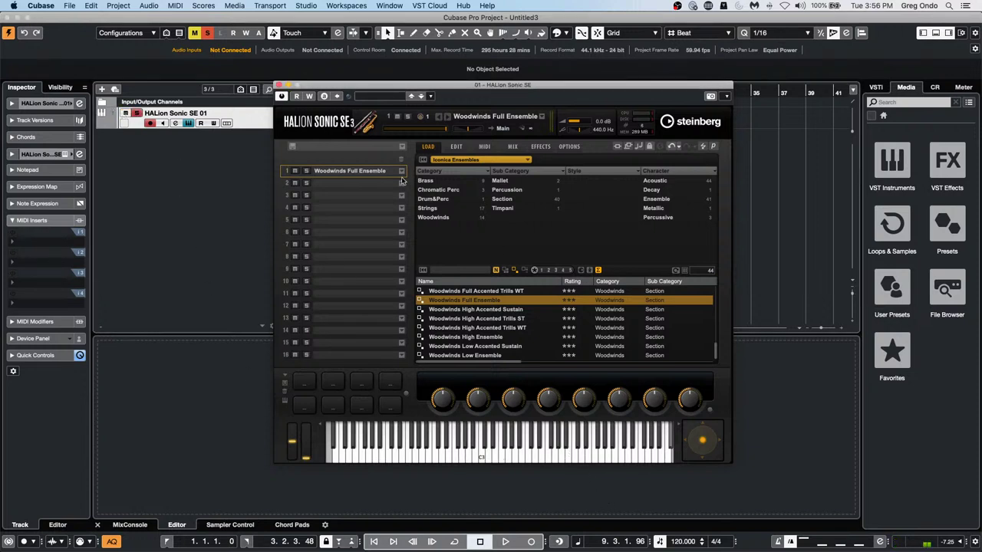
pyautogui.click(281, 85)
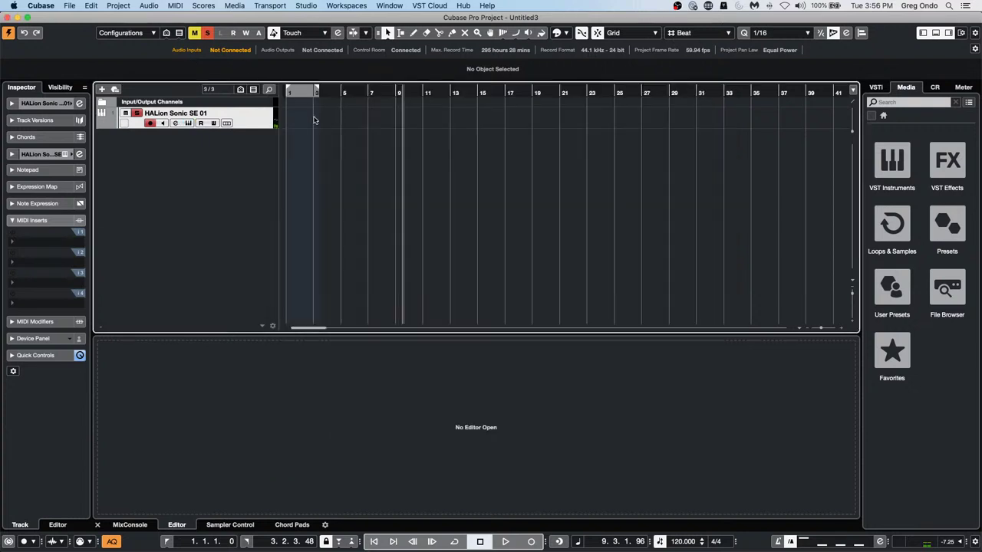
# Add a 120 BPM Tempo track and set the loop range to bars 1–5
pyautogui.rightClick(214, 145)
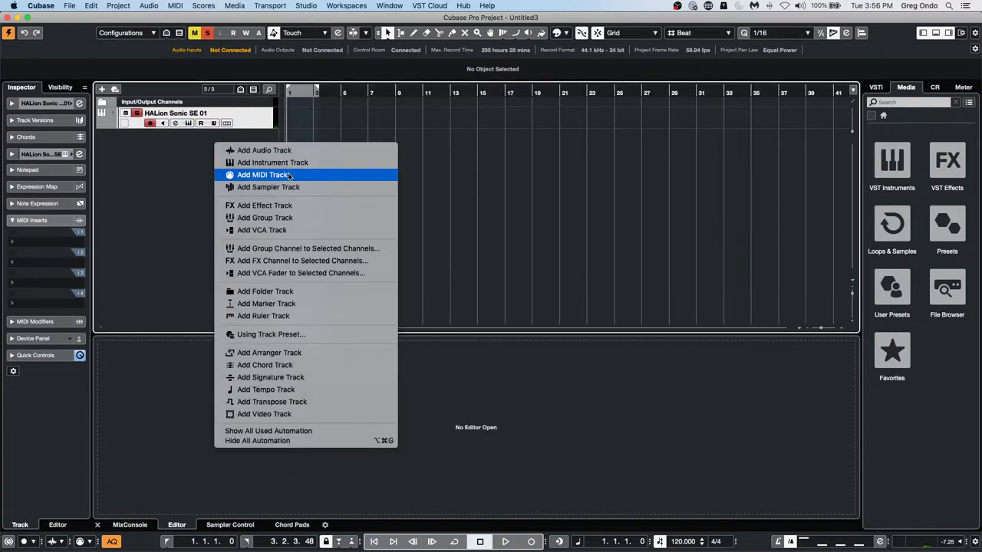
pyautogui.click(286, 389)
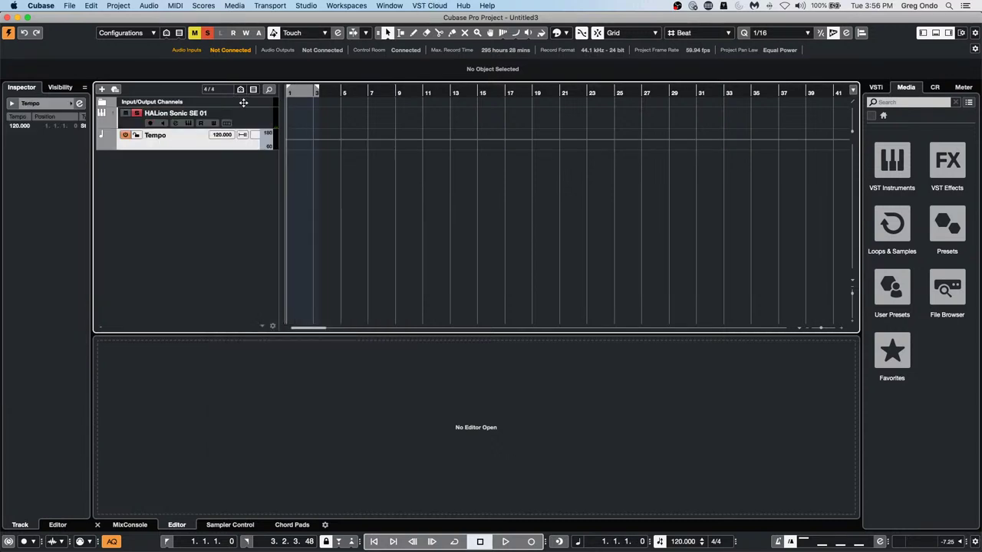
pyautogui.press('h')
pyautogui.press('h')
pyautogui.press('h')
pyautogui.press('h')
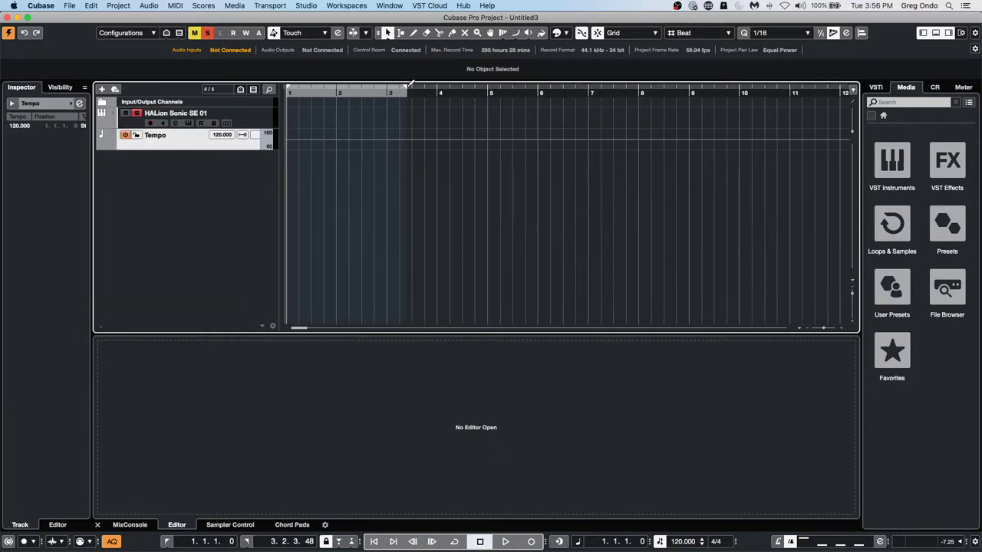
pyautogui.moveTo(404, 89); pyautogui.dragTo(488, 108)
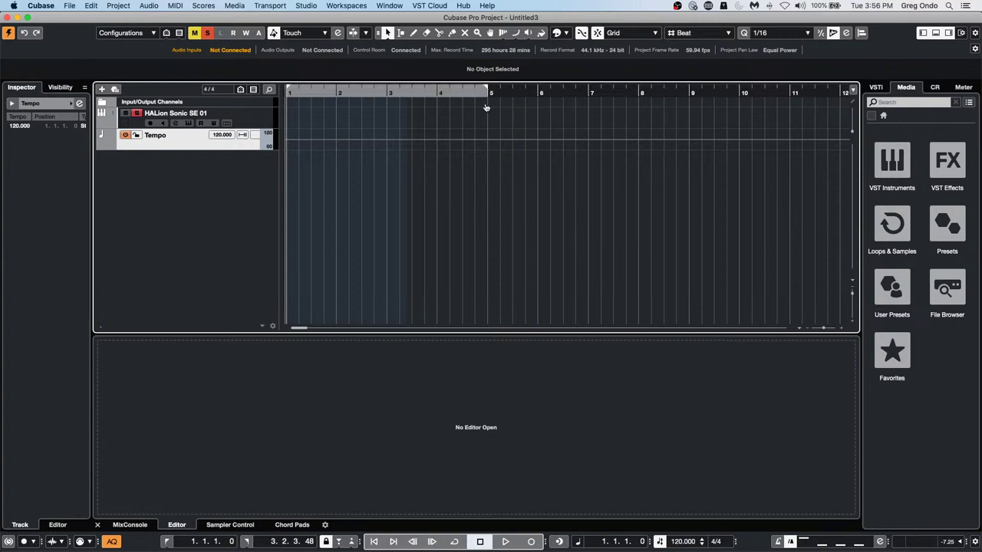
# Create a four-bar MIDI part and open it in the Key Editor with Step Input on and quantize 1/4
pyautogui.doubleClick(321, 122)
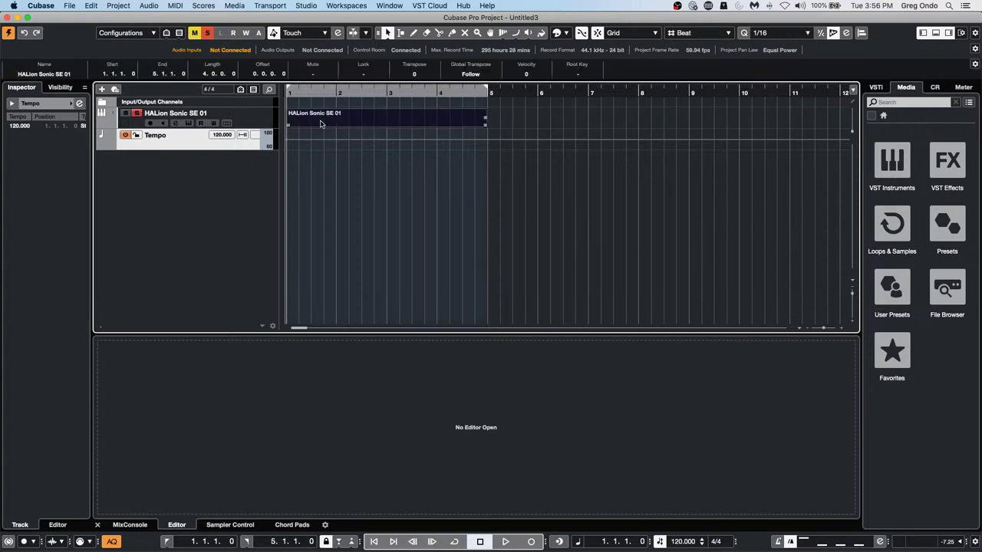
pyautogui.doubleClick(322, 124)
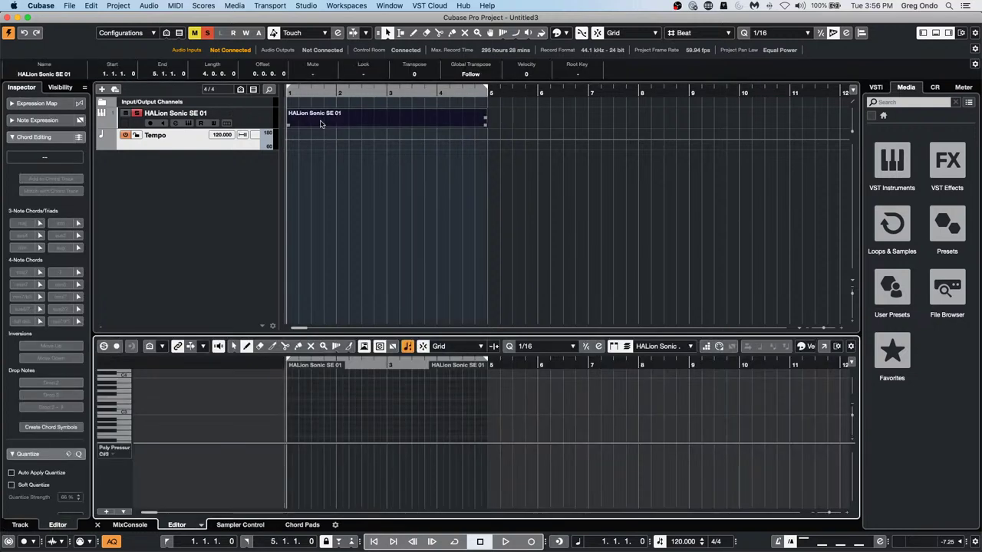
pyautogui.click(706, 346)
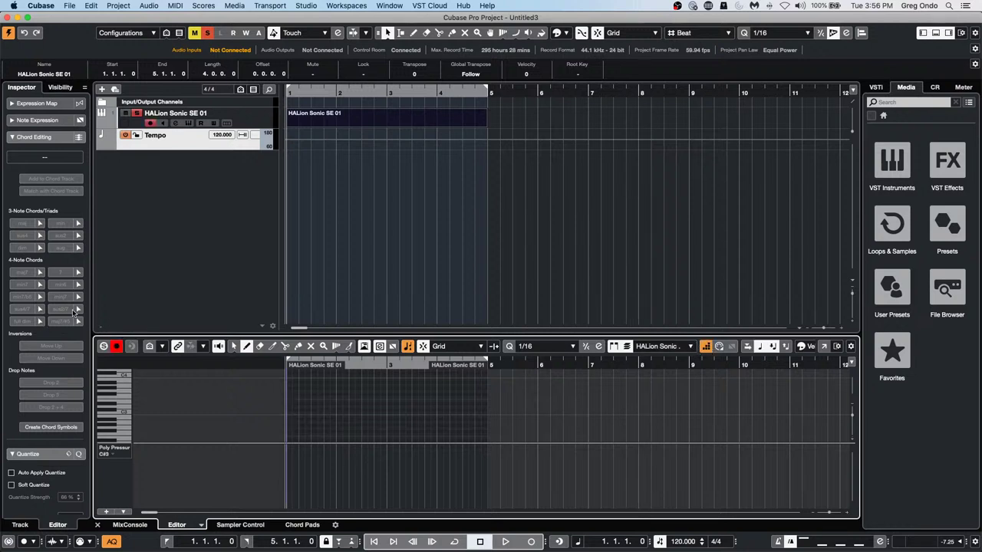
pyautogui.click(546, 346)
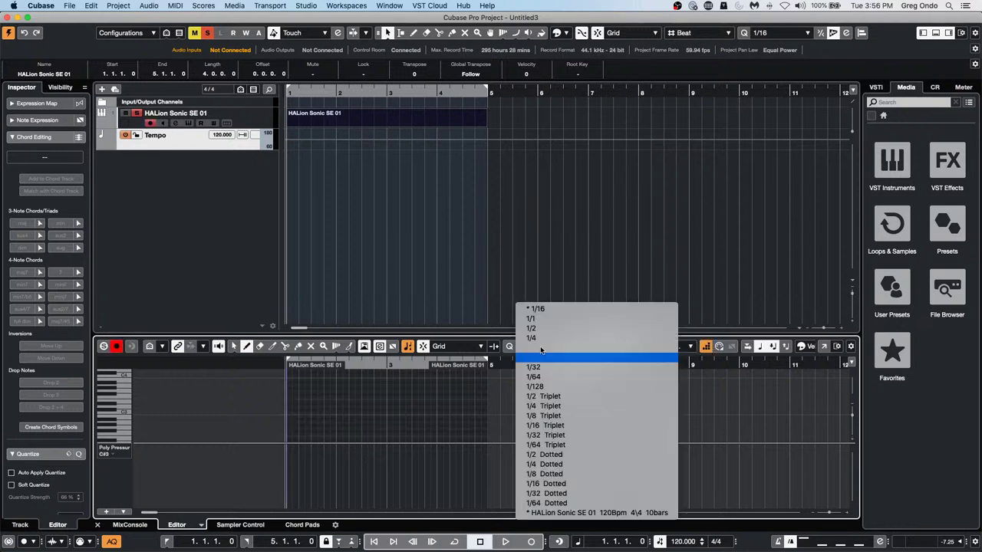
pyautogui.click(549, 339)
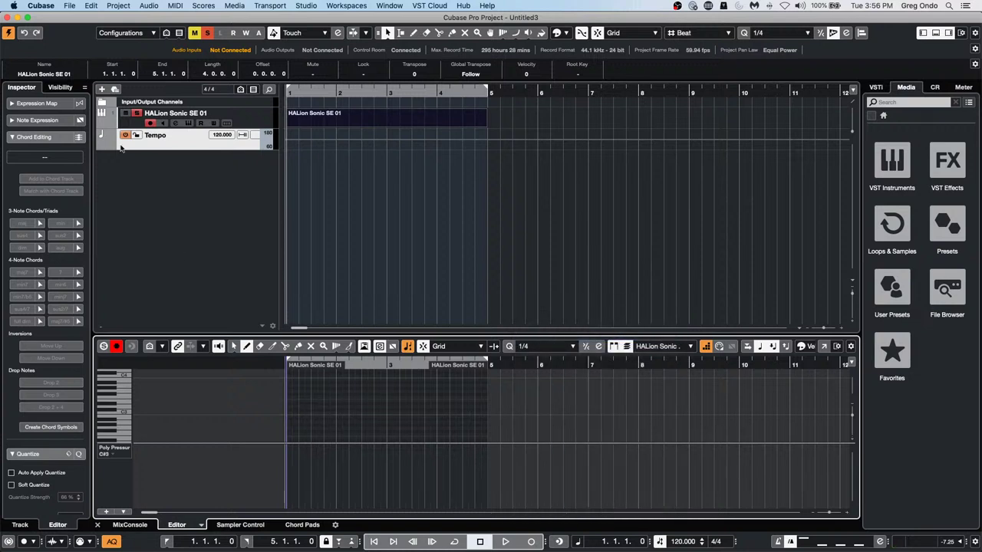
# Record-arm the HALion track, choose the selection tool, and zoom to the part's first bars
pyautogui.click(252, 119)
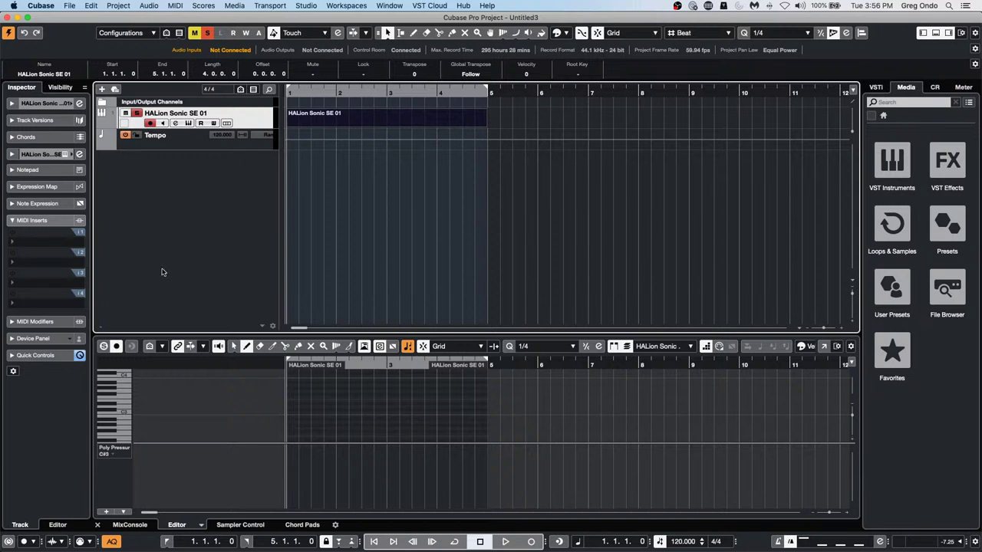
pyautogui.click(116, 349)
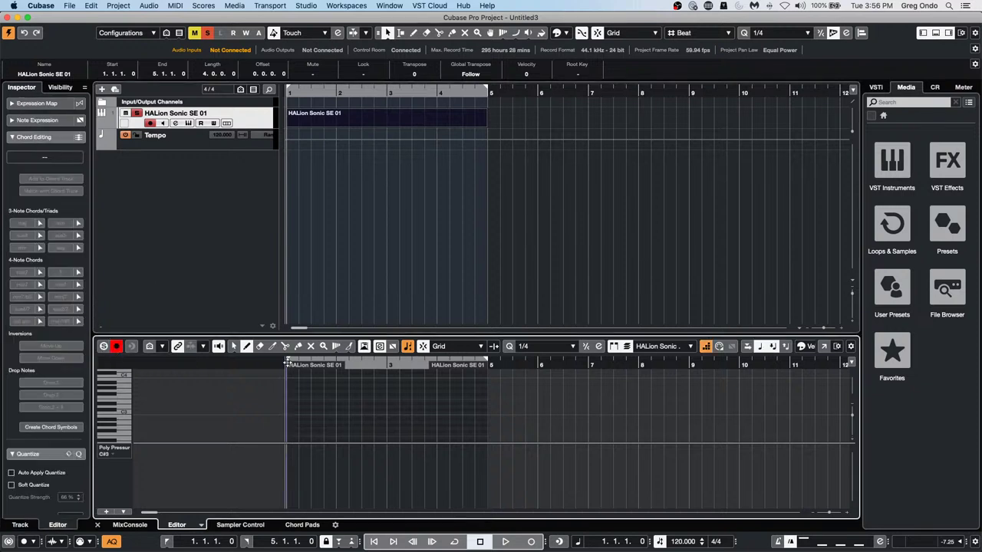
pyautogui.rightClick(296, 399)
pyautogui.click(296, 401)
pyautogui.click(296, 400)
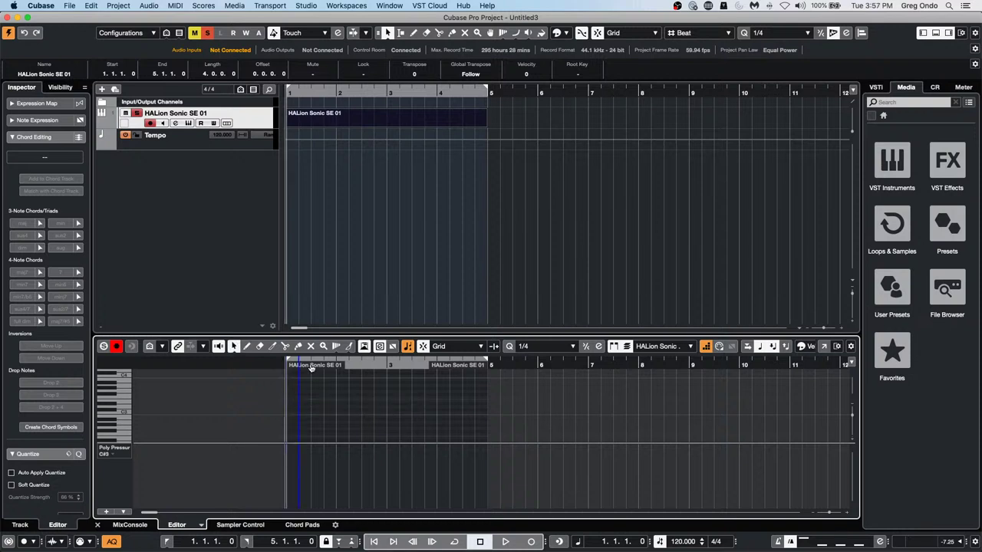
pyautogui.moveTo(361, 362); pyautogui.dragTo(267, 368)
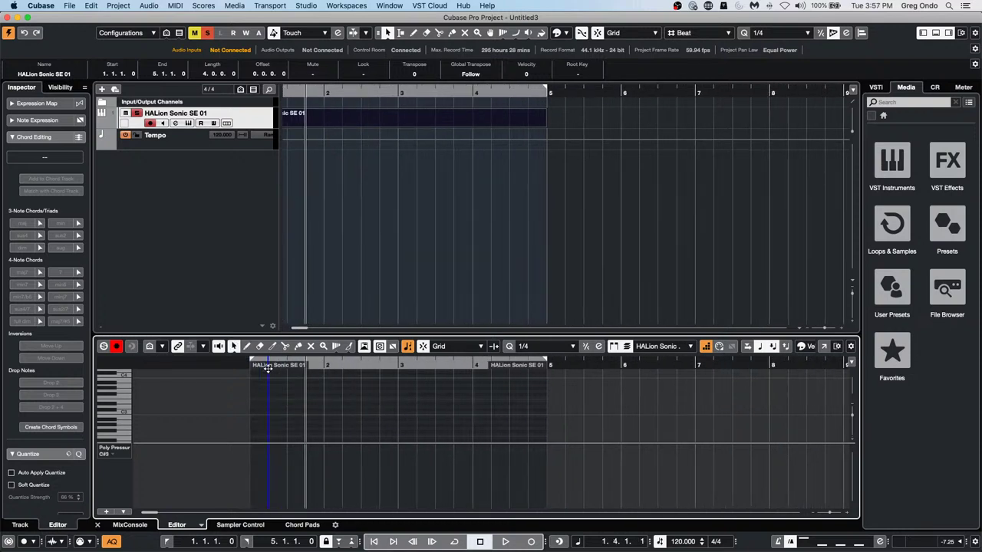
pyautogui.click(249, 406)
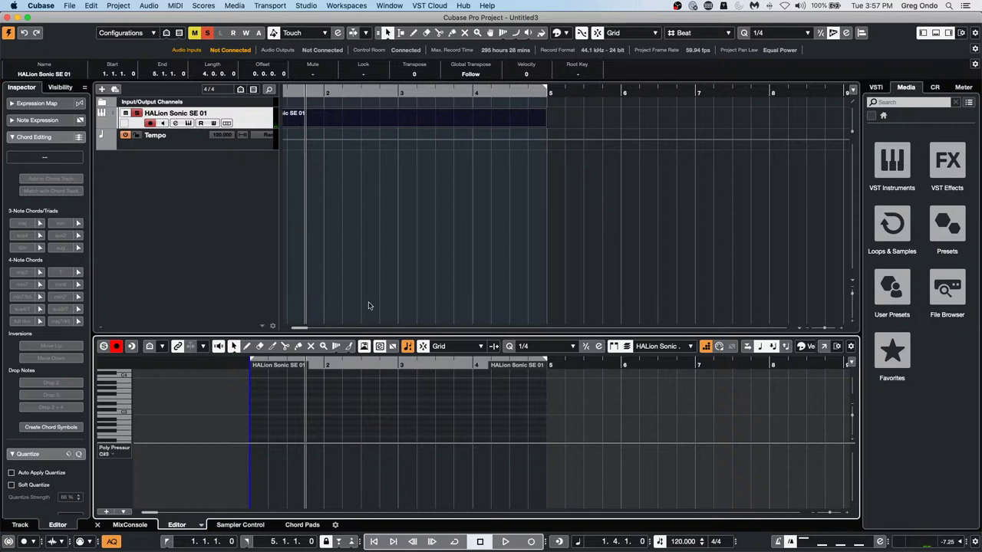
pyautogui.scroll(5, 314, 412)
pyautogui.scroll(-5, 316, 412)
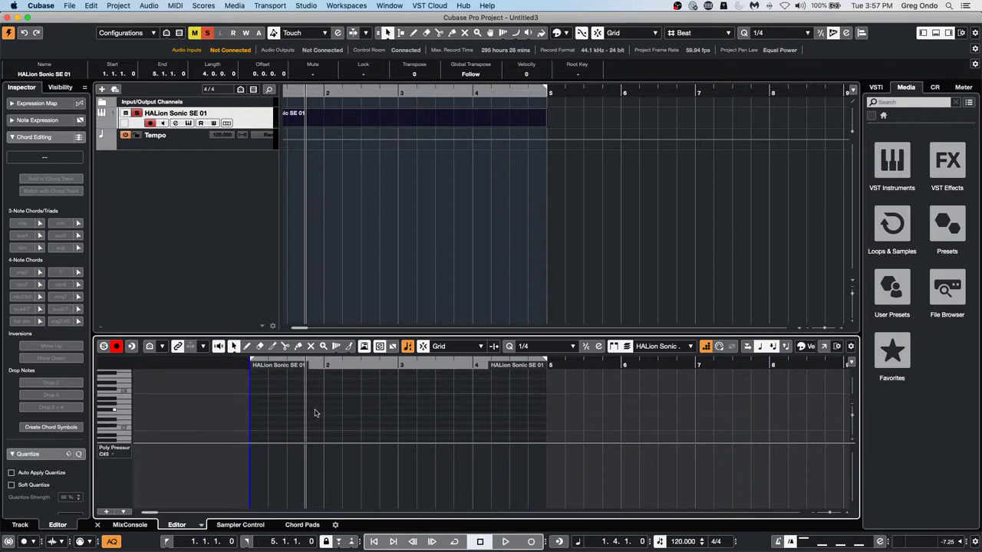
# Draw short quarter notes into the part, then turn Step Input off
pyautogui.rightClick(282, 396)
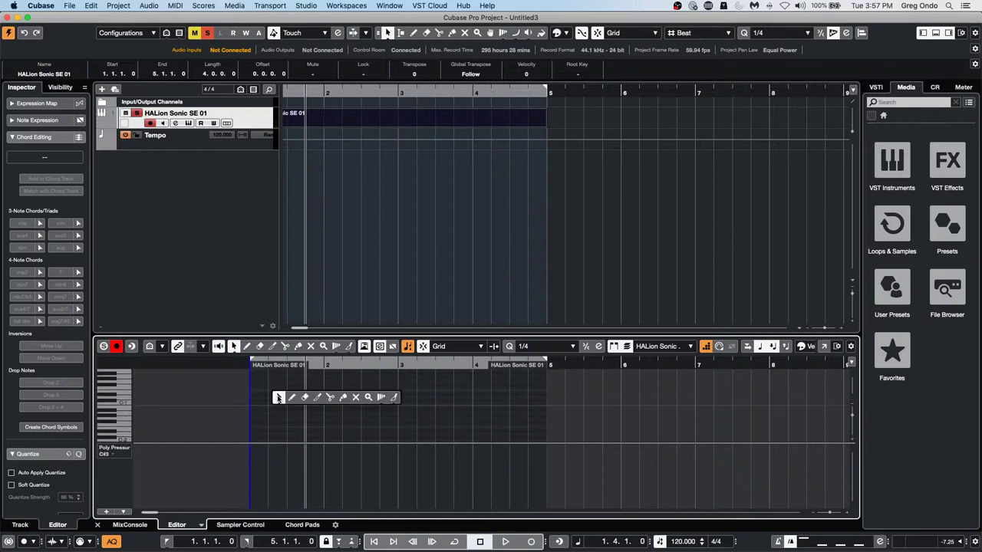
pyautogui.click(292, 399)
pyautogui.click(260, 418)
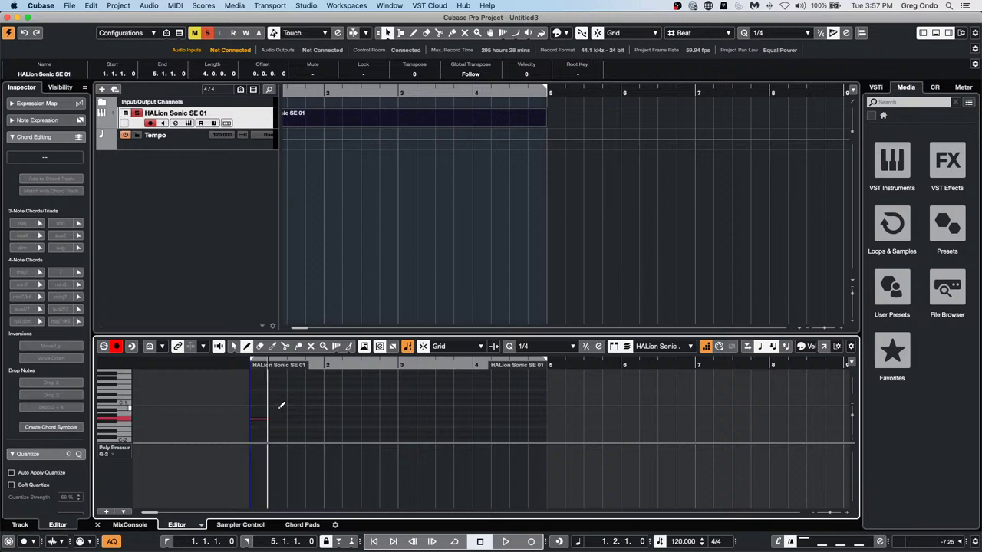
pyautogui.scroll(4, 281, 405)
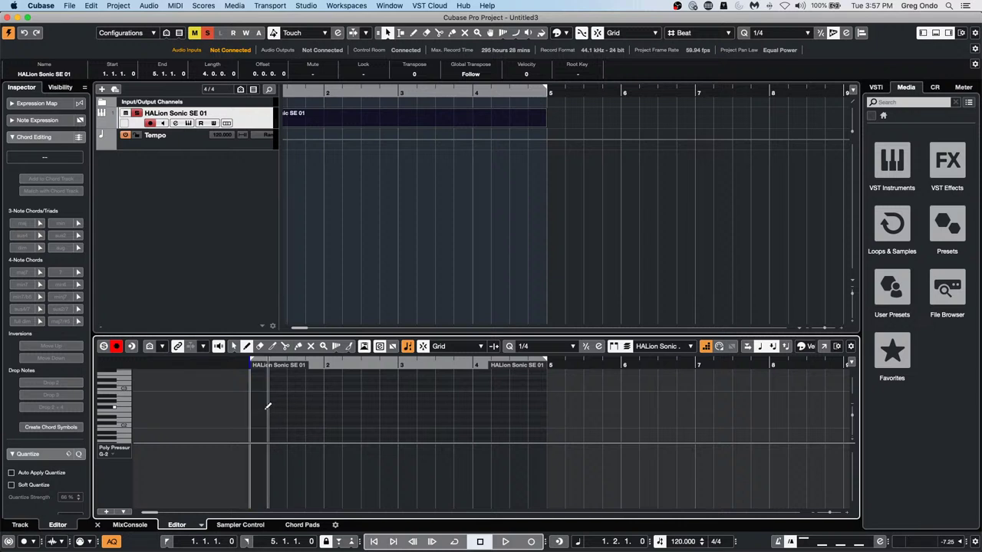
pyautogui.click(267, 408)
pyautogui.click(277, 395)
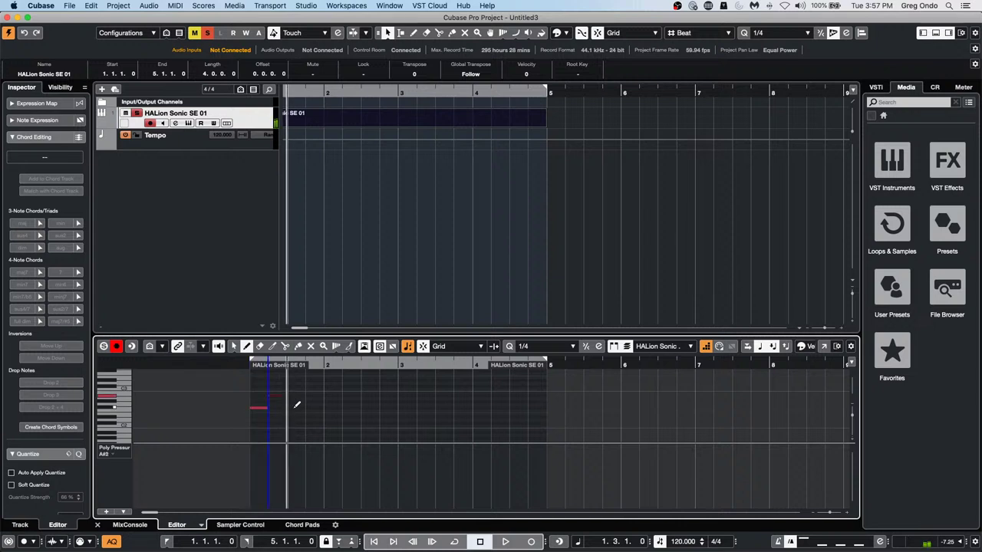
pyautogui.click(296, 407)
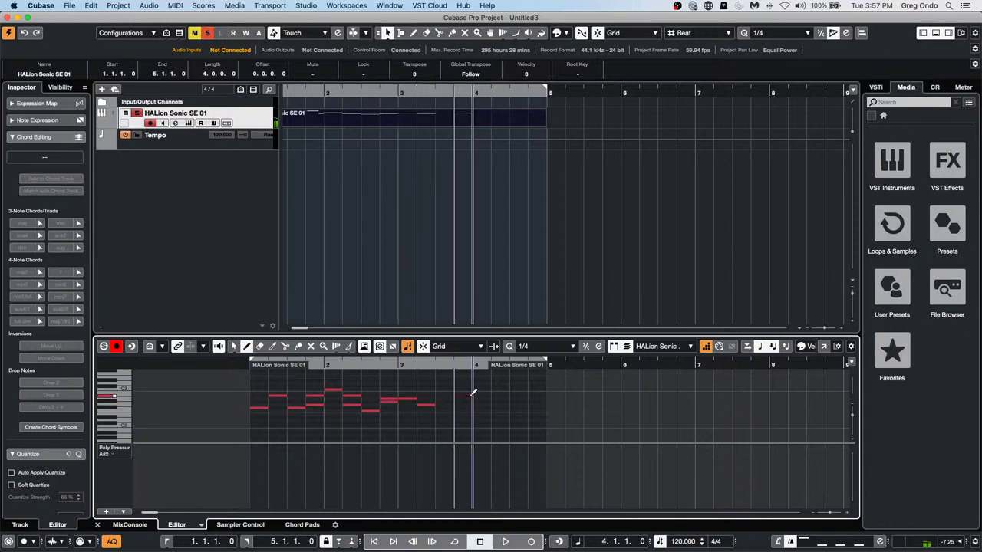
pyautogui.click(707, 347)
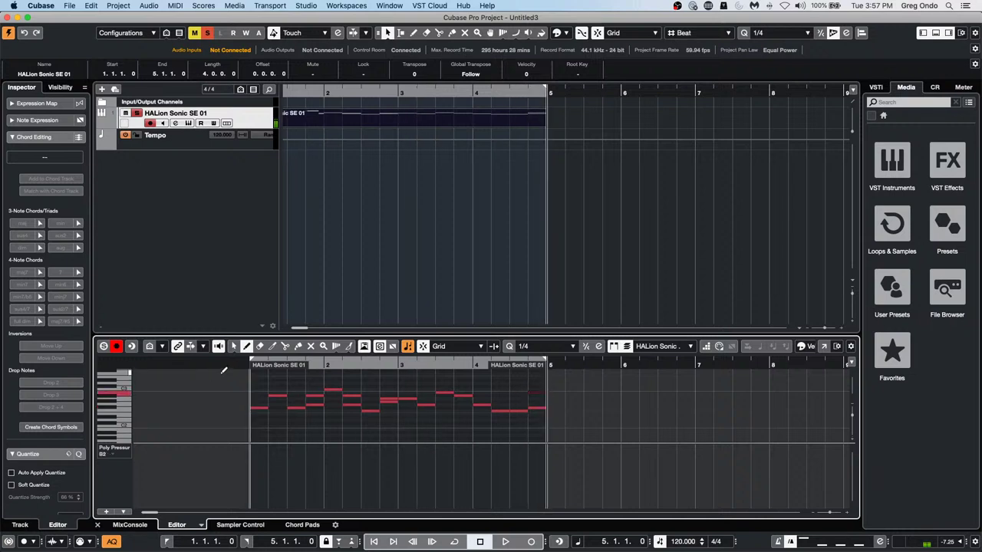
# Erase two unwanted notes from the melody
pyautogui.press('5')
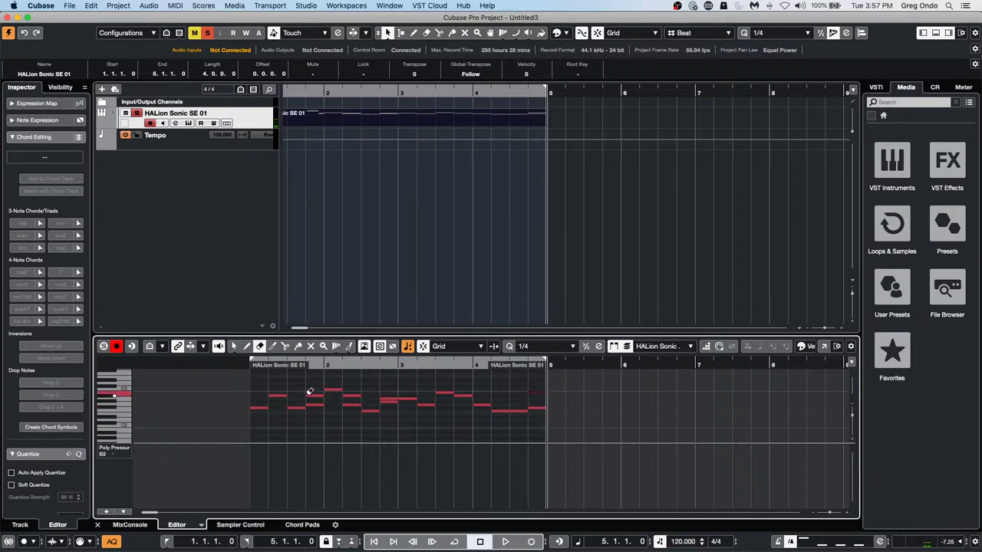
pyautogui.click(314, 395)
pyautogui.click(347, 402)
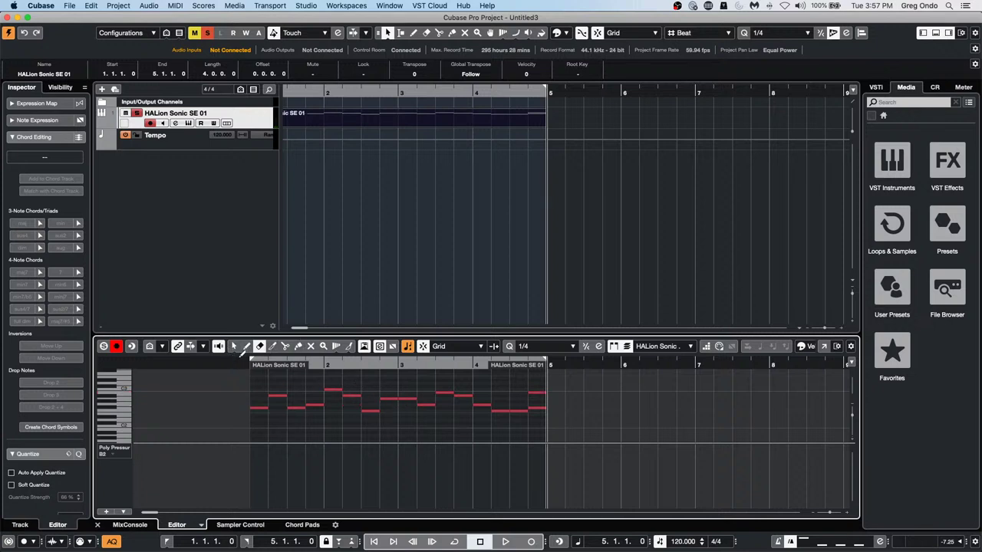
# Play back the melody from bar 1, then make the Tempo track taller
pyautogui.click(243, 360)
pyautogui.press('Right')
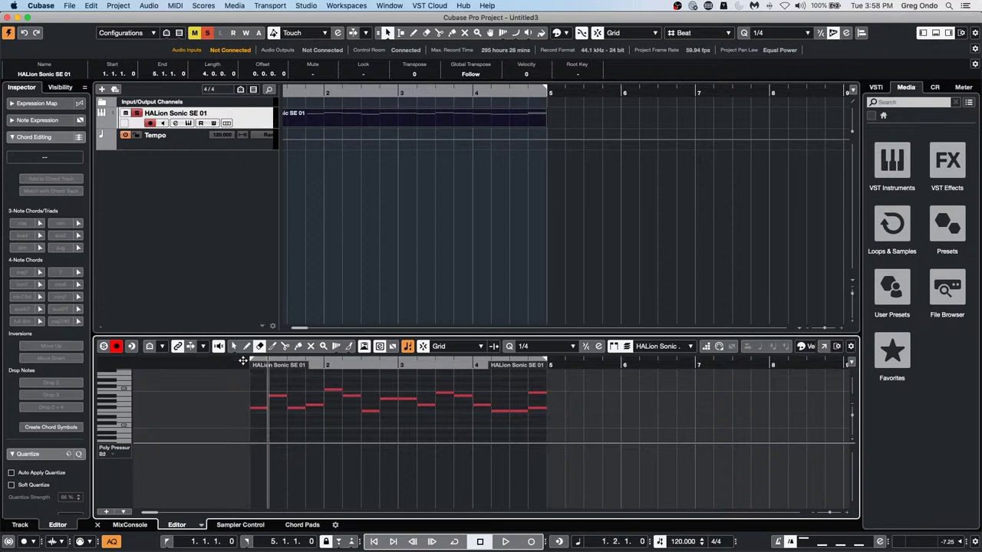
pyautogui.press('space')
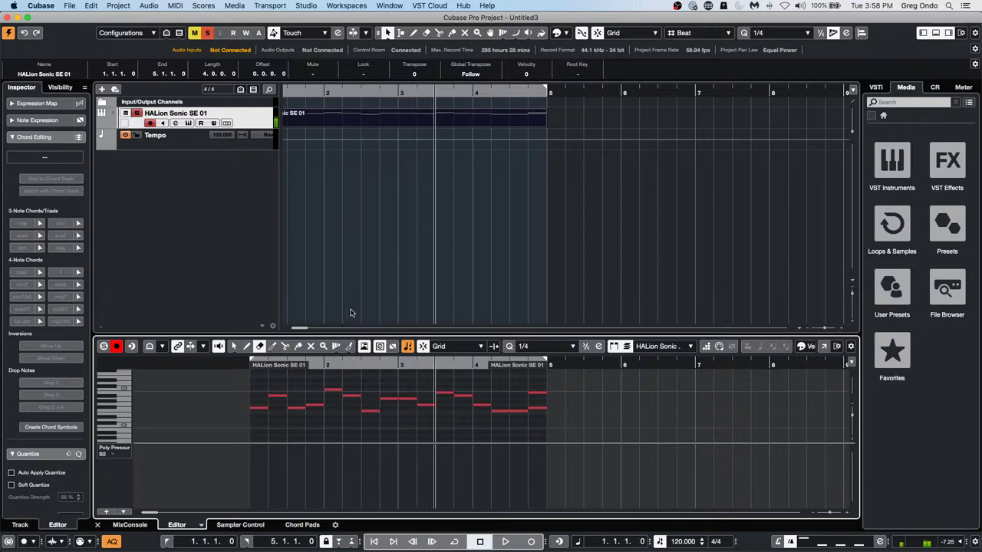
pyautogui.press('space')
pyautogui.moveTo(316, 92); pyautogui.dragTo(393, 95)
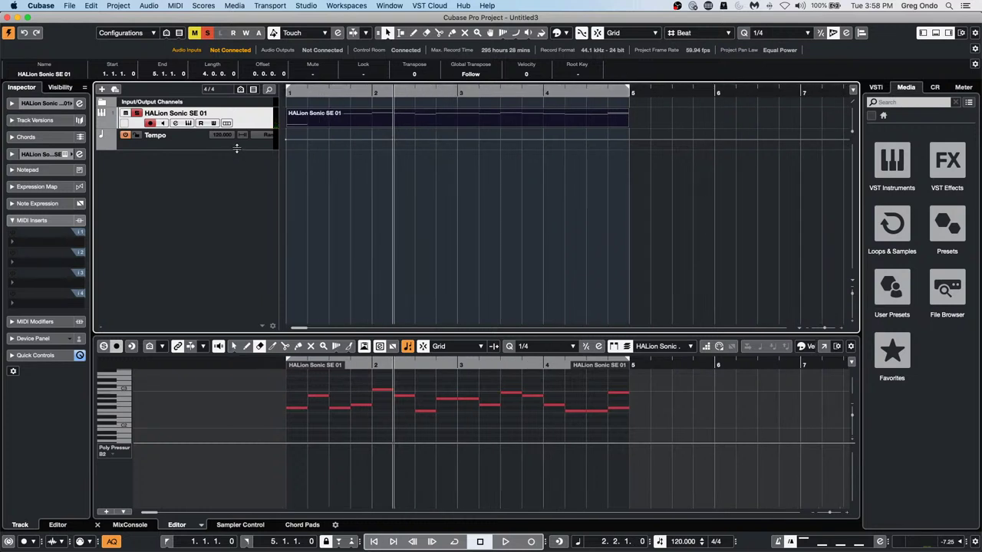
pyautogui.moveTo(237, 148); pyautogui.dragTo(250, 219)
# Draw tempo points of 91, 146, 160 and 93 BPM across bars 2–4, then play back
pyautogui.rightClick(351, 200)
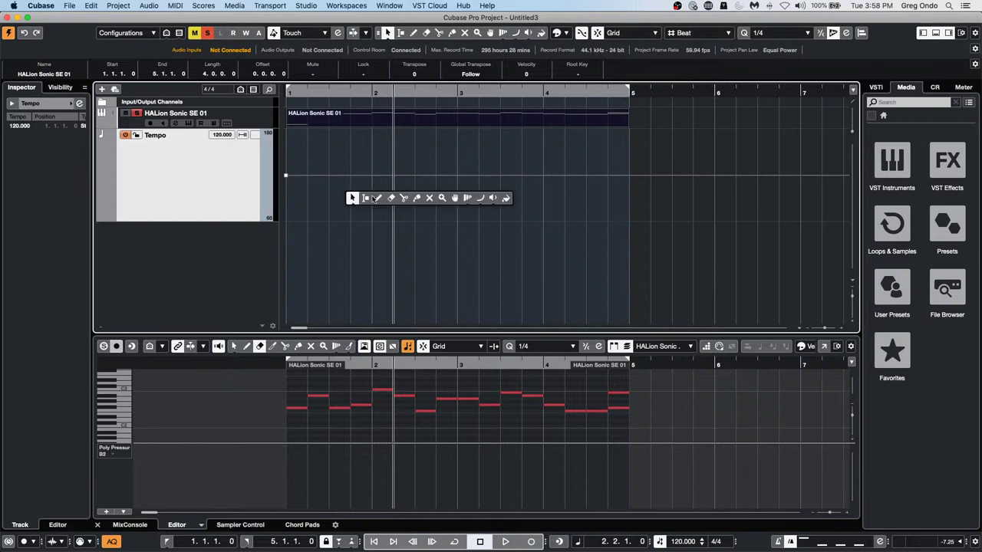
pyautogui.click(379, 198)
pyautogui.click(372, 197)
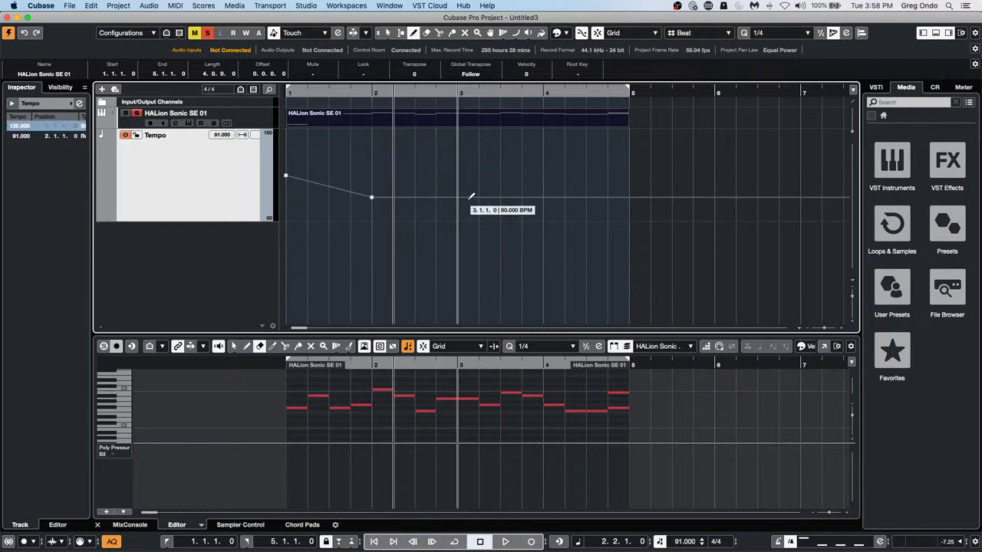
pyautogui.click(461, 154)
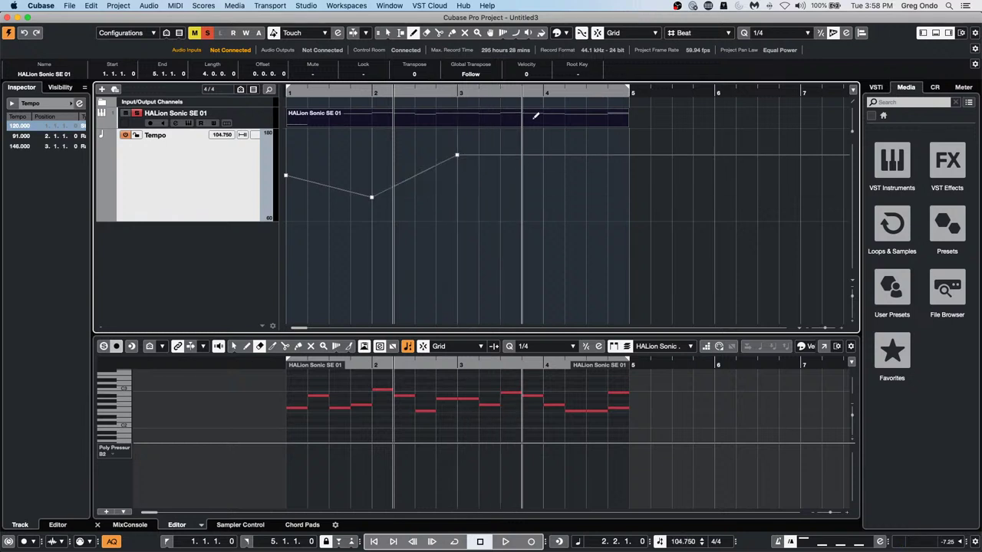
pyautogui.click(543, 144)
pyautogui.click(607, 196)
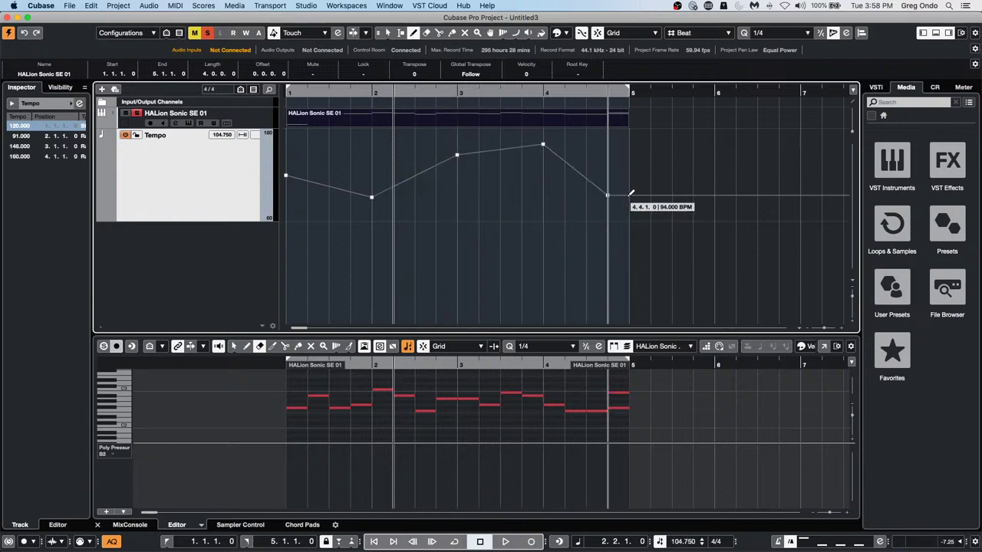
pyautogui.click(291, 91)
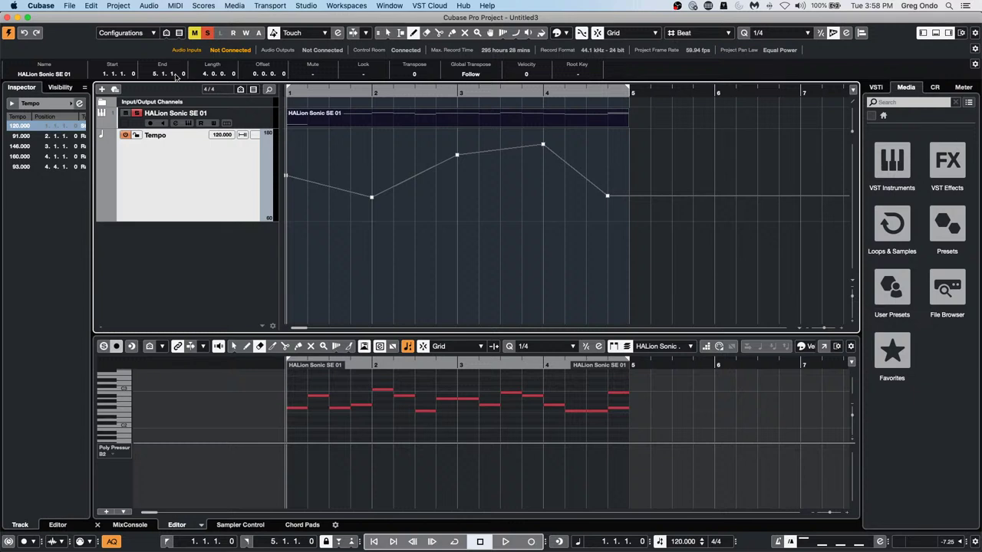
pyautogui.press('space')
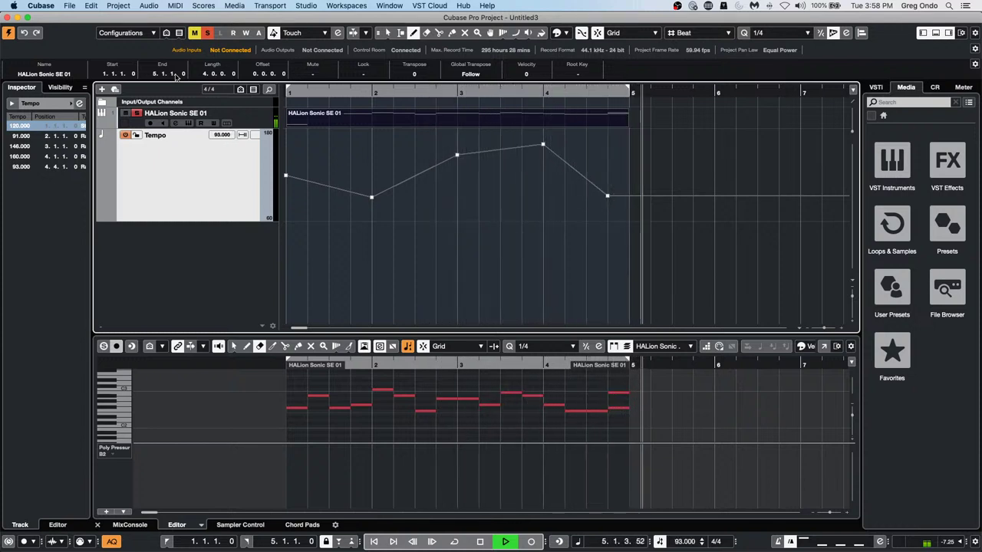
pyautogui.press('space')
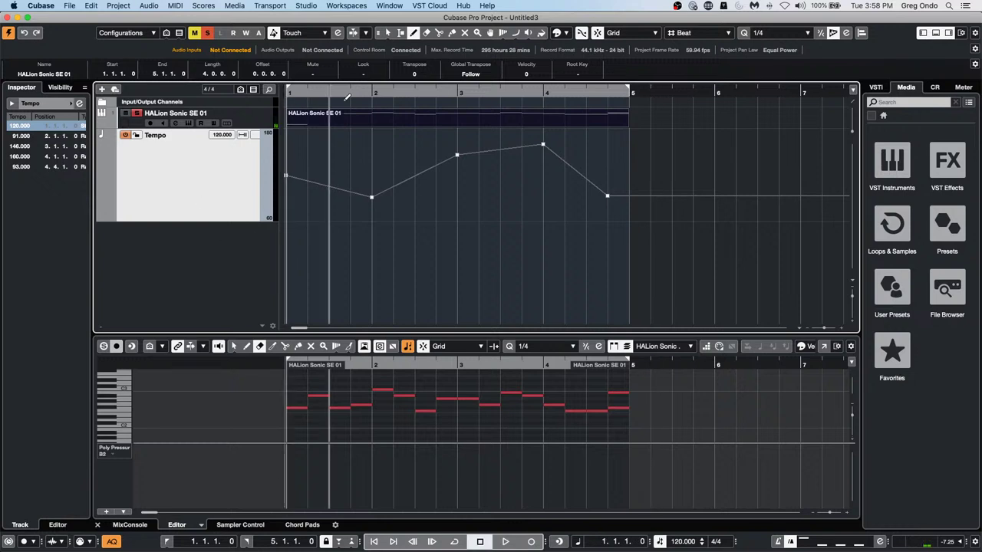
# Drag the bar-3 tempo point to 82 BPM and bar-2 point to 160 BPM, then play back
pyautogui.press('1')
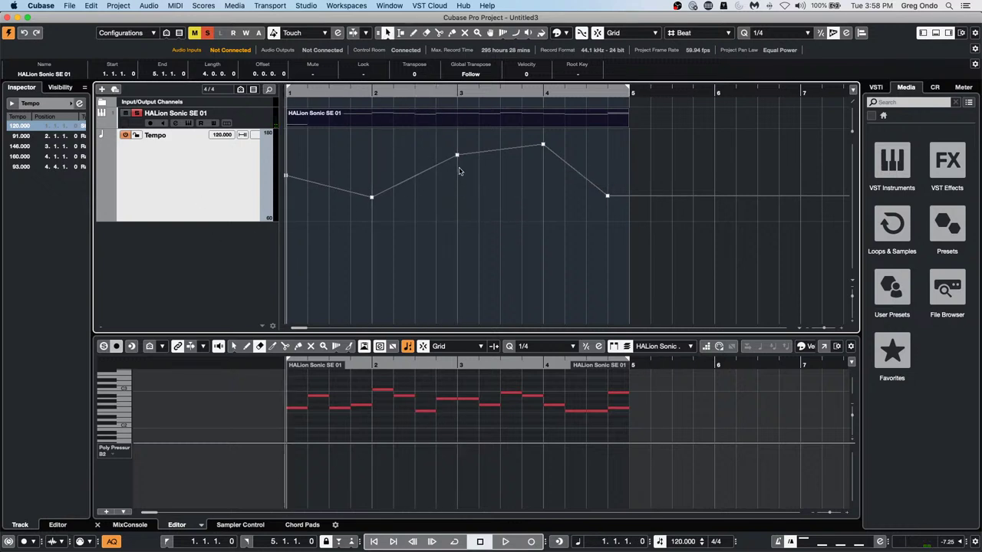
pyautogui.moveTo(458, 157); pyautogui.dragTo(458, 204)
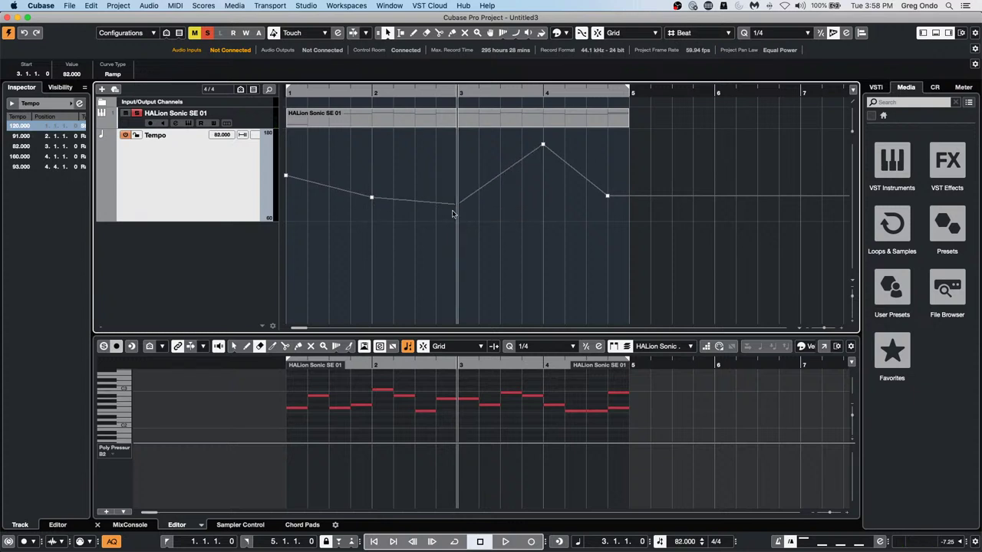
pyautogui.moveTo(371, 202); pyautogui.dragTo(381, 150)
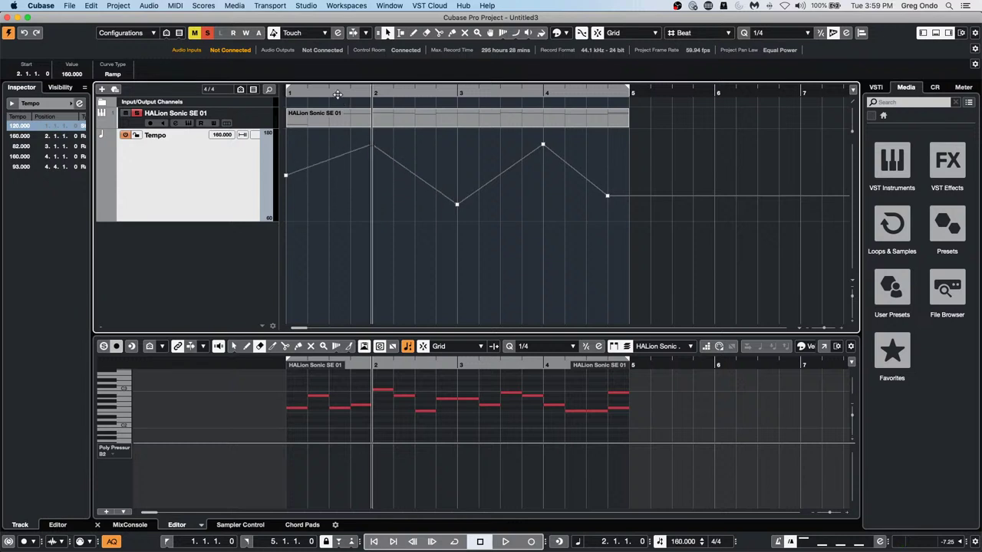
pyautogui.moveTo(347, 91); pyautogui.dragTo(207, 92)
pyautogui.press('space')
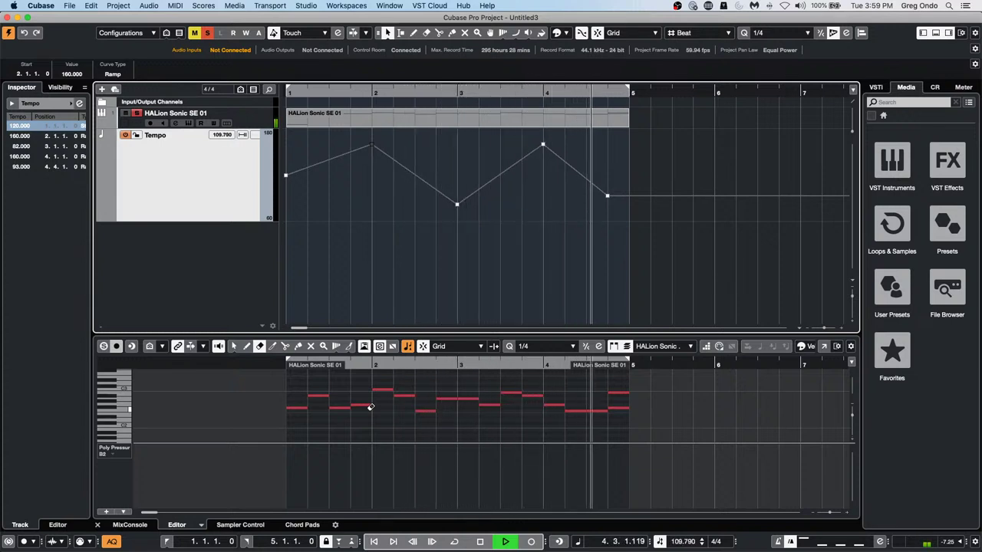
pyautogui.press('space')
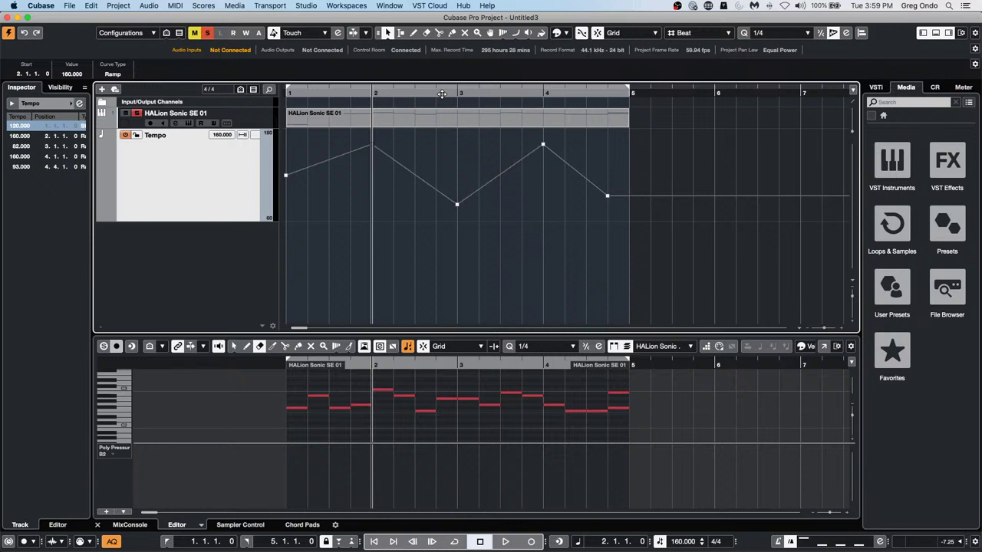
pyautogui.click(389, 122)
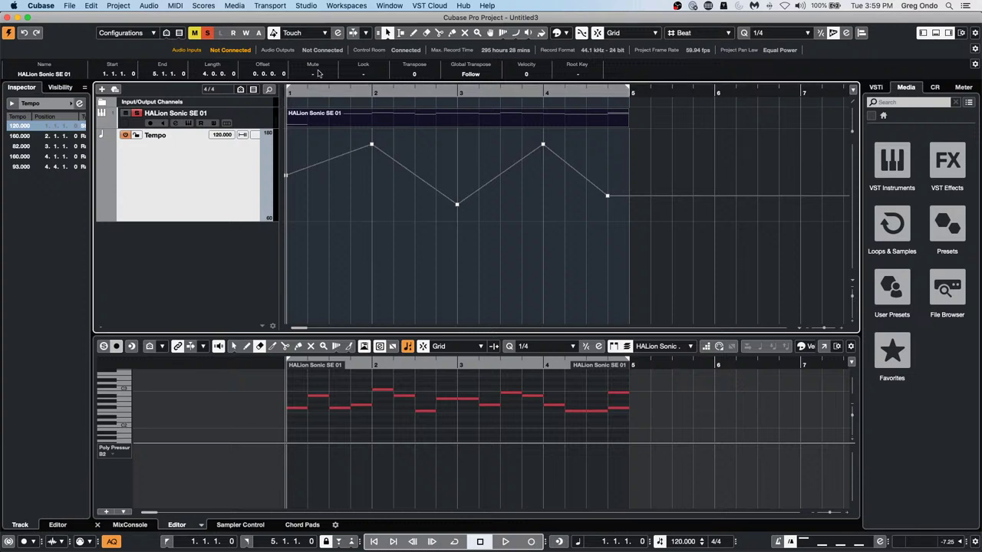
# Set the HALion Sonic SE 01 part's Lock to Position
pyautogui.click(361, 73)
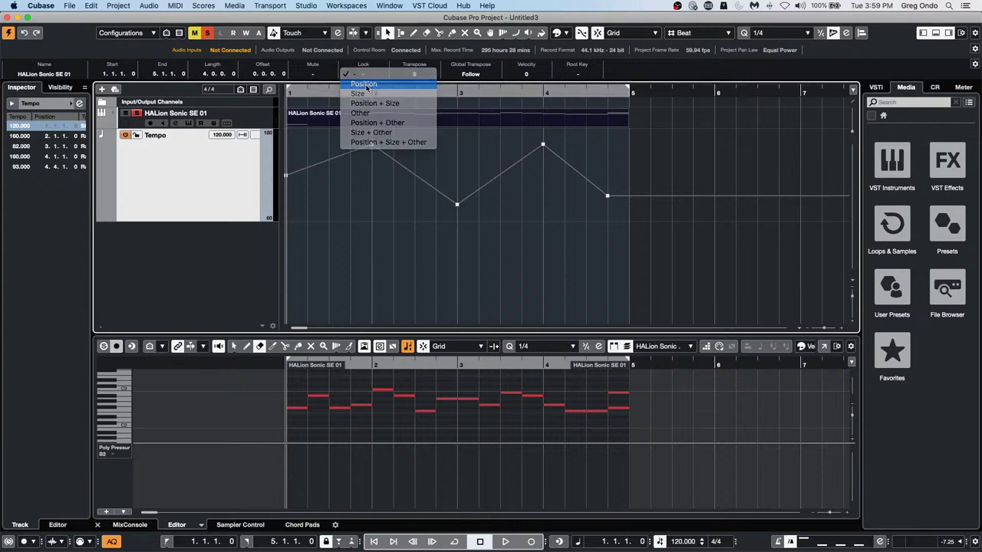
pyautogui.click(365, 85)
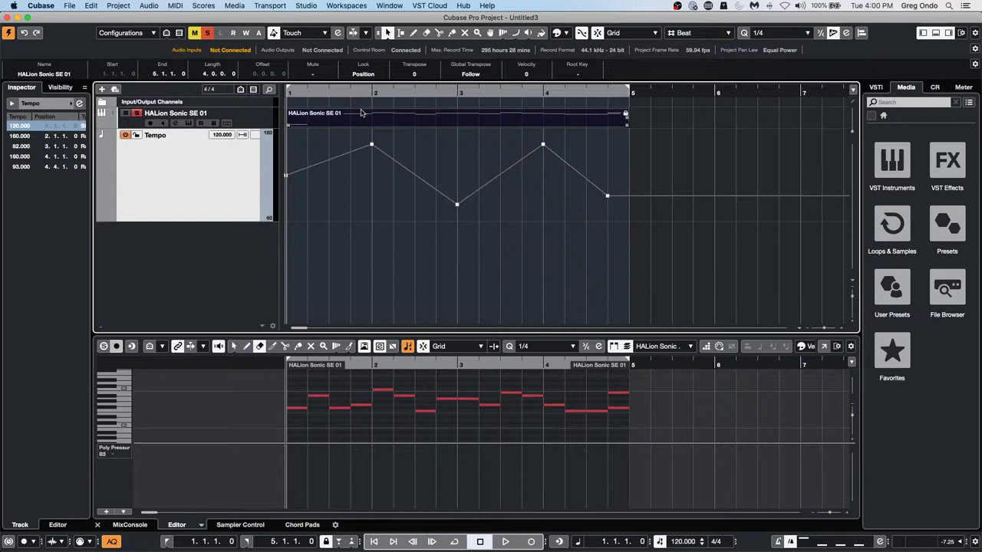
# Preview Blockbuster's Cinema - Ambient Guitar Amaj 08 loop and drop it onto a new audio track
pyautogui.click(891, 222)
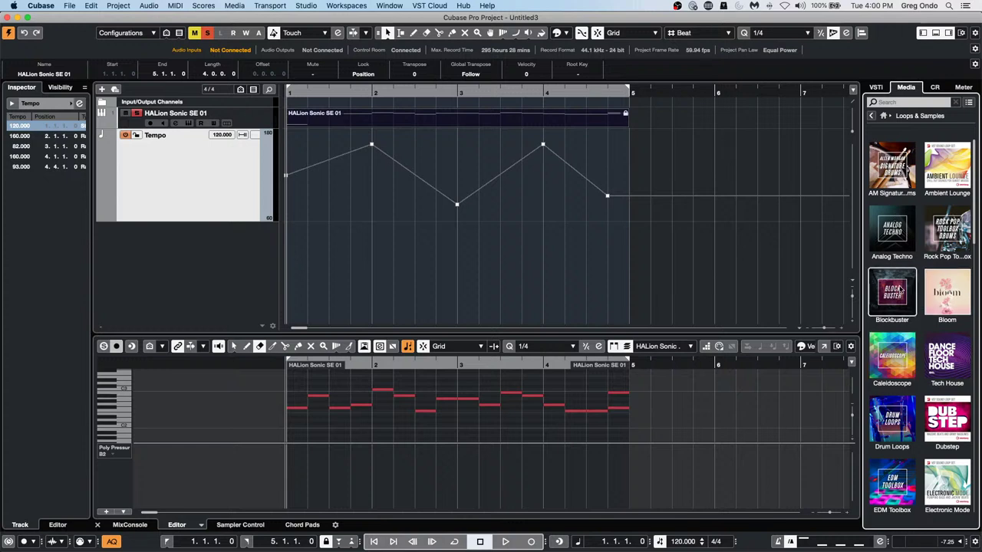
pyautogui.click(903, 284)
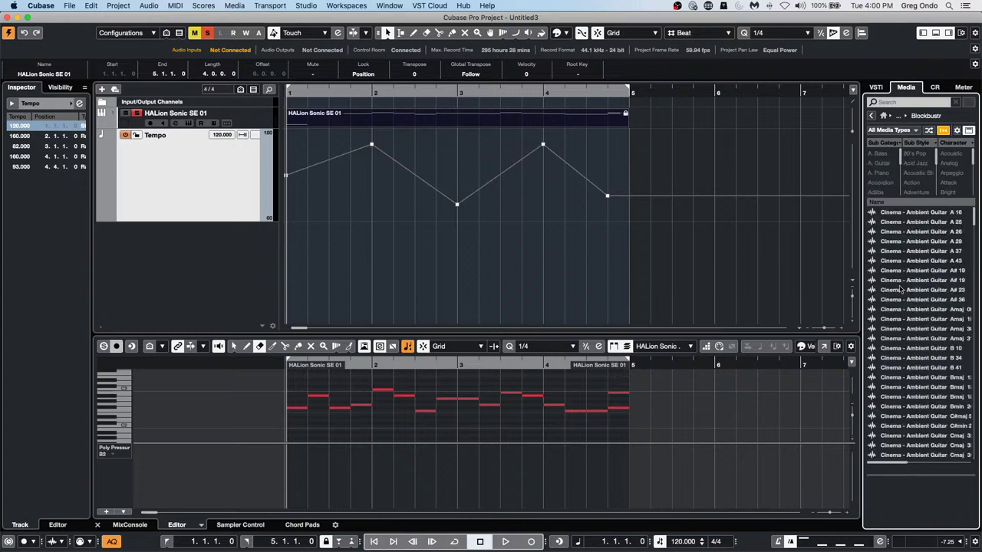
pyautogui.click(899, 309)
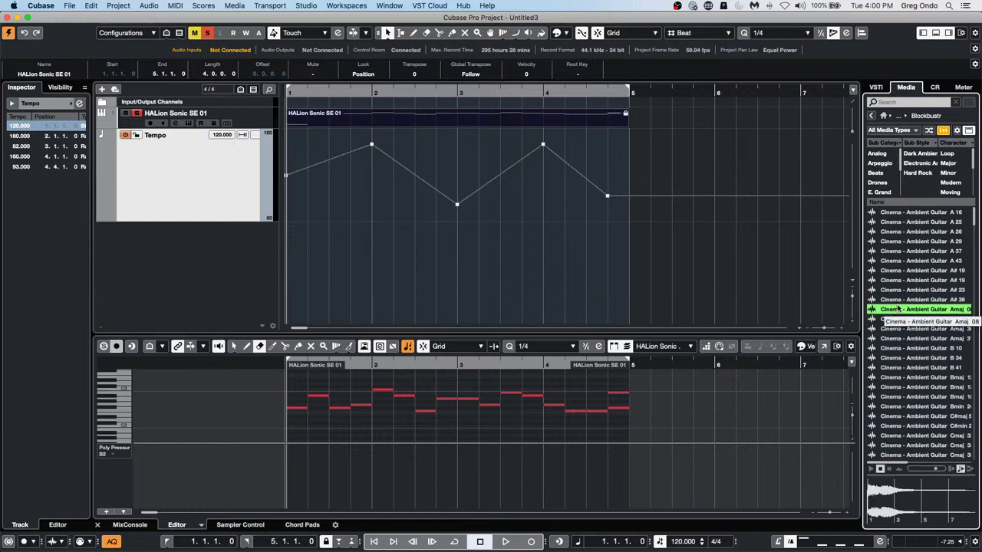
pyautogui.click(871, 468)
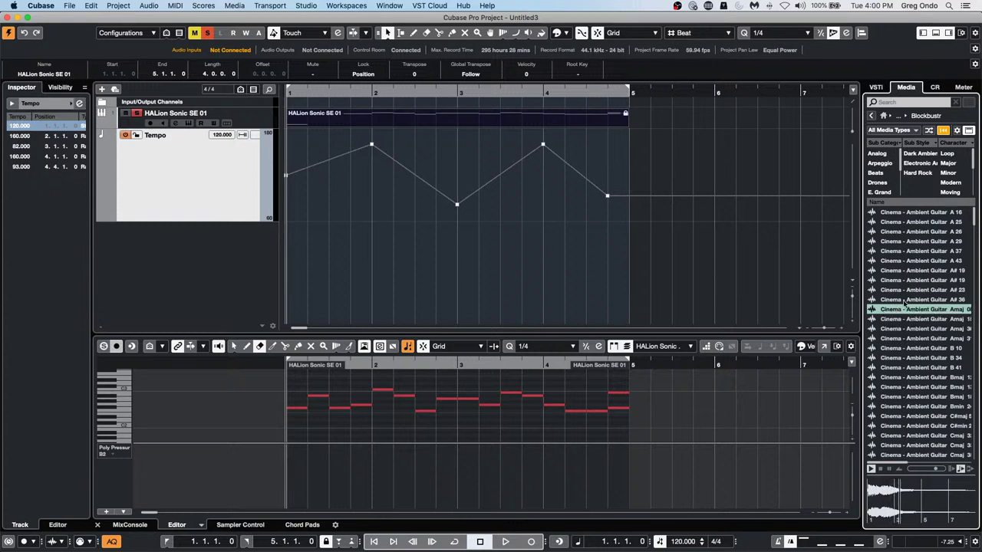
pyautogui.moveTo(903, 309); pyautogui.dragTo(294, 252)
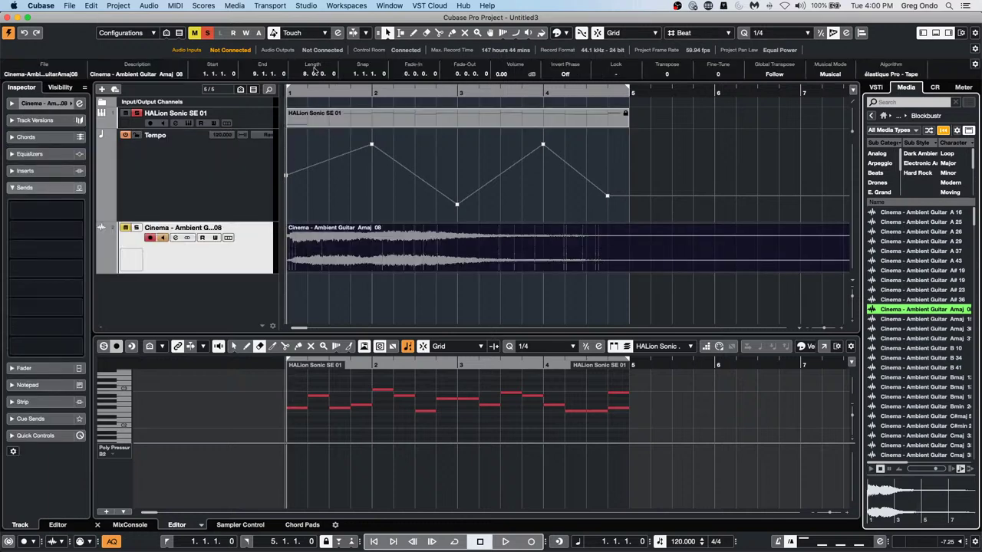
pyautogui.moveTo(306, 92); pyautogui.dragTo(306, 26)
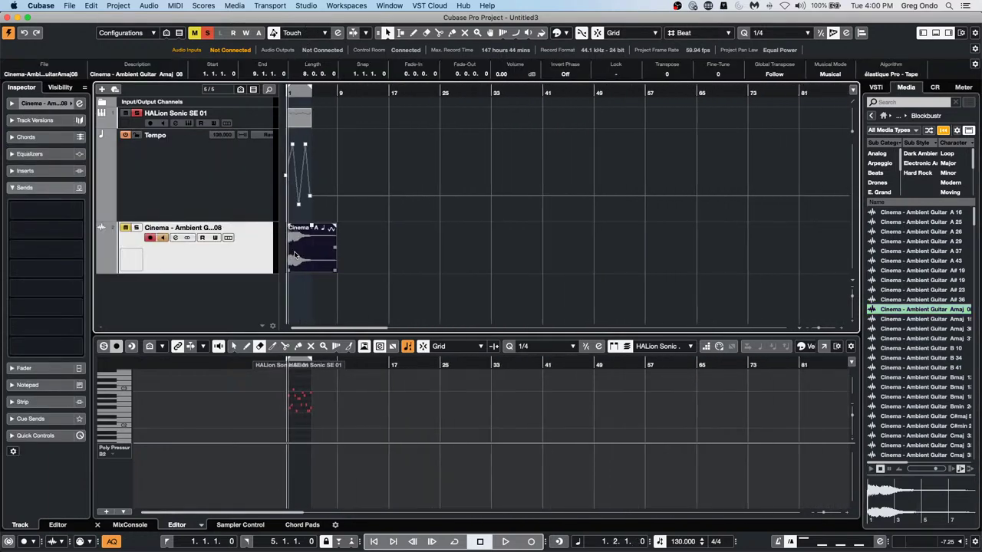
# Place more guitar loop events along the track, shifting the first to 1.4.1.0
pyautogui.moveTo(299, 255); pyautogui.dragTo(782, 265)
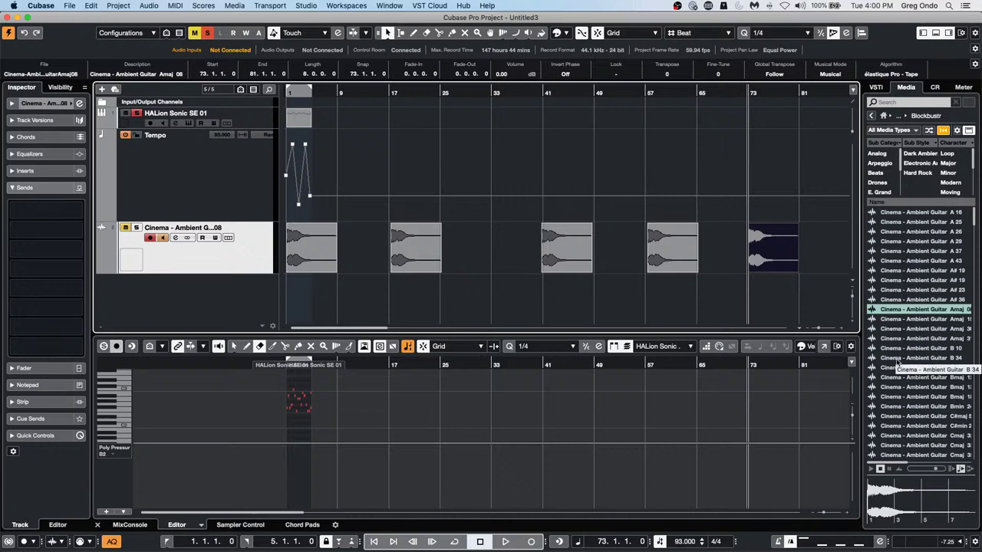
pyautogui.moveTo(903, 358); pyautogui.dragTo(287, 263)
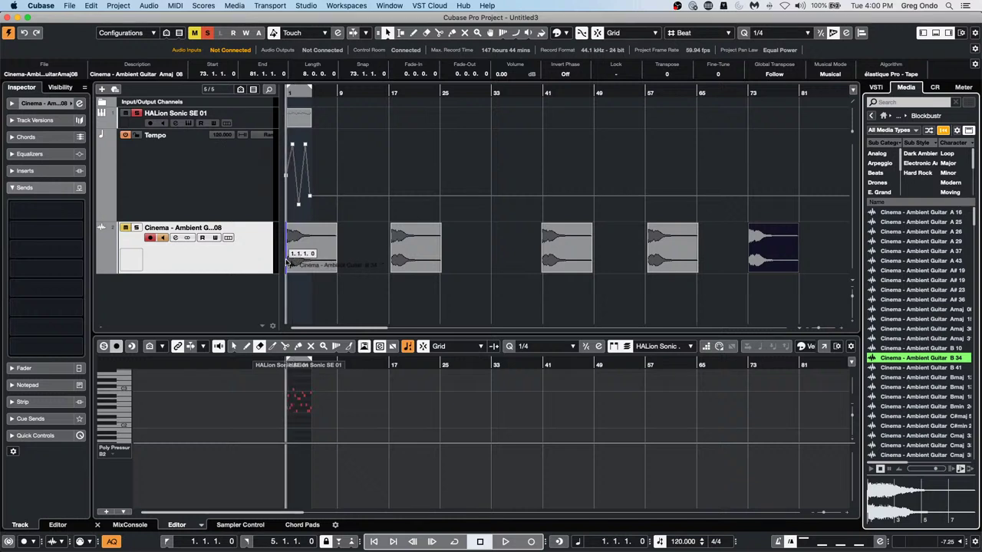
pyautogui.moveTo(287, 263)
pyautogui.mouseDown()
pyautogui.moveTo(702, 261)
pyautogui.moveTo(287, 261)
pyautogui.mouseUp()
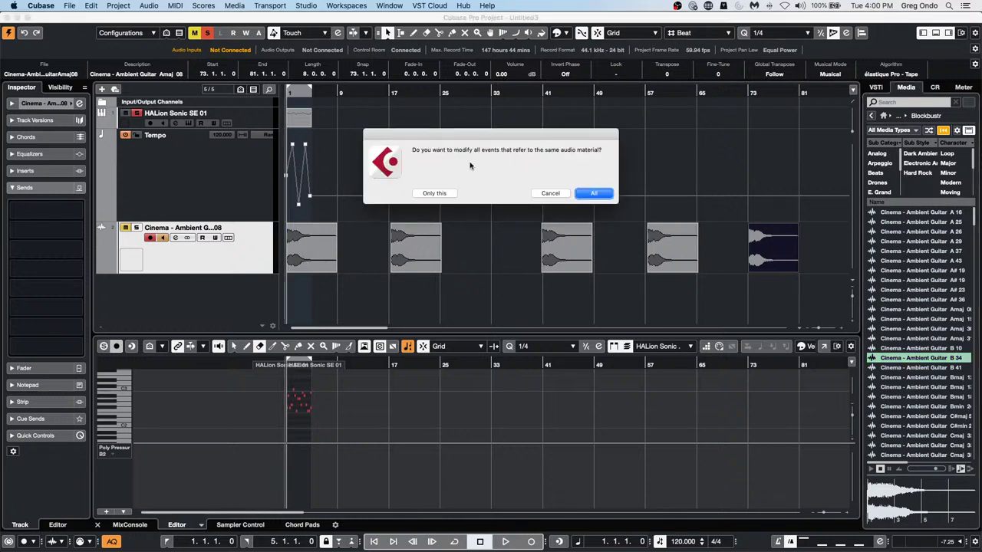
# Replace all matching audio events with the Cinema - Ambient Guitar A 29 sample
pyautogui.click(595, 193)
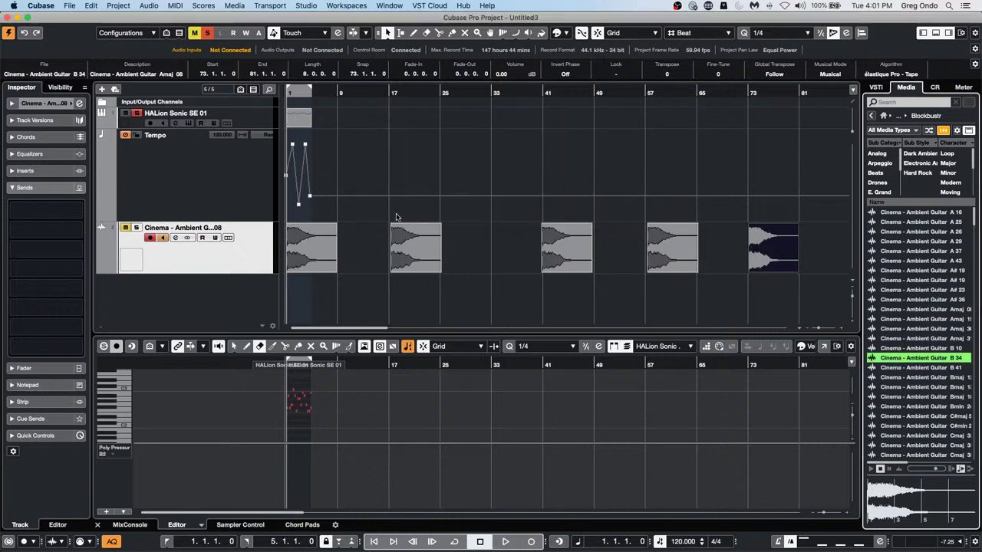
pyautogui.click(920, 243)
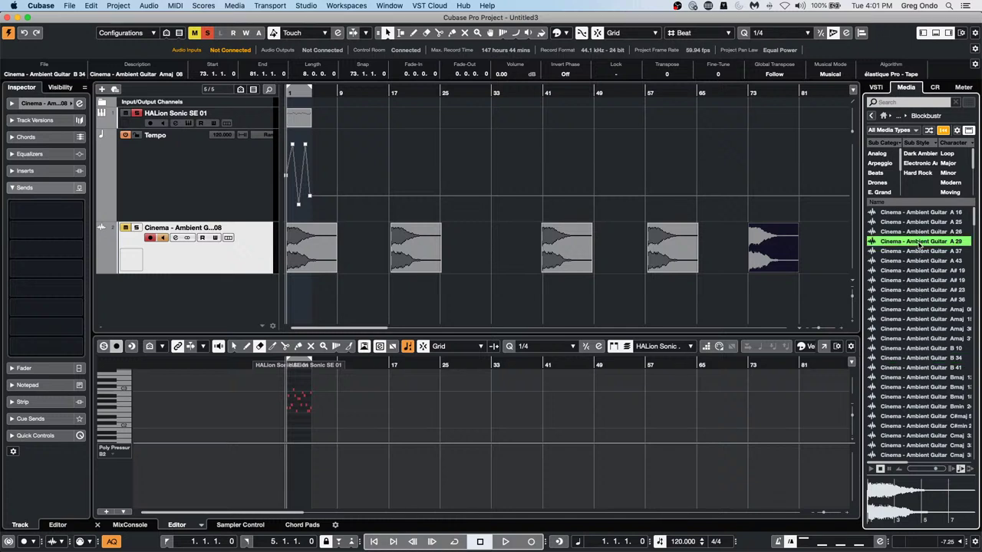
pyautogui.moveTo(919, 242); pyautogui.dragTo(288, 266)
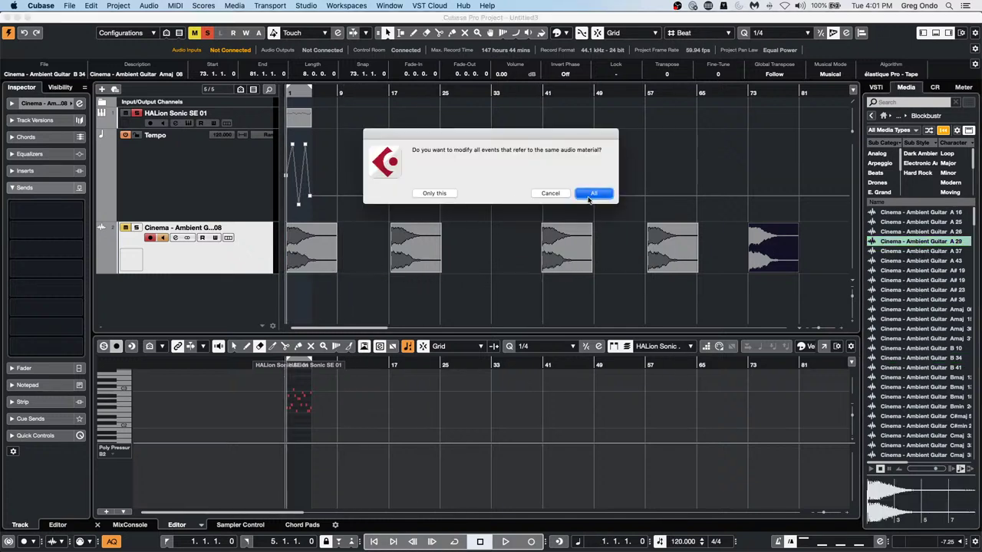
pyautogui.click(594, 193)
# Replace every track event with Cinema - Drum Loop 89_120bpm from the MediaBay
pyautogui.scroll(-10, 872, 389)
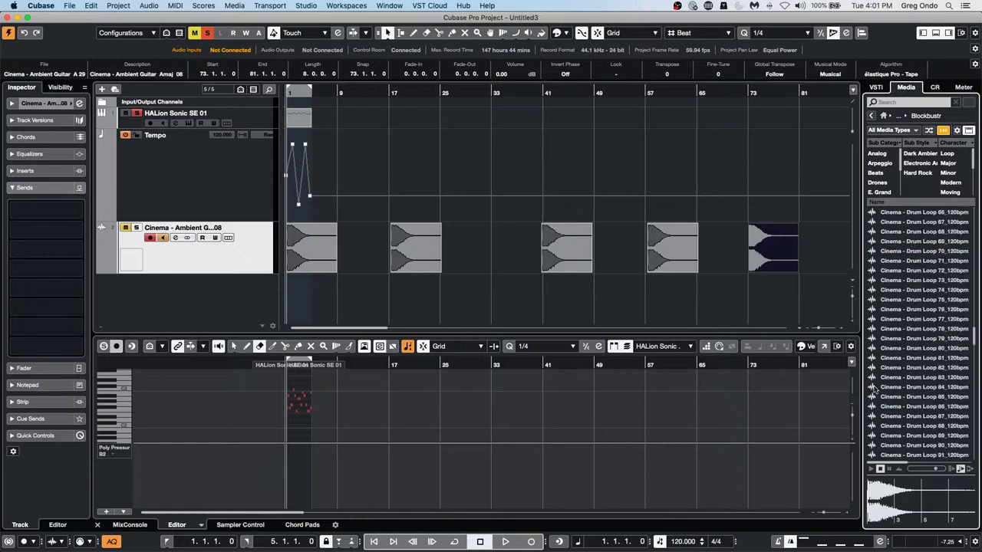
pyautogui.moveTo(919, 435); pyautogui.dragTo(391, 266)
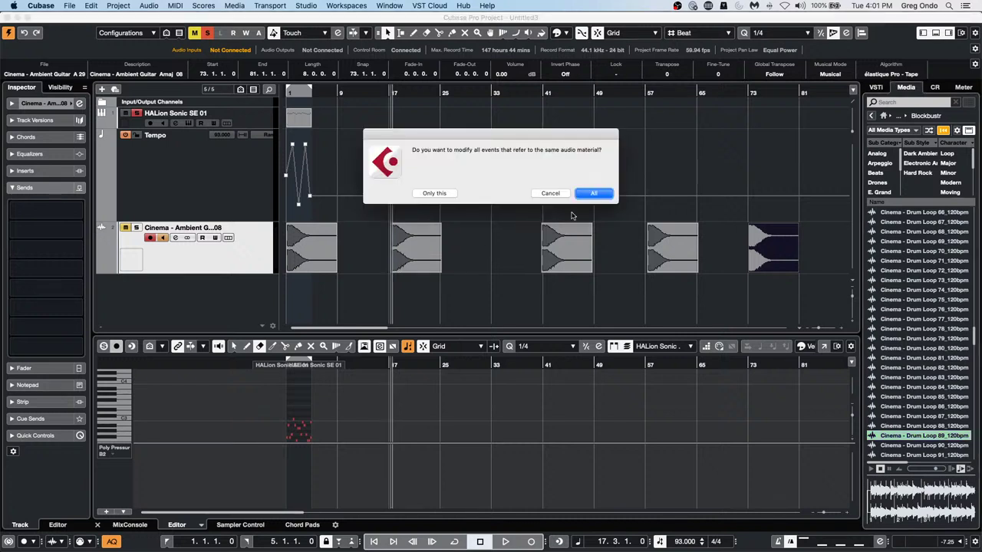
pyautogui.click(592, 193)
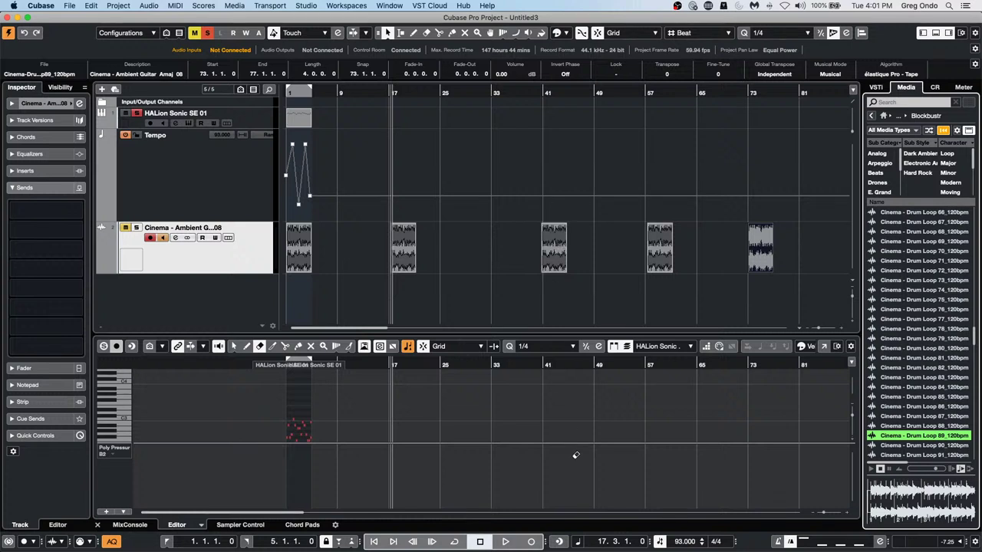
pyautogui.moveTo(587, 546)
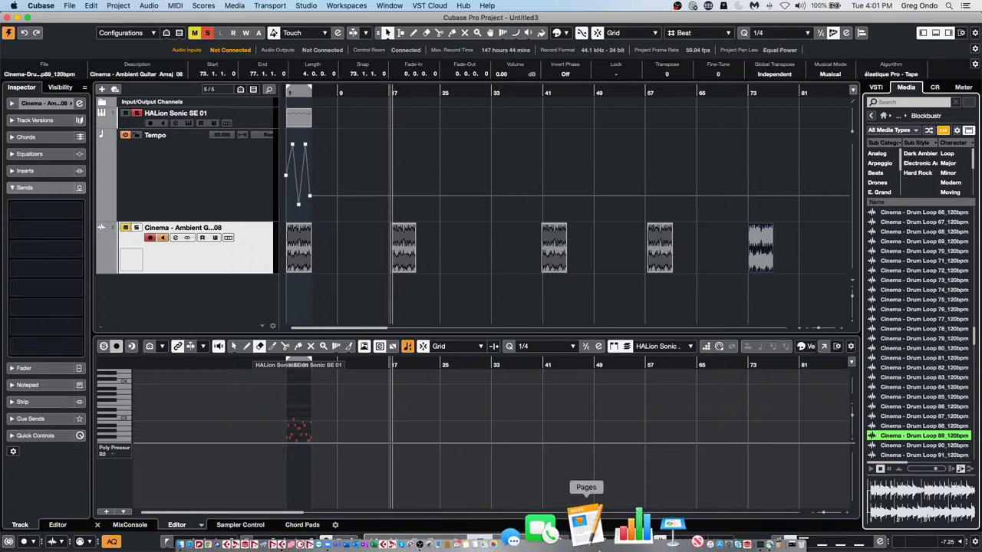
pyautogui.click(430, 6)
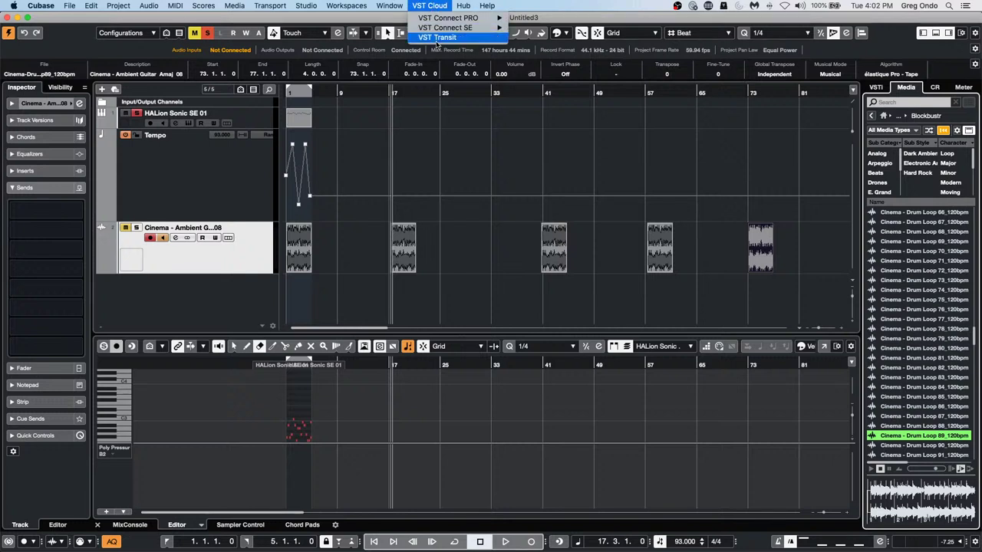
pyautogui.click(437, 39)
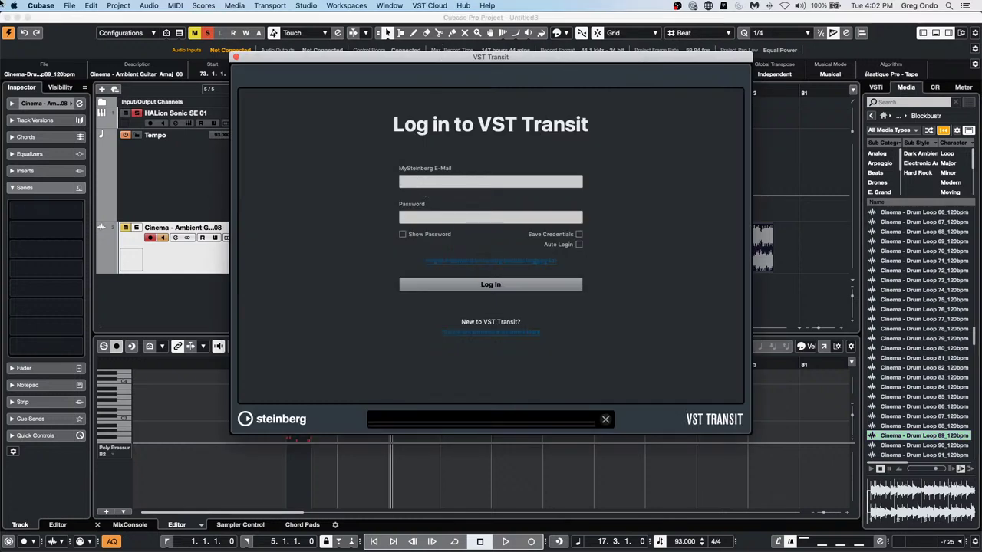
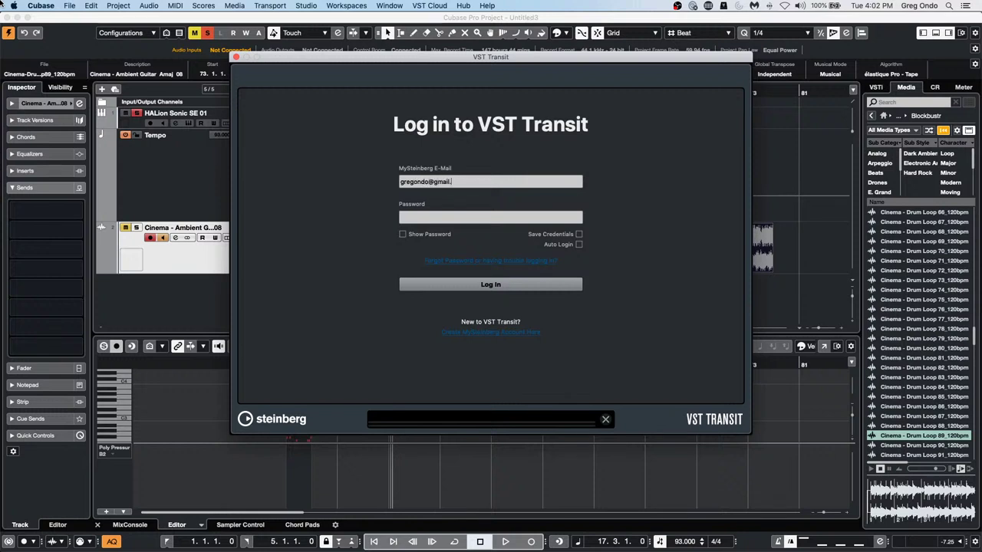
pyautogui.press('Tab')
pyautogui.write('••••••••••')
pyautogui.press('BackSpace')
pyautogui.press('BackSpace')
pyautogui.press('BackSpace')
pyautogui.press('BackSpace')
pyautogui.press('BackSpace')
pyautogui.press('BackSpace')
pyautogui.press('BackSpace')
pyautogui.press('BackSpace')
pyautogui.press('BackSpace')
pyautogui.press('BackSpace')
pyautogui.write('••••••••••')
pyautogui.press('Return')
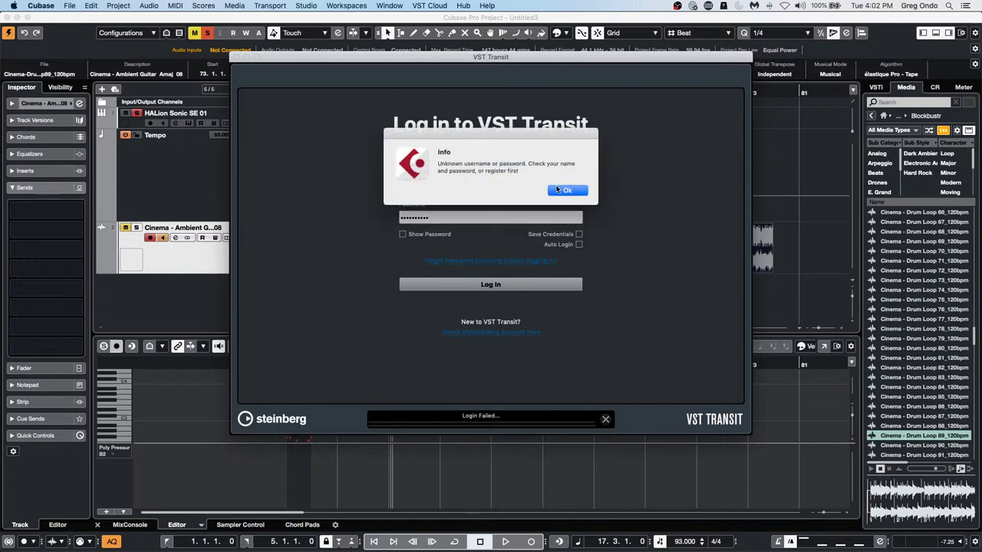
pyautogui.click(566, 190)
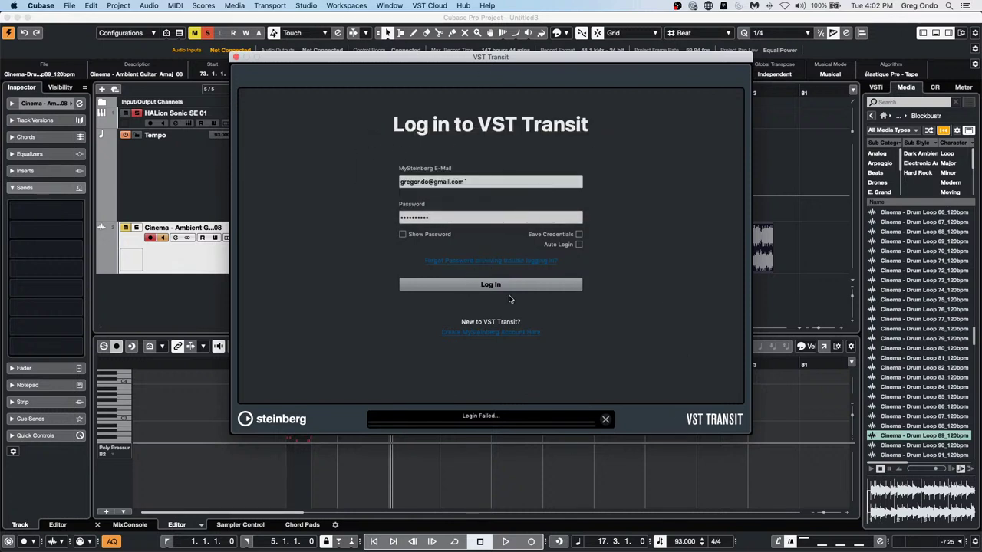
pyautogui.click(236, 58)
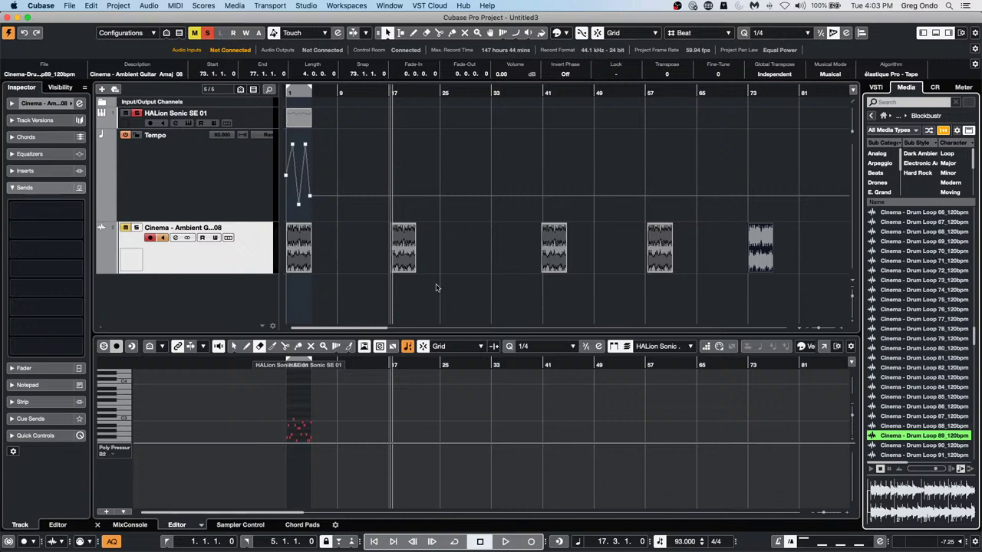
# Select HALion Sonic SE 01 and set its Track Delay to -0.06 ms in the Inspector
pyautogui.click(267, 118)
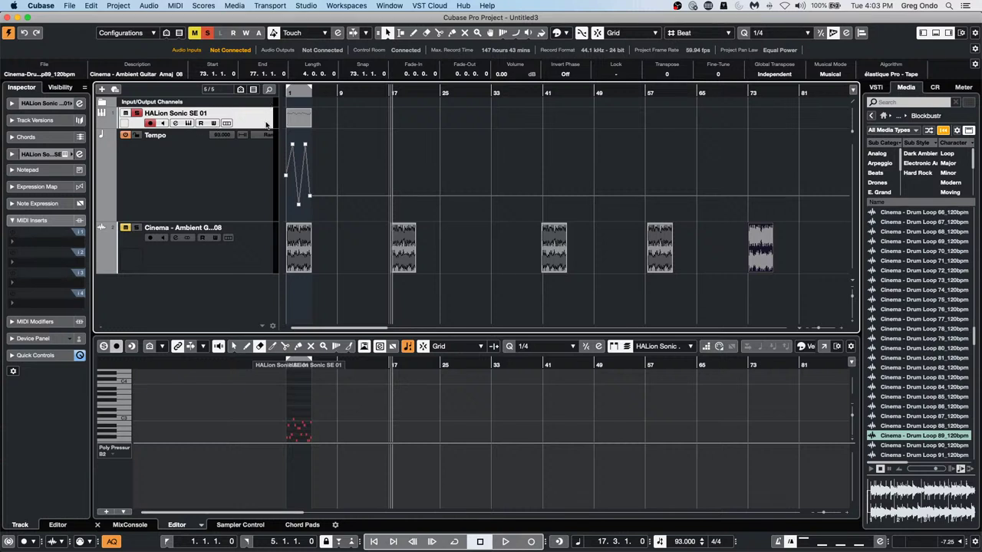
pyautogui.moveTo(403, 90); pyautogui.dragTo(388, 123)
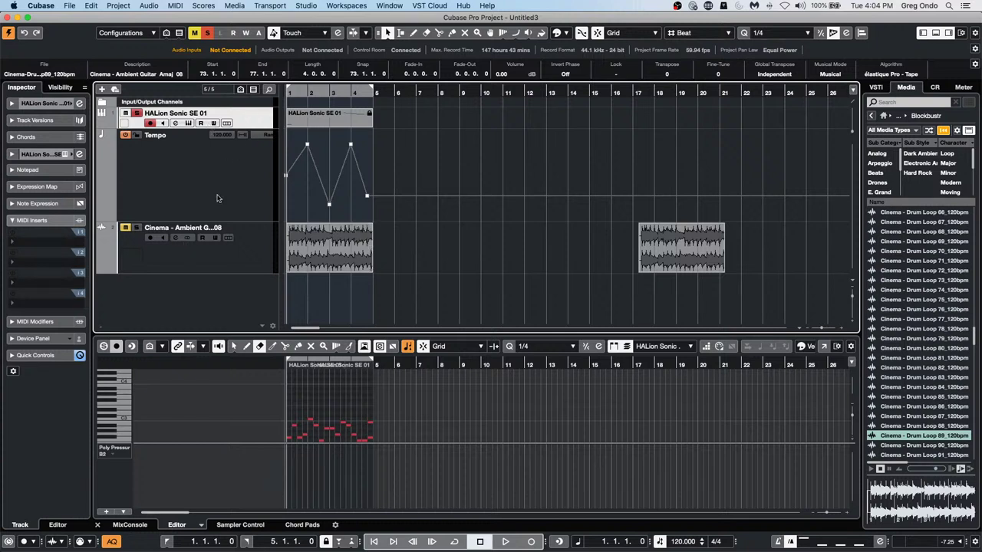
pyautogui.click(35, 104)
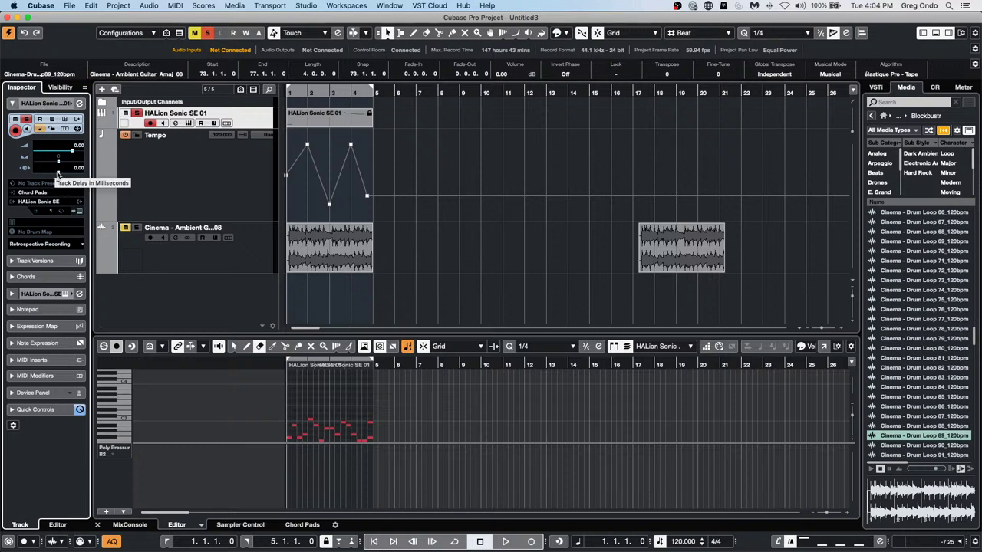
pyautogui.moveTo(58, 173); pyautogui.dragTo(59, 176)
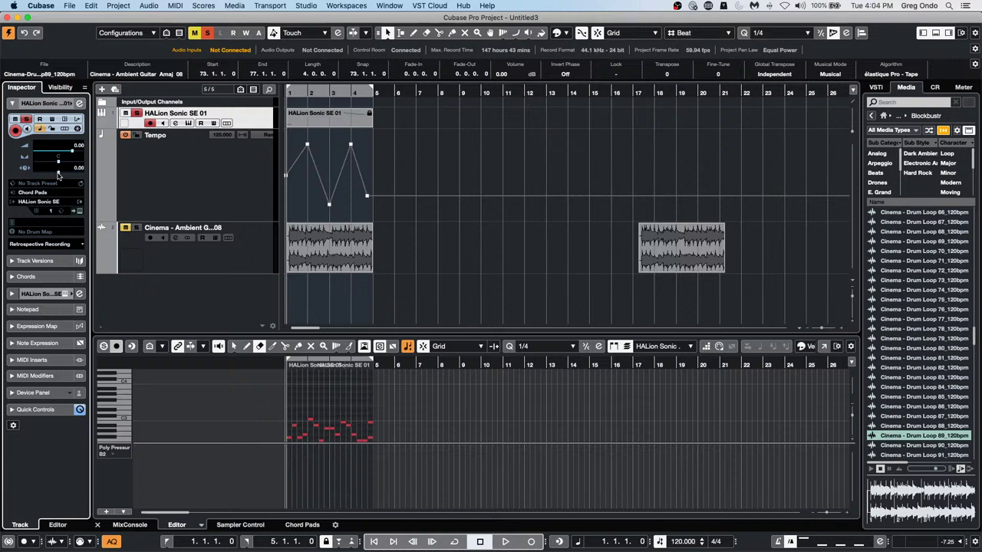
pyautogui.moveTo(58, 176); pyautogui.dragTo(59, 177)
pyautogui.click(185, 266)
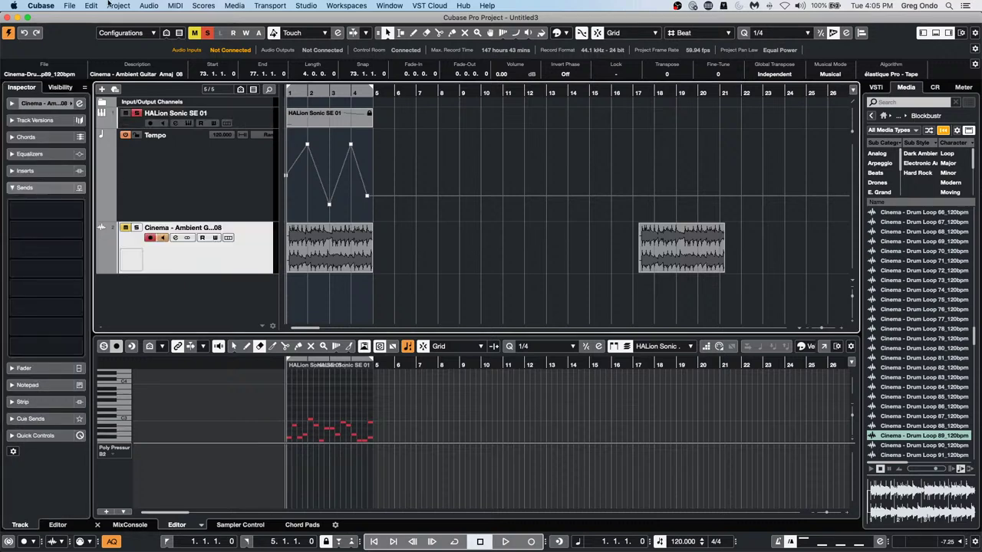
pyautogui.click(42, 6)
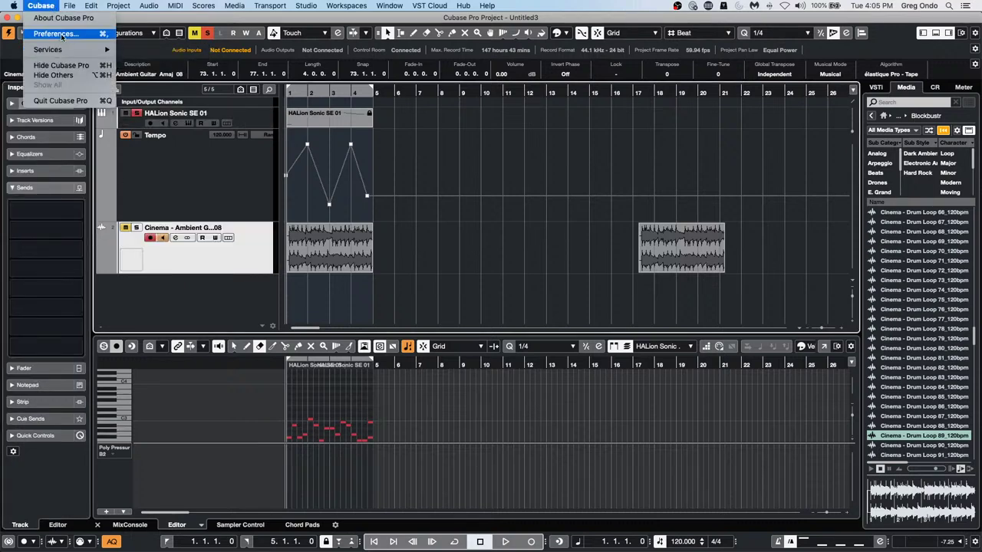
pyautogui.moveTo(69, 5)
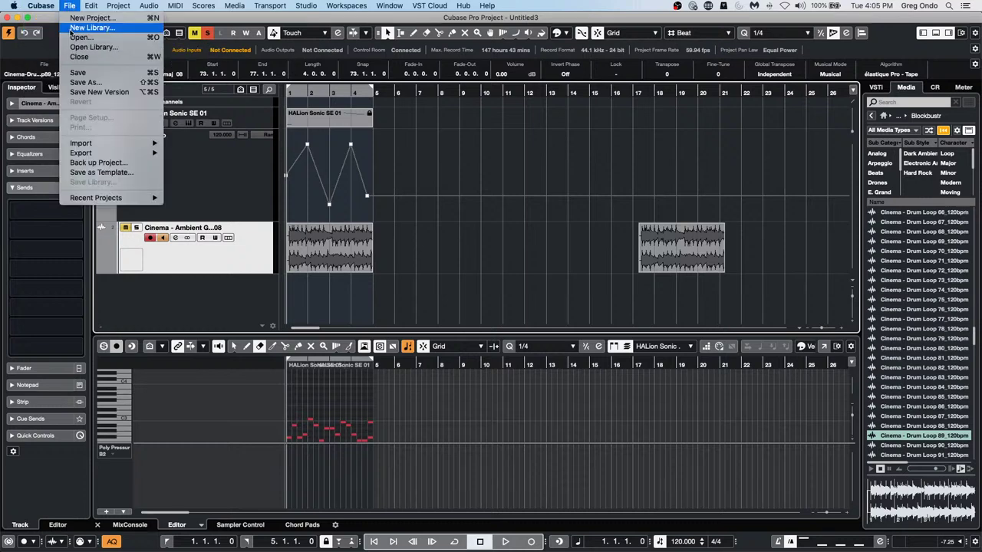
pyautogui.moveTo(90, 143)
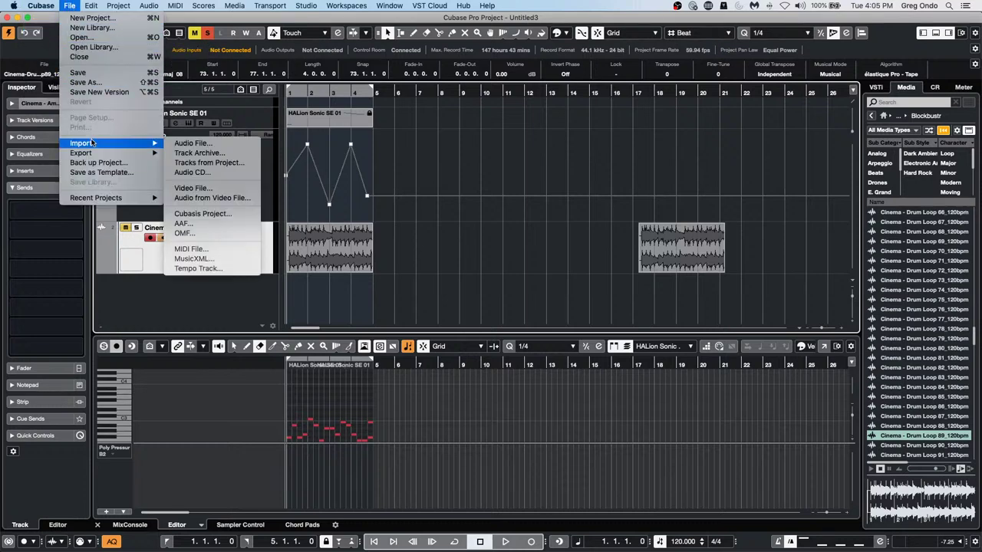
pyautogui.click(57, 32)
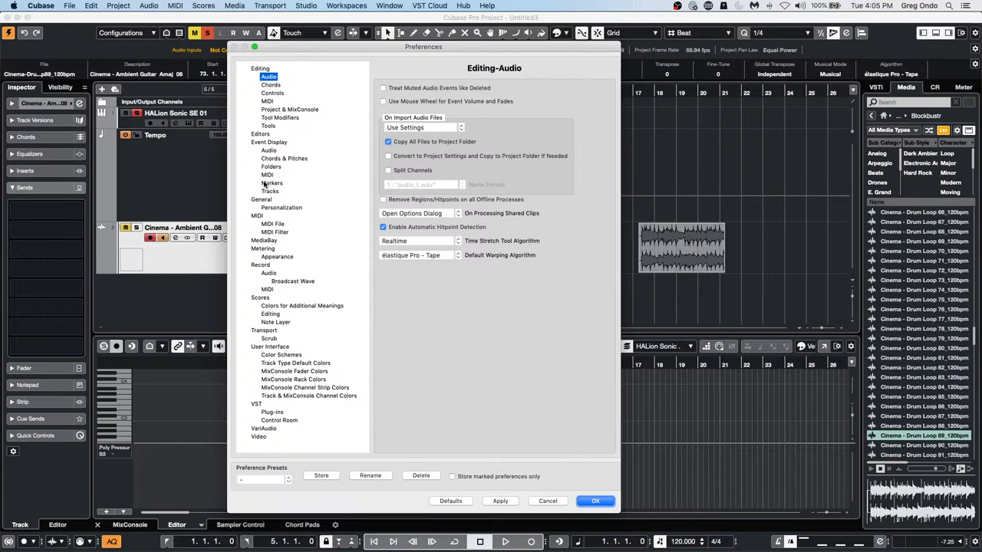
pyautogui.click(272, 224)
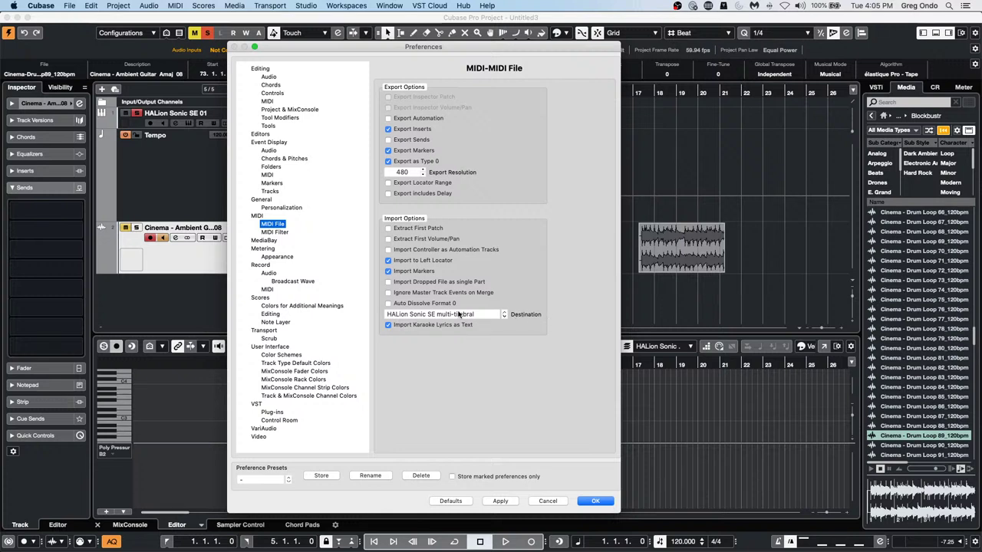
pyautogui.click(459, 315)
pyautogui.click(523, 332)
pyautogui.click(595, 501)
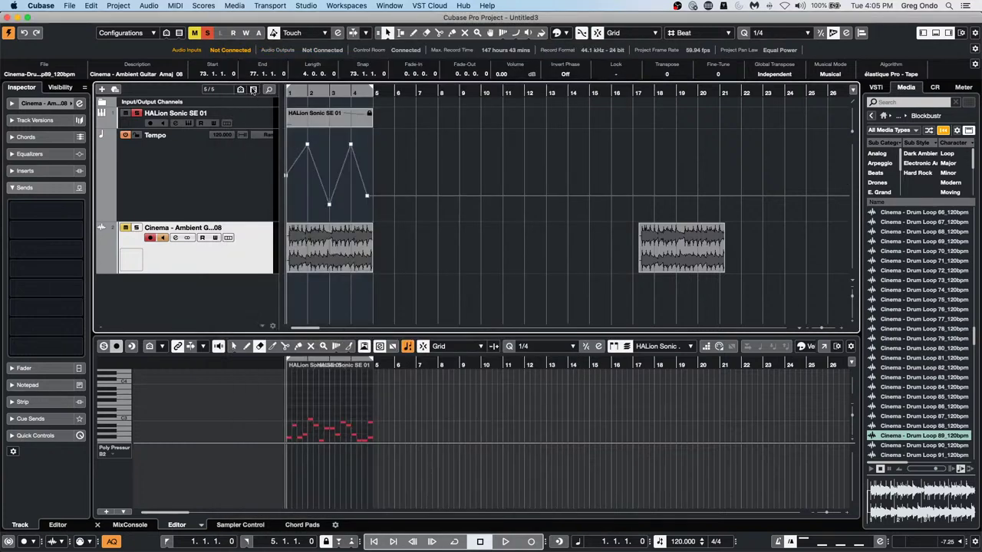
# Open HALion Sonic SE and load Woodwinds Full Accented Trills WT into slot 1
pyautogui.click(259, 116)
pyautogui.click(80, 104)
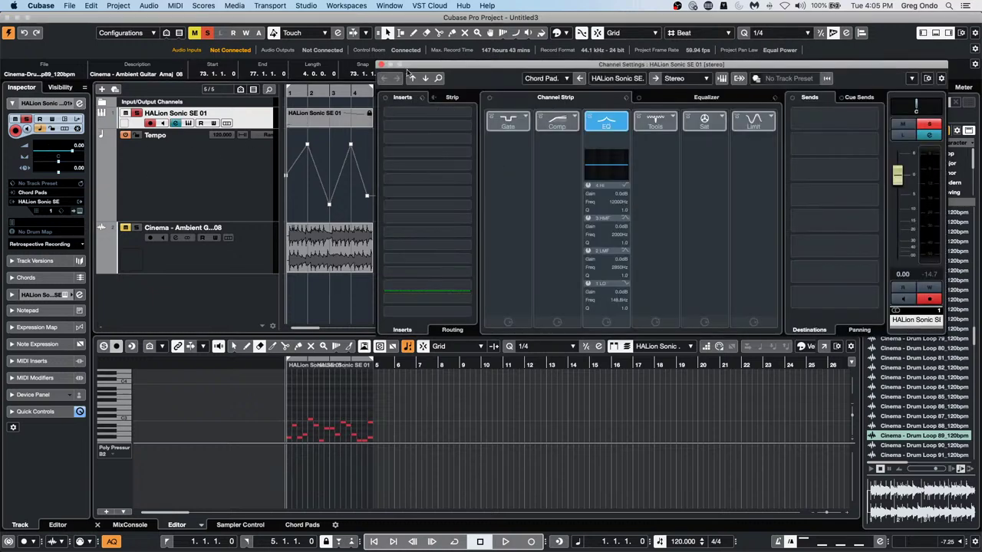
pyautogui.click(80, 211)
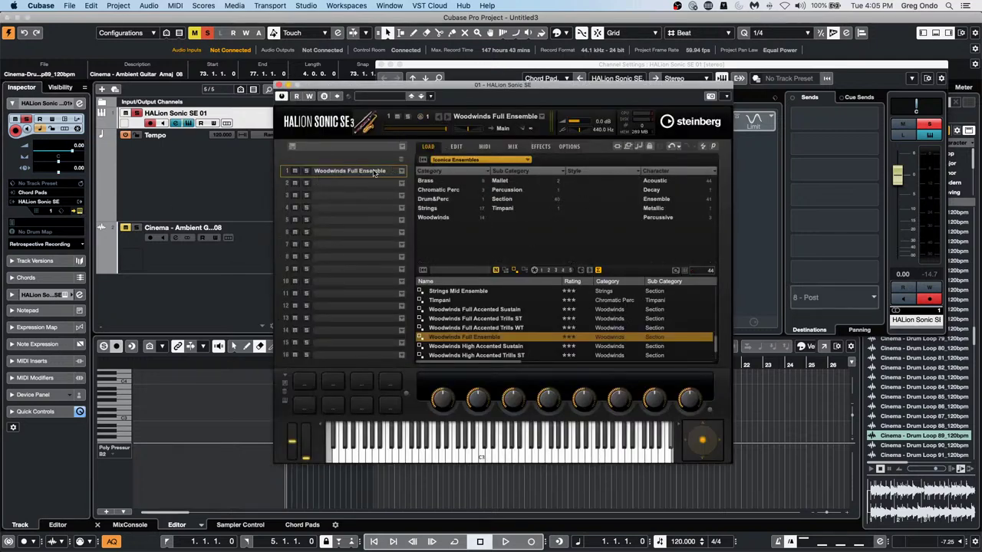
pyautogui.moveTo(502, 459); pyautogui.dragTo(452, 458)
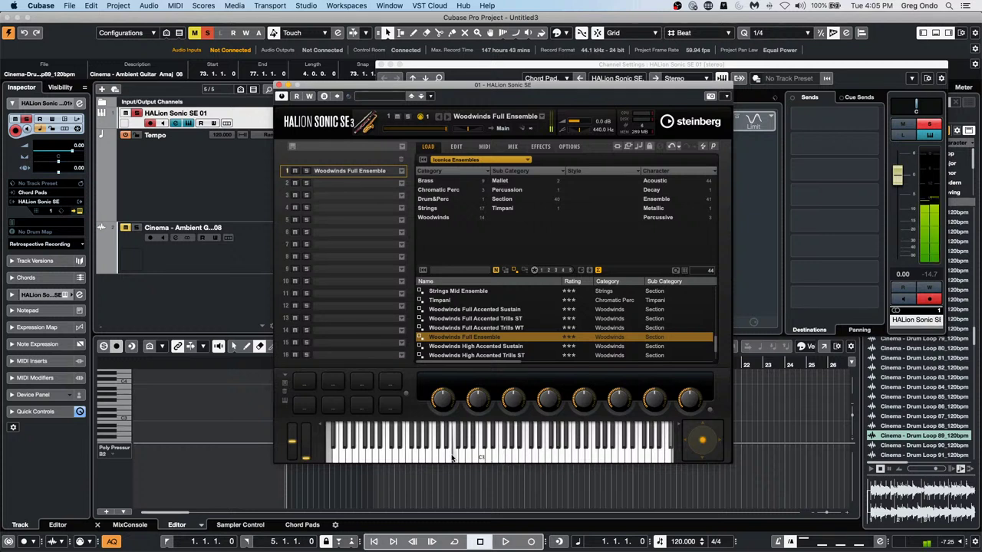
pyautogui.moveTo(494, 327); pyautogui.dragTo(375, 171)
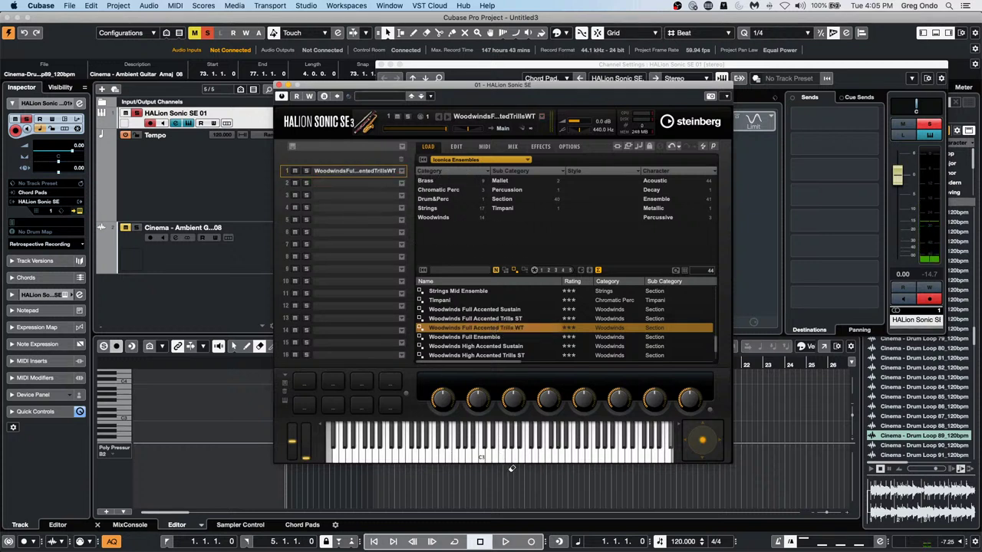
pyautogui.click(512, 457)
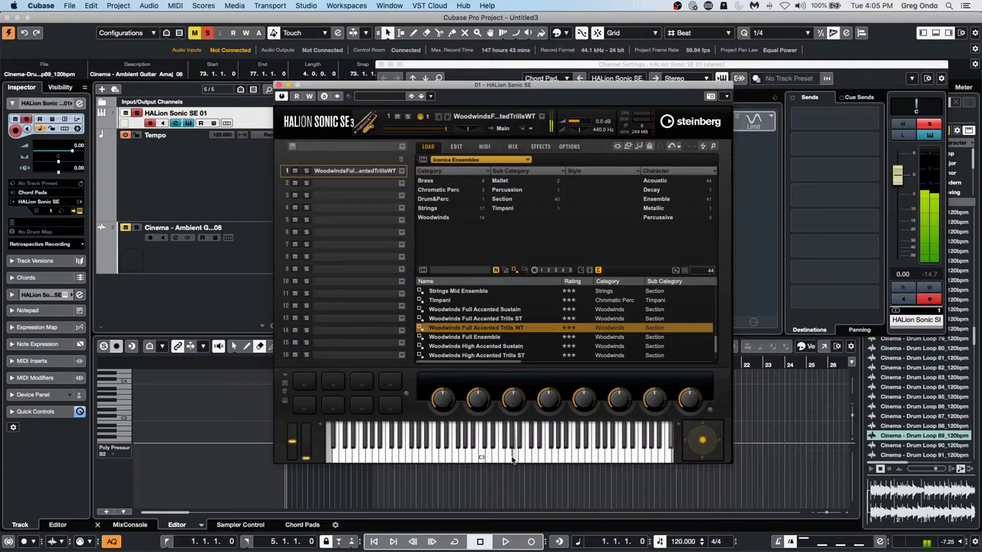
# Filter presets to Strings and load Strings Full Accented Tremolo into slot 1
pyautogui.click(438, 218)
pyautogui.click(430, 207)
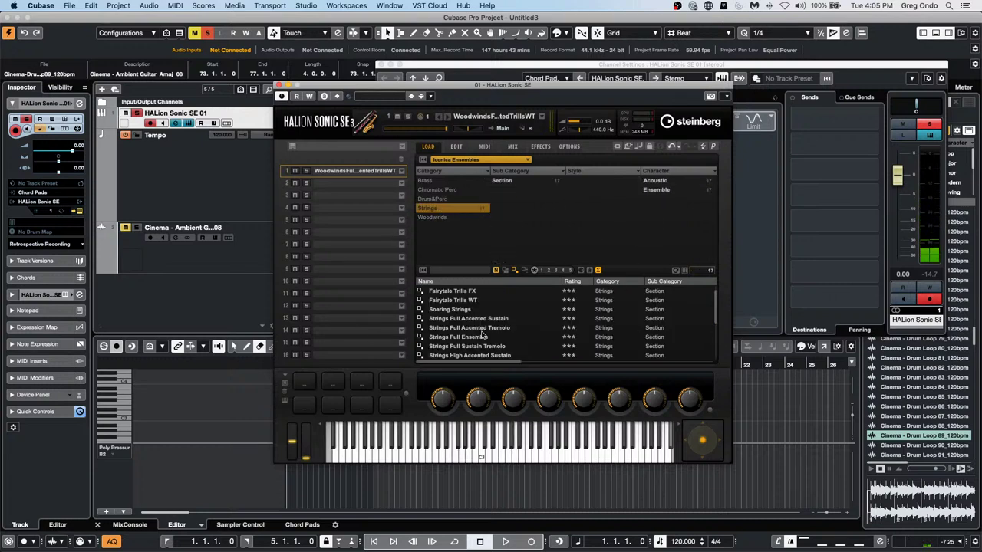
pyautogui.moveTo(481, 328); pyautogui.dragTo(357, 172)
# Play several keyboard notes to audition the Strings Full Accented Tremolo sound
pyautogui.click(529, 451)
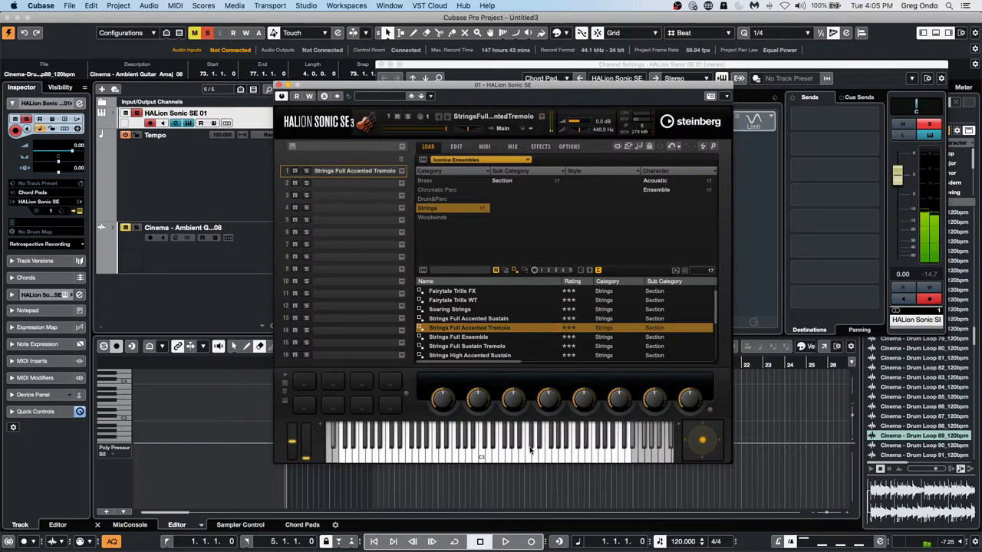
pyautogui.click(475, 452)
pyautogui.click(448, 454)
pyautogui.click(409, 455)
pyautogui.click(403, 456)
pyautogui.click(401, 457)
pyautogui.click(388, 457)
pyautogui.click(408, 457)
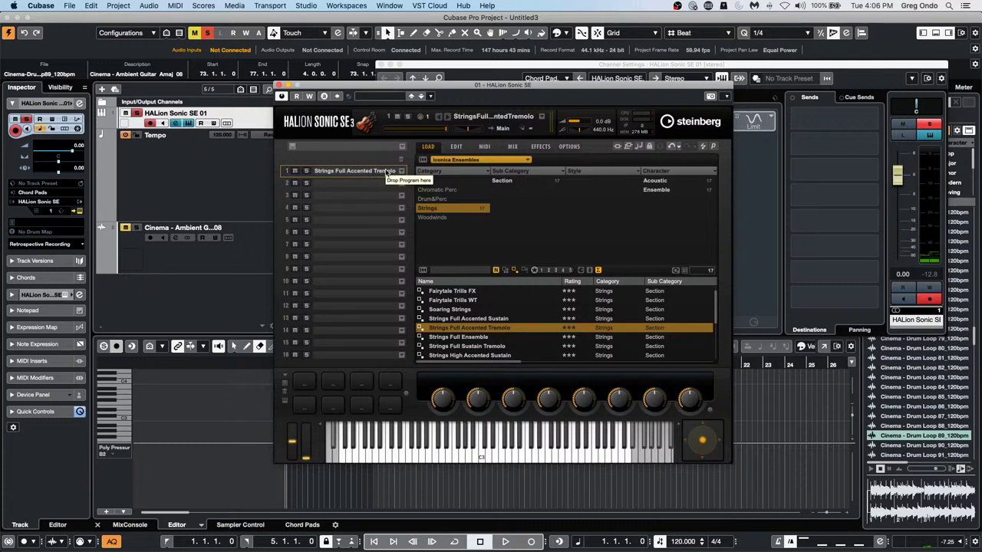
# Return to the library overview, then close the HALion Sonic SE and Channel Settings windows
pyautogui.click(496, 163)
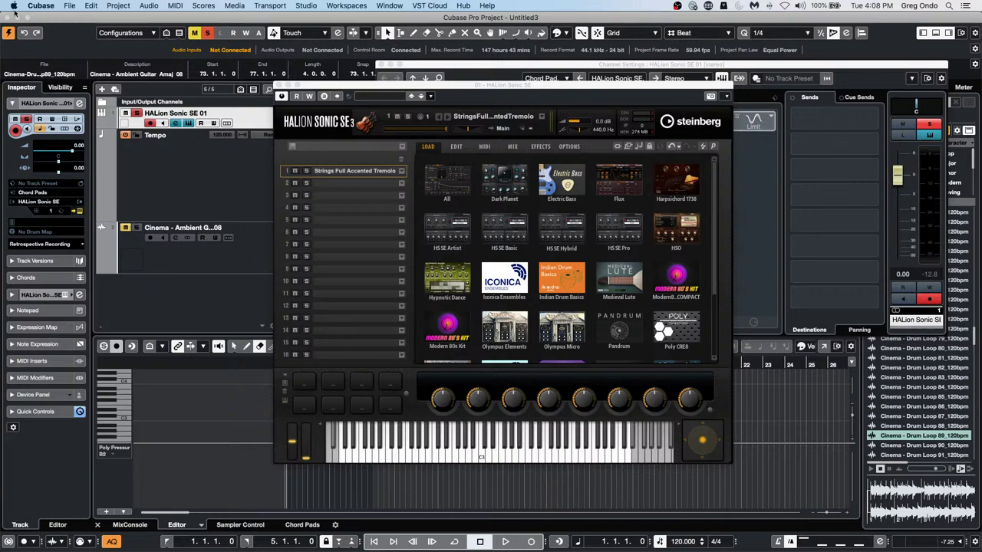
pyautogui.click(279, 84)
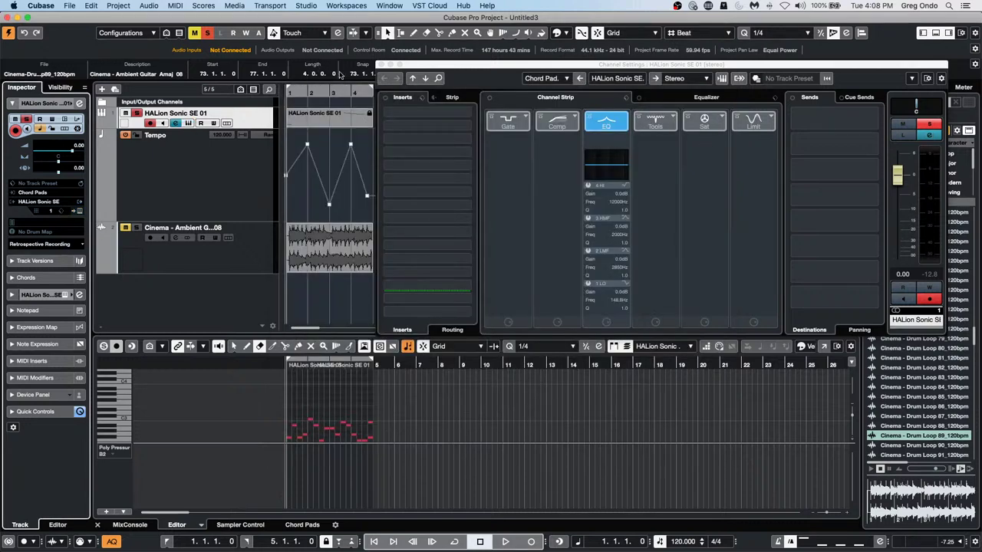
pyautogui.click(381, 65)
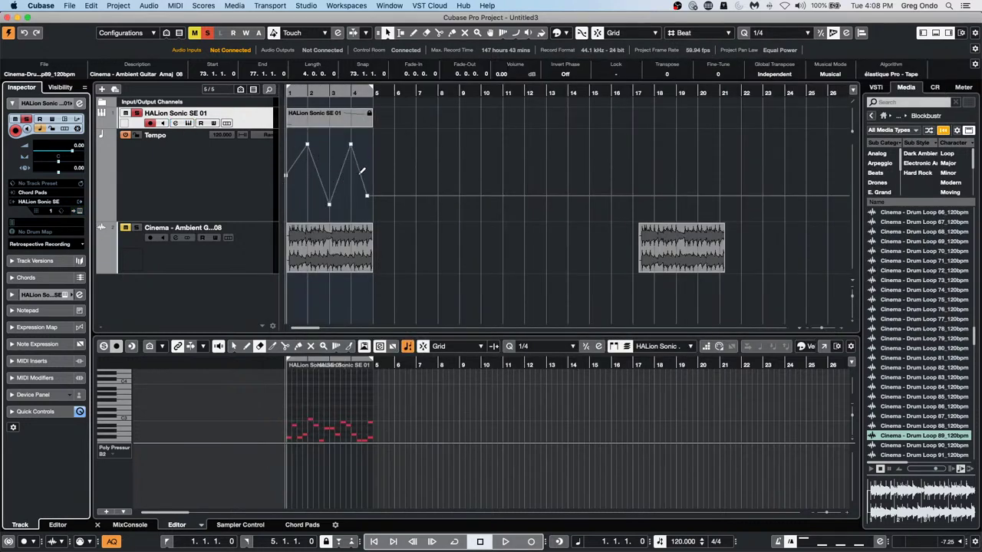
# Zoom to the first bars, disable HALion monitoring, and move the last tempo point to 118 BPM at 5.2.1.0
pyautogui.click(286, 90)
pyautogui.moveTo(286, 90); pyautogui.dragTo(271, 116)
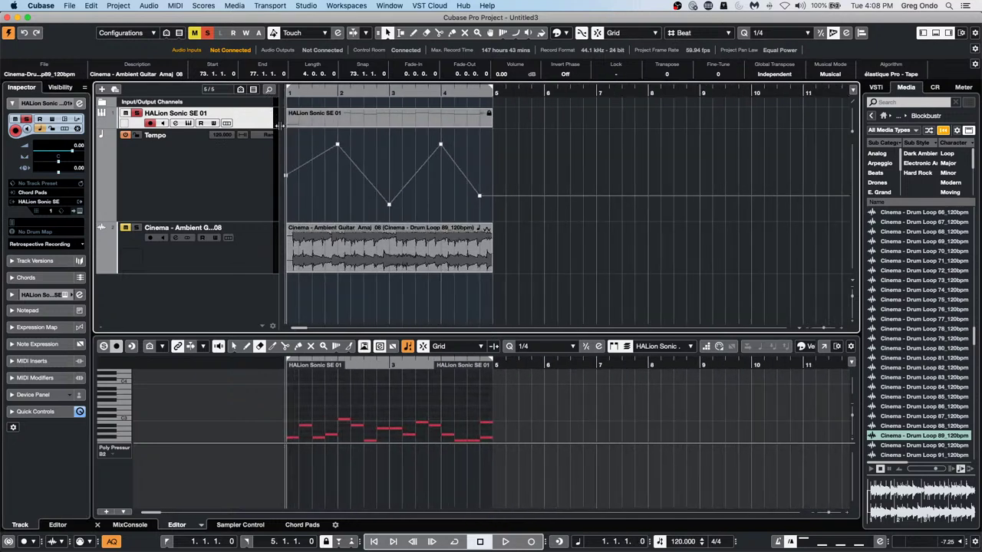
pyautogui.click(343, 122)
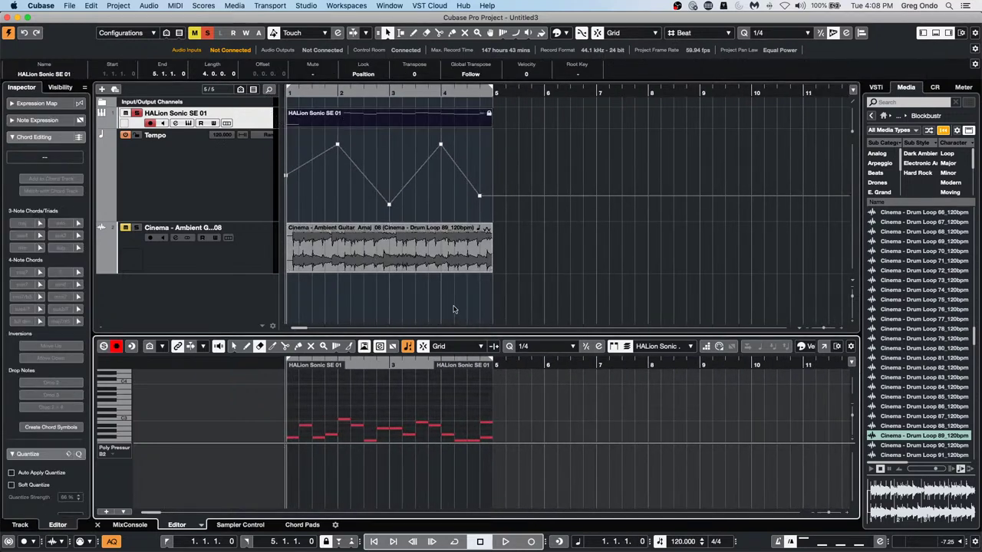
pyautogui.click(21, 90)
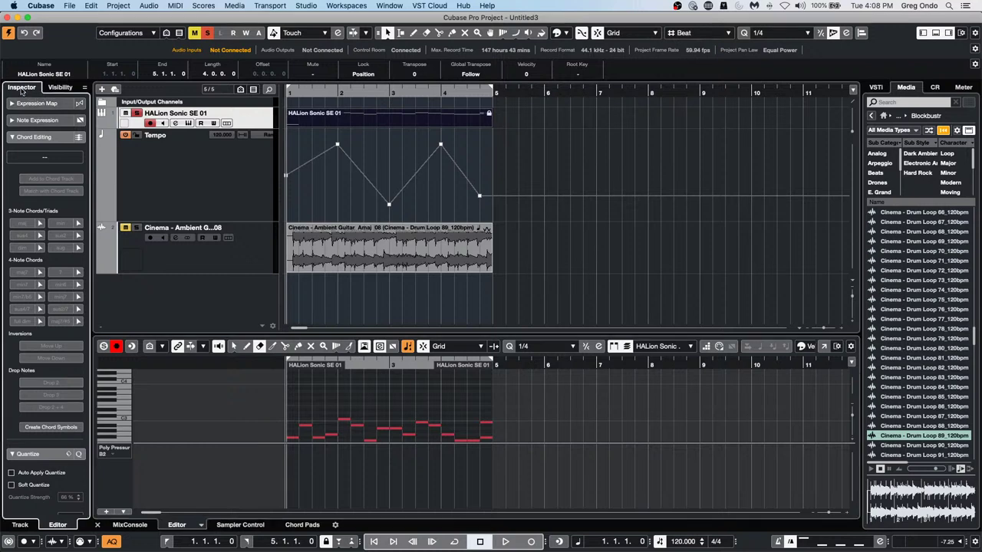
pyautogui.click(262, 131)
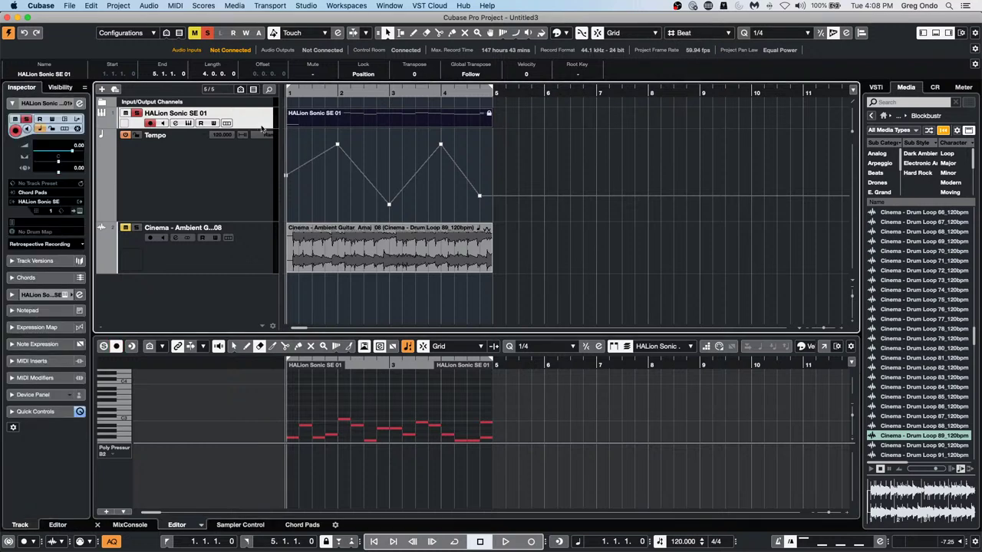
pyautogui.click(41, 130)
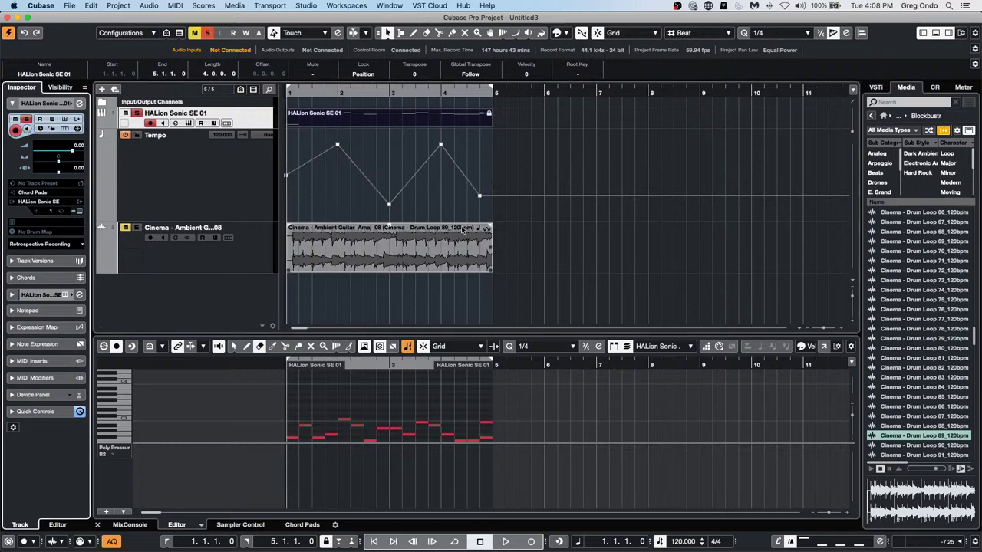
pyautogui.moveTo(480, 198); pyautogui.dragTo(499, 179)
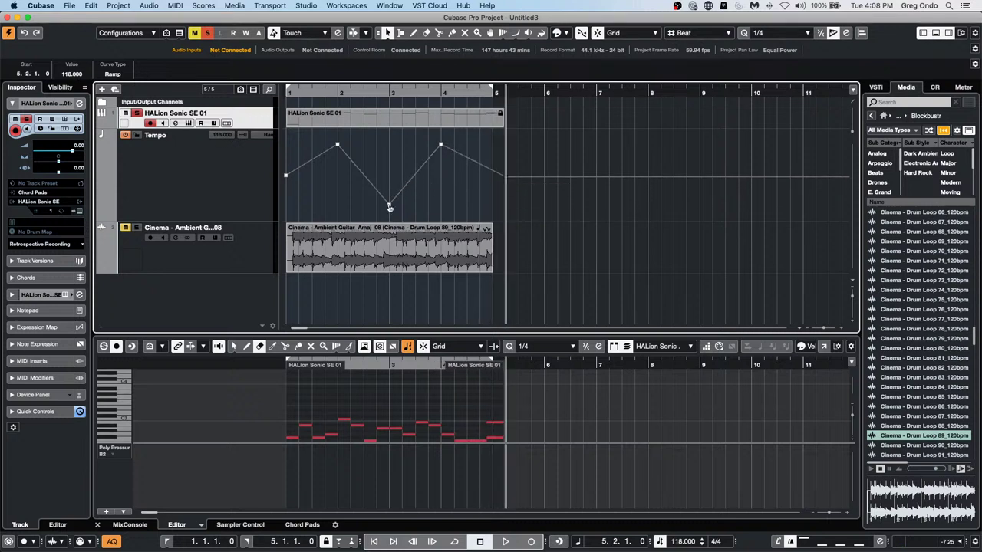
# Switch the Key Editor ruler to Seconds and zoom in around bar 3
pyautogui.rightClick(380, 369)
pyautogui.click(404, 381)
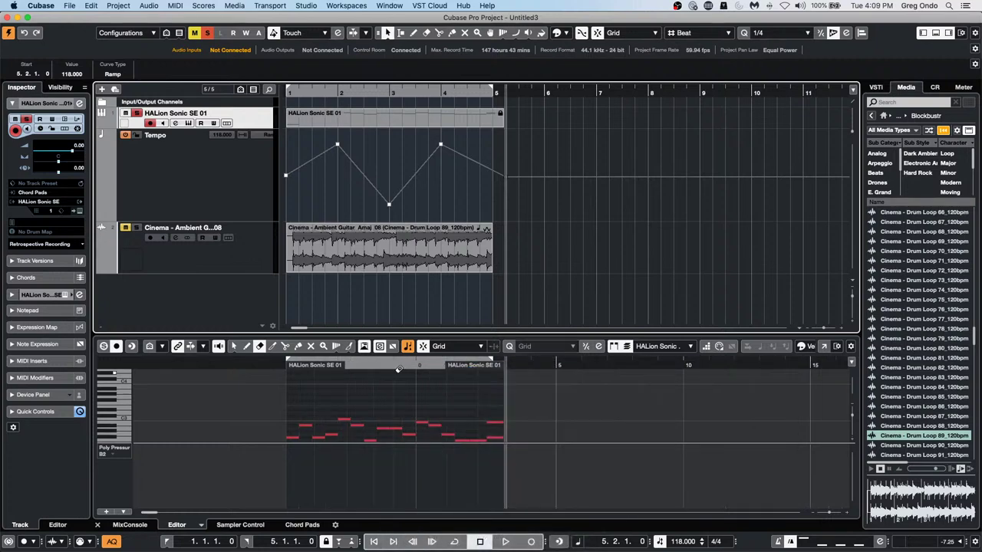
pyautogui.moveTo(421, 366); pyautogui.dragTo(419, 378)
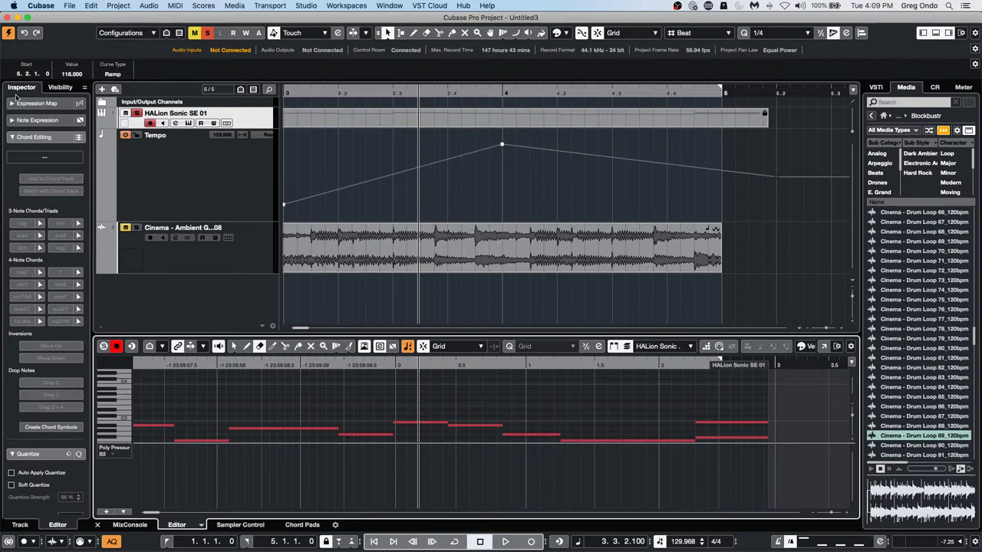
# Add tempo points at 3.3.1.0 and 4.3.1.0, reshaping the ramp to dip to 91 BPM at 4.2.1.0
pyautogui.moveTo(397, 172)
pyautogui.mouseDown()
pyautogui.moveTo(397, 218)
pyautogui.moveTo(400, 176)
pyautogui.mouseUp()
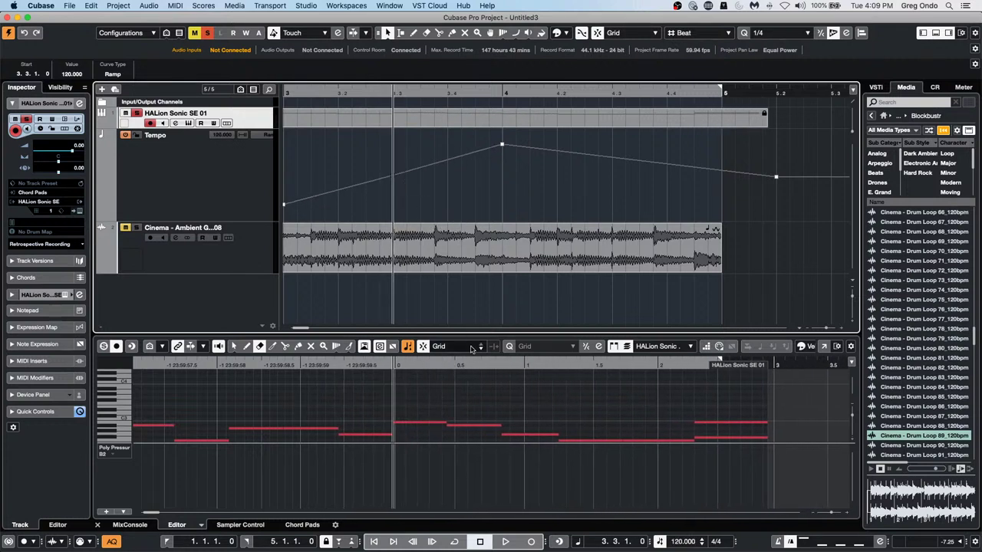
pyautogui.click(464, 165)
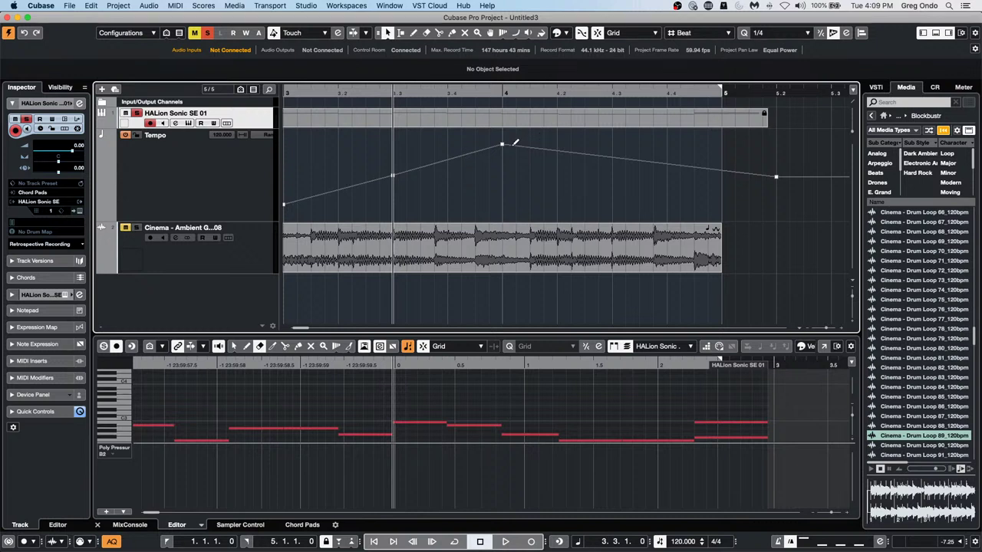
pyautogui.moveTo(502, 145); pyautogui.dragTo(502, 166)
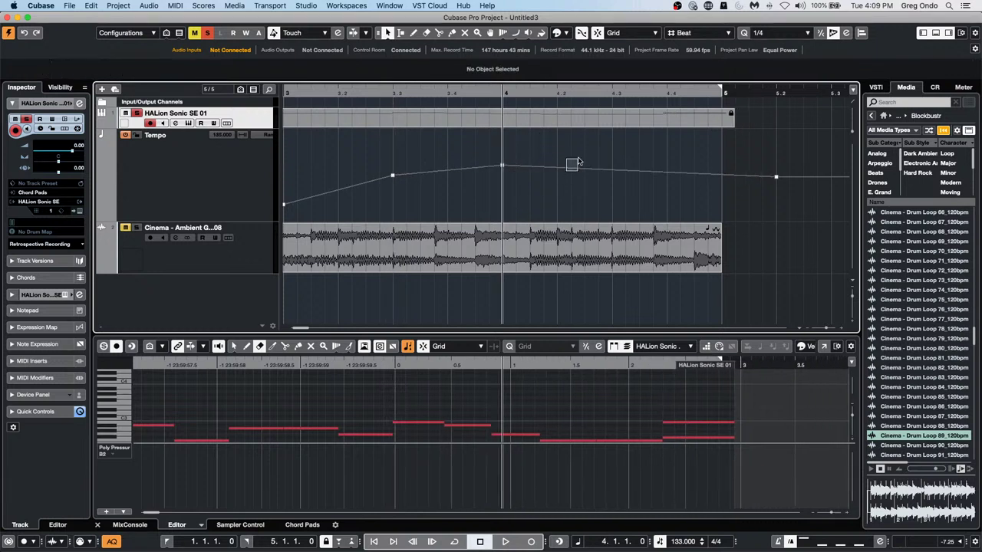
pyautogui.click(582, 167)
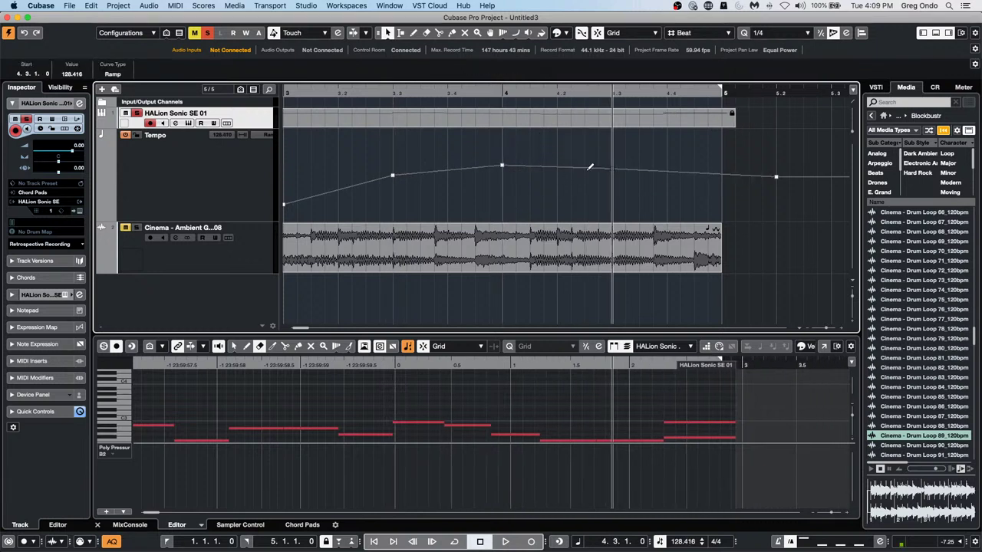
pyautogui.moveTo(501, 166); pyautogui.dragTo(549, 200)
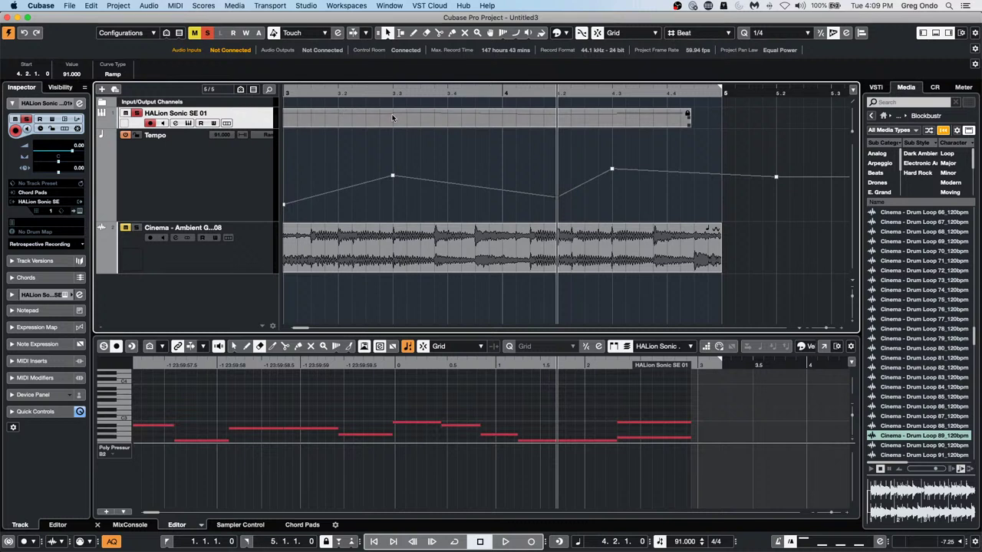
pyautogui.click(286, 108)
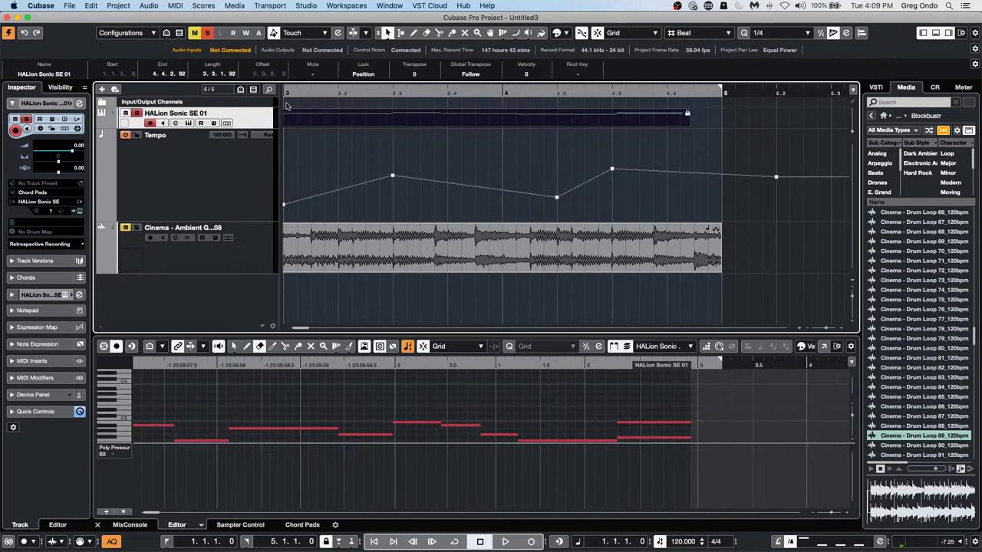
# Open the Lock dropdown in the info line for the HALion Sonic SE 01 part
pyautogui.click(365, 74)
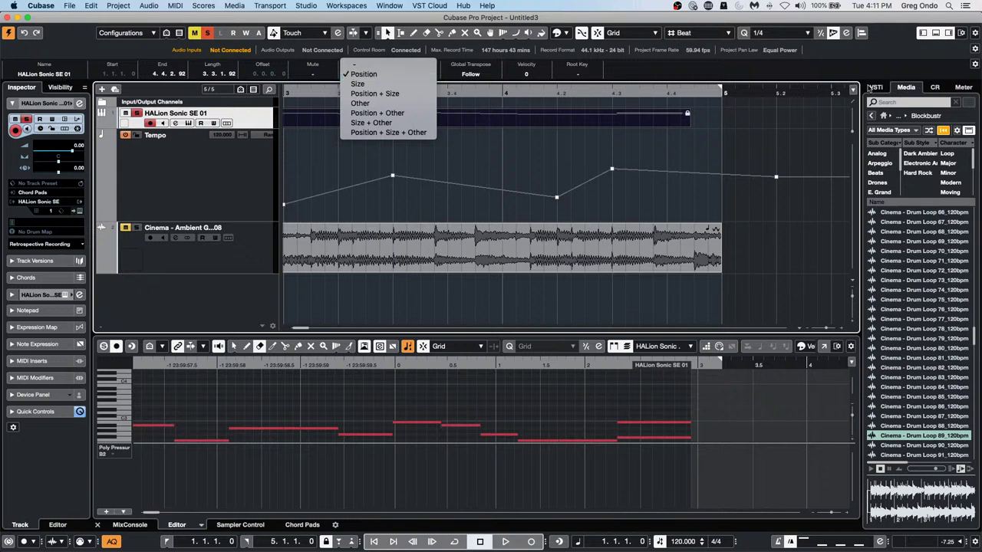
# Close the Lock dropdown keeping Position, browse File > Recent Projects, and show the track list's Add Track submenu
pyautogui.click(233, 258)
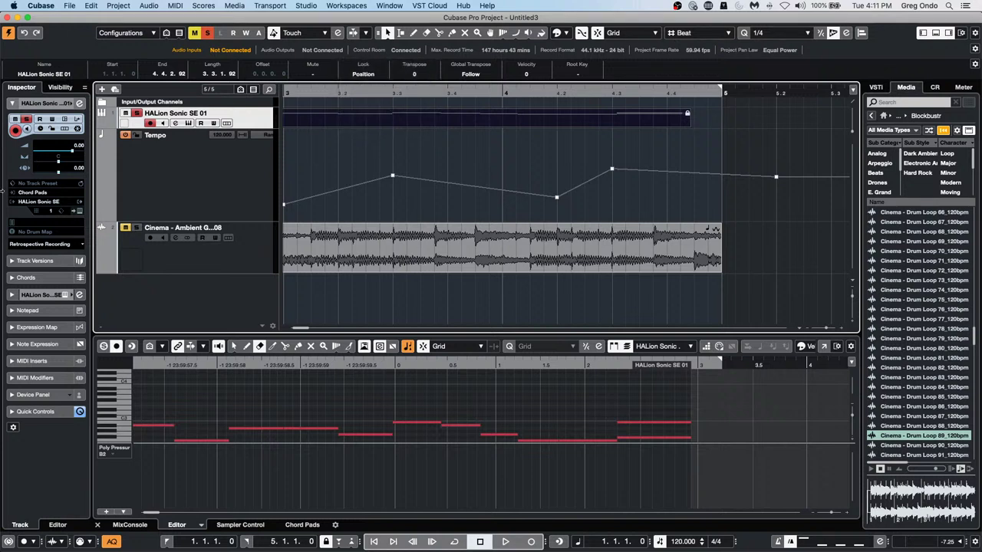
pyautogui.click(69, 6)
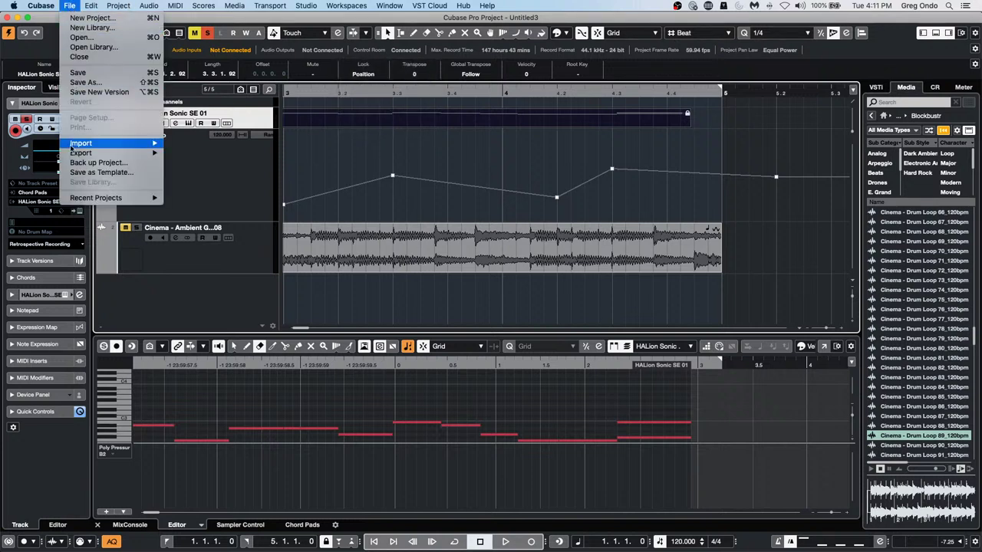
pyautogui.moveTo(141, 199)
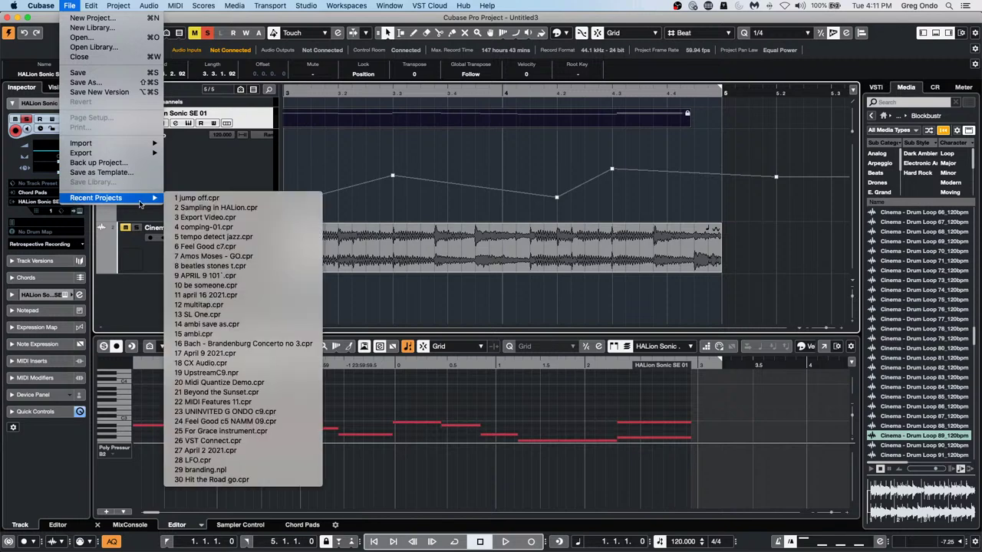
pyautogui.rightClick(238, 174)
pyautogui.moveTo(294, 182)
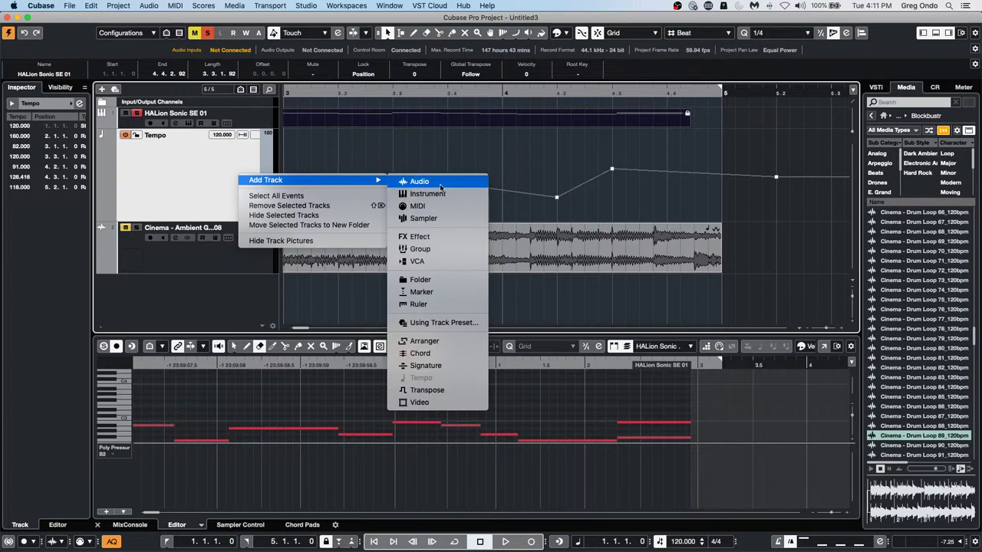
# Add a Groove Agent SE instrument track, arm it for recording, and reopen its instrument window
pyautogui.click(418, 195)
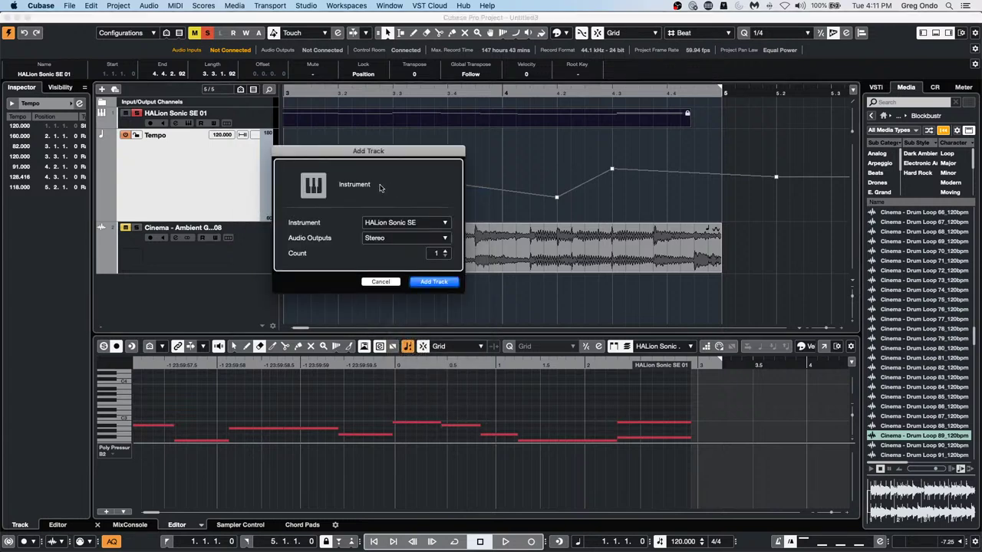
pyautogui.click(420, 223)
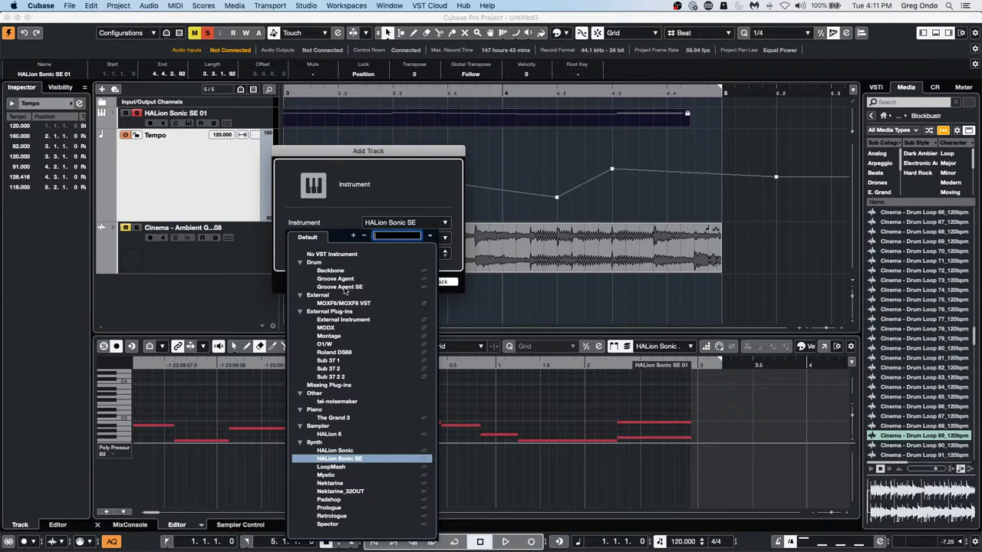
pyautogui.click(341, 287)
pyautogui.click(434, 283)
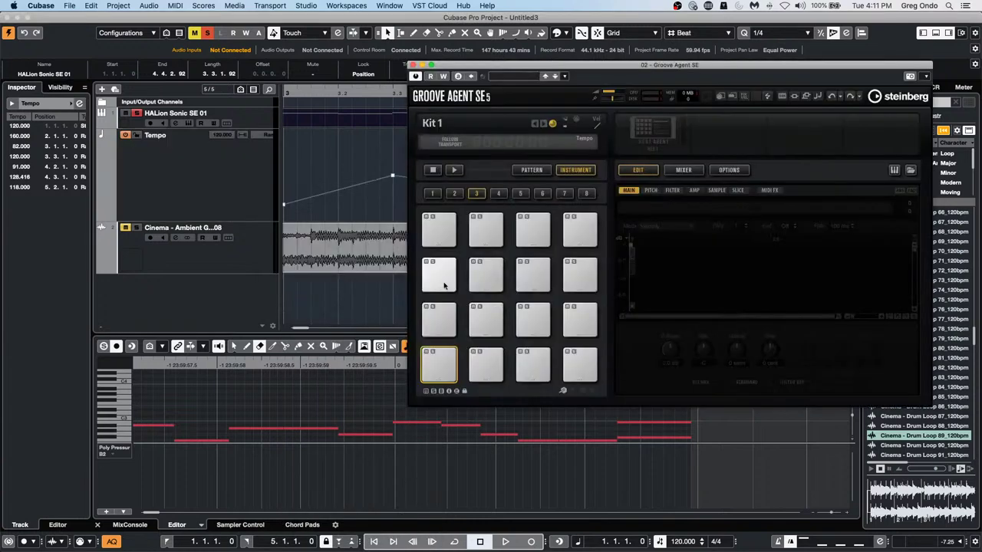
pyautogui.click(414, 65)
pyautogui.click(150, 237)
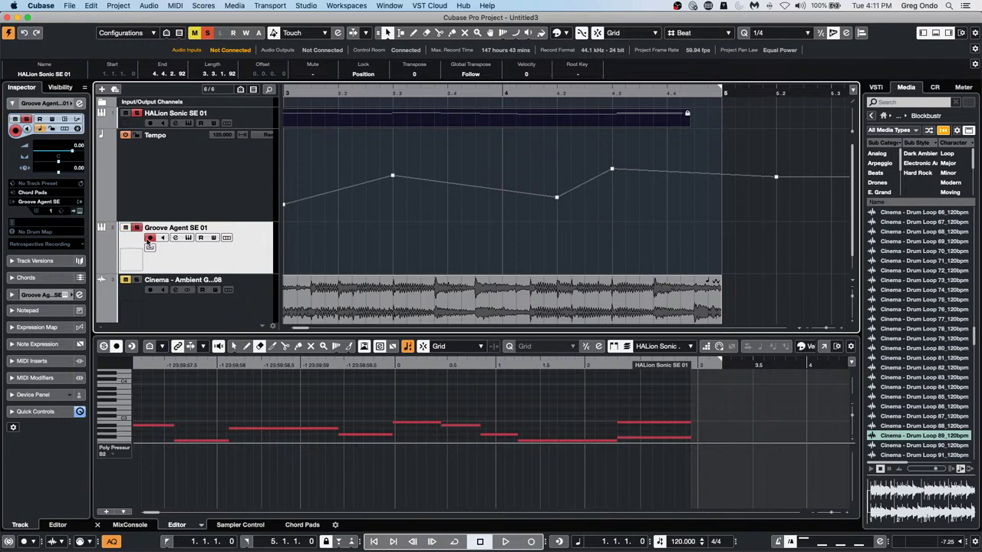
pyautogui.click(79, 211)
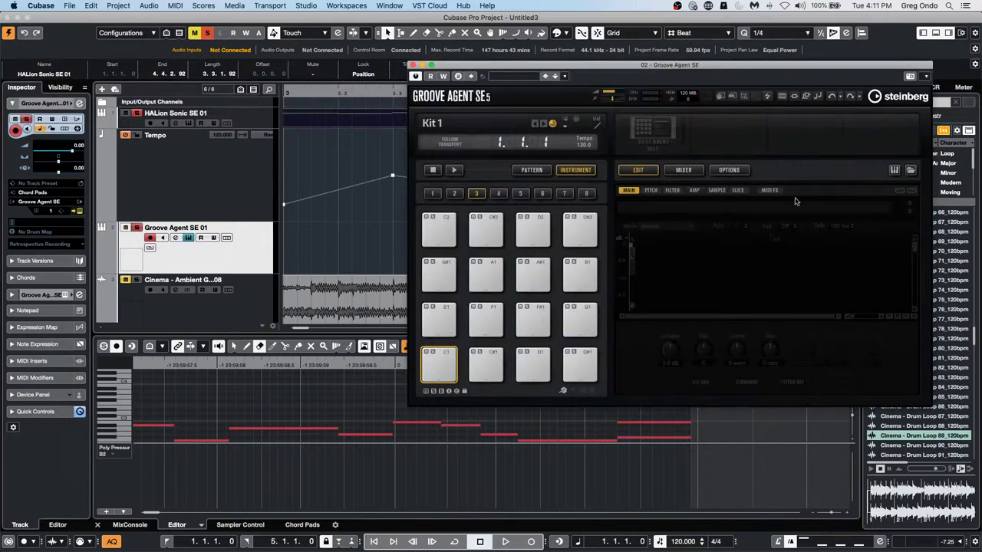
pyautogui.moveTo(795, 69); pyautogui.dragTo(887, 56)
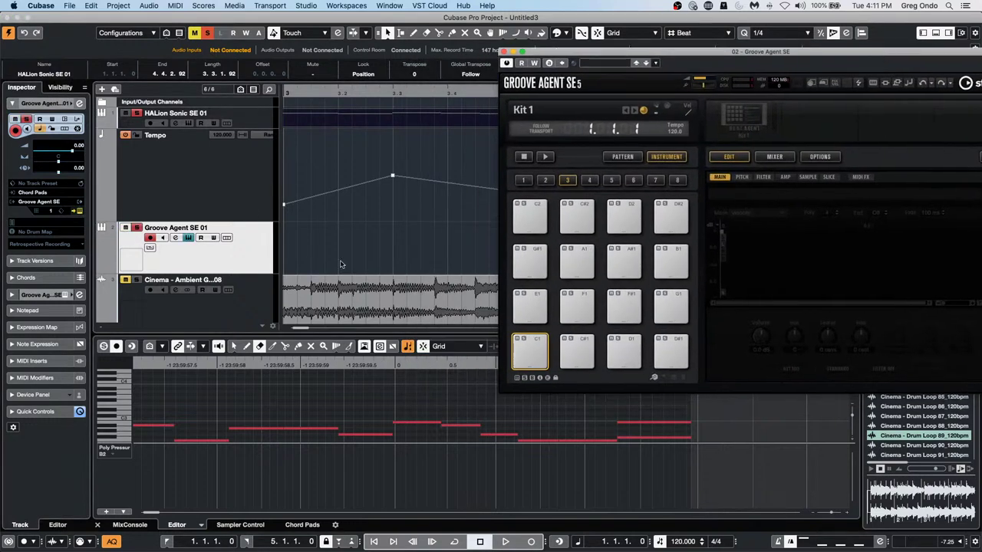
# Add a new audio track named Audio 01
pyautogui.rightClick(203, 185)
pyautogui.moveTo(214, 189)
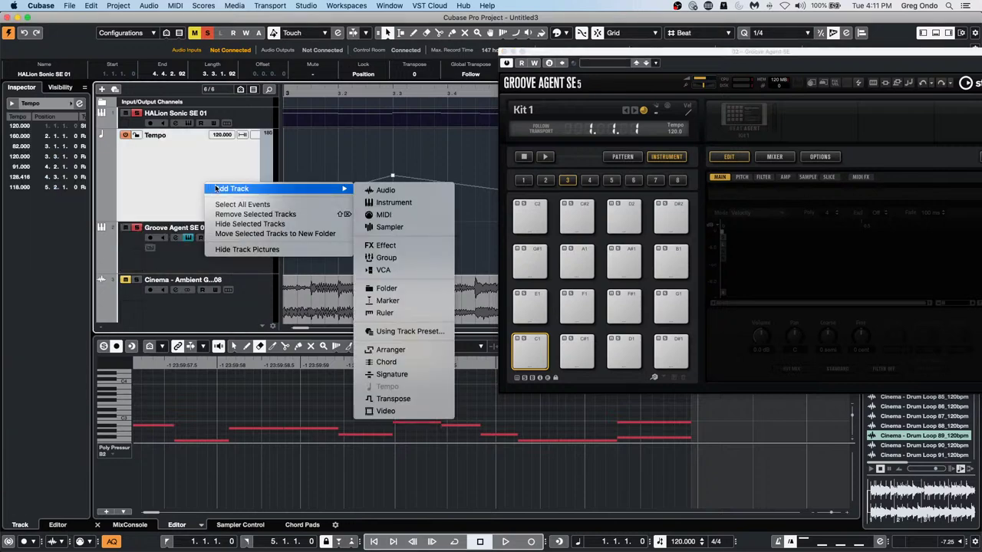
pyautogui.click(392, 191)
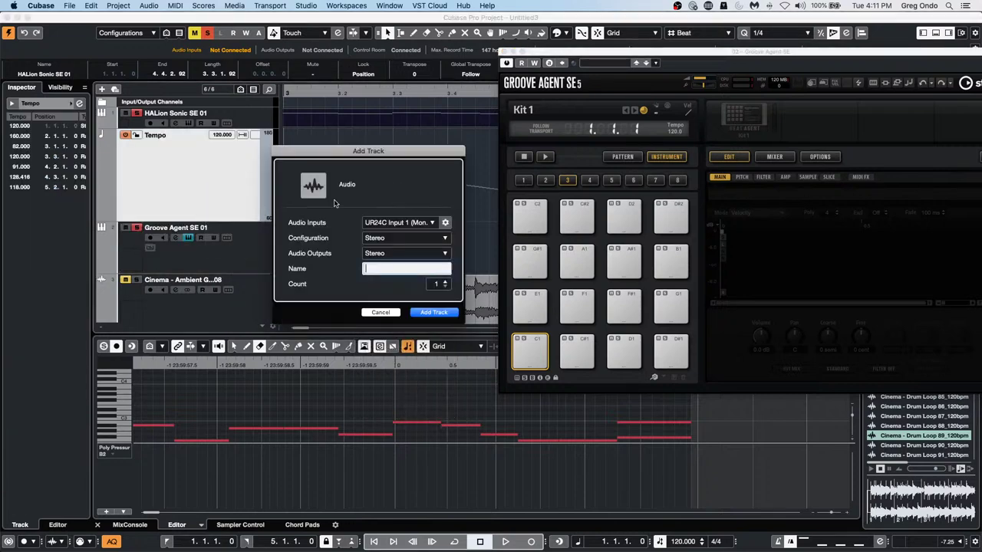
pyautogui.click(428, 314)
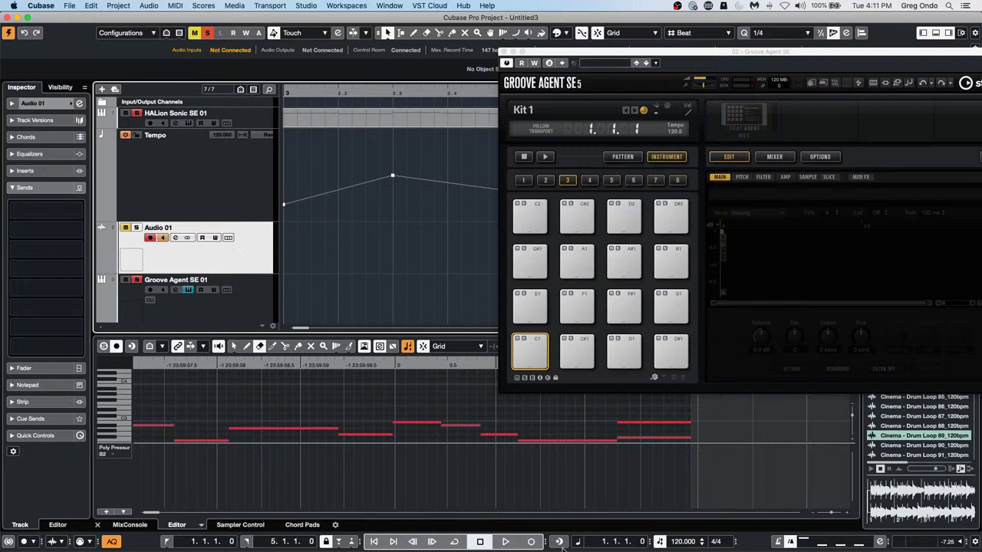
# During playback, toggle Record on and off repeatedly to capture several short takes on Audio 01
pyautogui.click(505, 541)
pyautogui.click(531, 544)
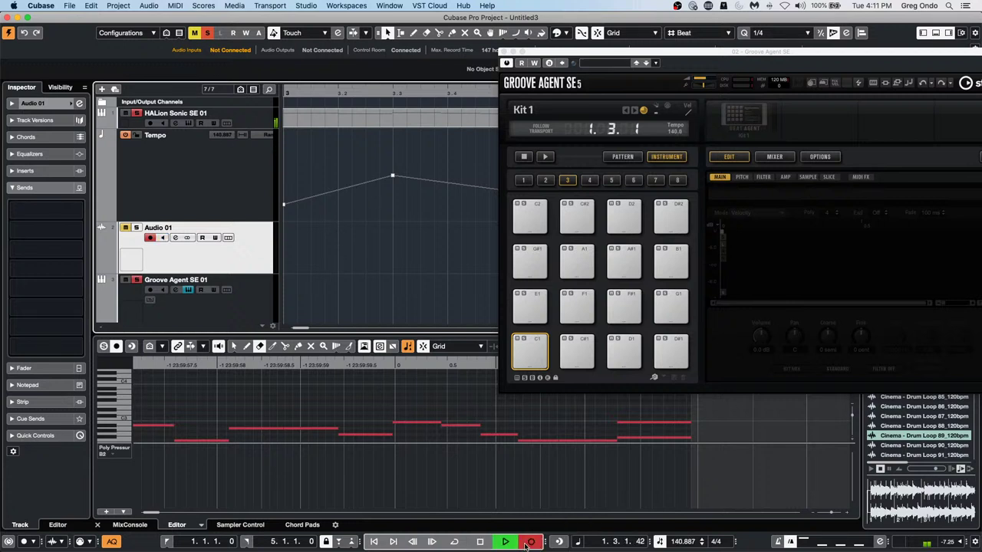
pyautogui.click(527, 544)
pyautogui.click(530, 541)
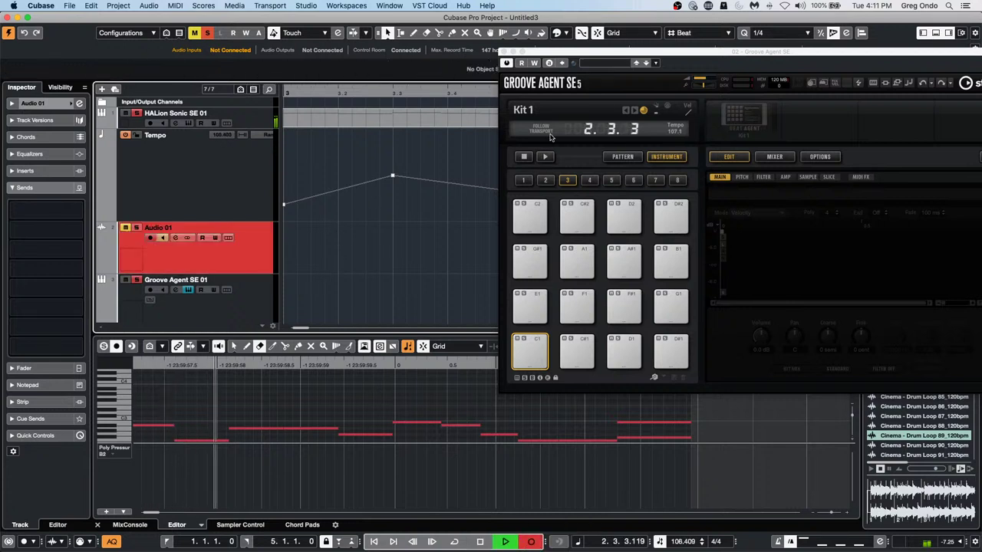
pyautogui.moveTo(543, 54); pyautogui.dragTo(647, 166)
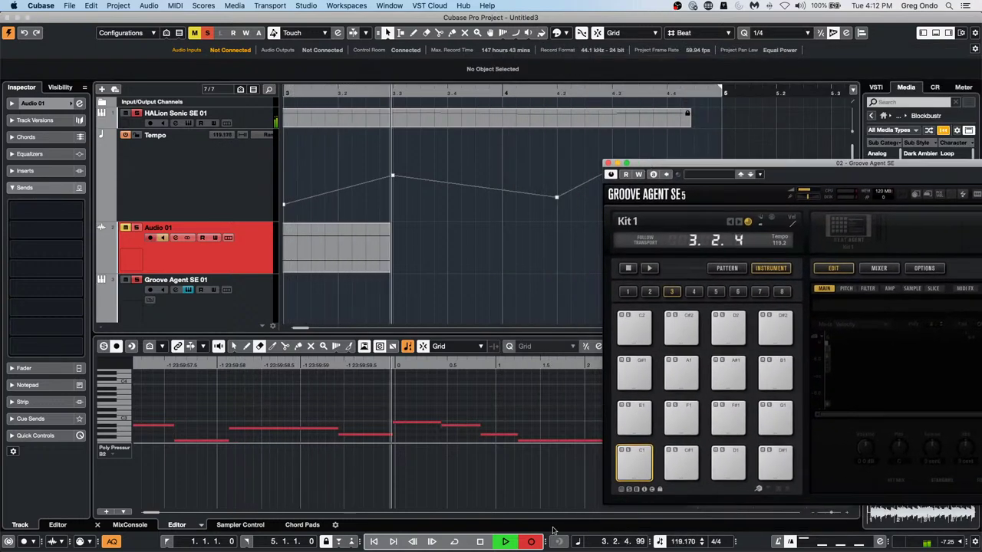
pyautogui.click(532, 543)
pyautogui.click(531, 545)
pyautogui.click(531, 544)
pyautogui.click(531, 544)
pyautogui.click(530, 544)
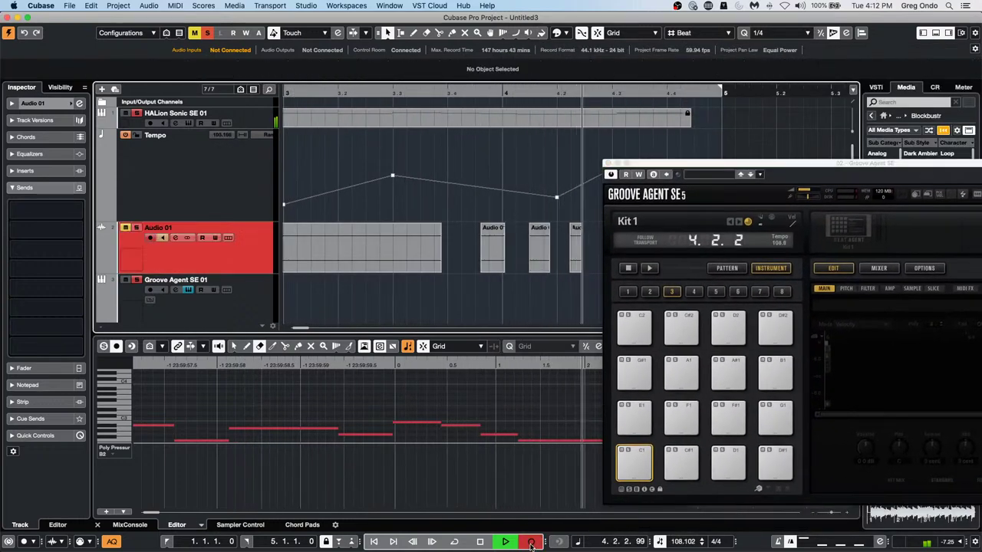
pyautogui.click(531, 544)
pyautogui.click(530, 544)
pyautogui.click(530, 545)
pyautogui.click(531, 545)
pyautogui.click(531, 544)
pyautogui.click(530, 544)
pyautogui.click(531, 544)
pyautogui.click(531, 544)
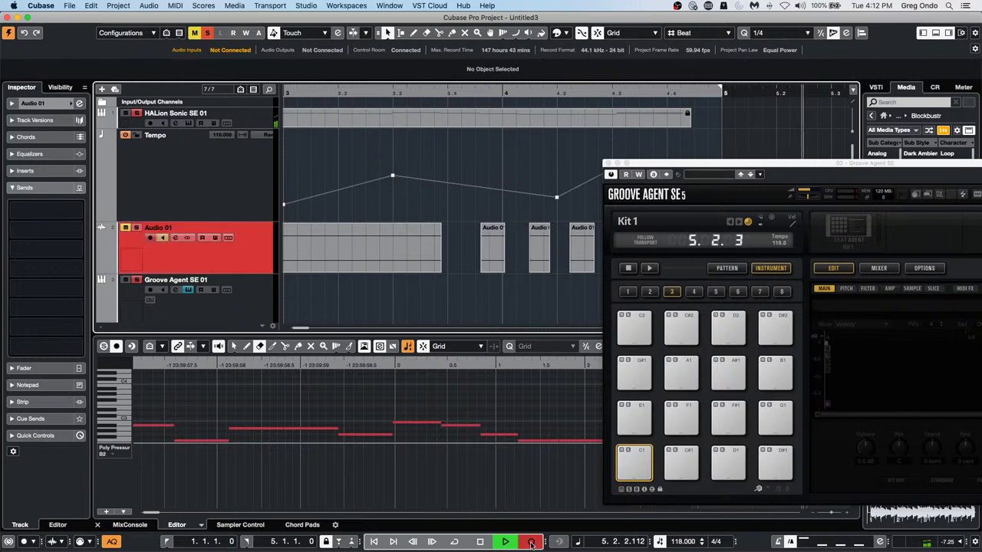
pyautogui.click(530, 545)
pyautogui.click(530, 545)
pyautogui.click(531, 543)
pyautogui.press('space')
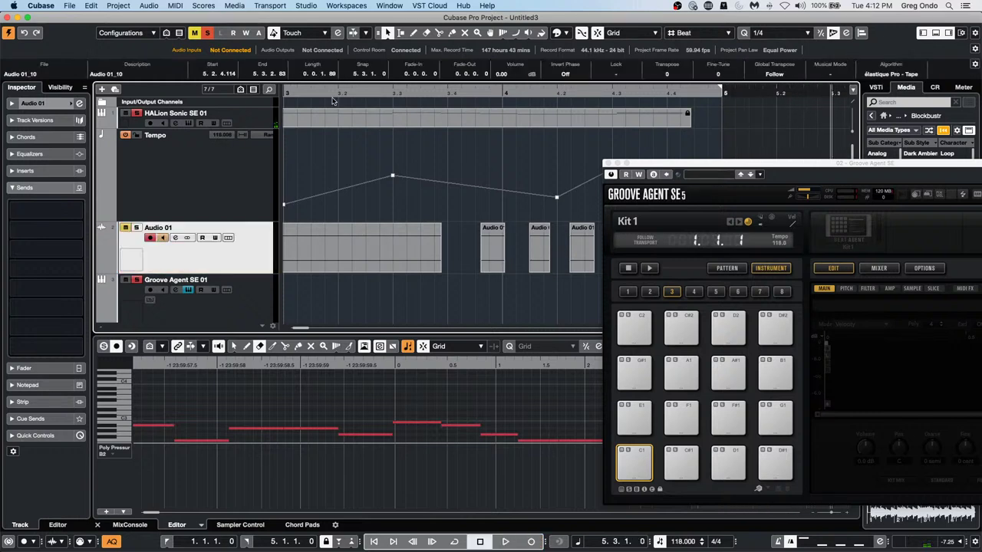
# Zoom out, select all Audio 01 events, and undo the Audio 01_01 drop onto pad C1
pyautogui.moveTo(335, 93); pyautogui.dragTo(335, 71)
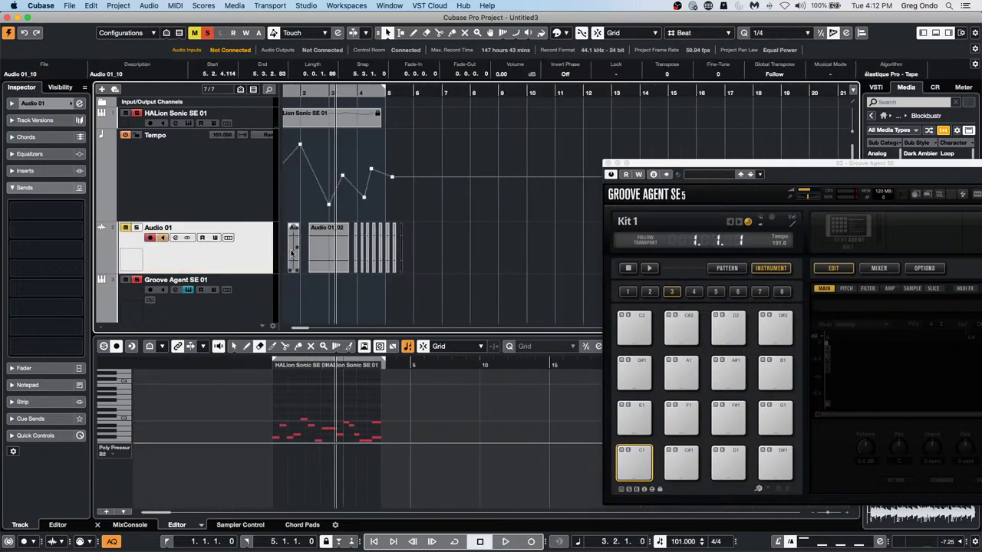
pyautogui.click(410, 254)
pyautogui.moveTo(410, 253); pyautogui.dragTo(628, 462)
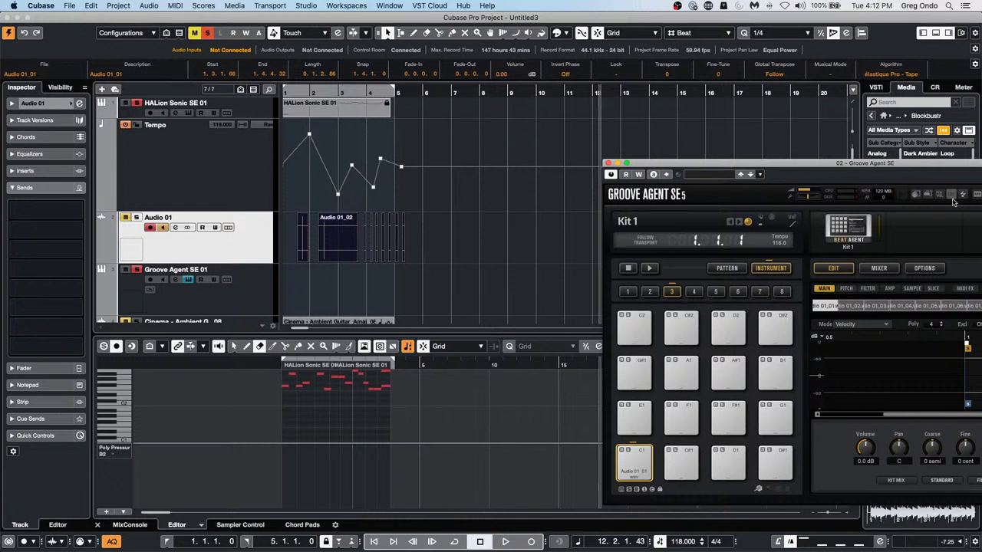
pyautogui.moveTo(927, 164); pyautogui.dragTo(814, 166)
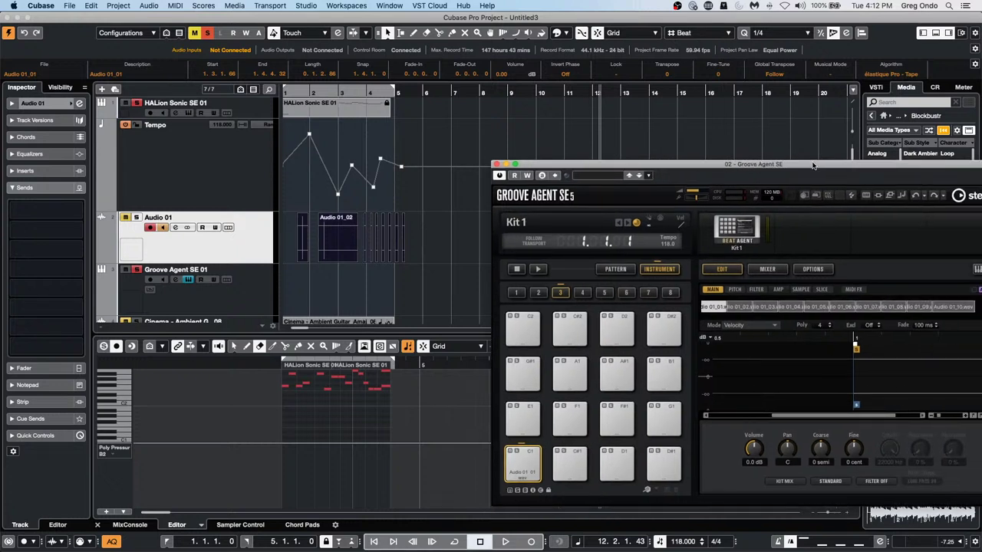
pyautogui.click(914, 197)
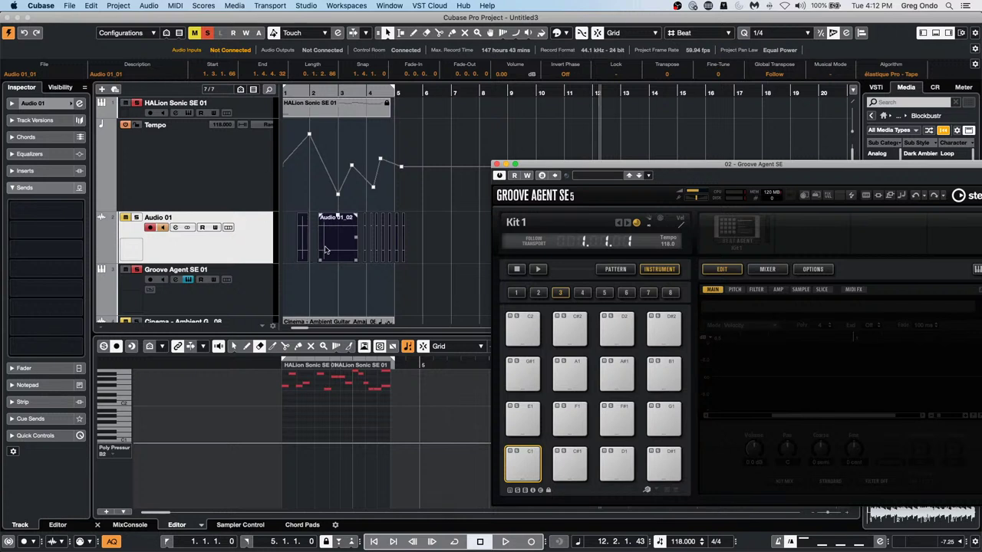
# Load Audio 01_02 onto pad C1 and the remaining short slices onto the pads through F#1
pyautogui.click(335, 249)
pyautogui.moveTo(339, 254); pyautogui.dragTo(519, 468)
pyautogui.click(372, 247)
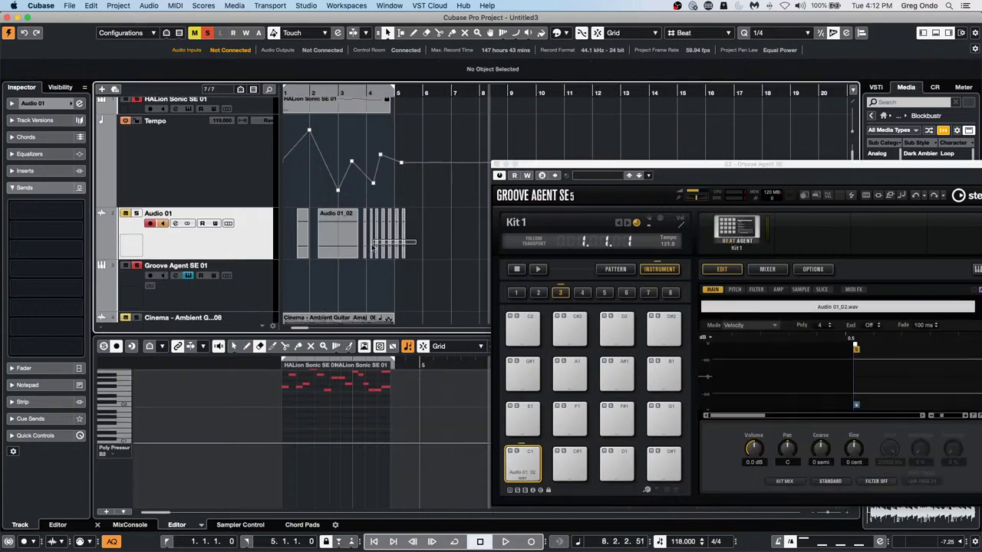
pyautogui.moveTo(373, 246); pyautogui.dragTo(571, 476)
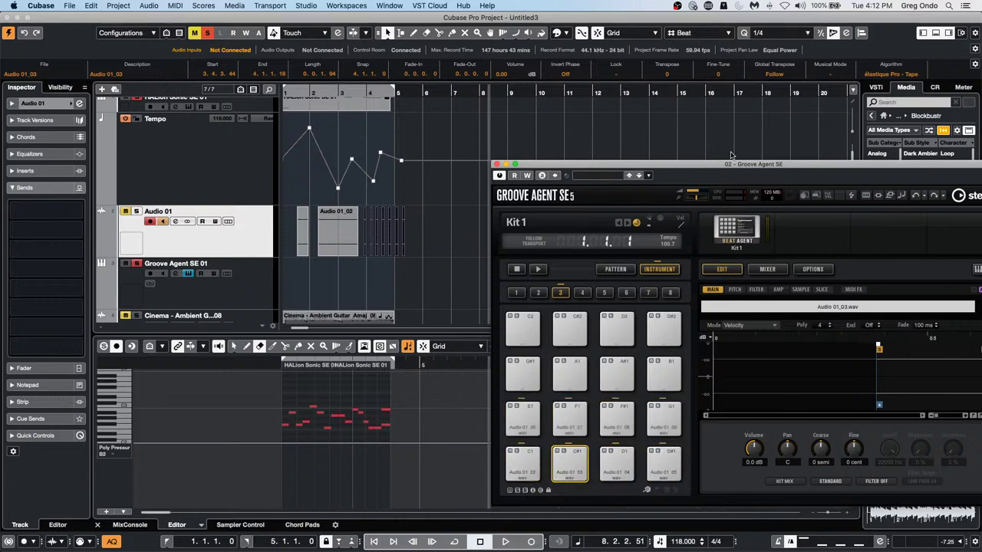
pyautogui.moveTo(688, 167); pyautogui.dragTo(469, 69)
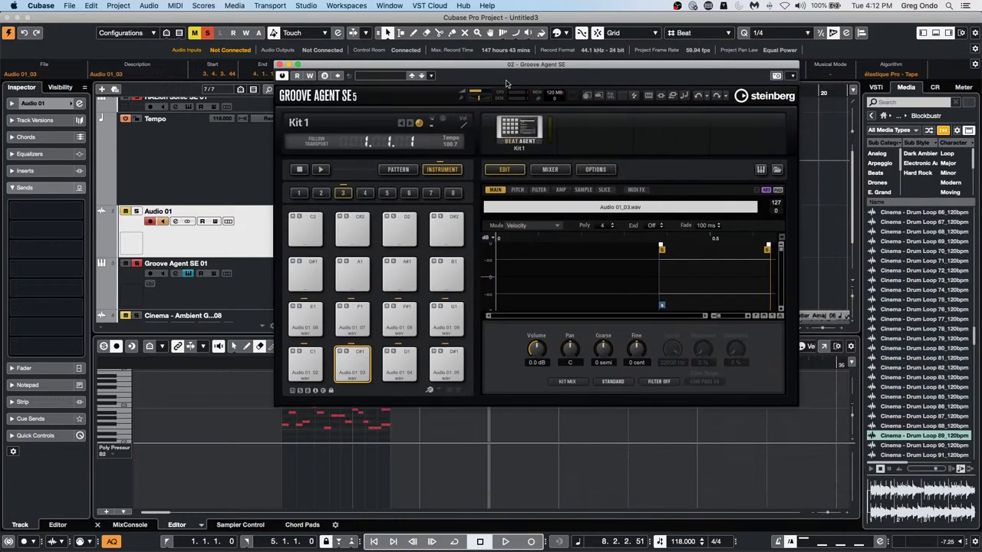
pyautogui.rightClick(527, 126)
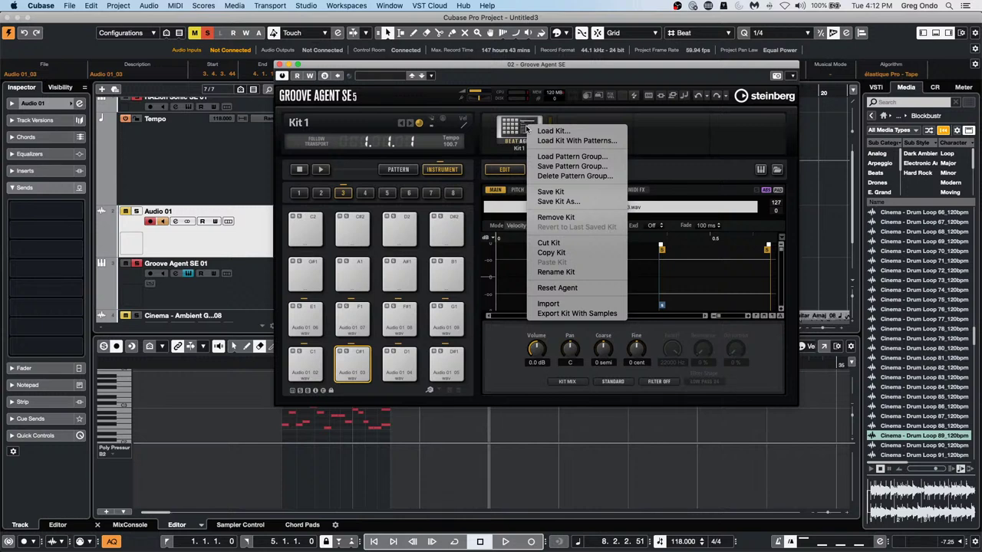
pyautogui.click(576, 313)
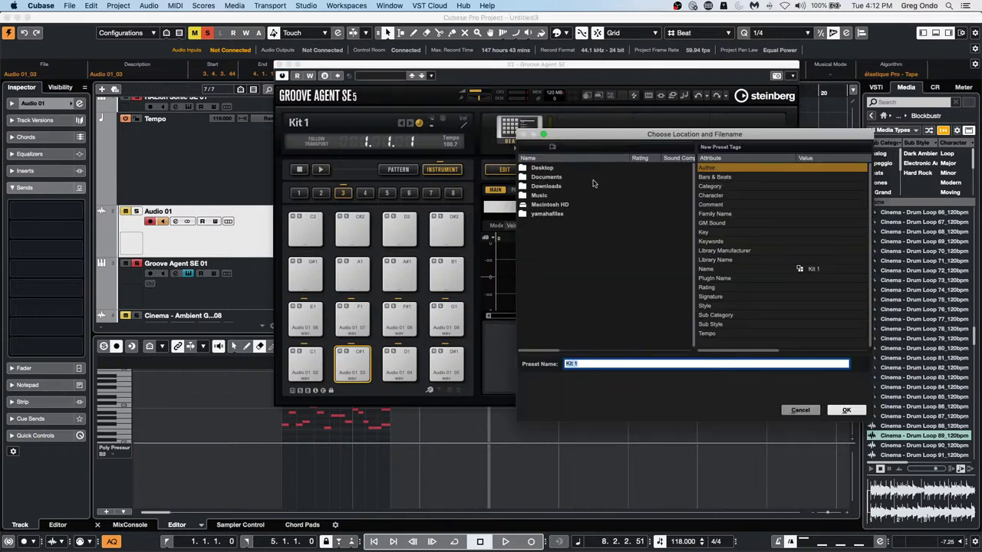
pyautogui.click(557, 205)
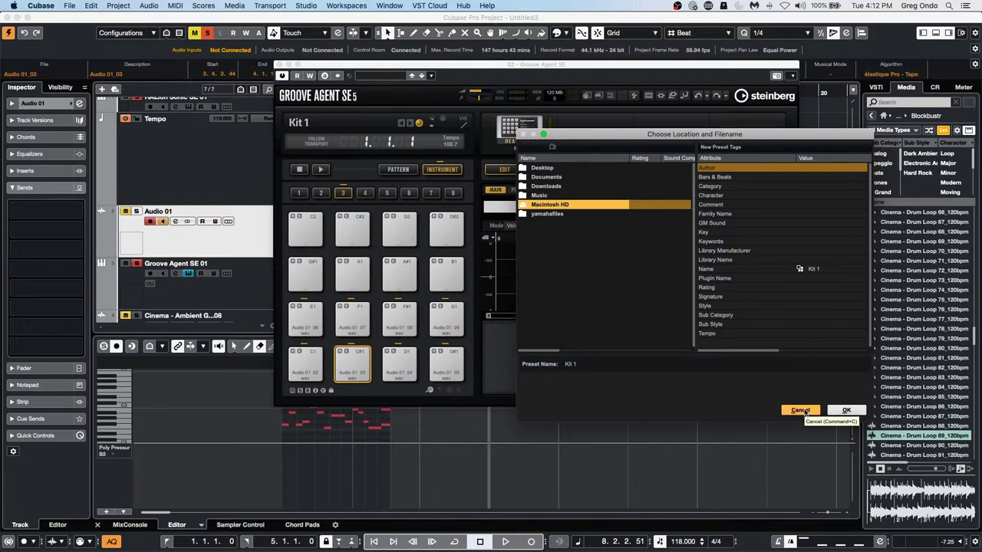
pyautogui.click(800, 411)
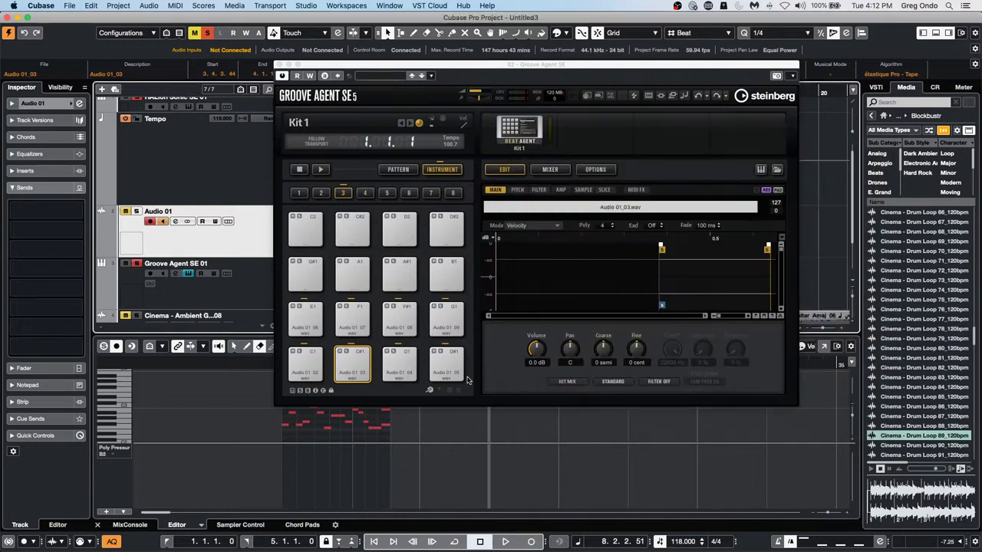
pyautogui.click(516, 138)
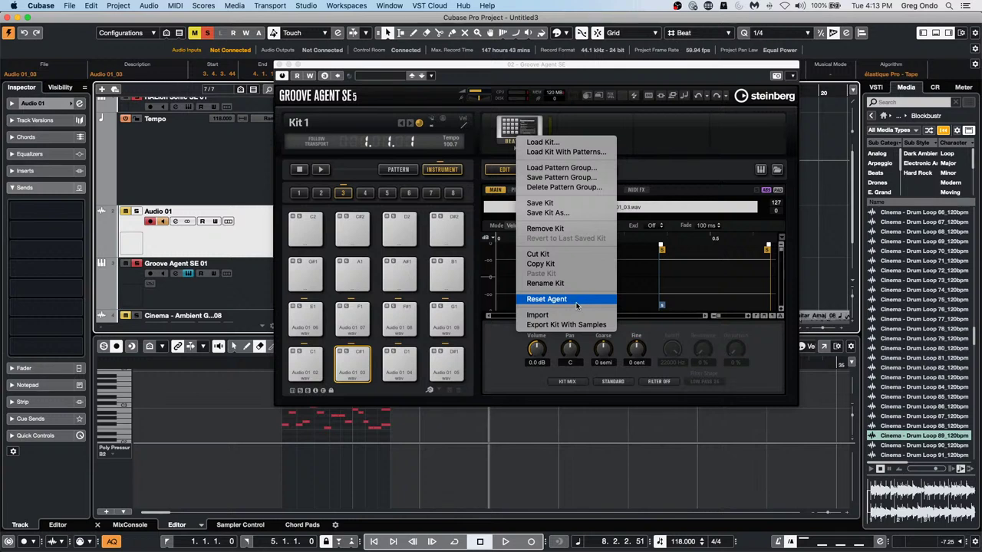
# Dismiss the kit options menu and close the Groove Agent SE instrument window
pyautogui.click(279, 66)
pyautogui.click(279, 66)
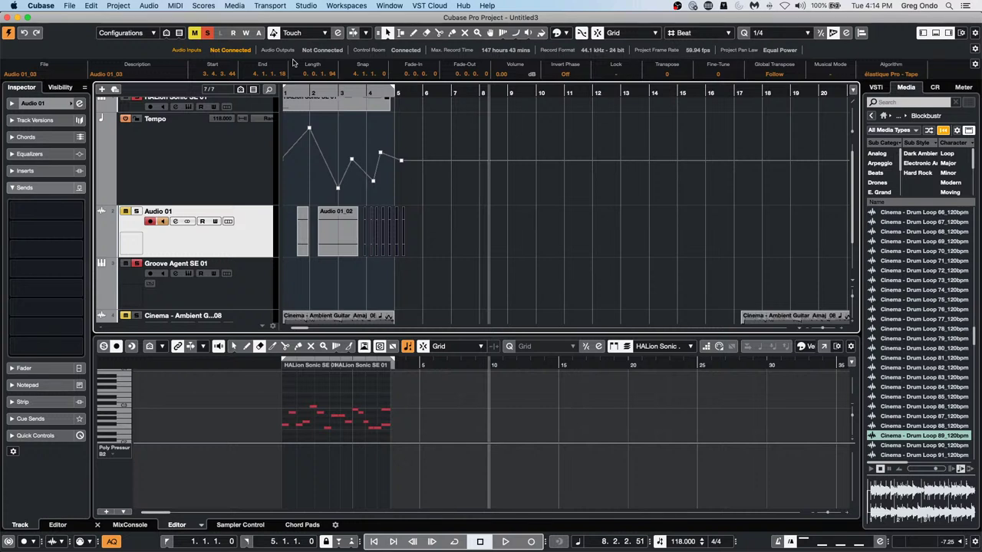
# Open Audio Connections on the External FX tab and remove distressor from the favorites
pyautogui.click(309, 6)
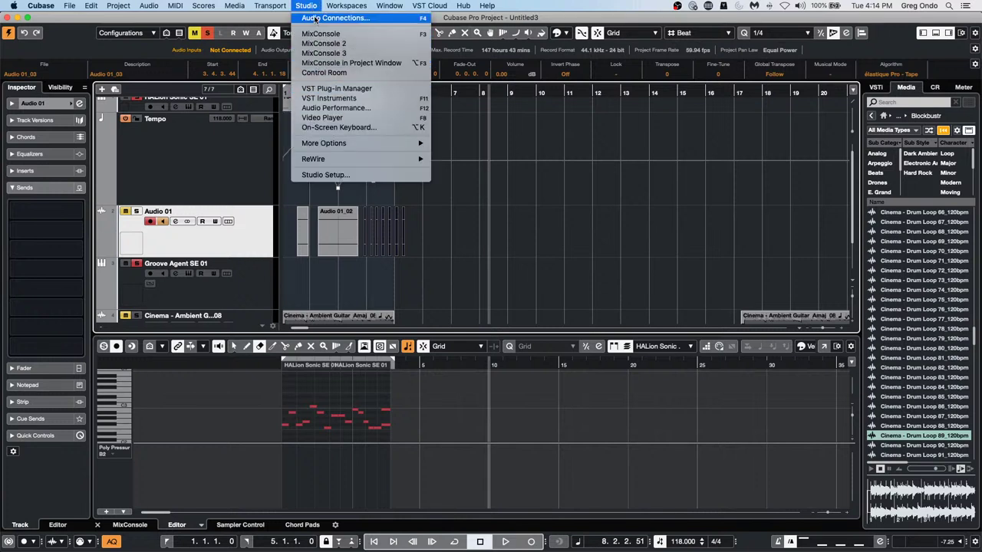
pyautogui.click(313, 18)
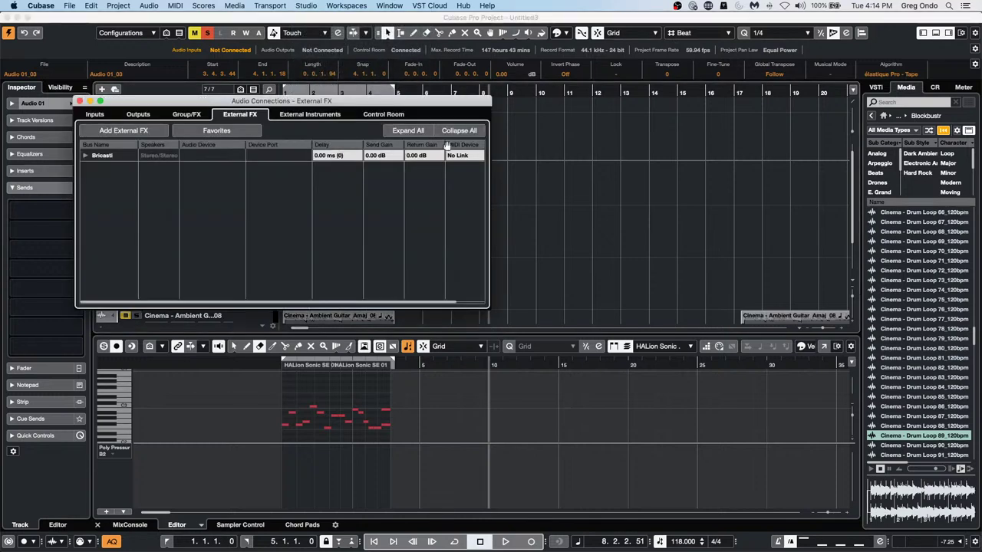
pyautogui.click(311, 115)
pyautogui.click(240, 114)
pyautogui.click(218, 131)
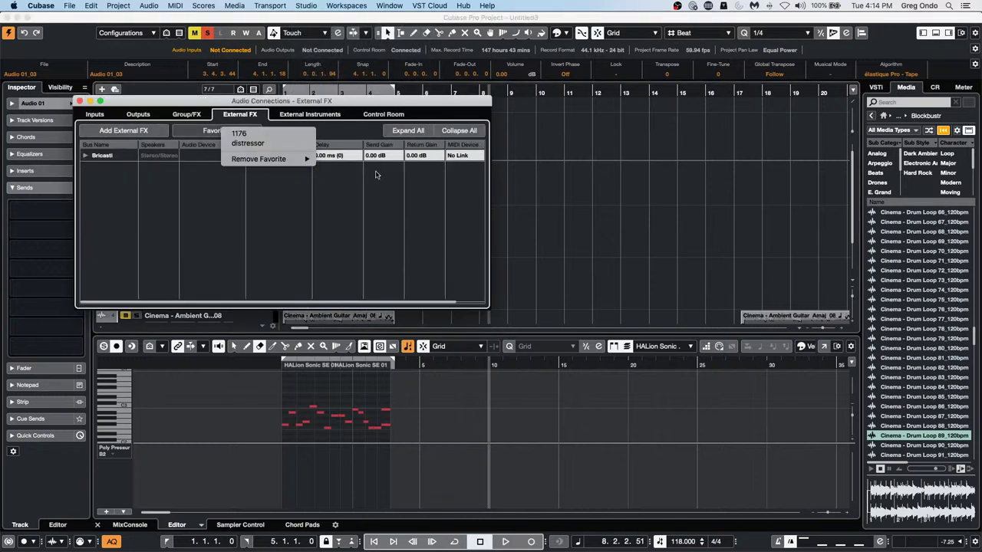
pyautogui.moveTo(299, 160)
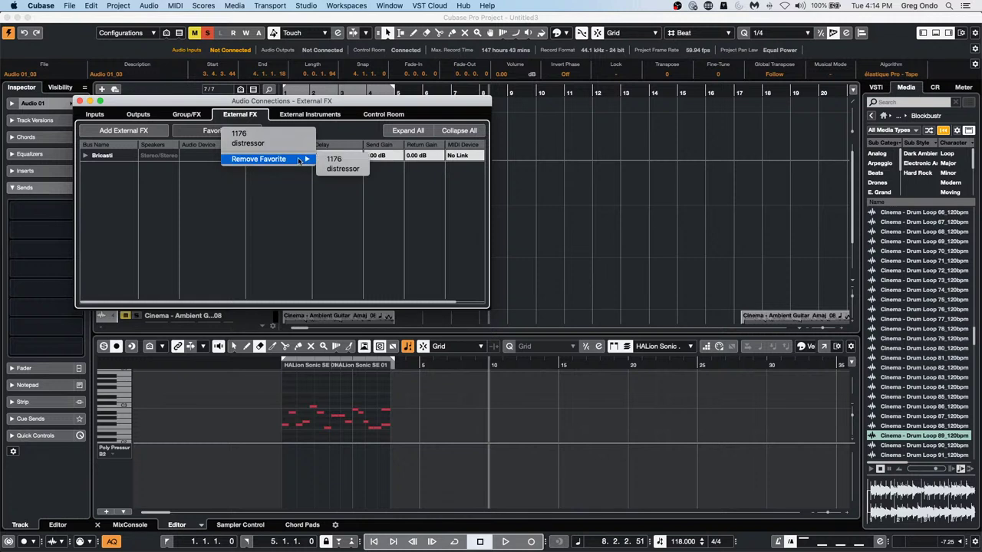
pyautogui.click(343, 169)
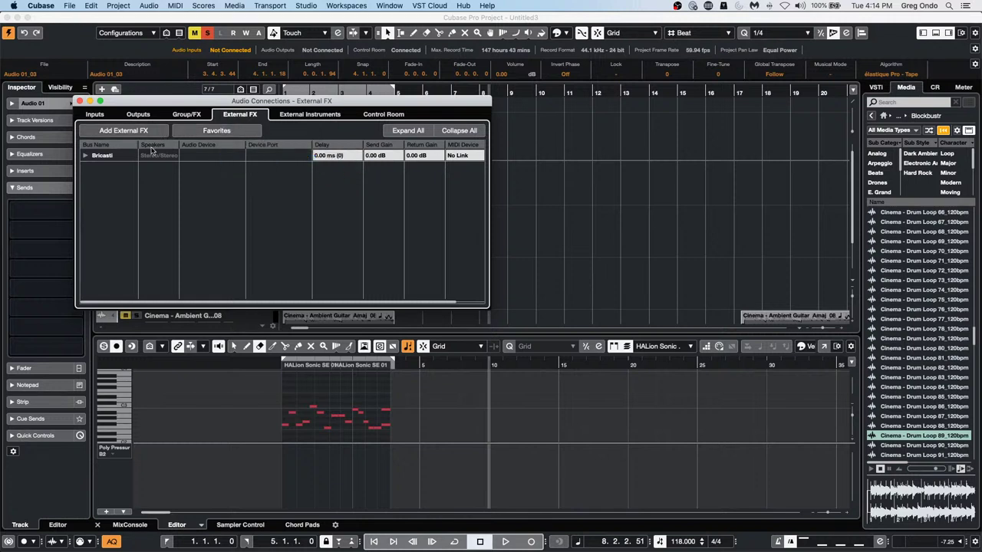
# Remove 1176 from the external FX favorites and expand the Bricasti bus's send and return
pyautogui.click(85, 156)
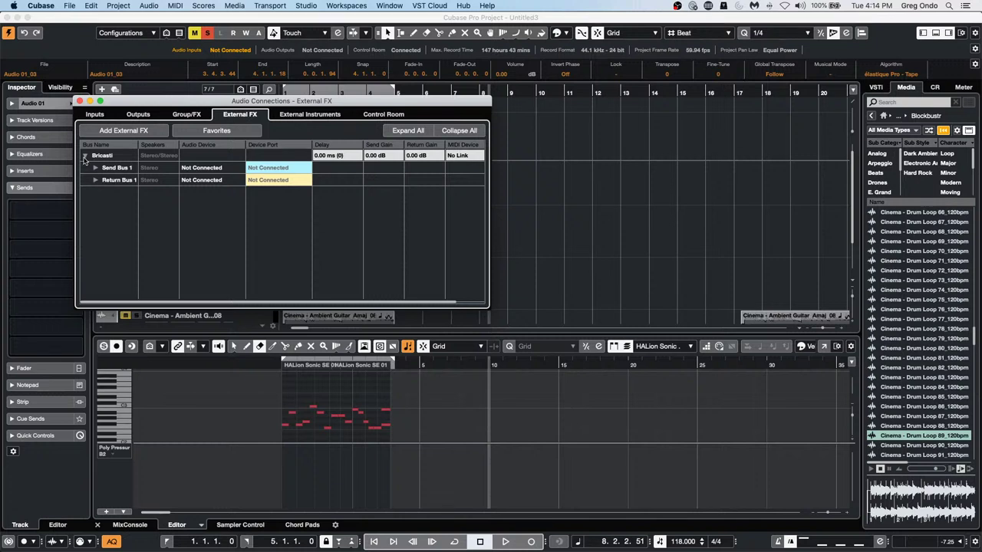
pyautogui.click(86, 156)
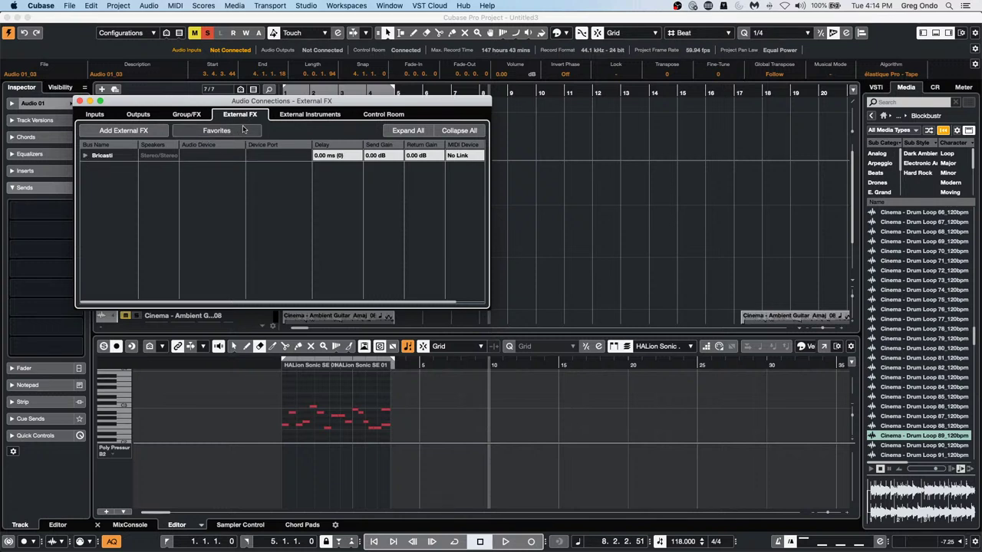
pyautogui.click(216, 132)
pyautogui.moveTo(250, 152)
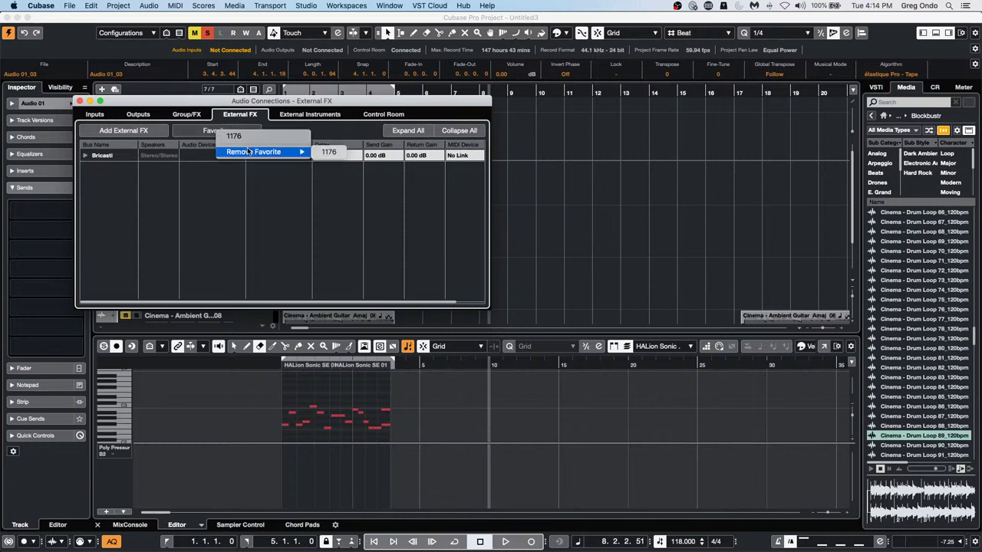
pyautogui.click(322, 154)
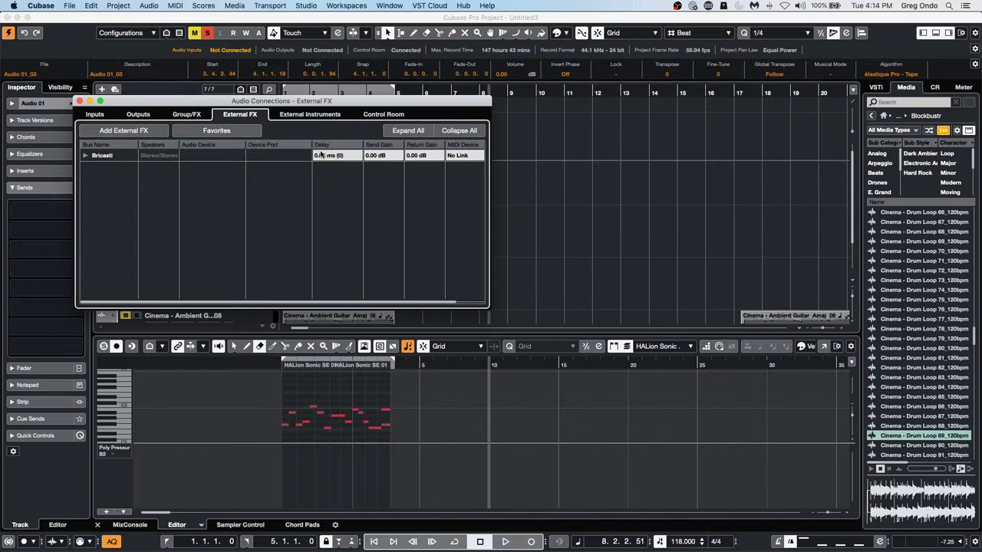
pyautogui.click(85, 156)
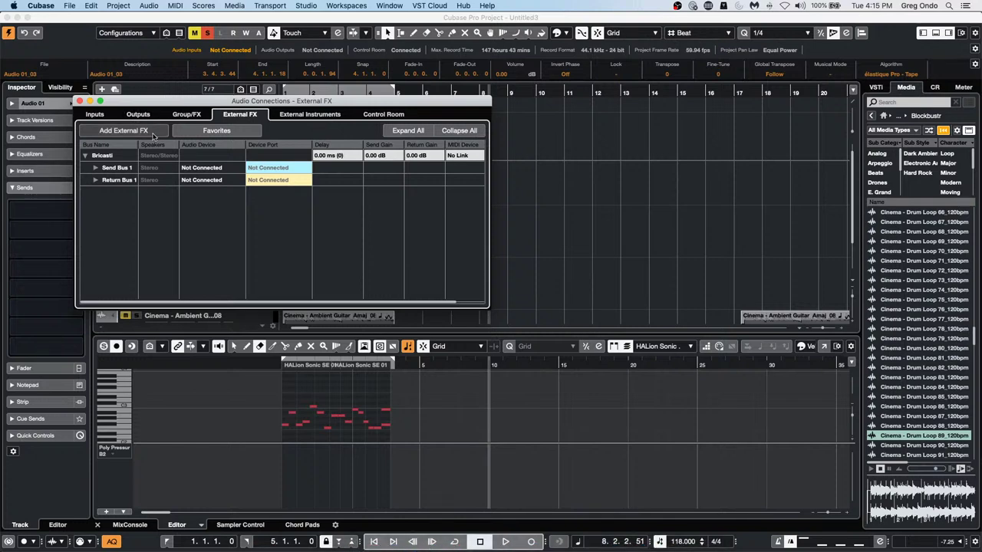
# Close Audio Connections, briefly view Audio 01's channel settings, and deselect the Audio 01_02 event
pyautogui.click(79, 101)
pyautogui.click(175, 220)
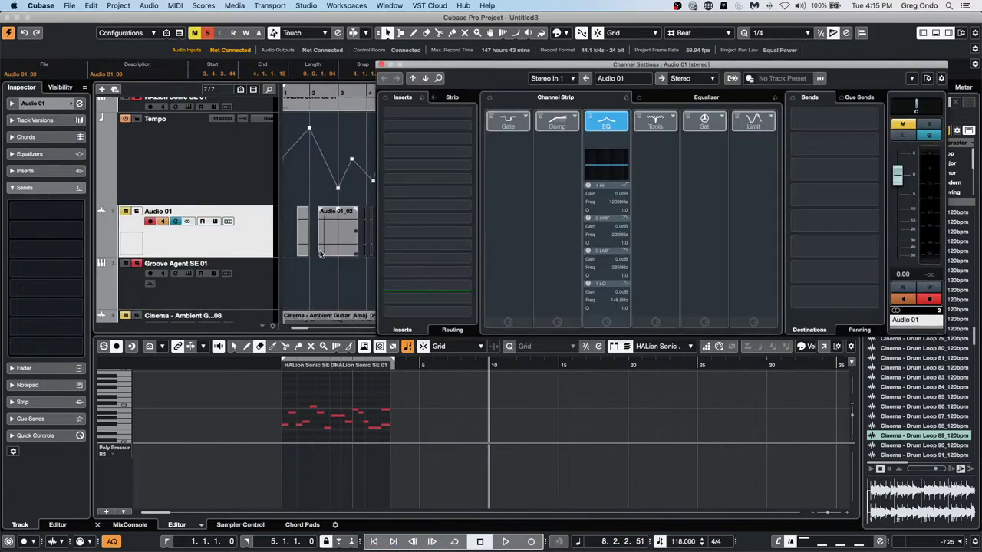
pyautogui.click(382, 65)
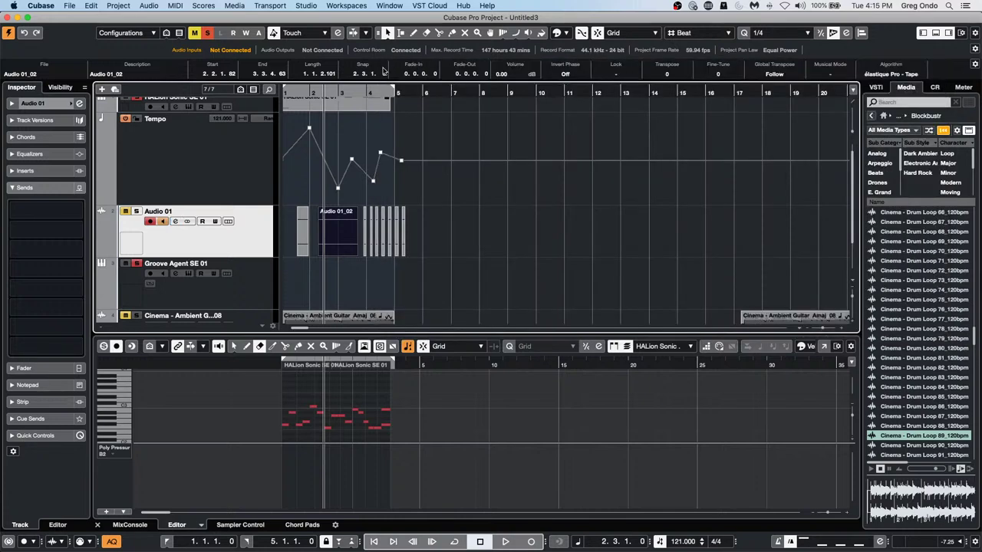
pyautogui.click(500, 251)
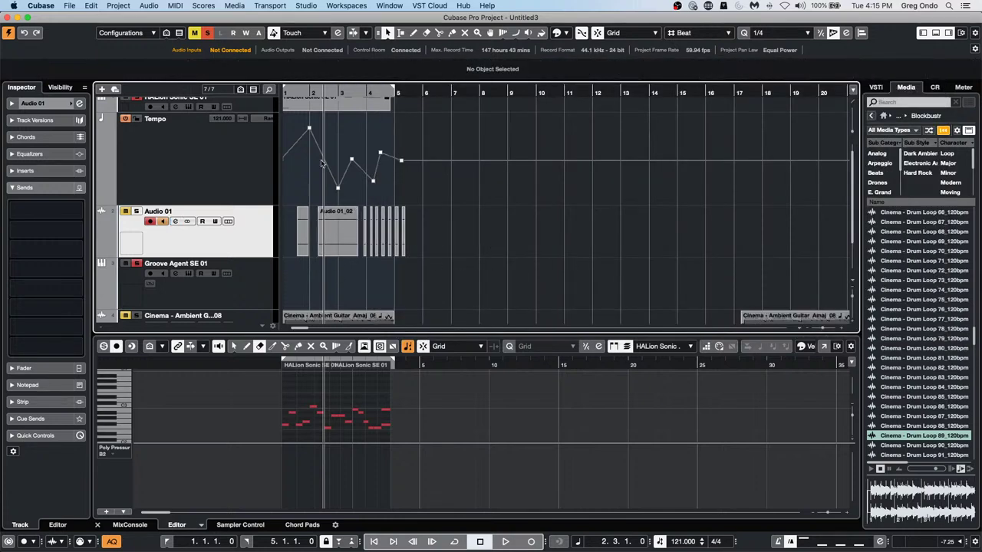
# Open Preferences and go to the User Interface Color Schemes page
pyautogui.click(26, 7)
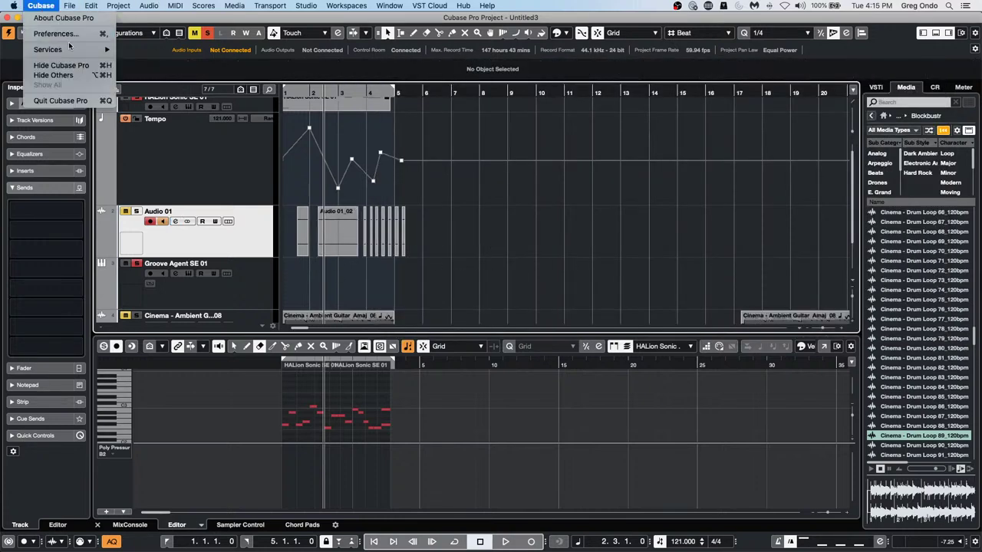
pyautogui.click(71, 34)
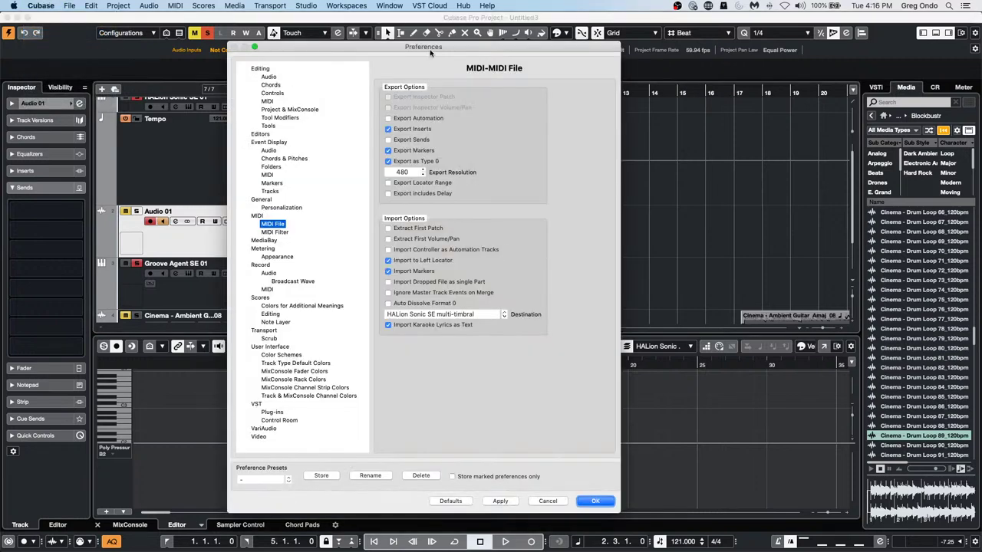
pyautogui.moveTo(434, 61); pyautogui.dragTo(691, 59)
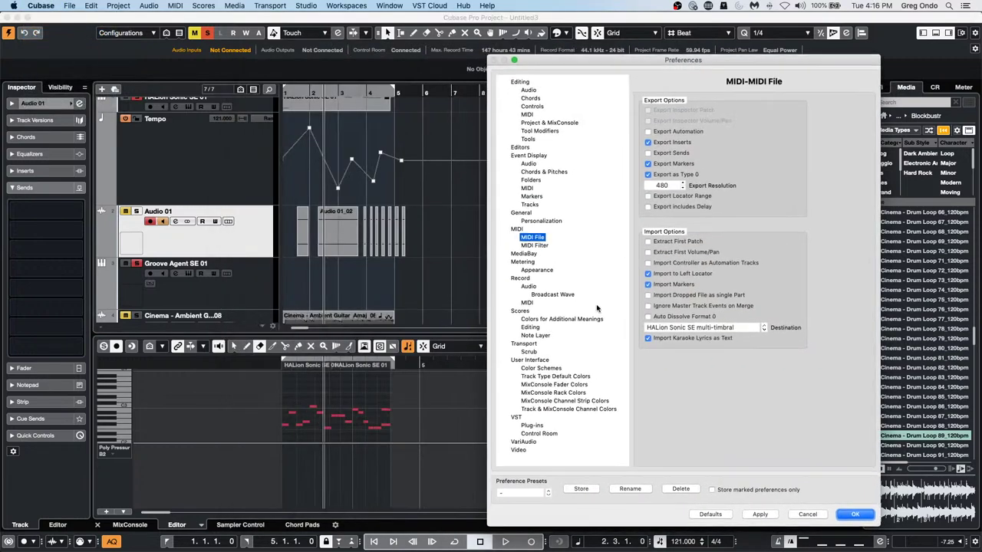
pyautogui.click(549, 411)
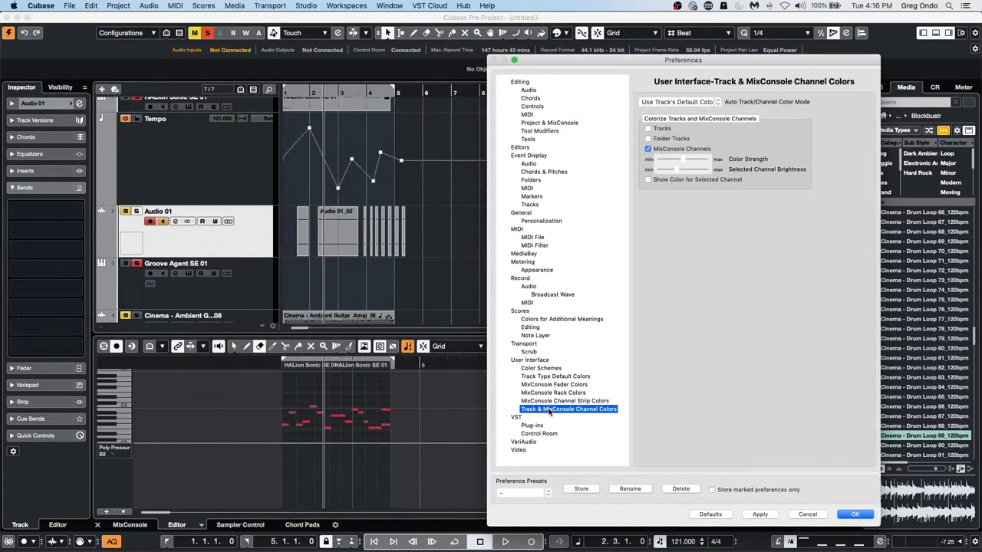
pyautogui.click(543, 369)
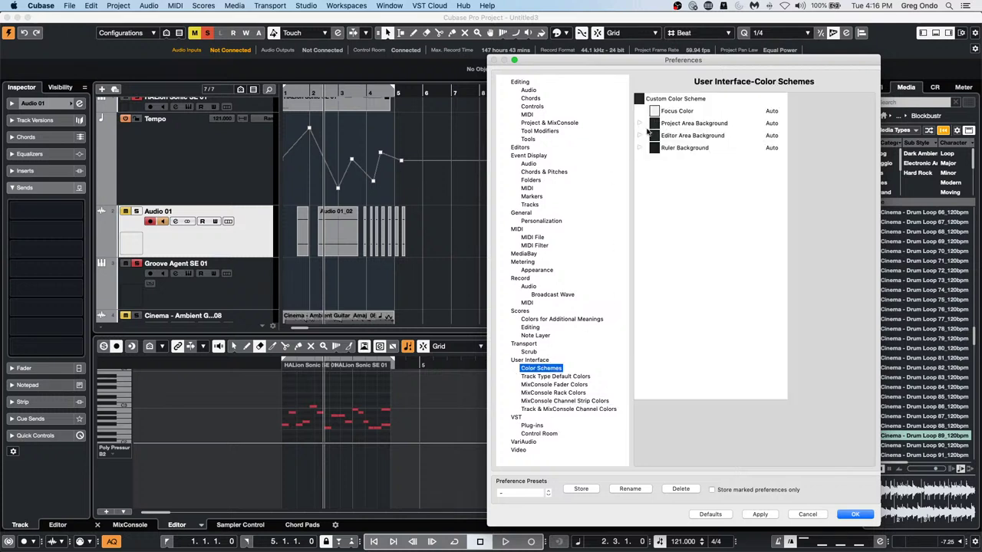
# Preview a light blue project area background by setting its brightness V to 86
pyautogui.click(640, 123)
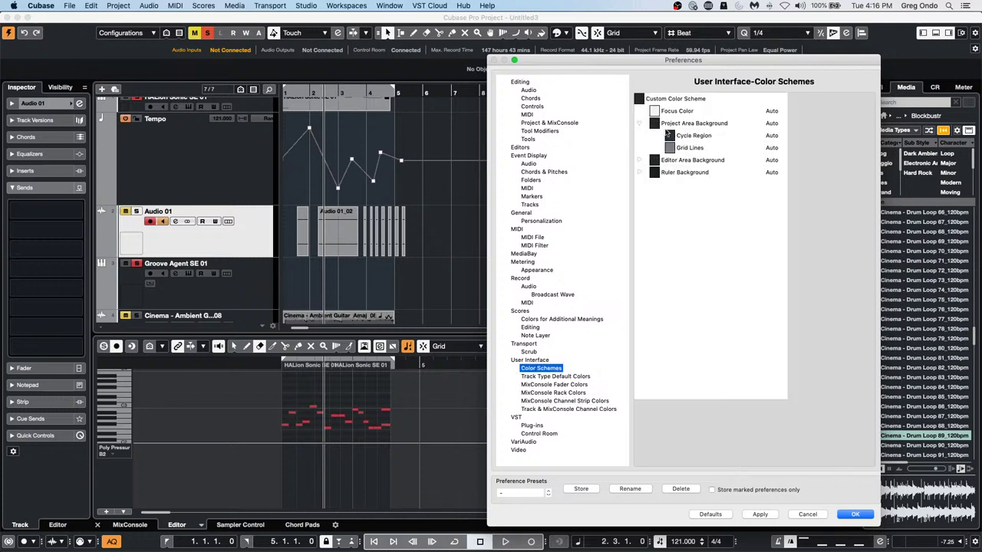
pyautogui.click(654, 124)
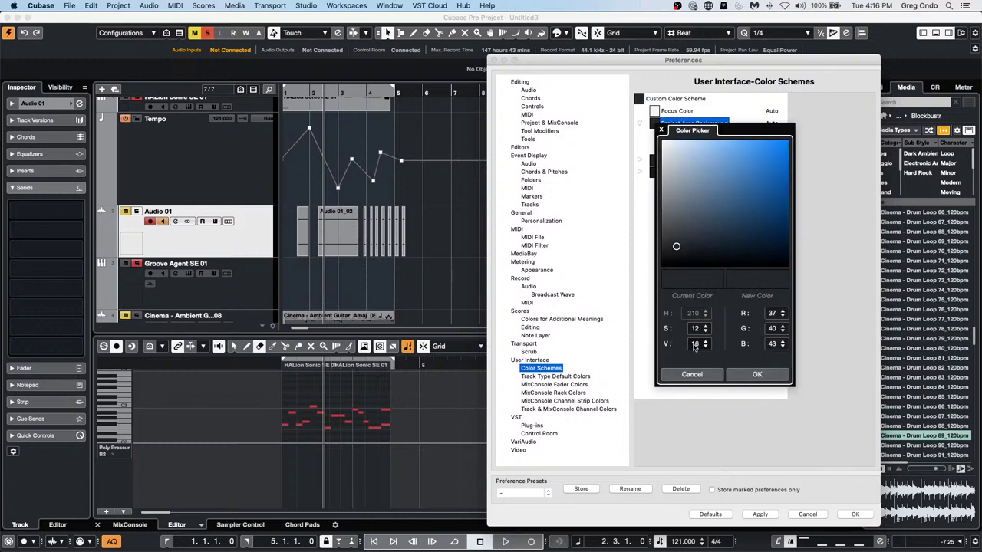
pyautogui.doubleClick(700, 344)
pyautogui.write('86')
pyautogui.press('Return')
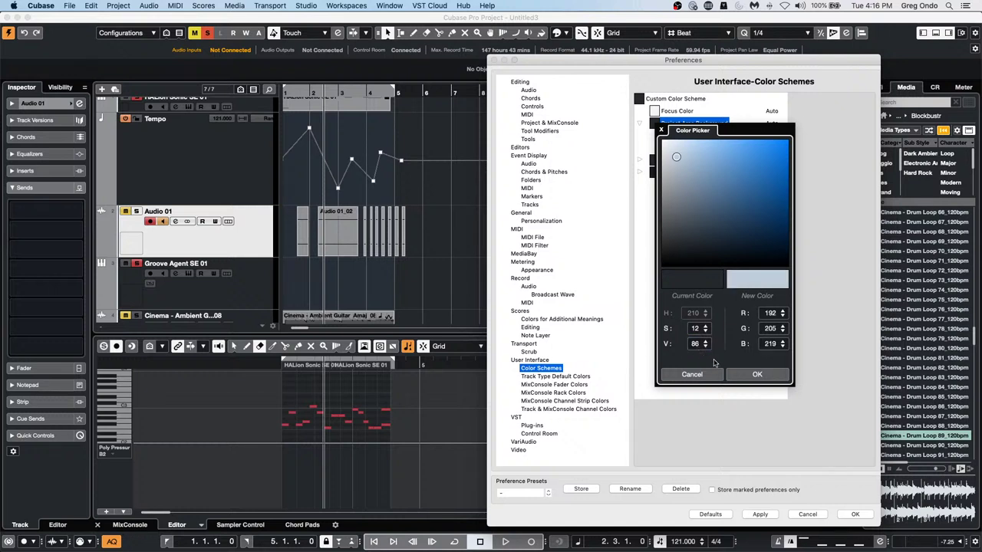
pyautogui.click(757, 375)
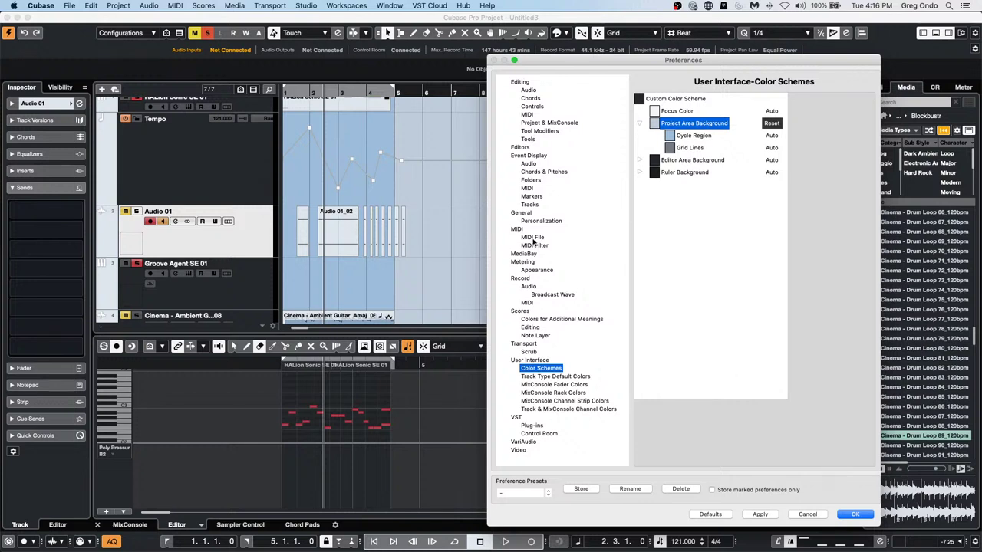
# Restore the project area background brightness to 16 and close Preferences with OK
pyautogui.click(655, 127)
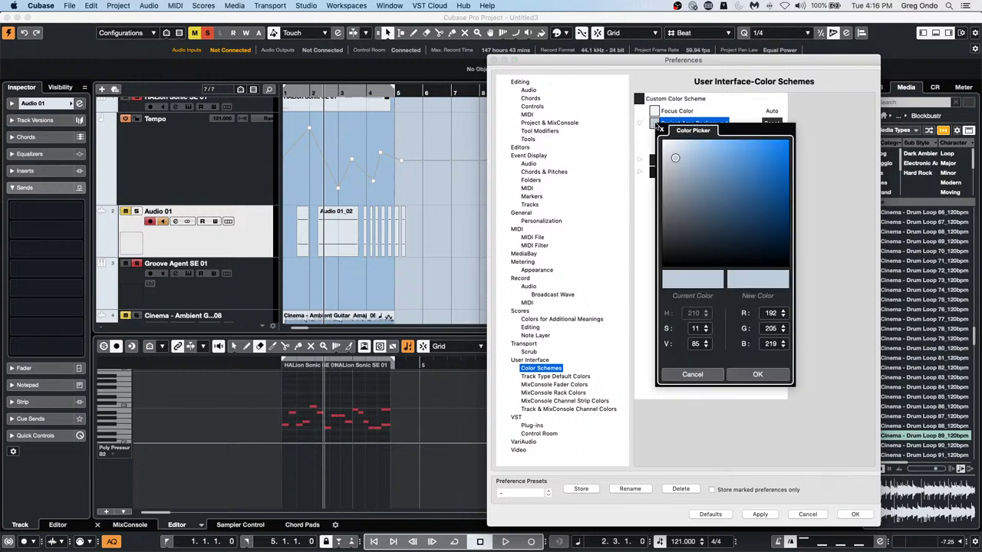
pyautogui.click(705, 346)
pyautogui.write('16')
pyautogui.click(756, 374)
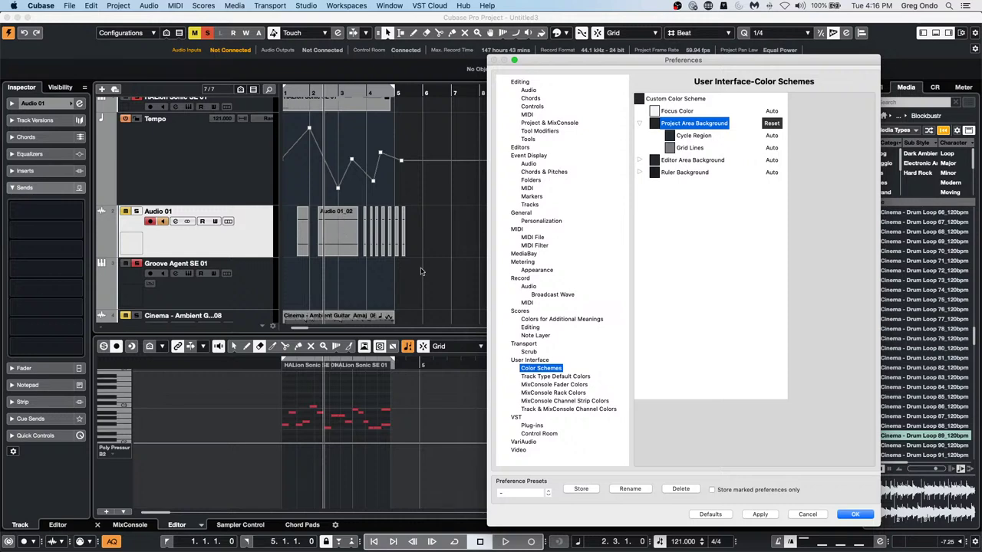
pyautogui.click(855, 514)
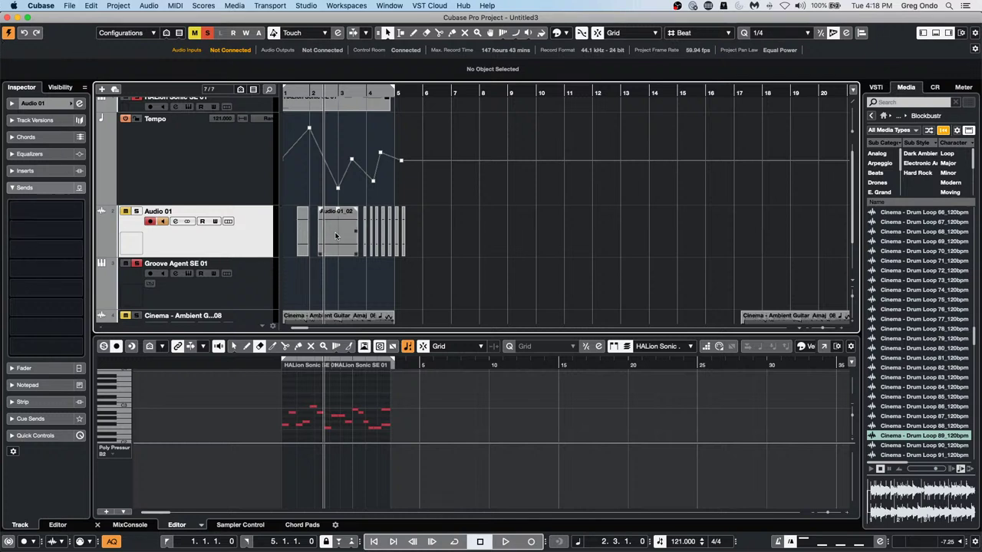
# Draw a Groove Agent SE 01 part spanning bar 6 to bar 9, then return to selecting
pyautogui.scroll(-2, 465, 250)
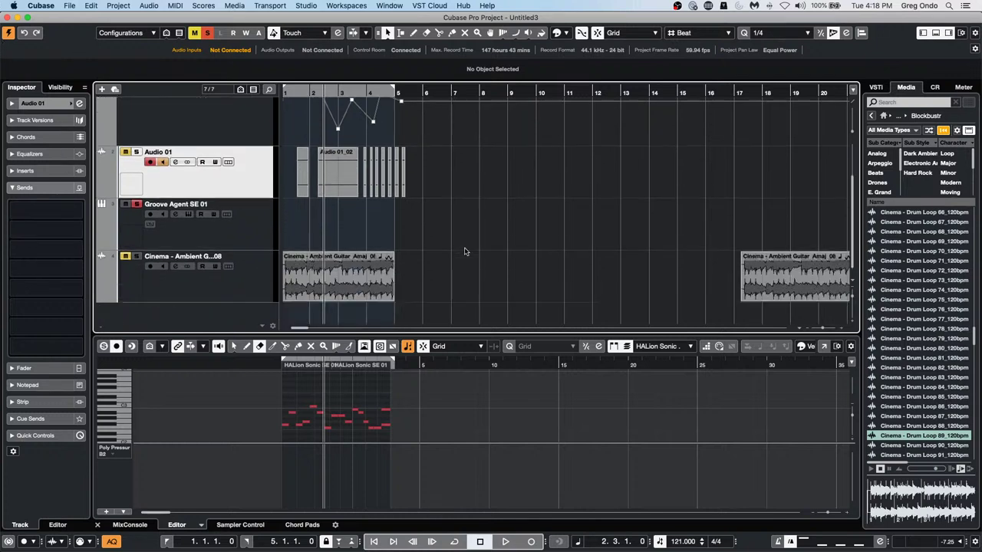
pyautogui.rightClick(357, 214)
pyautogui.click(392, 214)
pyautogui.rightClick(365, 224)
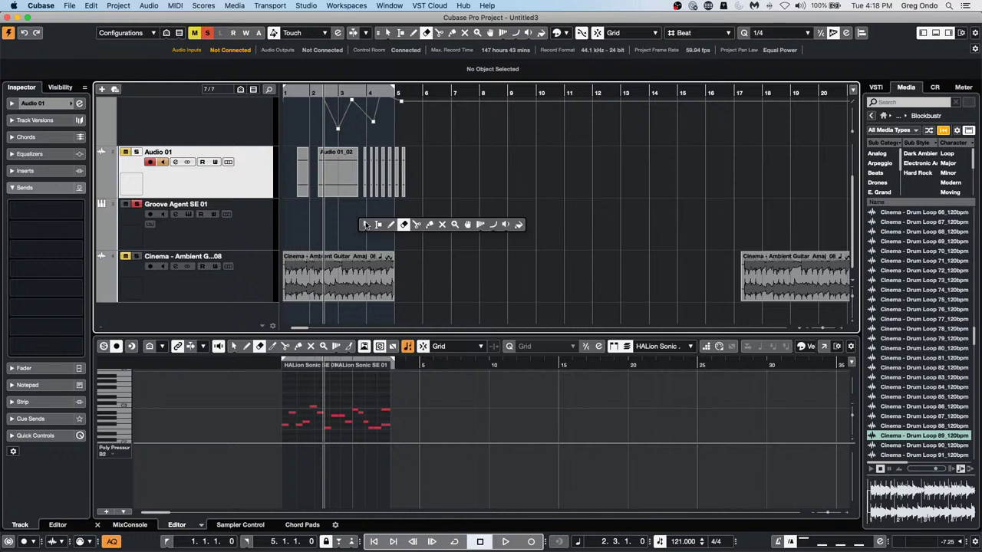
pyautogui.click(392, 227)
pyautogui.moveTo(338, 224); pyautogui.dragTo(472, 227)
pyautogui.rightClick(361, 224)
pyautogui.click(361, 225)
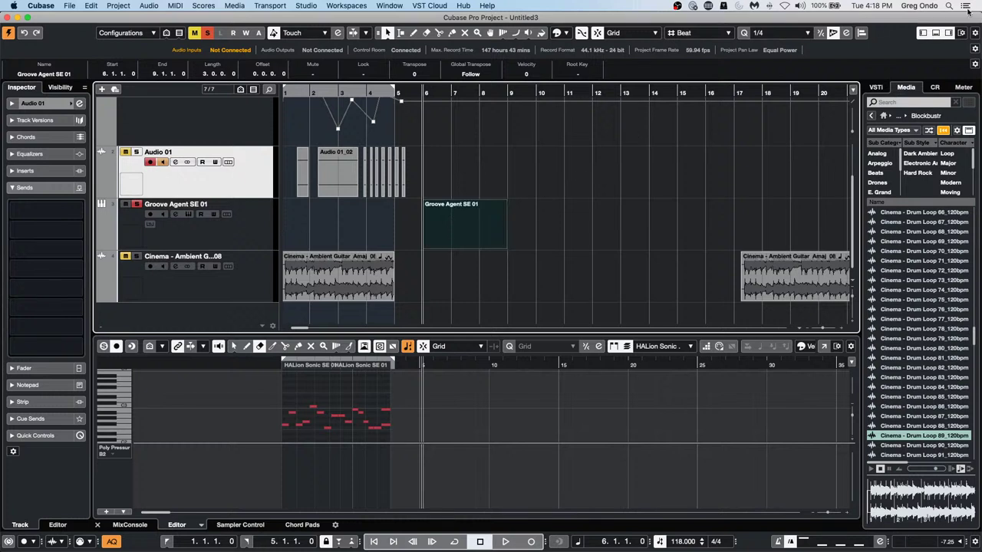
# Add the Nudge Palette to the toolbar and nudge the Groove Agent part right and left
pyautogui.click(975, 34)
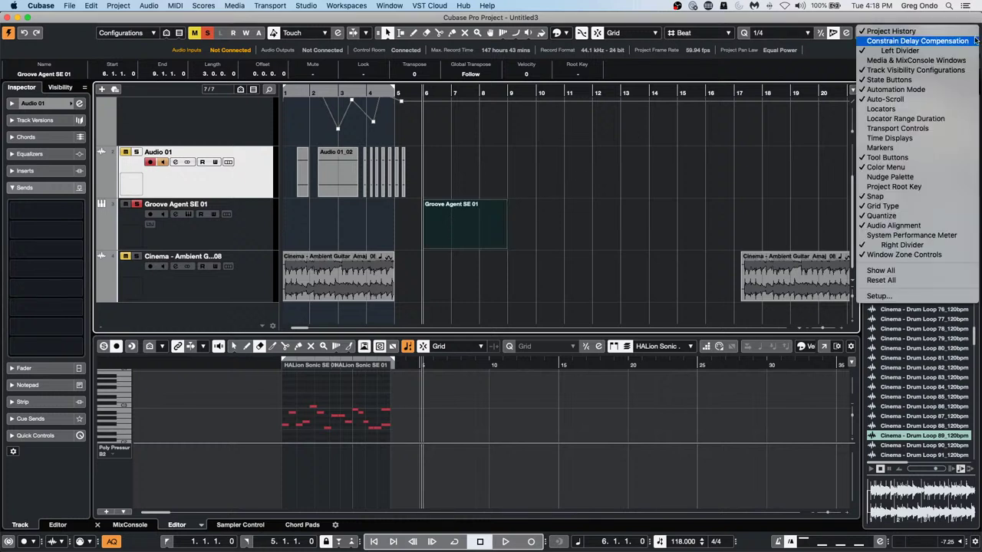
pyautogui.click(921, 176)
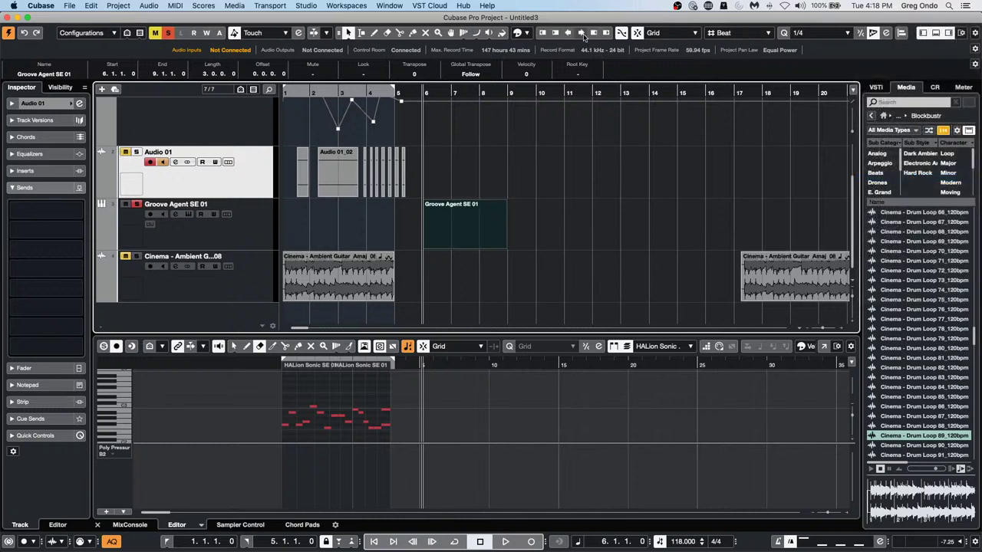
pyautogui.click(581, 33)
pyautogui.click(581, 33)
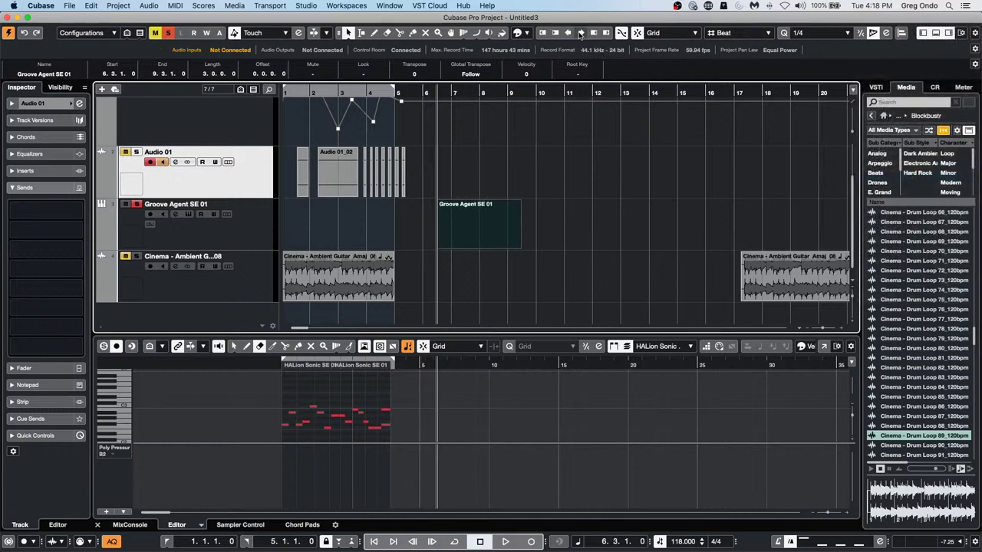
pyautogui.click(581, 33)
pyautogui.click(580, 33)
pyautogui.click(580, 33)
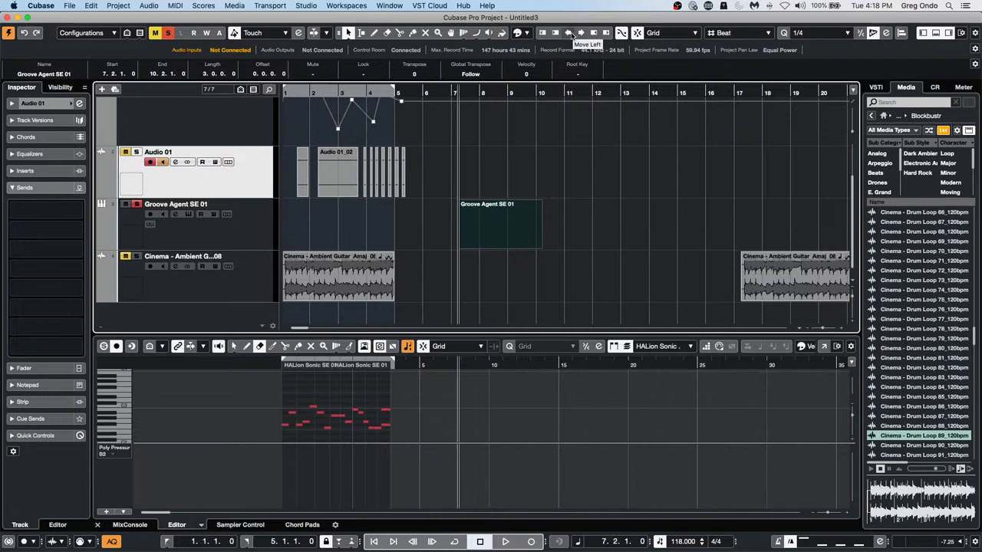
pyautogui.click(571, 34)
pyautogui.click(571, 34)
pyautogui.click(571, 33)
pyautogui.click(571, 34)
pyautogui.click(571, 34)
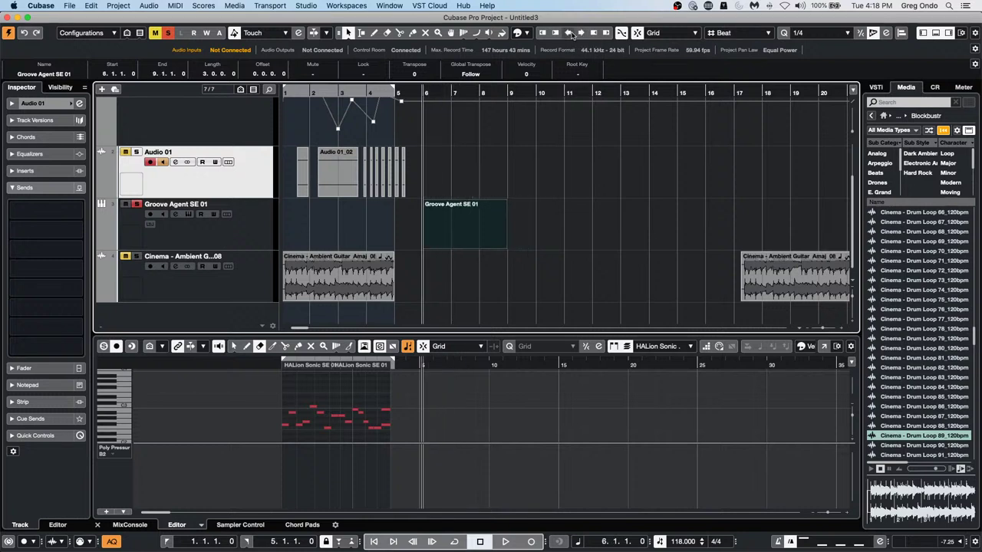
# Nudge the Groove Agent part back and forth by beats with the Move Left/Right shortcuts
pyautogui.press('super+Right')
pyautogui.press('super+Right')
pyautogui.press('super+Right')
pyautogui.press('super+Right')
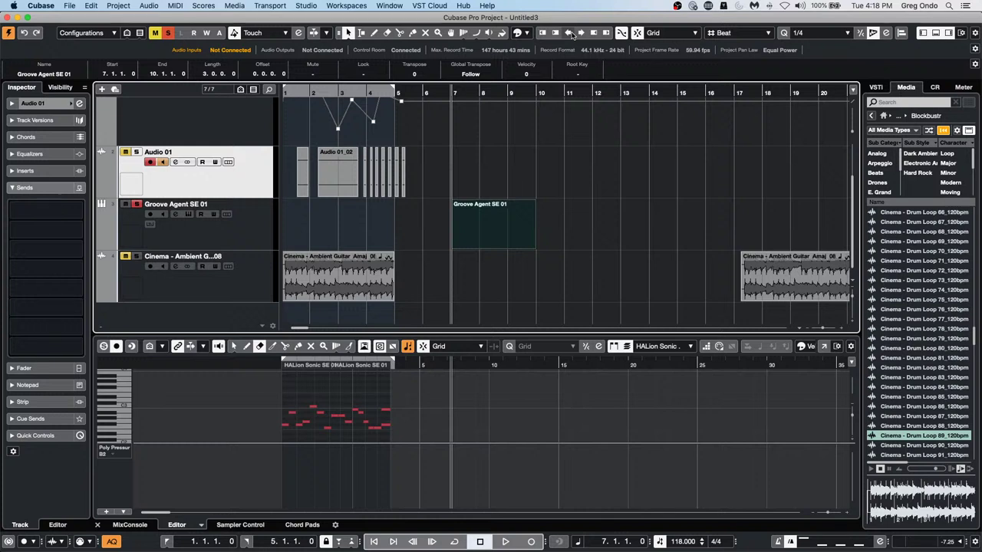
pyautogui.press('super+Right')
pyautogui.press('super+Right')
pyautogui.press('super+Right')
pyautogui.press('super+Right')
pyautogui.press('super+Right')
pyautogui.press('super+Left')
pyautogui.press('super+Left')
pyautogui.press('super+Left')
pyautogui.press('super+Left')
pyautogui.press('super+Left')
pyautogui.press('super+Left')
pyautogui.press('super+Left')
pyautogui.press('super+Left')
pyautogui.press('super+Left')
pyautogui.press('super+Right')
pyautogui.press('super+Right')
pyautogui.press('super+Right')
pyautogui.press('super+Right')
pyautogui.press('super+Right')
pyautogui.press('super+Right')
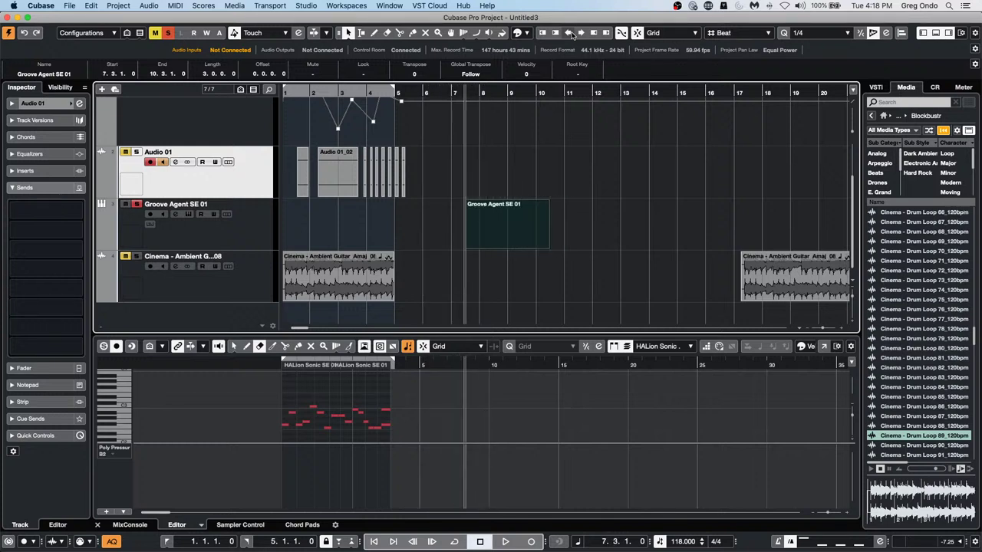
pyautogui.press('super+Right')
pyautogui.press('super+Right')
pyautogui.press('super+Right')
pyautogui.press('super+Right')
pyautogui.press('super+Right')
pyautogui.press('super+Right')
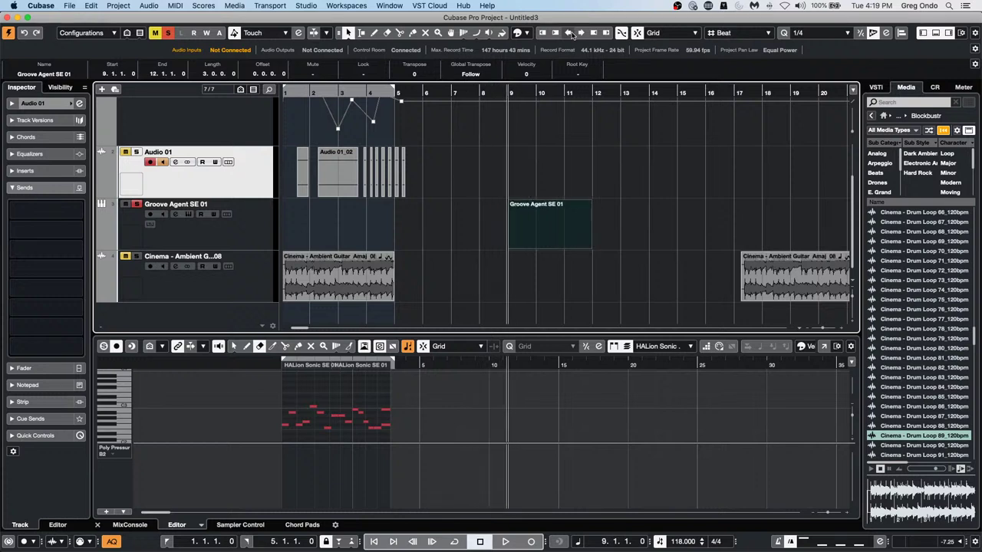
pyautogui.press('super+Left')
pyautogui.press('super+Left')
pyautogui.press('super+Left')
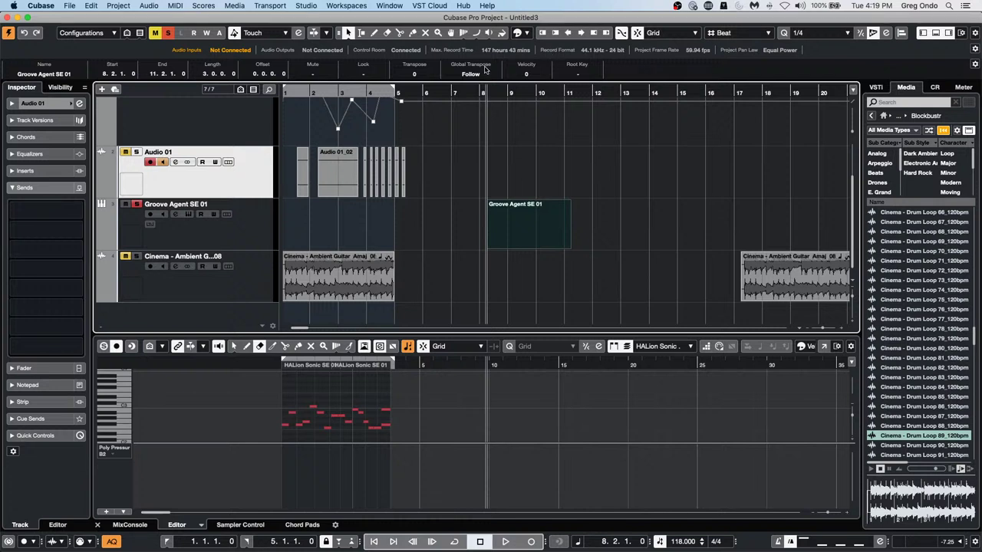
# Set Snap Type to Bar and nudge the part by bars to start at 7.2.1.0
pyautogui.click(732, 33)
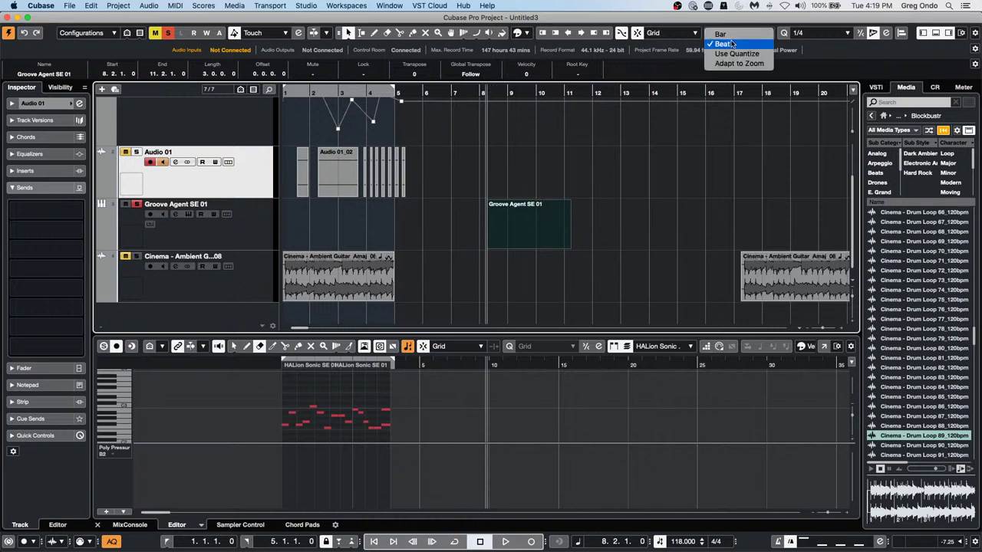
pyautogui.click(728, 34)
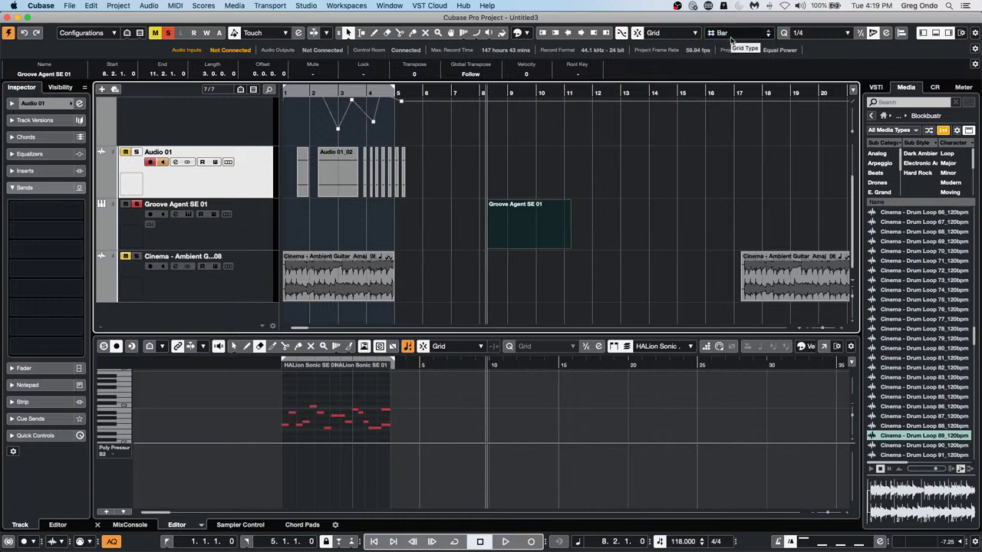
pyautogui.hotkey('ctrl', 'Right')
pyautogui.hotkey('ctrl', 'Right')
pyautogui.hotkey('ctrl', 'Right')
pyautogui.hotkey('ctrl', 'Right')
pyautogui.hotkey('ctrl', 'Right')
pyautogui.hotkey('ctrl', 'Right')
pyautogui.hotkey('ctrl', 'Left')
pyautogui.hotkey('ctrl', 'Left')
pyautogui.hotkey('ctrl', 'Left')
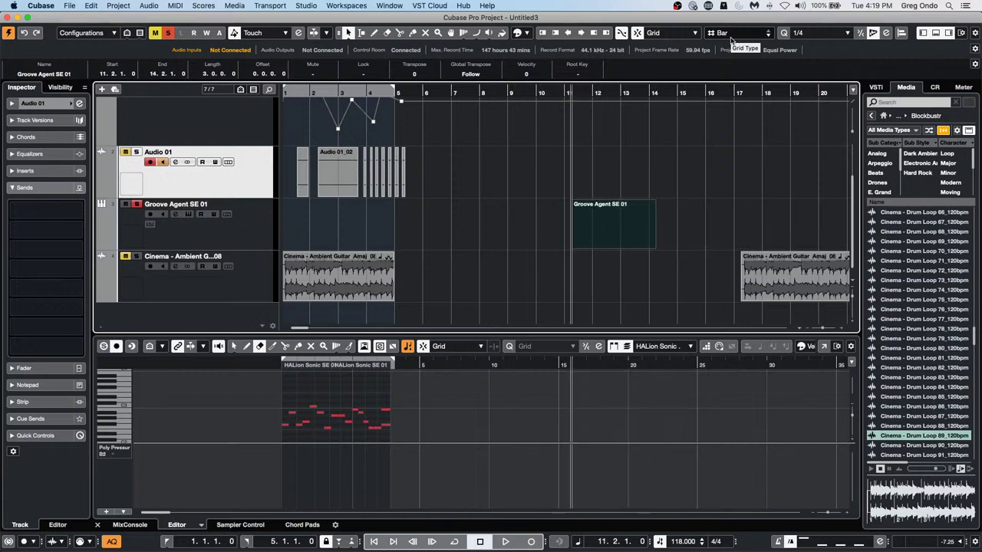
pyautogui.hotkey('ctrl', 'Left')
pyautogui.hotkey('ctrl', 'Left')
pyautogui.hotkey('ctrl', 'Left')
pyautogui.hotkey('ctrl', 'Left')
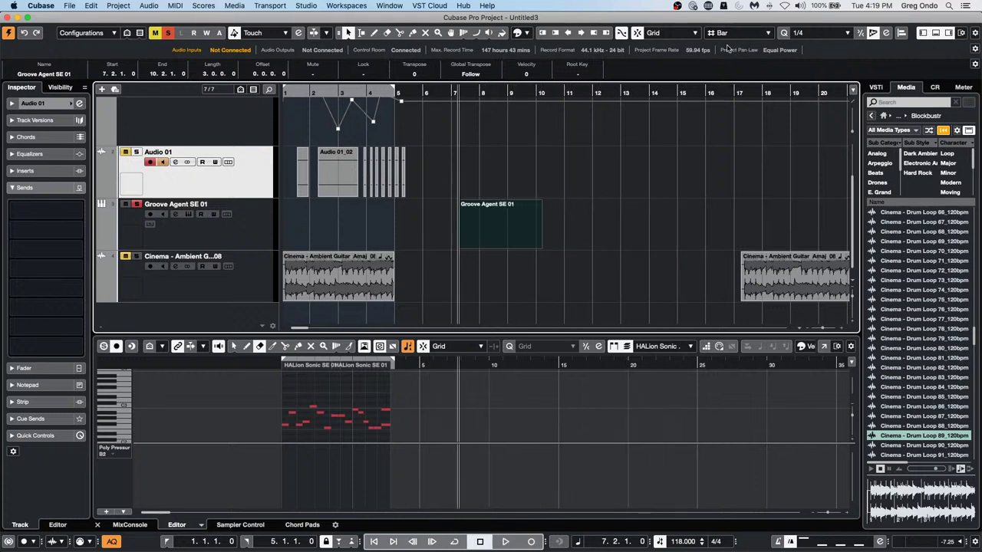
# Select the Groove Agent SE 01 part and drag its end out to 29.1.1.0
pyautogui.click(483, 237)
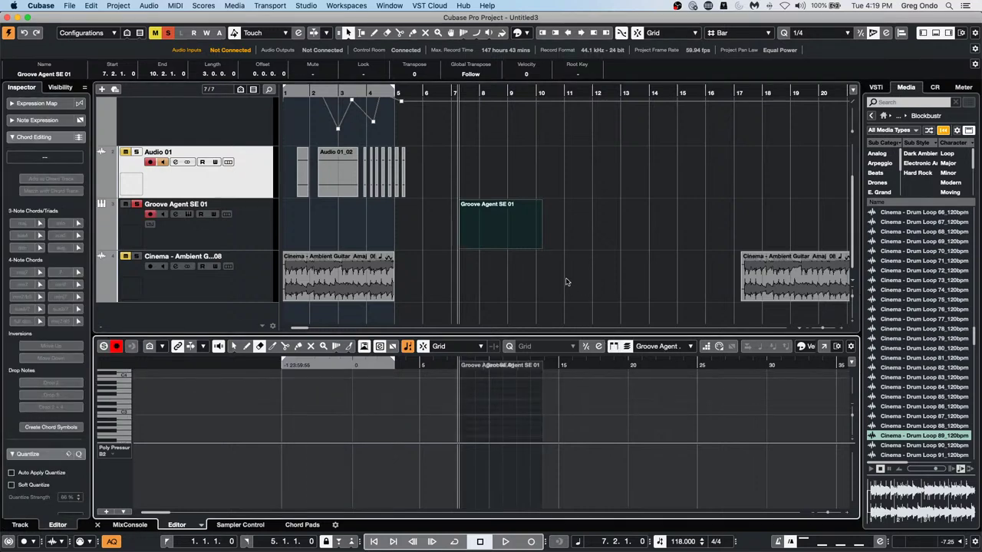
pyautogui.moveTo(541, 246); pyautogui.dragTo(859, 256)
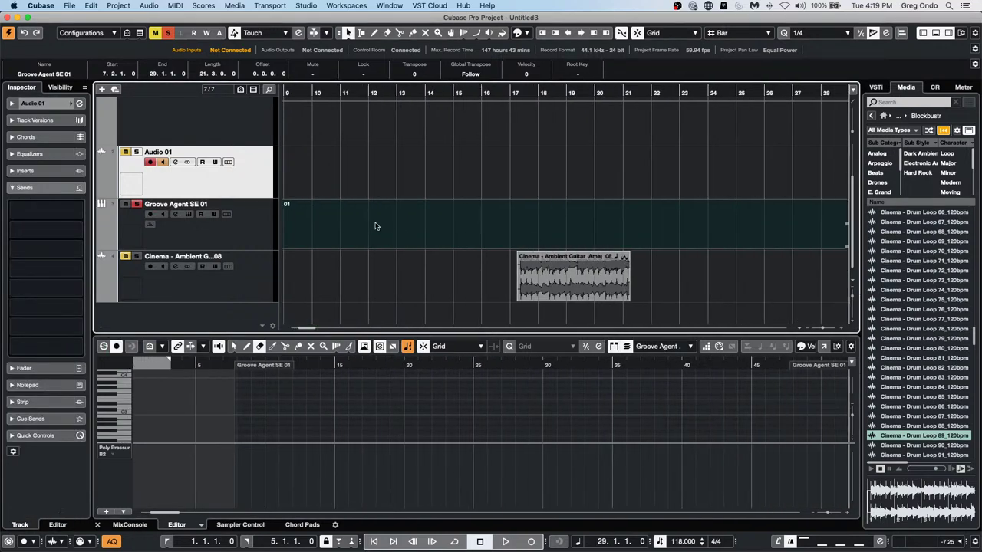
pyautogui.click(376, 407)
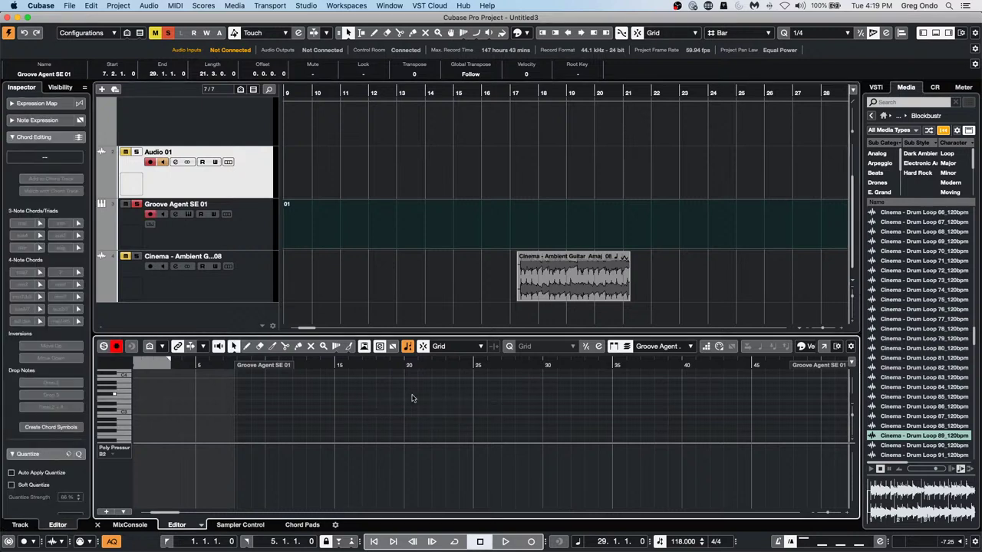
# Draw one long note and six more drum notes into the part in the Key Editor
pyautogui.rightClick(411, 398)
pyautogui.click(432, 399)
pyautogui.rightClick(433, 402)
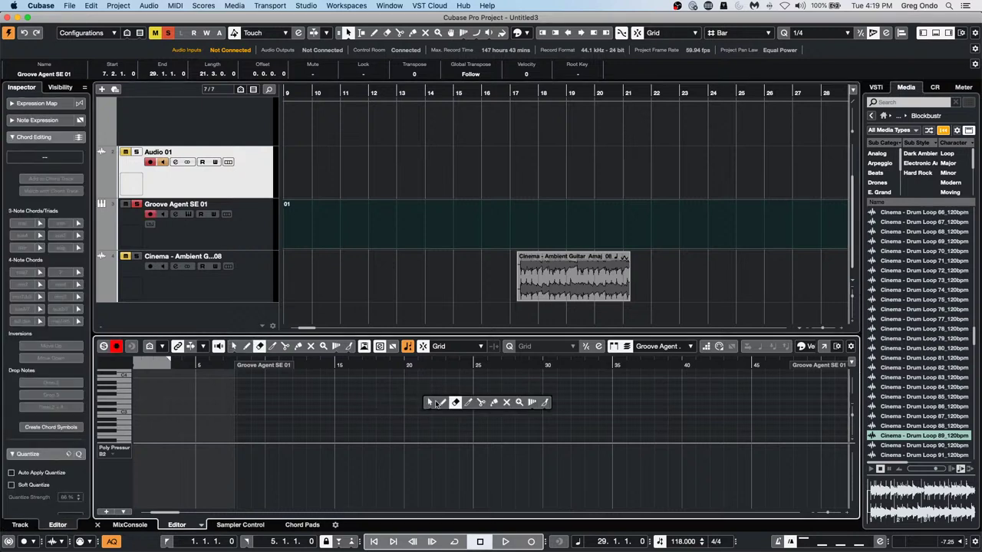
pyautogui.click(441, 403)
pyautogui.moveTo(434, 401); pyautogui.dragTo(460, 387)
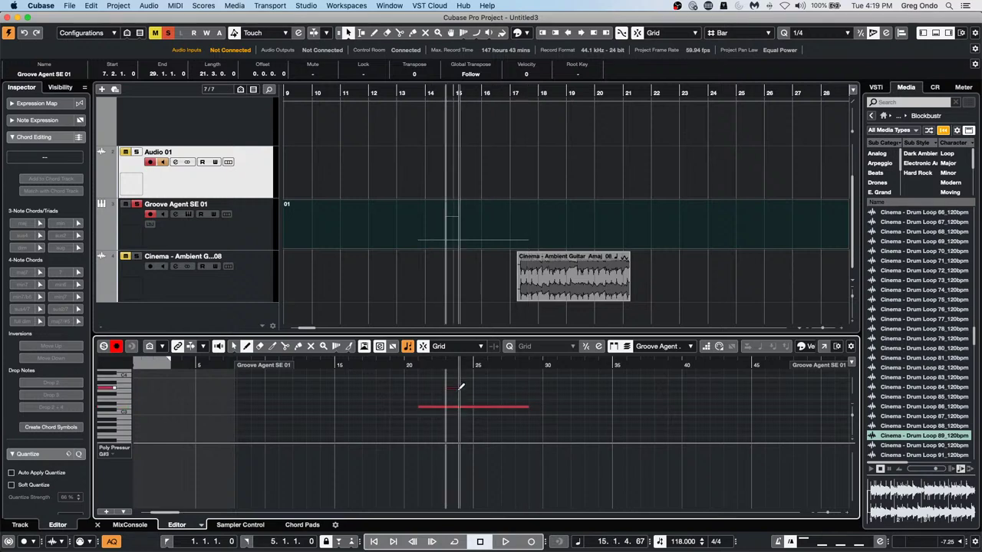
pyautogui.click(457, 409)
pyautogui.click(460, 416)
pyautogui.click(498, 431)
pyautogui.click(498, 428)
pyautogui.click(508, 425)
pyautogui.click(518, 375)
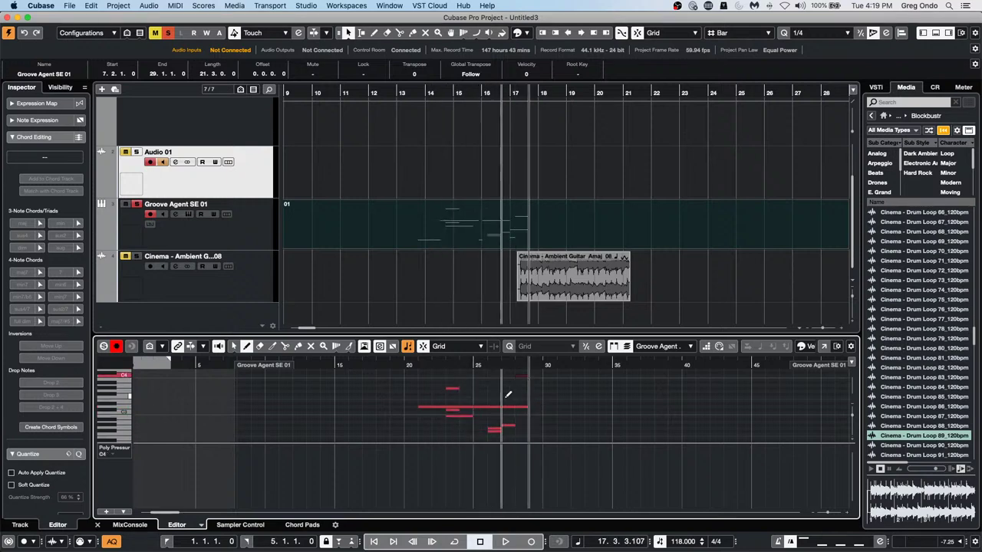
# Marquee-select all drawn notes in the Key Editor window and nudge them to start at 0:00:31
pyautogui.click(824, 347)
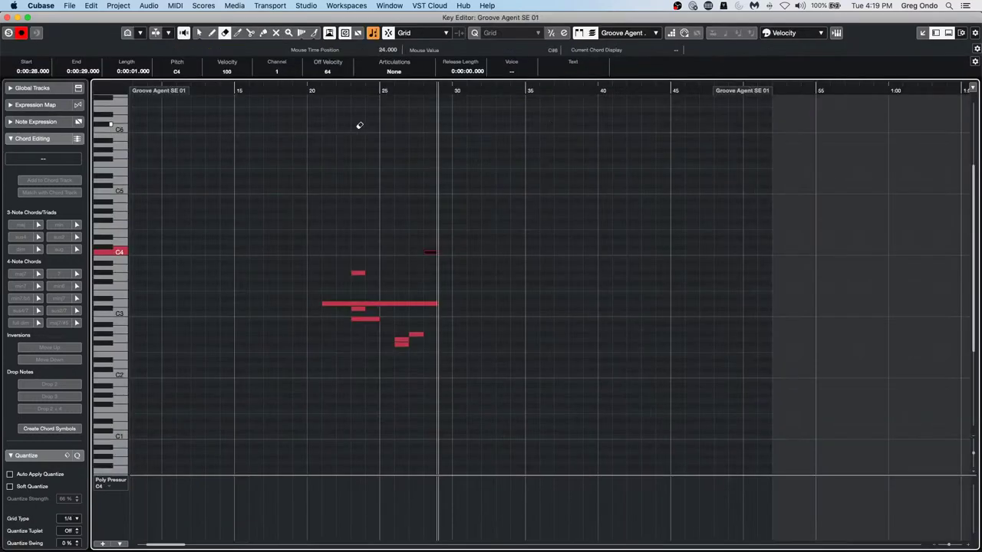
pyautogui.press('1')
pyautogui.moveTo(307, 253)
pyautogui.mouseDown()
pyautogui.moveTo(464, 341)
pyautogui.moveTo(453, 374)
pyautogui.mouseUp()
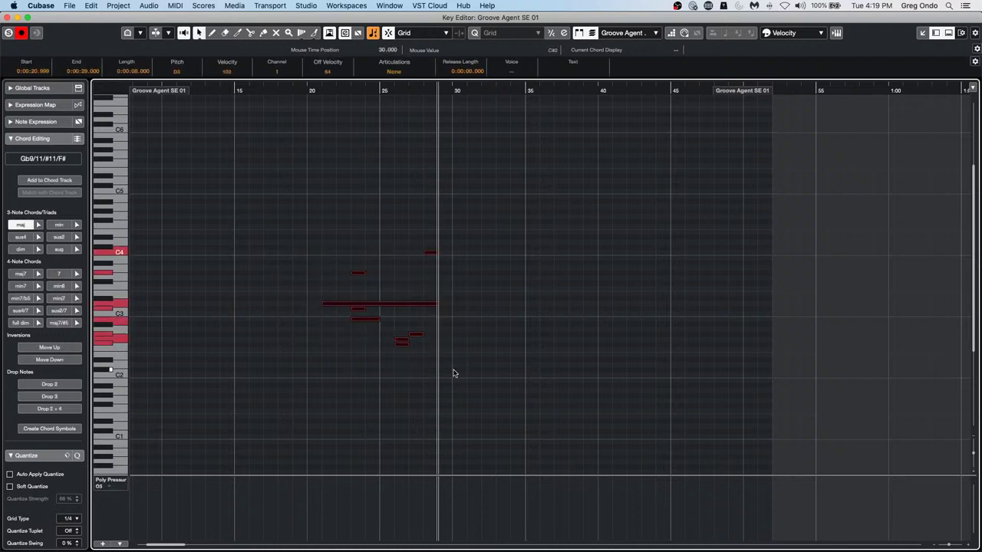
pyautogui.hotkey('ctrl', 'Right')
pyautogui.hotkey('ctrl', 'Right')
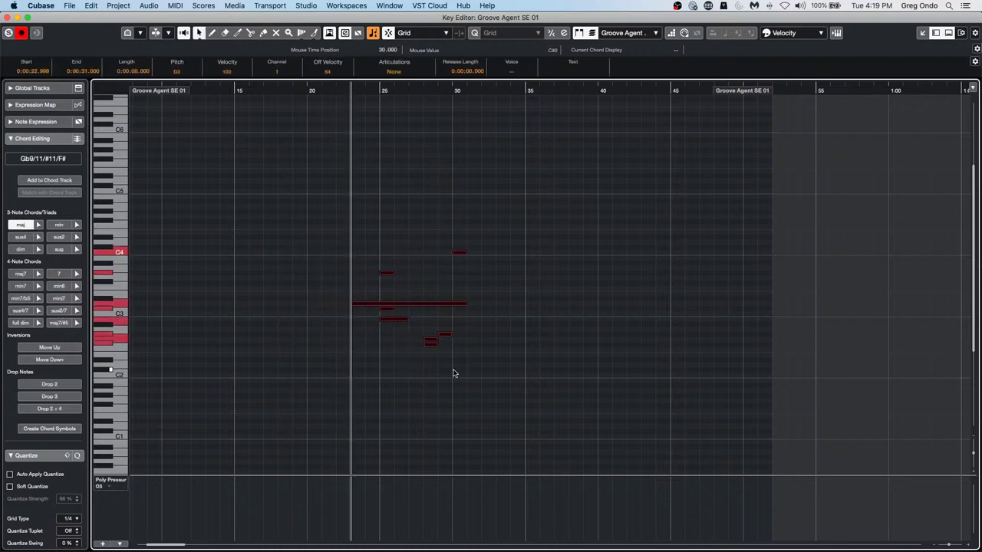
pyautogui.hotkey('ctrl', 'Right')
pyautogui.hotkey('ctrl', 'Right')
pyautogui.hotkey('ctrl', 'Right')
pyautogui.hotkey('ctrl', 'Right')
pyautogui.hotkey('ctrl', 'Right')
pyautogui.hotkey('ctrl', 'Right')
pyautogui.hotkey('ctrl', 'Right')
pyautogui.hotkey('ctrl', 'Right')
pyautogui.hotkey('ctrl', 'Right')
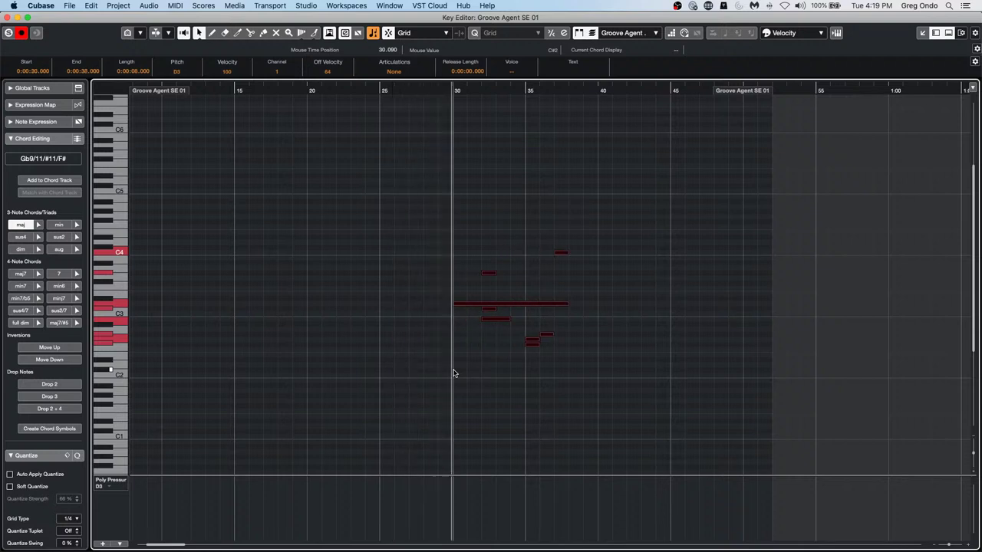
pyautogui.hotkey('ctrl', 'Left')
pyautogui.hotkey('ctrl', 'Left')
pyautogui.hotkey('ctrl', 'Left')
pyautogui.hotkey('ctrl', 'Left')
pyautogui.hotkey('ctrl', 'Left')
pyautogui.hotkey('ctrl', 'Left')
pyautogui.hotkey('ctrl', 'Left')
pyautogui.hotkey('ctrl', 'Left')
pyautogui.hotkey('ctrl', 'Left')
pyautogui.hotkey('ctrl', 'Left')
pyautogui.hotkey('ctrl', 'Left')
pyautogui.hotkey('ctrl', 'Left')
pyautogui.hotkey('ctrl', 'Left')
pyautogui.hotkey('ctrl', 'Left')
pyautogui.hotkey('ctrl', 'Left')
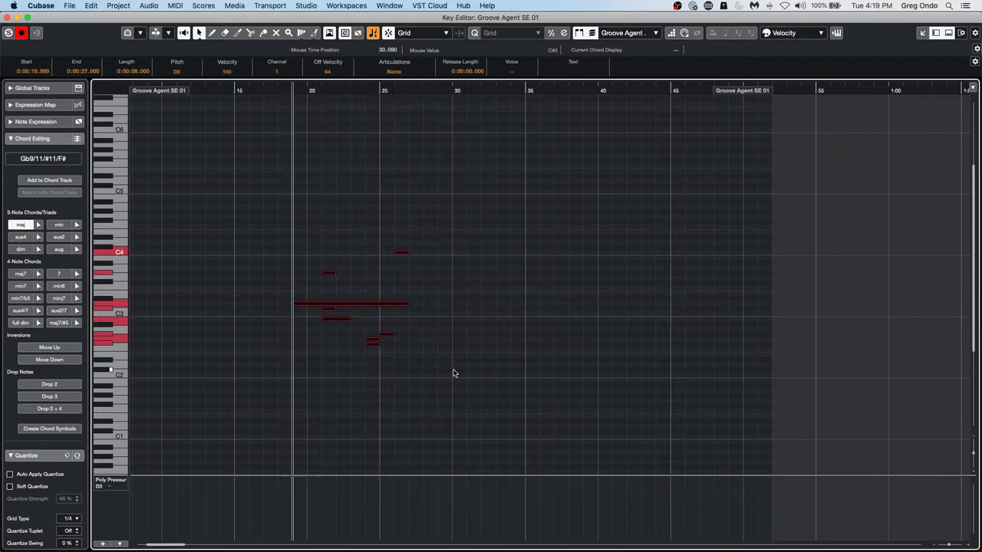
pyautogui.hotkey('ctrl', 'Right')
pyautogui.hotkey('ctrl', 'Right')
pyautogui.hotkey('ctrl', 'Right')
pyautogui.hotkey('ctrl', 'Right')
pyautogui.hotkey('ctrl', 'Right')
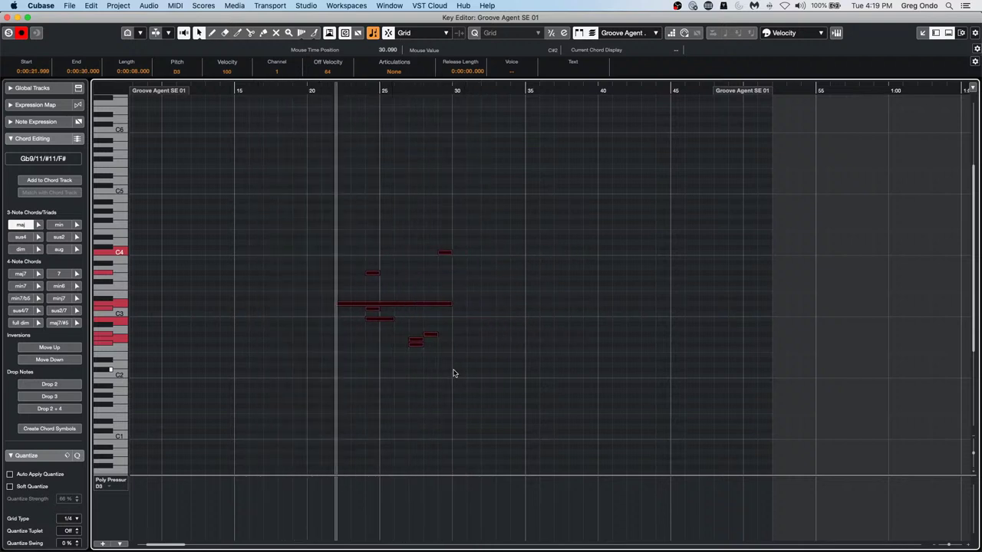
pyautogui.hotkey('ctrl', 'Left')
pyautogui.hotkey('ctrl', 'Left')
pyautogui.hotkey('ctrl', 'Left')
pyautogui.hotkey('ctrl', 'Left')
pyautogui.hotkey('ctrl', 'Left')
pyautogui.hotkey('ctrl', 'Left')
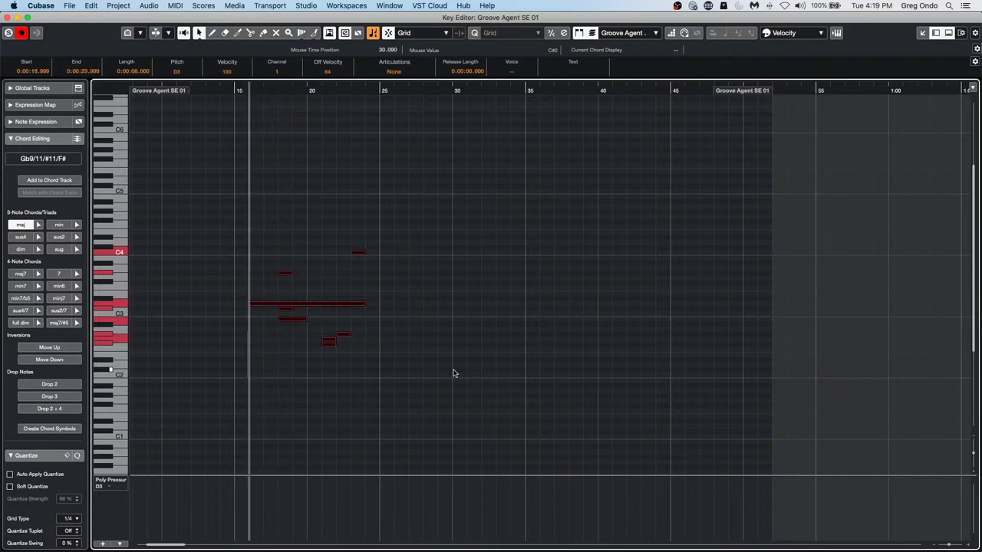
pyautogui.hotkey('ctrl', 'Right')
pyautogui.hotkey('ctrl', 'Right')
pyautogui.hotkey('ctrl', 'Right')
pyautogui.hotkey('ctrl', 'Right')
pyautogui.hotkey('ctrl', 'Right')
pyautogui.hotkey('ctrl', 'Right')
pyautogui.hotkey('ctrl', 'Right')
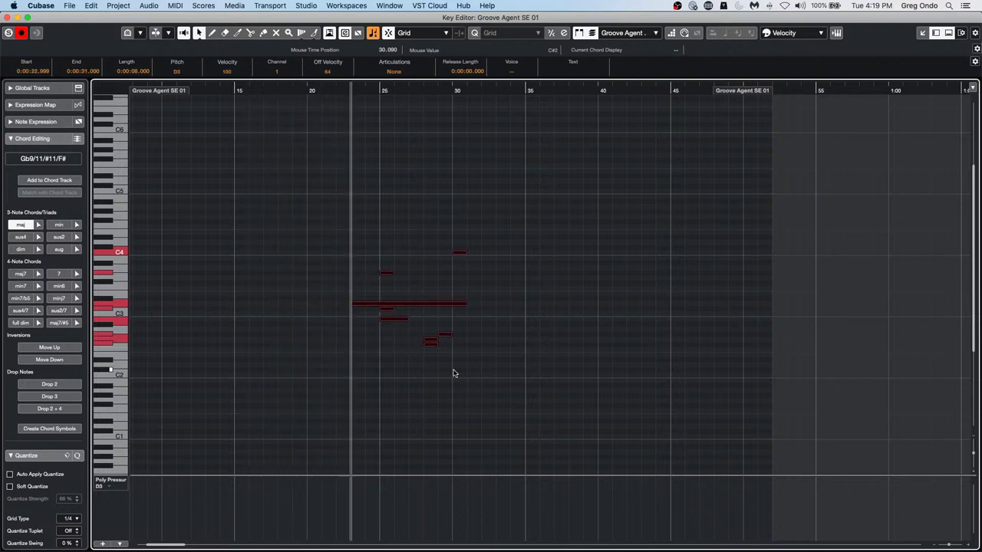
pyautogui.hotkey('ctrl', 'Right')
pyautogui.hotkey('ctrl', 'Right')
pyautogui.hotkey('ctrl', 'Right')
pyautogui.hotkey('ctrl', 'Right')
pyautogui.hotkey('ctrl', 'Right')
pyautogui.hotkey('ctrl', 'Right')
pyautogui.hotkey('ctrl', 'Right')
pyautogui.hotkey('ctrl', 'Right')
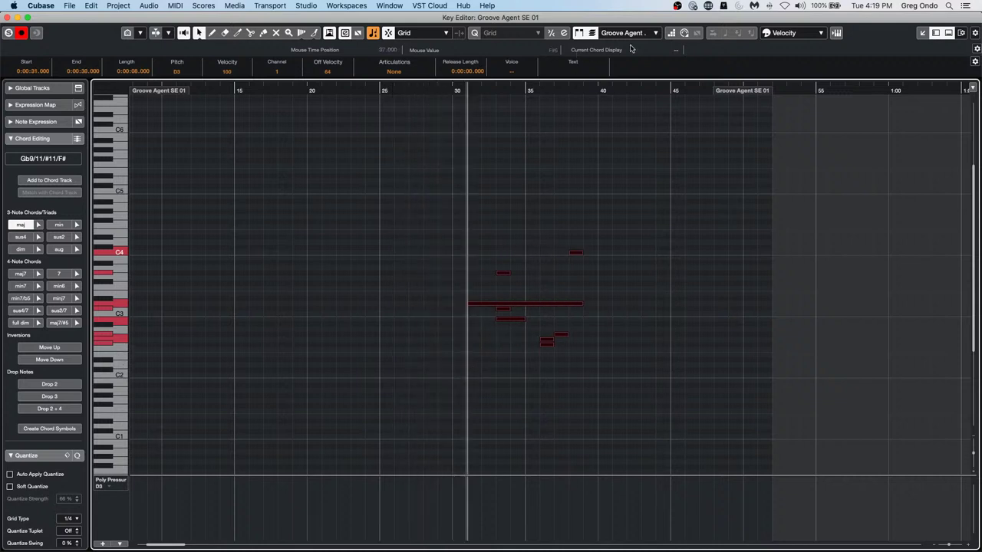
# Close the standalone Key Editor window and open the Studio menu
pyautogui.click(6, 17)
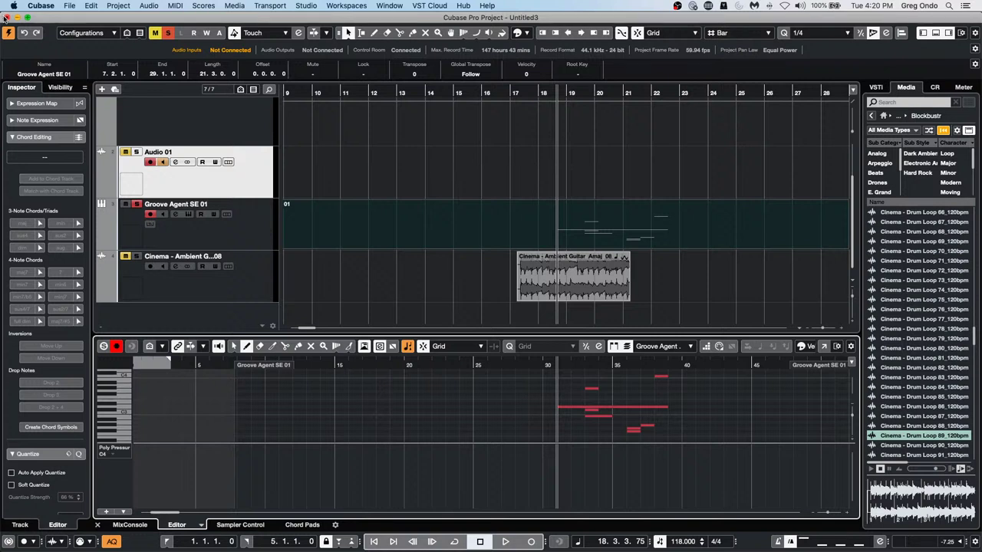
pyautogui.click(304, 6)
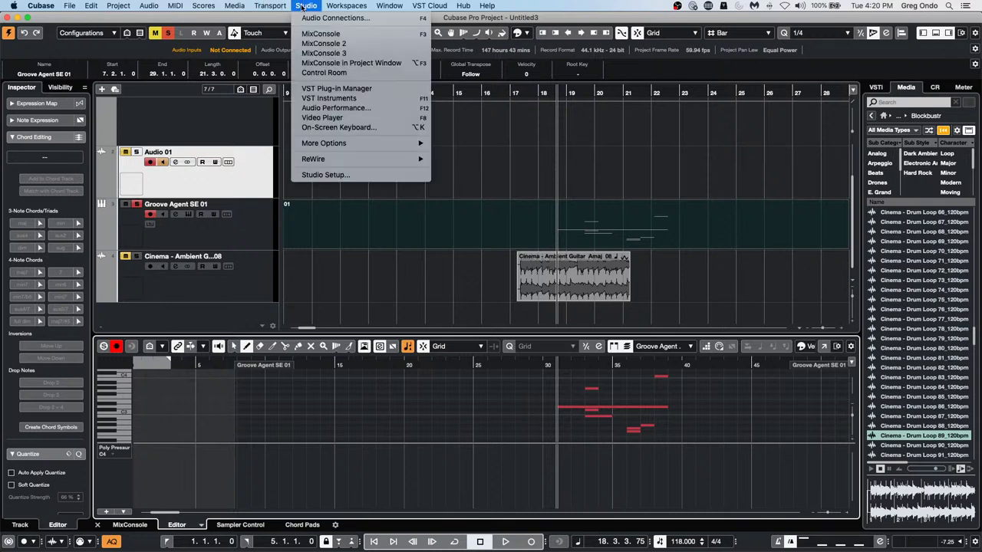
pyautogui.click(337, 174)
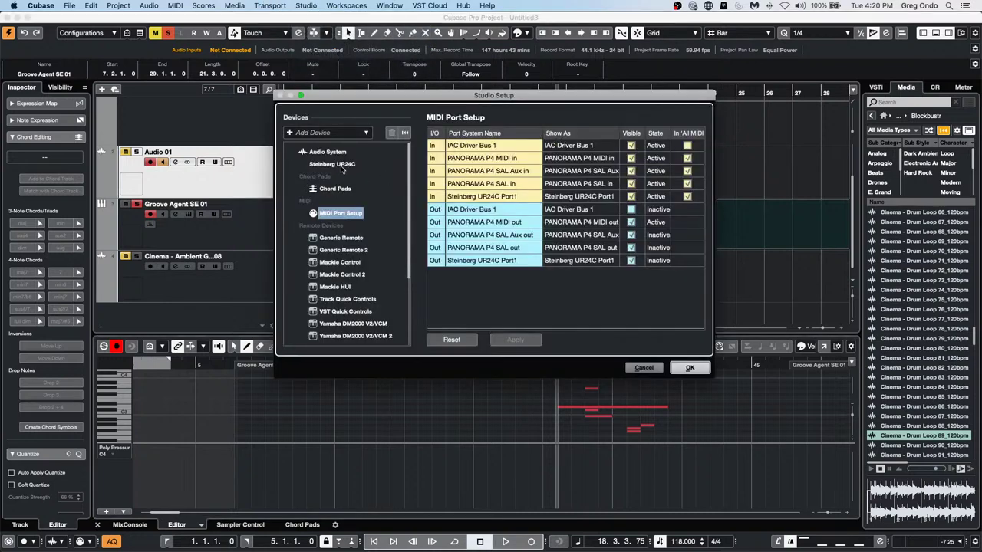
pyautogui.click(342, 168)
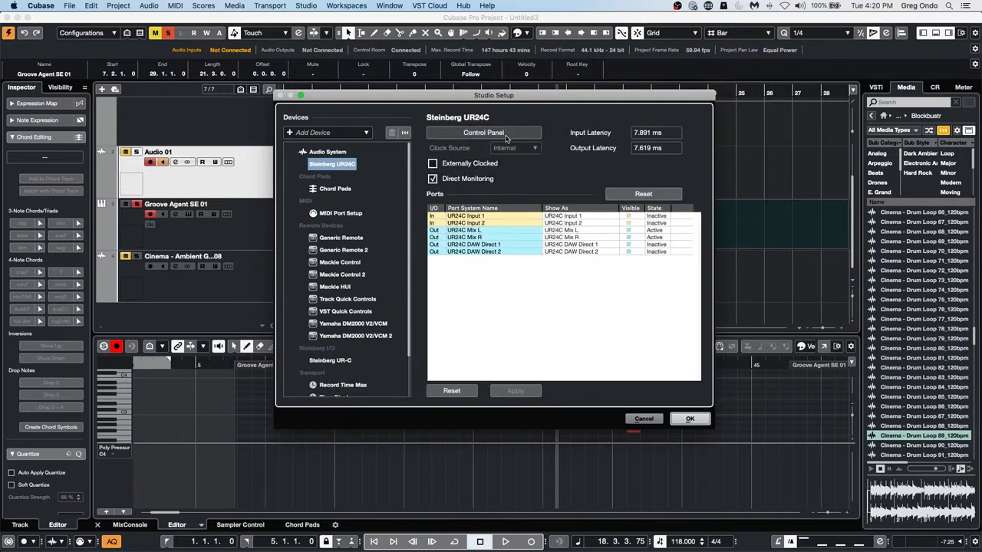
pyautogui.click(506, 138)
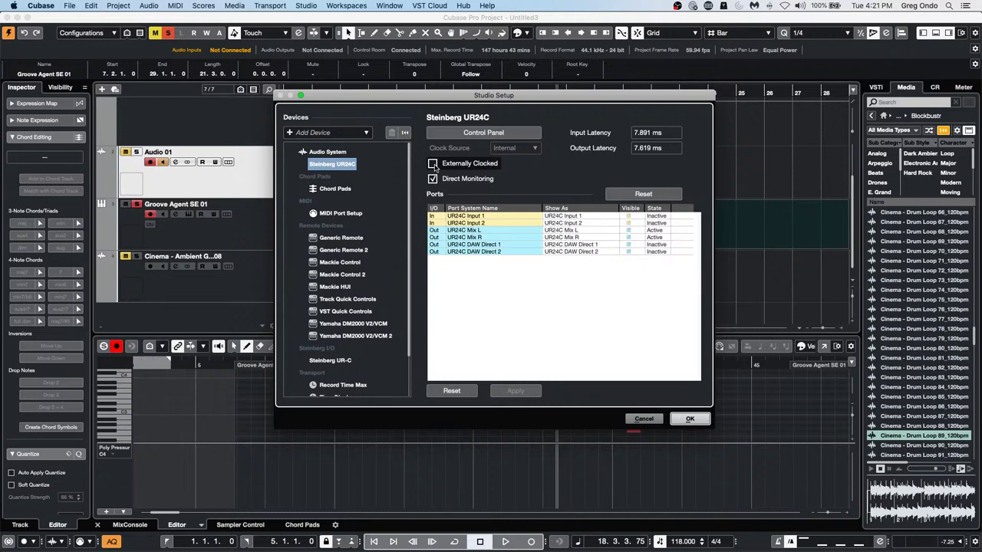
pyautogui.click(643, 420)
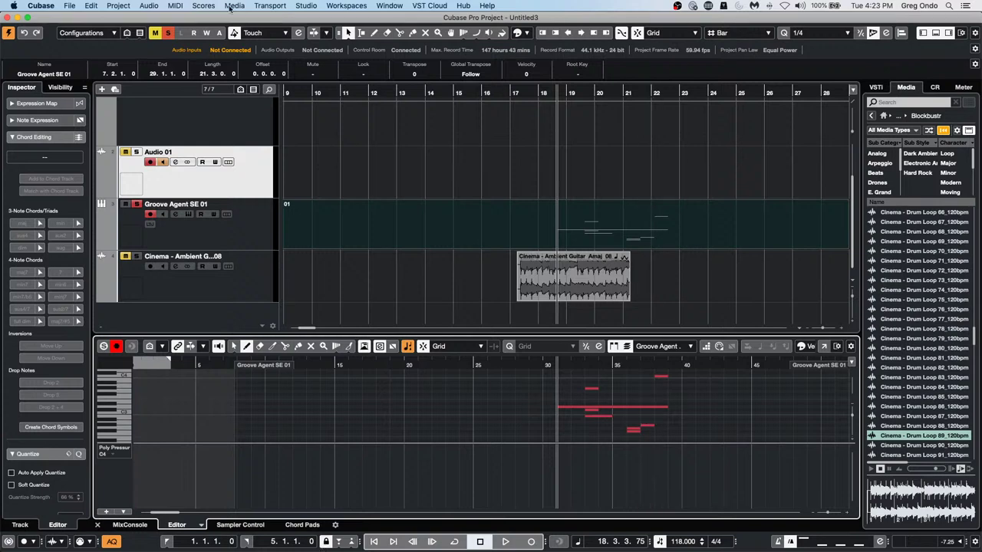
# Open the MediaBay and list the files in Documents > User Content
pyautogui.click(296, 8)
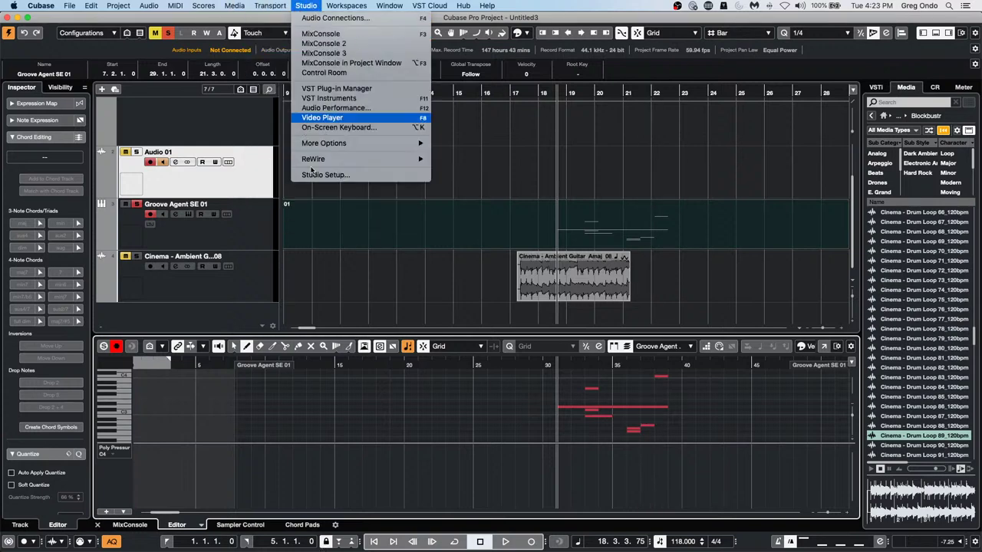
pyautogui.moveTo(234, 6)
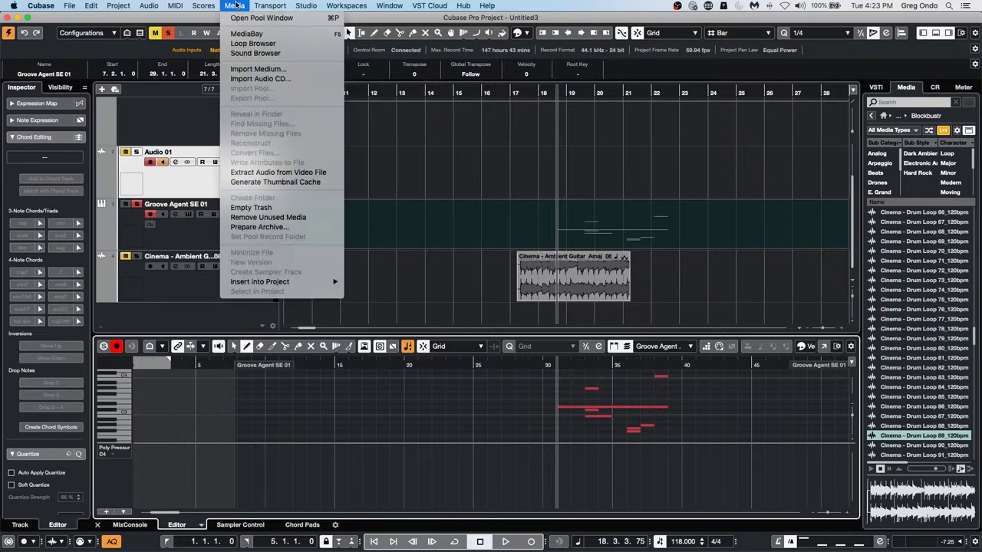
pyautogui.click(239, 34)
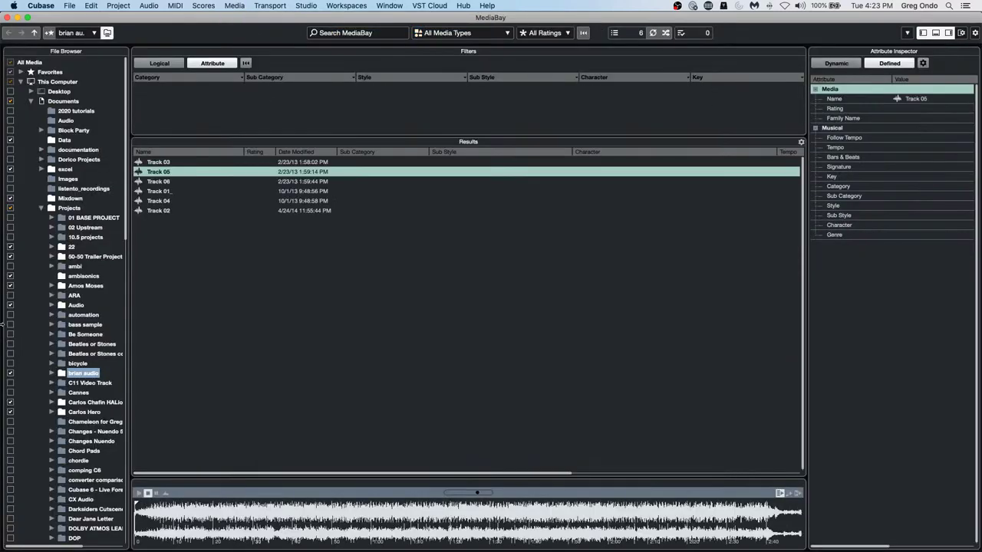
pyautogui.click(15, 103)
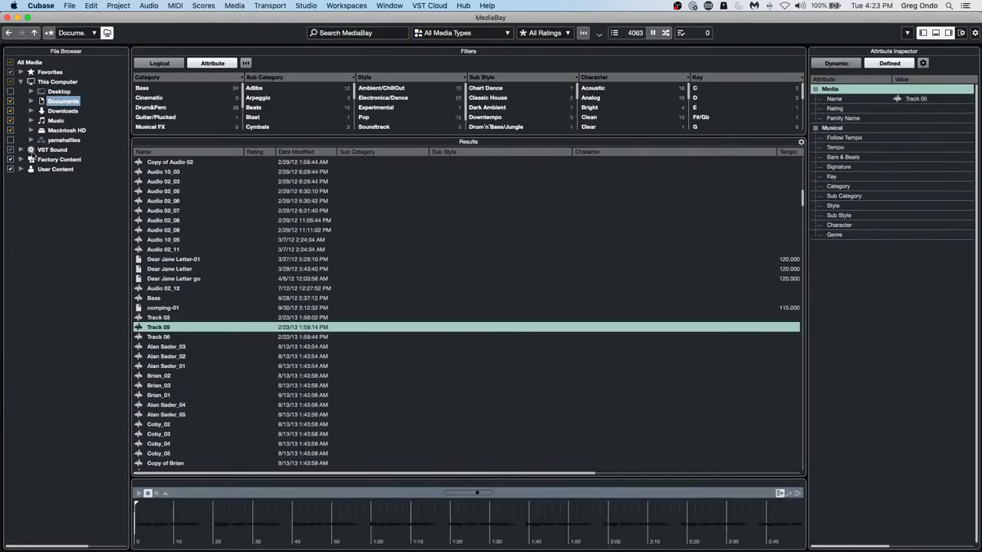
pyautogui.click(21, 169)
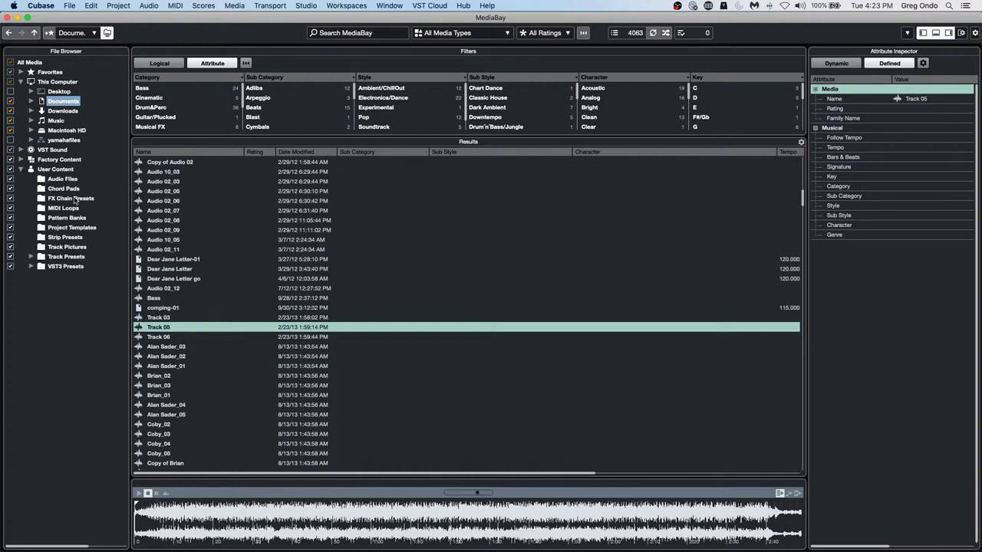
pyautogui.click(67, 169)
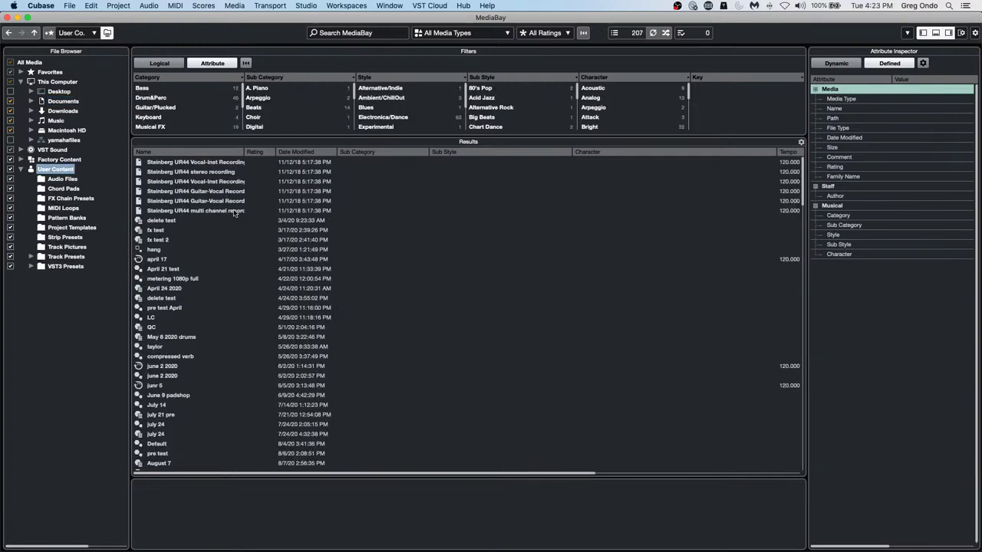
# Reveal the junr 5 loop file in Finder, then close Finder and return to the MediaBay
pyautogui.click(153, 385)
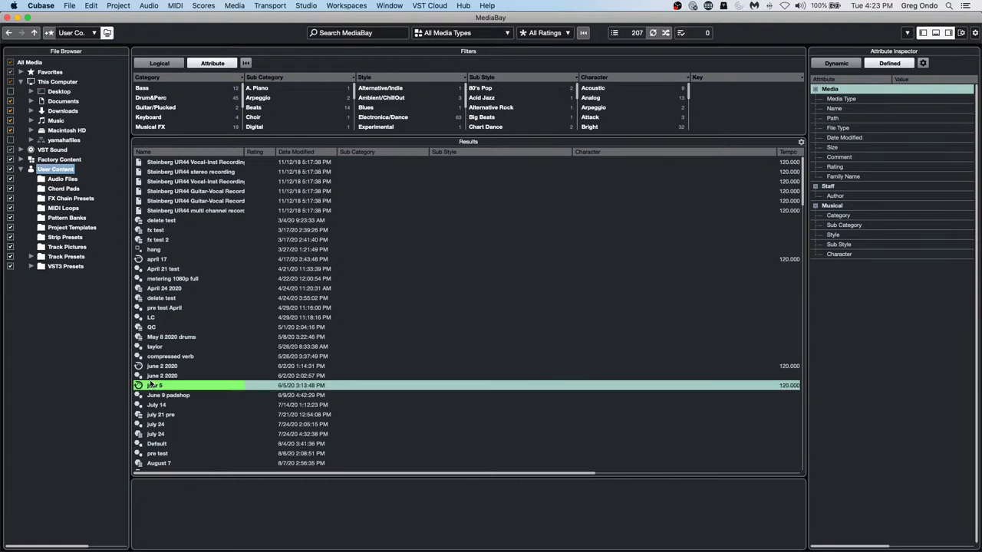
pyautogui.rightClick(159, 387)
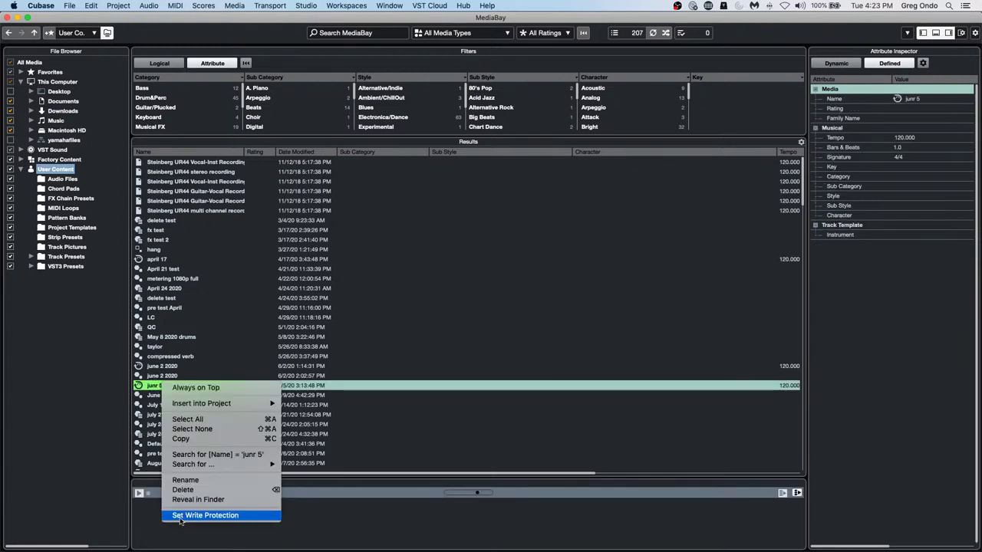
pyautogui.click(230, 500)
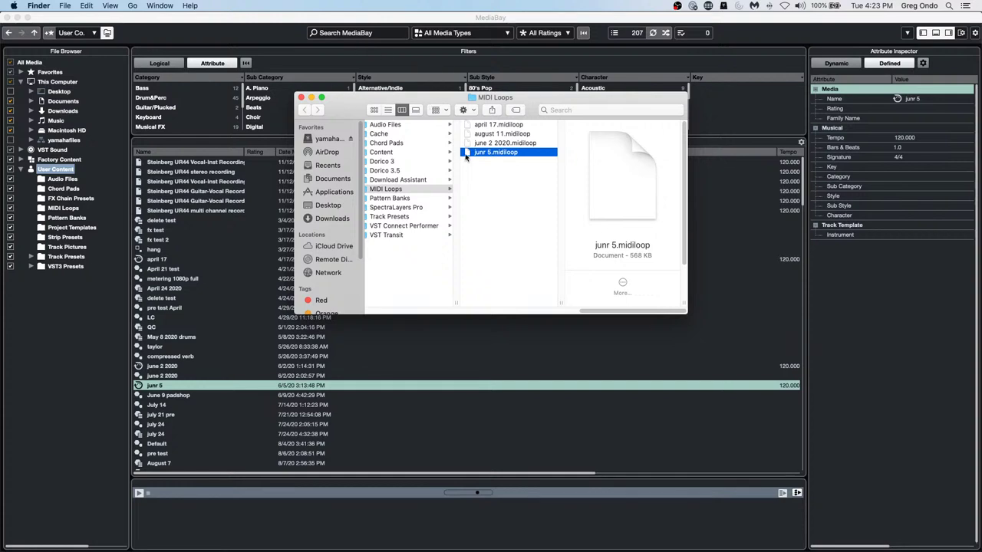
pyautogui.click(301, 97)
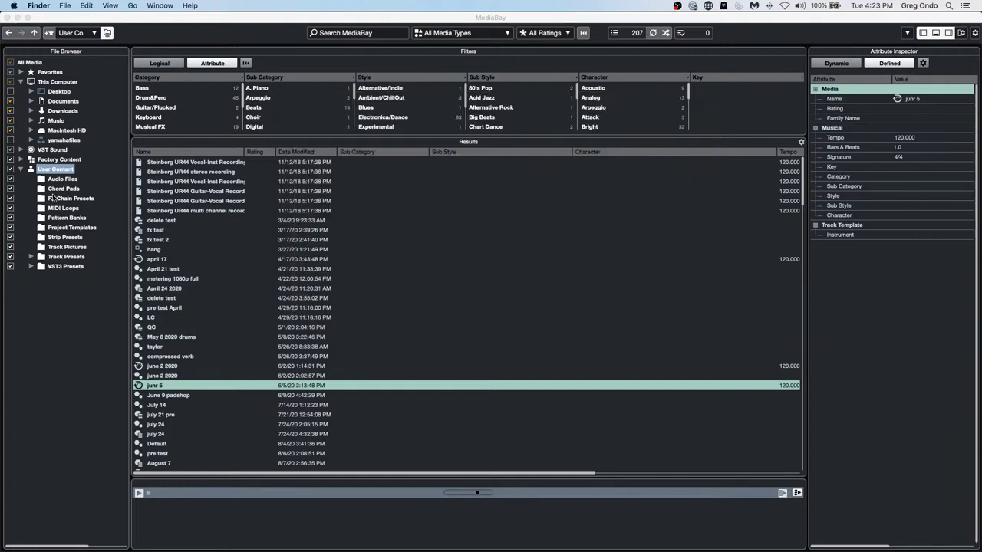
pyautogui.click(65, 357)
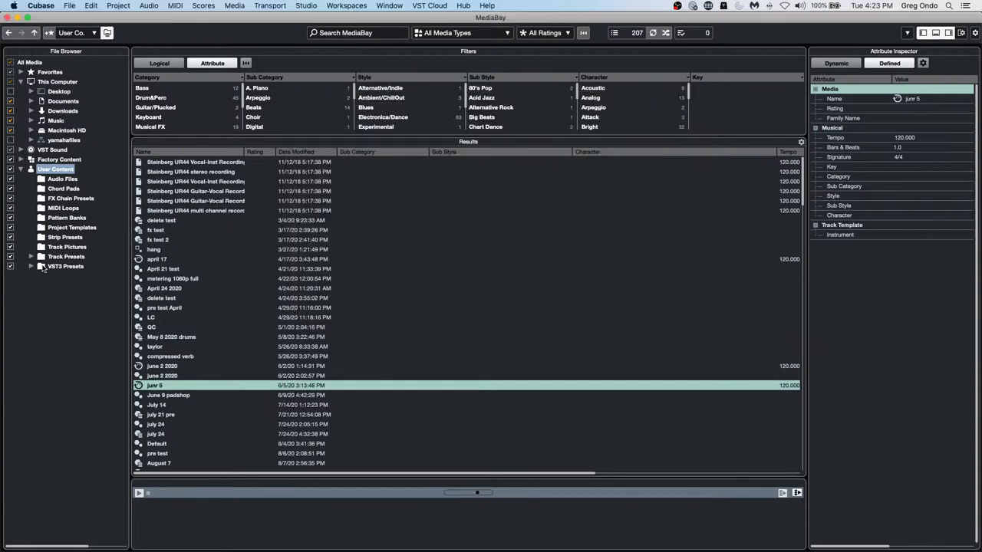
# Close the MediaBay, then open and close the Profile Manager, leaving the default profile active
pyautogui.click(8, 17)
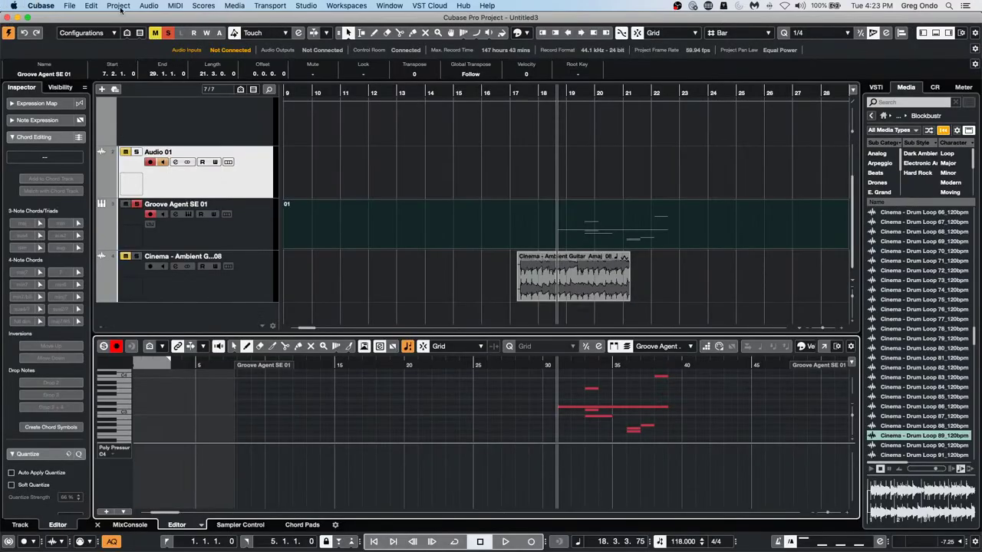
pyautogui.click(91, 6)
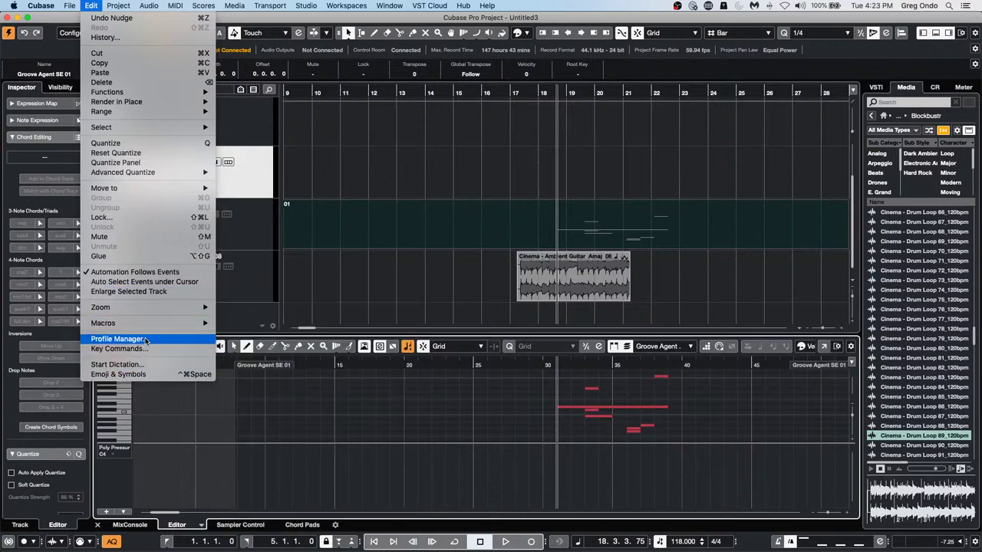
pyautogui.click(116, 339)
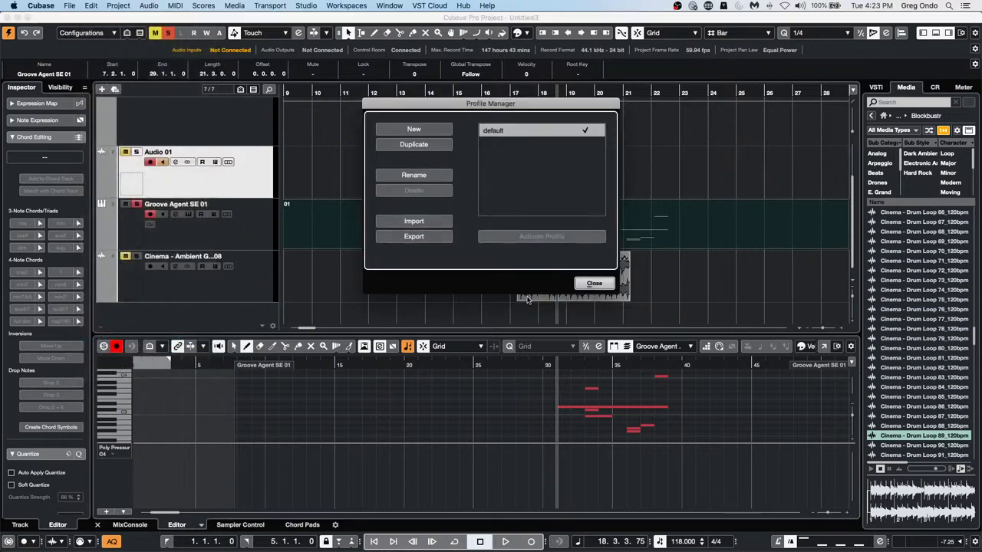
pyautogui.click(594, 283)
pyautogui.click(591, 284)
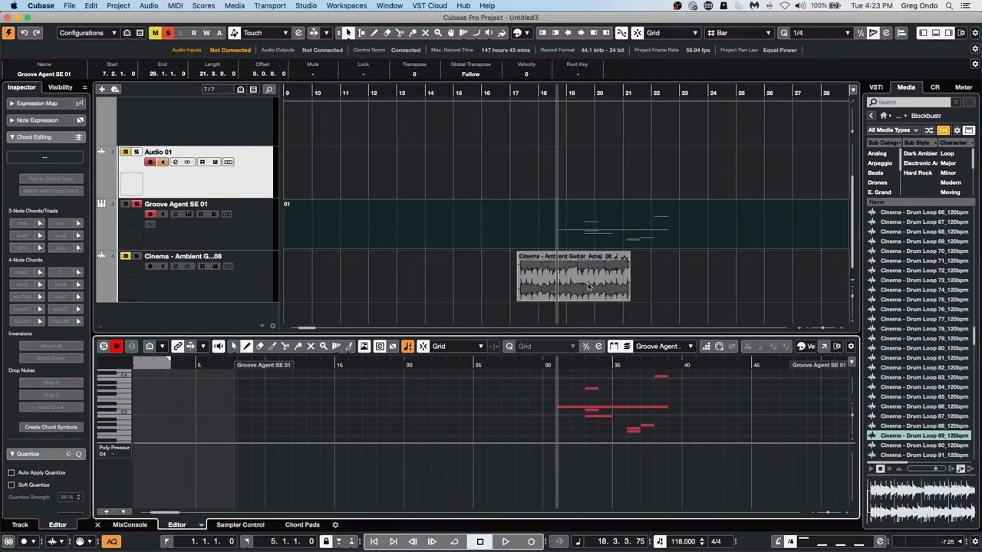
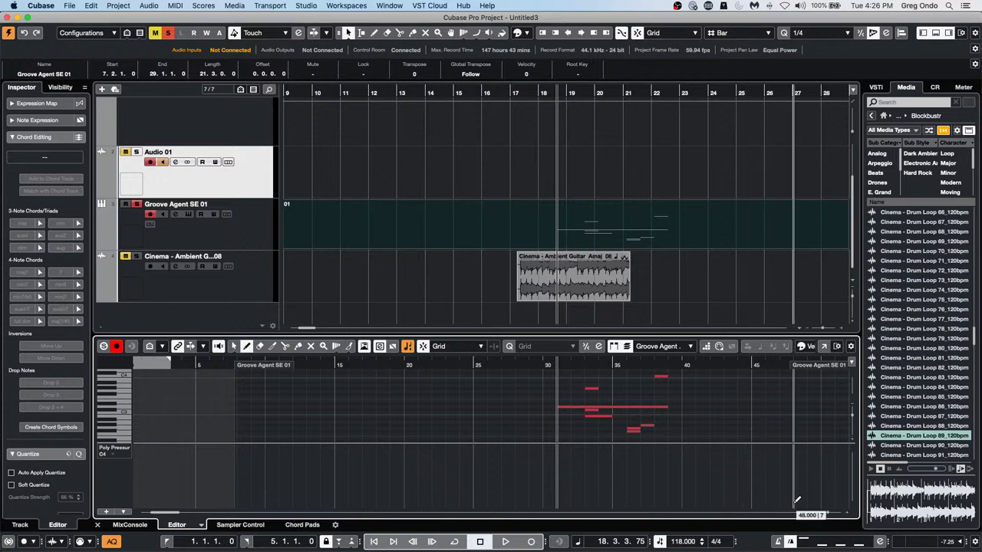
# Open the Amos Moses - GO project from Recent Projects and zoom out to the whole arrangement
pyautogui.click(70, 6)
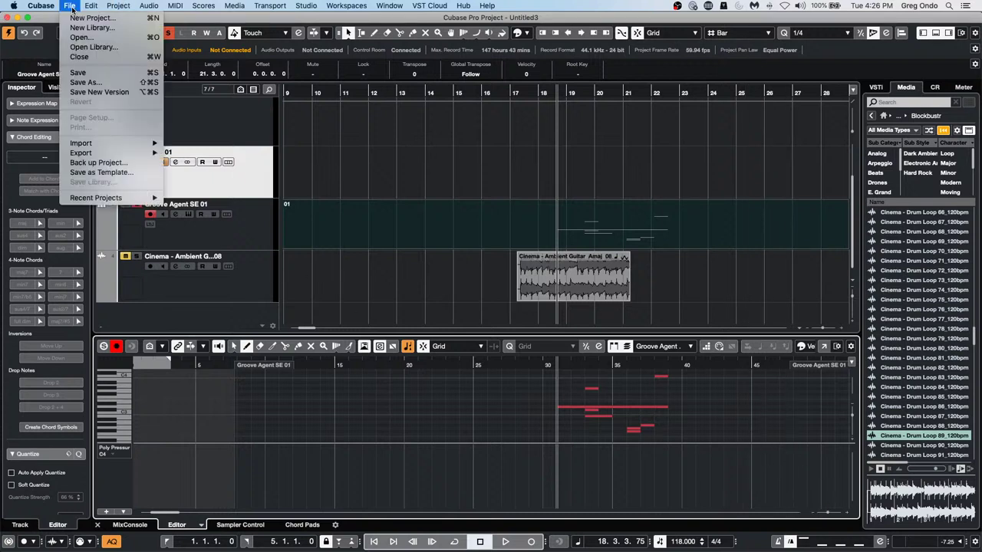
pyautogui.moveTo(141, 201)
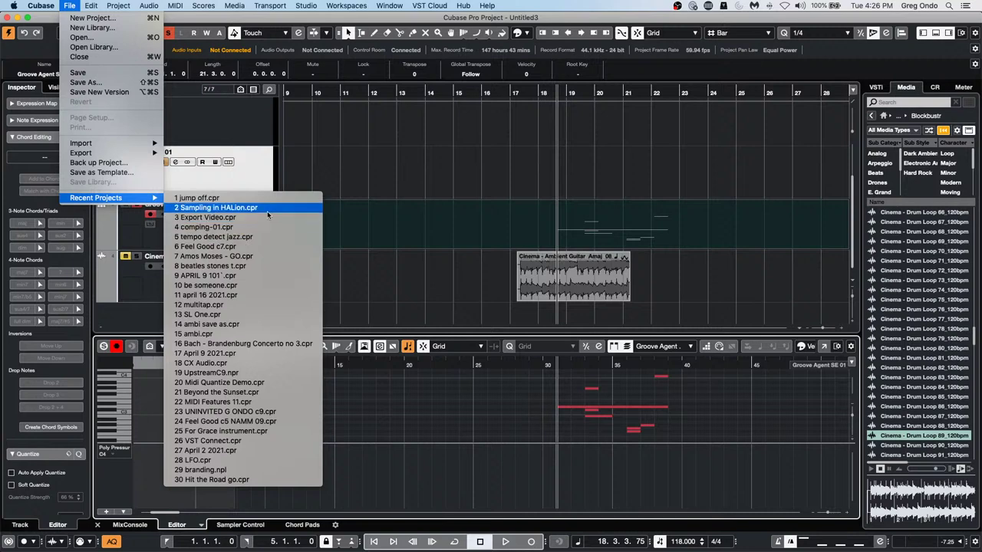
pyautogui.click(266, 256)
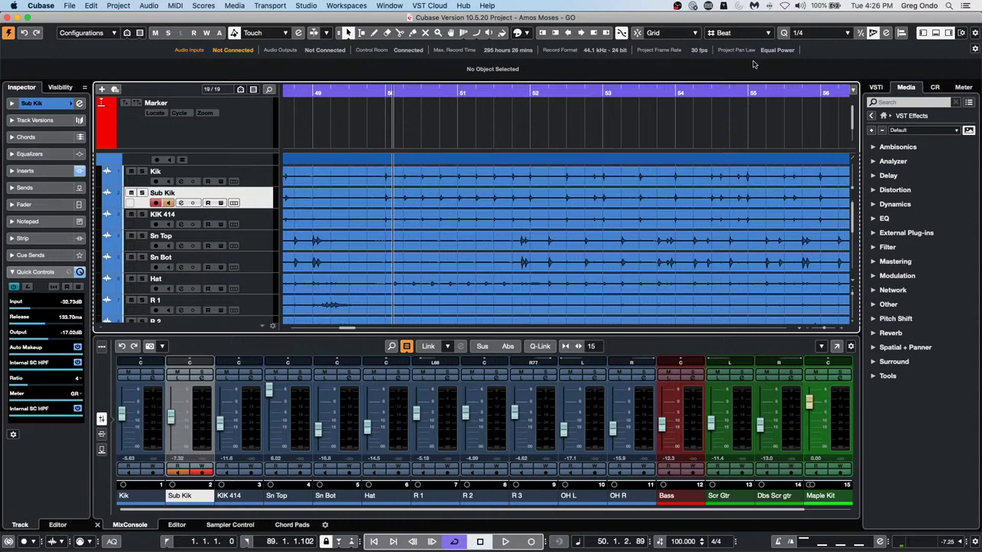
pyautogui.moveTo(368, 92); pyautogui.dragTo(158, 91)
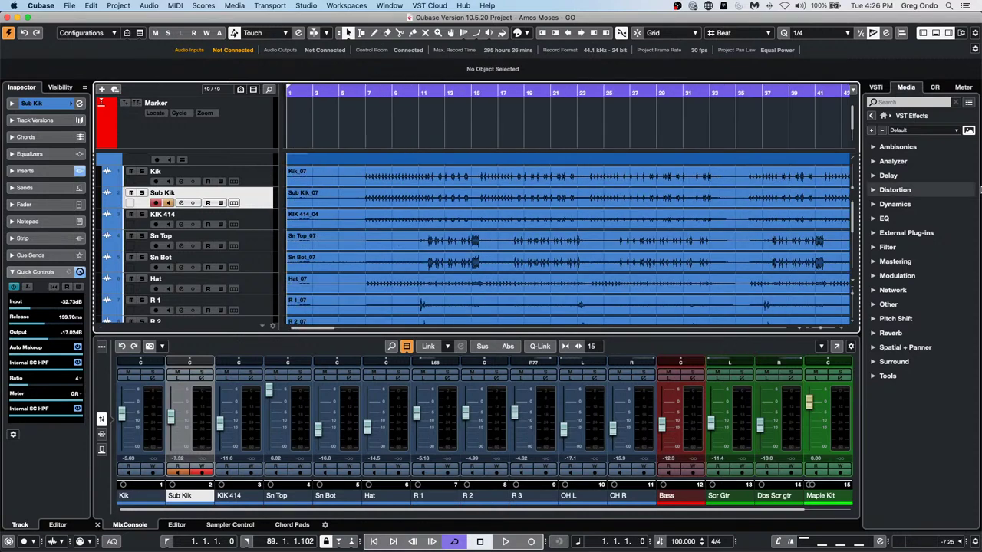
# Revert the project to its last saved version and confirm
pyautogui.click(69, 5)
pyautogui.moveTo(99, 200)
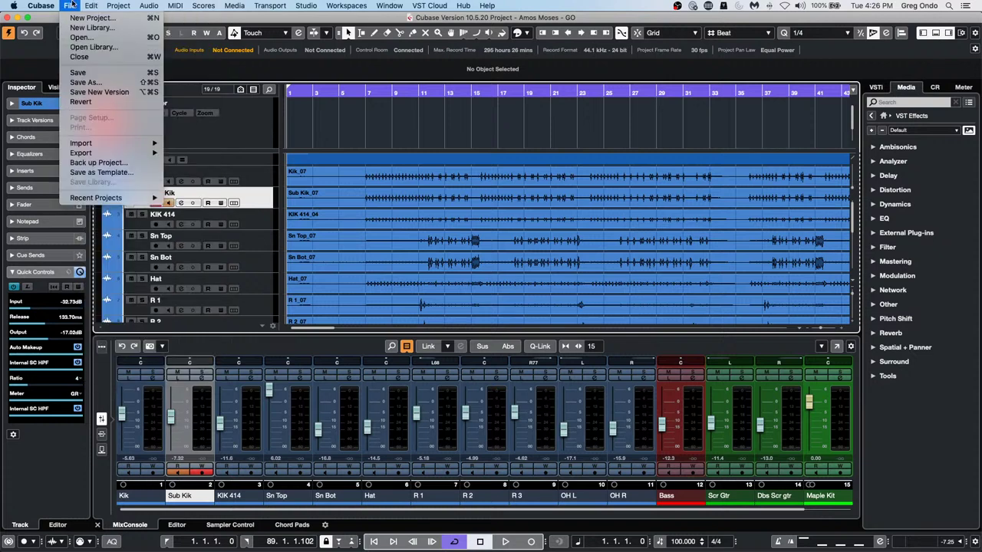
pyautogui.click(78, 102)
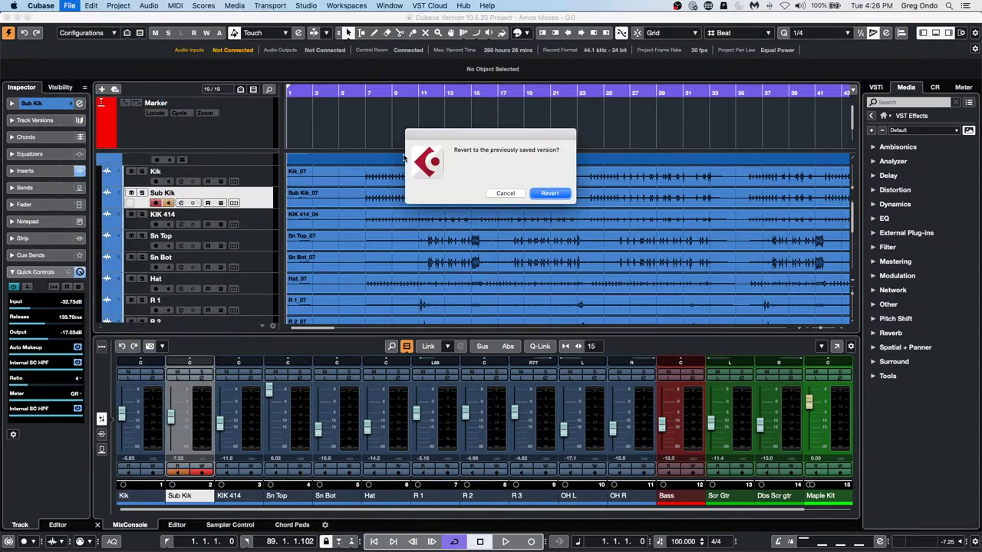
pyautogui.click(550, 194)
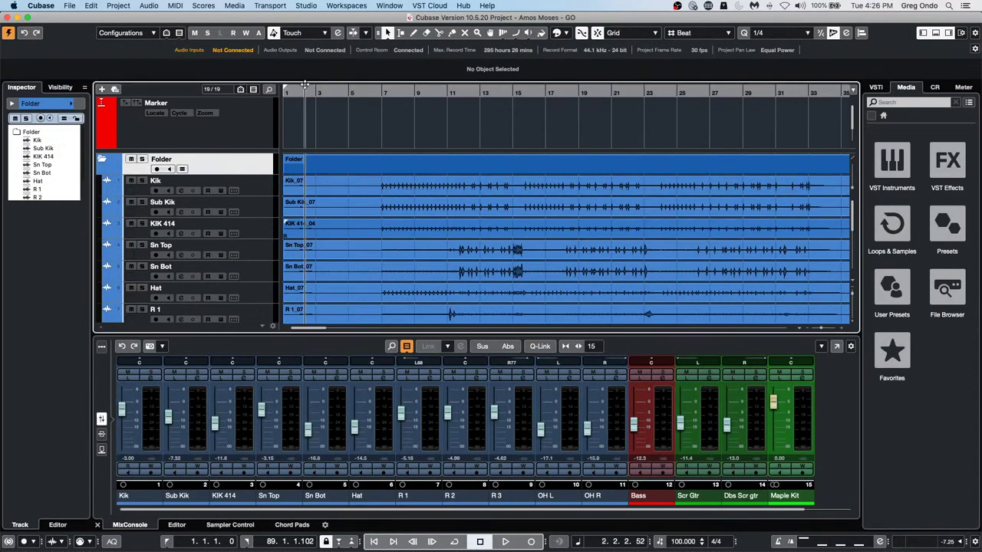
# During playback, solo the drum Folder track and raise the main output to 4.31 dB
pyautogui.press('space')
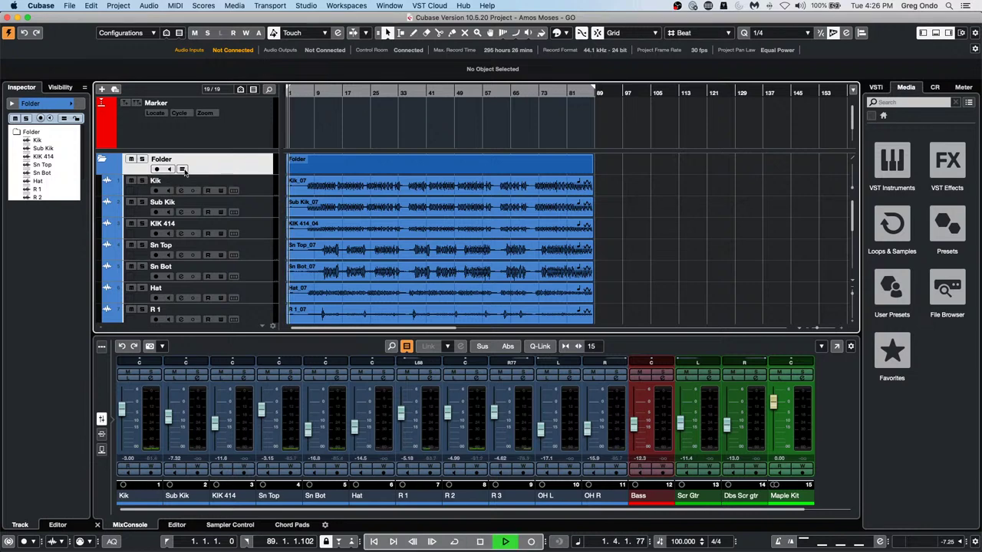
pyautogui.click(142, 159)
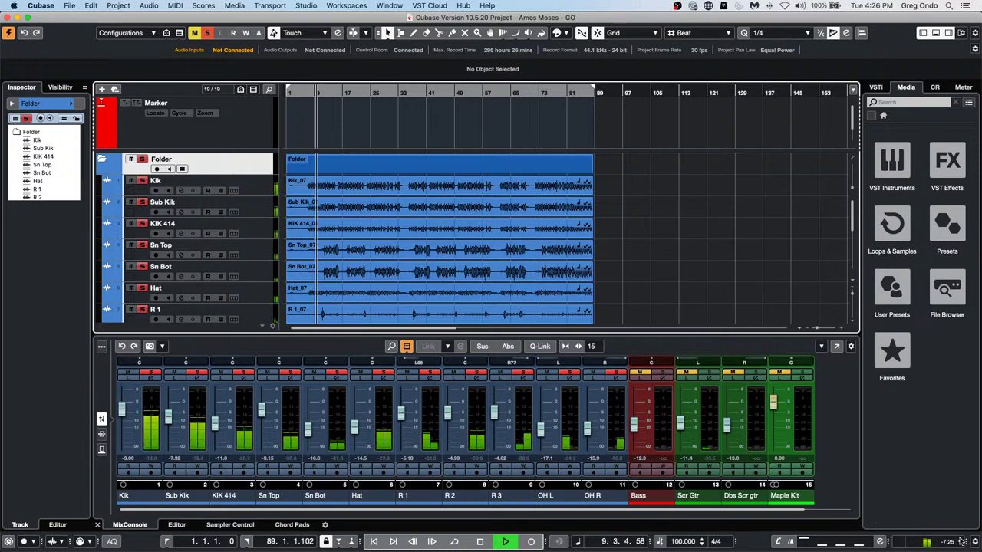
pyautogui.moveTo(963, 539); pyautogui.dragTo(972, 475)
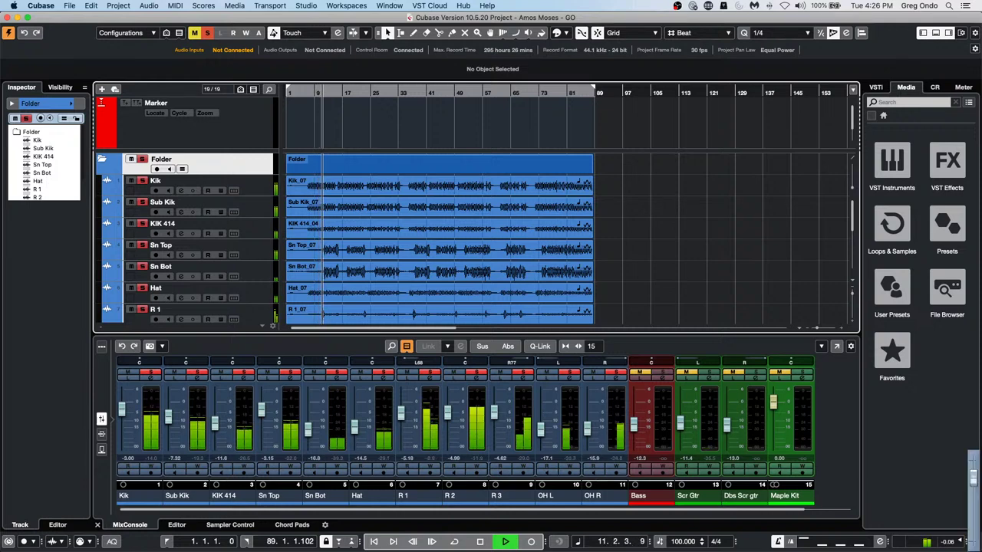
pyautogui.moveTo(963, 540); pyautogui.dragTo(972, 467)
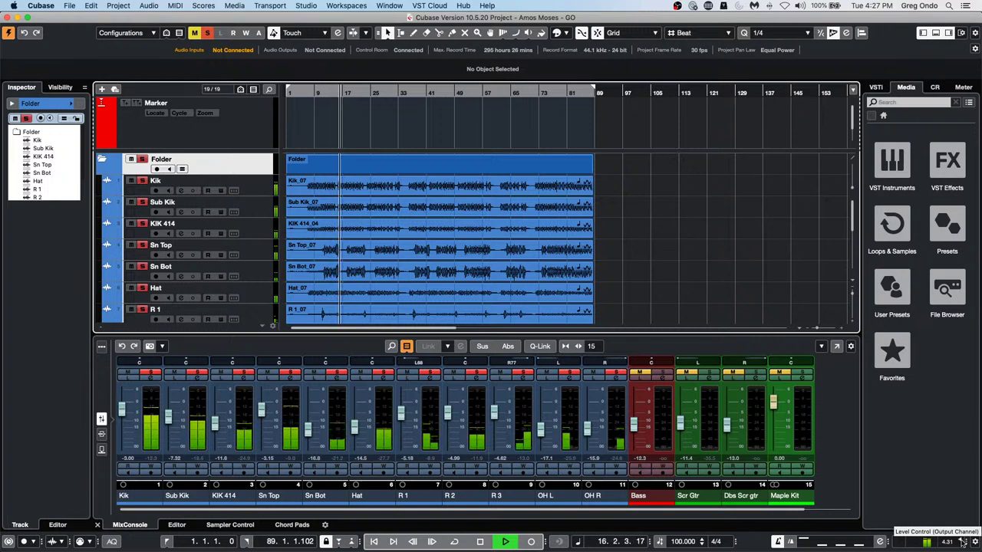
pyautogui.press('space')
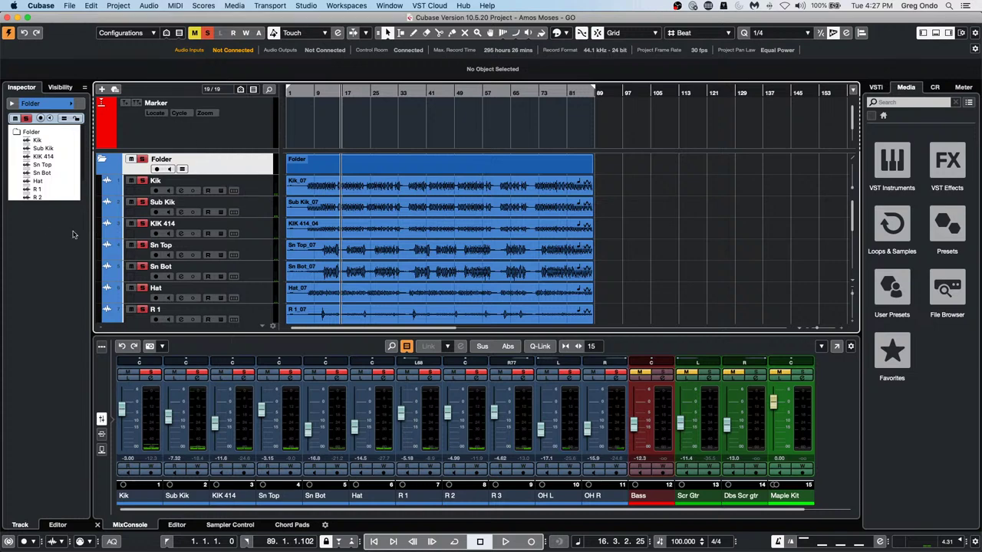
# Open Kik_07 in the Sample Editor and raise its hitpoint threshold to drop weak hits
pyautogui.doubleClick(317, 191)
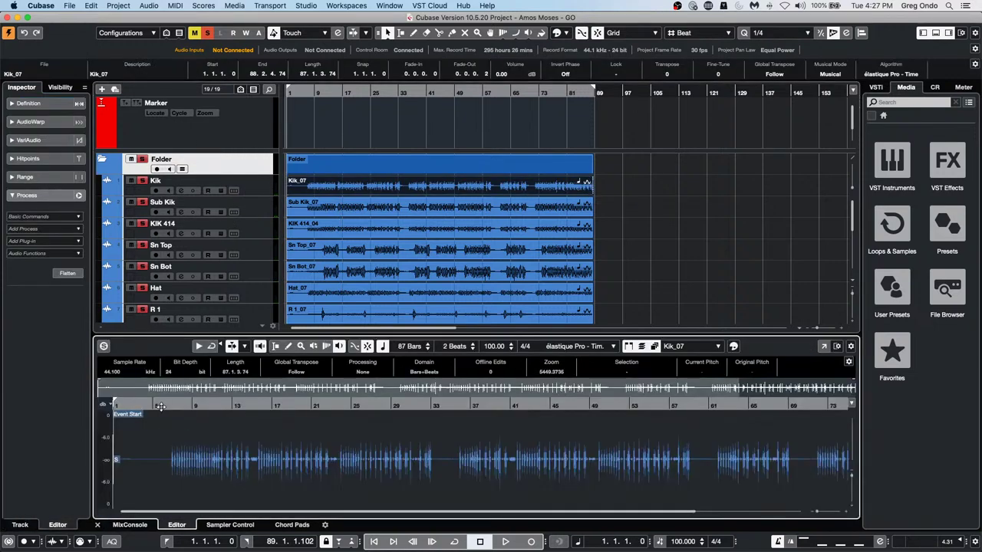
pyautogui.click(30, 159)
pyautogui.click(78, 175)
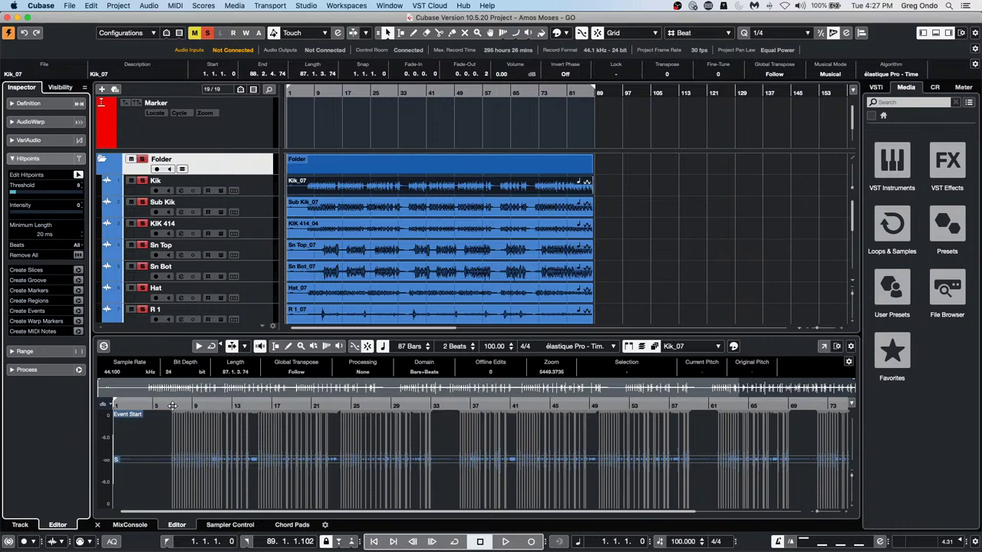
pyautogui.moveTo(171, 405); pyautogui.dragTo(172, 427)
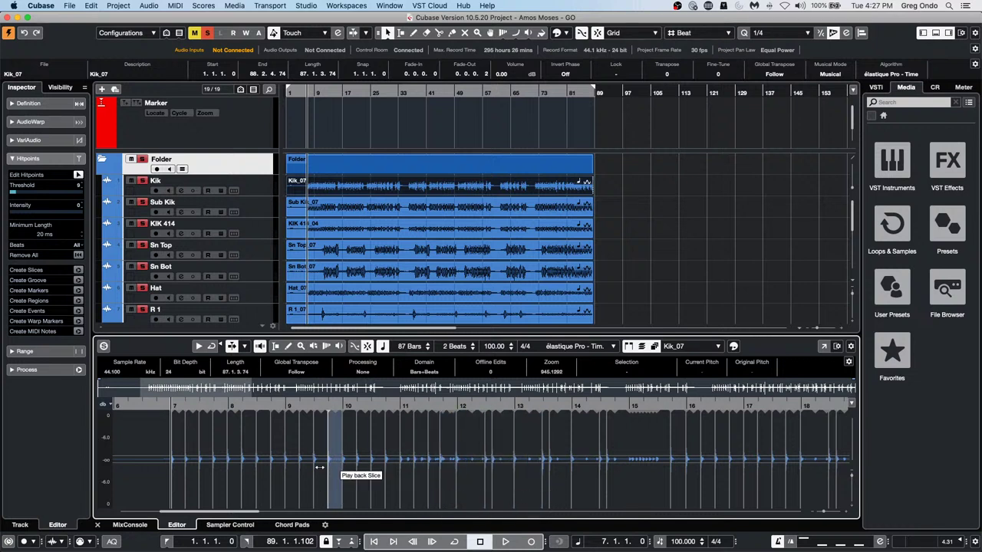
pyautogui.moveTo(15, 195); pyautogui.dragTo(21, 194)
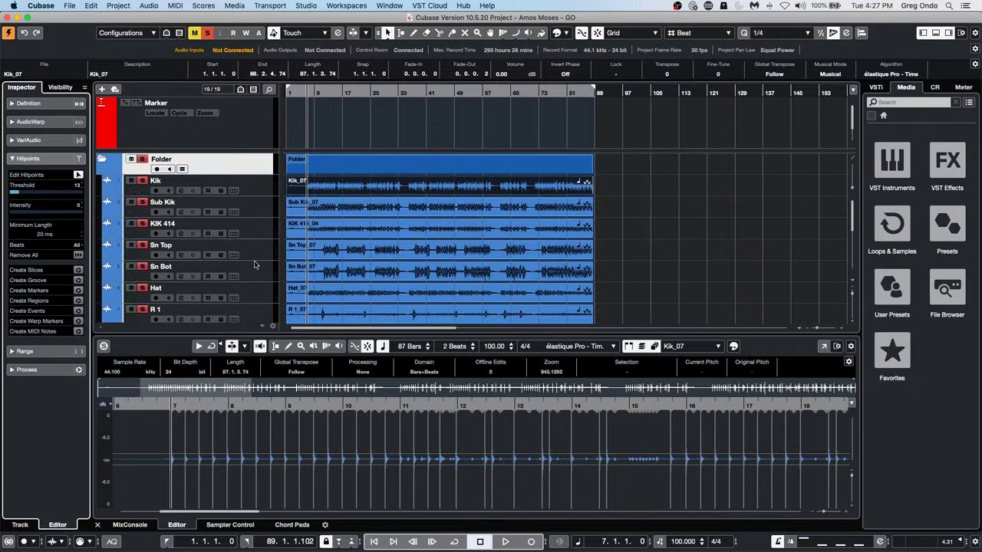
# Load Sn Top_07, audition its first slices, and set its hitpoint threshold to 23
pyautogui.click(336, 252)
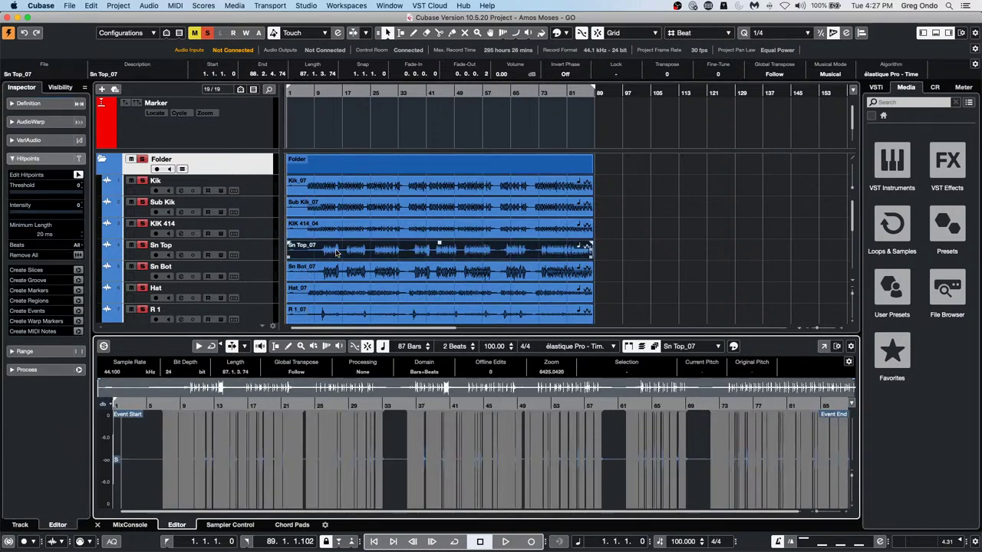
pyautogui.moveTo(28, 193); pyautogui.dragTo(21, 197)
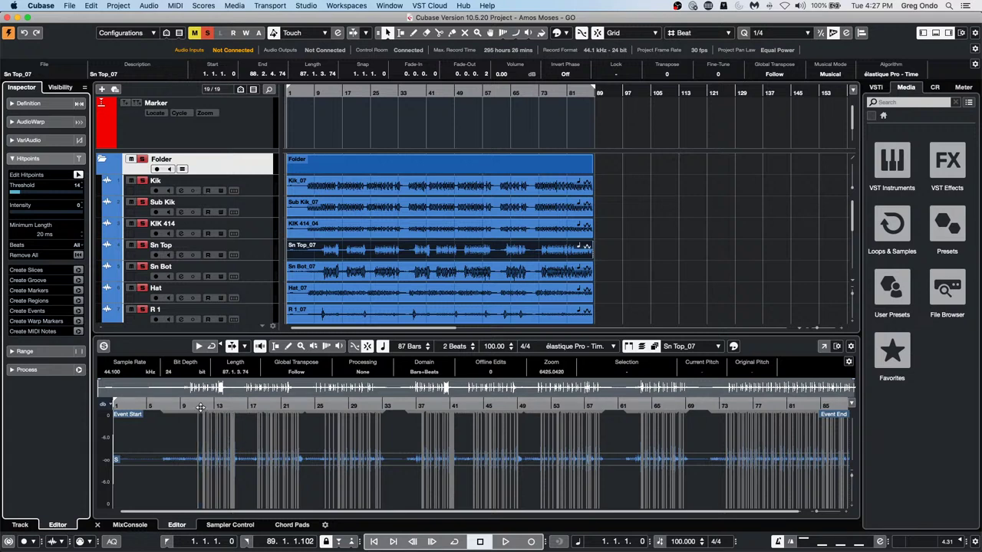
pyautogui.moveTo(202, 405); pyautogui.dragTo(202, 444)
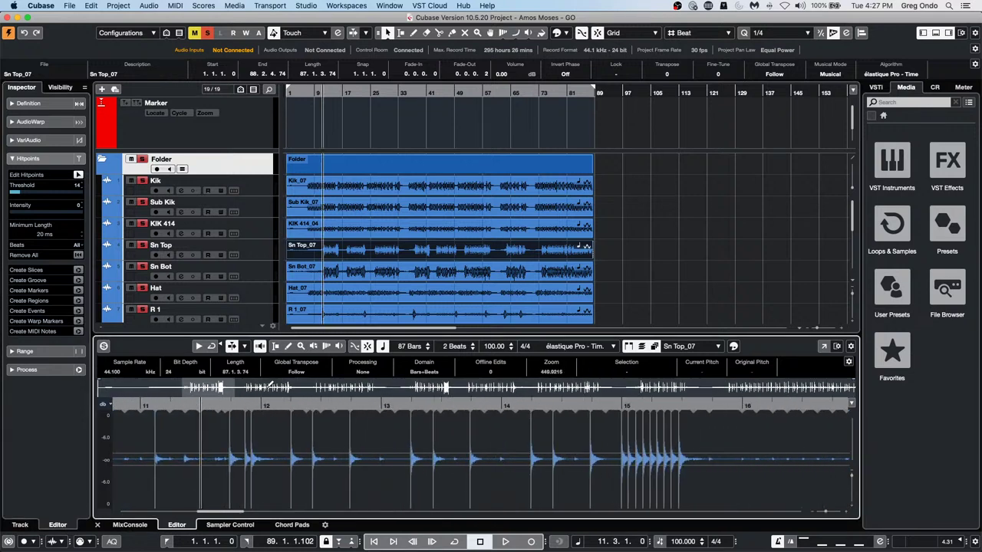
pyautogui.click(150, 454)
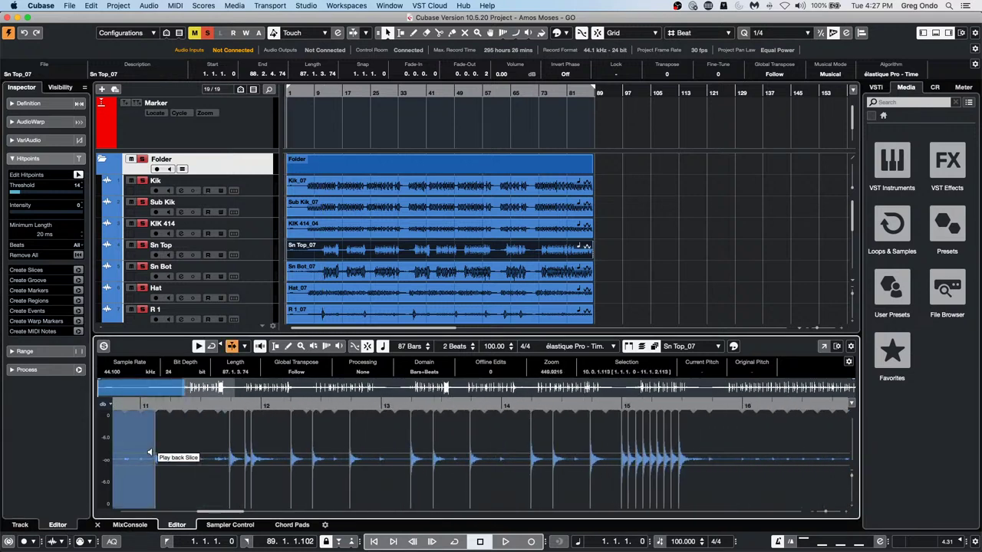
pyautogui.click(157, 451)
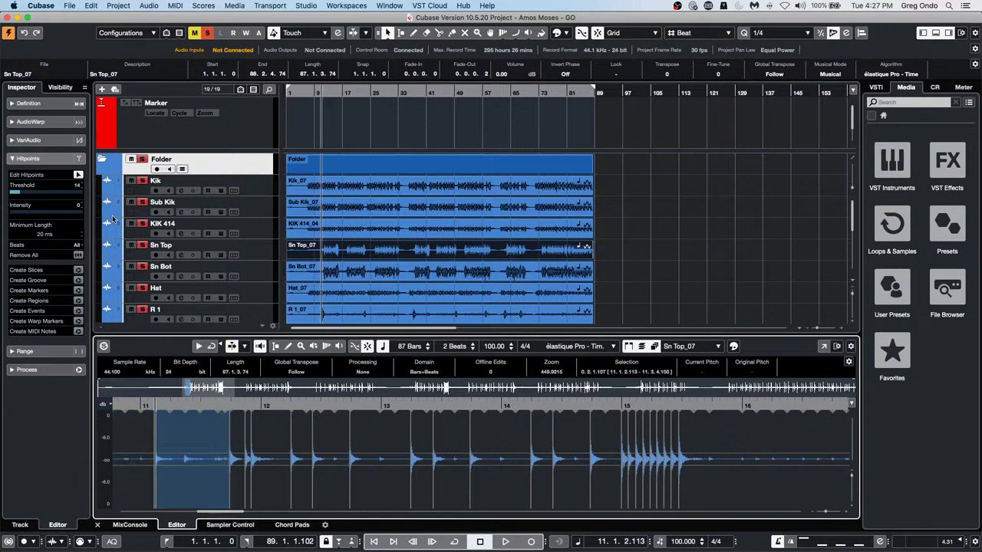
pyautogui.moveTo(21, 195); pyautogui.dragTo(31, 194)
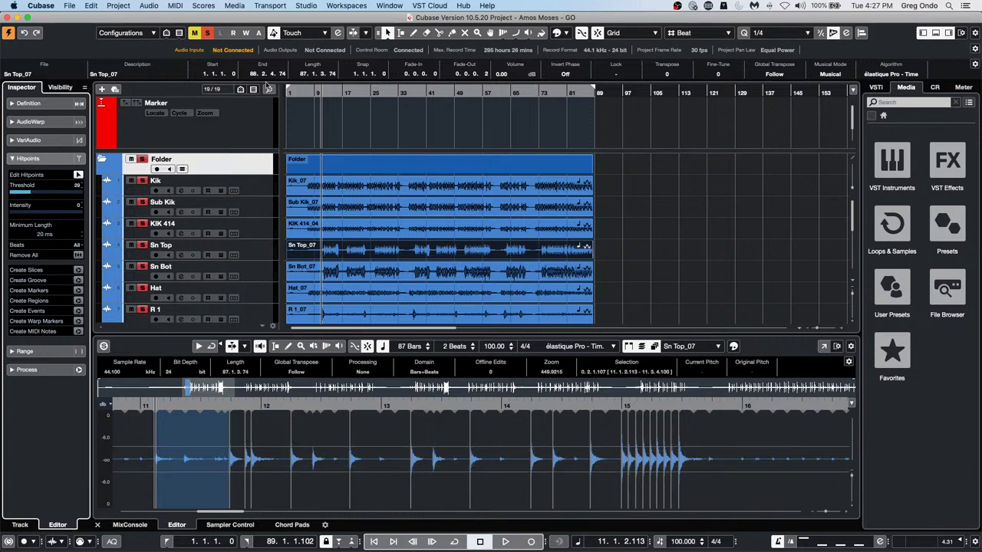
# Load Hat_07 and raise its hitpoint threshold to 19
pyautogui.click(366, 303)
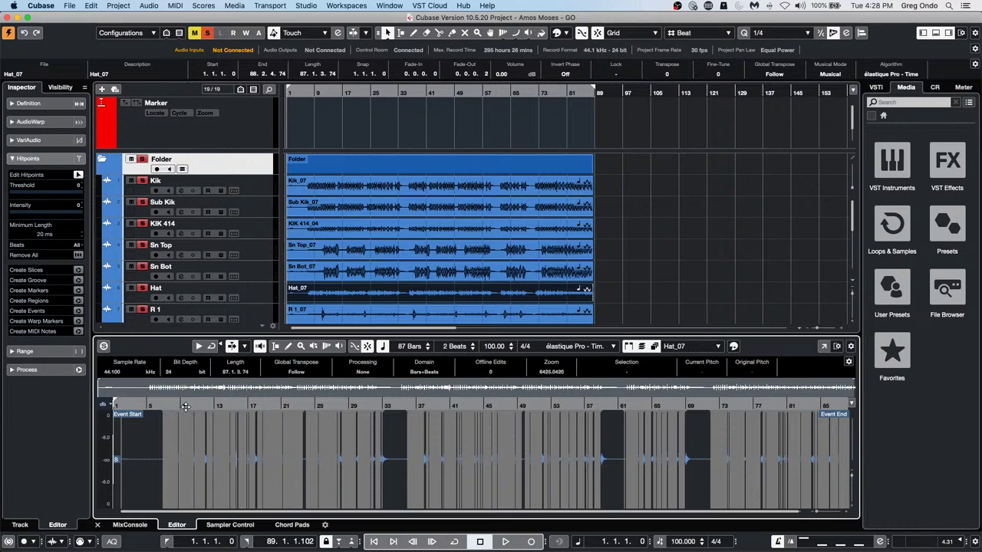
pyautogui.moveTo(190, 405); pyautogui.dragTo(188, 430)
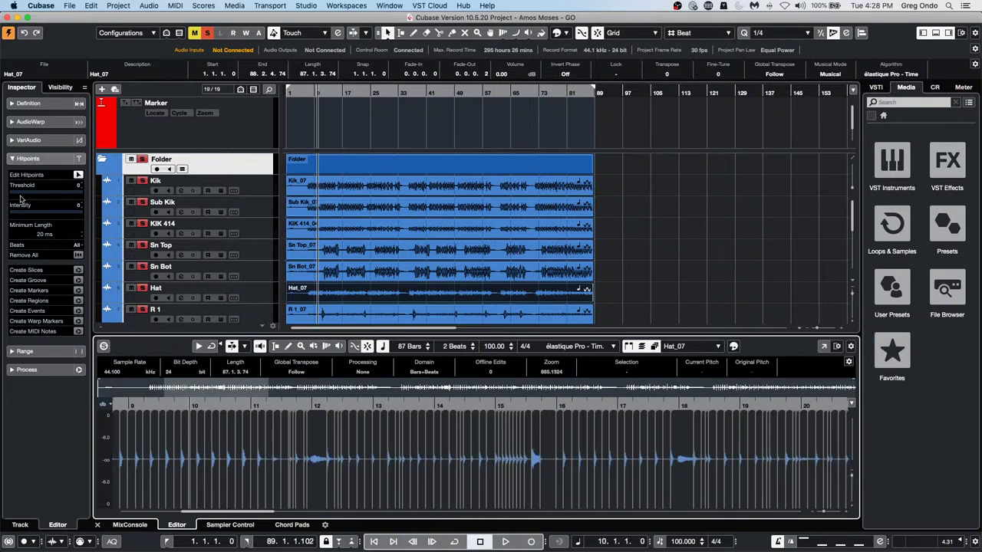
pyautogui.moveTo(21, 198); pyautogui.dragTo(23, 196)
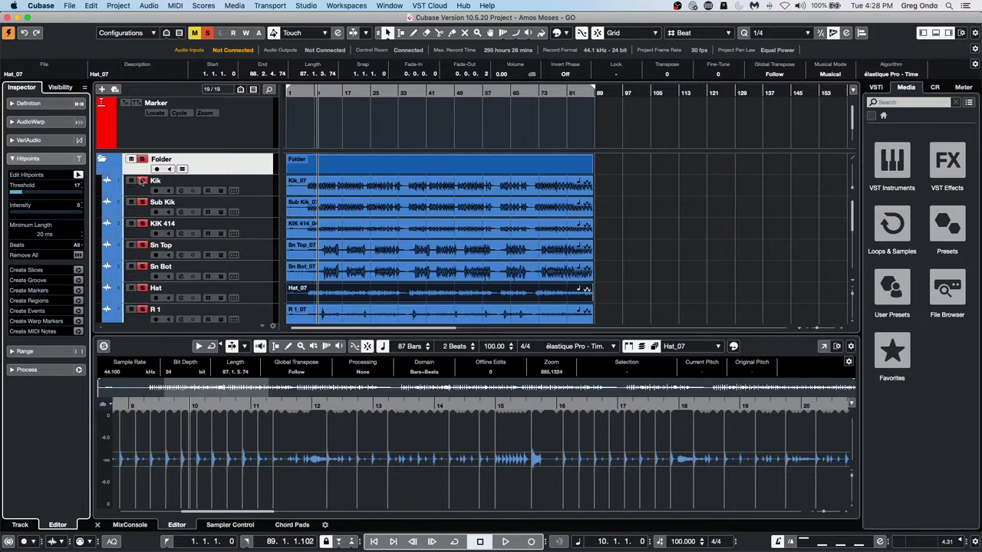
# Move the drum events toward bar 54, then undo so they stay at bar 1
pyautogui.click(261, 192)
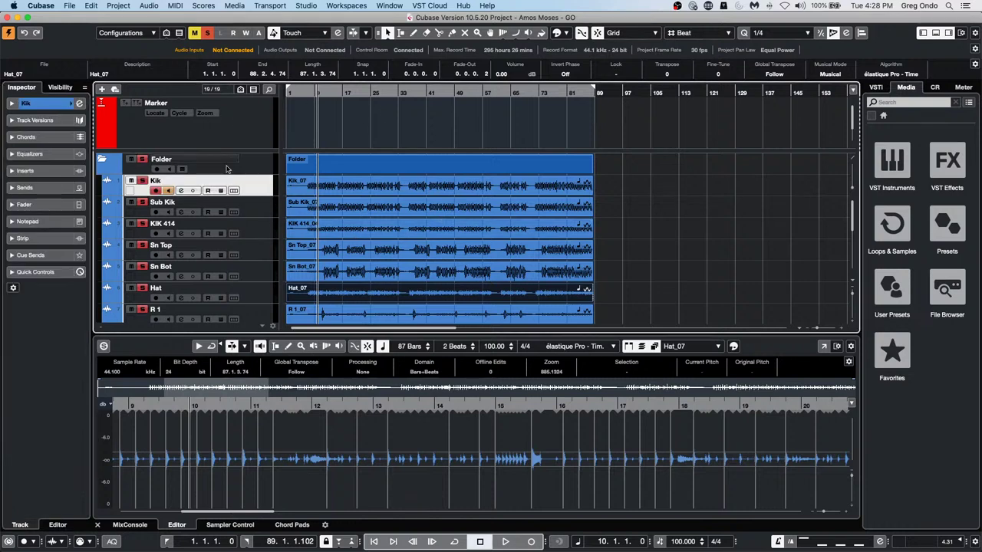
pyautogui.click(182, 170)
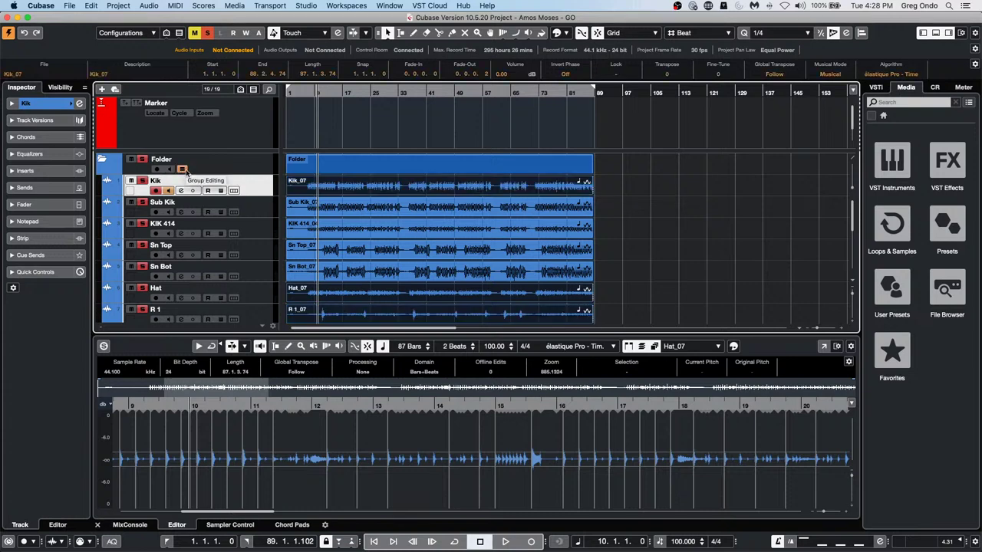
pyautogui.click(371, 215)
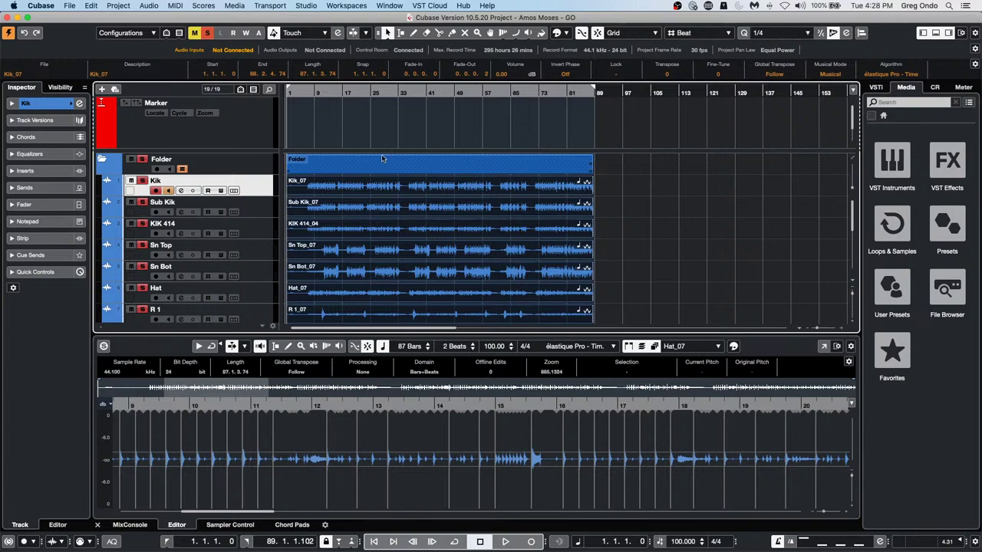
pyautogui.moveTo(513, 187); pyautogui.dragTo(701, 201)
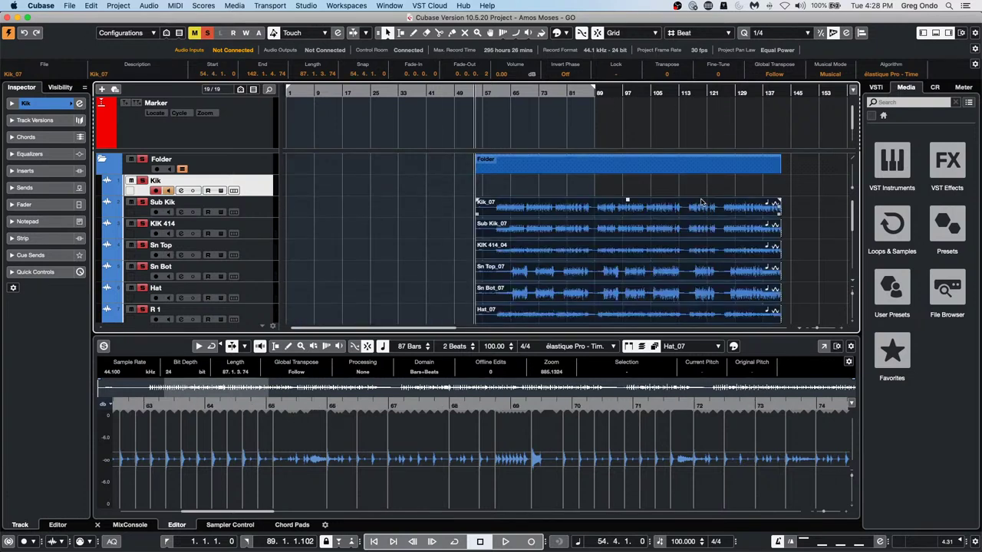
pyautogui.click(24, 32)
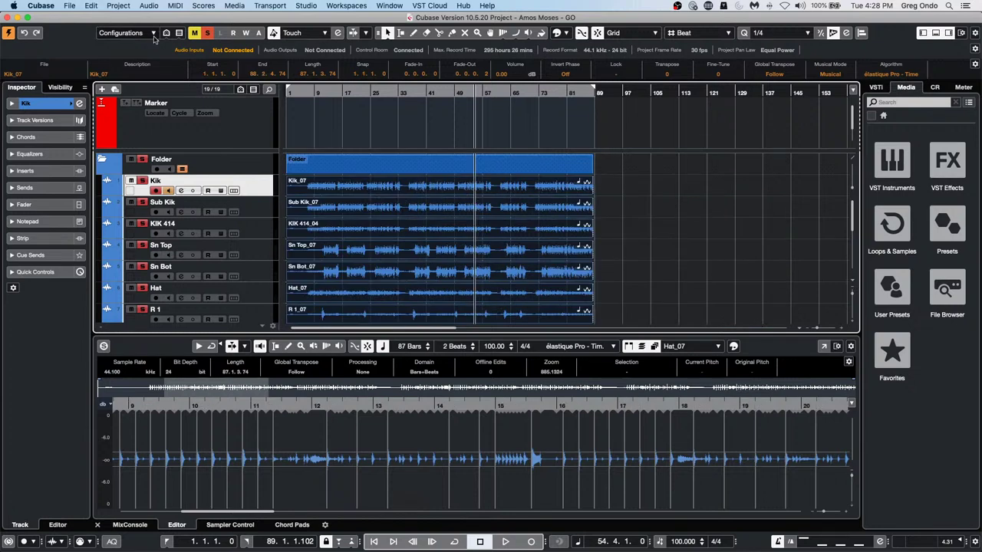
# Play the drum loop from around bar 8, then stop
pyautogui.click(309, 93)
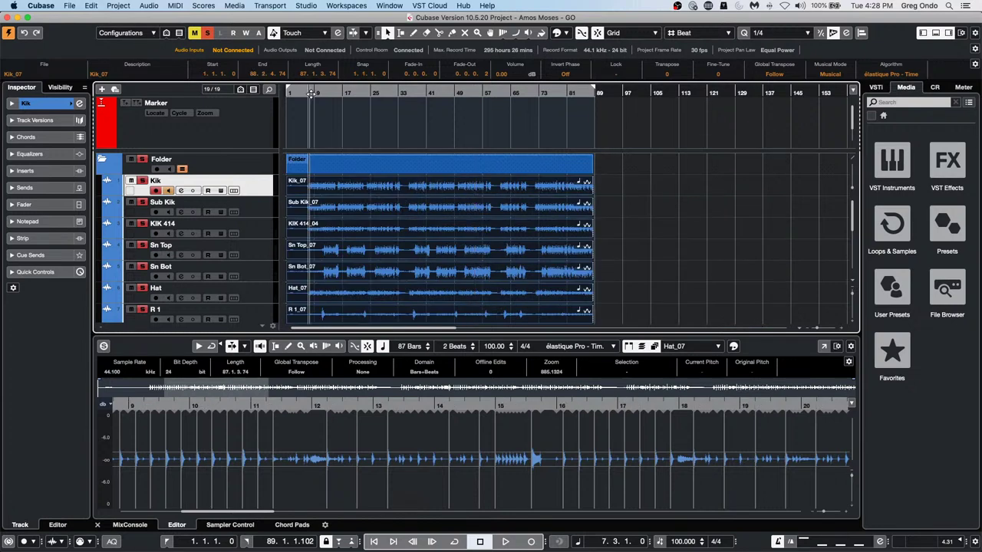
pyautogui.press('space')
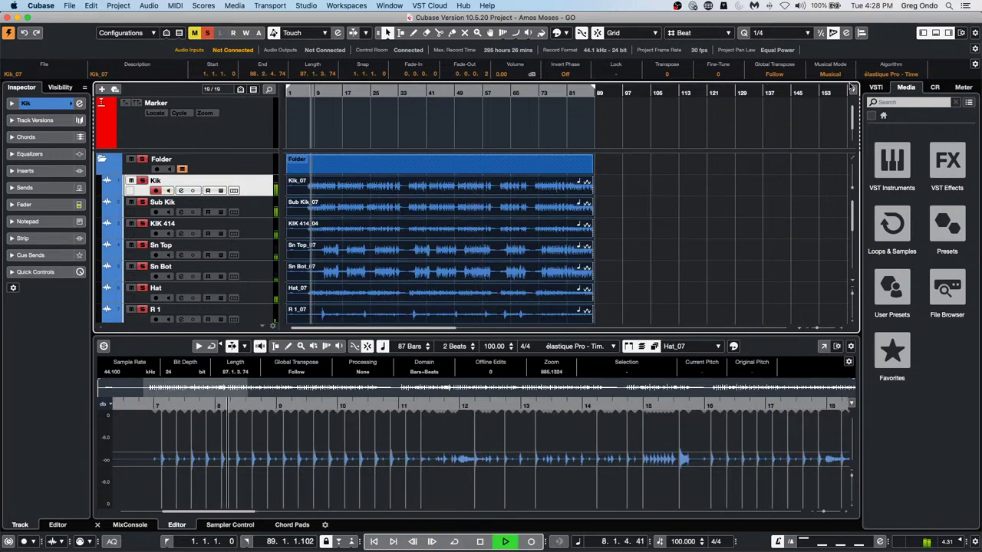
pyautogui.press('space')
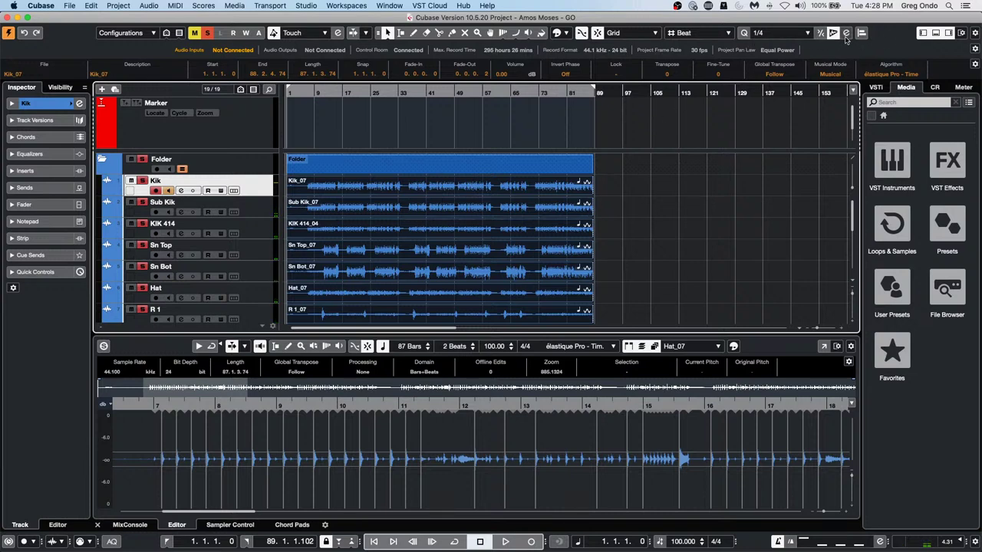
# Clear Sub Kik and KIK 414 priorities; give Sn Top and Hat (three stars) hitpoint priority
pyautogui.click(847, 34)
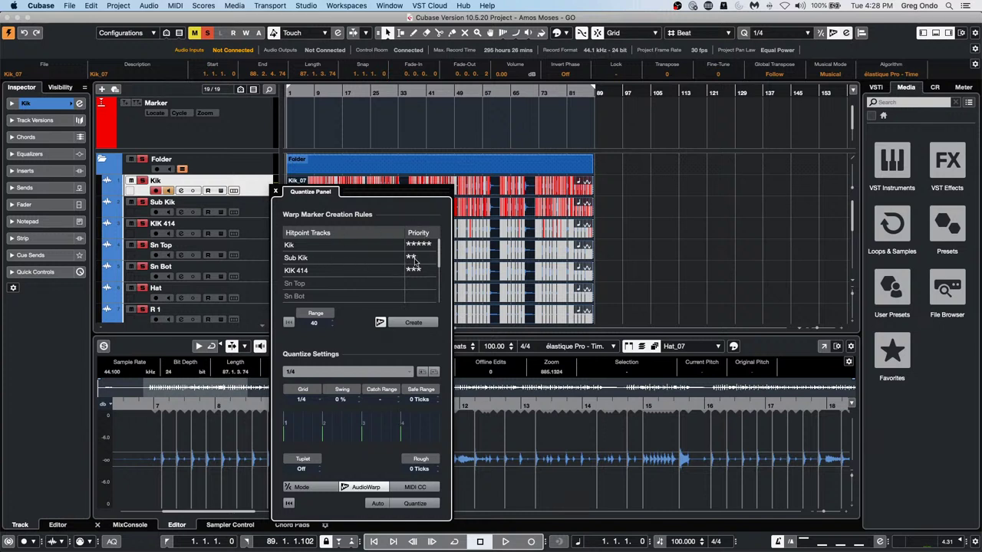
pyautogui.click(416, 259)
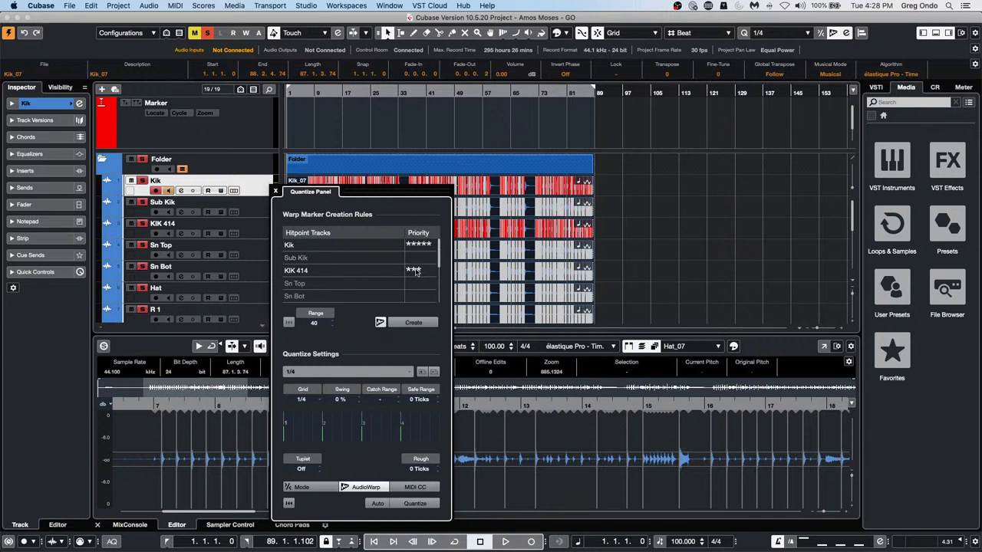
pyautogui.click(417, 269)
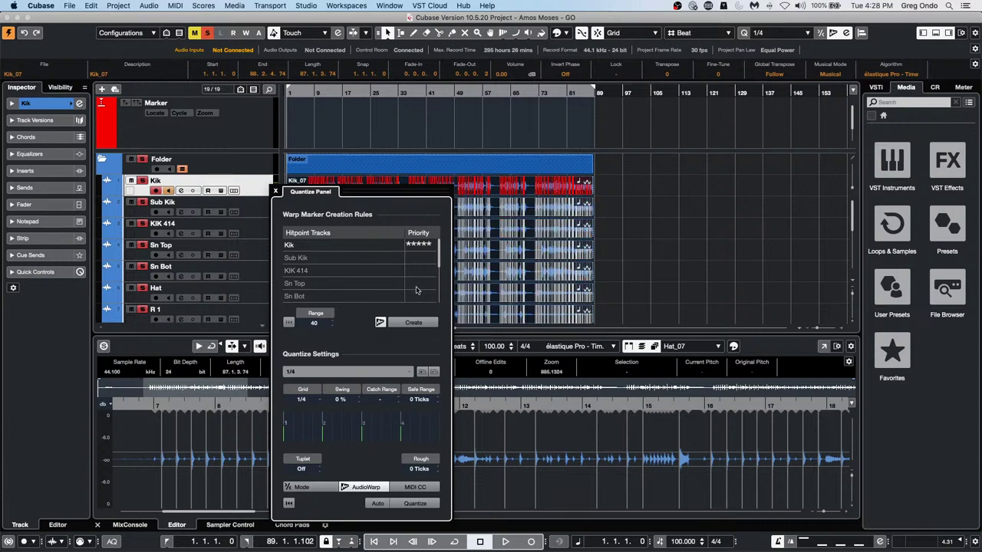
pyautogui.click(419, 283)
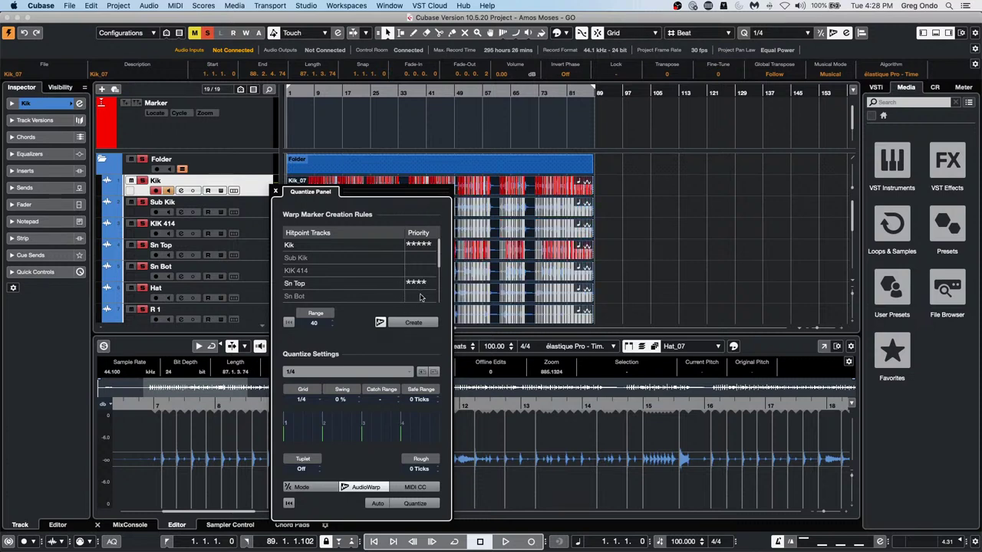
pyautogui.scroll(-4, 419, 298)
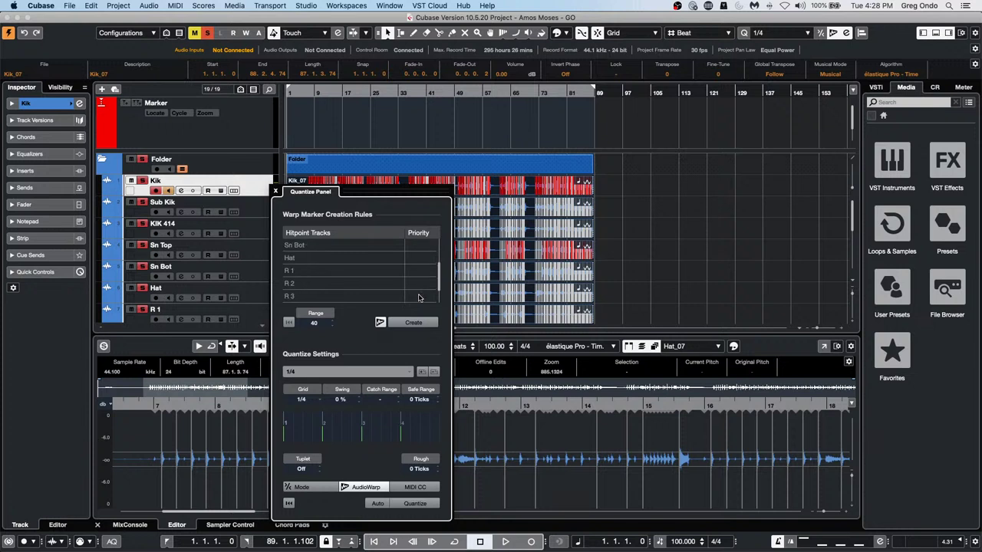
pyautogui.click(420, 257)
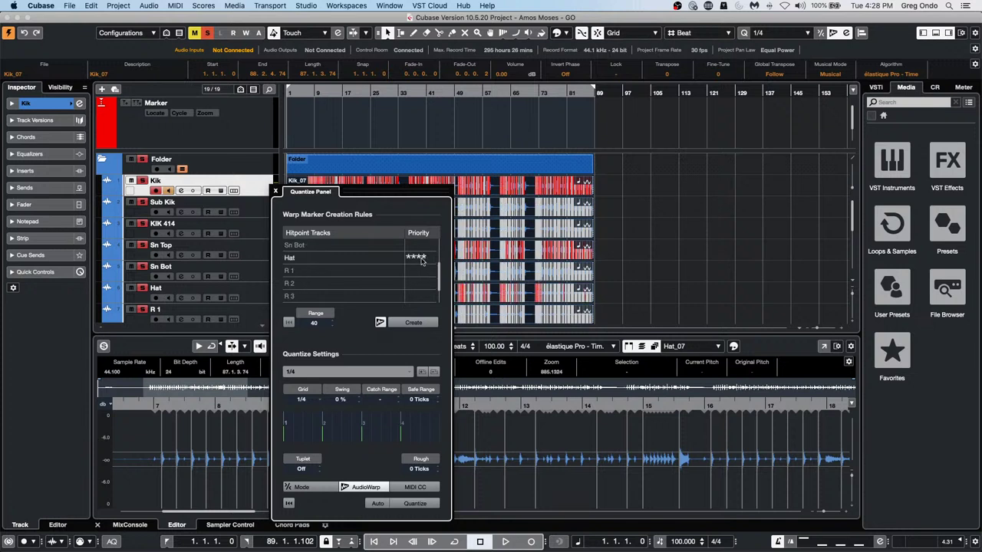
pyautogui.moveTo(421, 267); pyautogui.dragTo(420, 271)
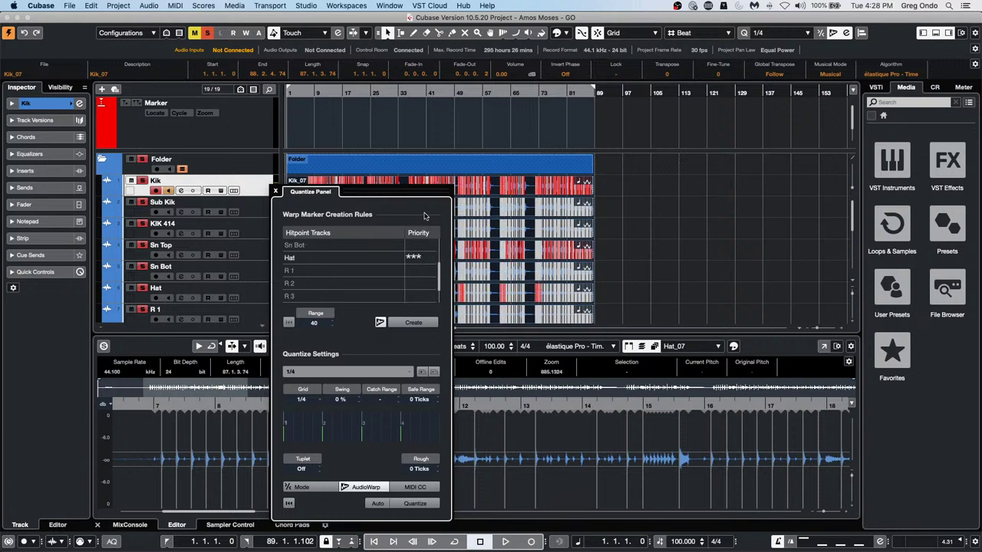
# Create warp markers at the hitpoints and enable 66 % soft quantize
pyautogui.moveTo(419, 199); pyautogui.dragTo(766, 187)
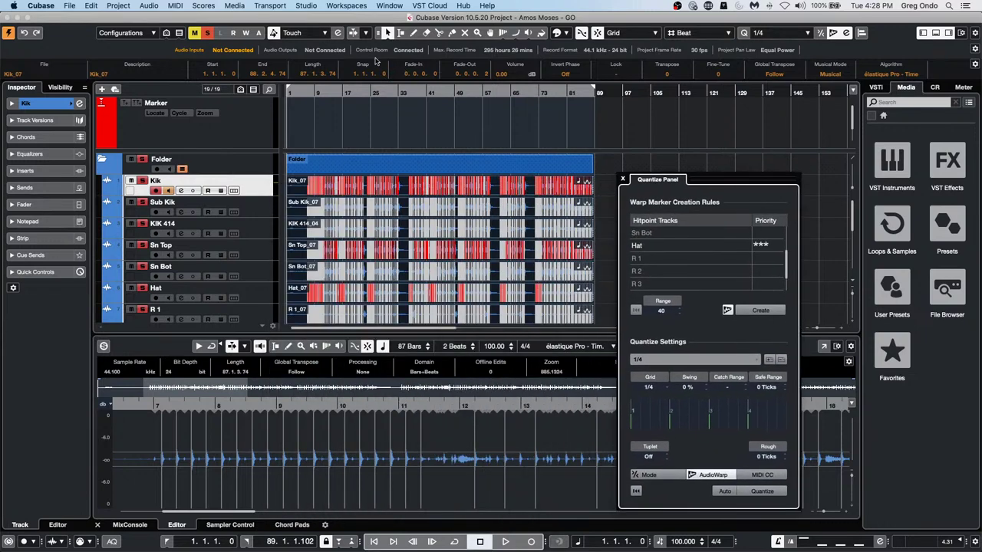
pyautogui.moveTo(336, 91); pyautogui.dragTo(333, 136)
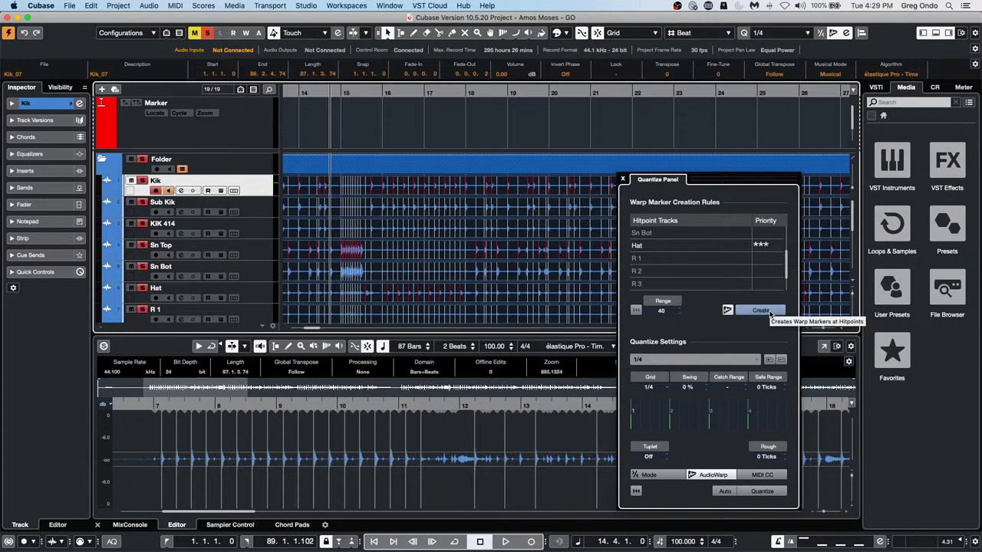
pyautogui.click(768, 310)
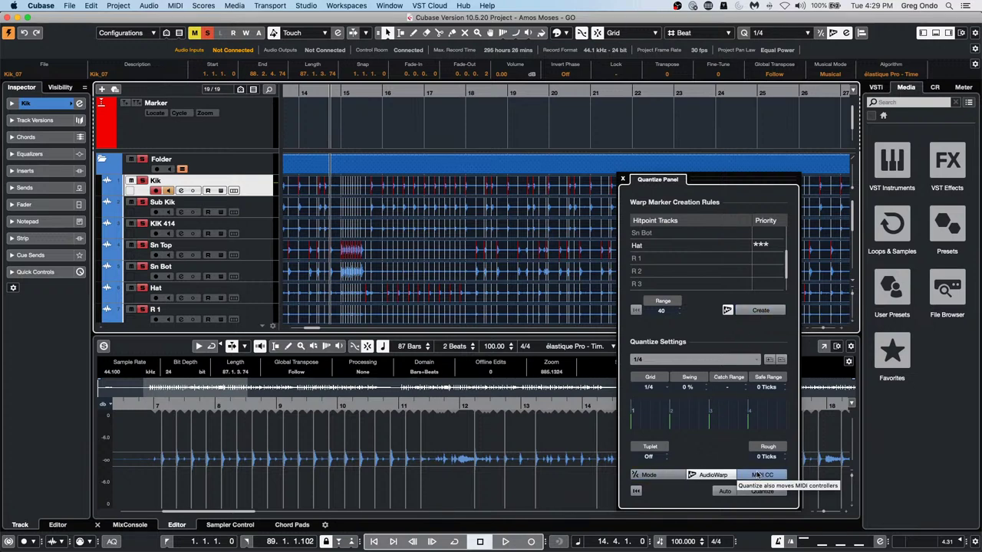
pyautogui.click(658, 475)
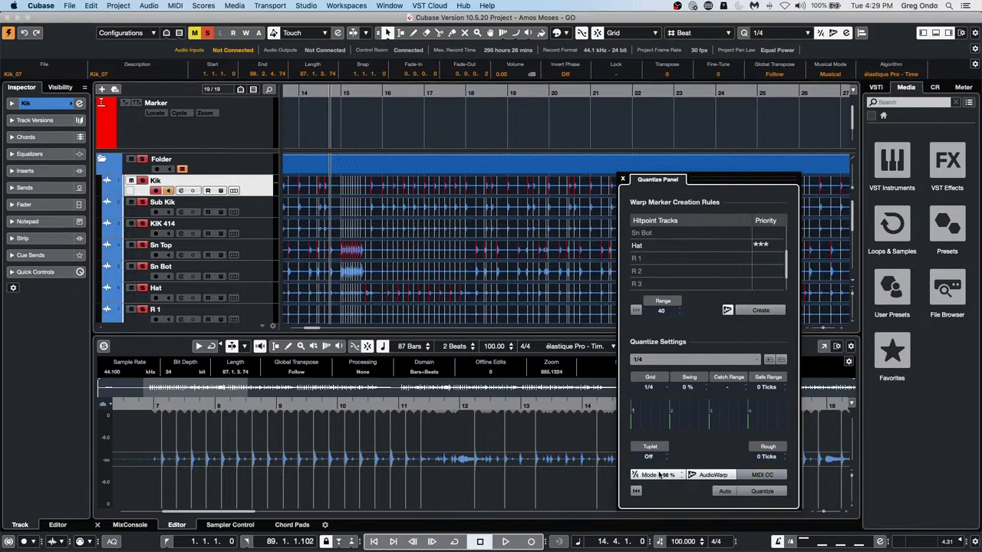
# Switch to slice mode and slice the drum tracks at their hitpoints
pyautogui.click(709, 474)
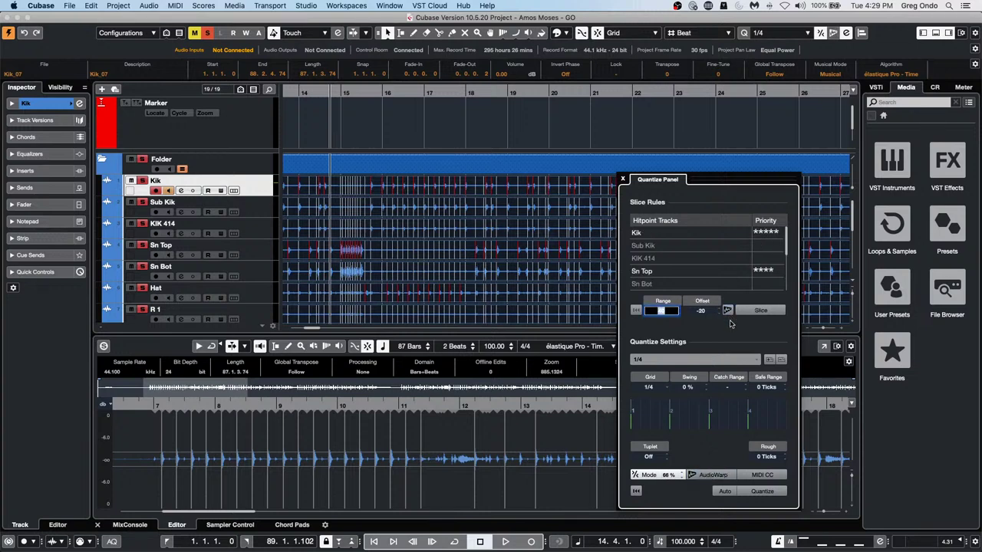
pyautogui.click(769, 311)
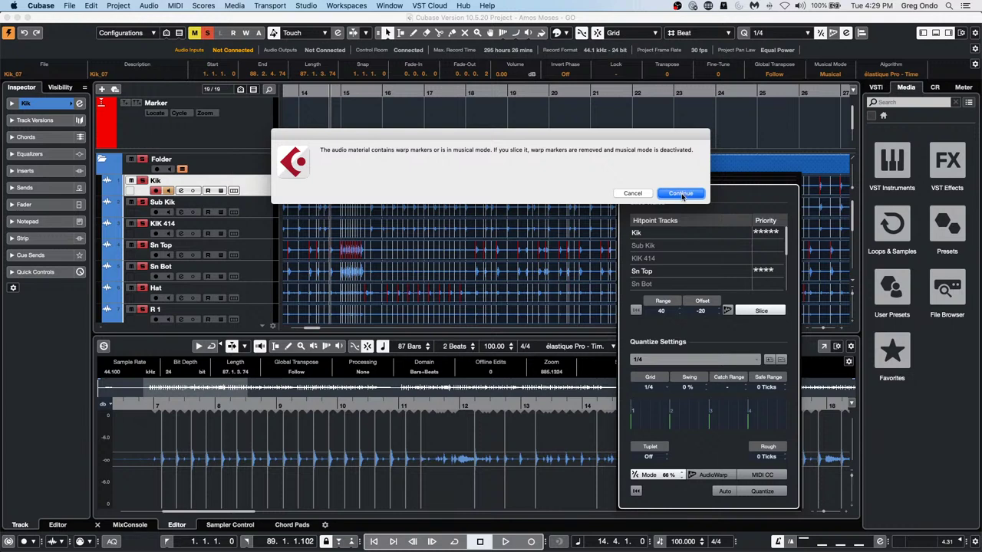
pyautogui.click(680, 193)
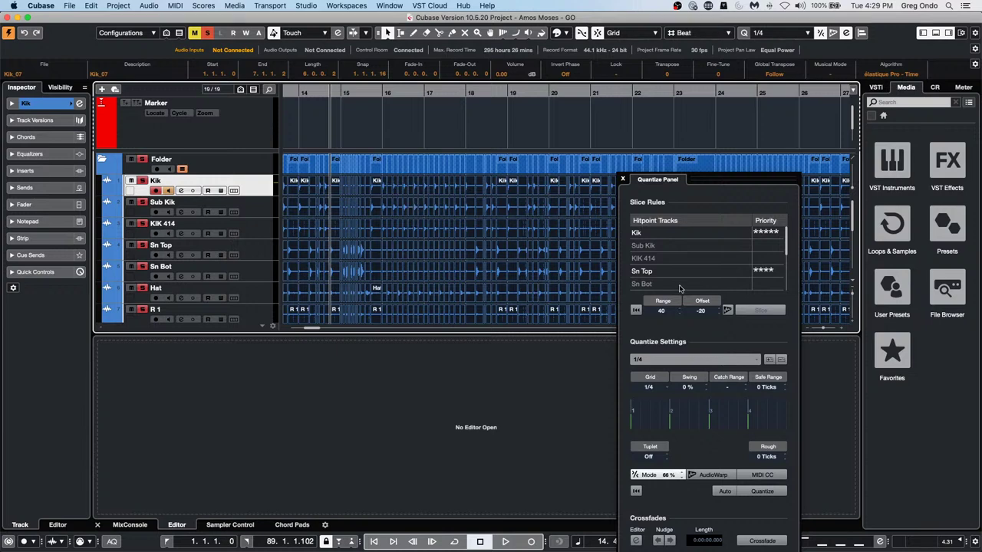
# Set the quantize grid to 1/16 and quantize the drum slices
pyautogui.click(656, 387)
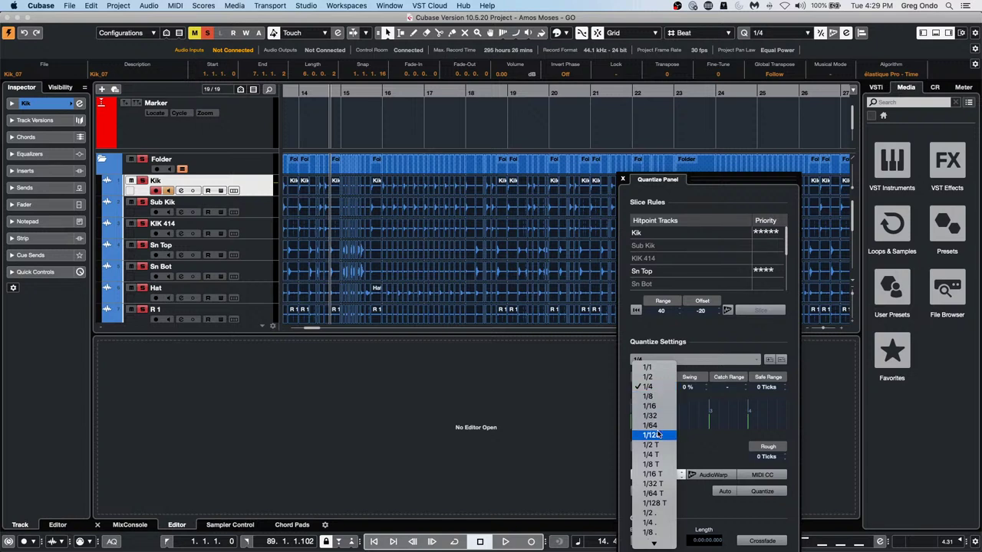
pyautogui.click(665, 406)
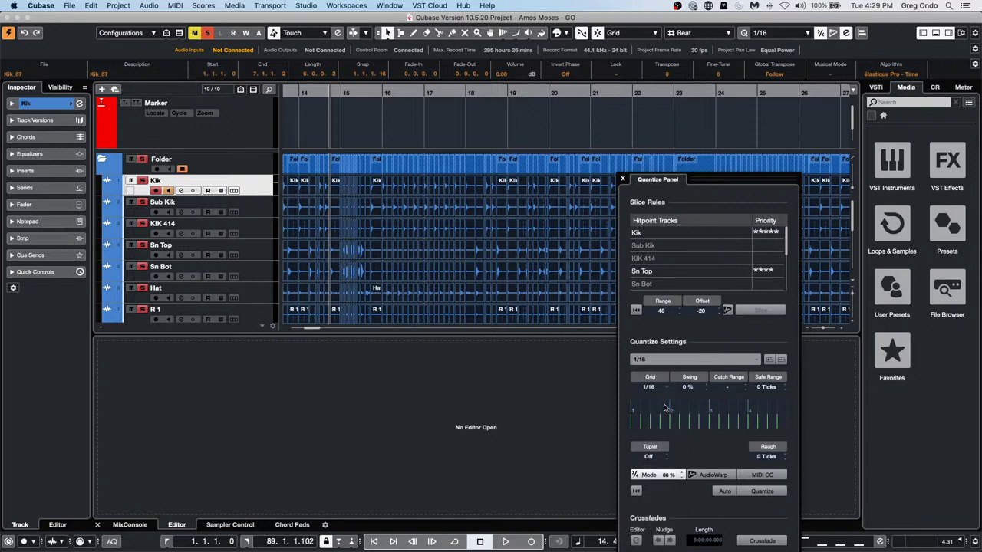
pyautogui.click(767, 491)
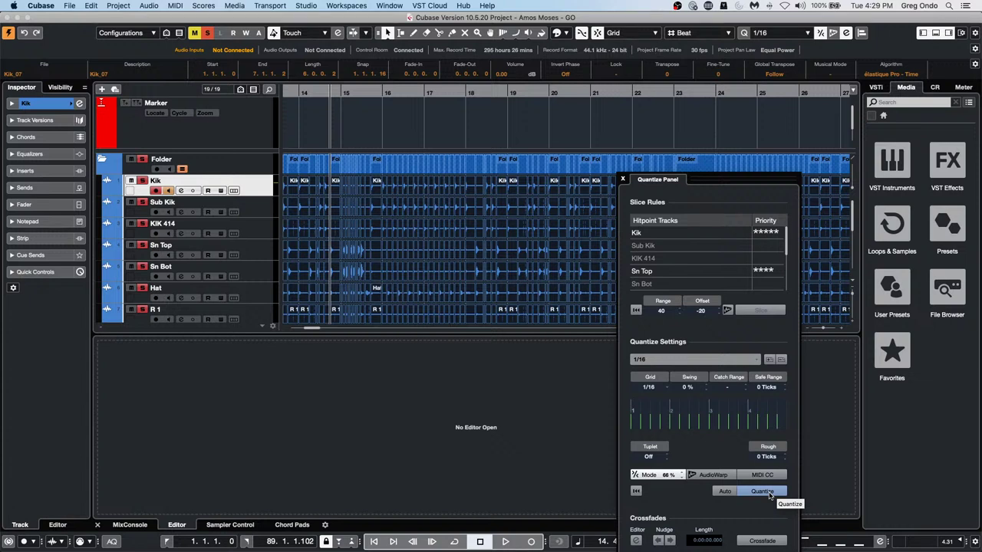
pyautogui.click(763, 492)
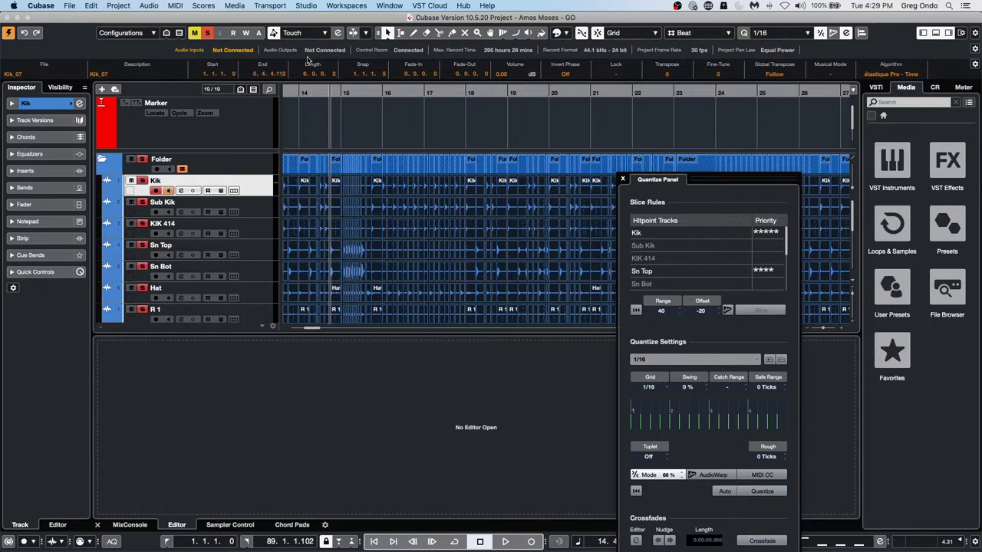
pyautogui.moveTo(347, 94); pyautogui.dragTo(343, 142)
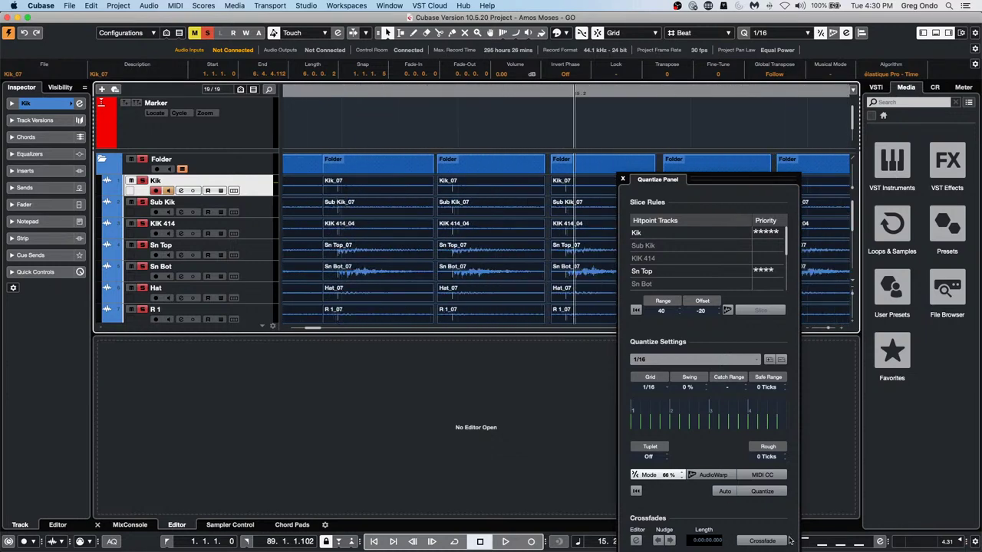
# Select all events, crossfade the slices, and play back bars 7–33
pyautogui.press('super+a')
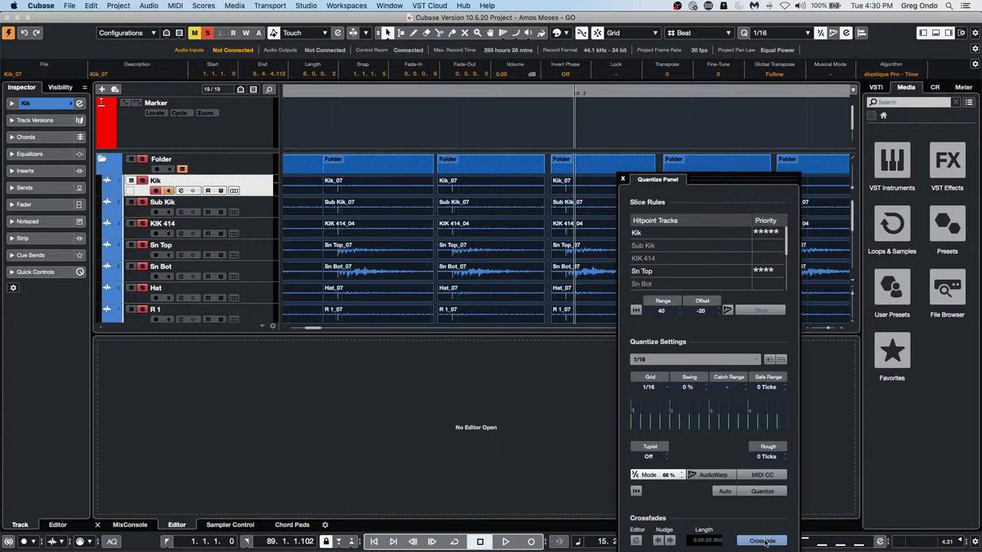
pyautogui.click(763, 540)
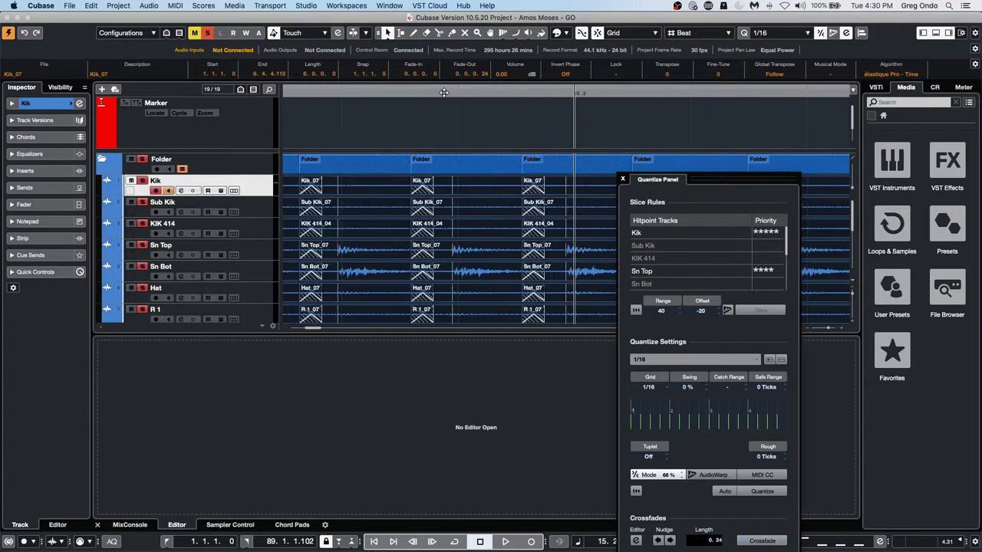
pyautogui.moveTo(443, 92); pyautogui.dragTo(402, 54)
pyautogui.press('space')
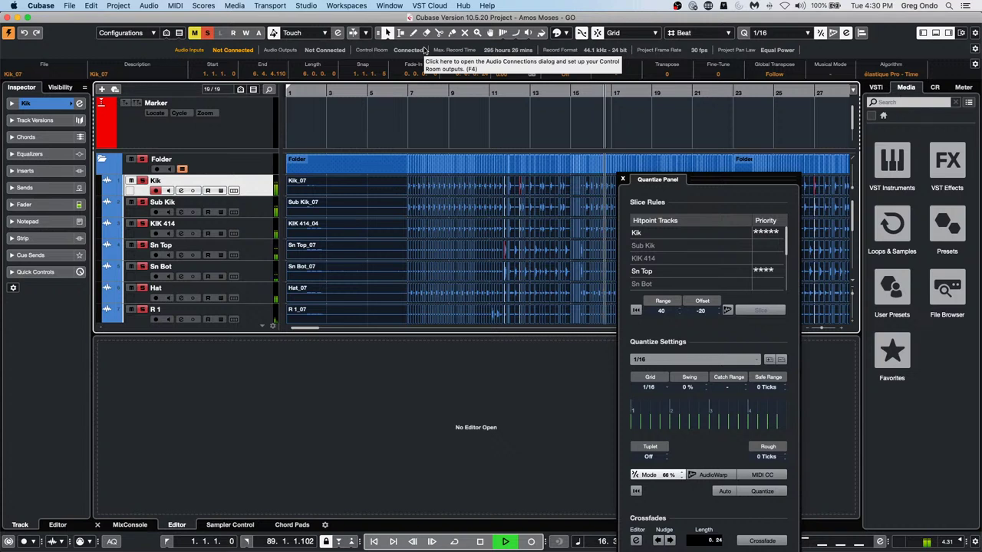
pyautogui.press('space')
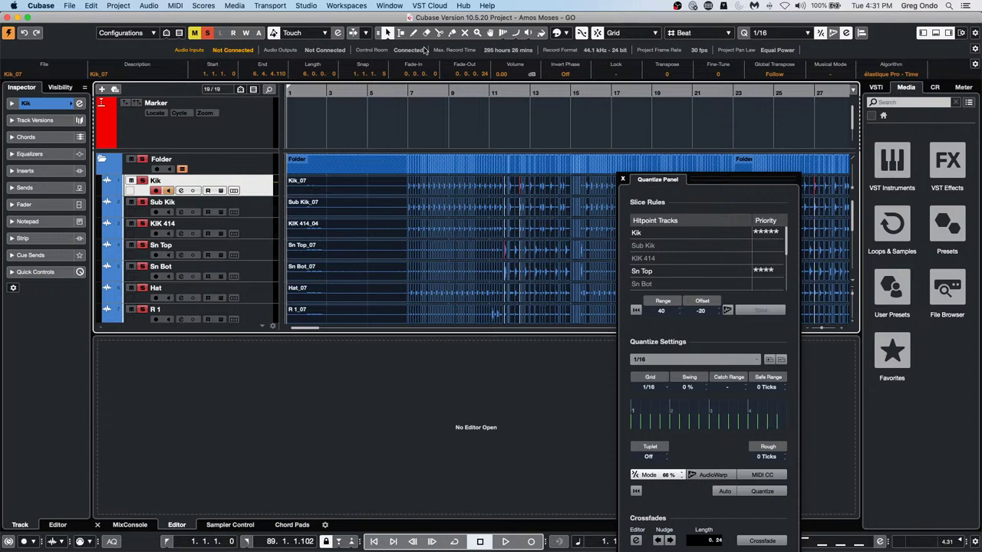
# Close the Quantize Panel, unsolo the drum folder, and play from bar 5
pyautogui.click(623, 180)
pyautogui.click(142, 160)
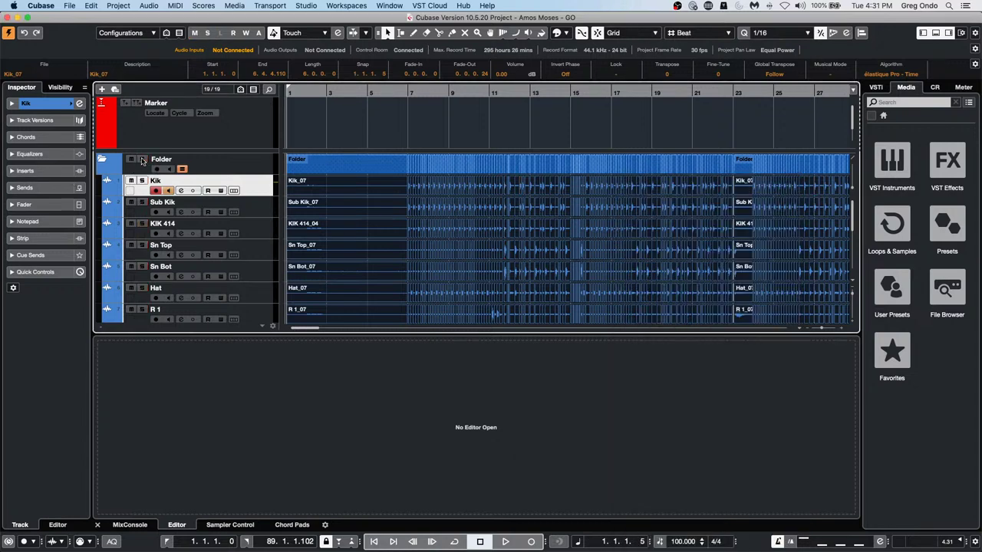
pyautogui.moveTo(368, 91); pyautogui.dragTo(383, 67)
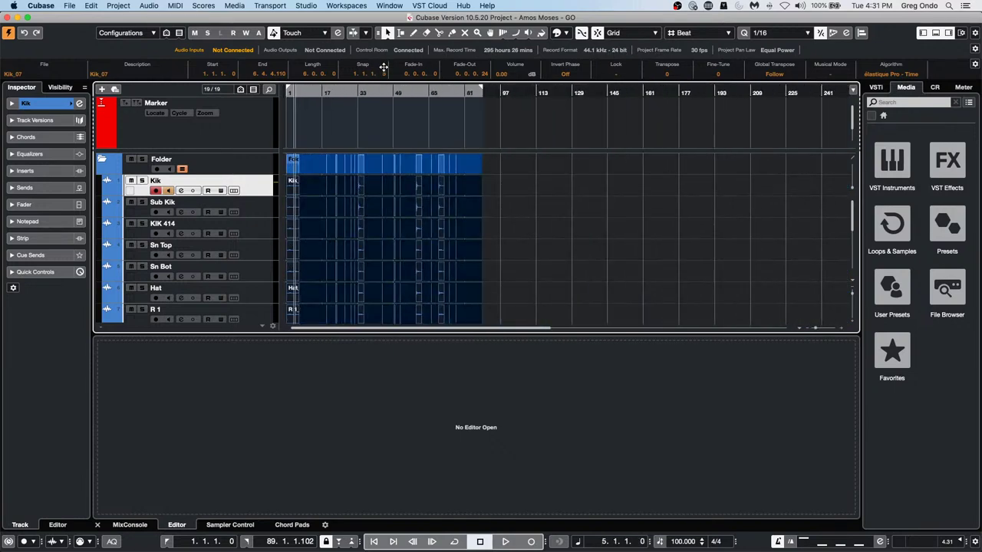
pyautogui.press('space')
pyautogui.press('space')
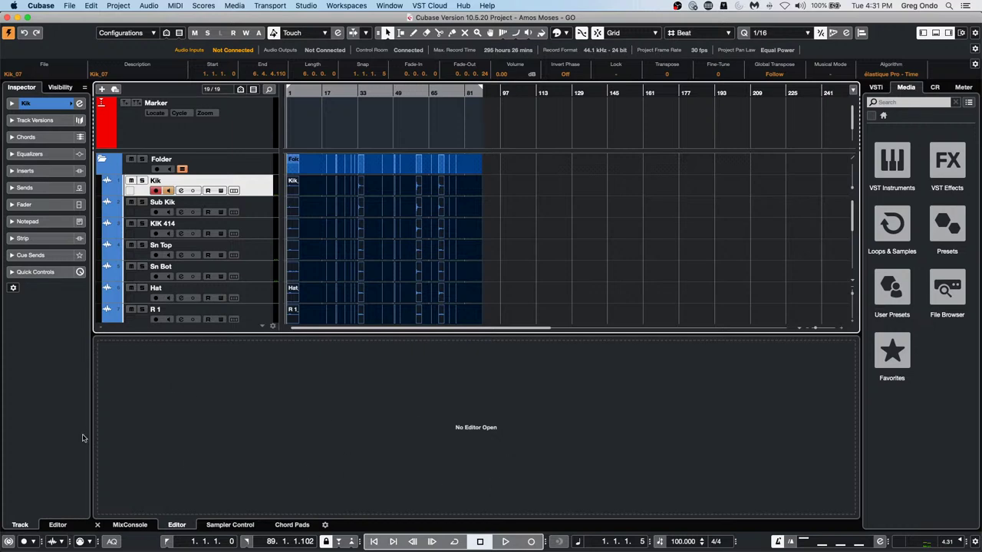
# In the mixer, load LoopMash FX from Other on Stereo Out's first insert
pyautogui.click(130, 524)
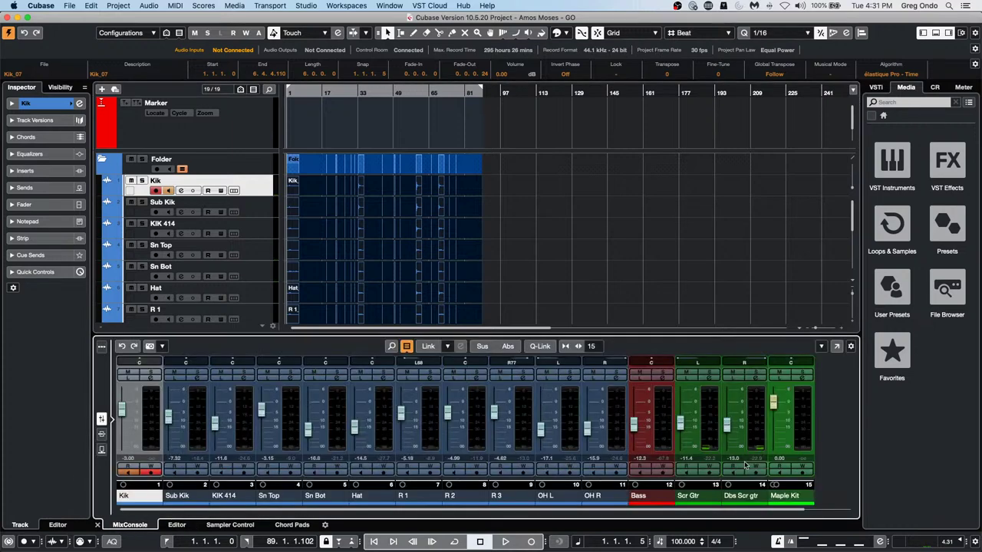
pyautogui.moveTo(645, 509); pyautogui.dragTo(840, 511)
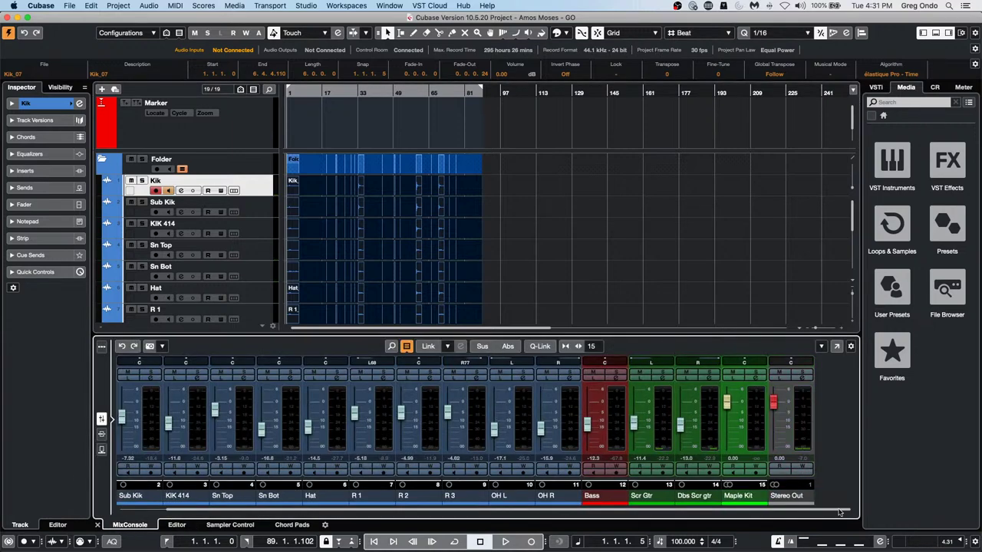
pyautogui.click(809, 381)
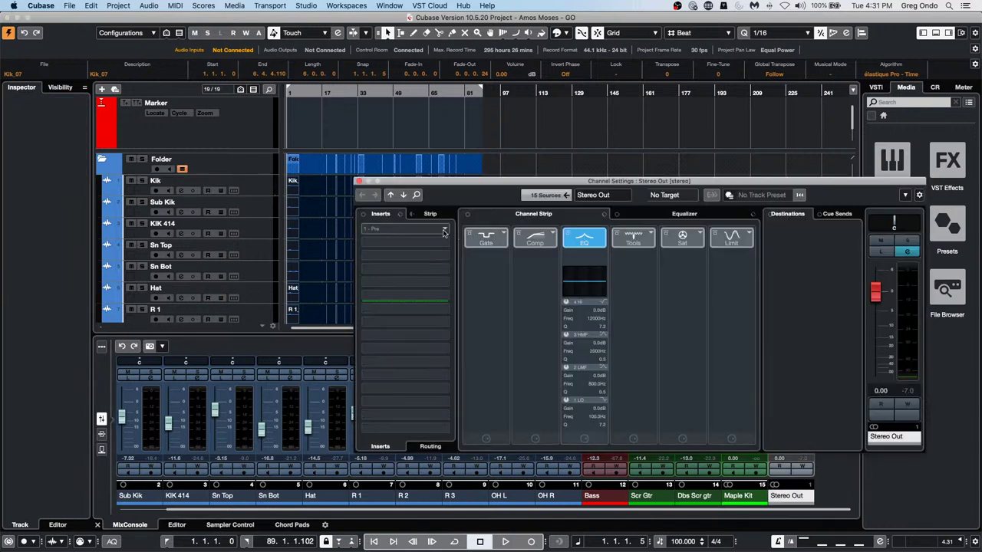
pyautogui.click(391, 230)
pyautogui.click(377, 347)
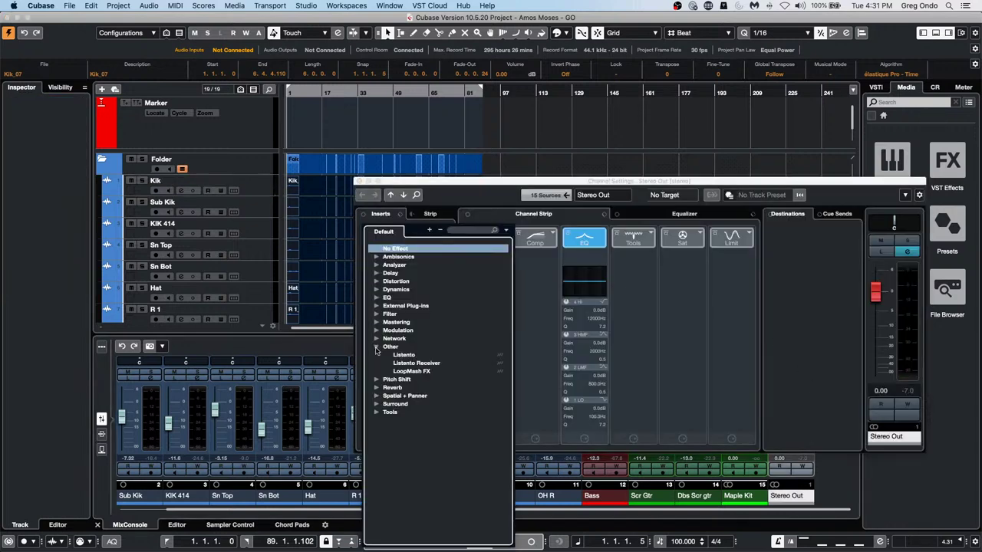
pyautogui.click(428, 374)
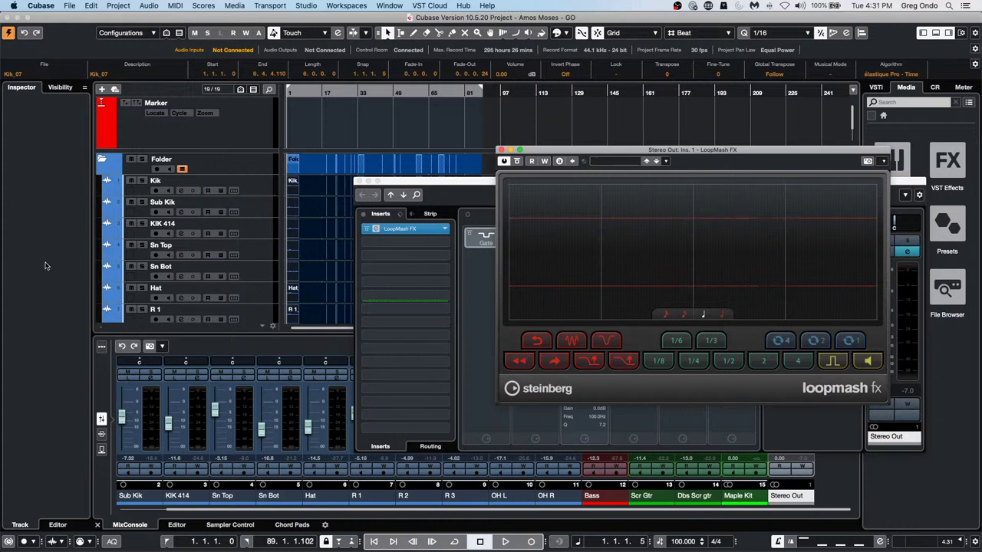
# Start playback, close Stereo Out's settings, and lower Control Room main monitoring to -0.40
pyautogui.press('space')
pyautogui.moveTo(704, 150); pyautogui.dragTo(361, 153)
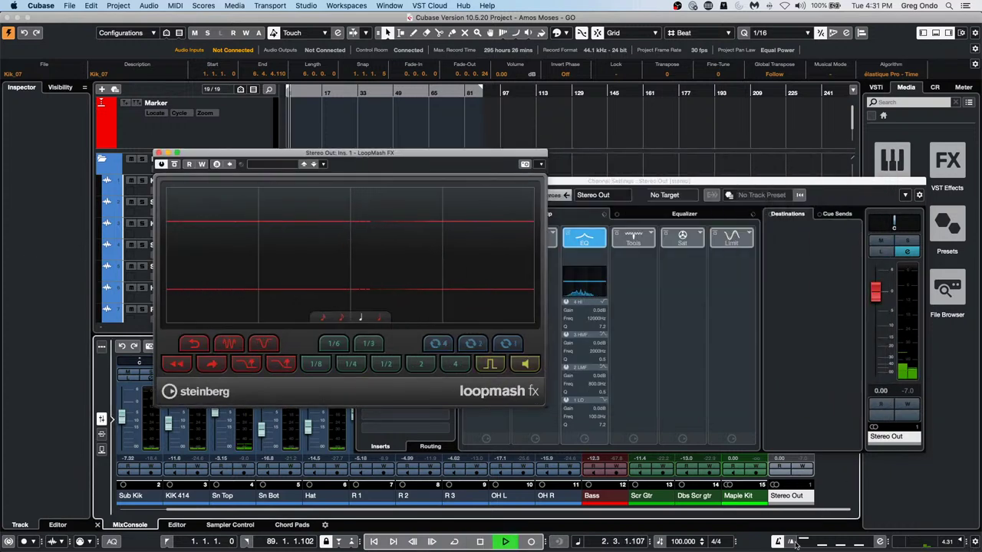
pyautogui.moveTo(683, 182); pyautogui.dragTo(787, 242)
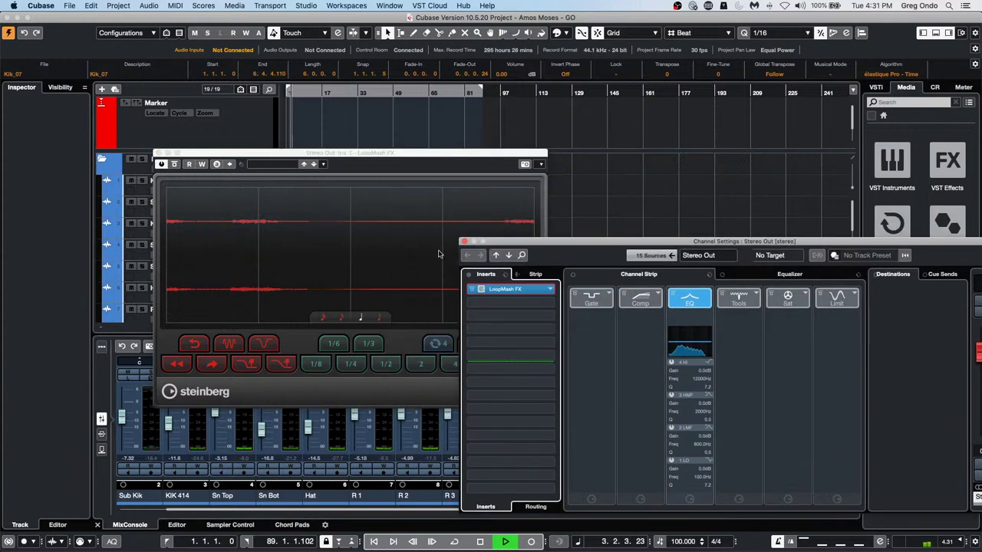
pyautogui.click(464, 242)
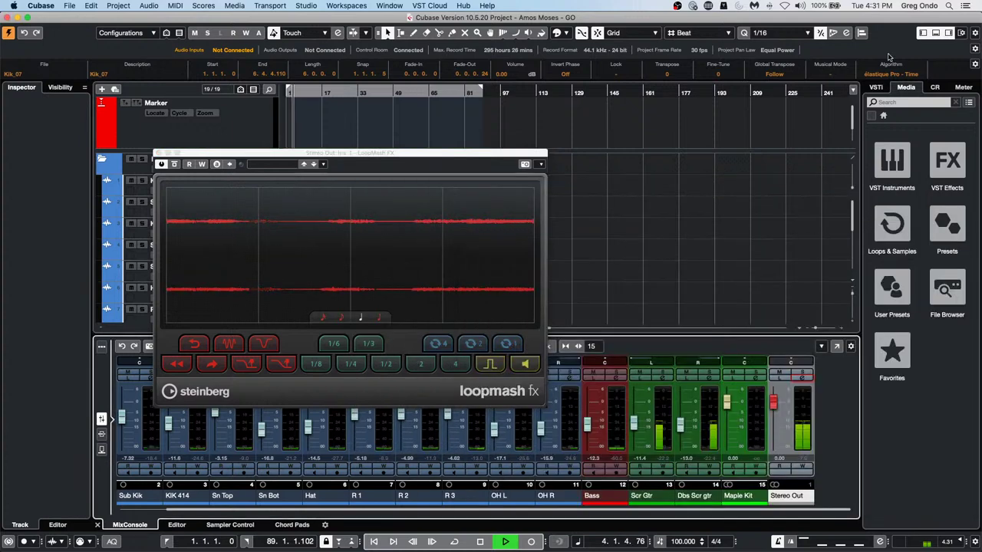
pyautogui.click(934, 87)
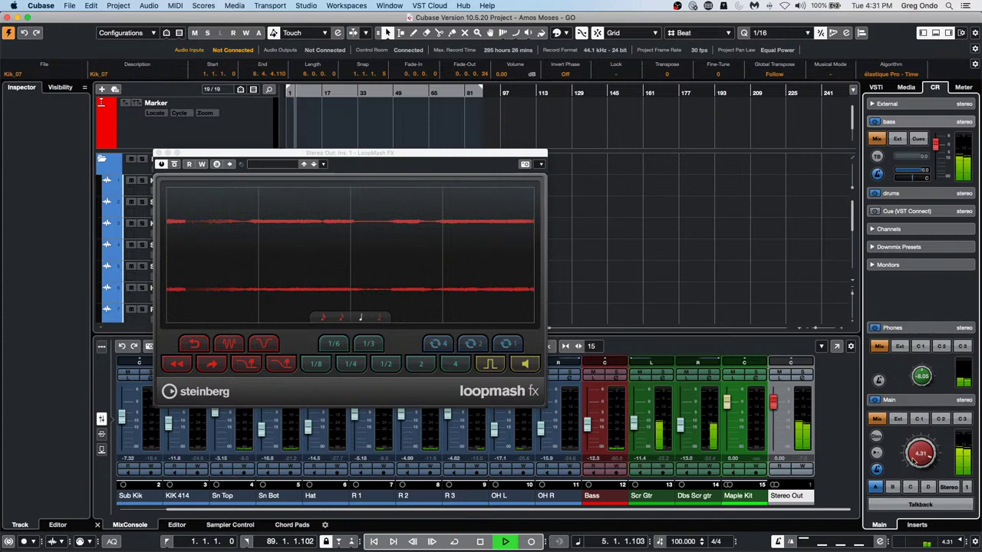
pyautogui.moveTo(912, 460); pyautogui.dragTo(913, 470)
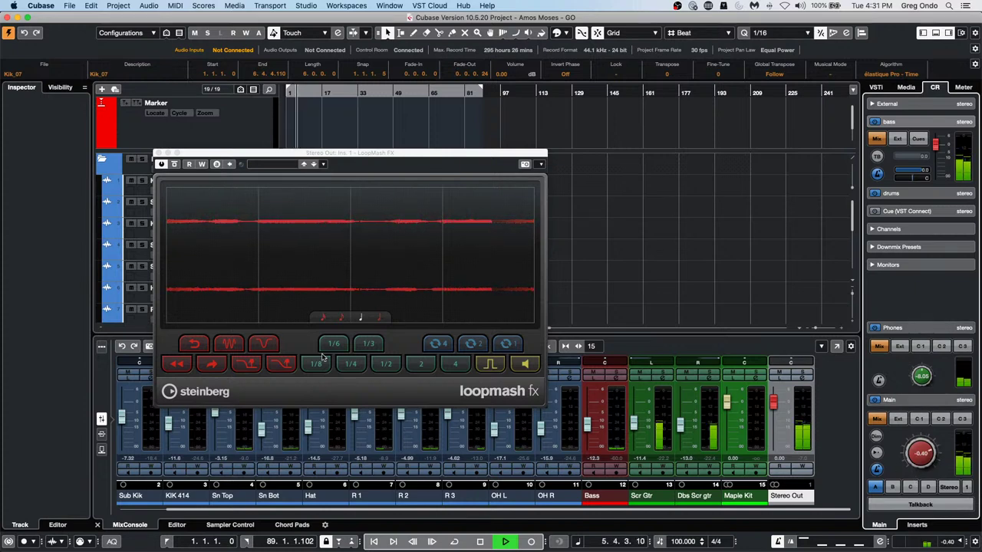
# Trigger LoopMash FX's tape-stop and Tapestop 2 effects, switching to the shortest slice grid
pyautogui.click(275, 367)
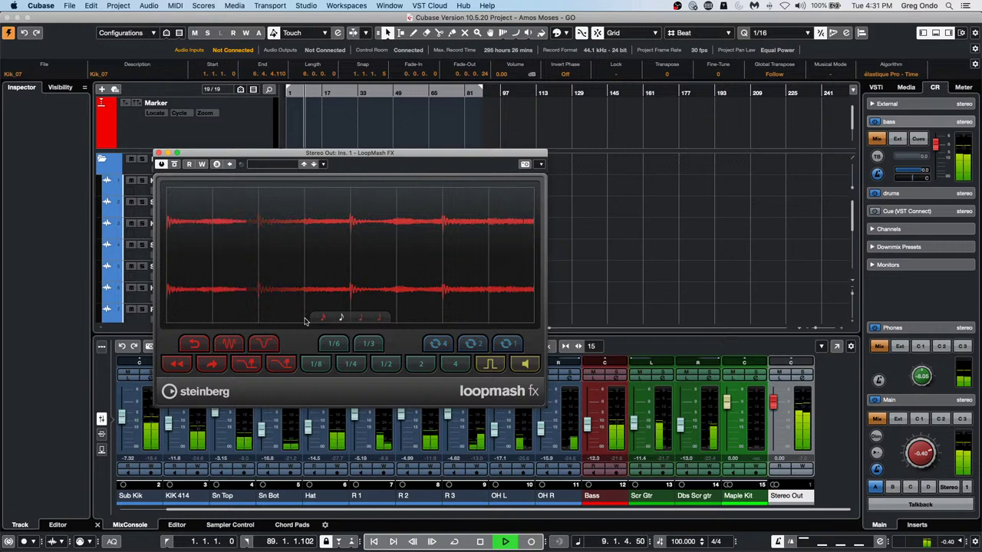
pyautogui.click(278, 363)
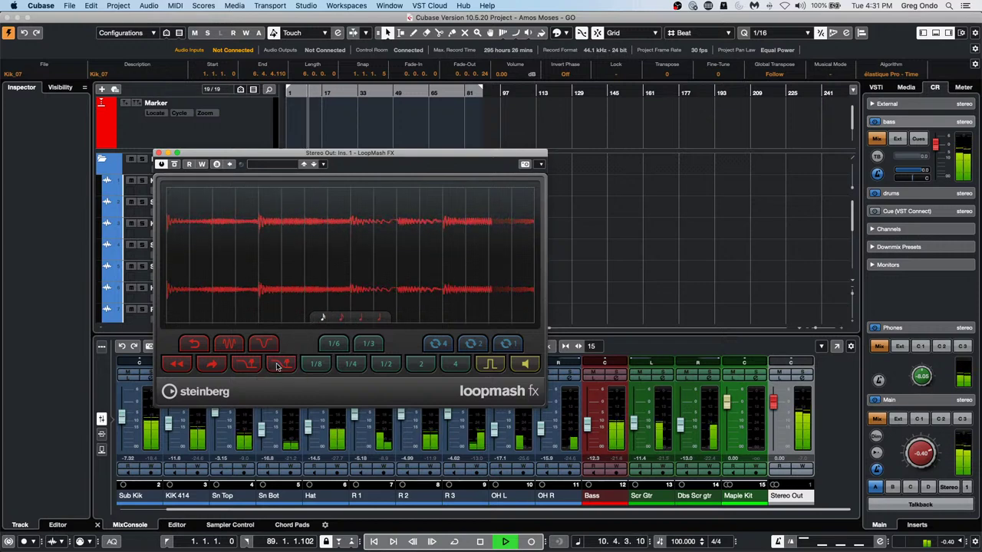
pyautogui.click(278, 366)
pyautogui.click(282, 365)
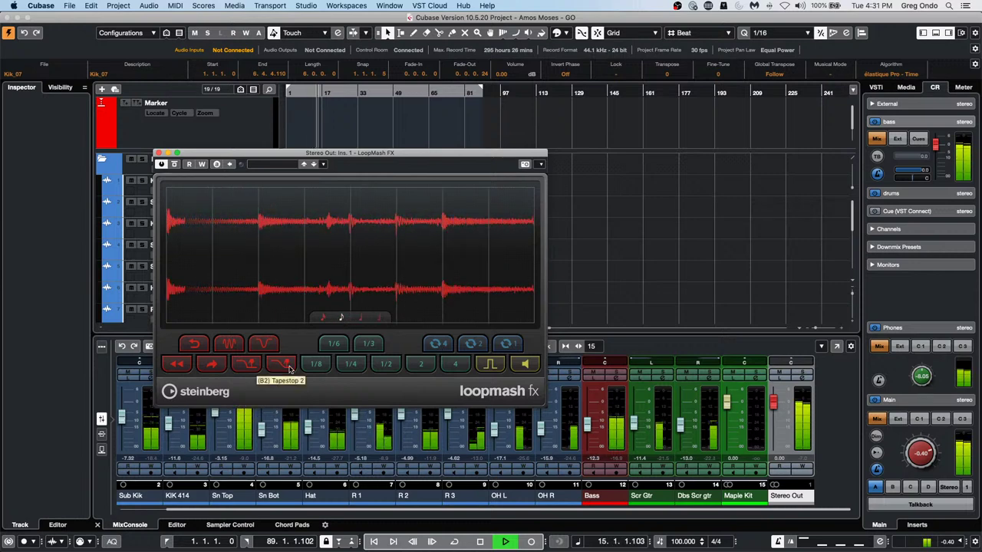
pyautogui.click(289, 370)
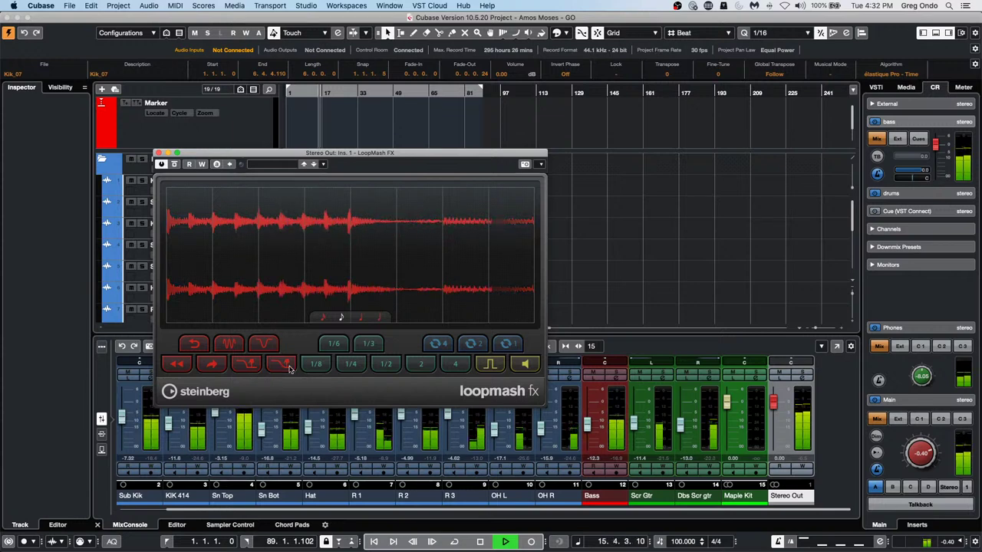
pyautogui.click(271, 347)
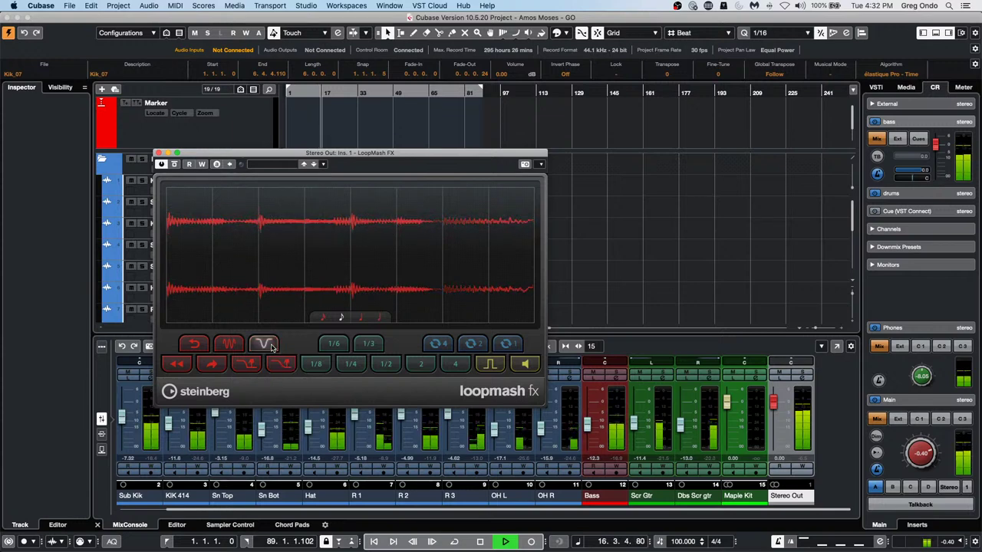
pyautogui.click(322, 318)
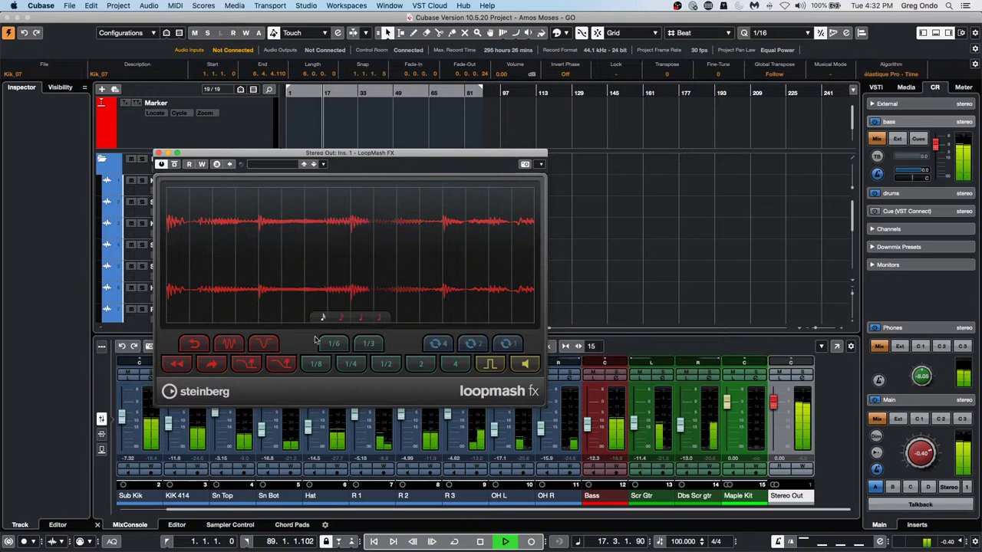
pyautogui.click(276, 363)
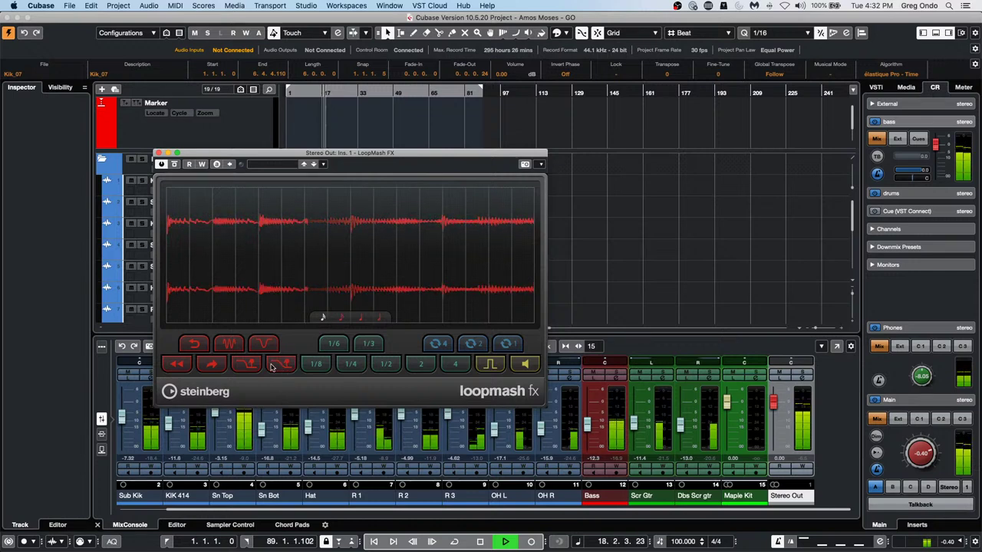
# Try stutter, quarter-note and 1/6 slice loops, gating and tape-stop, then stop playback
pyautogui.click(234, 347)
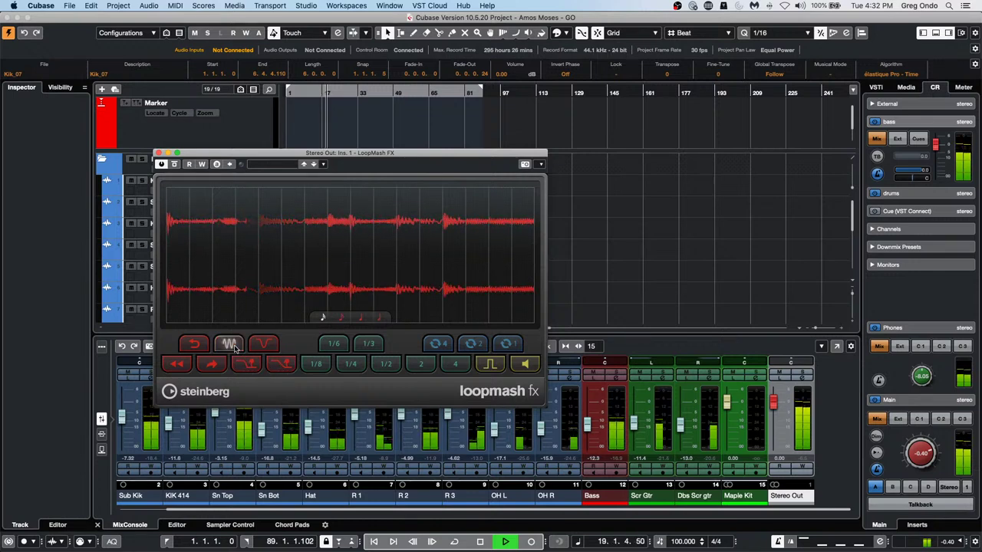
pyautogui.click(352, 366)
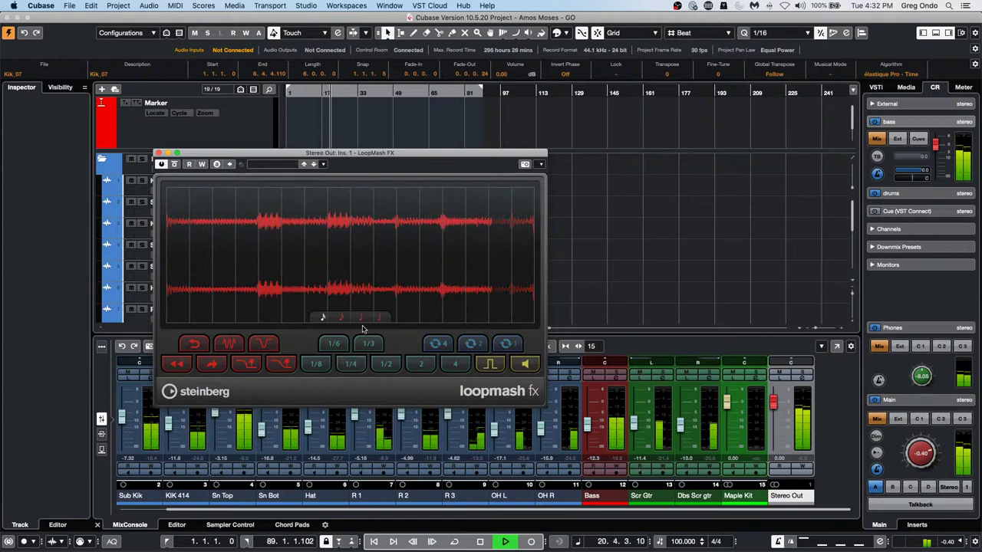
pyautogui.click(335, 345)
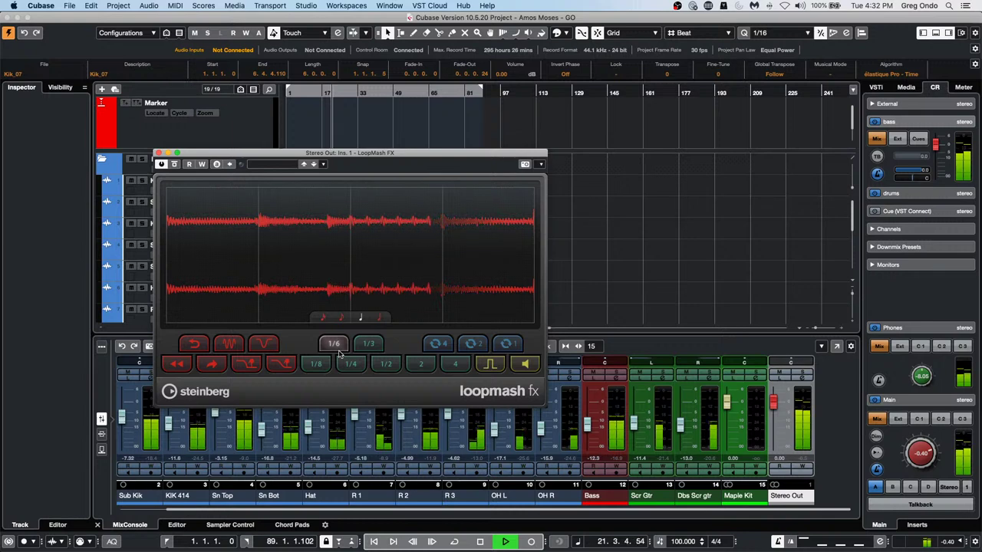
pyautogui.click(491, 365)
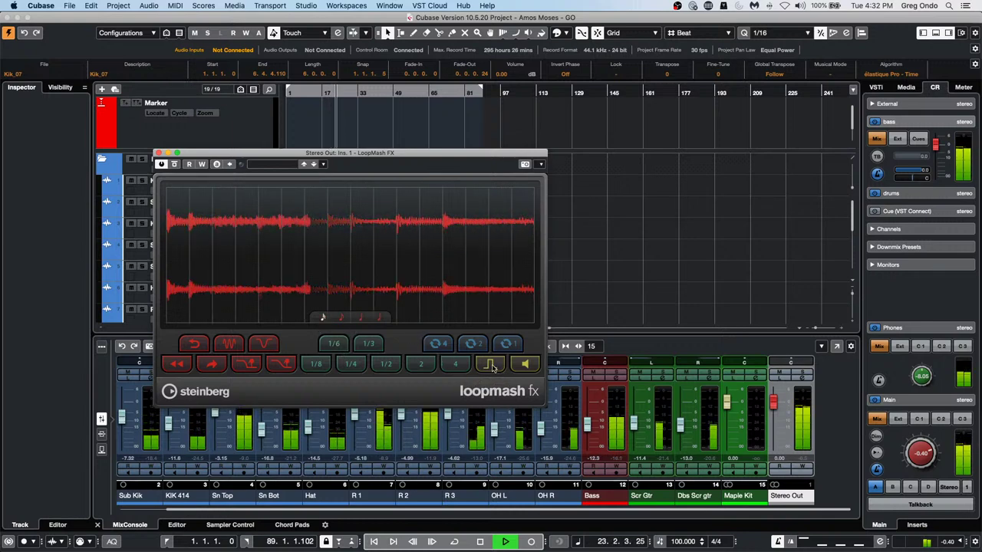
pyautogui.click(493, 367)
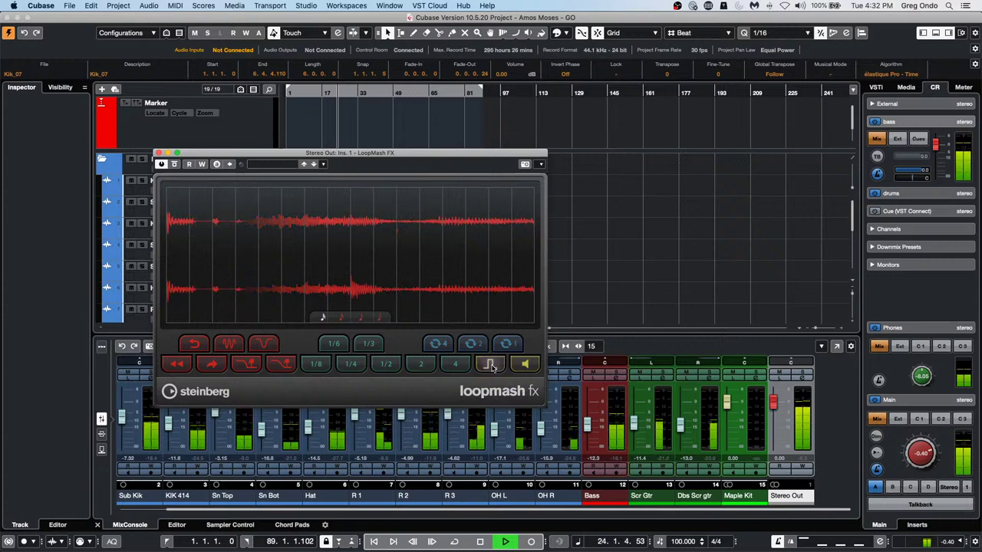
pyautogui.click(282, 365)
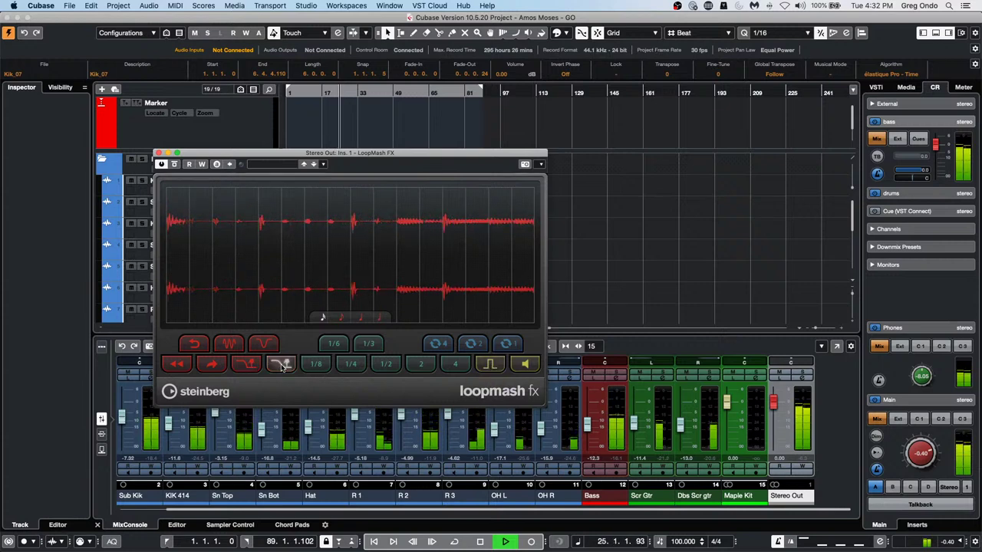
pyautogui.click(282, 366)
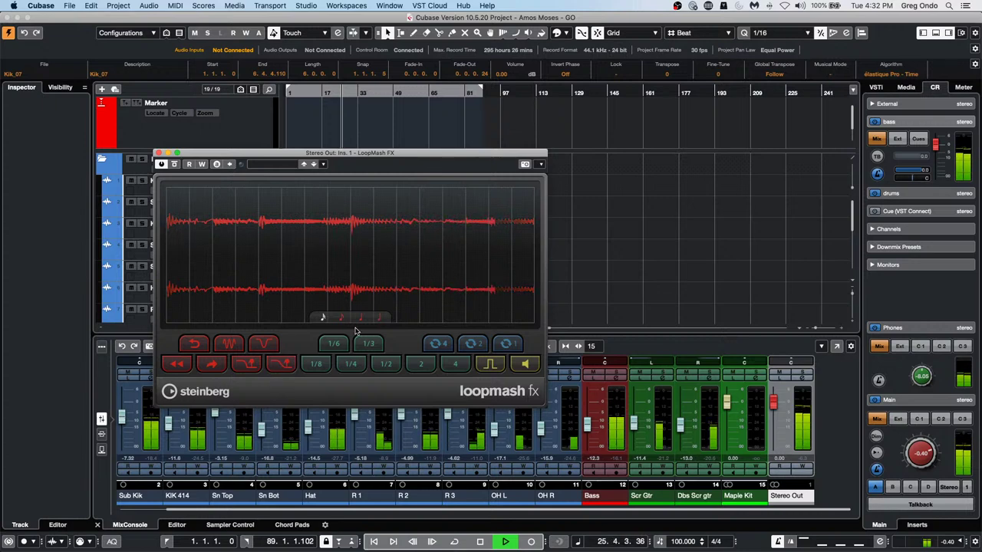
pyautogui.click(282, 365)
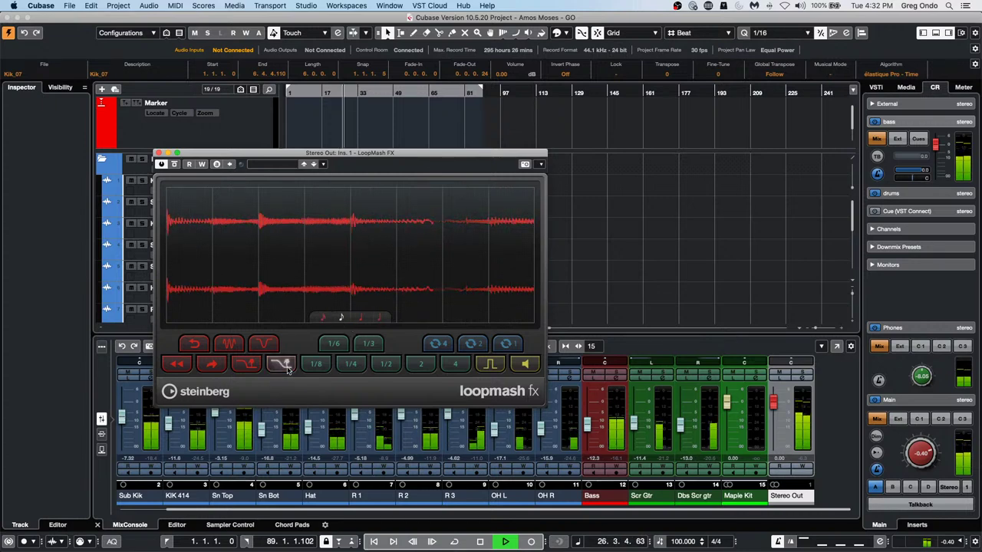
pyautogui.press('space')
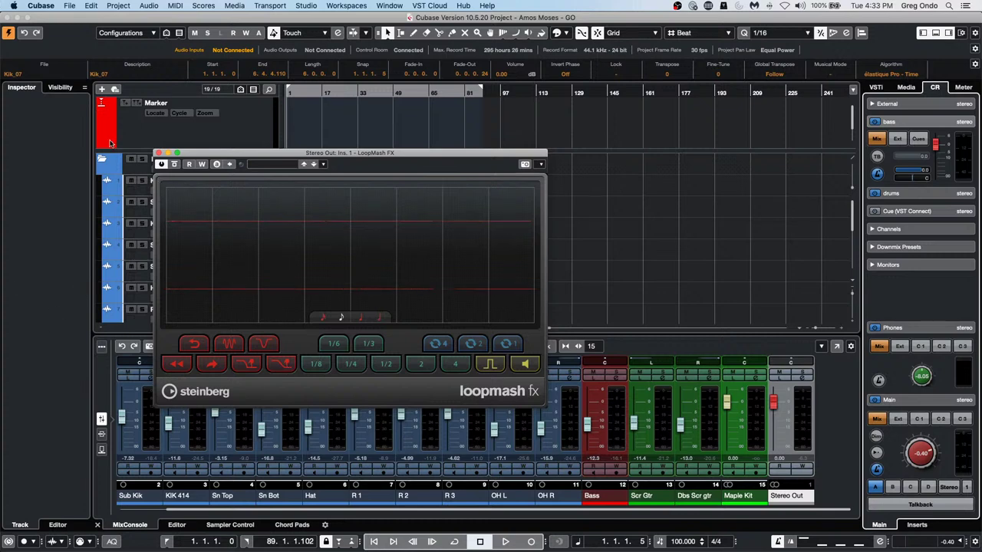
# Close LoopMash FX, then open and confirm Key Commands with StartStop still on Space
pyautogui.click(161, 153)
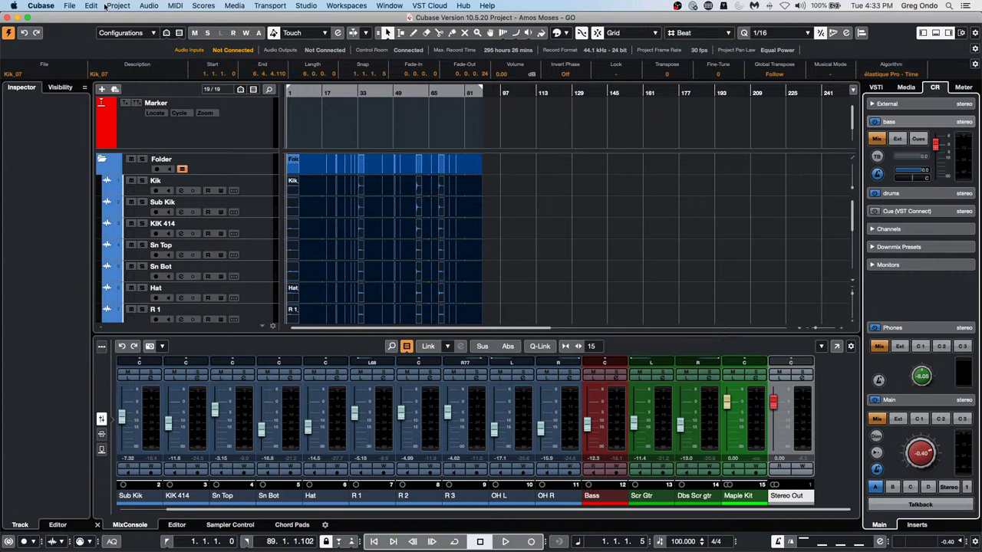
pyautogui.click(67, 7)
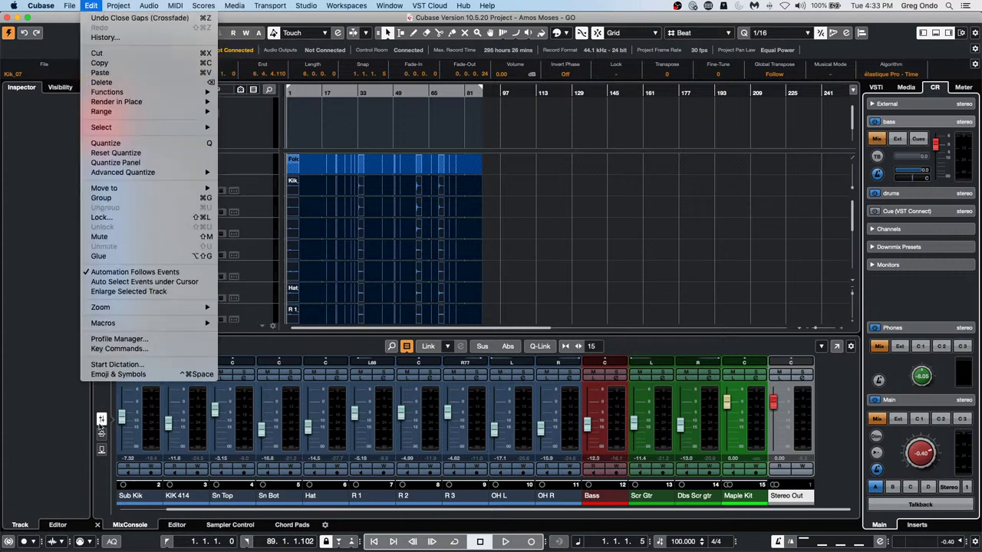
pyautogui.click(122, 348)
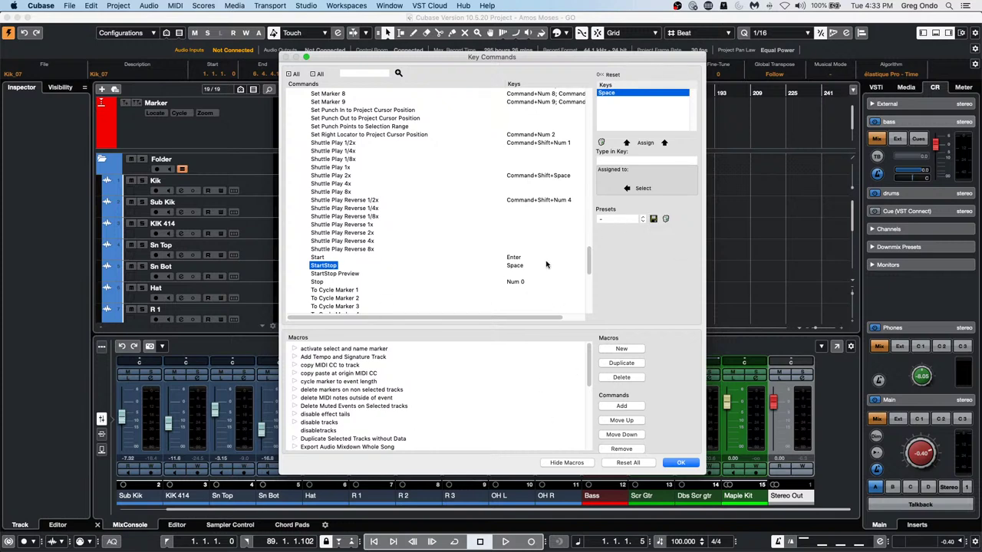
pyautogui.click(680, 463)
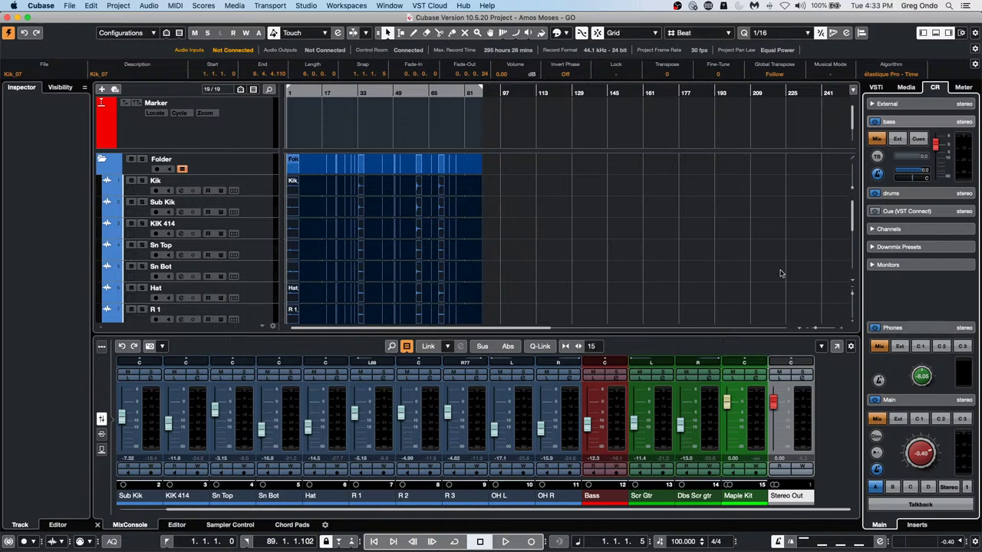
pyautogui.click(92, 6)
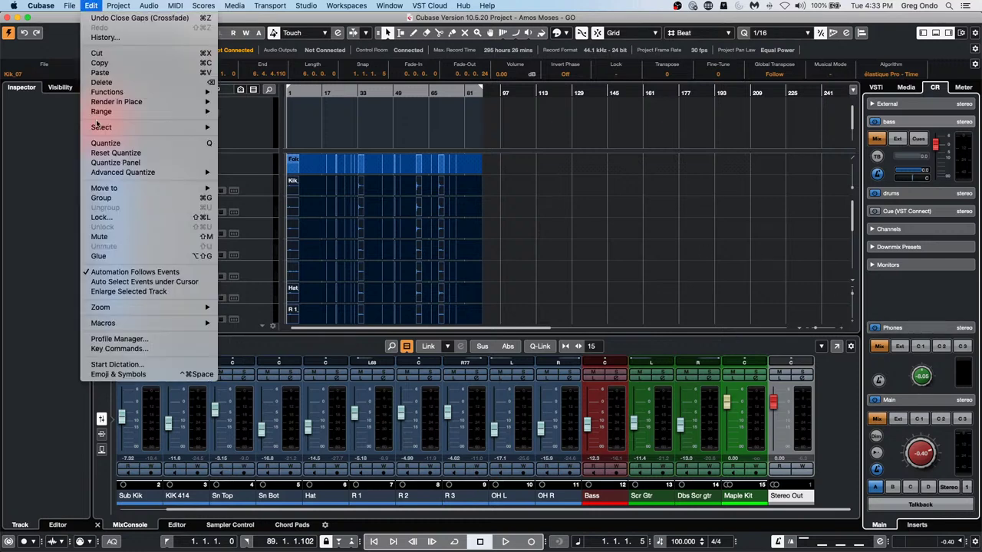
pyautogui.click(117, 339)
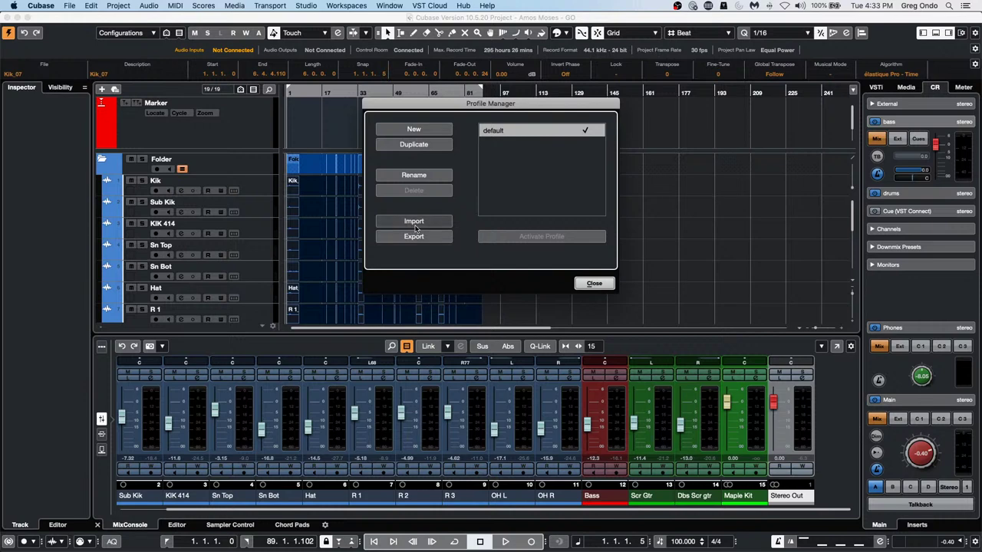
pyautogui.click(594, 284)
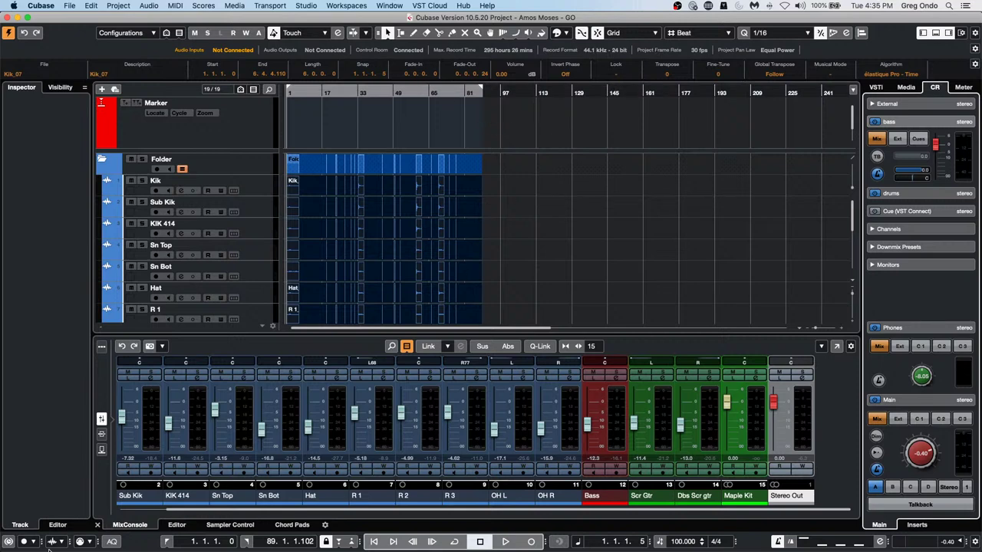
# Scroll the mixer one strip so Kik shows first and Stereo Out drops off
pyautogui.moveTo(169, 549)
pyautogui.click(217, 514)
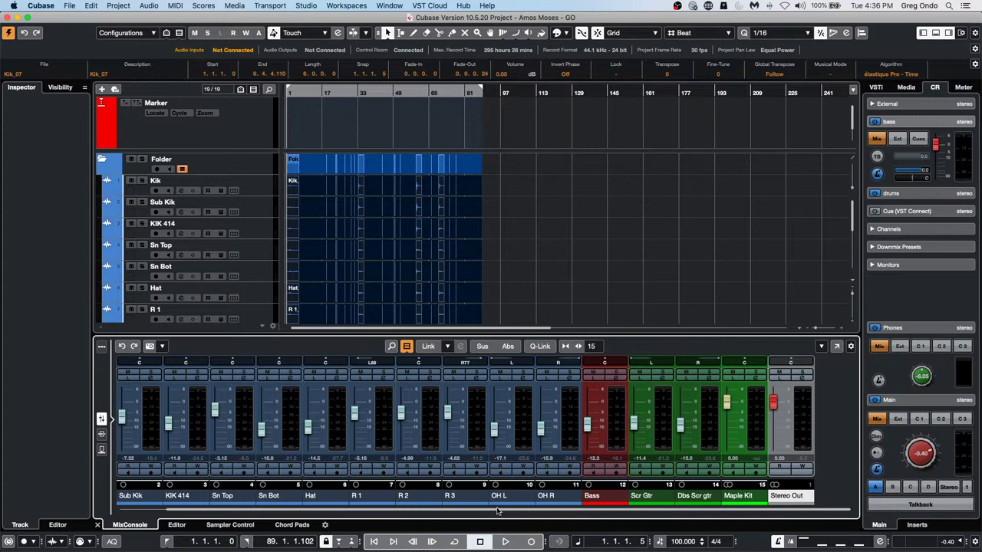
pyautogui.hscroll(-1, 499, 512)
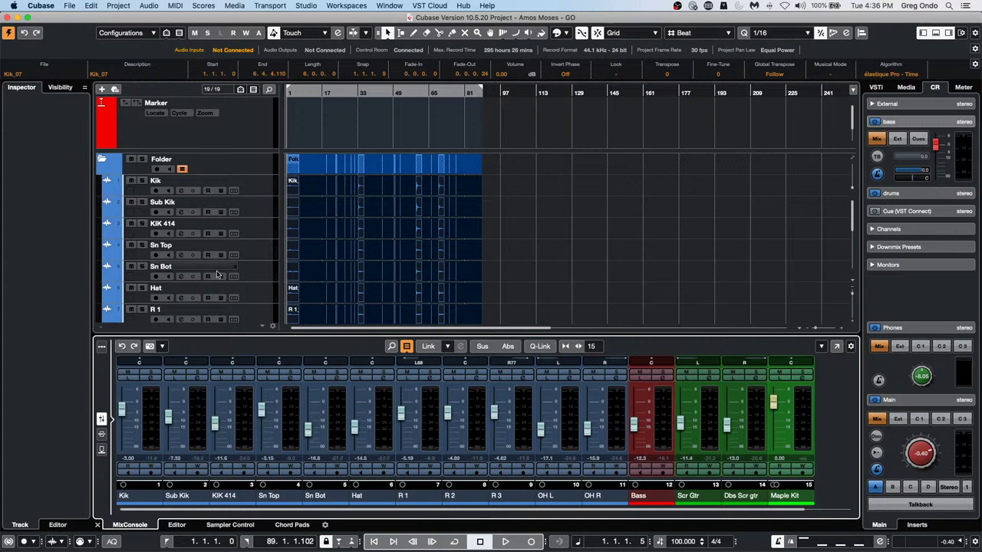
# Create a new empty project in the default project folder
pyautogui.click(66, 6)
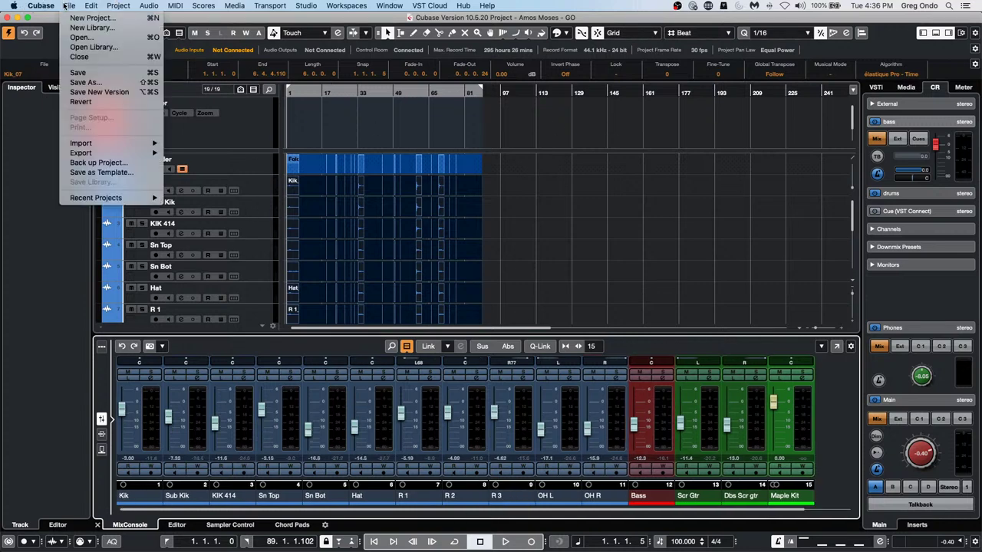
pyautogui.click(89, 19)
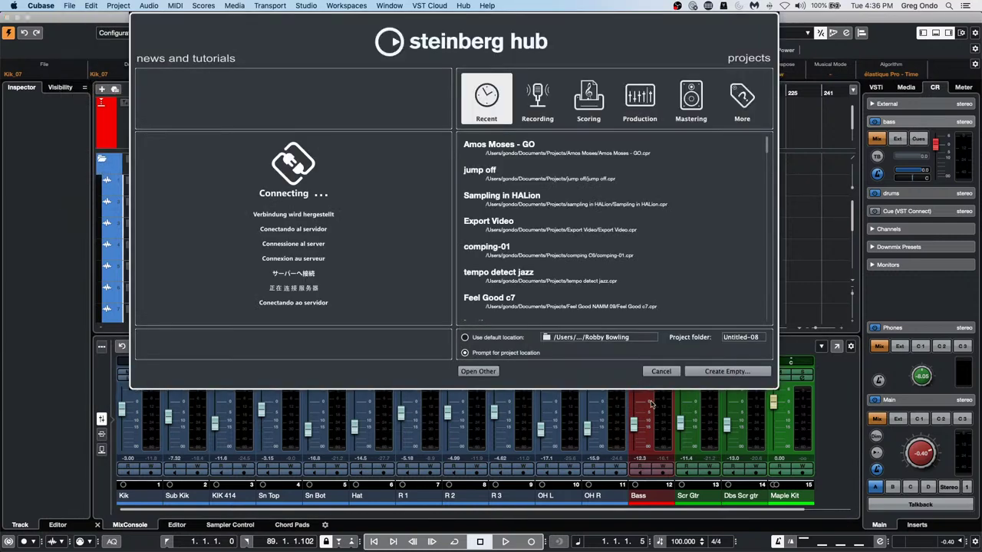
pyautogui.click(721, 371)
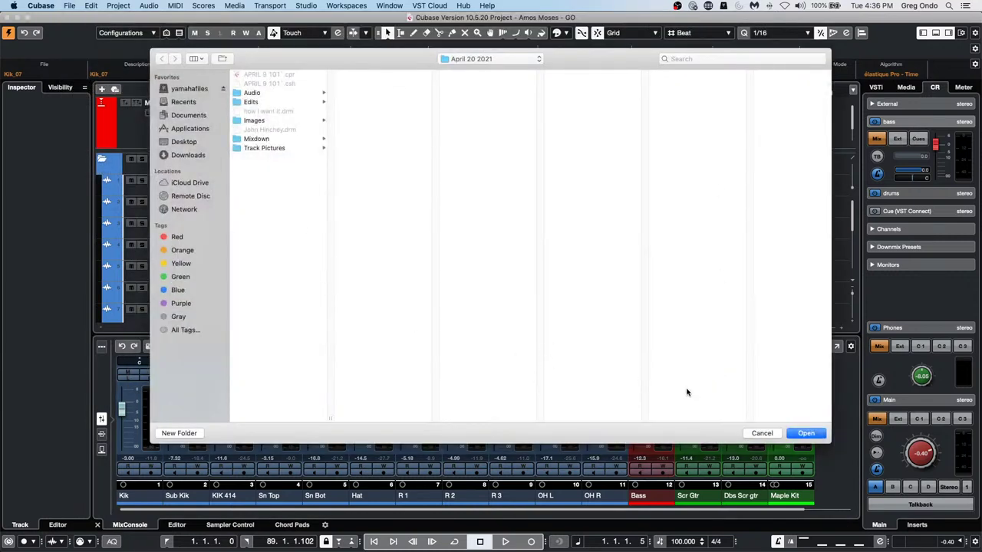
pyautogui.click(800, 433)
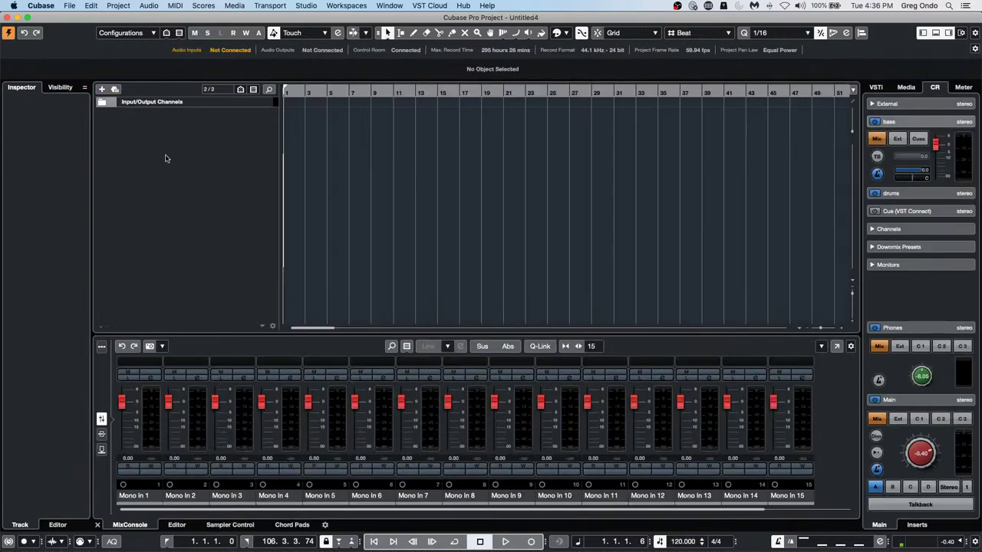
# Add eight stereo audio tracks, Audio 01 to Audio 08
pyautogui.rightClick(171, 151)
pyautogui.click(249, 156)
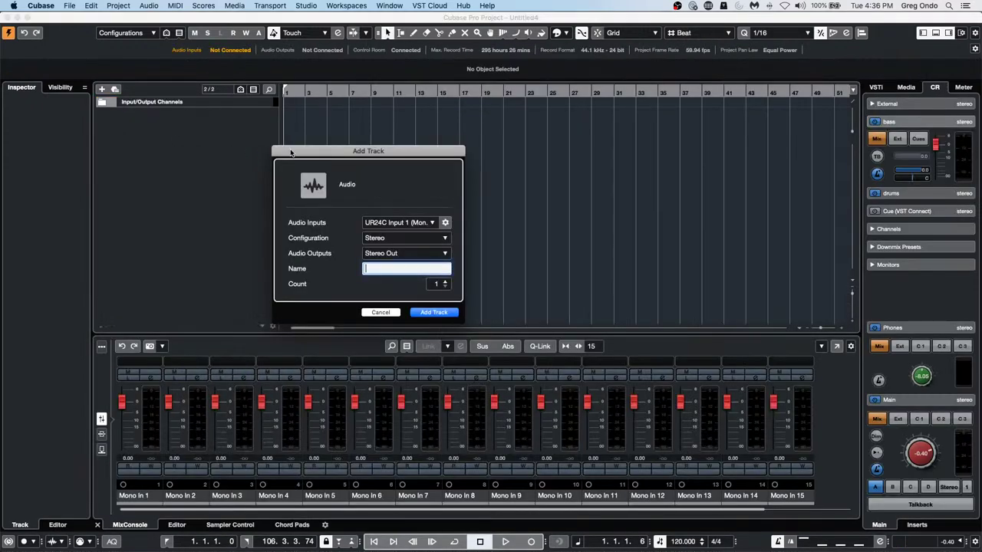
pyautogui.scroll(6, 446, 287)
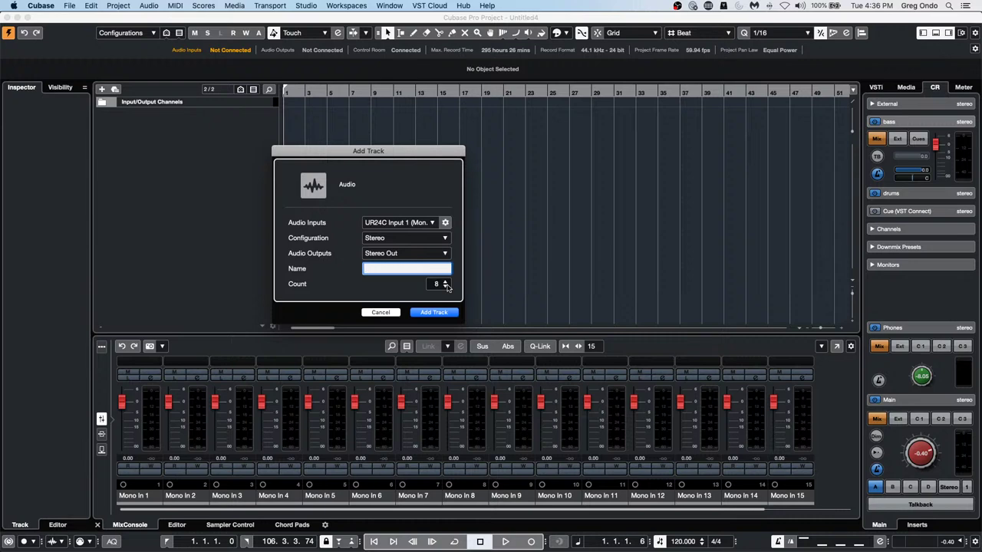
pyautogui.click(443, 312)
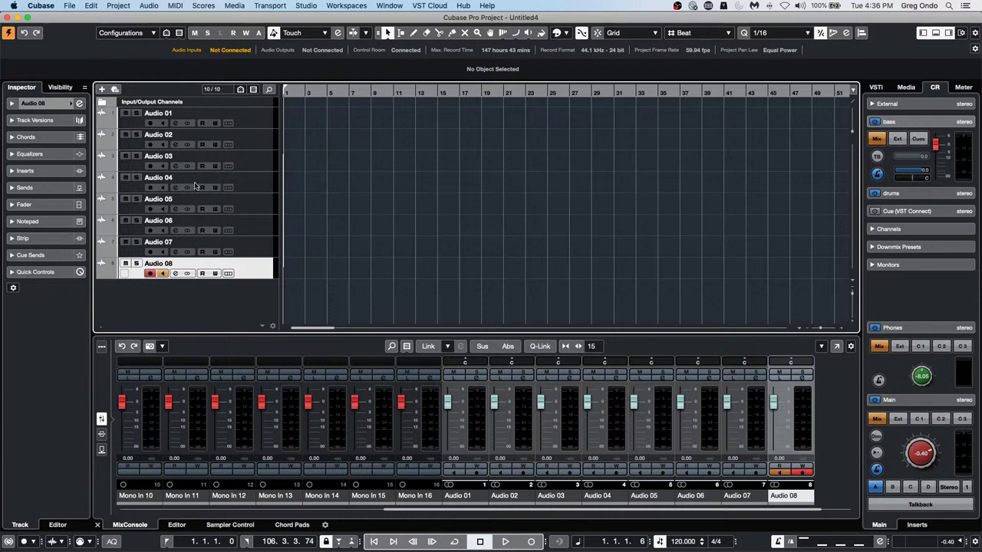
# Uncheck Input Channels in the MixConsole channel-type filter, leaving Audio 01–08 and Stereo Out
pyautogui.click(406, 345)
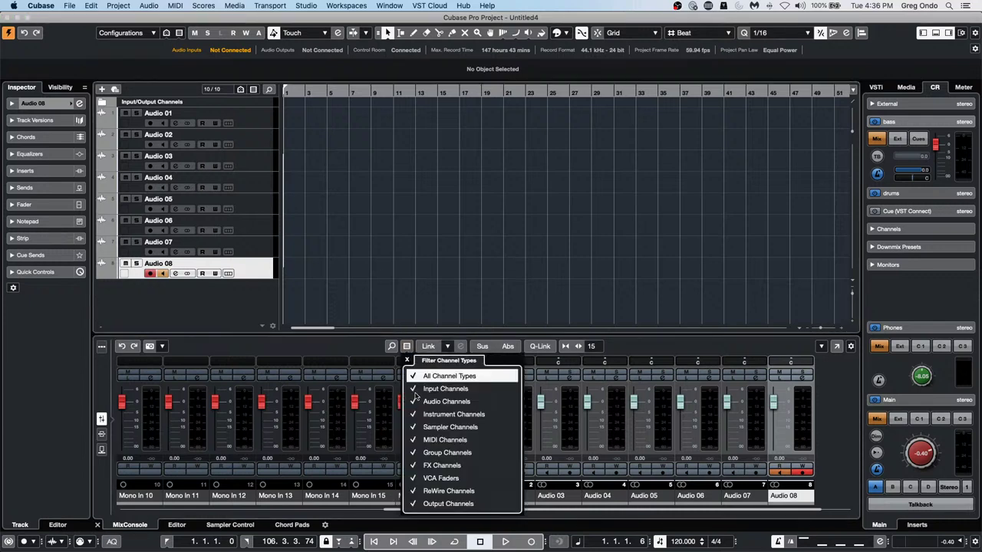
pyautogui.click(418, 388)
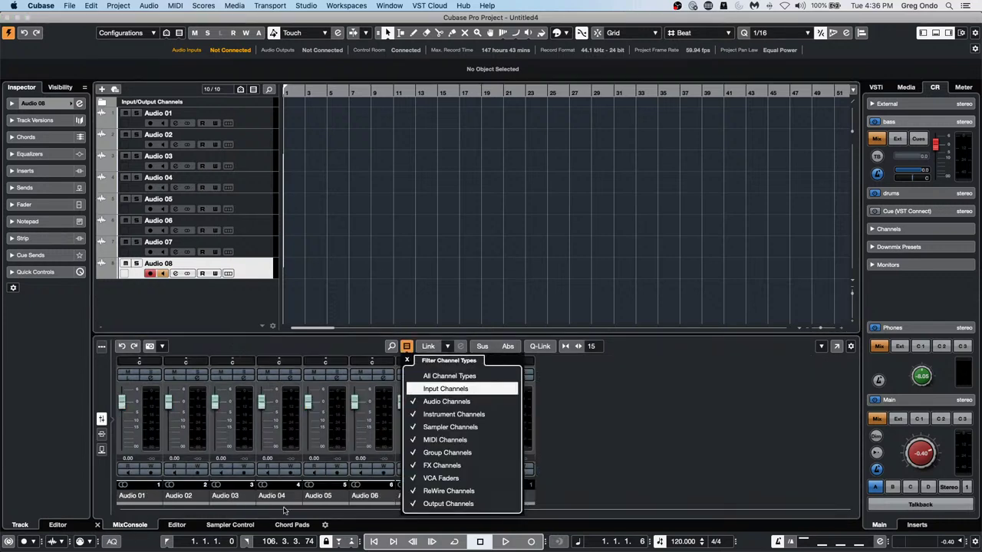
pyautogui.click(233, 514)
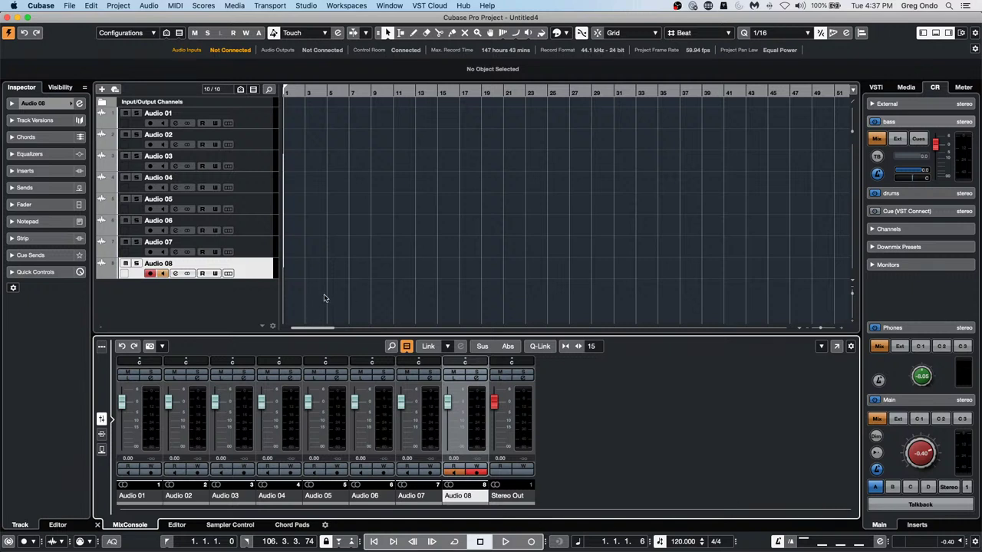
pyautogui.hscroll(10, 316, 330)
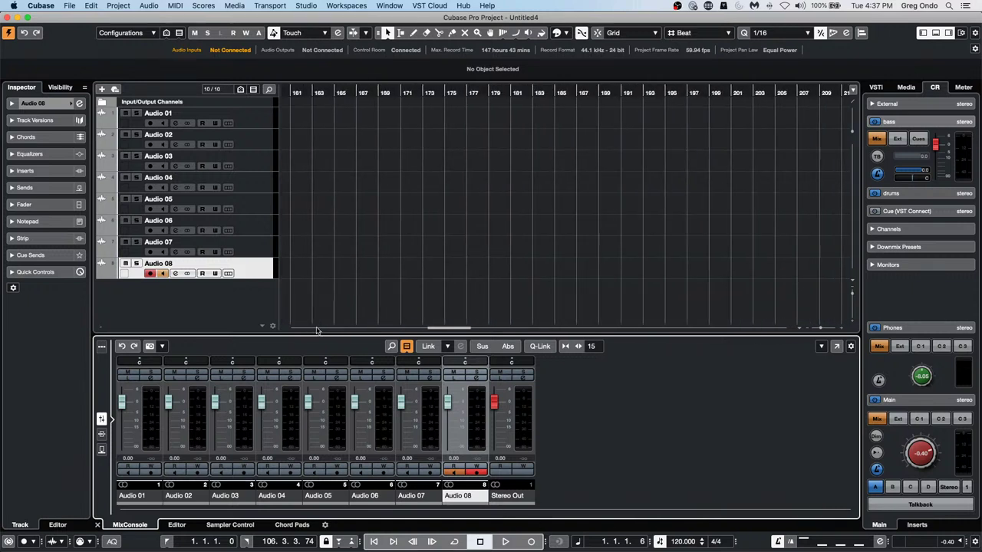
pyautogui.hscroll(10, 316, 330)
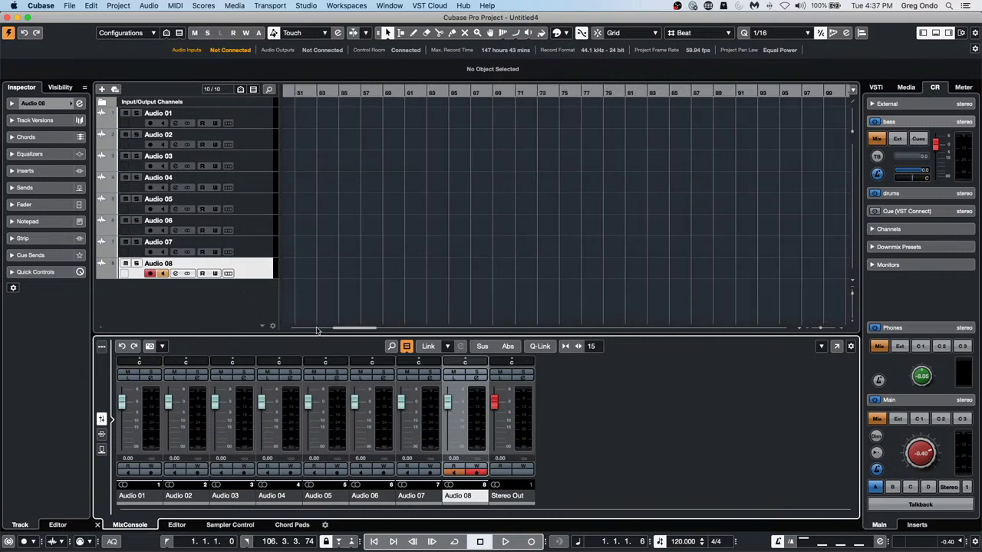
pyautogui.hscroll(-10, 317, 330)
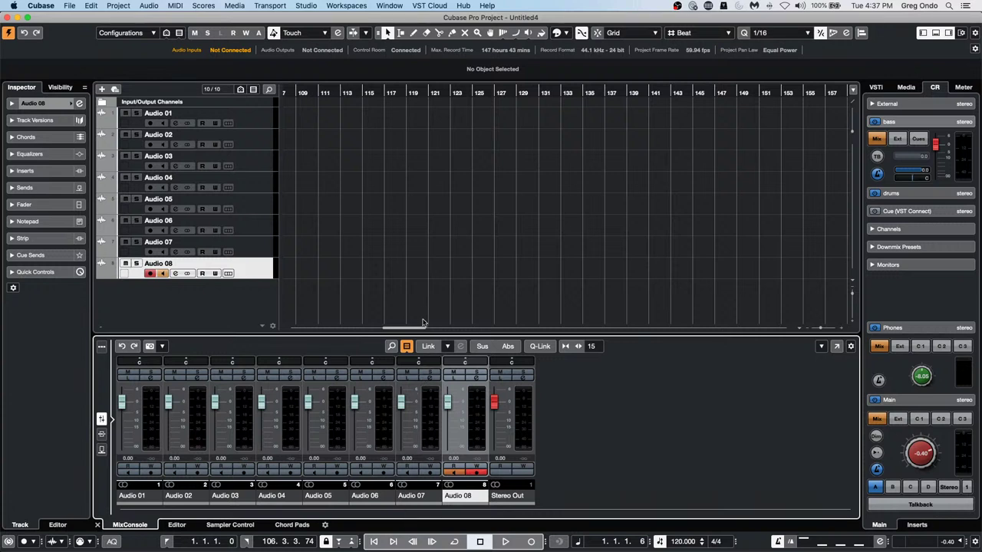
pyautogui.hscroll(-5, 422, 328)
pyautogui.hscroll(20, 422, 328)
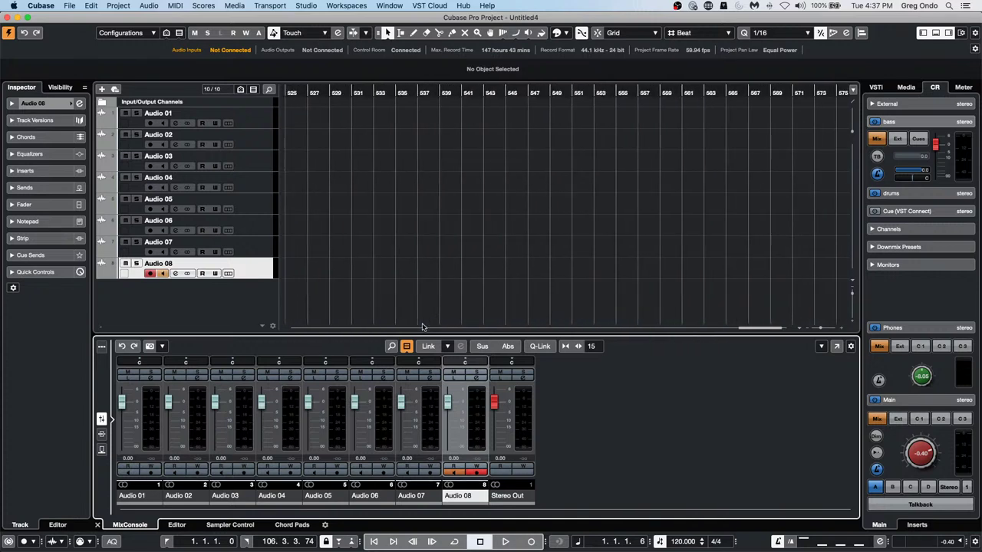
pyautogui.hscroll(-20, 422, 328)
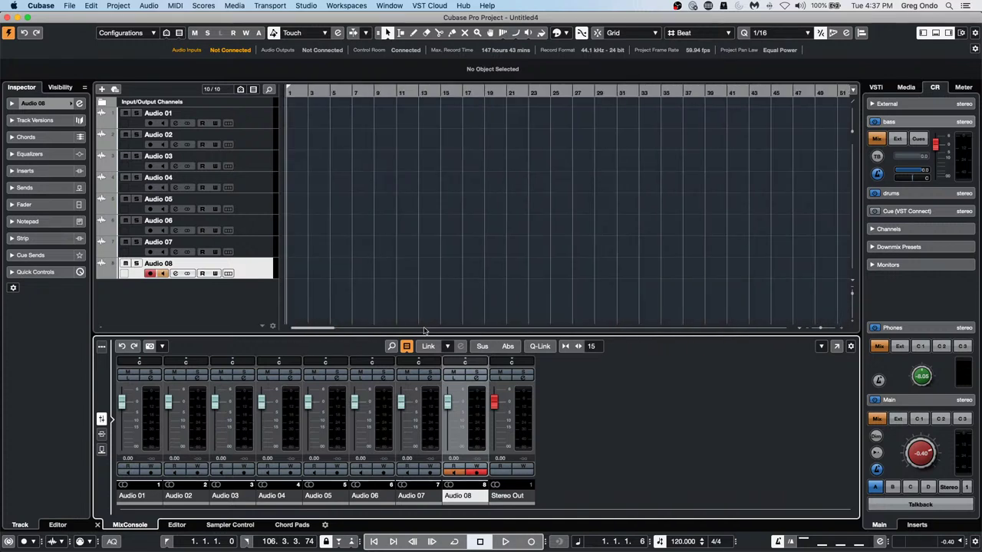
pyautogui.hscroll(4, 423, 328)
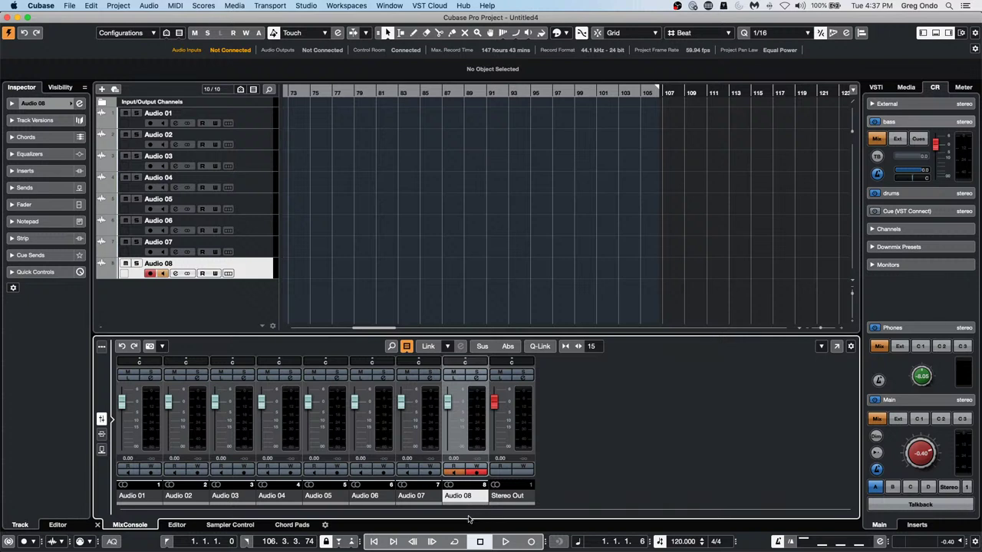
# Add eight more stereo audio tracks below Audio 08, creating Audio 09 to Audio 16
pyautogui.rightClick(136, 281)
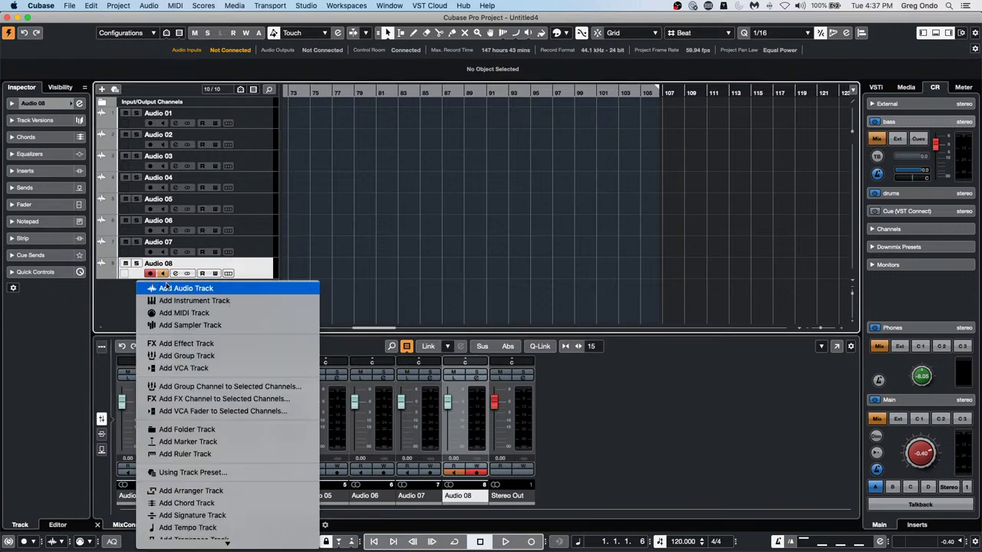
pyautogui.click(165, 287)
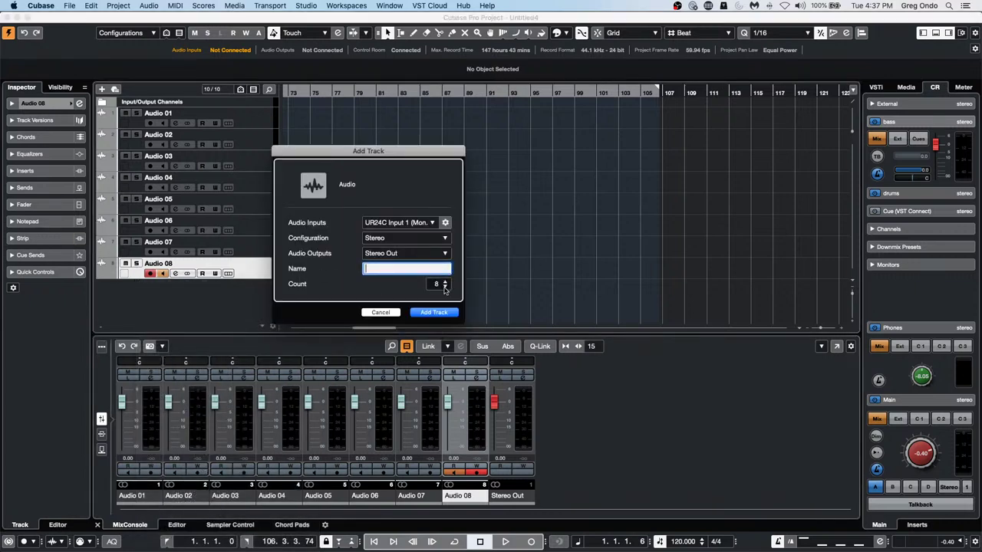
pyautogui.click(442, 312)
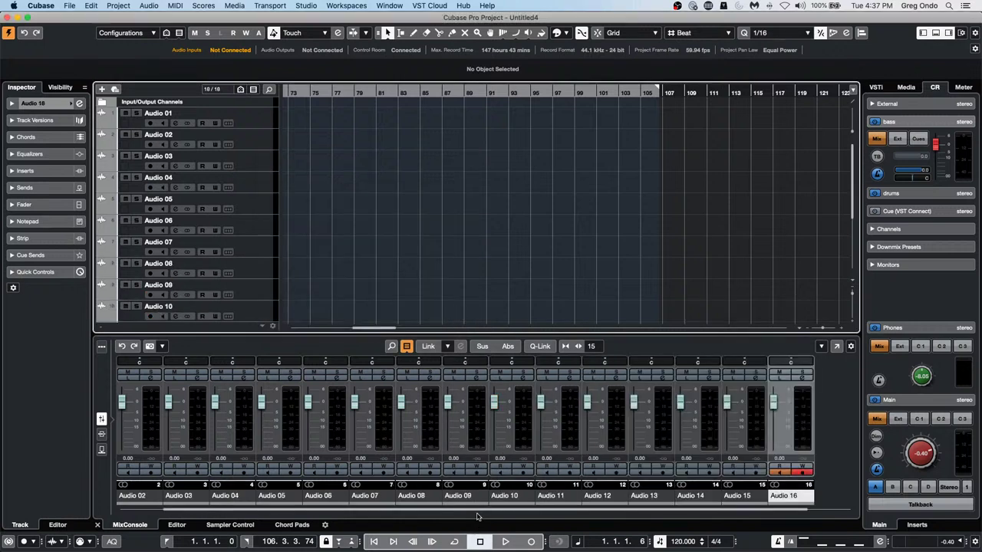
pyautogui.hscroll(1, 477, 516)
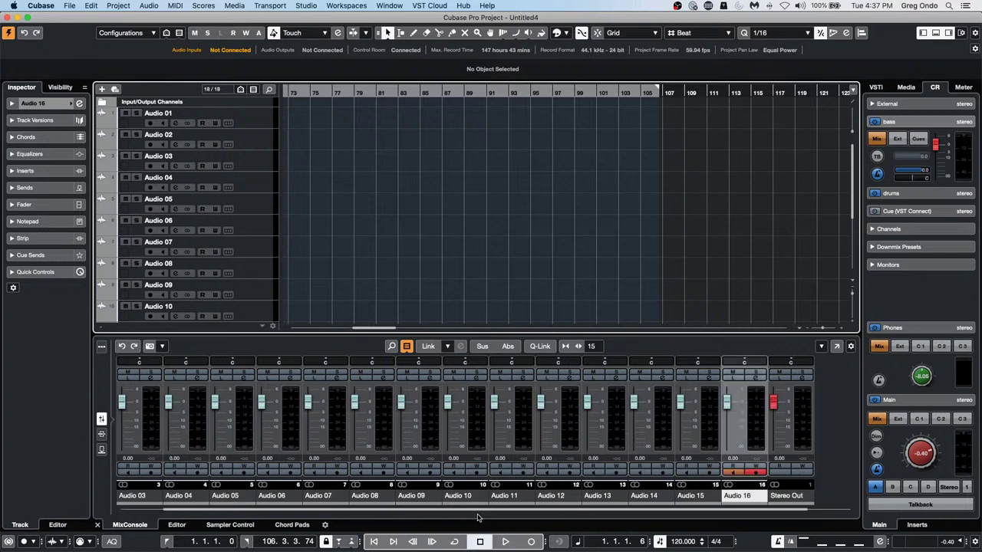
pyautogui.hscroll(-2, 477, 514)
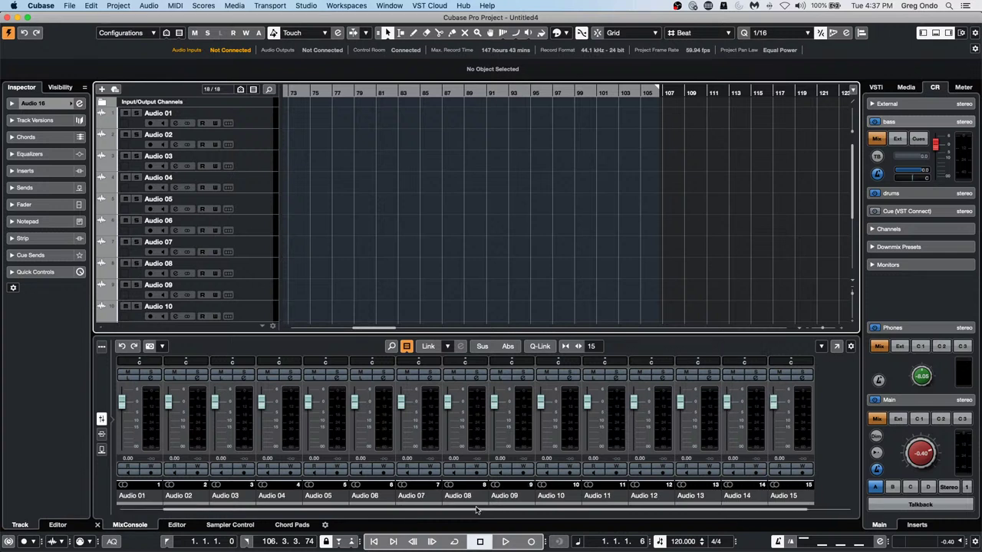
pyautogui.hscroll(2, 477, 512)
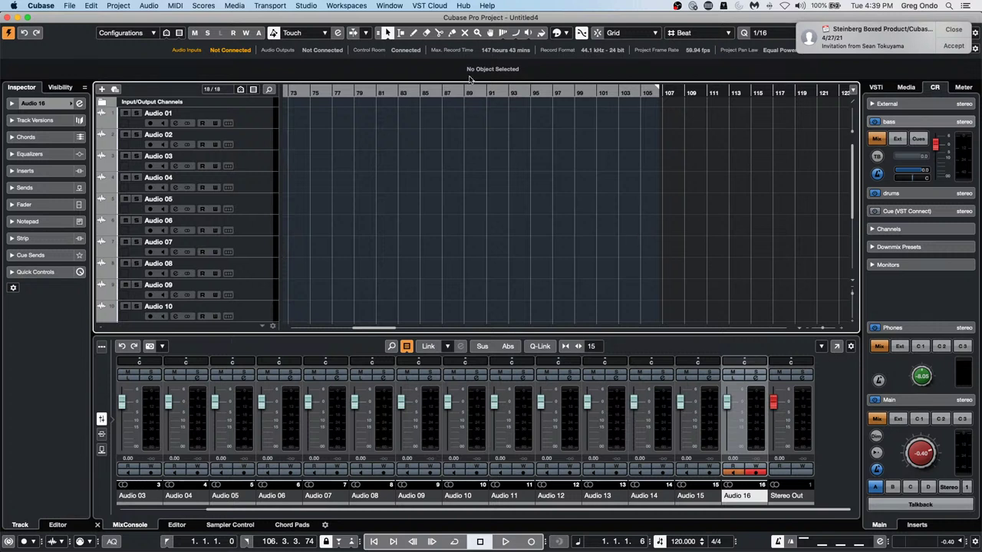
# Select Audio 04 so it becomes the active, record-enabled track
pyautogui.click(261, 188)
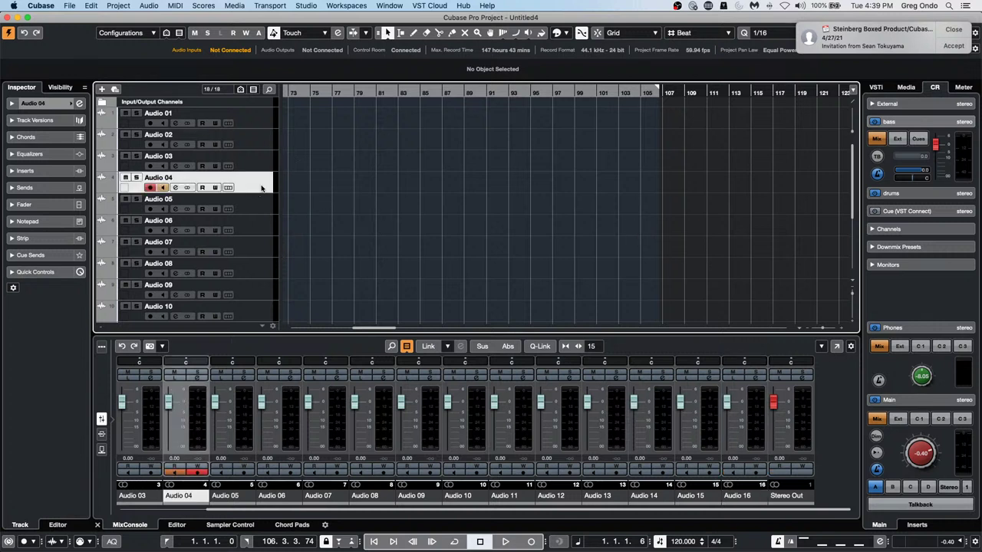
# Add a Groove Agent SE instrument track after Audio 04 and move its plugin window aside
pyautogui.rightClick(259, 185)
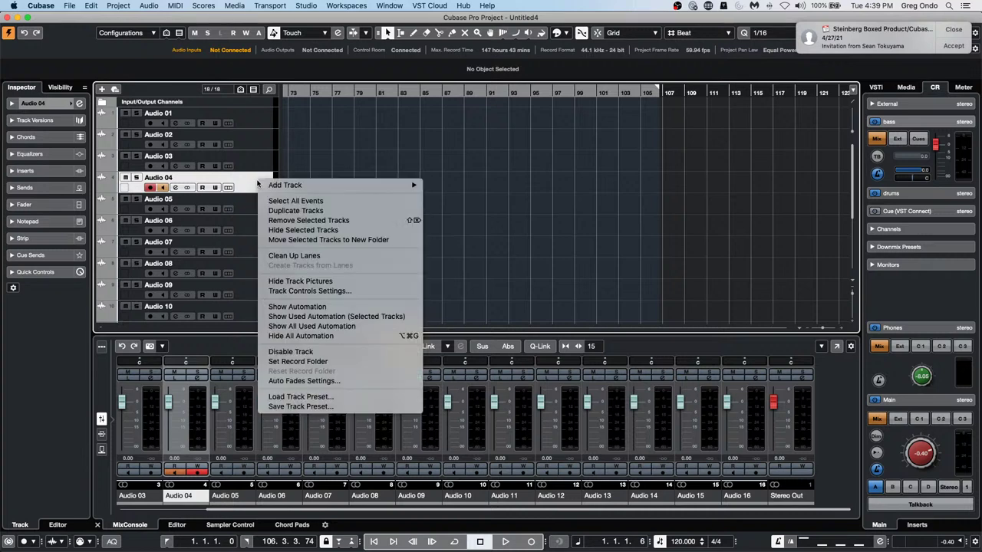
pyautogui.moveTo(274, 186)
pyautogui.click(475, 198)
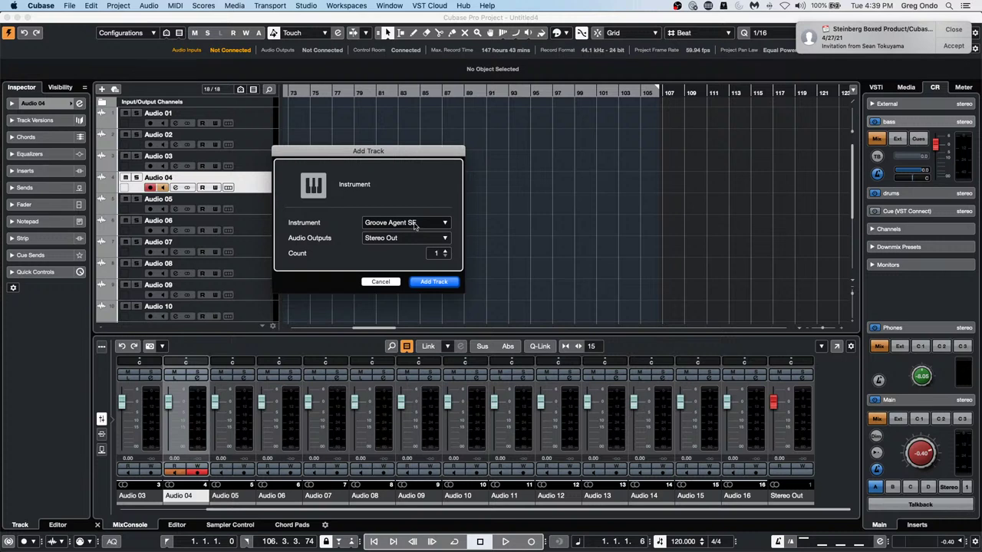
pyautogui.click(438, 282)
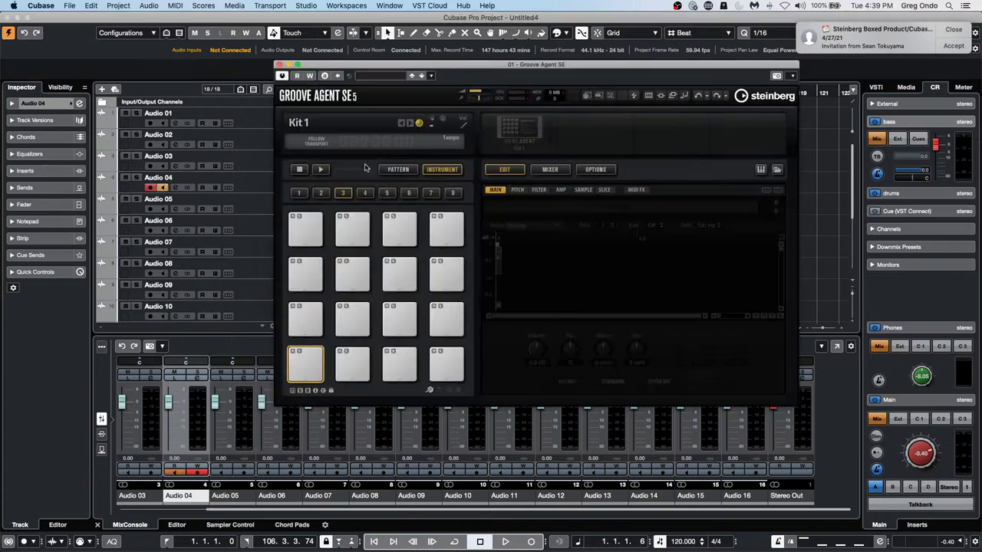
pyautogui.moveTo(362, 68); pyautogui.dragTo(693, 132)
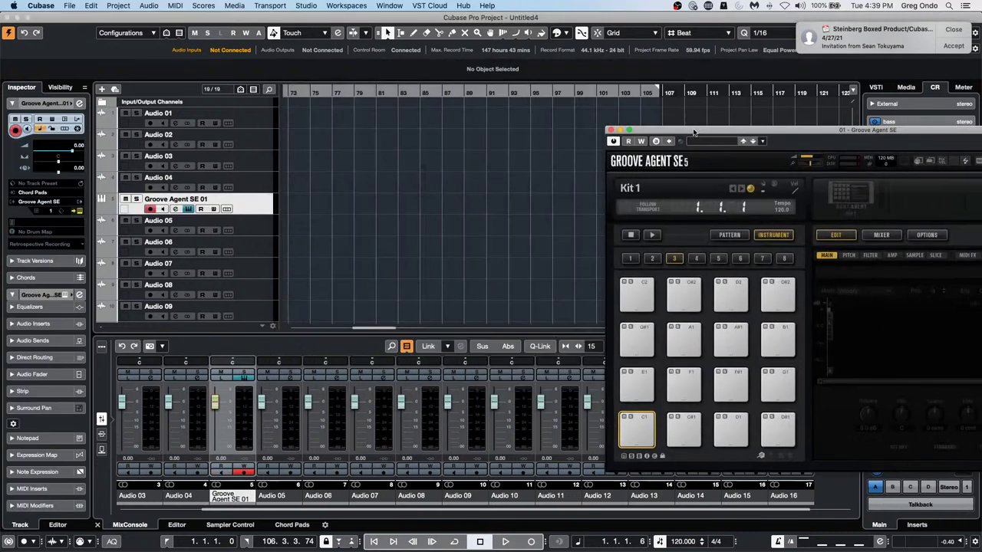
# Draw an empty Groove Agent SE 01 part from about bar 73 to 94, then return to the arrow tool
pyautogui.rightClick(338, 205)
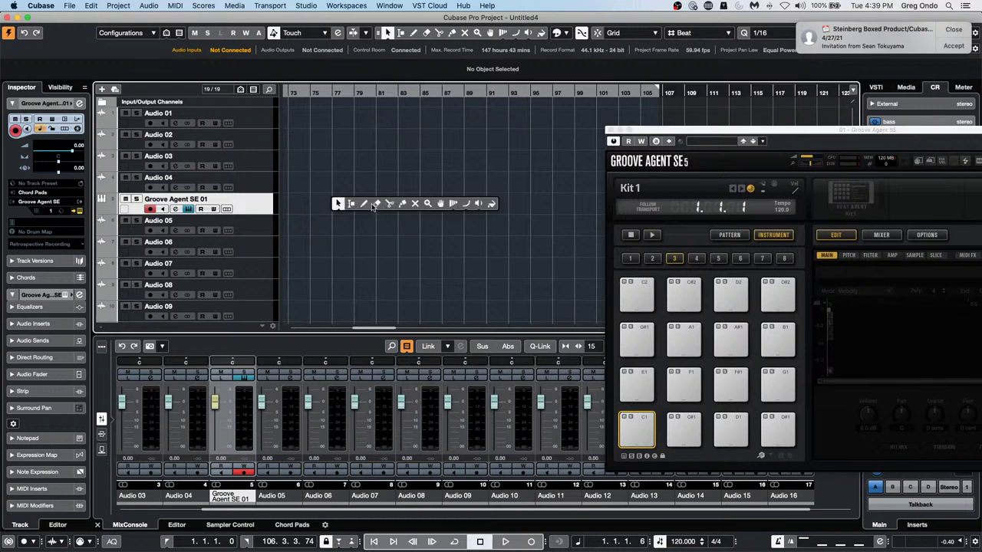
pyautogui.click(363, 203)
pyautogui.moveTo(293, 203); pyautogui.dragTo(526, 207)
pyautogui.press('1')
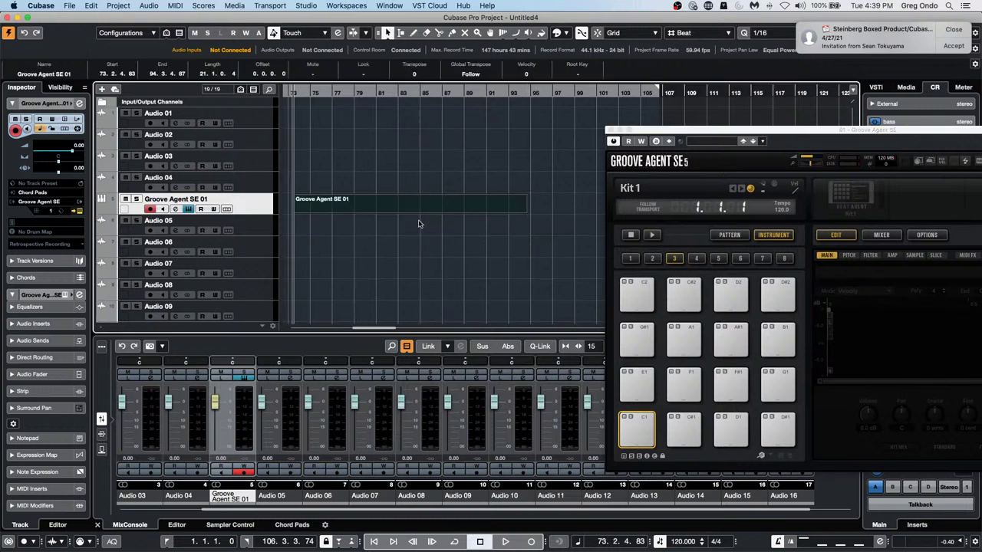
pyautogui.click(119, 5)
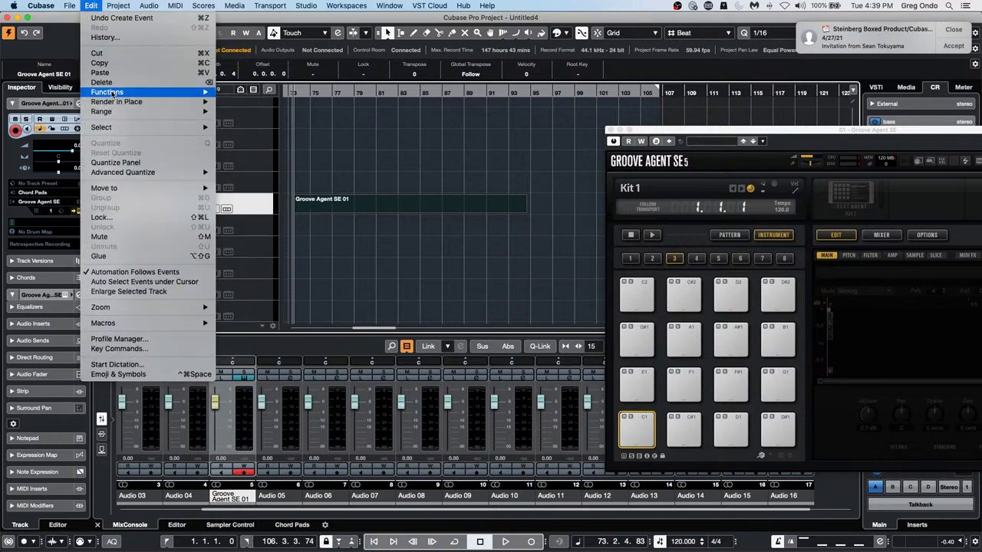
# Open the Render in Place settings and set Processing to Complete Signal Path + Master FX
pyautogui.moveTo(114, 101)
pyautogui.click(245, 112)
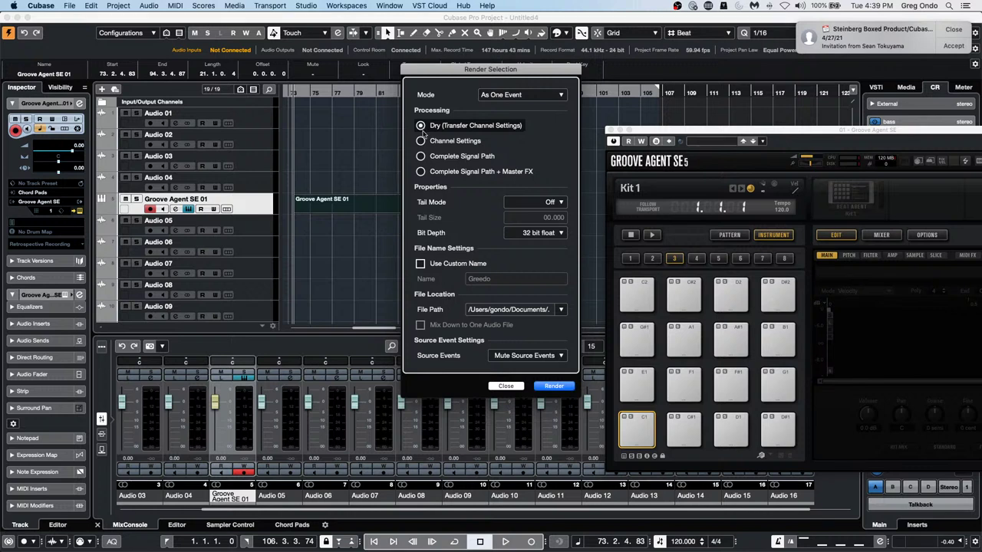
pyautogui.click(421, 142)
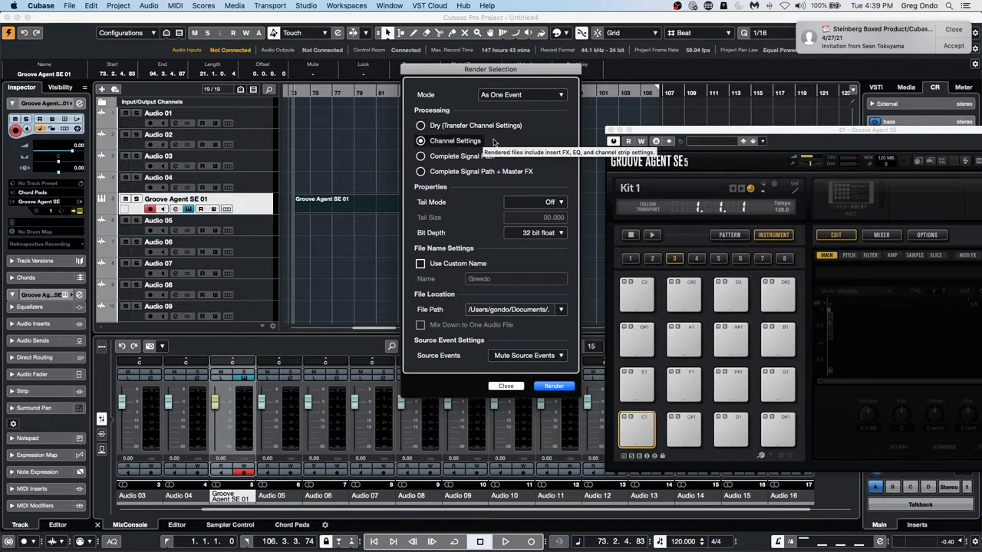
pyautogui.click(421, 157)
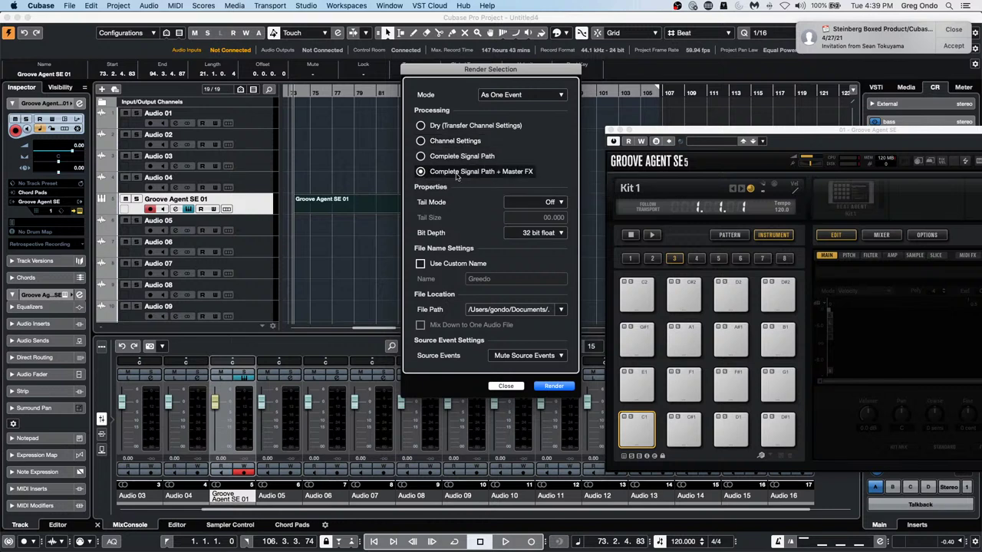
pyautogui.click(457, 173)
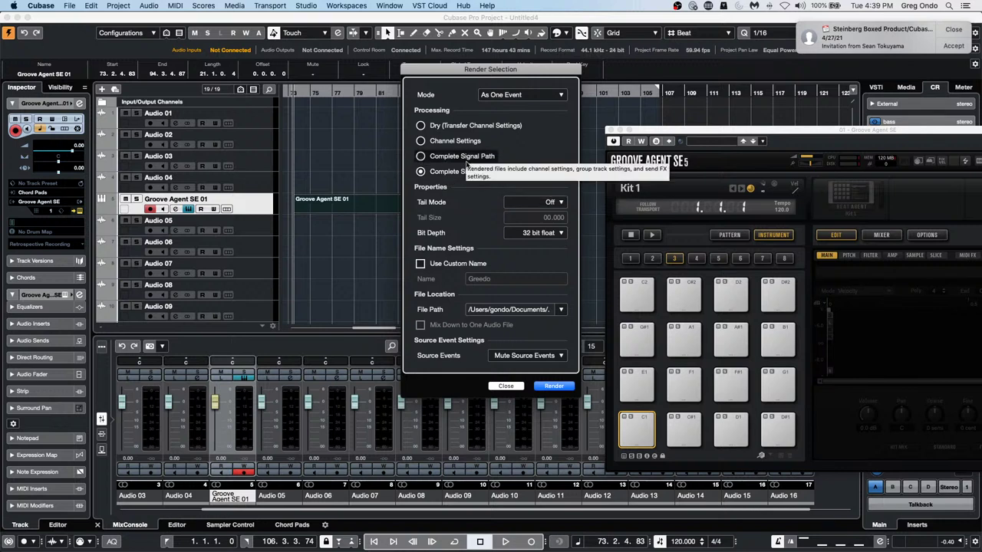
# Close the Render Selection dialog
pyautogui.click(508, 385)
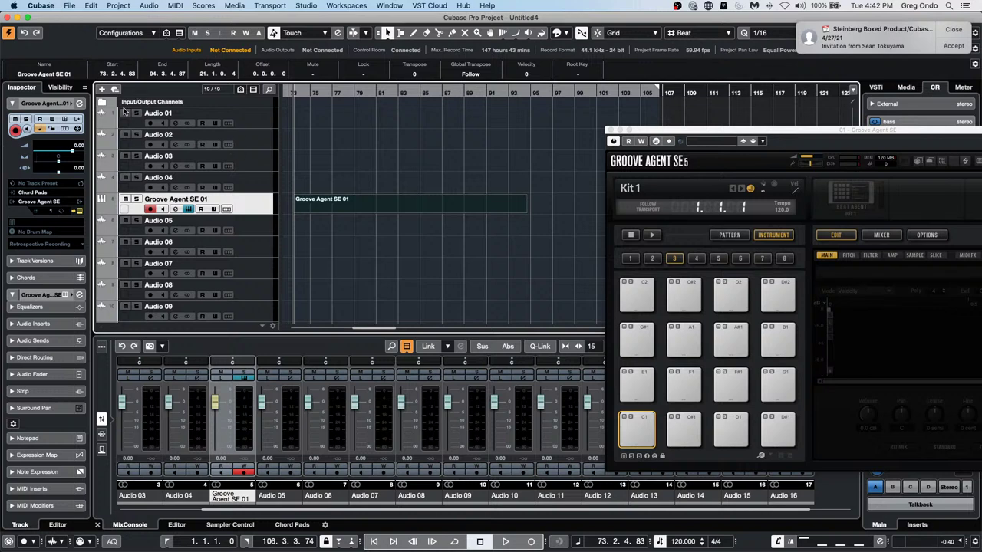
# Enable a local Input Transformer in Transform mode with a filter for Type Is Equal Controller
pyautogui.click(81, 121)
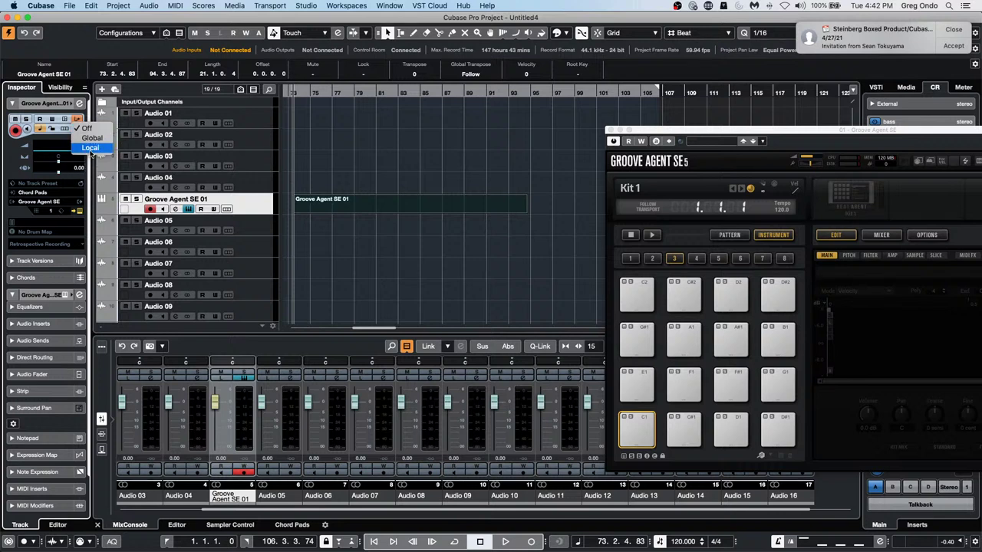
pyautogui.click(90, 148)
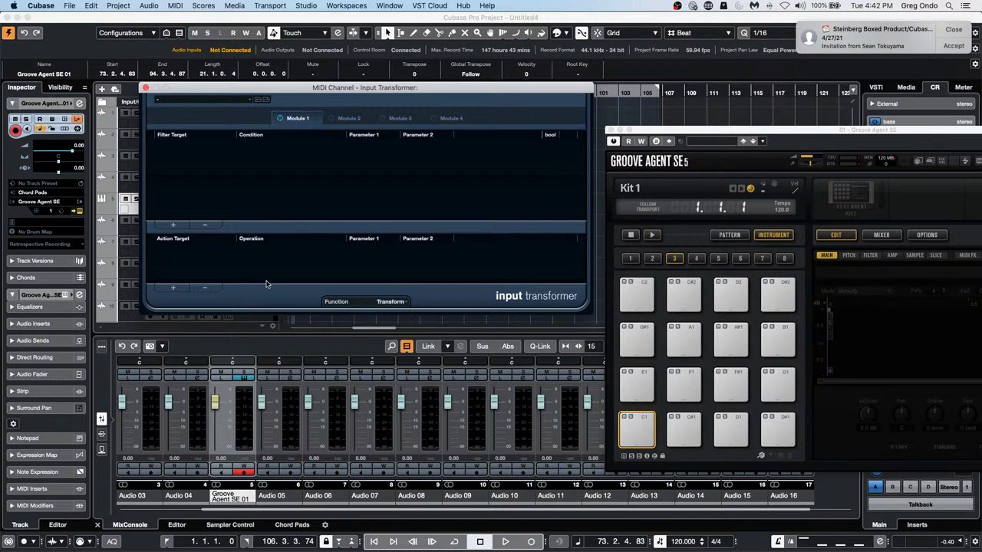
pyautogui.click(391, 303)
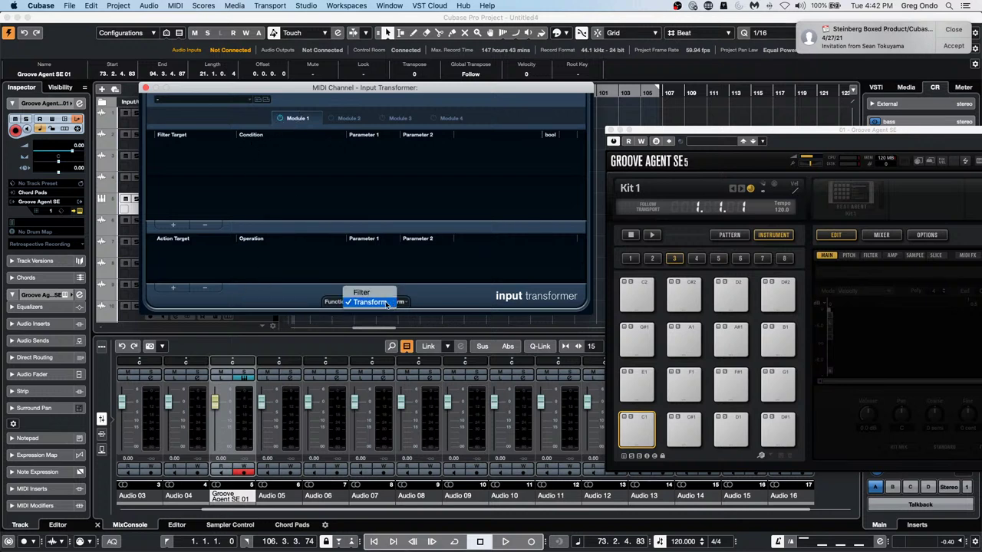
pyautogui.click(369, 302)
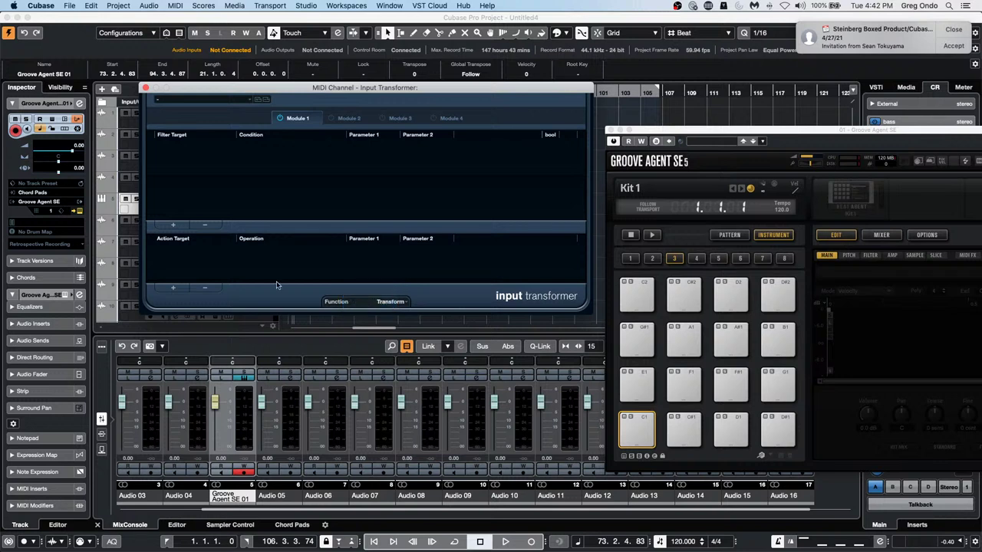
pyautogui.click(179, 227)
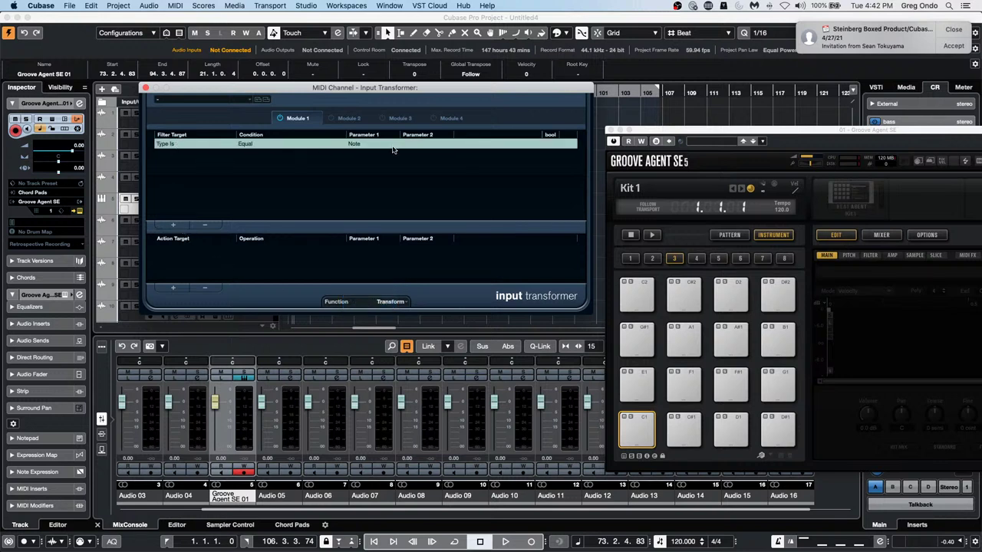
pyautogui.click(364, 146)
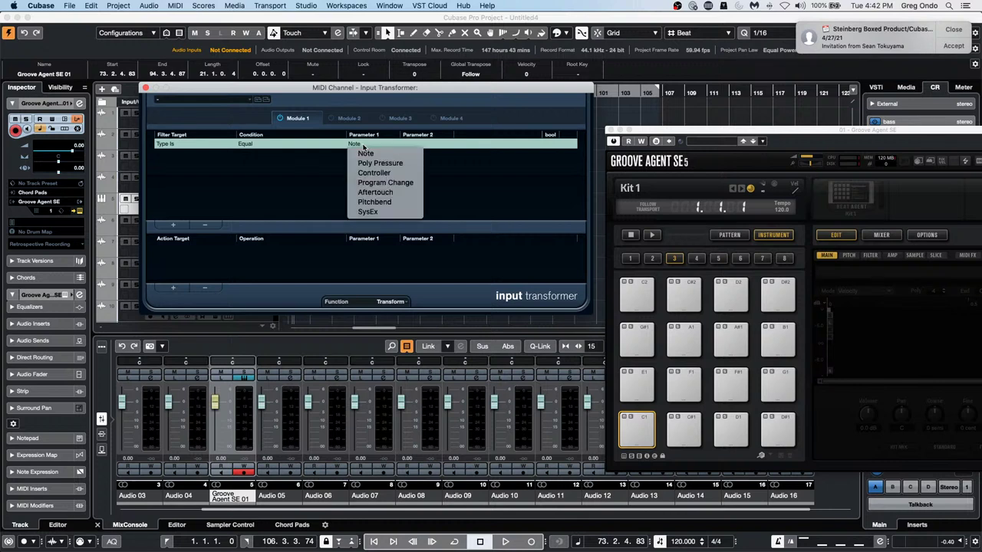
pyautogui.click(374, 172)
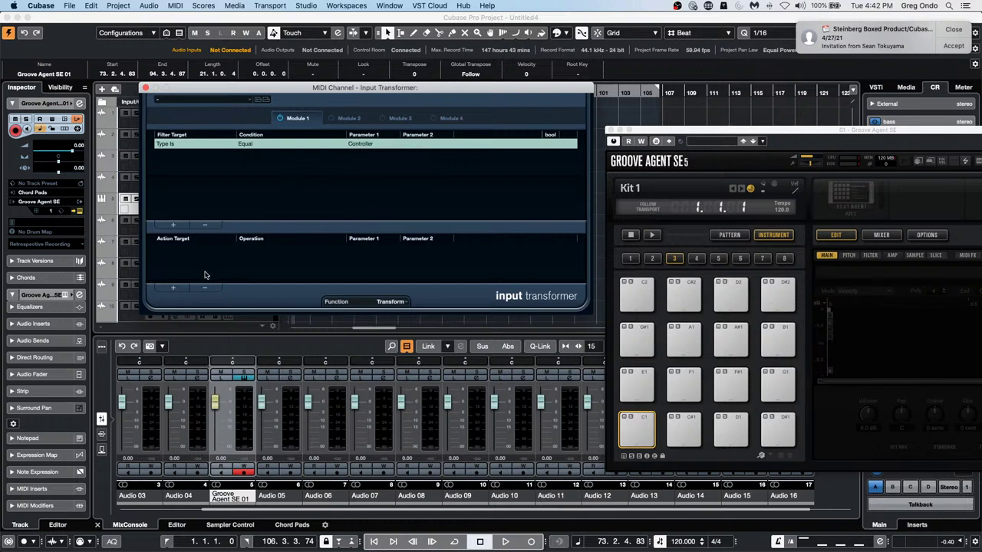
# Add an action subtracting 4 from Value 1, then close the Groove Agent SE window
pyautogui.click(173, 288)
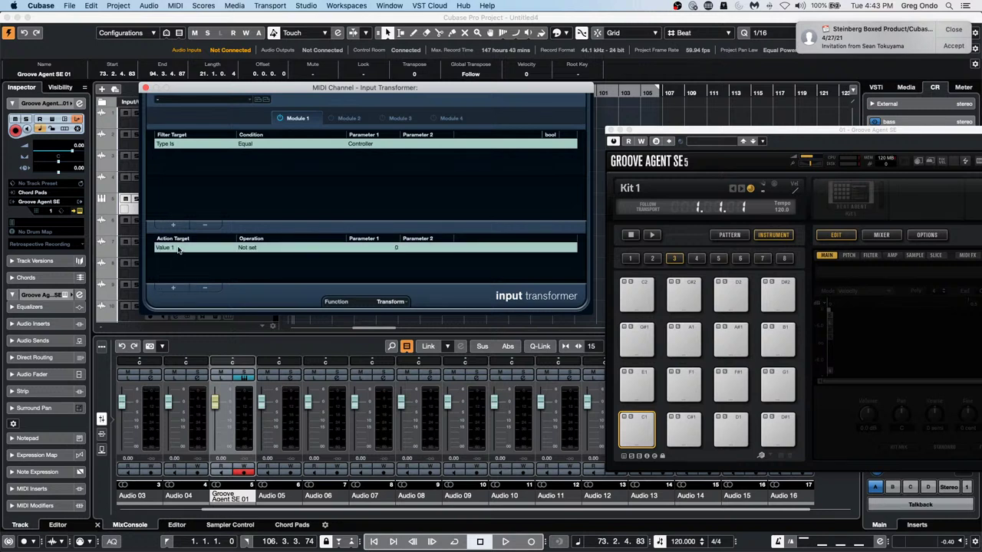
pyautogui.click(176, 248)
pyautogui.click(181, 259)
pyautogui.click(242, 249)
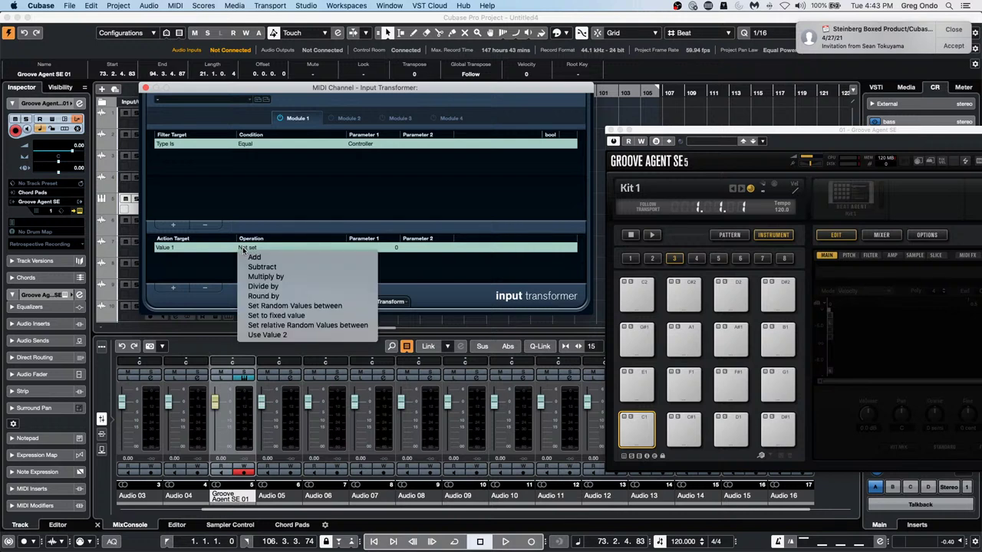
pyautogui.click(253, 266)
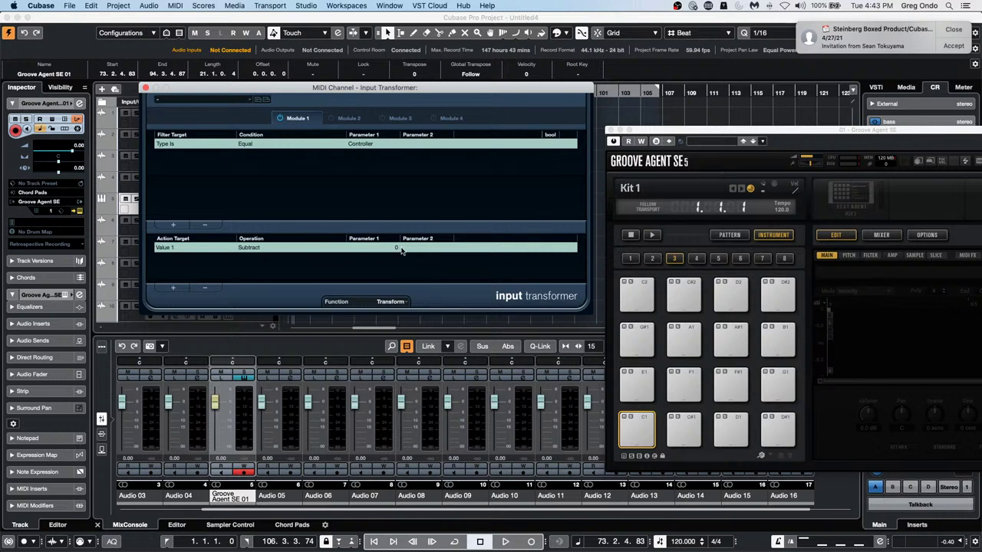
pyautogui.click(397, 247)
pyautogui.write('4')
pyautogui.click(469, 281)
pyautogui.click(610, 131)
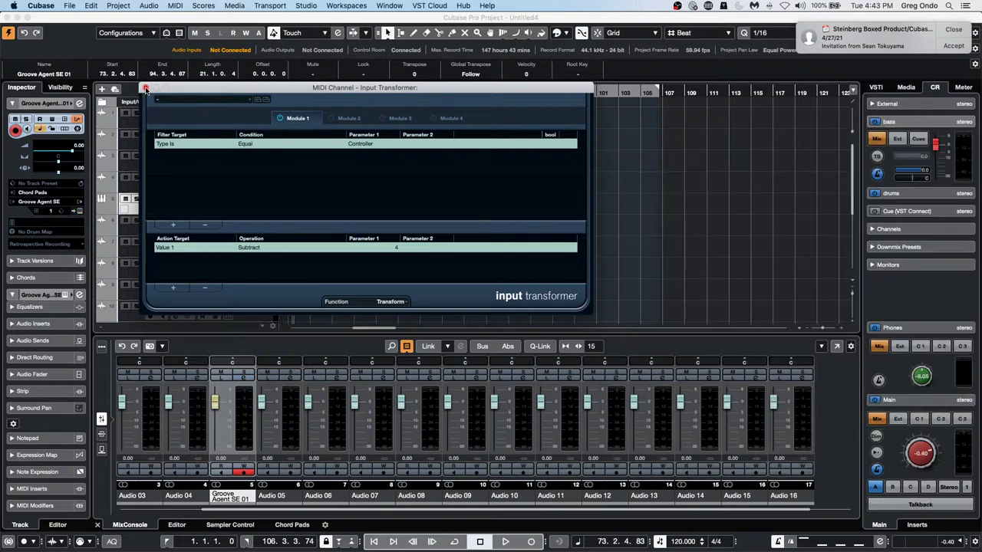
# Close the Input Transformer and open the Groove Agent SE 01 part in the Key Editor with step input on
pyautogui.click(147, 88)
pyautogui.doubleClick(384, 212)
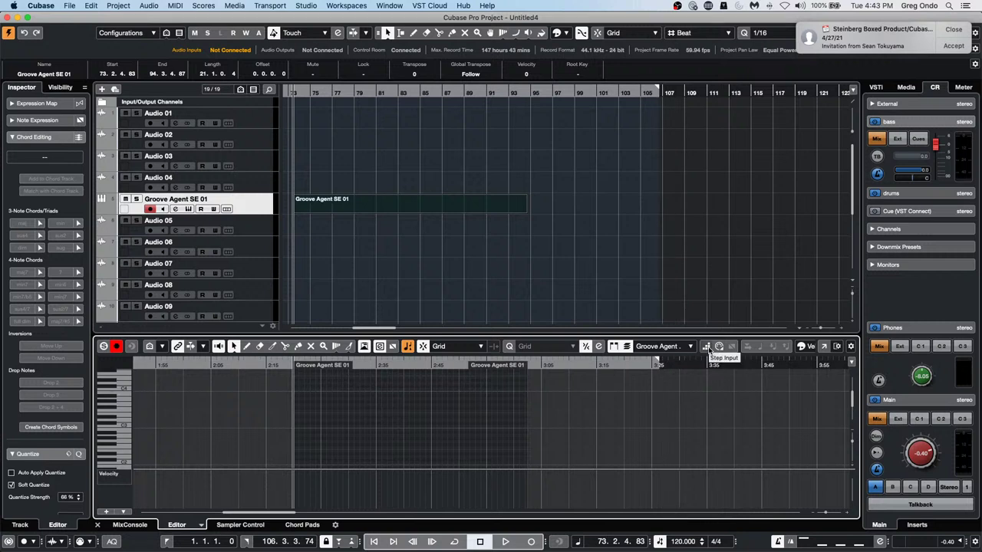
pyautogui.click(706, 346)
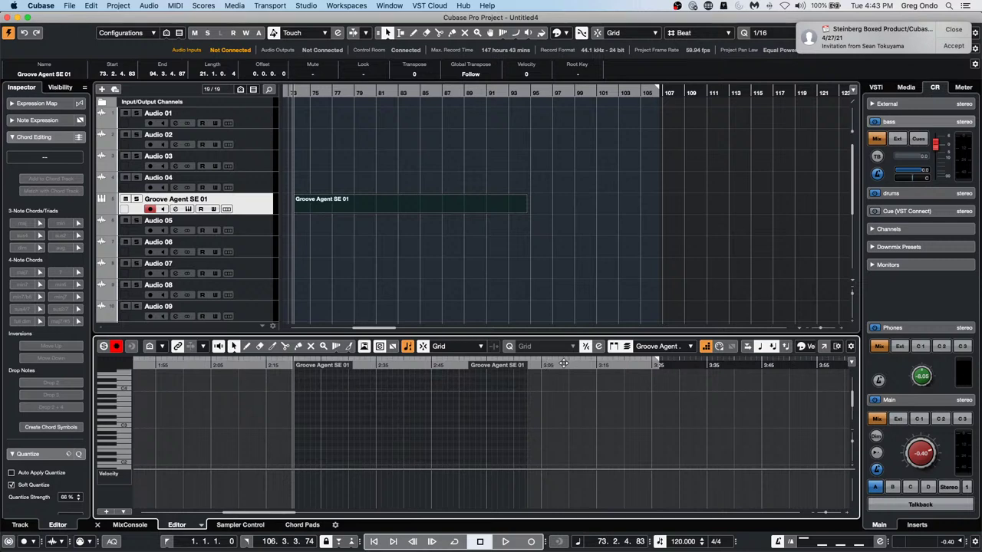
pyautogui.moveTo(566, 363); pyautogui.dragTo(568, 345)
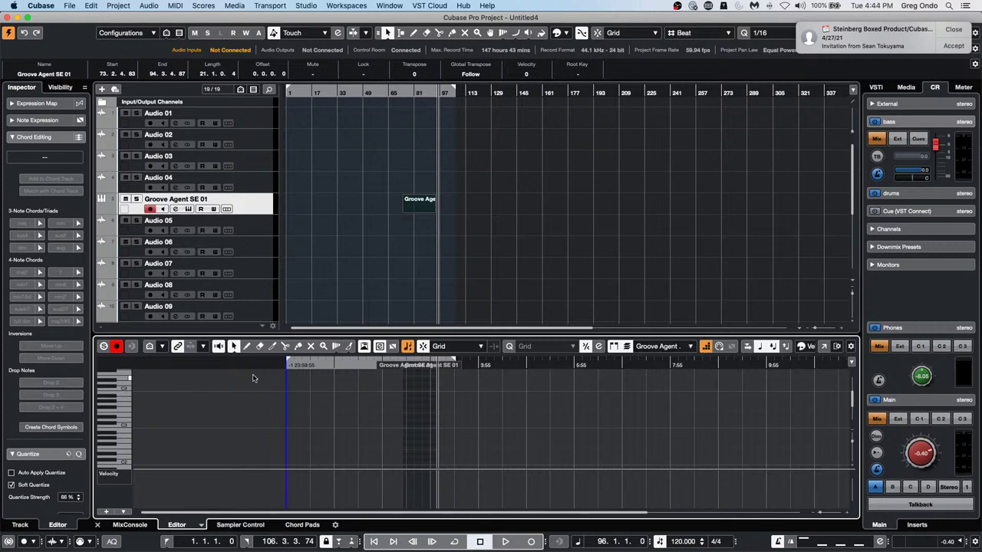
# Toggle step input off and on, then reposition the note entry point within the part
pyautogui.click(704, 347)
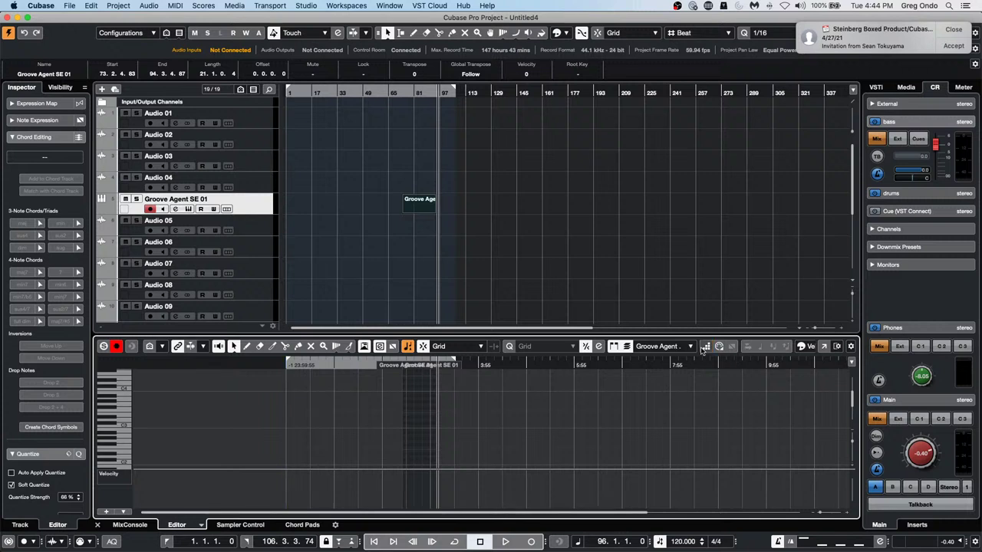
pyautogui.click(704, 347)
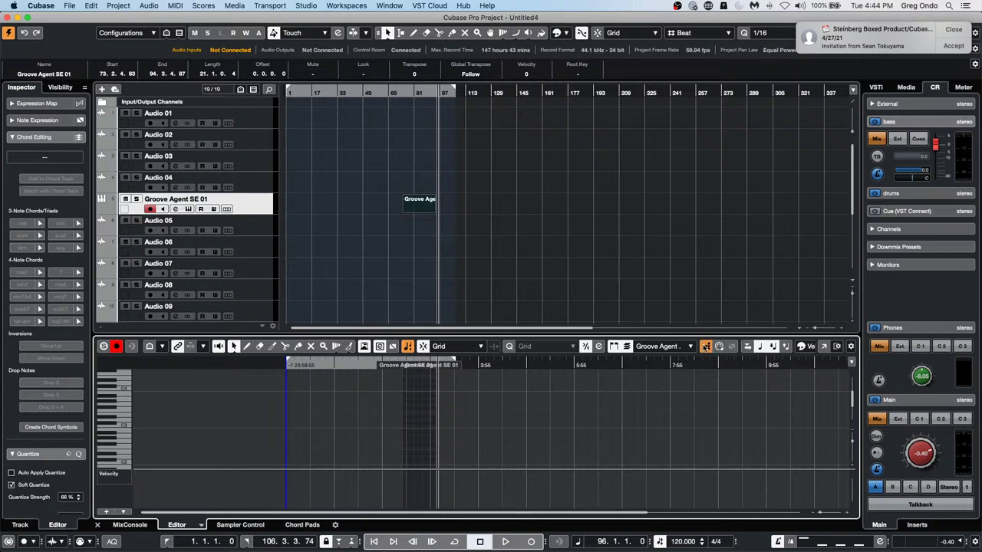
pyautogui.click(387, 424)
pyautogui.click(356, 427)
pyautogui.click(384, 428)
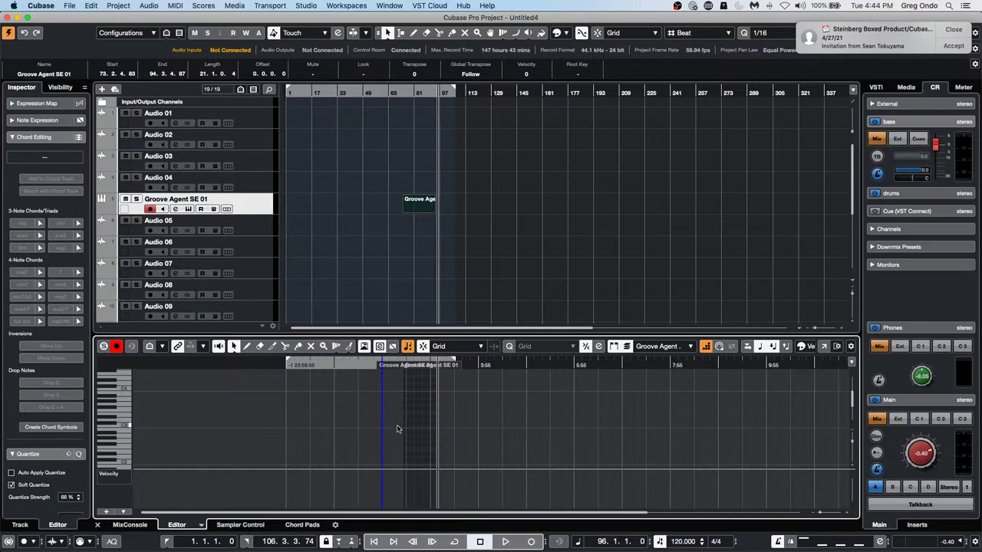
pyautogui.click(407, 429)
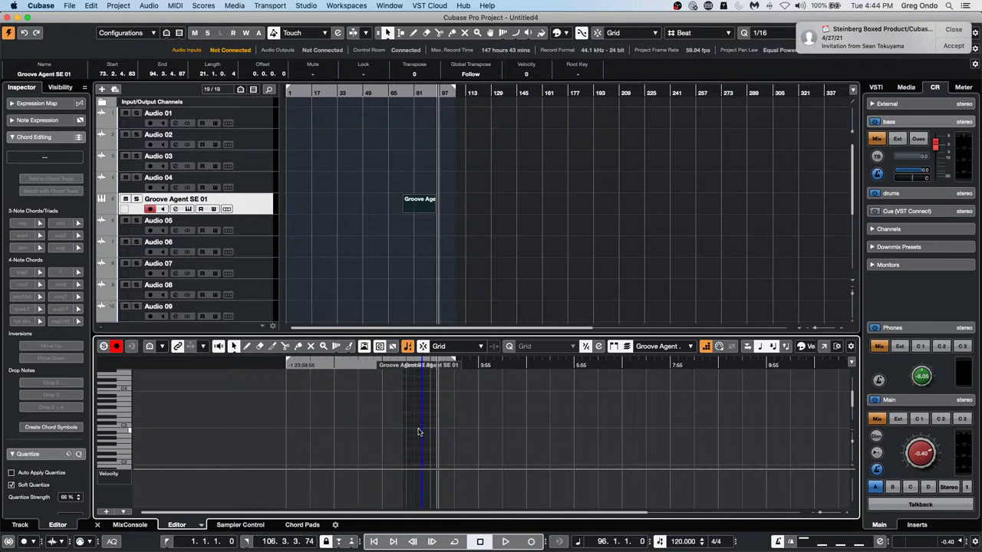
pyautogui.click(382, 433)
pyautogui.click(318, 430)
pyautogui.click(414, 430)
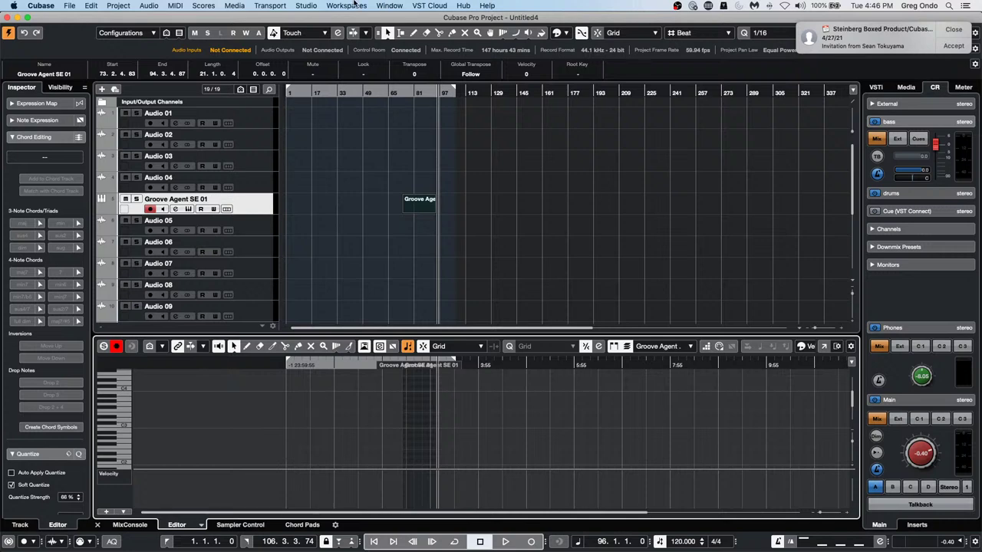
# Show the Outputs page of Audio Connections and expand the Stereo Out bus
pyautogui.click(306, 5)
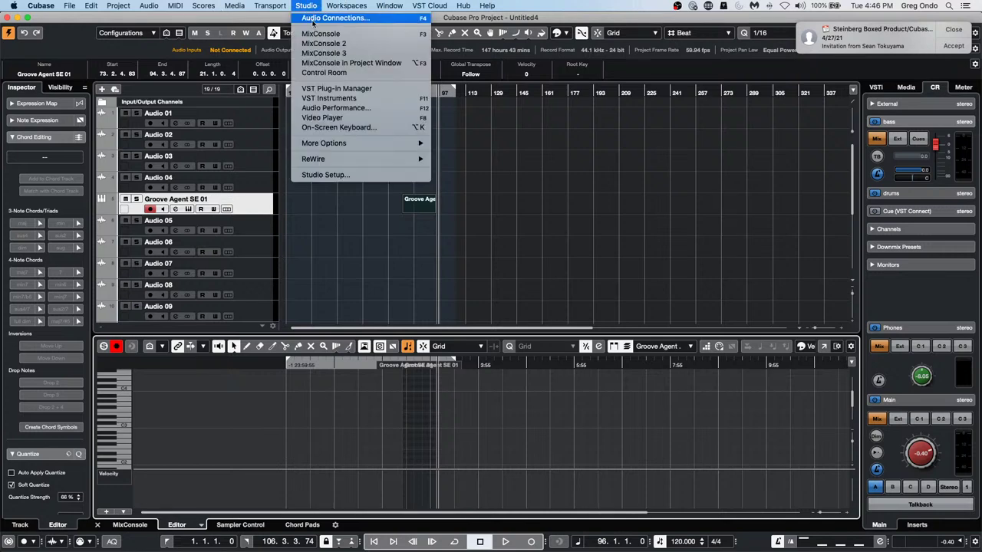
pyautogui.click(312, 21)
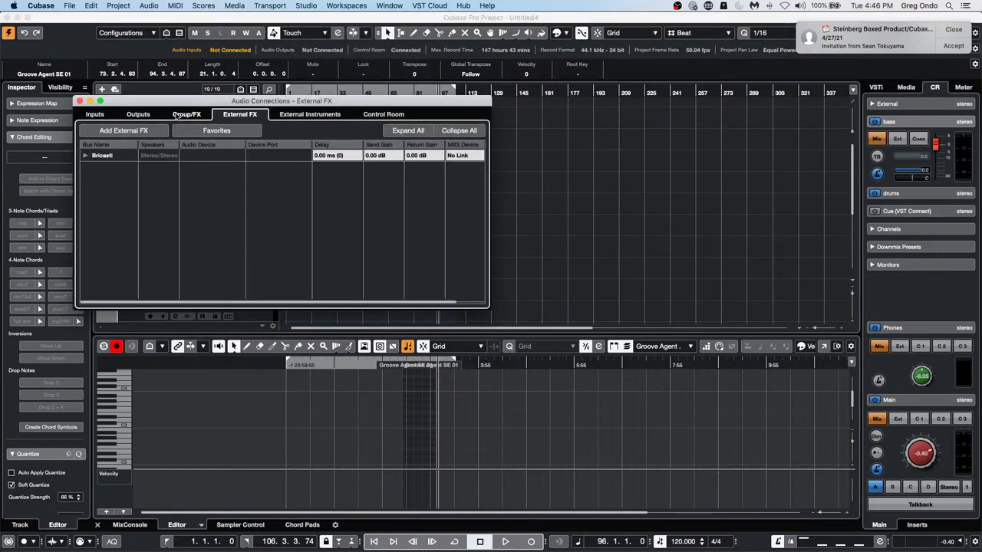
pyautogui.click(142, 115)
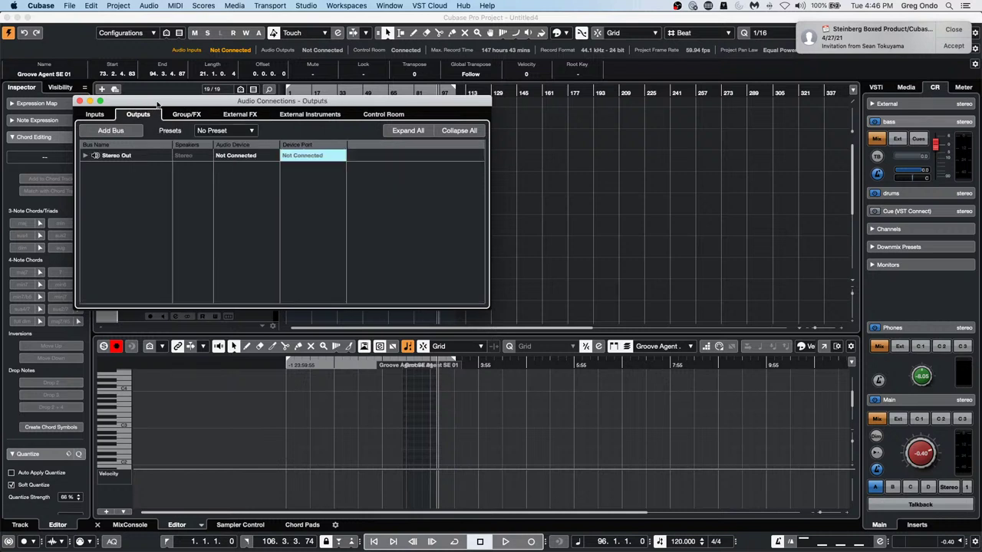
pyautogui.moveTo(157, 107); pyautogui.dragTo(398, 111)
pyautogui.click(326, 160)
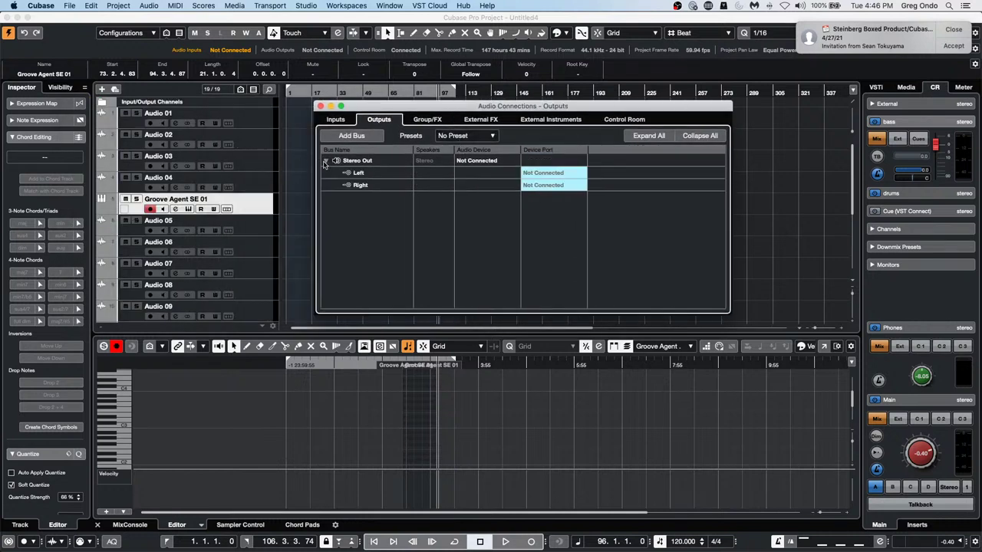
# Assign Stereo Out to Steinberg UR24C, Left on UR24C Mix L and Right on UR24C Mix R
pyautogui.click(491, 162)
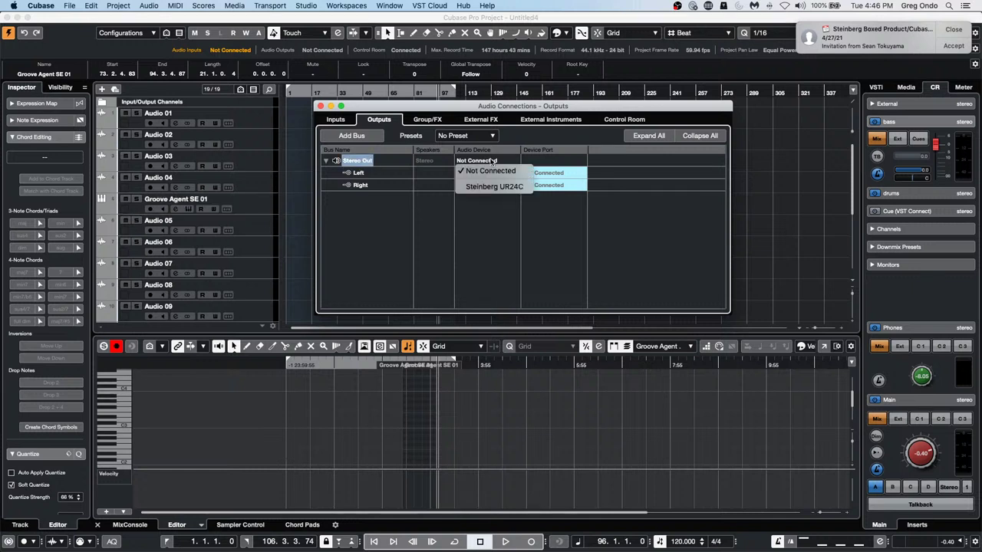
pyautogui.click(492, 187)
pyautogui.click(560, 176)
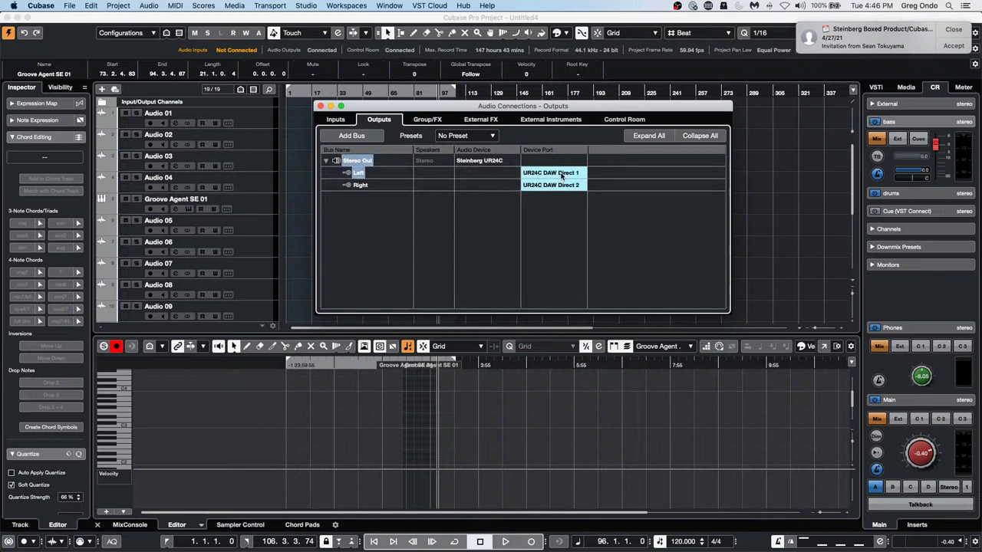
pyautogui.click(558, 204)
pyautogui.click(558, 186)
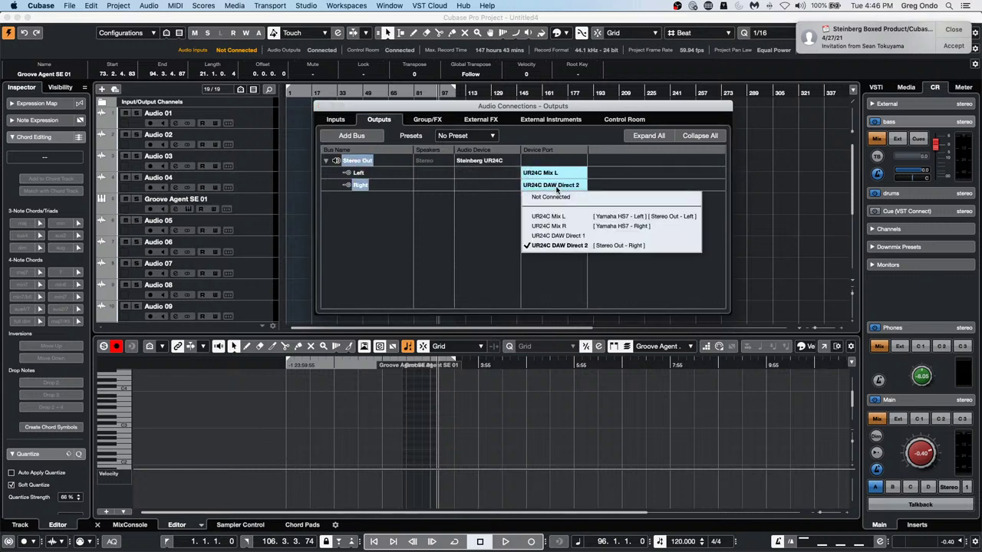
pyautogui.click(559, 226)
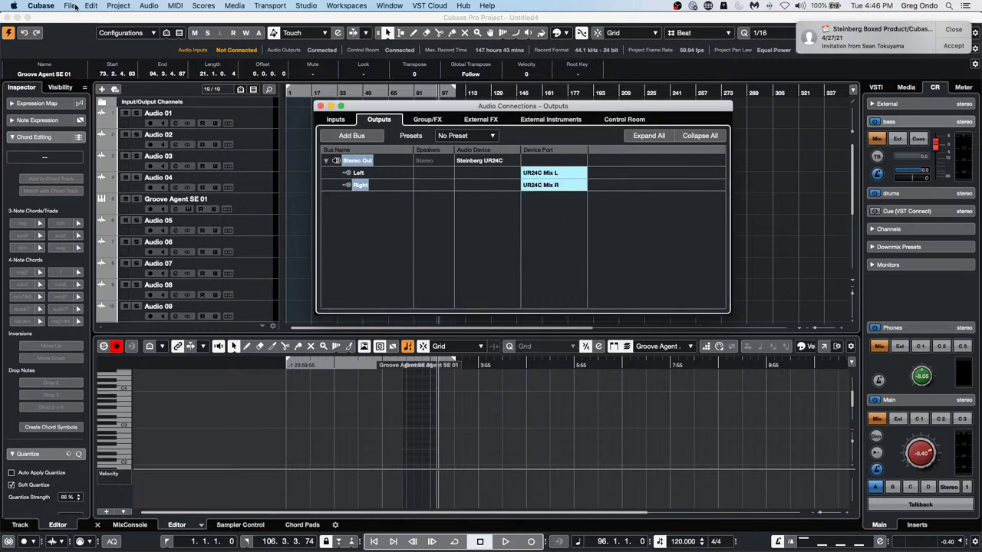
pyautogui.click(71, 6)
pyautogui.moveTo(115, 198)
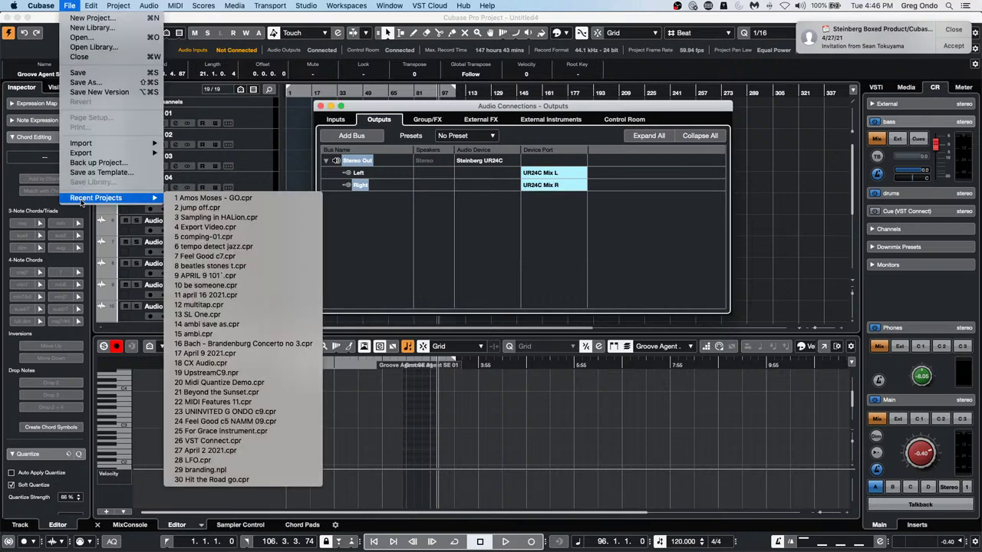
# Open APRIL 9 101 from Recent Projects, activate it, close the Drum Editor and select the record track
pyautogui.click(266, 275)
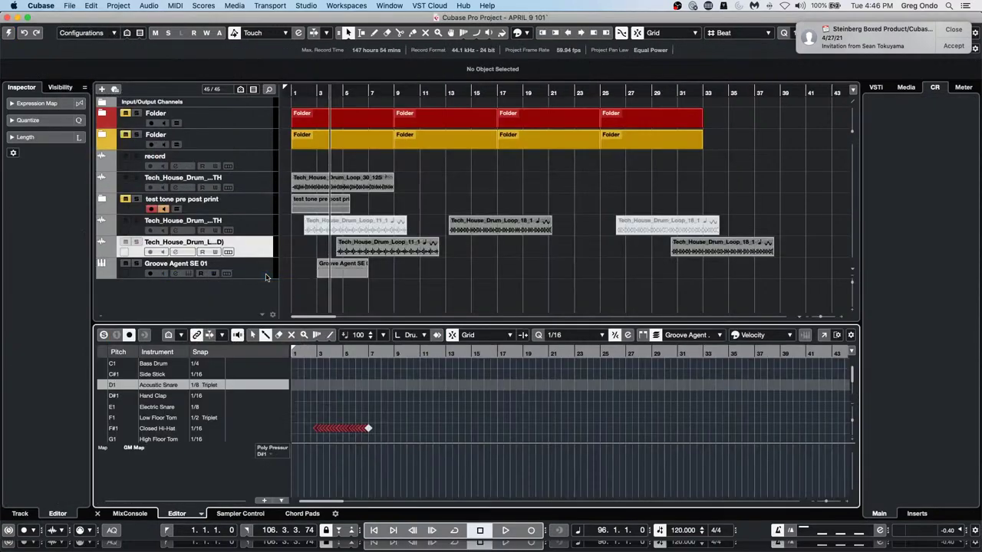
pyautogui.click(10, 33)
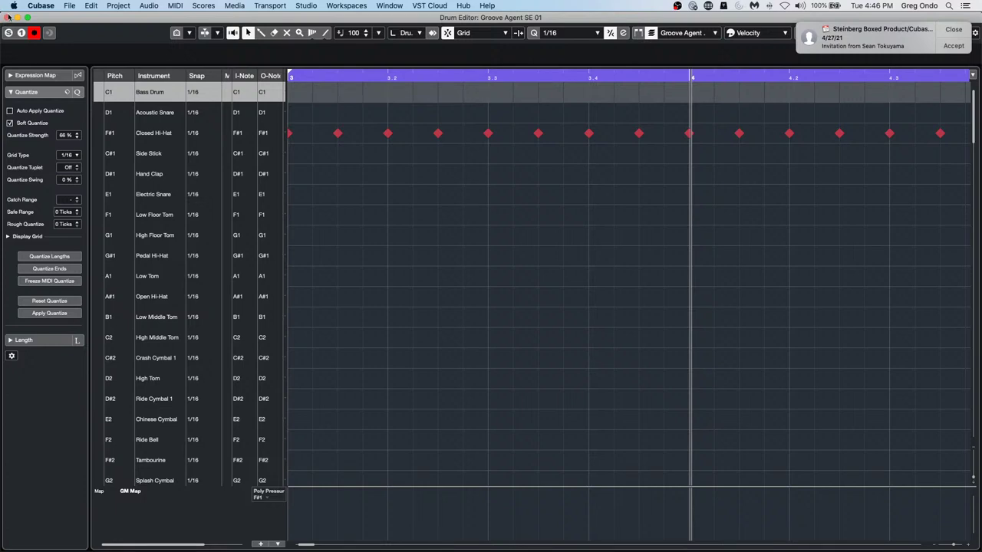
pyautogui.click(9, 16)
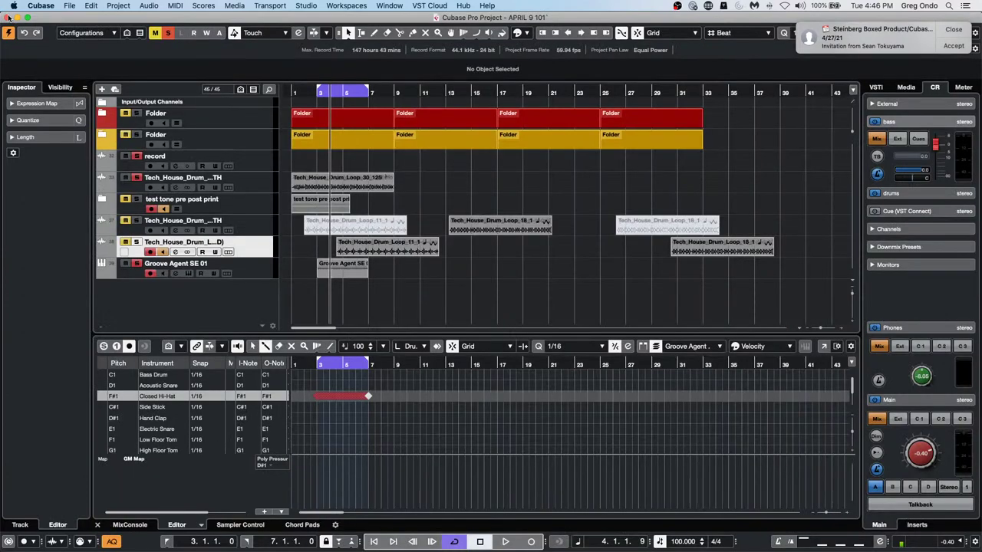
pyautogui.click(265, 171)
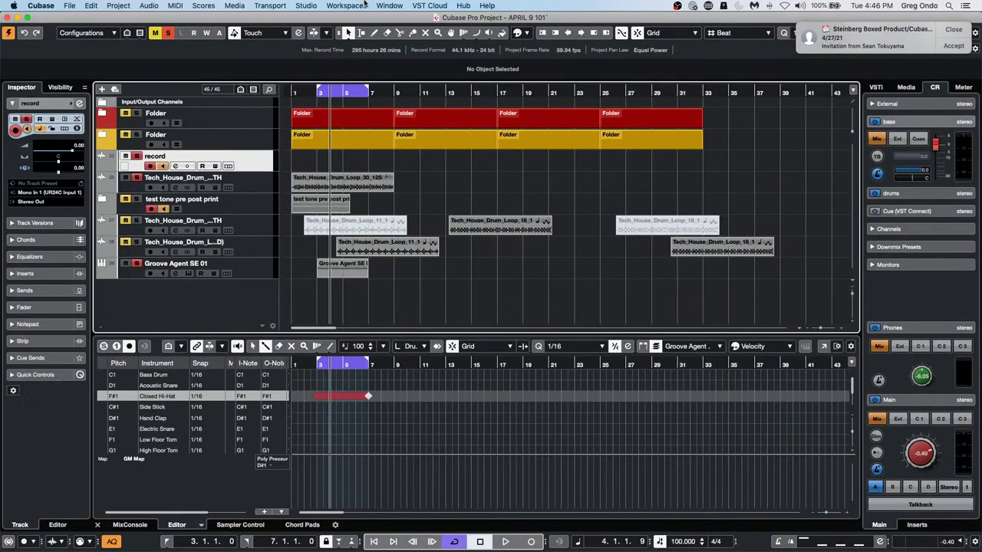
pyautogui.click(299, 6)
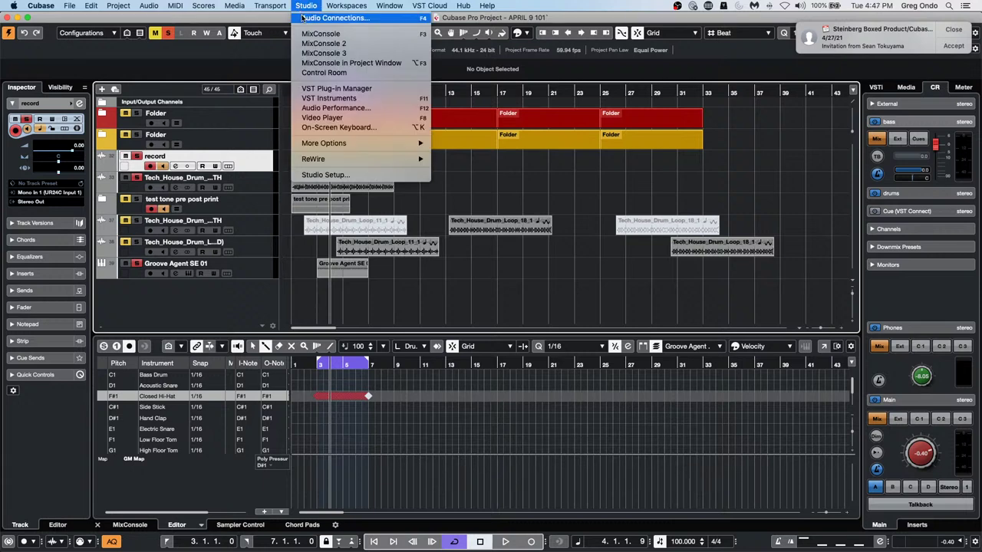
# Set the Yamaha HS7 Control Room monitor's audio device to Not Connected in Audio Connections
pyautogui.click(303, 17)
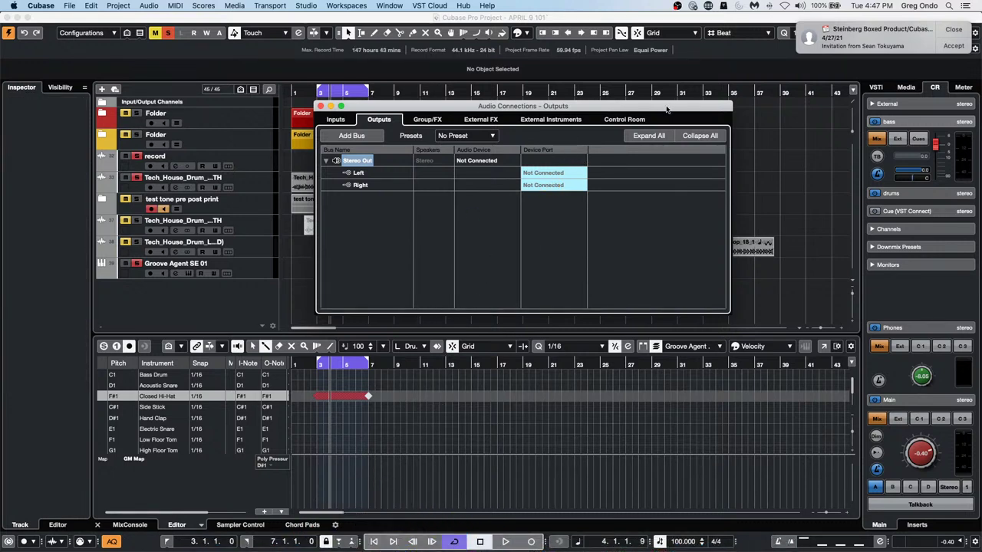
pyautogui.click(626, 121)
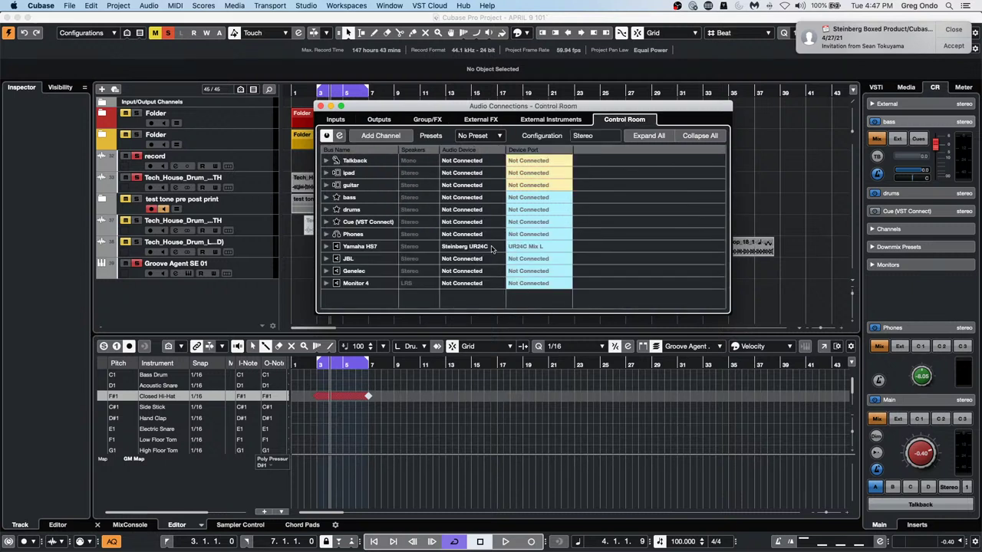
pyautogui.click(326, 247)
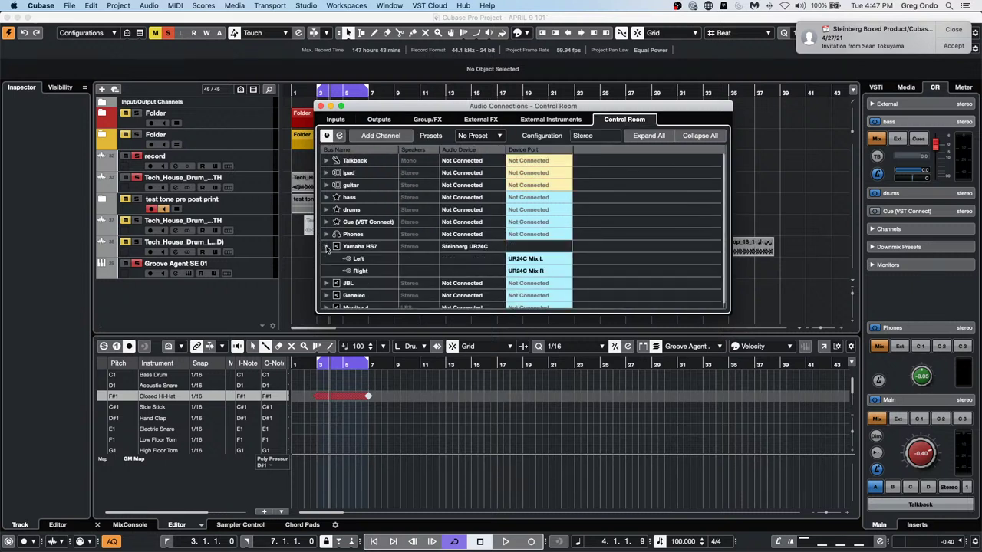
pyautogui.doubleClick(364, 246)
pyautogui.click(485, 250)
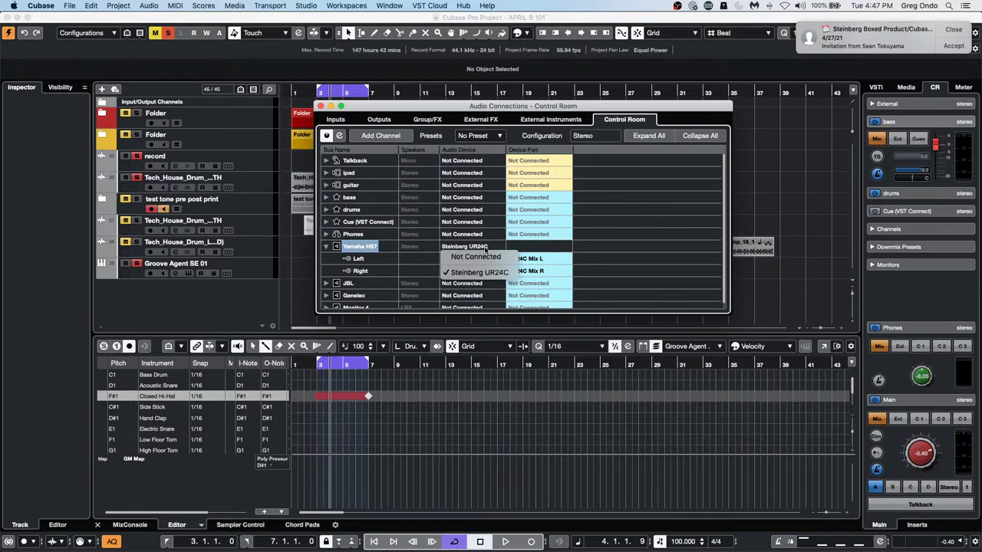
pyautogui.click(483, 255)
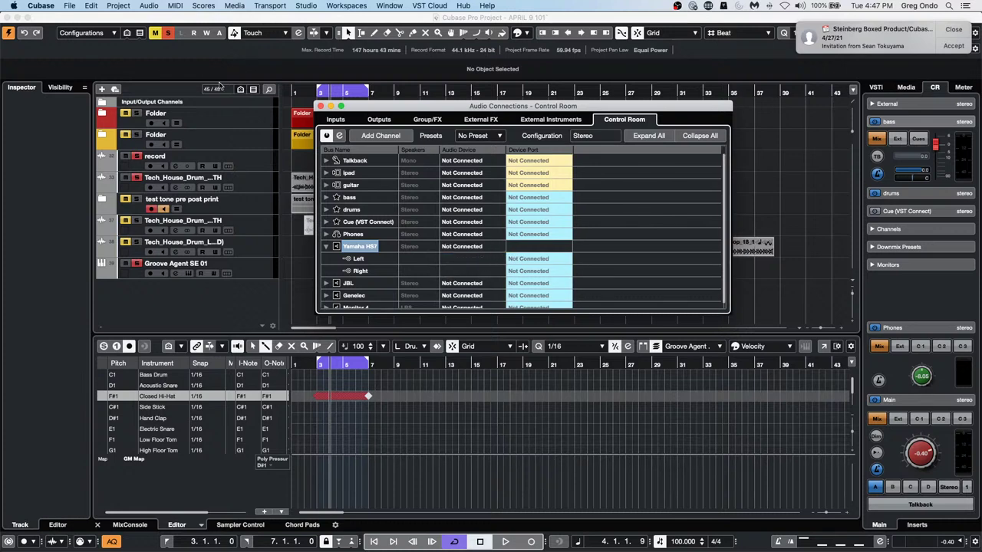
pyautogui.click(320, 106)
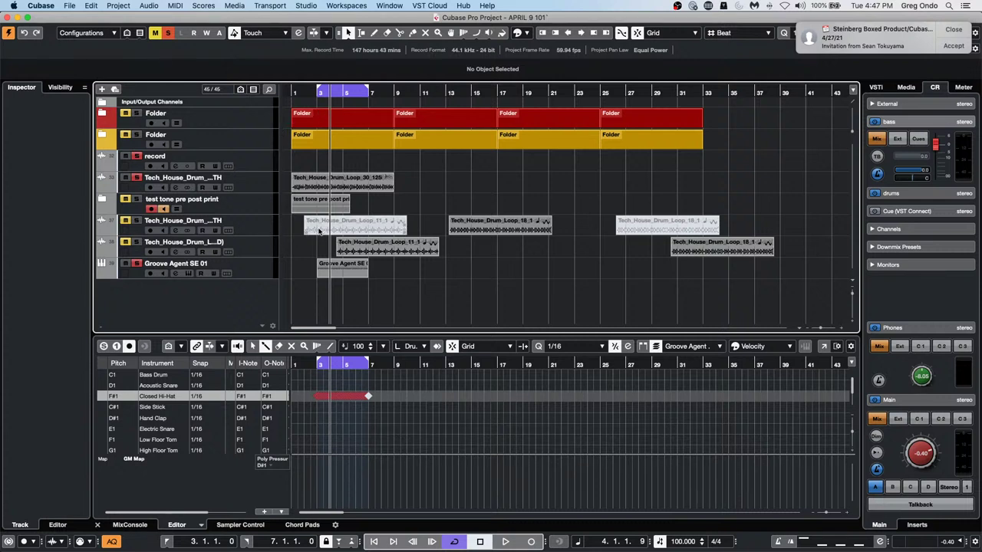
# In Audio Connections Outputs, route Stereo Out Left to UR24C Mix L and Right to UR24C Mix R
pyautogui.click(261, 225)
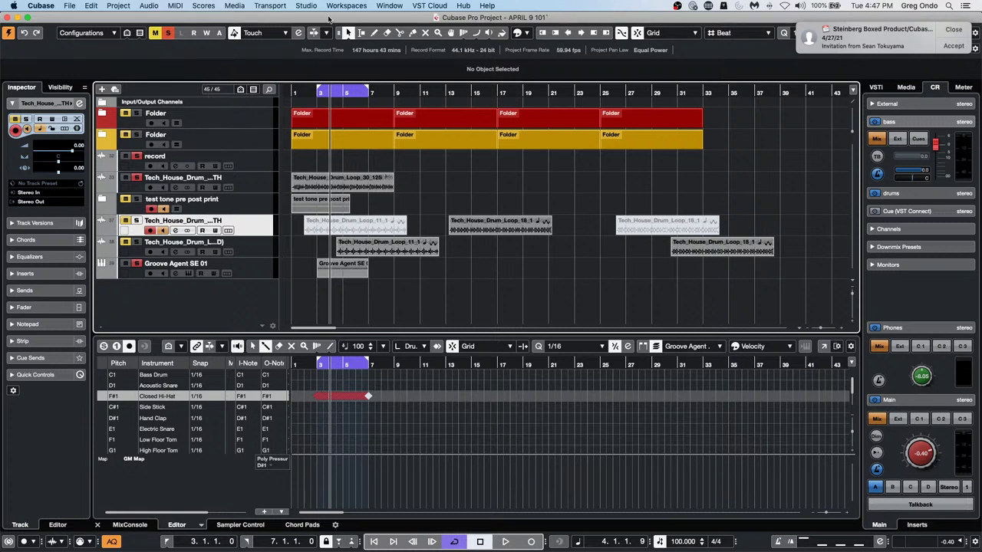
pyautogui.click(307, 6)
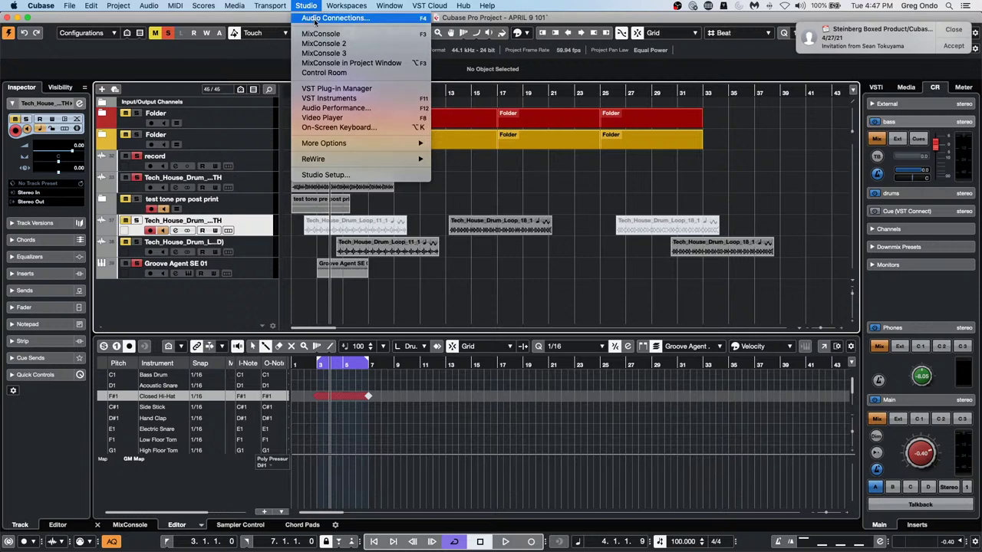
pyautogui.click(316, 19)
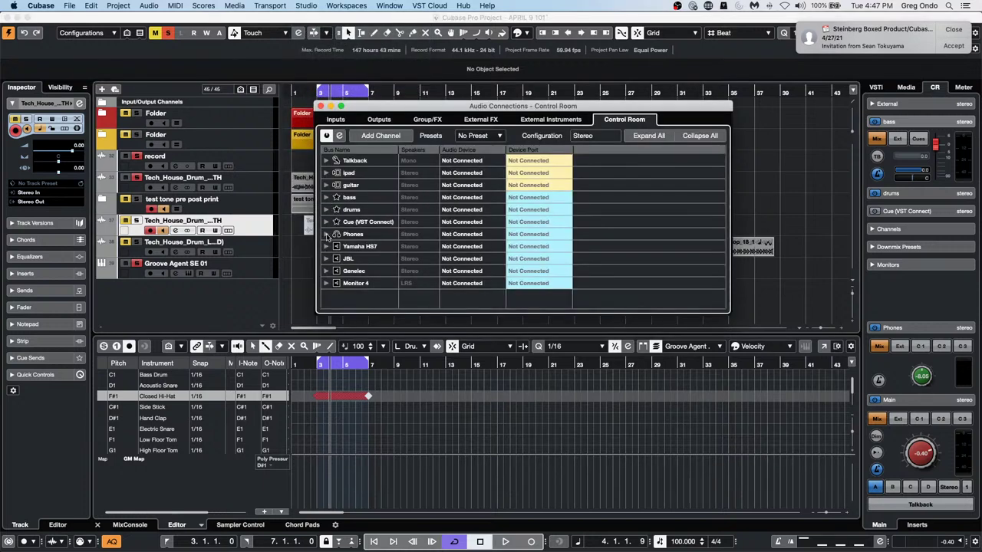
pyautogui.click(378, 121)
pyautogui.click(326, 161)
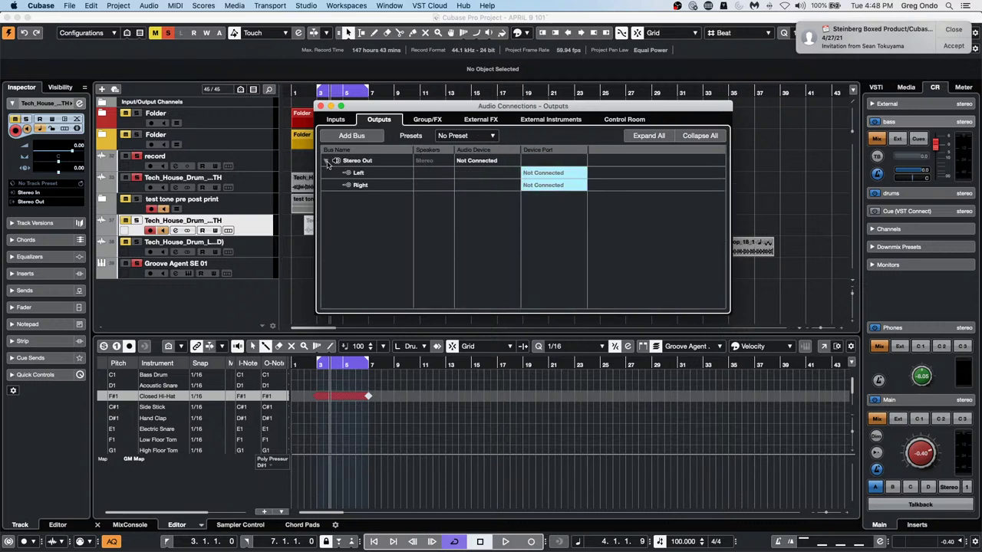
pyautogui.click(560, 173)
pyautogui.click(558, 204)
pyautogui.click(559, 186)
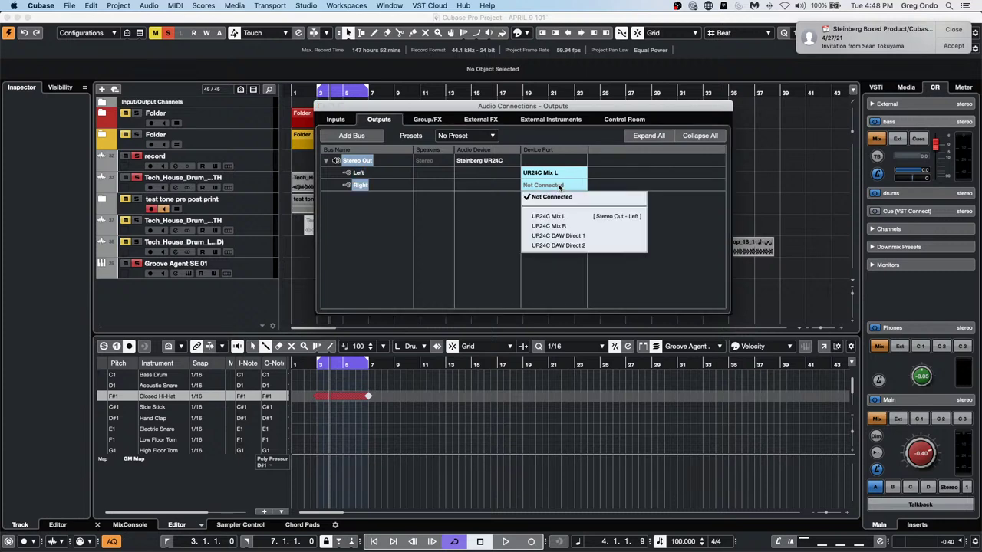
pyautogui.click(560, 226)
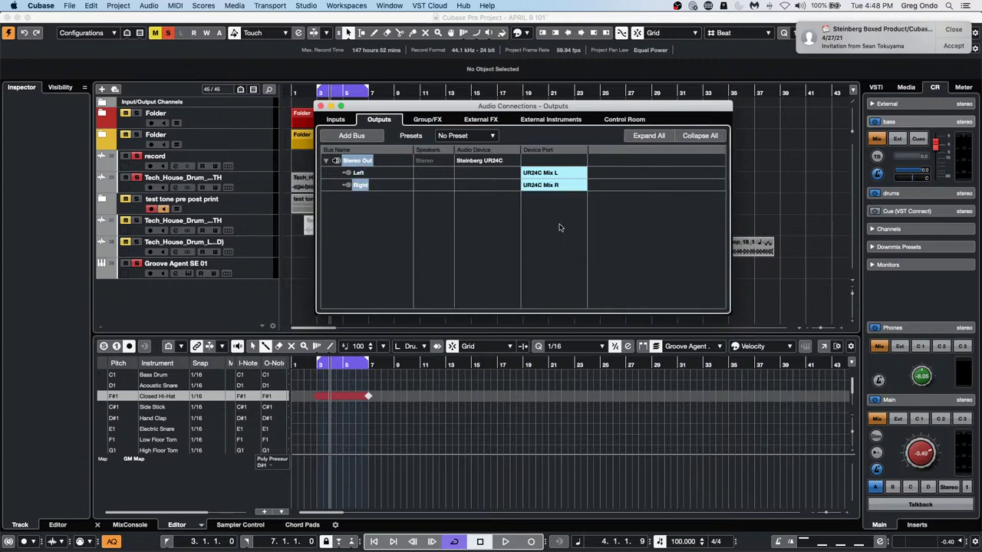
pyautogui.click(320, 106)
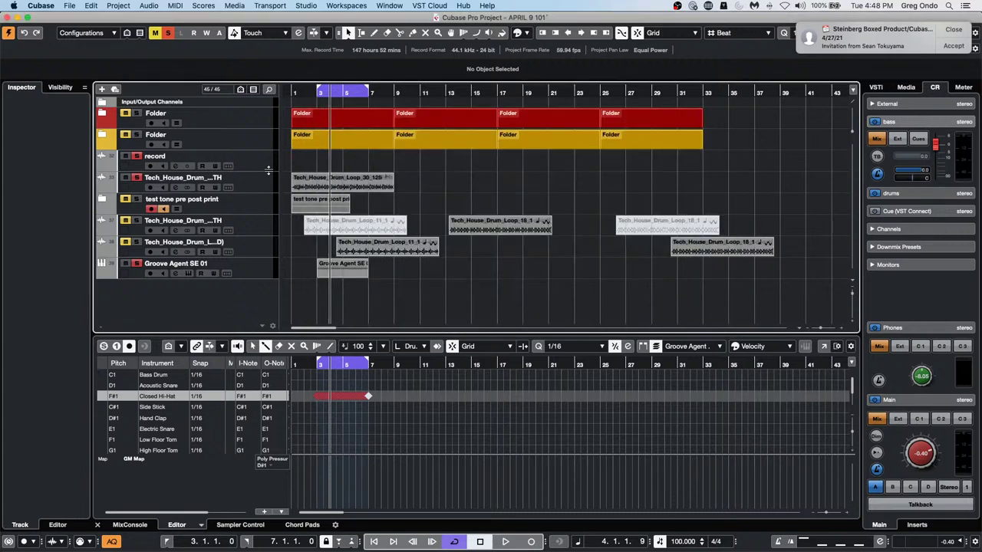
# In the record track's UR24C section, toggle Phase off again, enable Low Cut, and check REV-X Hall
pyautogui.click(253, 161)
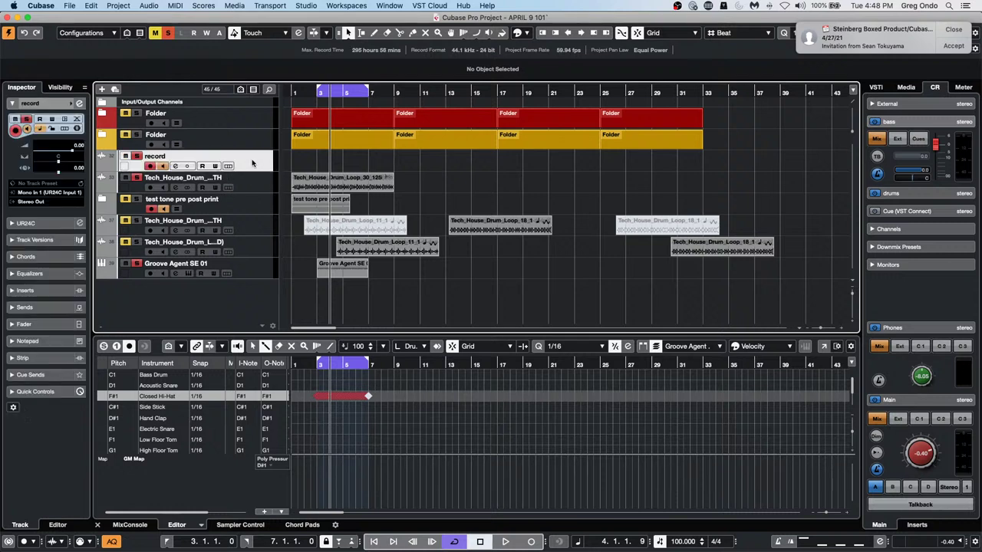
pyautogui.click(17, 223)
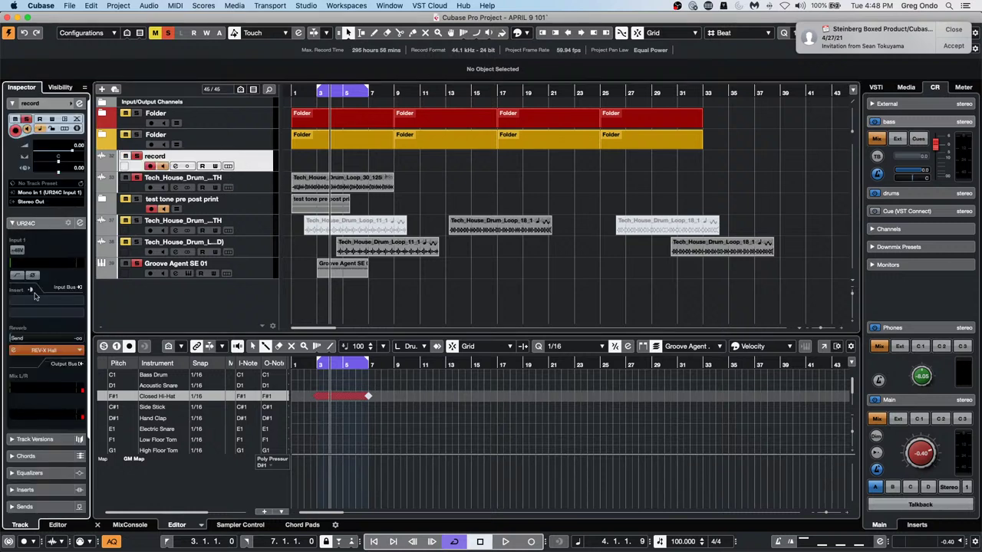
pyautogui.click(32, 276)
pyautogui.click(34, 276)
pyautogui.click(17, 276)
pyautogui.click(52, 351)
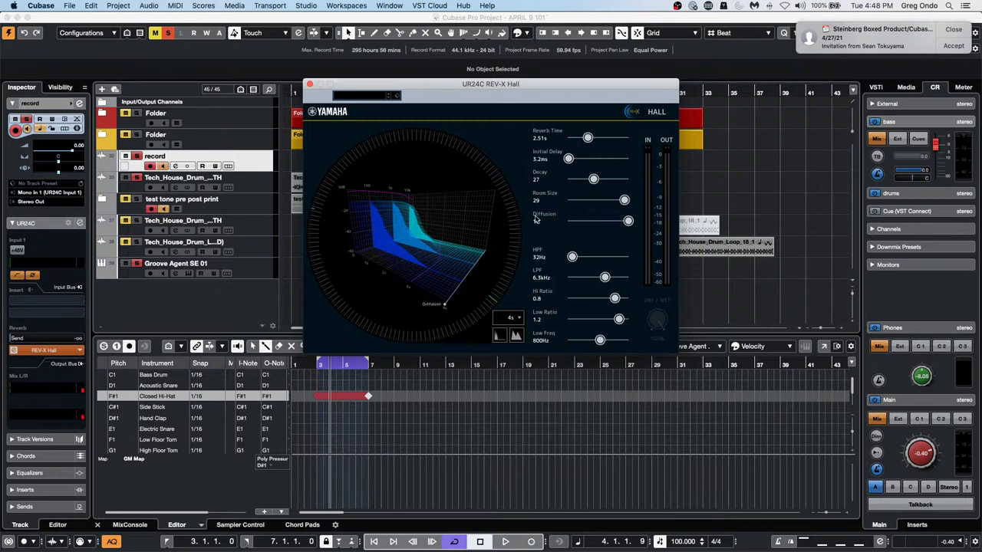
pyautogui.click(46, 311)
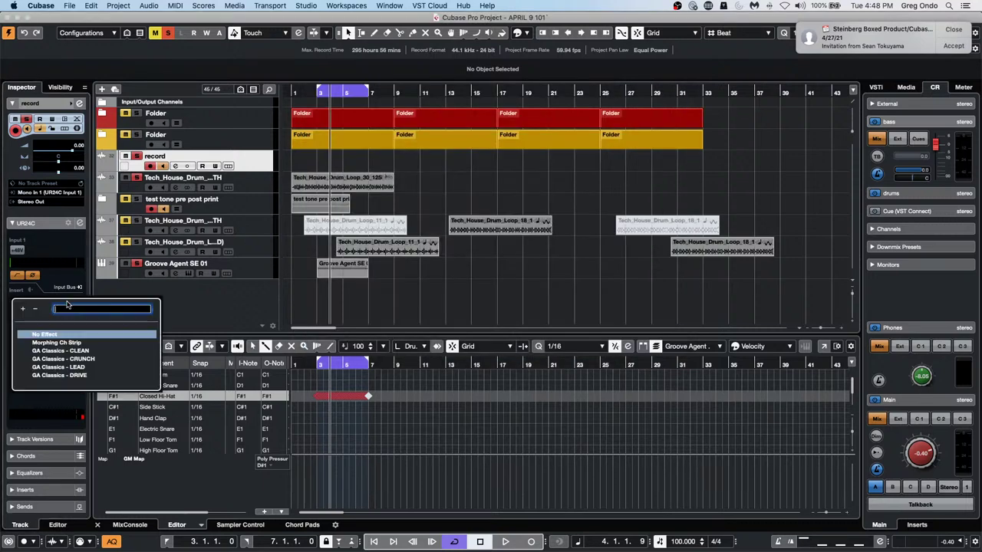
# Load GA Classics - CLEAN into UR24C Insert 1 and Morphing Ch Strip into Insert 2
pyautogui.click(87, 351)
pyautogui.click(72, 315)
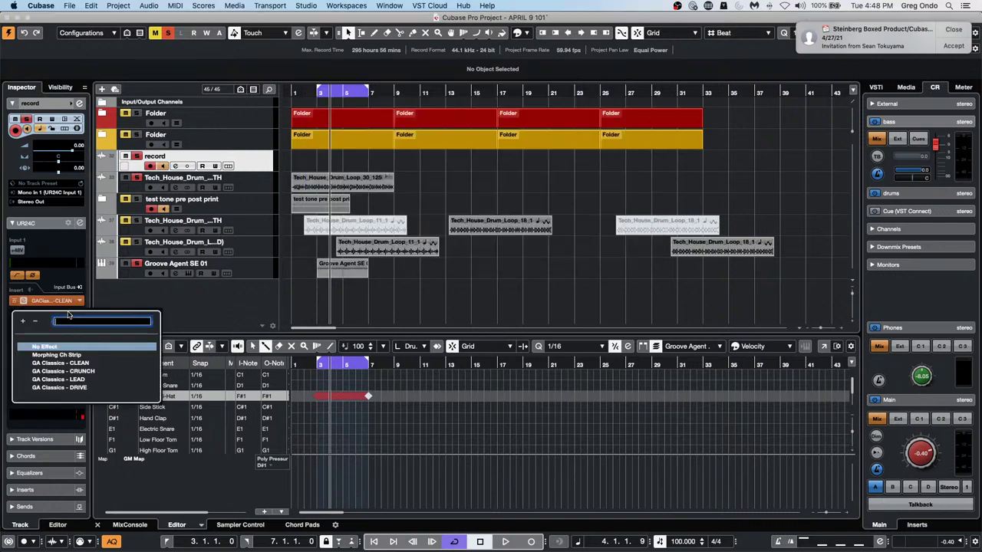
pyautogui.click(55, 355)
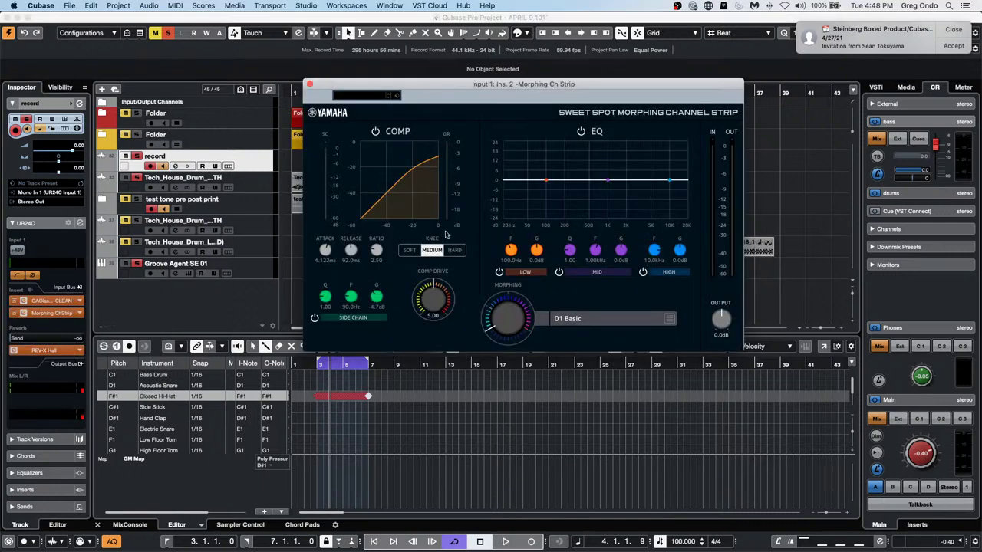
pyautogui.moveTo(436, 91); pyautogui.dragTo(523, 257)
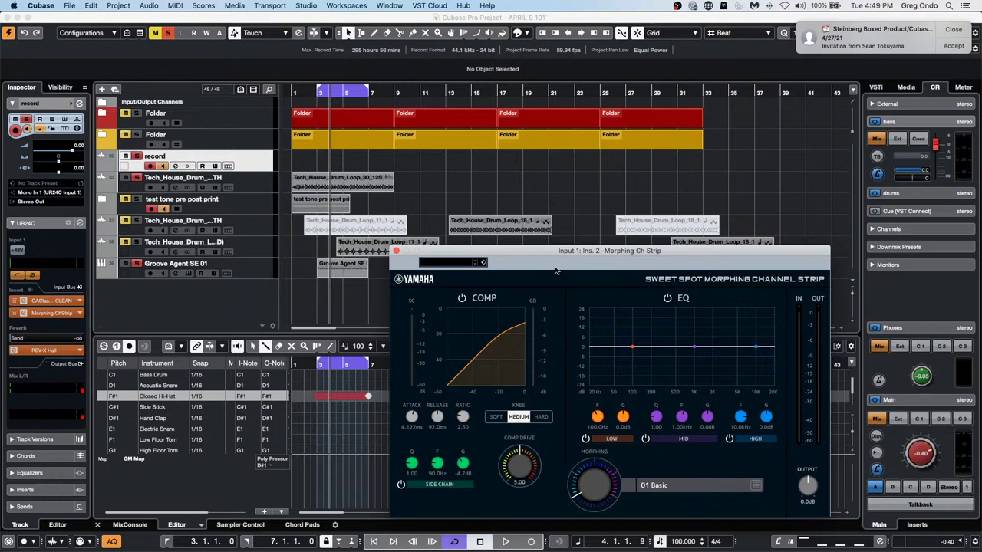
pyautogui.click(396, 251)
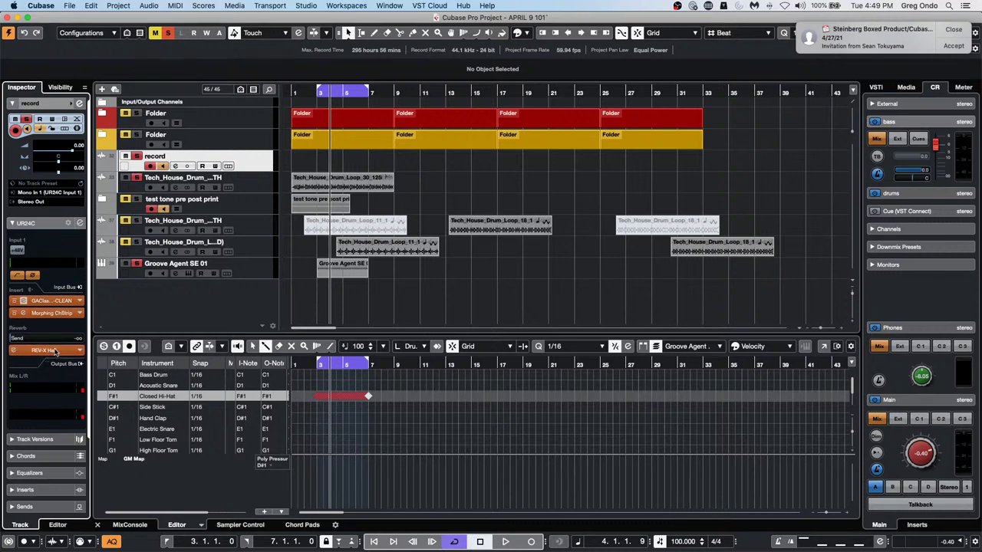
# Reopen the REV-X Hall reverb editor from the Inspector's UR24C Reverb slot
pyautogui.click(46, 351)
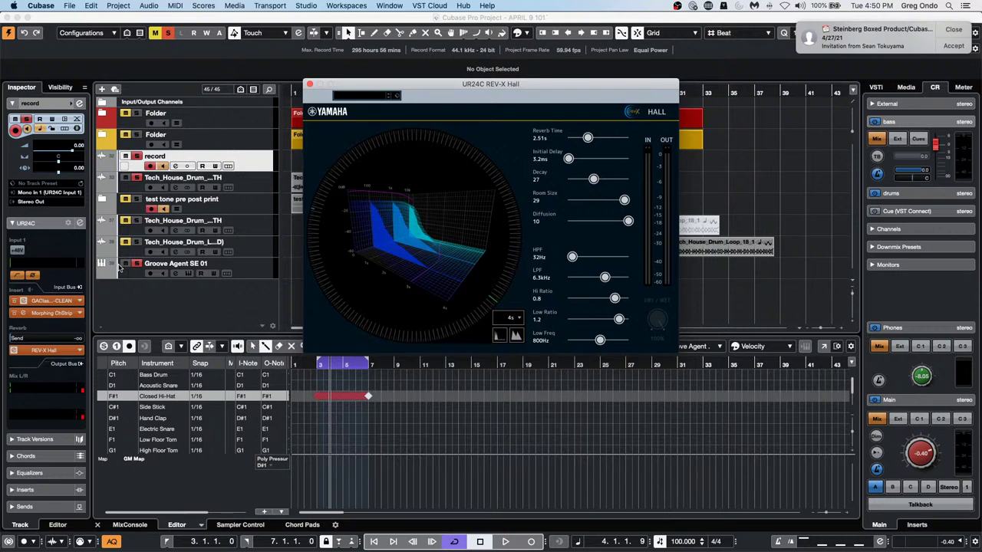
pyautogui.moveTo(397, 548)
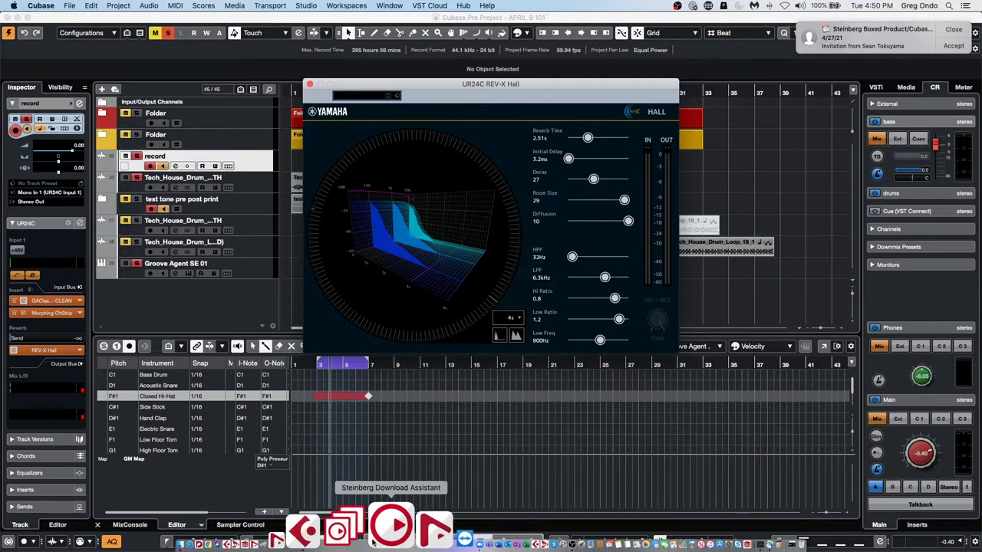
# Launch eLicenser Control Center, skip maintenance, and scroll the first USB-eLicenser's licences
pyautogui.click(341, 537)
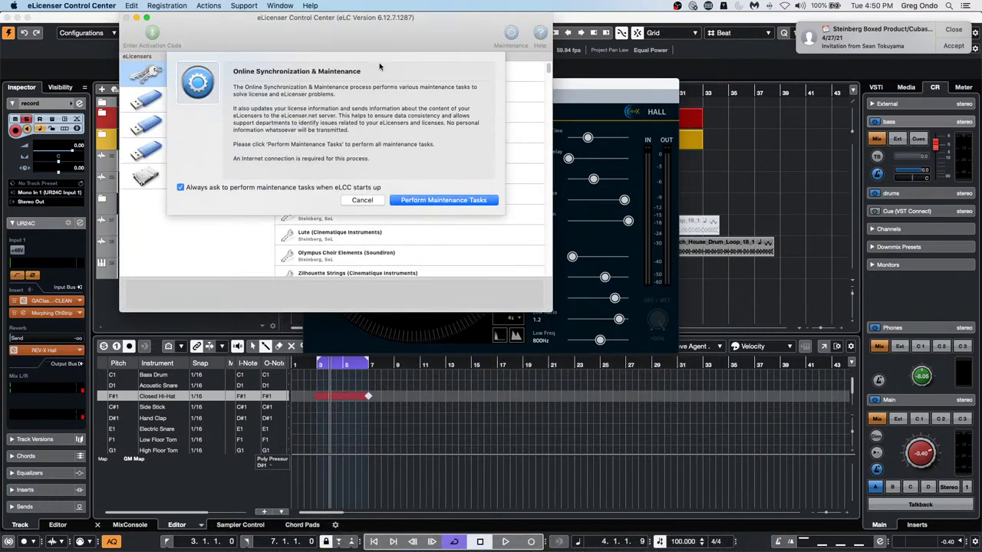
pyautogui.click(362, 200)
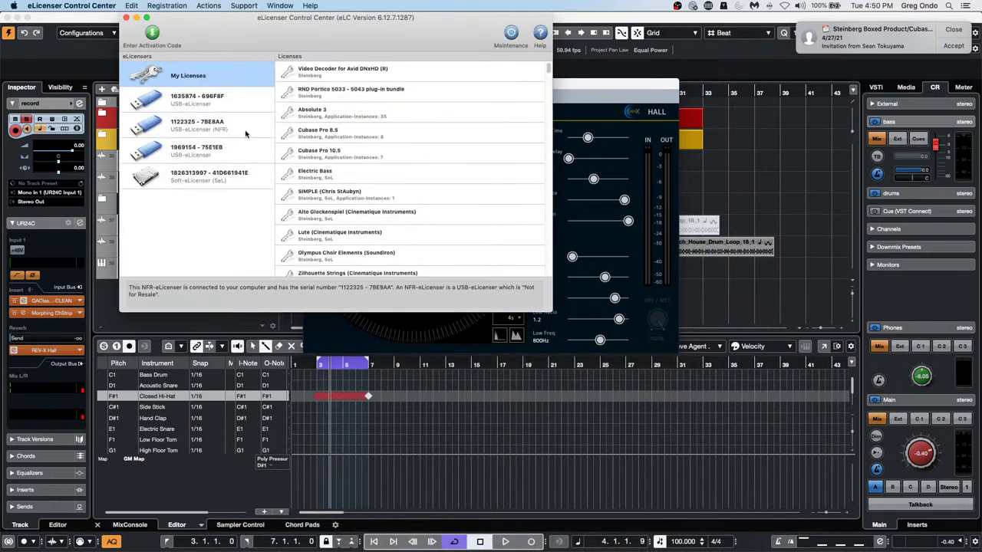
pyautogui.click(197, 100)
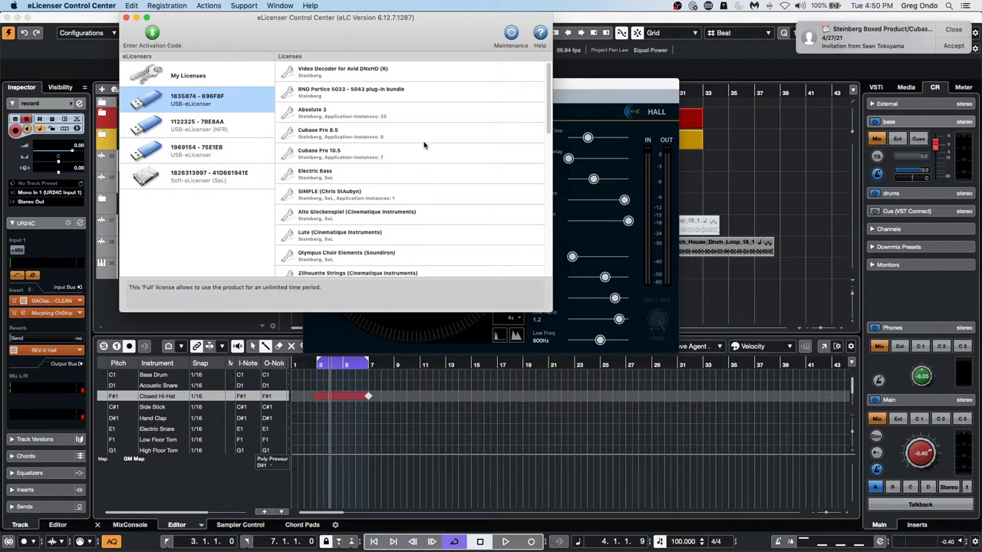
pyautogui.scroll(-1, 470, 159)
pyautogui.scroll(-5, 471, 159)
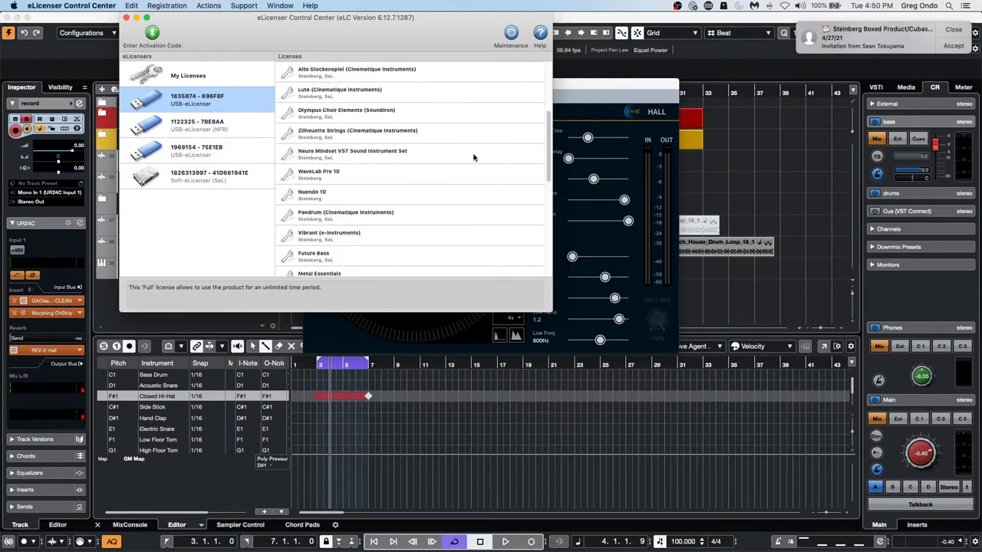
# Browse the third USB-eLicenser's licences, then return to the first one's list, including Cubase Pro 11
pyautogui.click(230, 150)
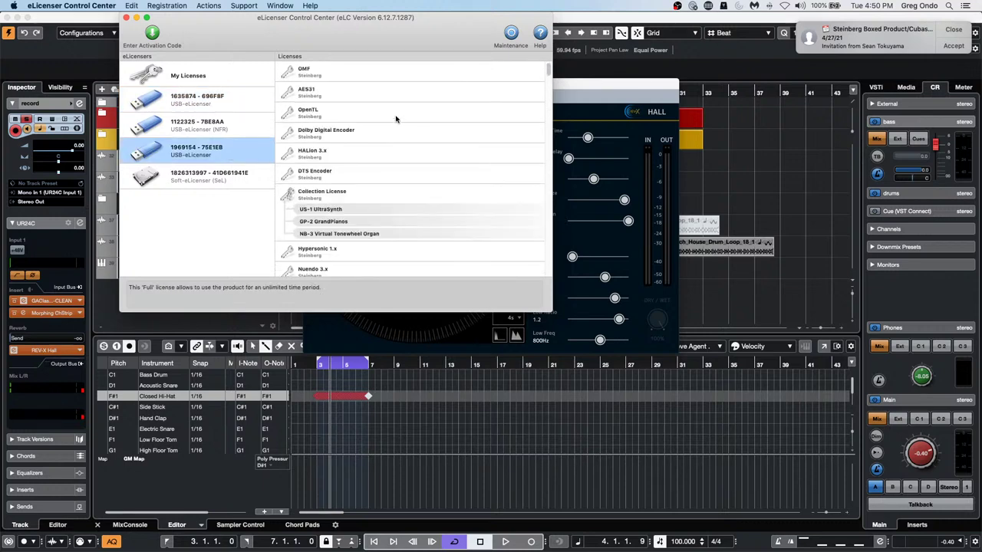
pyautogui.scroll(-10, 395, 119)
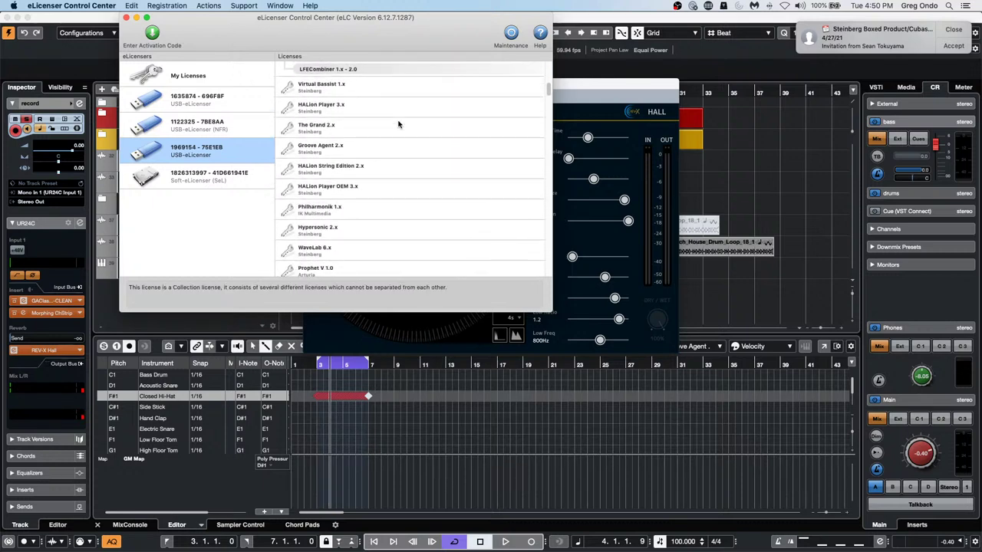
pyautogui.click(234, 104)
pyautogui.scroll(-3, 422, 189)
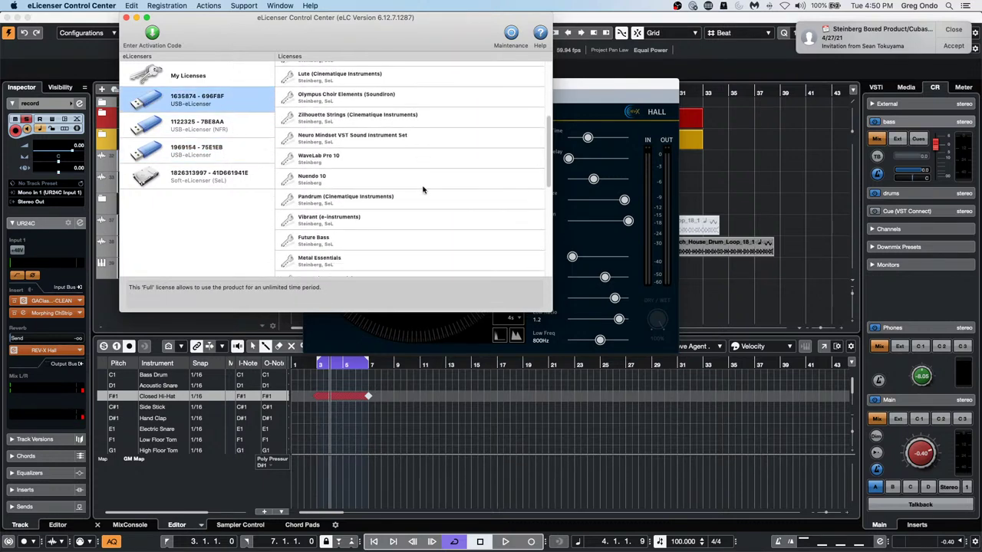
pyautogui.scroll(-5, 423, 189)
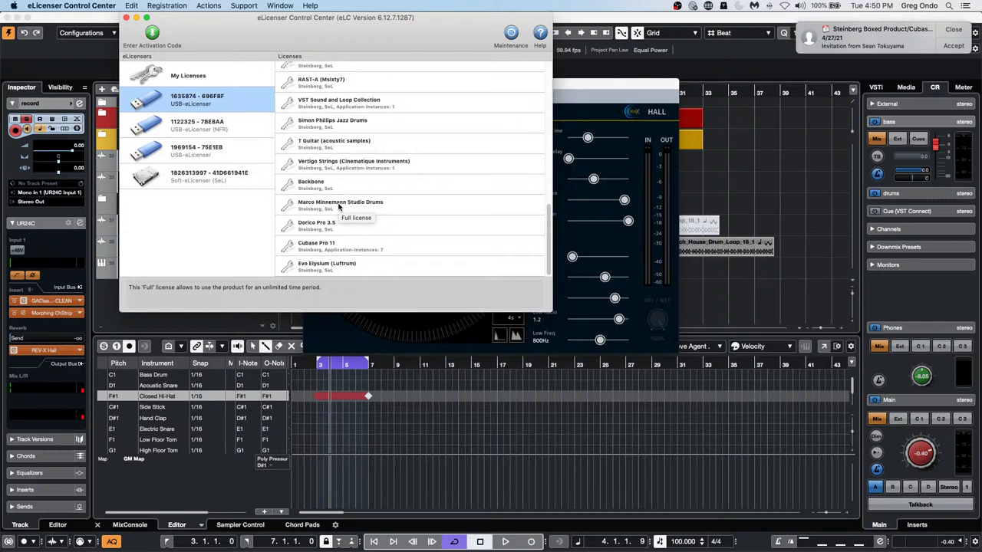
# Close eLicenser Control Center and the REV-X Hall editor, then select the Tech_House_Drum_Loop_30 event
pyautogui.click(126, 17)
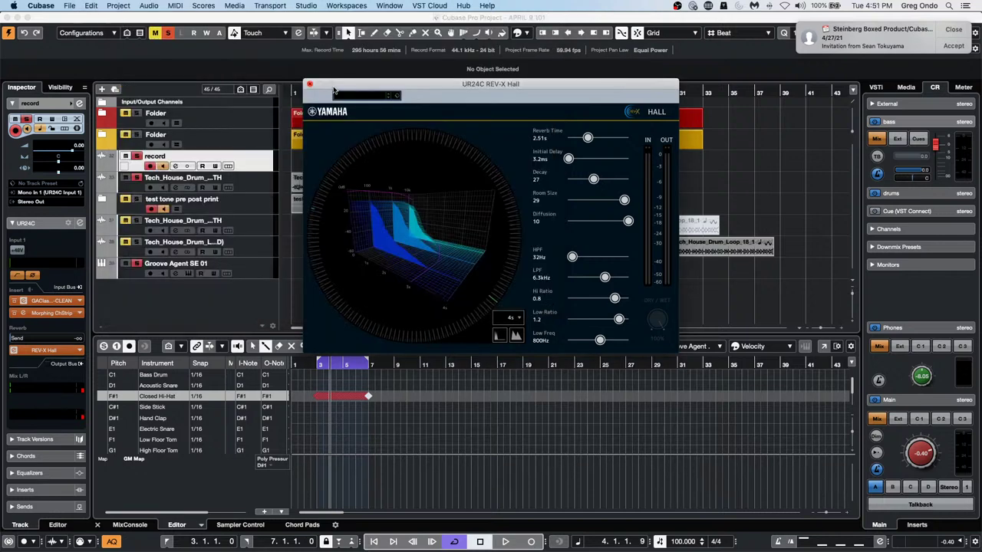
pyautogui.click(310, 85)
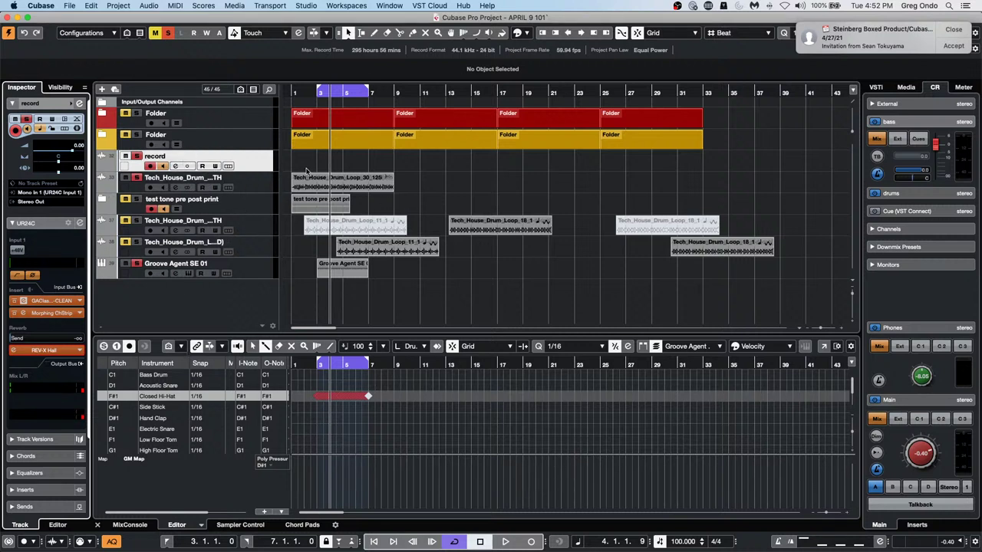
pyautogui.click(322, 182)
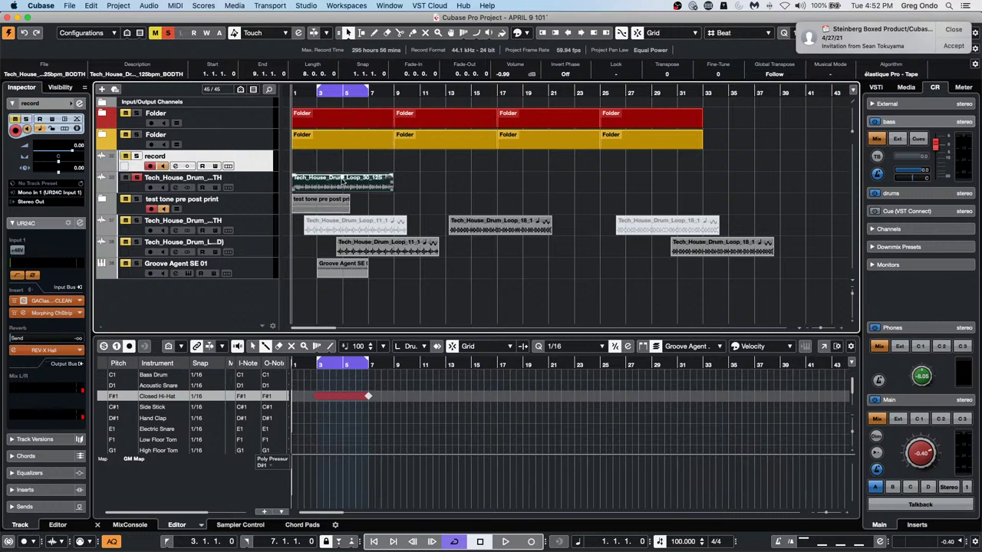
pyautogui.click(285, 6)
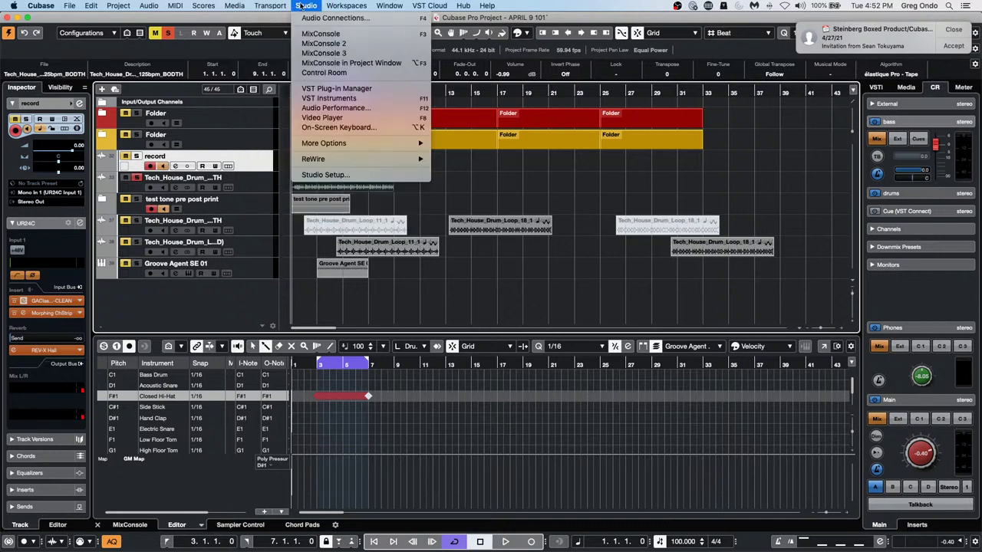
pyautogui.click(365, 451)
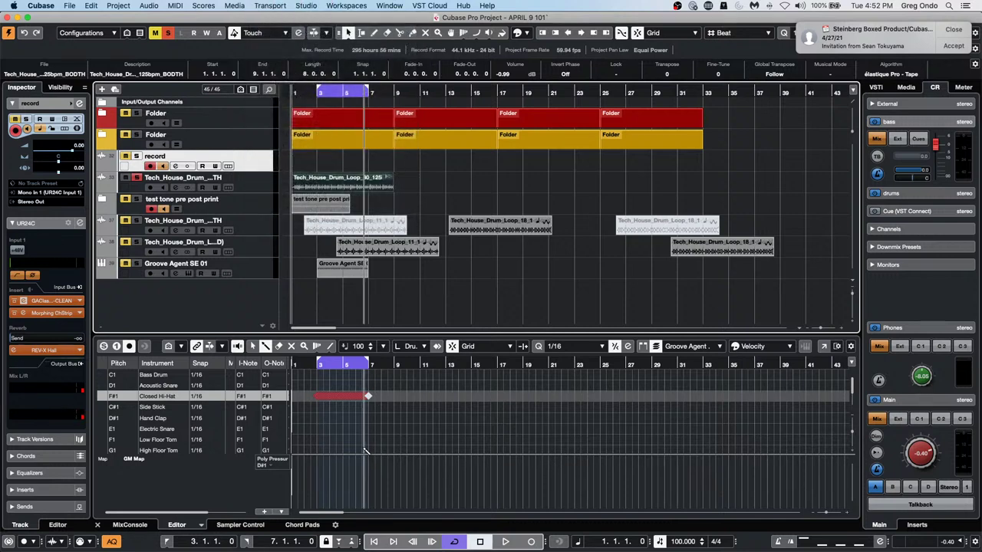
# Open Direct Offline Processing for the drum loop with F7 and close the Automation Panel
pyautogui.press('F7')
pyautogui.press('F6')
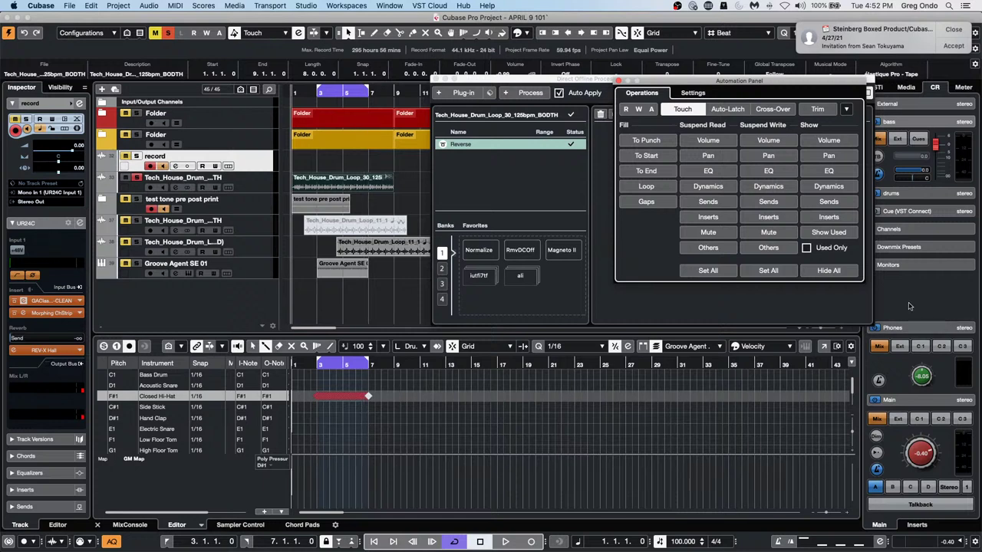
pyautogui.click(619, 80)
pyautogui.moveTo(592, 82); pyautogui.dragTo(627, 81)
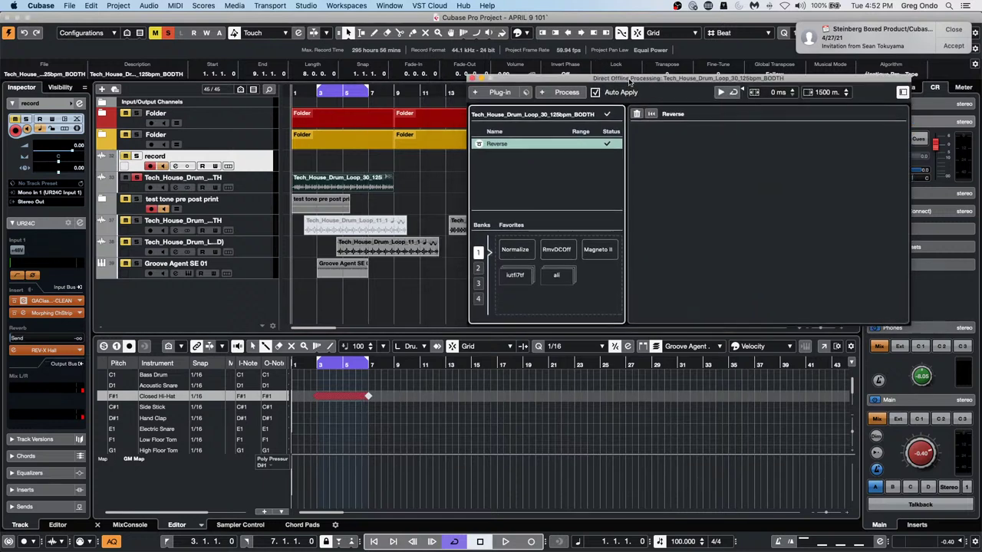
# Delete Reverse from the offline processing chain and switch off Auto Apply
pyautogui.rightClick(518, 146)
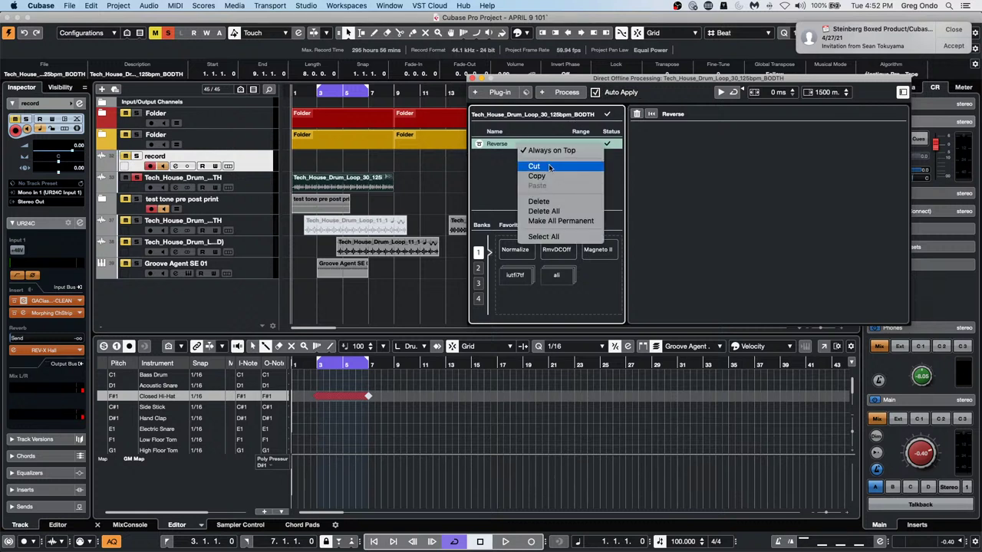
pyautogui.click(549, 201)
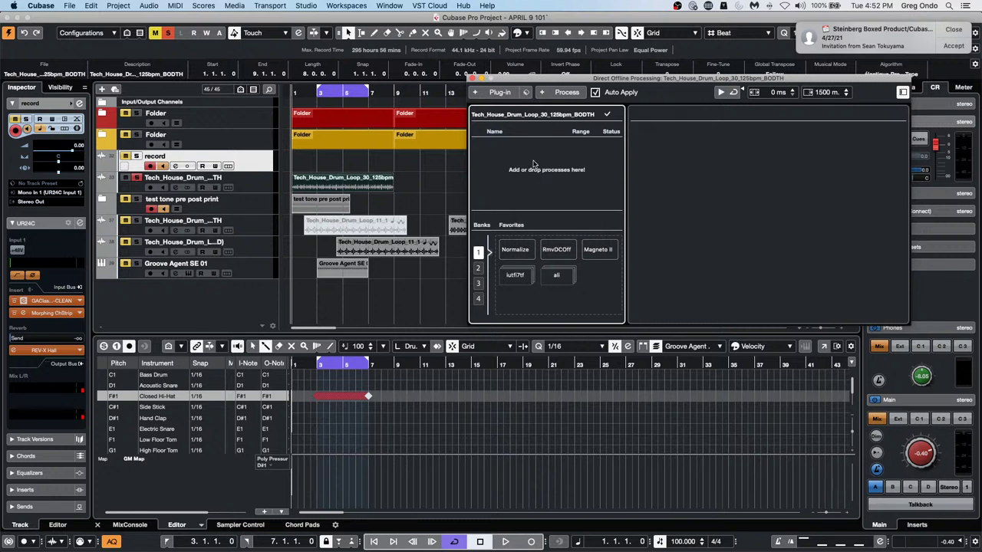
pyautogui.click(595, 93)
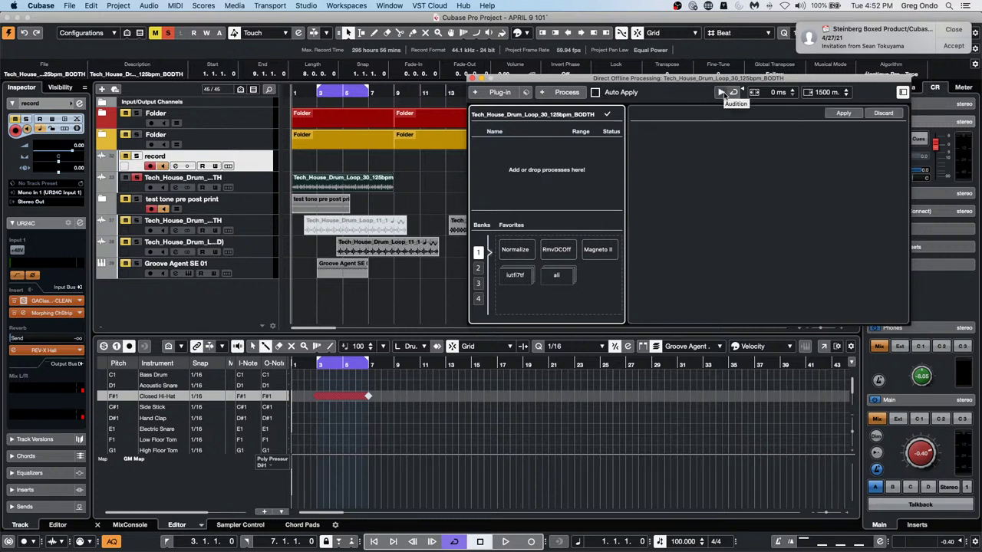
pyautogui.click(317, 180)
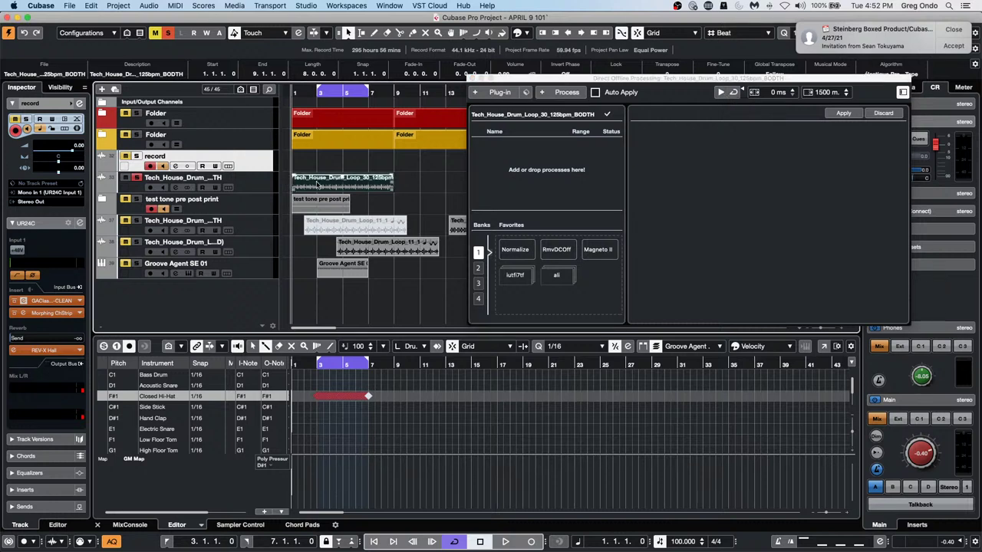
pyautogui.click(566, 92)
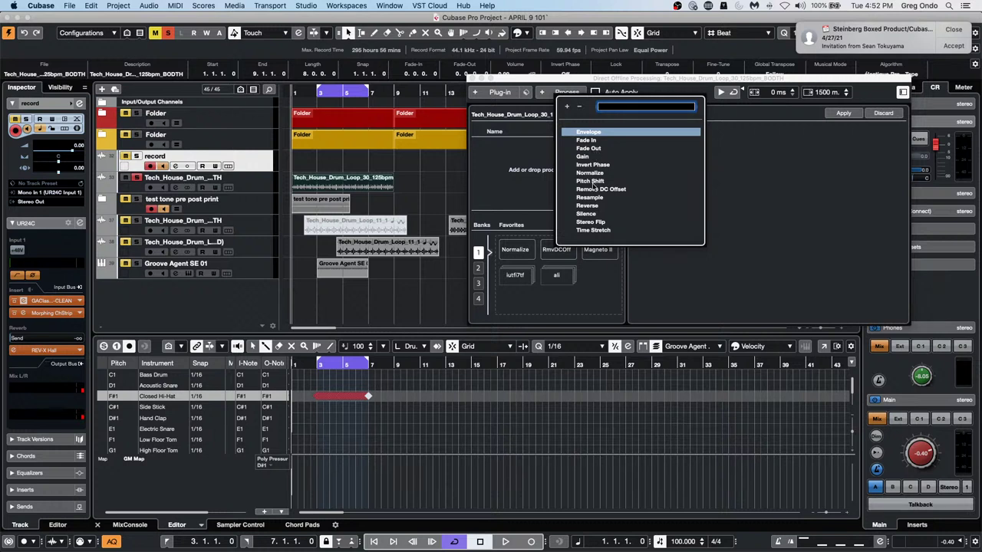
# Add Reverse to the loop's offline chain, audition it, and drop the event volume to -60 dB
pyautogui.click(587, 204)
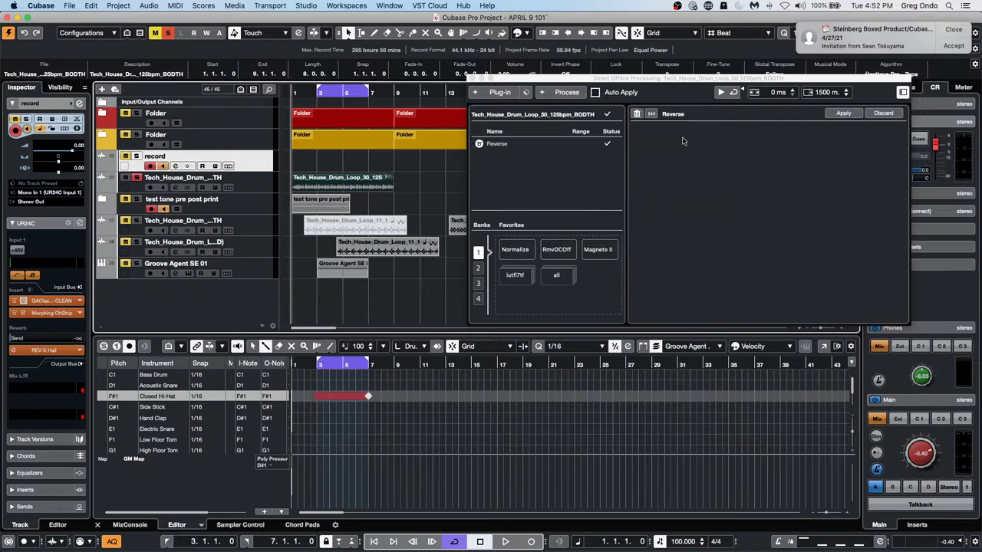
pyautogui.click(720, 93)
pyautogui.click(719, 92)
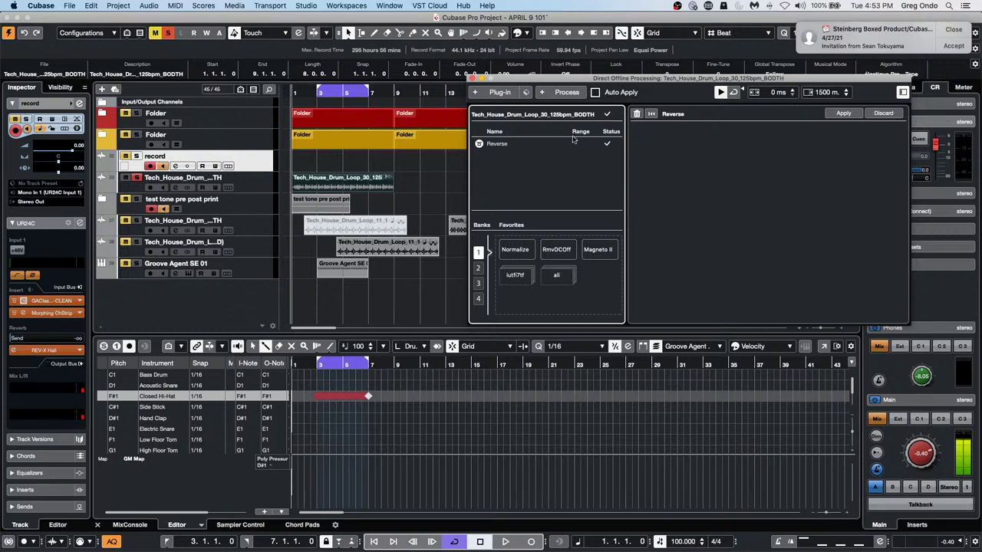
pyautogui.click(352, 184)
pyautogui.press('space')
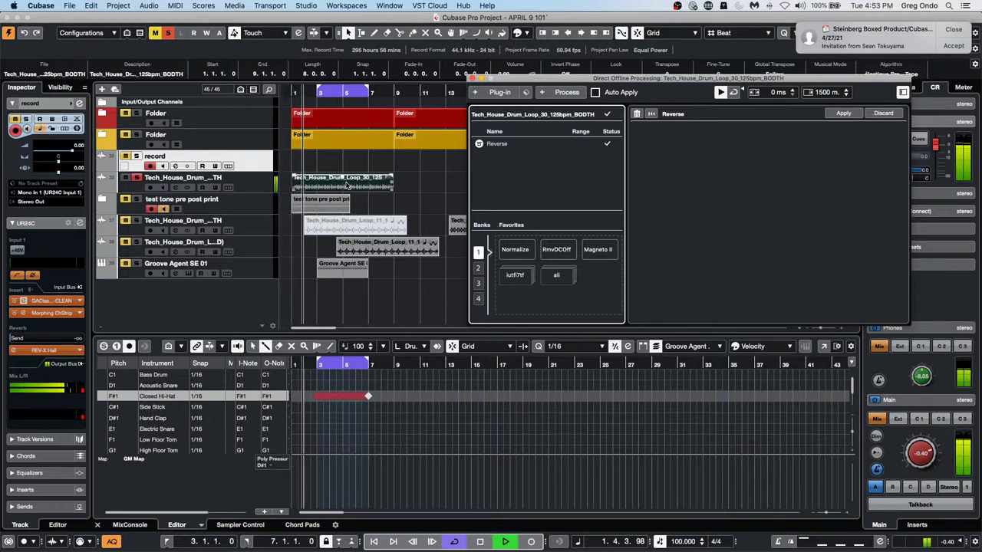
pyautogui.moveTo(342, 178); pyautogui.dragTo(345, 187)
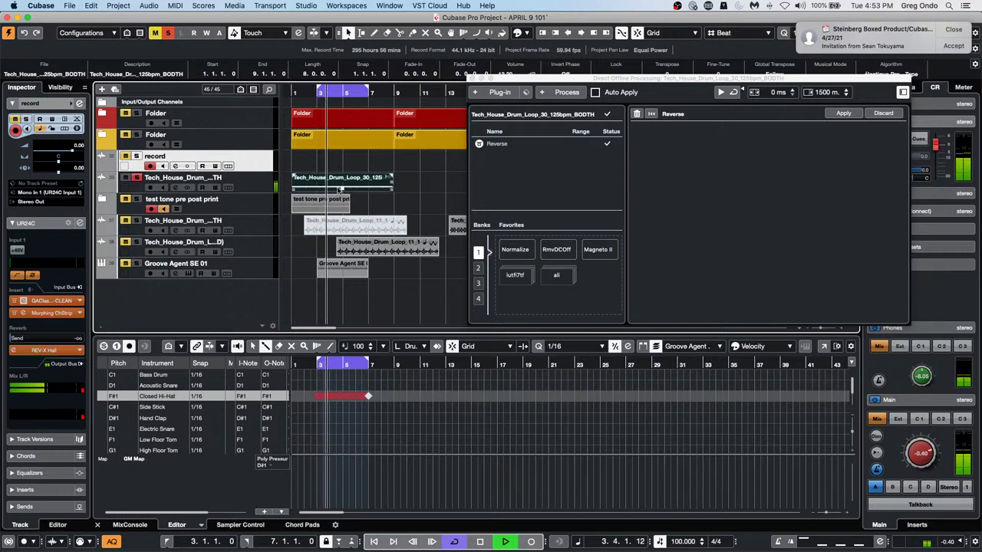
pyautogui.moveTo(342, 181); pyautogui.dragTo(342, 190)
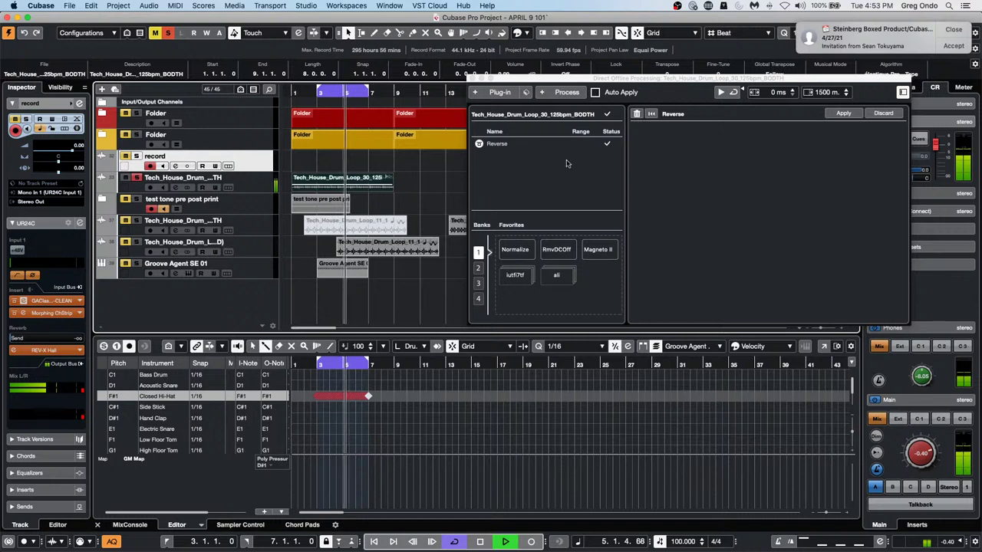
pyautogui.click(720, 93)
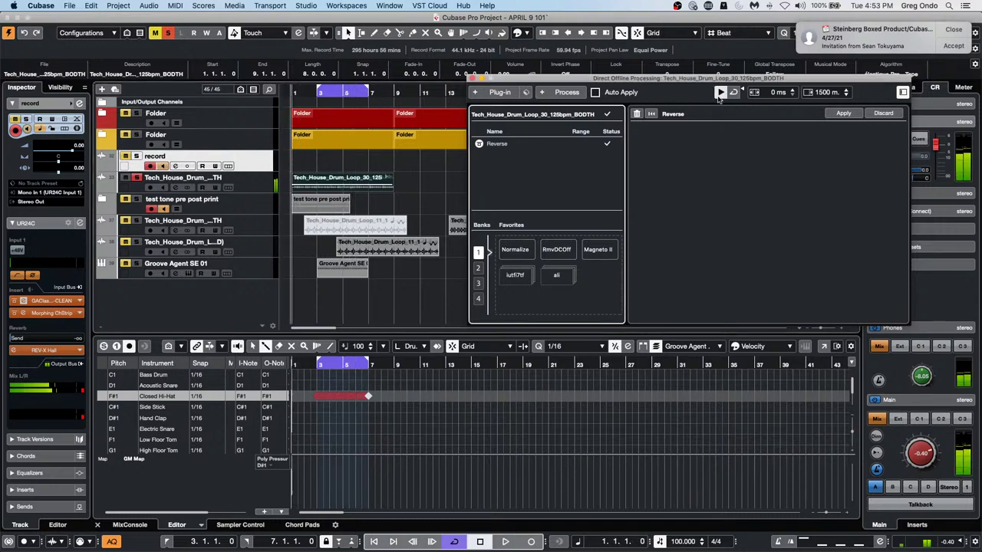
pyautogui.click(721, 93)
# Bring the event volume back to about -1 dB and audition the reversed loop again
pyautogui.press('space')
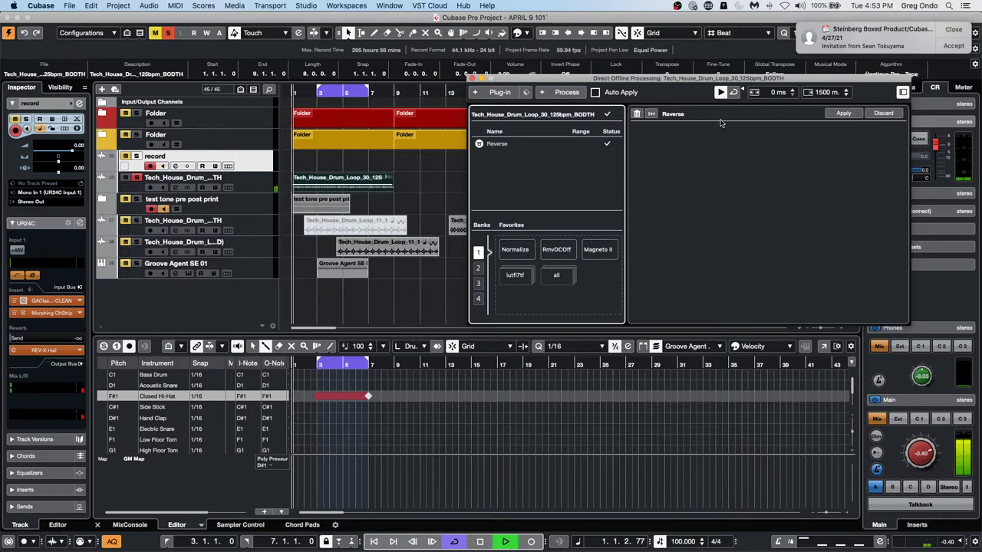
pyautogui.moveTo(342, 184)
pyautogui.mouseDown()
pyautogui.moveTo(344, 166)
pyautogui.moveTo(341, 186)
pyautogui.mouseUp()
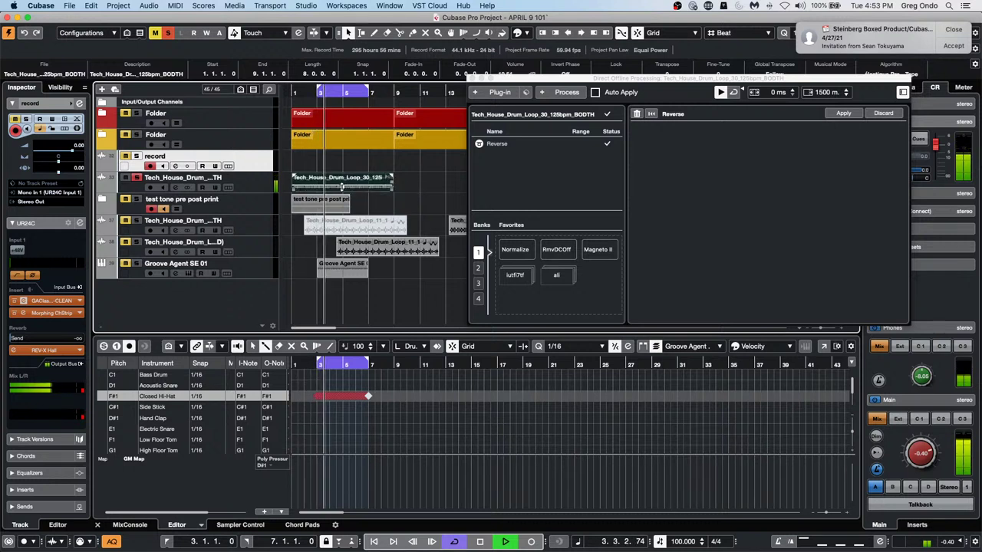
pyautogui.press('space')
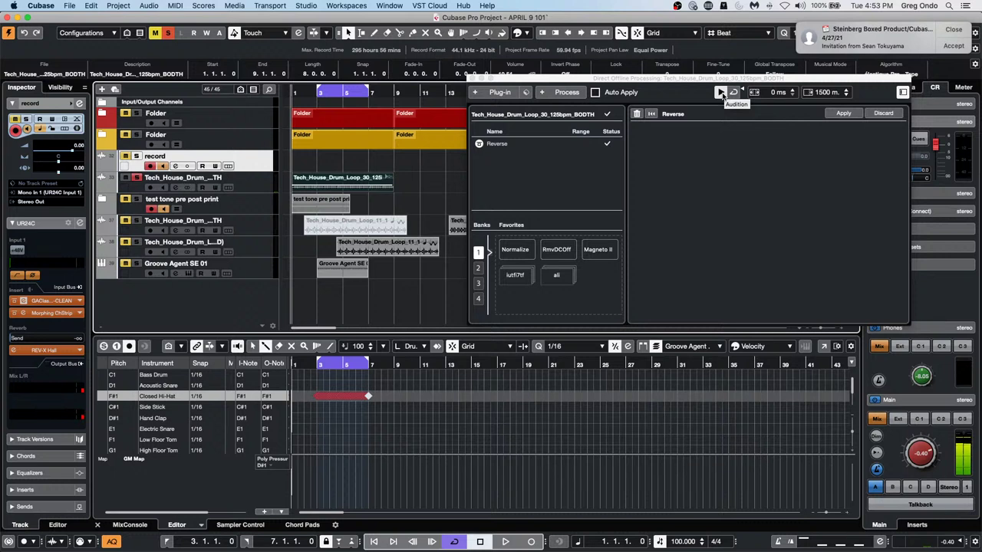
pyautogui.click(721, 92)
pyautogui.click(720, 93)
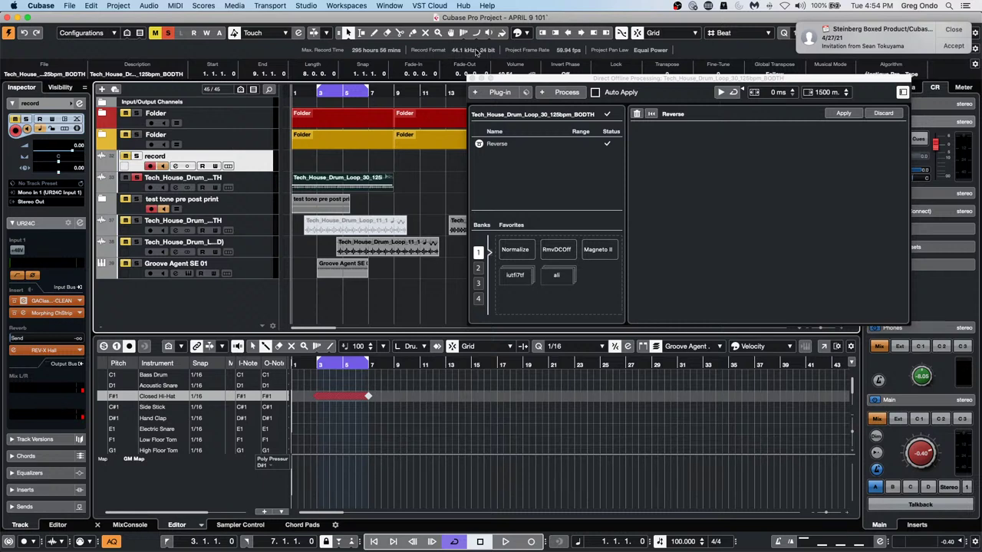
# Add StudioEQ boosting band 2 to 15 dB near 2.42 kHz, with Auto Apply enabled
pyautogui.click(499, 93)
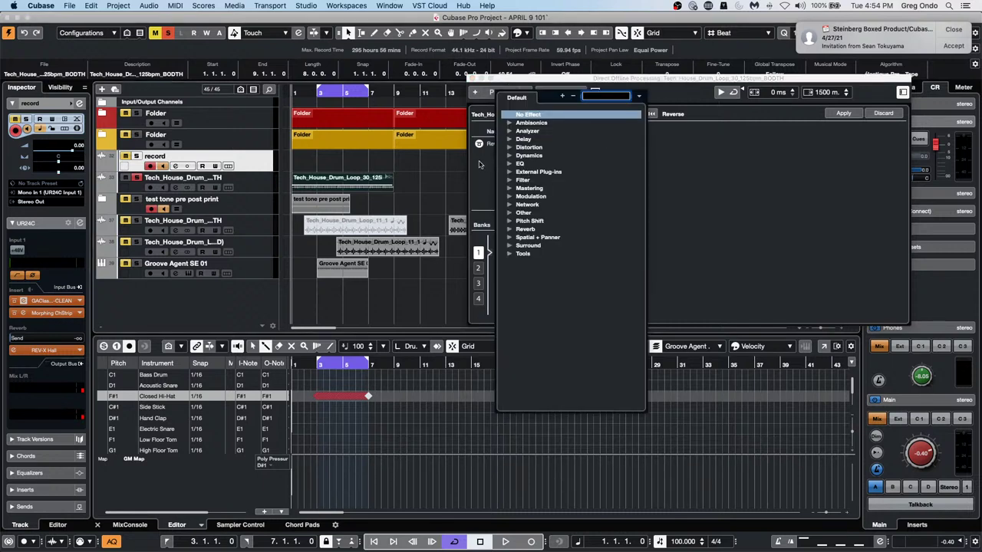
pyautogui.click(509, 164)
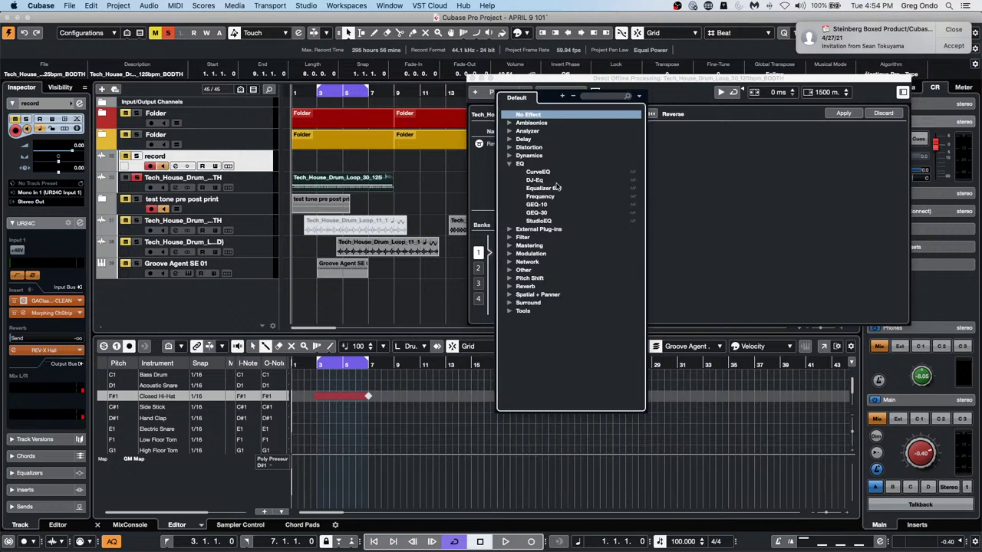
pyautogui.click(538, 221)
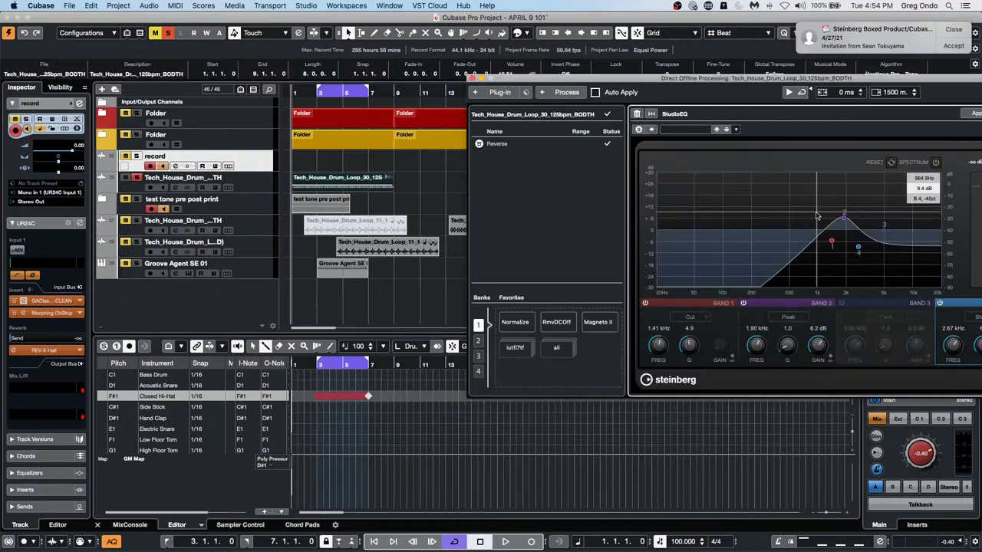
pyautogui.moveTo(843, 219); pyautogui.dragTo(853, 203)
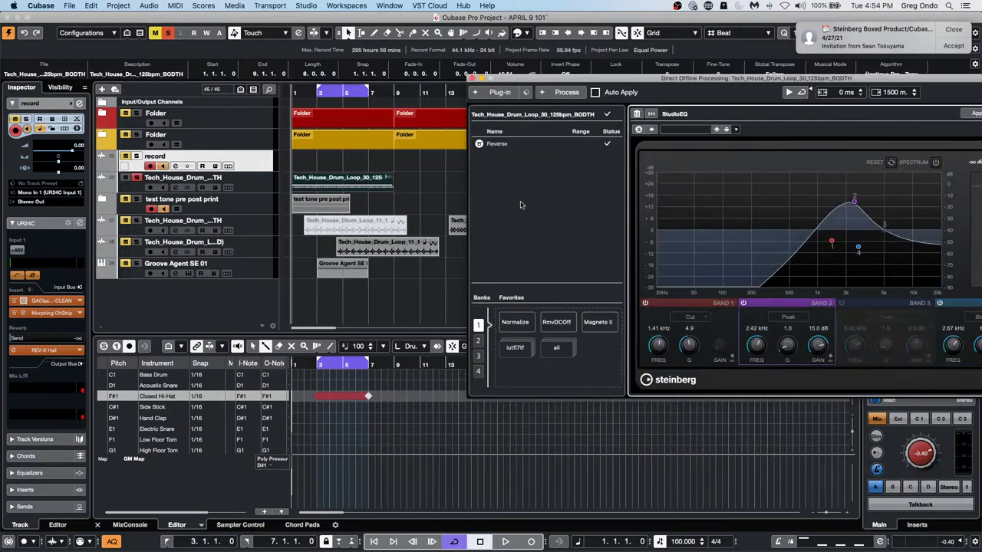
pyautogui.click(594, 92)
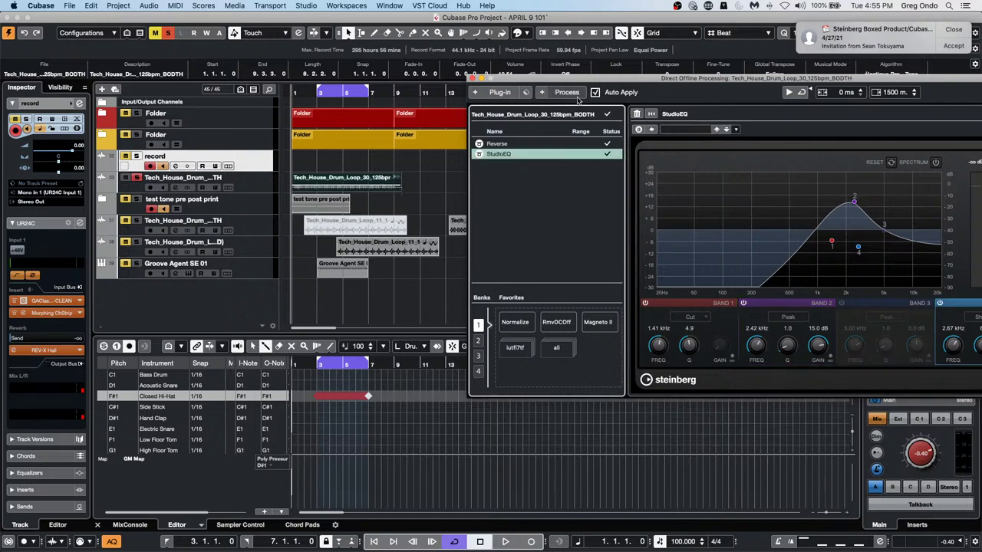
# Append Remove DC Offset and Fade Out to the chain, then select the Tech_House_Drum_Loop_11 event
pyautogui.click(565, 92)
pyautogui.click(627, 191)
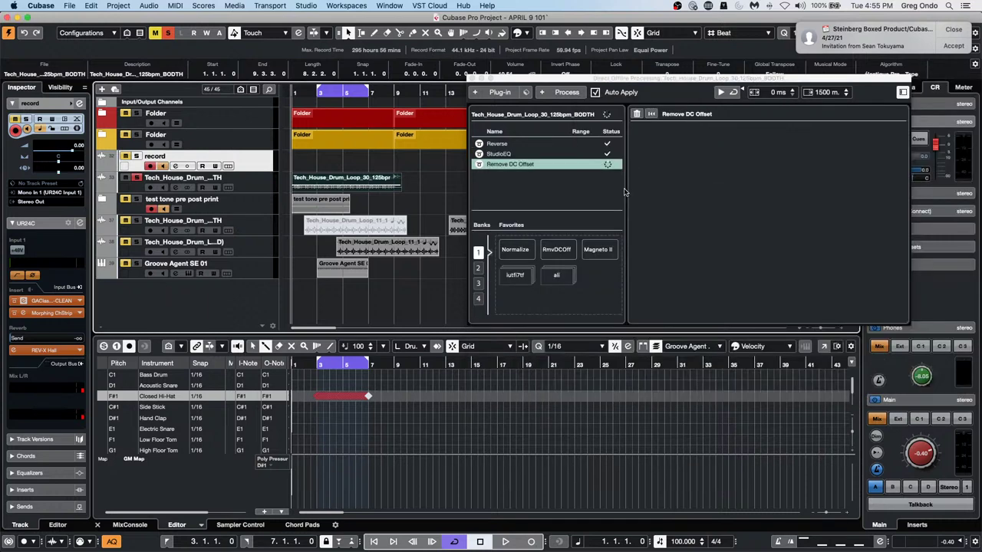
pyautogui.click(558, 93)
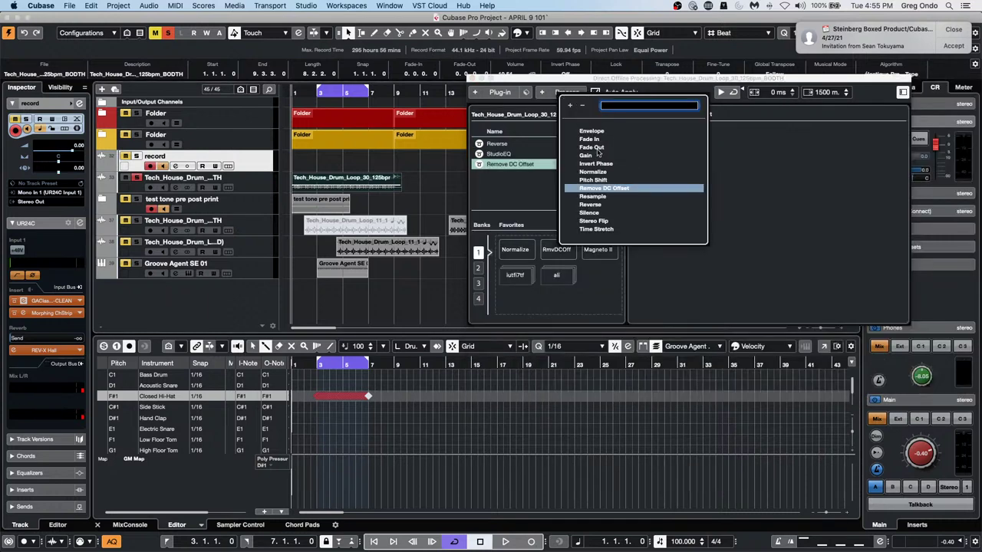
pyautogui.click(602, 147)
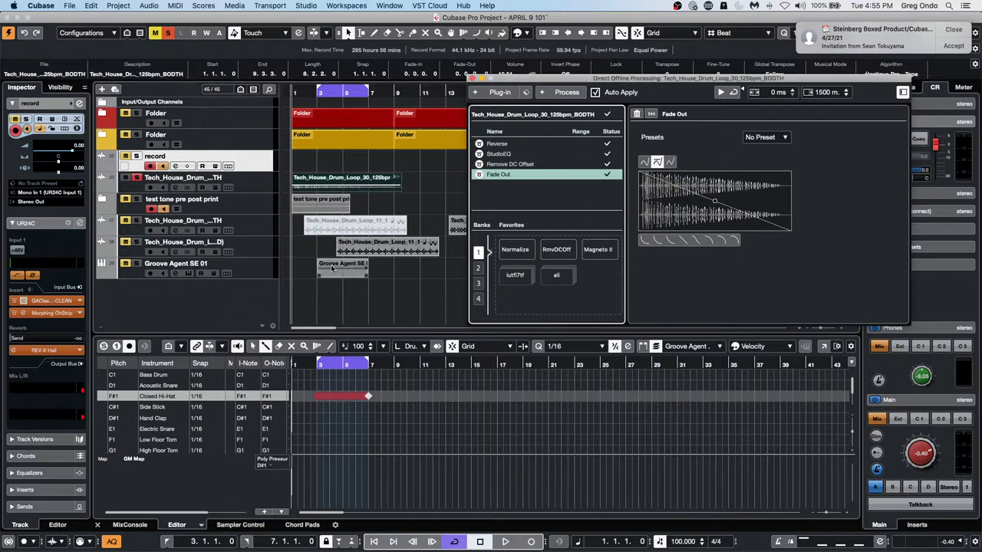
pyautogui.click(410, 258)
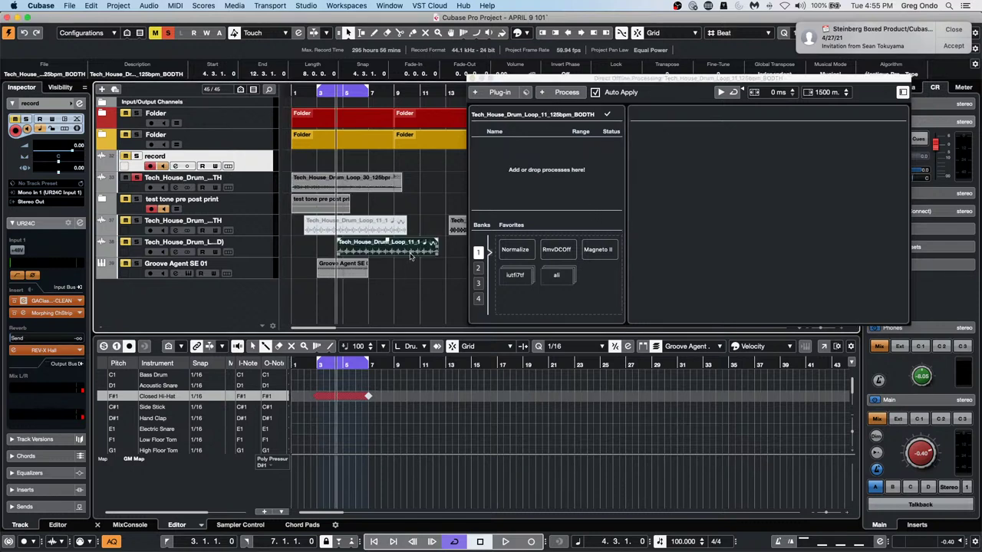
# Normalize a new version of the Loop_11 audio, then reselect the Tech_House_Drum_Loop_30 event
pyautogui.click(517, 250)
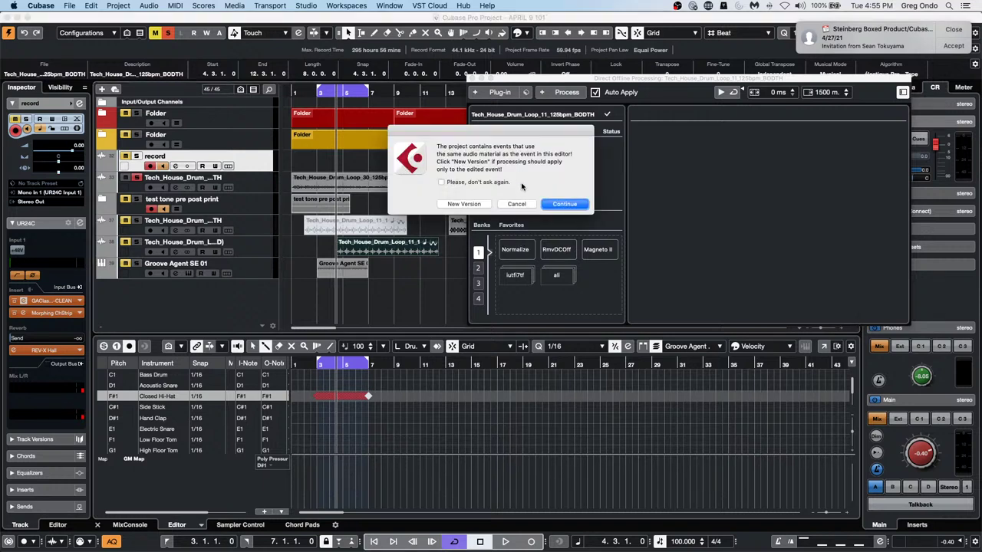
pyautogui.click(458, 204)
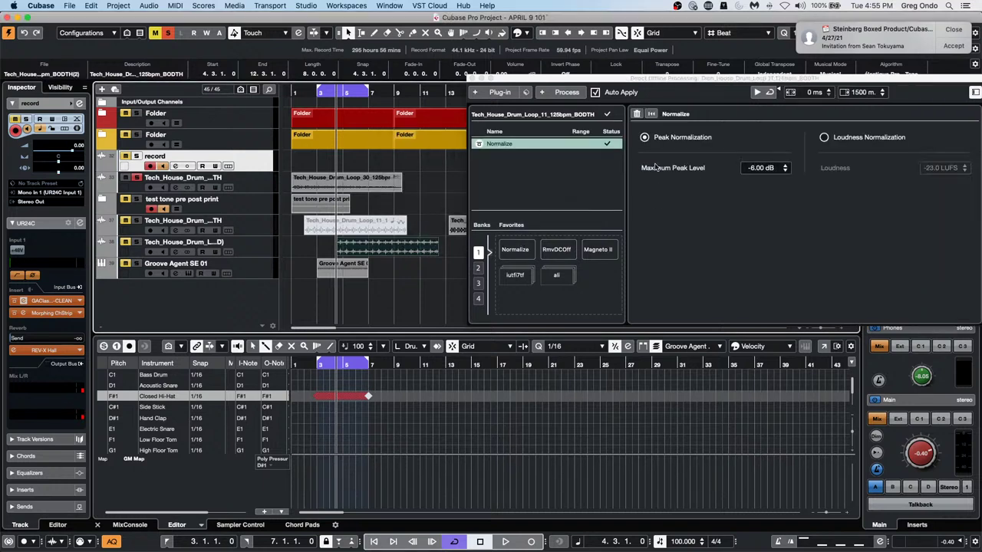
pyautogui.click(318, 185)
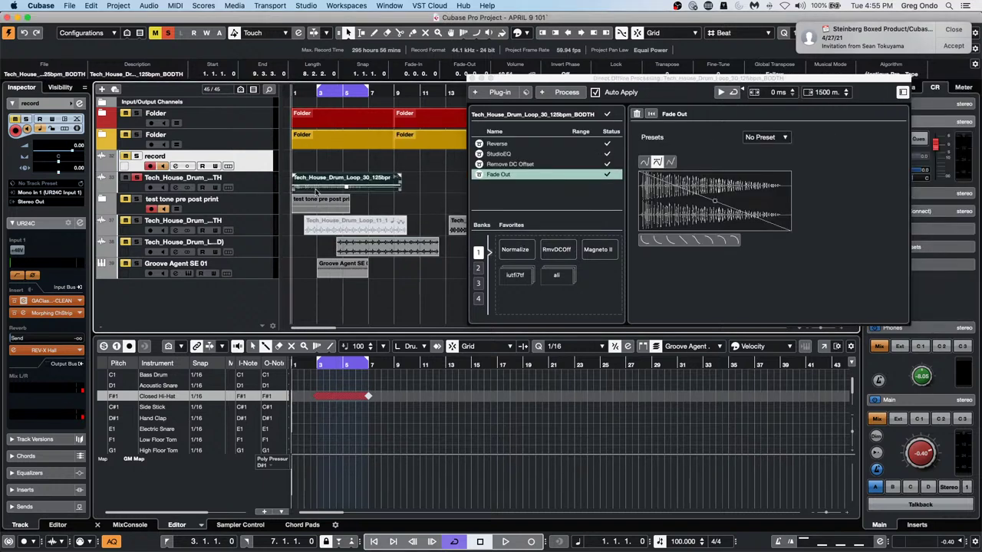
# In StudioEQ, lower band 2 to 4.3 dB at 2.30 kHz and make band 4 a high-cut near 2.77 kHz
pyautogui.click(497, 154)
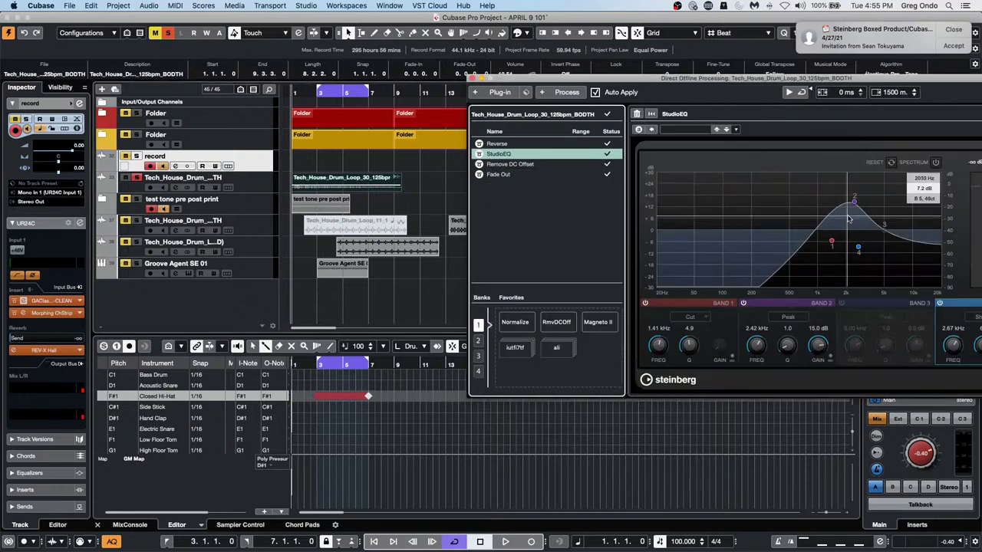
pyautogui.moveTo(854, 203); pyautogui.dragTo(761, 240)
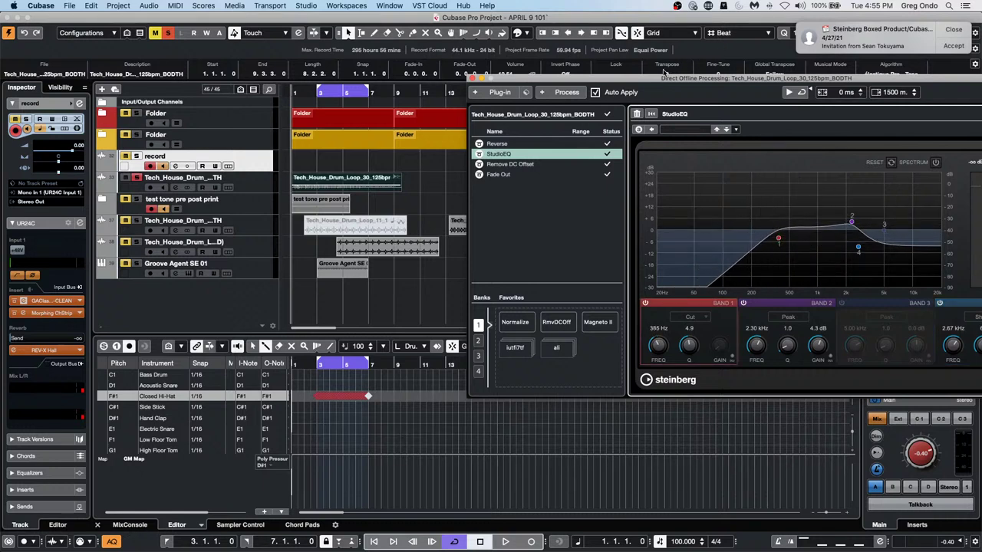
pyautogui.moveTo(857, 247); pyautogui.dragTo(860, 280)
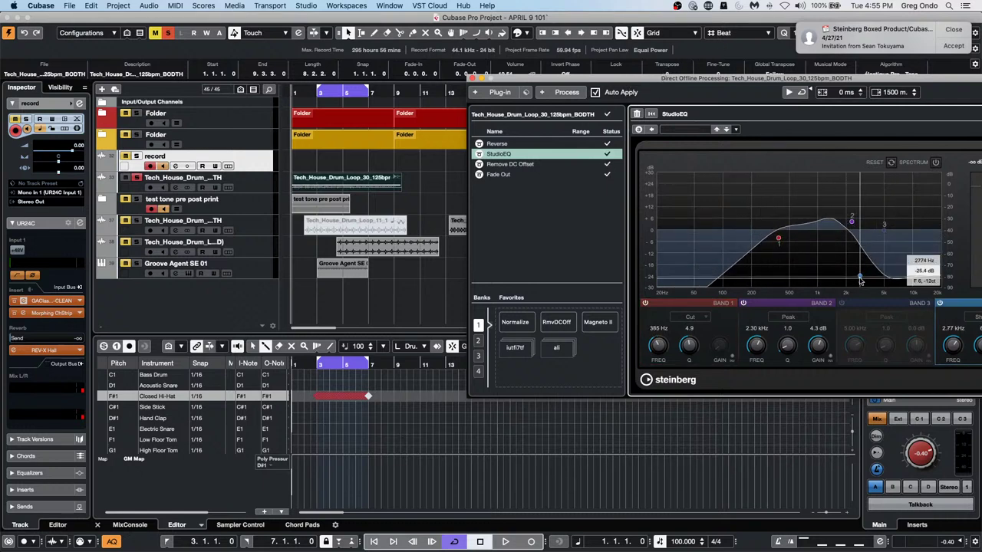
pyautogui.click(503, 166)
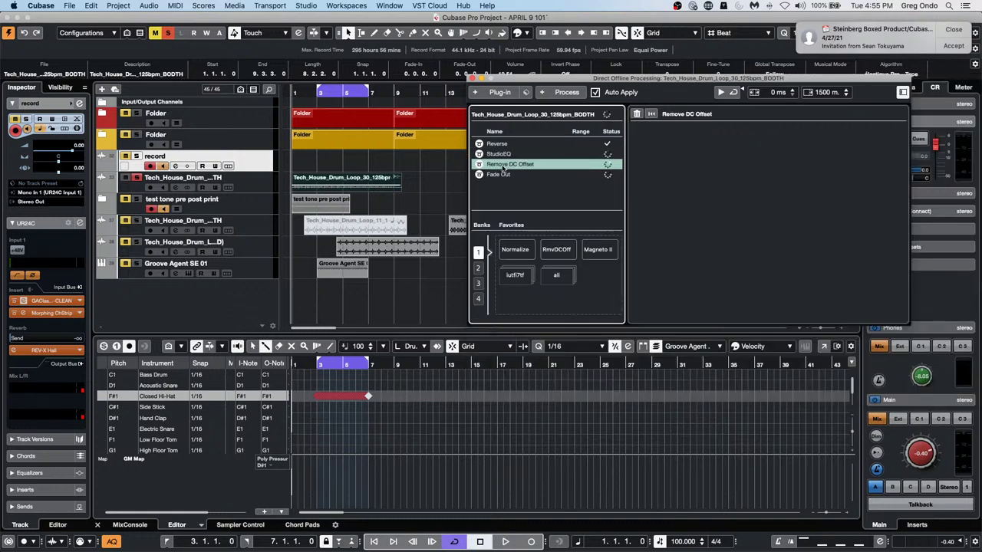
pyautogui.click(503, 154)
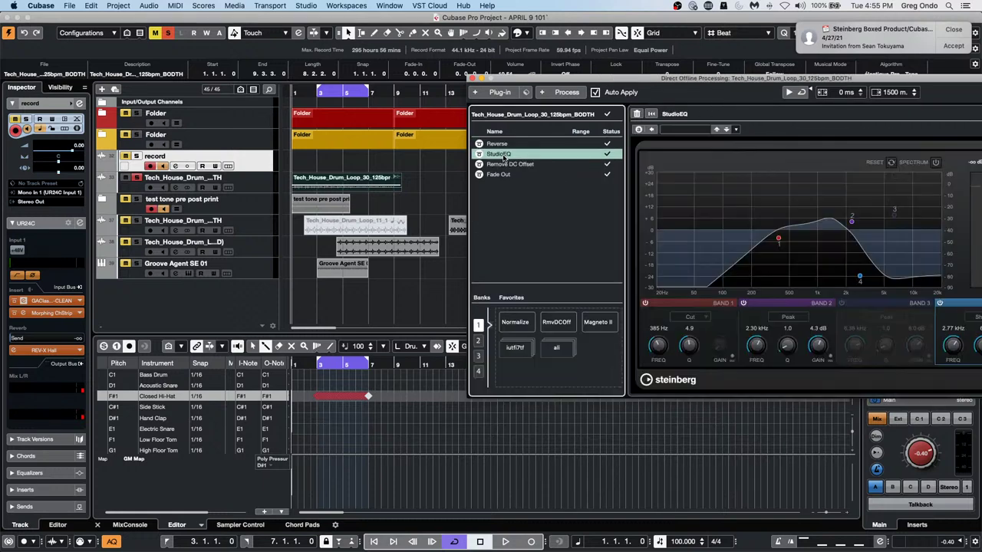
pyautogui.click(870, 201)
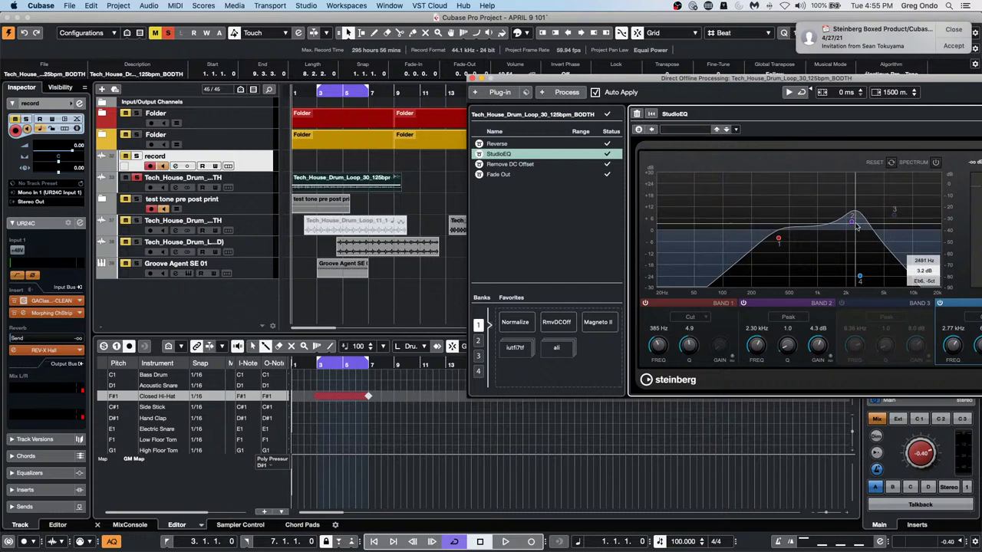
pyautogui.scroll(-1, 842, 241)
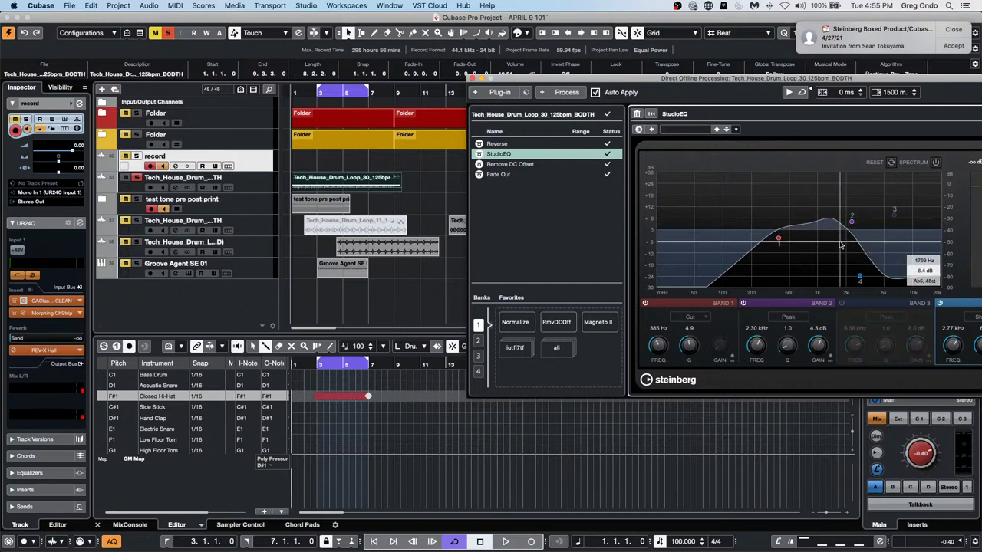
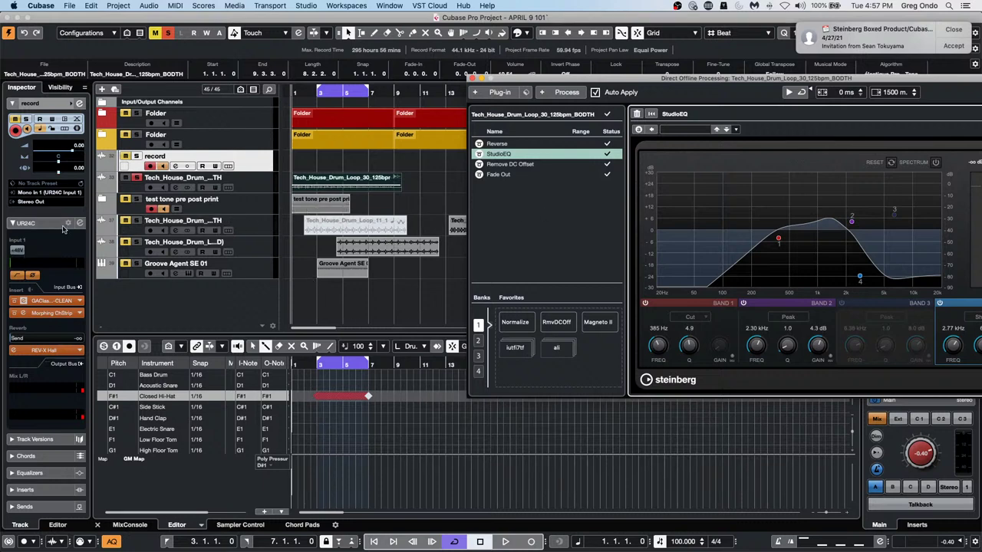
# Expand the 'test tone pre post print' folder, select the test tone event, and close Direct Offline Processing
pyautogui.click(103, 201)
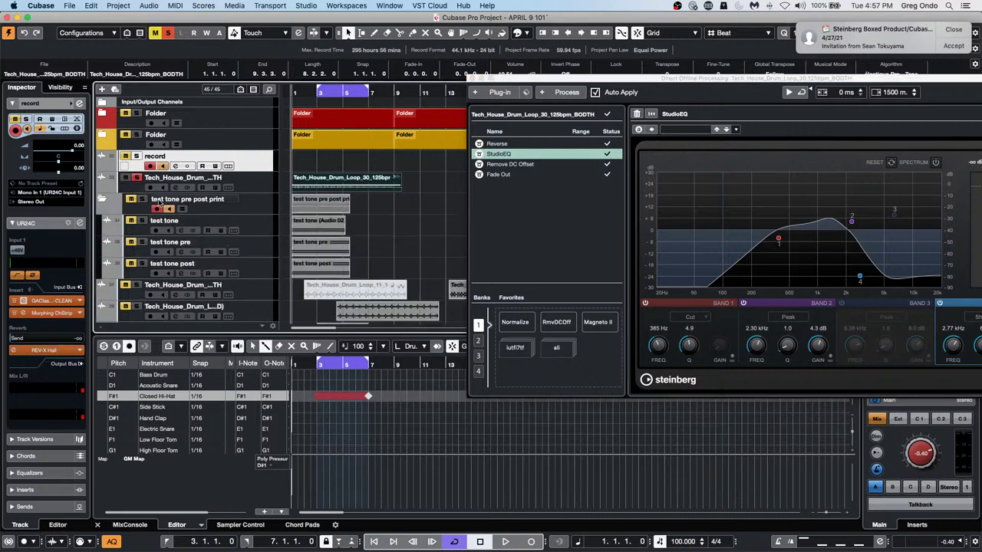
pyautogui.click(311, 228)
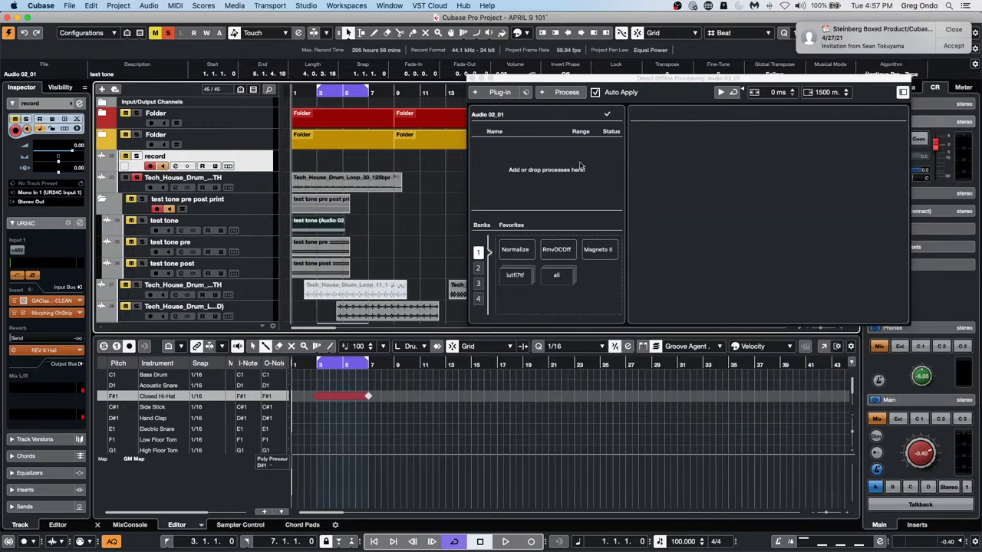
pyautogui.click(473, 79)
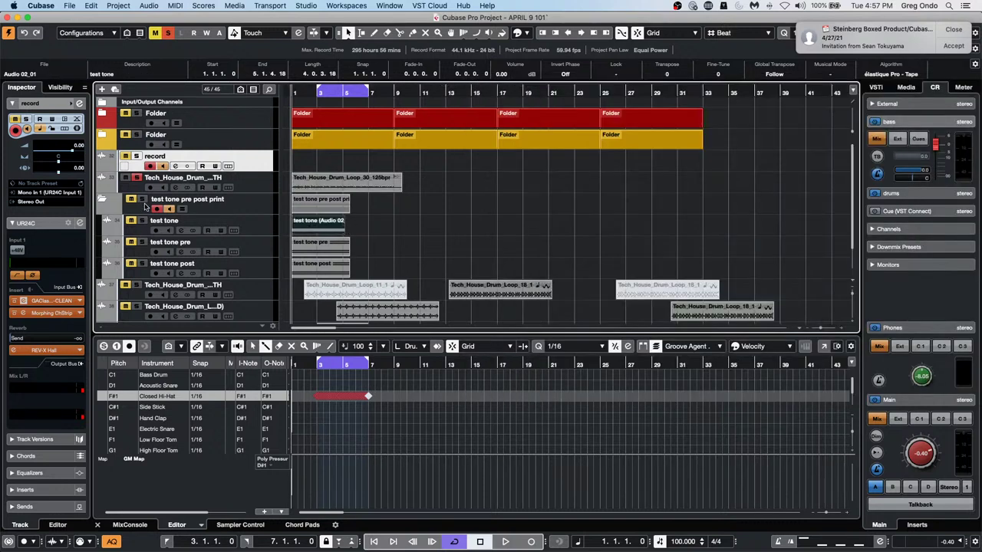
# Play the test tone briefly, then select the 'test tone pre' track
pyautogui.press('space')
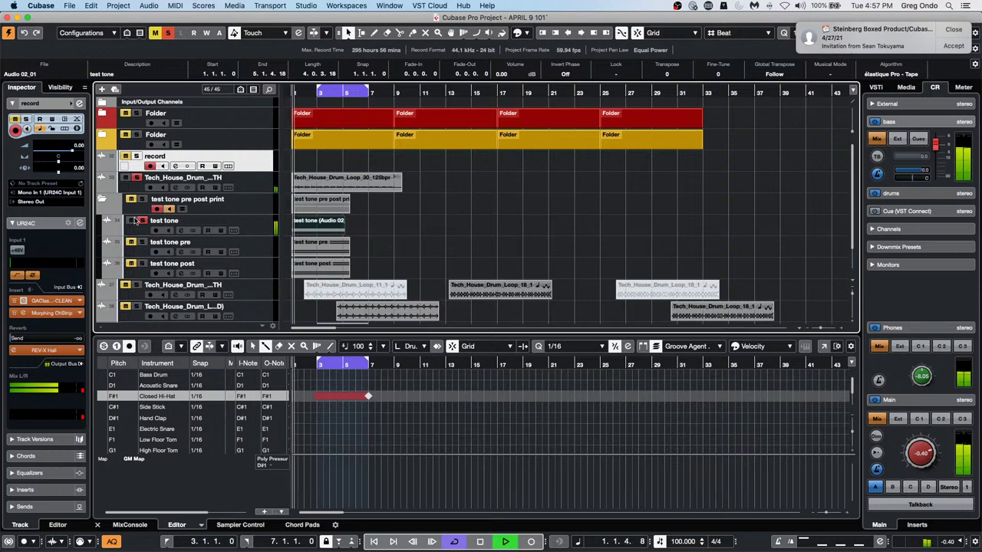
pyautogui.press('space')
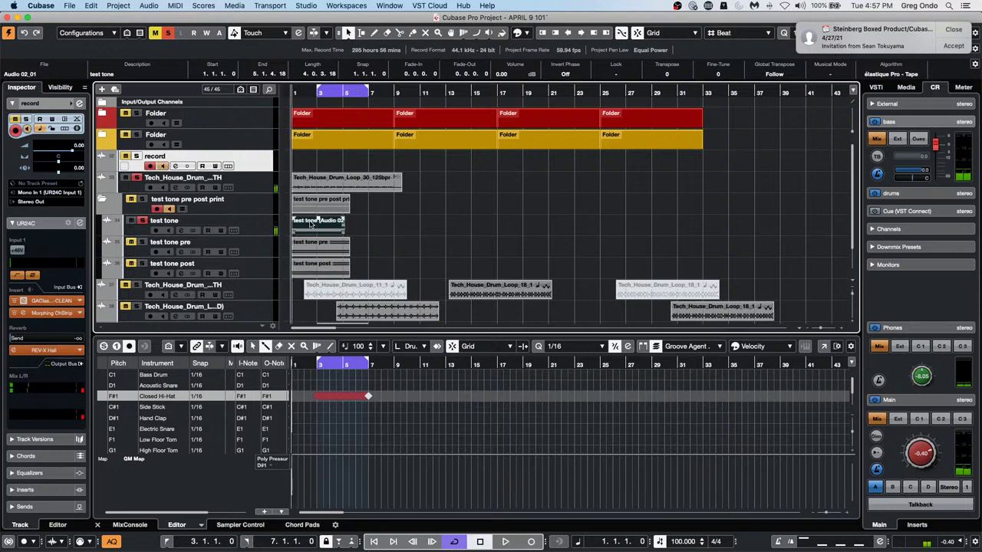
pyautogui.click(255, 252)
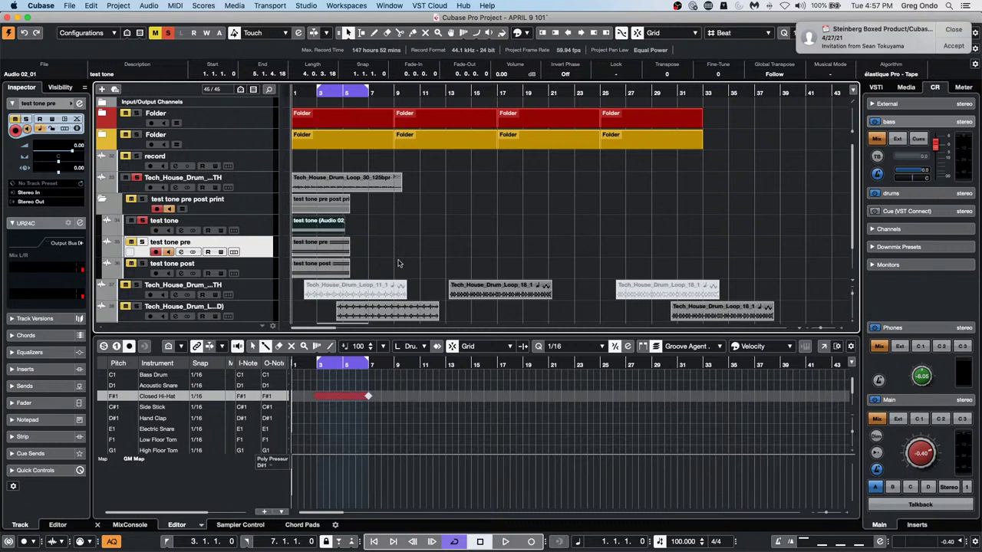
# Run Audio > Statistics on 'test tone pre': -12.00 dB peak, -12.0 LUFS, 1000 Hz; then select 'test tone post'
pyautogui.click(341, 250)
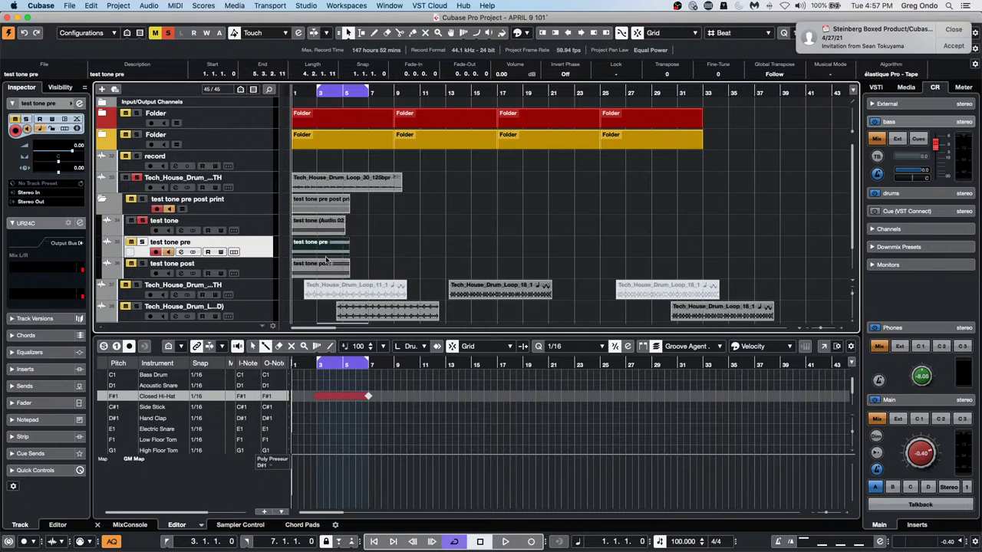
pyautogui.click(263, 6)
pyautogui.moveTo(201, 6)
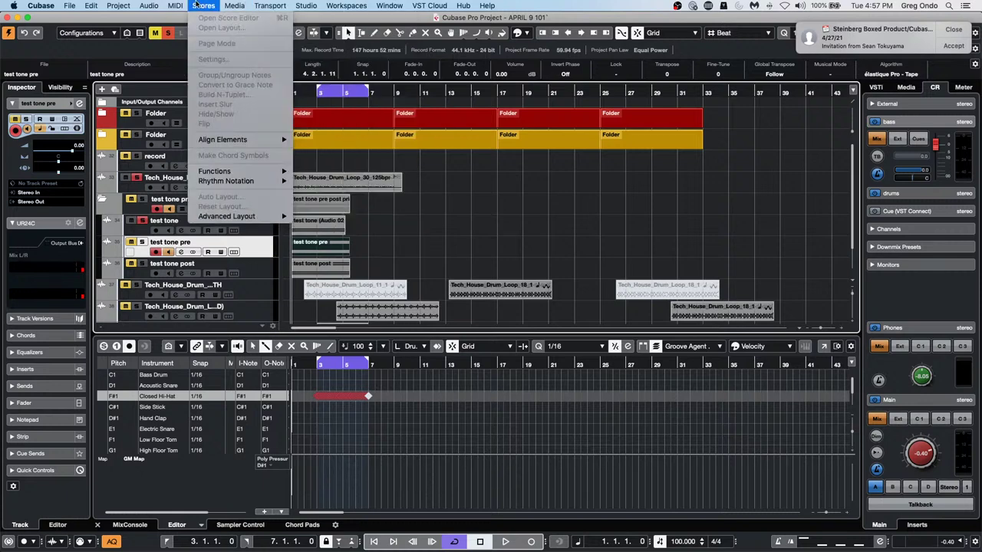
pyautogui.moveTo(306, 6)
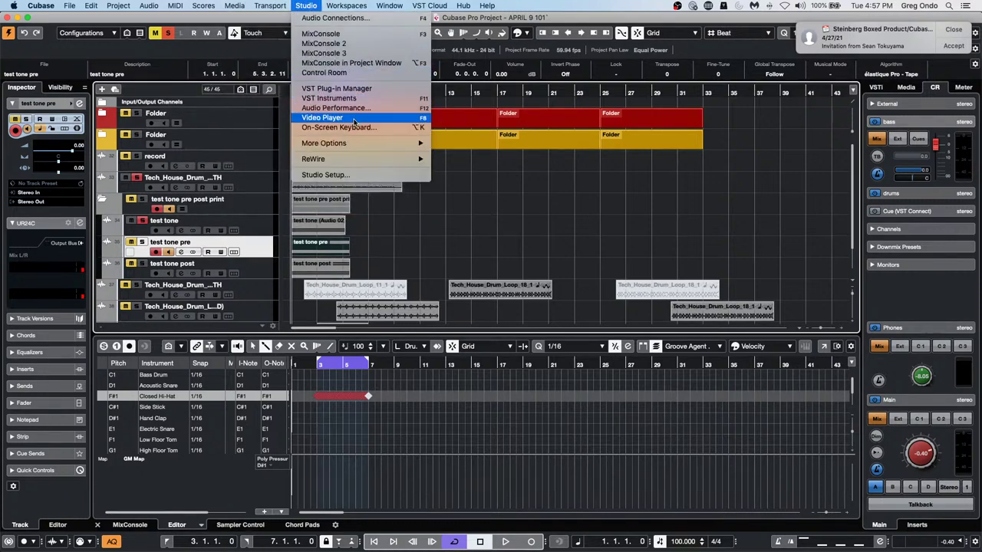
pyautogui.moveTo(148, 5)
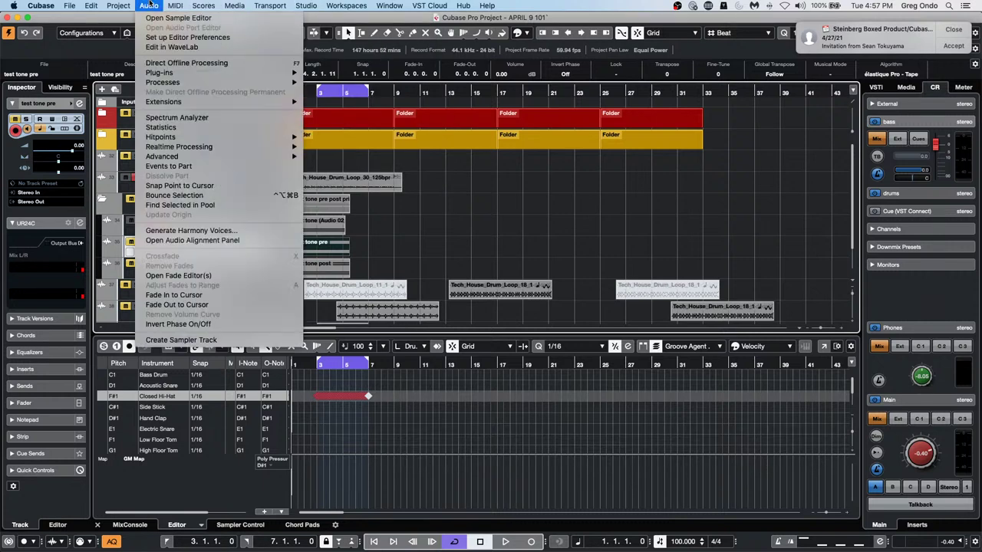
pyautogui.click(180, 130)
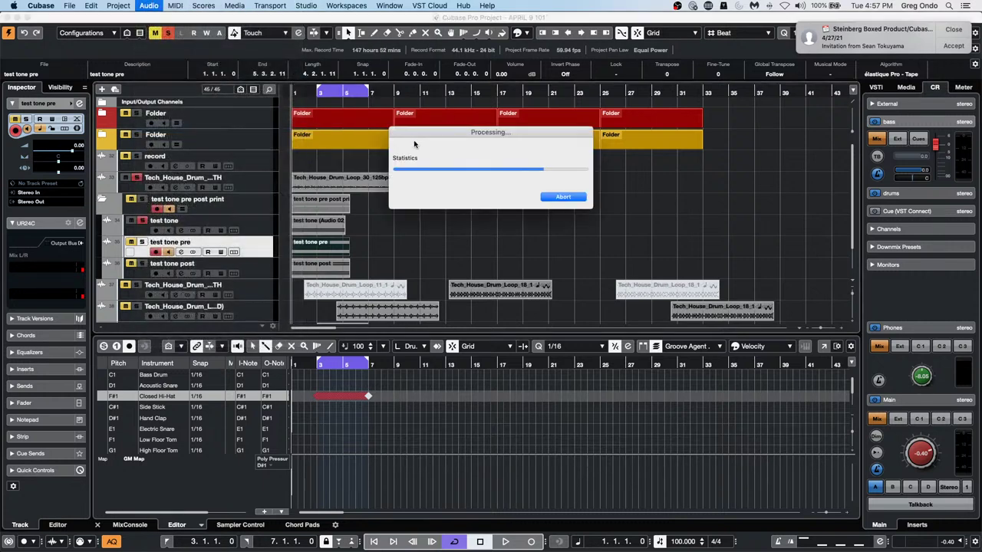
pyautogui.moveTo(414, 128); pyautogui.dragTo(718, 126)
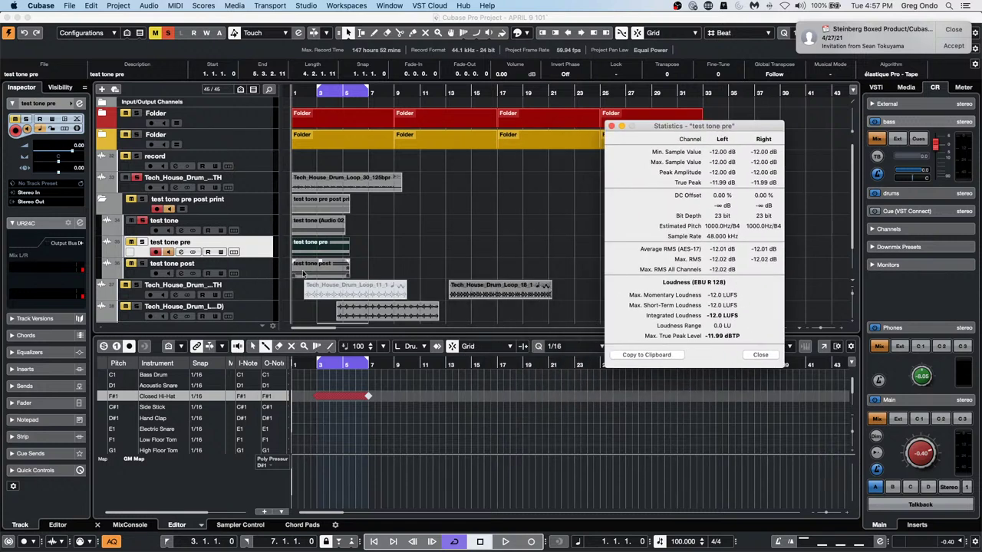
pyautogui.click(309, 272)
# Run Audio > Statistics on 'test tone post', confirming the same -12.00 dB peak and -12.0 LUFS, then close it
pyautogui.click(176, 6)
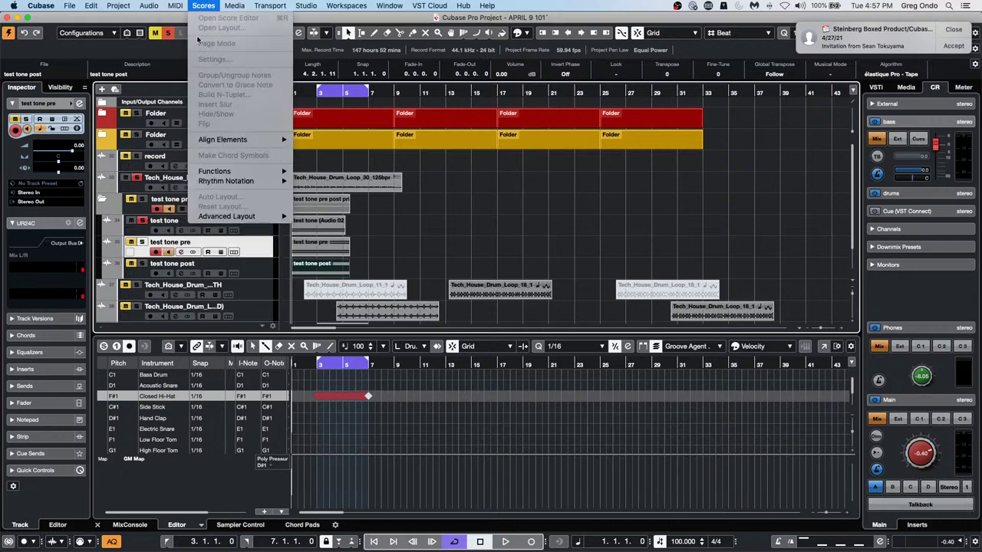
pyautogui.moveTo(149, 6)
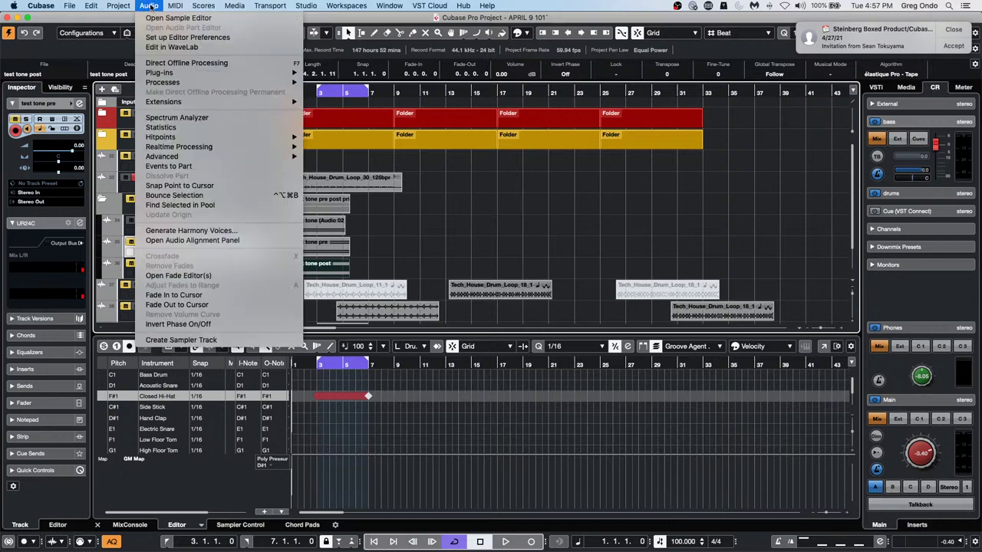
pyautogui.click(170, 127)
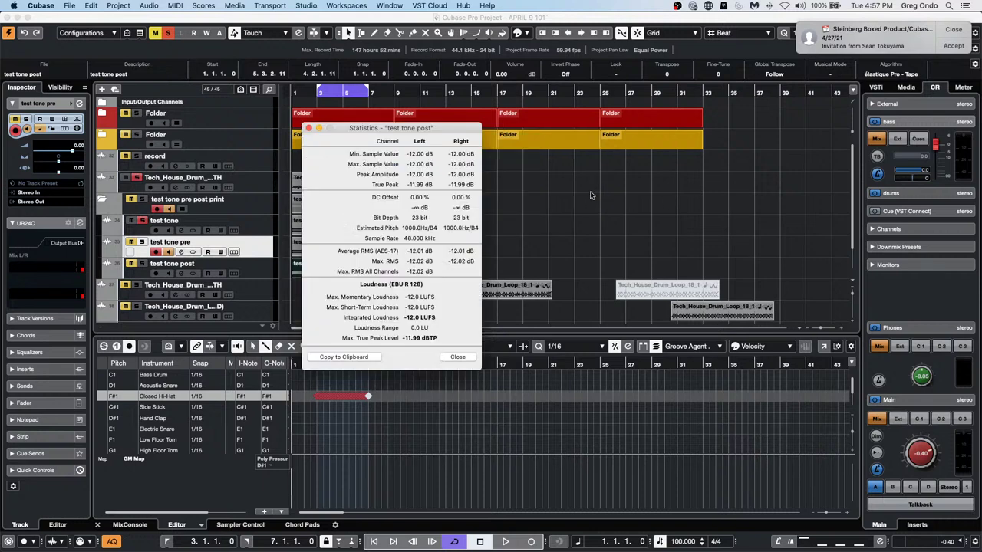
pyautogui.click(309, 128)
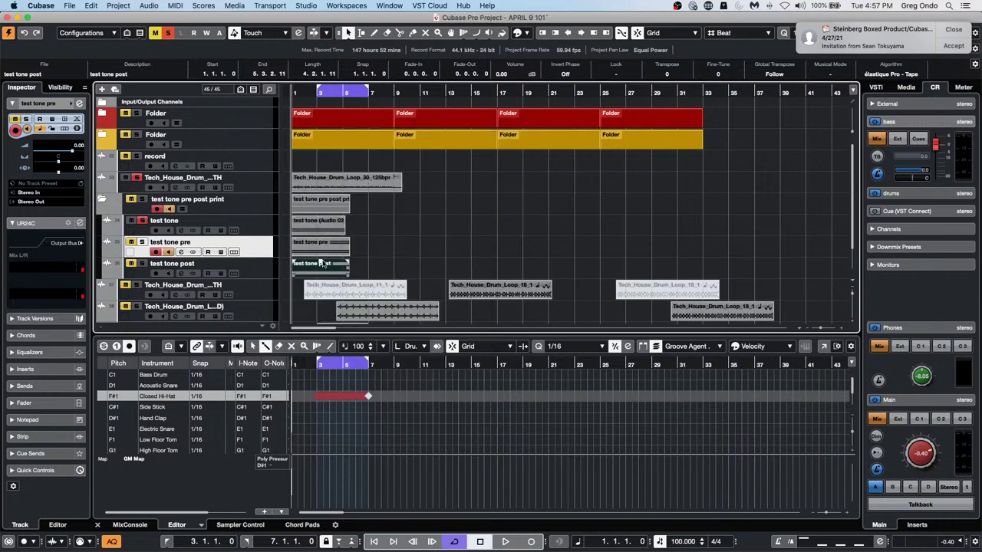